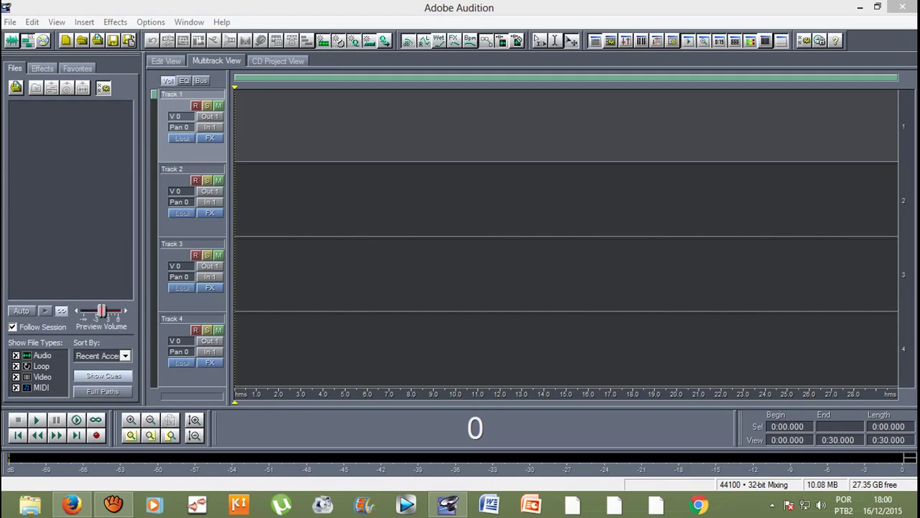
Step: Use Alt+F and the File menu to reach Import, showing the FFOutput folder
key("alt+f")
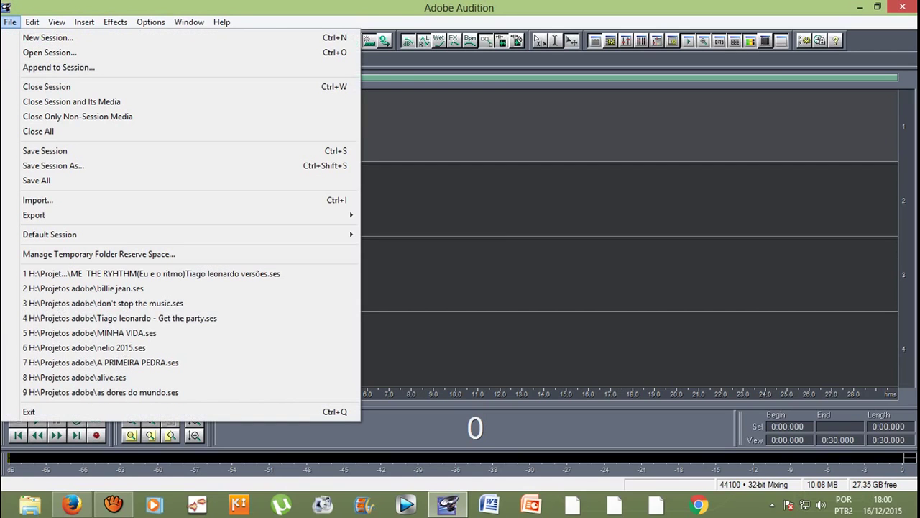
key("Down")
key("Down")
key("Down")
key("Down")
key("Down")
key("Down")
key("Down")
key("Down")
key("Down")
key("Down")
key("Down")
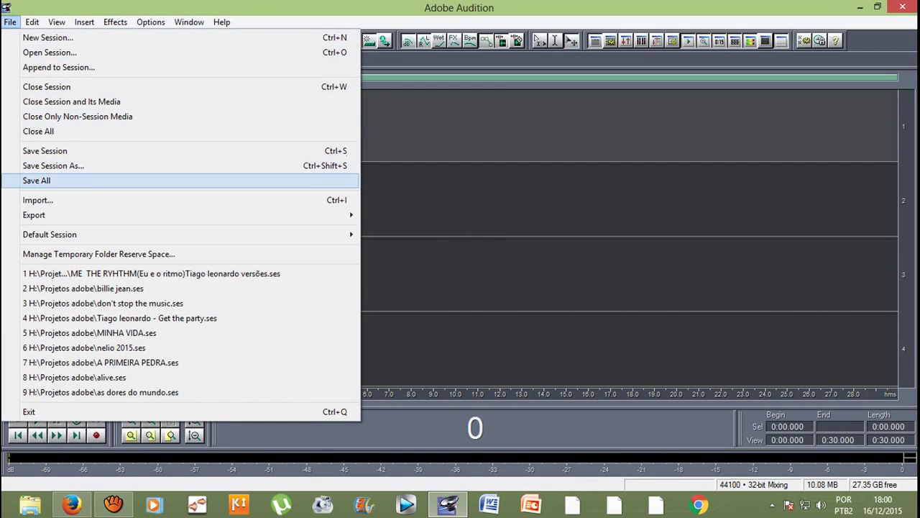
key("Return")
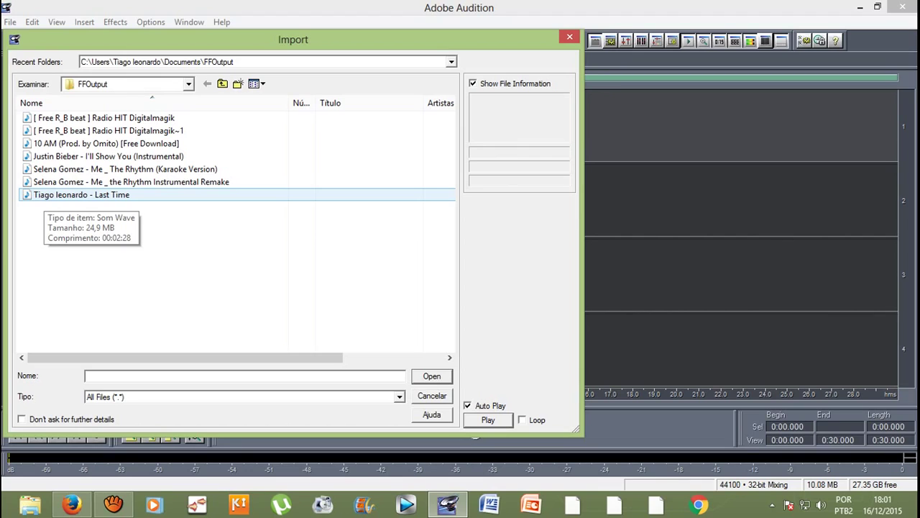
Step: Import the Karaoke Version of 'Selena Gomez - Me _ The Rhythm' into the Files panel
key("Up")
key("Up")
key("Up")
key("Up")
key("Up")
key("Up")
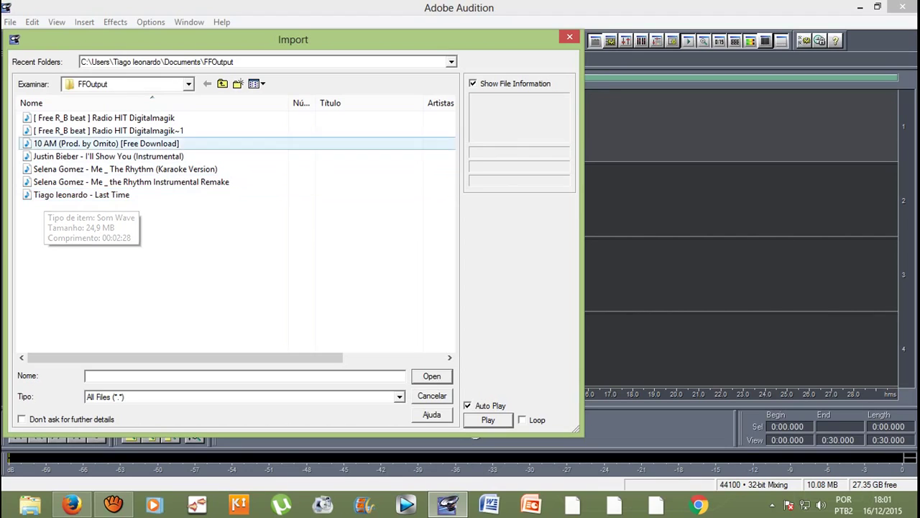
key("Down")
key("Down")
key("Down")
key("Down")
key("Up")
key("Up")
key("Up")
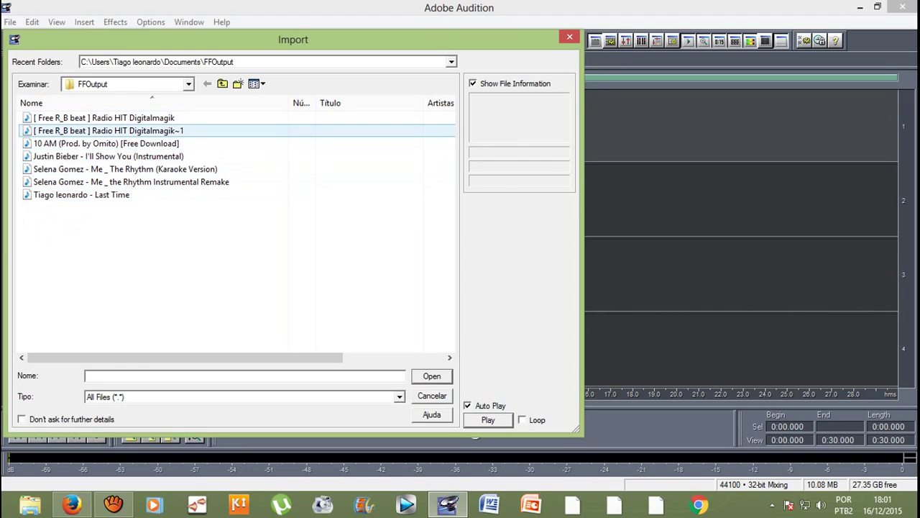
key("Down")
key("Down")
key("Down")
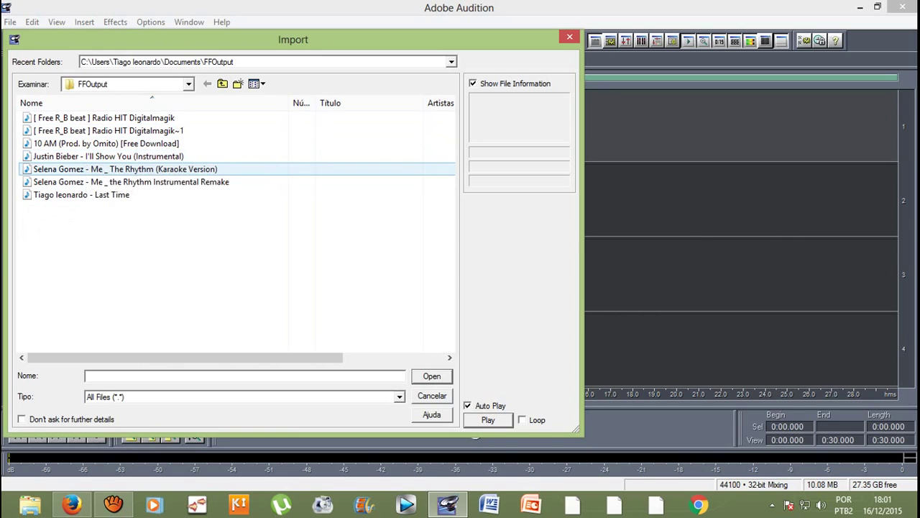
key("Return")
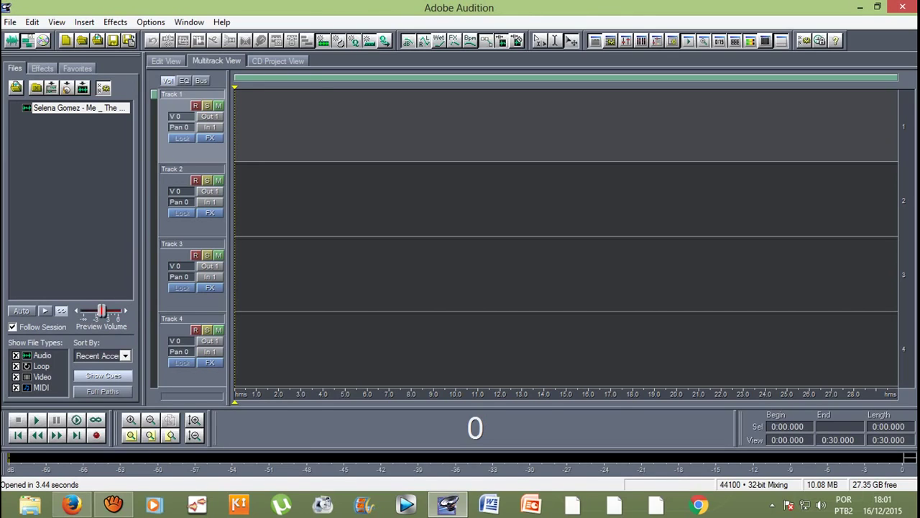
Step: Drop the karaoke file onto Track 1, trim its end to about 3:30, and start it at 0:00
left_click_drag(121, 107, 244, 126)
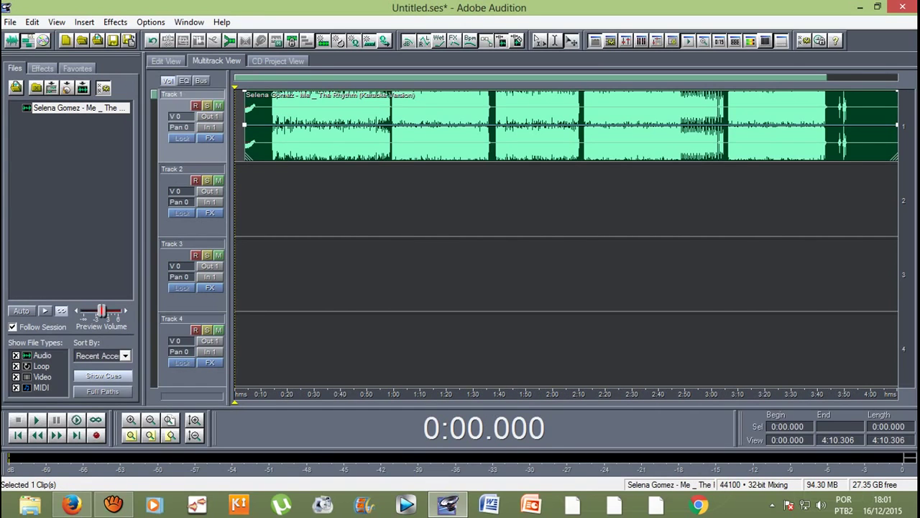
left_click_drag(248, 125, 238, 126)
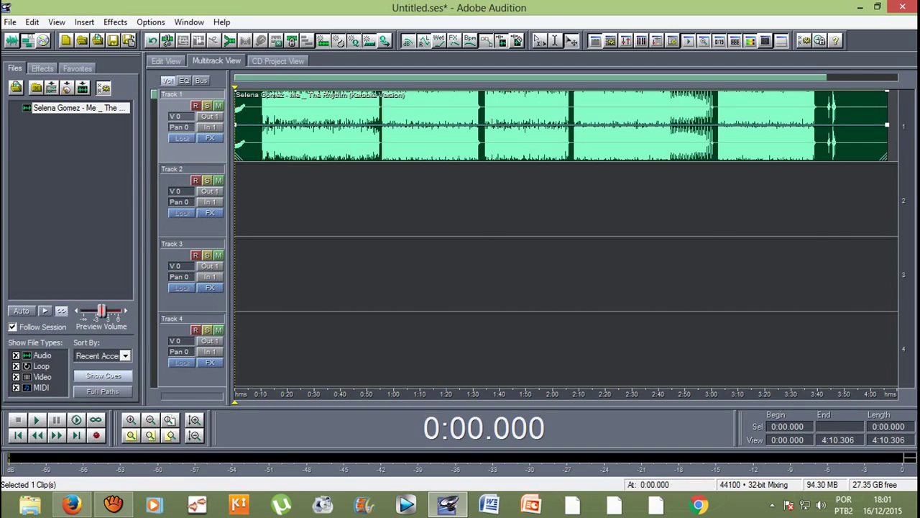
left_click_drag(503, 126, 504, 126)
left_click_drag(302, 126, 302, 126)
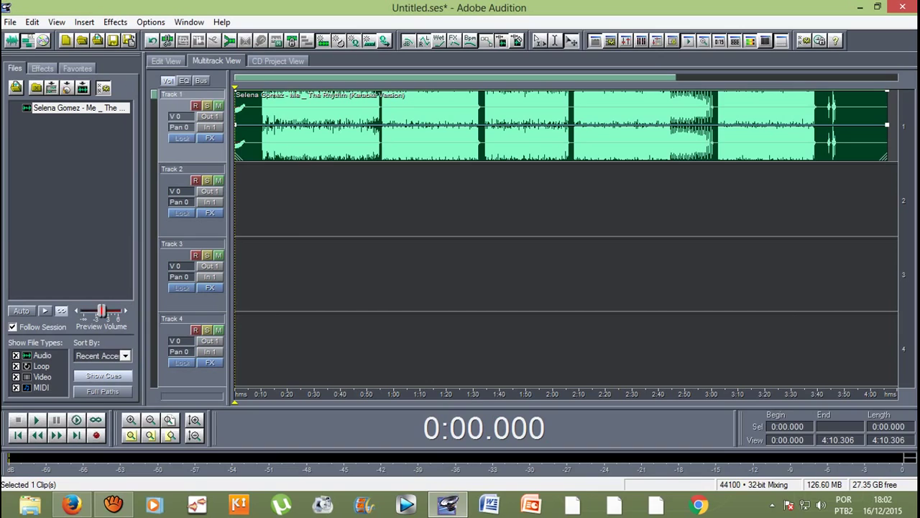
left_click_drag(302, 126, 328, 126)
left_click_drag(888, 125, 816, 126)
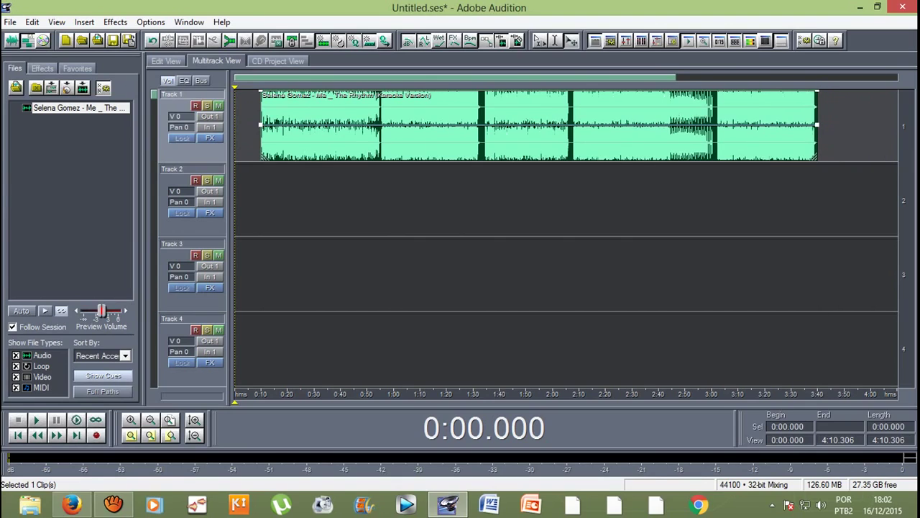
left_click_drag(503, 126, 478, 126)
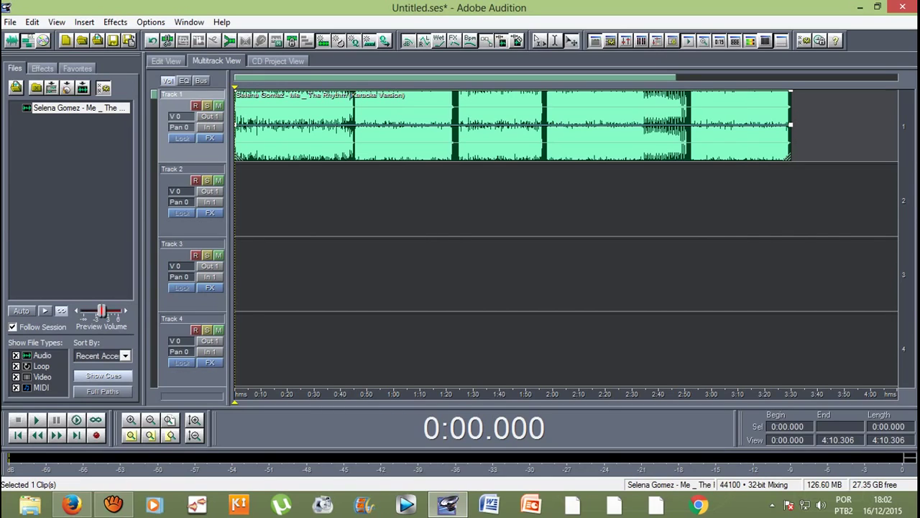
Step: After checking each of the four tracks, arm Track 2 with its R button
left_click(171, 94)
left_click(171, 169)
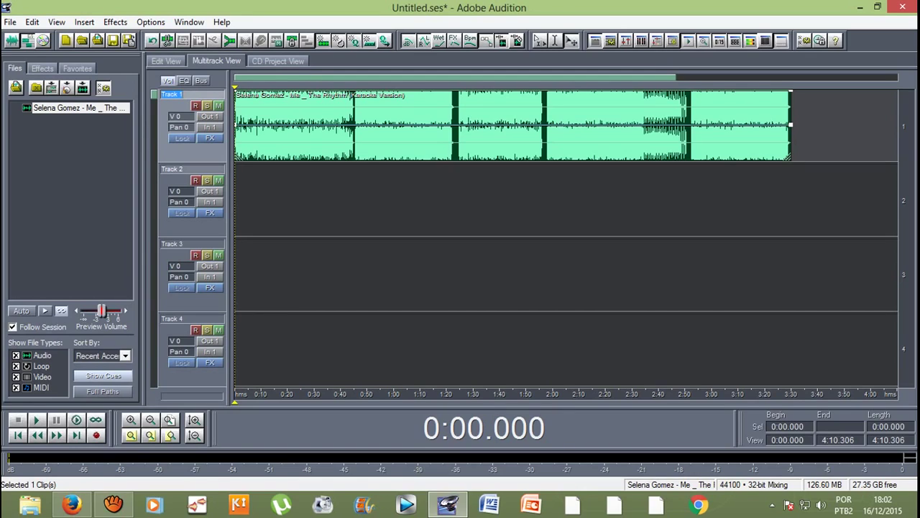
left_click(172, 244)
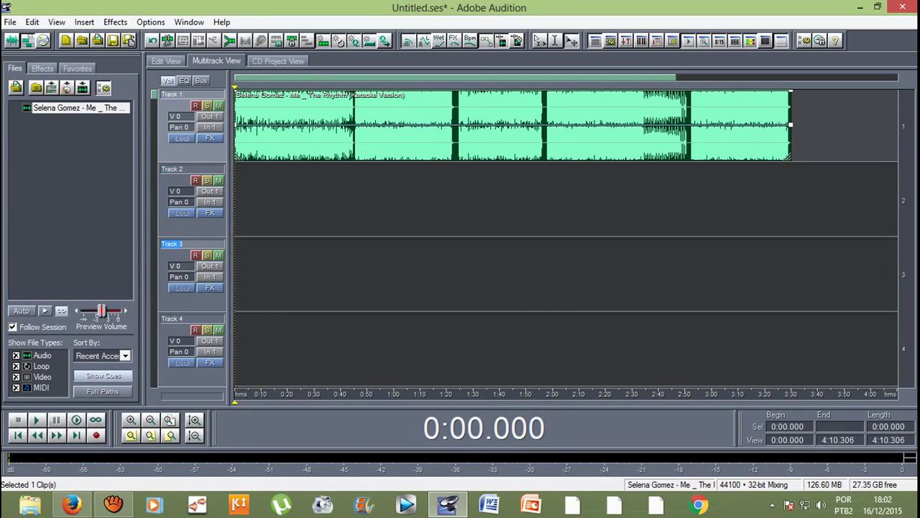
left_click(171, 318)
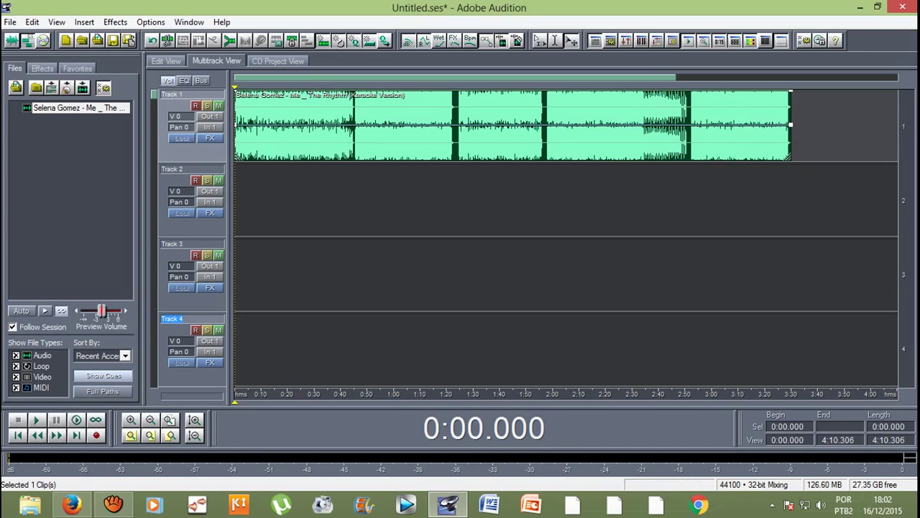
scroll(566, 238, "down", 20)
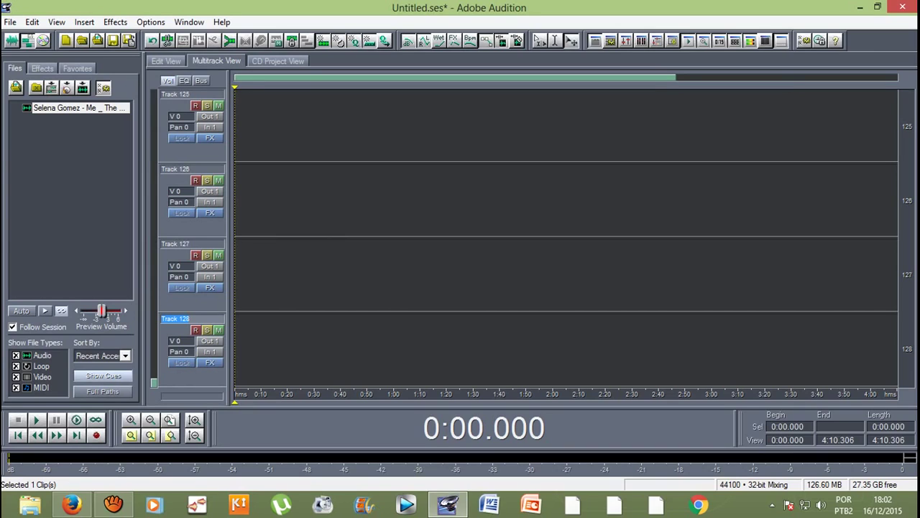
scroll(565, 237, "up", 4)
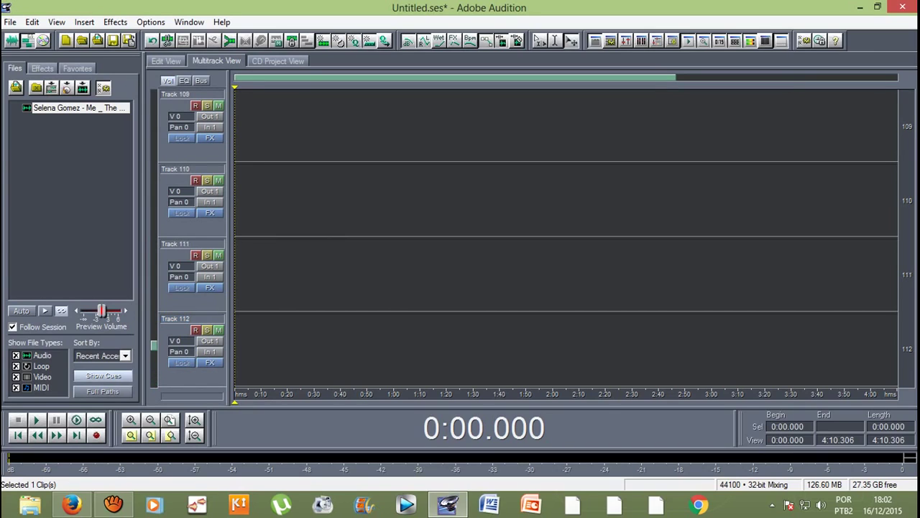
scroll(566, 237, "up", 20)
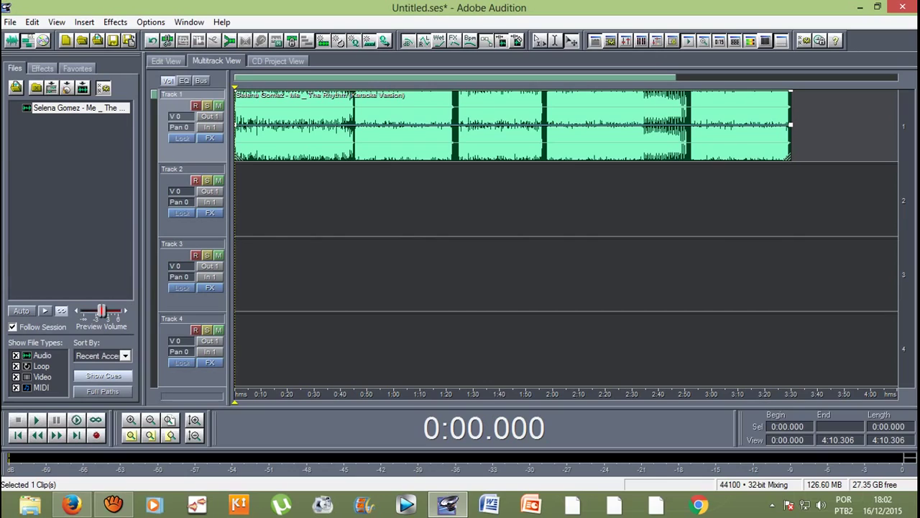
left_click(195, 180)
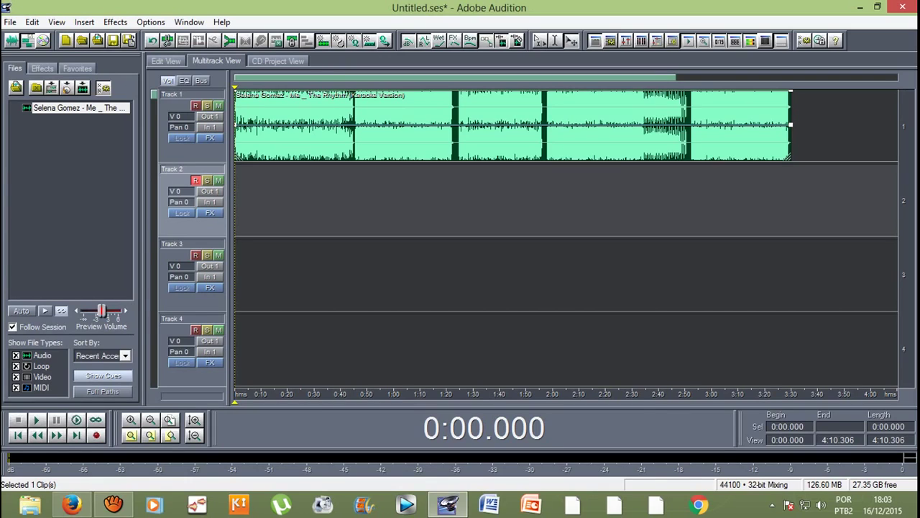
Step: Move the record arming from Track 3 back to Track 2 and start recording the vocal
left_click(180, 263)
left_click(180, 248)
left_click(195, 255)
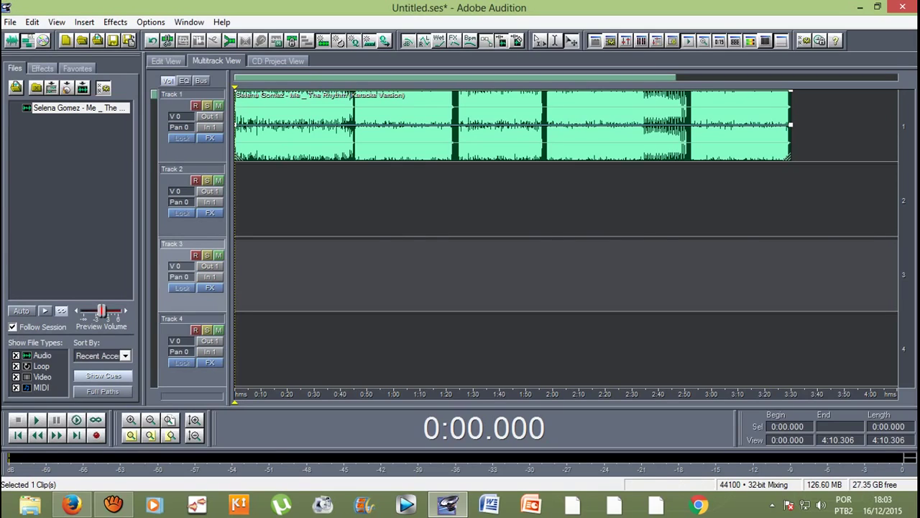
left_click(566, 200)
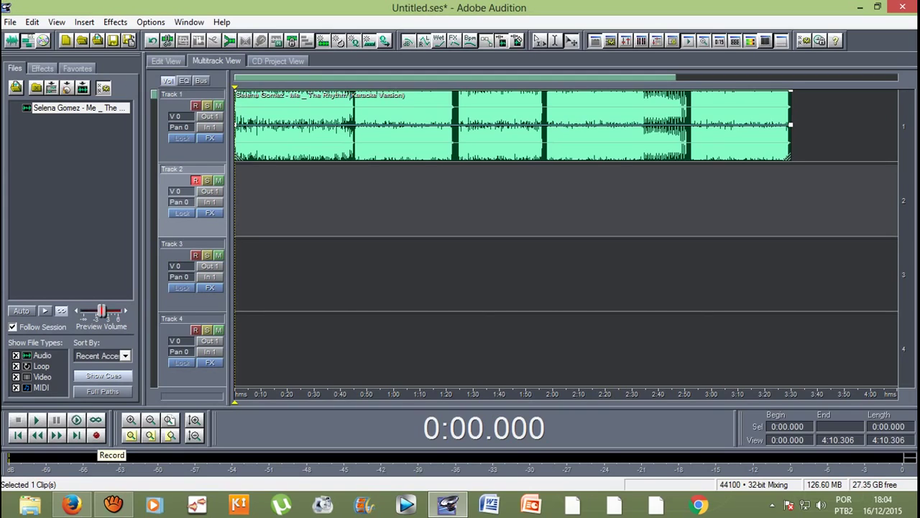
left_click(96, 435)
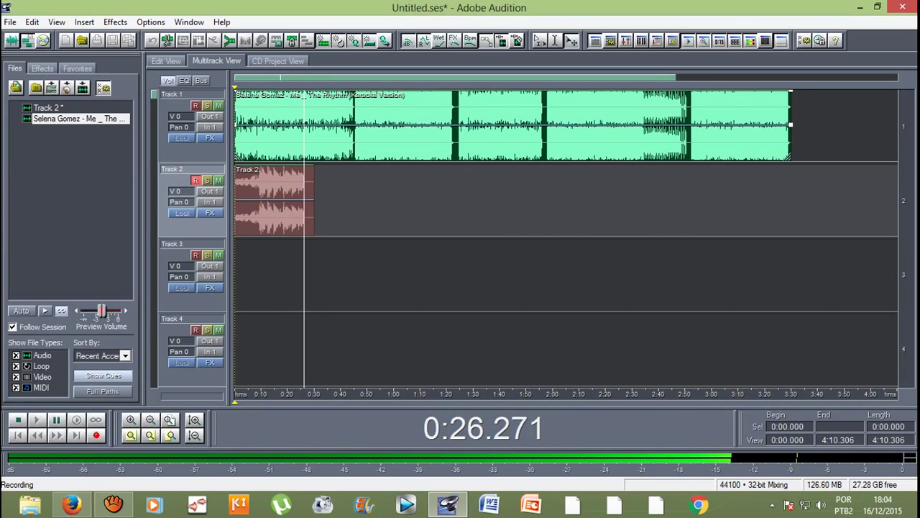
Step: Stop recording, leaving a roughly 26-second vocal take on Track 2
key("space")
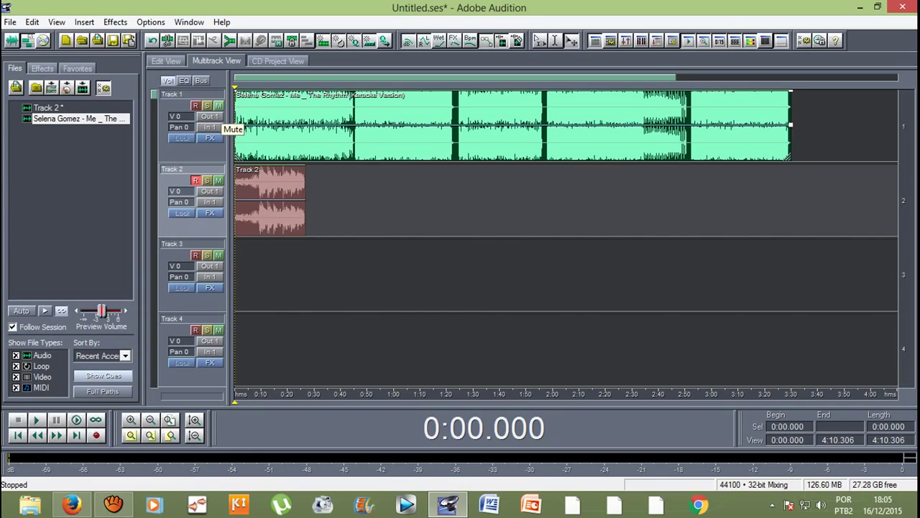
Step: Mute the karaoke clip on Track 1 and play the session from the start
left_click(218, 105)
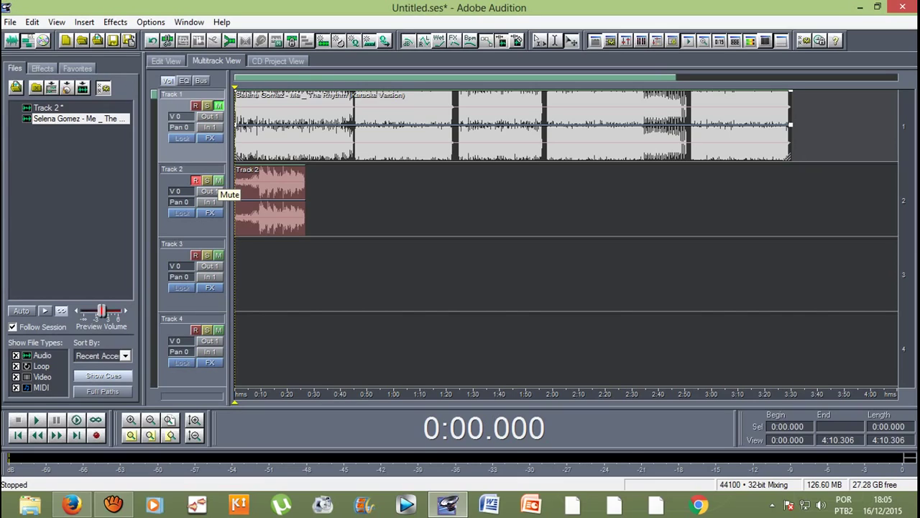
left_click(216, 184)
left_click(216, 258)
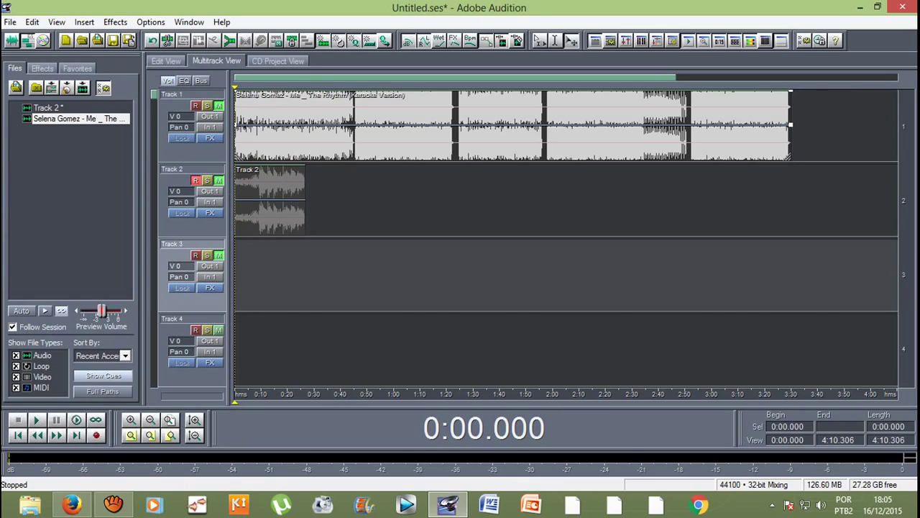
left_click(215, 332)
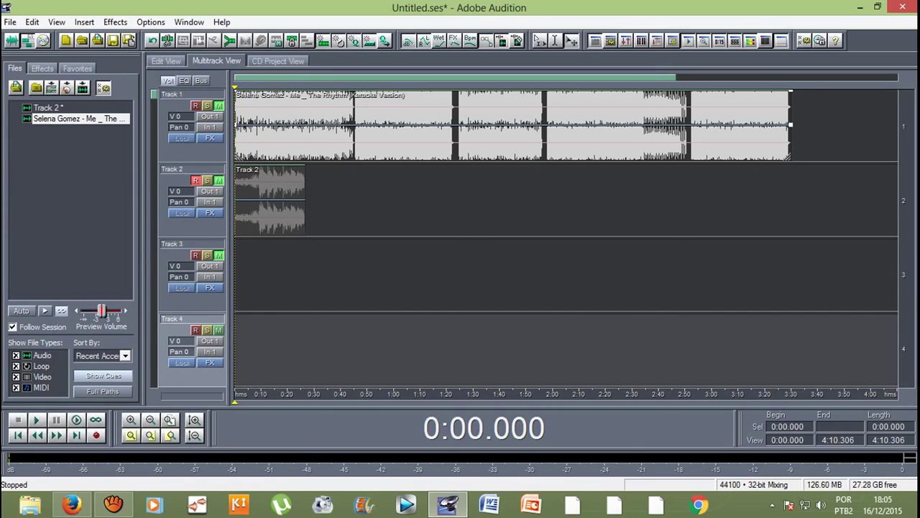
left_click(215, 257)
key("ctrl+a")
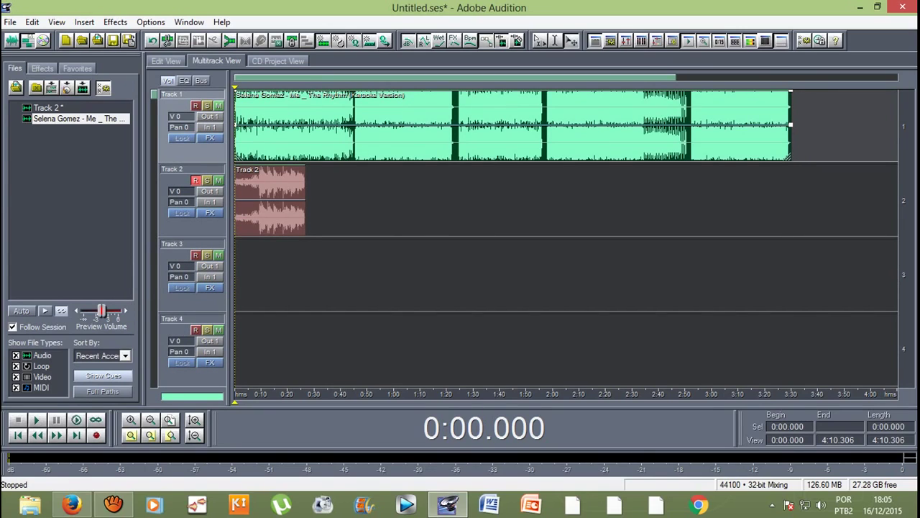
left_click(218, 106)
key("space")
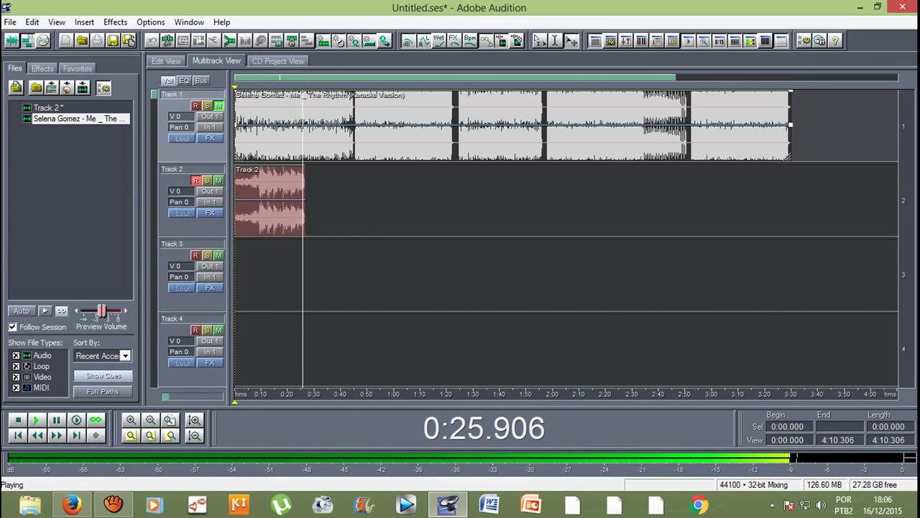
Step: Stop playback of the vocal take
key("space")
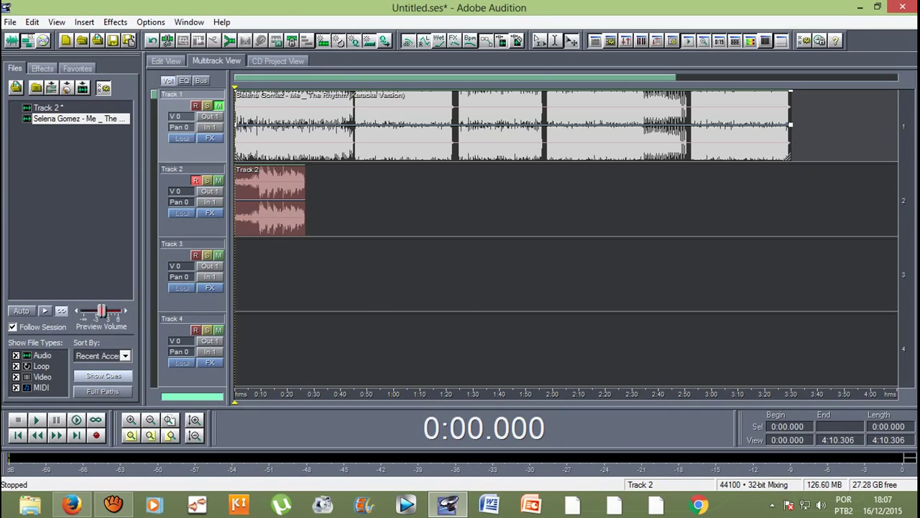
Step: Open the Track 2 vocal in the waveform editor and select 0:09.278 to 0:26.604
double_click(270, 201)
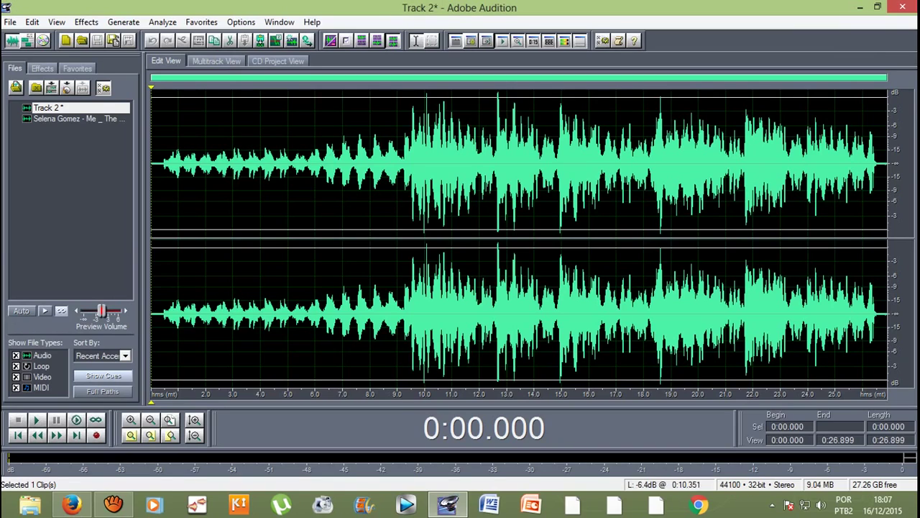
left_click(405, 165)
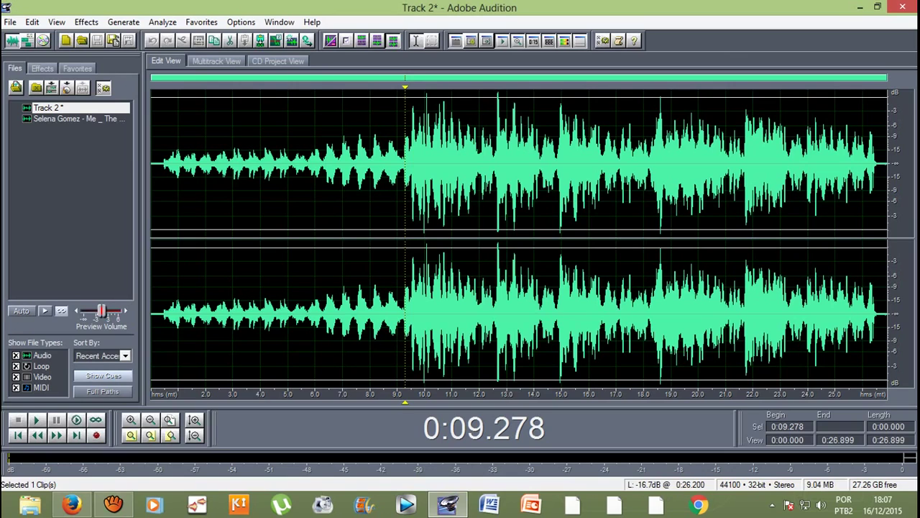
left_click_drag(877, 165, 404, 166)
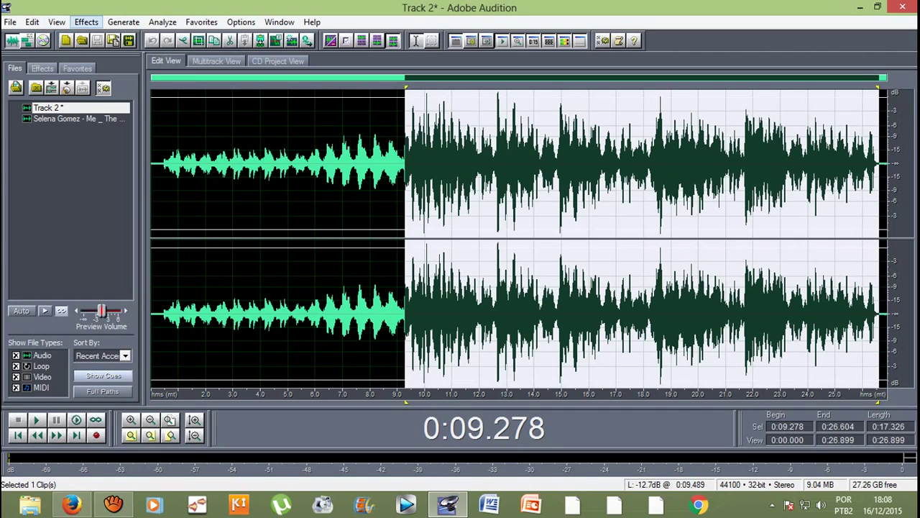
Step: Select the vocal from 0:09.327 to 0:26.580 and show the Effects menu's Delay Effects list
left_click(86, 21)
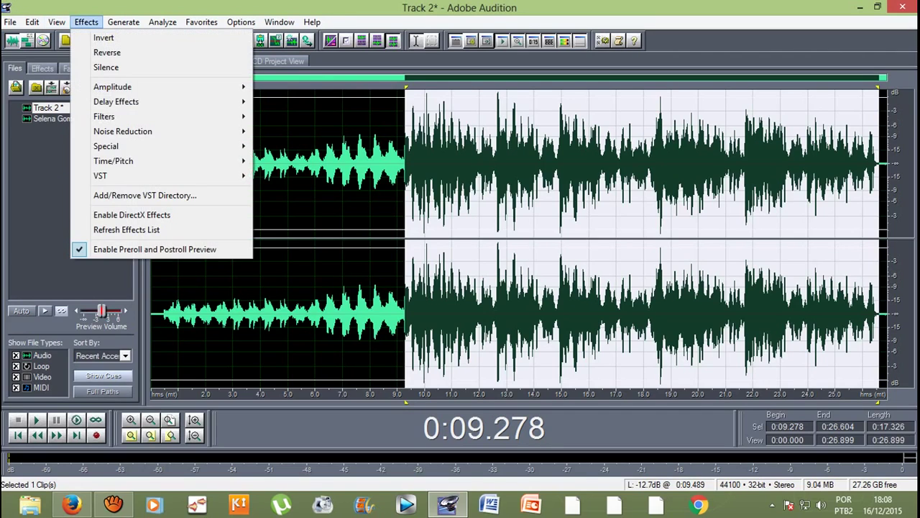
key("Escape")
key("End")
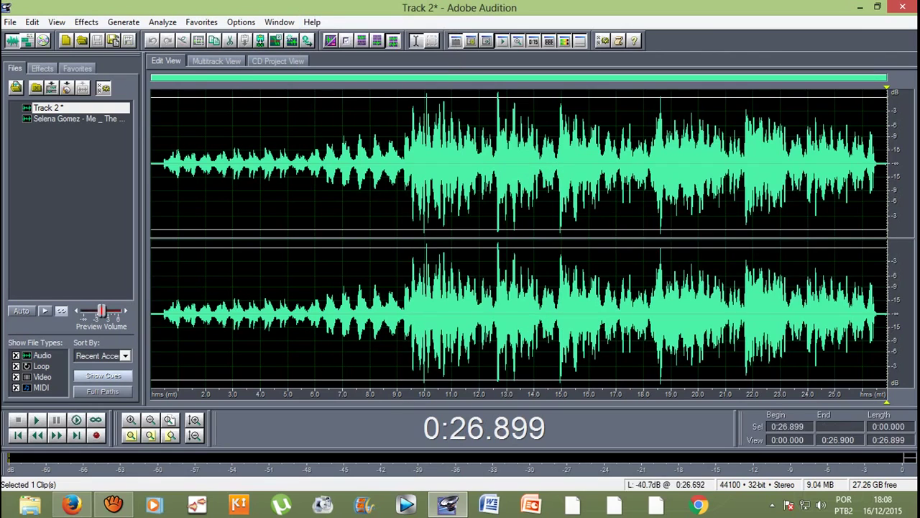
left_click_drag(878, 166, 406, 165)
left_click(86, 22)
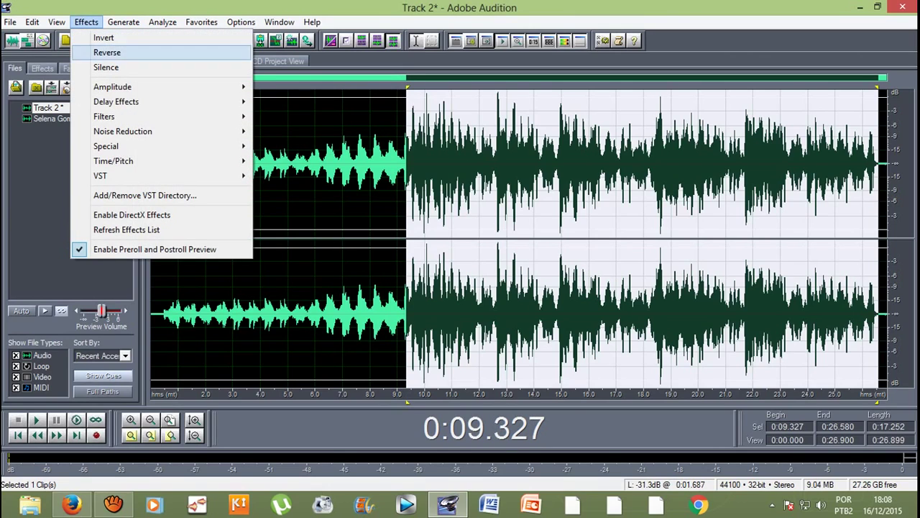
mouse_move(115, 101)
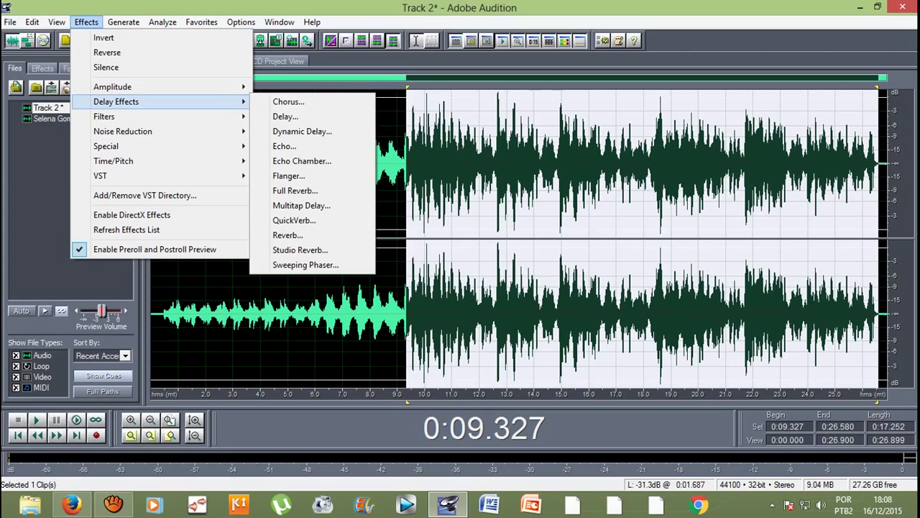
Step: Apply Studio Reverb with the Drum Plate (small) preset to the selected vocal, after previewing the large and medium presets
left_click(300, 250)
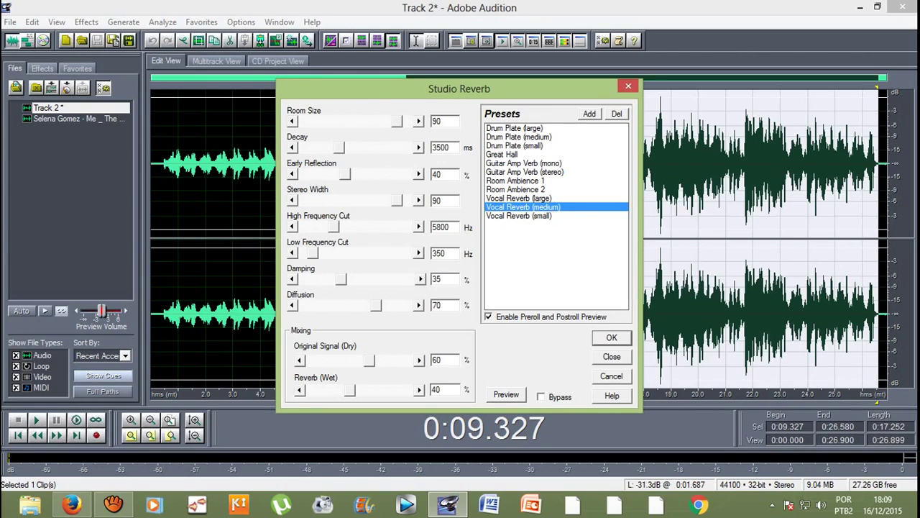
key("space")
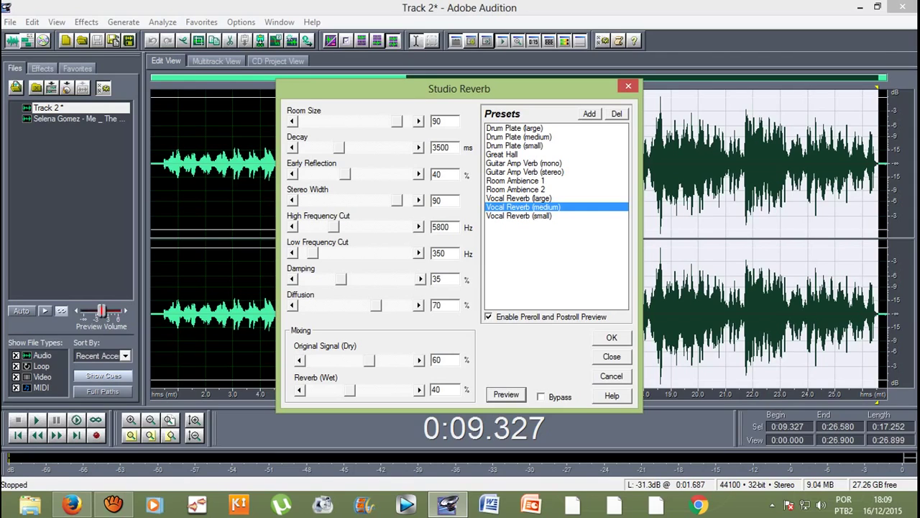
left_click(514, 128)
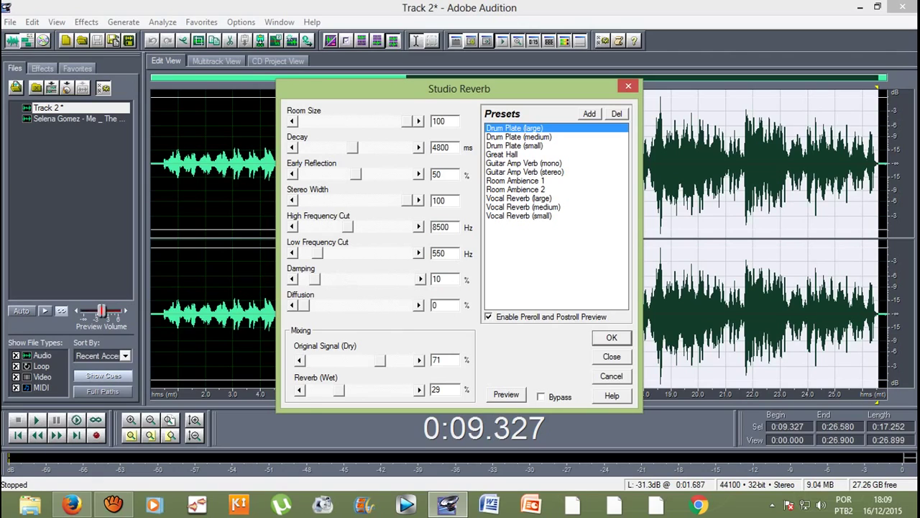
key("alt+p")
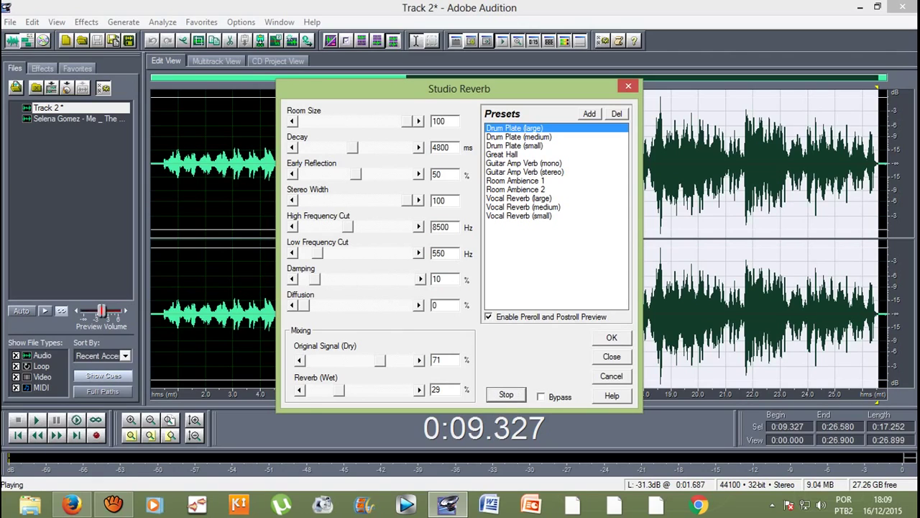
left_click(518, 137)
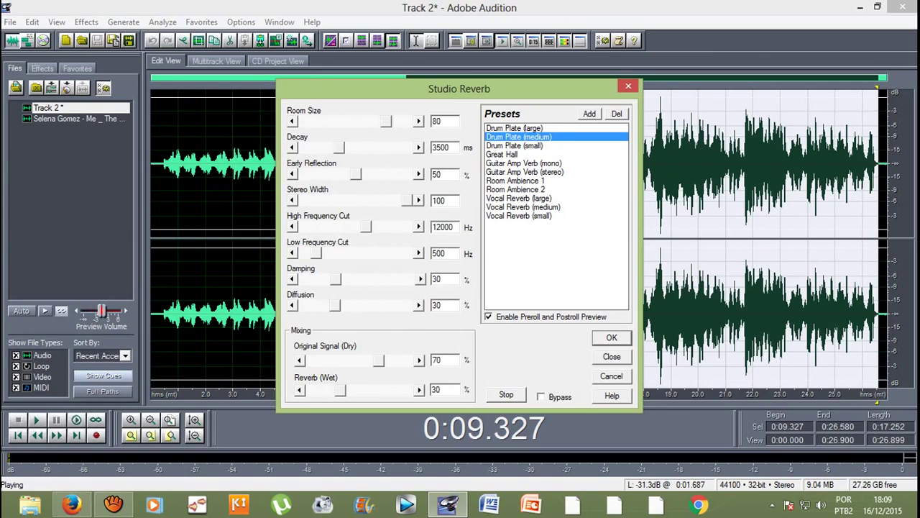
left_click(514, 145)
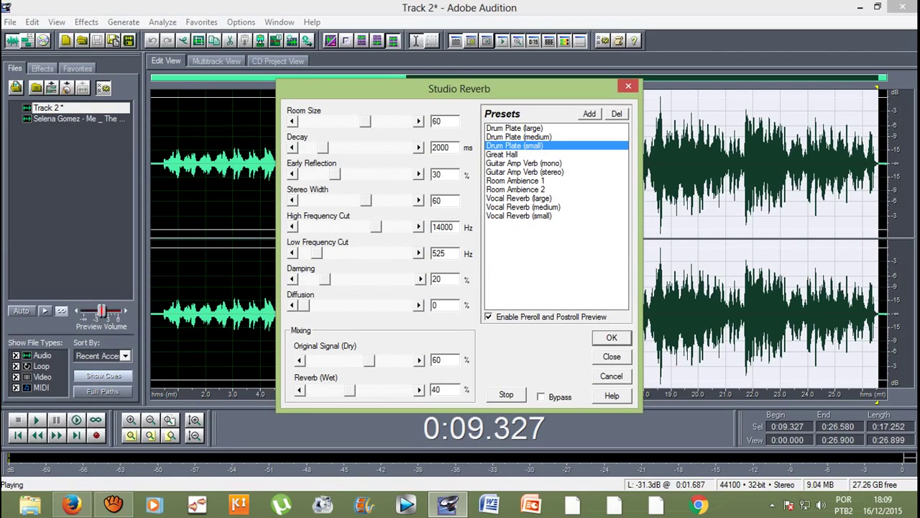
key("Return")
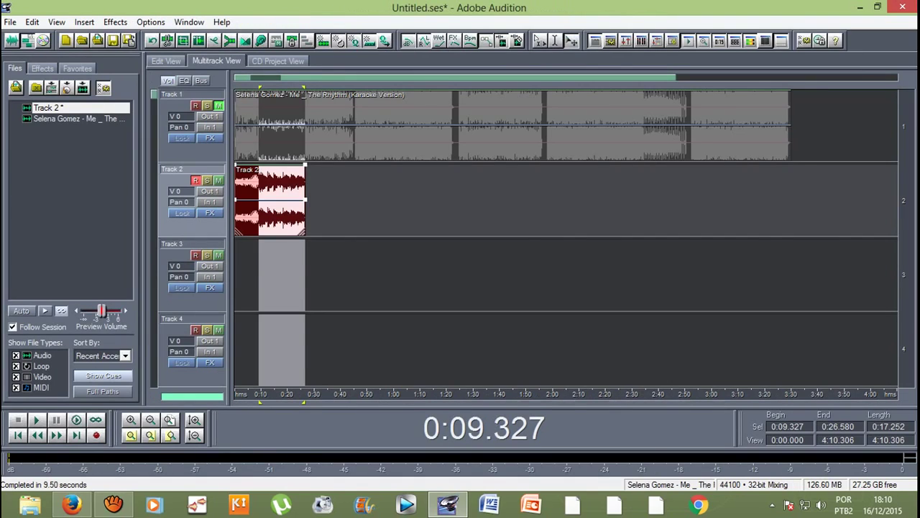
Step: Clear the selection at 0:09.073 and open the Export Audio Mix Down dialog
left_click(258, 273)
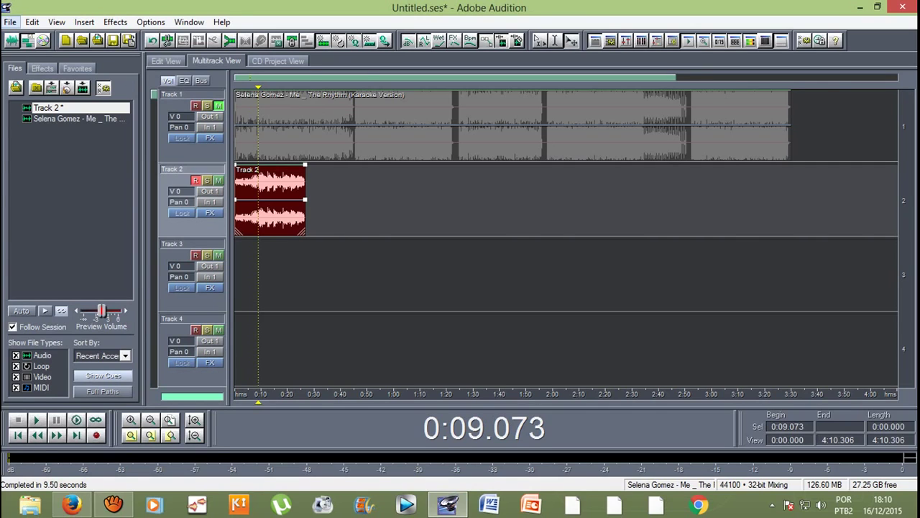
key("alt+f")
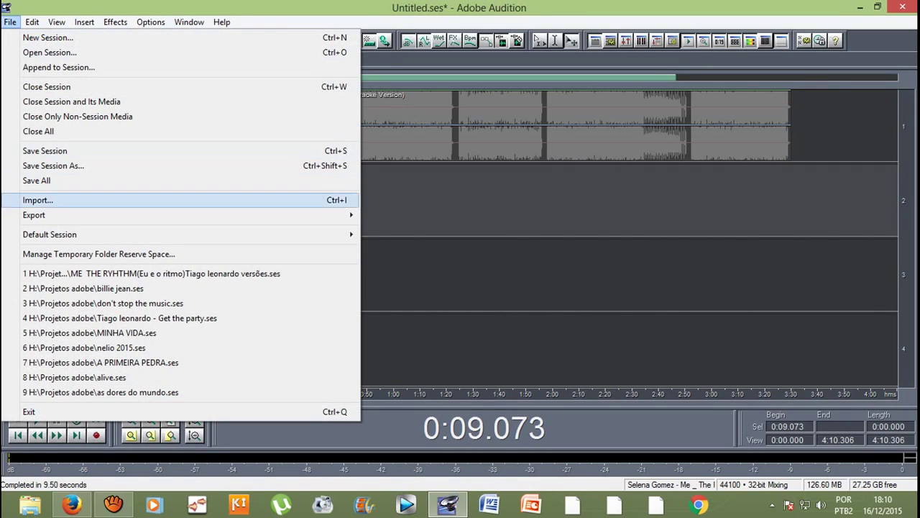
key("alt")
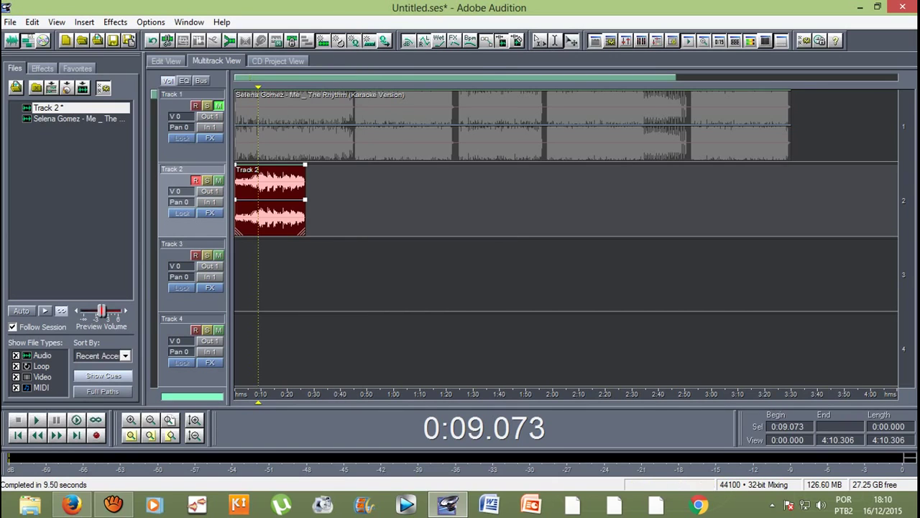
key("alt+f")
key("Right")
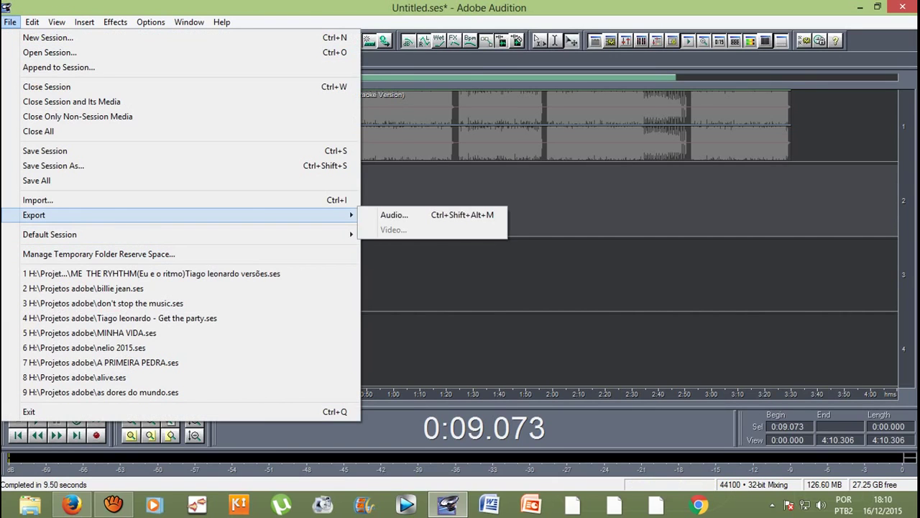
key("Escape")
key("Escape")
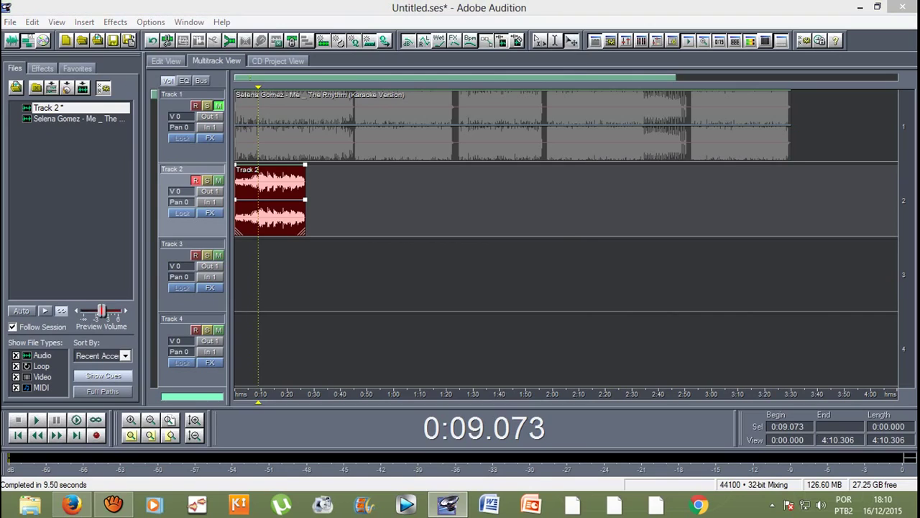
key("ctrl+shift+alt+m")
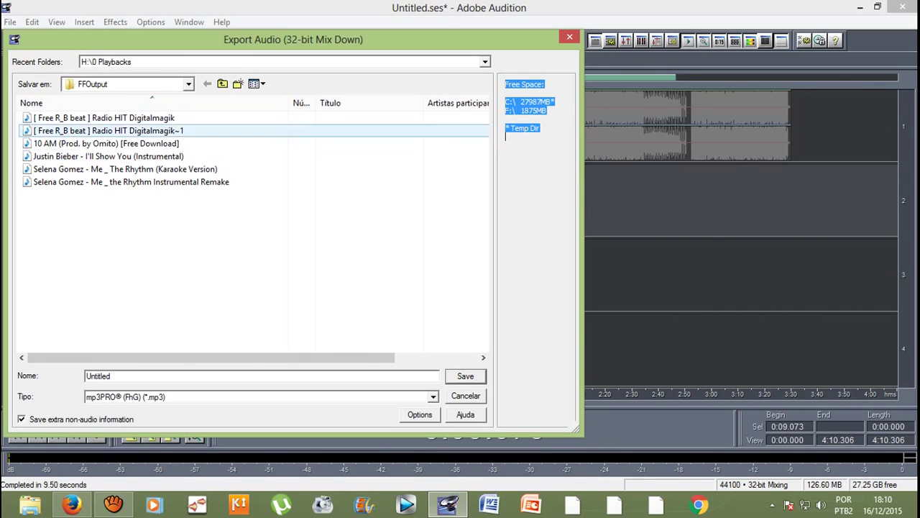
Step: Browse to Documentos, enter 'ahahahahahah' as the file name, then close Export Audio without exporting
left_click(223, 84)
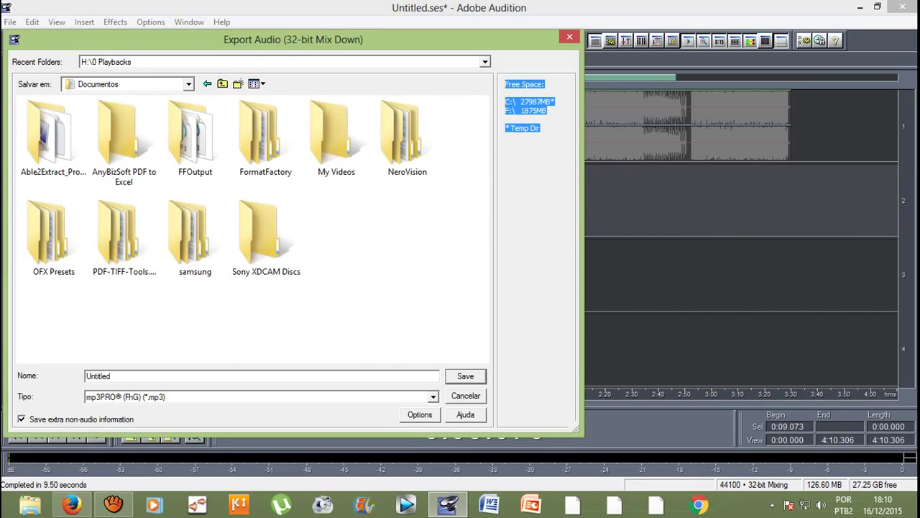
key("Tab")
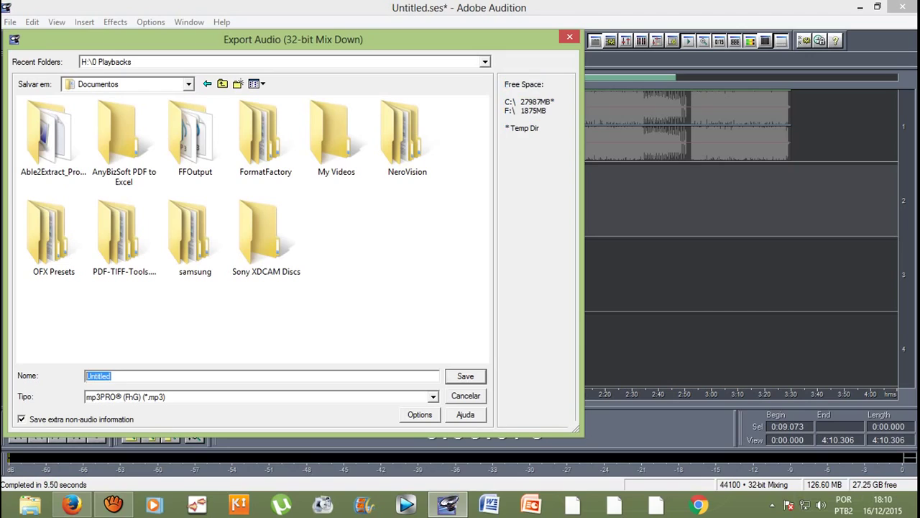
type("ahahahahahah")
left_click(570, 36)
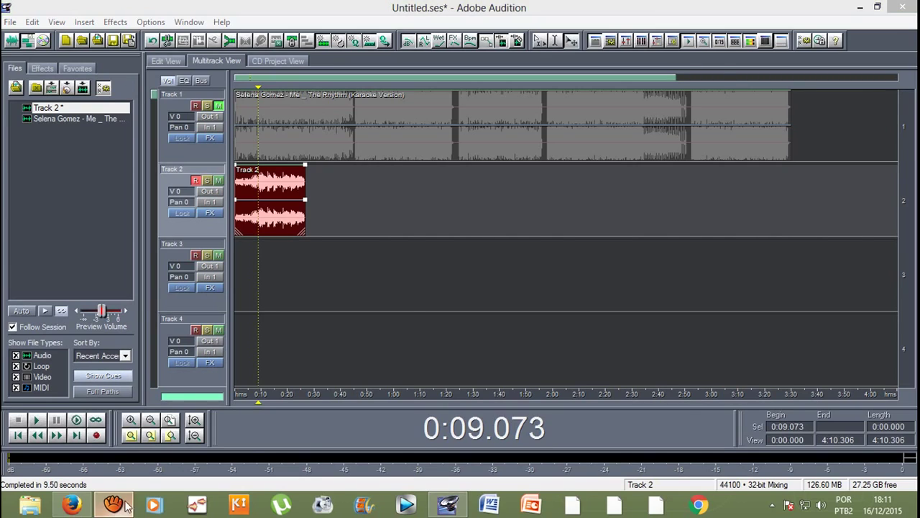
Step: Stop the screen recording from aTube Catcher's Screen Record tab with Parar
left_click(113, 506)
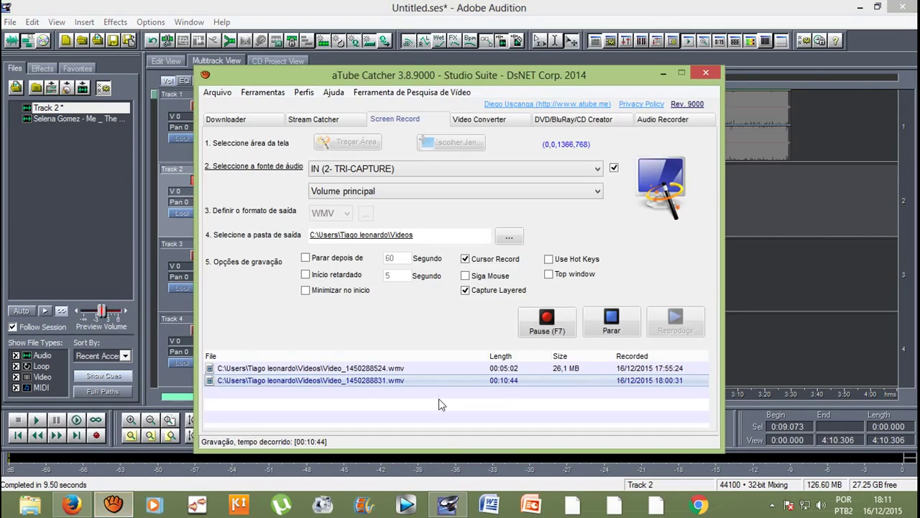
left_click(608, 317)
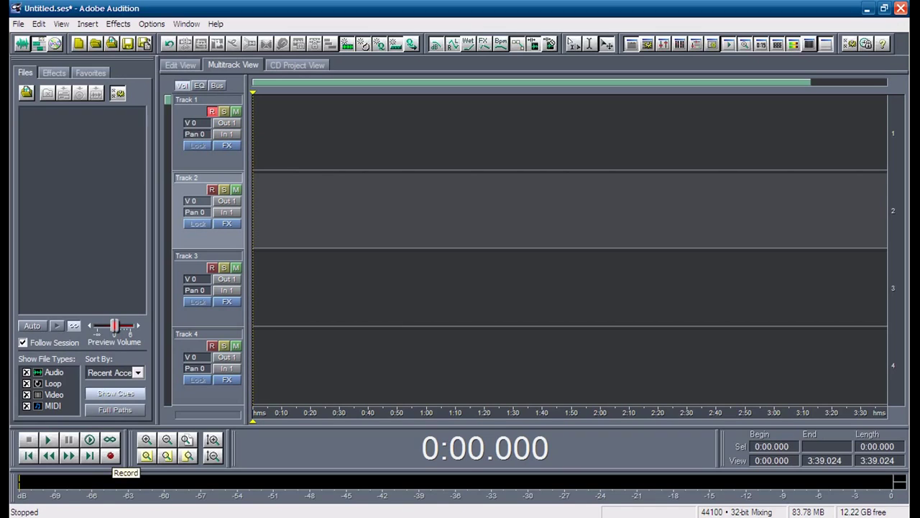
Step: Record a roughly 15-second take on Track 1, then play it back and stop
left_click(110, 456)
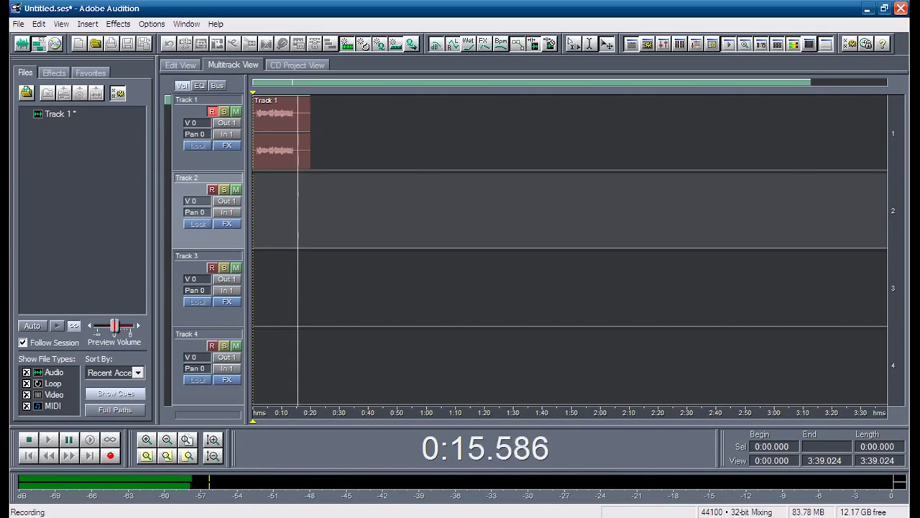
key("space")
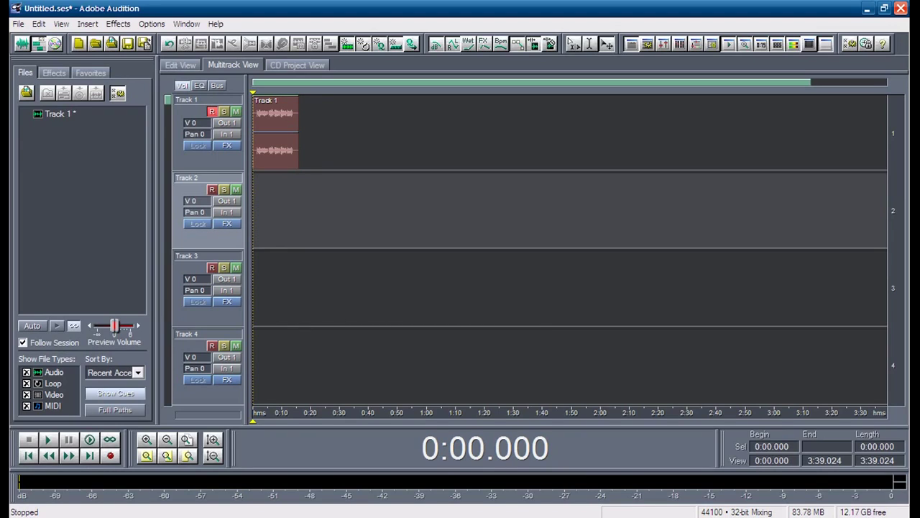
key("space")
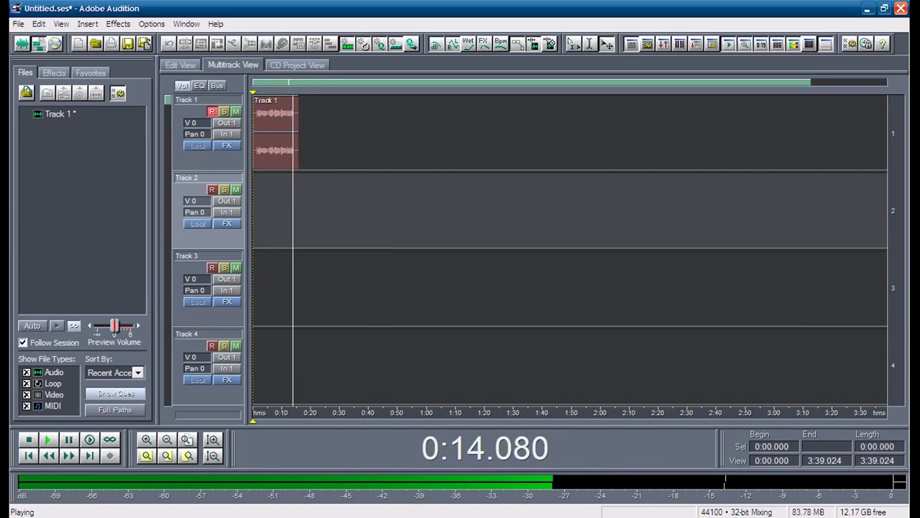
left_click(230, 162)
key("space")
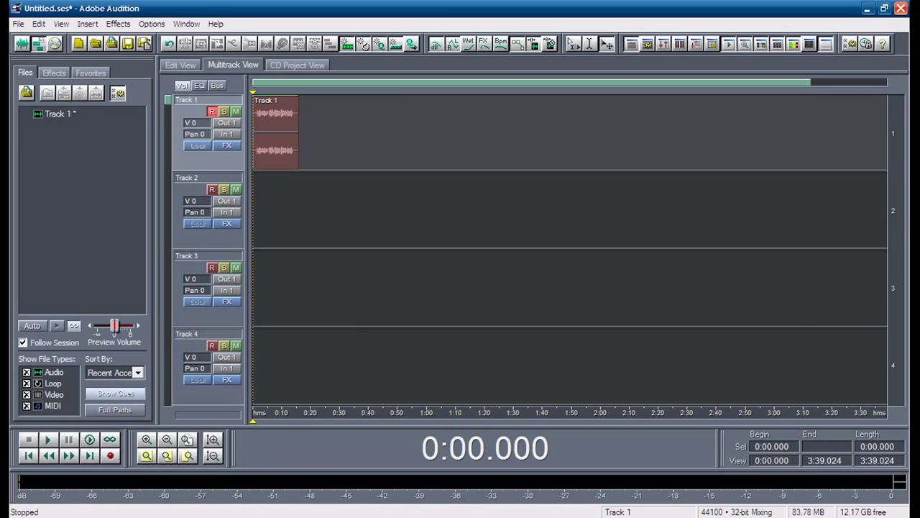
double_click(275, 133)
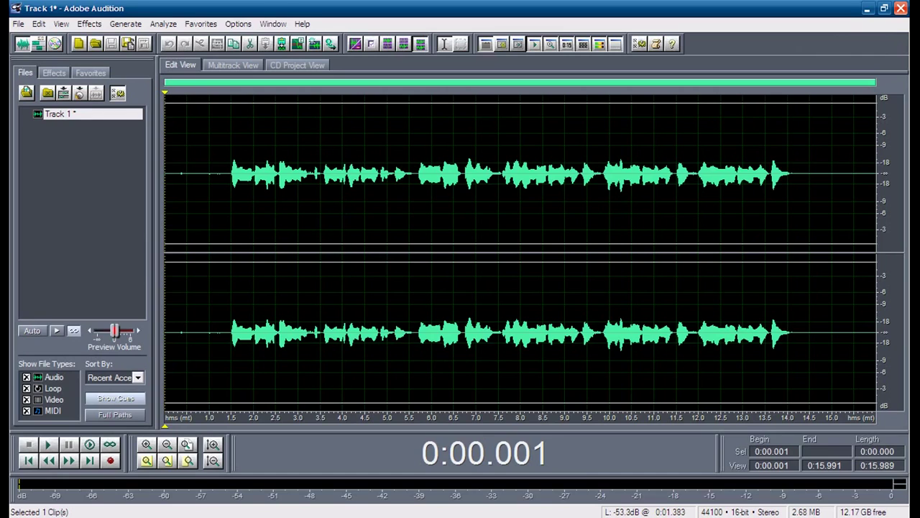
left_click_drag(225, 173, 803, 173)
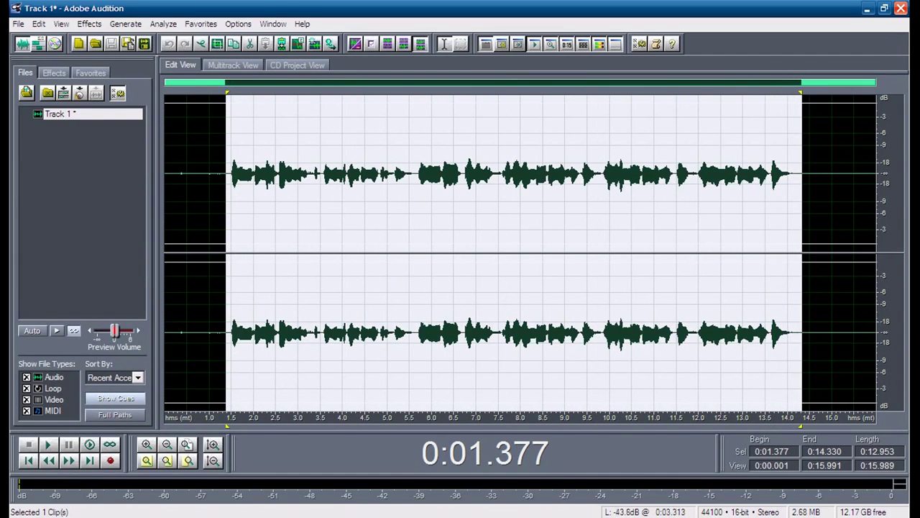
left_click(242, 216)
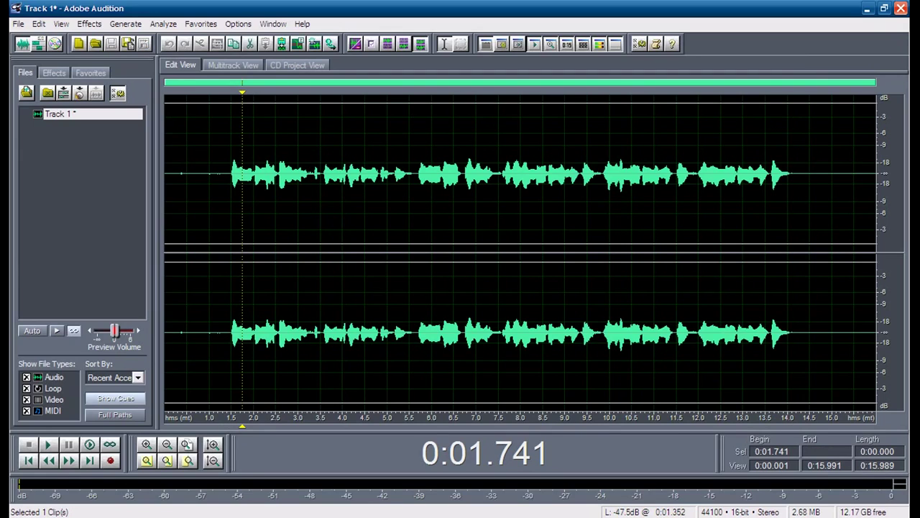
left_click(226, 173)
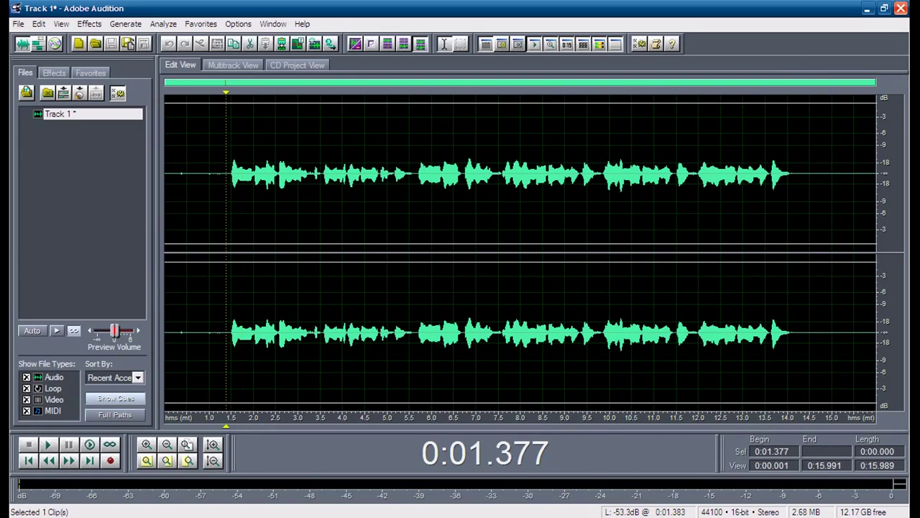
left_click_drag(226, 173, 800, 174)
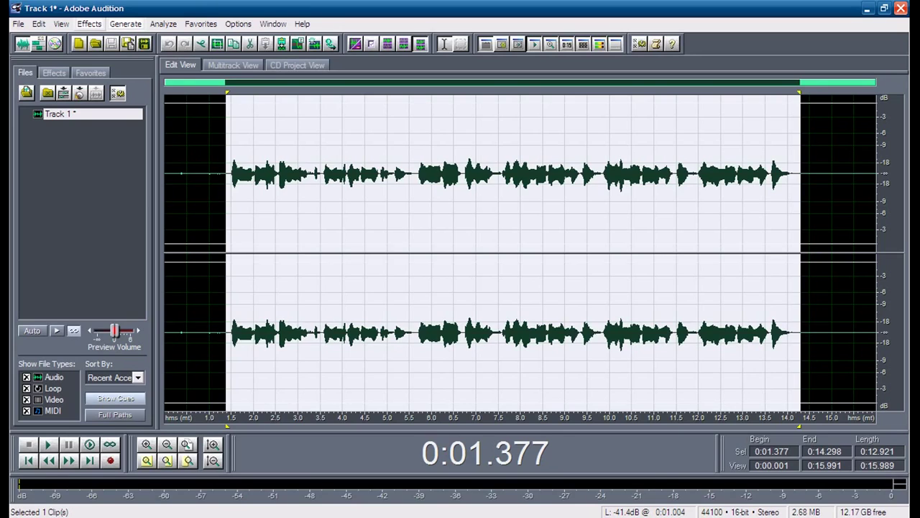
left_click(90, 24)
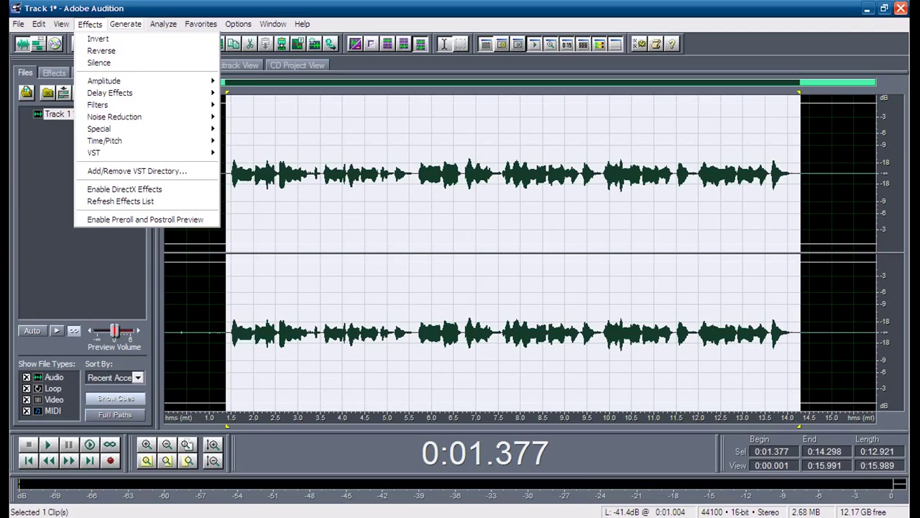
Step: Apply Studio Reverb with Vocal Reverb (medium) to the 1.377–14.298 s vocal, after comparing large and small
mouse_move(110, 92)
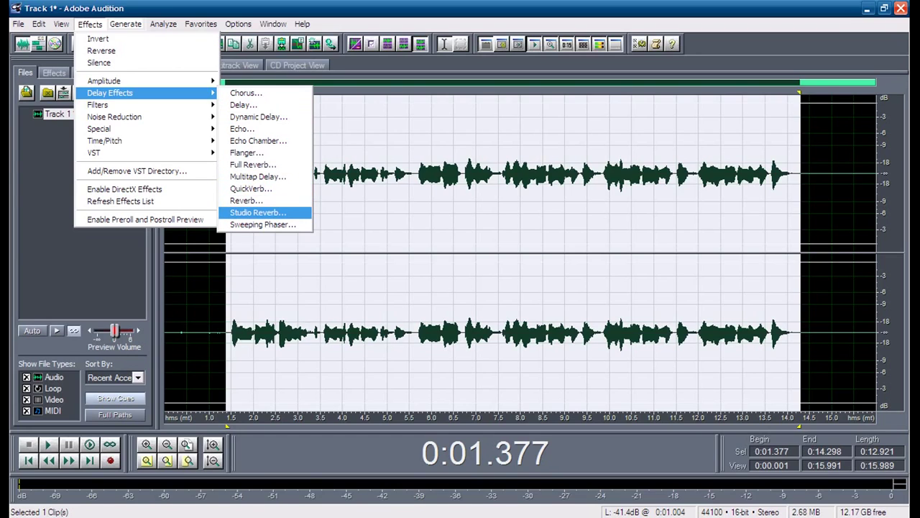
key("Return")
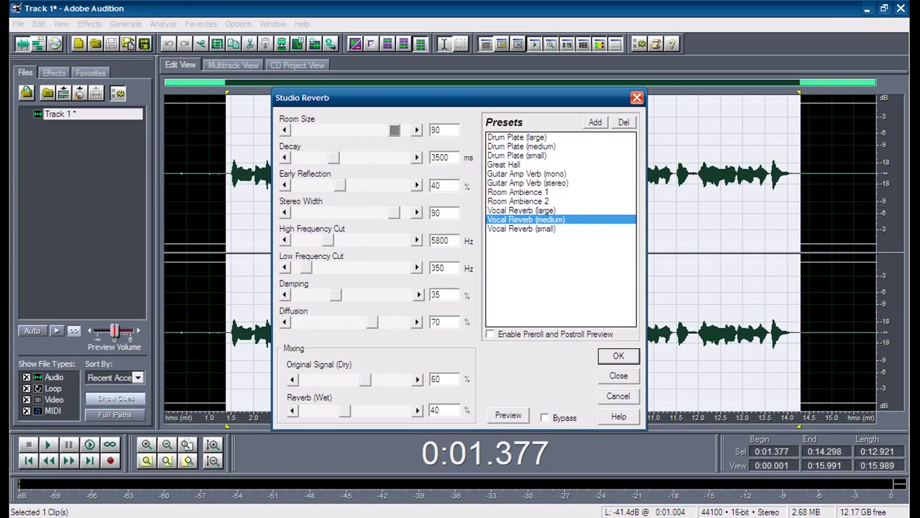
left_click(521, 210)
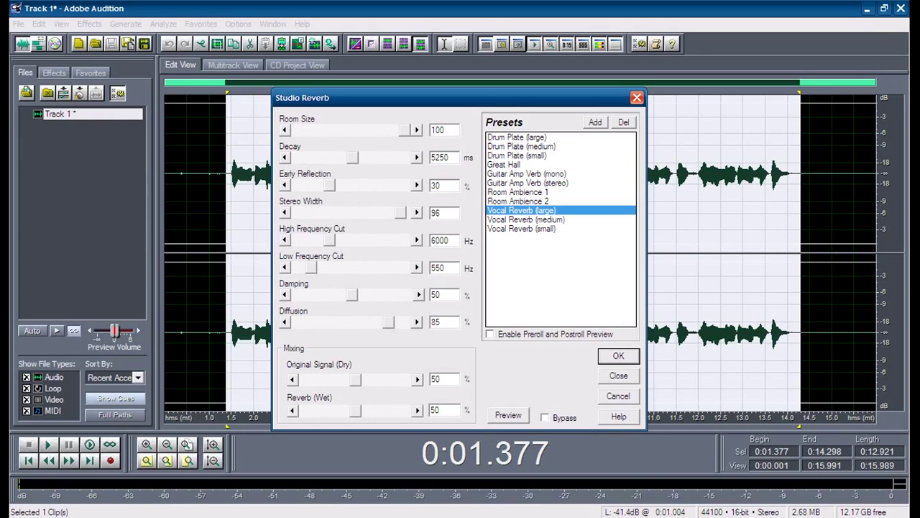
left_click(526, 220)
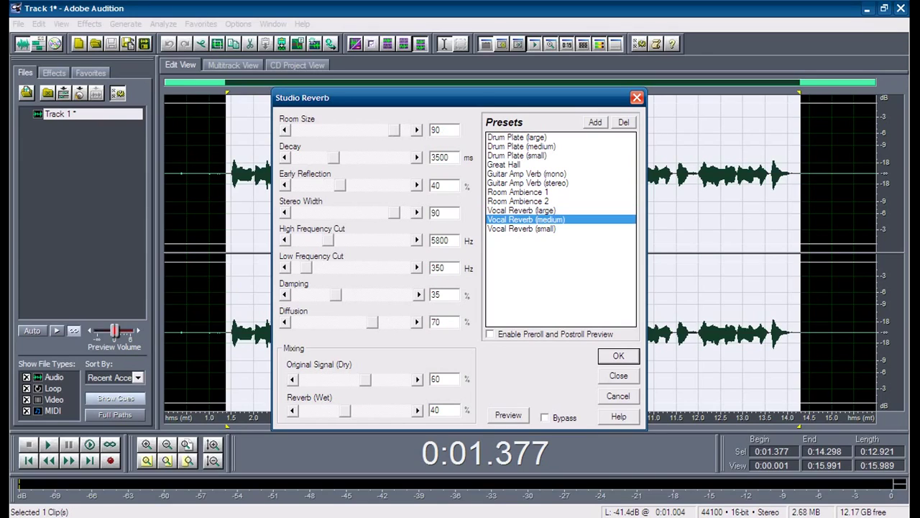
left_click(521, 229)
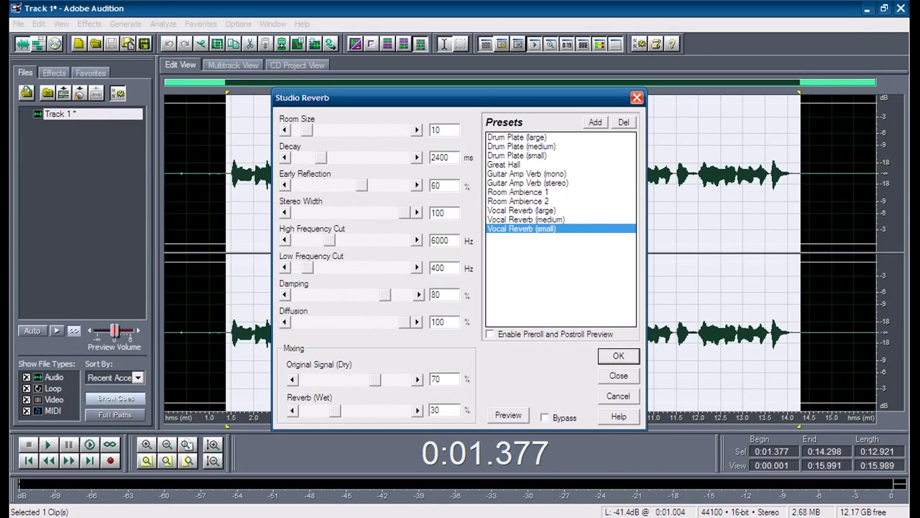
left_click(525, 219)
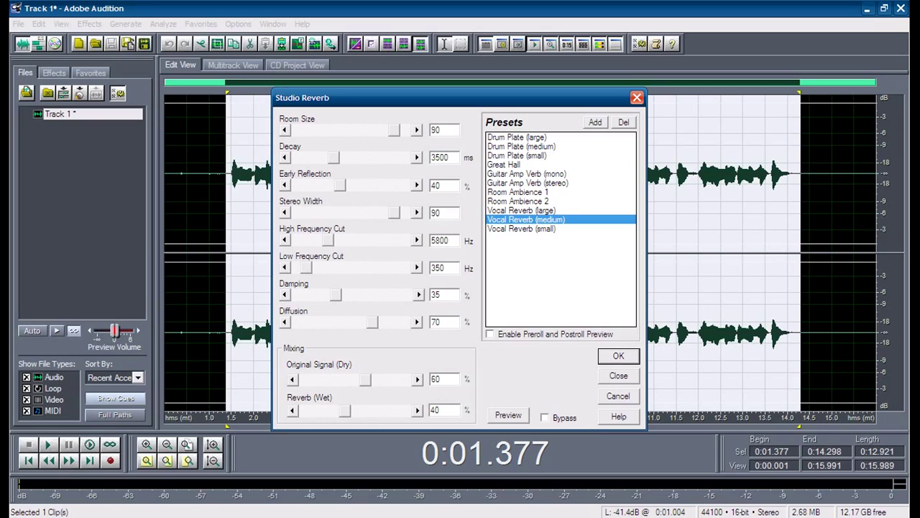
key("Return")
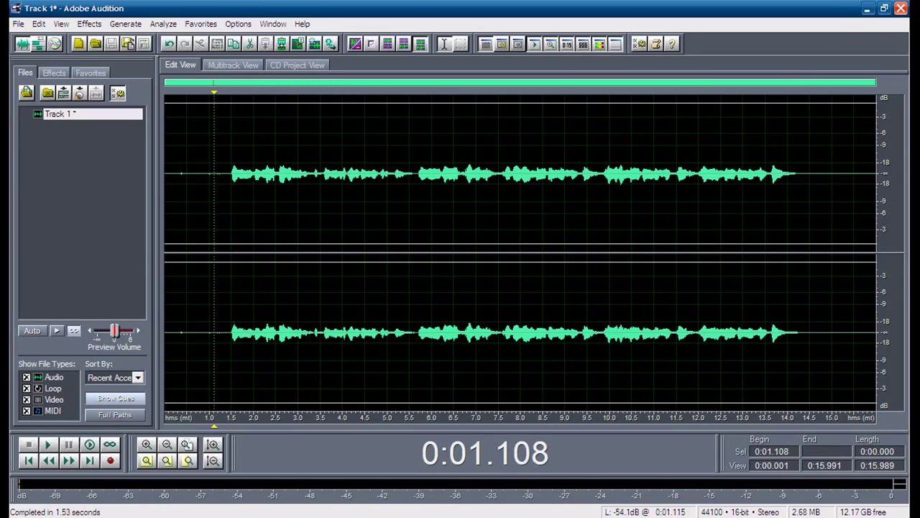
Step: Play back the reverbed take, then select the vocal from 0:01.345 to 0:14.346
left_click(214, 216)
key("space")
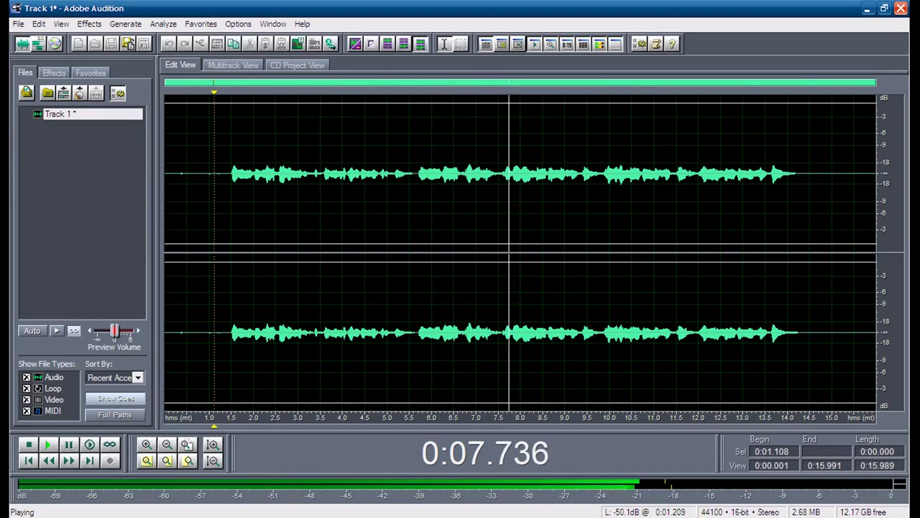
key("space")
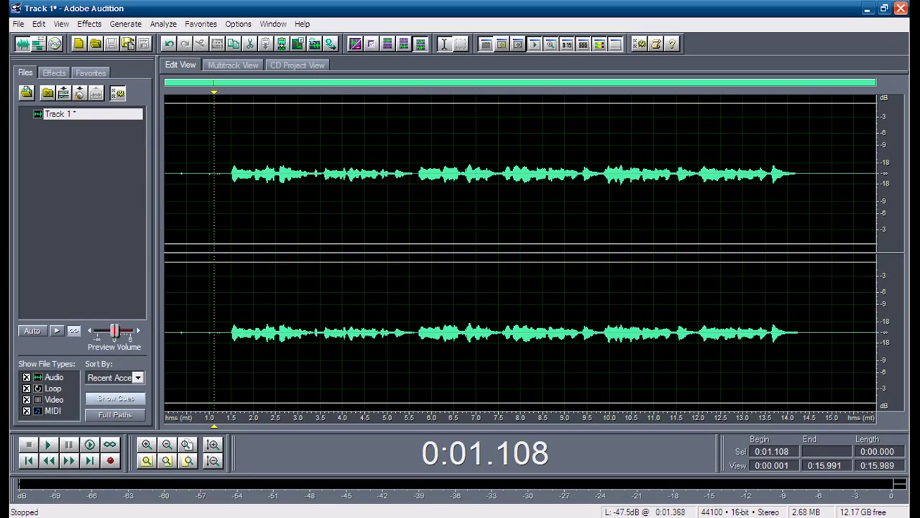
left_click(224, 209)
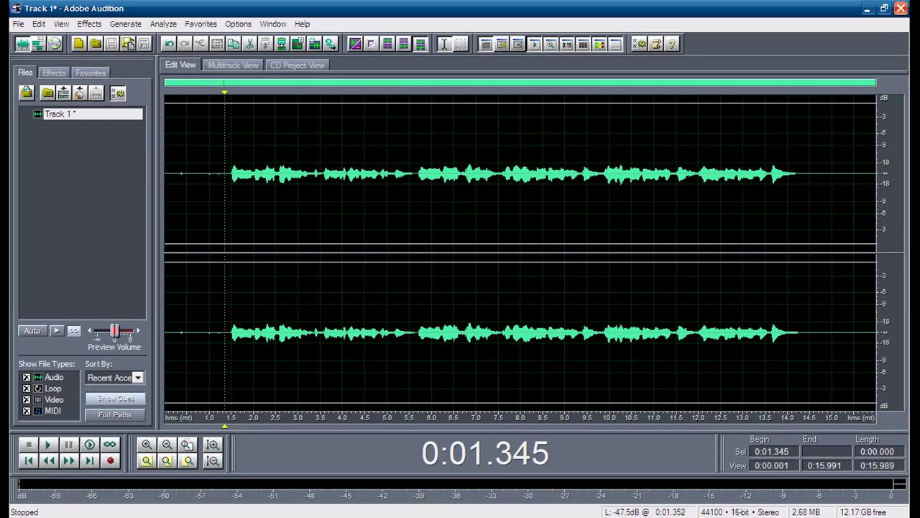
left_click_drag(224, 208, 802, 209)
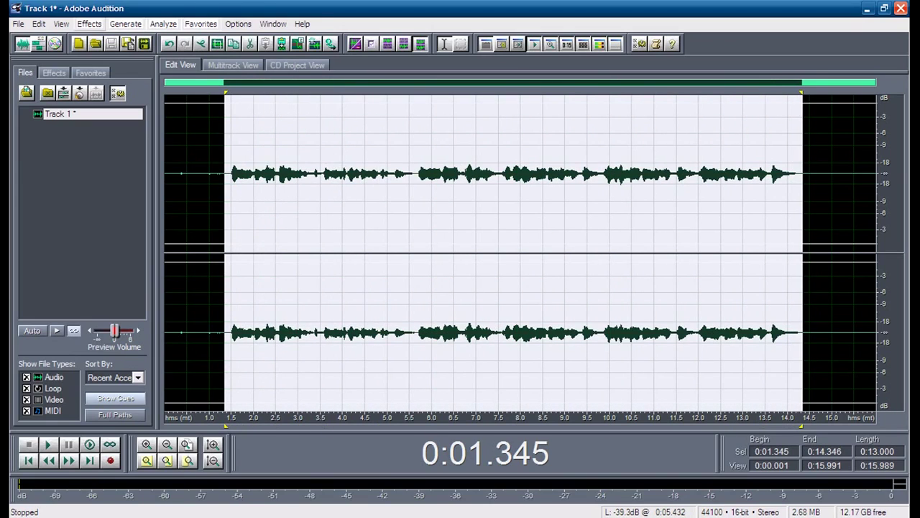
Step: In Amplify/Fade, try a 2.7 dB constant amplification and preview it
left_click(90, 24)
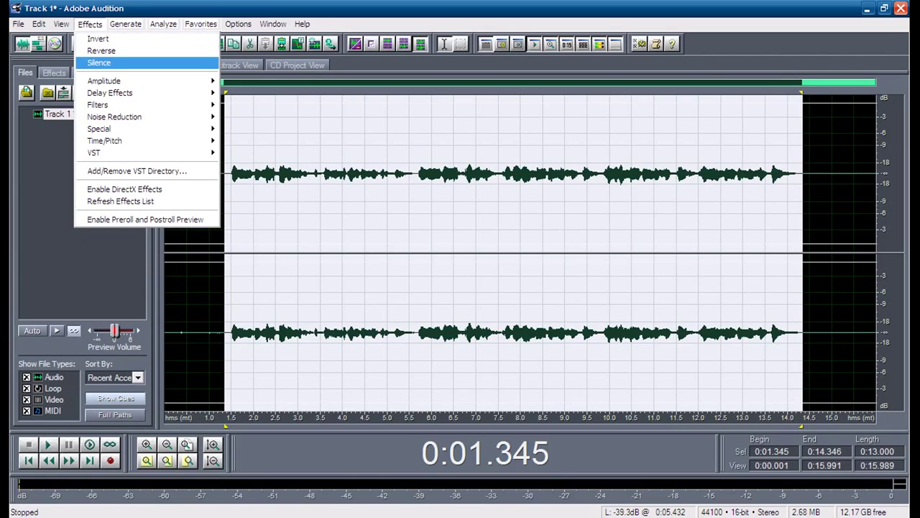
mouse_move(105, 81)
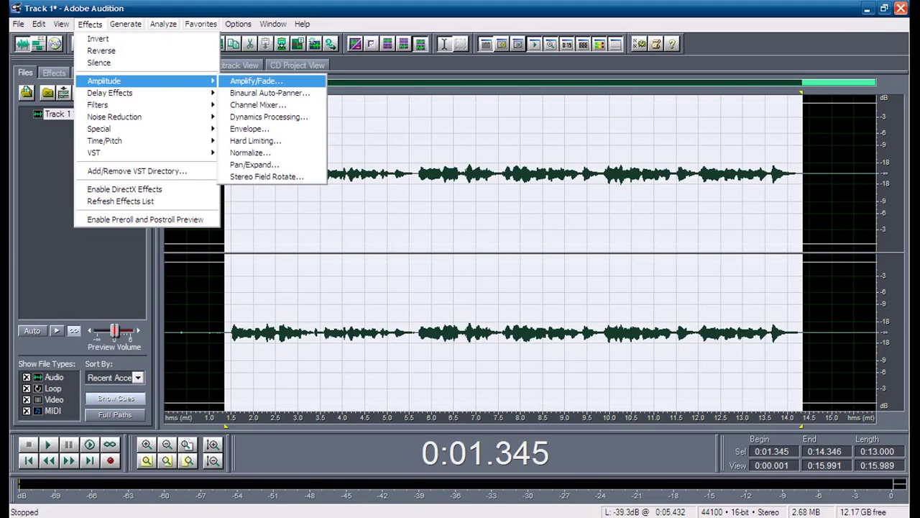
left_click(255, 81)
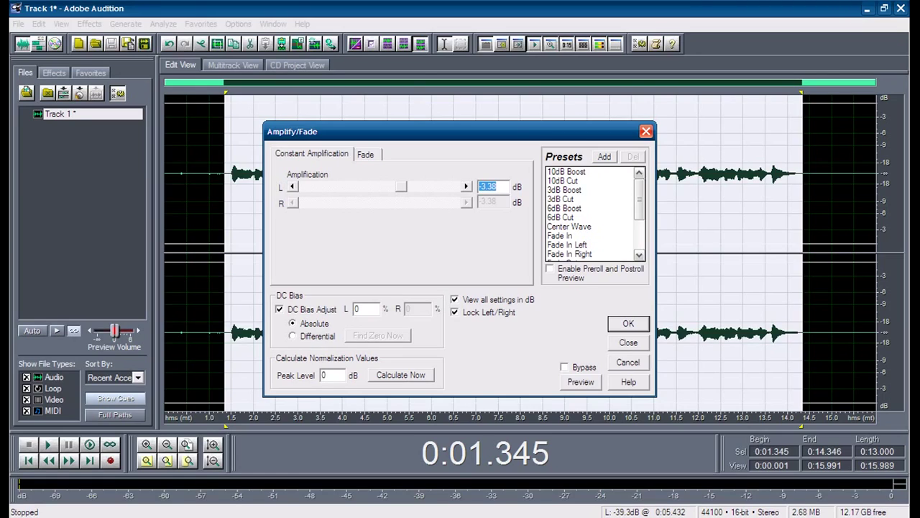
type("01.35")
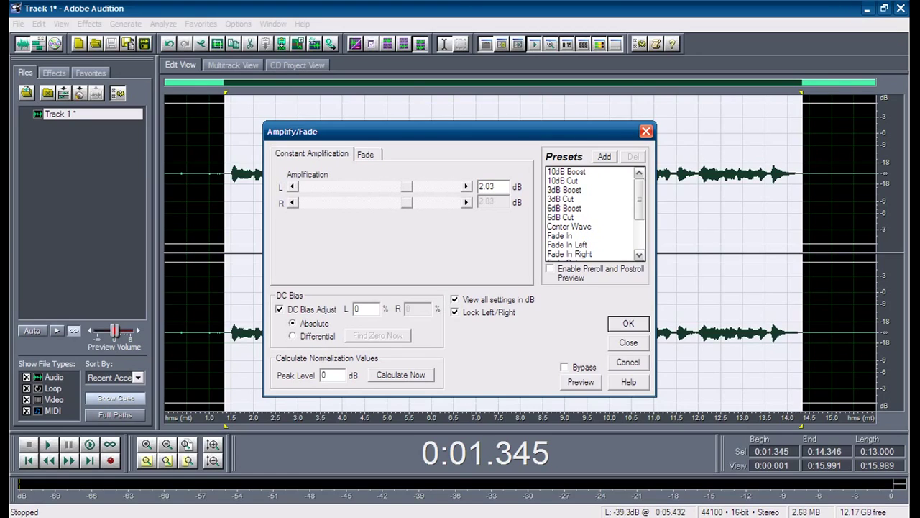
left_click(408, 186)
key("alt+p")
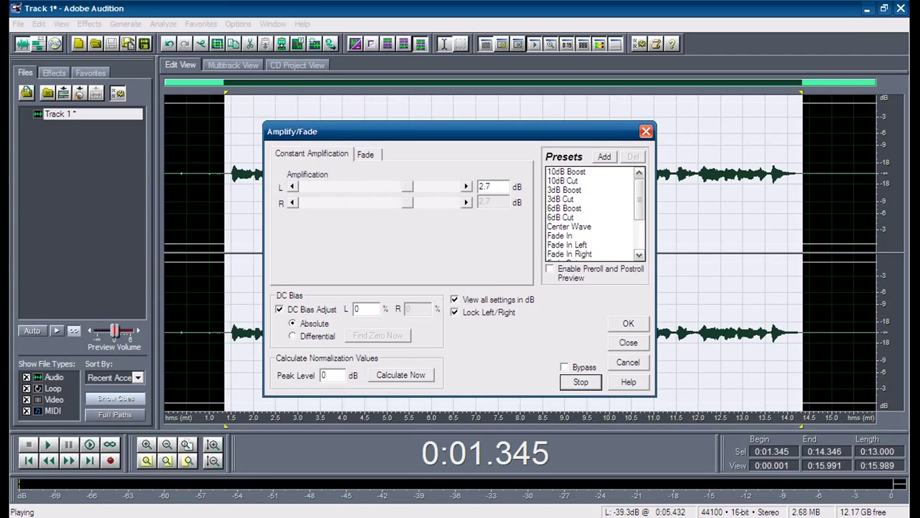
key("alt+p")
Step: Adjust the boost through 5.41 and 4.73 dB to about 6.76 dB, preview, and apply it
key("Tab")
key("Right")
key("Right")
key("Right")
key("Right")
key("Right")
key("Right")
key("Right")
key("Right")
key("Right")
key("Right")
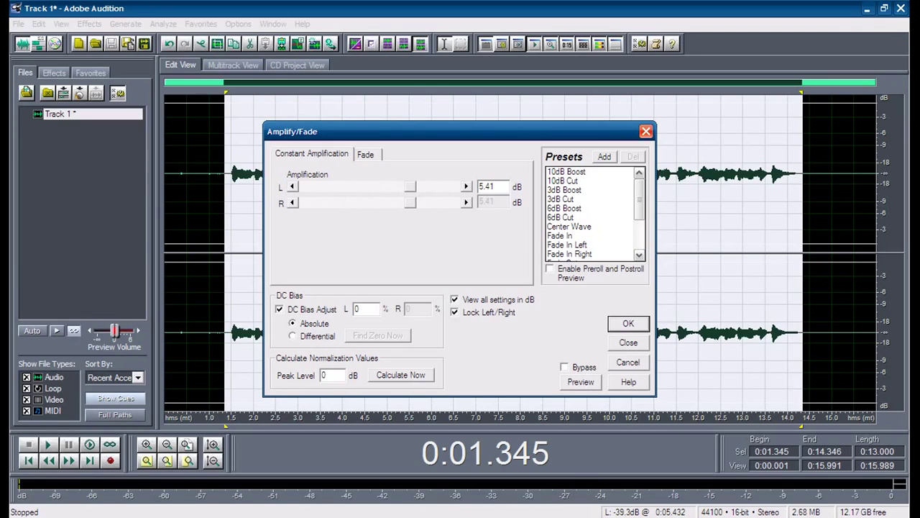
key("Left")
key("Left")
key("Left")
key("alt+p")
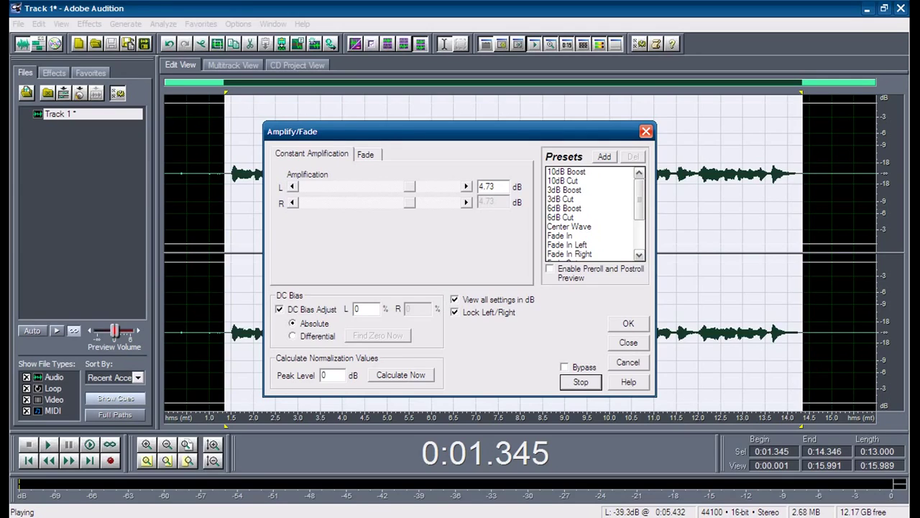
key("space")
key("Tab")
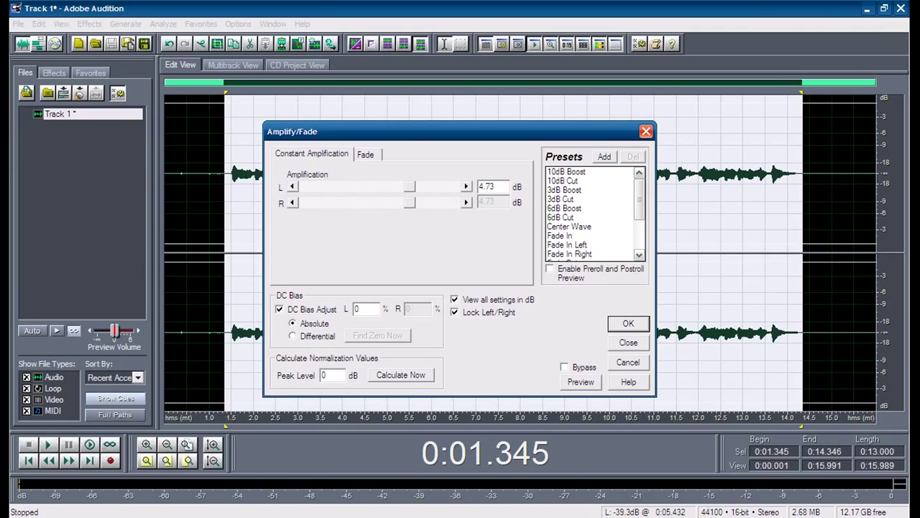
left_click_drag(409, 186, 412, 187)
left_click(581, 382)
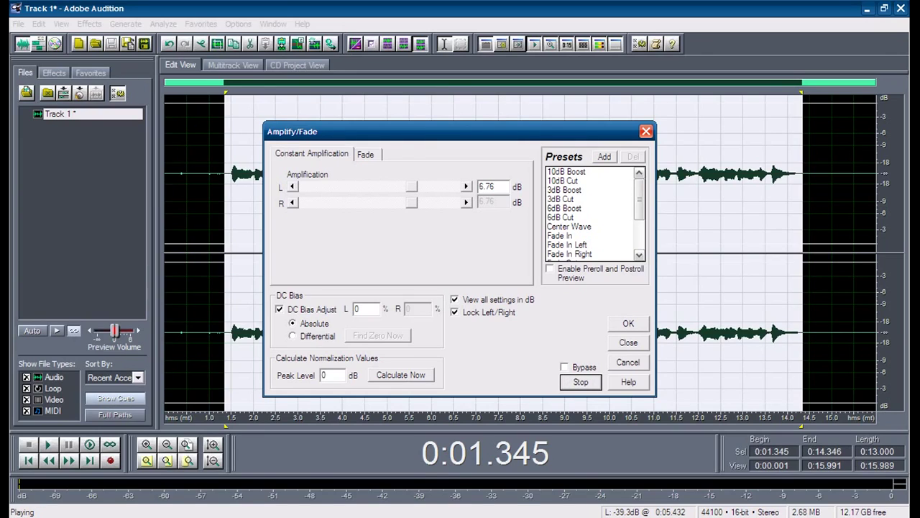
key("space")
left_click(629, 323)
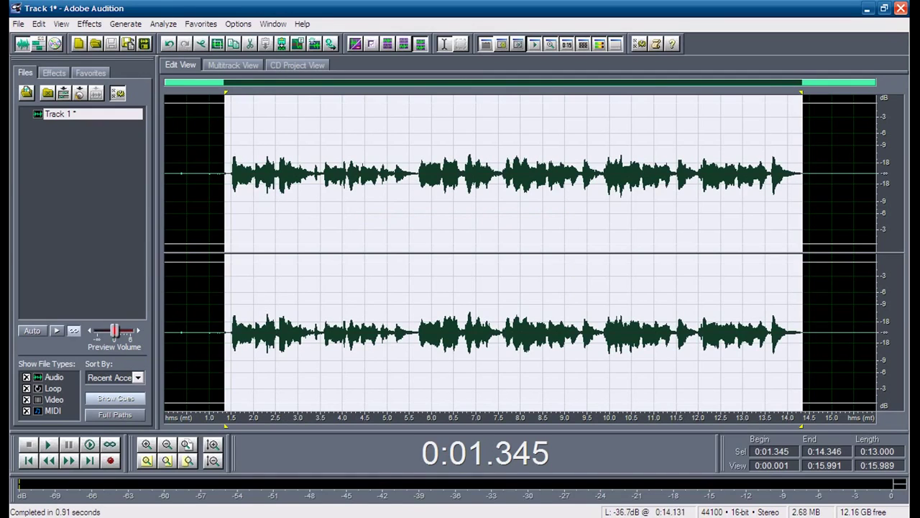
Step: Reselect the sung part from about 1.4 to 14.7 seconds and bring up Effects > Amplitude
left_click(251, 172)
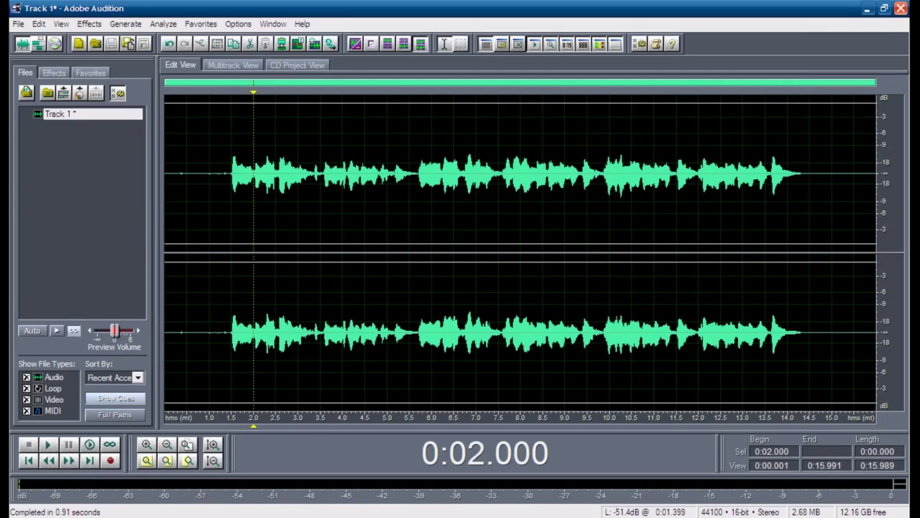
left_click_drag(226, 216, 802, 331)
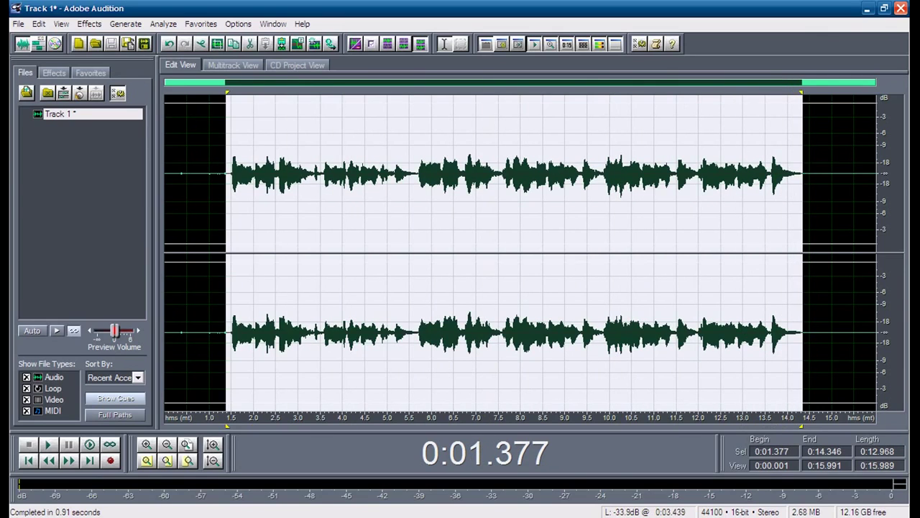
left_click(280, 173)
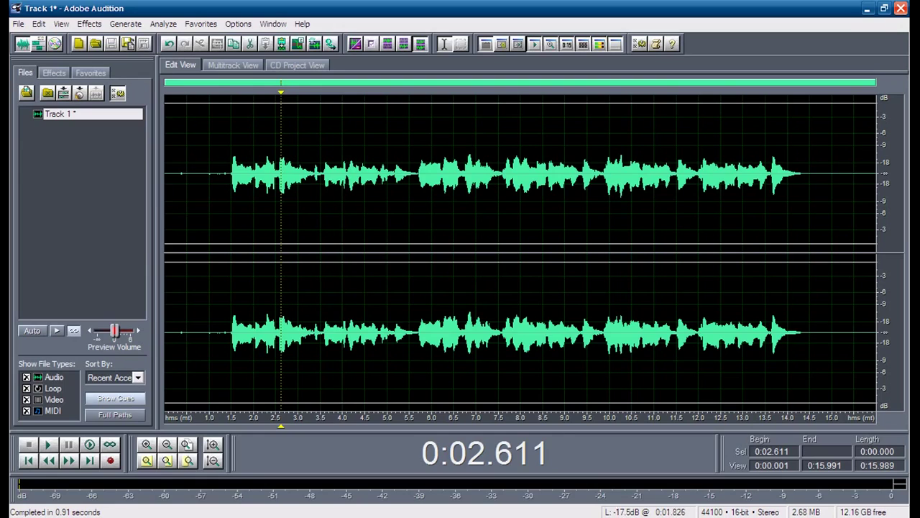
left_click(217, 180)
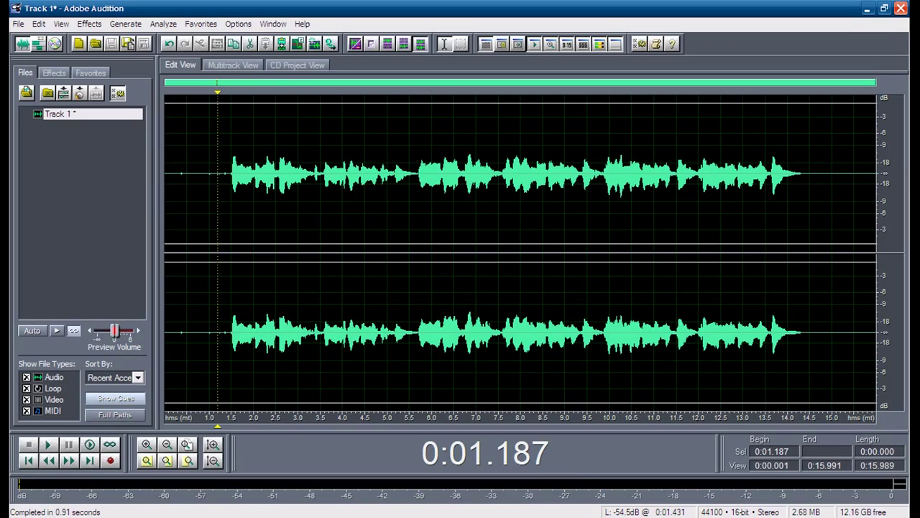
left_click_drag(226, 176, 818, 317)
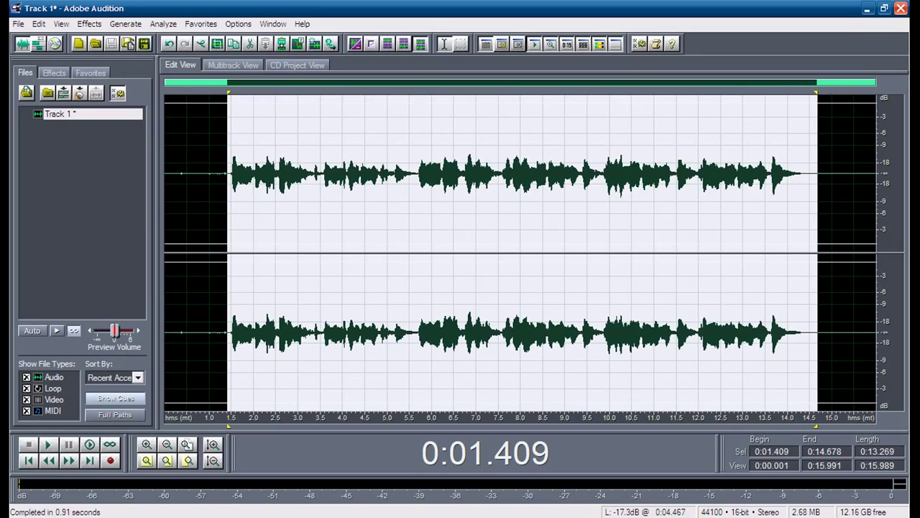
left_click(90, 23)
mouse_move(144, 80)
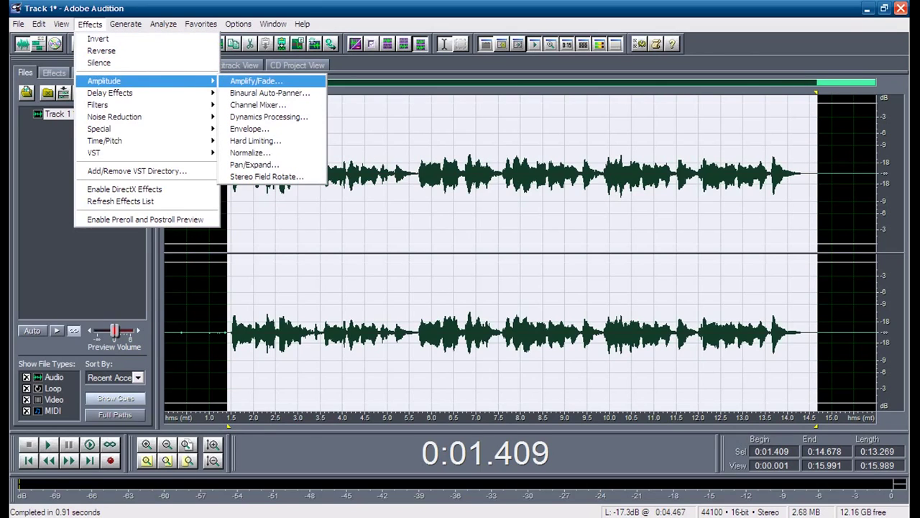
Step: Boost the selected vocal by 16.23 dB with Amplify/Fade
key("Return")
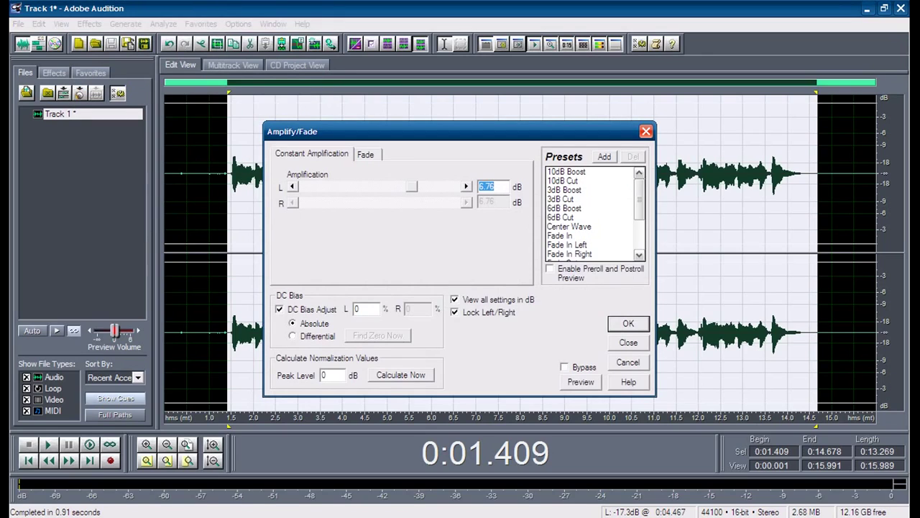
type("16.23")
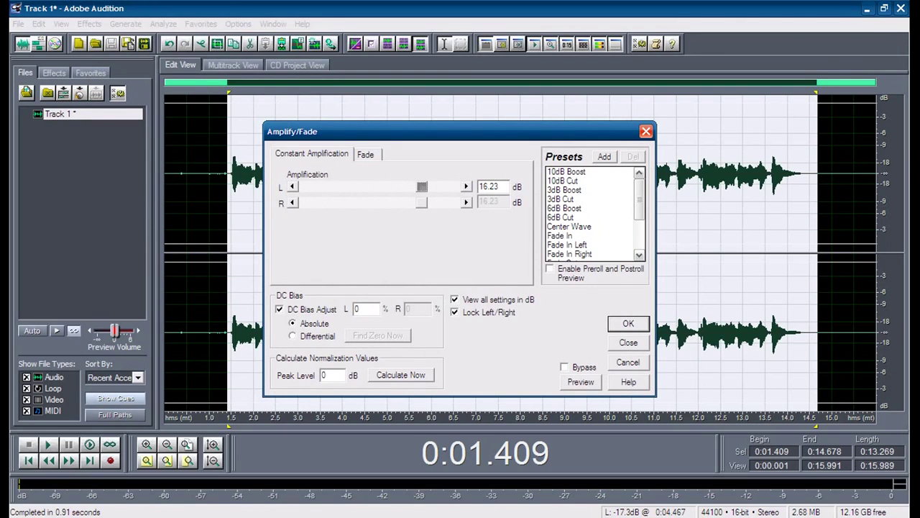
key("Return")
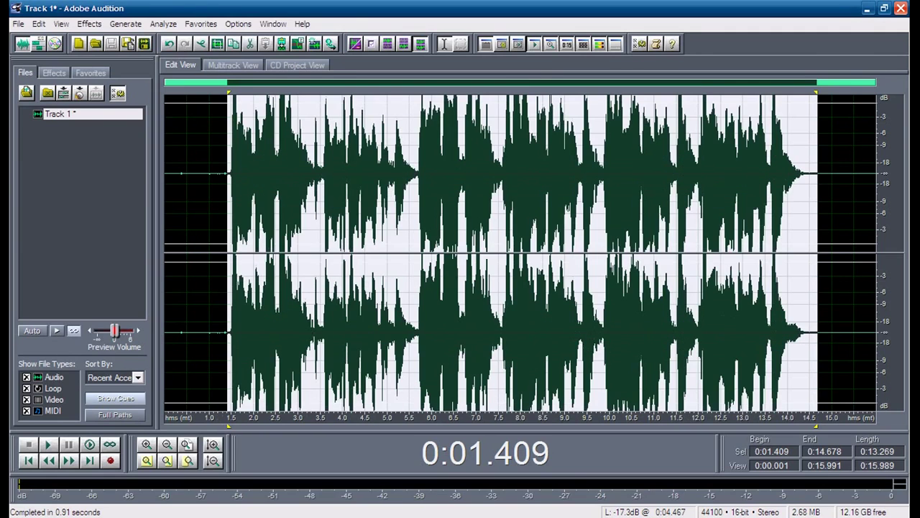
Step: Reselect the sung part of the louder vocal, starting near 1.3 seconds
left_click(298, 252)
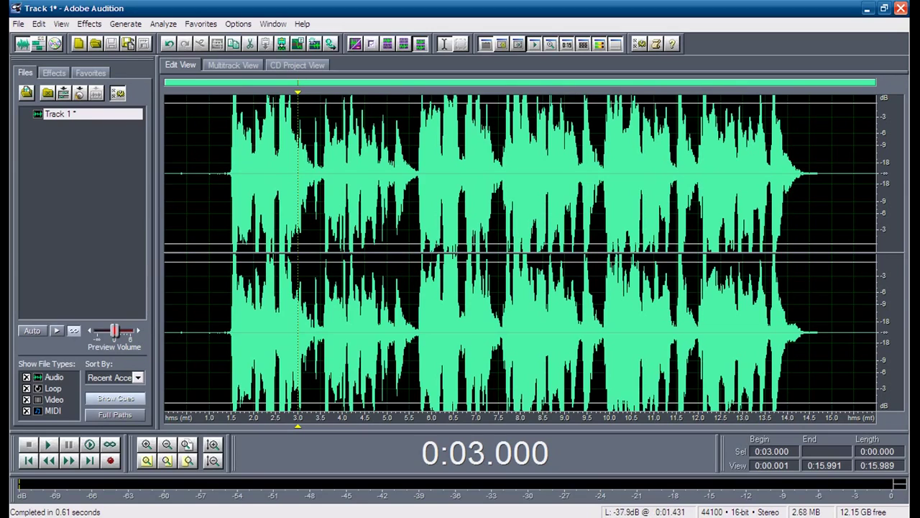
left_click(225, 169)
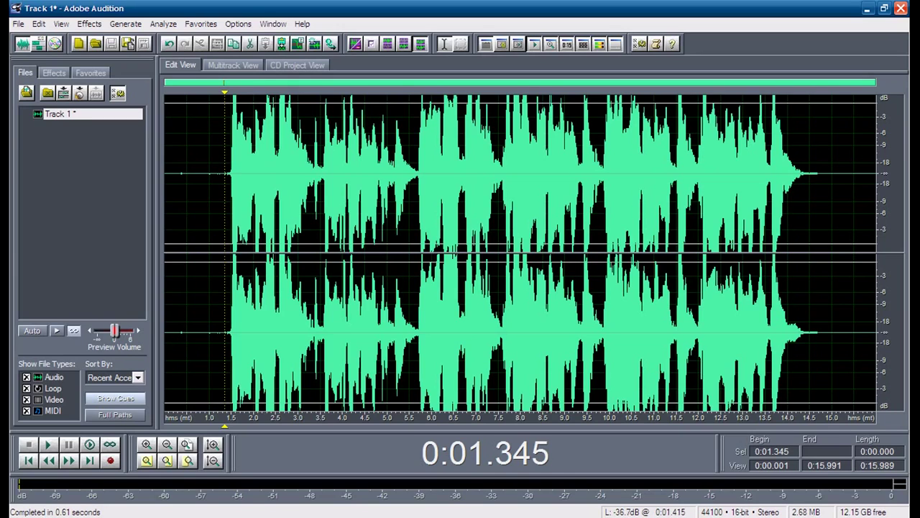
left_click_drag(227, 176, 813, 333)
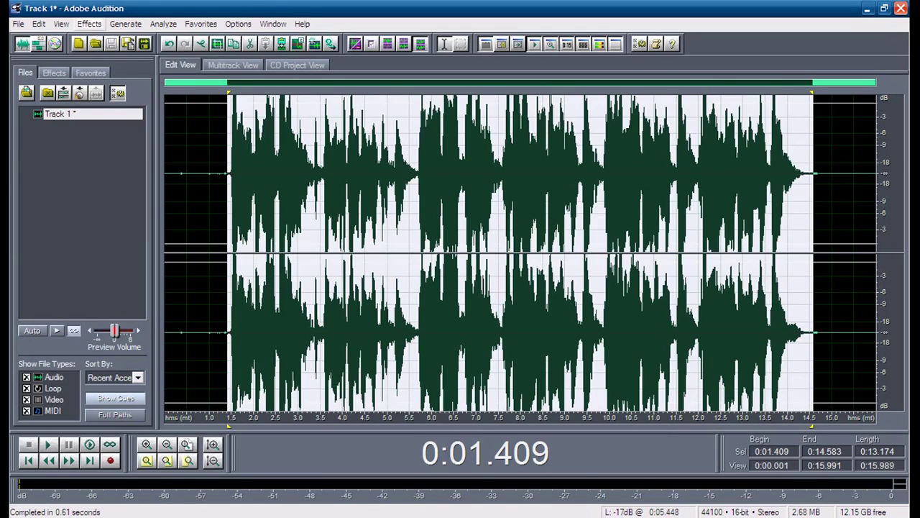
left_click(89, 24)
Step: Amplify the selected vocal by about -1.35 dB with Amplify/Fade
left_click(104, 80)
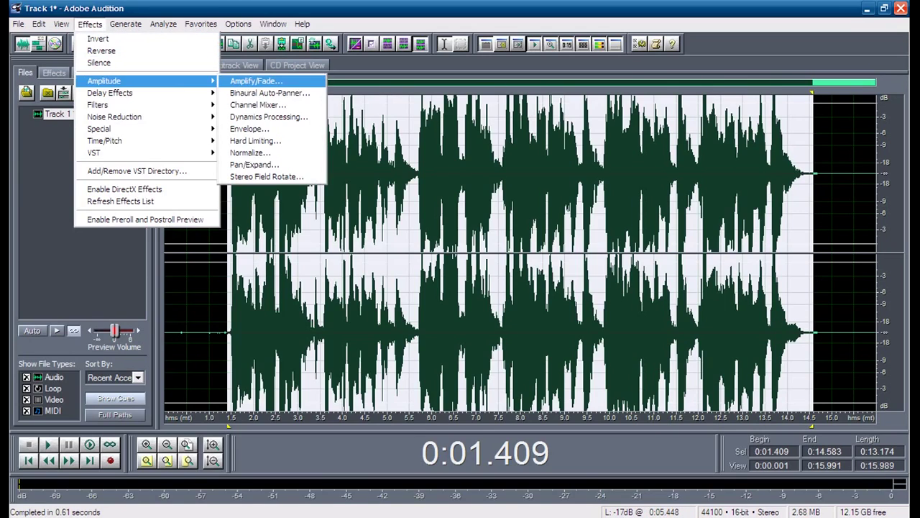
left_click(256, 81)
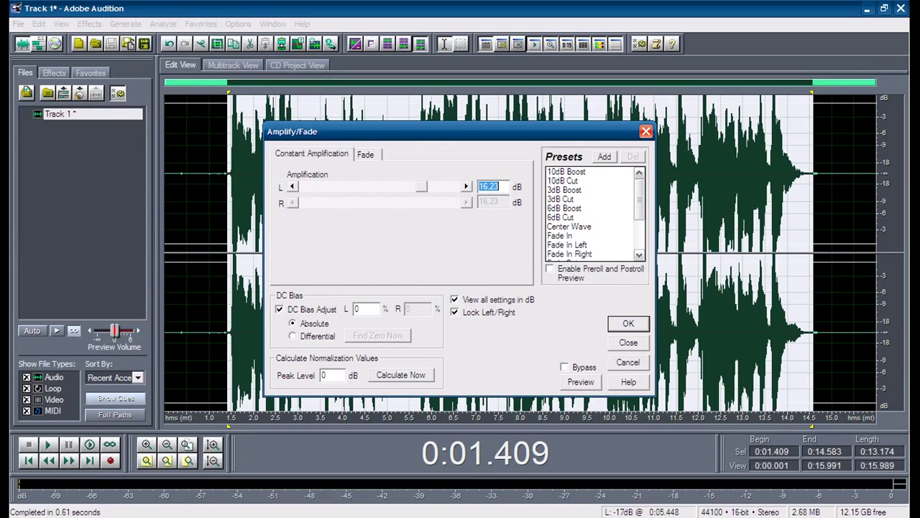
left_click_drag(421, 187, 403, 186)
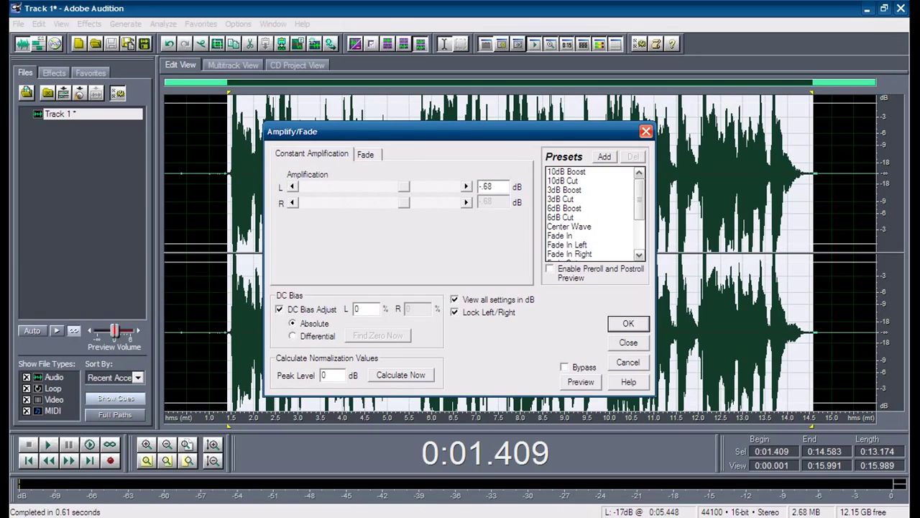
left_click_drag(404, 187, 400, 186)
key("Return")
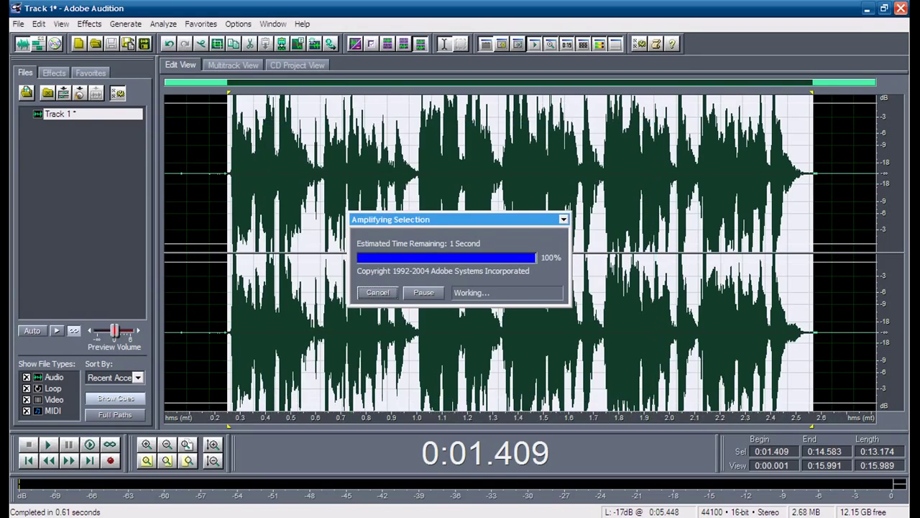
Step: Make both channels active again and play the vocal from the 1-second mark
left_click(233, 118)
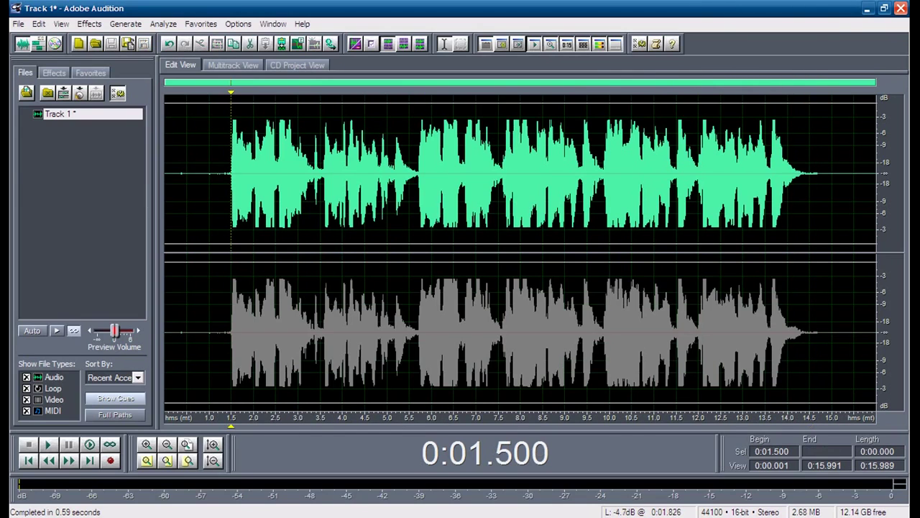
left_click(248, 252)
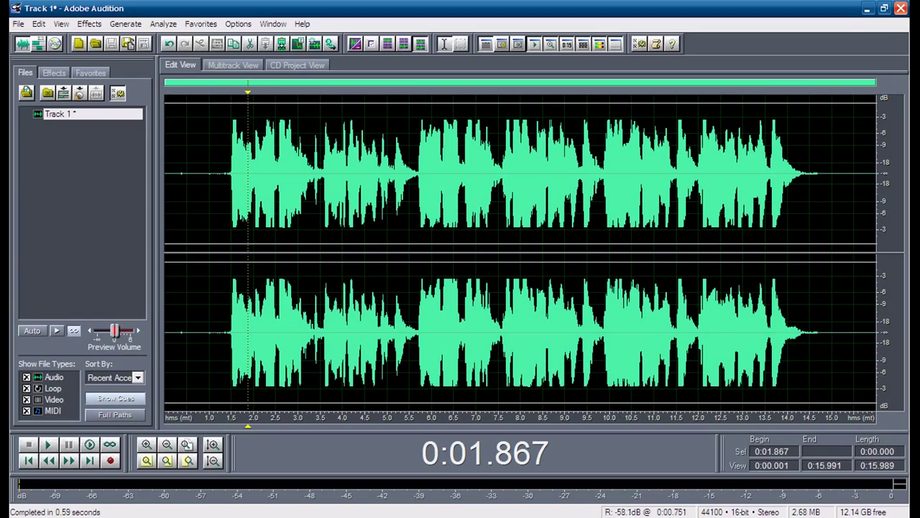
left_click(223, 173)
left_click(209, 173)
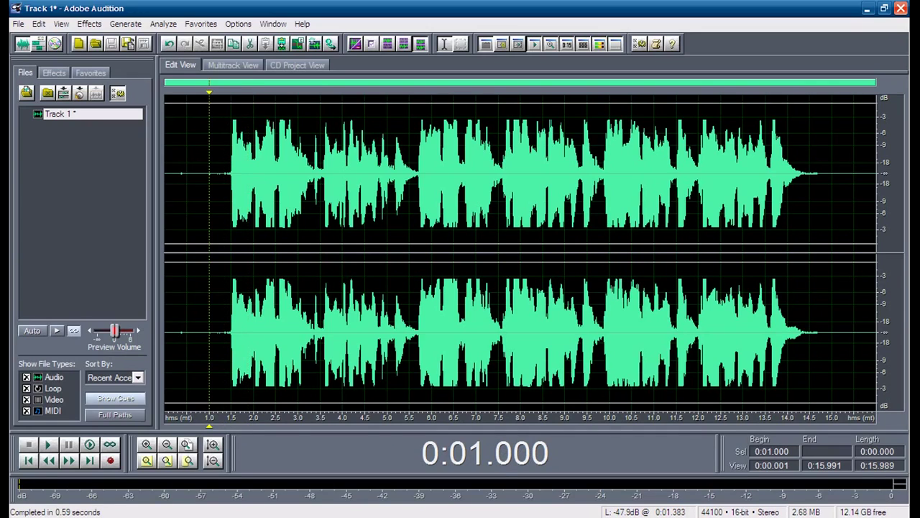
key("space")
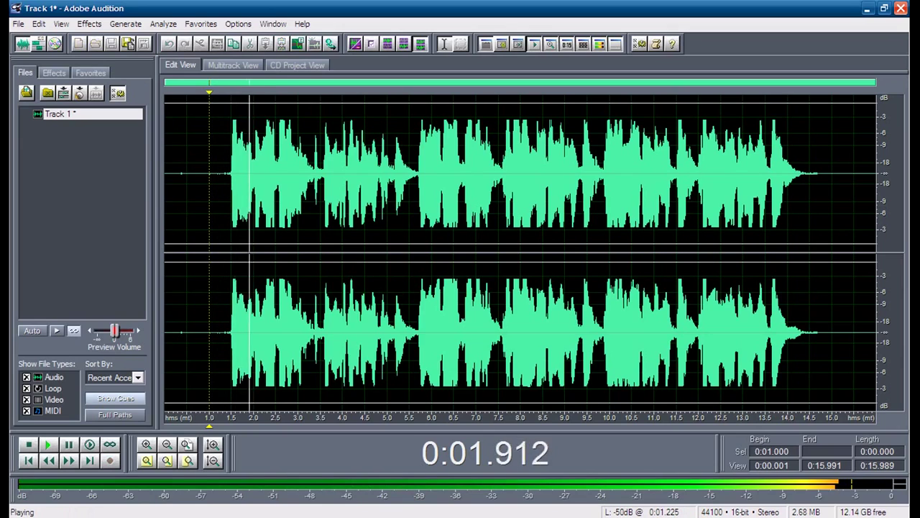
key("space")
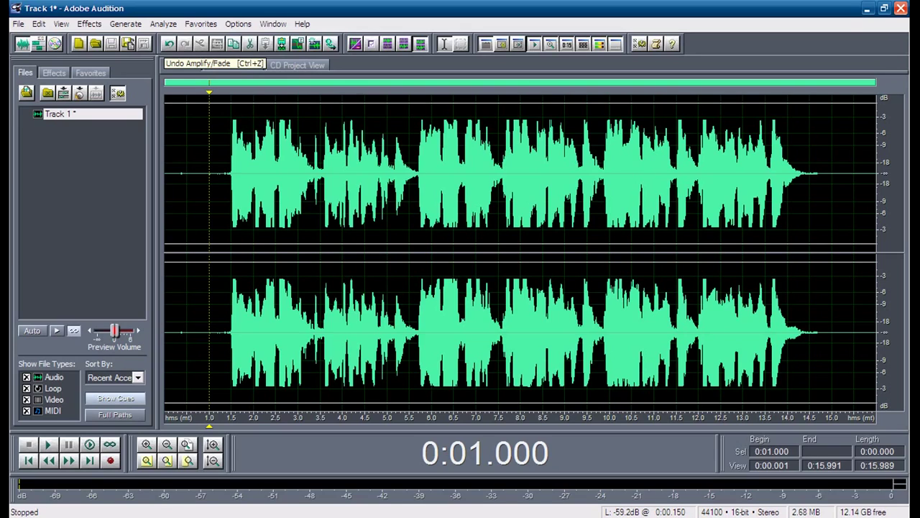
Step: Undo the last three edits and listen to the quieter vocal from about 1.3 s
left_click(169, 44)
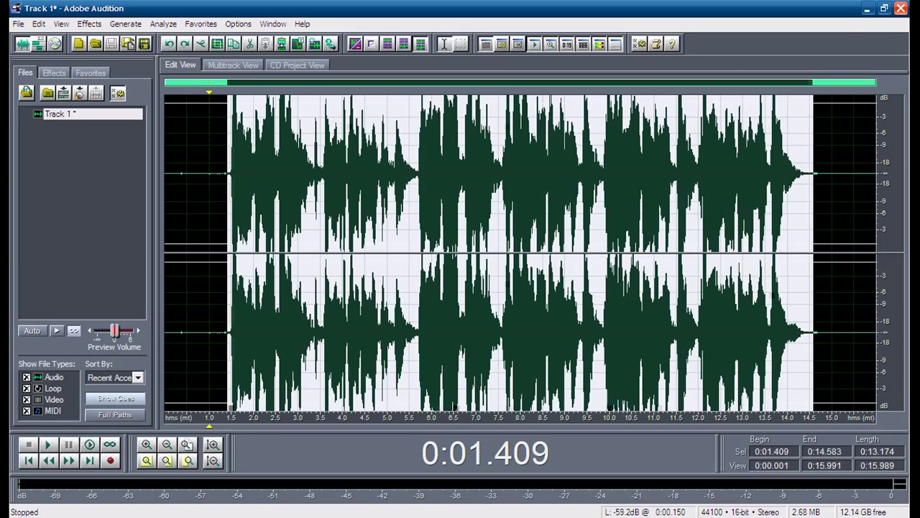
left_click(169, 44)
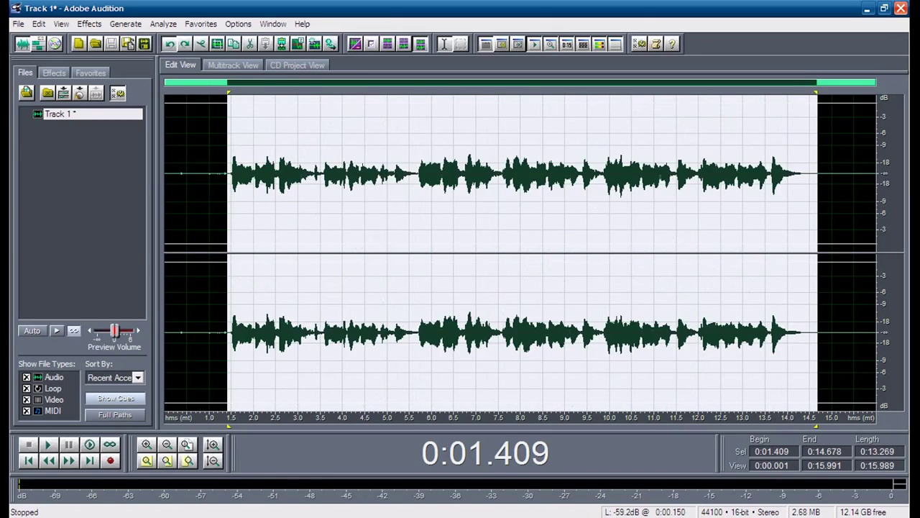
left_click(169, 44)
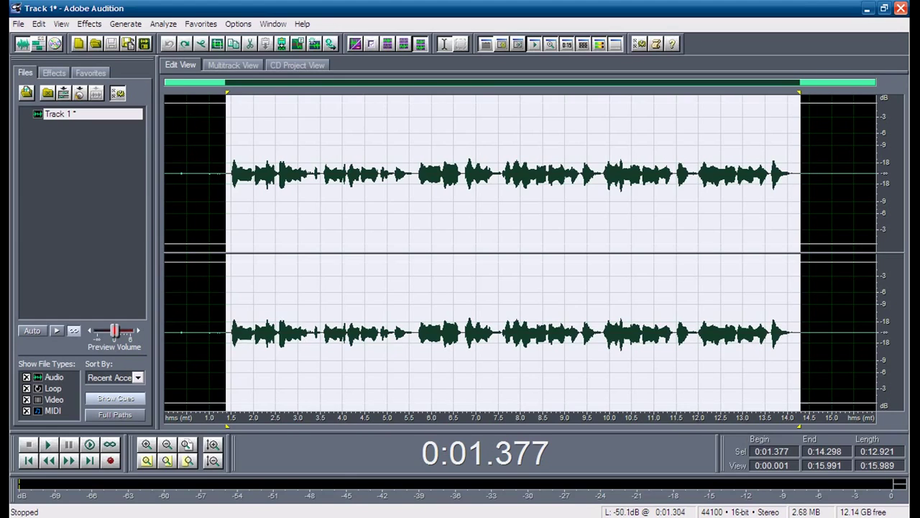
left_click(222, 216)
key("space")
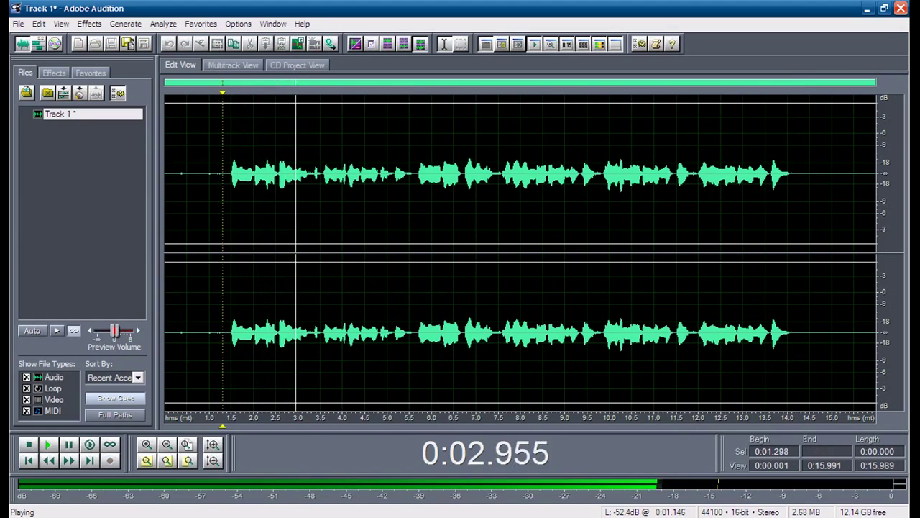
key("space")
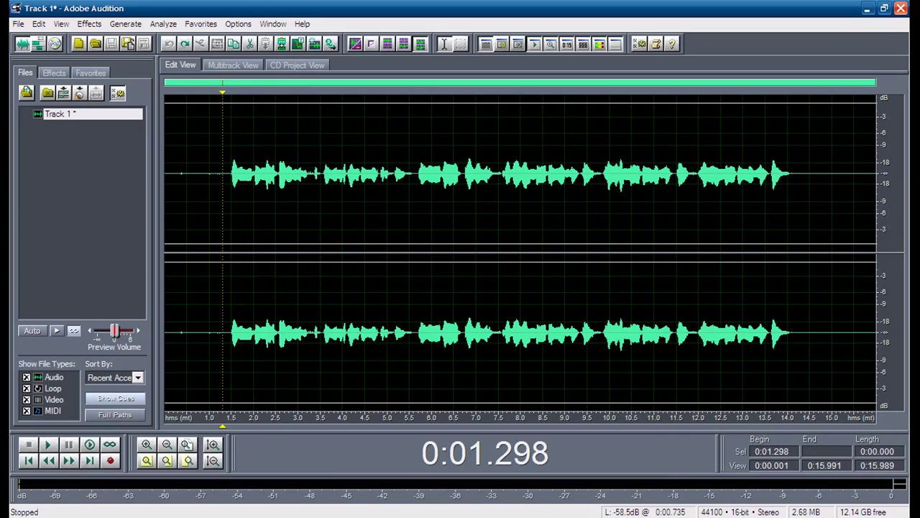
Step: Redo and re-undo the boosts, play the original-level vocal, and select 1.5–14.3 s
left_click(185, 44)
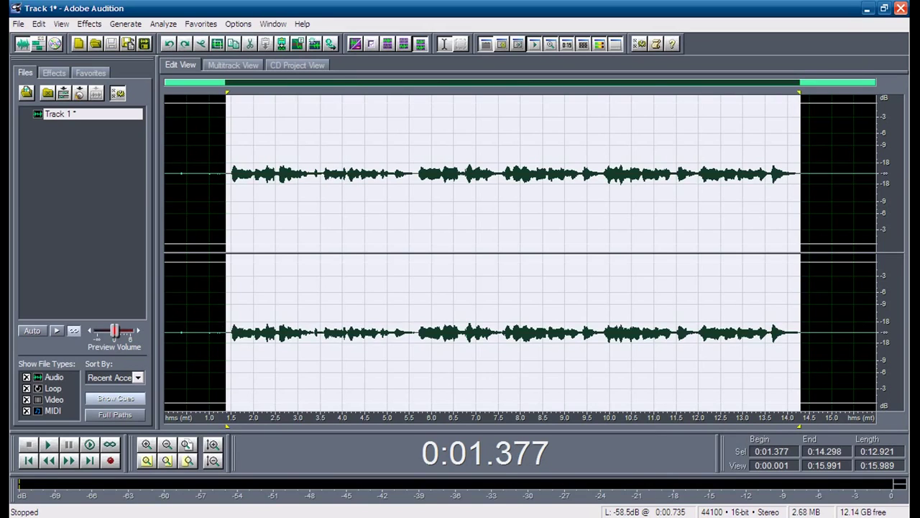
left_click(185, 44)
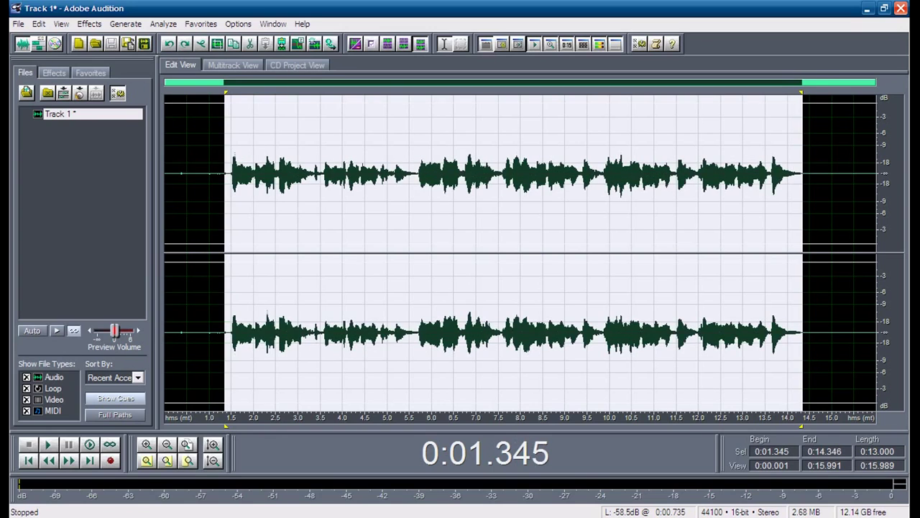
left_click(185, 43)
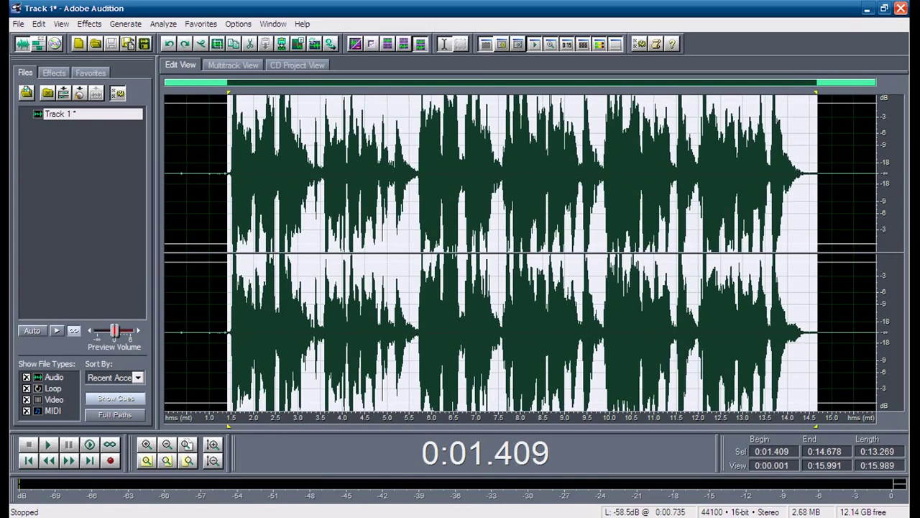
left_click(169, 44)
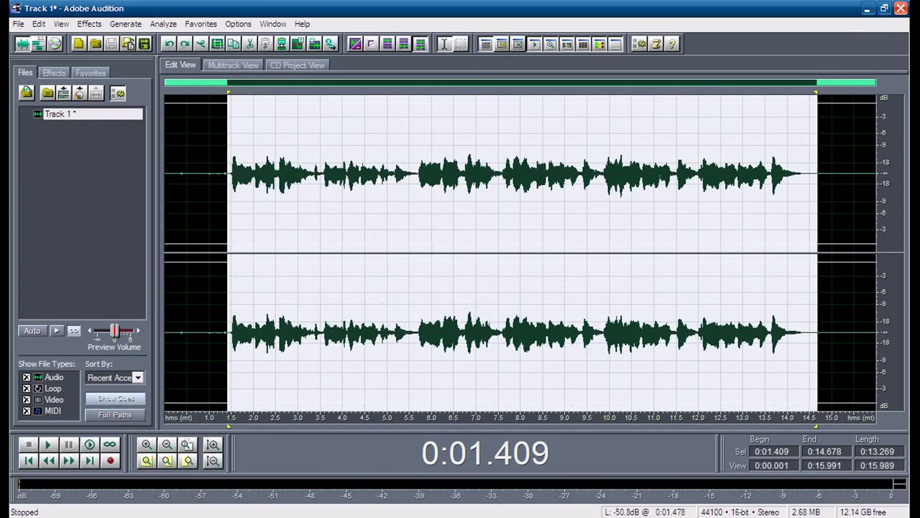
left_click(225, 174)
key("space")
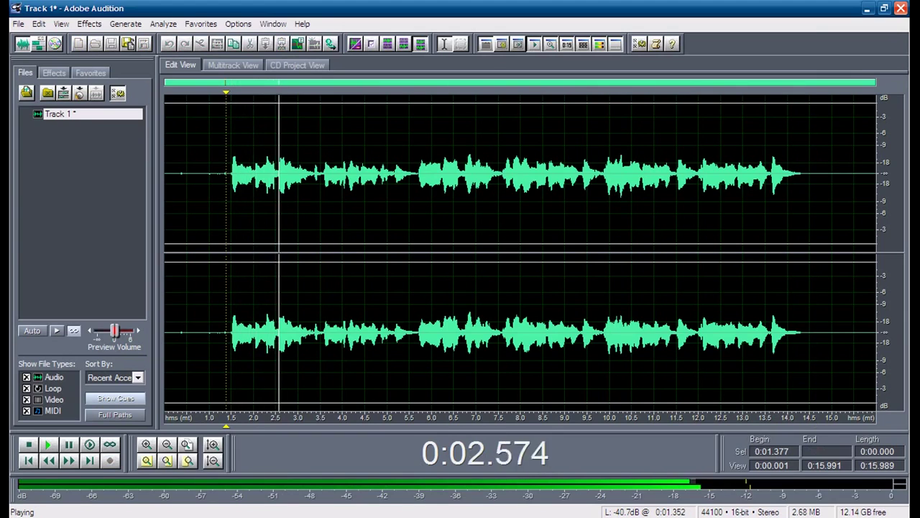
key("space")
left_click_drag(232, 176, 800, 176)
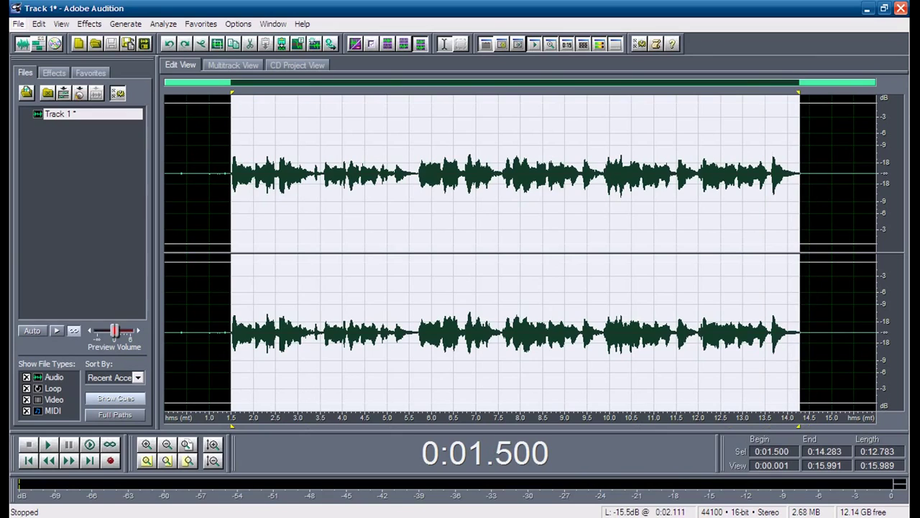
left_click(89, 23)
Step: Boost the selection by 2.7 dB with Amplify/Fade
mouse_move(187, 82)
left_click(288, 82)
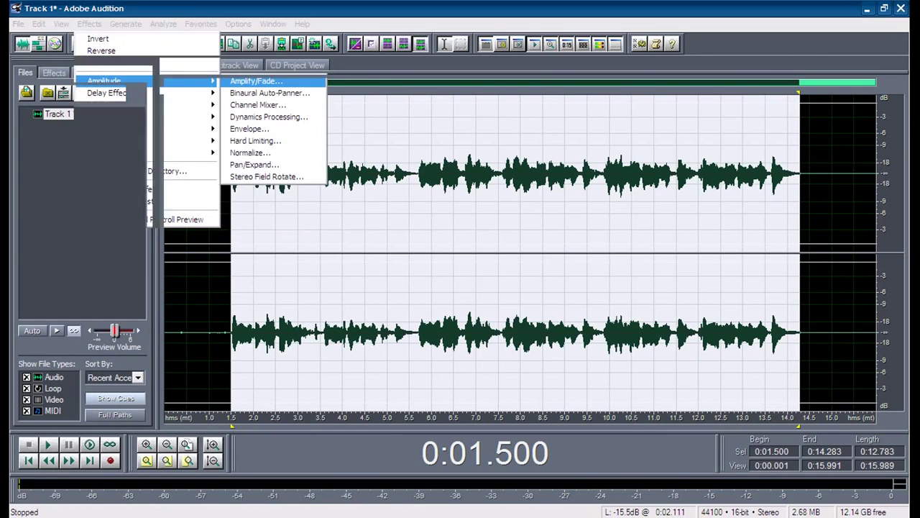
left_click_drag(401, 186, 408, 186)
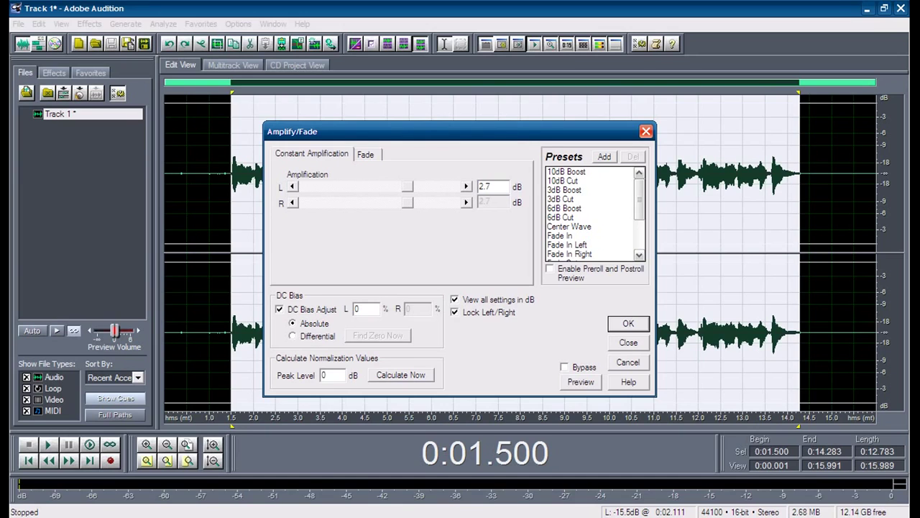
left_click(629, 324)
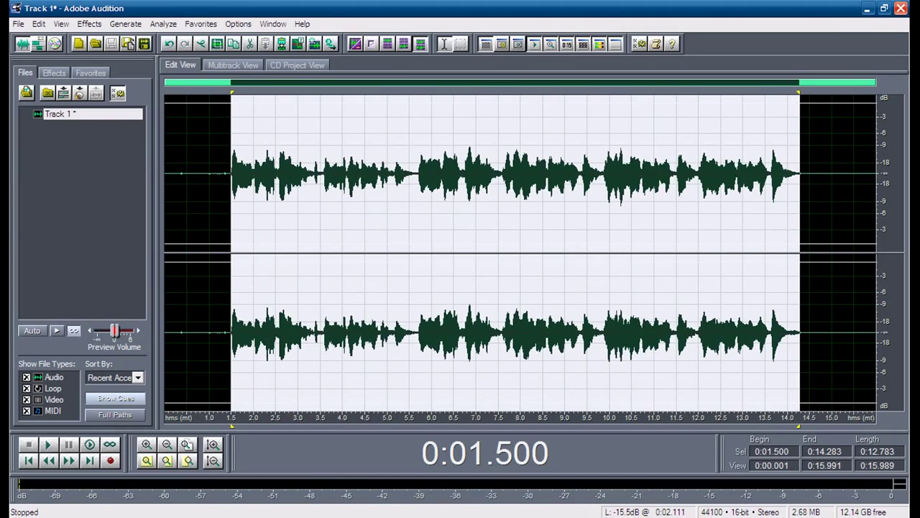
Step: Select the sung portion of the take from 1.345 s to 14.5 s
left_click(221, 215)
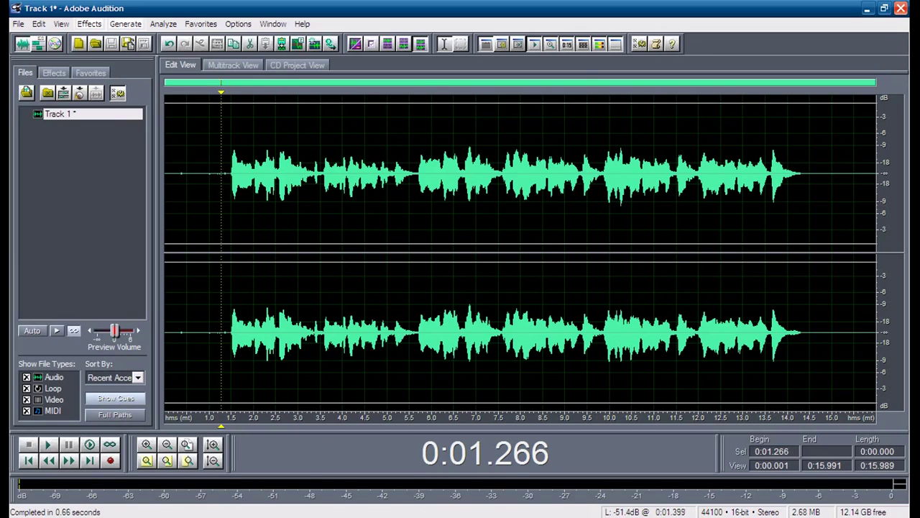
left_click_drag(232, 148, 230, 172)
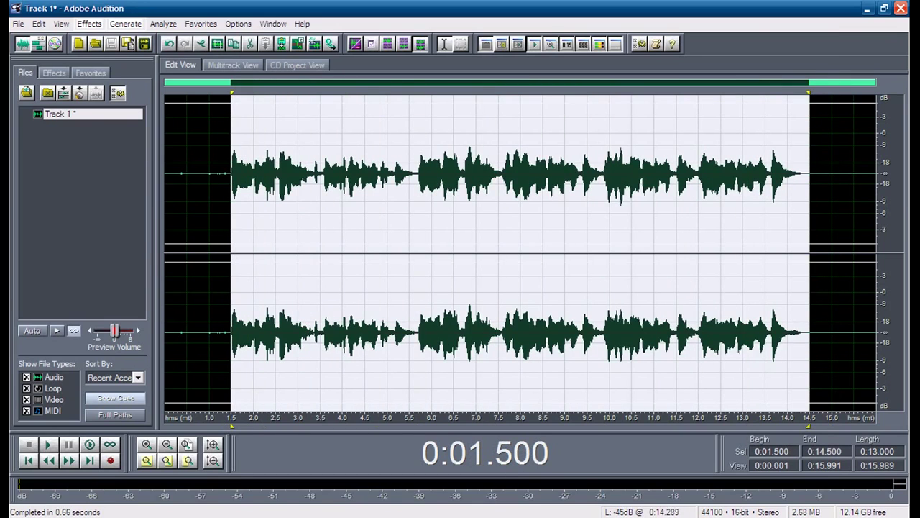
left_click_drag(798, 172, 231, 173)
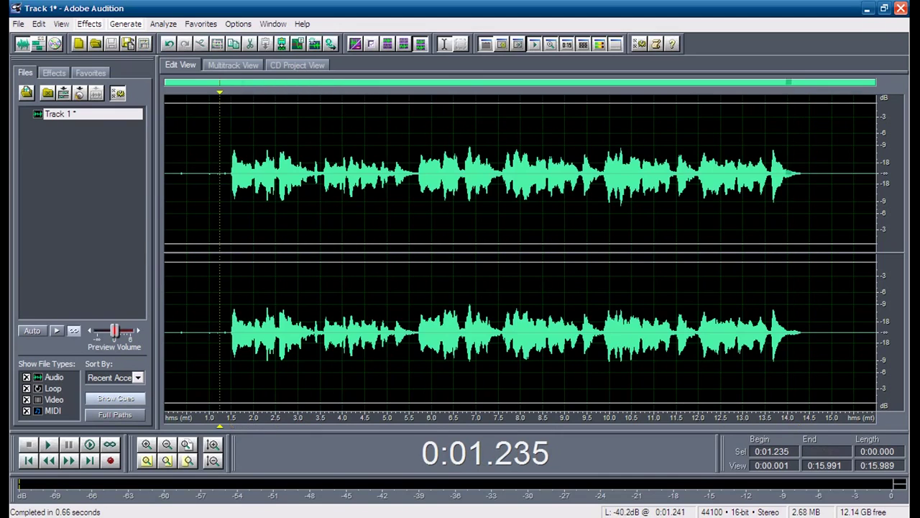
left_click(219, 173)
left_click_drag(226, 173, 804, 172)
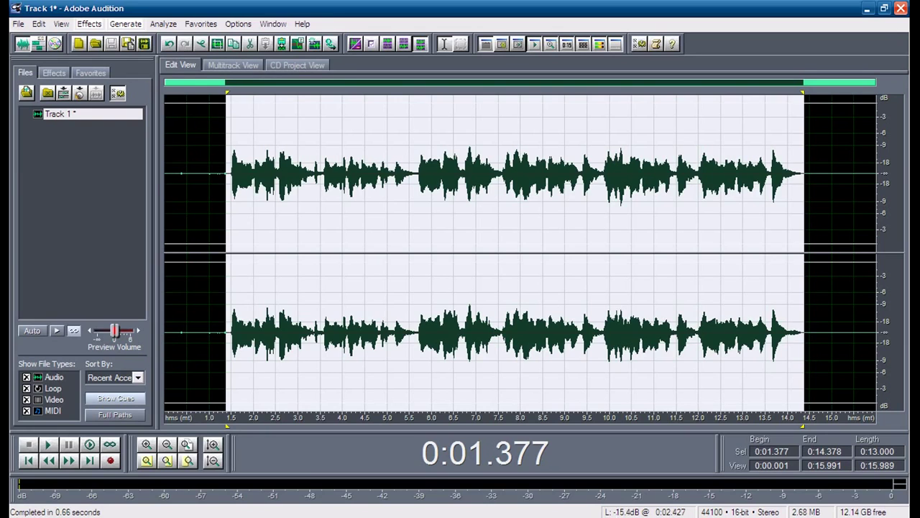
left_click(253, 216)
left_click_drag(224, 215, 810, 216)
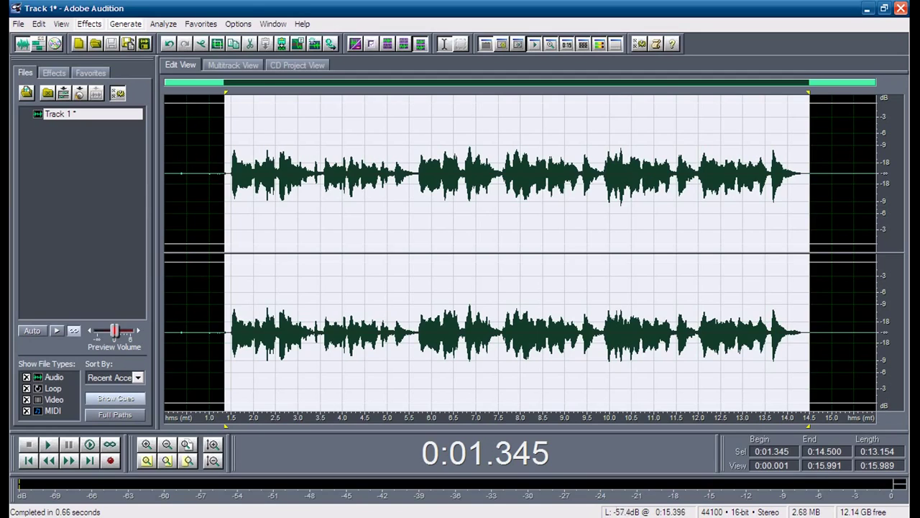
Step: Preview and apply Time/Pitch Pitch Correction to the 1.345–14.5 s selection
left_click(90, 23)
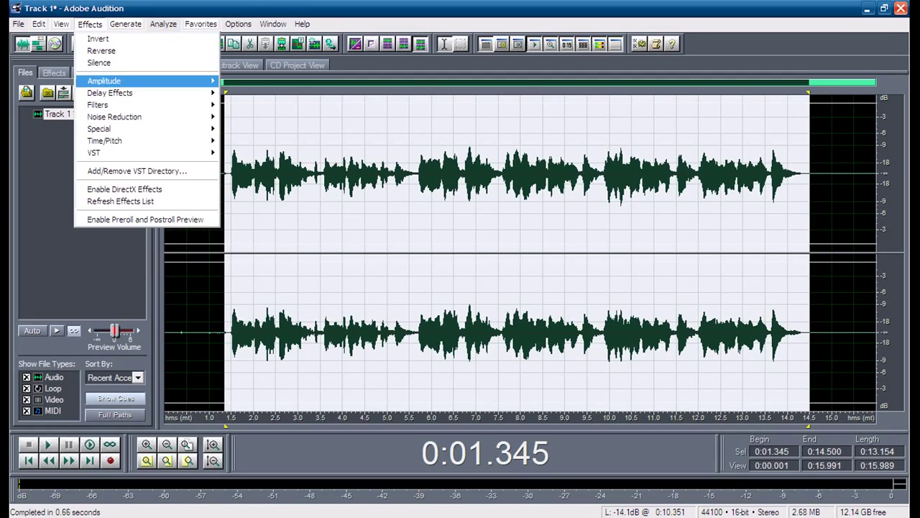
mouse_move(108, 141)
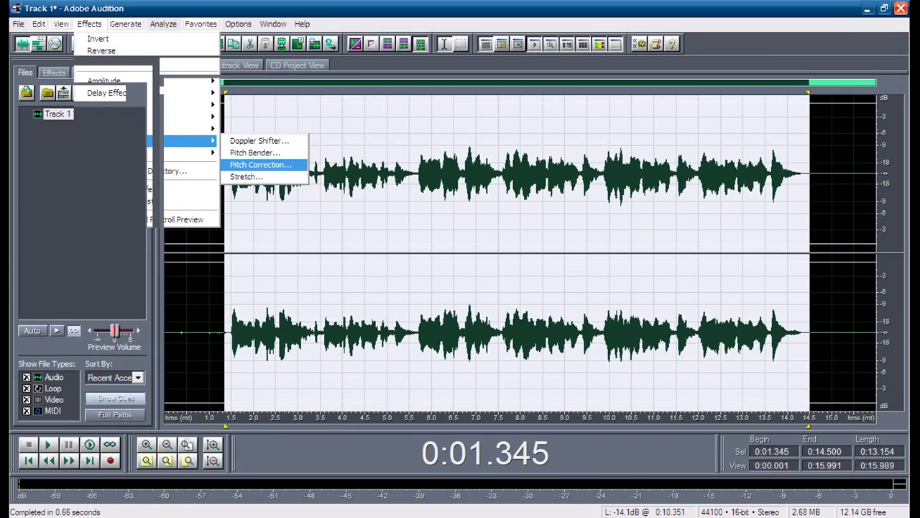
left_click(260, 165)
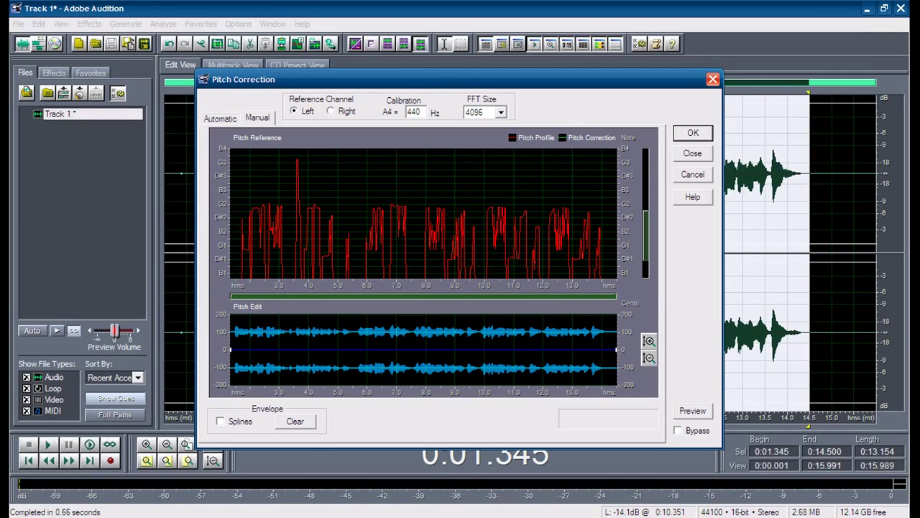
key("alt+p")
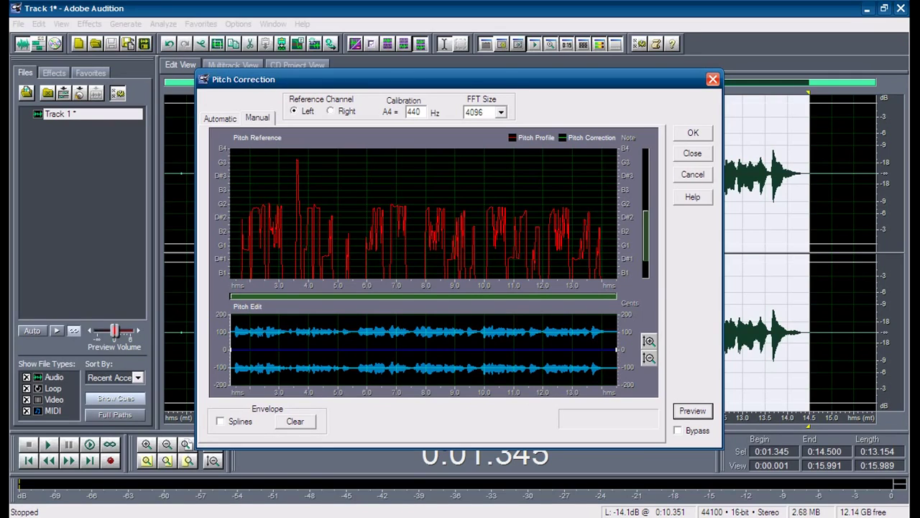
key("Return")
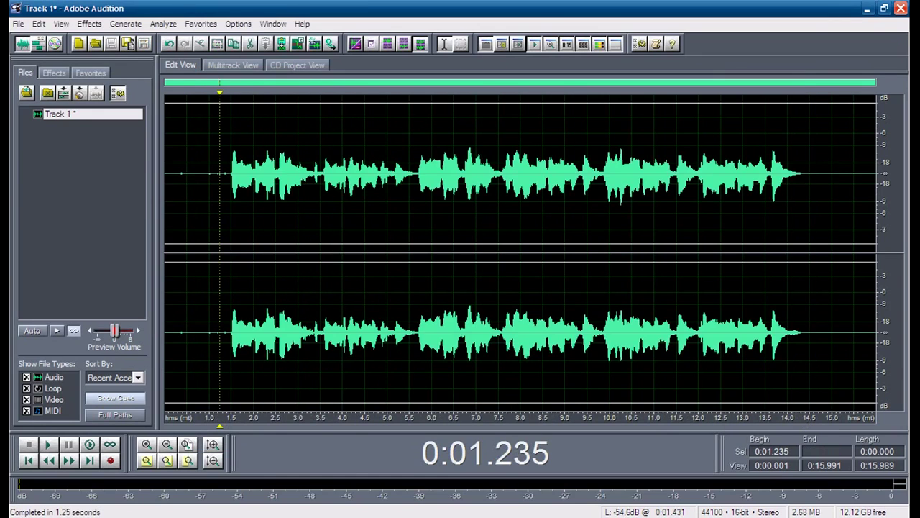
left_click(219, 215)
left_click_drag(232, 159, 803, 159)
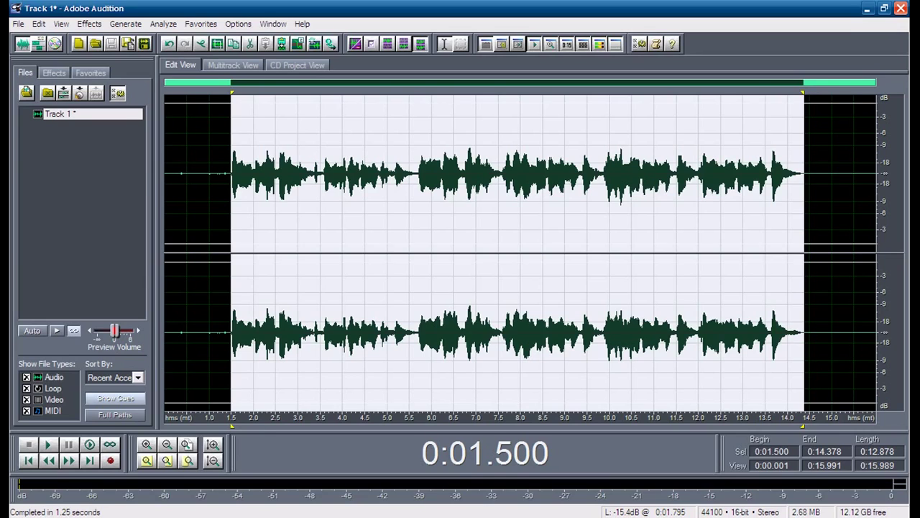
left_click(264, 173)
left_click(223, 173)
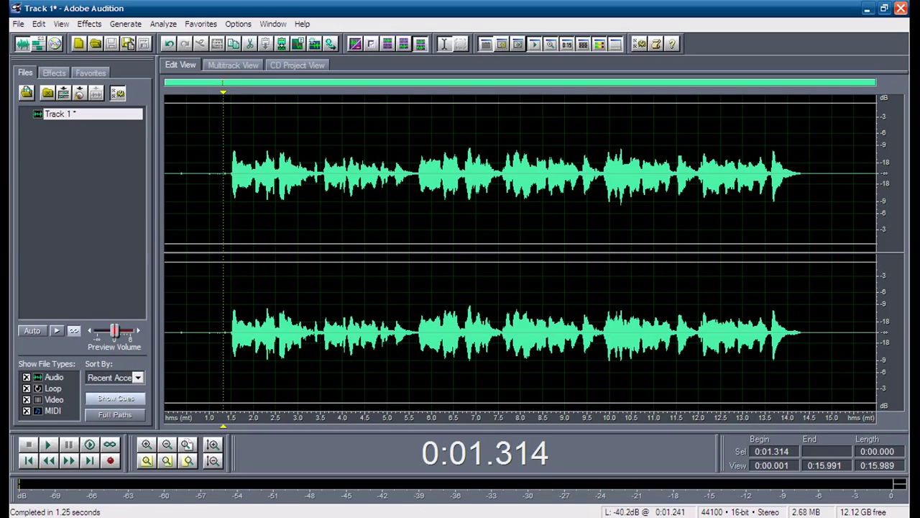
left_click(219, 215)
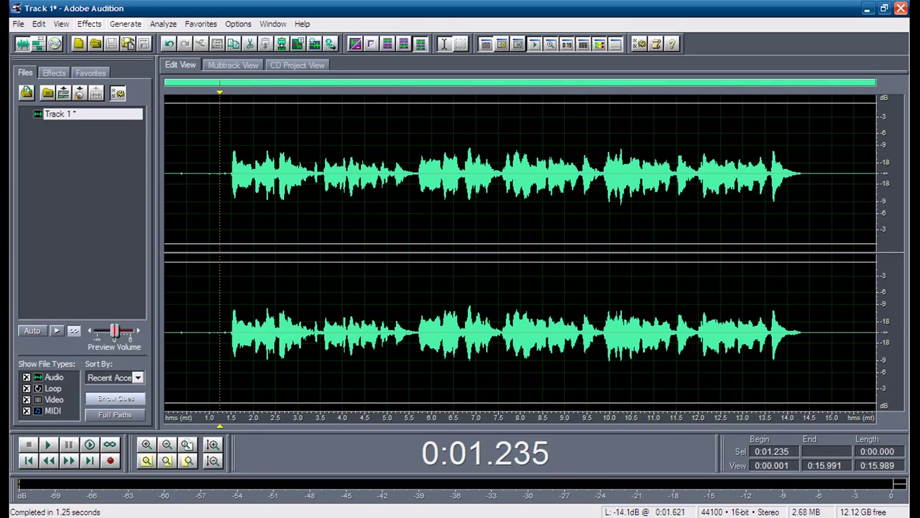
left_click(231, 215)
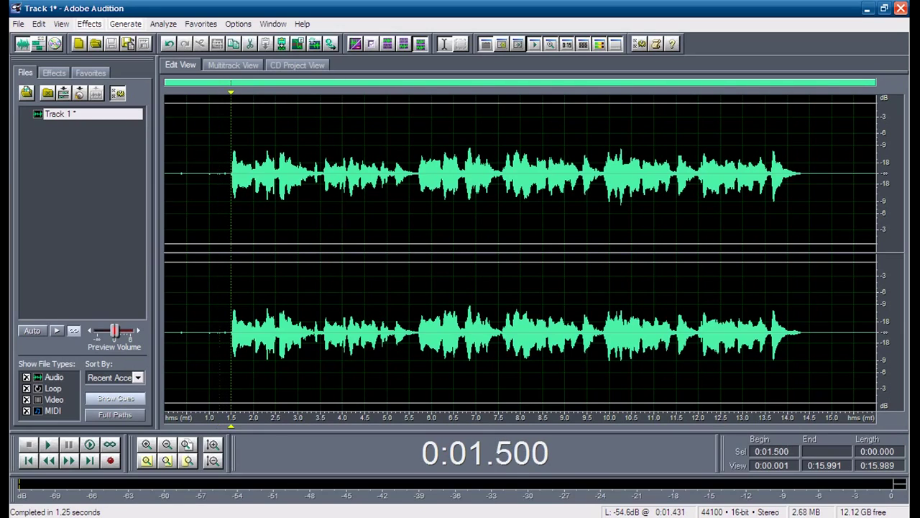
key("space")
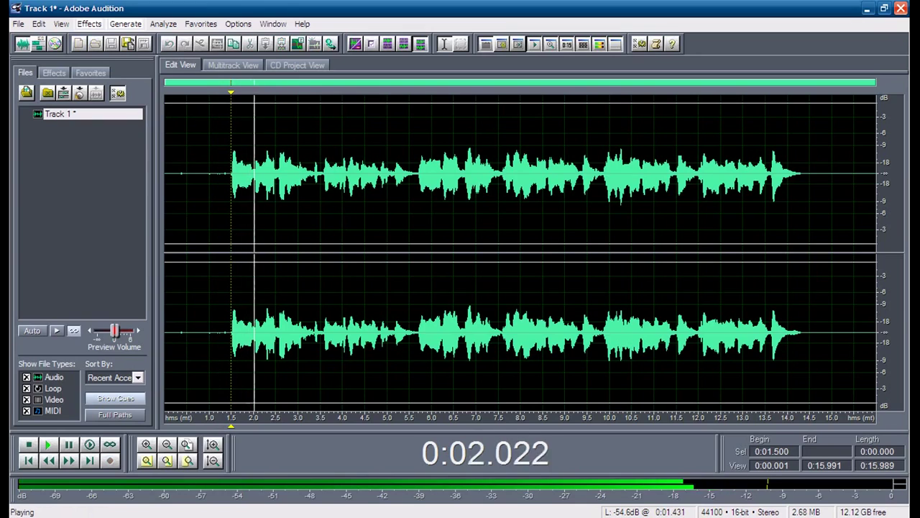
key("space")
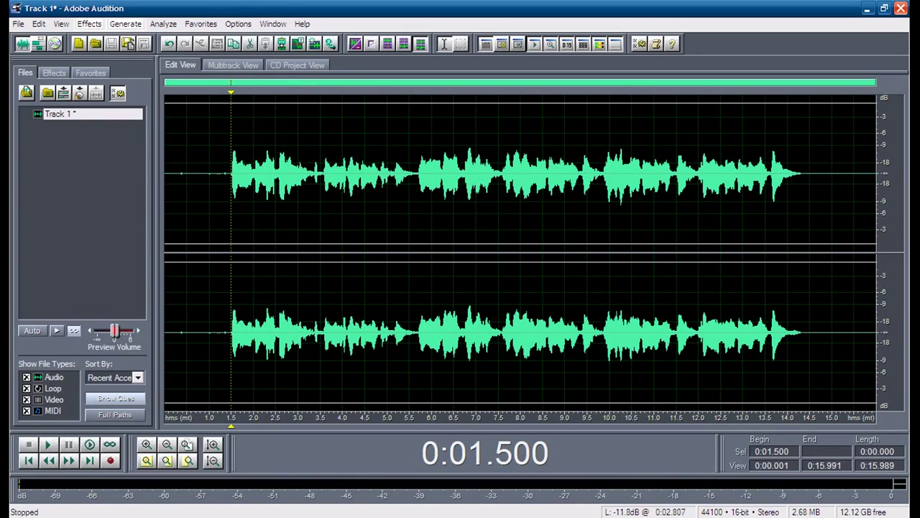
Step: Select the phrase from 2.5 s to 3.338 s and listen to it
left_click_drag(276, 216, 321, 215)
key("space")
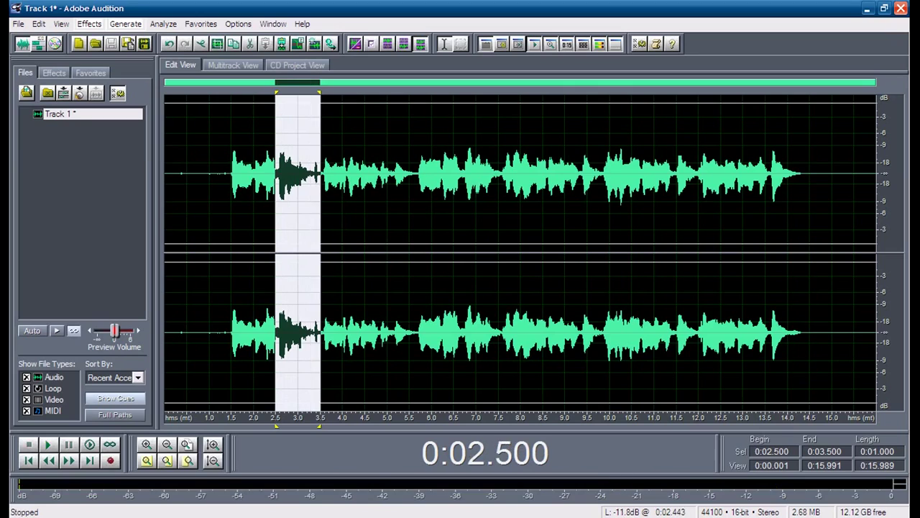
left_click_drag(321, 216, 314, 216)
key("space")
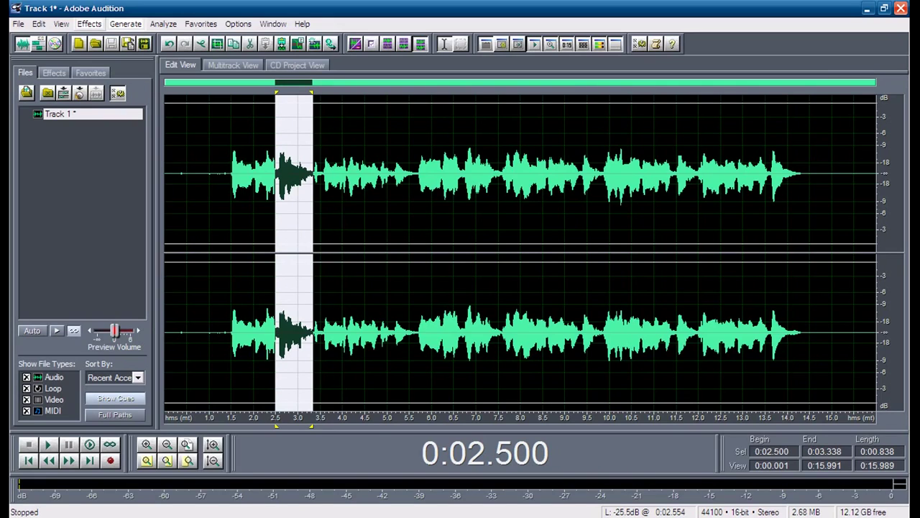
Step: Bring up the Flanger settings from Delay Effects for the phrase
left_click(90, 23)
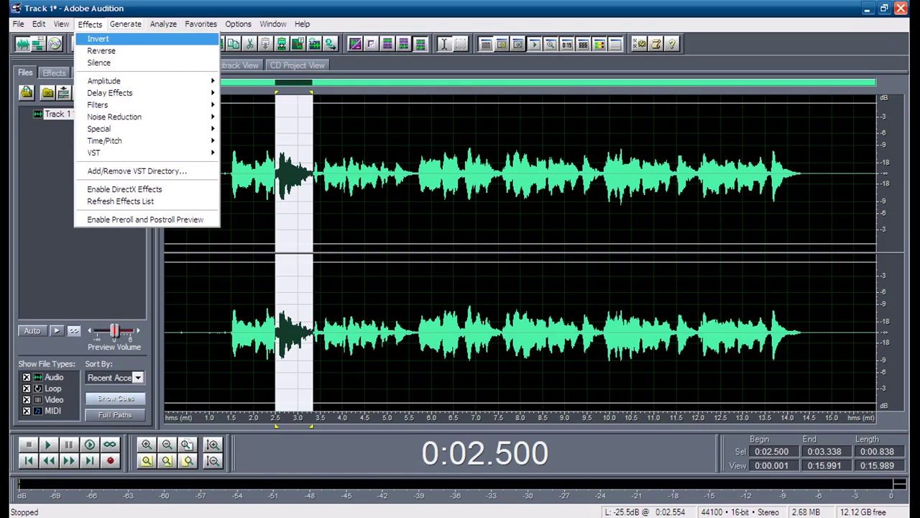
mouse_move(115, 92)
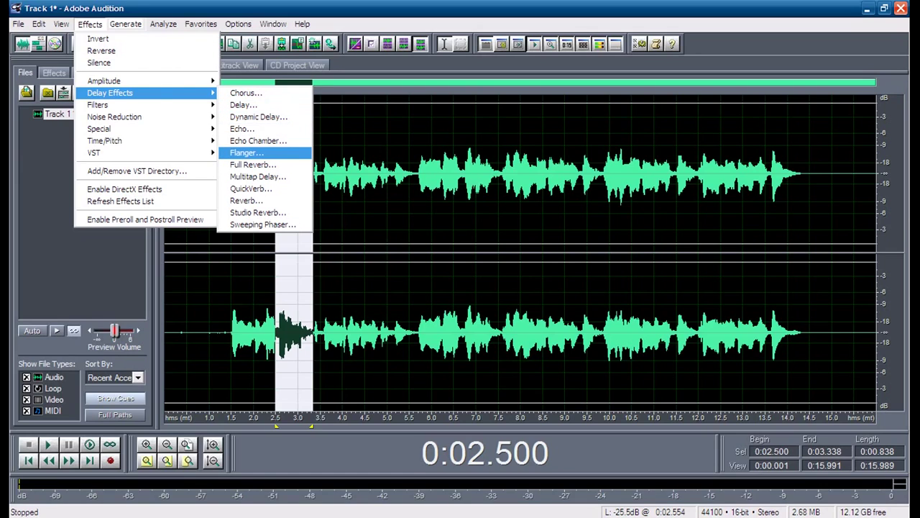
key("Return")
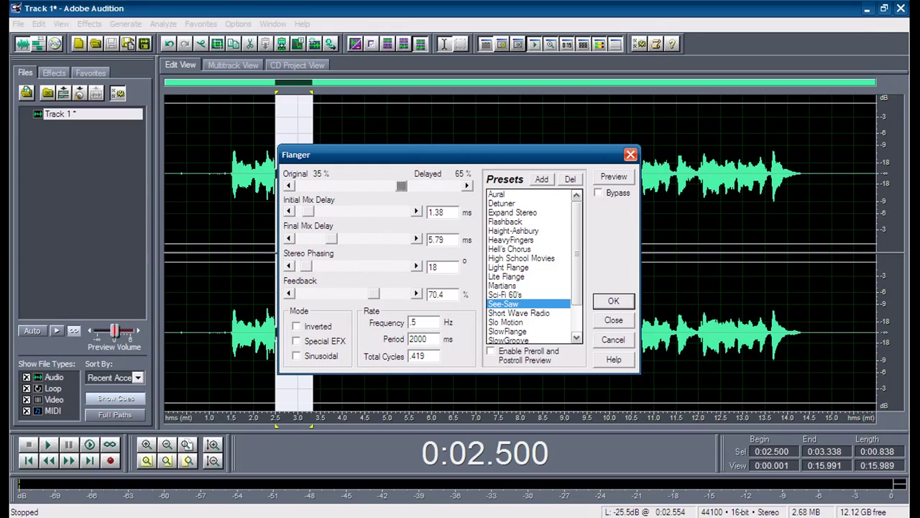
Step: Preview the Aural, See-Saw and Short Wave Radio flanger presets on the phrase
left_click(496, 194)
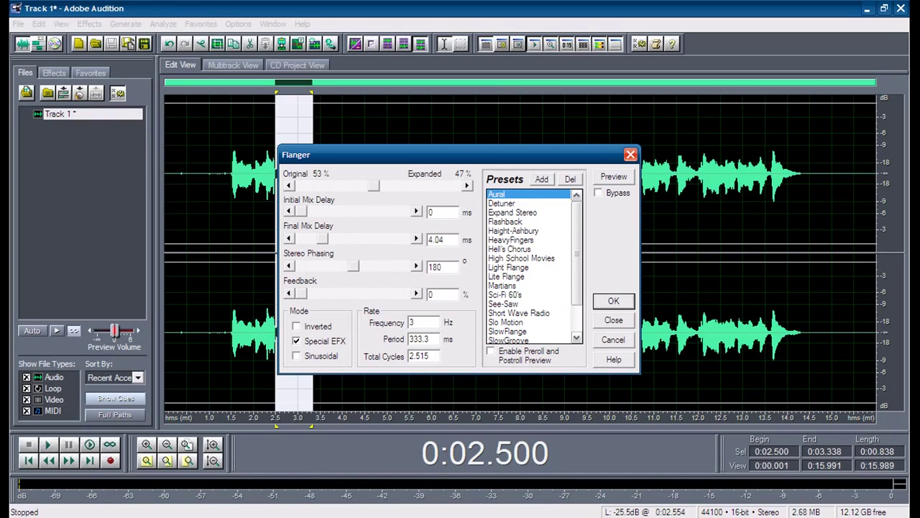
left_click(504, 303)
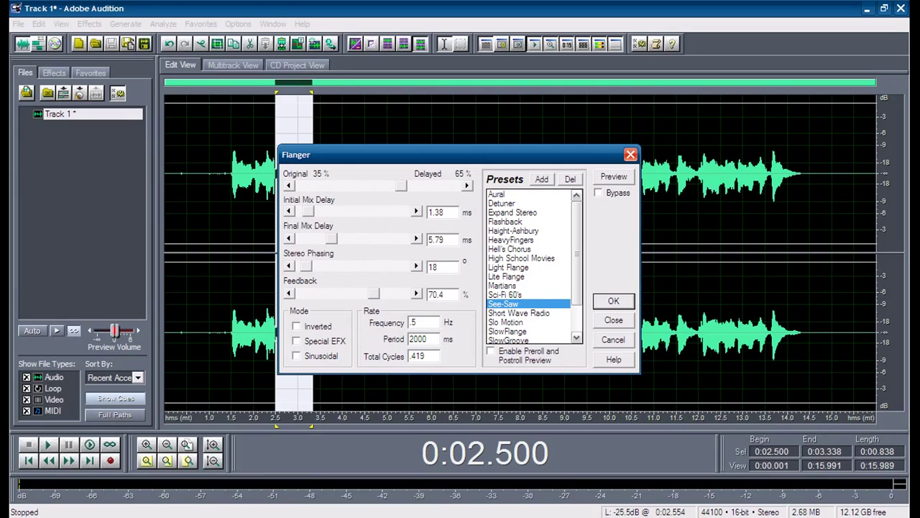
left_click(613, 177)
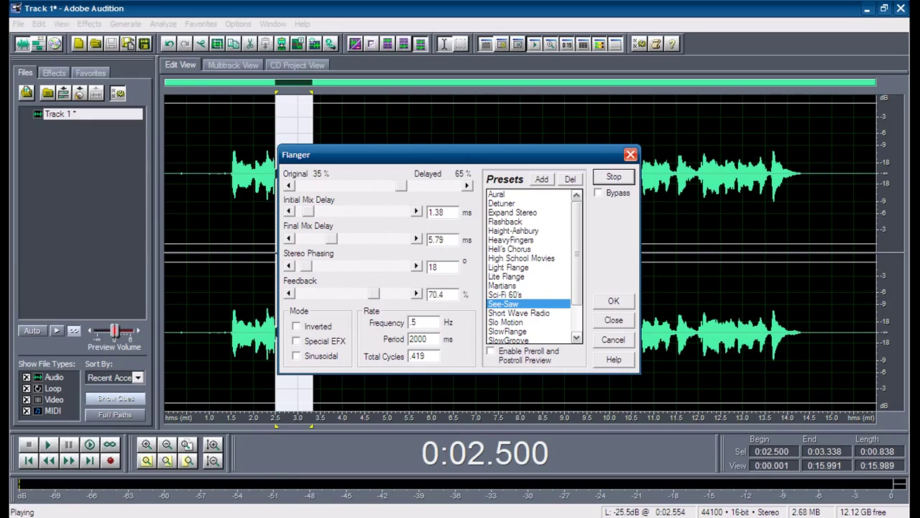
key("space")
left_click(519, 313)
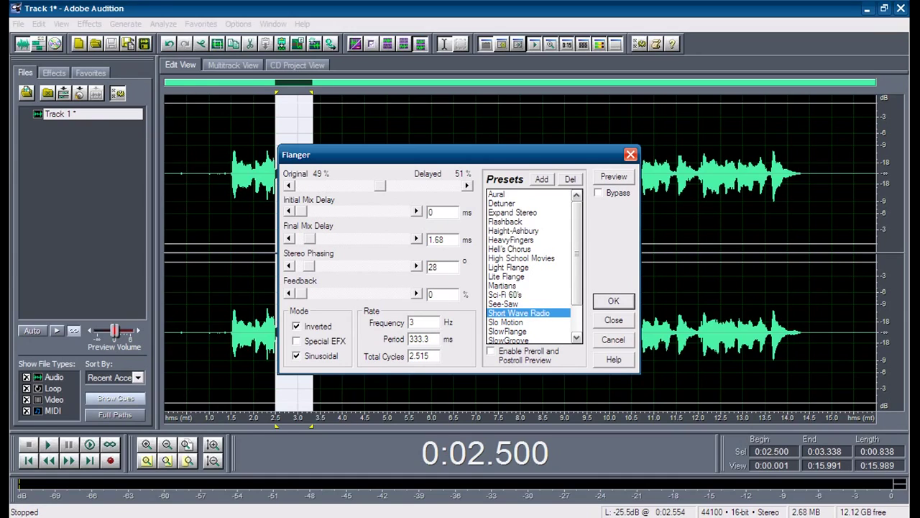
key("space")
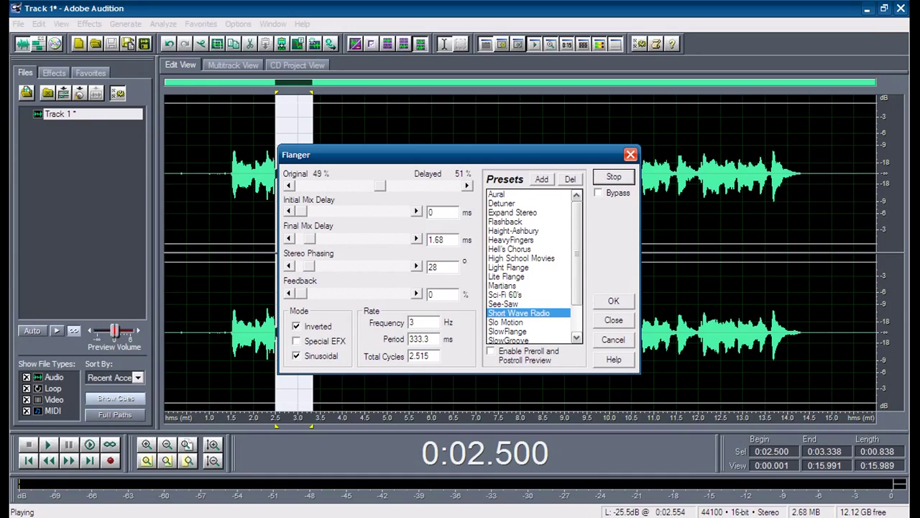
key("space")
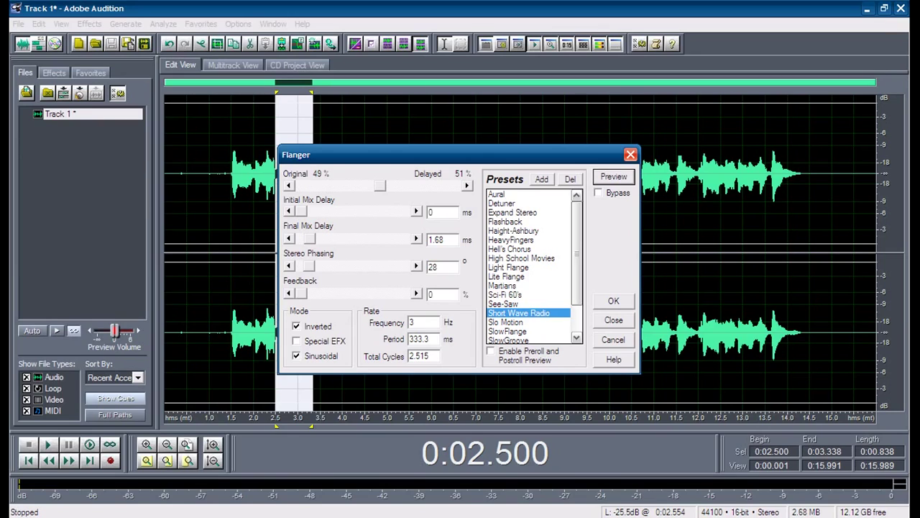
Step: Apply the See-Saw flanger preset to the phrase and clear the selection
scroll(530, 266, "down", 2)
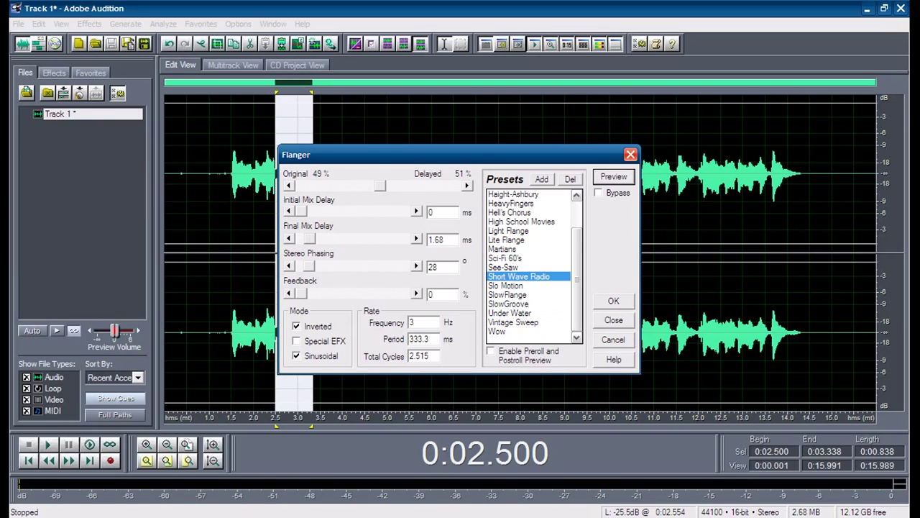
left_click(503, 267)
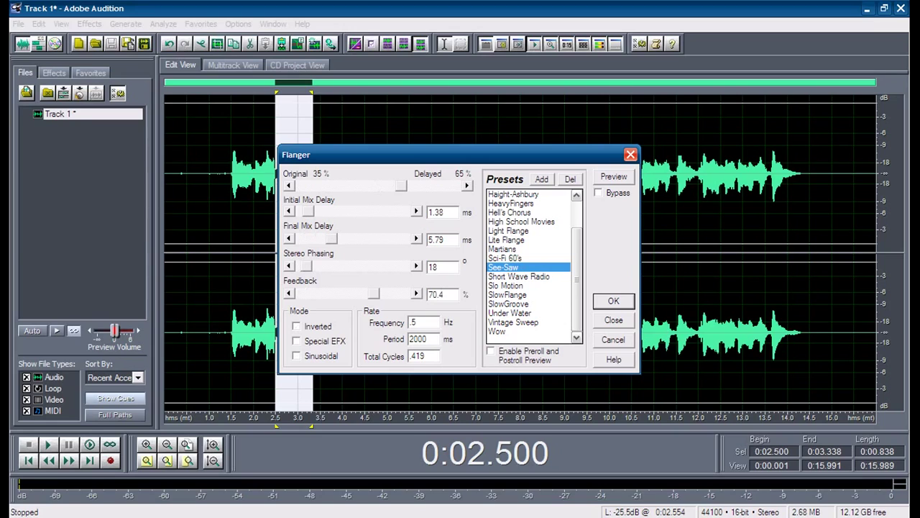
key("Return")
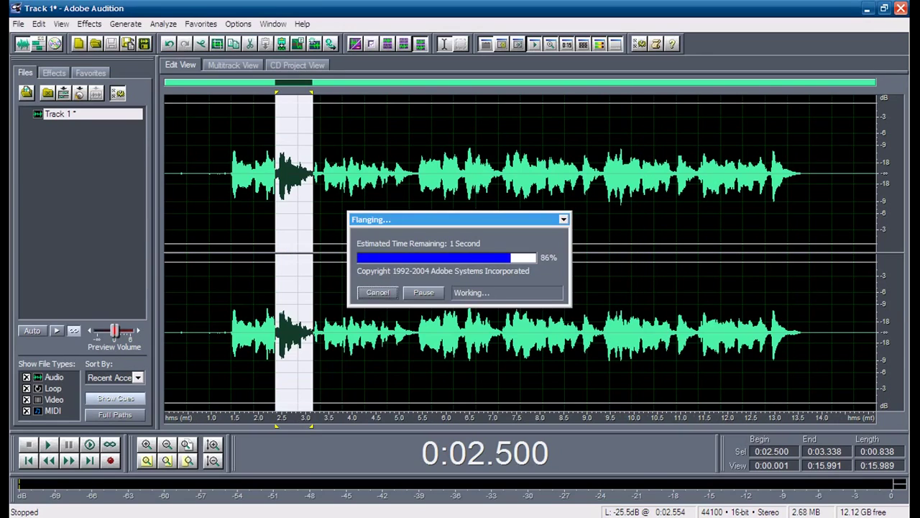
left_click(221, 173)
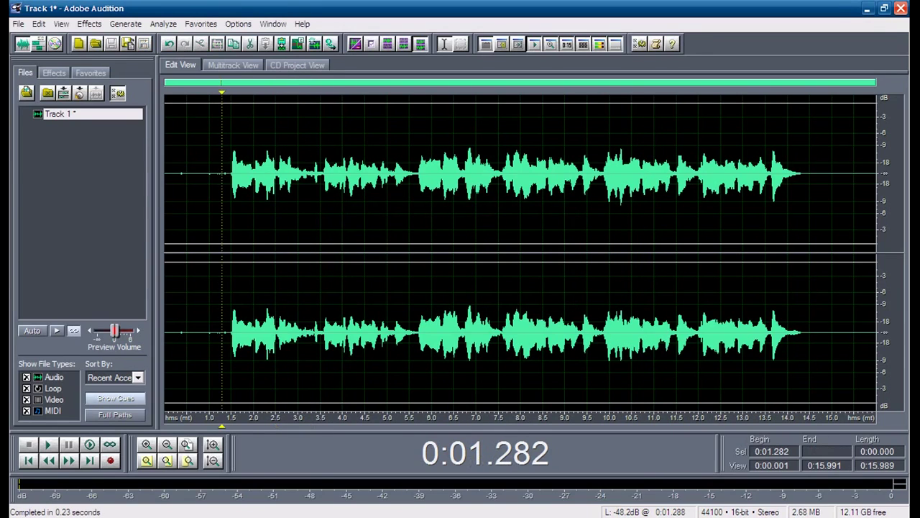
Step: Play the flanged vocal, undo the Flanger, and replay the take from 1.377 s
key("space")
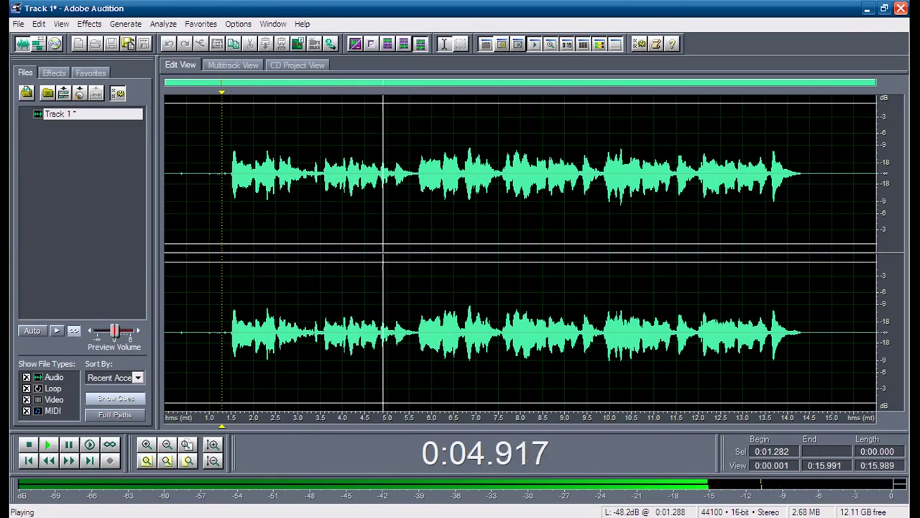
key("space")
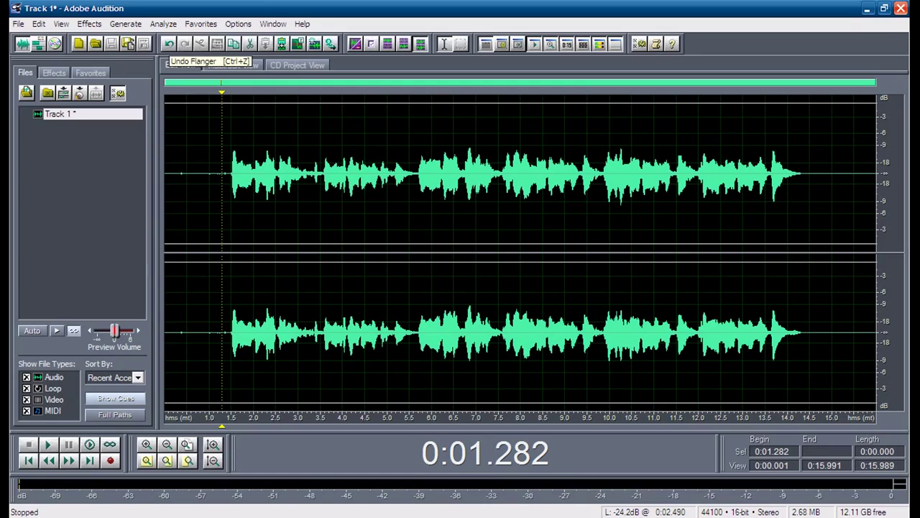
left_click(169, 45)
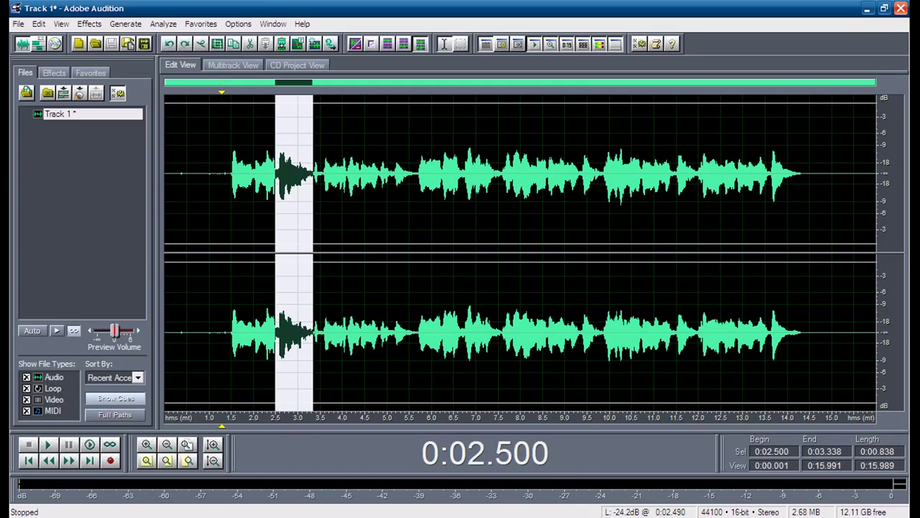
left_click(226, 180)
key("space")
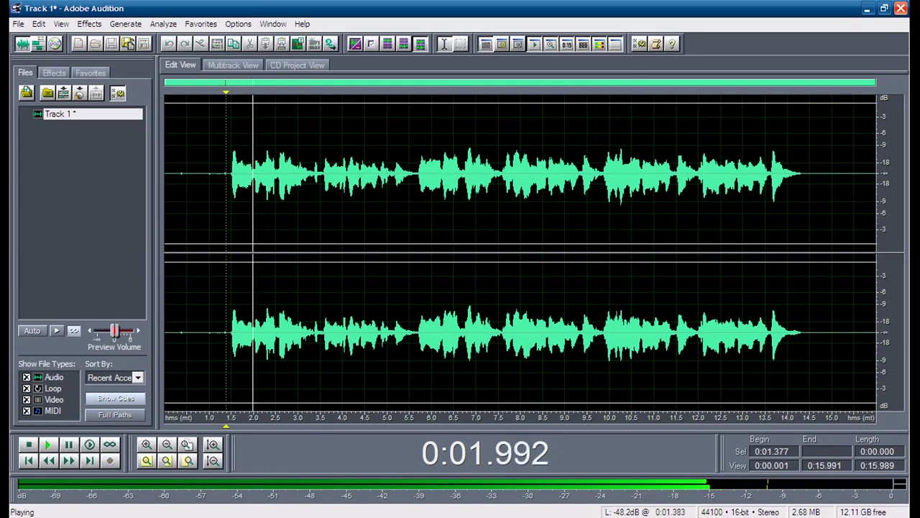
key("space")
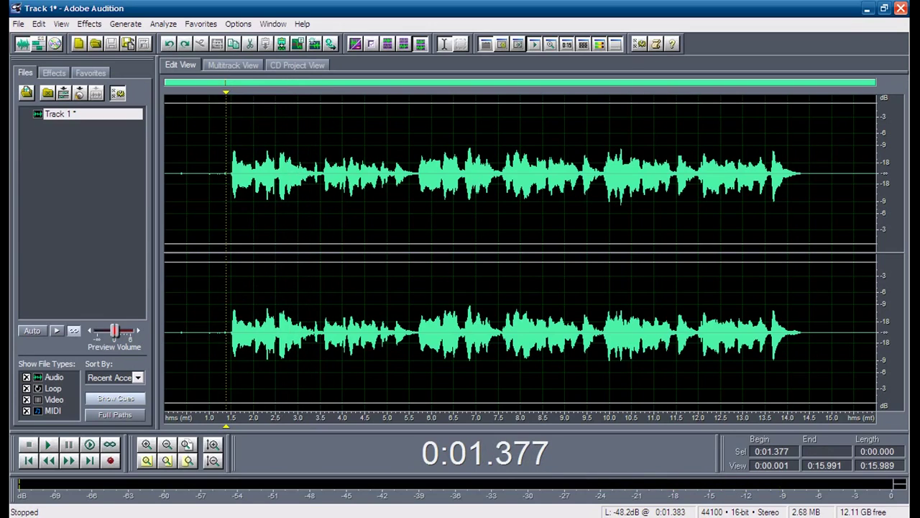
Step: Open the Sweeping Phaser settings and close them without applying
left_click(90, 24)
mouse_move(144, 94)
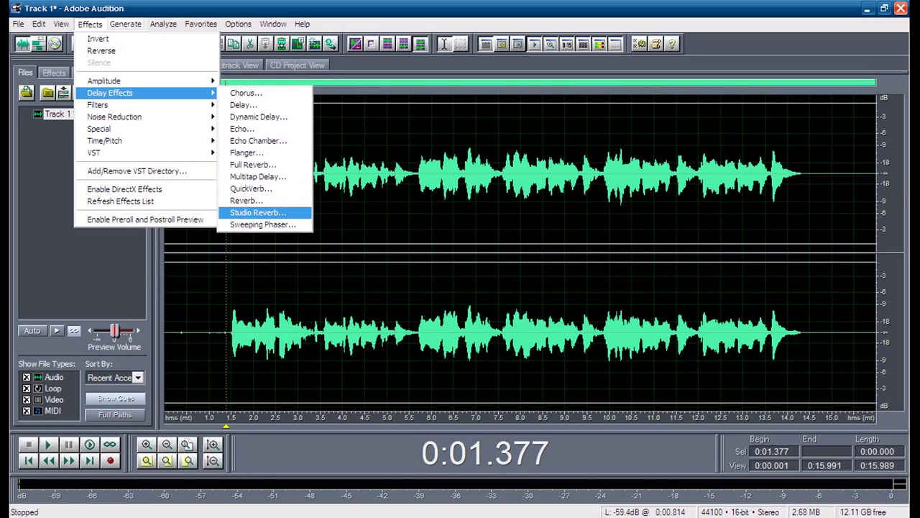
key("Return")
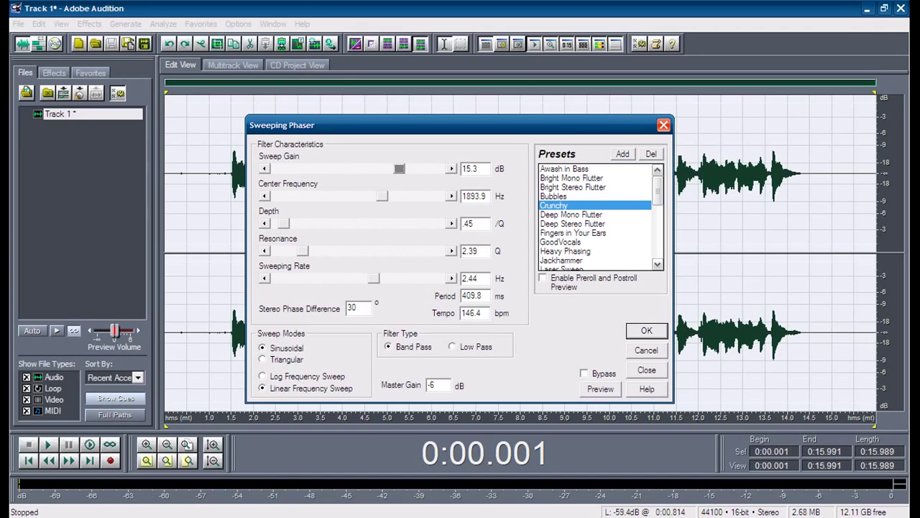
key("Return")
Step: Play the vocal from 1.5 s and select the passage from 2.500 to 3.275 s
left_click(320, 216)
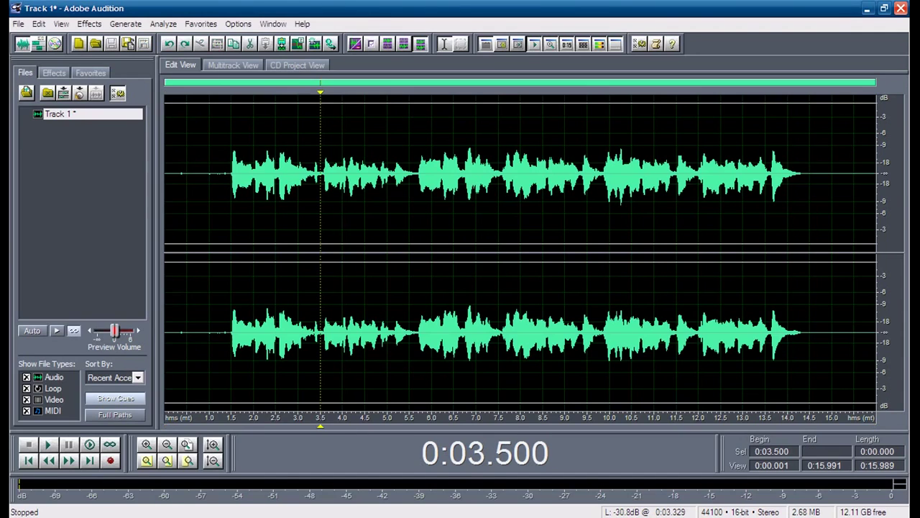
left_click(232, 216)
key("space")
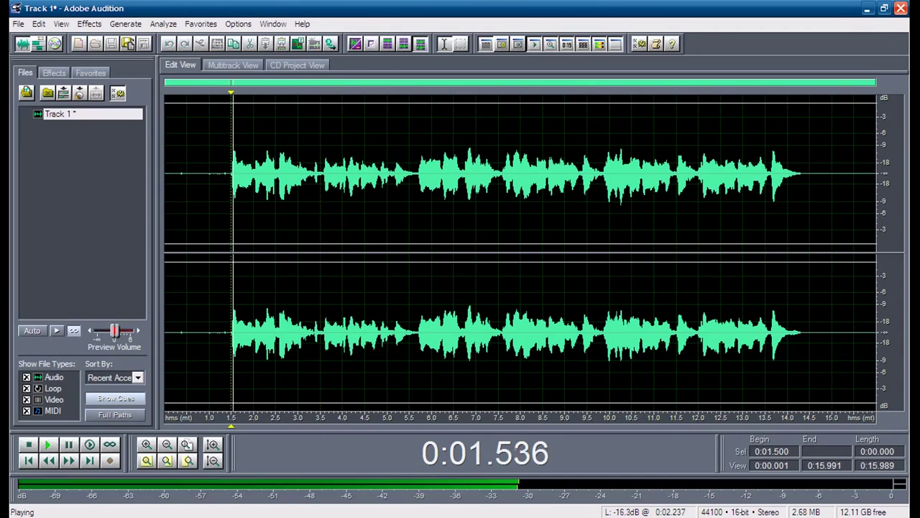
left_click_drag(280, 216, 275, 216)
key("space")
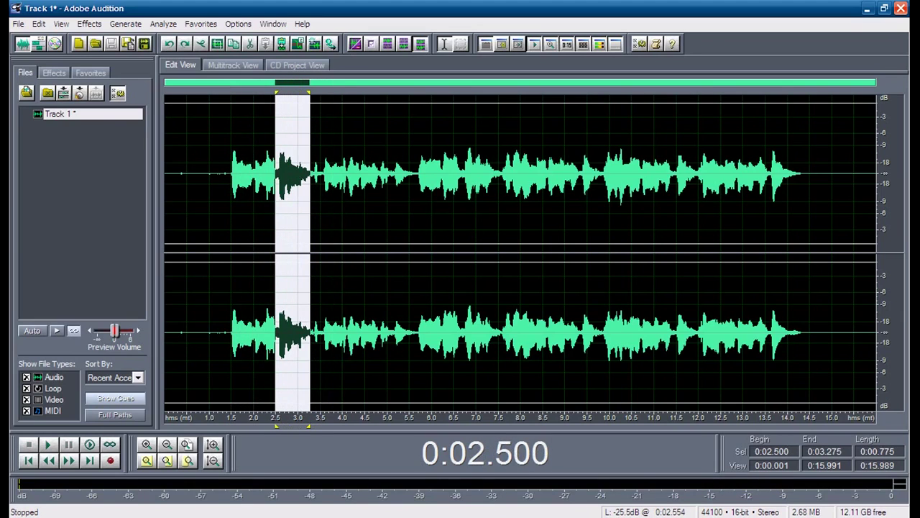
Step: Preview the Awash in Bass and Crunchy sweeping phaser presets, closing without applying
left_click(89, 24)
mouse_move(97, 105)
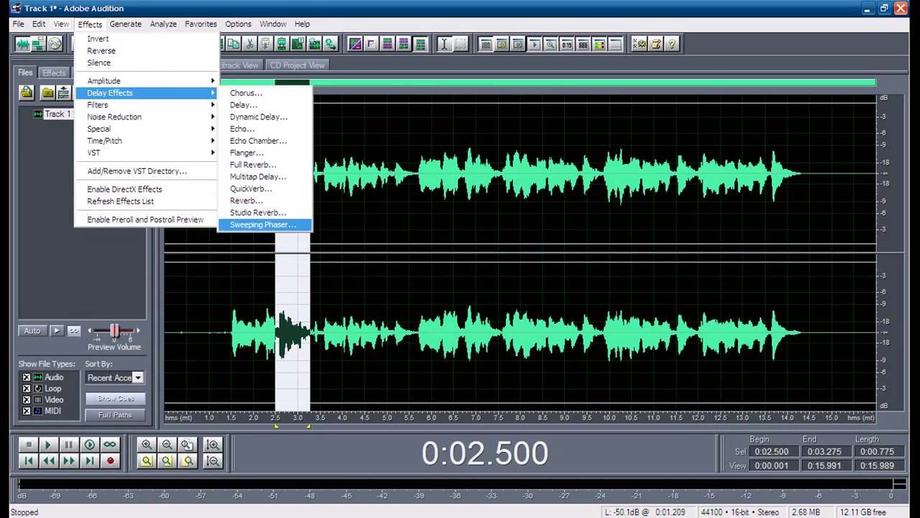
key("Return")
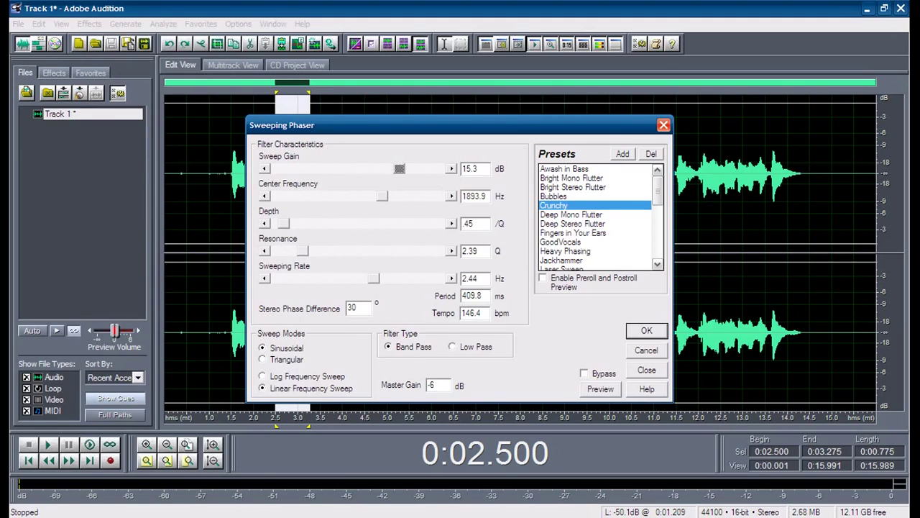
left_click(565, 168)
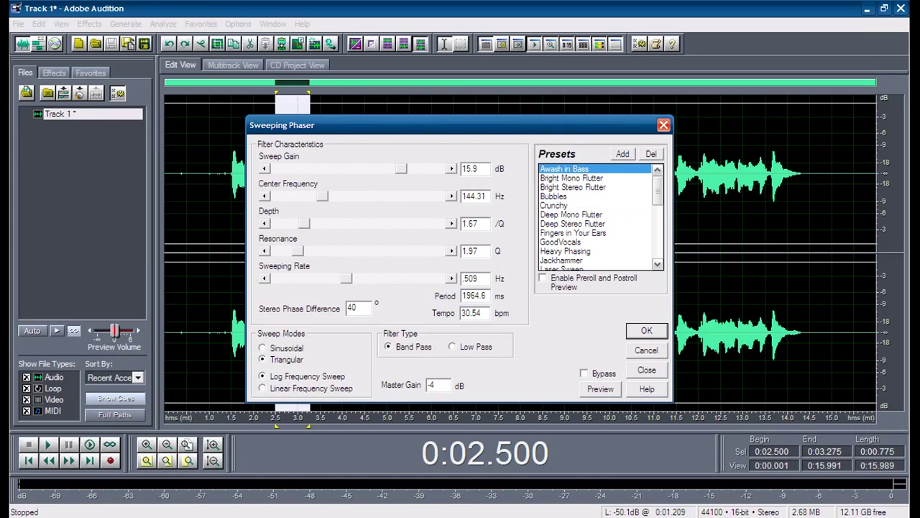
left_click(553, 205)
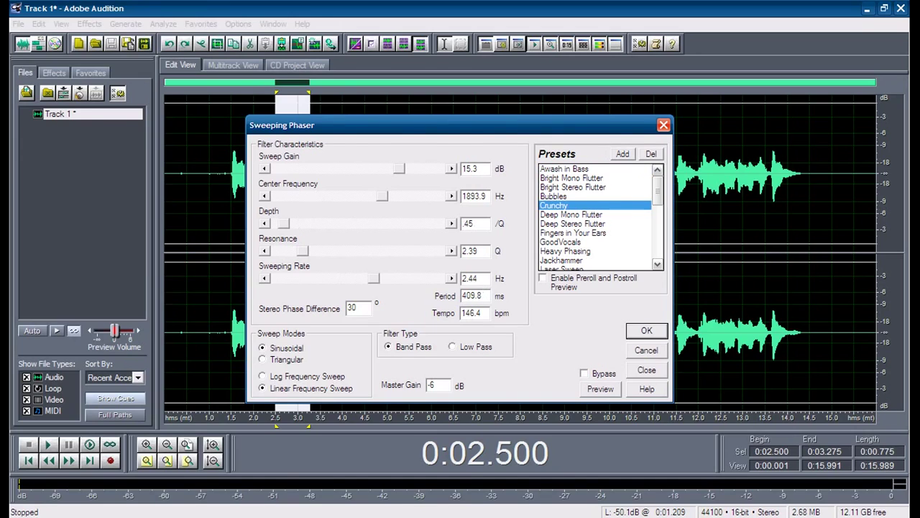
key("alt+p")
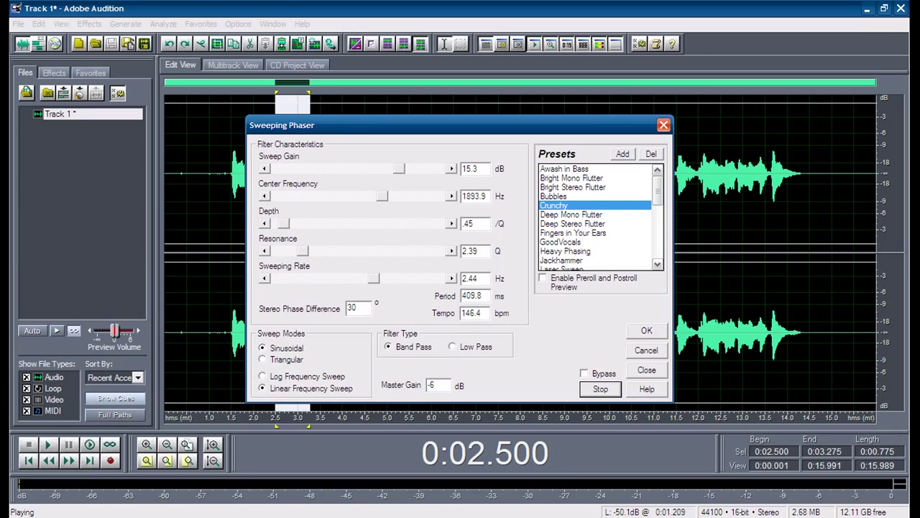
key("alt+p")
left_click(664, 125)
left_click(90, 24)
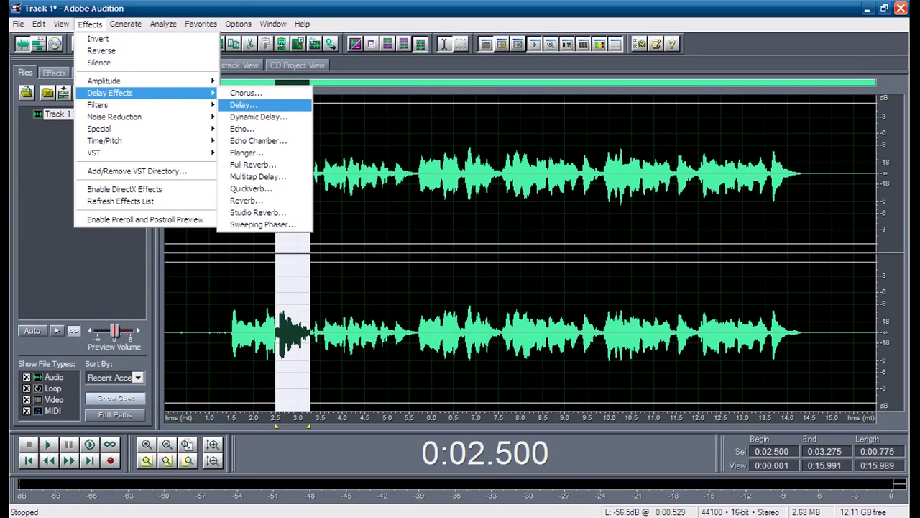
Step: Apply the Spatial Left 2 delay preset to the selection
key("Return")
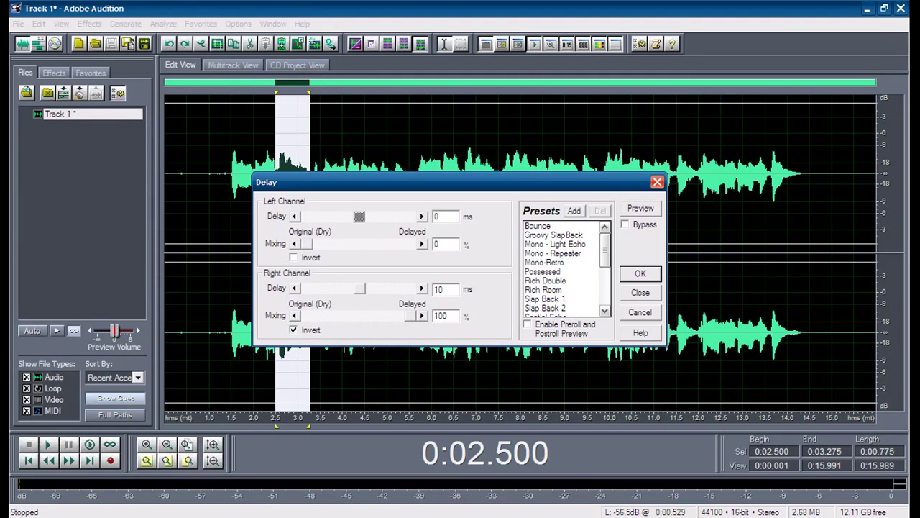
scroll(565, 269, "down", 5)
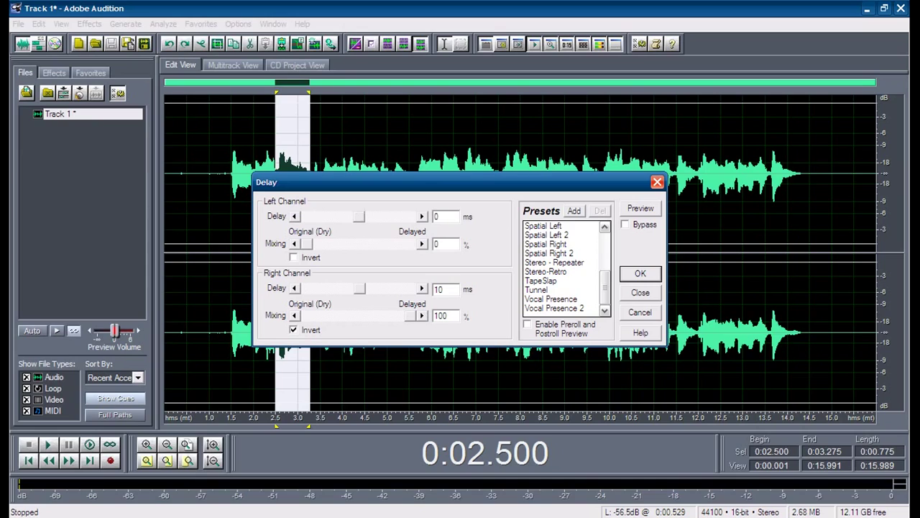
left_click(547, 234)
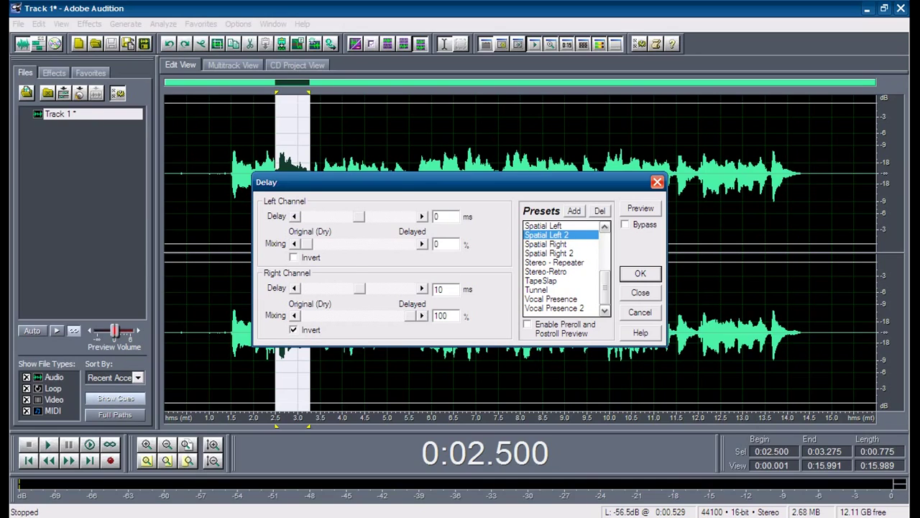
key("Return")
Step: Listen to the delayed vocal, then undo the Spatial Left 2 delay
left_click(225, 180)
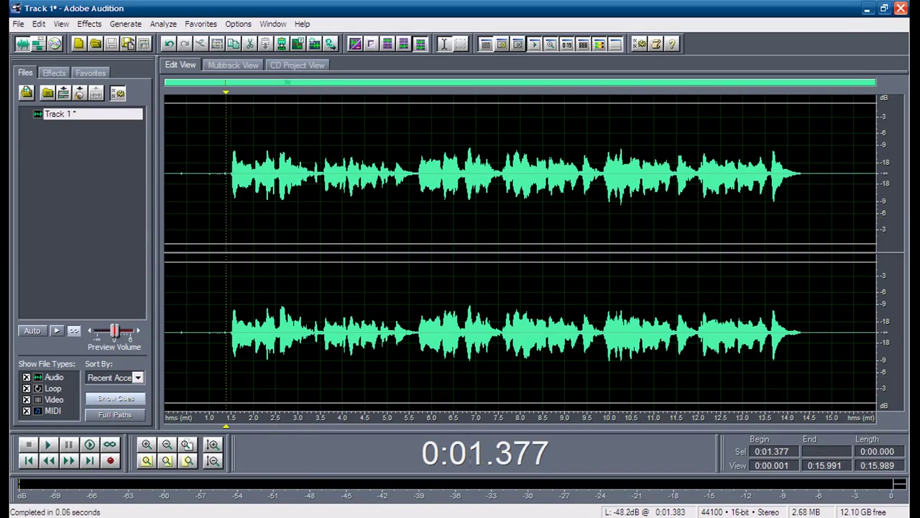
key("space")
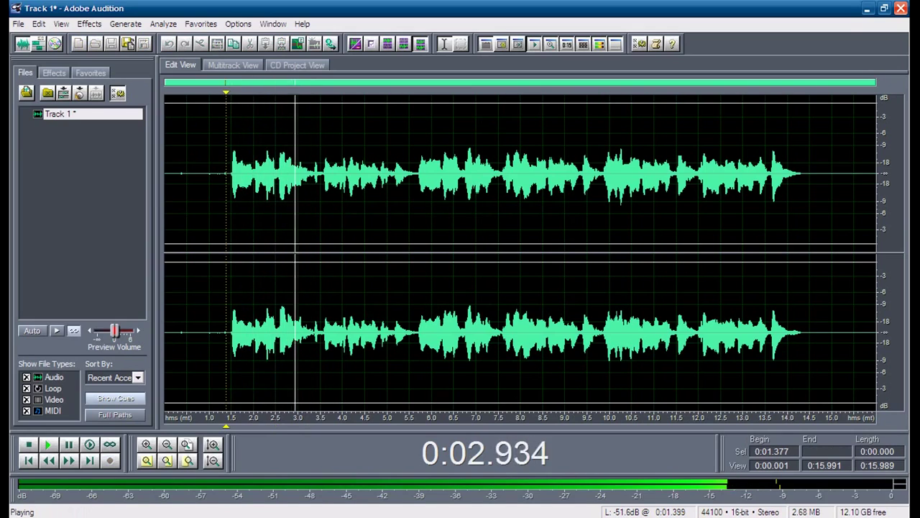
key("space")
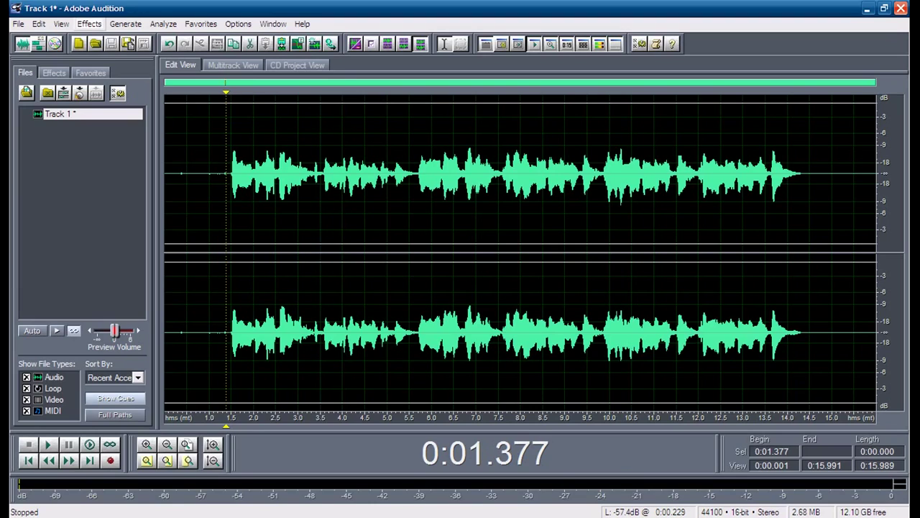
left_click(248, 216)
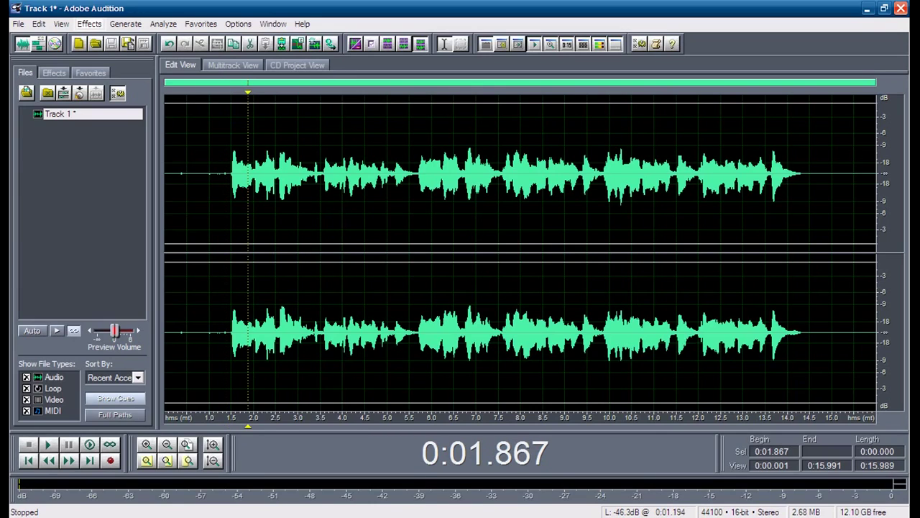
left_click(169, 44)
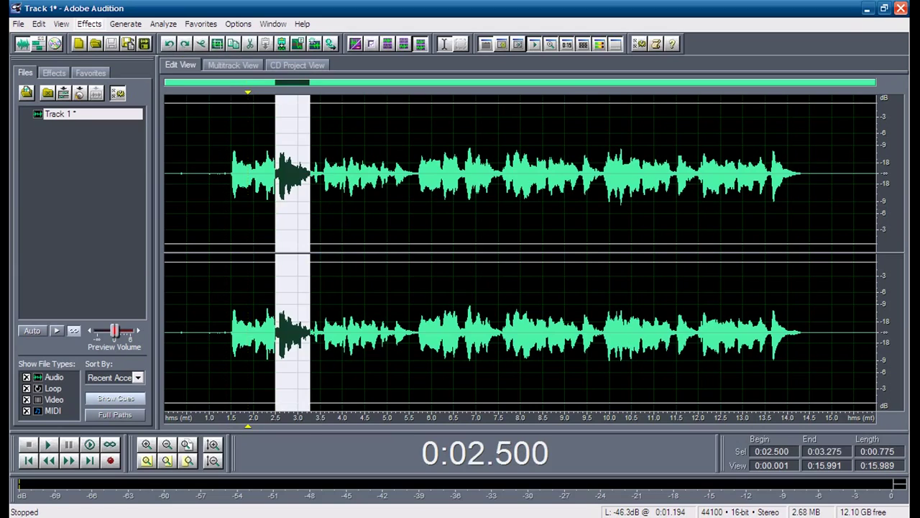
left_click(242, 215)
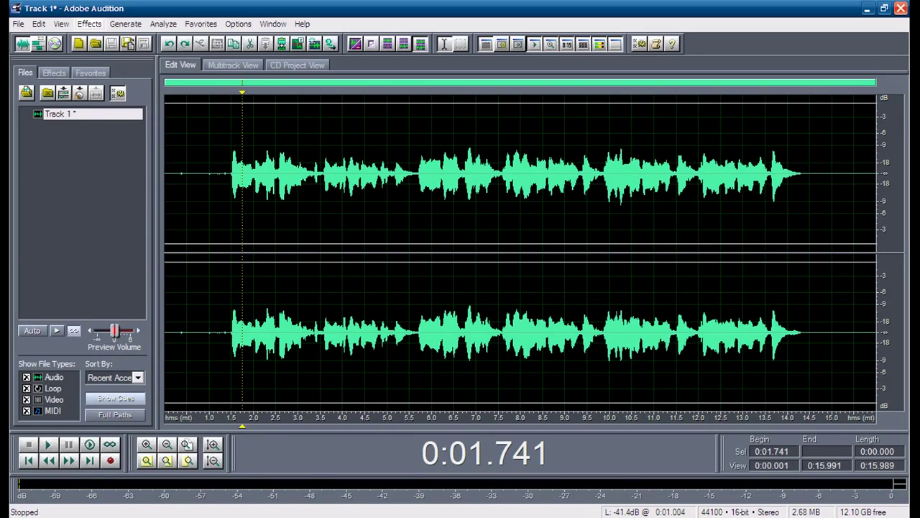
left_click(89, 24)
mouse_move(144, 93)
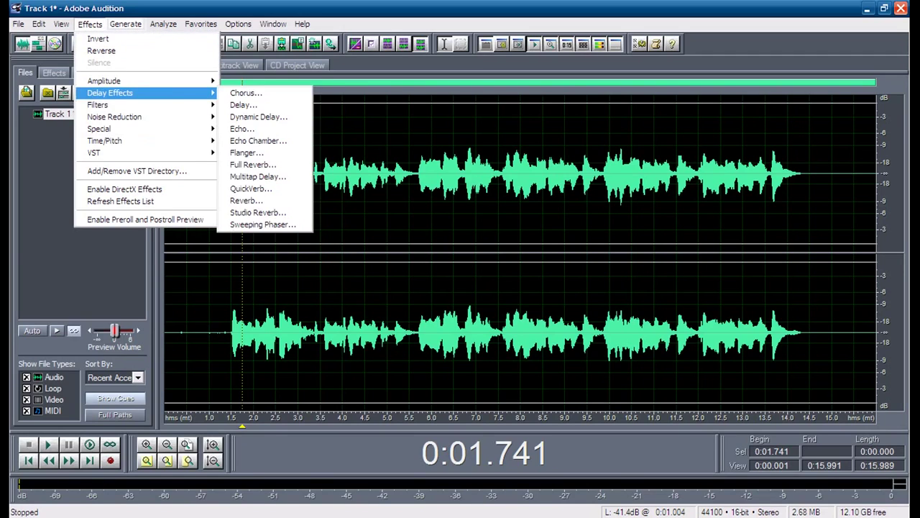
left_click(243, 105)
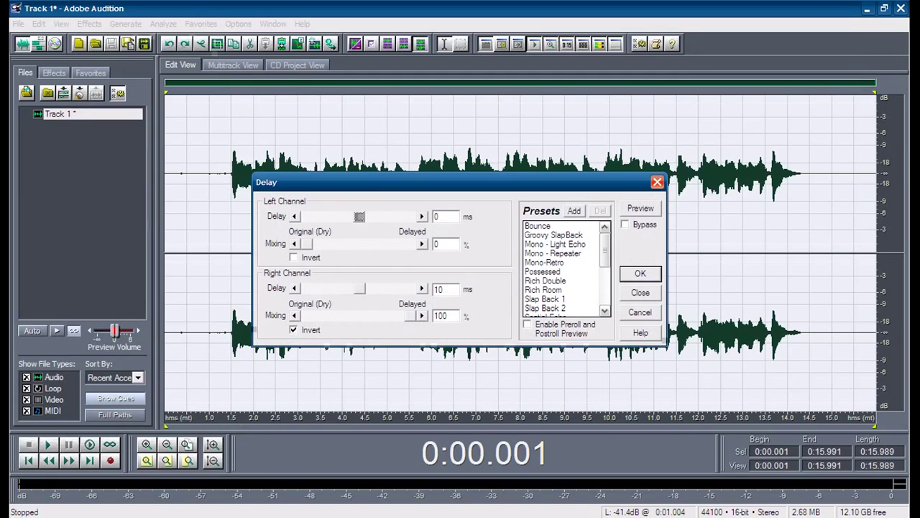
scroll(564, 266, "down", 5)
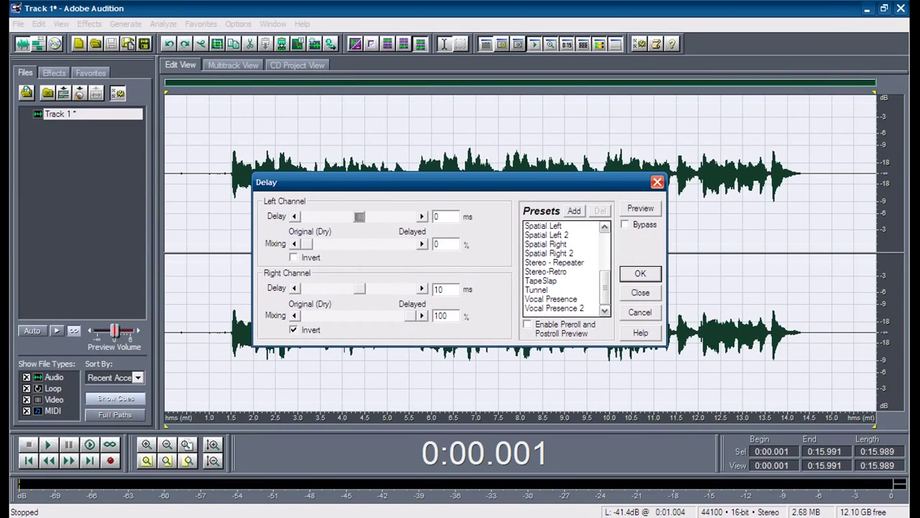
left_click(549, 253)
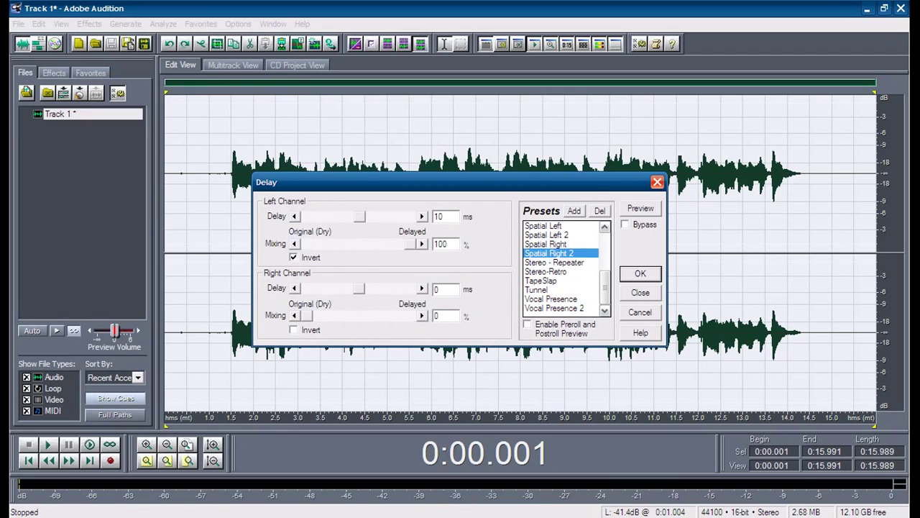
key("Return")
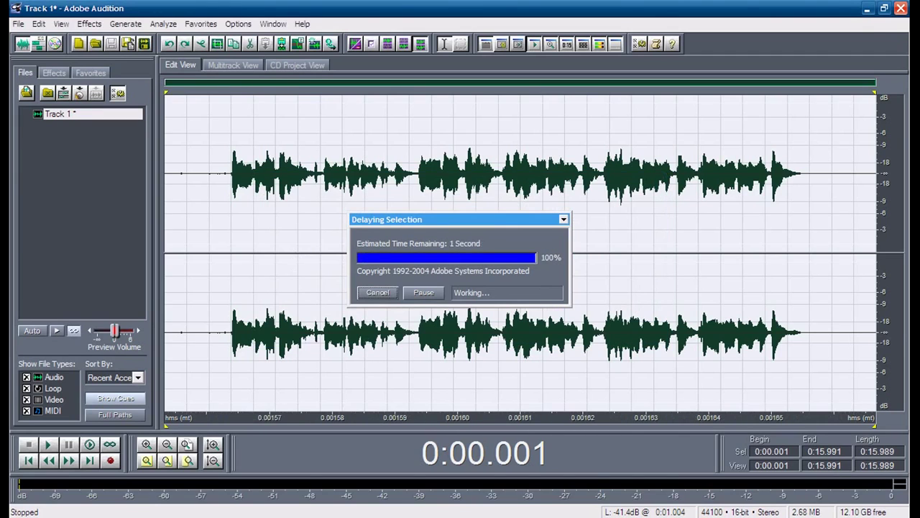
left_click(221, 215)
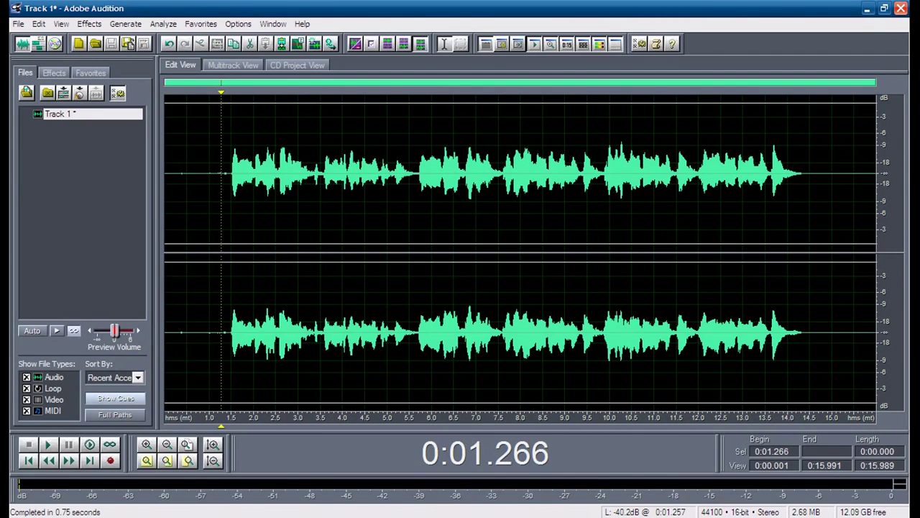
key("space")
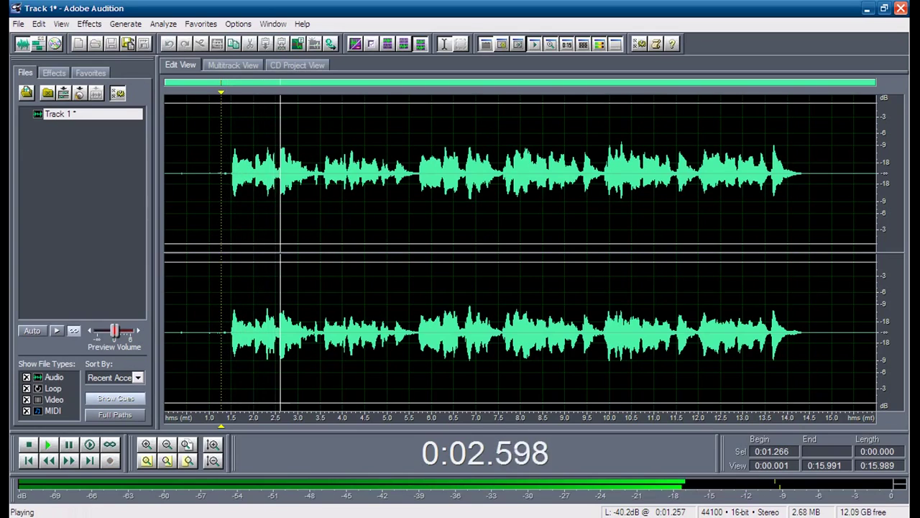
key("space")
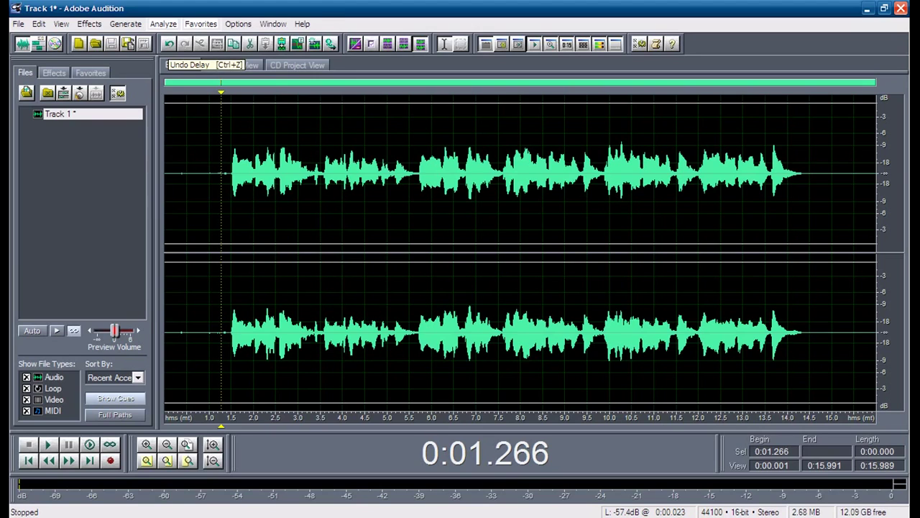
left_click(169, 44)
left_click(233, 216)
left_click(223, 216)
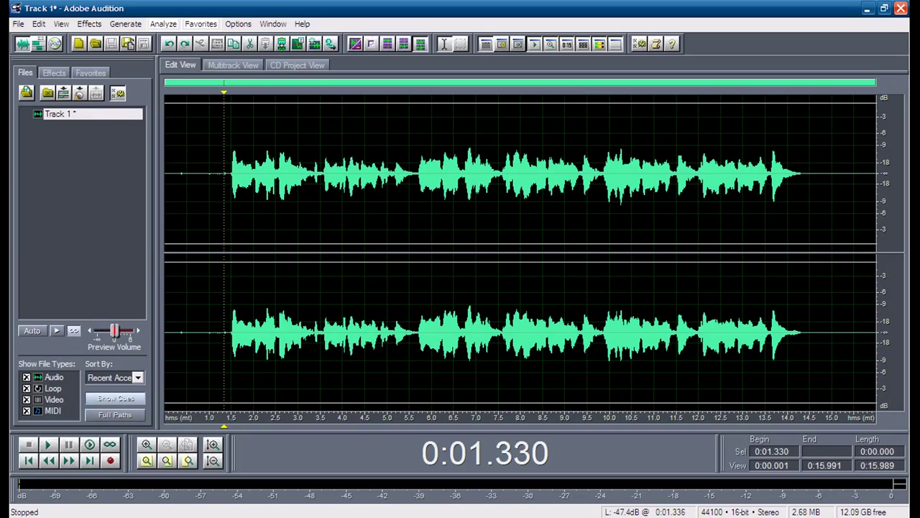
left_click(90, 23)
mouse_move(109, 92)
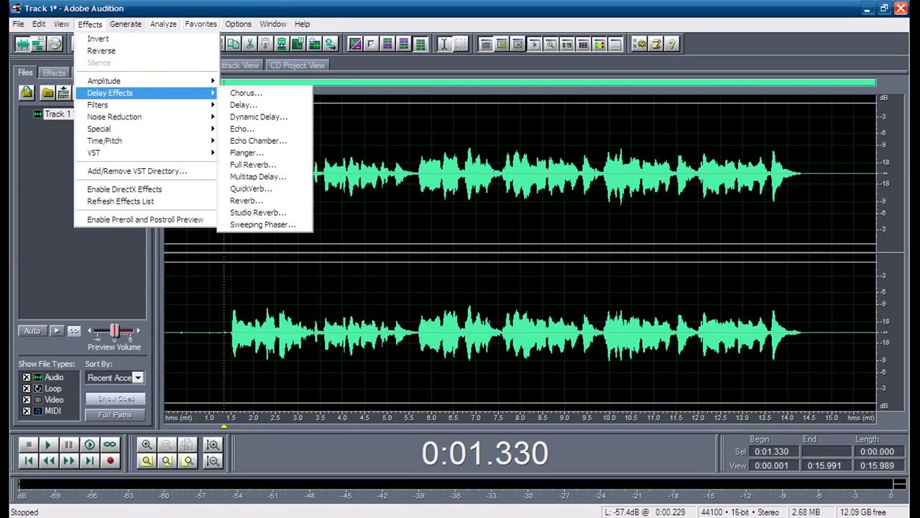
Step: Play the tail of the take from about 12.8 s to find where the ending starts
left_click(442, 180)
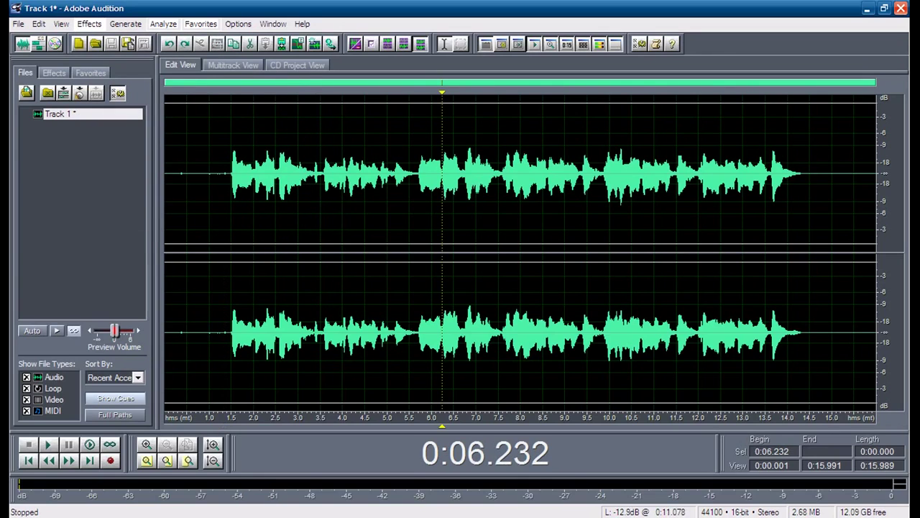
left_click_drag(772, 180, 865, 180)
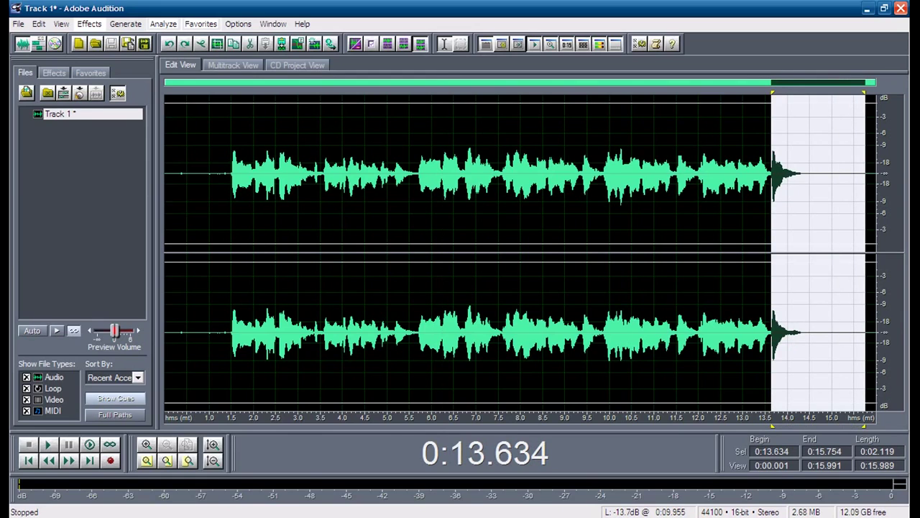
key("space")
left_click(733, 180)
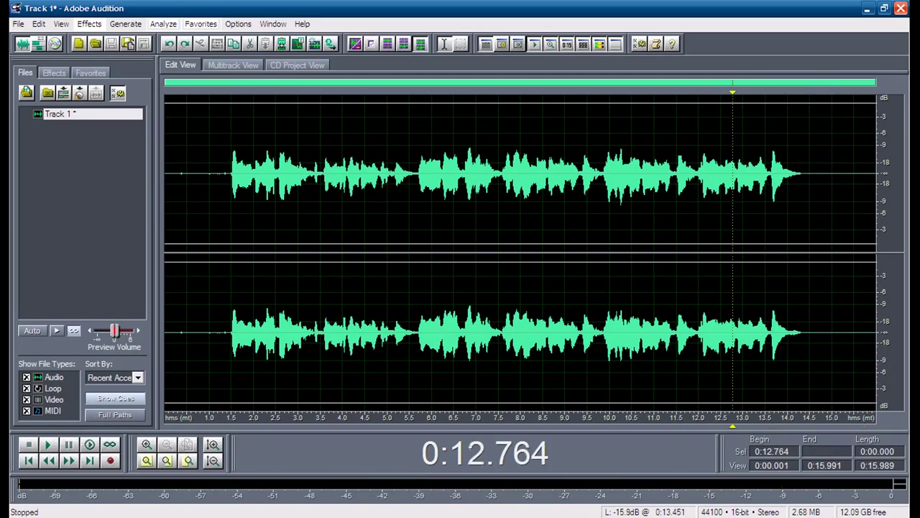
key("space")
Step: Select the ending from 13.112 s through to the end of the file
left_click(743, 179)
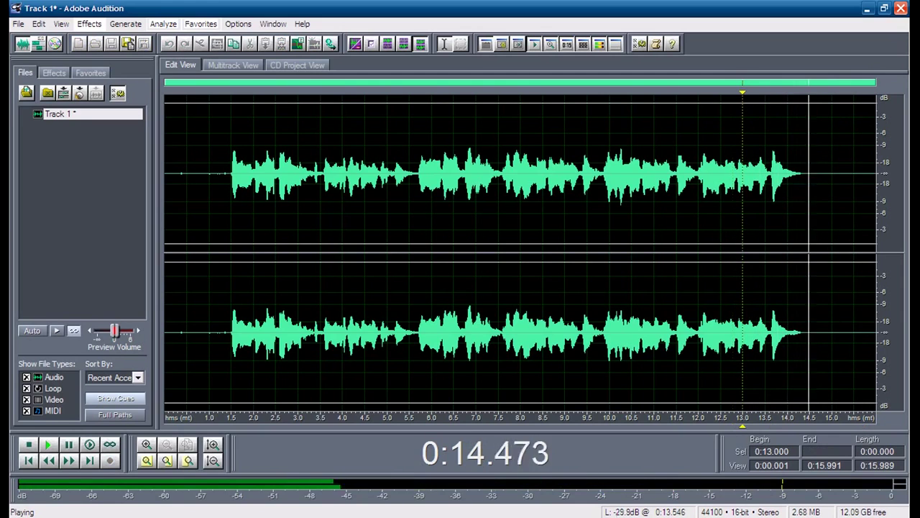
left_click_drag(752, 180, 837, 180)
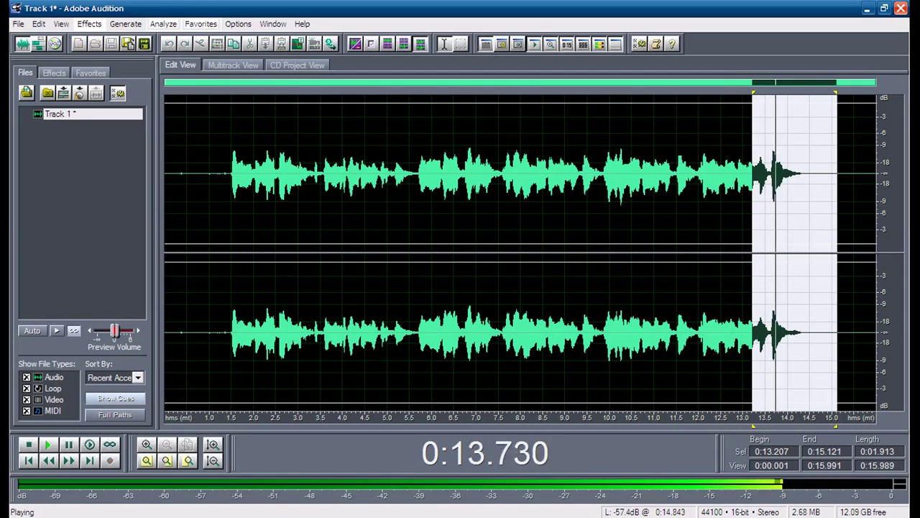
left_click_drag(837, 179, 876, 179)
left_click_drag(752, 180, 748, 180)
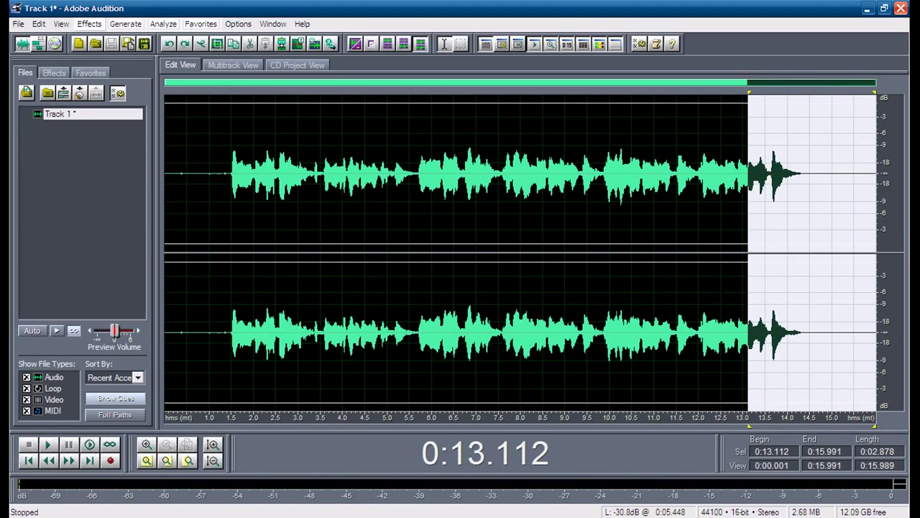
left_click(89, 24)
Step: Preview the Echo Canyon preset on the tail, close Echo unapplied, and deselect
mouse_move(130, 93)
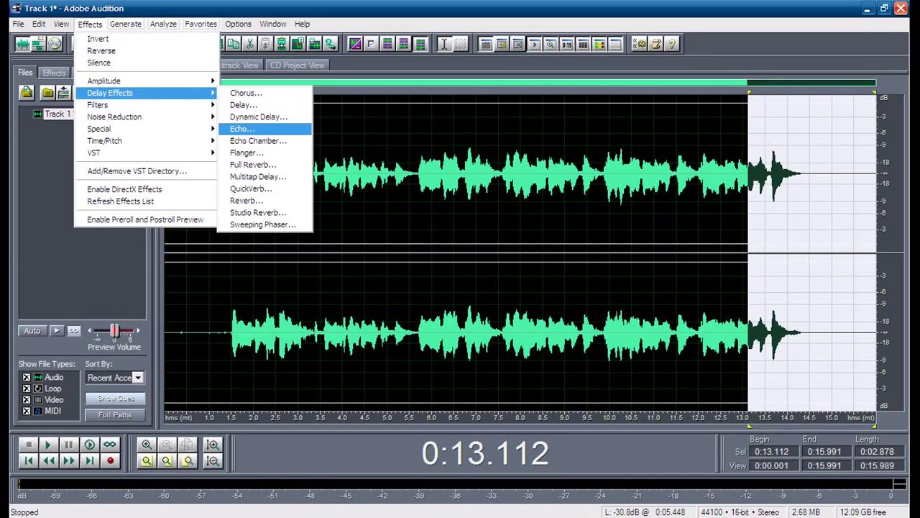
left_click(243, 129)
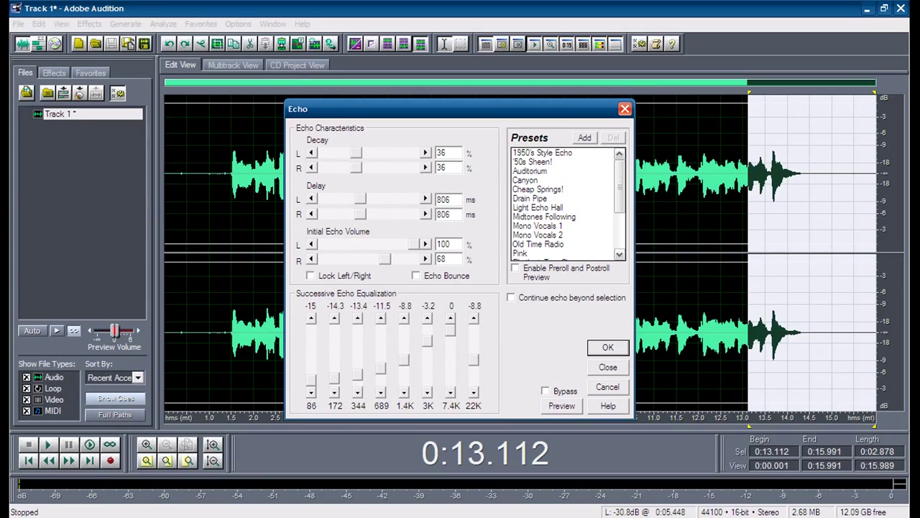
left_click(526, 180)
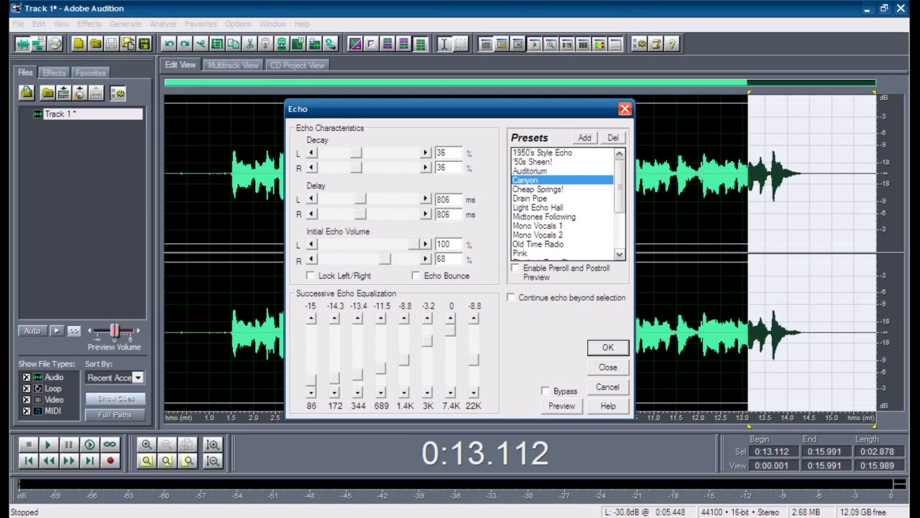
left_click(561, 406)
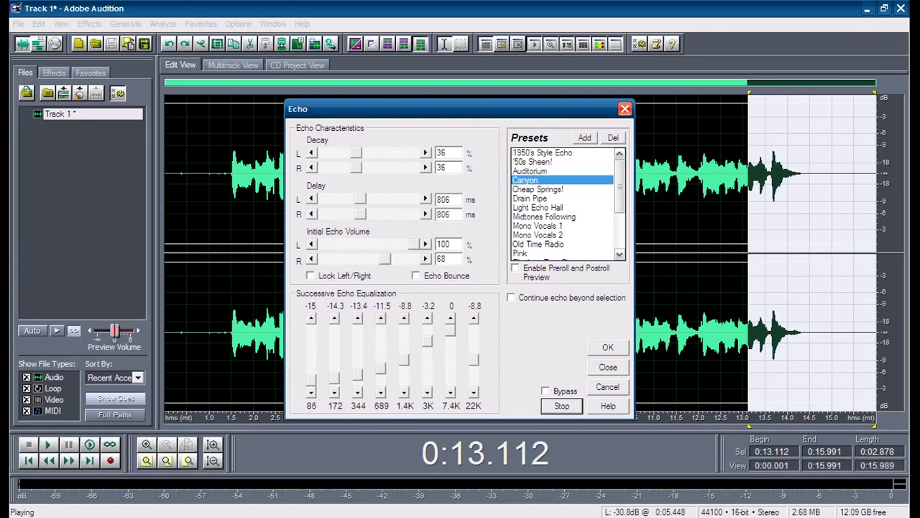
key("space")
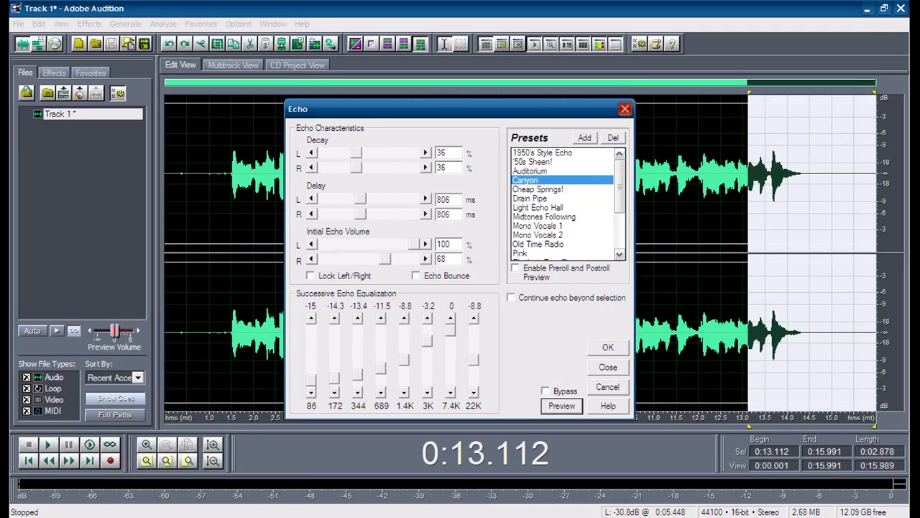
left_click(625, 108)
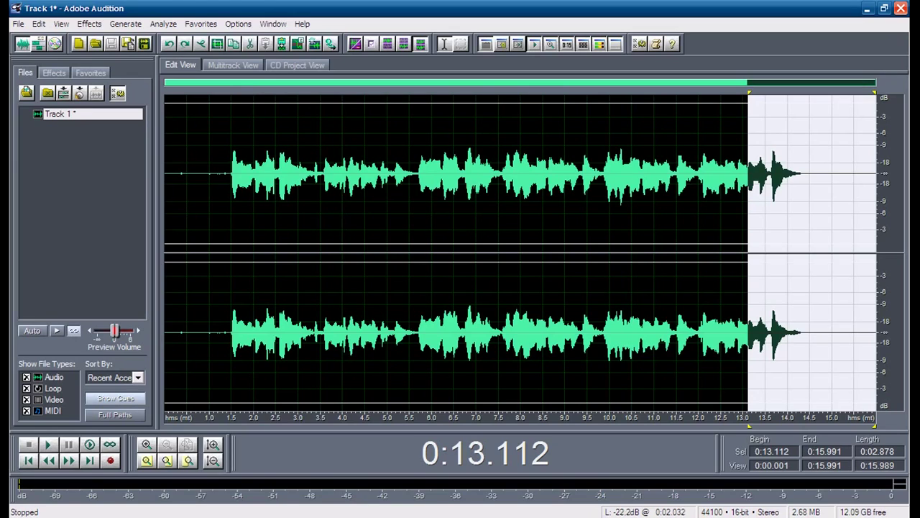
left_click(230, 215)
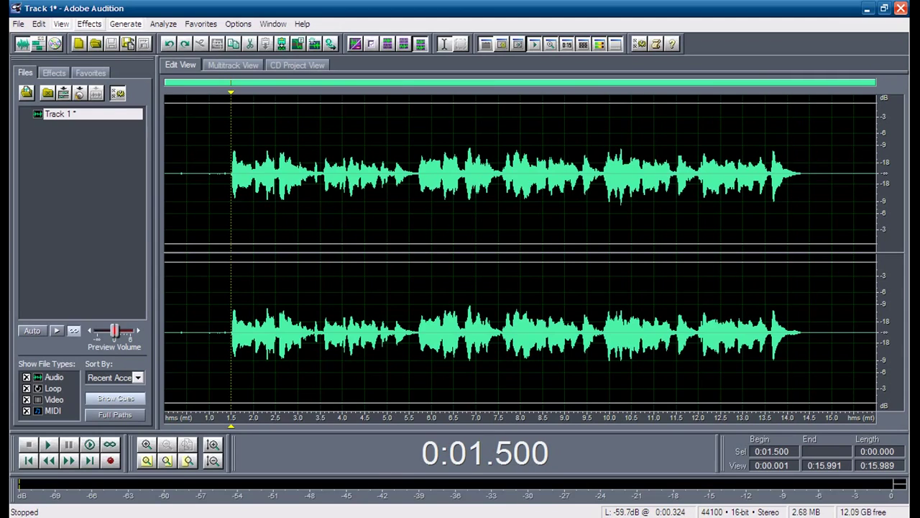
Step: Browse the Time/Pitch and Filters effect categories without choosing an effect
left_click(89, 24)
mouse_move(108, 141)
mouse_move(101, 105)
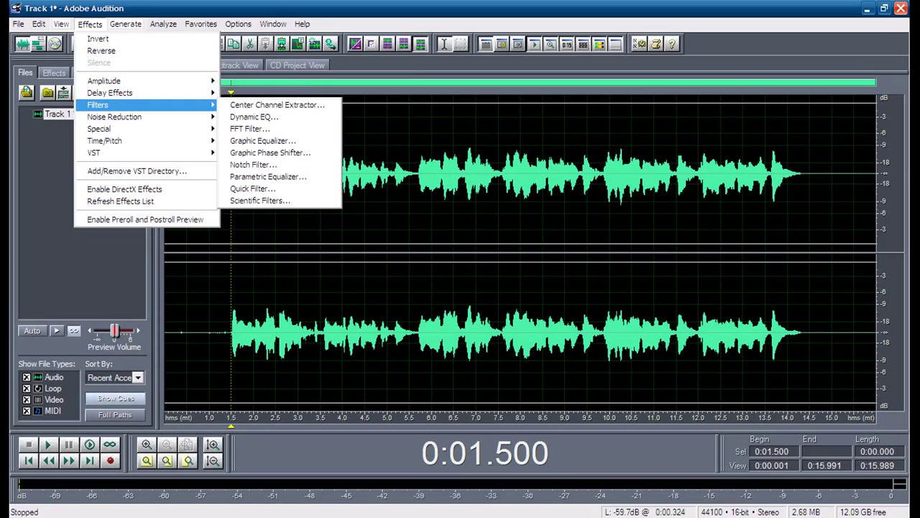
left_click(331, 216)
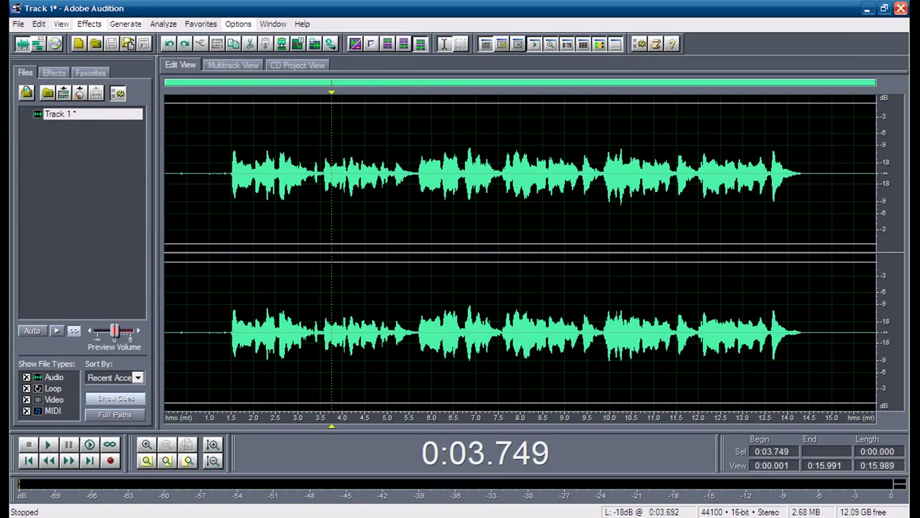
Step: Drag-select the vocal from its start at 1.409 s to 14.500 s
left_click(237, 215)
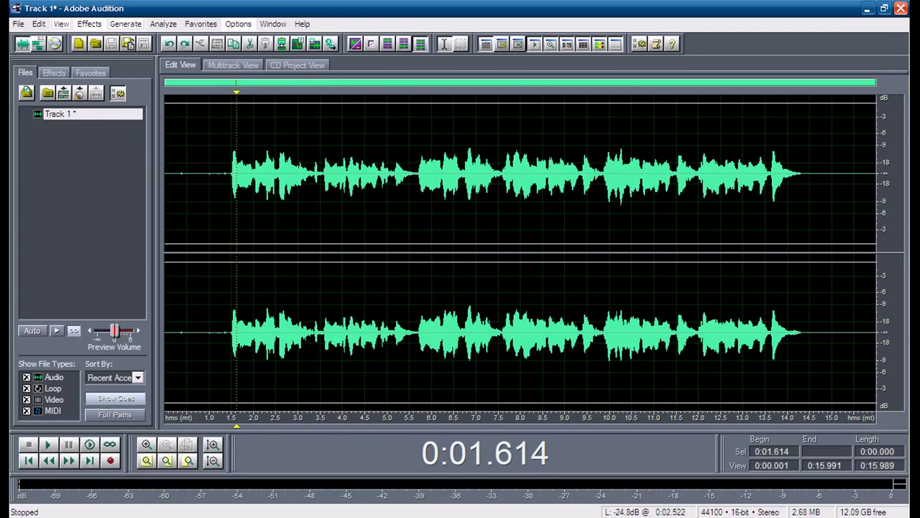
left_click(259, 216)
left_click_drag(228, 216, 810, 216)
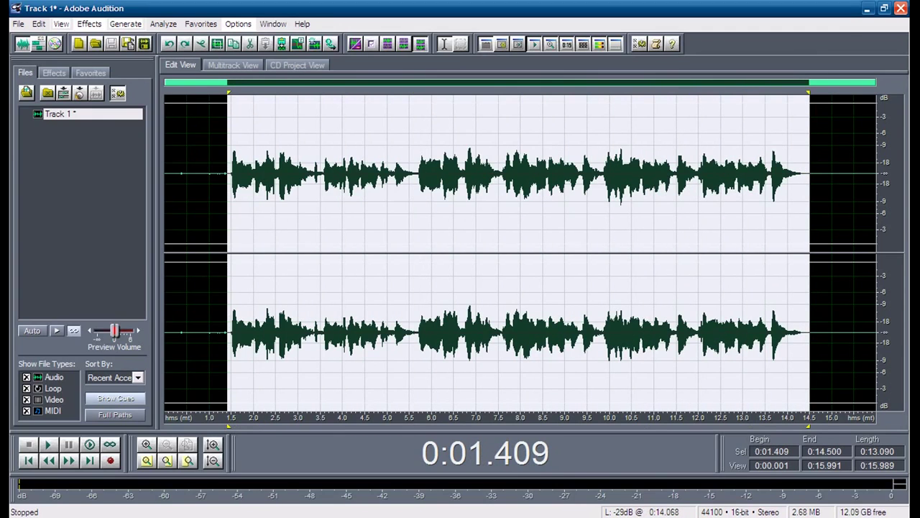
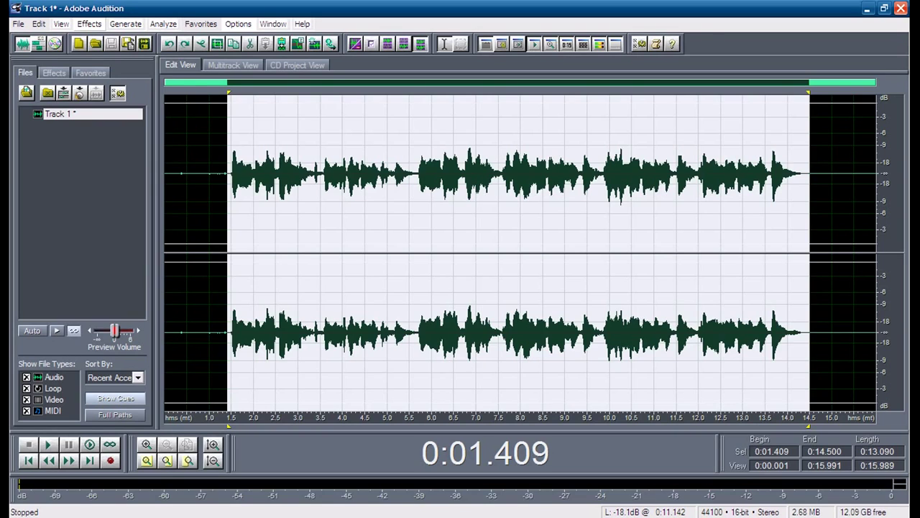
Step: Select the waveform from 1.219 s to the end and open Noise Reduction > Hiss Reduction
left_click(236, 173)
left_click_drag(218, 172, 810, 173)
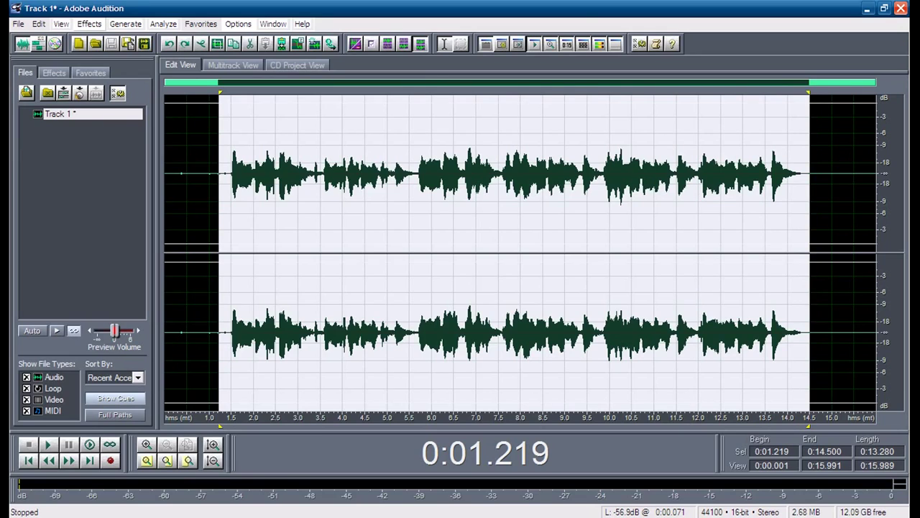
left_click(90, 24)
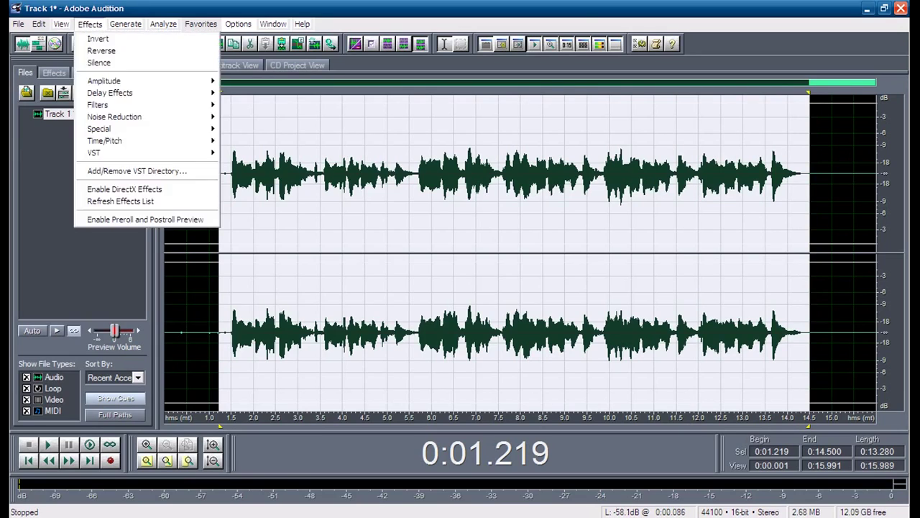
mouse_move(114, 117)
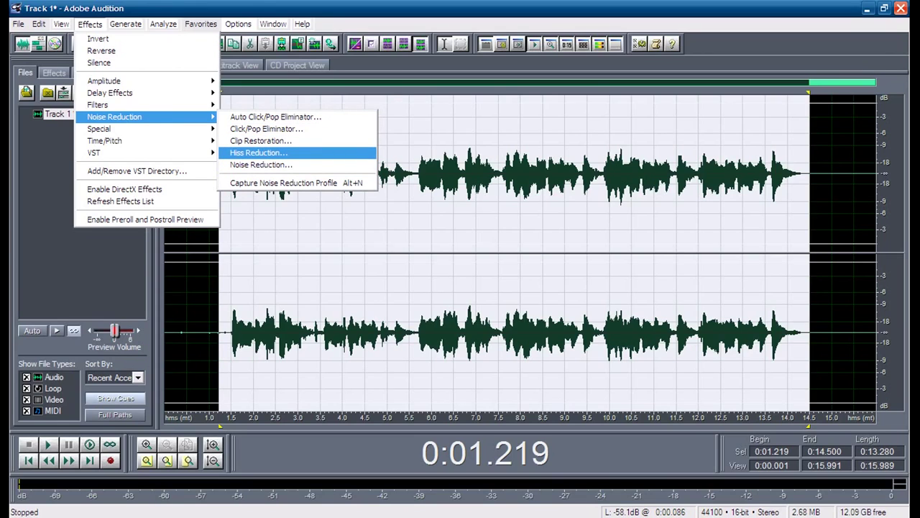
key("Return")
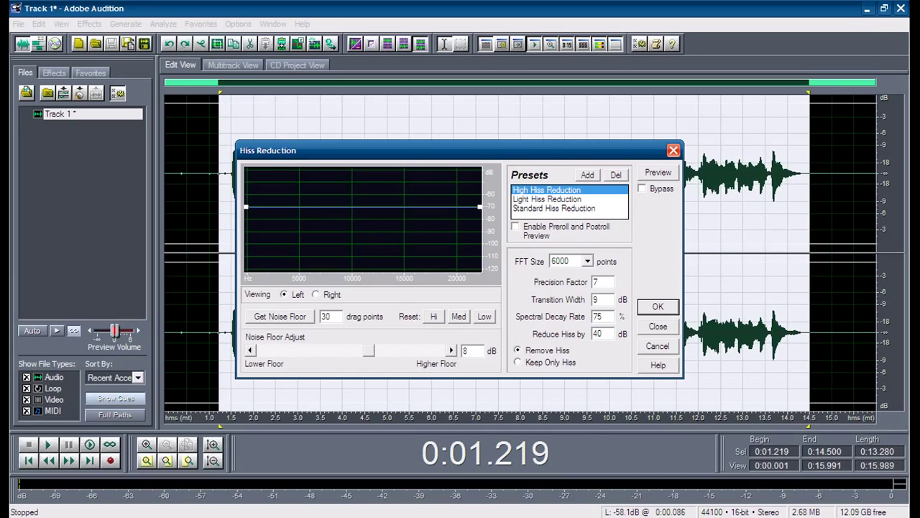
Step: Choose the Standard Hiss Reduction preset and set Noise Floor Adjust to 2.39 dB
key("Right")
key("Right")
key("Right")
key("Right")
key("Right")
key("Right")
key("Right")
key("Right")
key("Right")
key("Right")
key("Right")
key("Right")
key("Left")
key("Left")
key("Left")
key("Left")
key("Left")
key("Left")
key("Left")
key("Left")
key("Left")
key("Left")
key("Left")
key("Left")
key("Left")
key("Left")
key("Left")
key("Left")
key("Left")
key("Left")
key("Left")
key("Left")
left_click(554, 208)
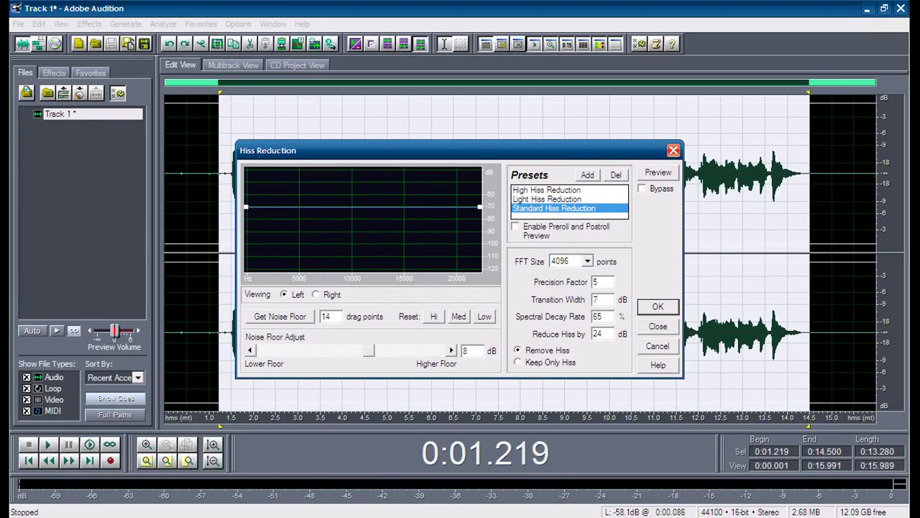
left_click_drag(368, 350, 356, 350)
Step: Preview the hiss reduction, stop it, then close the settings and clear the selection
key("alt+p")
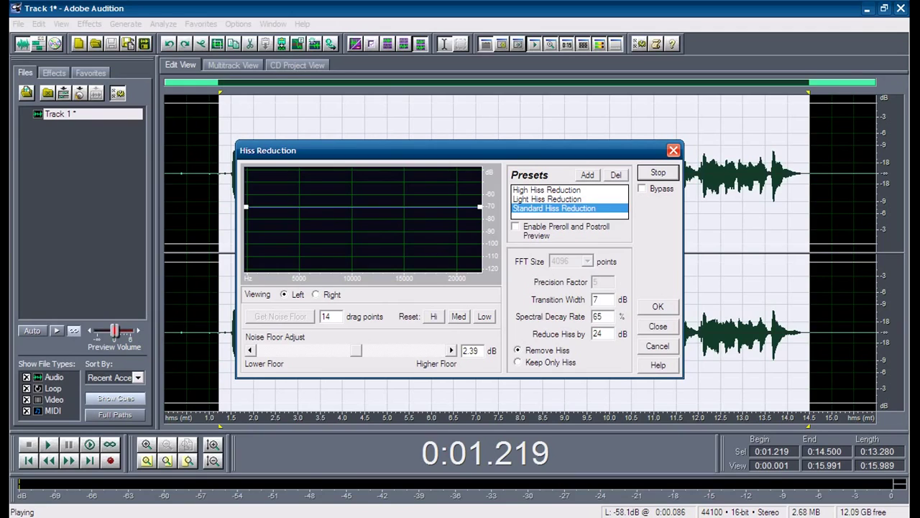
key("alt+p")
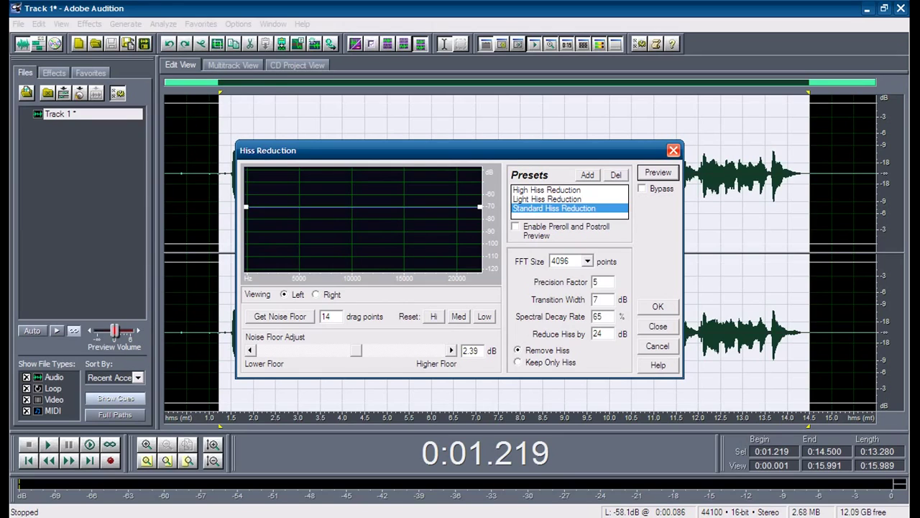
left_click(673, 150)
left_click(324, 216)
Step: Switch to Multitrack View and browse the import dialog to the Meus documentos folder
key("F12")
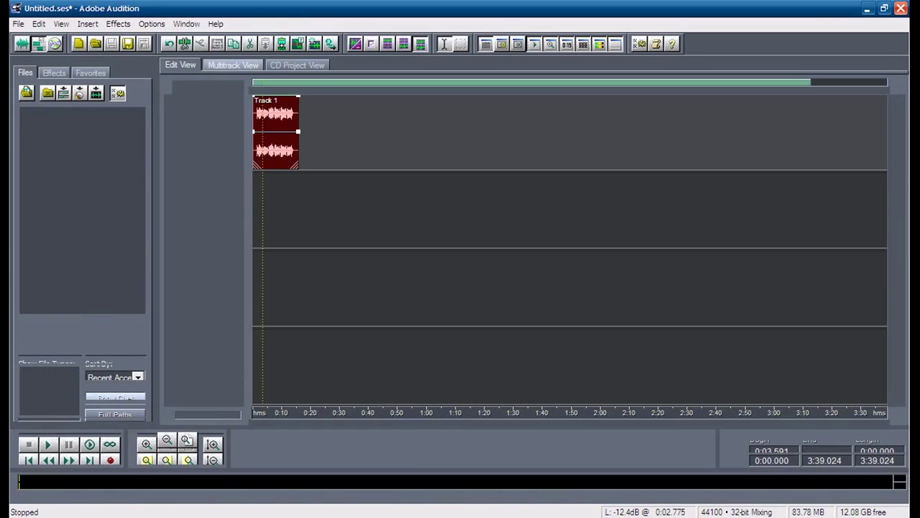
key("Home")
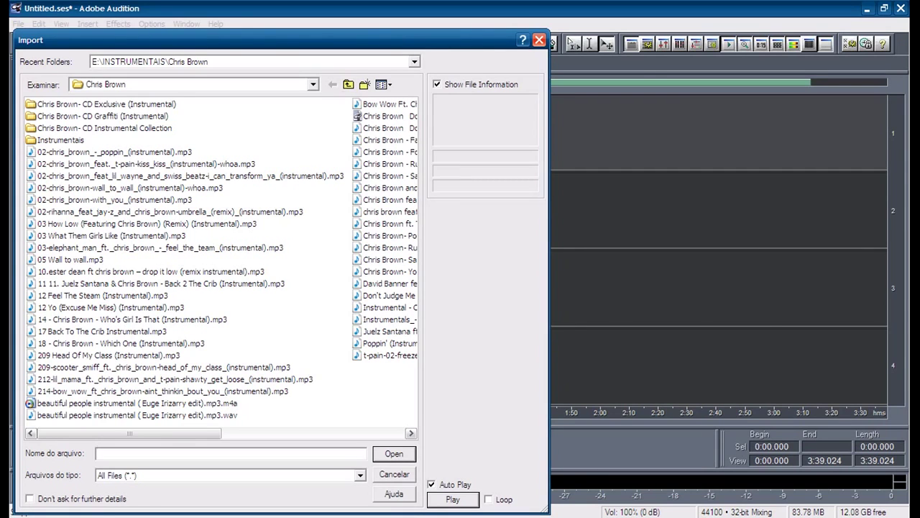
left_click(348, 84)
left_click(348, 84)
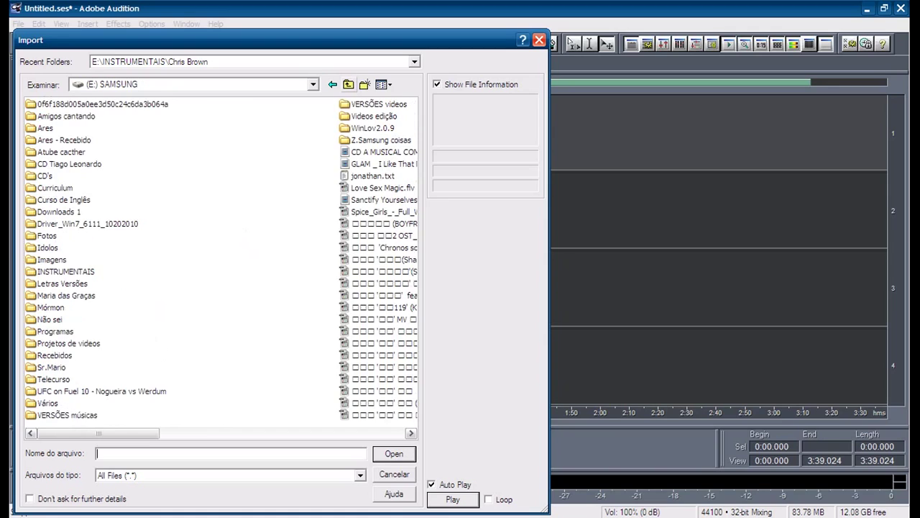
left_click(348, 84)
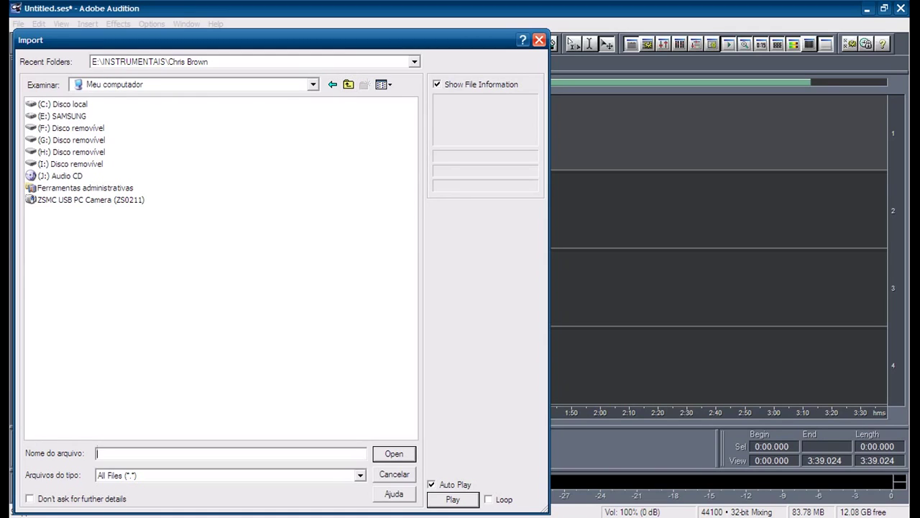
left_click(348, 84)
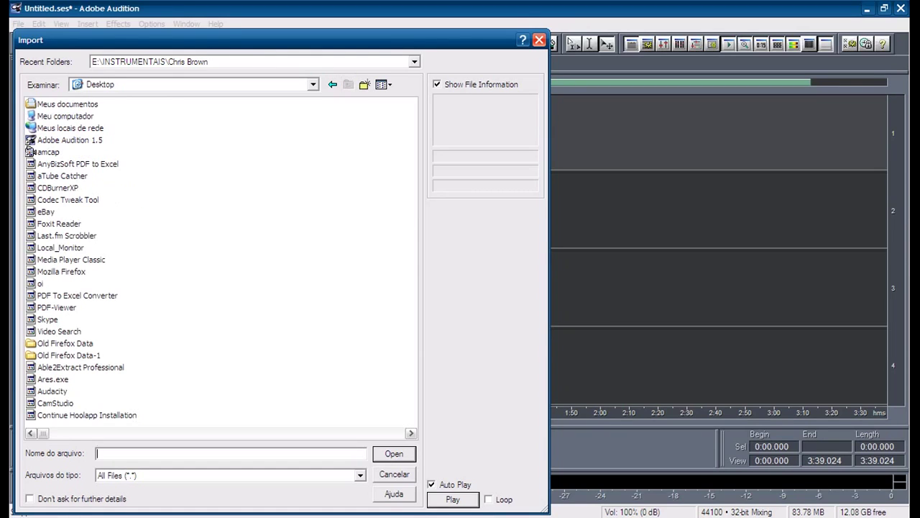
double_click(64, 104)
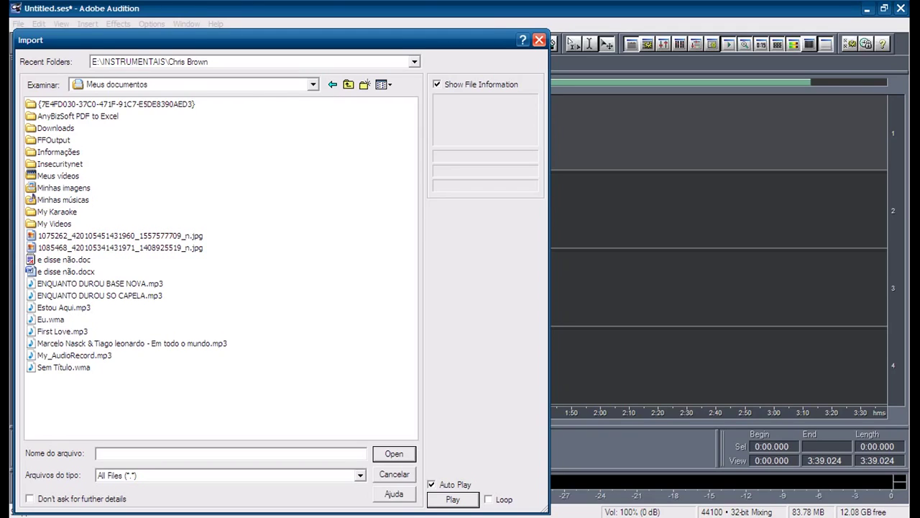
Step: Preview Eu.wma and Sem Título.wma, then import Sem Título.wma into the session
key("d")
key("Return")
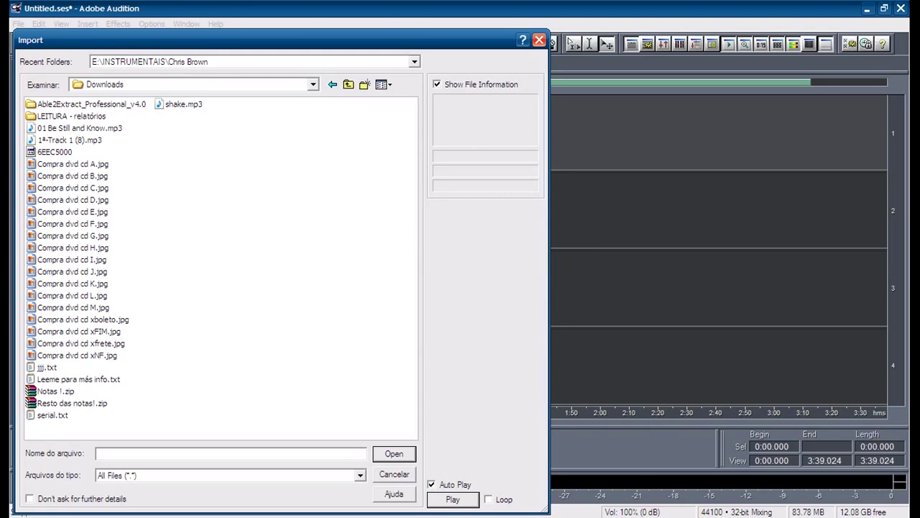
left_click(348, 85)
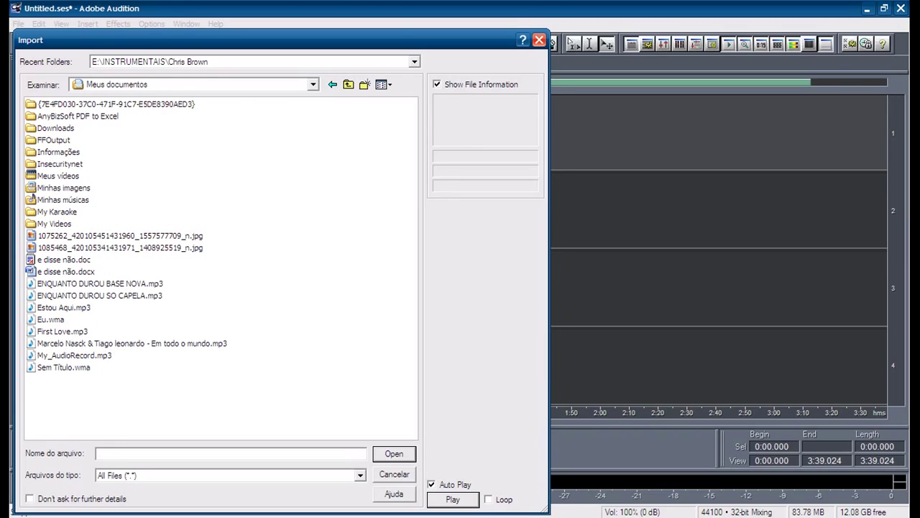
left_click(51, 319)
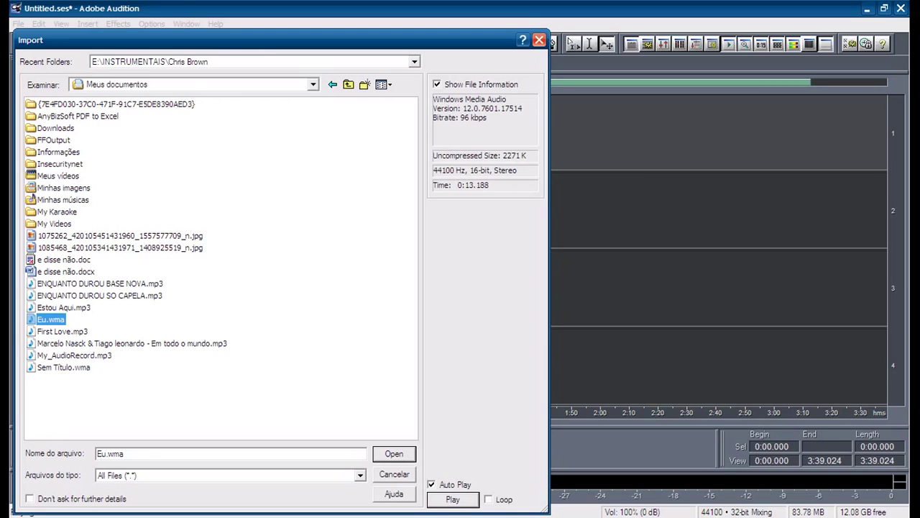
left_click(64, 367)
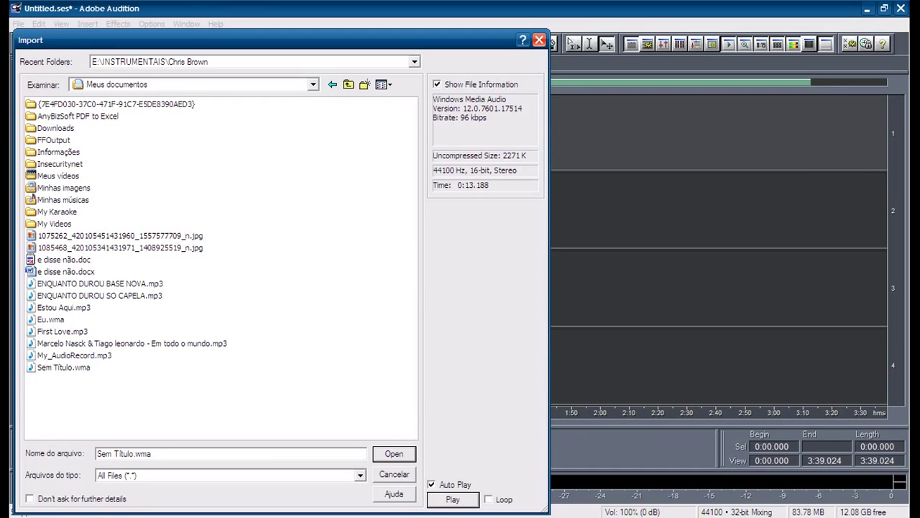
double_click(63, 367)
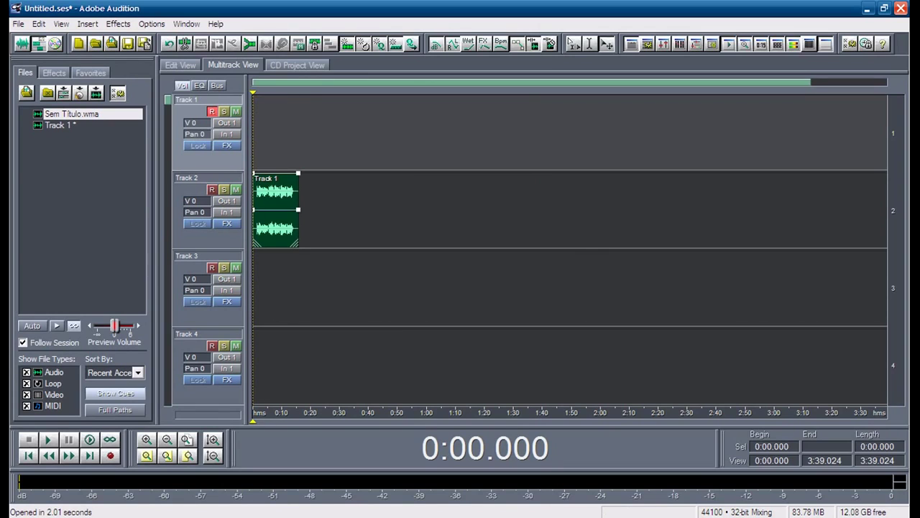
left_click_drag(71, 114, 277, 130)
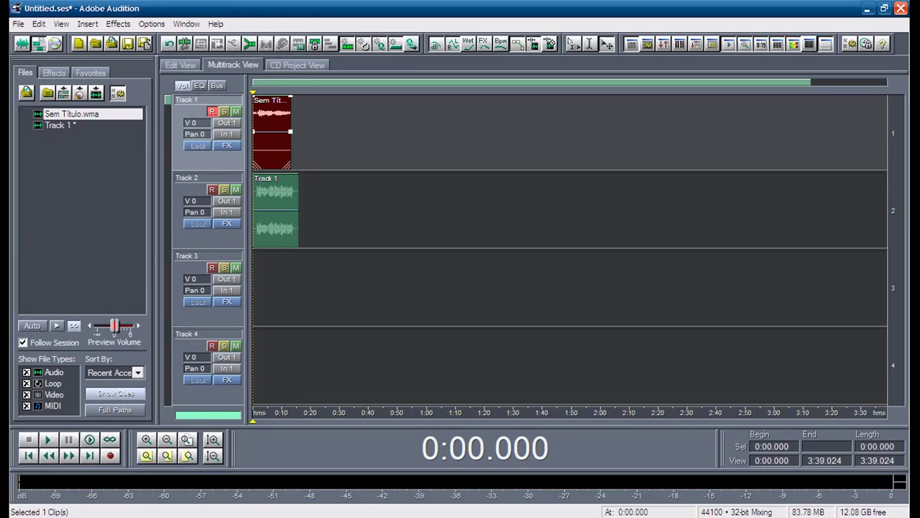
double_click(272, 144)
left_click(268, 180)
key("space")
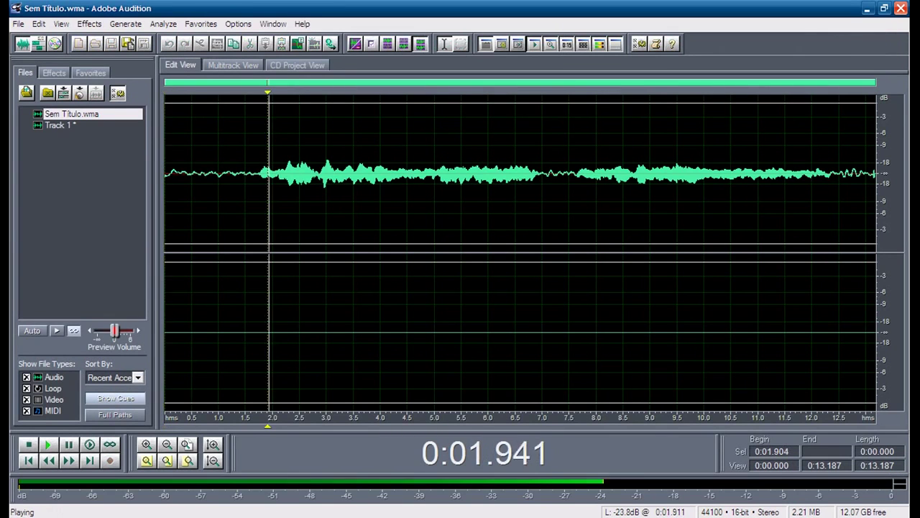
left_click(487, 180)
key("space")
key("space")
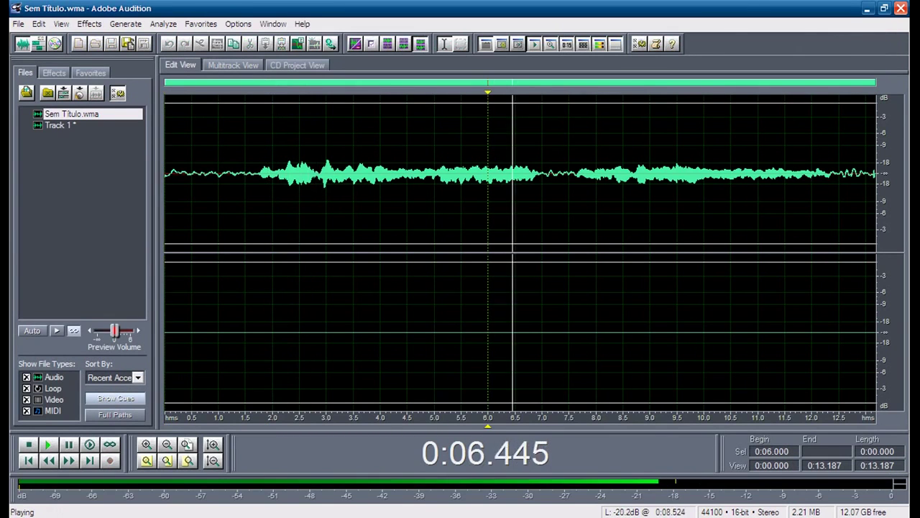
left_click(623, 179)
key("space")
key("space")
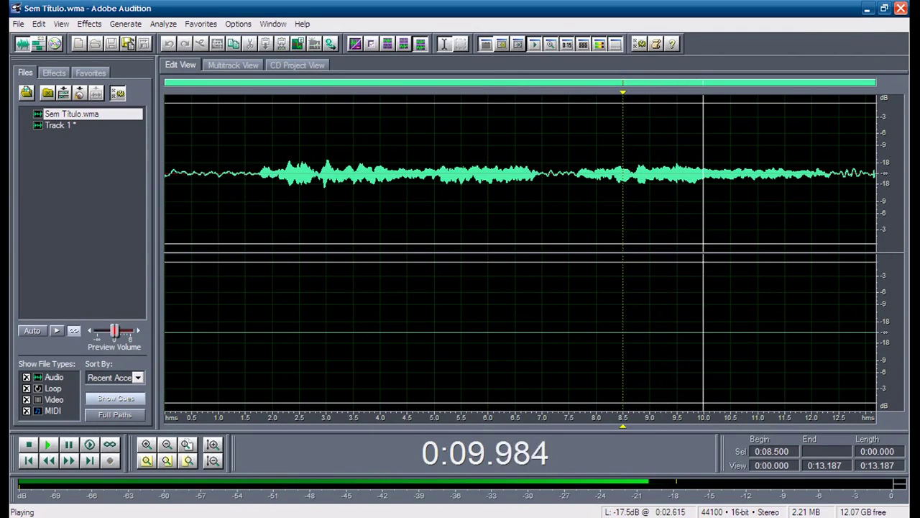
key("F12")
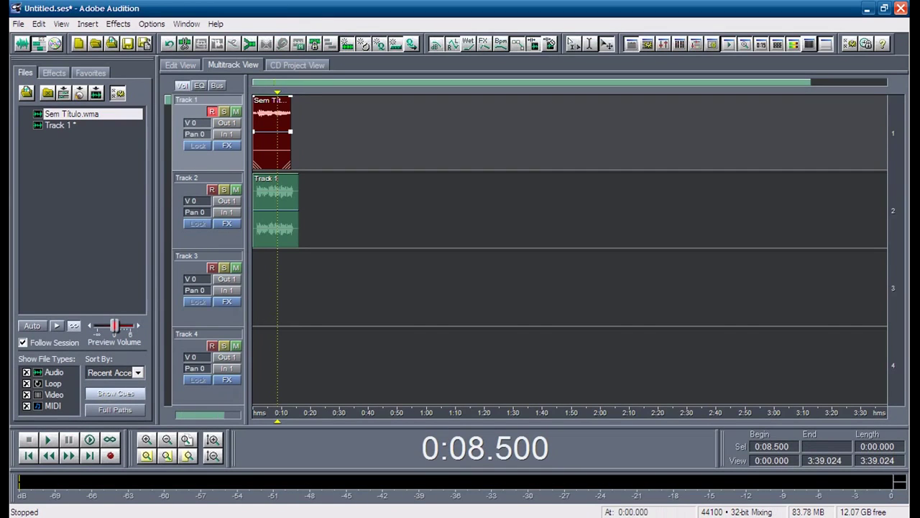
key("Delete")
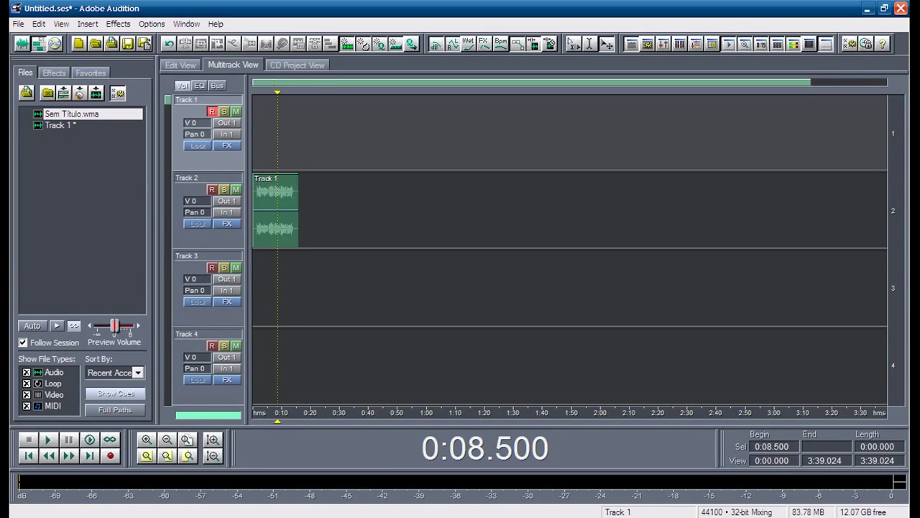
Step: Import 1ª-Track 1 (8).mp3 from the Downloads folder into the session
left_click(112, 44)
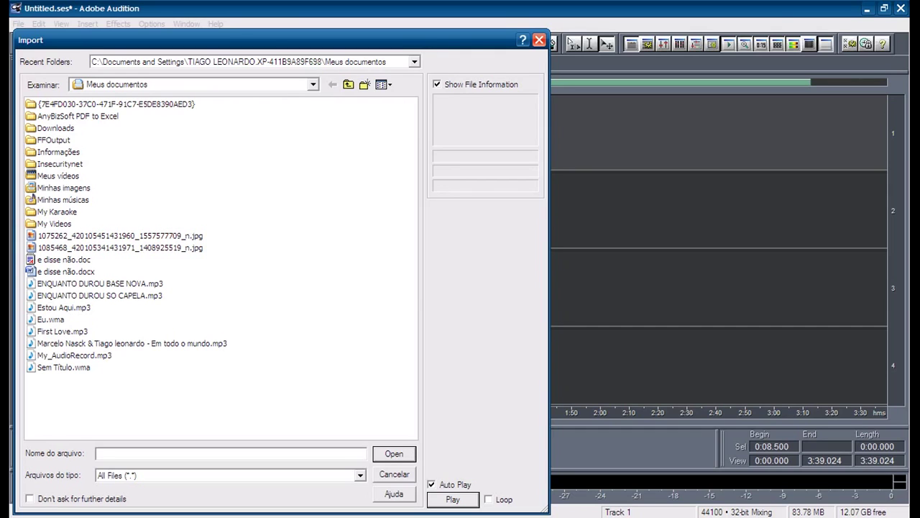
double_click(54, 140)
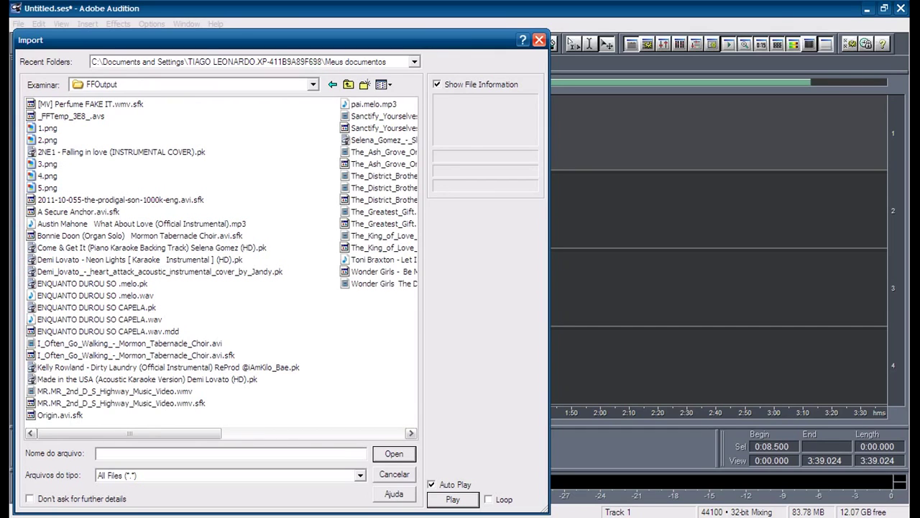
left_click(348, 85)
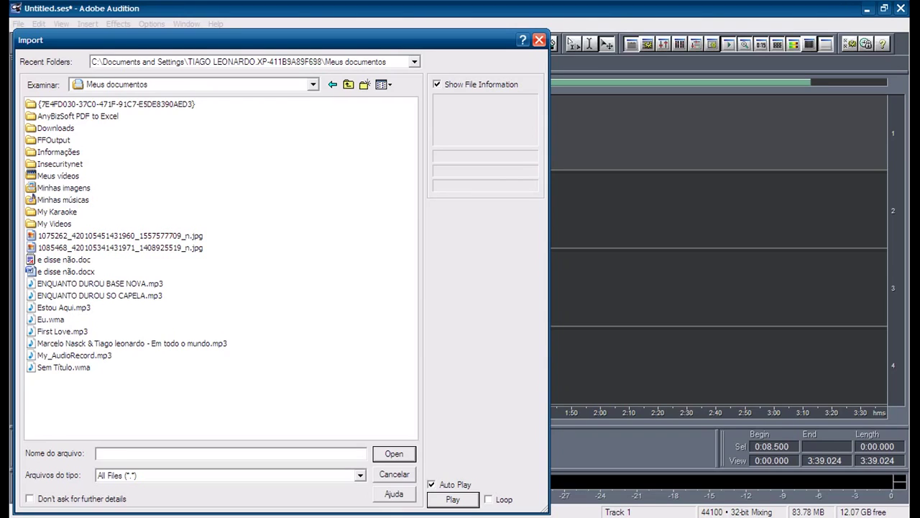
double_click(55, 128)
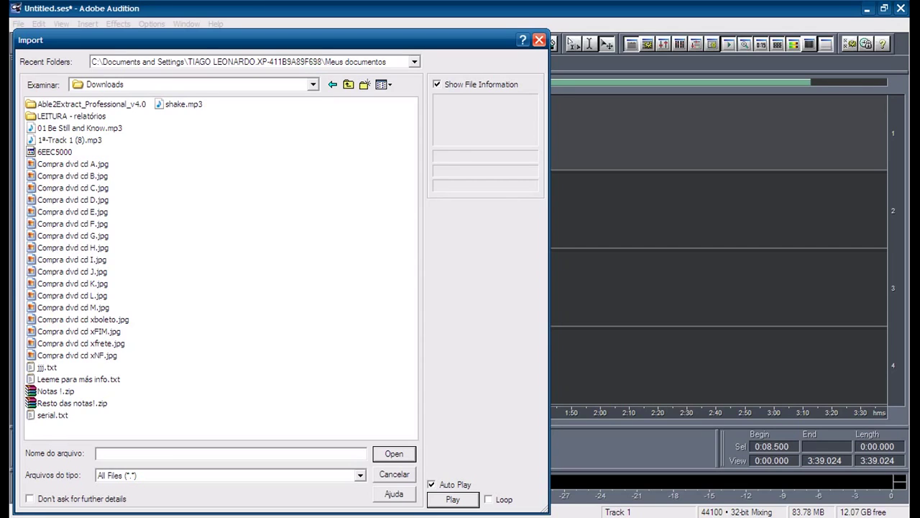
double_click(69, 140)
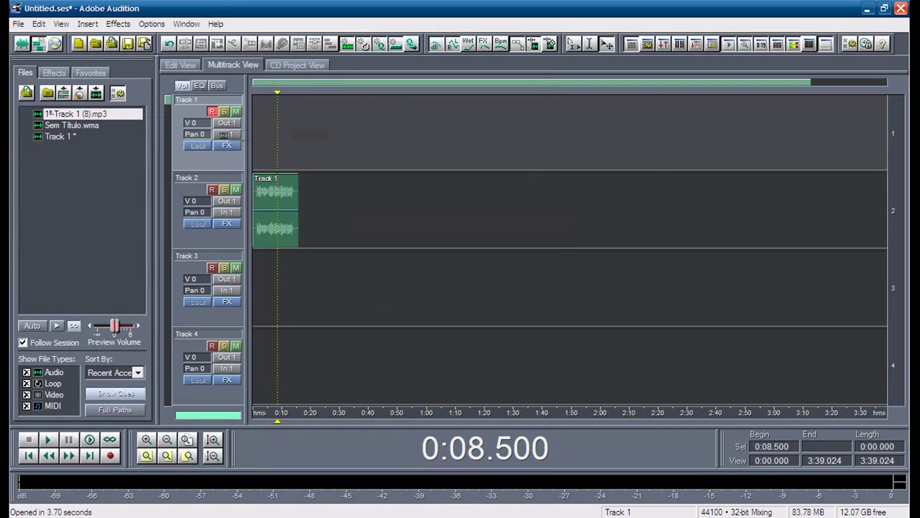
Step: Place 1ª-Track 1 (8).mp3 at 0:00 on Track 1, delete the Track 2 clip, and open Edit View
left_click_drag(293, 133, 251, 133)
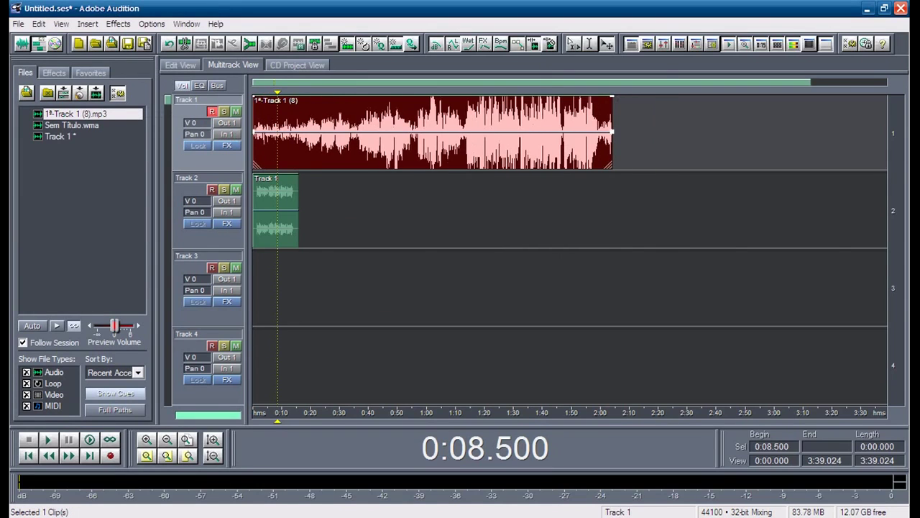
left_click(275, 208)
key("Delete")
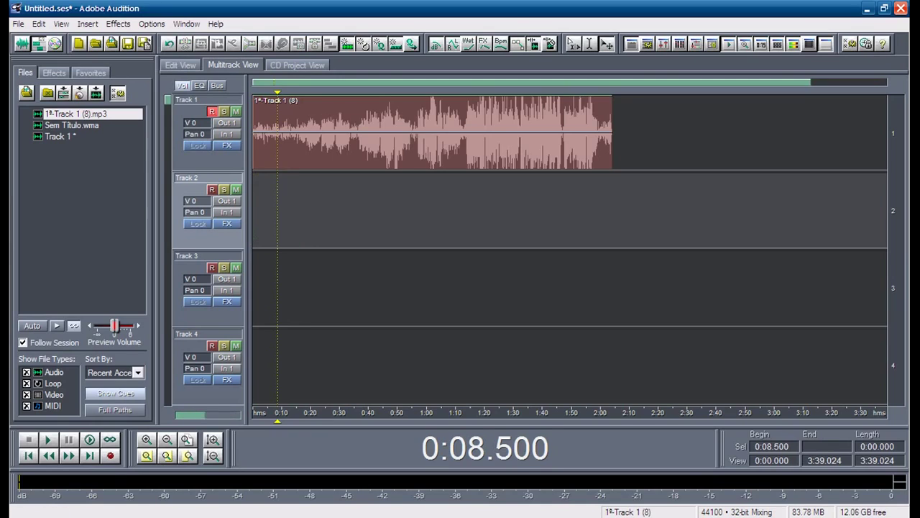
key("Home")
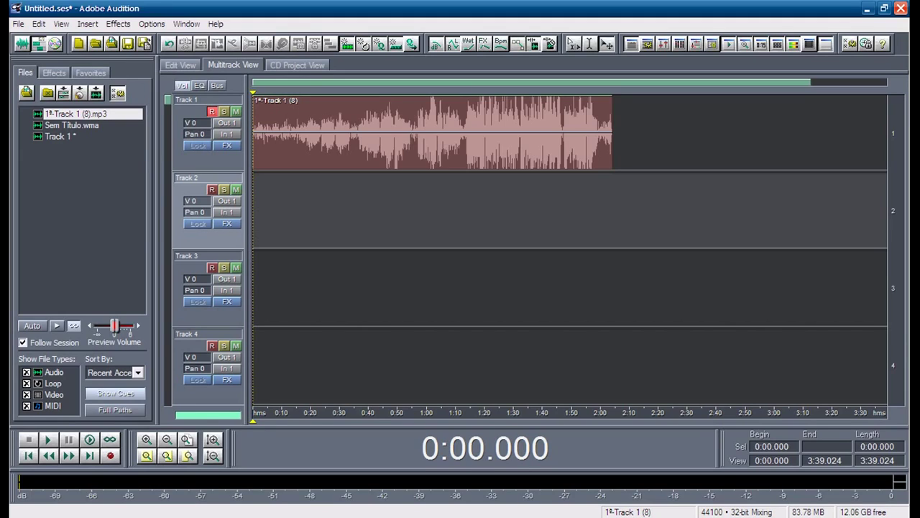
key("F12")
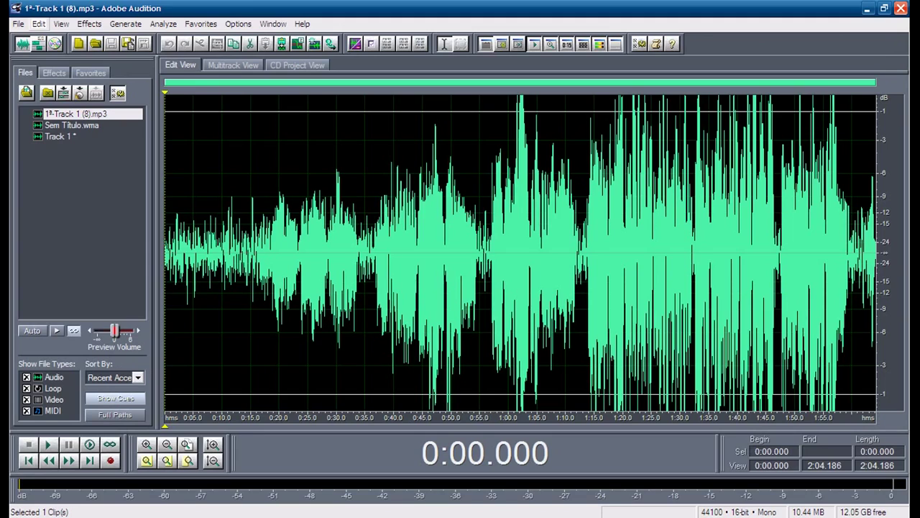
Step: Convert 1ª-Track 1 (8).mp3 to stereo at 16-bit resolution via Convert Sample Type
key("alt+e")
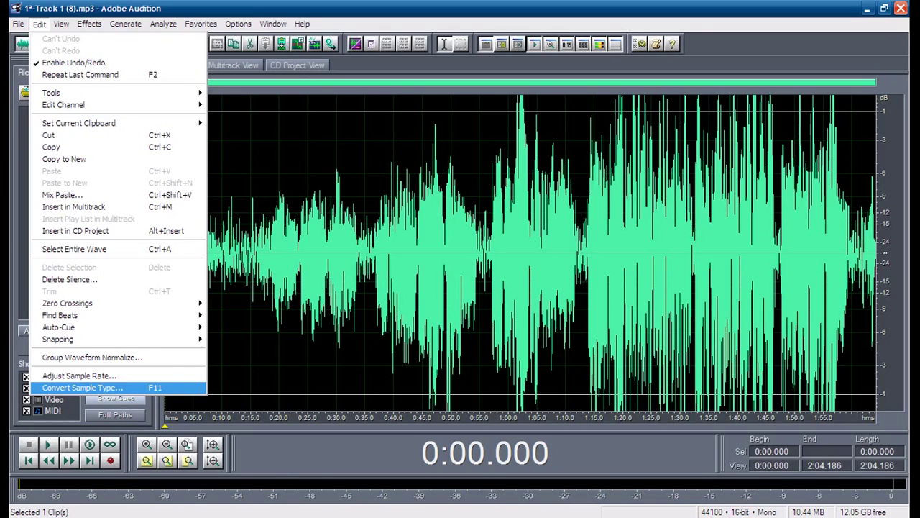
key("Return")
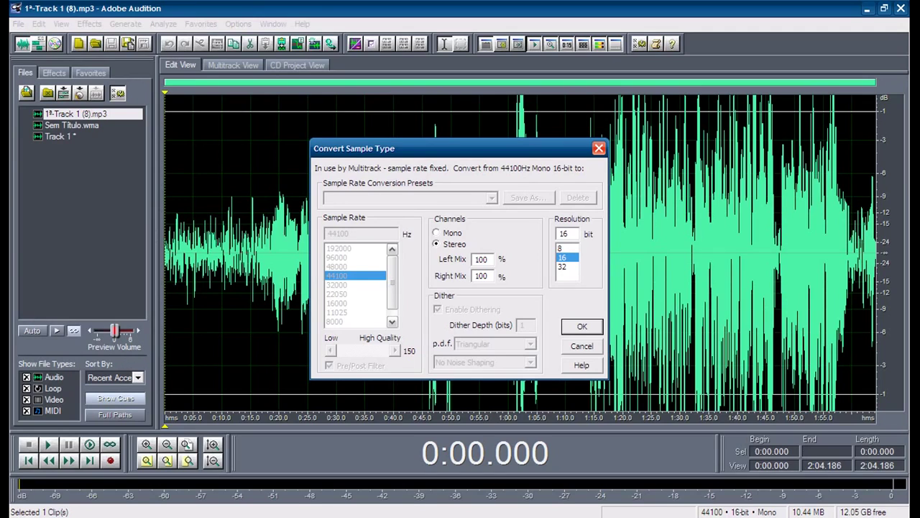
left_click(437, 233)
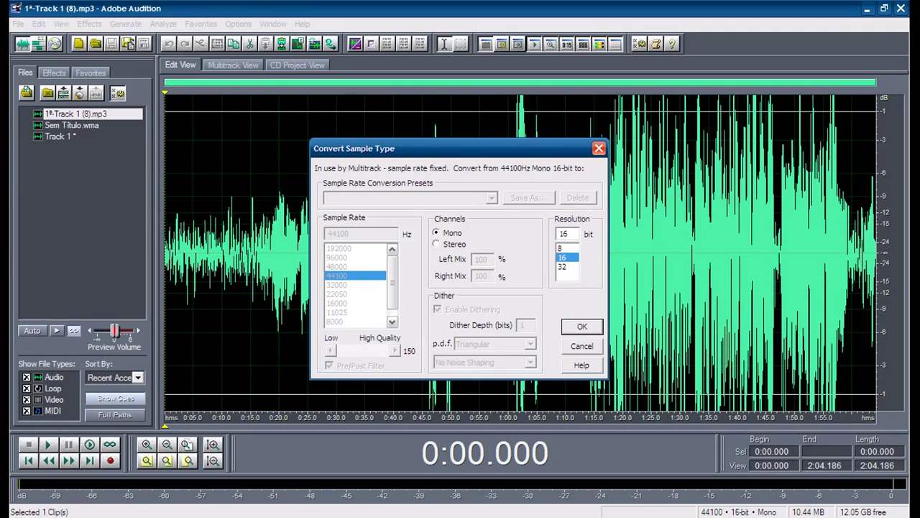
left_click(436, 244)
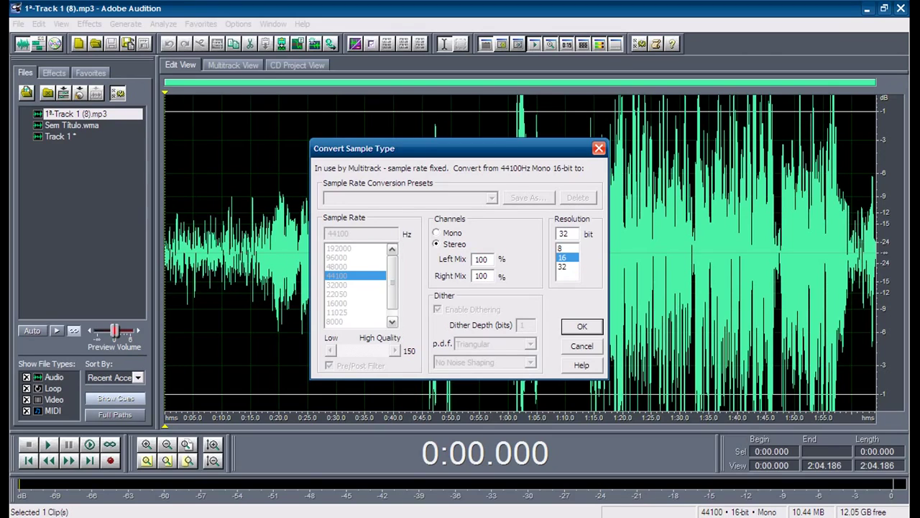
left_click(560, 248)
left_click(562, 267)
left_click(563, 257)
left_click(560, 248)
left_click(562, 258)
left_click(582, 326)
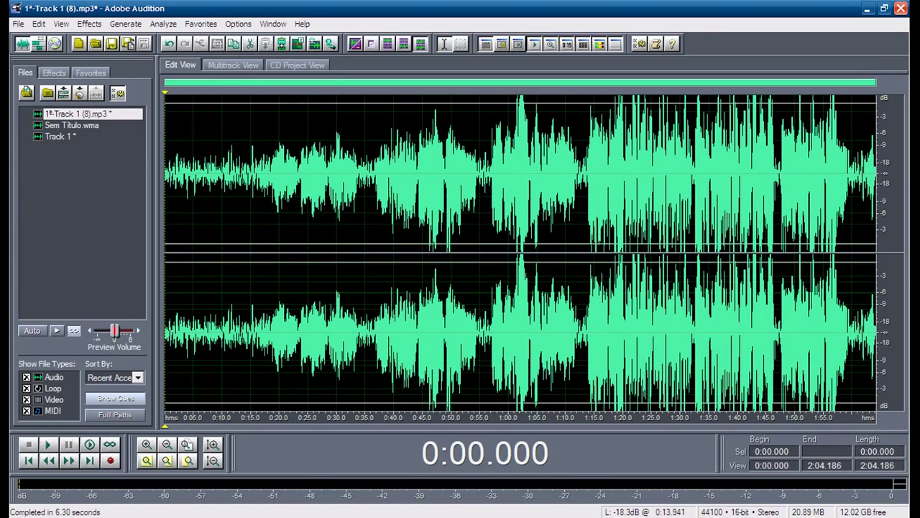
left_click(244, 183)
Step: Play the stereo recording from the start, stop it, and drag-select nearly the whole waveform
left_click(240, 183)
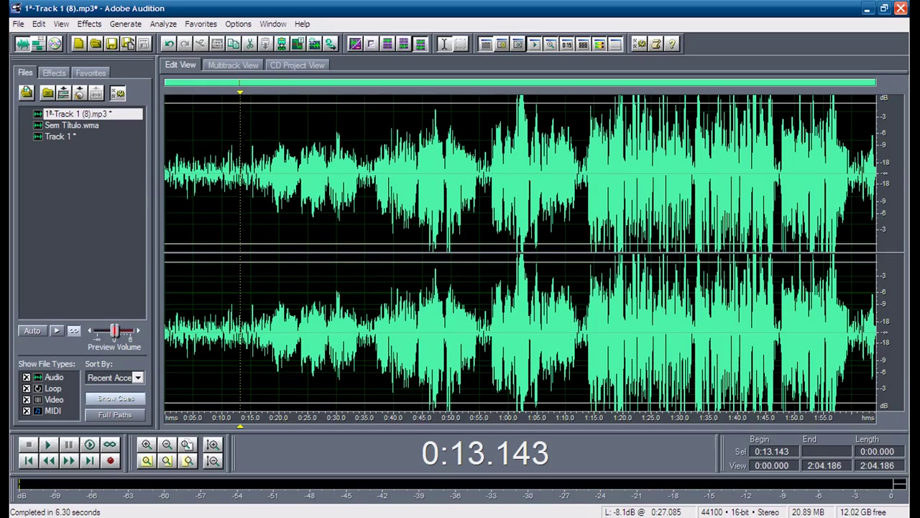
key("Home")
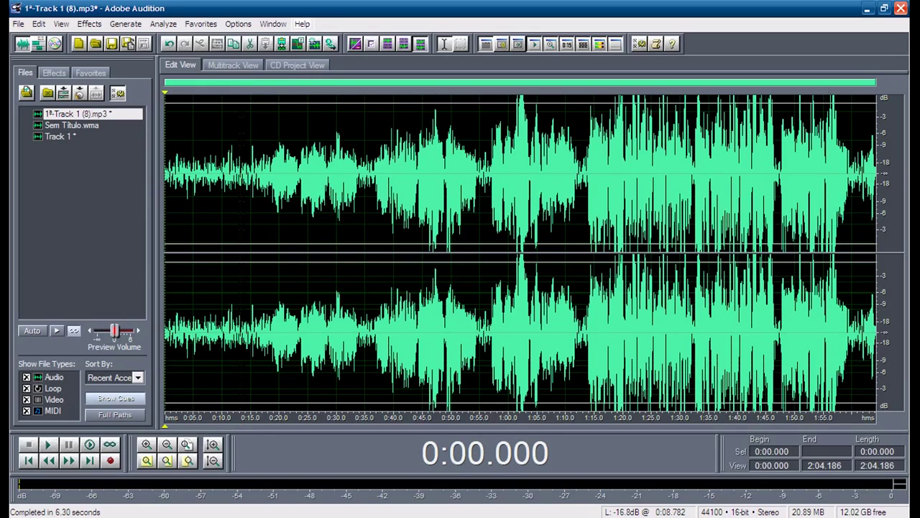
key("space")
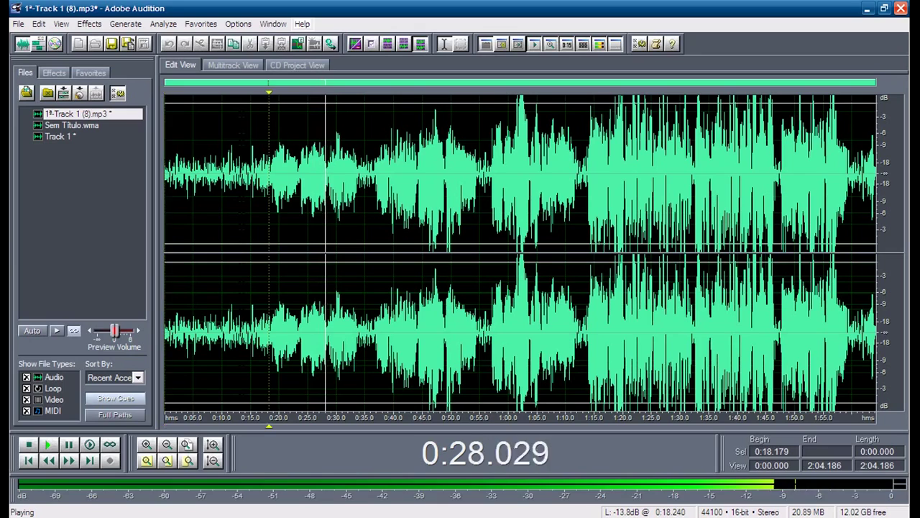
key("space")
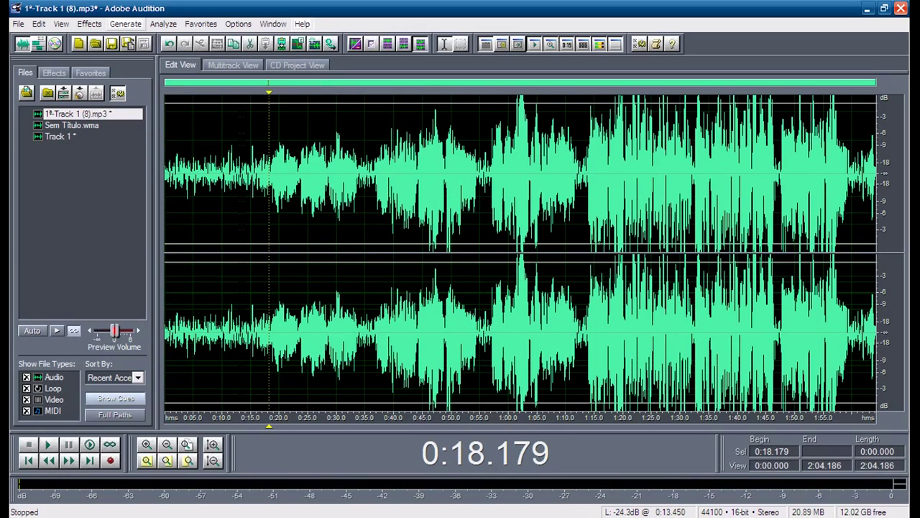
left_click(212, 163)
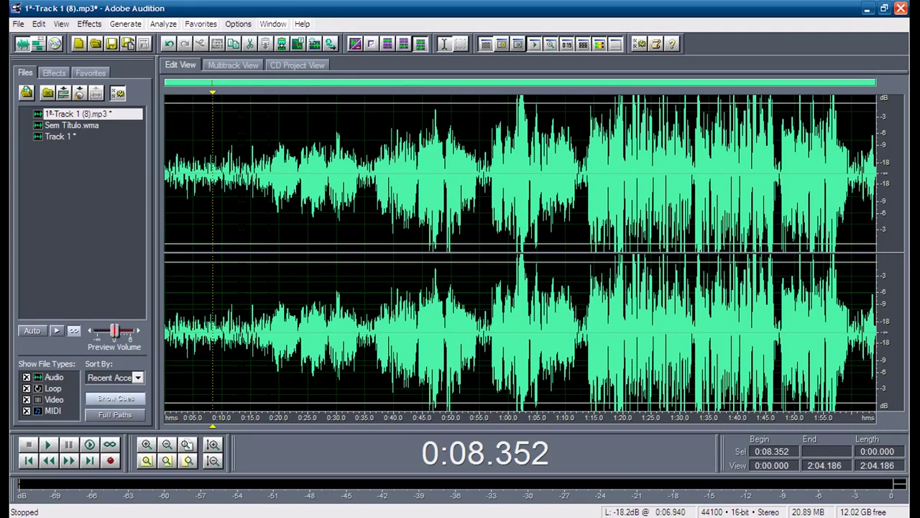
left_click(204, 163)
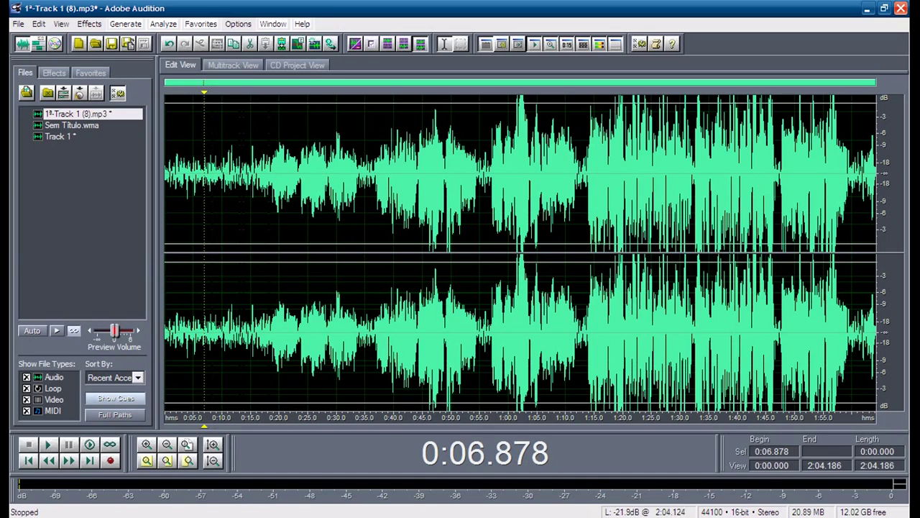
left_click_drag(871, 147, 164, 147)
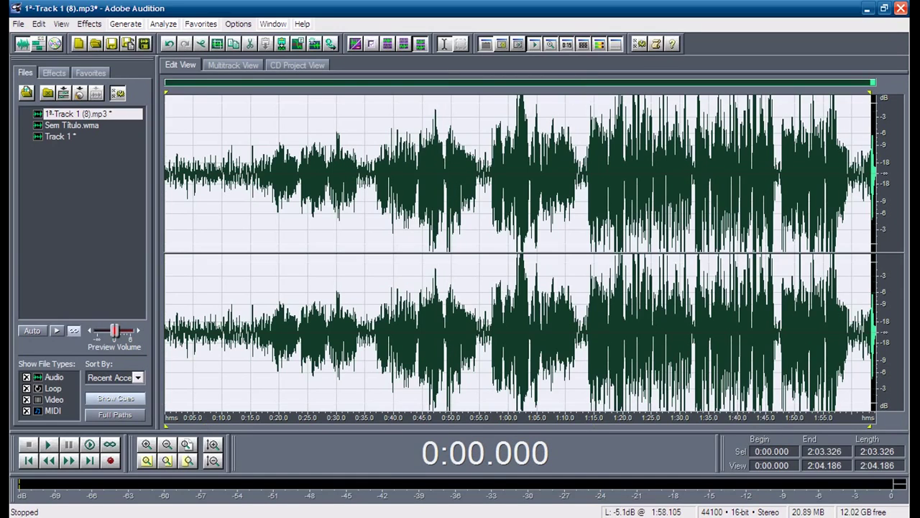
Step: Apply Standard Hiss Reduction with an 8 dB noise floor to the entire file, then deselect
key("ctrl+a")
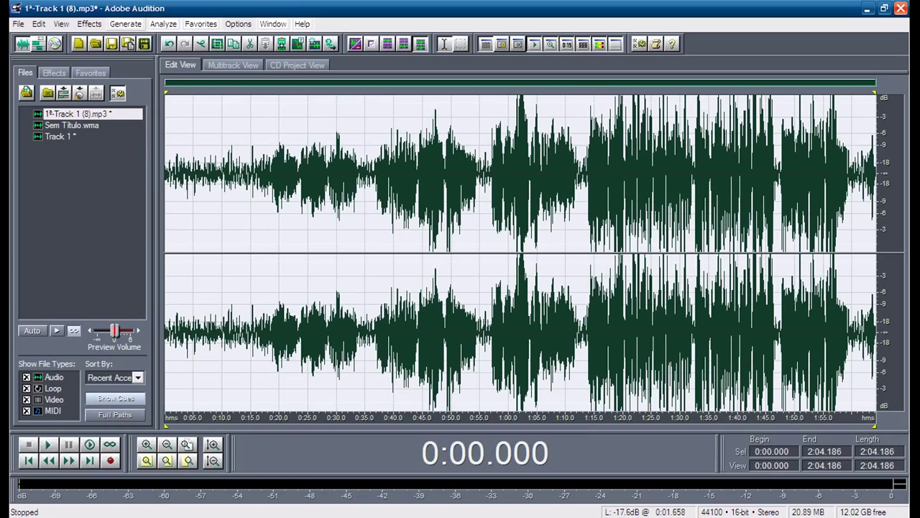
left_click(89, 24)
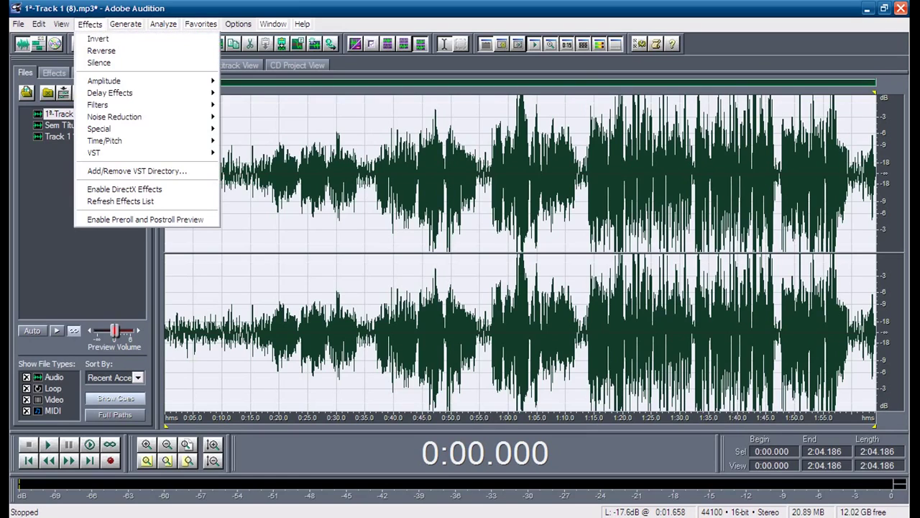
mouse_move(114, 116)
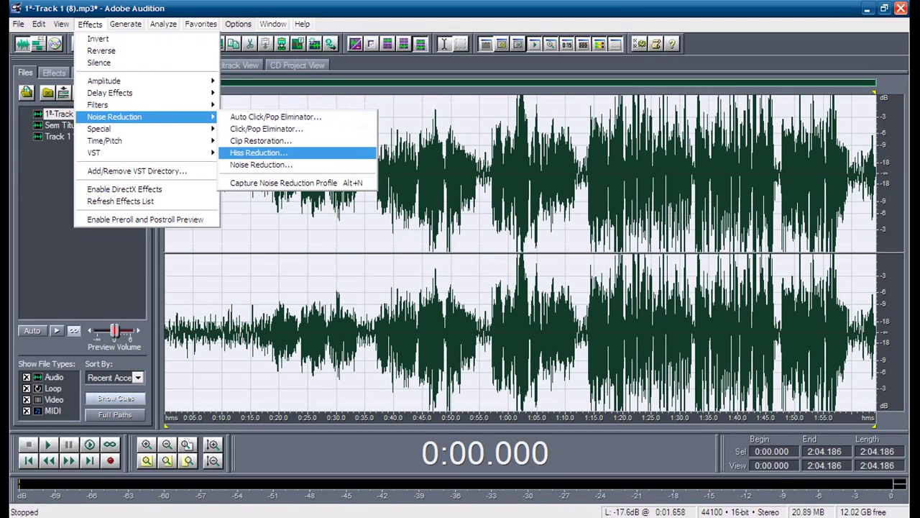
key("Return")
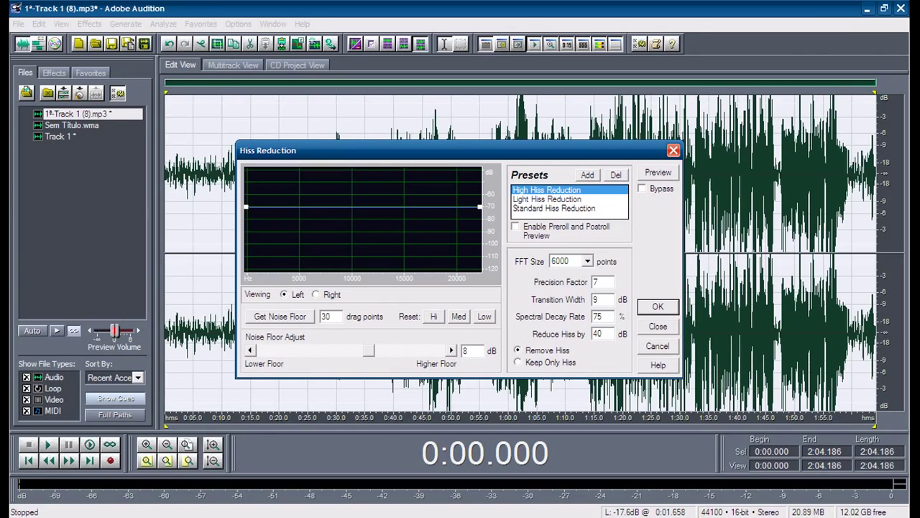
left_click(554, 208)
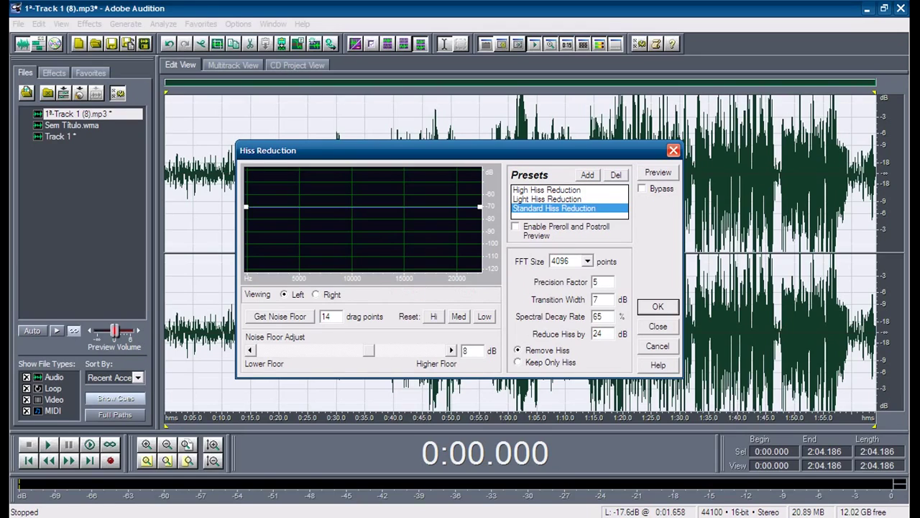
double_click(465, 350)
key("Down")
key("Down")
key("Down")
key("Down")
key("Down")
key("Down")
key("Down")
key("Down")
key("Up")
key("Up")
key("Up")
key("Up")
key("Up")
key("Up")
key("Up")
key("Up")
key("Up")
key("Up")
key("Up")
key("Up")
key("Up")
key("Up")
key("Up")
key("Up")
key("Return")
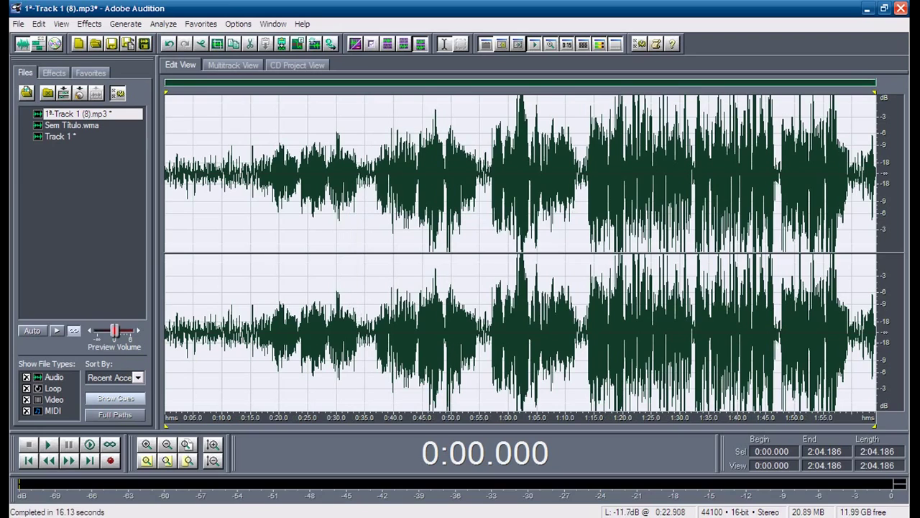
left_click(175, 172)
key("Home")
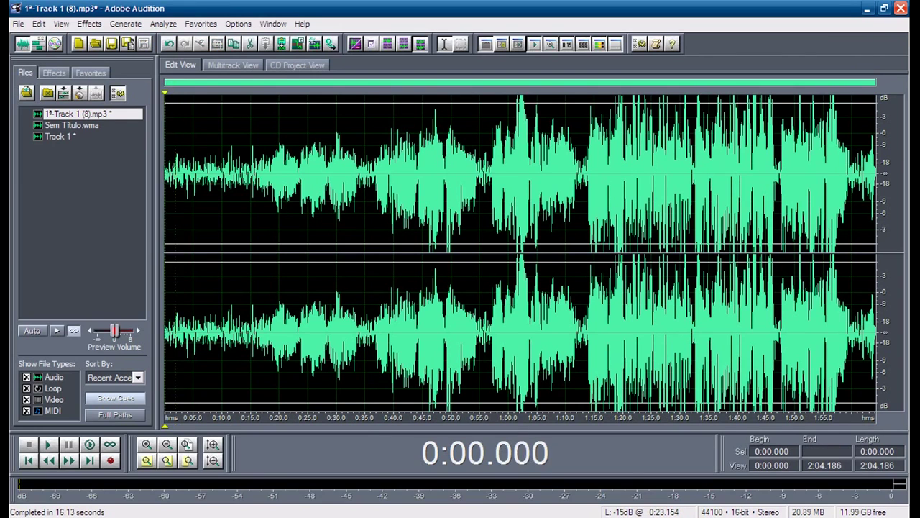
Step: Play and stop the hiss-reduced 1ª-Track 1 (8).mp3, then open the Effects menu
key("space")
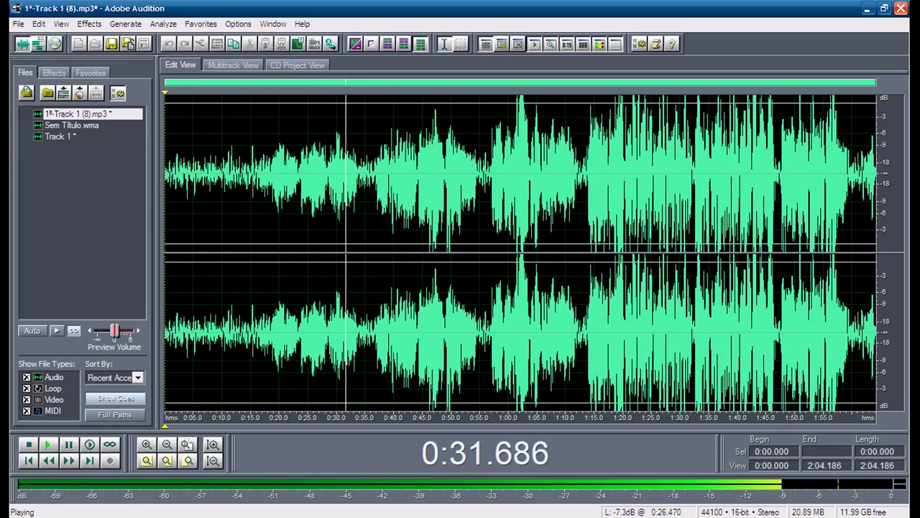
key("space")
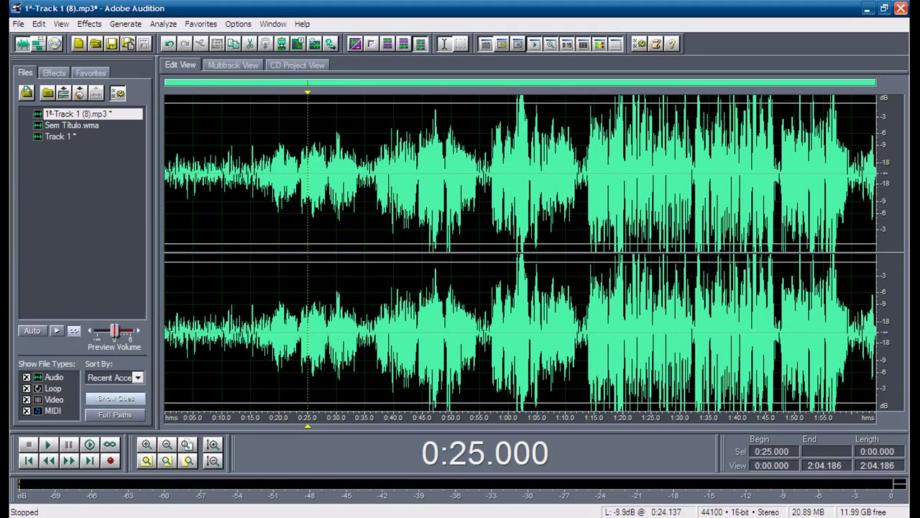
key("alt+c")
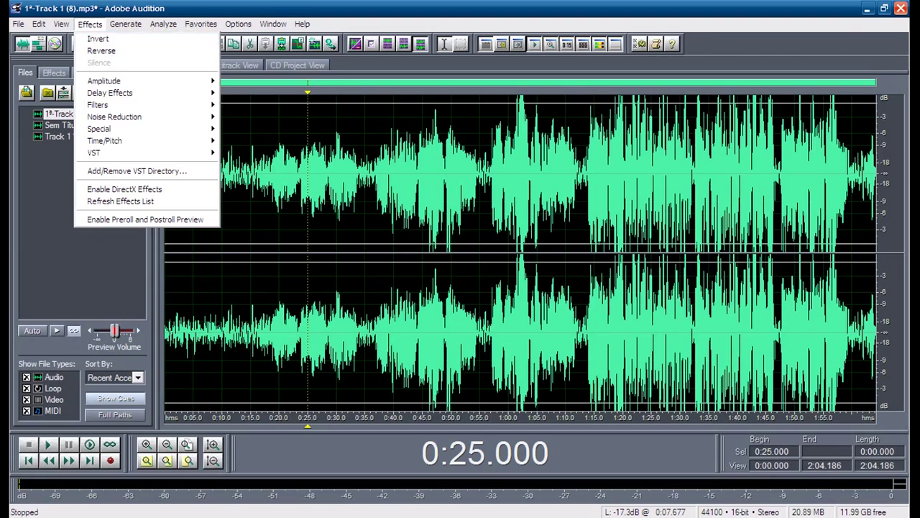
Step: Apply Studio Reverb with the Vocal Reverb (medium) preset to the whole track, then set playback at 0:15
mouse_move(144, 80)
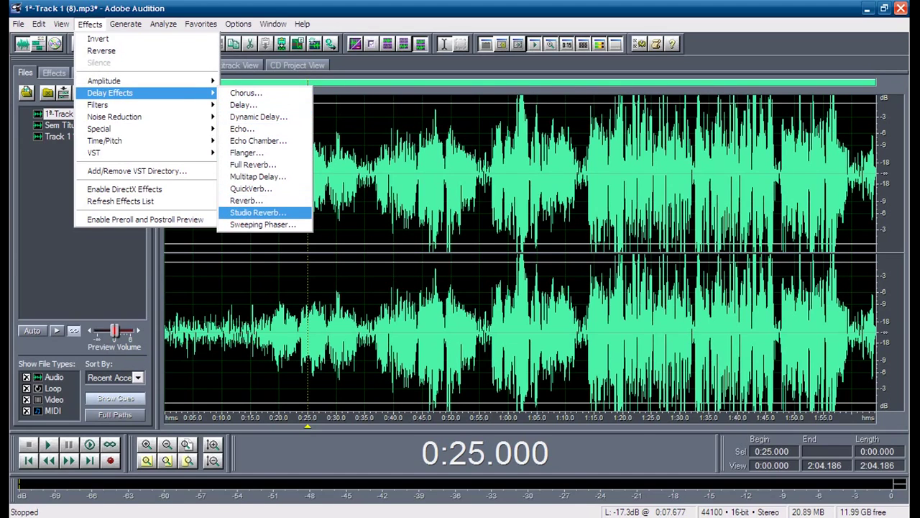
key("ctrl+a")
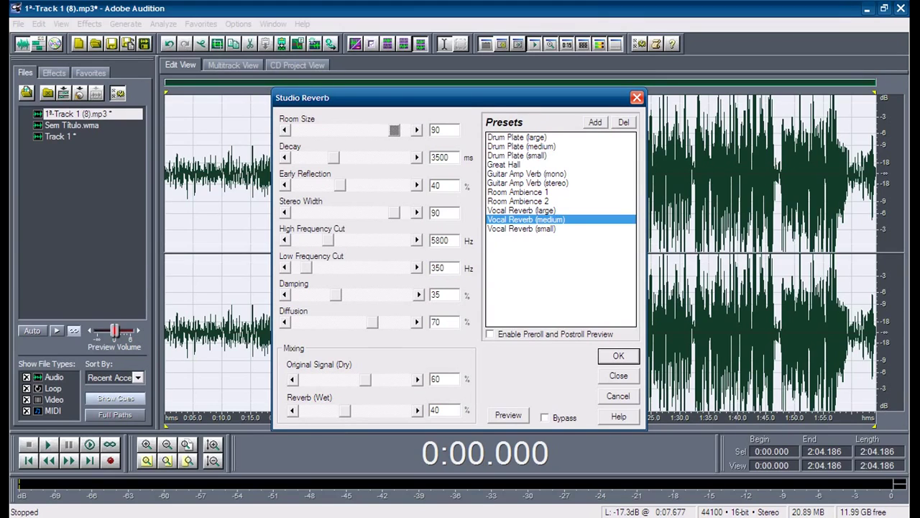
key("Return")
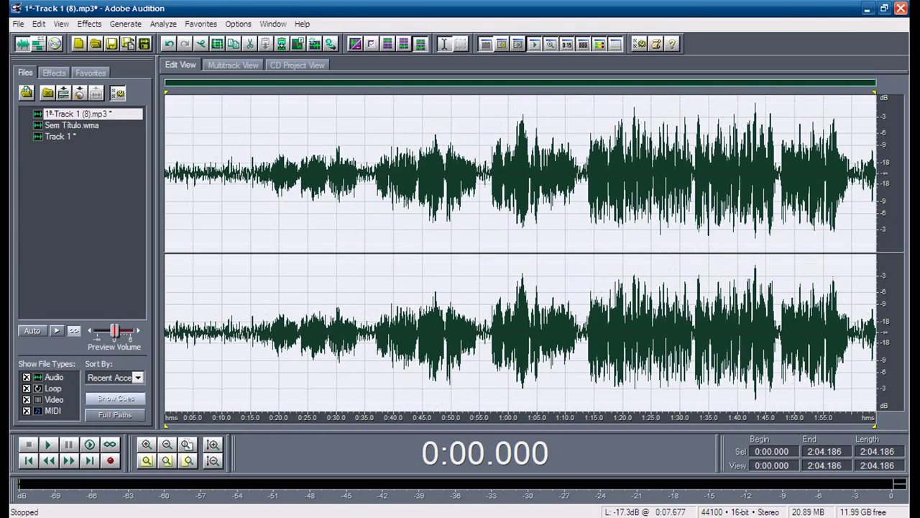
left_click(250, 173)
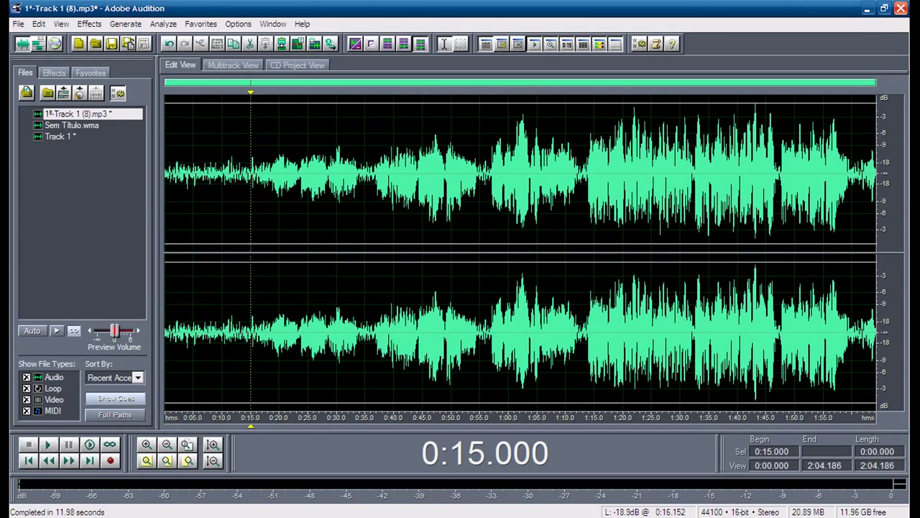
Step: Play the reverbed track from 0:15, then select 0:57–1:58 and reset the start to 1:06
key("space")
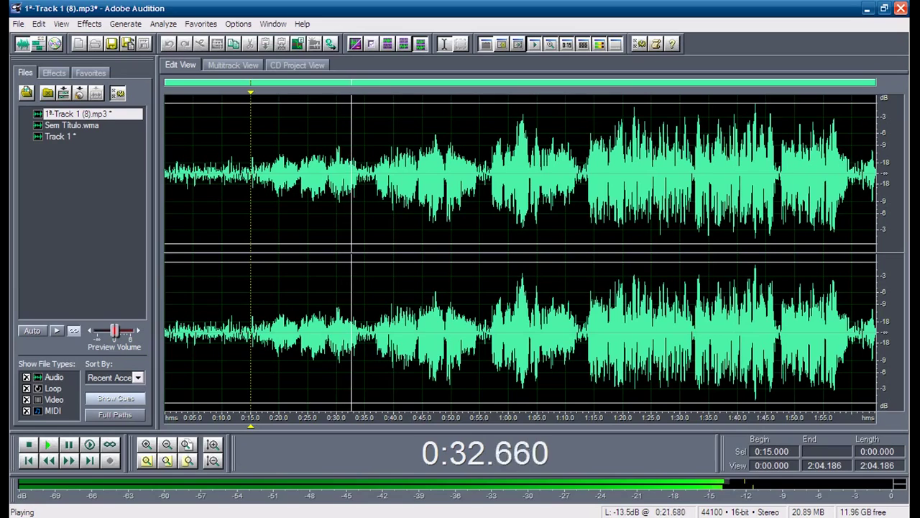
key("space")
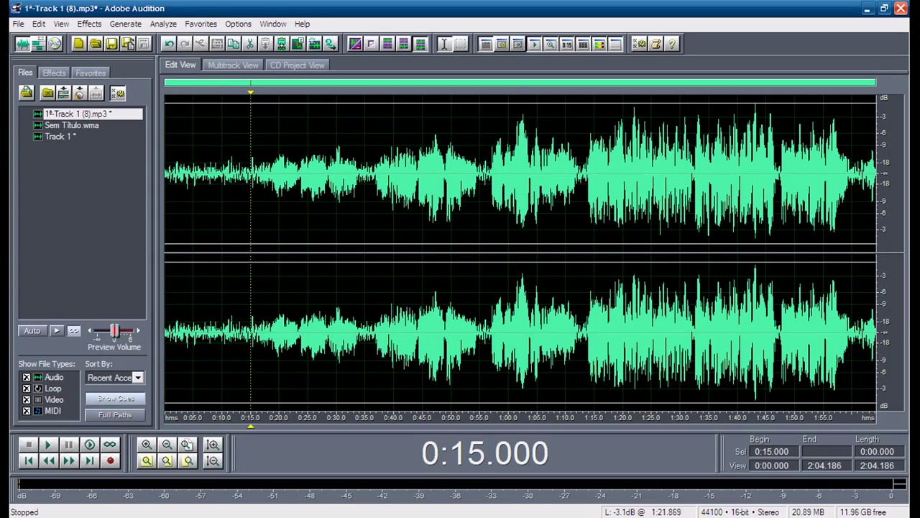
left_click_drag(840, 173, 491, 173)
left_click(545, 173)
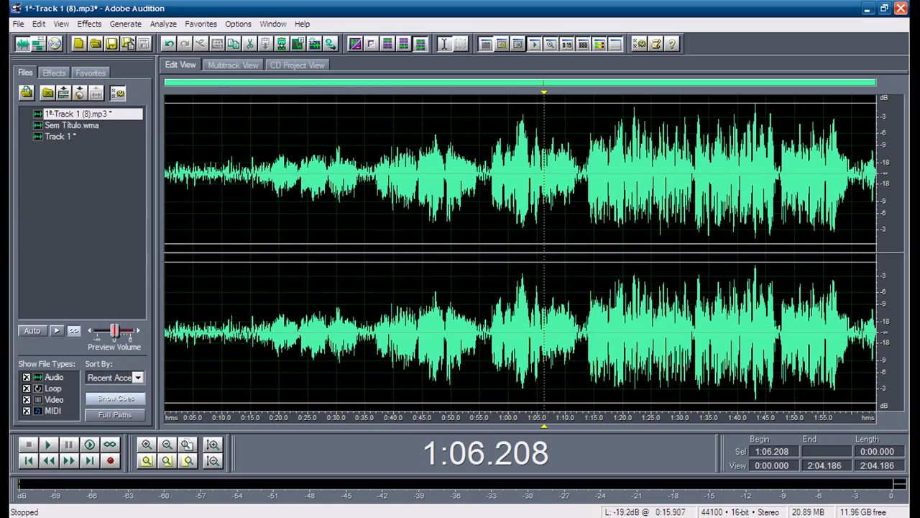
Step: Select the 0:16–0:35 passage, set the start near 0:24, and show Effects > Time/Pitch
left_click_drag(257, 334, 365, 335)
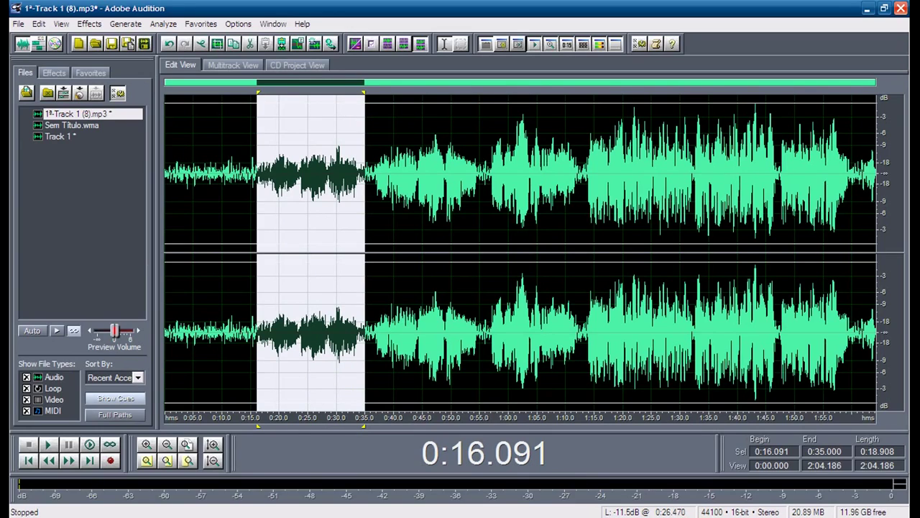
left_click(322, 180)
left_click(303, 179)
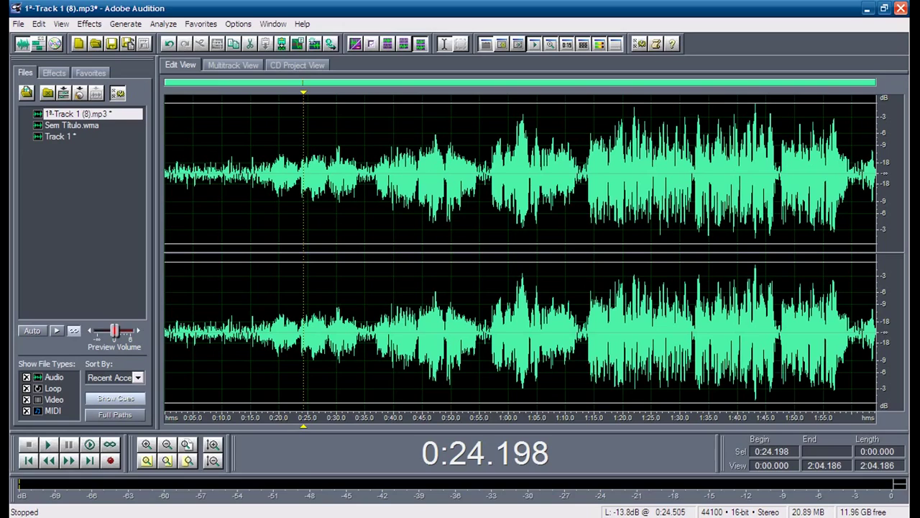
left_click(90, 24)
mouse_move(108, 140)
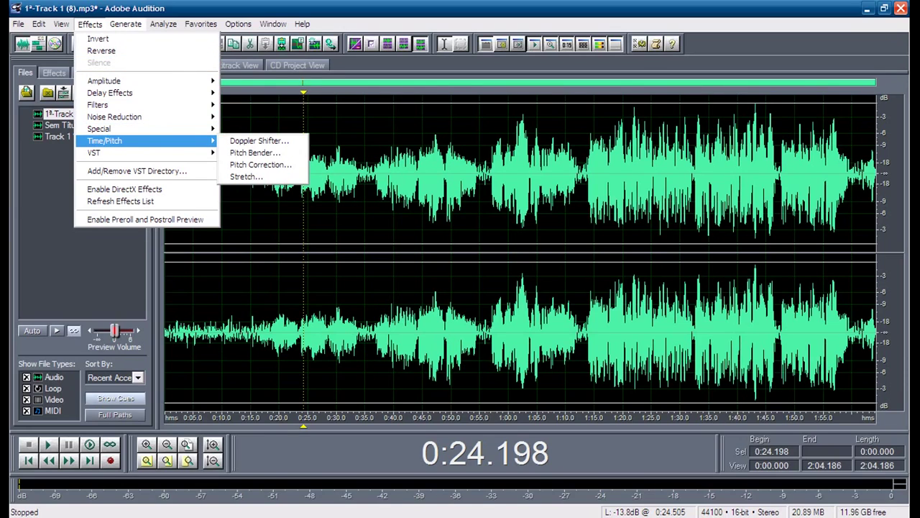
Step: Run Pitch Correction with its default settings on the whole file
left_click(260, 164)
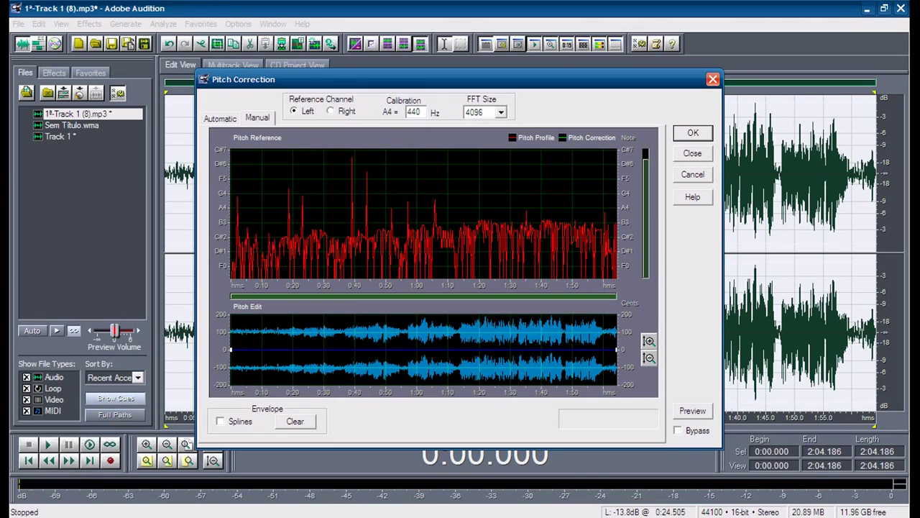
key("Return")
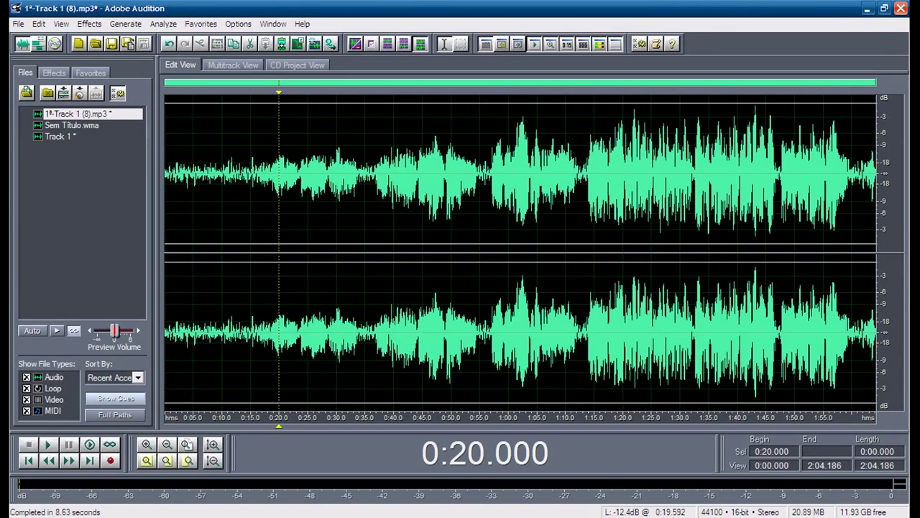
Step: Listen to the pitch-corrected track from 0:20 and 0:28.5, then revert the processing
left_click(280, 173)
key("space")
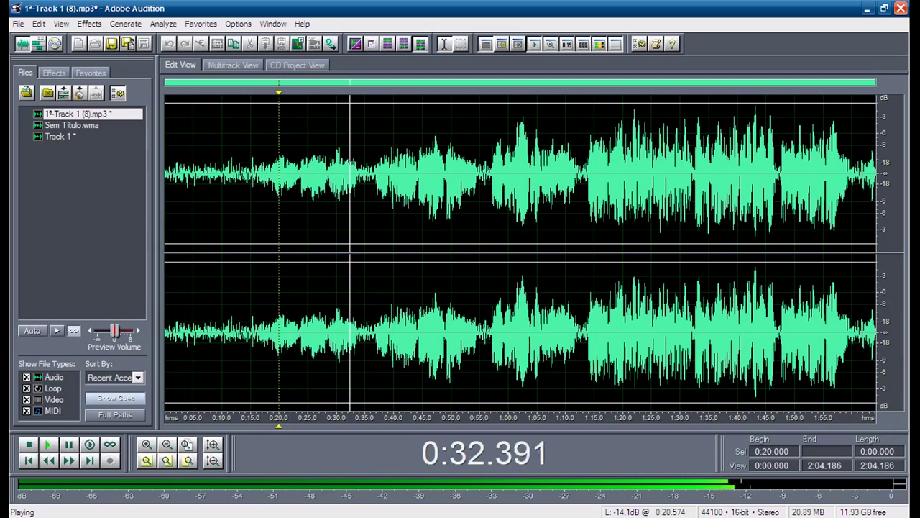
key("space")
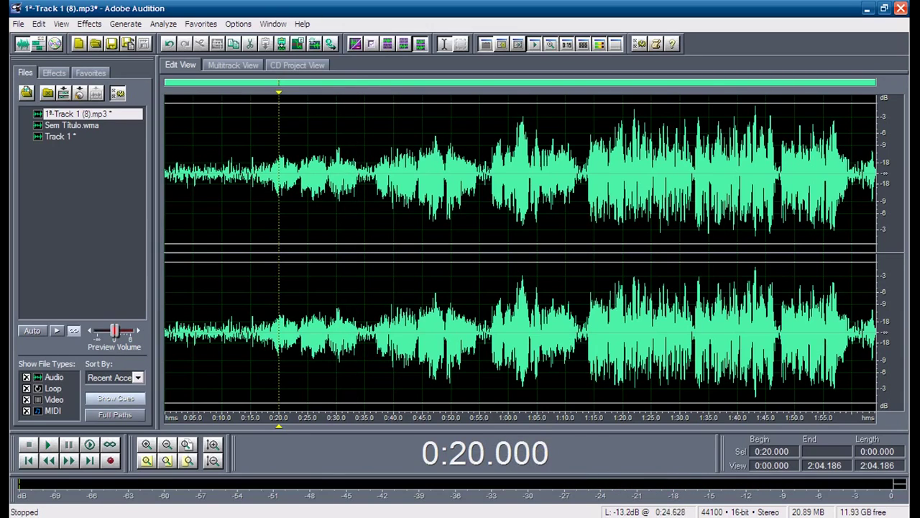
left_click(328, 180)
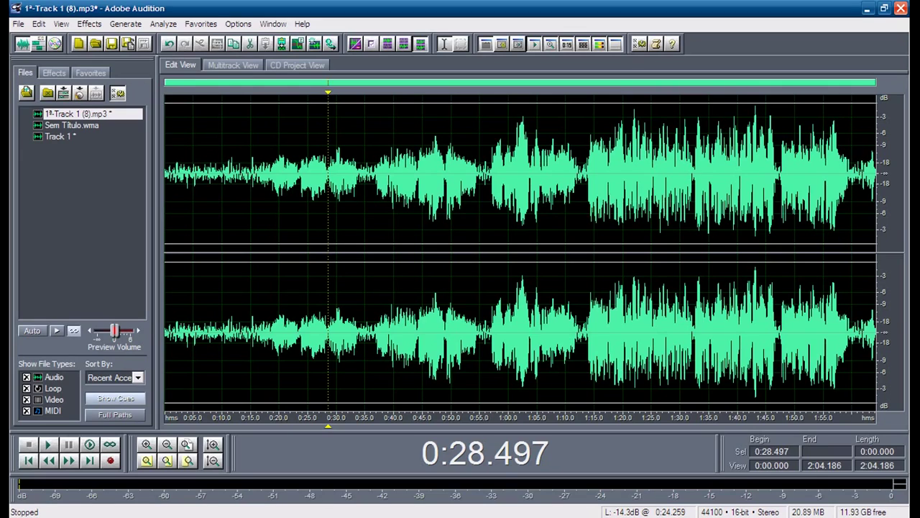
key("space")
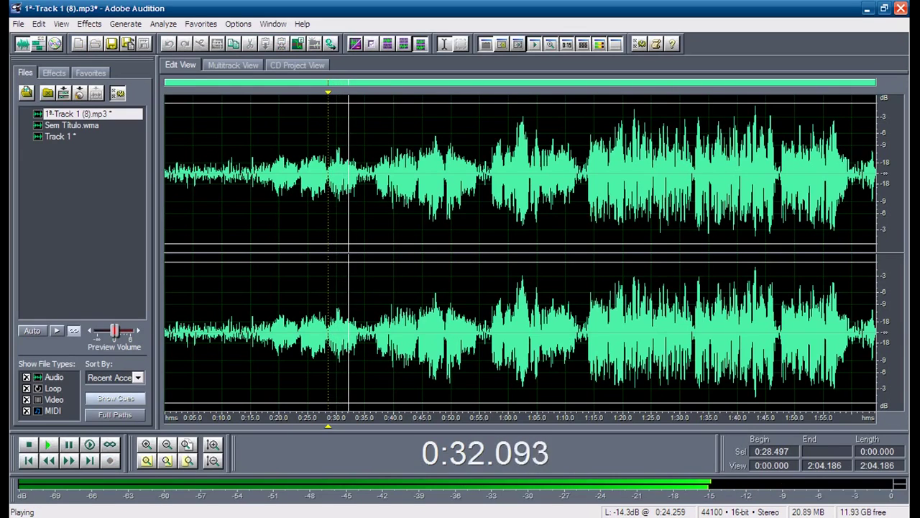
key("space")
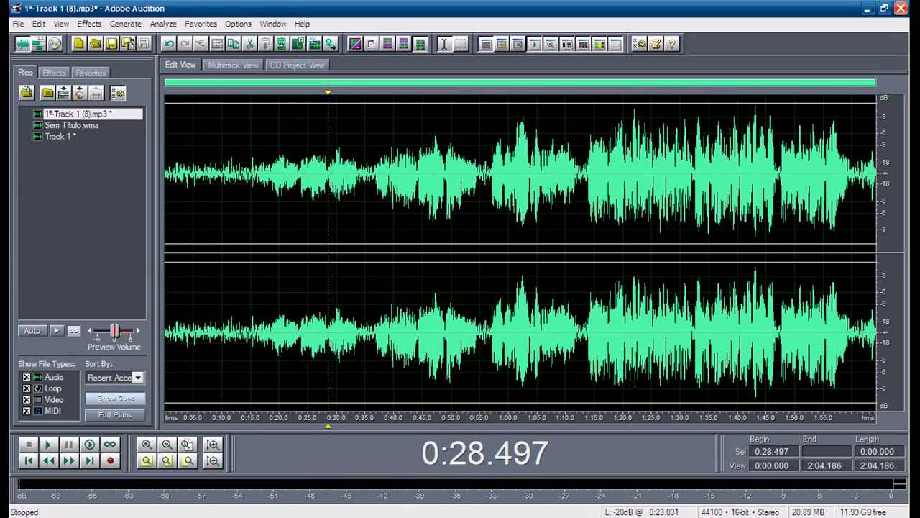
key("ctrl+a")
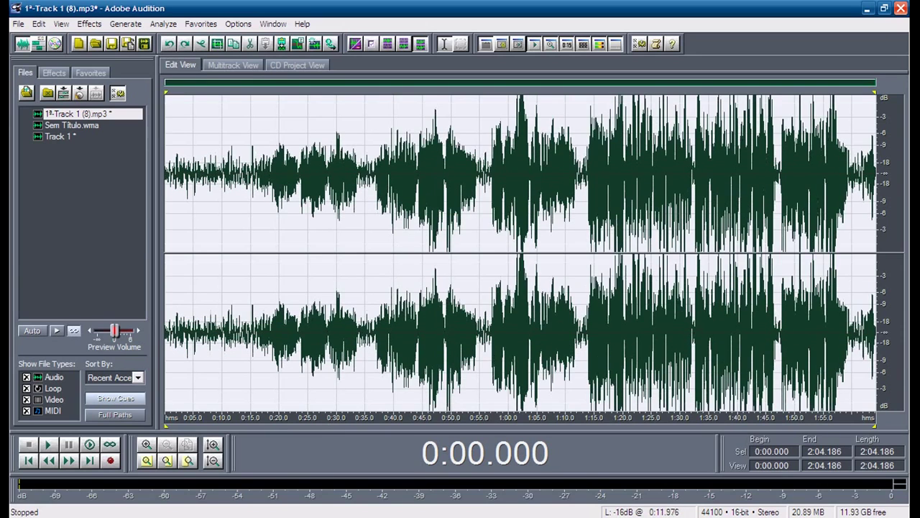
Step: Replay the earlier version from 0:11.5, restore the processed waveform, and switch to Multitrack View
left_click(231, 216)
key("space")
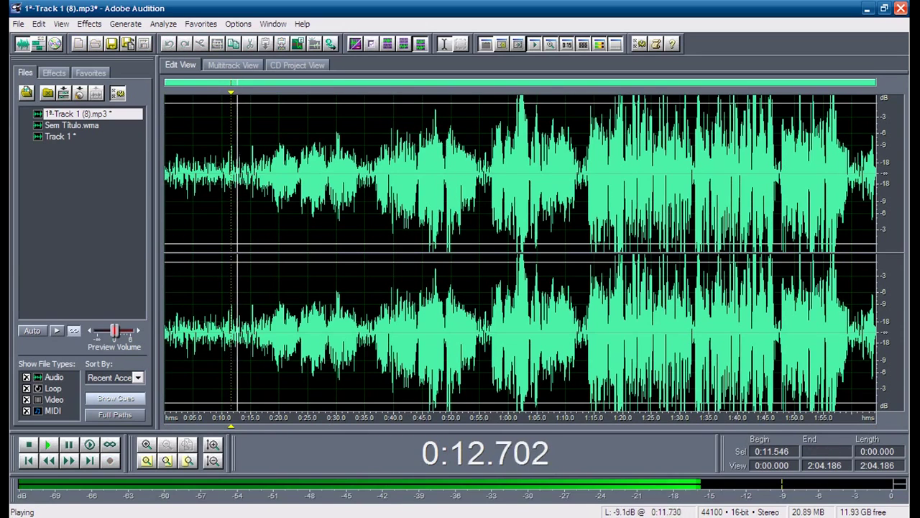
key("space")
key("ctrl+a")
left_click(247, 216)
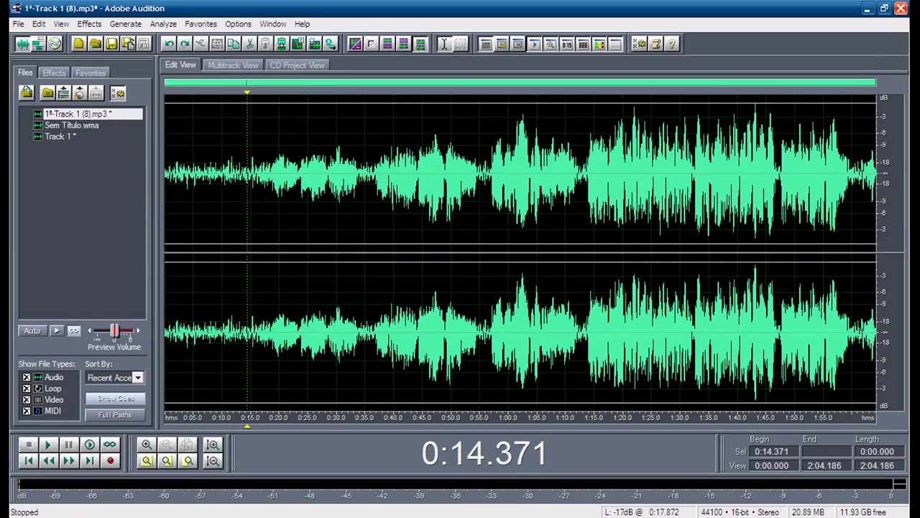
left_click(233, 65)
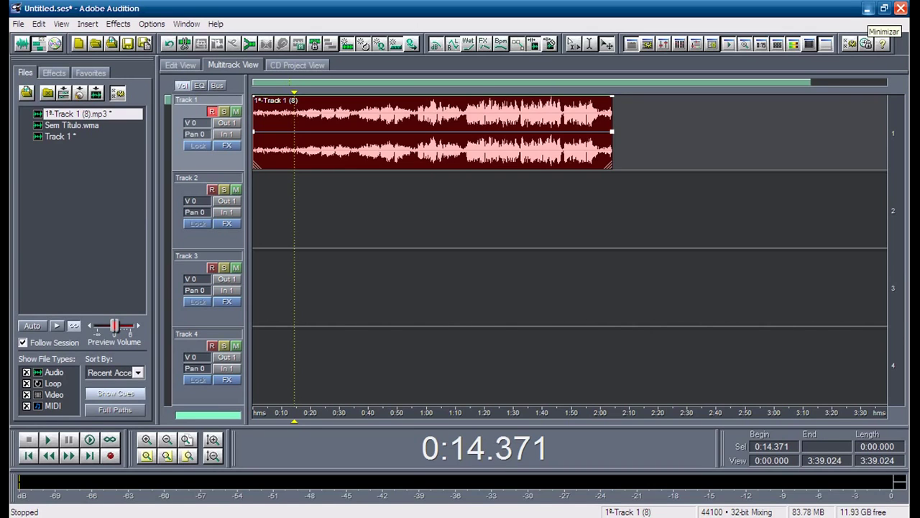
Step: Minimize Audition and start Melodyne from its desktop icon
left_click(868, 8)
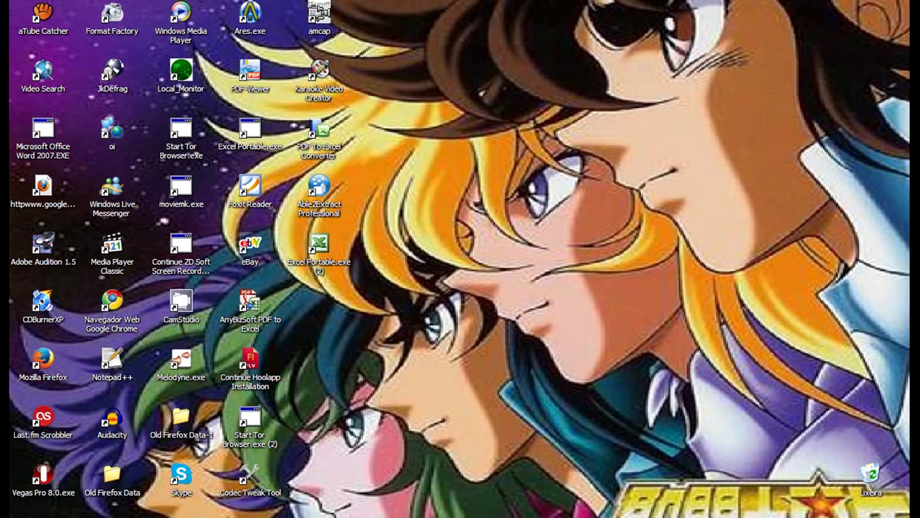
left_click(180, 363)
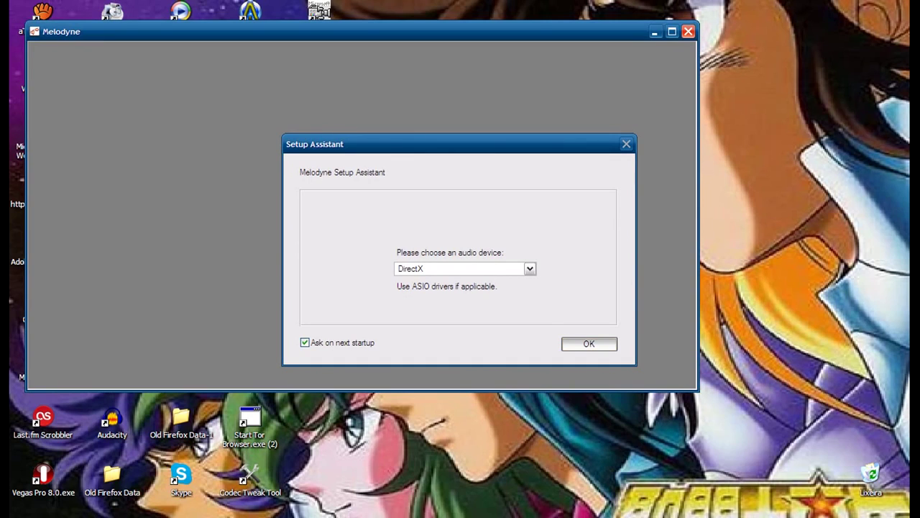
Step: Accept DirectX in the Setup Assistant, maximize Melodyne, and bring up its File menu
key("Return")
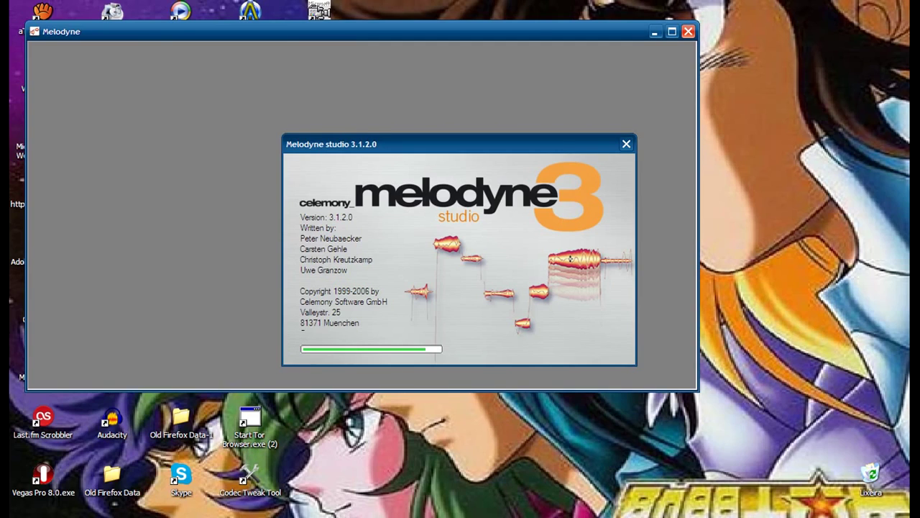
left_click(671, 31)
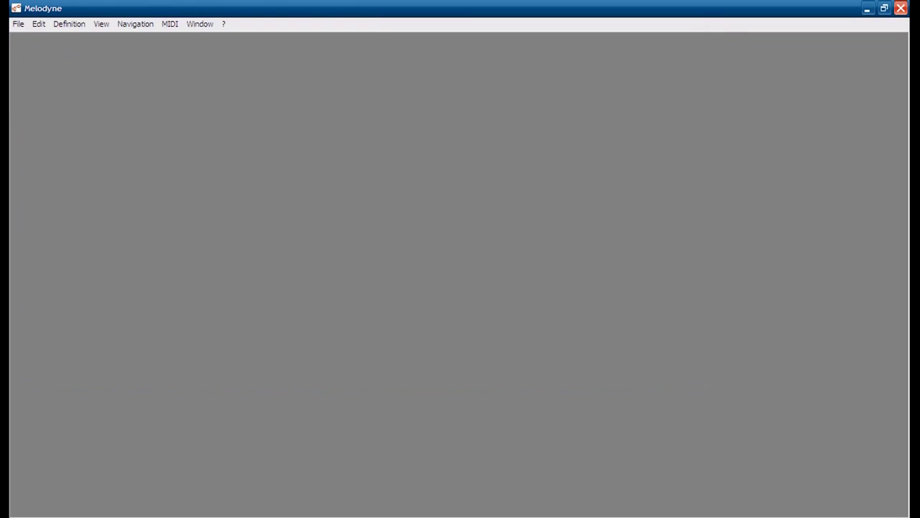
key("alt+f")
key("Right")
key("Right")
key("Right")
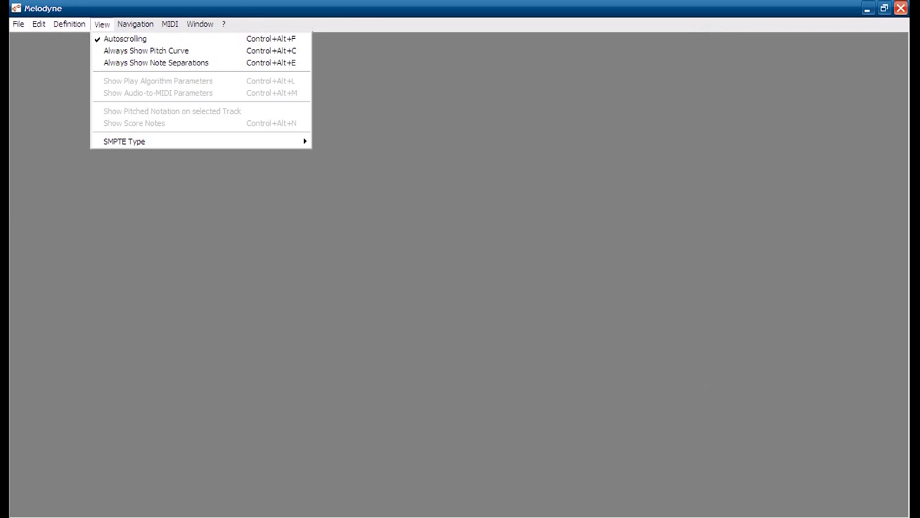
key("Escape")
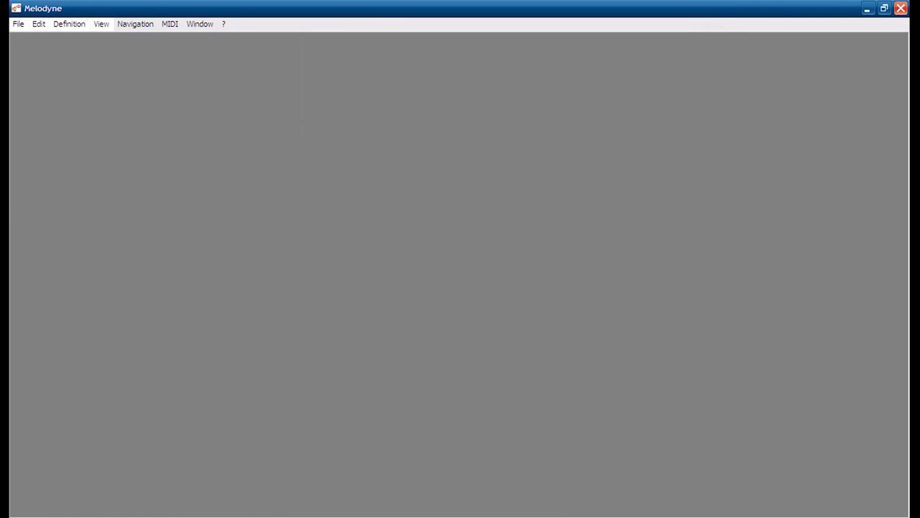
key("alt")
key("Down")
key("Down")
key("Down")
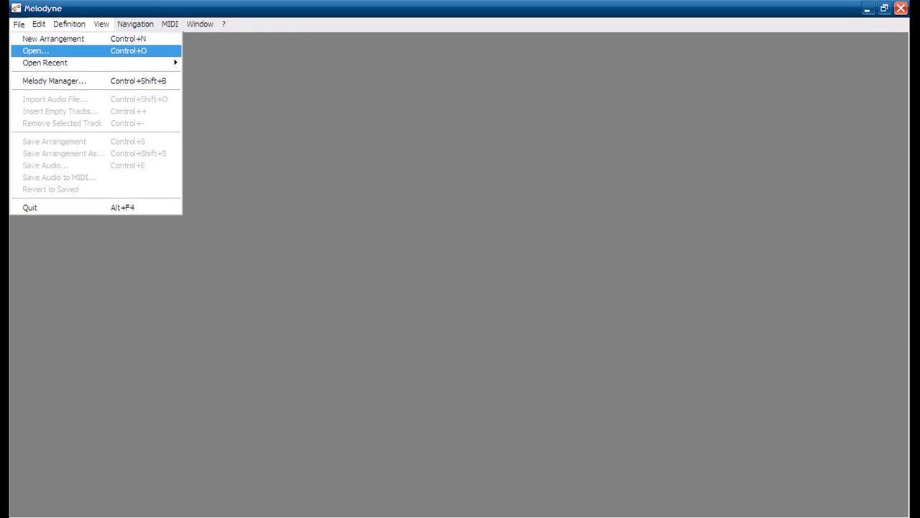
Step: Bring up the Open dialog and browse from Meus documentos into the FFOutput folder
key("Return")
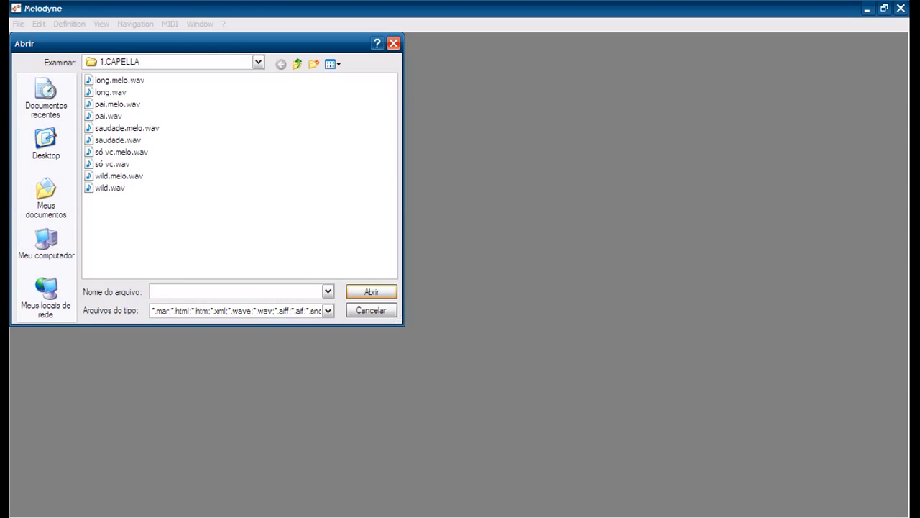
left_click(46, 195)
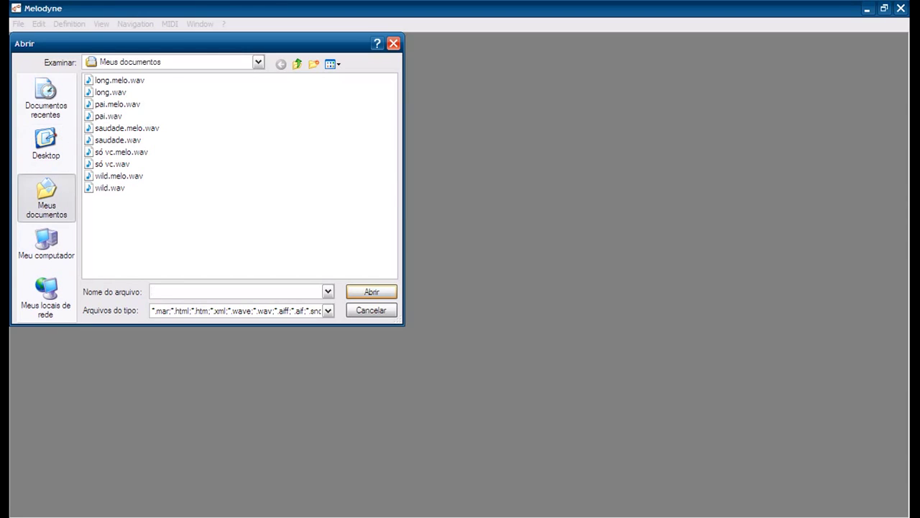
double_click(113, 104)
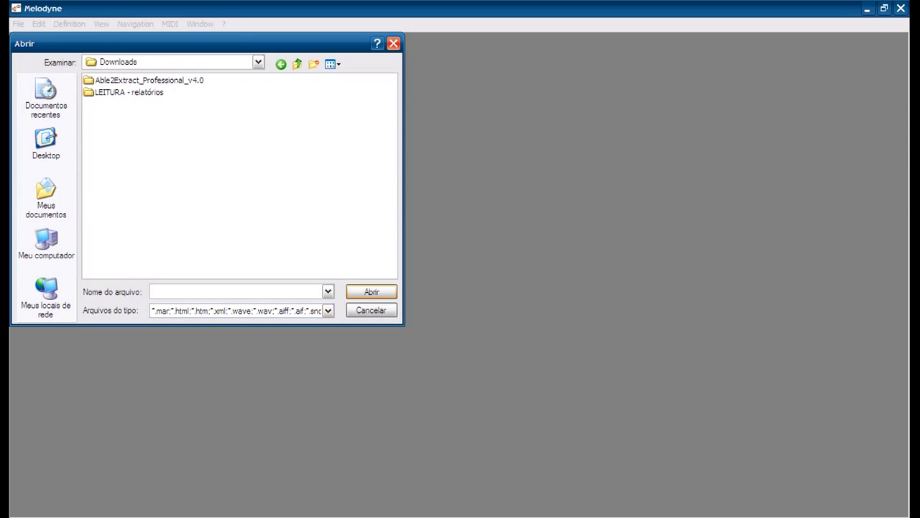
left_click(46, 196)
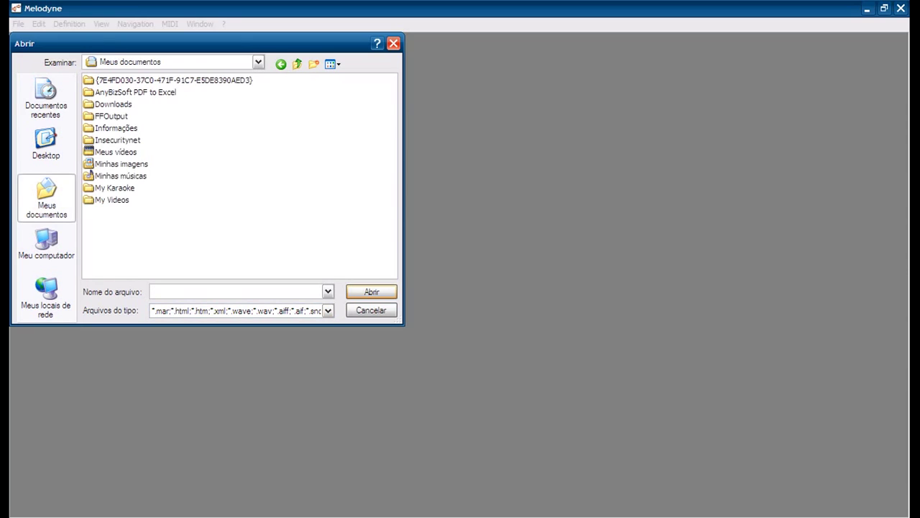
double_click(112, 116)
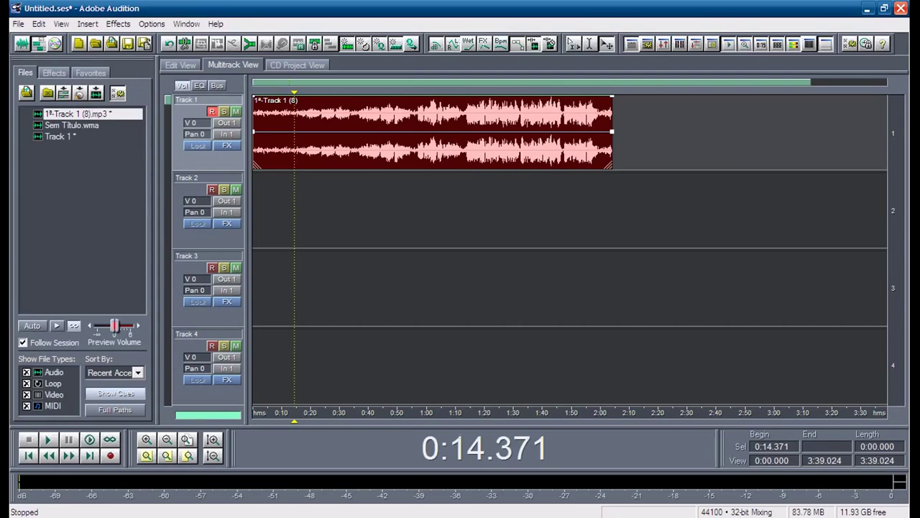
Step: Select the Track 1 clip and briefly play the session from 0:20
left_click(294, 210)
left_click(431, 133)
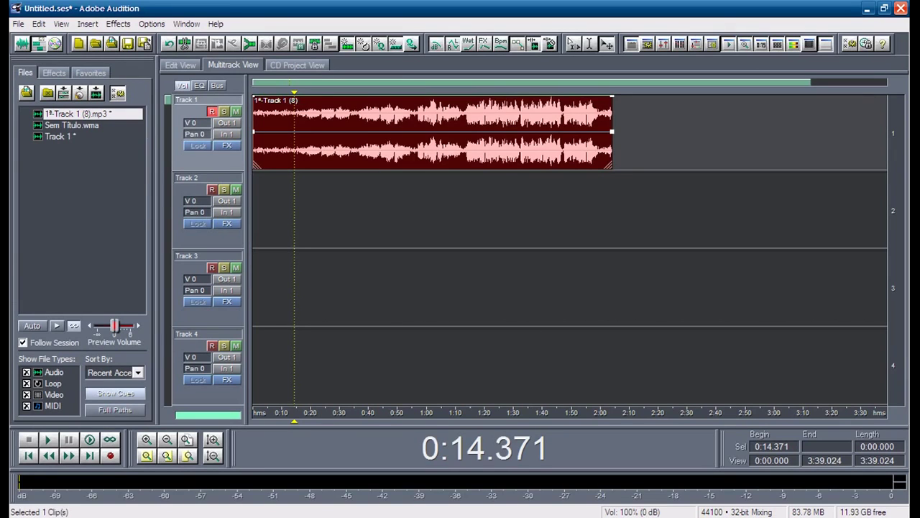
left_click(310, 133)
key("space")
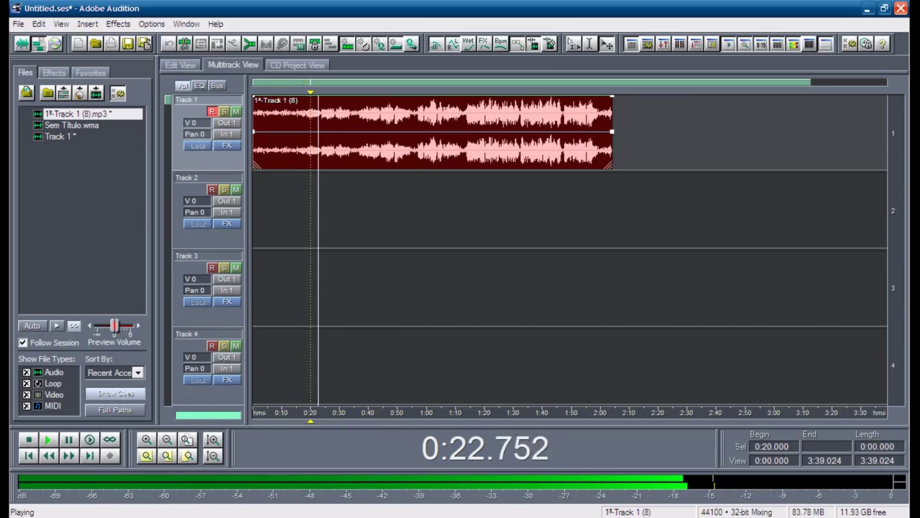
key("space")
Step: Open the mix-down export window, cancel it, and move the playhead to 0:05.099
left_click(18, 24)
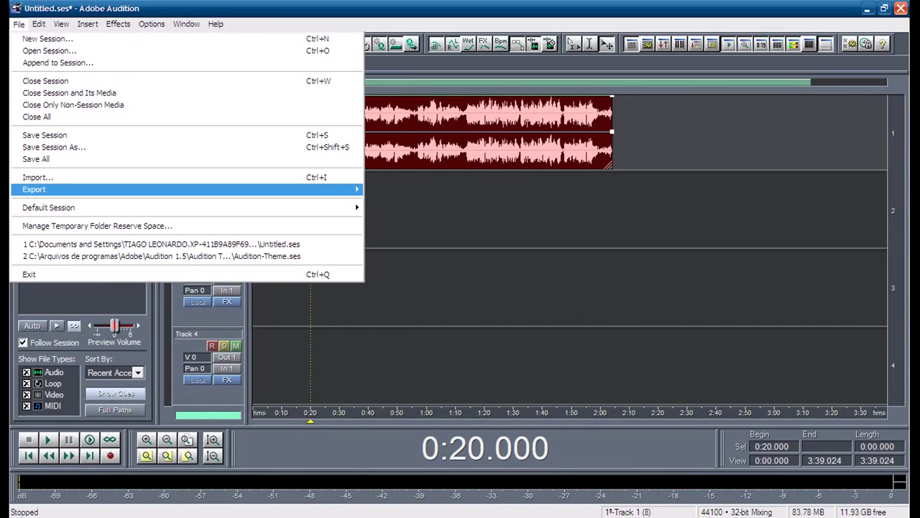
mouse_move(72, 189)
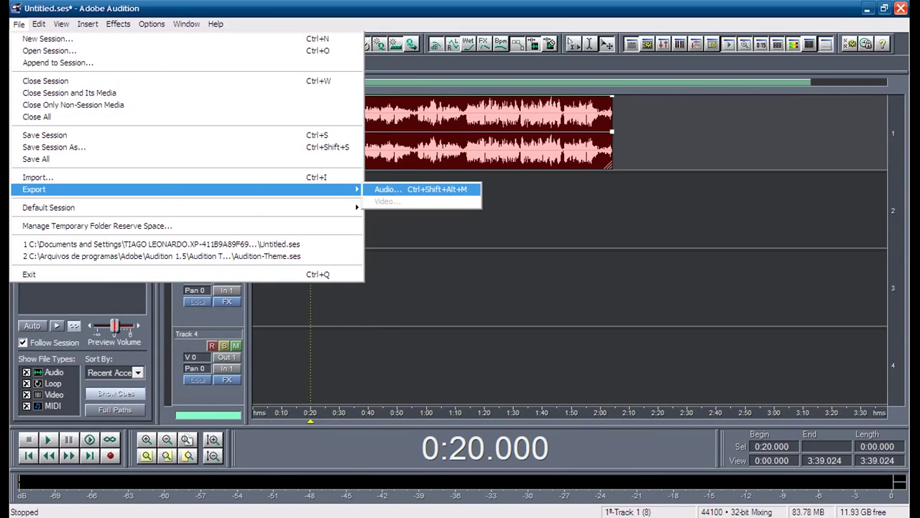
key("Return")
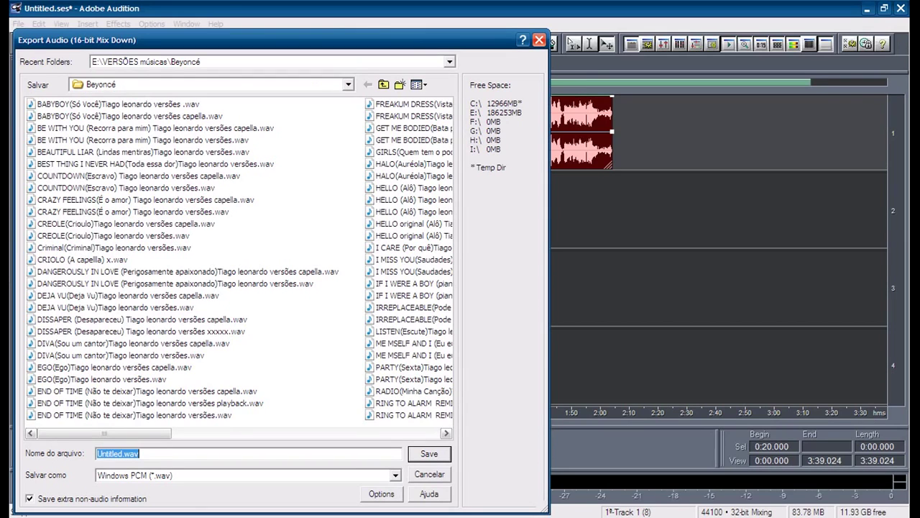
left_click(539, 40)
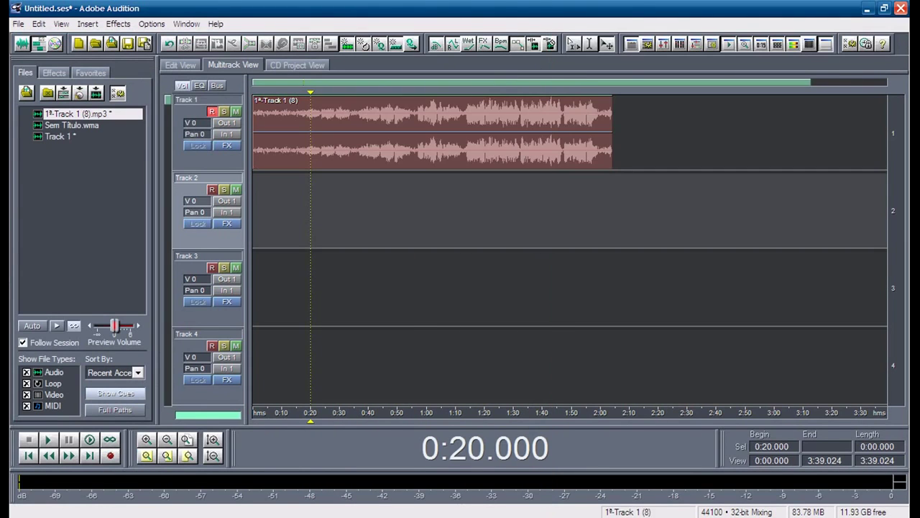
left_click(267, 412)
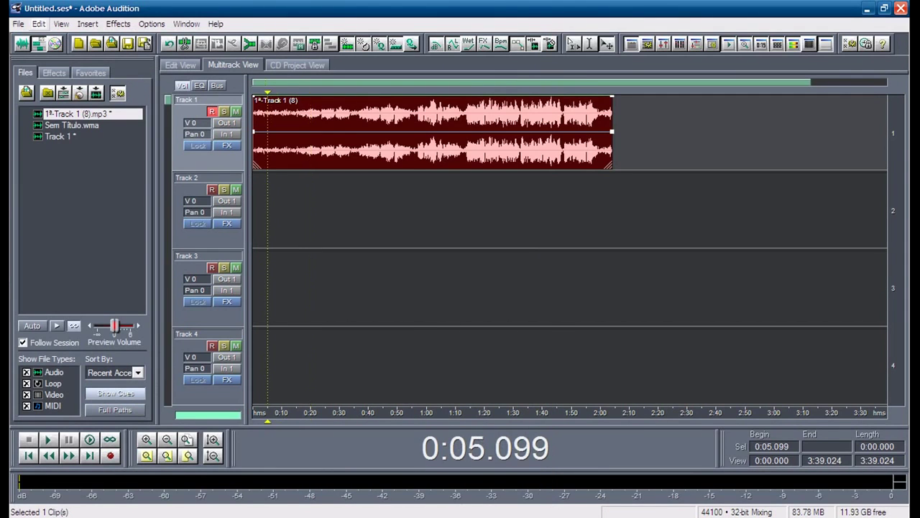
Step: Reopen the audio mix-down export window and navigate to Meus documentos
key("alt+f")
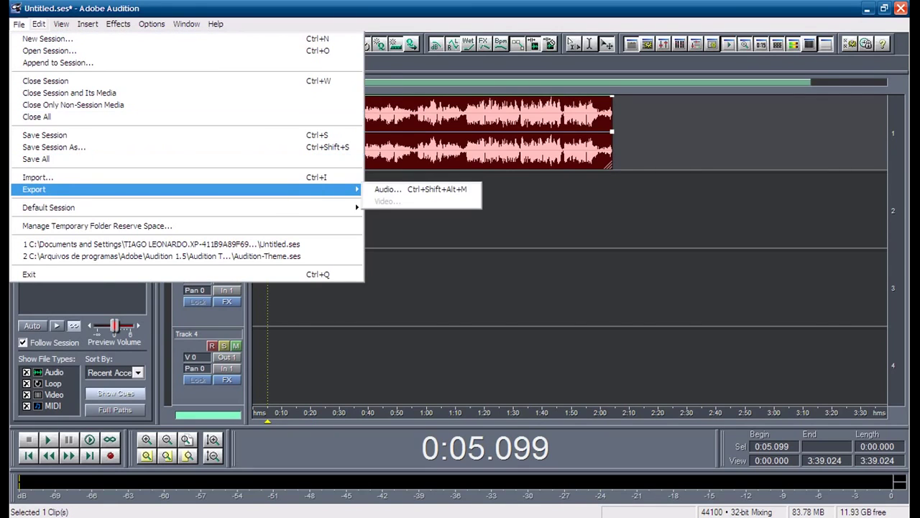
key("Right")
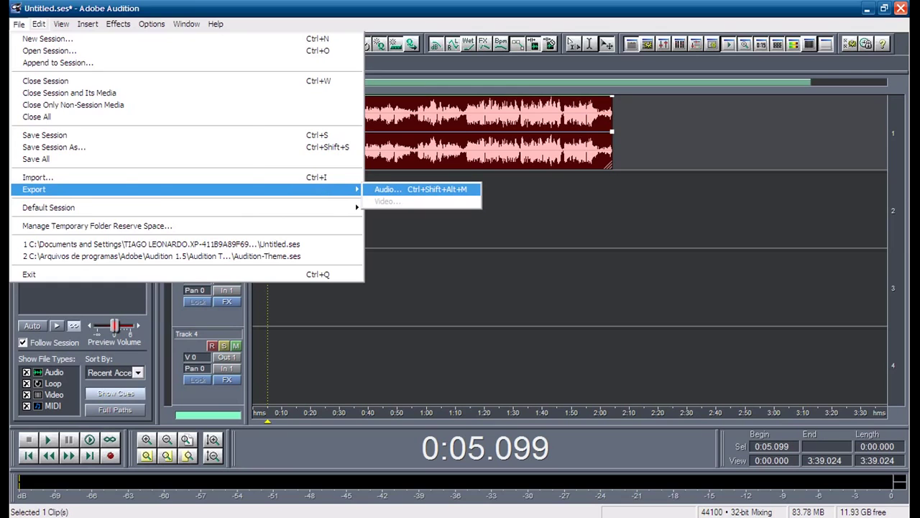
key("Return")
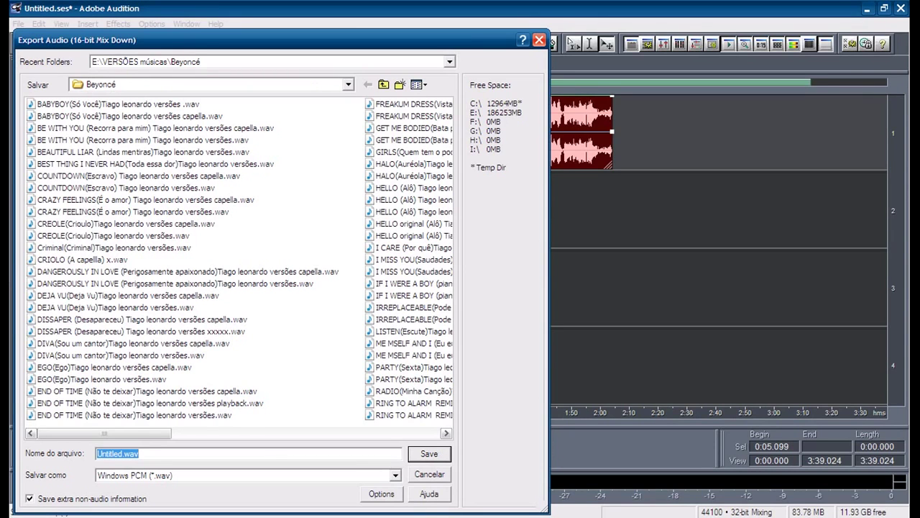
left_click(384, 84)
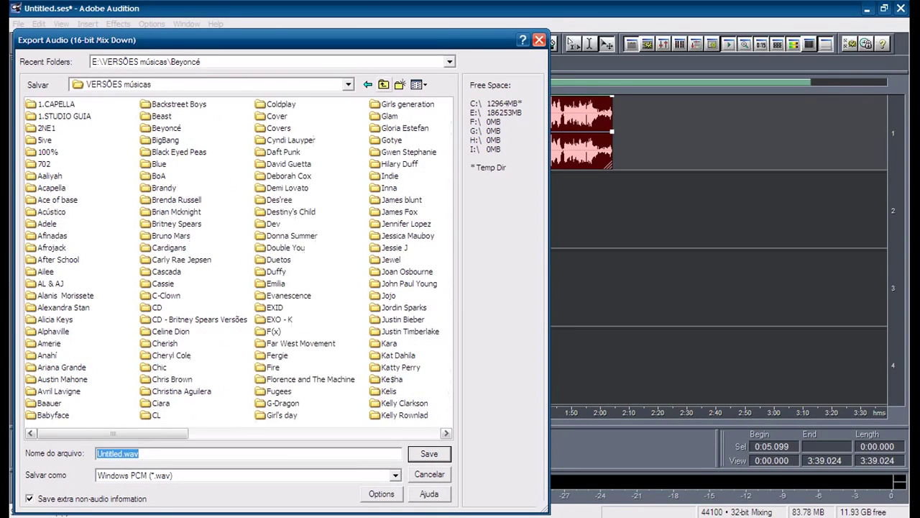
left_click(384, 84)
left_click(384, 84)
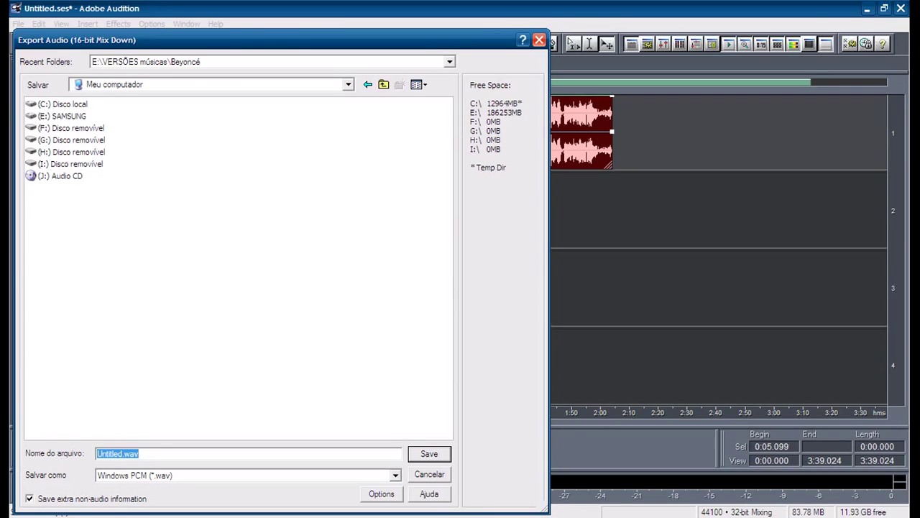
left_click(384, 84)
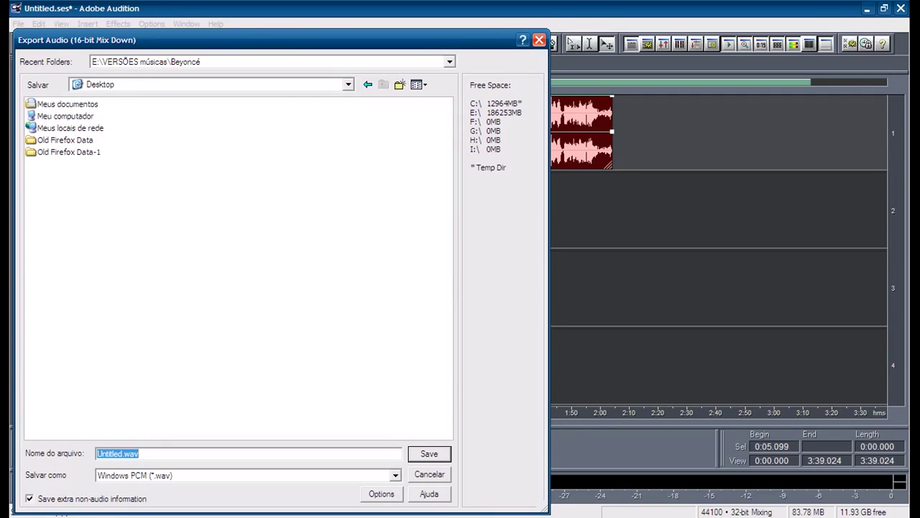
double_click(67, 104)
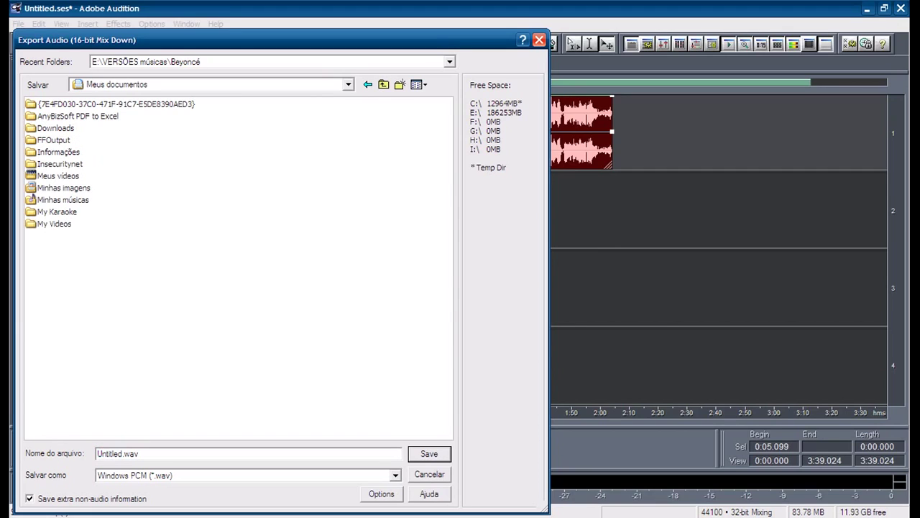
Step: Replace the default name Untitled.wav with 'pai' and save the WAV mix-down
double_click(137, 453)
left_click(98, 453)
key("Delete")
key("Delete")
key("Delete")
key("Delete")
key("Delete")
key("Delete")
key("Delete")
key("Delete")
key("Delete")
key("Delete")
key("Delete")
type("pal")
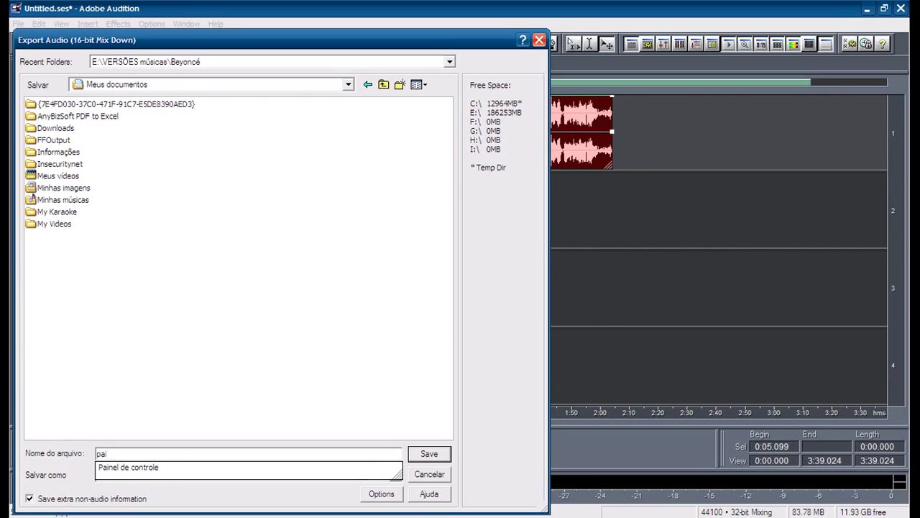
key("Return")
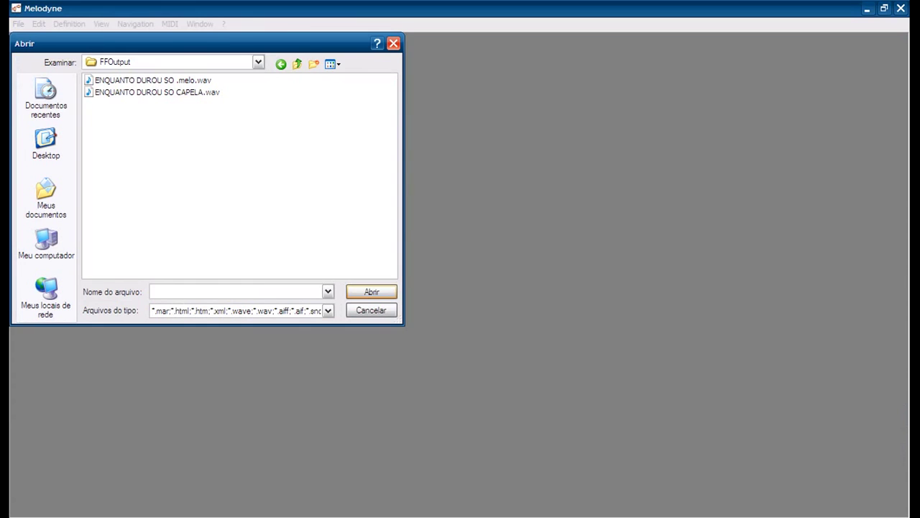
Step: Open pai.wav from the Meus documentos folder in the Abrir dialog
left_click(47, 198)
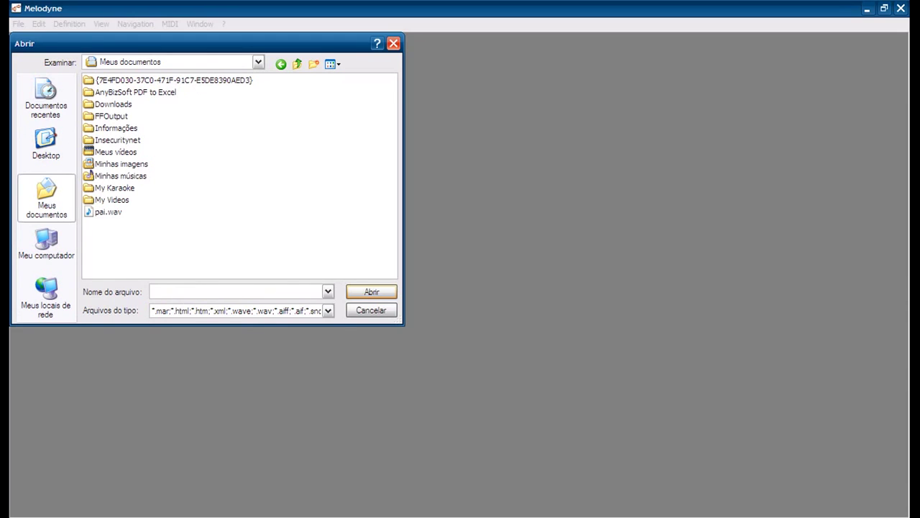
double_click(108, 212)
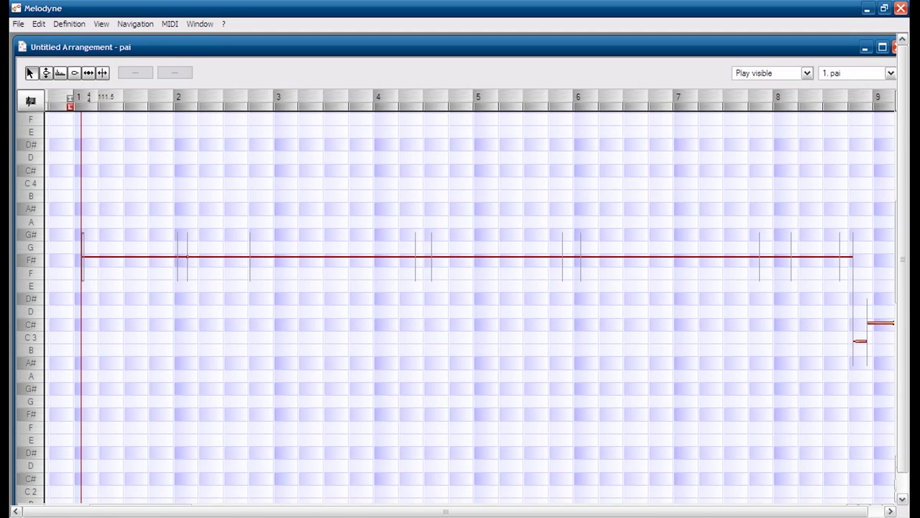
Step: Zoom the note editor out six times so the melody spans bars −19 to 37, centering the notes
left_click(376, 101)
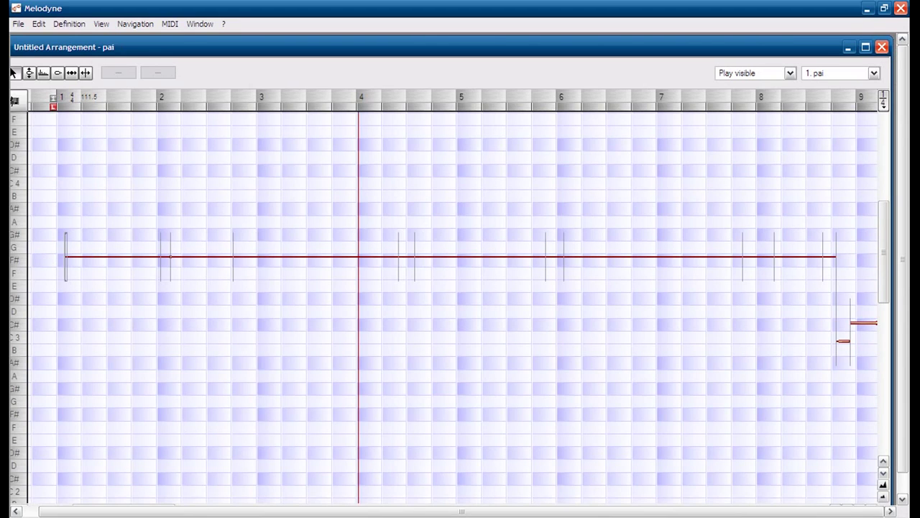
scroll(450, 307, "down", 3)
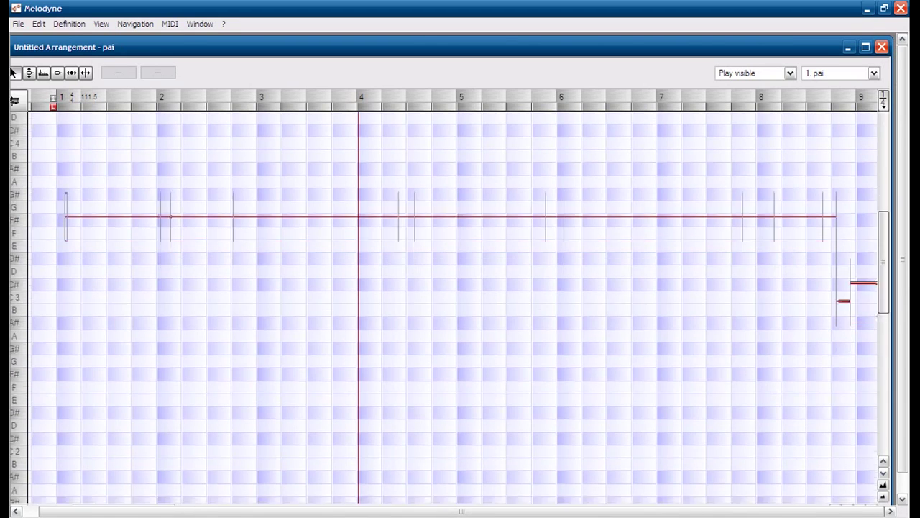
scroll(450, 308, "up", 1)
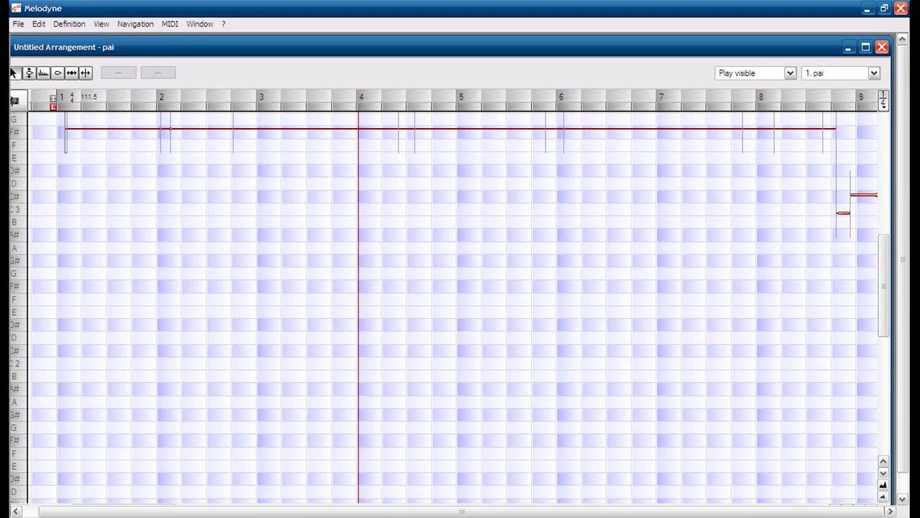
scroll(450, 307, "down", 1)
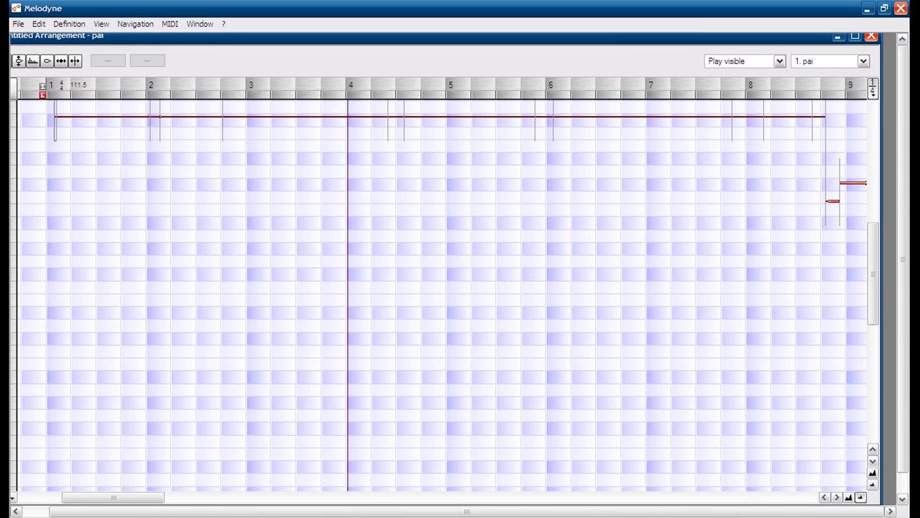
left_click(861, 497)
left_click(861, 497)
left_click(861, 496)
left_click(861, 497)
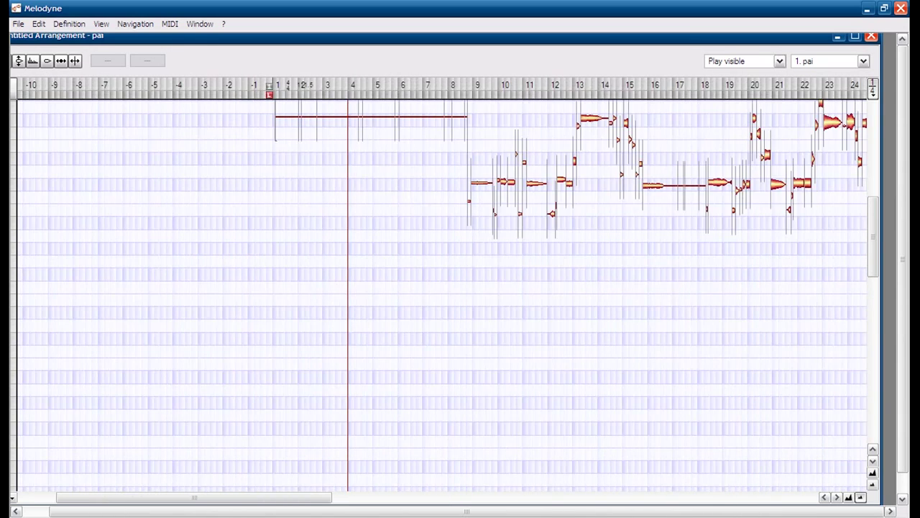
left_click(861, 497)
left_click(861, 497)
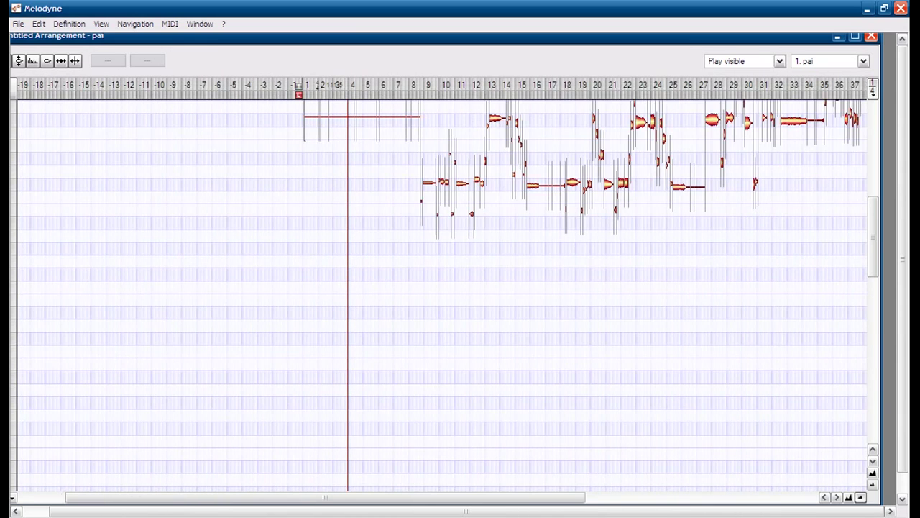
scroll(442, 295, "up", 5)
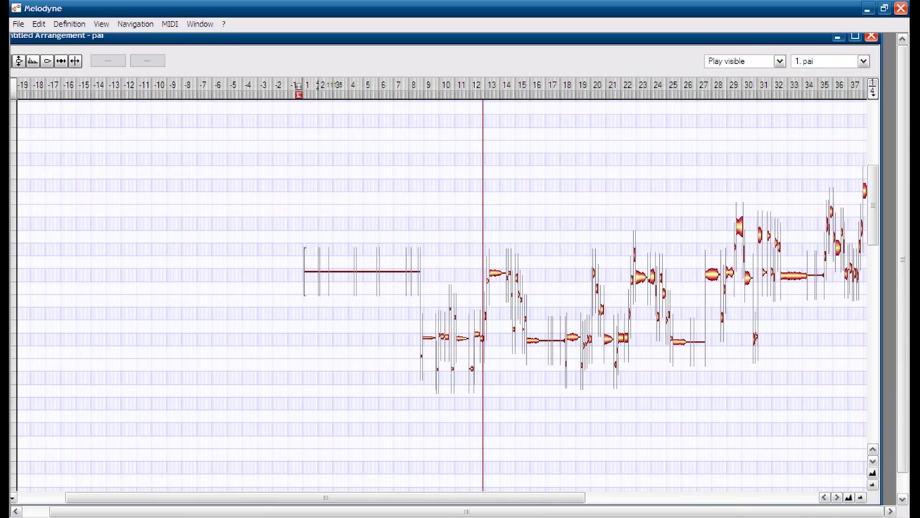
Step: Select all melody notes and apply 100% pitch-centre and 100% pitch-drift correction
key("ctrl+a")
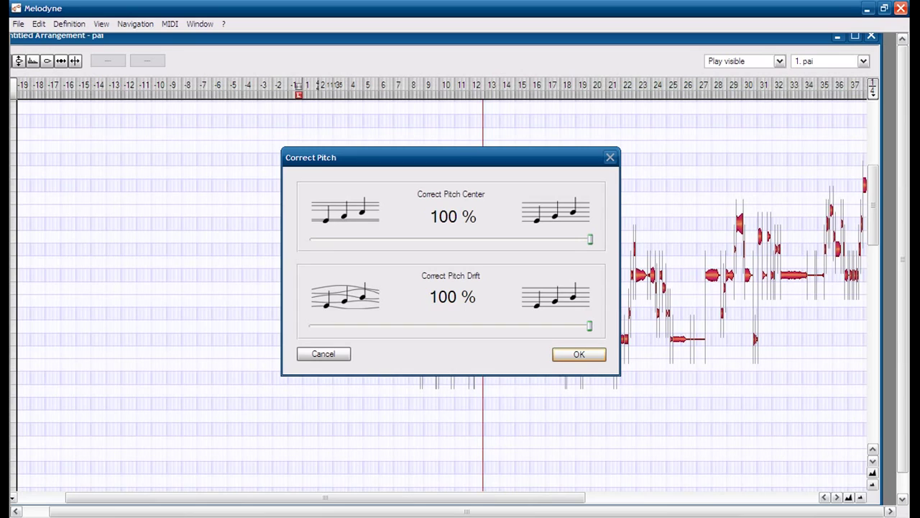
key("Return")
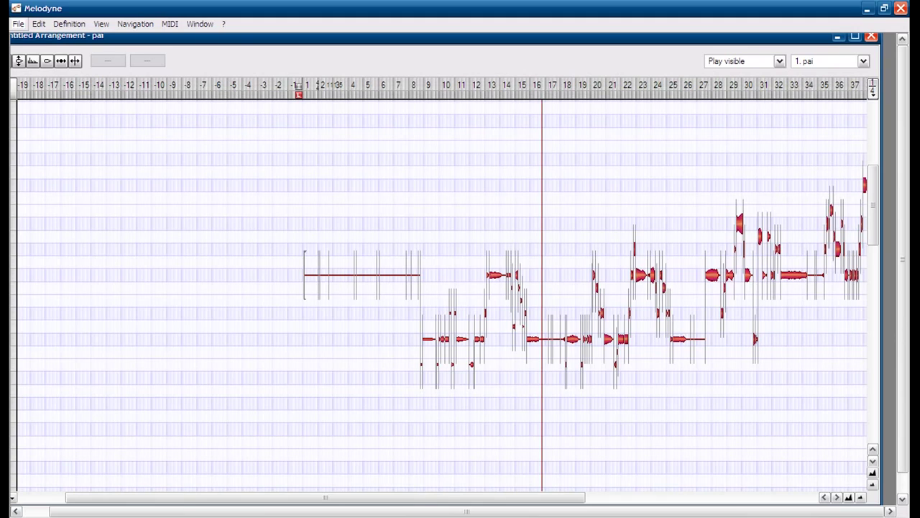
left_click(18, 24)
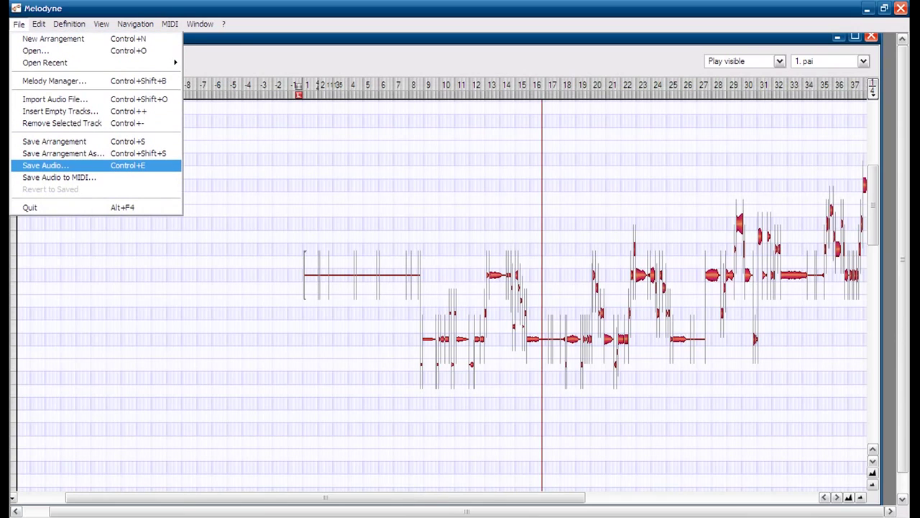
Step: Save the corrected melody as WAVE audio named pai.melo.wav
key("Return")
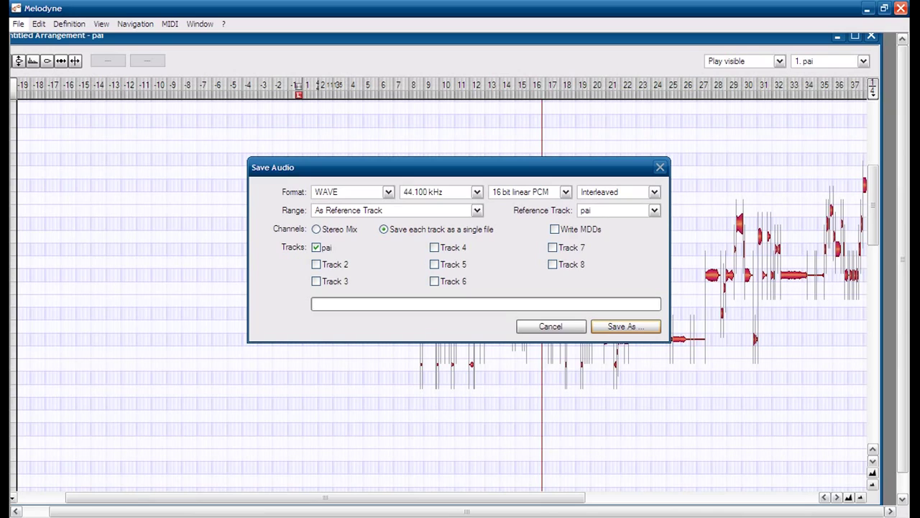
key("alt+Down")
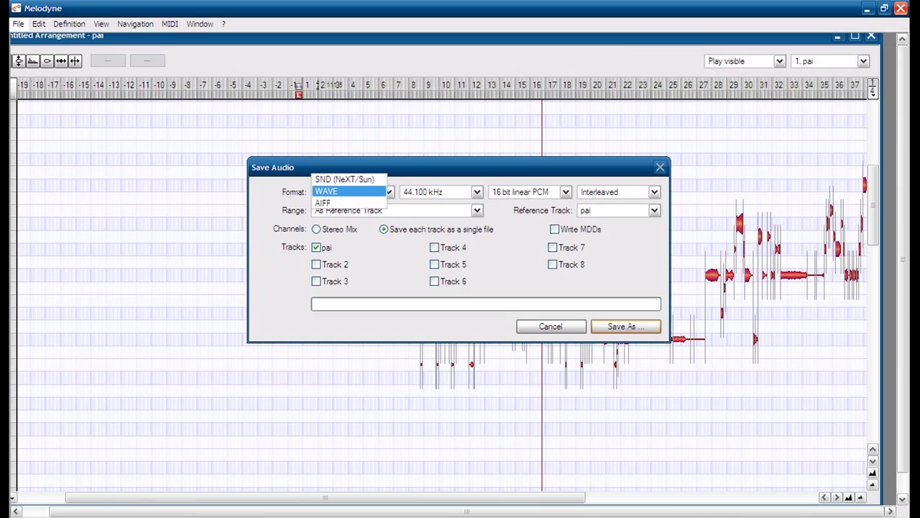
key("Return")
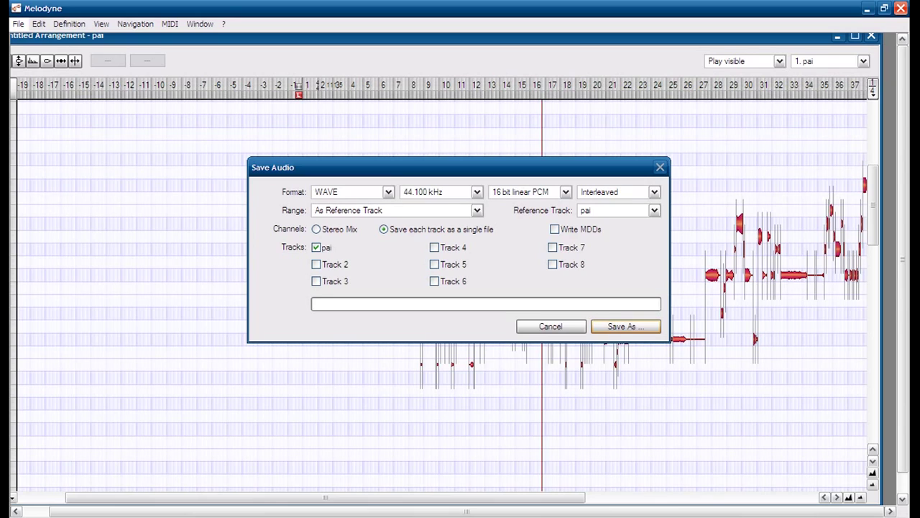
key("Return")
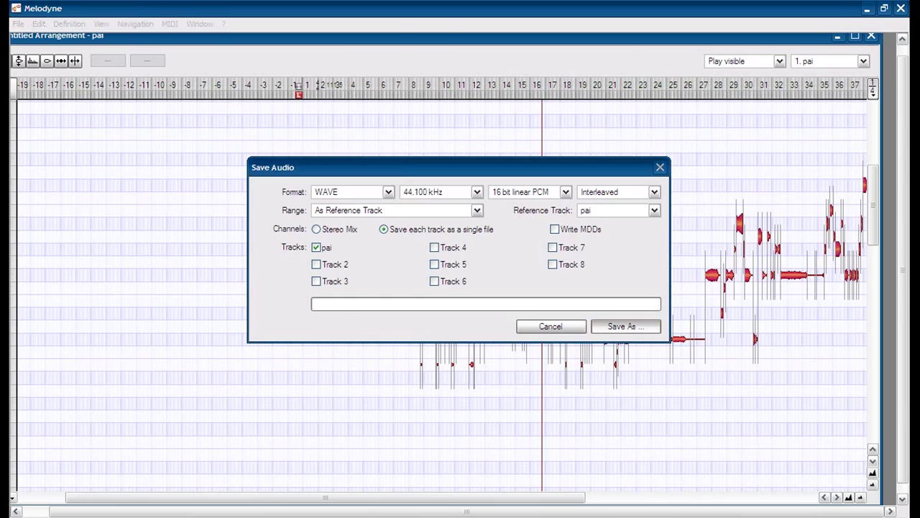
key("End")
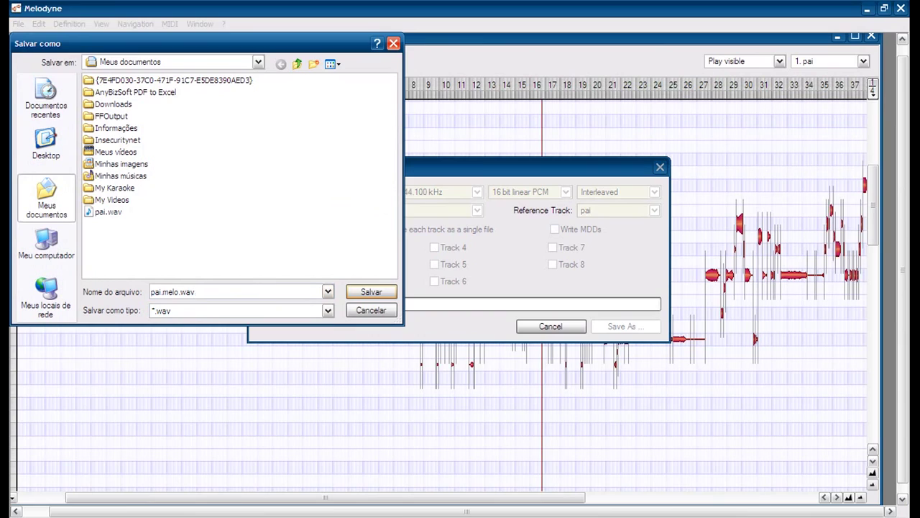
key("Home")
key("shift+Right")
key("shift+Right")
key("shift+Right")
key("Right")
key("Return")
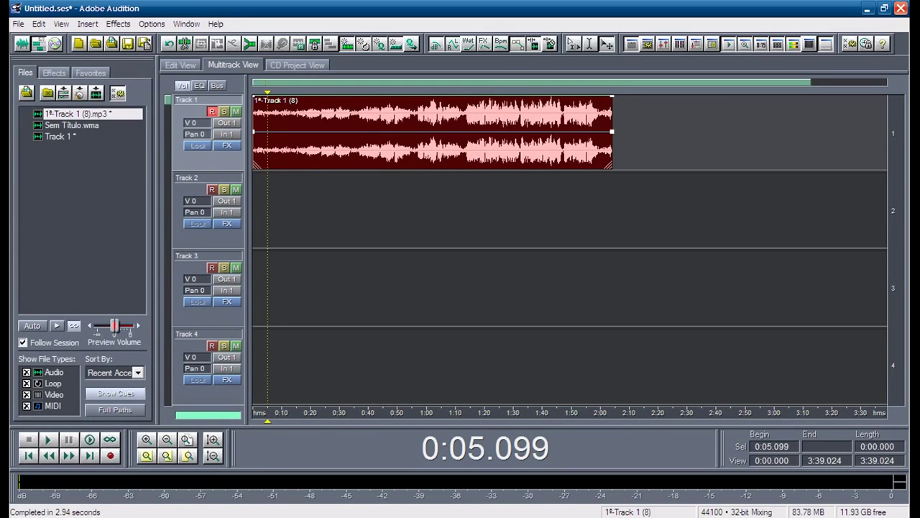
Step: Delete the old Track 1 clip and import pai.melo.wav from Meus documentos
key("Delete")
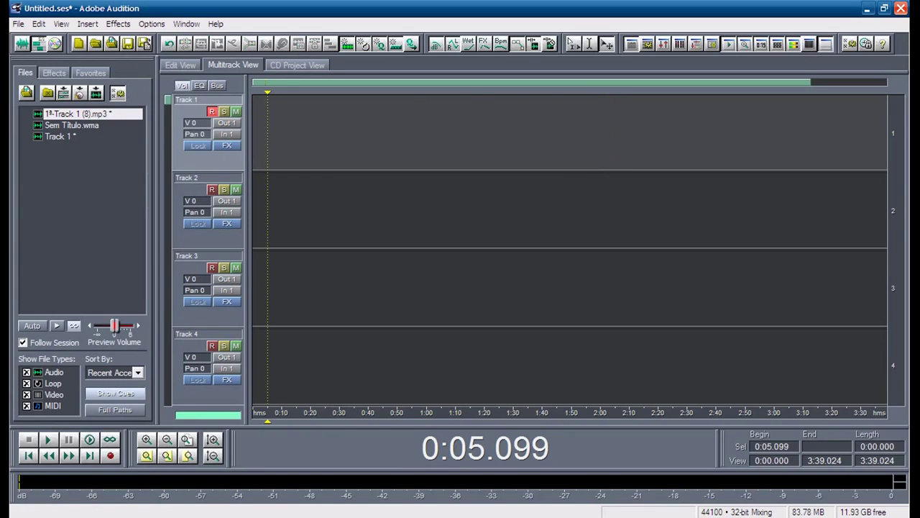
key("alt+f")
key("Down")
key("Down")
key("Down")
key("Down")
key("Down")
key("Down")
key("Down")
key("Down")
key("Down")
key("Down")
key("Down")
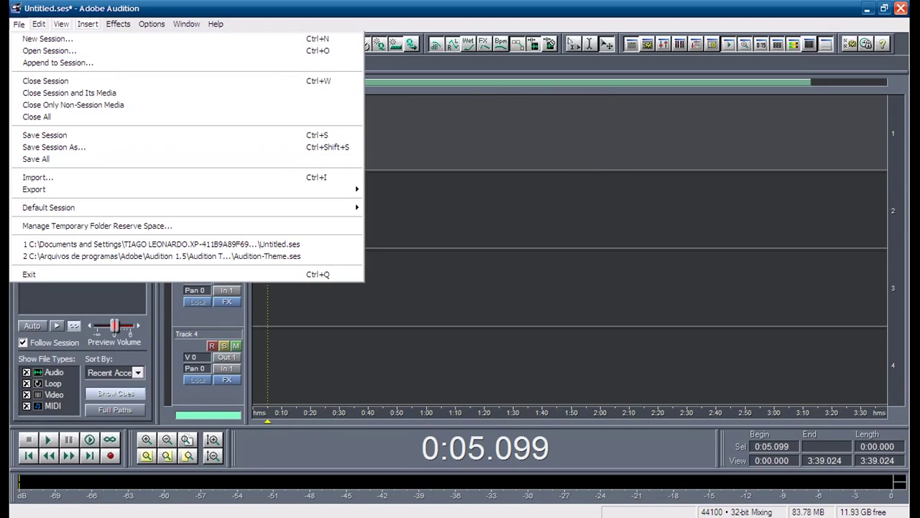
key("Right")
key("Right")
key("Right")
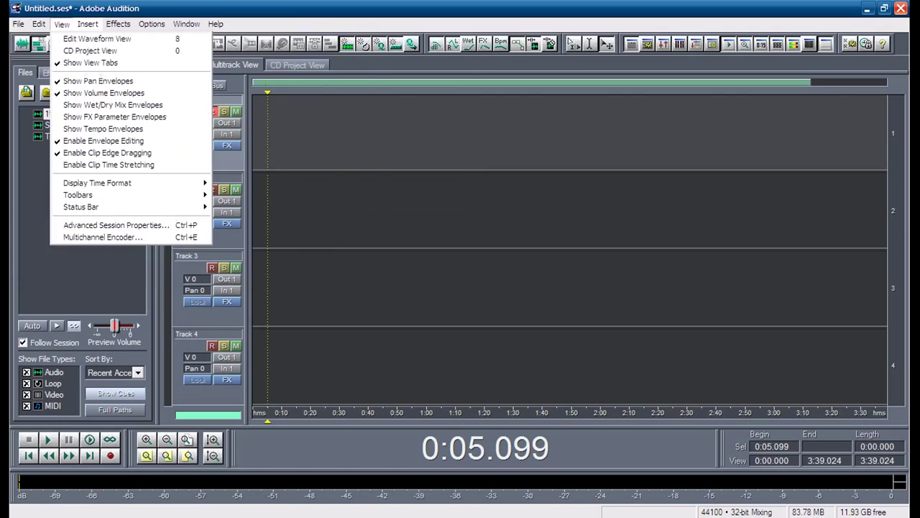
key("Left")
key("Left")
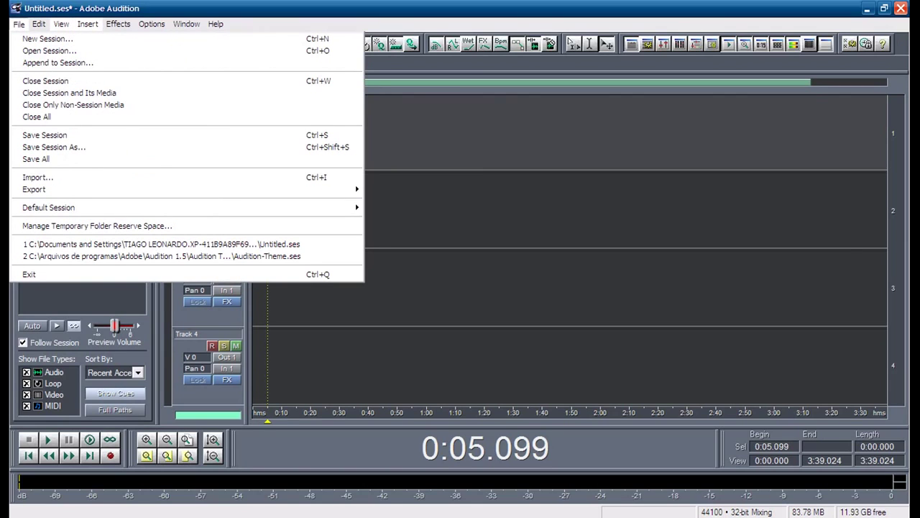
key("Down")
key("Down")
key("Down")
key("Down")
key("Down")
key("Down")
key("Down")
key("Down")
key("Down")
key("Down")
key("Return")
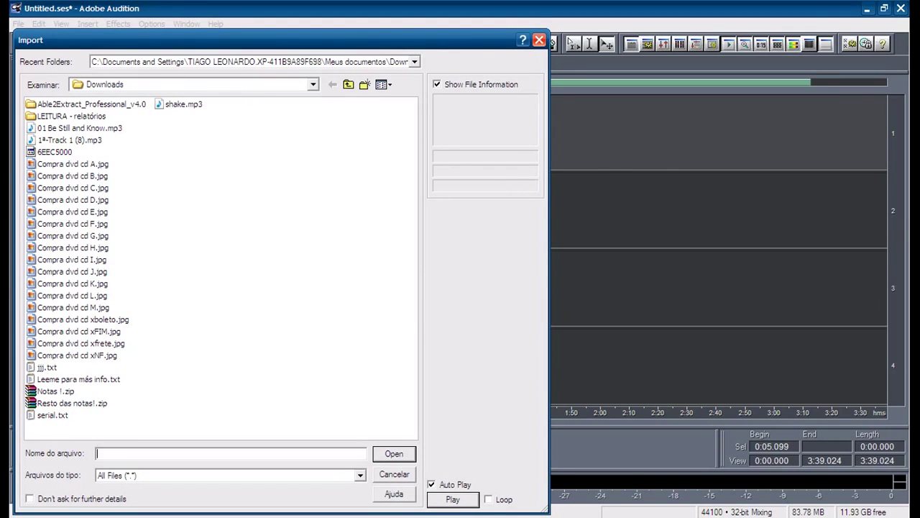
left_click(348, 84)
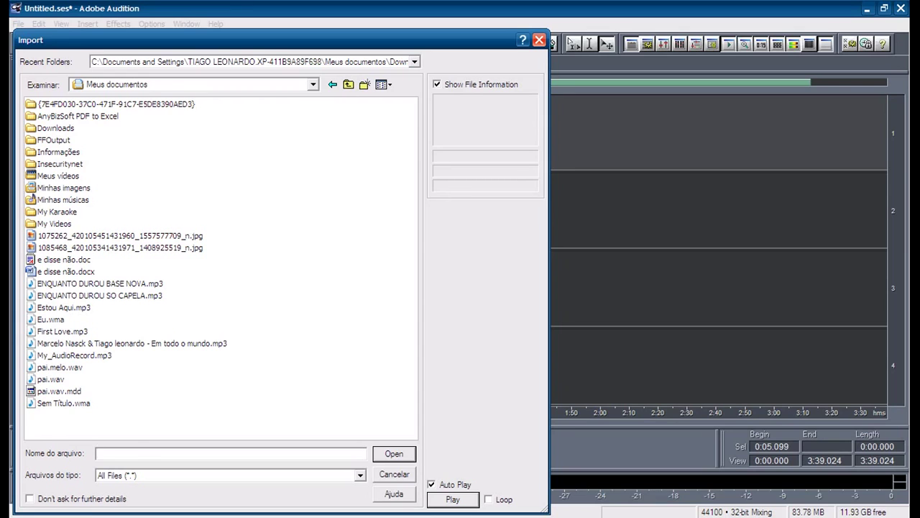
double_click(60, 367)
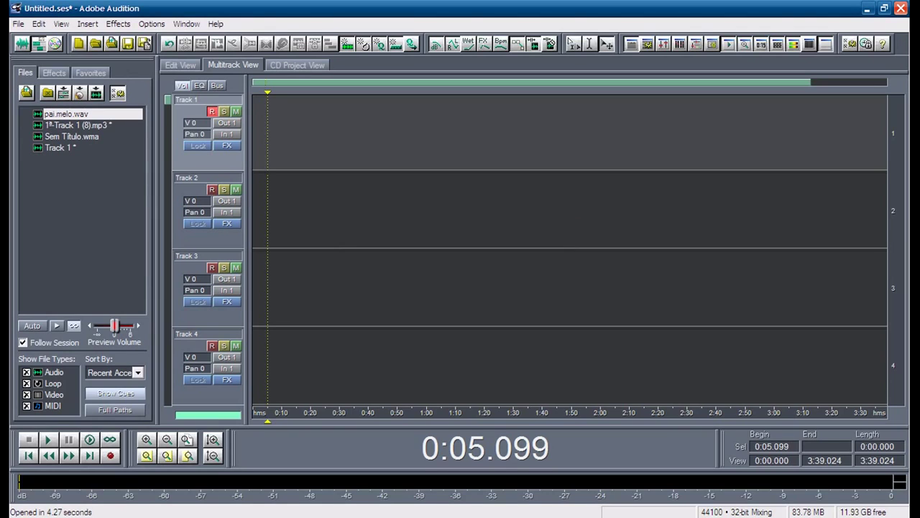
Step: Drop pai.melo.wav at the start of Track 1 and play it back from the beginning
left_click_drag(66, 114, 261, 115)
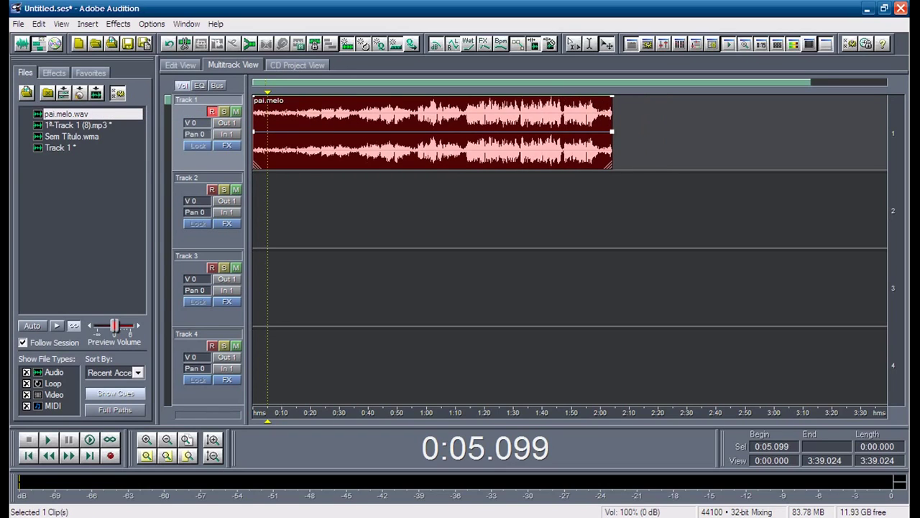
key("Home")
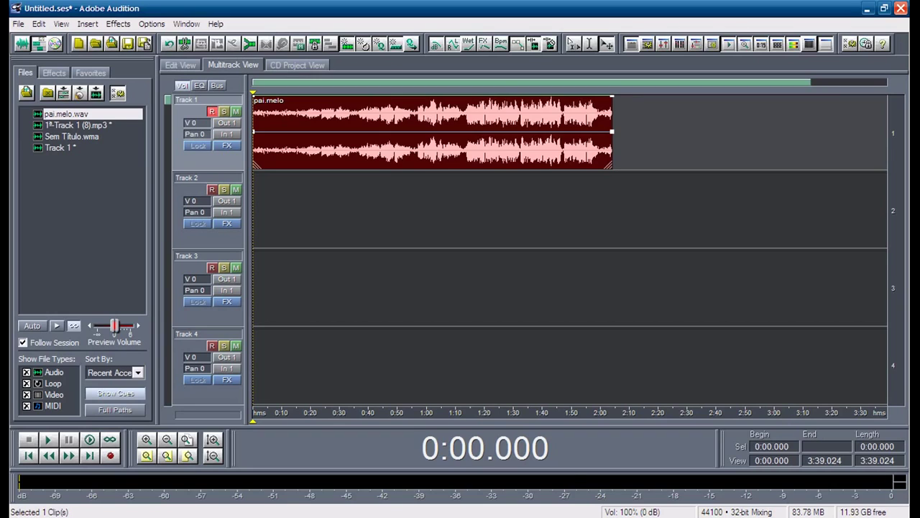
key("space")
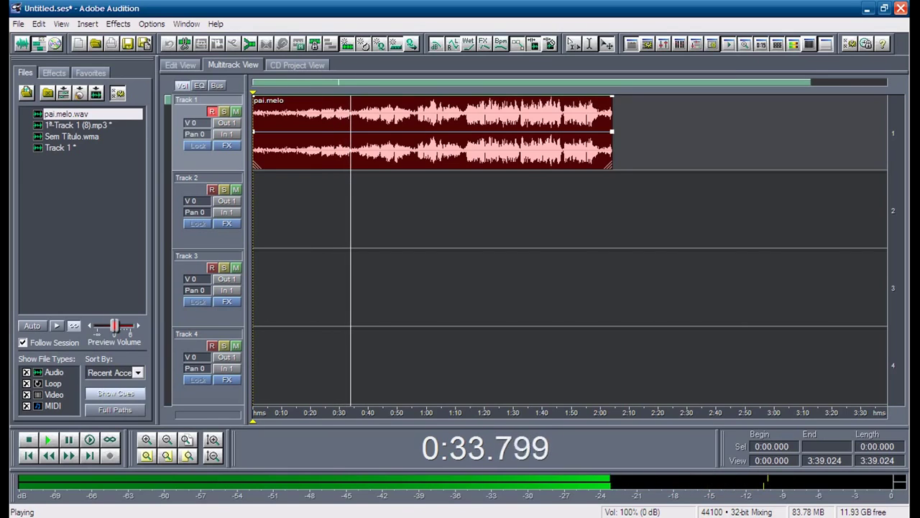
key("space")
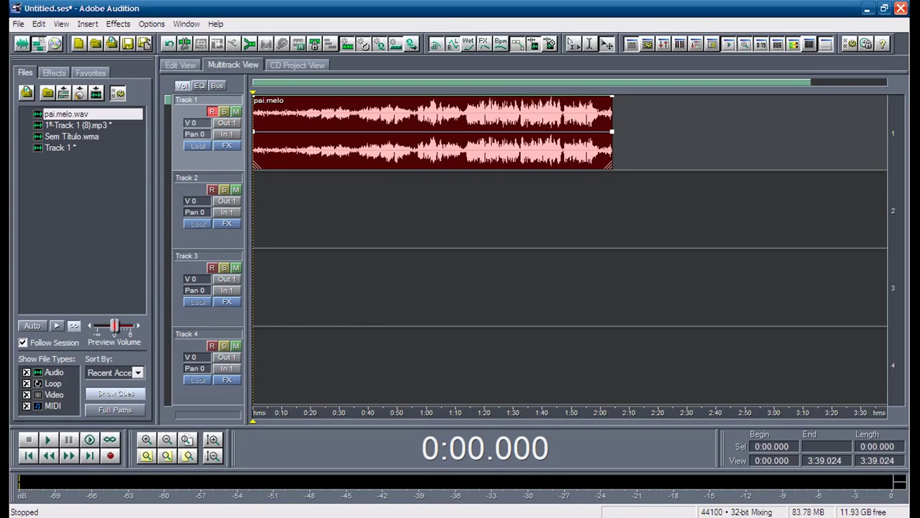
key("alt+Tab")
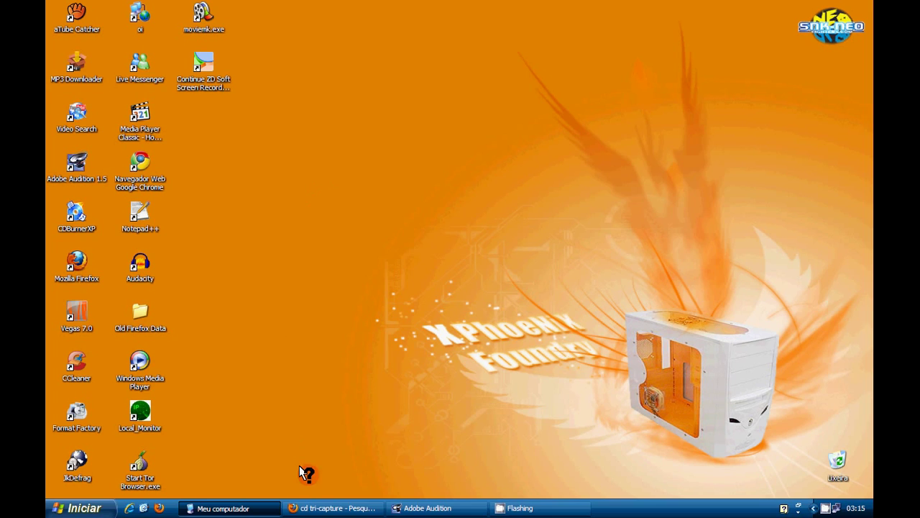
Step: Restore the Firefox window with the 'cd tri-capture' image results
left_click(314, 508)
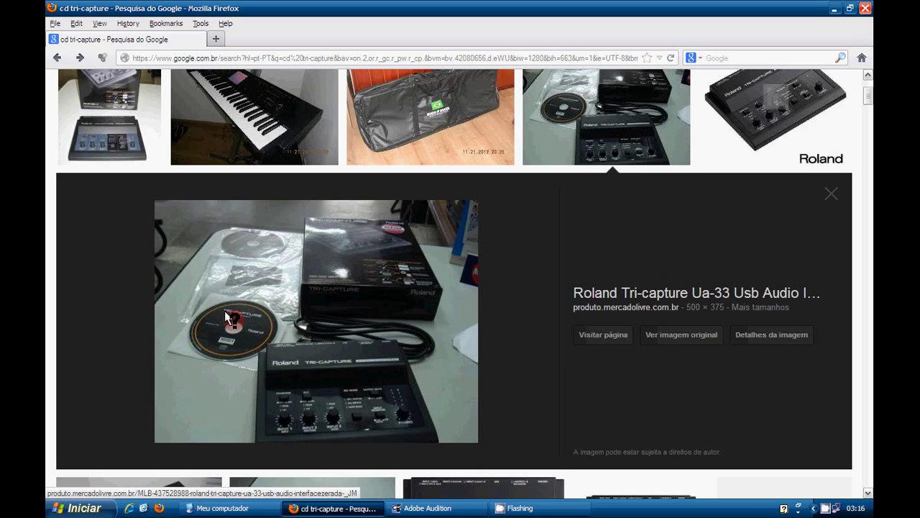
Step: Minimize Firefox so the Windows desktop shows
left_click(834, 8)
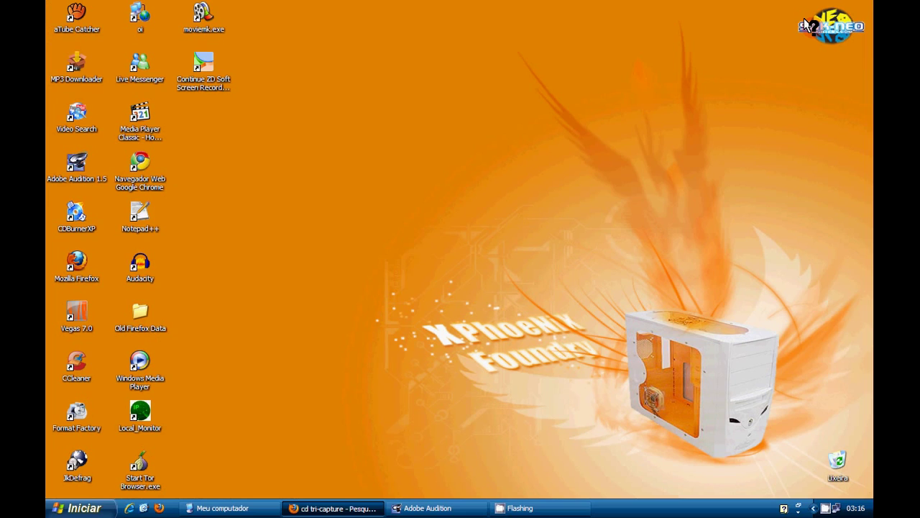
Step: Browse from My Computer to J:\WinDriver\XP on the TRI-CAPTURE driver CD
left_click(252, 508)
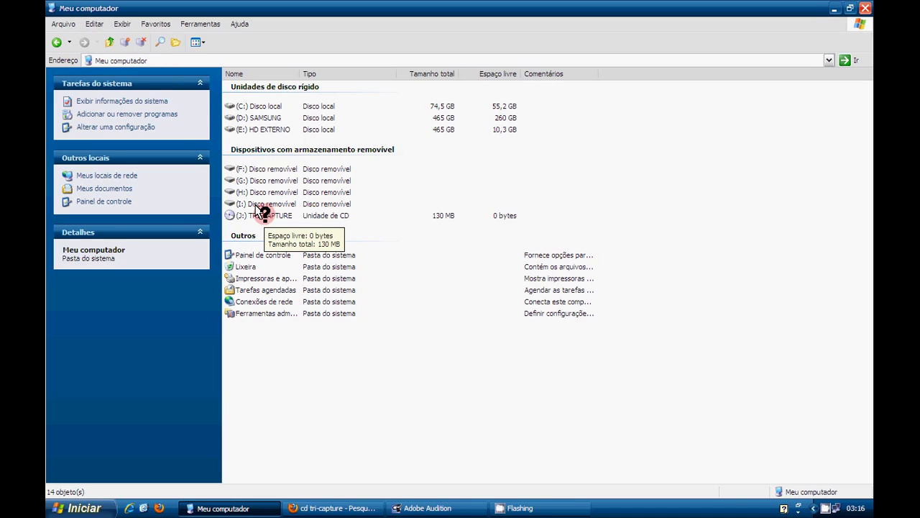
double_click(256, 209)
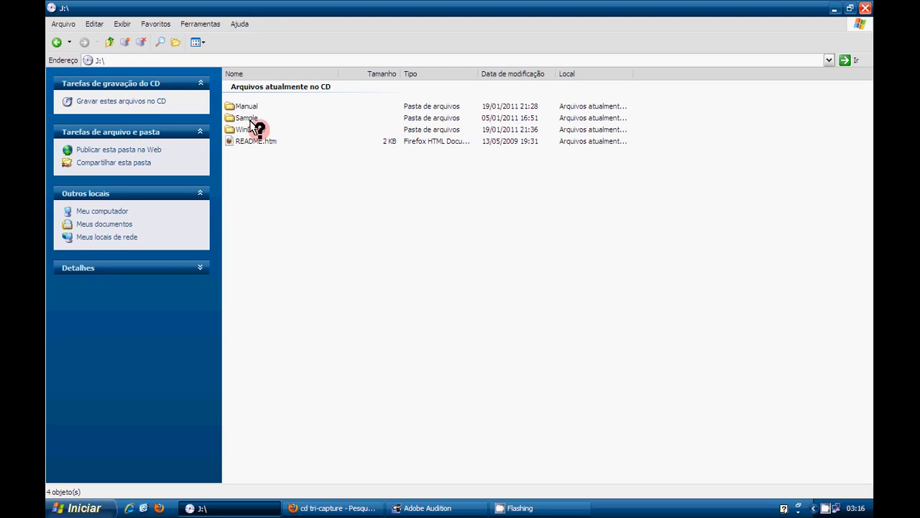
double_click(258, 131)
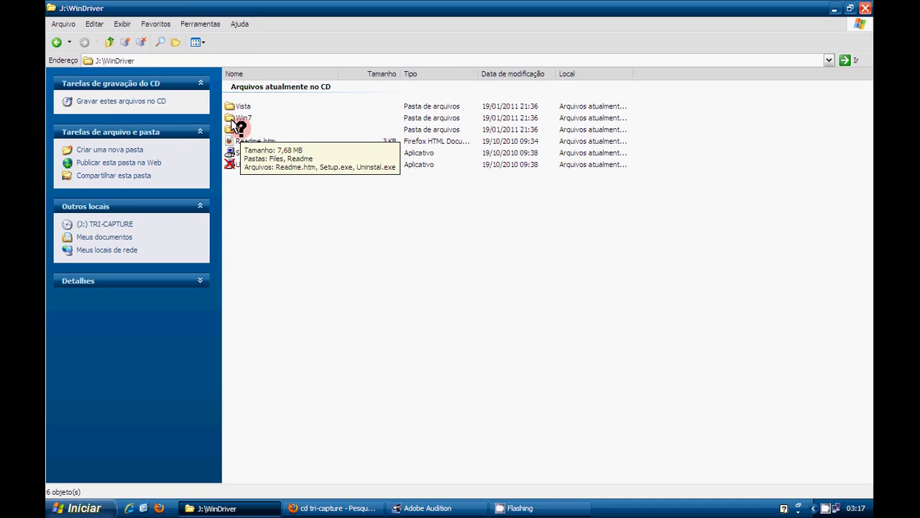
double_click(233, 128)
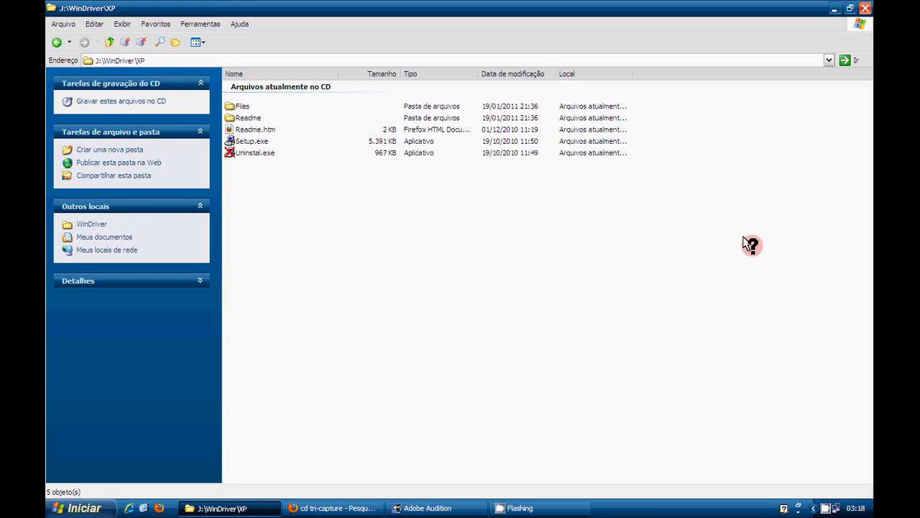
left_click(829, 60)
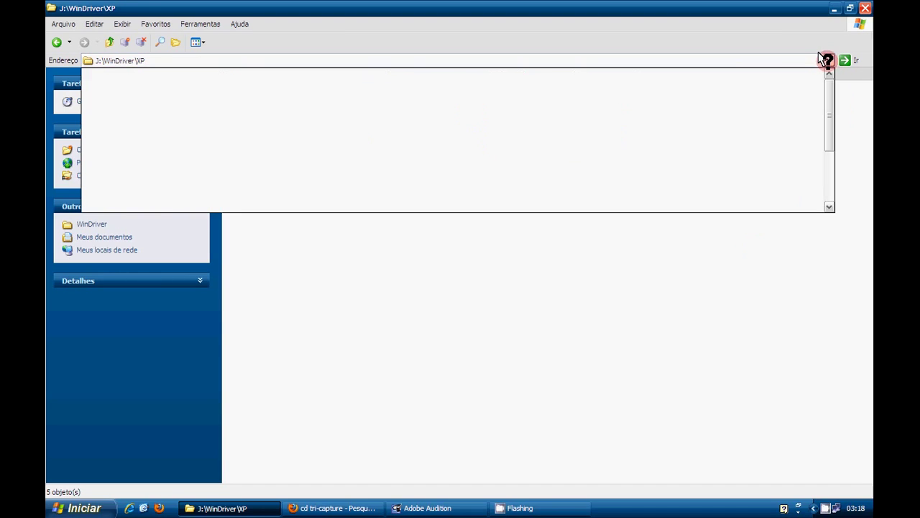
Step: Go to the Control Panel and open Sound and Audio Devices
scroll(383, 137, "down", 1)
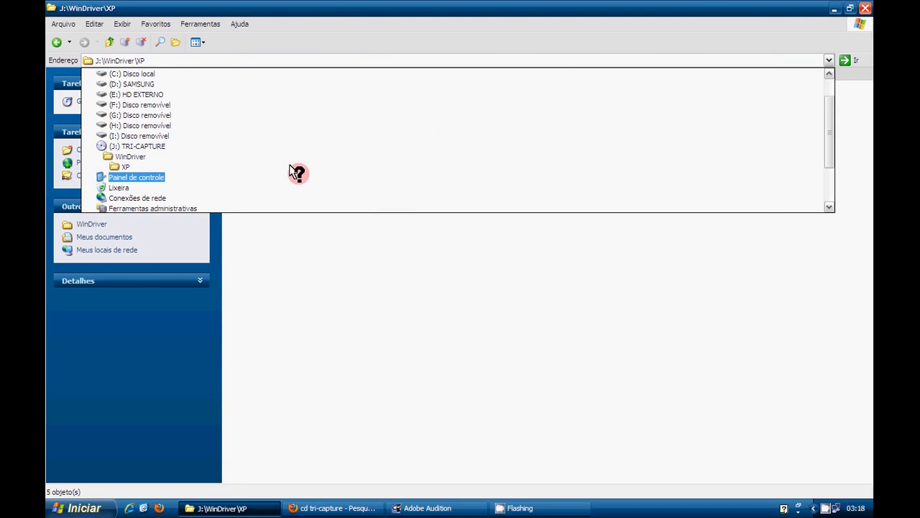
left_click(290, 166)
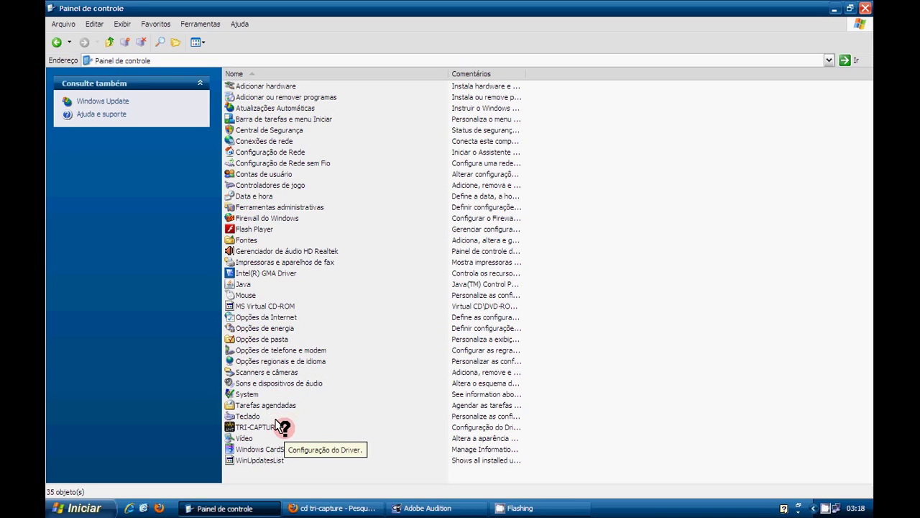
double_click(262, 381)
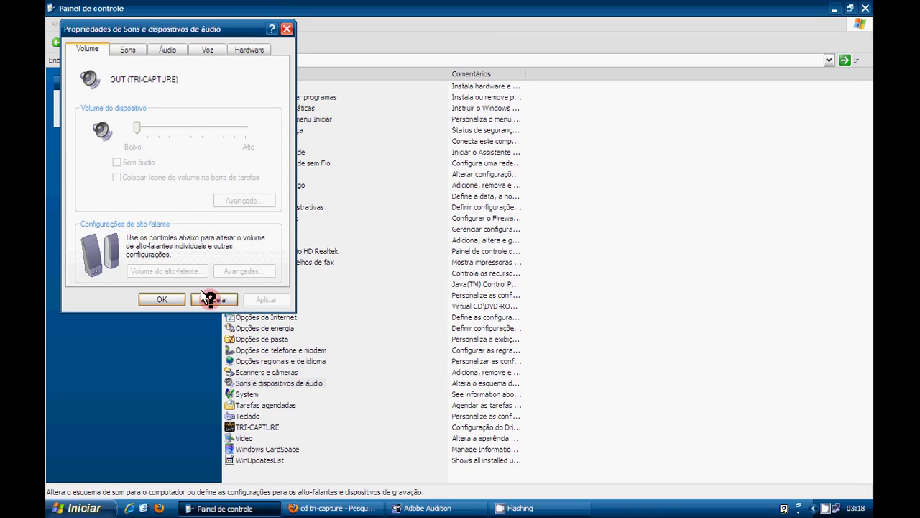
Step: Pick Realtek HD Audio for default playback and recording, then glance at the sound scheme settings
left_click(162, 48)
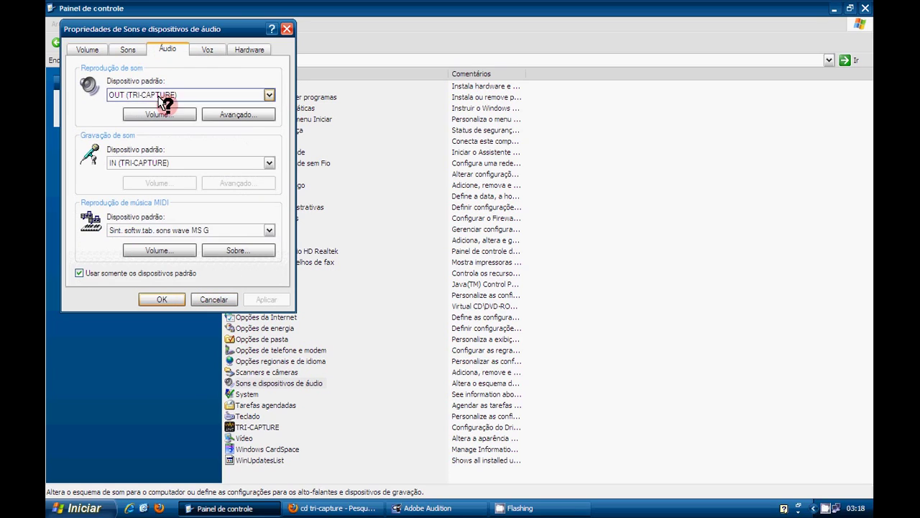
left_click(267, 95)
left_click(248, 112)
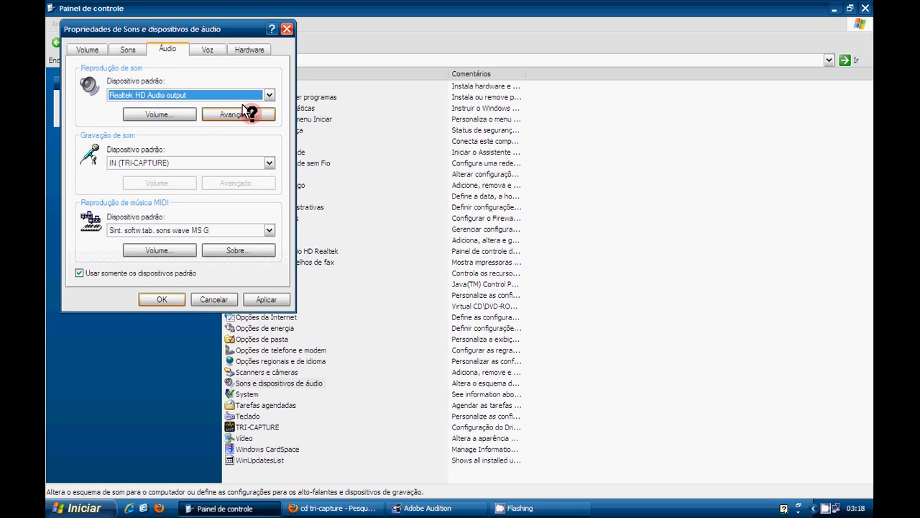
left_click(259, 159)
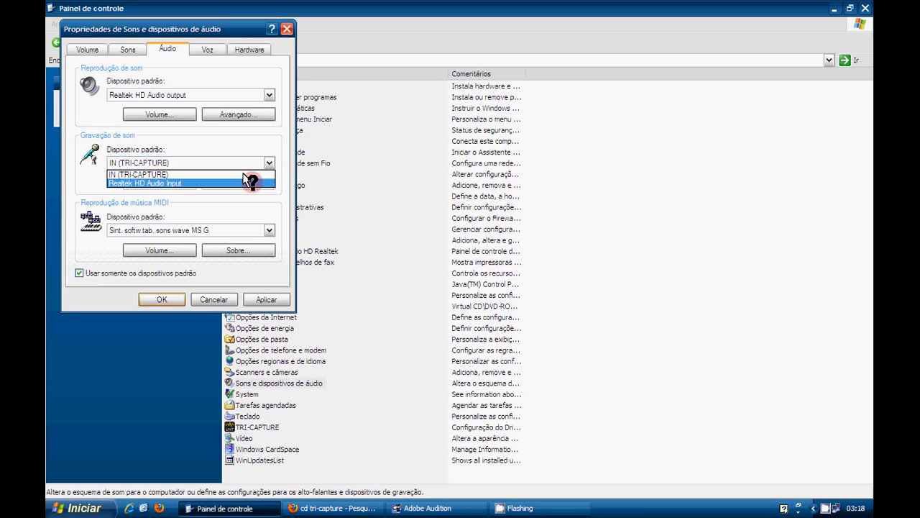
left_click(253, 182)
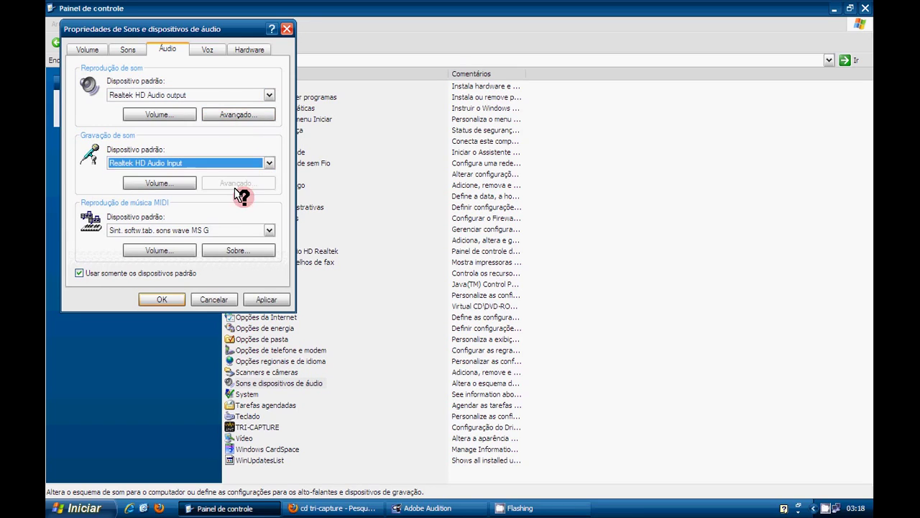
left_click(128, 49)
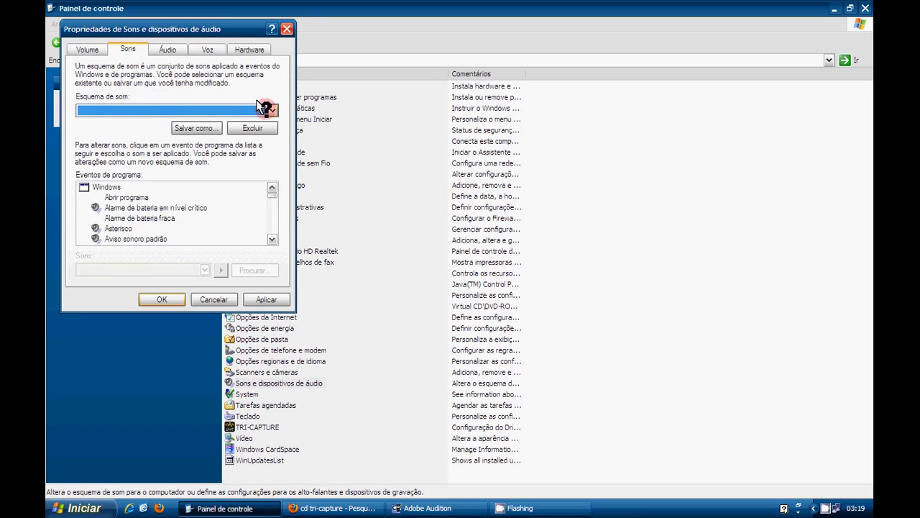
left_click(92, 49)
left_click(168, 50)
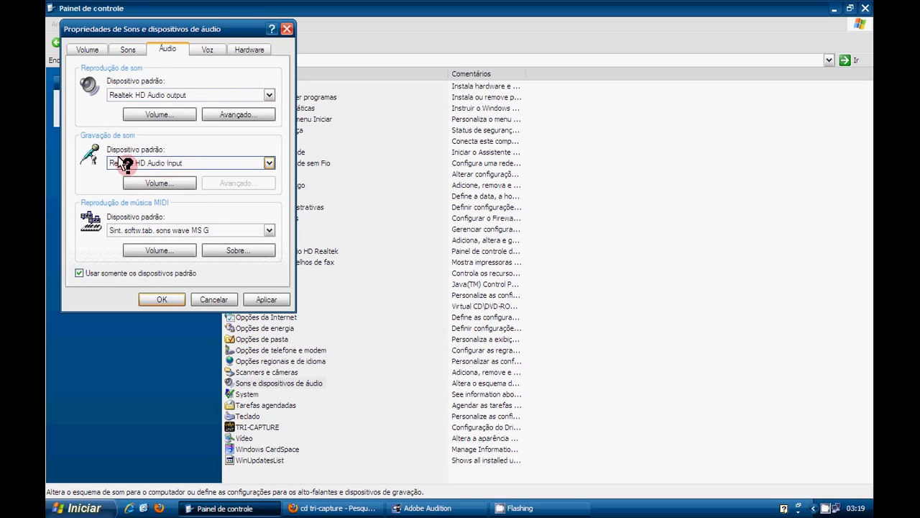
Step: Make OUT (TRI-CAPTURE) the playback default and IN (TRI-CAPTURE) the recording default, then apply
left_click(267, 95)
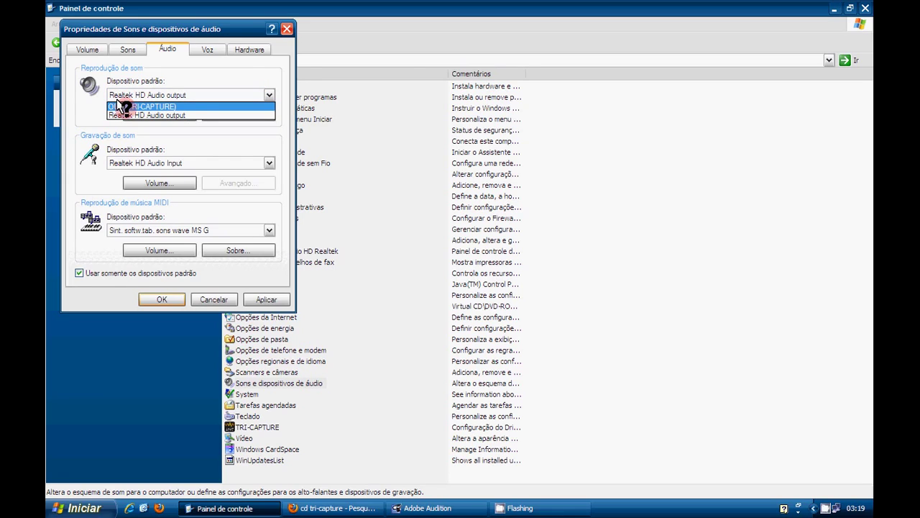
left_click(119, 106)
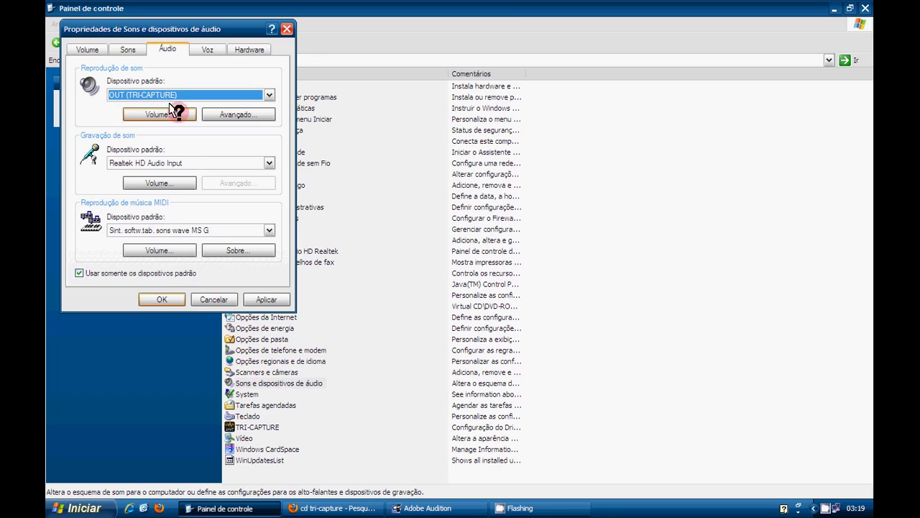
left_click(267, 162)
left_click(247, 174)
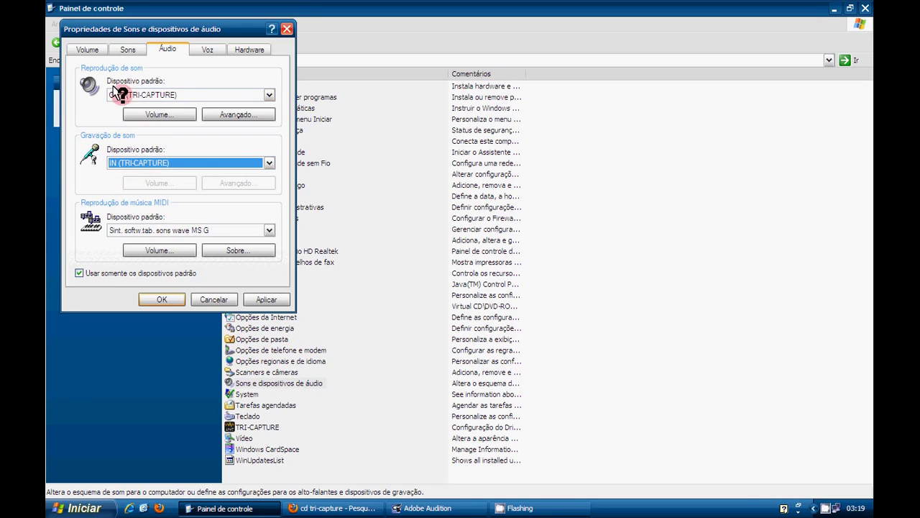
left_click(263, 298)
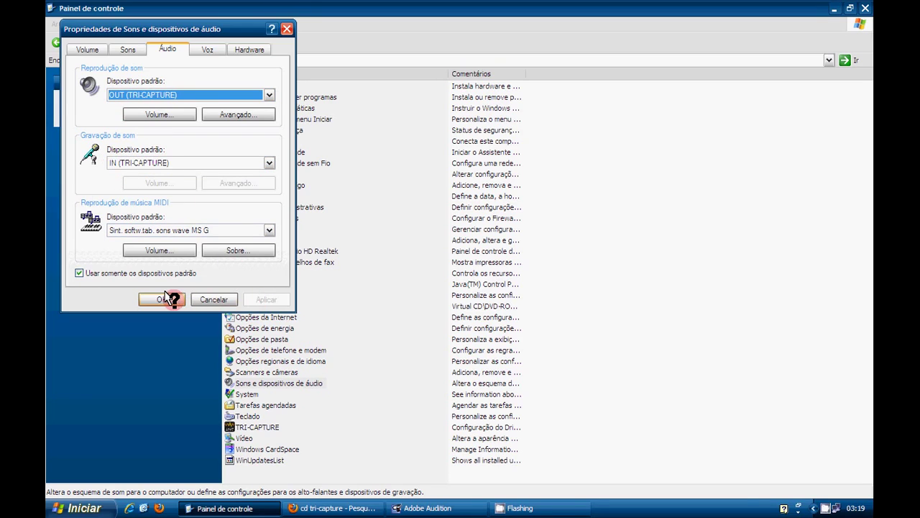
left_click(164, 299)
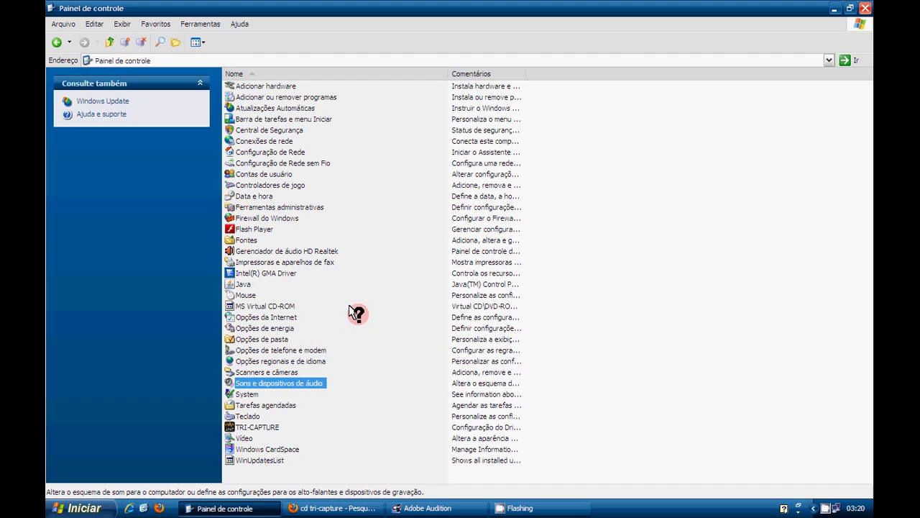
Step: Bring Firefox back and enlarge the Tri-Capture rear-panel photo in the image results
left_click(315, 509)
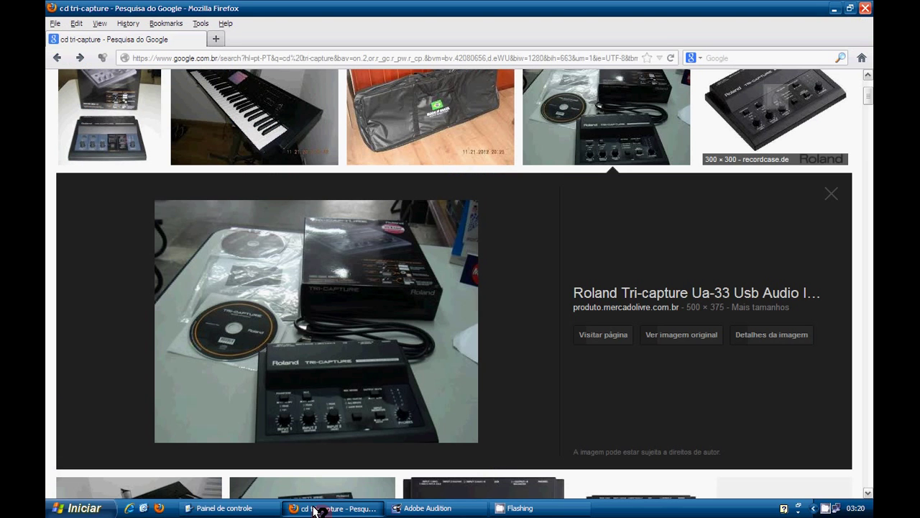
scroll(315, 284, "up", 3)
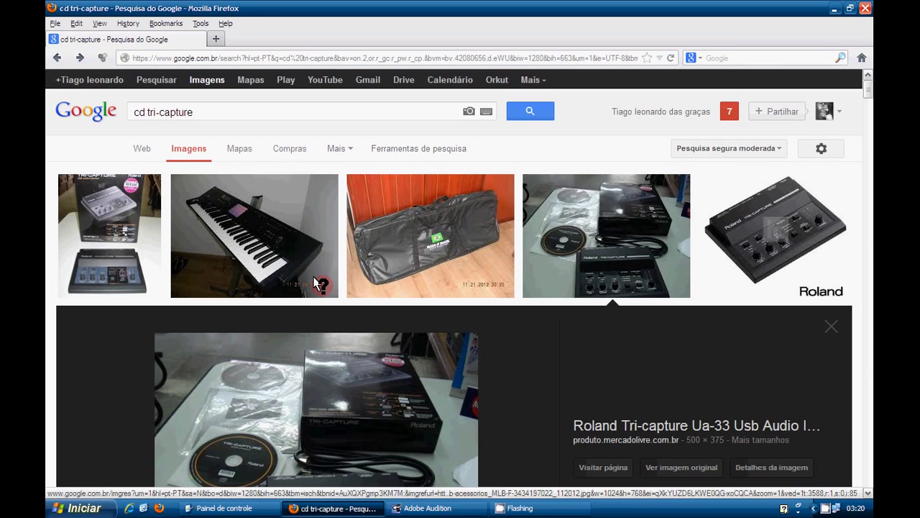
scroll(315, 284, "down", 10)
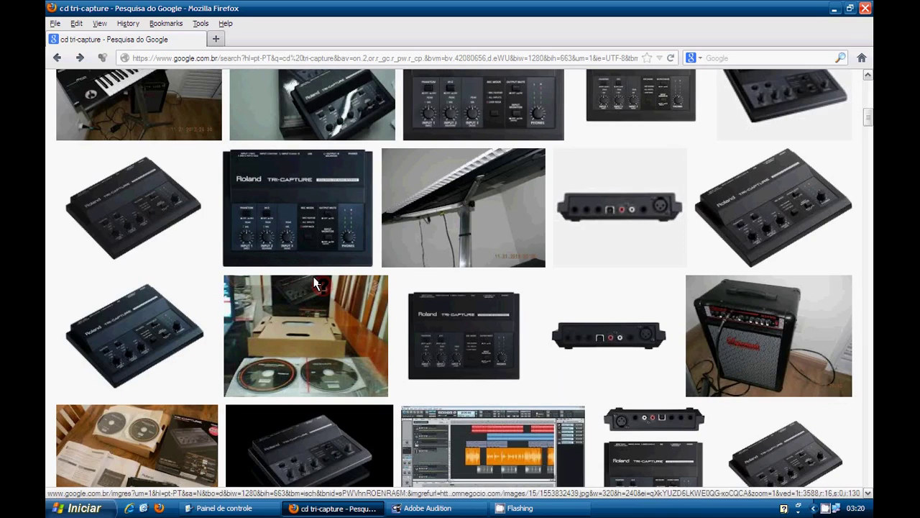
left_click(599, 203)
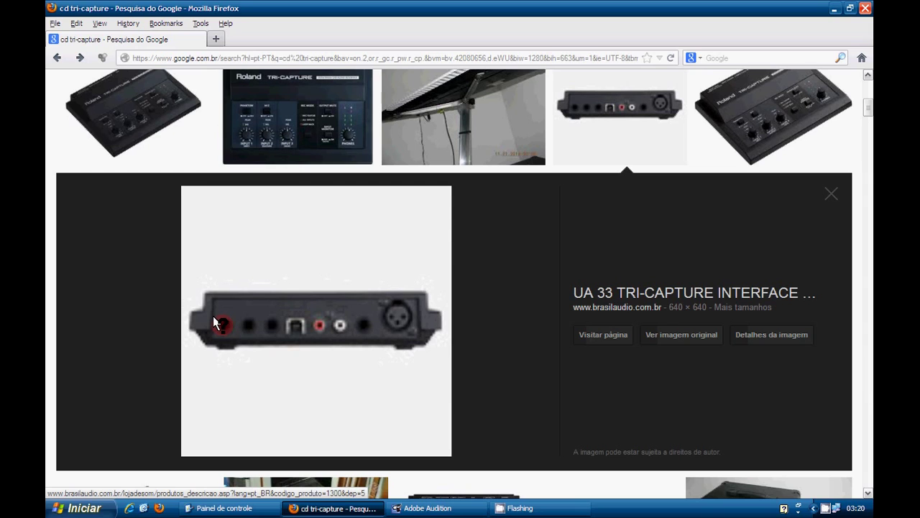
scroll(216, 322, "up", 5)
scroll(216, 322, "up", 2)
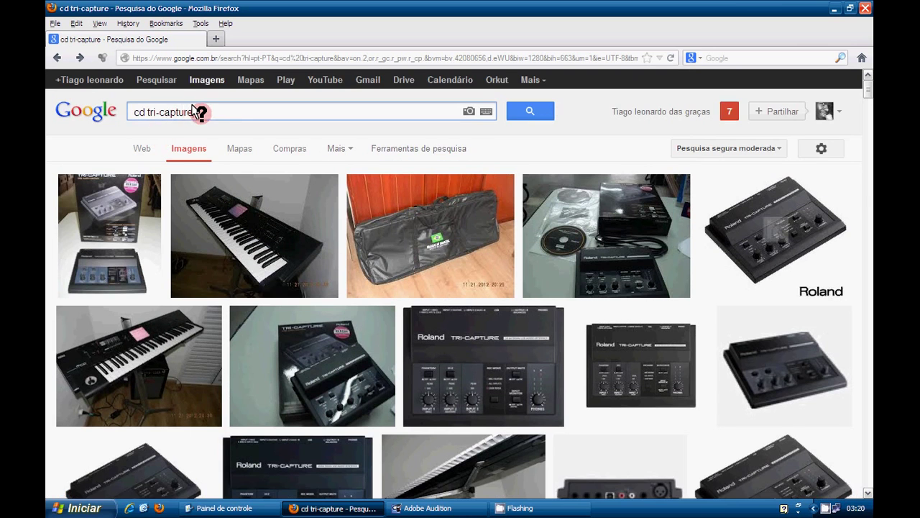
Step: Replace the 'cd tri-capture' Google Images query with 'p10' and run the search
left_click_drag(199, 117, 123, 113)
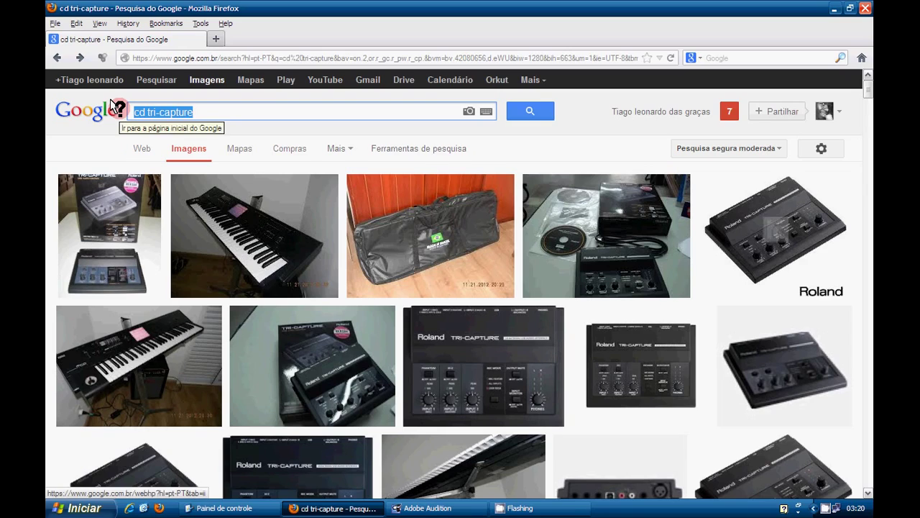
key("BackSpace")
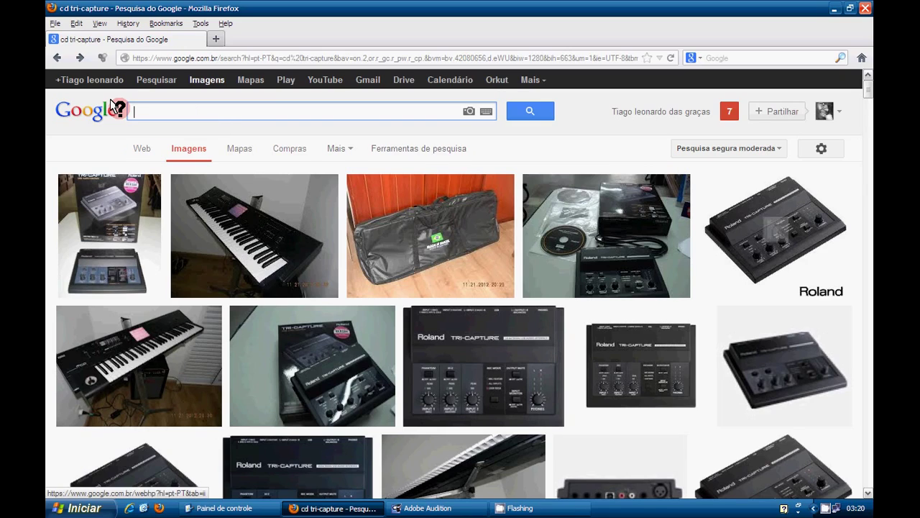
type("p10")
key("Escape")
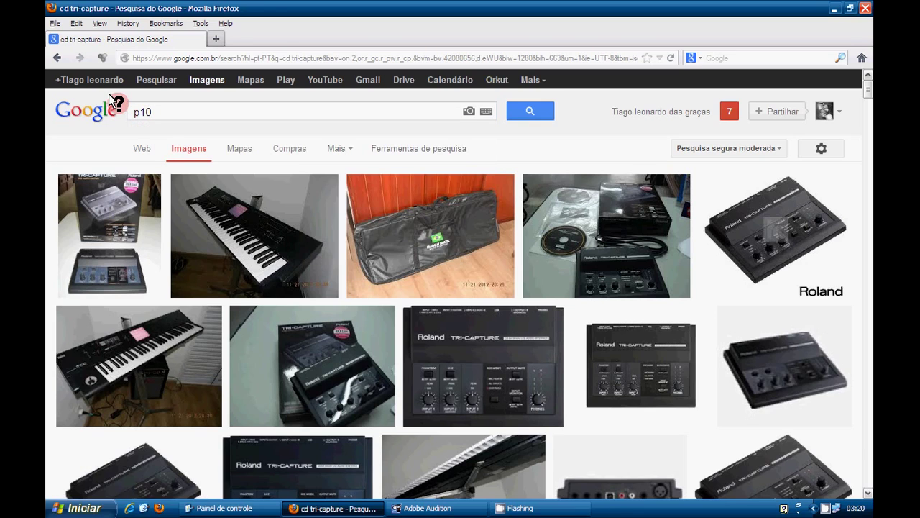
key("Return")
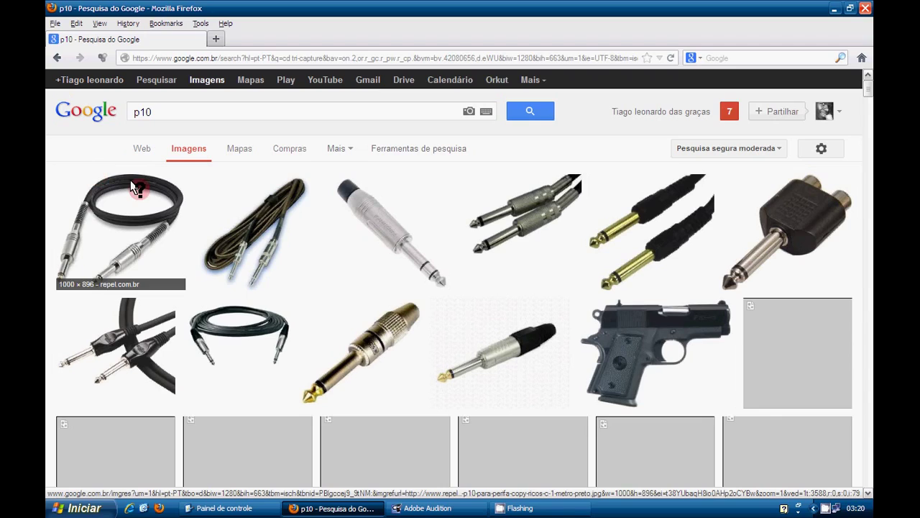
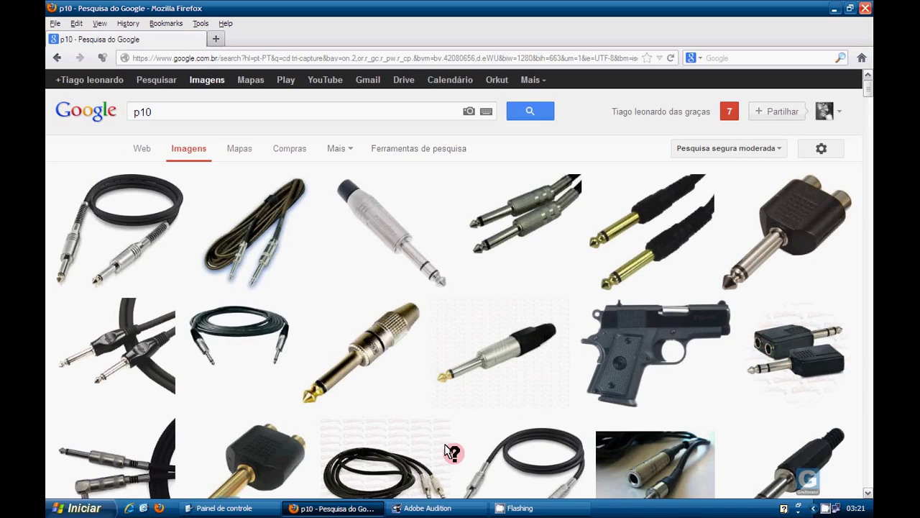
Step: Minimize the Firefox image search to reveal the Windows Control Panel
left_click(834, 9)
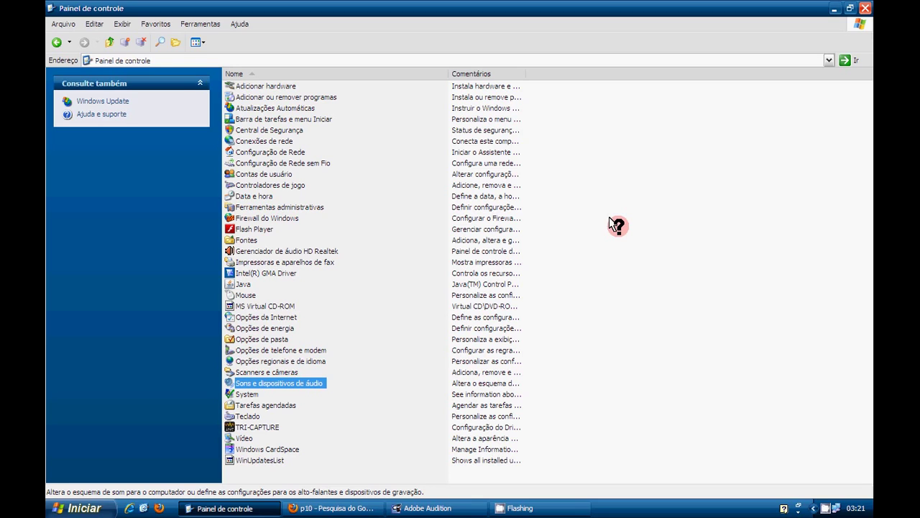
Step: Switch to Adobe Audition's empty four-track multitrack session
left_click(432, 507)
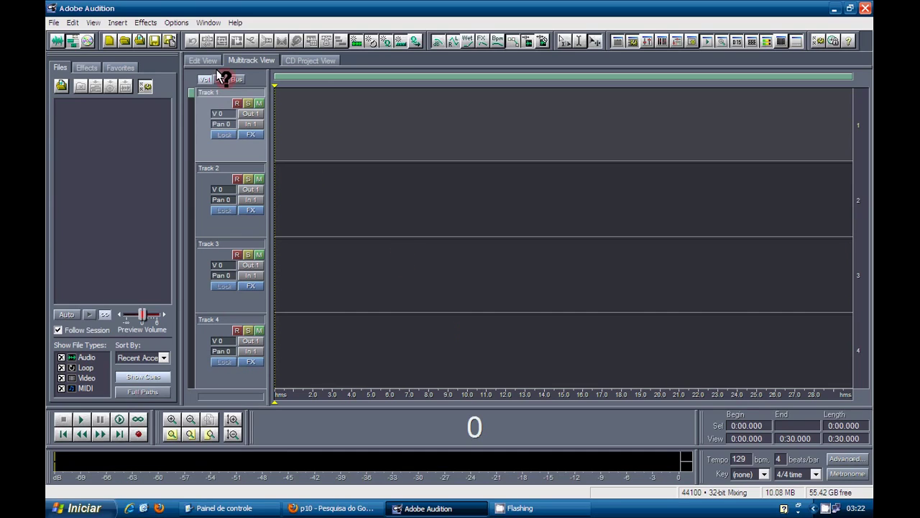
Step: Show Device Order's playback devices and select OUT (TRI-CAPTURE) among the unused ones
left_click(172, 20)
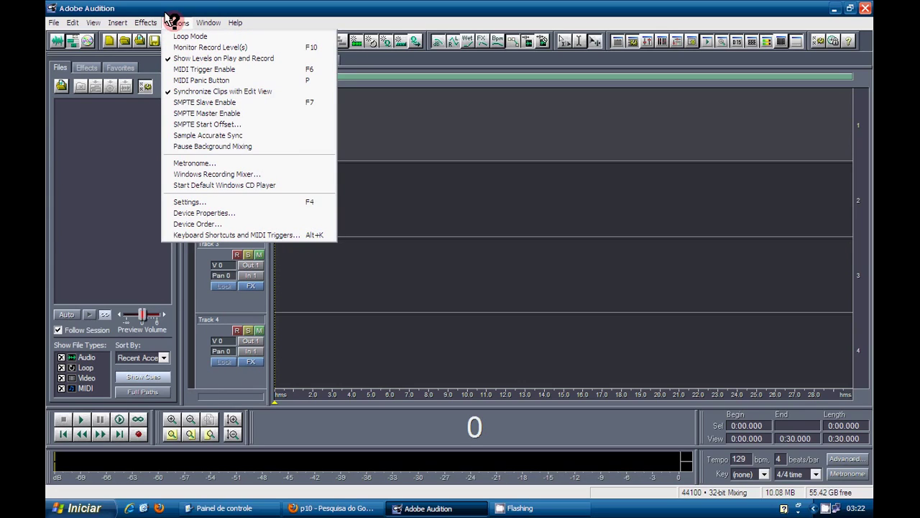
left_click(212, 223)
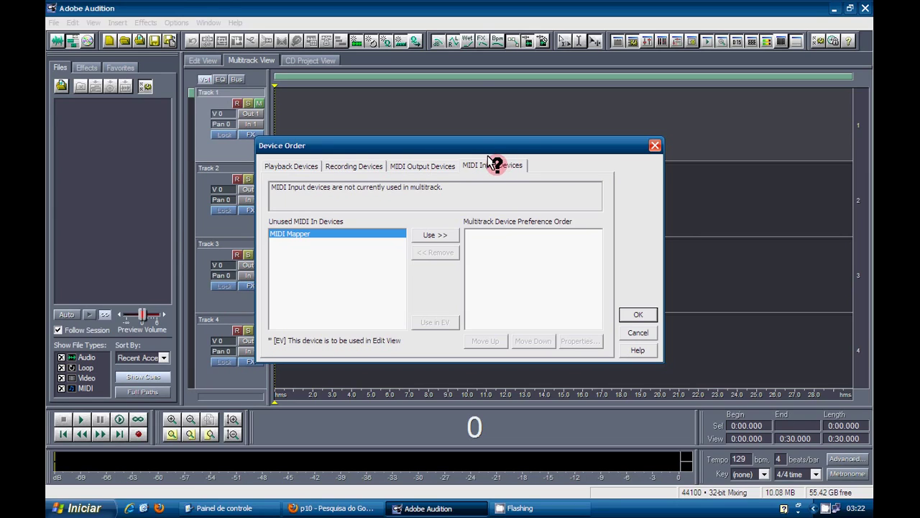
left_click(281, 166)
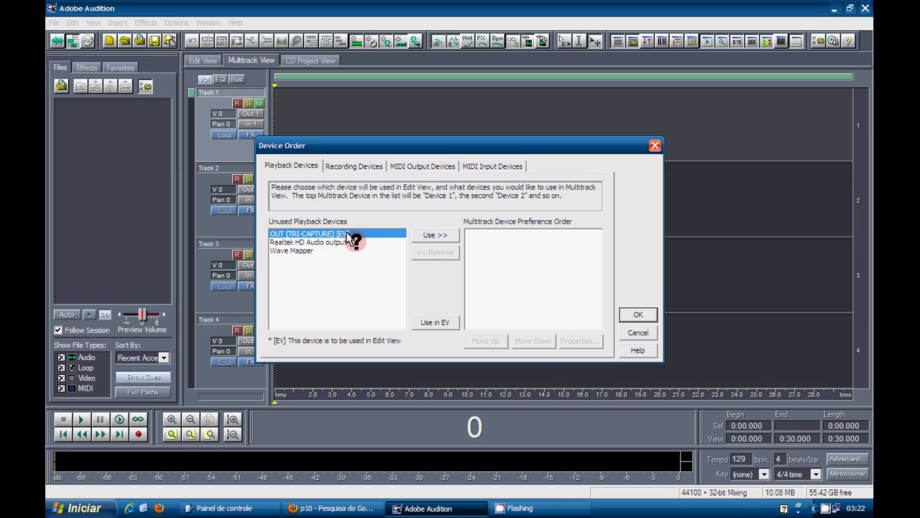
left_click(300, 243)
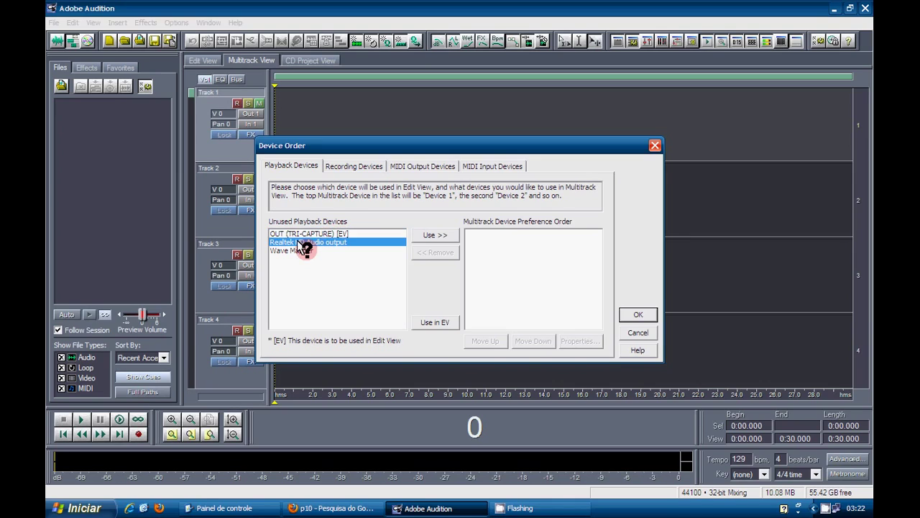
left_click(302, 250)
left_click(308, 234)
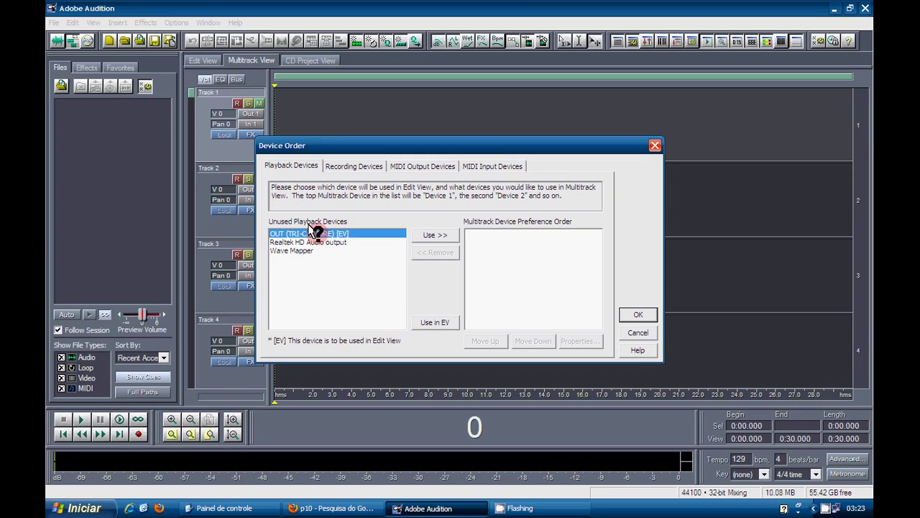
Step: Add OUT (TRI-CAPTURE), Realtek HD Audio output and Wave Mapper to the playback order
left_click(425, 236)
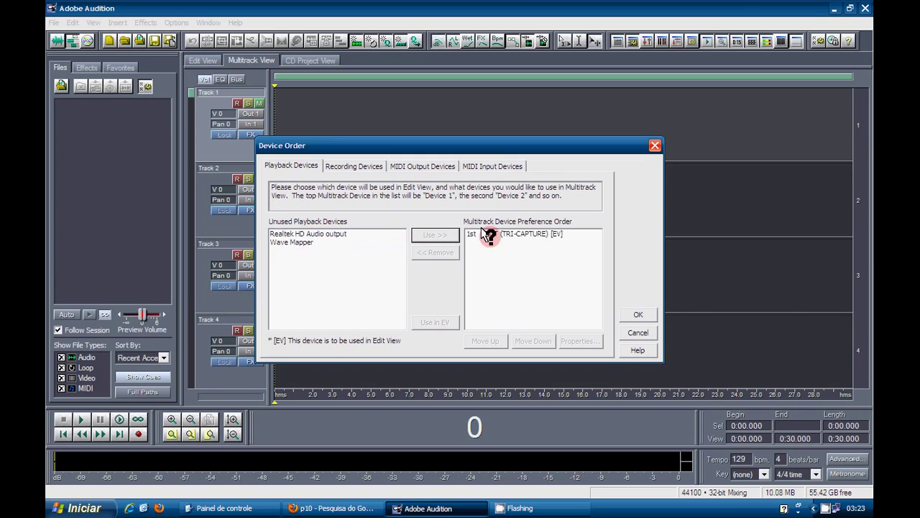
left_click(309, 234)
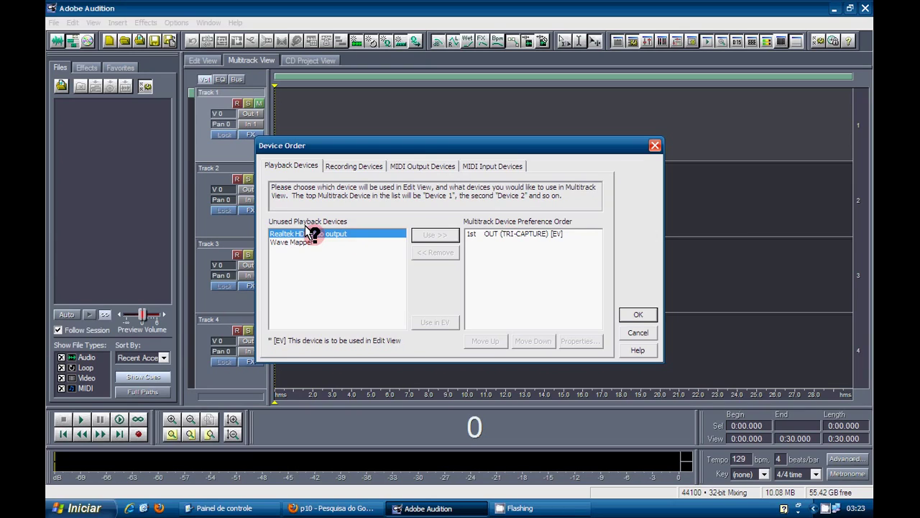
left_click(421, 236)
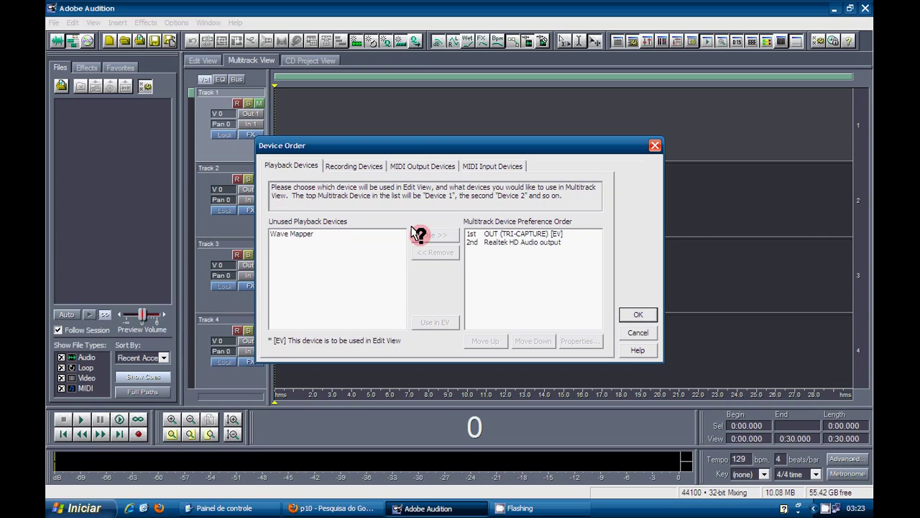
left_click(317, 233)
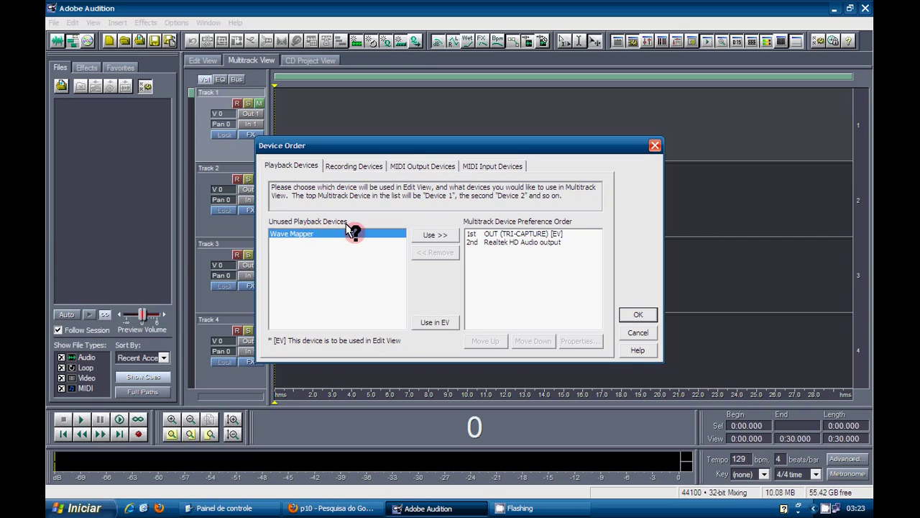
left_click(424, 234)
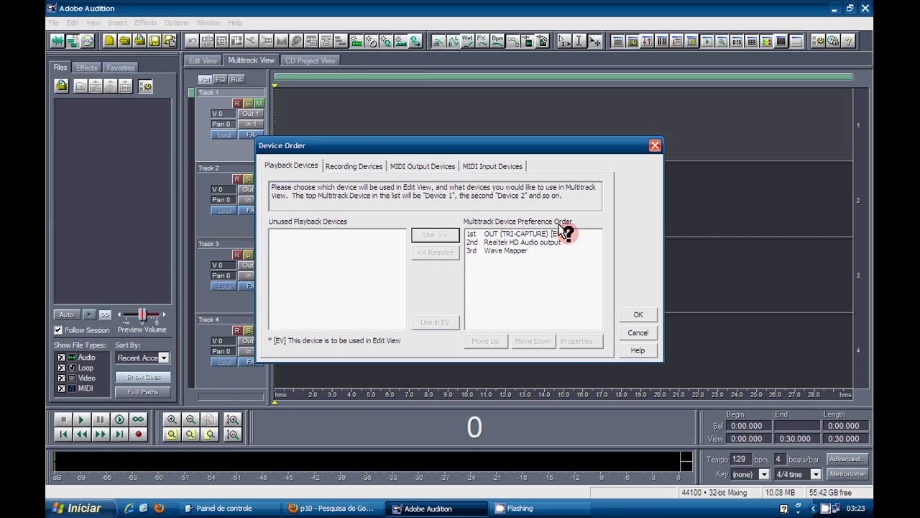
Step: Try Realtek HD Audio output as Edit View device, then reassign Edit View to OUT (TRI-CAPTURE)
left_click(505, 242)
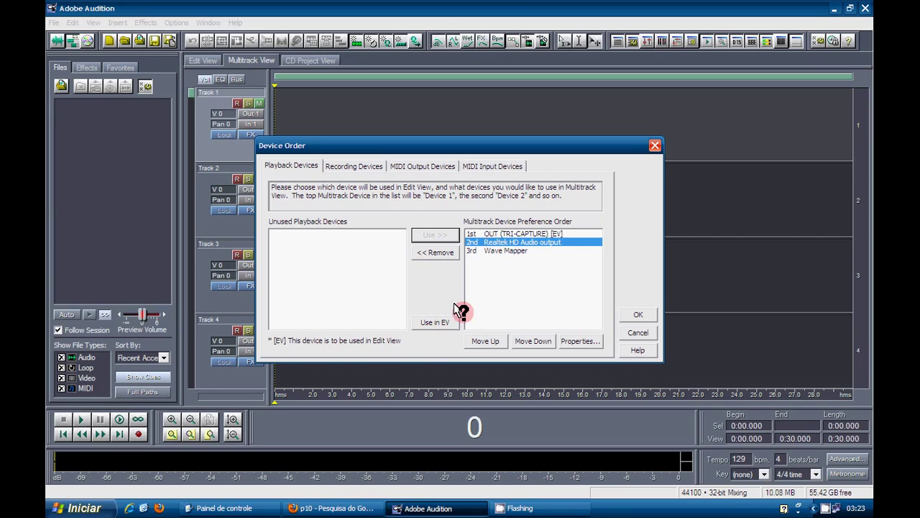
left_click(444, 322)
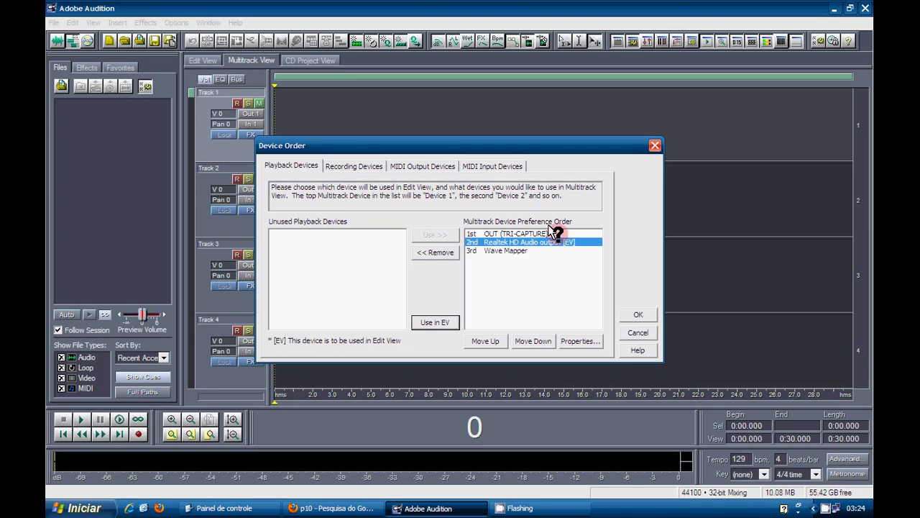
left_click(550, 234)
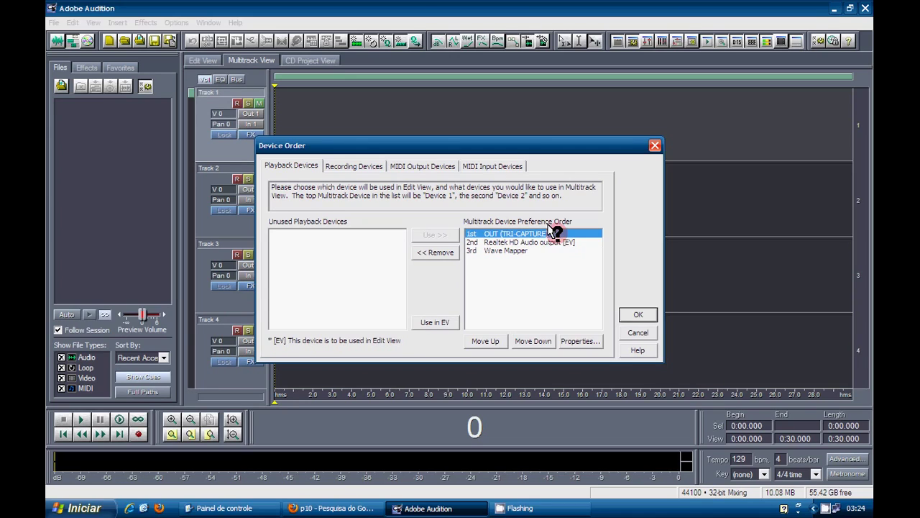
left_click(435, 322)
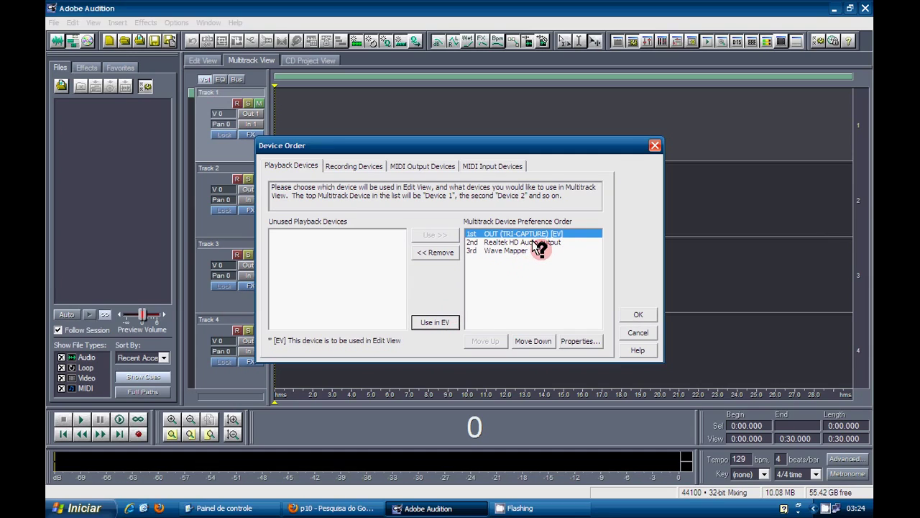
Step: Add IN (TRI-CAPTURE), Realtek HD Audio Input and Wave Mapper to the recording device order
left_click(343, 165)
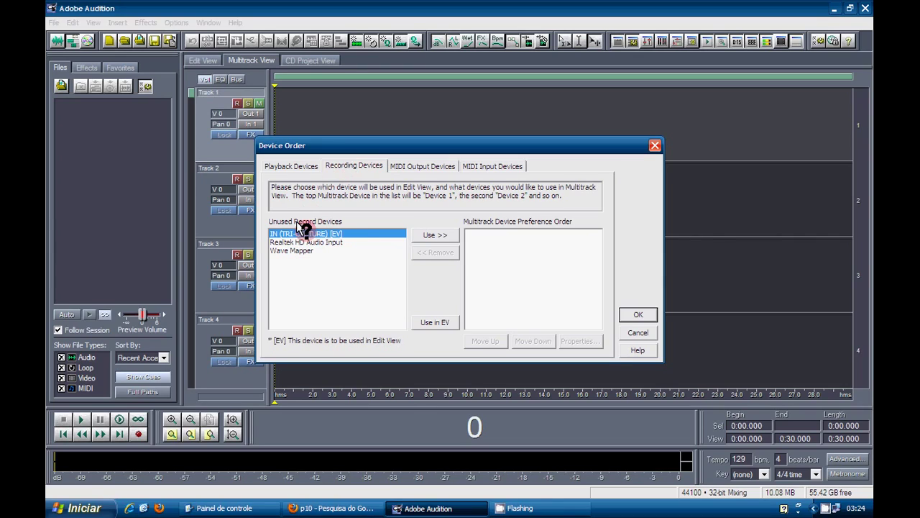
left_click(435, 235)
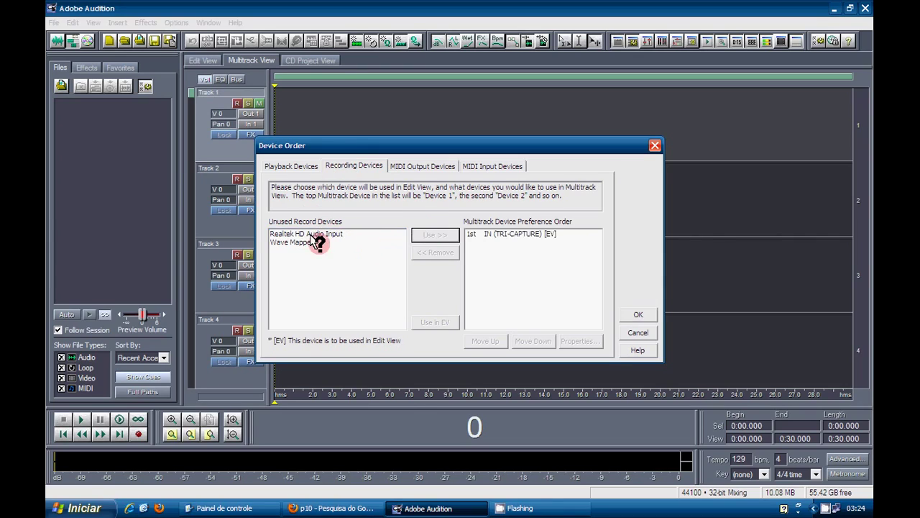
left_click(309, 234)
left_click(428, 235)
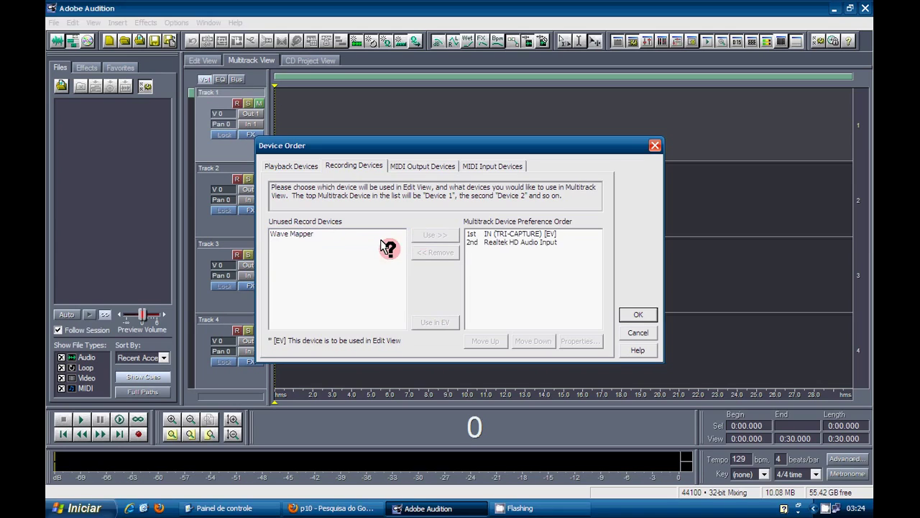
left_click(285, 233)
left_click(436, 235)
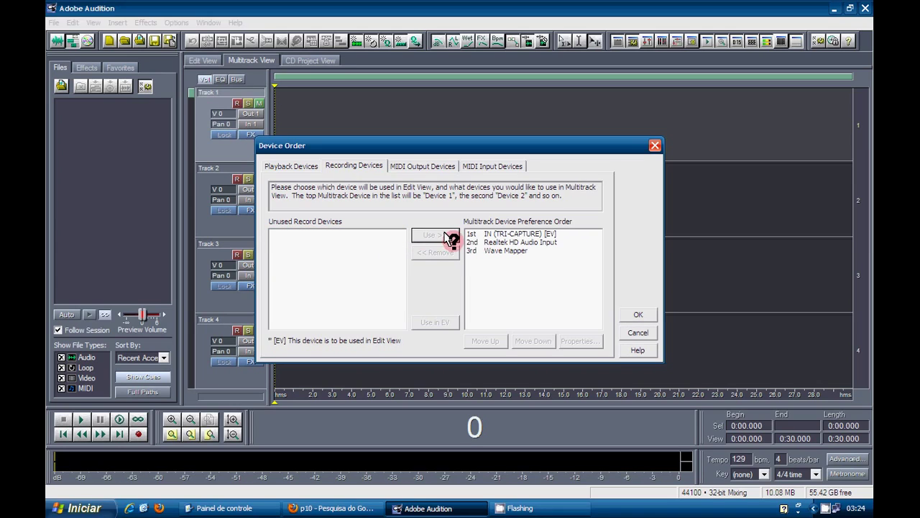
left_click(525, 240)
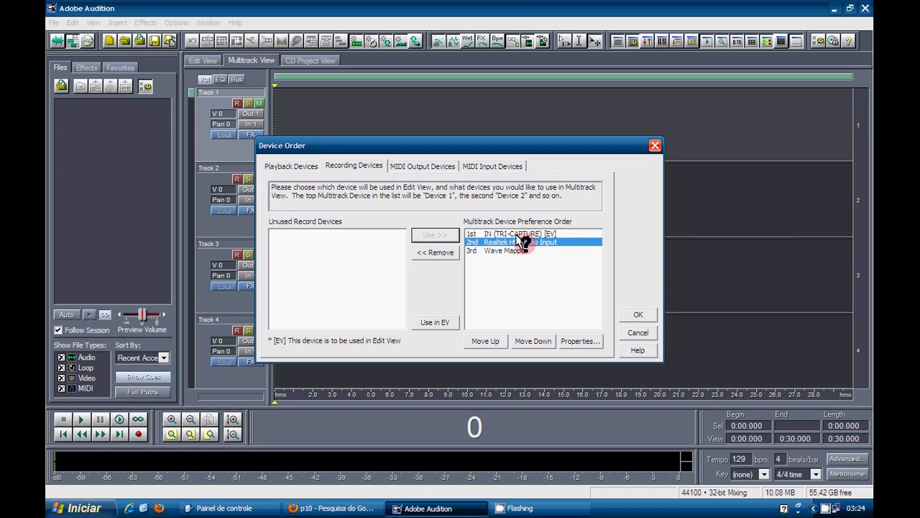
left_click(518, 233)
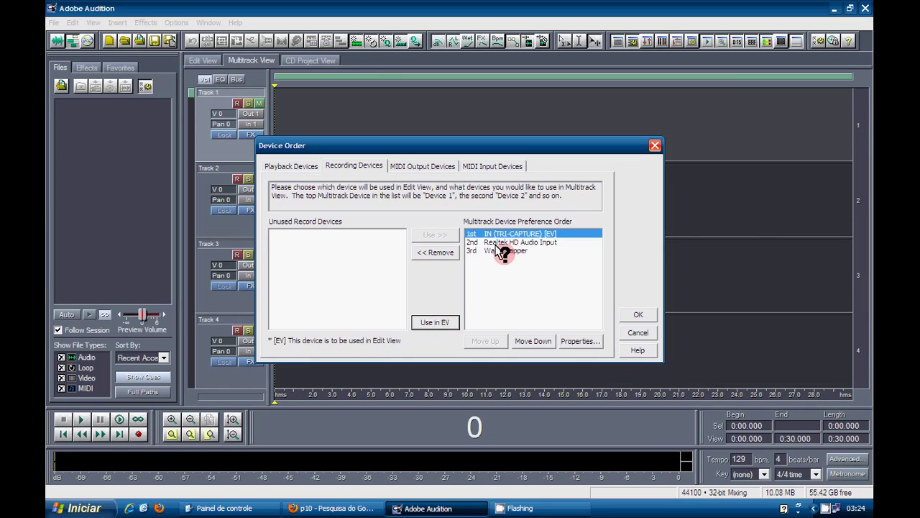
left_click(432, 323)
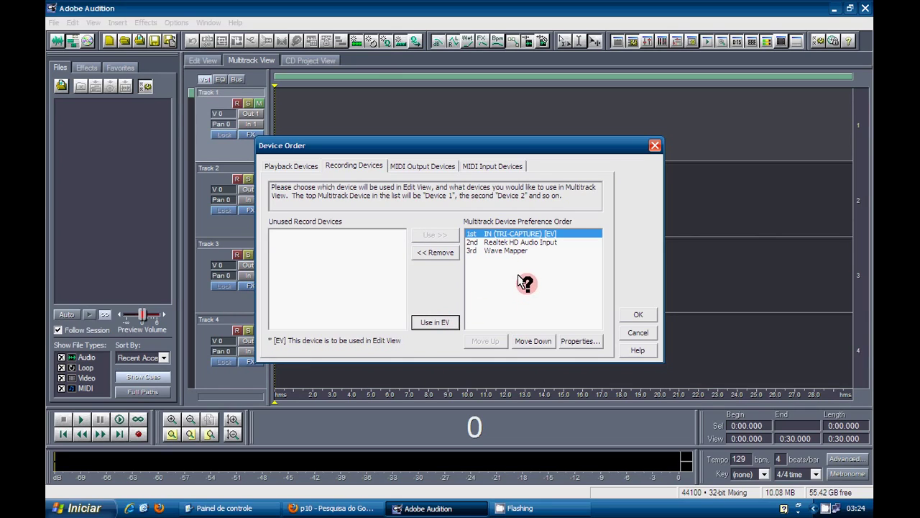
Step: Add the software wavetable synth and MIDI Mapper as MIDI output devices
left_click(426, 166)
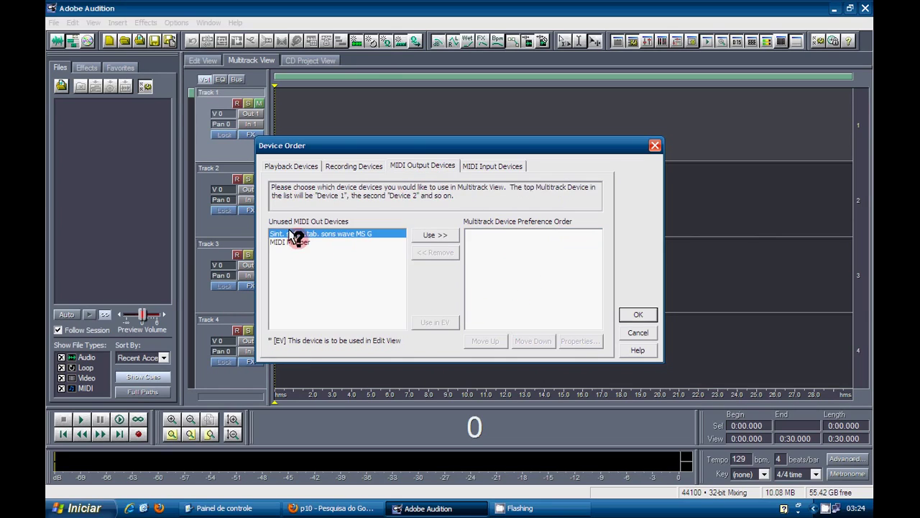
left_click(425, 236)
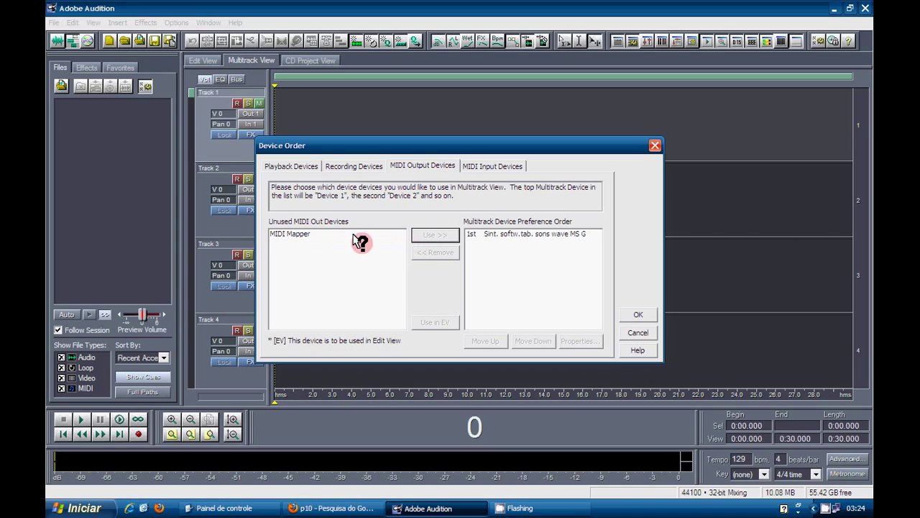
left_click(300, 233)
left_click(433, 235)
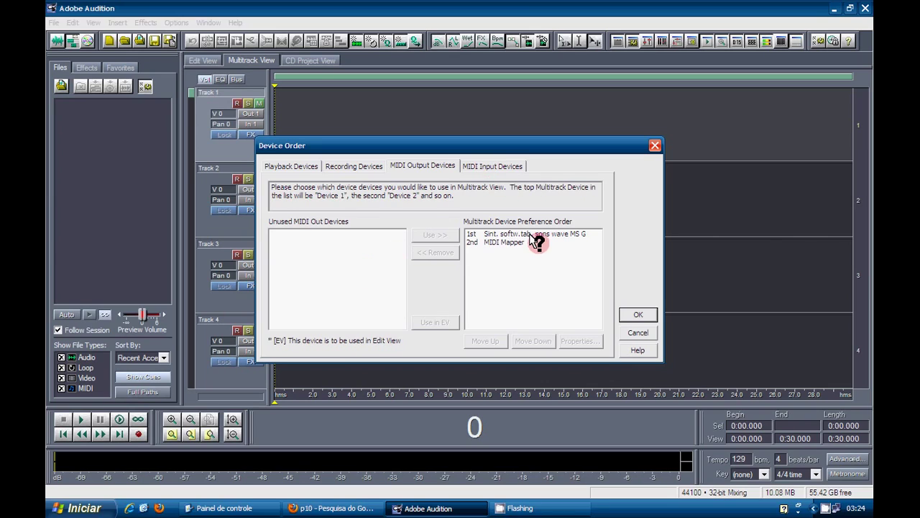
Step: Add MIDI Mapper as the first MIDI input device and confirm the device order
left_click(493, 166)
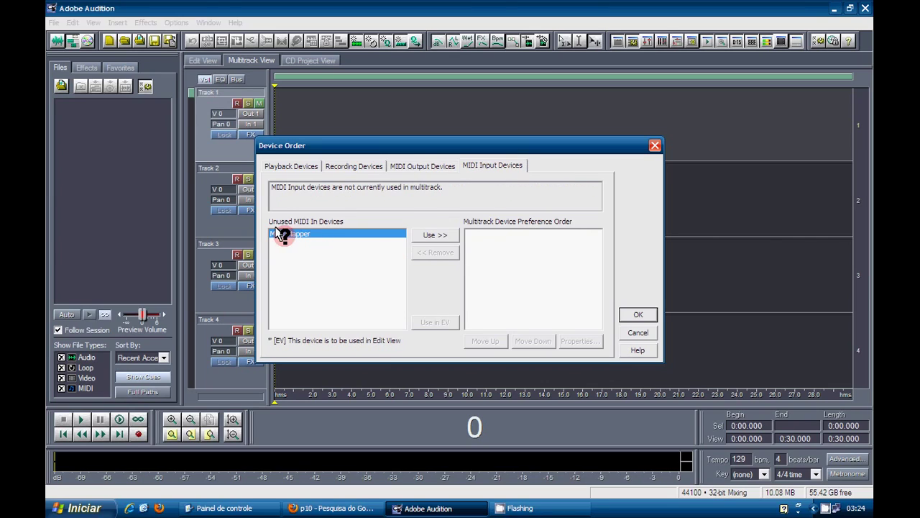
left_click(424, 235)
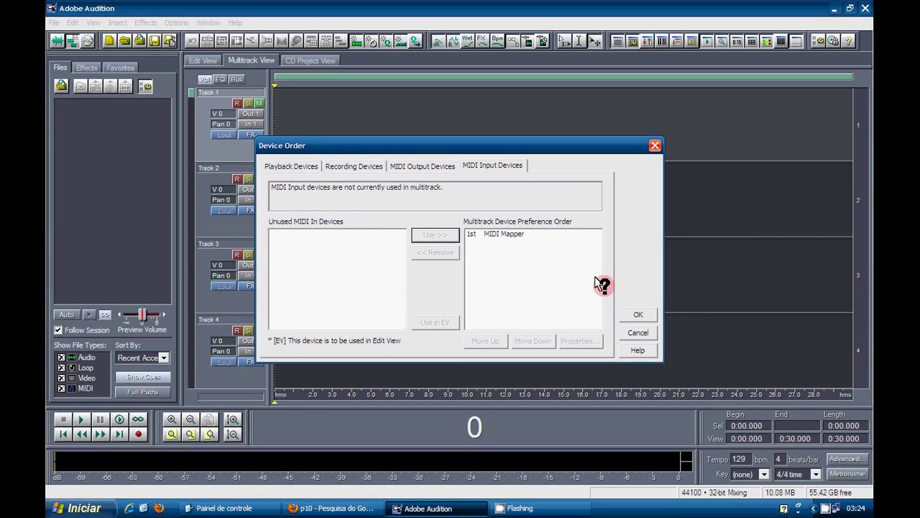
left_click(634, 314)
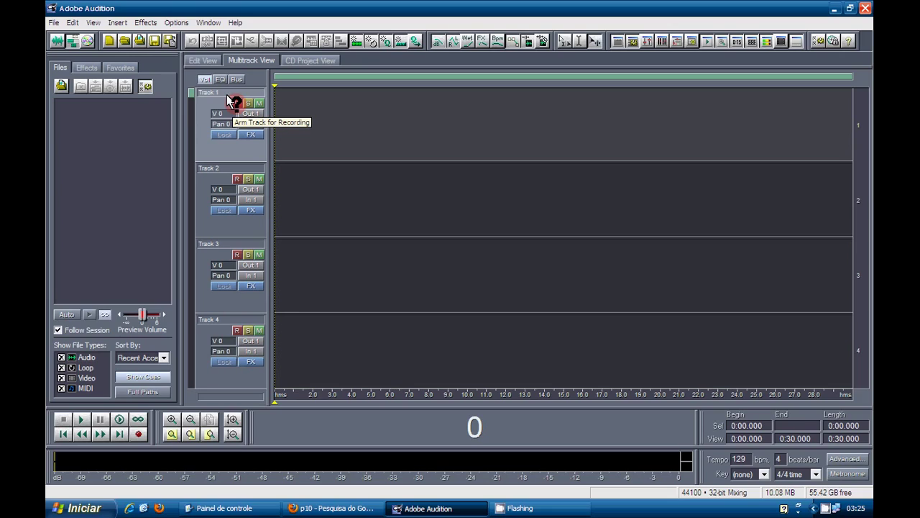
Step: Arm Track 1 and record a roughly 23-second stereo take, then stop
left_click(231, 99)
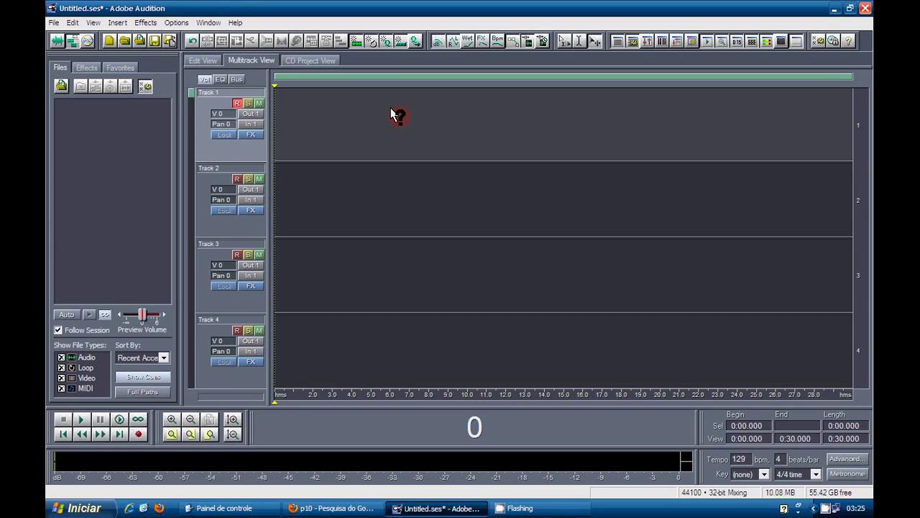
left_click(137, 433)
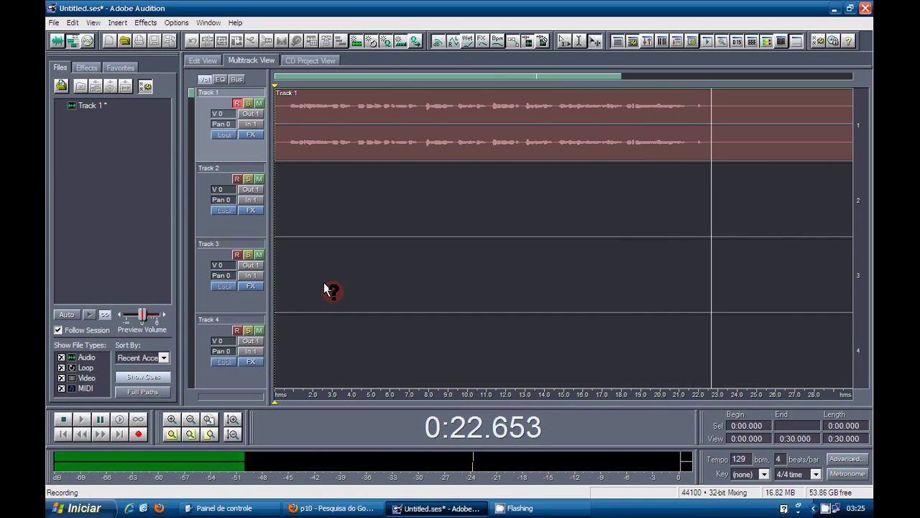
key("space")
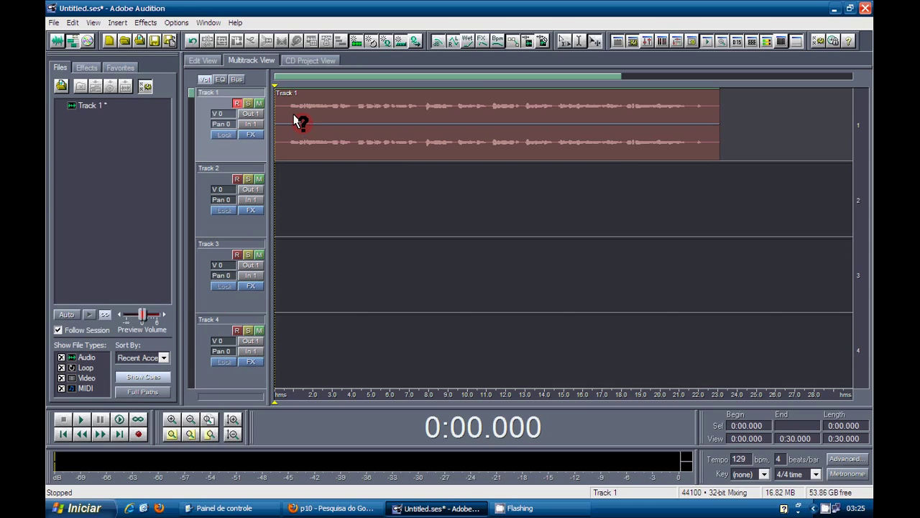
key("space")
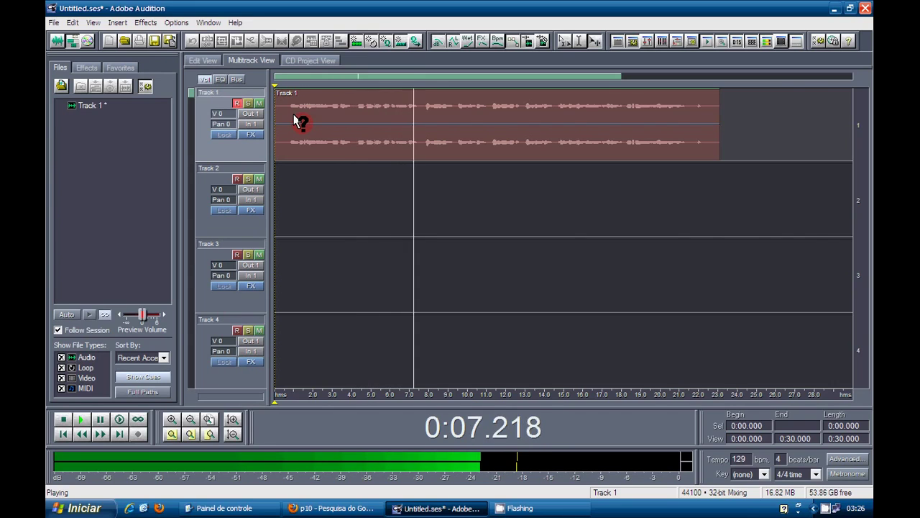
key("space")
left_click(323, 113)
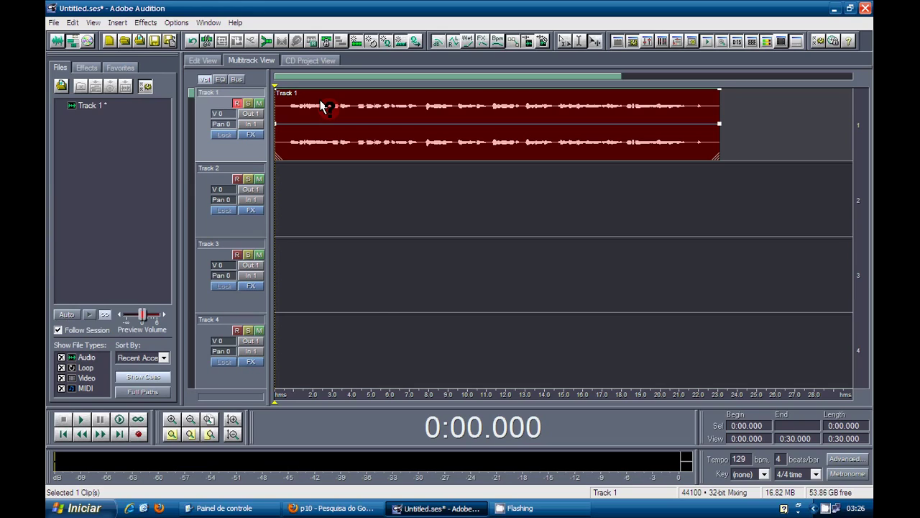
left_click(521, 508)
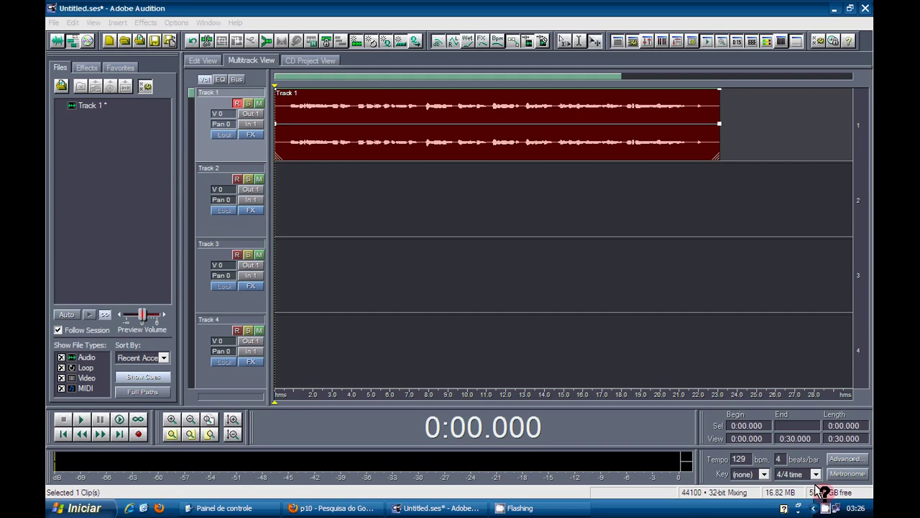
left_click(818, 507)
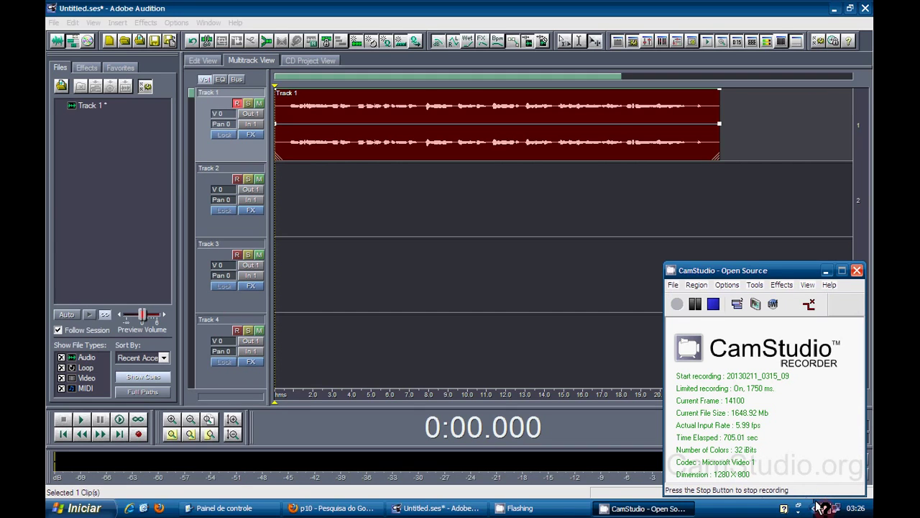
Step: Run the Antares Autotune Evo VST installer from E:\Programas and allow it through UAC
left_click(698, 302)
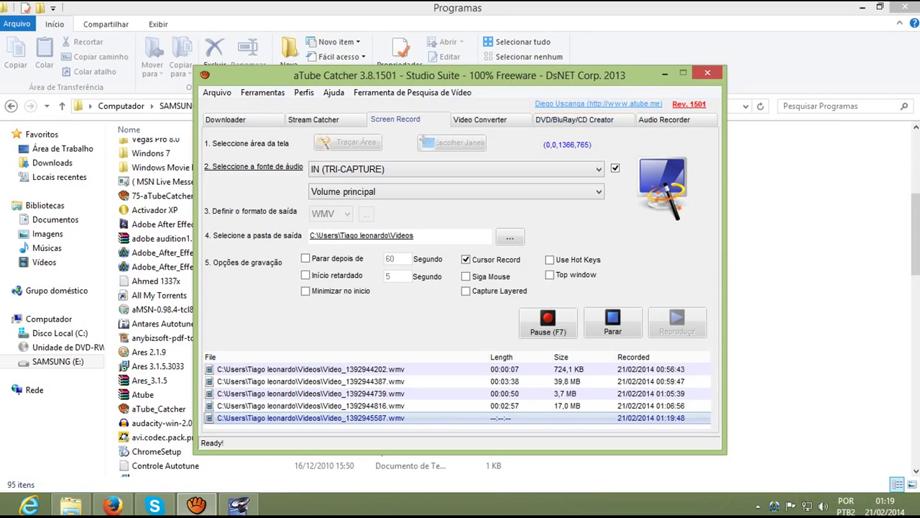
left_click(666, 76)
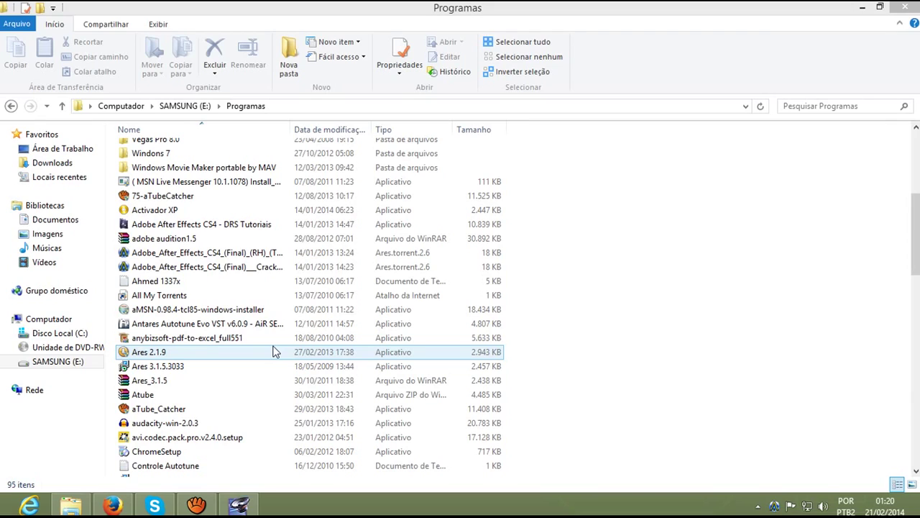
double_click(245, 327)
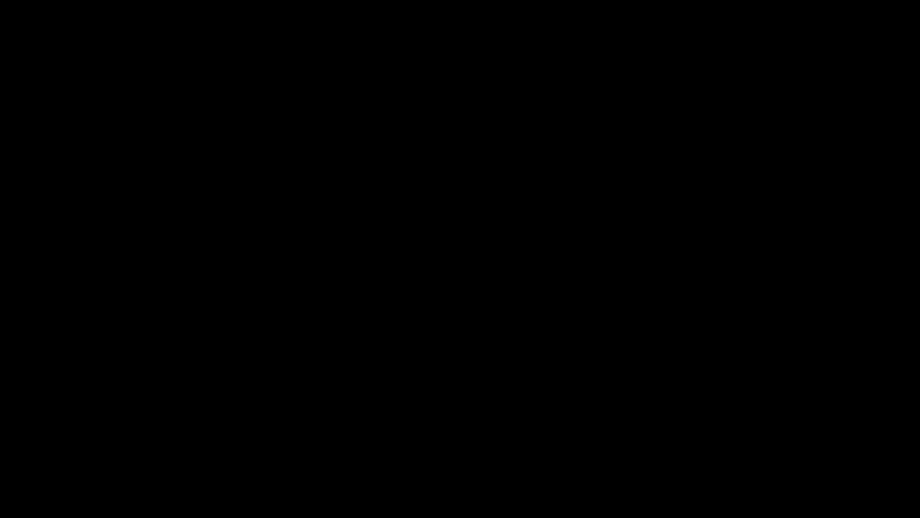
left_click(523, 284)
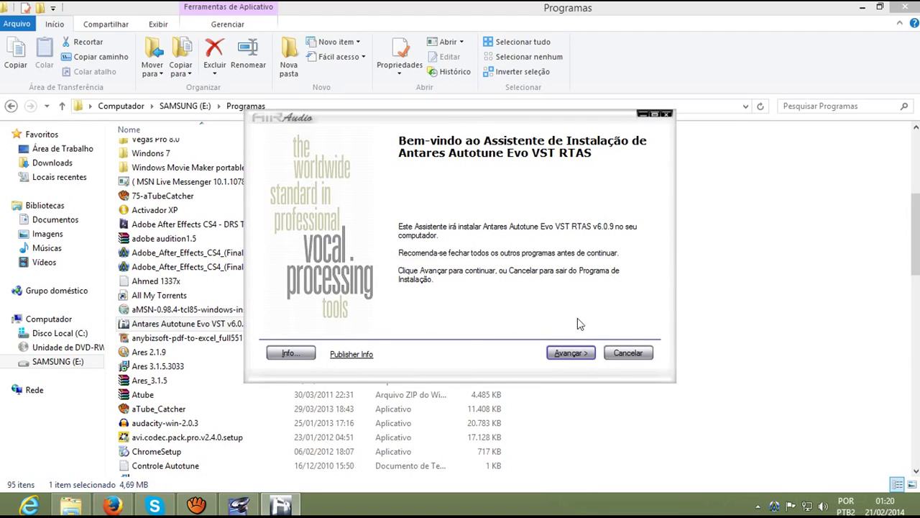
Step: Set the VST plug-in destination to Adobe\Audition 1.5\vstplugins
left_click(569, 356)
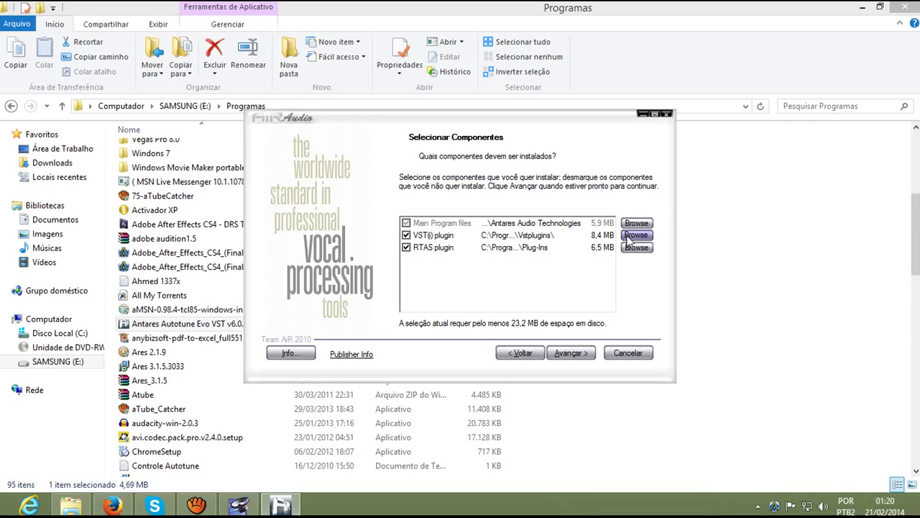
left_click(636, 235)
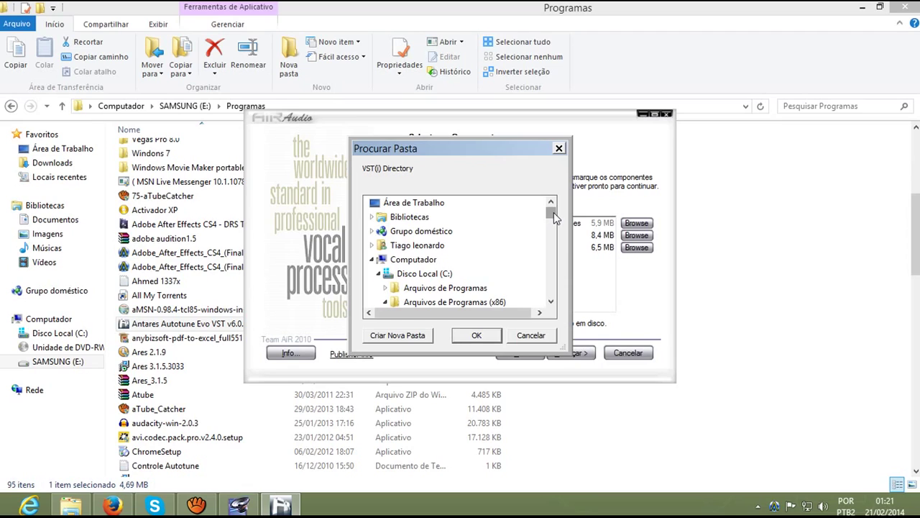
scroll(555, 218, "down", 2)
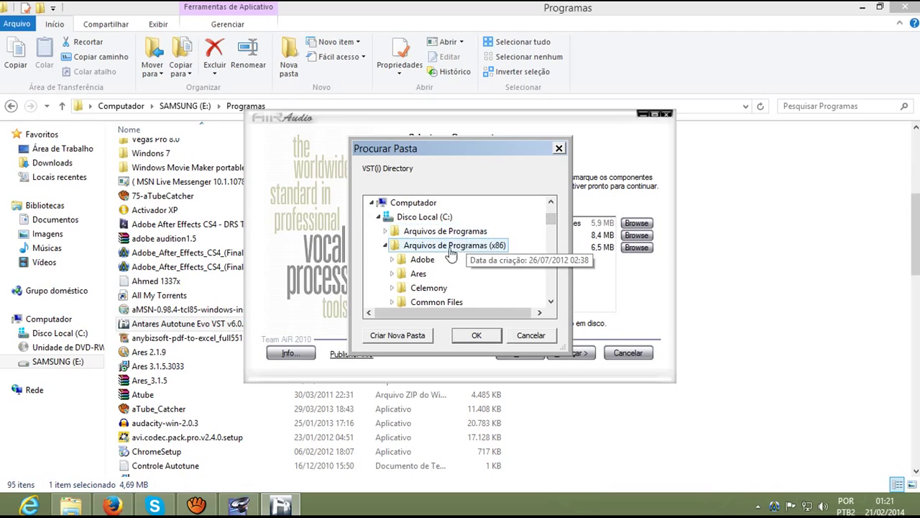
double_click(432, 260)
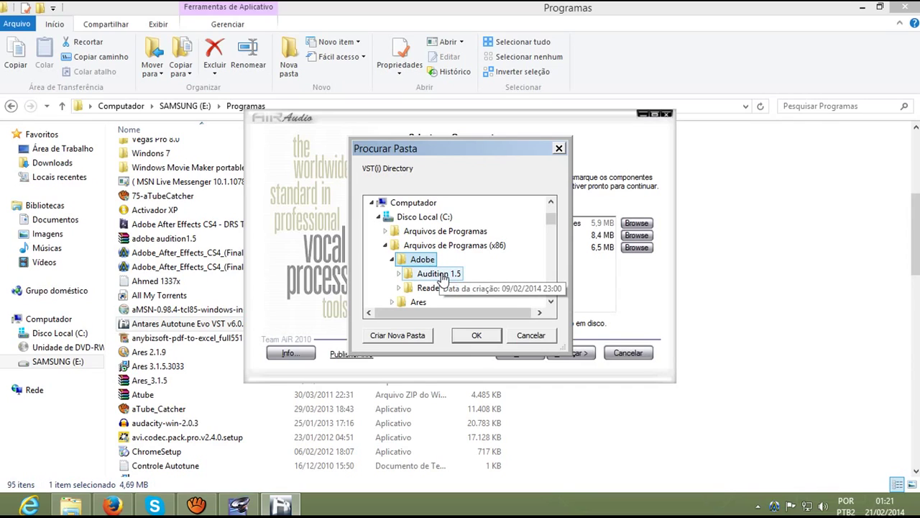
double_click(440, 274)
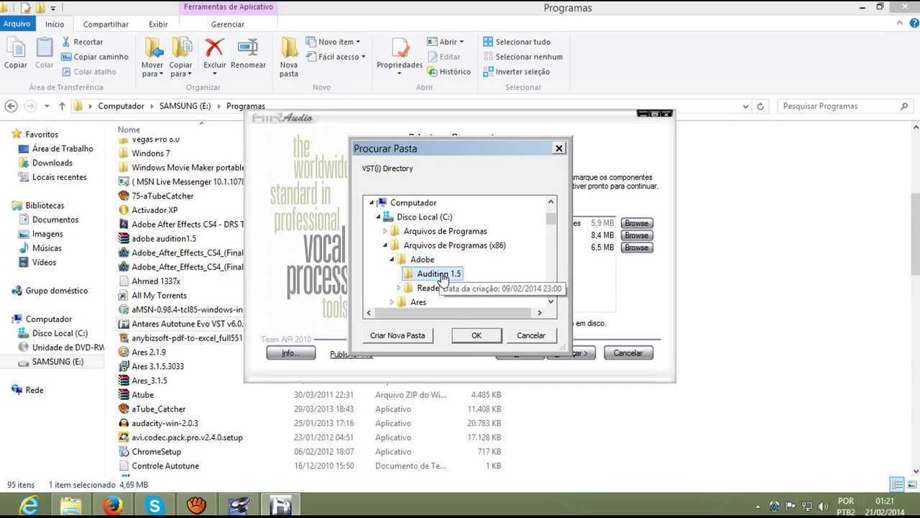
double_click(433, 231)
scroll(464, 238, "down", 2)
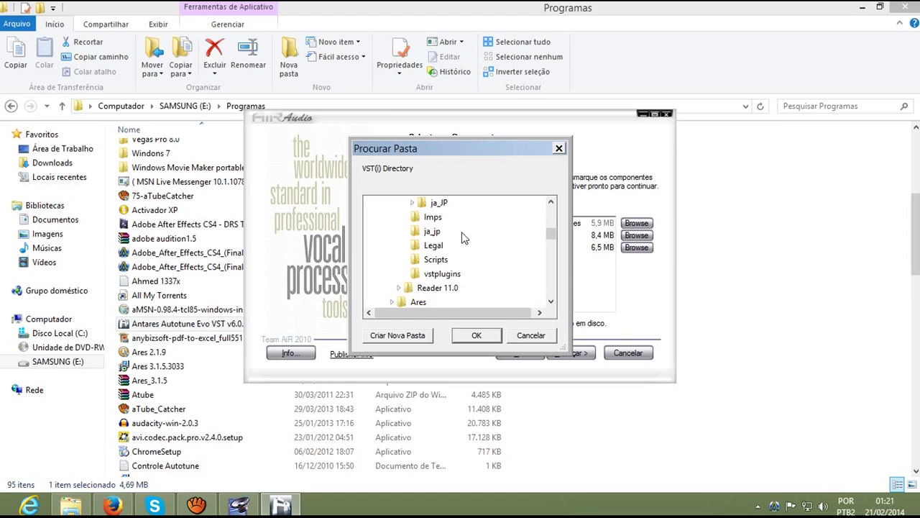
left_click(447, 276)
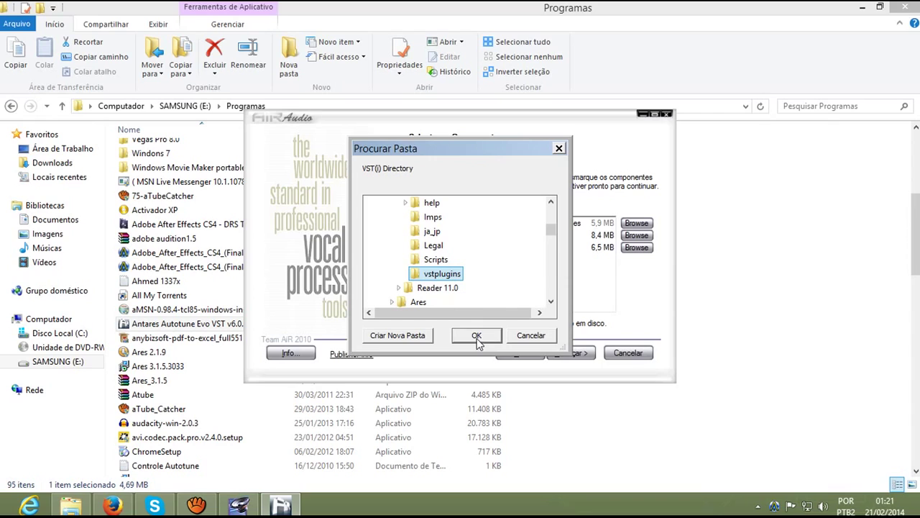
left_click(476, 336)
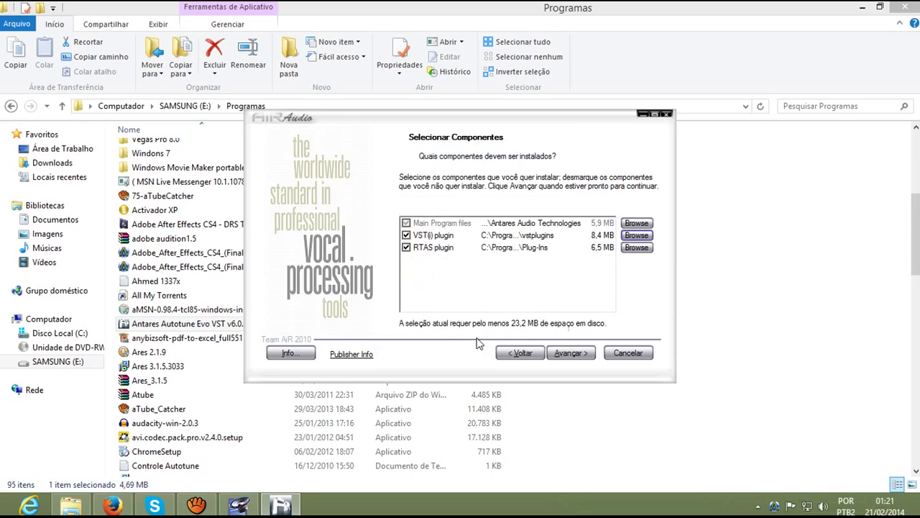
Step: Finish installing Autotune and close the setup wizard
left_click(572, 352)
left_click(573, 354)
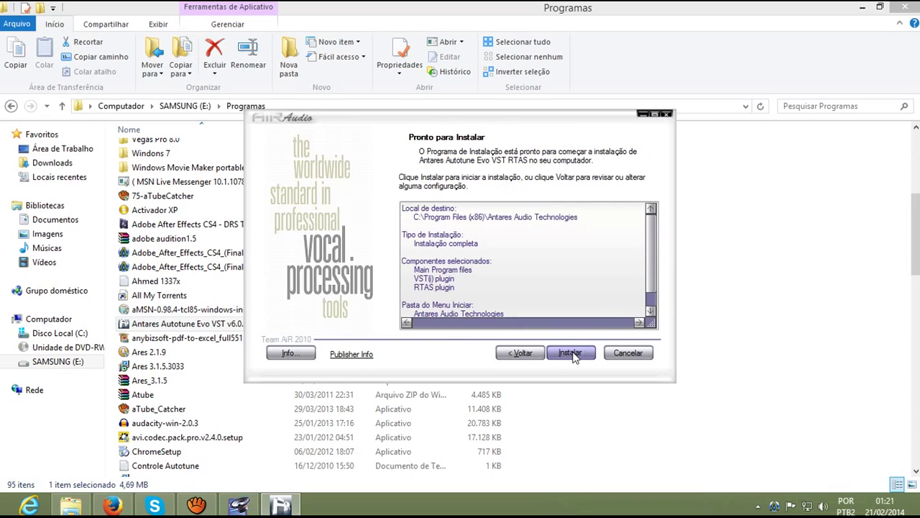
left_click(573, 354)
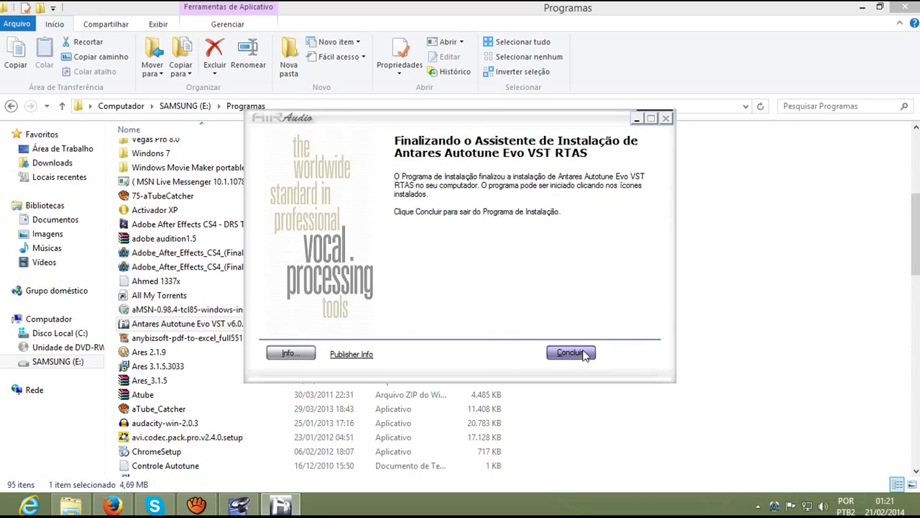
left_click(571, 352)
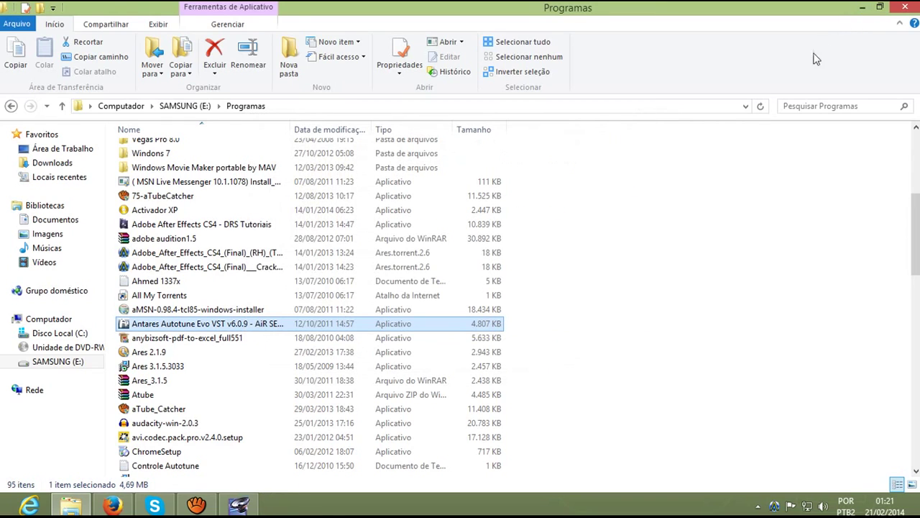
Step: Record a 3.6-second Track 1 take from the session start and open Track 1 (2) in Edit View
left_click(241, 505)
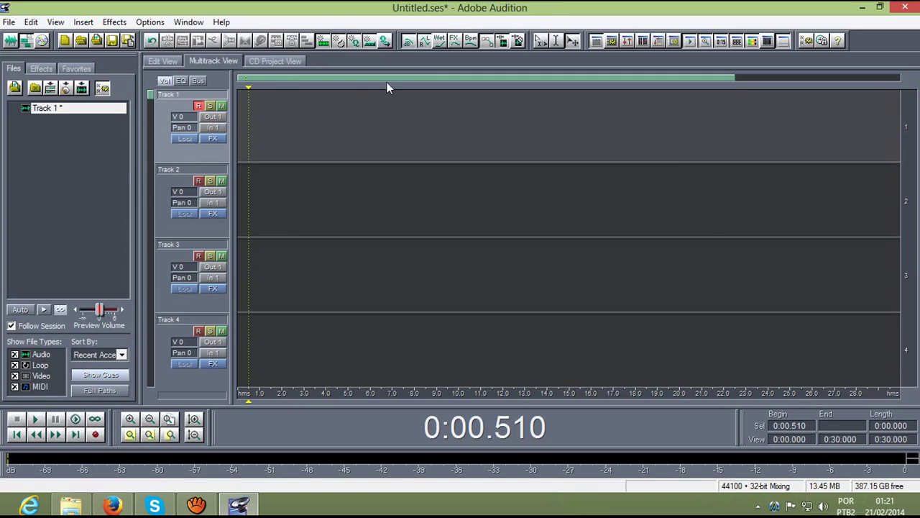
left_click(237, 90)
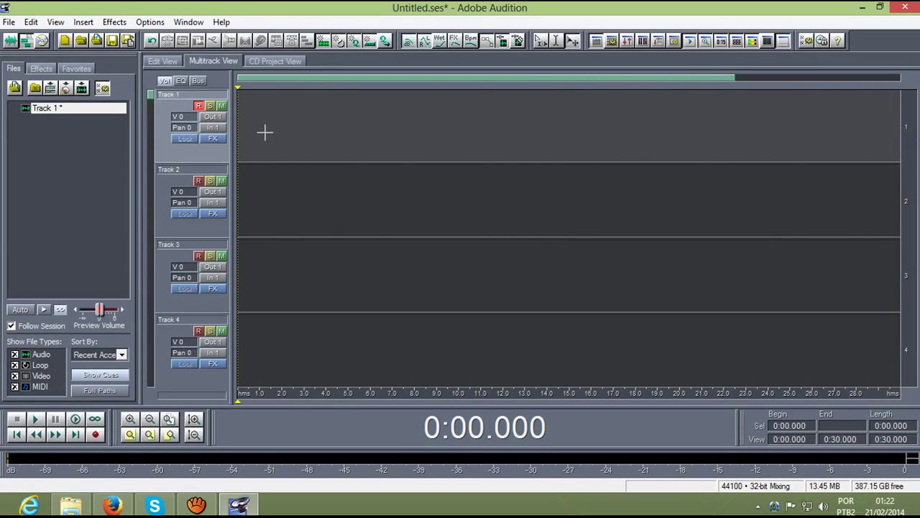
left_click(98, 434)
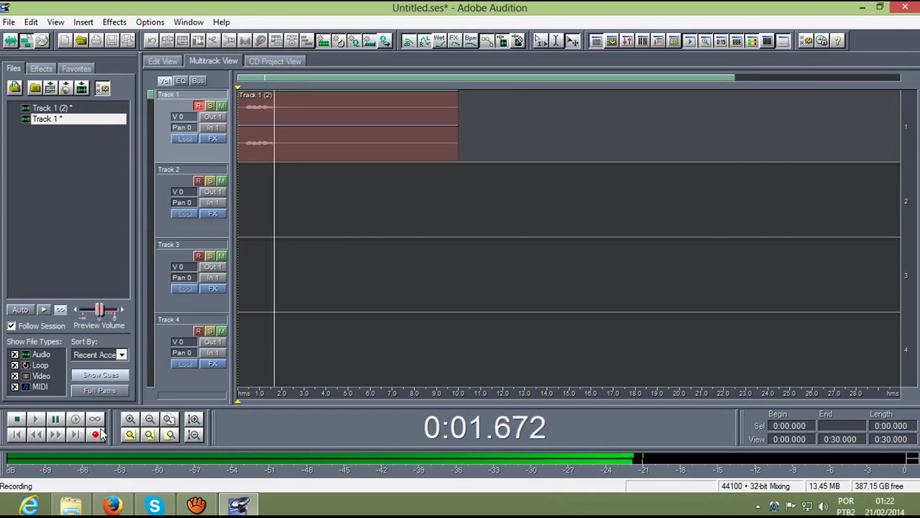
key("space")
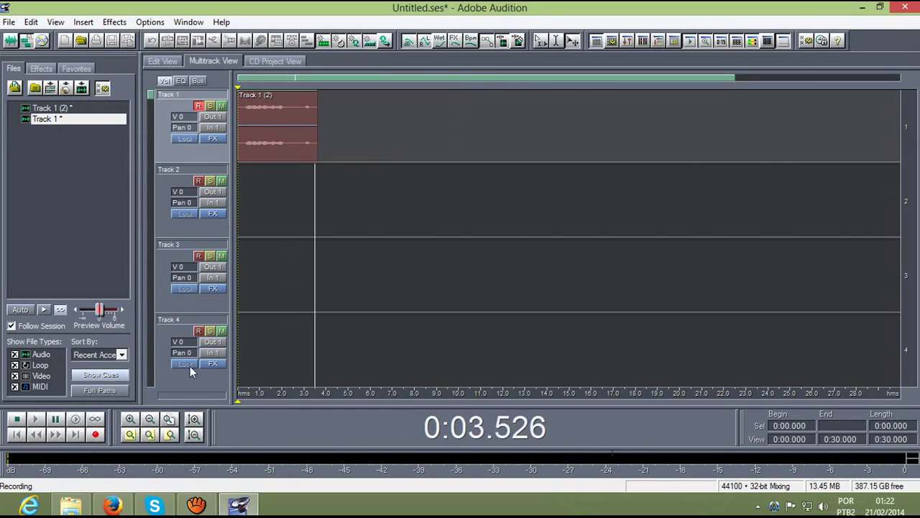
double_click(264, 110)
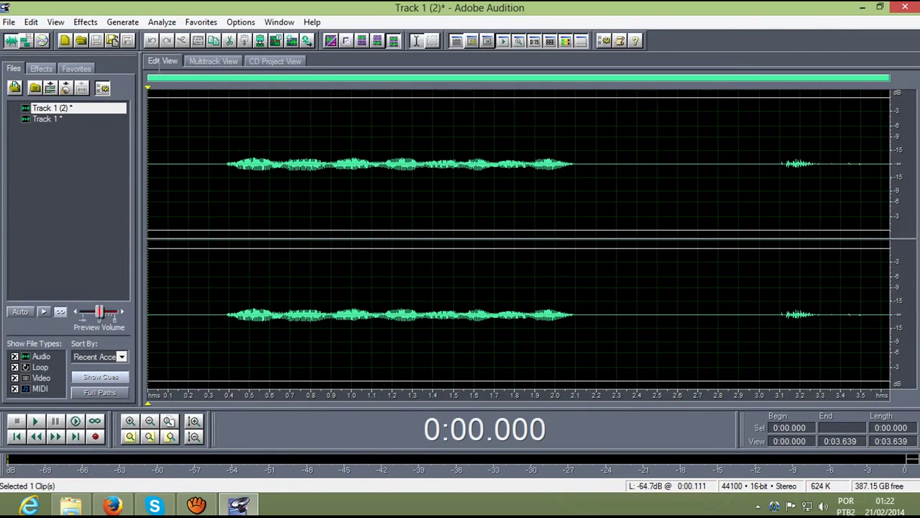
Step: In Add/Remove VST Directory, browse into Arquivos de Programas (x86) on drive C:
left_click(86, 22)
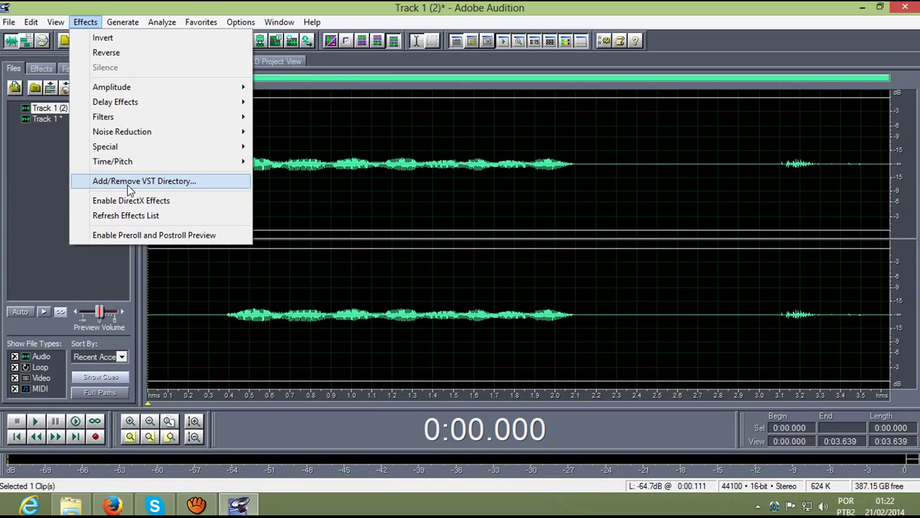
left_click(184, 186)
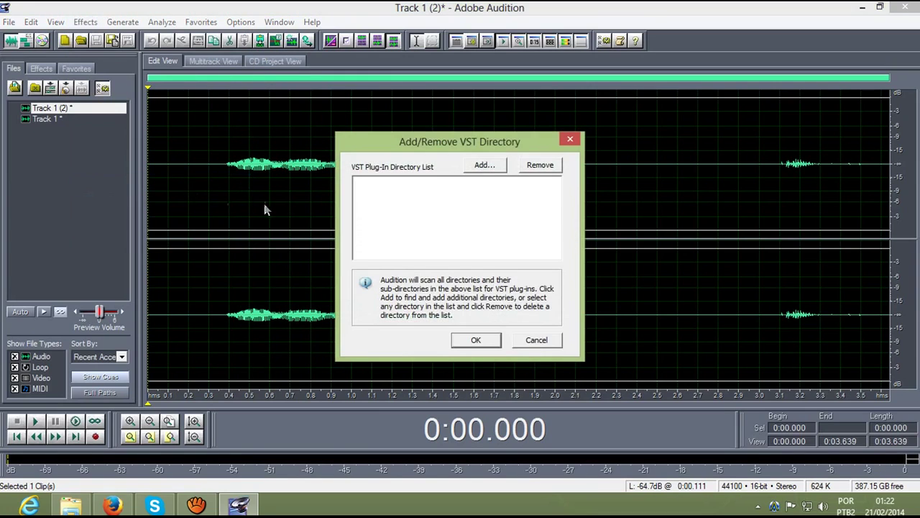
left_click(487, 166)
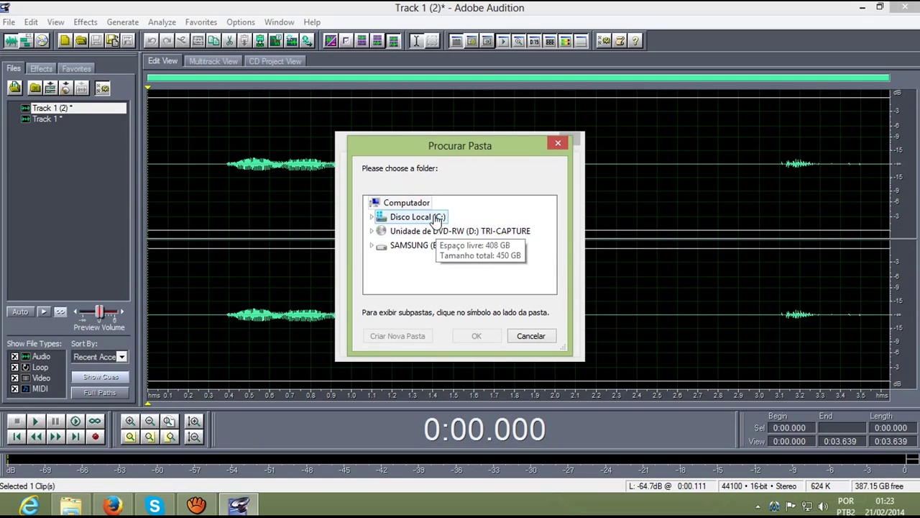
double_click(437, 219)
double_click(437, 231)
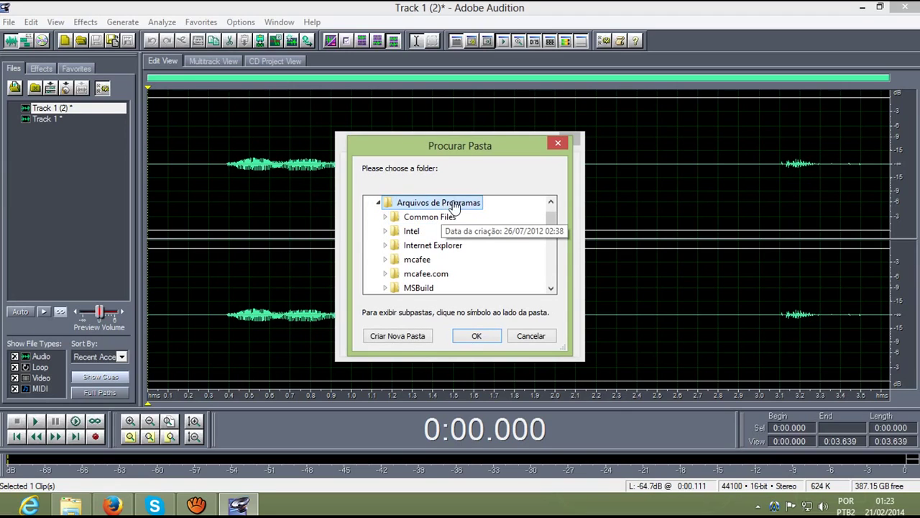
scroll(450, 231, "down", 5)
scroll(452, 245, "down", 1)
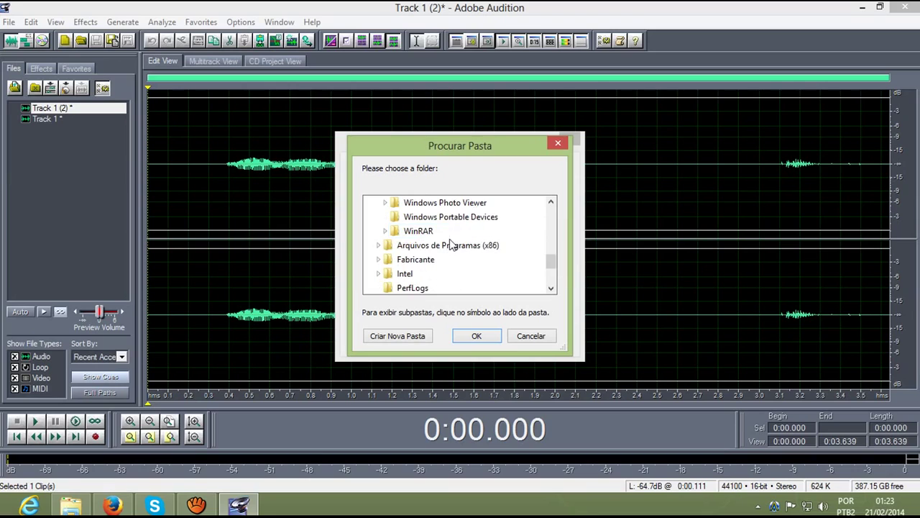
double_click(451, 245)
double_click(453, 246)
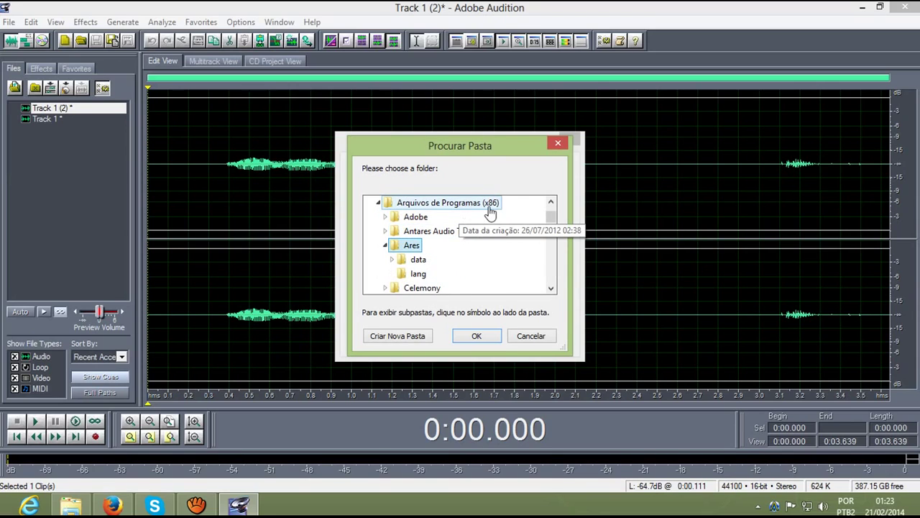
Step: Add Adobe\Audition 1.5\vstplugins as a VST directory and confirm the list
left_click(417, 217)
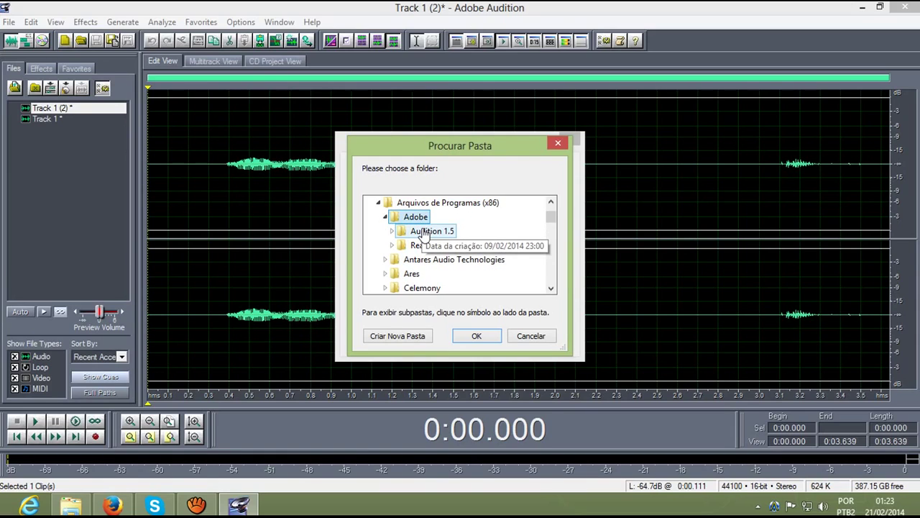
double_click(424, 231)
scroll(461, 227, "down", 4)
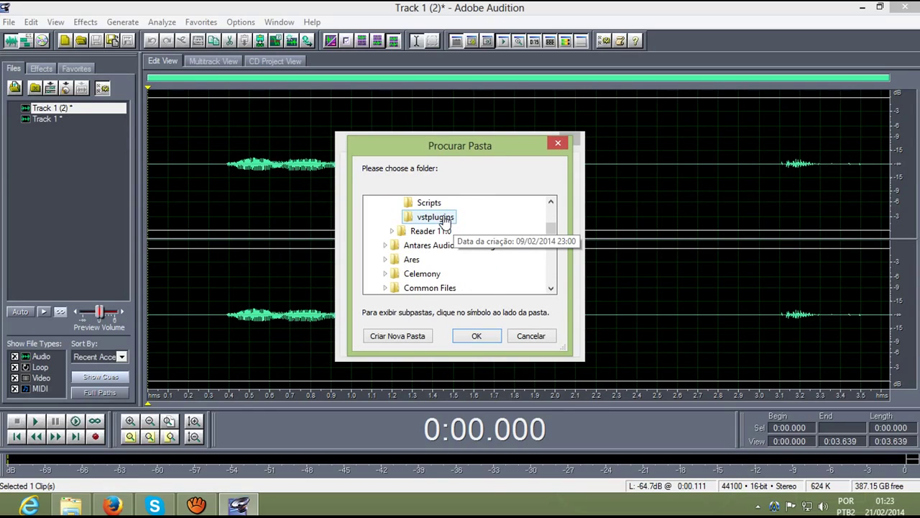
left_click(445, 222)
left_click(470, 337)
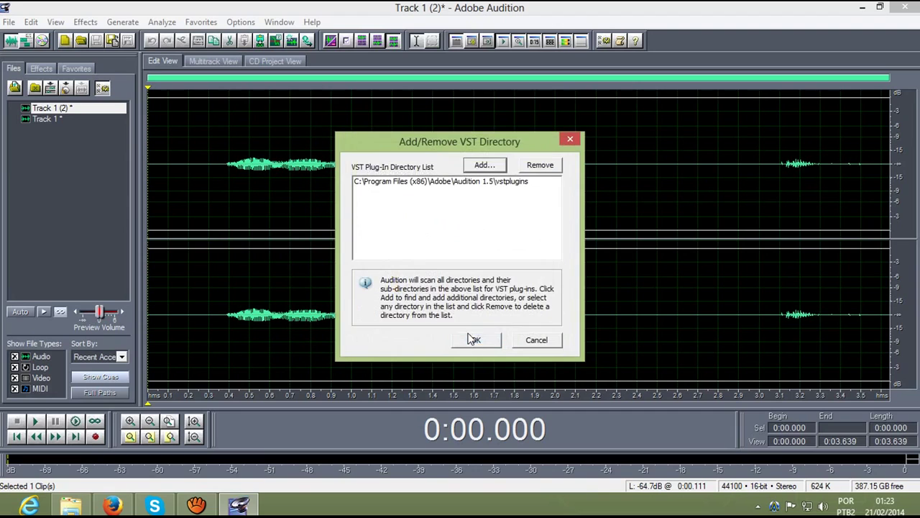
left_click(481, 344)
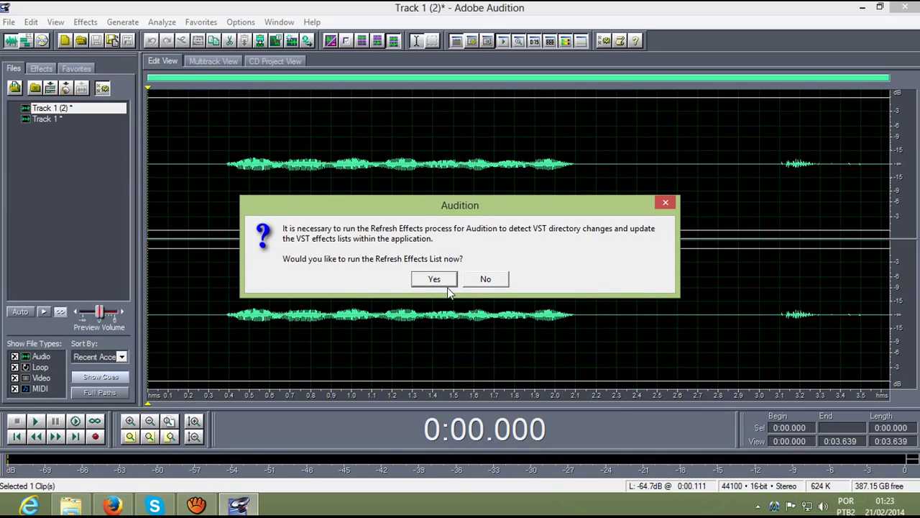
Step: Refresh the effects list and dismiss the completion message
left_click(436, 280)
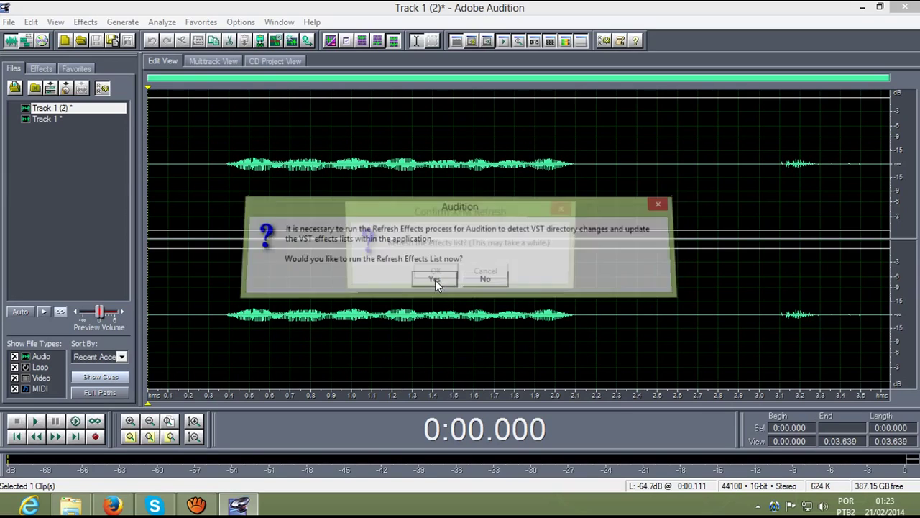
left_click(437, 274)
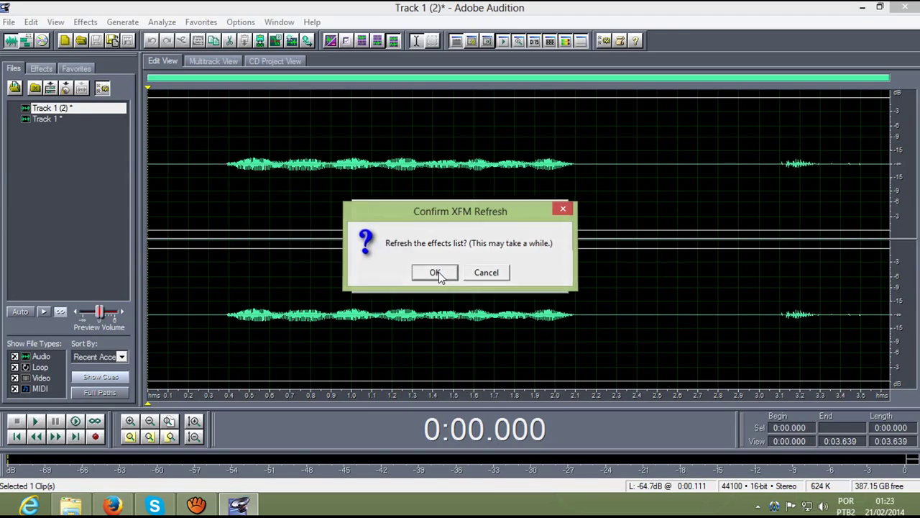
left_click(460, 274)
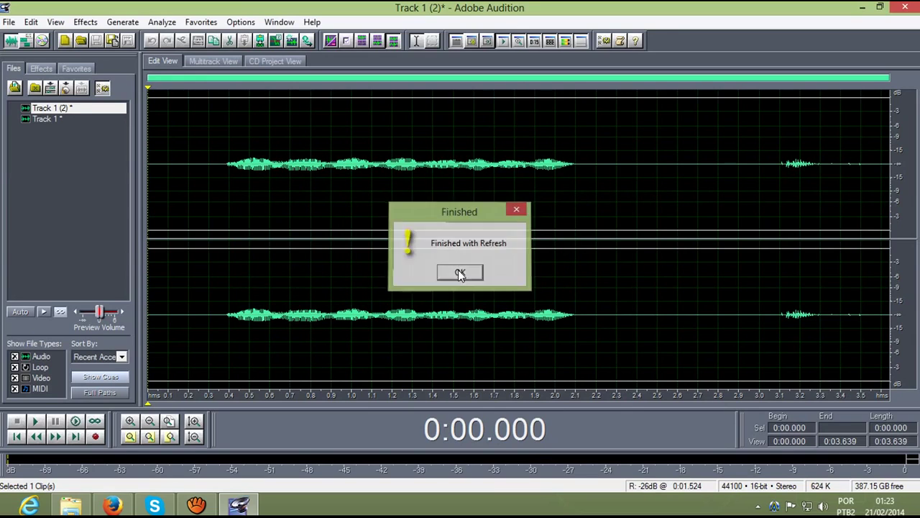
Step: Select the sung part from 0.371 to 2.160 s and open Auto-Tune Evo VST on it
left_click(85, 23)
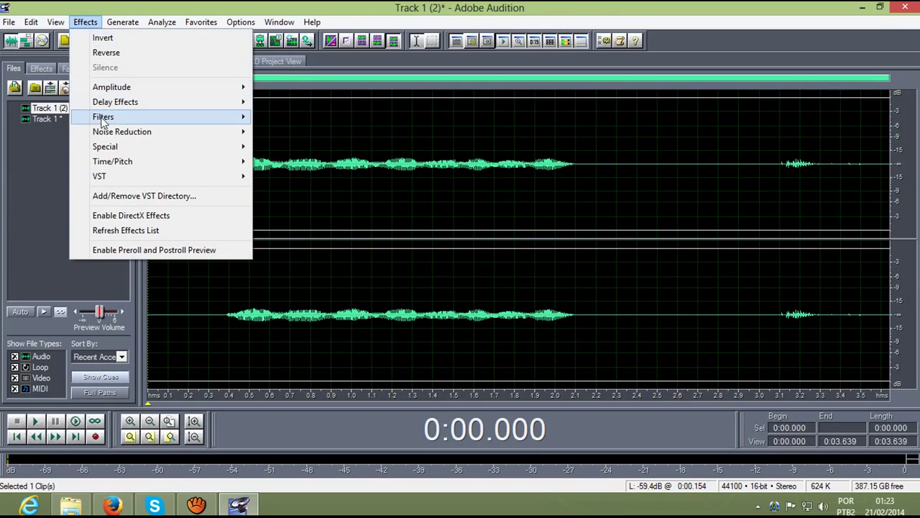
mouse_move(105, 180)
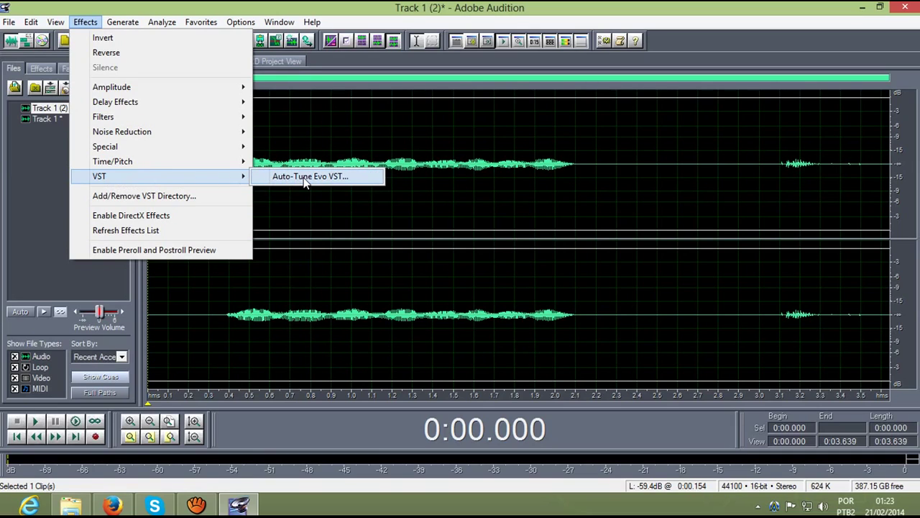
left_click(325, 135)
left_click_drag(225, 163, 588, 219)
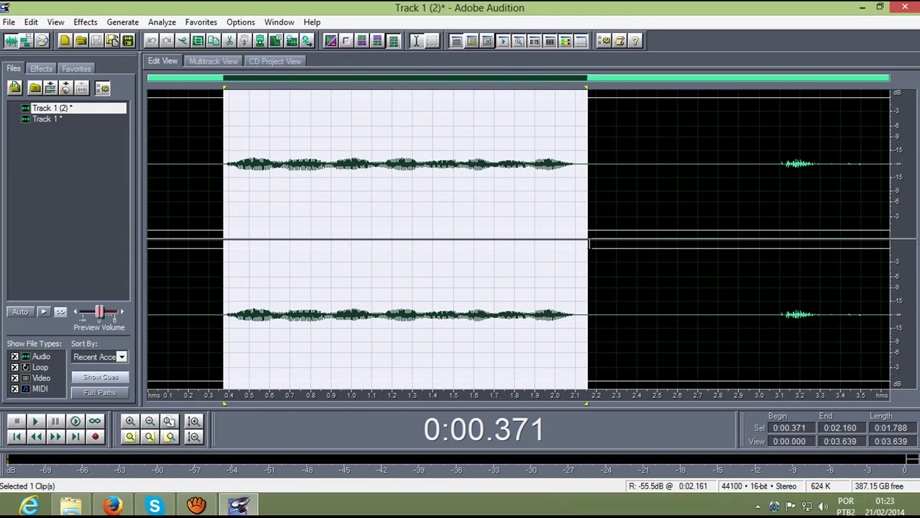
left_click(85, 21)
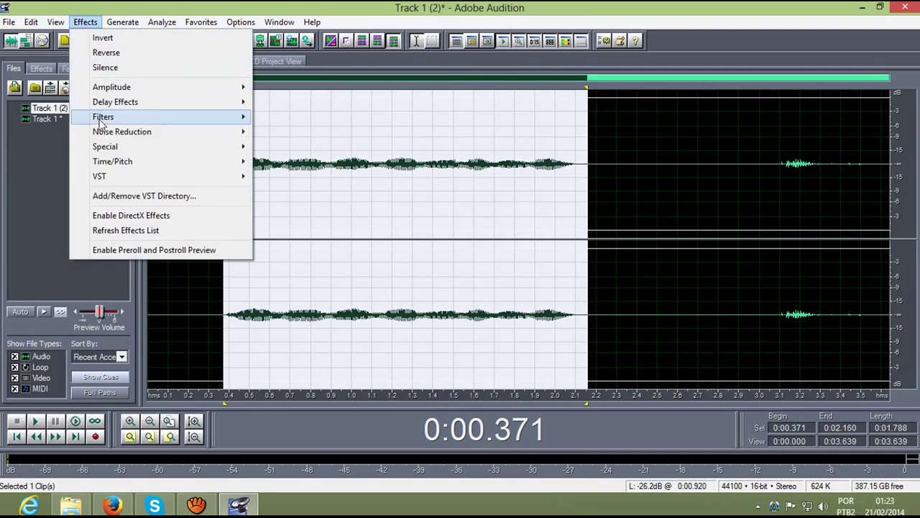
mouse_move(111, 179)
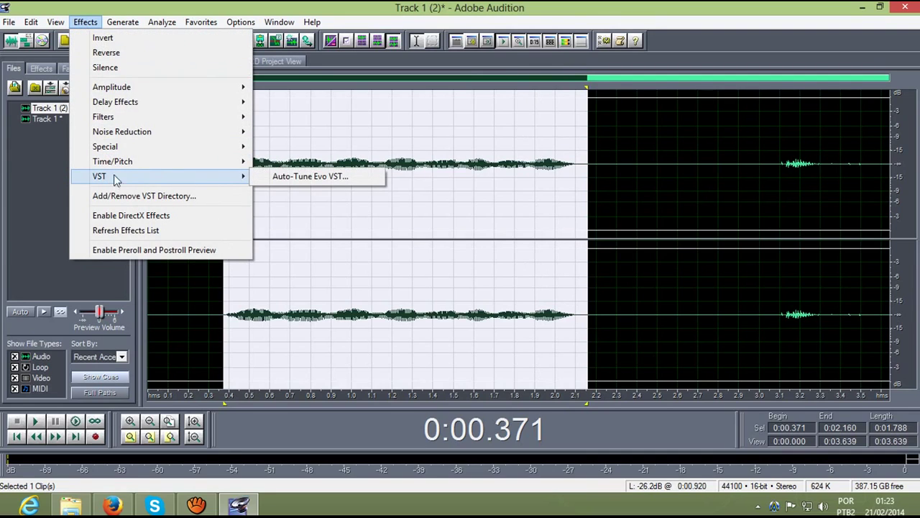
left_click(279, 175)
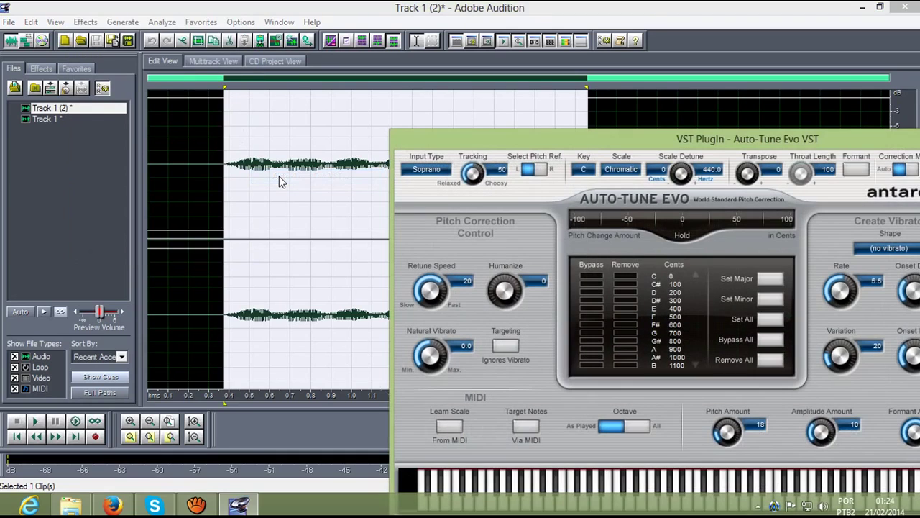
Step: Turn the vibrato Rate knob to 0.1 and every Onset, Variation and Amount knob to 0
left_click_drag(432, 126, 146, 44)
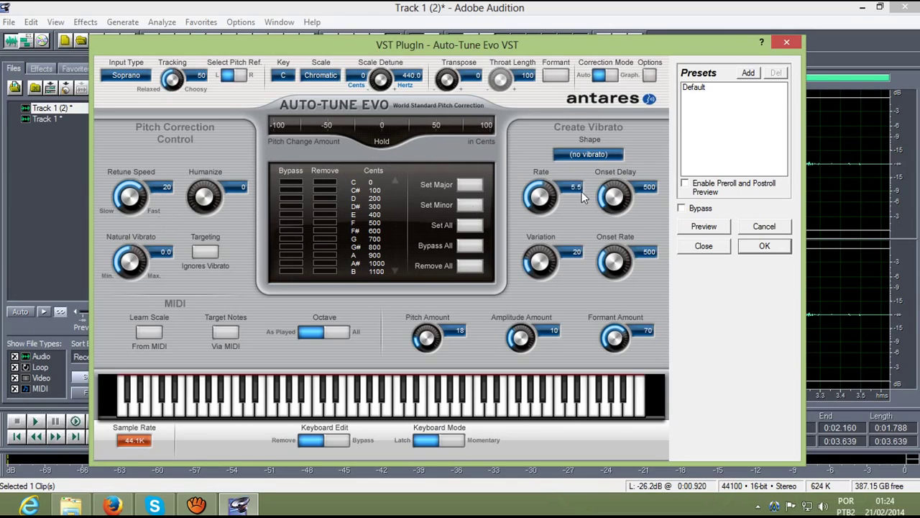
left_click_drag(545, 187, 525, 212)
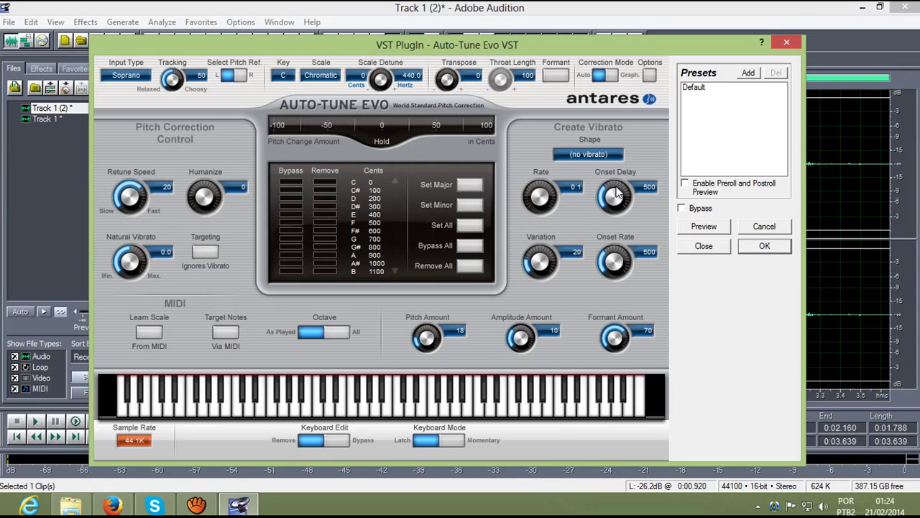
left_click_drag(613, 192, 584, 276)
left_click_drag(608, 314, 630, 331)
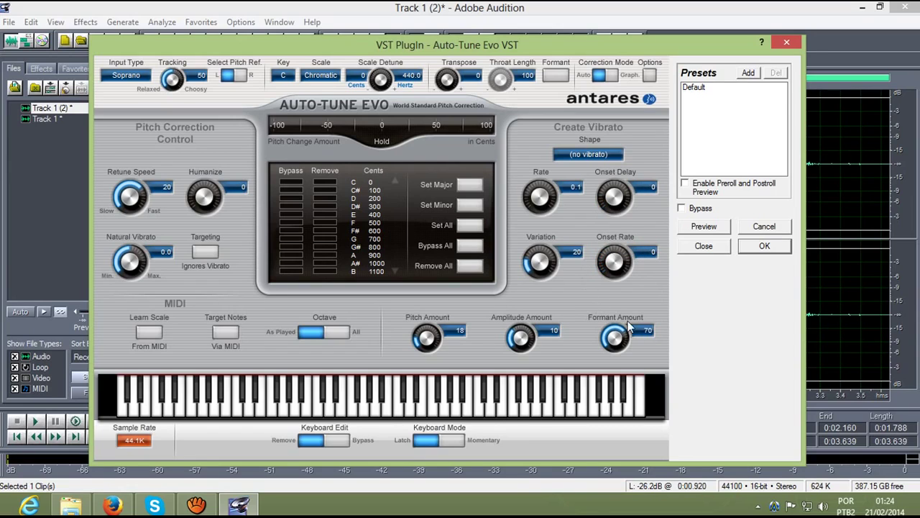
left_click_drag(530, 260, 539, 313)
left_click_drag(623, 332, 623, 406)
left_click_drag(507, 340, 520, 379)
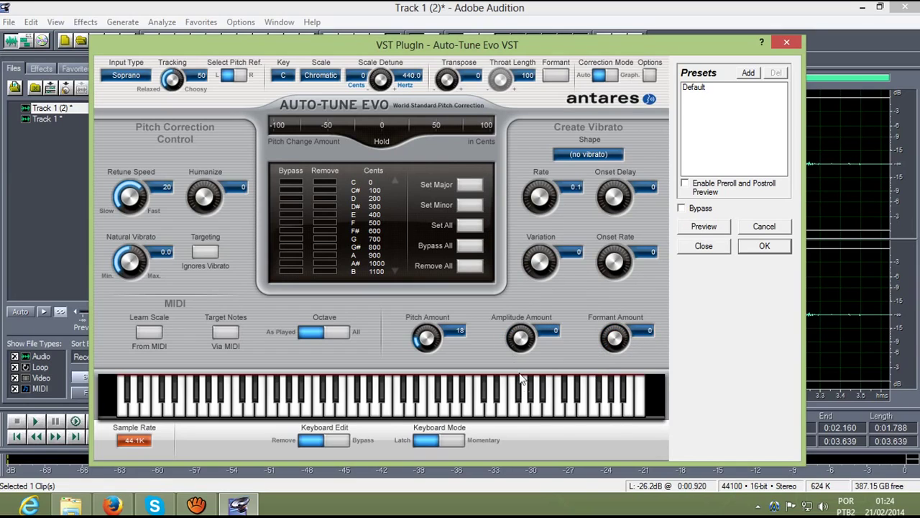
left_click_drag(422, 333, 430, 379)
Step: Switch the Auto-Tune scale to Minor and set the retune speed to 4
left_click(322, 75)
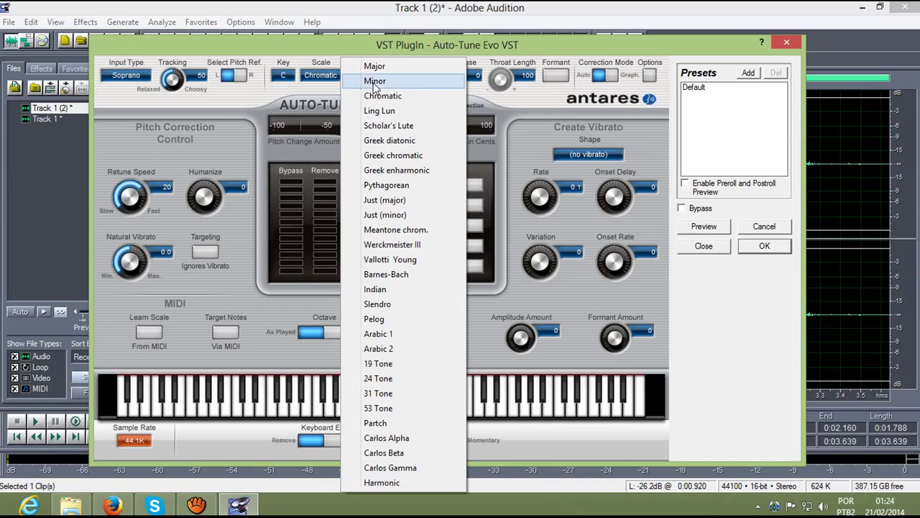
left_click(374, 82)
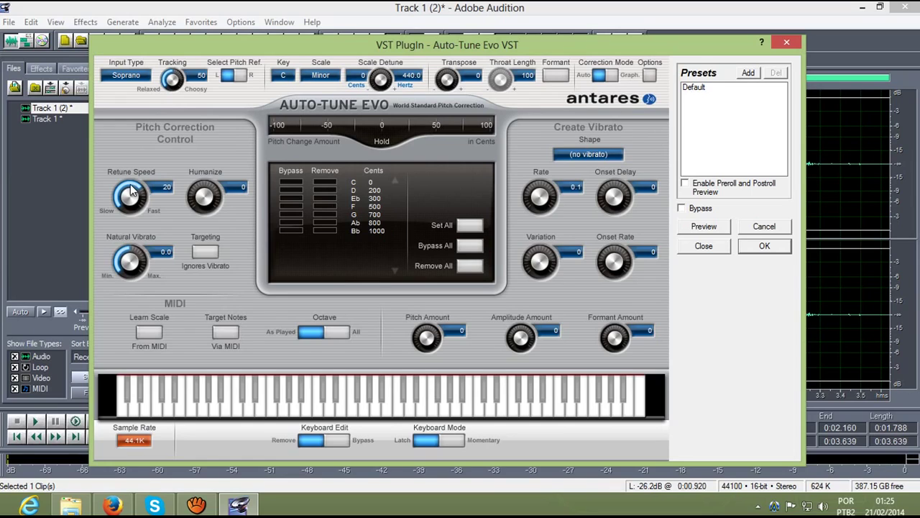
left_click_drag(131, 188, 154, 279)
left_click_drag(123, 213, 135, 107)
left_click_drag(132, 191, 115, 232)
left_click_drag(131, 192, 118, 149)
Step: Apply the Auto-Tune correction and play back the corrected vocal selection
left_click(767, 246)
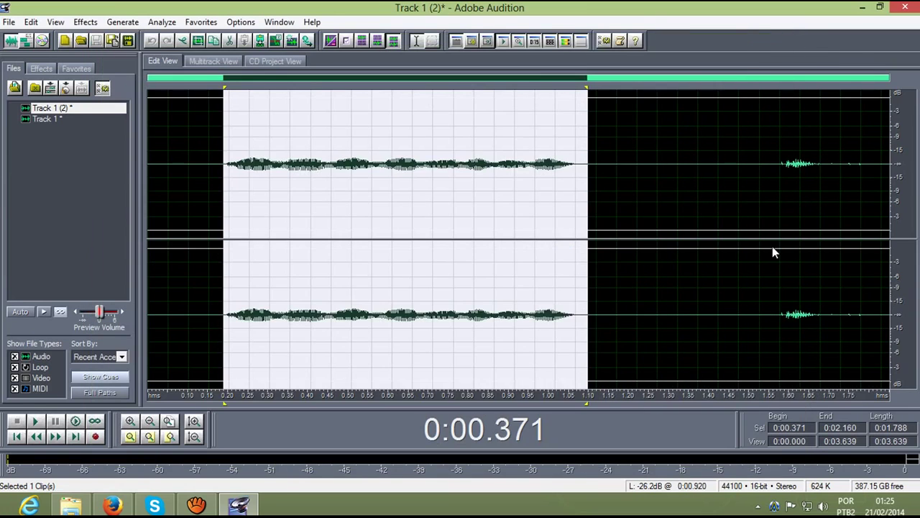
left_click(38, 423)
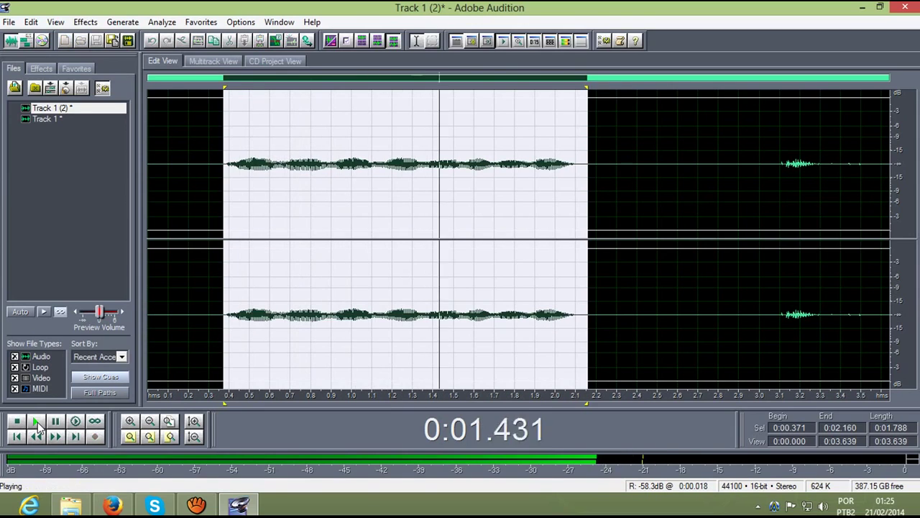
left_click(37, 422)
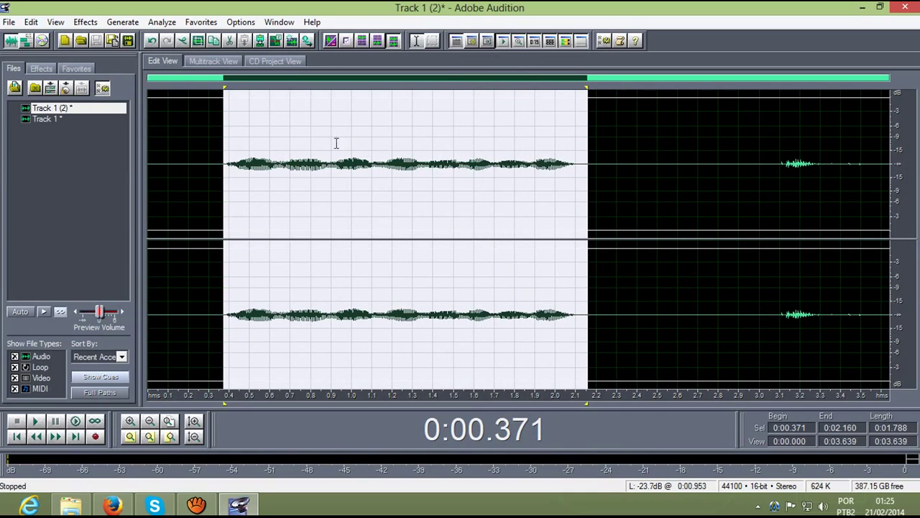
left_click(231, 151)
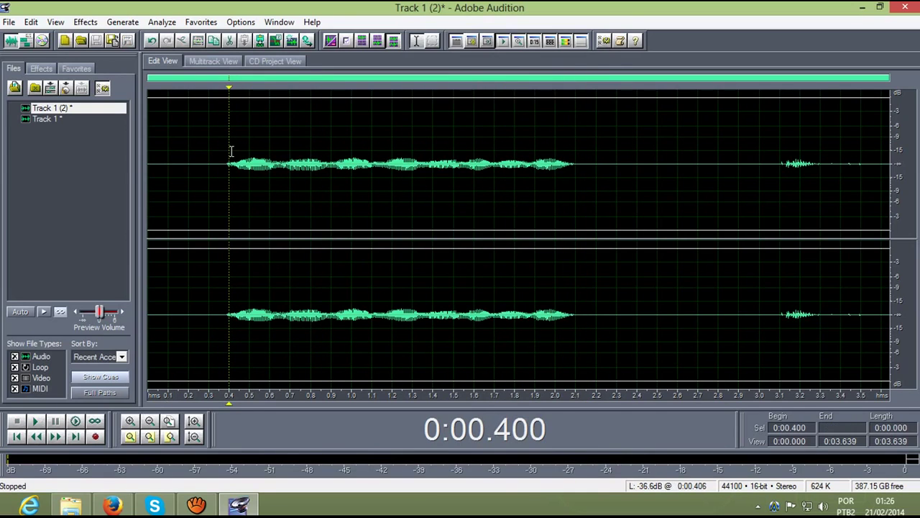
left_click(225, 155)
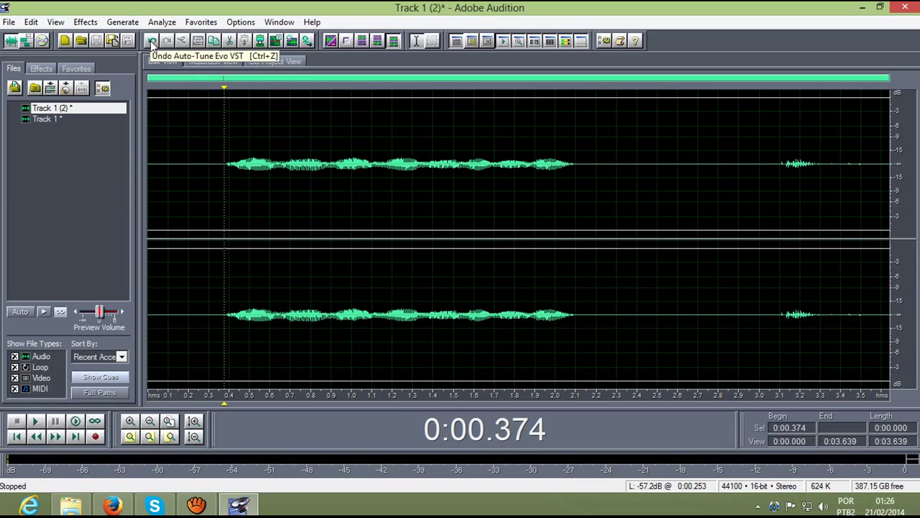
Step: Undo to hear the uncorrected vocal, then redo the correction and replay it
left_click(151, 40)
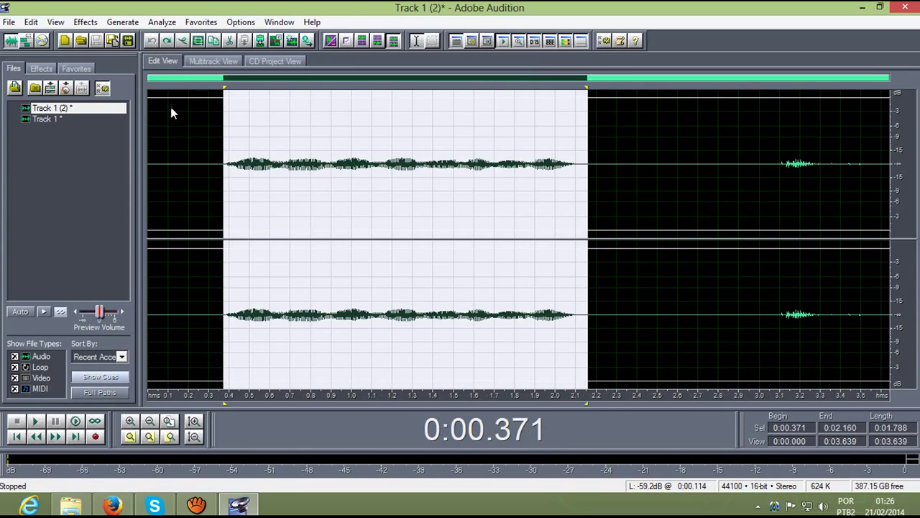
left_click(194, 158)
key("space")
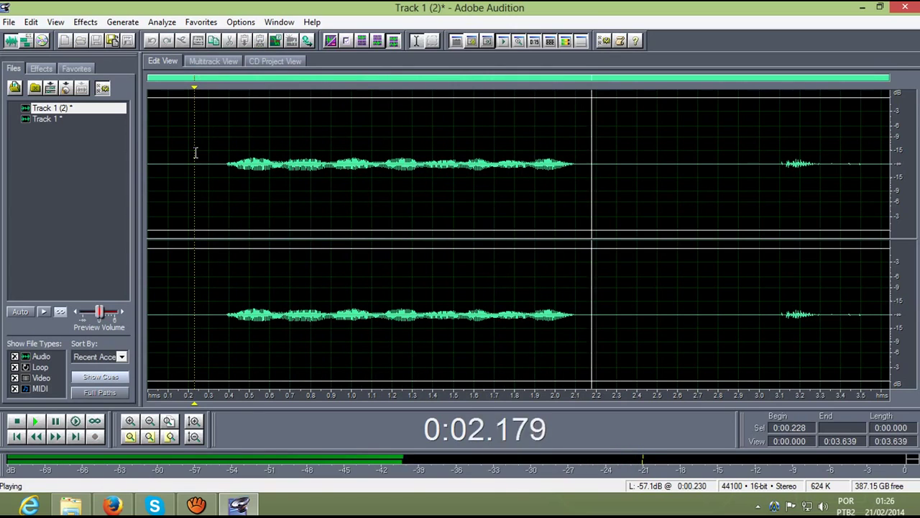
key("space")
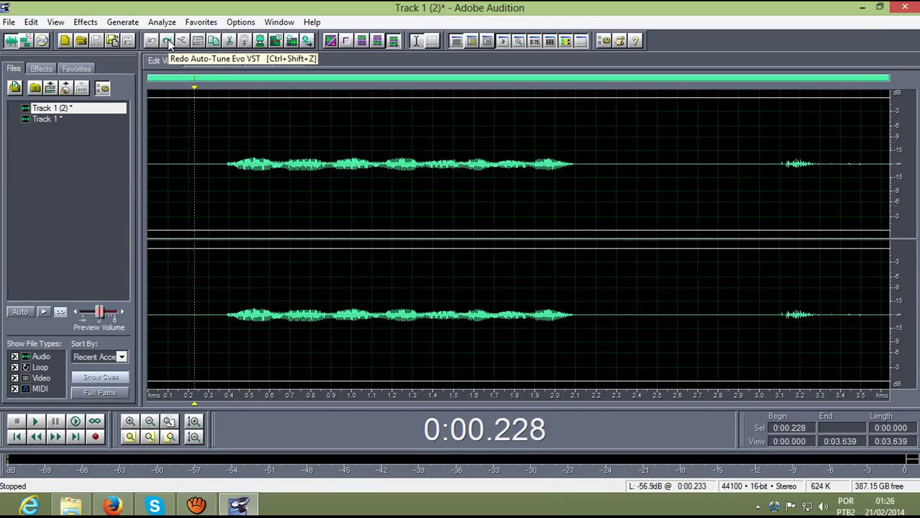
left_click(168, 41)
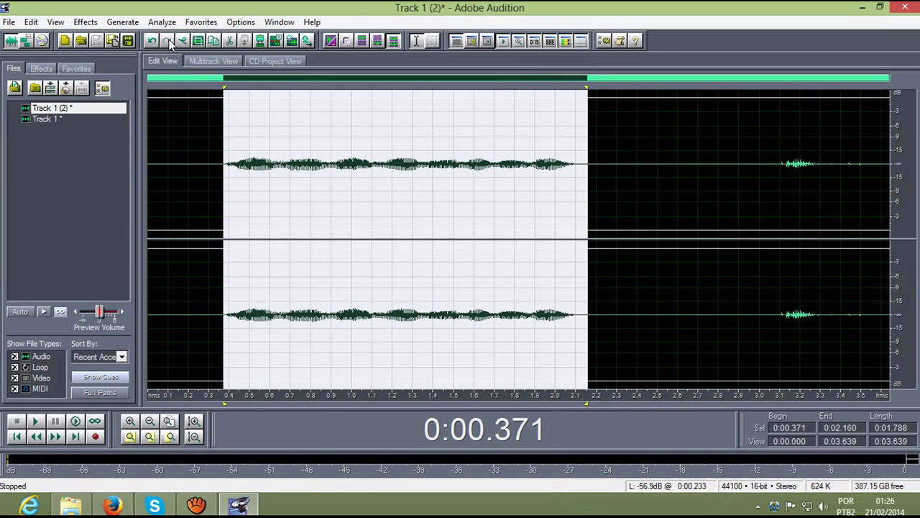
key("space")
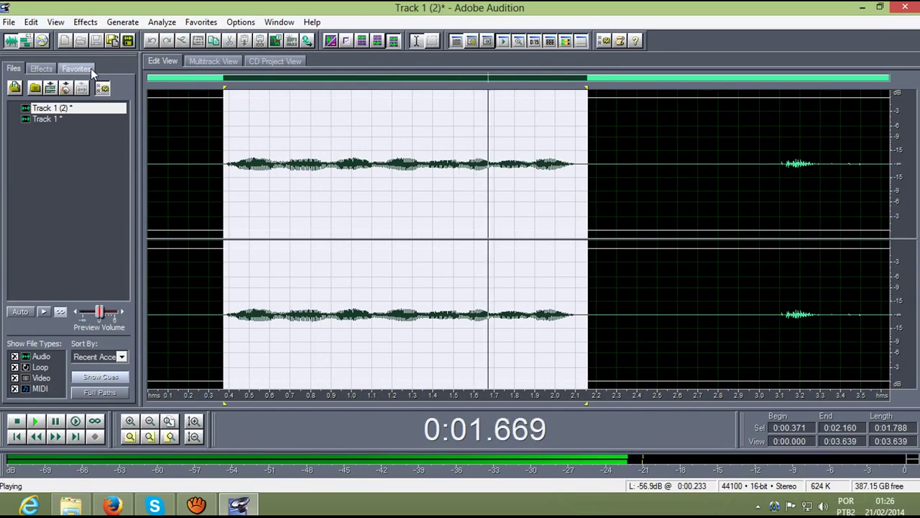
key("space")
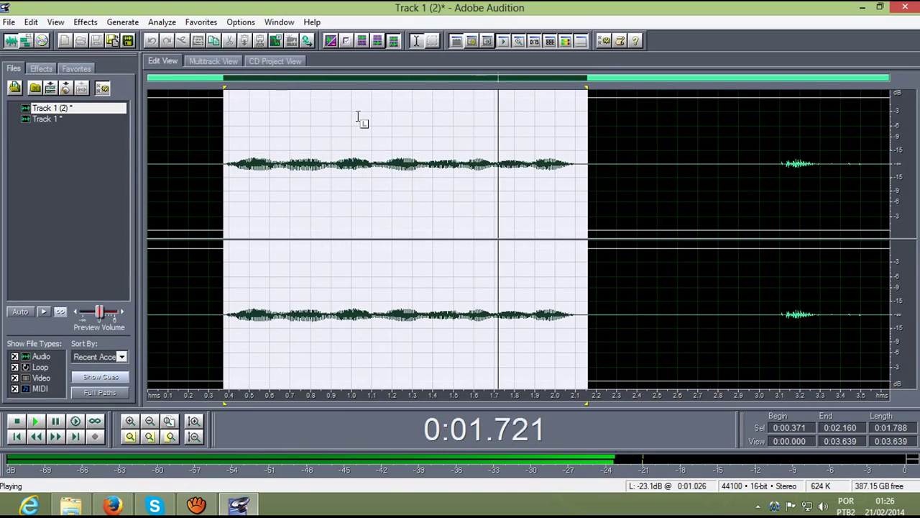
Step: Reselect the vocal range 0.371–2.160 s and bring up the Effects menu
left_click(251, 158)
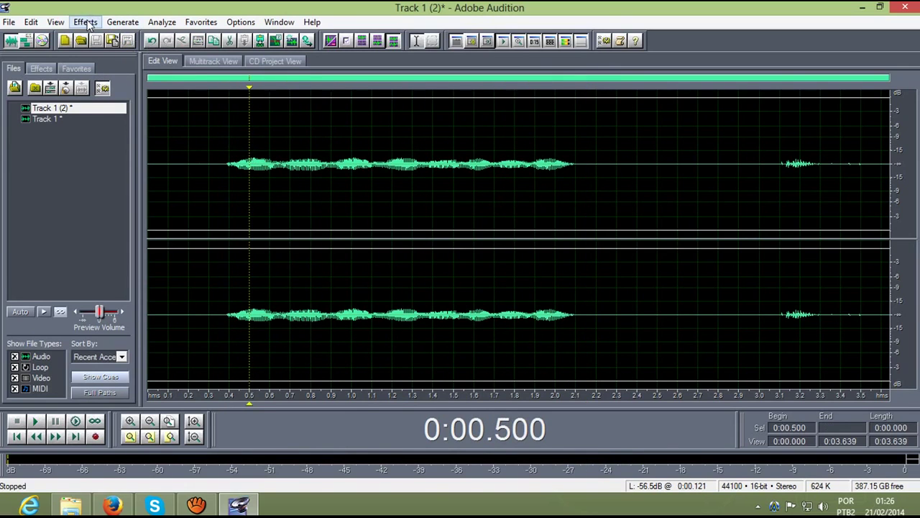
left_click_drag(220, 164, 584, 224)
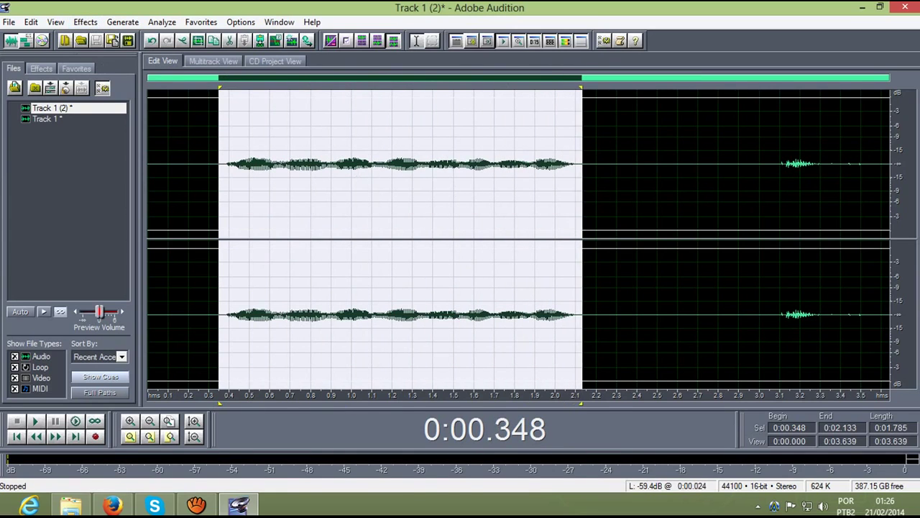
left_click(441, 210)
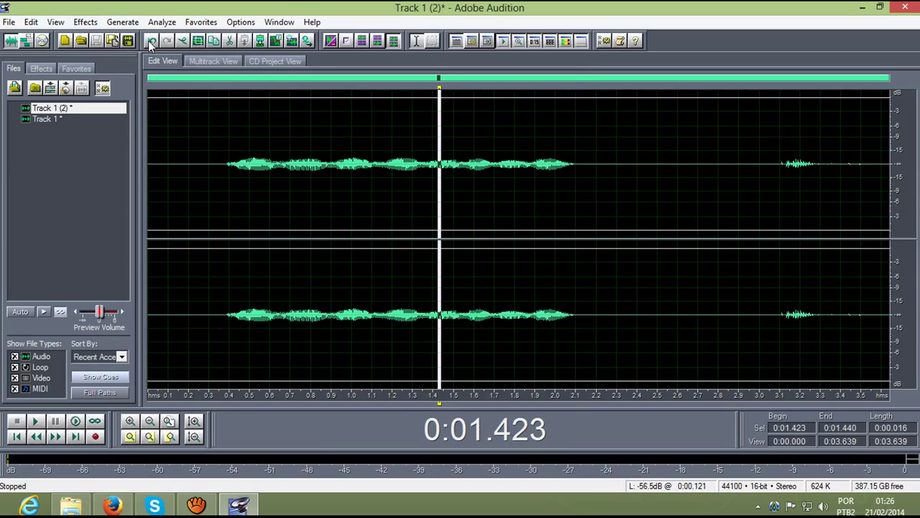
left_click_drag(587, 180, 224, 143)
left_click(86, 22)
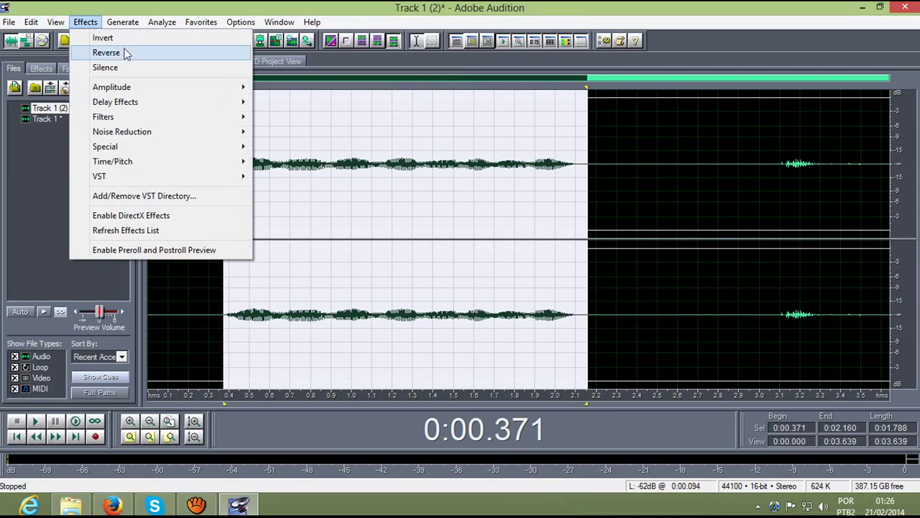
Step: Reopen Auto-Tune Evo VST on the selection and move its window fully into view
mouse_move(206, 181)
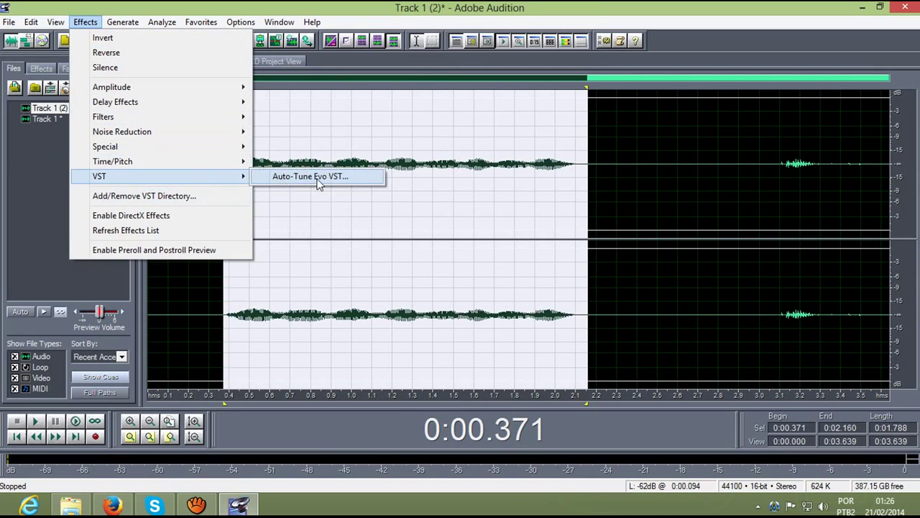
left_click(320, 177)
left_click_drag(501, 141, 127, 37)
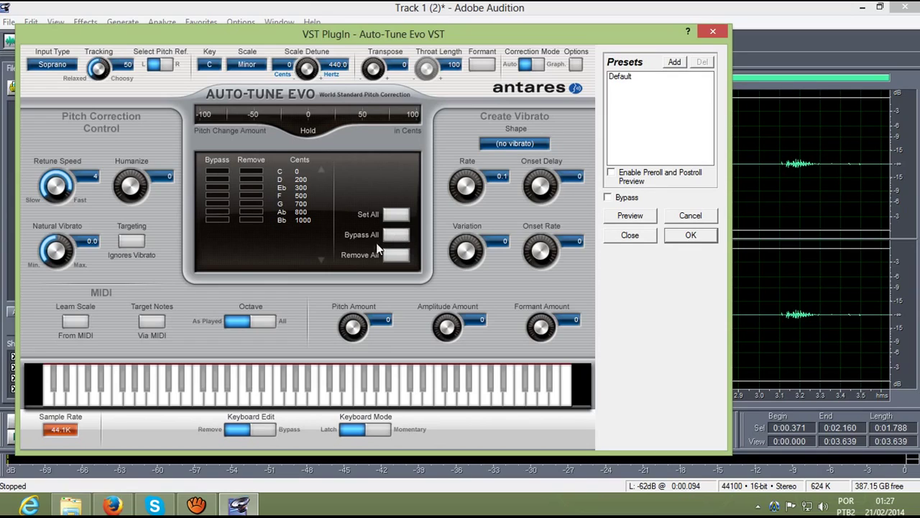
Step: Toggle Bypass All and Remove All, finishing with every scale note marked Remove
left_click(396, 235)
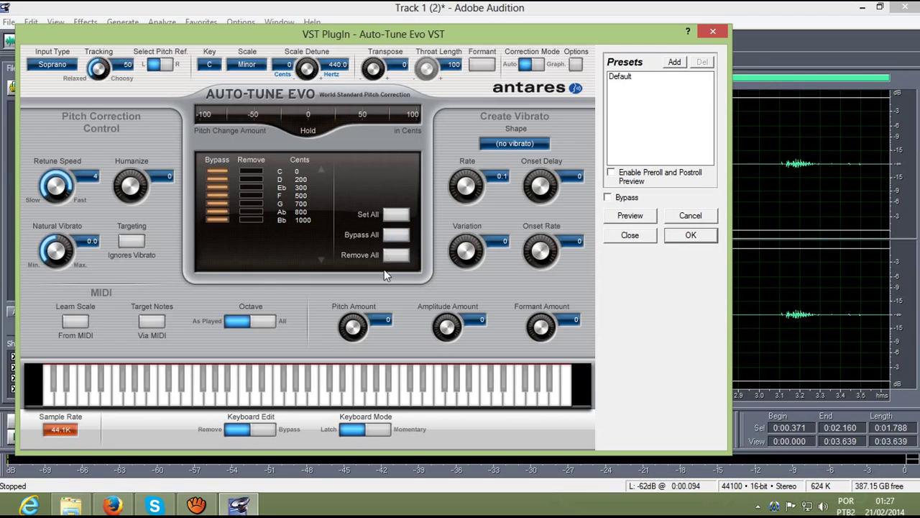
left_click(396, 256)
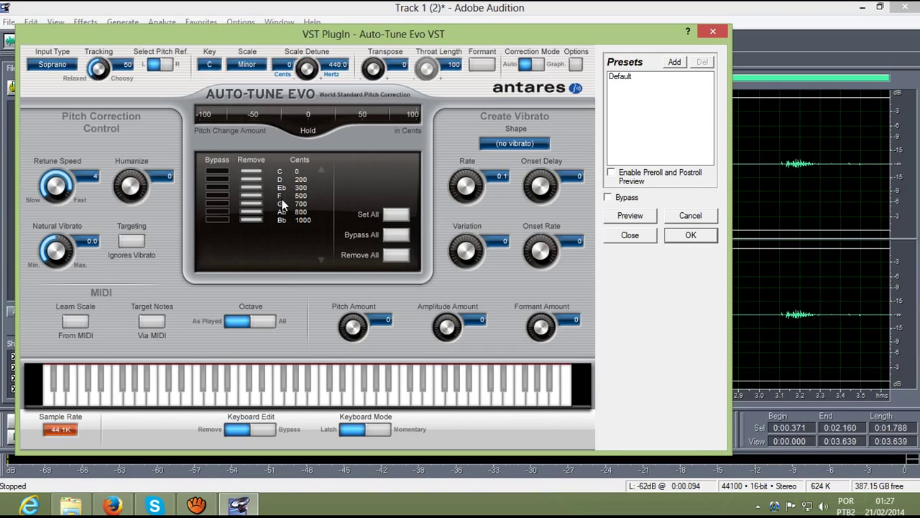
left_click(392, 237)
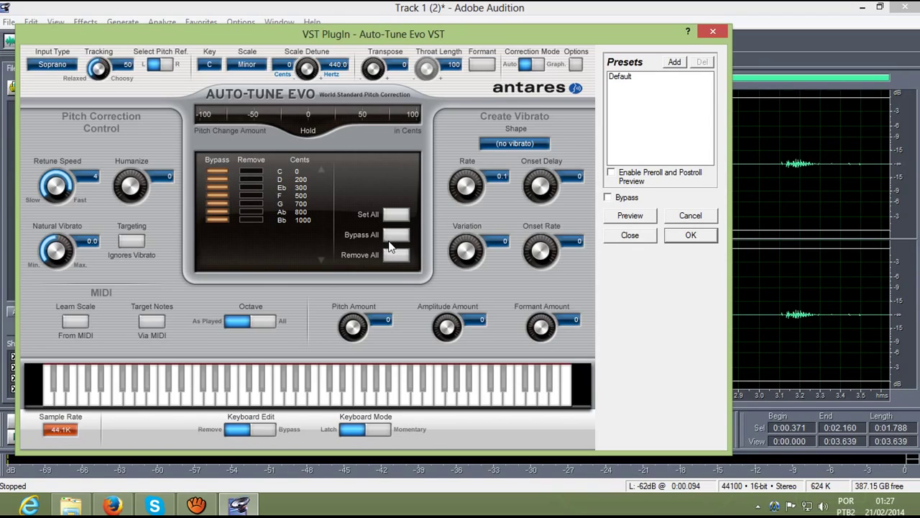
left_click(399, 255)
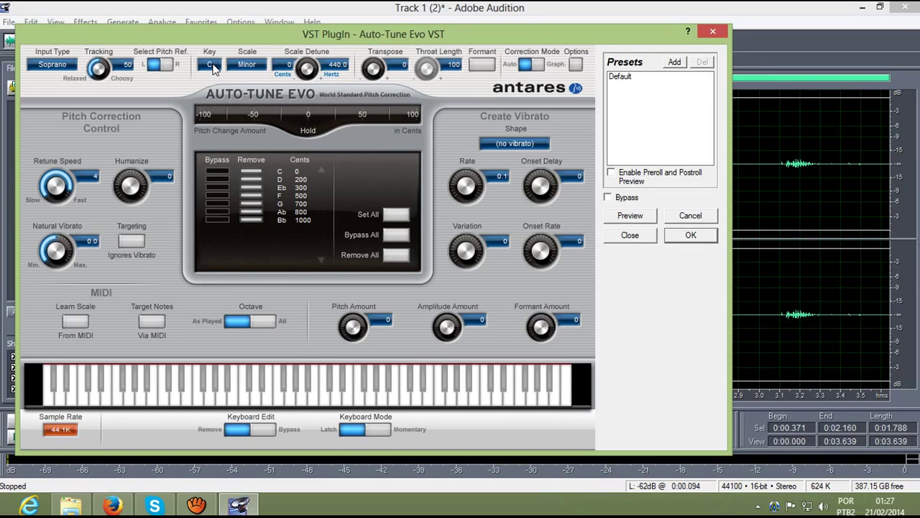
Step: Try keys A, D and F#, then settle the correction key on C
left_click(211, 65)
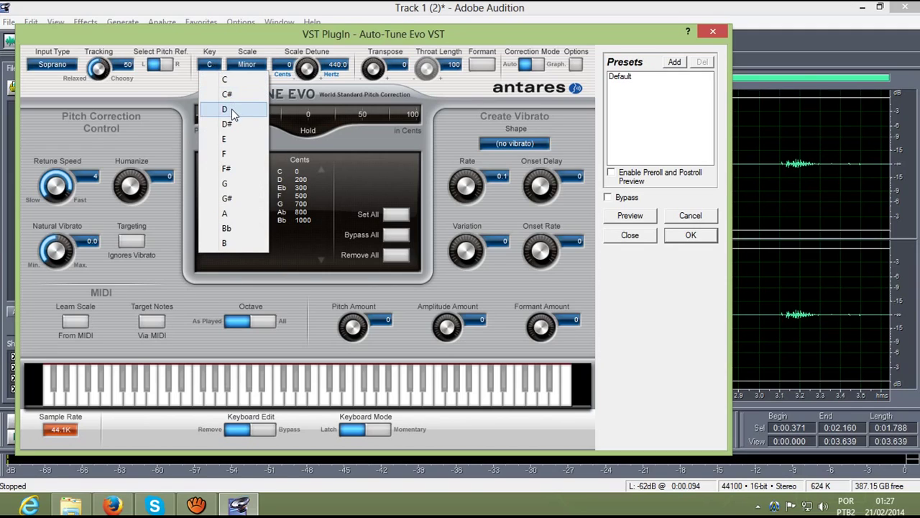
left_click(237, 212)
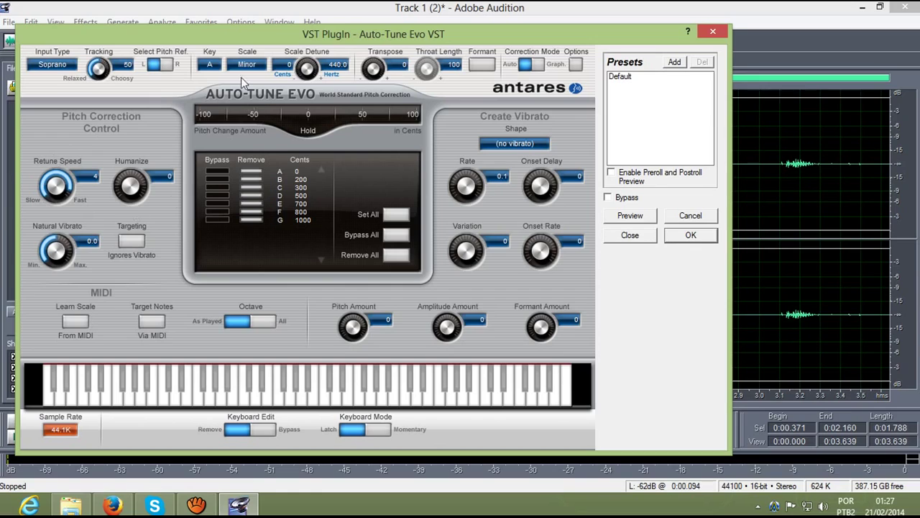
left_click(213, 66)
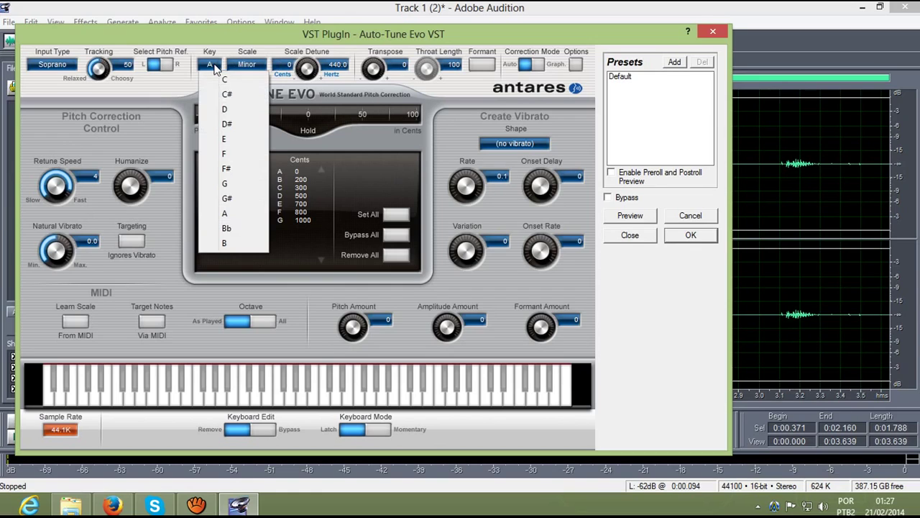
left_click(243, 112)
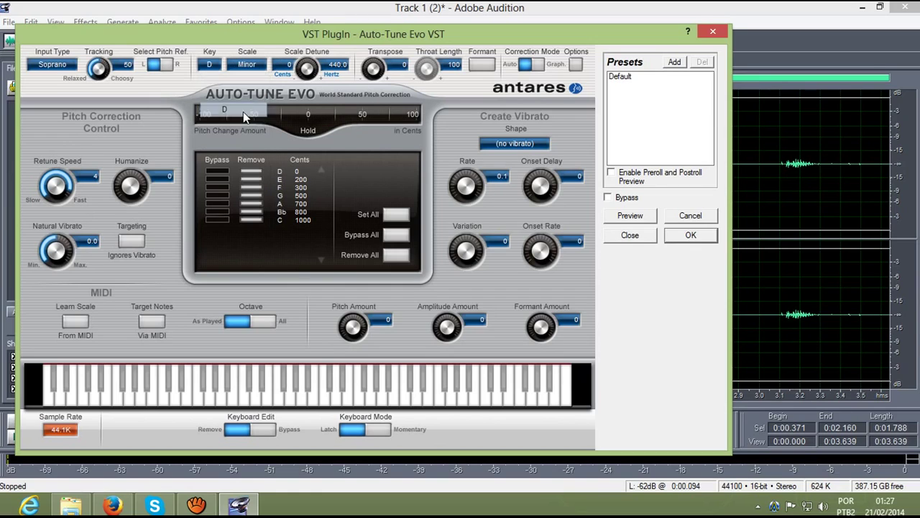
left_click(209, 65)
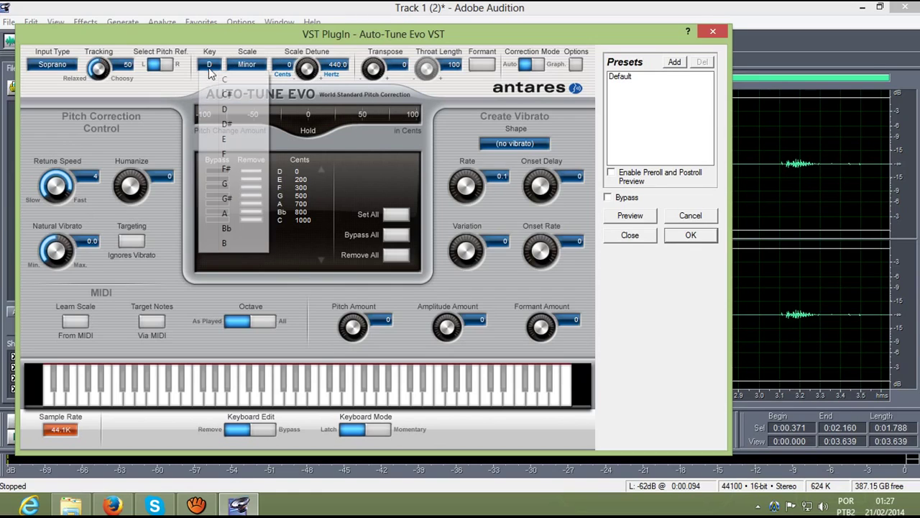
left_click(233, 168)
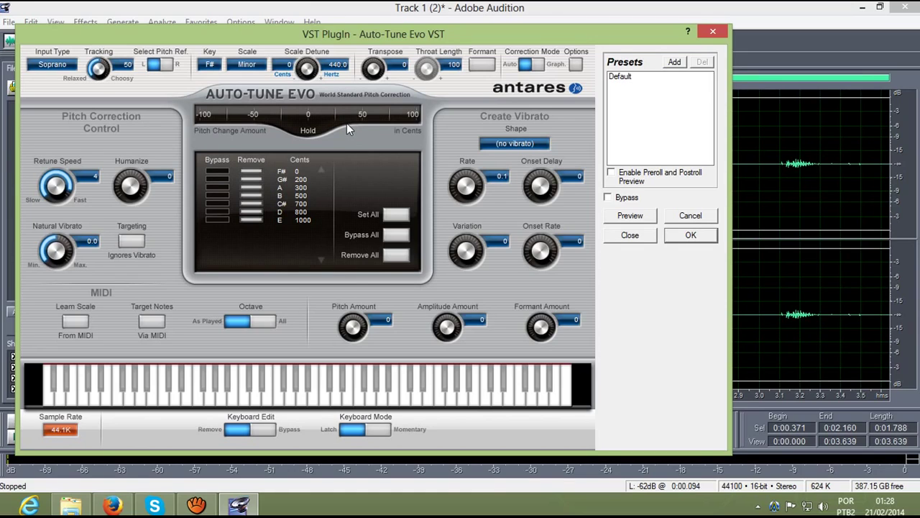
left_click(214, 66)
left_click(221, 81)
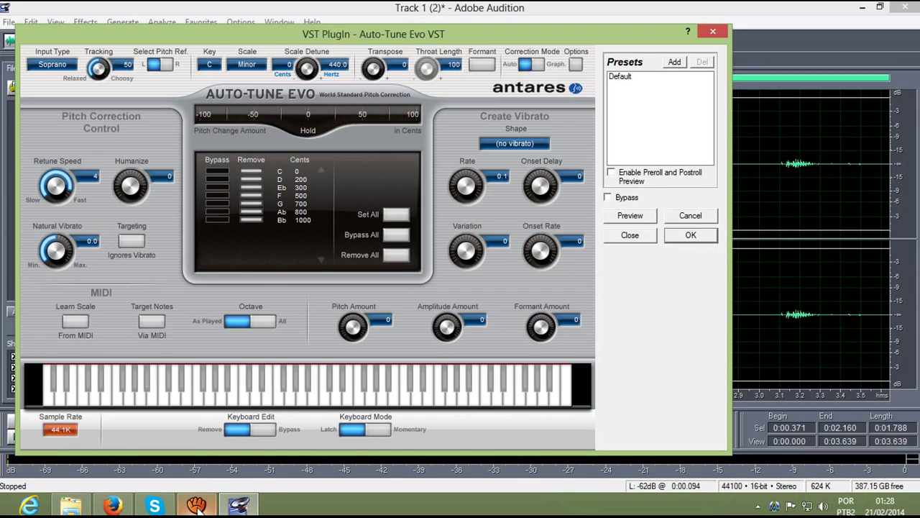
Step: Look over the YouTube video page in Firefox, then pause the aTube Catcher screen recording
mouse_move(199, 507)
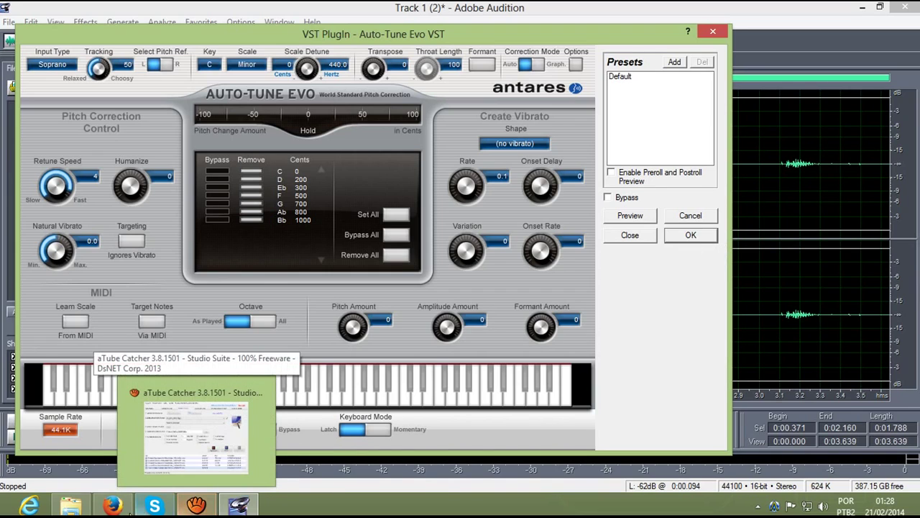
left_click(113, 507)
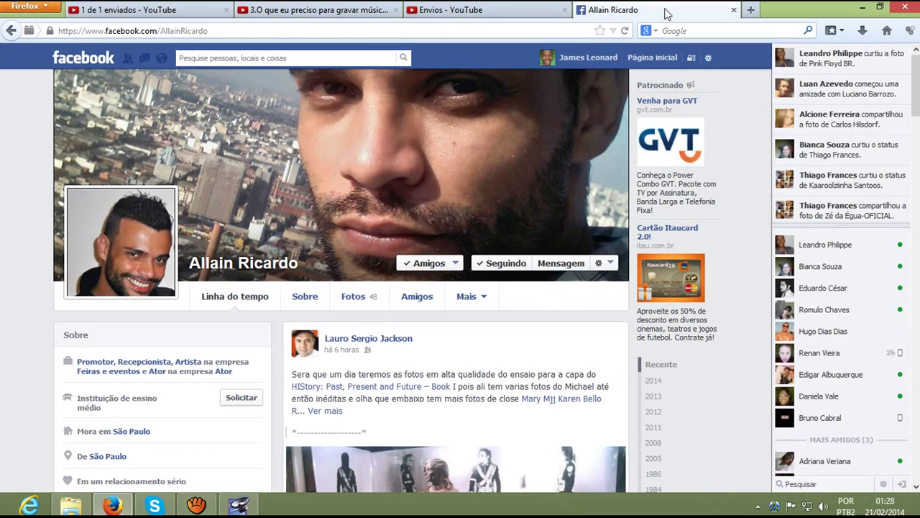
left_click(651, 11)
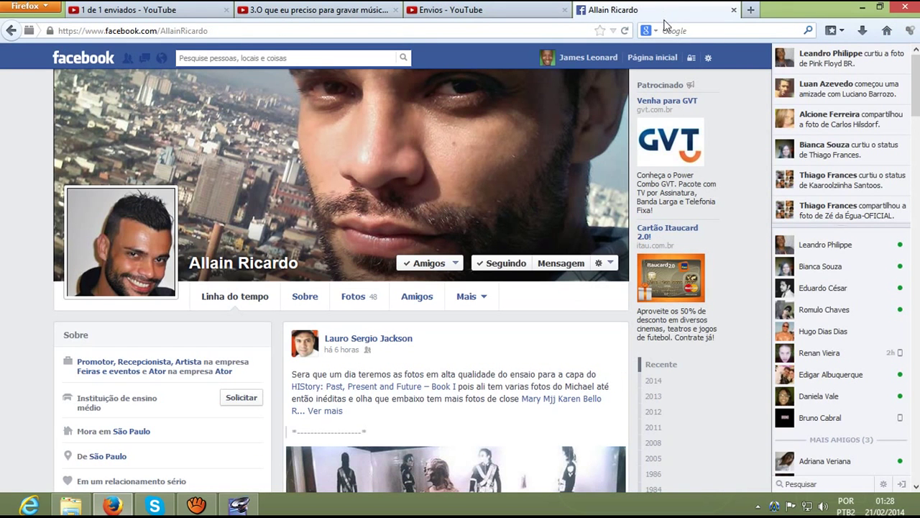
left_click(334, 10)
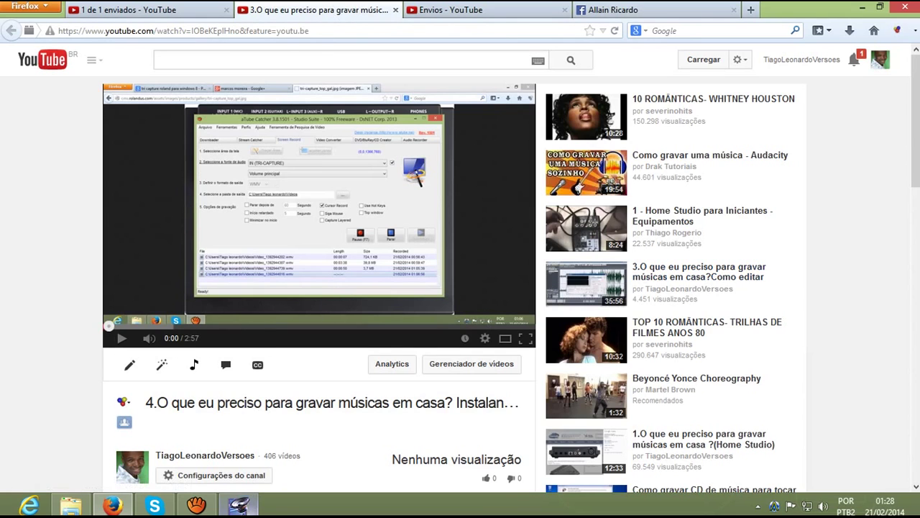
left_click(196, 506)
left_click(542, 338)
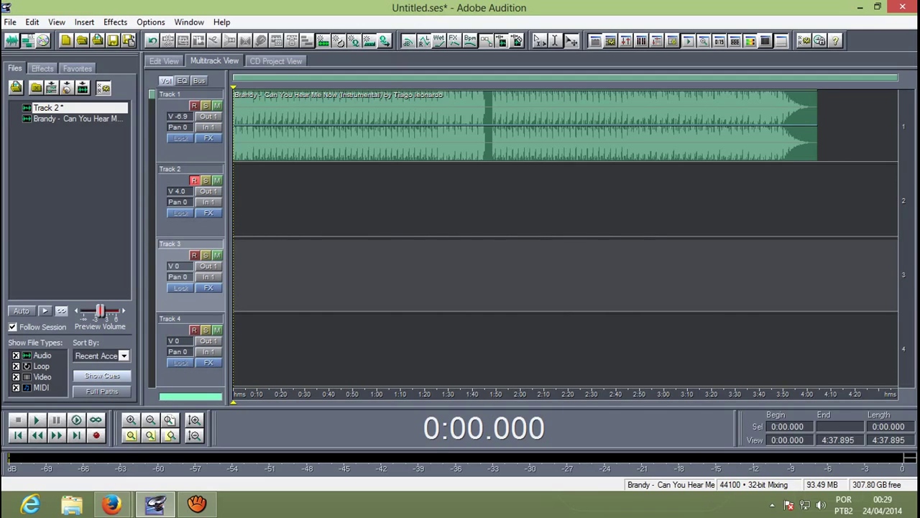
Step: With the Track 1 instrumental selected, record a short vocal take onto Track 2, then stop
left_click(525, 125)
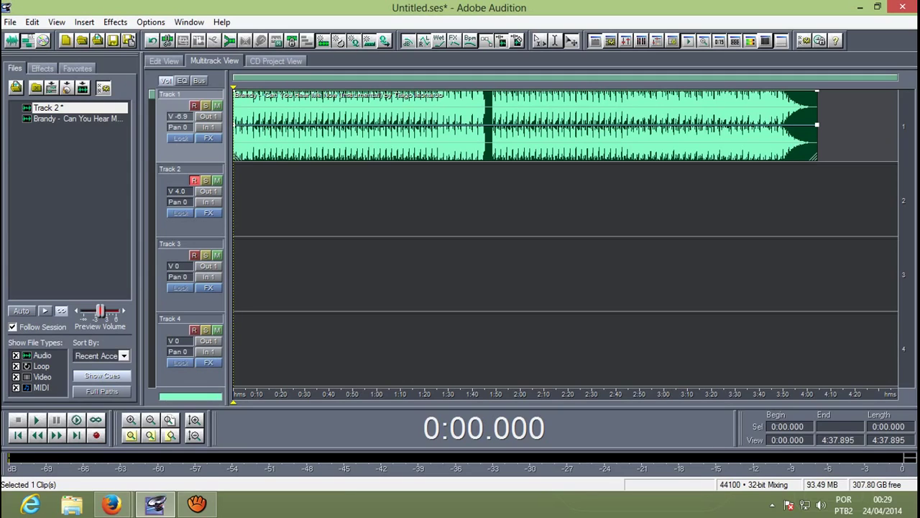
left_click(96, 435)
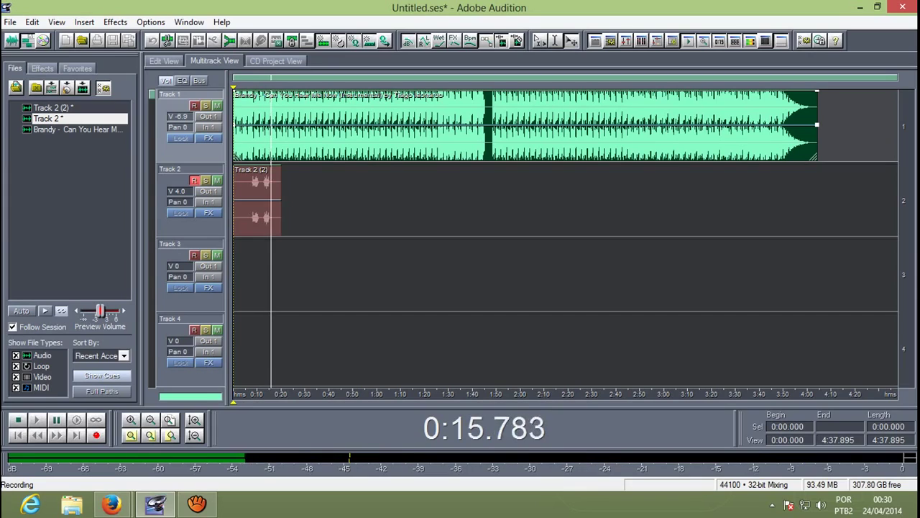
key("space")
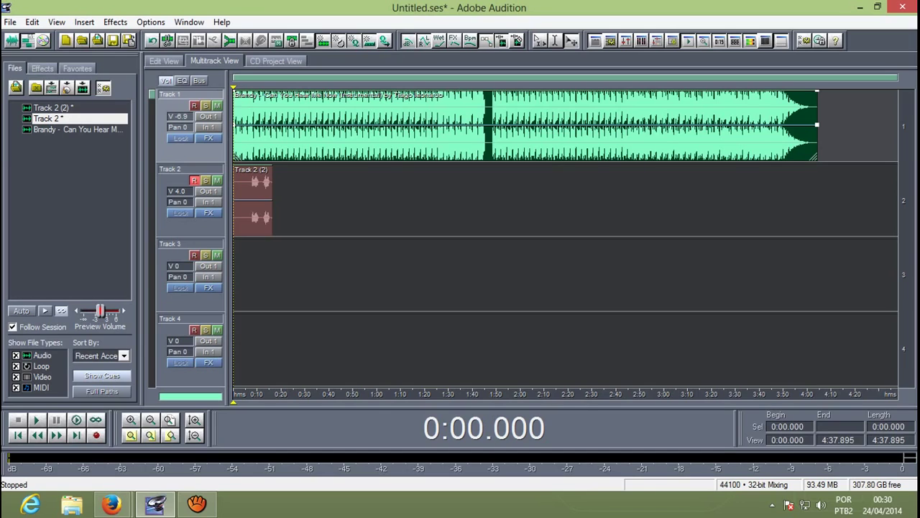
Step: Select the Track 2 and Track 1 clips, then drag the playhead to 0:07.038
left_click(253, 201)
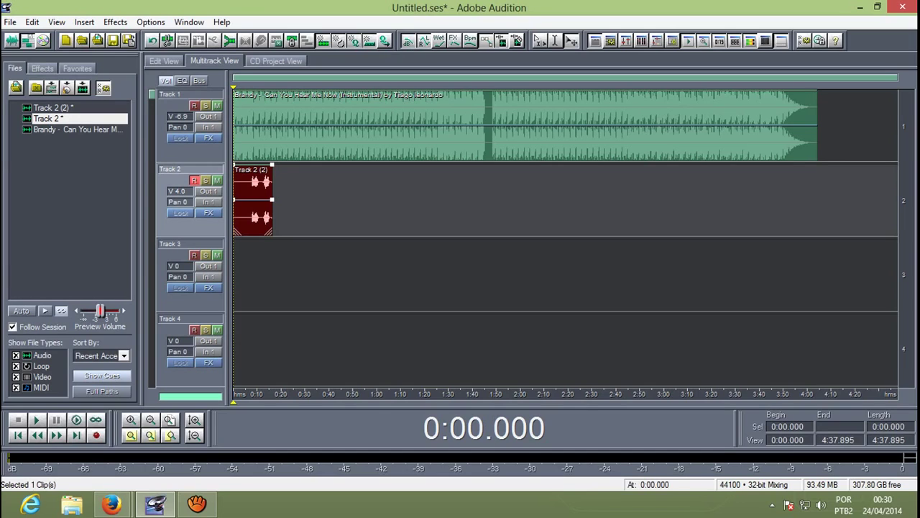
left_click(360, 126)
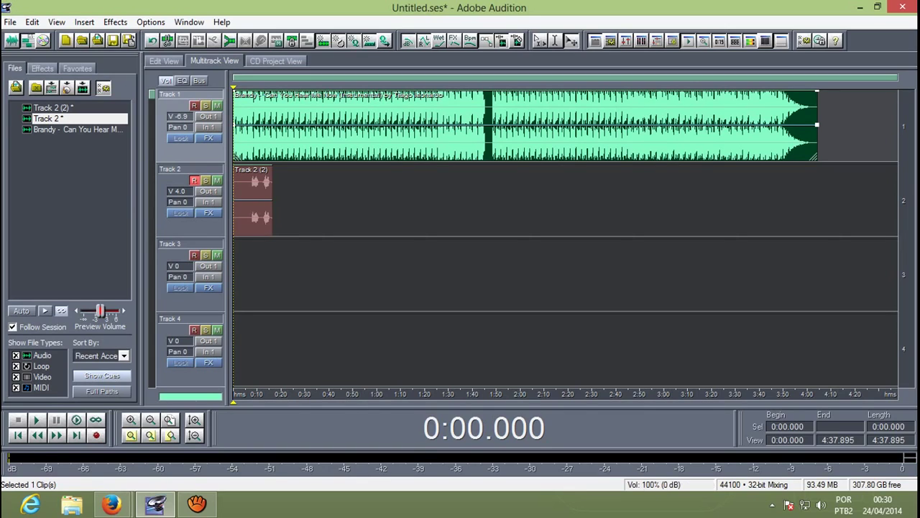
left_click_drag(484, 428, 507, 427)
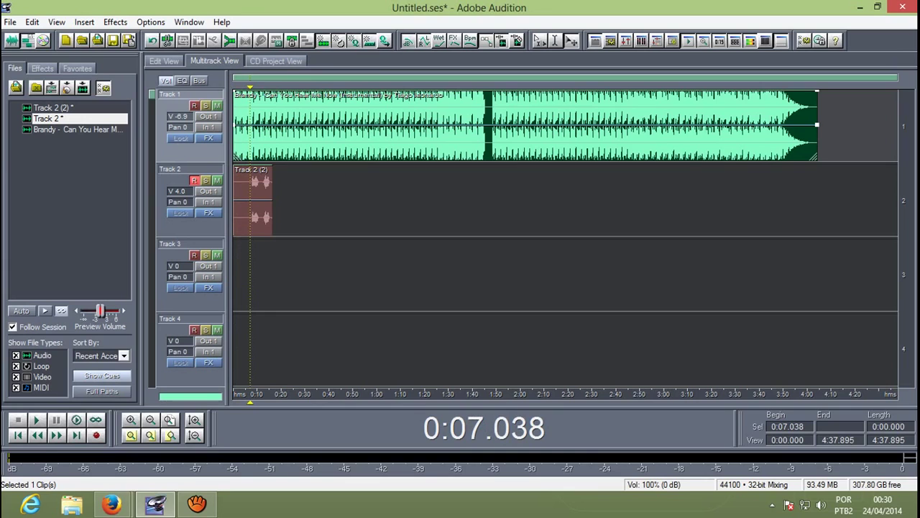
Step: Drag Track 2's popup volume fader up from 4 to about 7 dB
key("equal")
key("equal")
key("equal")
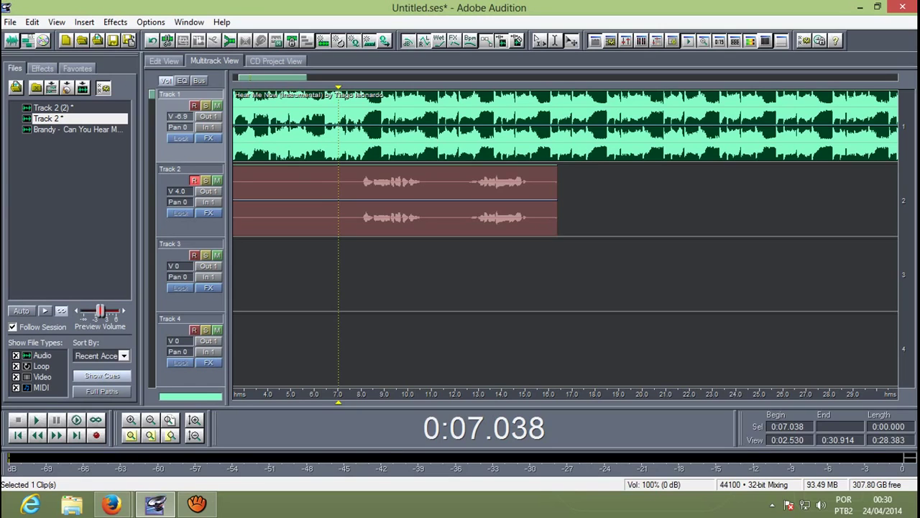
key("minus")
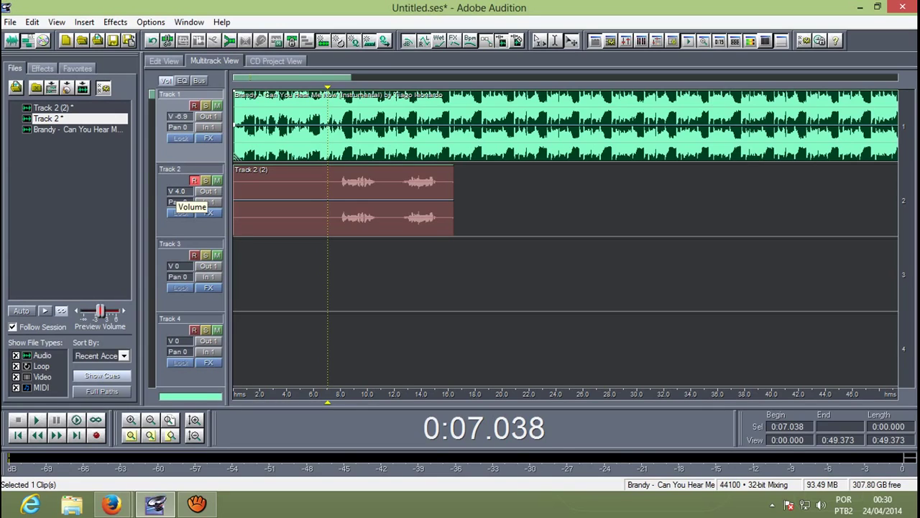
right_click(176, 191)
left_click_drag(204, 183, 204, 174)
Step: Keep Track 2 at 7.0 dB, play the mix from 1.6 s, and select the vocal clip
left_click(224, 90)
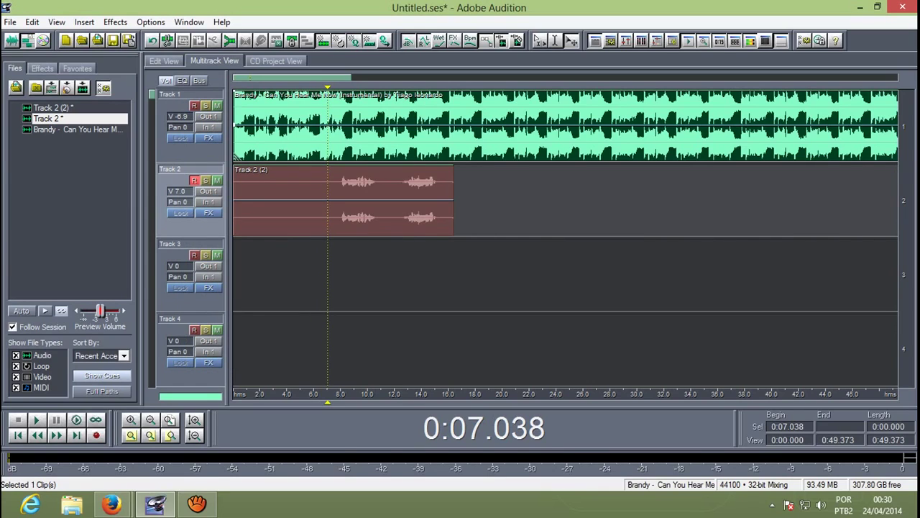
left_click_drag(328, 401, 255, 402)
key("space")
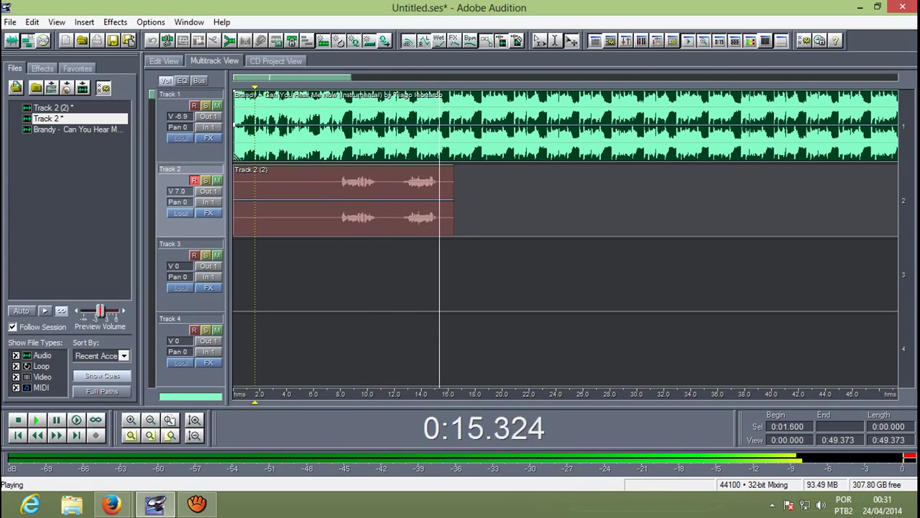
key("space")
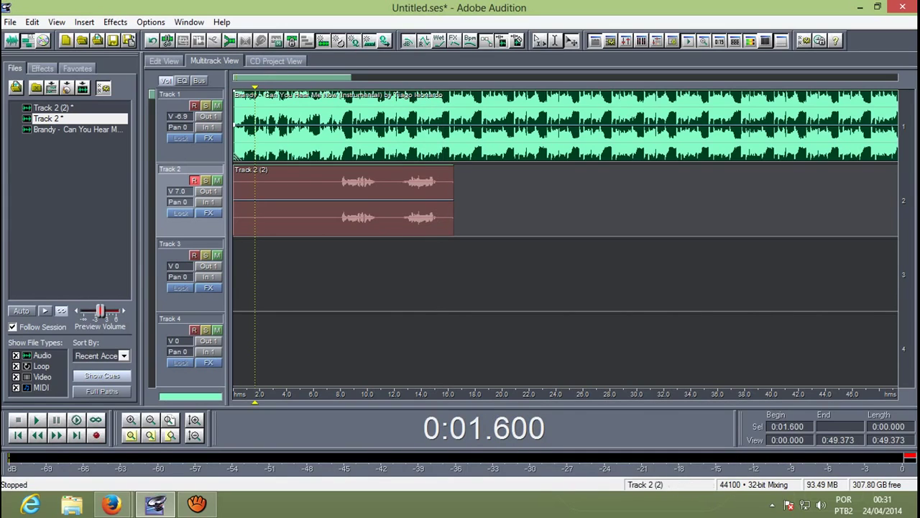
left_click(343, 201)
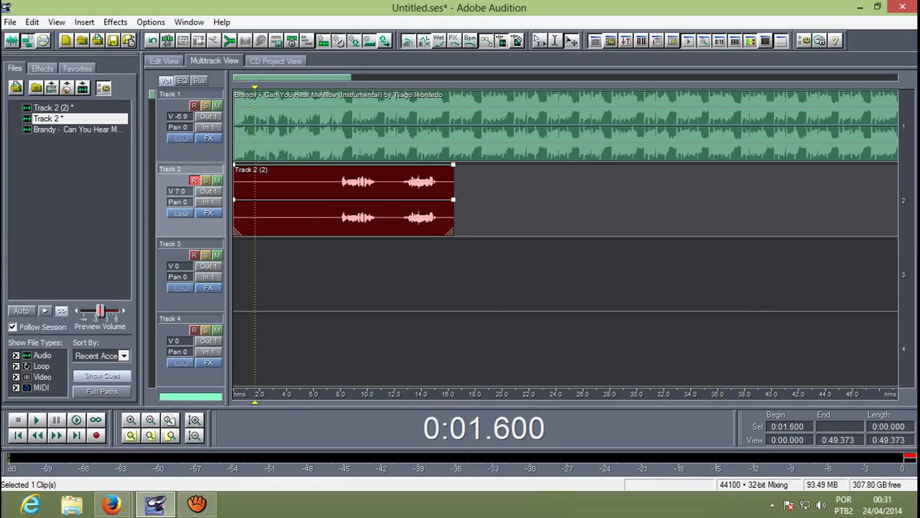
Step: Trim the empty start off the Track 2 vocal clip and step the playhead to 6 seconds
left_click_drag(235, 208, 341, 209)
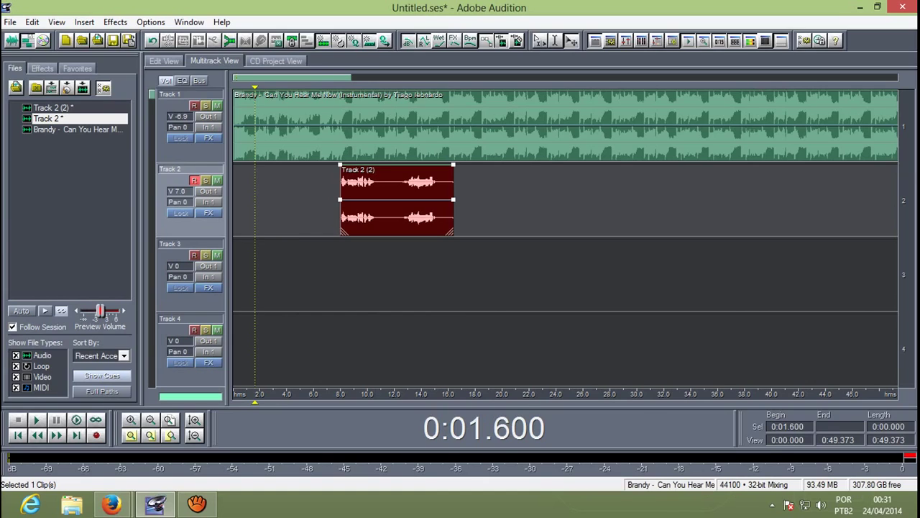
key("Right")
key("Right")
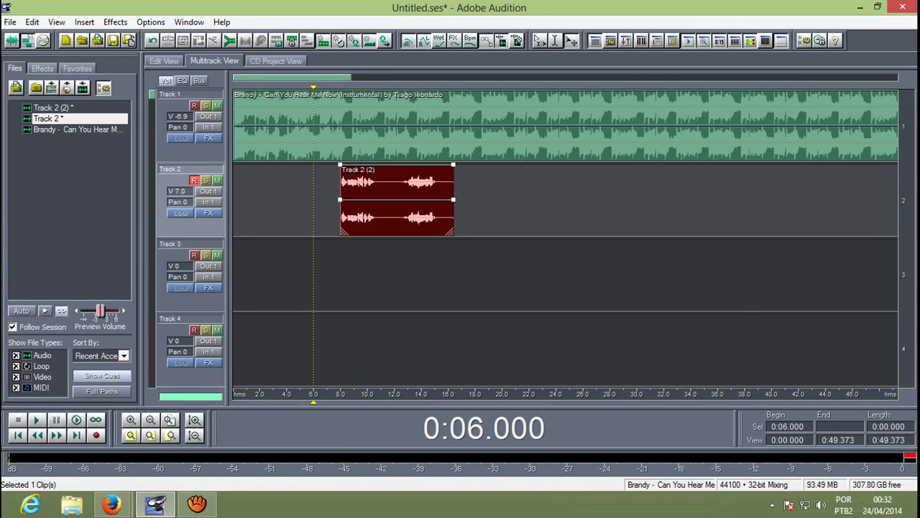
Step: Start the vocal clip at 7.553 s, shorten its end slightly, and put the playhead at its start
left_click_drag(341, 209, 335, 209)
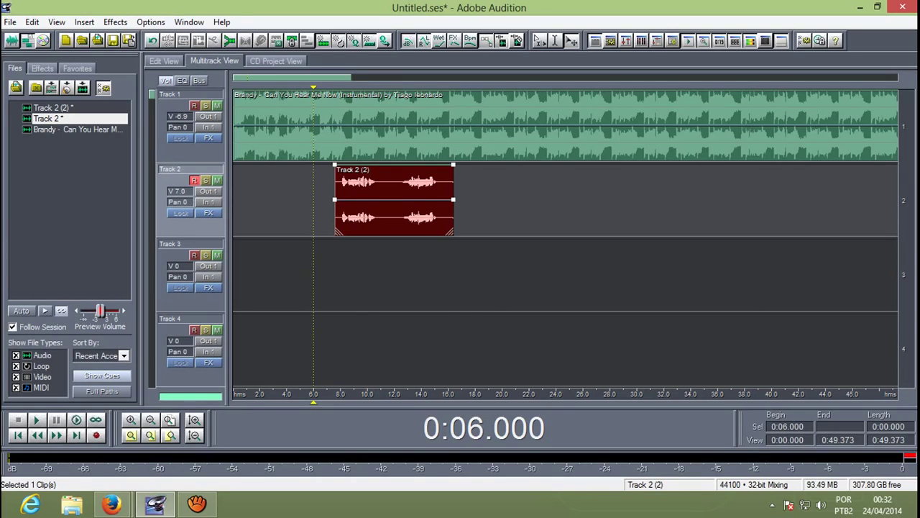
left_click_drag(454, 209, 444, 209)
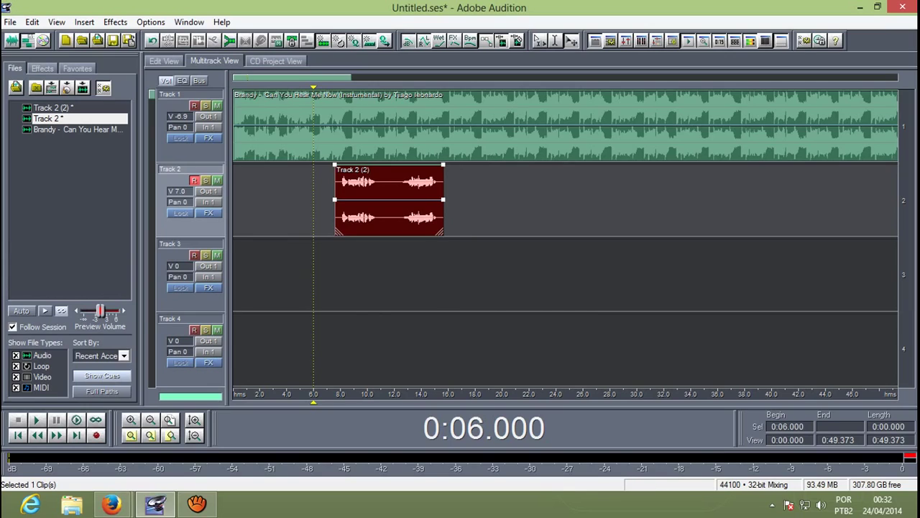
left_click(336, 394)
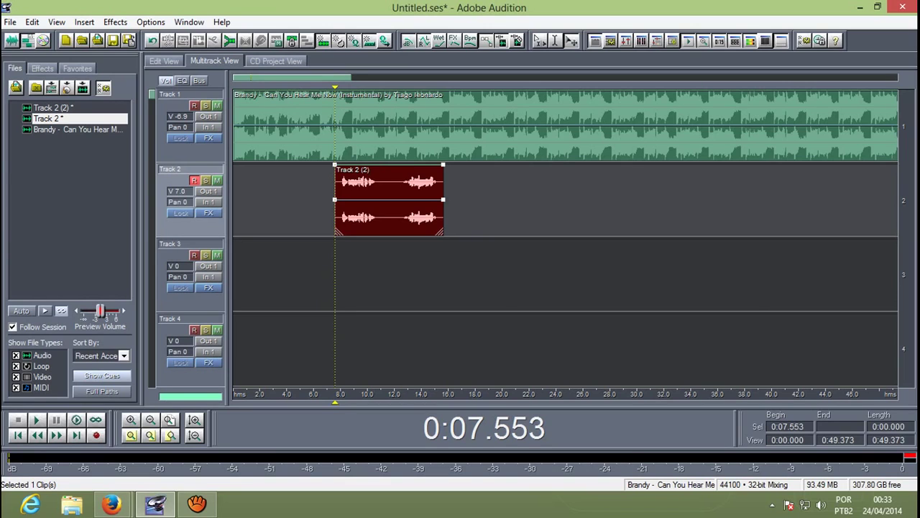
Step: Zoom in on the vocal clip's start around 8.2–8.3 s, then zoom out to the whole session
key("equal")
key("equal")
key("equal")
key("equal")
key("equal")
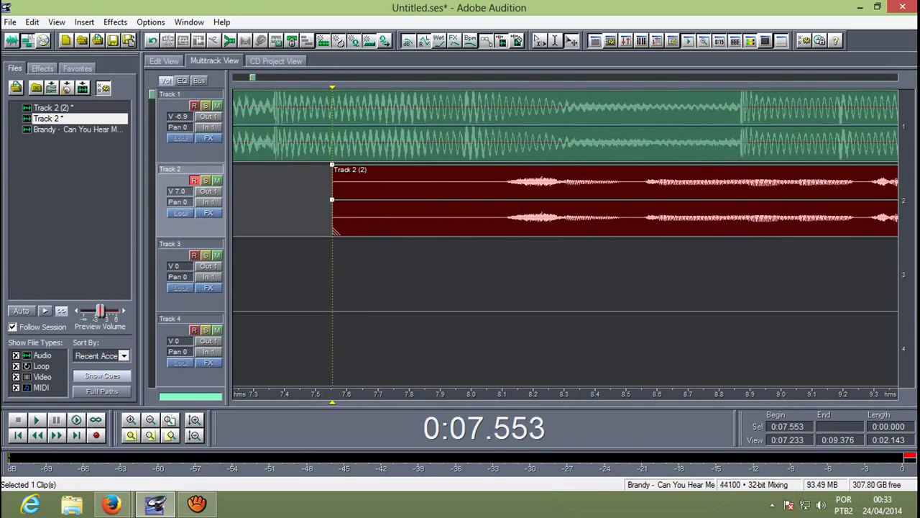
key("equal")
key("equal")
key("equal")
key("equal")
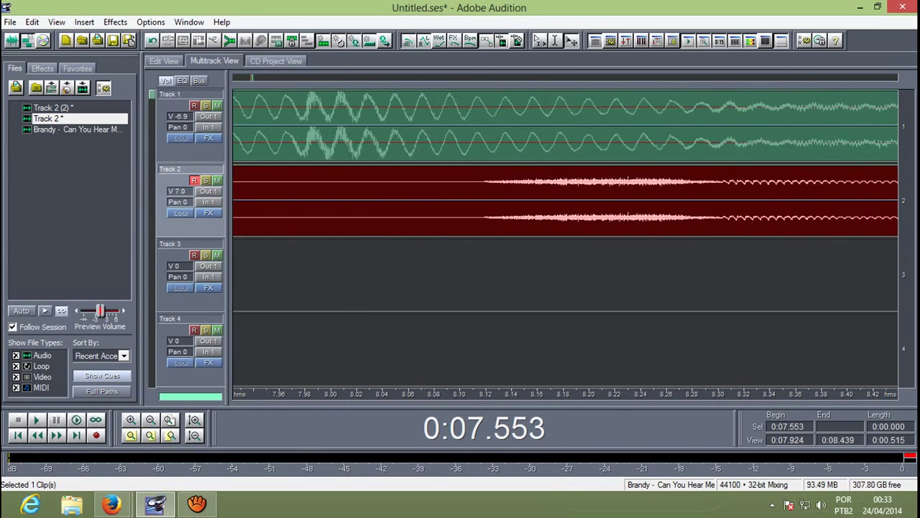
key("equal")
key("equal")
key("minus")
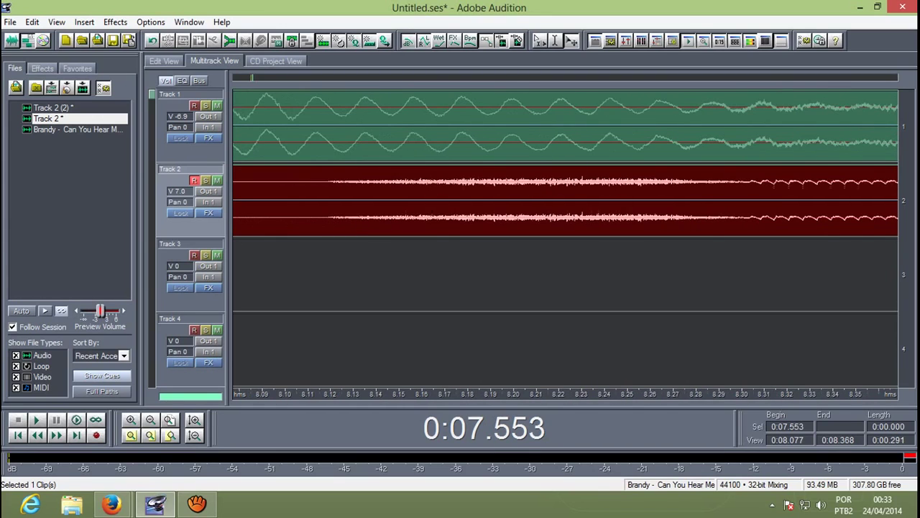
key("equal")
key("equal")
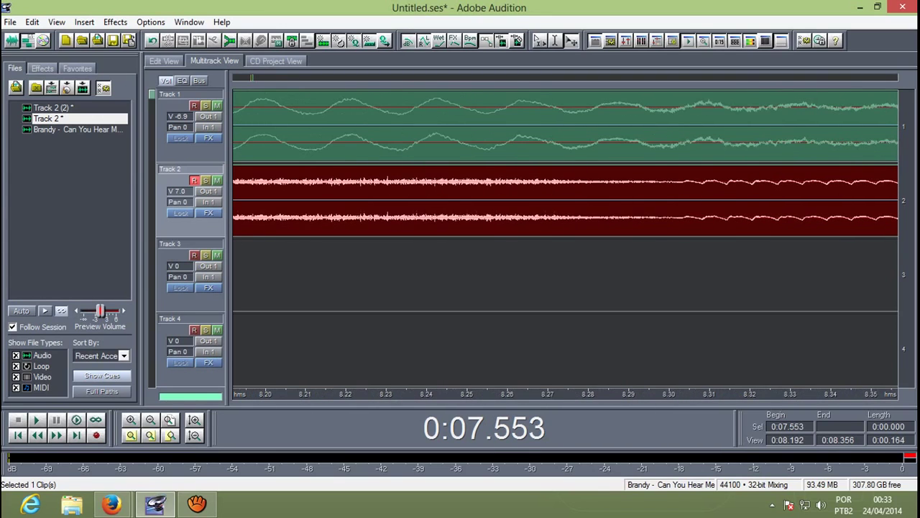
key("equal")
key("equal")
key("equal")
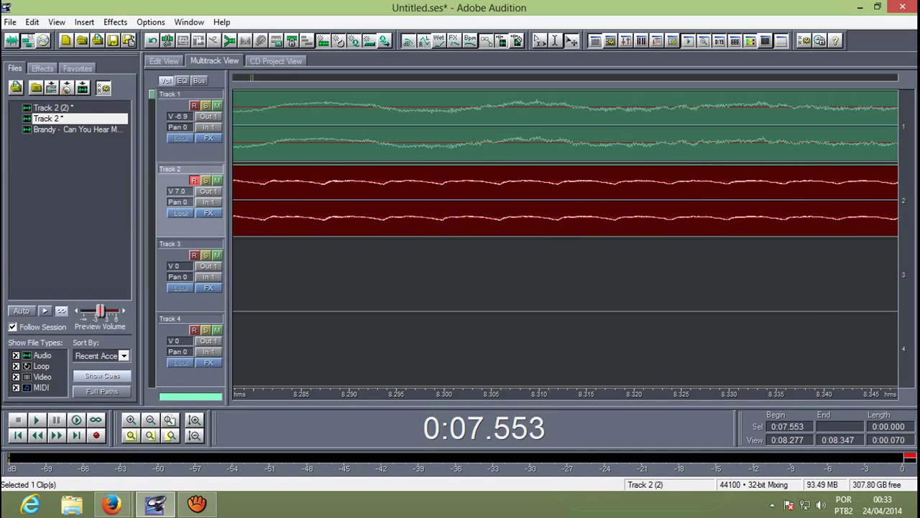
key("minus")
key("minus")
key("minus")
key("minus")
key("minus")
key("minus")
key("minus")
key("minus")
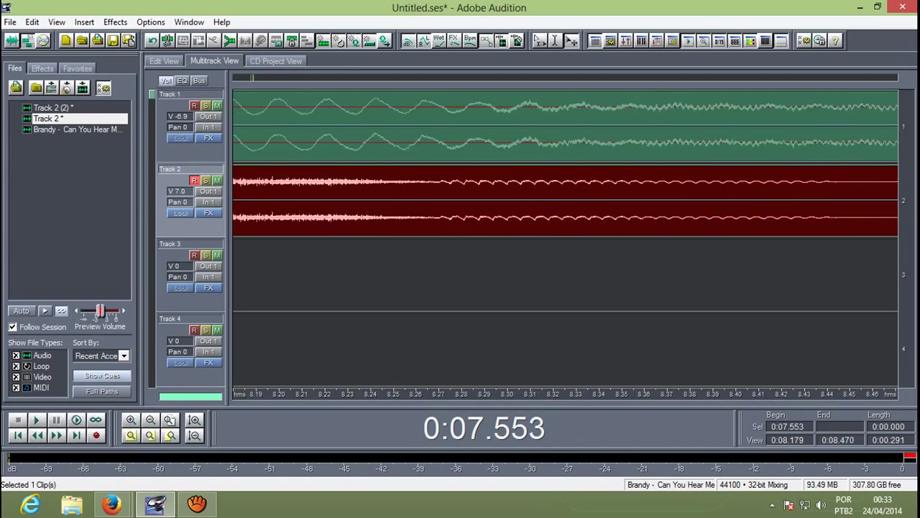
key("minus")
key("minus")
key("minus")
key("minus")
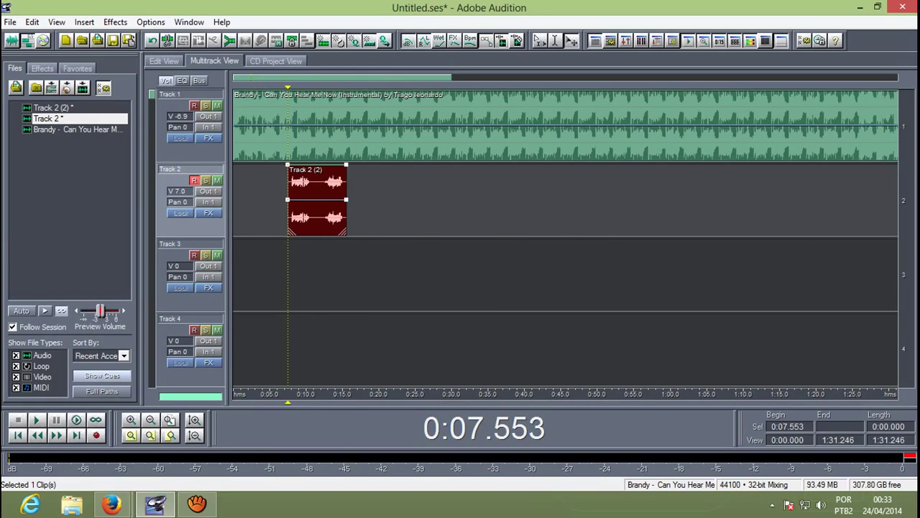
Step: Play the vocal over the instrumental from 0:05.639
key("Left")
key("Left")
key("Left")
key("Left")
key("Left")
key("Left")
key("Left")
key("Left")
key("Left")
key("Left")
key("Left")
key("Left")
key("Left")
key("Left")
key("Left")
key("Left")
key("Left")
key("Left")
key("Left")
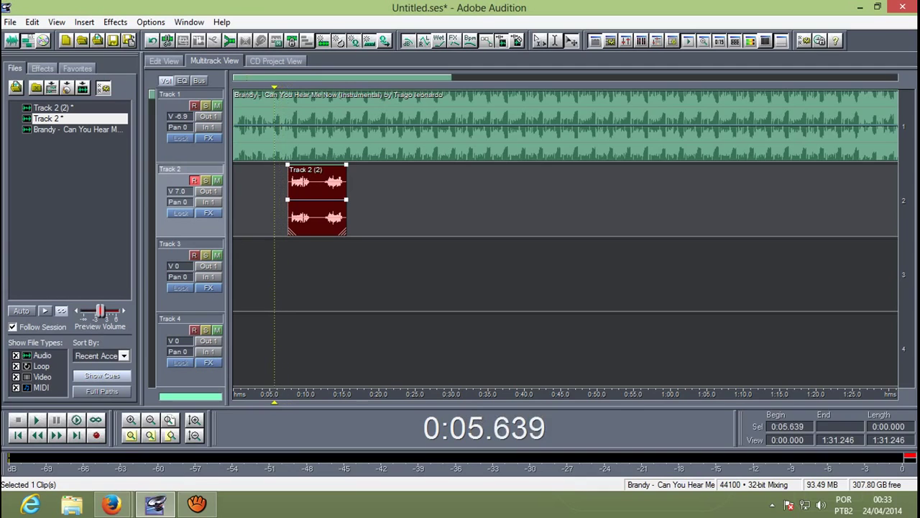
key("space")
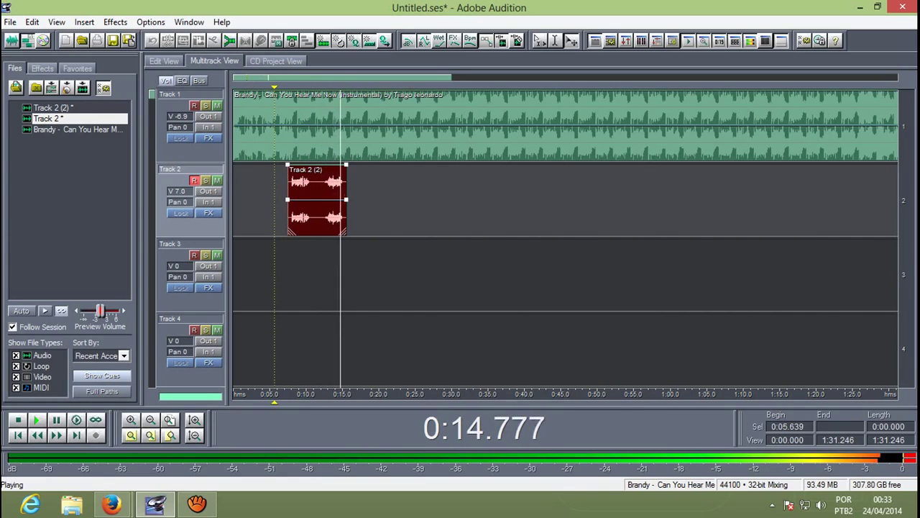
key("space")
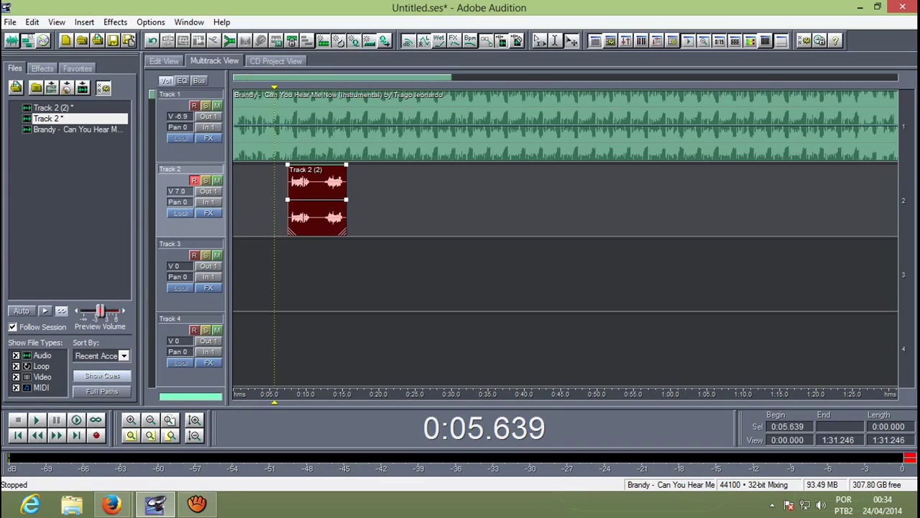
Step: Zoom to sample-level detail around 9.1 s on the vocal clip, then back out to the full session
key("equal")
key("equal")
key("equal")
key("equal")
key("equal")
key("equal")
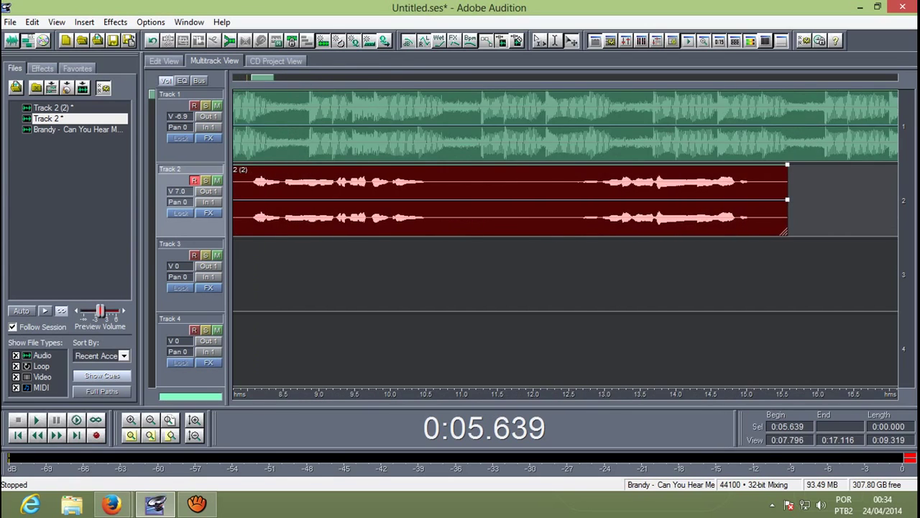
key("equal")
key("equal")
key("equal")
key("equal")
key("equal")
key("equal")
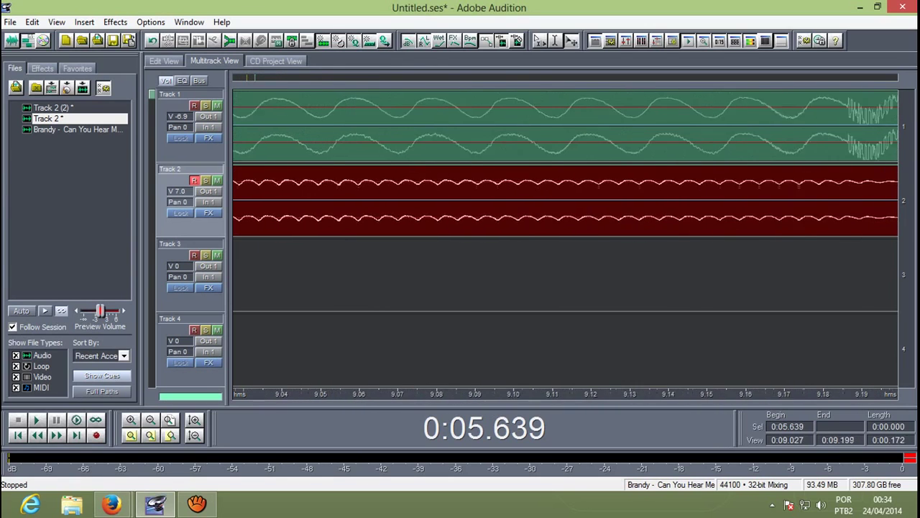
key("equal")
key("equal")
key("equal")
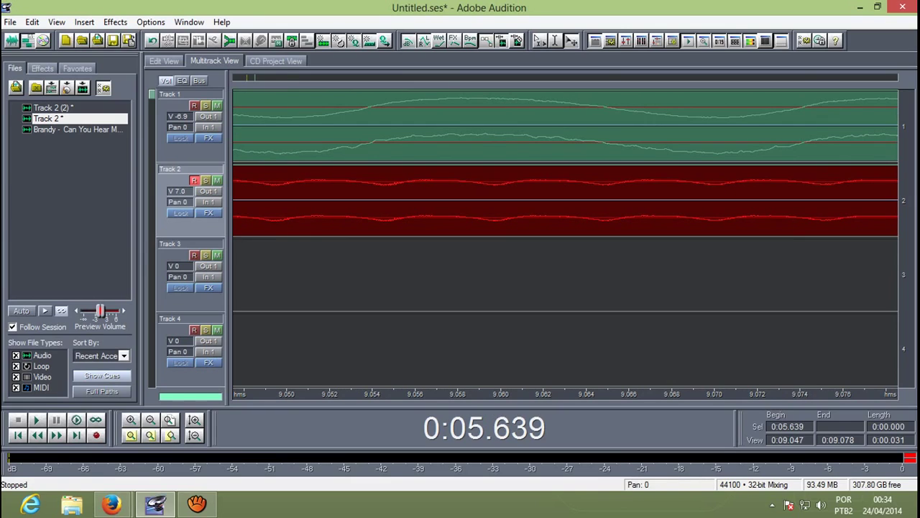
key("minus")
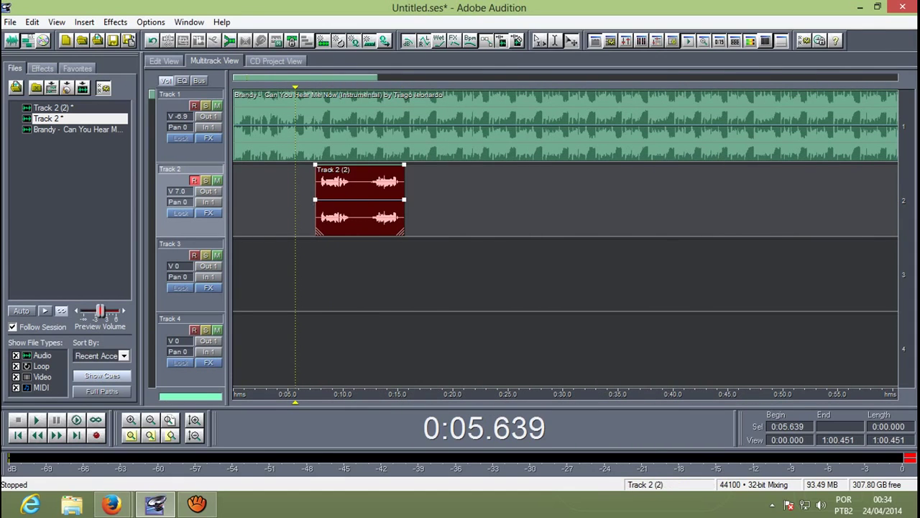
Step: Open the Track 2 (2) clip in Edit View and zoom to sample level at 0:07.638
double_click(359, 191)
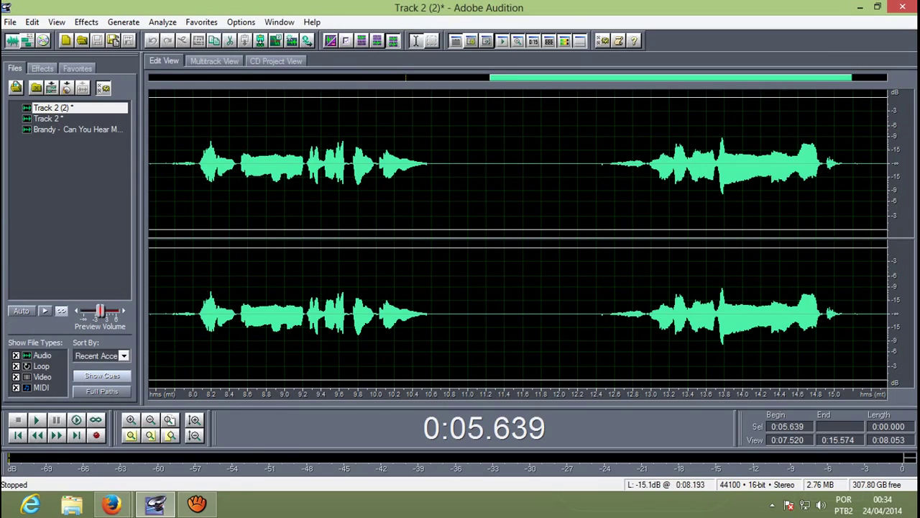
left_click(160, 165)
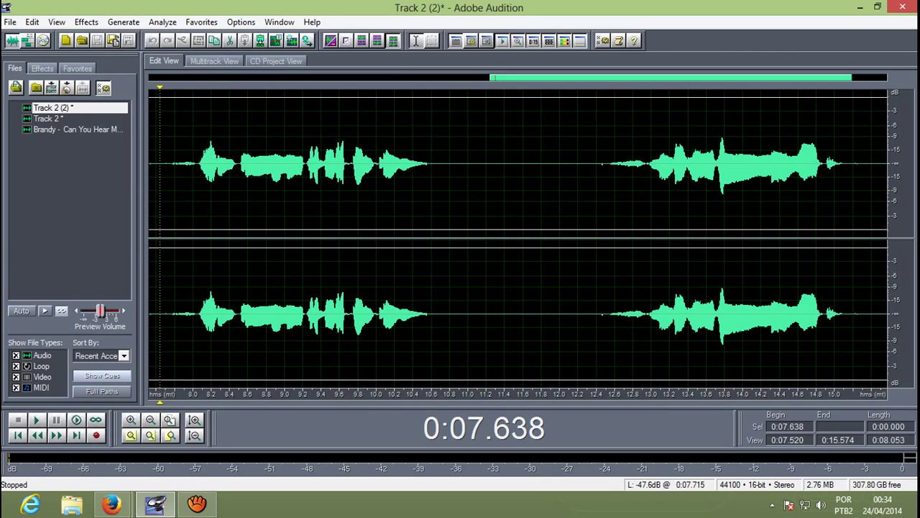
key("equal")
key("equal")
key("equal")
key("equal")
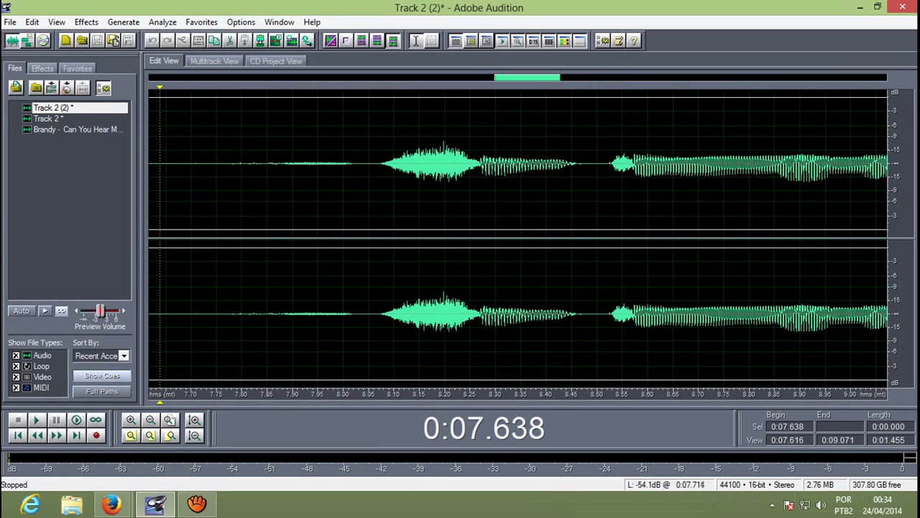
key("equal")
key("equal")
key("equal")
key("equal")
key("equal")
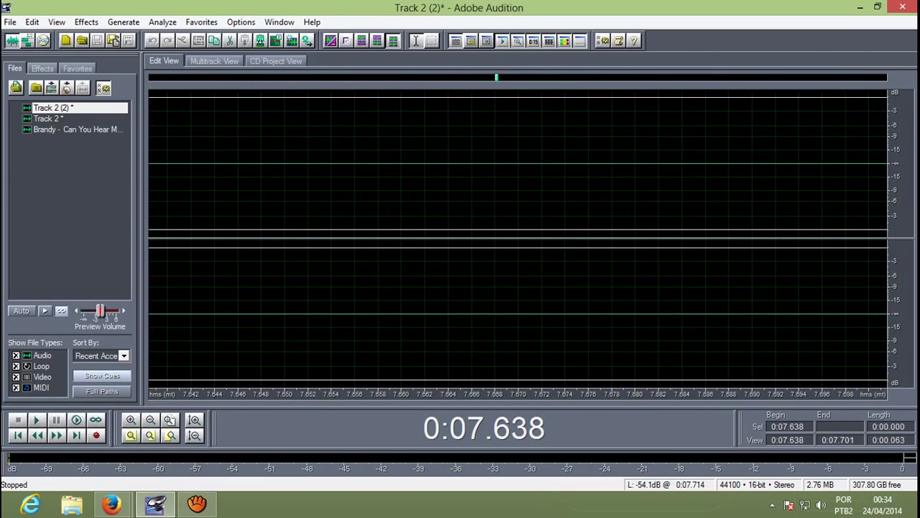
key("equal")
key("equal")
key("equal")
key("equal")
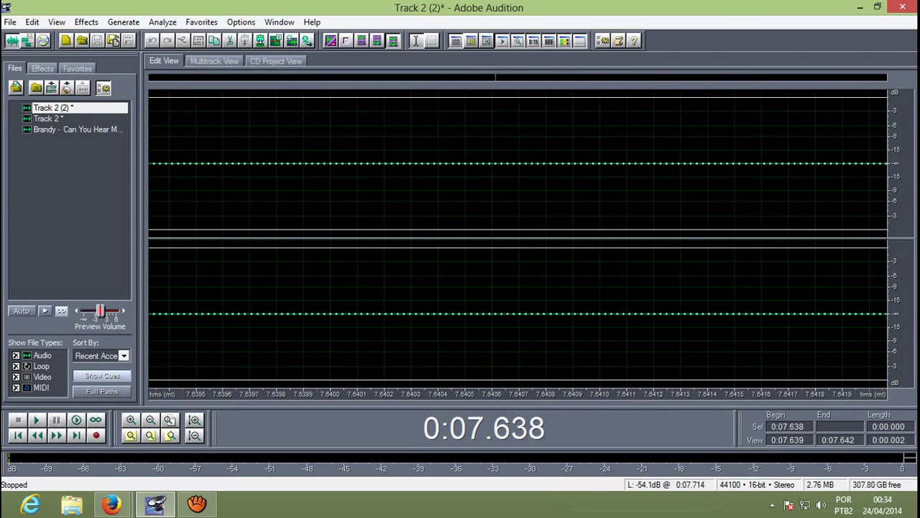
key("minus")
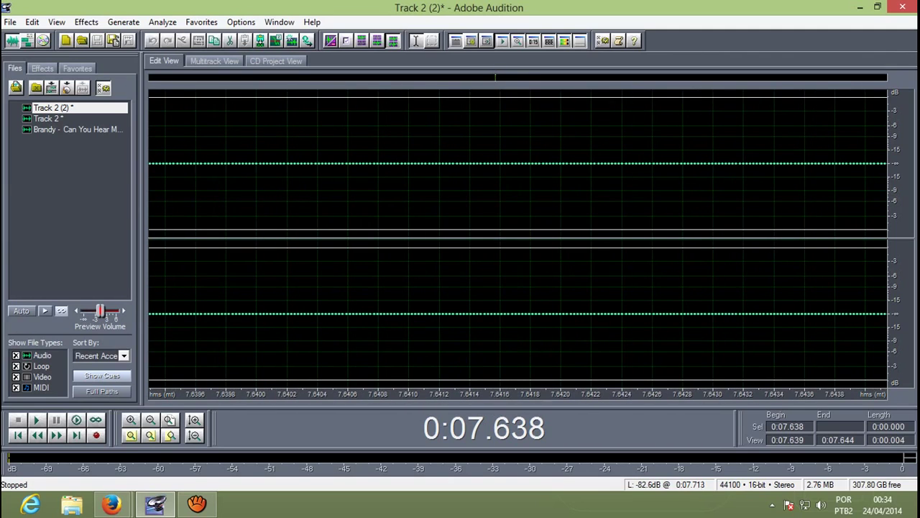
Step: Check the first samples at 0:07.639, zoom out fully, and set the edit point at 0:07.404
left_click_drag(148, 166, 887, 165)
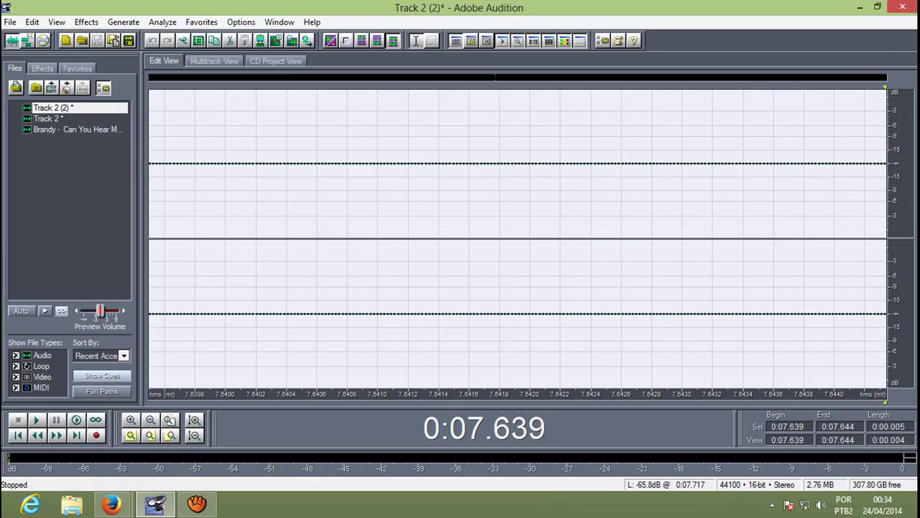
key("Escape")
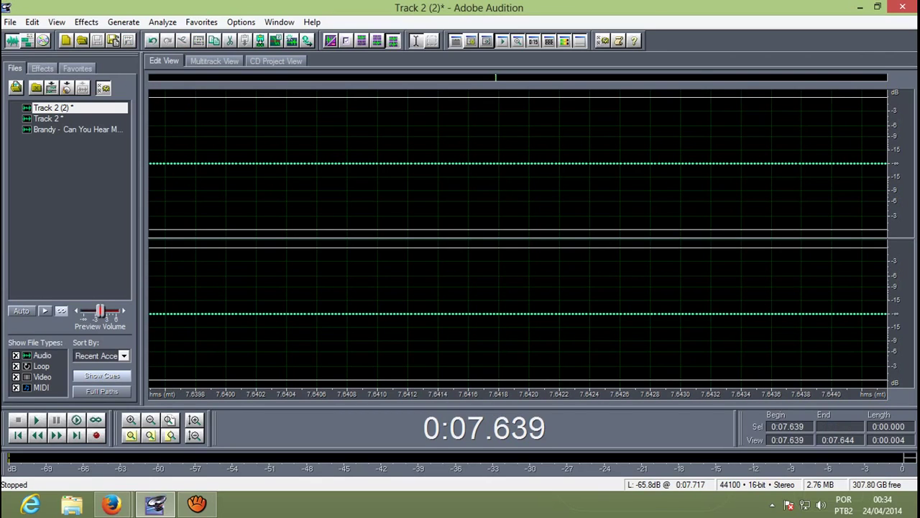
key("minus")
key("minus")
key("minus")
key("minus")
key("minus")
key("minus")
key("minus")
key("minus")
key("minus")
key("minus")
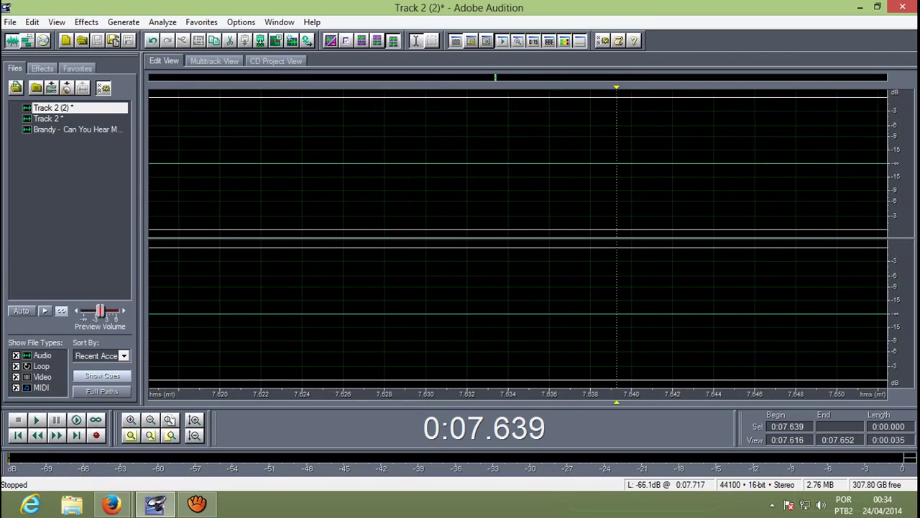
key("minus")
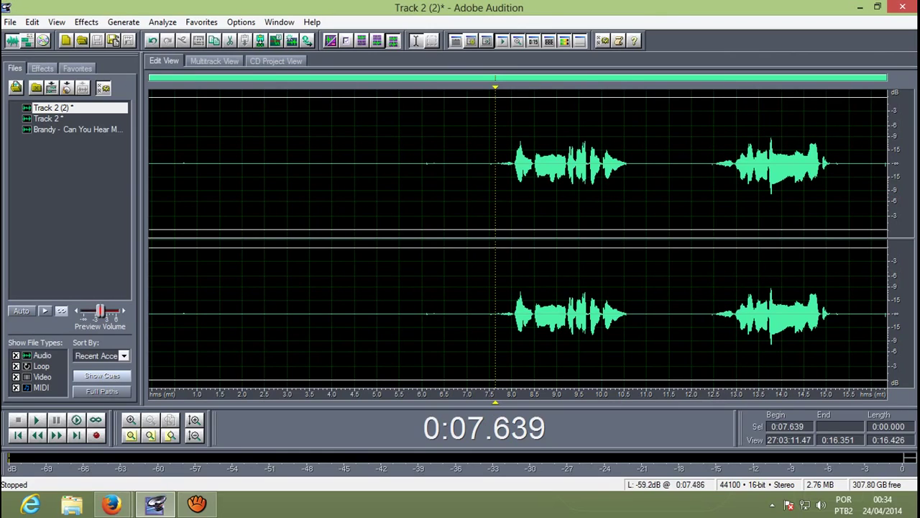
left_click(486, 201)
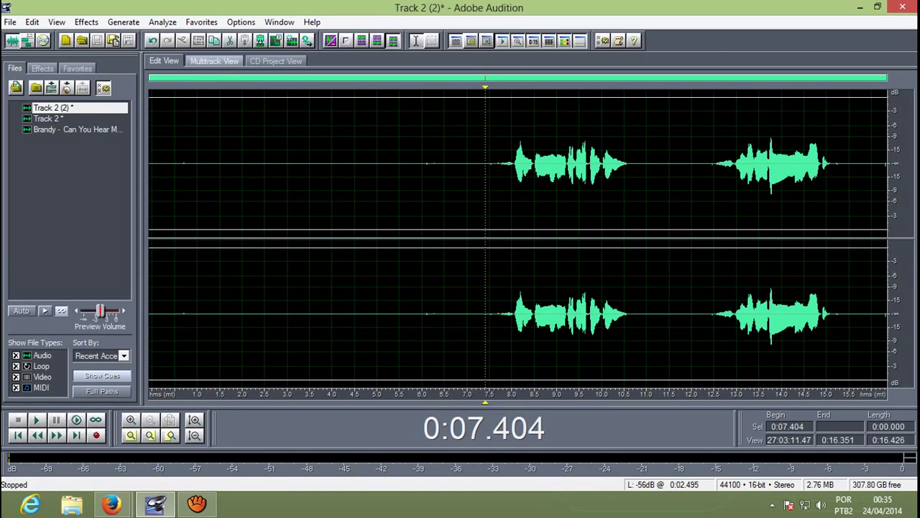
Step: Back in Multitrack View, play the mix from 0:06.553 through the vocal clip
left_click(215, 61)
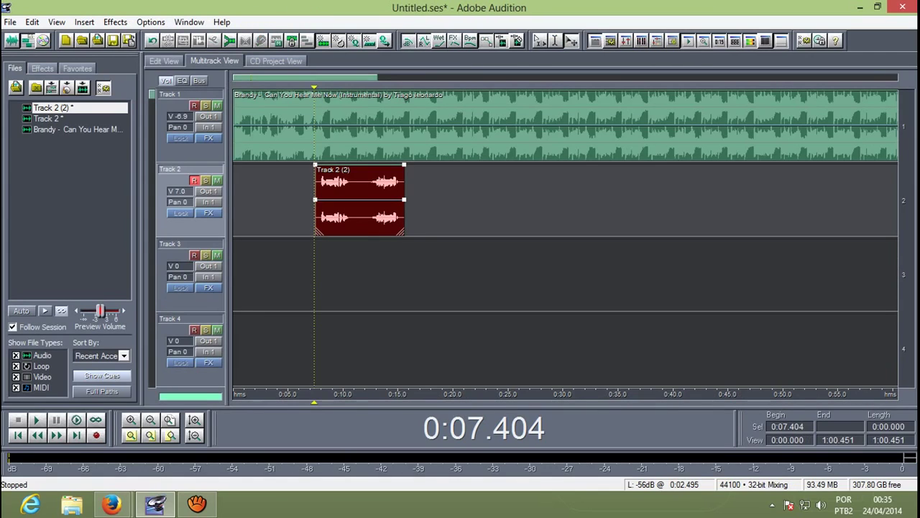
left_click(305, 273)
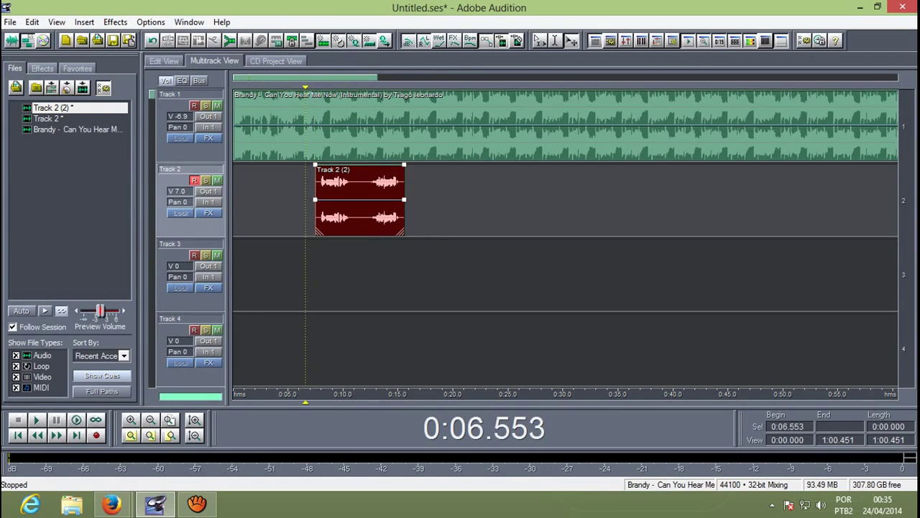
key("space")
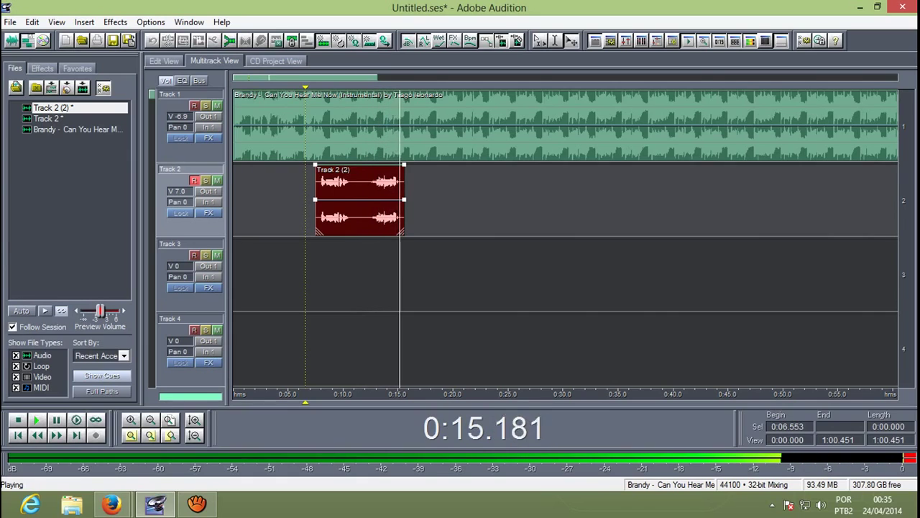
key("space")
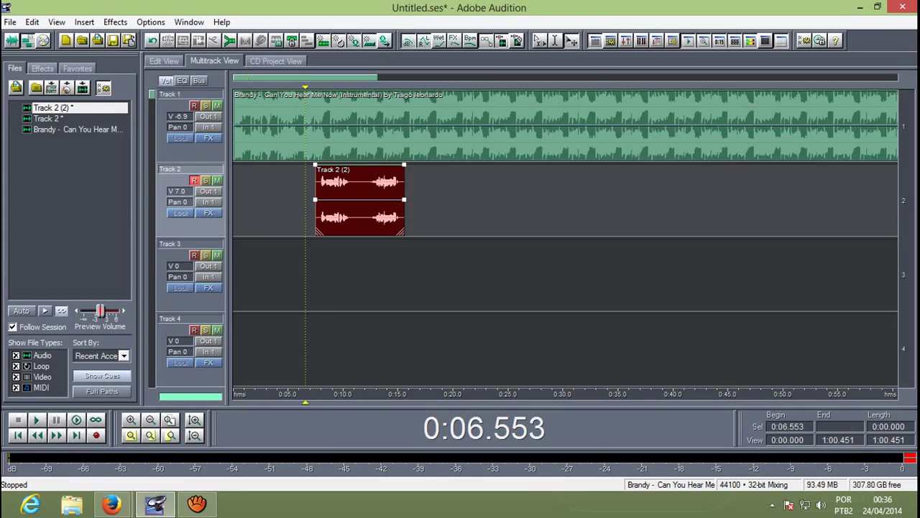
Step: Move the Track 2 (2) vocal clip to about 0:15, zoom out fully, and open Export Audio
left_click_drag(316, 209, 398, 209)
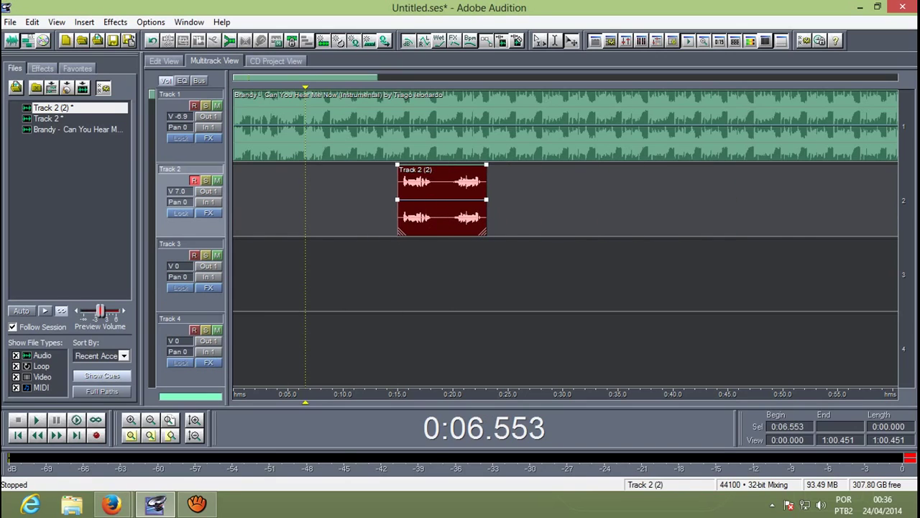
key("backslash")
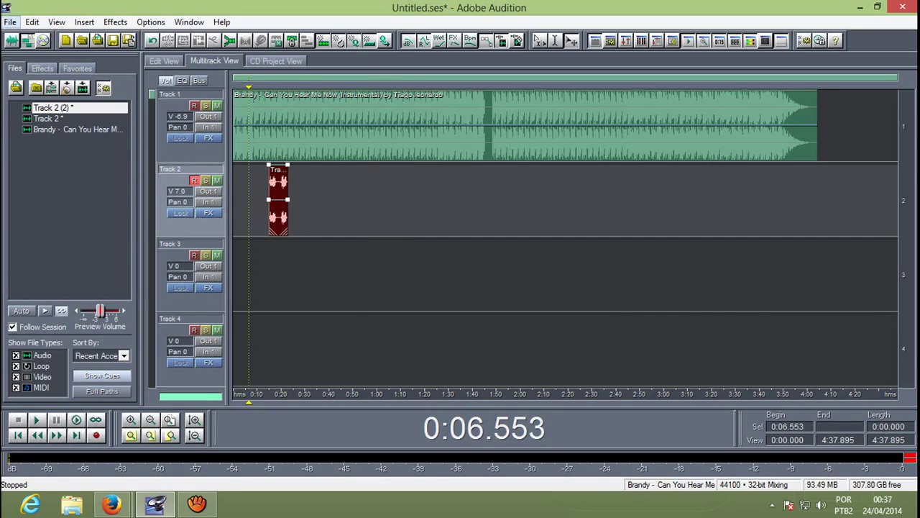
left_click(10, 21)
mouse_move(43, 215)
left_click(392, 214)
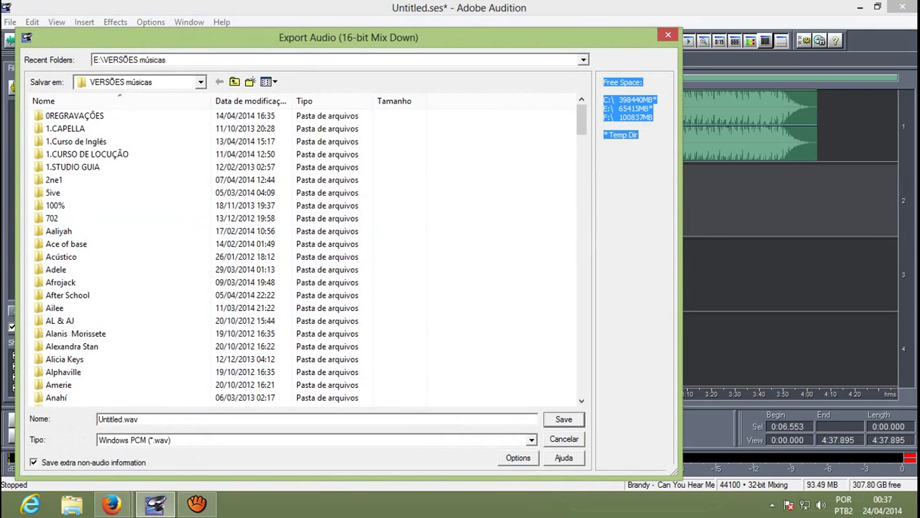
Step: Name the mixdown export kkkk as Windows PCM (*.wav), then bring aTube Catcher forward
left_click(139, 419)
double_click(140, 419)
type("kkkk")
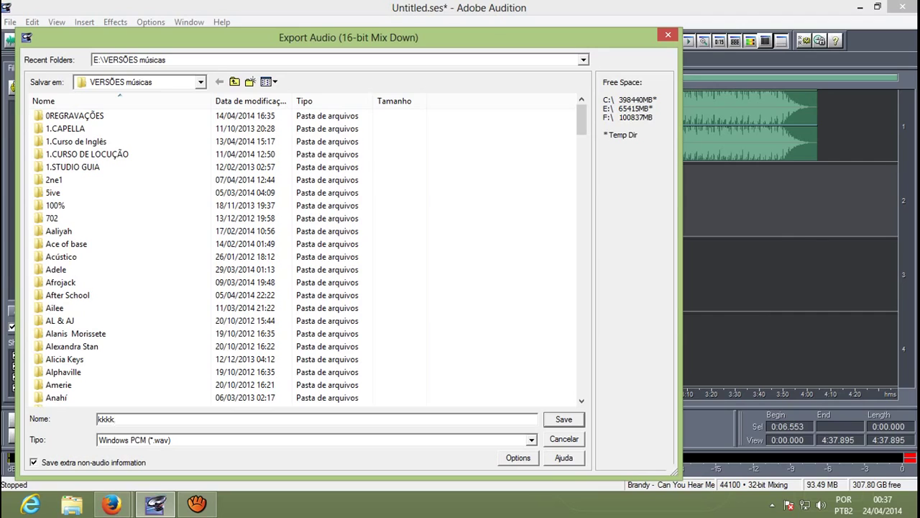
left_click(532, 439)
key("Up")
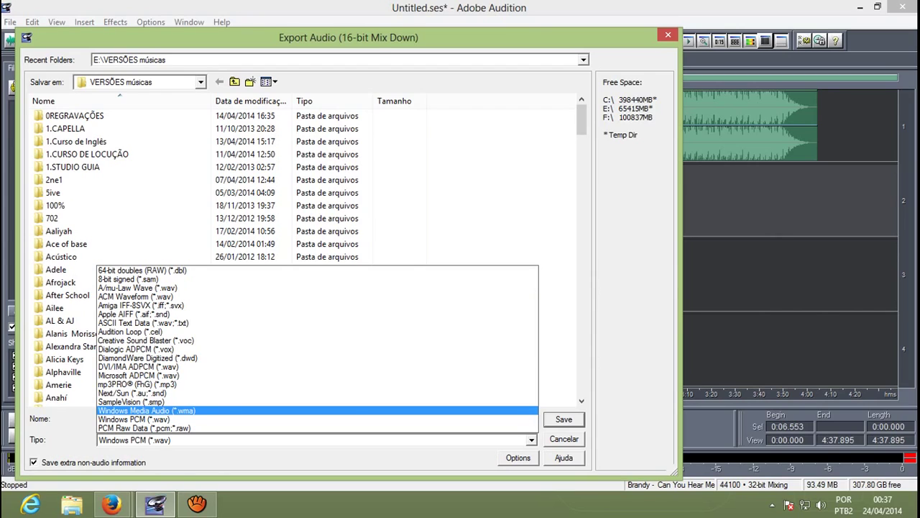
key("Escape")
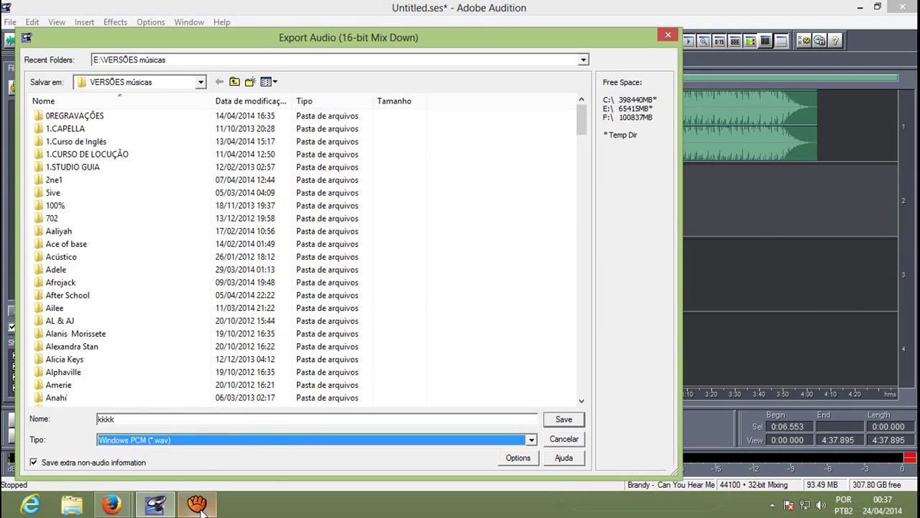
mouse_move(200, 507)
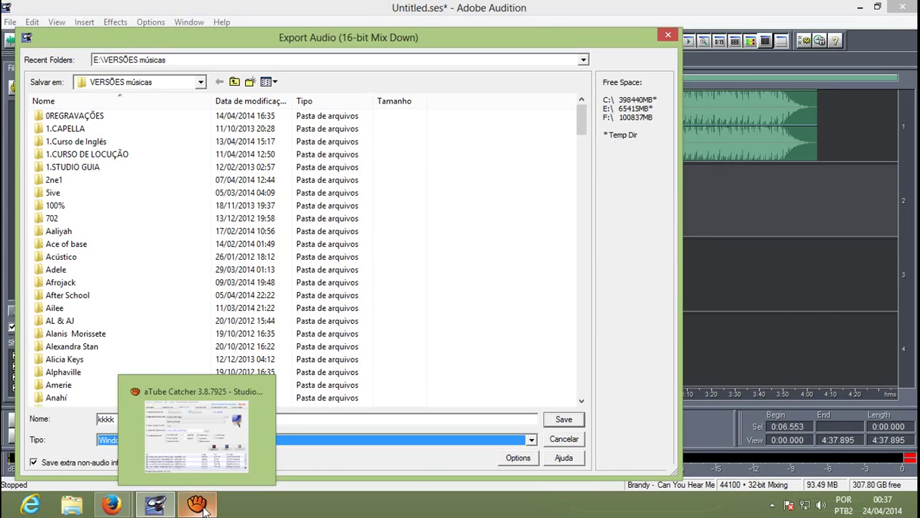
left_click(199, 506)
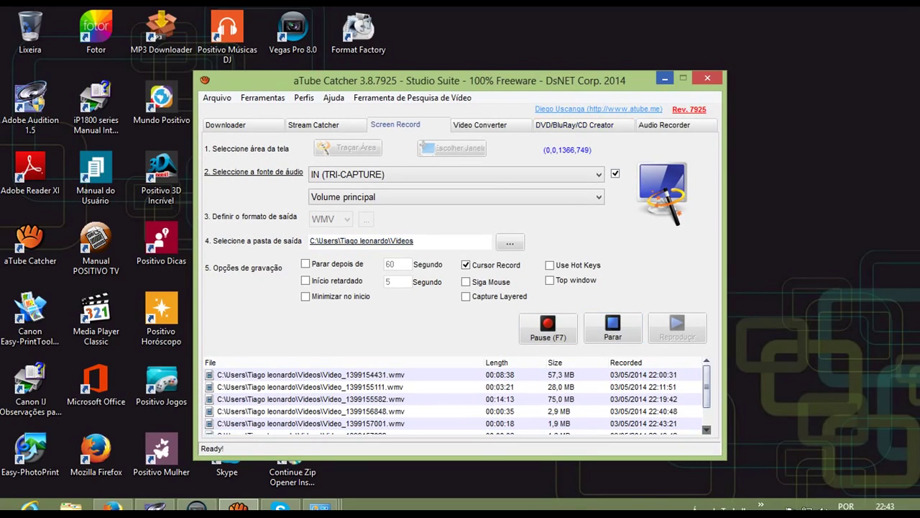
Step: Stop the aTube Catcher screen recording with Parar
left_click(663, 73)
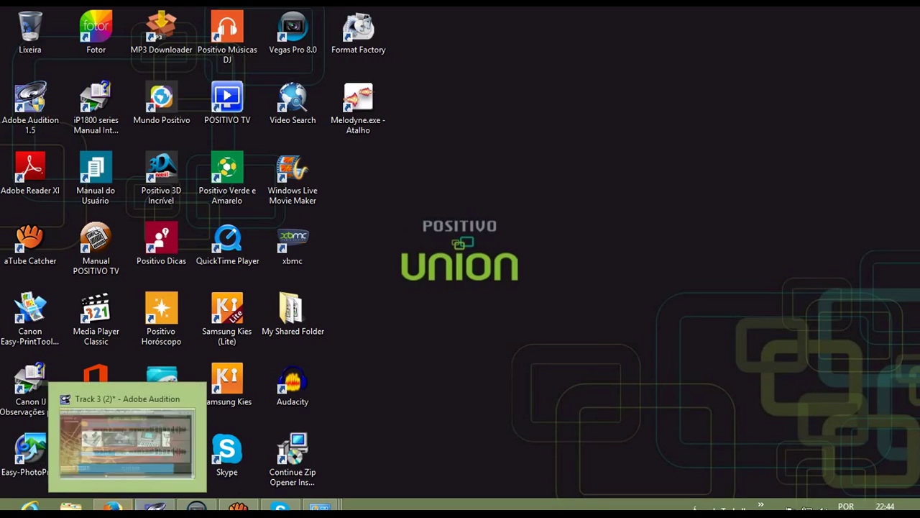
Step: Download the Melodyne plugin from the Teclados & Cia SOFTWARES page, then minimise Firefox
left_click(112, 508)
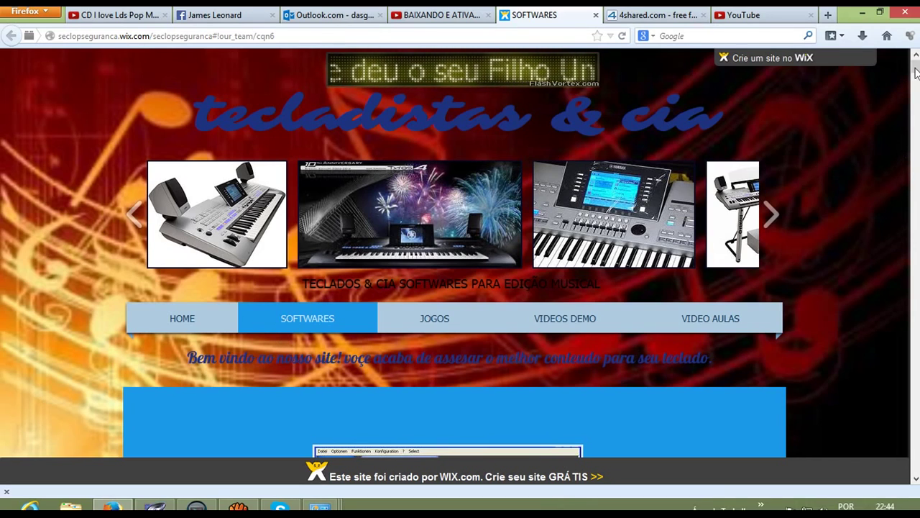
left_click_drag(916, 69, 917, 284)
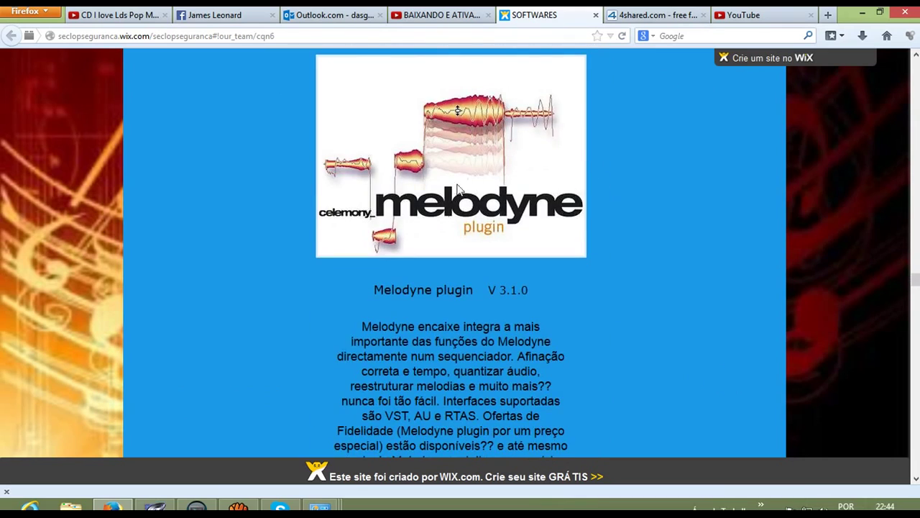
scroll(471, 228, "down", 8)
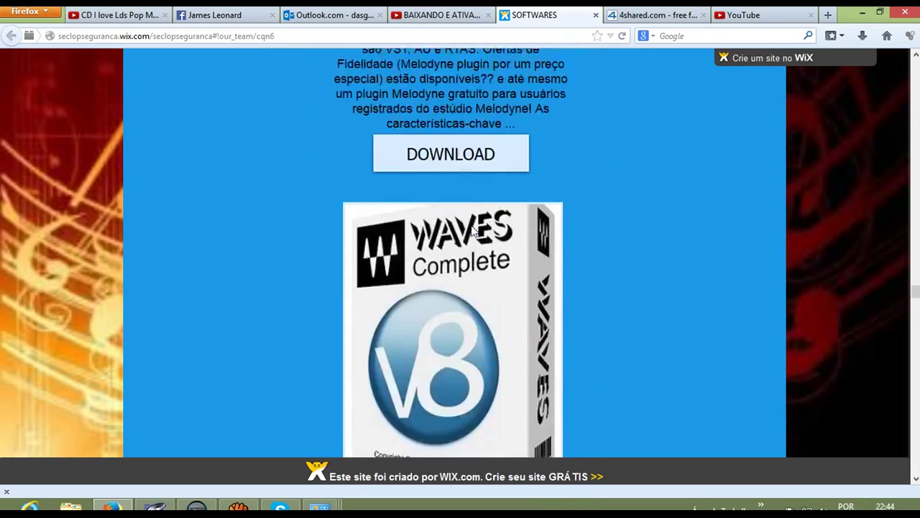
left_click(458, 137)
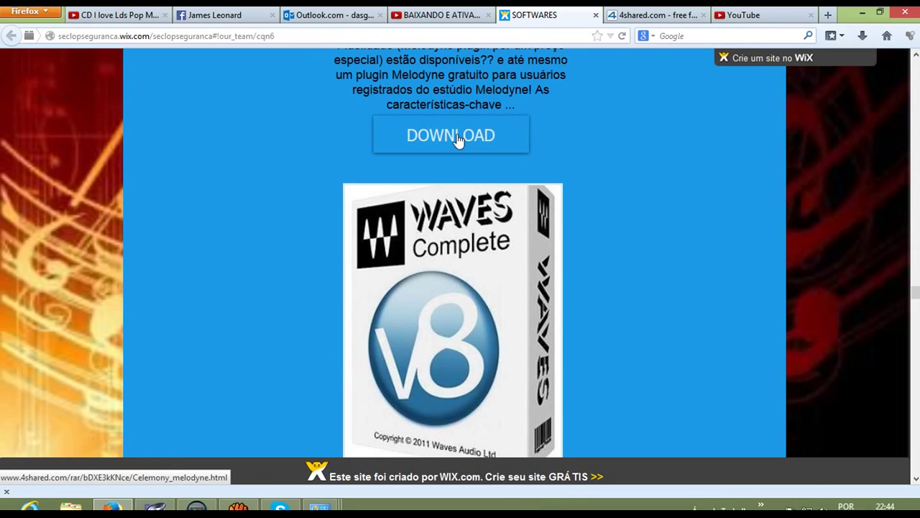
left_click(864, 15)
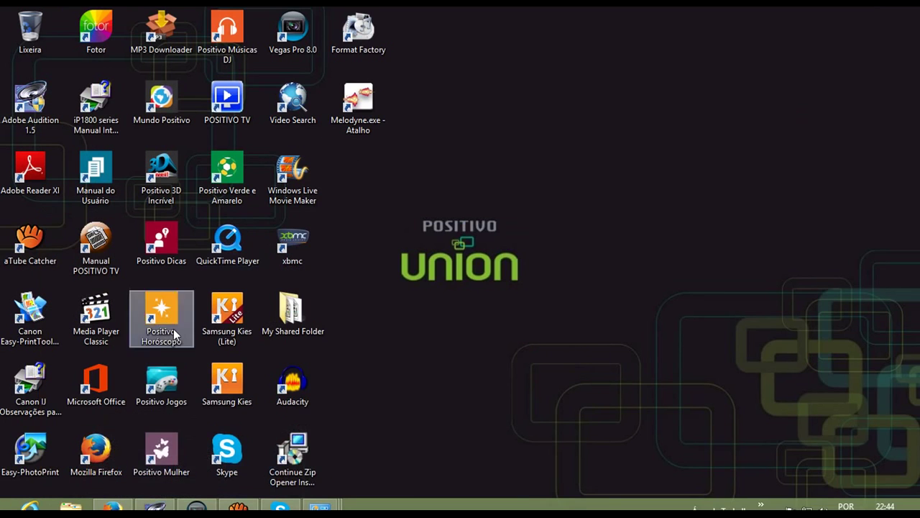
Step: Browse to SAMSUNG (E:) > Programas > Celemony melodyne and run Setup.exe
left_click(71, 507)
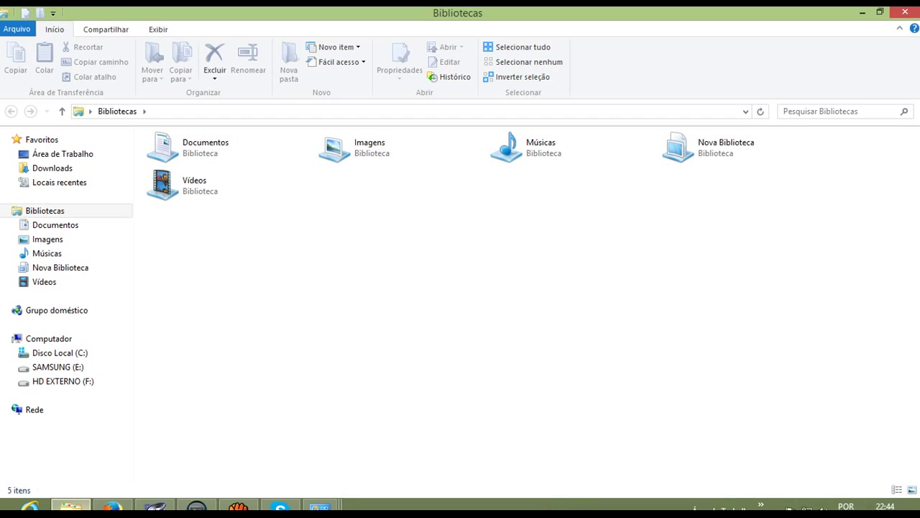
left_click(70, 169)
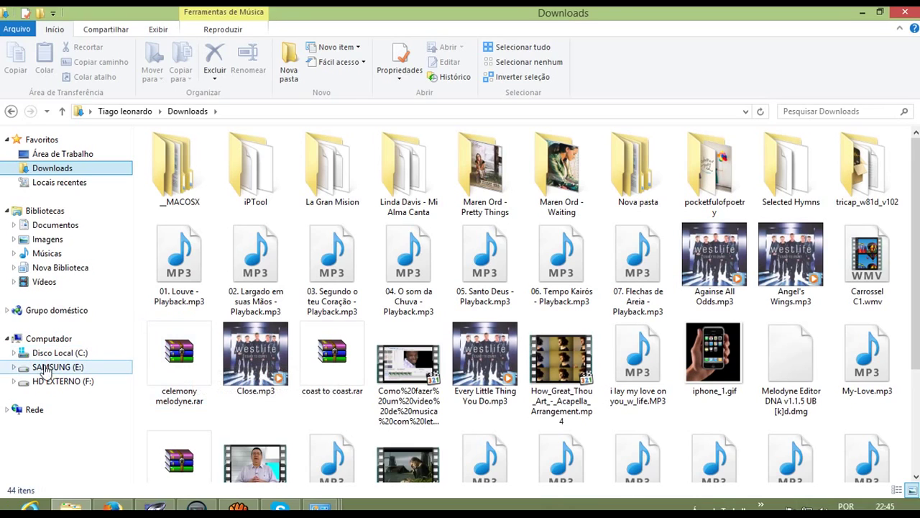
left_click(57, 367)
double_click(876, 273)
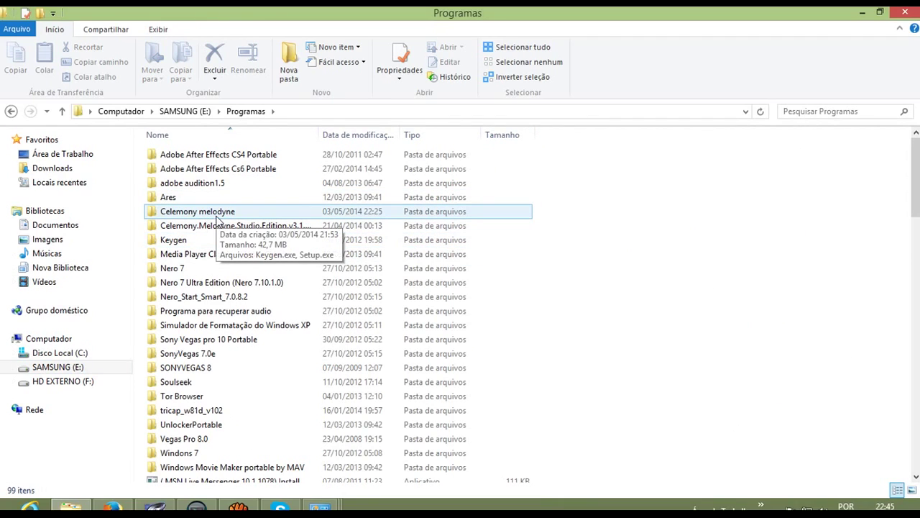
double_click(216, 214)
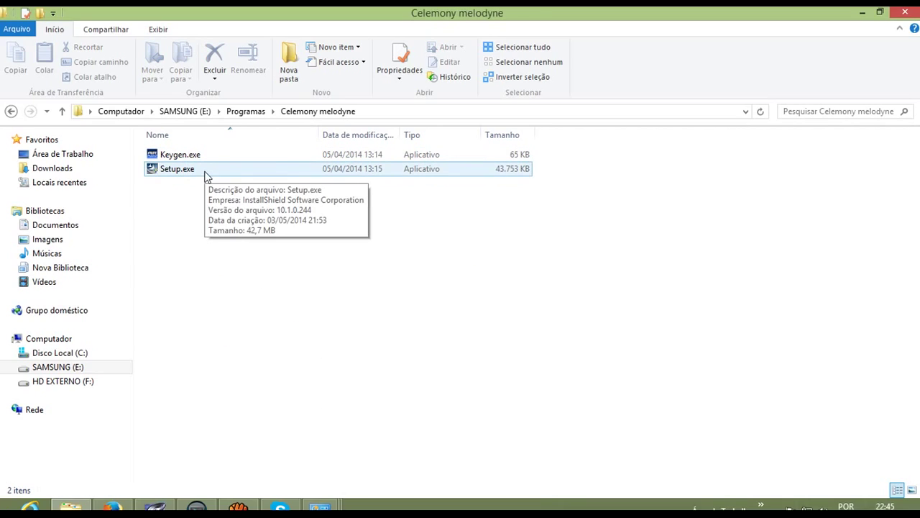
double_click(205, 176)
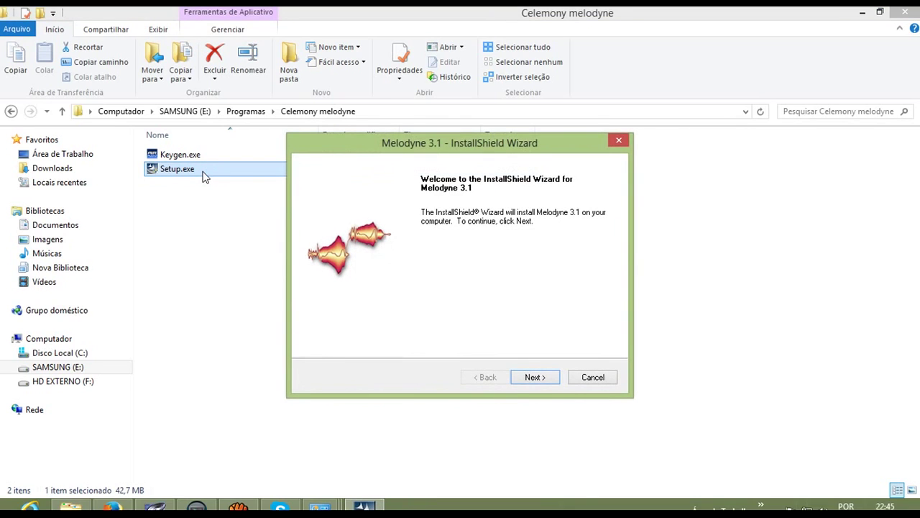
Step: Accept the Melodyne licence terms, reach Choose Destination Location, and switch back to Audition
left_click(534, 377)
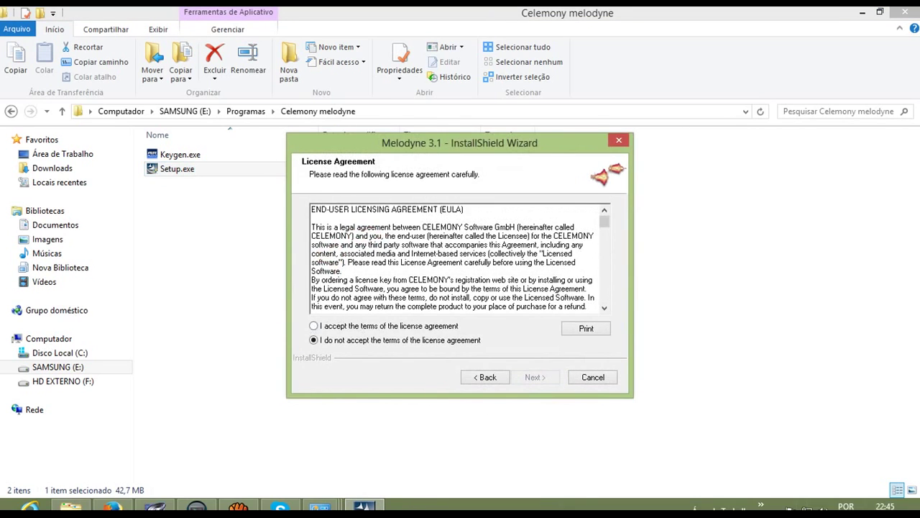
left_click(313, 326)
key("Return")
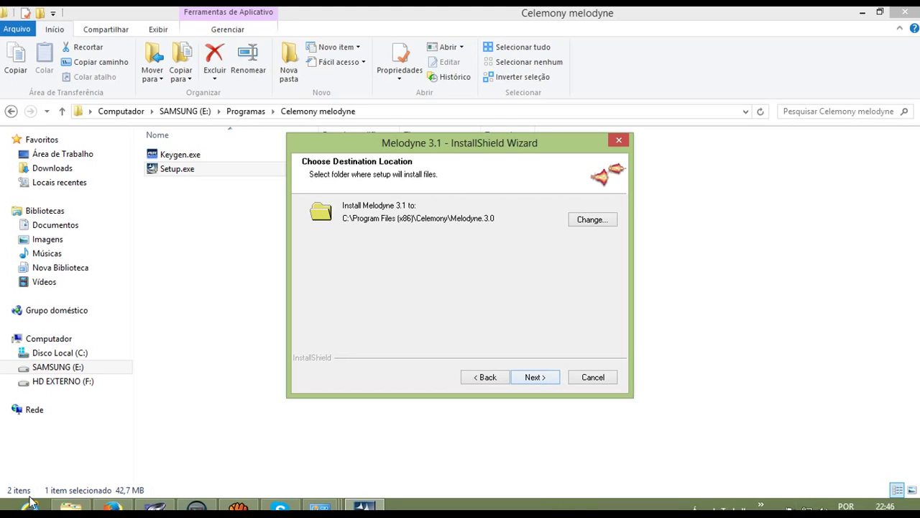
left_click(156, 507)
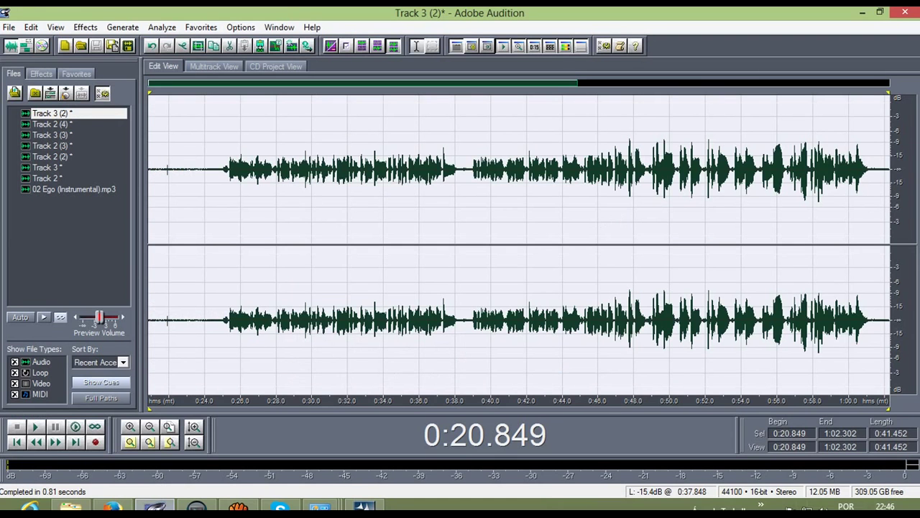
Step: Place the playback position at 0:25.766 and open Effects > VST > MelodyneBridge
left_click(236, 172)
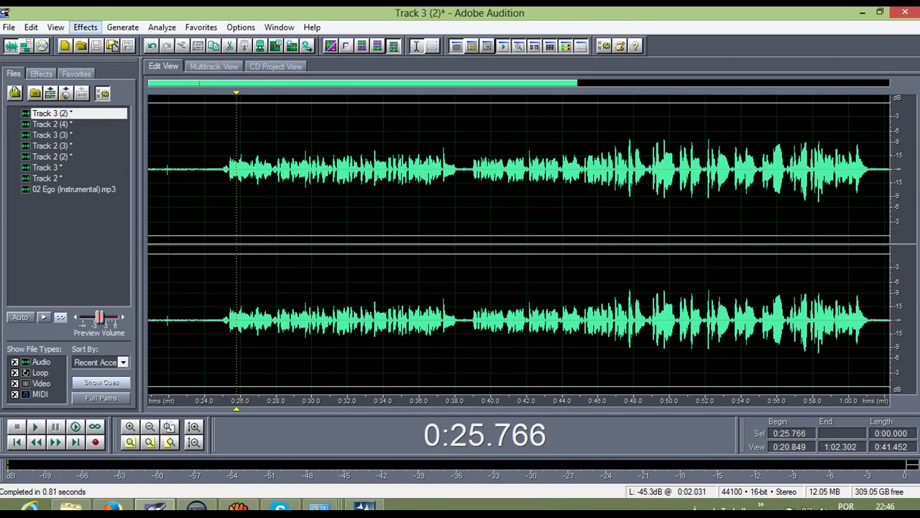
left_click(85, 28)
mouse_move(115, 196)
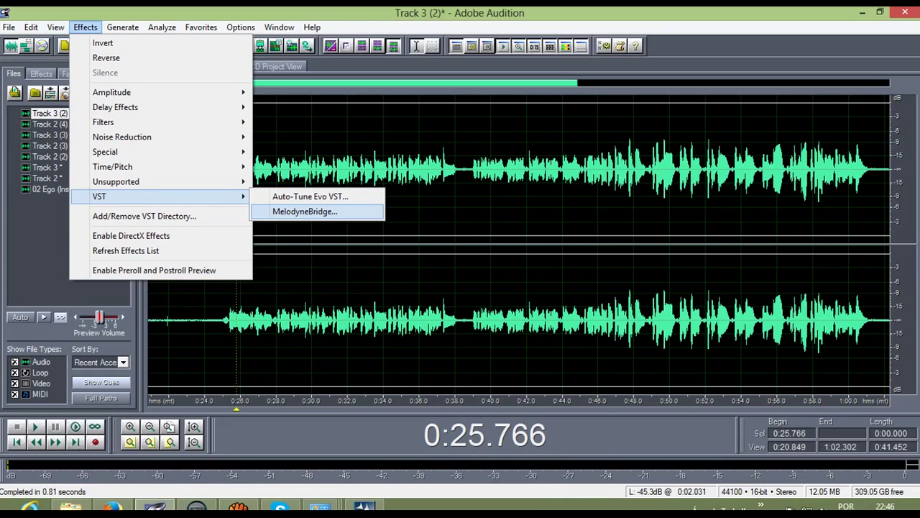
left_click(305, 211)
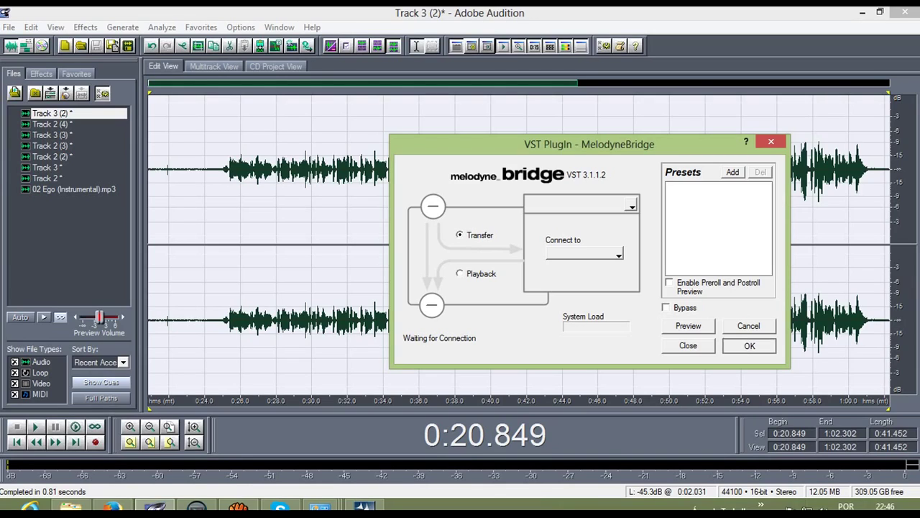
Step: Confirm the MelodyneBridge dialog with OK to apply it to the selected vocal section
left_click(748, 346)
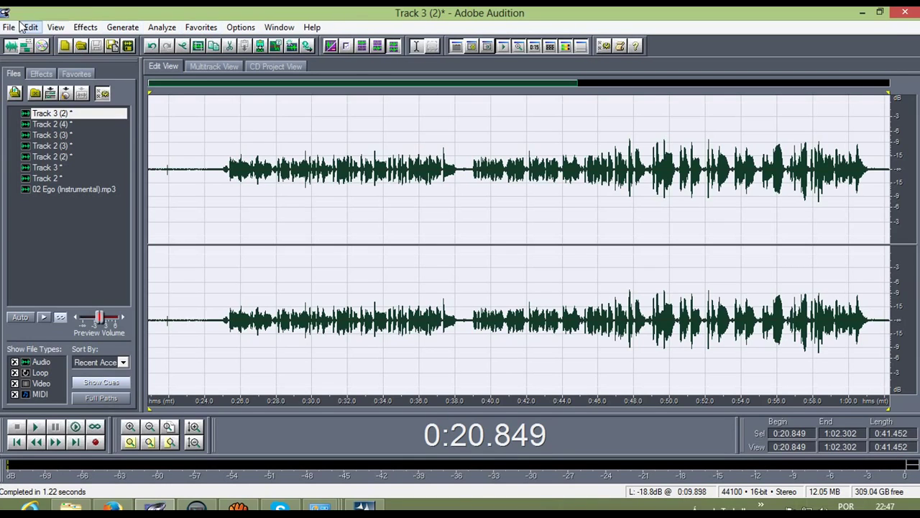
Step: Open Export Audio, cancel without saving, and minimise Audition to reveal the Melodyne installer
left_click(8, 27)
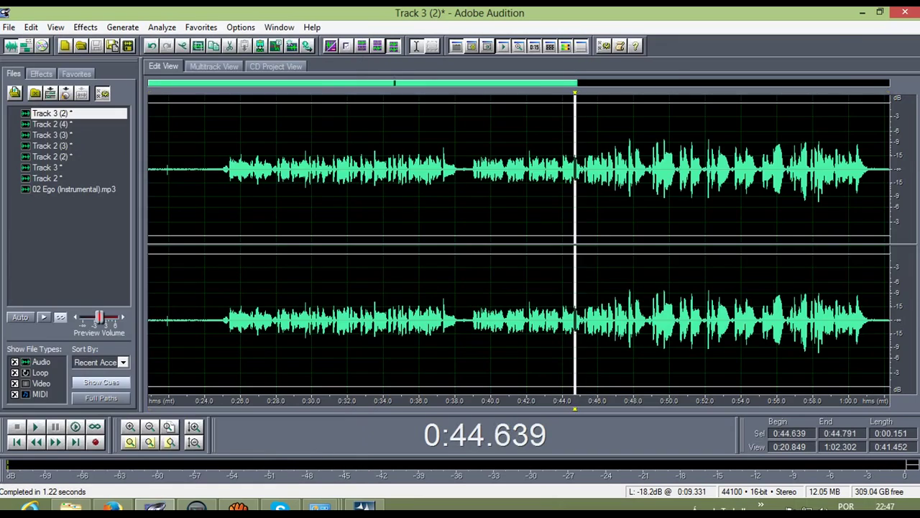
left_click(214, 66)
left_click(9, 27)
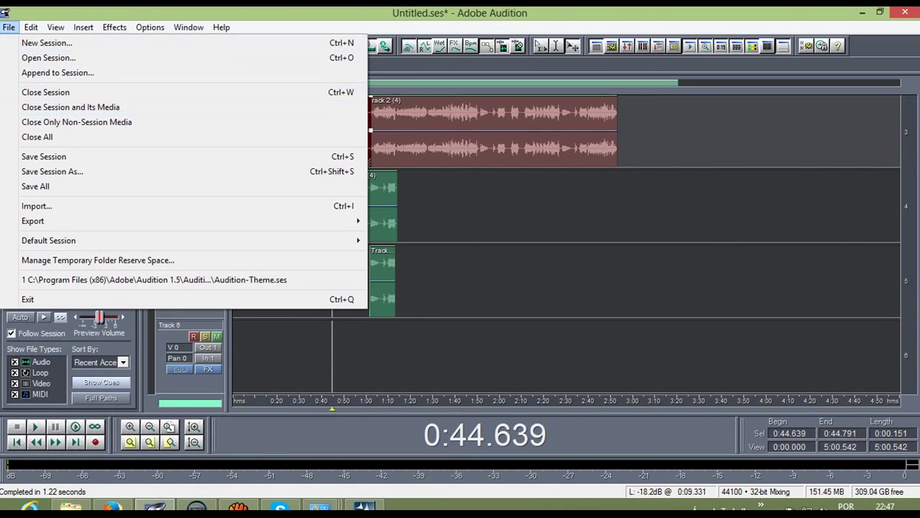
mouse_move(72, 221)
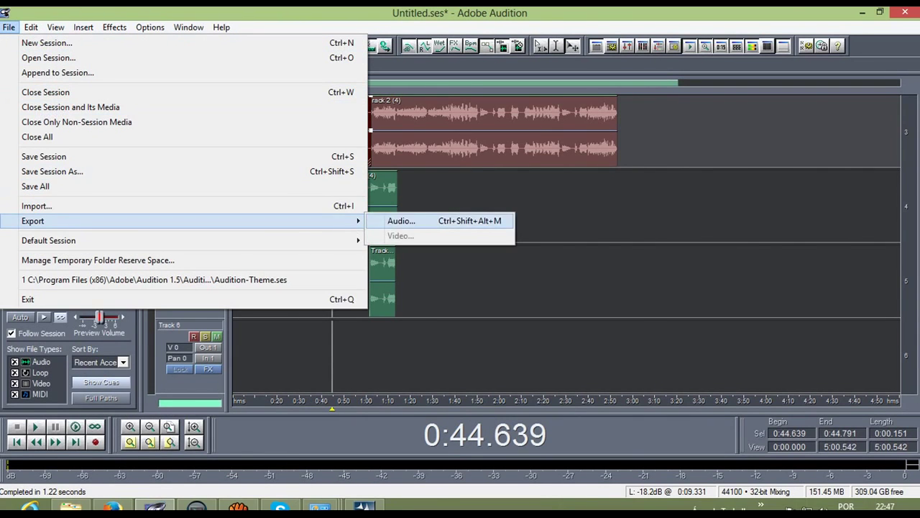
left_click(401, 221)
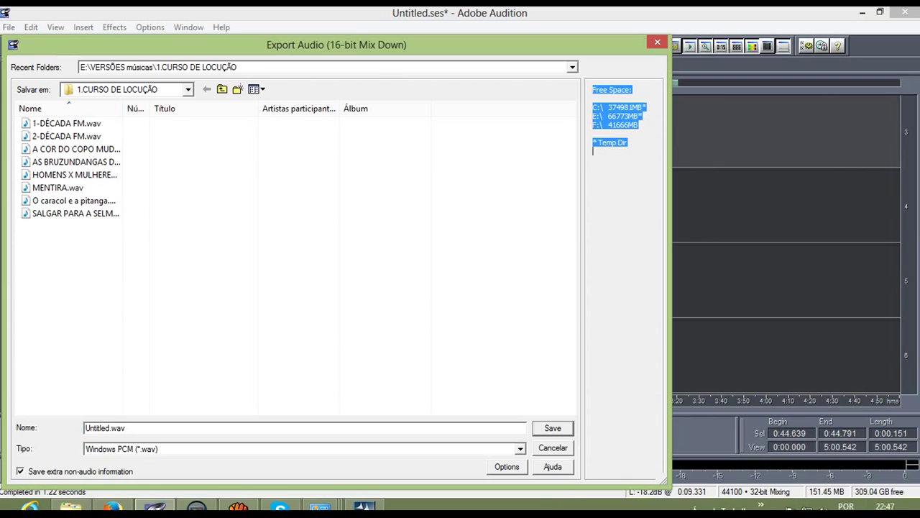
left_click(657, 41)
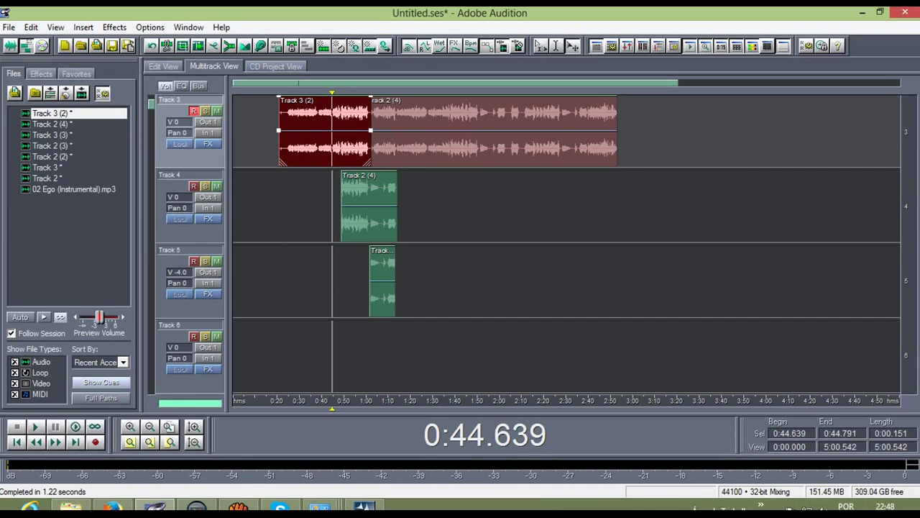
left_click(862, 12)
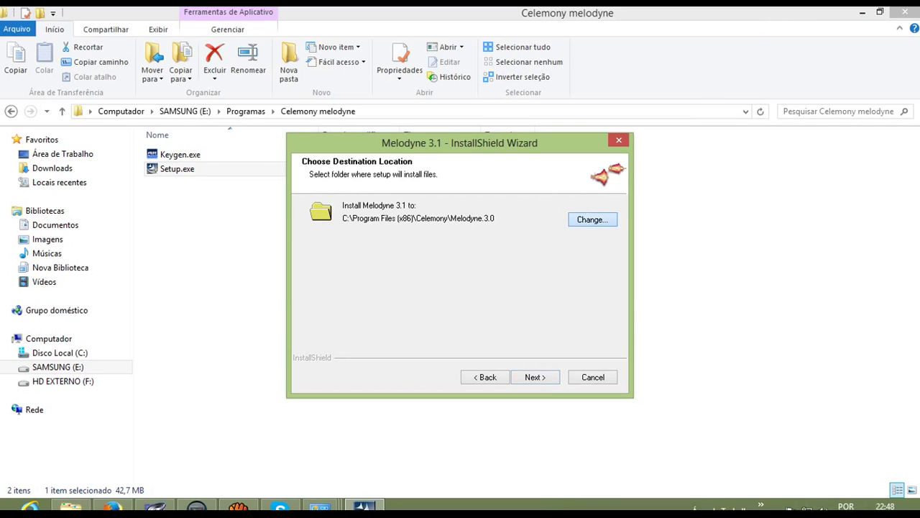
left_click(593, 219)
left_click_drag(552, 257, 552, 246)
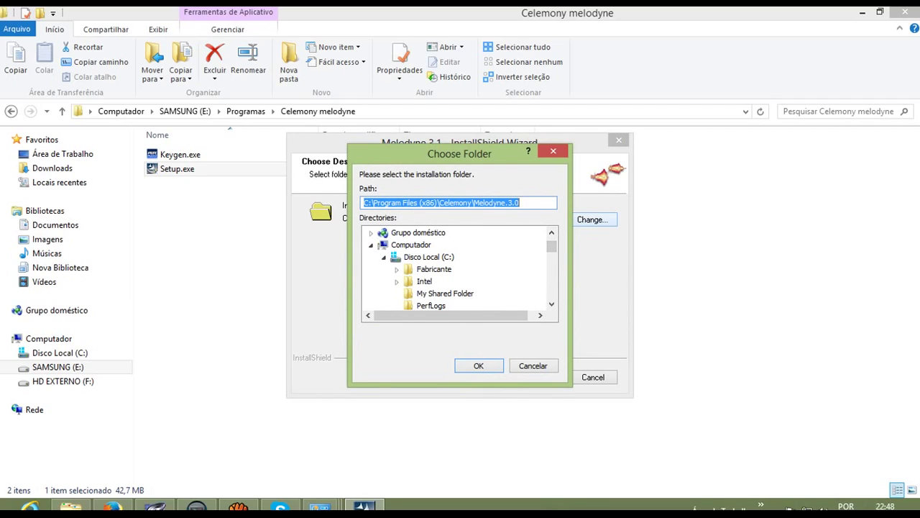
scroll(552, 248, "down", 2)
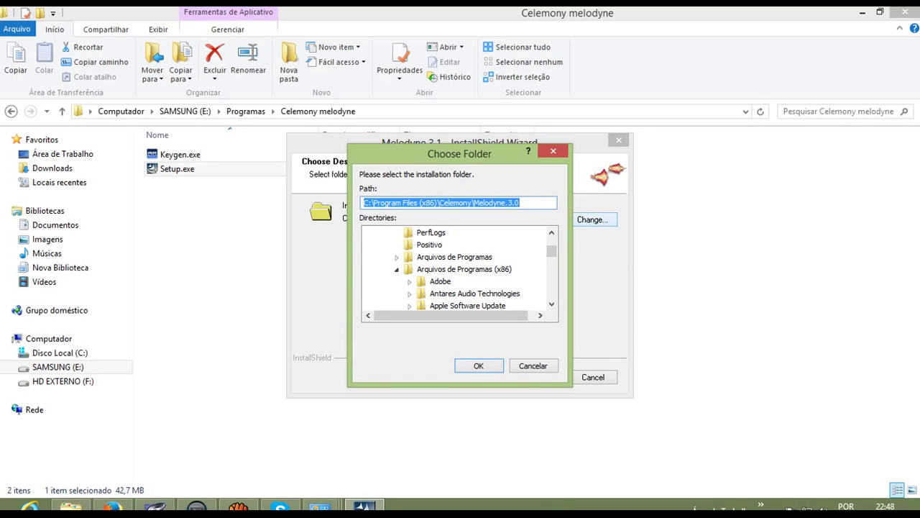
double_click(440, 282)
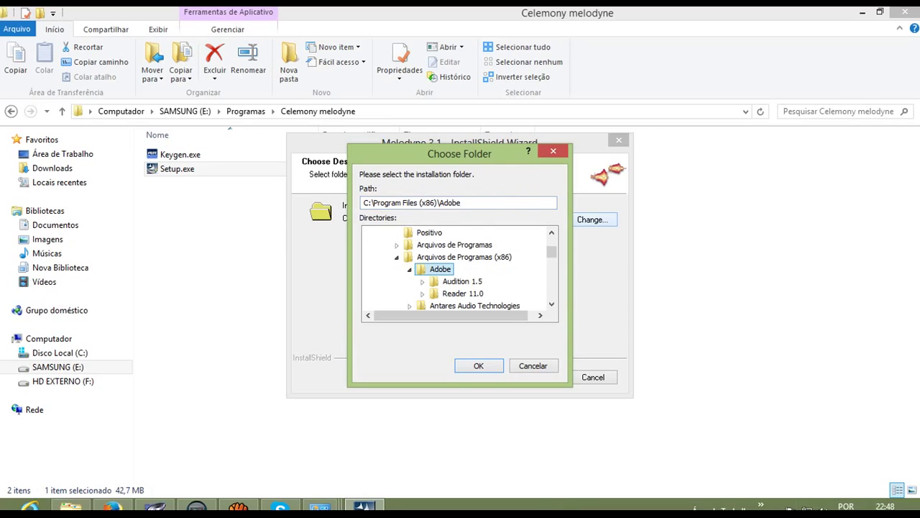
scroll(459, 269, "down", 1)
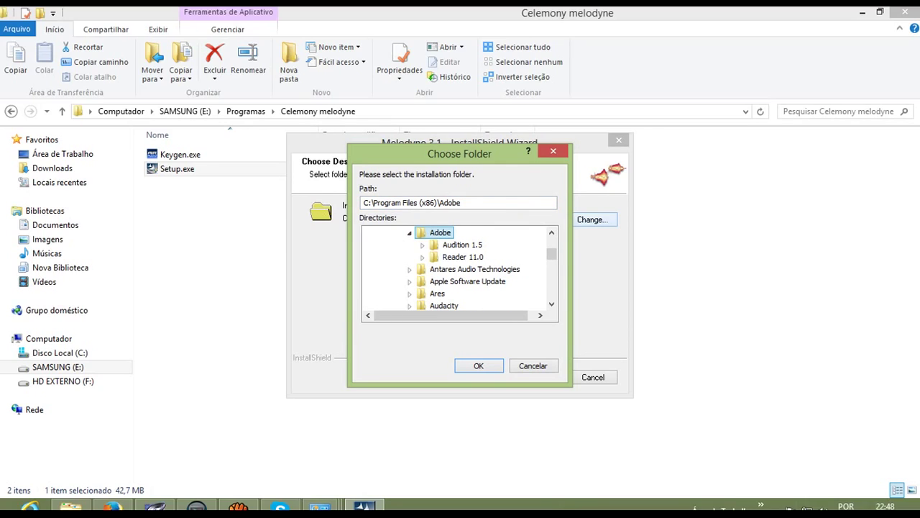
double_click(463, 244)
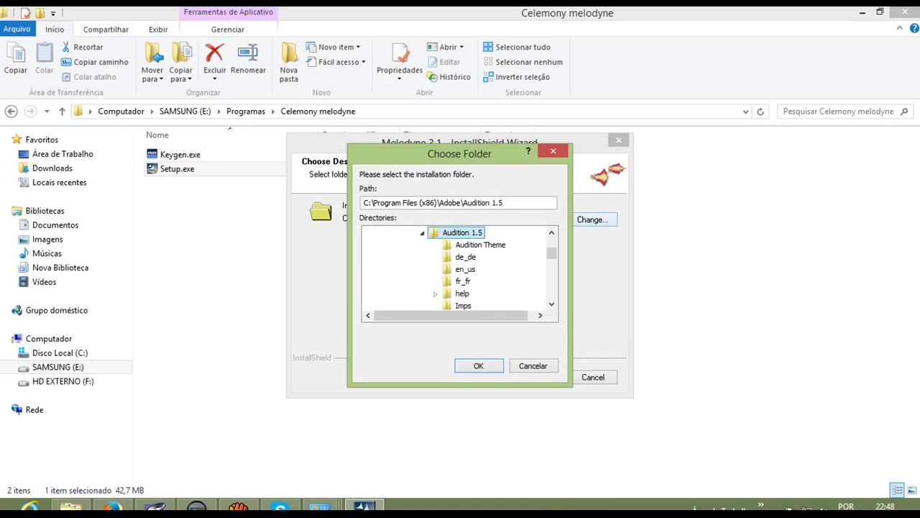
scroll(459, 270, "down", 3)
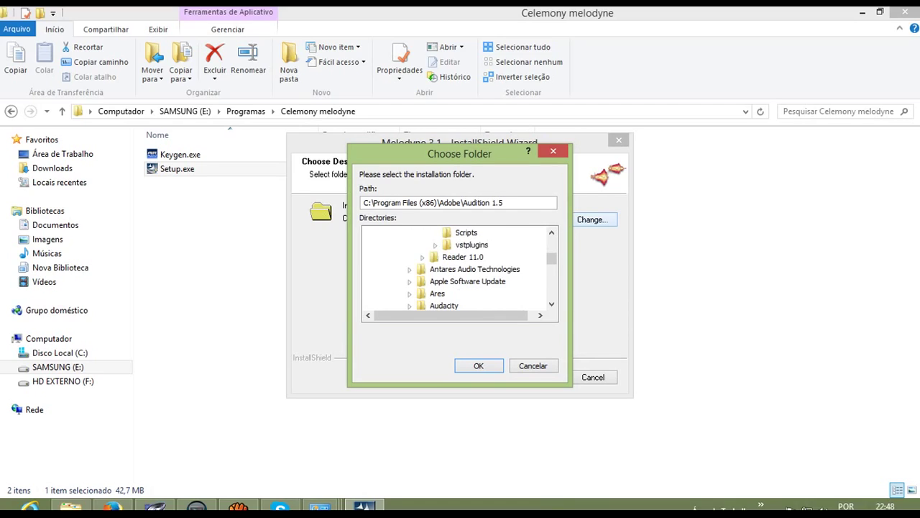
scroll(459, 269, "up", 1)
left_click(472, 281)
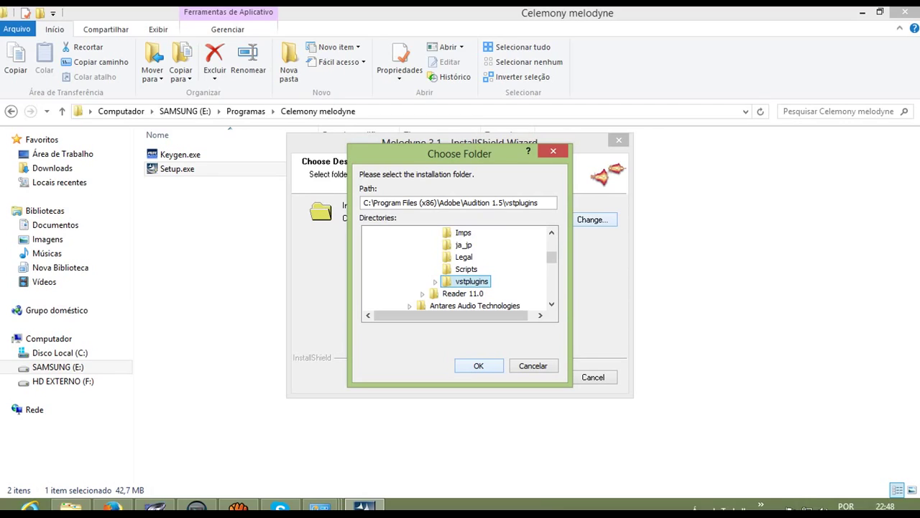
key("alt+Tab")
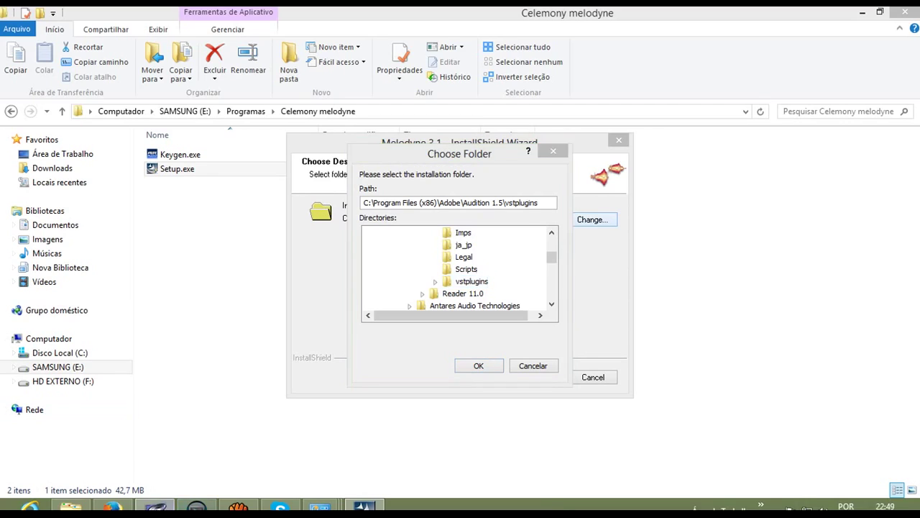
key("F12")
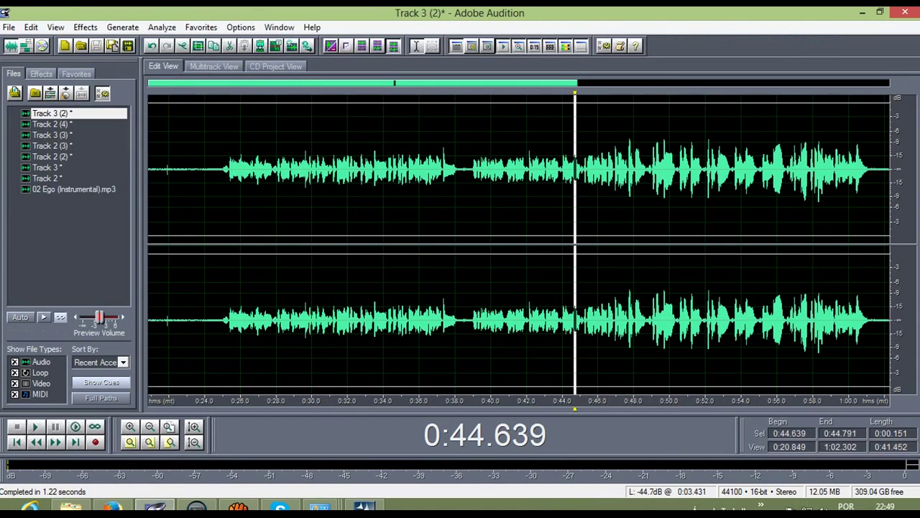
left_click(85, 27)
mouse_move(101, 197)
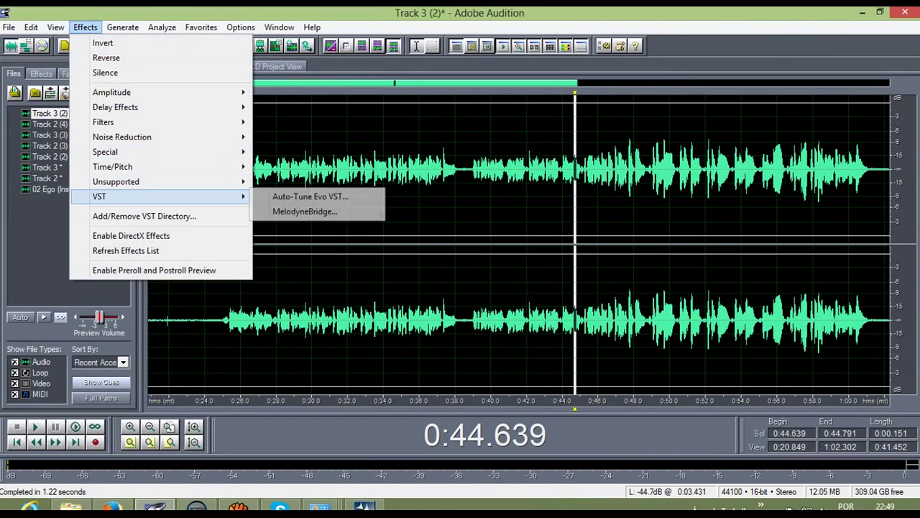
left_click(305, 212)
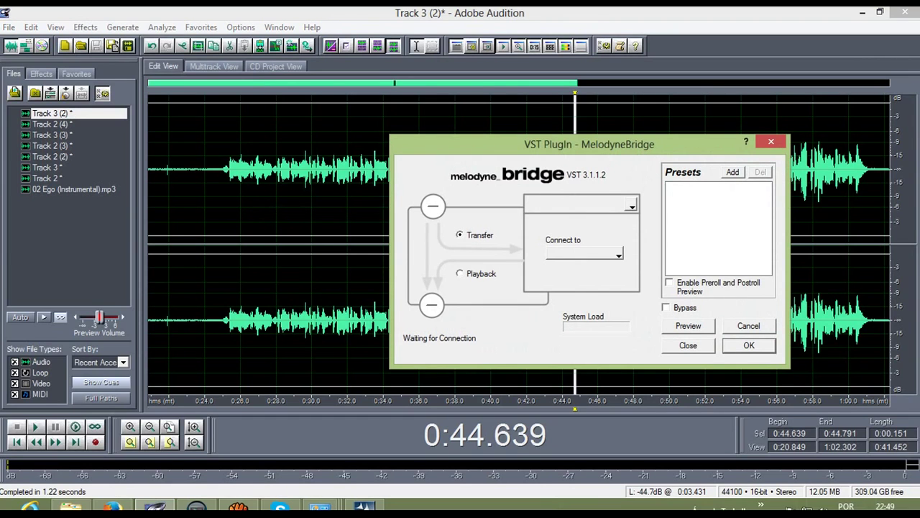
left_click(771, 141)
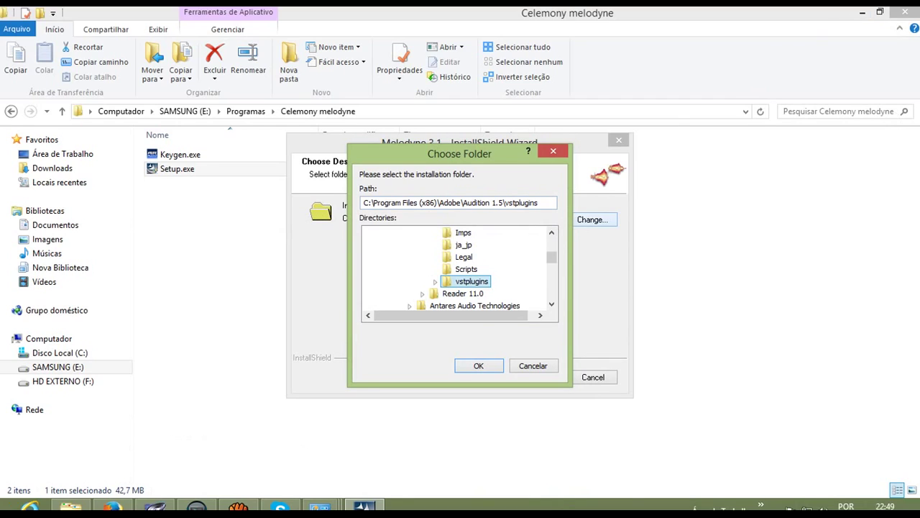
left_click(478, 365)
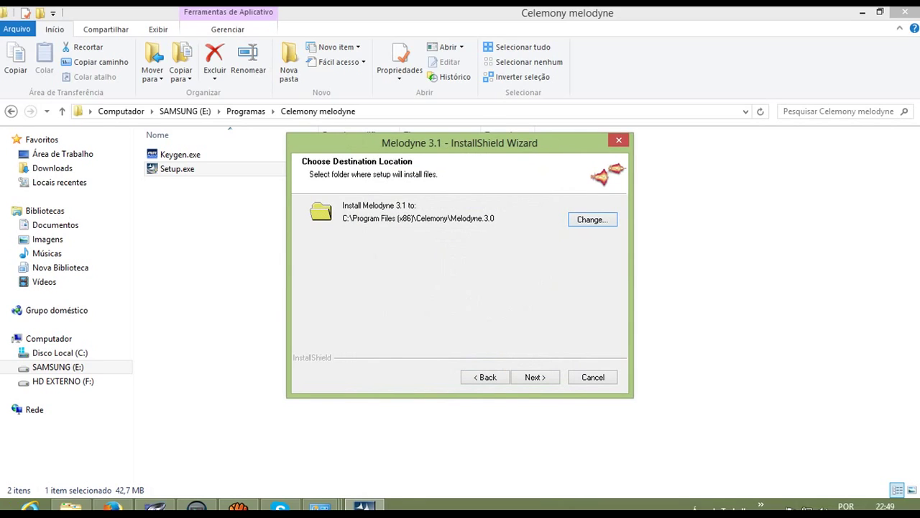
Step: Keep C:\Program Files (x86)\Vstplugins as the VST-MelodyneBridge location and proceed to install
left_click(535, 377)
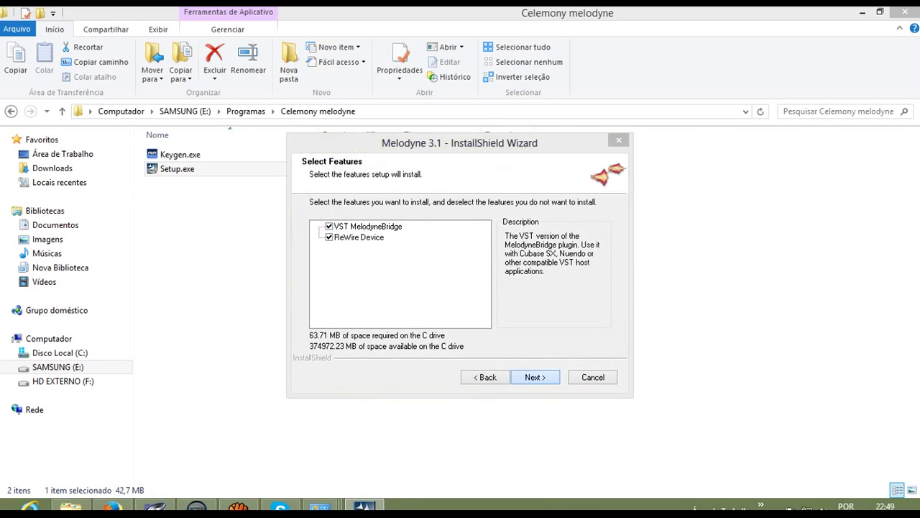
key("Return")
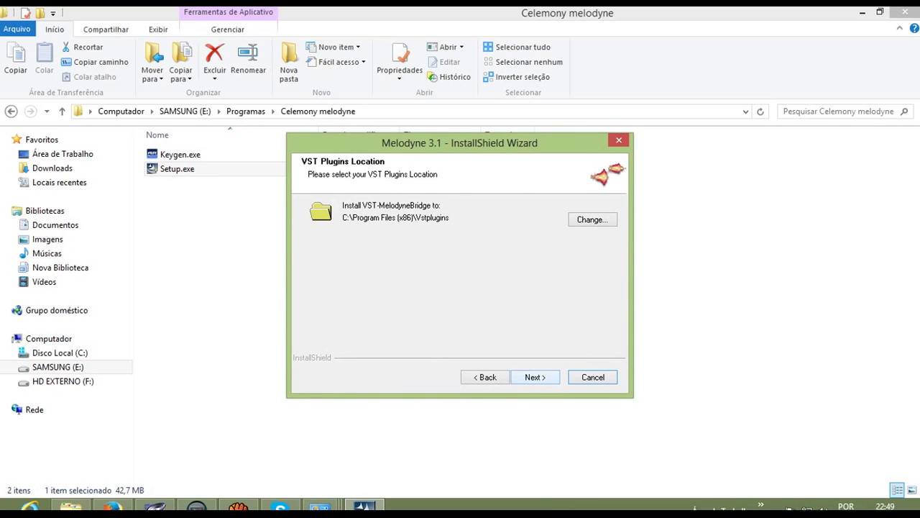
left_click(605, 220)
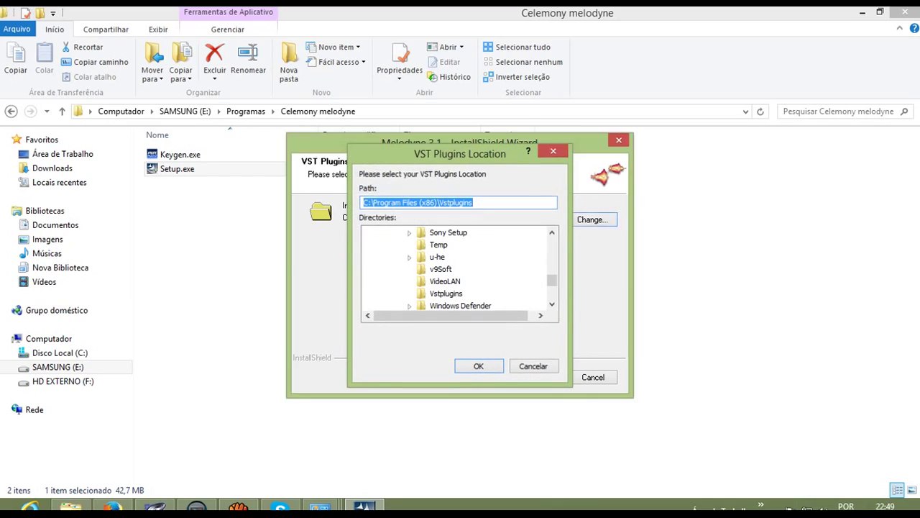
key("Return")
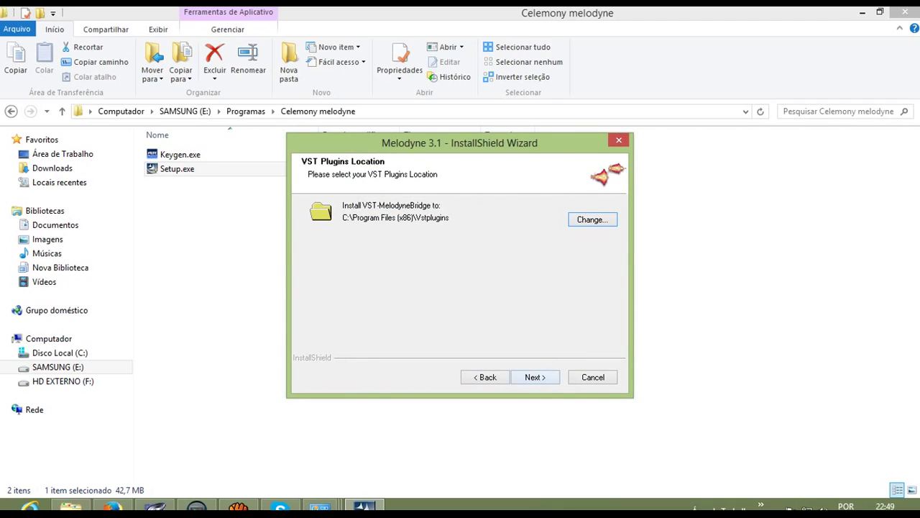
key("Return")
key("Return")
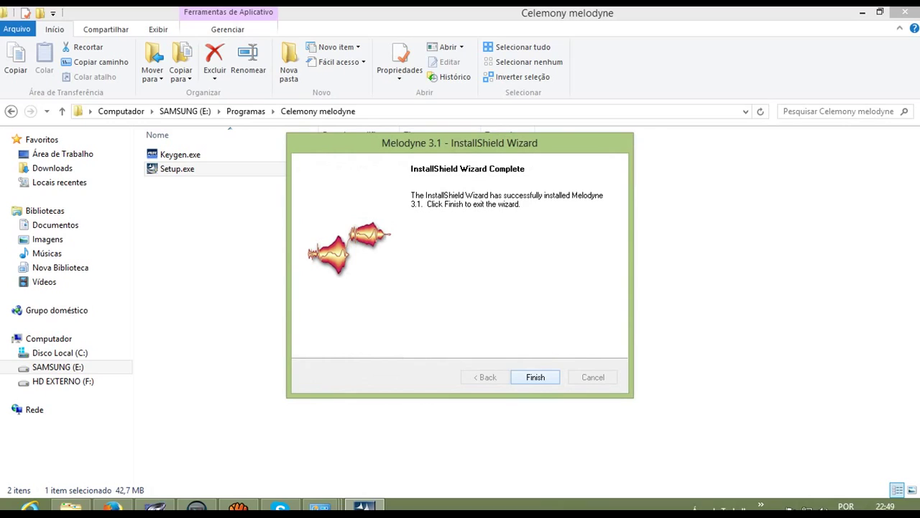
Step: Finish the completed Melodyne InstallShield wizard to return to the Celemony melodyne folder
left_click(530, 377)
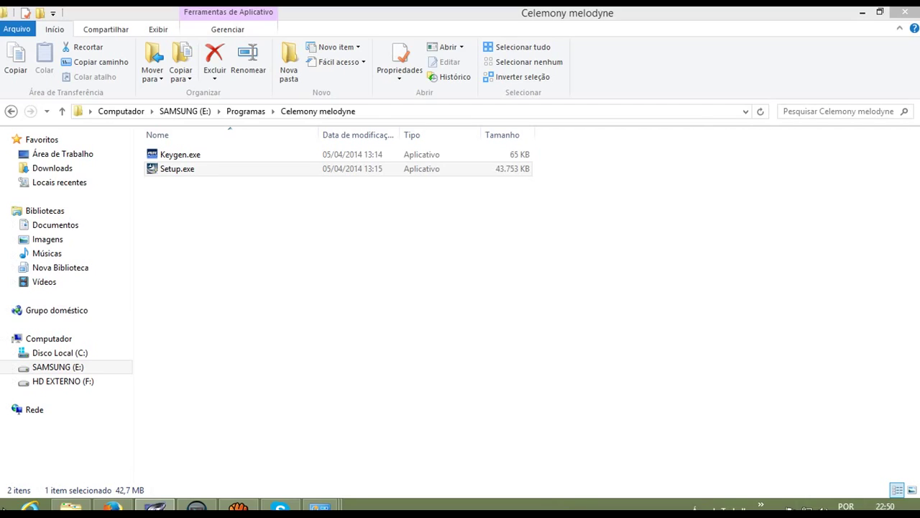
Step: Turn on the taskbar Desktop toolbar and open its list of desktop locations
right_click(3, 507)
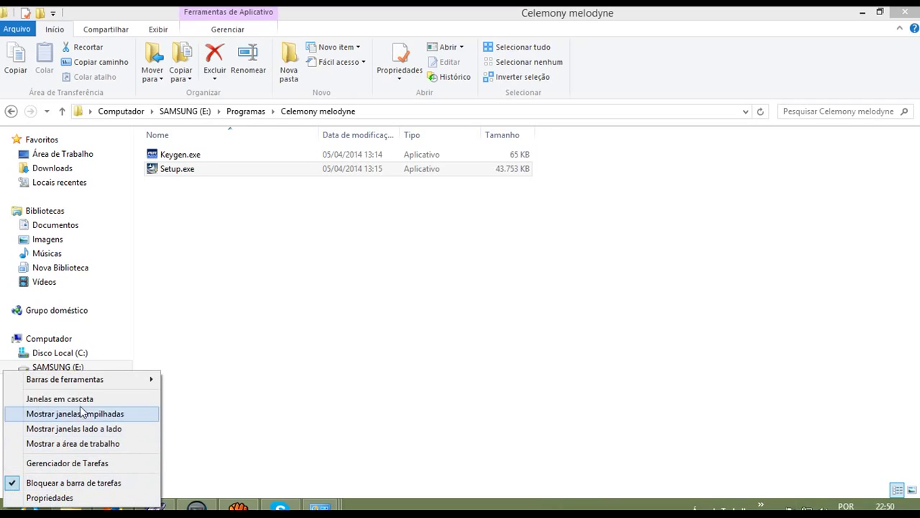
mouse_move(92, 387)
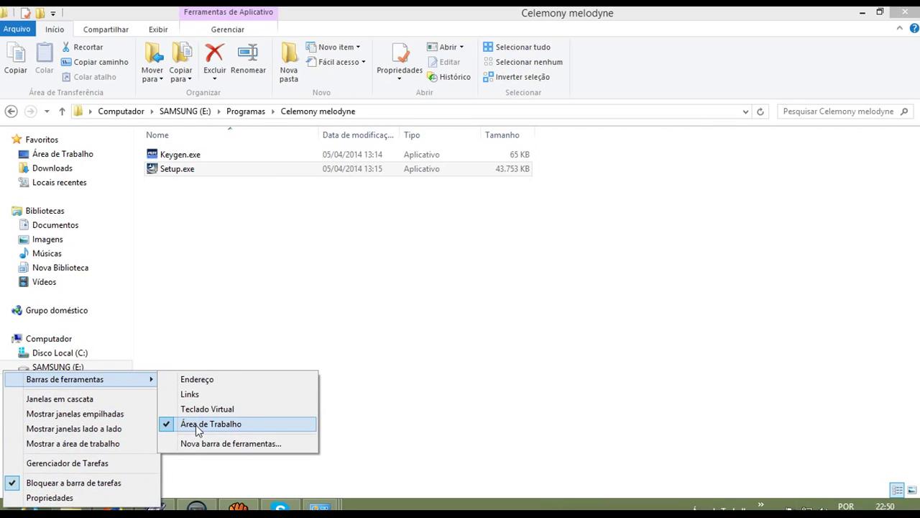
left_click(553, 364)
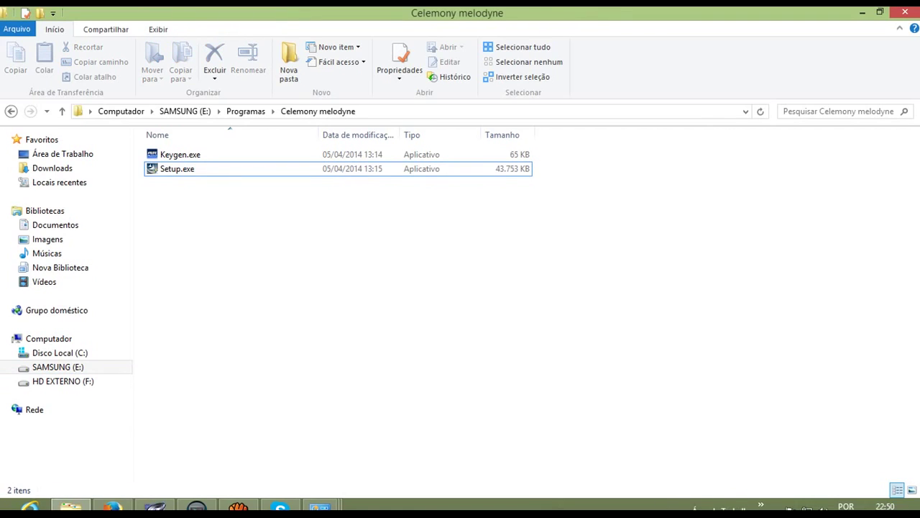
left_click(761, 505)
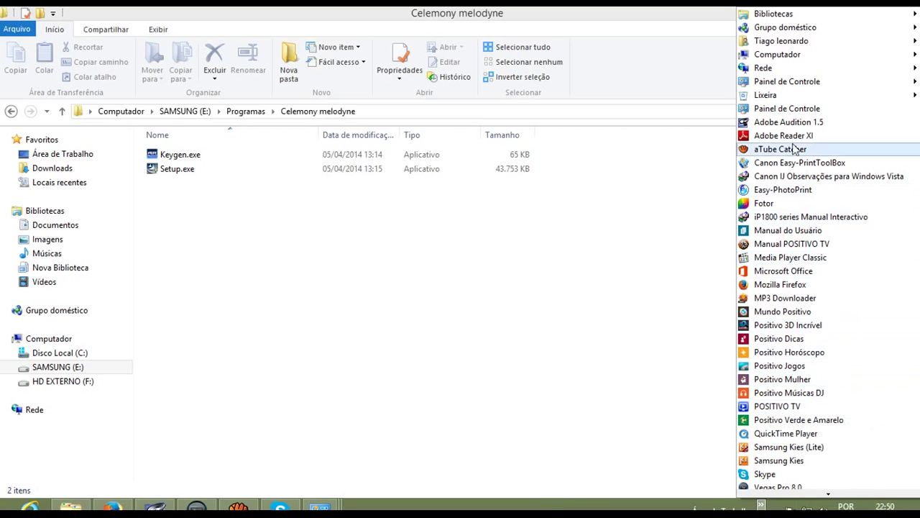
Step: Send Melodyne.exe from Celemony > Melodyne.3.0 to the desktop as a shortcut, then minimize Explorer
mouse_move(777, 62)
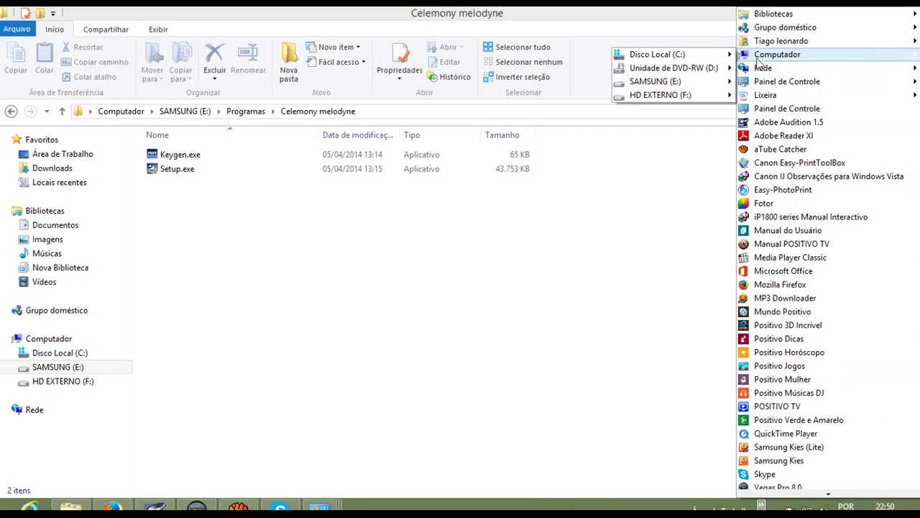
mouse_move(651, 58)
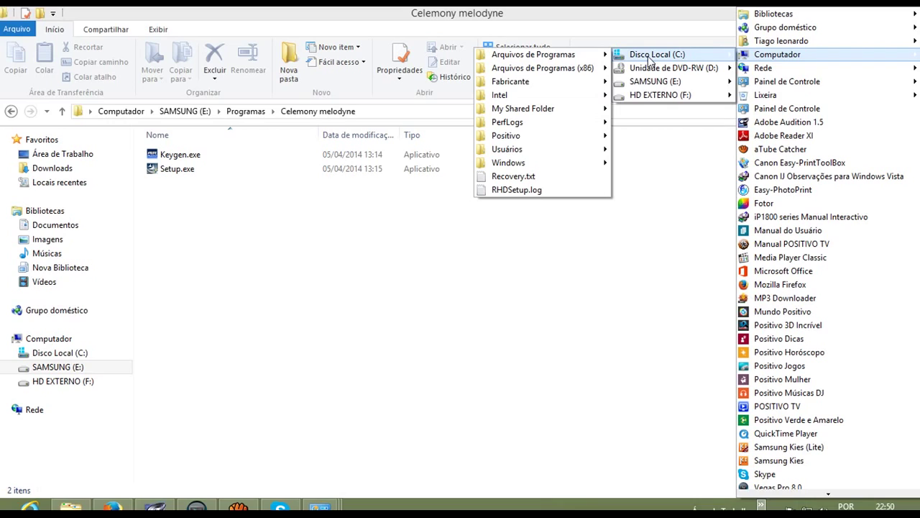
mouse_move(550, 58)
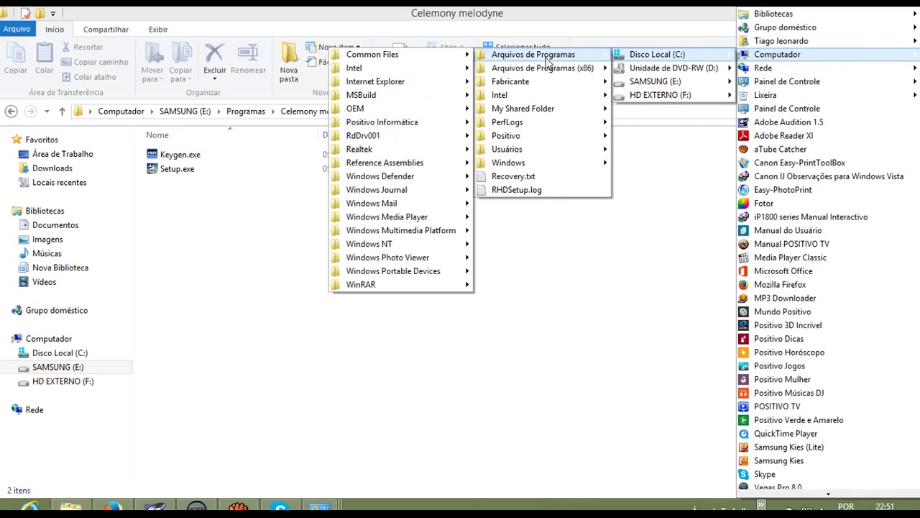
mouse_move(527, 73)
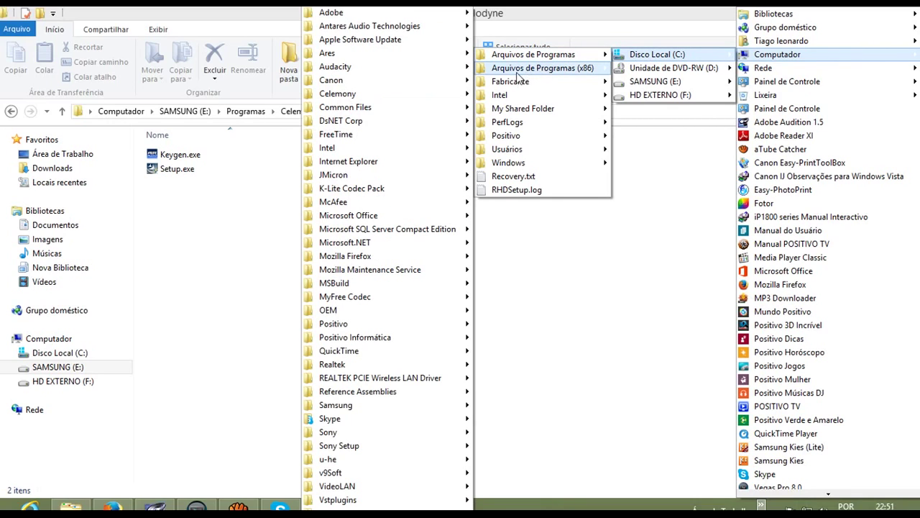
mouse_move(374, 95)
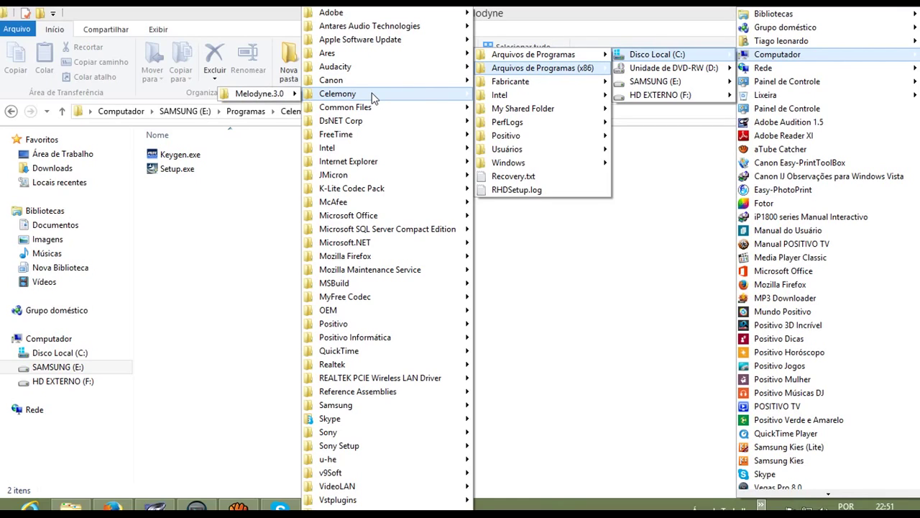
mouse_move(291, 96)
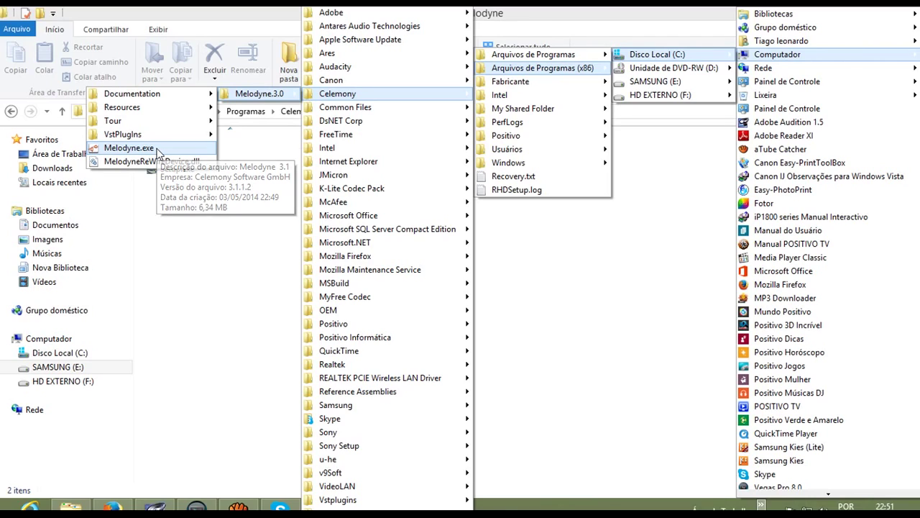
right_click(159, 153)
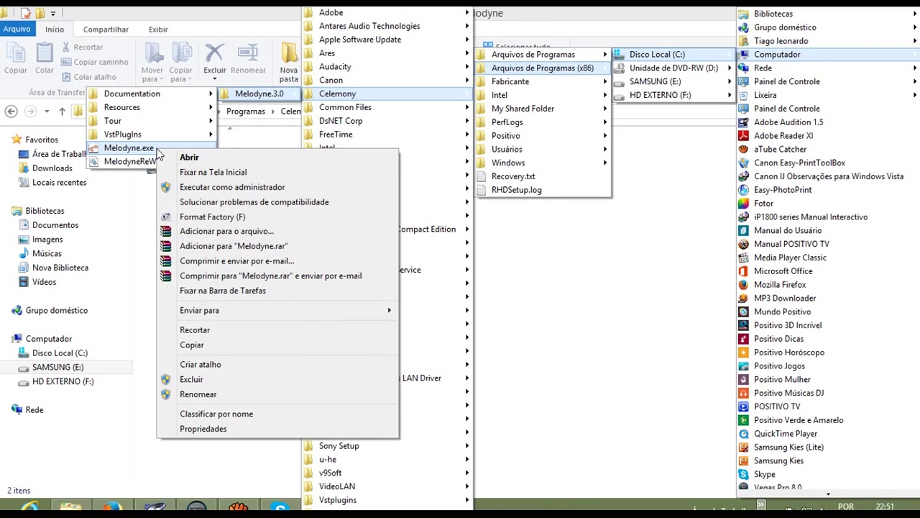
mouse_move(271, 315)
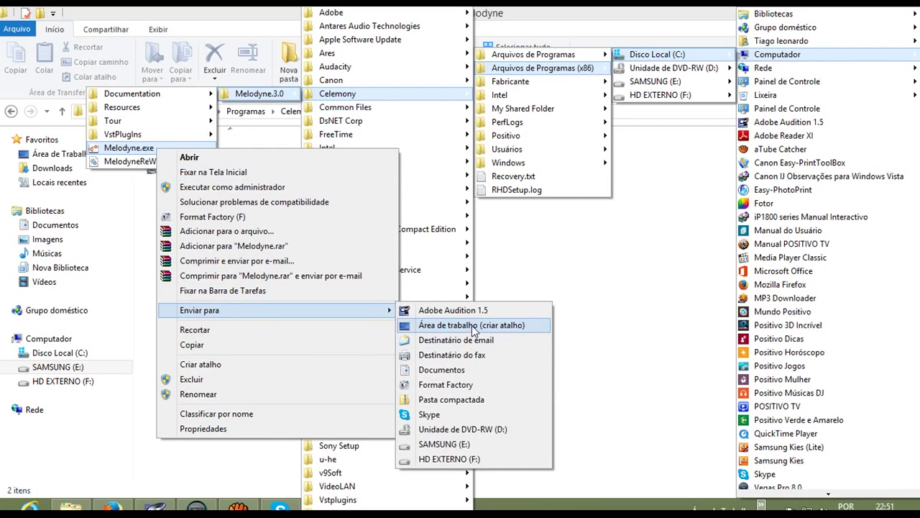
left_click(473, 325)
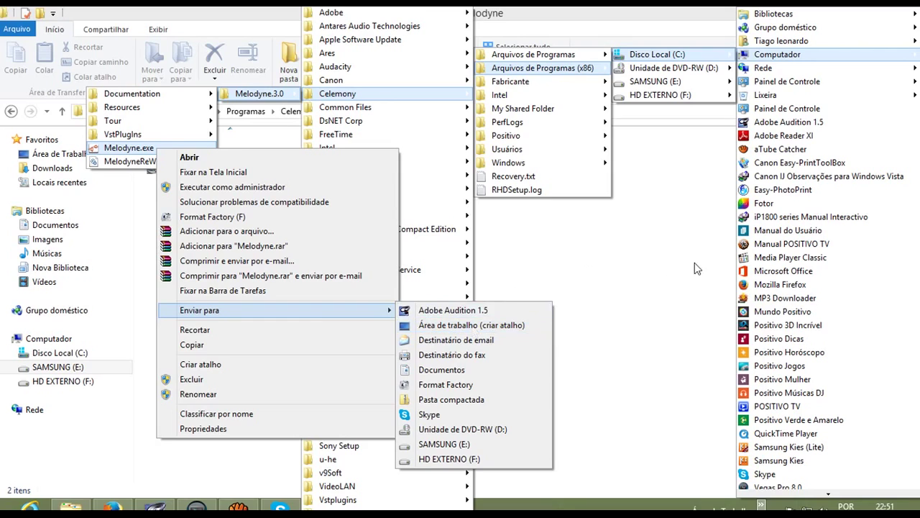
left_click(862, 14)
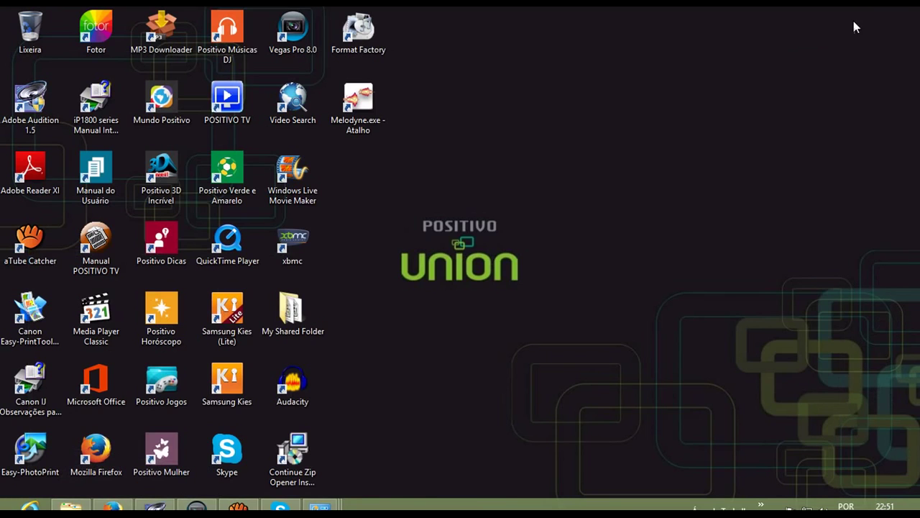
Step: Launch Melodyne studio 3.1.1.2 from its desktop shortcut, then return to Audition
double_click(367, 117)
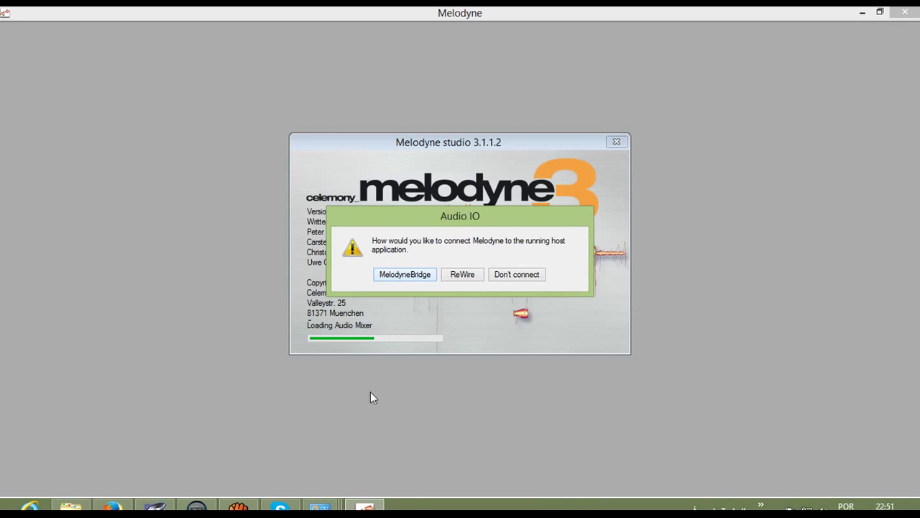
left_click(154, 506)
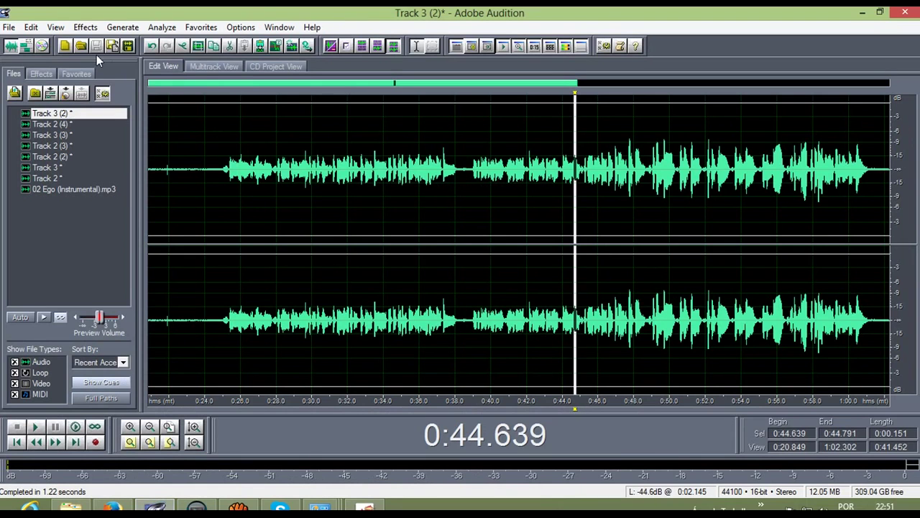
Step: Open Effects > VST > MelodyneBridge in Audition and close the plugin dialog again
left_click(85, 26)
mouse_move(143, 195)
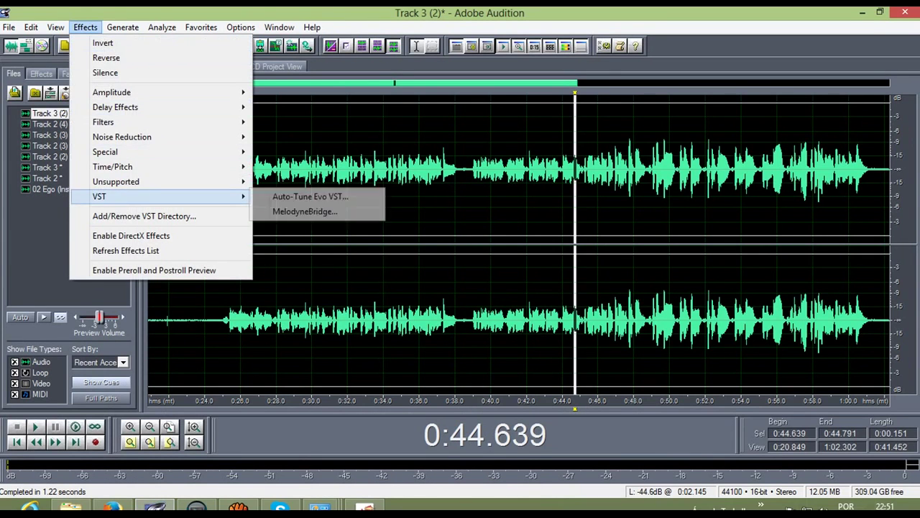
left_click(291, 216)
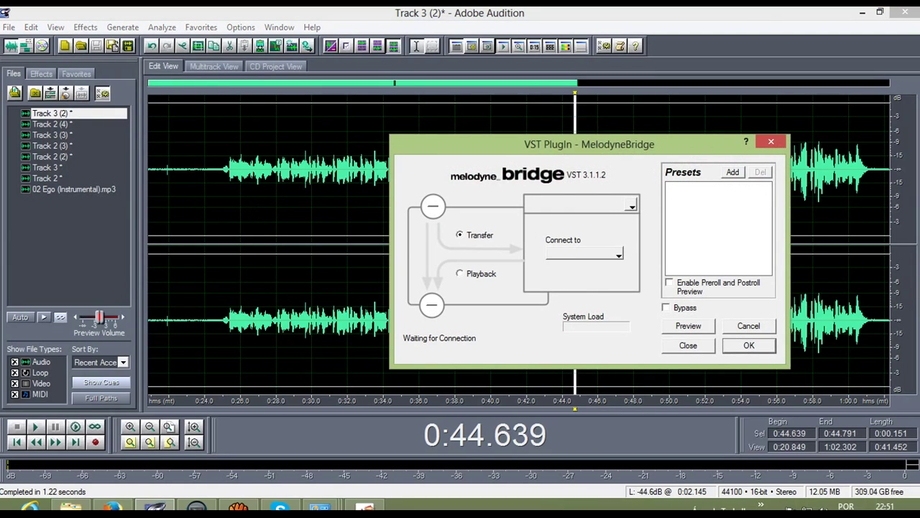
left_click(771, 141)
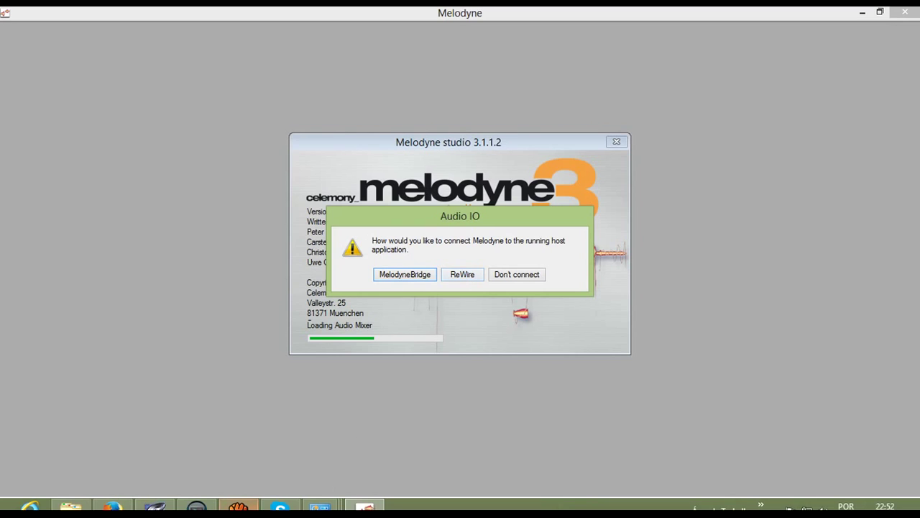
Step: Minimize the screen recorder, then choose ReWire in Melodyne's Audio IO connection prompt
left_click(238, 507)
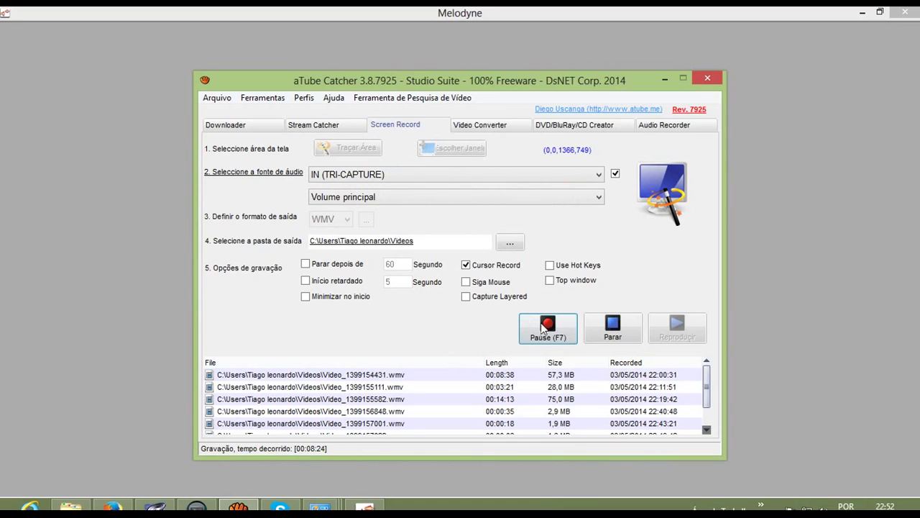
left_click(665, 79)
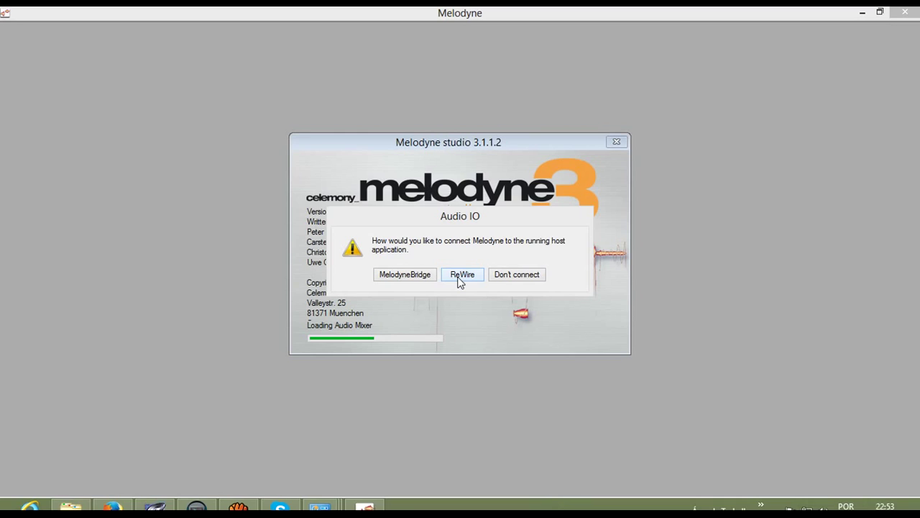
left_click(461, 280)
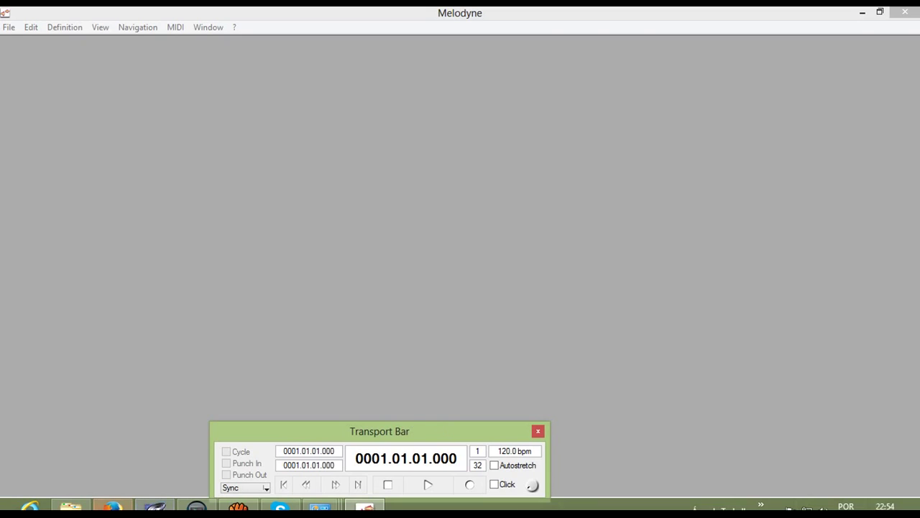
Step: In Firefox, open the BAIXANDO E ATIVANDO O PLUGIN MELODYNE 3 tab and its uploader's channel link
left_click(112, 507)
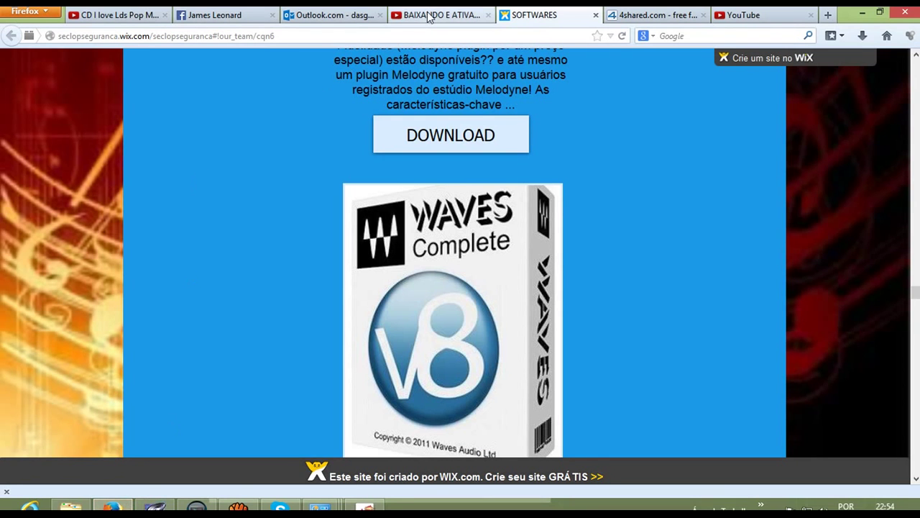
left_click(430, 16)
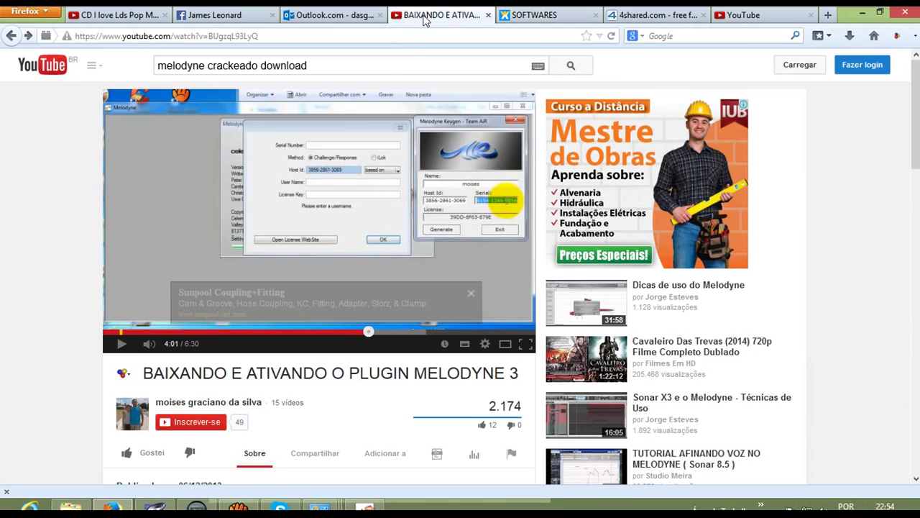
left_click(173, 407)
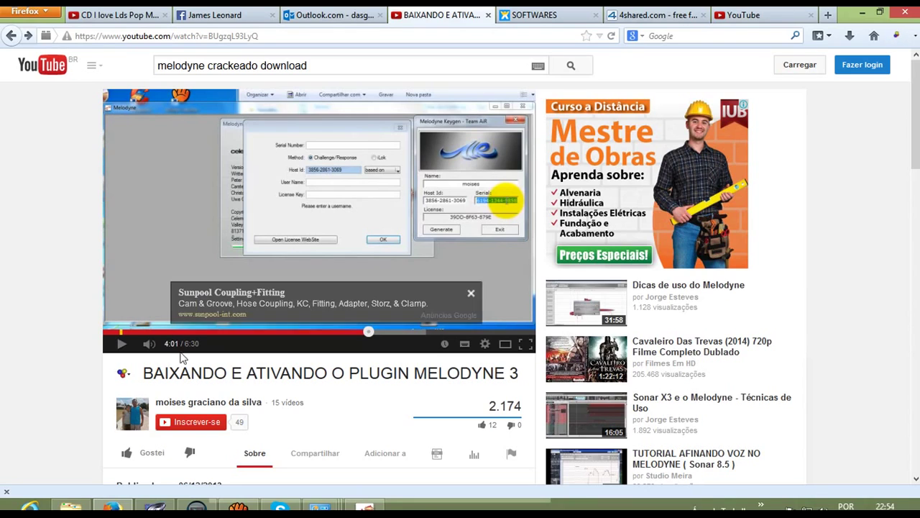
mouse_move(176, 406)
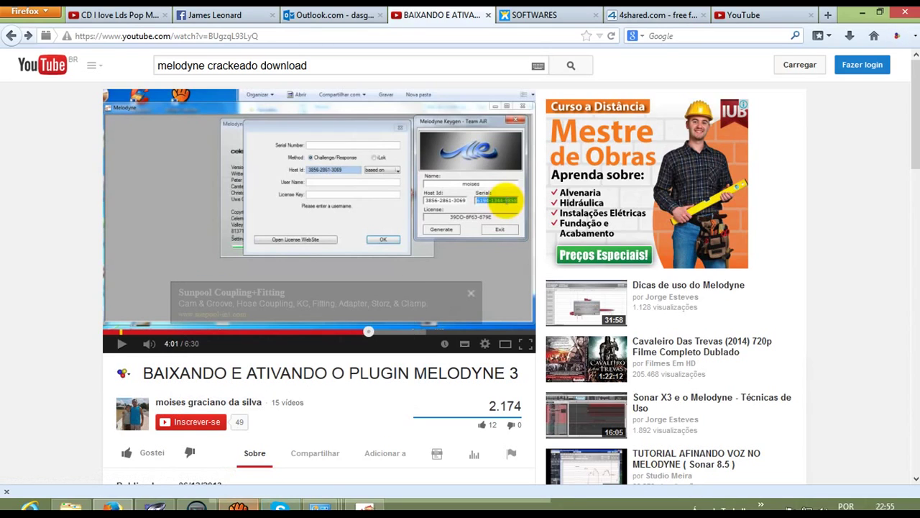
left_click(238, 507)
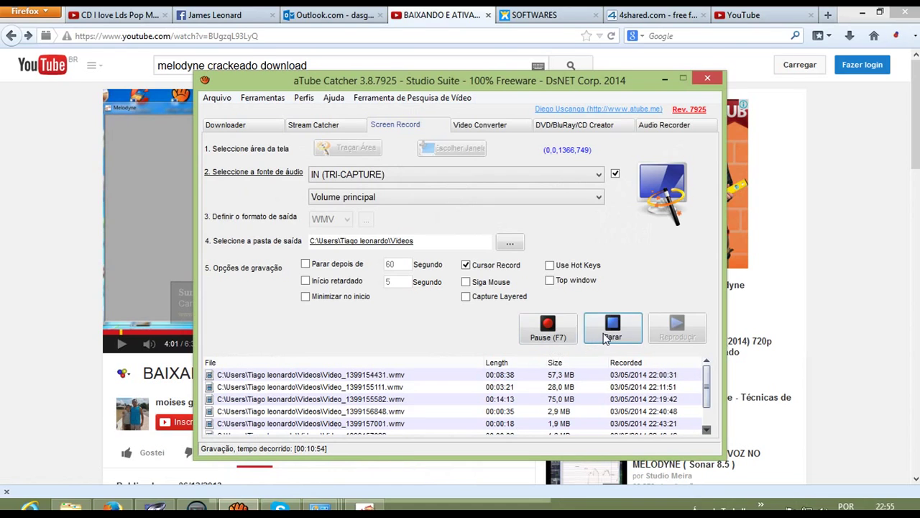
Step: Stop the aTube Catcher screen recording with Parar and minimize the recorder
left_click(611, 333)
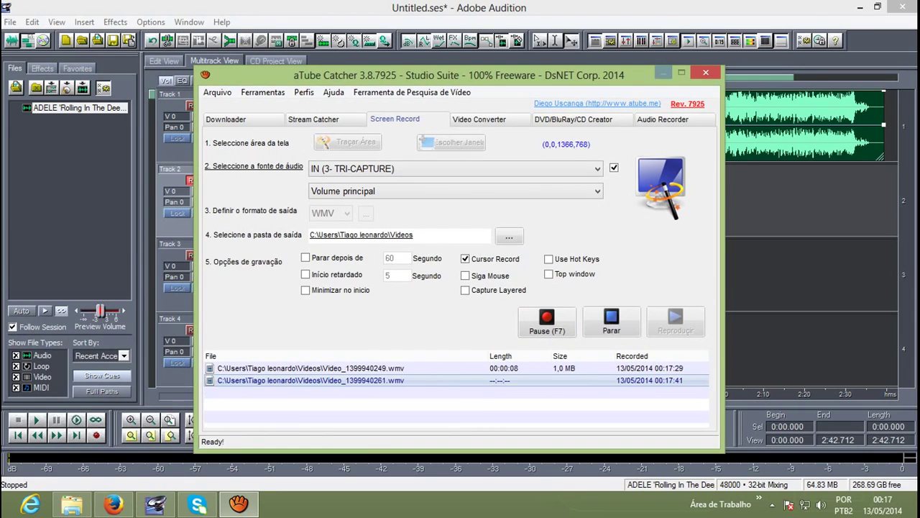
left_click(665, 75)
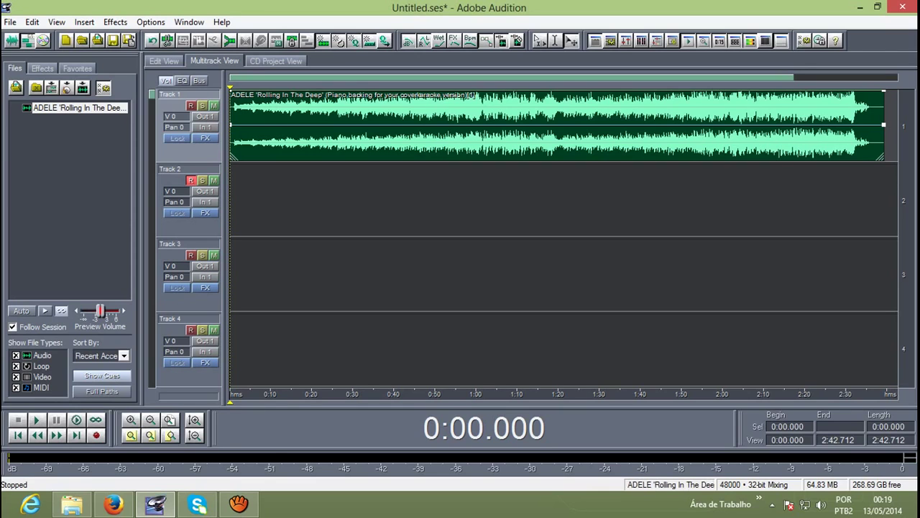
Step: Toggle to Edit View and back to Multitrack View, then select Track 2
key("F12")
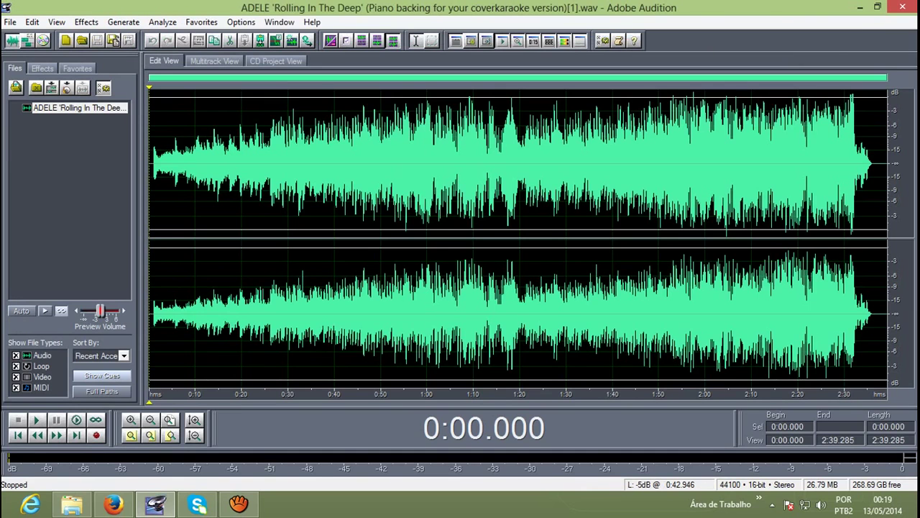
key("F12")
left_click(172, 170)
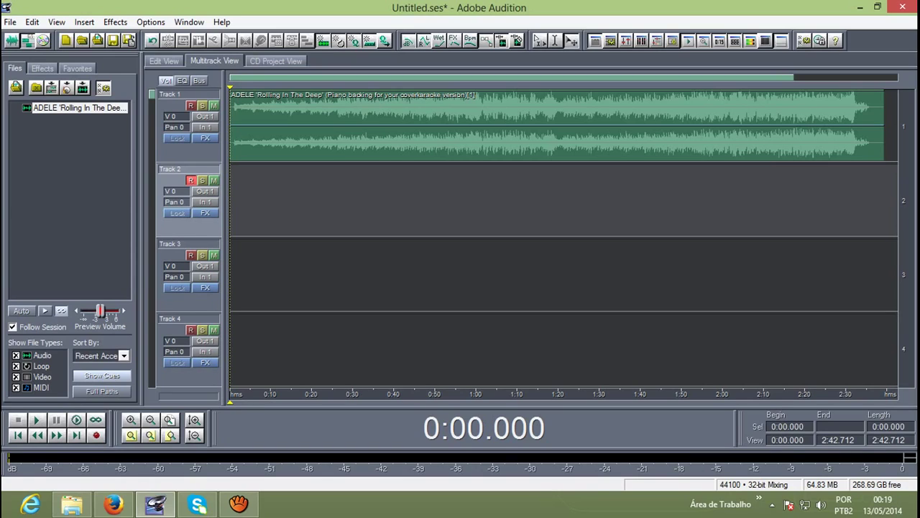
Step: Record a short vocal take on Track 2, select the clip, and mute Track 2
key("ctrl+space")
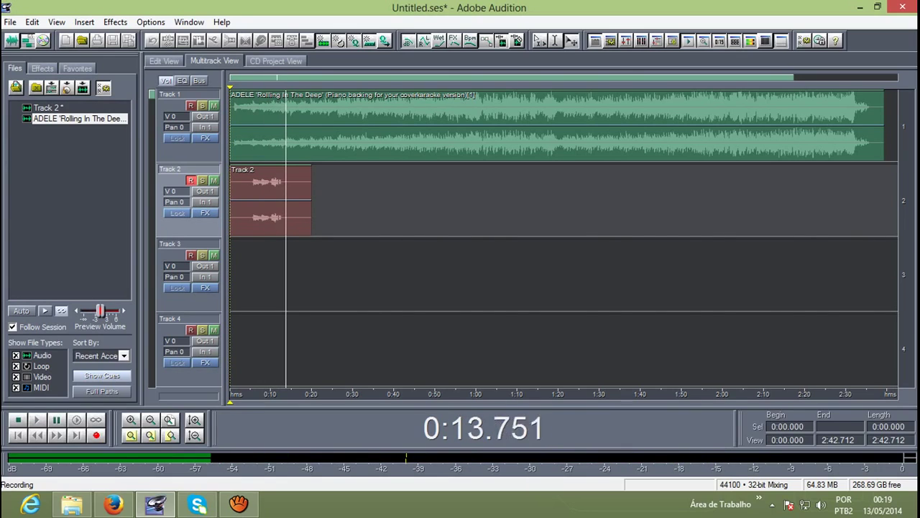
key("space")
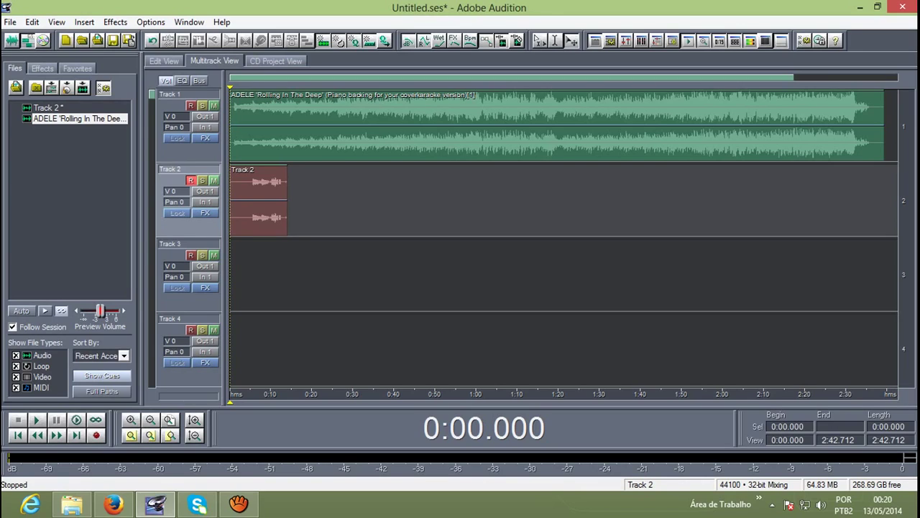
left_click(259, 198)
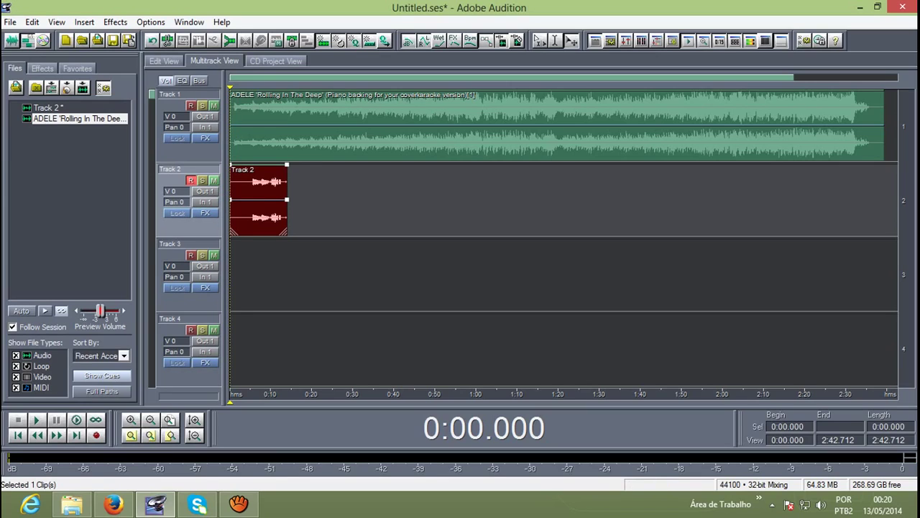
left_click(212, 180)
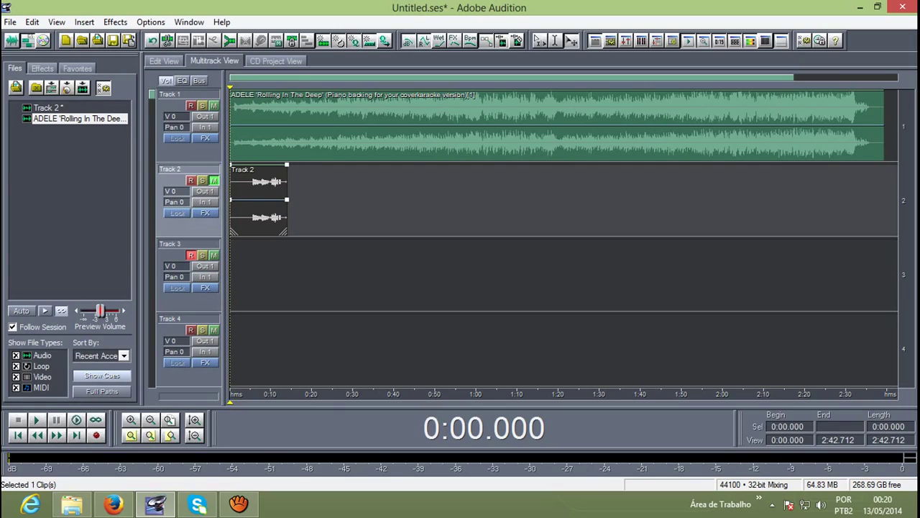
Step: Record a vocal take on Track 3, then disarm and mute Track 3 and arm Track 4
key("ctrl+space")
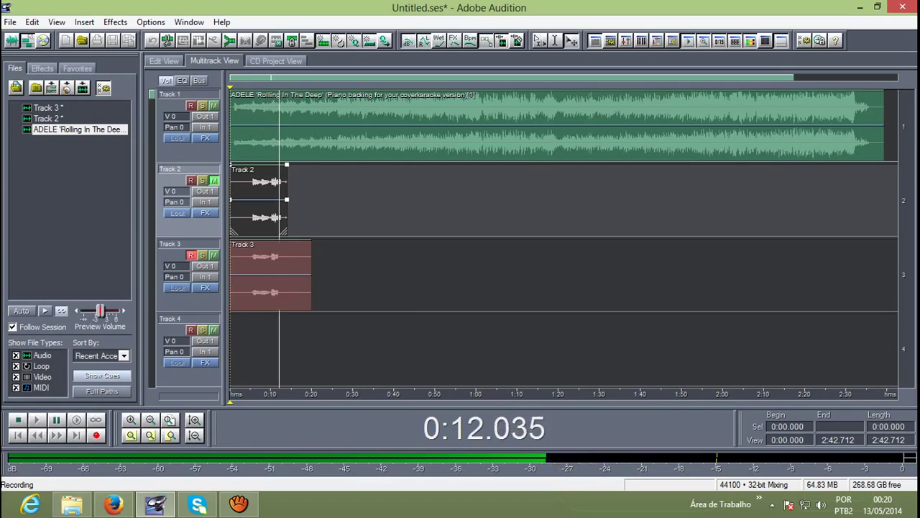
key("space")
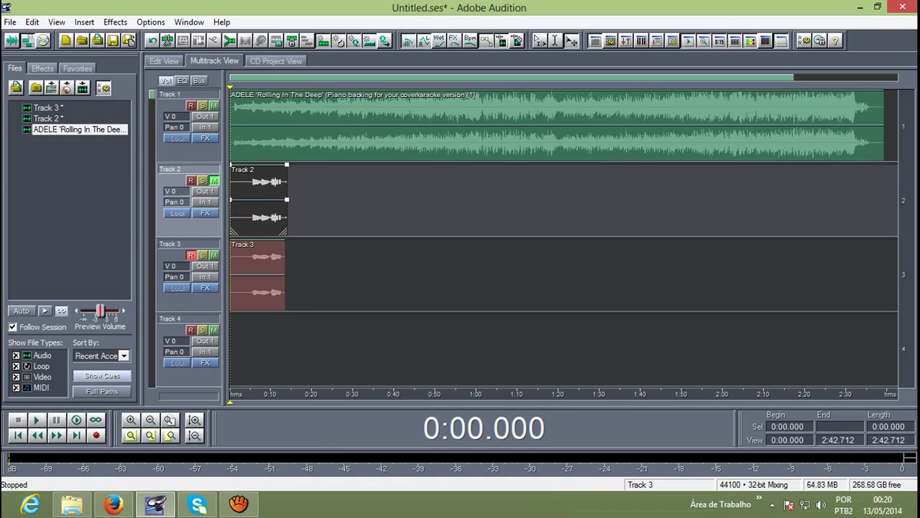
left_click(190, 255)
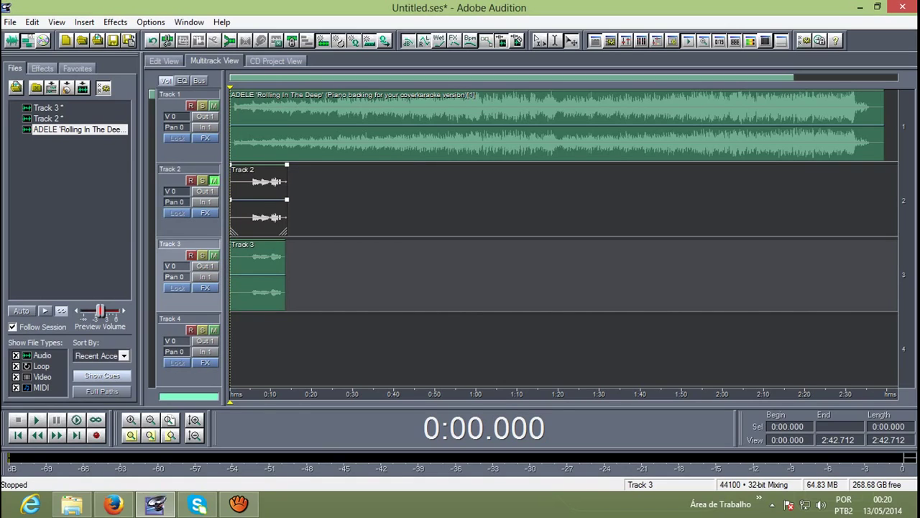
left_click(191, 329)
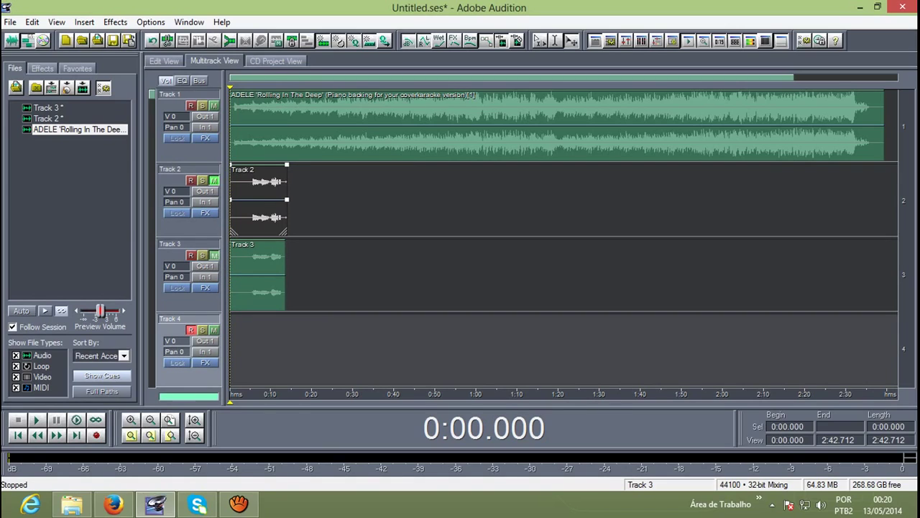
left_click(213, 256)
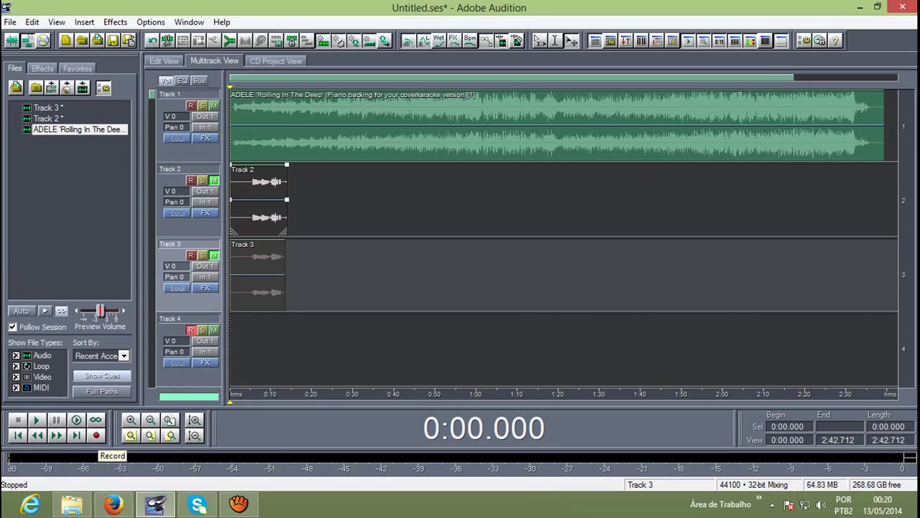
Step: Record a vocal take on Track 4, then unmute Track 3
left_click(95, 435)
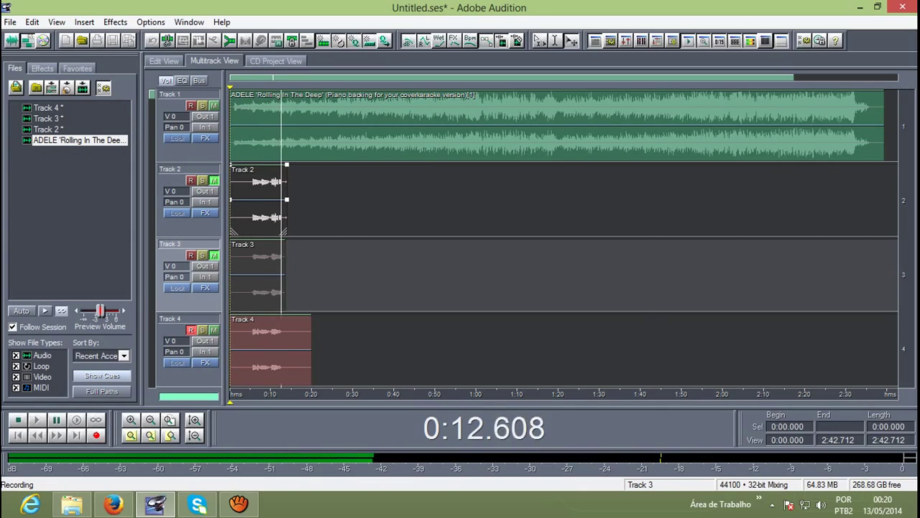
key("space")
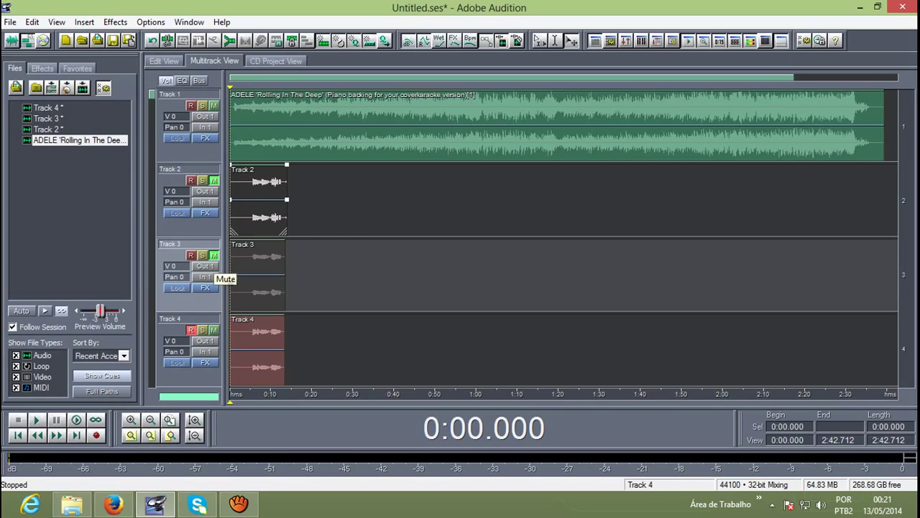
left_click(214, 256)
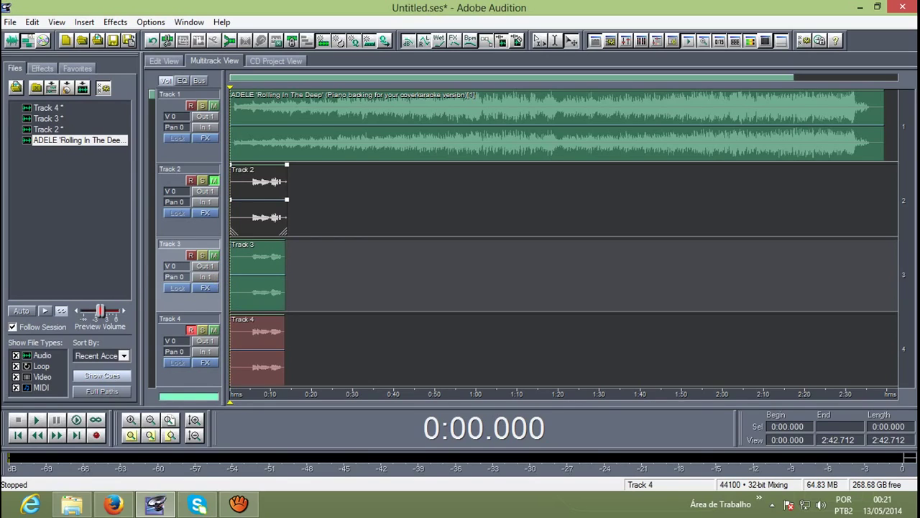
Step: Unmute Track 2, lower the Track 1 backing to -8.4 dB during playback, then select its clip
left_click(213, 181)
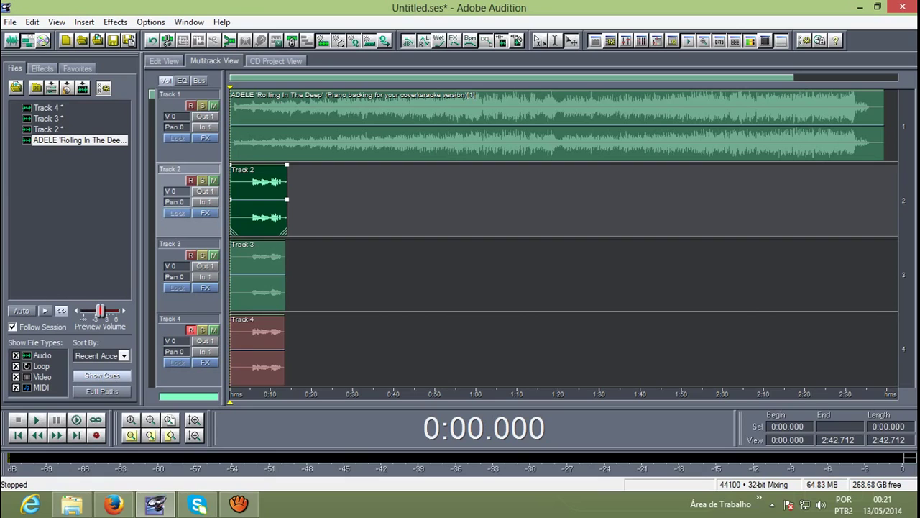
key("space")
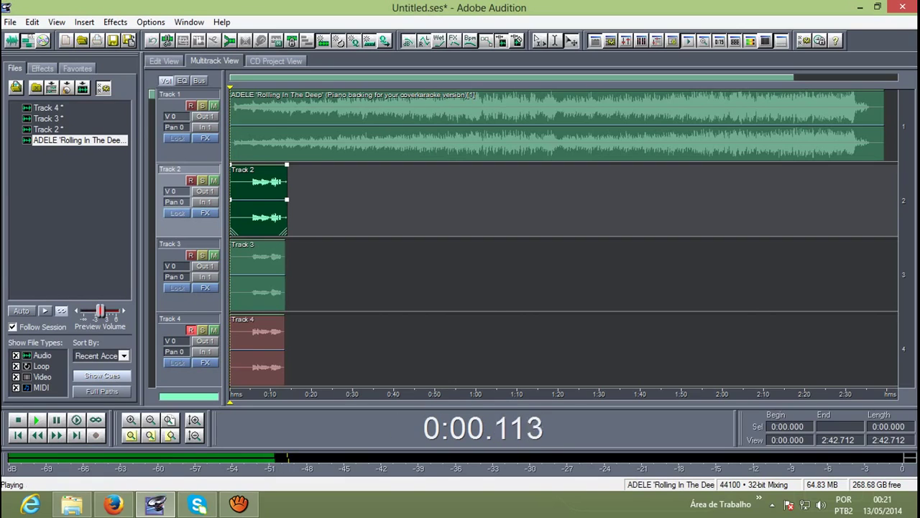
left_click_drag(204, 119, 205, 142)
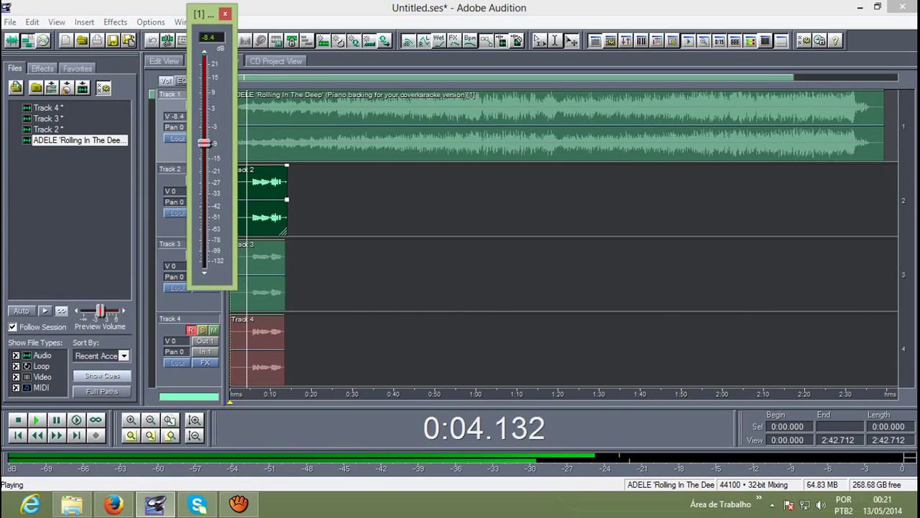
left_click(225, 13)
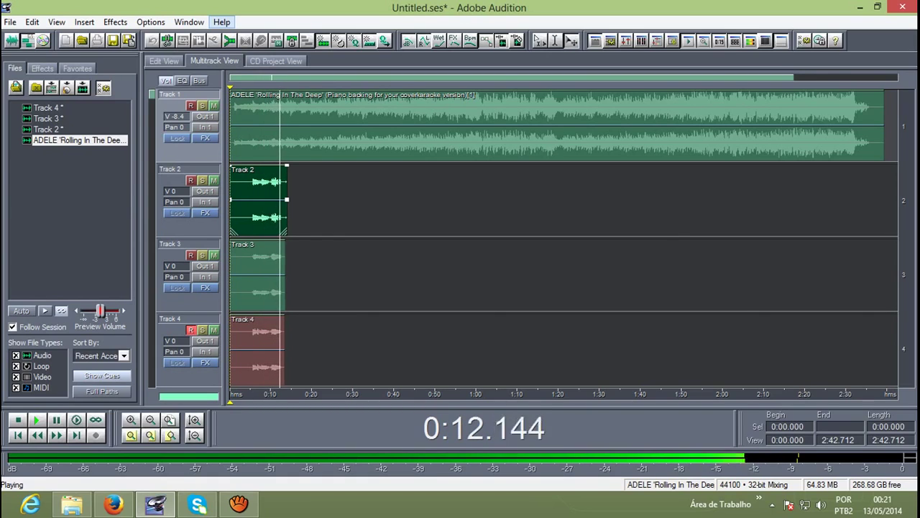
key("space")
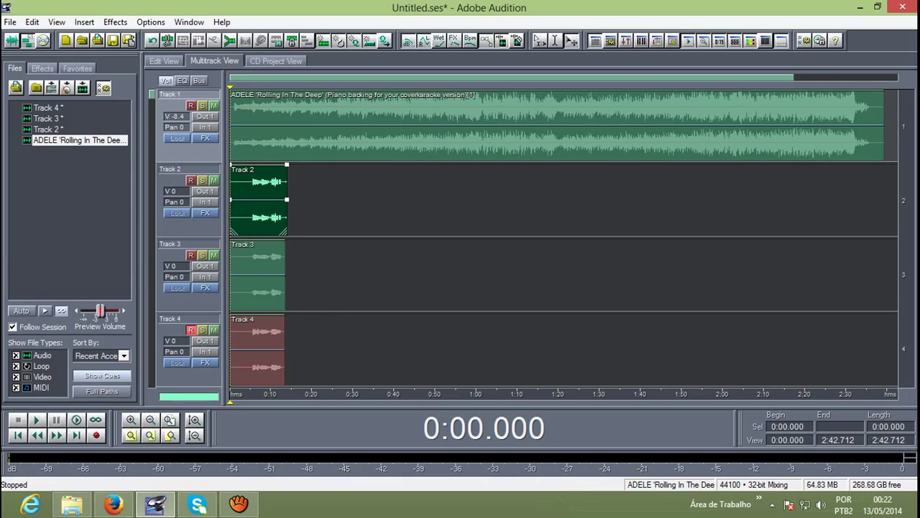
left_click(547, 126)
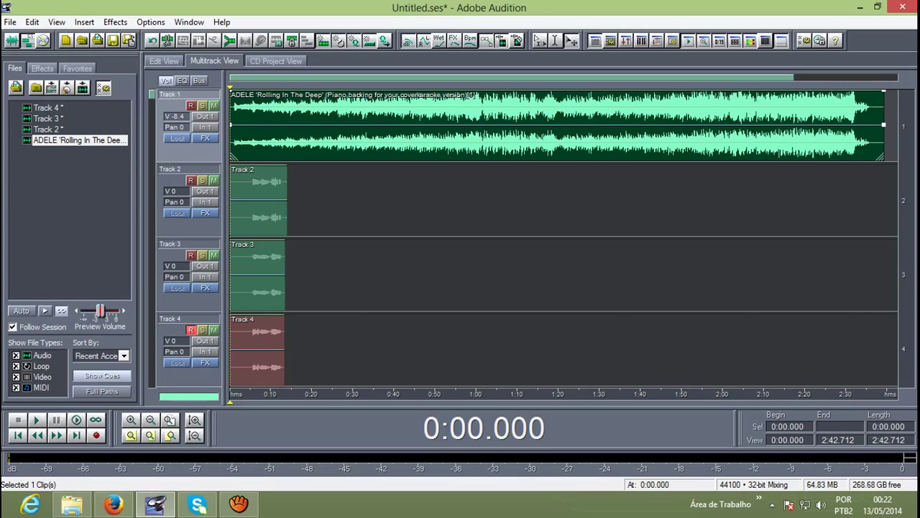
Step: Delete the Track 1 backing clip, name the mixdown export 'dvdvd d acapella', then cancel it
key("Delete")
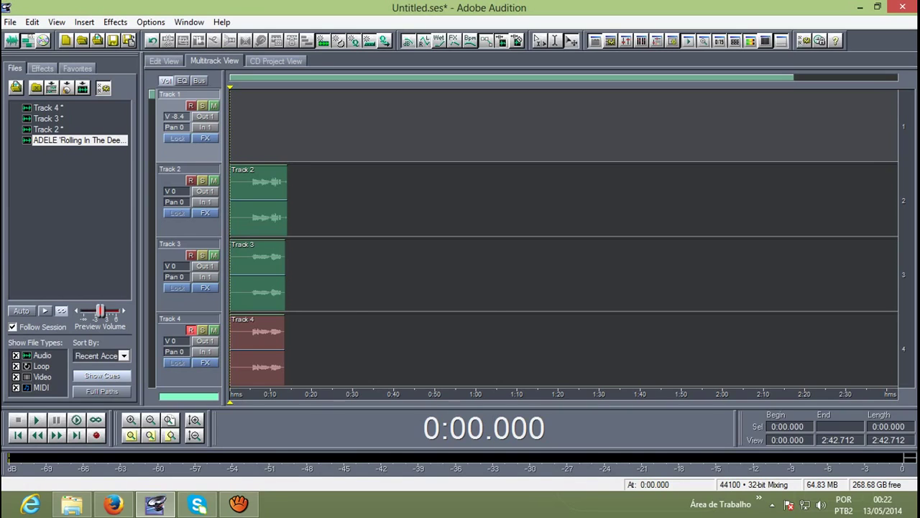
left_click(10, 22)
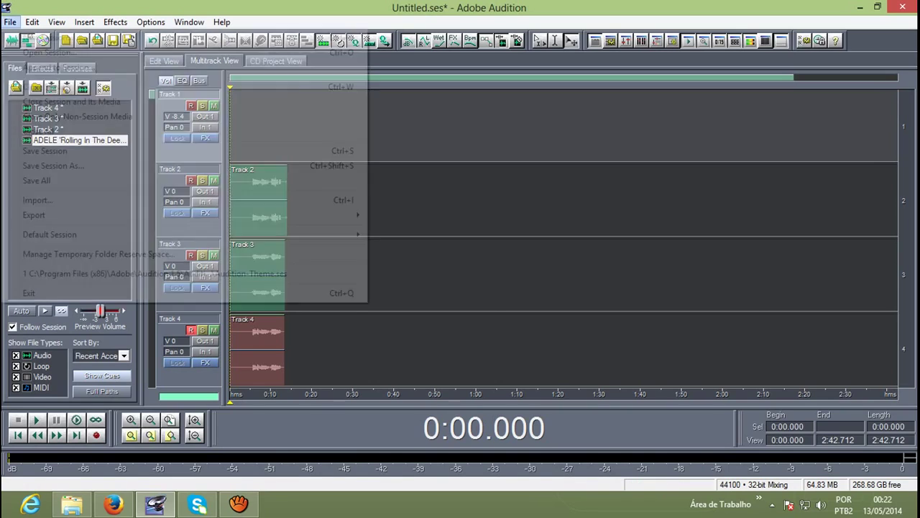
mouse_move(43, 214)
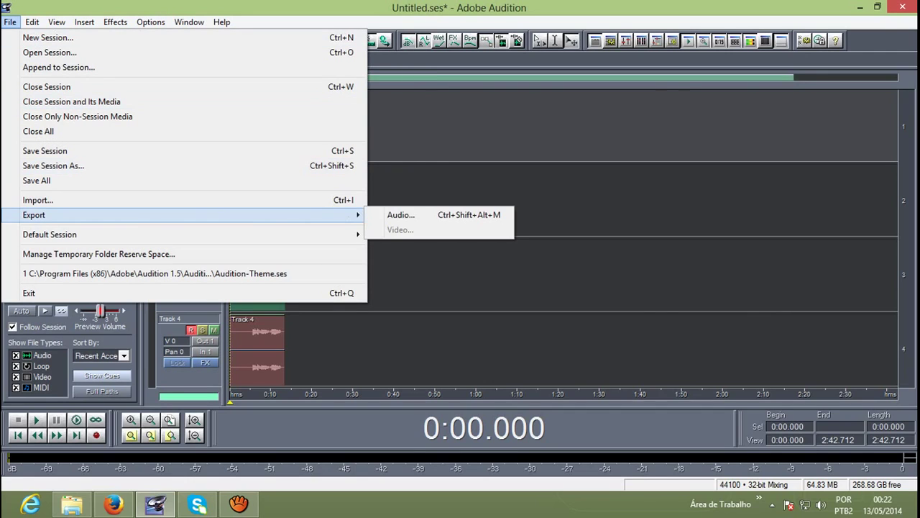
key("Return")
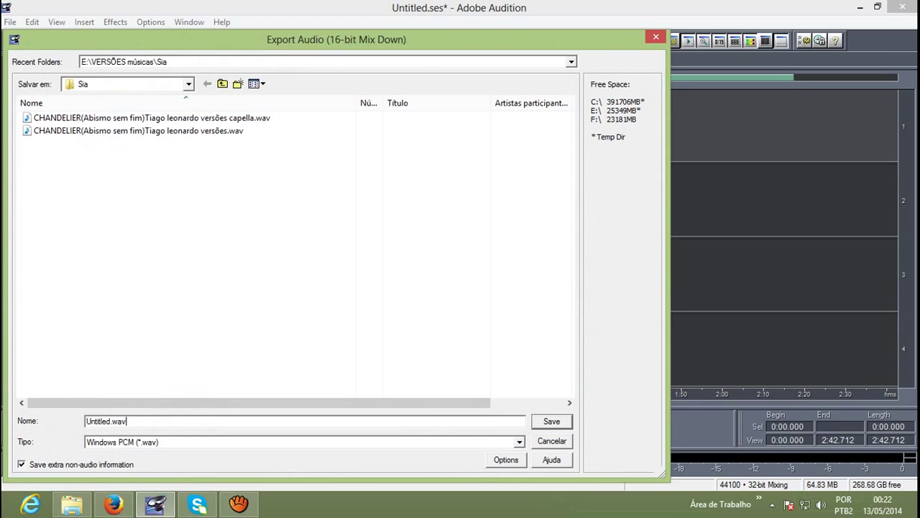
key("ctrl+a")
type("dvdvd d acapella")
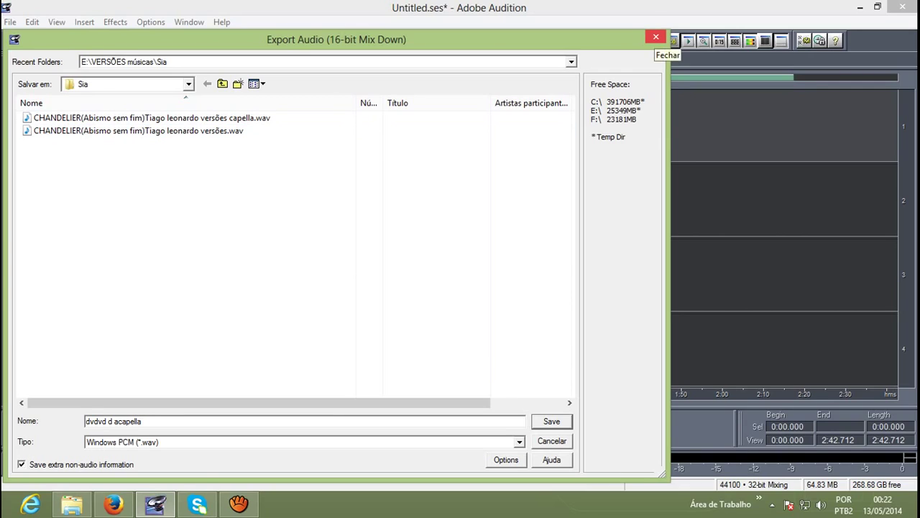
left_click(656, 37)
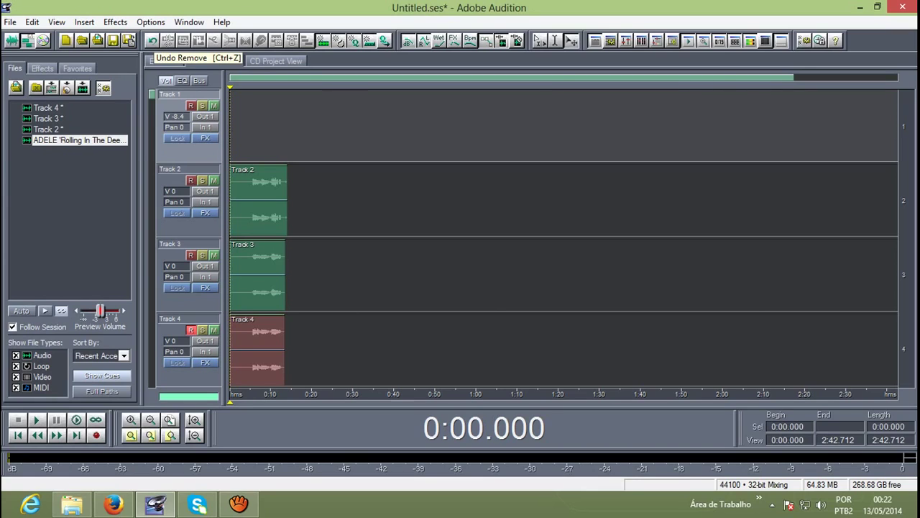
Step: Undo the backing clip deletion and mute Track 1 so only the vocals play
left_click(153, 41)
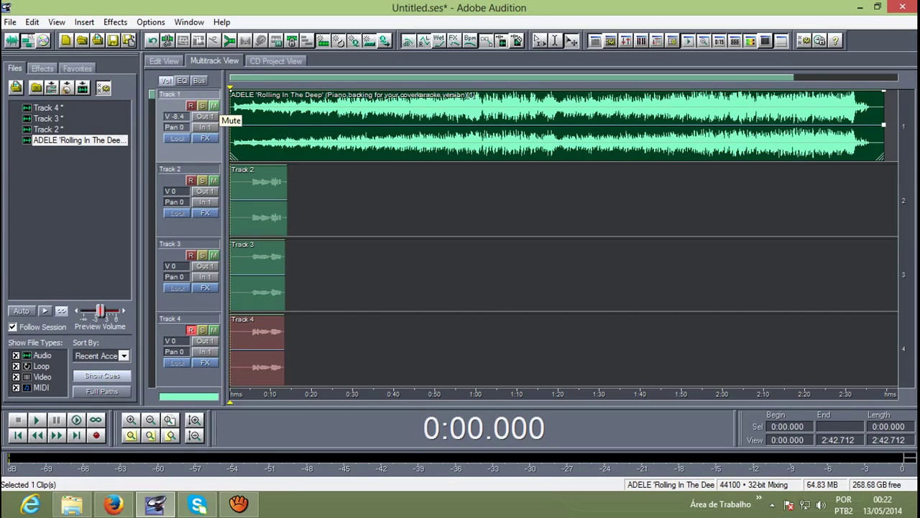
left_click(213, 106)
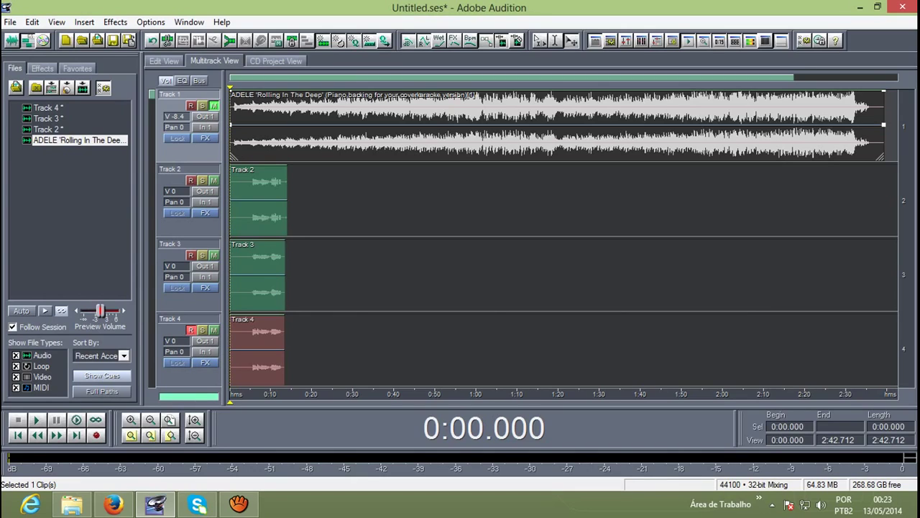
Step: Trim the muted Track 1 backing clip to about 0:14, cancel the mixdown export, and play the session
left_click_drag(884, 126, 287, 125)
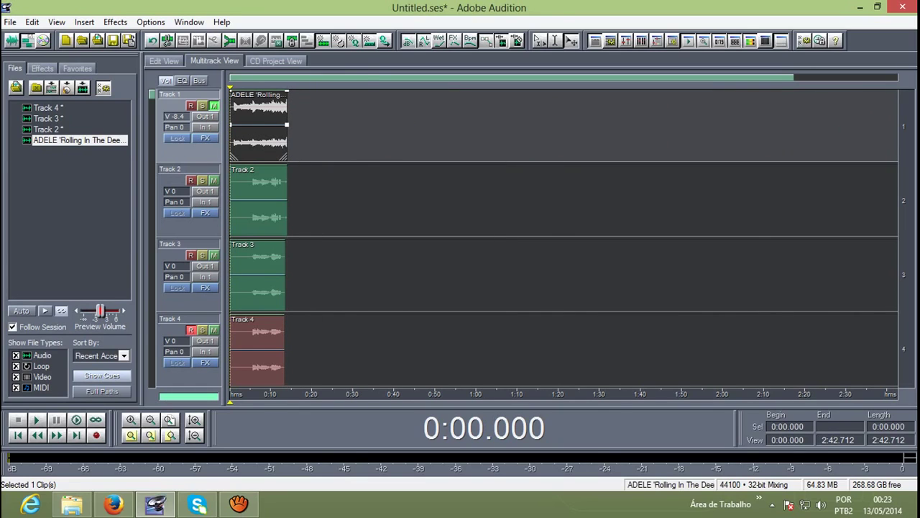
left_click(10, 22)
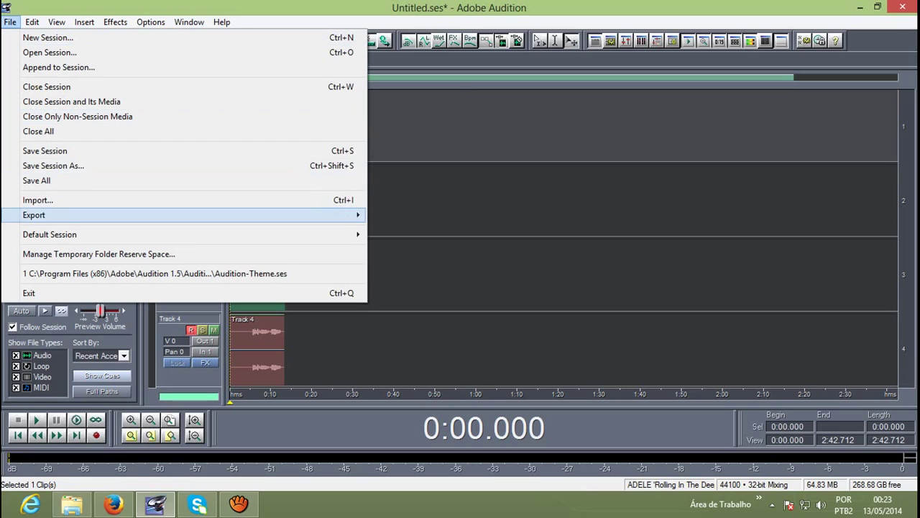
mouse_move(34, 214)
left_click(401, 214)
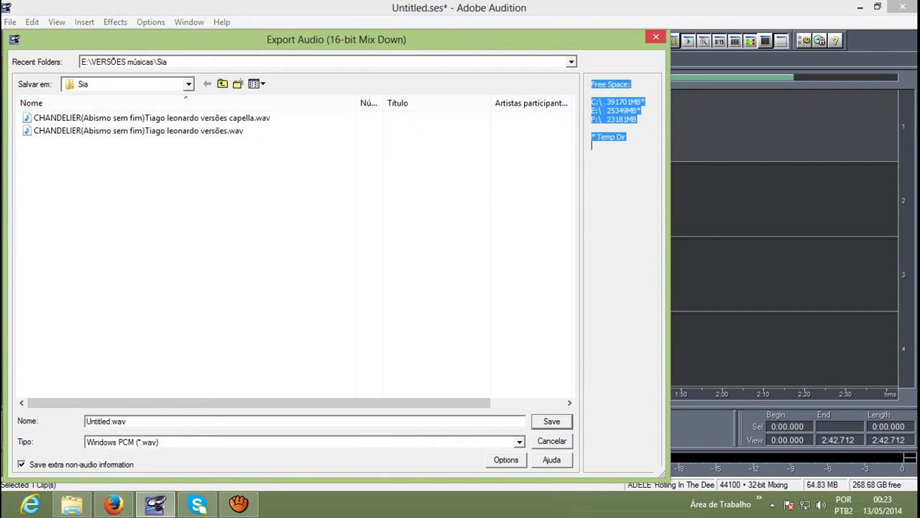
left_click(656, 37)
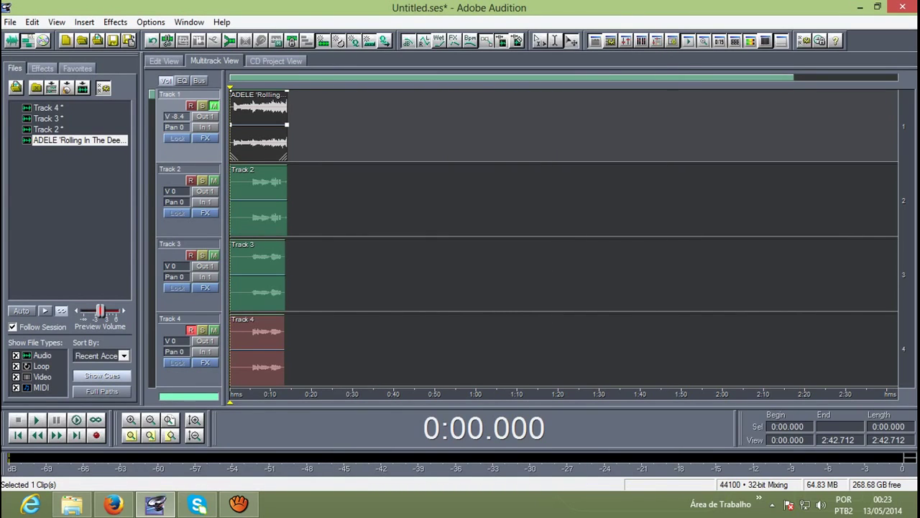
key("space")
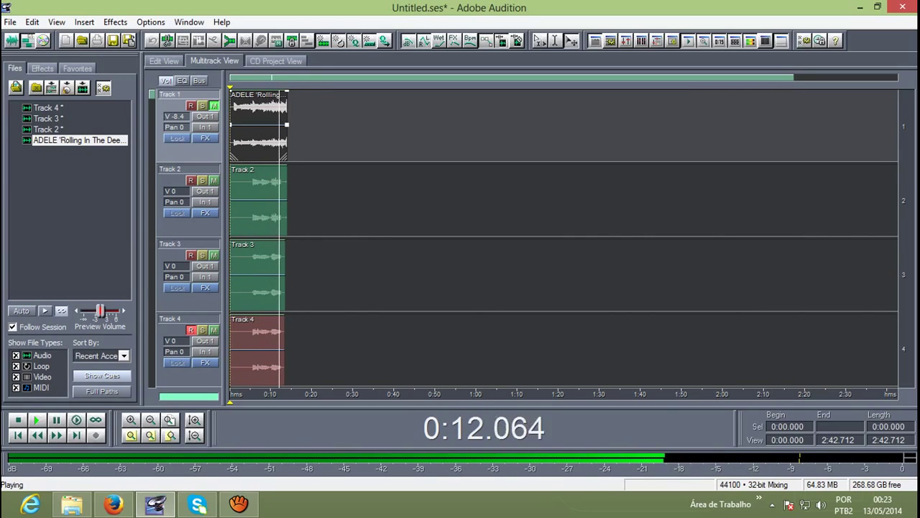
Step: Stop playback and end the aTube Catcher screen capture with Parar
key("space")
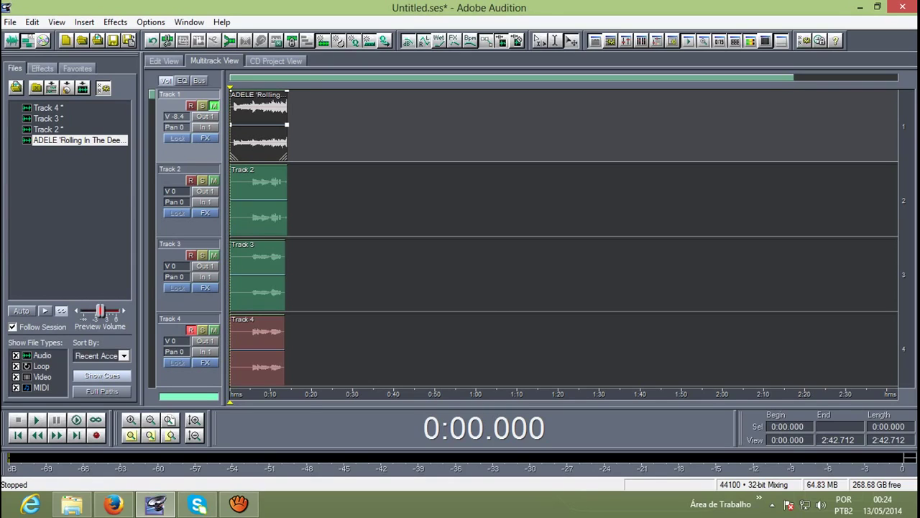
left_click(238, 503)
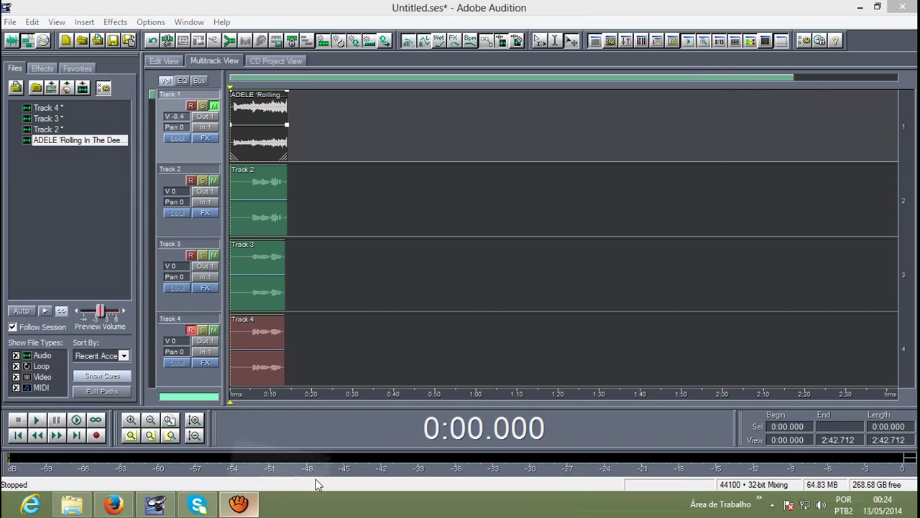
left_click(620, 329)
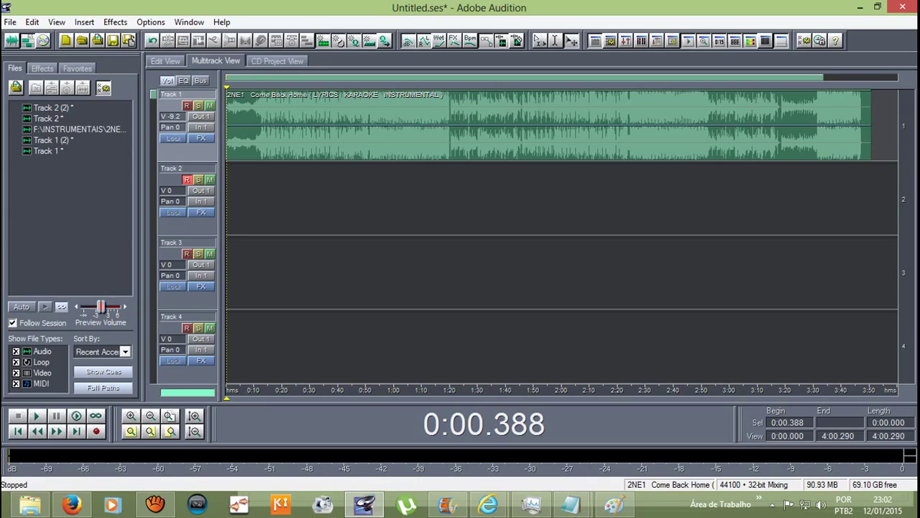
Step: Select the Track 1 instrumental and start recording a vocal take onto armed Track 2
left_click(237, 126)
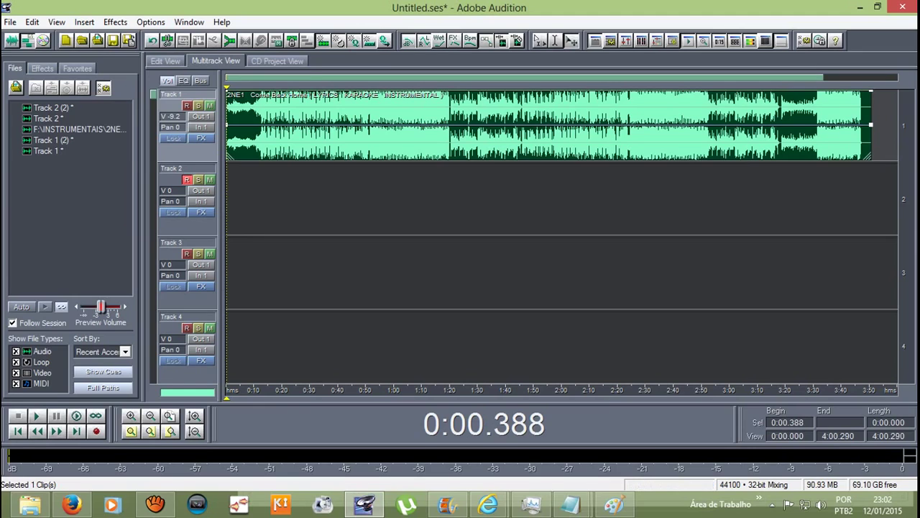
key("ctrl+space")
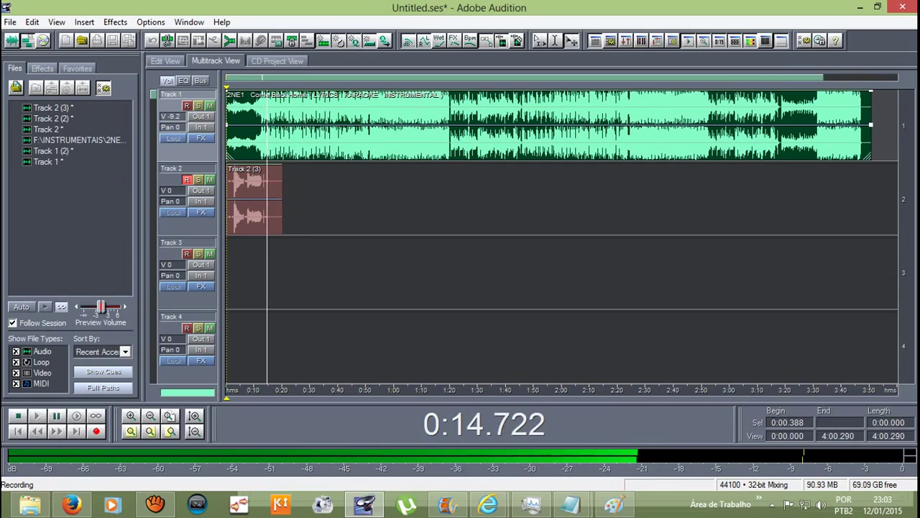
Step: Stop recording, zoom in and play the take, then open Track 2 (3) in Edit View and select the vocal
key("space")
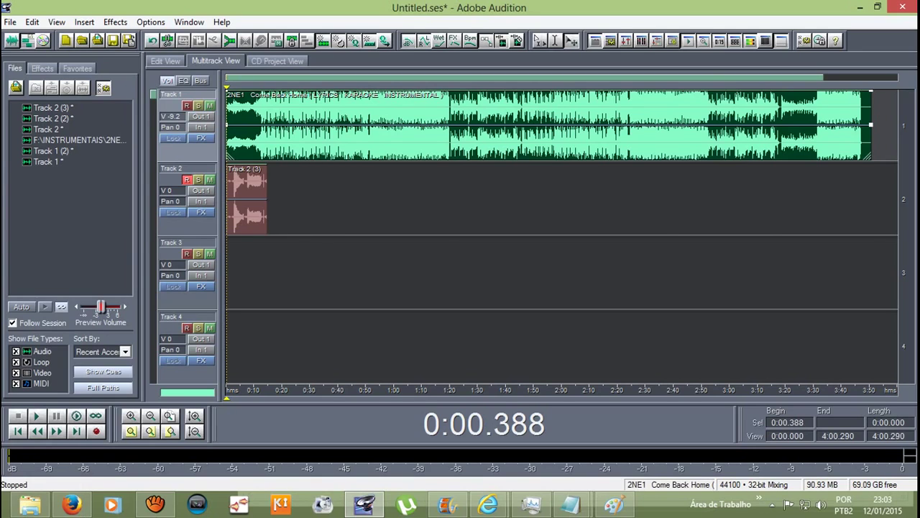
key("equal")
scroll(561, 237, "left", 1)
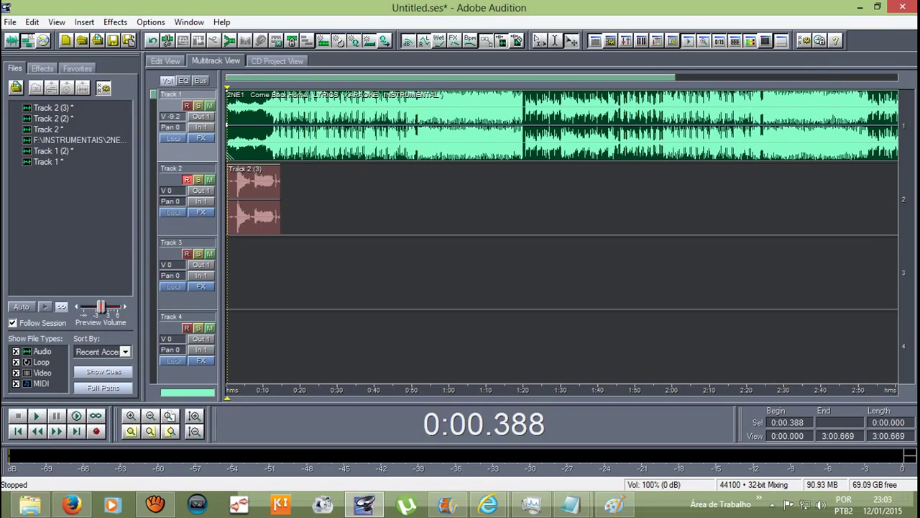
key("space")
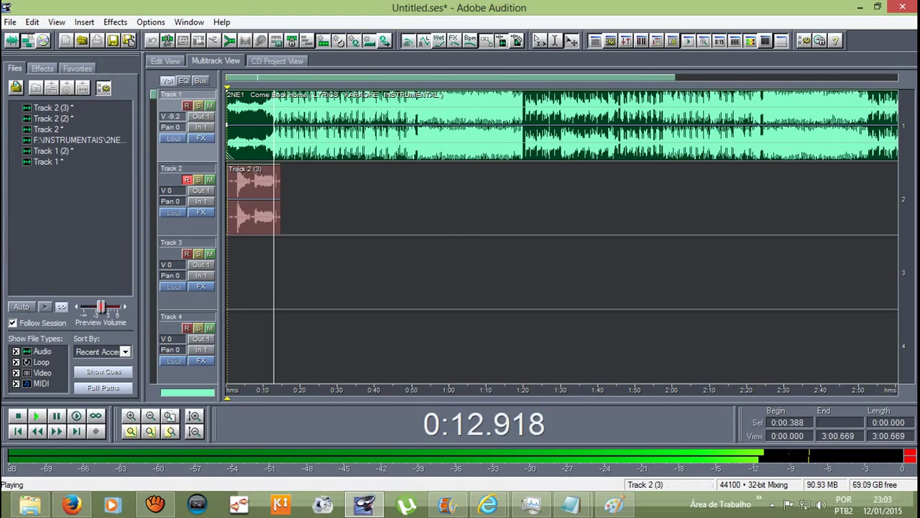
key("F12")
left_click_drag(293, 166, 804, 165)
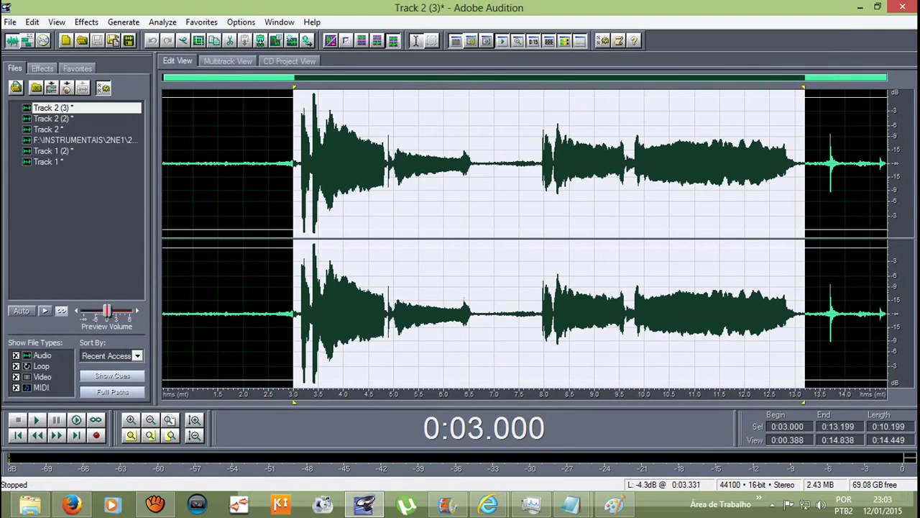
Step: Select the second phrase from 7.881 to 13.199 s, listen to it, and open Effects > VST
left_click_drag(294, 165, 539, 165)
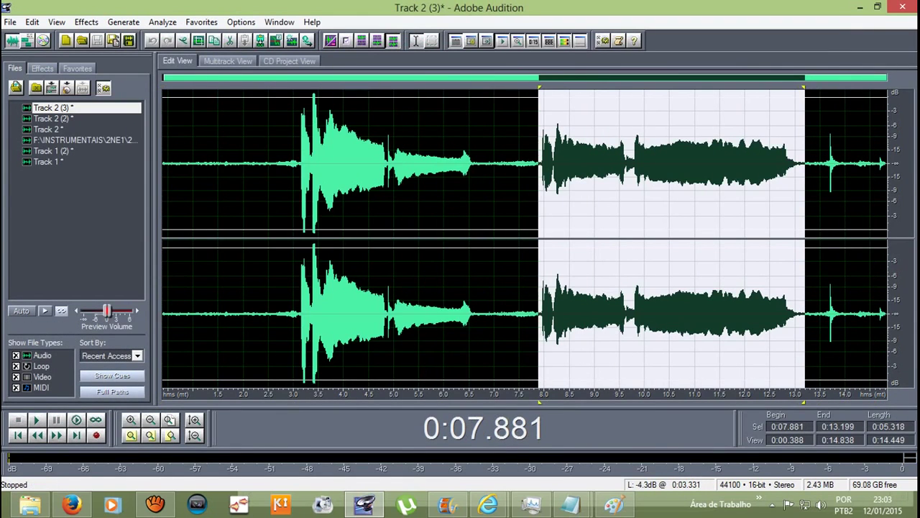
key("space")
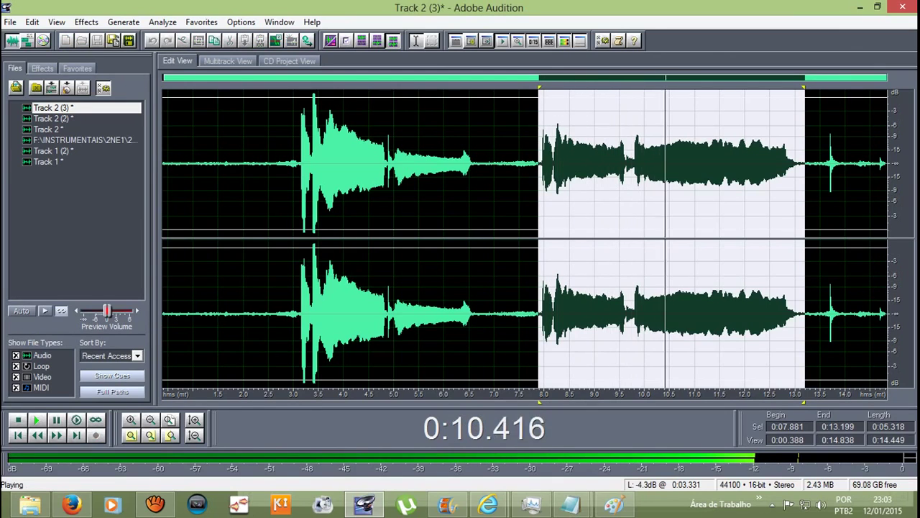
key("space")
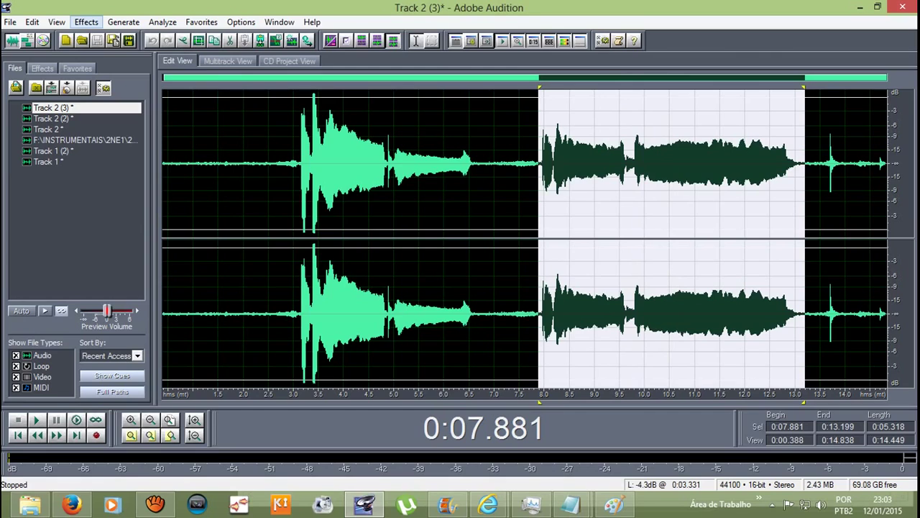
left_click(87, 22)
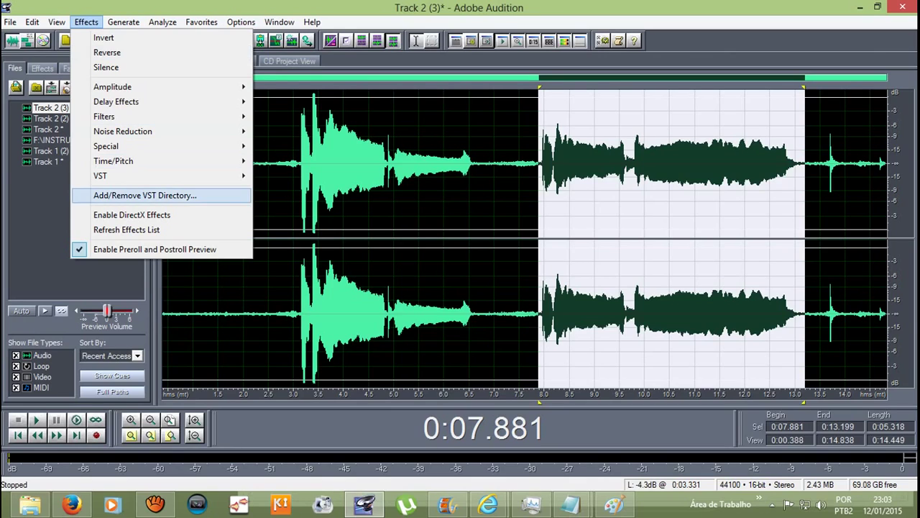
mouse_move(144, 175)
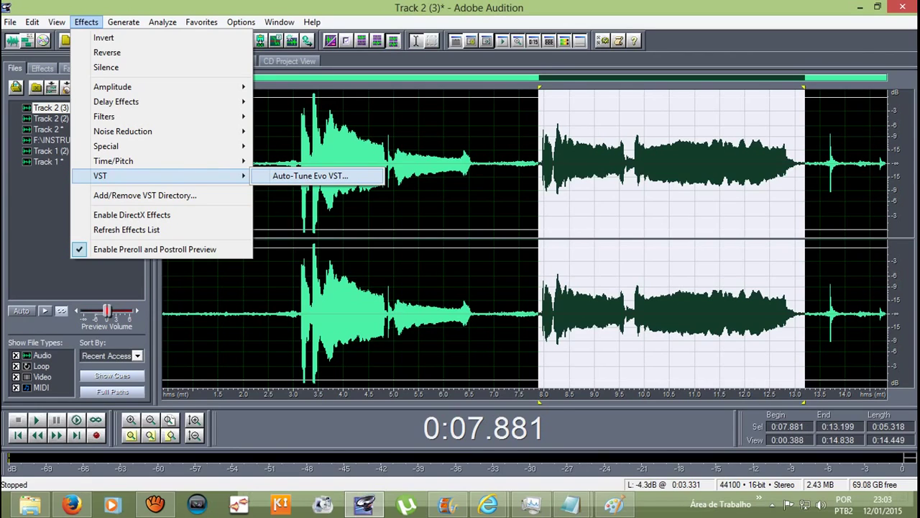
Step: Apply Auto-Tune Evo with key B, Minor scale and Soprano input, previewing before OK
left_click(310, 175)
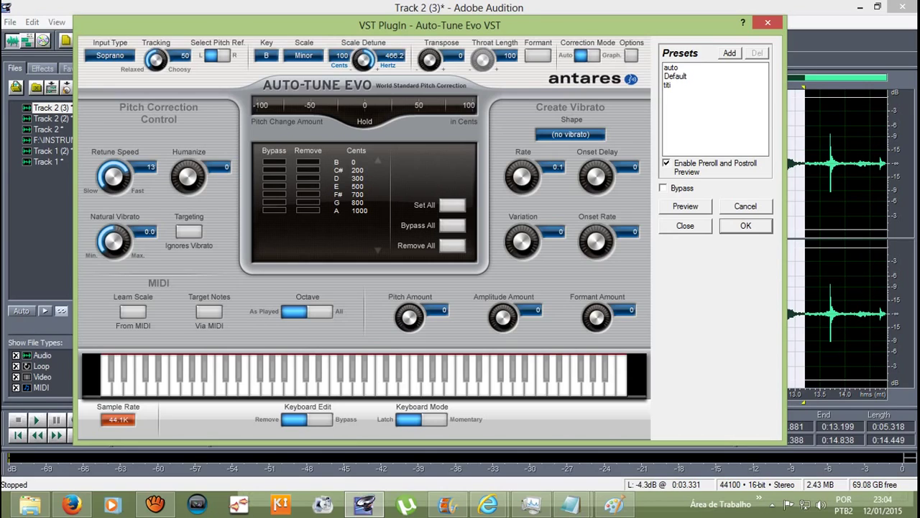
left_click(266, 56)
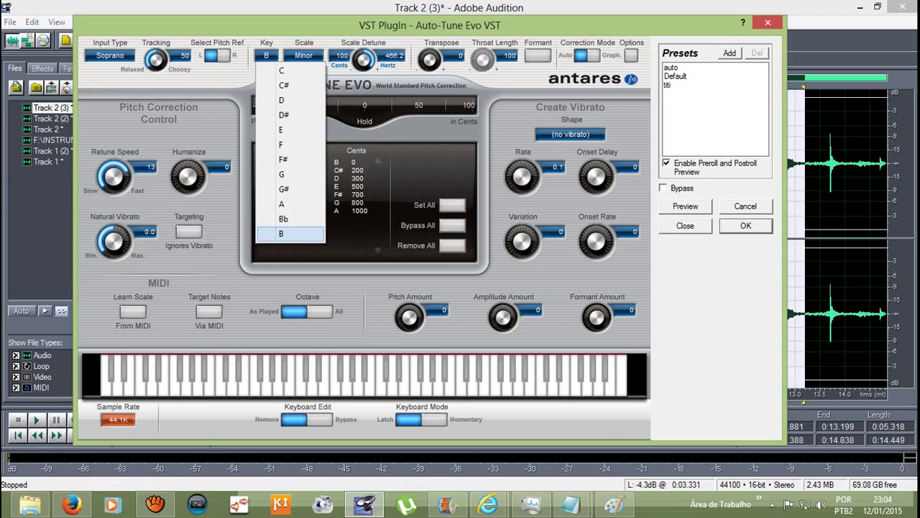
key("Return")
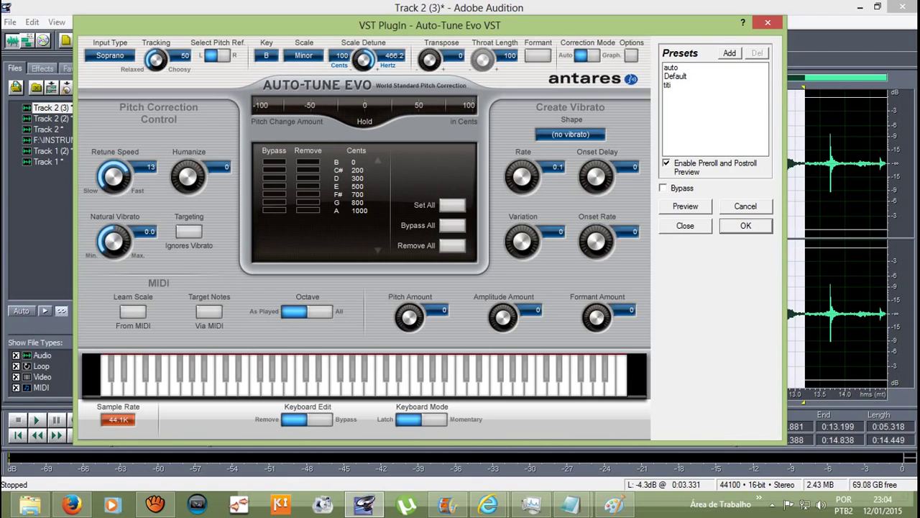
key("alt+Down")
key("Down")
key("Down")
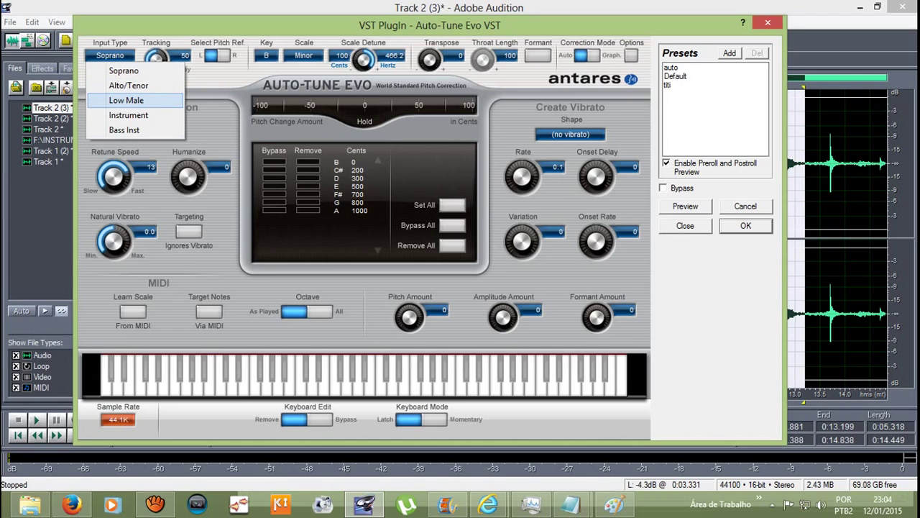
key("Up")
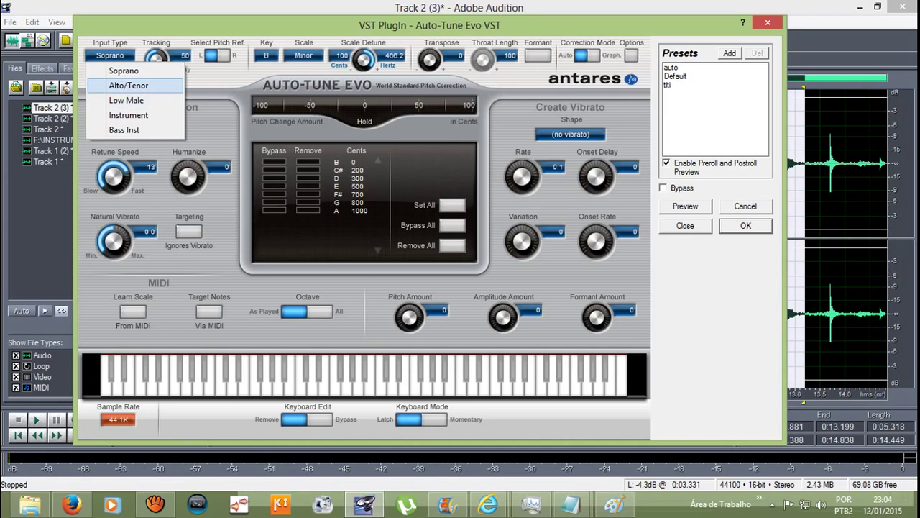
key("Escape")
key("alt+Down")
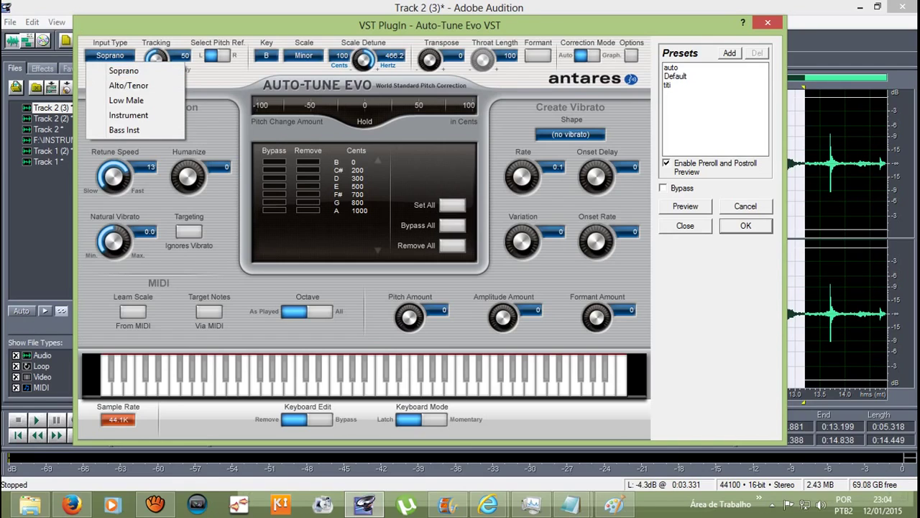
key("Escape")
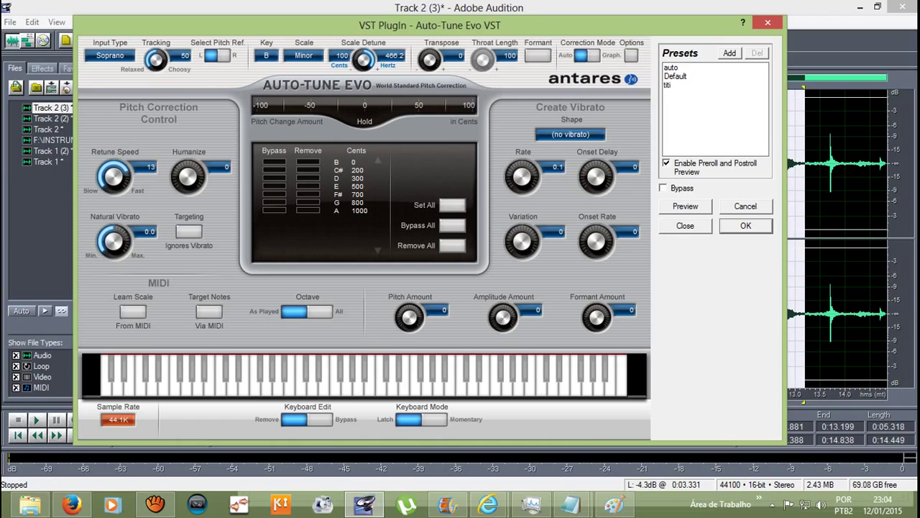
key("space")
key("Return")
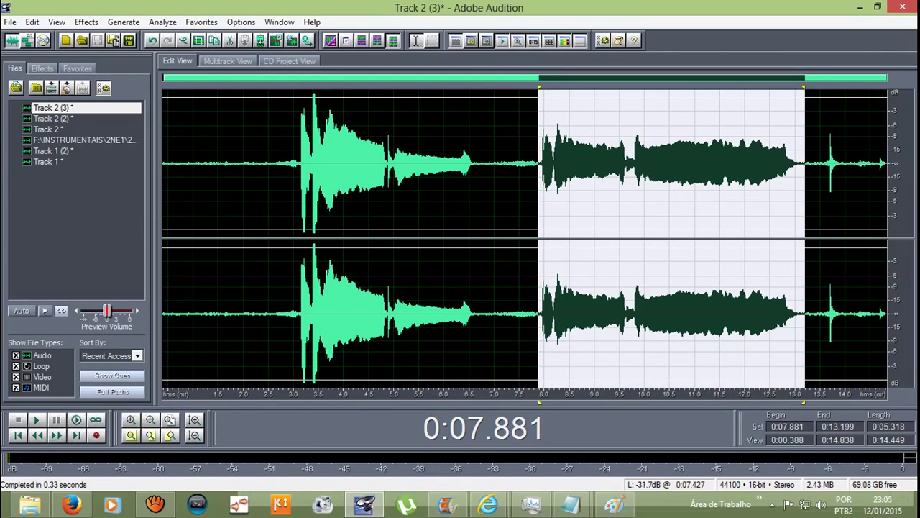
Step: Listen to the corrected vocal from 7.666 s and silence the noise from 13.5 s to the end
left_click(528, 180)
key("space")
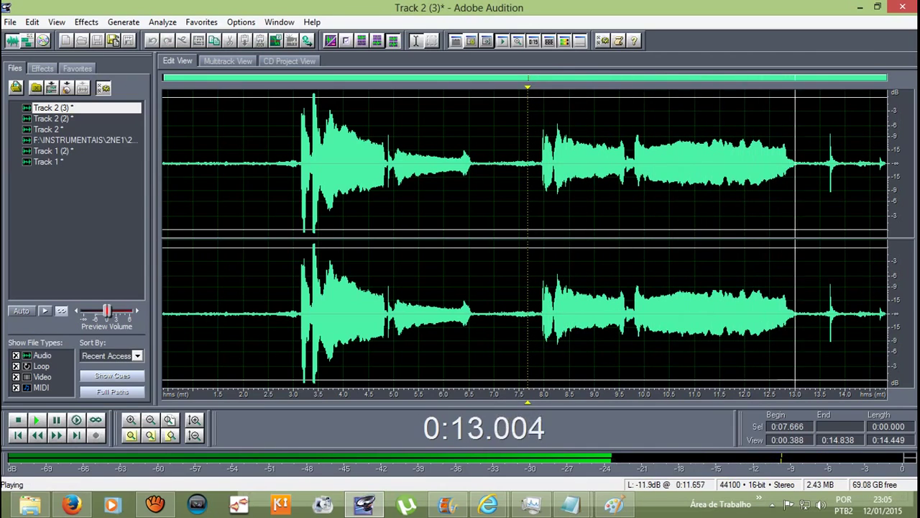
key("space")
left_click(813, 179)
left_click_drag(813, 180, 888, 180)
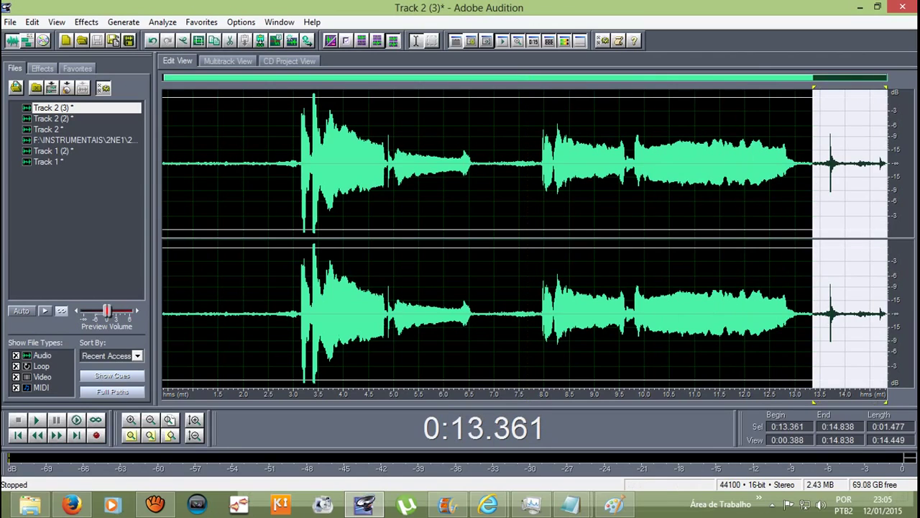
left_click_drag(813, 180, 820, 180)
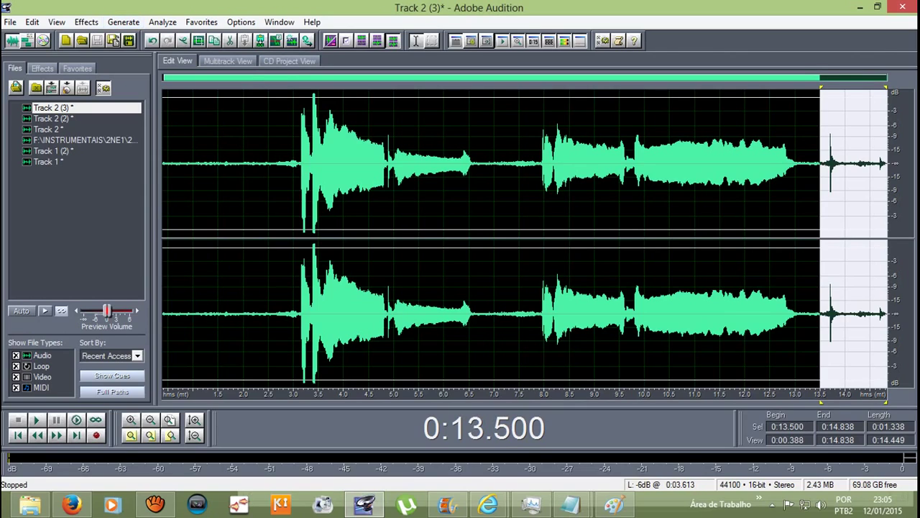
left_click(86, 21)
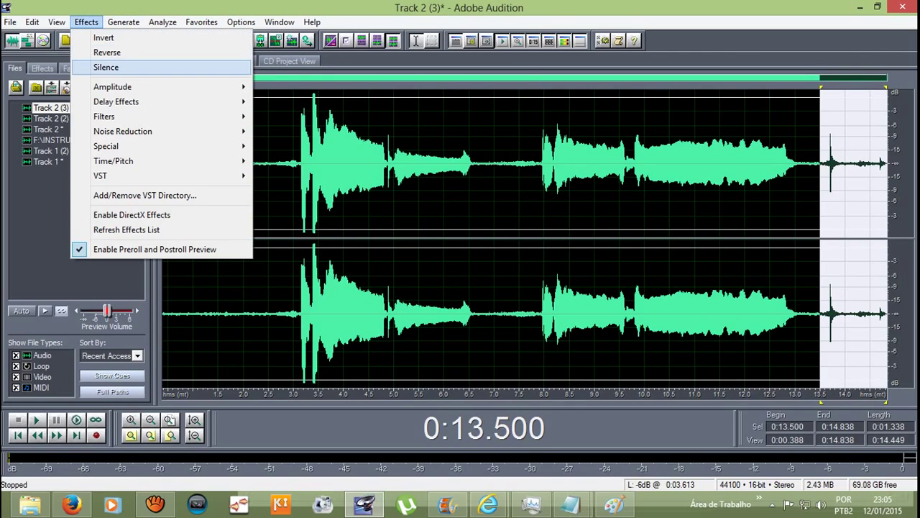
left_click(106, 66)
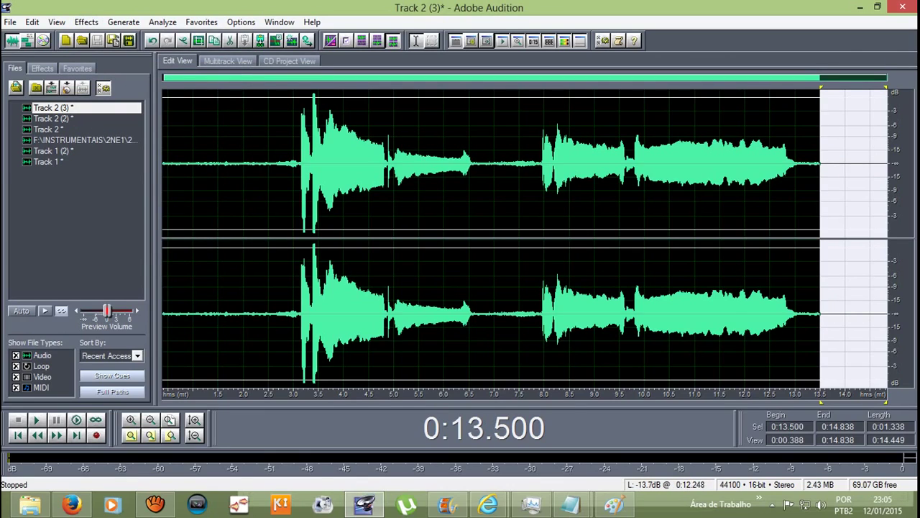
Step: Play from 8.365 s, then select from 8.5 s to the take's end and open Effects
left_click(564, 166)
key("space")
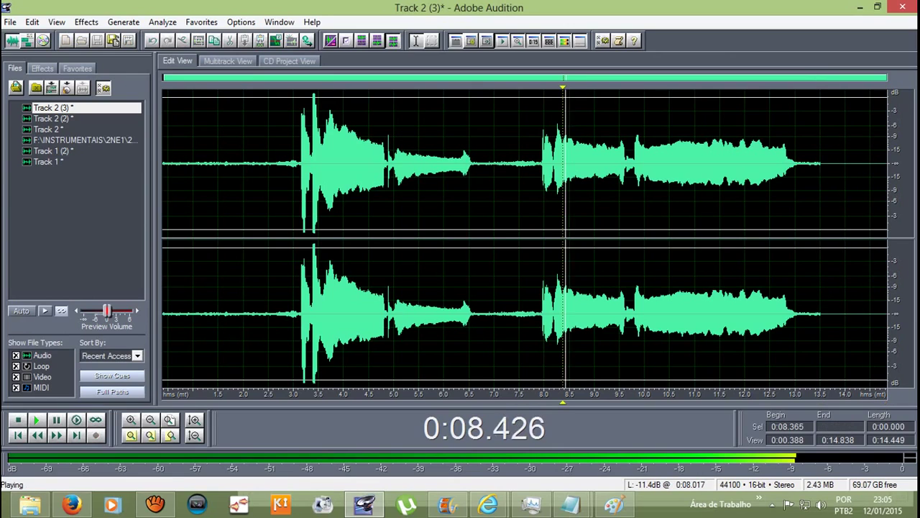
key("space")
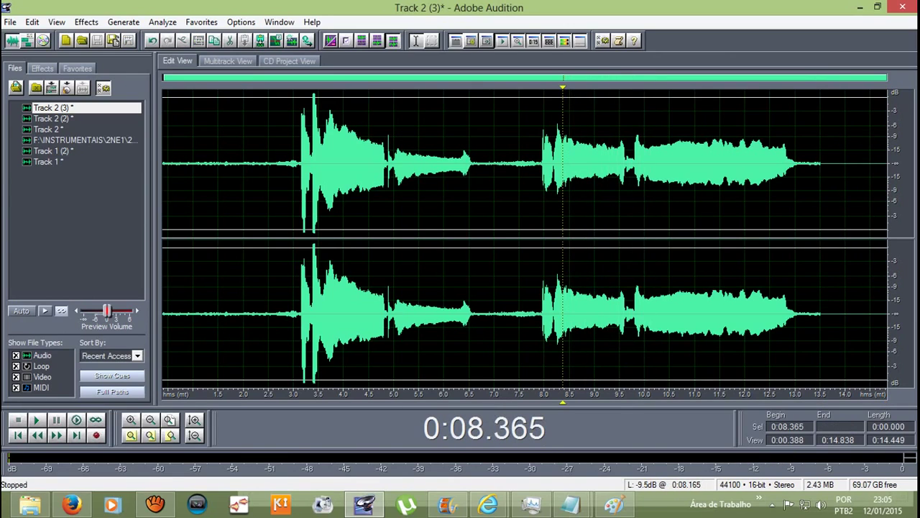
left_click_drag(570, 165, 889, 166)
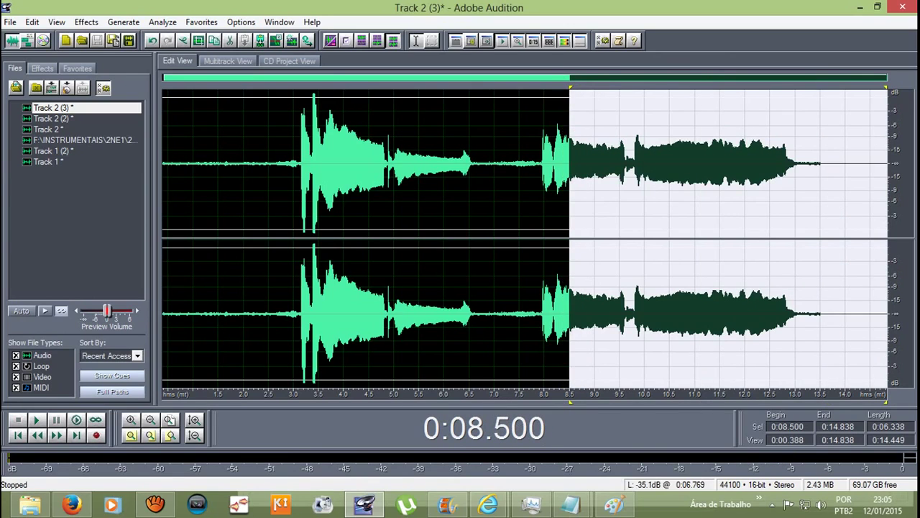
left_click(86, 21)
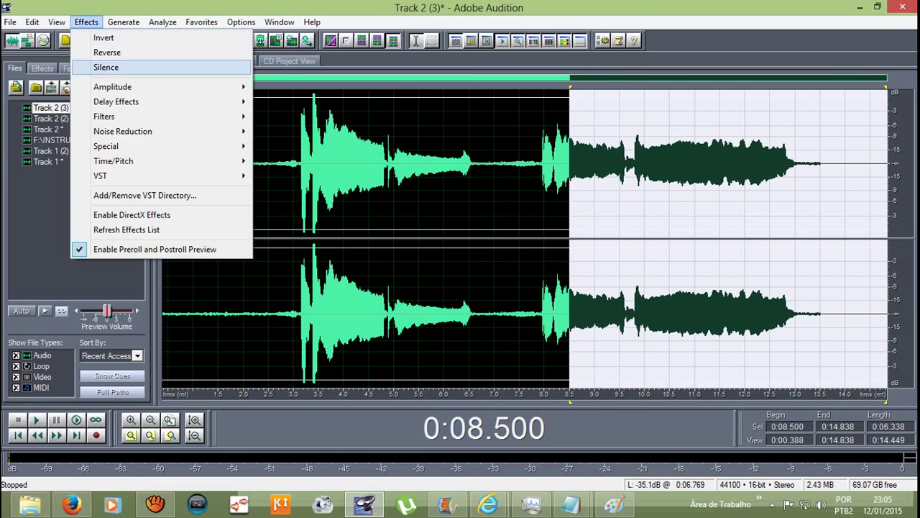
Step: Preview and apply the Canyon echo (806 ms delay, 36% decay) from 8.5 s onward, then deselect
mouse_move(115, 102)
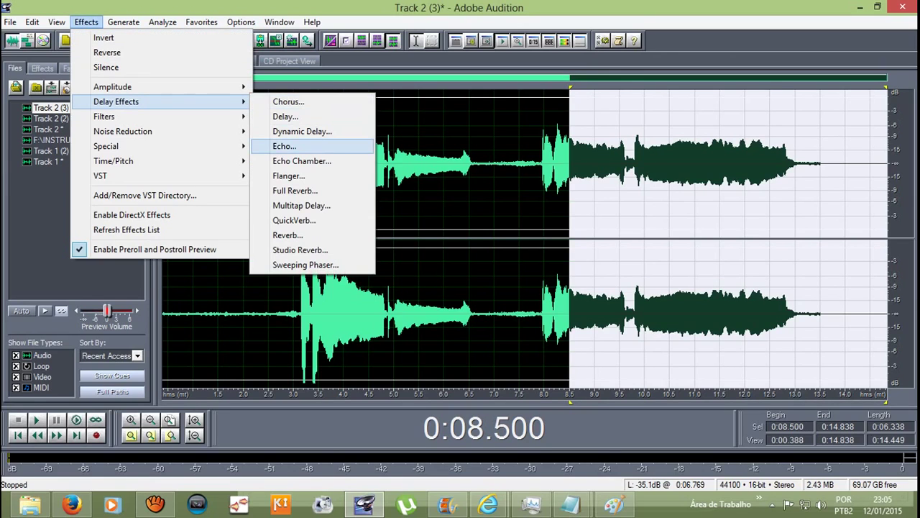
key("Return")
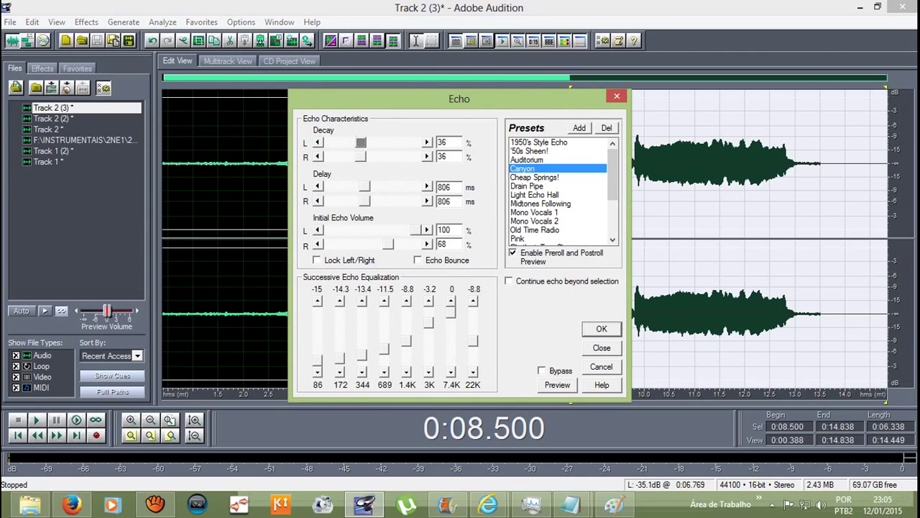
left_click(557, 385)
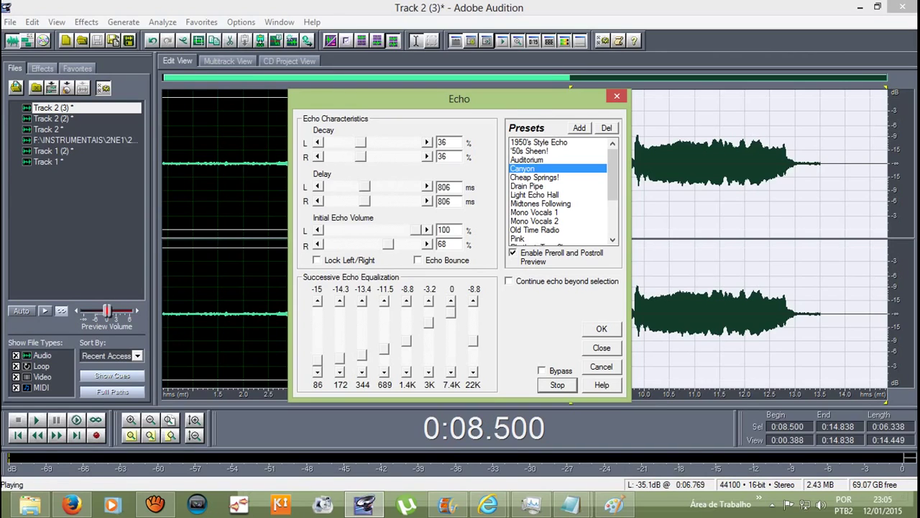
left_click(601, 329)
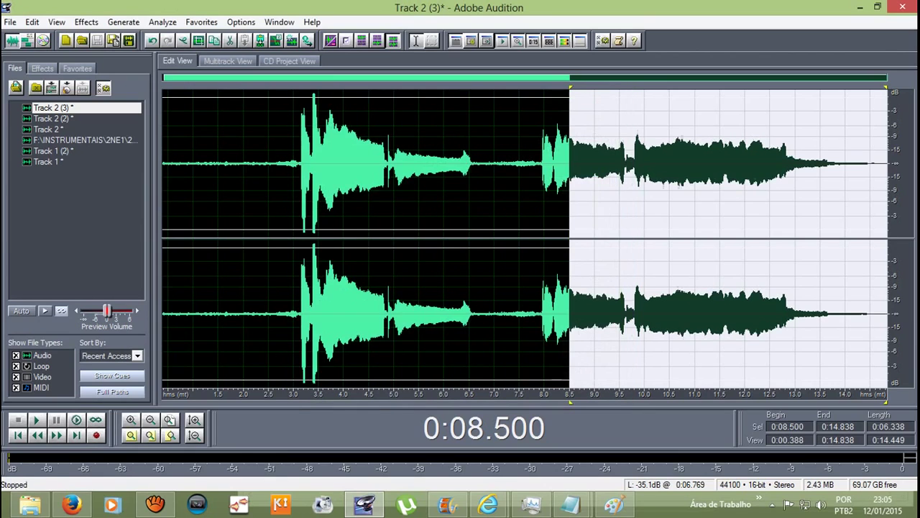
left_click(293, 165)
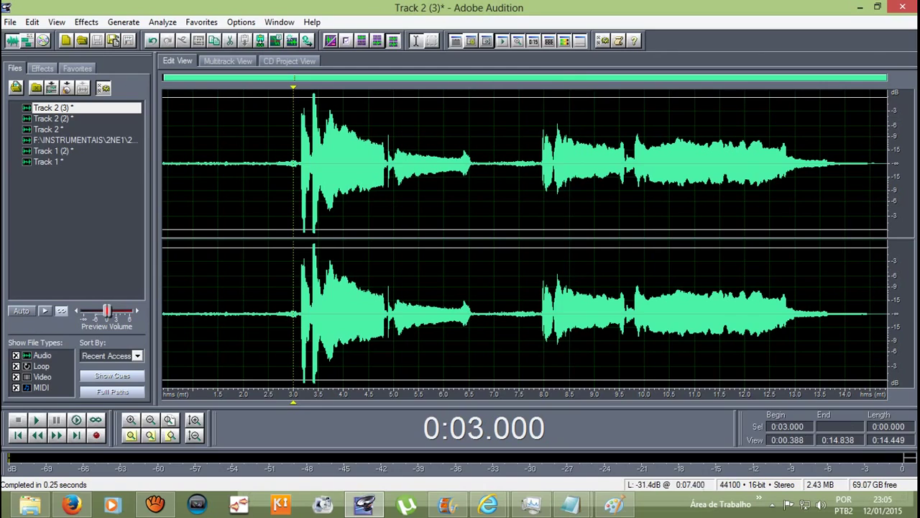
Step: Amplify the vocal from 7.895 s to 14.65 s by 1.35 dB with Amplify/Fade
left_click_drag(543, 166, 877, 165)
left_click_drag(543, 165, 539, 165)
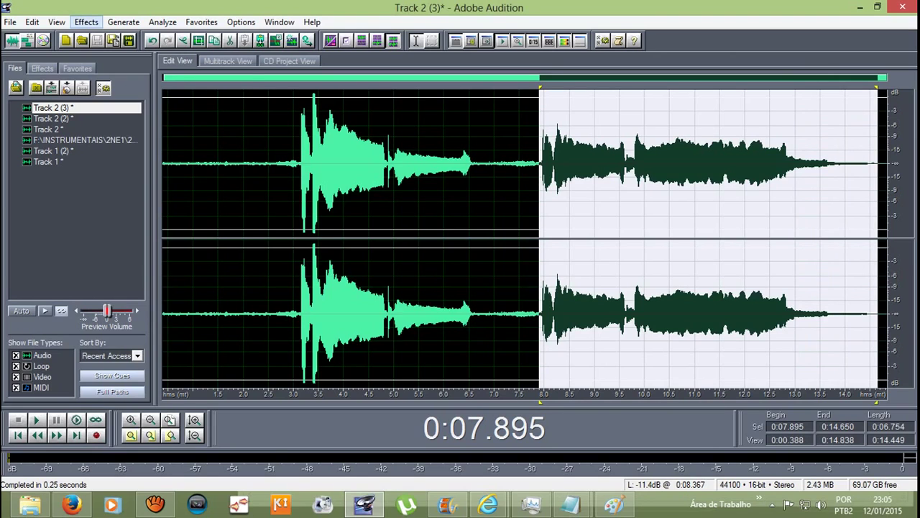
left_click(86, 22)
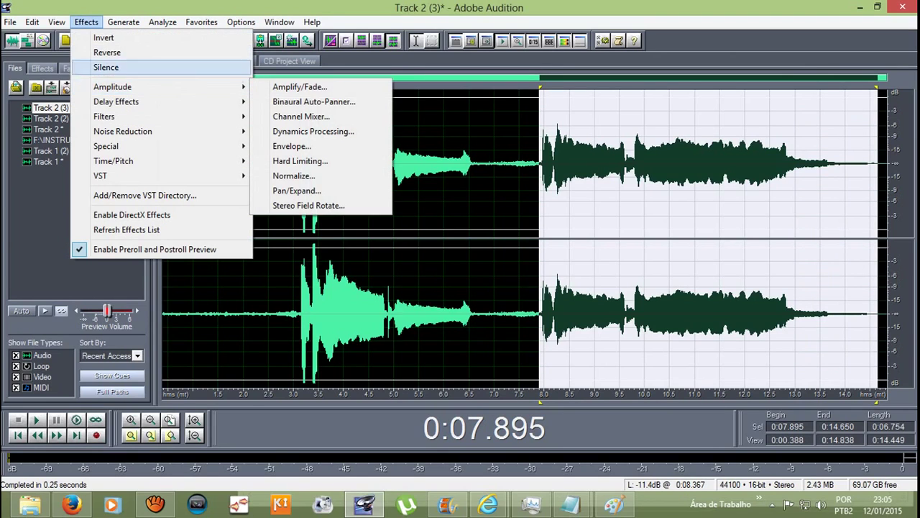
left_click(300, 86)
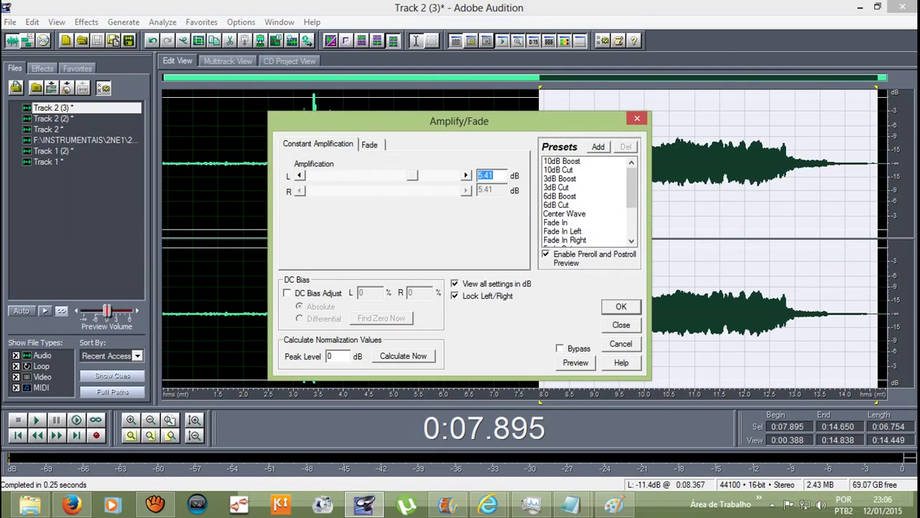
type("2.03")
key("BackSpace")
key("BackSpace")
type("7")
key("BackSpace")
key("BackSpace")
key("BackSpace")
type(".68")
key("Right")
key("Return")
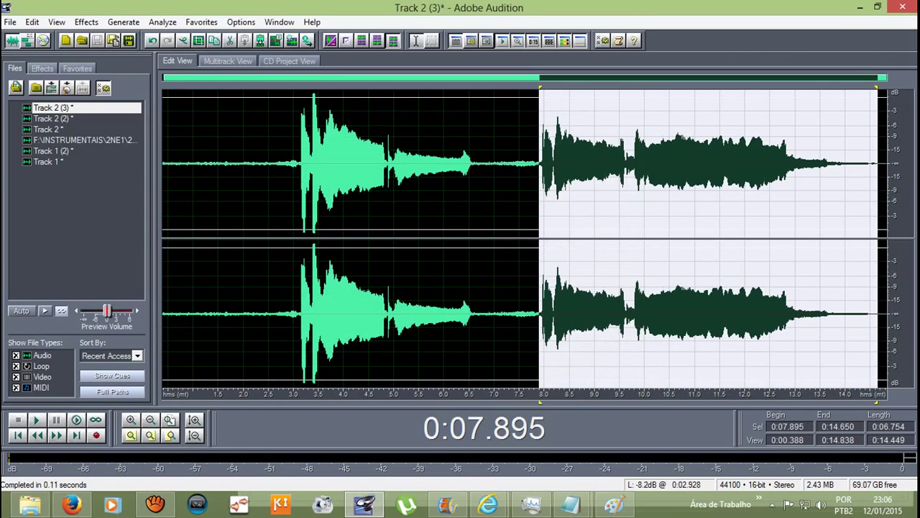
Step: Clear the selection and return to the multitrack session
left_click(236, 166)
left_click(263, 165)
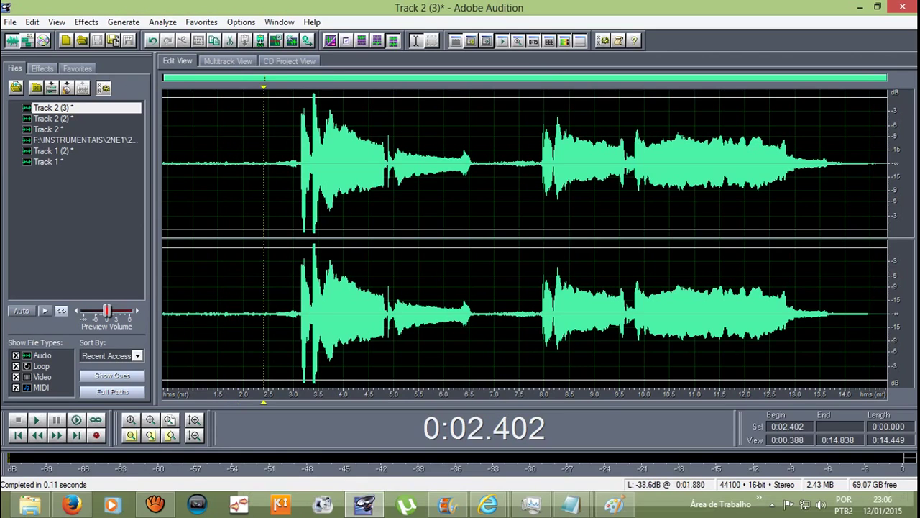
left_click(227, 61)
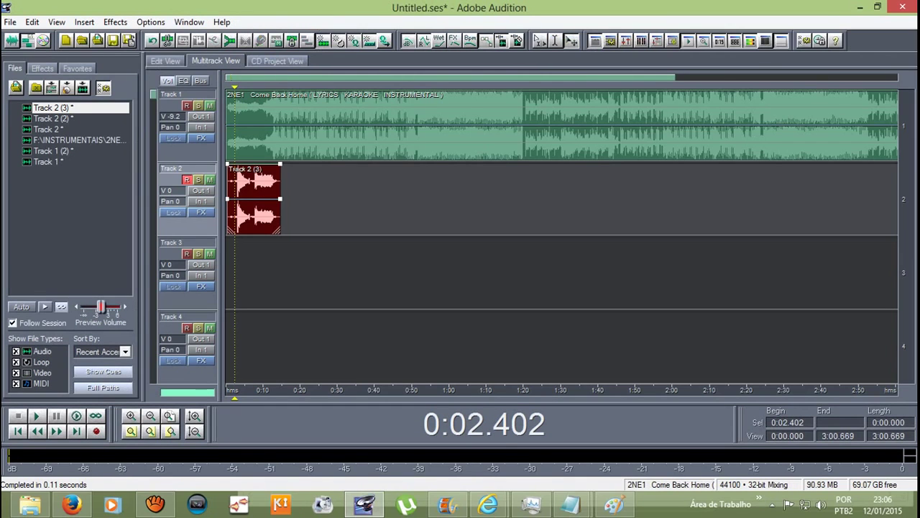
Step: Shift the Track 2 vocal clip slightly later, play the mix to check alignment, and zoom out
key("Home")
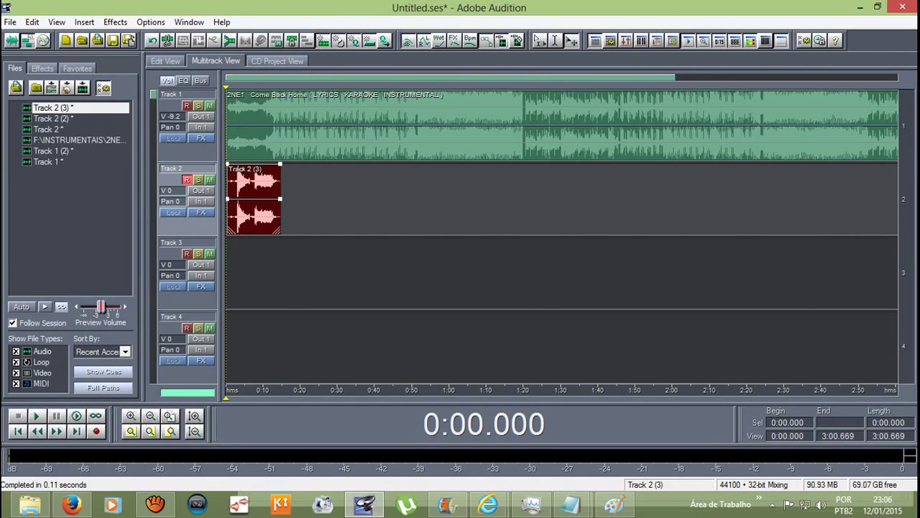
left_click_drag(253, 183, 260, 183)
key("space")
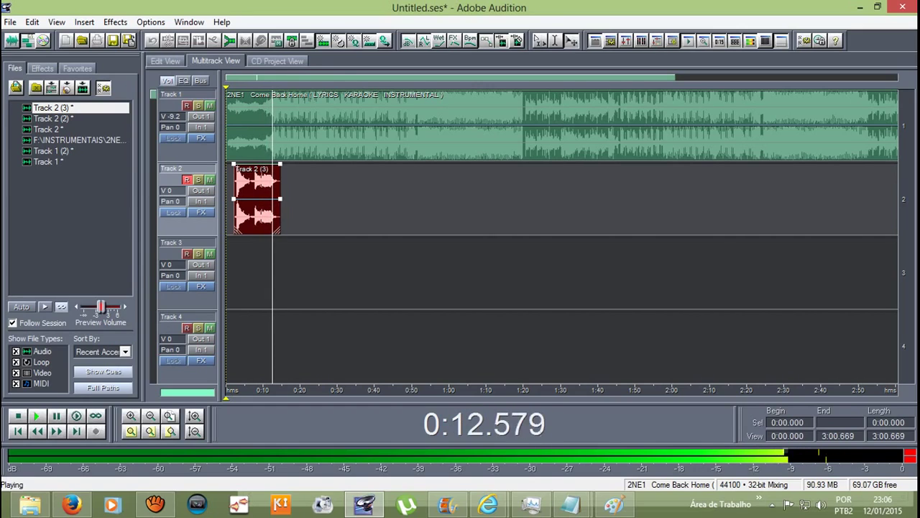
key("space")
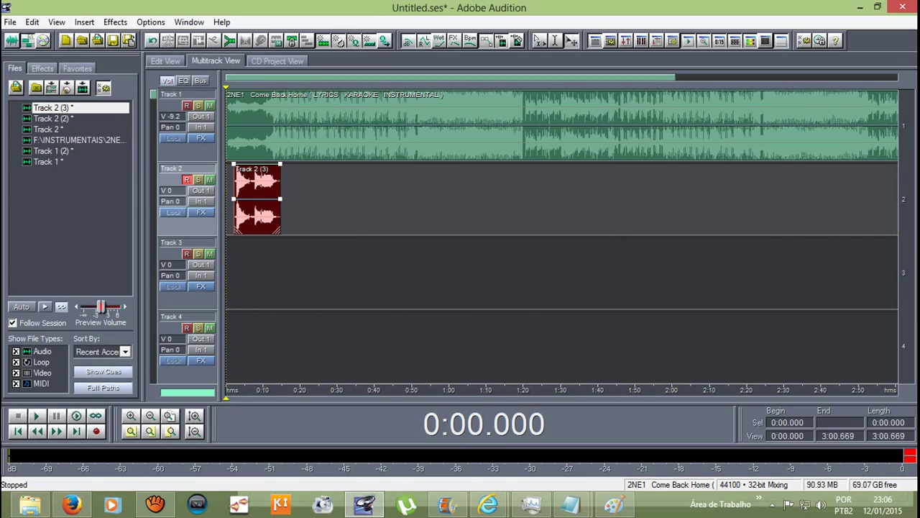
key("minus")
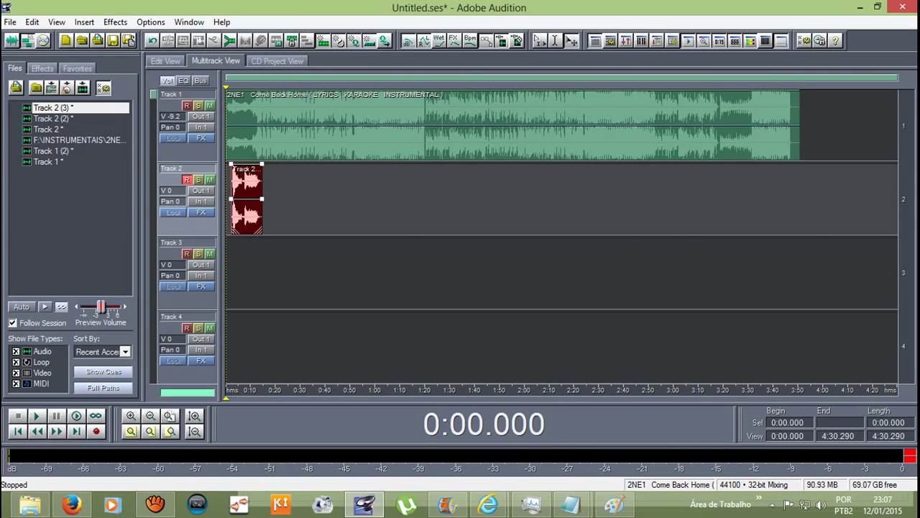
Step: Bring aTube Catcher forward and stop the screen recording
left_click(155, 503)
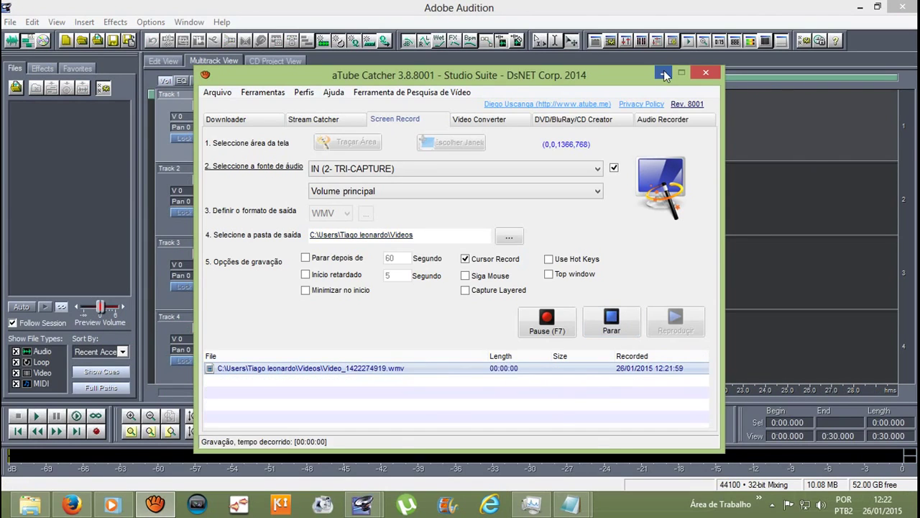
left_click(664, 72)
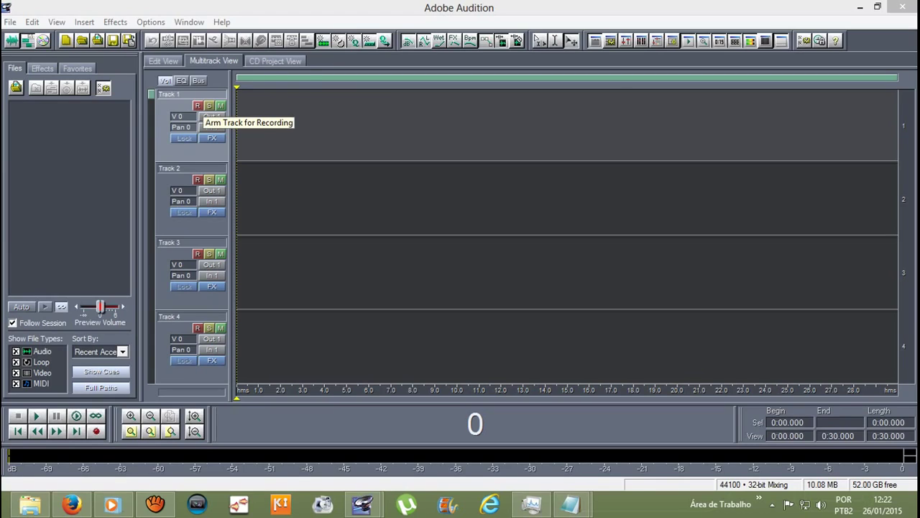
Step: Arm Track 1 and record a vocal take of about 8 seconds
left_click(197, 106)
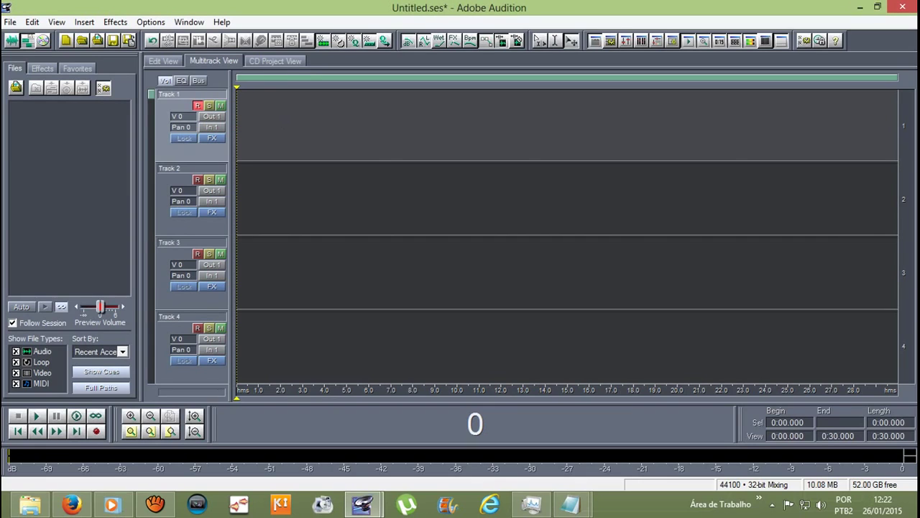
left_click(96, 431)
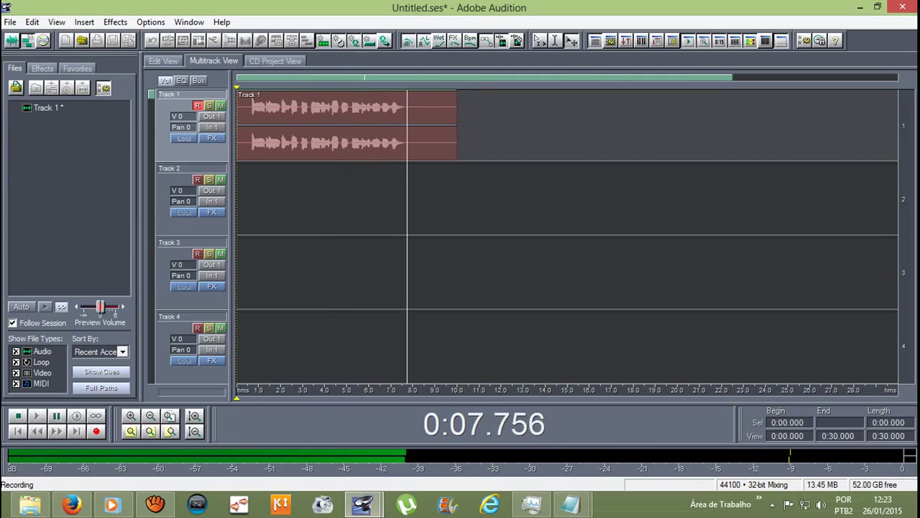
key("space")
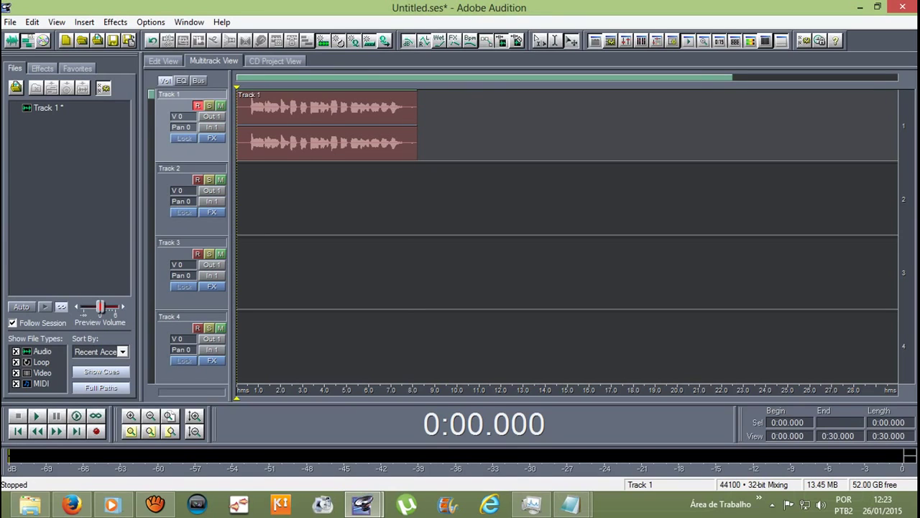
Step: Apply the Wide & Thick chorus to the sung part of the Track 1 take and play it
key("8")
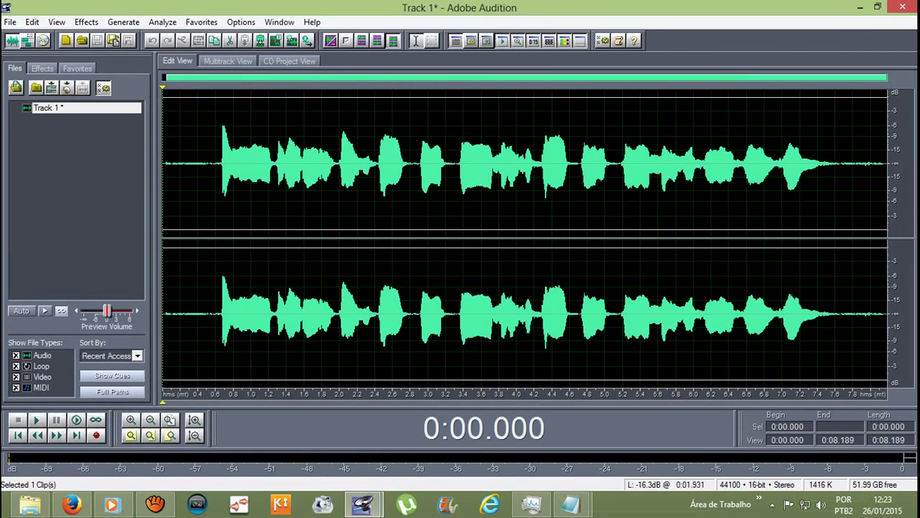
left_click_drag(220, 166, 860, 165)
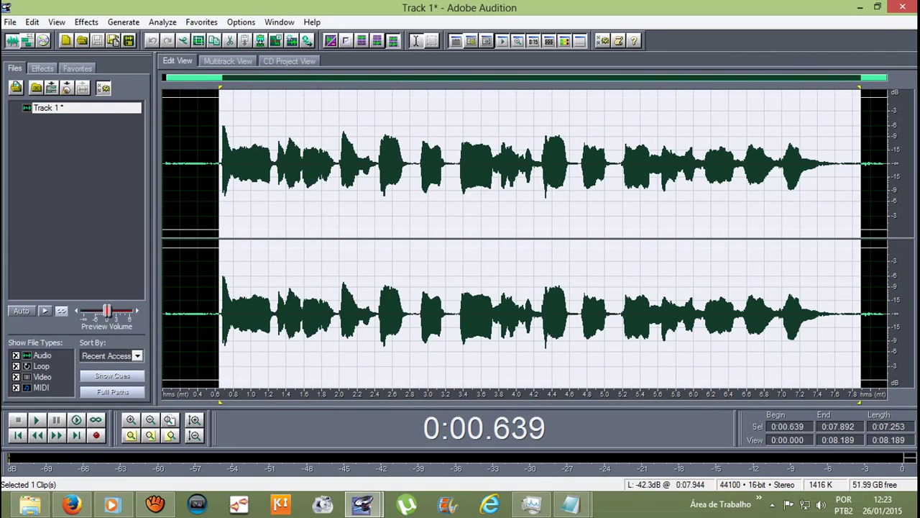
left_click(86, 22)
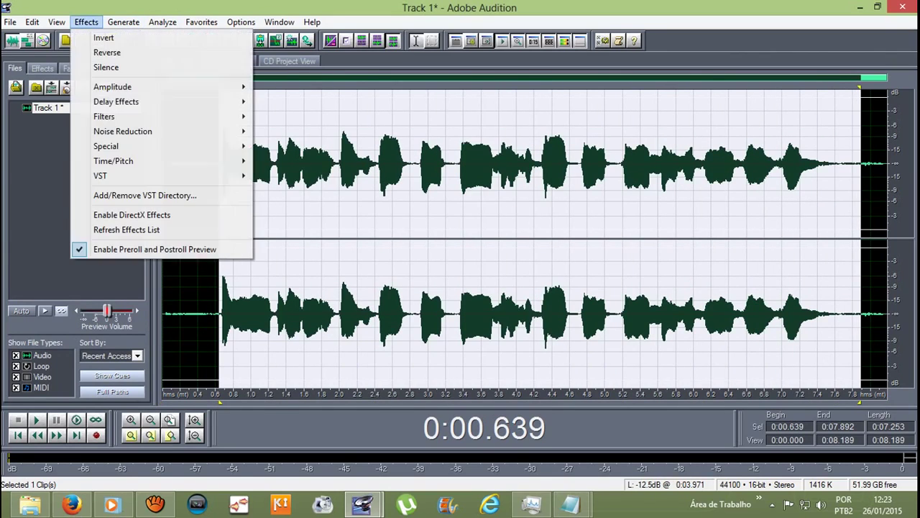
mouse_move(166, 102)
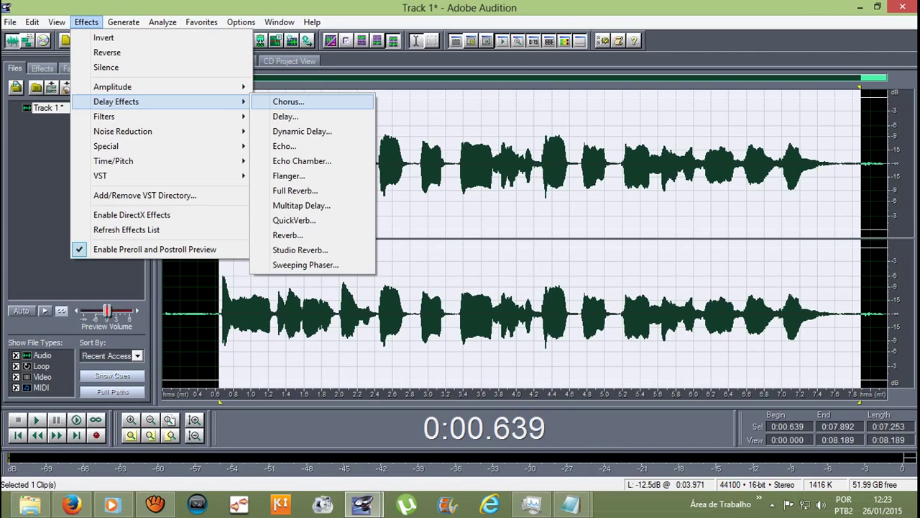
key("Return")
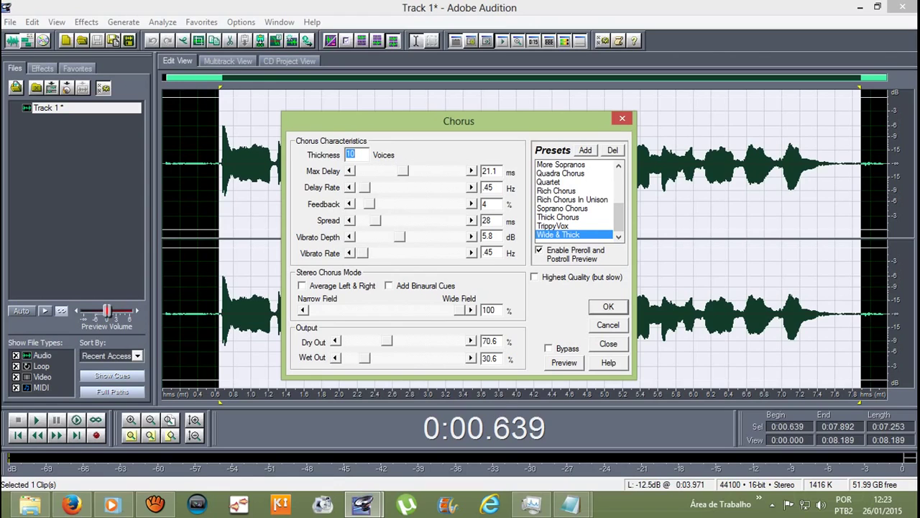
key("Return")
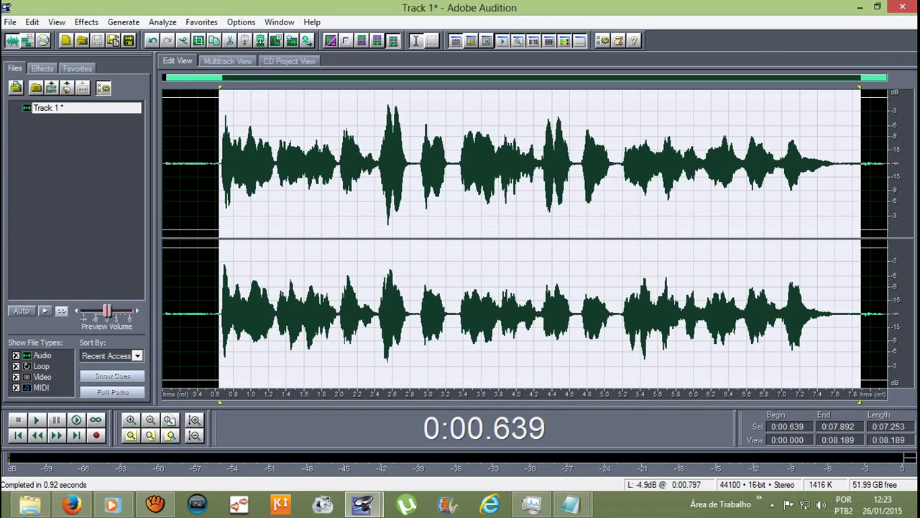
left_click(180, 164)
key("space")
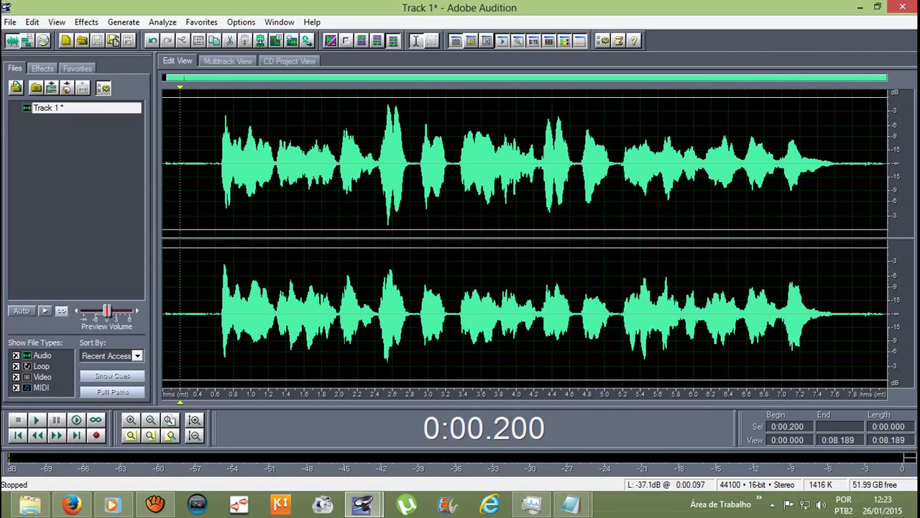
Step: Play the take with chorus, undo it to hear the original, then select the left channel
left_click_drag(219, 216, 862, 216)
key("space")
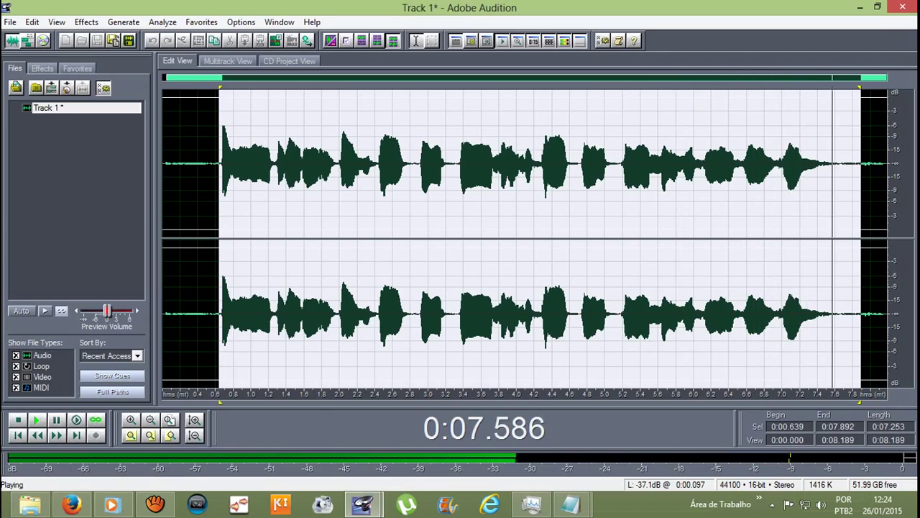
key("ctrl+z")
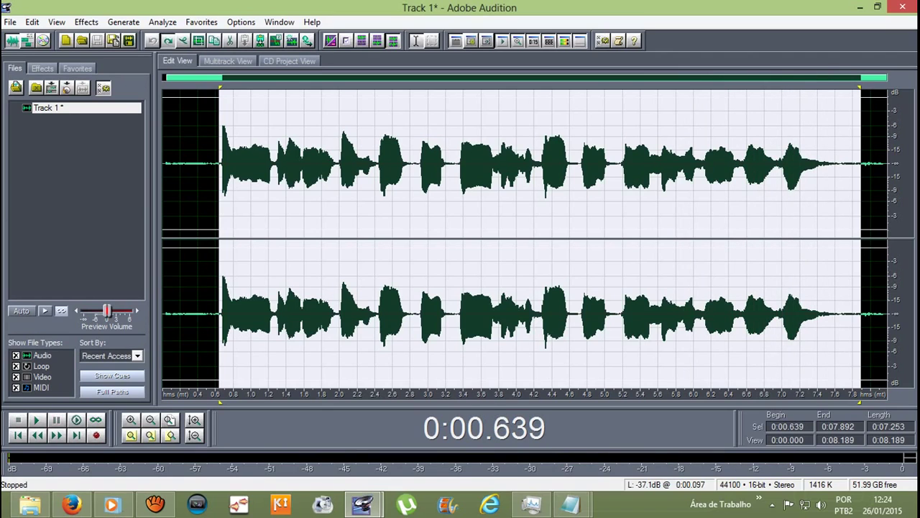
key("space")
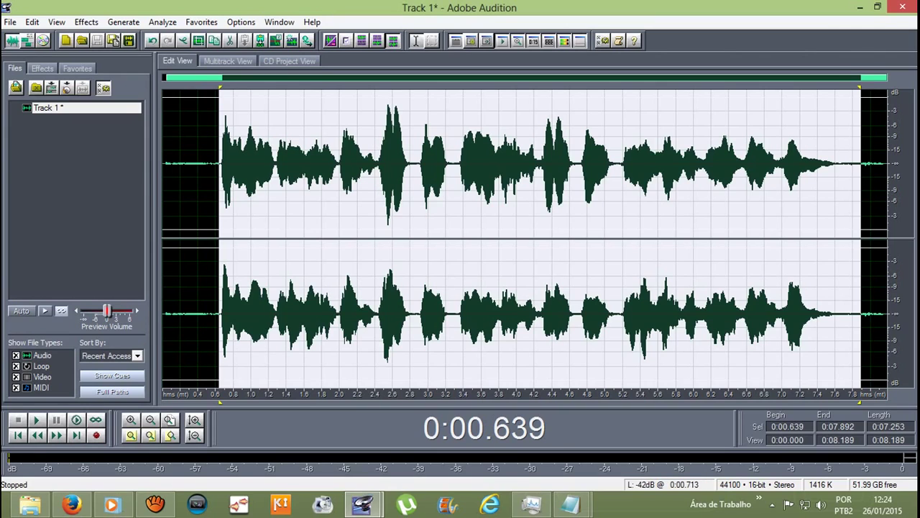
left_click(221, 180)
left_click_drag(205, 237, 853, 101)
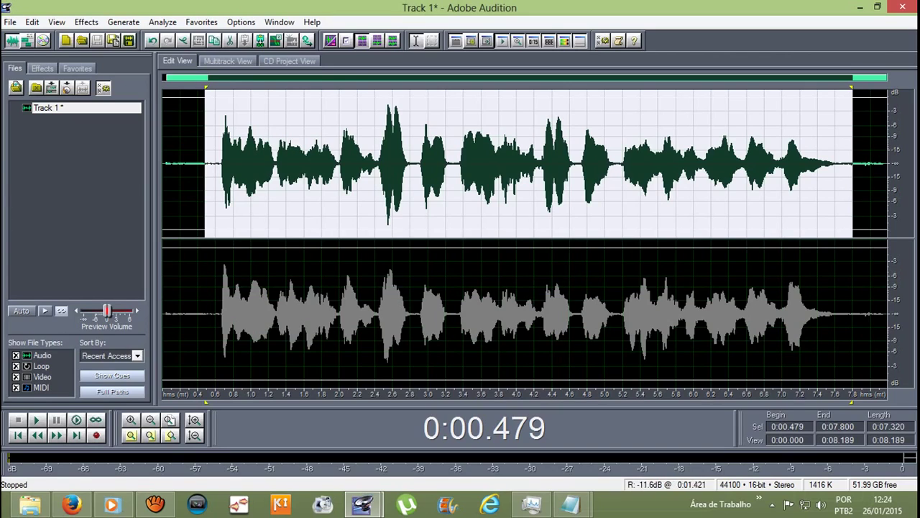
Step: Select only the left channel's loud peak from 2.443 to 2.800 s
left_click_drag(209, 238, 889, 381)
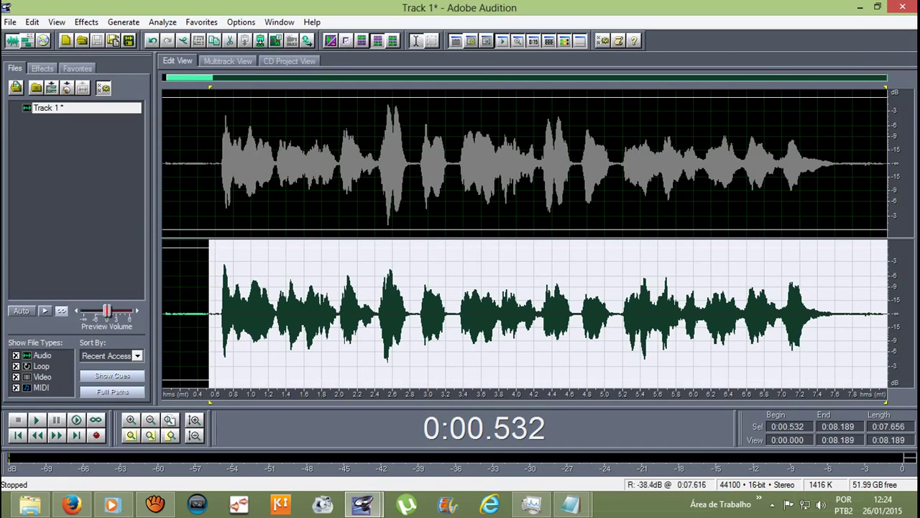
left_click(305, 158)
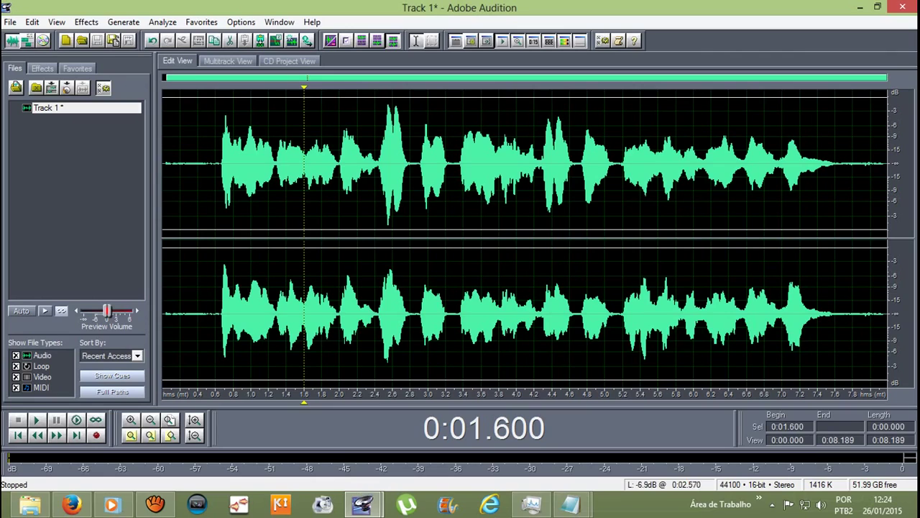
left_click_drag(378, 237, 413, 238)
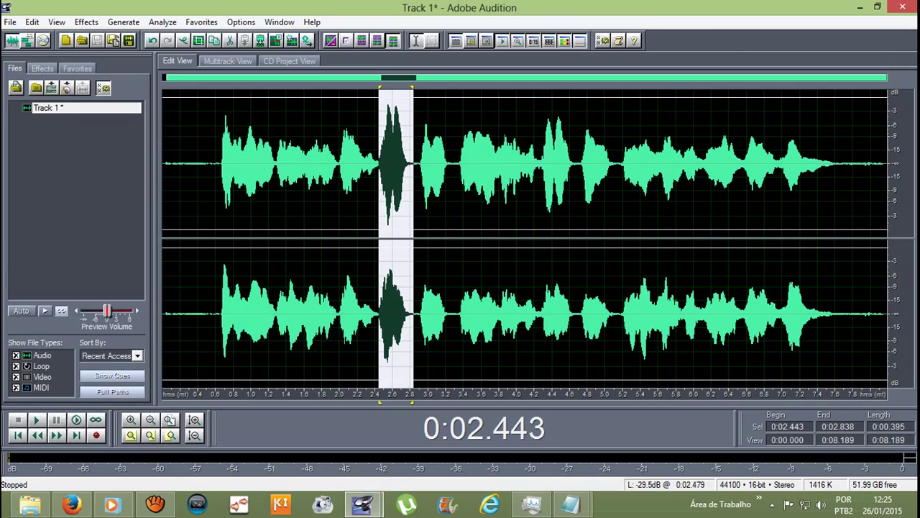
left_click(374, 165)
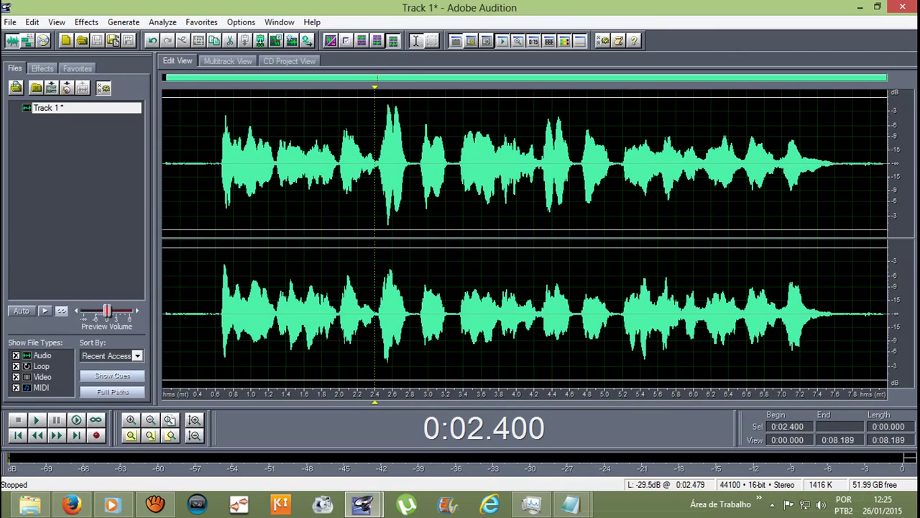
left_click_drag(376, 166, 410, 165)
left_click(383, 165)
left_click(379, 165)
left_click(386, 165)
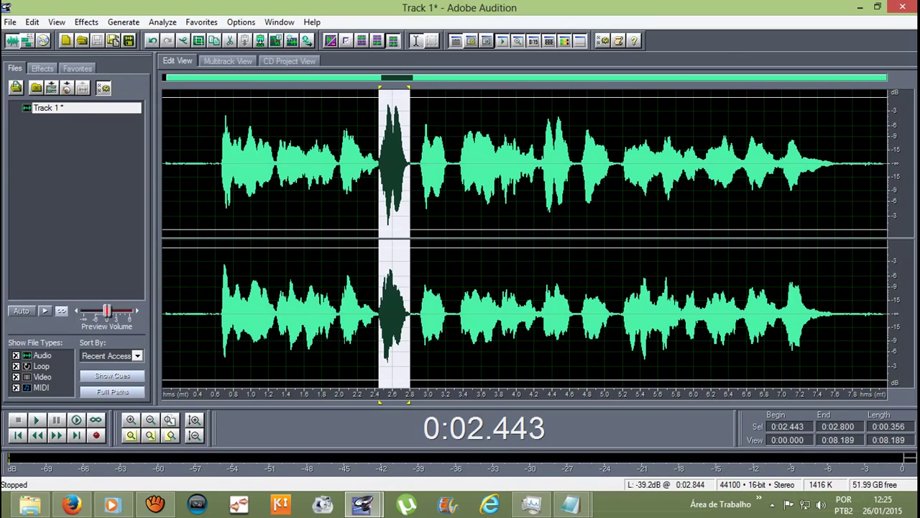
left_click_drag(409, 166, 411, 100)
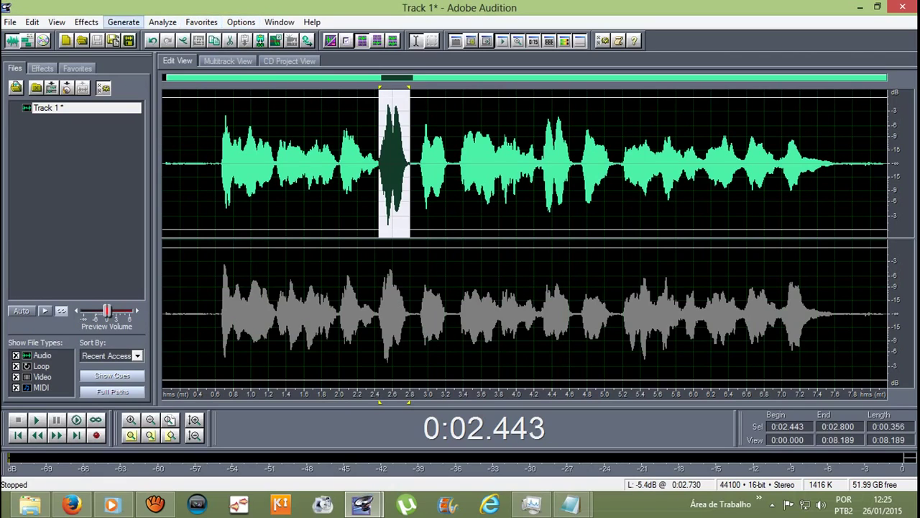
Step: Reduce the selected left-channel peak by 3.38 dB with Amplify/Fade
left_click(86, 21)
mouse_move(112, 86)
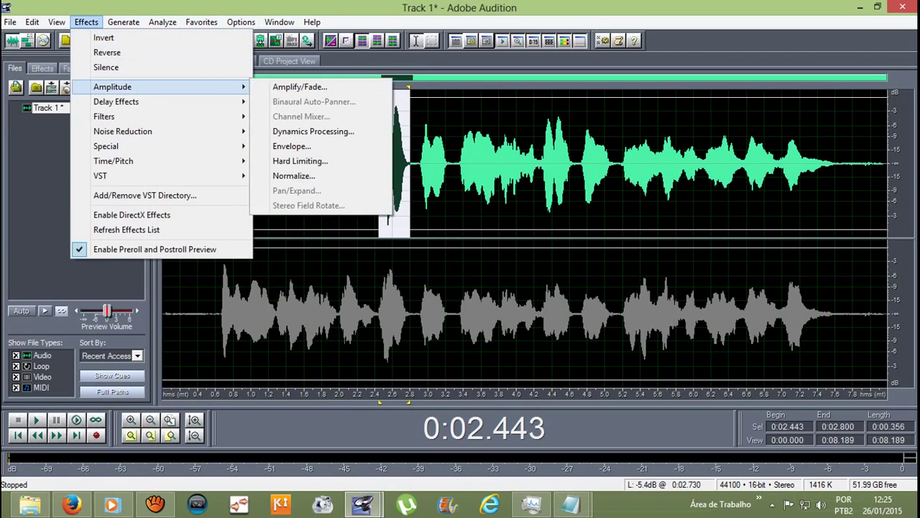
key("Return")
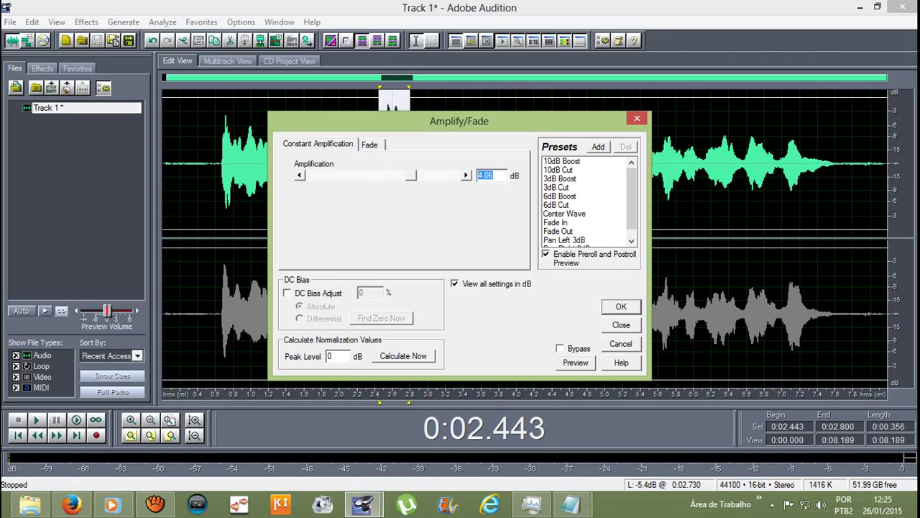
left_click_drag(411, 176, 403, 176)
left_click(622, 306)
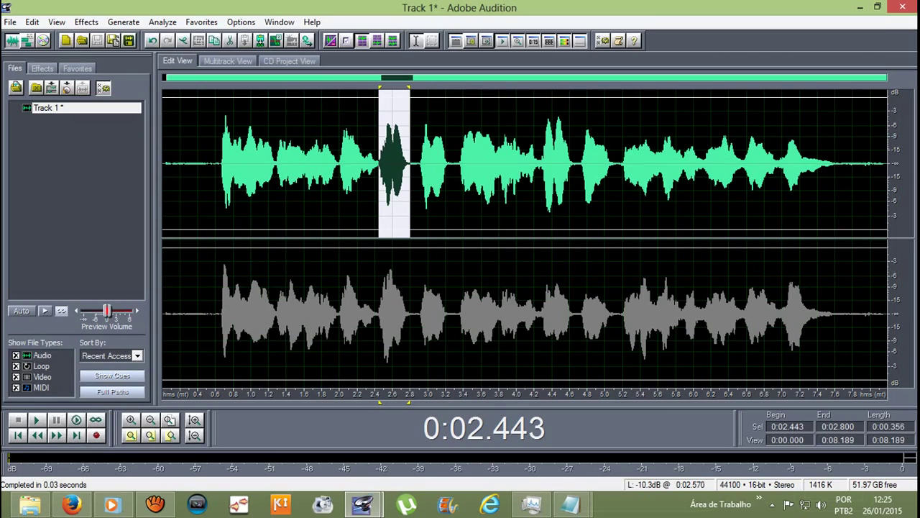
Step: Undo the amplitude change and play the take back from 0.4 s
left_click(393, 180)
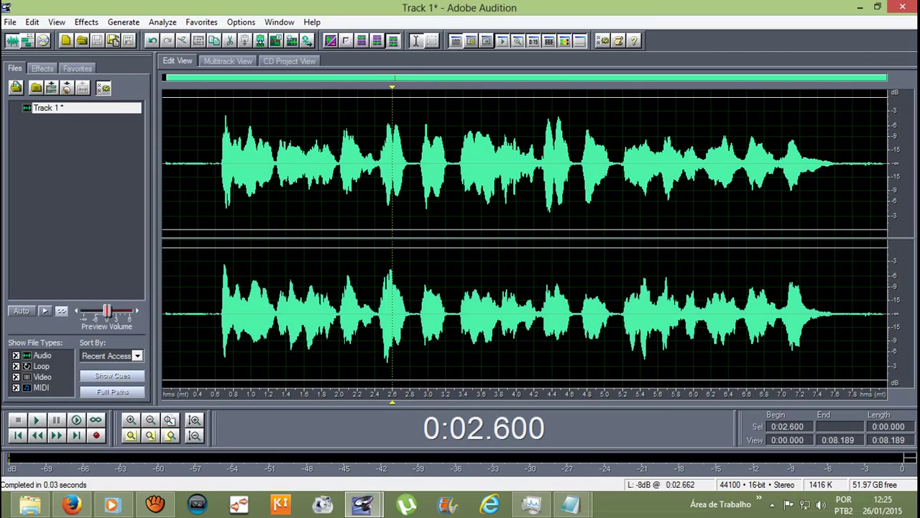
left_click_drag(375, 179, 414, 179)
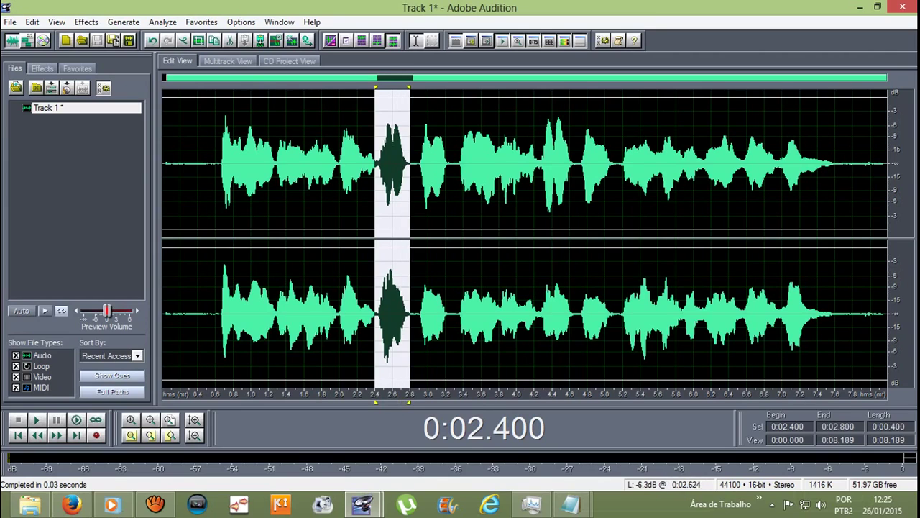
left_click(392, 280)
left_click(374, 281)
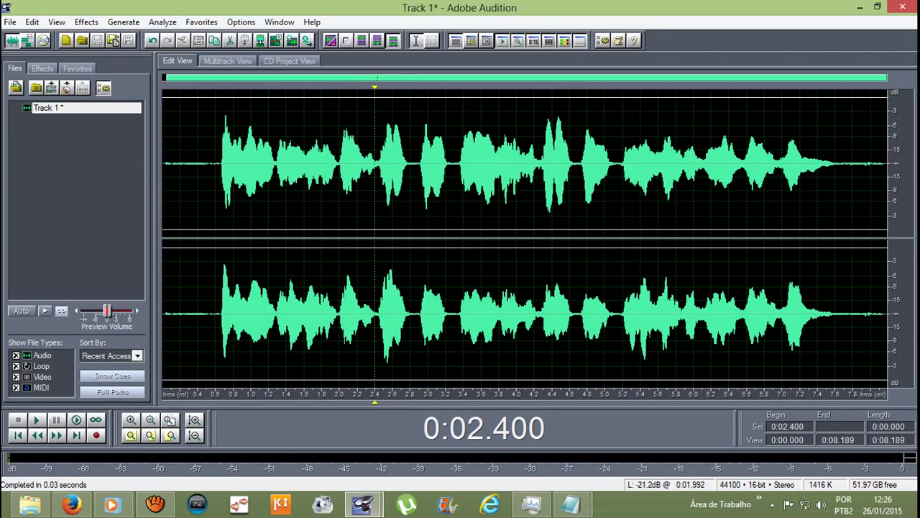
left_click(152, 40)
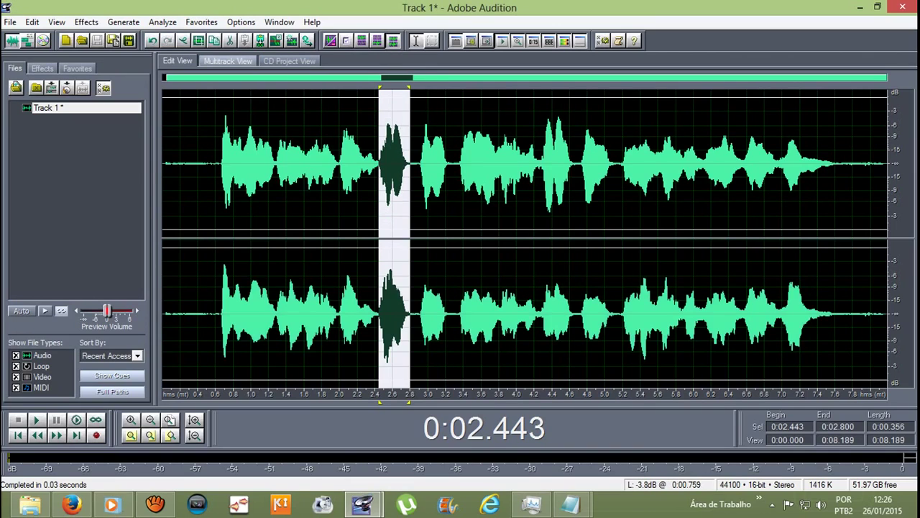
left_click(381, 165)
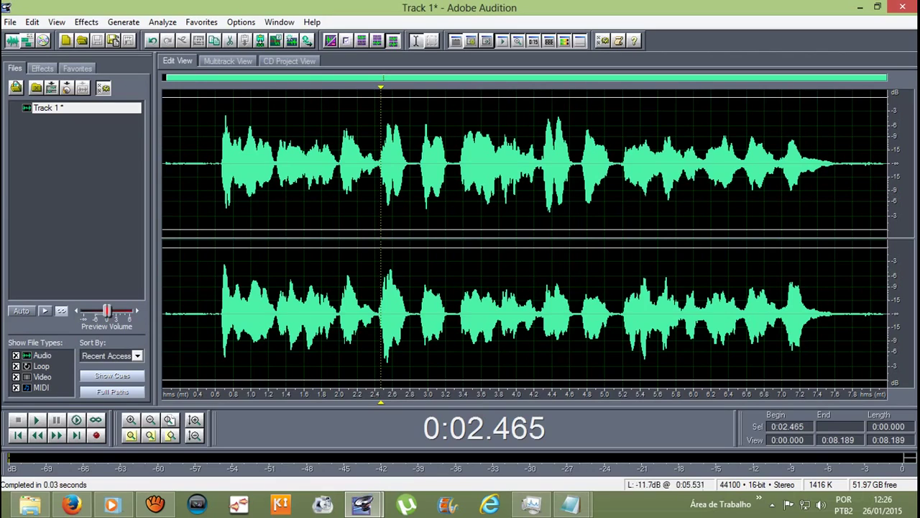
left_click(197, 165)
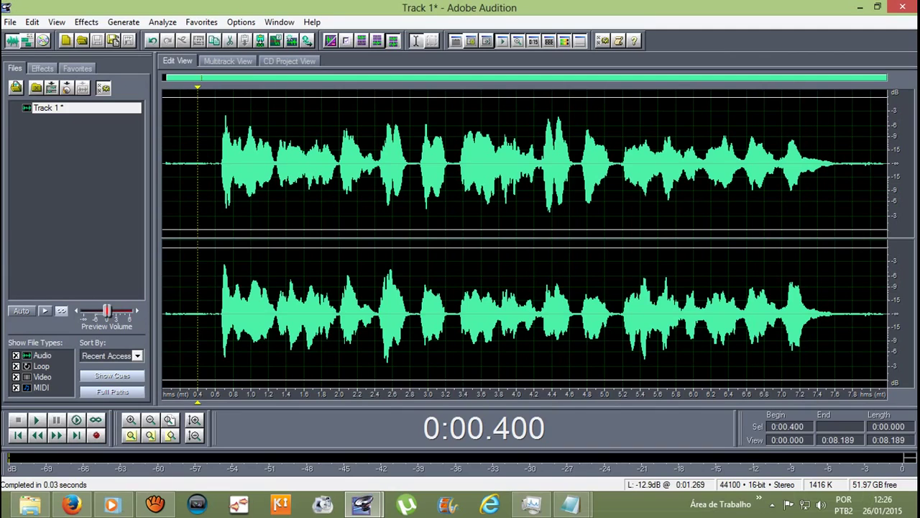
key("space")
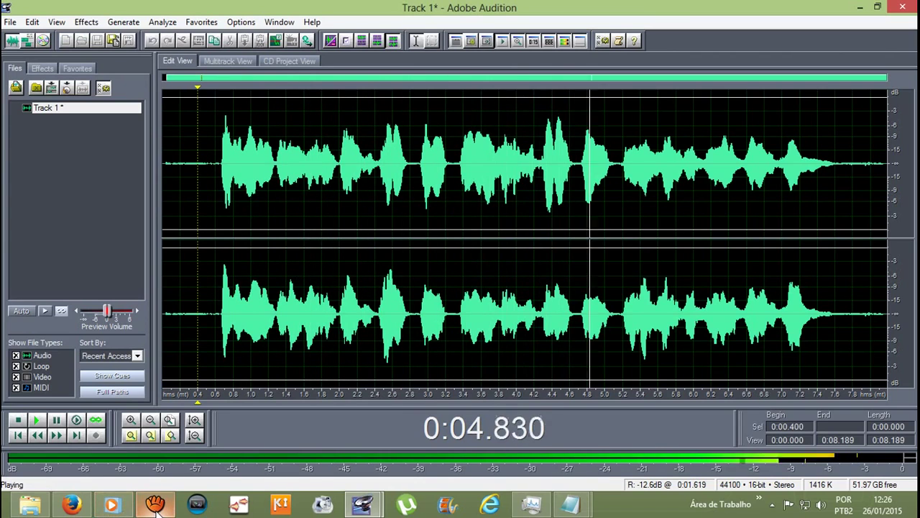
Step: Stop the aTube Catcher screen recording and hide its window
mouse_move(152, 505)
left_click(183, 446)
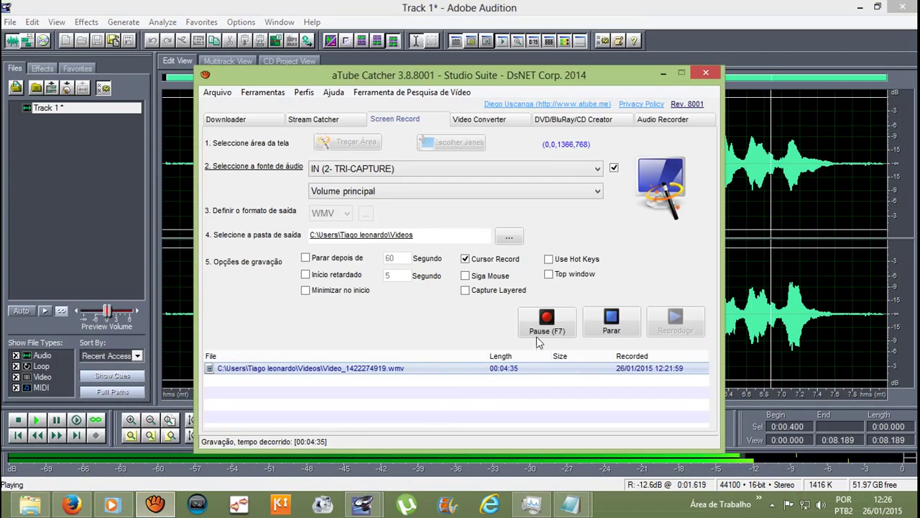
left_click(611, 321)
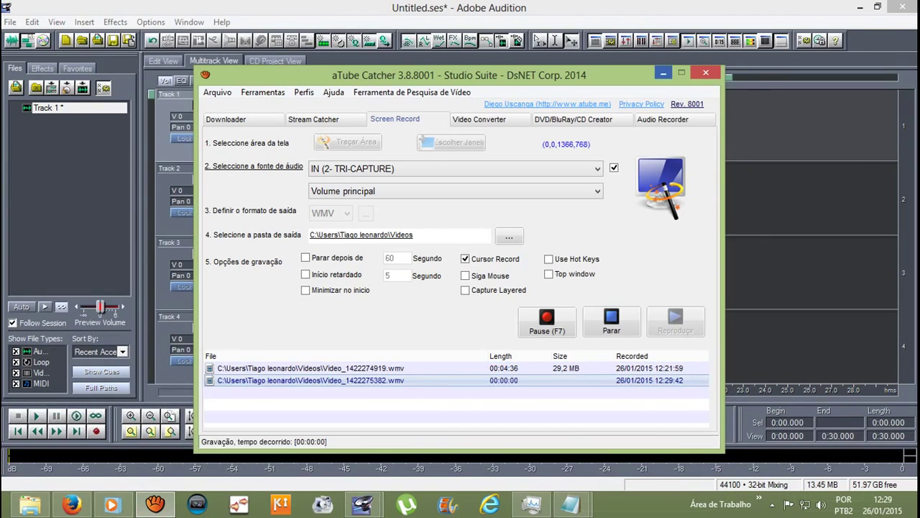
left_click(663, 72)
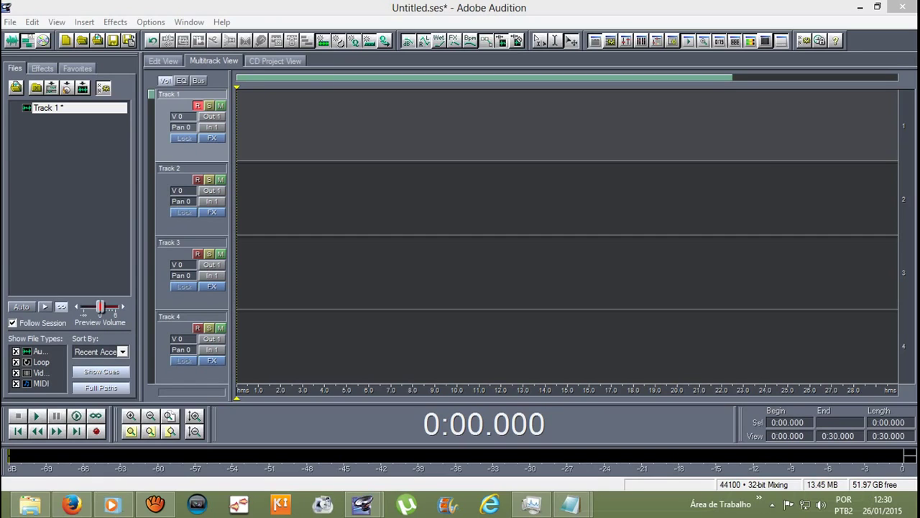
Step: Record a take of about 23 seconds onto the armed Track 1, then stop
left_click(96, 430)
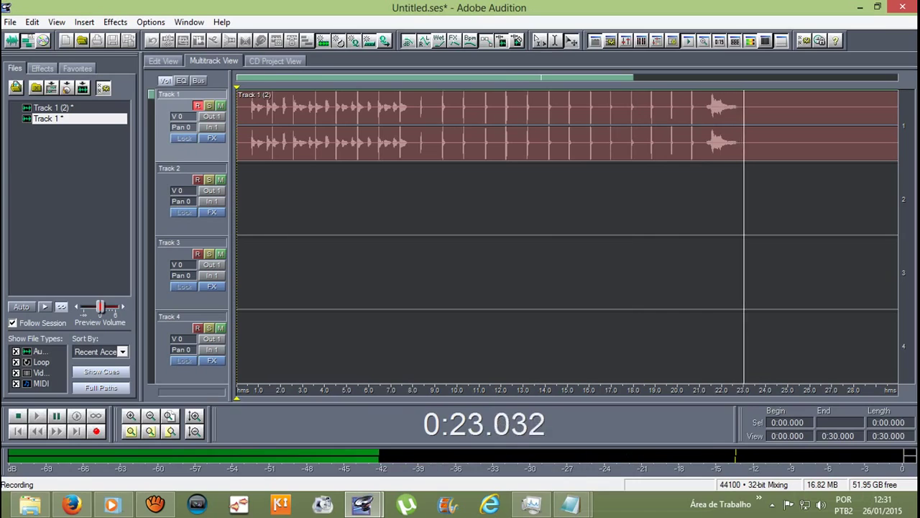
key("space")
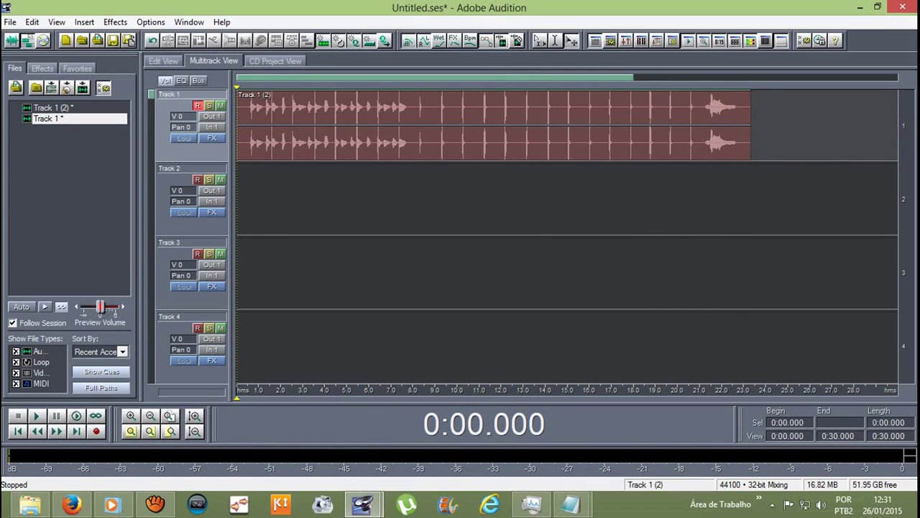
Step: Record a take of about 23 seconds on Track 2 in place of Track 1, then arm Track 3
left_click(197, 179)
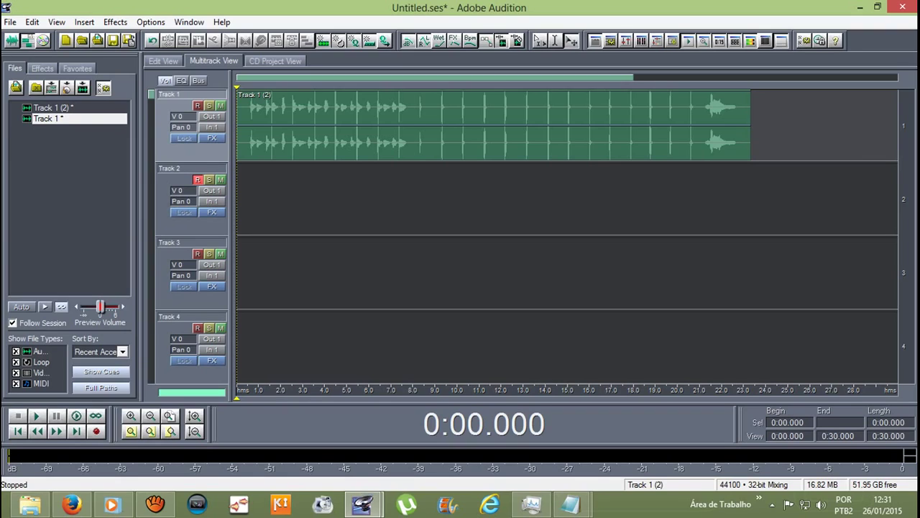
key("ctrl+space")
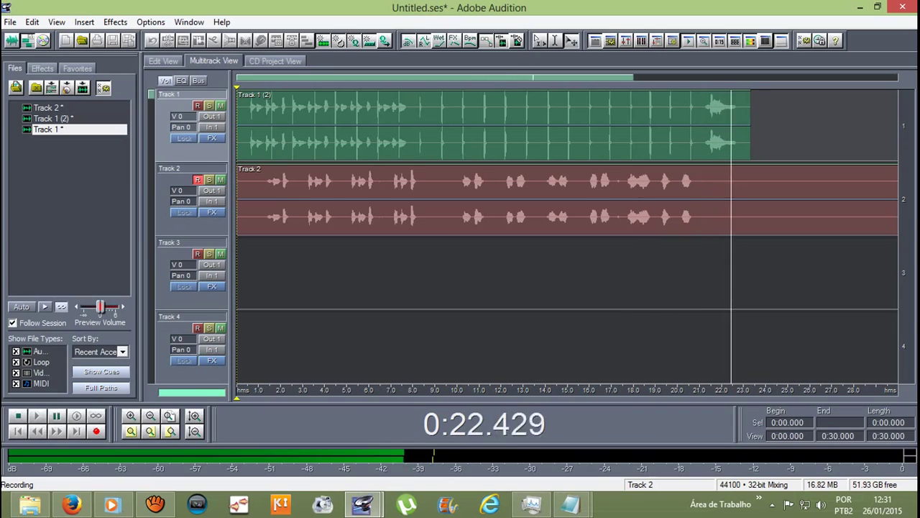
key("space")
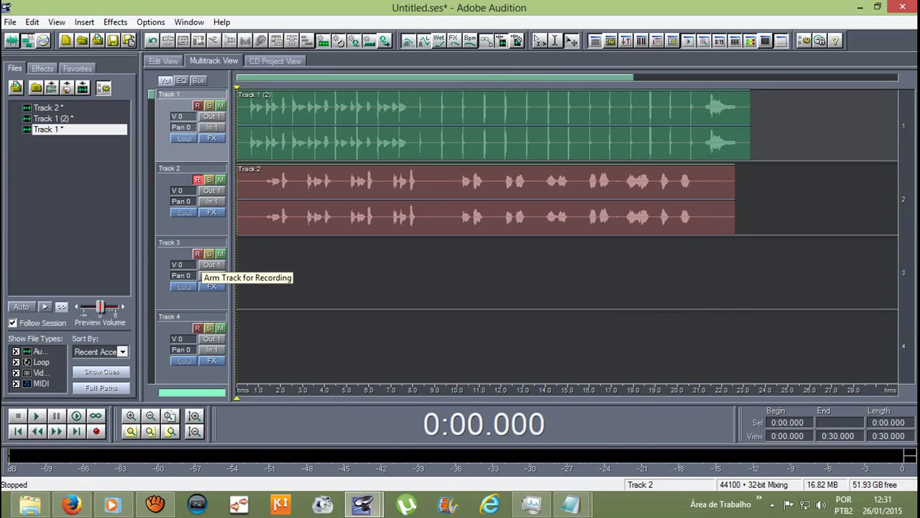
left_click(197, 254)
left_click(208, 201)
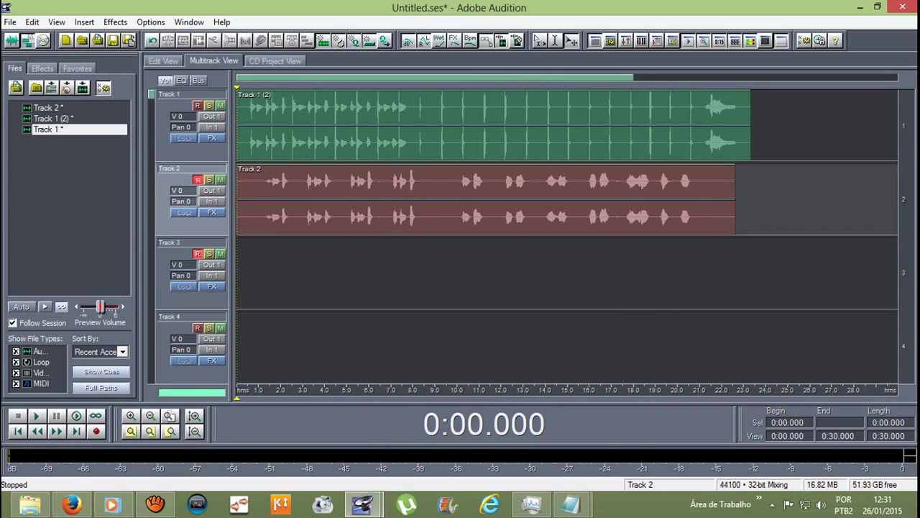
Step: Disarm and mute Track 2, then record a take of about 23 seconds on Track 3
left_click(197, 179)
left_click(221, 179)
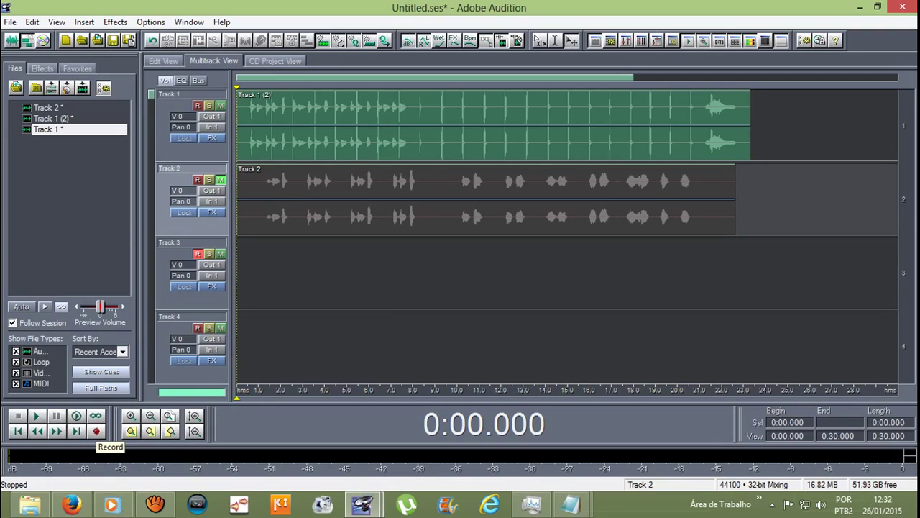
left_click(96, 430)
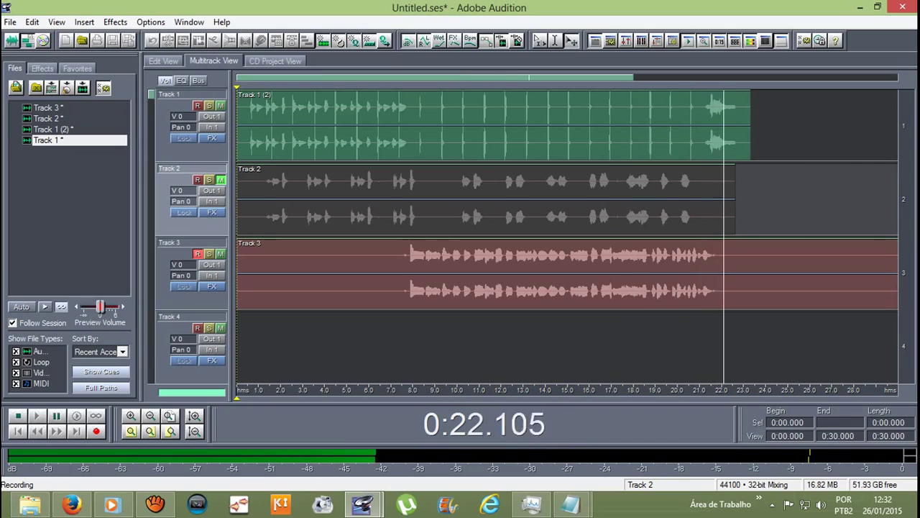
key("space")
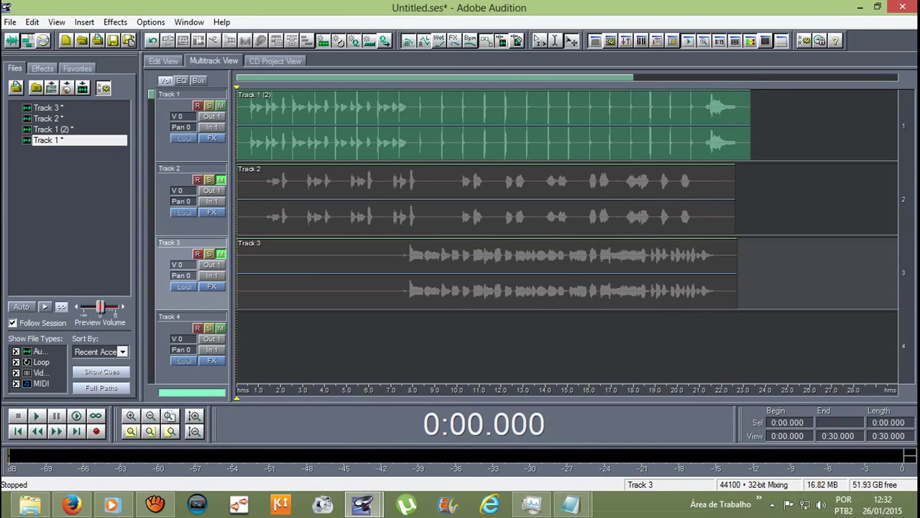
Step: Dismiss the No Track Armed warning and arm Track 4 for recording
left_click(96, 431)
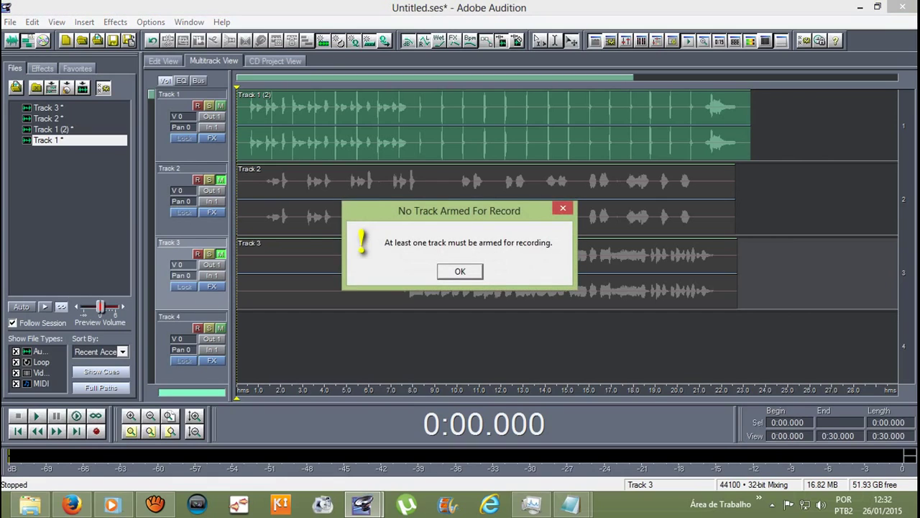
key("Return")
key("space")
key("space")
left_click(197, 328)
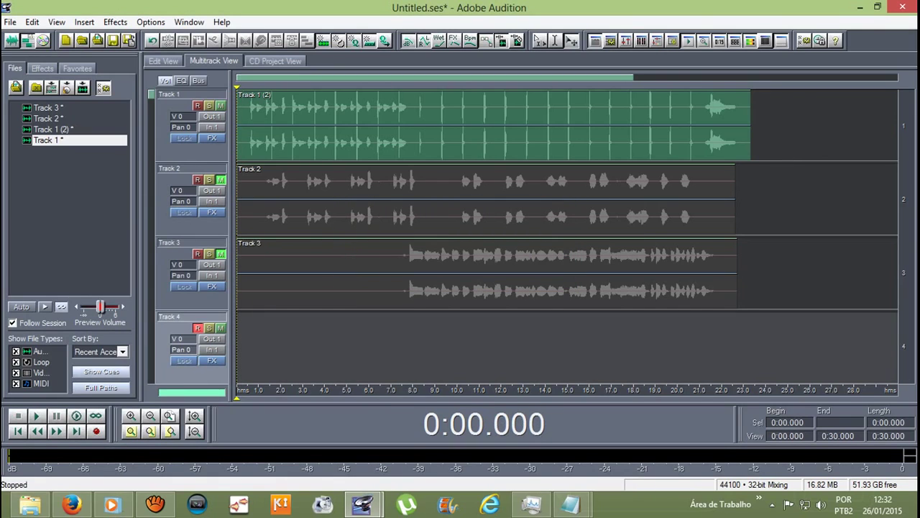
Step: Record a take of about 23 seconds on Track 4, then select the Track 3 clip
left_click(96, 430)
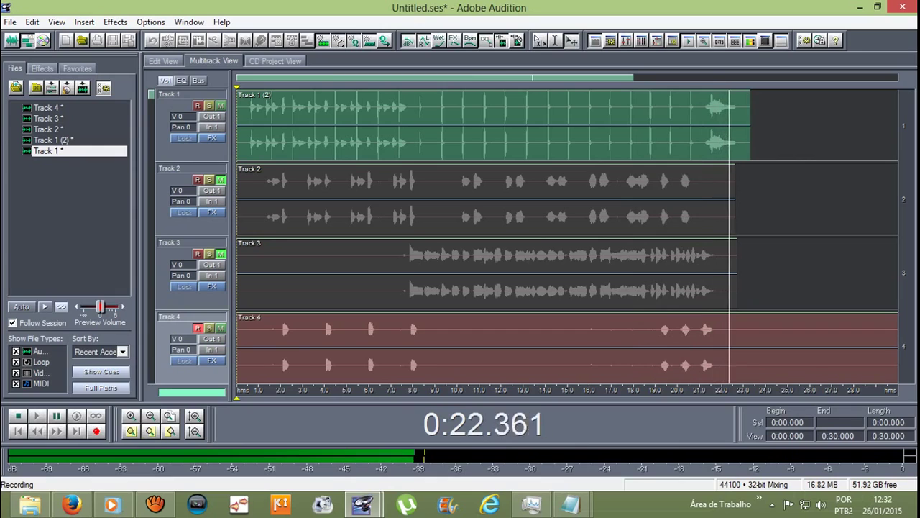
key("space")
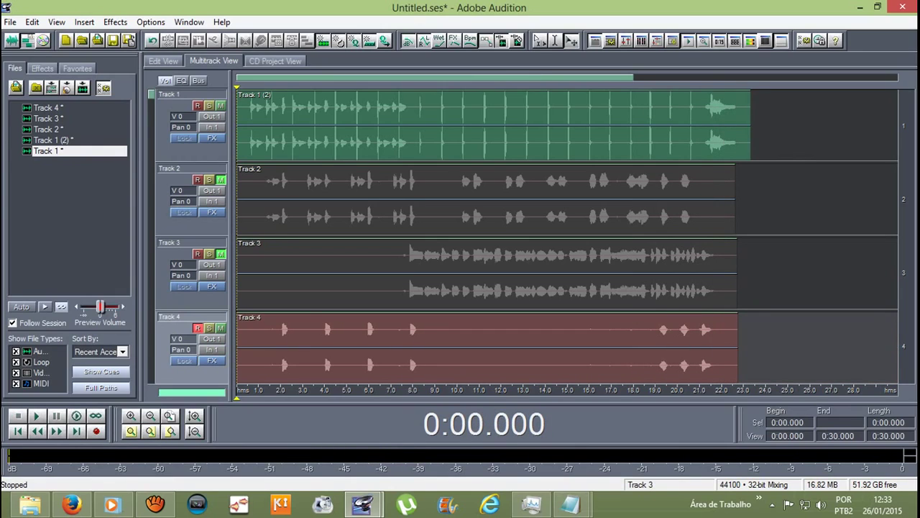
left_click(323, 273)
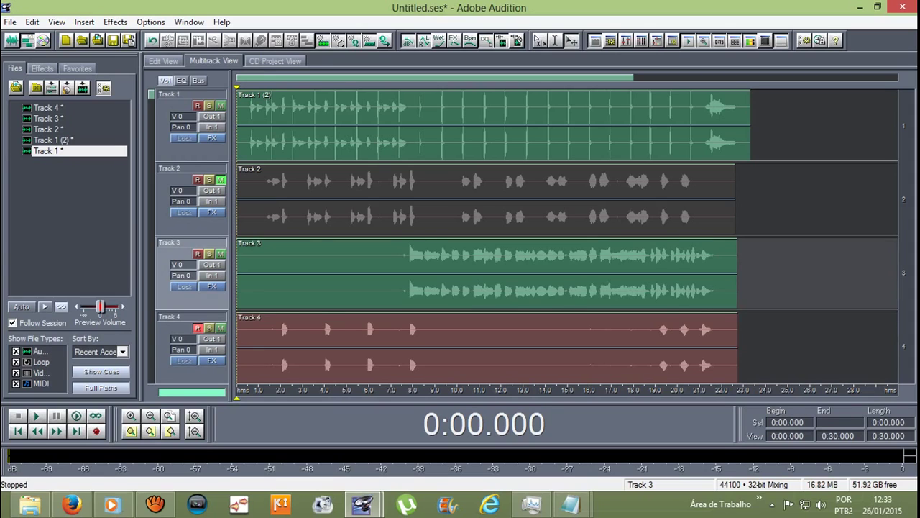
Step: Unmute Track 2, then shrink the track heights and scroll through the empty tracks
left_click(221, 180)
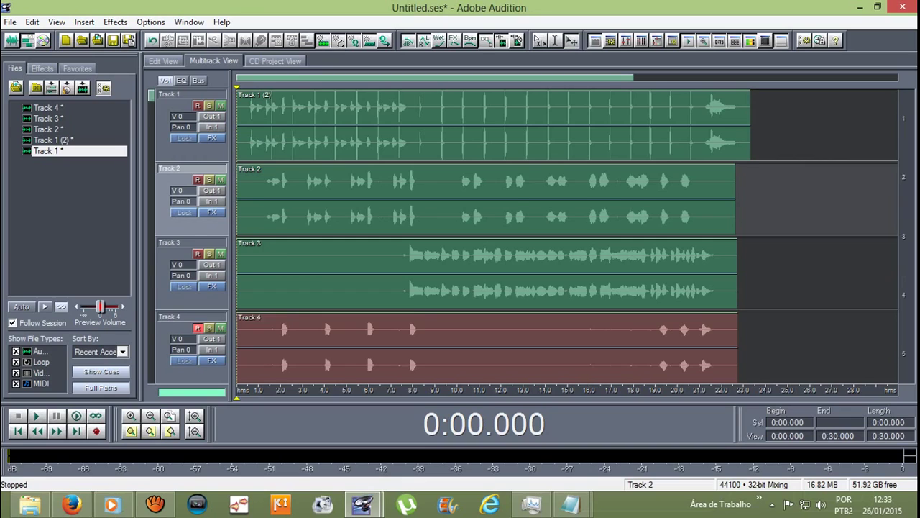
key("alt+minus")
key("alt+minus")
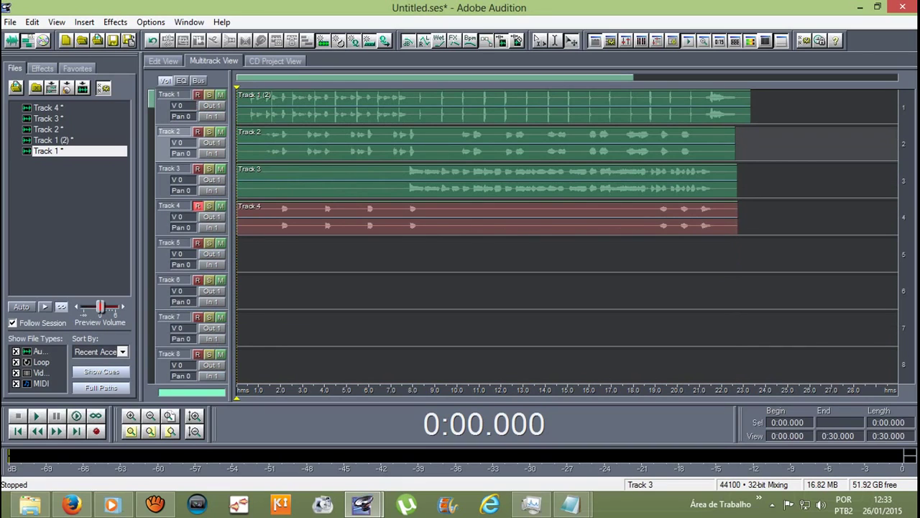
scroll(561, 237, "down", 10)
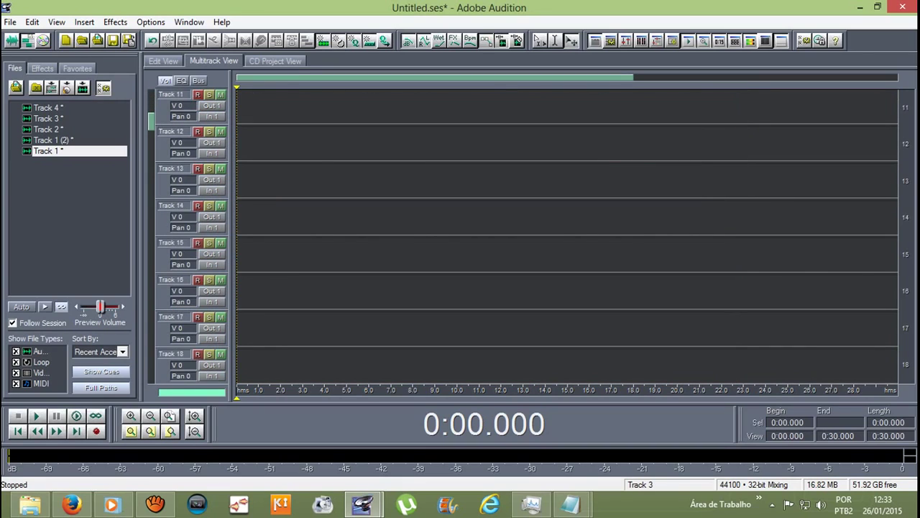
scroll(561, 237, "down", 20)
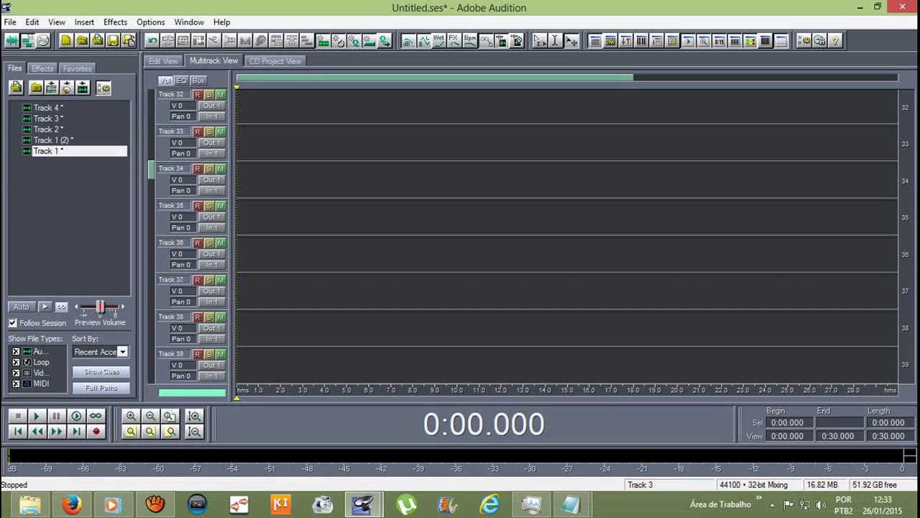
scroll(561, 237, "down", 7)
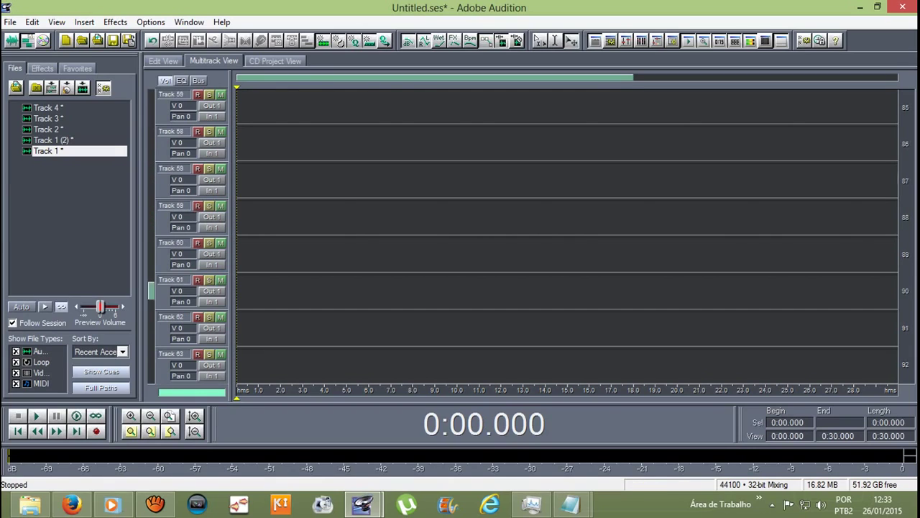
scroll(561, 237, "down", 20)
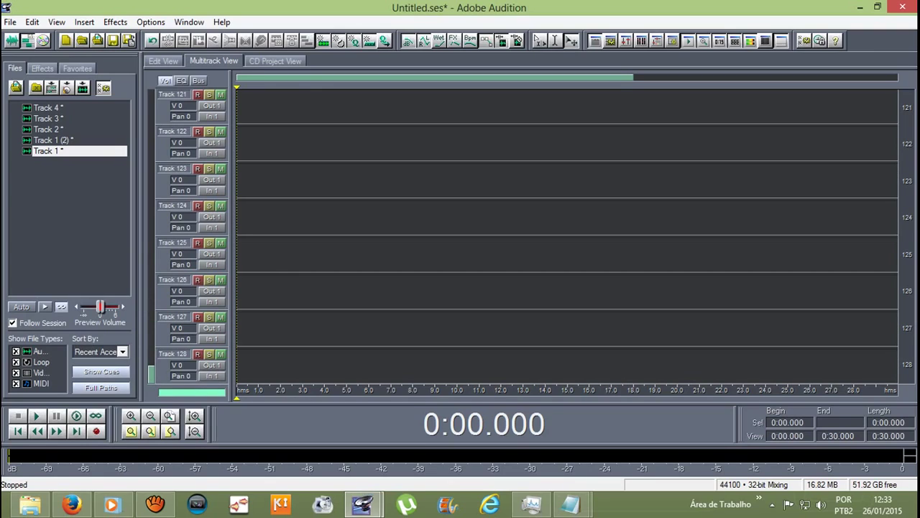
scroll(561, 237, "up", 20)
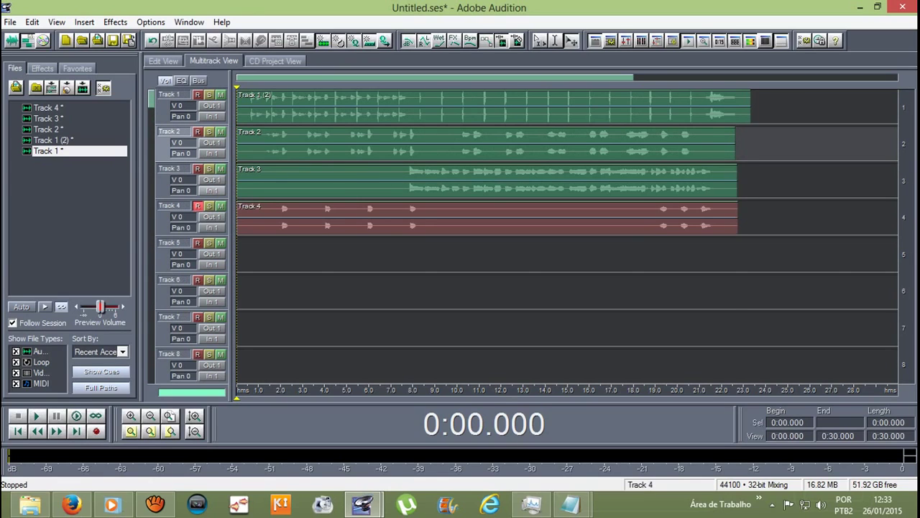
scroll(206, 201, "up", 1)
scroll(205, 202, "up", 1)
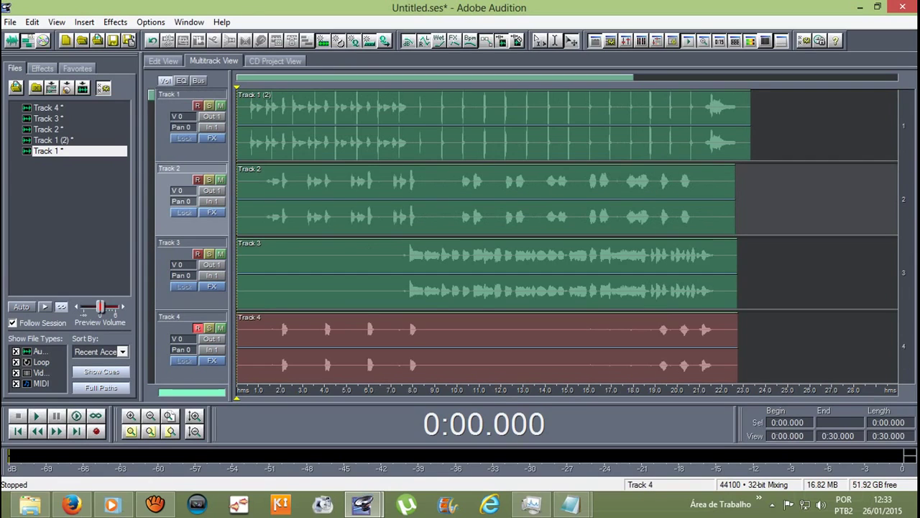
scroll(560, 237, "down", 1)
scroll(561, 237, "up", 1)
Step: Zoom out to the full session, play all four takes, and move the playhead to about 9 s
key("minus")
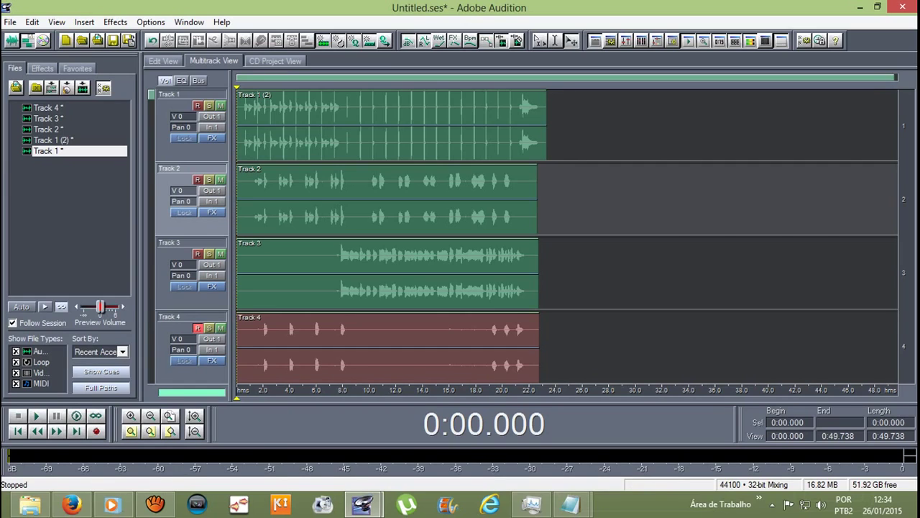
key("space")
left_click_drag(236, 85, 357, 85)
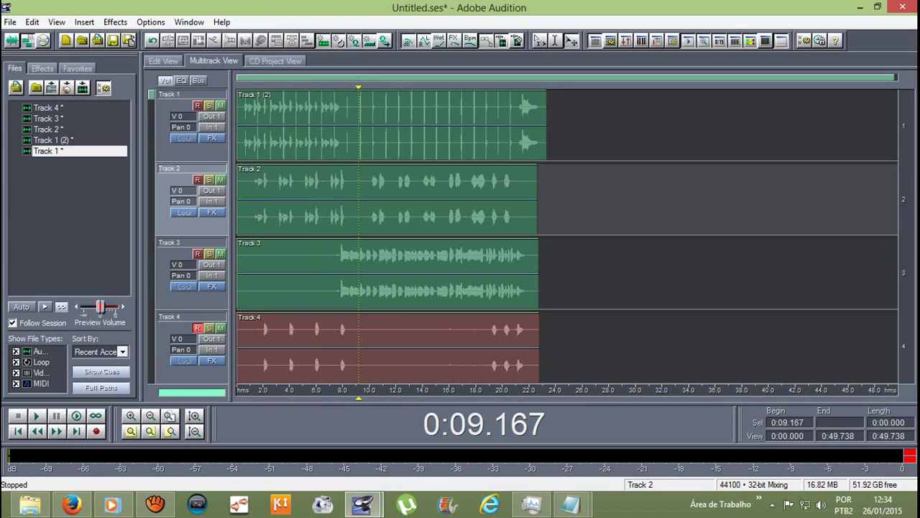
Step: Open the Track 2 clip in the waveform editor and select 10.195–21.000 s
double_click(336, 194)
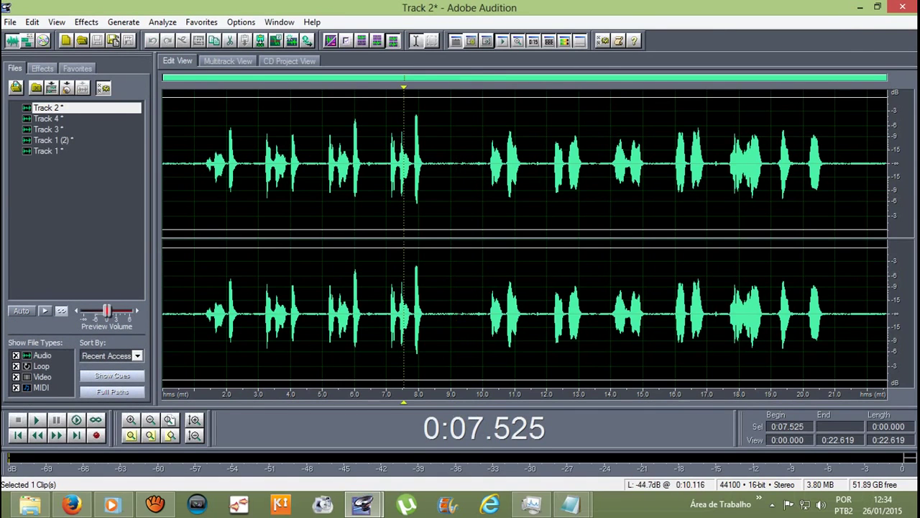
left_click_drag(404, 85, 489, 85)
left_click_drag(489, 166, 835, 166)
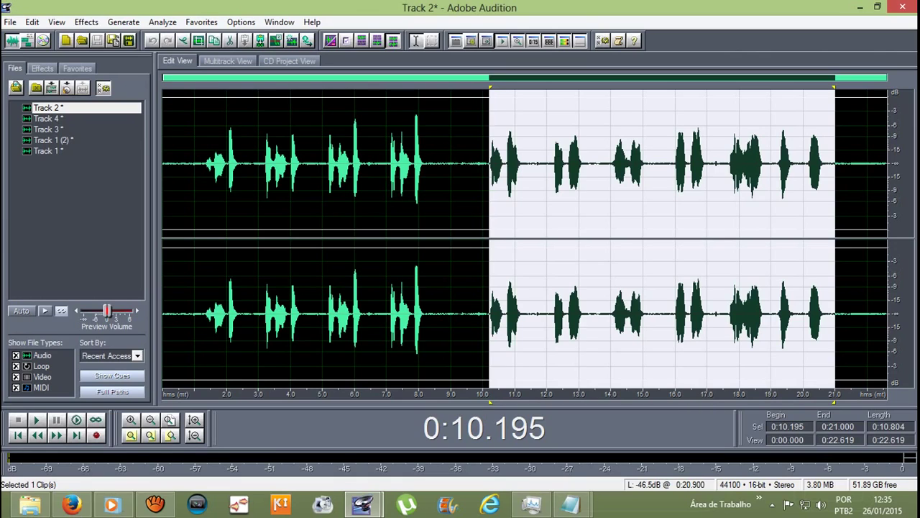
Step: Open the Delay dialog from Effects > Delay Effects > Delay
left_click(86, 21)
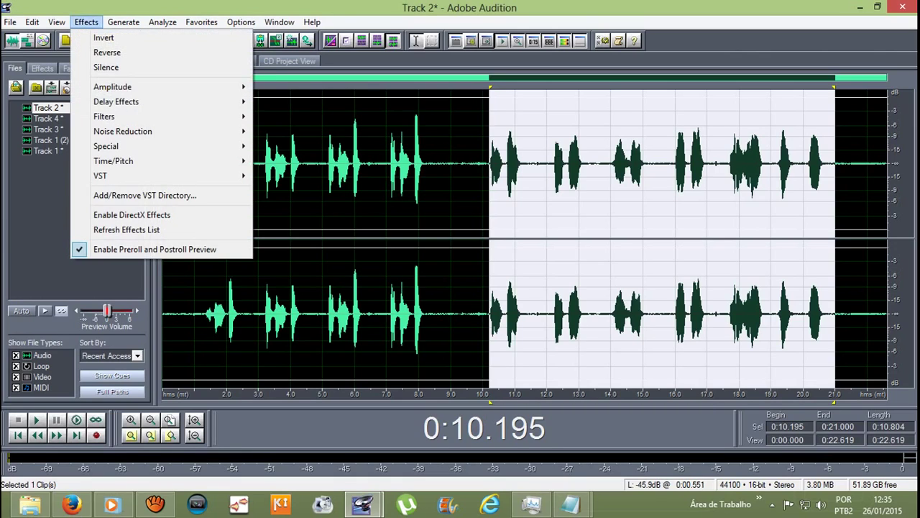
mouse_move(144, 101)
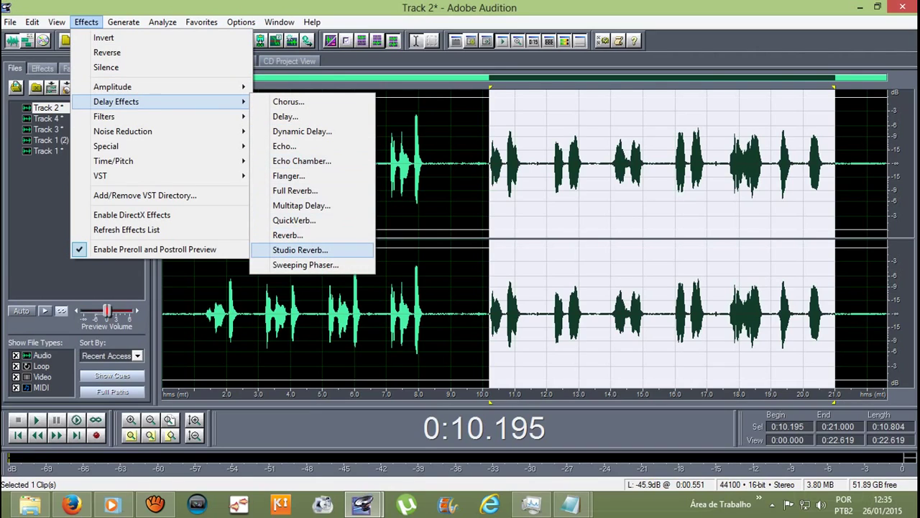
left_click(285, 116)
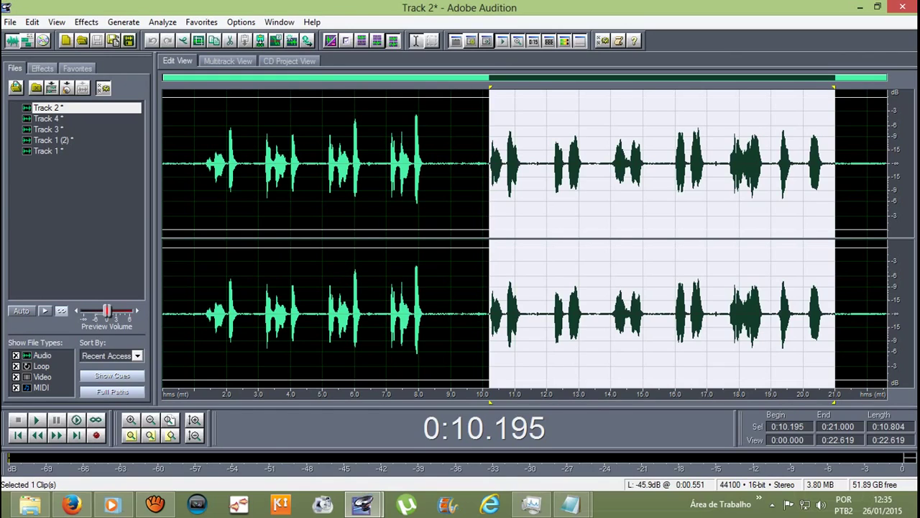
left_click(87, 22)
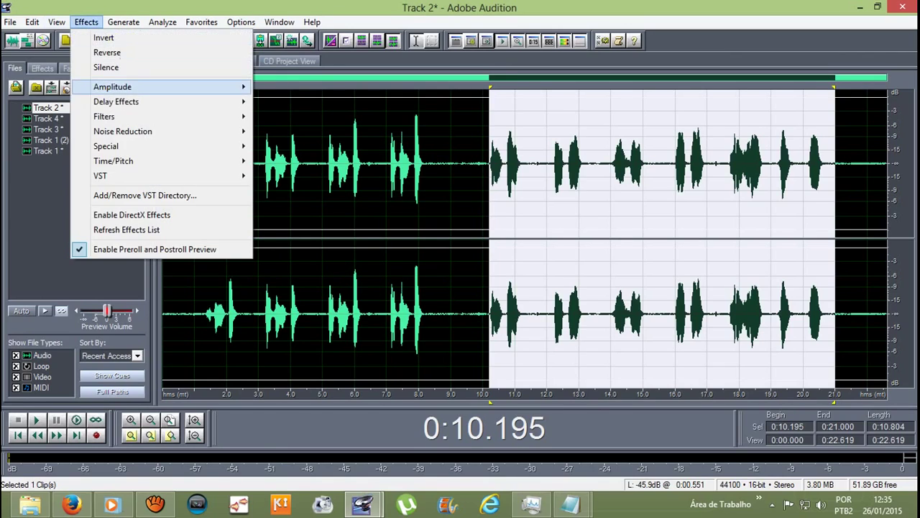
mouse_move(166, 102)
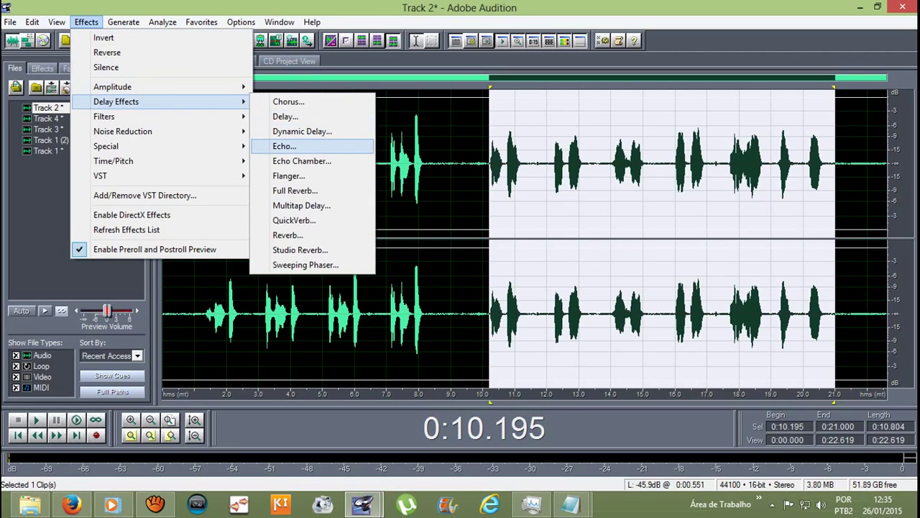
left_click(285, 116)
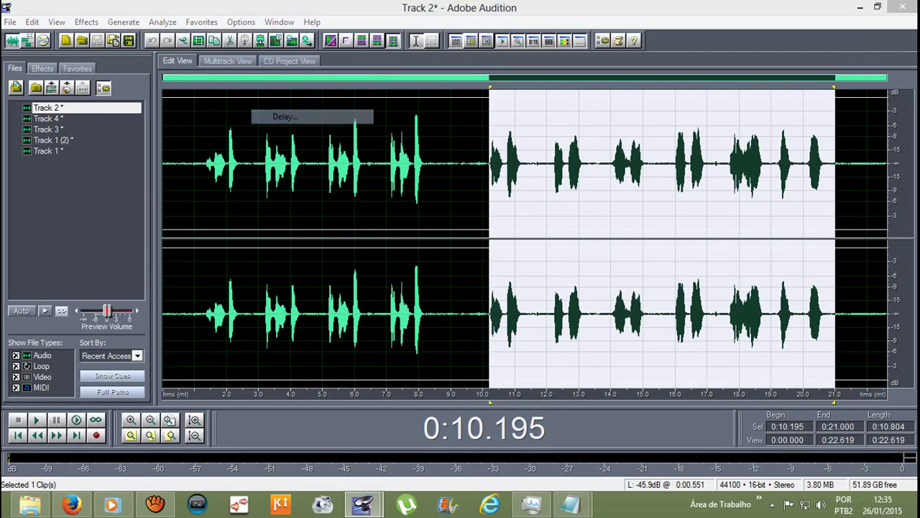
Step: Compare the Spatial delay presets, apply Spatial Left 2, then clear the selection near 10.6 s
left_click_drag(598, 230, 598, 254)
left_click(543, 265)
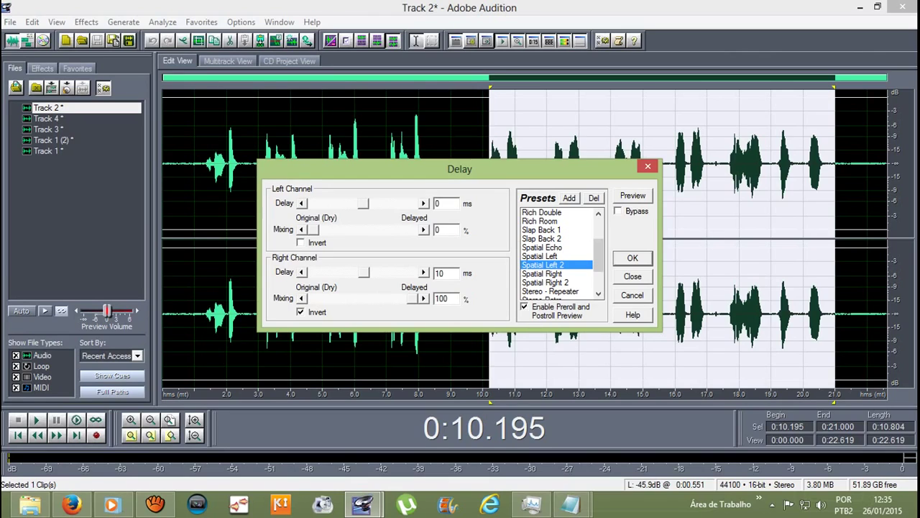
left_click(543, 273)
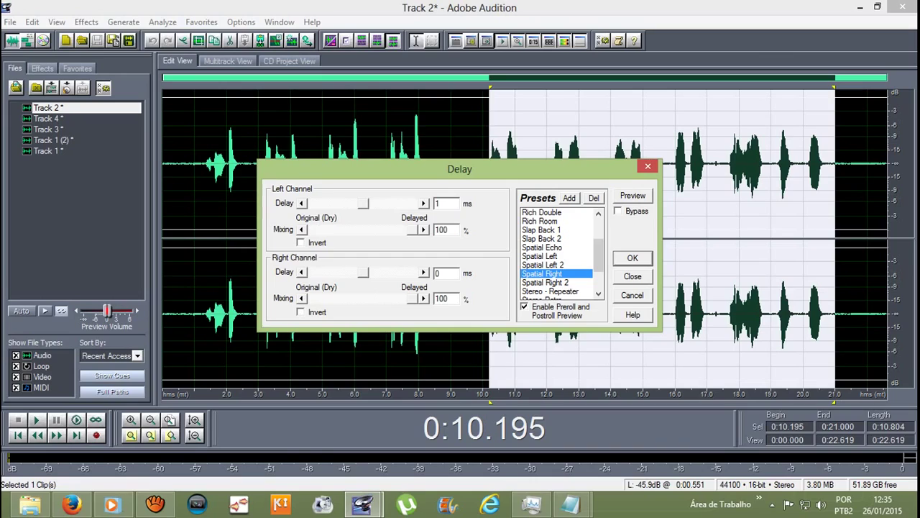
left_click(545, 282)
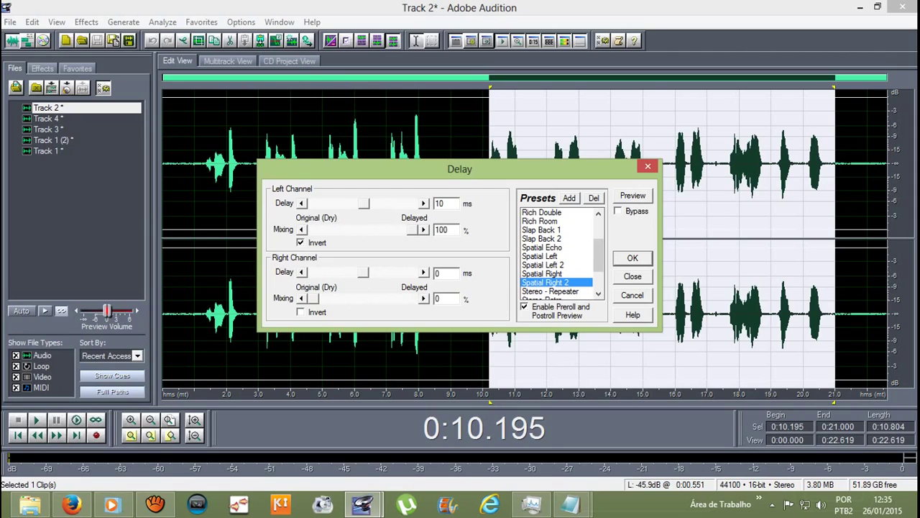
key("Up")
key("Up")
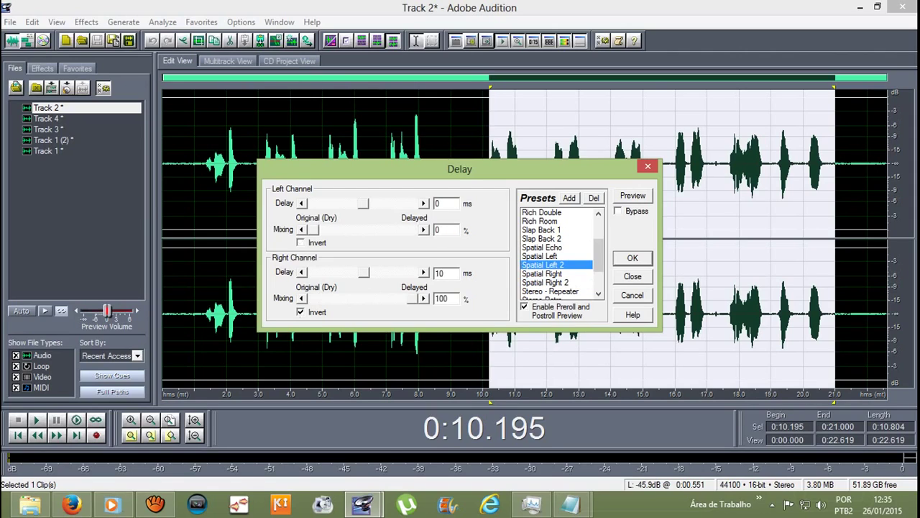
key("Up")
key("Return")
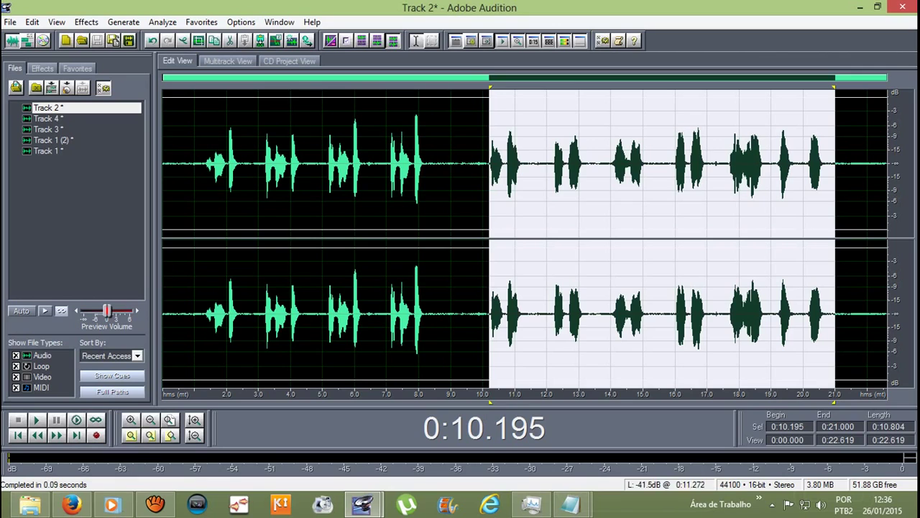
left_click(502, 216)
Step: Back in the multitrack session, trim the start and end of the Track 3 clip
key("F12")
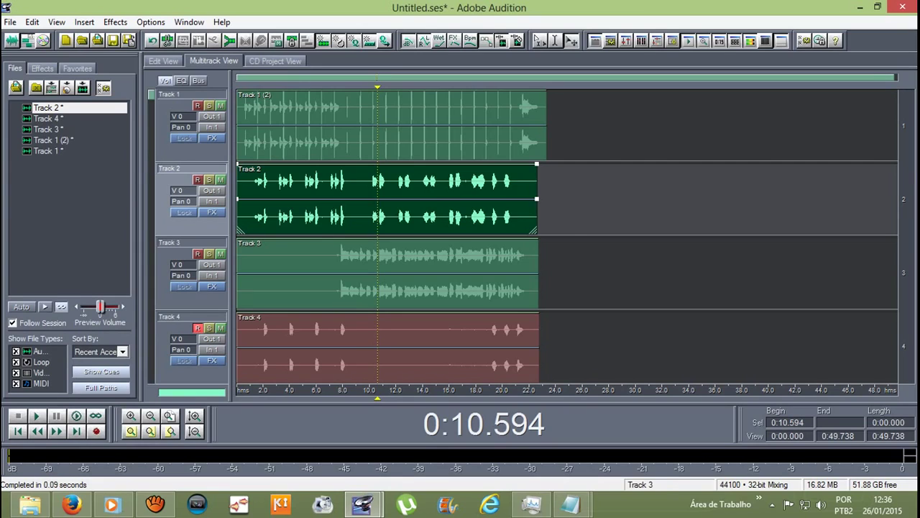
left_click(388, 274)
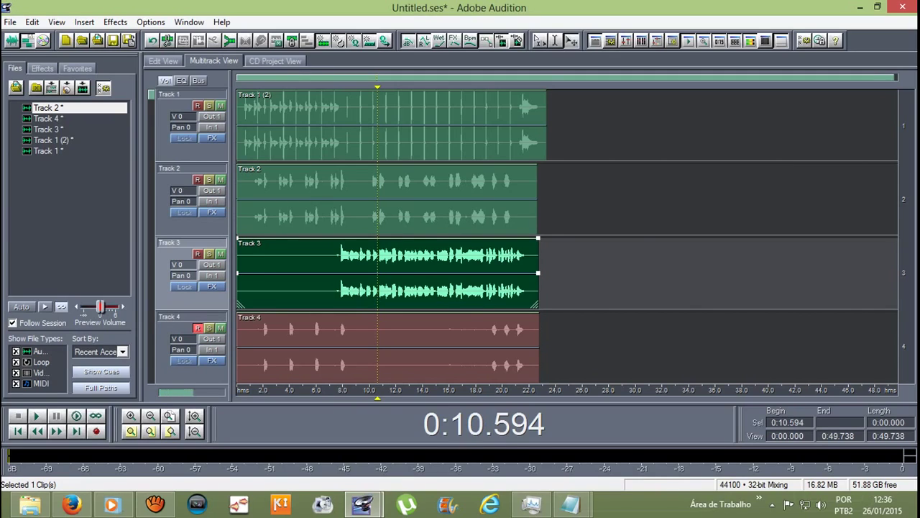
left_click_drag(237, 273, 337, 274)
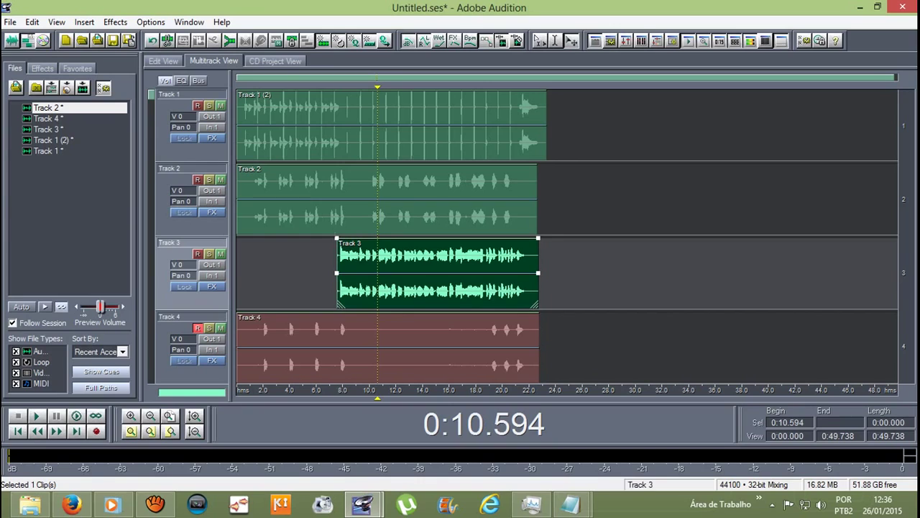
left_click_drag(538, 273, 529, 273)
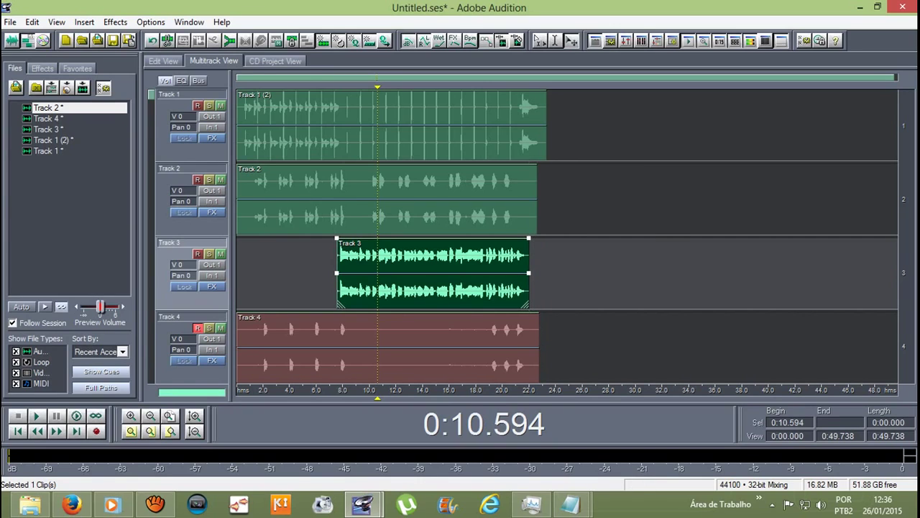
scroll(368, 273, "up", 3)
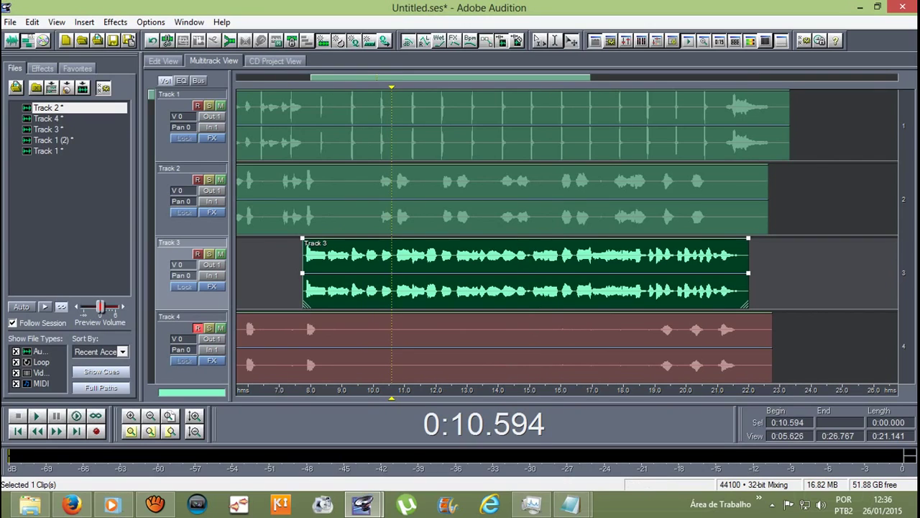
left_click_drag(748, 288, 741, 288)
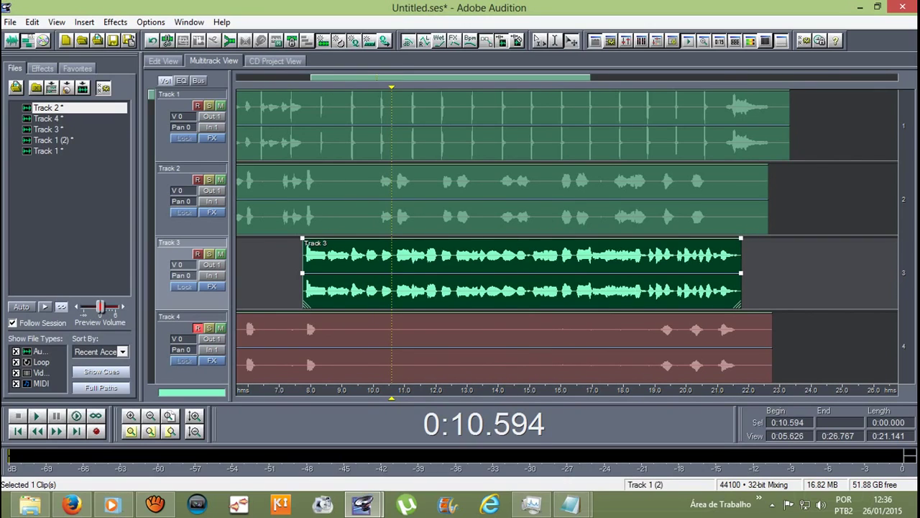
scroll(741, 288, "down", 3)
Step: Trim the start and end of the Track 2 and Track 4 clips
left_click(561, 201)
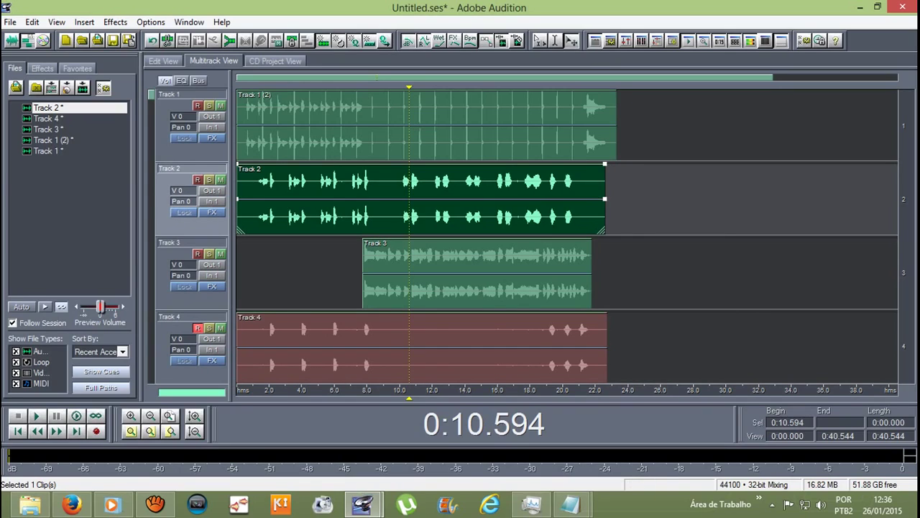
left_click_drag(605, 199, 574, 198)
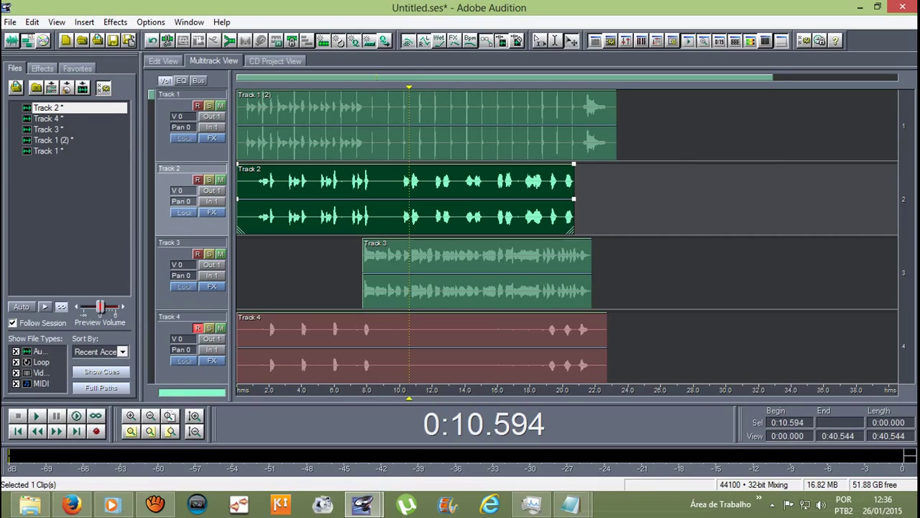
left_click_drag(237, 199, 256, 198)
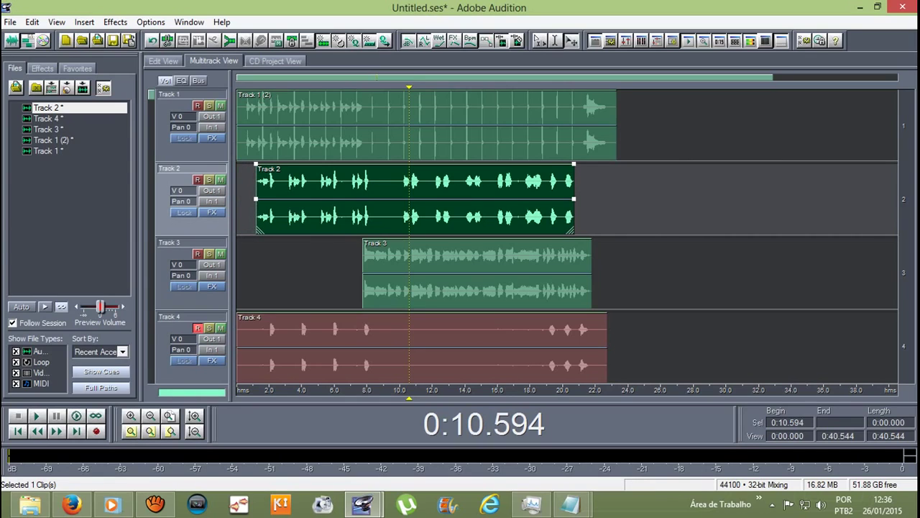
scroll(328, 198, "down", 1)
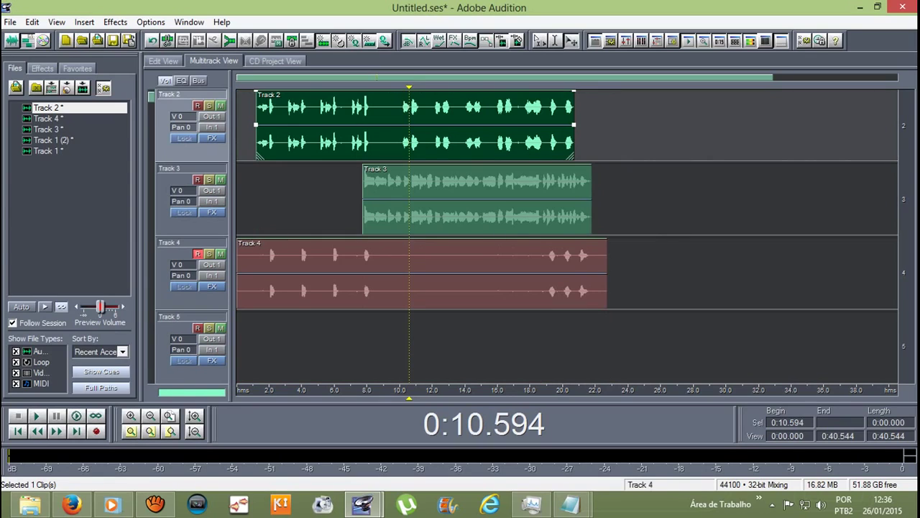
left_click(329, 273)
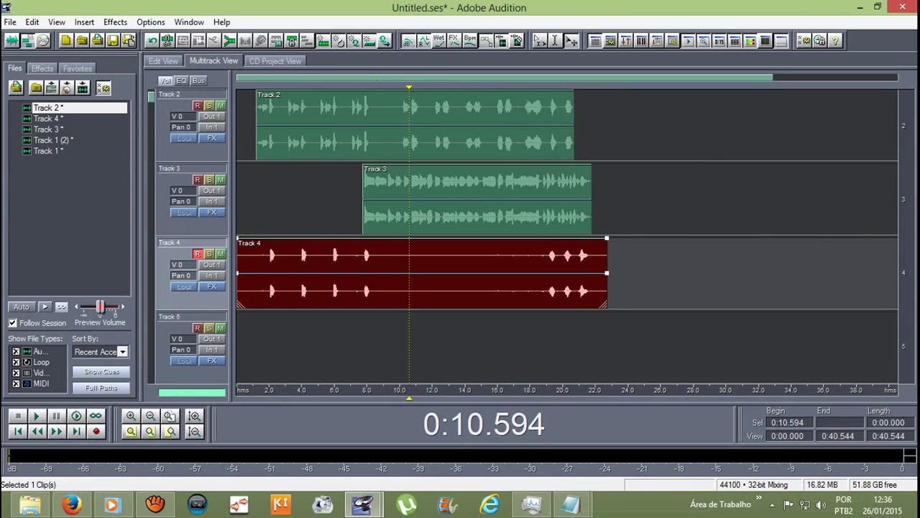
left_click_drag(238, 287, 269, 288)
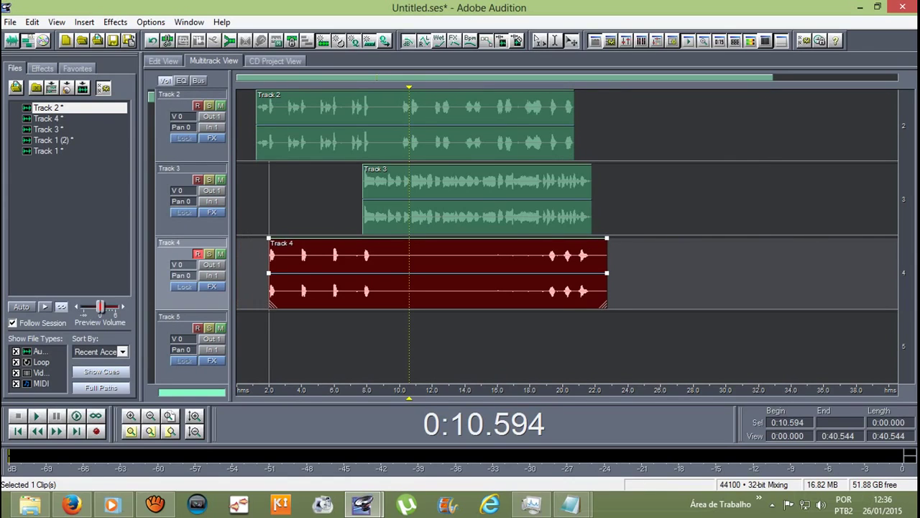
left_click_drag(607, 287, 591, 288)
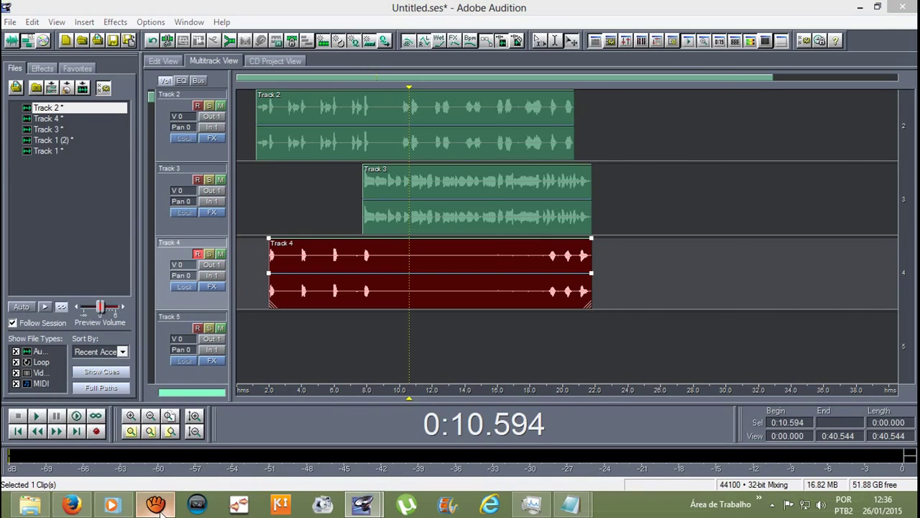
Step: Pause the aTube Catcher capture, then open the Track 4 clip in the waveform editor
left_click(155, 503)
left_click(548, 323)
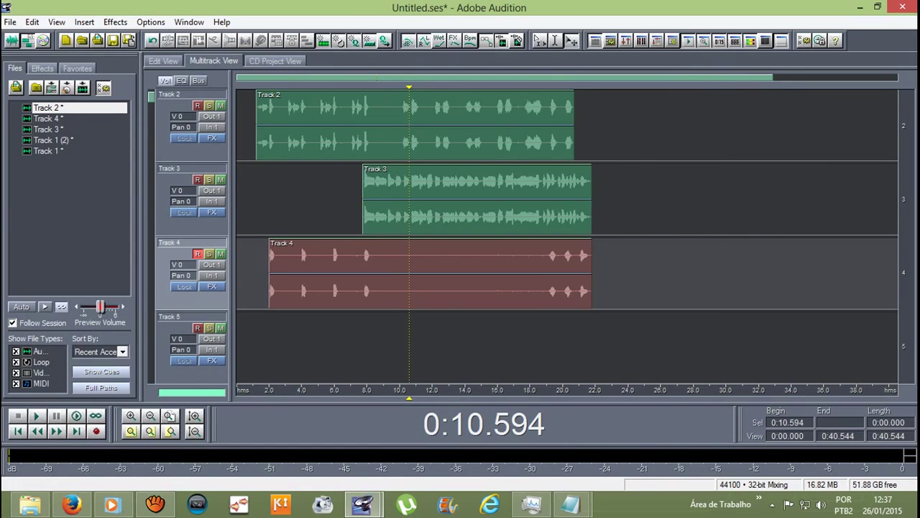
left_click(430, 273)
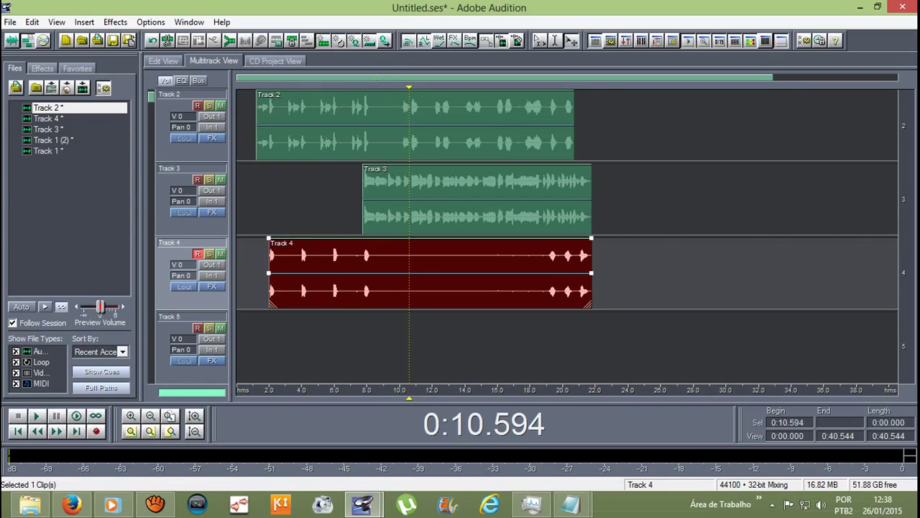
double_click(430, 273)
Step: Silence the quiet stretch of Track 4 from 8.229 to 19.126 s
left_click_drag(391, 180, 791, 180)
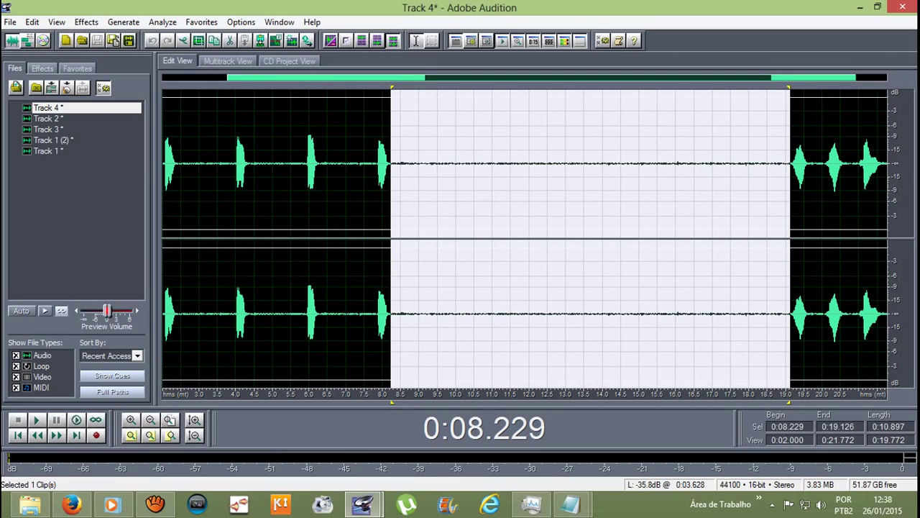
left_click(86, 22)
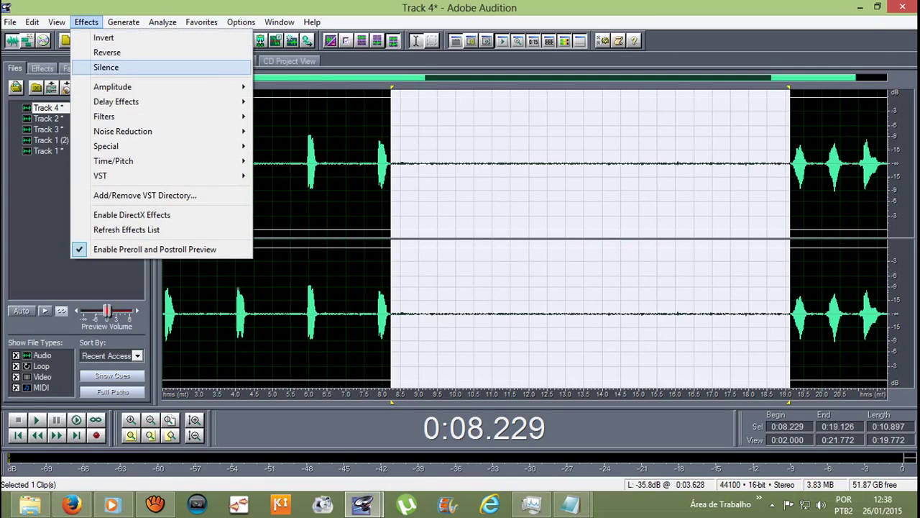
left_click(106, 66)
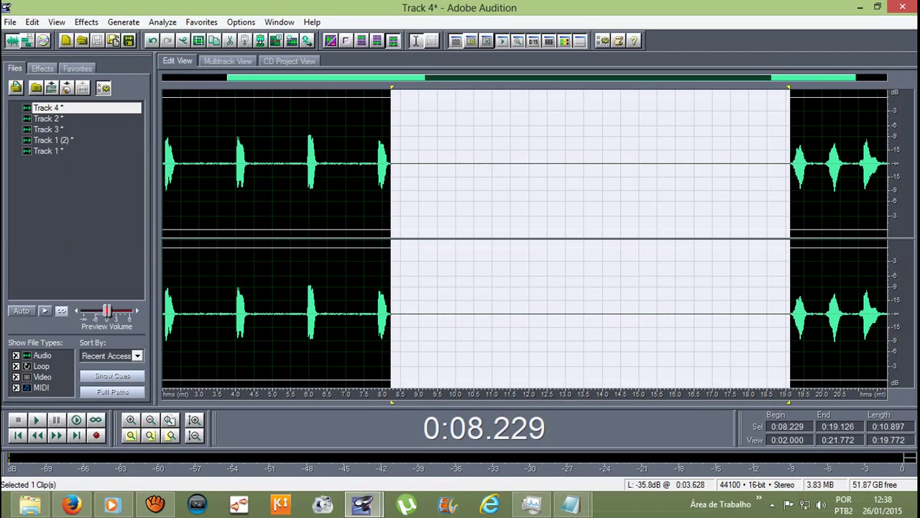
left_click(518, 165)
Step: Preview the opening stretch of Track 4 and silence its first 2 seconds
left_click_drag(414, 165, 674, 165)
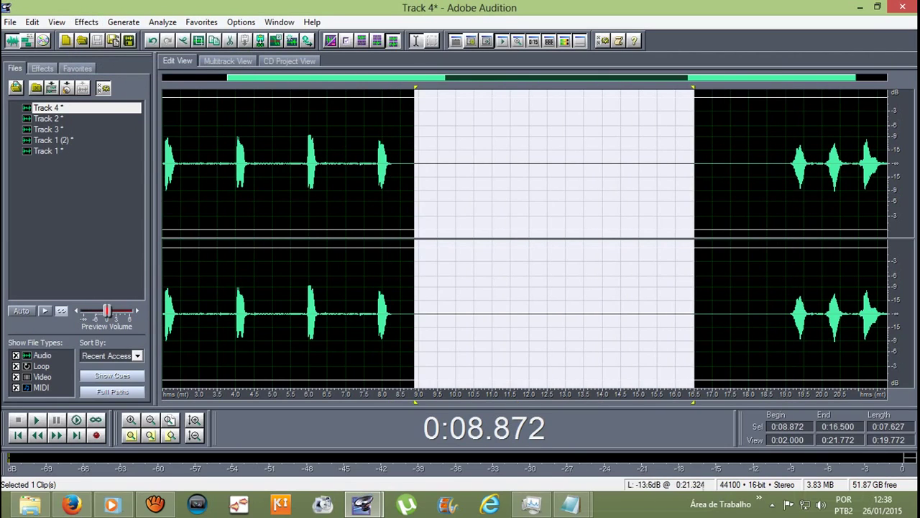
scroll(215, 216, "down", 2)
scroll(214, 216, "up", 2)
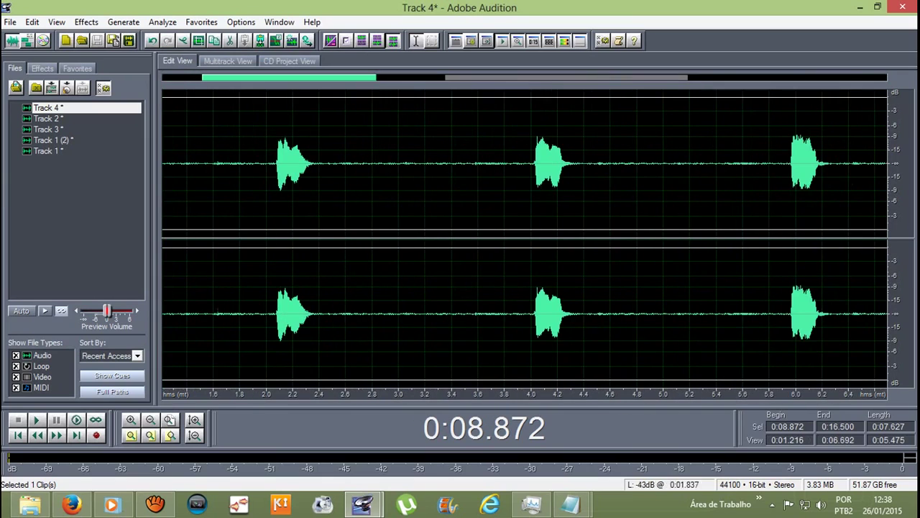
left_click_drag(272, 165, 163, 165)
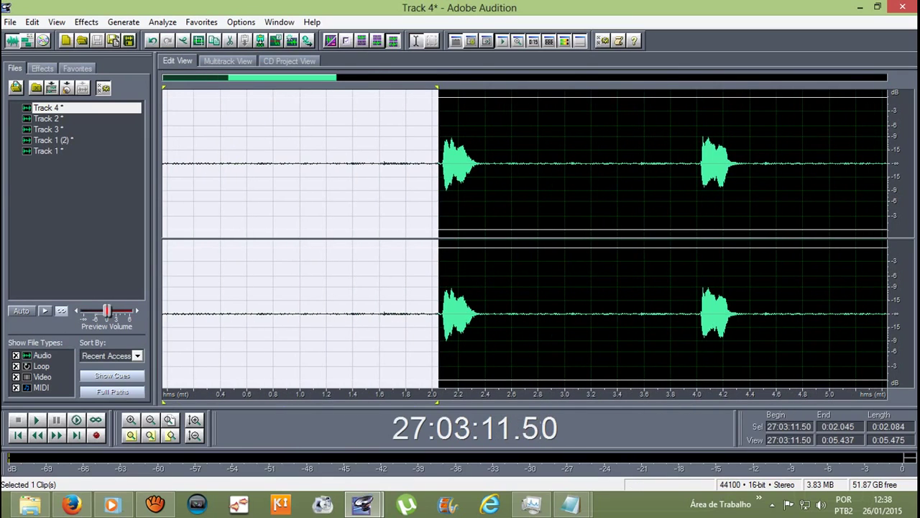
key("space")
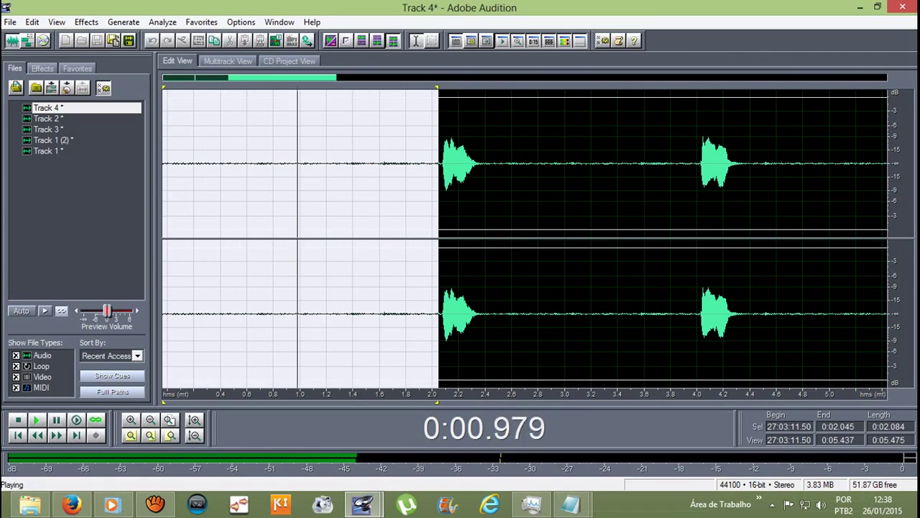
key("space")
left_click(86, 21)
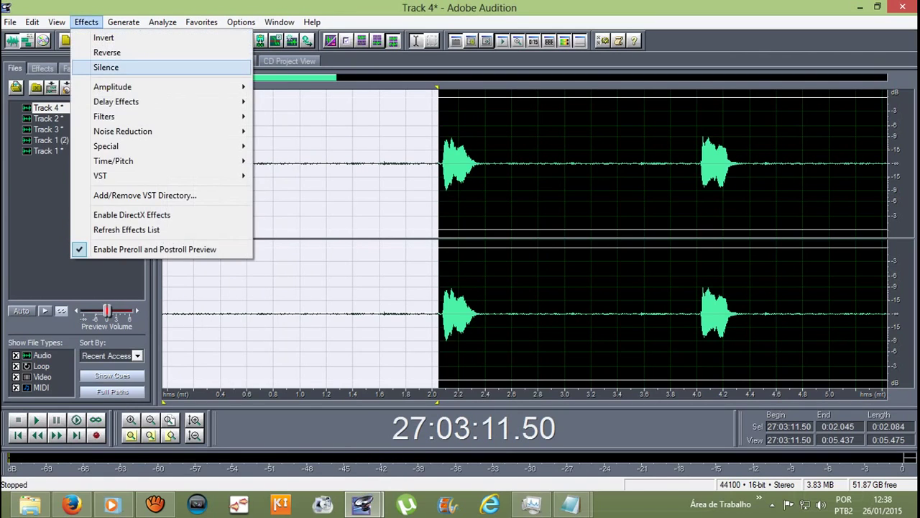
key("Return")
key("ctrl+End")
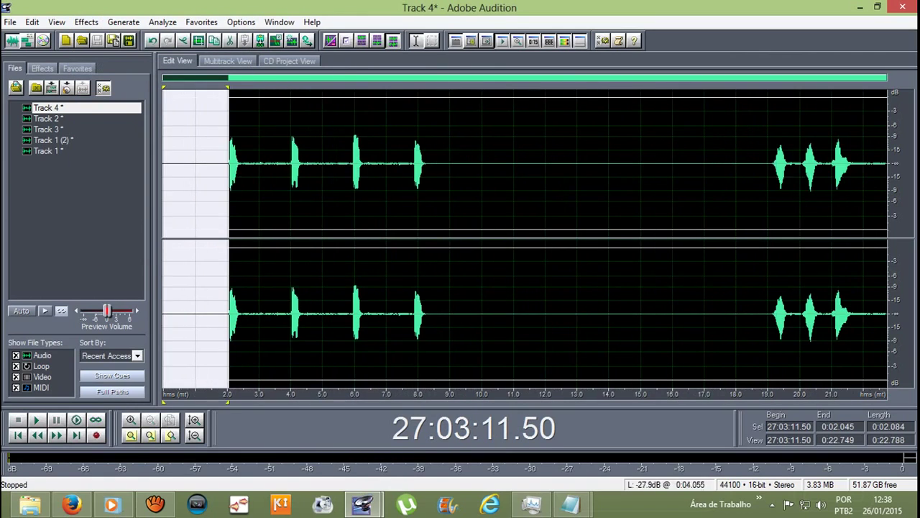
Step: Select 2.396–3.879 s and the last second, then return to the multitrack session
left_click_drag(240, 166, 408, 165)
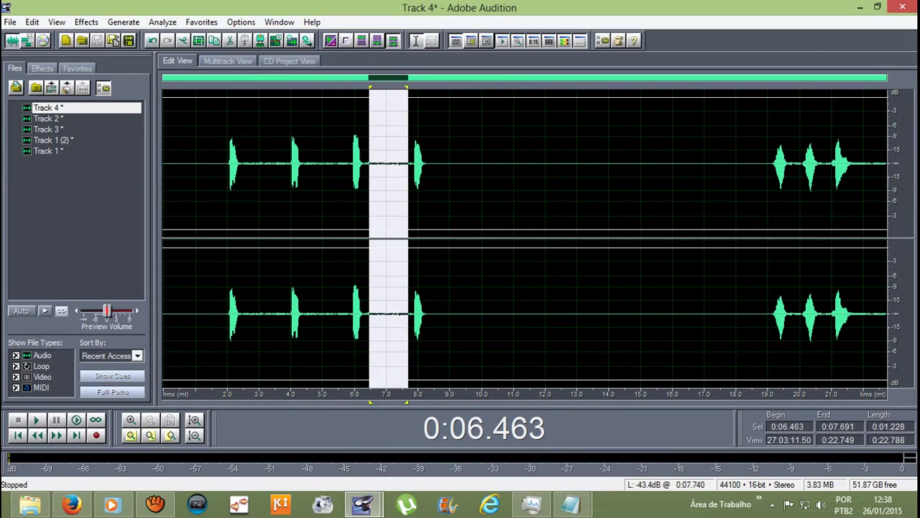
left_click_drag(851, 165, 889, 166)
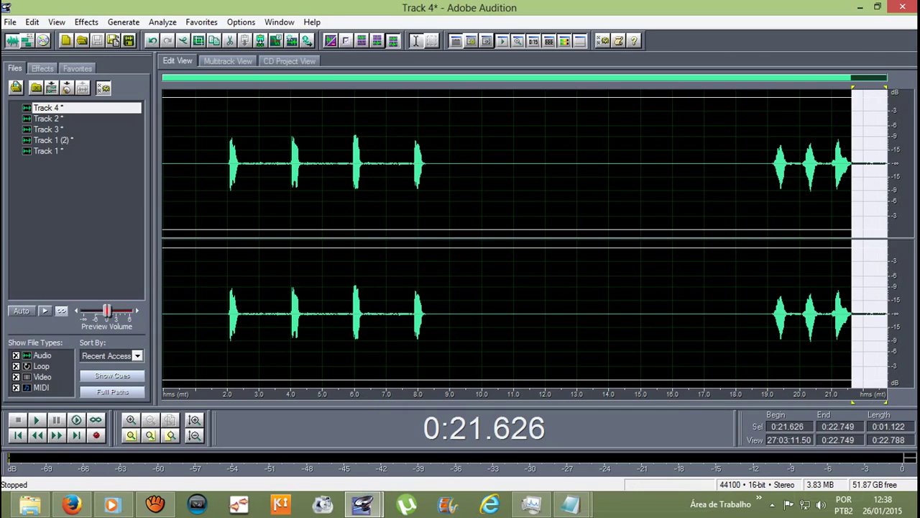
key("F12")
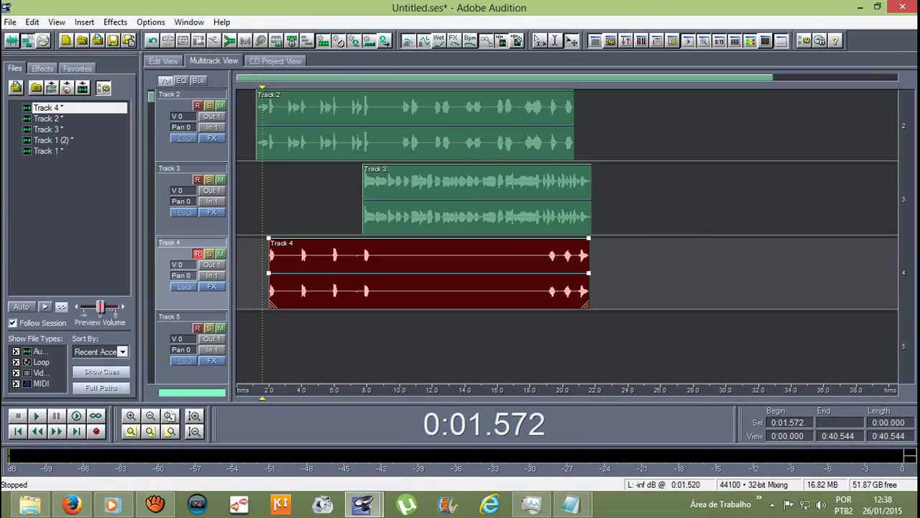
Step: Scroll the session so all four clips on Tracks 1 through 4 are visible
scroll(568, 237, "down", 1)
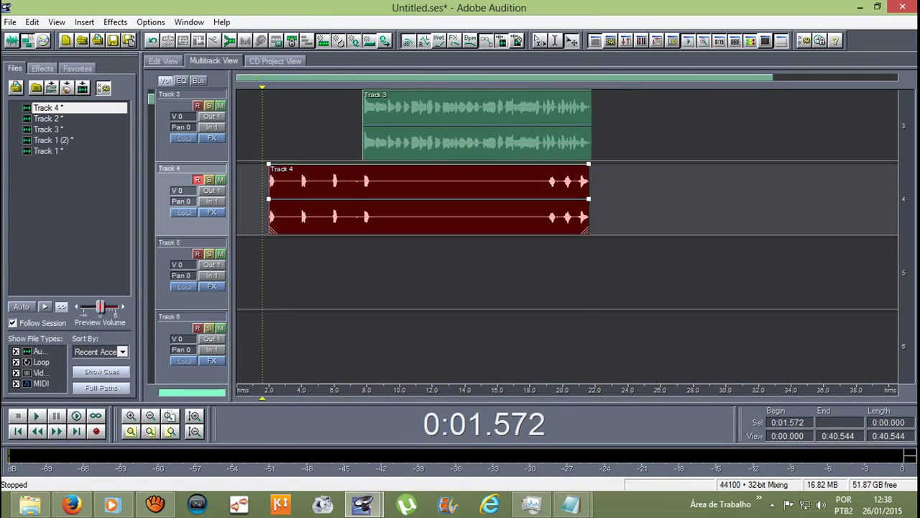
scroll(568, 237, "up", 2)
scroll(568, 237, "down", 1)
scroll(569, 237, "up", 1)
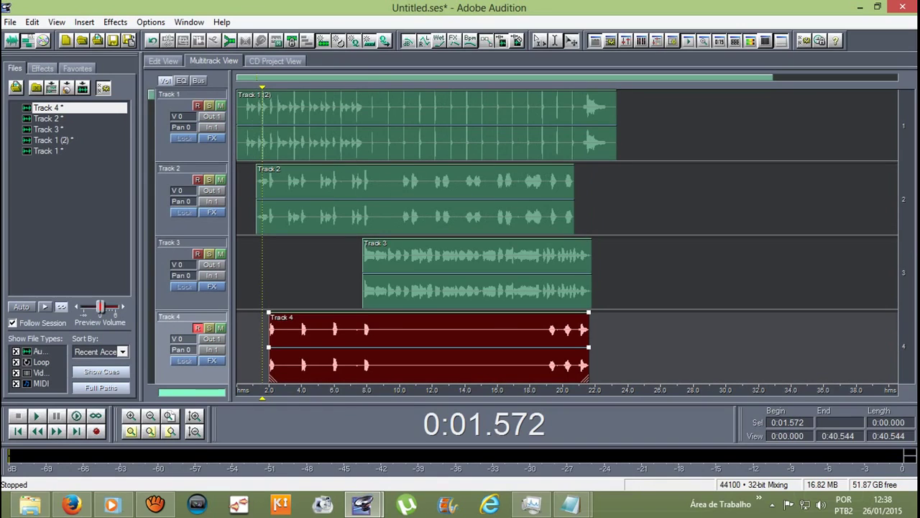
scroll(568, 201, "down", 1)
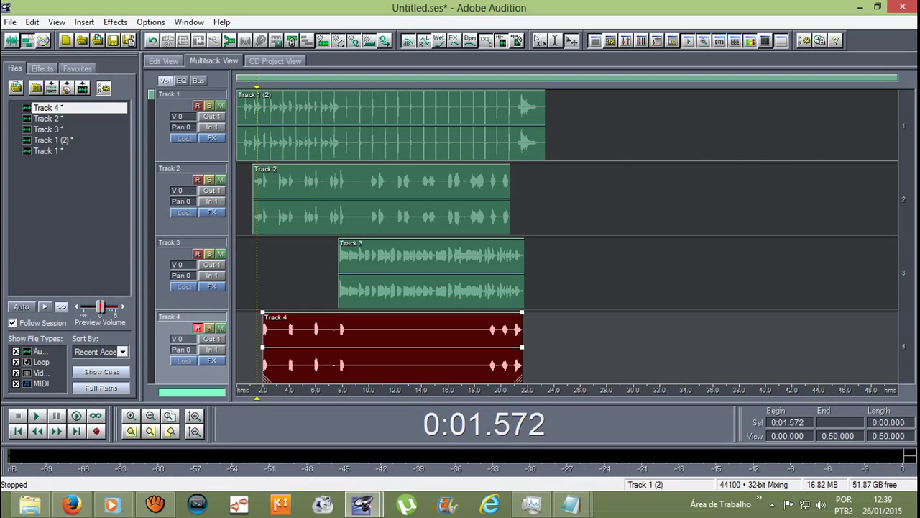
Step: Mute Track 1 and select the clips on Tracks 1, 2, 3 and 4
left_click(253, 95)
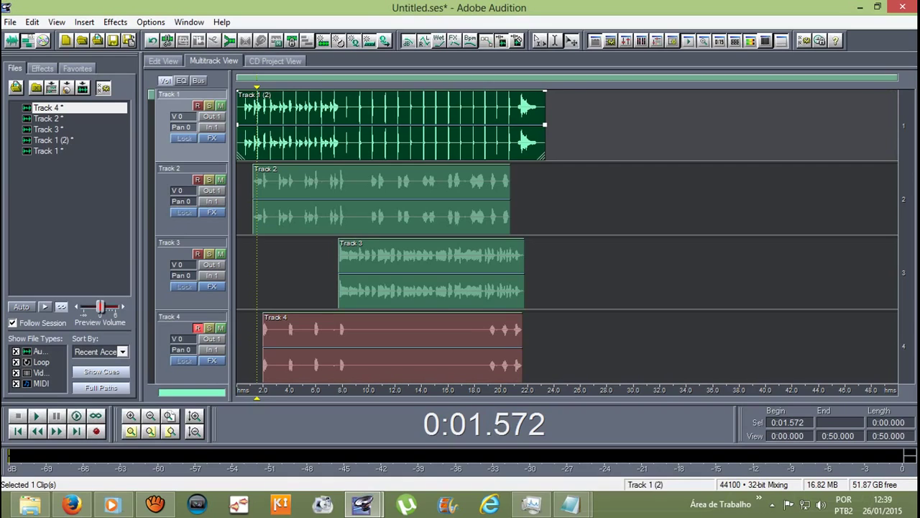
left_click(220, 105)
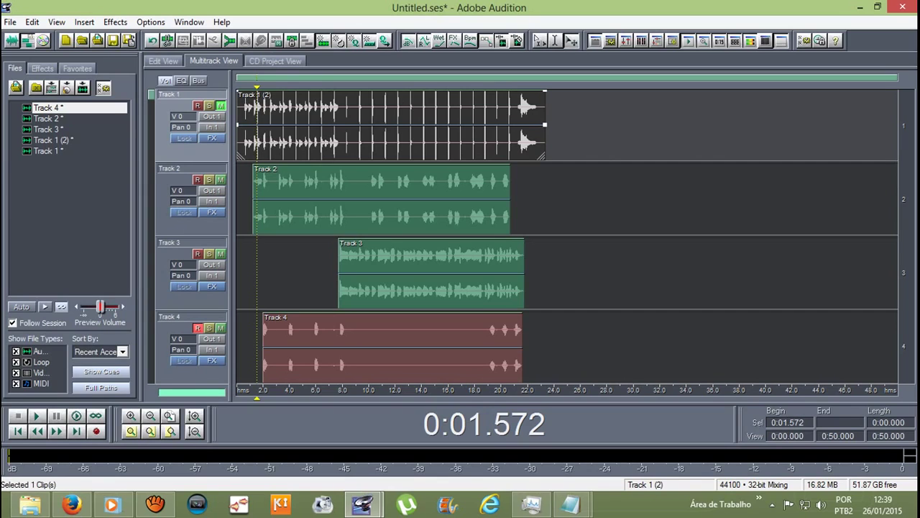
left_click(381, 201, "ctrl")
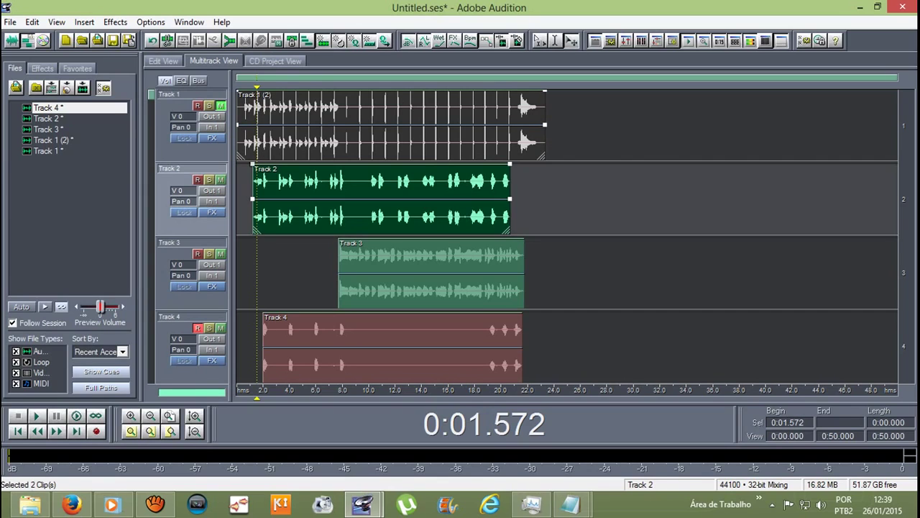
left_click(431, 273, "ctrl")
left_click(392, 346, "ctrl")
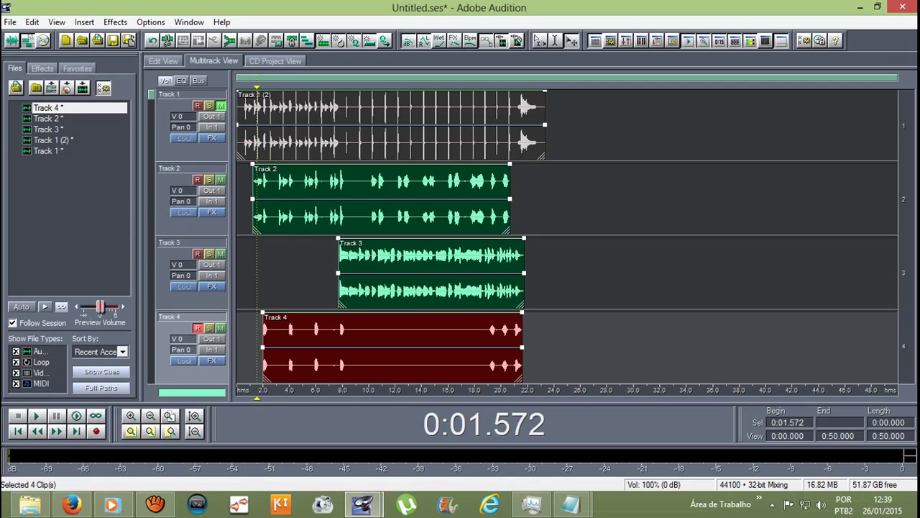
Step: Mix the selected clips down to a new file with Mix Down to File > Selected Audio Clips
left_click(31, 22)
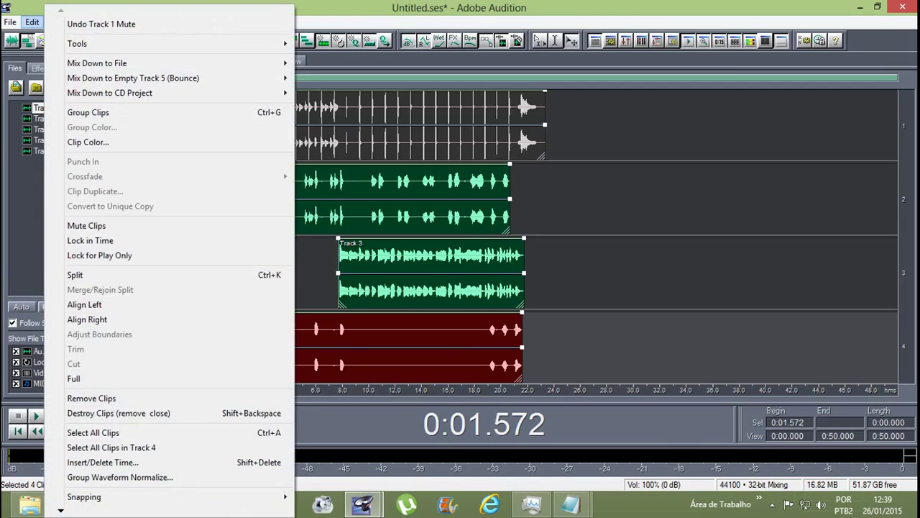
mouse_move(108, 63)
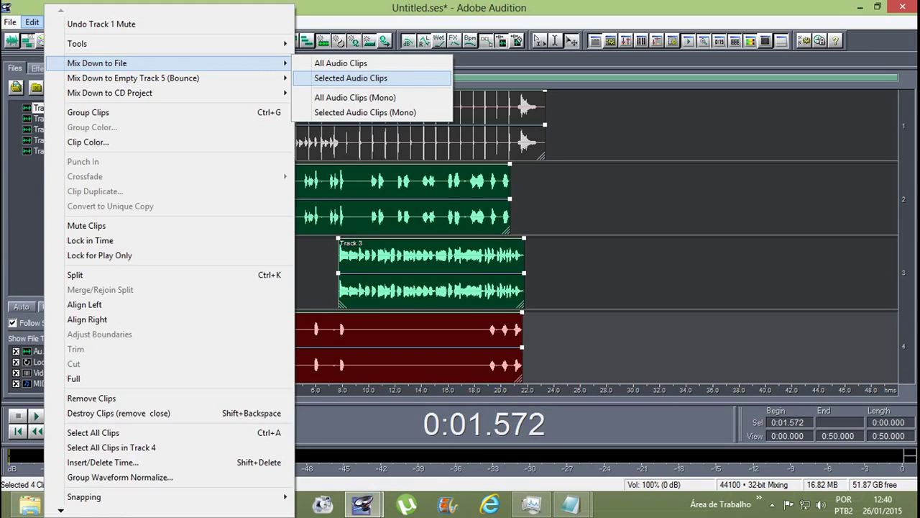
left_click(351, 78)
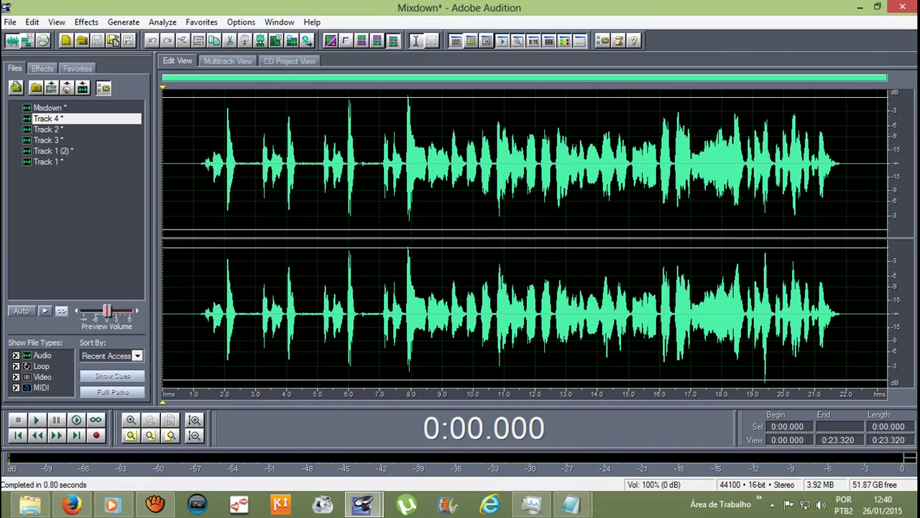
Step: Play the Mixdown from about 1.278 seconds, then stop playback
left_click_drag(176, 310, 869, 309)
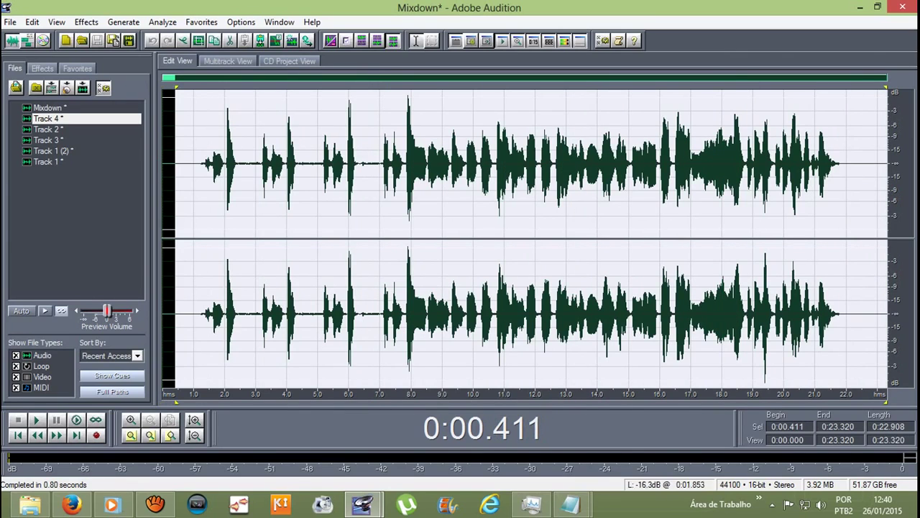
left_click(194, 166)
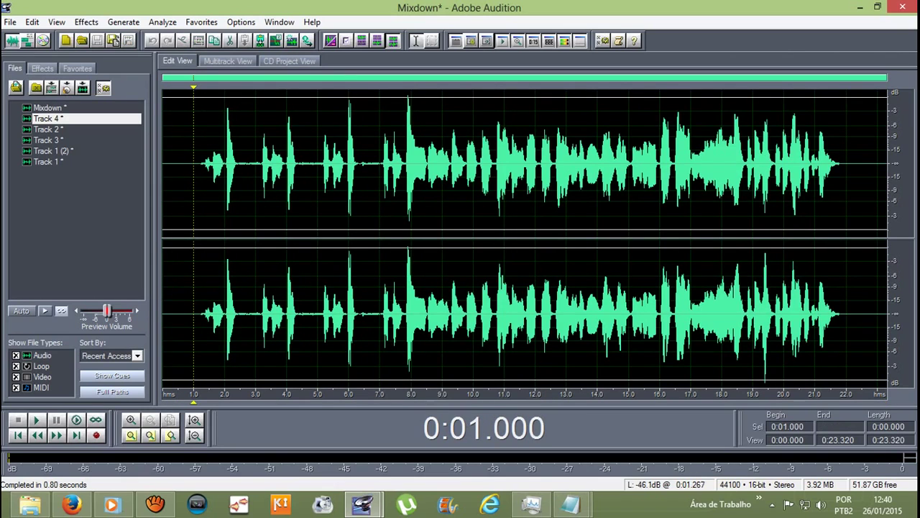
mouse_move(202, 166)
left_mouse_down()
mouse_move(889, 165)
mouse_move(841, 165)
left_mouse_up()
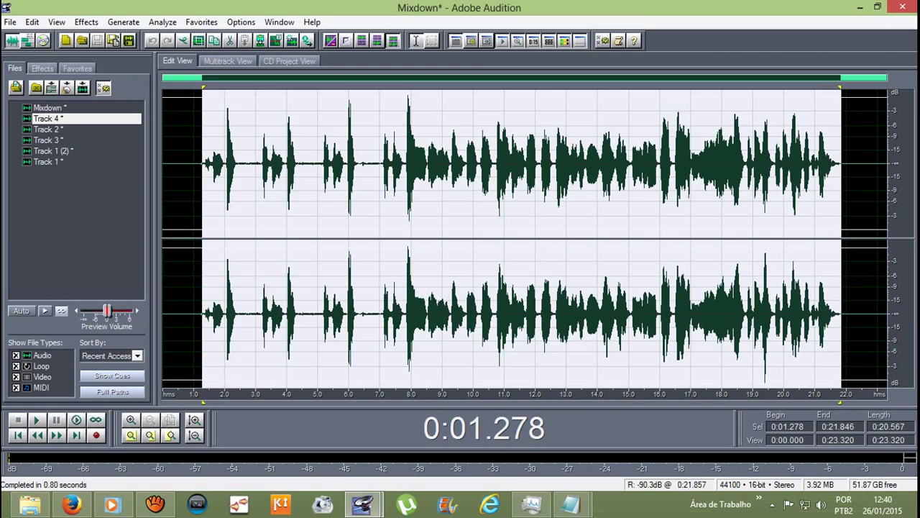
key("Escape")
key("space")
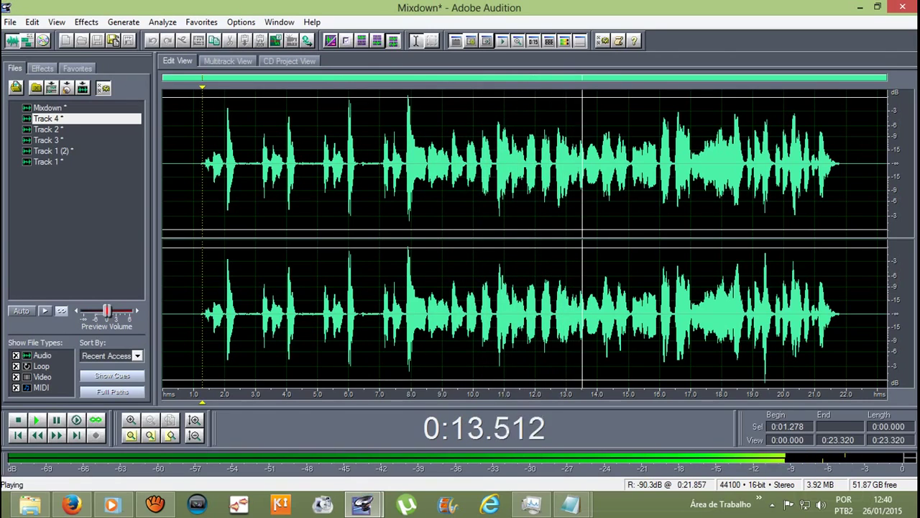
key("space")
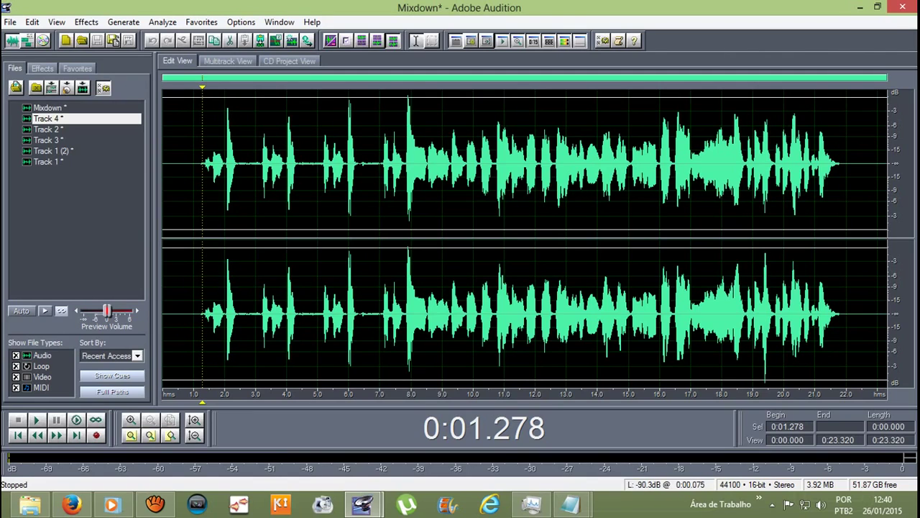
Step: Select the entire Mixdown waveform and return to the multitrack session
key("Home")
key("ctrl+a")
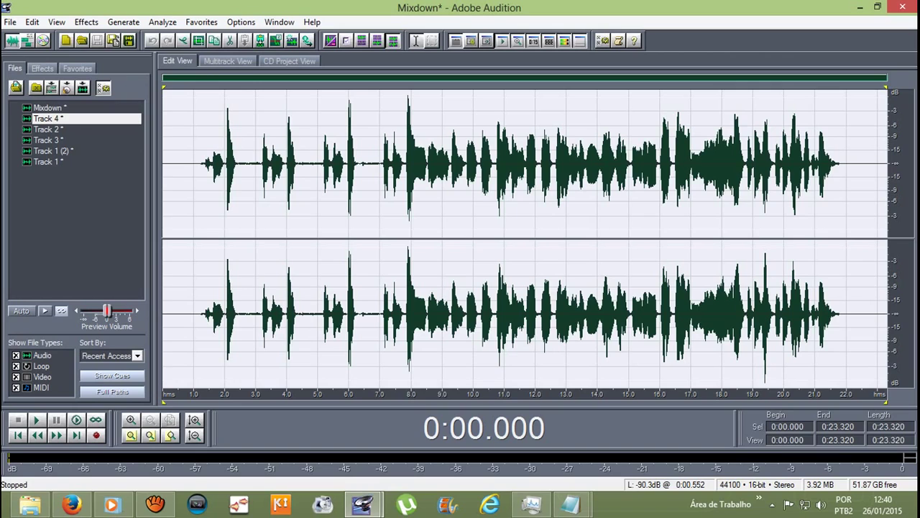
double_click(189, 166)
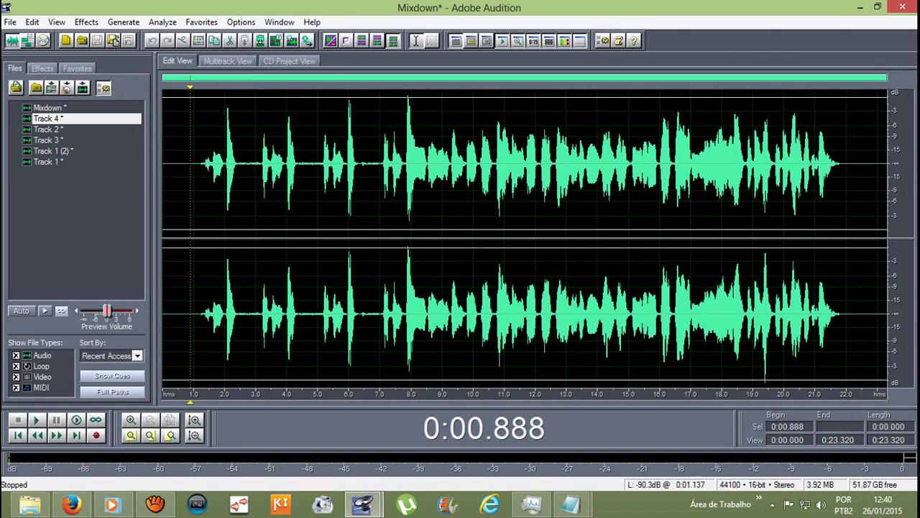
left_click(228, 61)
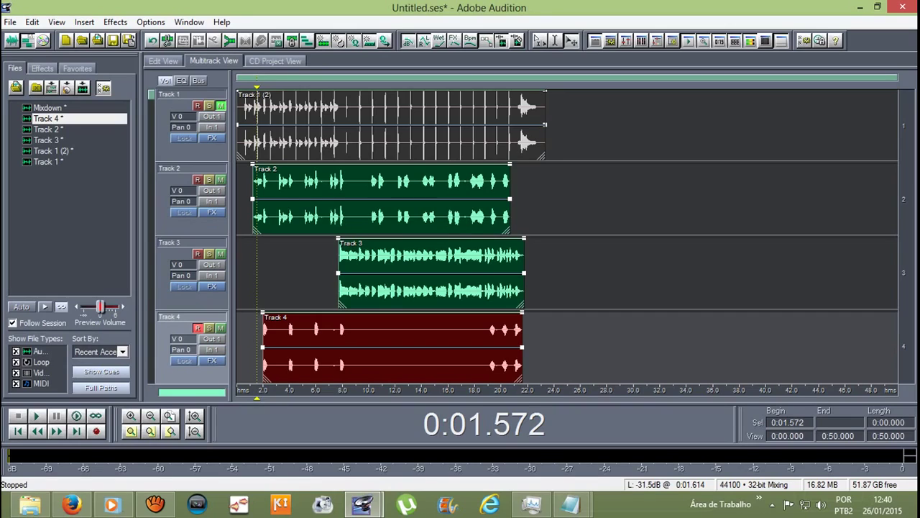
Step: Delete the Track 2, 3 and 4 clips, keeping the Track 1 clip
left_click(252, 273)
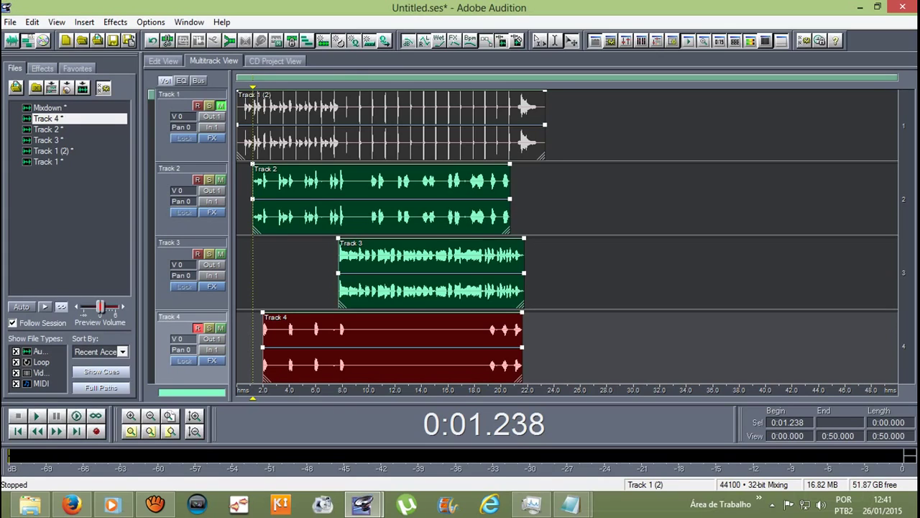
left_click(388, 125, "ctrl")
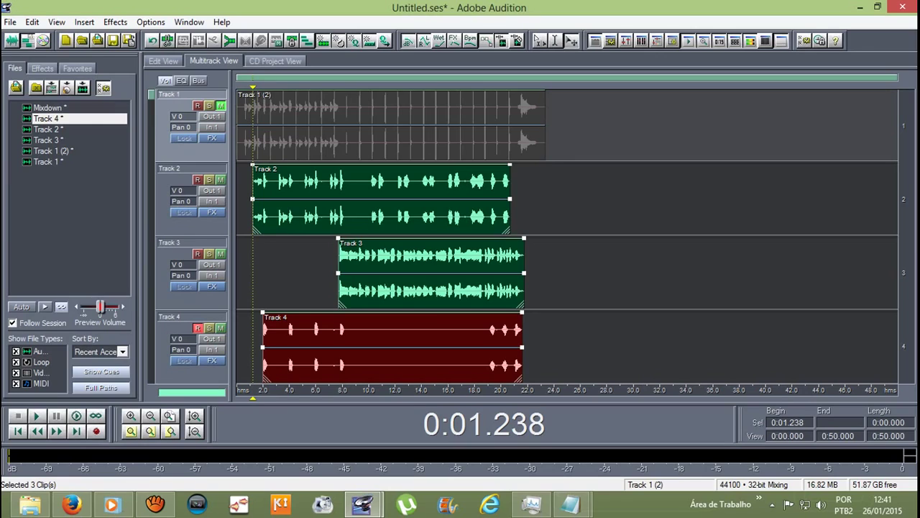
key("Delete")
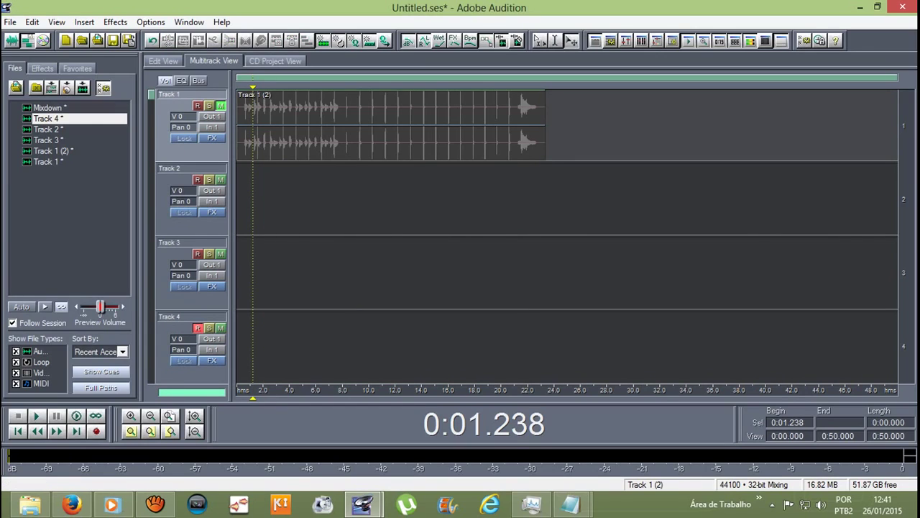
key("Home")
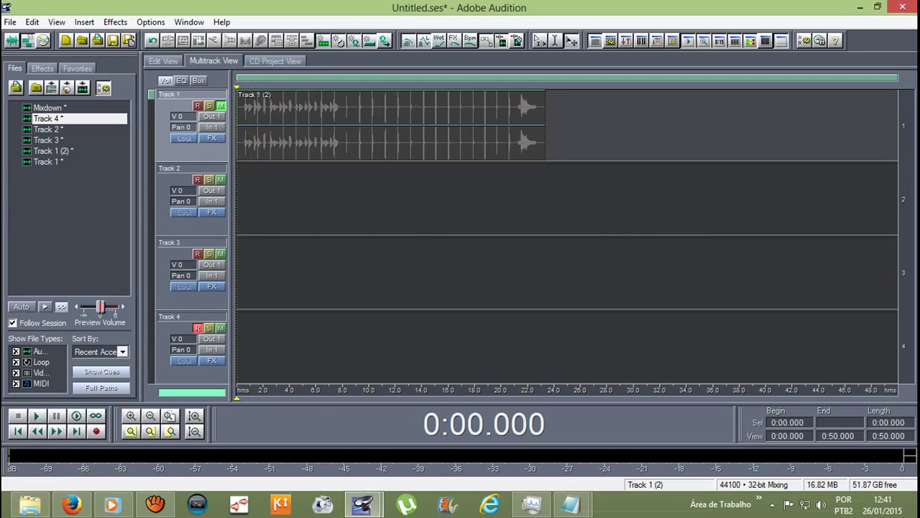
Step: Place the Mixdown at the start of Track 2 and play it back
left_click(47, 107)
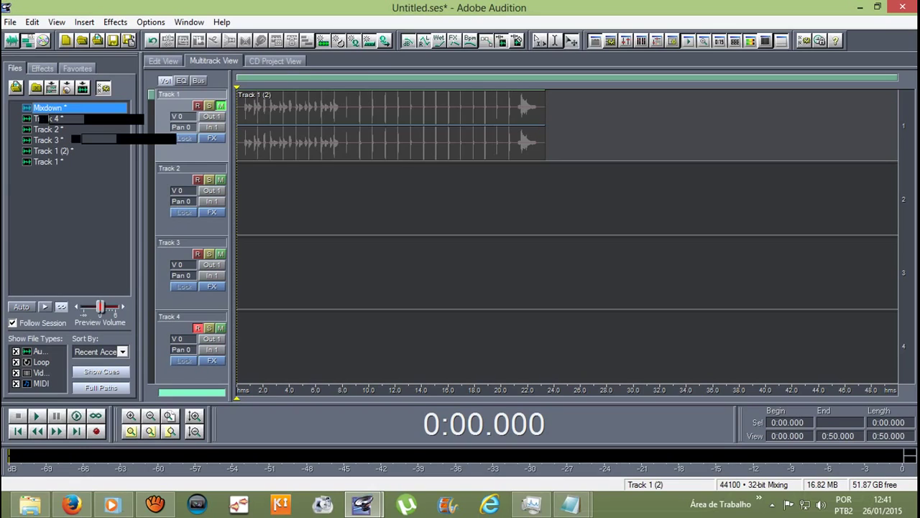
left_click_drag(47, 107, 327, 198)
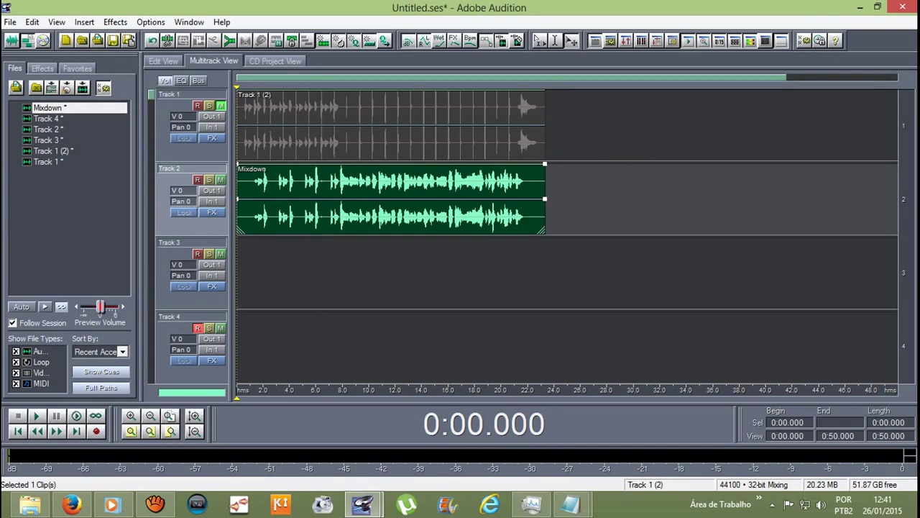
key("space")
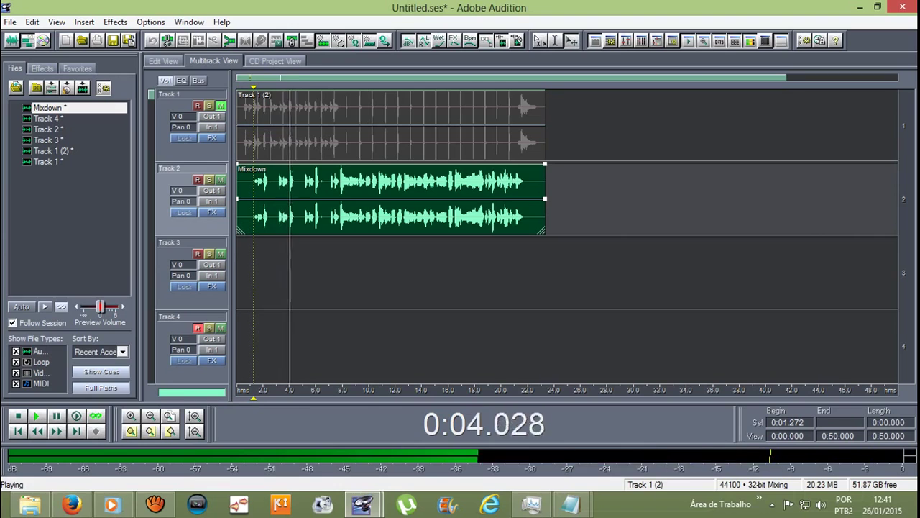
key("space")
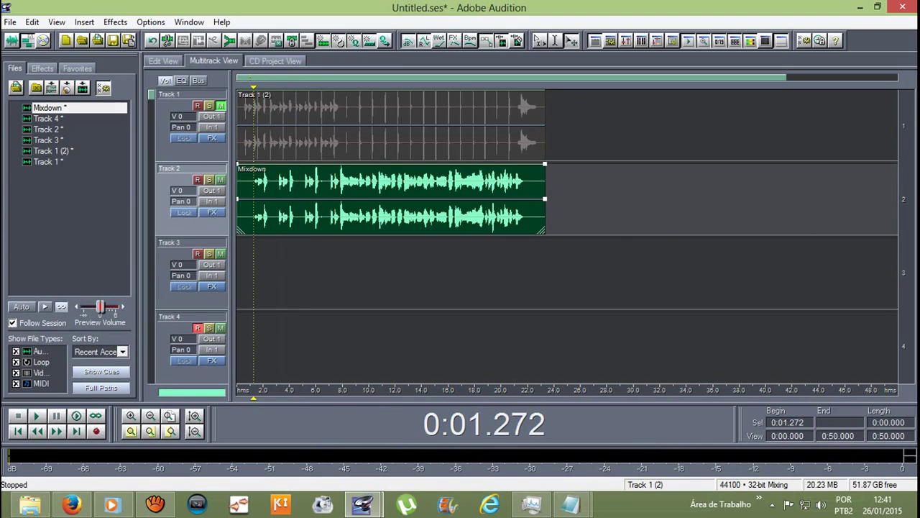
key("alt")
Step: Open the Export Audio dialog from File > Export
key("Down")
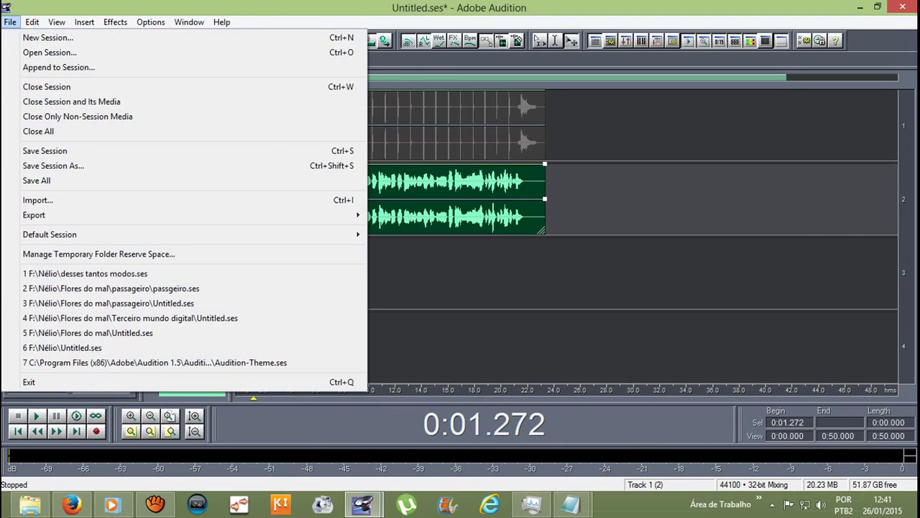
key("Down")
key("Down")
key("Down")
key("Down")
key("Down")
key("Down")
key("Down")
key("Down")
key("Down")
key("Down")
key("Down")
key("Right")
key("Left")
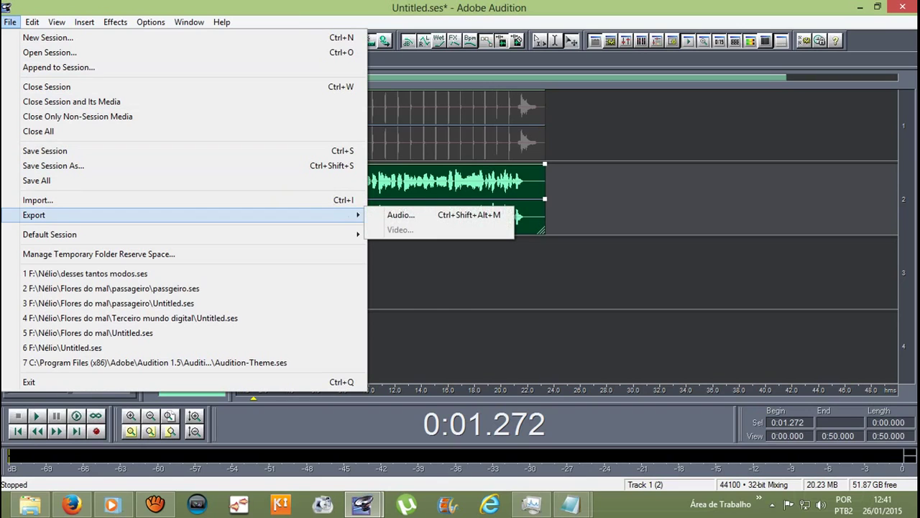
key("Up")
key("Up")
key("Up")
key("Up")
key("Up")
key("Up")
key("Up")
key("Up")
key("Up")
key("Up")
key("Up")
key("Down")
key("Down")
key("Down")
key("Down")
key("Down")
key("Down")
key("Down")
key("Down")
key("Down")
key("Down")
key("Down")
key("Right")
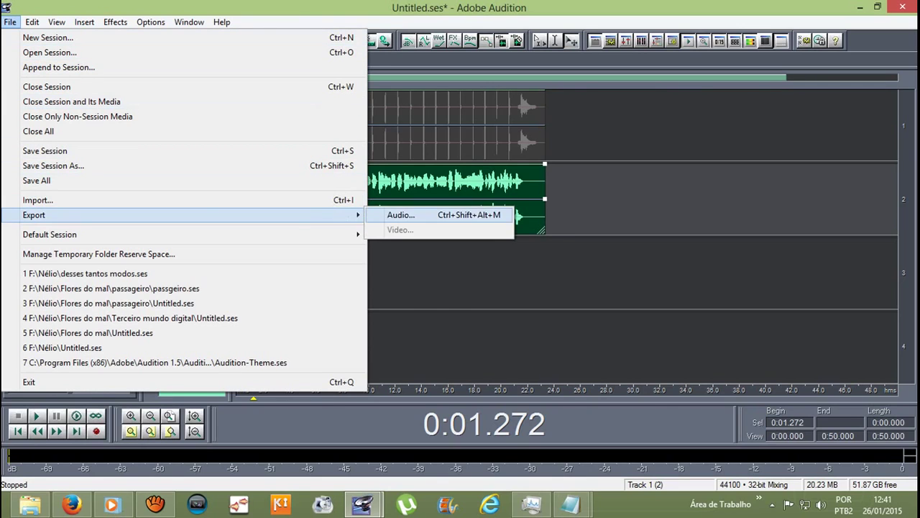
key("Return")
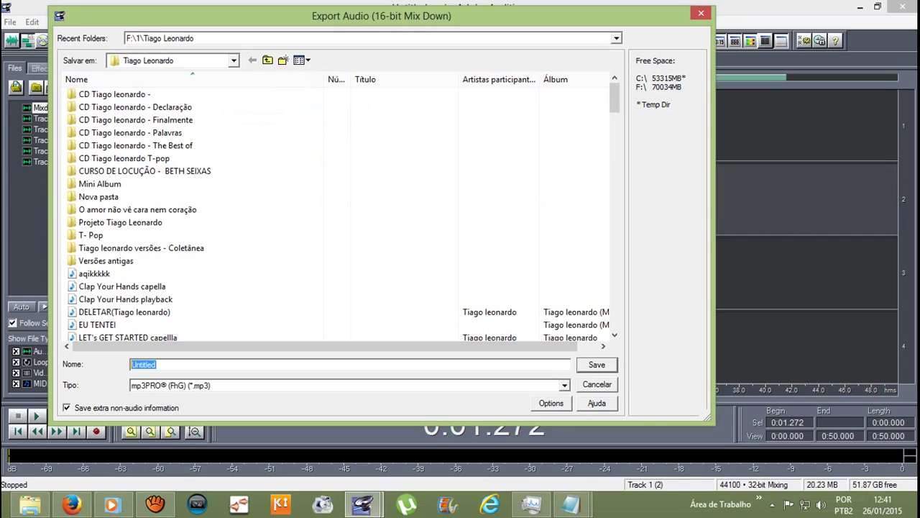
Step: Save the export as 'Atirei o pau no gato acapella' in Windows PCM (*.wav) format
type("Atirei o pau no gato aca")
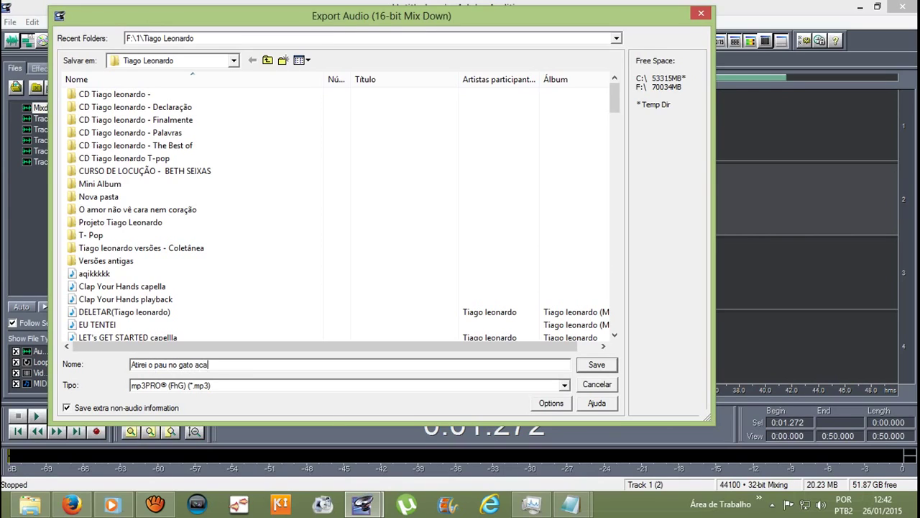
type("pella")
key("Tab")
key("alt+Down")
key("Down")
key("Down")
key("Down")
key("Down")
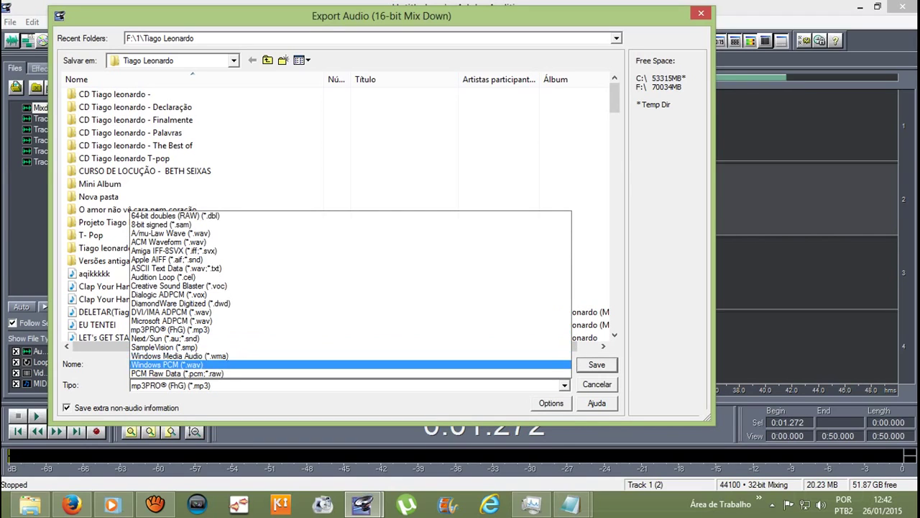
key("Return")
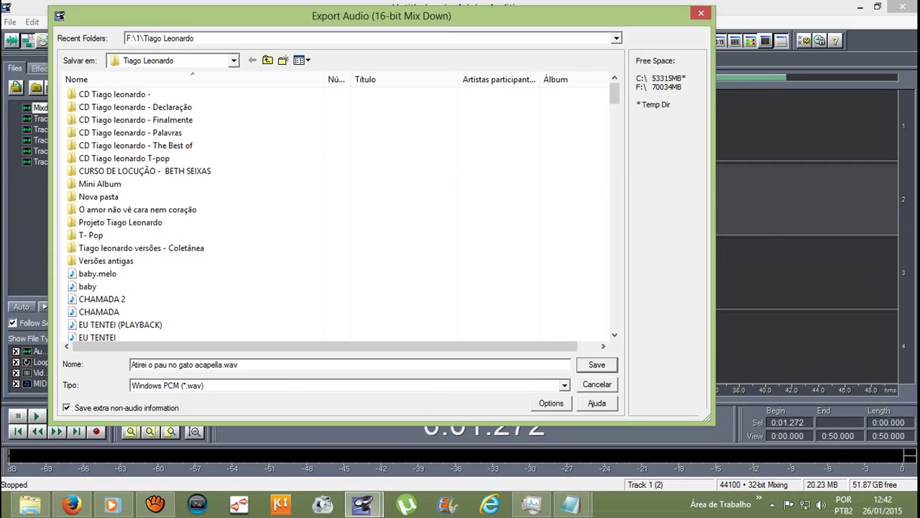
key("Return")
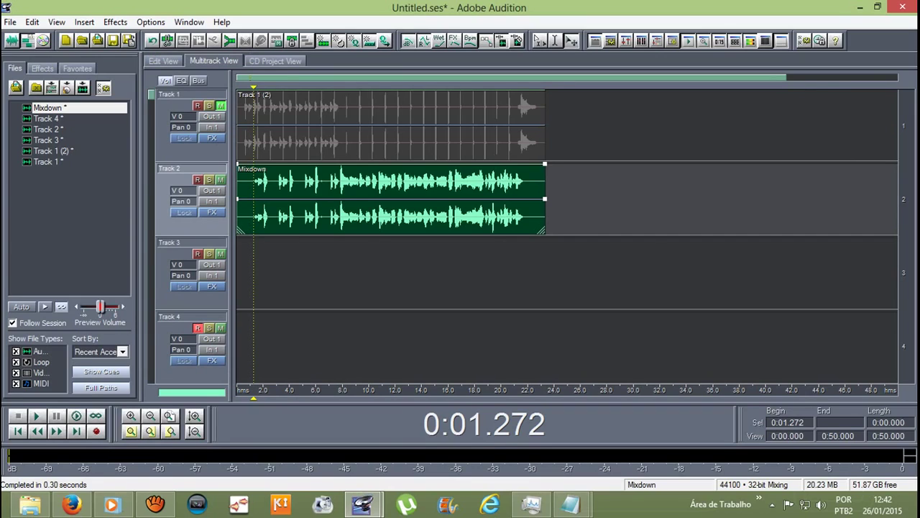
Step: Undo three times to restore the original clips on Tracks 2–4
left_click(154, 41)
left_click(154, 42)
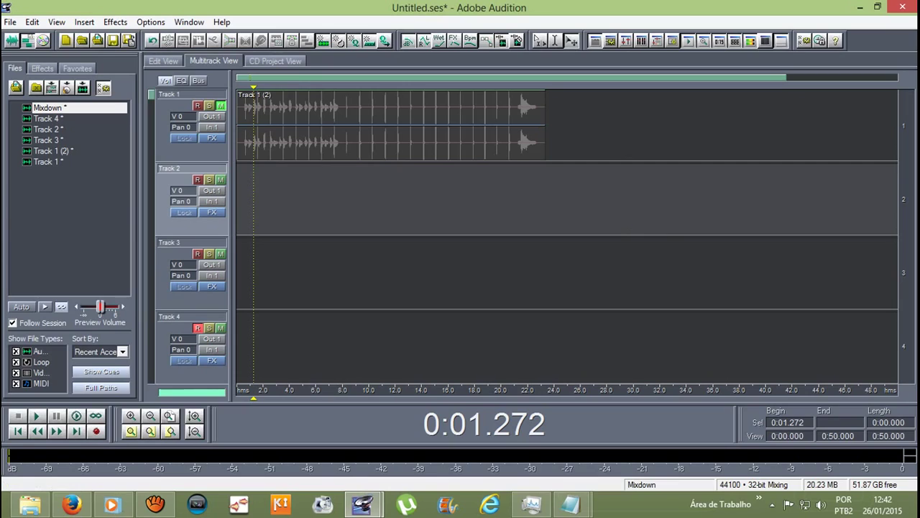
left_click(154, 42)
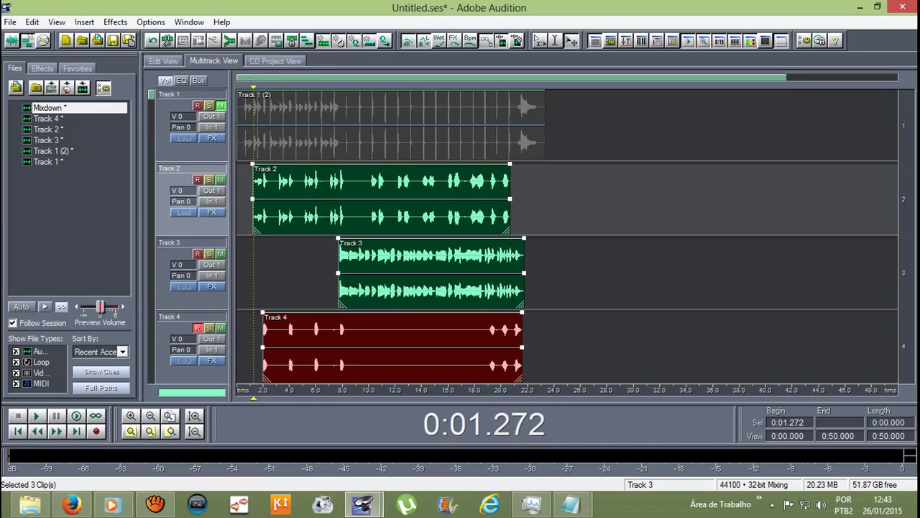
Step: Delete the Track 3 clip and audition the session from 0:07.735
left_click(431, 259)
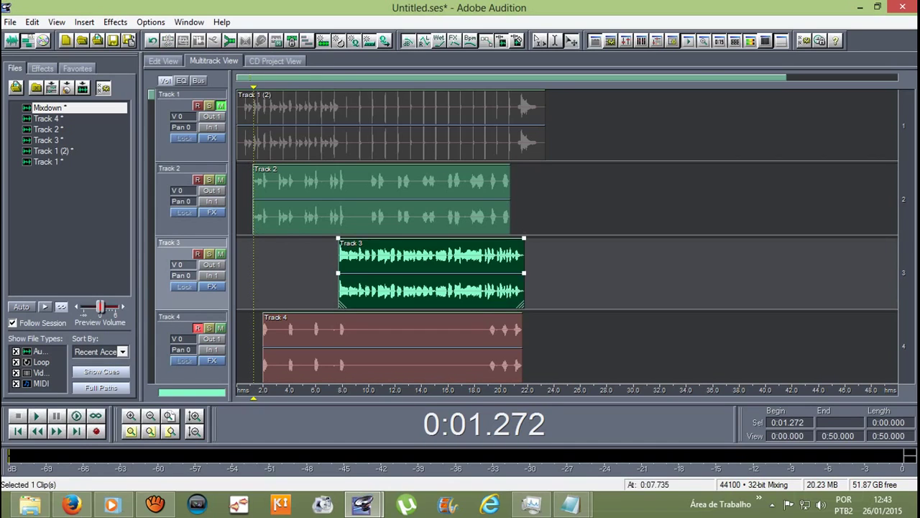
left_click_drag(253, 398, 338, 397)
key("space")
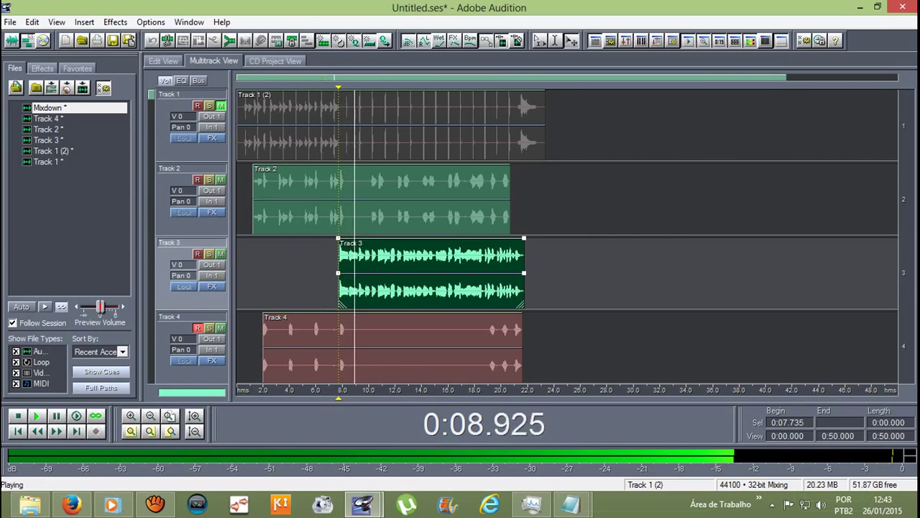
key("space")
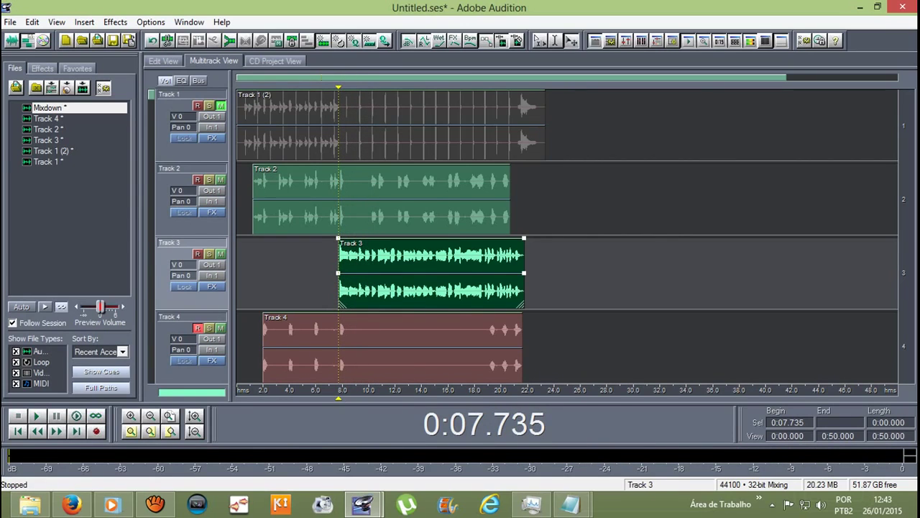
key("Delete")
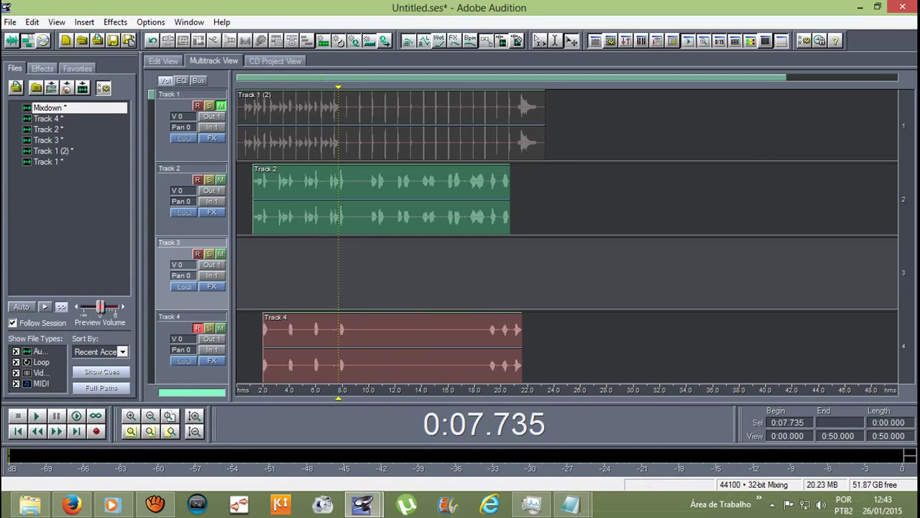
key("space")
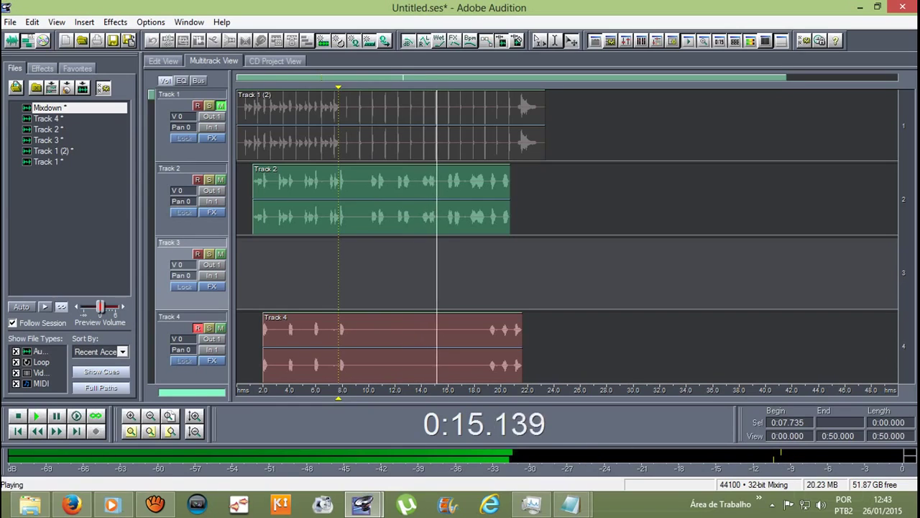
key("space")
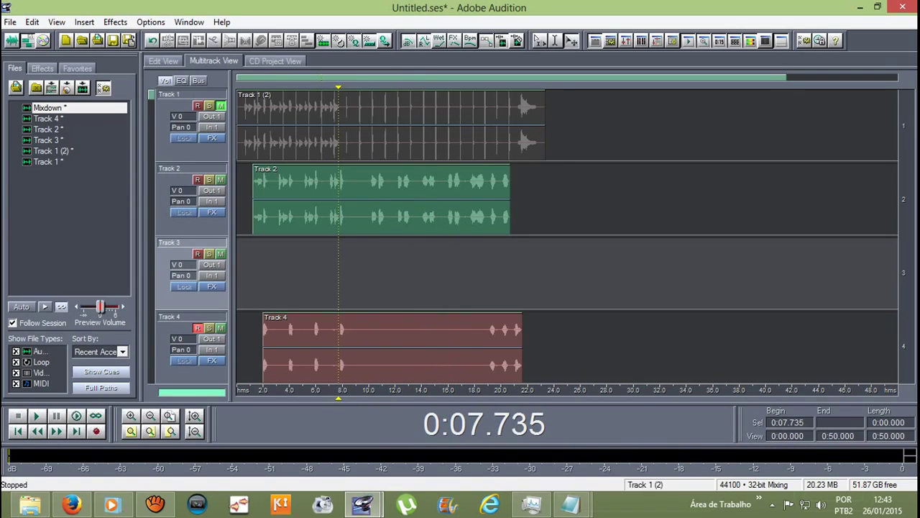
Step: Select the Track 1, Track 2 and Track 4 clips together
left_click(392, 122)
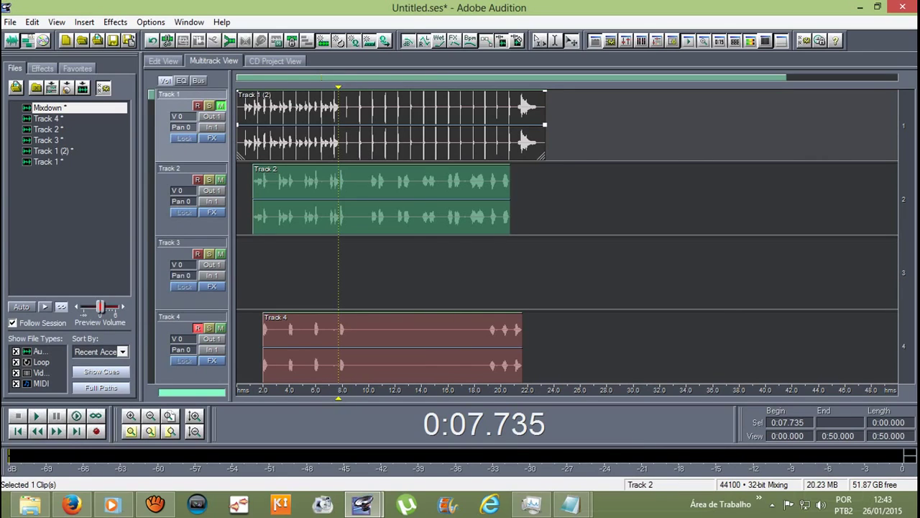
left_click(381, 197, "ctrl")
left_click(392, 346, "ctrl")
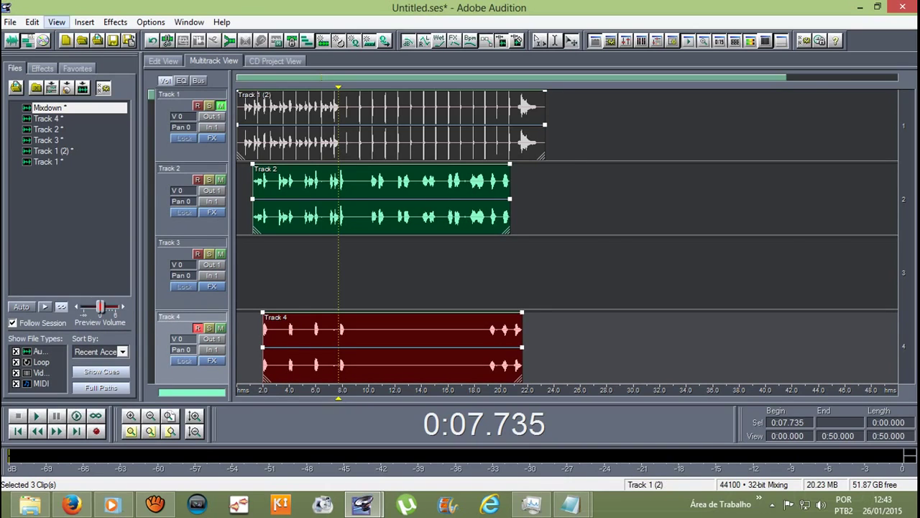
Step: Mix the selected Track 1, 2 and 4 clips down into Mixdown (2)
left_click(31, 22)
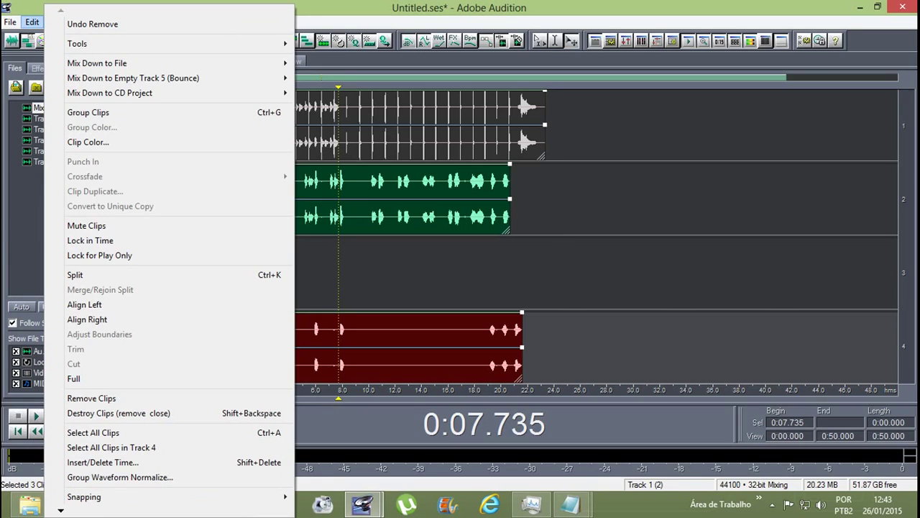
mouse_move(108, 63)
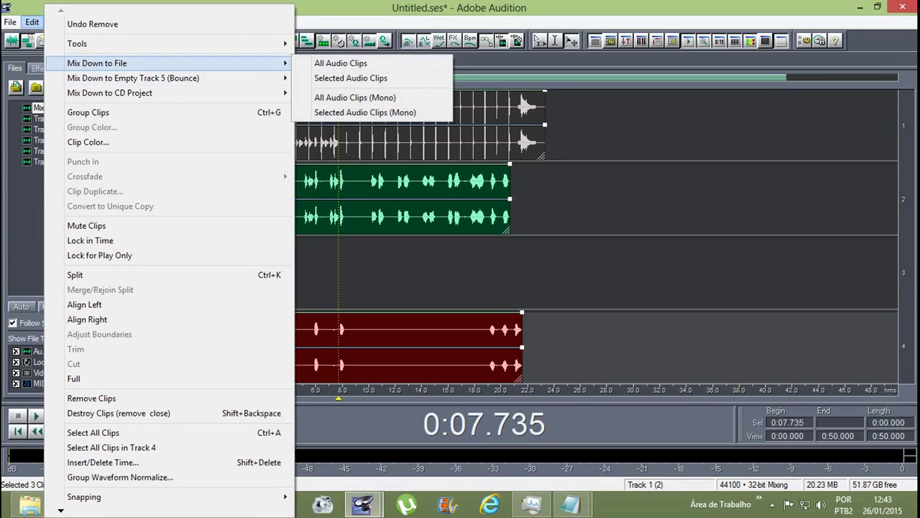
left_click(351, 78)
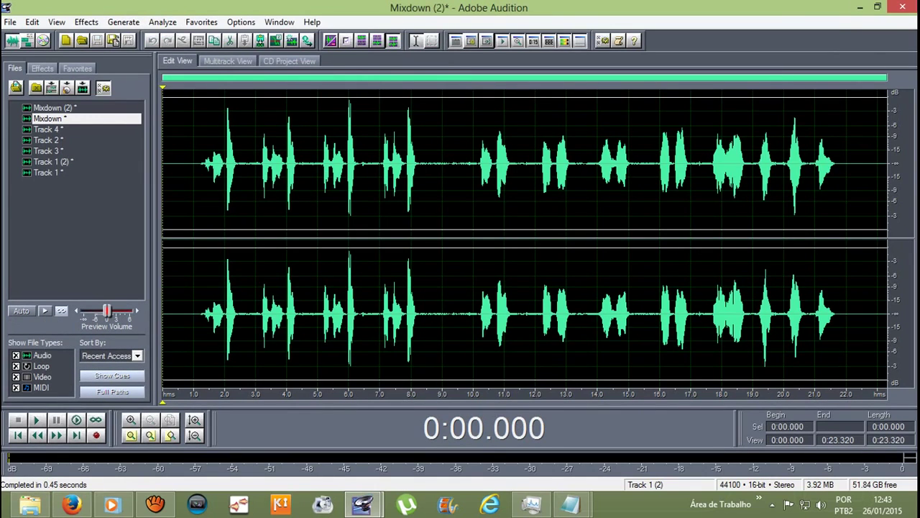
Step: Play Mixdown (2) around 1.2, 9 and 20 seconds, then return to the multitrack session
left_click(199, 237)
key("space")
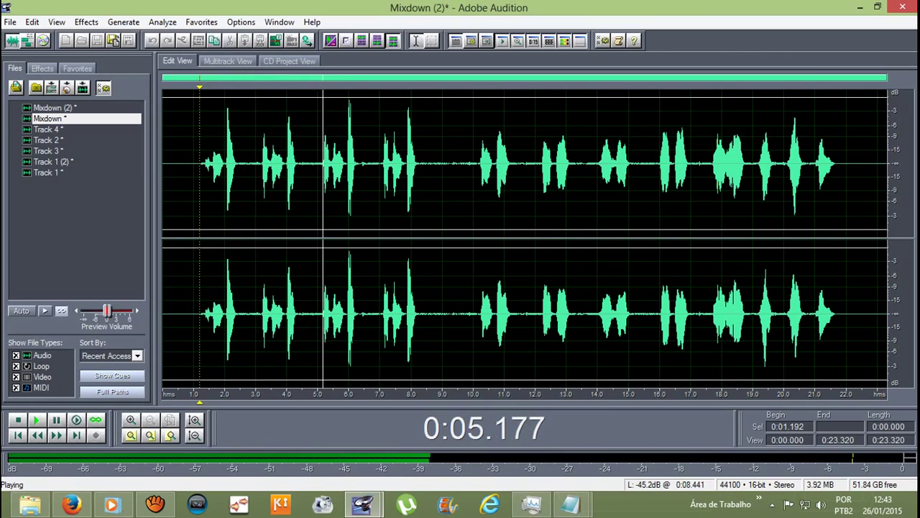
left_click(450, 238)
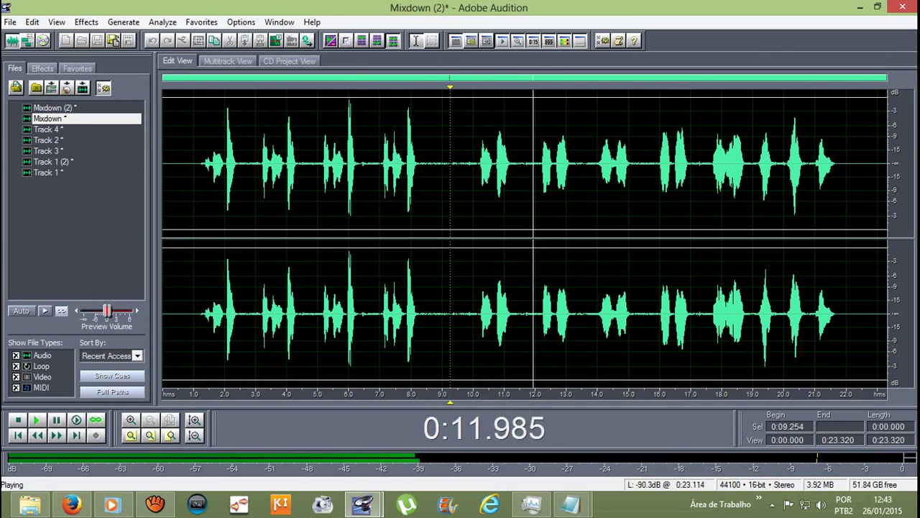
left_click(792, 237)
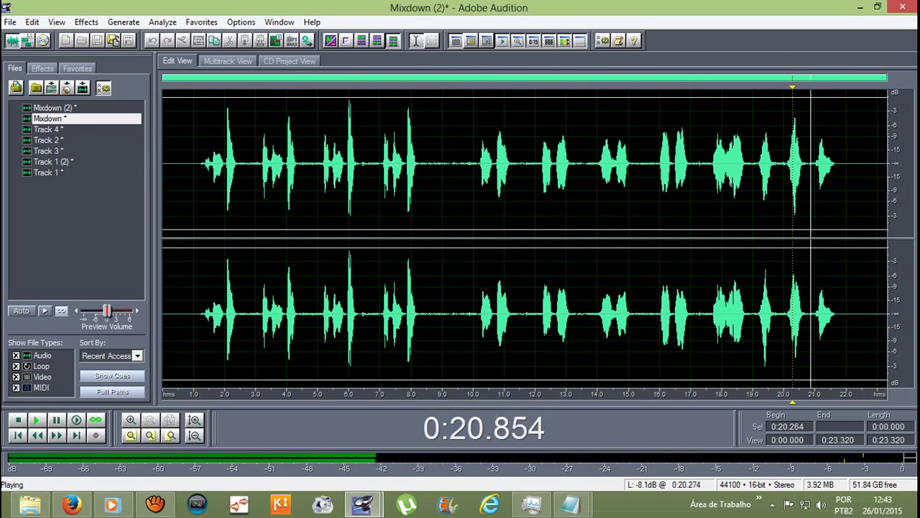
key("space")
left_click(202, 165)
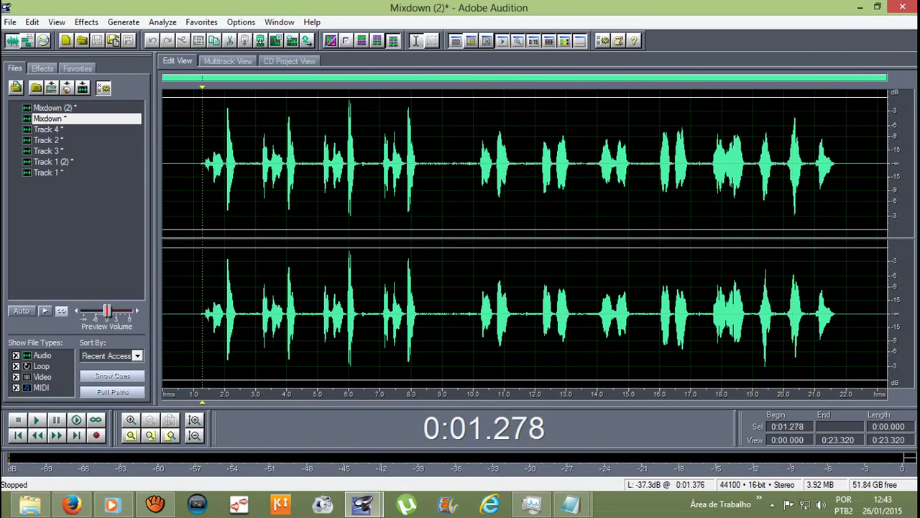
key("F12")
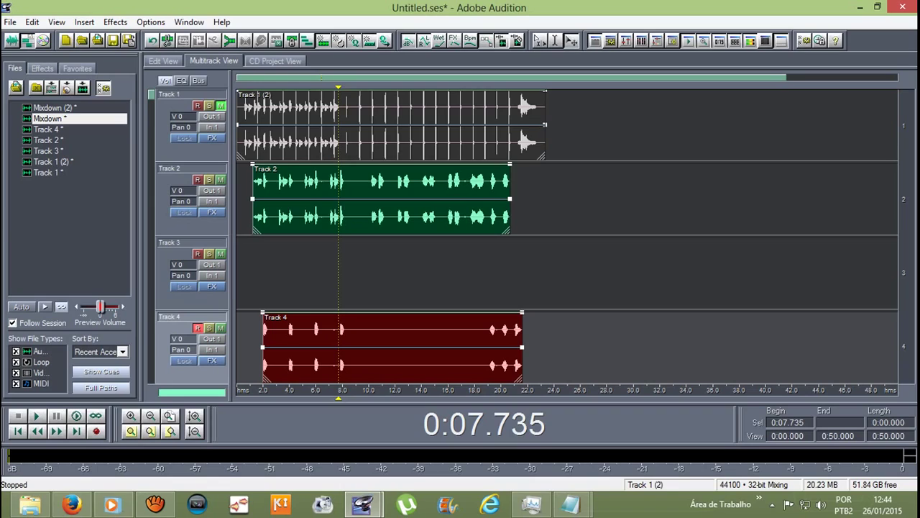
Step: Delete the Track 2 and 4 clips and place Mixdown (2) on Track 2
left_click(432, 122, "ctrl")
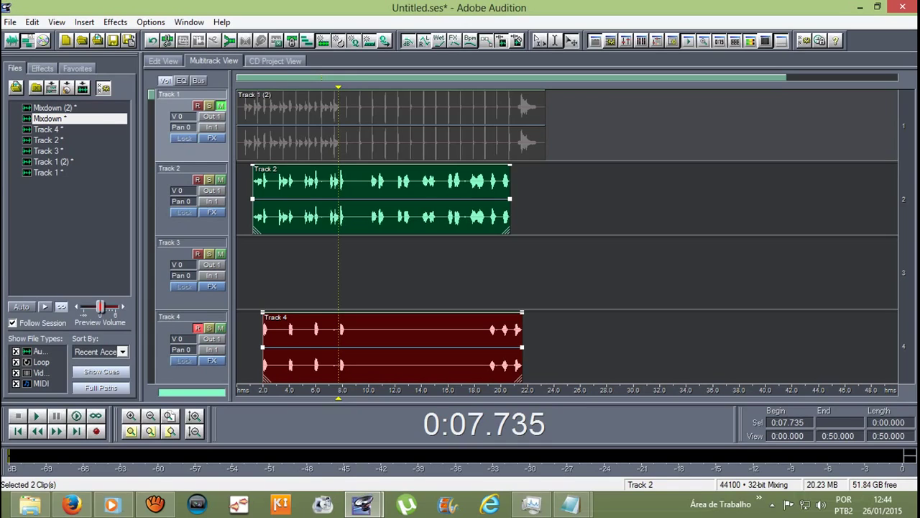
key("Delete")
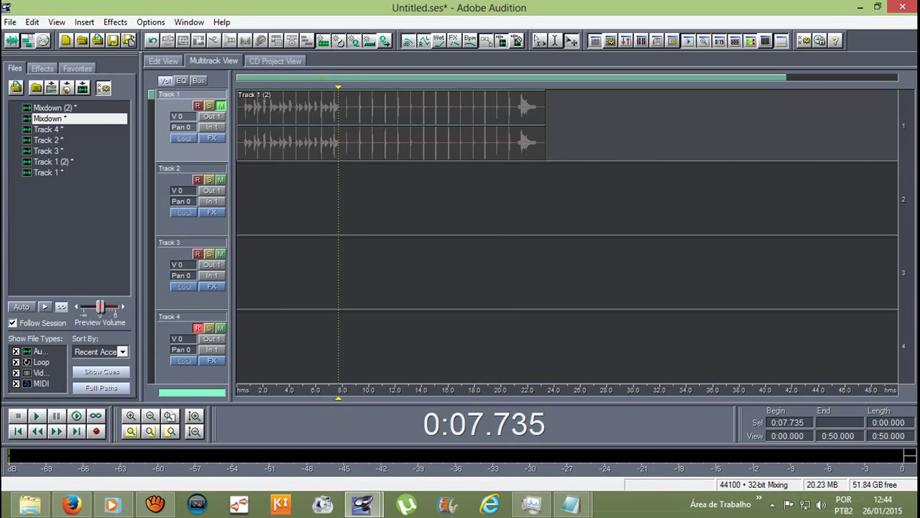
left_click(54, 107)
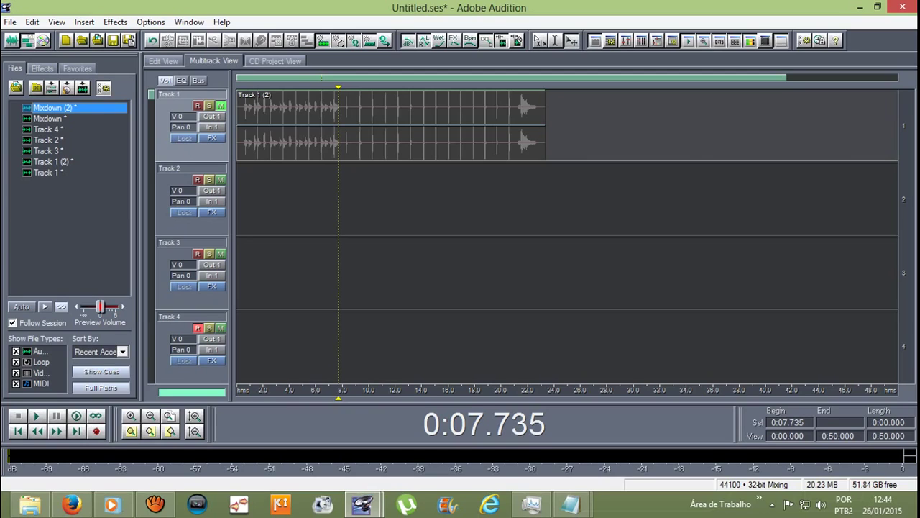
left_click_drag(54, 108, 240, 201)
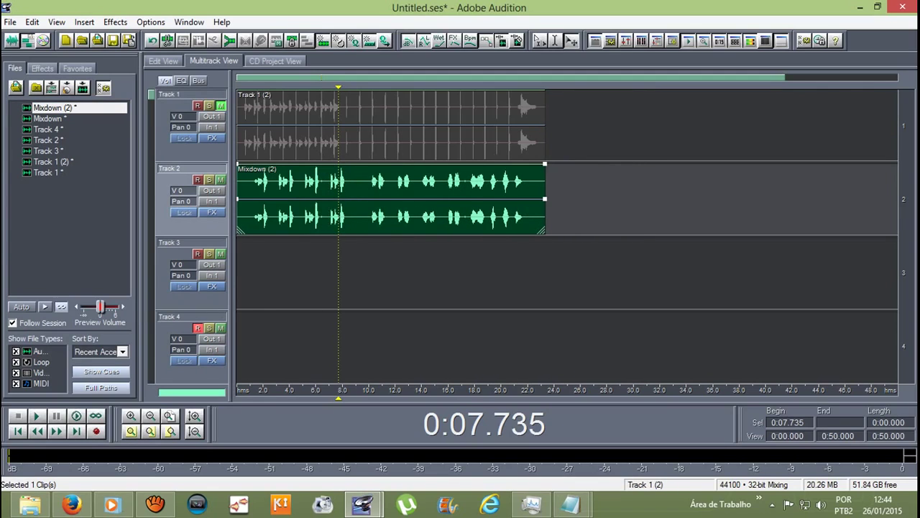
Step: Play the session from 0:00.661, then stop
left_click_drag(338, 86, 245, 86)
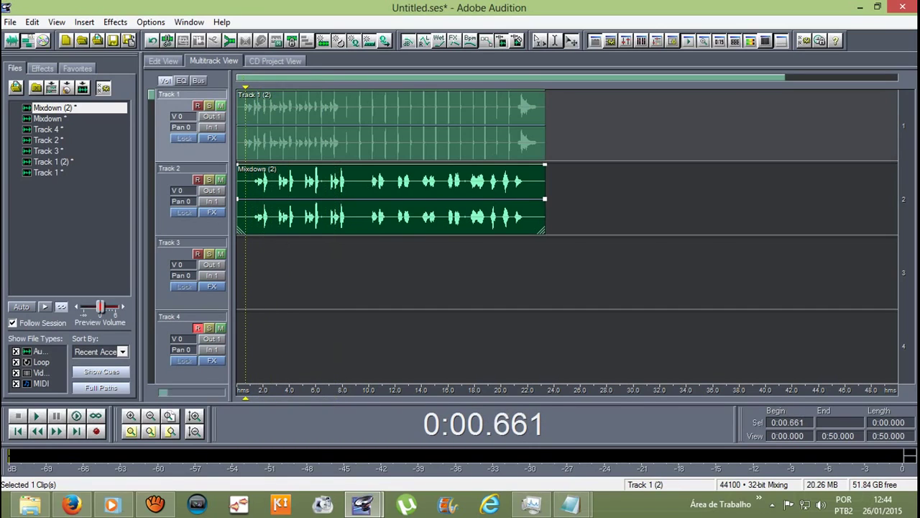
key("space")
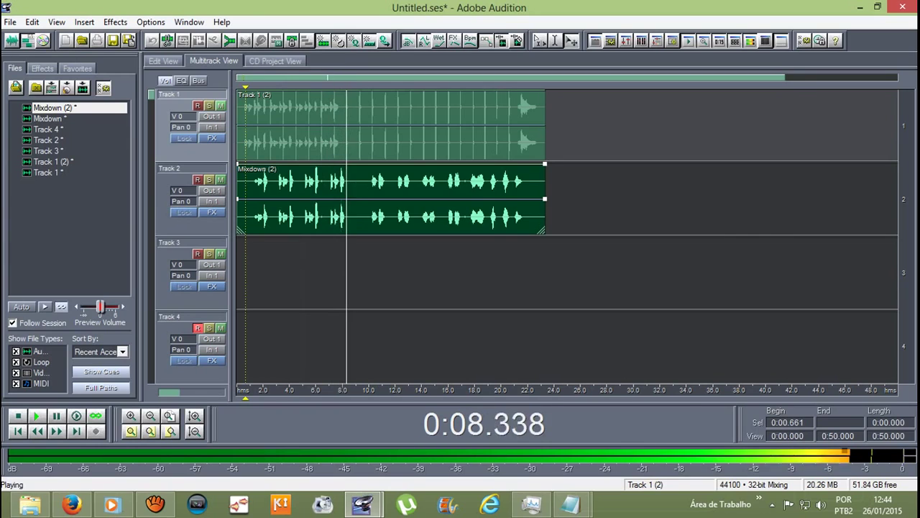
key("space")
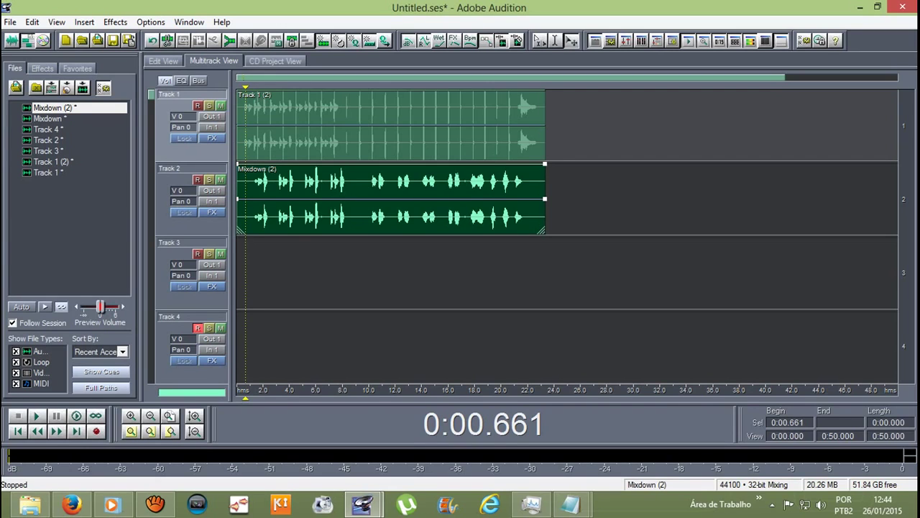
Step: Apply Studio Reverb Vocal Reverb (medium) to Mixdown (2) from 0:01.300 to 0:21.694 and play it
double_click(389, 198)
left_click_drag(203, 165, 836, 165)
left_click(87, 21)
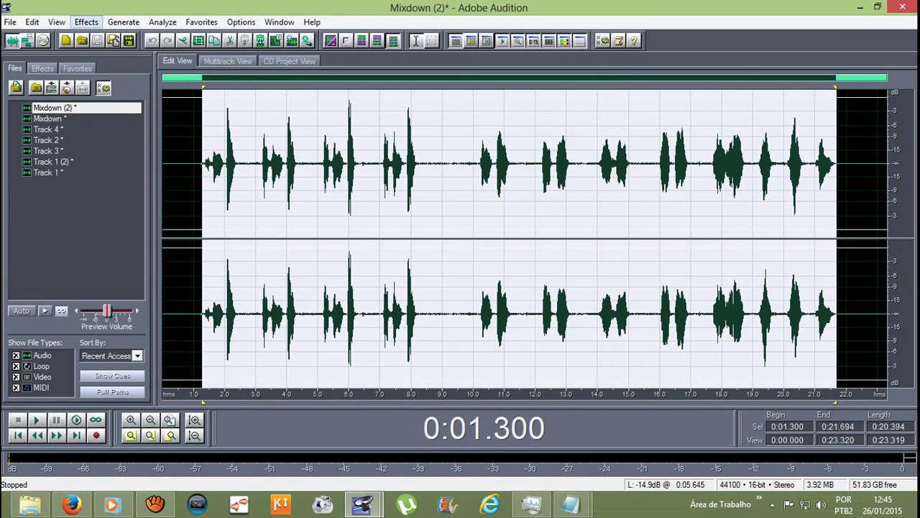
mouse_move(144, 101)
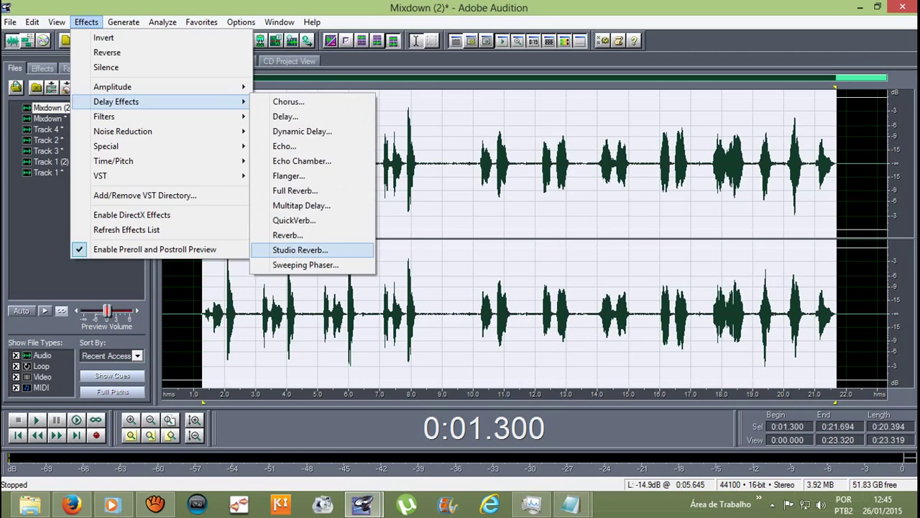
left_click(300, 249)
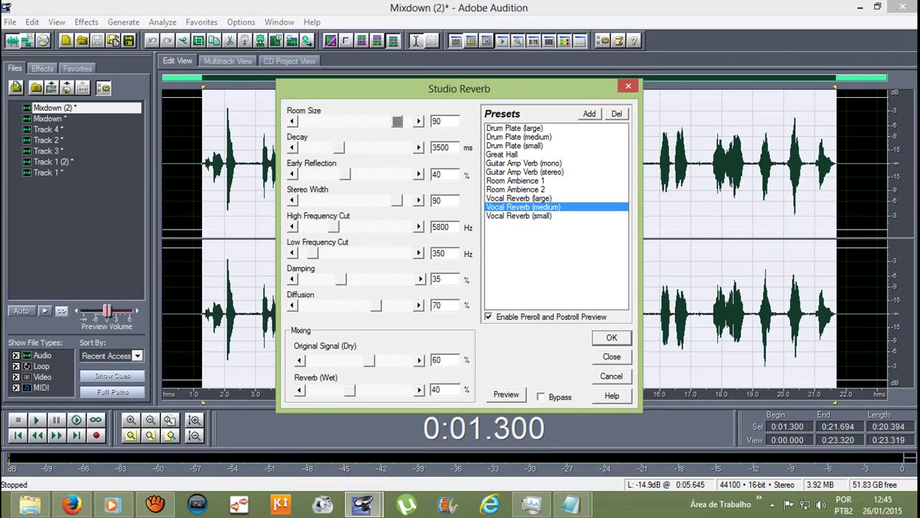
key("Return")
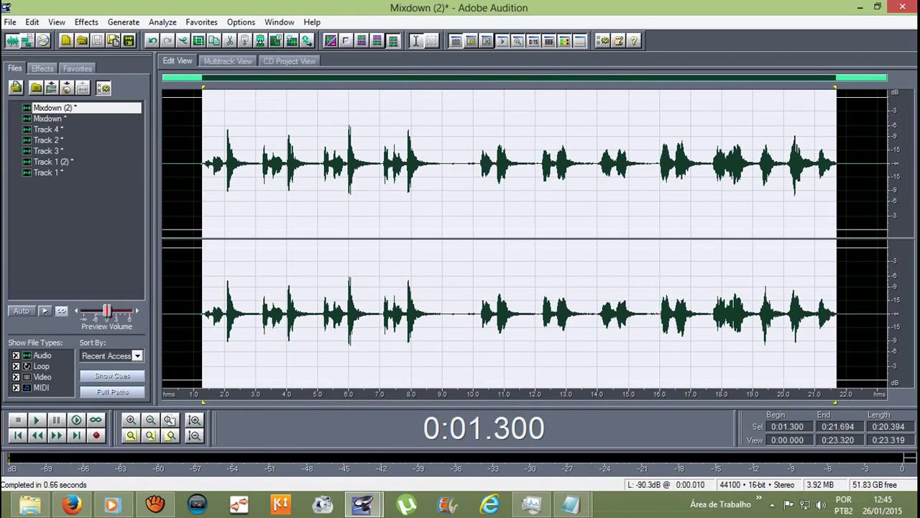
key("space")
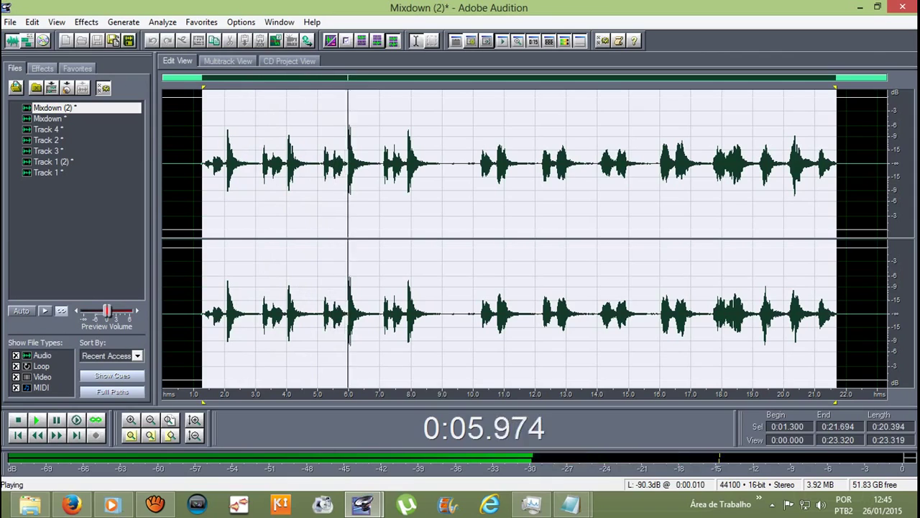
key("space")
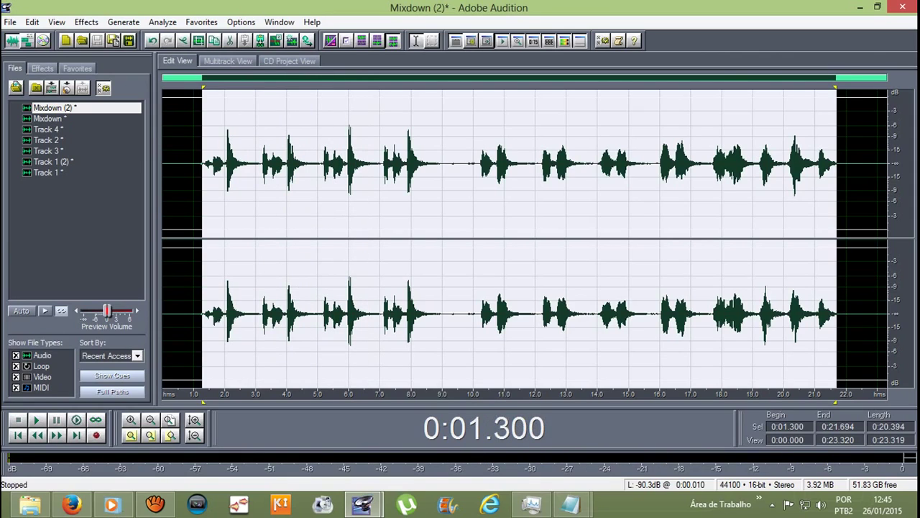
Step: Undo the medium reverb, apply the Vocal Reverb (small) preset instead, and play it
key("ctrl+z")
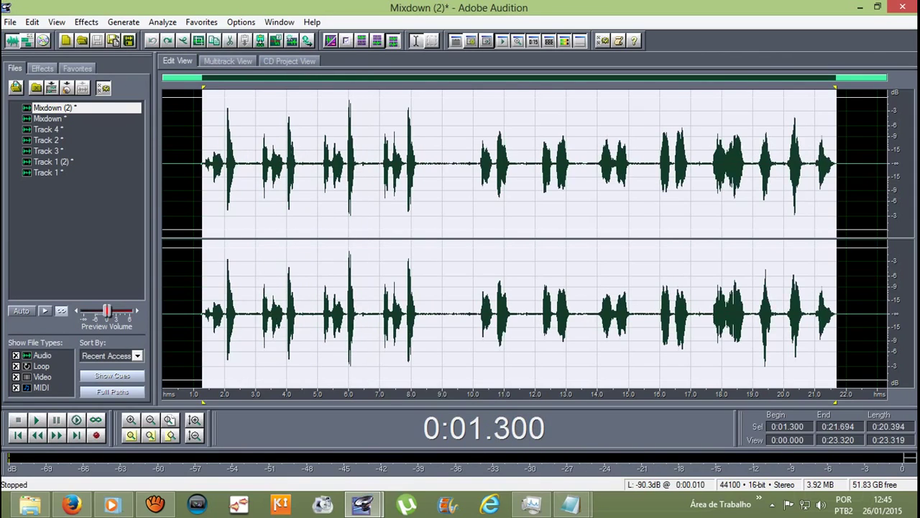
left_click(86, 22)
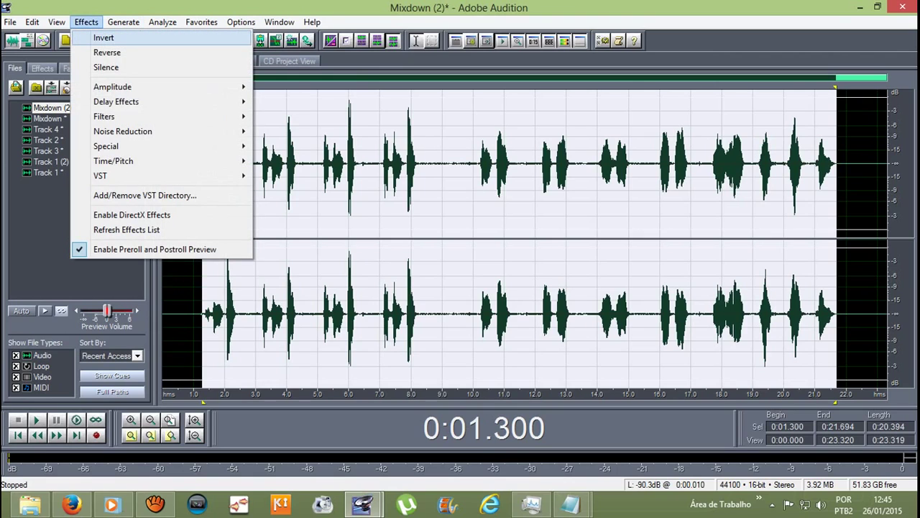
mouse_move(115, 101)
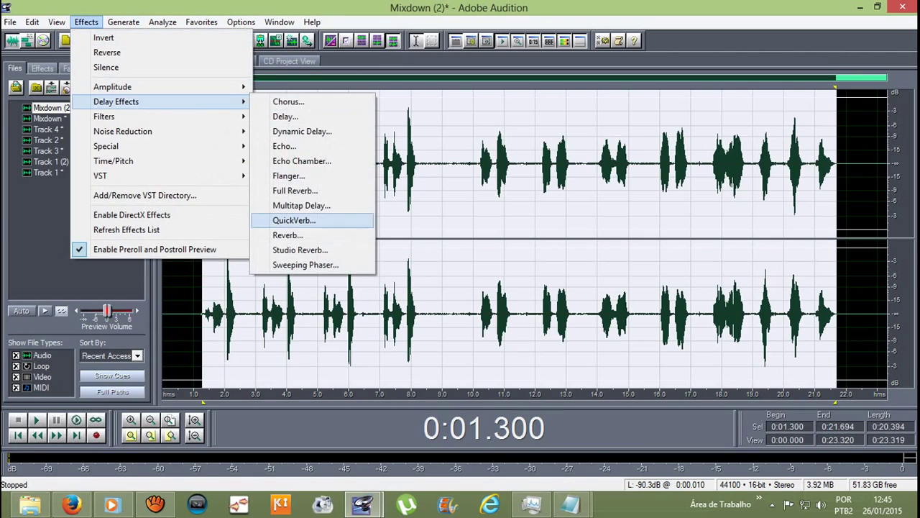
key("Return")
left_click(519, 215)
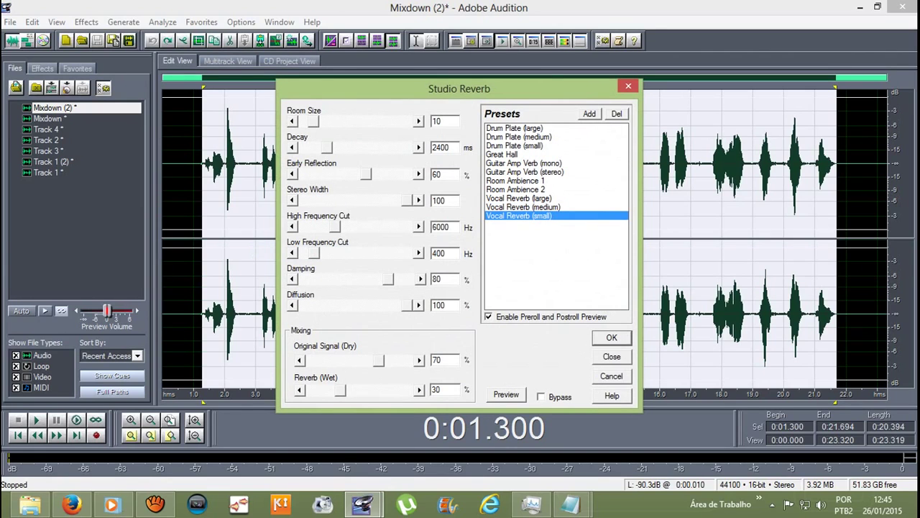
left_click(611, 338)
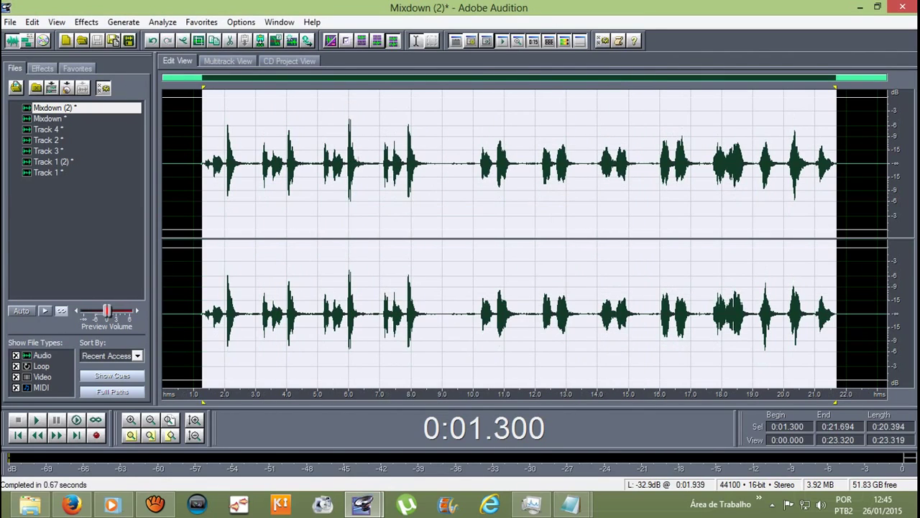
key("space")
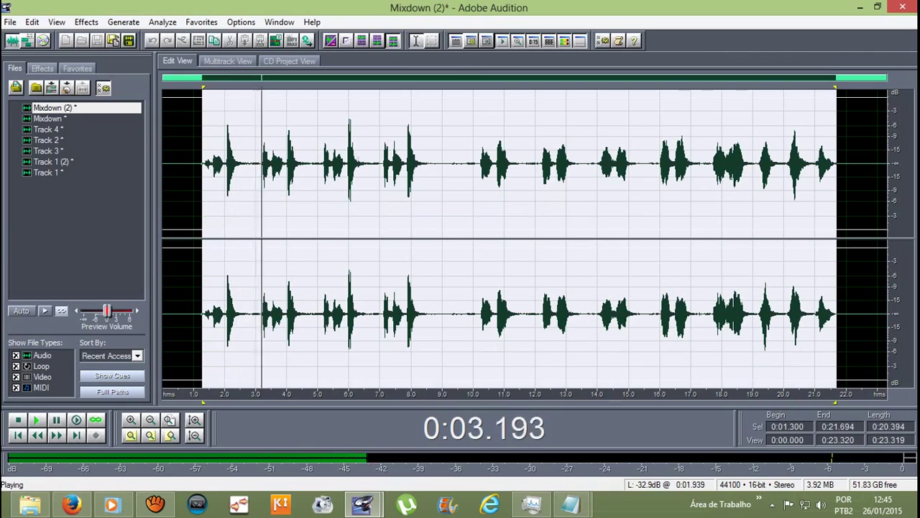
key("space")
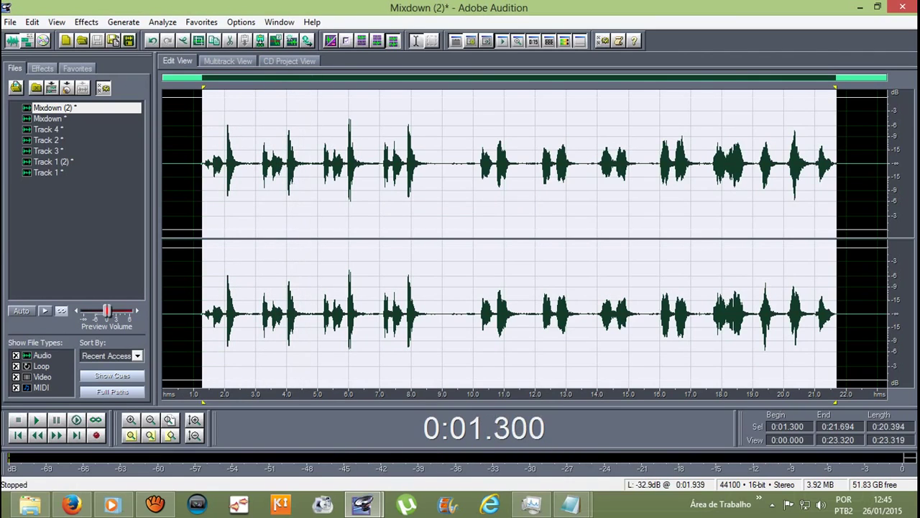
Step: Open the Amplify settings and close them without applying
left_click(86, 21)
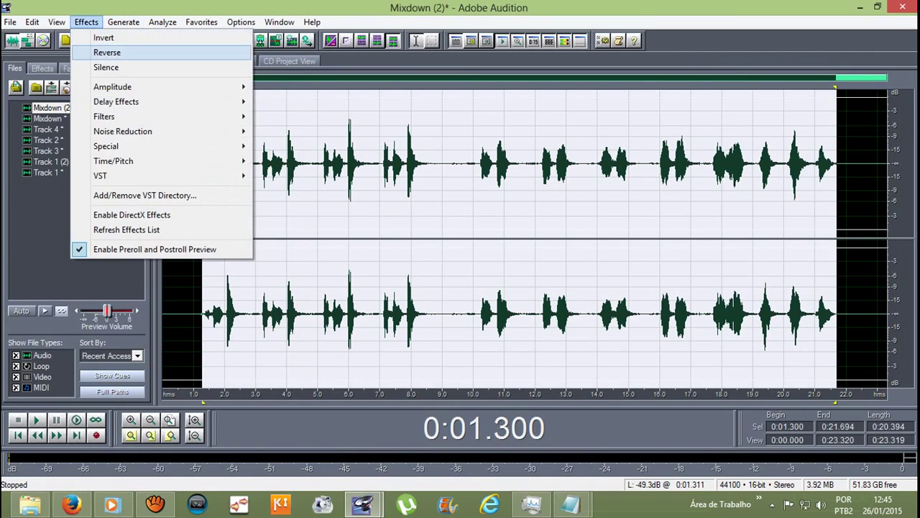
mouse_move(112, 86)
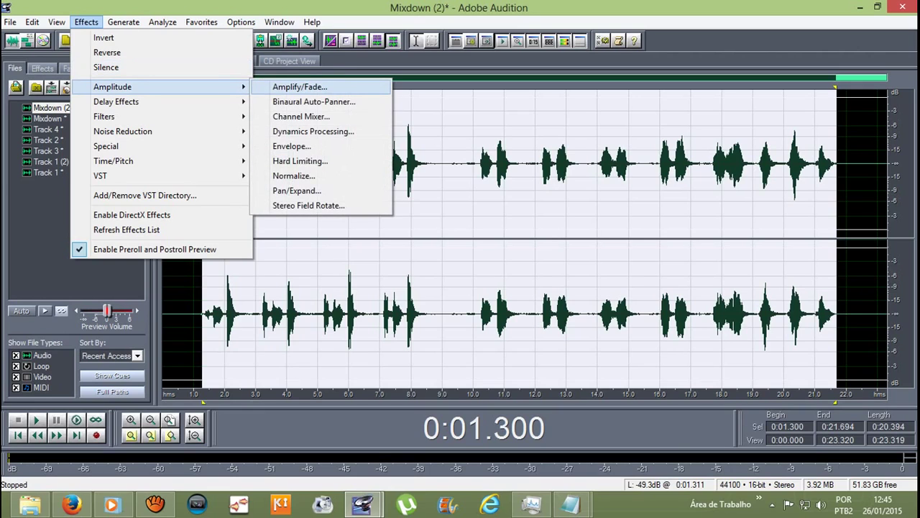
key("Return")
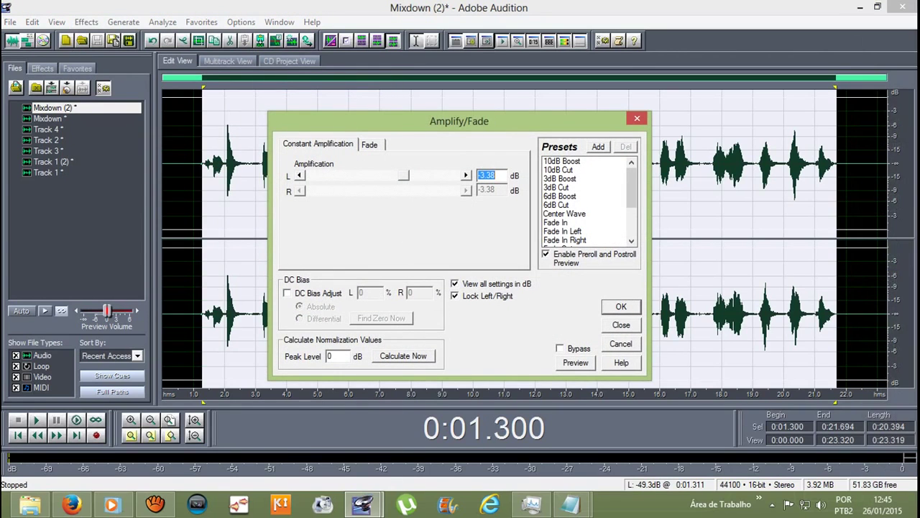
left_click(637, 118)
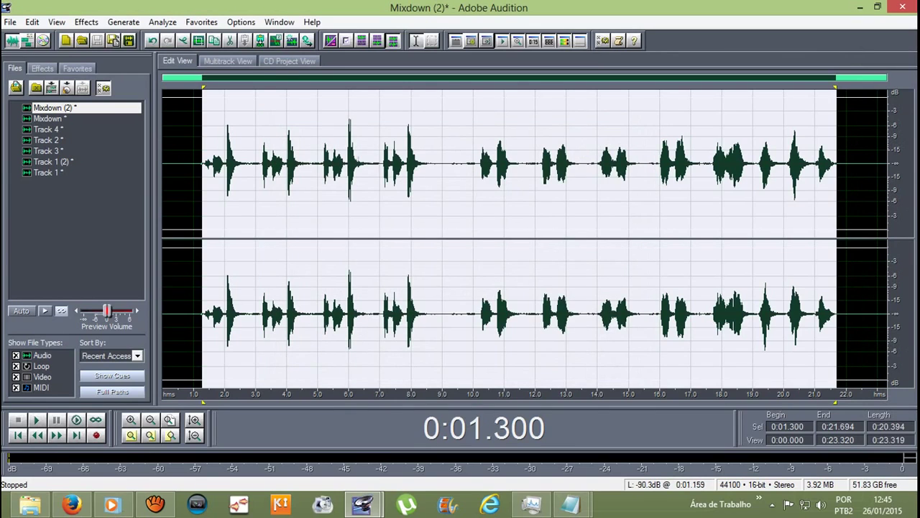
Step: Amplify the selection by 4.06 dB, then clear the selection
left_click(86, 21)
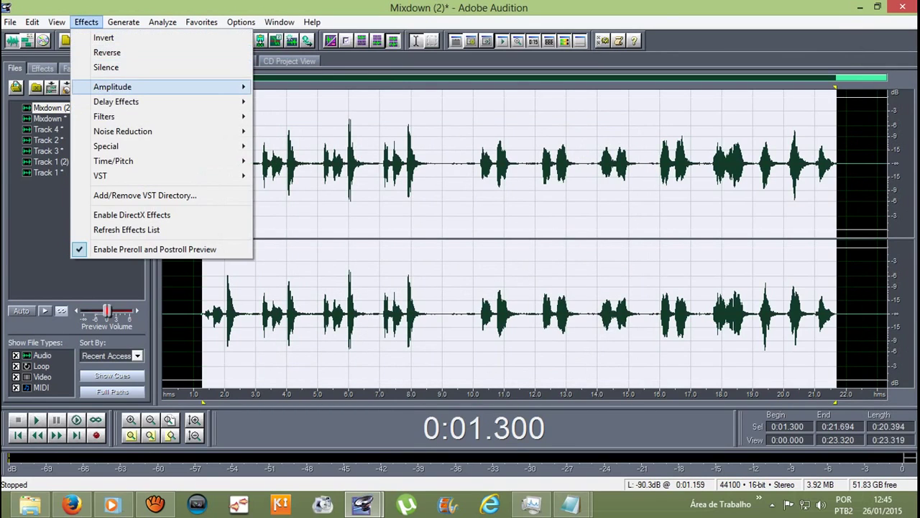
mouse_move(112, 86)
left_click(299, 87)
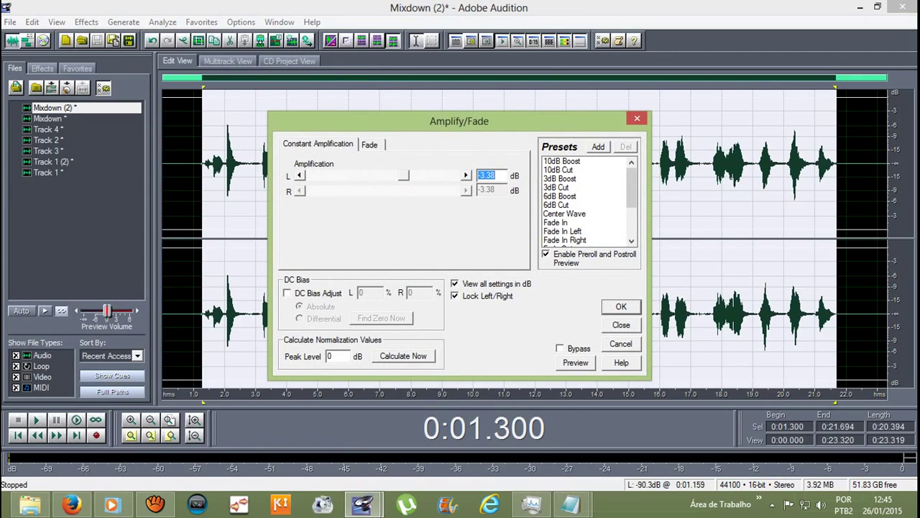
type("3.38")
key("Right")
key("Return")
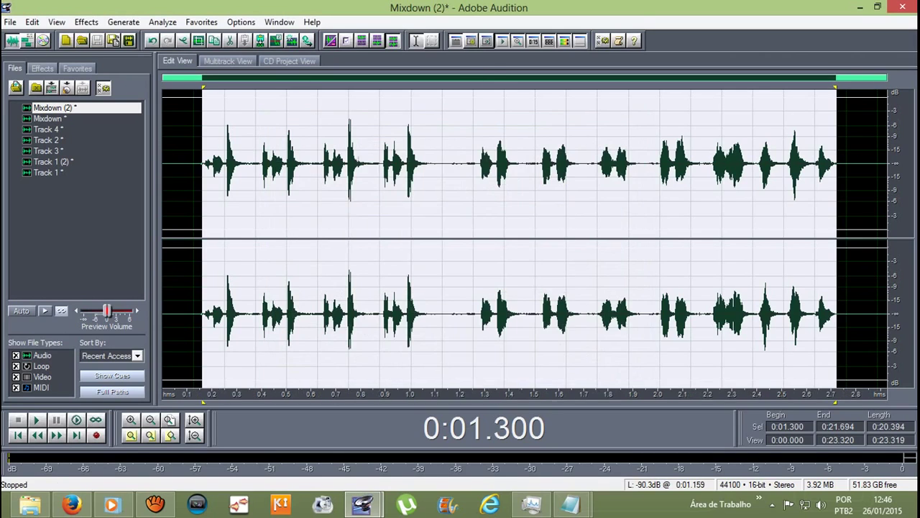
left_click_drag(836, 165, 839, 165)
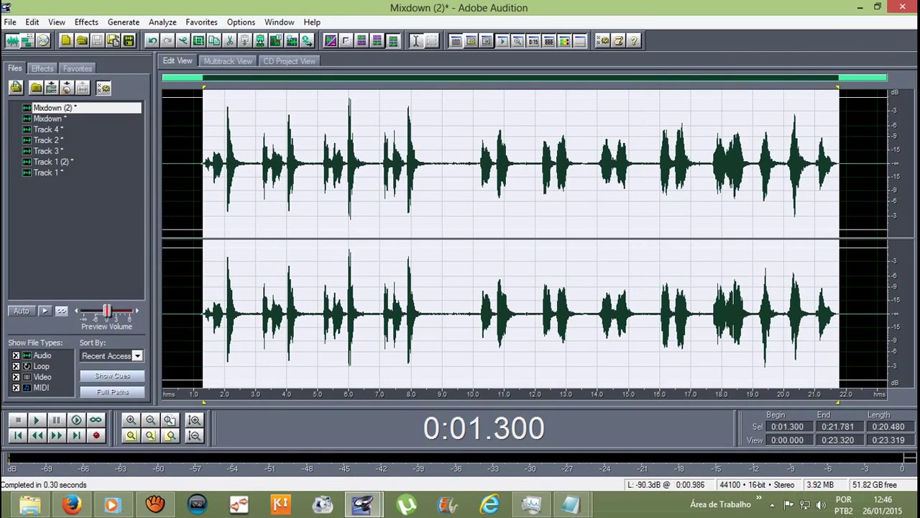
left_click(194, 166)
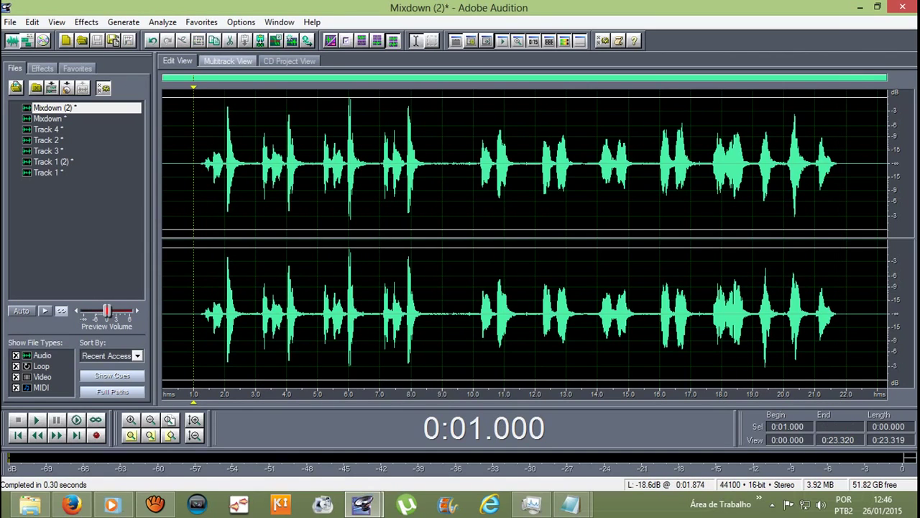
Step: Return to the multitrack session and play Track 1 (2) with Mixdown (2) once
left_click(227, 60)
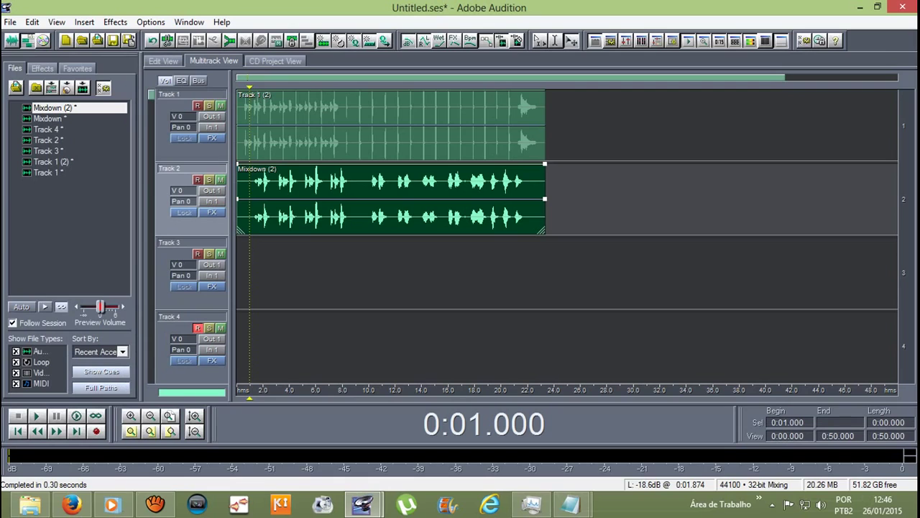
key("space")
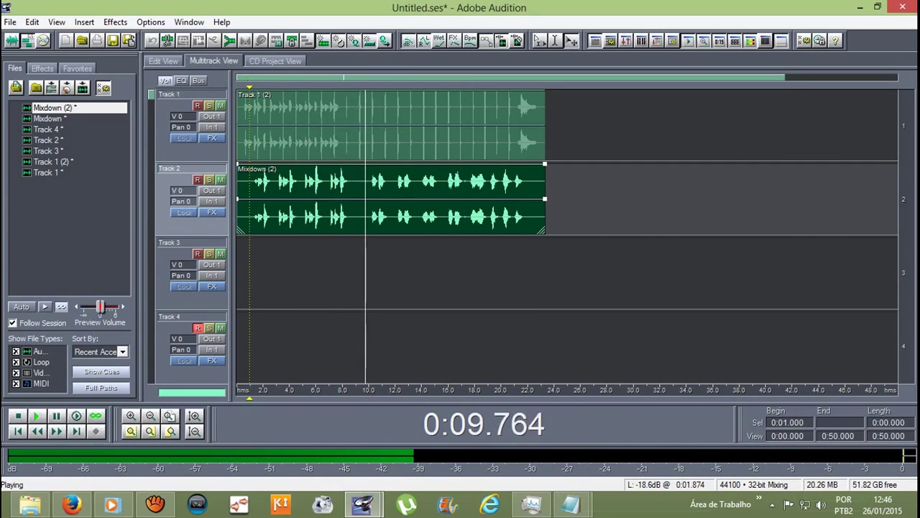
key("space")
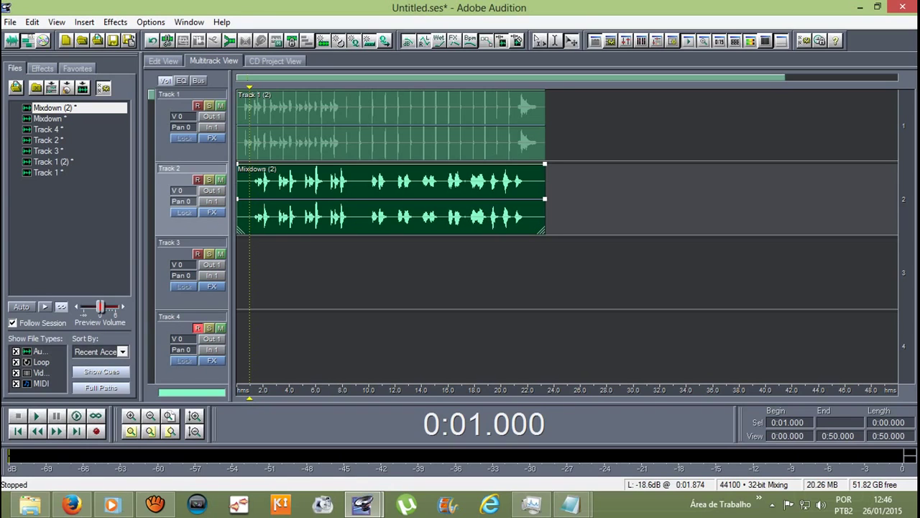
Step: Select Track 1 (2) drums from 0.498 to 23.0 s and apply the small Vocal Reverb
double_click(392, 126)
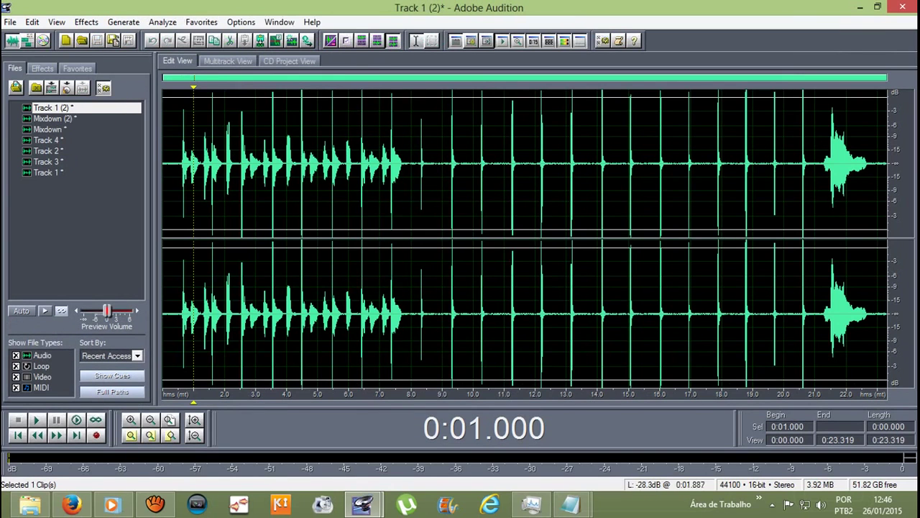
left_click_drag(178, 237, 877, 302)
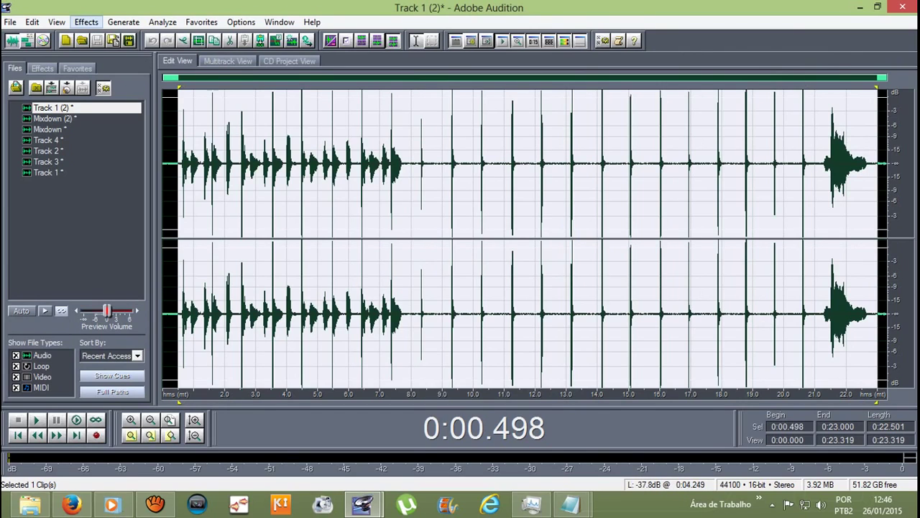
left_click(86, 22)
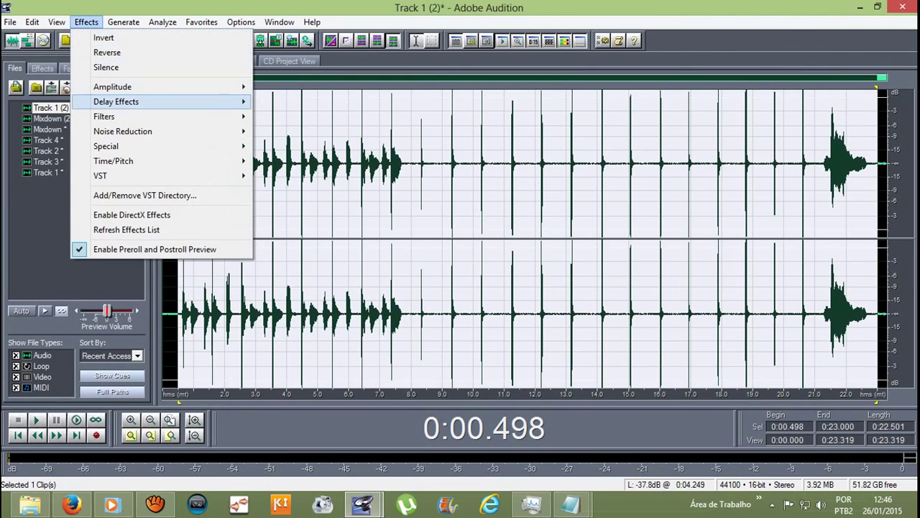
mouse_move(173, 101)
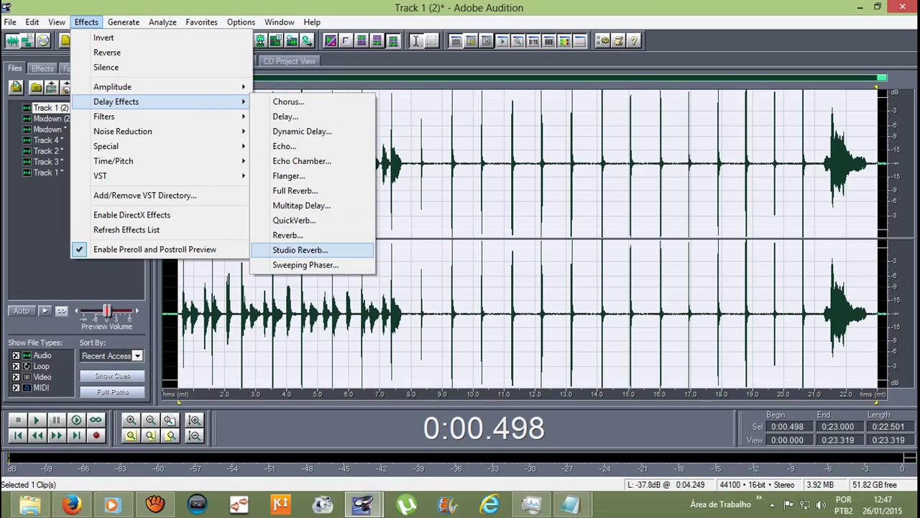
left_click(300, 250)
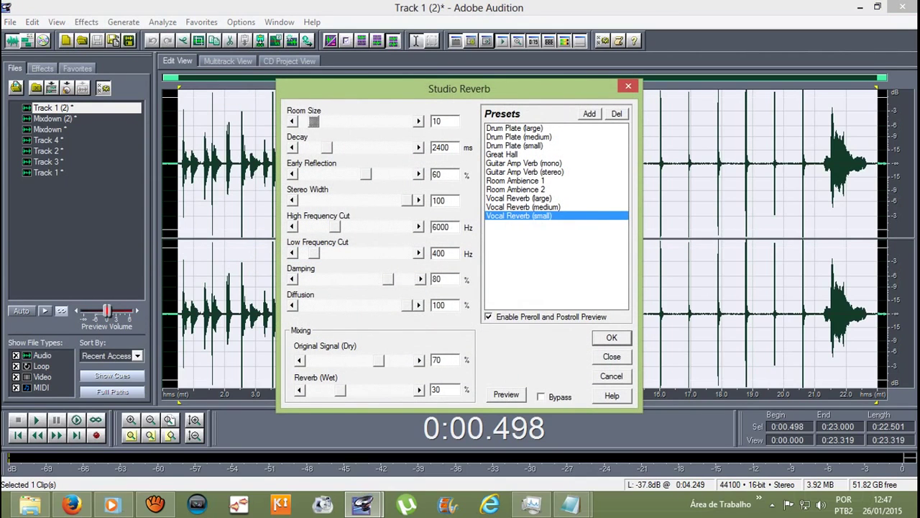
key("Return")
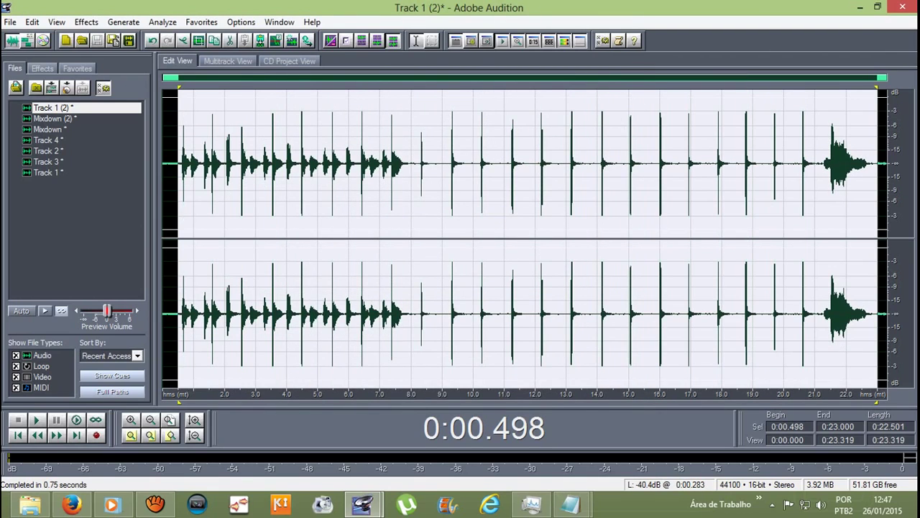
Step: Amplify the selected drum audio by 4.06 dB and play it back
left_click(86, 22)
mouse_move(112, 86)
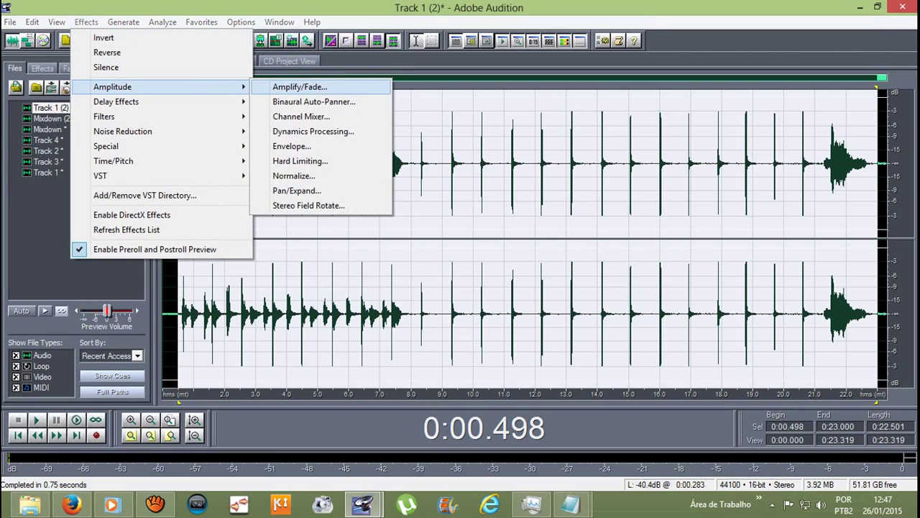
key("Return")
type("4.06")
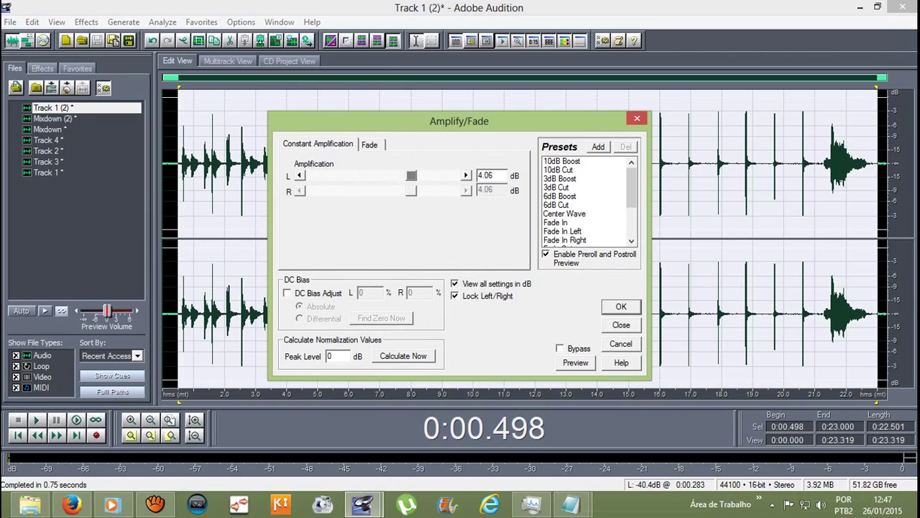
key("Return")
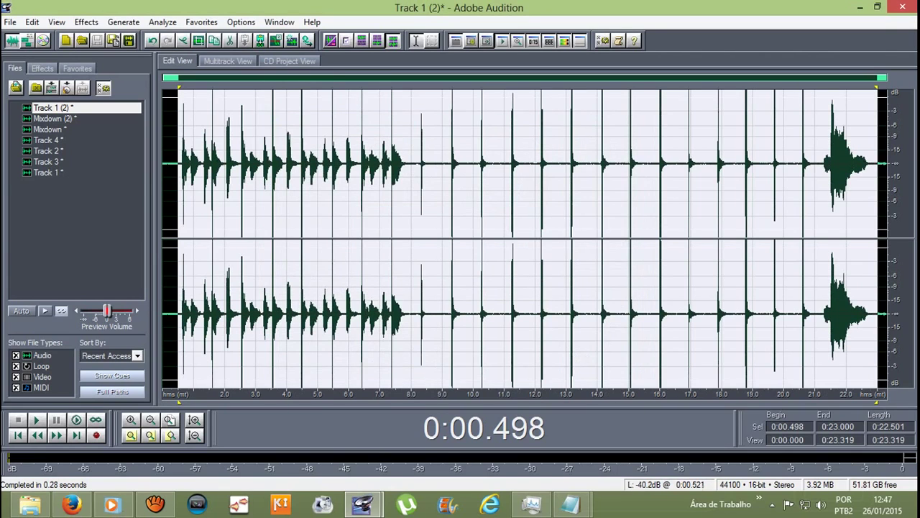
key("space")
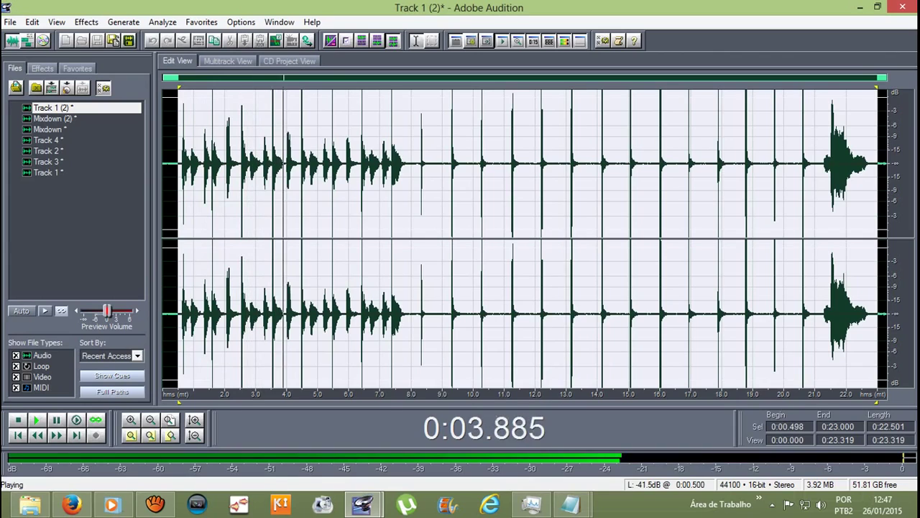
key("space")
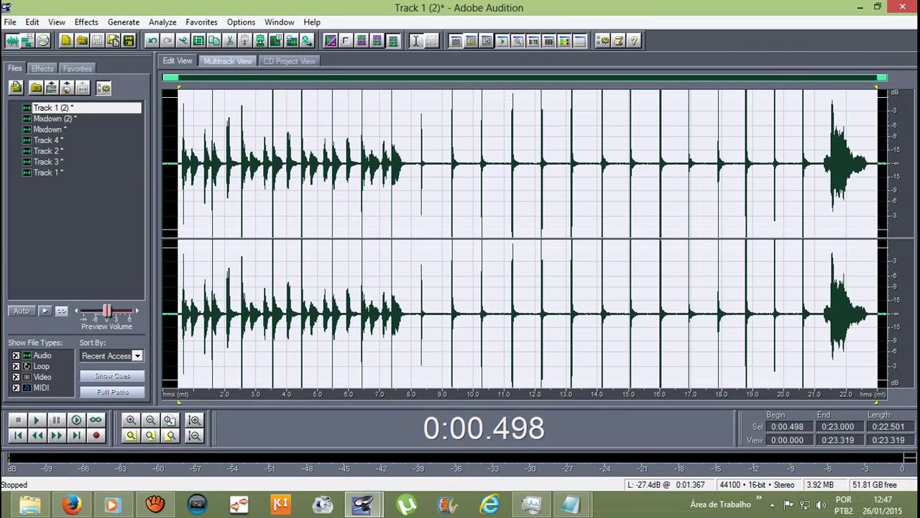
Step: Play the multitrack session with the boosted Track 1 (2) drums, then select Mixdown (2)
key("F12")
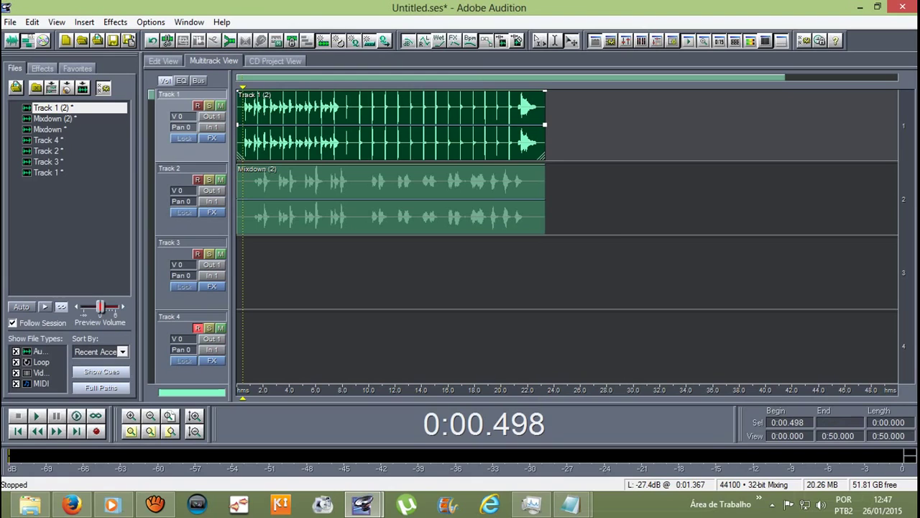
key("space")
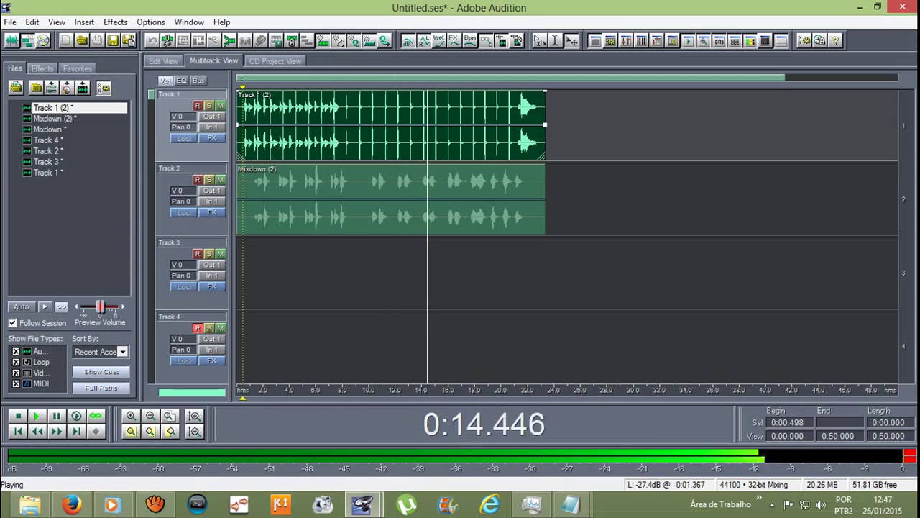
key("space")
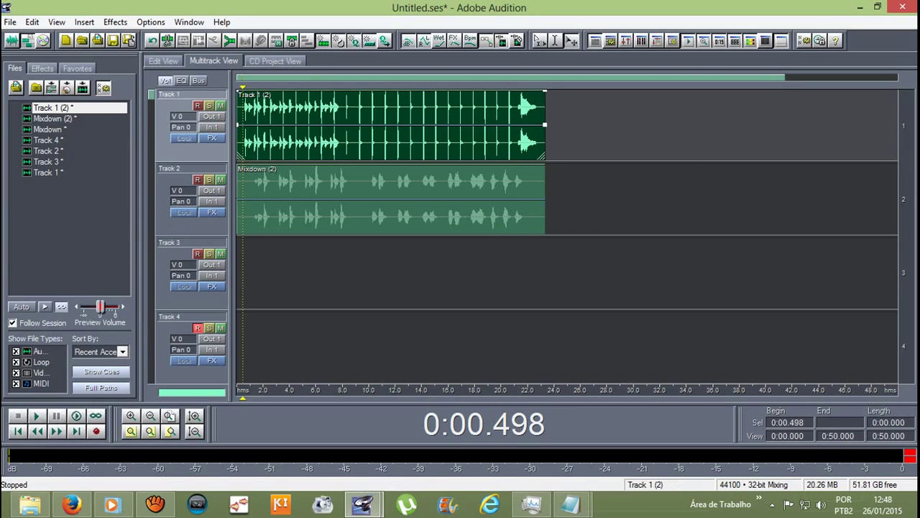
left_click(392, 198)
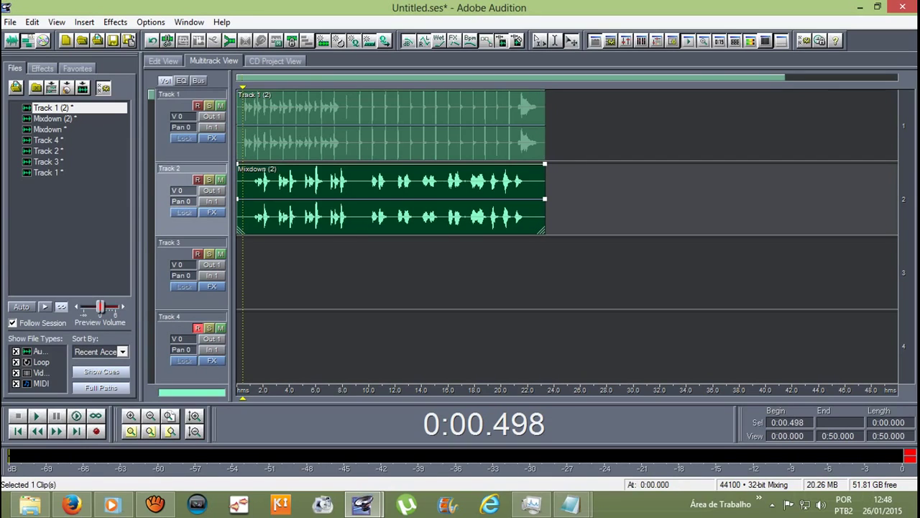
left_click(392, 126)
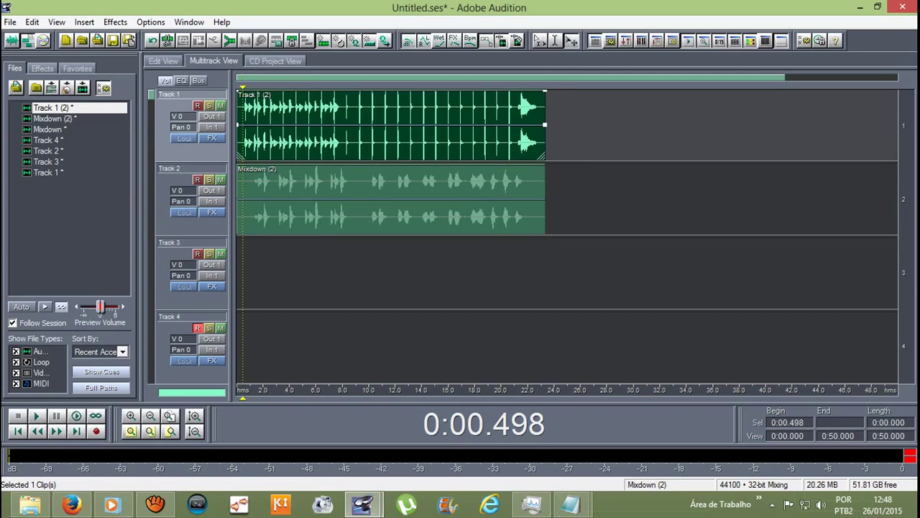
left_click(392, 199)
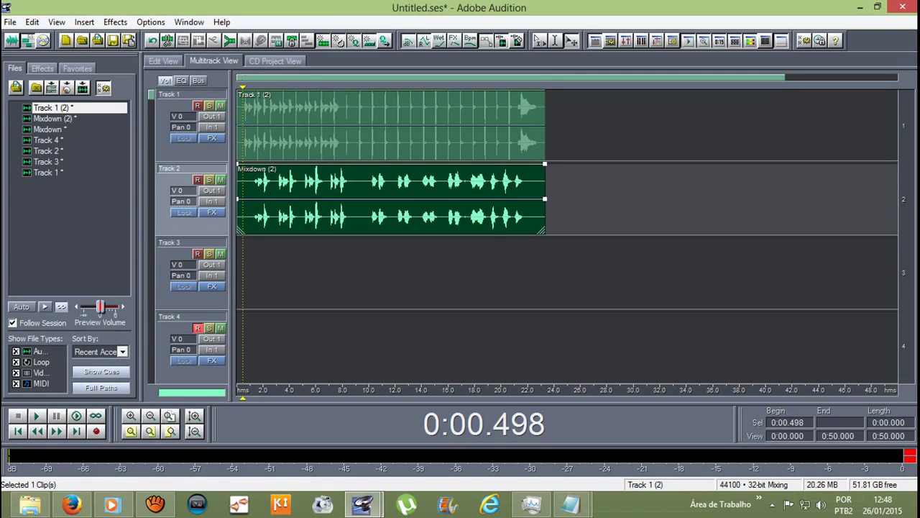
Step: Apply automatic Pitch Correction to Track 1 (2) from 0.520 to 22.799 s and play it
double_click(389, 125)
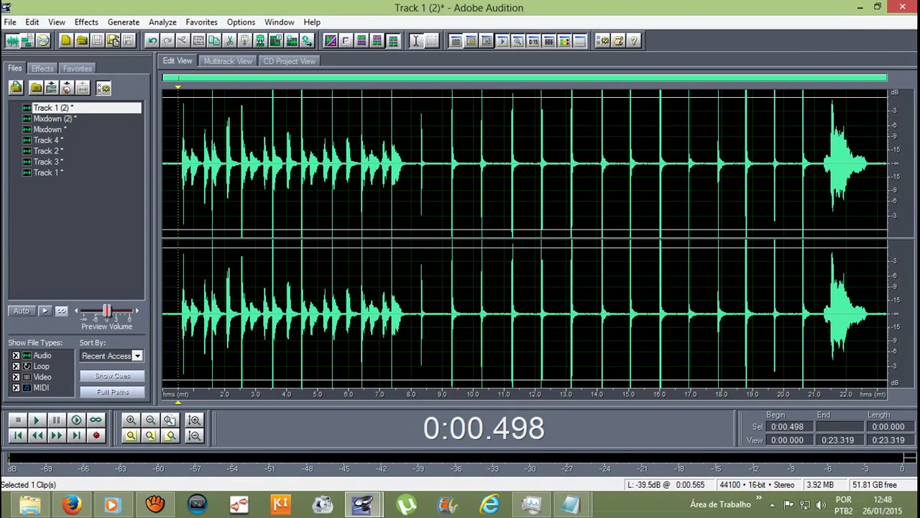
left_click_drag(178, 165, 869, 309)
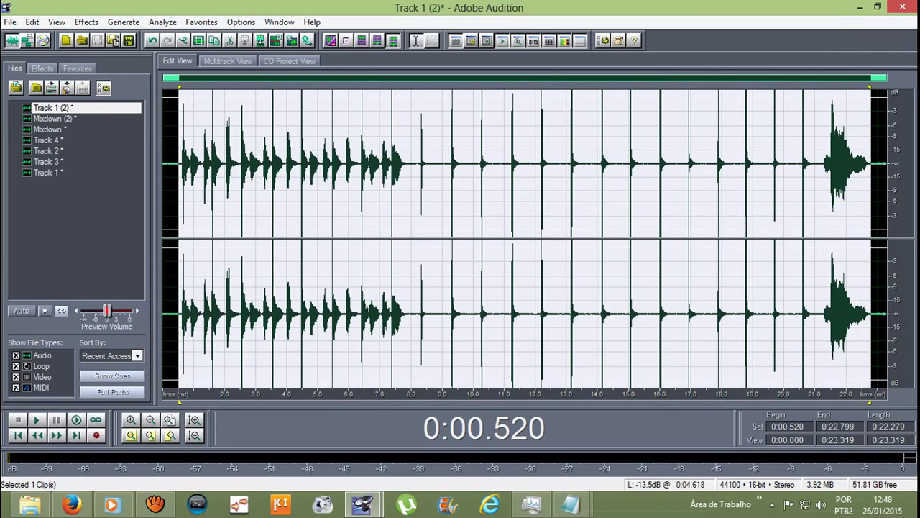
left_click(85, 22)
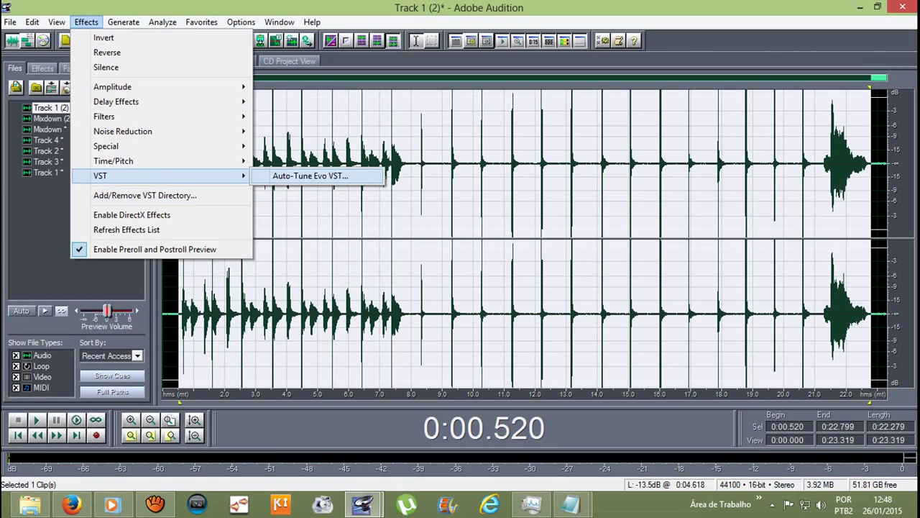
mouse_move(144, 160)
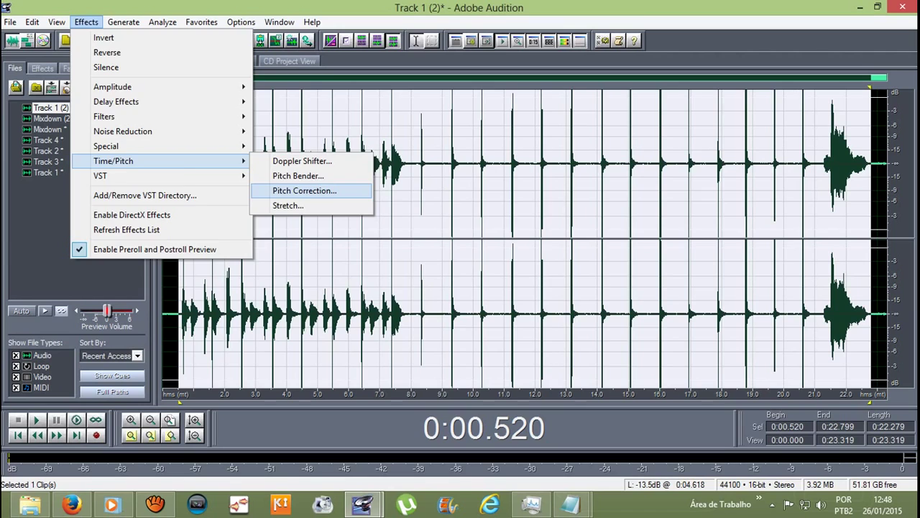
left_click(305, 191)
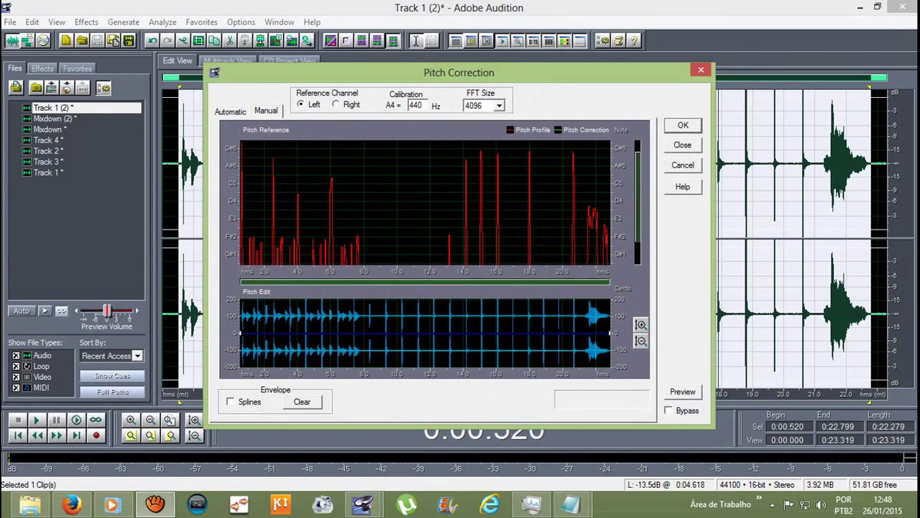
key("Return")
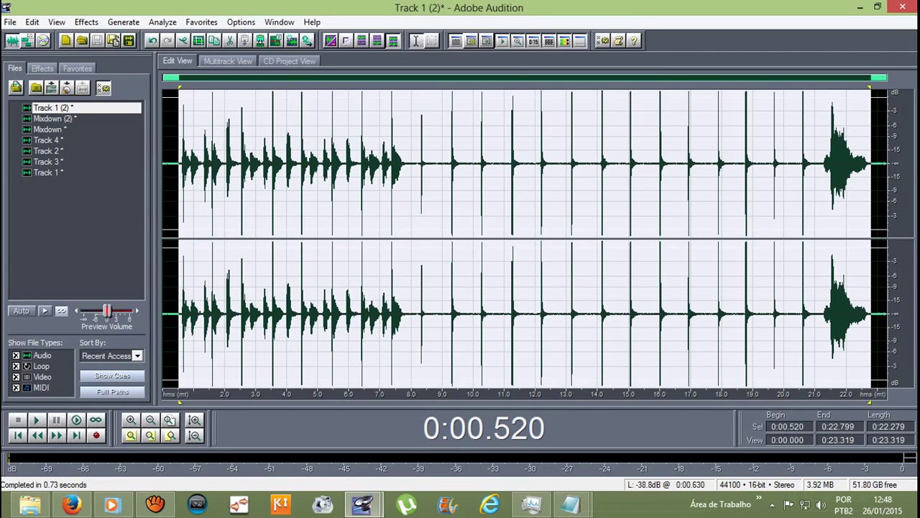
key("space")
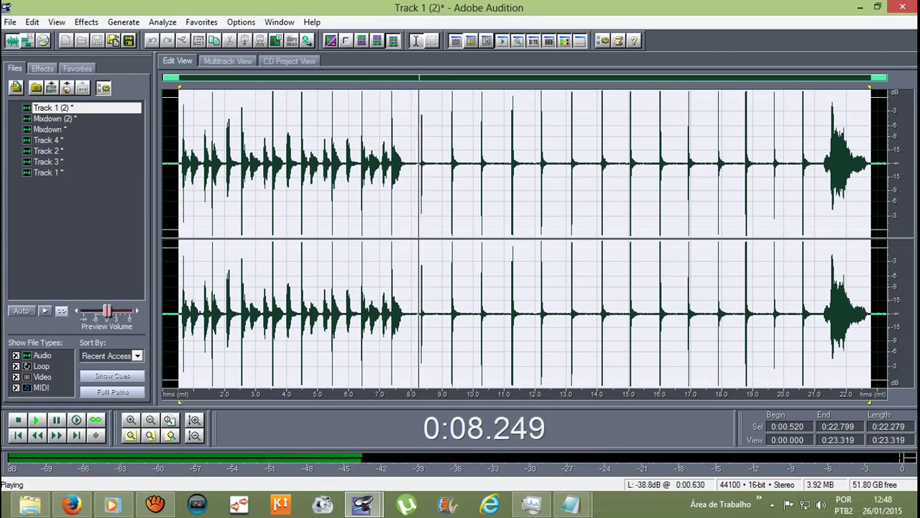
key("space")
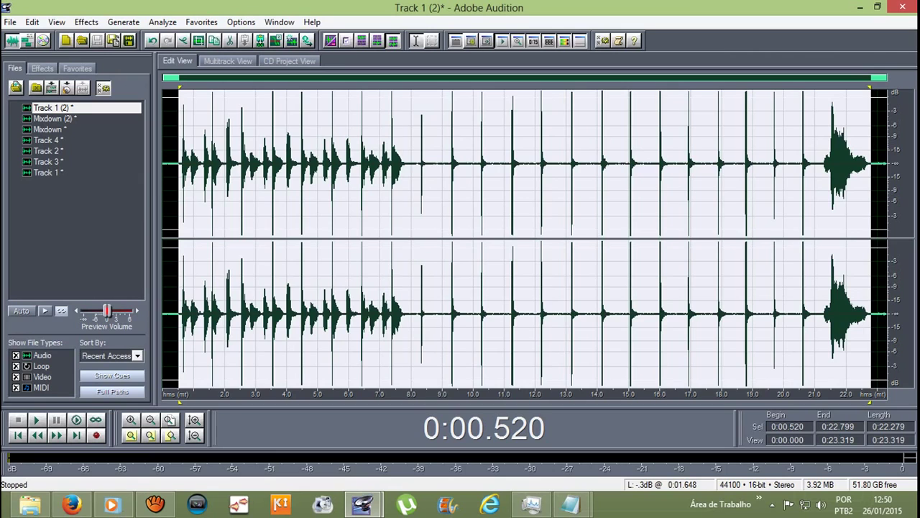
Step: Open the Mixdown (2) clip from the multitrack session and select 1.0 to 22.0 s
key("ctrl+a")
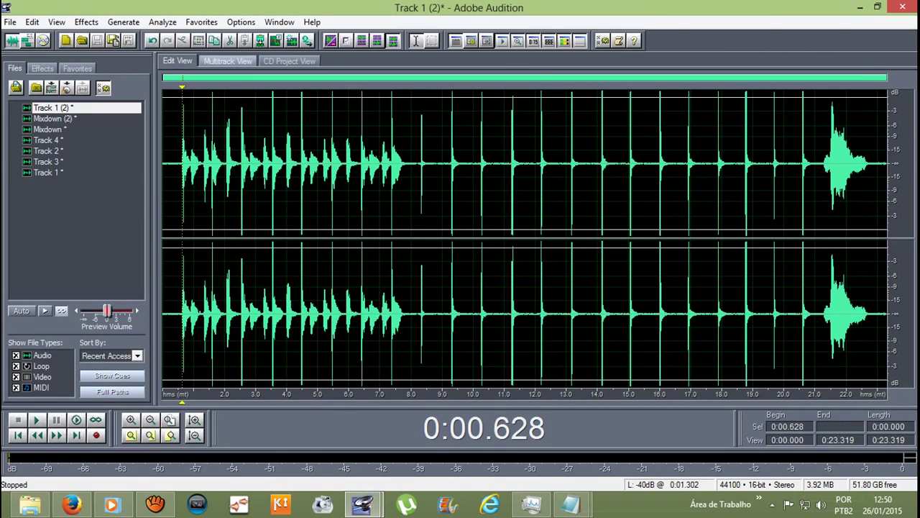
left_click(227, 61)
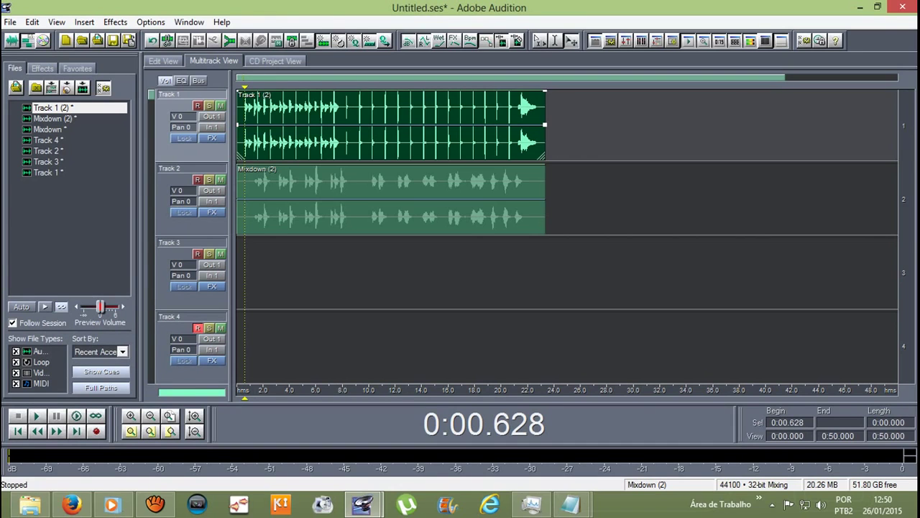
double_click(288, 201)
left_click(194, 164)
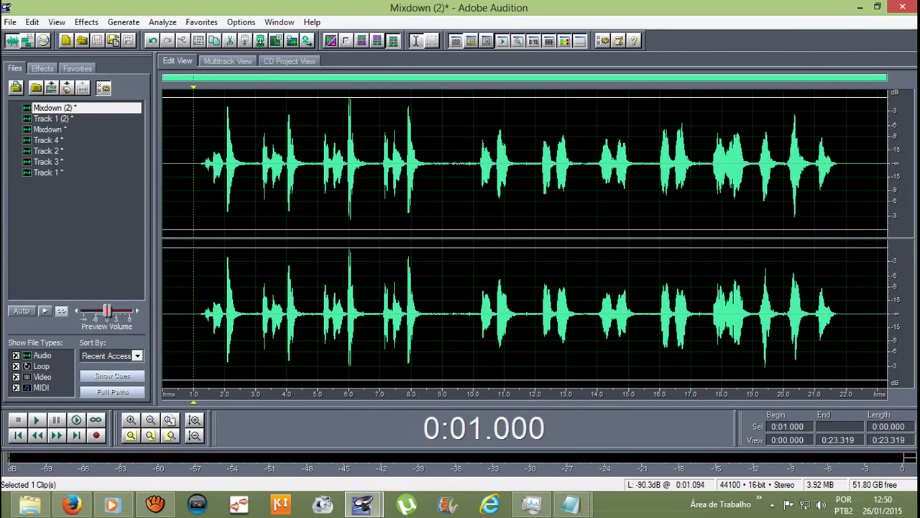
left_click_drag(194, 164, 846, 164)
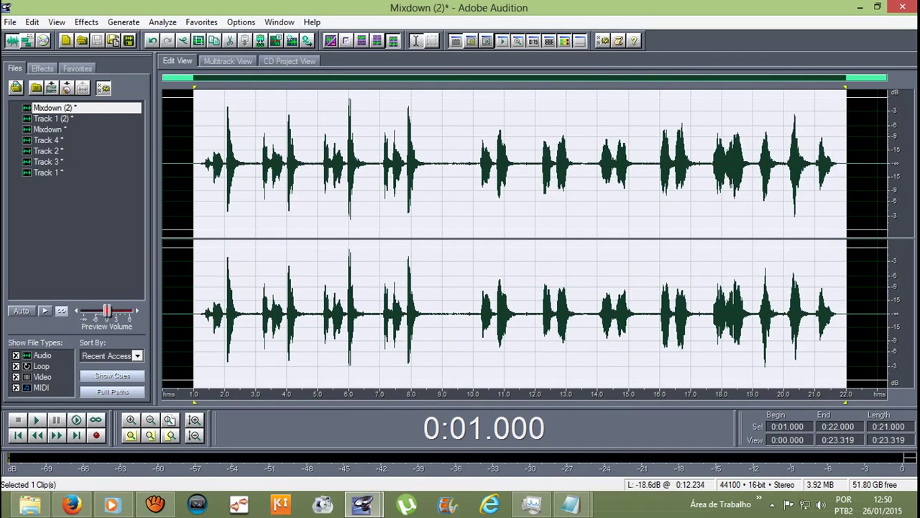
Step: Apply automatic Pitch Correction to the selection, play it, and return to multitrack
left_click(86, 21)
mouse_move(144, 161)
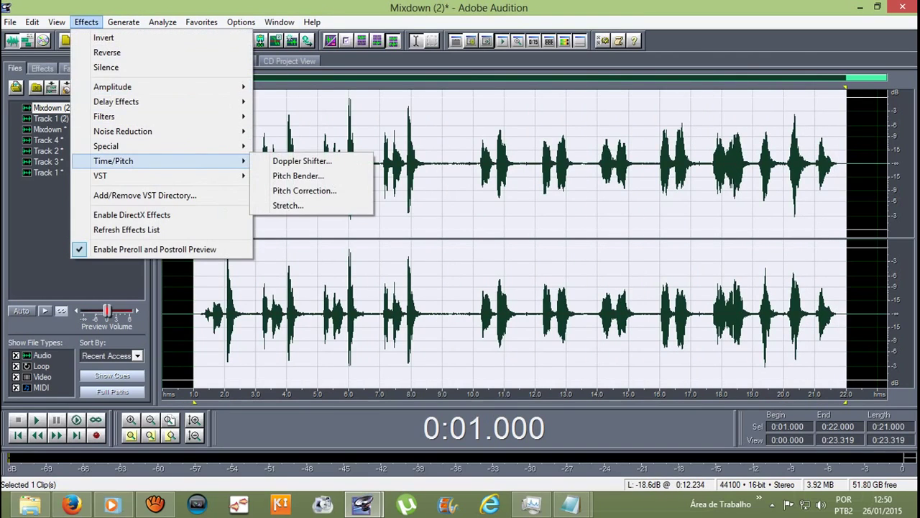
left_click(304, 190)
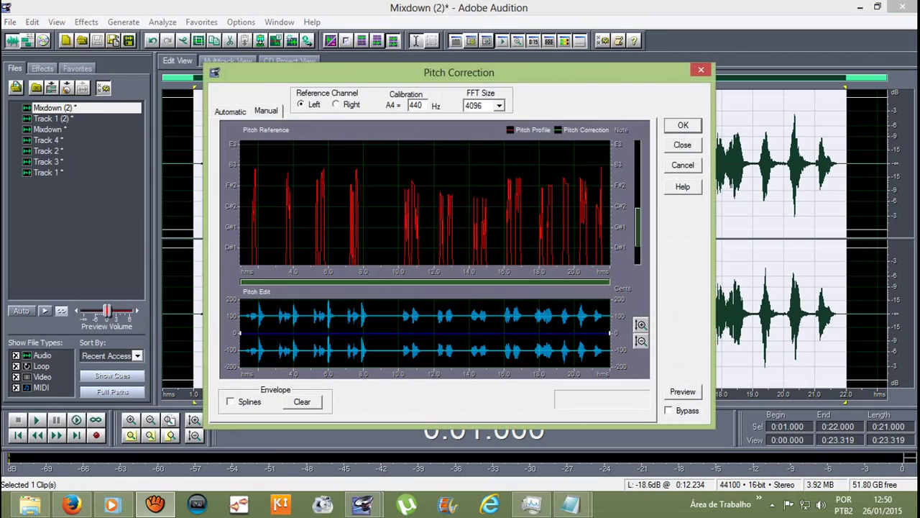
key("Return")
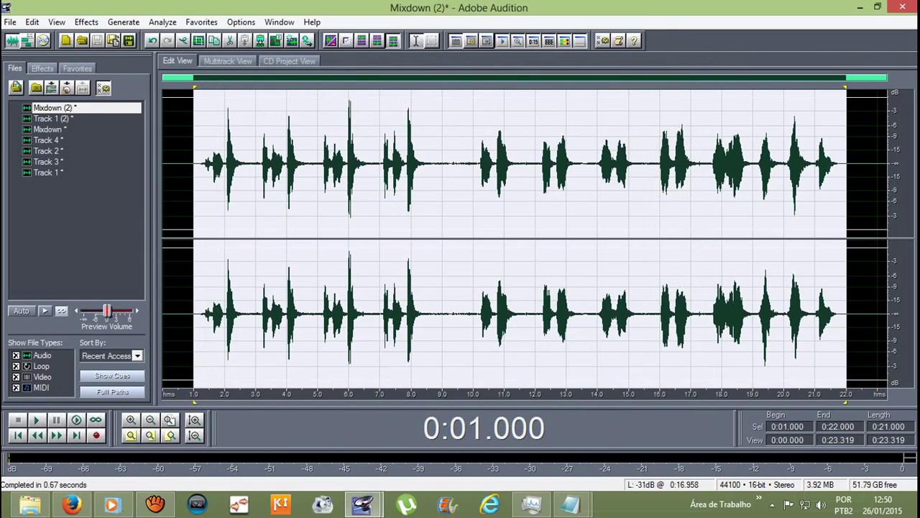
key("space")
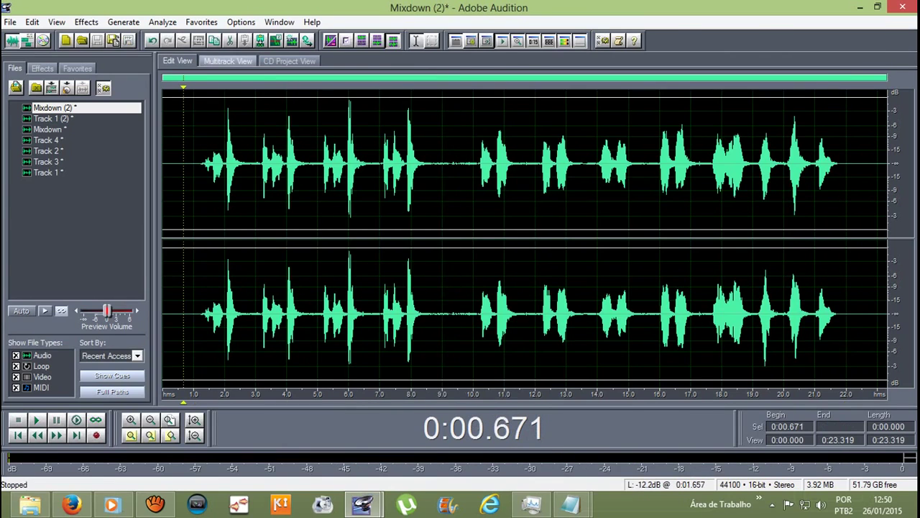
left_click(227, 62)
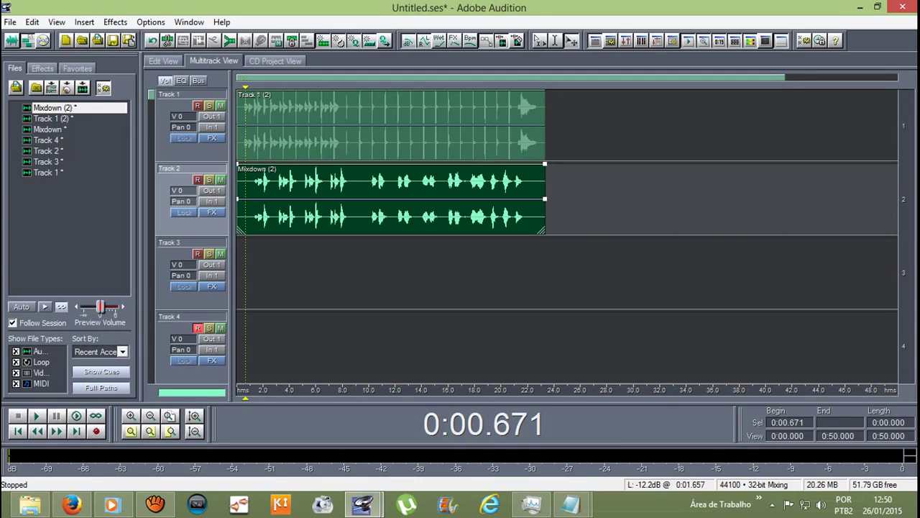
Step: Start the mixdown export, naming the file 'Atirei o pau no gato playback'
left_click(10, 21)
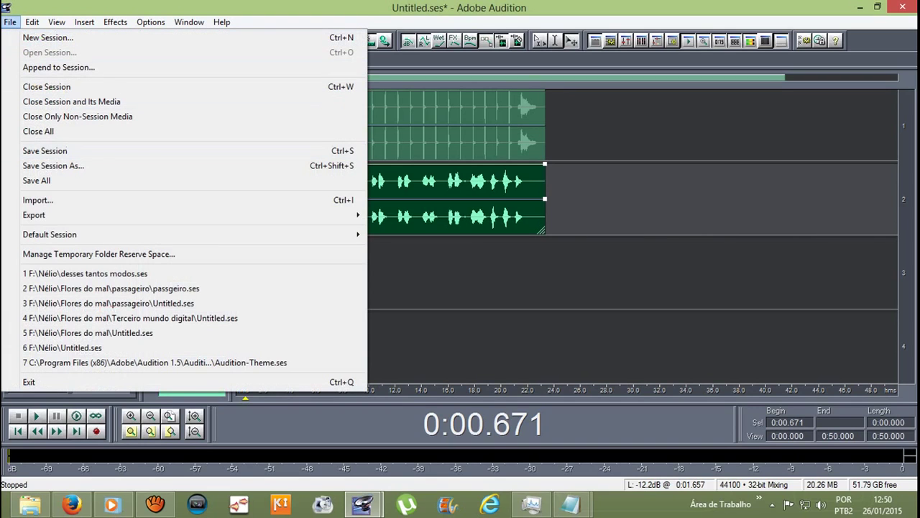
mouse_move(71, 215)
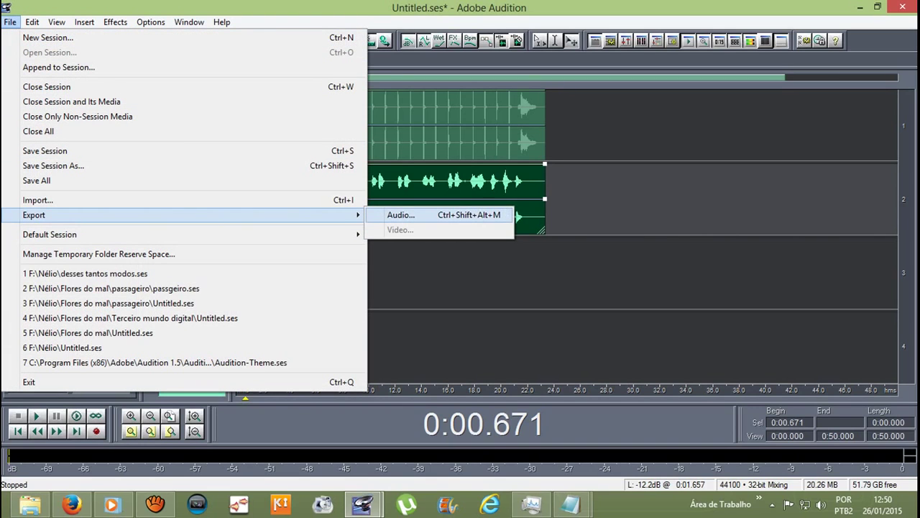
left_click(401, 215)
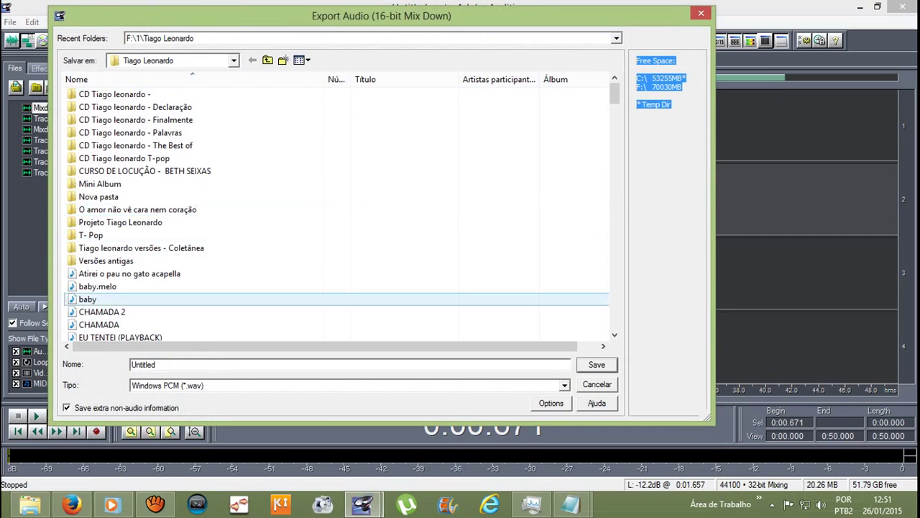
scroll(338, 208, "down", 2)
scroll(144, 317, "down", 20)
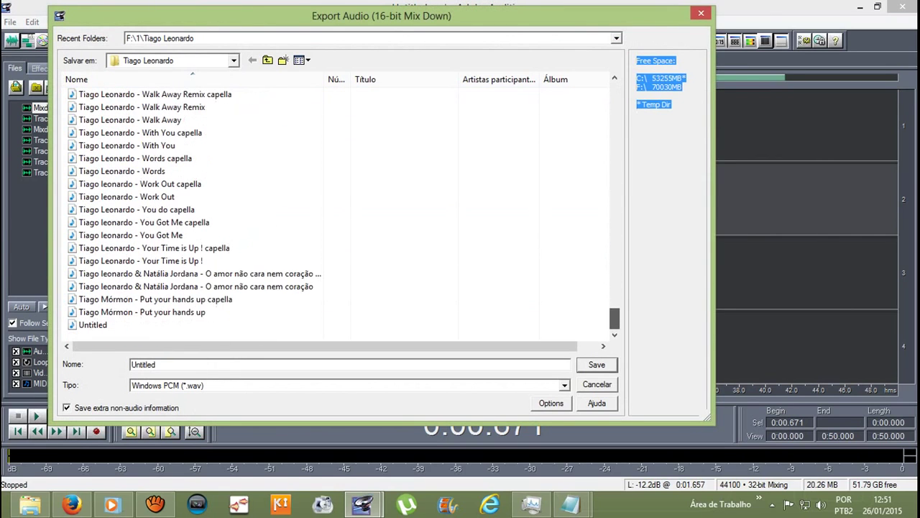
scroll(338, 208, "up", 20)
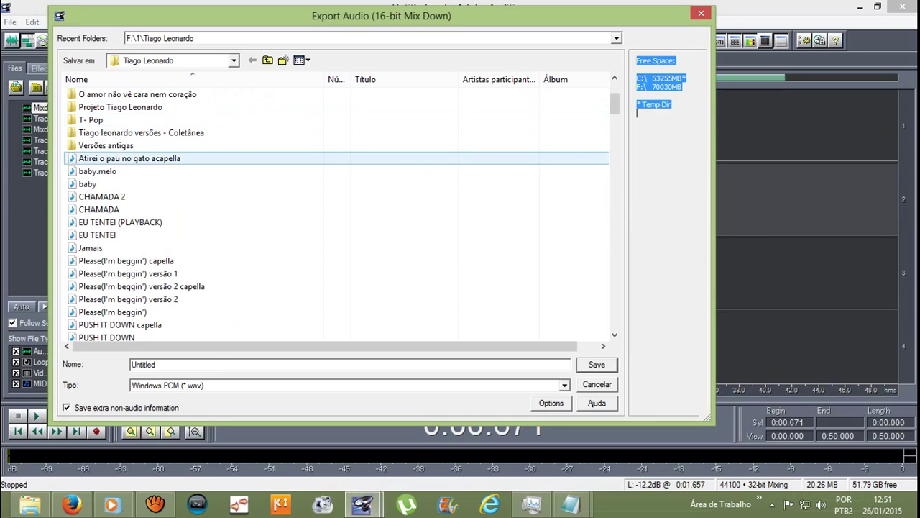
left_click(130, 159)
left_click(223, 365)
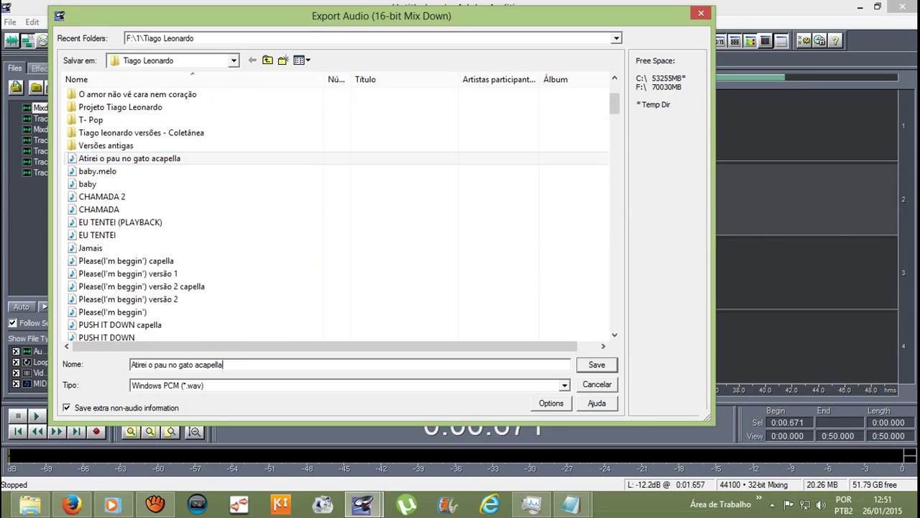
key("BackSpace")
key("BackSpace")
key("BackSpace")
key("BackSpace")
key("BackSpace")
key("BackSpace")
key("BackSpace")
key("BackSpace")
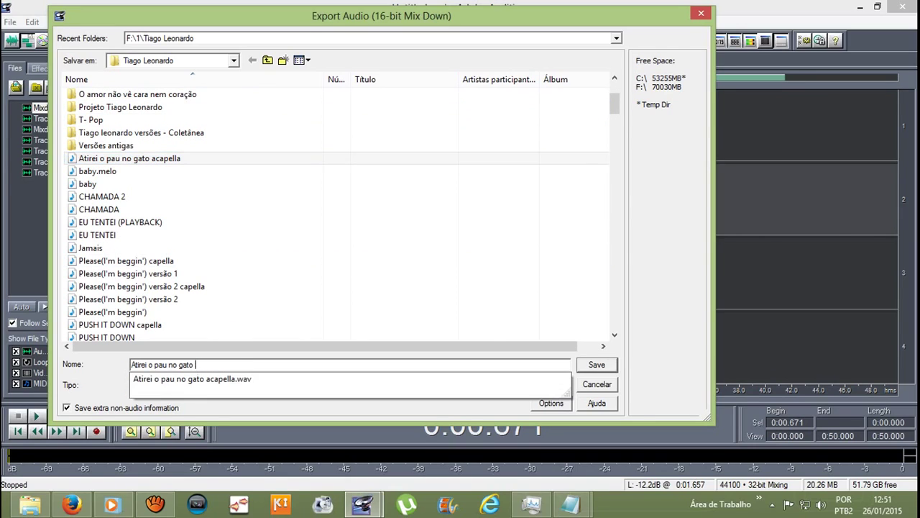
type("playba")
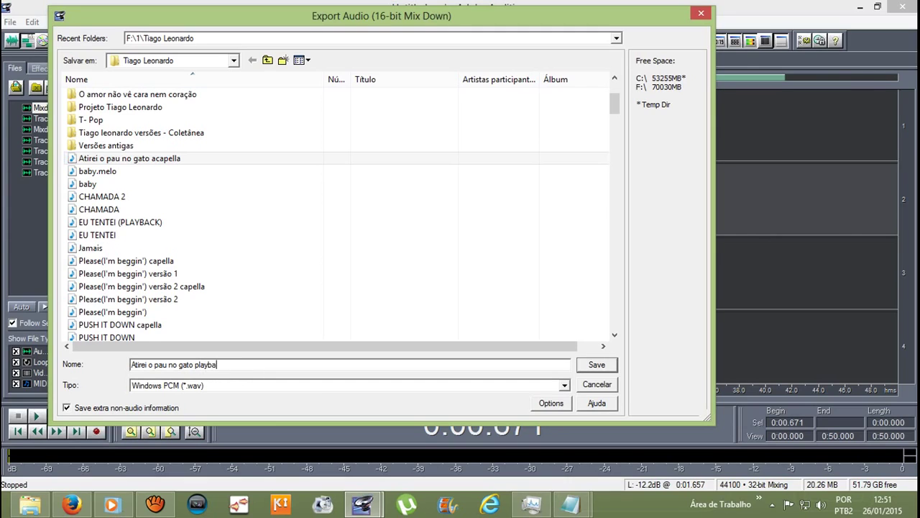
type("ck")
Step: Set the export format to mp3PRO (*.mp3) and save the mixdown
key("Tab")
key("alt+Down")
key("Up")
key("Up")
key("Up")
key("Up")
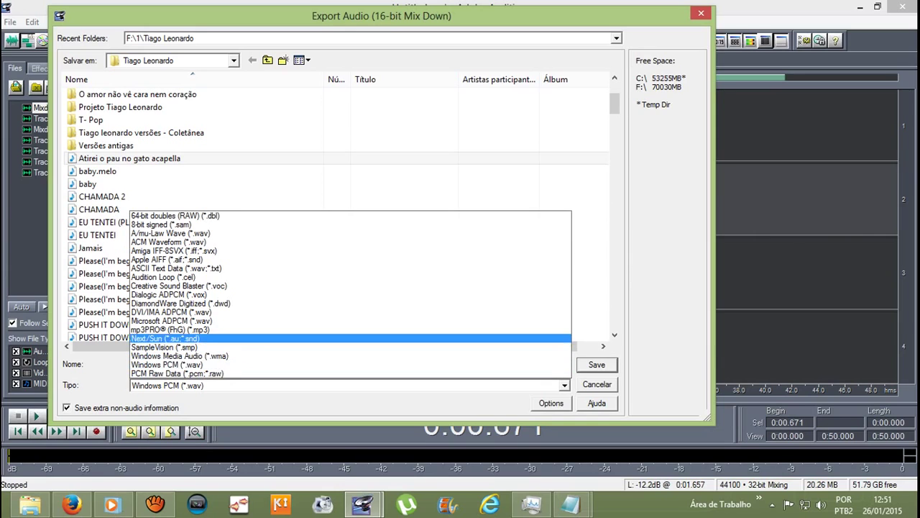
key("Return")
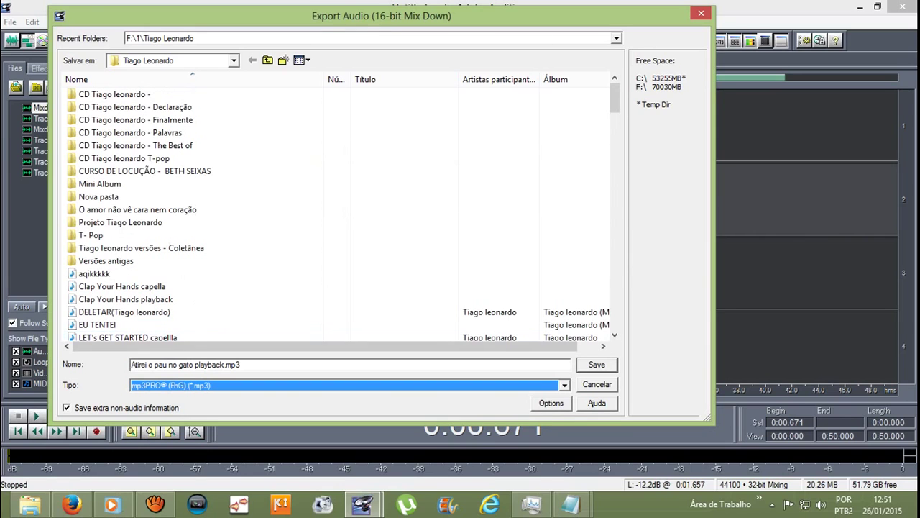
key("Return")
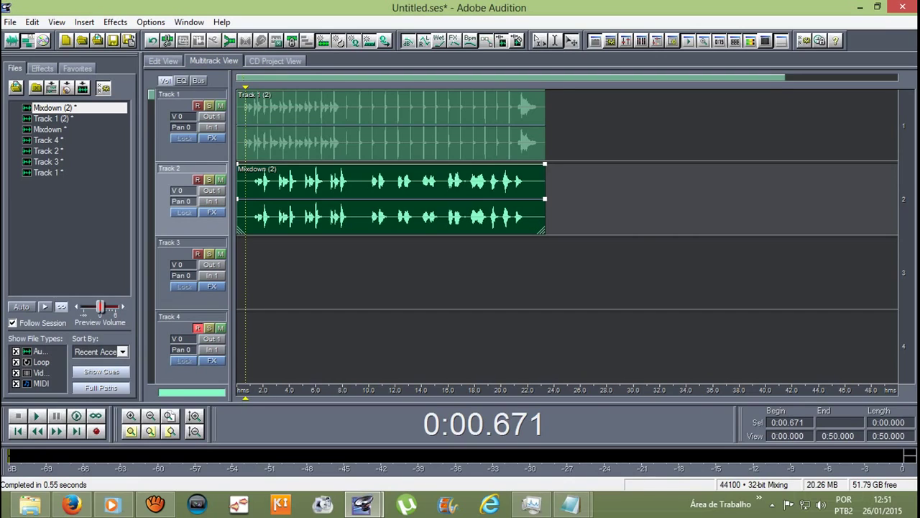
Step: Click through Tracks 1–4 and the Track 1 (2) and Mixdown (2) clips
left_click(568, 274)
left_click(568, 347)
left_click(719, 199)
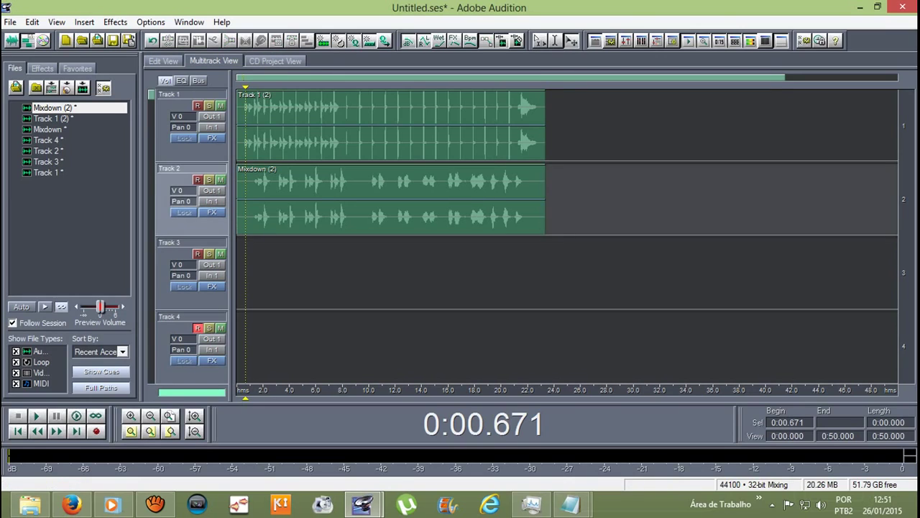
left_click(719, 126)
left_click(395, 199)
left_click(395, 126)
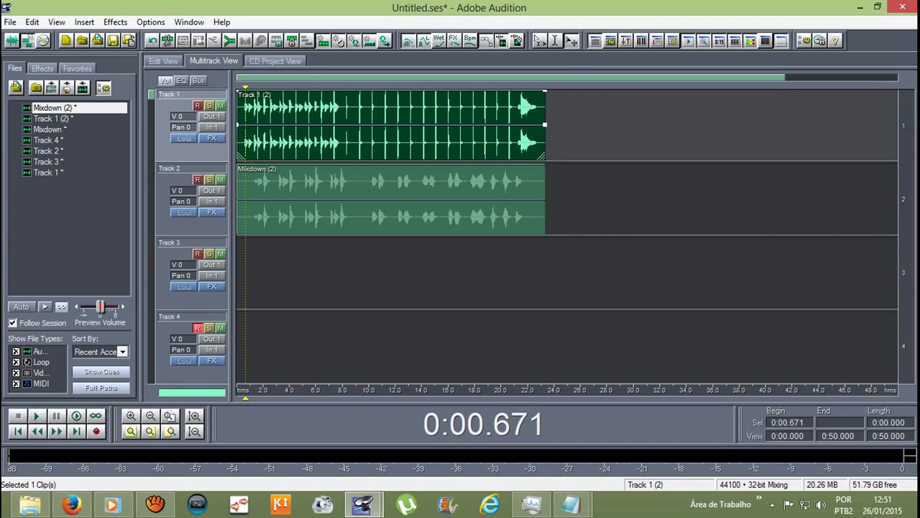
left_click(396, 199)
left_click(395, 126)
left_click(396, 199)
left_click(396, 125)
left_click(396, 199)
left_click(568, 273)
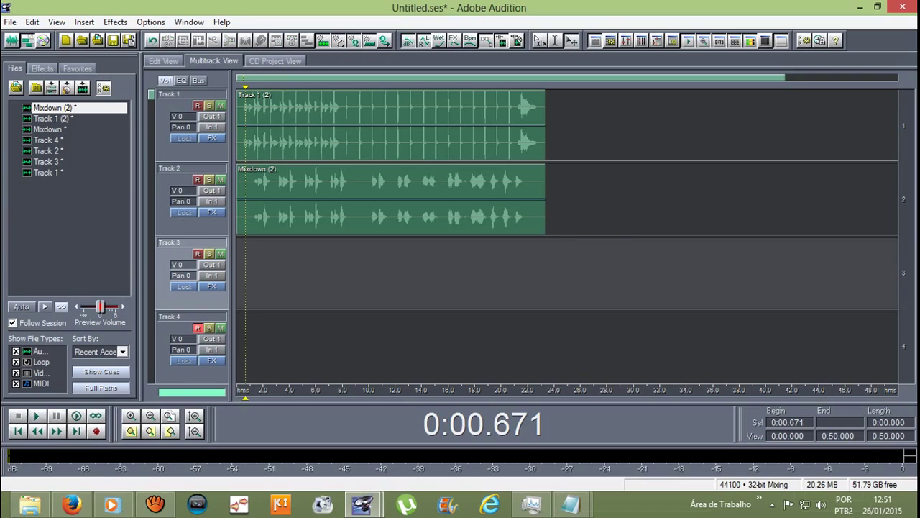
Step: Mute Track 1 and undo back to restore the Track 2, 3 and 4 clips
left_click(221, 106)
left_click_drag(396, 199, 487, 200)
key("Delete")
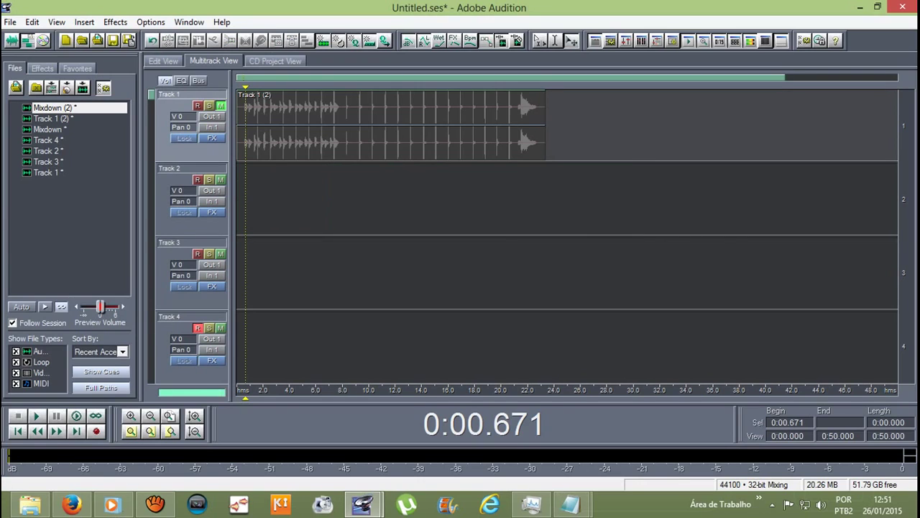
key("ctrl+z")
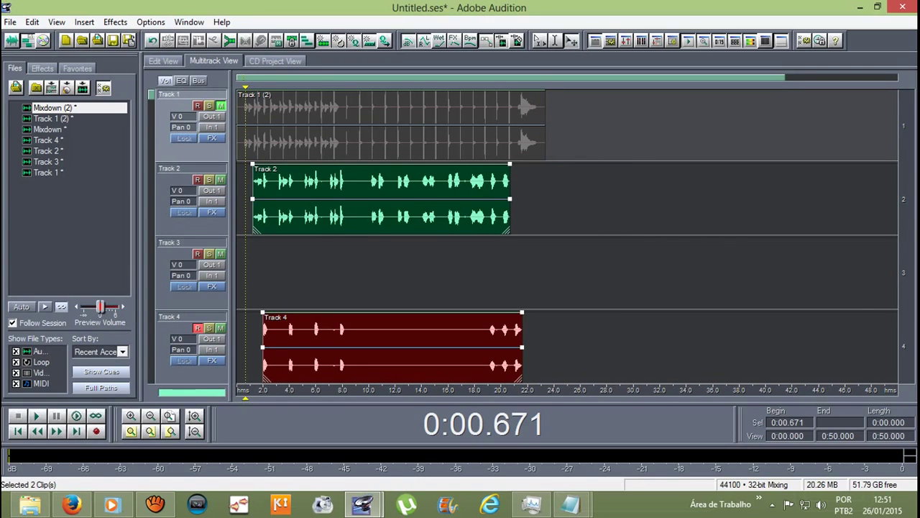
key("ctrl+z")
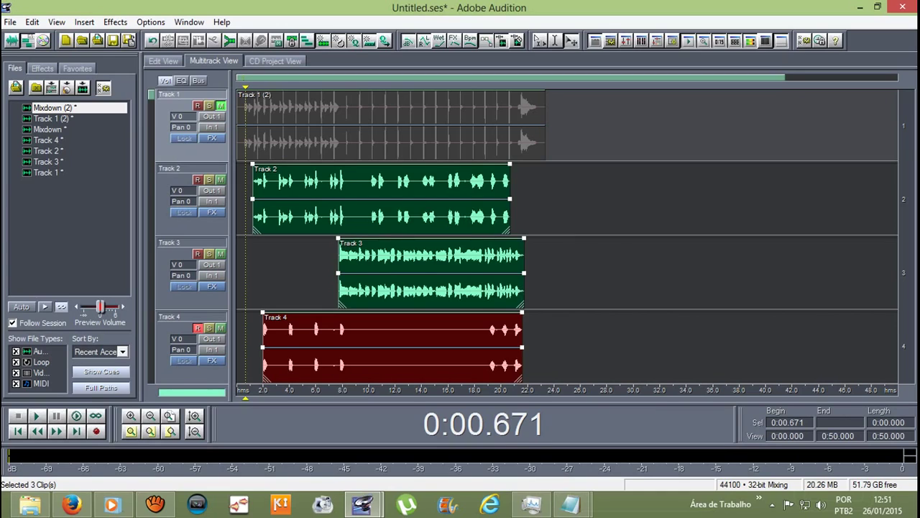
key("ctrl+shift+a")
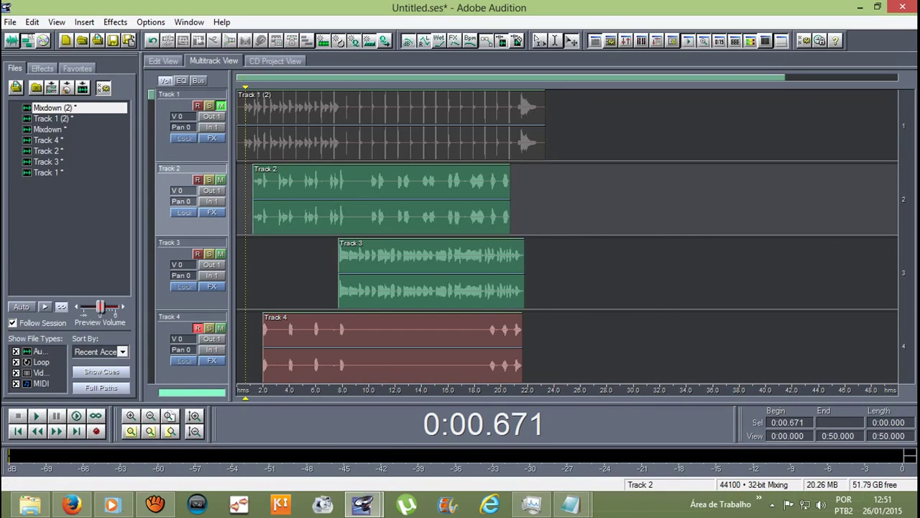
Step: Delete the Track 2 and Track 4 clips and place Mixdown (2) at Track 2's start
left_click(256, 198)
key("Delete")
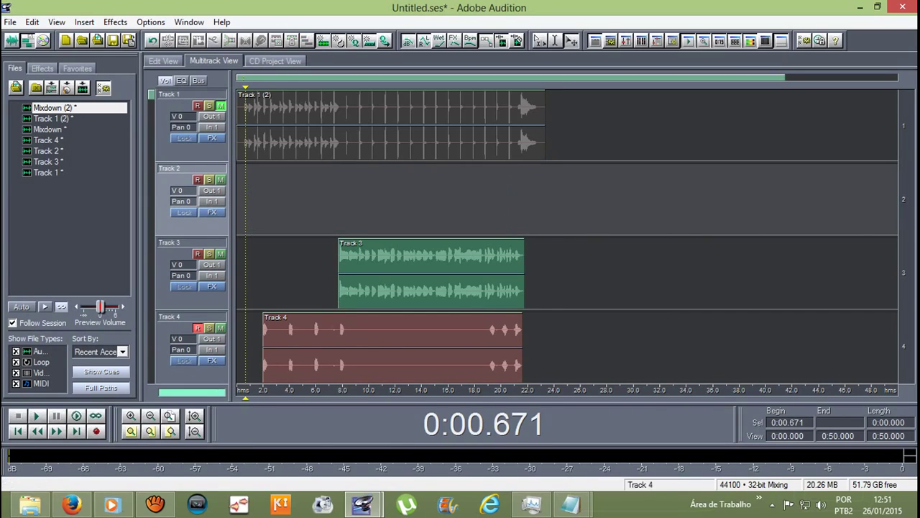
left_click(392, 345)
key("Delete")
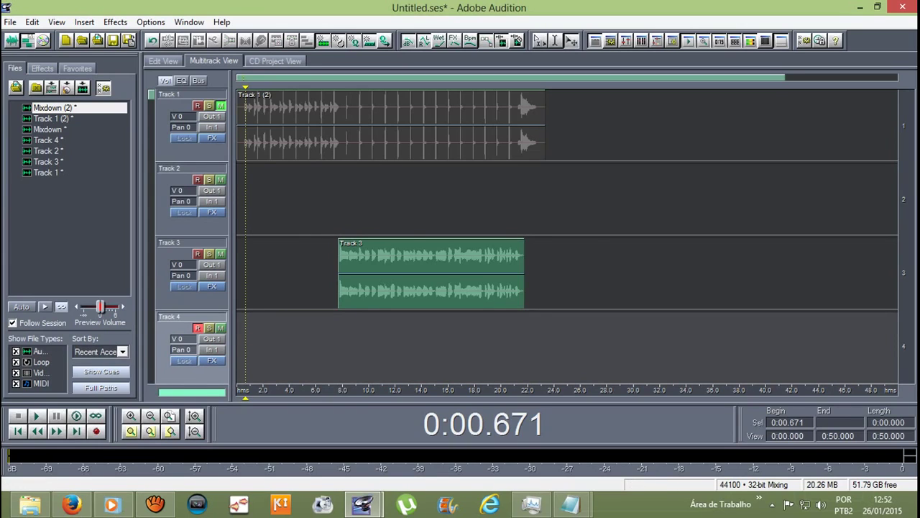
left_click_drag(54, 107, 238, 198)
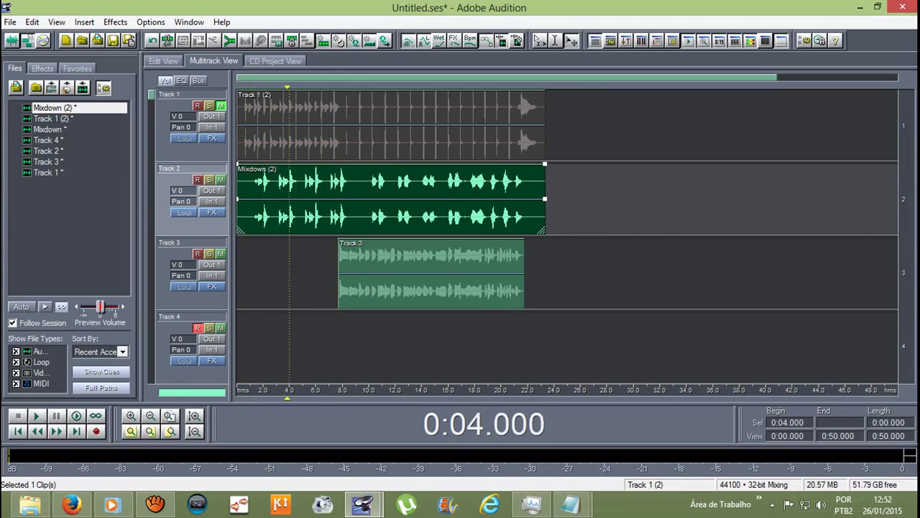
Step: Briefly play the session, unmute Track 1, and select the Track 3 clip
key("space")
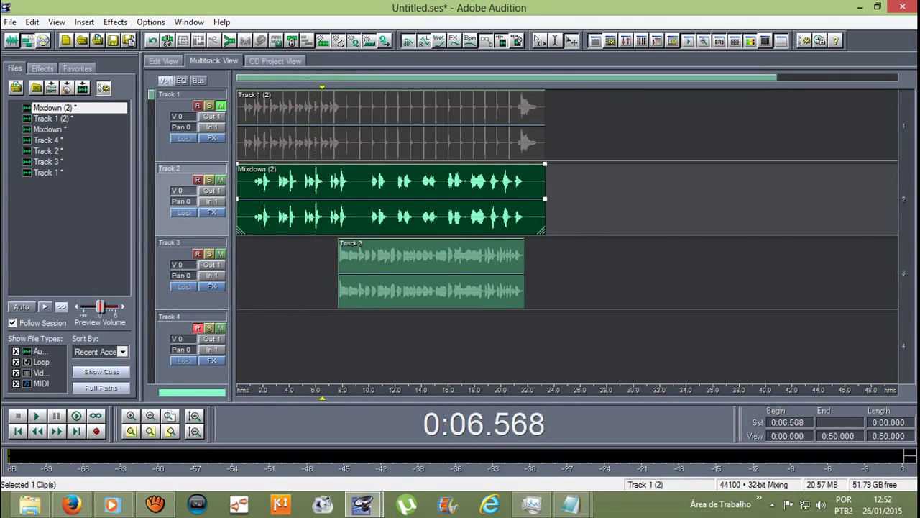
key("space")
left_click(221, 106)
left_click(245, 123)
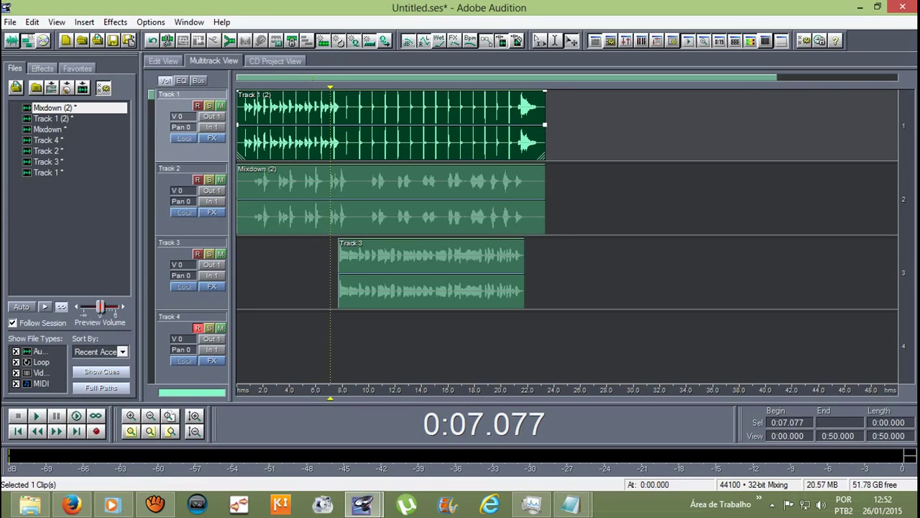
left_click(248, 194)
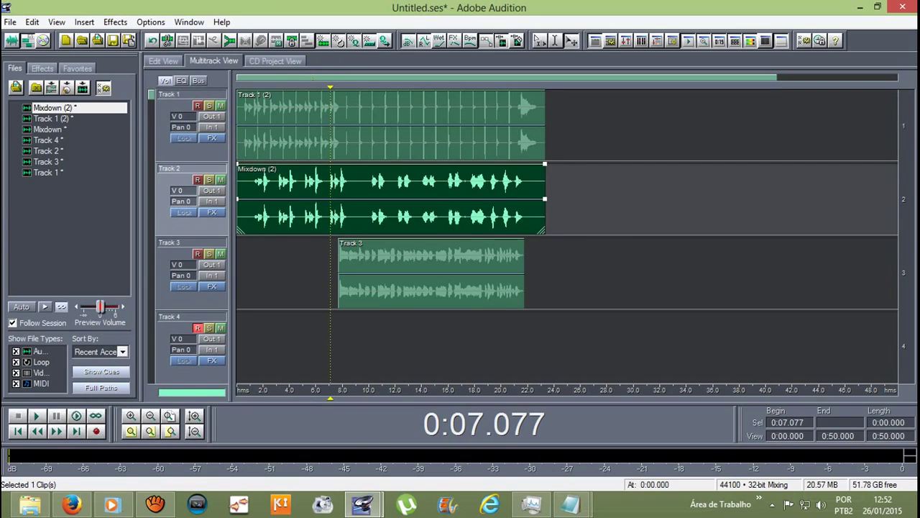
left_click(341, 273)
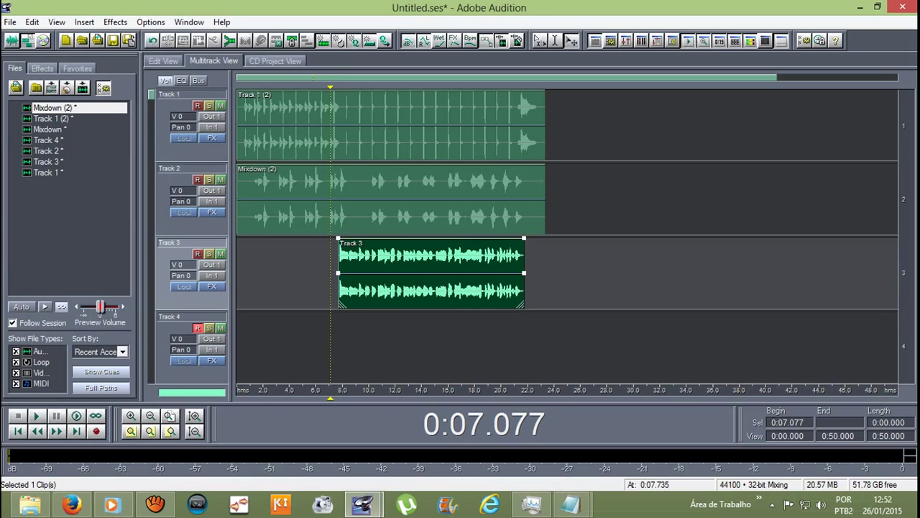
Step: Apply Studio Reverb's Vocal Reverb (small) preset to the Track 3 clip
double_click(341, 273)
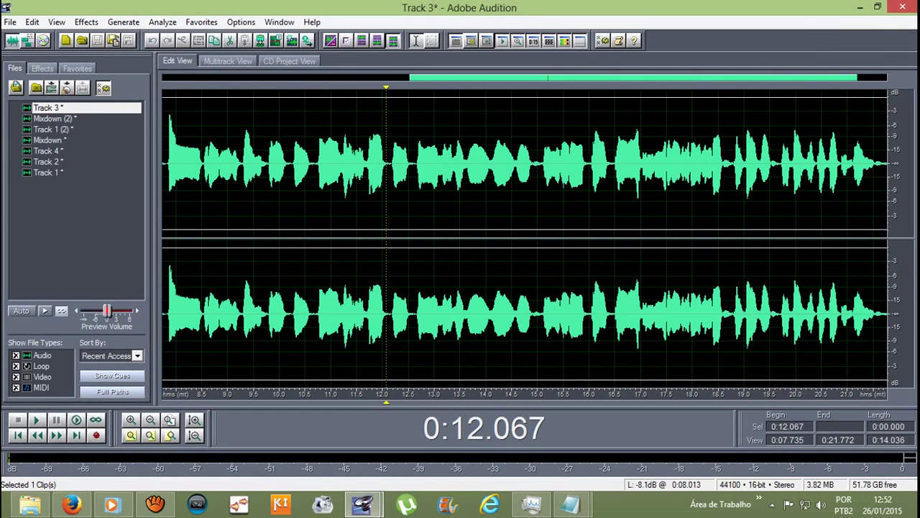
left_click(87, 22)
mouse_move(115, 101)
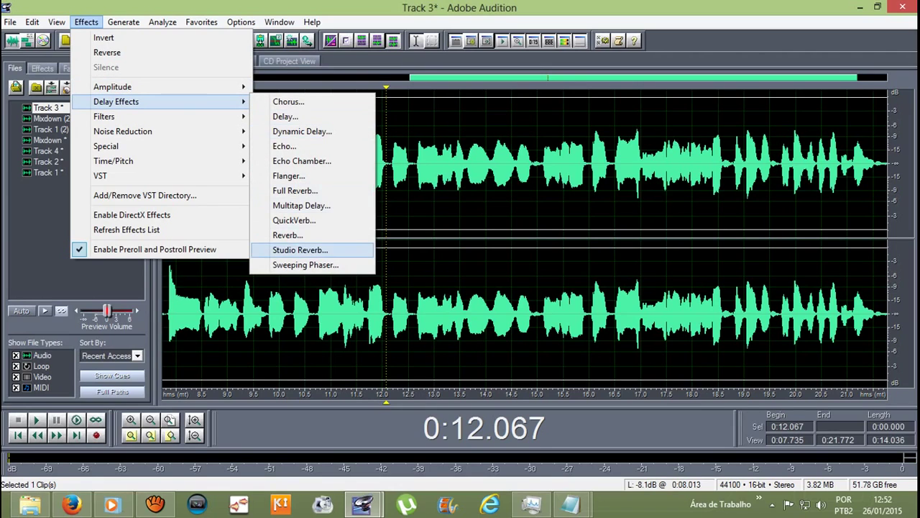
left_click(300, 250)
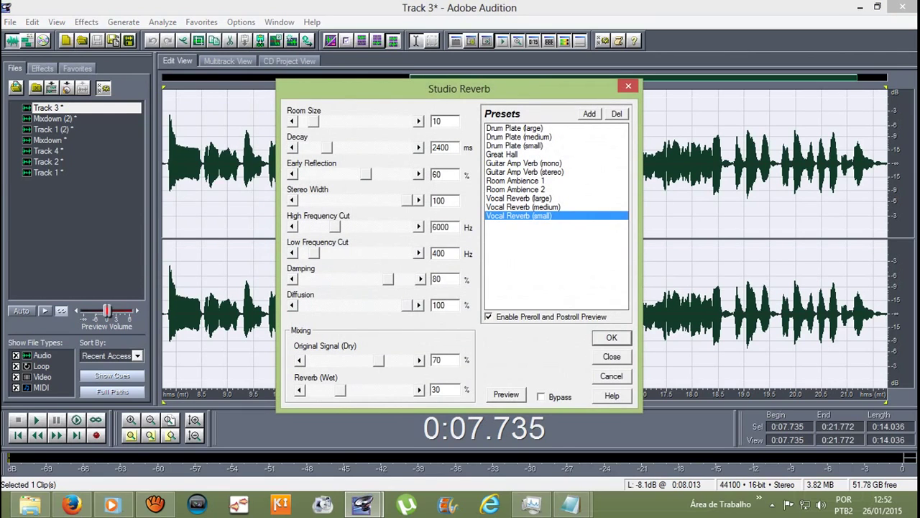
key("Return")
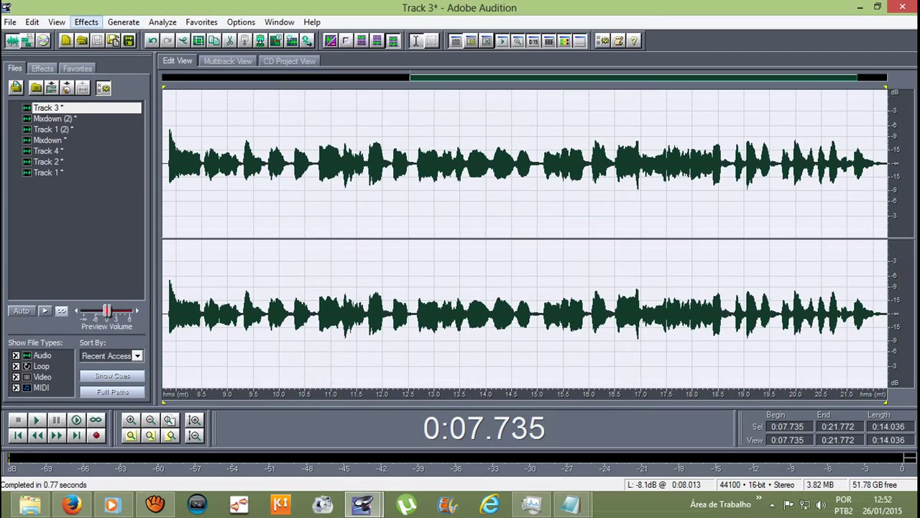
left_click(87, 22)
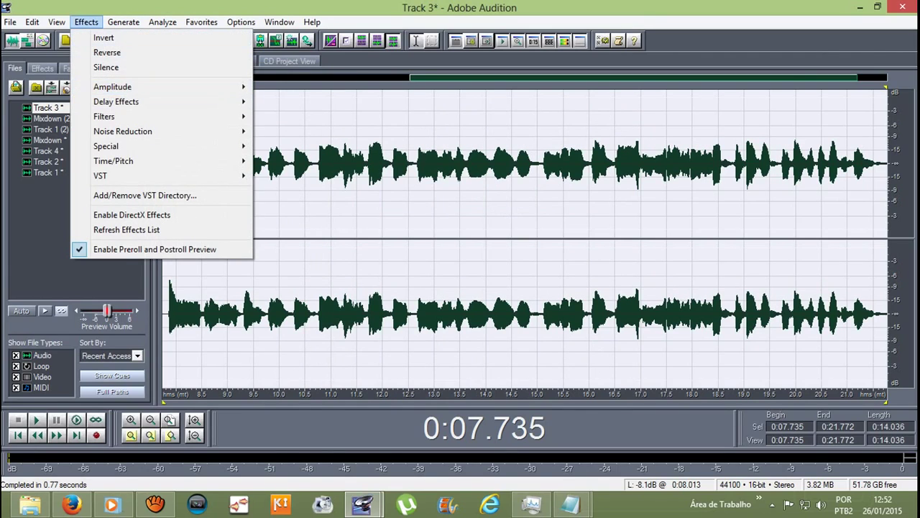
Step: Amplify Track 3's 7.7–21.8 s stretch by 5.41 dB and play back the result
mouse_move(129, 86)
key("Return")
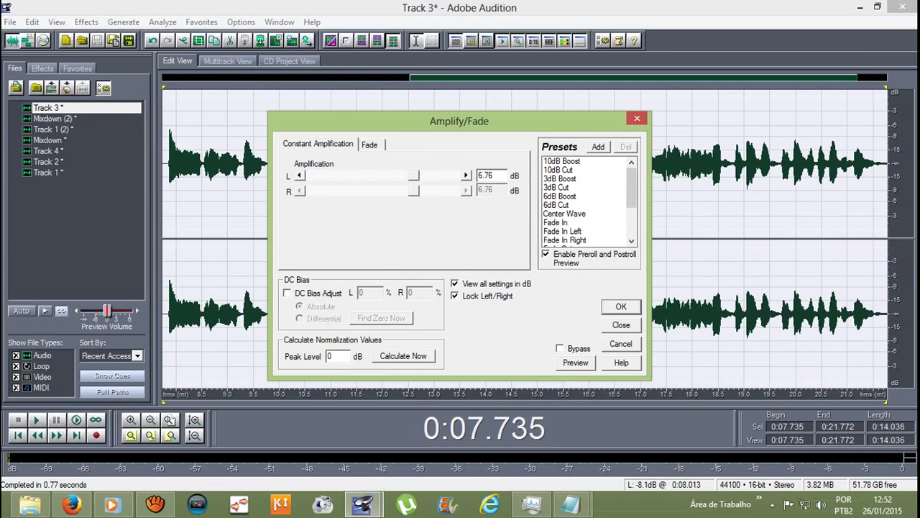
key("Left")
key("Left")
key("Right")
key("Left")
key("Right")
key("Left")
key("Right")
key("Return")
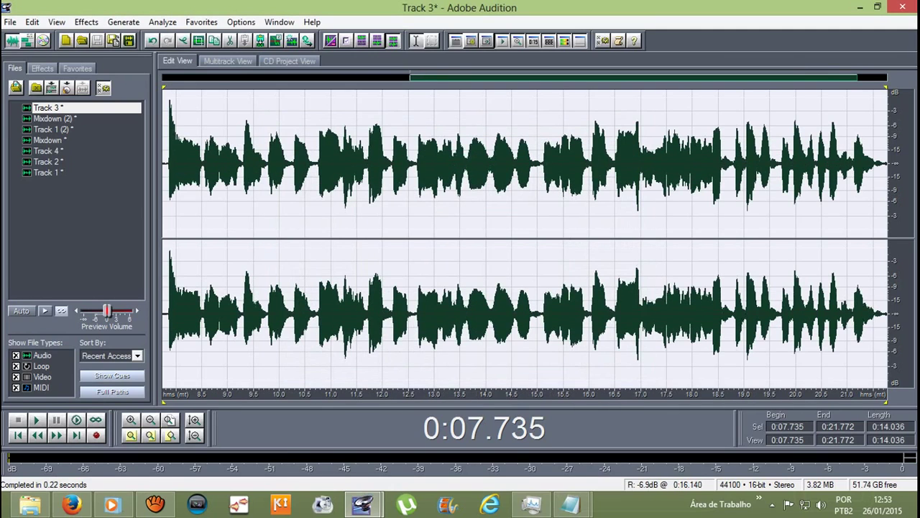
key("space")
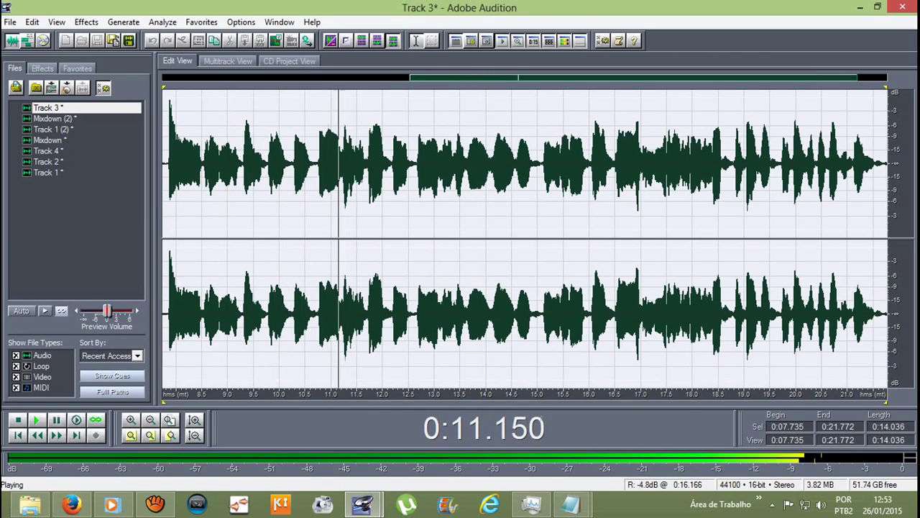
key("space")
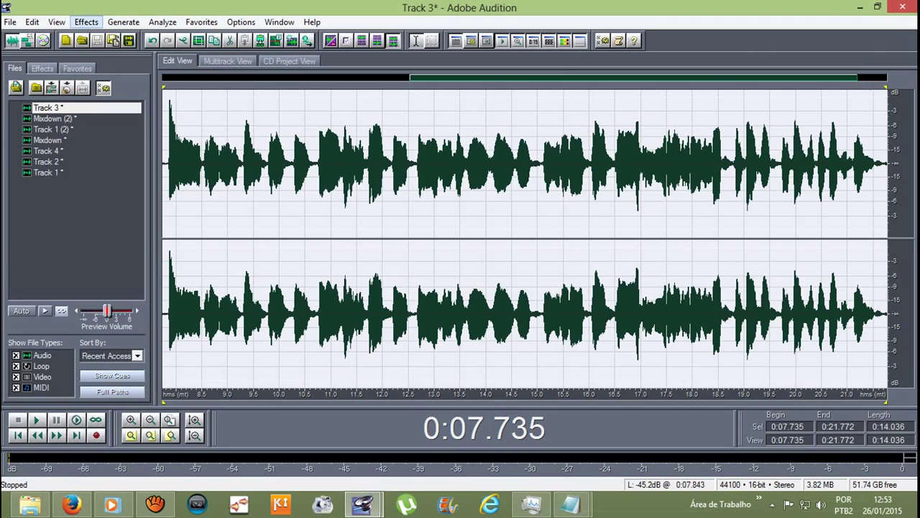
Step: Apply Pitch Correction to Track 3's 7.7–21.8 s vocal, play it, then return to multitrack
left_click(86, 21)
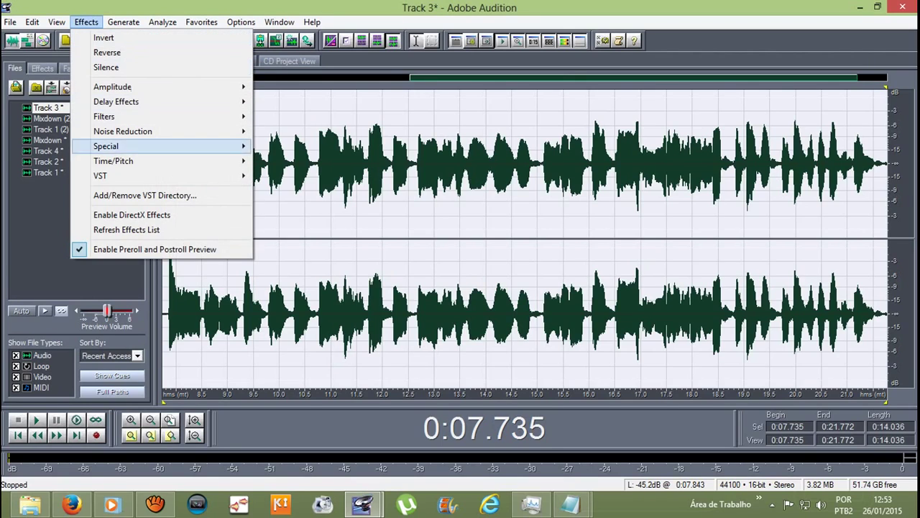
mouse_move(113, 160)
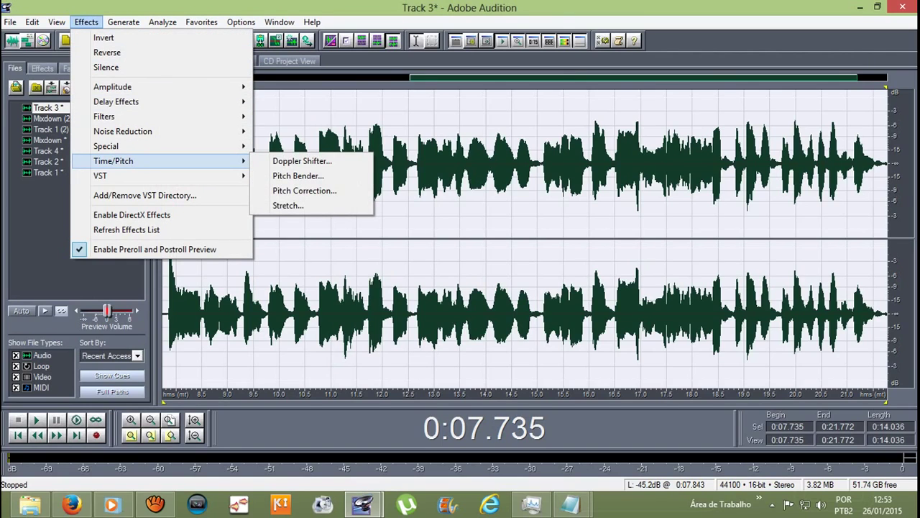
left_click(305, 191)
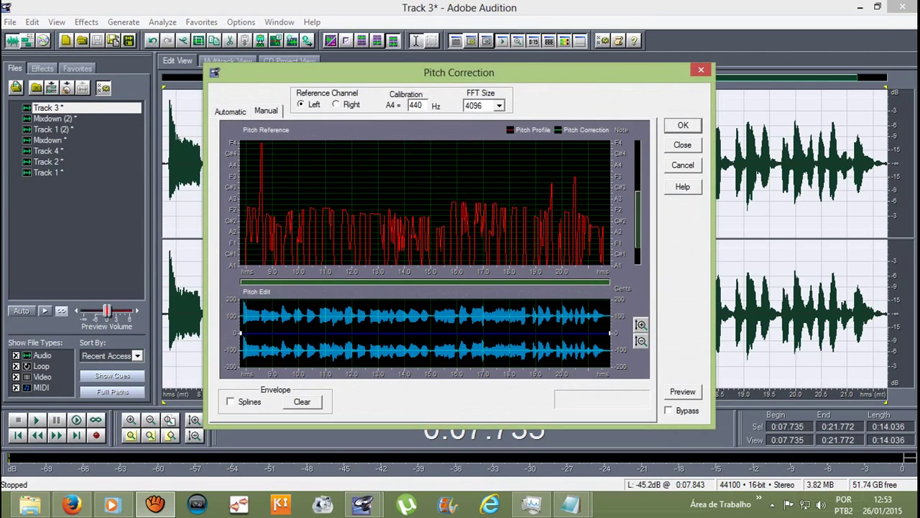
key("Return")
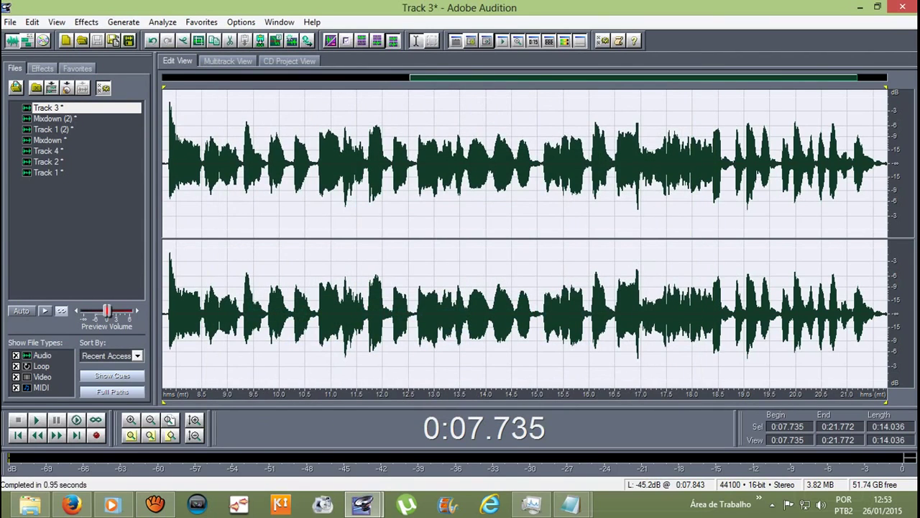
key("space")
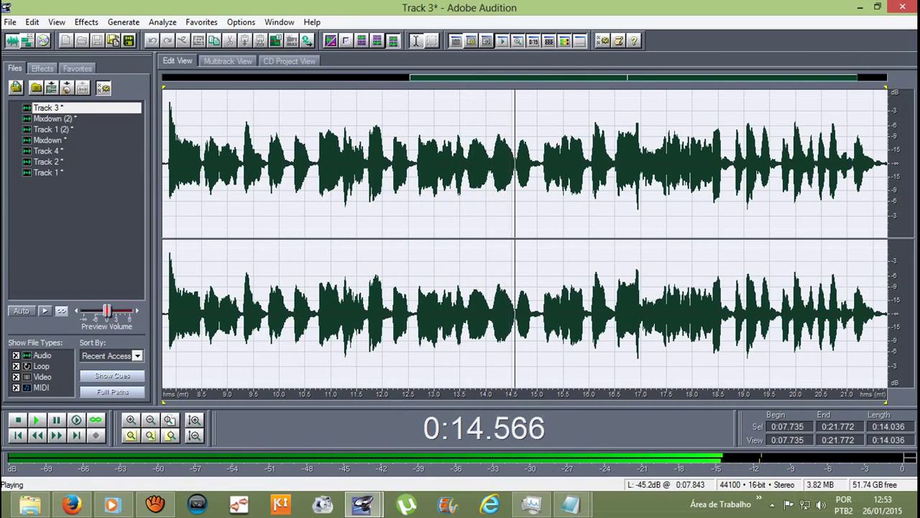
key("space")
key("F12")
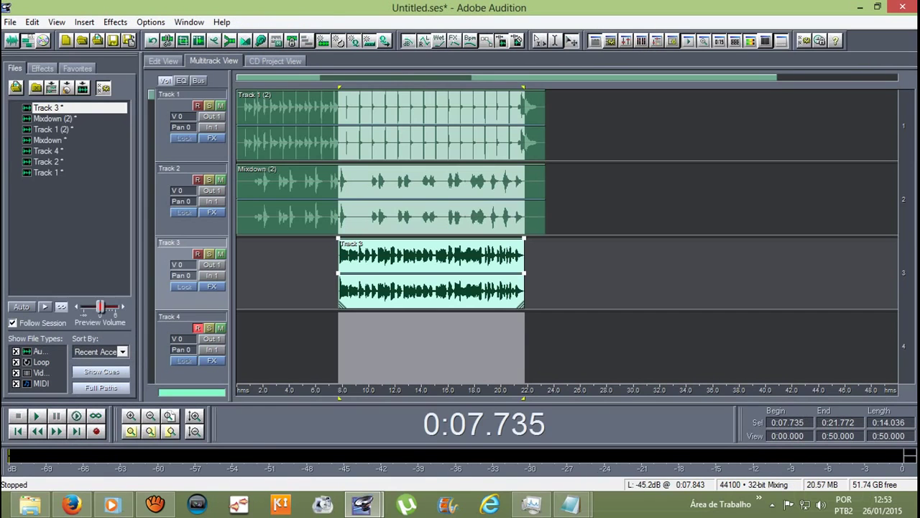
Step: Select the Track 1 (2), Mixdown (2) and Track 3 clips and play the session from the start
left_click(323, 273)
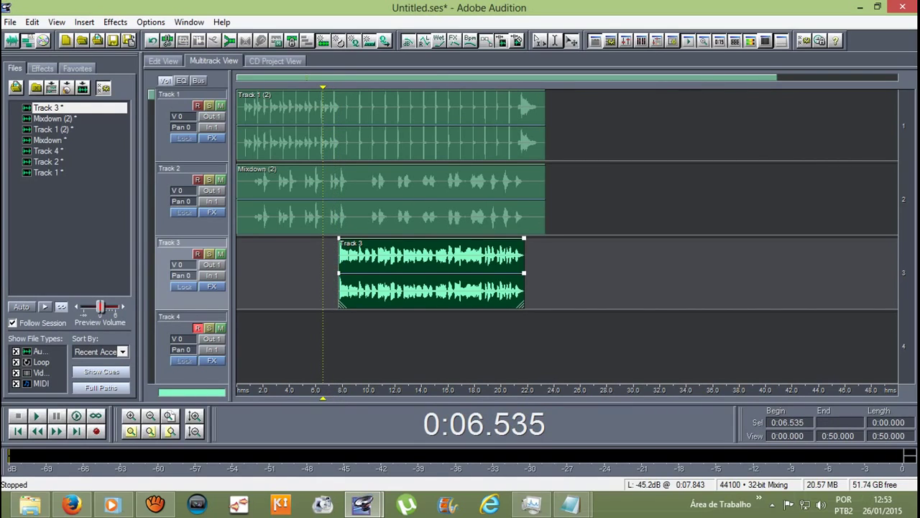
left_click(341, 126)
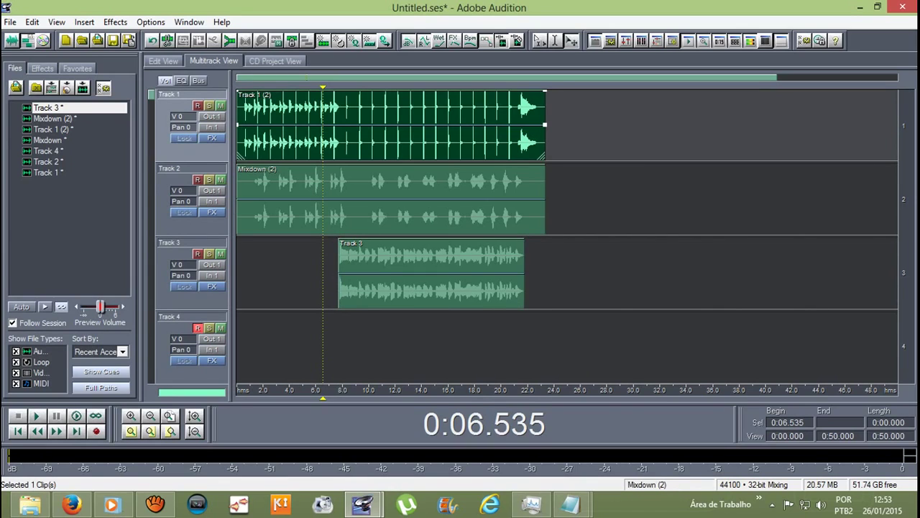
left_click(340, 200)
left_click(341, 273)
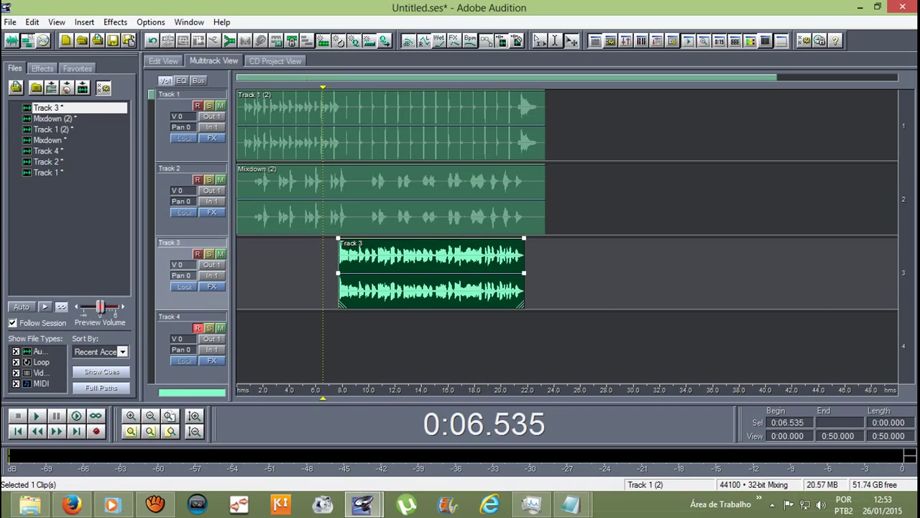
key("Home")
key("space")
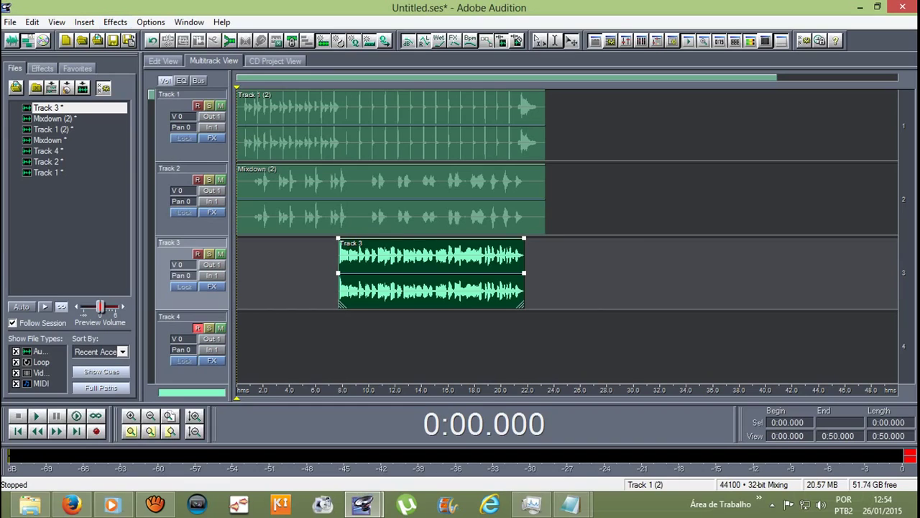
Step: Audition the mix from 12, 11.7 and 14 seconds, then open Track 3 in the waveform editor
left_click(395, 389)
key("space")
key("space")
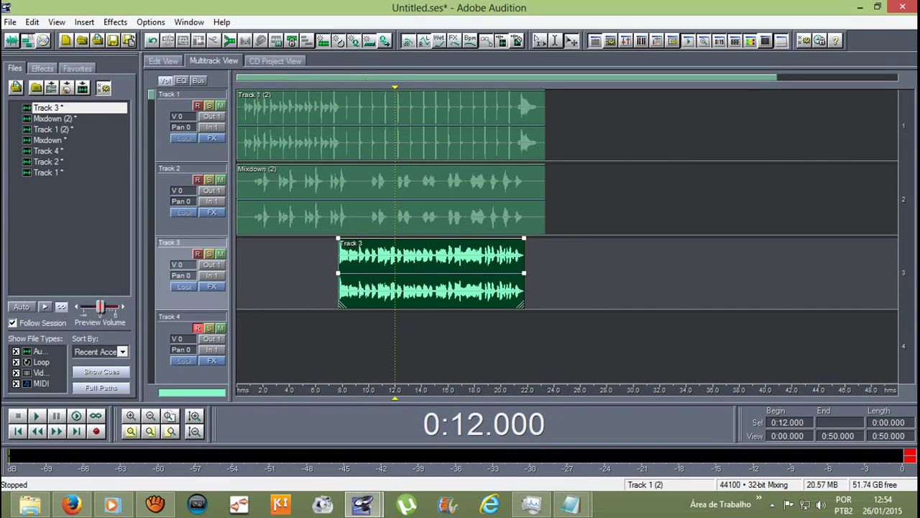
left_click(391, 389)
key("space")
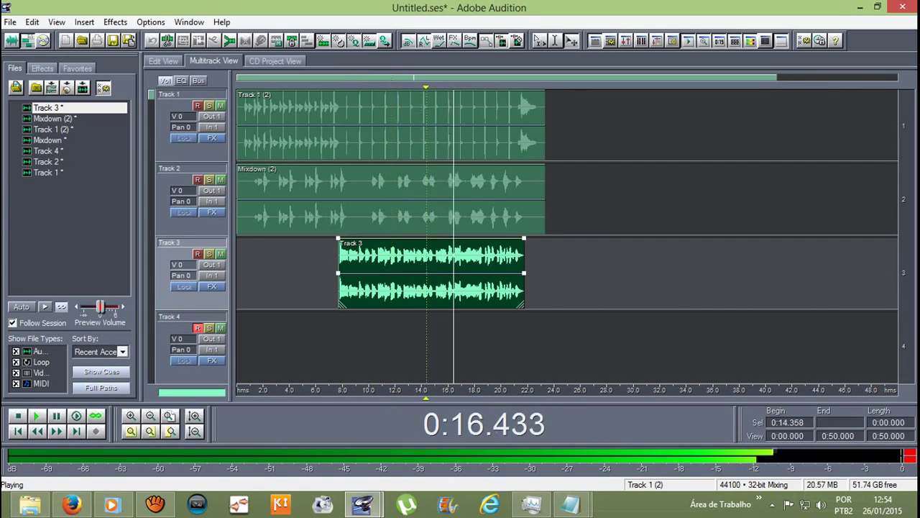
left_click(427, 389)
left_click(420, 389)
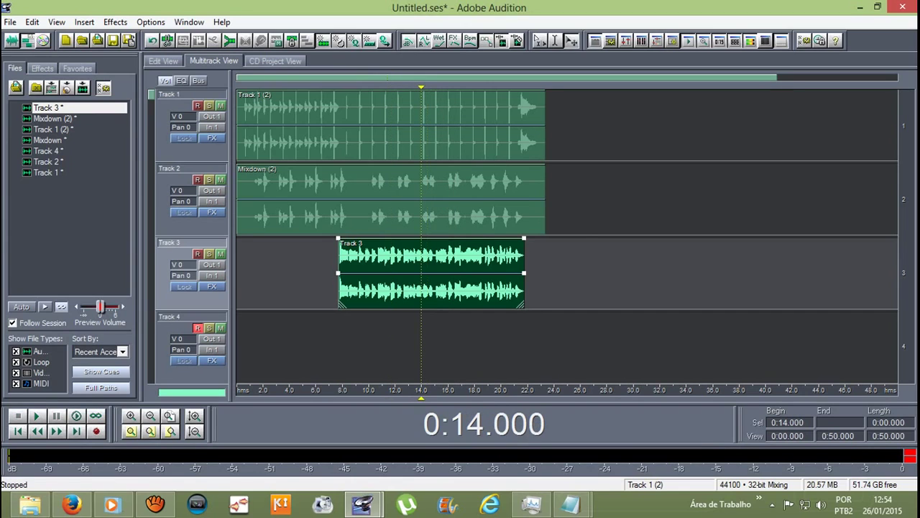
key("space")
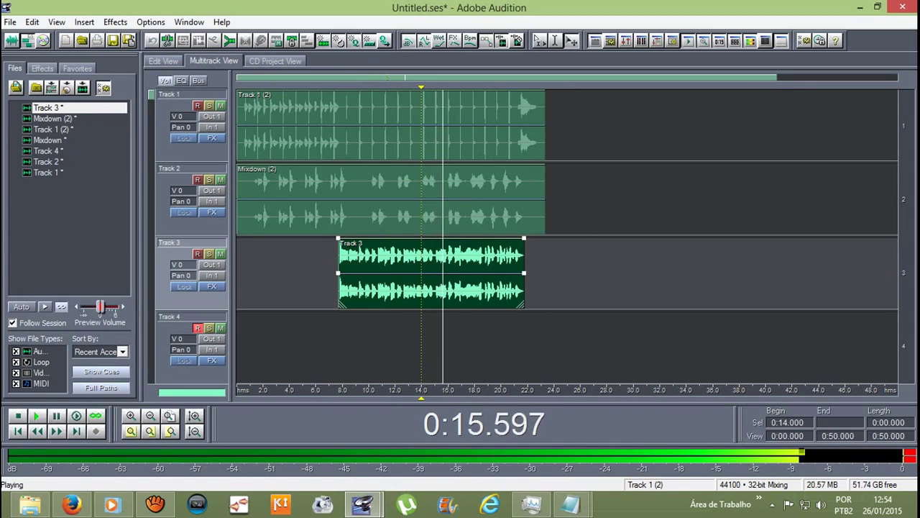
key("space")
key("8")
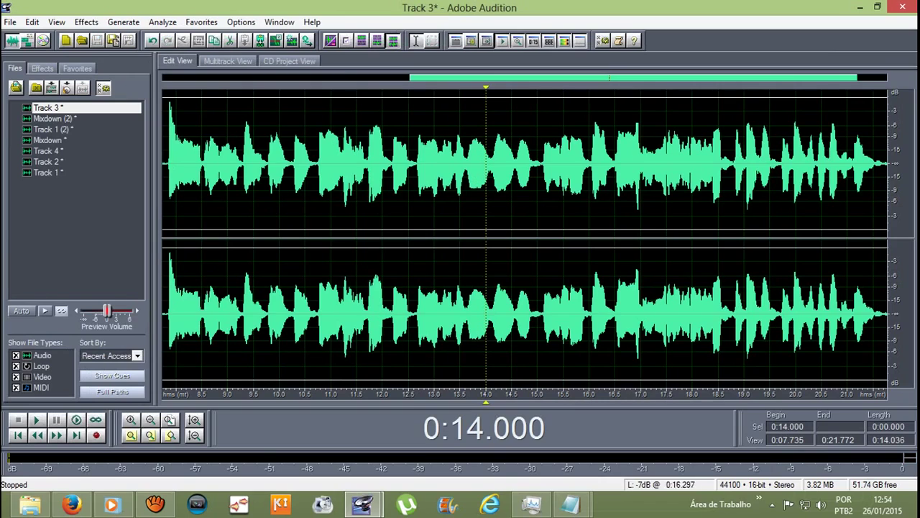
Step: Select Track 3's 15.1–16.0 second passage and loop-play it
left_click_drag(538, 165, 544, 165)
key("space")
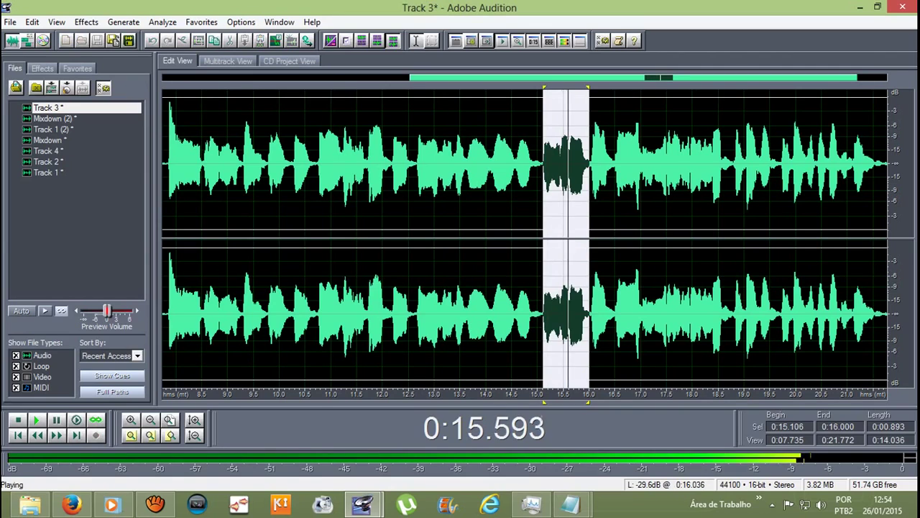
key("space")
key("space")
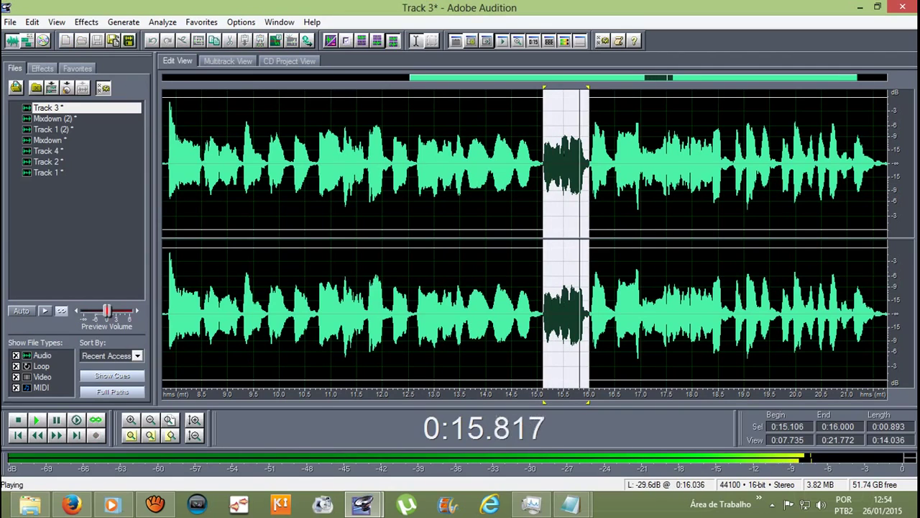
key("space")
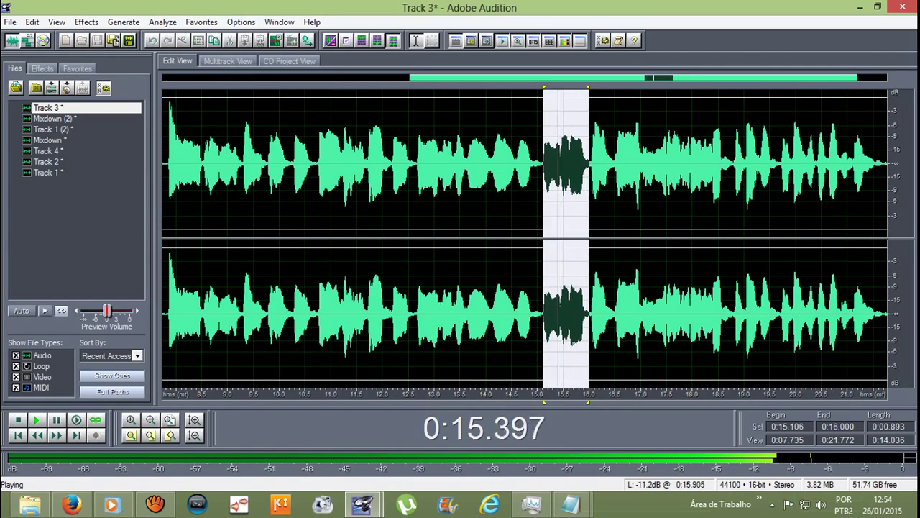
key("space")
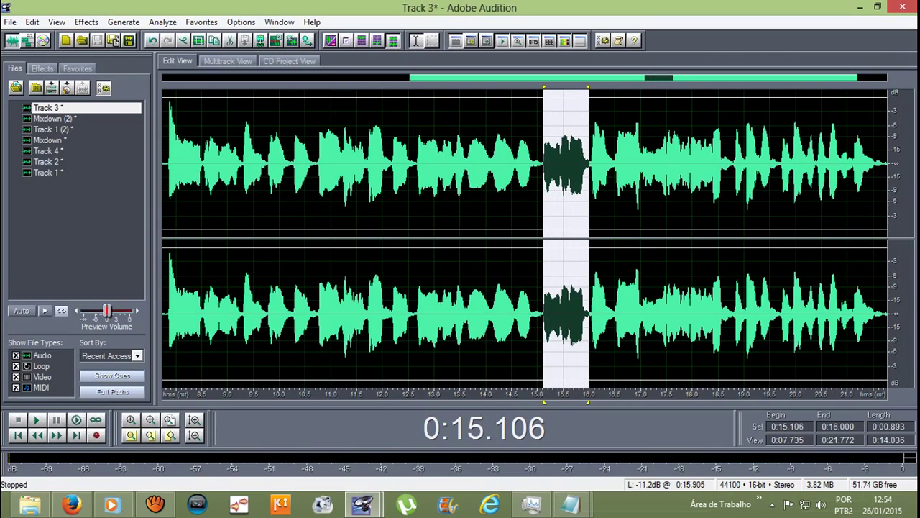
Step: Apply Time/Pitch > Pitch Correction to the selected passage
left_click(87, 21)
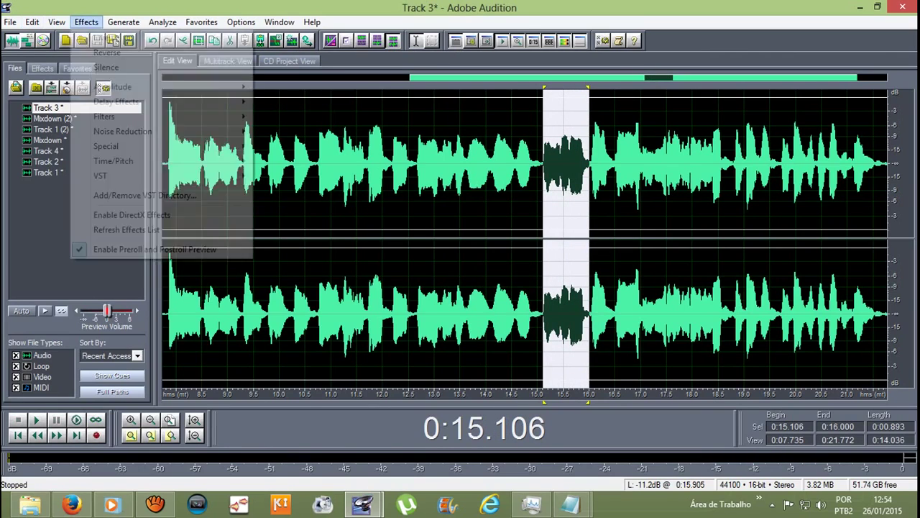
mouse_move(129, 176)
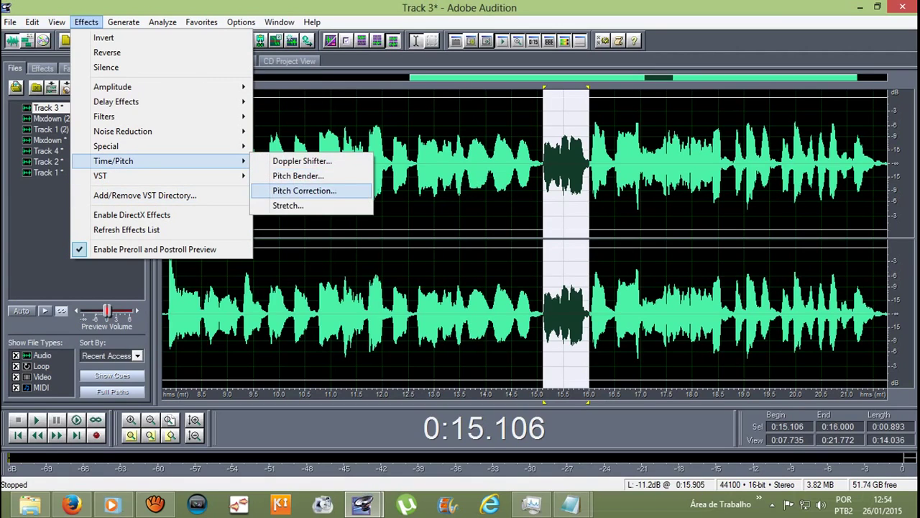
left_click(304, 191)
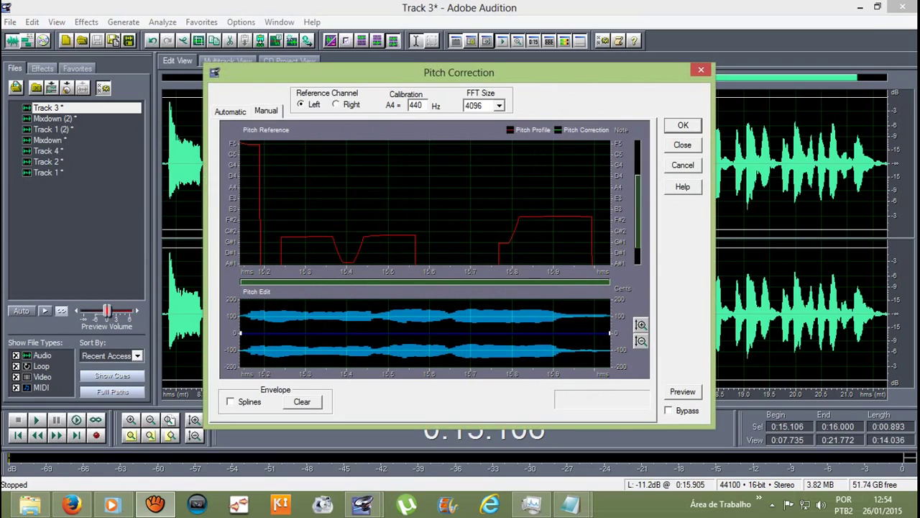
key("Return")
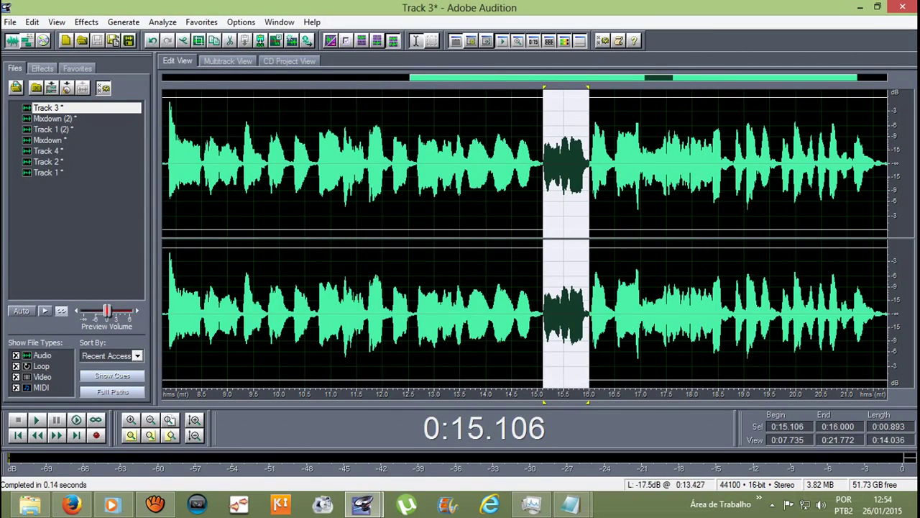
left_click(447, 158)
Step: Return to the multitrack session and play it back from 13.2 seconds
left_click(228, 60)
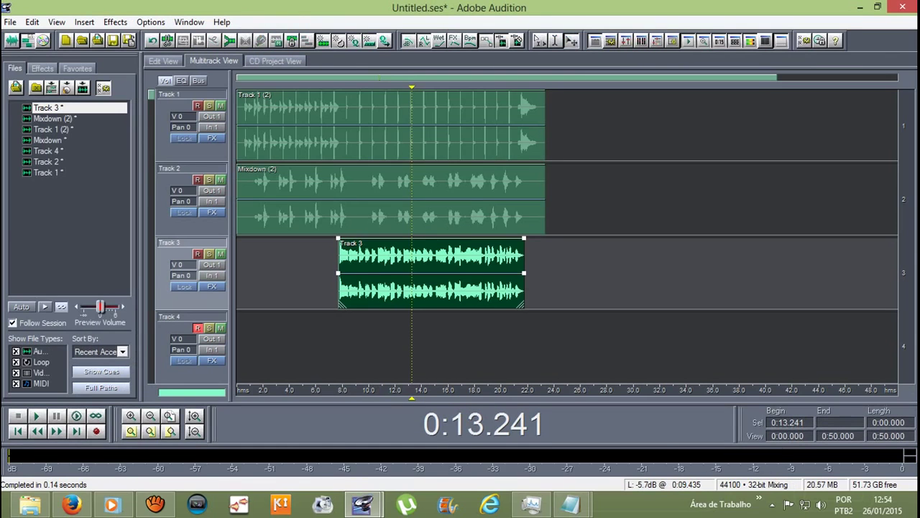
key("space")
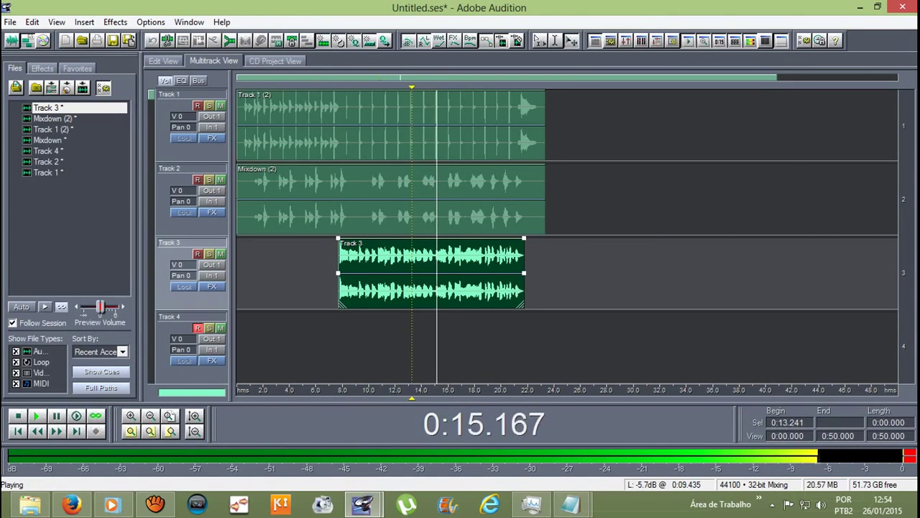
key("space")
key("space")
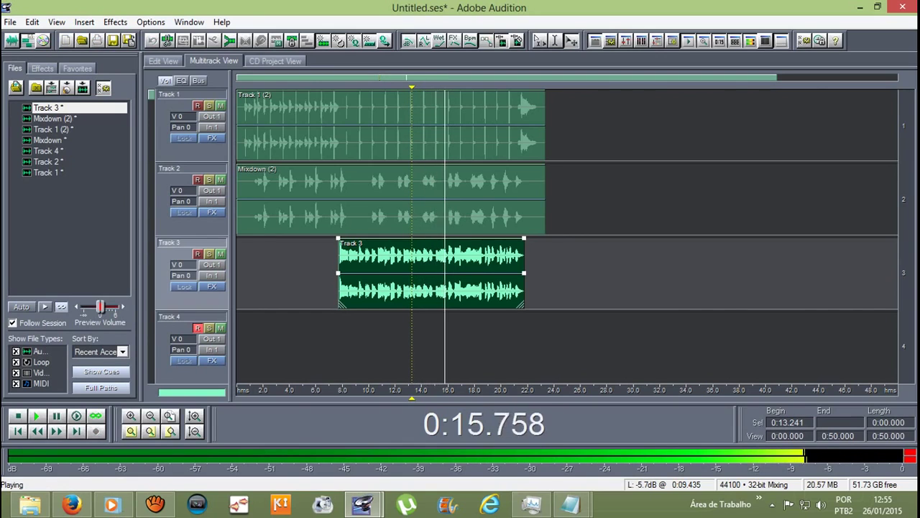
key("space")
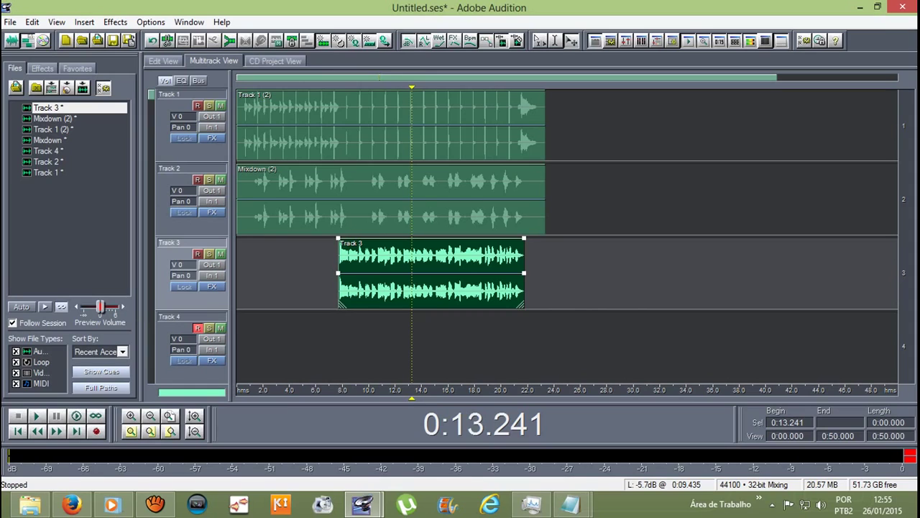
key("space")
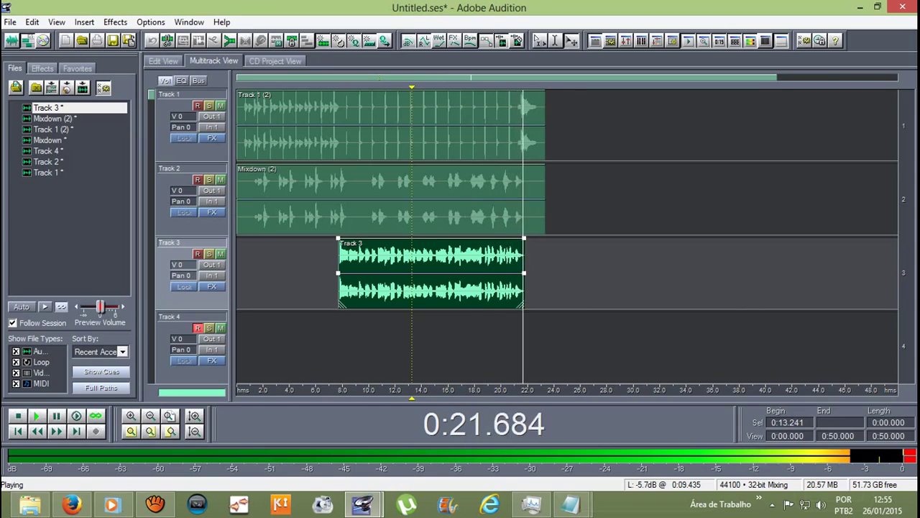
key("space")
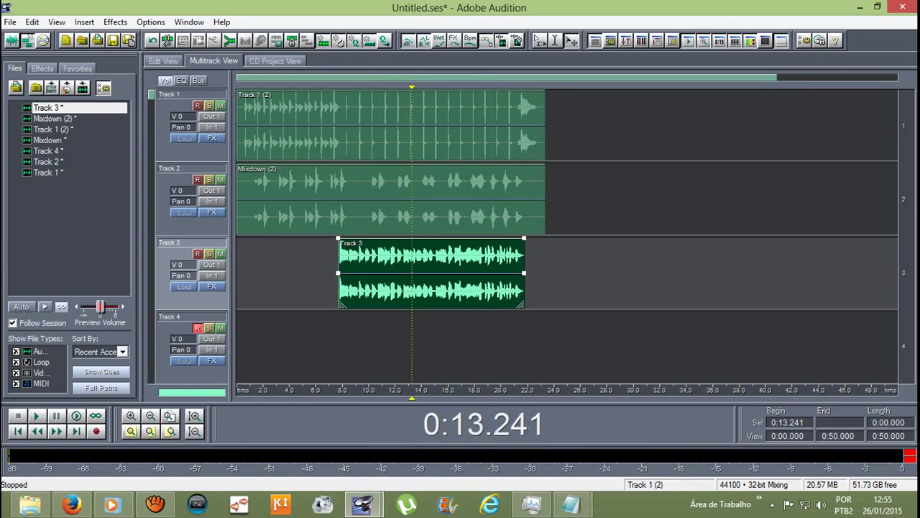
Step: Place the playhead at 20 seconds and zoom to reveal the Track 3 clip's start
left_click(501, 122)
key("equal")
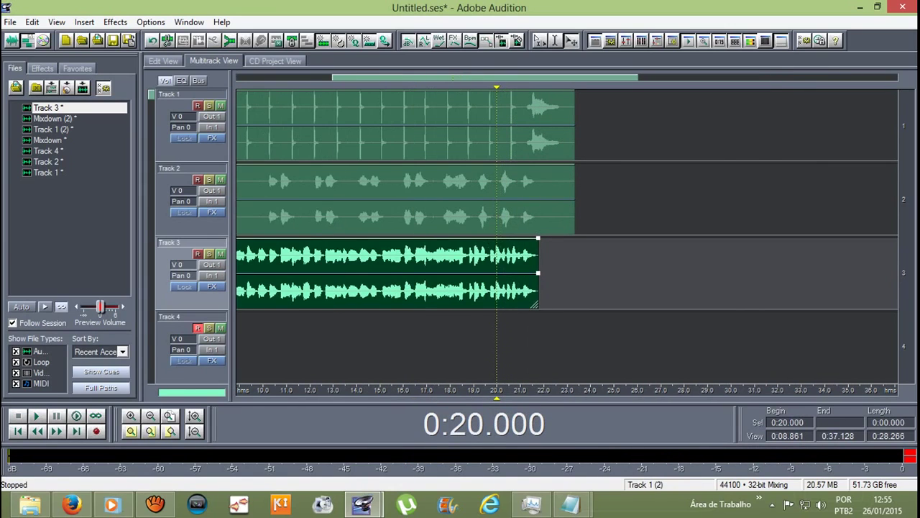
key("minus")
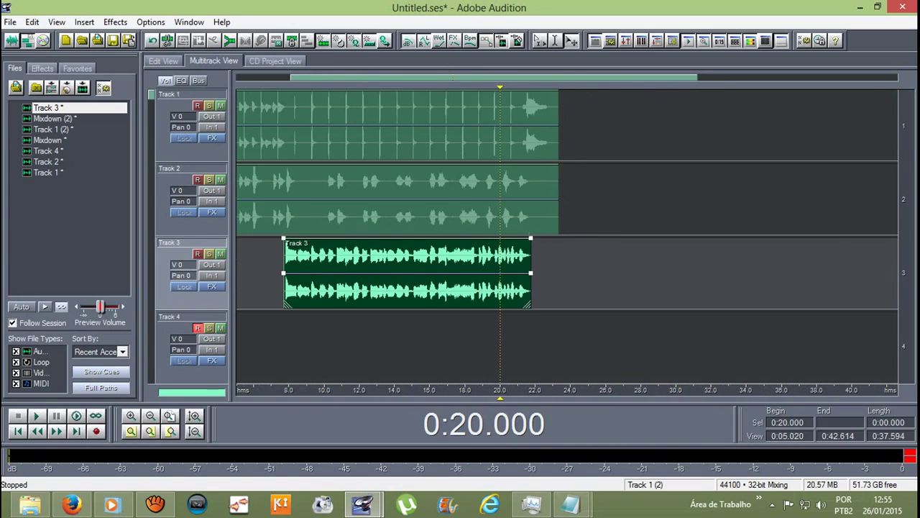
key("equal")
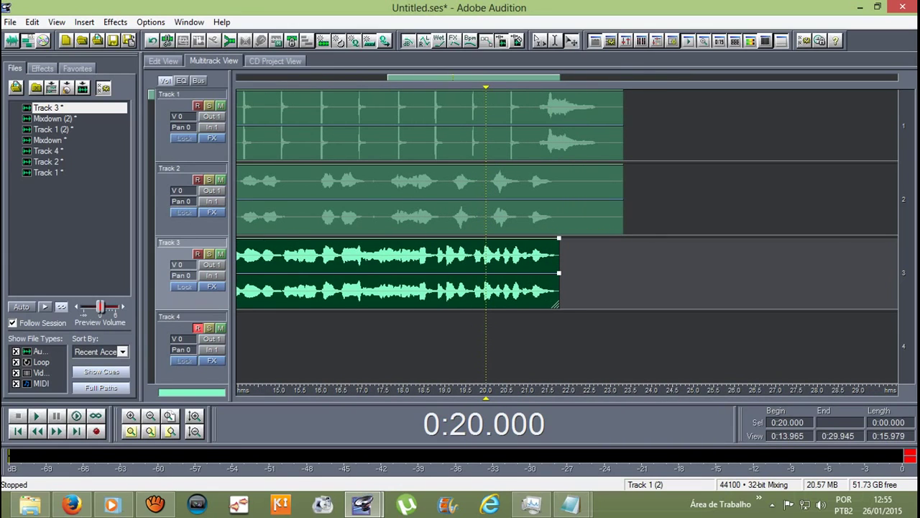
key("minus")
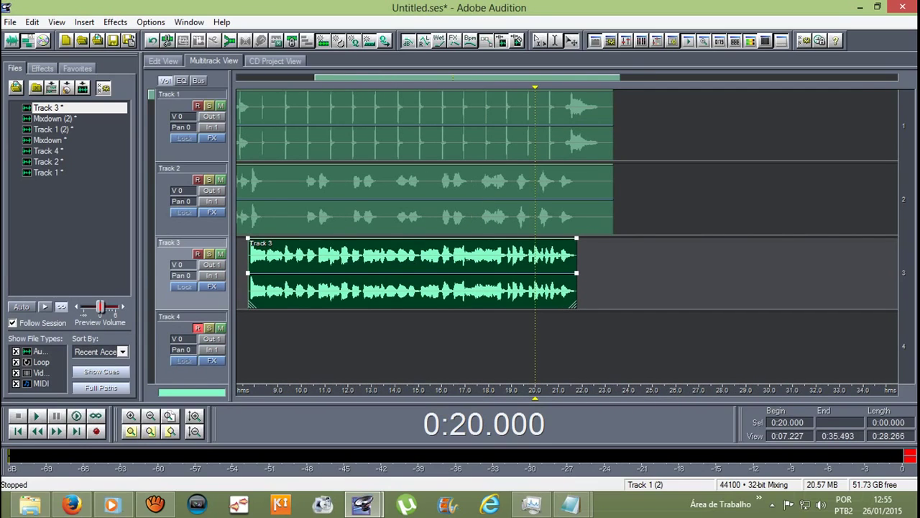
Step: Trim the Track 1 drum clip to end at about 21 seconds
left_click(601, 129)
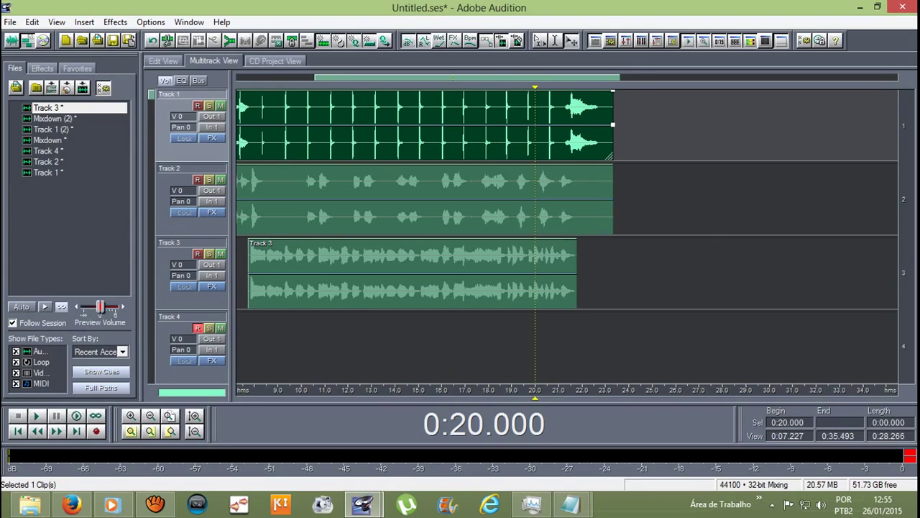
left_click_drag(613, 140, 559, 140)
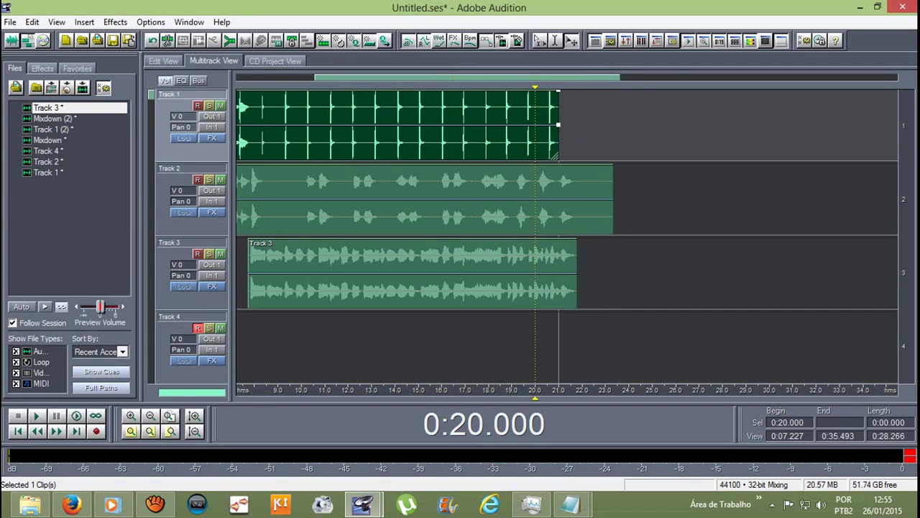
scroll(387, 216, "down", 3)
scroll(456, 216, "up", 4)
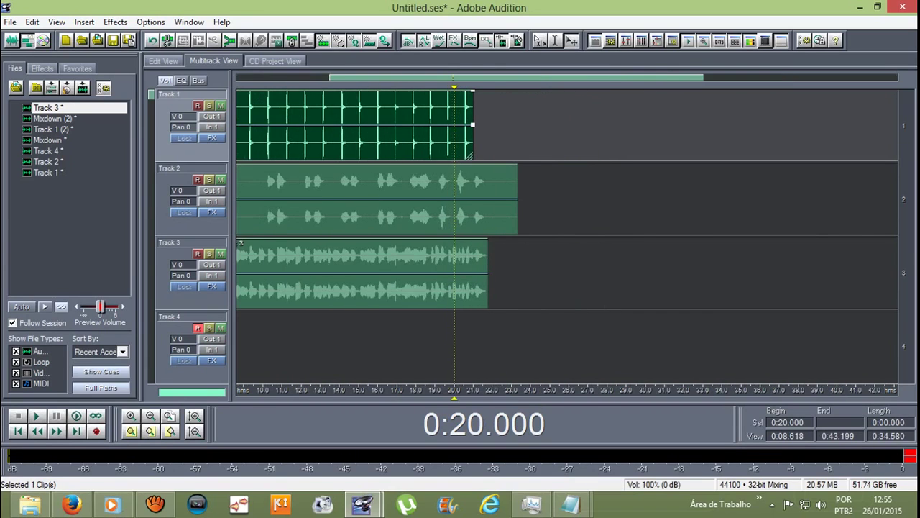
Step: Arm Track 4 for recording and set the start point to 0:18.609
left_click_drag(452, 394, 427, 394)
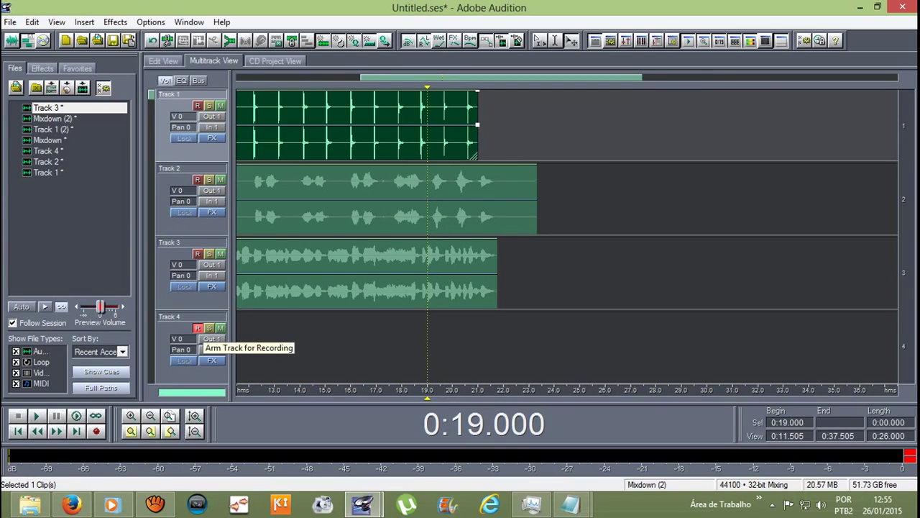
left_click(197, 327)
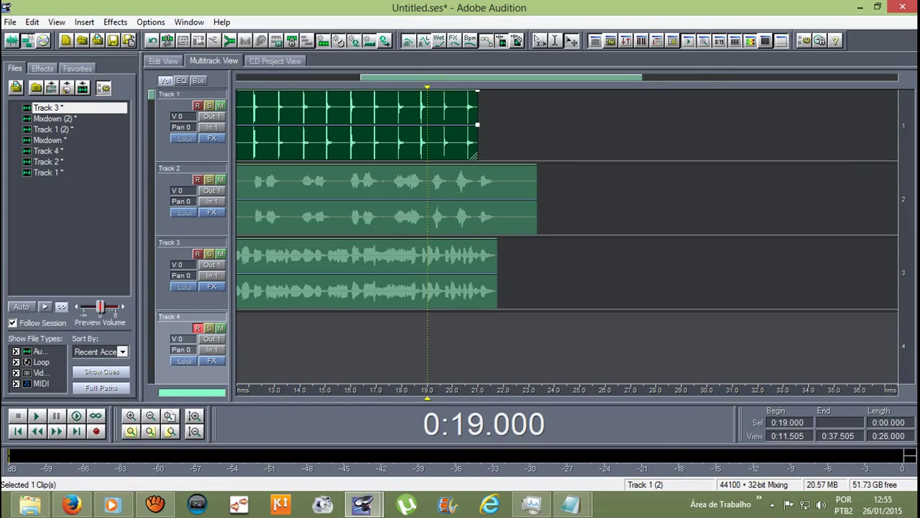
scroll(435, 199, "down", 1)
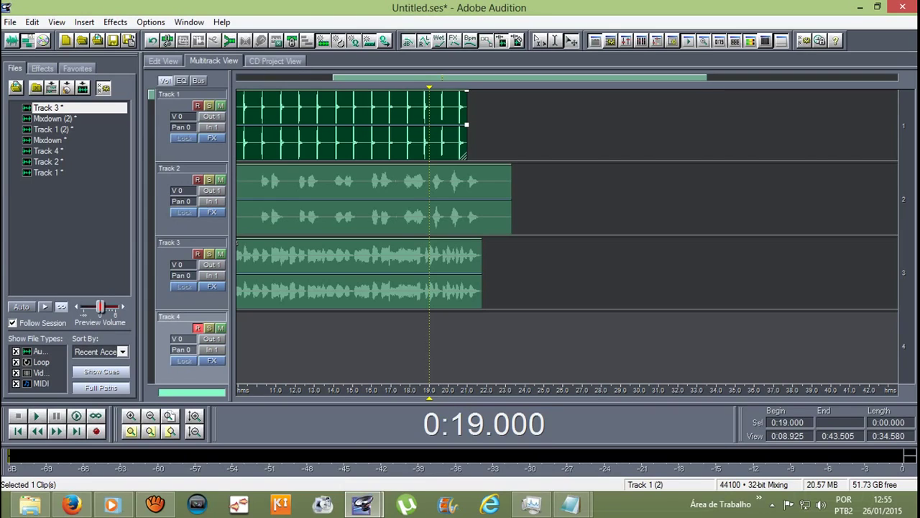
left_click(422, 122)
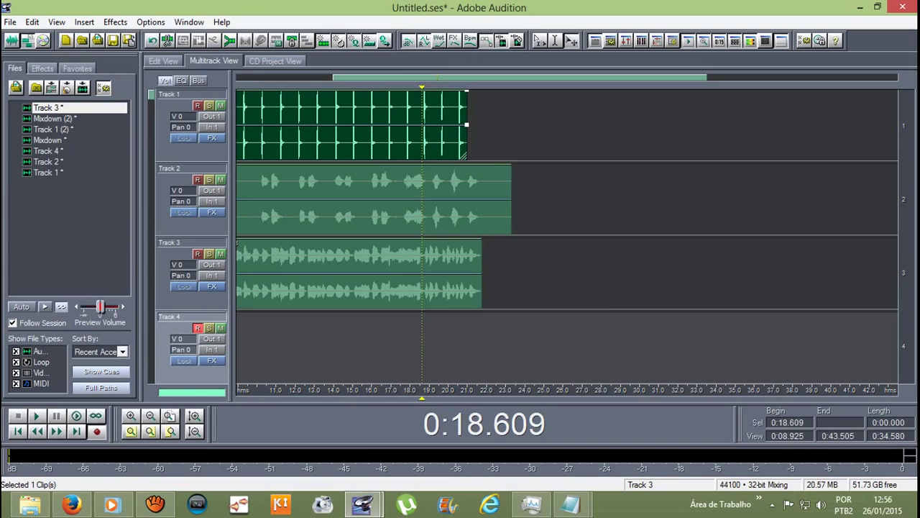
Step: Record a short take on Track 4 from 0:18.609 and play it back
left_click(97, 430)
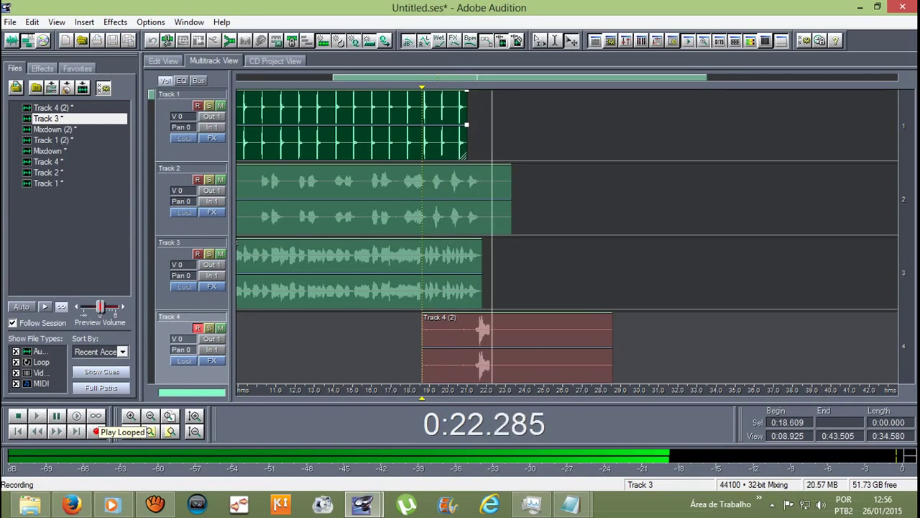
key("space")
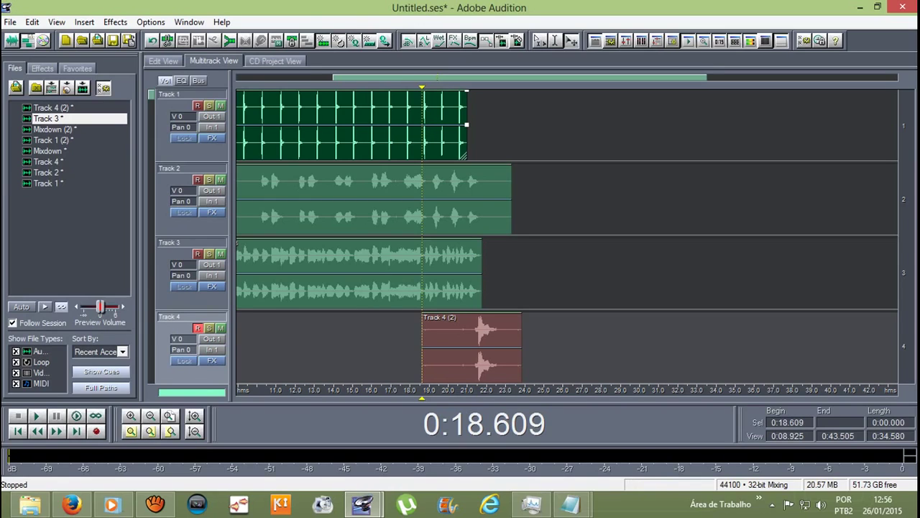
key("space")
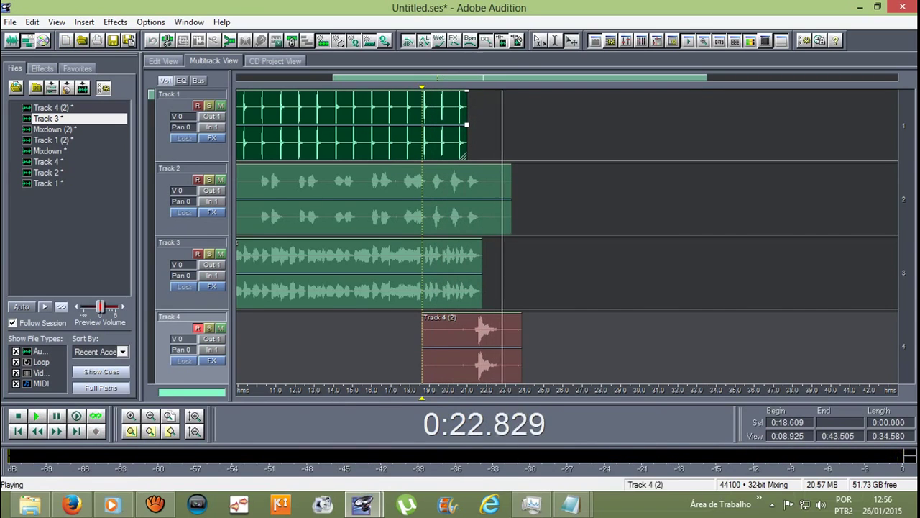
key("space")
Step: Move the playhead onto the new Track 4 (2) clip at 0:20.490
scroll(567, 237, "down", 1)
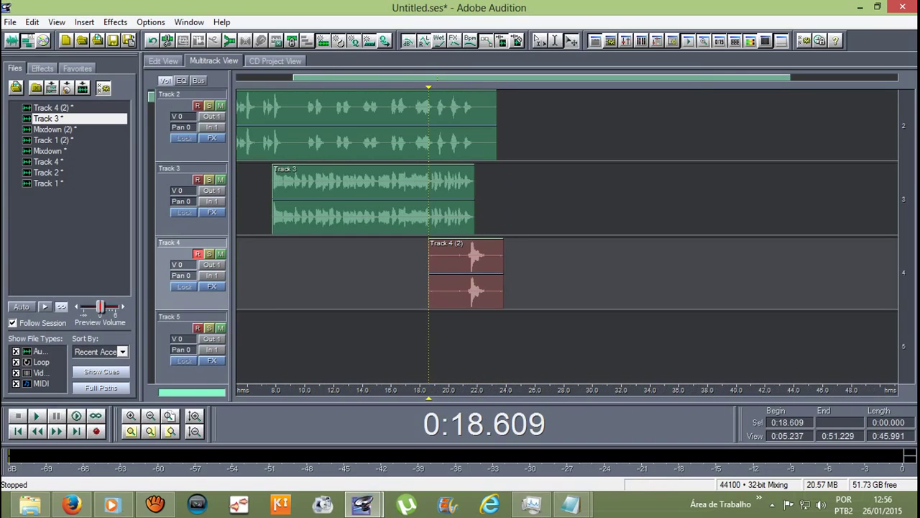
scroll(463, 237, "up", 2)
left_click(438, 273)
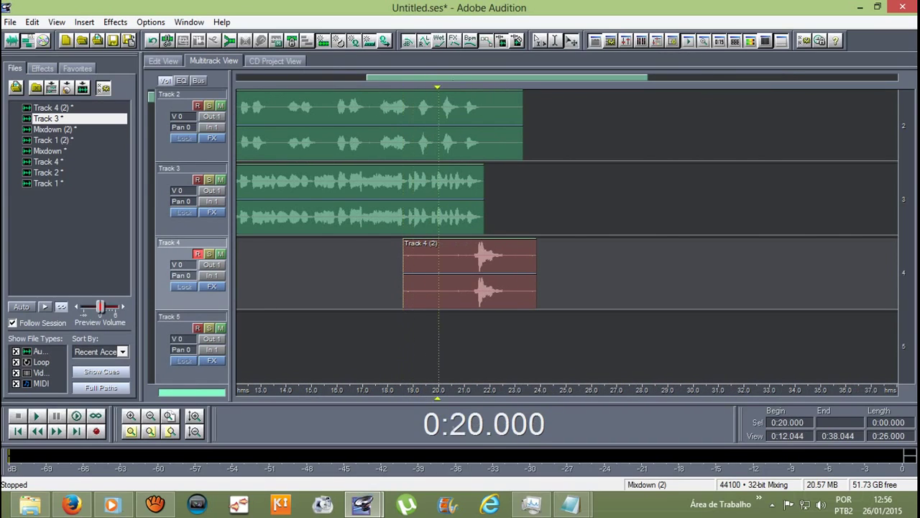
left_click(451, 273)
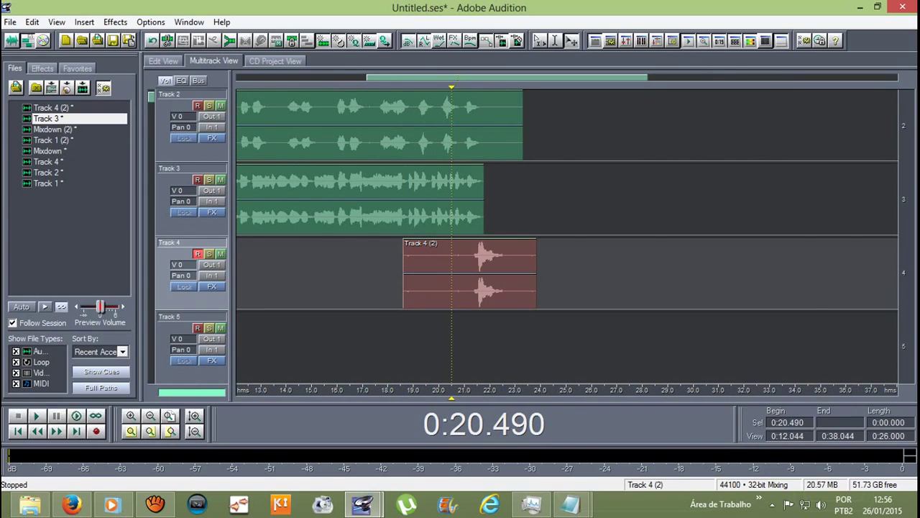
Step: Open Track 4 (2), select its 21.28–22.80 s sound burst and apply Studio Reverb
double_click(452, 273)
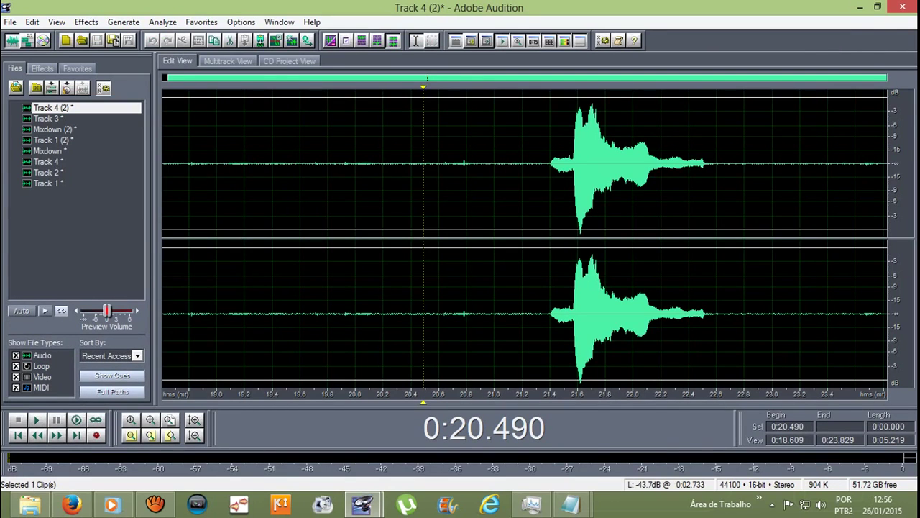
left_click_drag(534, 165, 744, 166)
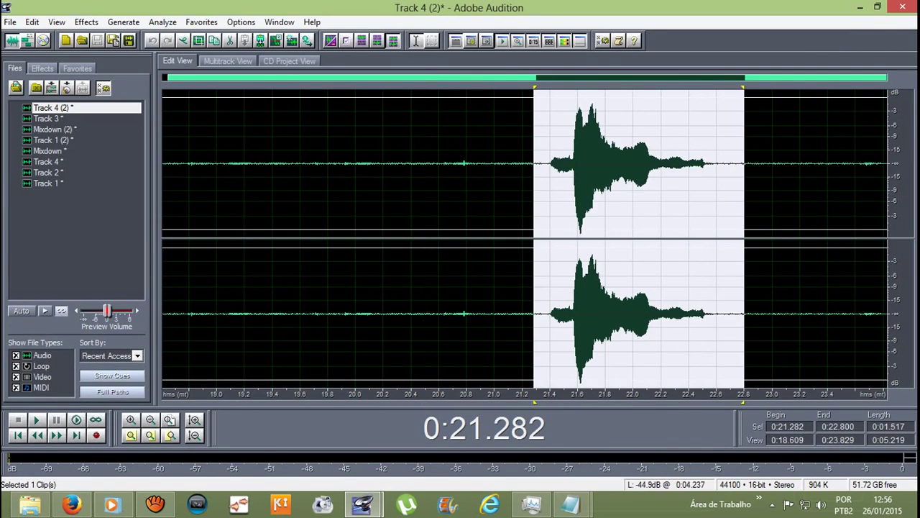
left_click(86, 22)
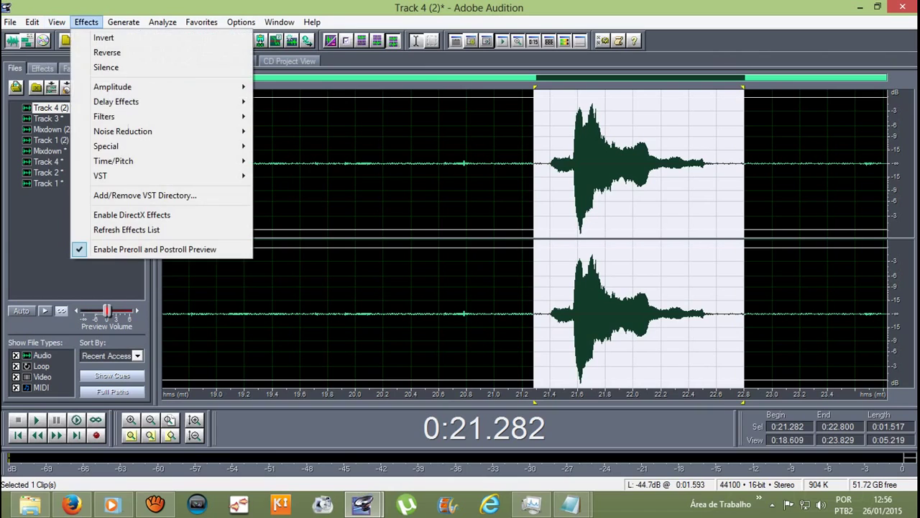
mouse_move(115, 101)
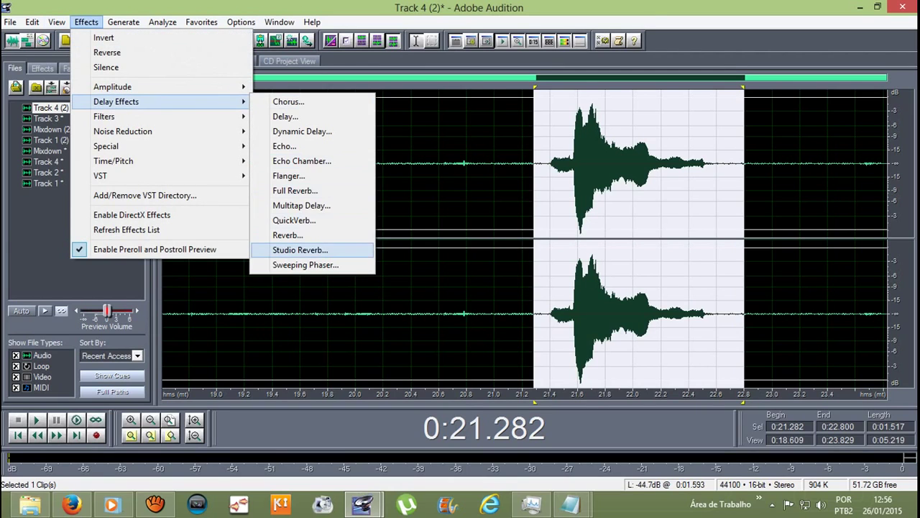
left_click(300, 249)
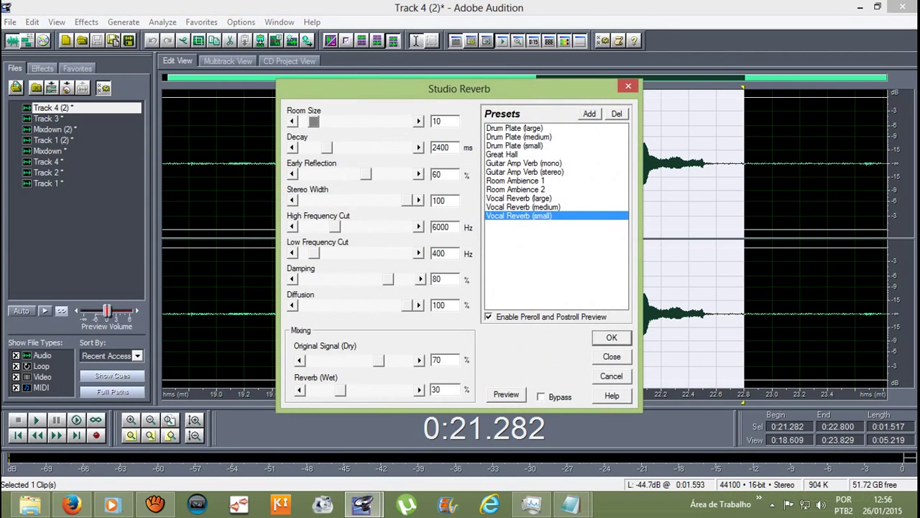
key("Return")
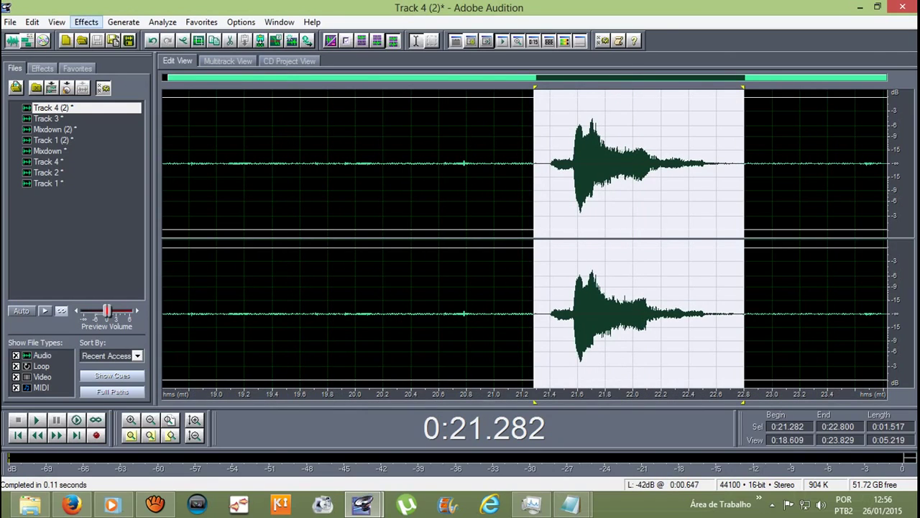
Step: Apply Pitch Correction to the burst, then play the multitrack session to hear it
left_click(87, 22)
mouse_move(113, 160)
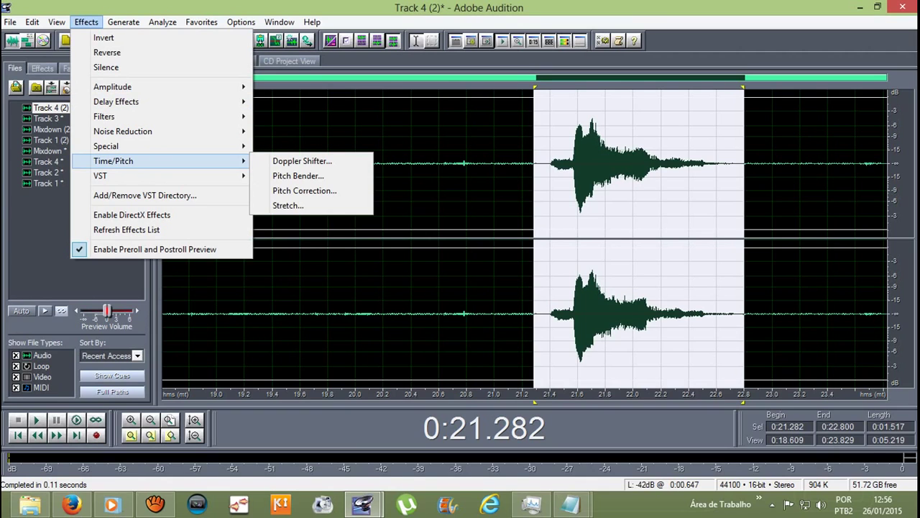
left_click(304, 191)
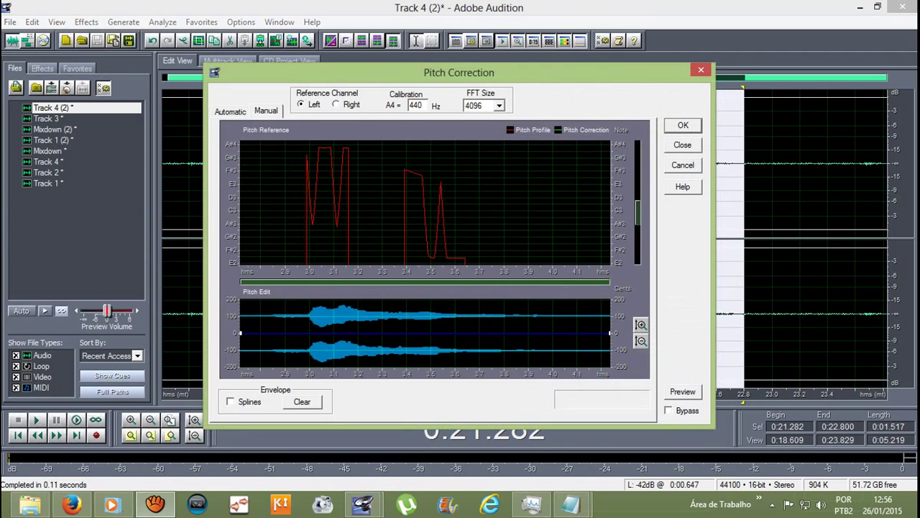
left_click(683, 125)
left_click(281, 180)
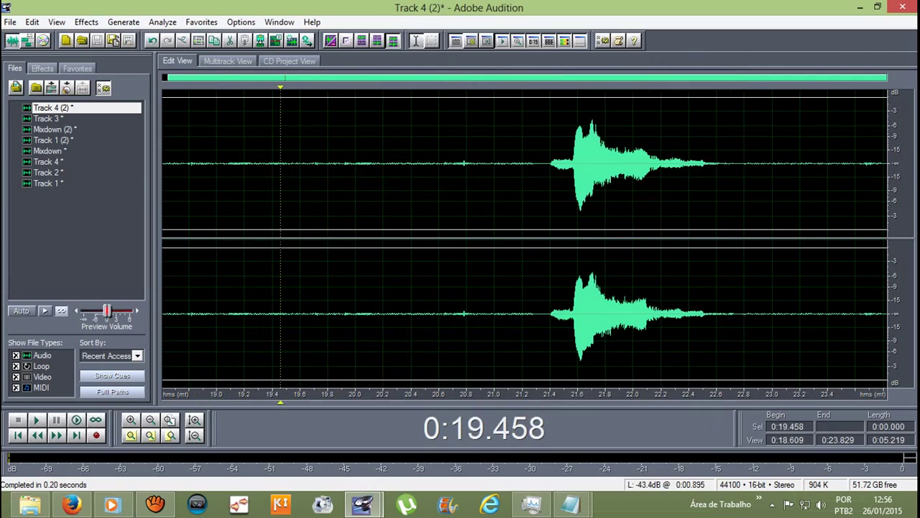
key("F12")
key("space")
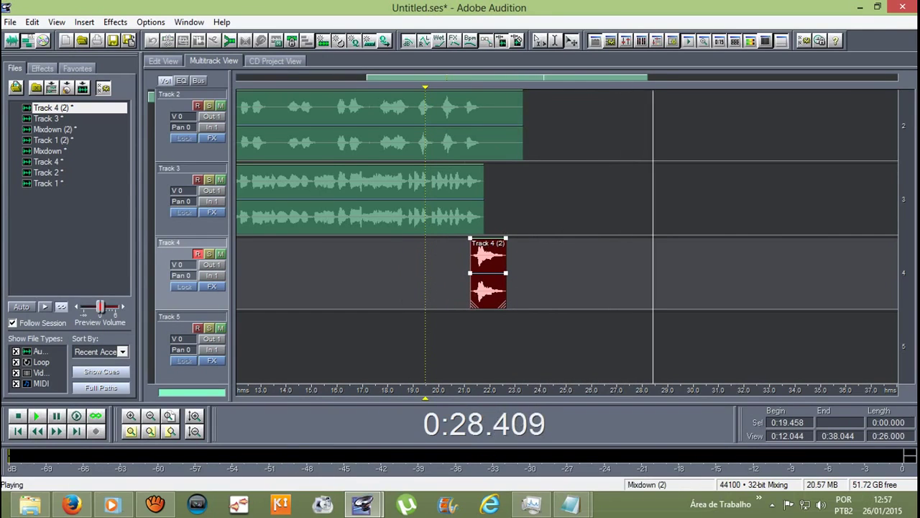
Step: Shorten the Track 4 (2) clip to end near 22.5 seconds
key("space")
key("=")
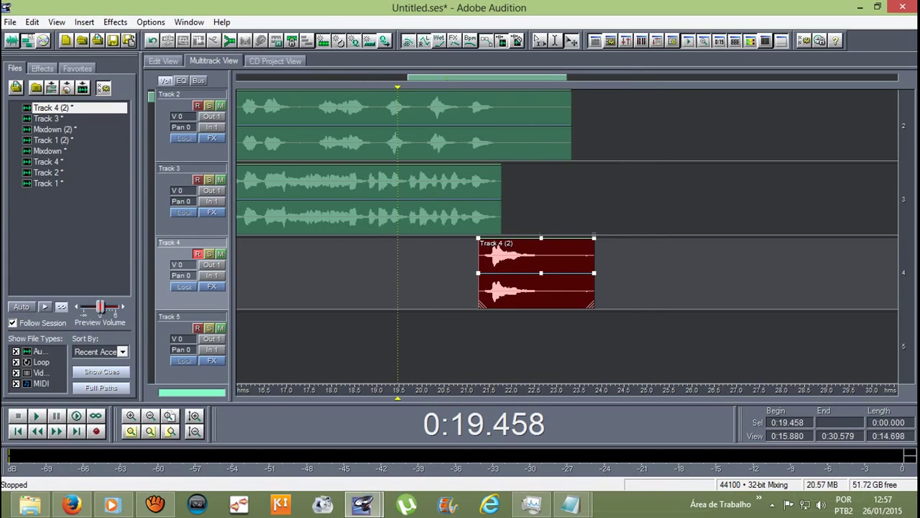
left_click_drag(594, 284, 539, 284)
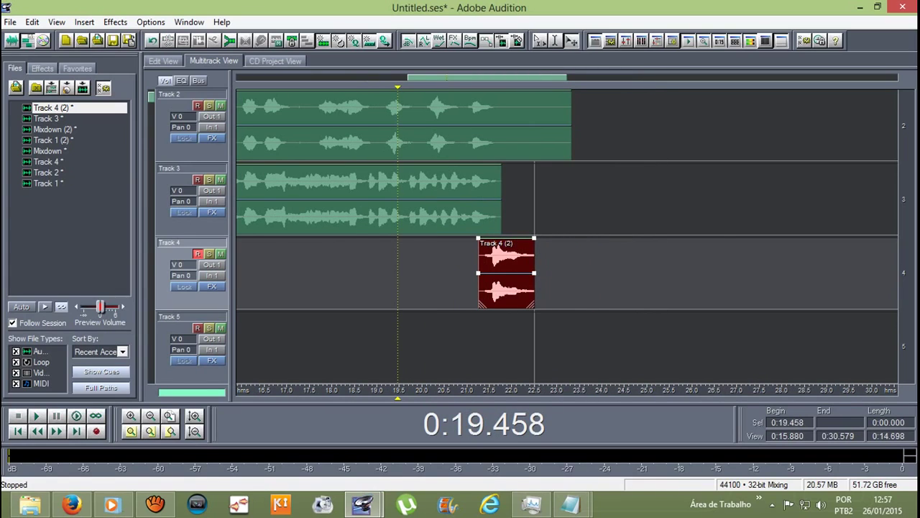
scroll(568, 237, "up", 1)
scroll(568, 238, "down", 1)
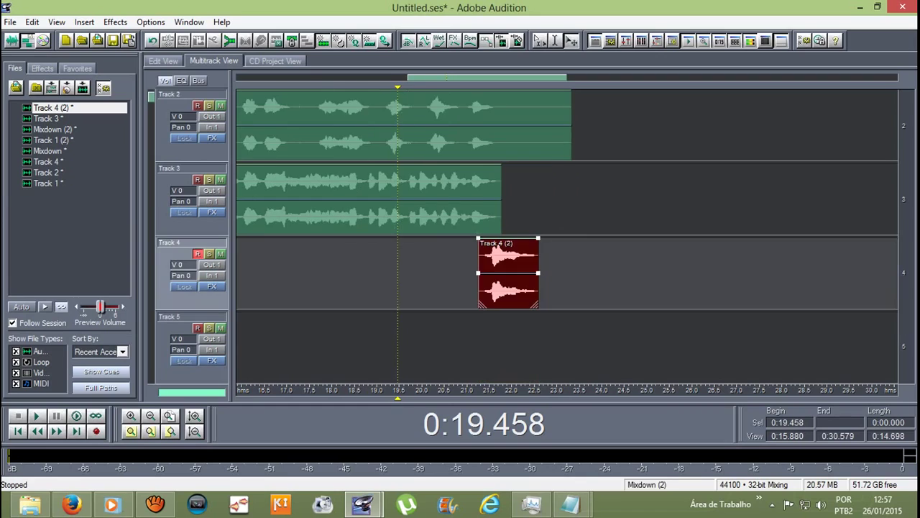
Step: Trim the Mixdown (2) clip on Track 2 to end around 21.6 seconds
left_click(432, 126)
left_click_drag(572, 126, 497, 126)
scroll(497, 126, "down", 1)
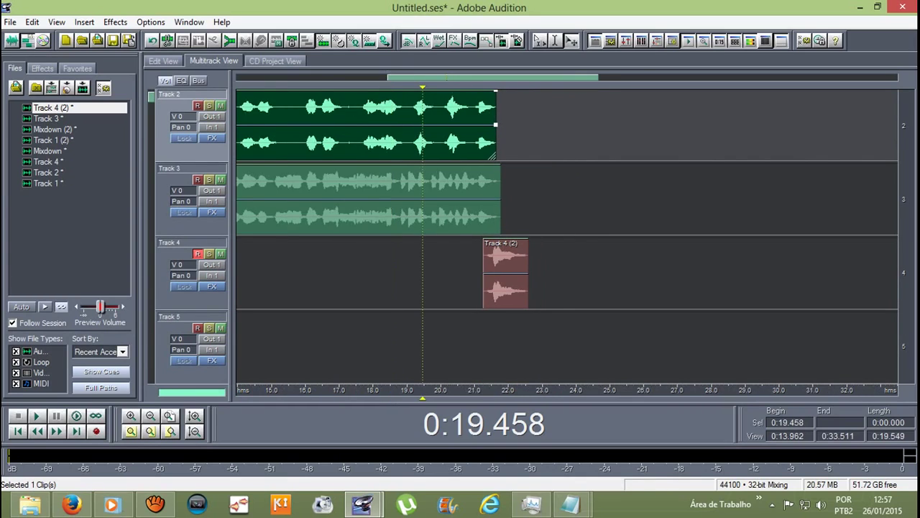
scroll(497, 126, "up", 1)
scroll(459, 180, "down", 2)
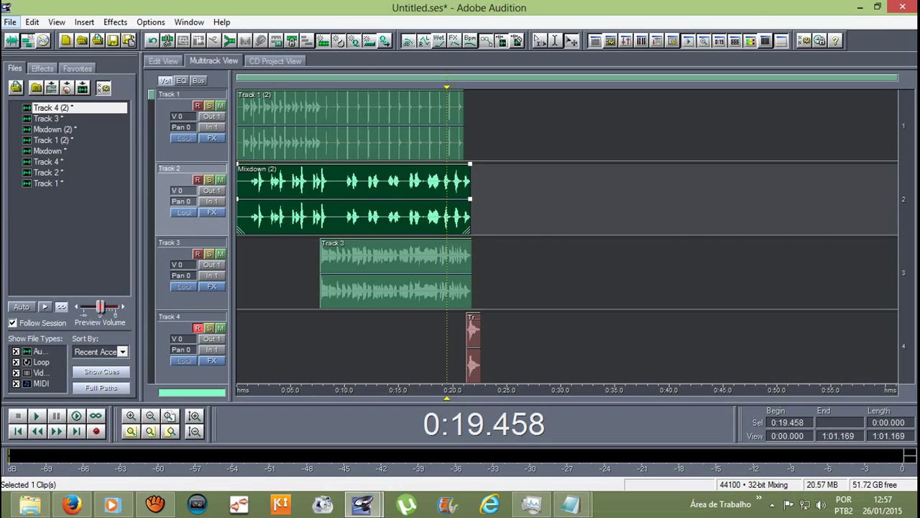
Step: Open the audio export dialog and reuse the 'Atirei o pau no gato playback' file name
left_click(10, 22)
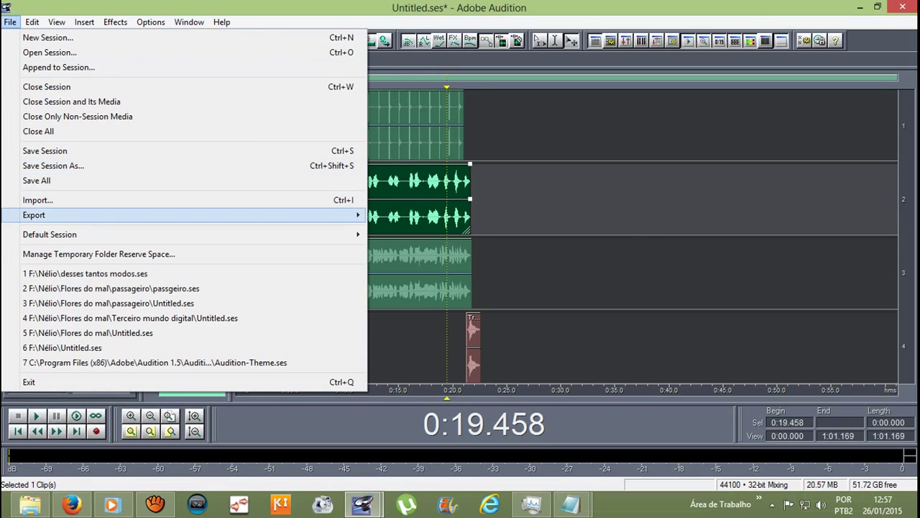
key("Right")
key("Return")
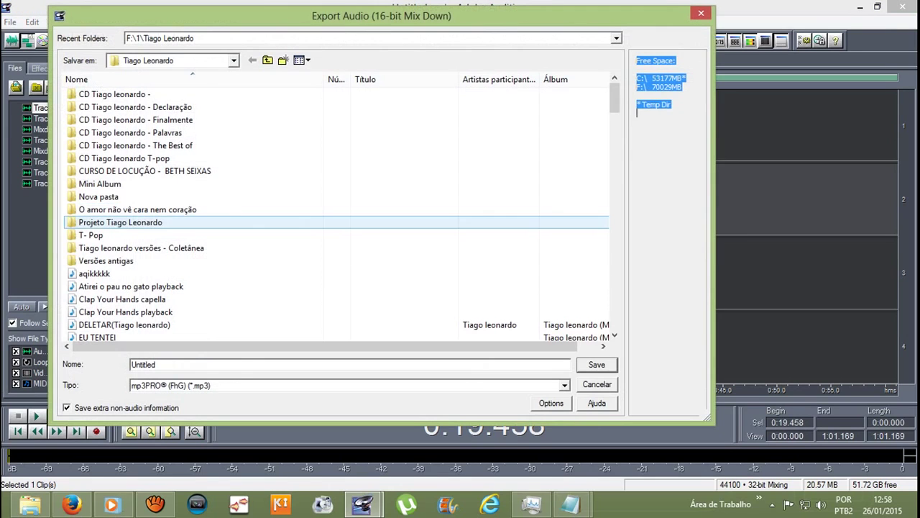
left_click(130, 286)
left_click(122, 299)
left_click(130, 287)
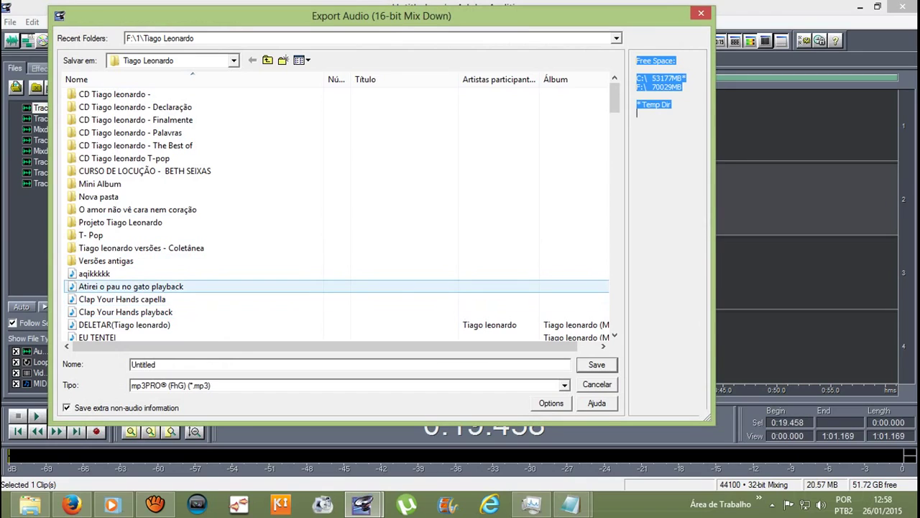
left_click(130, 286)
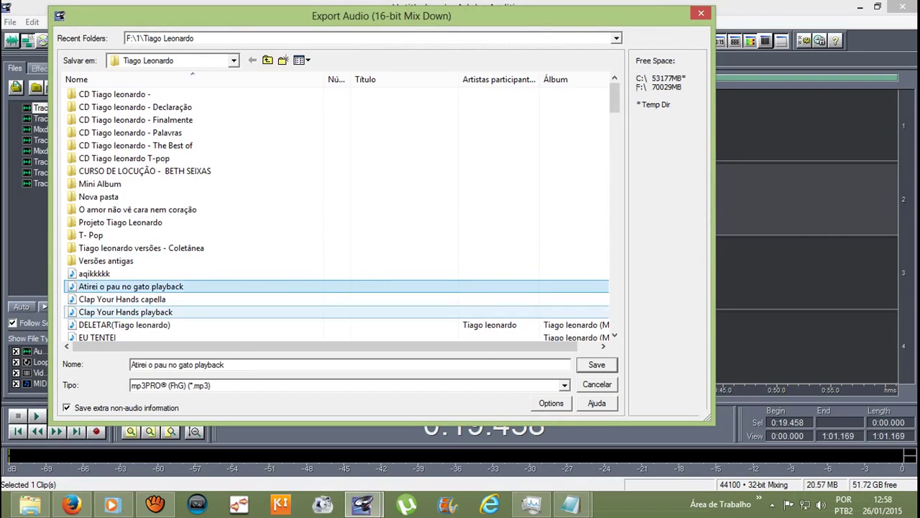
Step: Rename it to 'Atirei o pau no gato oficial' and save the mixdown as MP3
left_click(225, 365)
key("BackSpace")
key("BackSpace")
key("BackSpace")
key("BackSpace")
key("BackSpace")
key("BackSpace")
key("BackSpace")
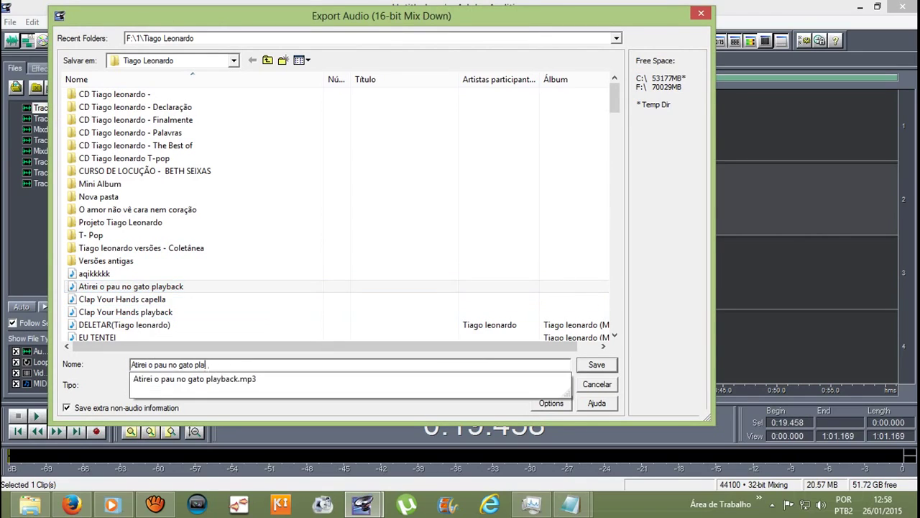
key("BackSpace")
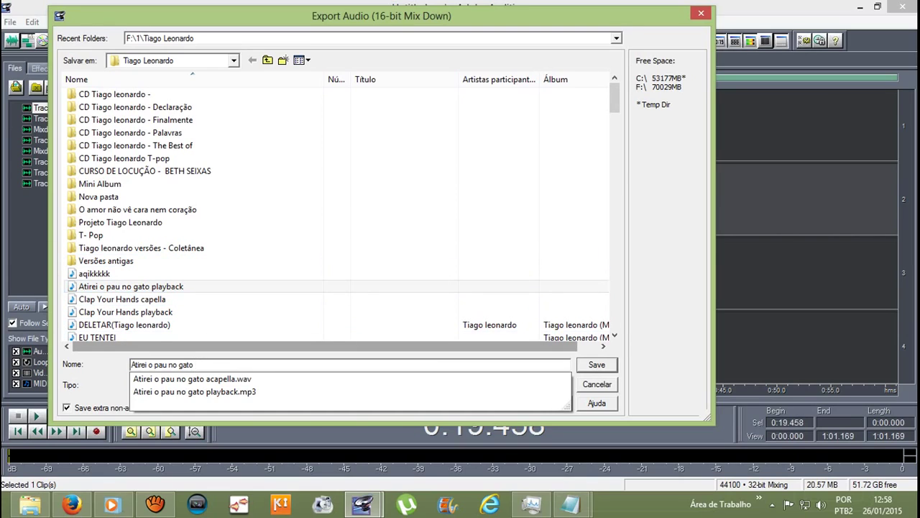
type("ofi")
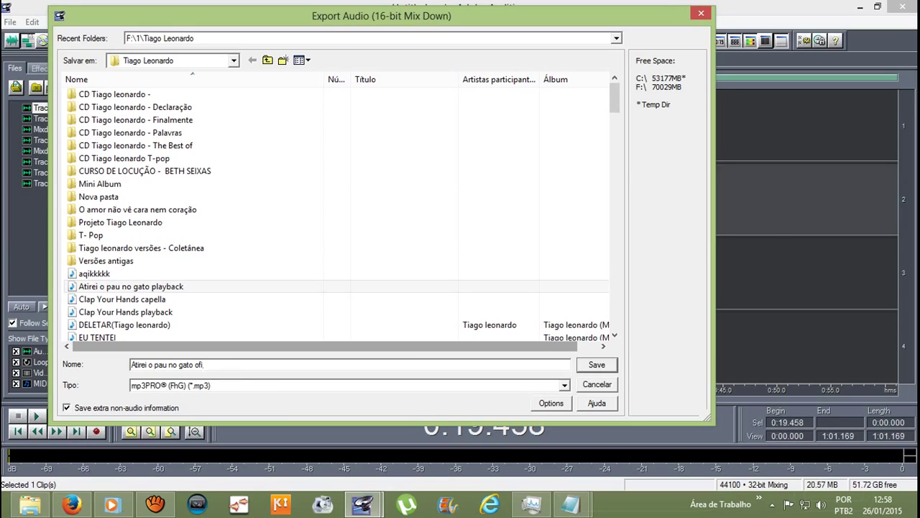
type("cial")
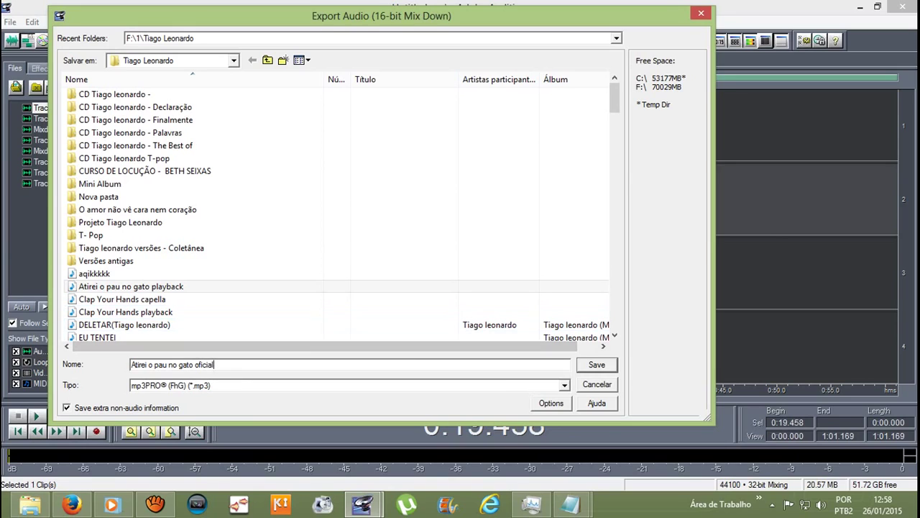
key("Tab")
key("alt+Down")
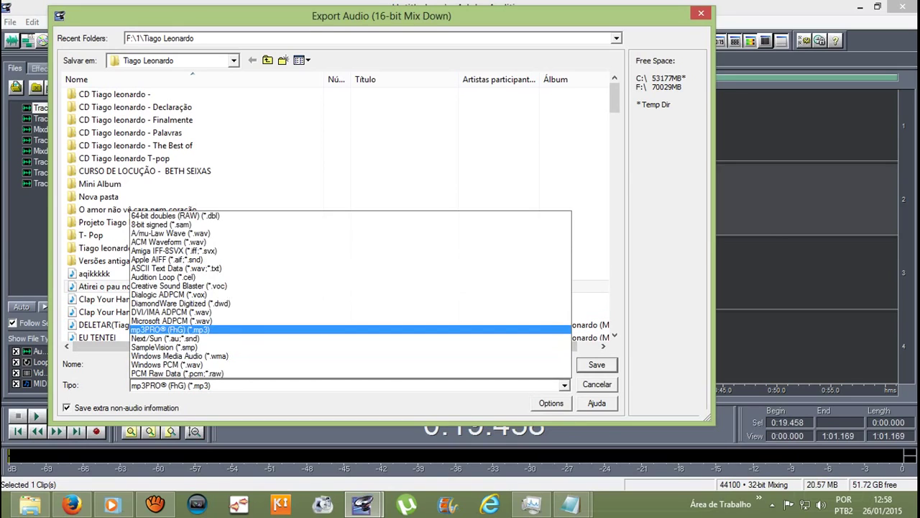
key("Return")
key("Tab")
key("Return")
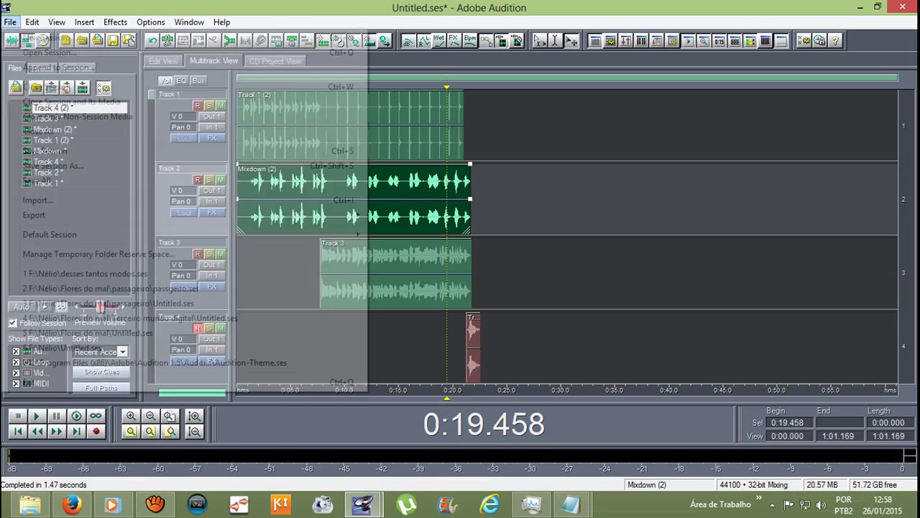
Step: Export the mixdown again as 'Atirei o pau no gato oficial' in Windows PCM WAV format
key("alt+f")
key("e")
key("Return")
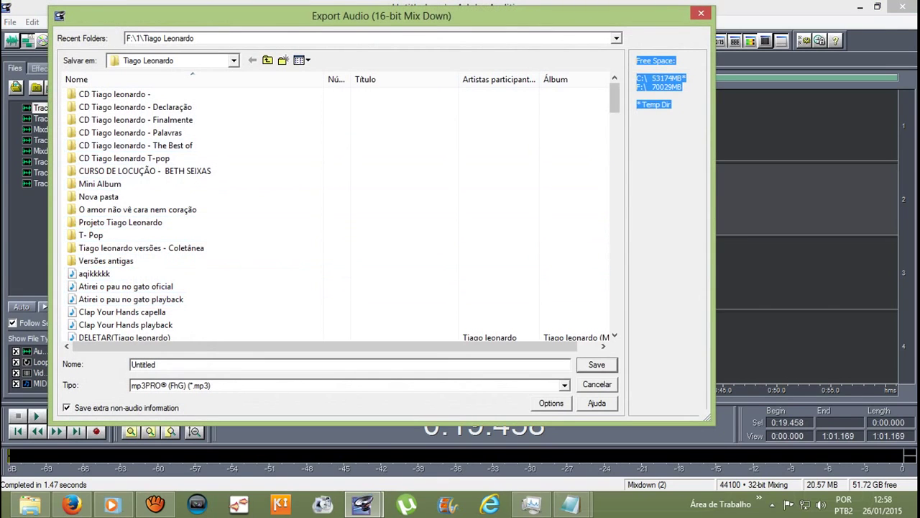
scroll(615, 115, "down", 3)
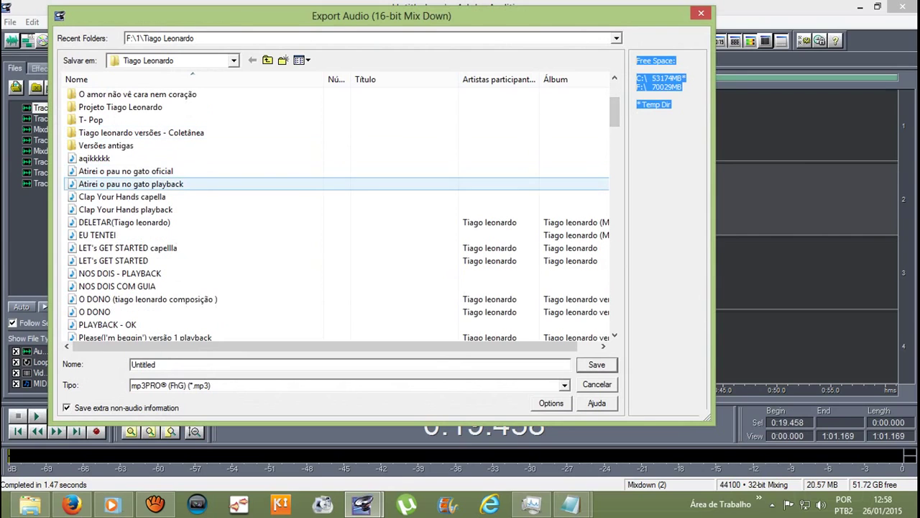
left_click(126, 171)
left_click(565, 386)
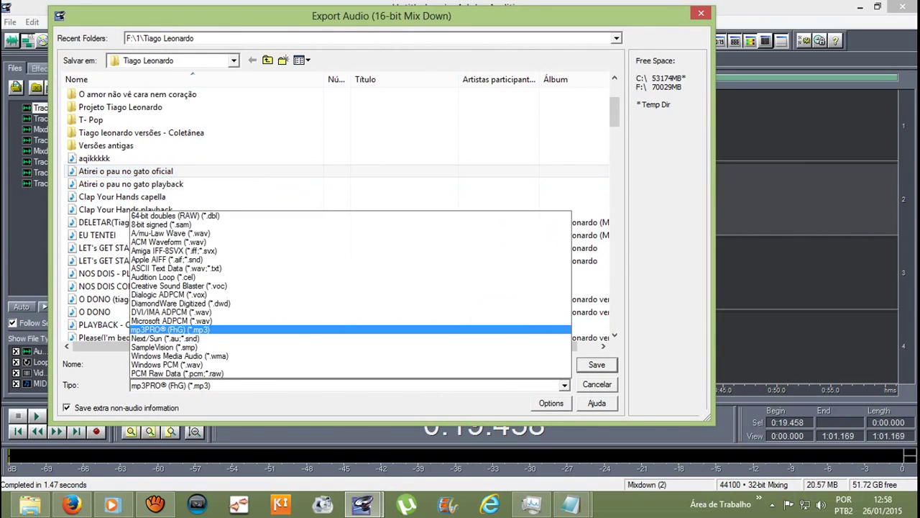
key("Return")
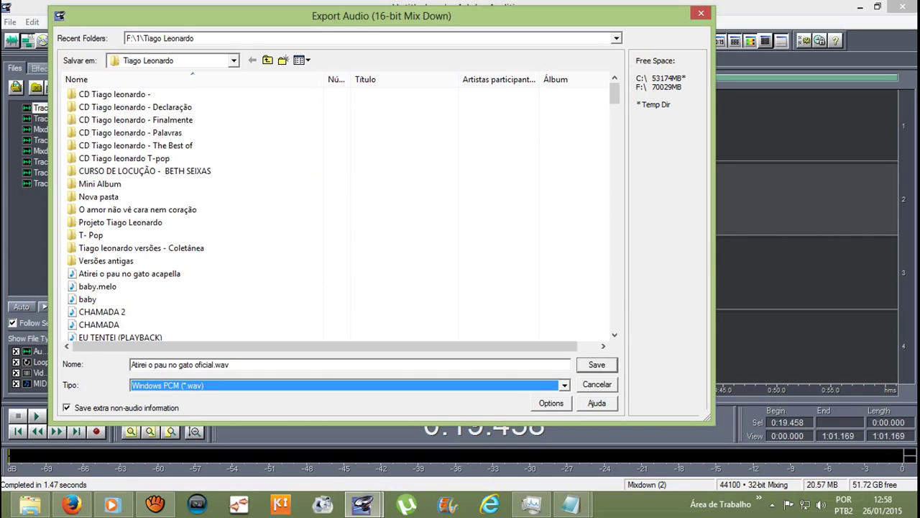
key("Return")
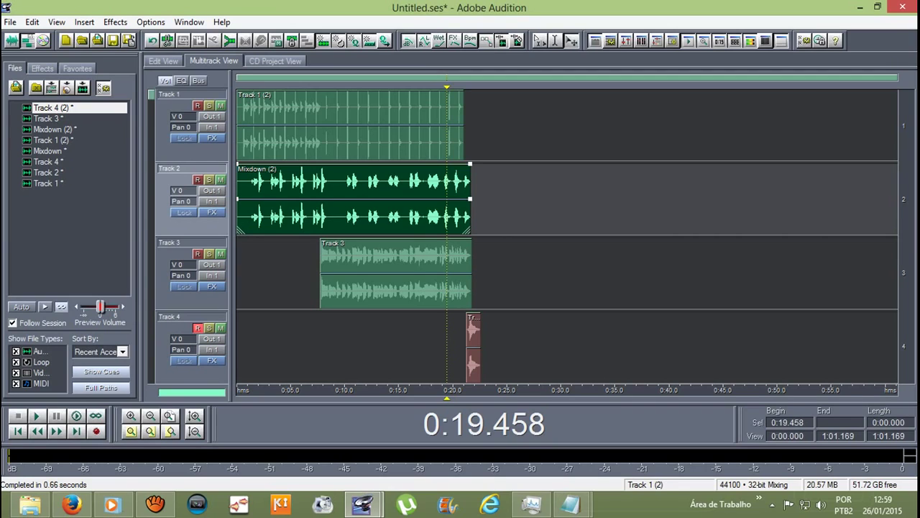
Step: Check the aTube Catcher recorder, then zoom the Audition timeline in horizontally
left_click(154, 506)
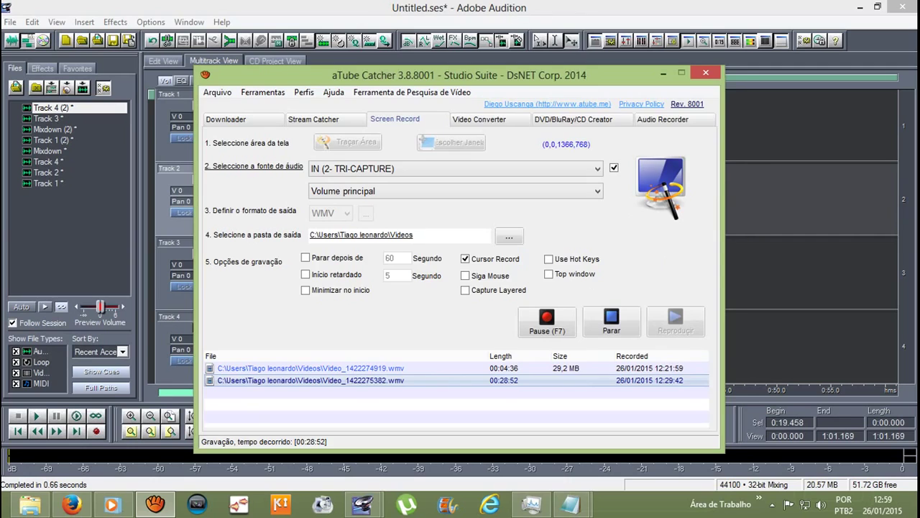
left_click(682, 73)
key("equal")
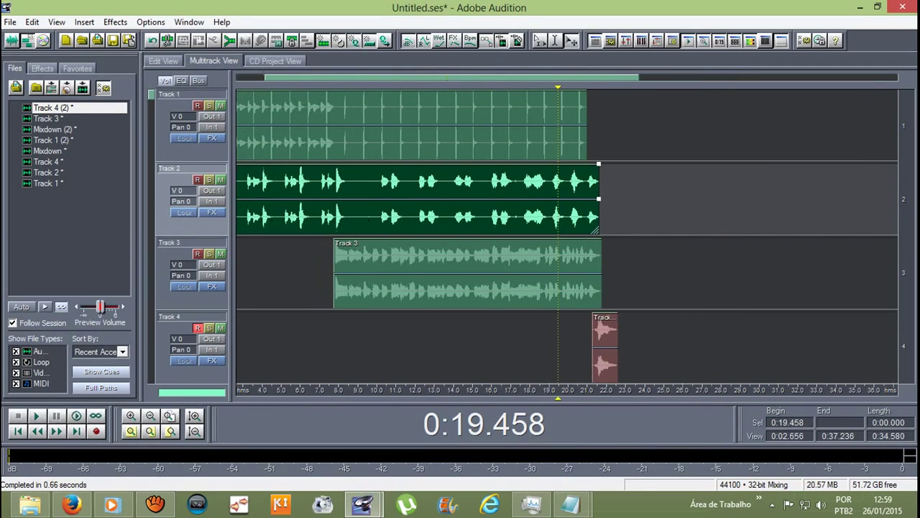
left_click(602, 123)
Step: Play the mix from about 4.5 seconds, then stop the aTube Catcher screen recording
left_click(618, 122)
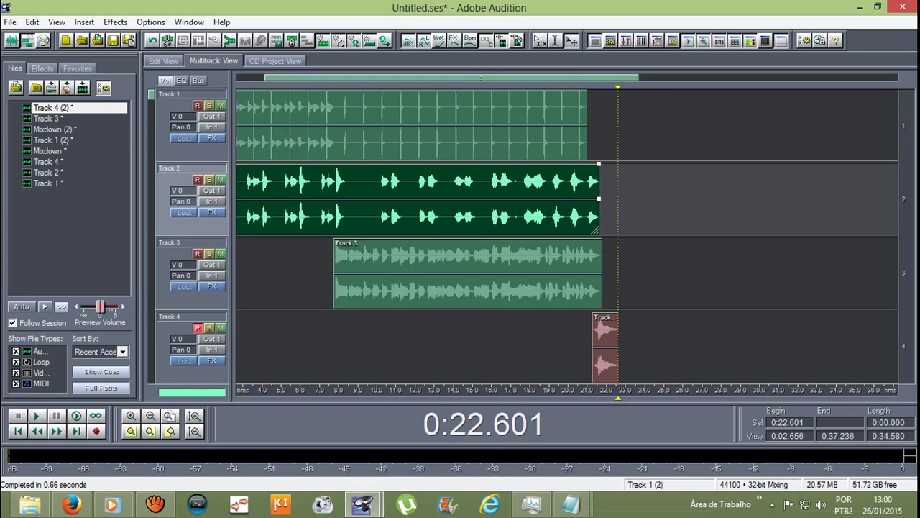
left_click_drag(617, 86, 274, 87)
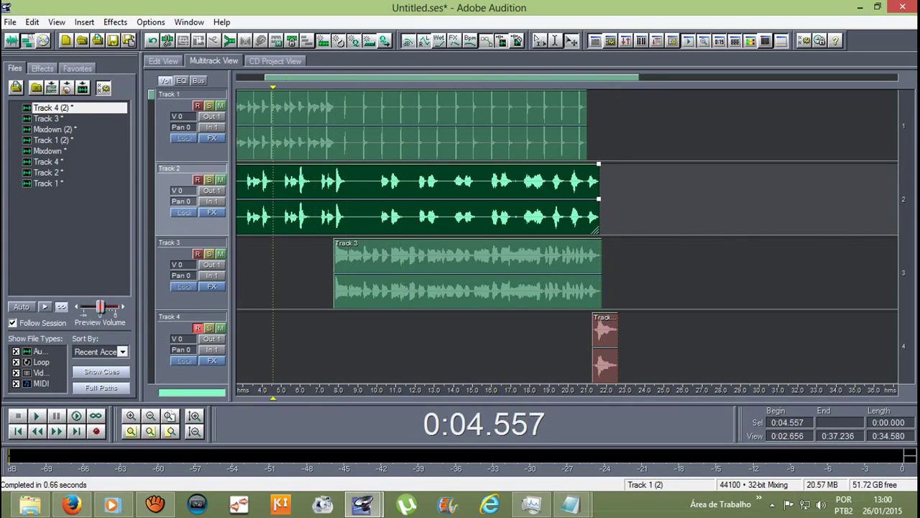
key("space")
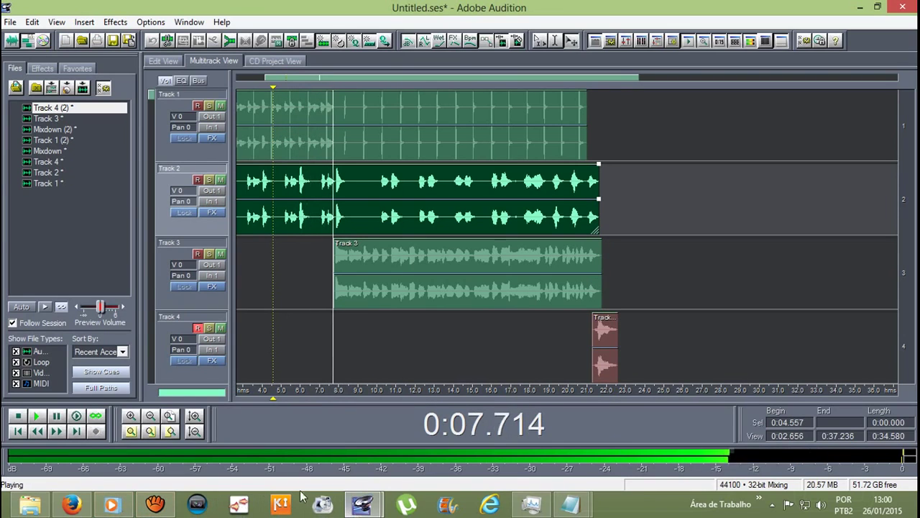
left_click(154, 503)
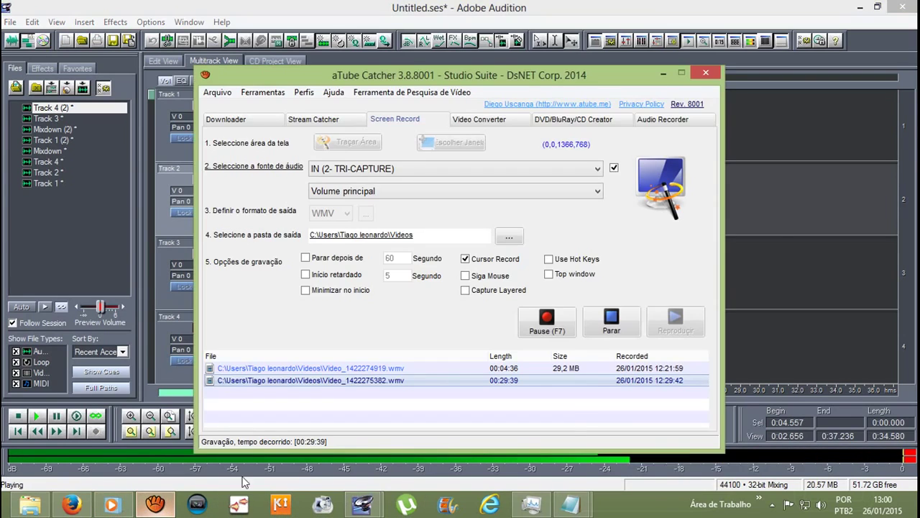
left_click(611, 328)
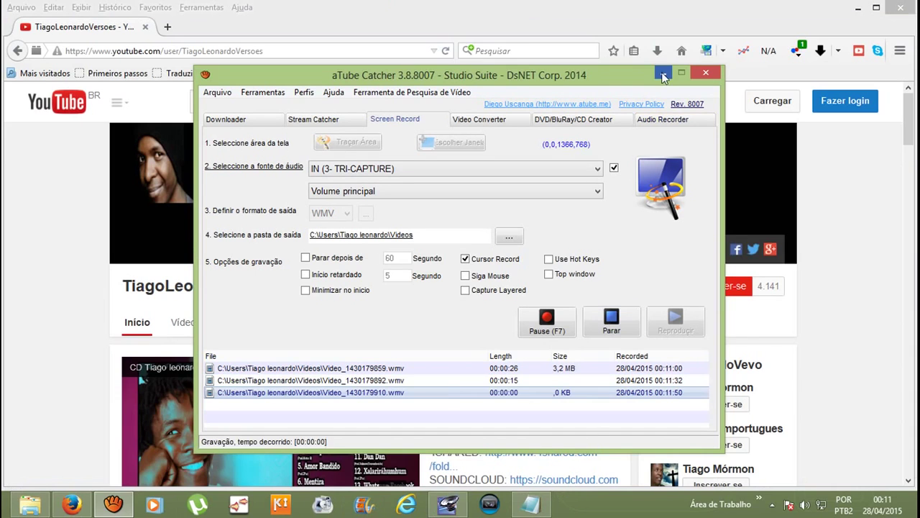
Step: Minimize aTube Catcher and bring up the Notepad note with the viewer's recording questions
left_click(663, 75)
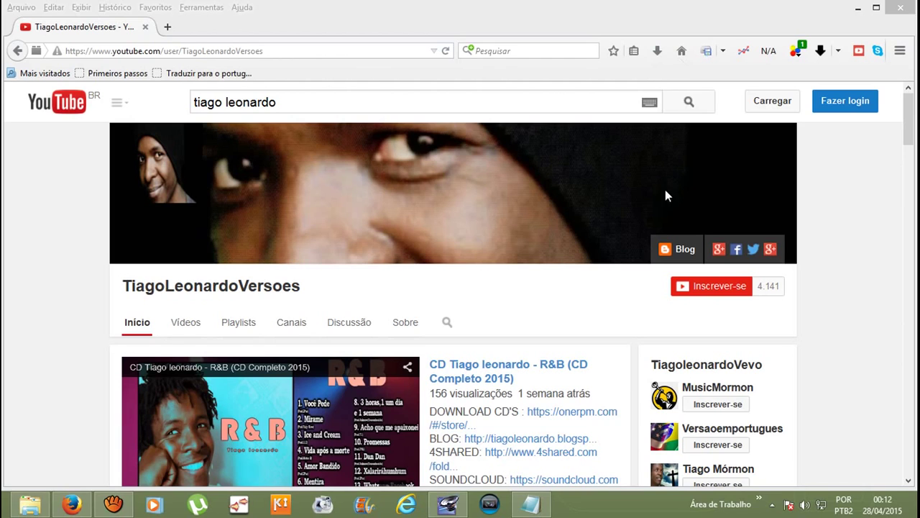
left_click(531, 503)
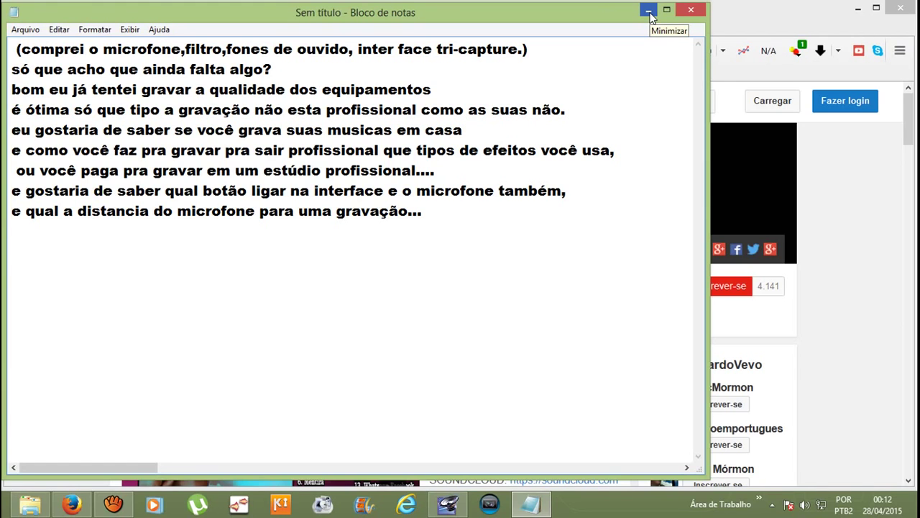
Step: Minimize the viewer-questions note to reveal the YouTube channel home page
left_click(649, 12)
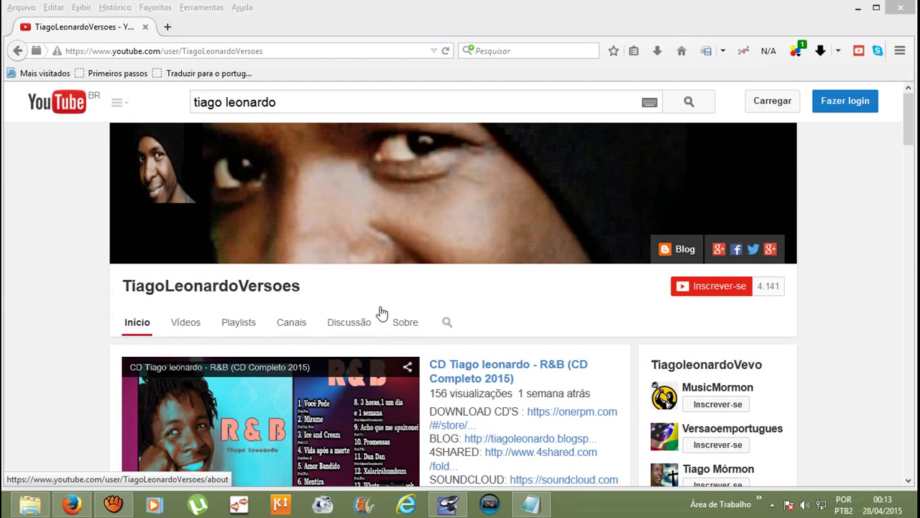
Step: Bring up Adobe Audition with the empty four-track Untitled.ses session
left_click(449, 505)
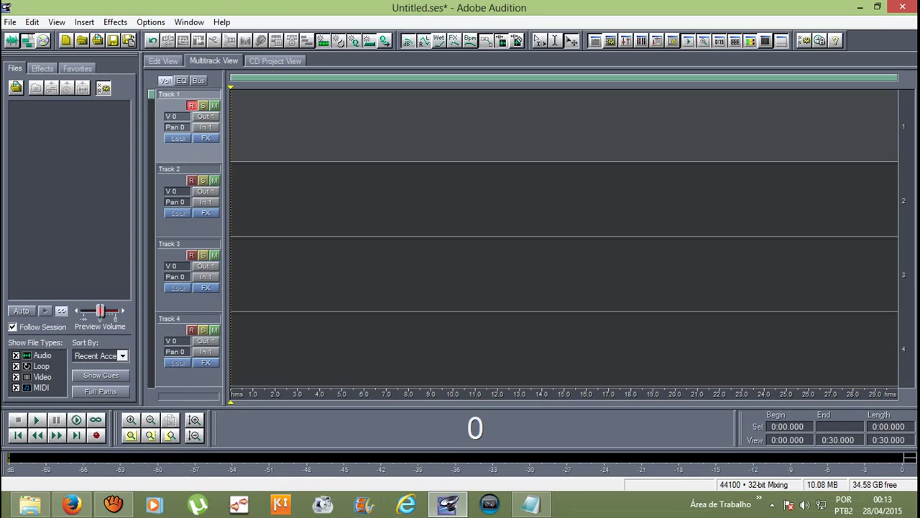
left_click(530, 506)
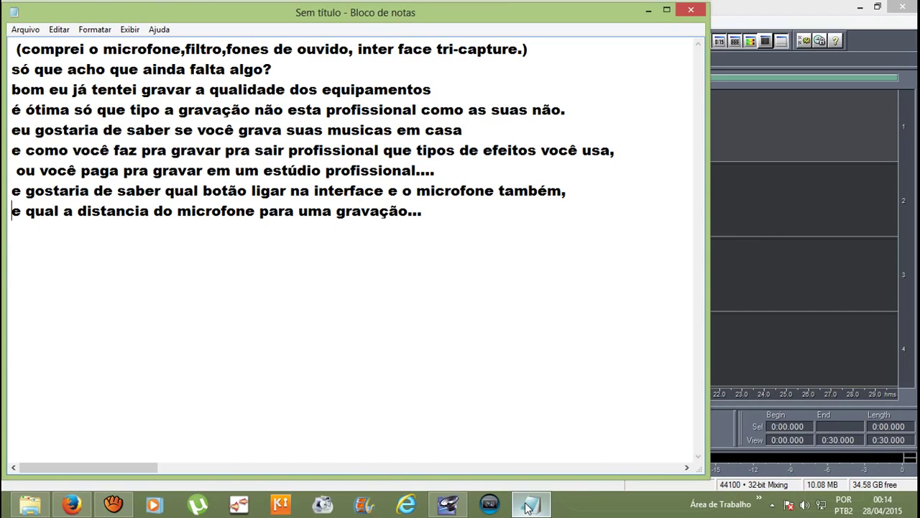
left_click(530, 505)
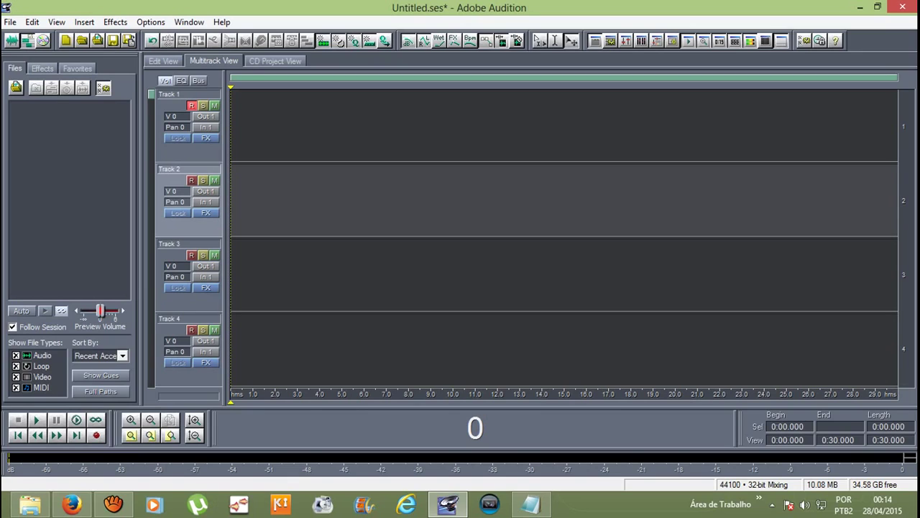
mouse_move(72, 502)
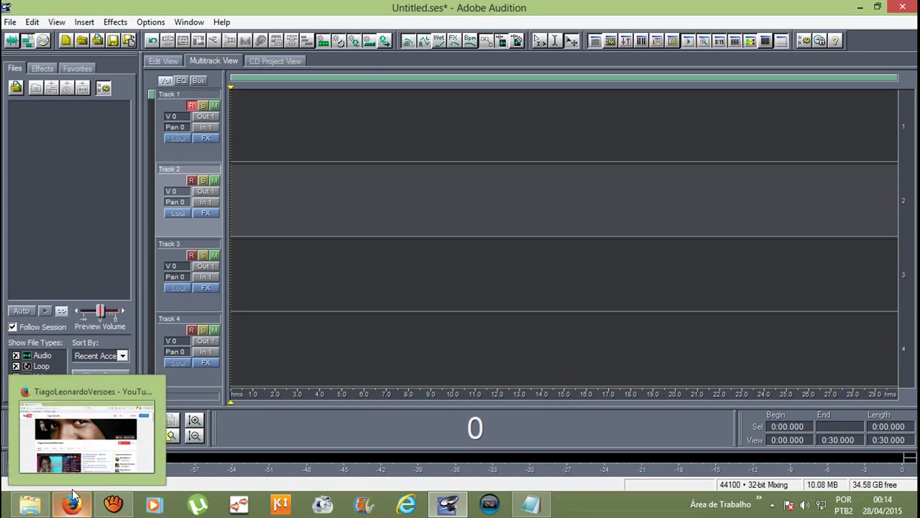
mouse_move(40, 449)
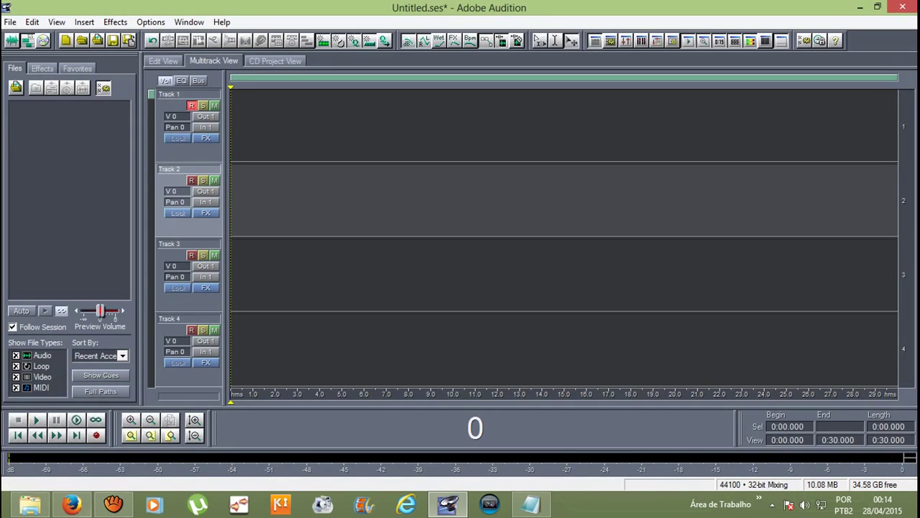
Step: Search Google for 'interface roland tri-capture' in a new browser tab
left_click(72, 504)
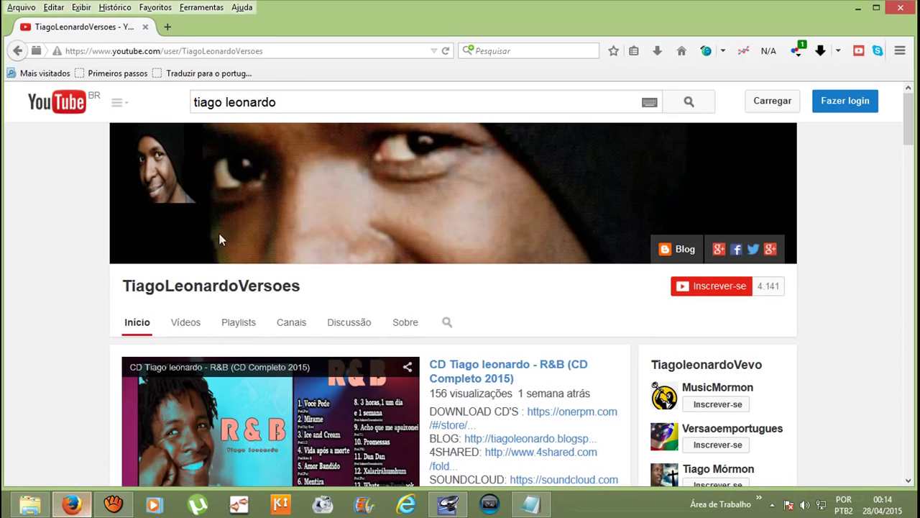
left_click(170, 27)
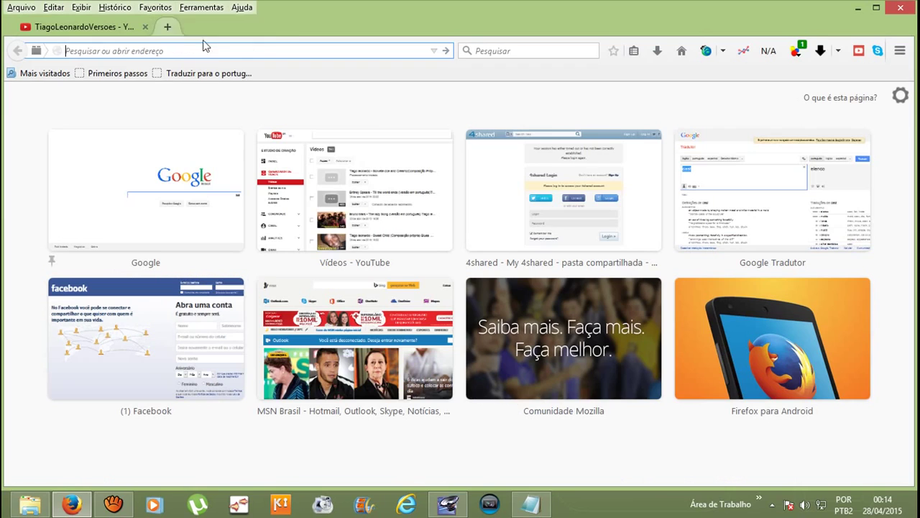
left_click(181, 159)
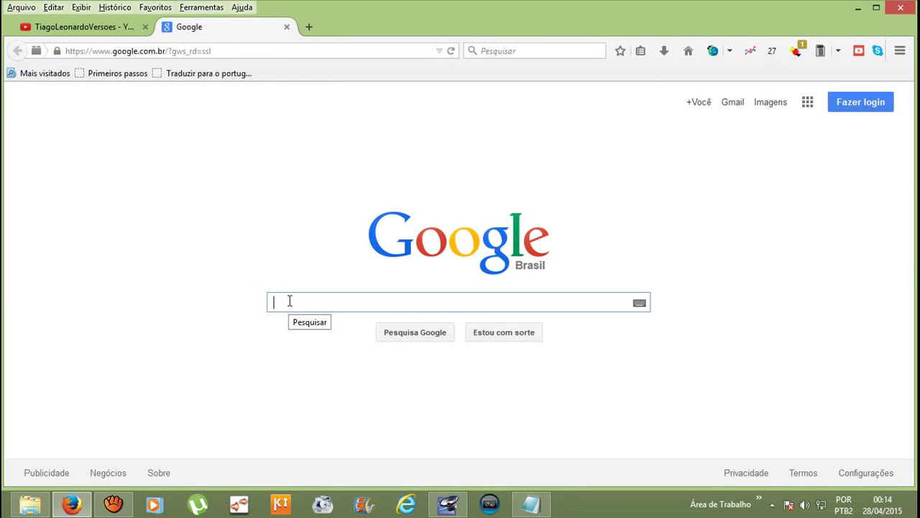
type("interfa")
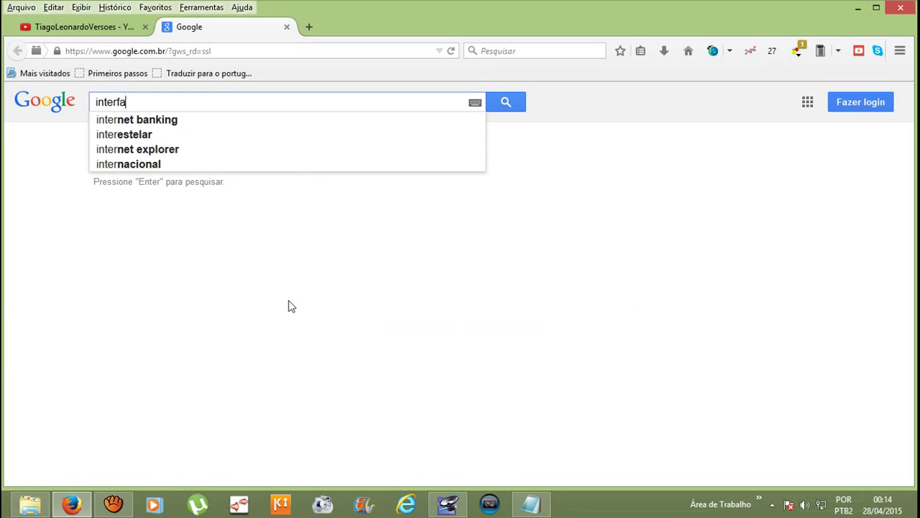
type("ce")
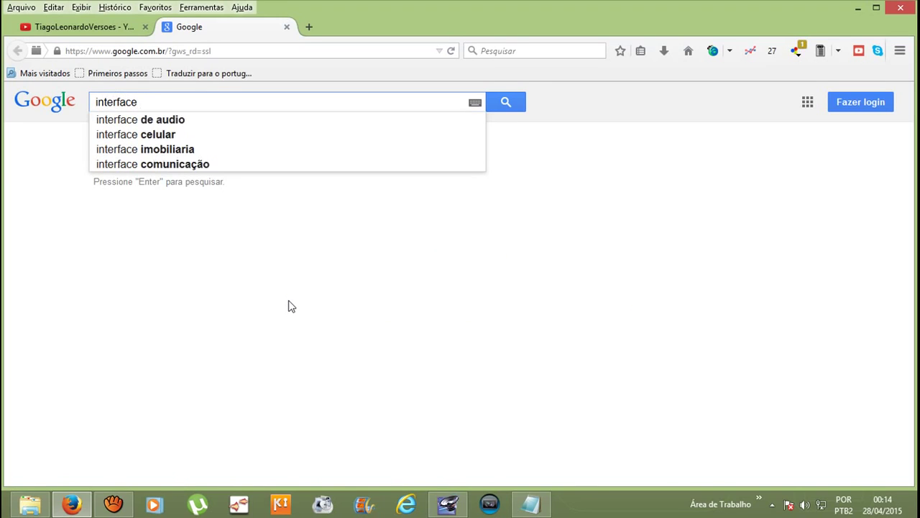
type(" rol")
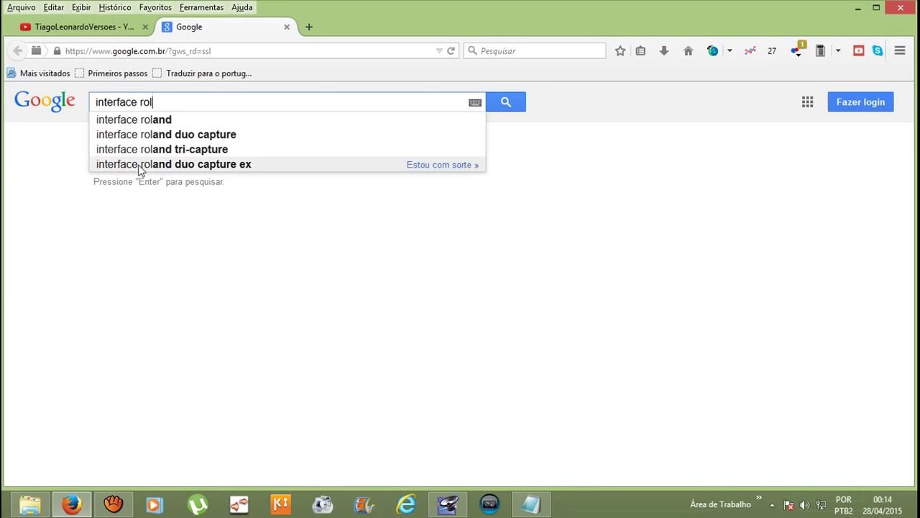
left_click(156, 150)
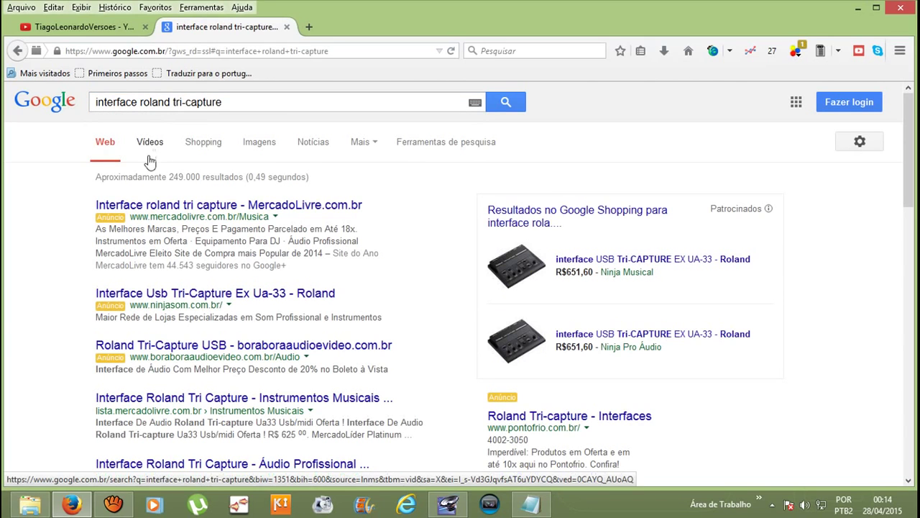
Step: Browse the image results, previewing Tri-Capture photos and the ROLAND UA-33 TRI-CAPTURE image
left_click(262, 146)
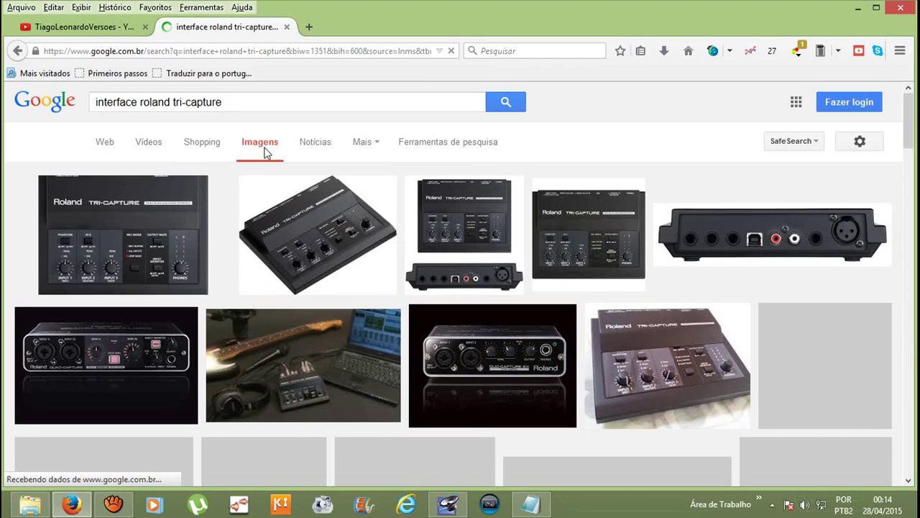
left_click(456, 248)
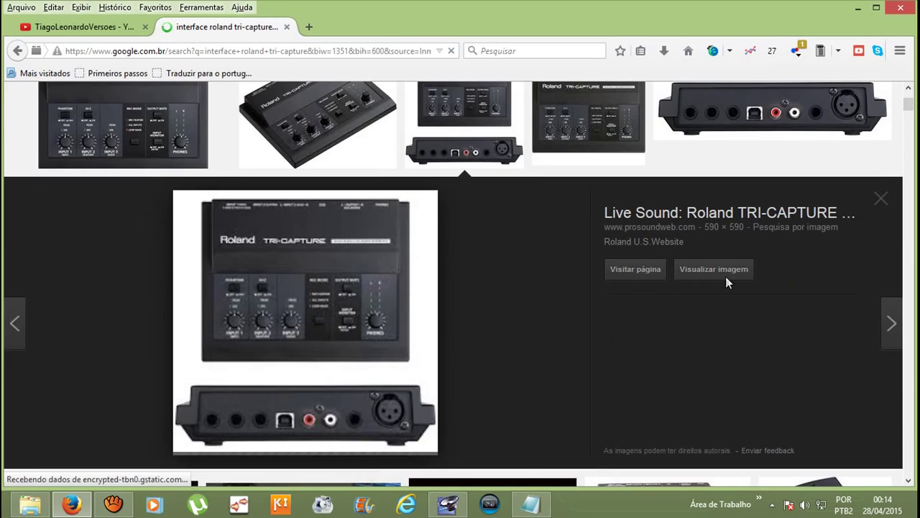
left_click(726, 269)
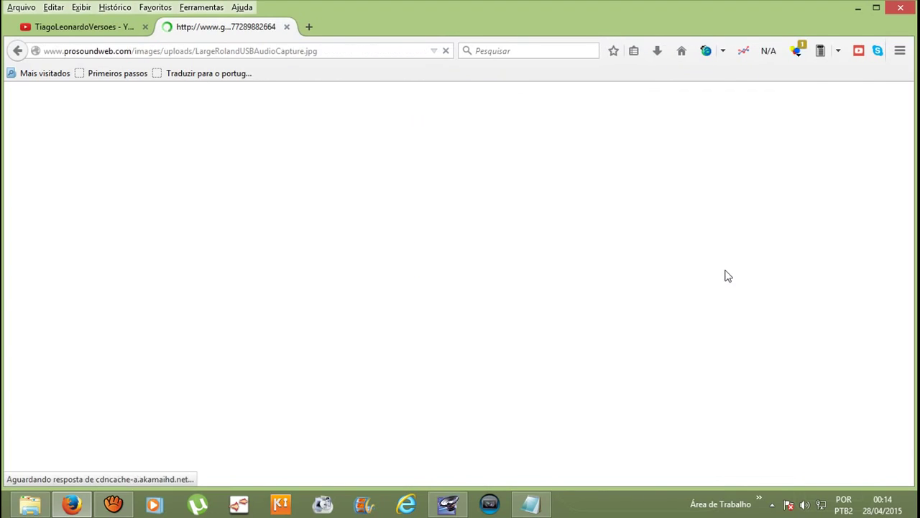
left_click(18, 51)
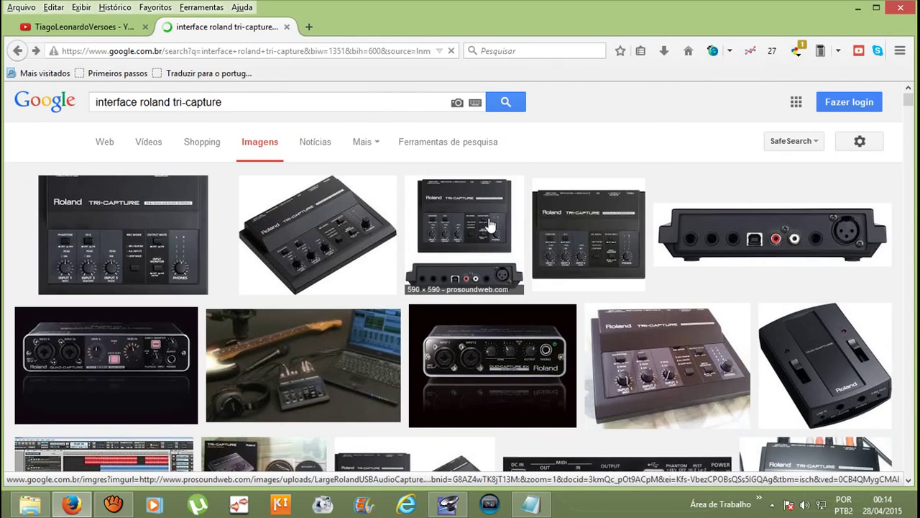
left_click(494, 227)
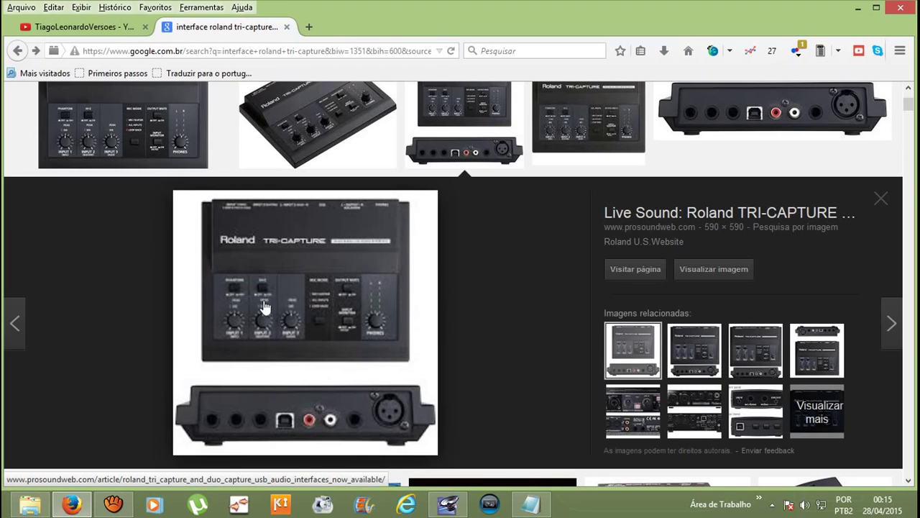
left_click(705, 358)
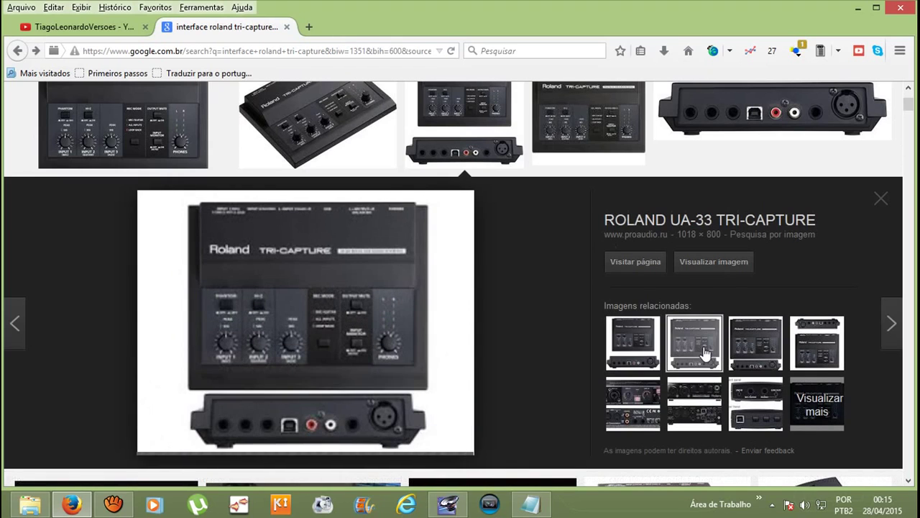
Step: View the full-size UA-33 Tri-Capture photo, then return to the empty Audition session
left_click(708, 266)
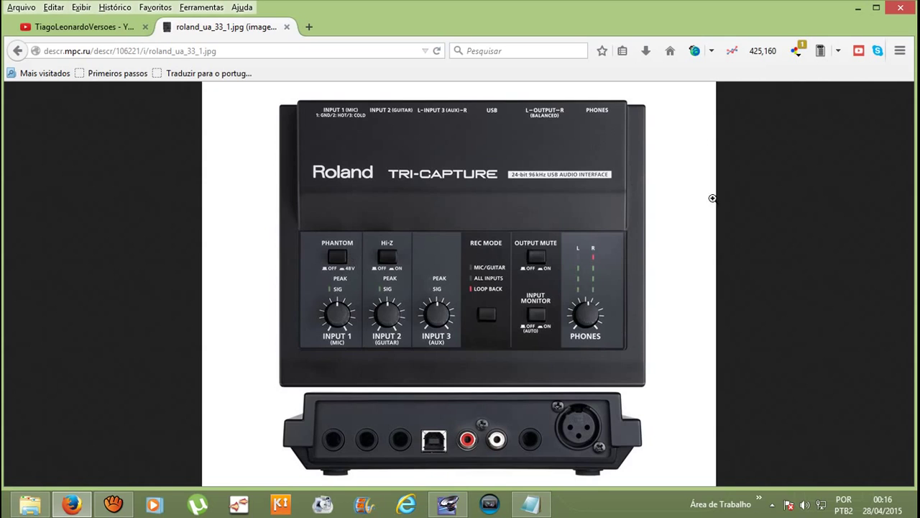
left_click(454, 507)
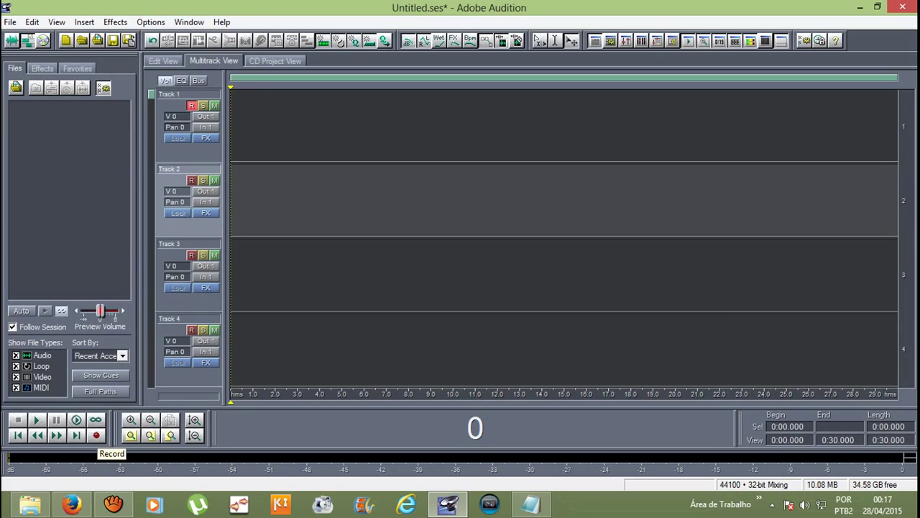
Step: Record a vocal take of about 13 seconds onto Track 1, then stop recording
left_click(96, 435)
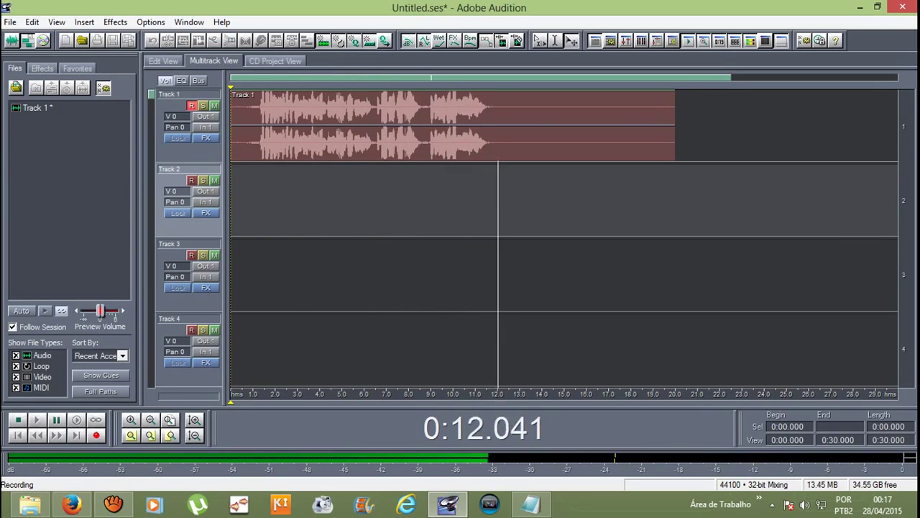
key("space")
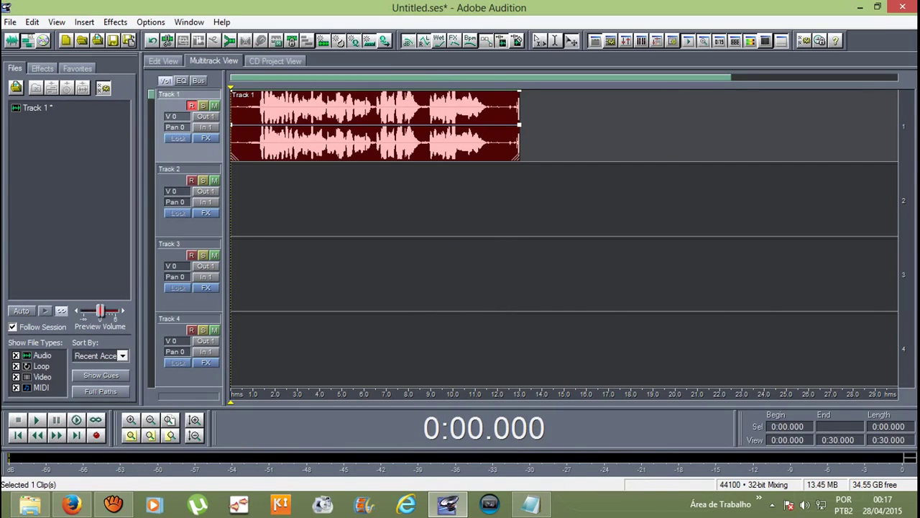
Step: In Edit View, select the sung part 0:01.247–0:11.817 of the Track 1 take and play it back
key("F12")
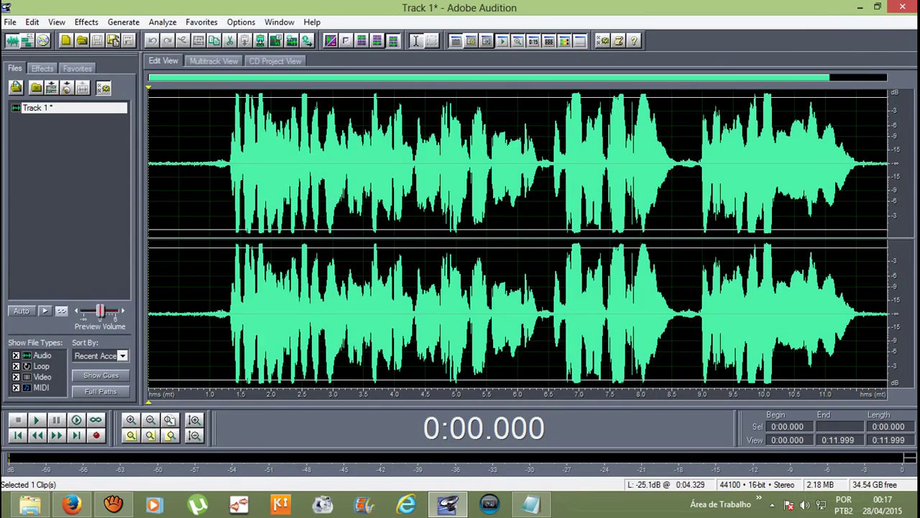
left_click_drag(222, 165, 883, 166)
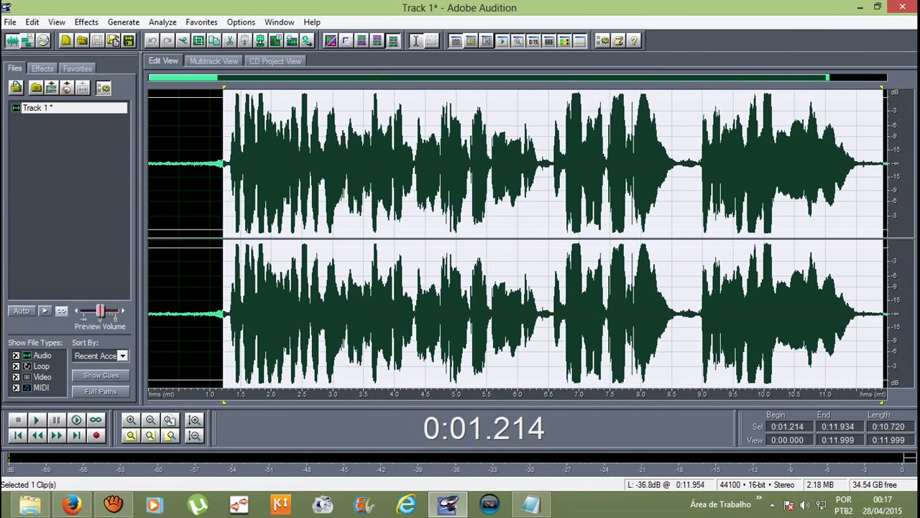
left_click(240, 165)
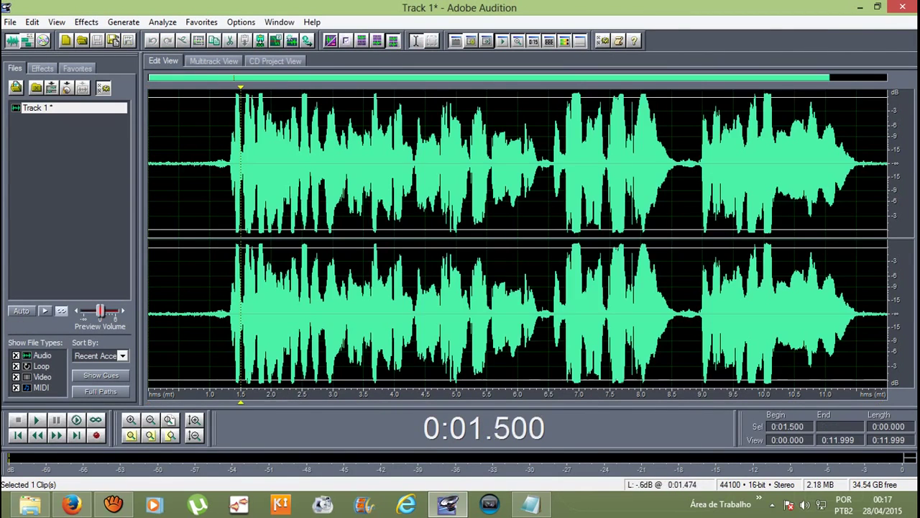
key("F12")
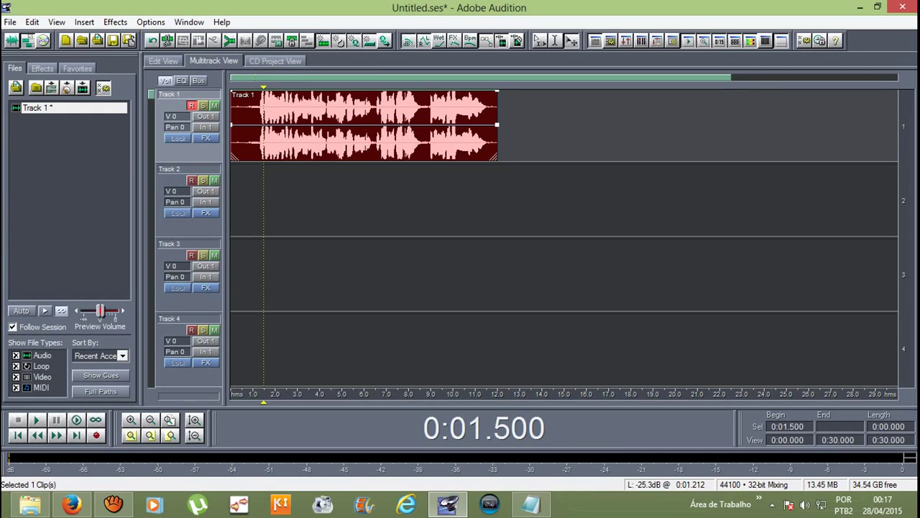
key("F12")
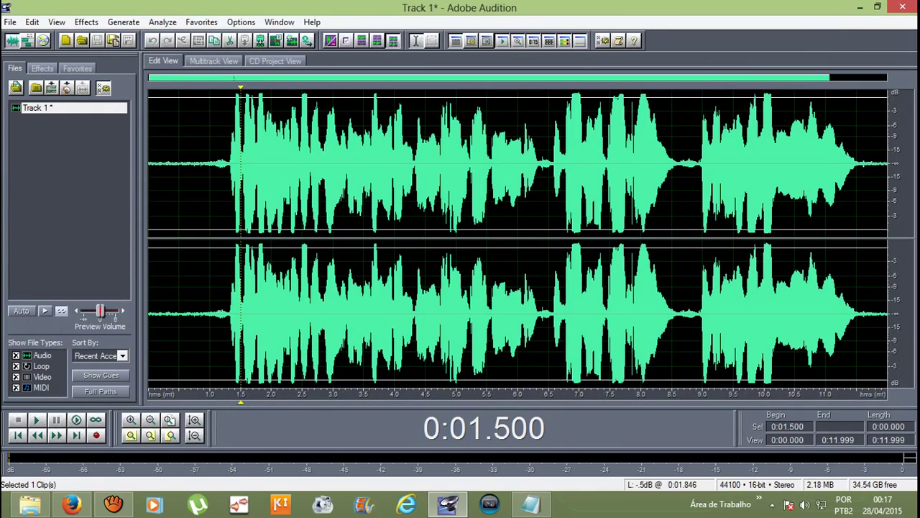
left_click_drag(224, 165, 813, 165)
scroll(324, 166, "down", 1)
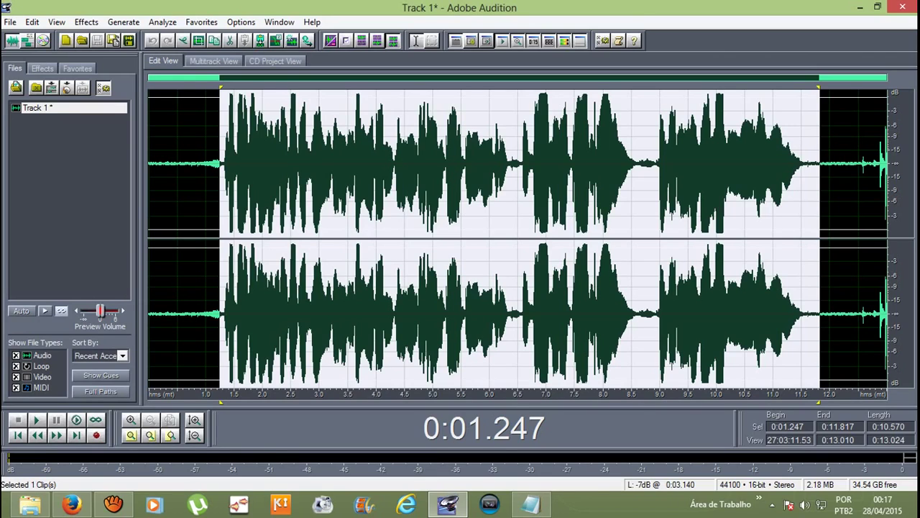
key("space")
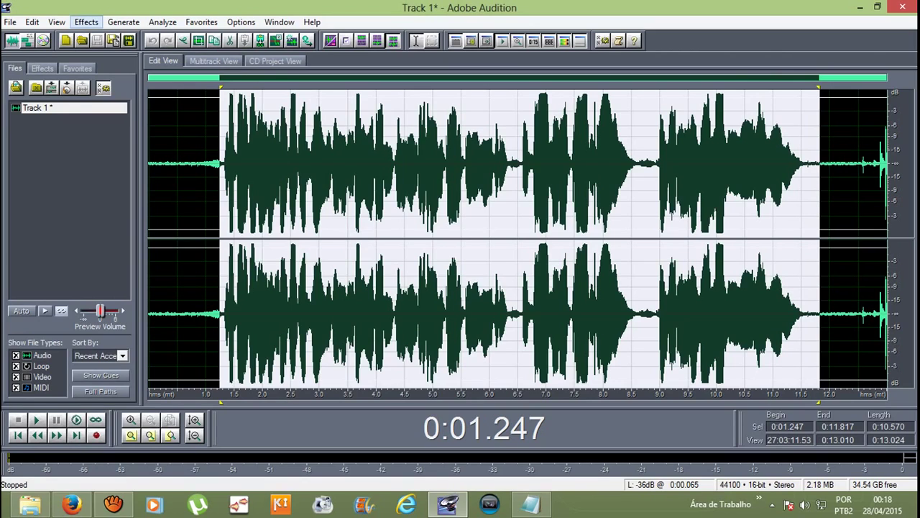
Step: Apply Studio Reverb's Vocal Reverb (medium) preset to the sung part of Track 1, then play it back
left_click(86, 22)
mouse_move(115, 102)
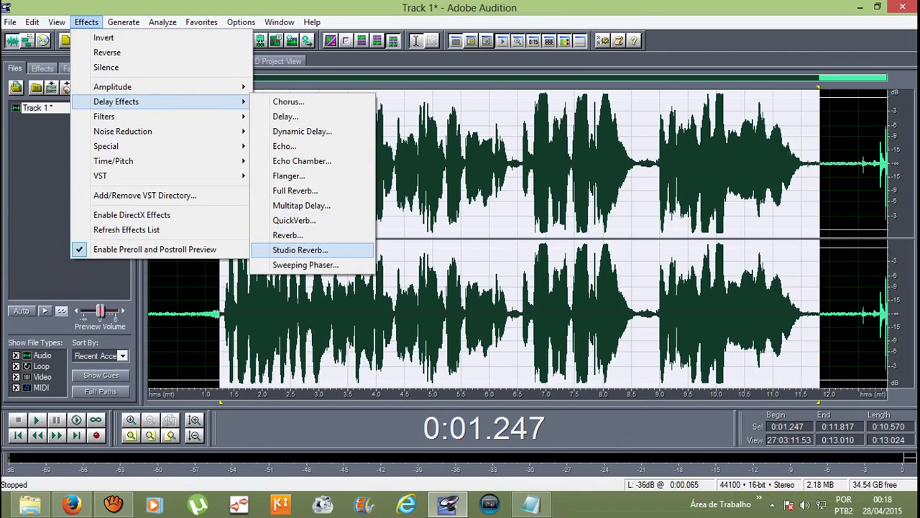
left_click(300, 249)
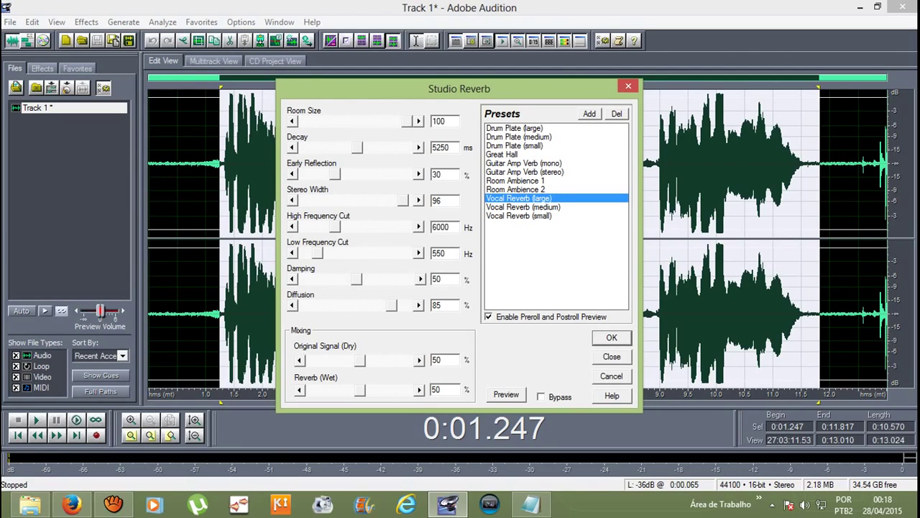
left_click(522, 206)
left_click(519, 215)
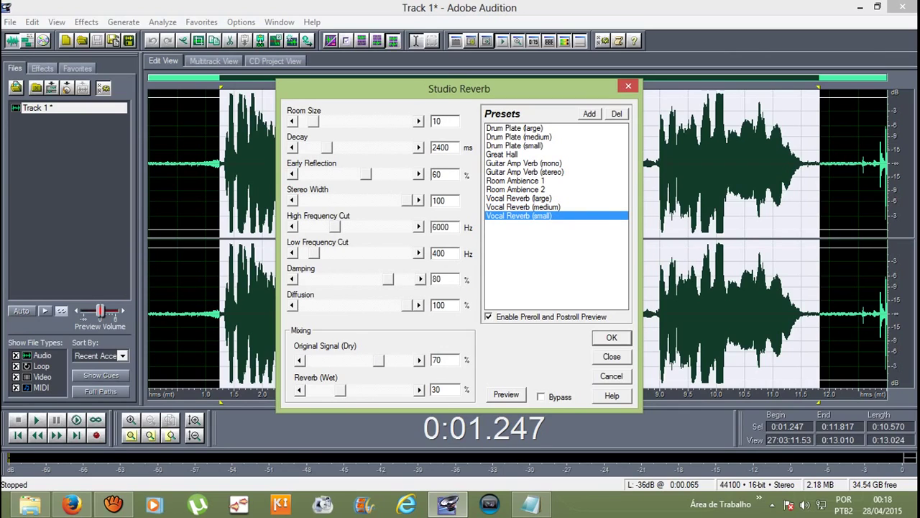
left_click(523, 206)
left_click(519, 198)
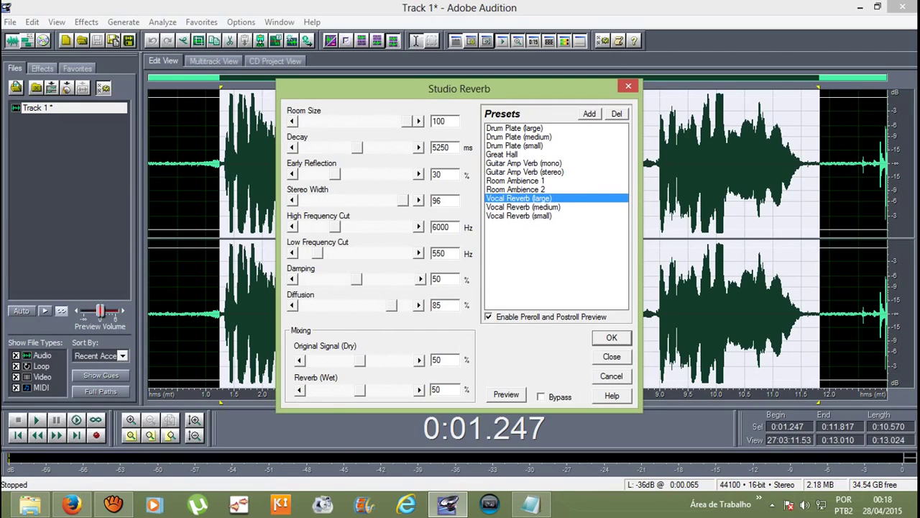
left_click(523, 207)
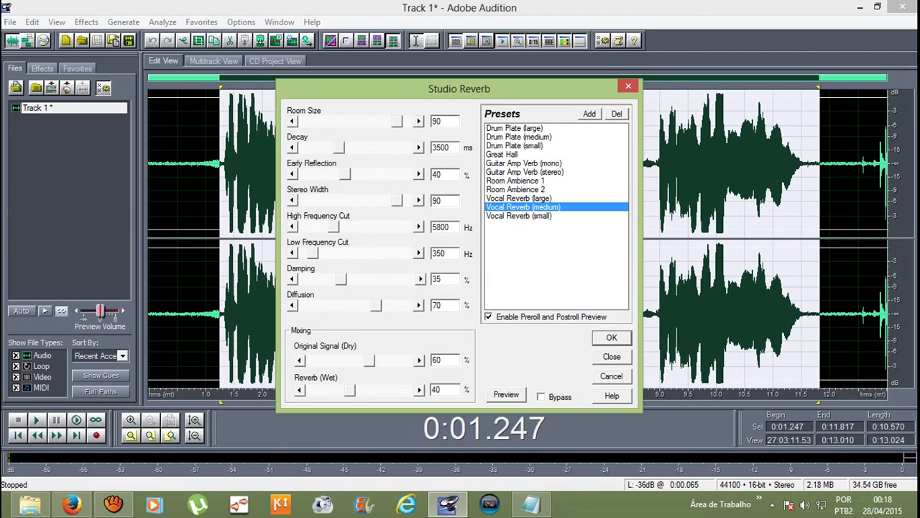
key("Return")
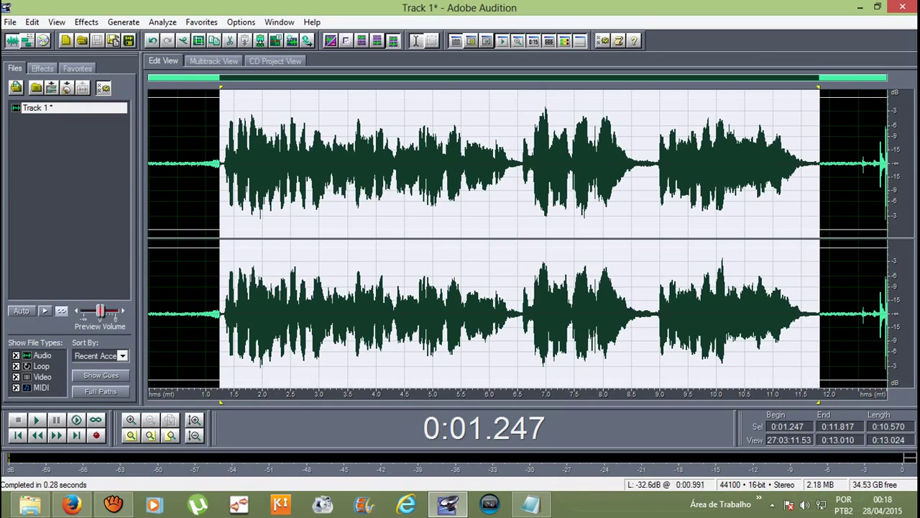
key("space")
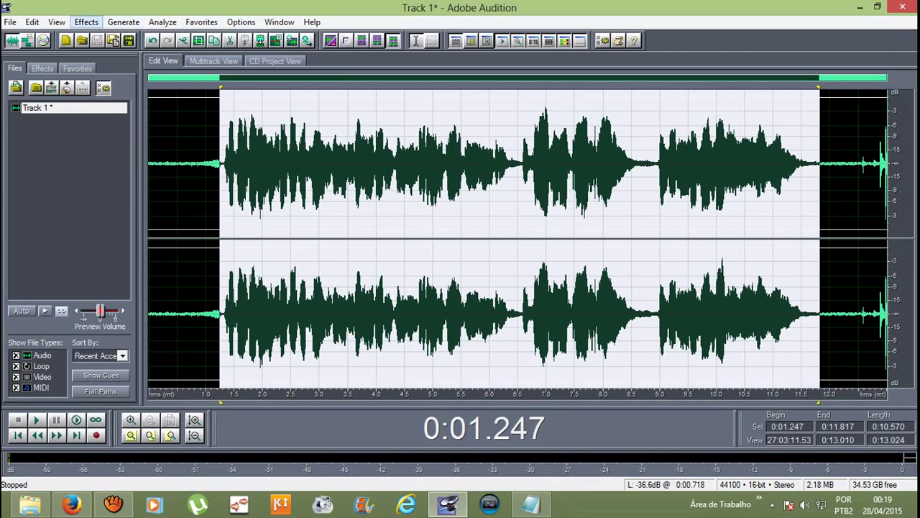
Step: Run Pitch Correction with Manual settings on the 0:01.247–0:11.817 vocal selection
left_click(86, 21)
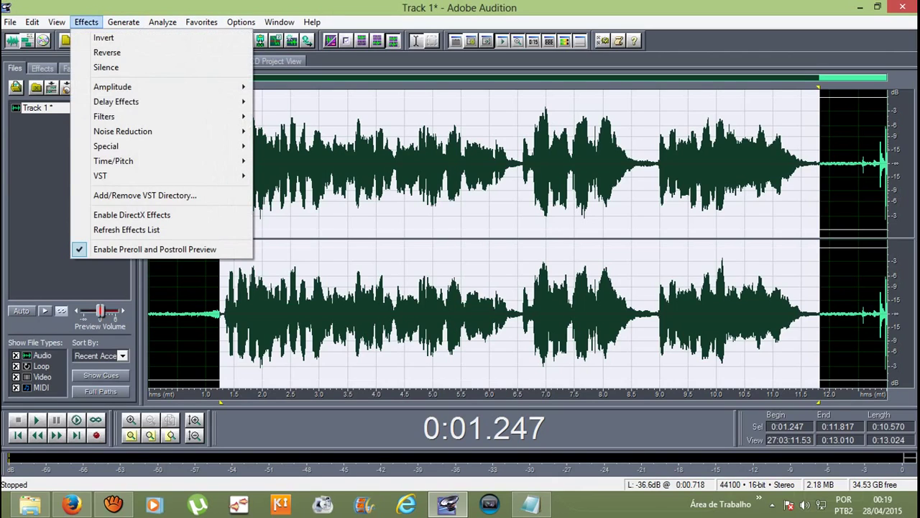
mouse_move(165, 176)
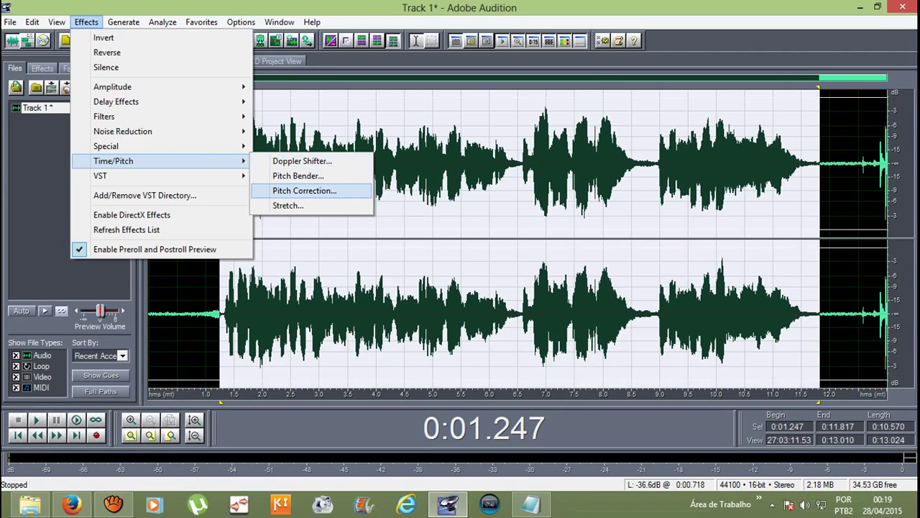
key("Return")
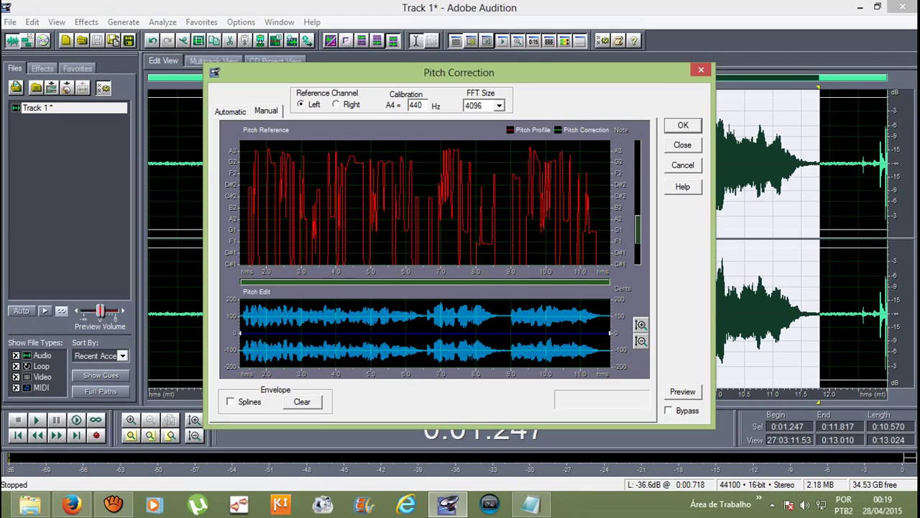
key("Return")
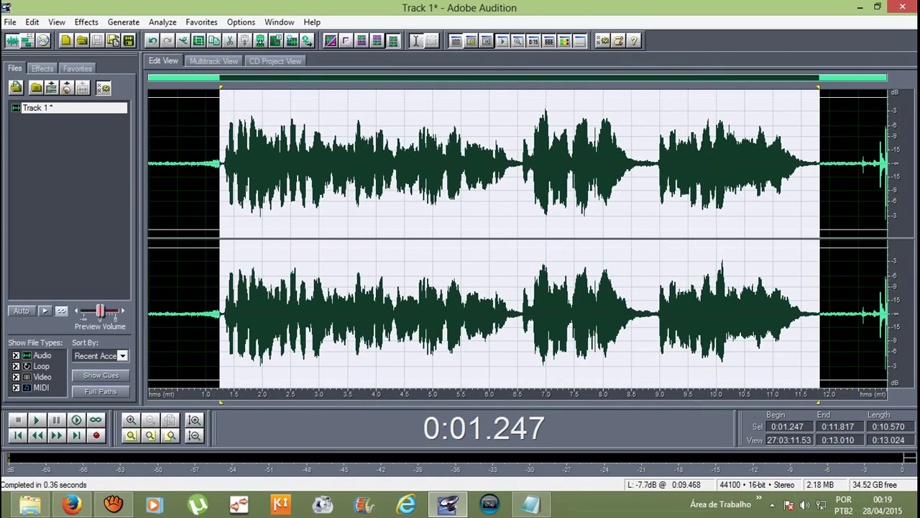
Step: Play the pitch-corrected vocal from just before the sung part, then stop
left_click(189, 166)
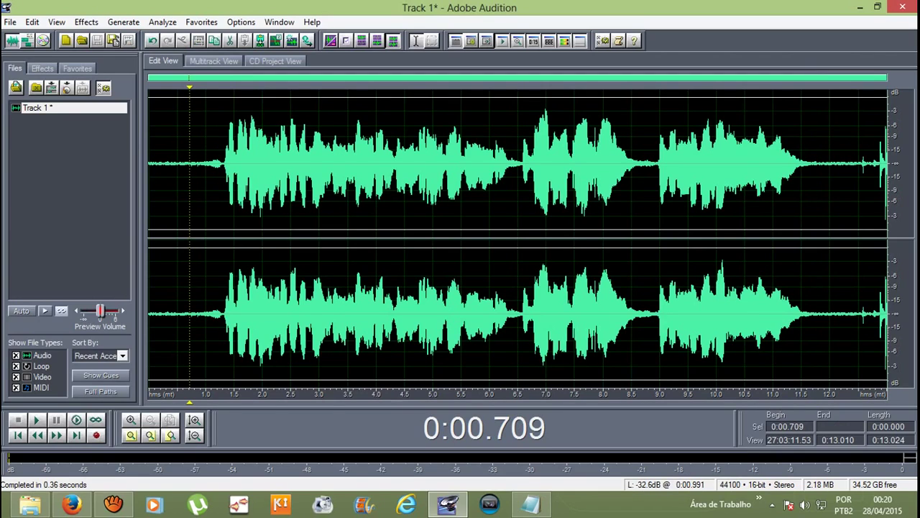
left_click(211, 165)
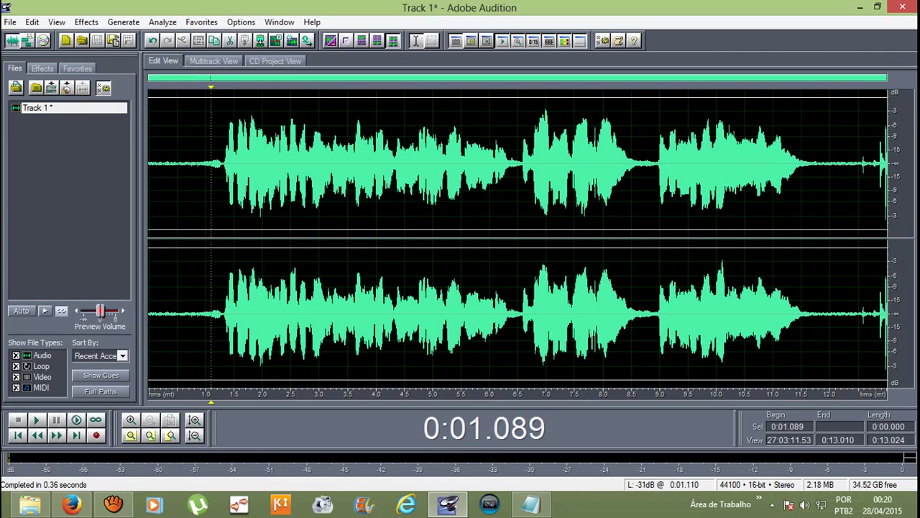
key("space")
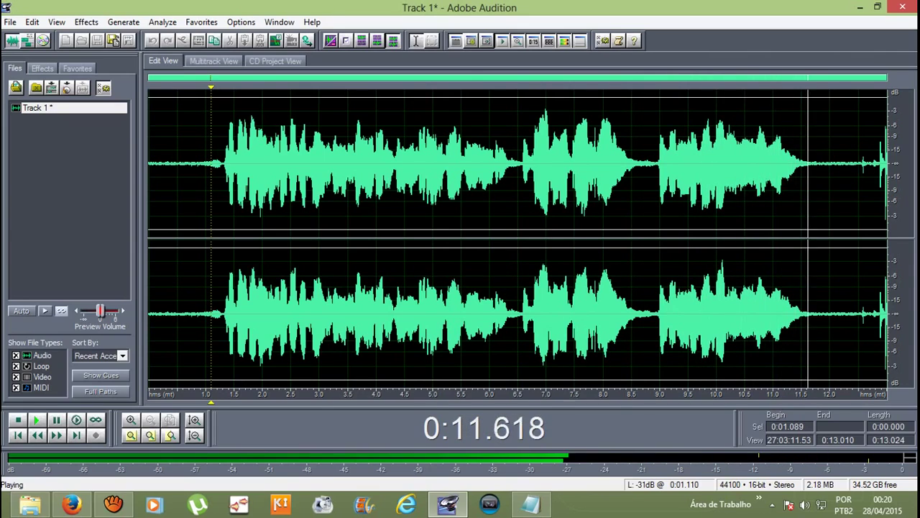
key("space")
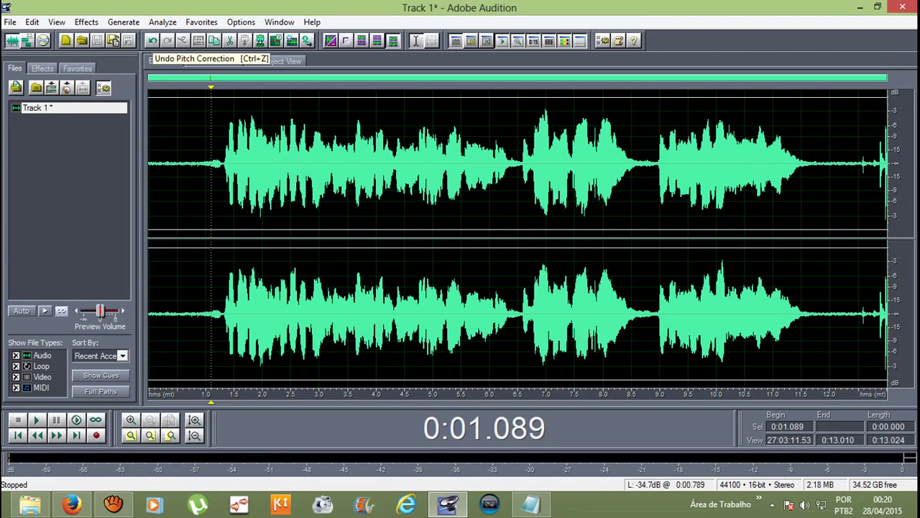
Step: Undo the pitch correction and bring up the VST effects list
left_click(151, 40)
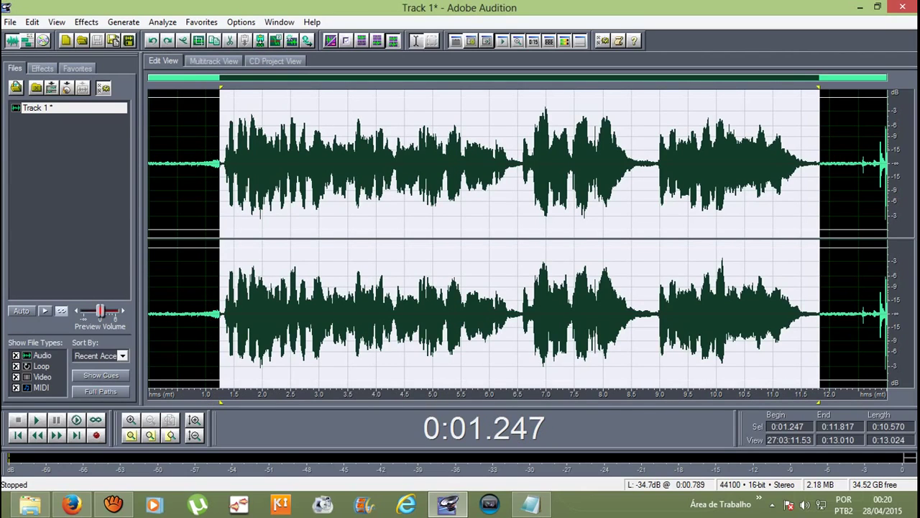
left_click(86, 21)
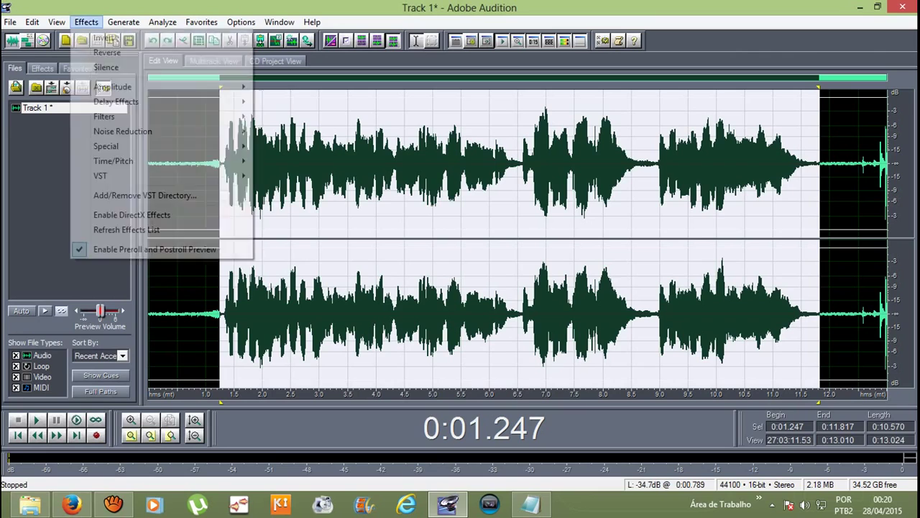
mouse_move(165, 175)
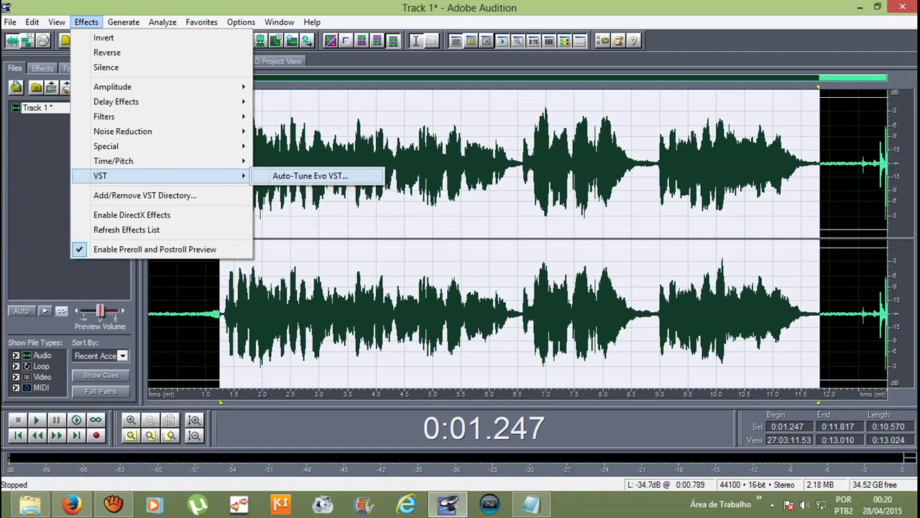
Step: Open Auto-Tune Evo on the vocal, set Retune Speed to 0 and preview the sound
left_click(310, 176)
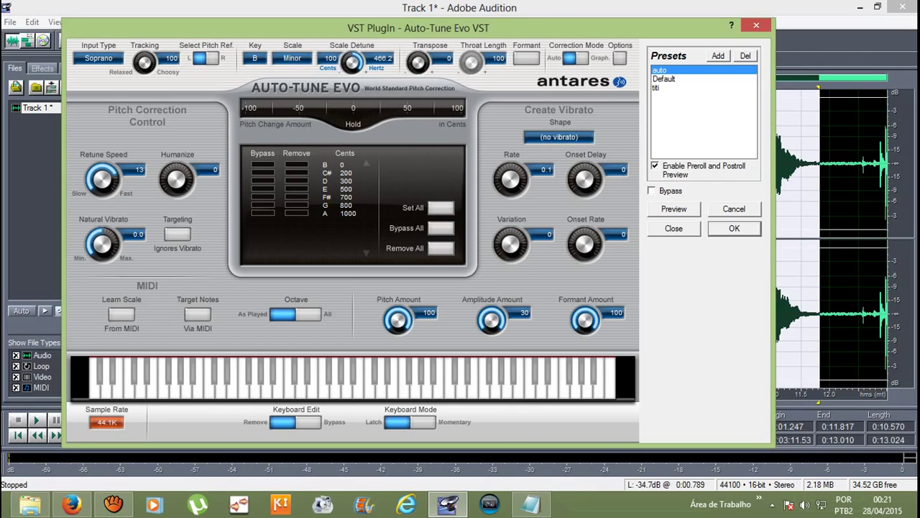
left_click_drag(102, 178, 103, 194)
key("space")
left_click_drag(102, 179, 102, 202)
Step: Bypass all scale notes in Auto-Tune Evo, preview the vocal, then close the plug-in
left_click(441, 227)
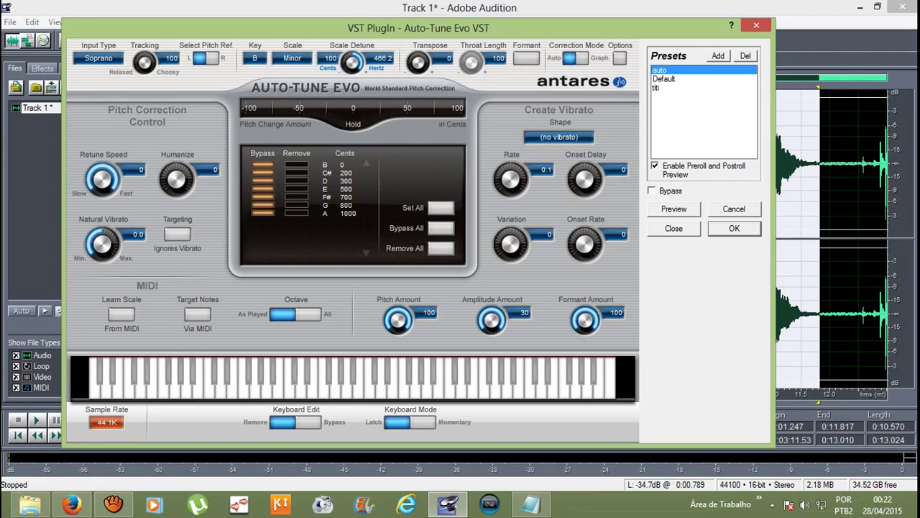
key("space")
left_click(735, 228)
Step: Reopen Auto-Tune Evo, load the auto preset, set Retune Speed 0, Bypass All, and apply it
left_click(87, 22)
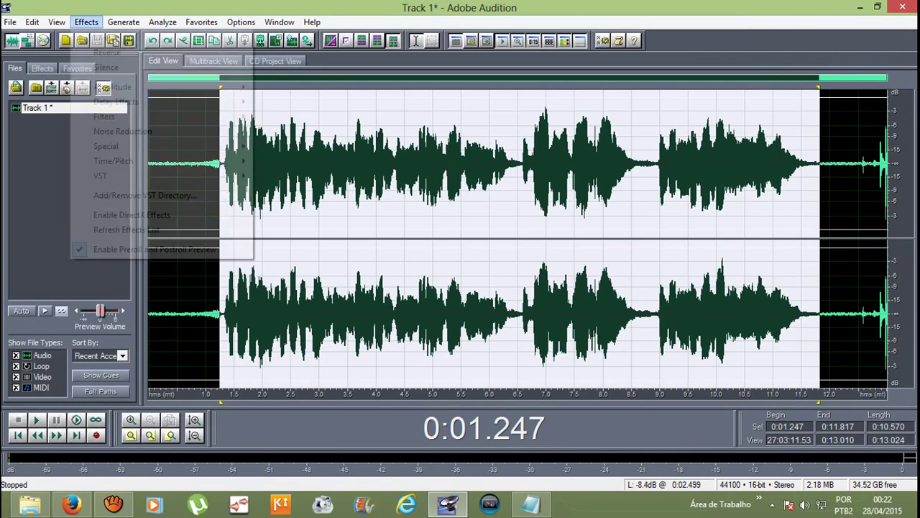
mouse_move(130, 175)
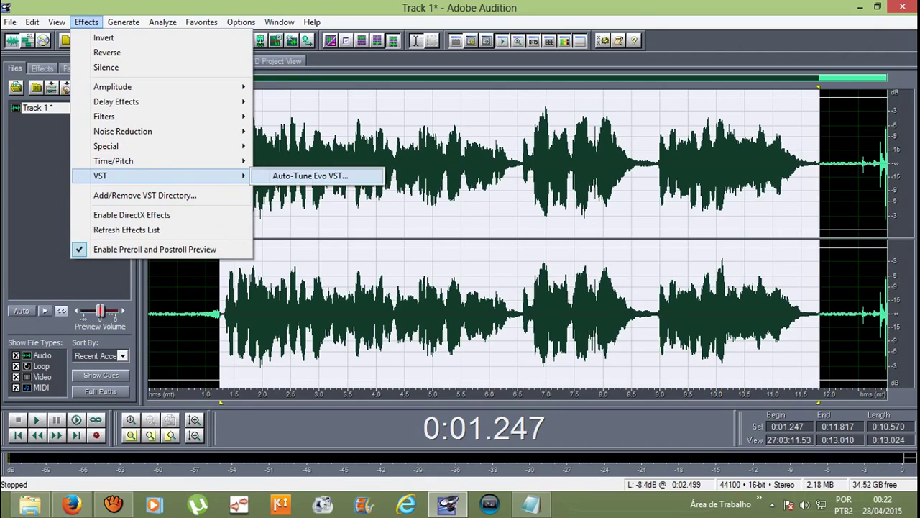
left_click(310, 176)
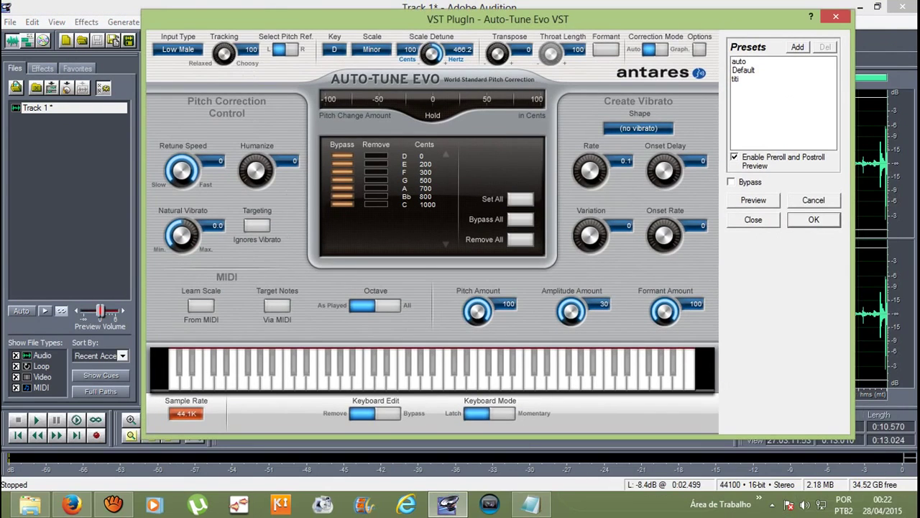
left_click(739, 61)
left_click_drag(181, 170, 181, 188)
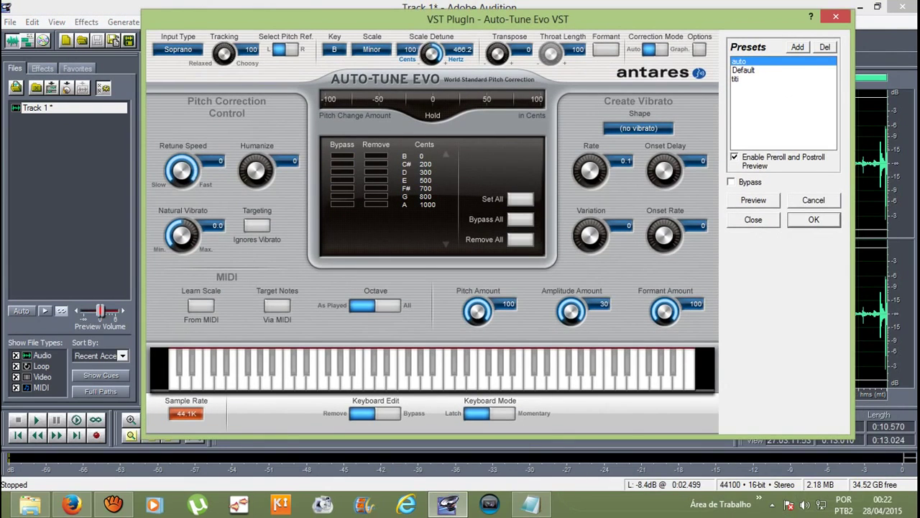
left_click(520, 219)
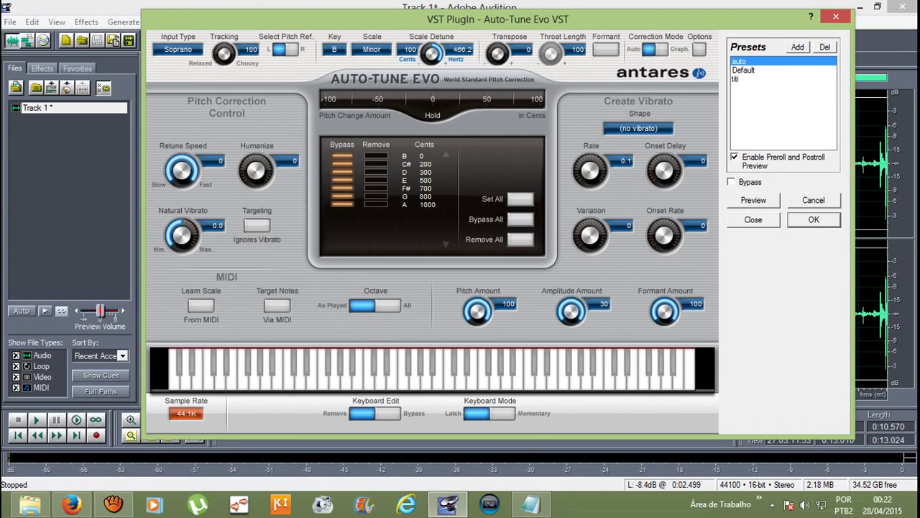
key("Return")
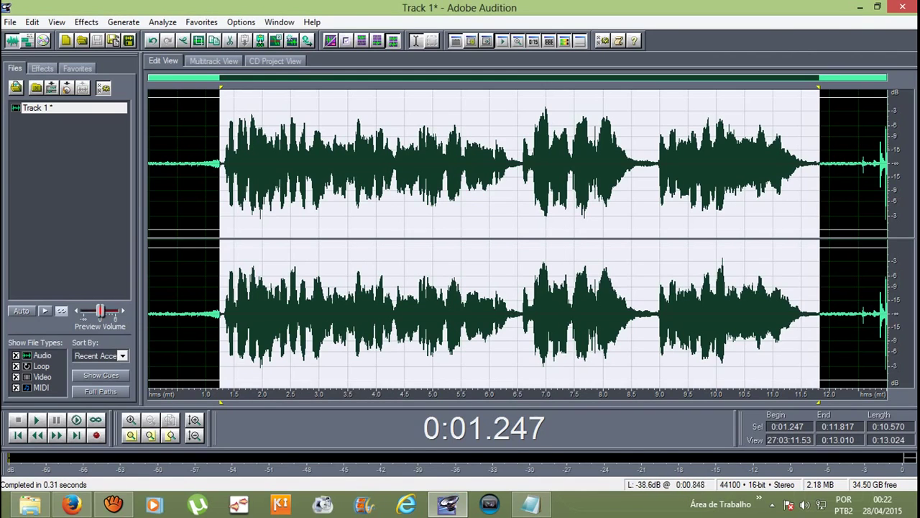
Step: Move the processed vocal clip from Track 1 to Track 2 and open the Export Audio mixdown settings
left_click(200, 166)
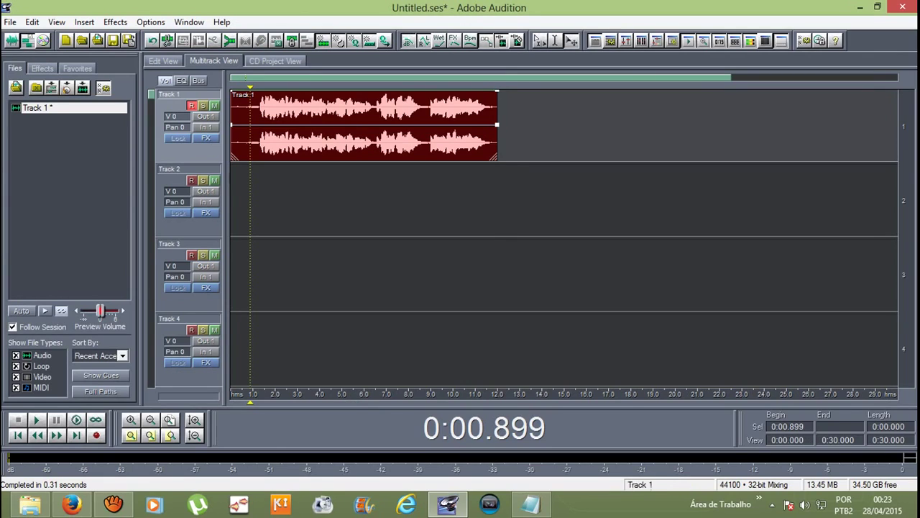
left_click_drag(363, 126, 364, 201)
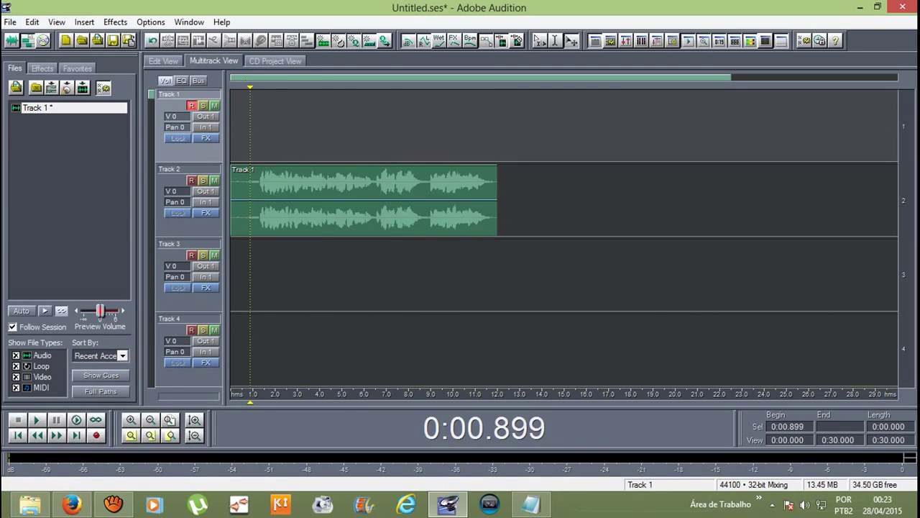
left_click(10, 22)
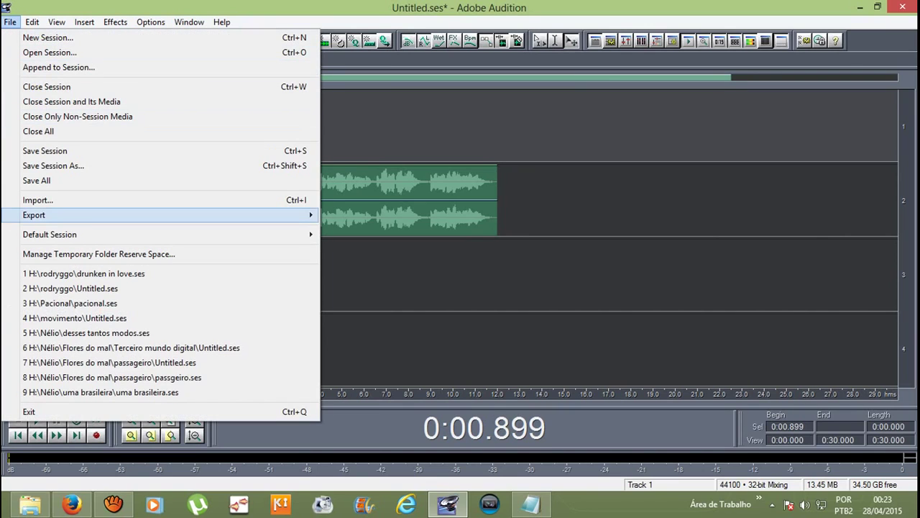
mouse_move(34, 215)
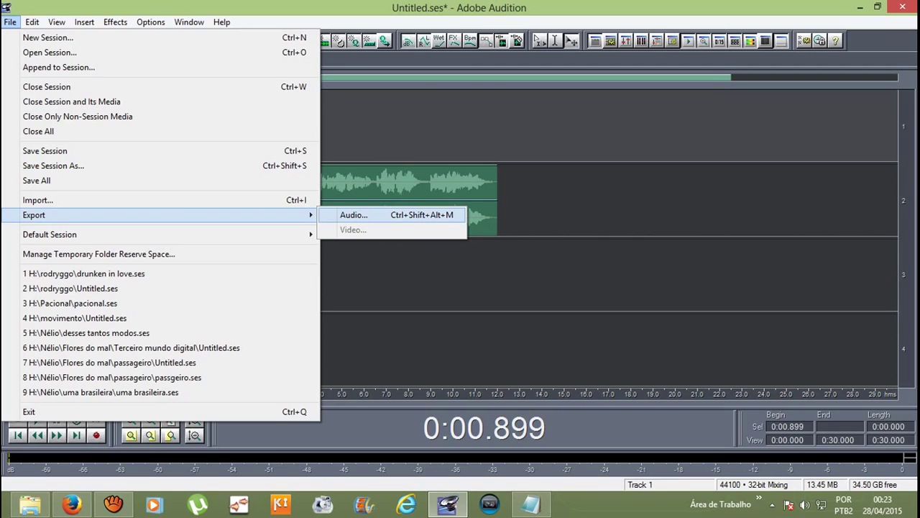
left_click(354, 214)
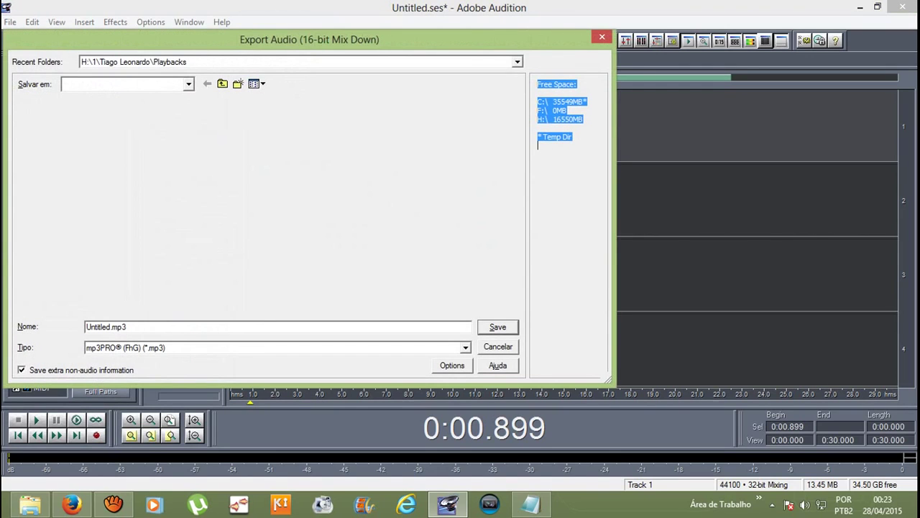
Step: Dismiss the Export Audio (16-bit Mix Down) dialog with Escape
key("Escape")
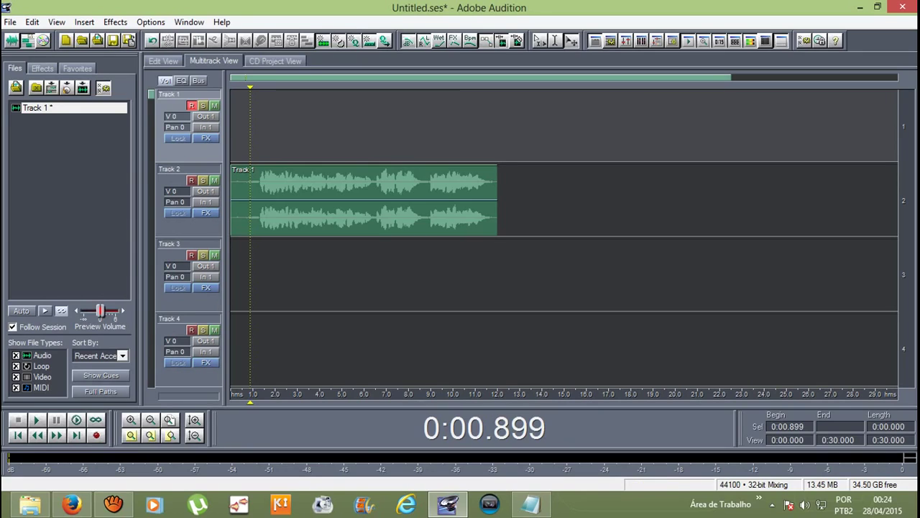
left_click(237, 201)
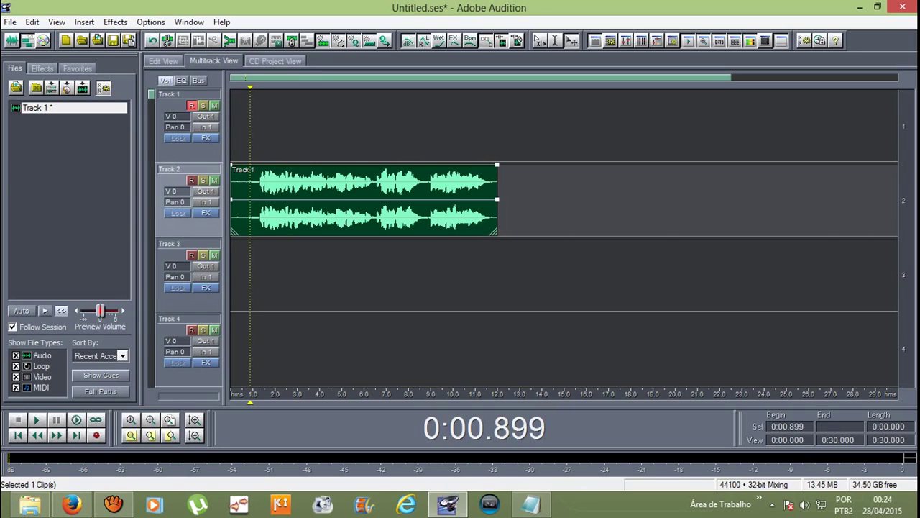
key("space")
left_click(113, 504)
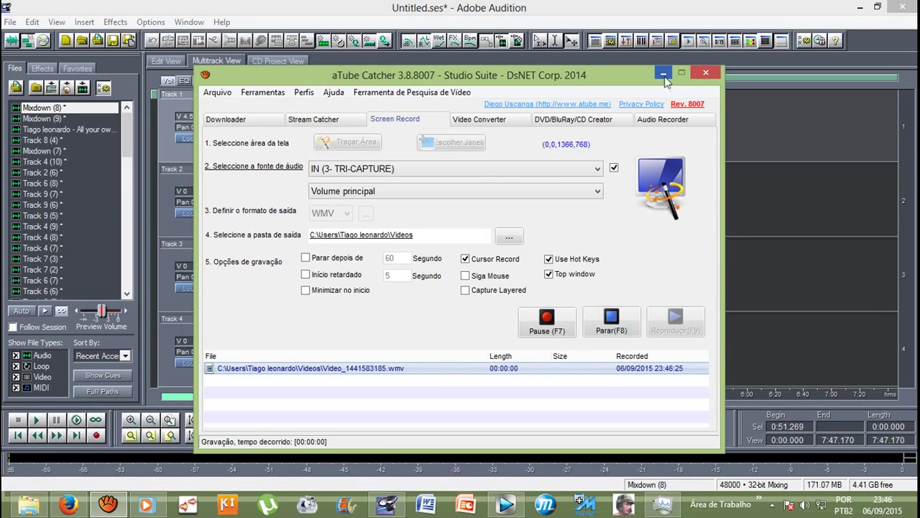
left_click(663, 74)
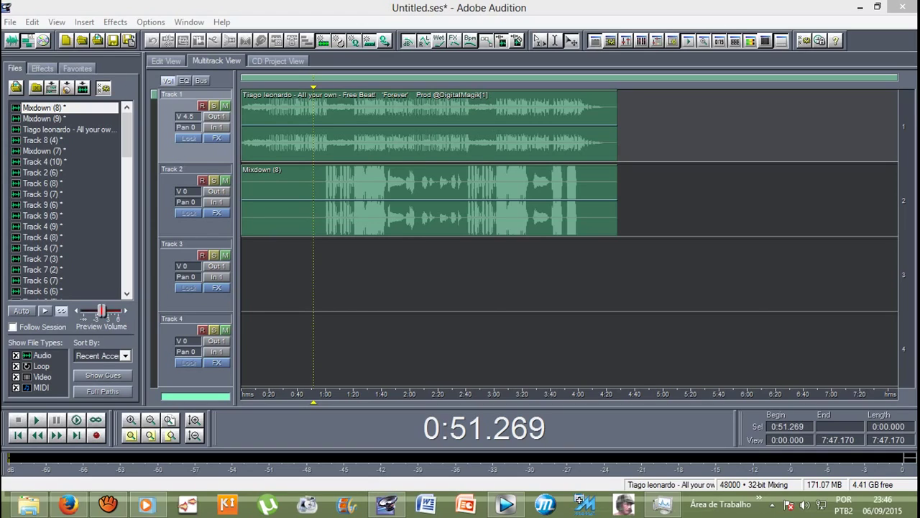
left_click(430, 126)
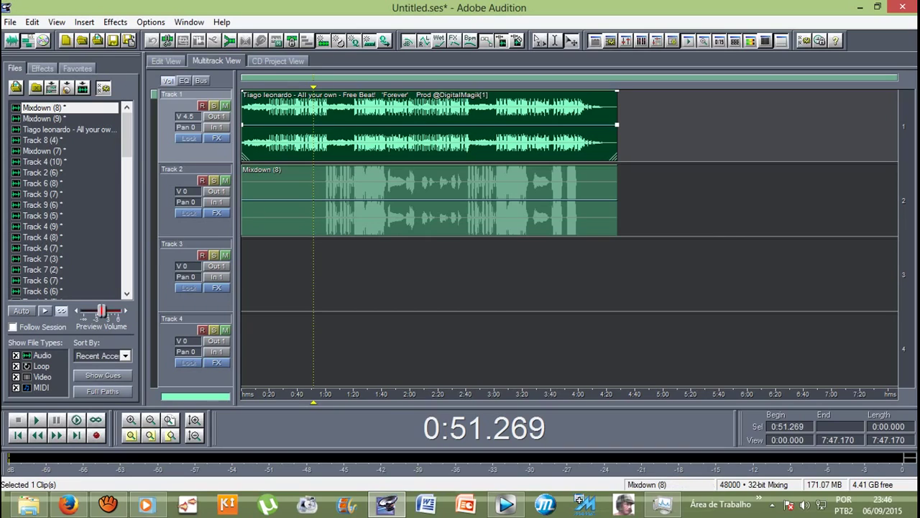
left_click(430, 201)
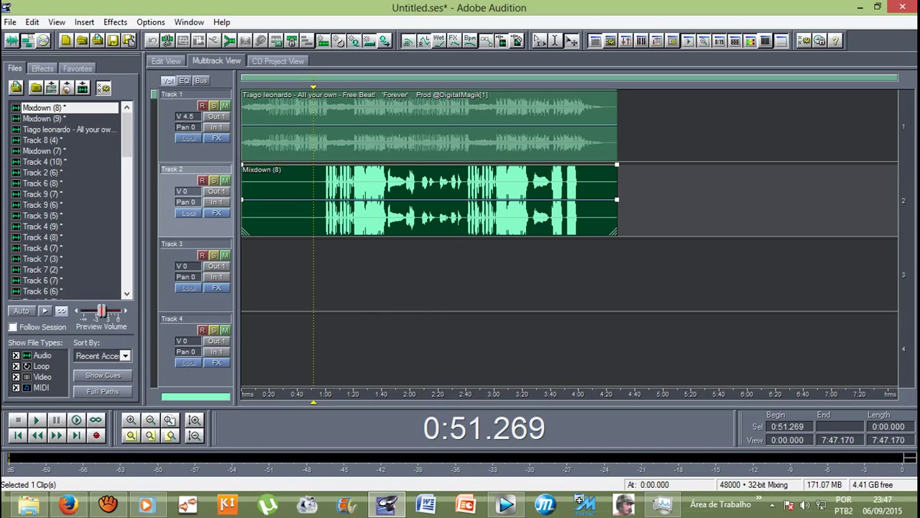
left_click(430, 126)
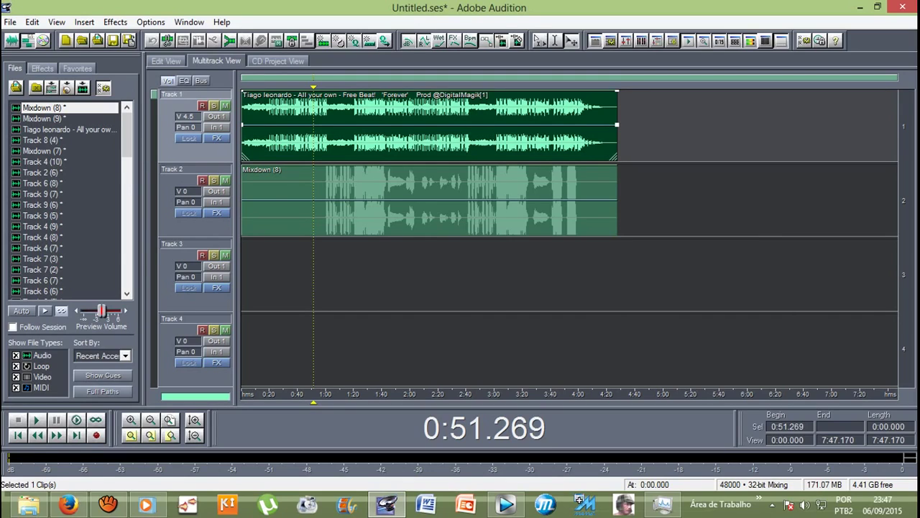
left_click(431, 201)
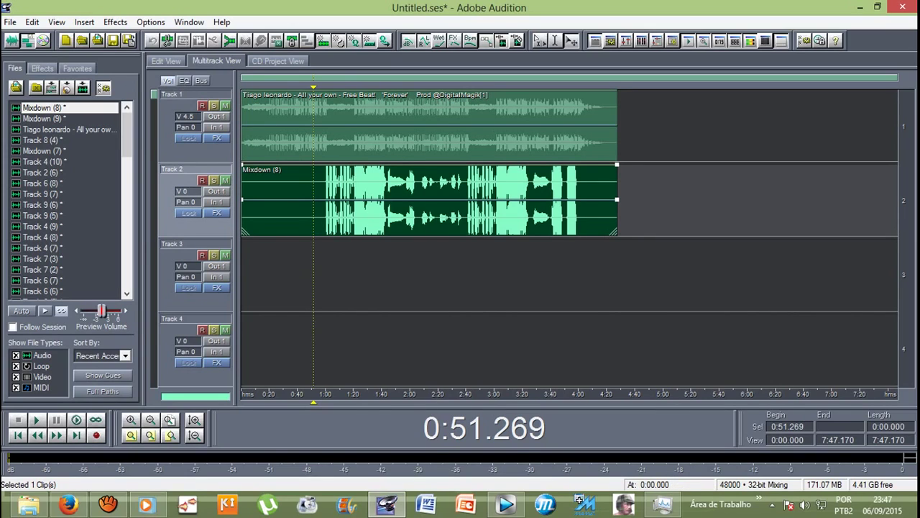
left_click(568, 273)
scroll(568, 273, "down", 1)
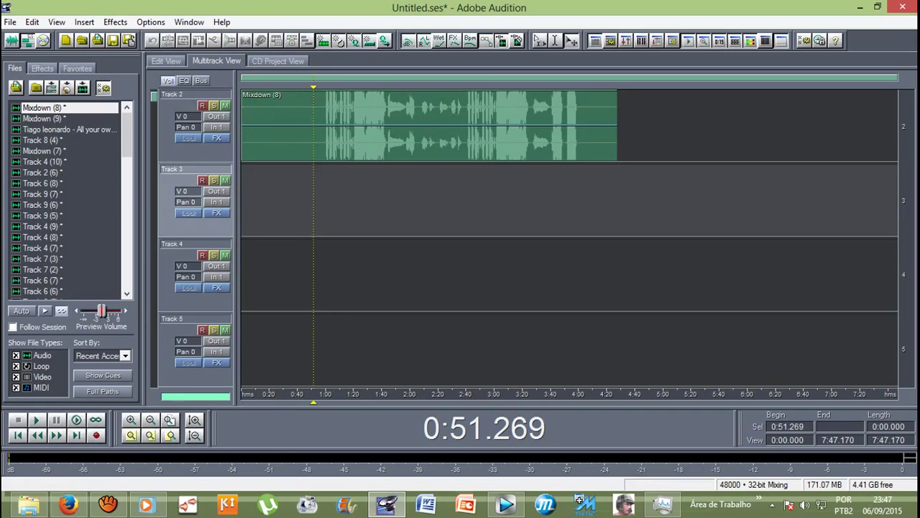
scroll(568, 274, "down", 9)
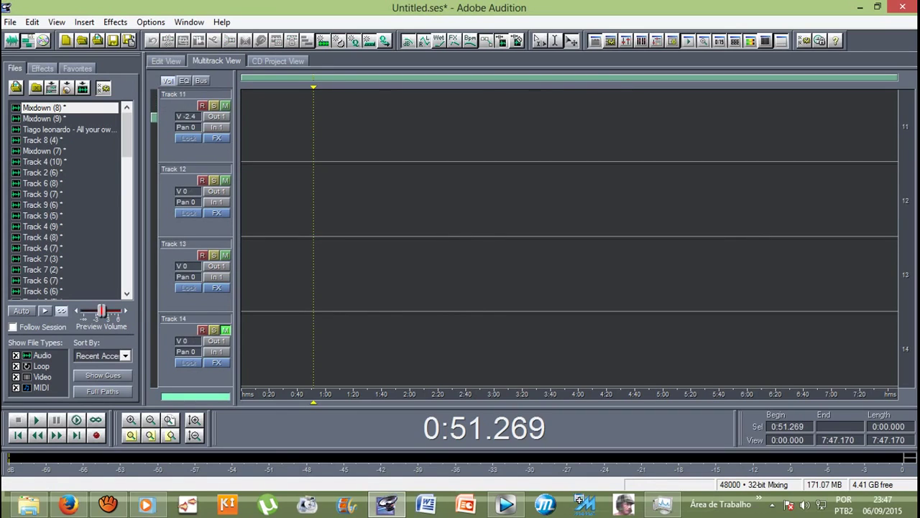
scroll(225, 331, "up", 10)
scroll(568, 273, "down", 4)
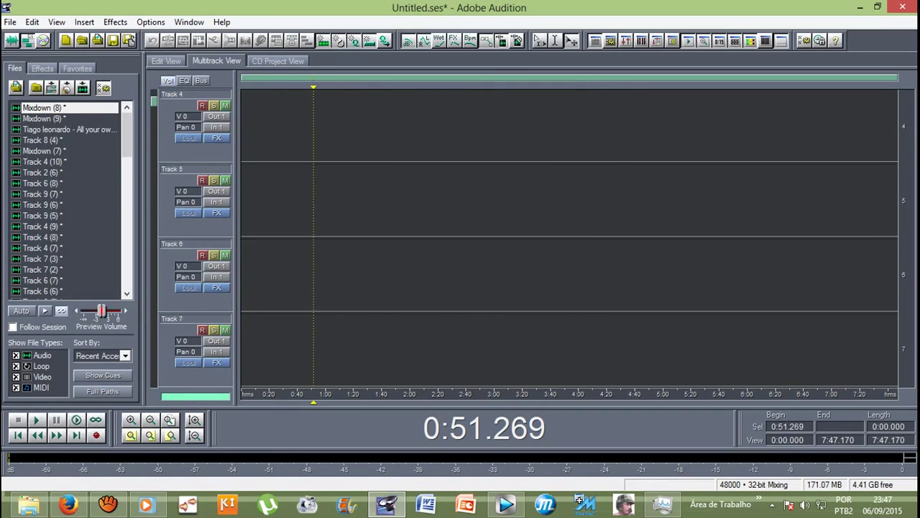
scroll(568, 273, "up", 4)
scroll(568, 273, "down", 4)
scroll(568, 274, "up", 4)
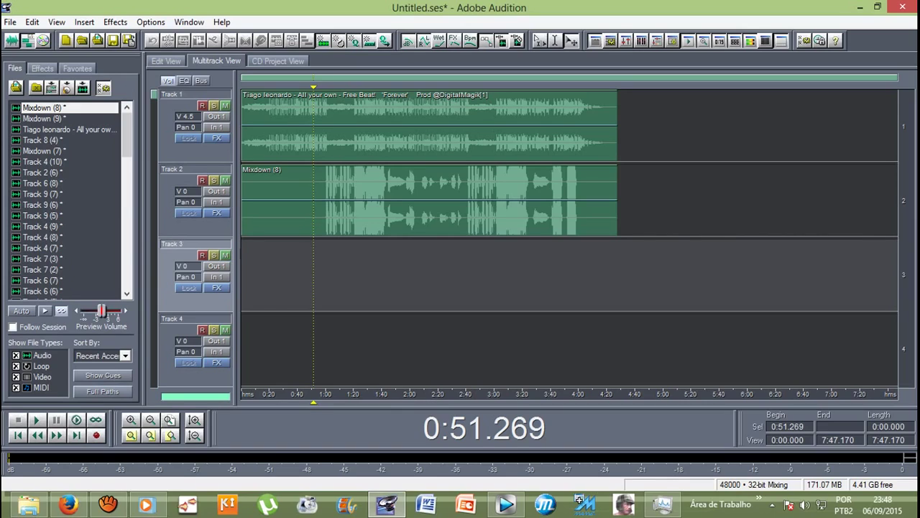
Step: Play the Mixdown (8) vocal clip, toggling Track 2's mute during playback, then mute the Track 1 beat
left_click(429, 199)
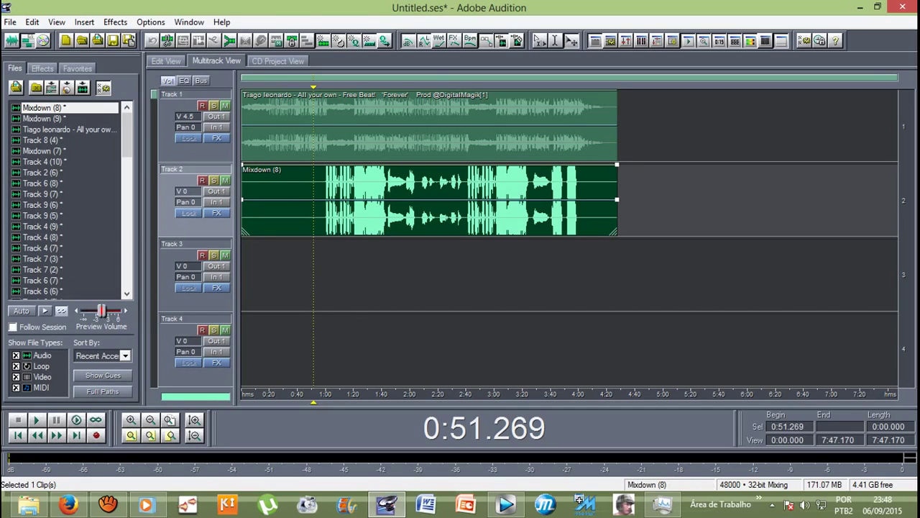
key("space")
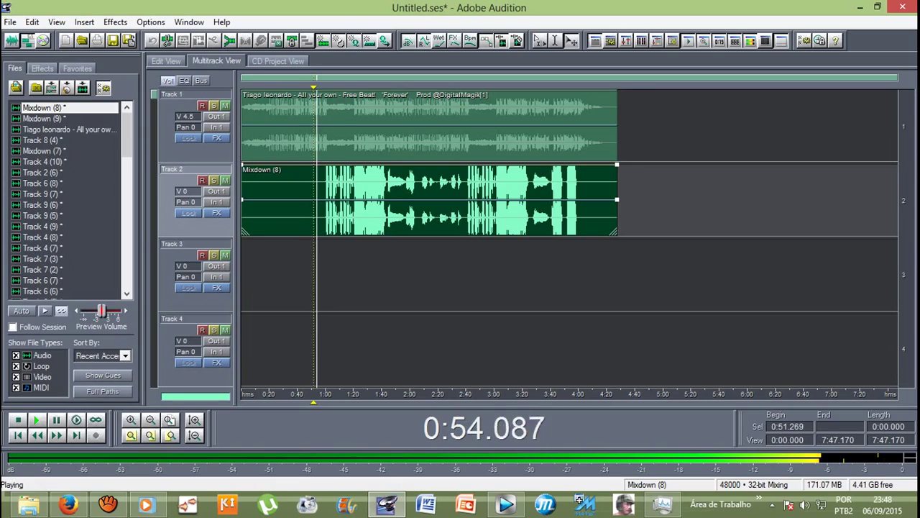
left_click(225, 180)
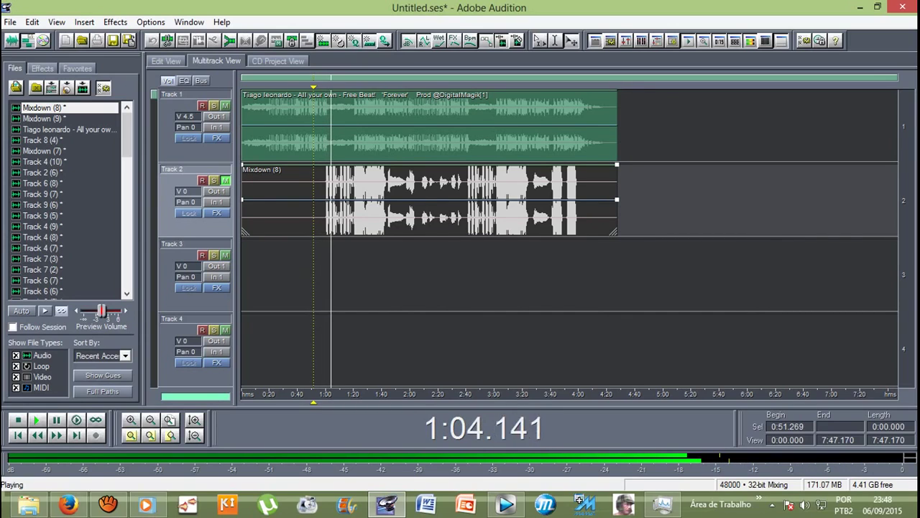
key("space")
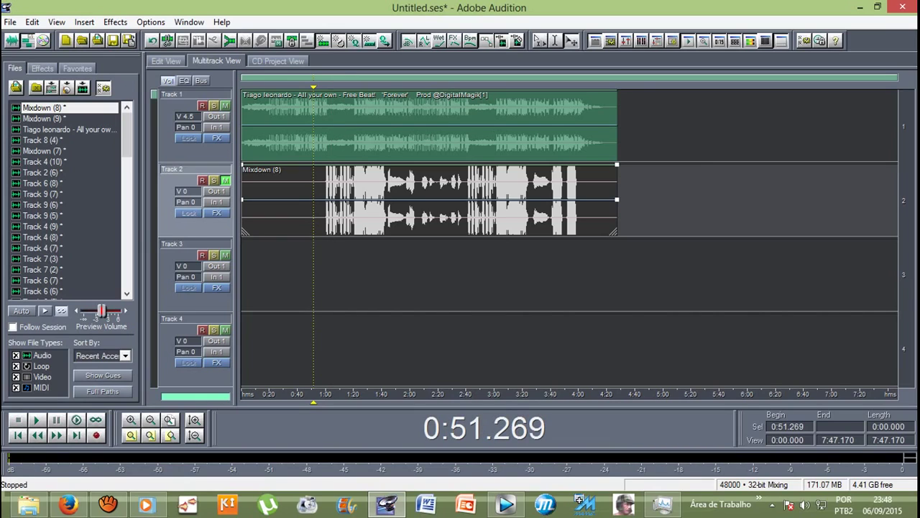
left_click(431, 208)
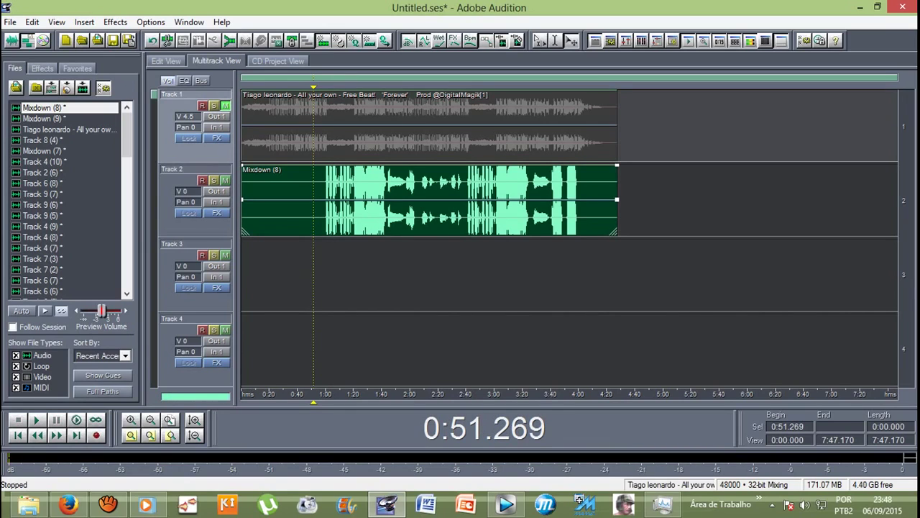
Step: Play the session from about 0:57 and stop playback
left_click_drag(312, 401, 326, 401)
key("space")
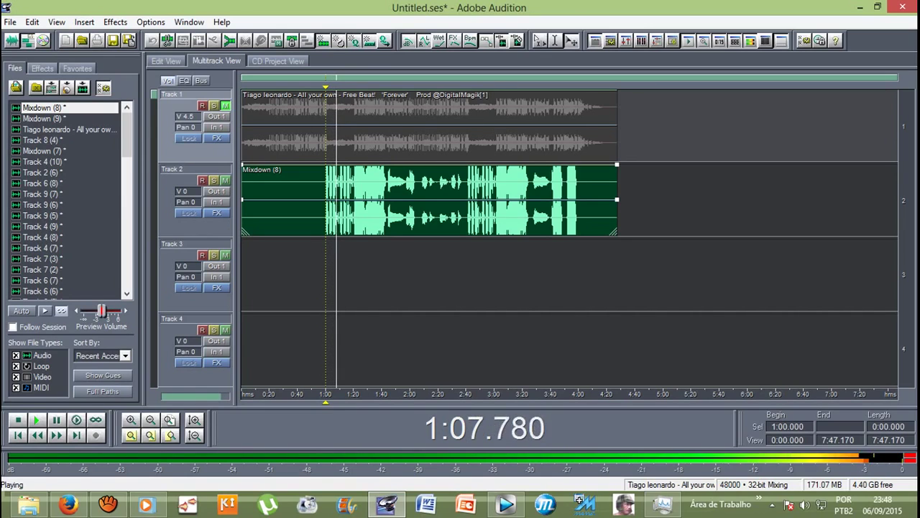
key("space")
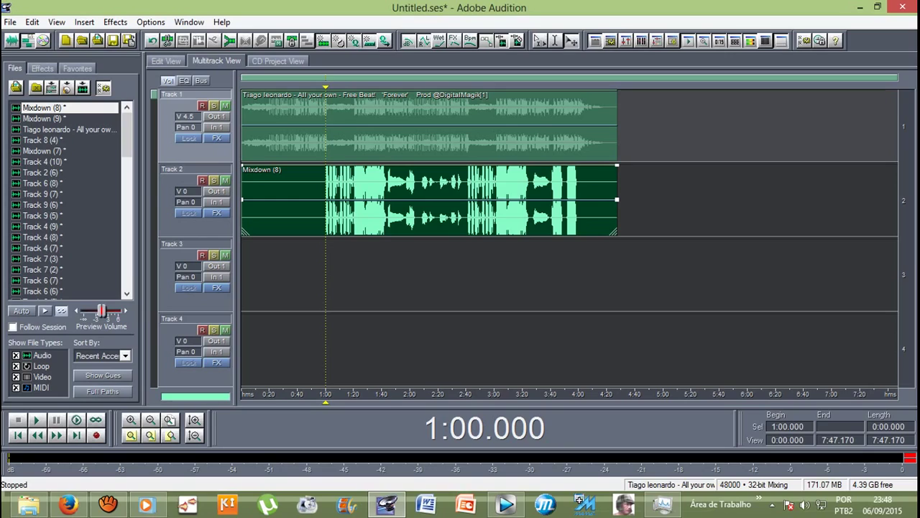
Step: Place Mixdown (7) on Track 3 and Mixdown (9) on Track 4, both starting at 0:00
left_click_drag(43, 151, 288, 274)
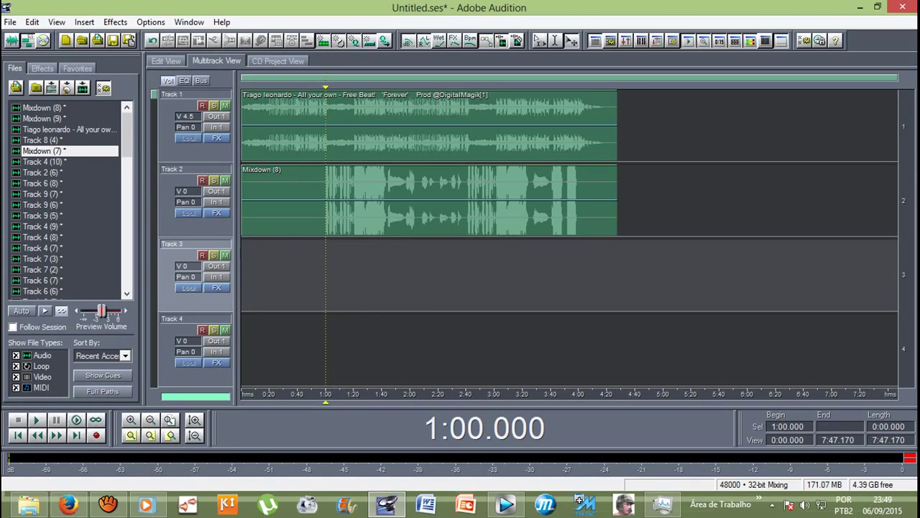
left_click_drag(44, 151, 248, 274)
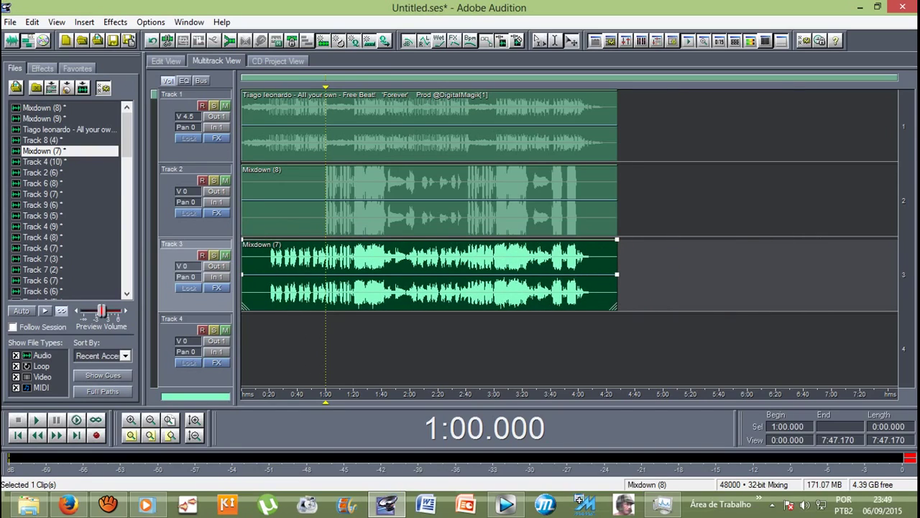
left_click_drag(43, 119, 249, 338)
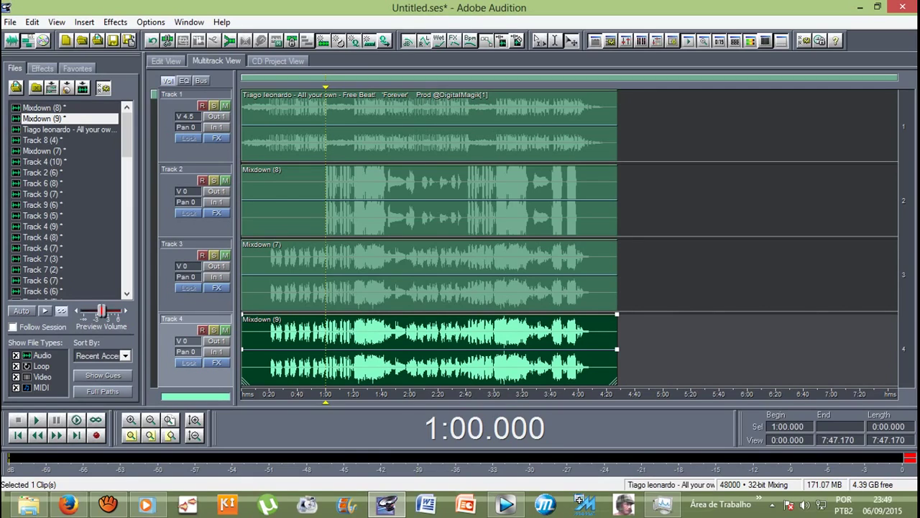
Step: Select the beat and the Mixdown (8), (7) and (9) clips in turn to check their alignment
left_click(432, 126)
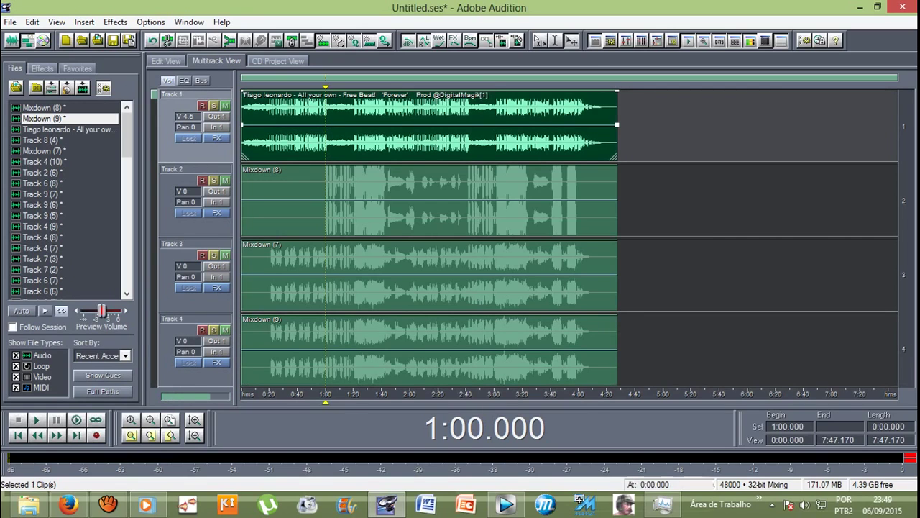
left_click(432, 201)
left_click(431, 276)
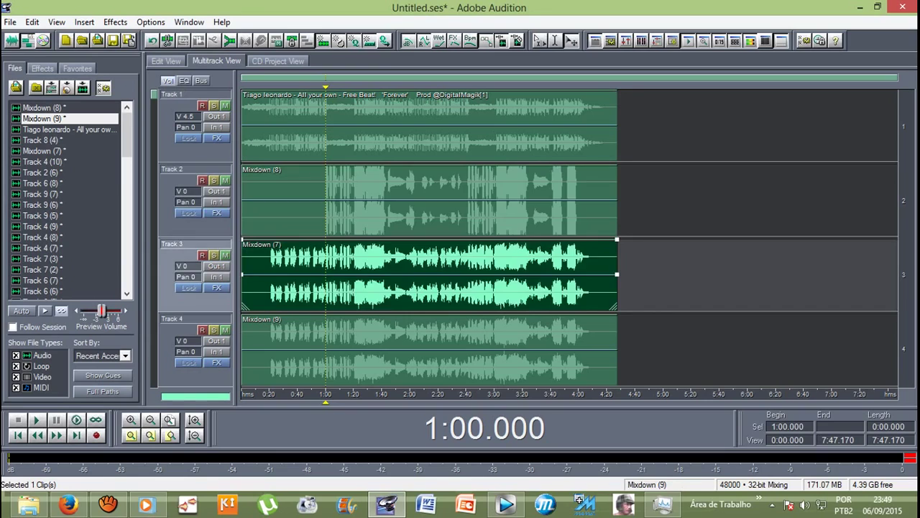
left_click(432, 351)
left_click(432, 276)
left_click(431, 201)
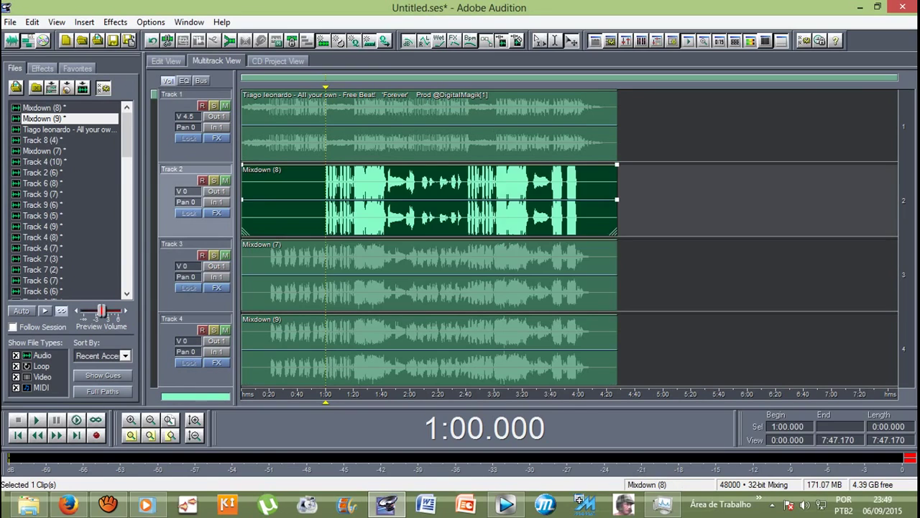
left_click(432, 276)
left_click(431, 351)
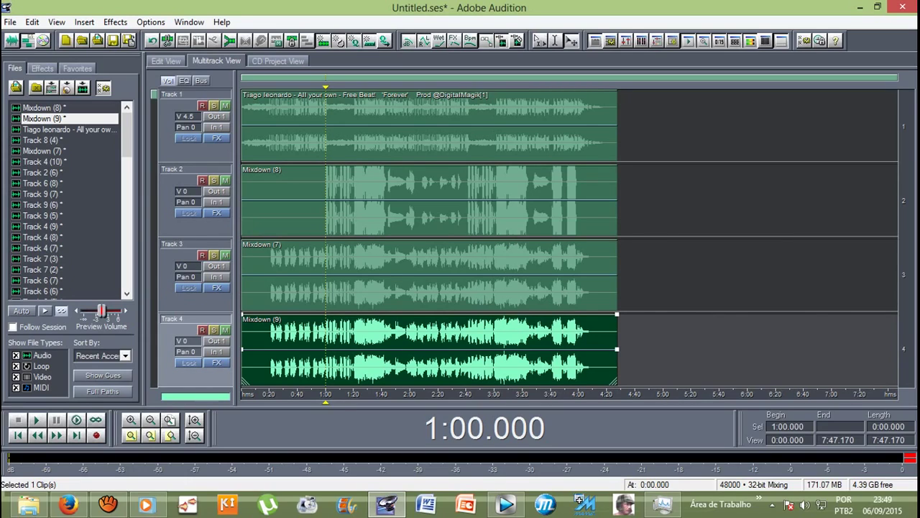
left_click(432, 276)
left_click(431, 202)
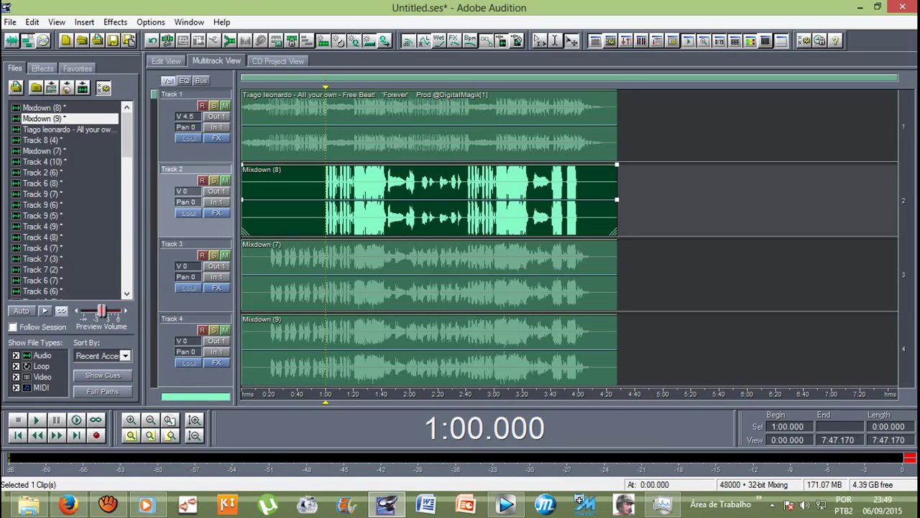
left_click(432, 127)
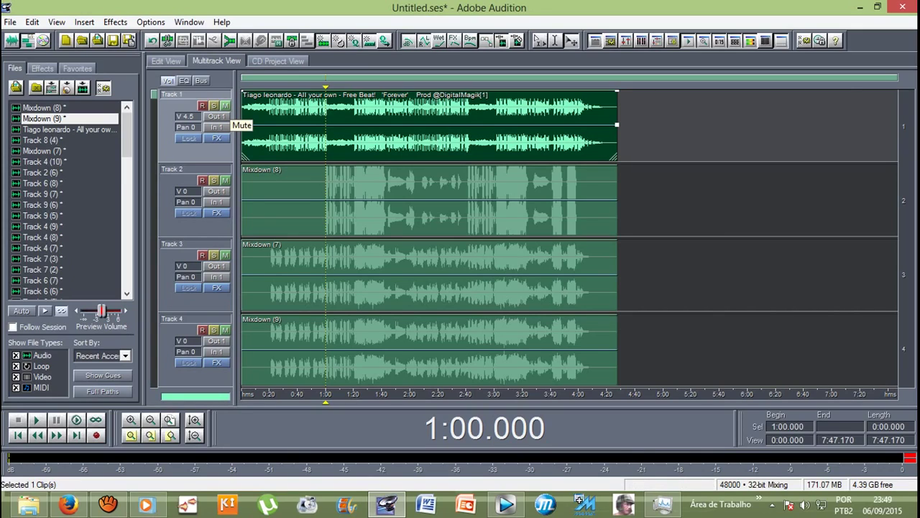
Step: Mute the Track 1 beat and check the Mixdown (8), (7) and (9) clips on Tracks 2–4
left_click(225, 106)
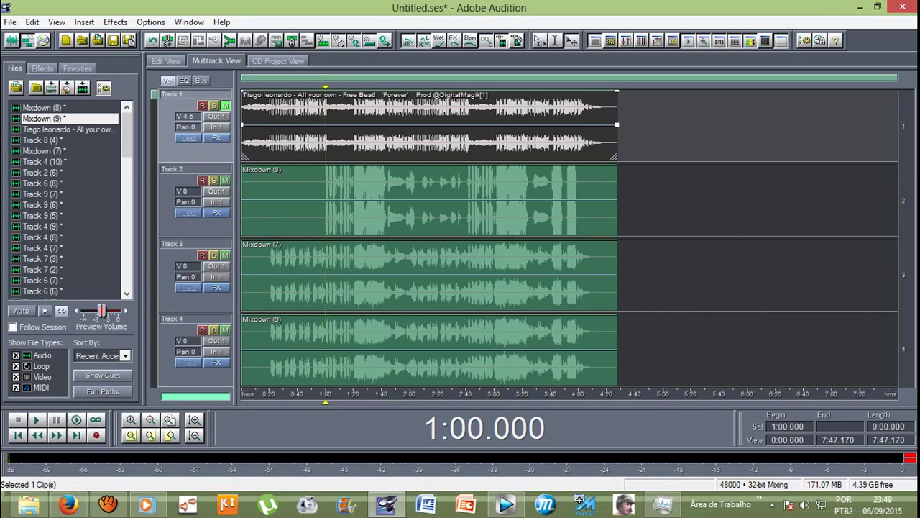
left_click(431, 200)
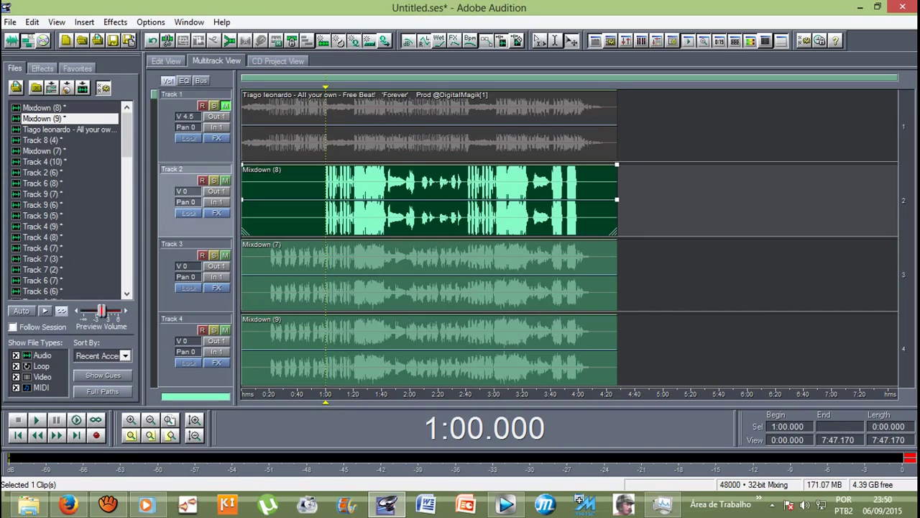
left_click(432, 274)
left_click(431, 349)
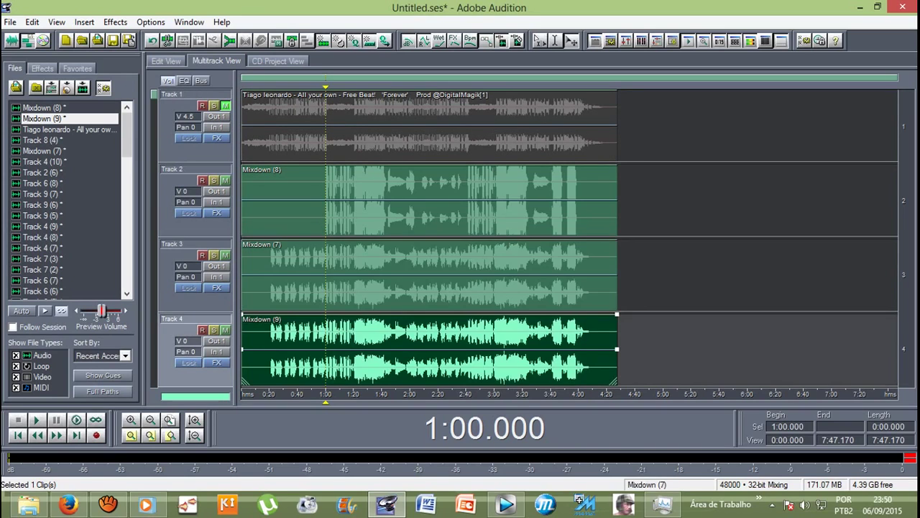
left_click(431, 275)
left_click(432, 200)
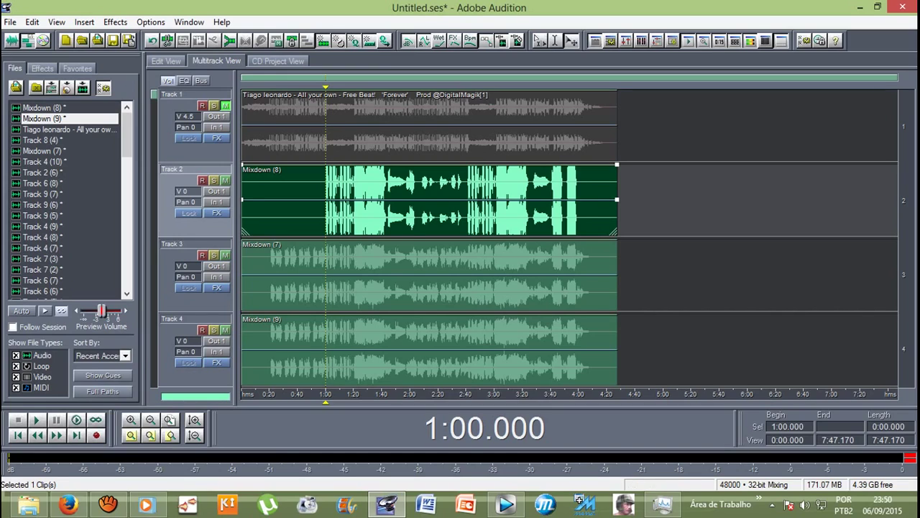
key("Escape")
key("Left")
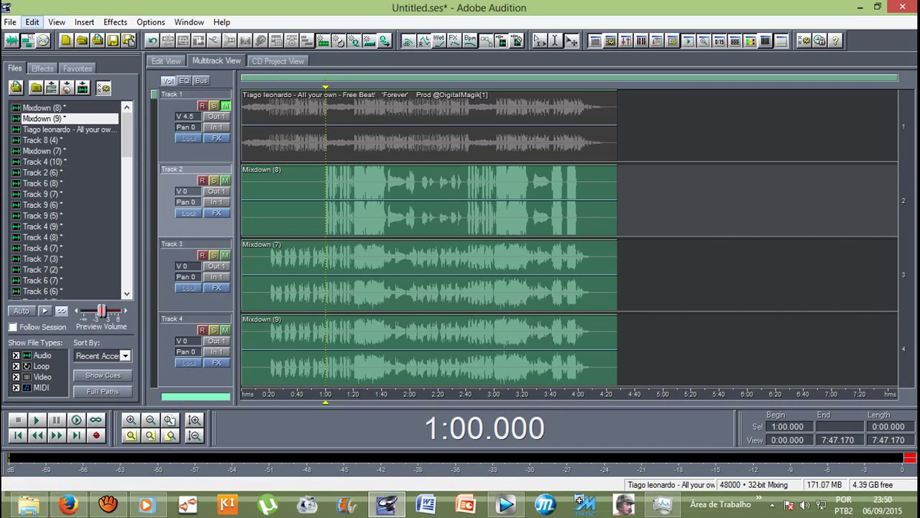
Step: Mix all audio clips down to a new file, Mixdown (10), through Edit > Mix Down to File
key("Down")
key("Down")
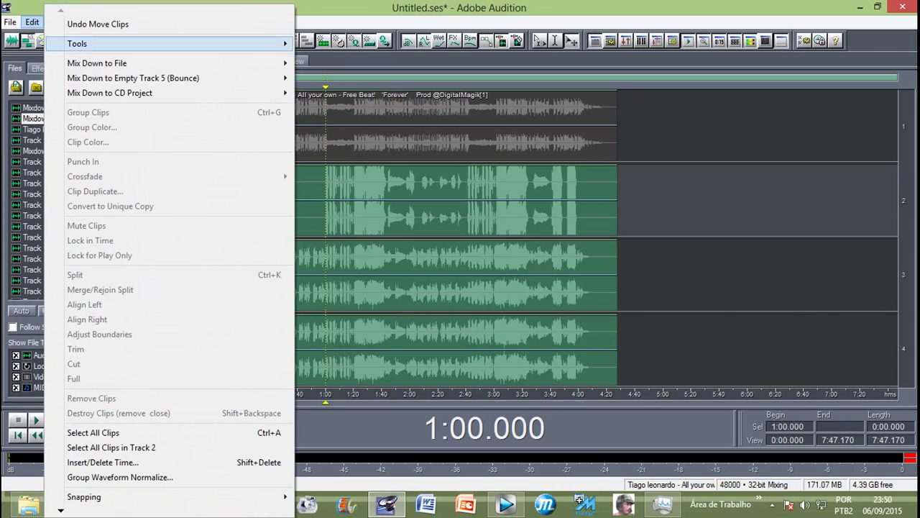
key("Down")
key("Right")
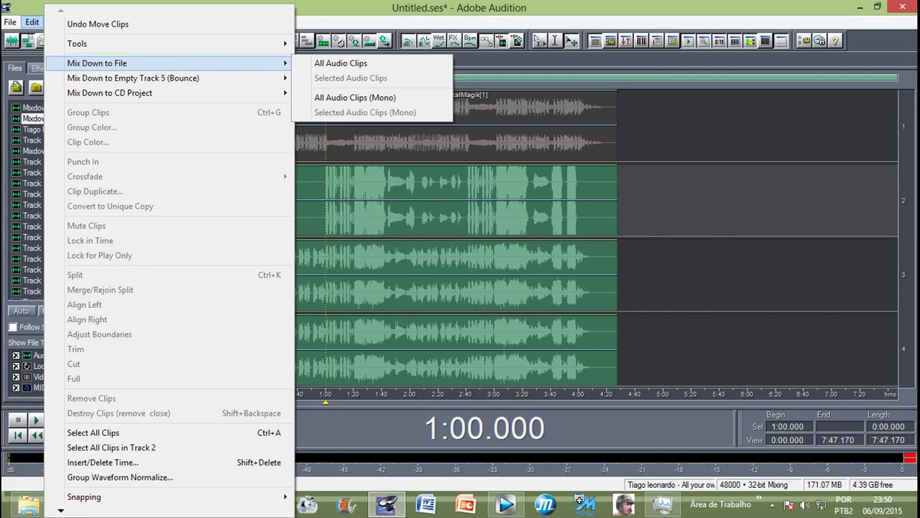
key("Down")
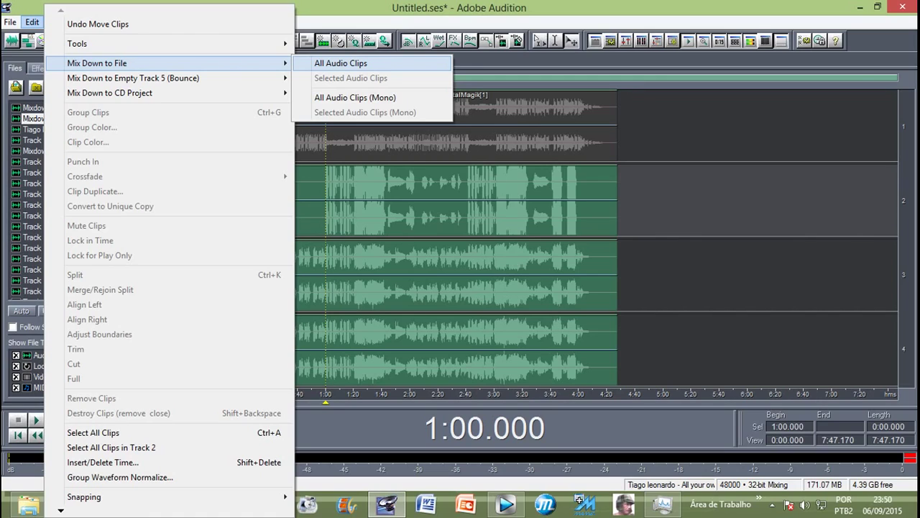
key("Return")
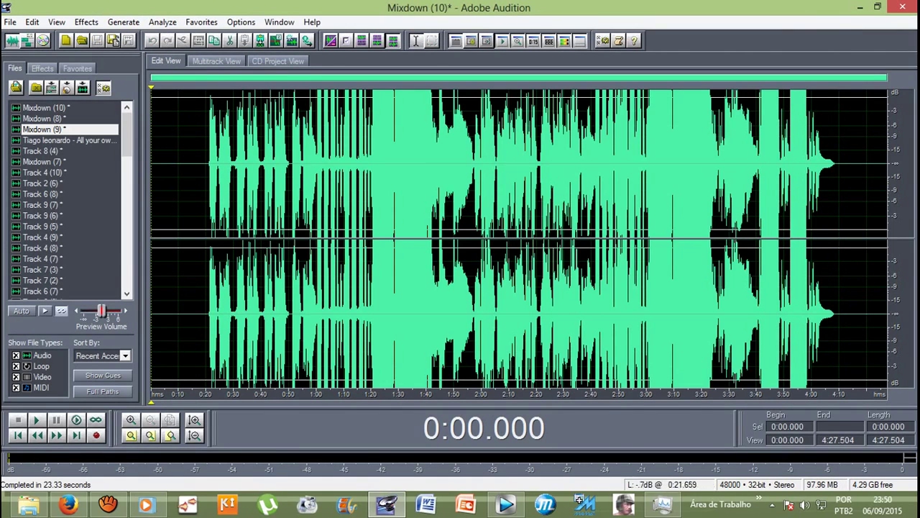
left_click_drag(206, 237, 842, 238)
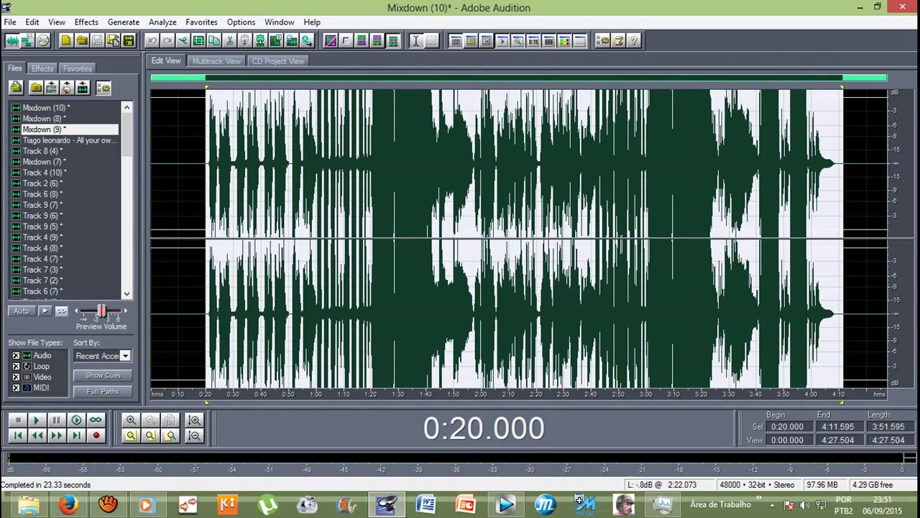
left_click(206, 163)
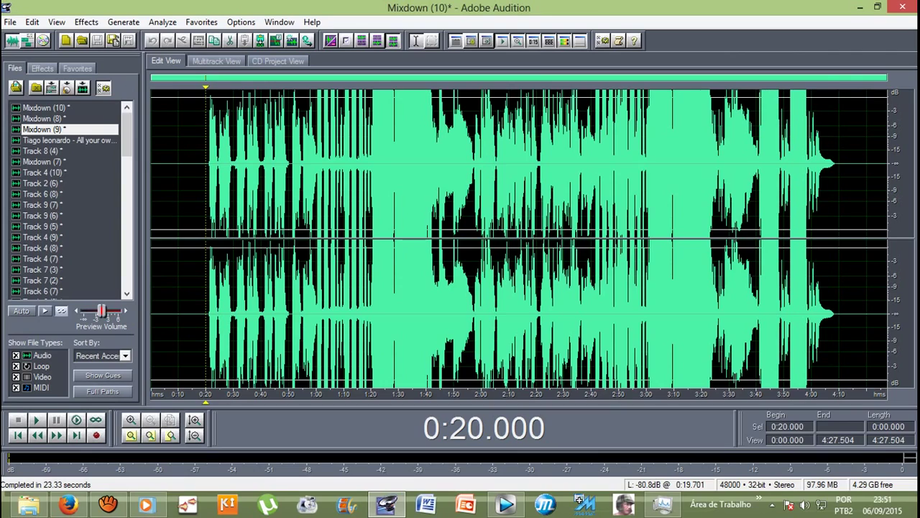
key("space")
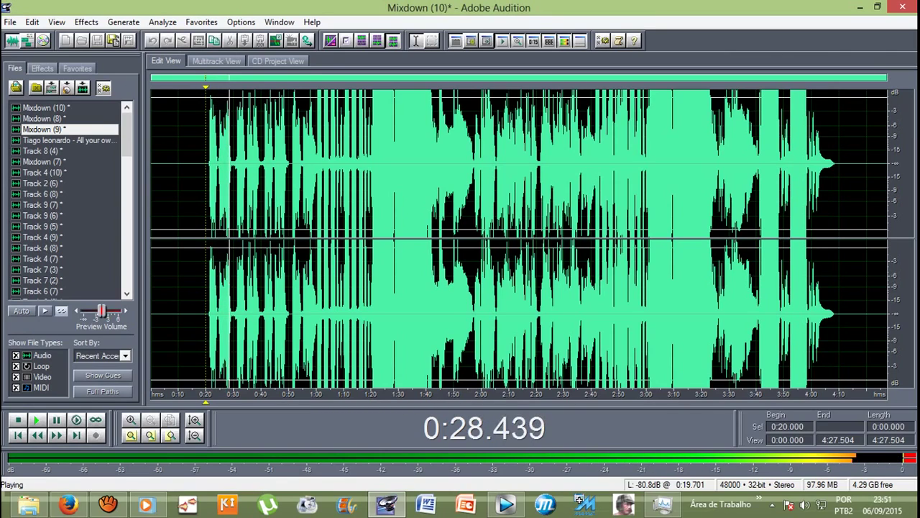
key("space")
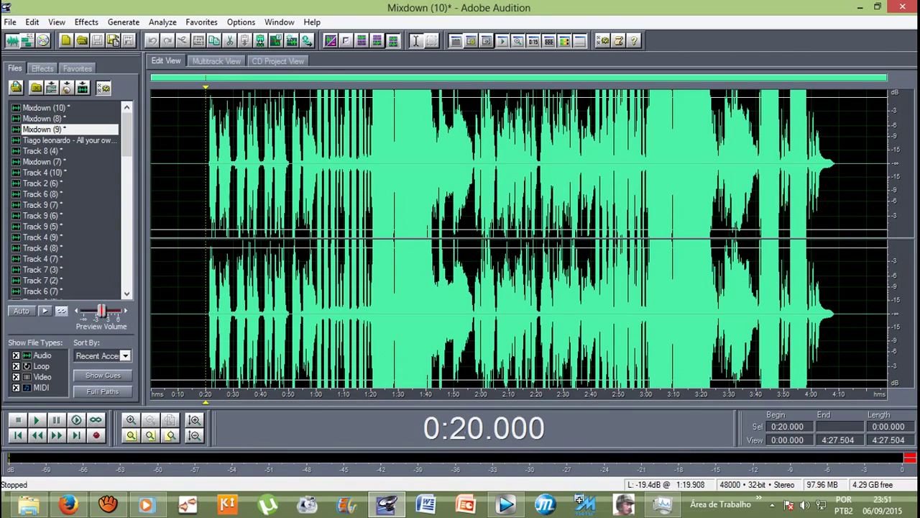
left_click(317, 237)
key("space")
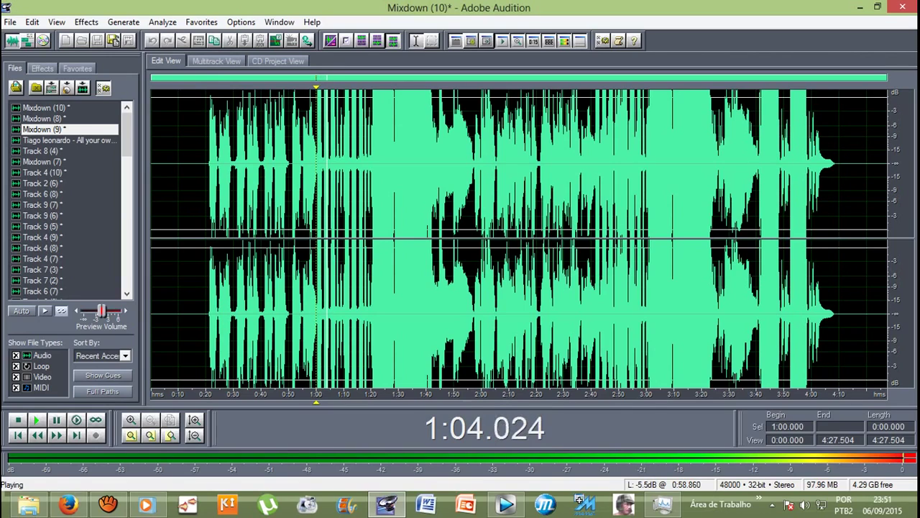
key("space")
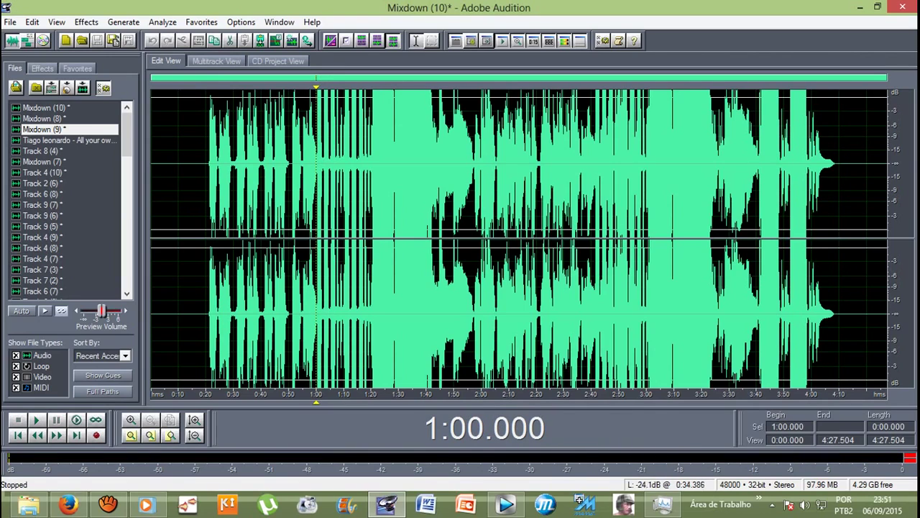
left_click(200, 164)
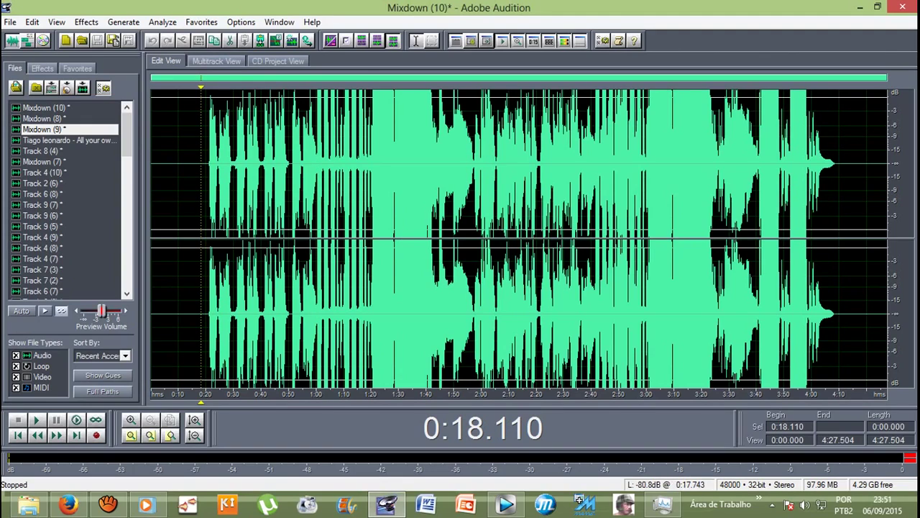
left_click_drag(199, 216, 858, 216)
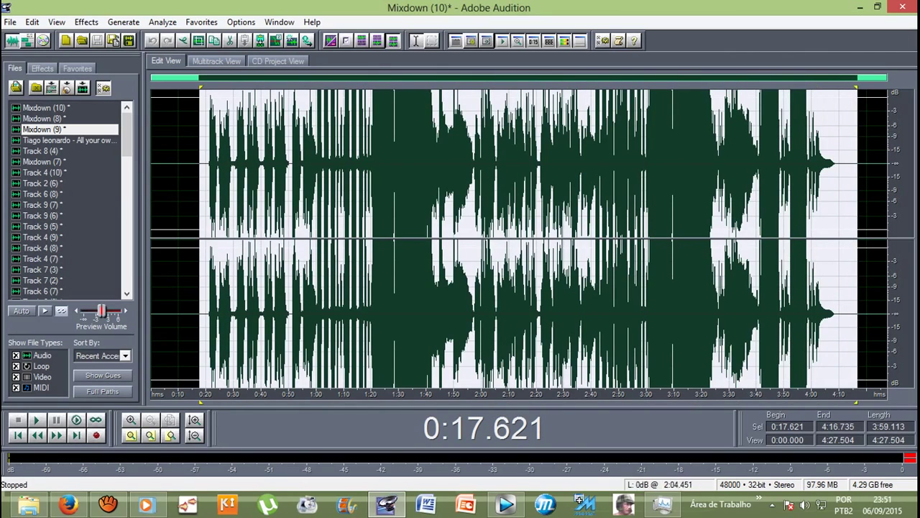
left_click(220, 215)
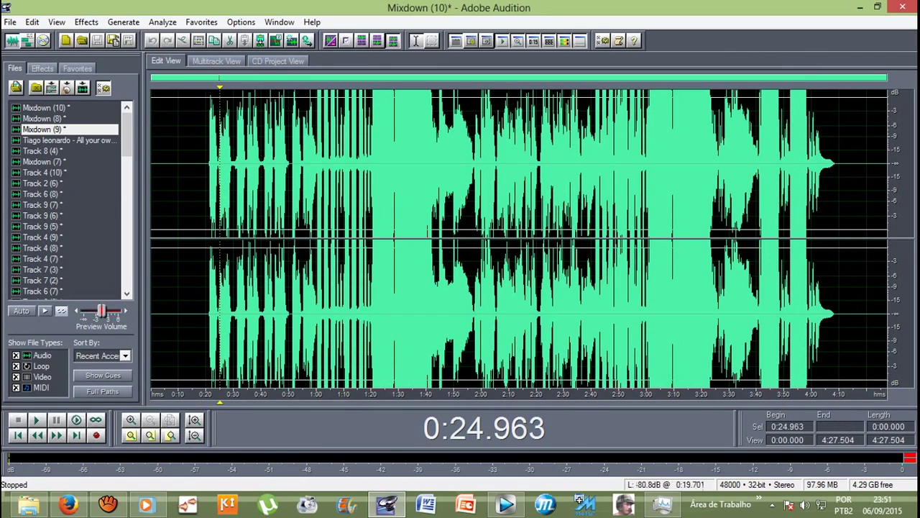
left_click(46, 107)
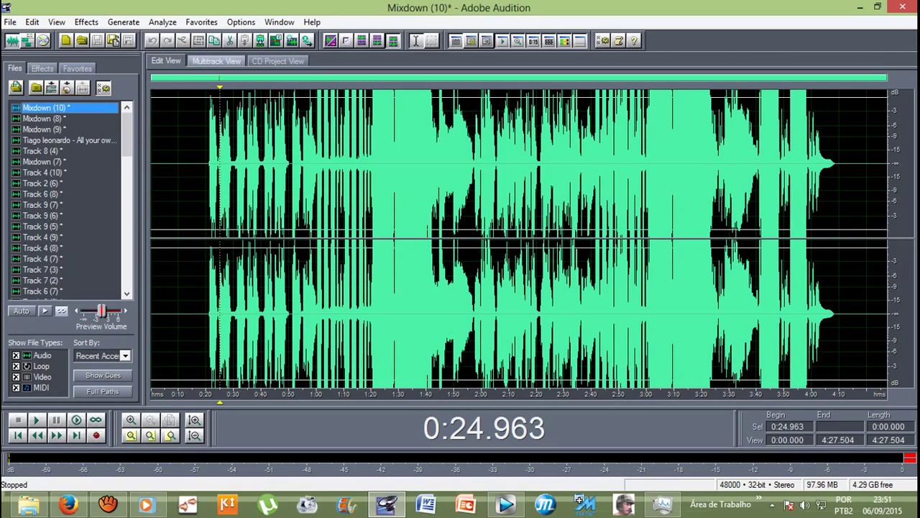
Step: Delete the Mixdown (8), (7) and (9) clips and place Mixdown (10) at the start of Track 2
left_click(216, 61)
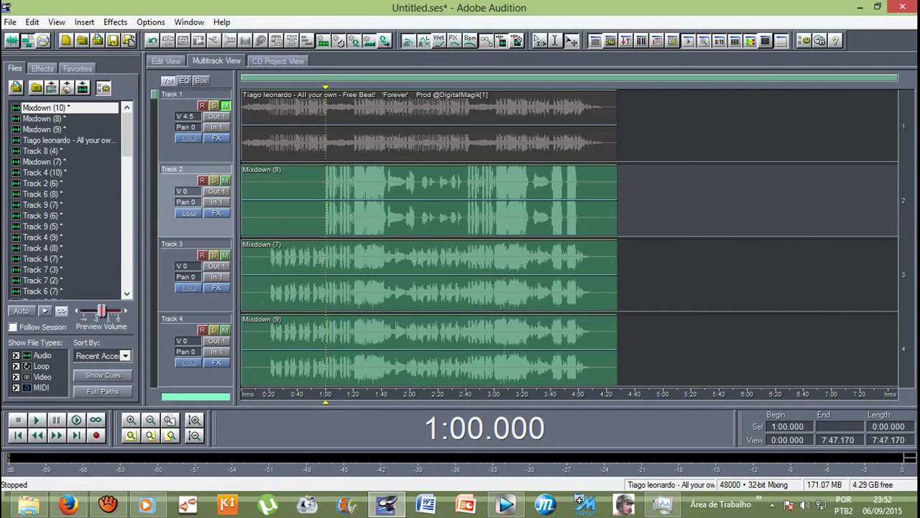
left_click(284, 201)
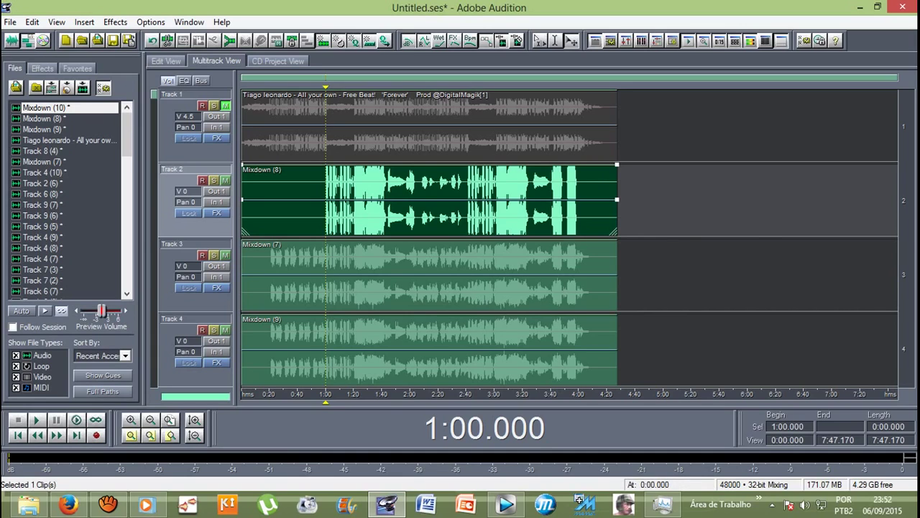
key("Delete")
left_click(284, 277)
key("Delete")
left_click(284, 351)
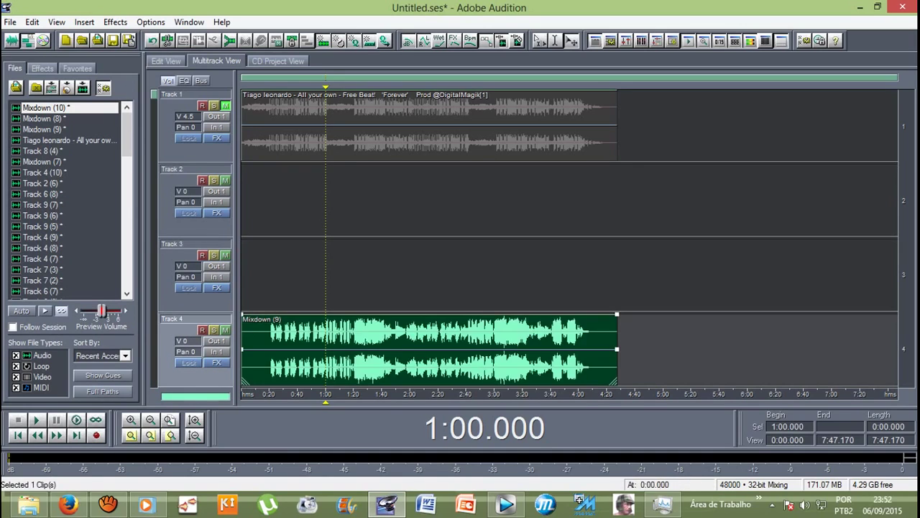
key("Delete")
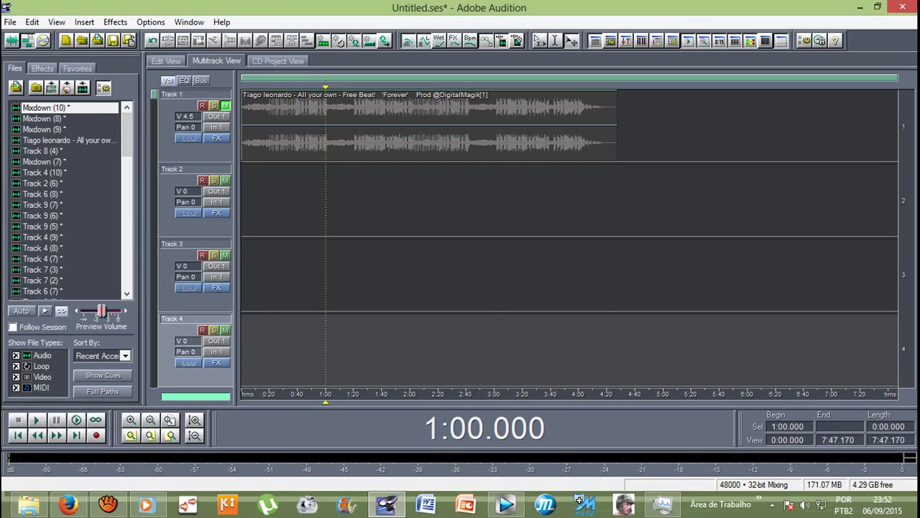
left_click_drag(44, 107, 251, 202)
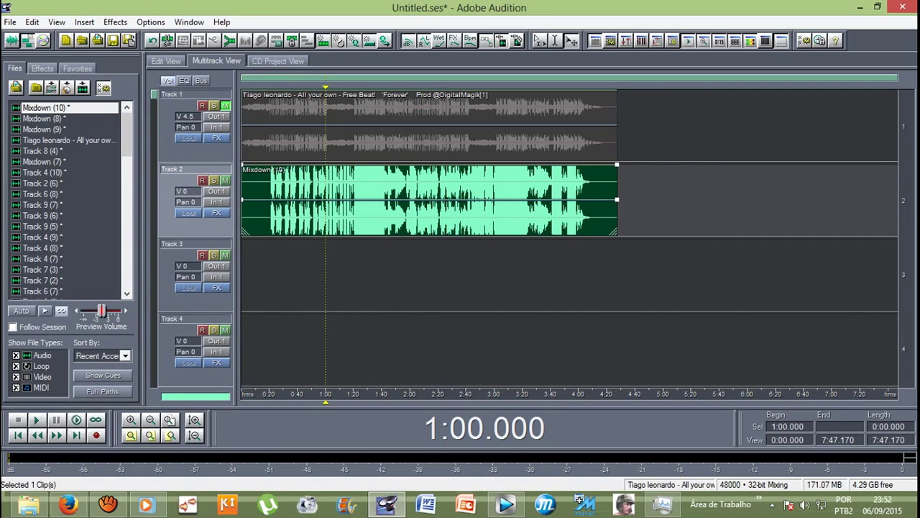
left_click(269, 201)
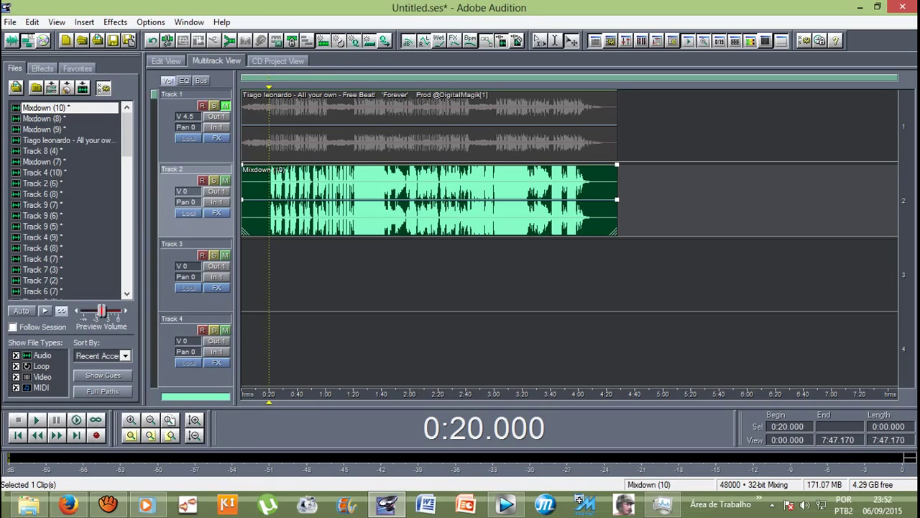
Step: Apply the Studio Reverb preset Vocal Reverb (medium) to Mixdown (10) from 0:20 to 4:10
double_click(269, 202)
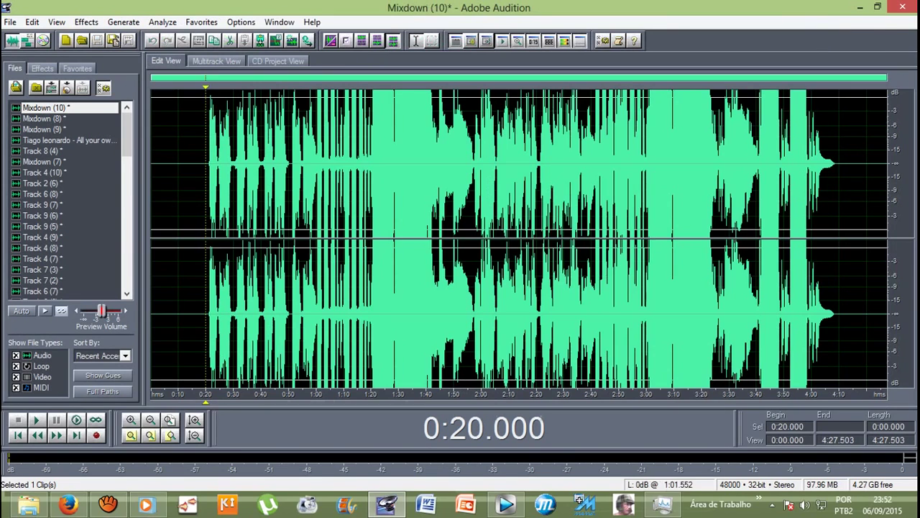
left_click_drag(207, 162, 839, 162)
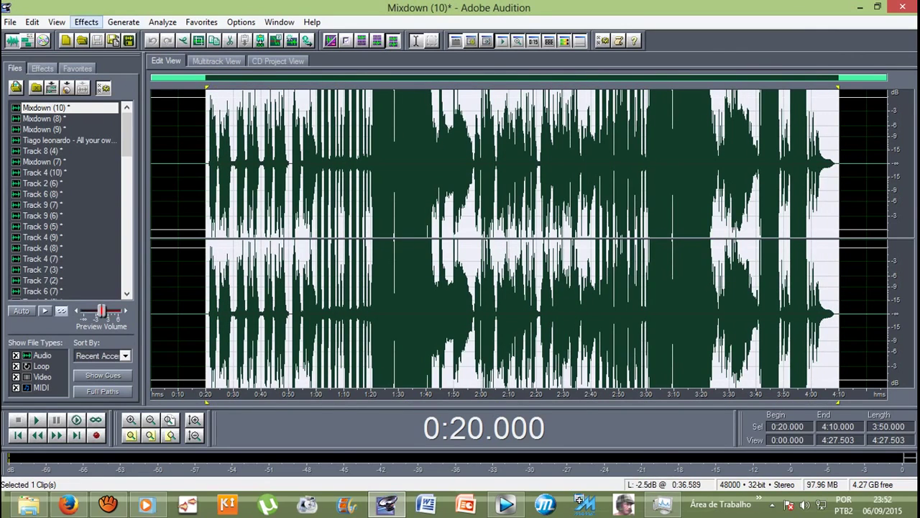
left_click(86, 21)
mouse_move(115, 102)
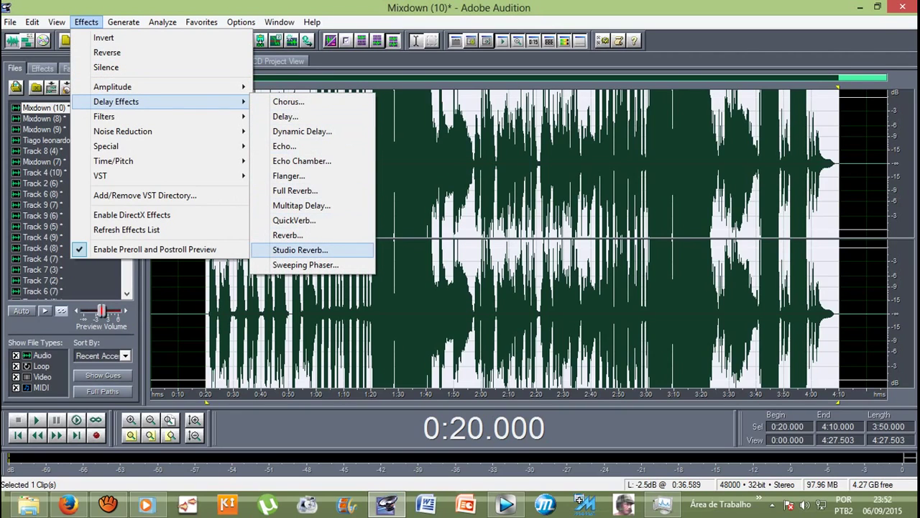
left_click(300, 250)
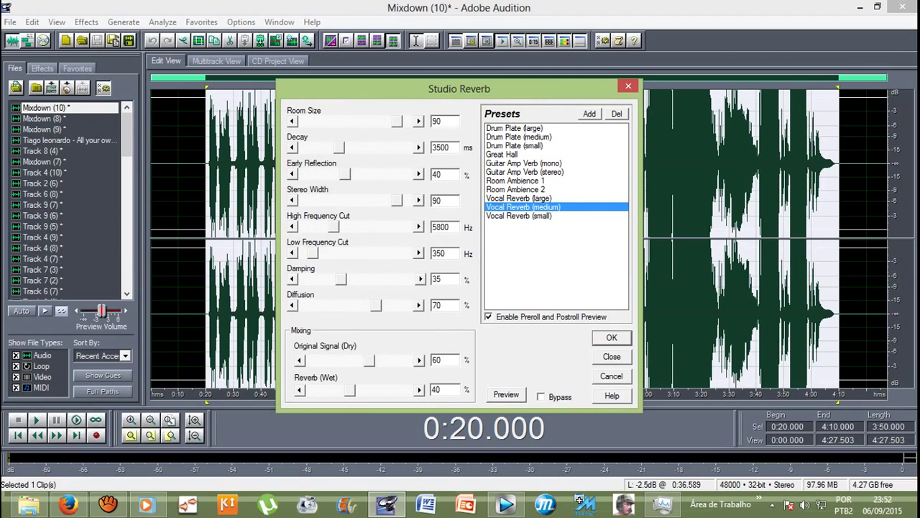
key("Return")
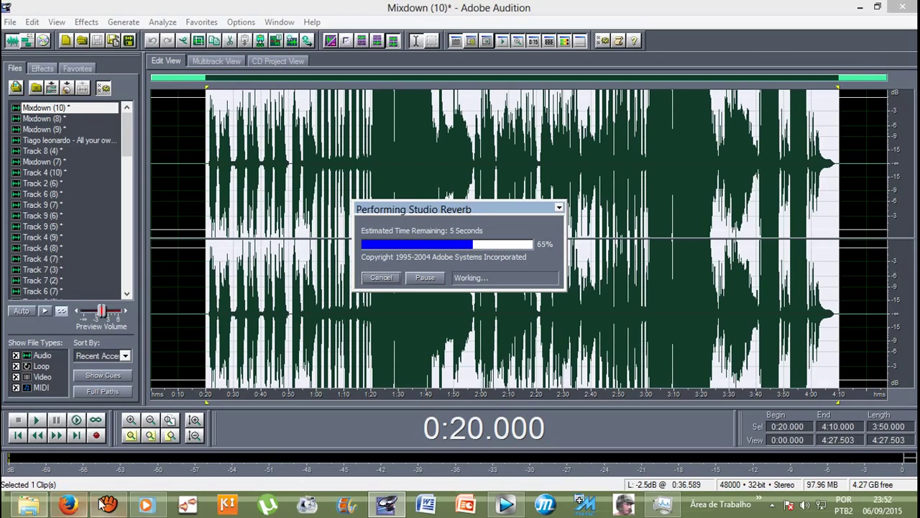
Step: Clear the selection and play back the reverbed vocal from 0:20
mouse_move(113, 510)
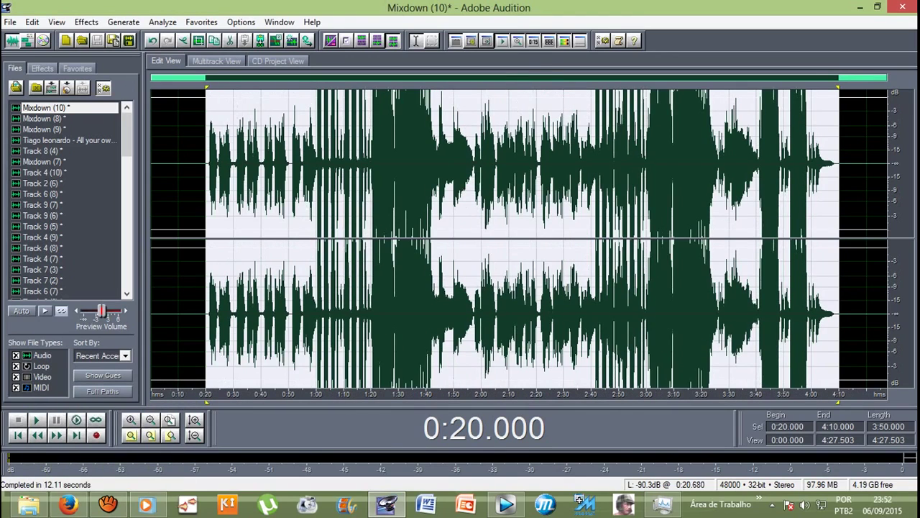
key("Escape")
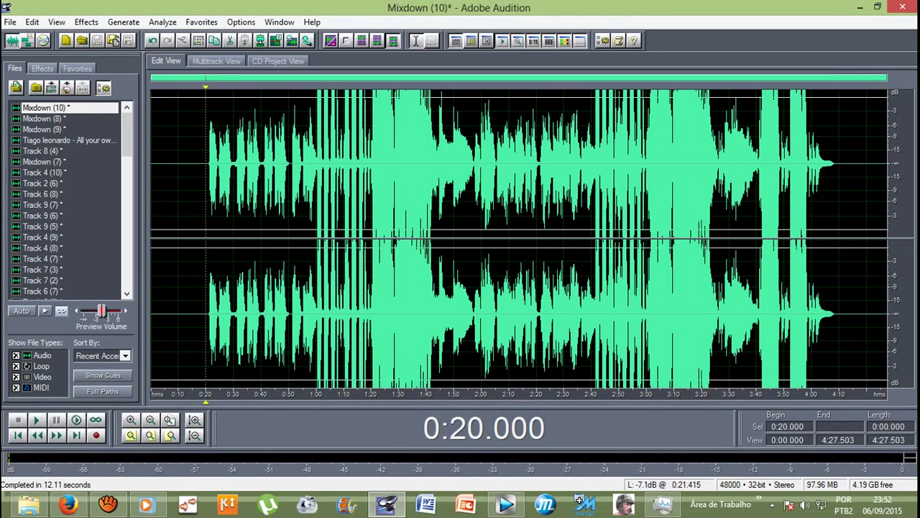
key("space")
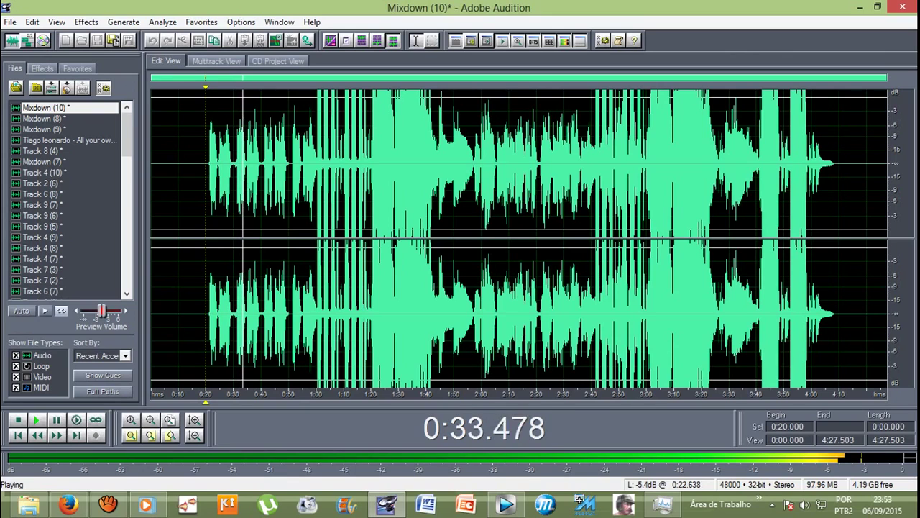
key("space")
Step: Unmute the Track 1 beat and play it with the reverbed vocal from 0:19.039
left_click(217, 61)
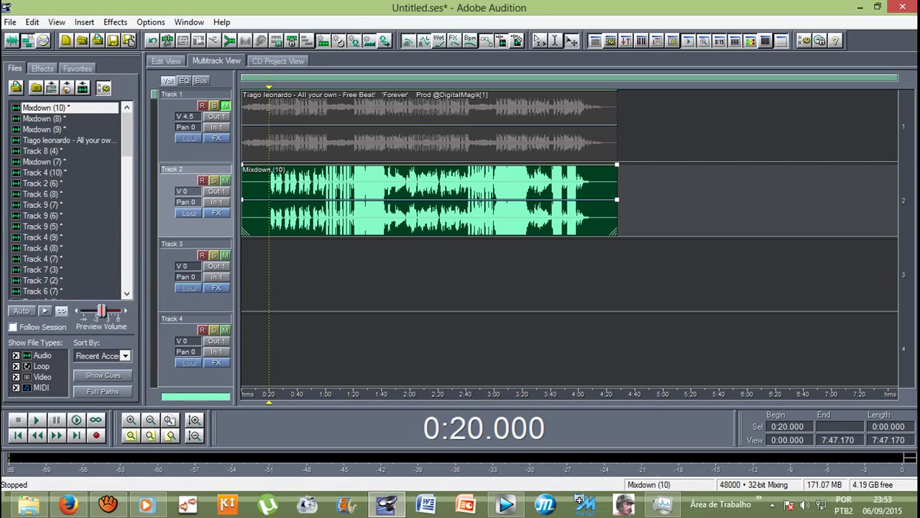
left_click(225, 106)
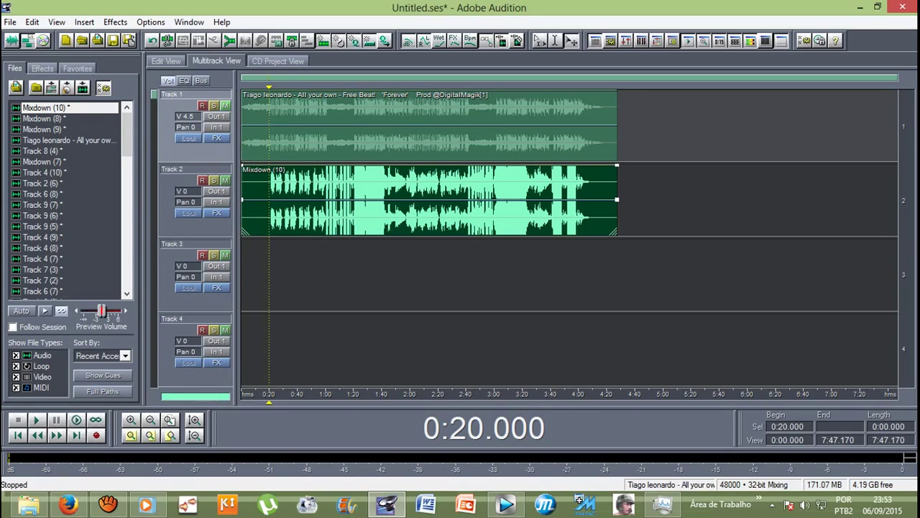
left_click(267, 273)
left_click(267, 273)
key("space")
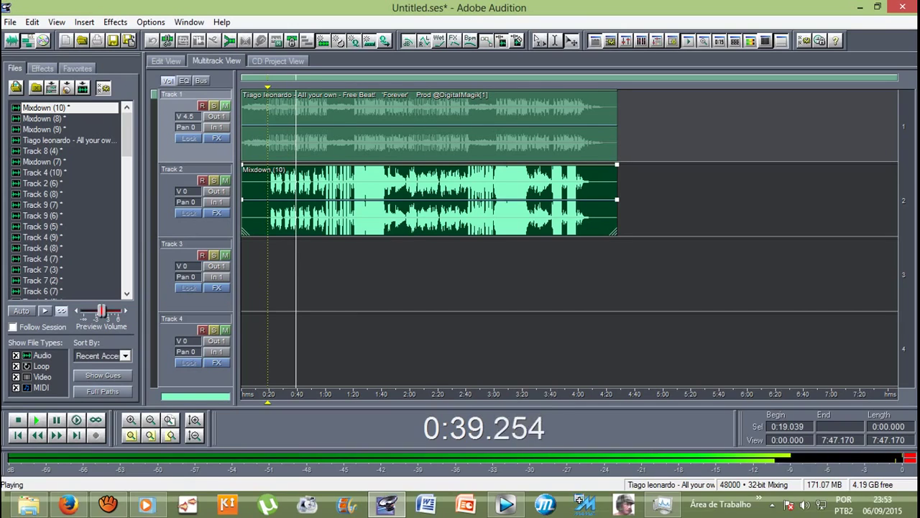
key("space")
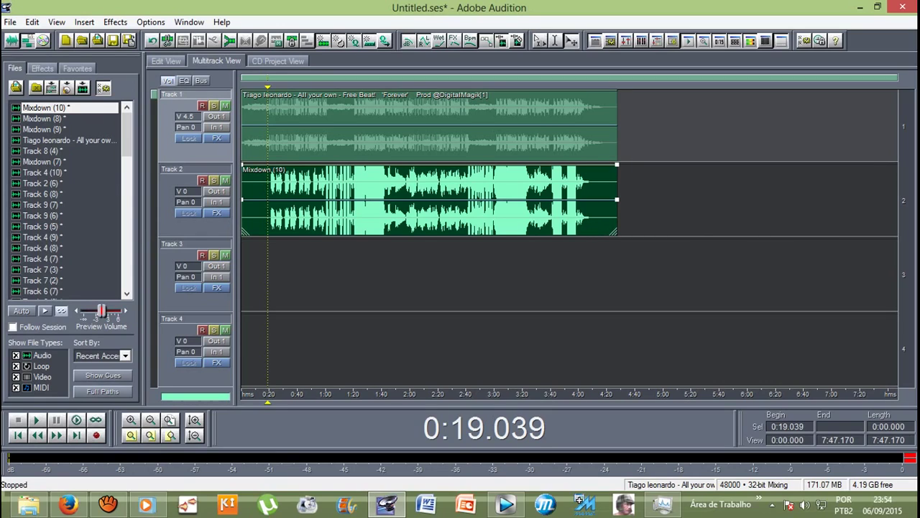
Step: Open the Export Audio dialog and name the file 'alalalalalalalalalalalal'
key("Down")
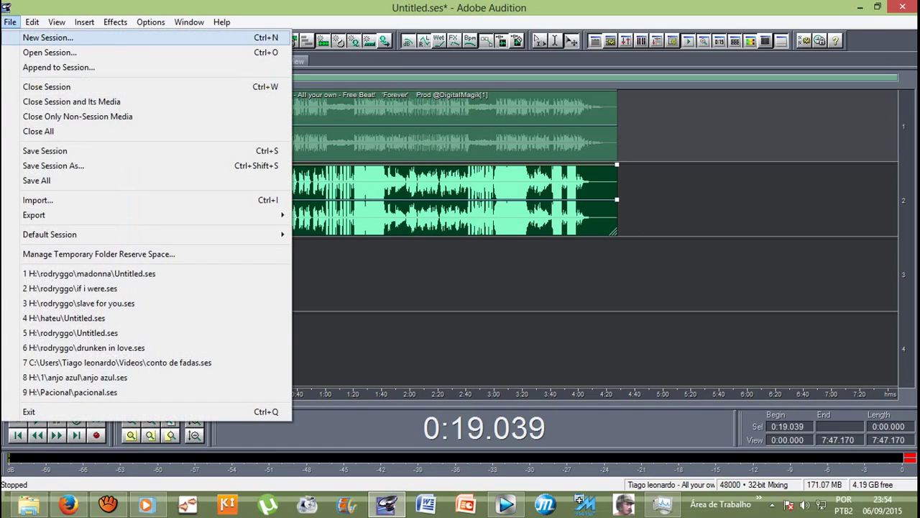
key("Down")
key("Down")
key("Down")
key("Down")
key("Down")
key("Down")
key("Down")
key("Down")
key("Down")
key("Down")
key("Down")
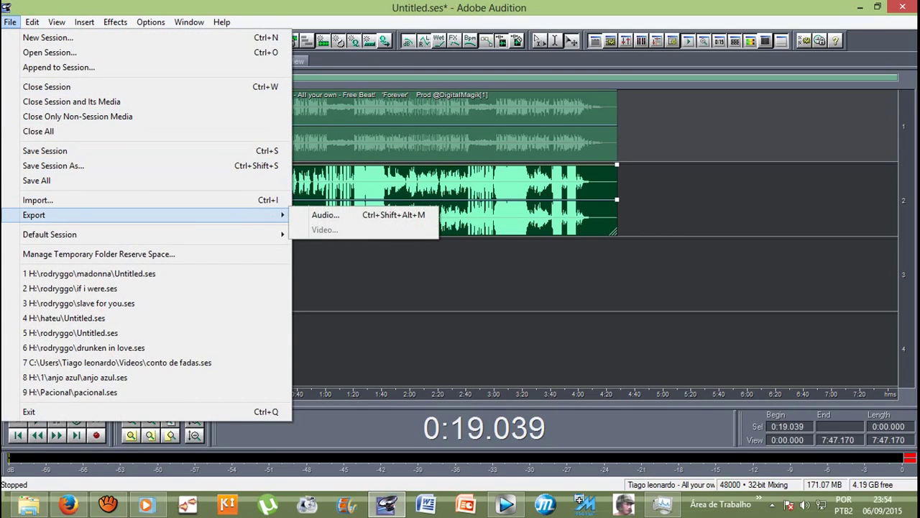
key("Return")
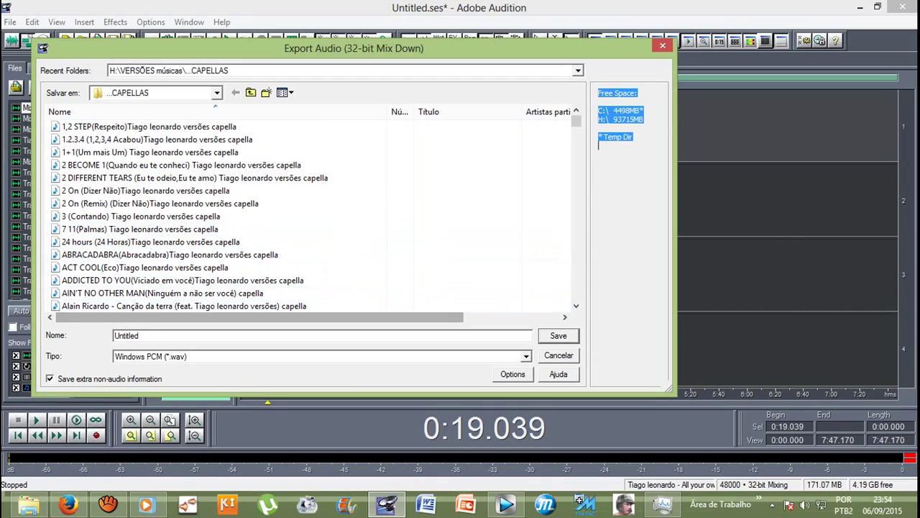
left_click(139, 335)
double_click(139, 336)
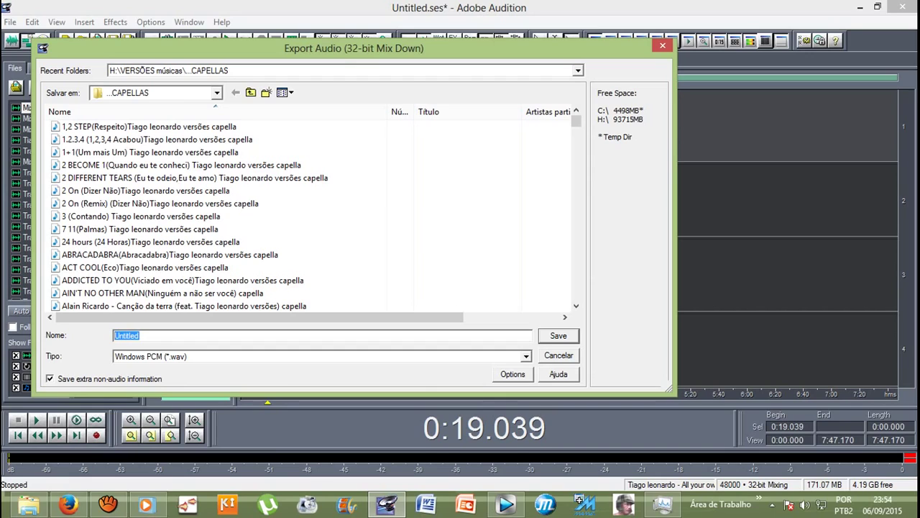
type("alalalalalalalalalalalal")
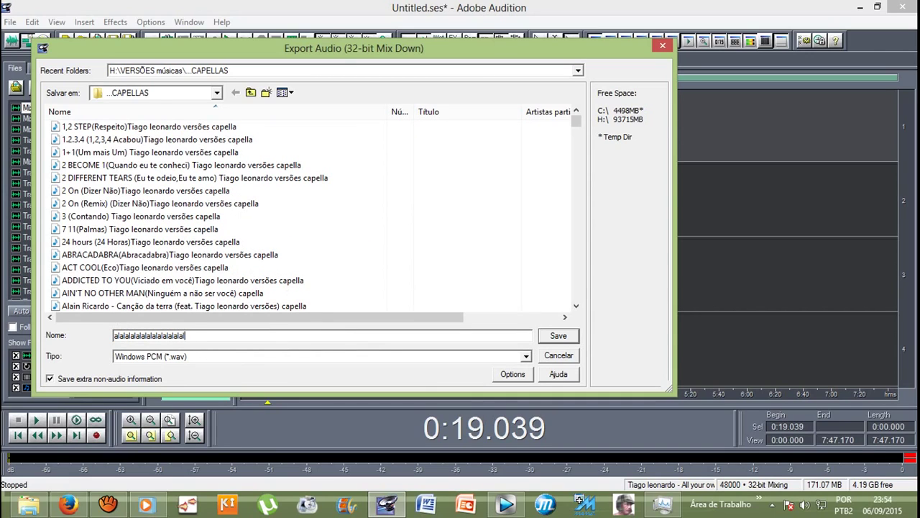
Step: Set the export format to mp3PRO (FhG) (*.mp3)
key("Tab")
key("alt+Down")
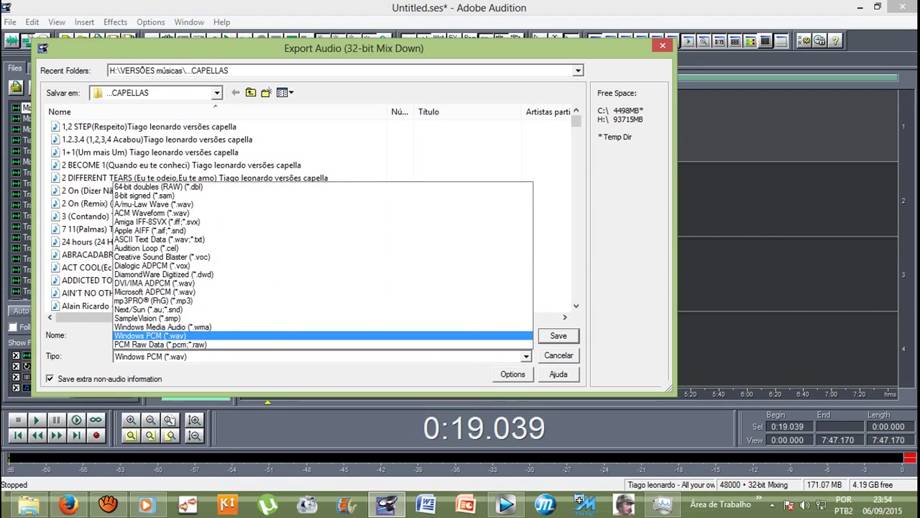
key("Up")
key("Up")
key("Up")
key("Up")
key("Return")
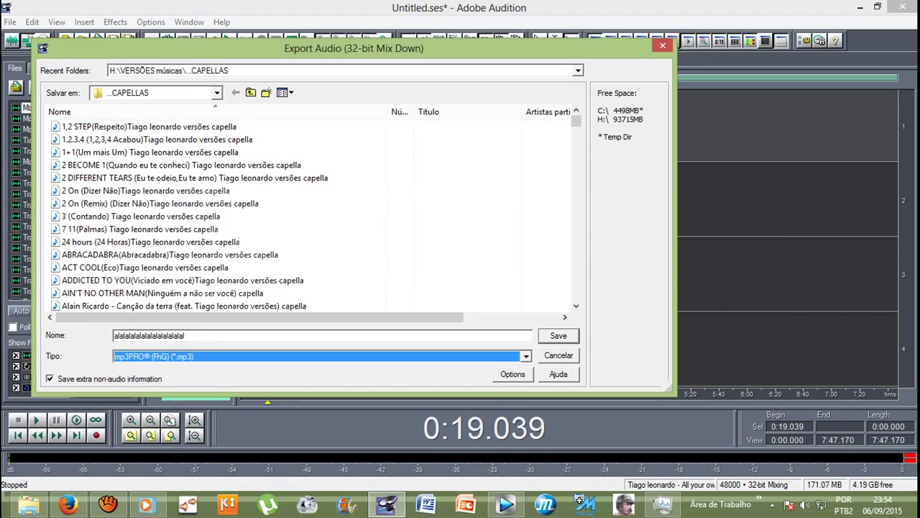
key("alt+Down")
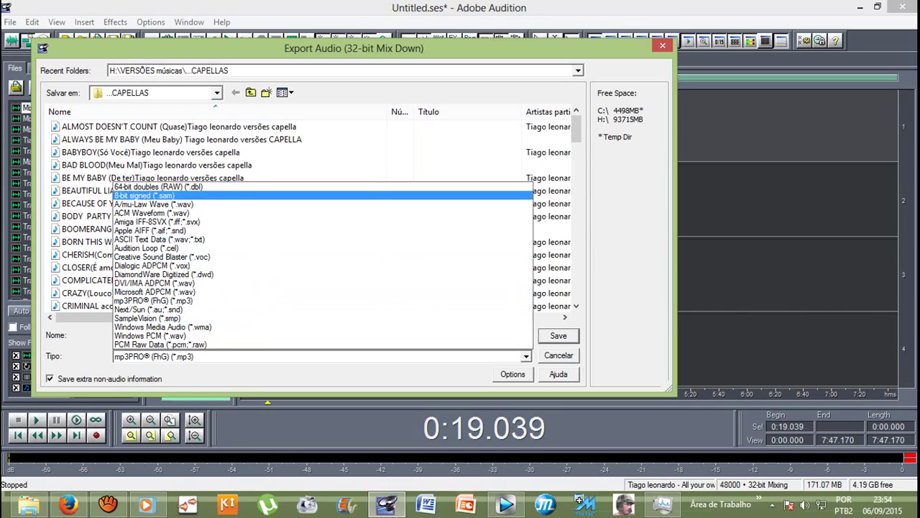
key("Down")
key("Down")
key("Down")
key("Down")
key("Down")
key("Down")
key("Down")
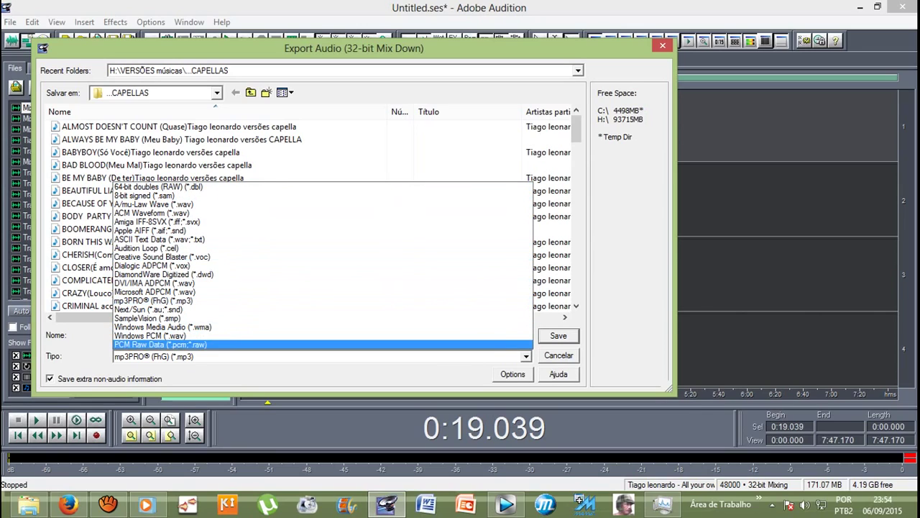
key("Escape")
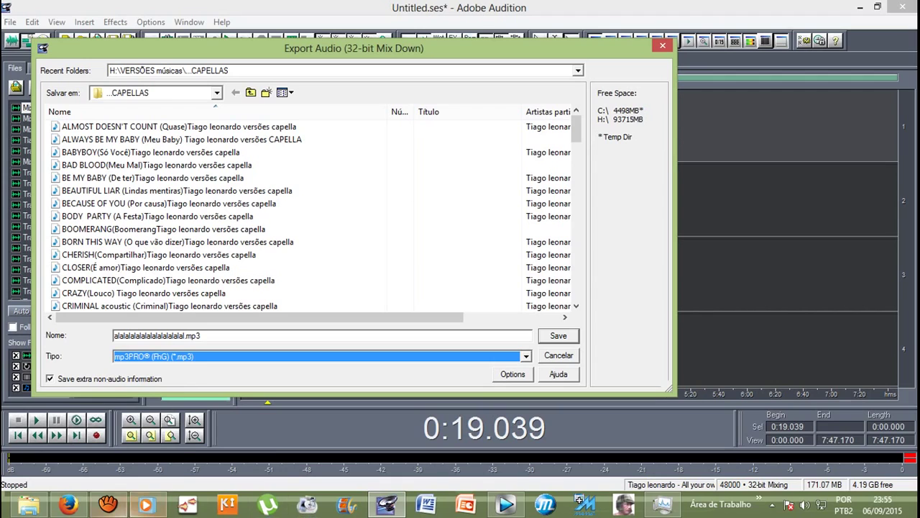
left_click(122, 509)
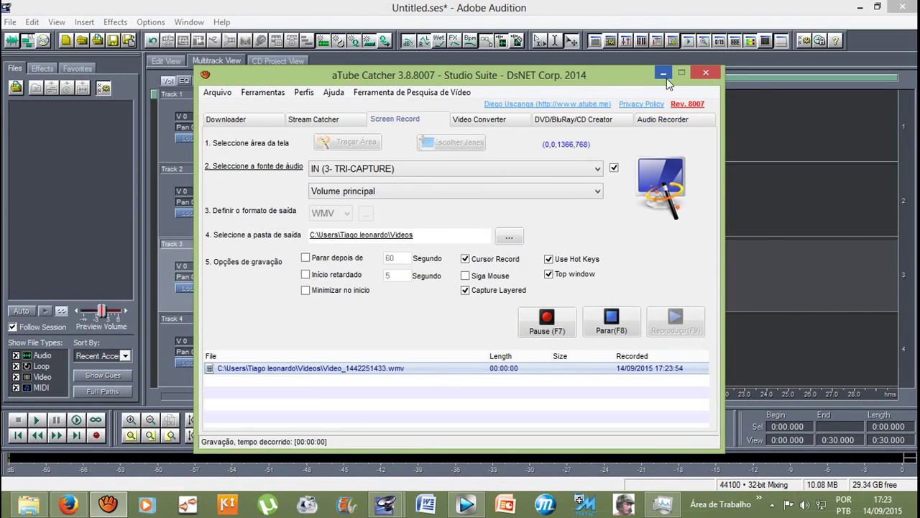
Step: Arm Track 1 and record a vocal take of about 11 seconds
left_click(666, 76)
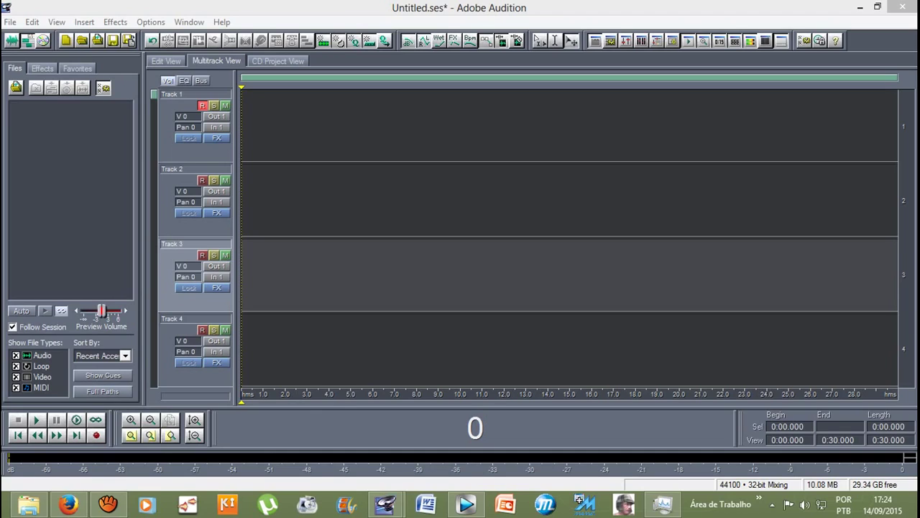
left_click(200, 103)
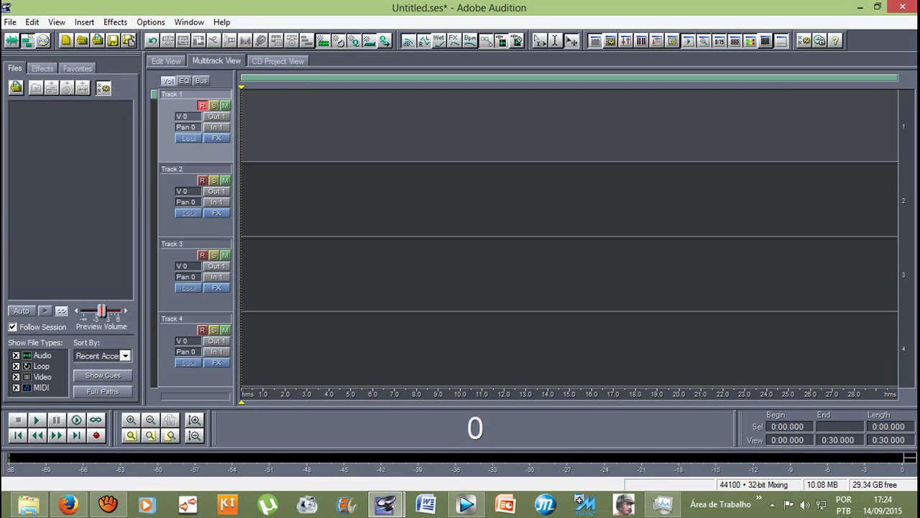
left_click(96, 435)
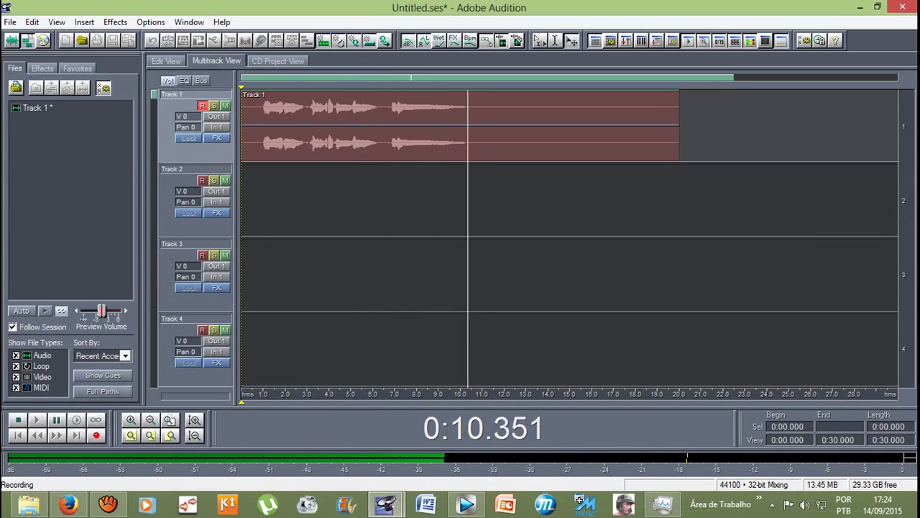
key("space")
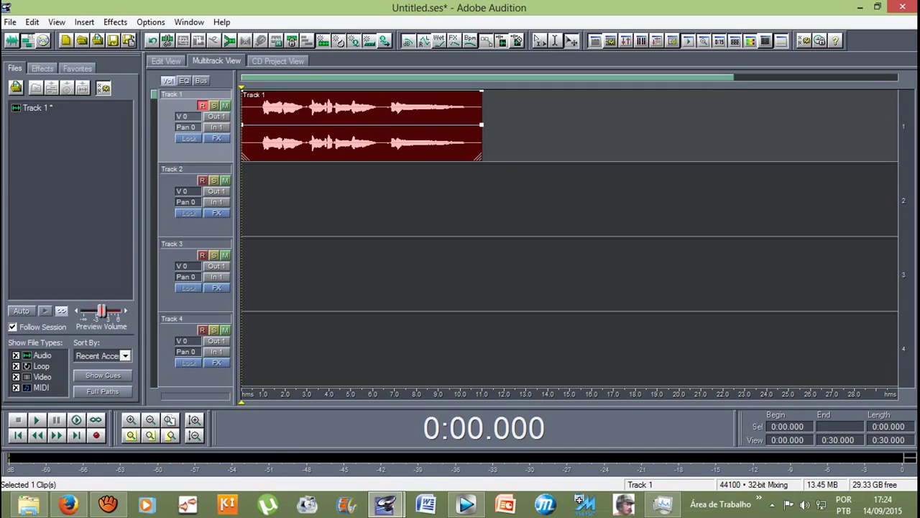
Step: Open the Track 1 take in Edit View and play it from 0.855 s and 0.442 s
key("F12")
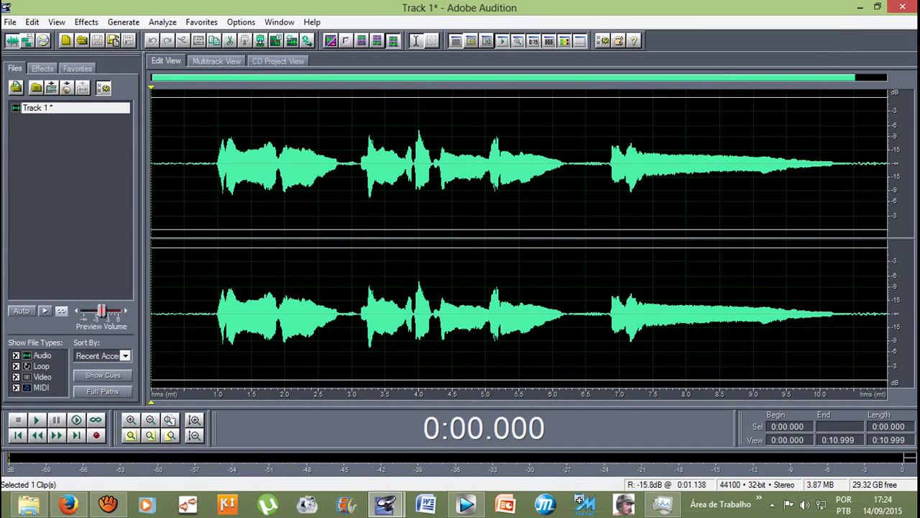
left_click(218, 165)
left_click(207, 165)
key("space")
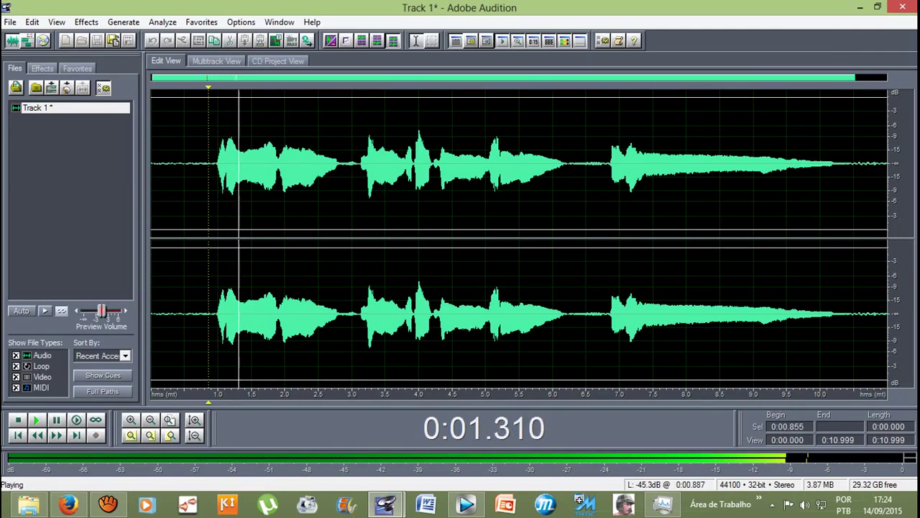
key("space")
left_click(196, 165)
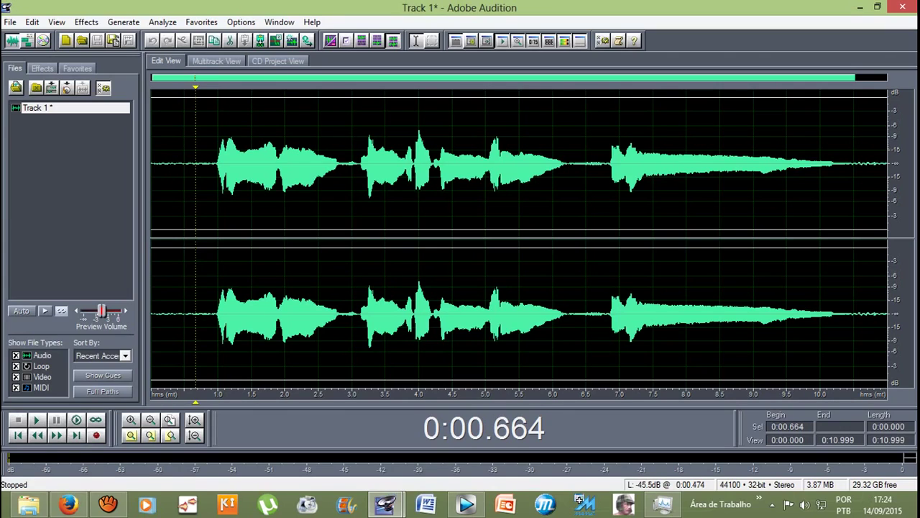
left_click(180, 165)
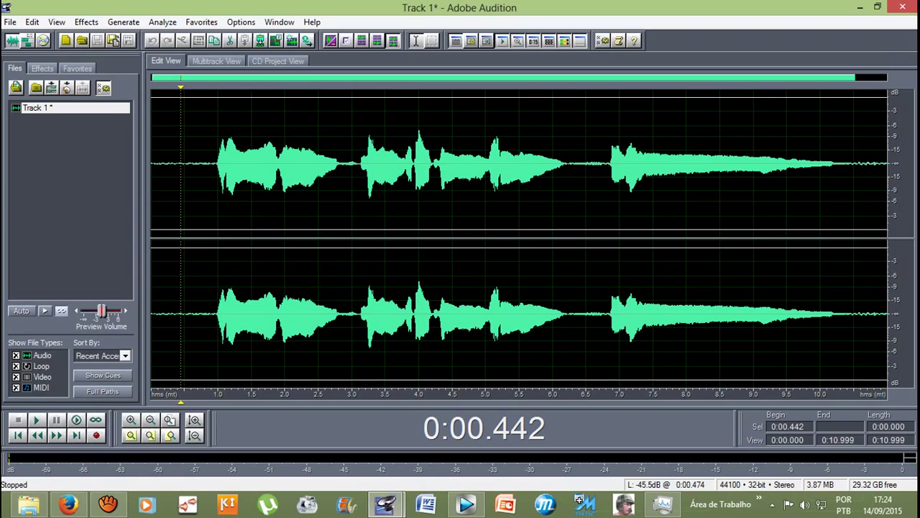
key("space")
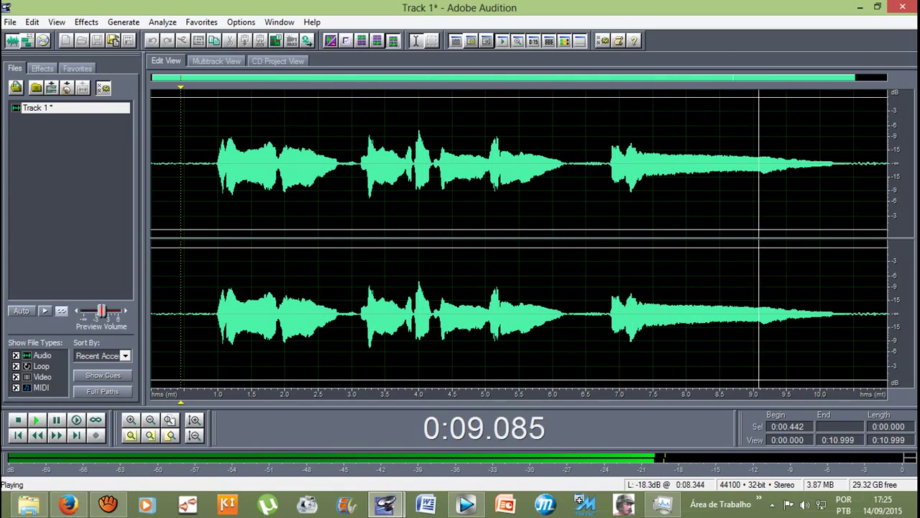
key("space")
Step: Select the take from about 0.92 s to the end
left_click(585, 164)
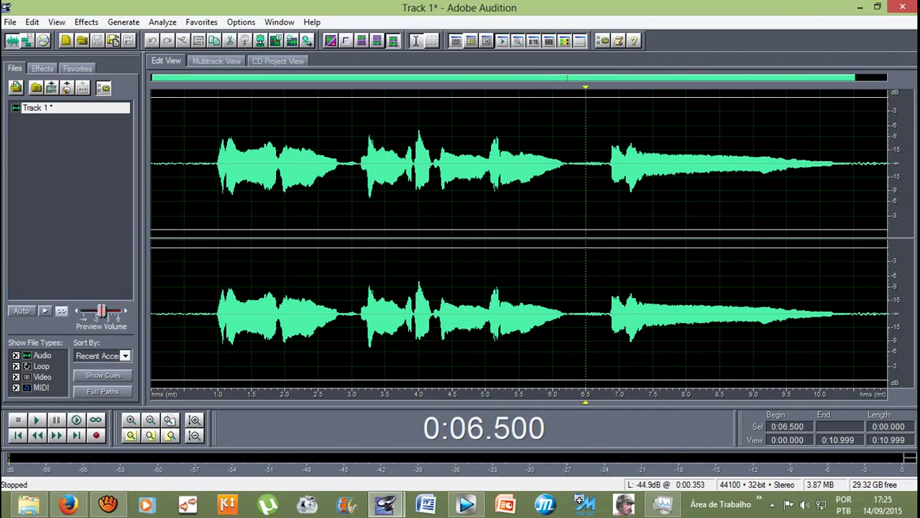
left_click(217, 164)
left_click(209, 164)
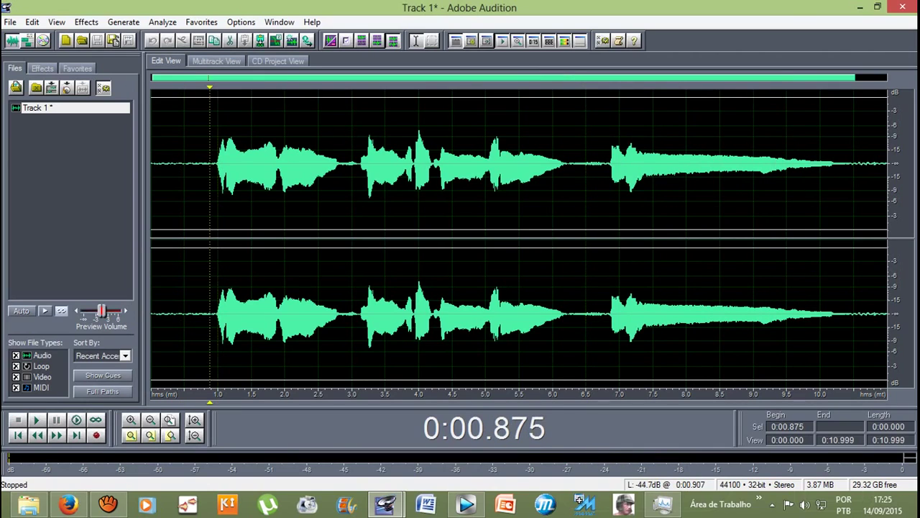
left_click_drag(214, 164, 889, 164)
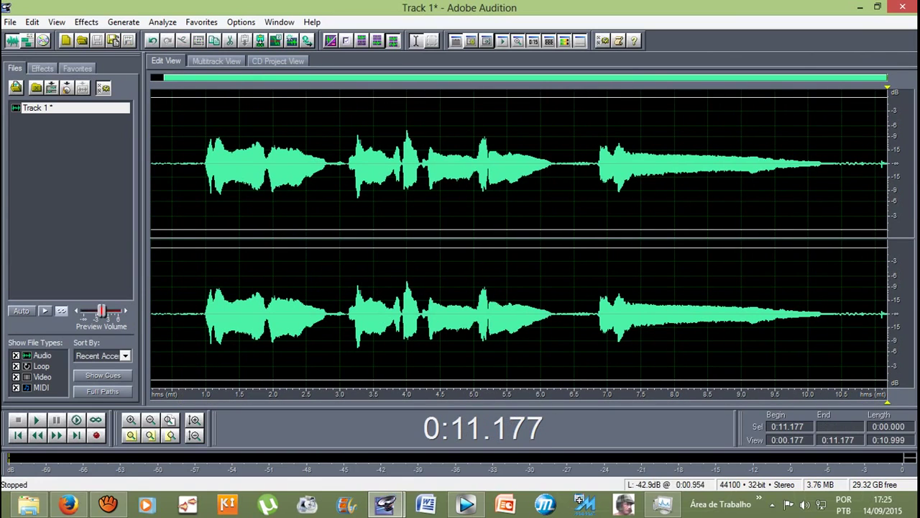
left_click_drag(202, 164, 887, 164)
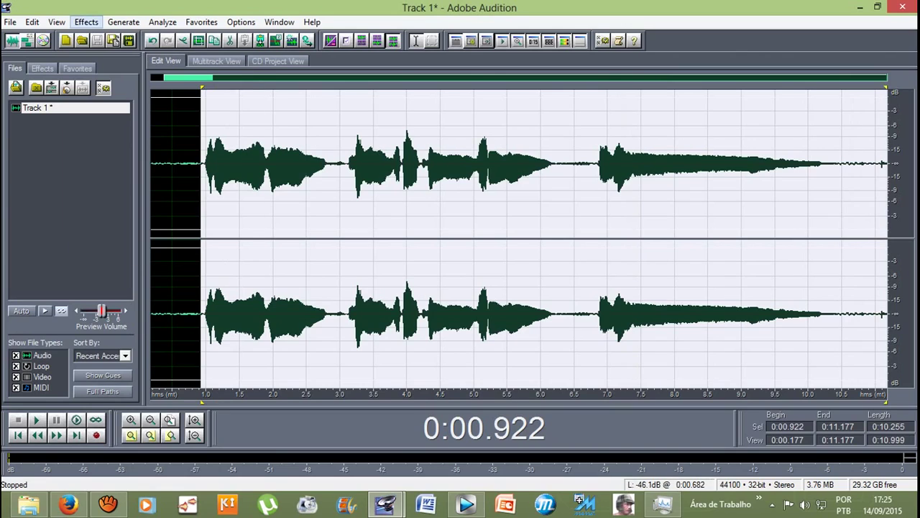
Step: Apply Pitch Correction to the whole vocal take and listen back from 0.701 s
left_click(86, 21)
mouse_move(113, 161)
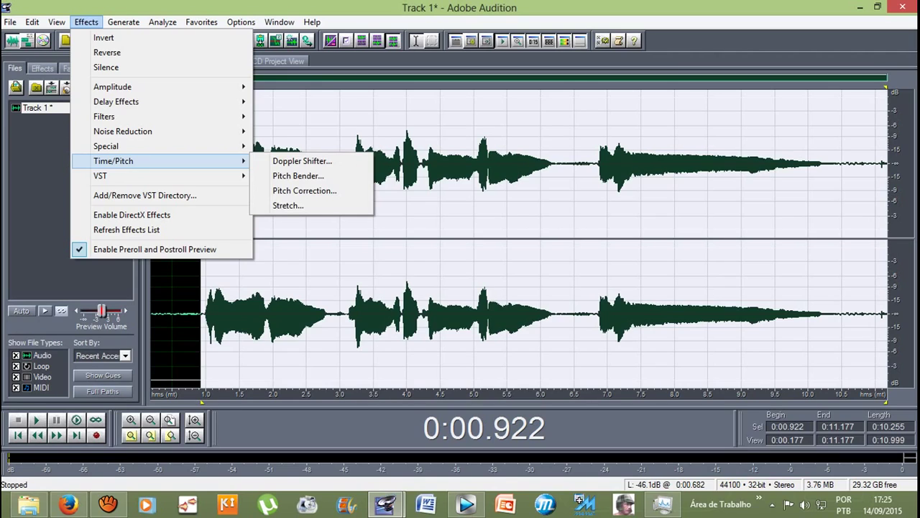
left_click(162, 21)
left_click(86, 22)
left_click(304, 190)
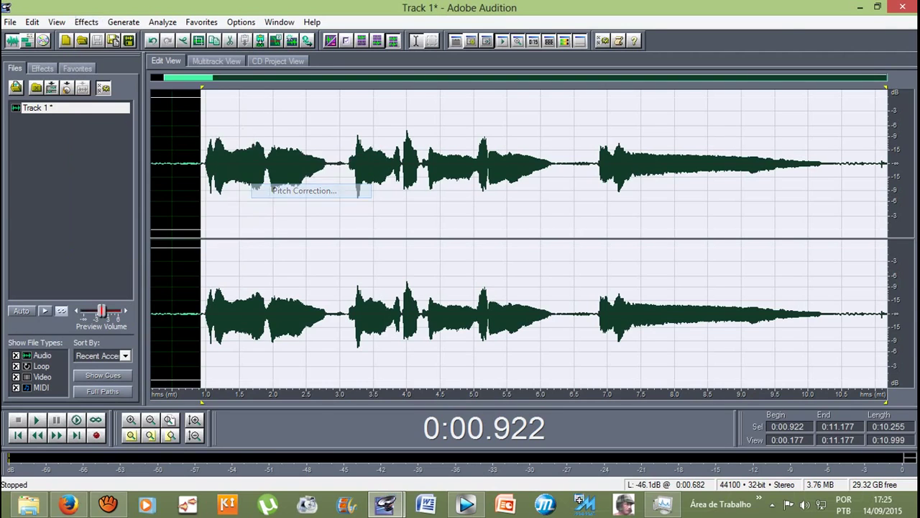
key("Return")
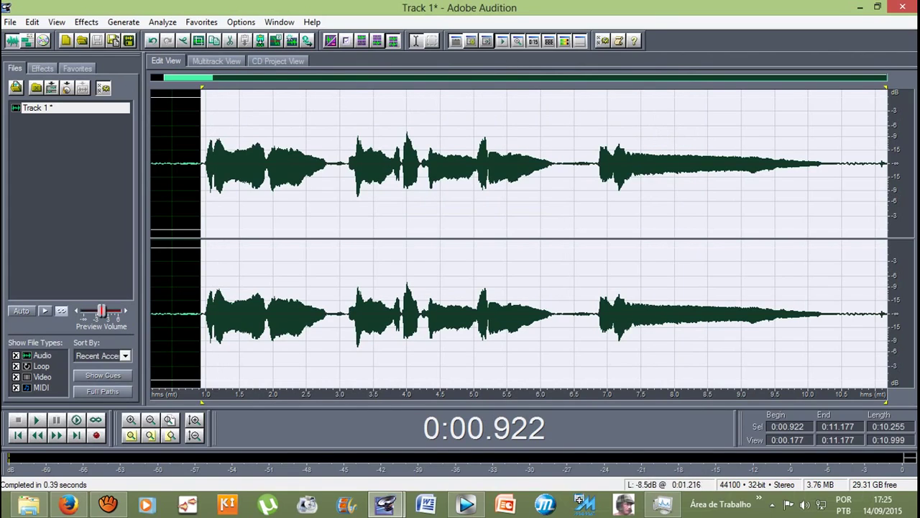
left_click(185, 166)
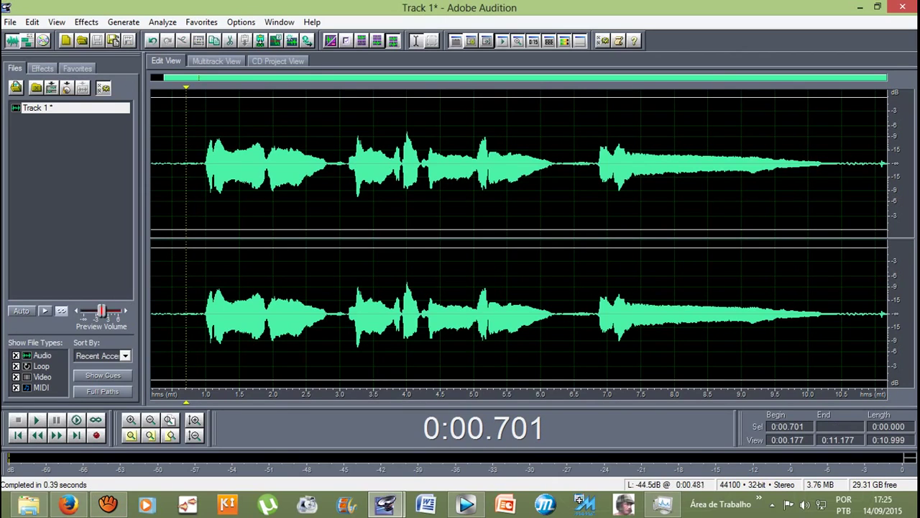
key("space")
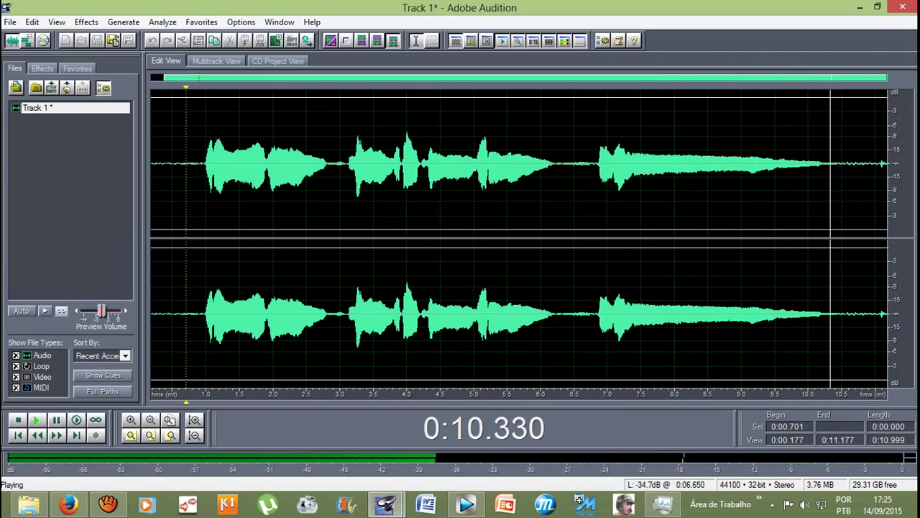
Step: Pitch-correct the final phrase from 6.86 s to the end and play it from 6.729 s
left_click_drag(598, 165, 892, 165)
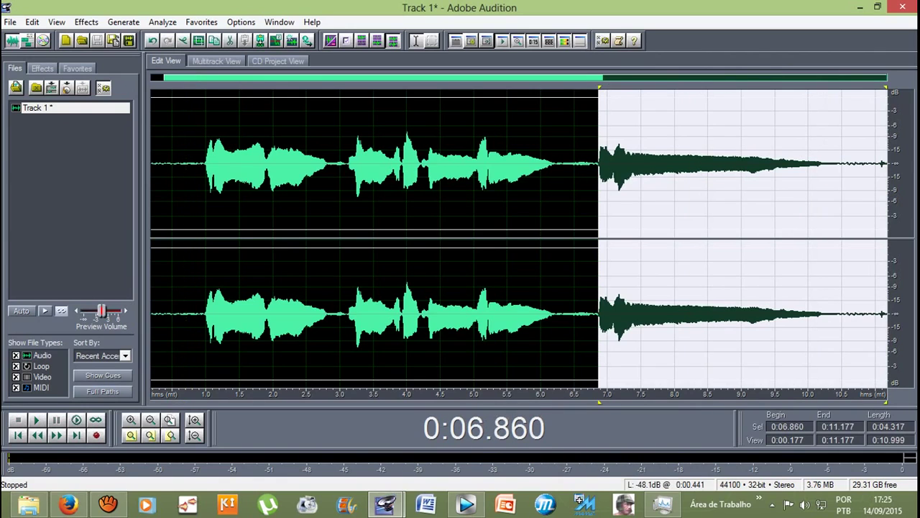
left_click(86, 22)
mouse_move(144, 161)
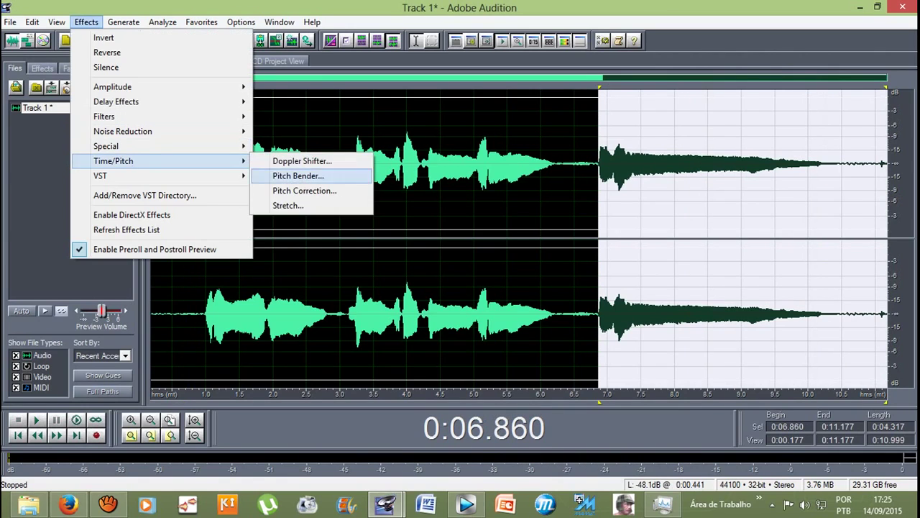
left_click(304, 191)
left_click(684, 123)
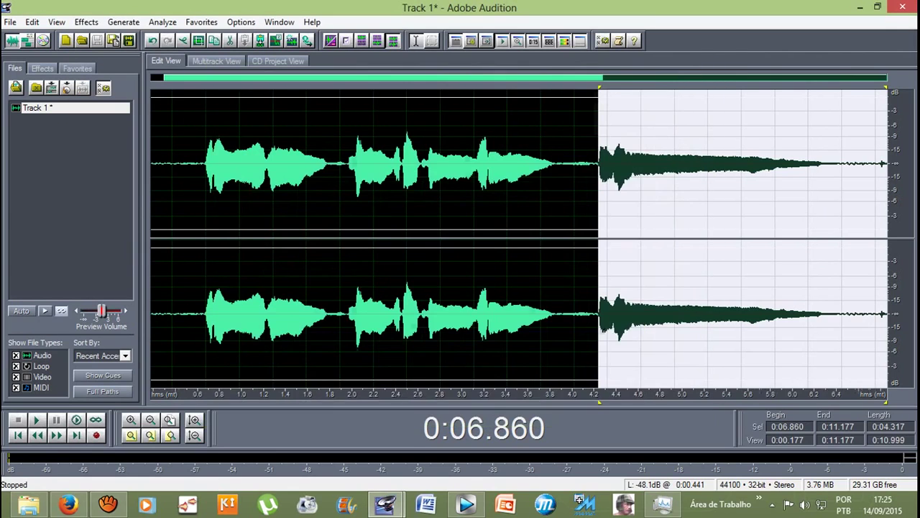
left_click(589, 166)
key("space")
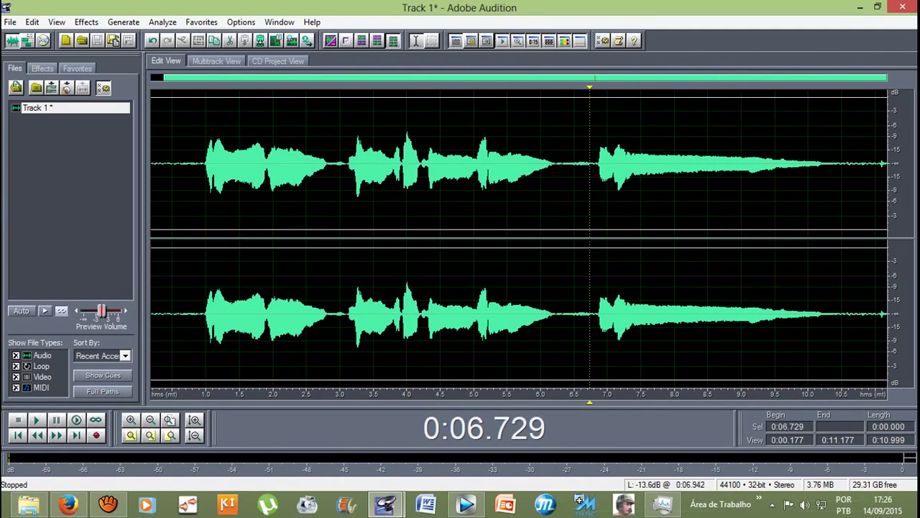
Step: Select the tail from 6.900 s to the end, preview, and apply the Canyon echo preset
left_click_drag(602, 166, 888, 166)
left_click(86, 23)
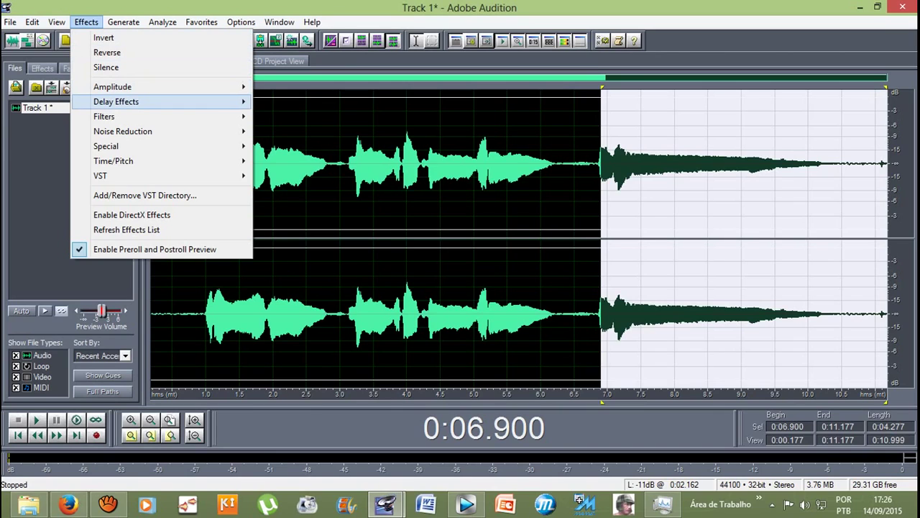
mouse_move(116, 101)
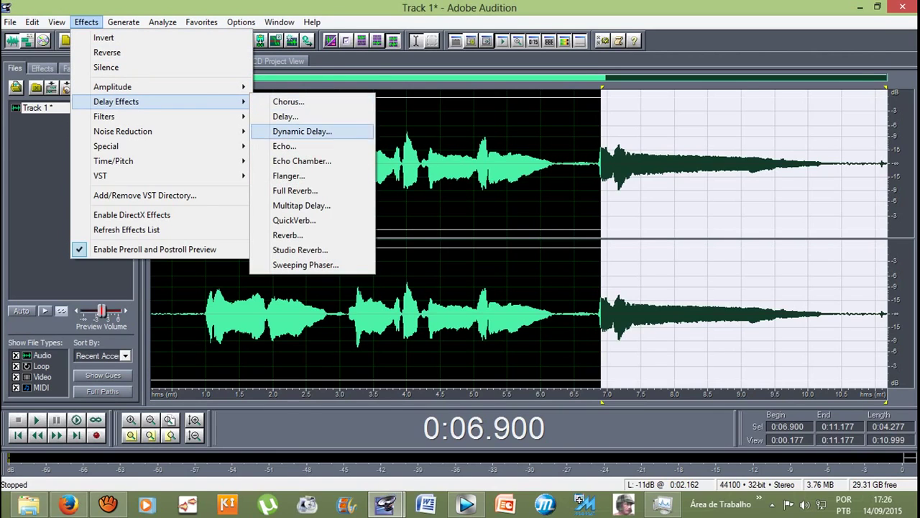
left_click(284, 146)
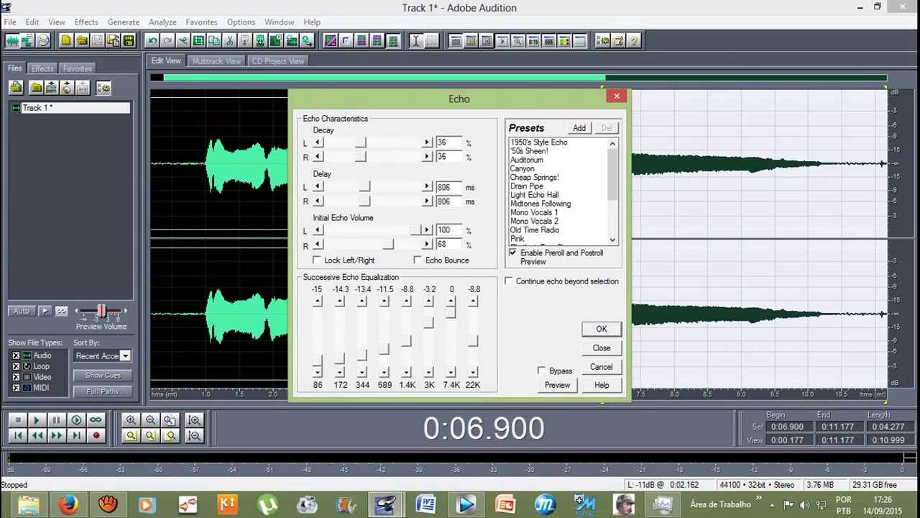
left_click(523, 168)
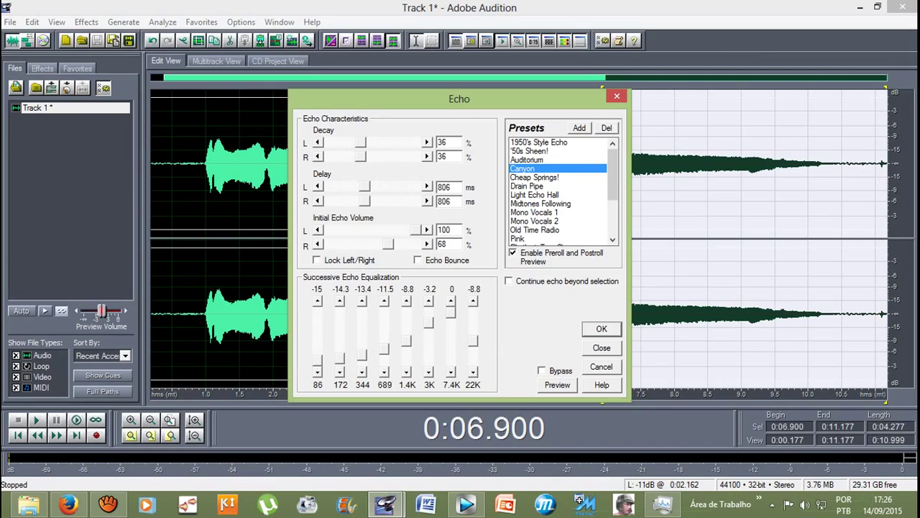
key("alt+p")
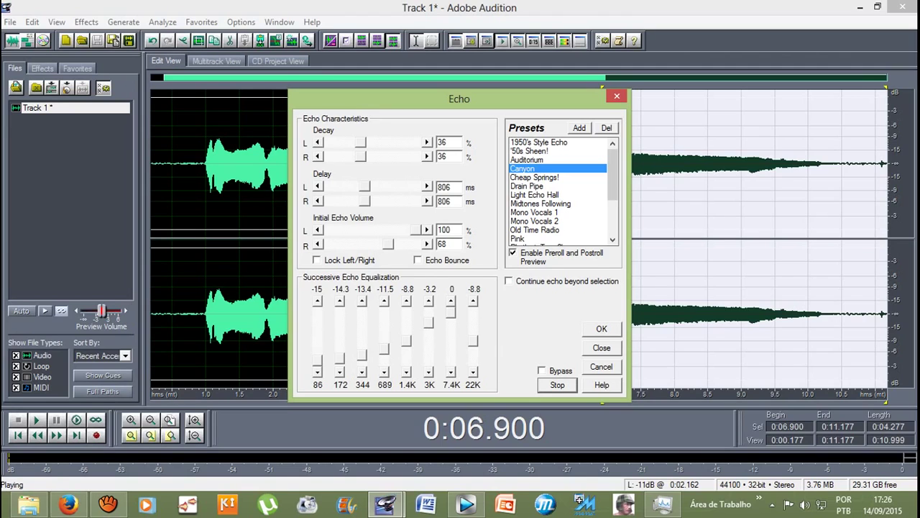
key("Return")
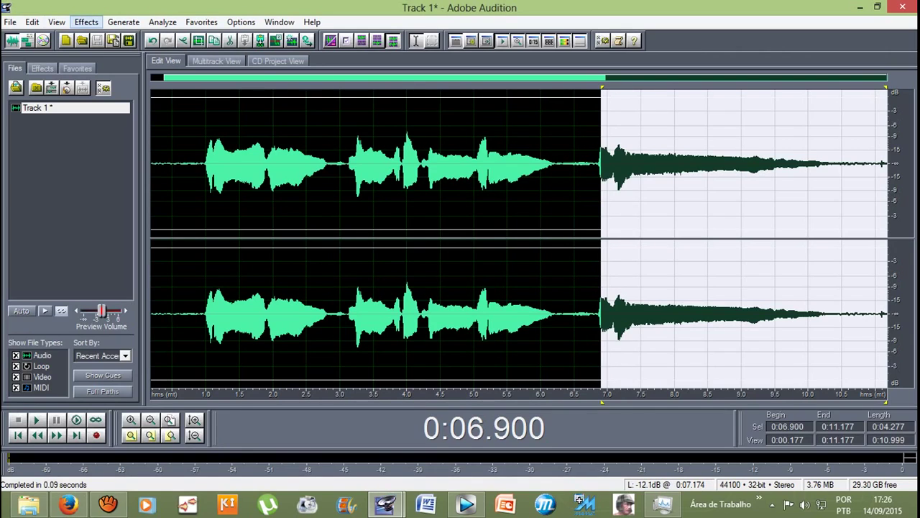
Step: Apply the Canyon echo to the tail a second time, then play the take from near the start
key("Down")
key("Down")
key("Down")
key("Down")
key("Down")
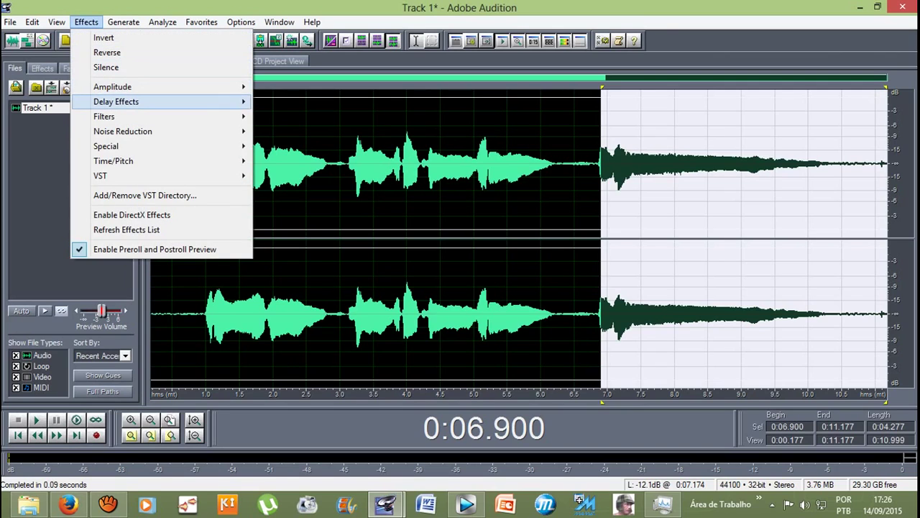
key("Right")
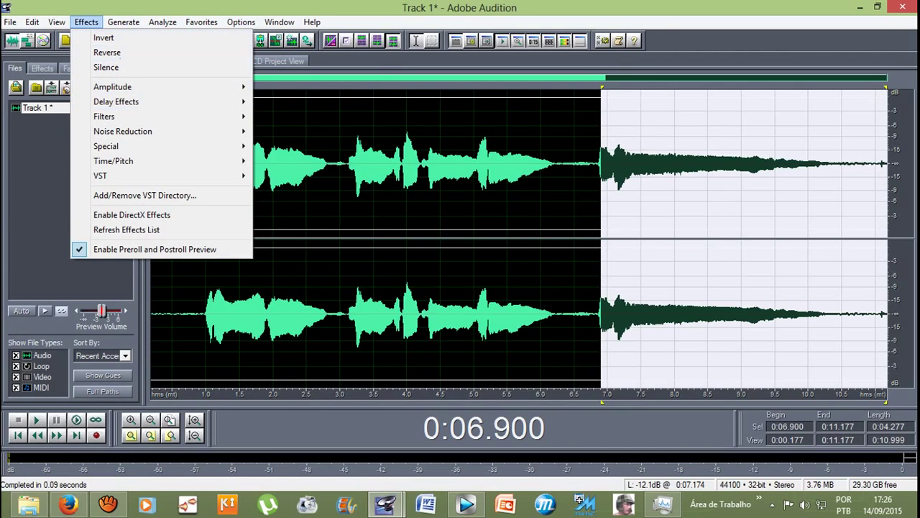
key("Right")
key("Down")
key("Down")
key("Down")
key("Return")
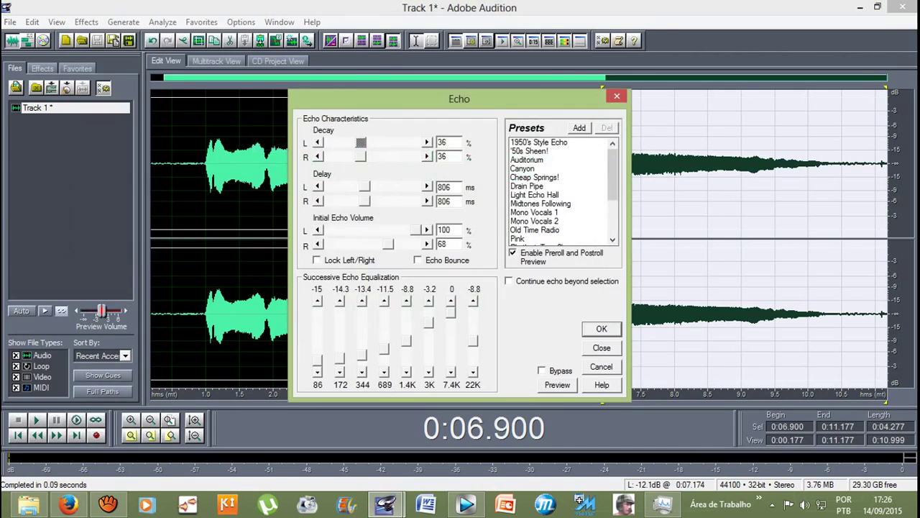
left_click(523, 169)
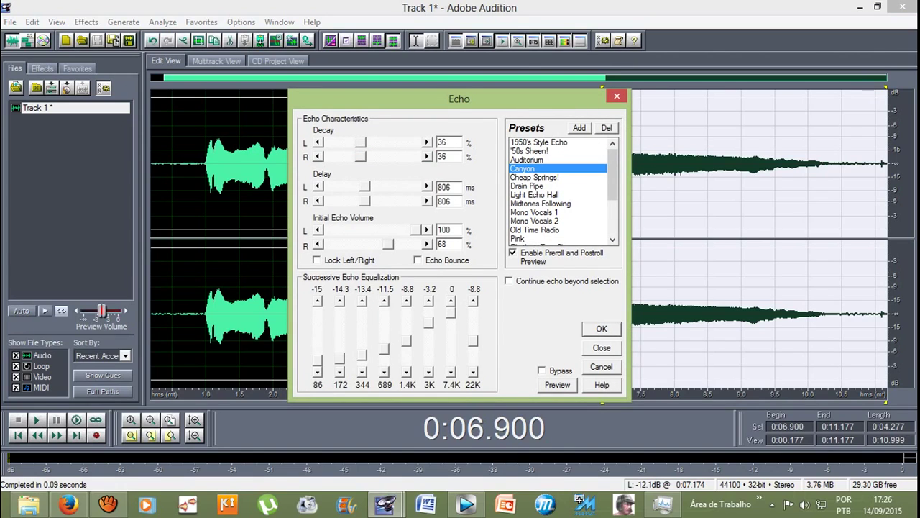
key("Return")
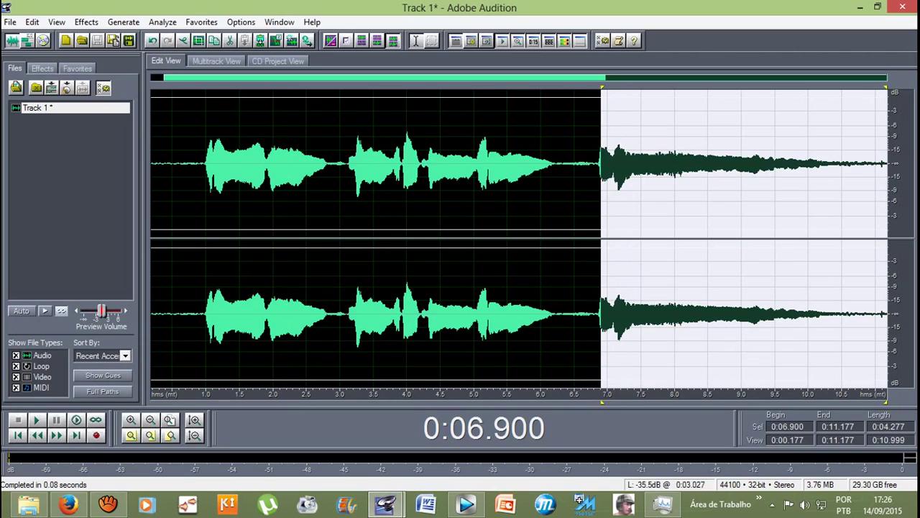
left_click(176, 166)
key("space")
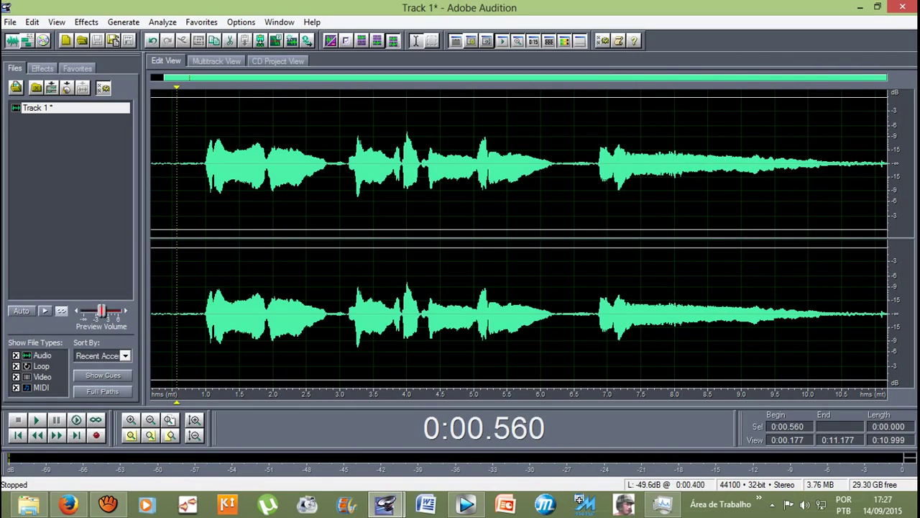
Step: Audition the take at several positions, playing from 0:02.814
left_click_drag(193, 179, 892, 316)
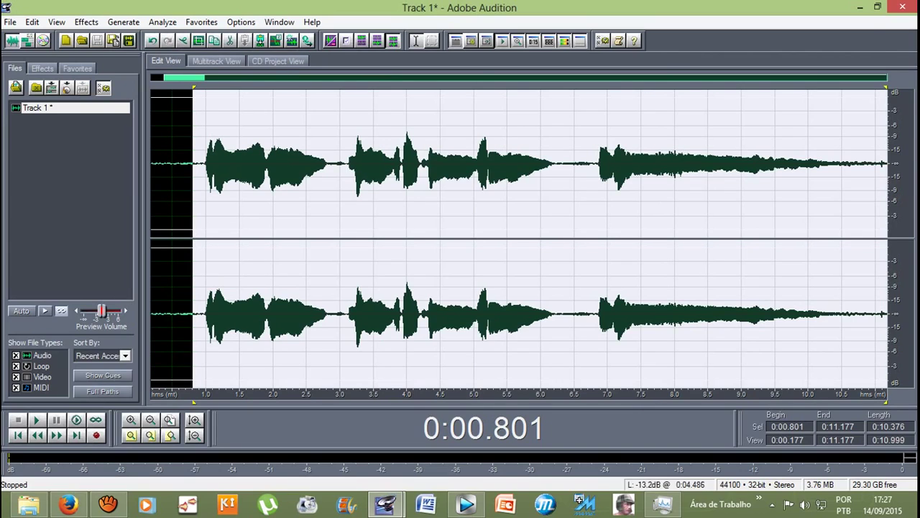
left_click(418, 160)
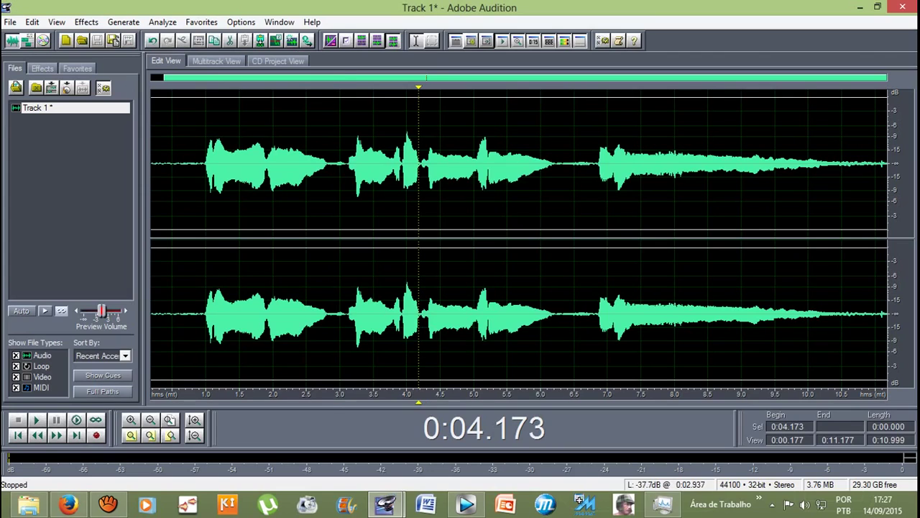
left_click(333, 160)
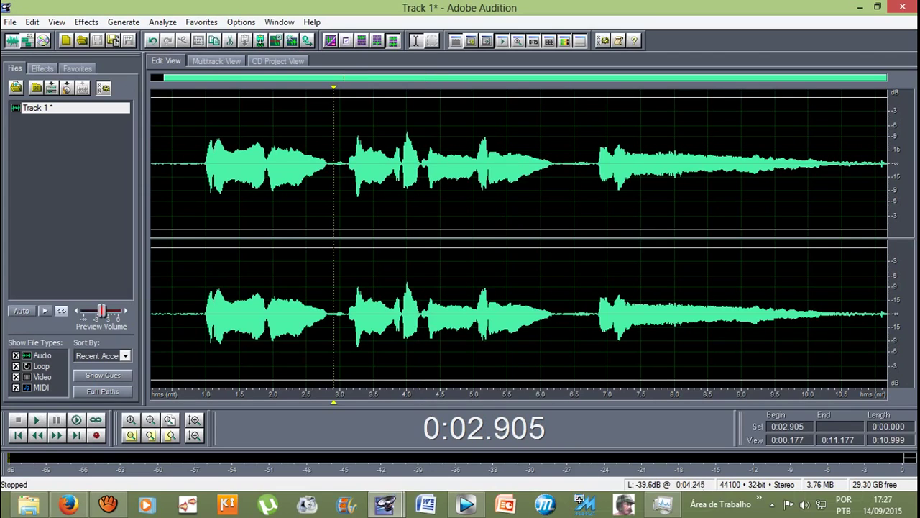
left_click(352, 160)
left_click(492, 160)
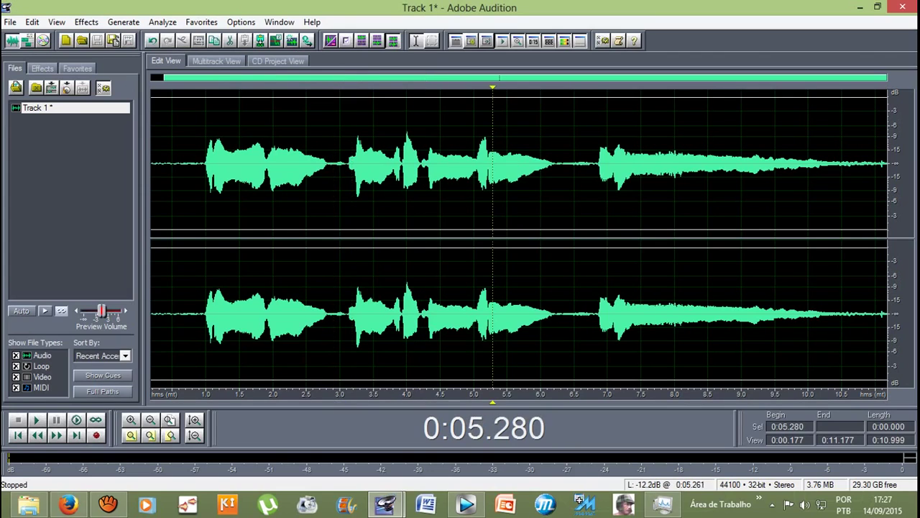
left_click(327, 159)
key("space")
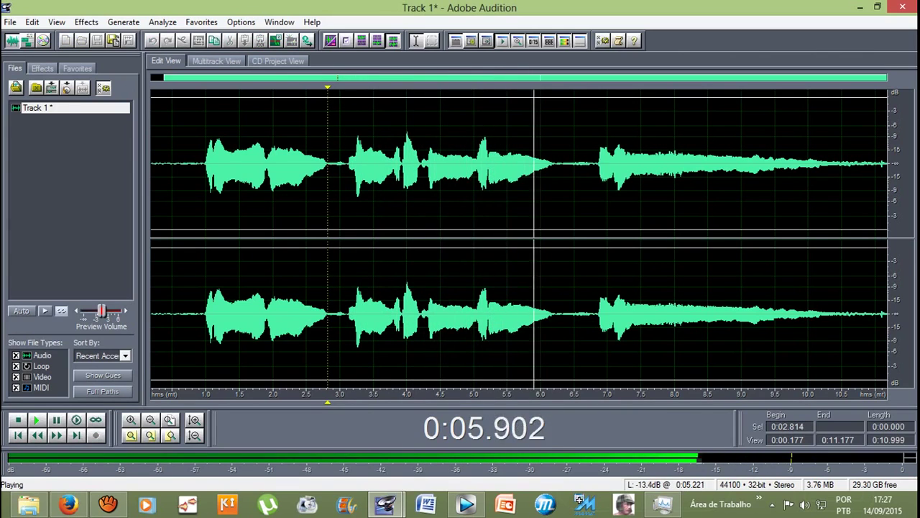
Step: Apply the Canyon echo to the phrase tail from 0:05.189 to 0:06.870
left_click_drag(487, 160, 598, 160)
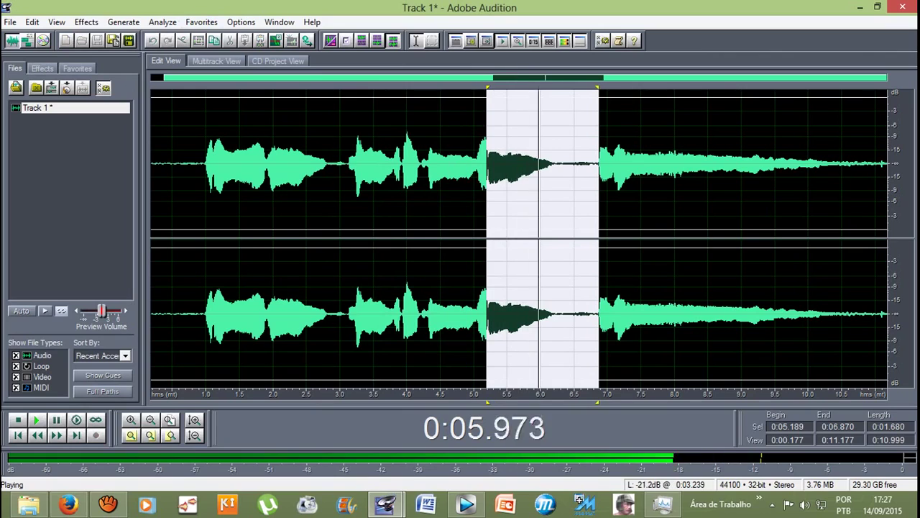
left_click(86, 22)
mouse_move(116, 101)
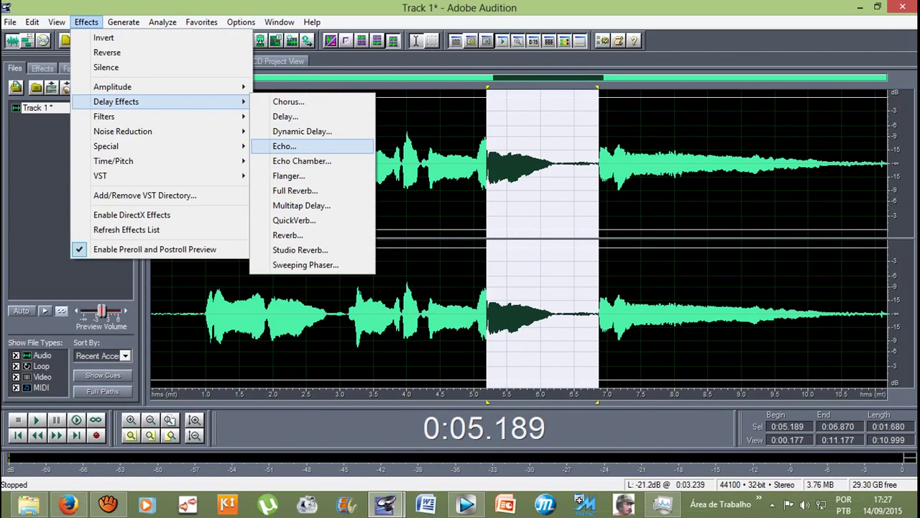
left_click(284, 146)
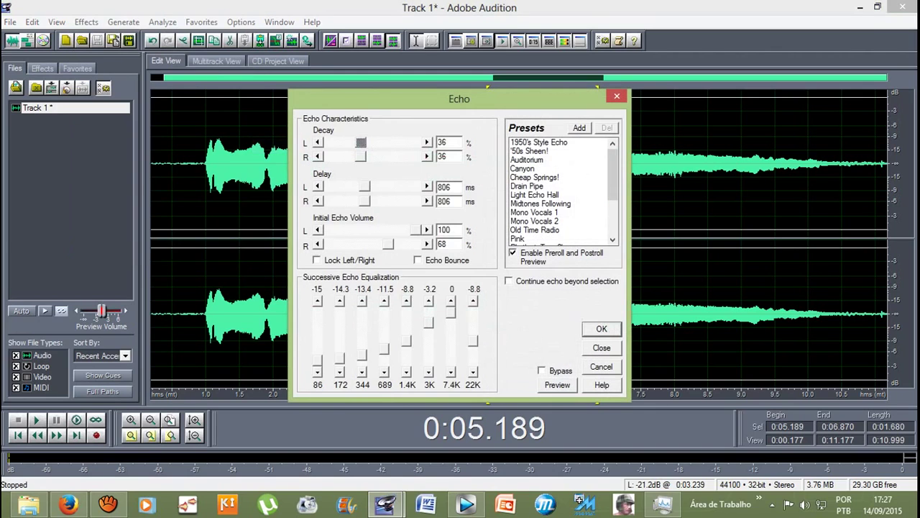
left_click(523, 169)
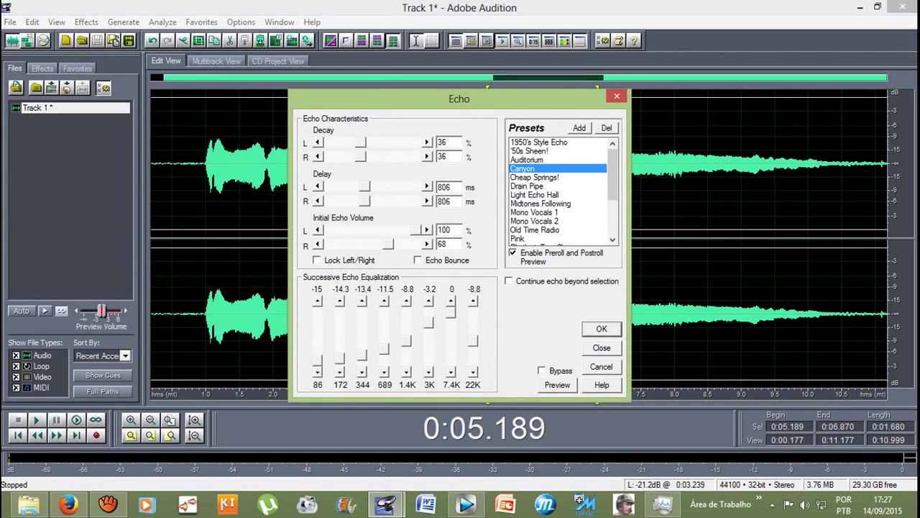
key("Return")
Step: Reopen the Echo effect settings, then play the take back from 0:00.731
left_click(86, 22)
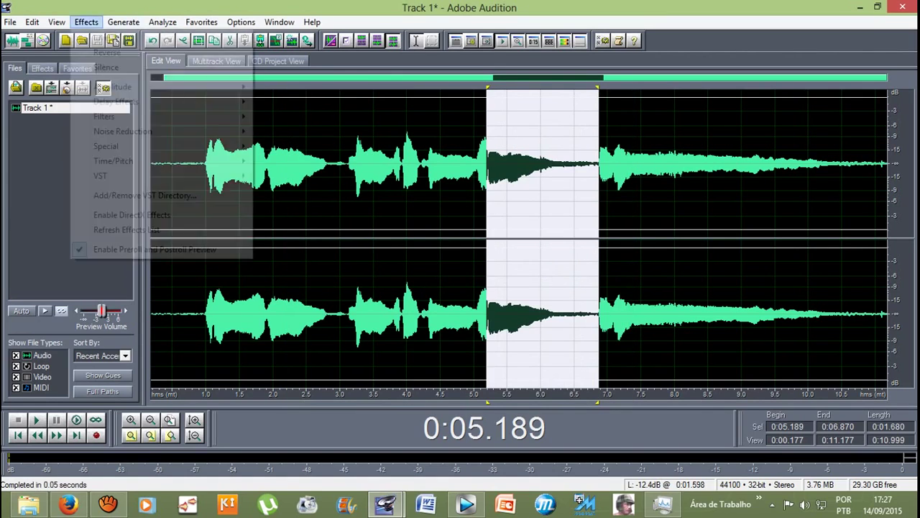
mouse_move(116, 102)
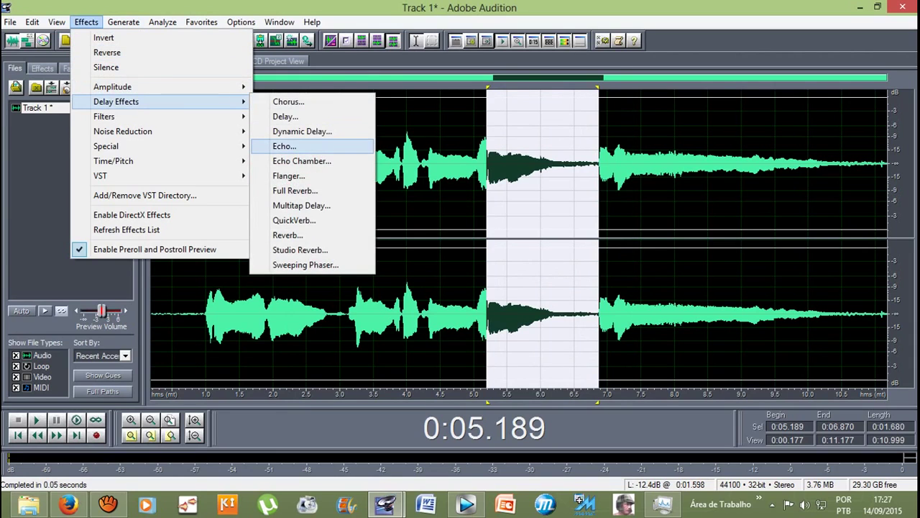
key("Return")
key("Return")
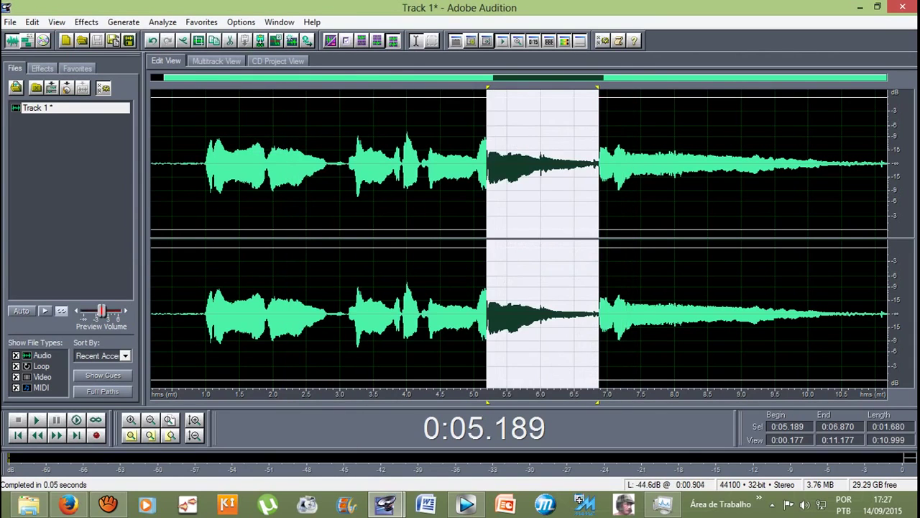
left_click(189, 166)
key("space")
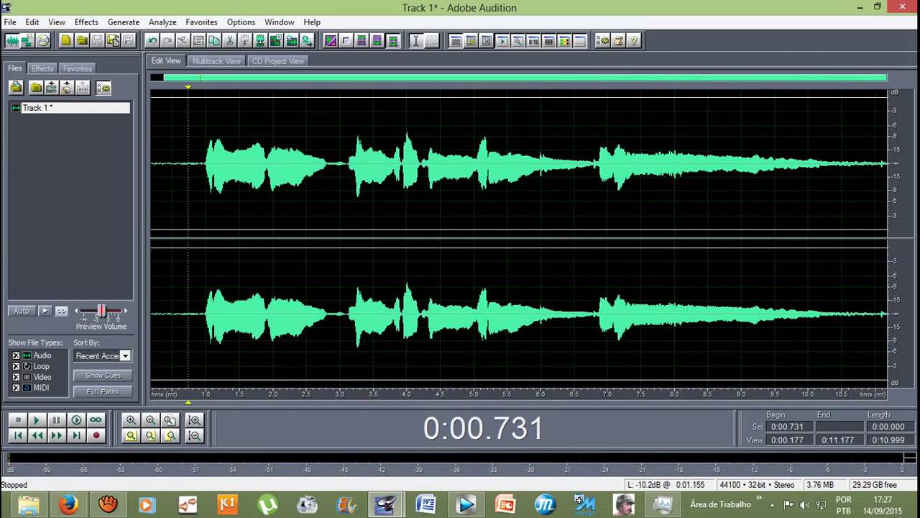
Step: Stop playback, switch to the multitrack session, and remove the Track 1 clip, leaving four empty tracks
left_click(172, 309)
left_click(216, 60)
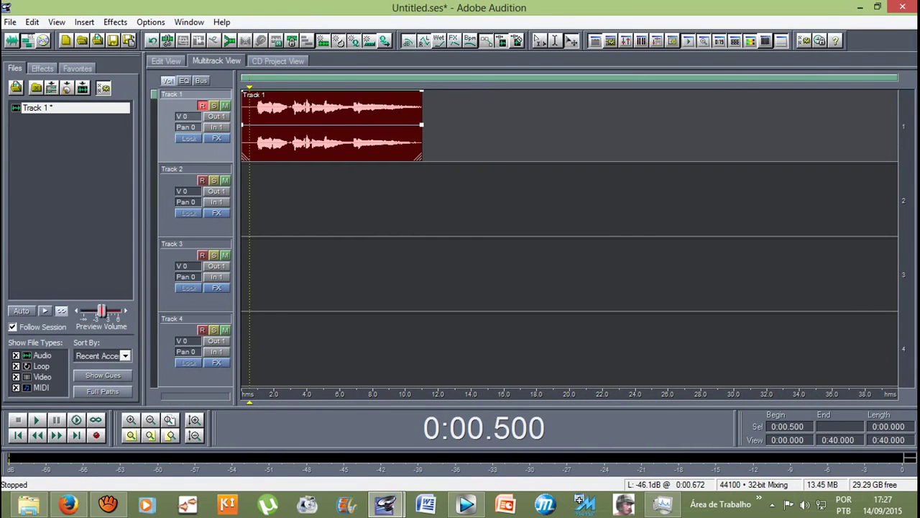
left_click(107, 504)
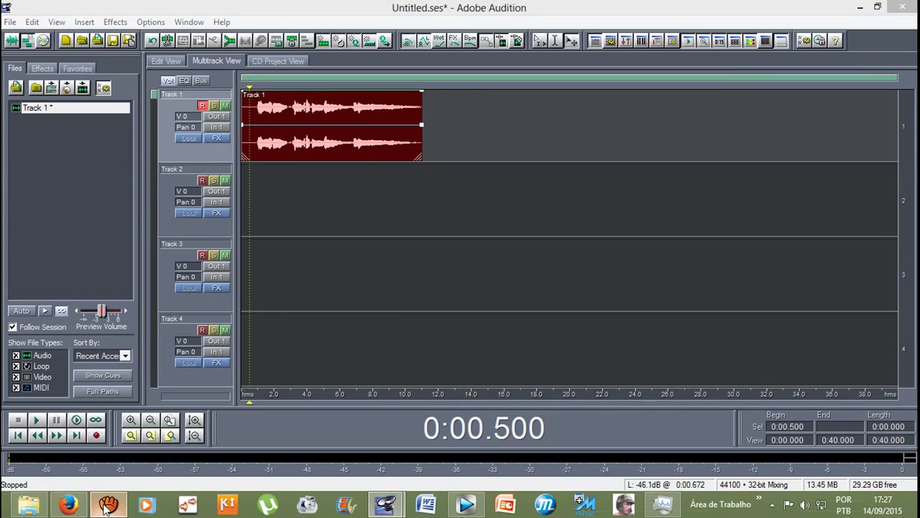
left_click(631, 320)
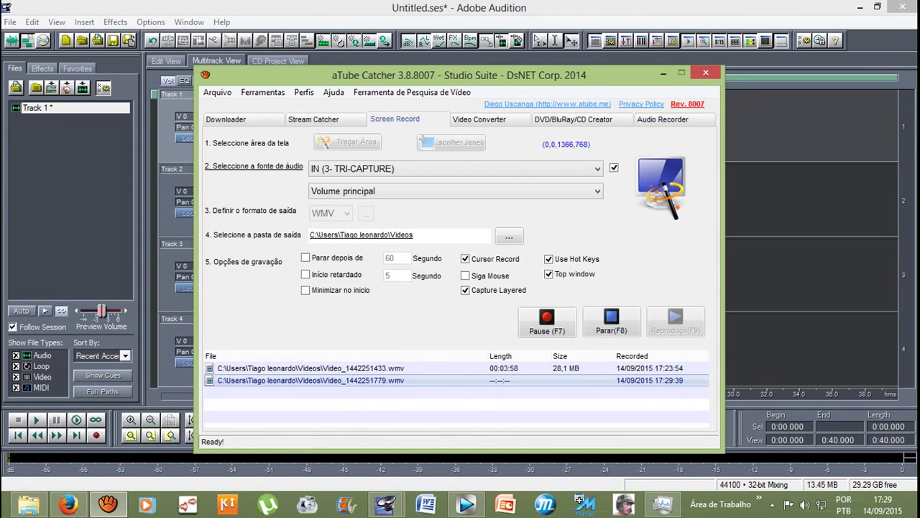
left_click(664, 73)
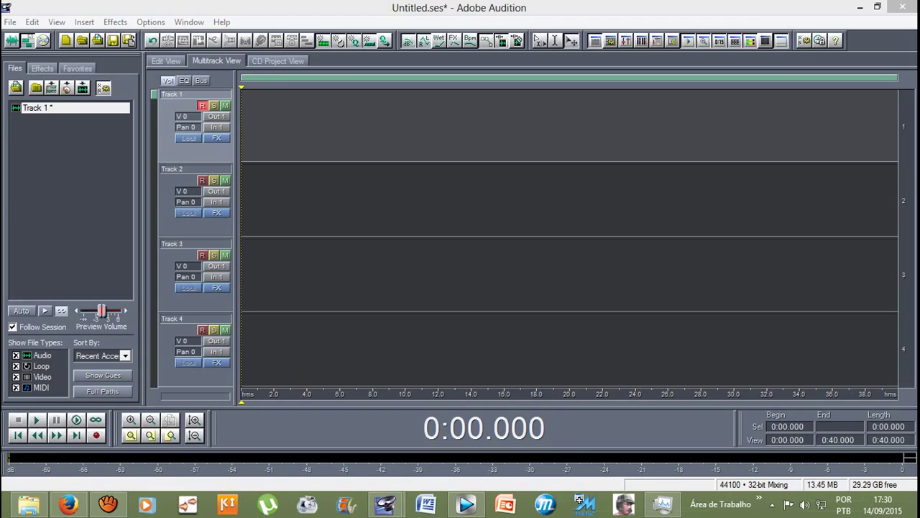
Step: Record a roughly 12-second voice take on Track 1 and open the clip for waveform editing
key("ctrl+space")
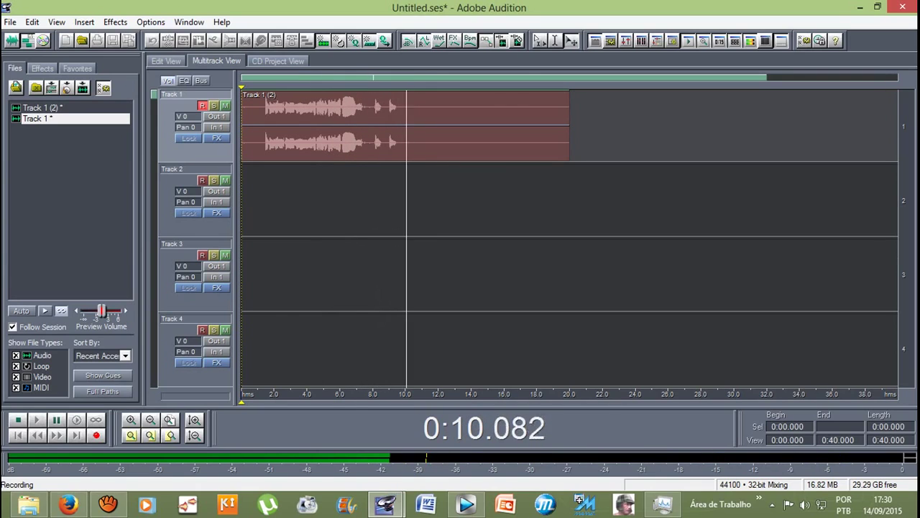
key("space")
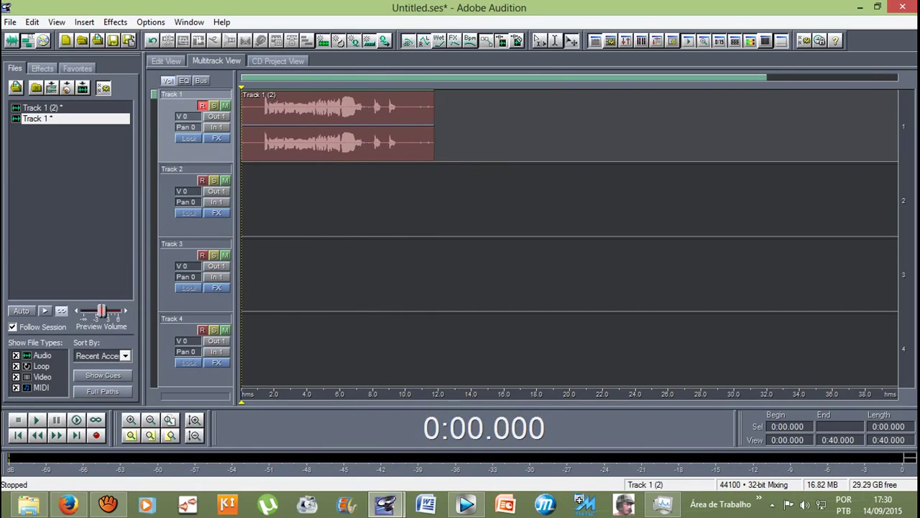
double_click(338, 126)
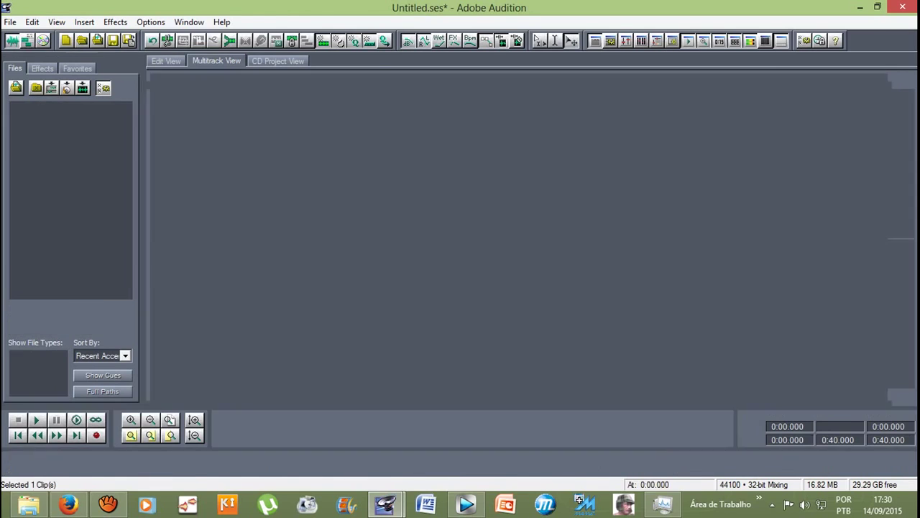
Step: Select 1.290–9.500 s of the Track 1 (2) waveform and apply Pitch Correction to it
left_click(216, 60)
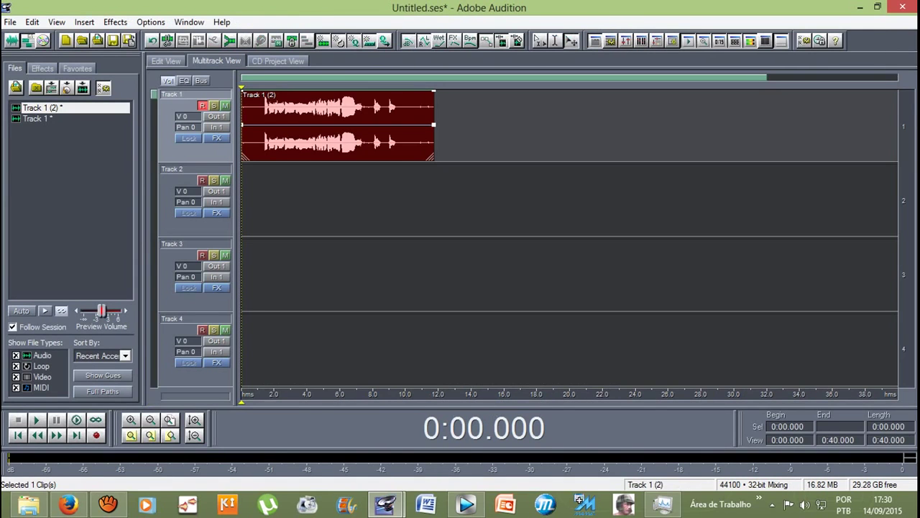
left_click(166, 60)
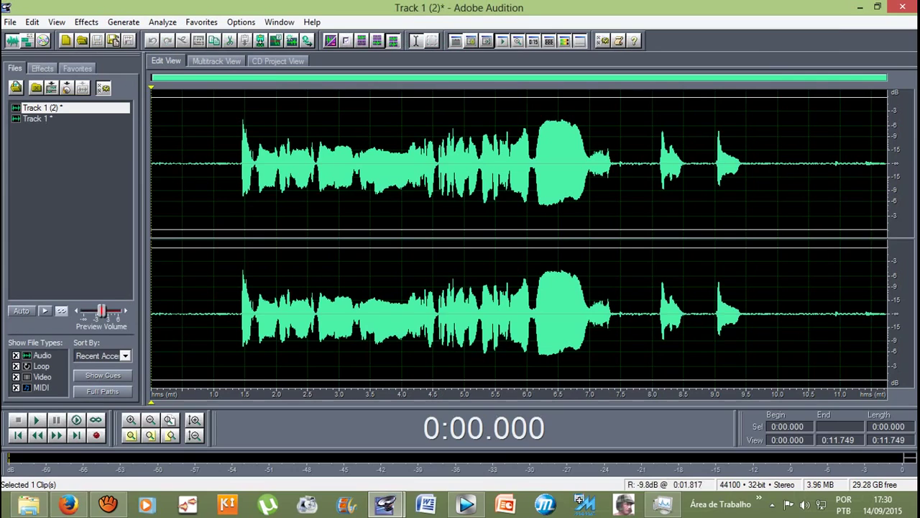
left_click(241, 201)
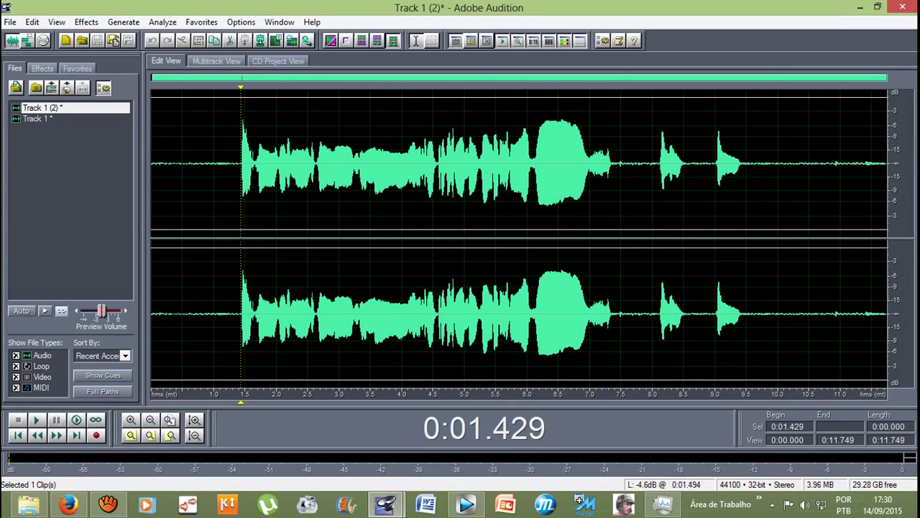
left_click_drag(239, 202, 777, 202)
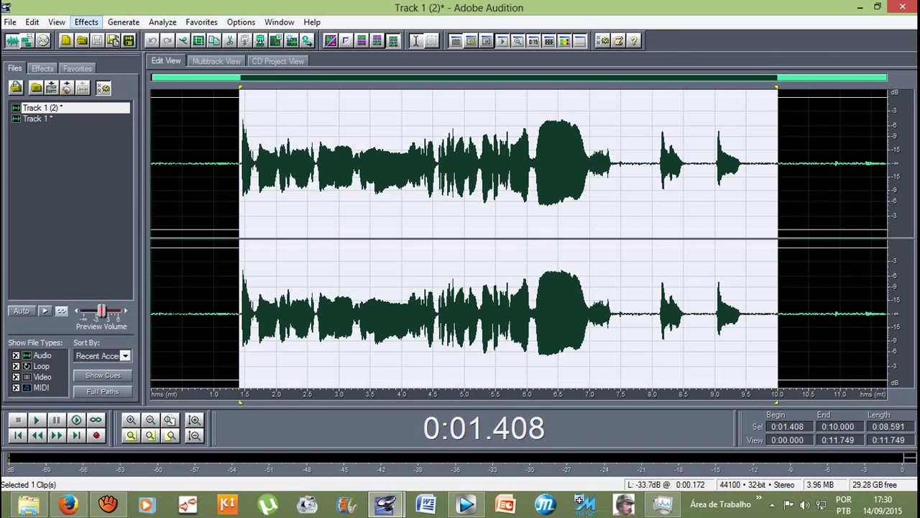
left_click_drag(233, 166, 745, 165)
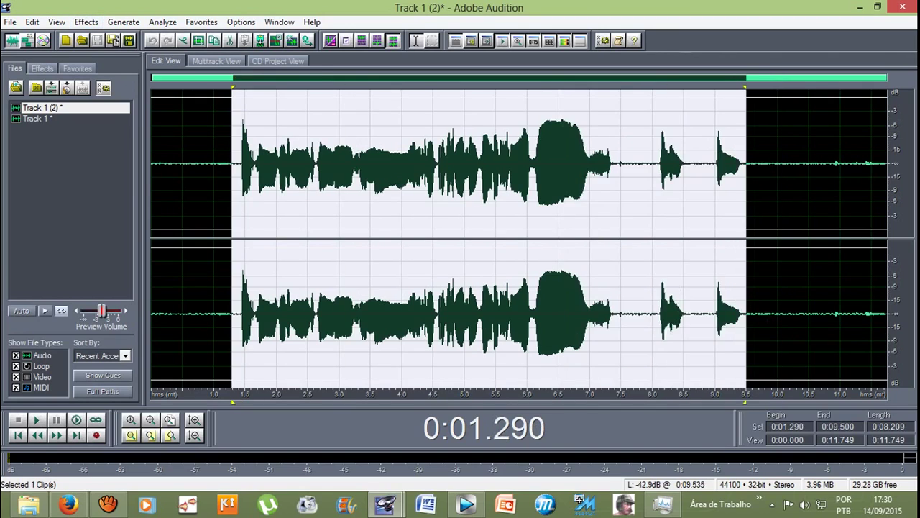
left_click(87, 21)
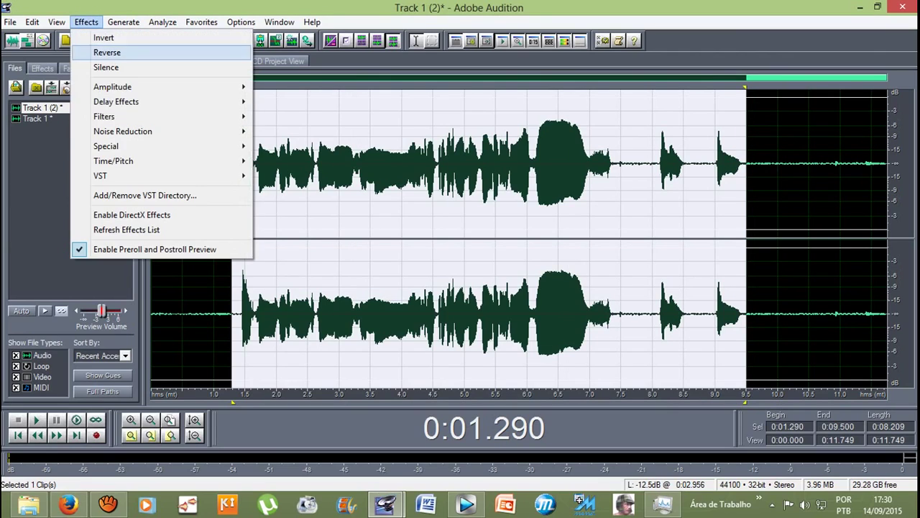
mouse_move(115, 161)
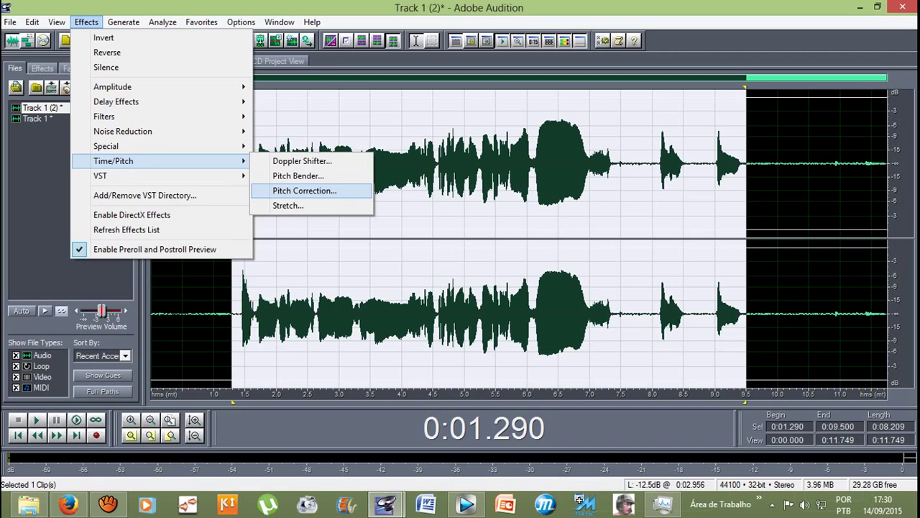
left_click(304, 191)
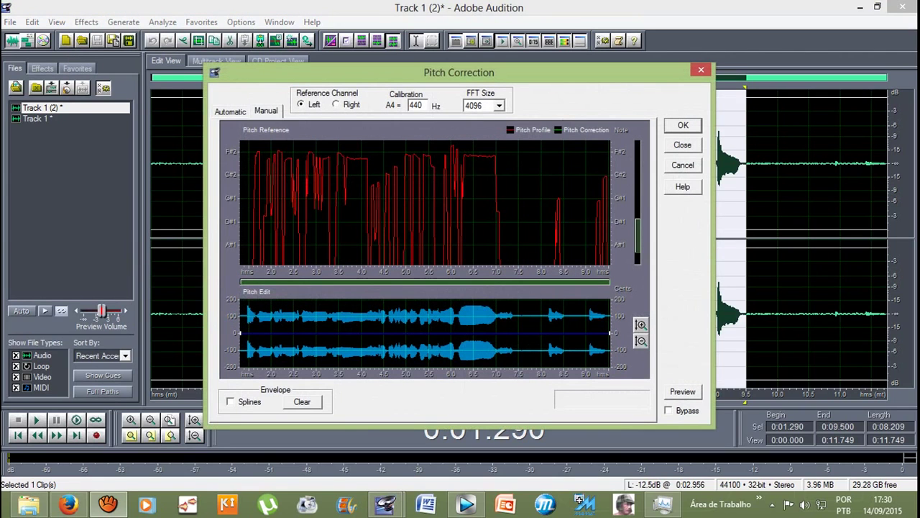
key("Return")
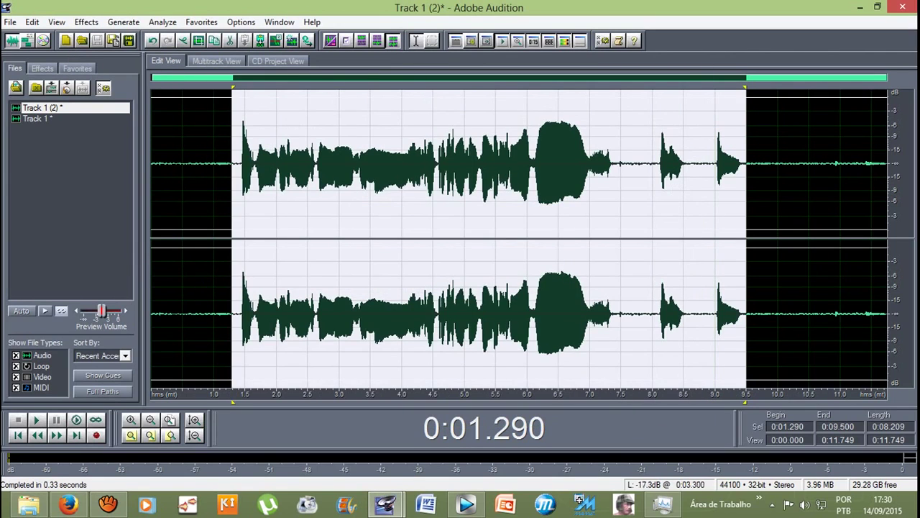
Step: Play back the pitch-corrected take from about 0.88 s
left_click(206, 165)
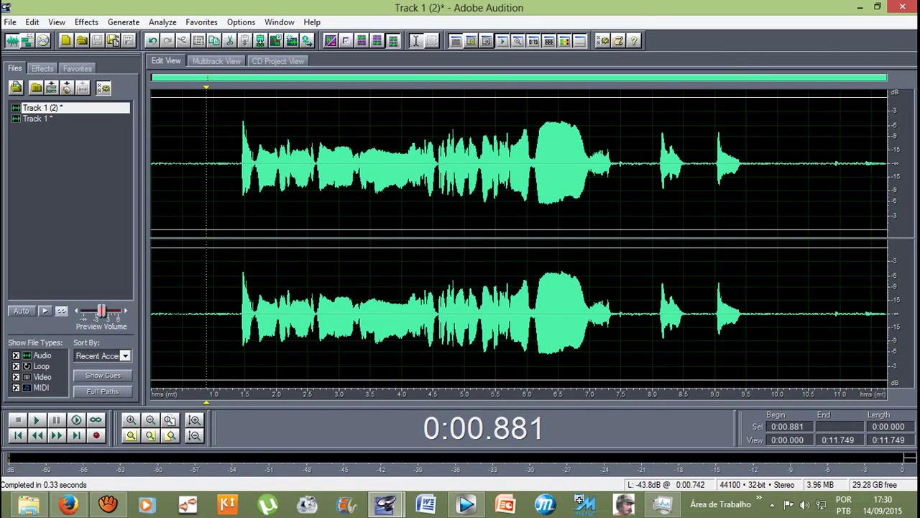
key("space")
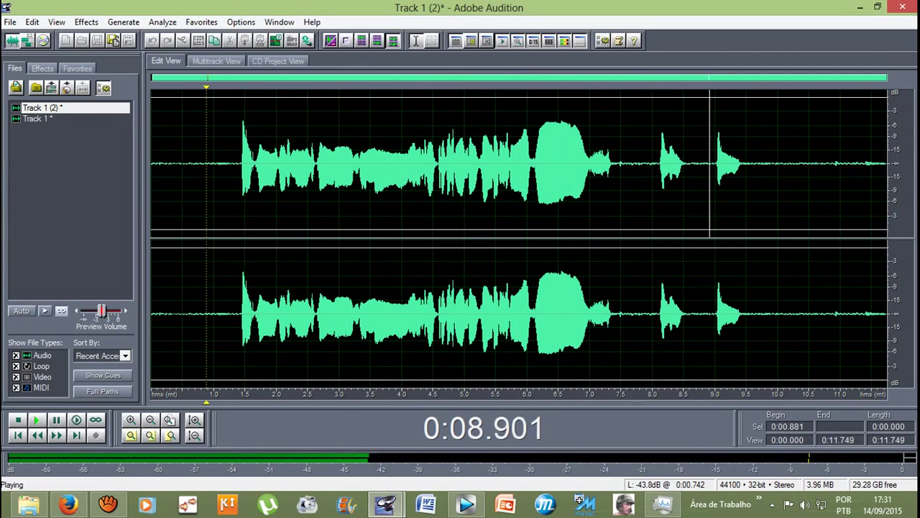
key("space")
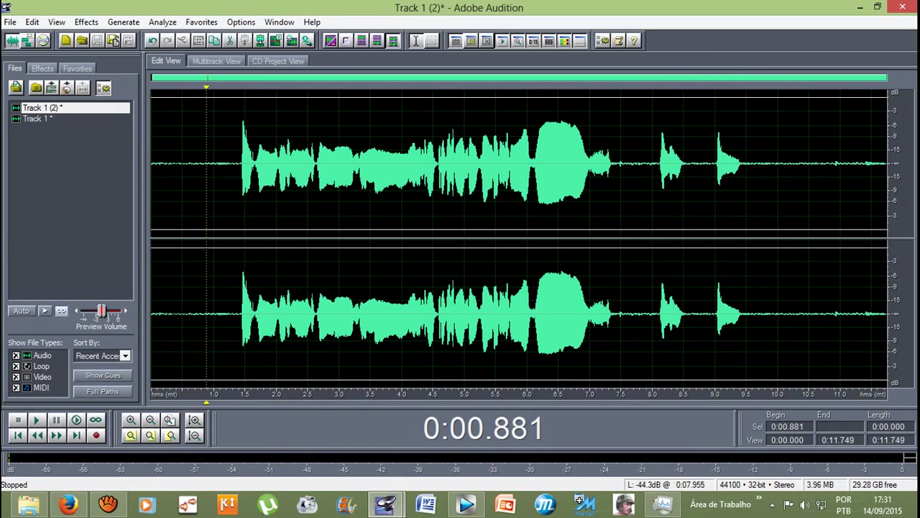
Step: Select 8.000–9.567 s and apply the Sweeping Phaser with the Crunchy preset after previewing it
left_click_drag(652, 165, 746, 166)
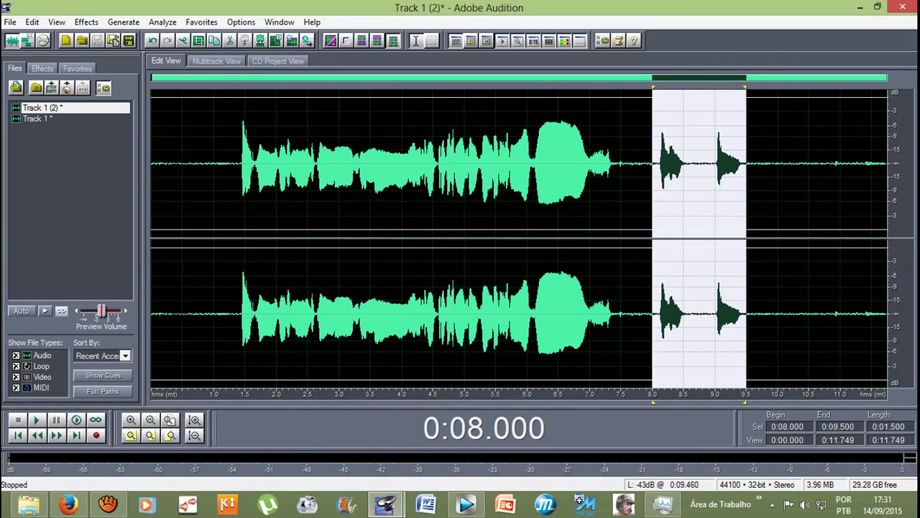
left_click(86, 22)
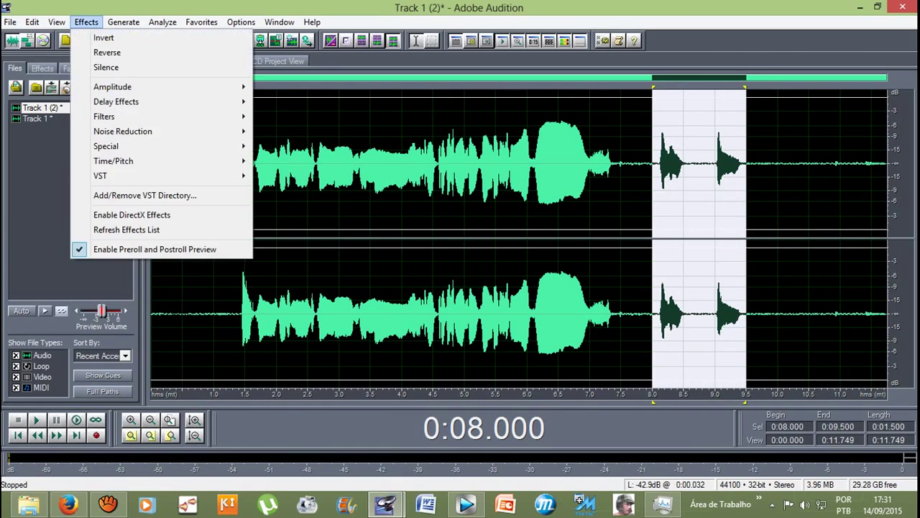
mouse_move(119, 101)
left_click_drag(652, 165, 750, 166)
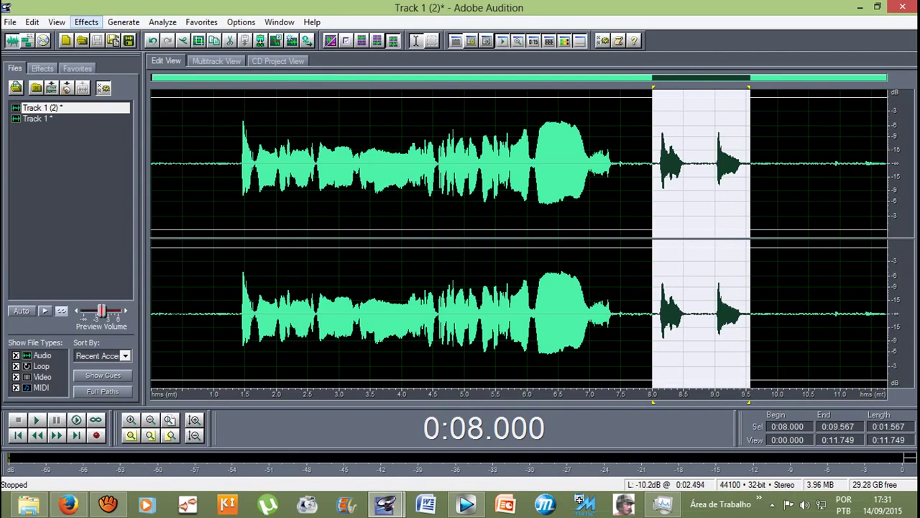
left_click(87, 22)
mouse_move(165, 101)
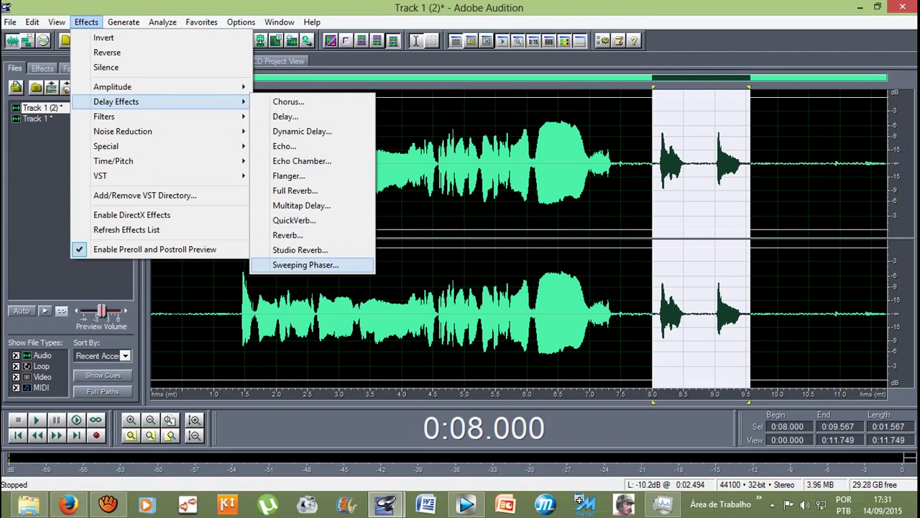
key("Return")
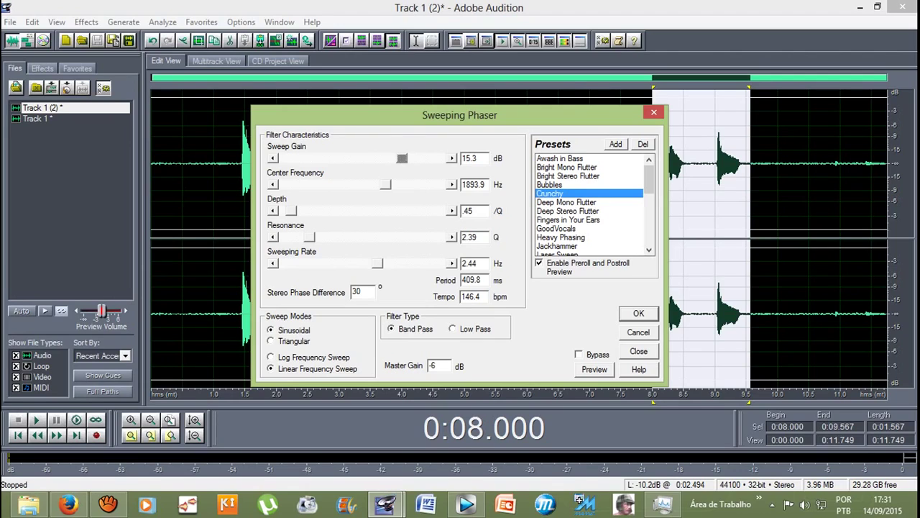
key("alt+p")
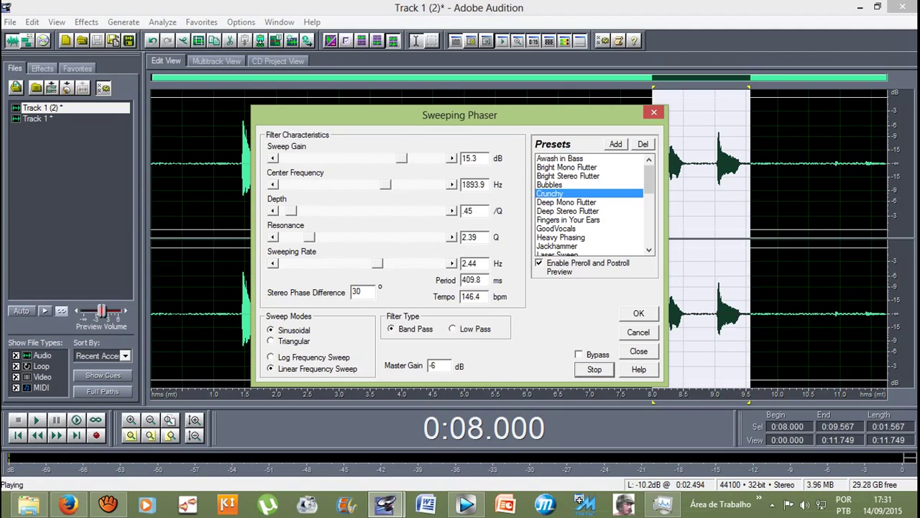
key("Return")
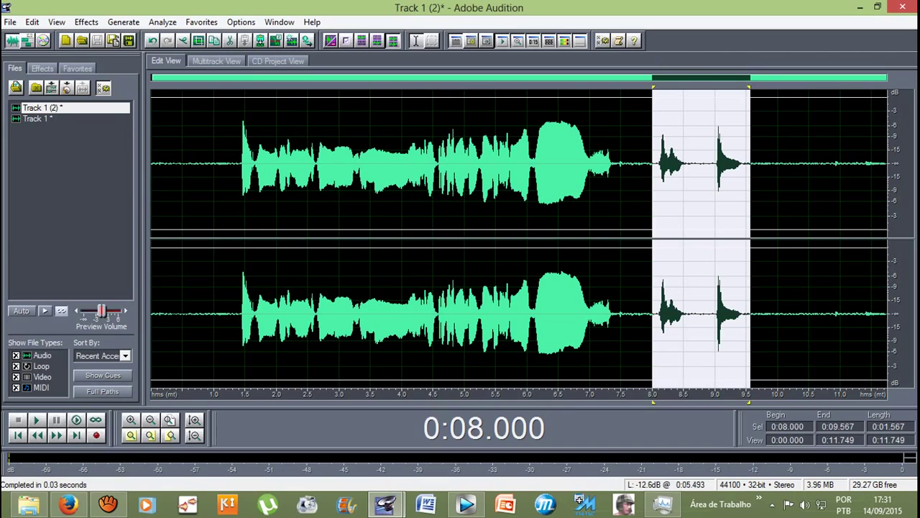
Step: Play the take from 1.42 s, then delete the trailing audio after 9.578 s
left_click(240, 165)
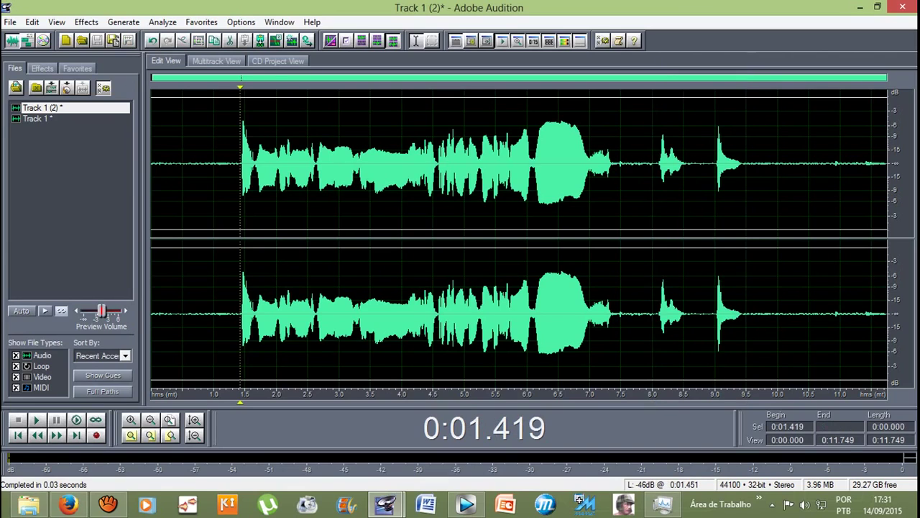
key("space")
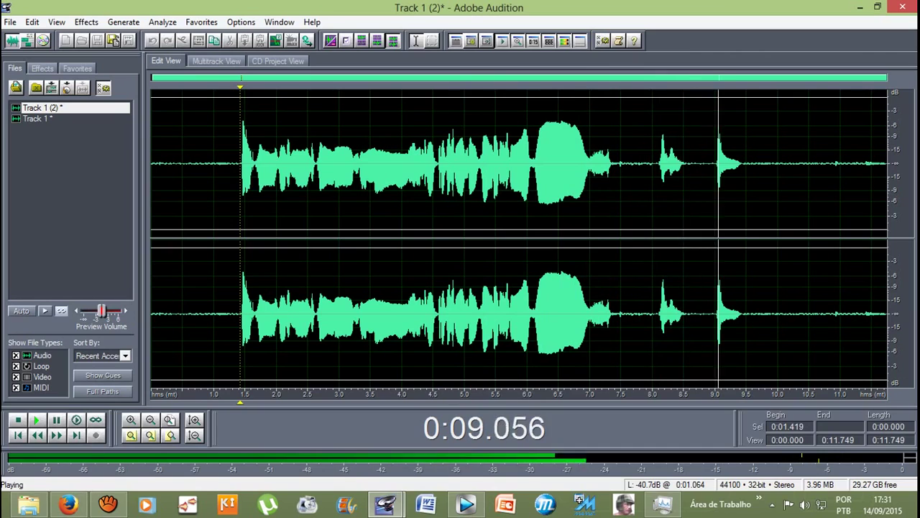
key("space")
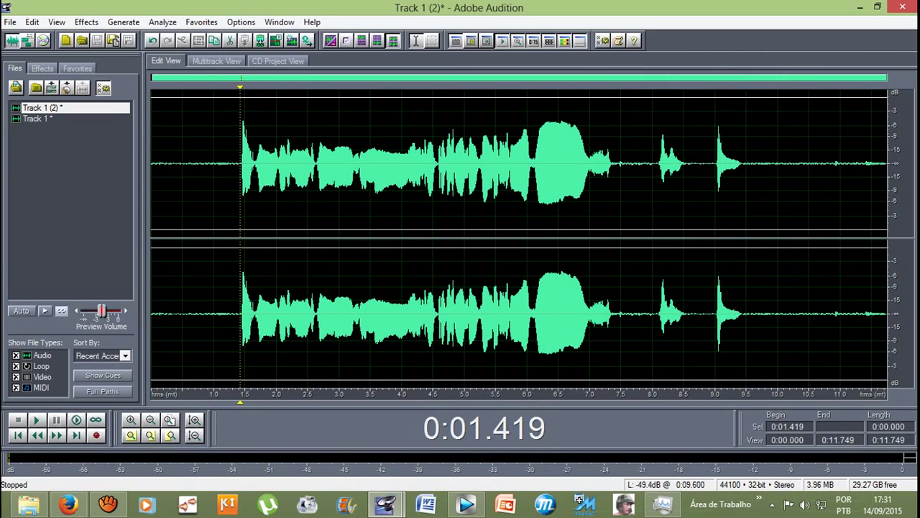
left_click_drag(751, 216, 889, 216)
key("Delete")
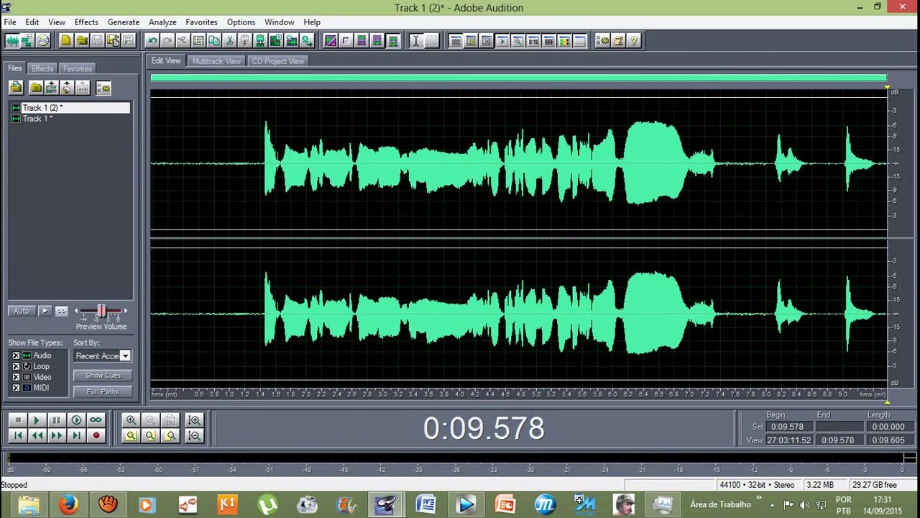
Step: Apply the Crunchy Sweeping Phaser to 1.326–7.504 s, play it back, and return to Multitrack
left_click(332, 215)
left_click_drag(253, 215, 739, 215)
left_click_drag(256, 166, 728, 165)
left_click(87, 23)
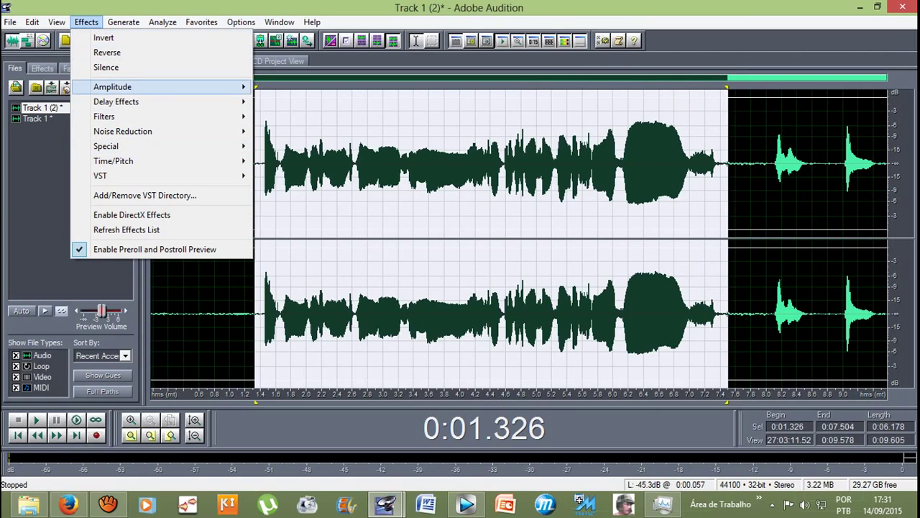
mouse_move(123, 102)
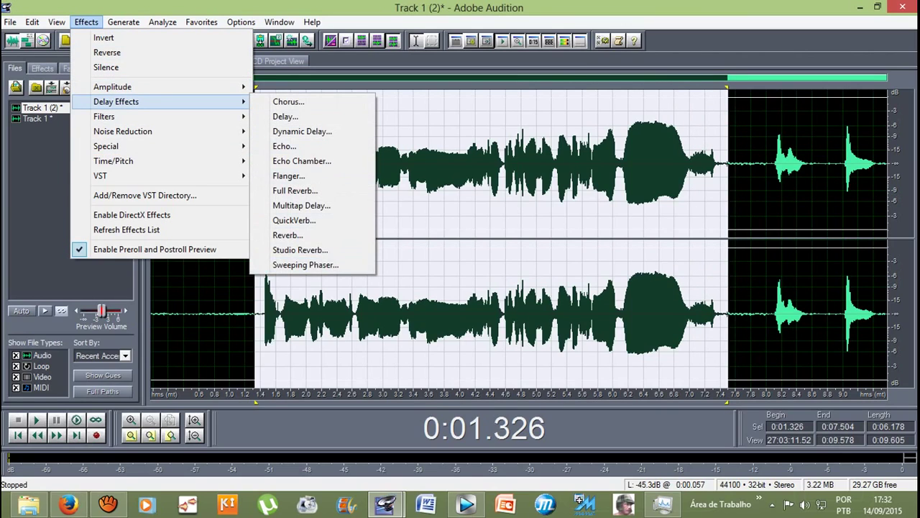
left_click(305, 265)
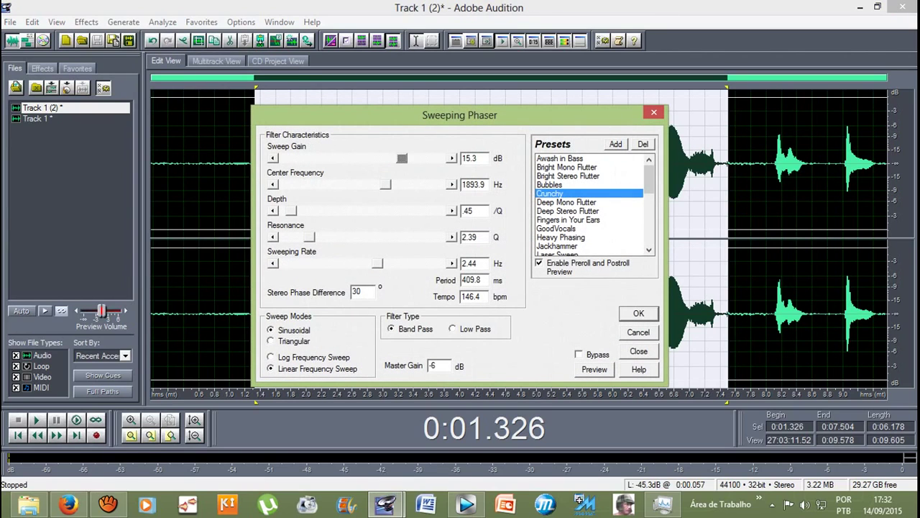
key("alt+p")
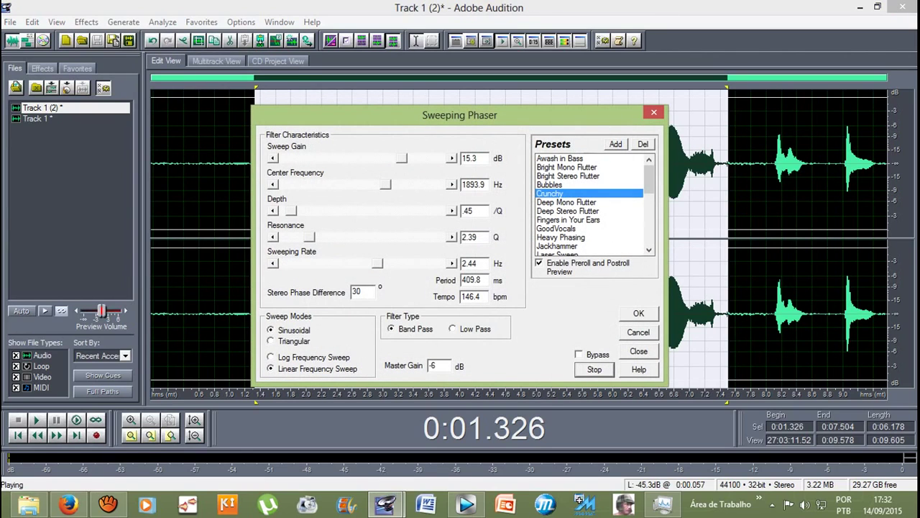
key("Return")
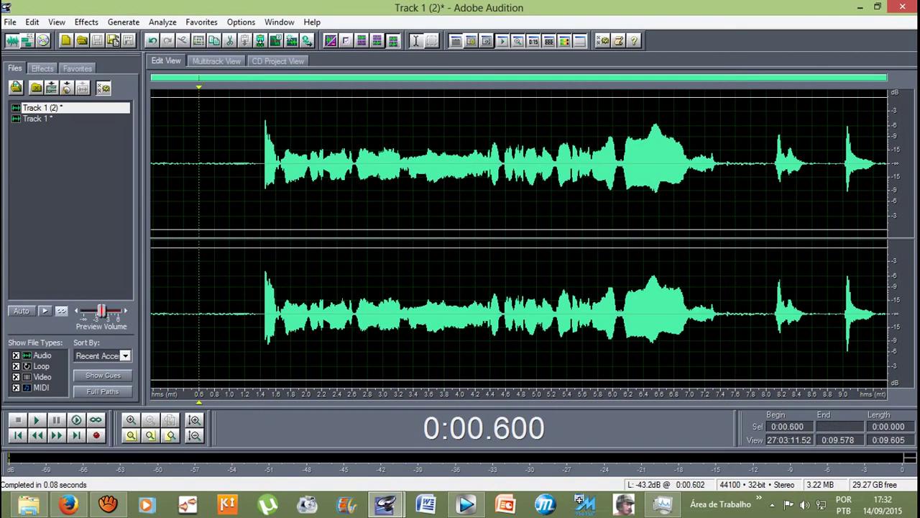
left_click(199, 216)
key("space")
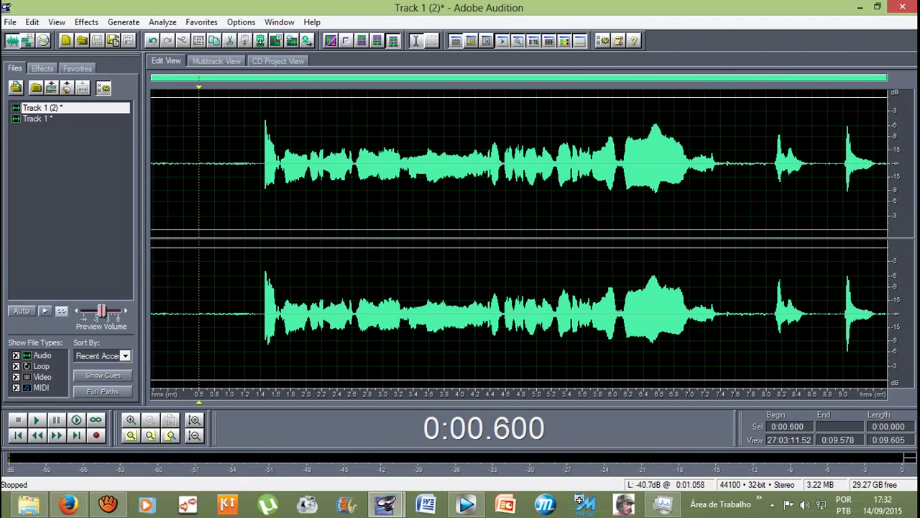
left_click(217, 61)
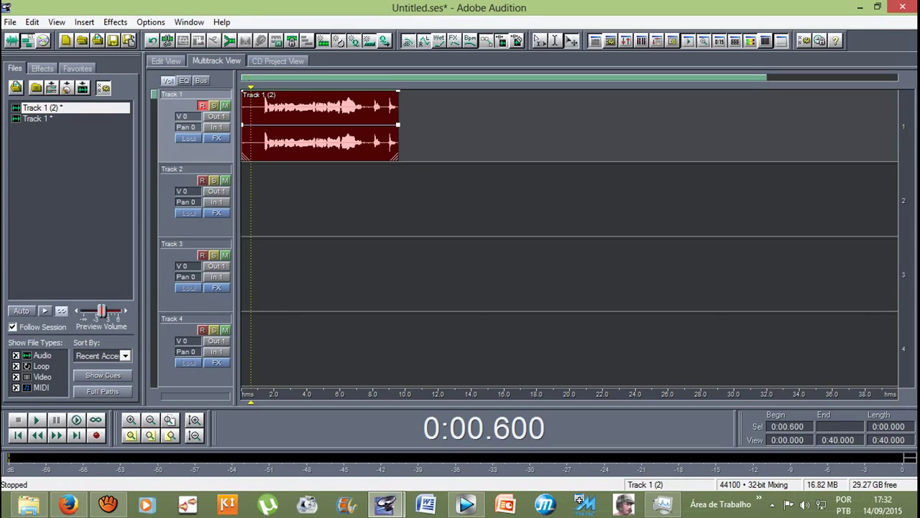
Step: Stop and minimize the aTube Catcher recording, then arm Track 1 in Audition
left_click(108, 507)
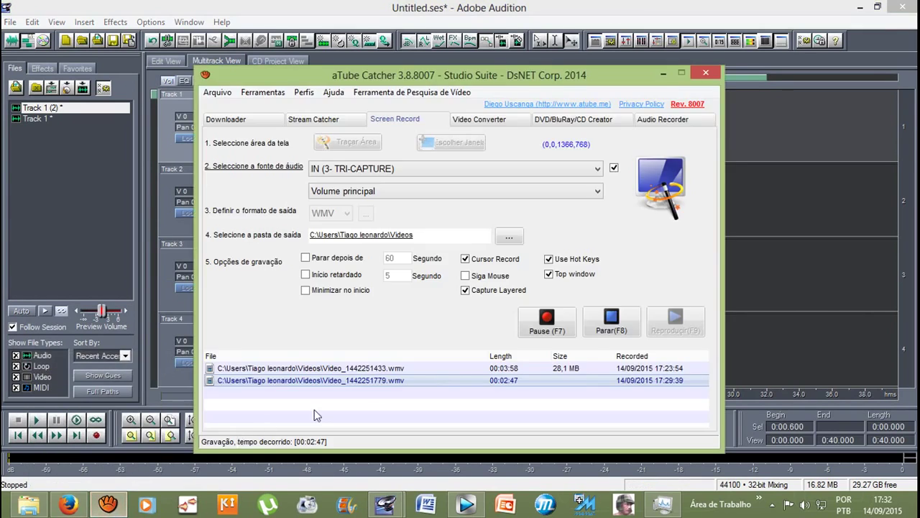
left_click(612, 322)
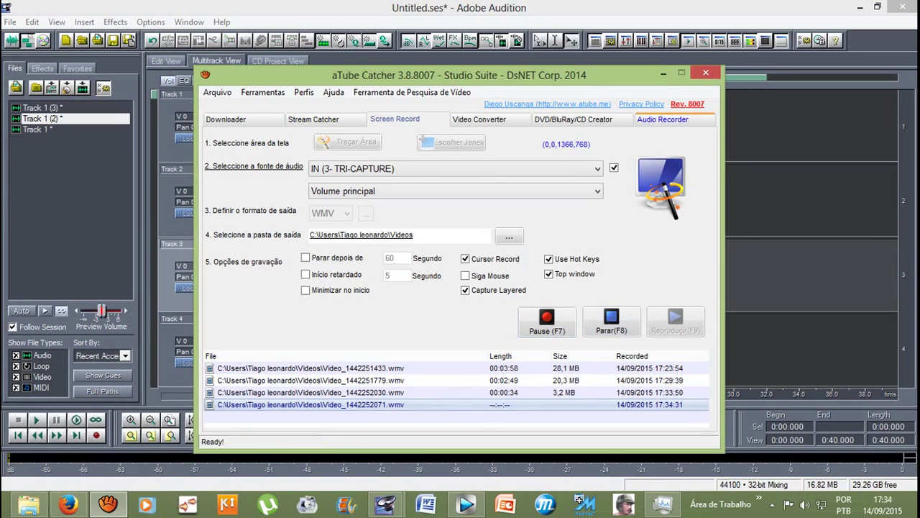
left_click(663, 74)
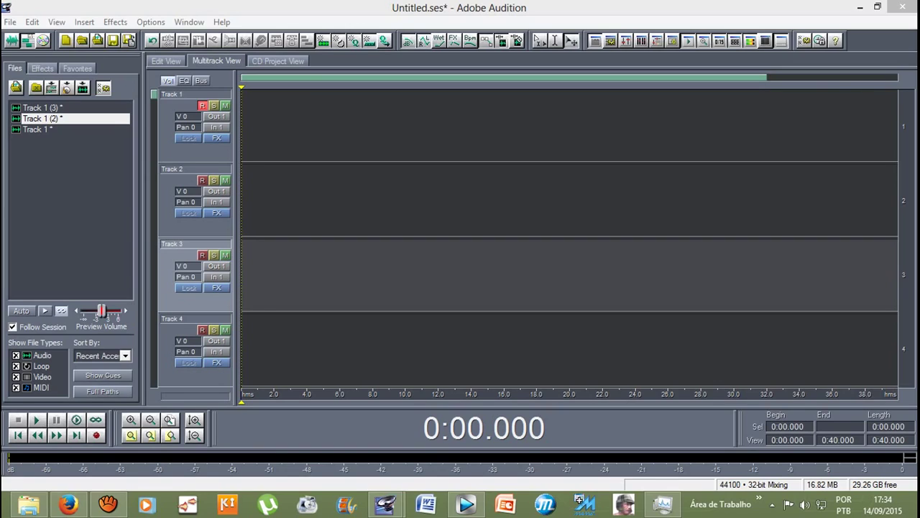
left_click(204, 108)
left_click(202, 105)
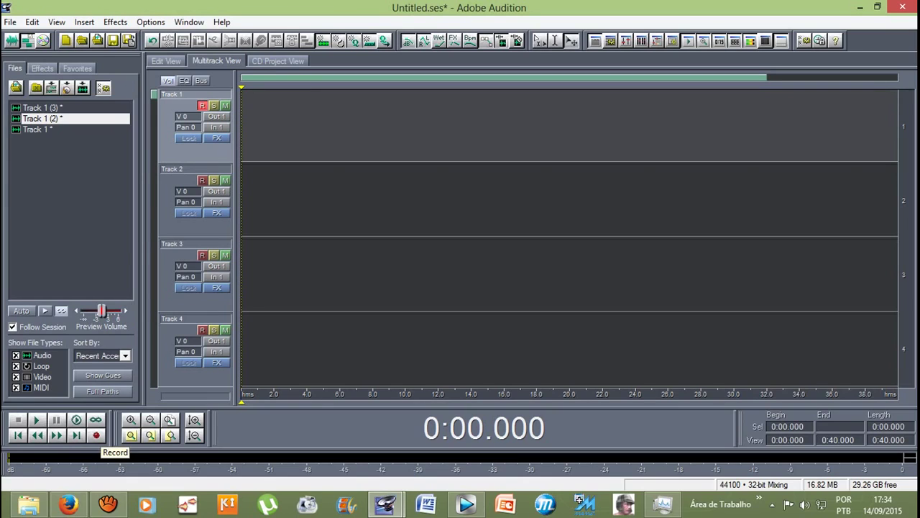
Step: Record an 8.699-second take, Track 1 (4), and open it in waveform view
left_click(96, 435)
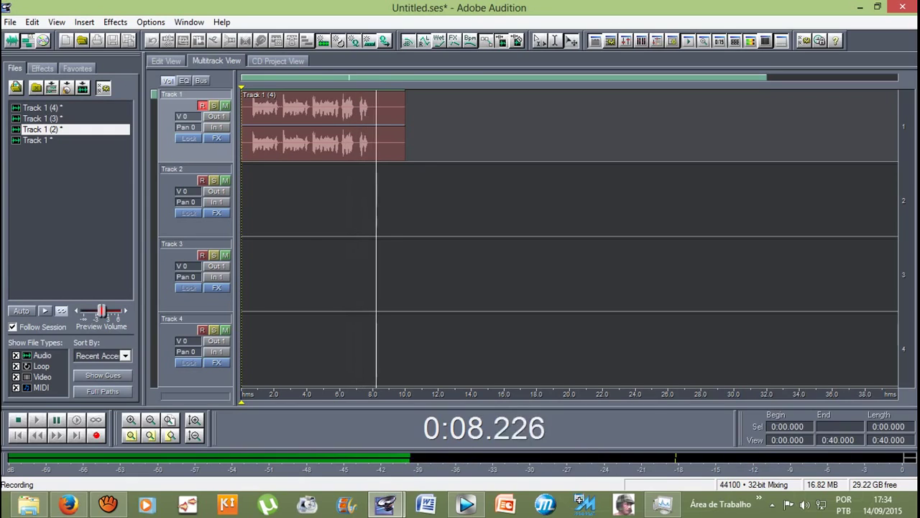
key("space")
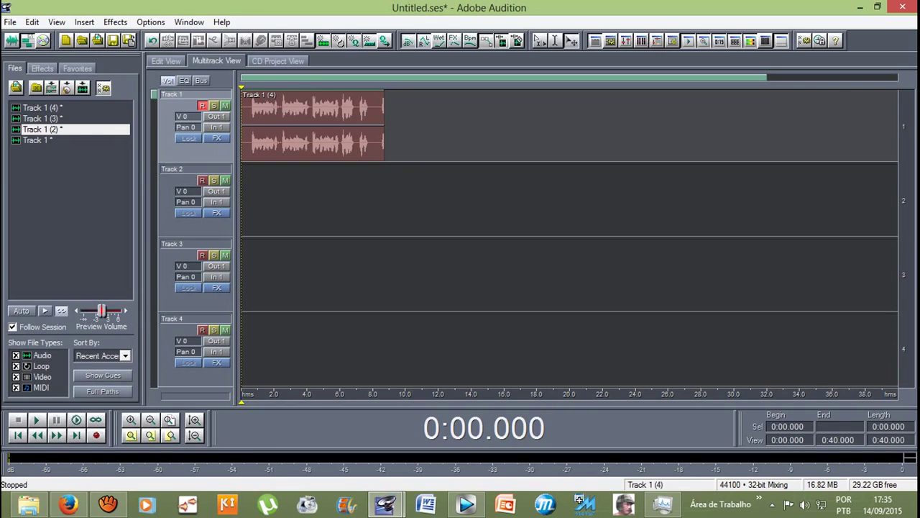
double_click(313, 126)
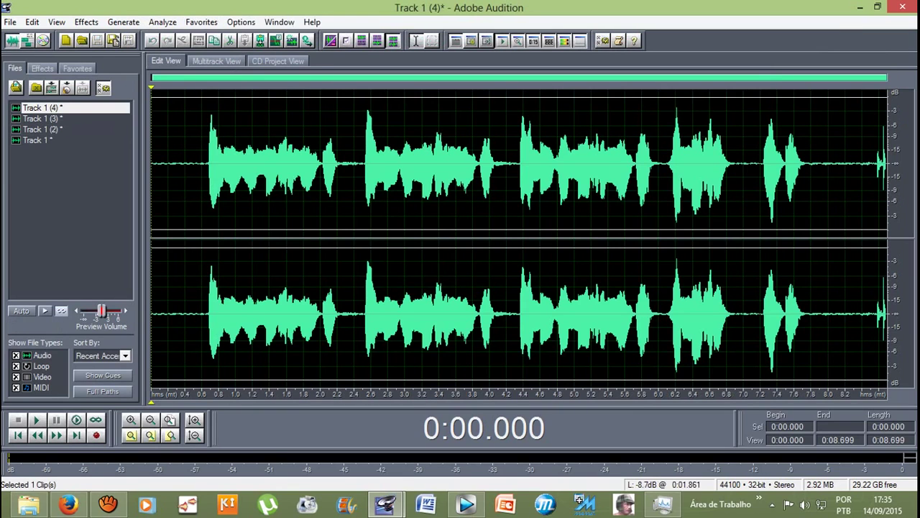
Step: Delete the audio from 7.880 s to the end and play the trimmed take from 0.277 s
left_click_drag(818, 166, 888, 165)
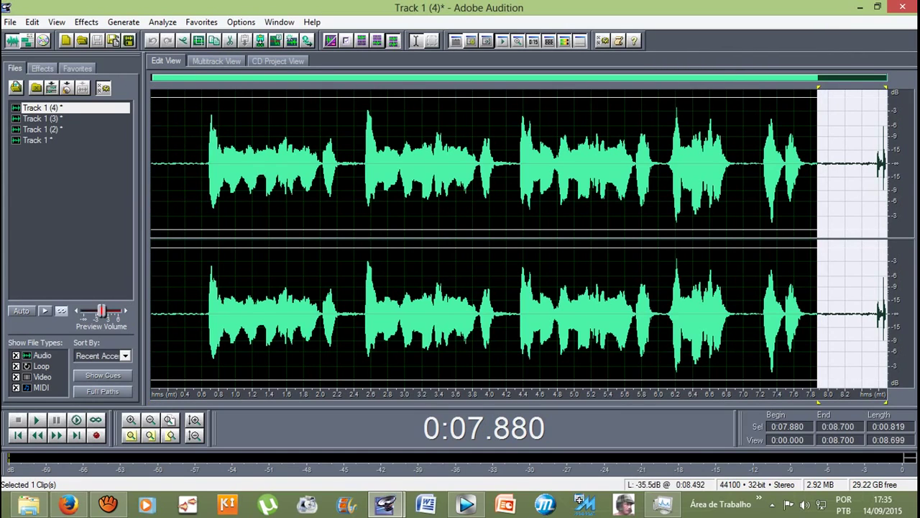
key("Delete")
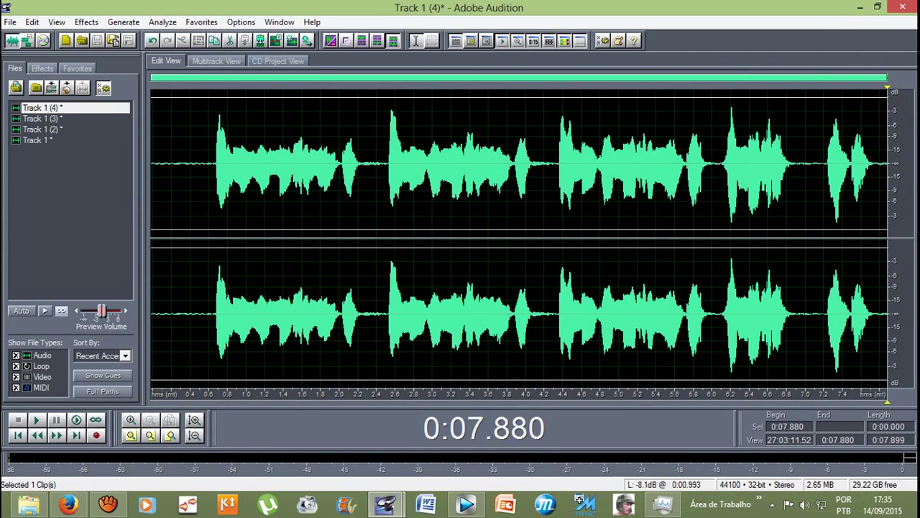
left_click(209, 166)
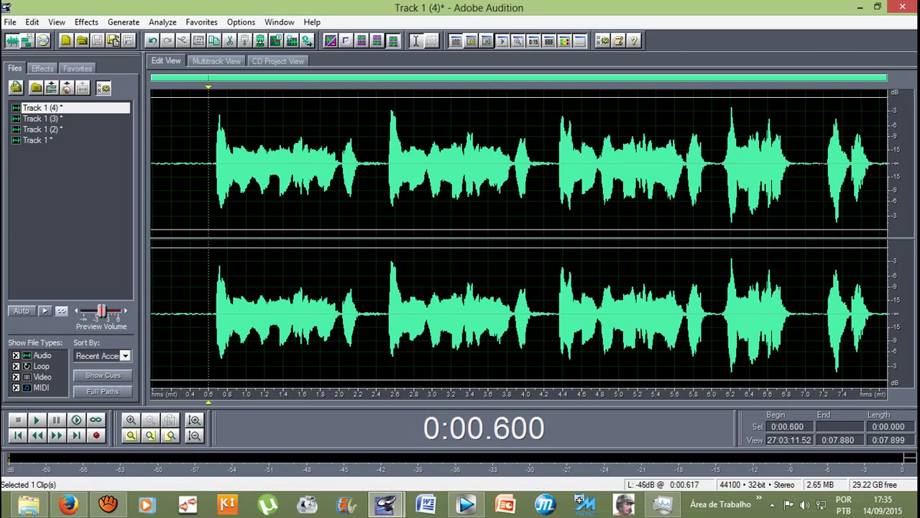
left_click(179, 165)
key("space")
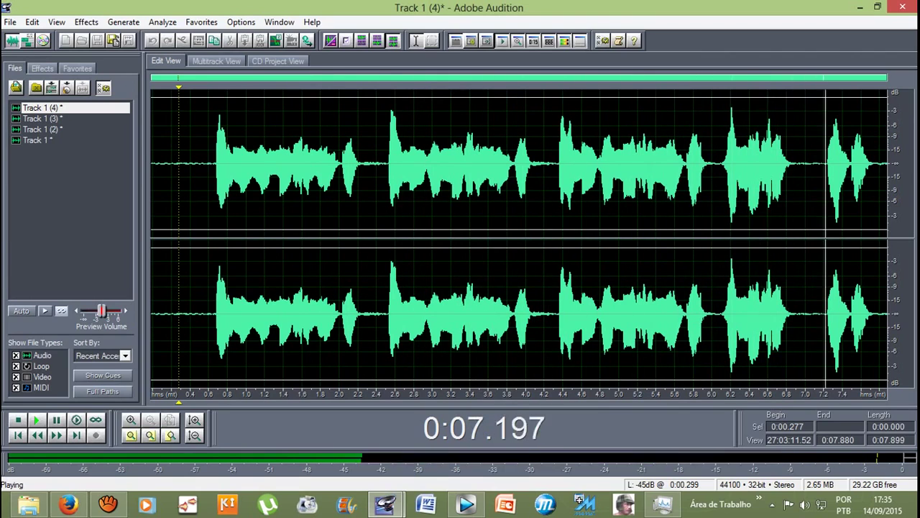
key("space")
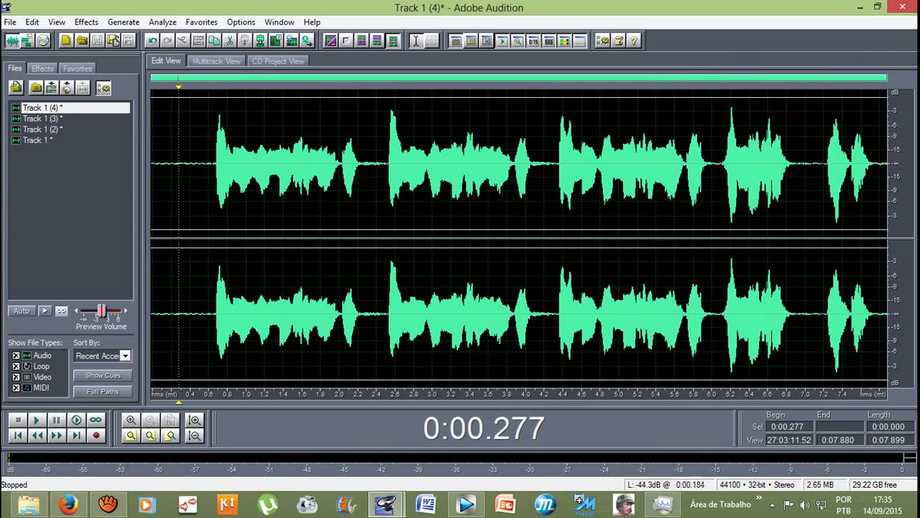
Step: Select the final phrase from 7.000 s to the end of the take
left_click_drag(206, 201, 889, 238)
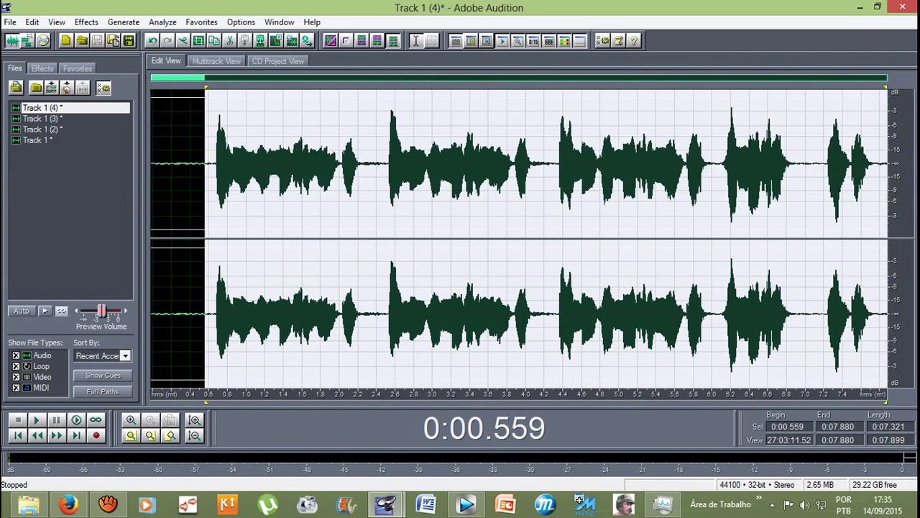
left_click_drag(806, 216, 899, 216)
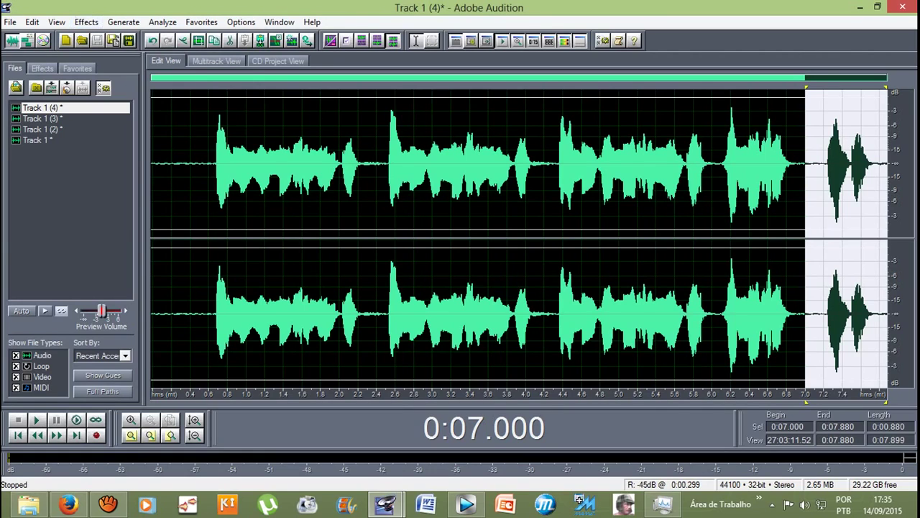
left_click(808, 165)
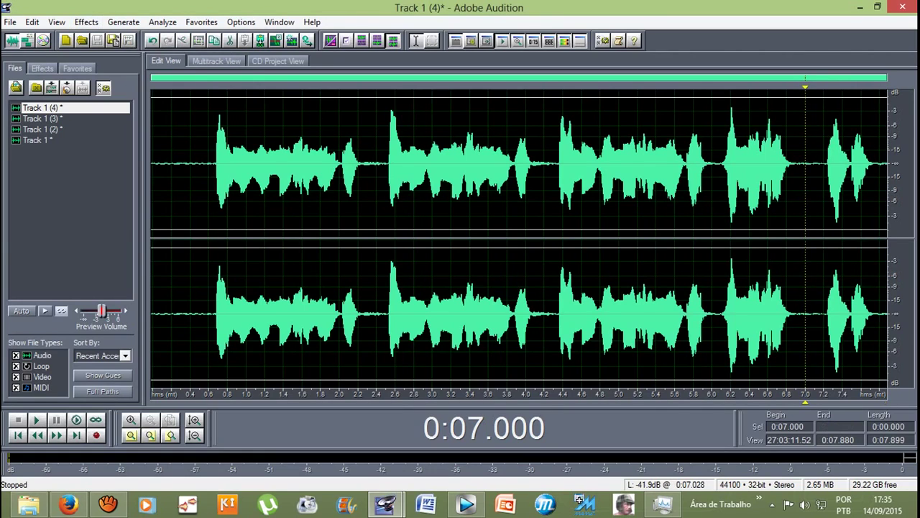
left_click_drag(806, 166, 888, 165)
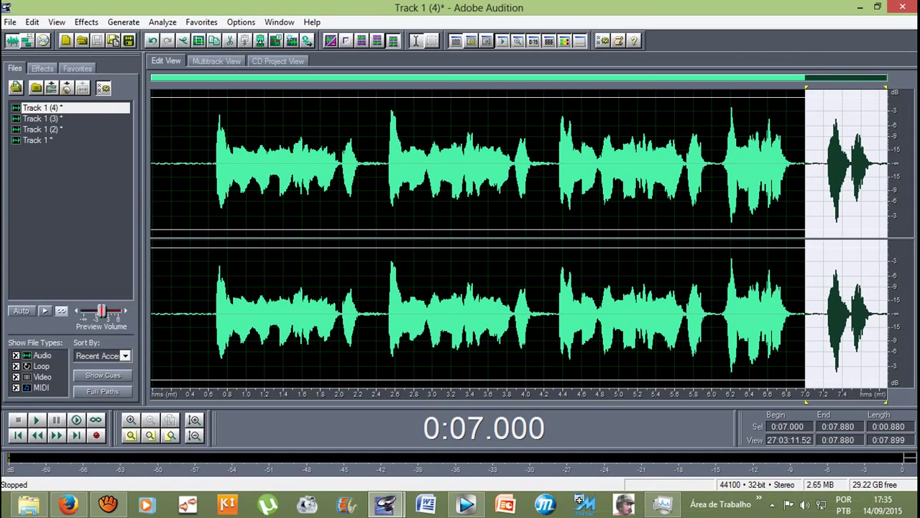
Step: Preview and apply the Flanger's See-Saw preset to the 7.000–7.880 s tail
left_click(86, 22)
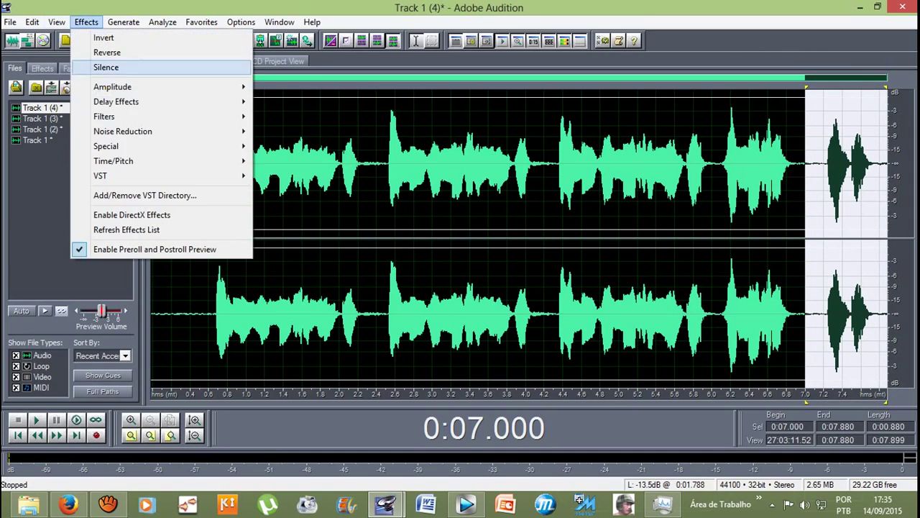
mouse_move(116, 101)
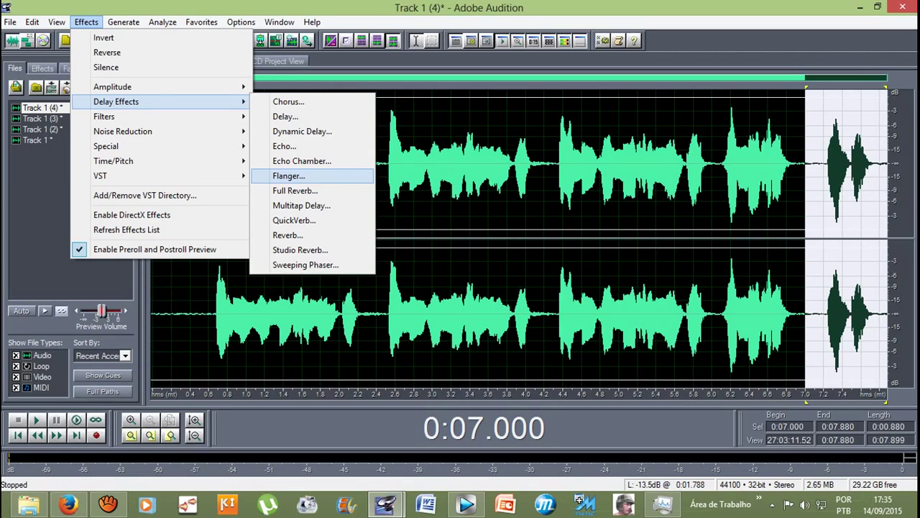
key("Return")
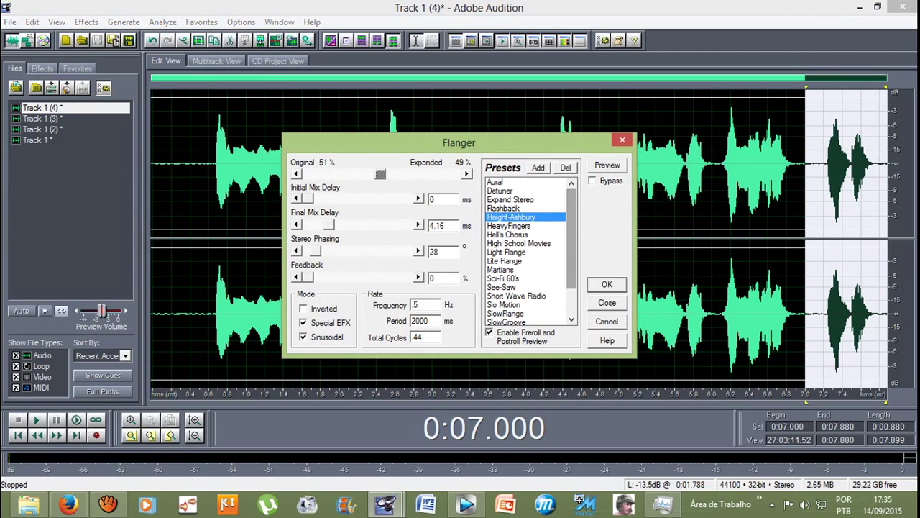
scroll(529, 252, "down", 1)
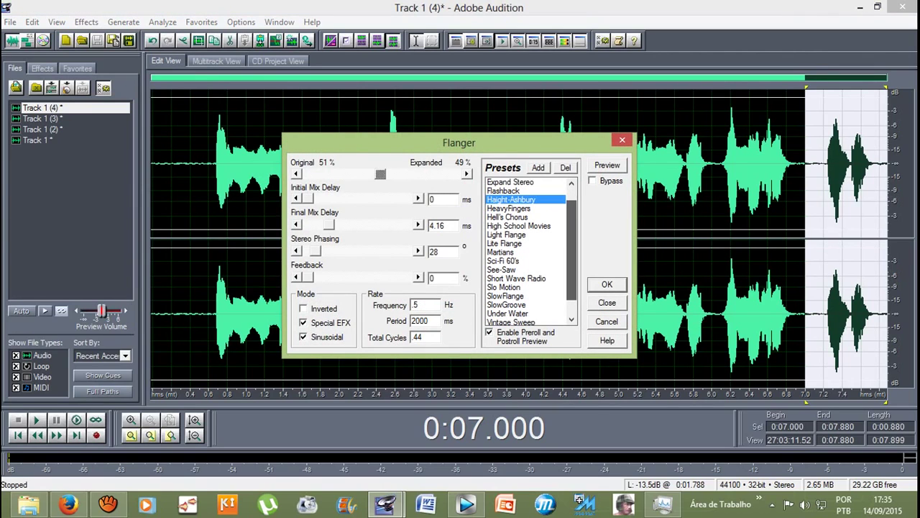
left_click(502, 269)
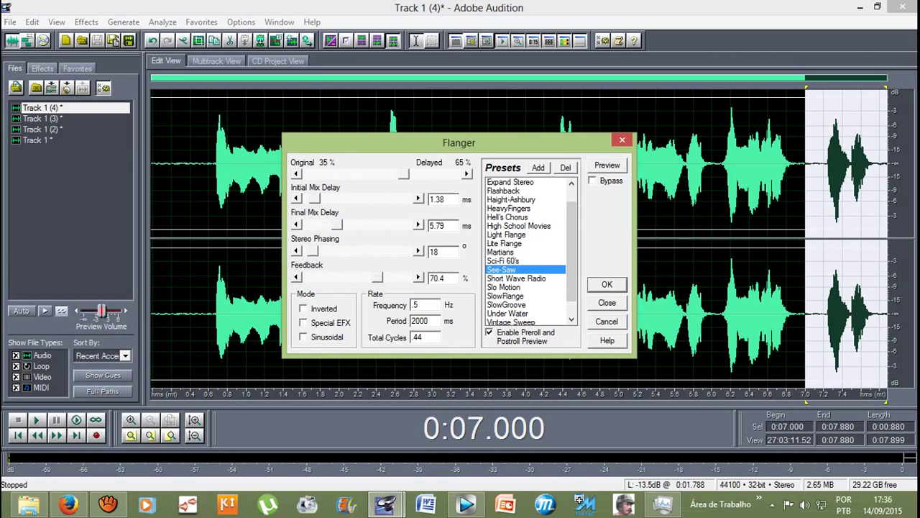
key("alt+p")
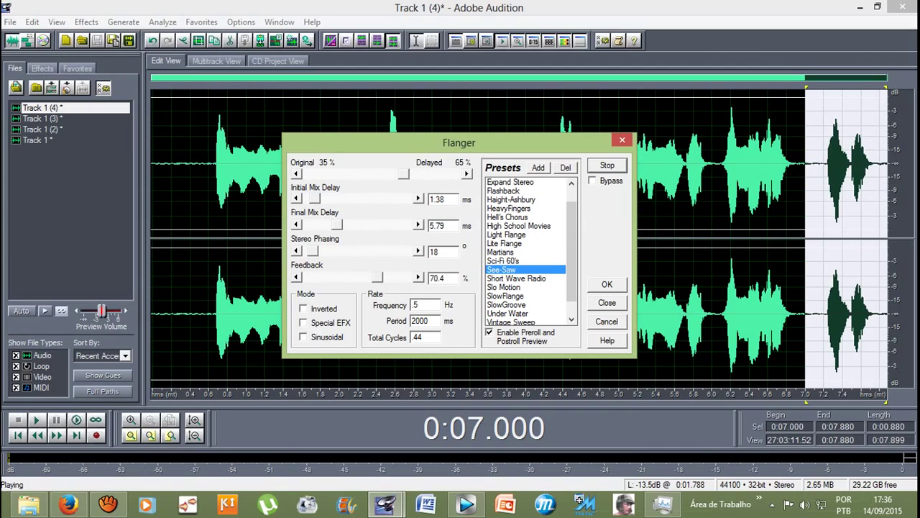
key("Return")
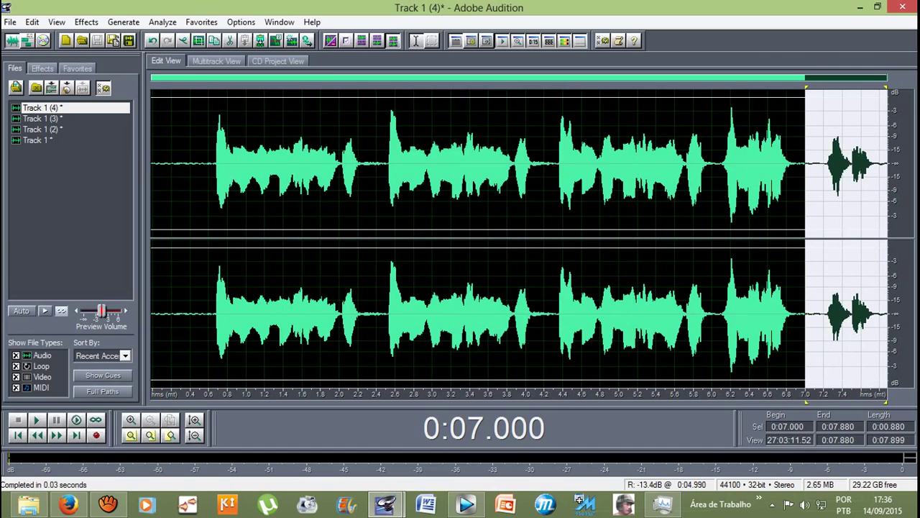
Step: Play the take from 0.342 s
left_click(202, 166)
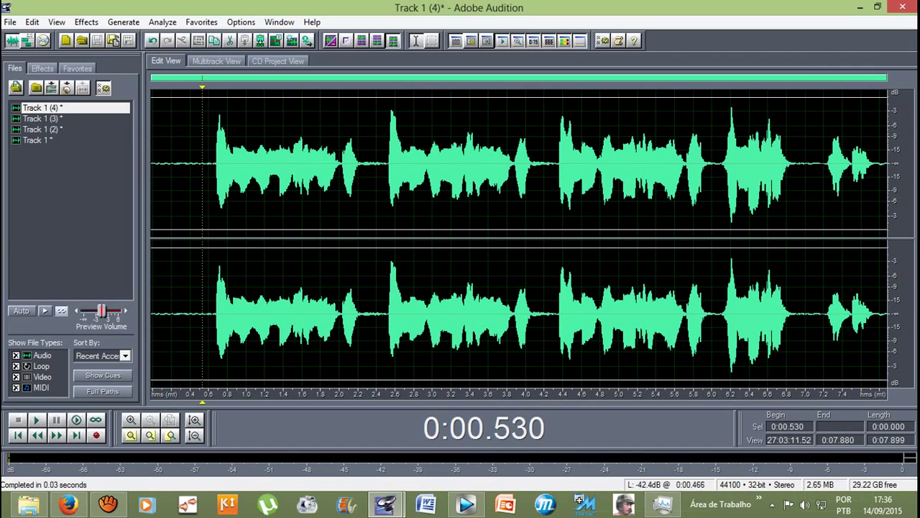
left_click(184, 165)
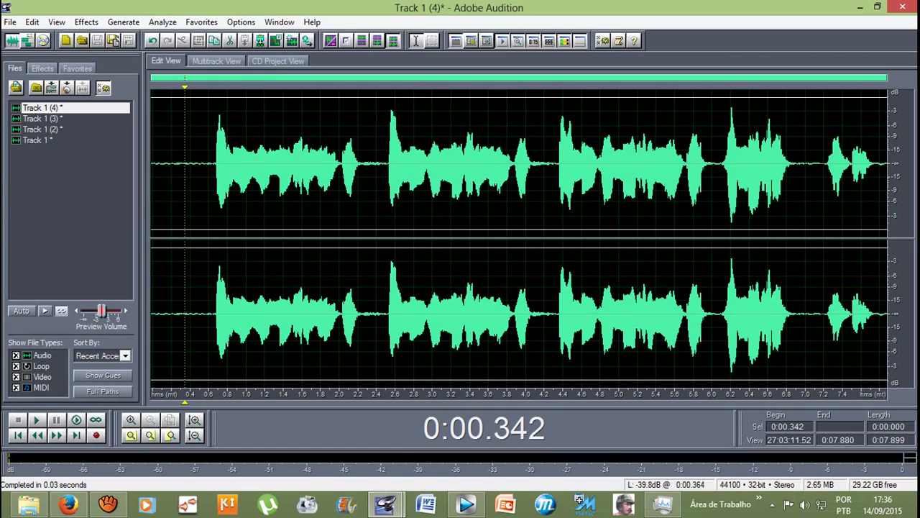
key("space")
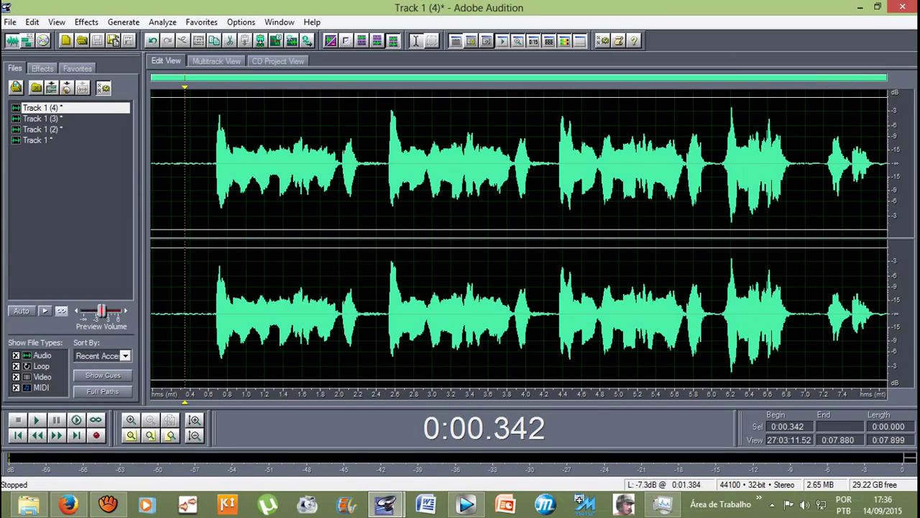
Step: Select 0.600–7.000 s and apply the See-Saw Flanger to it
left_click(208, 166)
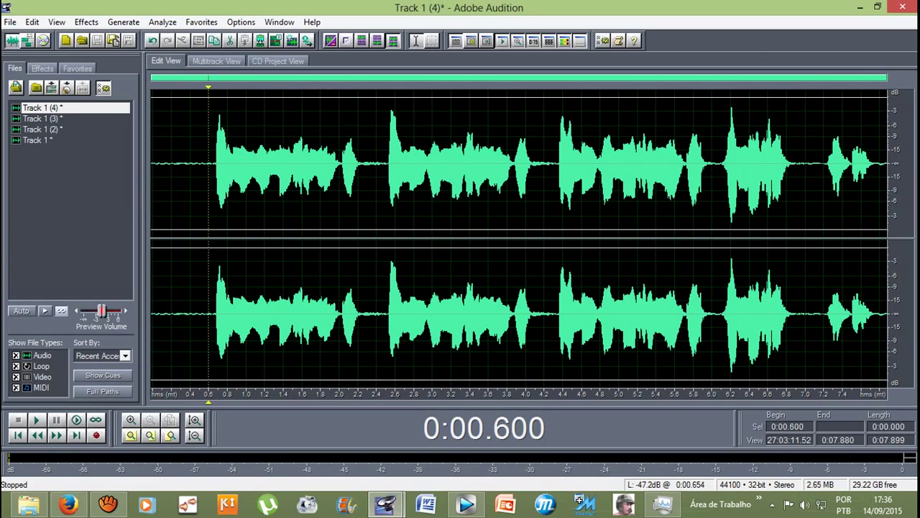
left_click_drag(213, 166, 807, 302)
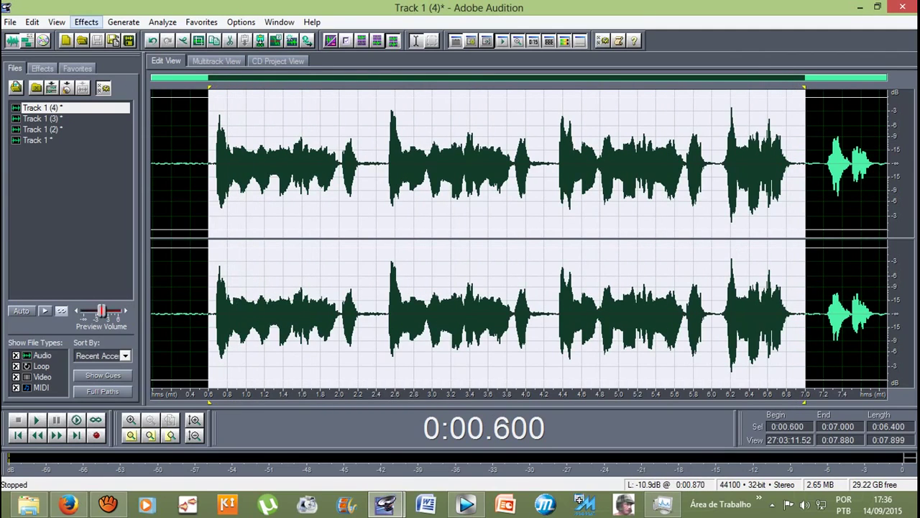
left_click(86, 21)
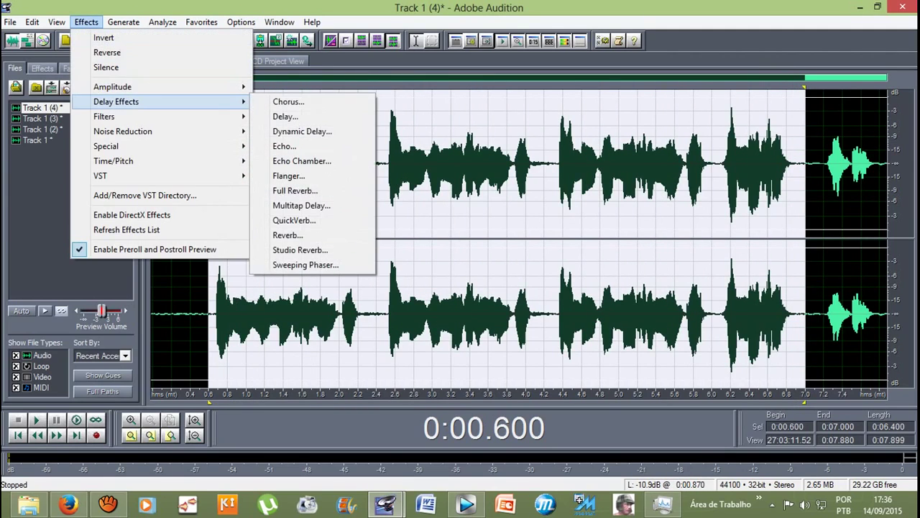
left_click(288, 175)
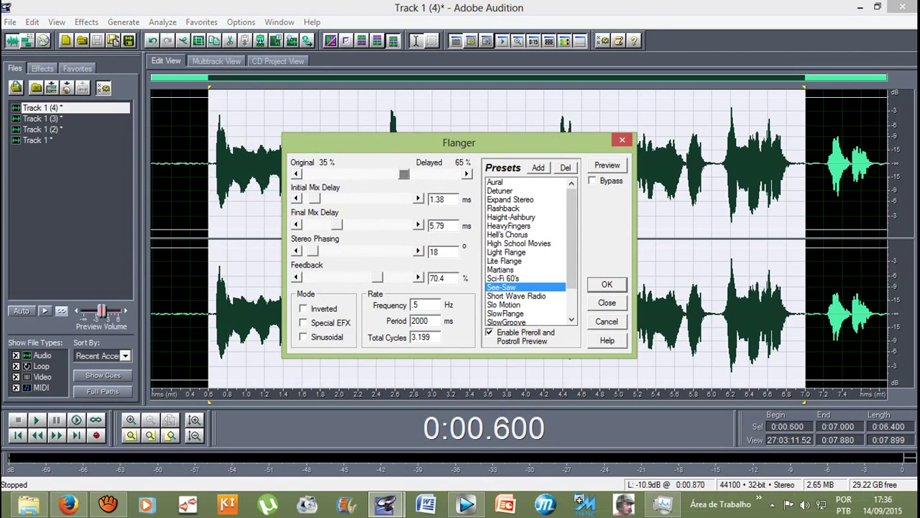
left_click(601, 285)
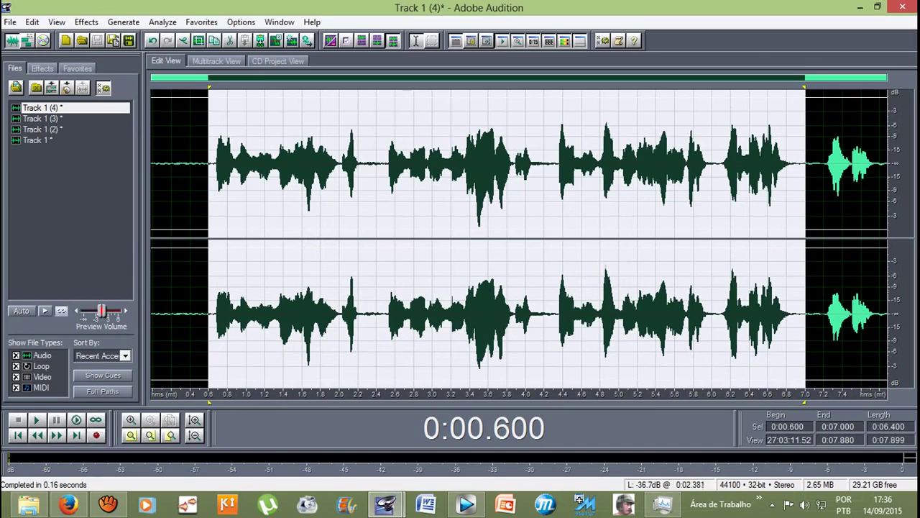
Step: Play the processed take from 0.284 s through to the end
left_click(179, 166)
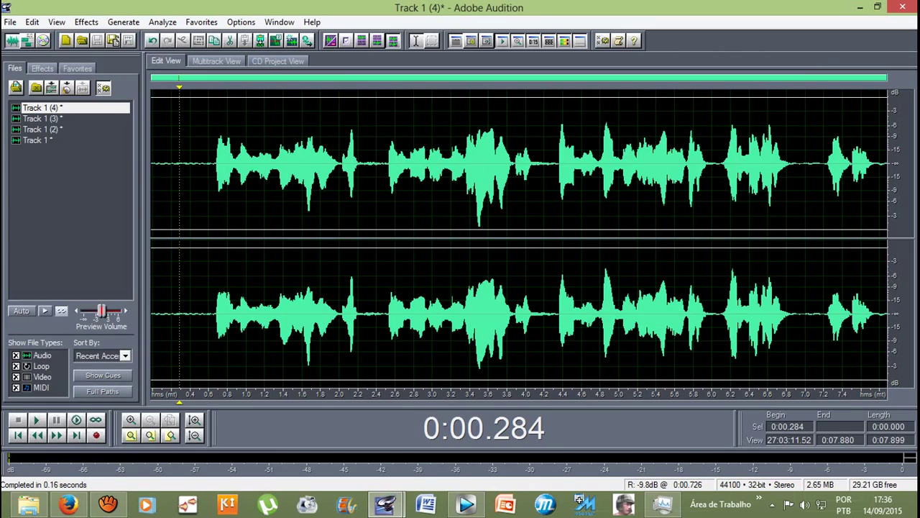
key("space")
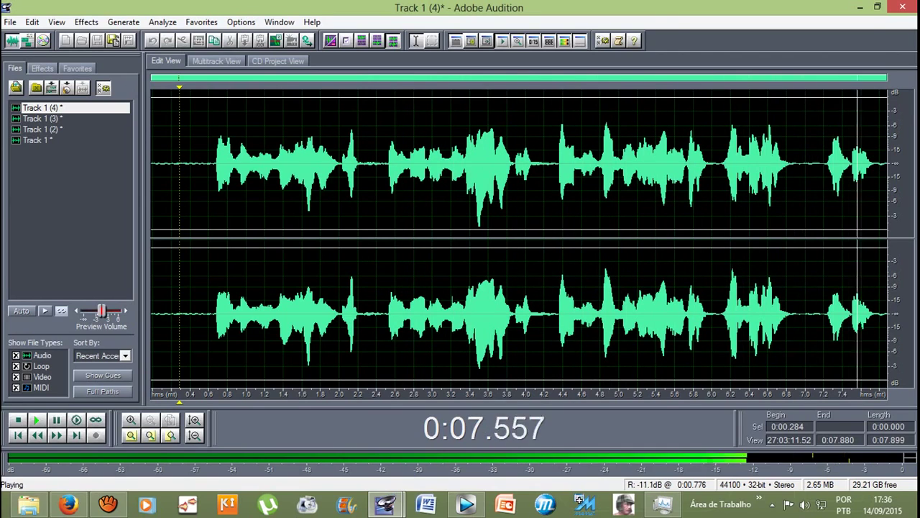
key("space")
key("space")
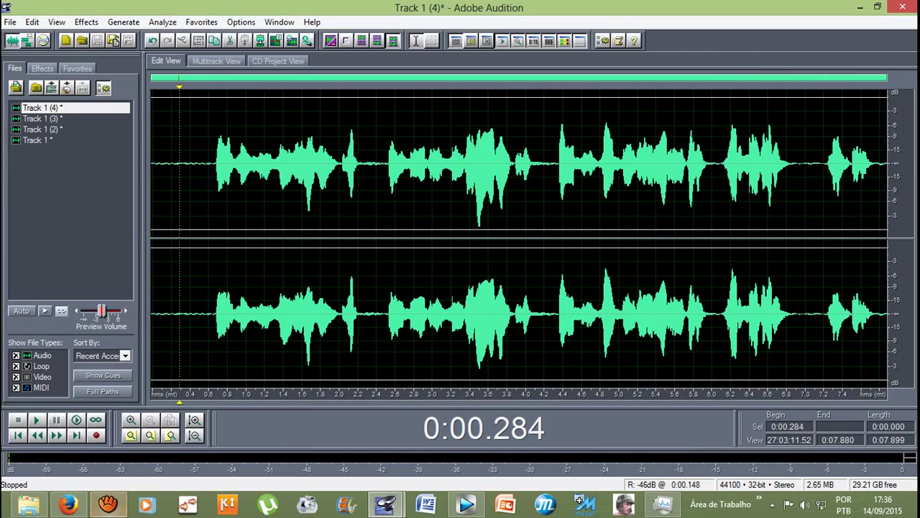
Step: Stop the aTube Catcher capture with Parar (F8) and minimize its window
left_click(108, 507)
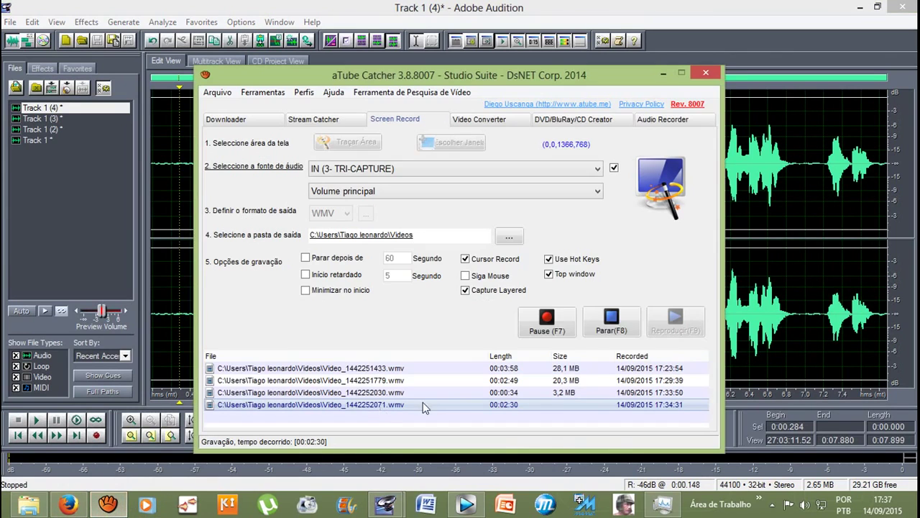
left_click(611, 322)
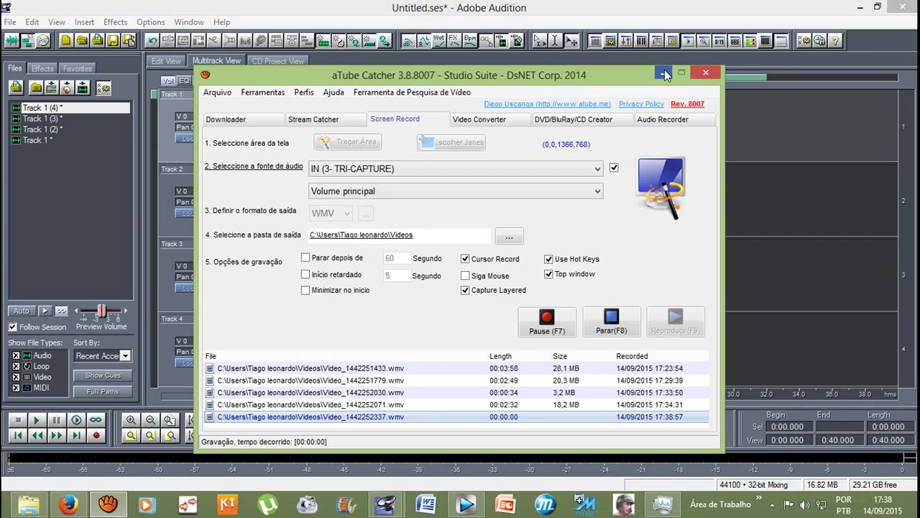
left_click(663, 72)
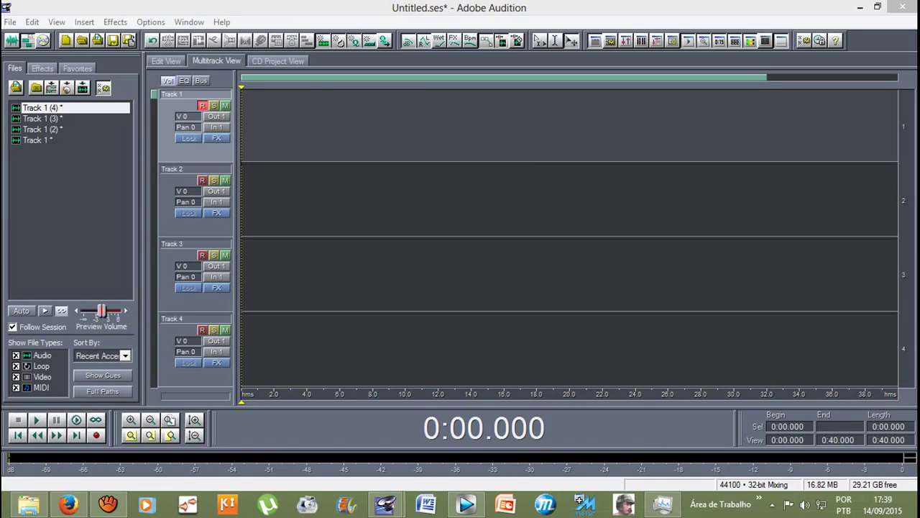
Step: Record a roughly 17-second take on Track 1, open Track 1 (5) for waveform editing, and play it
key("ctrl+space")
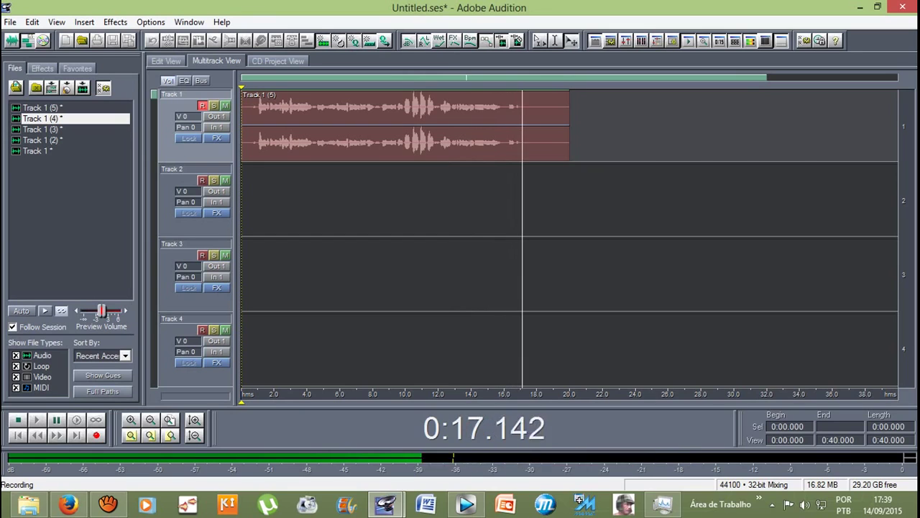
key("space")
double_click(468, 126)
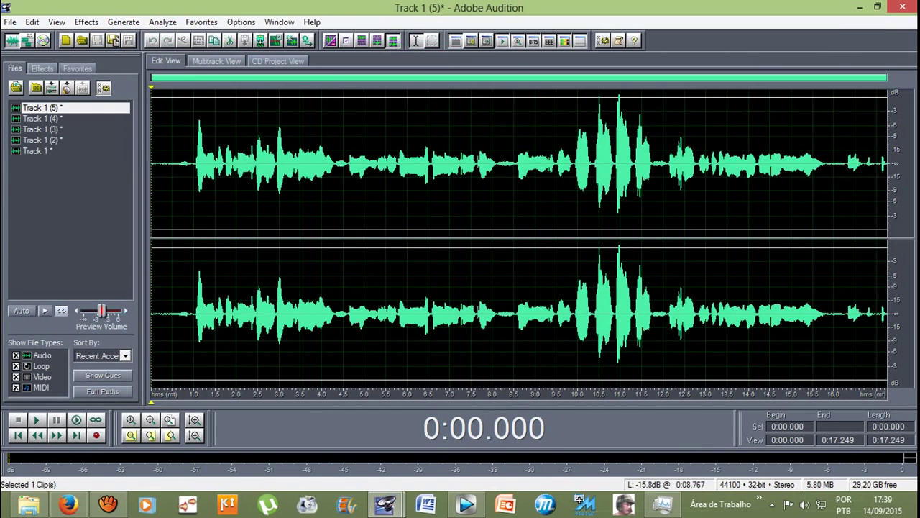
left_click(524, 165)
key("space")
key("space")
left_click(188, 166)
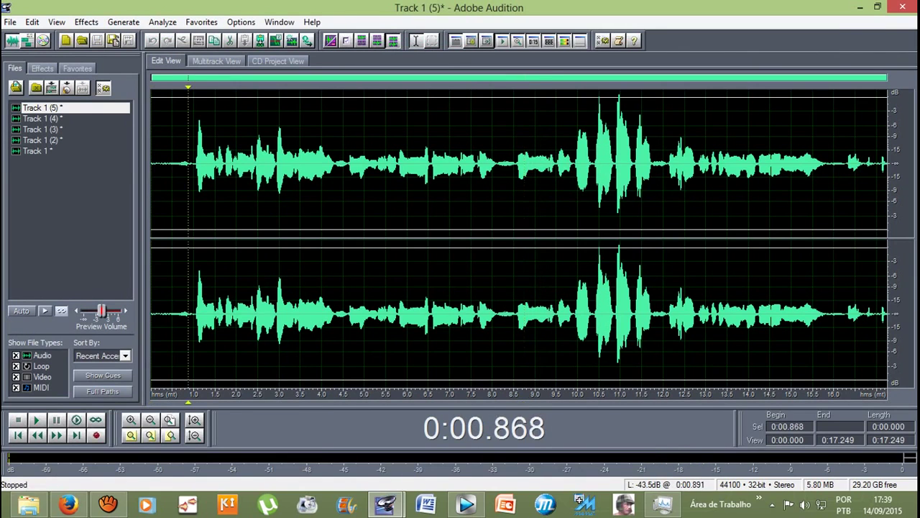
Step: Play Track 1 (5) from 0.678 s, then select 1.000 to 16.082 s
left_click(216, 61)
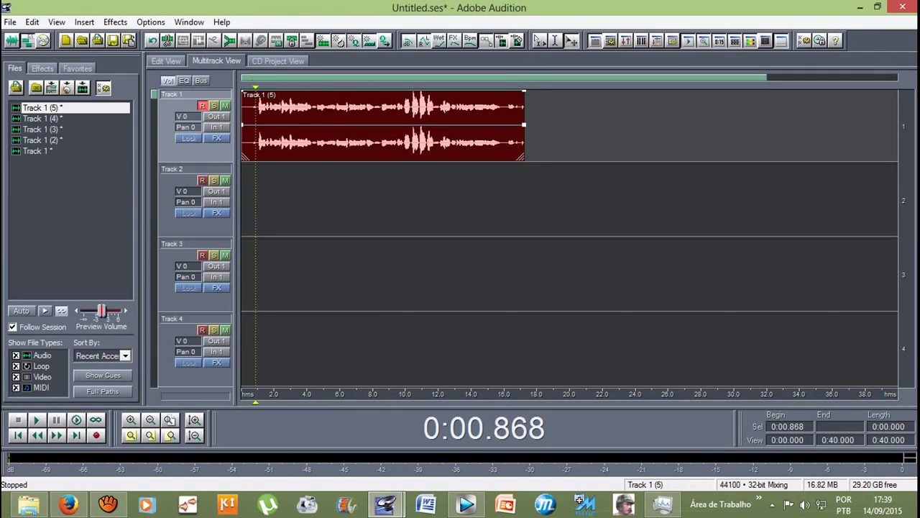
left_click(166, 61)
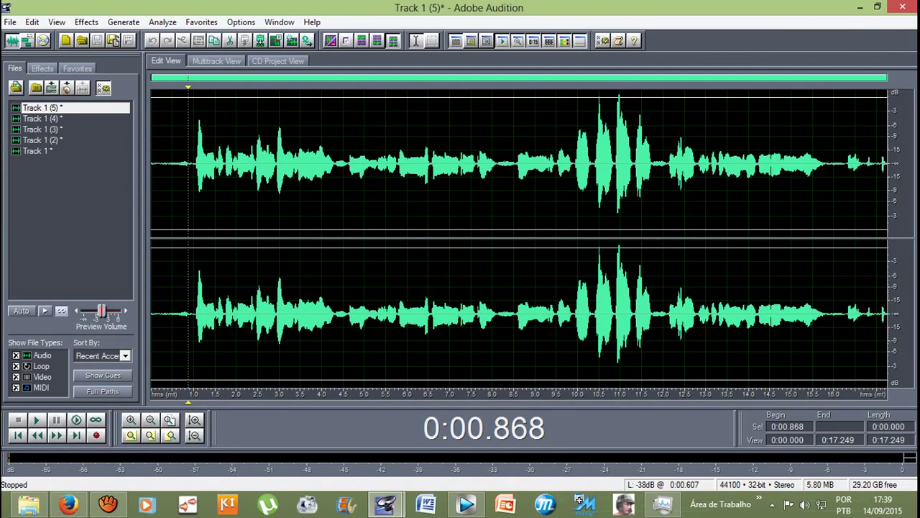
left_click(179, 165)
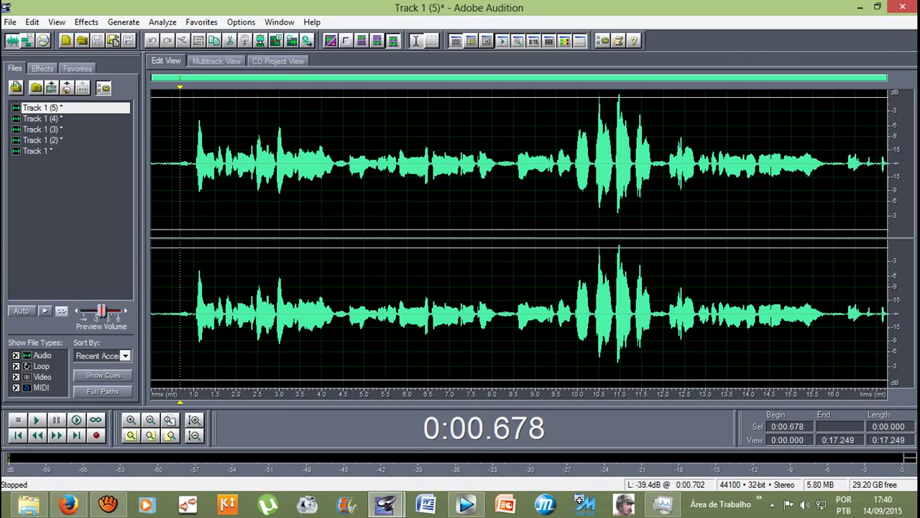
key("space")
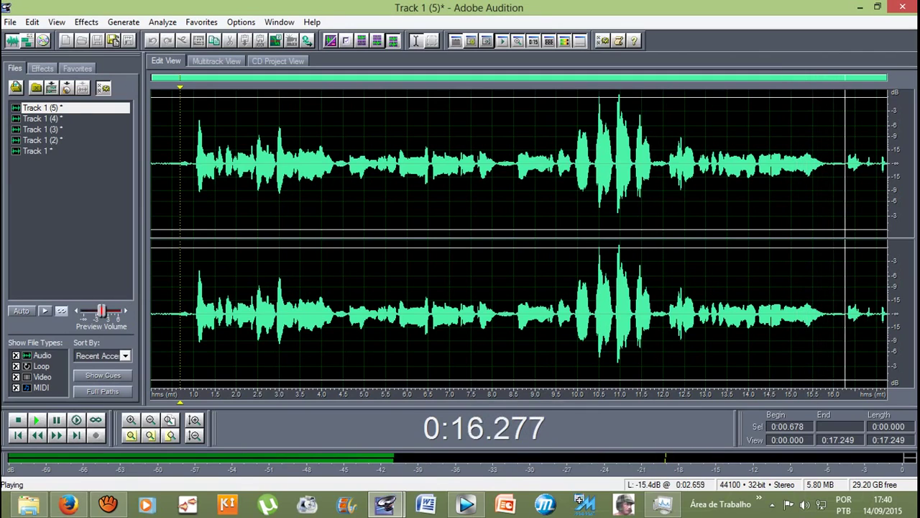
key("space")
left_click_drag(195, 165, 889, 165)
left_click(841, 165)
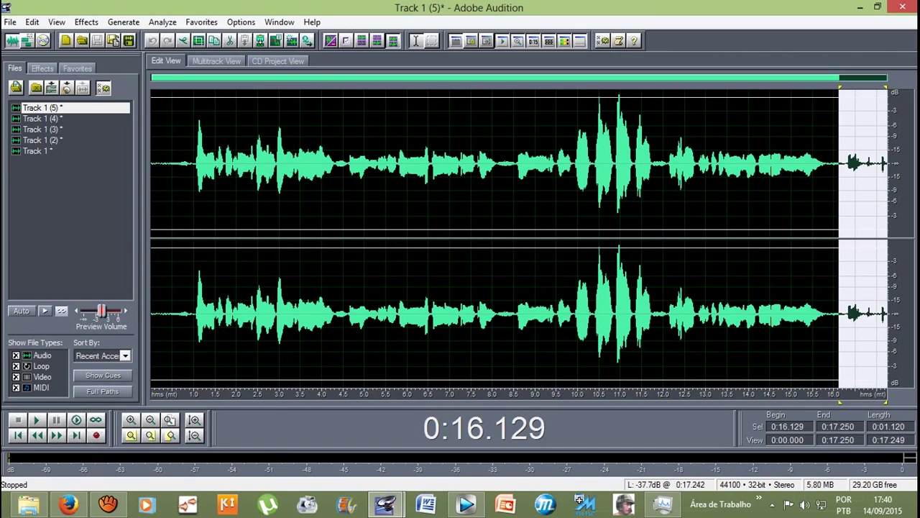
Step: Delete the trailing audio after 16.129 s and select from 0.811 s to the end
key("Delete")
left_click(189, 166)
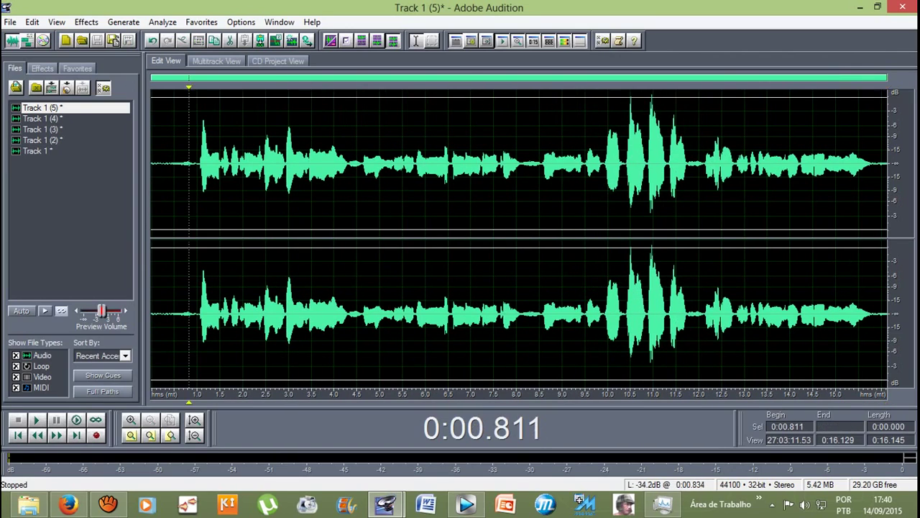
left_click_drag(189, 165, 887, 165)
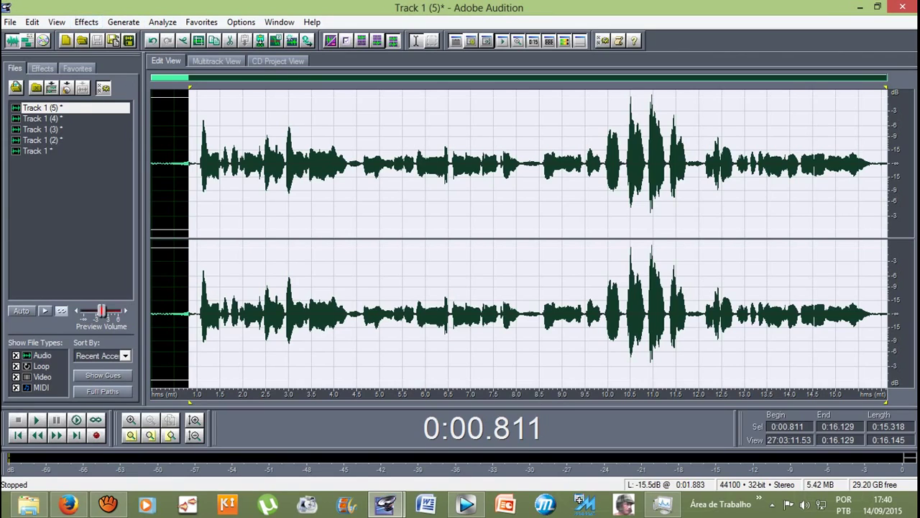
Step: Apply Pitch Correction to the 0.811–16.129 s section, then place the cursor at 1.0 s
left_click(86, 22)
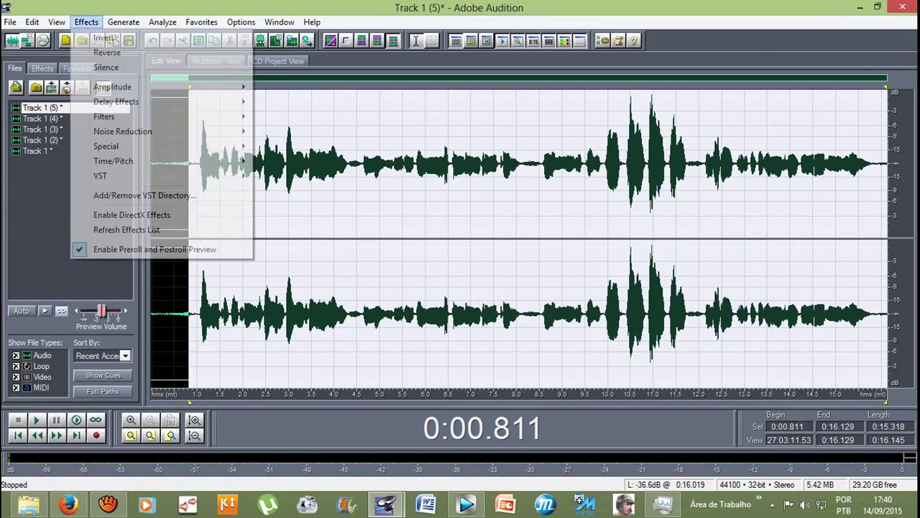
mouse_move(144, 161)
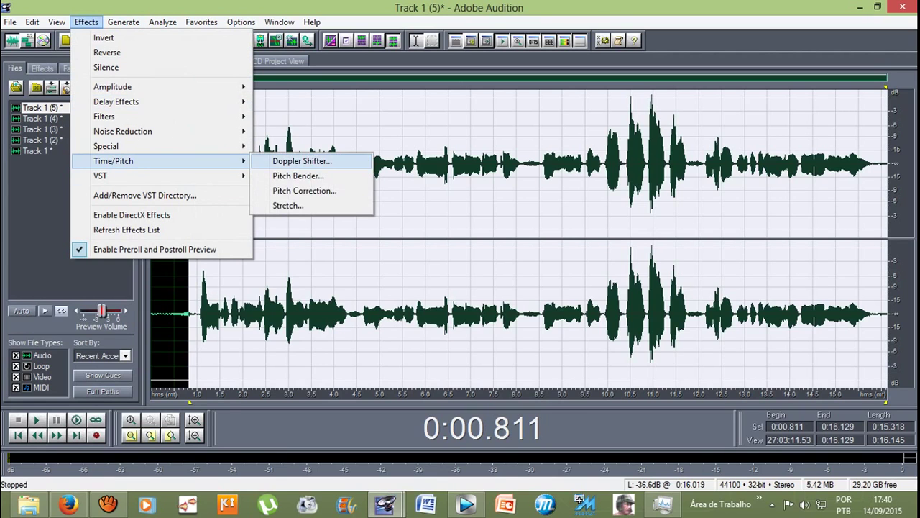
left_click(309, 191)
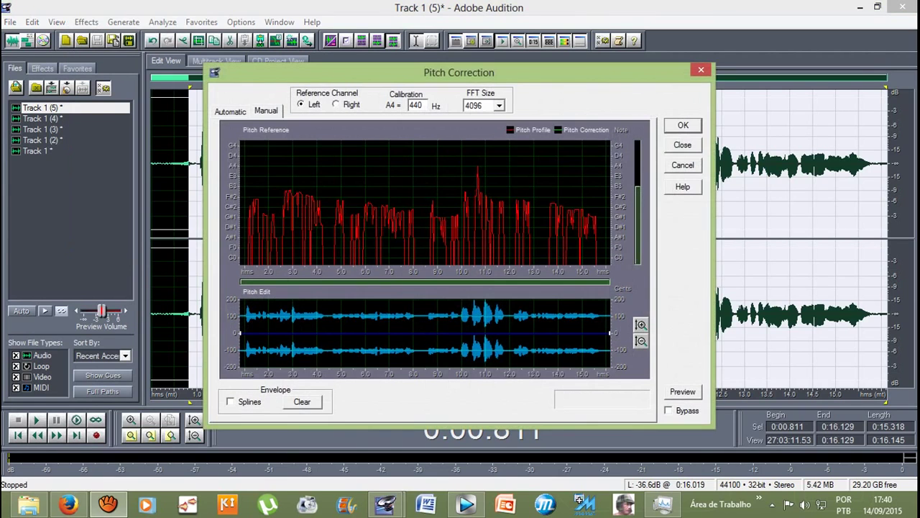
key("Return")
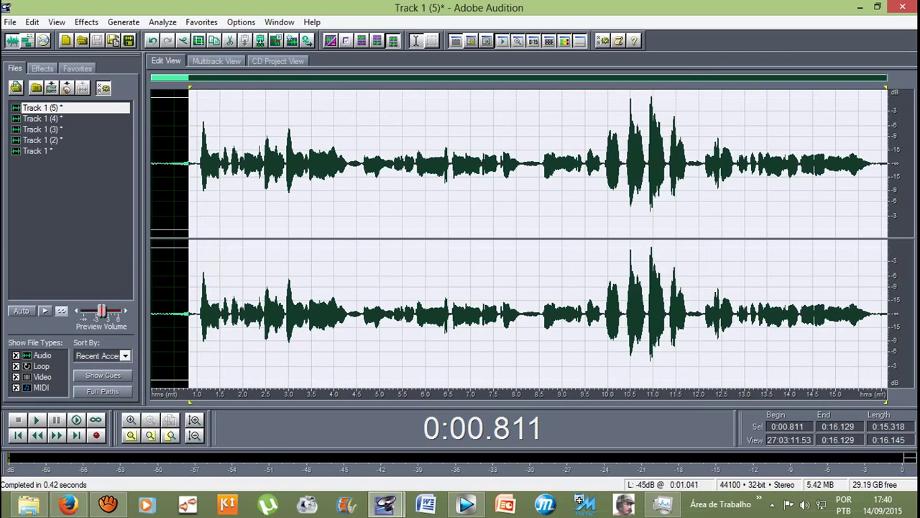
left_click(197, 166)
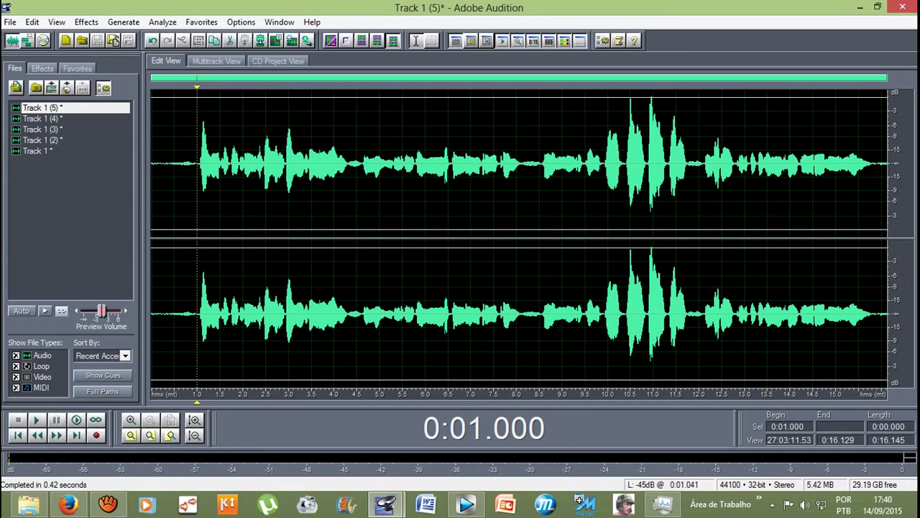
Step: Play from 1.0 s, select 1.000–9.910 s, and bring up the Time/Pitch Stretch effect
key("space")
key("space")
left_click_drag(200, 165, 603, 165)
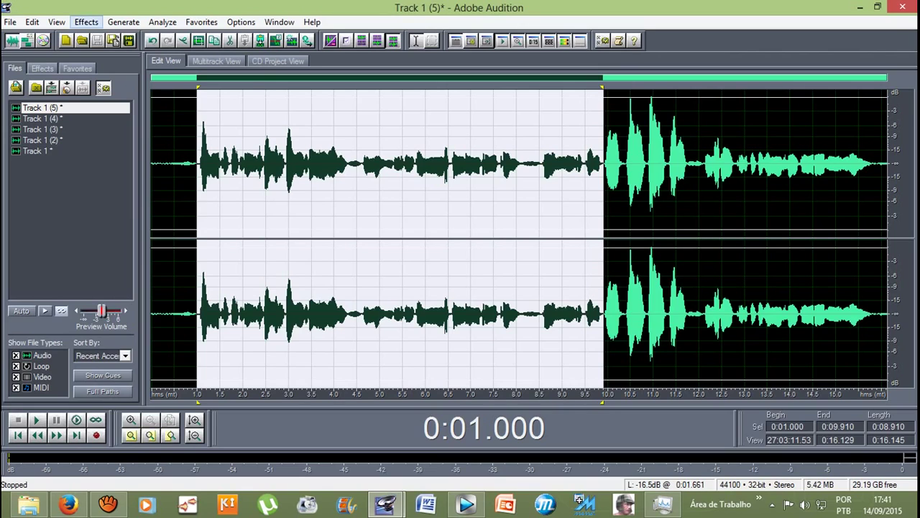
left_click(86, 21)
mouse_move(143, 161)
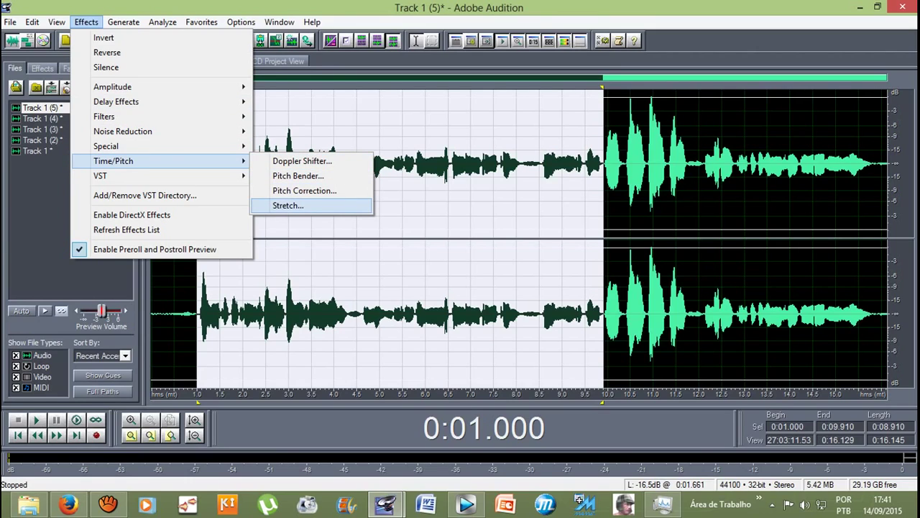
left_click(288, 205)
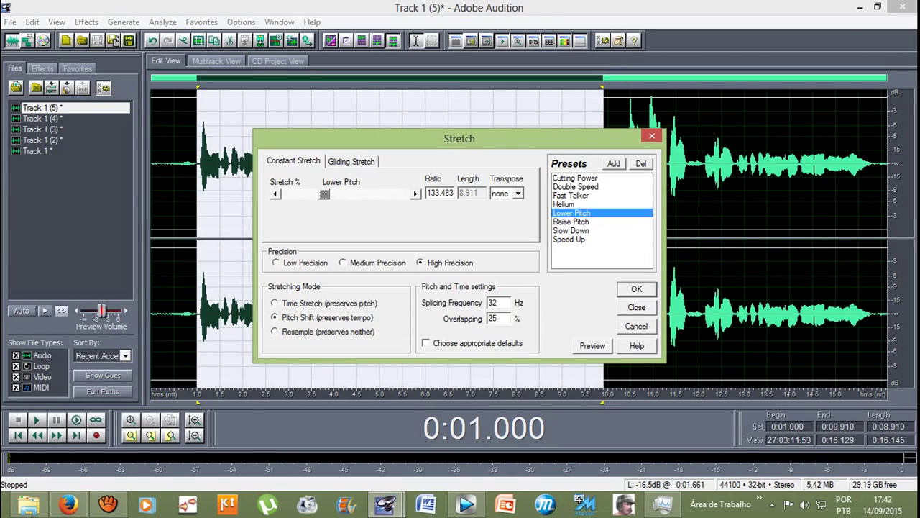
Step: Preview the Pitch Shift stretch at ratios 133.483, about 102, and 162
key("alt+p")
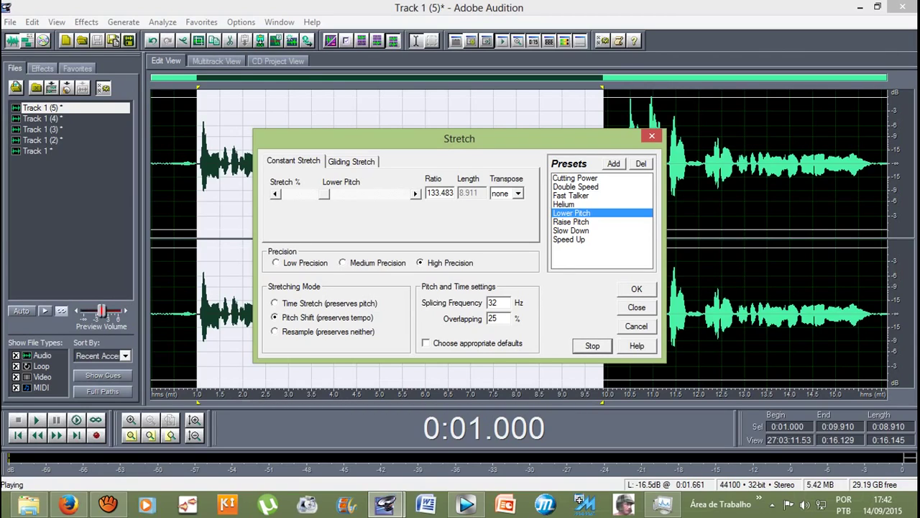
key("alt+s")
left_click_drag(325, 194, 314, 194)
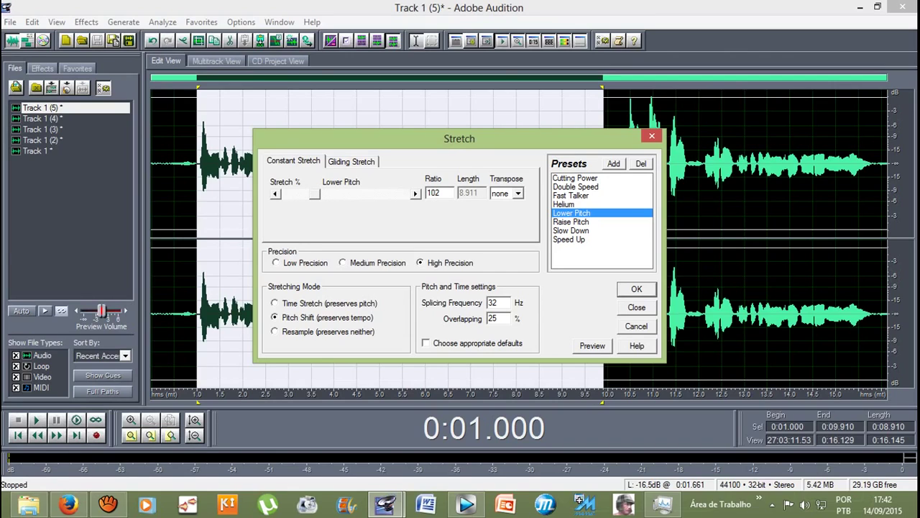
key("alt+p")
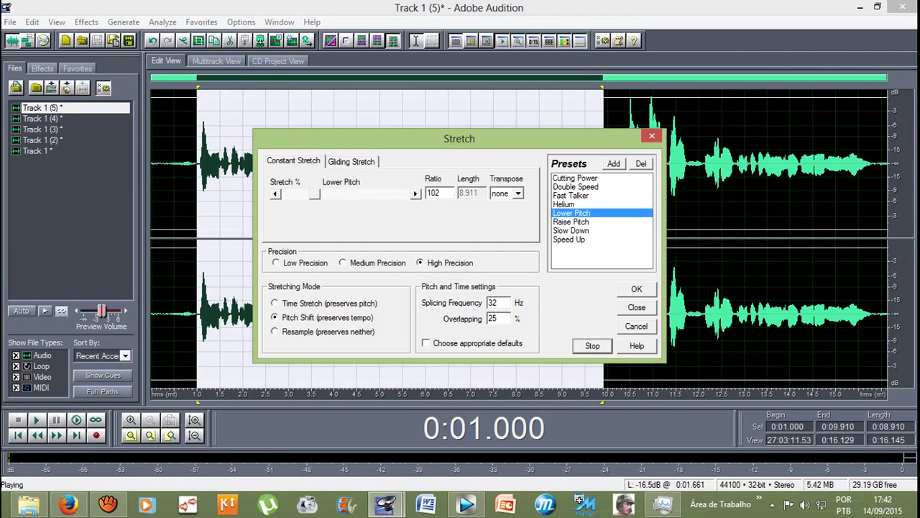
key("space")
left_click_drag(315, 194, 333, 194)
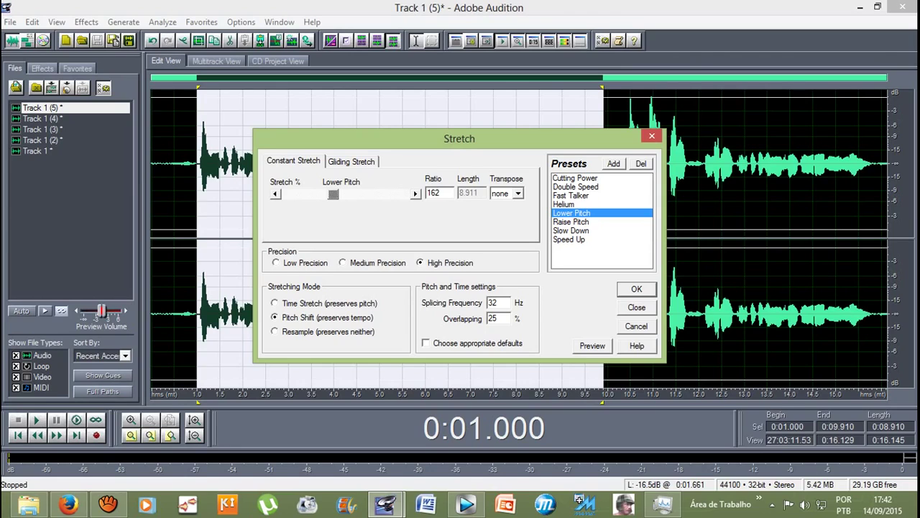
key("alt+p")
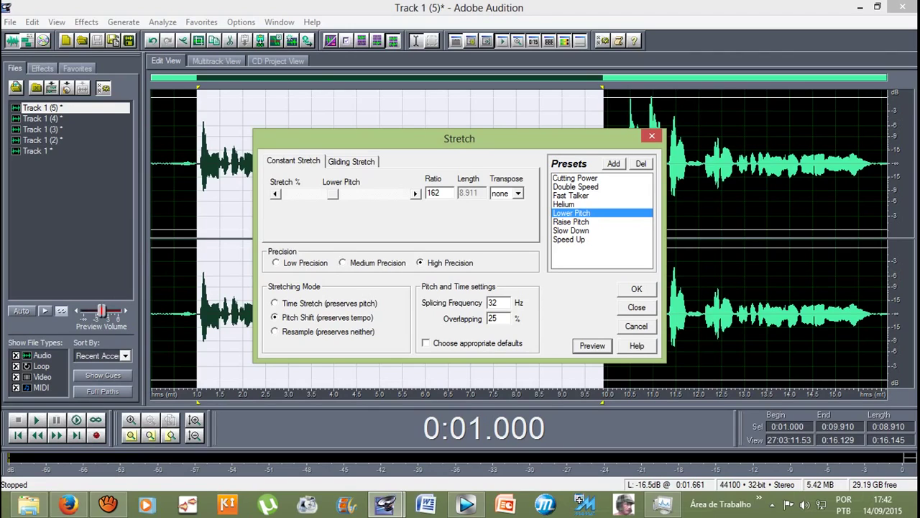
Step: Try ratio 10, raise it step by step to about 167, preview, and apply the stretch
left_click_drag(332, 194, 286, 194)
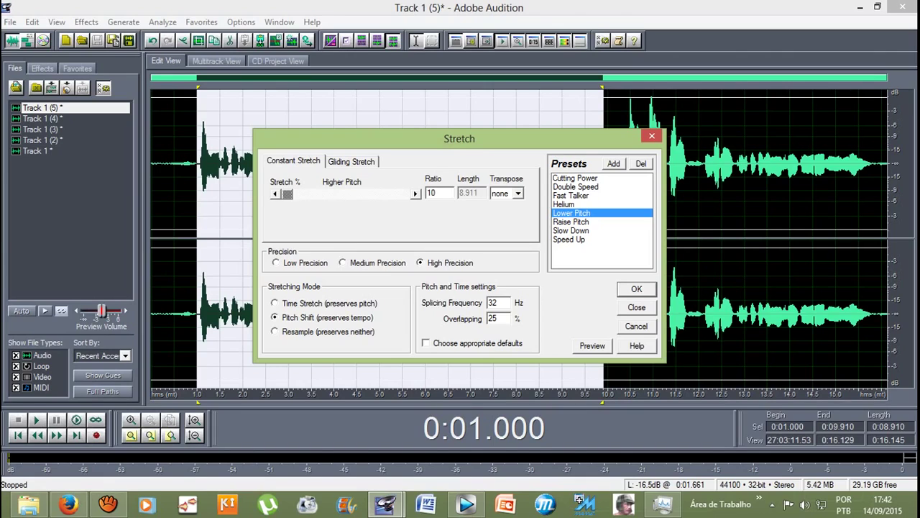
key("space")
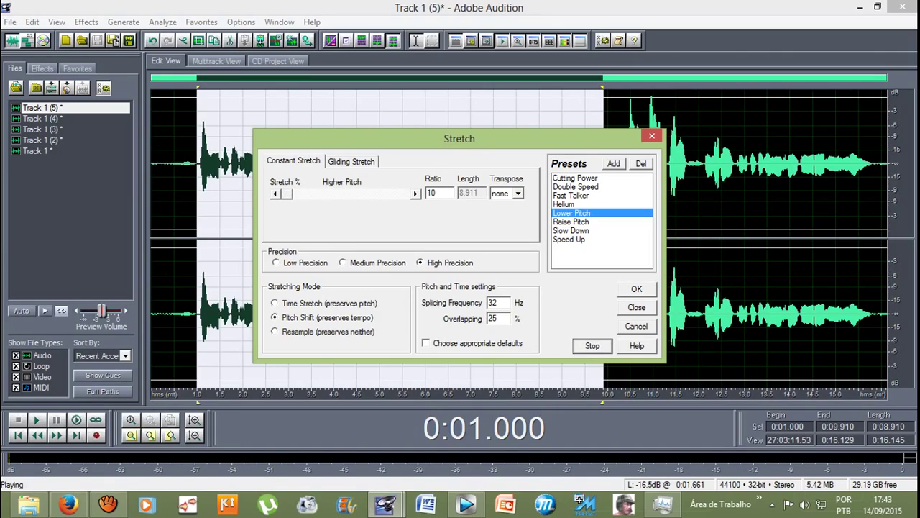
key("space")
key("Right")
key("Right")
key("Right")
key("Right")
key("Right")
key("Right")
key("Right")
key("Right")
key("Right")
key("Right")
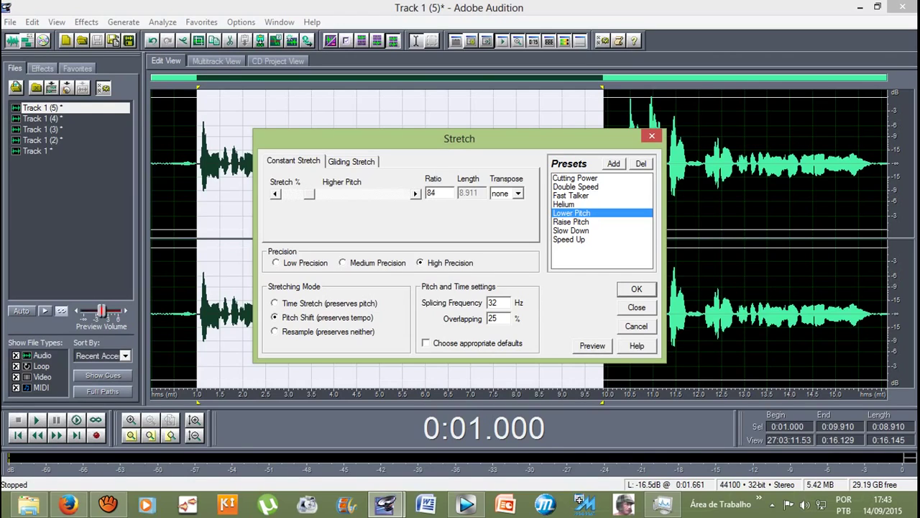
key("Right")
key("Right")
key("Right")
key("Right")
key("Right")
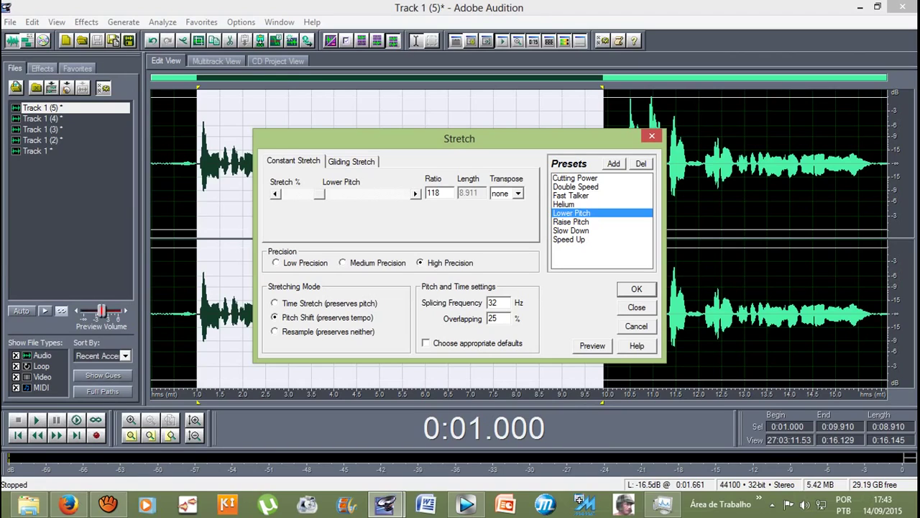
key("Right")
key("Right")
key("Right")
key("Right")
key("Right")
key("Right")
key("Right")
key("Right")
key("Right")
key("Right")
key("Right")
key("Right")
key("Right")
key("Right")
key("Right")
key("Right")
key("Right")
key("Right")
key("Right")
key("Right")
key("Right")
key("Right")
key("Right")
key("Right")
key("alt+p")
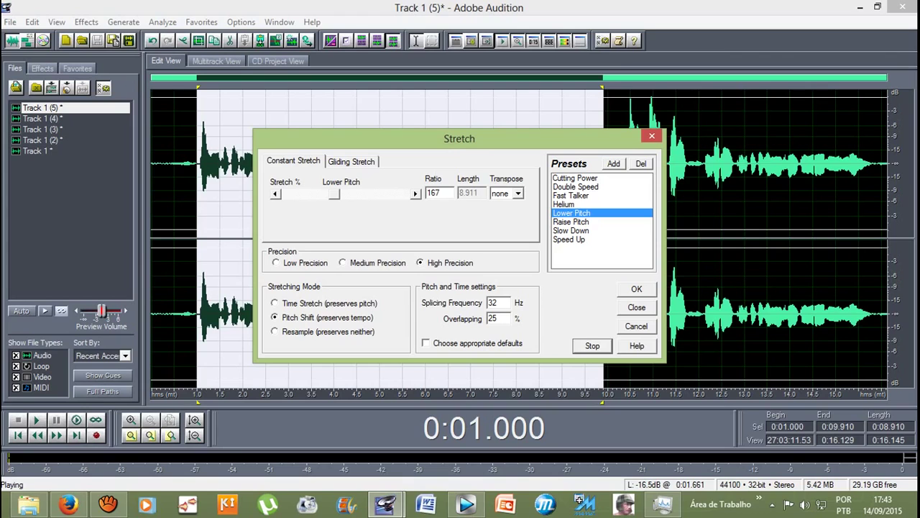
key("space")
key("Return")
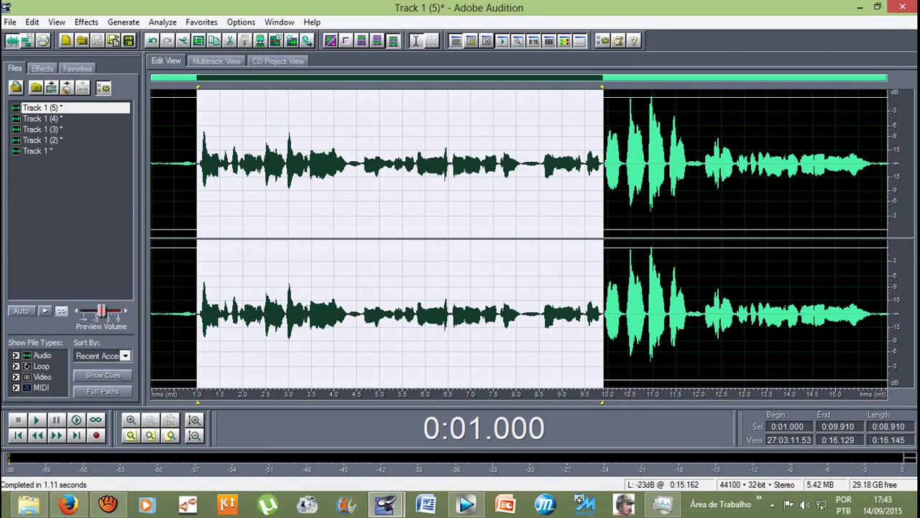
Step: Select the take from 9.881 s to its end at 16.129 s
left_click(661, 165)
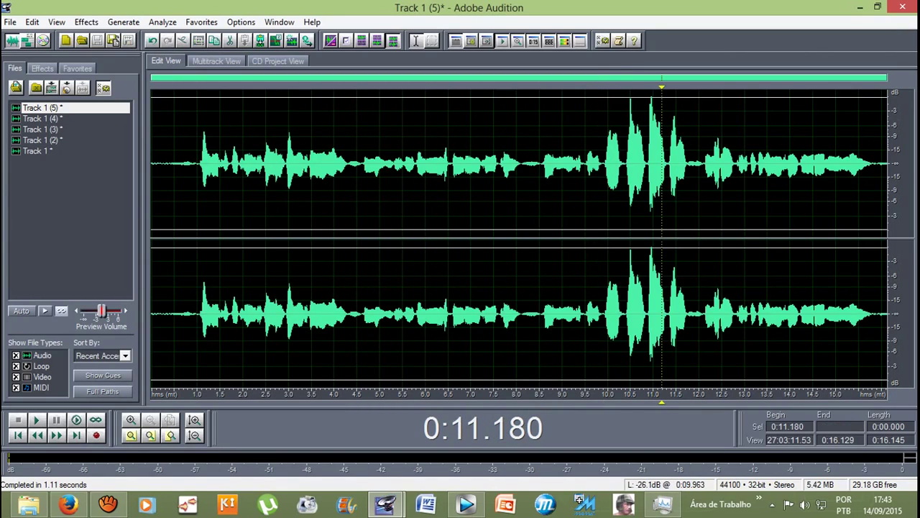
left_click(608, 166)
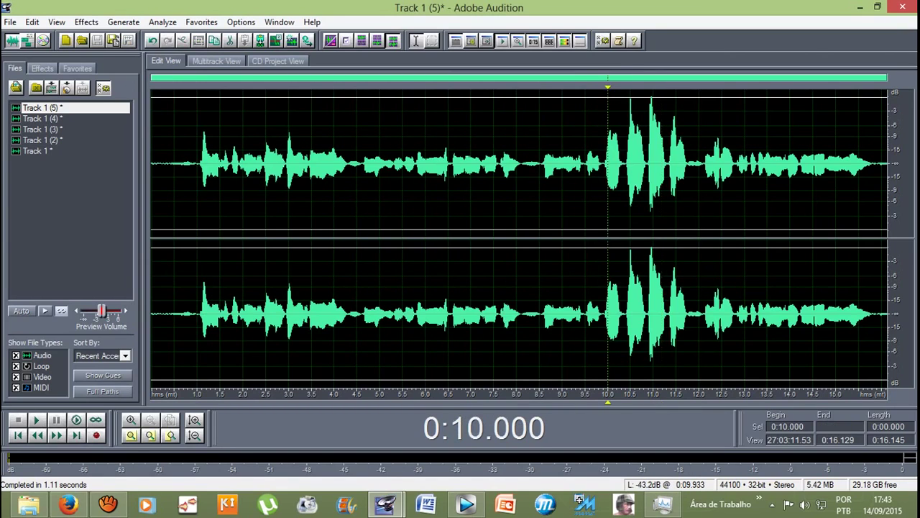
left_click_drag(604, 166, 881, 166)
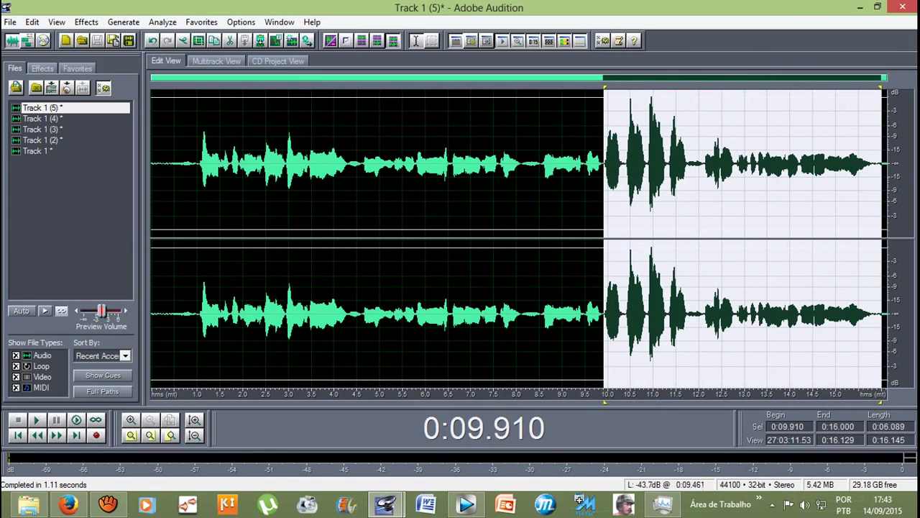
left_click(607, 165)
left_click_drag(602, 166, 889, 165)
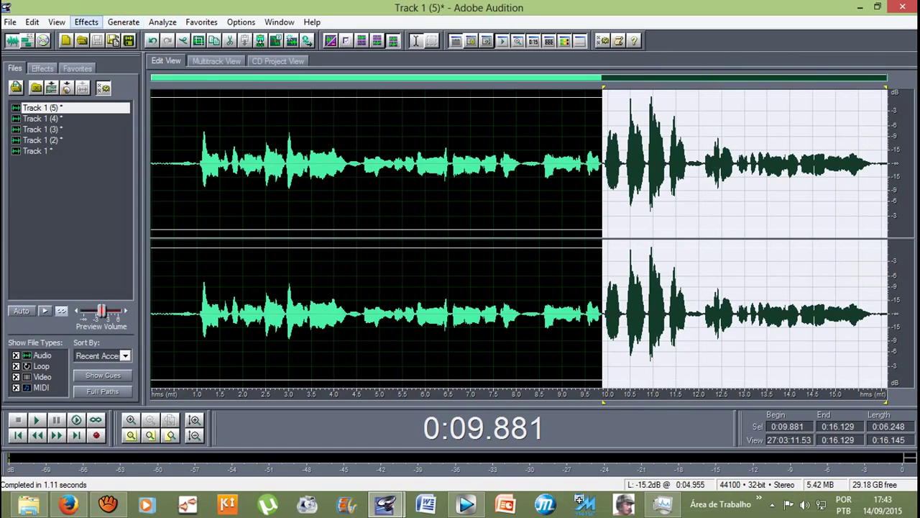
Step: Load the Raise Pitch Stretch preset, preview it, and set the ratio to 68
left_click(87, 22)
mouse_move(115, 161)
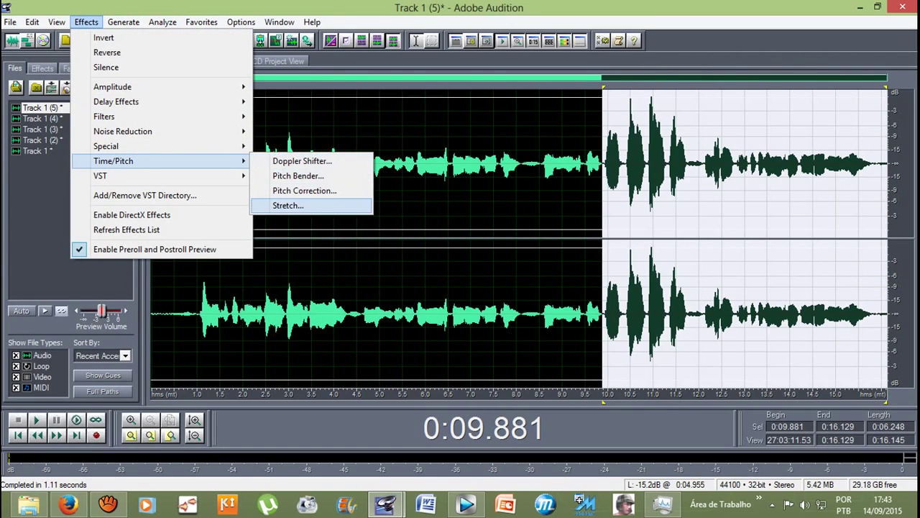
left_click(288, 205)
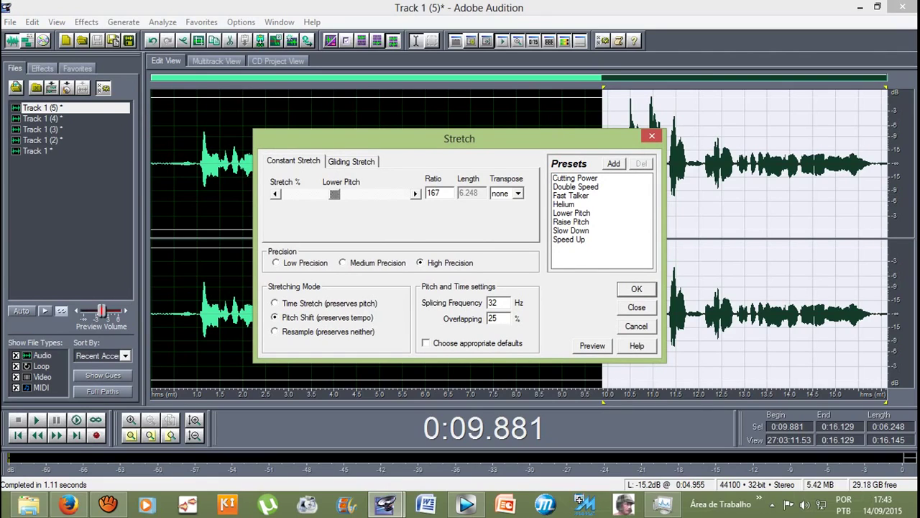
left_click(571, 221)
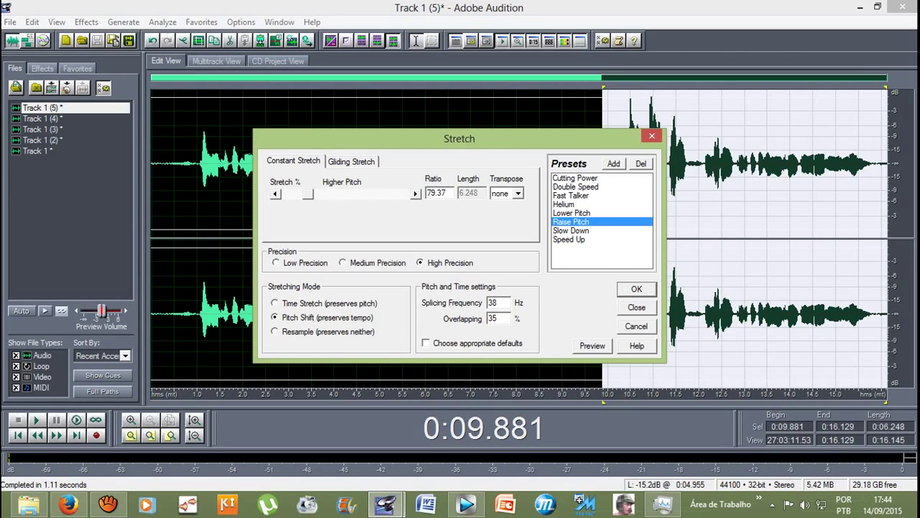
key("alt+p")
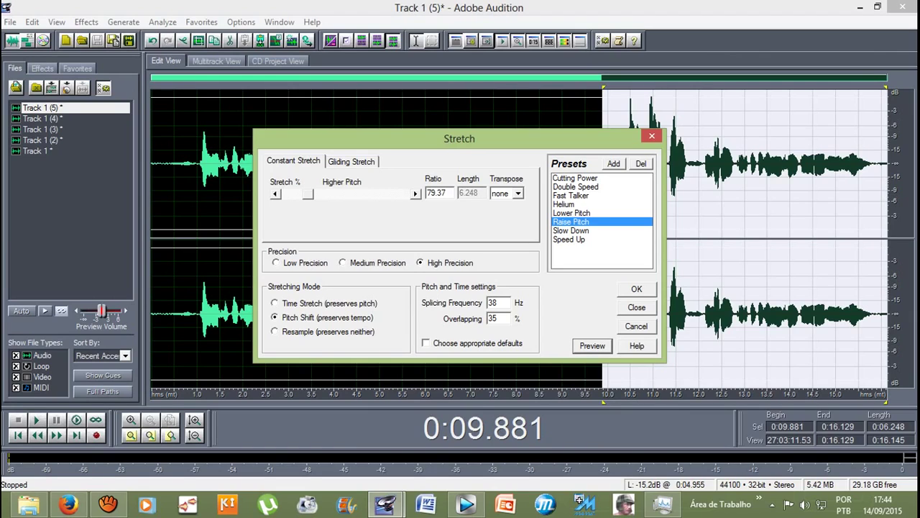
left_click(435, 193)
type("68")
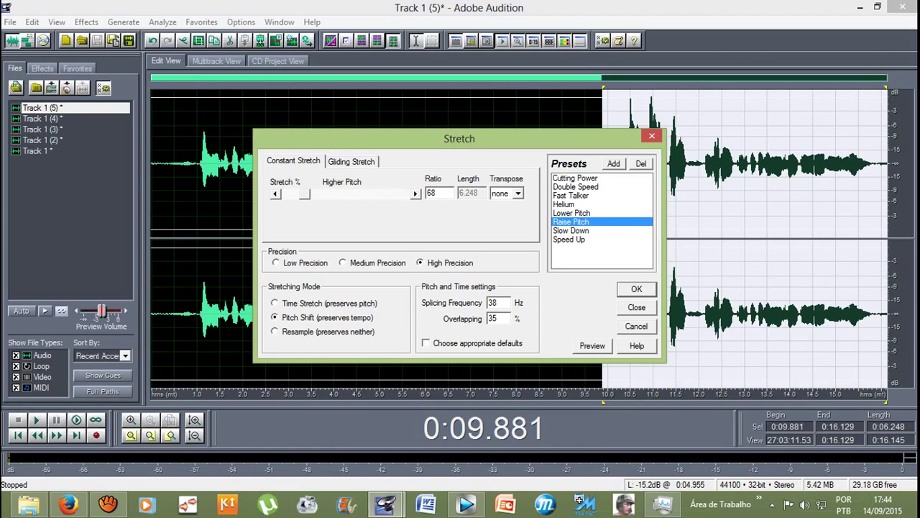
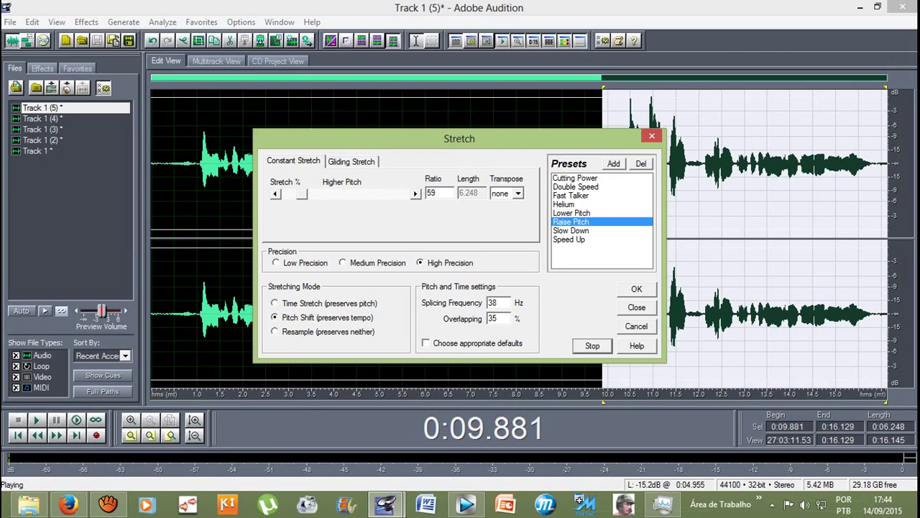
Step: Apply the Raise Pitch stretch preset to Track 1 (5) from 9.9 s to the end
left_click(636, 288)
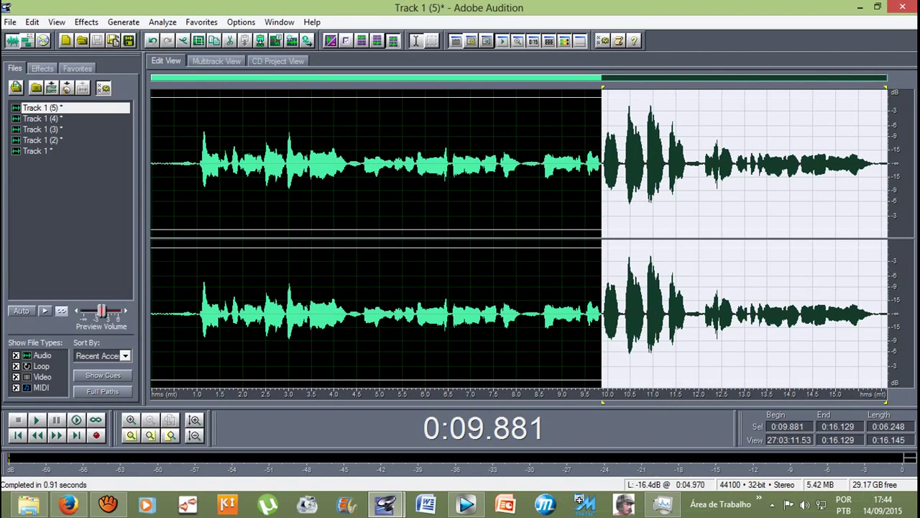
left_click(186, 164)
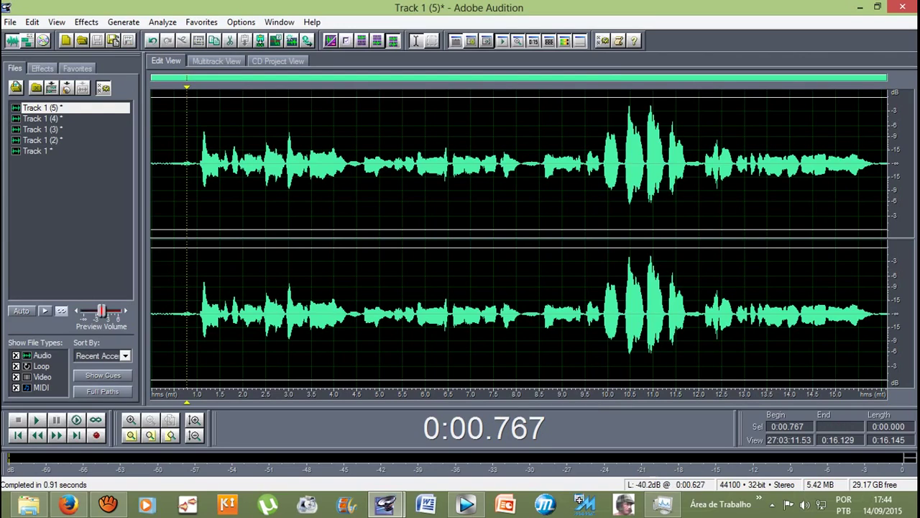
Step: Play Track 1 (5) back from 0.5 s, then return to the screen recorder
left_click(174, 164)
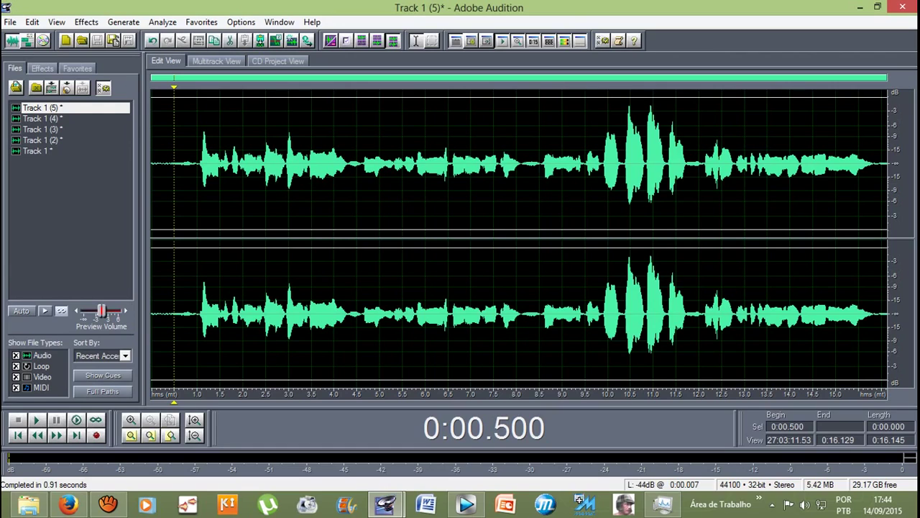
key("space")
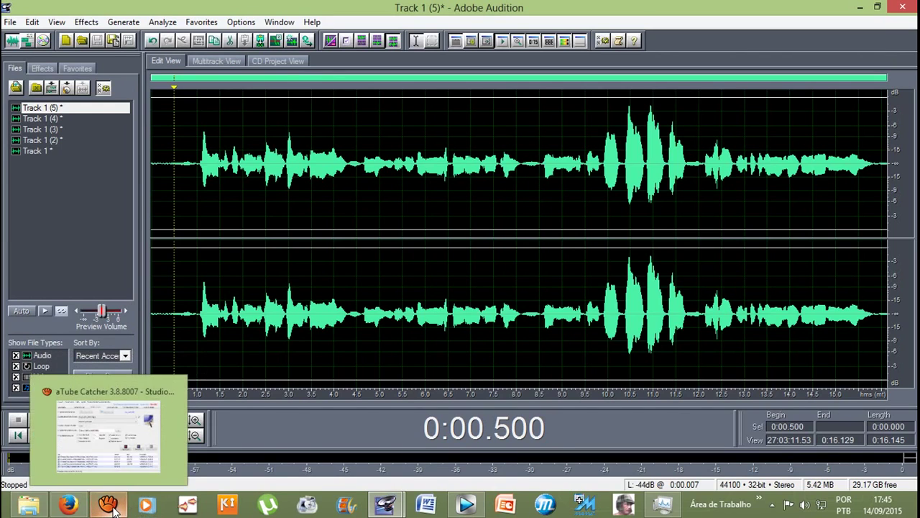
left_click(112, 506)
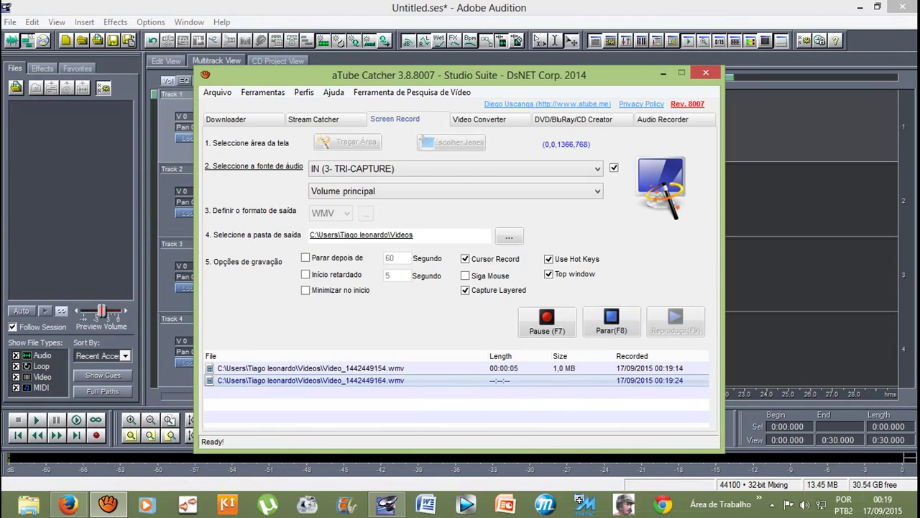
Step: Start the aTube Catcher screen recording and minimize the recorder
left_click(667, 71)
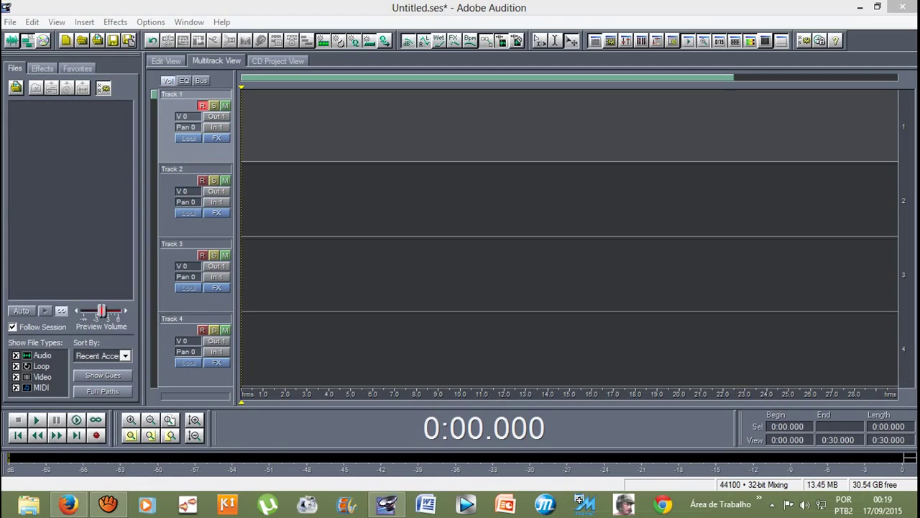
Step: Record a few seconds of test audio on Track 1, then stop and discard it
left_click(96, 435)
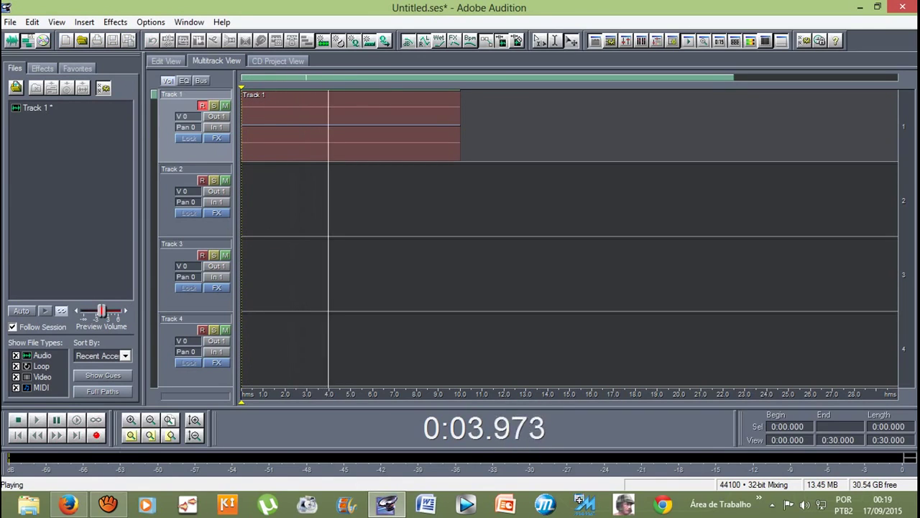
key("space")
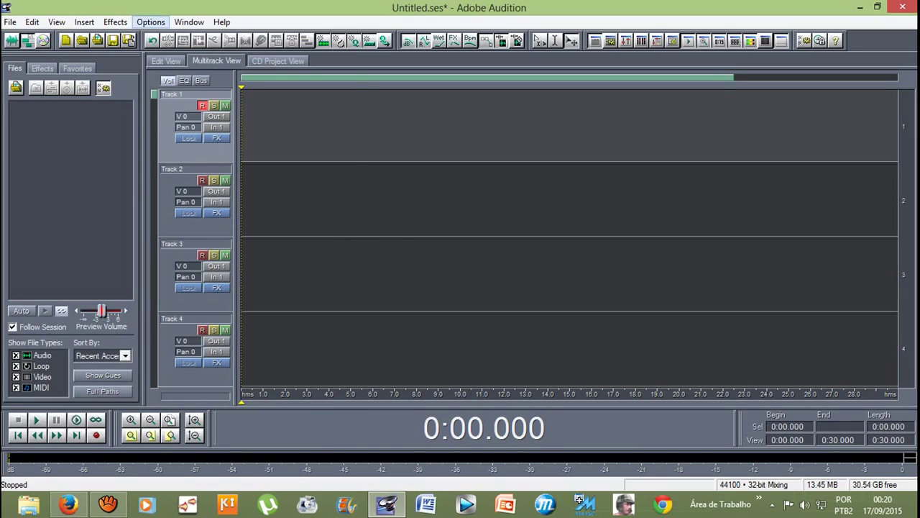
left_click(150, 22)
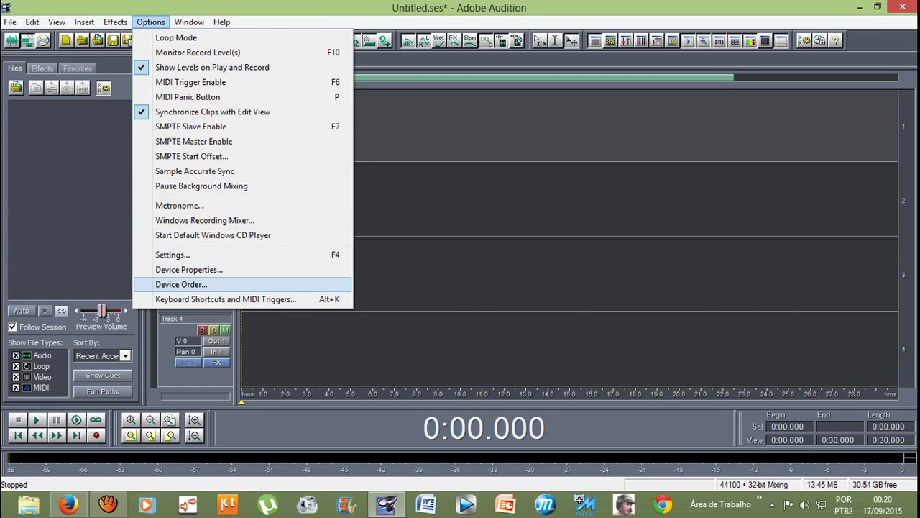
Step: In Options > Device Order, add MIDI Mapper as the first MIDI input device
left_click(181, 284)
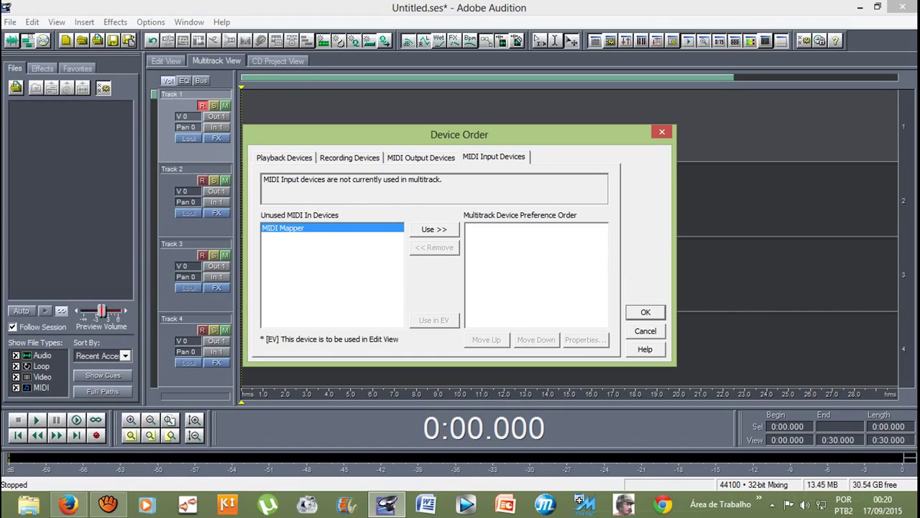
key("Return")
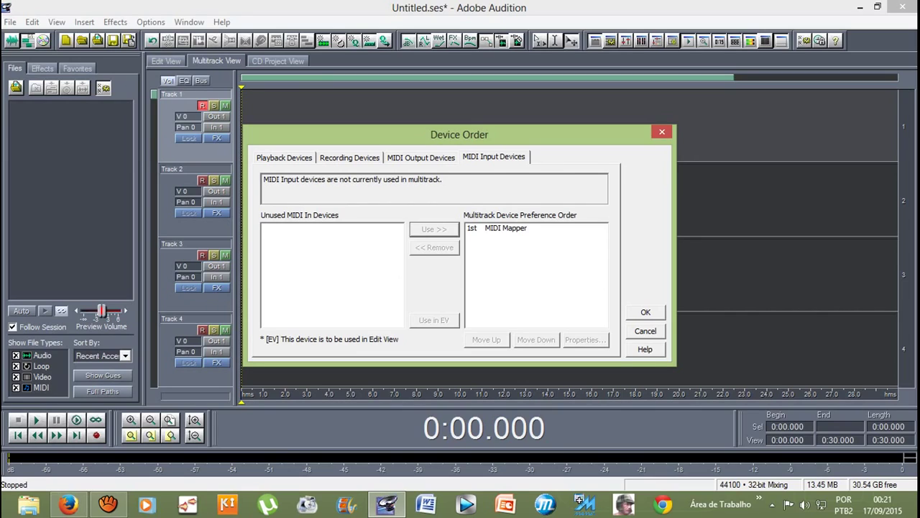
left_click(350, 157)
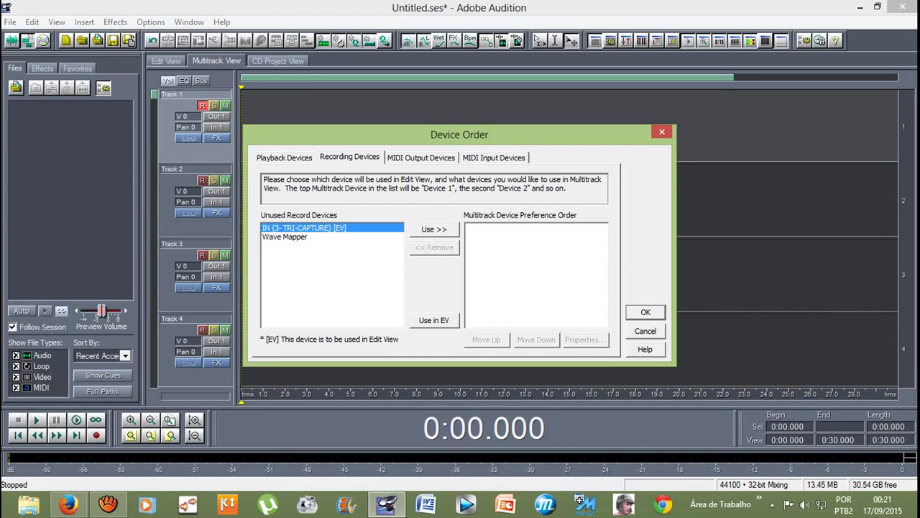
Step: Order recording devices with IN (3- TRI-CAPTURE) first and Wave Mapper second
left_click(285, 237)
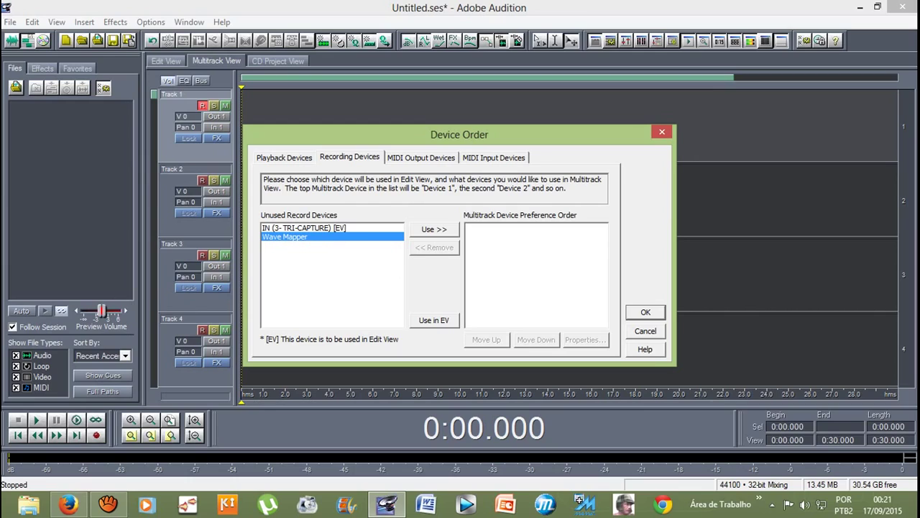
left_click(302, 227)
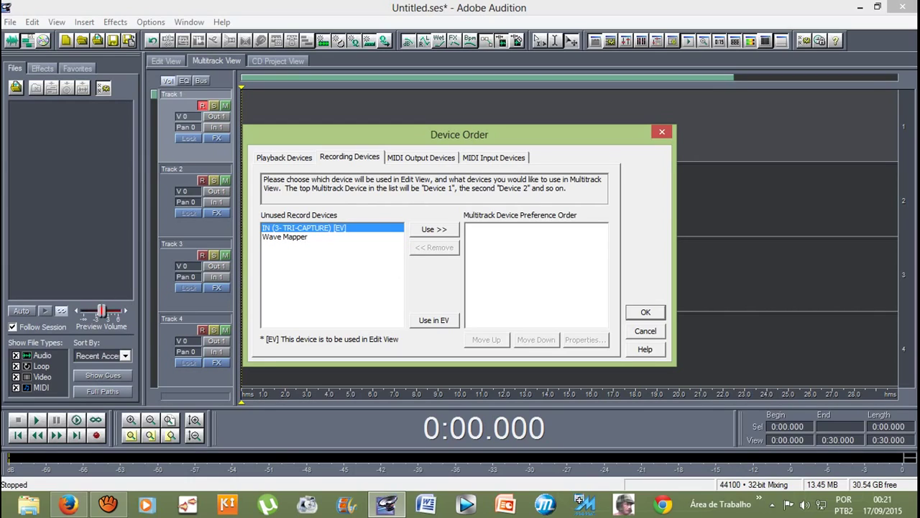
left_click(434, 229)
left_click(302, 228)
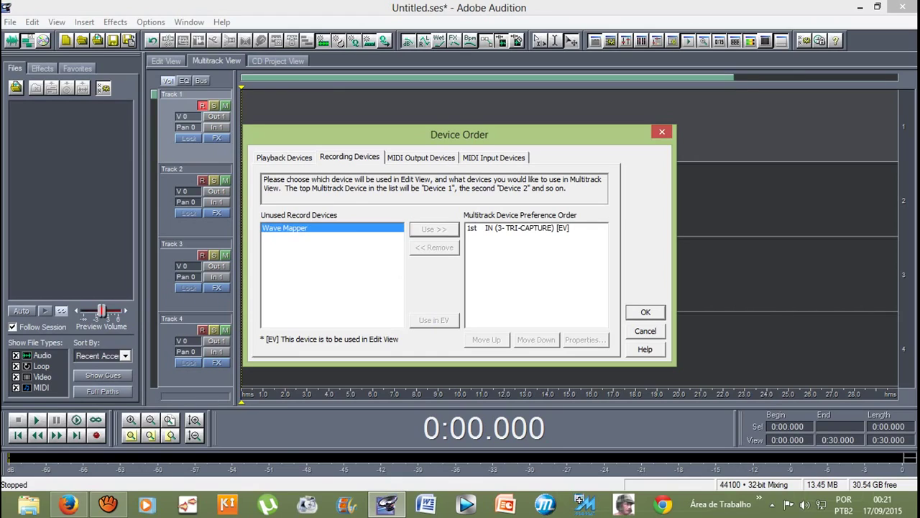
left_click(433, 229)
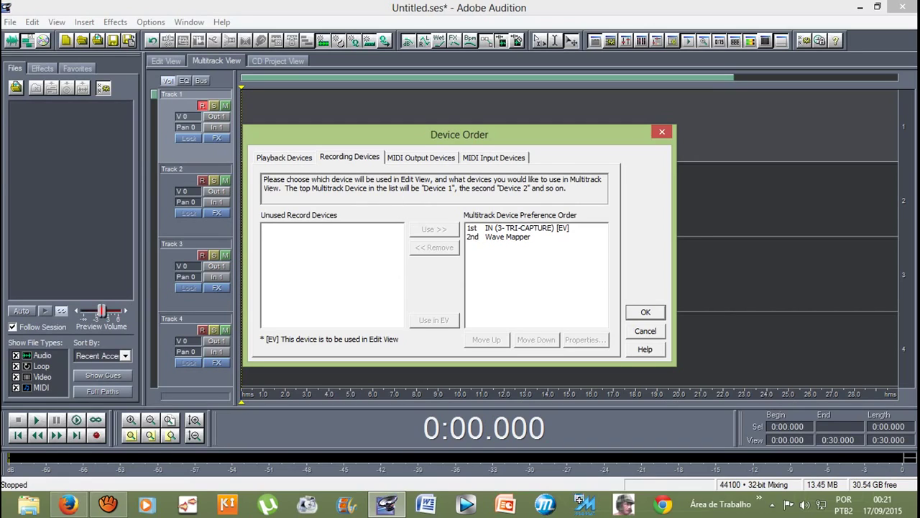
Step: Keep IN (3- TRI-CAPTURE) as the Edit View recording device
left_click(517, 228)
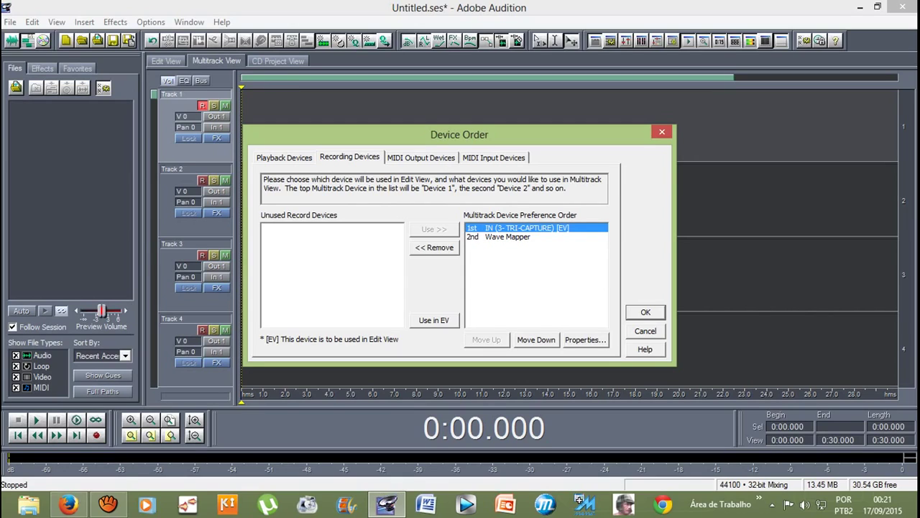
left_click(508, 236)
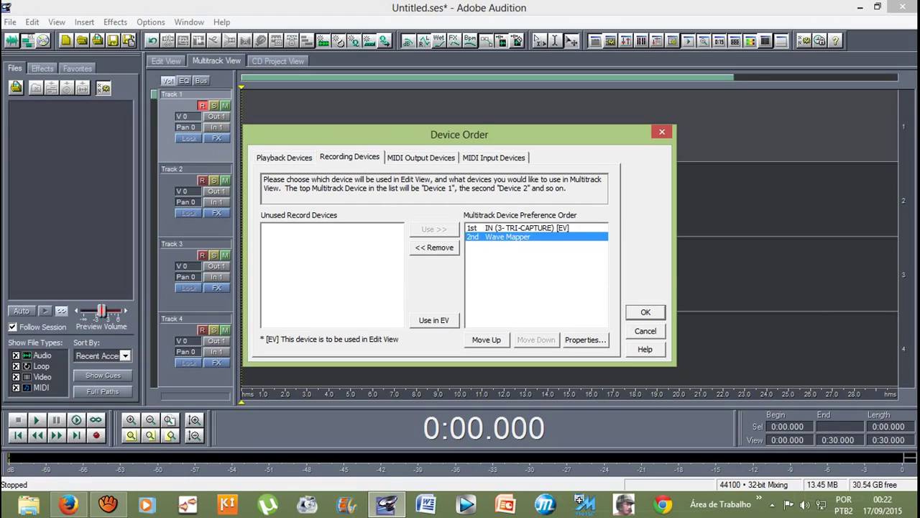
left_click(517, 228)
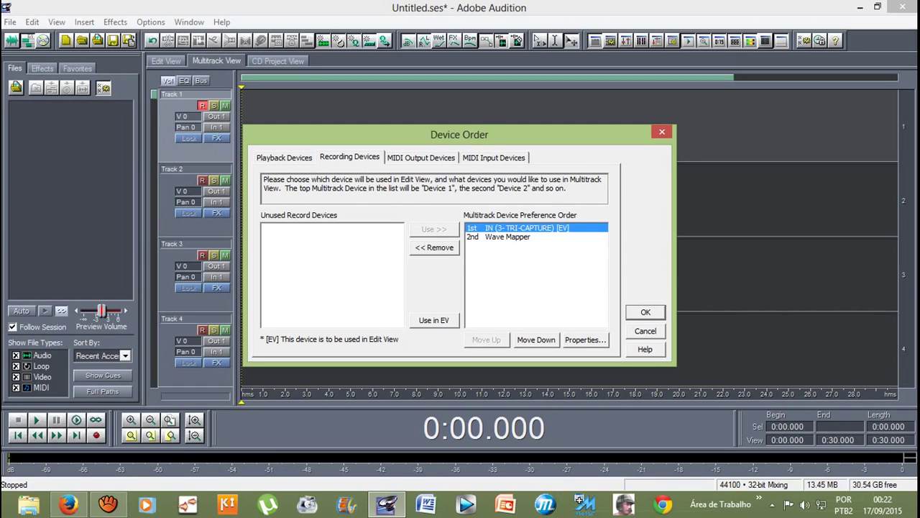
left_click(508, 237)
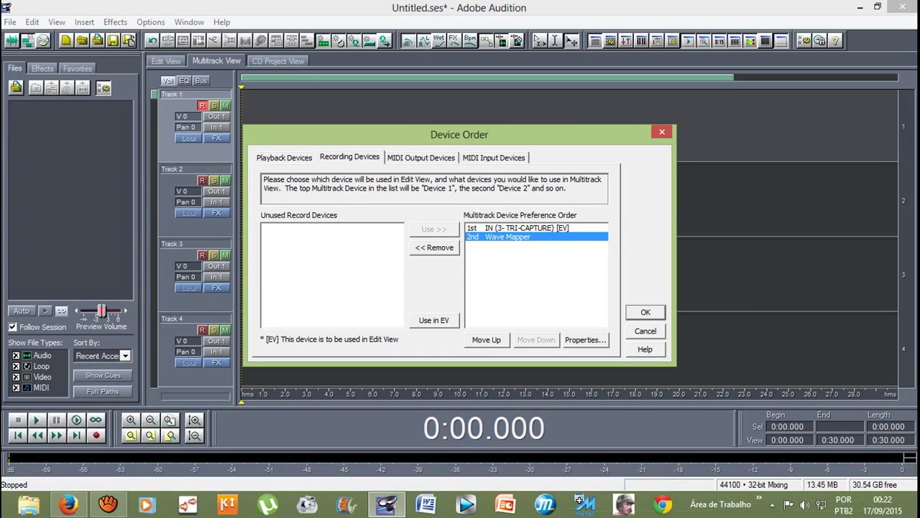
left_click(433, 320)
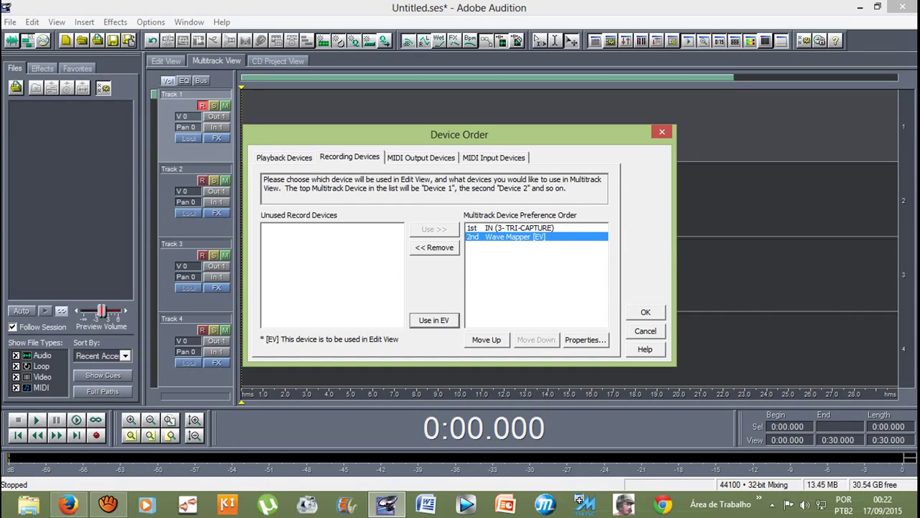
left_click(511, 227)
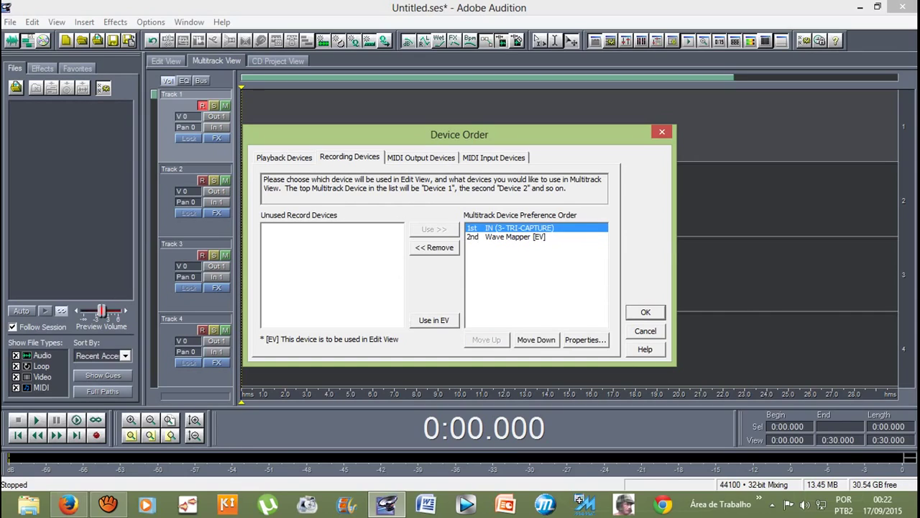
left_click(434, 320)
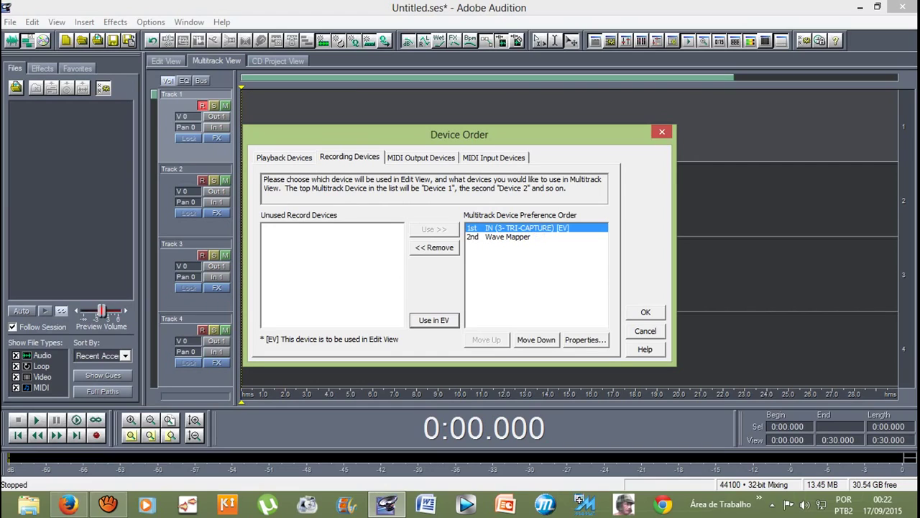
key("ctrl+Tab")
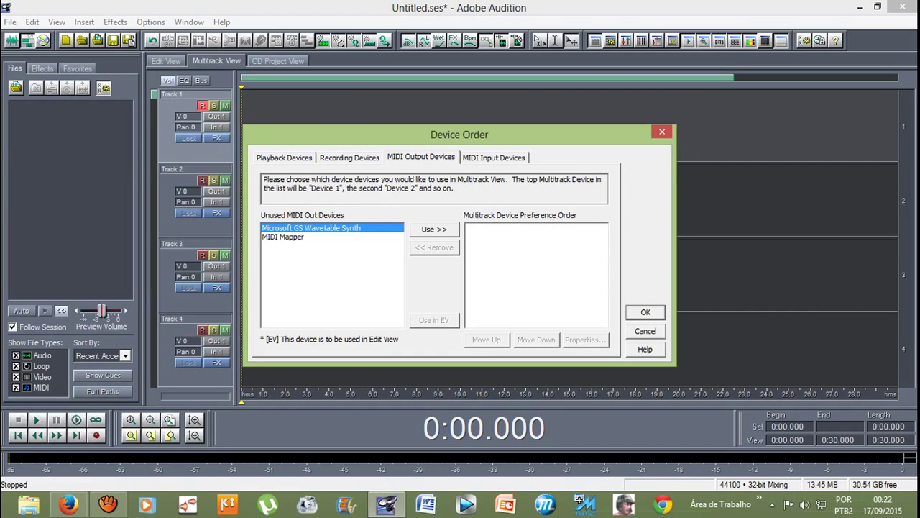
Step: Order MIDI outputs with Microsoft GS Wavetable Synth first and MIDI Mapper second
key("alt+u")
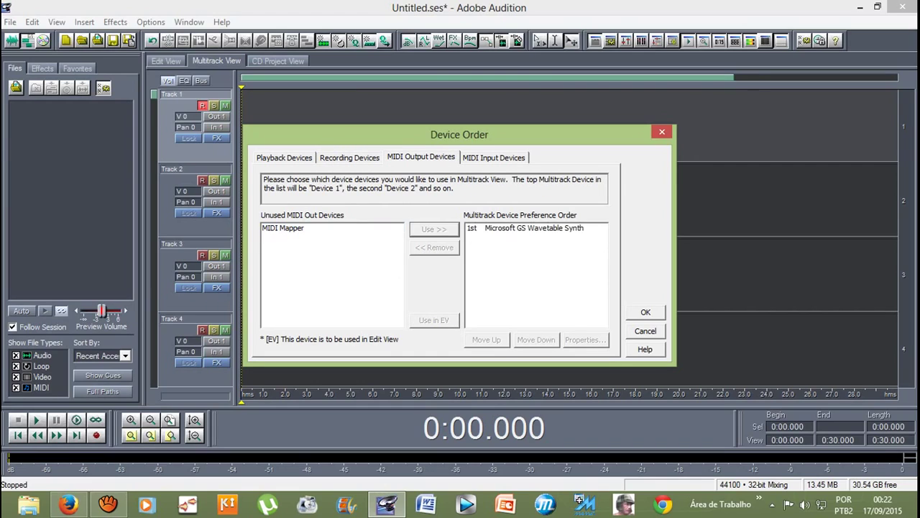
left_click(282, 228)
key("alt+u")
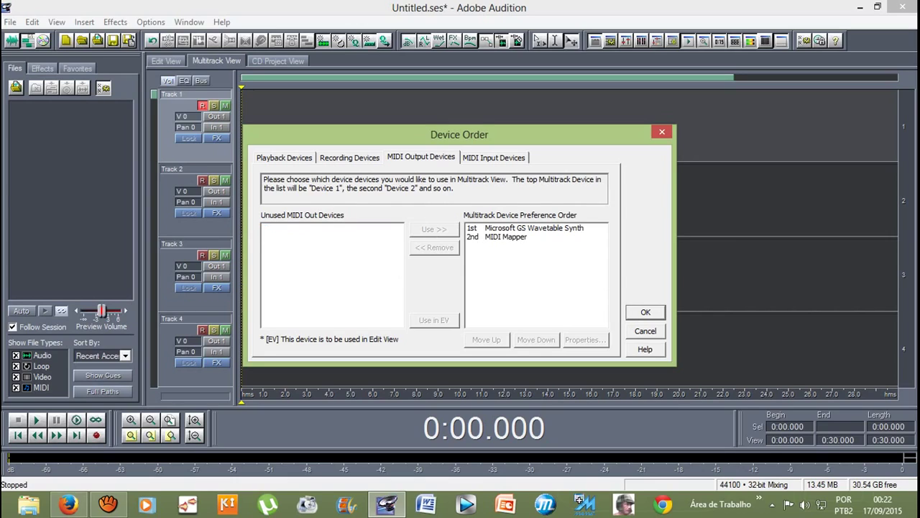
key("ctrl+Tab")
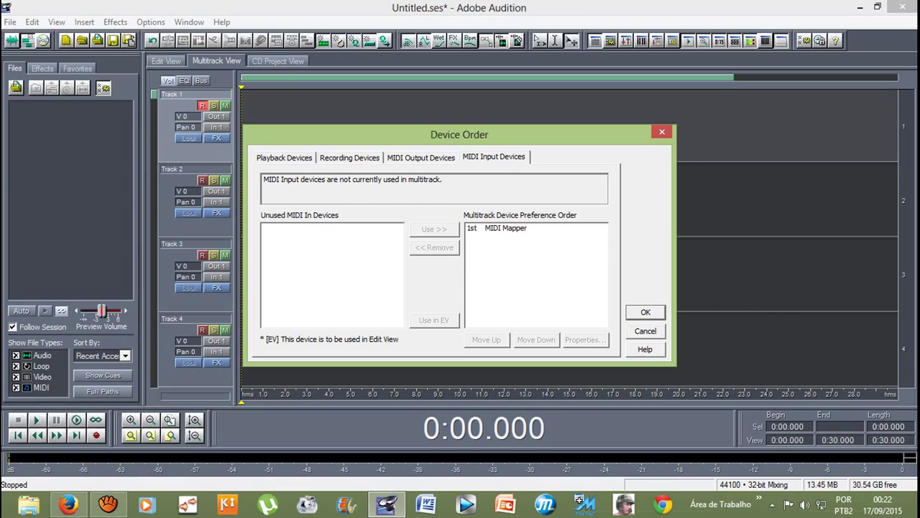
Step: Make MIDI Mapper the first multitrack MIDI input and confirm the Device Order settings
left_click(503, 228)
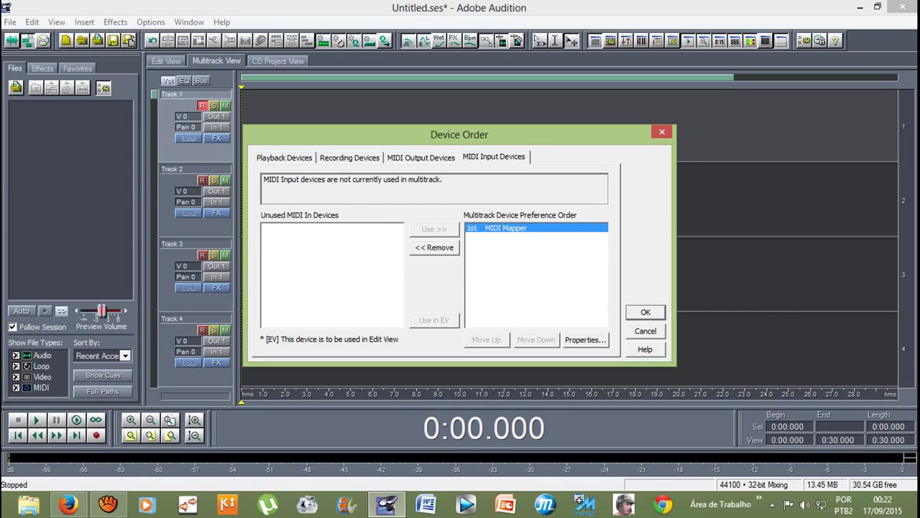
key("alt+r")
left_click(282, 228)
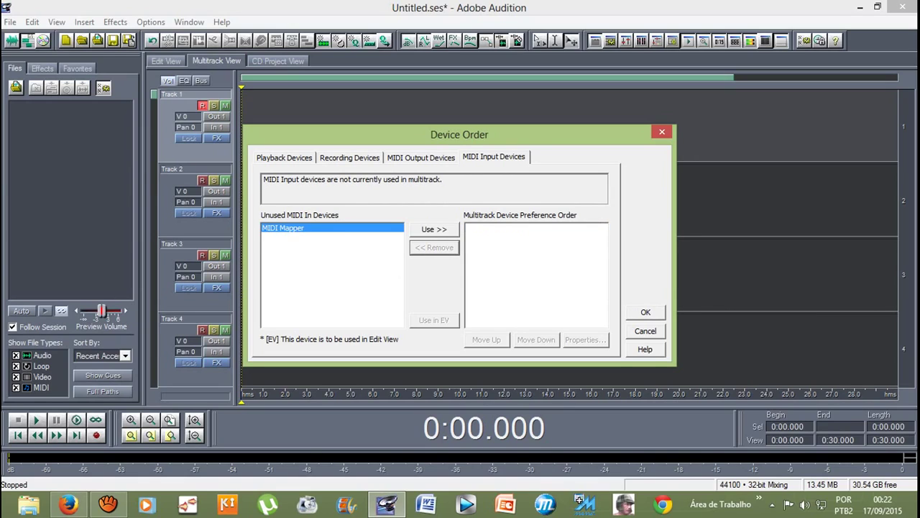
key("alt+u")
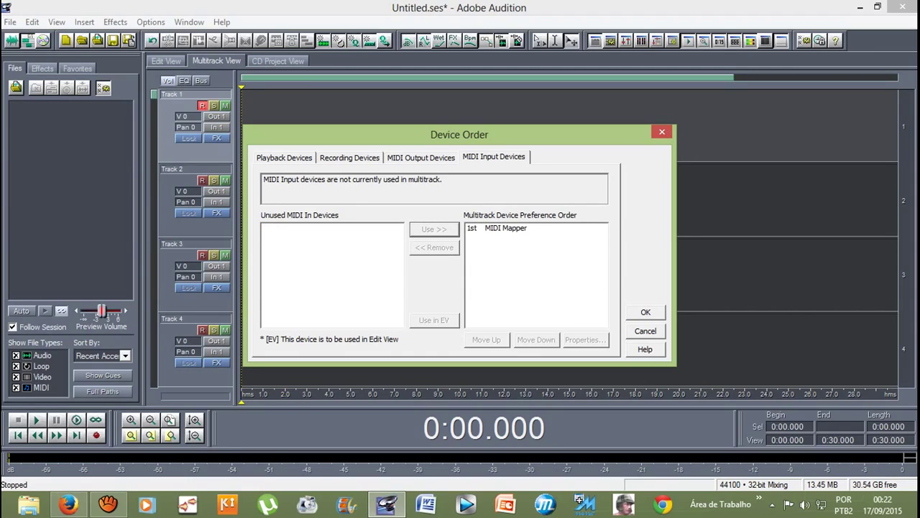
left_click(504, 228)
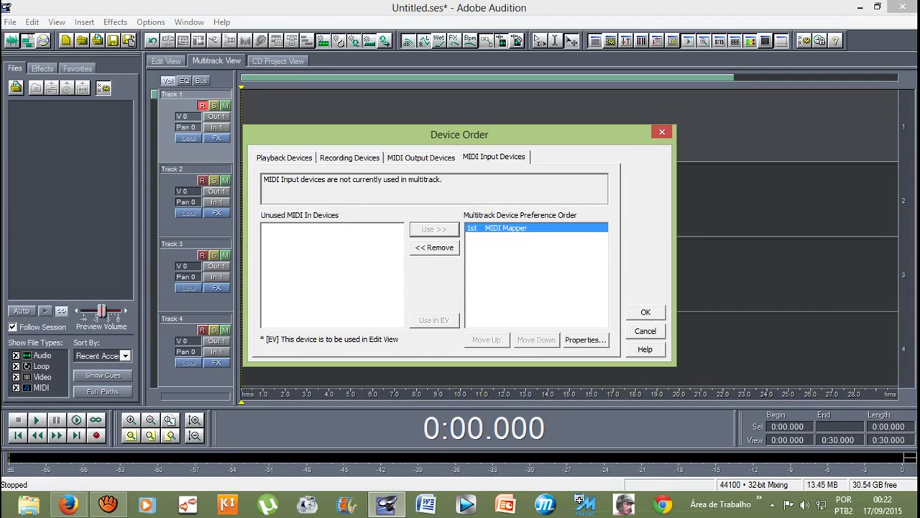
key("alt+r")
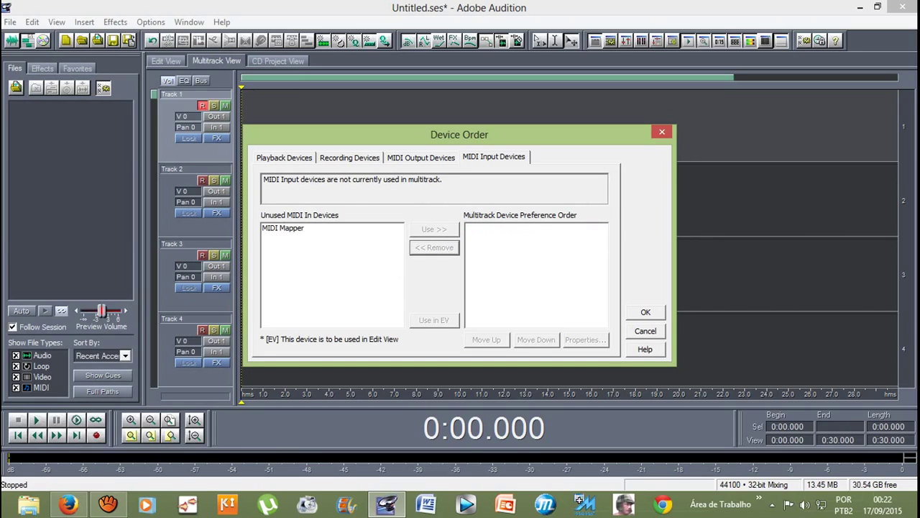
left_click(282, 228)
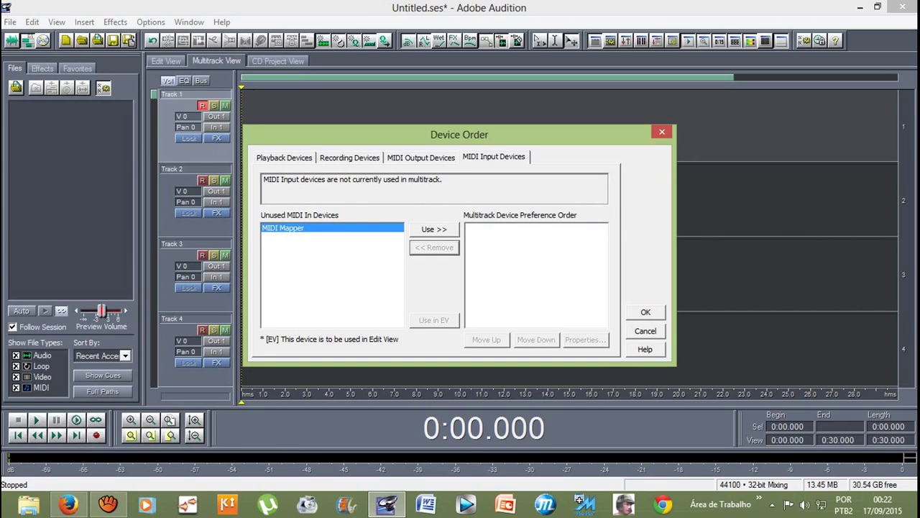
key("alt+u")
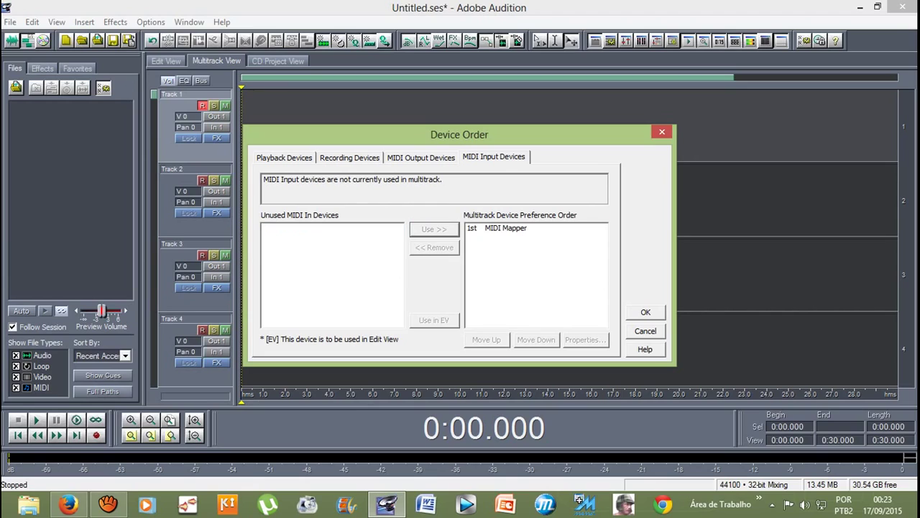
key("Return")
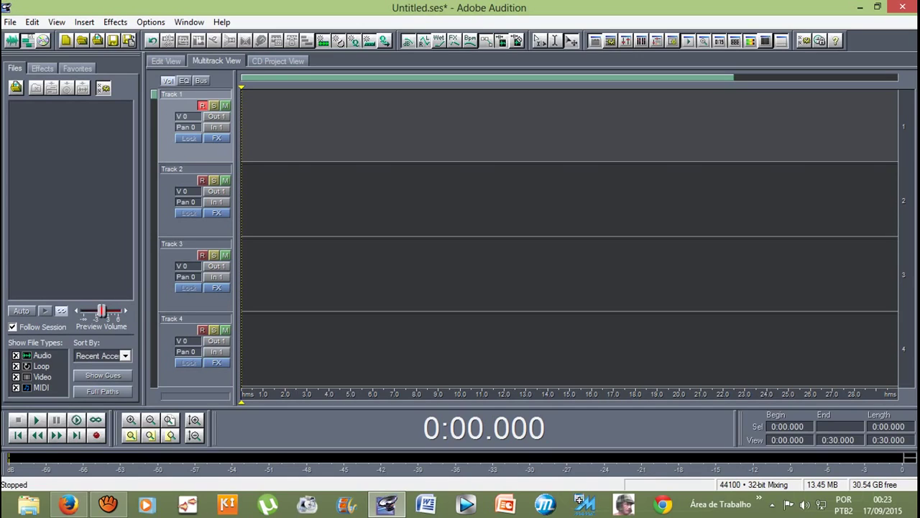
Step: Record a five-second take onto Track 1 and return the playhead to the start
left_click(96, 435)
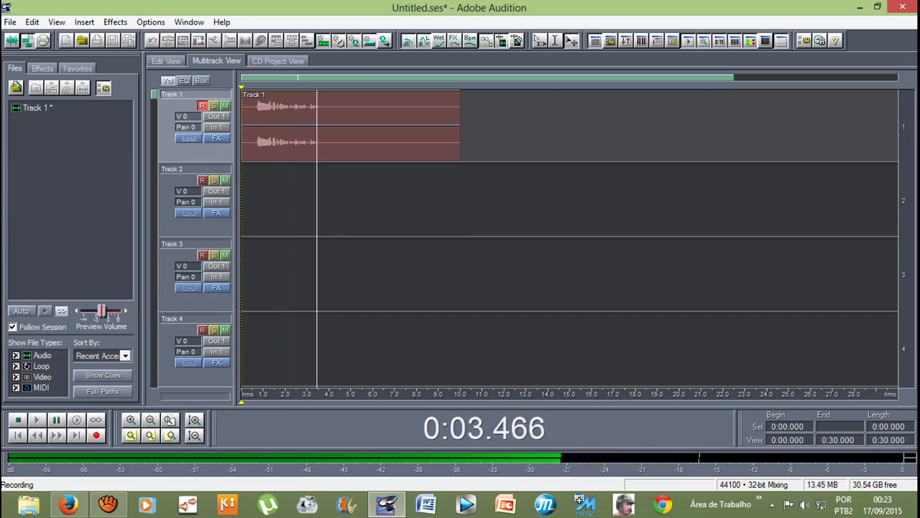
key("space")
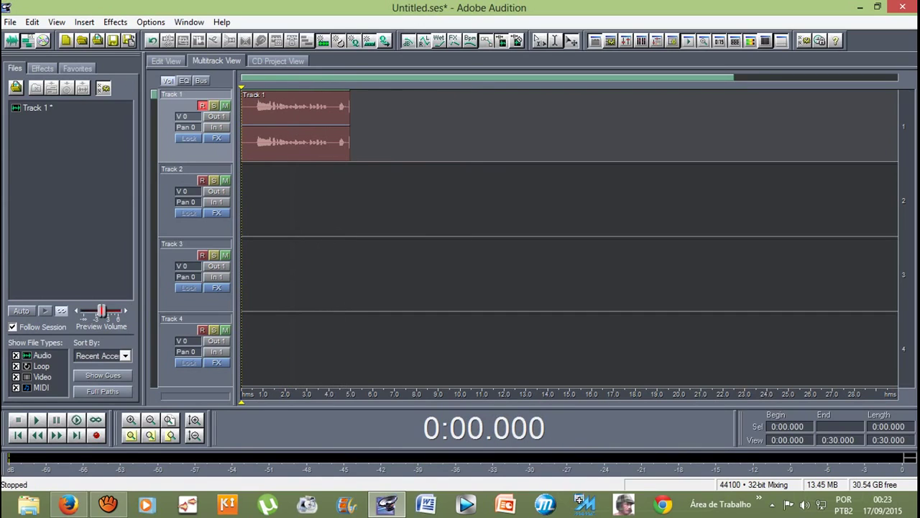
left_click_drag(242, 401, 279, 401)
key("Home")
Step: Stop the aTube Catcher screen recording
mouse_move(113, 503)
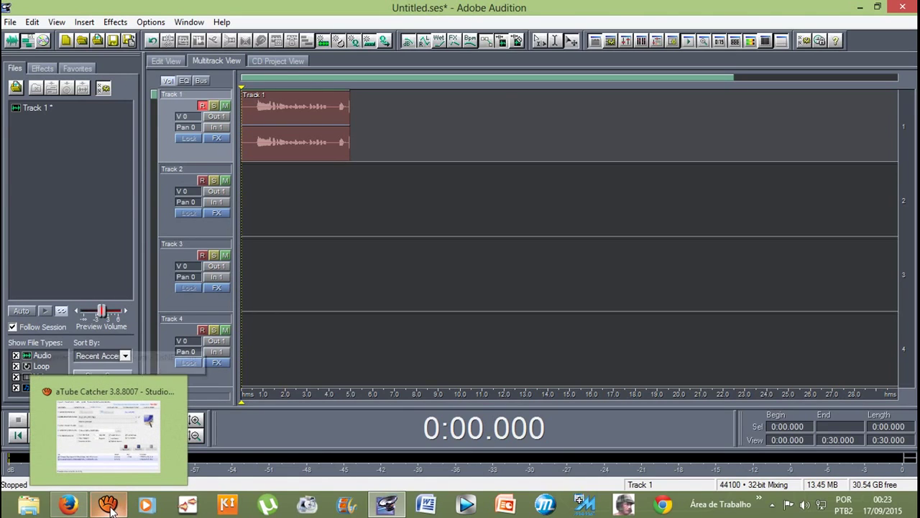
left_click(110, 506)
left_click(622, 324)
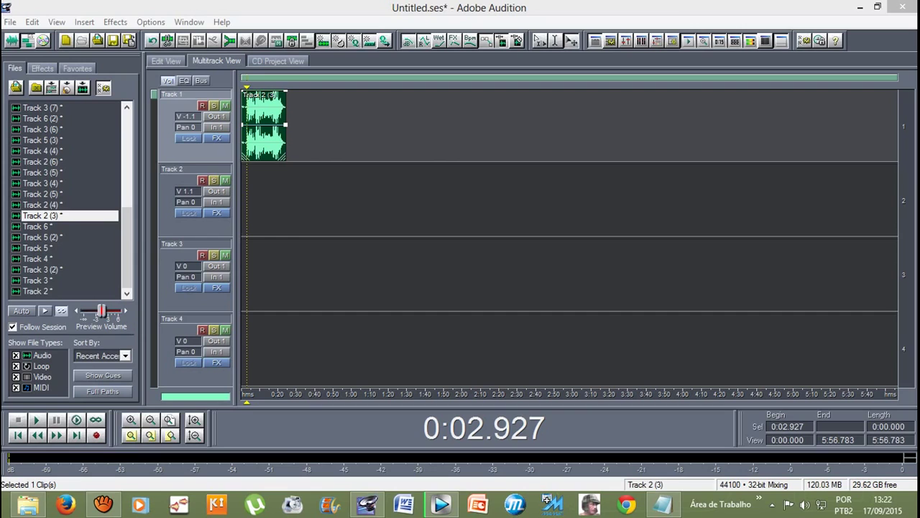
Step: Open Track 2 (3) in Edit View and select the vocal from 0:02.815 to 0:23.258
double_click(245, 126)
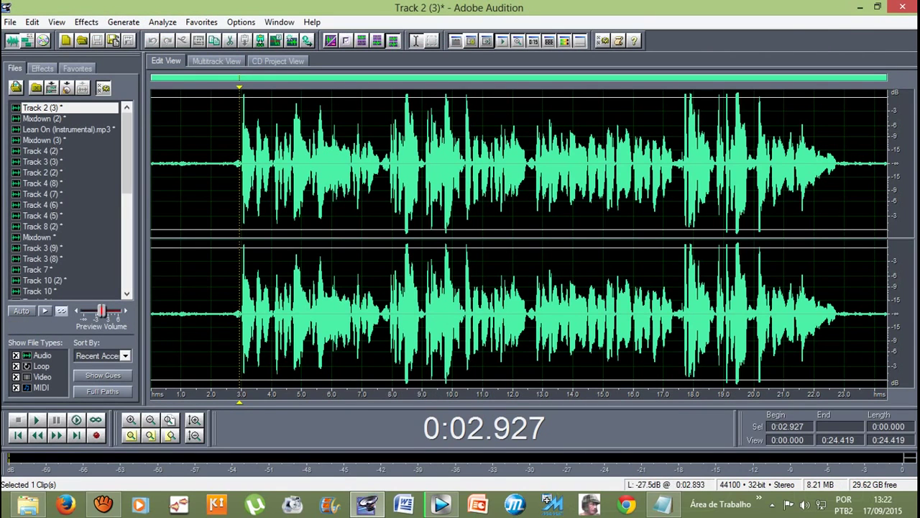
left_click(236, 165)
left_click_drag(237, 223, 852, 256)
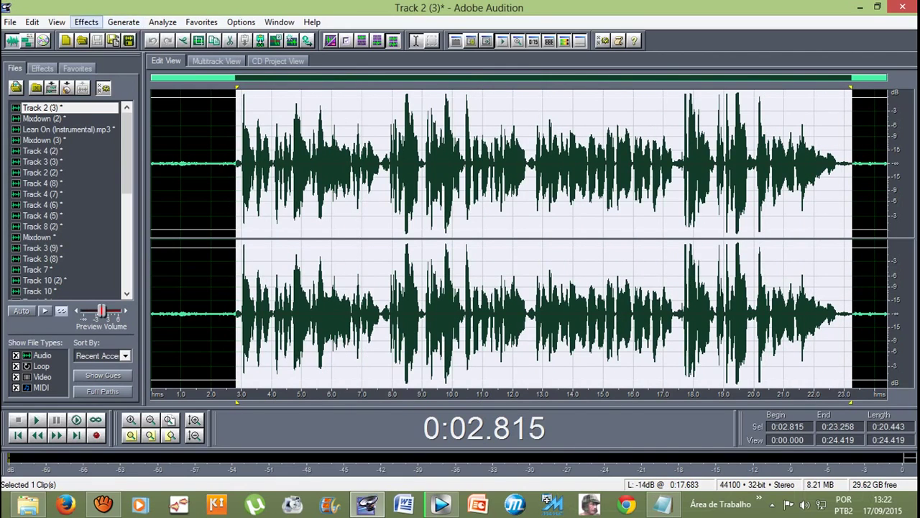
Step: Reverse the selected vocal with Effects > Reverse, then undo it
left_click(86, 21)
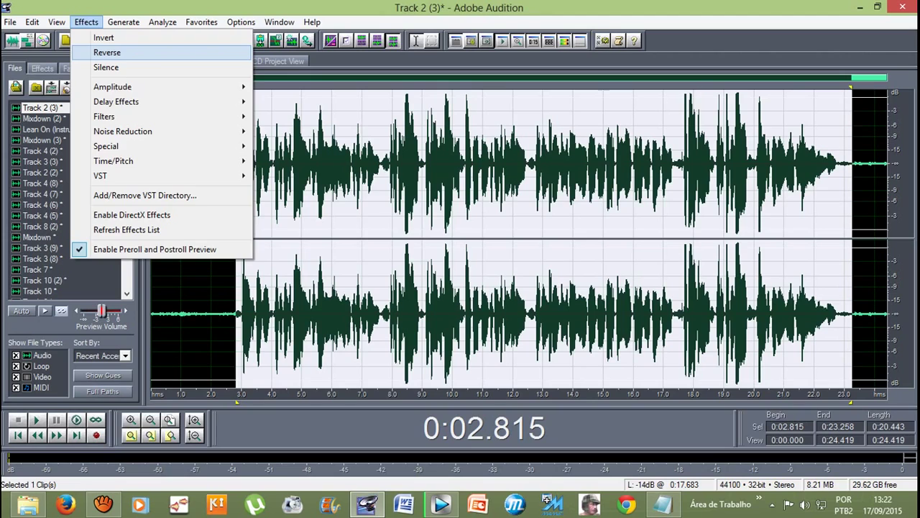
left_click(106, 53)
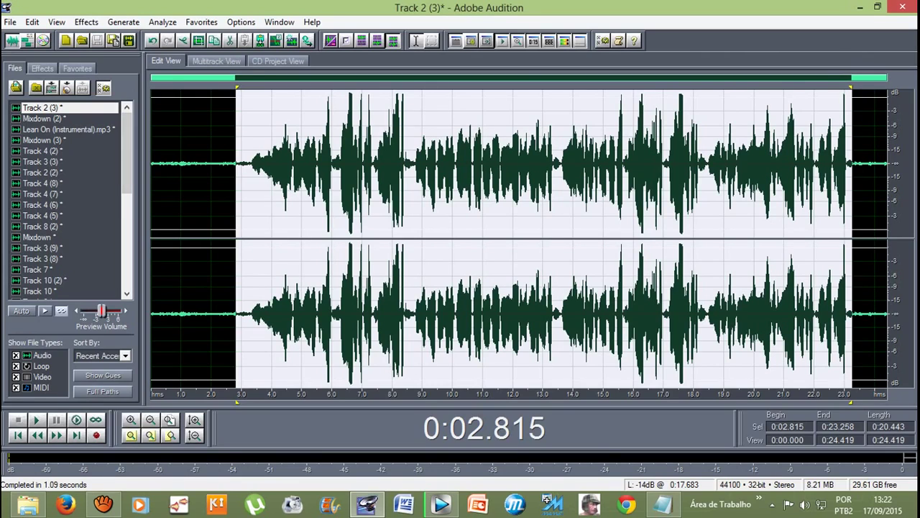
left_click(152, 40)
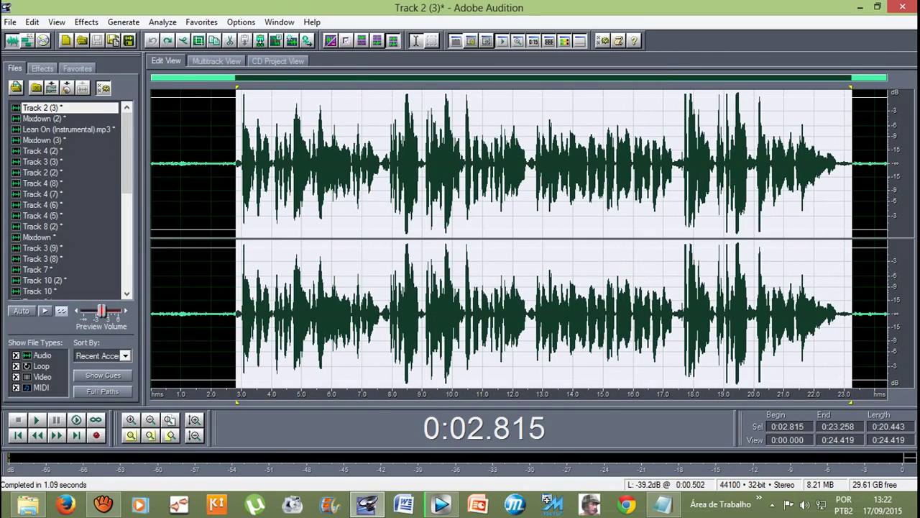
Step: Play the selection, redo the Reverse, and listen to the reversed vocal twice
key("space")
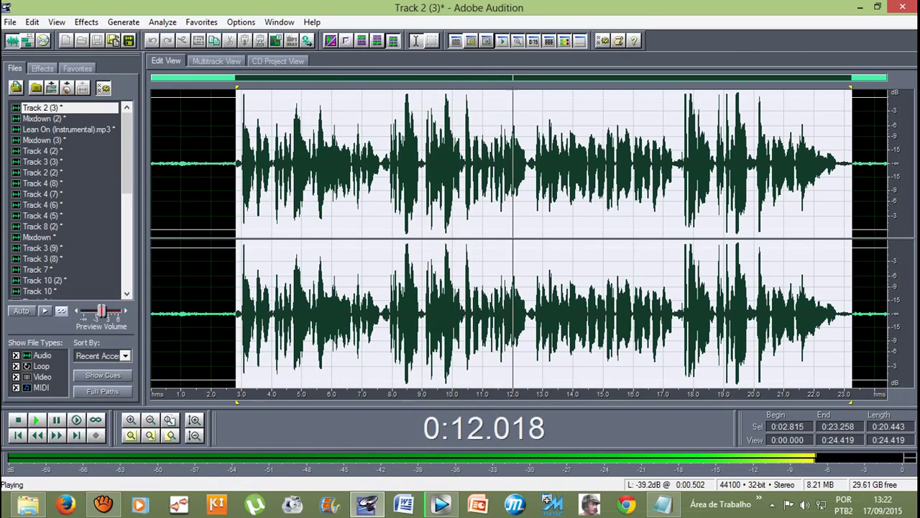
key("space")
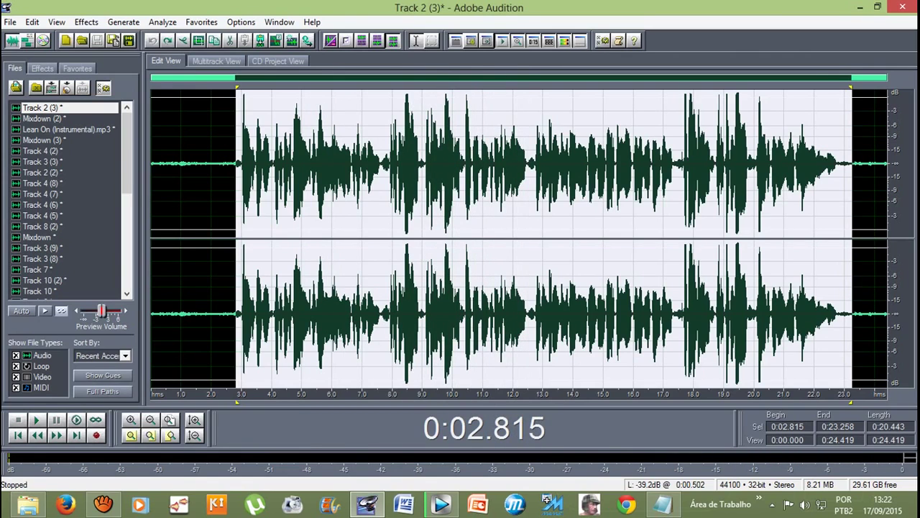
key("ctrl+z")
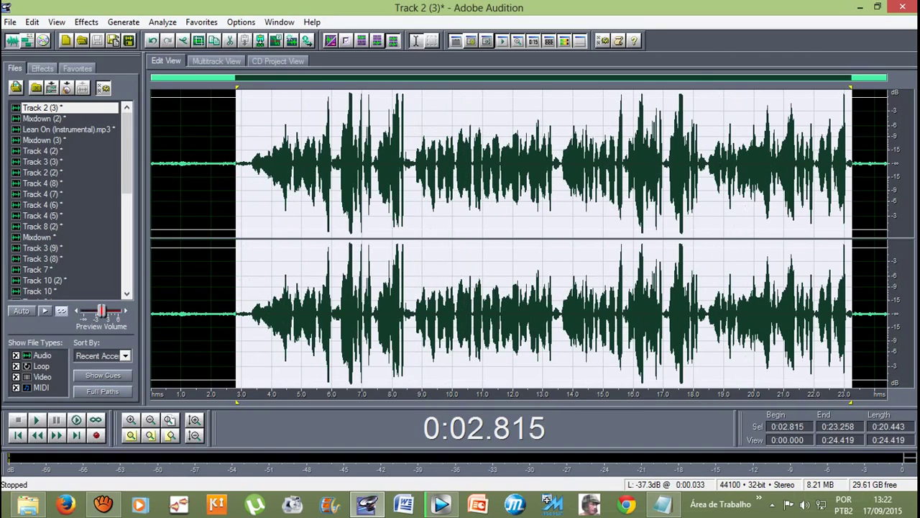
key("space")
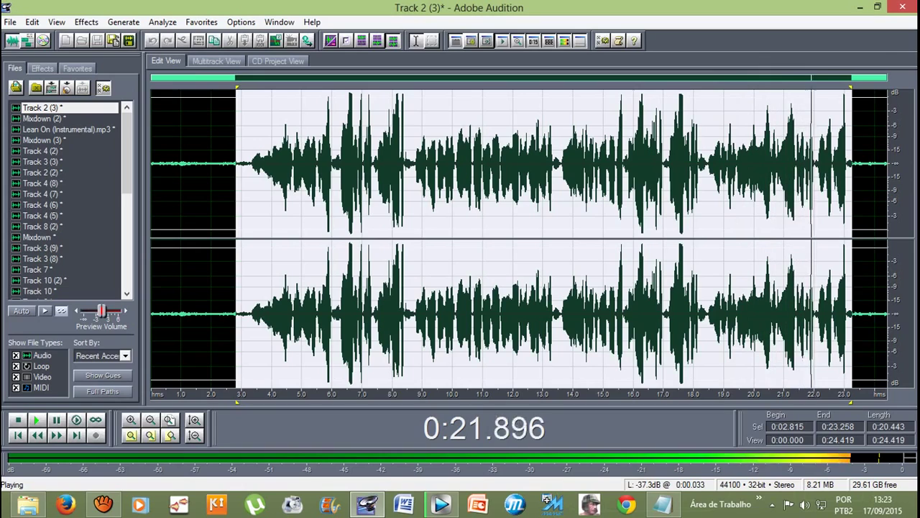
key("space")
key("space")
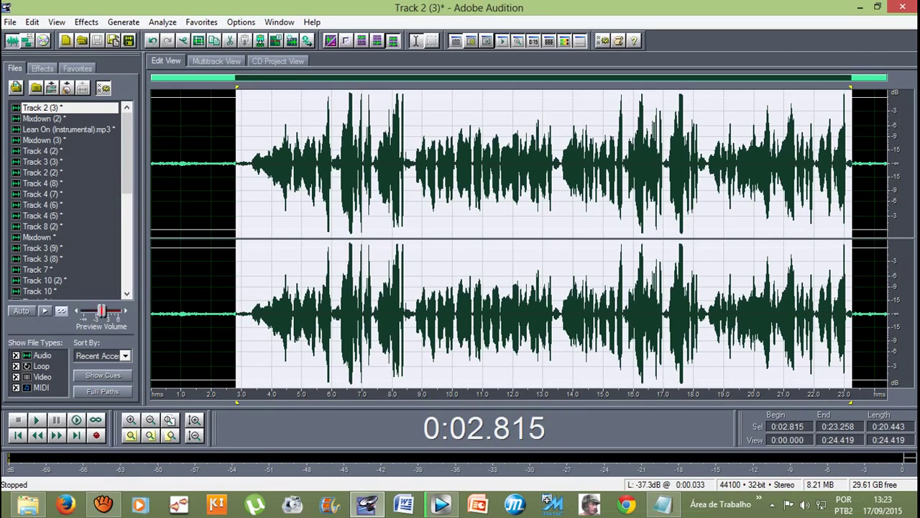
Step: Stop the aTube Catcher screen recording
left_click(102, 504)
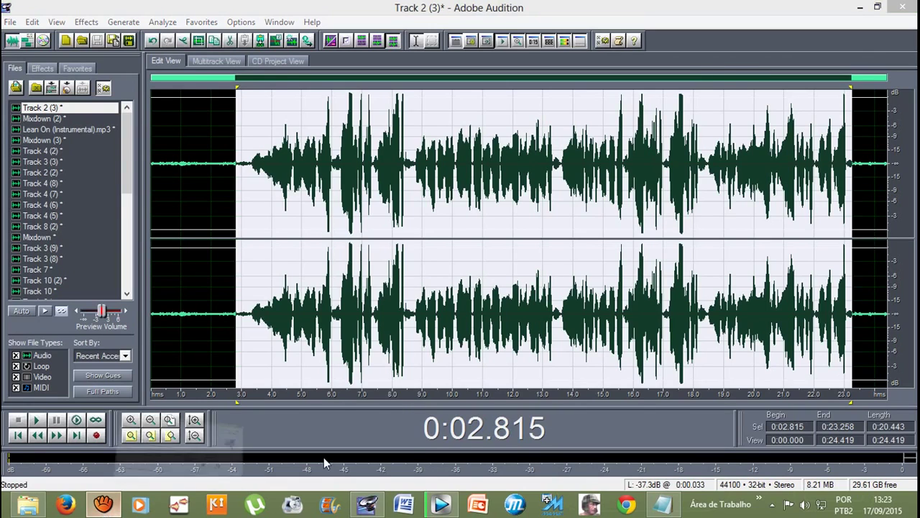
left_click(611, 323)
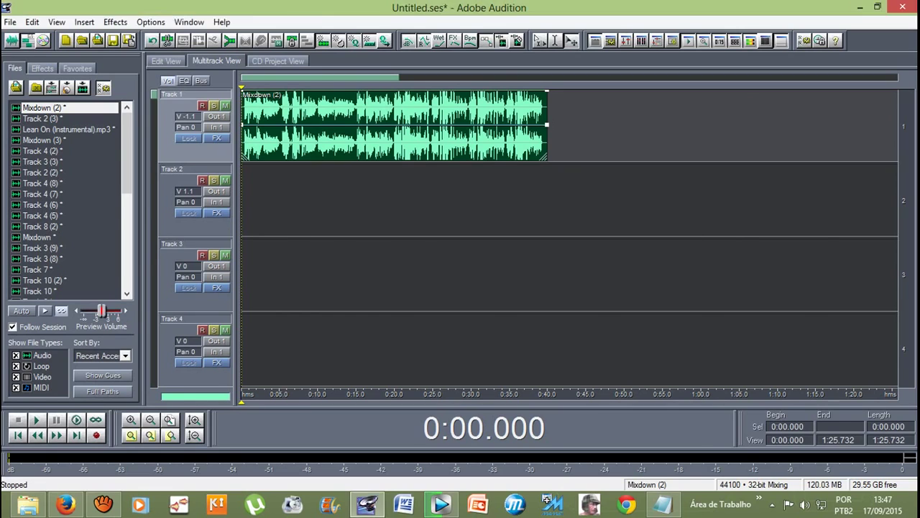
Step: Switch to Edit View on Mixdown (2) and play it, then stop playback
key("F12")
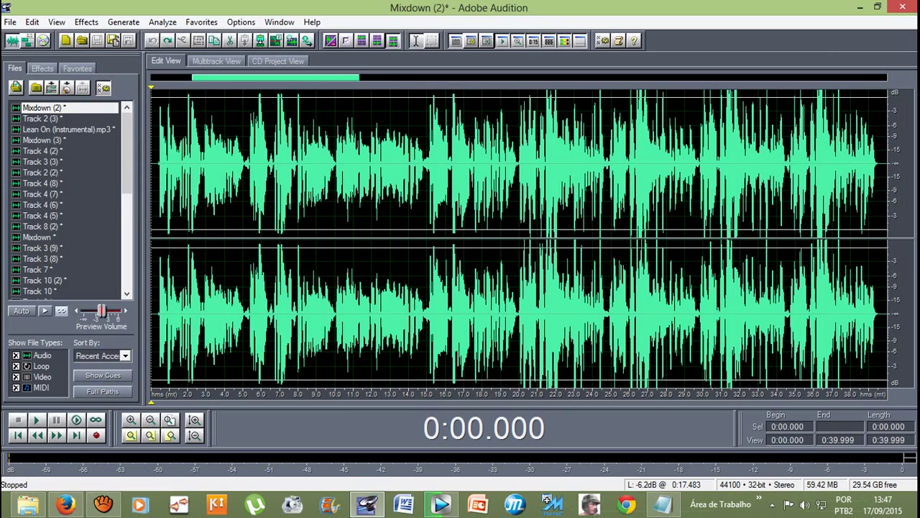
key("space")
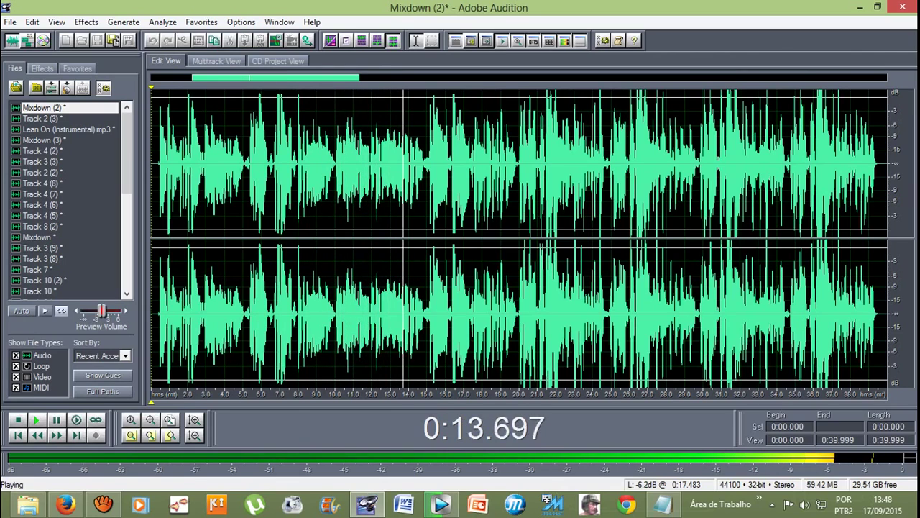
key("space")
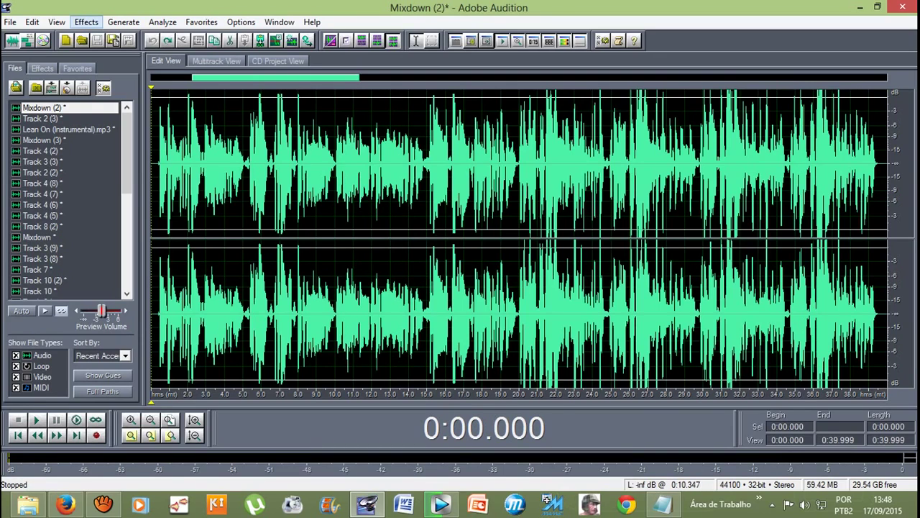
Step: Open Studio Reverb on Mixdown (2) and preview the Vocal Reverb (medium) preset
left_click(86, 22)
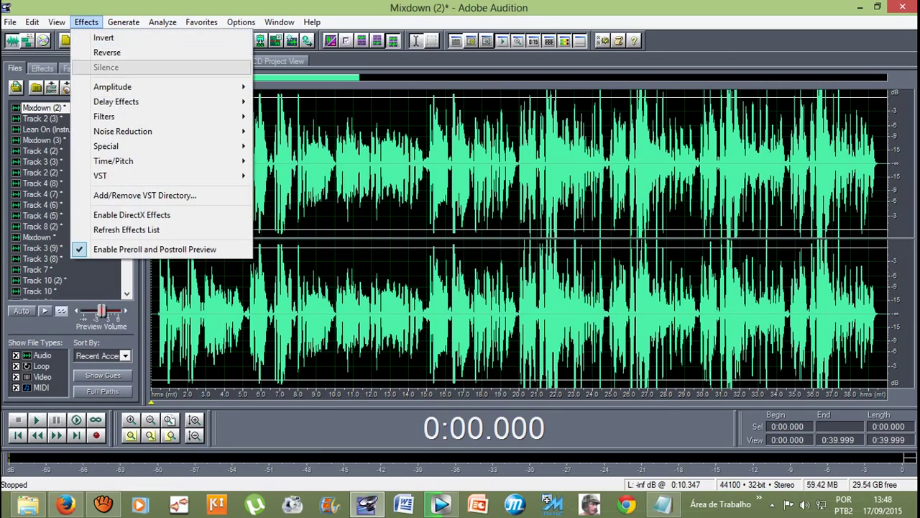
mouse_move(129, 102)
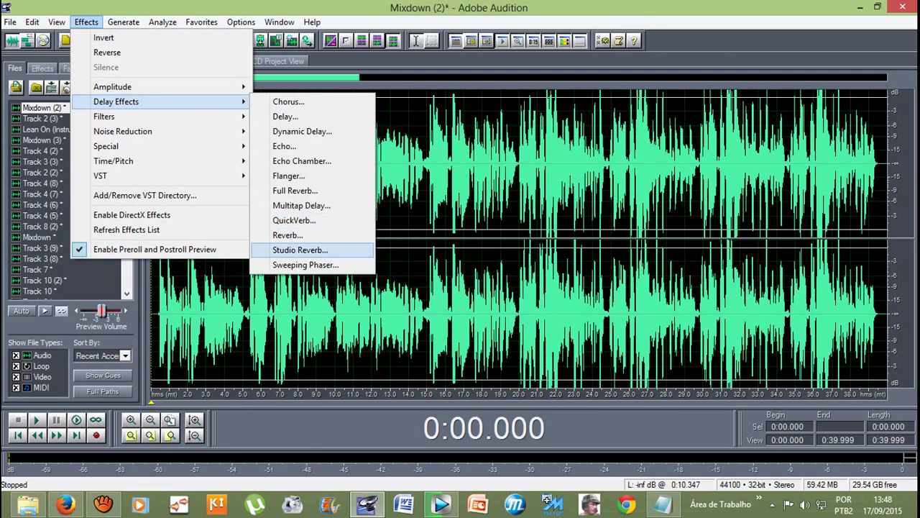
left_click(300, 250)
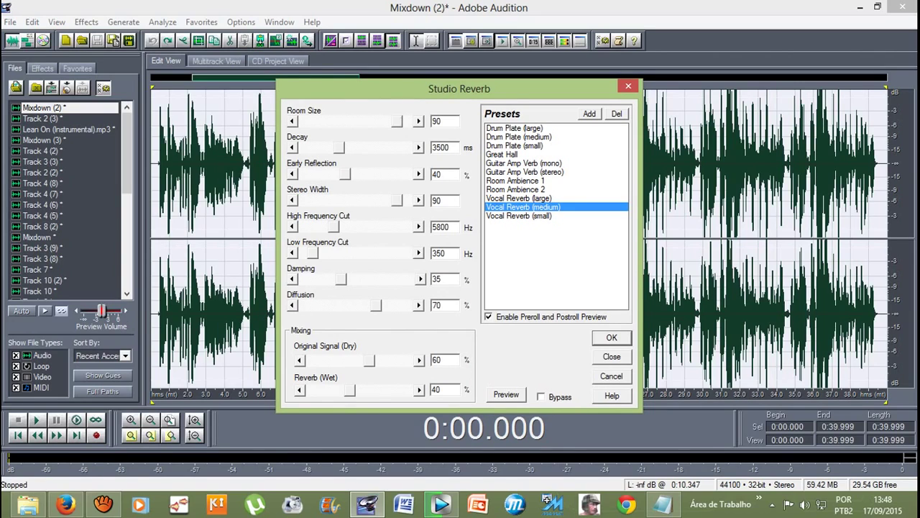
key("alt+p")
Step: Preview the Drum Plate (small) reverb preset and apply it to the whole Mixdown (2) waveform
left_click(515, 146)
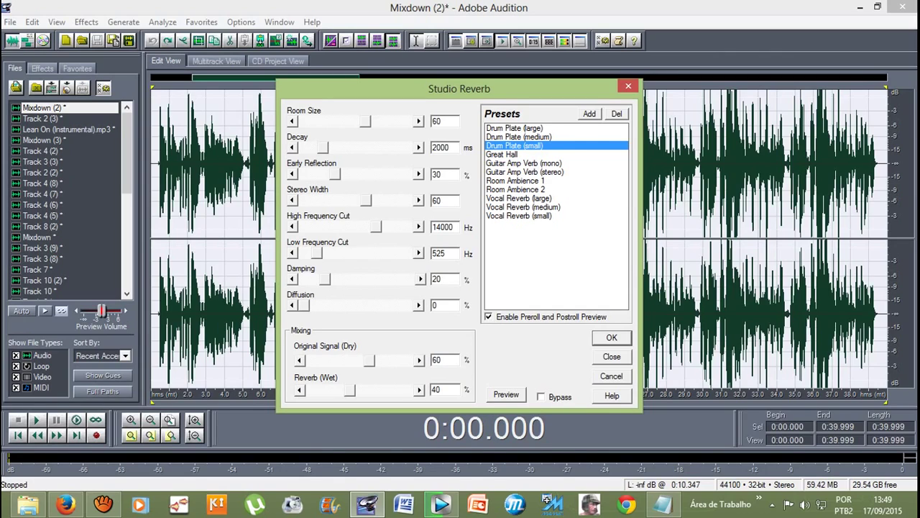
key("space")
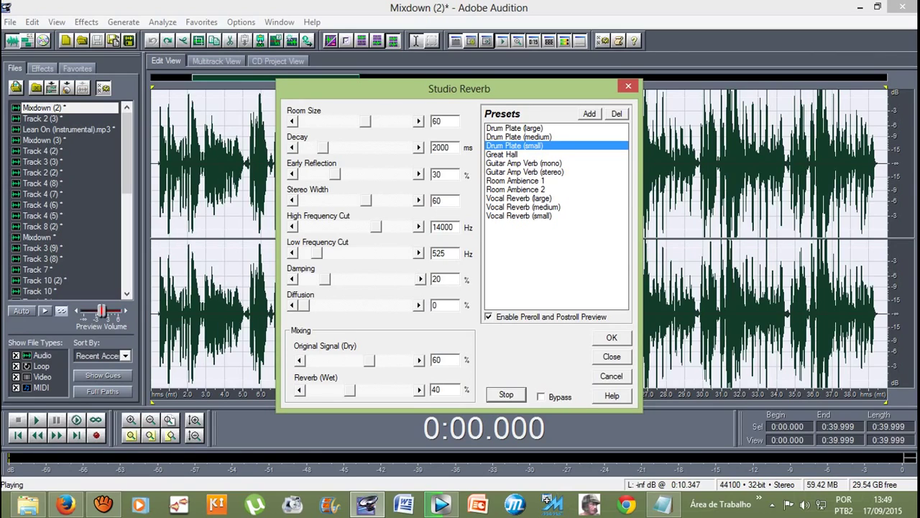
left_click(512, 396)
key("Return")
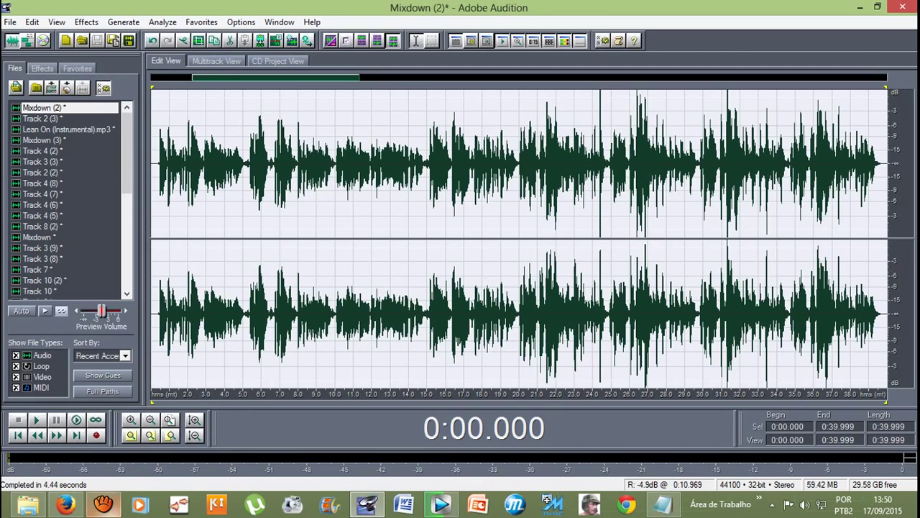
left_click(108, 508)
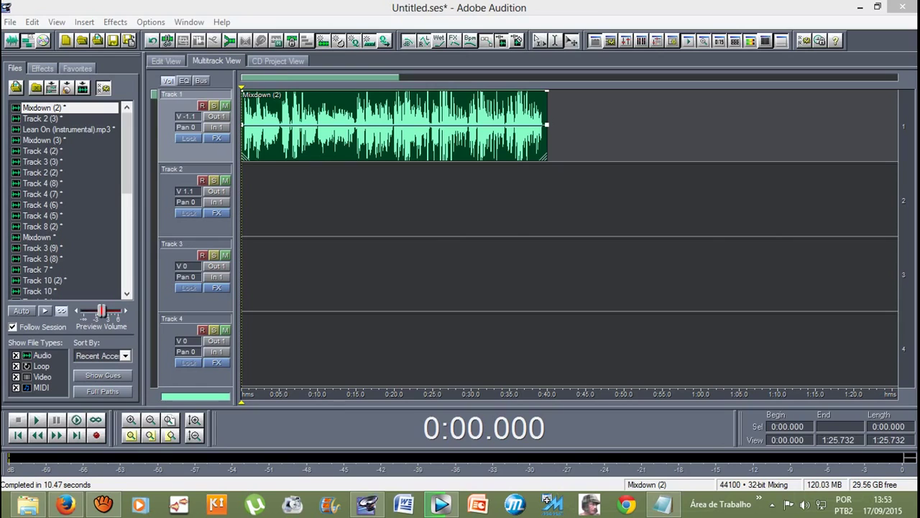
Step: Open Mixdown (2) in the waveform editor using the 8 shortcut
key("8")
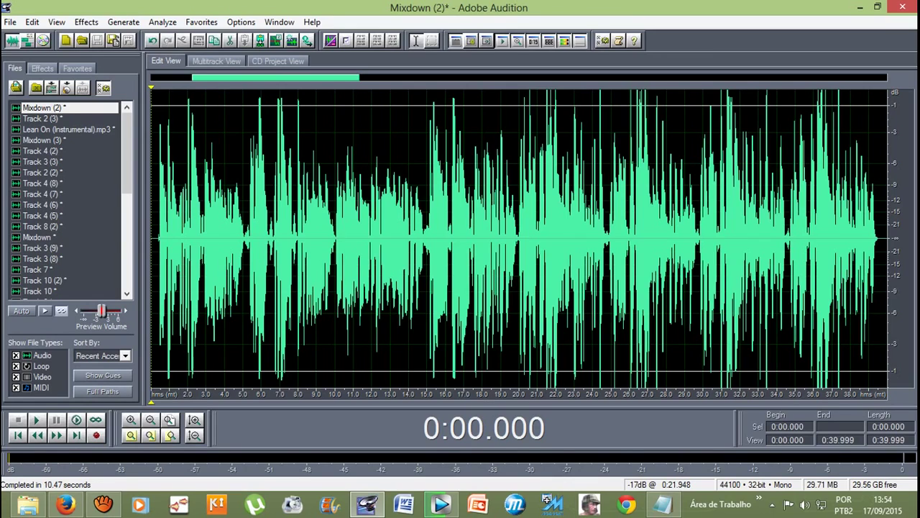
Step: Play the processed Mixdown (2), stop it, and return to the multitrack session view
key("space")
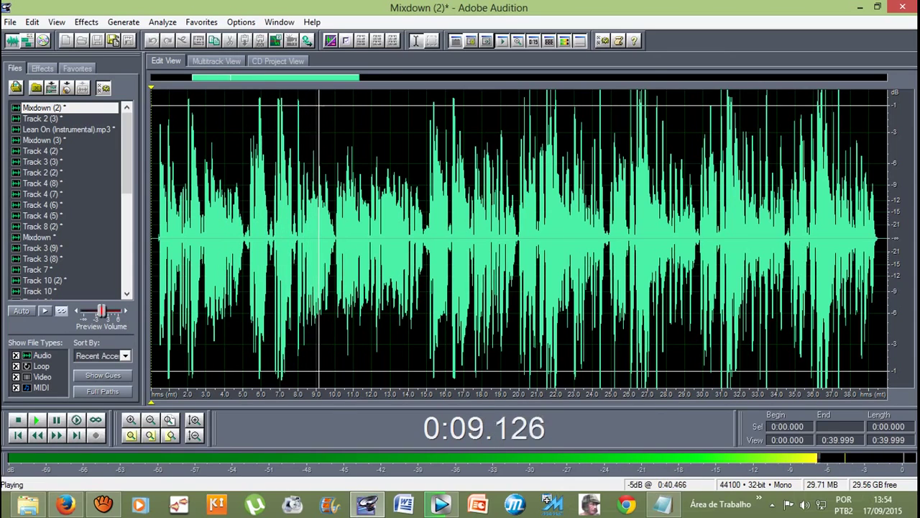
key("space")
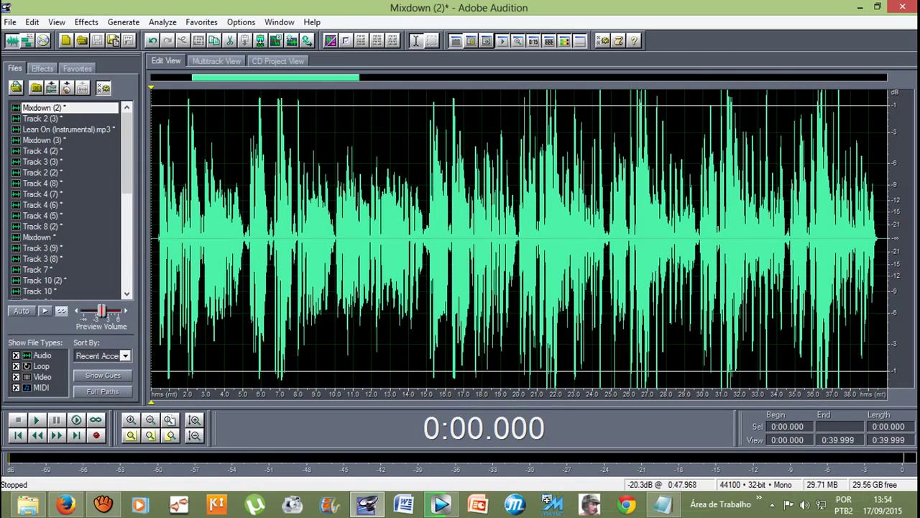
left_click(216, 61)
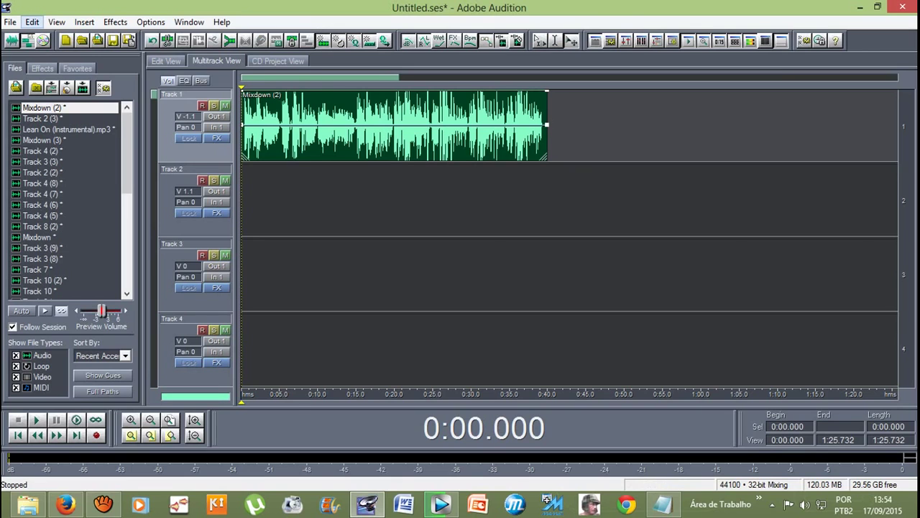
Step: Switch Mixdown (2) to waveform editing and open Convert Sample Type from the Edit menu
left_click(33, 21)
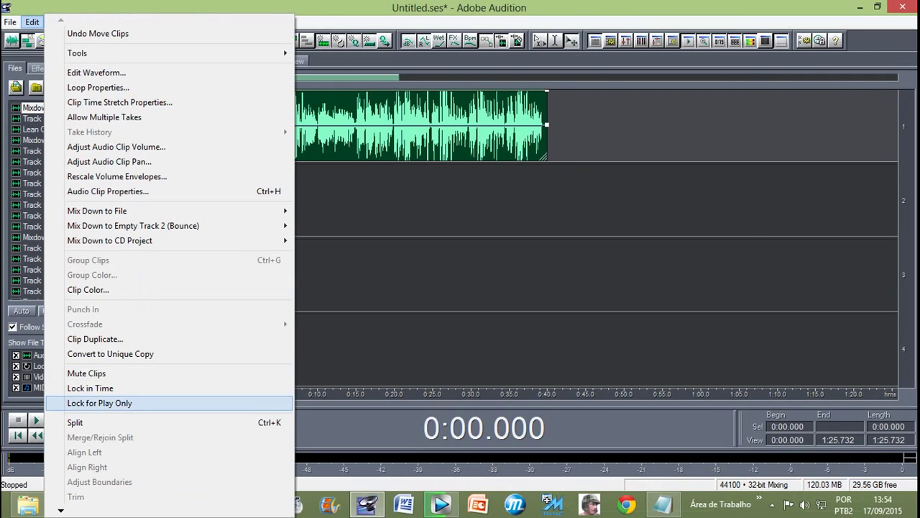
key("Up")
key("Up")
key("Left")
key("Right")
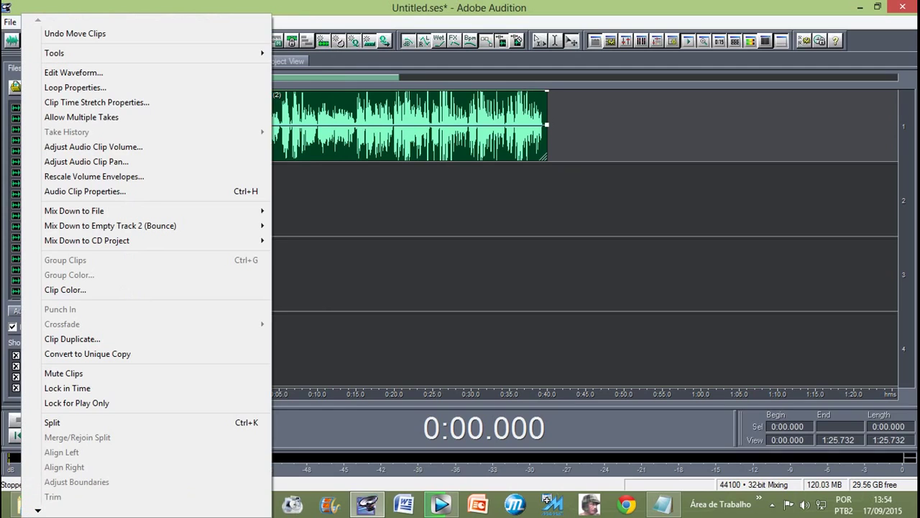
key("Escape")
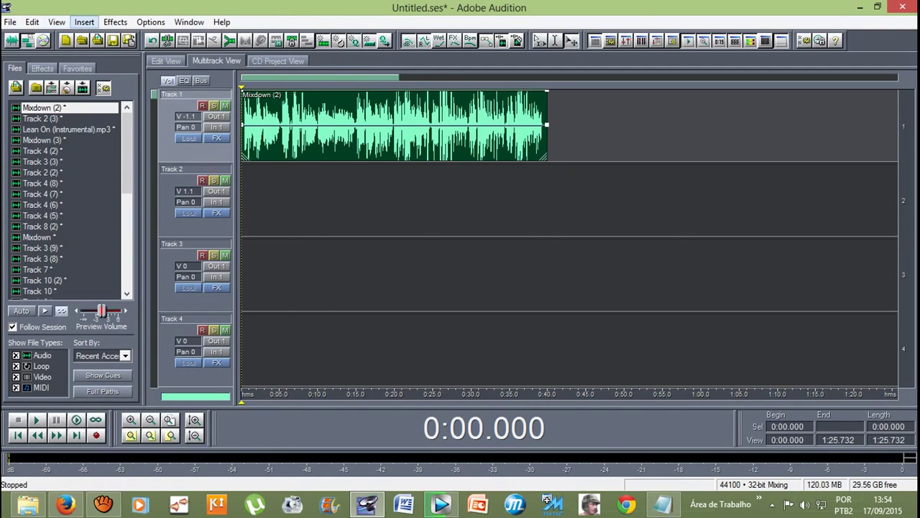
key("8")
key("alt+e")
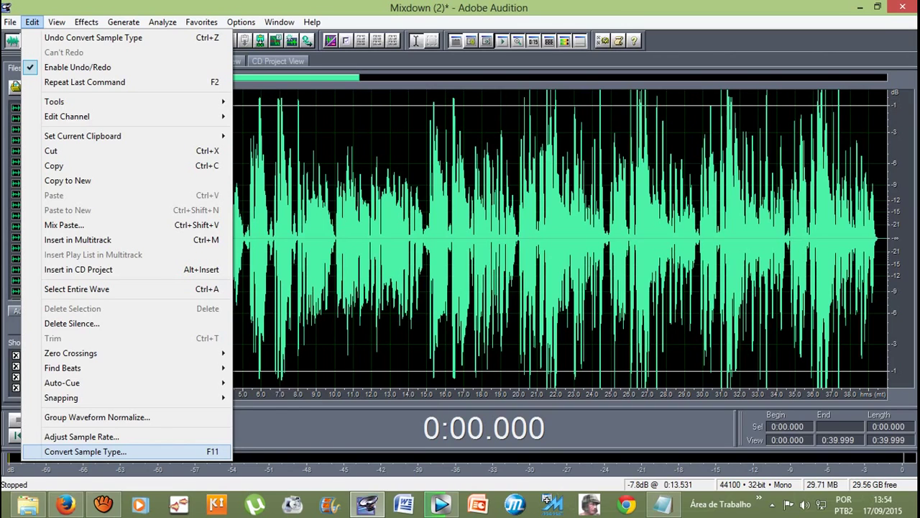
left_click(85, 452)
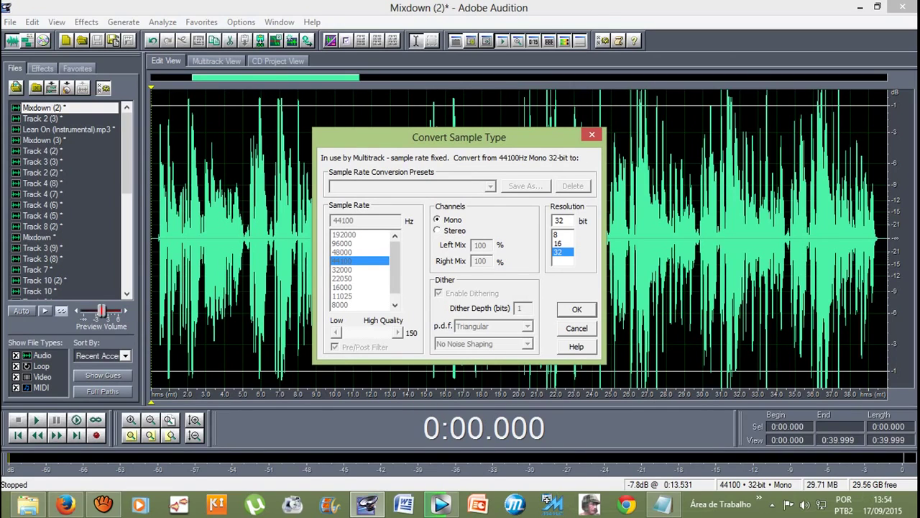
Step: Convert Mixdown (2) to stereo, keeping 32-bit resolution, and confirm
left_click(437, 231)
left_click(563, 235)
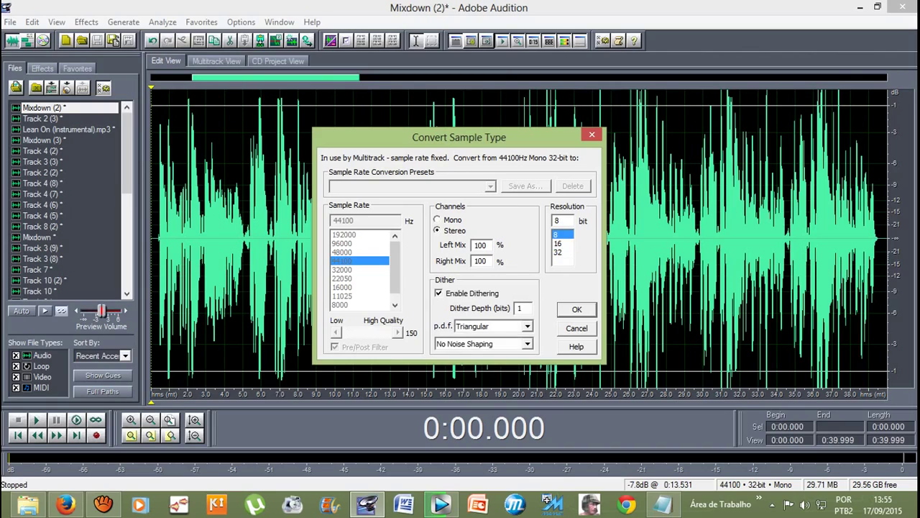
left_click(562, 243)
left_click(560, 252)
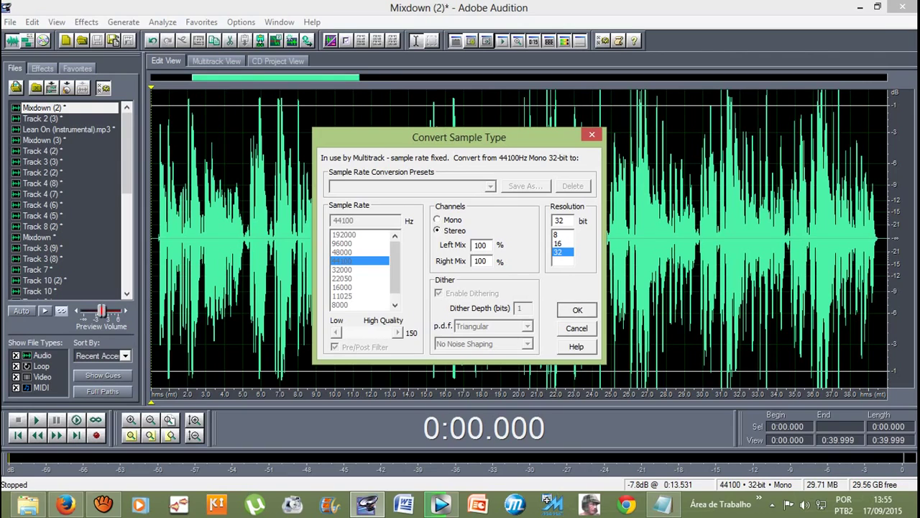
left_click(577, 309)
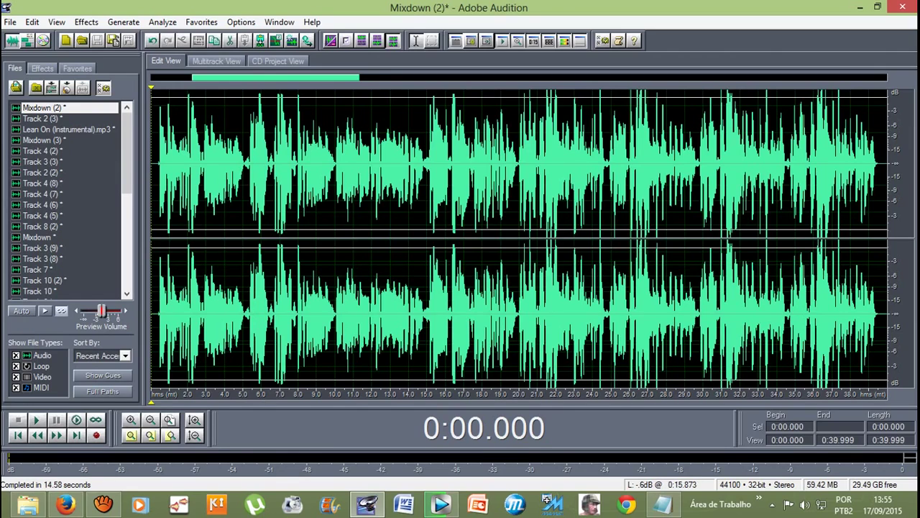
Step: Bring up the aTube Catcher window while the stereo conversion finishes
left_click(103, 503)
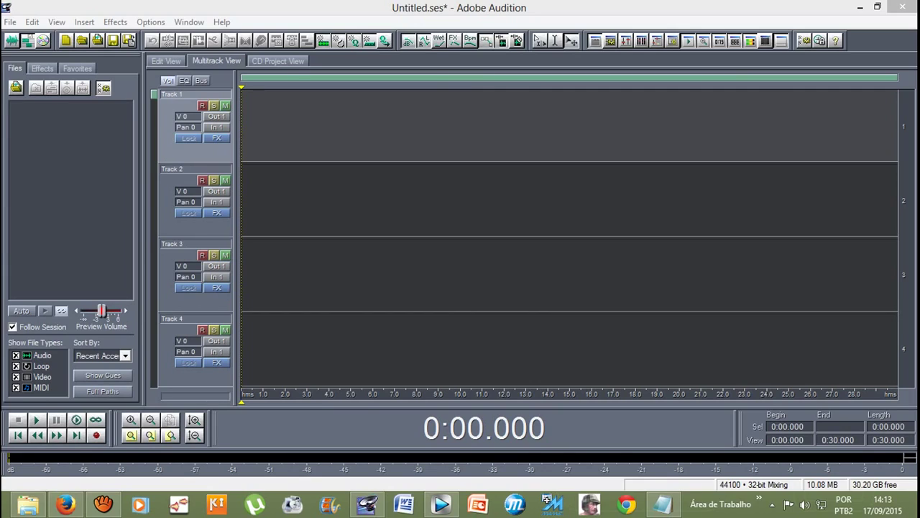
Step: Bring Audition back to the front and open its File menu
left_click(367, 503)
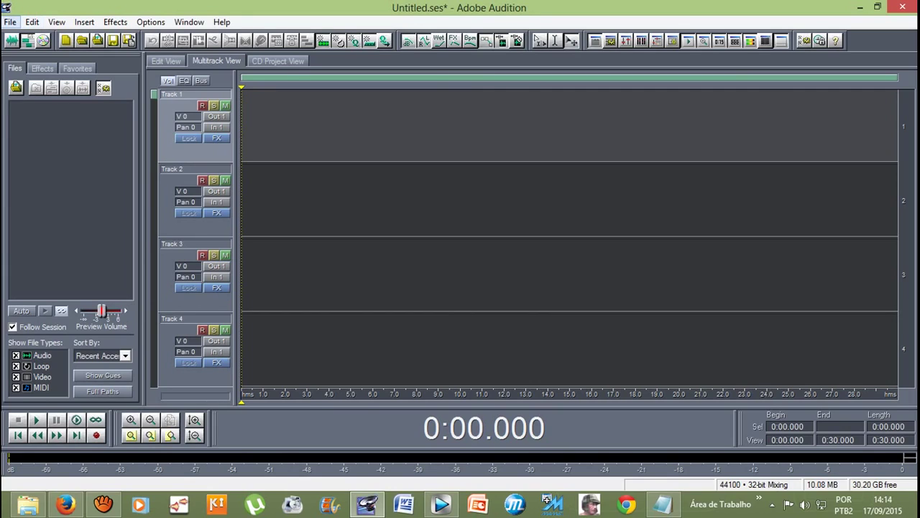
left_click(10, 22)
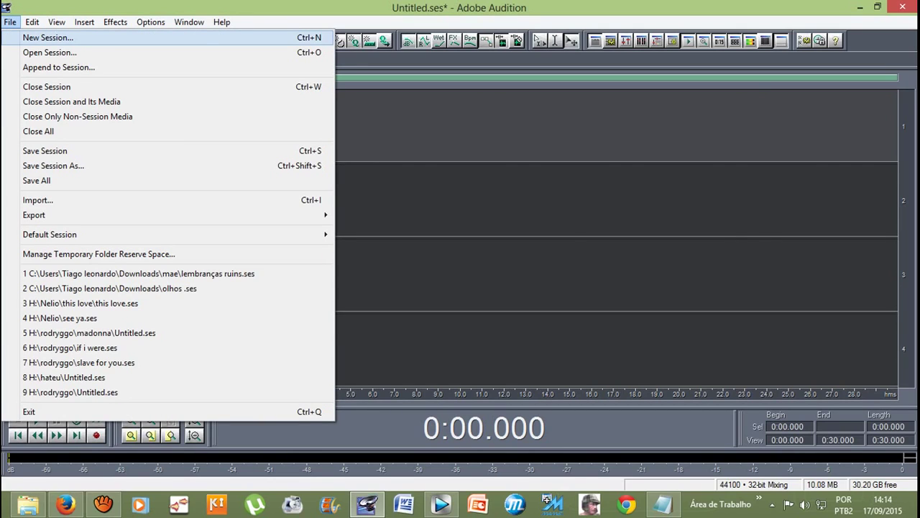
Step: Create a new multitrack session with a 64000 Hz sample rate
left_click(47, 37)
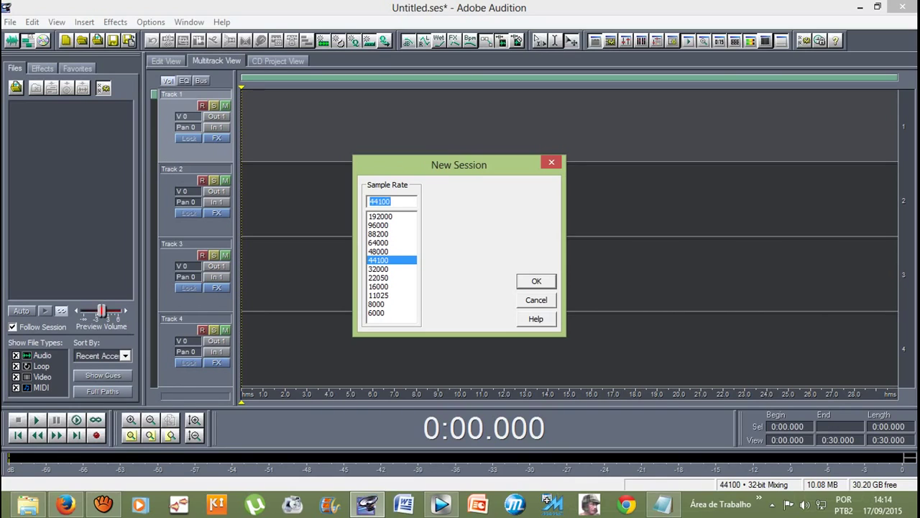
type("6000")
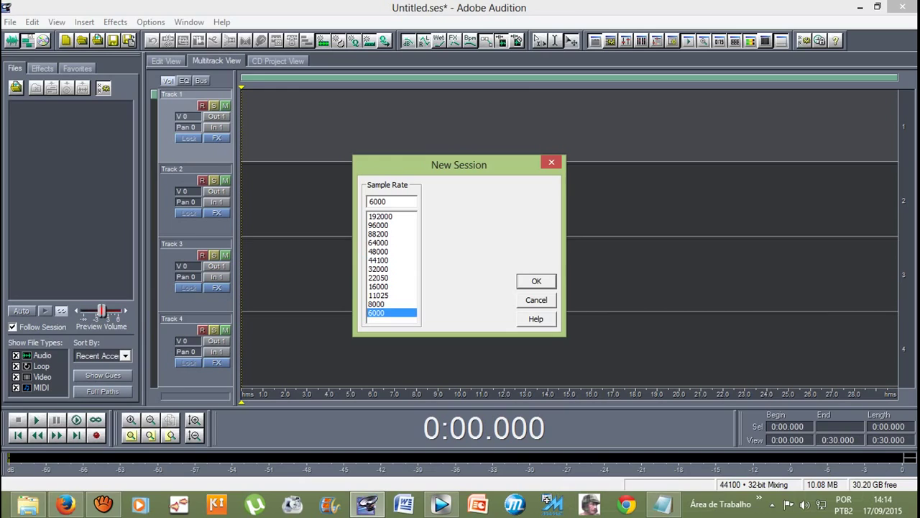
left_click(378, 259)
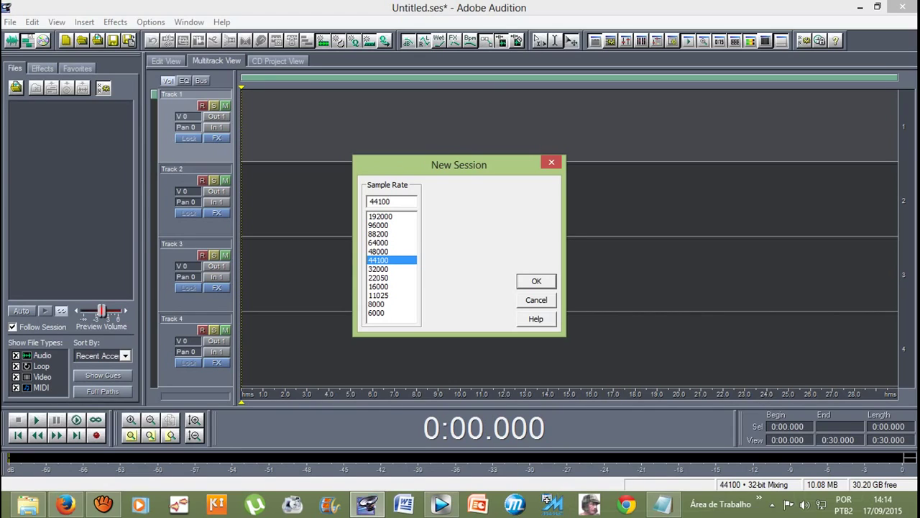
left_click(380, 216)
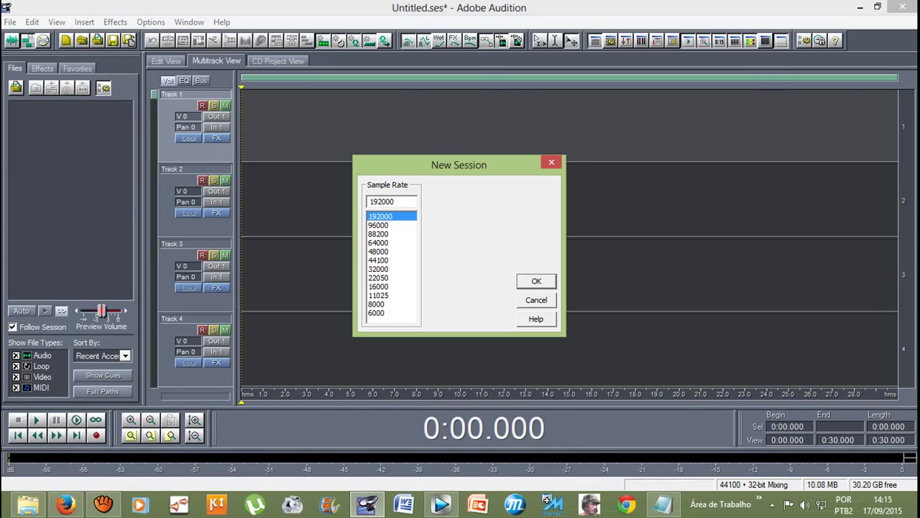
left_click(392, 242)
key("Return")
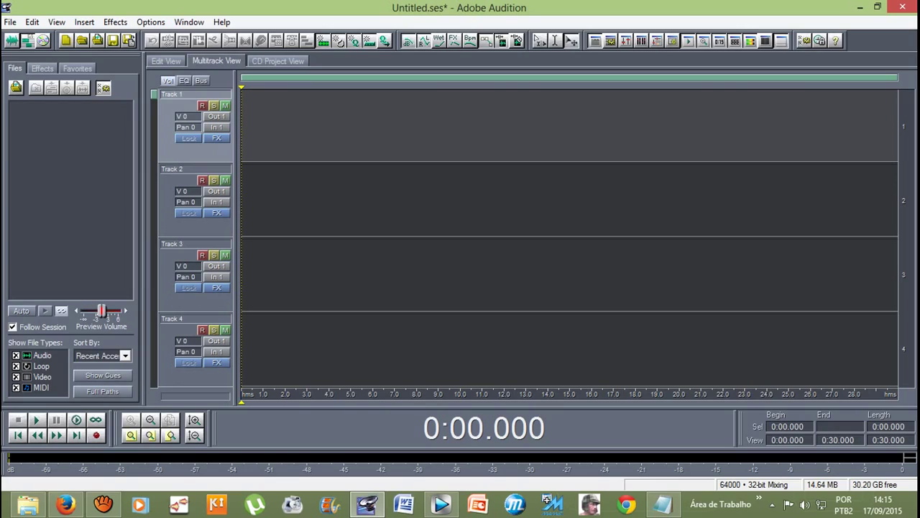
Step: Import Lean On (Instrumental) MP3 from Downloads, then close the partially loaded copy
key("alt")
key("Down")
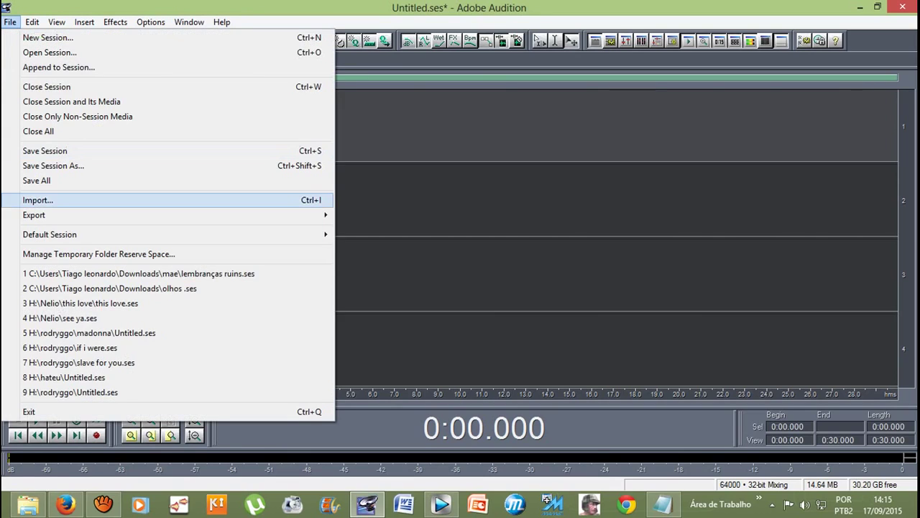
key("Return")
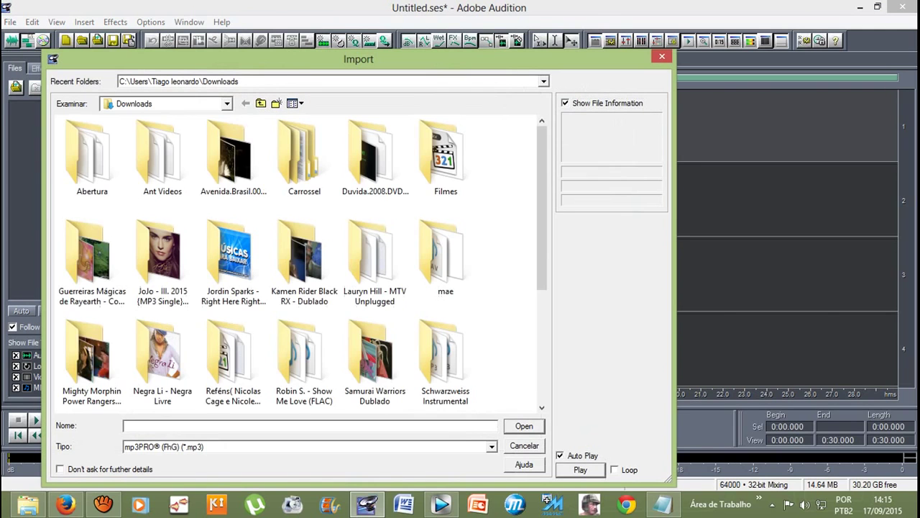
scroll(298, 262, "down", 3)
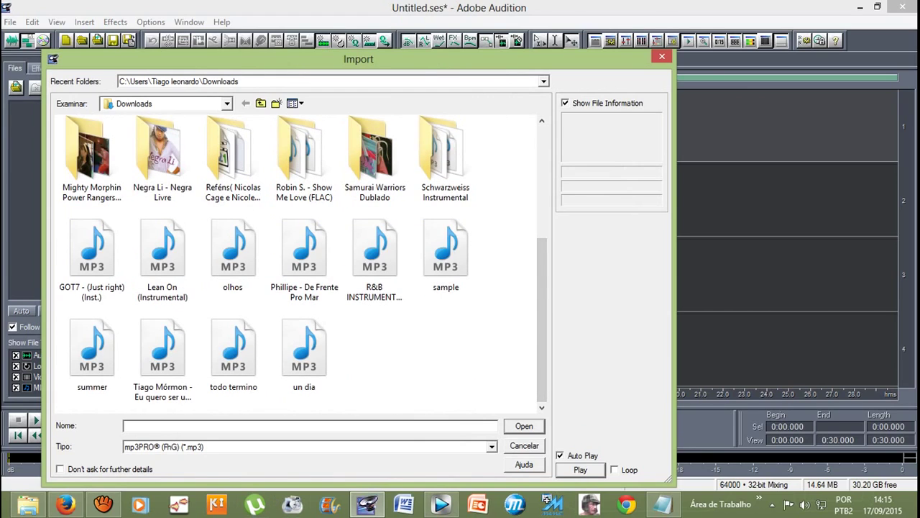
left_click(162, 251)
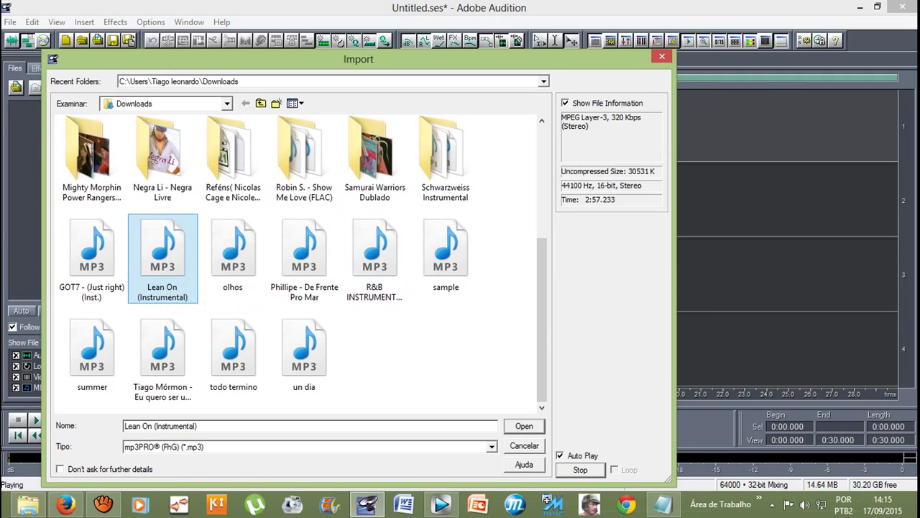
key("Return")
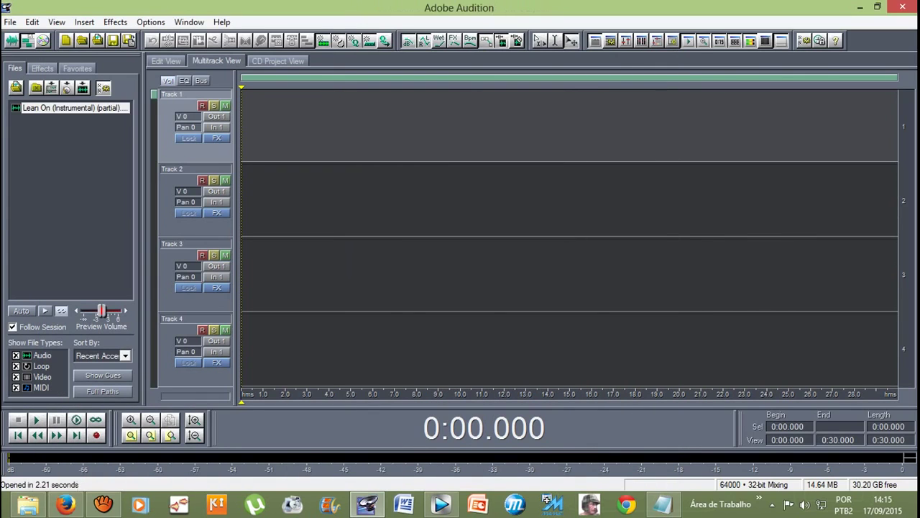
right_click(46, 107)
left_click(71, 113)
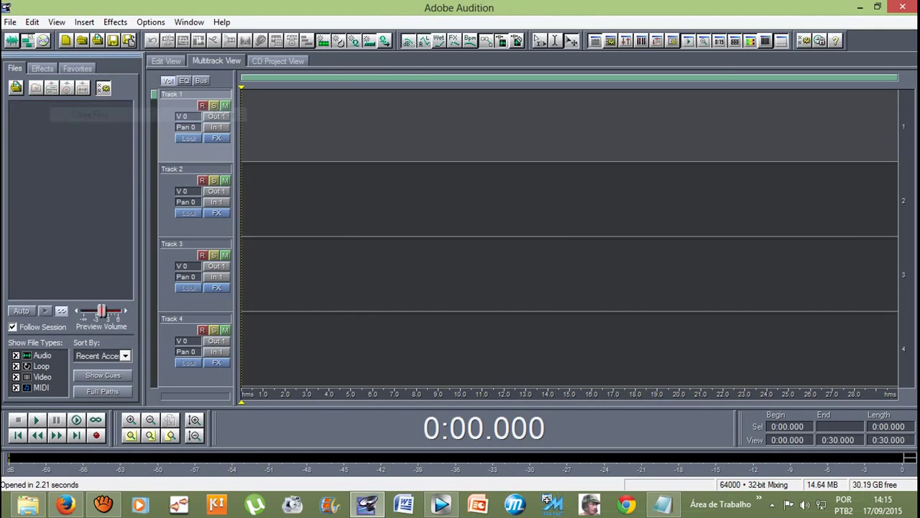
Step: Re-import the Lean On (Instrumental) MP3 from Downloads into the session's file list
left_click(10, 22)
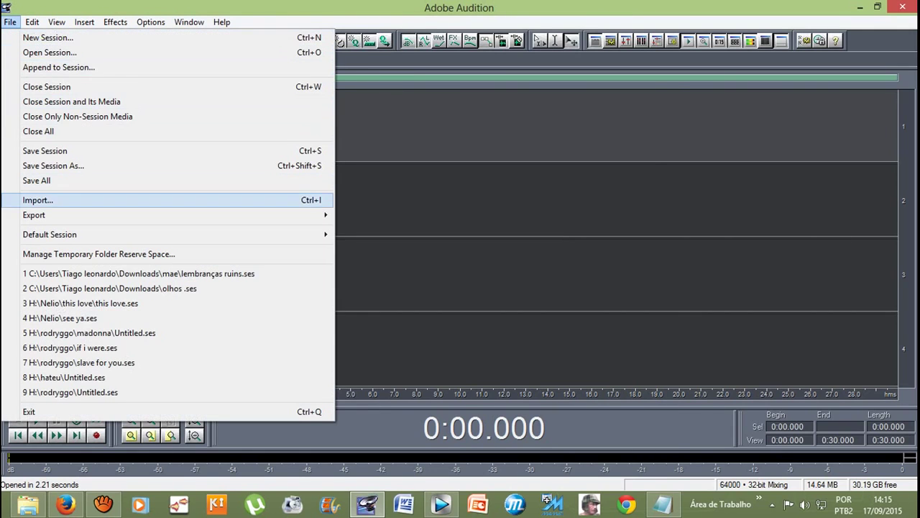
left_click(29, 200)
scroll(302, 264, "down", 2)
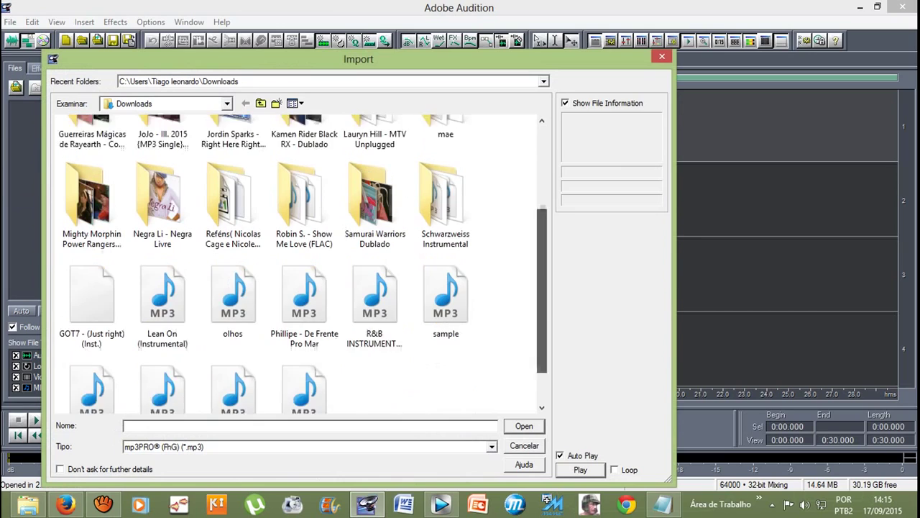
left_click(162, 259)
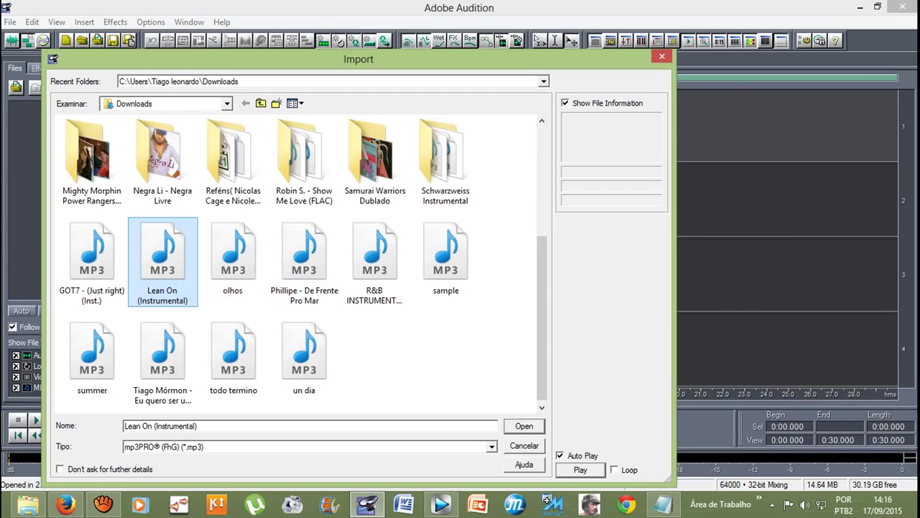
left_click(233, 255)
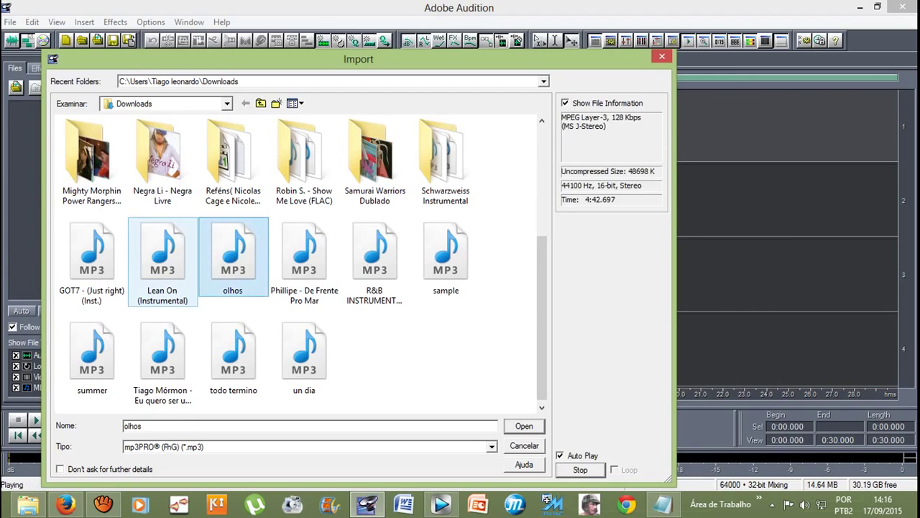
left_click(162, 255)
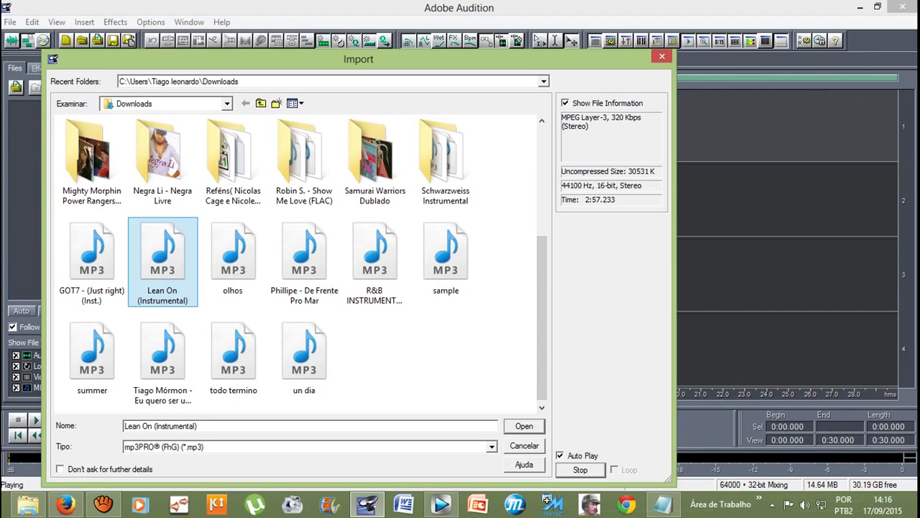
key("Return")
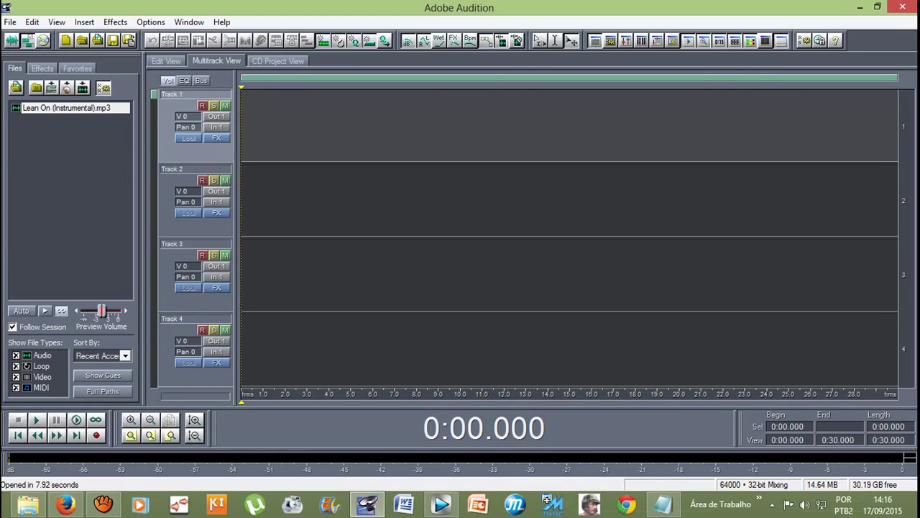
Step: Place Lean On (Instrumental).mp3 on Track 1 as a converted copy at 64000 Hz, stereo, 32-bit
left_click_drag(39, 107, 299, 115)
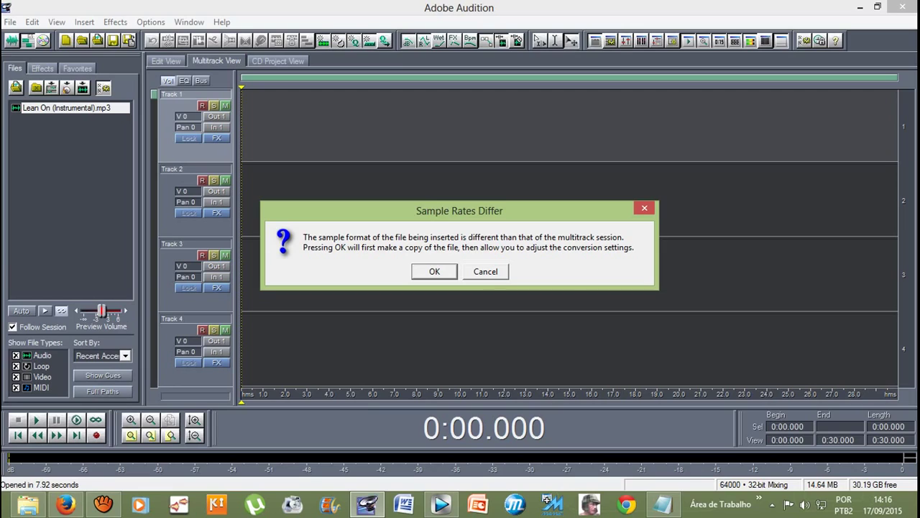
key("Return")
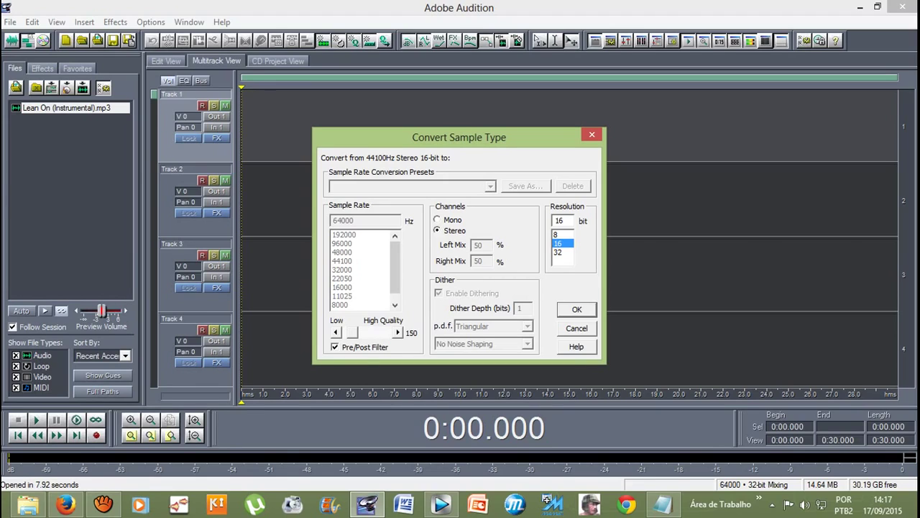
left_click(558, 252)
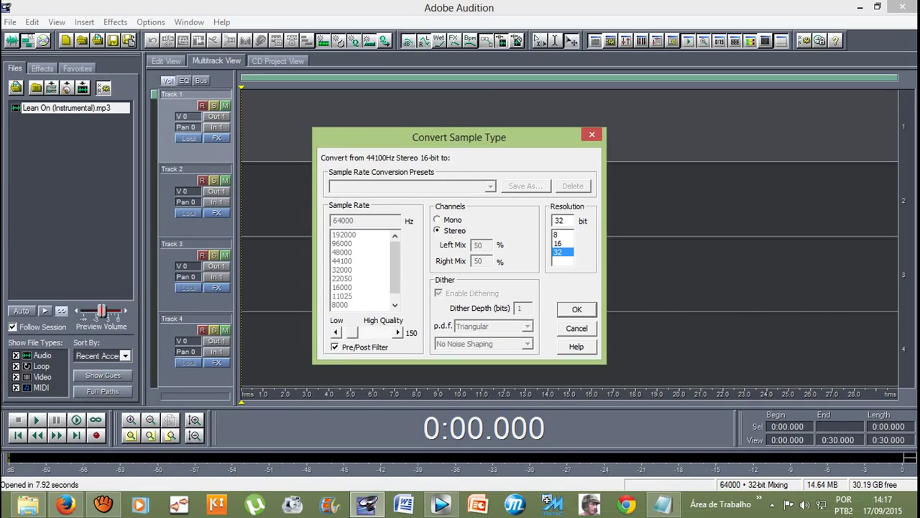
key("Return")
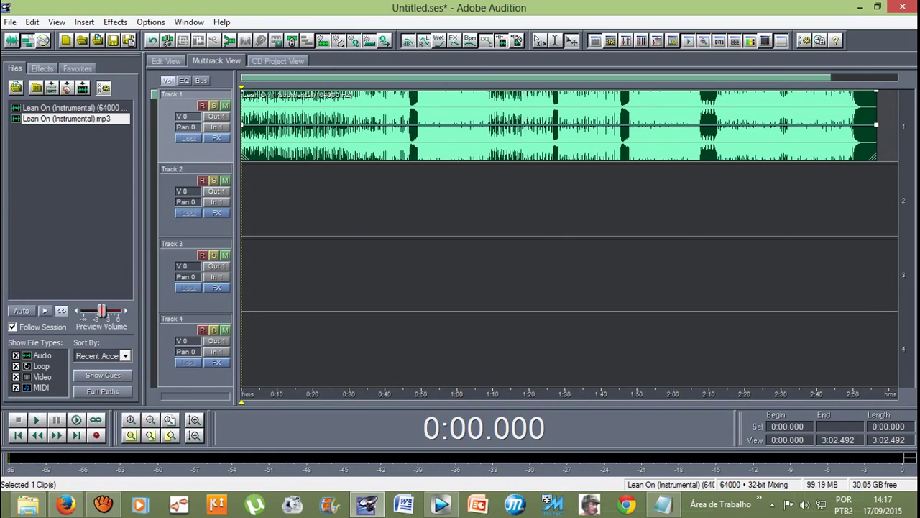
Step: Open the instrumental clip for single-file editing, set the playhead near 0:36, and return to multitrack
double_click(374, 126)
left_click(303, 165)
key("F12")
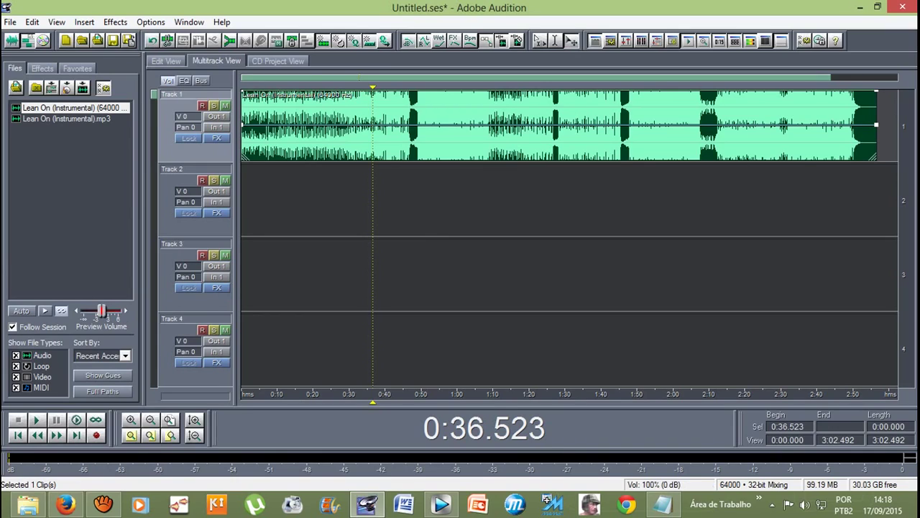
Step: Arm Track 2, record a short take from the start, then play the session back
key("Home")
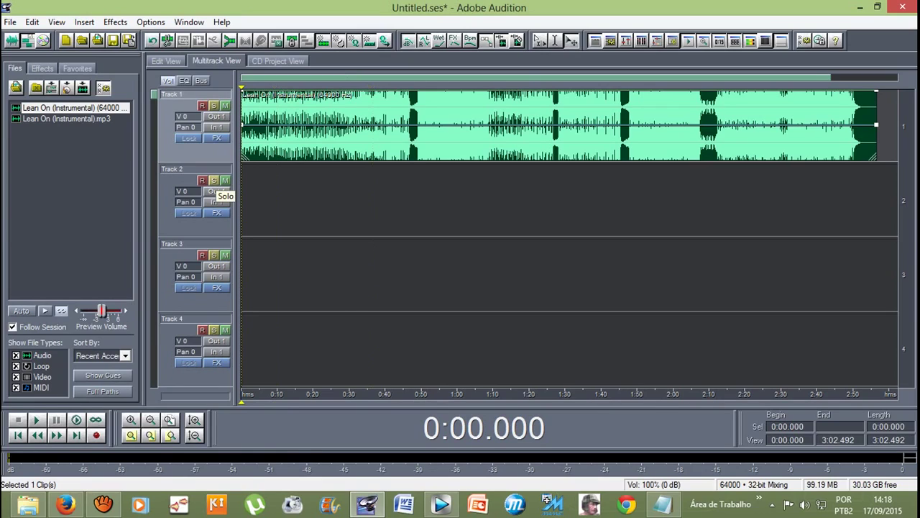
left_click(202, 179)
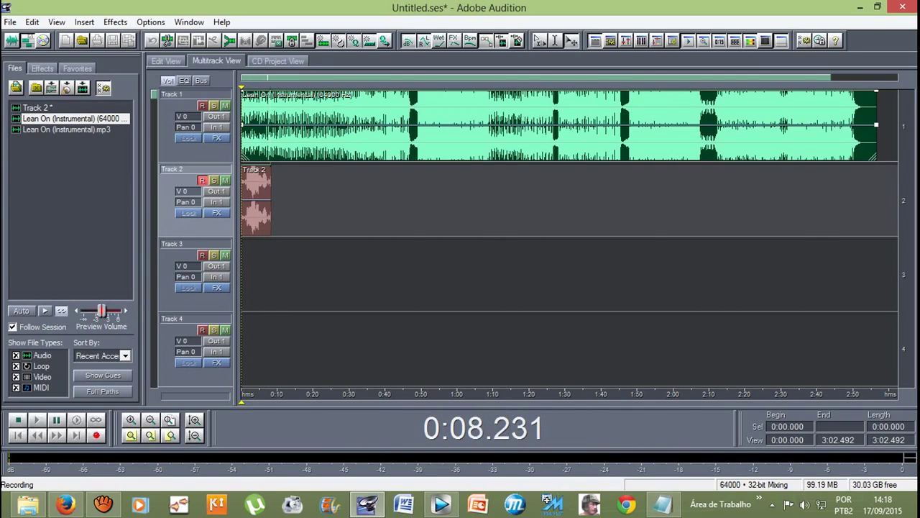
key("space")
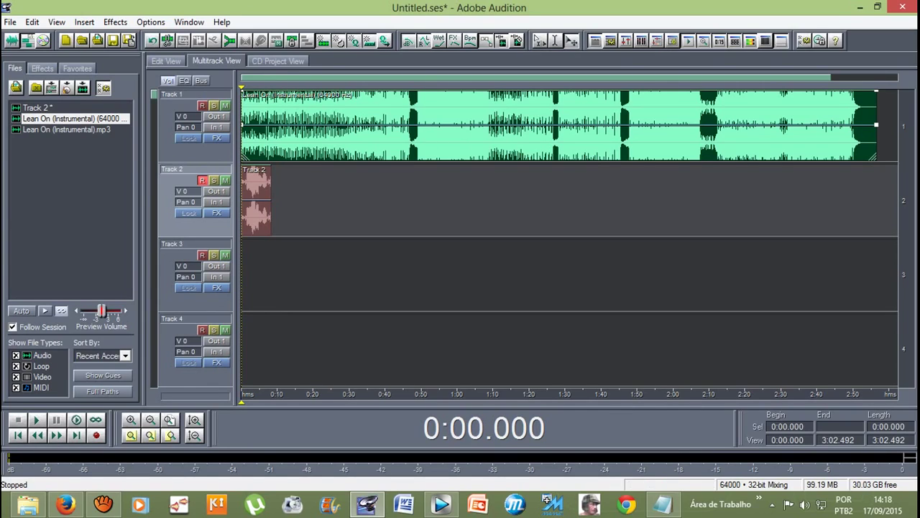
key("space")
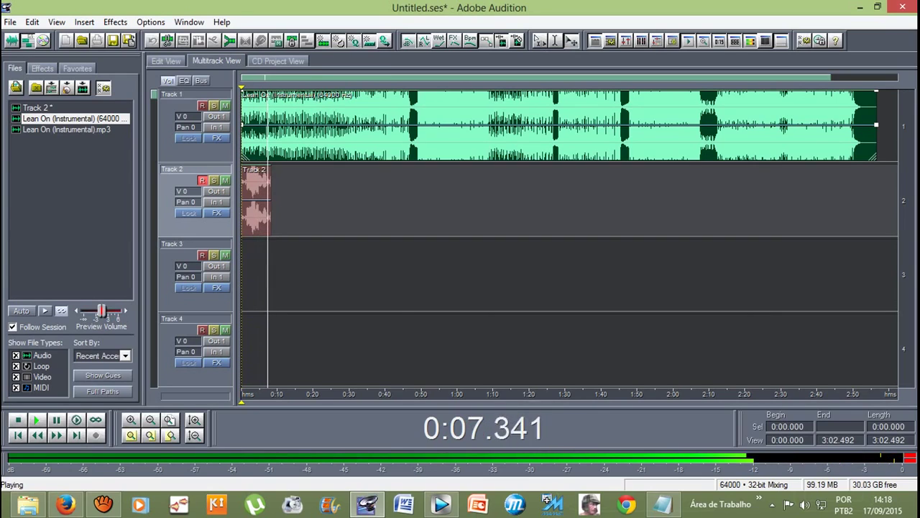
key("space")
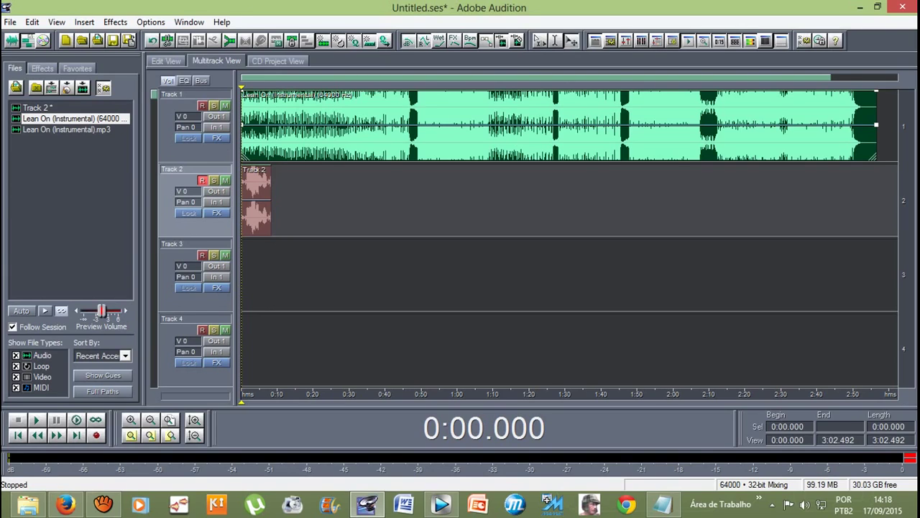
Step: Start exporting the session mix as audio, with the Imagens folder as the save location
left_click(10, 22)
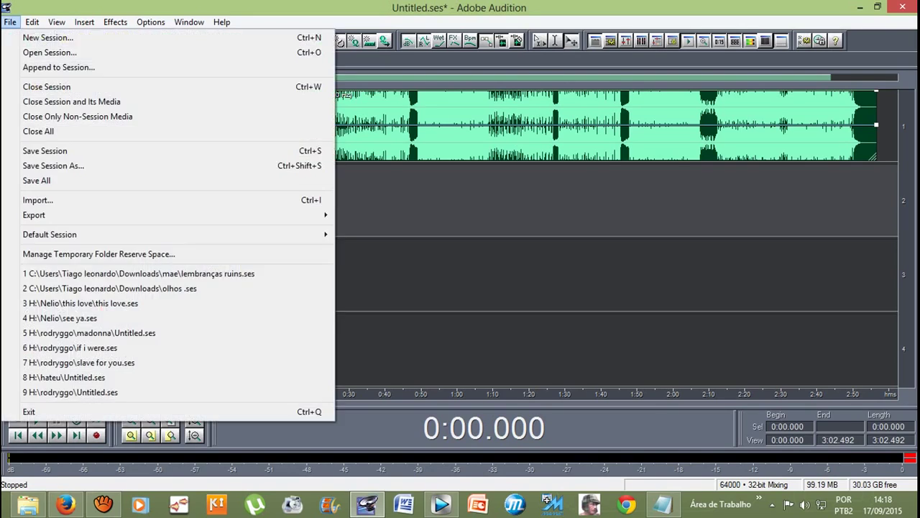
mouse_move(72, 214)
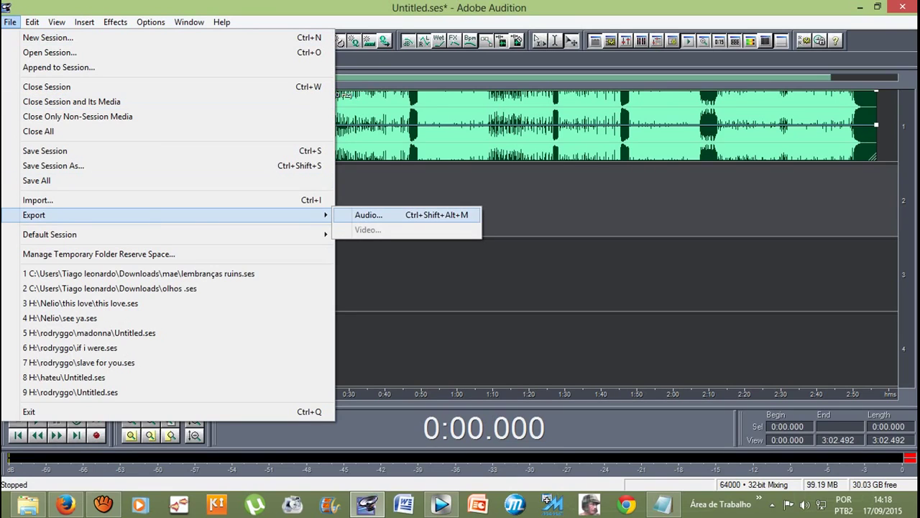
left_click(368, 215)
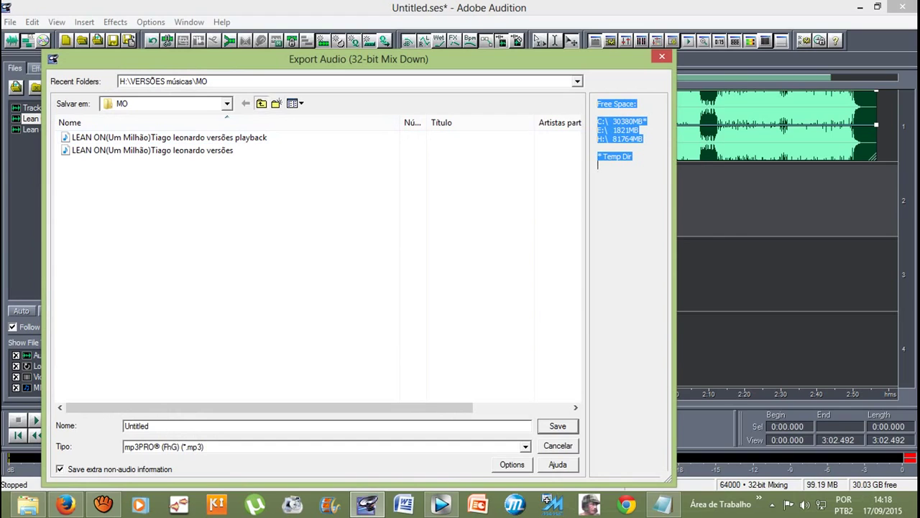
left_click(261, 103)
left_click(261, 104)
left_click(261, 103)
left_click(261, 103)
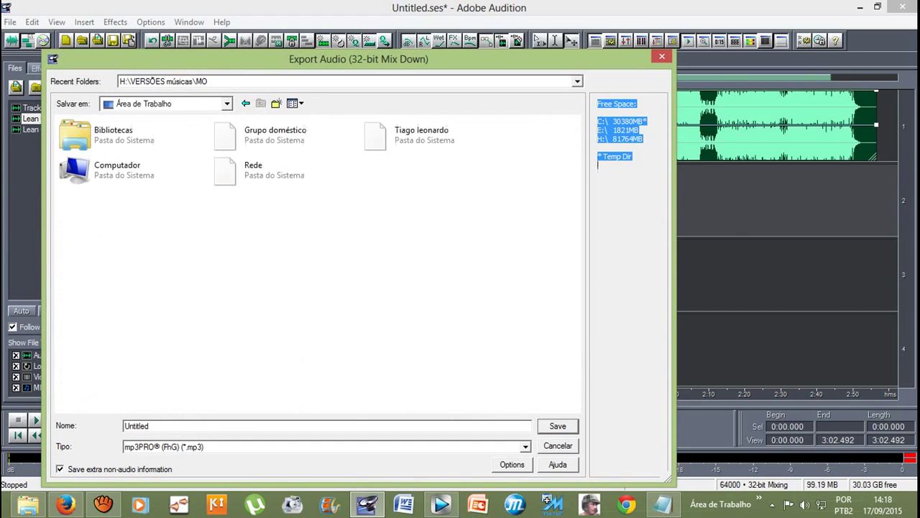
double_click(403, 134)
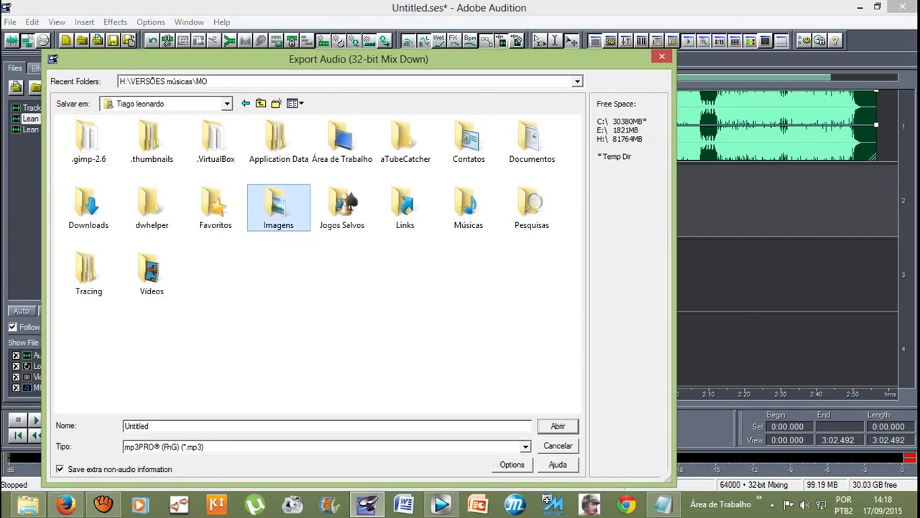
double_click(278, 205)
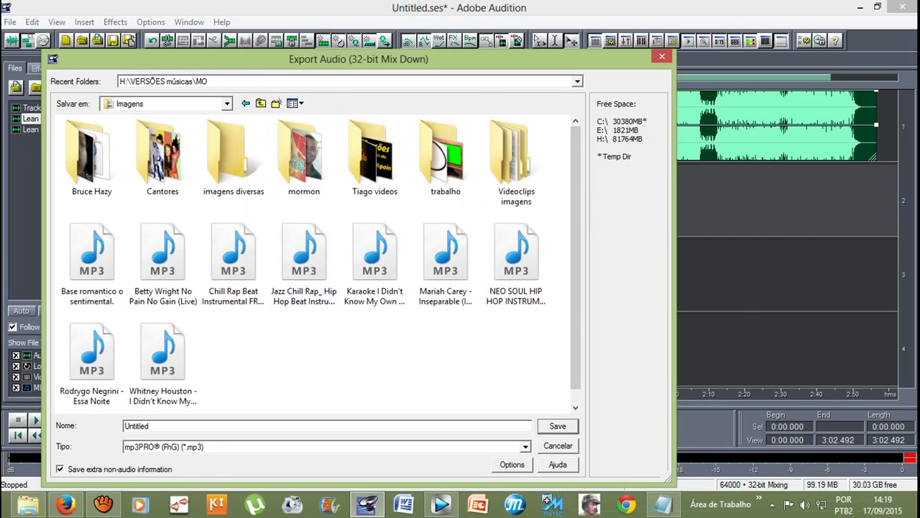
Step: Save the mixdown as lalalalalalal in mp3PRO format
double_click(137, 426)
type("lalalalalalal")
left_click(323, 447)
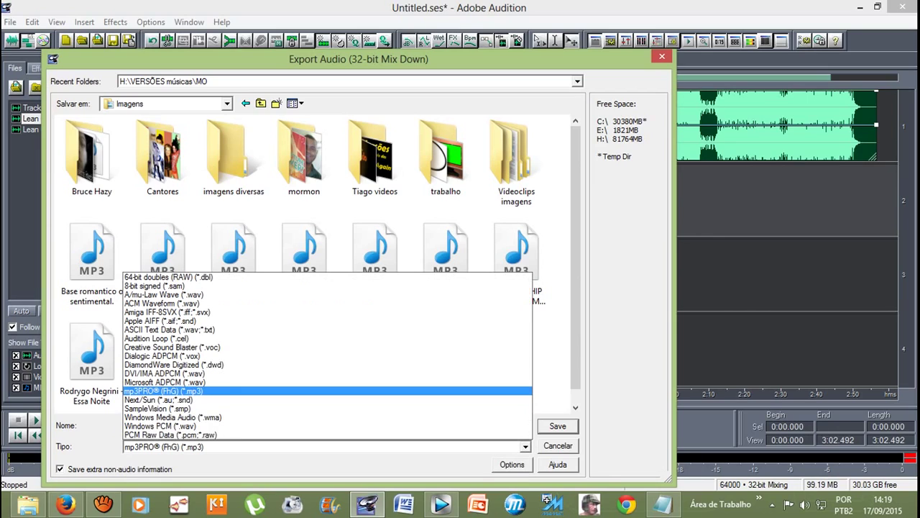
left_click(162, 338)
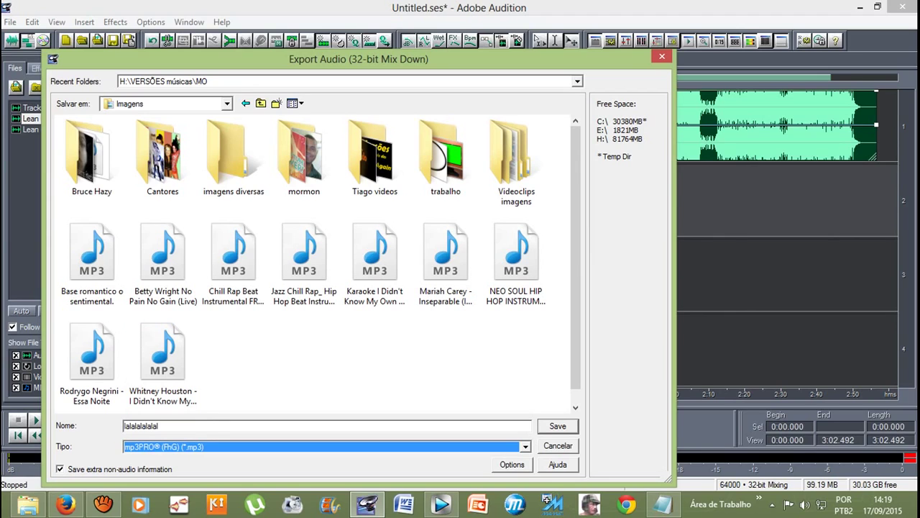
key("Return")
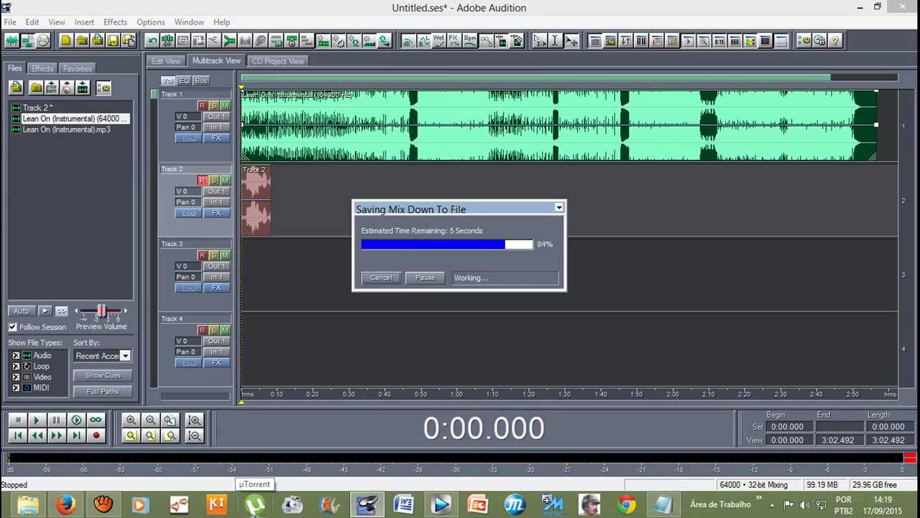
mouse_move(14, 509)
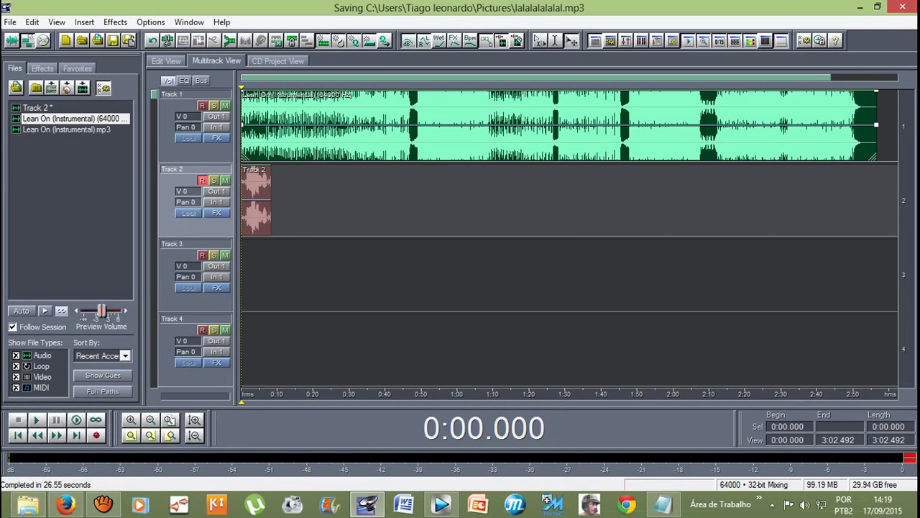
left_click(28, 504)
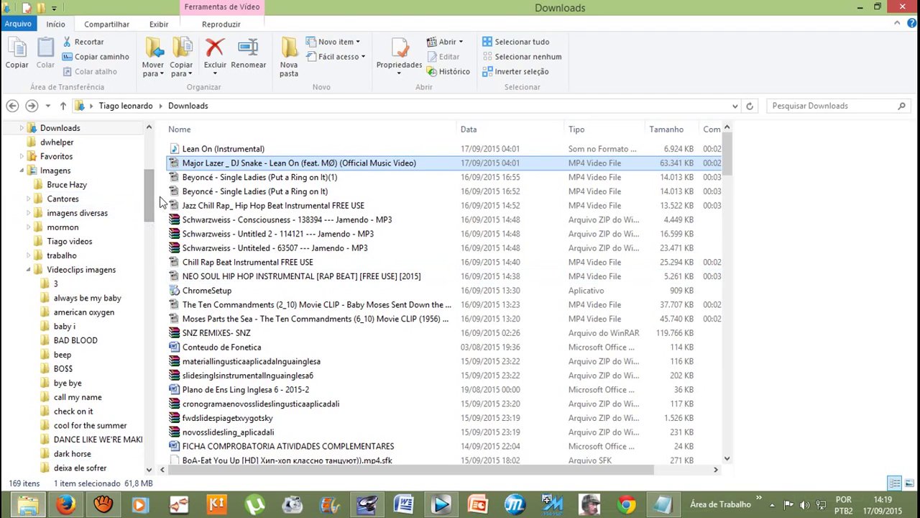
Step: Show the Properties of lalalalalalal.mp3 in Imagens and highlight its 86,2 MB size
left_click_drag(148, 192, 148, 179)
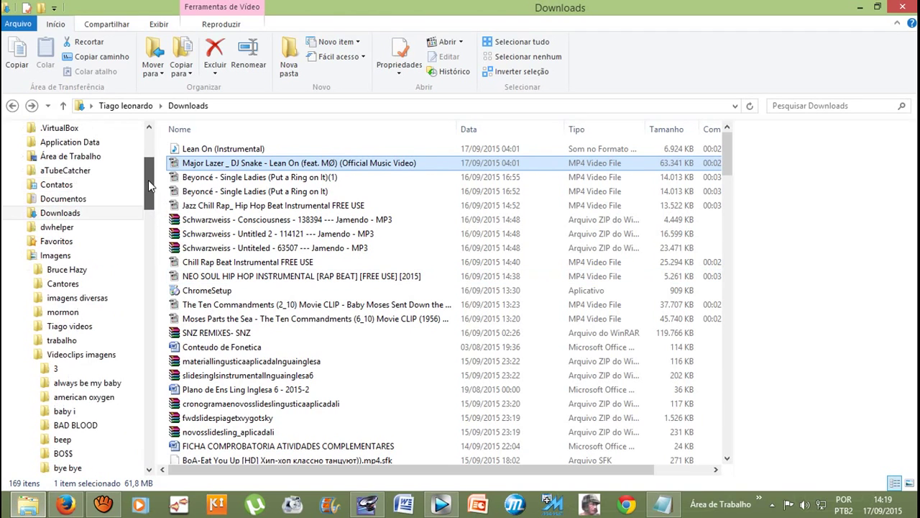
left_click(55, 256)
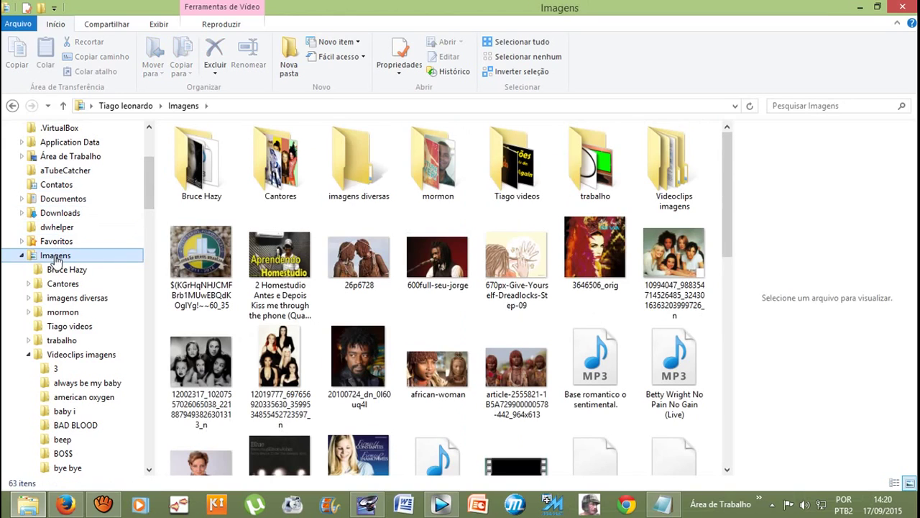
left_click_drag(728, 190, 720, 305)
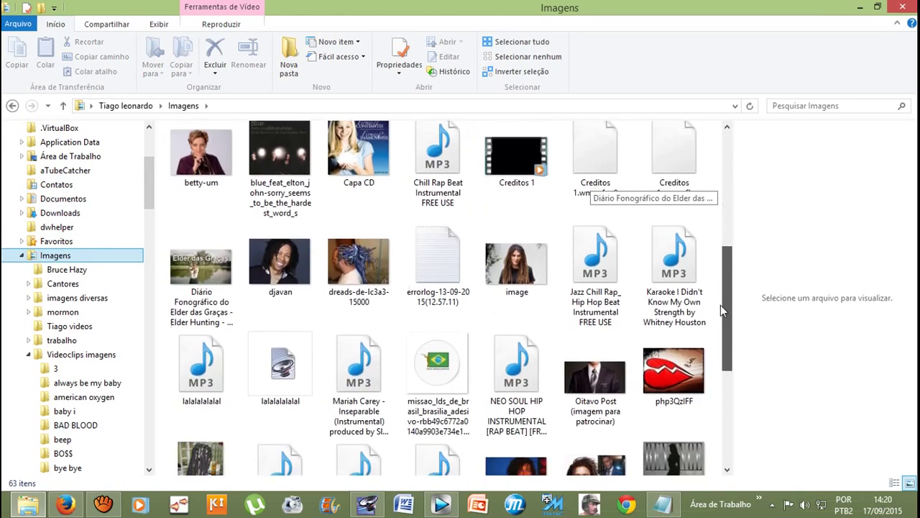
left_click(201, 381)
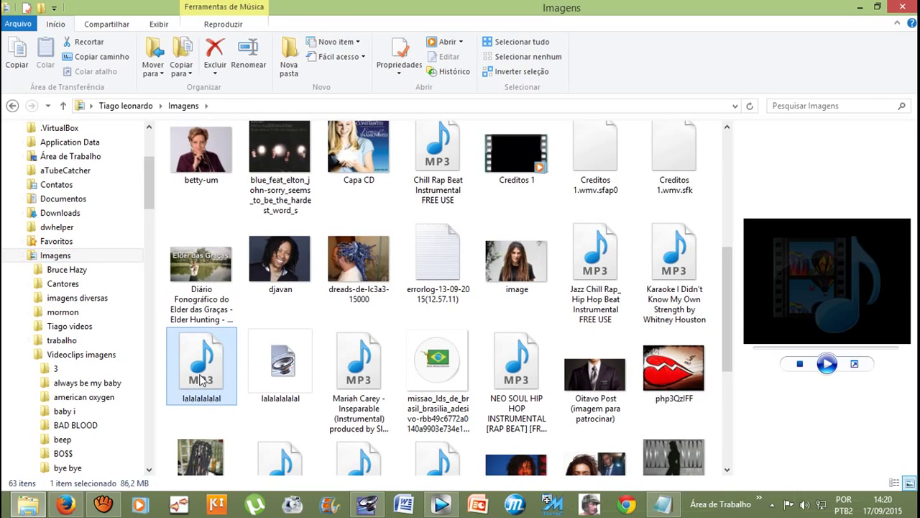
right_click(202, 381)
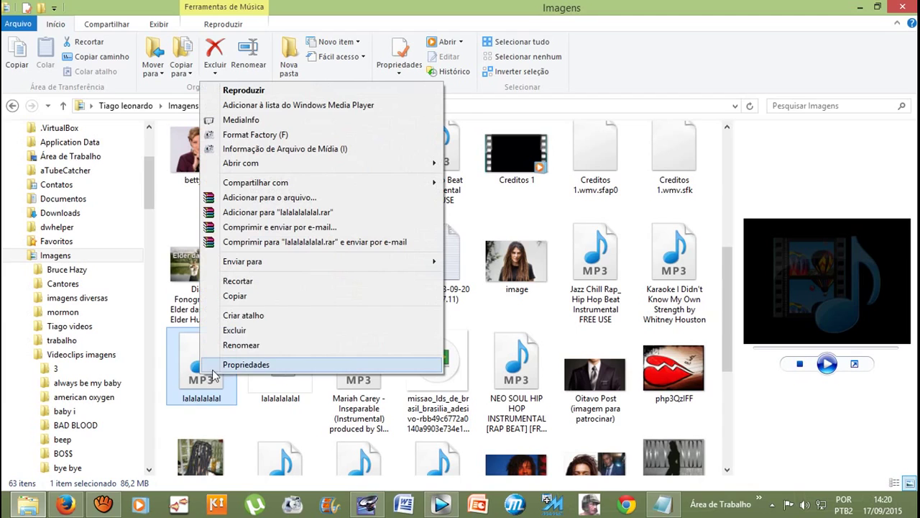
left_click(227, 365)
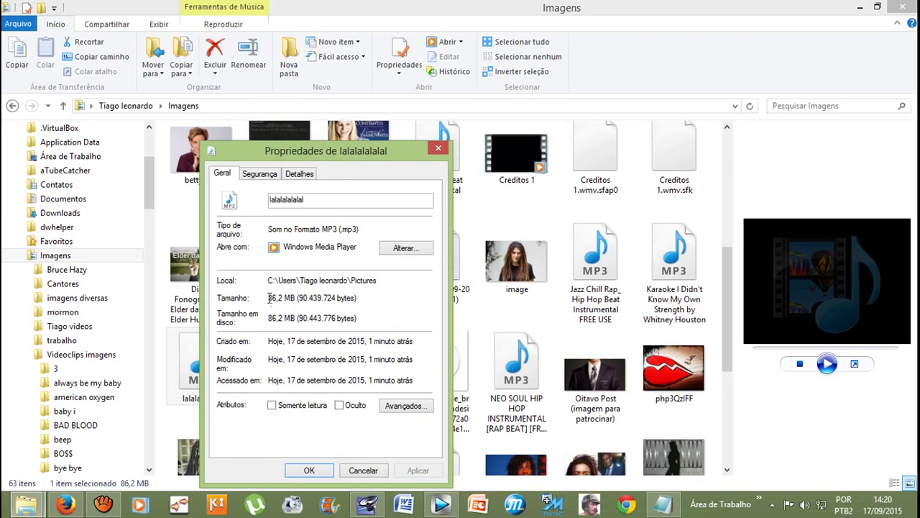
left_click_drag(270, 298, 299, 299)
left_click(102, 503)
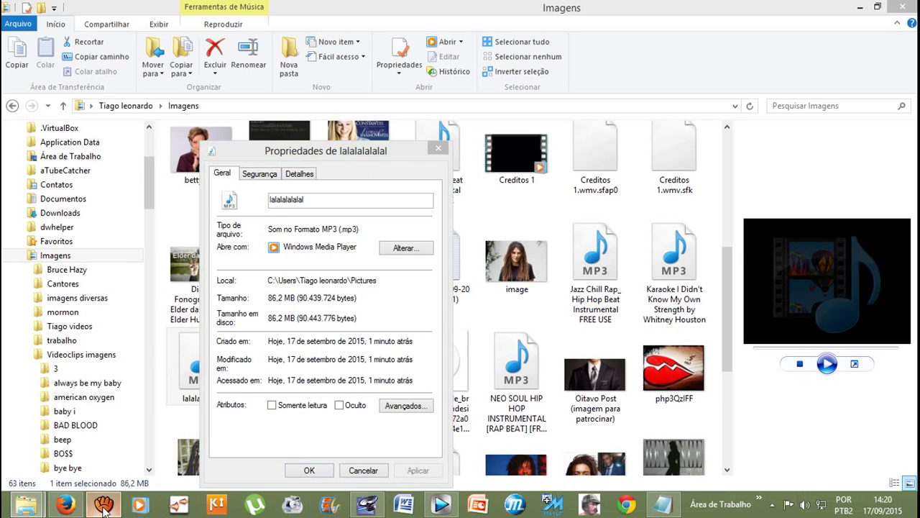
Step: Stop the aTube Catcher screen capture and minimize its window
left_click(610, 323)
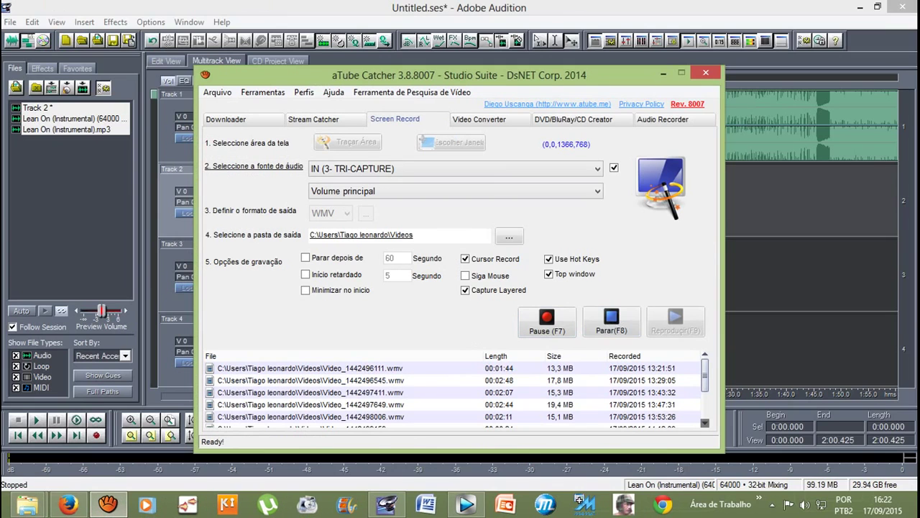
left_click(662, 72)
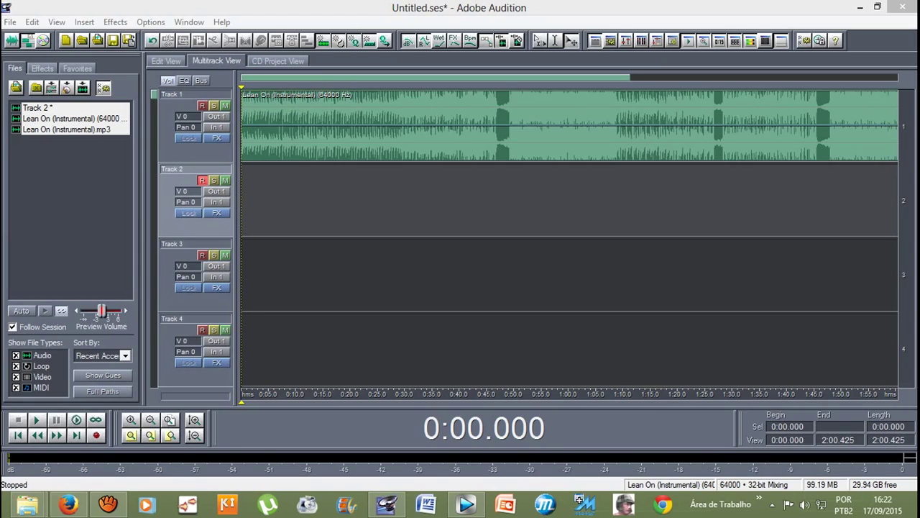
Step: Record the new Track 2 (2) take with Ctrl+Space, then play the session from the beginning
key("ctrl+space")
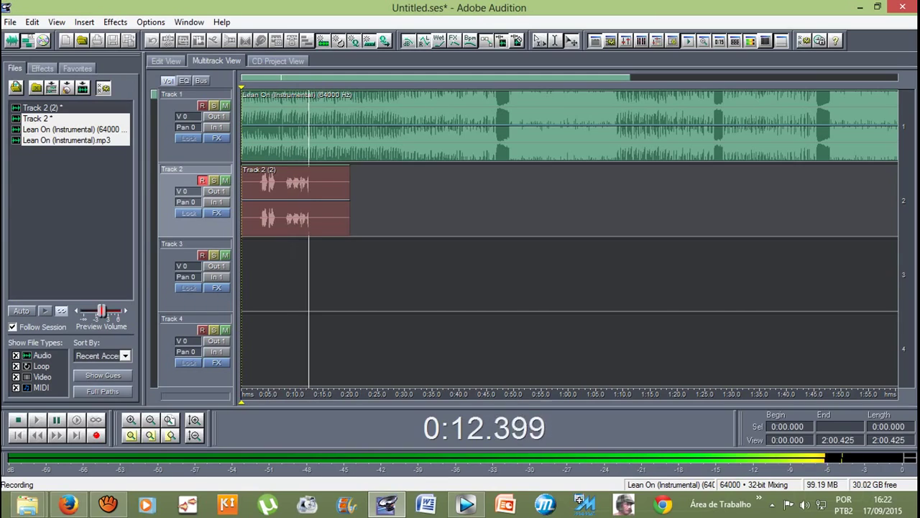
key("space")
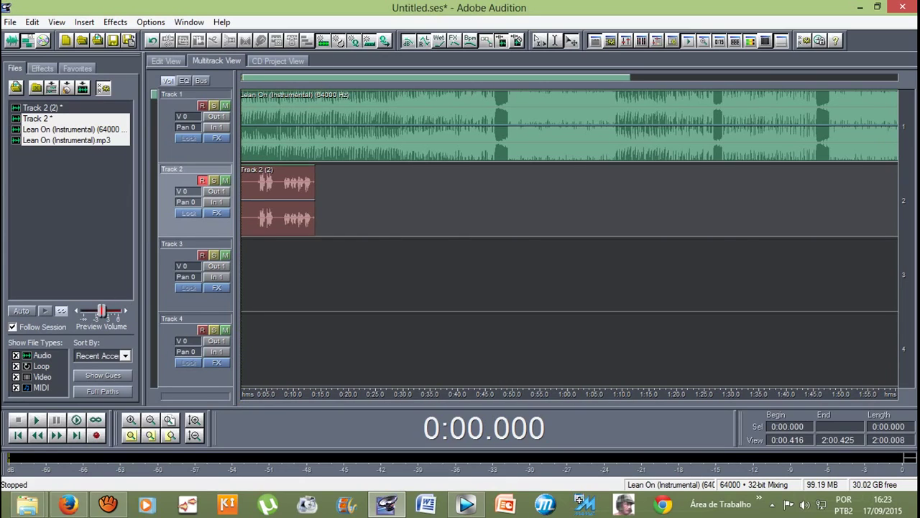
key("space")
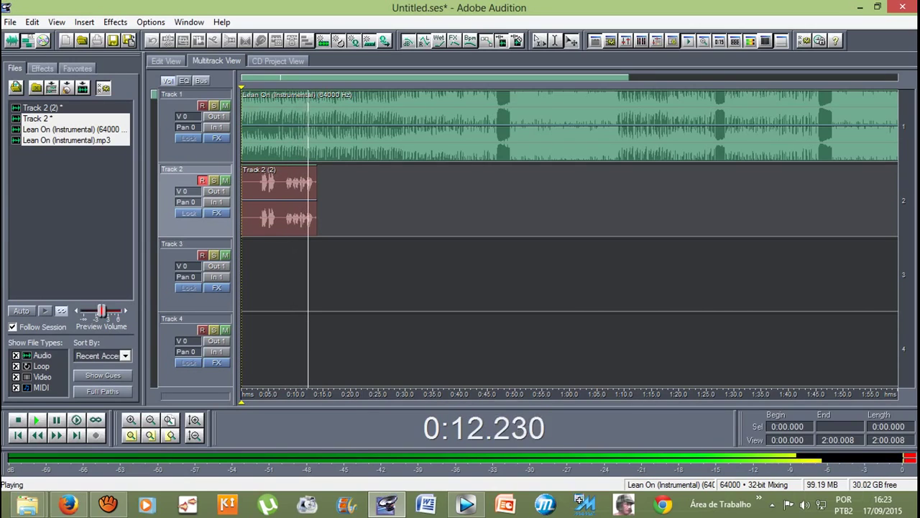
key("space")
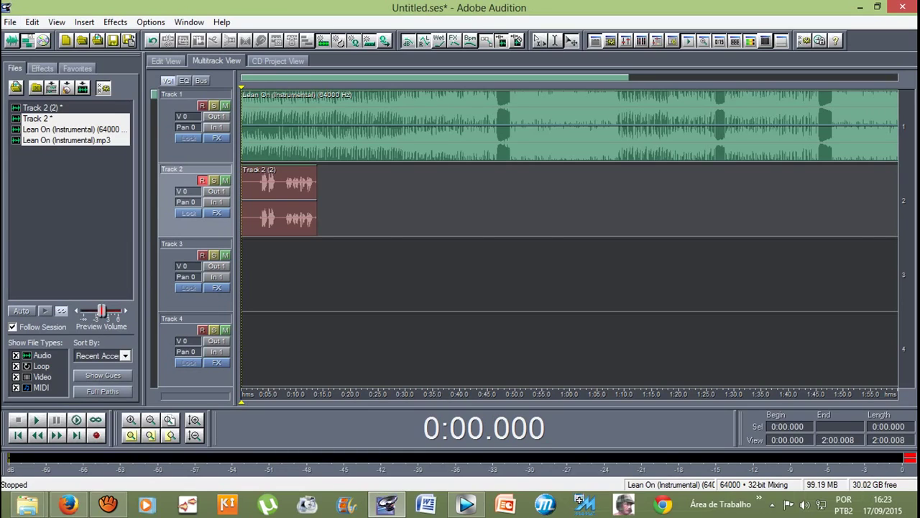
Step: Trim silence from the start and tail of the Track 2 (2) clip, then reselect it
left_click(279, 200)
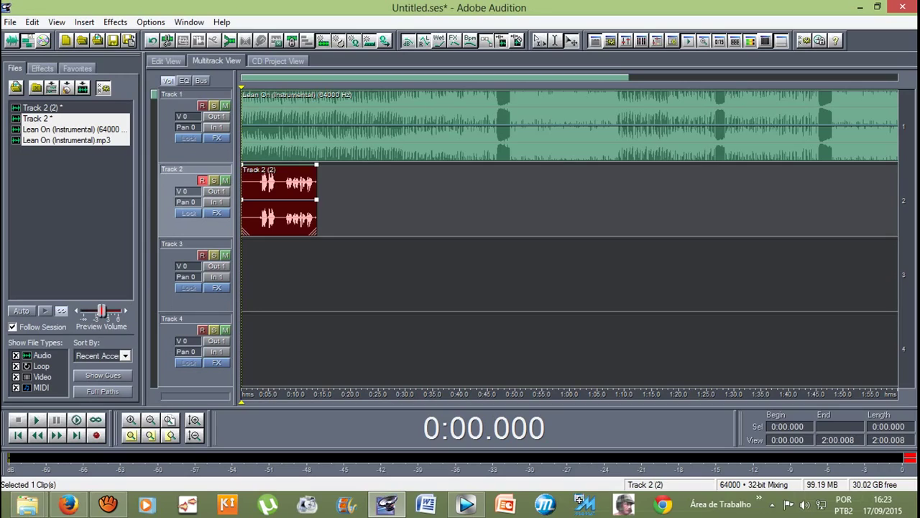
left_click_drag(316, 200, 259, 200)
scroll(259, 200, "up", 3)
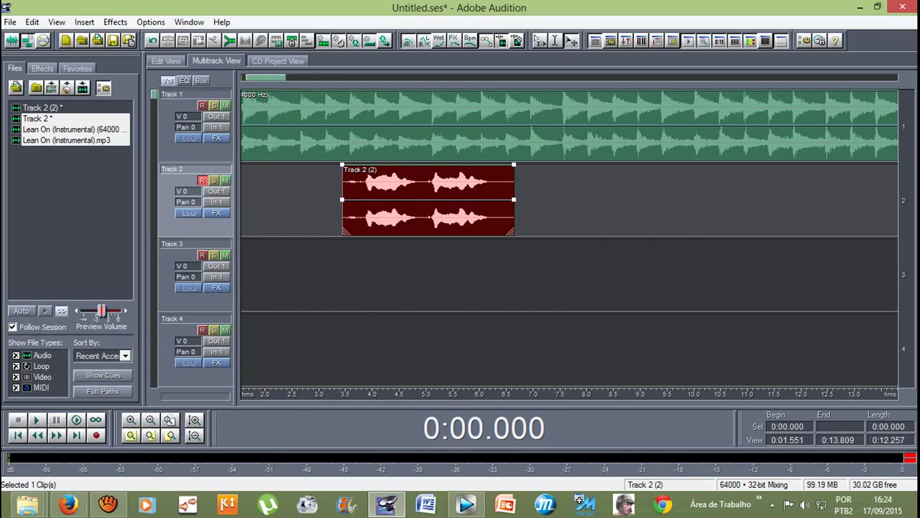
left_click_drag(343, 200, 364, 200)
left_click_drag(514, 200, 492, 200)
key("ctrl+End")
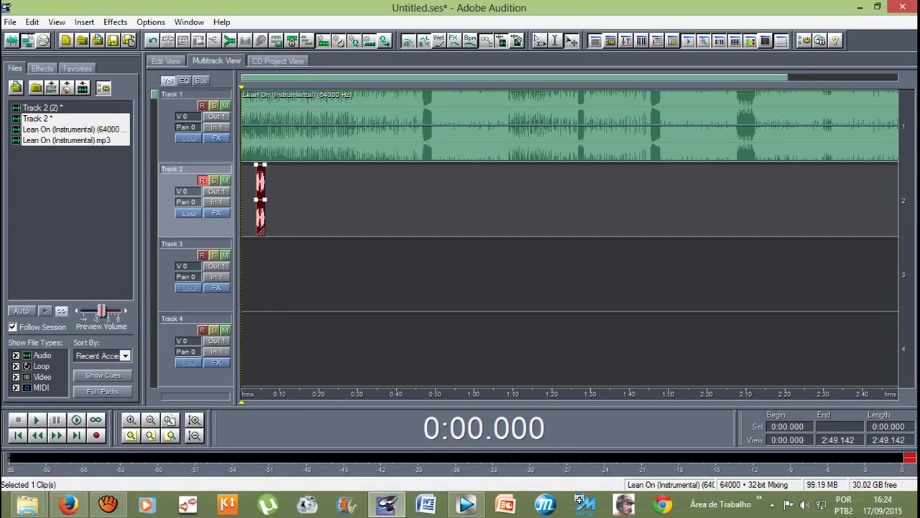
key("equal")
key("equal")
key("equal")
key("Escape")
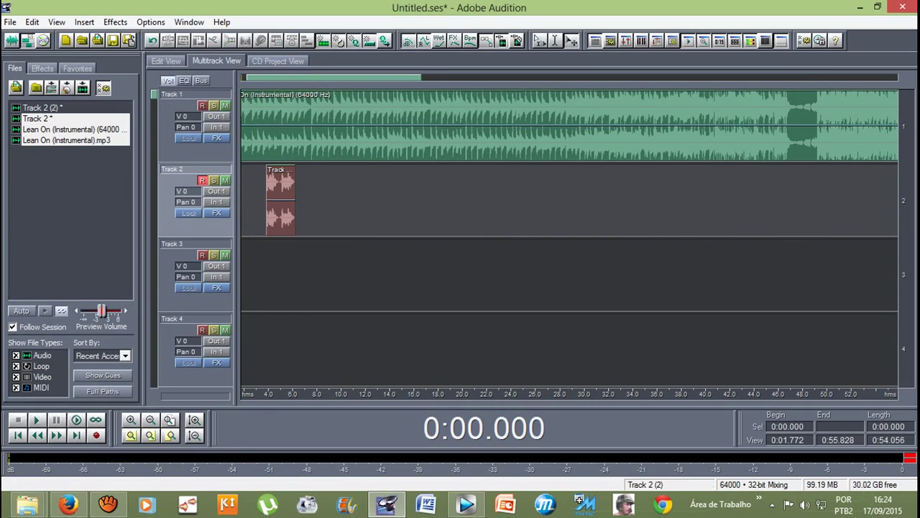
left_click(280, 208)
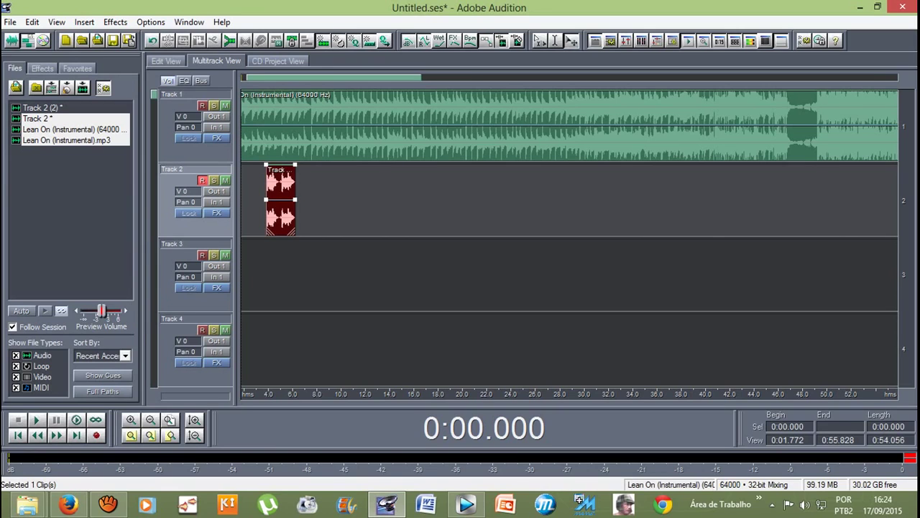
key("minus")
key("minus")
key("minus")
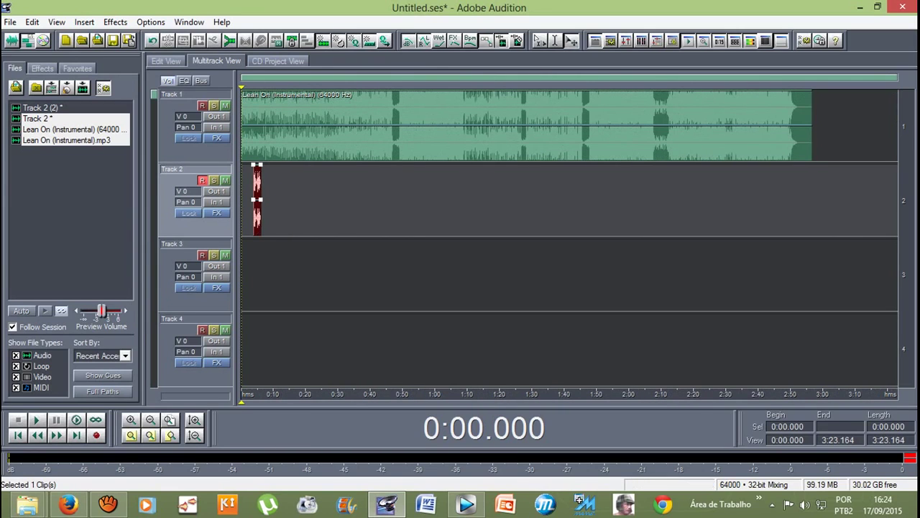
left_click(32, 22)
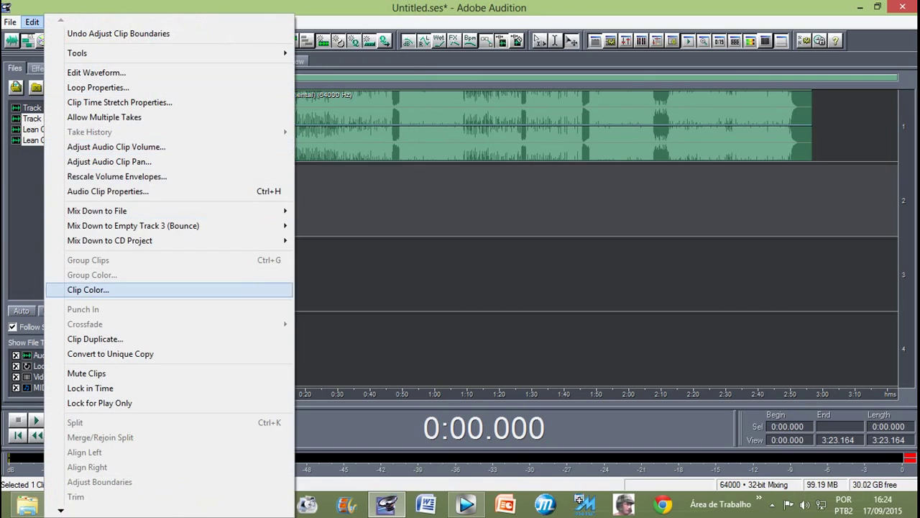
Step: Mix the selected vocal clip down to a new Mixdown file
key("Escape")
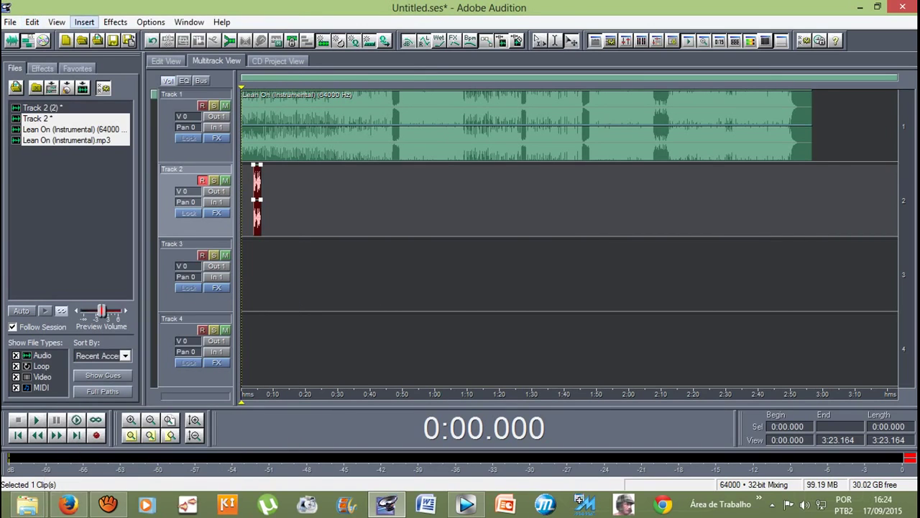
key("alt+e")
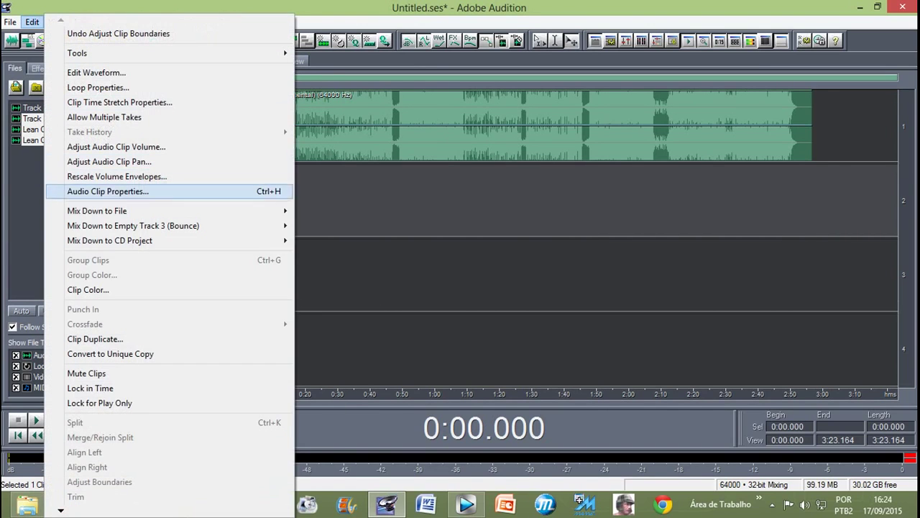
mouse_move(144, 210)
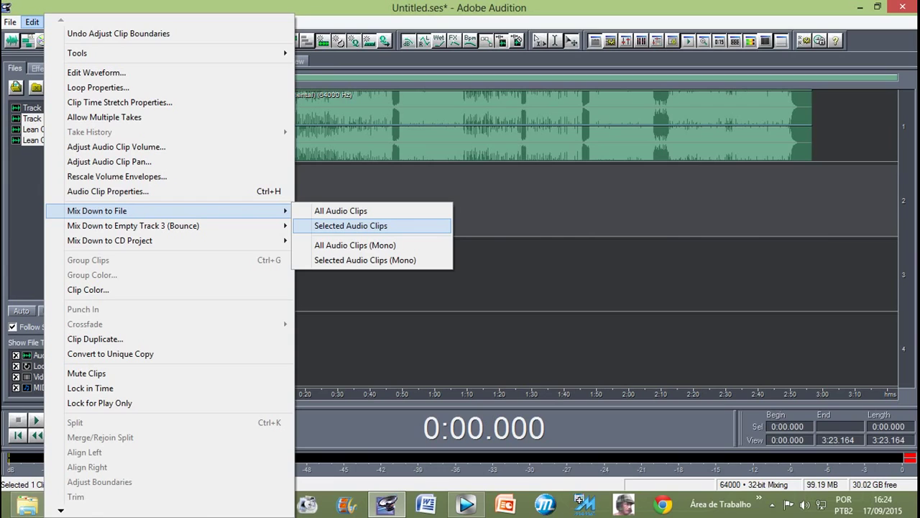
left_click(351, 225)
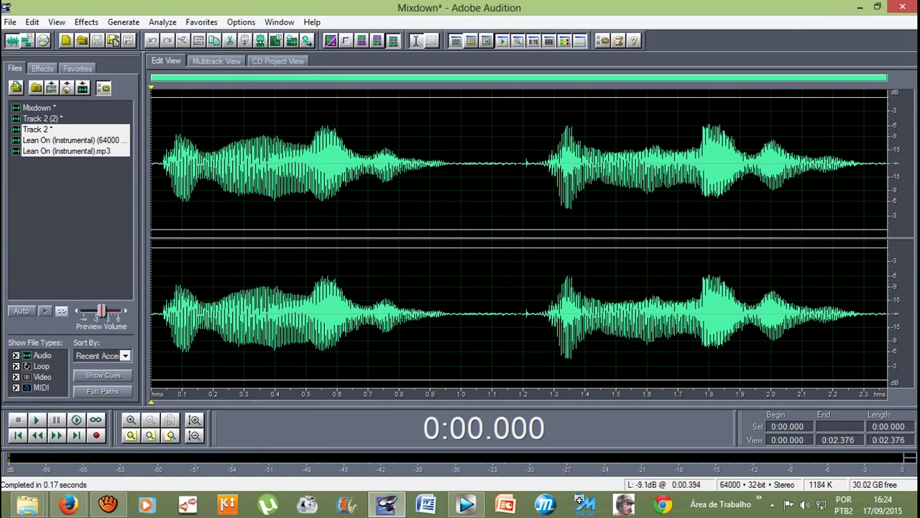
Step: Play the 2.4-second Mixdown in Edit View, then go back to the multitrack session
left_click_drag(160, 166, 888, 165)
left_click(182, 165)
left_click(156, 165)
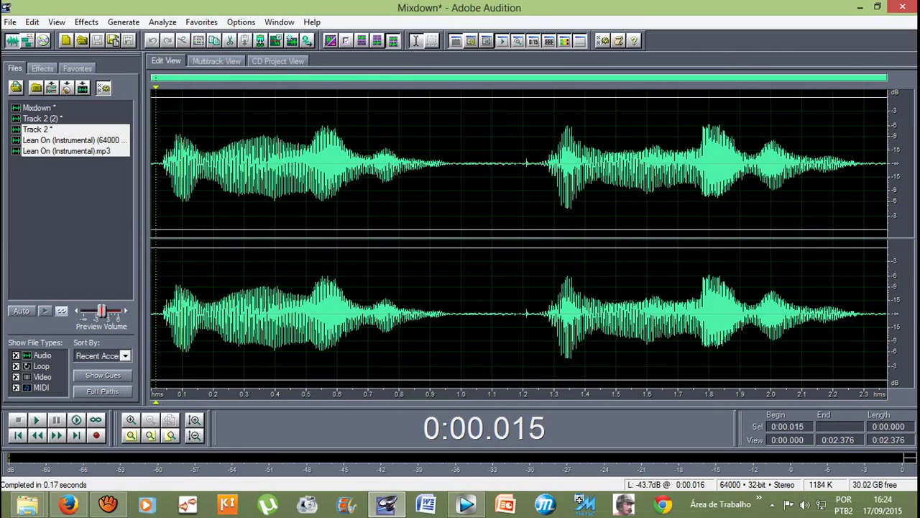
key("space")
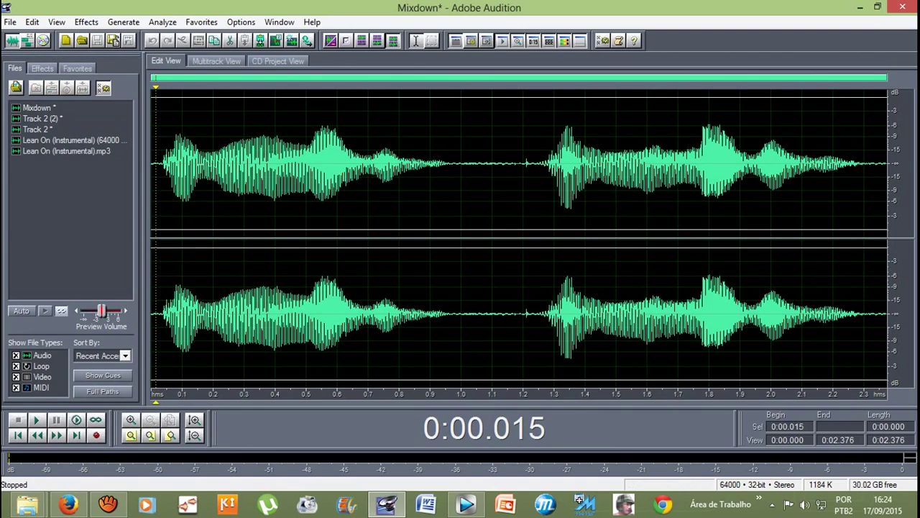
left_click(36, 107)
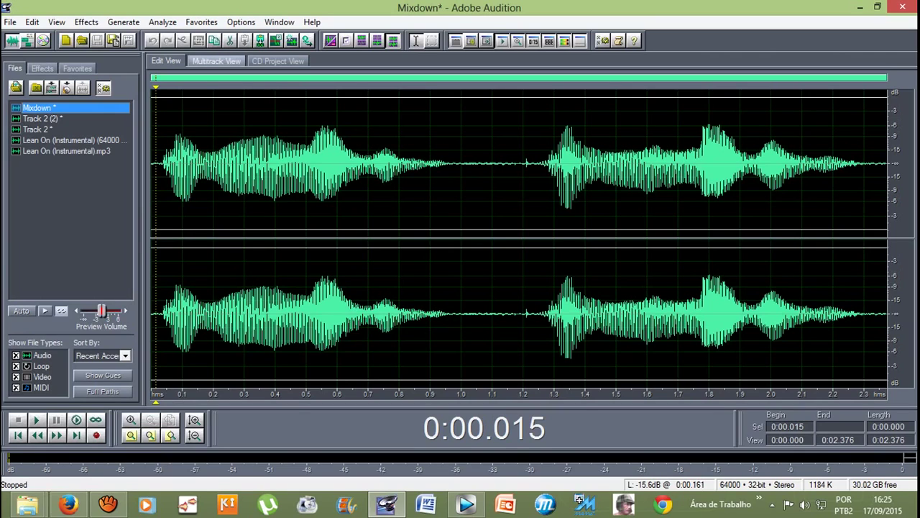
left_click(216, 60)
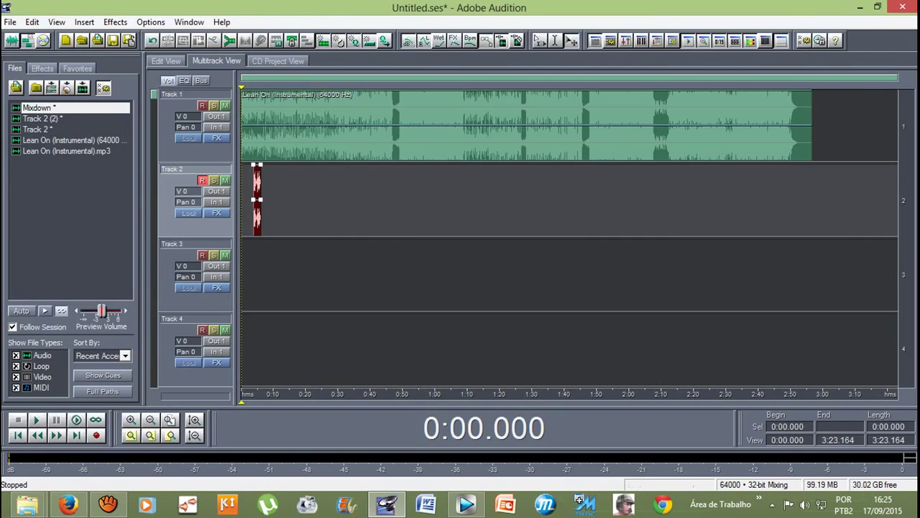
Step: Add the Mixdown file to Track 3 near 10 s and preview the session
key("equal")
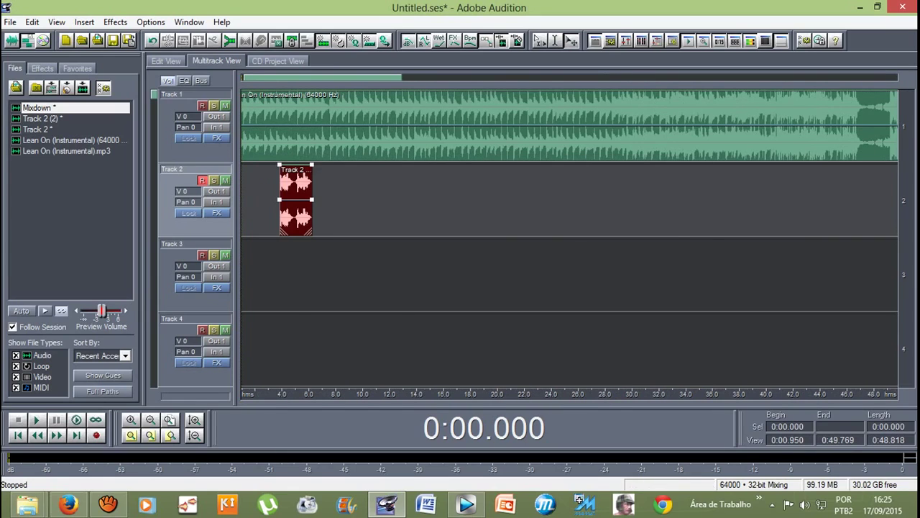
left_click(463, 189)
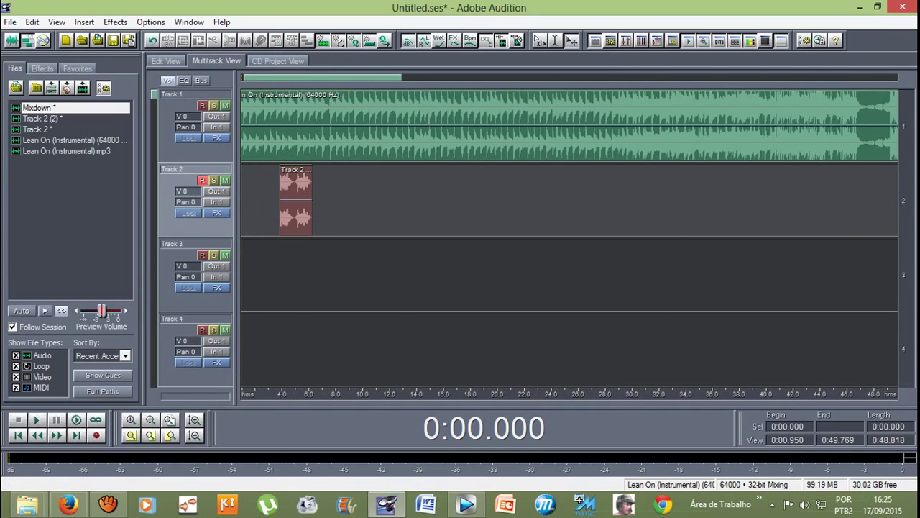
key("minus")
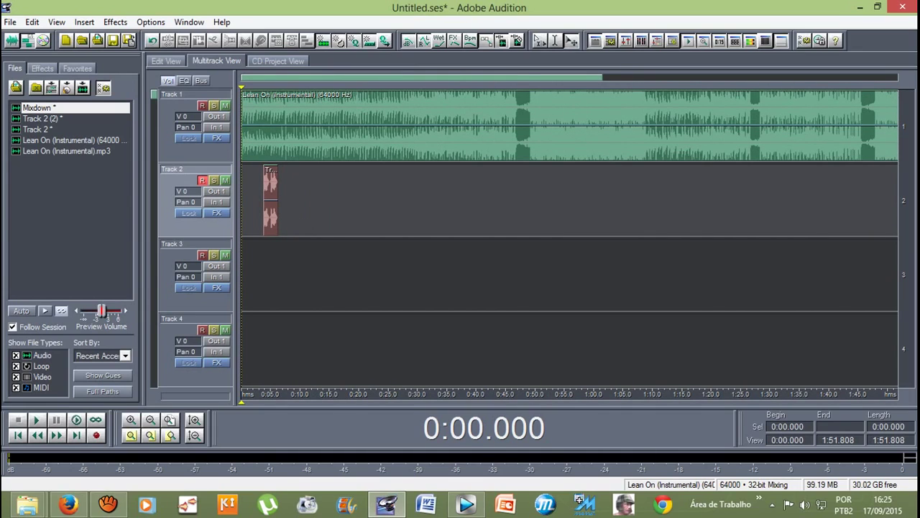
left_click_drag(36, 108, 311, 266)
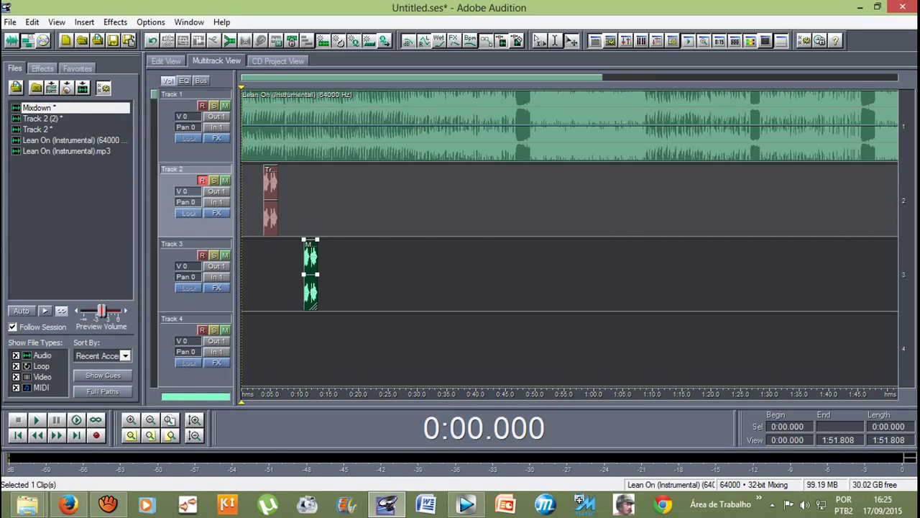
key("equal")
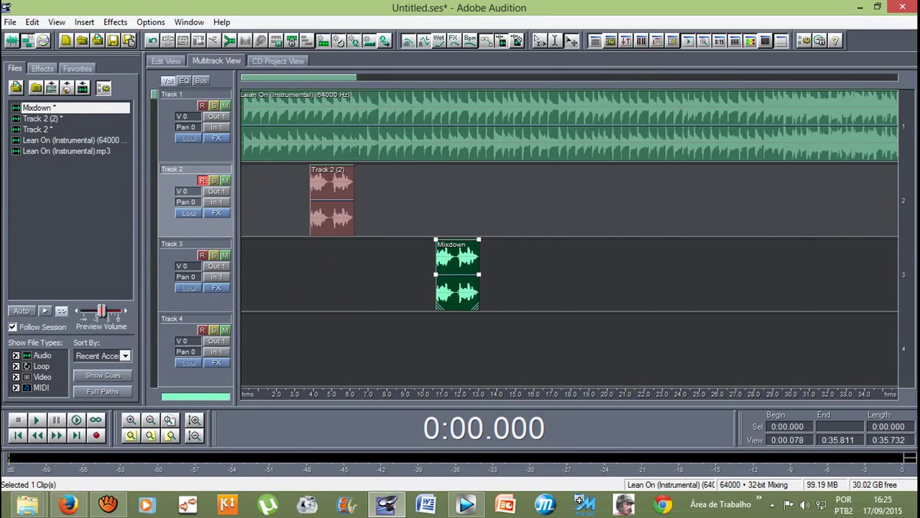
key("minus")
key("space")
key("space")
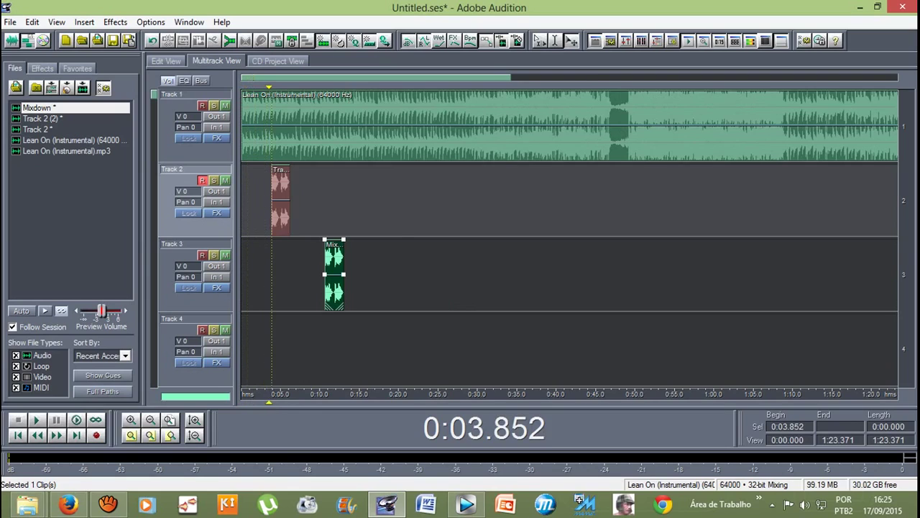
key("equal")
left_click_drag(386, 274, 413, 273)
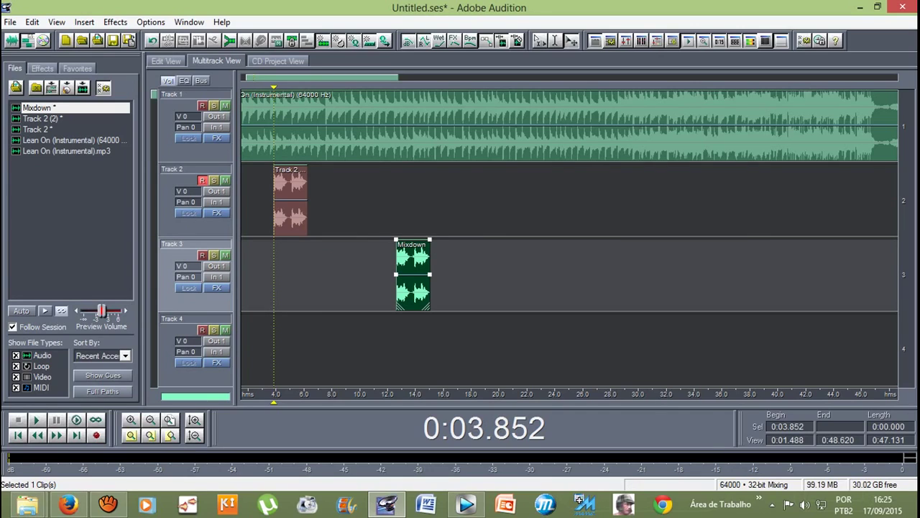
Step: Preview from about 3.1 s, then move the Mixdown clip onto Track 2 right after the vocal take
left_click_drag(273, 86, 263, 86)
key("equal")
key("space")
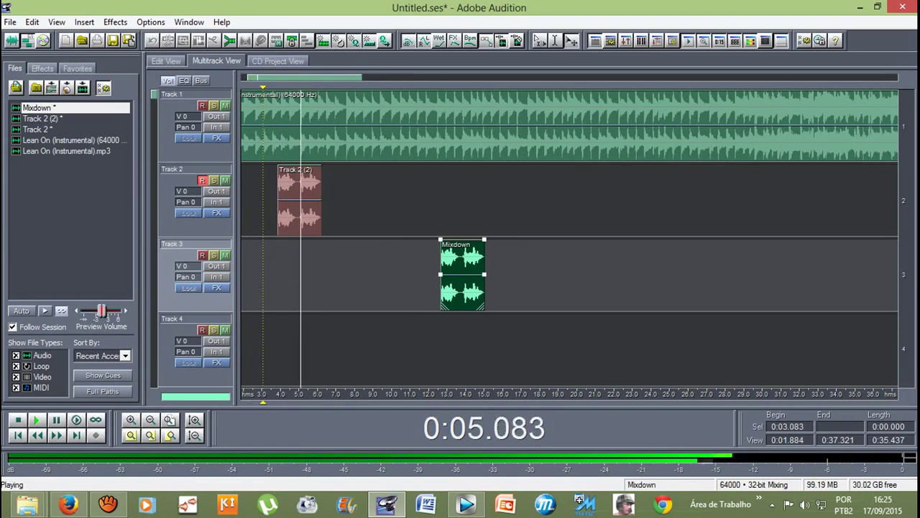
key("space")
left_click_drag(441, 274, 326, 197)
scroll(328, 130, "up", 5)
scroll(328, 129, "up", 3)
scroll(328, 129, "down", 6)
scroll(407, 210, "down", 4)
key("space")
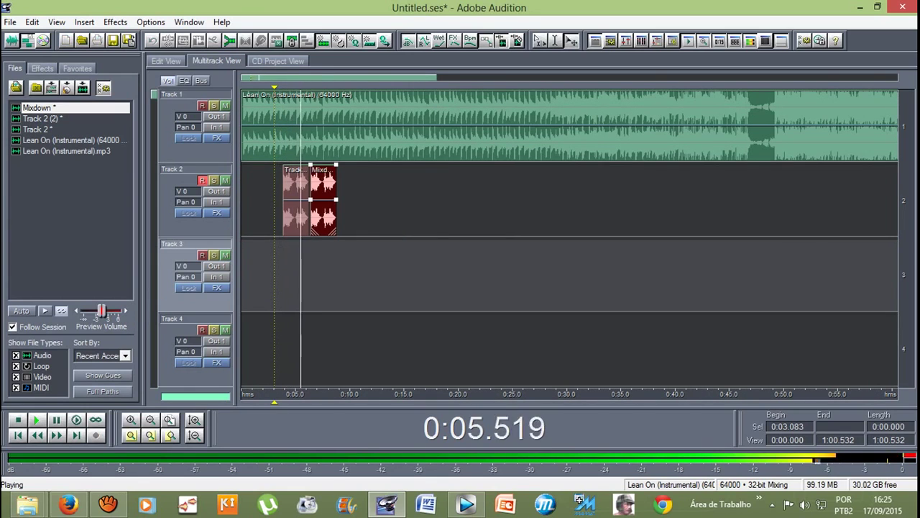
scroll(319, 202, "up", 6)
key("space")
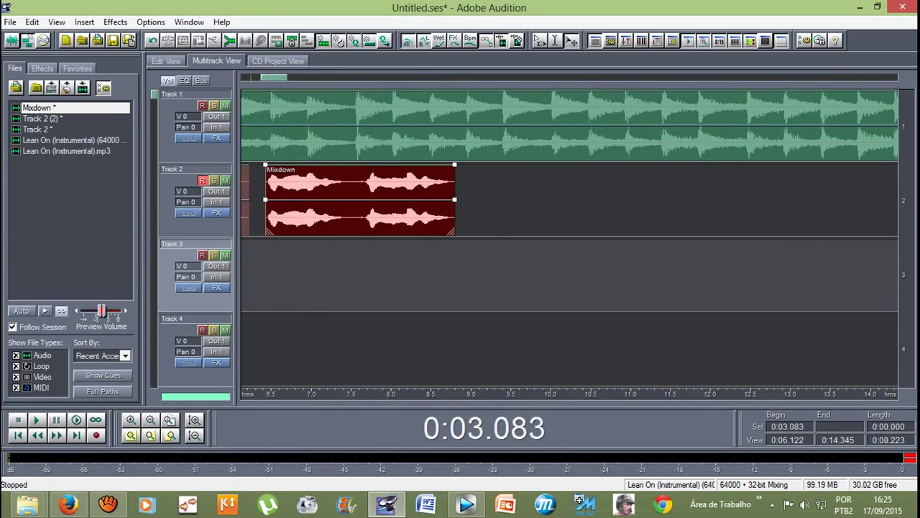
scroll(402, 201, "down", 2)
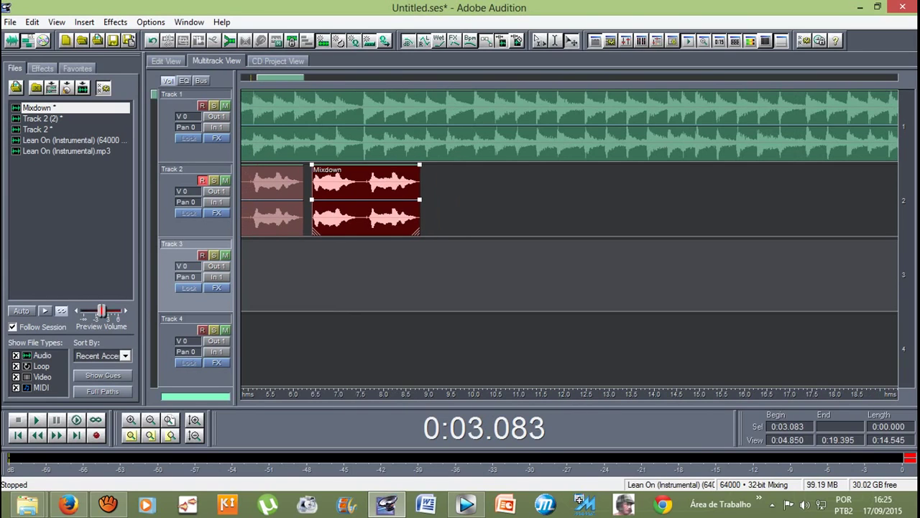
scroll(403, 201, "up", 3)
left_click_drag(403, 201, 342, 201)
scroll(343, 201, "down", 10)
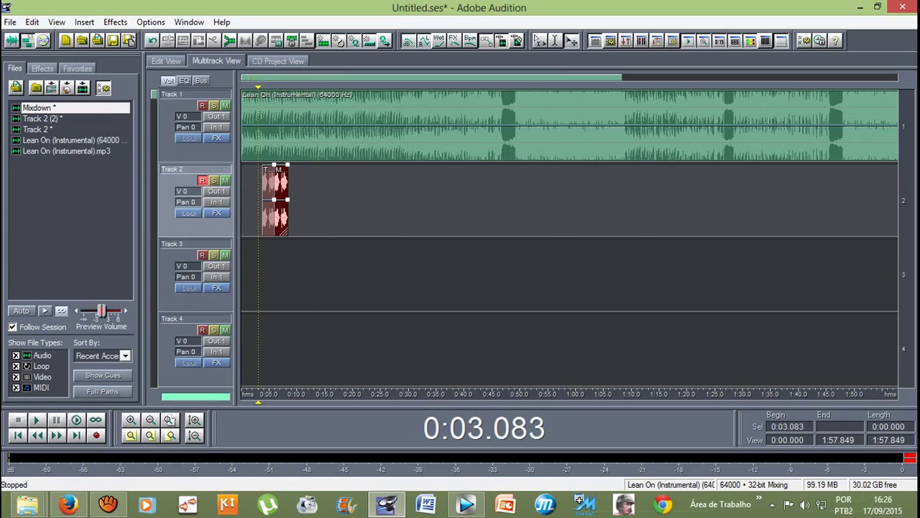
key("space")
scroll(287, 201, "up", 4)
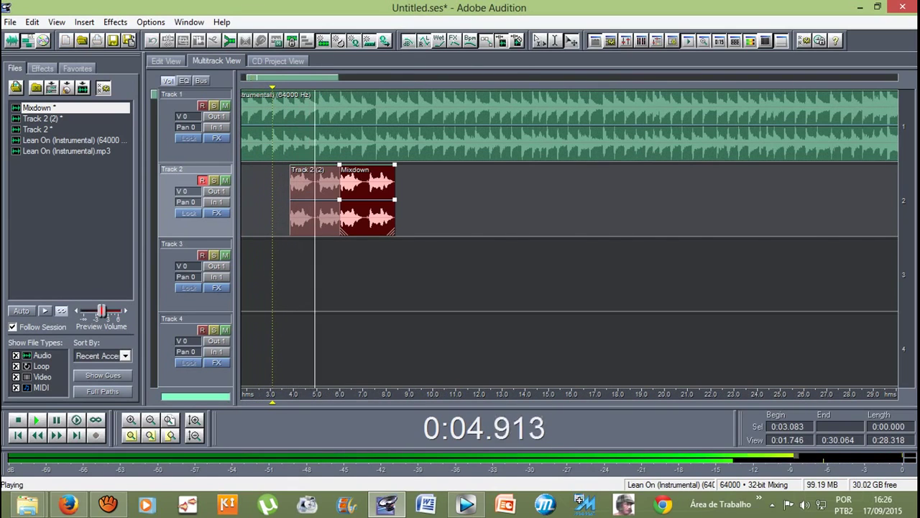
key("space")
scroll(325, 201, "up", 5)
scroll(516, 201, "up", 3)
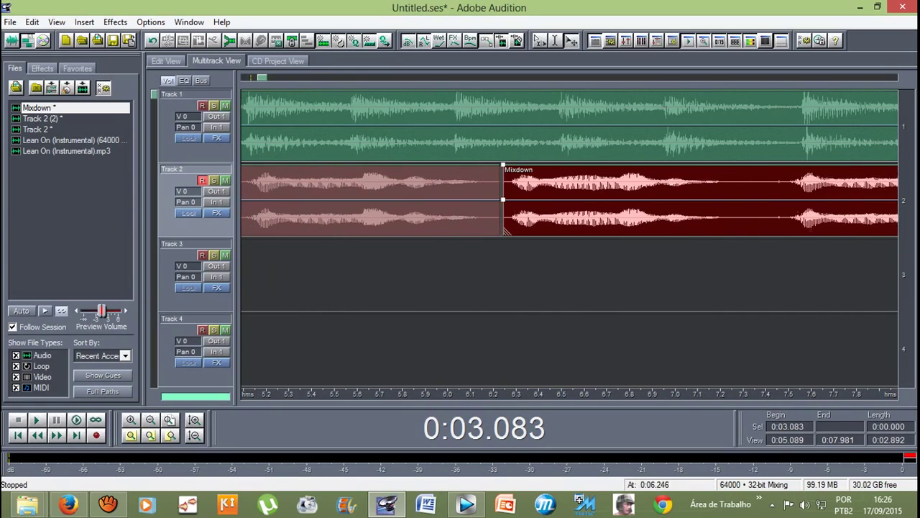
key("space")
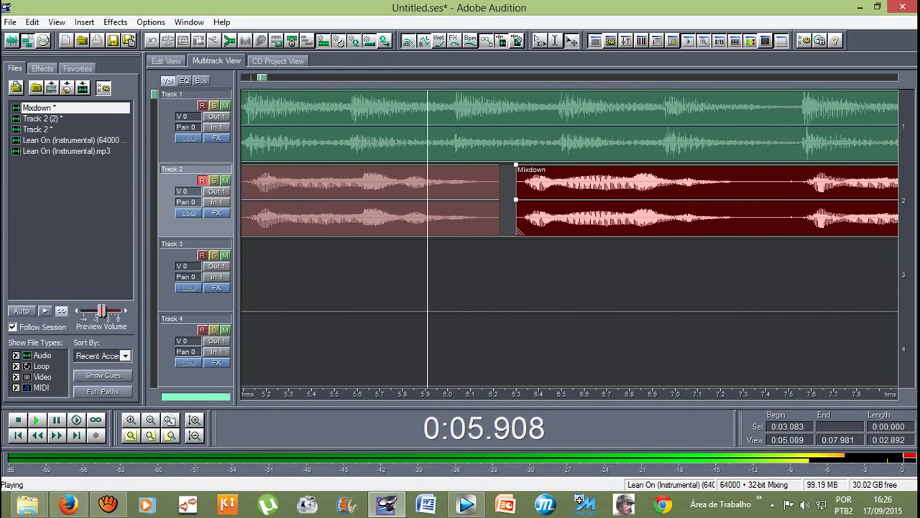
scroll(533, 126, "down", 5)
key("space")
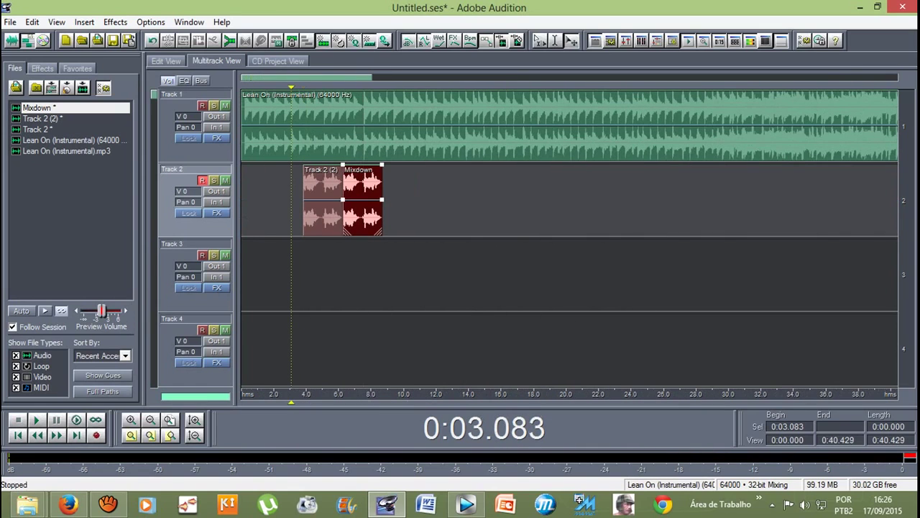
scroll(569, 163, "up", 8)
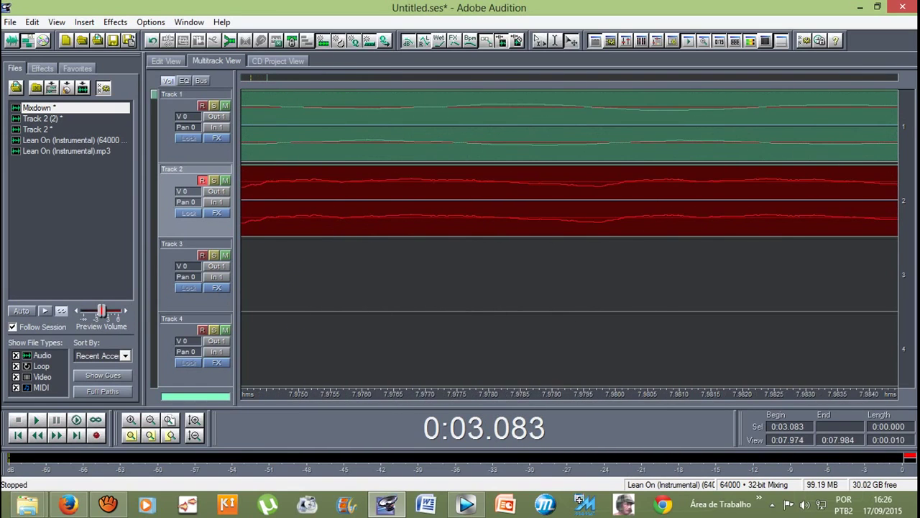
scroll(570, 164, "down", 8)
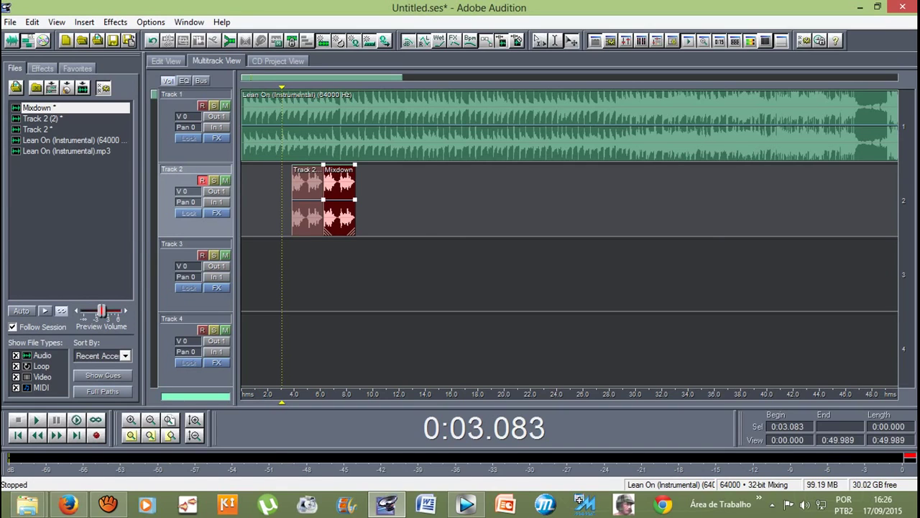
scroll(570, 237, "up", 5)
scroll(569, 237, "down", 5)
key("backslash")
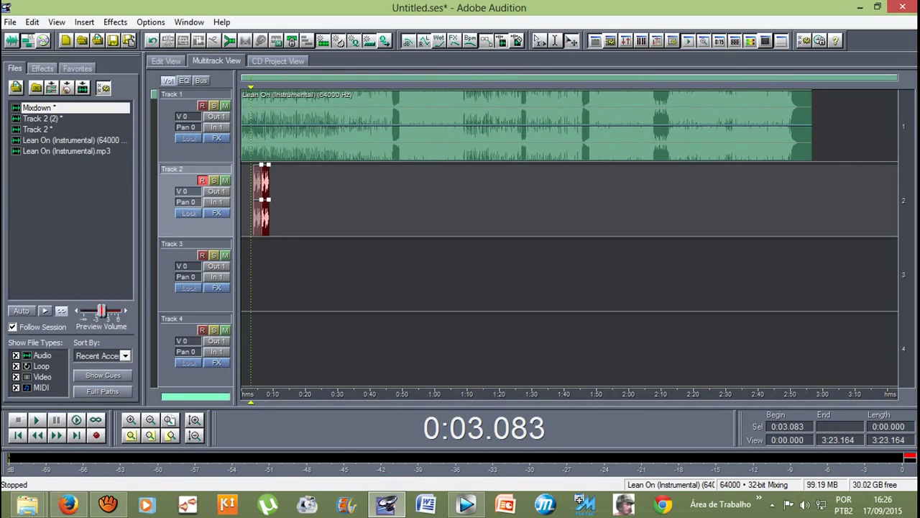
key("equal")
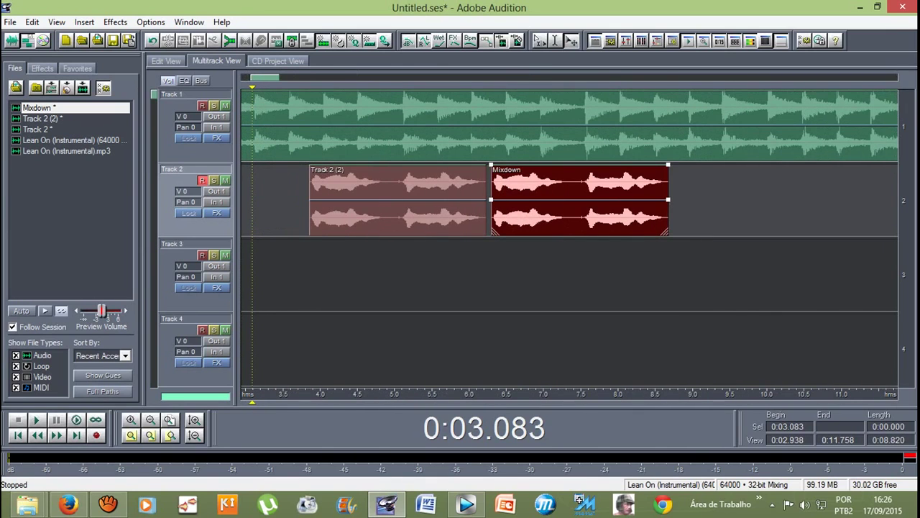
key("equal")
key("equal")
key("equal")
key("equal")
key("equal")
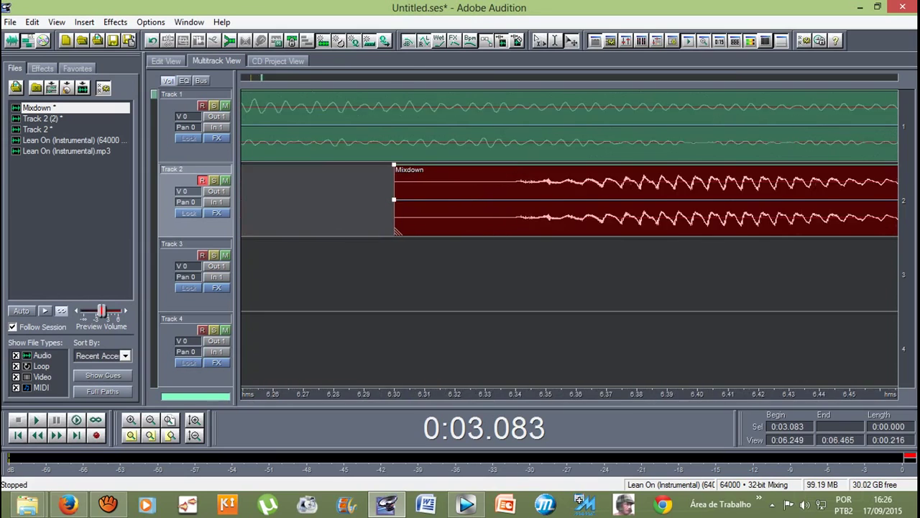
key("equal")
key("equal")
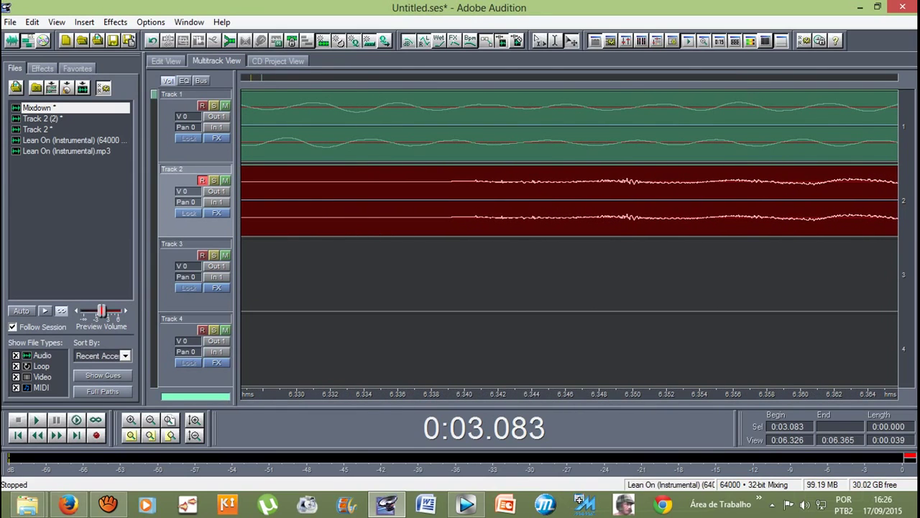
key("minus")
key("minus")
key("minus")
key("minus")
key("minus")
key("minus")
key("minus")
key("minus")
key("minus")
key("space")
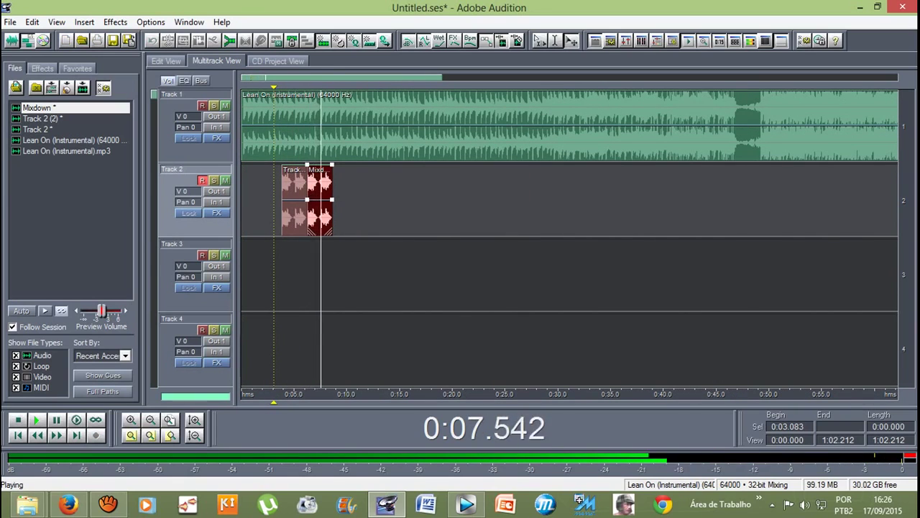
key("space")
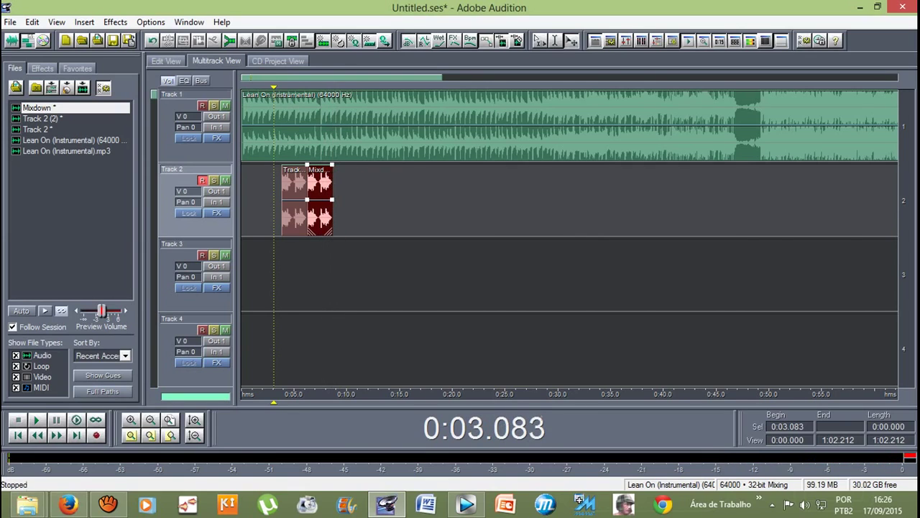
key("equal")
left_click_drag(272, 401, 417, 400)
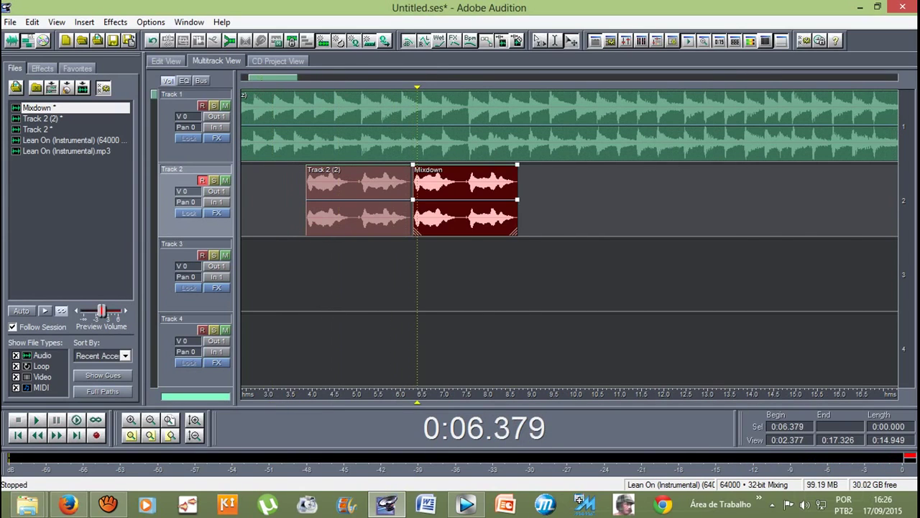
Step: Drop the Mixdown clip onto Track 3 at about 0:06.3 and play from 0:03.207
left_click_drag(413, 209, 417, 284)
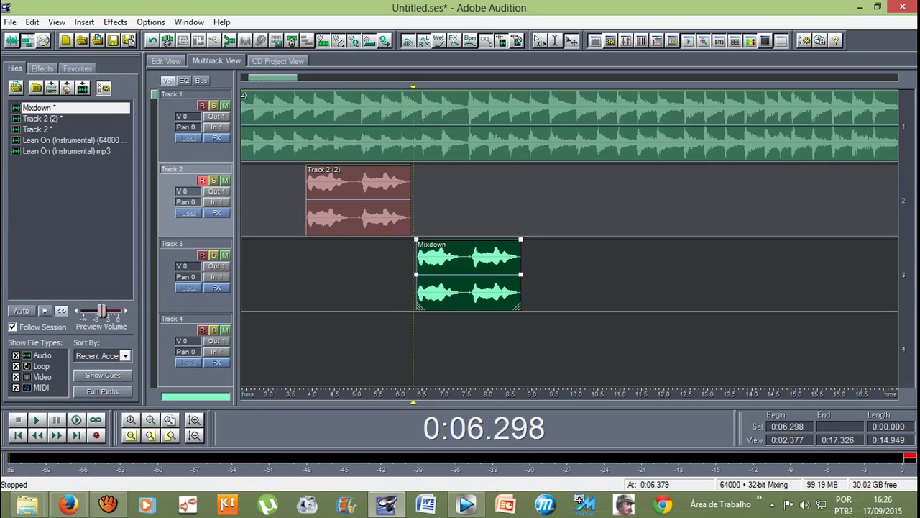
key("backslash")
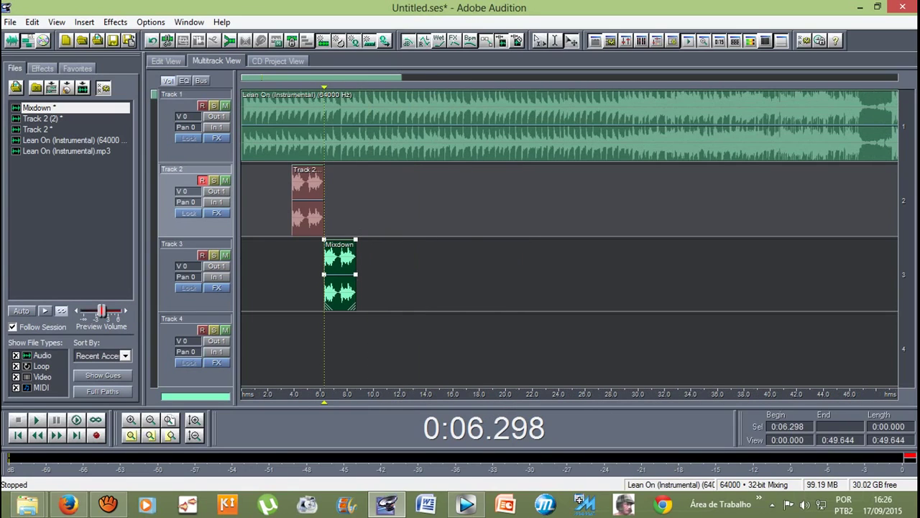
left_click_drag(325, 400, 283, 400)
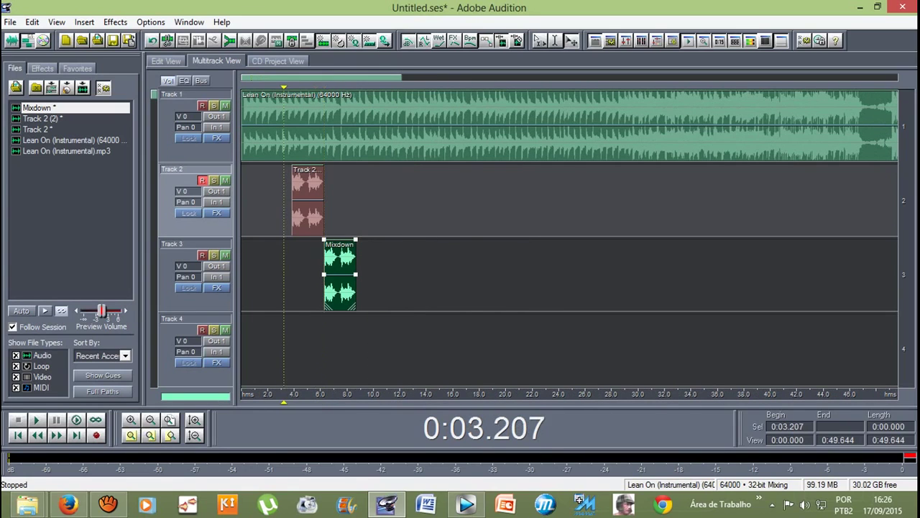
key("space")
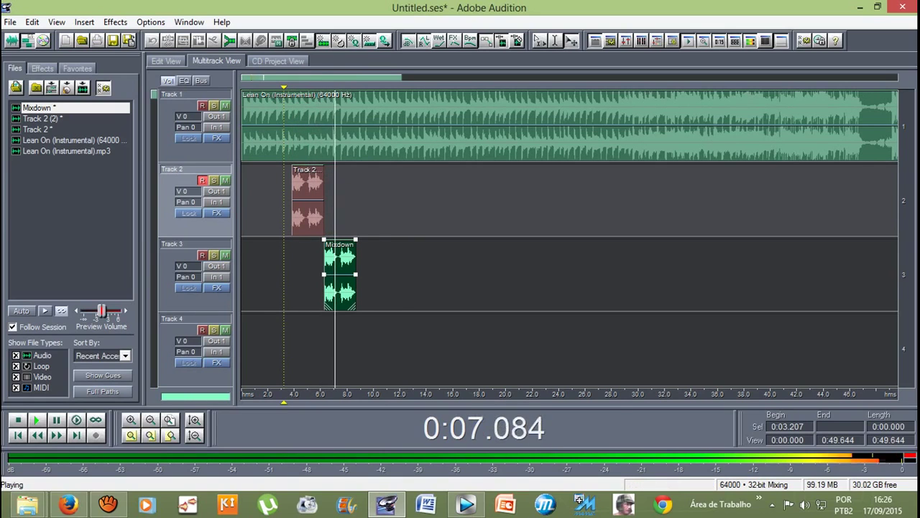
key("space")
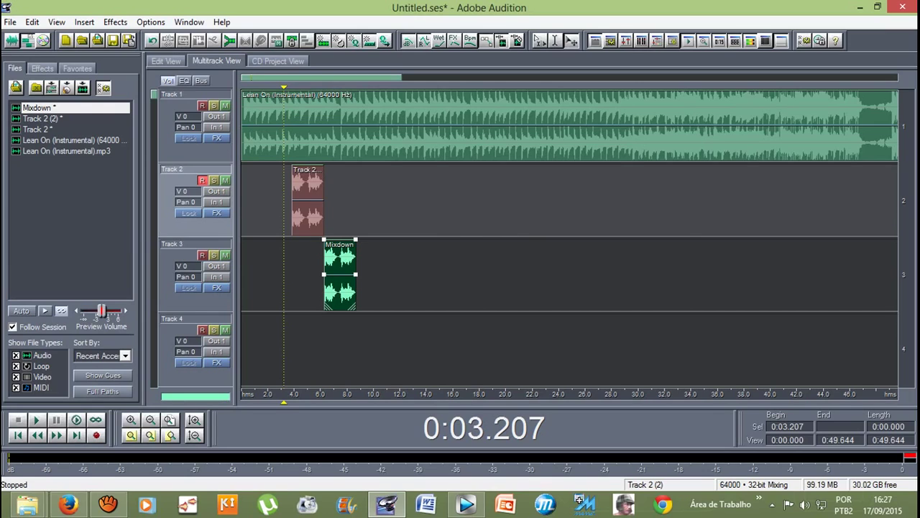
Step: Loop the Track 2 (2) vocal clip out to about 13 s
left_click(308, 200)
left_click_drag(322, 232, 419, 232)
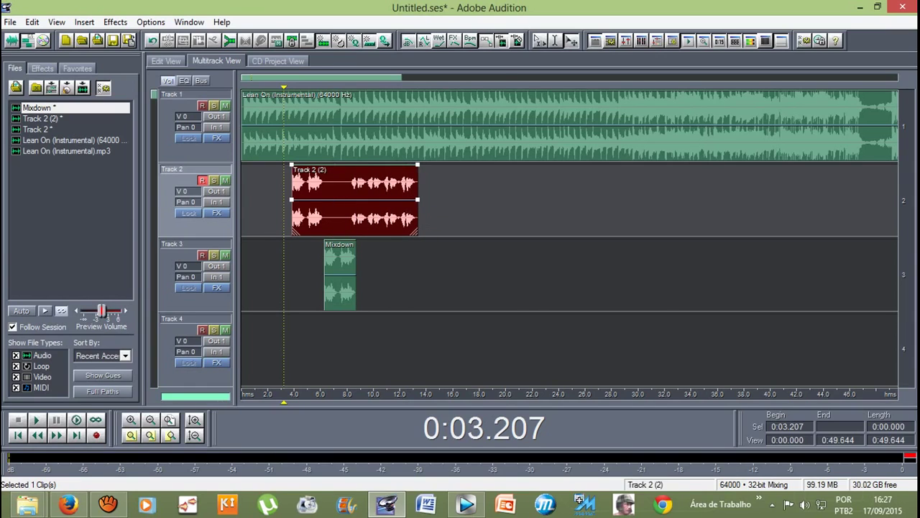
scroll(504, 126, "down", 2)
scroll(504, 126, "down", 2)
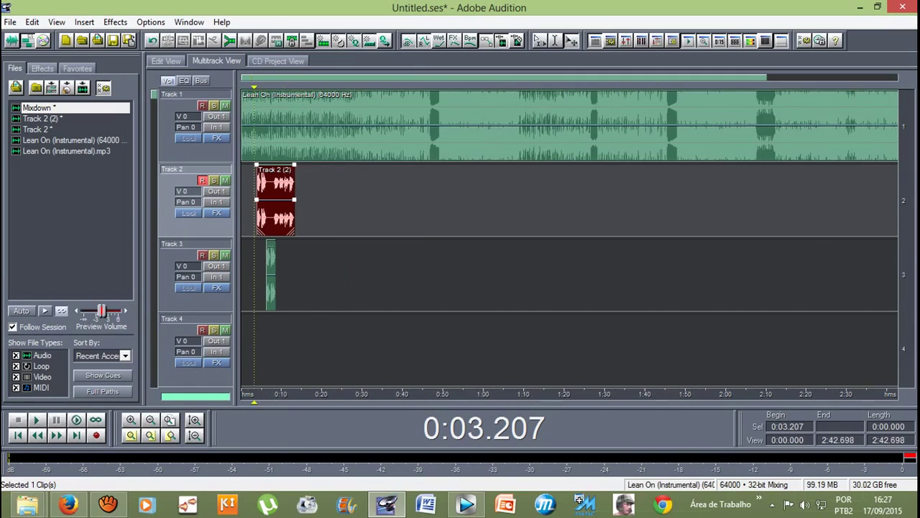
Step: Trim the Track 1 instrumental to end near 13.9 s, then open the vocal in Edit View
left_click(503, 125)
left_click_drag(811, 125, 298, 125)
scroll(287, 125, "up", 3)
scroll(288, 125, "up", 2)
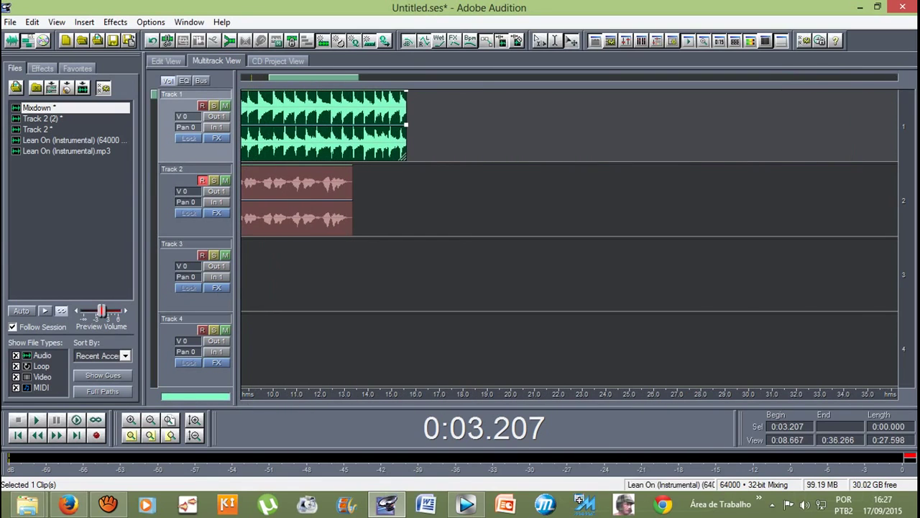
left_click_drag(407, 125, 366, 125)
scroll(366, 125, "down", 2)
scroll(366, 125, "down", 1)
scroll(366, 126, "up", 2)
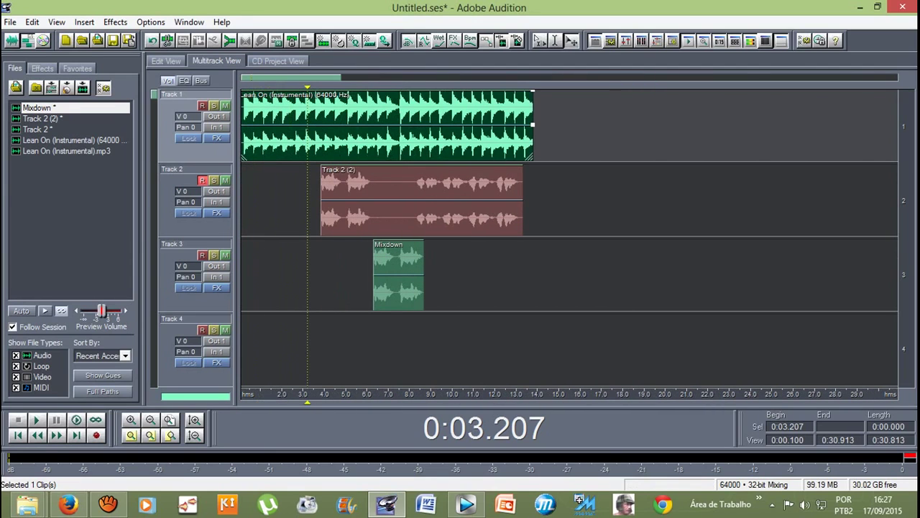
key("F12")
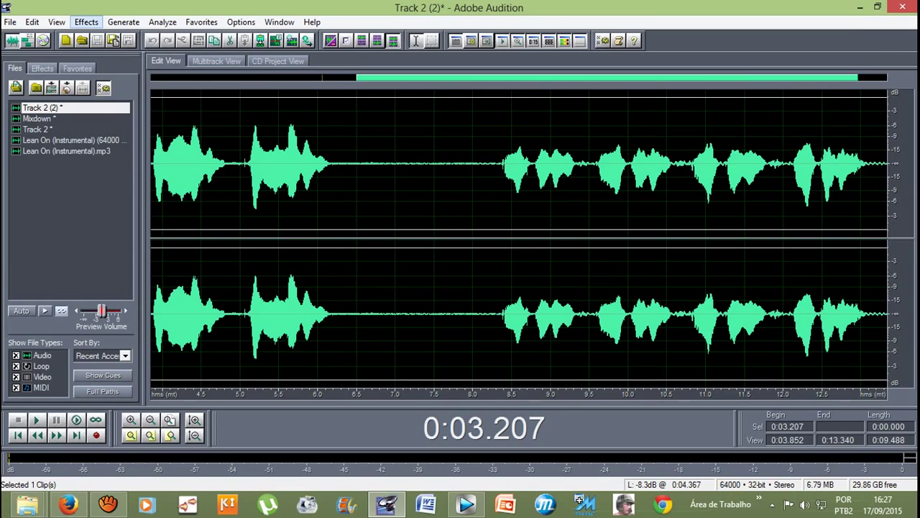
Step: Apply Studio Reverb's Vocal Reverb (medium) preset to the vocal from 0:03.852 to 0:13.340
left_click(86, 21)
mouse_move(116, 102)
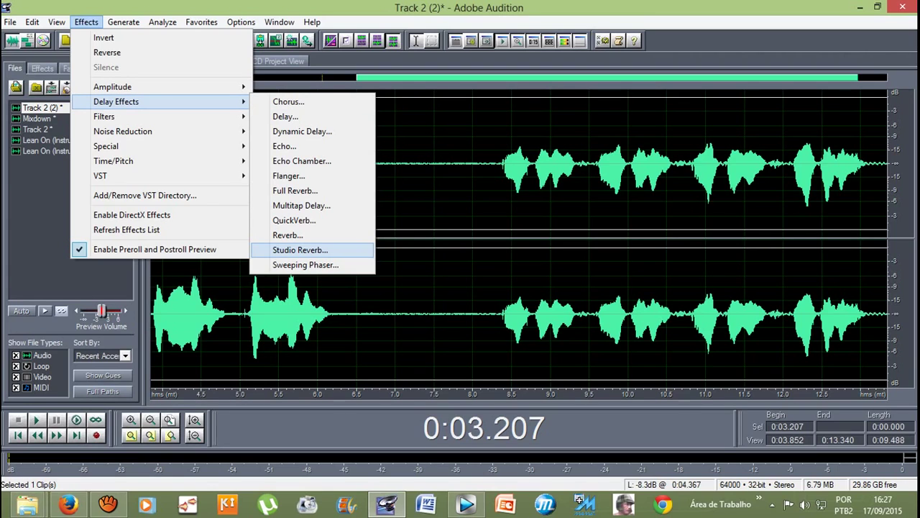
left_click(300, 250)
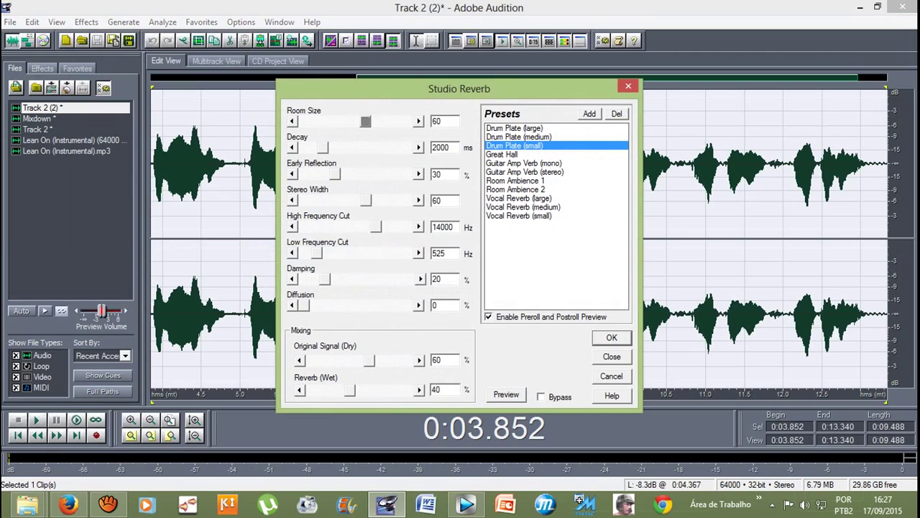
left_click(523, 206)
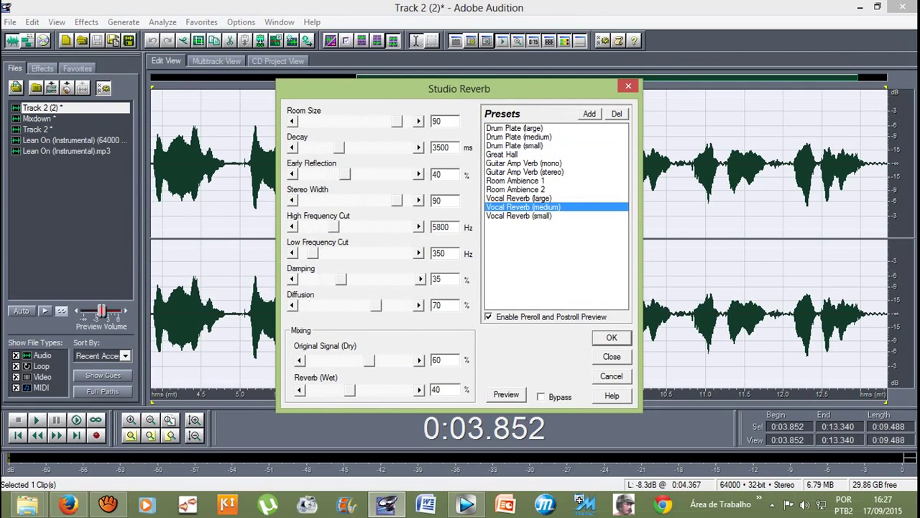
key("Return")
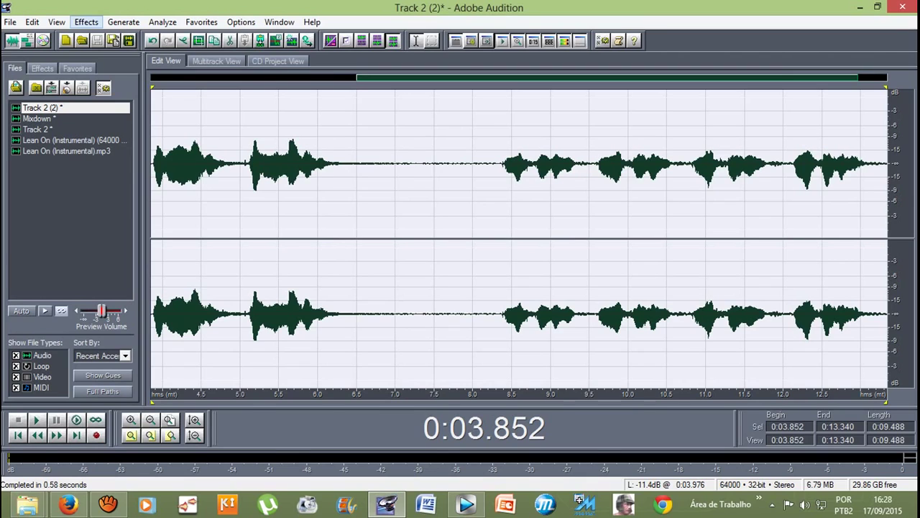
Step: Boost the selected Track 2 (2) vocal by 4.06 dB with Amplify/Fade
left_click(86, 23)
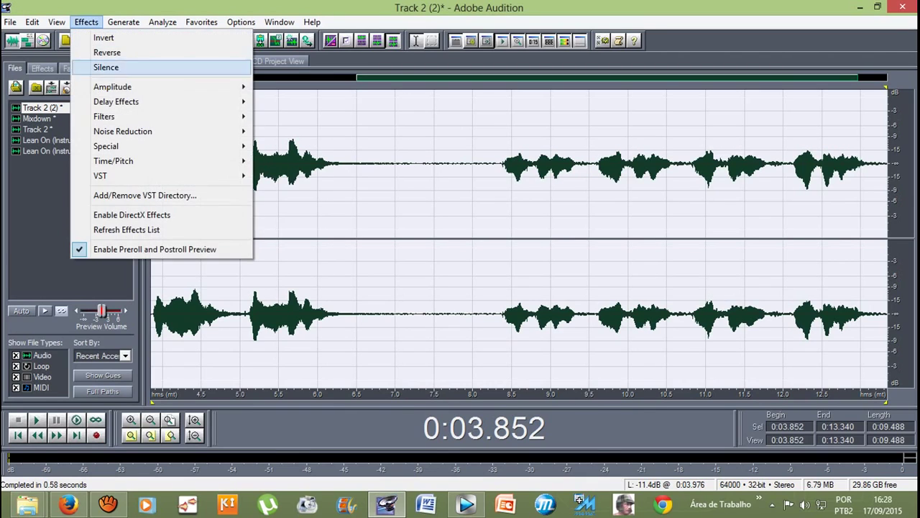
key("Return")
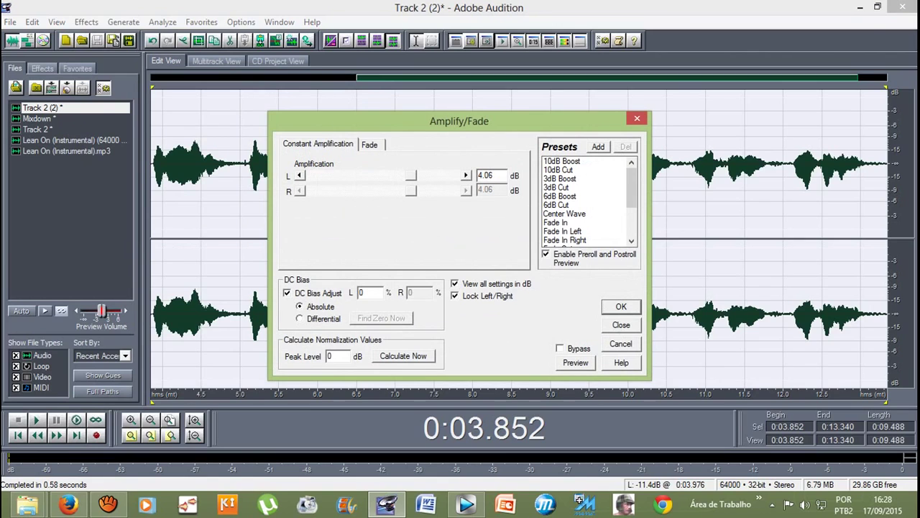
key("Return")
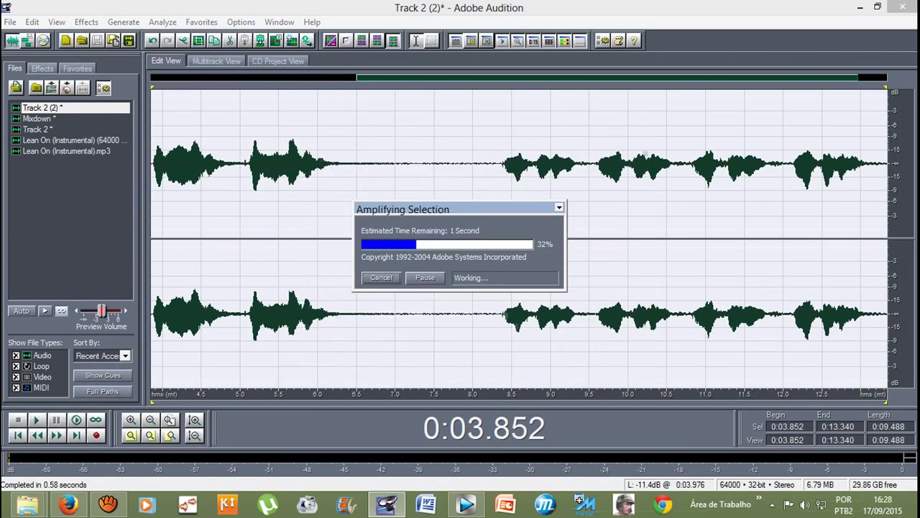
Step: Open the Mixdown clip on Track 3 in Edit View
left_click(332, 237)
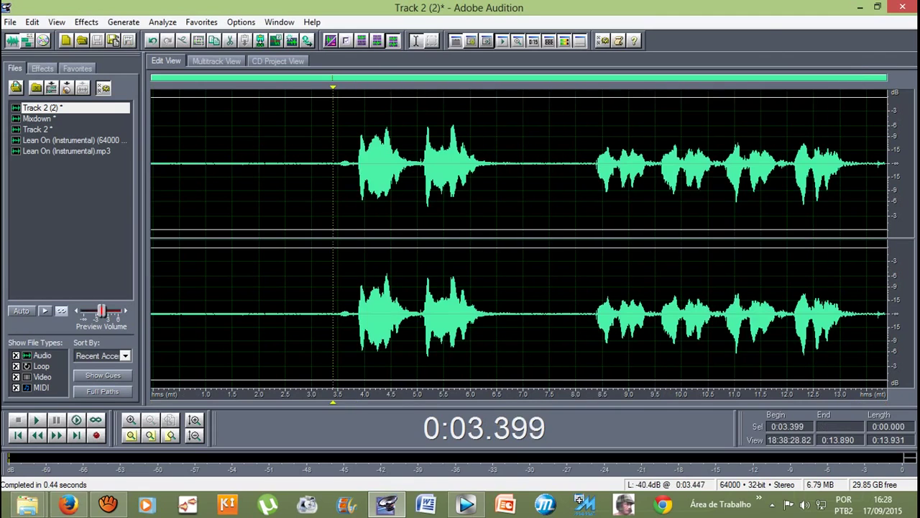
key("F12")
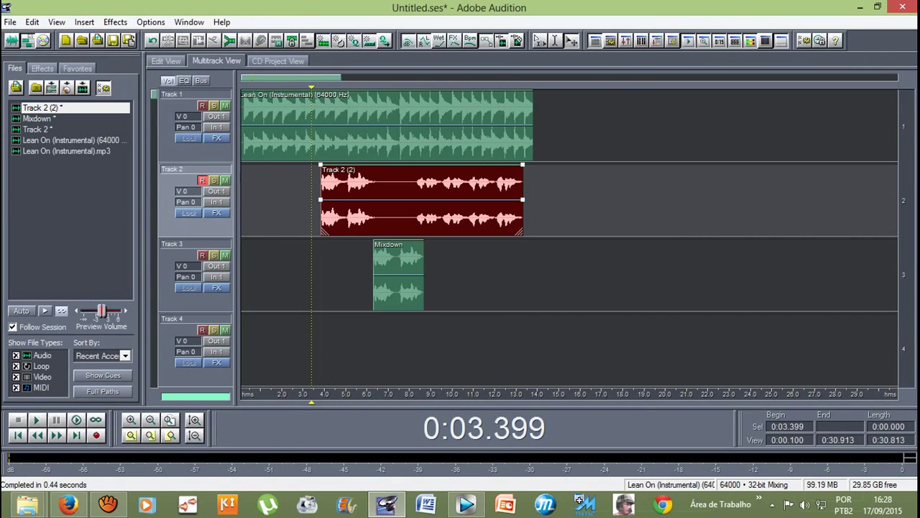
double_click(398, 273)
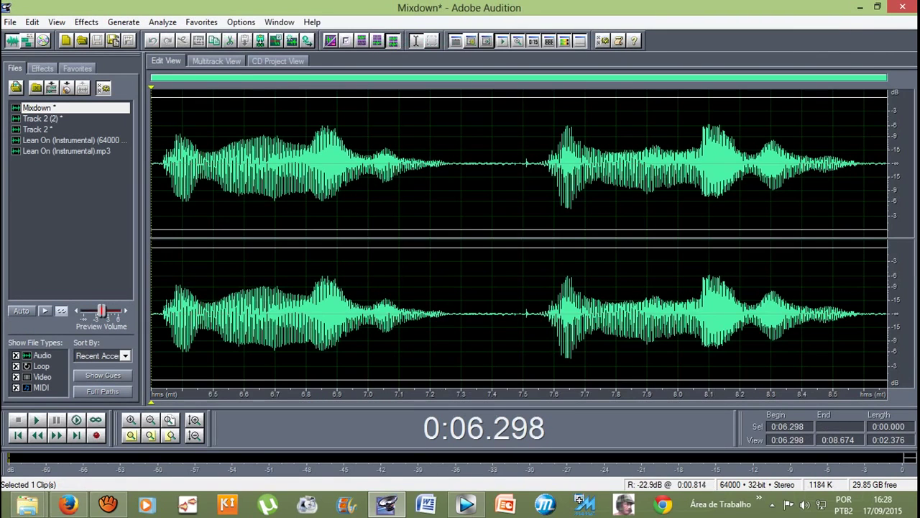
Step: Apply the Vocal Reverb (medium) Studio Reverb to the Mixdown audio
left_click(86, 22)
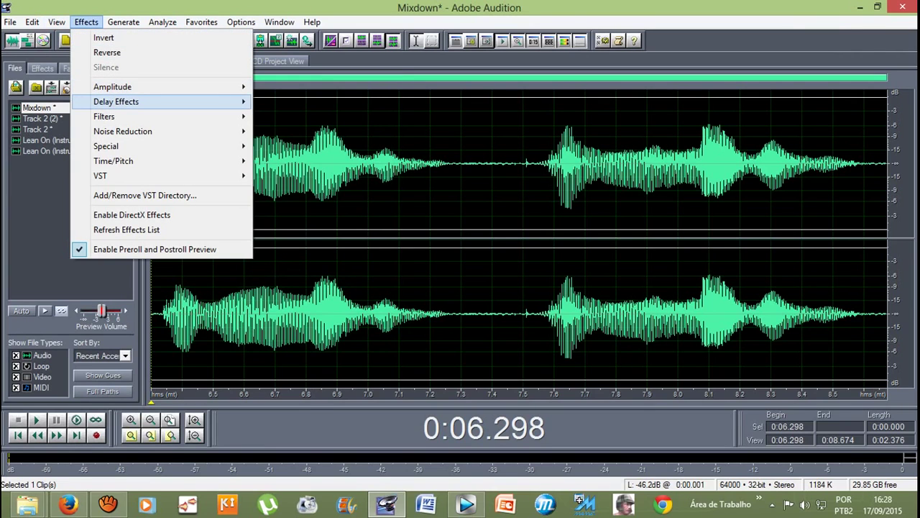
left_click(300, 249)
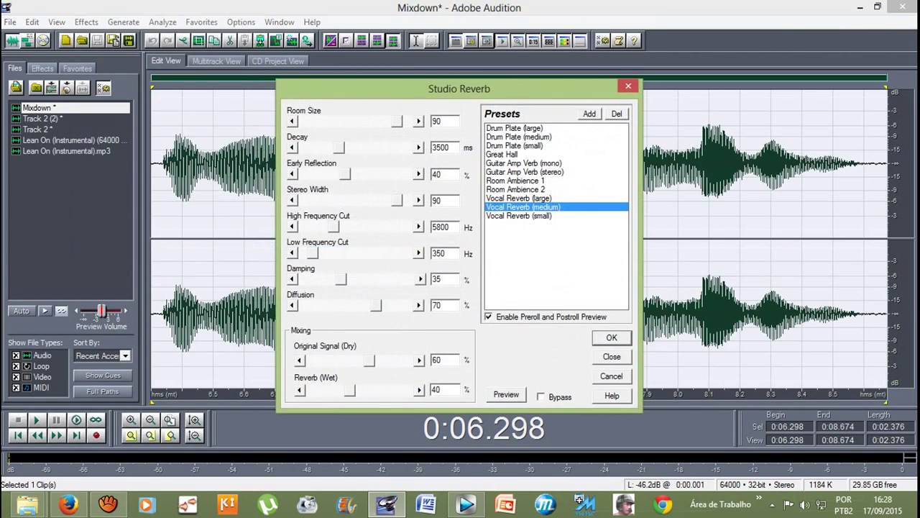
key("Return")
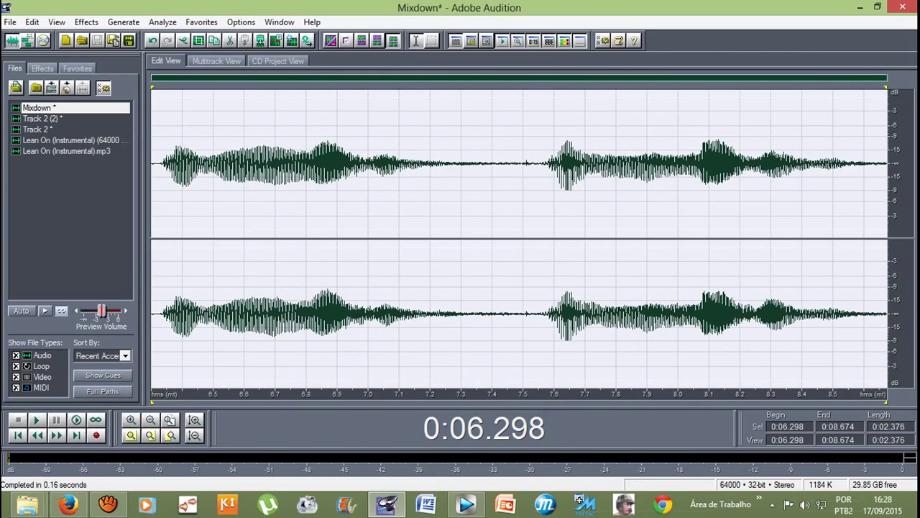
Step: Amplify the Mixdown's 6.3–8.7 s selection, then go back to Multitrack View
left_click(87, 22)
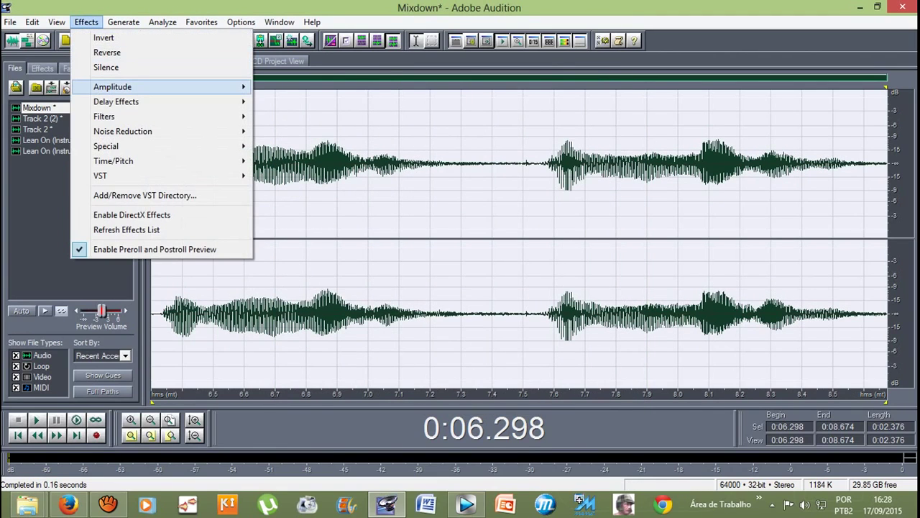
mouse_move(144, 87)
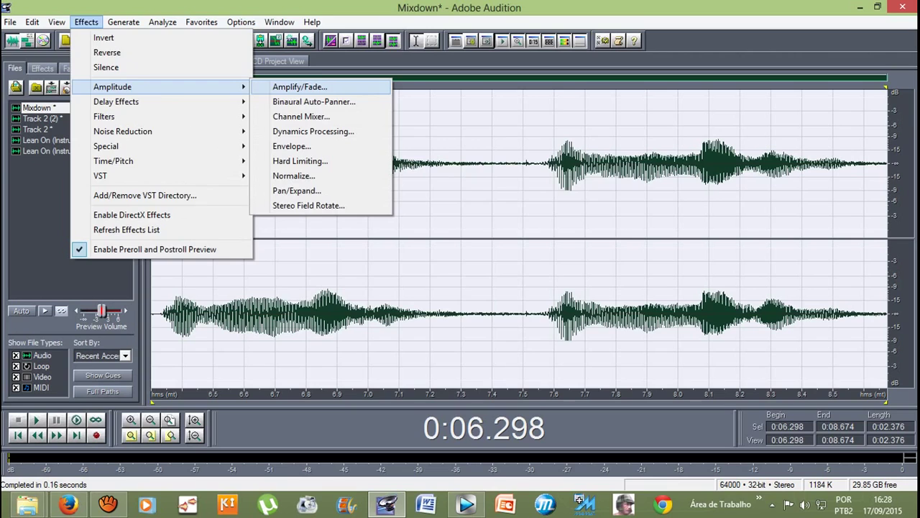
key("Return")
left_click(620, 307)
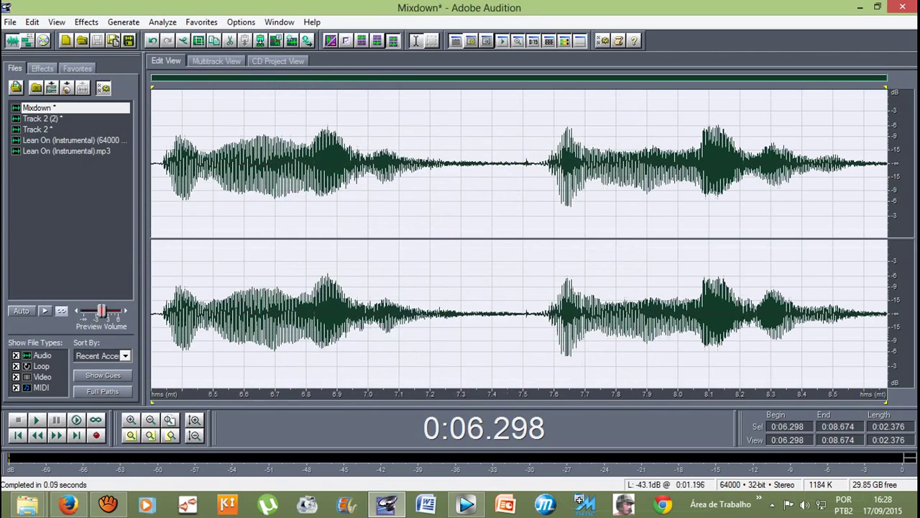
left_click(216, 61)
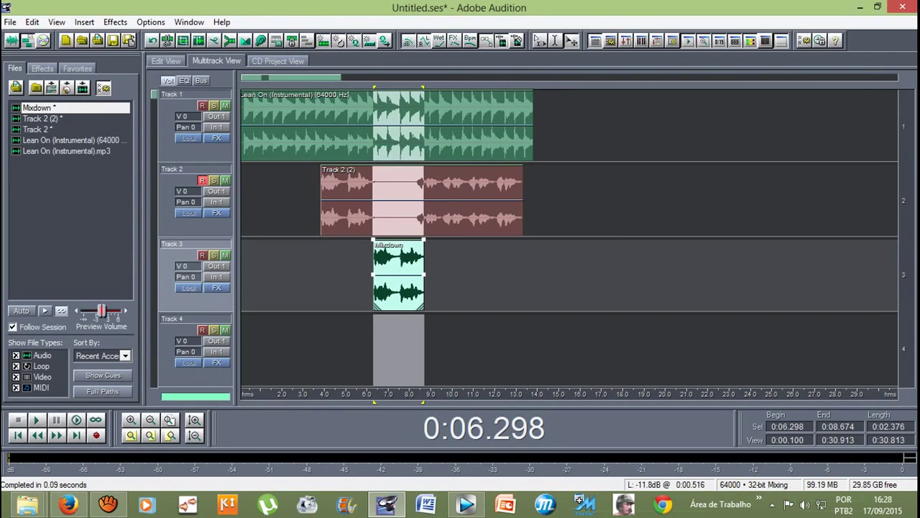
Step: Rewind to about 2.08 s, play the session, and stop playback
key("alt+Left")
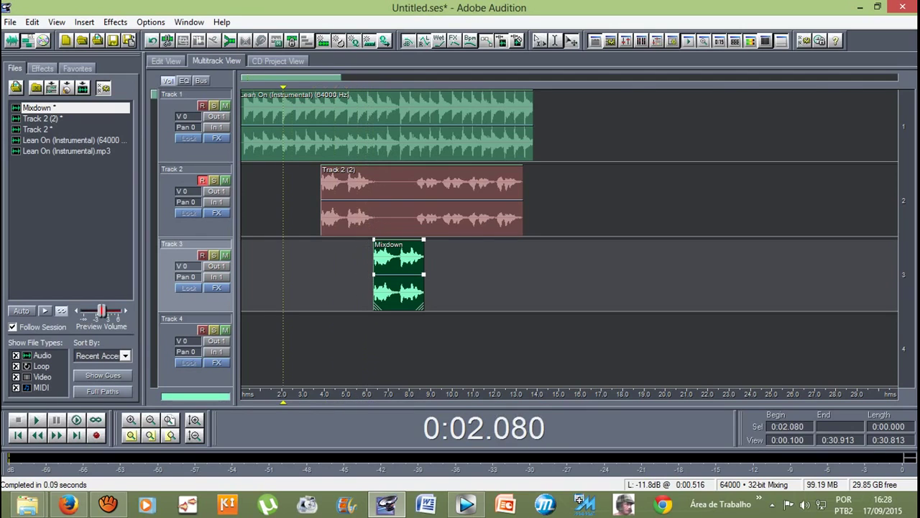
key("space")
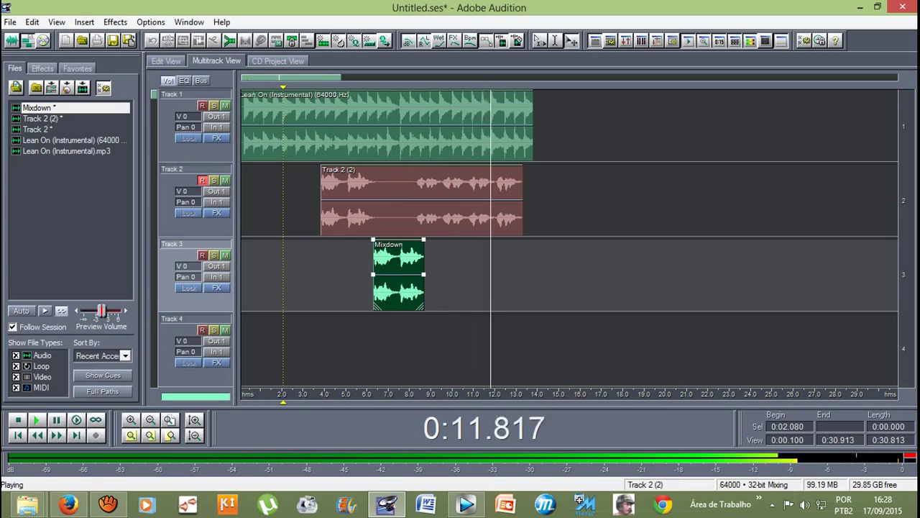
key("space")
Step: Open the Track 2 (2) vocal, then select and preview 8.357–13.201 s
double_click(418, 201)
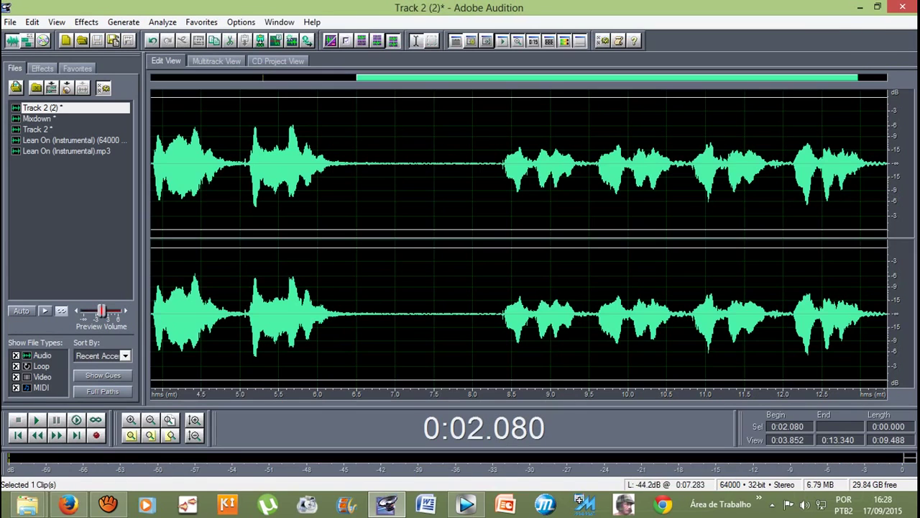
left_click_drag(501, 166, 878, 309)
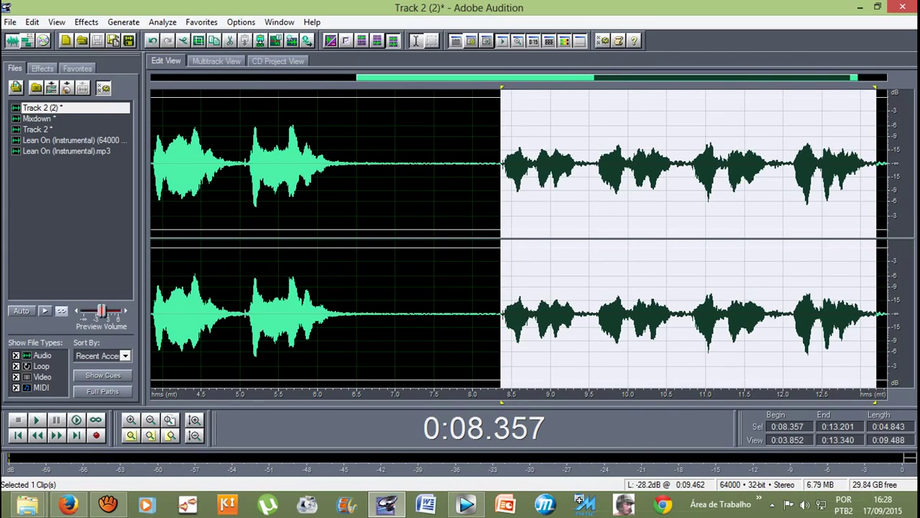
key("space")
key("space")
key("space")
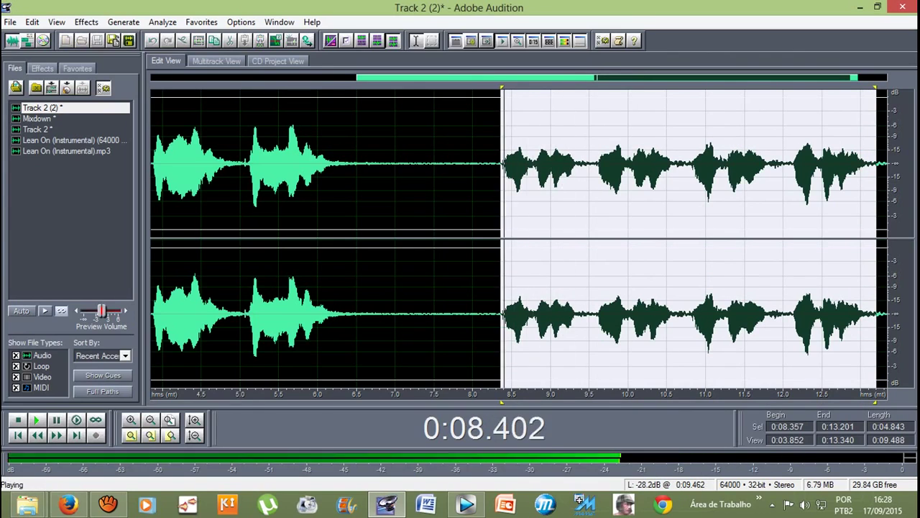
key("space")
Step: Apply the Wide & Thick chorus preset to the selection and play it back
left_click(86, 22)
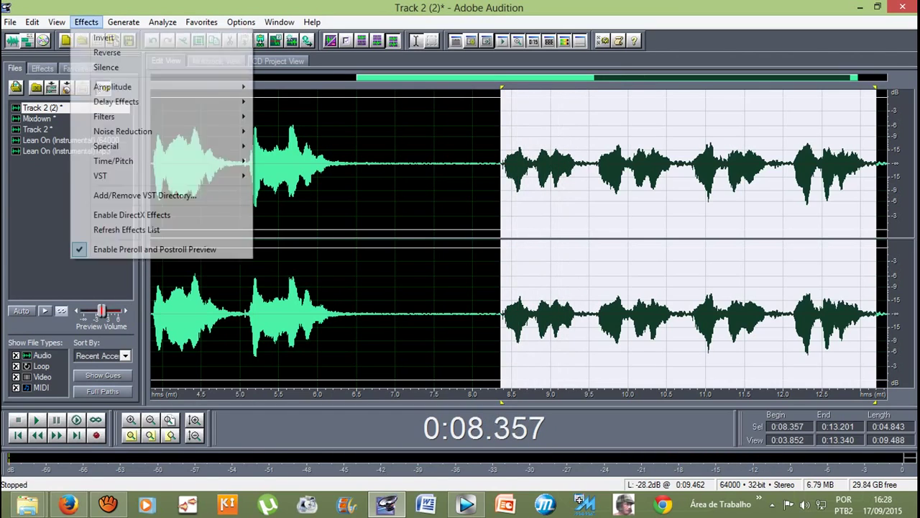
mouse_move(116, 102)
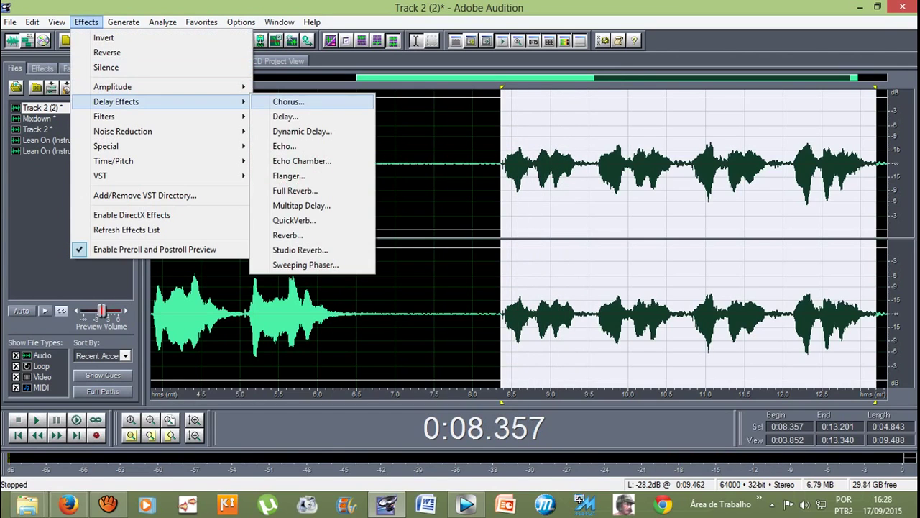
key("Return")
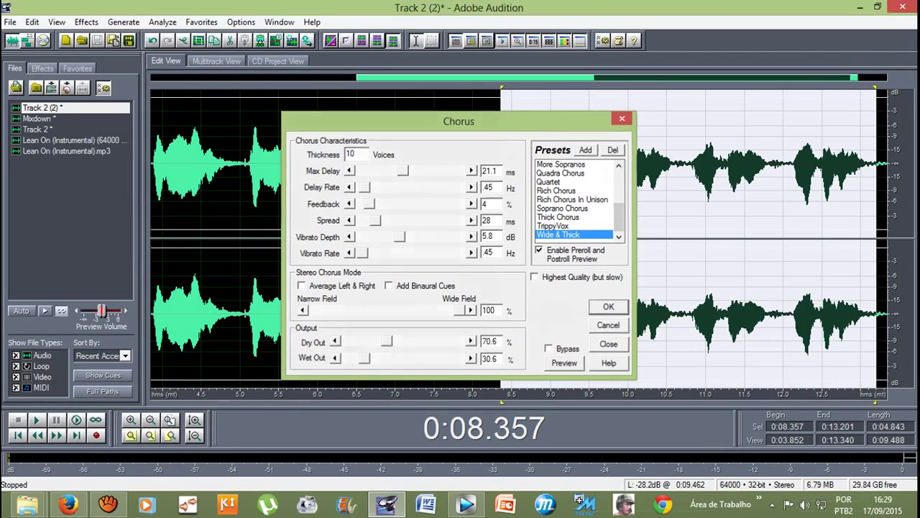
key("Return")
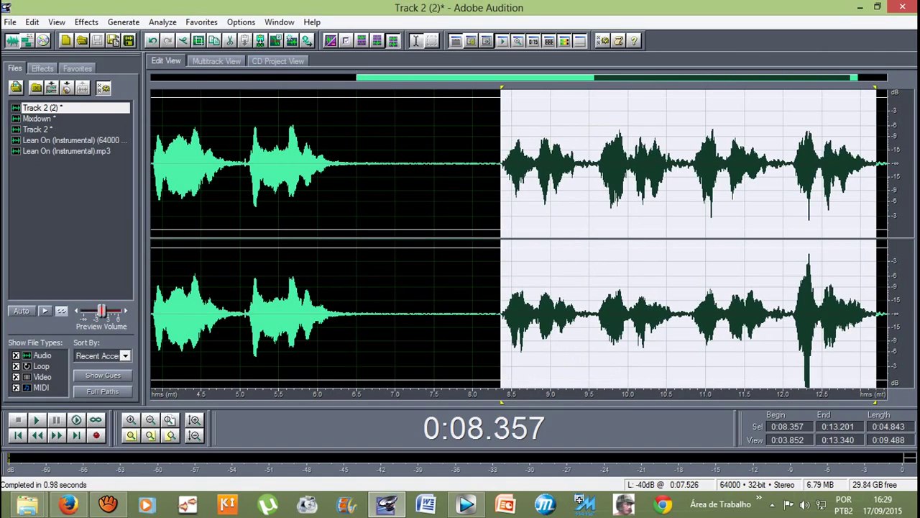
key("space")
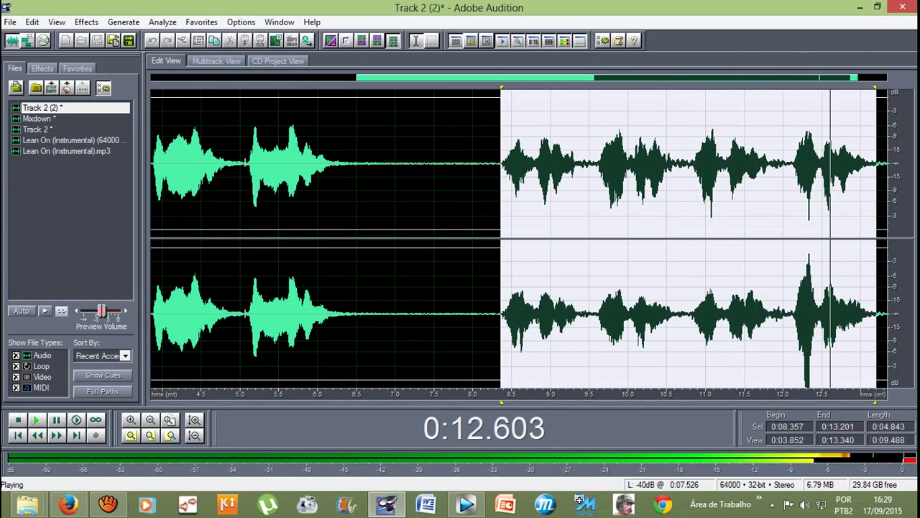
Step: Cut the right-channel spike at 0:12.289–0:12.368 by -2.7 dB, then return to Multitrack View
left_click(803, 166)
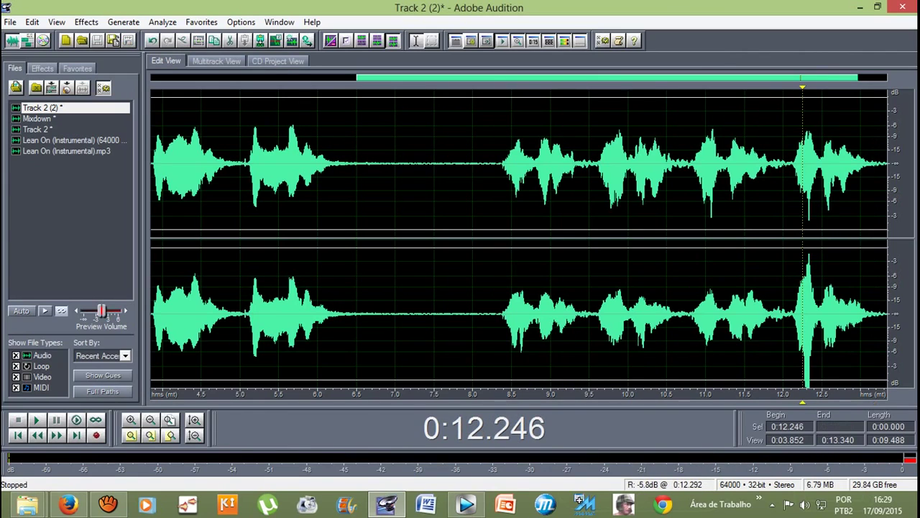
left_click_drag(805, 323, 811, 359)
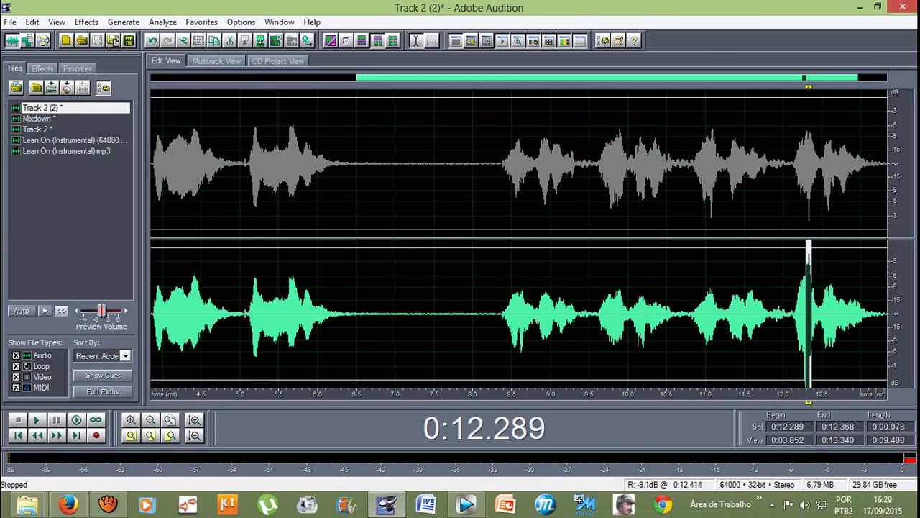
left_click(86, 22)
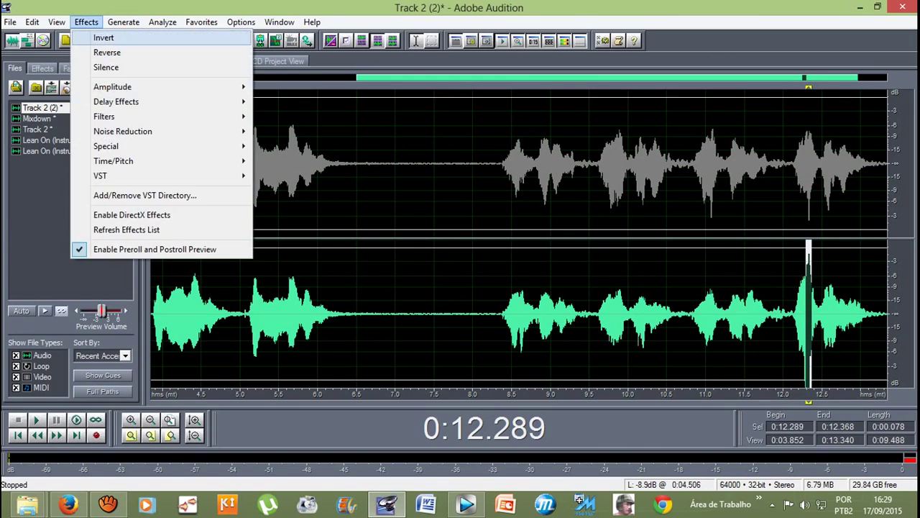
left_click(300, 87)
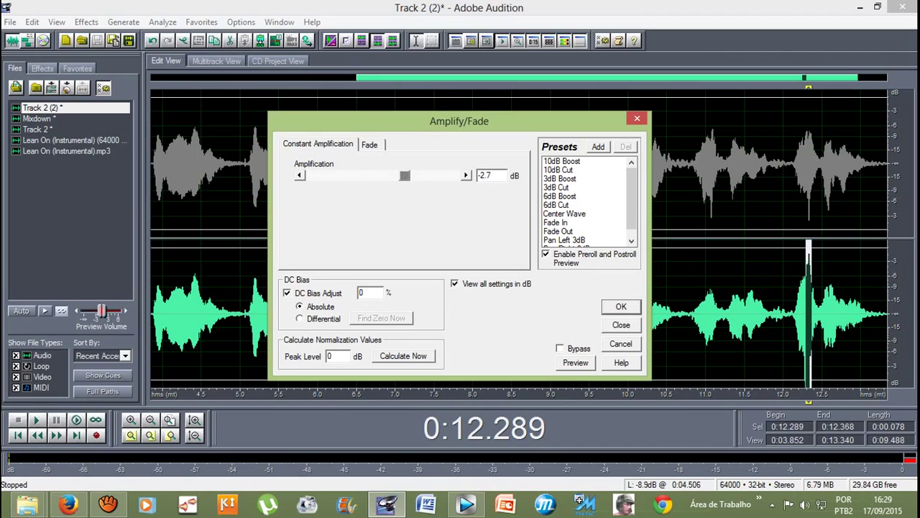
key("Return")
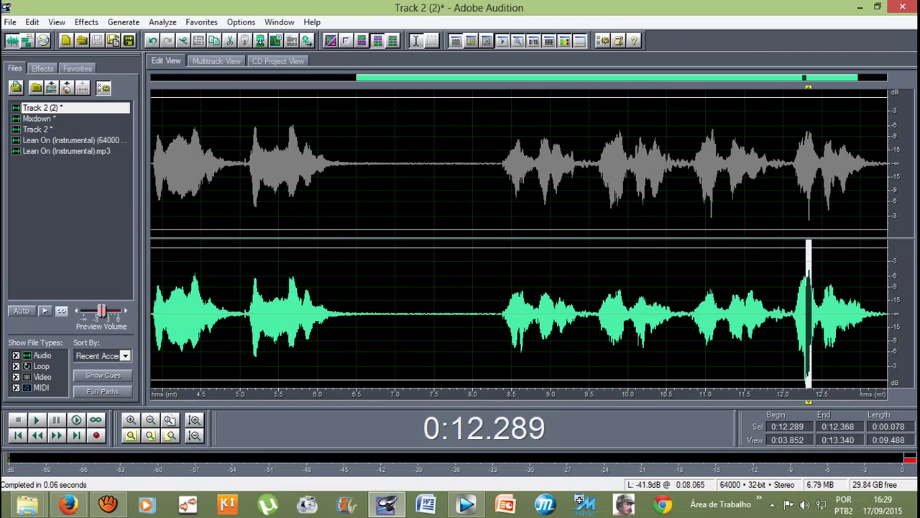
left_click(452, 237)
left_click(215, 61)
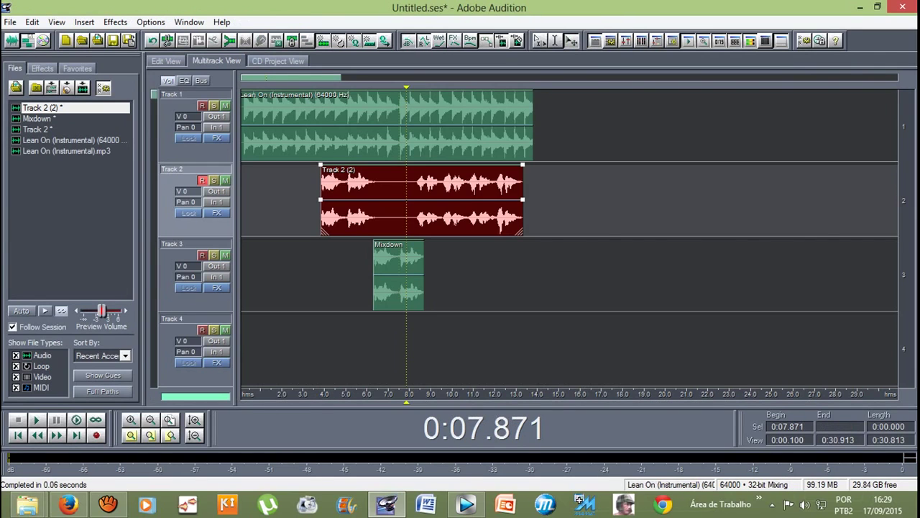
Step: Jump to the session start and play all three processed tracks
key("Home")
key("space")
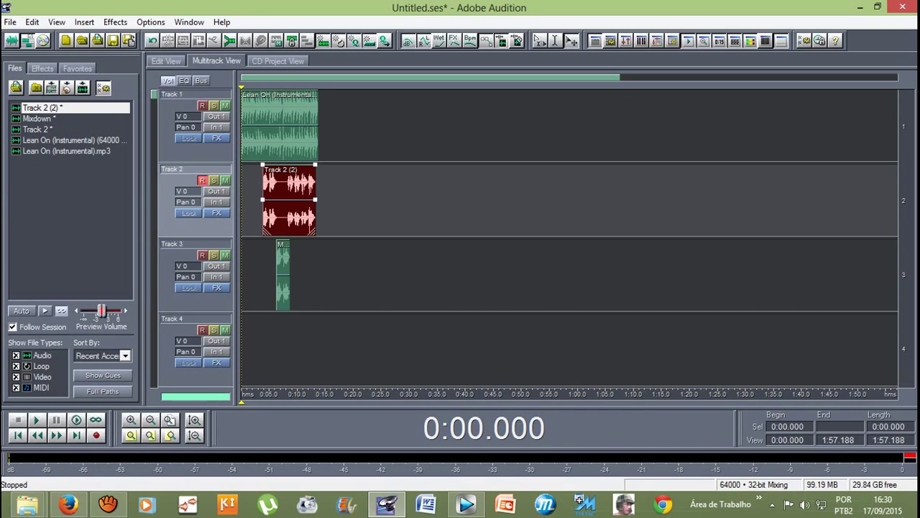
Step: Stop the aTube Catcher screen recording with Parar (F8)
left_click(107, 505)
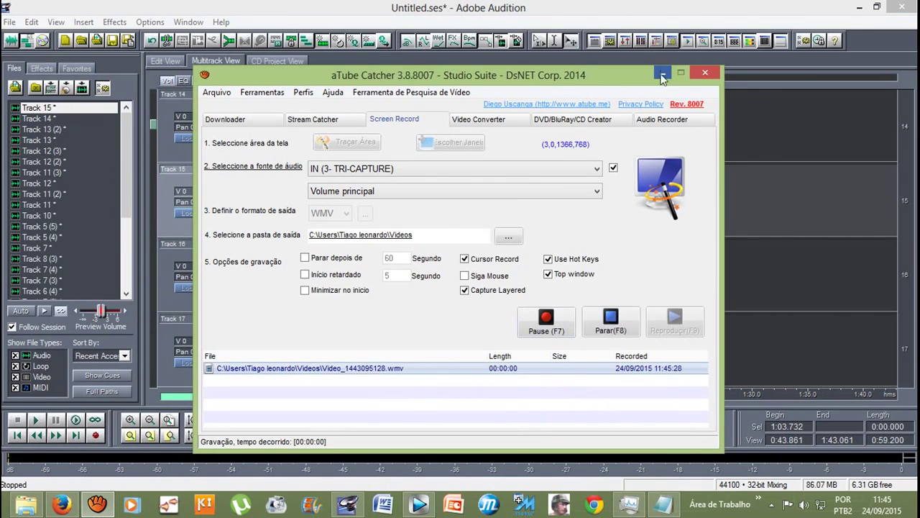
left_click(662, 73)
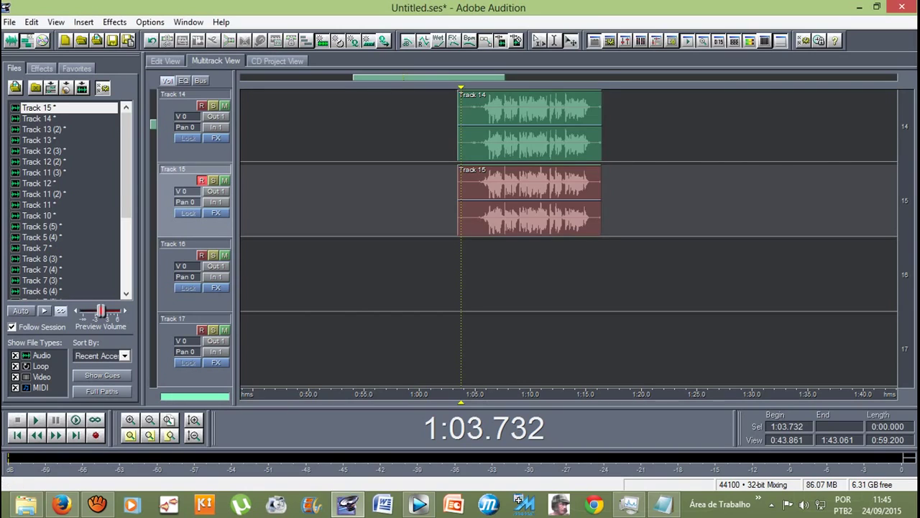
scroll(568, 237, "up", 2)
scroll(569, 237, "down", 1)
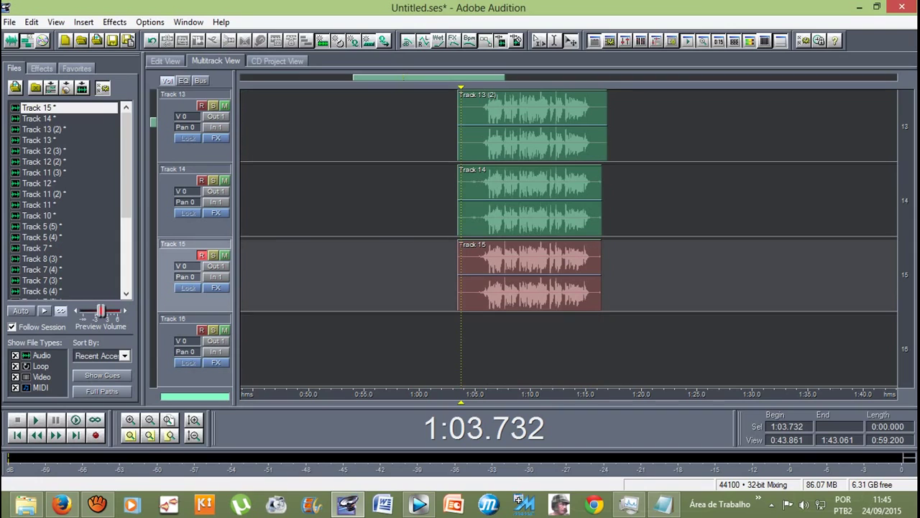
scroll(568, 237, "up", 6)
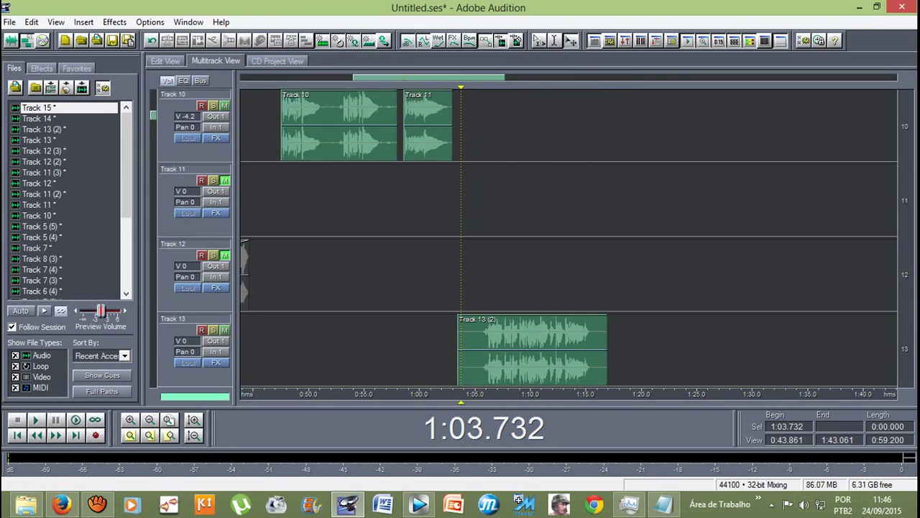
scroll(568, 237, "down", 6)
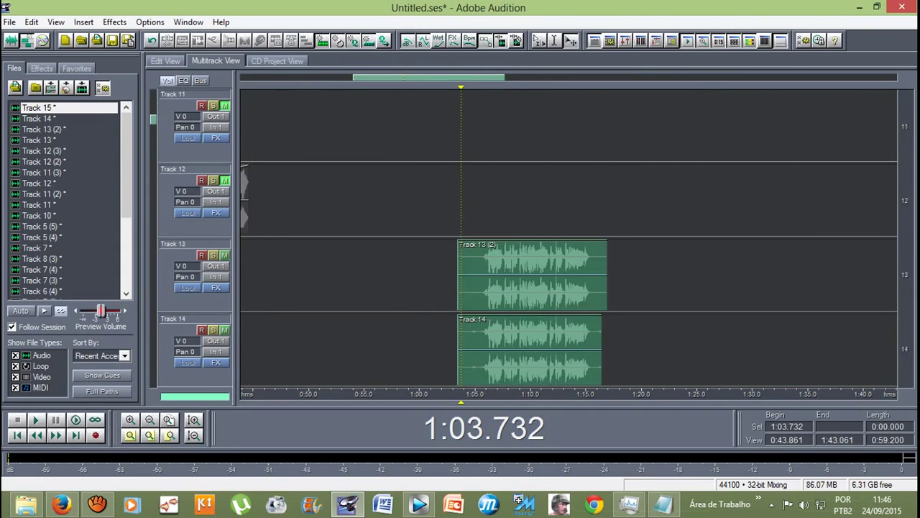
left_click(533, 125)
left_click(529, 201)
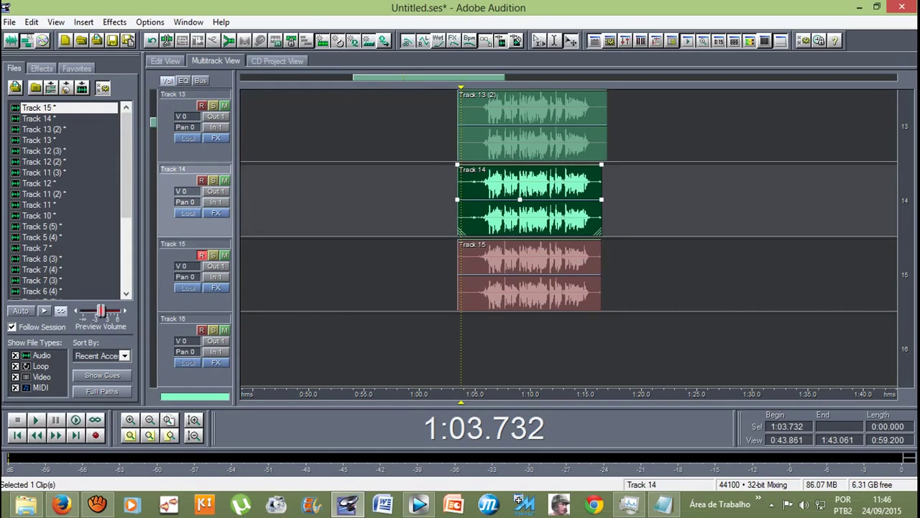
left_click(530, 276)
left_click(533, 126)
left_click(529, 201)
left_click(530, 276)
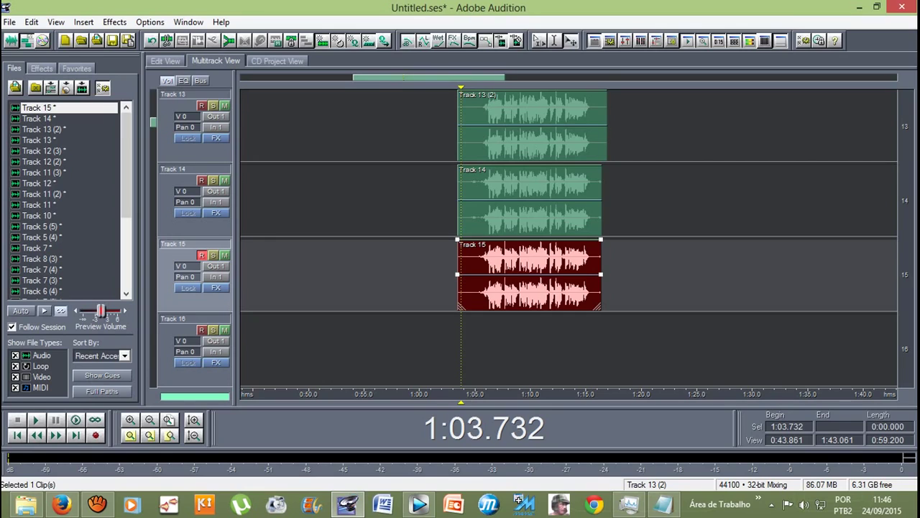
Step: Play the three stacked vocal clips from 1:05 and stop playback
scroll(568, 237, "up", 1)
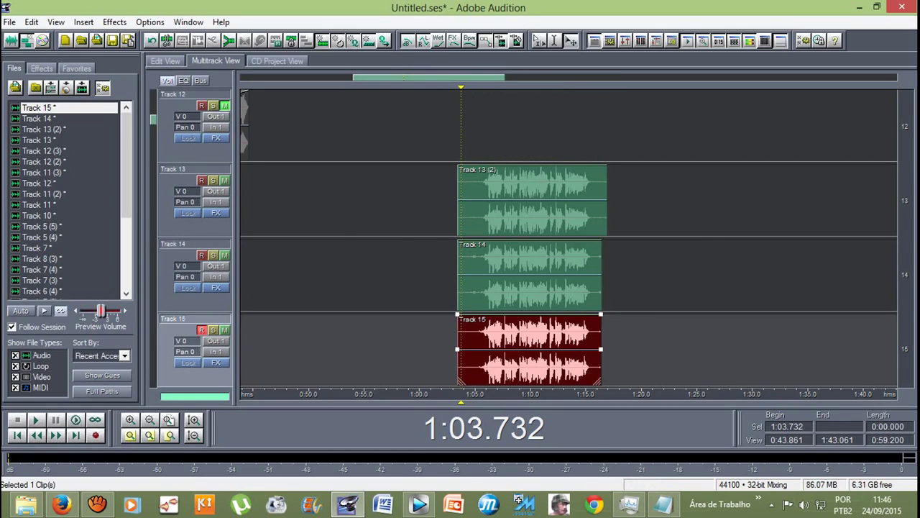
left_click(474, 394)
key("space")
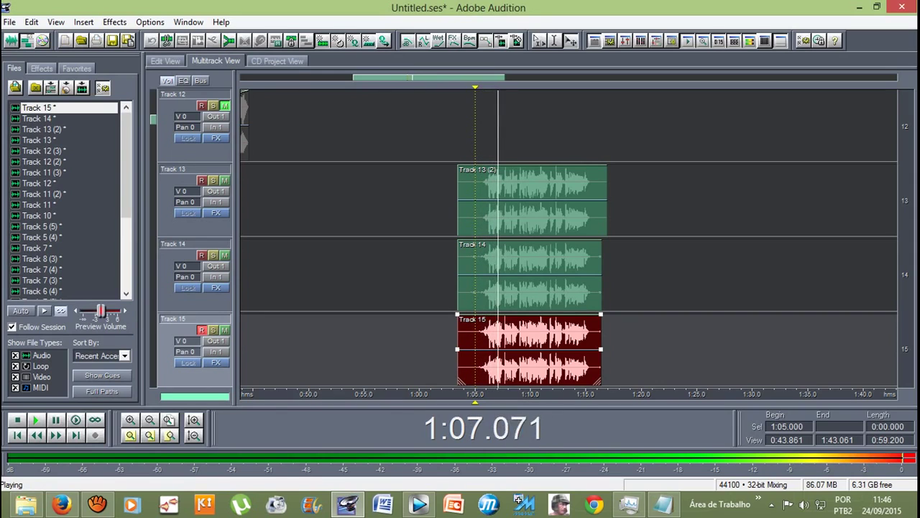
scroll(568, 237, "down", 1)
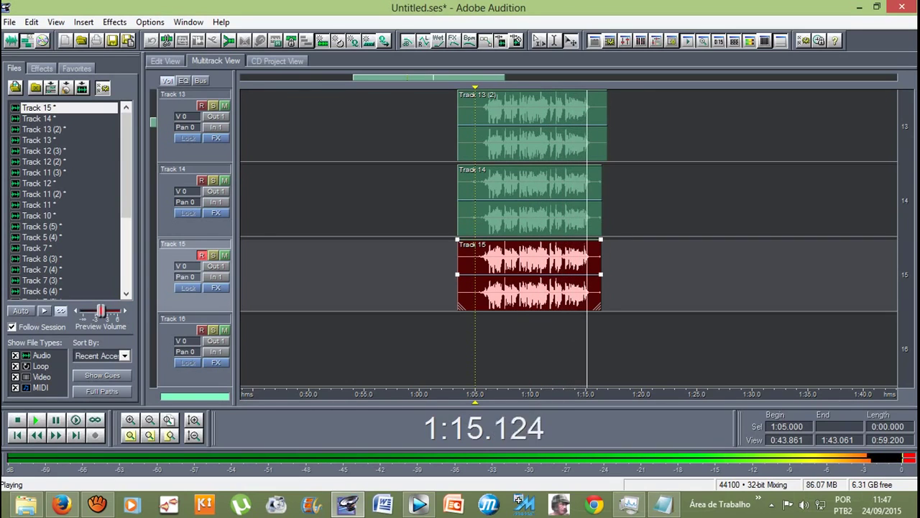
key("space")
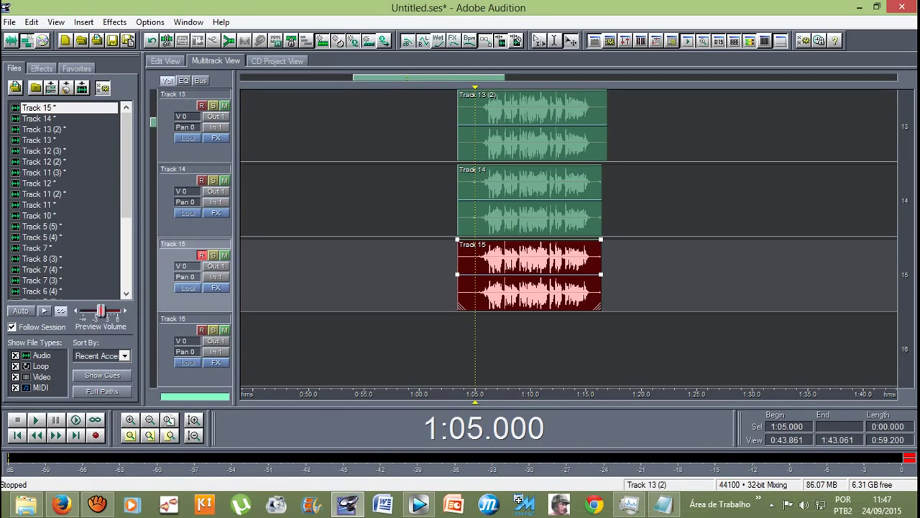
Step: Select the Track 13 (2) clip and open it for waveform editing
left_click(532, 126)
left_click(530, 201)
left_click(529, 276)
left_click(532, 126)
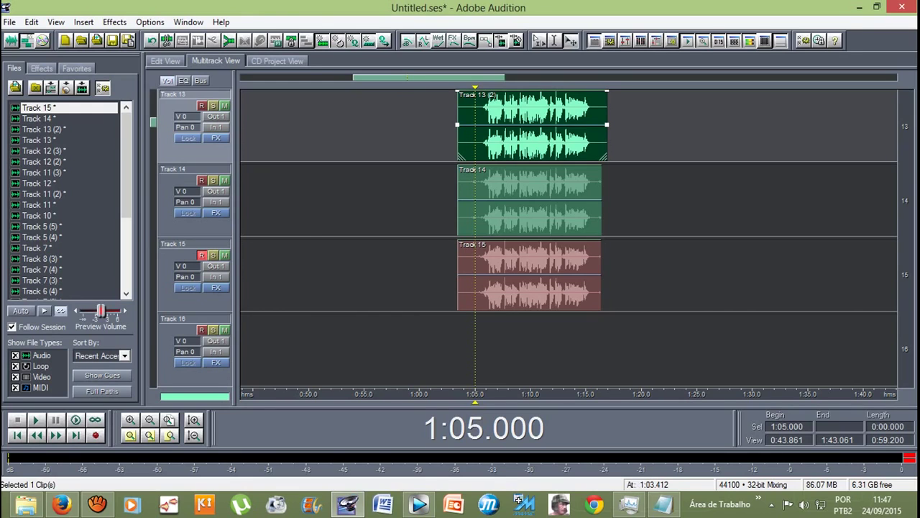
key("8")
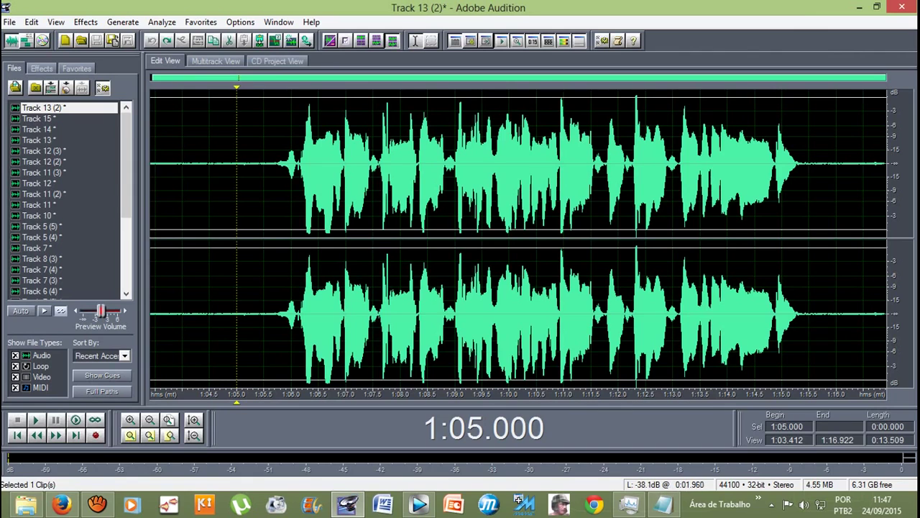
Step: Silence Track 13 (2)'s right channel from 1:04.735 to 1:15.834, then go back to multitrack
left_click_drag(250, 317, 849, 359)
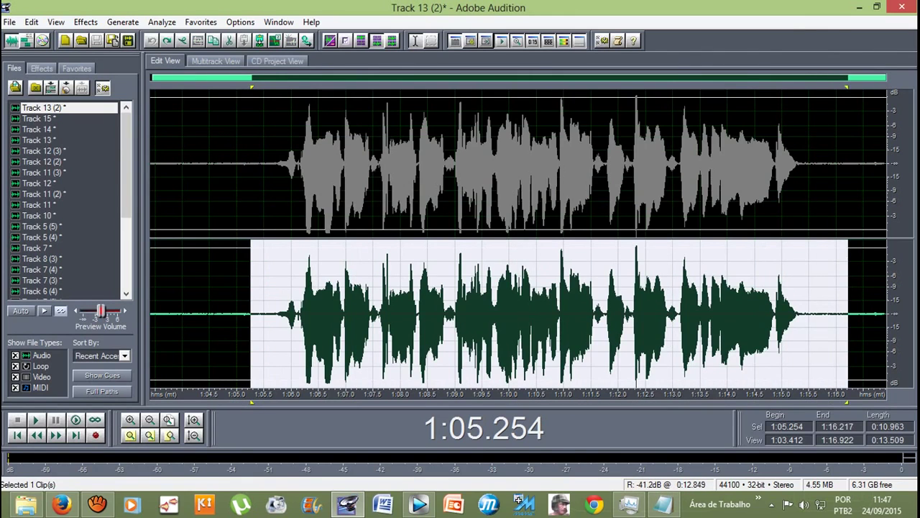
left_click(220, 237)
left_click_drag(221, 238, 827, 248)
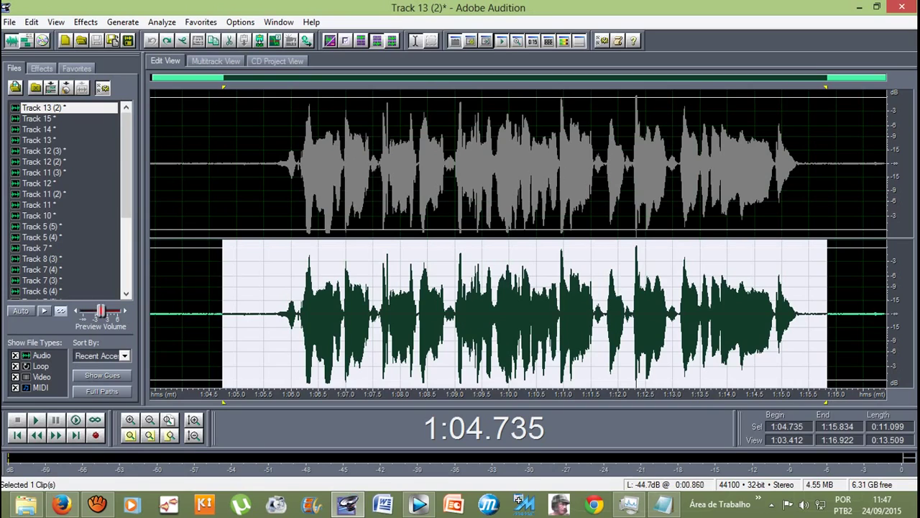
left_click(85, 21)
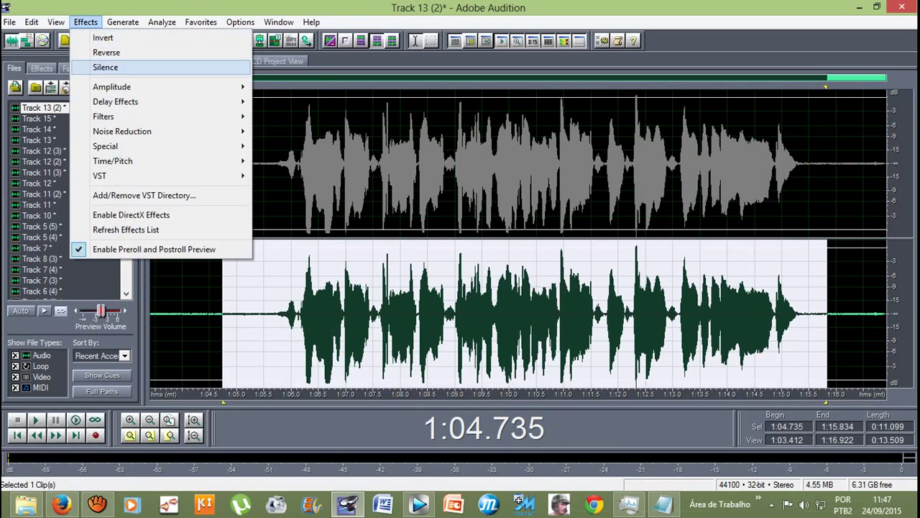
left_click(105, 66)
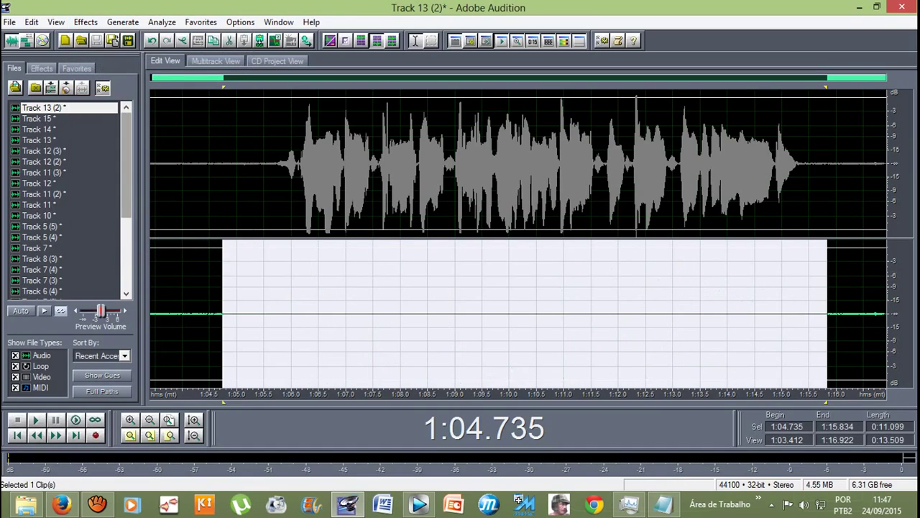
left_click(268, 166)
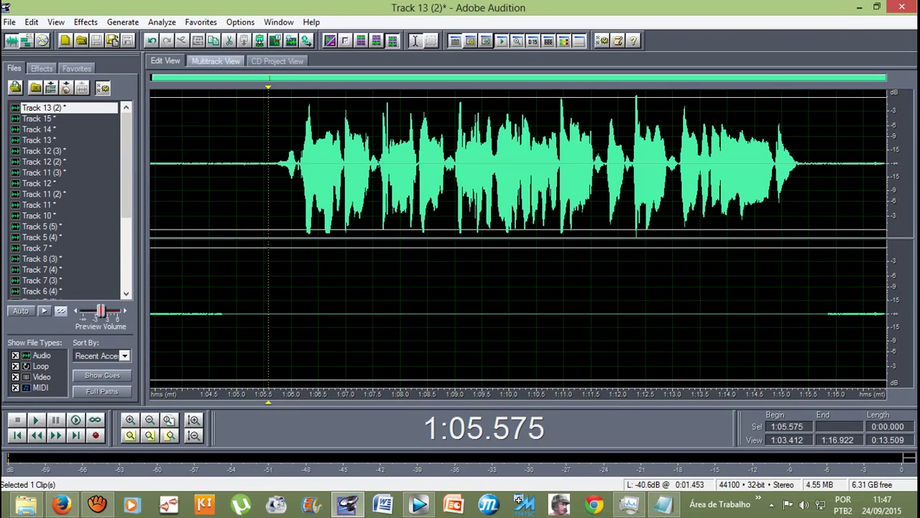
left_click(216, 60)
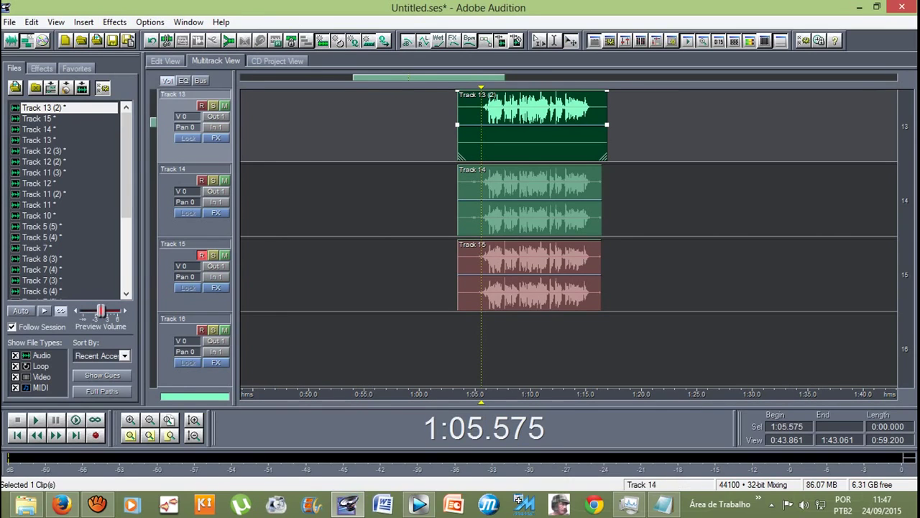
Step: Silence Track 14's left channel from 1:05.500 to 1:15.822, then go back to multitrack
double_click(532, 202)
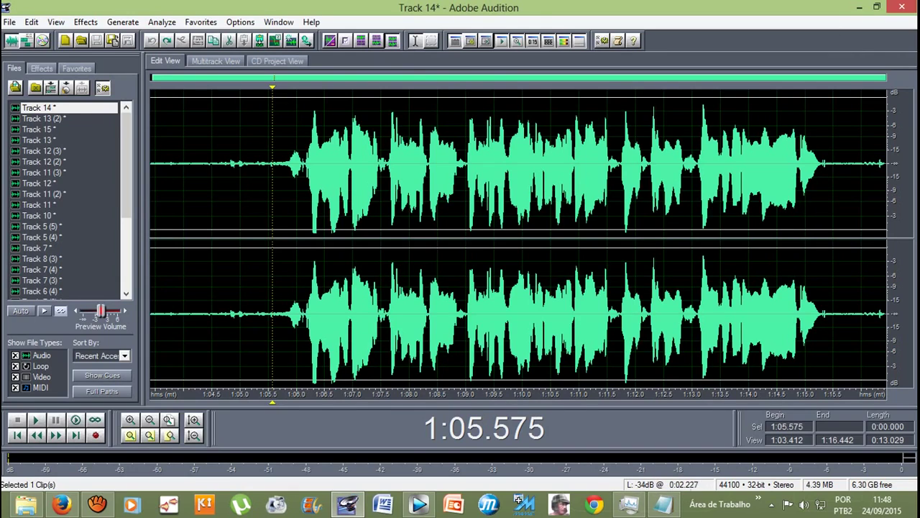
left_click(267, 172)
left_click_drag(267, 173, 861, 172)
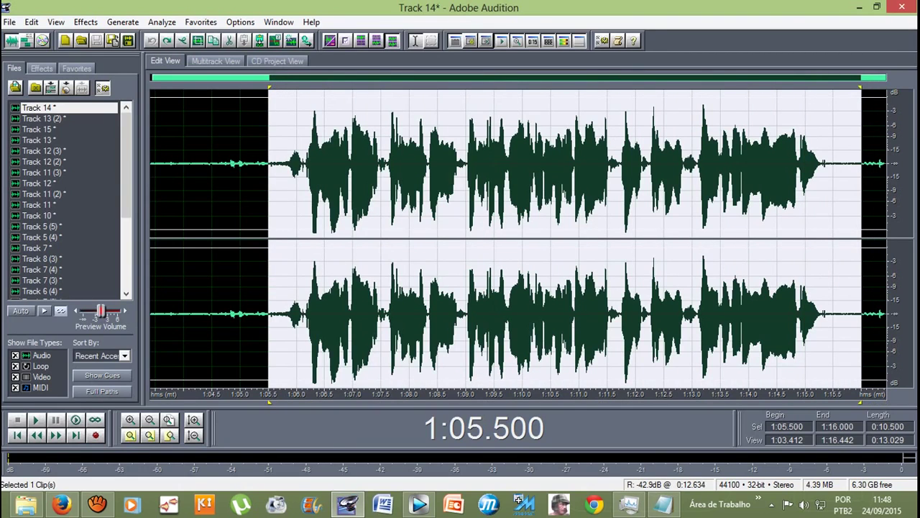
left_click_drag(861, 316, 851, 115)
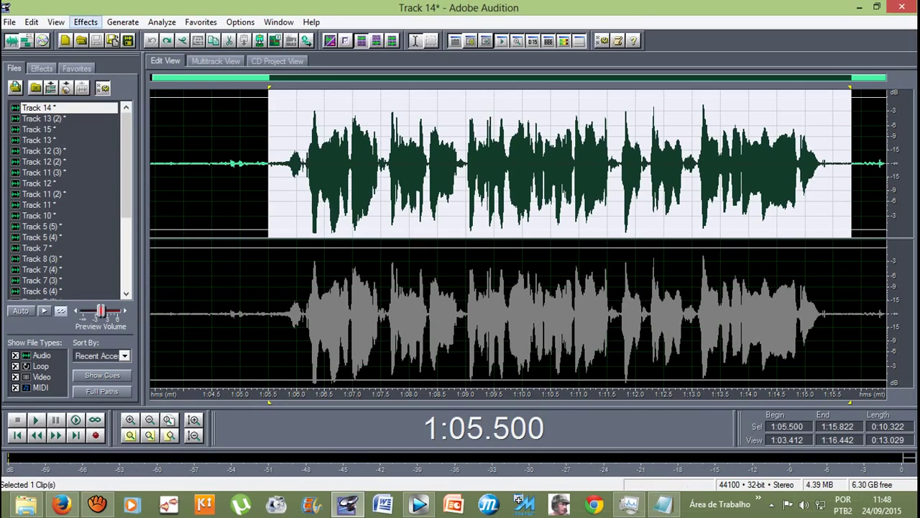
left_click(86, 21)
left_click(85, 22)
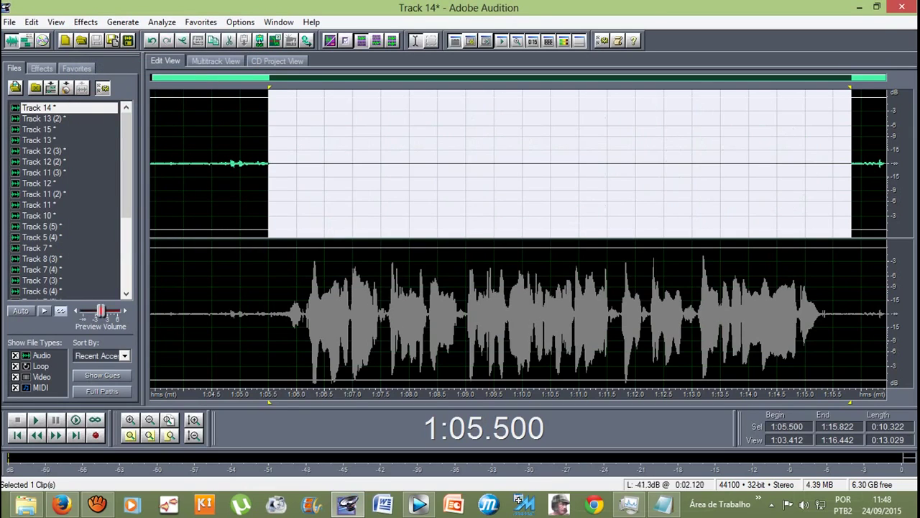
left_click(271, 309)
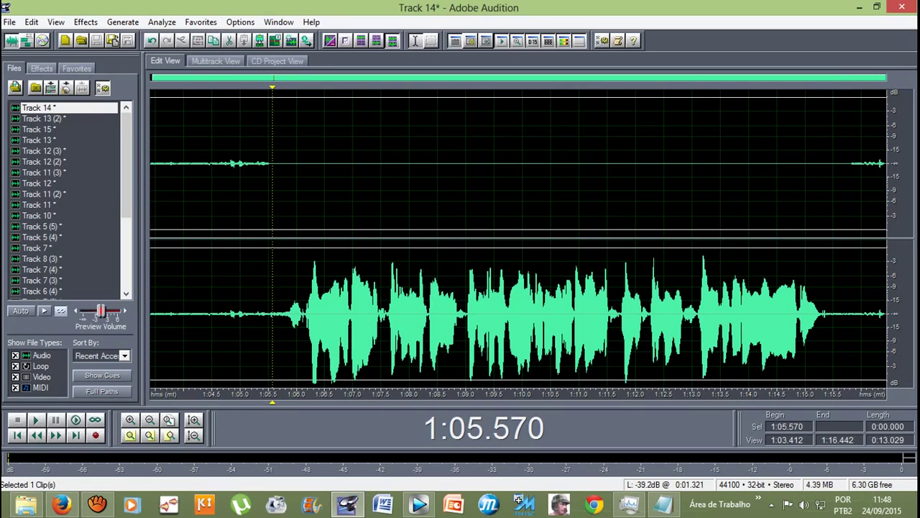
left_click(215, 61)
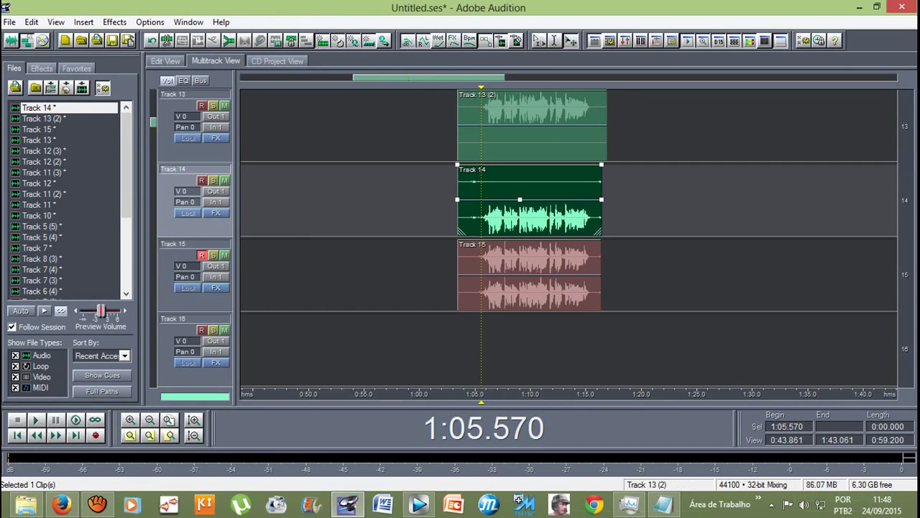
left_click(532, 137)
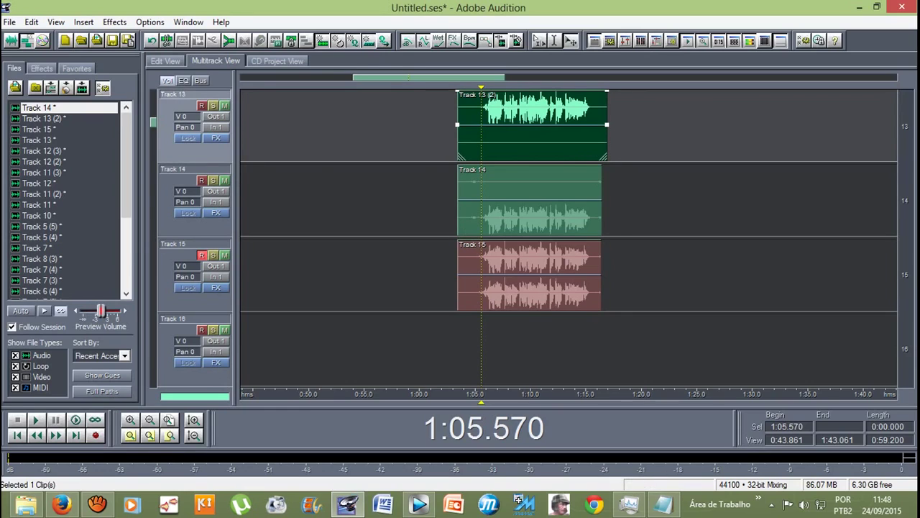
left_click(533, 202)
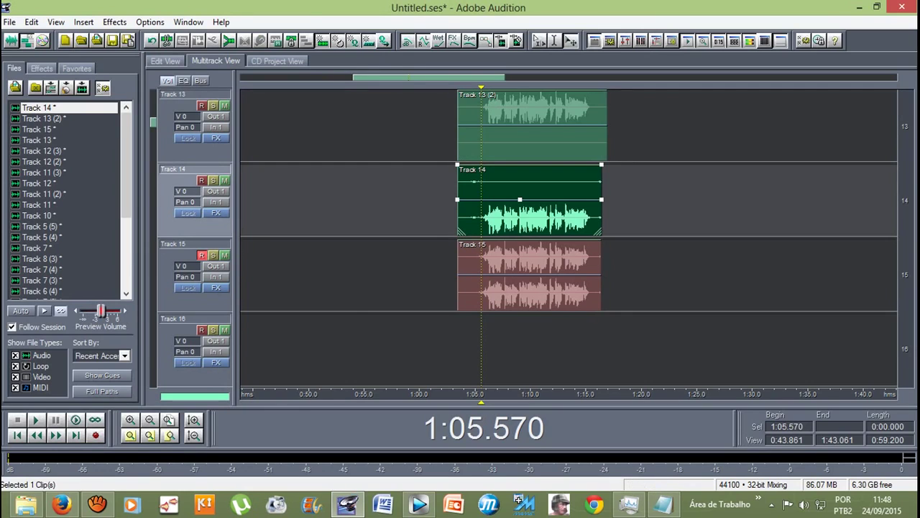
left_click(532, 273)
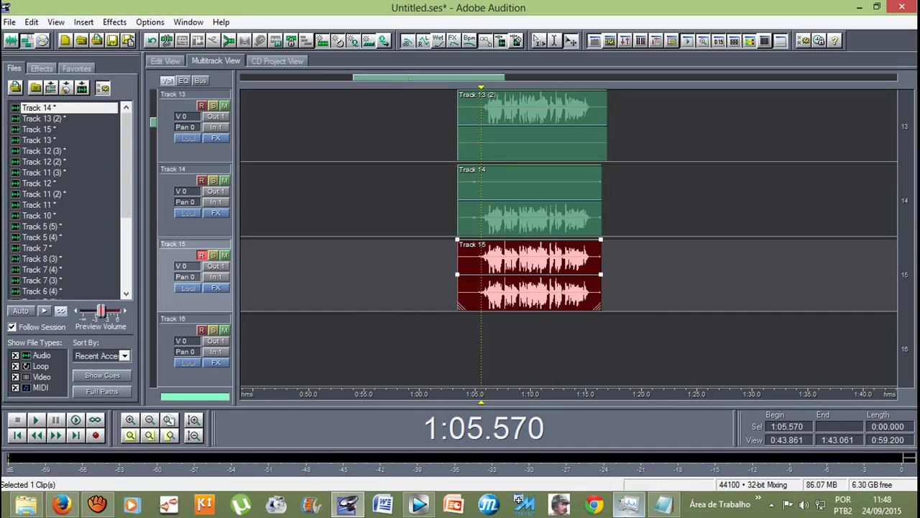
mouse_move(622, 507)
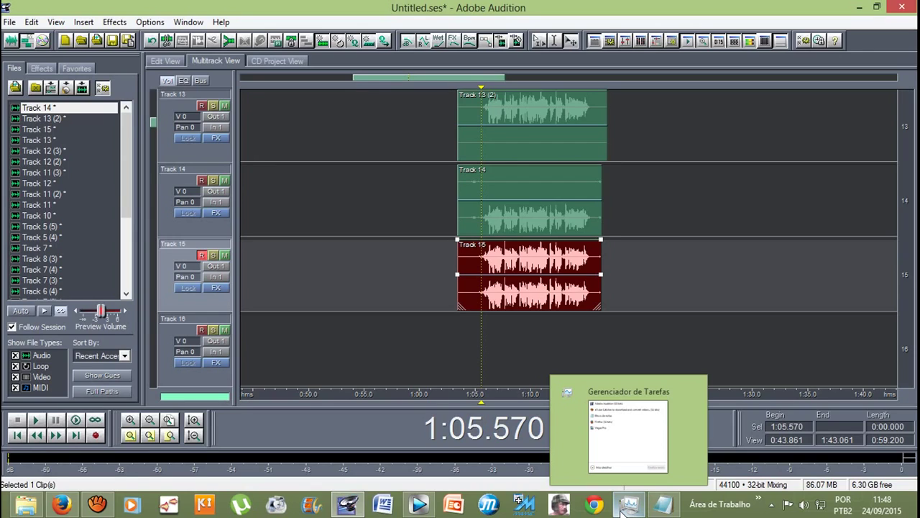
left_click(626, 506)
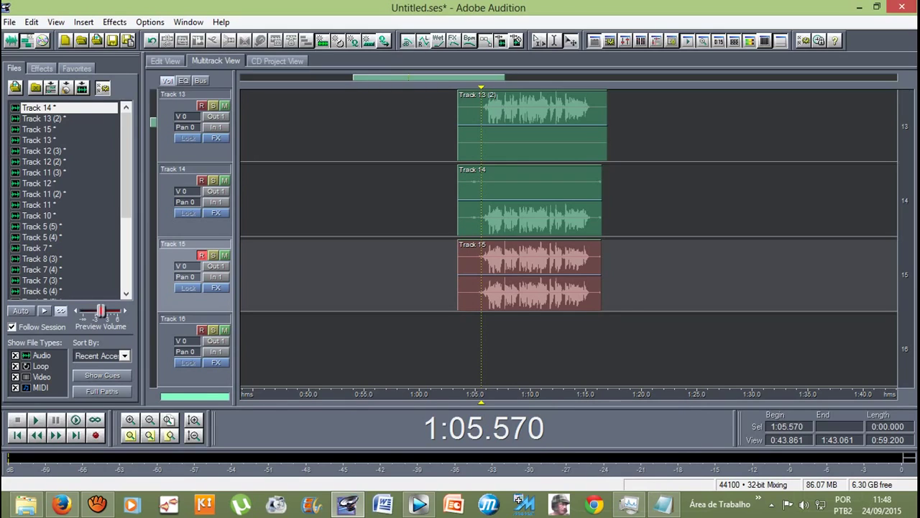
key("space")
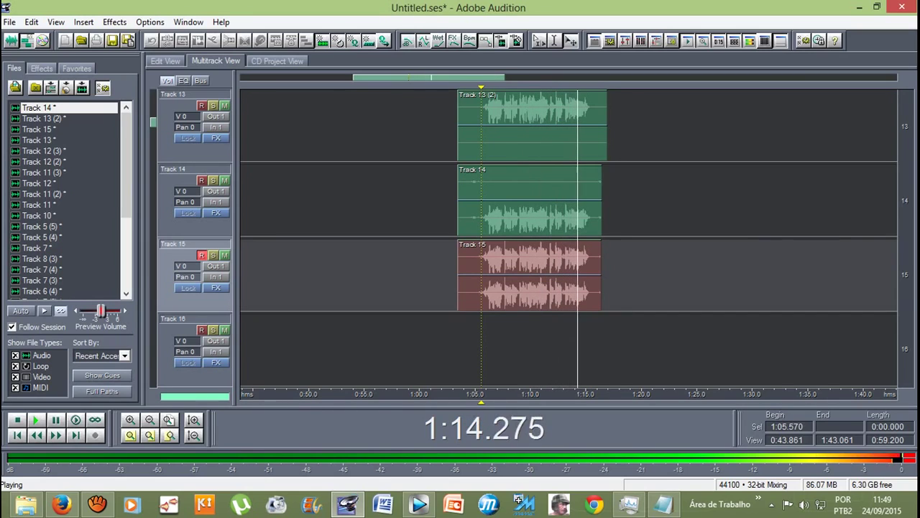
key("space")
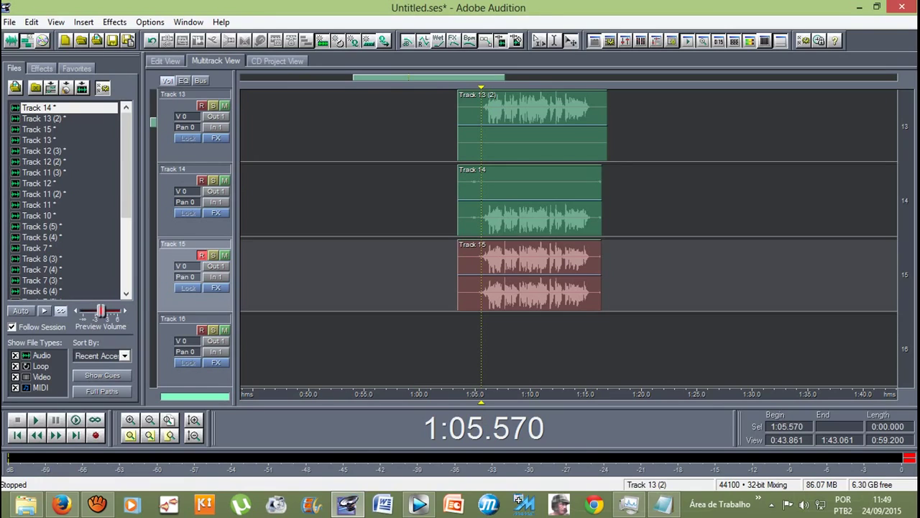
Step: Restore both channels on the Track 13 (2) and Track 14 vocal clips
double_click(532, 126)
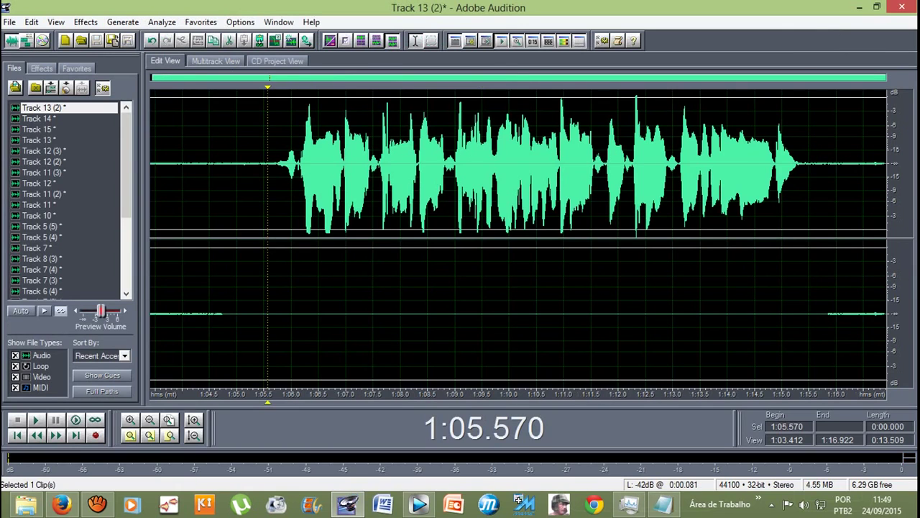
left_click_drag(222, 312, 828, 313)
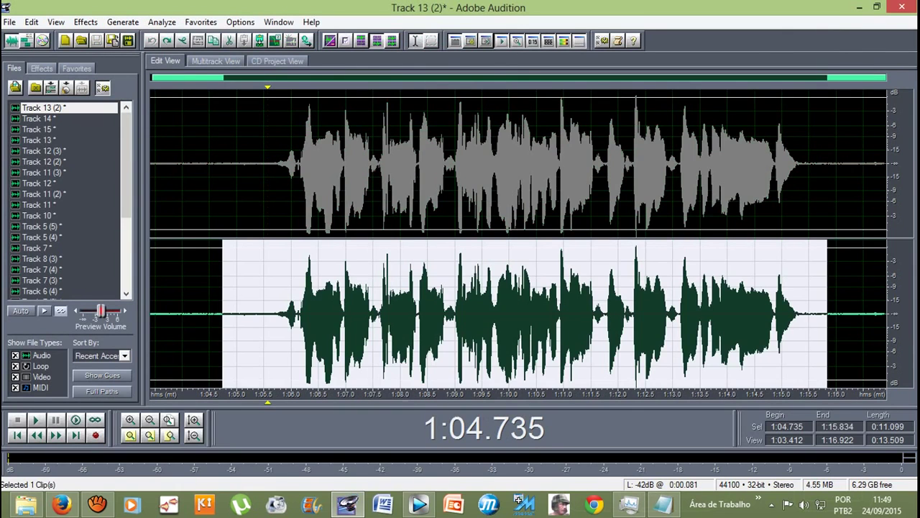
key("F12")
double_click(532, 195)
left_click_drag(267, 164, 850, 164)
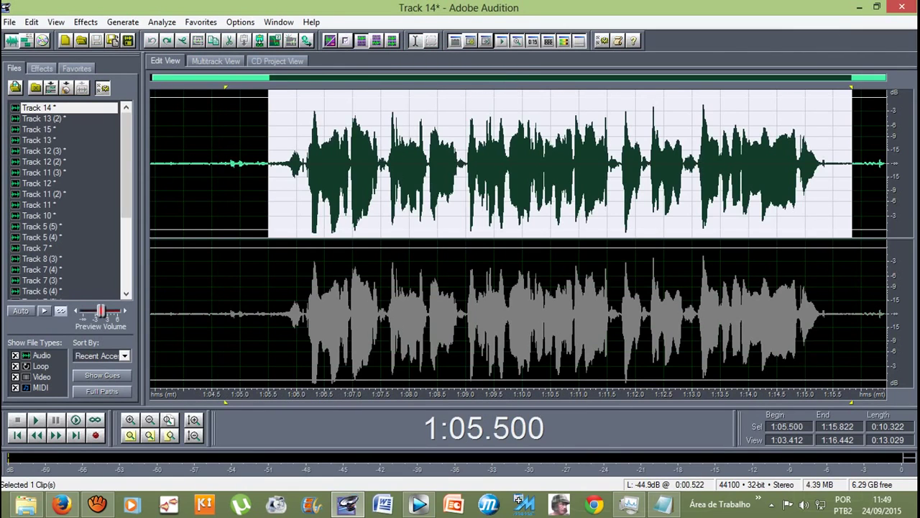
key("F12")
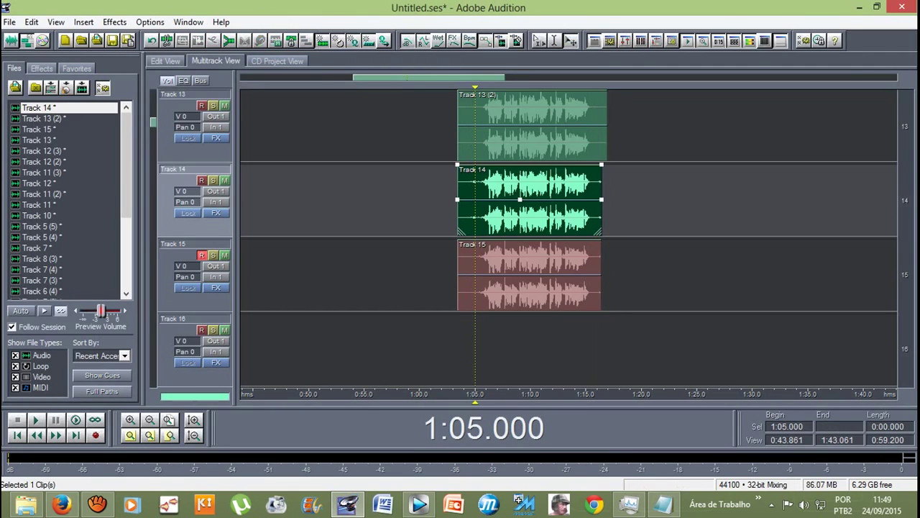
scroll(532, 201, "down", 1)
key("F12")
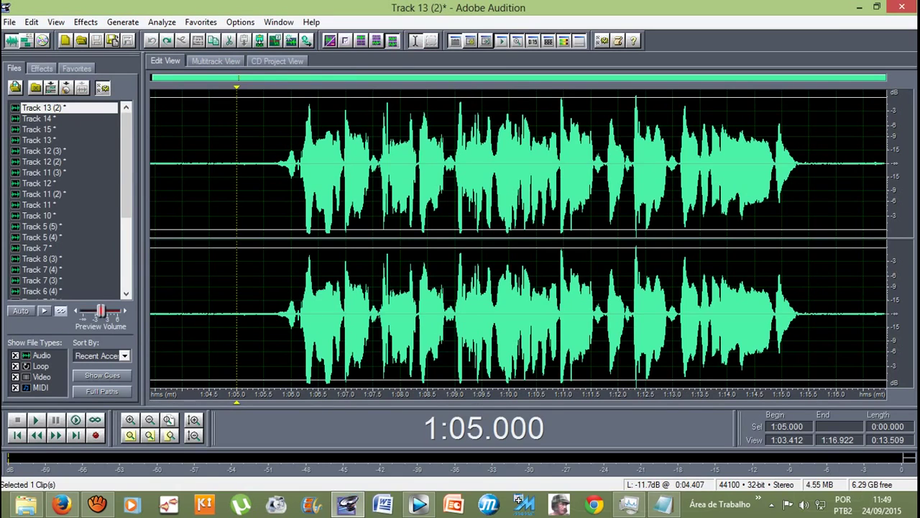
Step: Apply the Spatial Left 2 delay preset to Track 13 (2) from 1:05.500 to 1:16.205
left_click_drag(263, 237, 847, 237)
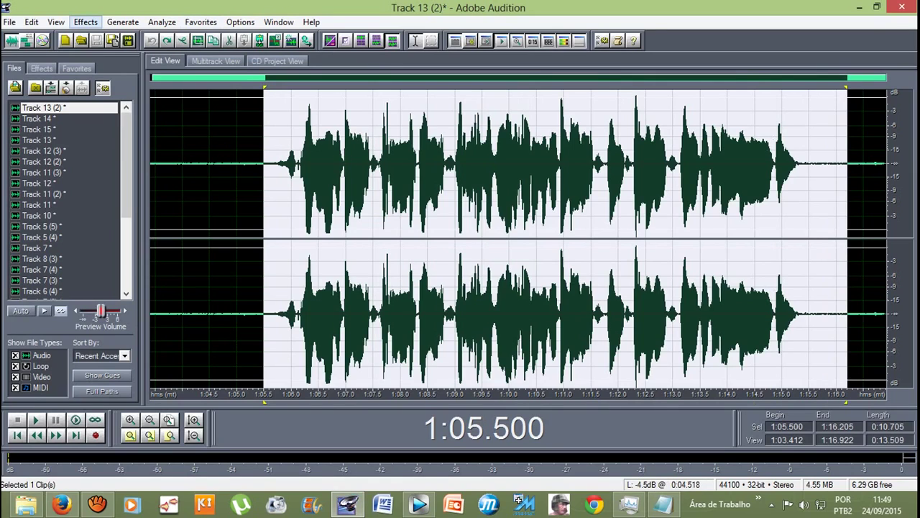
left_click(85, 21)
mouse_move(165, 101)
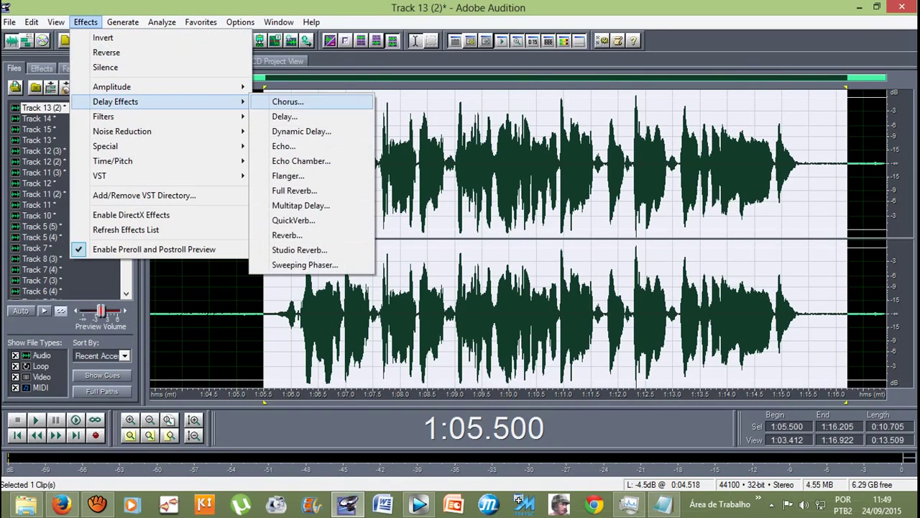
left_click(285, 116)
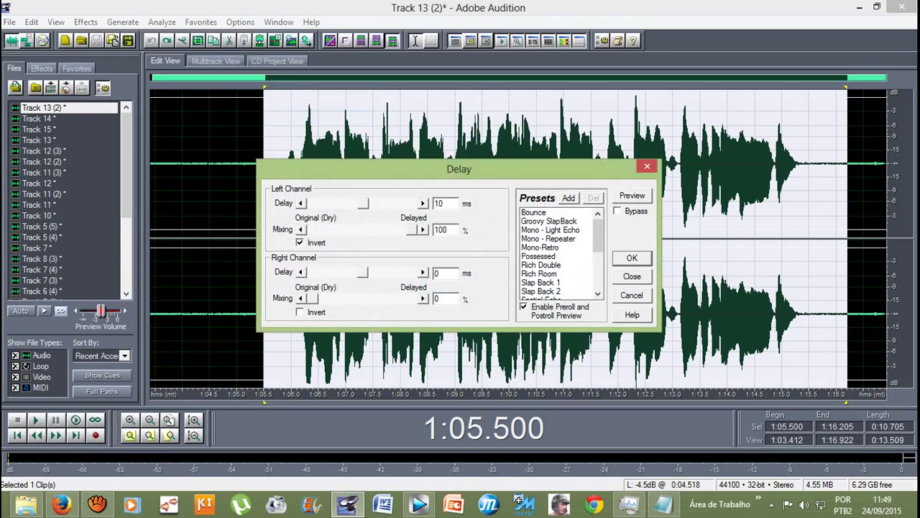
scroll(559, 251, "down", 3)
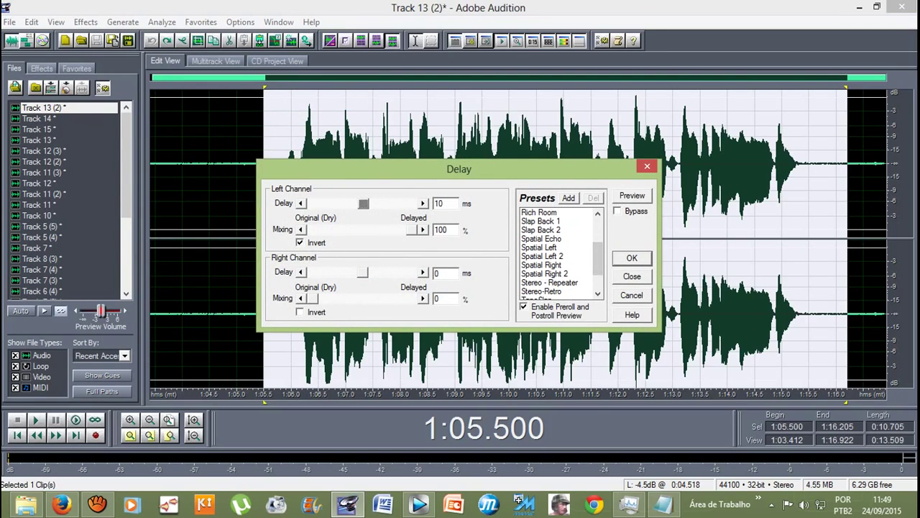
left_click(542, 256)
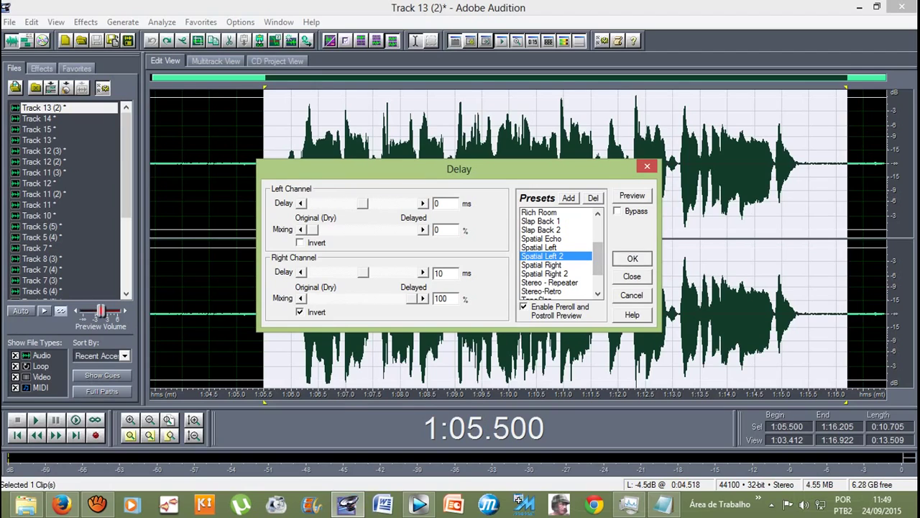
key("Return")
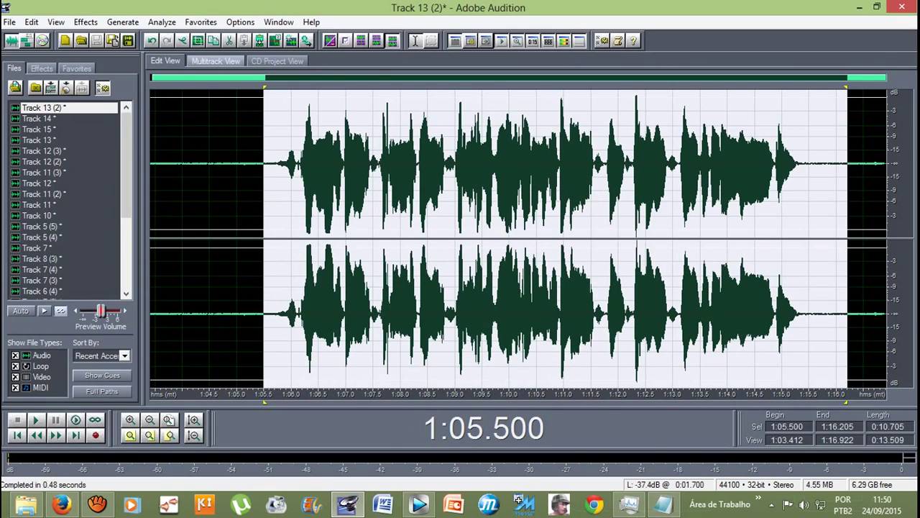
left_click(216, 61)
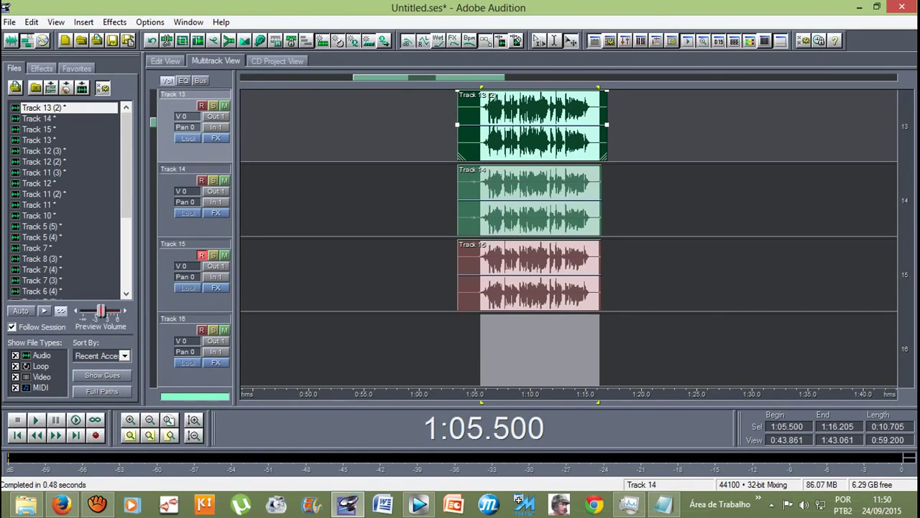
Step: Apply the Spatial Right 2 delay preset to the Track 14 clip
double_click(529, 202)
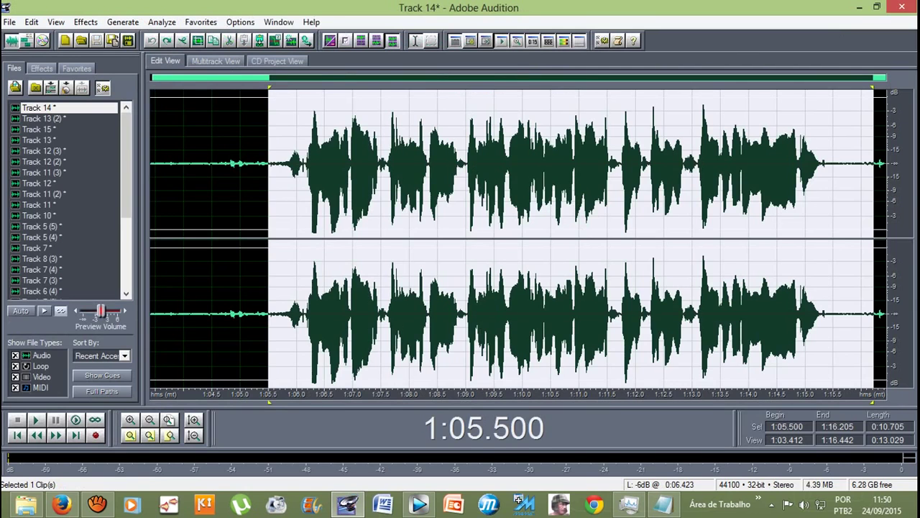
left_click(86, 21)
mouse_move(115, 101)
left_click(285, 117)
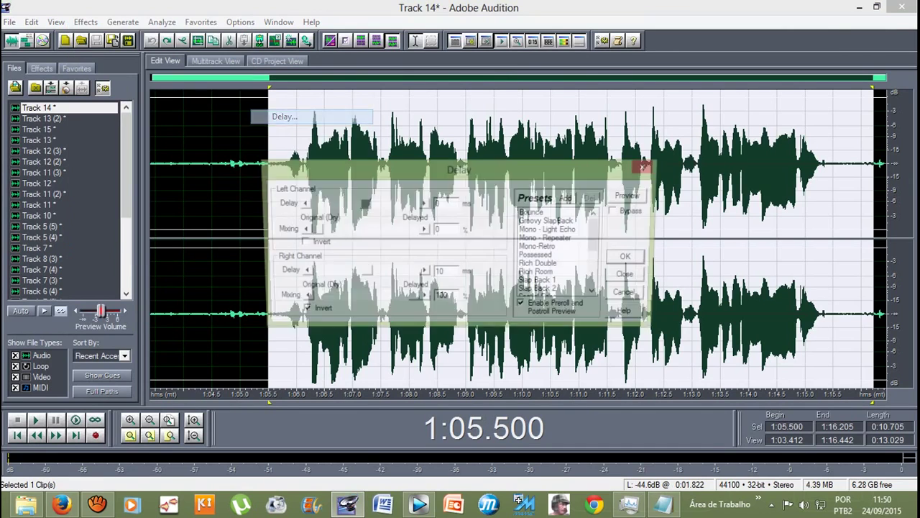
scroll(560, 251, "down", 3)
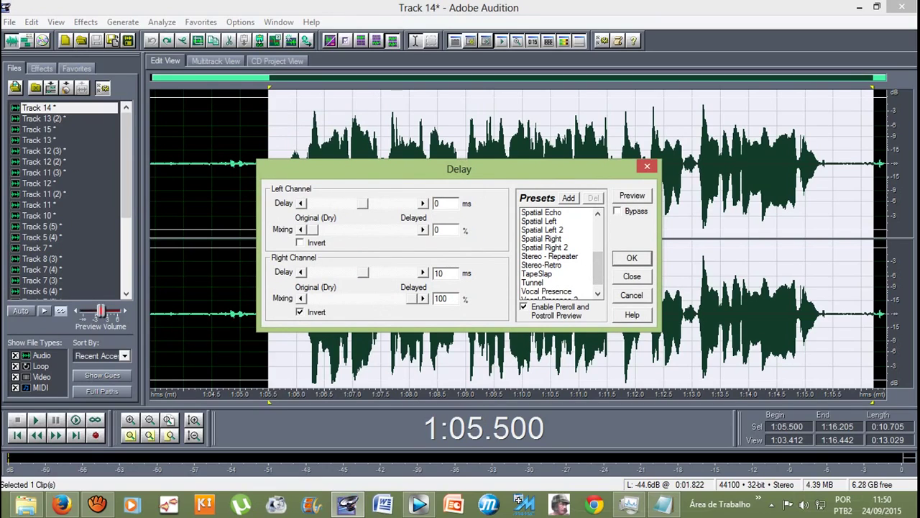
left_click(545, 247)
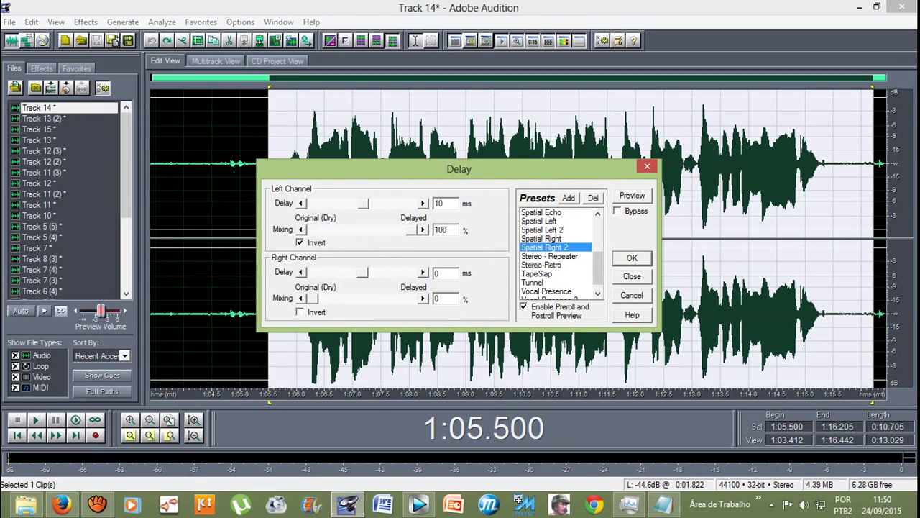
left_click(632, 258)
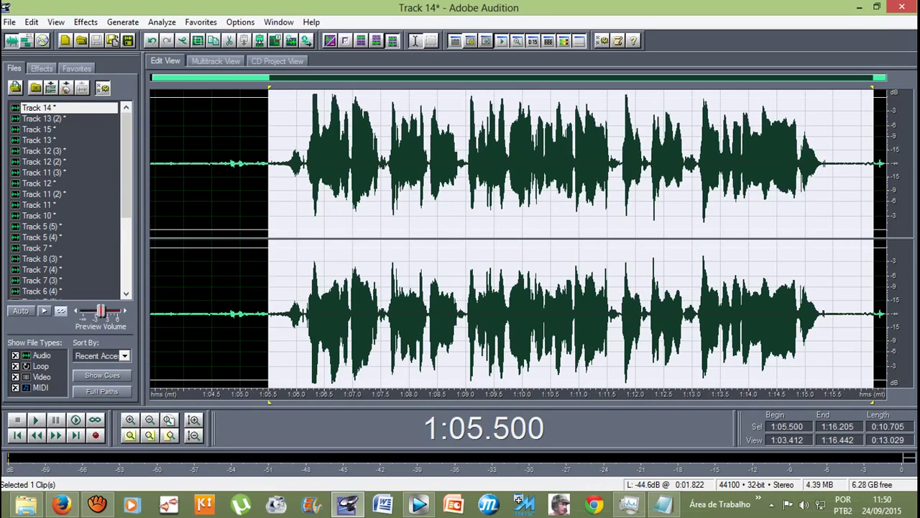
key("F12")
left_click(479, 345)
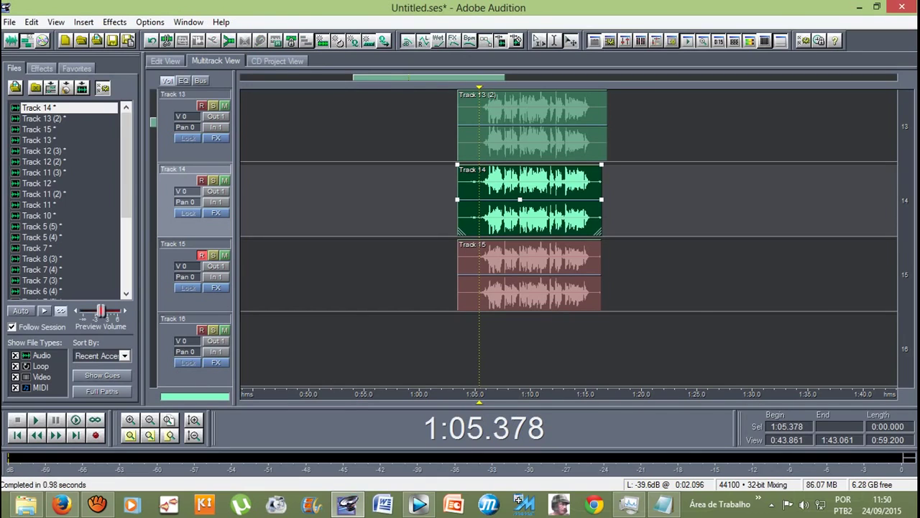
key("space")
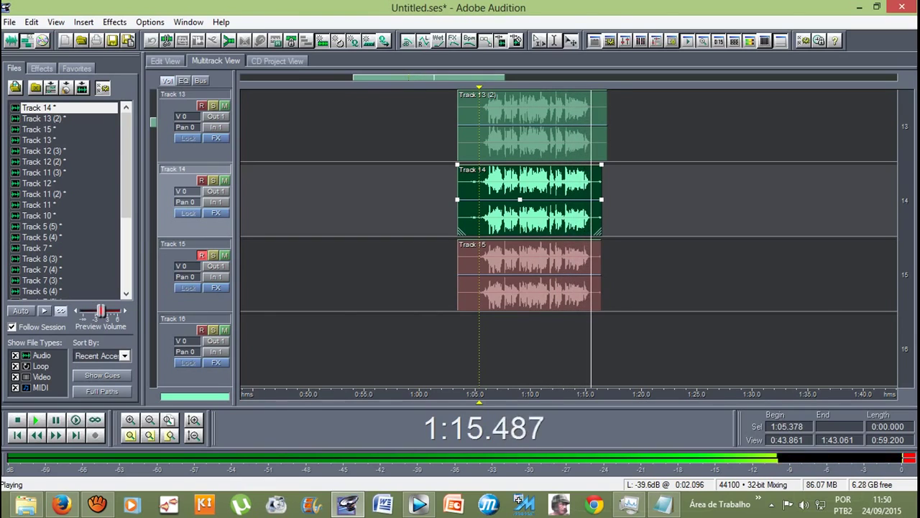
key("space")
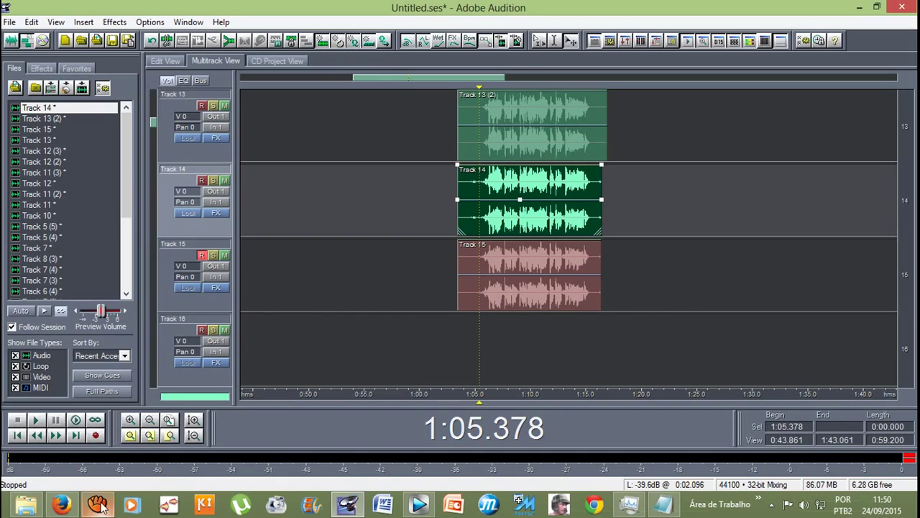
Step: Restore the aTube Catcher window from the taskbar, then minimize it
mouse_move(101, 510)
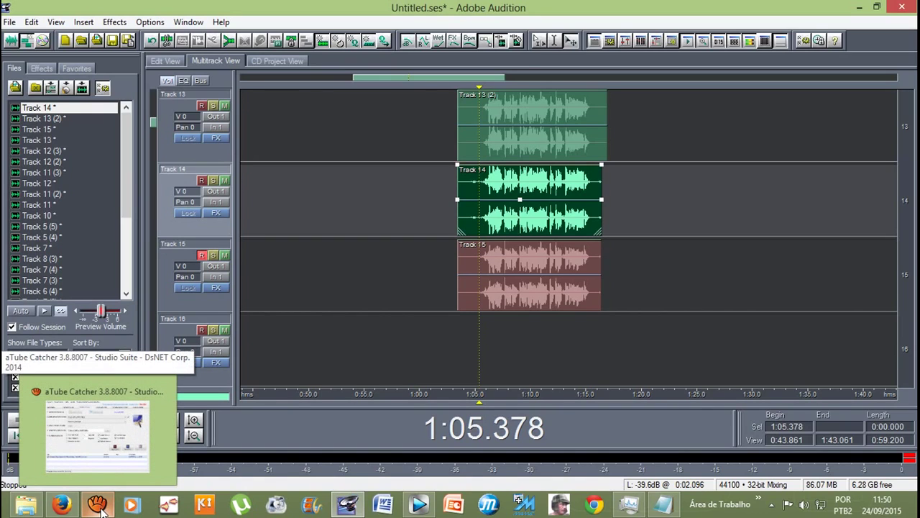
left_click(101, 509)
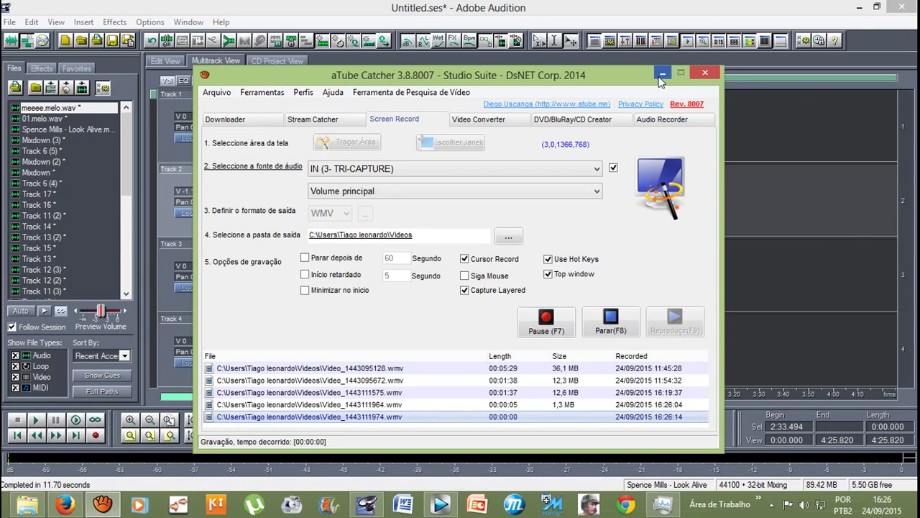
left_click(662, 72)
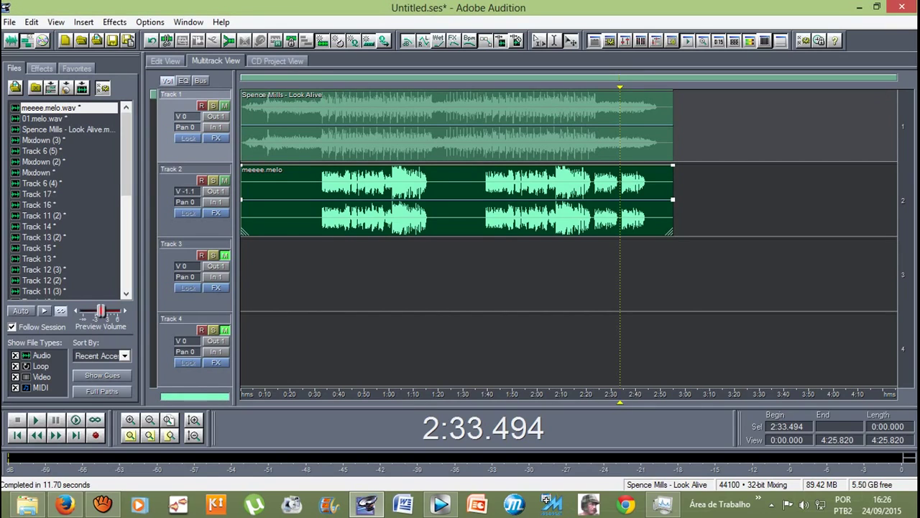
Step: Play the vocal over the instrumental, then open meeee.melo.wav for waveform editing
key("space")
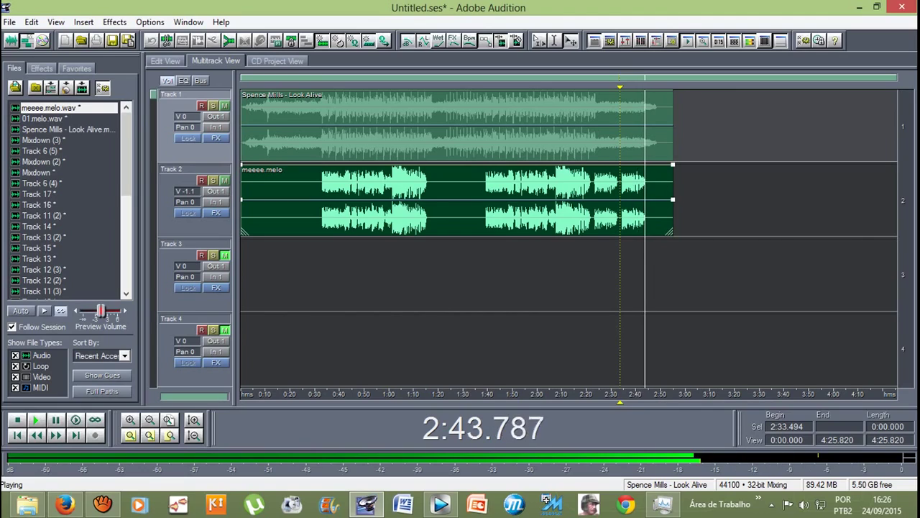
key("space")
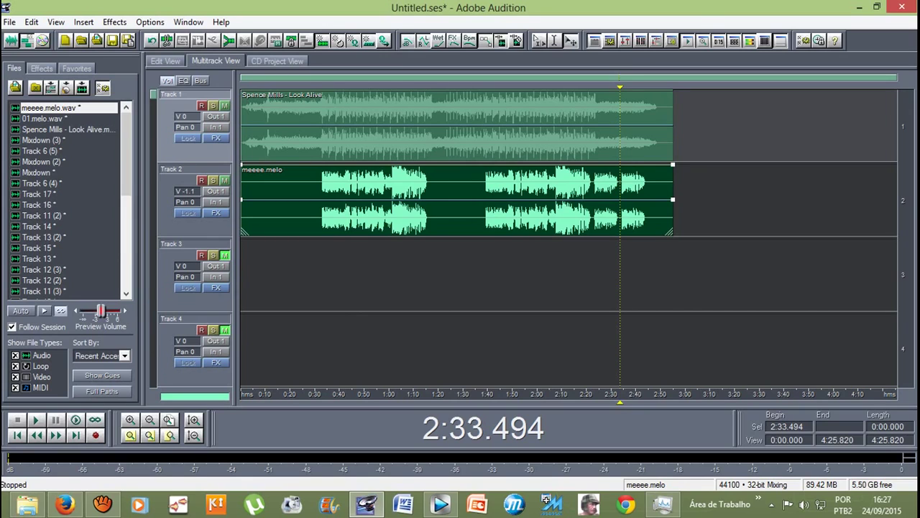
key("8")
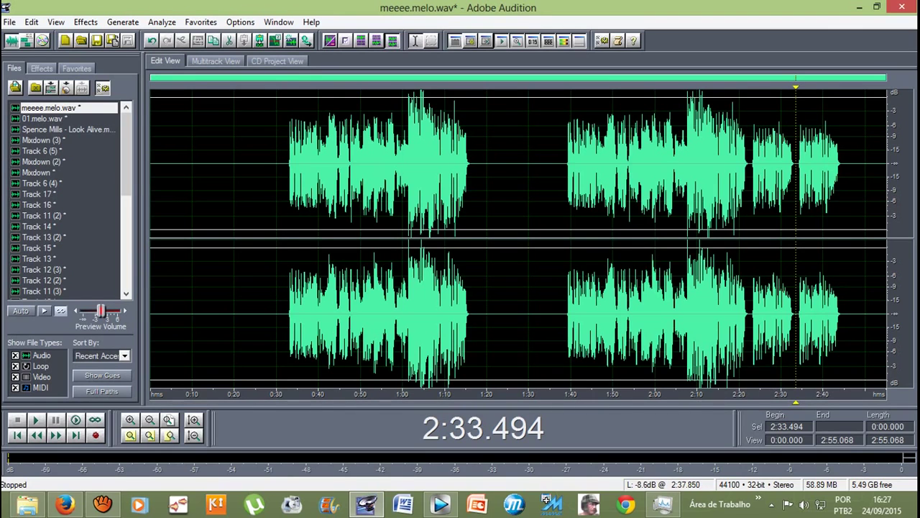
Step: Preview the ending of the vocal from about 2:34
left_click(814, 136)
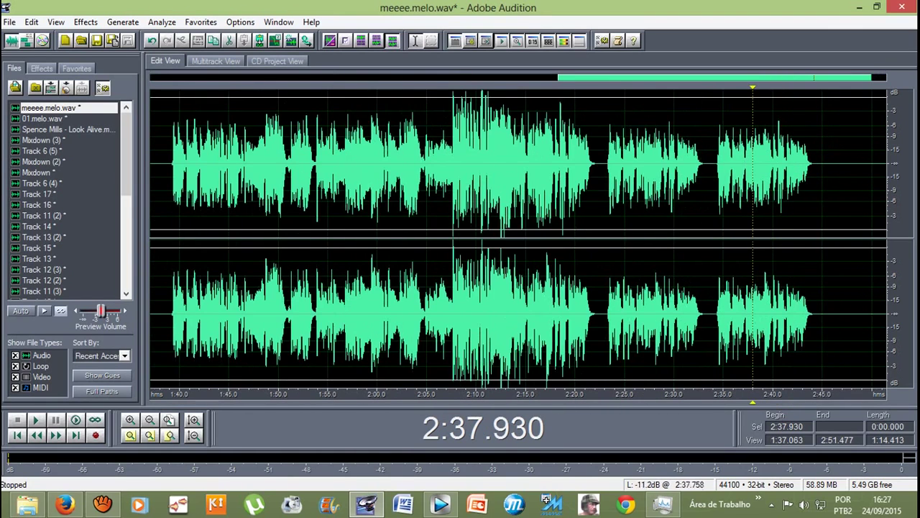
left_click(739, 118)
left_click(715, 164)
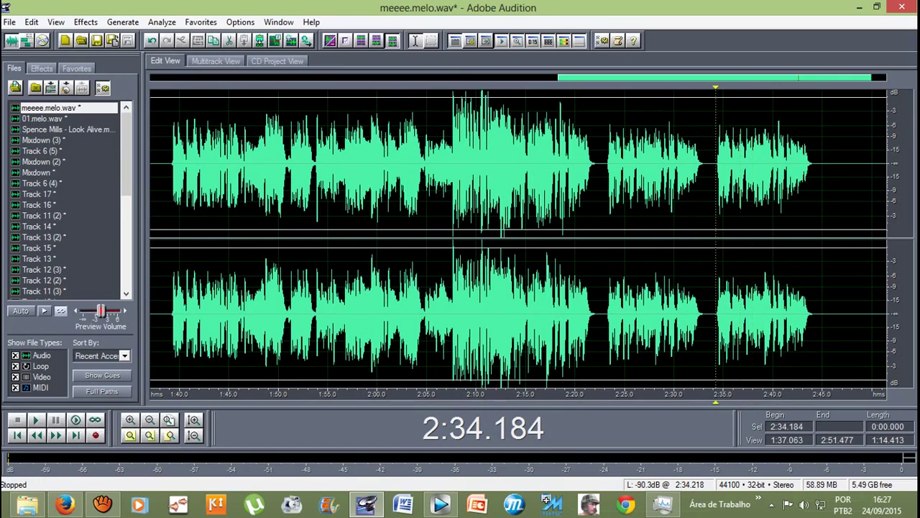
key("space")
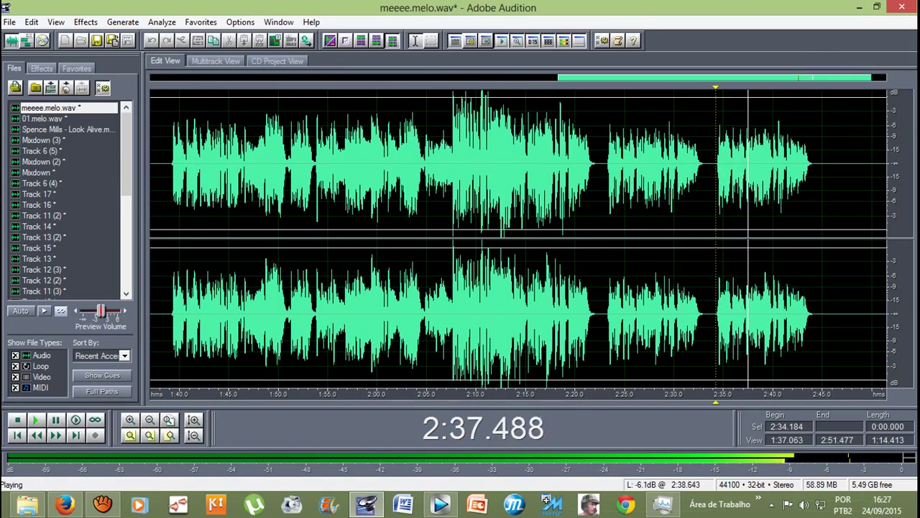
key("space")
Step: Apply the Fade Out favorite to the final phrase, 2:37.180 to 2:44, and preview it
left_click_drag(746, 165, 812, 165)
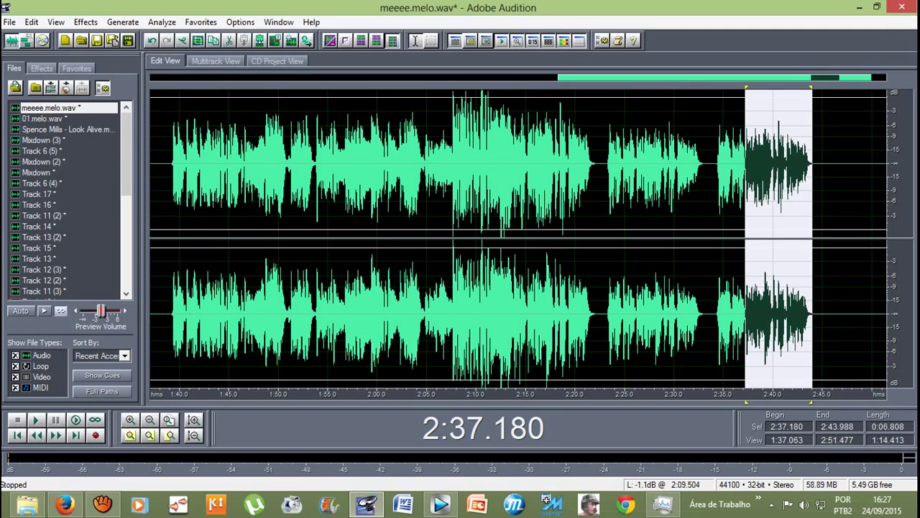
left_click(241, 23)
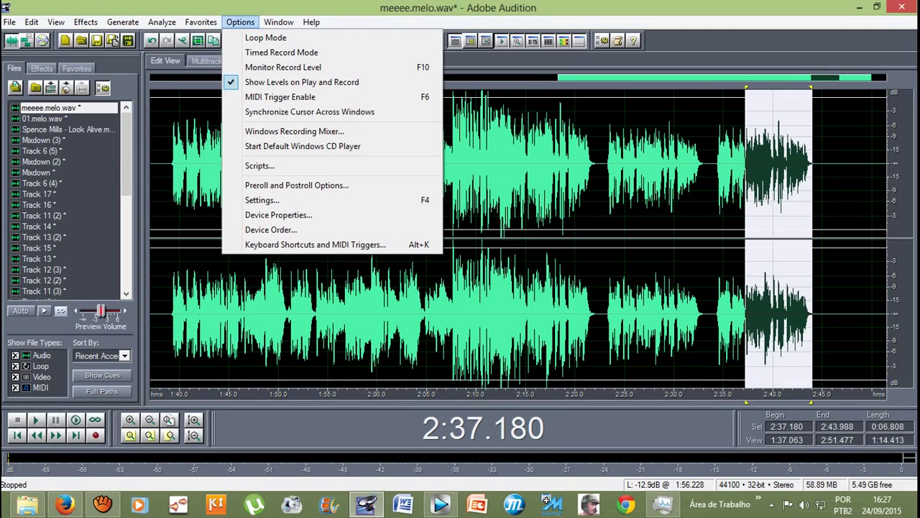
key("Left")
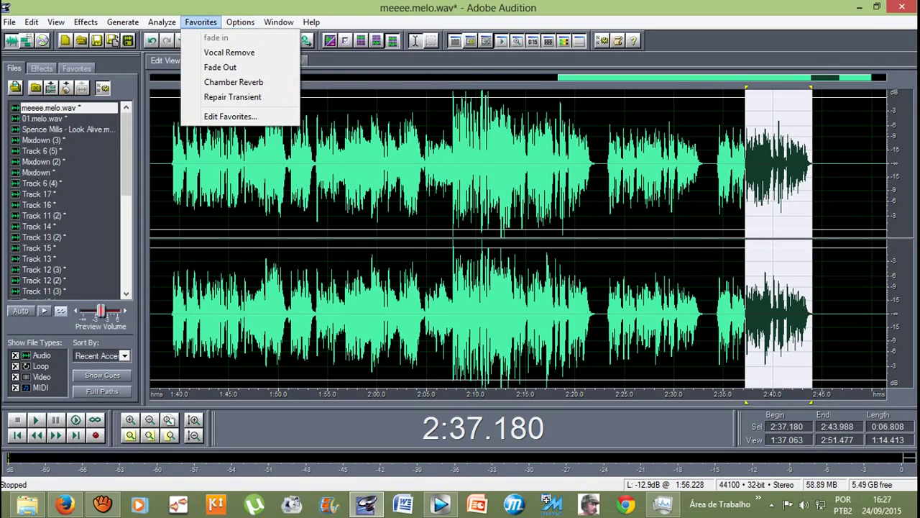
key("Down")
key("Down")
key("Down")
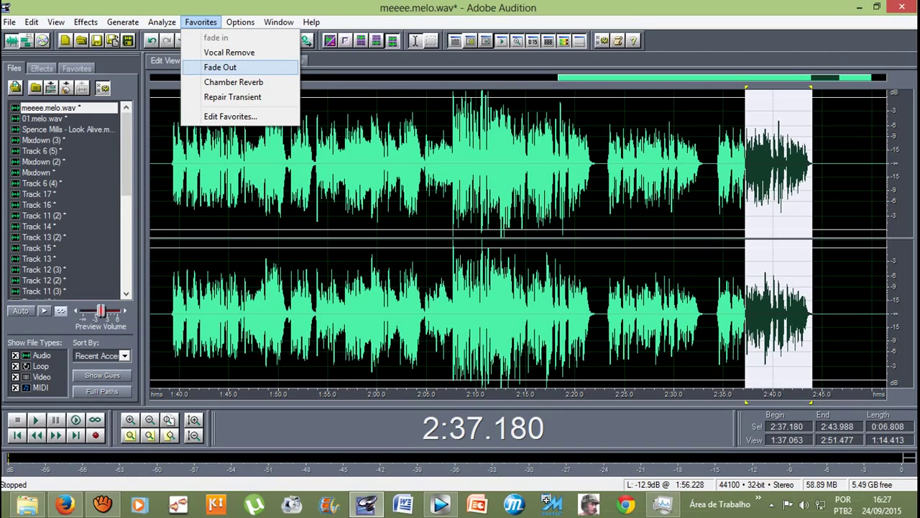
key("Return")
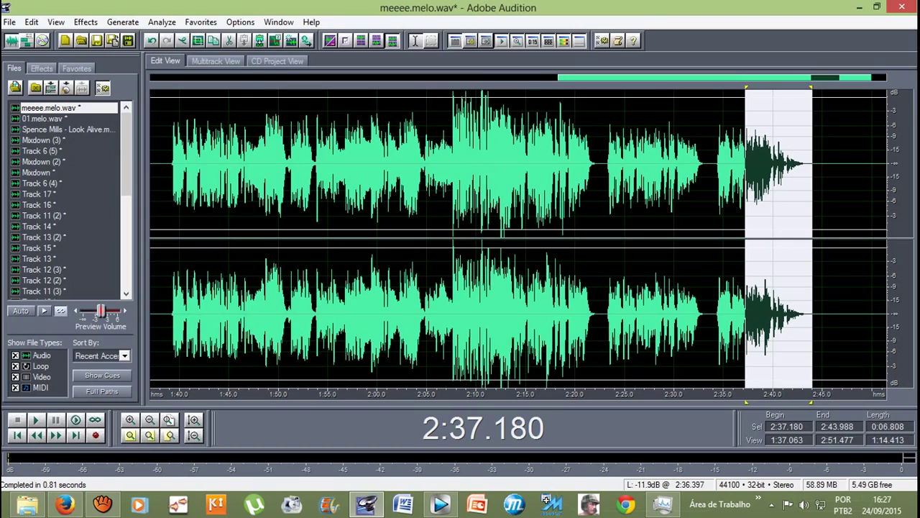
left_click(717, 166)
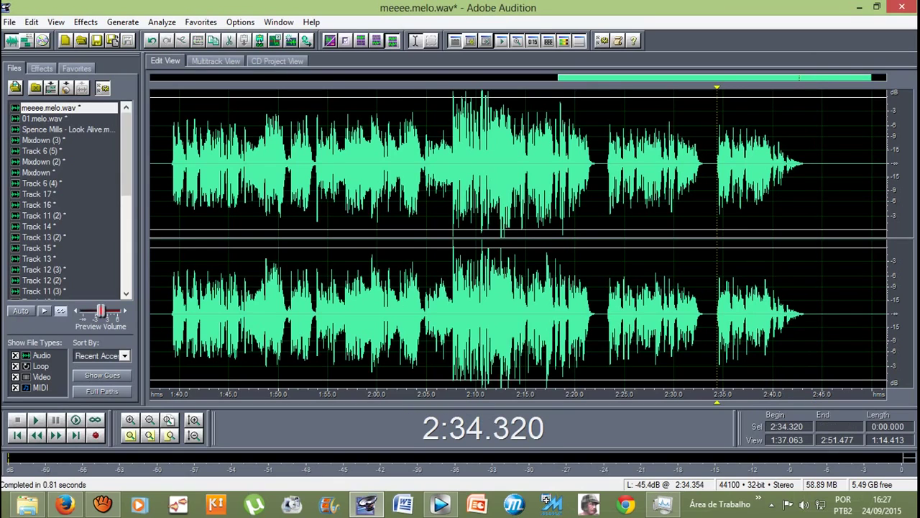
key("space")
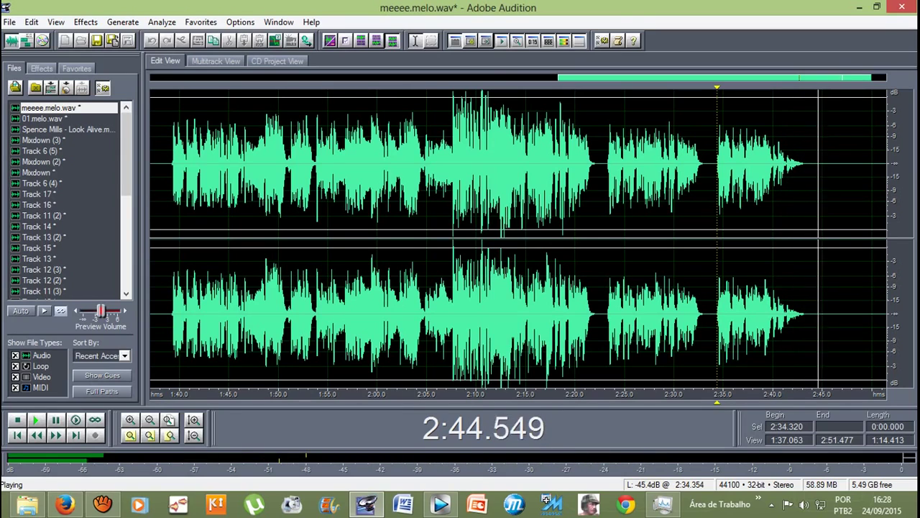
key("space")
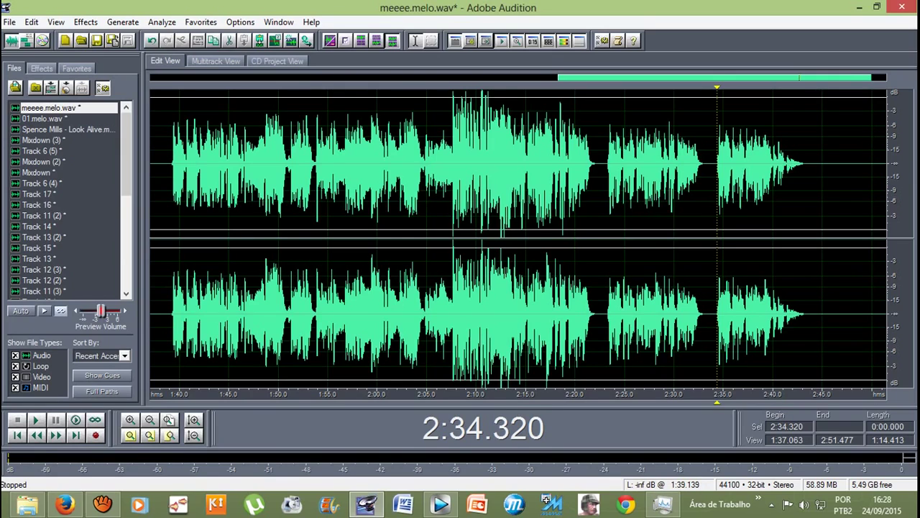
Step: Fade out the vocal ending from 2:34.320 to 2:43.988 with the Fade Out favorite, twice
left_click(151, 40)
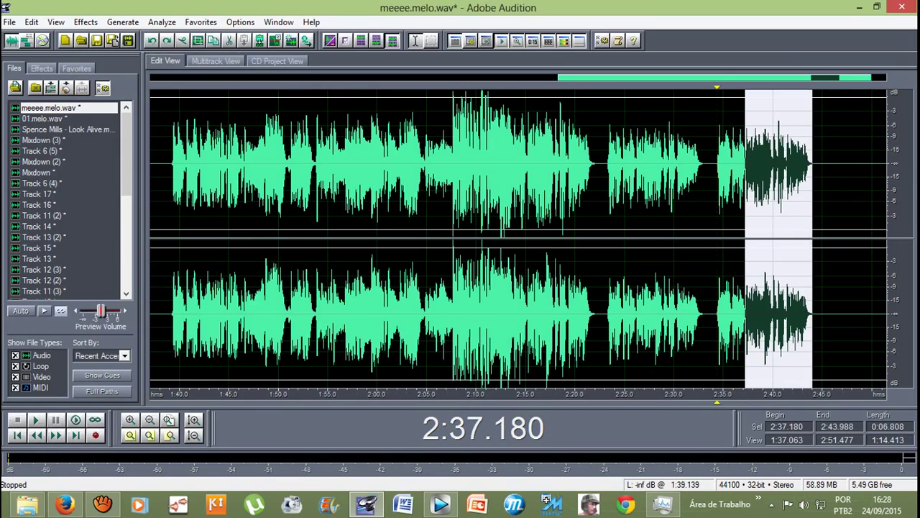
left_click_drag(745, 237, 717, 237)
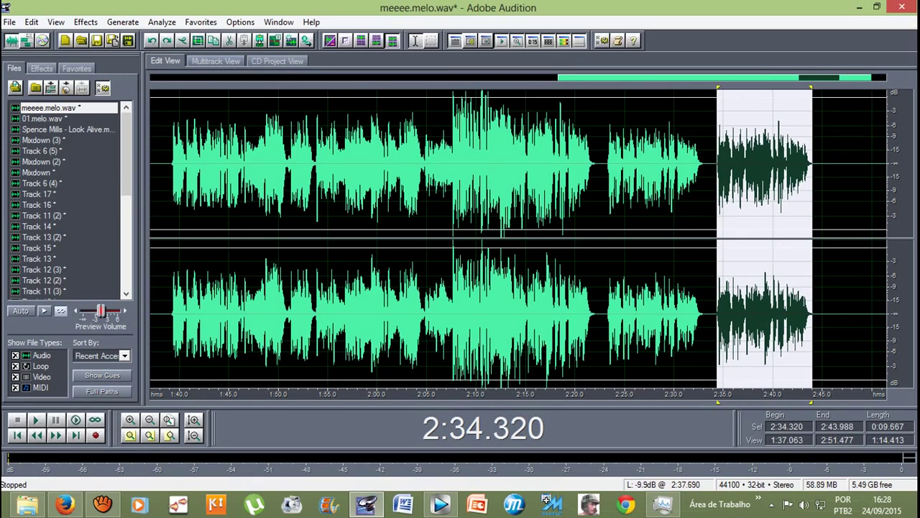
left_click(201, 22)
left_click(220, 67)
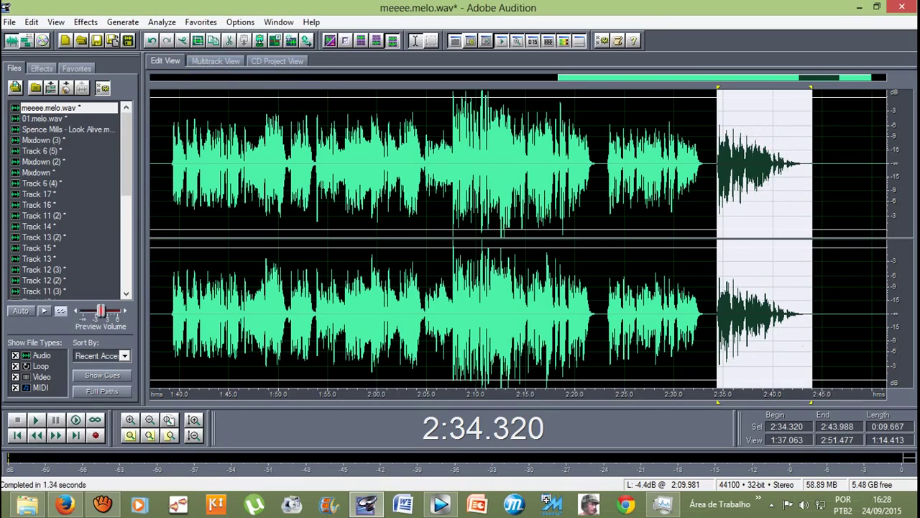
left_click(201, 22)
left_click(220, 67)
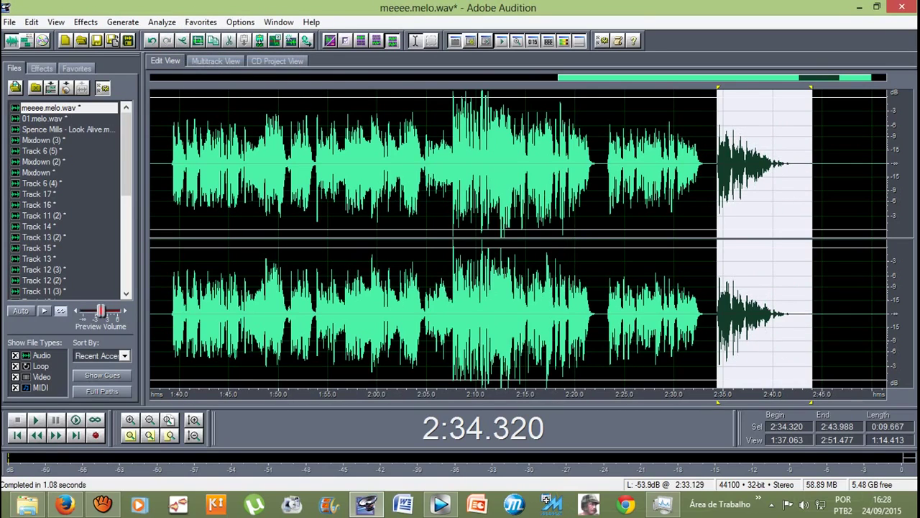
Step: Preview the faded ending from 2:33.231, then return to the multitrack session
left_click(706, 166)
key("space")
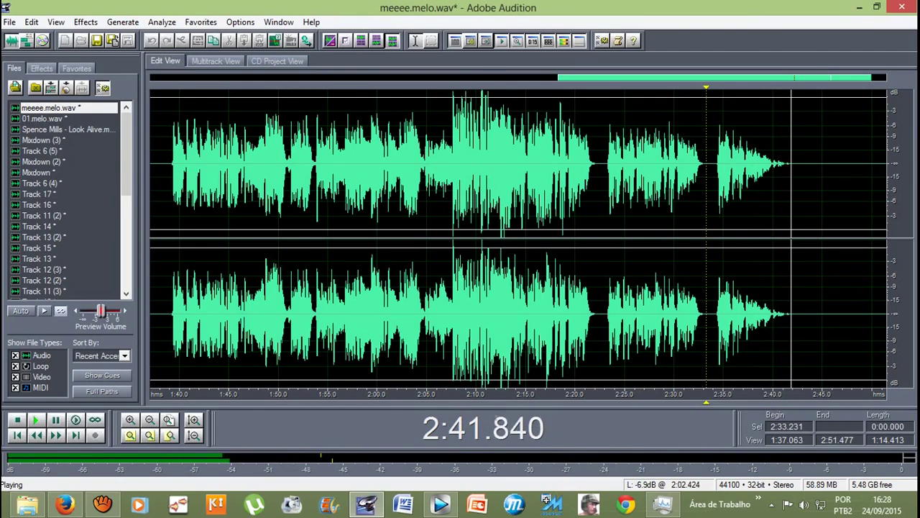
key("space")
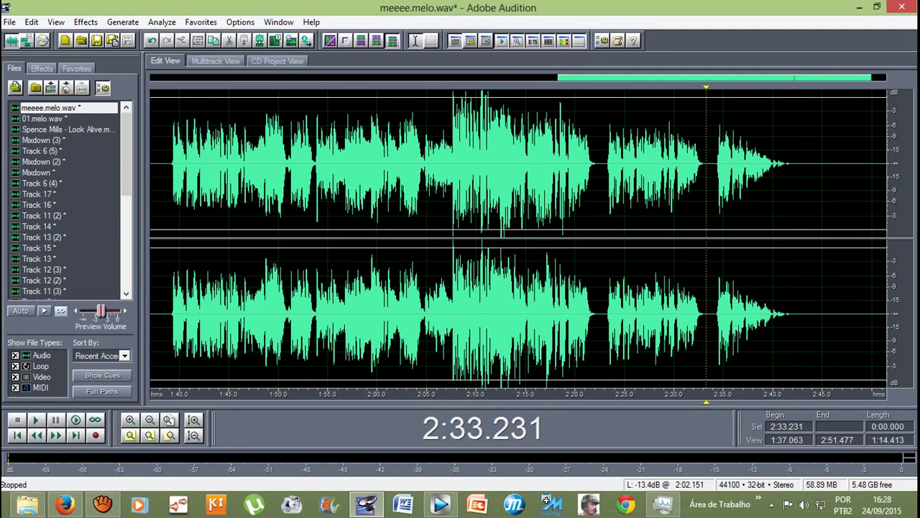
left_click(216, 61)
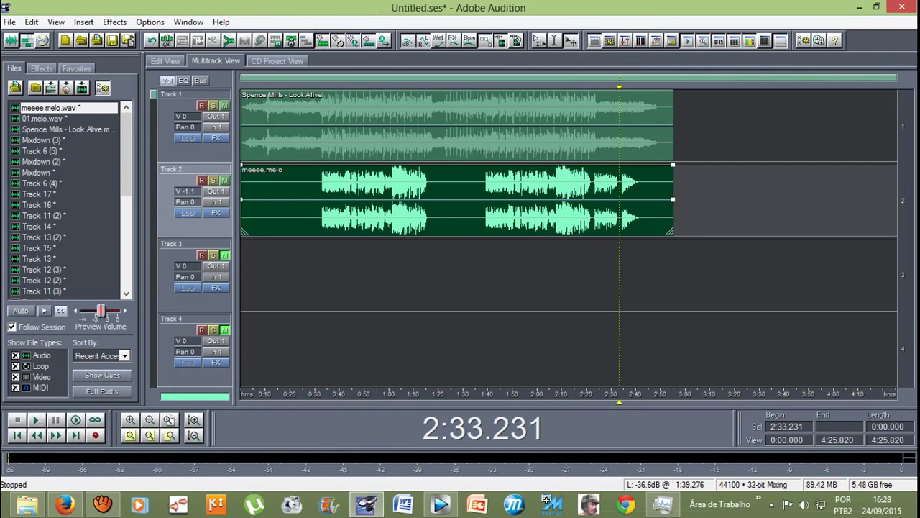
Step: Play the mix from 2:33.231, zooming in on the timeline around the ending
key("space")
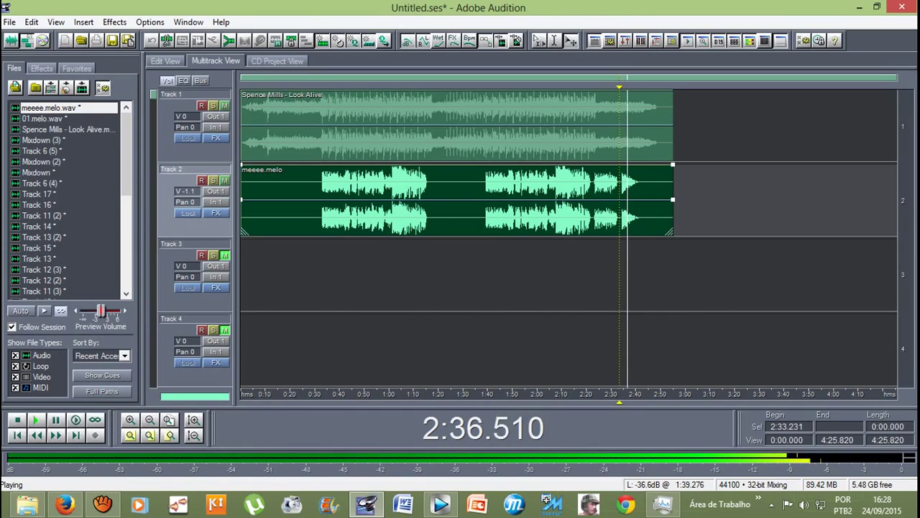
key("equal")
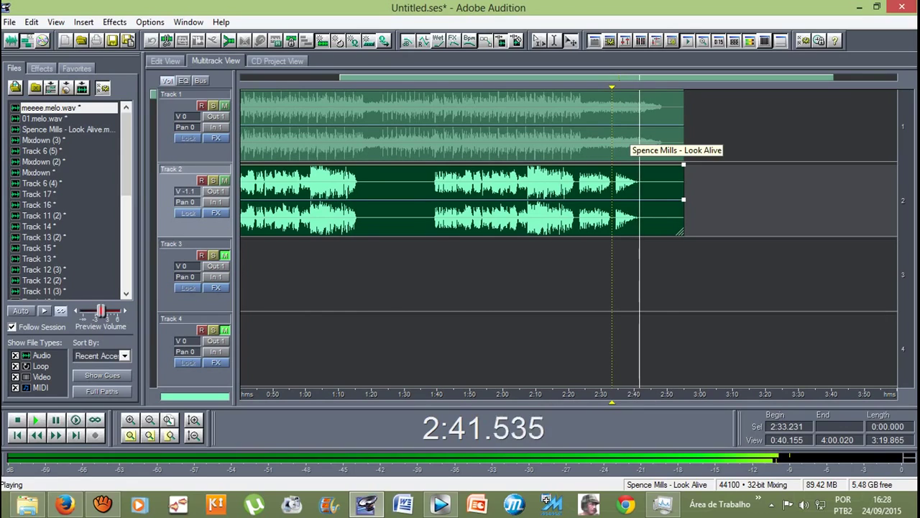
key("space")
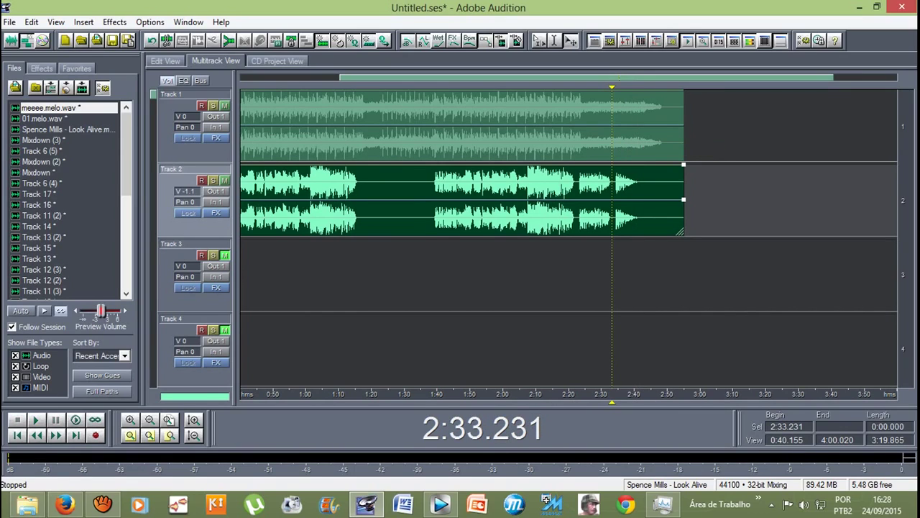
Step: Apply the Favorites Fade Out to the instrumental from 2:32.854 to 2:43.346
double_click(503, 126)
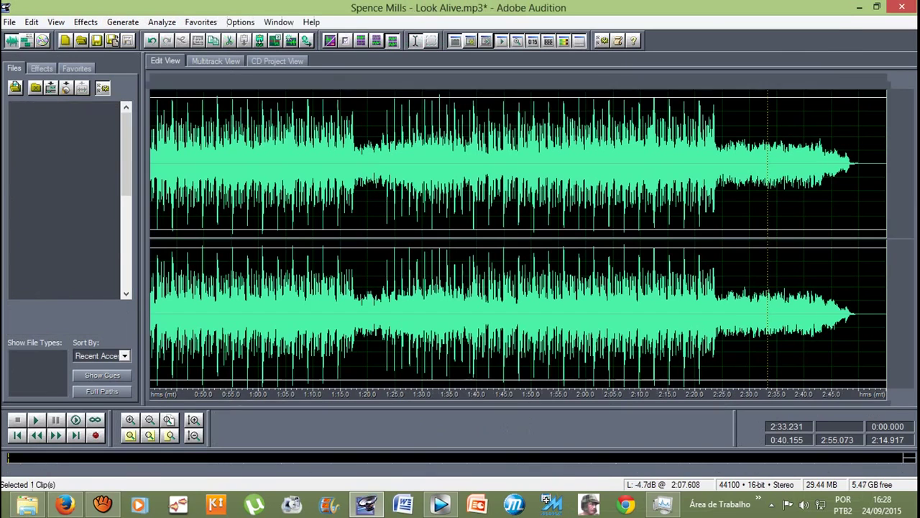
left_click_drag(766, 166, 824, 166)
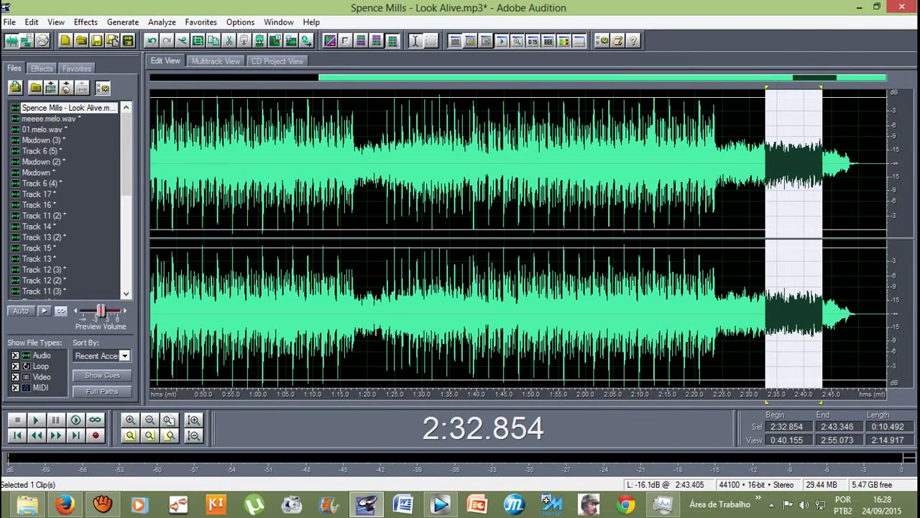
left_click(215, 60)
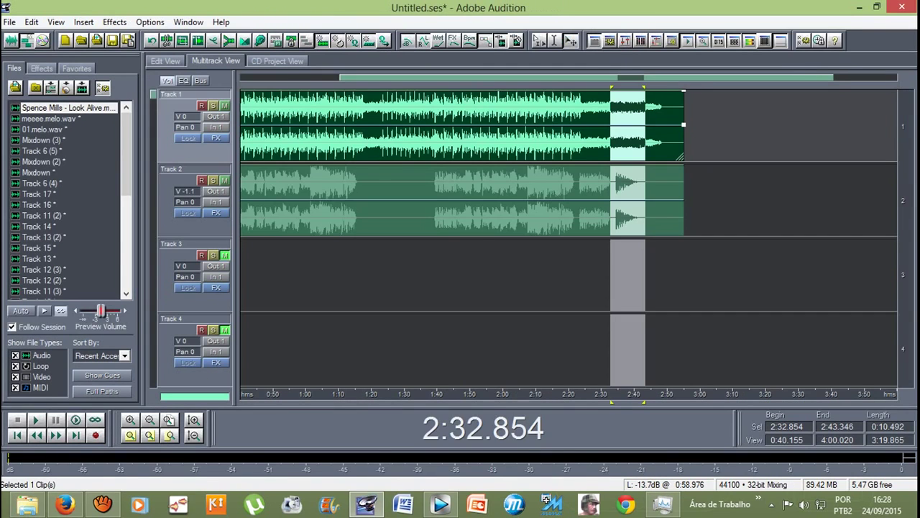
key("equal")
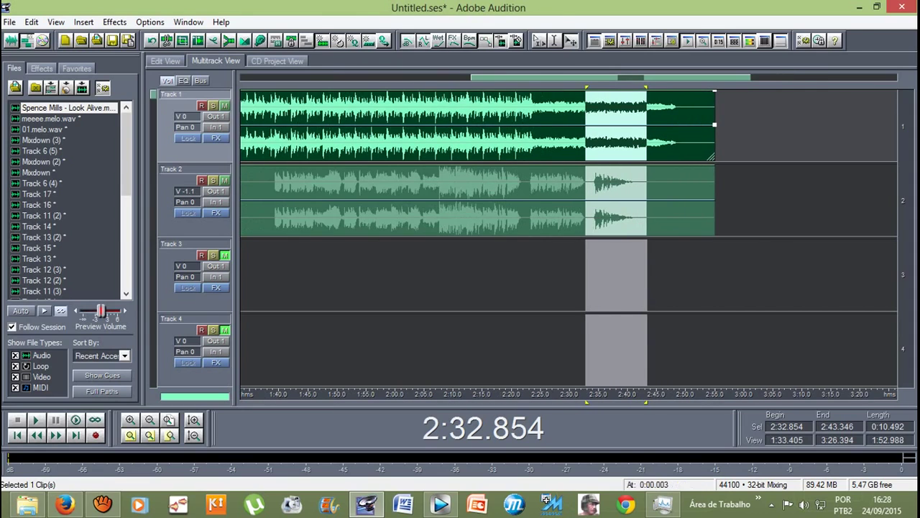
key("F12")
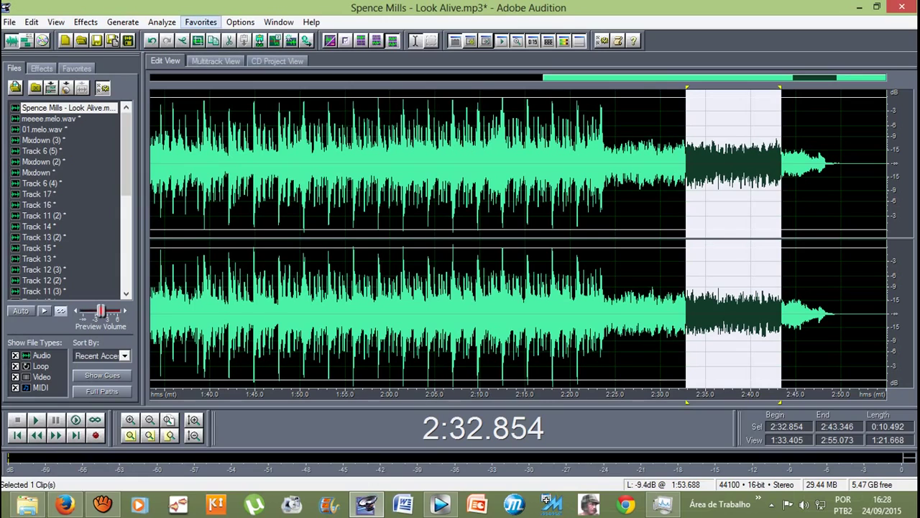
left_click(201, 22)
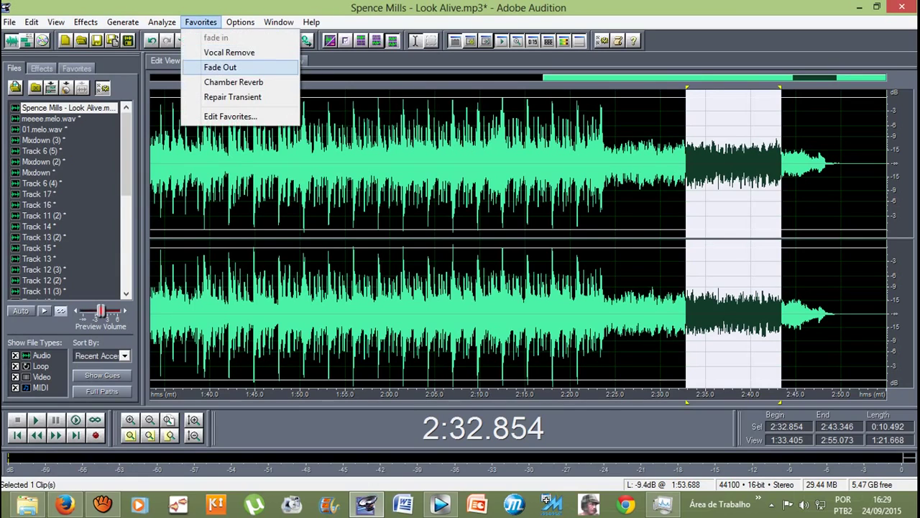
left_click(209, 65)
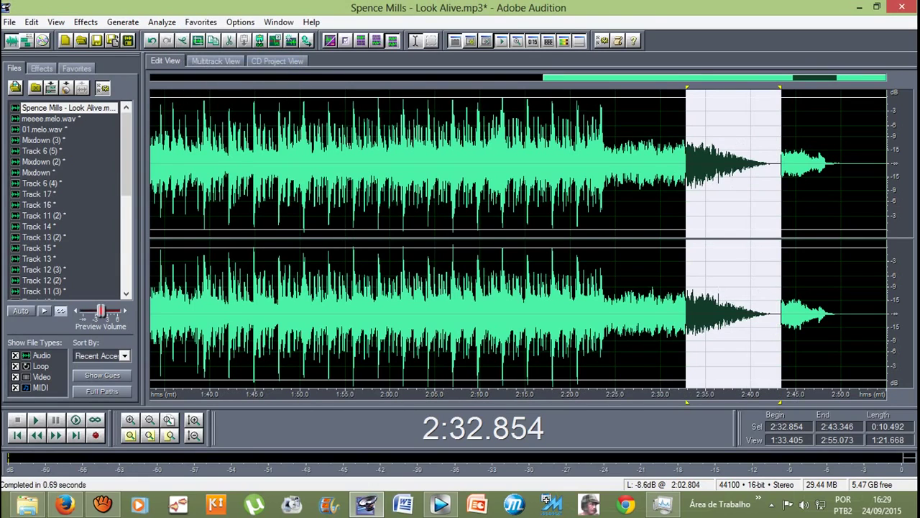
Step: Silence and delete the instrumental after 2:43.342, then go back to the multitrack session
left_click_drag(687, 237, 690, 237)
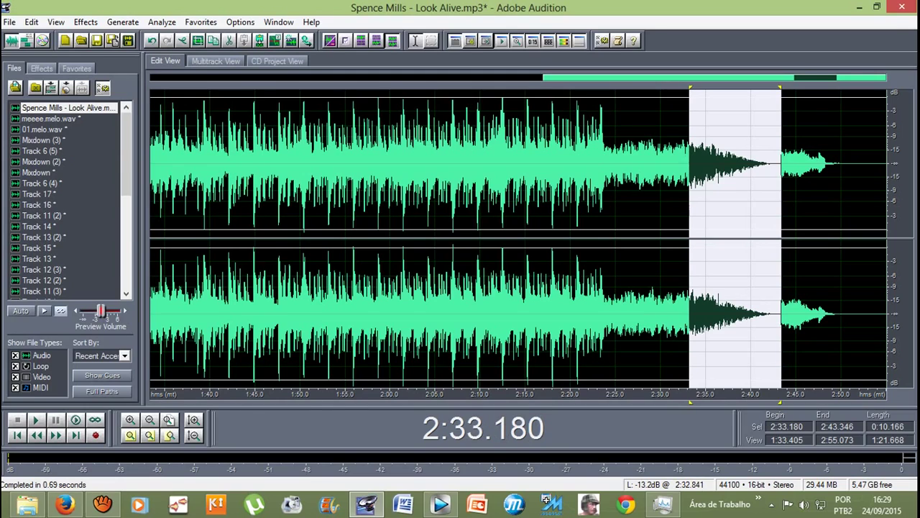
left_click_drag(781, 237, 887, 237)
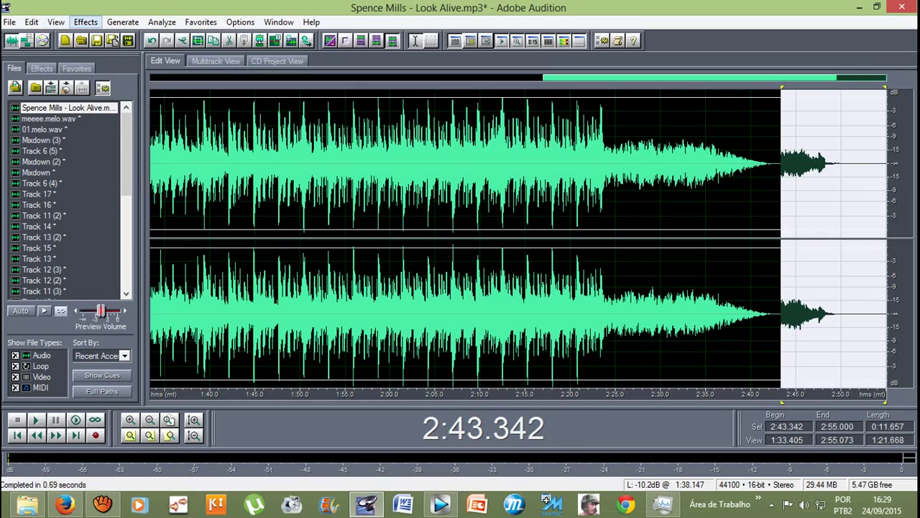
left_click(86, 22)
left_click(105, 67)
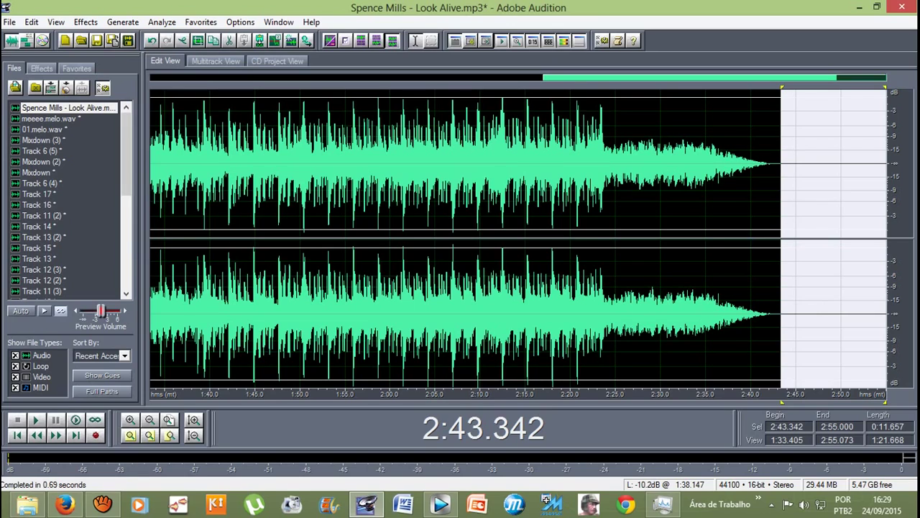
key("Delete")
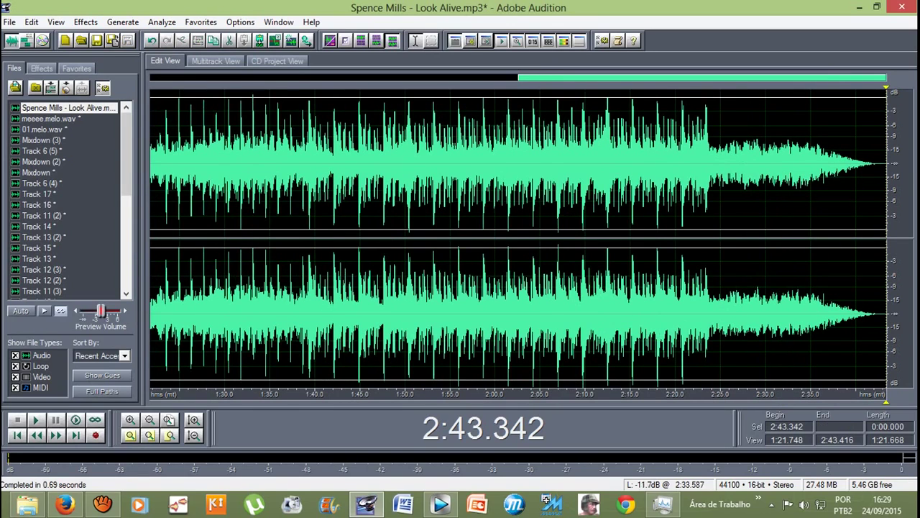
left_click(720, 151)
left_click(215, 60)
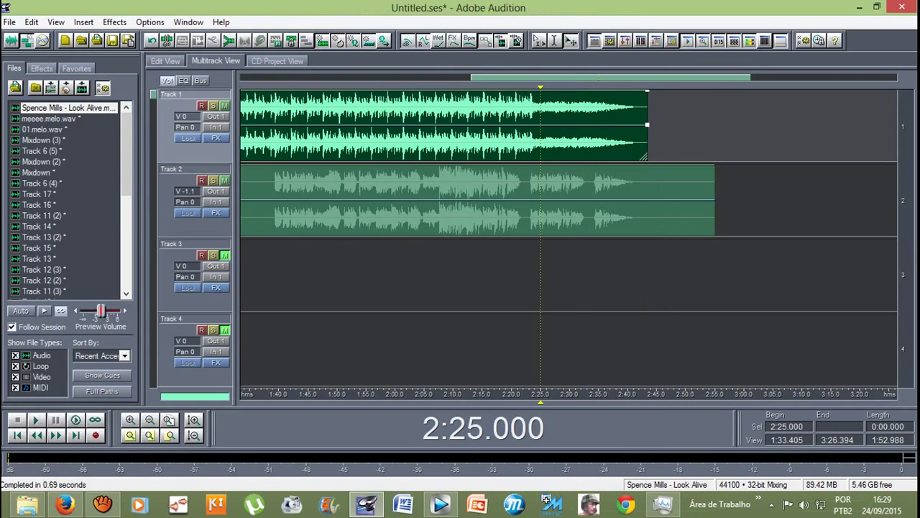
Step: Play the mix from 2:32.970 to hear the faded instrumental under the vocal, then stop
left_click(586, 130)
key("space")
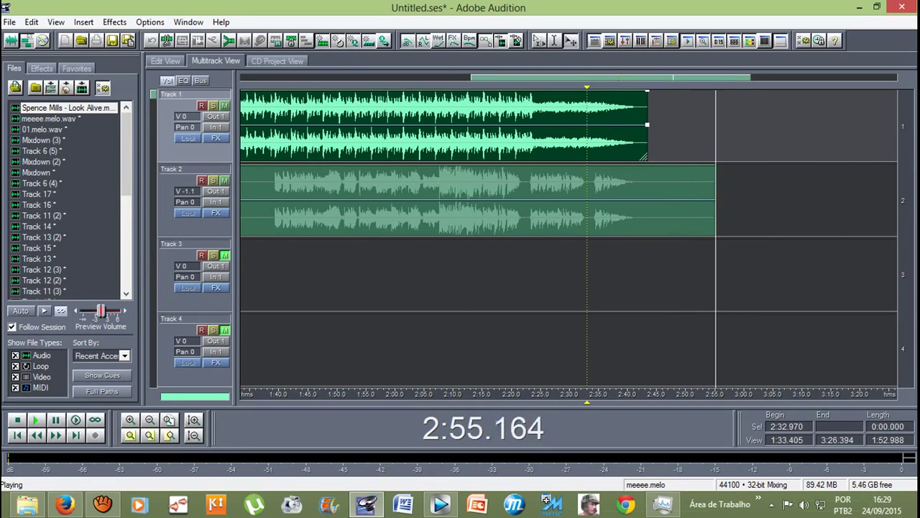
key("space")
Step: Restore the fade-out on the meeee.melo vocal's ending and clear its selection
double_click(327, 201)
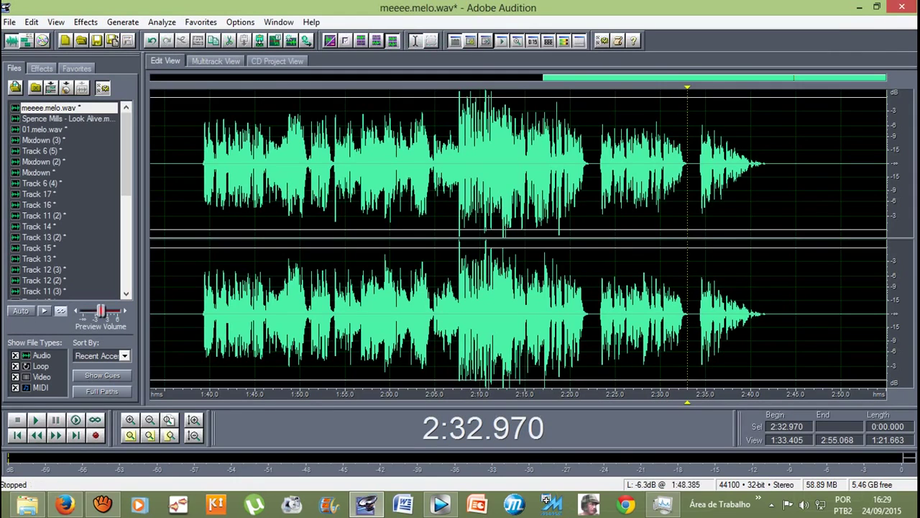
left_click_drag(697, 216, 788, 216)
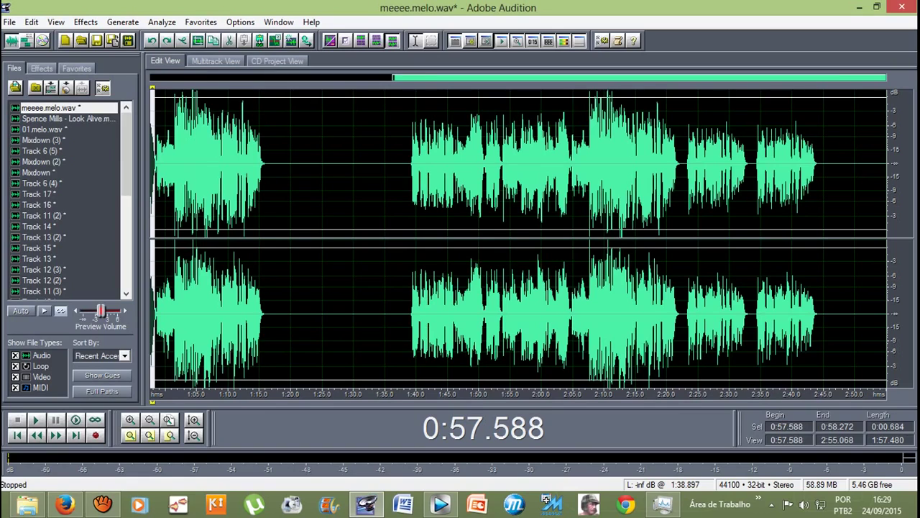
key("ctrl+z")
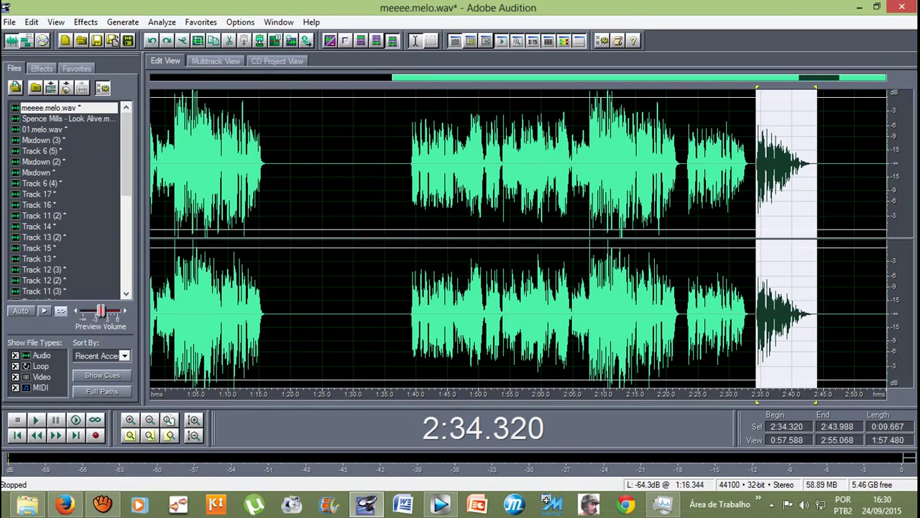
left_click(750, 215)
Step: Undo the instrumental's tail deletion and fade so it runs to about 2:55 again
key("F12")
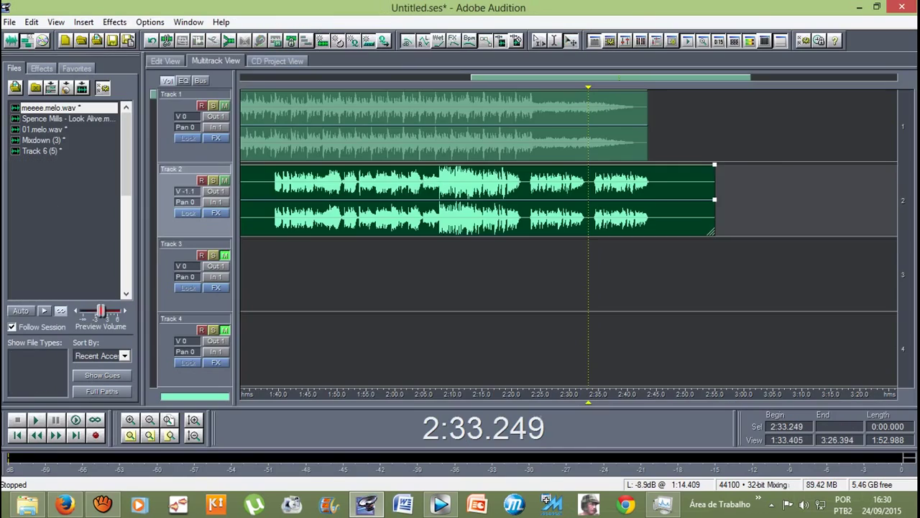
key("F12")
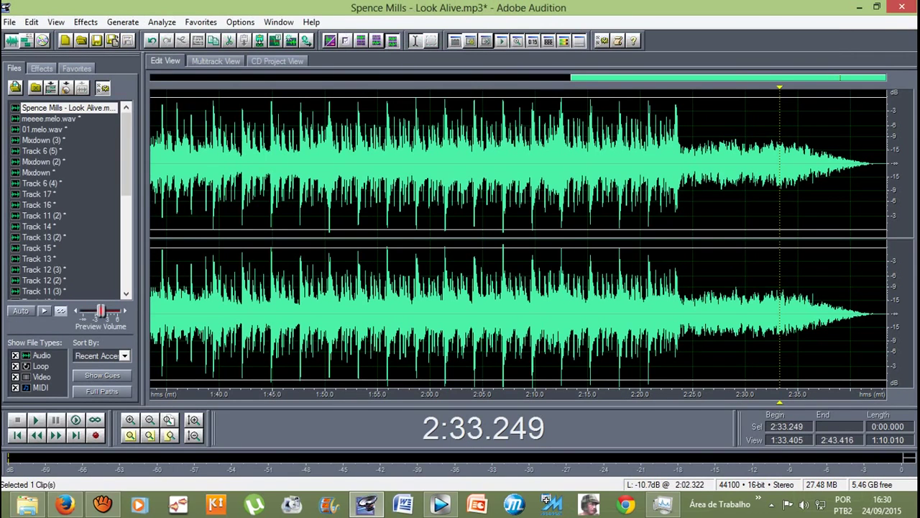
key("ctrl+v")
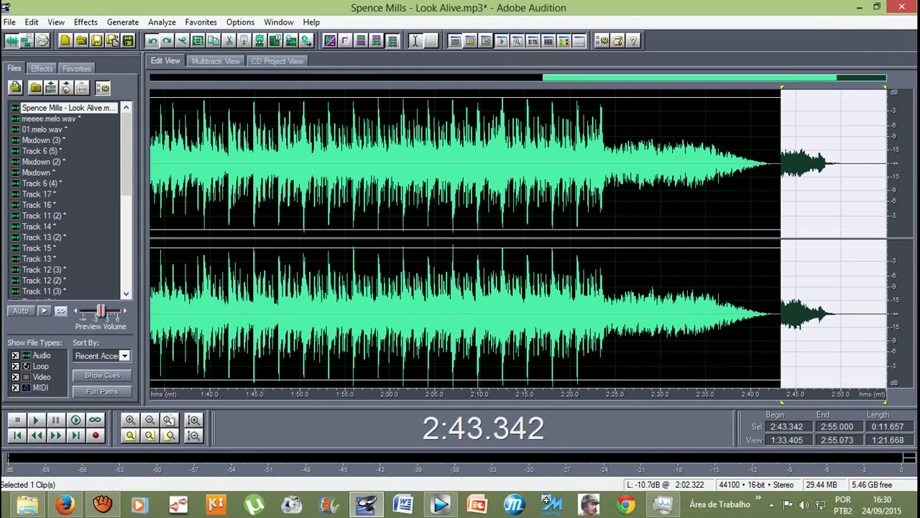
key("ctrl+z")
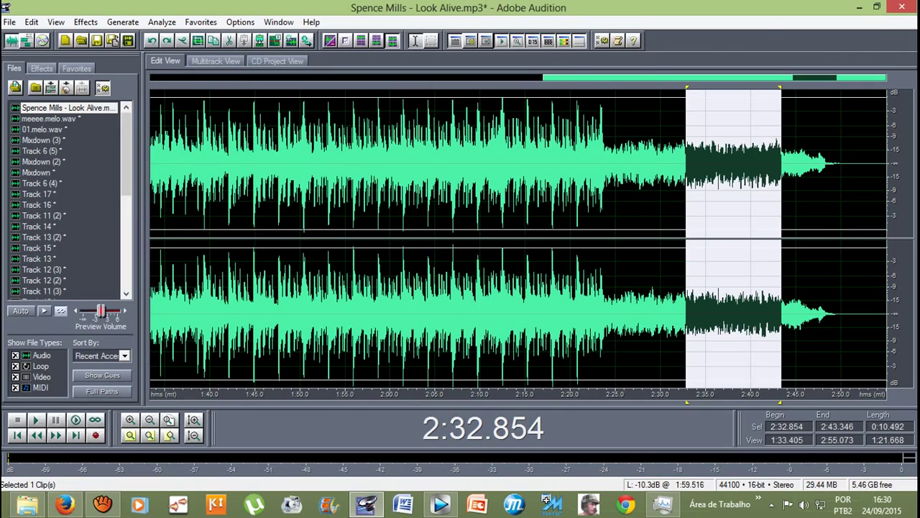
left_click(215, 61)
Step: Shape the Track 2 vocal's volume envelope from full near 2:35 down to silence at its end
key("Escape")
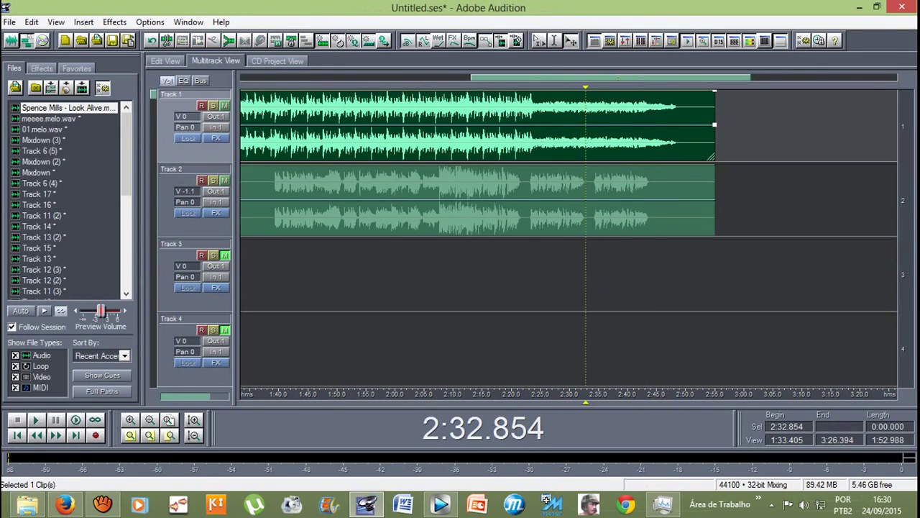
left_click(474, 200)
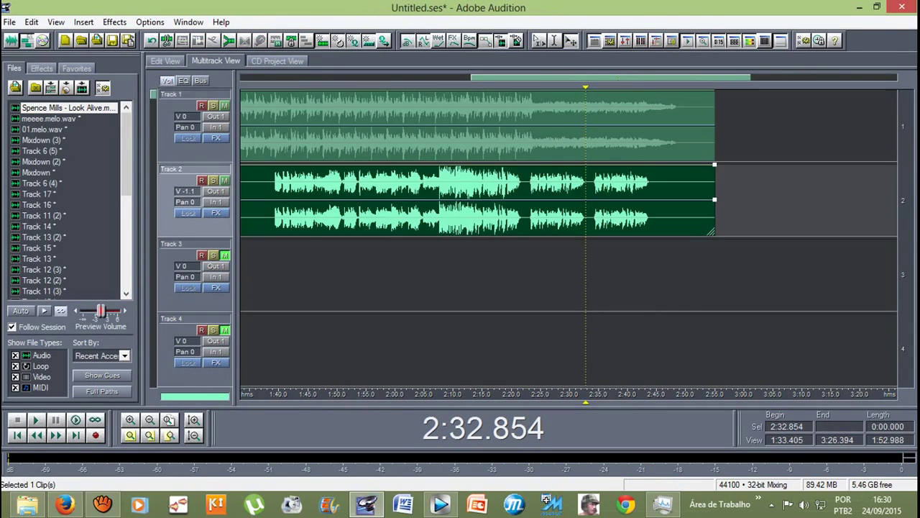
key("equal")
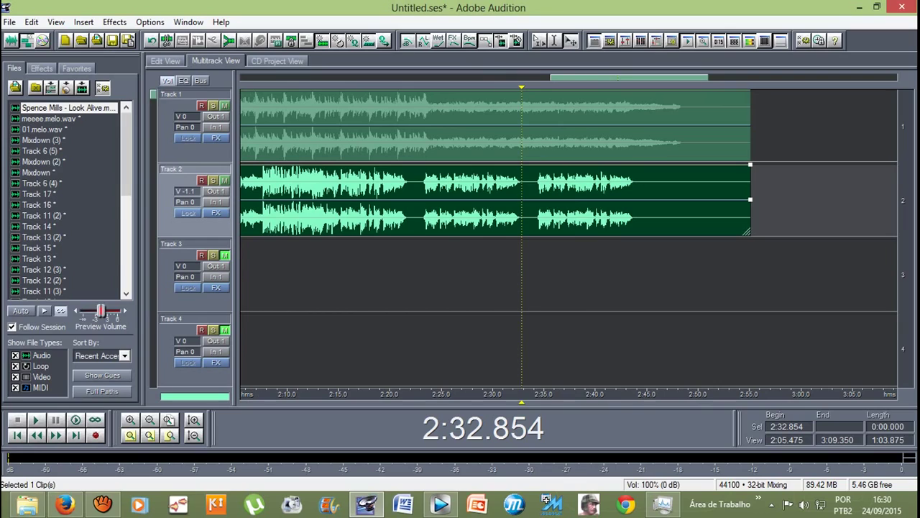
left_click(649, 164)
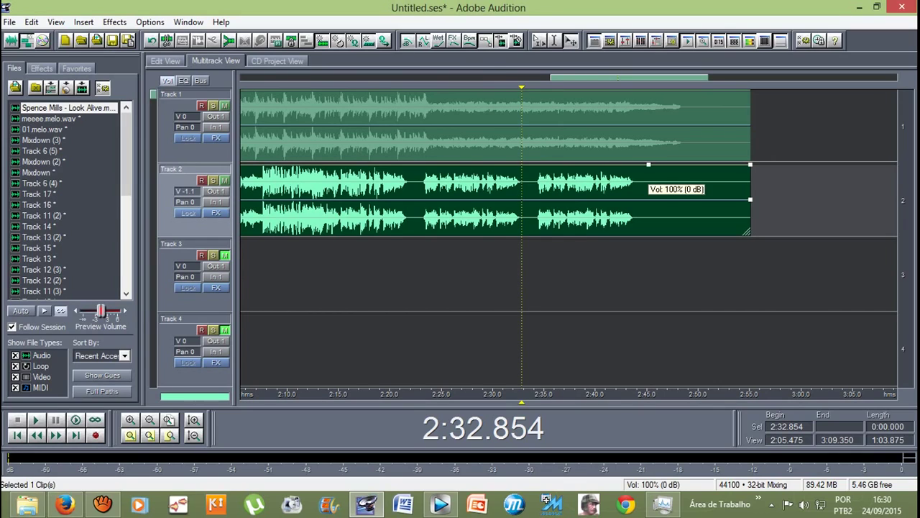
left_click_drag(648, 164, 637, 235)
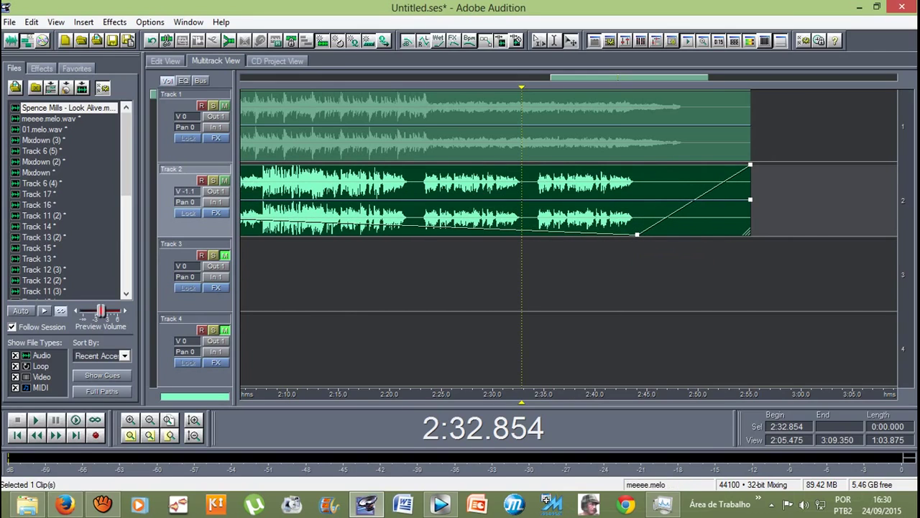
left_click_drag(540, 230, 551, 168)
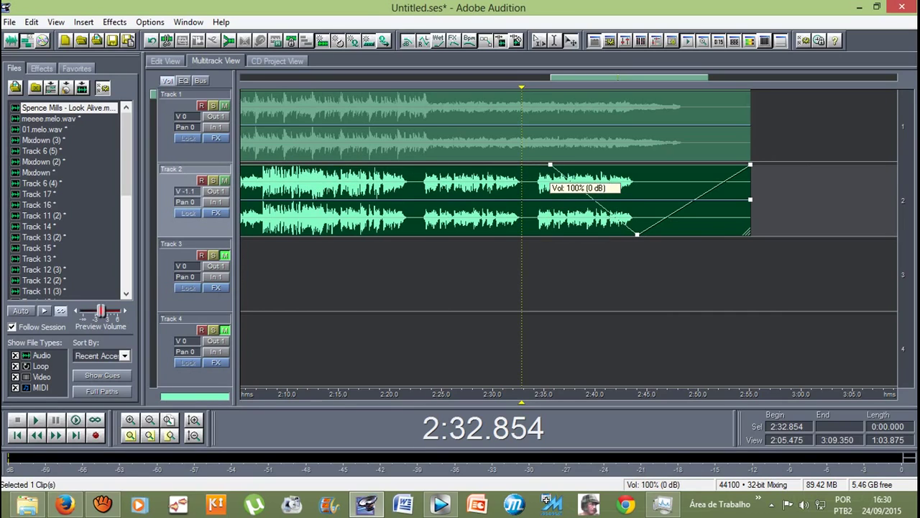
left_click_drag(551, 165, 552, 164)
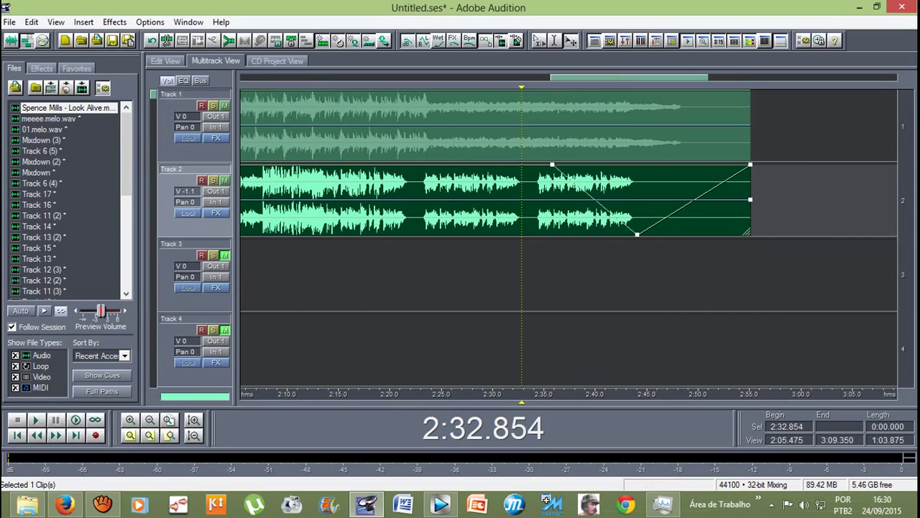
scroll(588, 195, "up", 1)
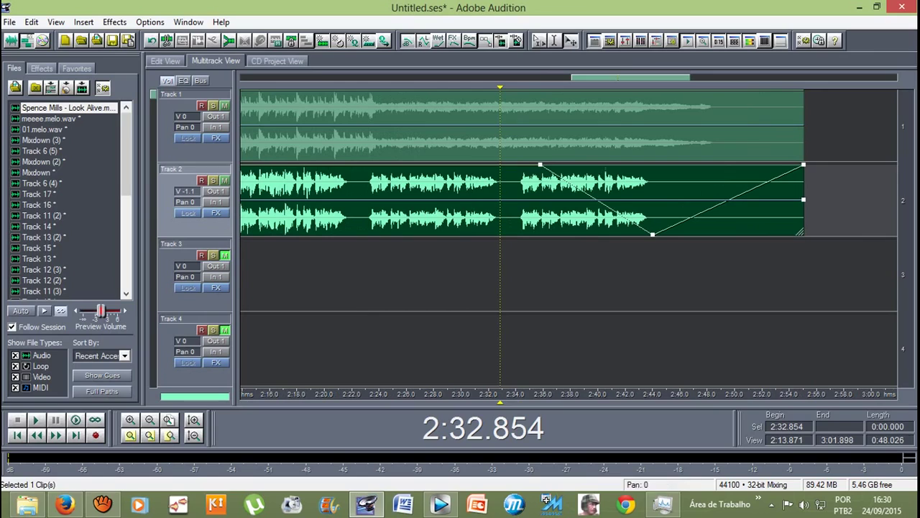
left_click_drag(590, 196, 625, 235)
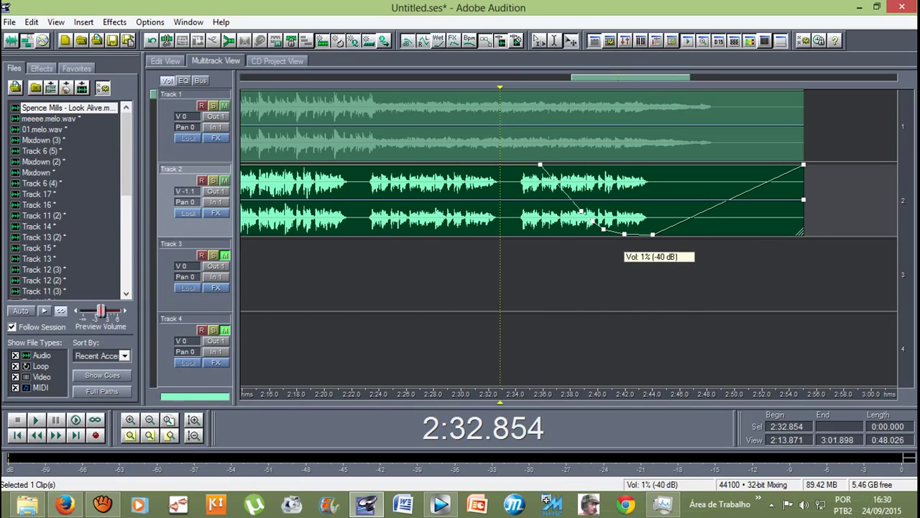
left_click(722, 203)
left_click_drag(723, 203, 745, 235)
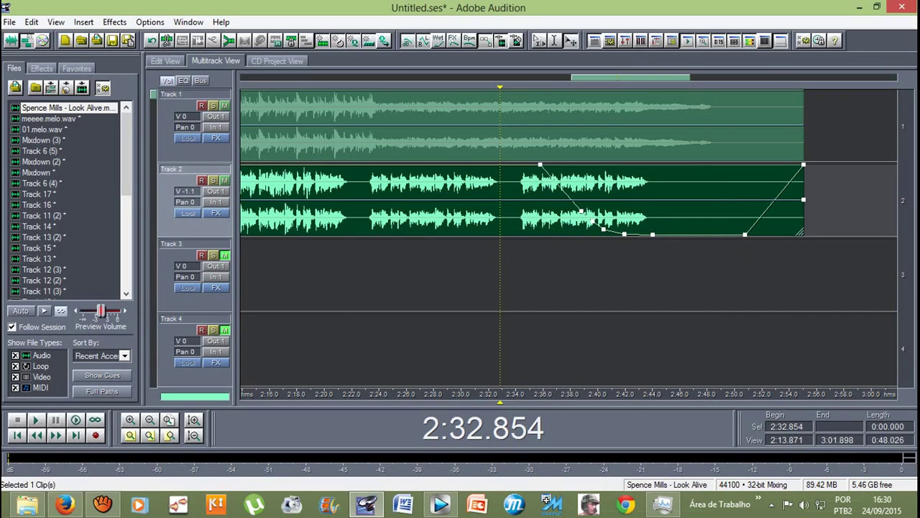
Step: Fade the Track 1 instrumental's envelope to silence by about 2:41 and trim both clips to end together
left_click(748, 126)
left_click_drag(654, 92, 619, 173)
left_click_drag(533, 156, 546, 91)
left_click_drag(687, 134, 703, 164)
left_click_drag(618, 160, 646, 160)
left_click_drag(747, 134, 730, 144)
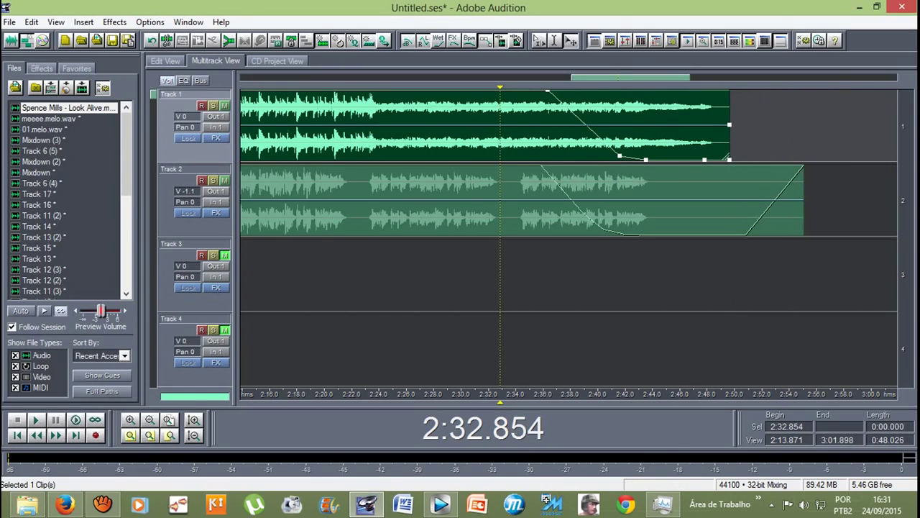
left_click(583, 212)
left_click_drag(803, 209, 730, 209)
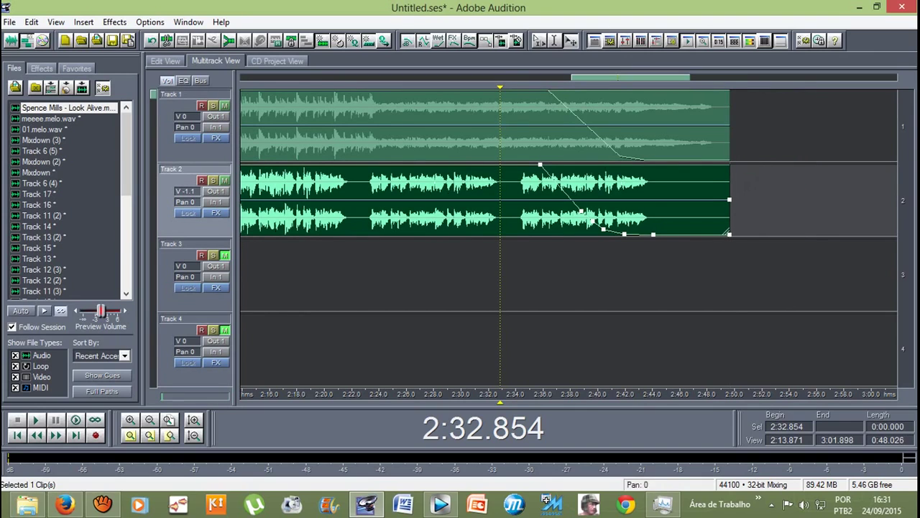
Step: Play the faded ending from 2:32.854, zoom out to the whole session, and bring up aTube Catcher
scroll(522, 201, "down", 3)
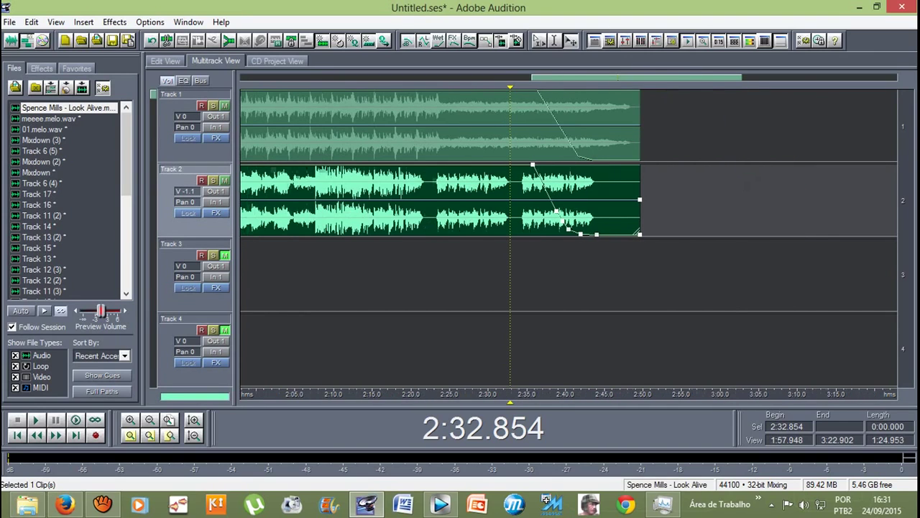
key("space")
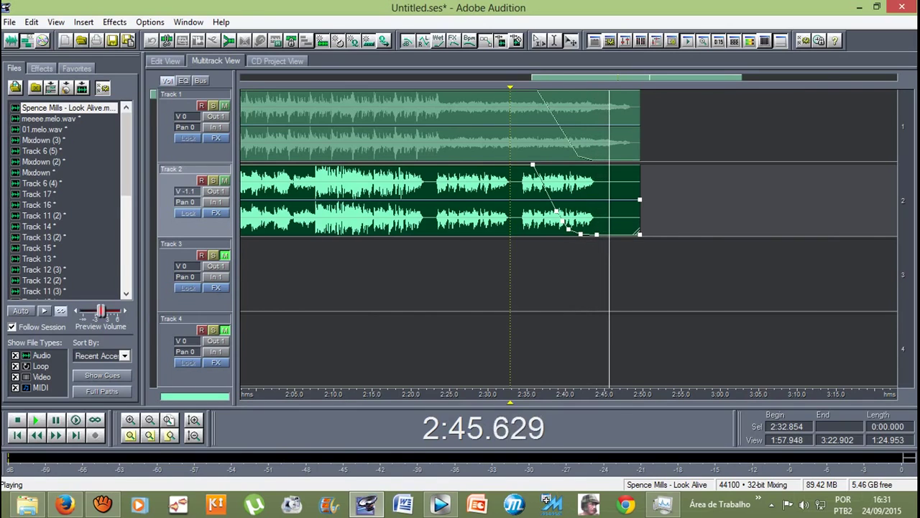
key("backslash")
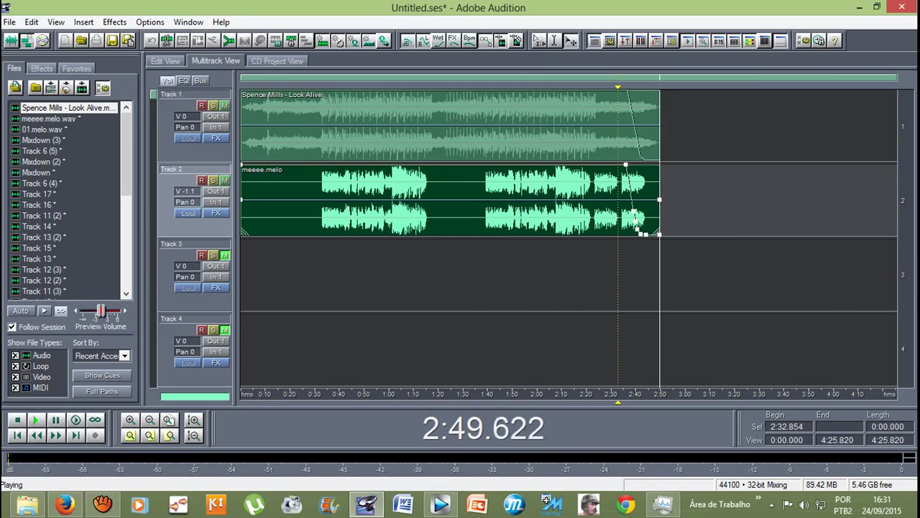
left_click(102, 505)
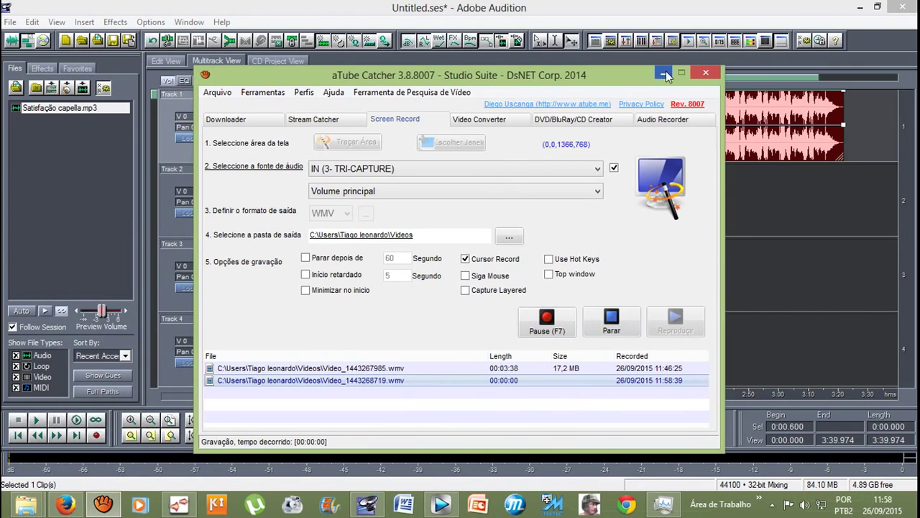
Step: Minimize aTube Catcher to reveal the Audition session with Satisfação capella.mp3 on Track 1
left_click(663, 73)
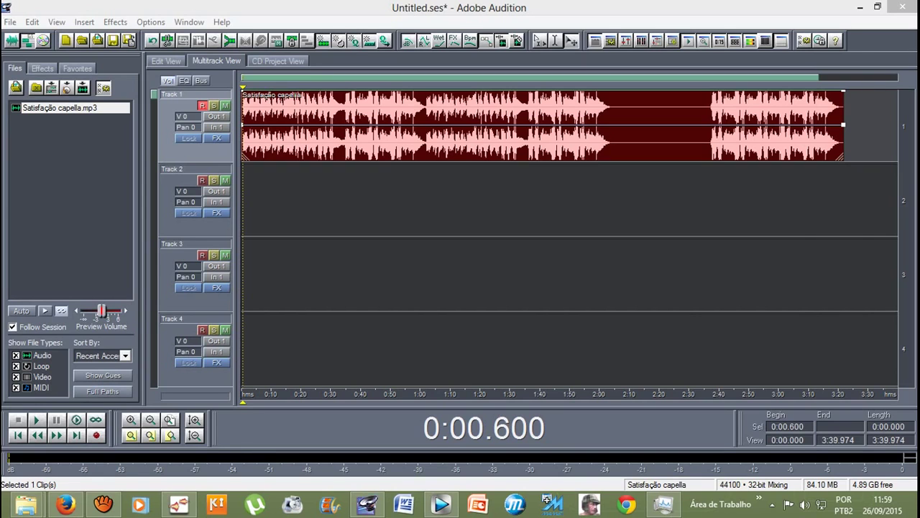
Step: Open Satisfação capella.mp3 in the waveform editor and listen to the start of it
key("F12")
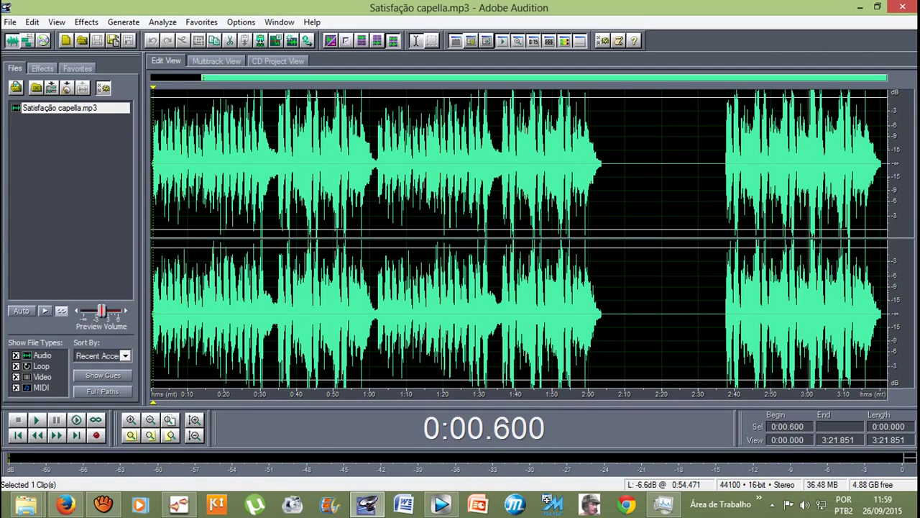
key("space")
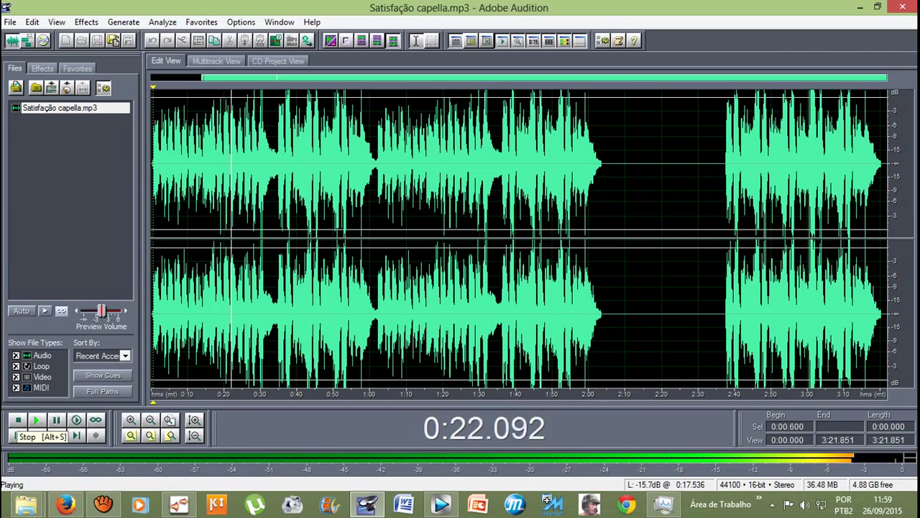
left_click(18, 420)
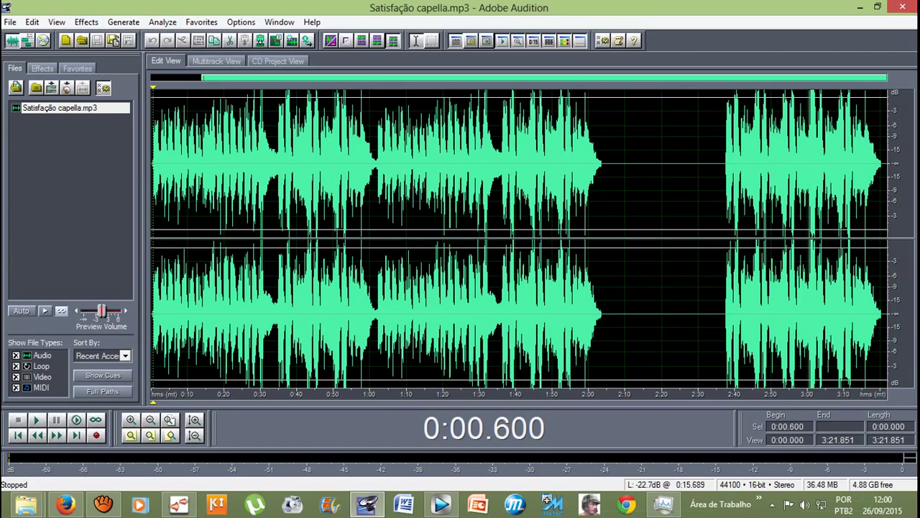
Step: Try selecting different stretches of the a cappella waveform, then clear the selection
left_click_drag(151, 166, 237, 166)
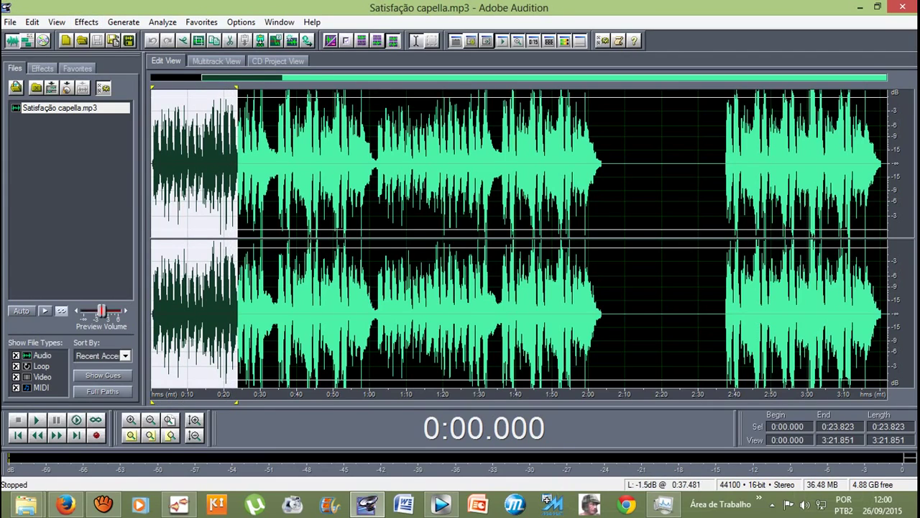
left_click(198, 165)
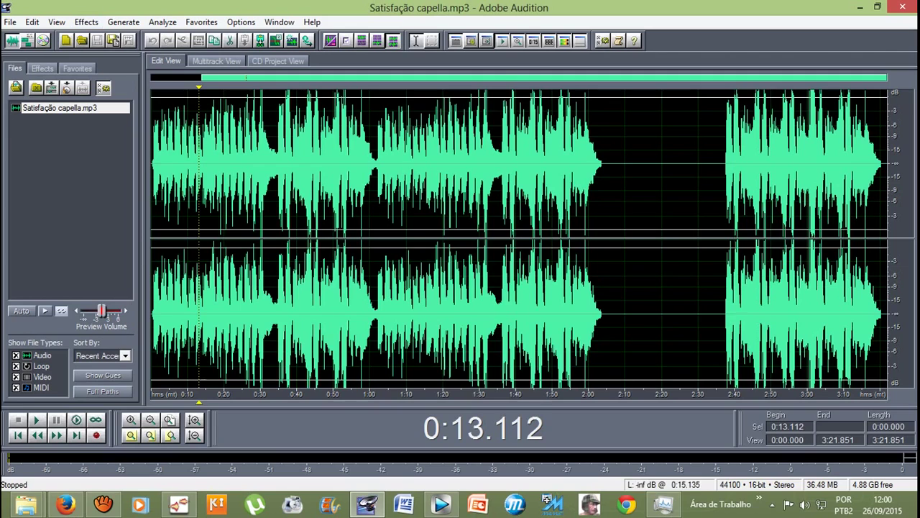
left_click_drag(824, 165, 524, 165)
left_click_drag(305, 165, 879, 165)
left_click(174, 165)
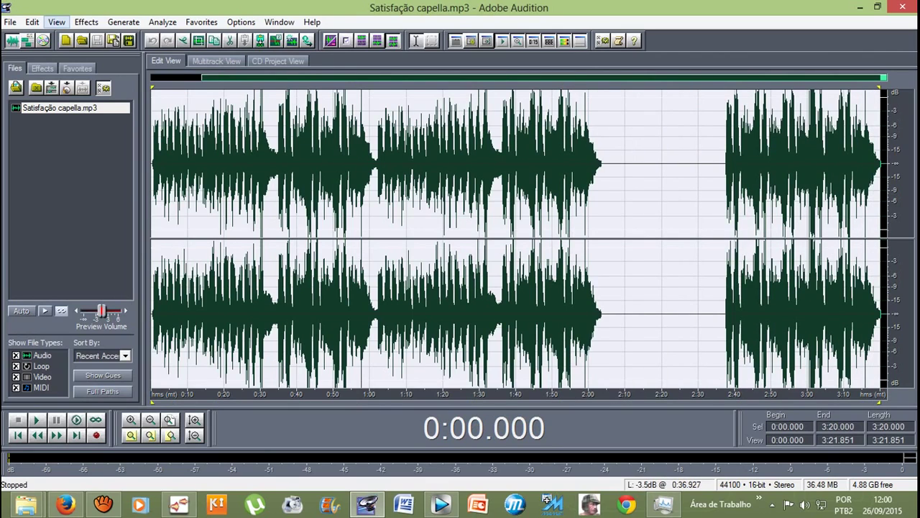
Step: Open Hiss Reduction, compare the presets, and load High Hiss Reduction (FFT 6000, 40 dB, 8 dB floor)
left_click(86, 22)
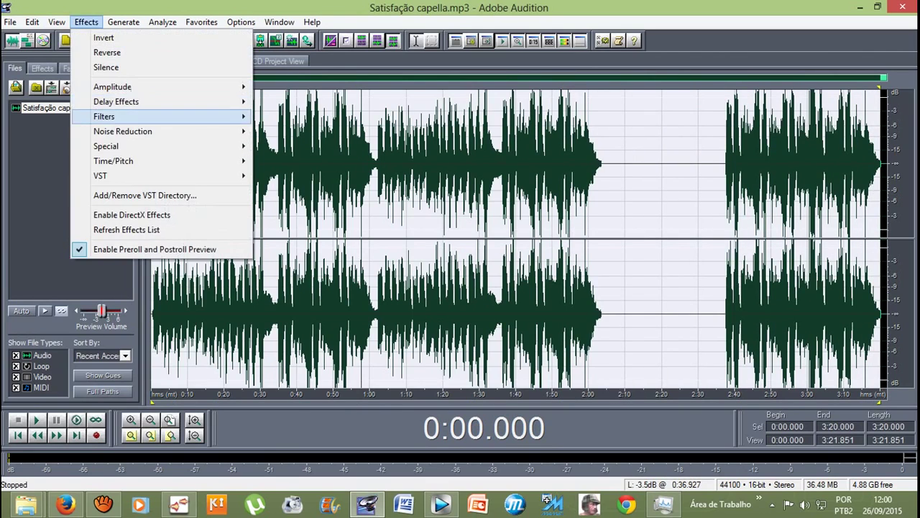
mouse_move(123, 131)
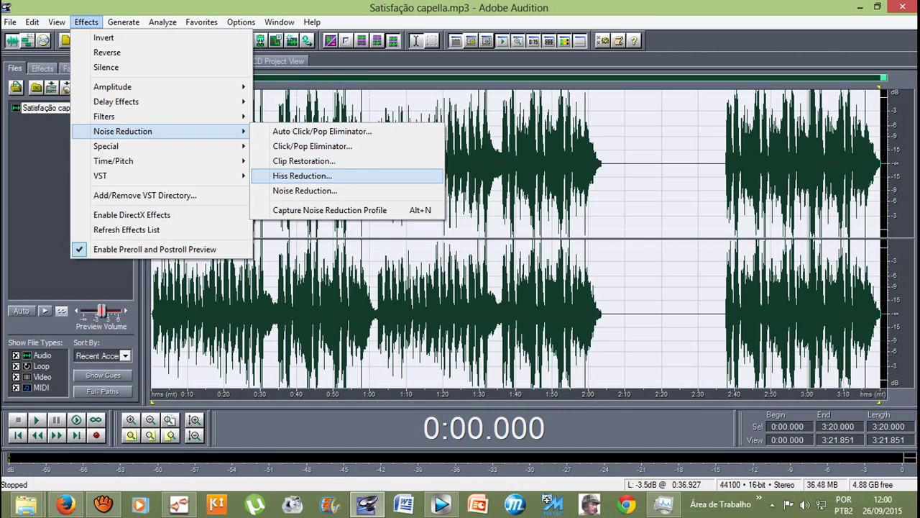
left_click(302, 176)
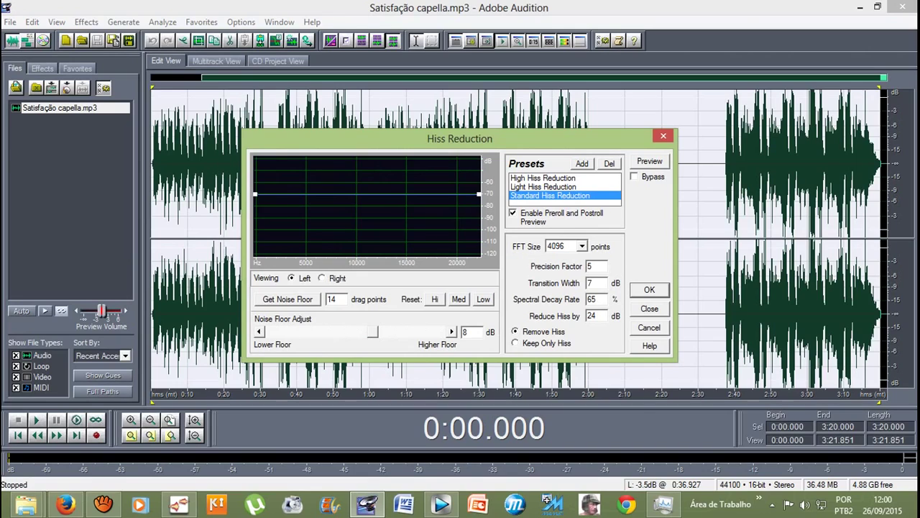
left_click(543, 177)
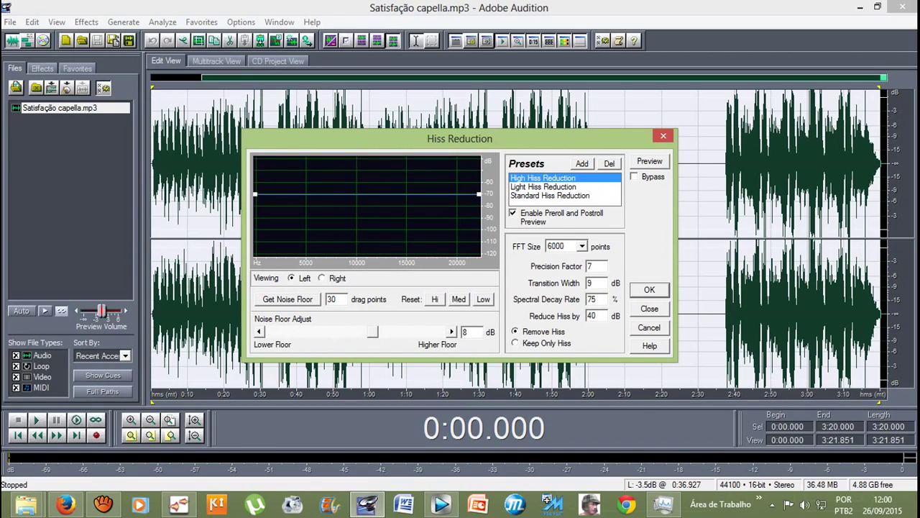
left_click(543, 186)
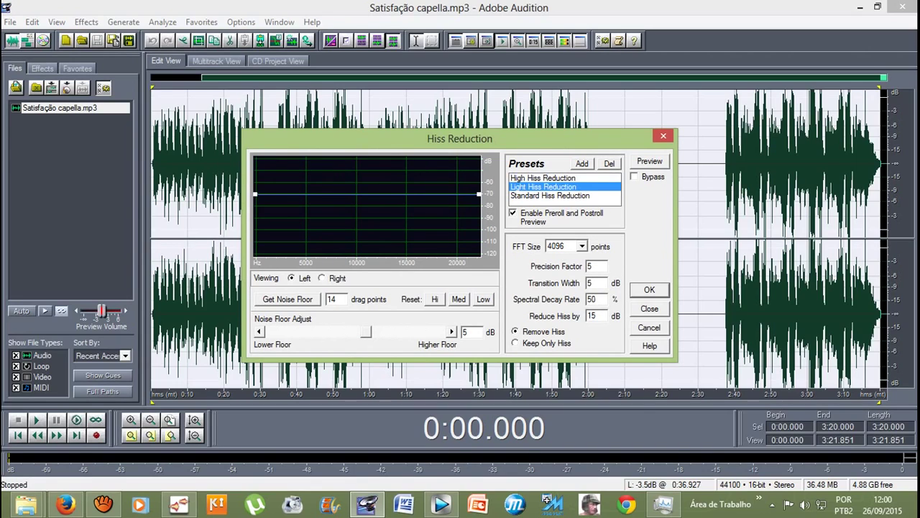
left_click(550, 195)
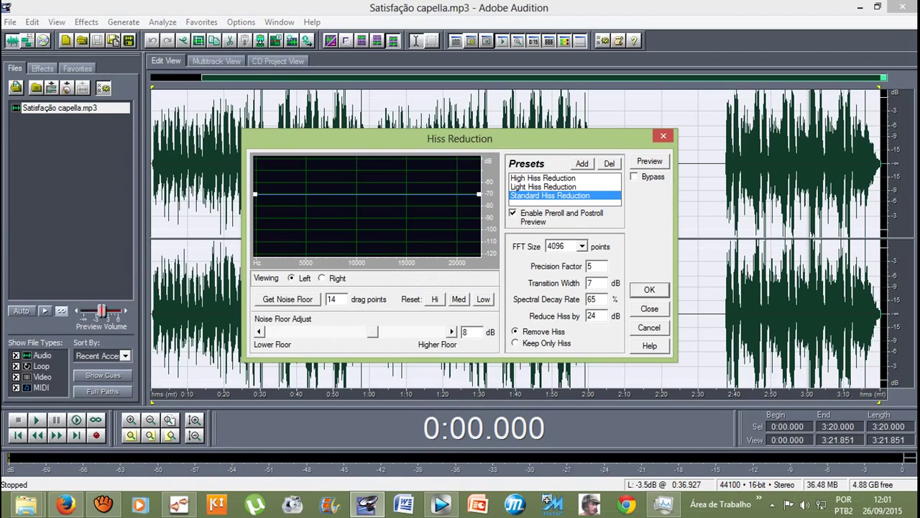
left_click_drag(372, 332, 359, 331)
left_click(543, 178)
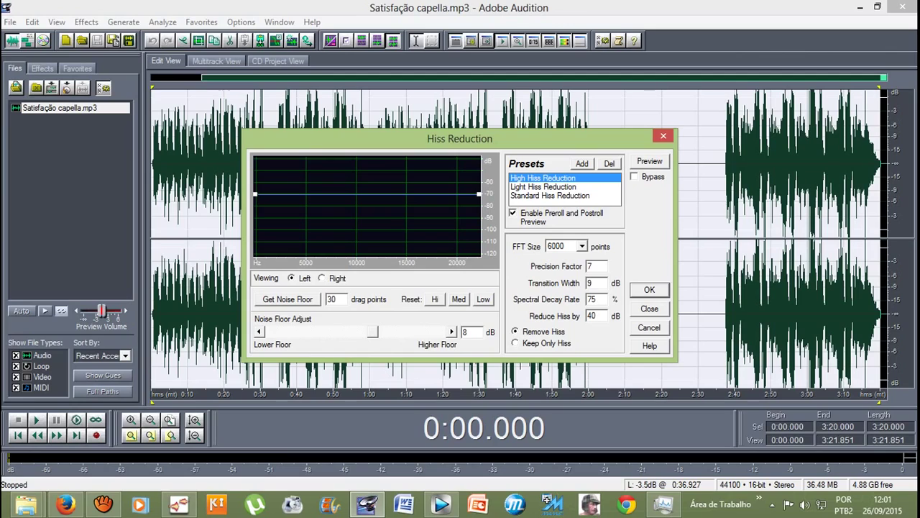
Step: Preview High Hiss Reduction on the vocal with the noise floor raised to 20.24 dB
key("space")
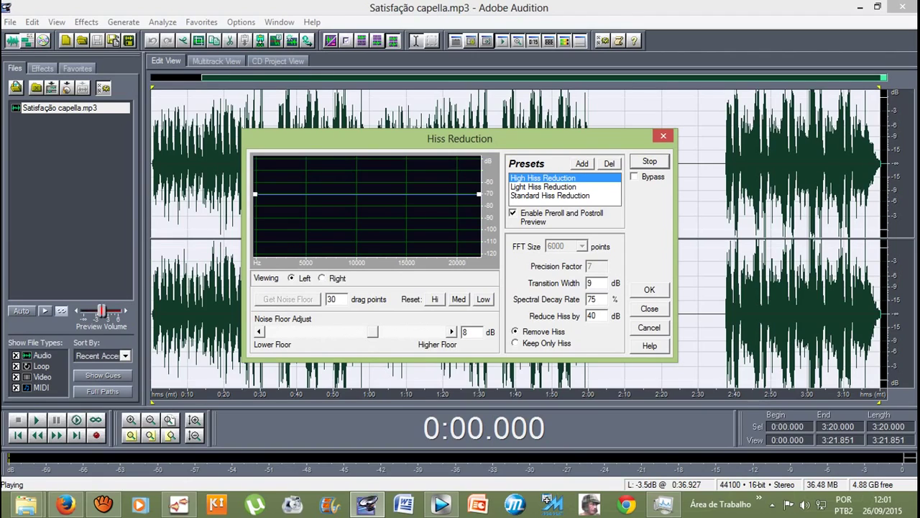
key("space")
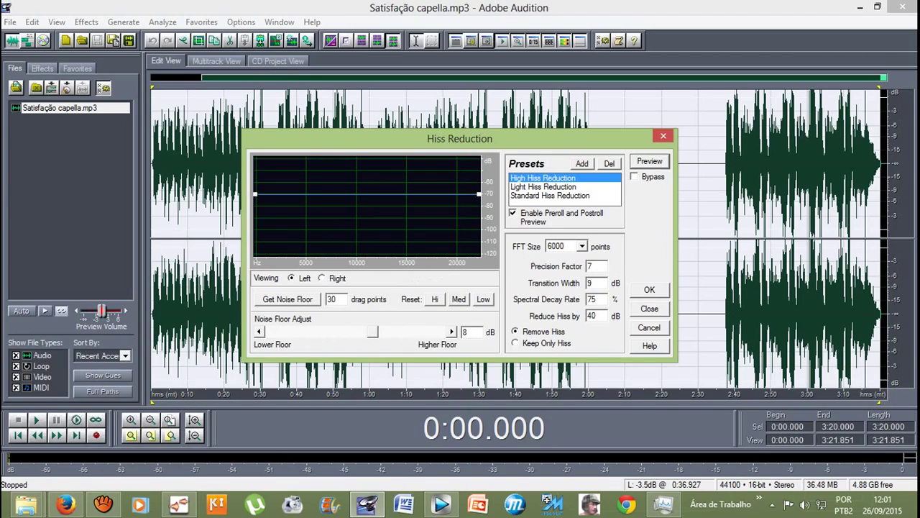
key("Tab")
key("Right")
key("Right")
key("Right")
key("Right")
key("Right")
key("Right")
key("Right")
key("Right")
key("Right")
key("Right")
key("Right")
key("Right")
key("alt+p")
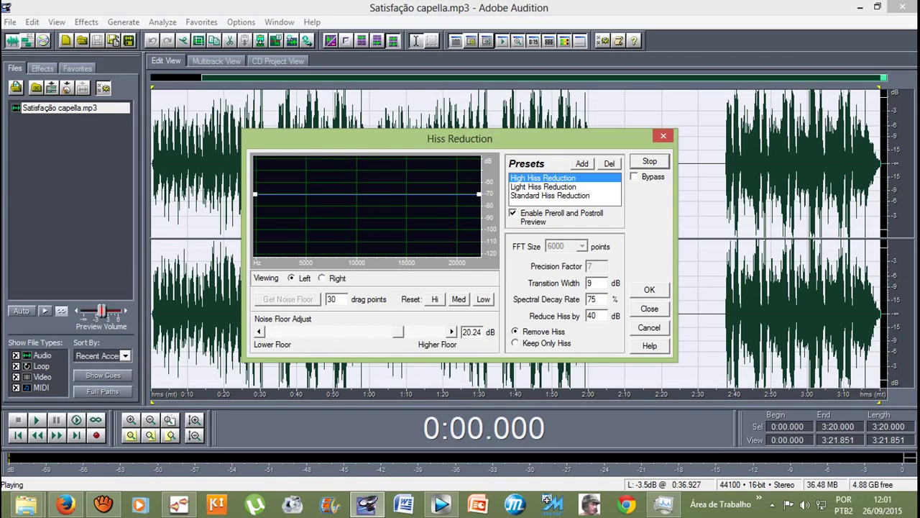
key("space")
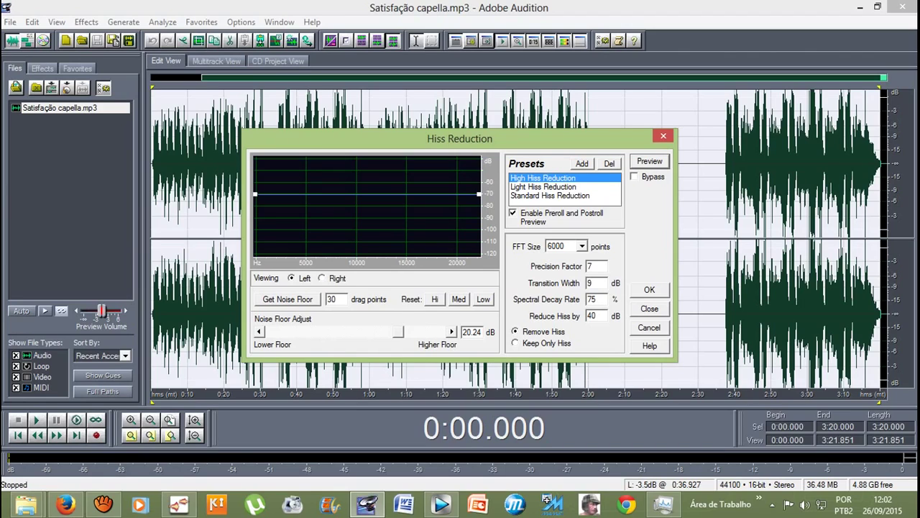
Step: Preview Light Hiss Reduction (FFT 4096, 15 dB) with the noise floor raised to 23.43 dB
left_click(543, 186)
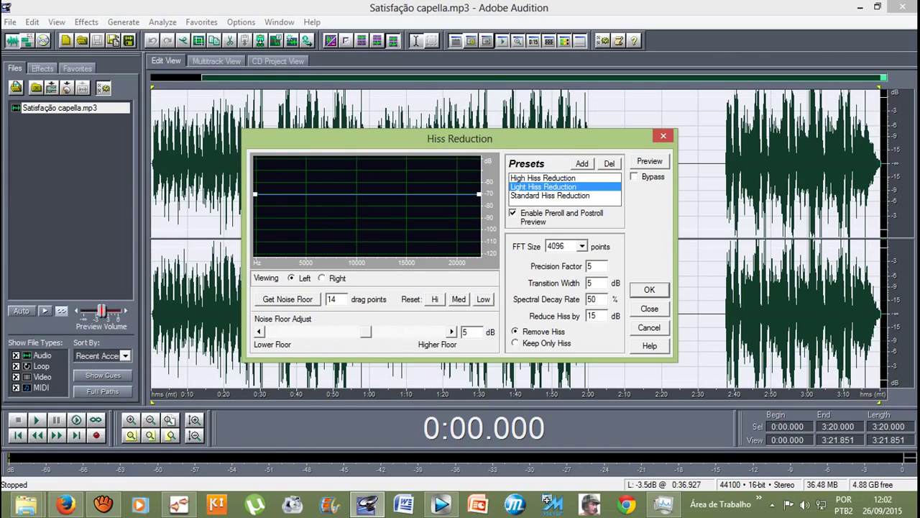
key("space")
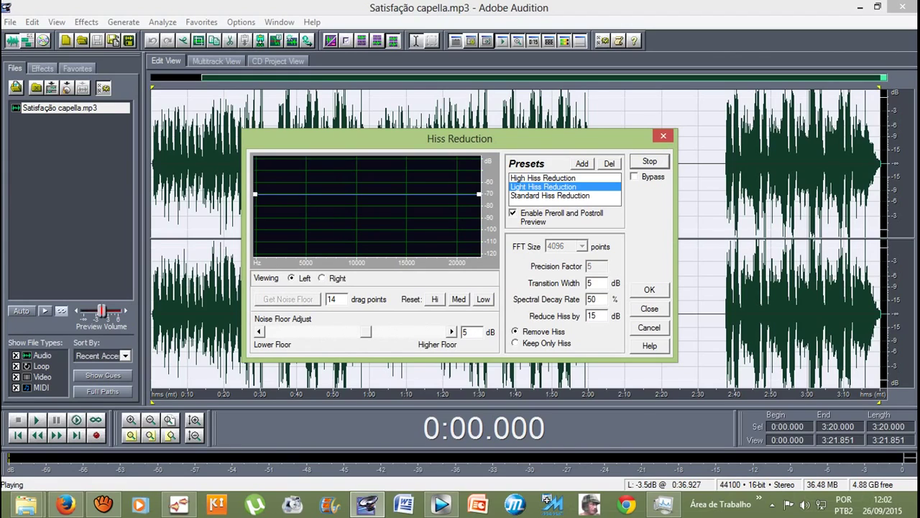
left_click_drag(366, 331, 385, 332)
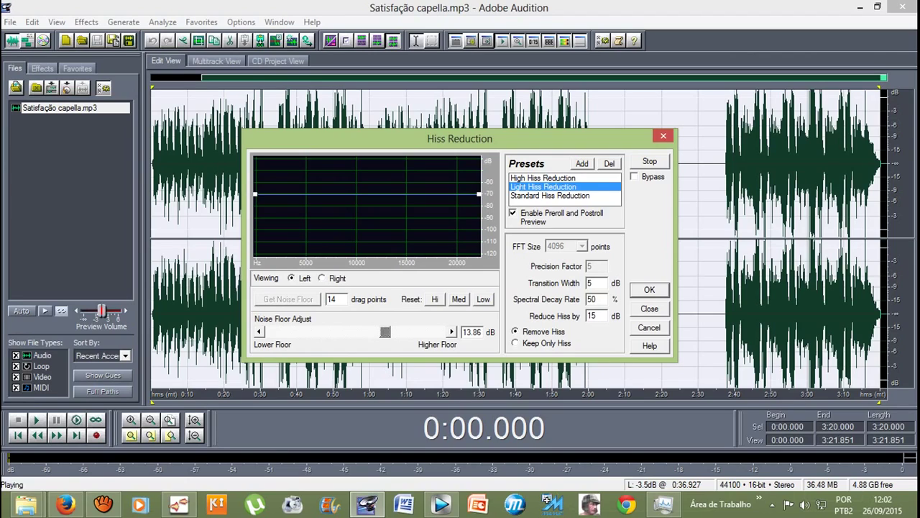
left_click_drag(385, 332, 405, 331)
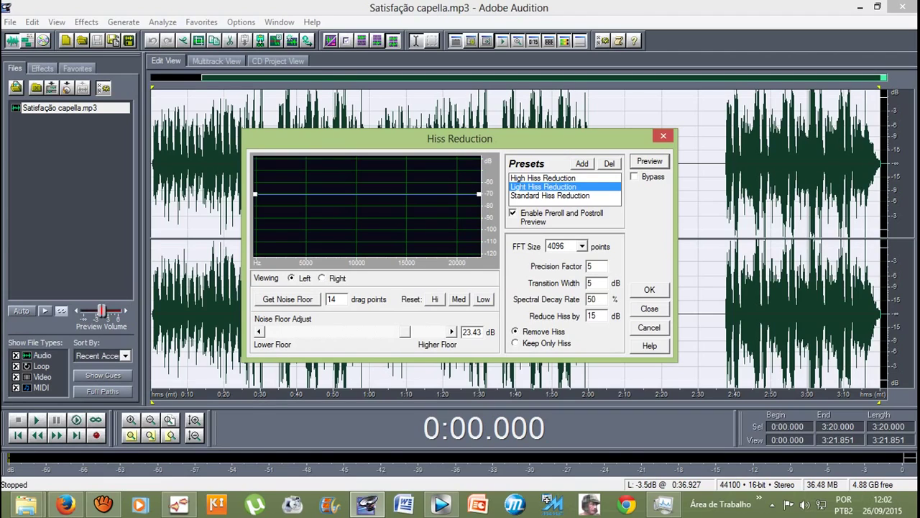
Step: Load and preview the Standard Hiss Reduction preset, nudging its noise floor to about 11 dB
left_click(550, 195)
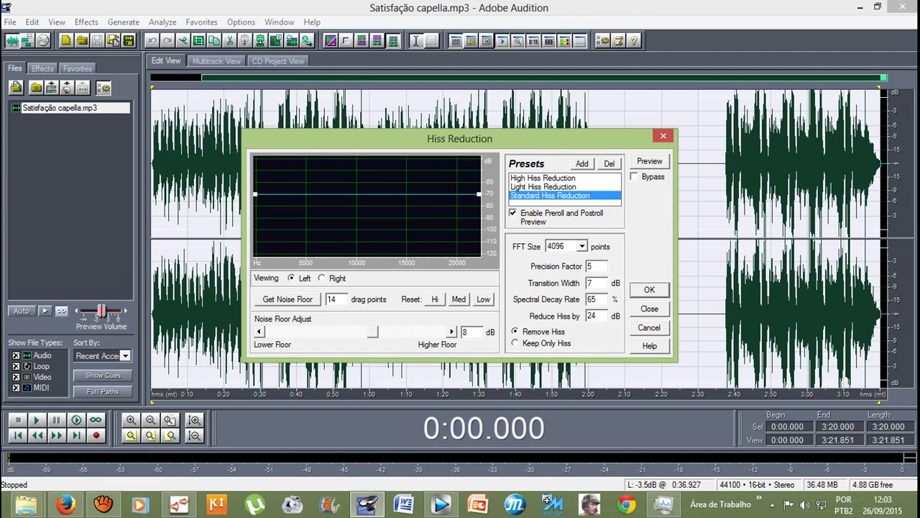
left_click(649, 161)
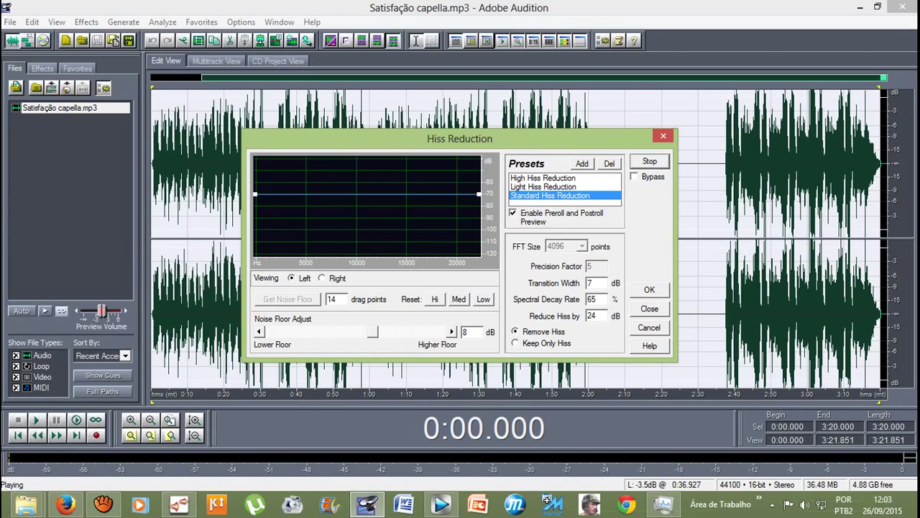
left_click_drag(373, 331, 395, 331)
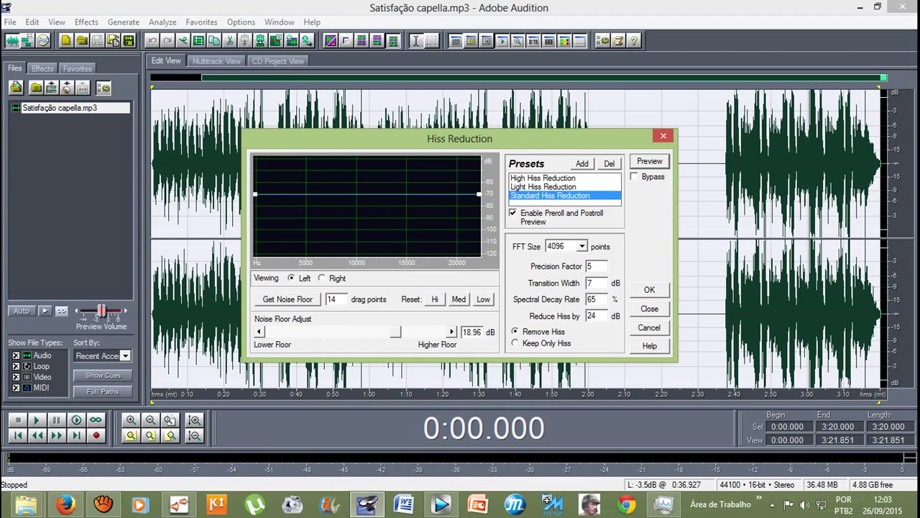
Step: Switch back to Light Hiss Reduction and set its Noise Floor Adjust to -1.12 dB
left_click(543, 186)
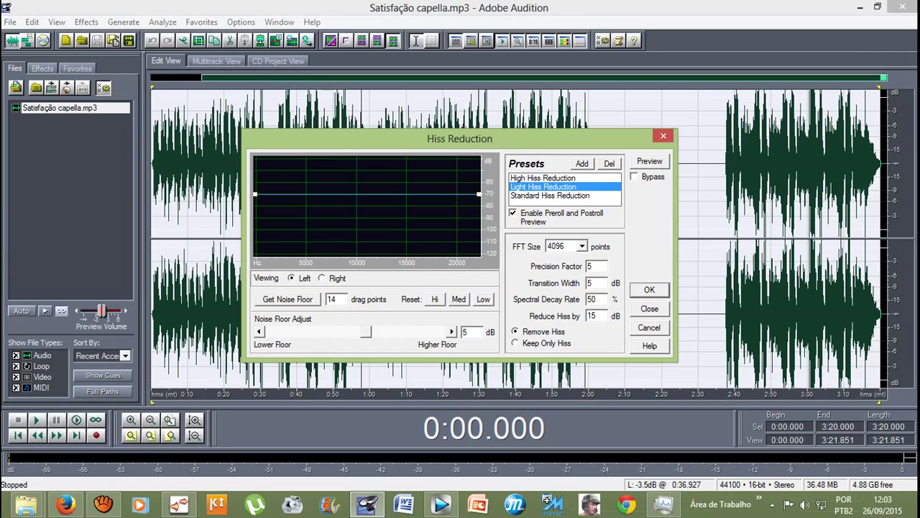
left_click_drag(366, 332, 441, 331)
left_click_drag(441, 331, 353, 331)
Step: Stop the aTube Catcher recording with Parar and switch back to the Audition Love Hurts session
left_click(103, 504)
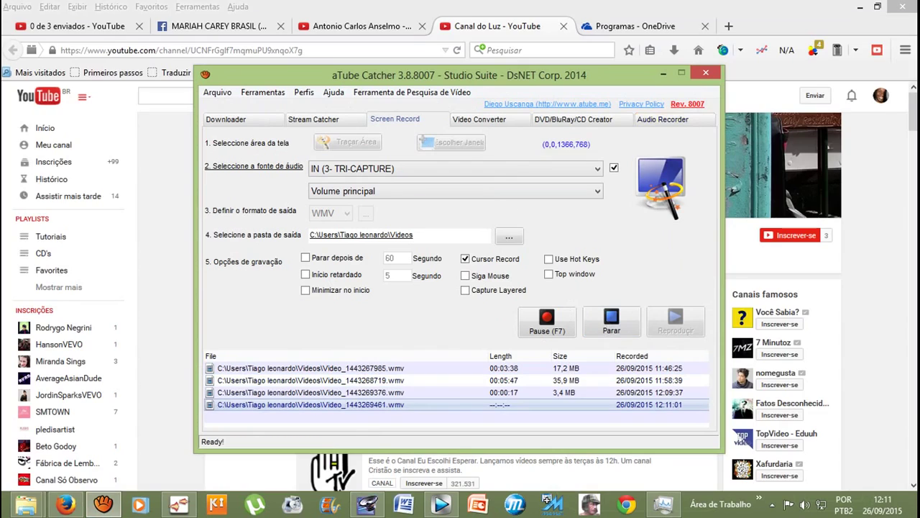
left_click(663, 72)
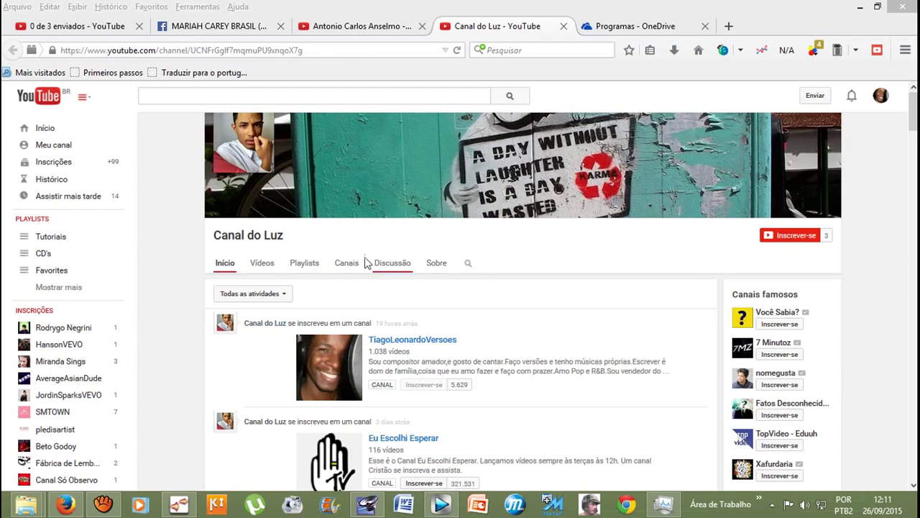
triple_click(276, 238)
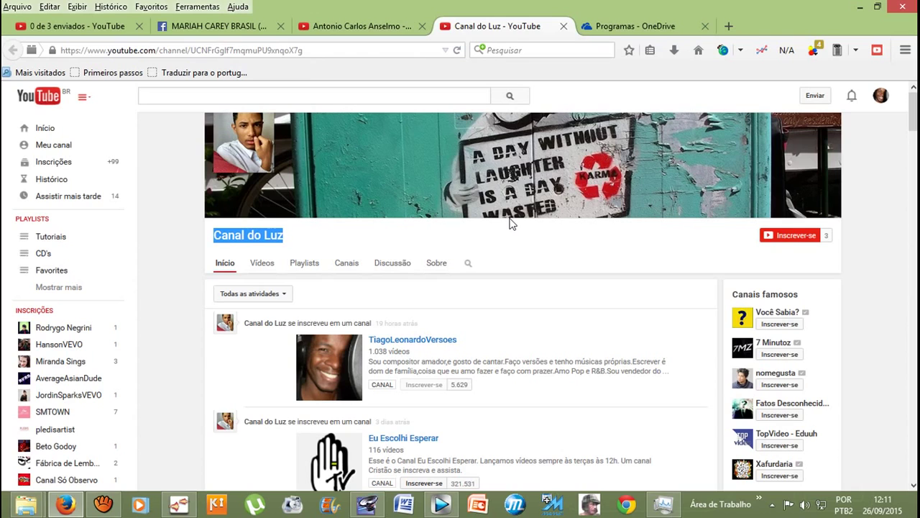
left_click(367, 505)
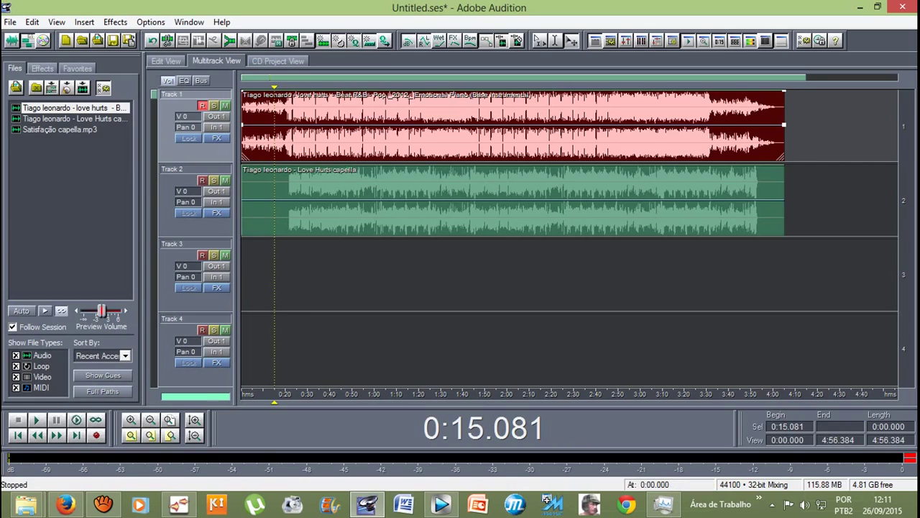
Step: Play the Love Hurts session from 0:15, then mute Track 2's vocal and play the instrumental alone
left_click(348, 171)
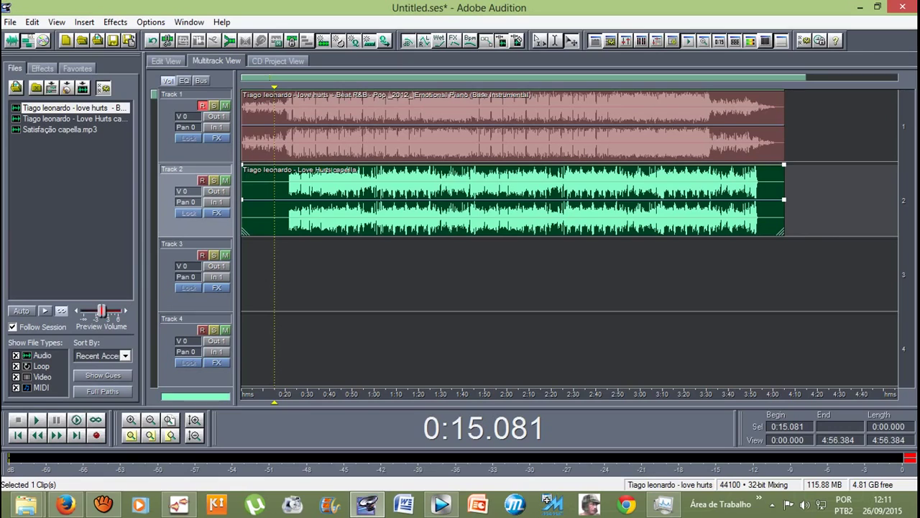
key("space")
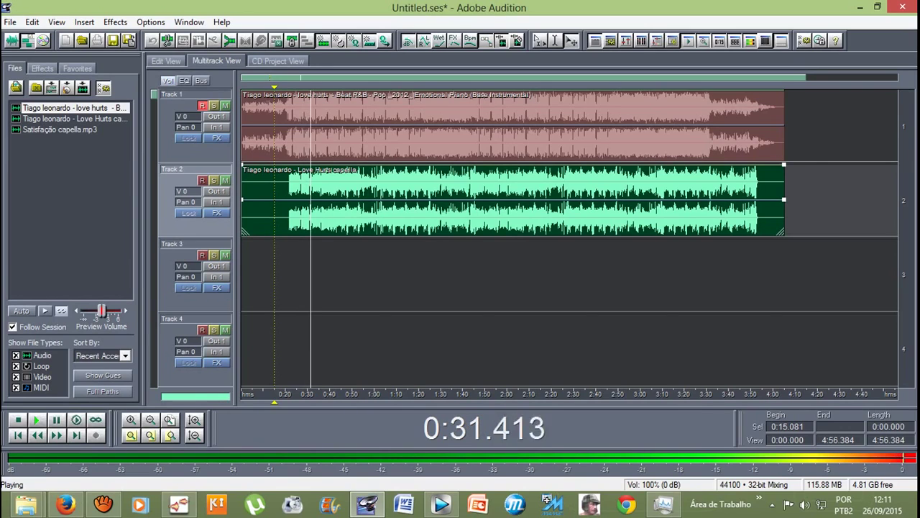
key("space")
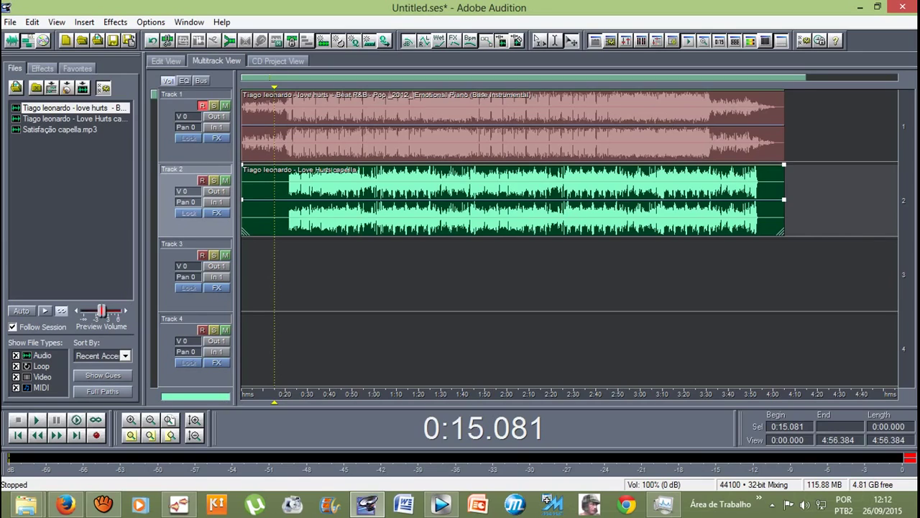
left_click(225, 180)
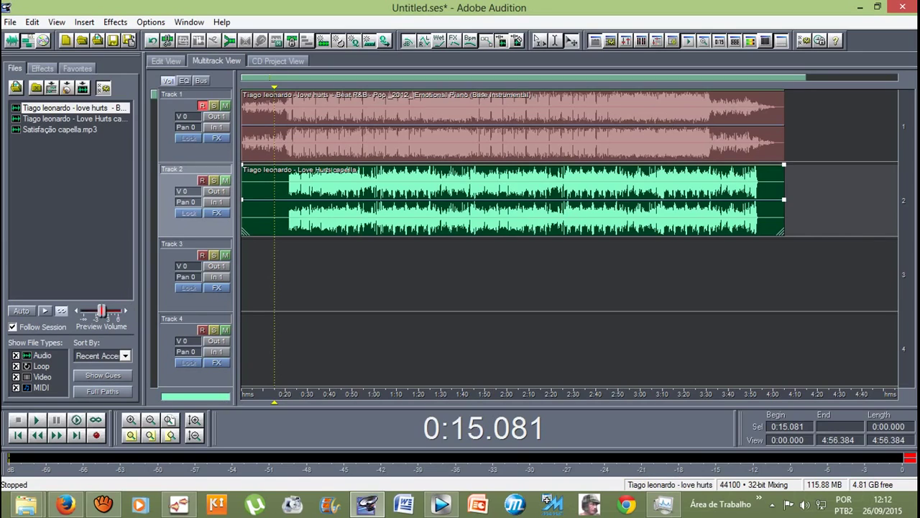
key("space")
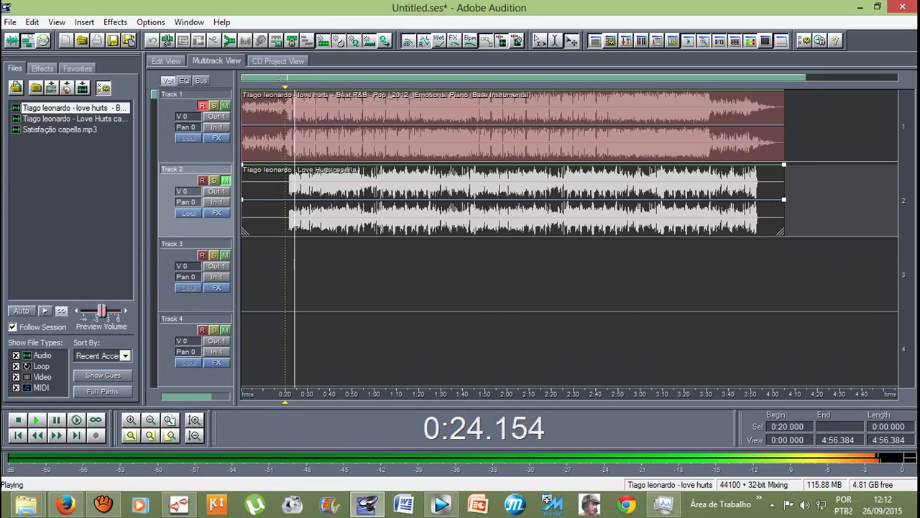
Step: Play the a cappella vocal alone from 0:20, stop, then unmute Track 1's instrumental
key("space")
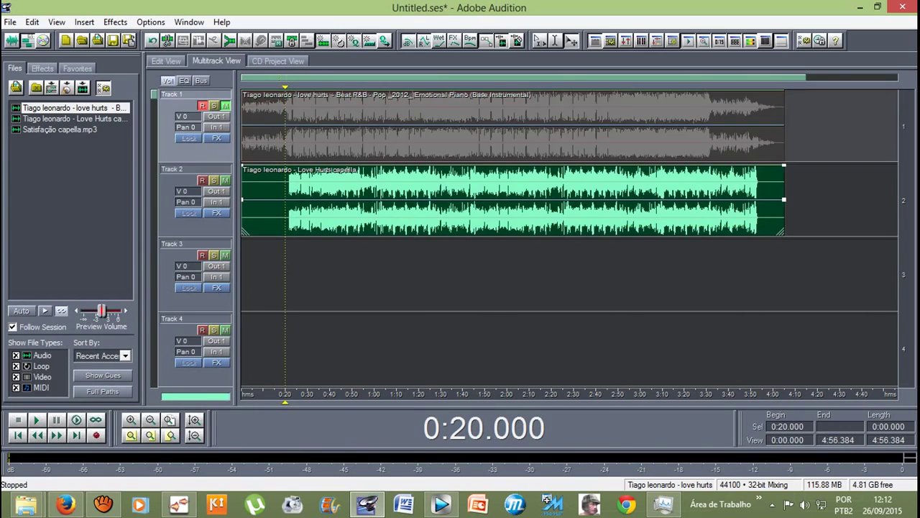
key("space")
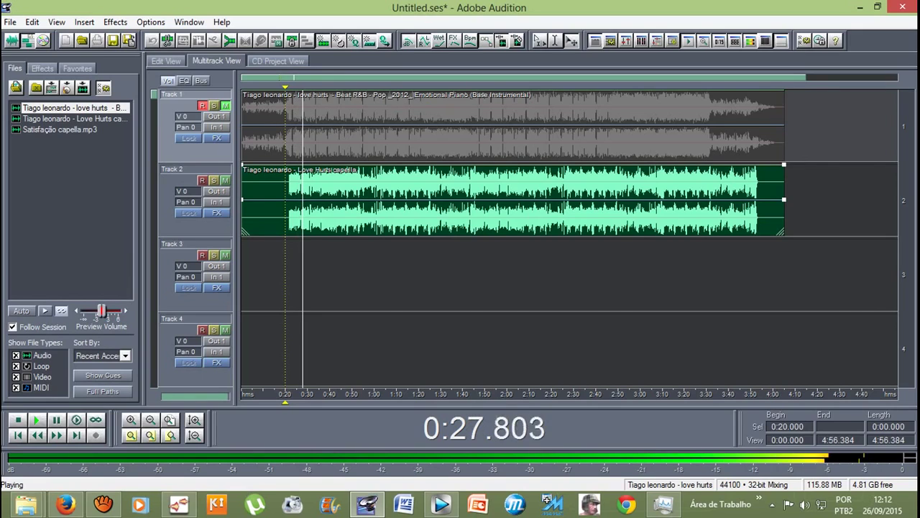
key("space")
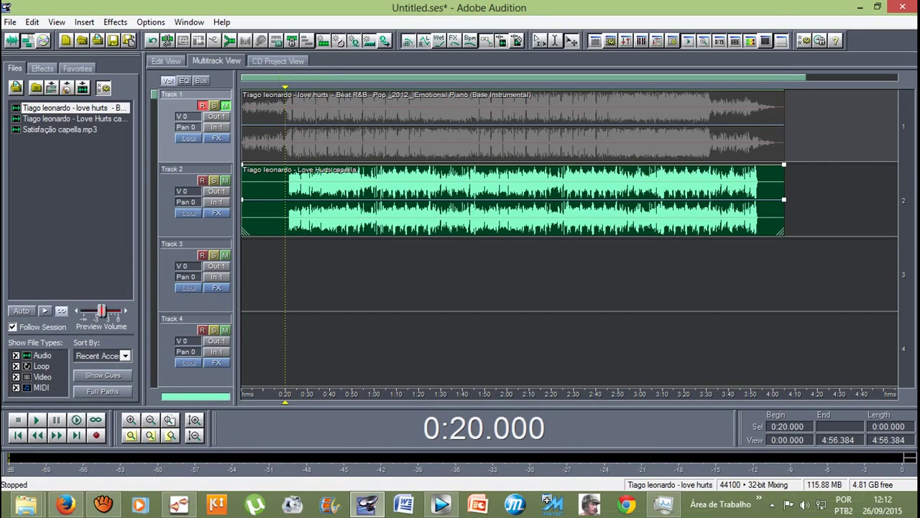
left_click(225, 105)
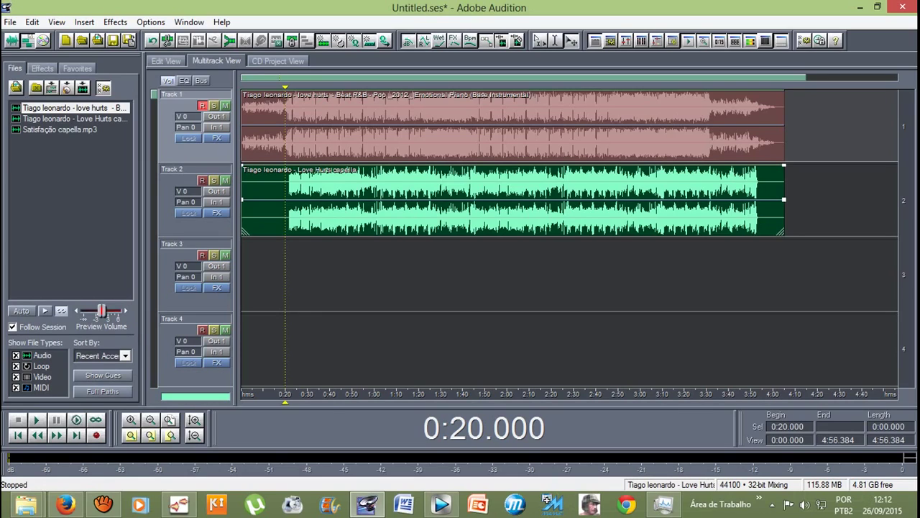
Step: Use Edit > Mix Down to File > All Audio Clips to create a 4:05 stereo Mixdown file
left_click(32, 22)
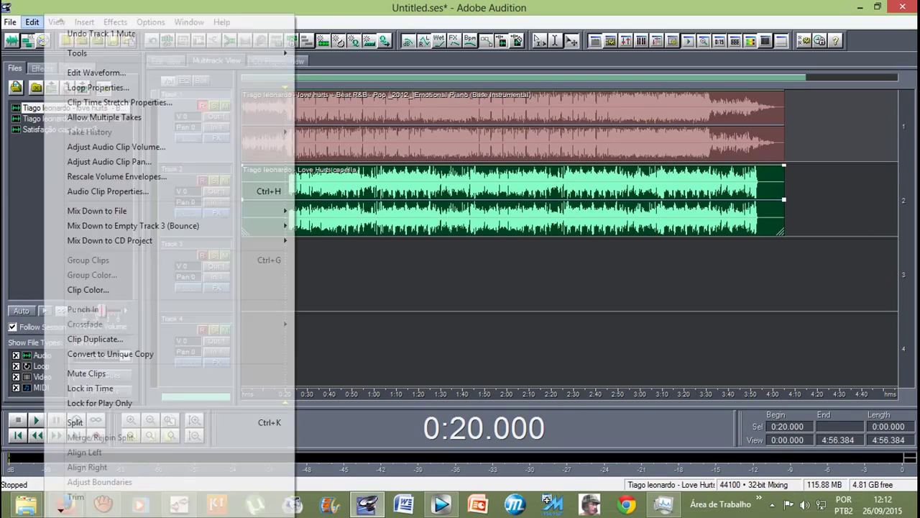
mouse_move(97, 211)
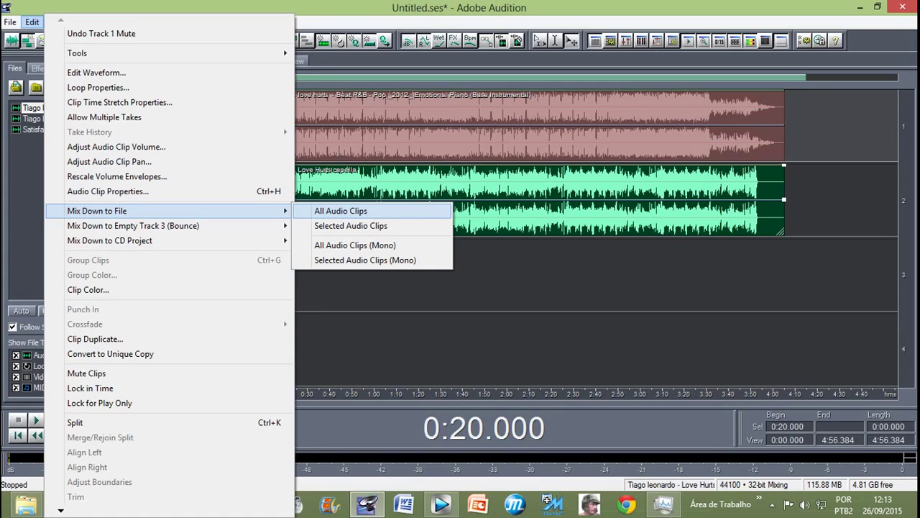
key("Return")
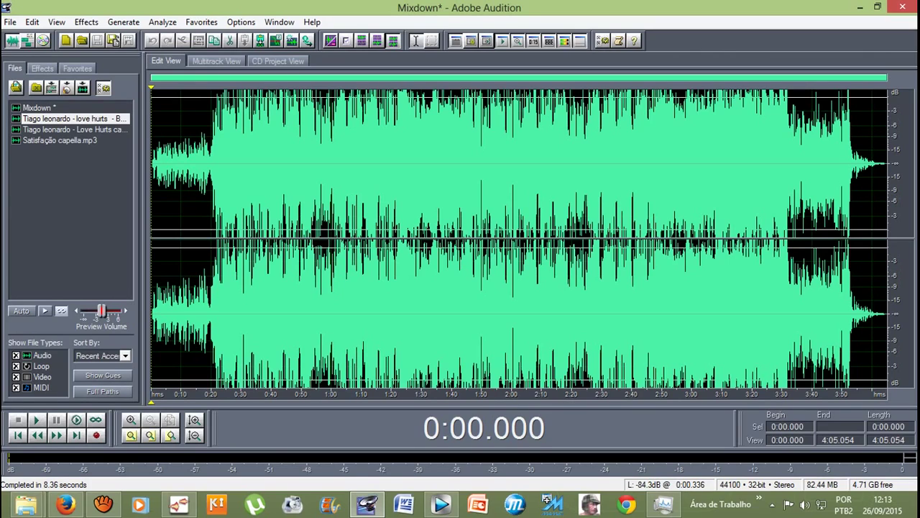
Step: Select the new Mixdown file in the Files list, then switch to Multitrack View with F12
left_click(38, 107)
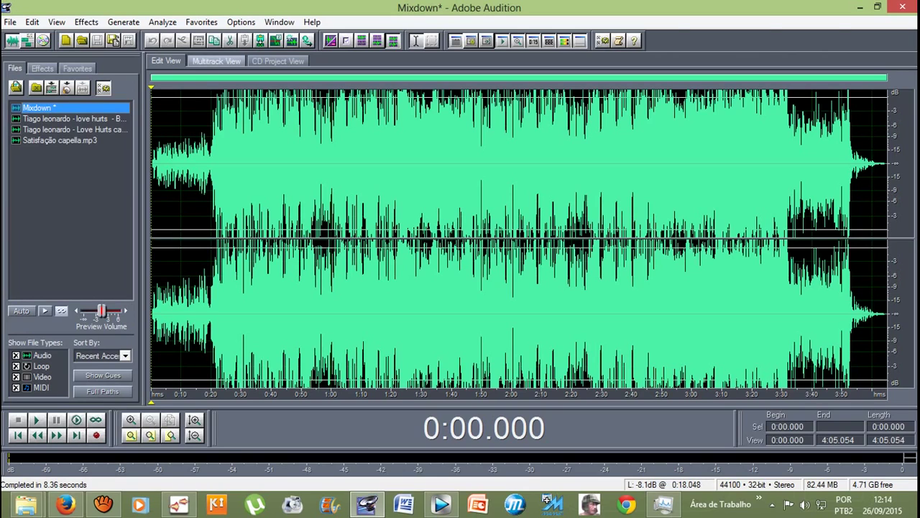
key("F12")
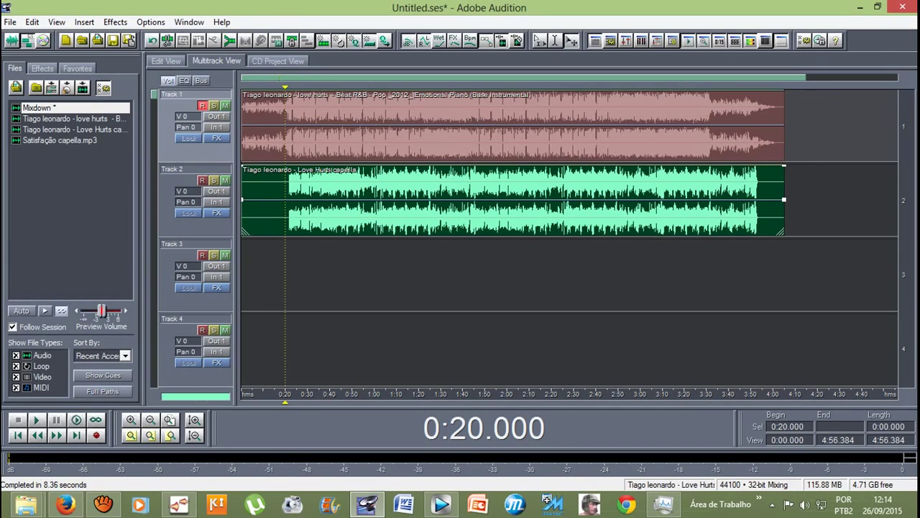
Step: Replace both Love Hurts clips with the Mixdown clip on Track 1 and audition it from 0:20
key("Delete")
left_click(503, 126)
key("Delete")
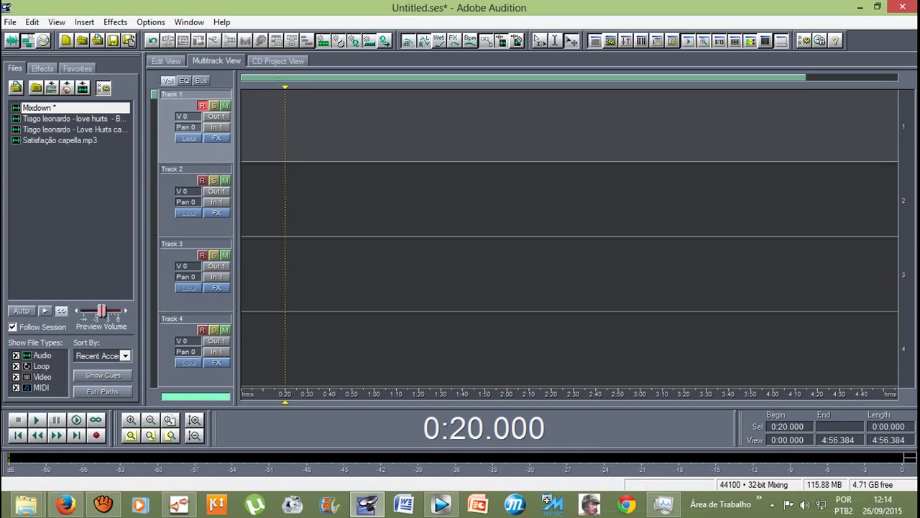
left_click_drag(36, 107, 242, 126)
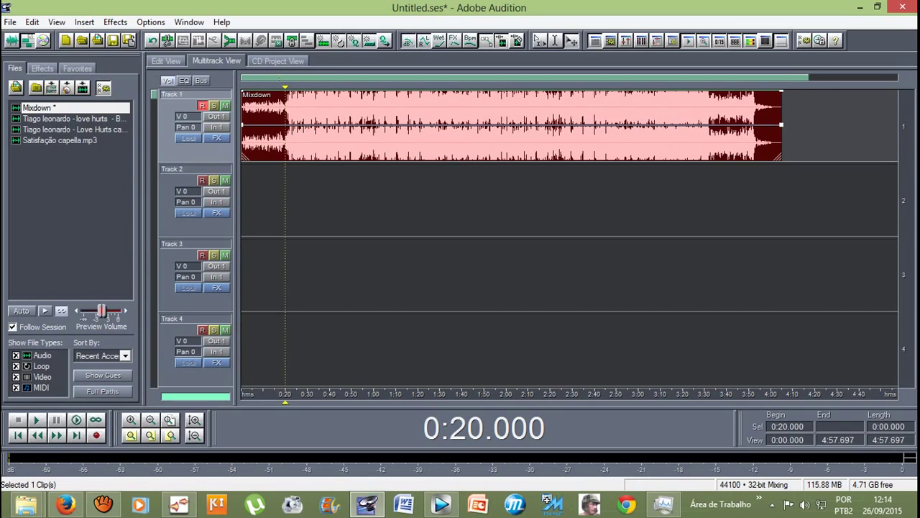
key("space")
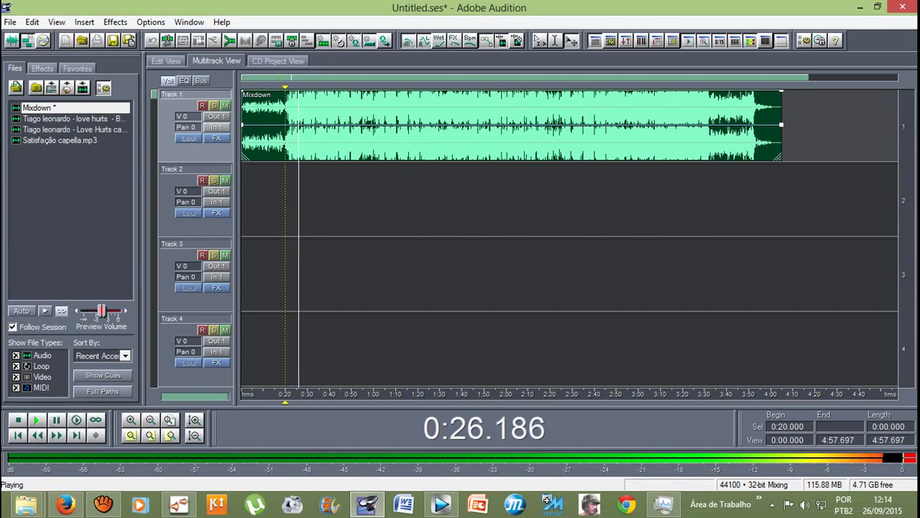
key("space")
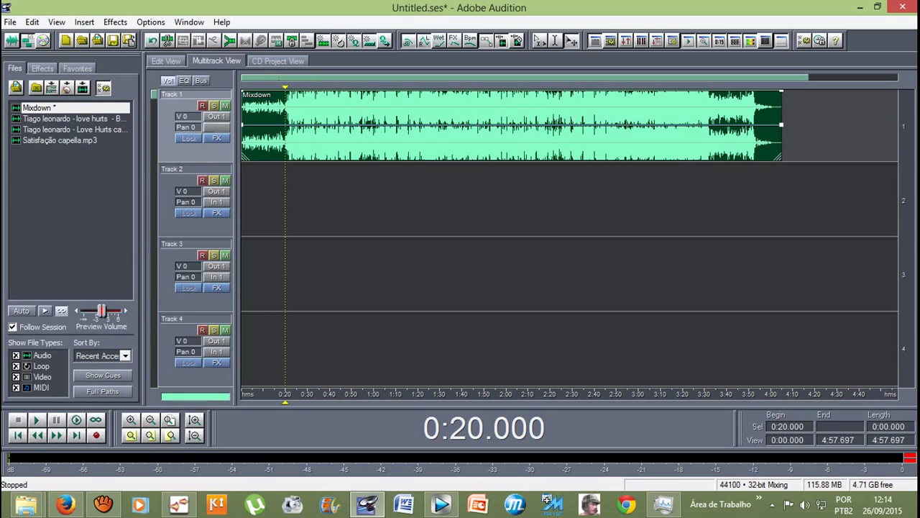
Step: Start an audio export with mp3PRO as the file type, then cancel the export dialog
left_click(10, 22)
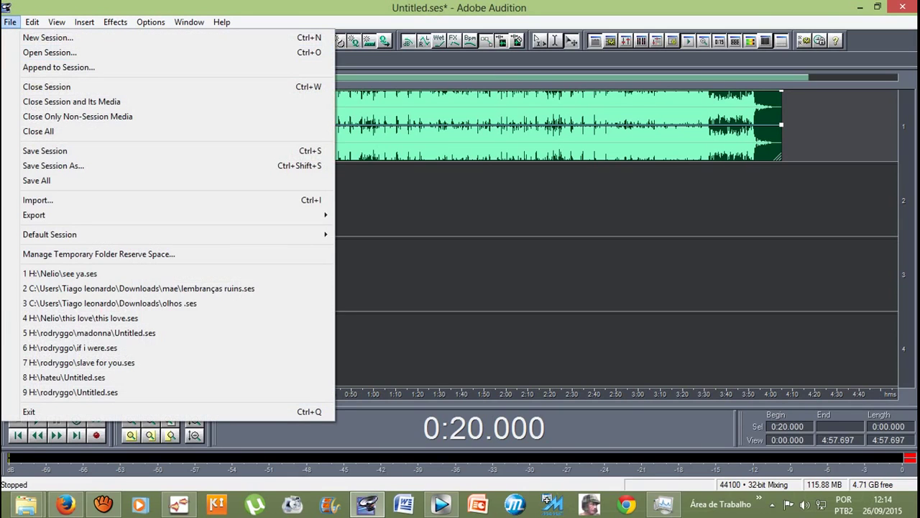
mouse_move(43, 215)
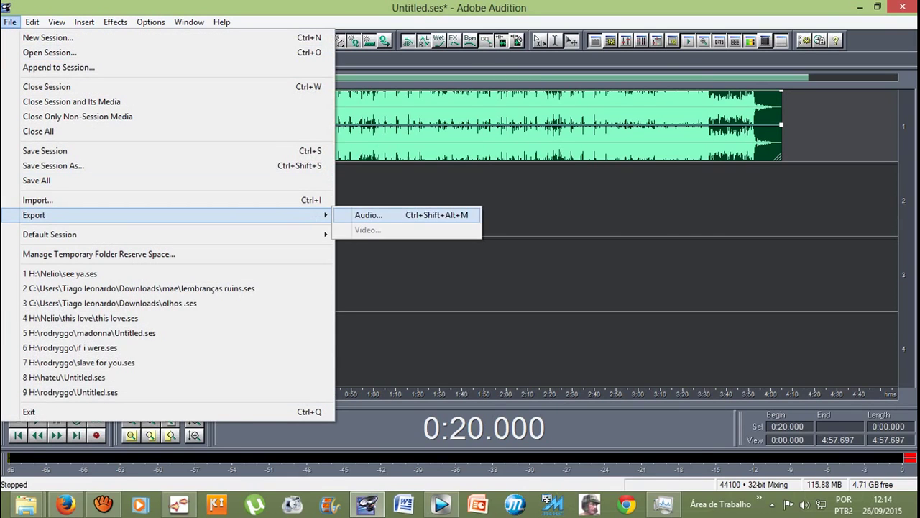
left_click(368, 215)
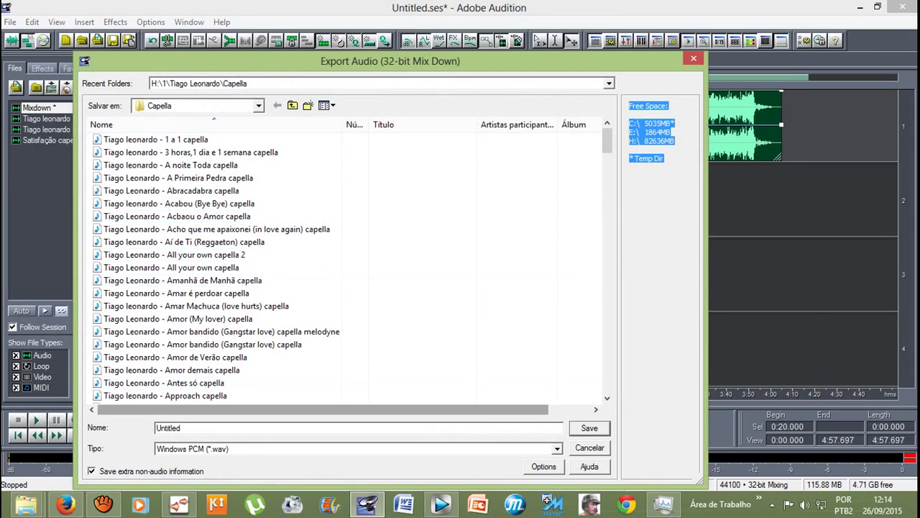
type("afafaffafaf")
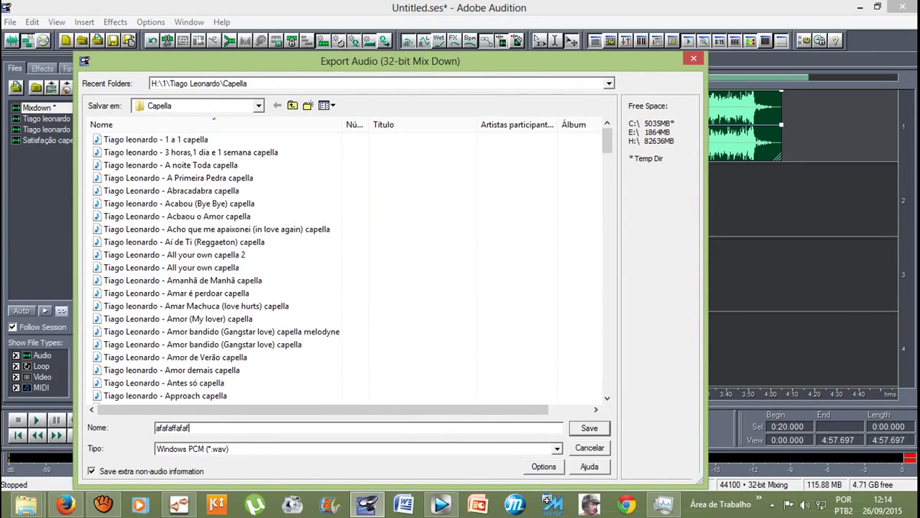
key("Tab")
key("alt+Down")
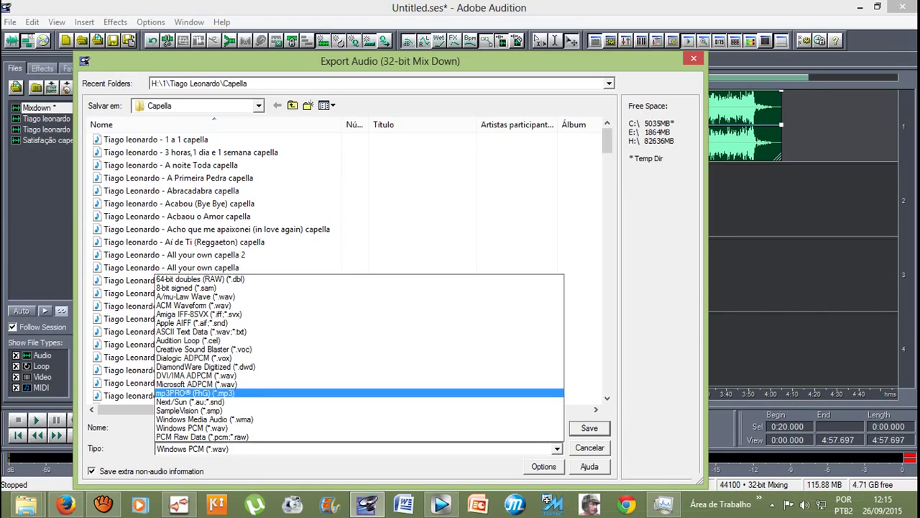
key("Return")
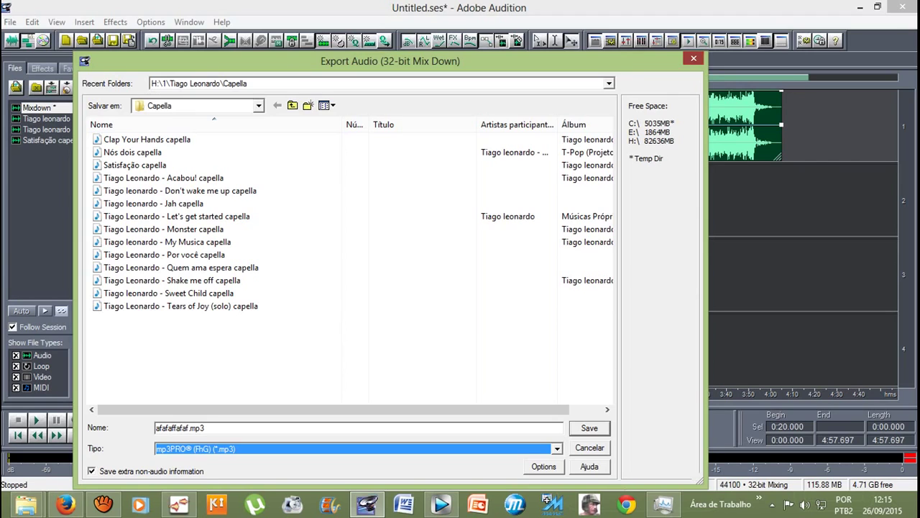
left_click(693, 58)
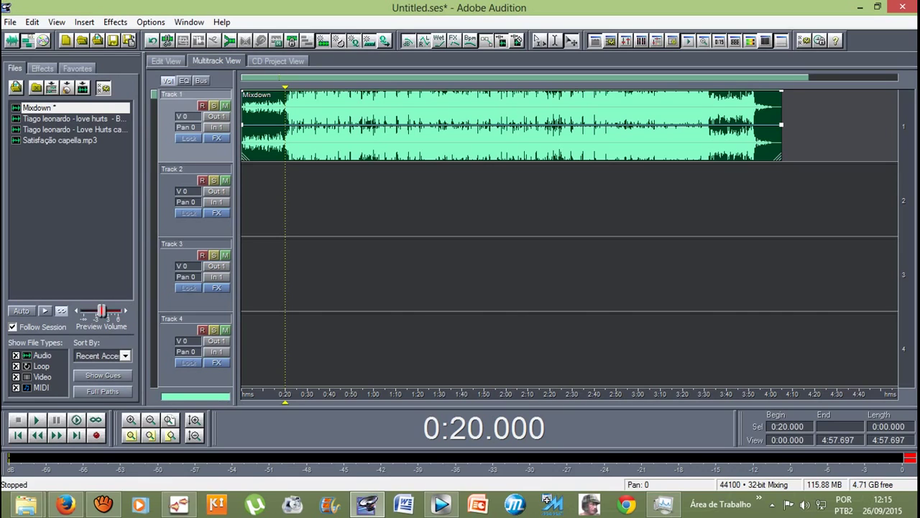
Step: Undo five times to restore the instrumental and a cappella clips on Tracks 1 and 2
left_click(153, 40)
left_click(153, 40)
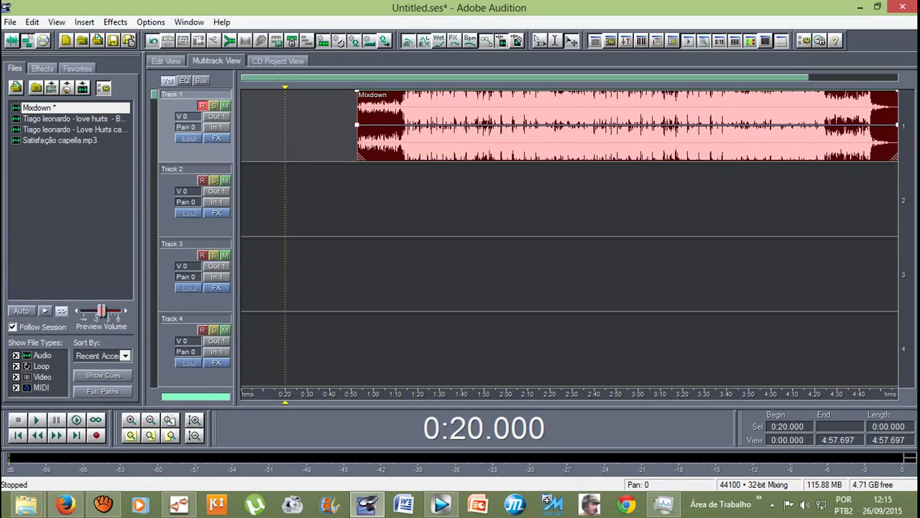
left_click(152, 40)
left_click(153, 40)
left_click(153, 40)
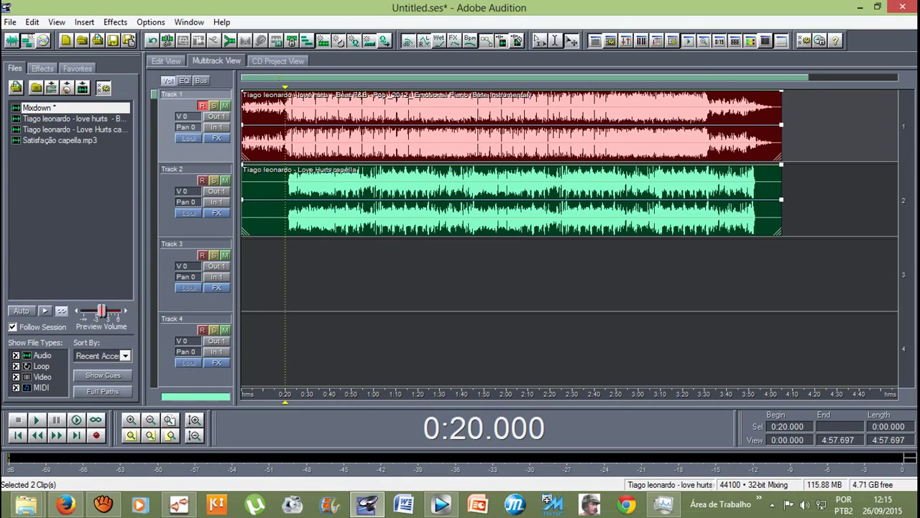
Step: Export the mix via File > Export > Audio as 'love hurts' in Windows PCM (*.wav) format
left_click(10, 21)
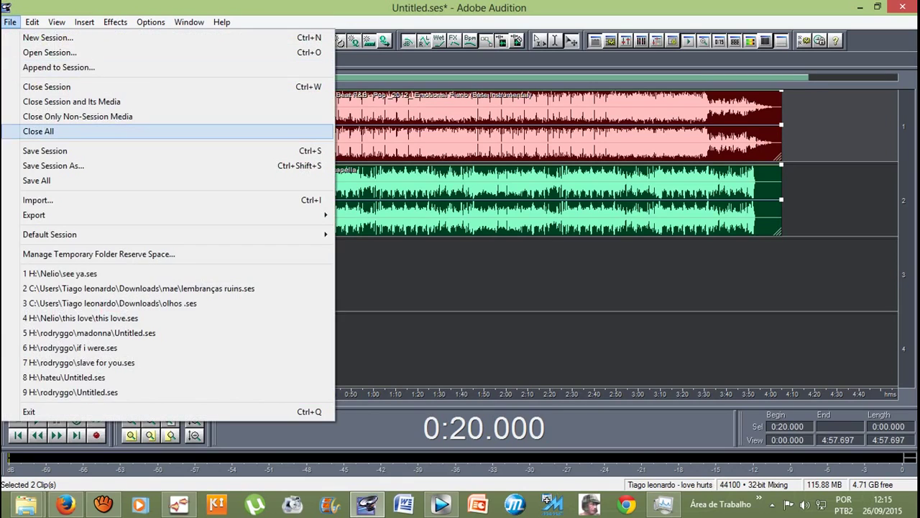
mouse_move(44, 215)
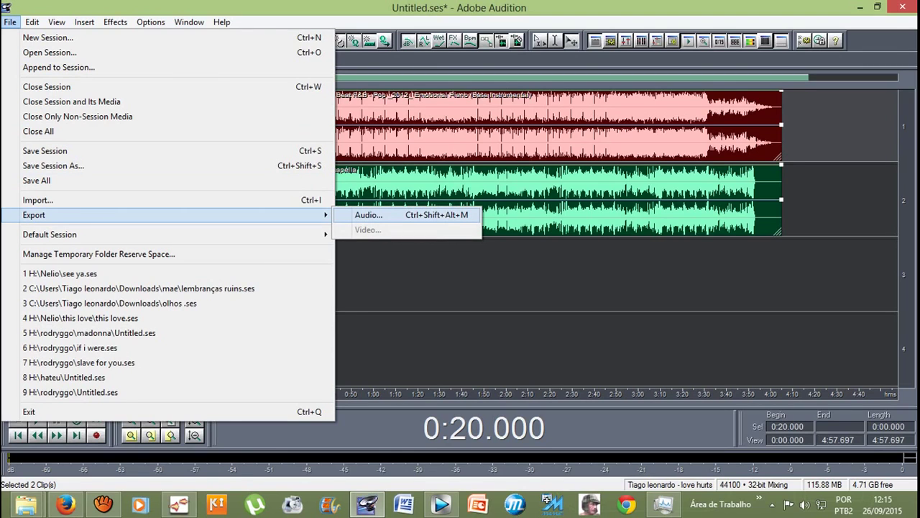
left_click(369, 215)
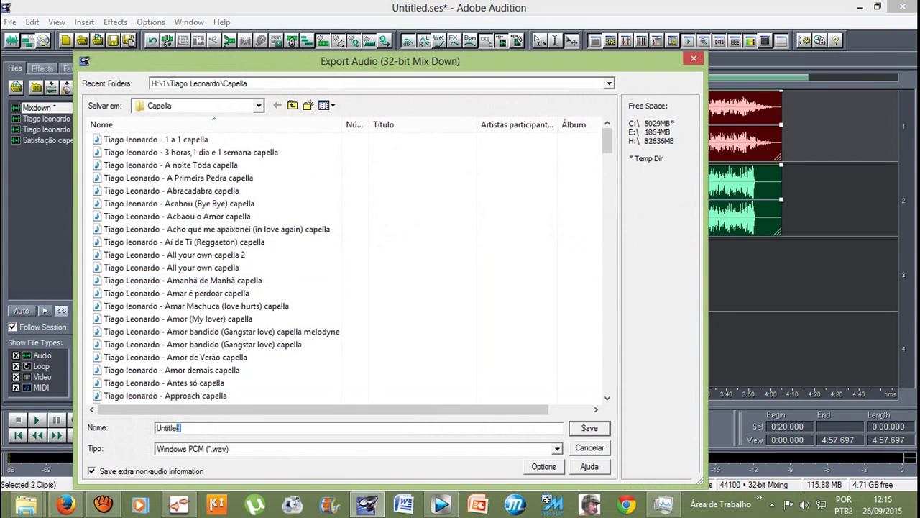
type("love hurts")
key("Tab")
key("alt+Down")
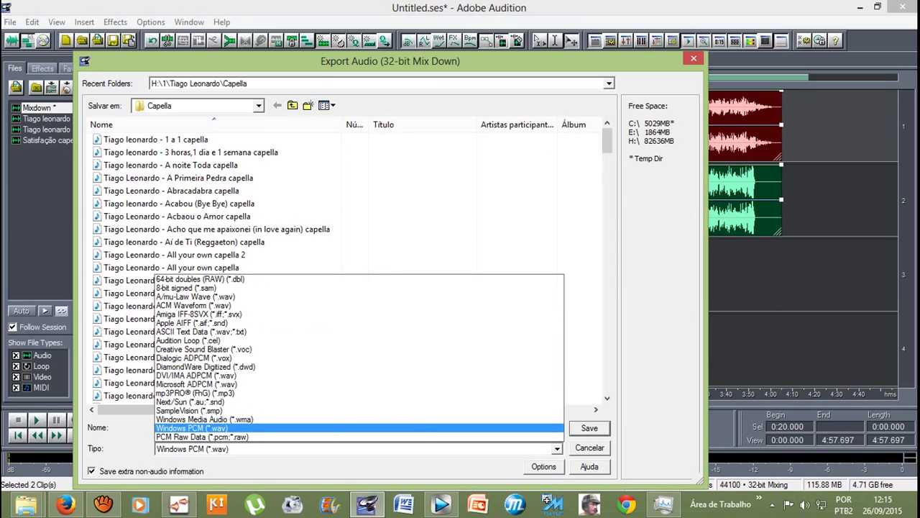
key("Up")
key("Up")
key("Up")
key("Up")
key("Down")
key("Down")
key("Down")
key("Down")
key("Return")
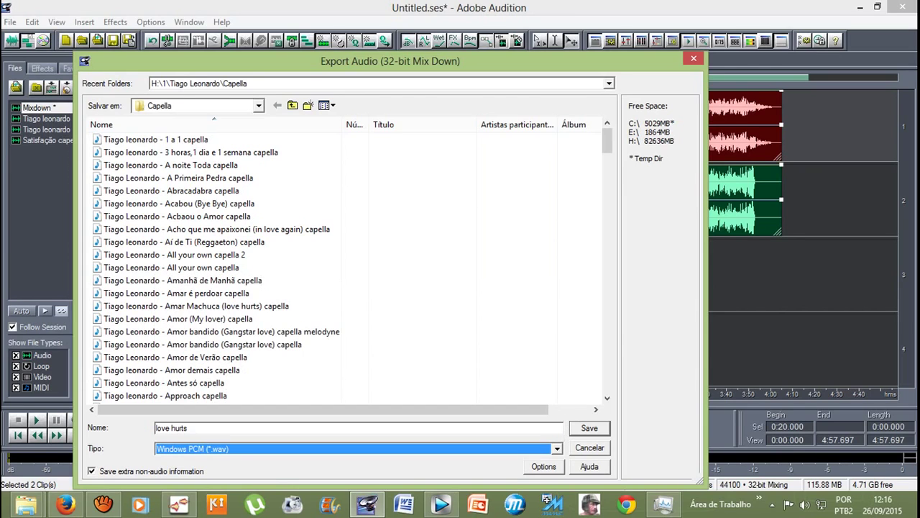
key("Return")
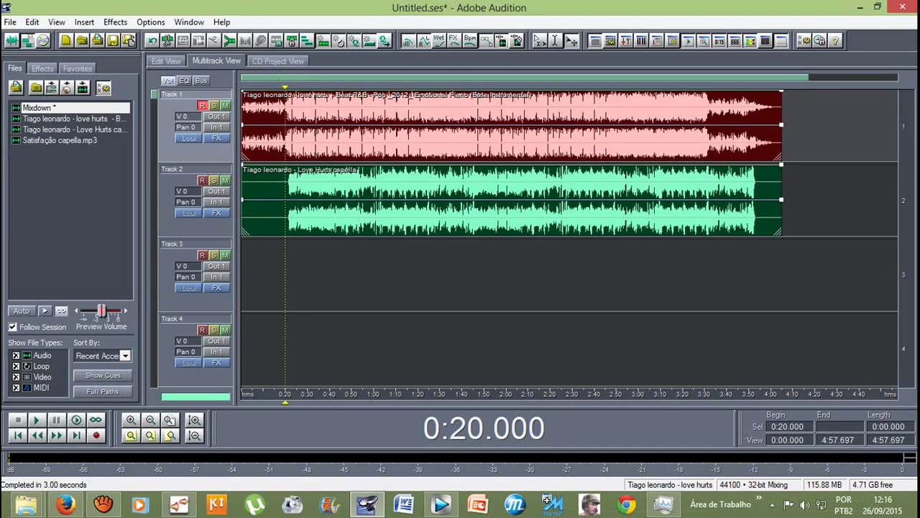
Step: Hide the aTube Catcher recorder, maximize Audition on session 77.ses, and open the File menu
left_click(103, 504)
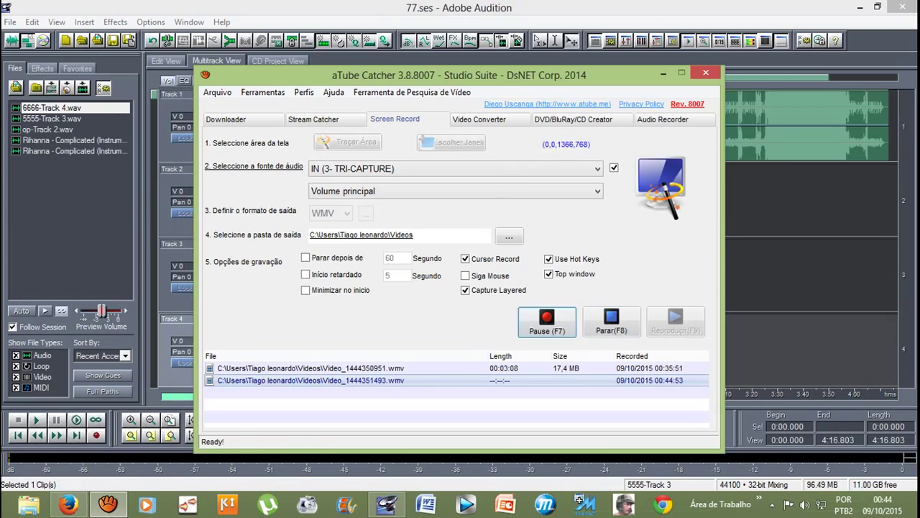
left_click(660, 75)
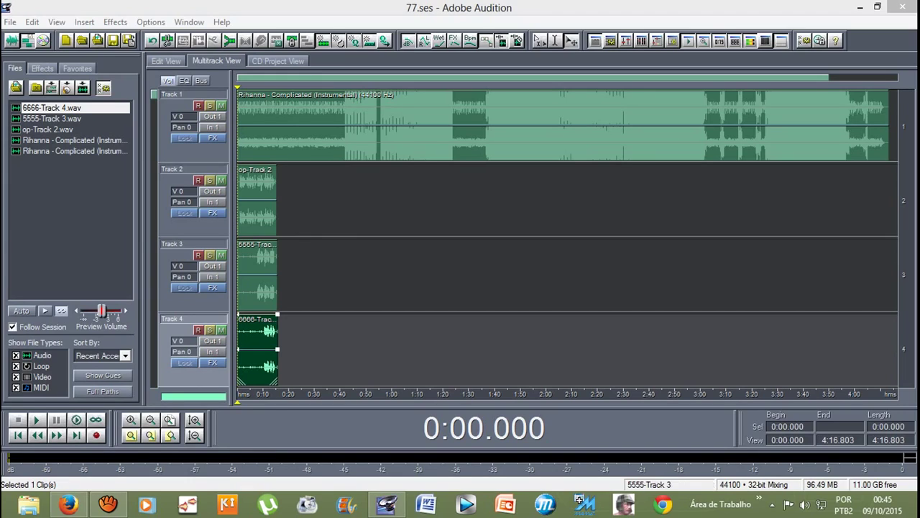
left_click(877, 7)
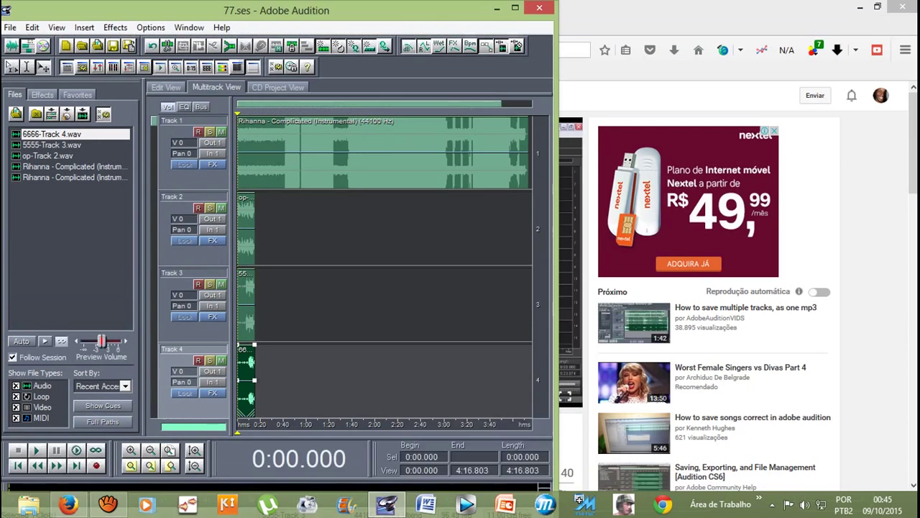
left_click(514, 21)
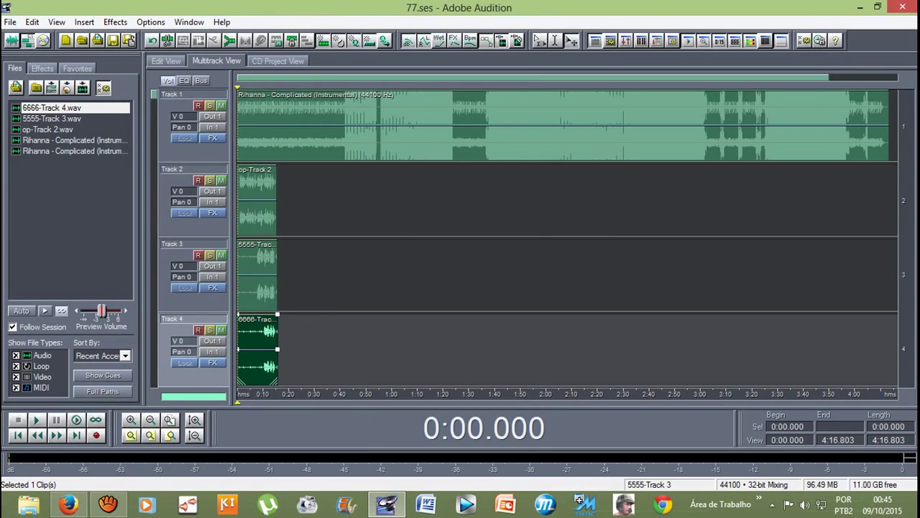
left_click(11, 21)
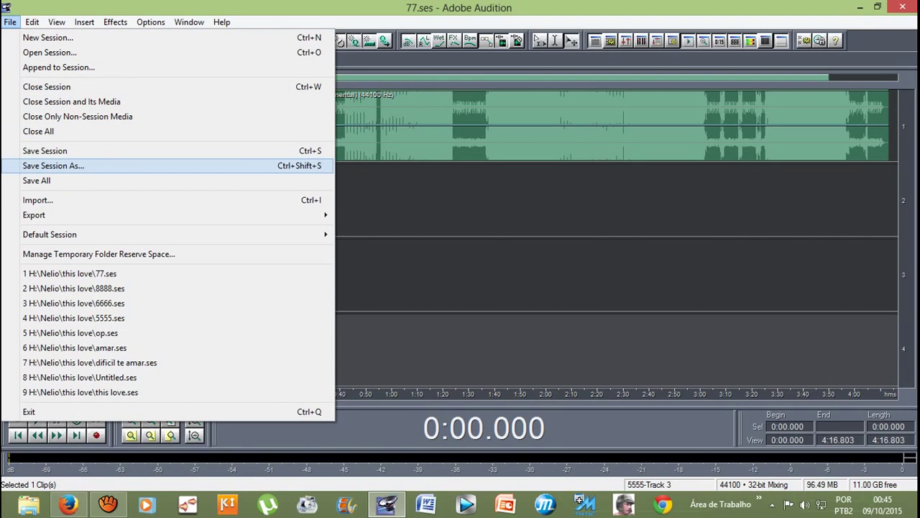
Step: Save the multitrack session under the new name ooooooooo.ses
left_click(54, 166)
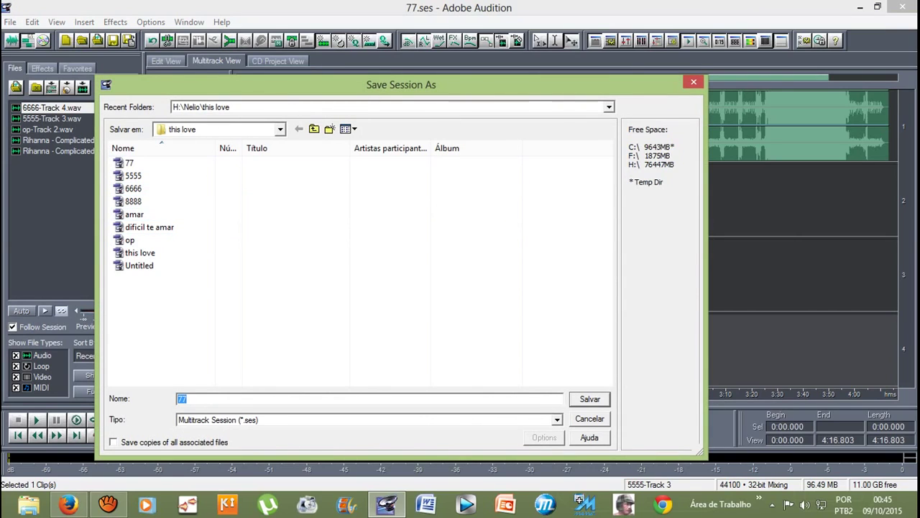
type("o")
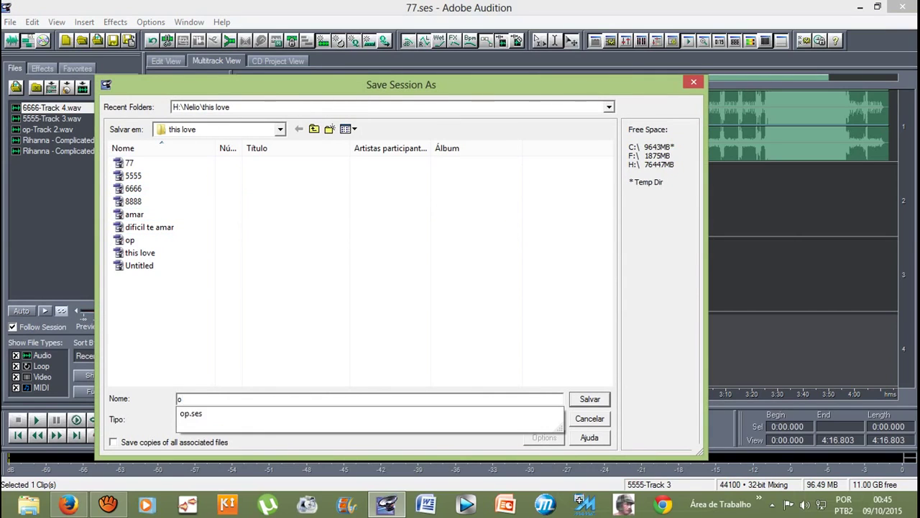
type("oooooooo")
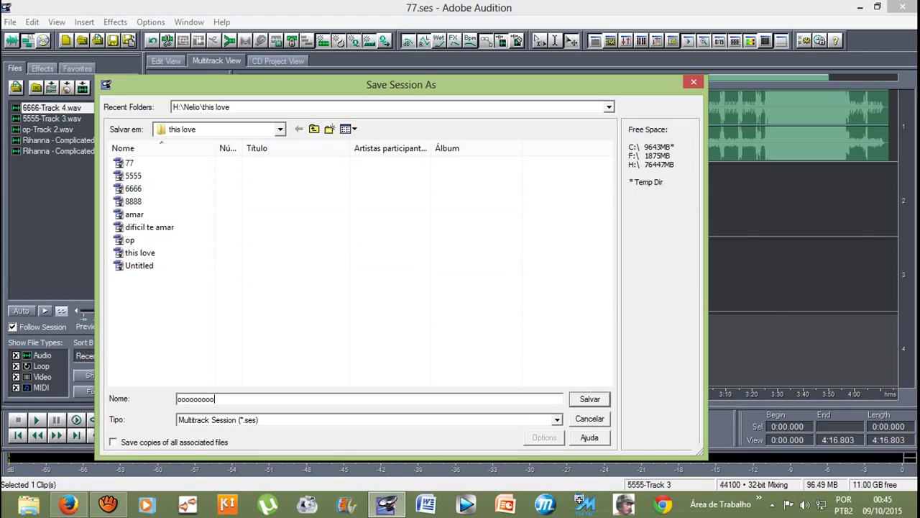
key("Return")
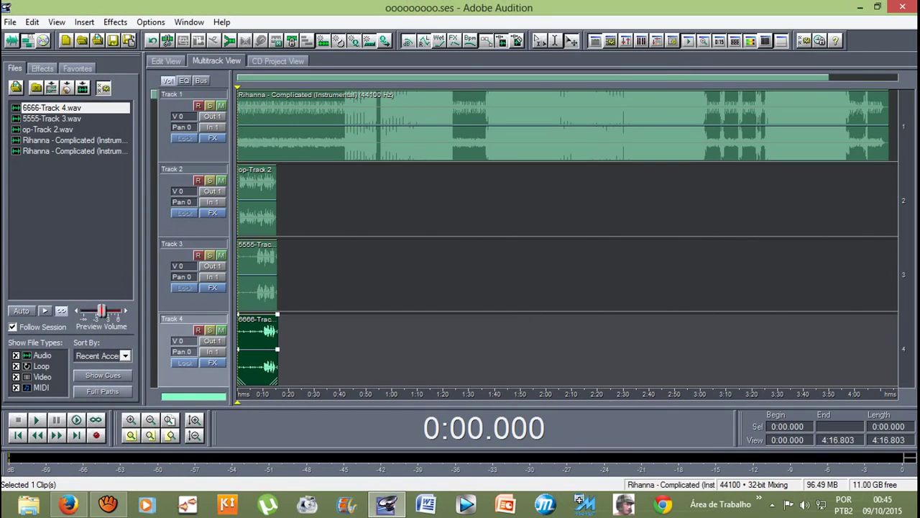
Step: Select the Track 1 instrumental and Tracks 2–4 vocal clips in turn, then switch to File Explorer
left_click(258, 126)
left_click(257, 202)
left_click(257, 274)
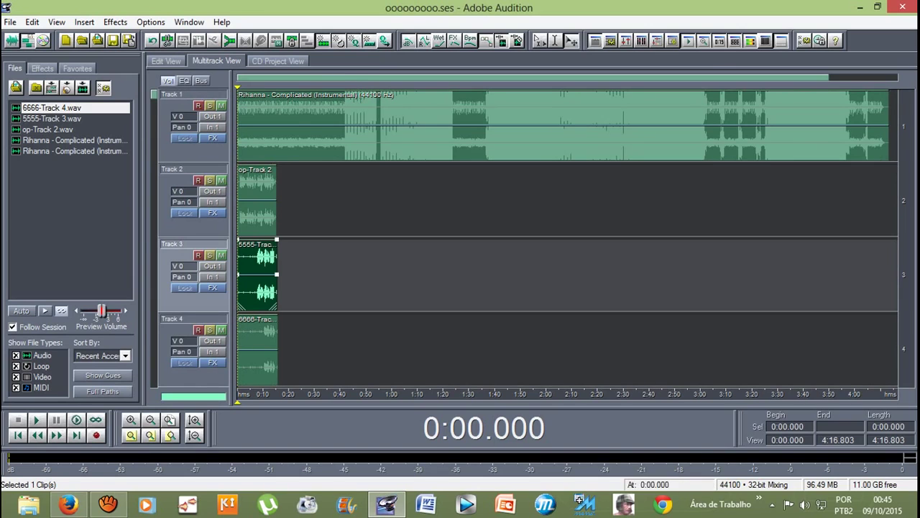
left_click(257, 349)
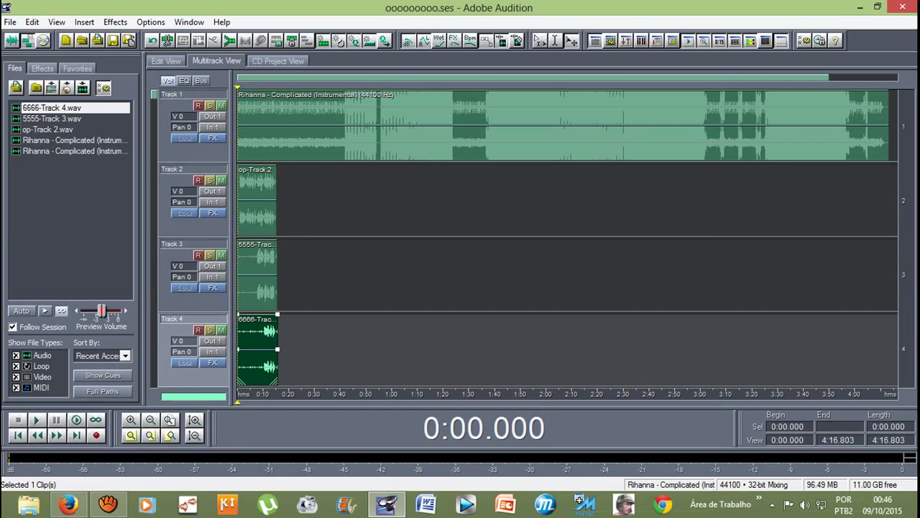
left_click(561, 126)
left_click(576, 201)
left_click(256, 198)
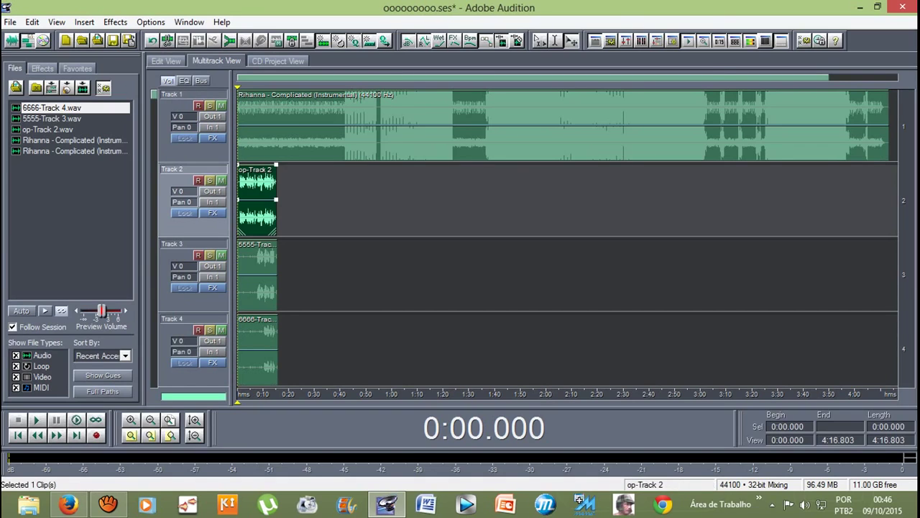
left_click(257, 273)
left_click(257, 349)
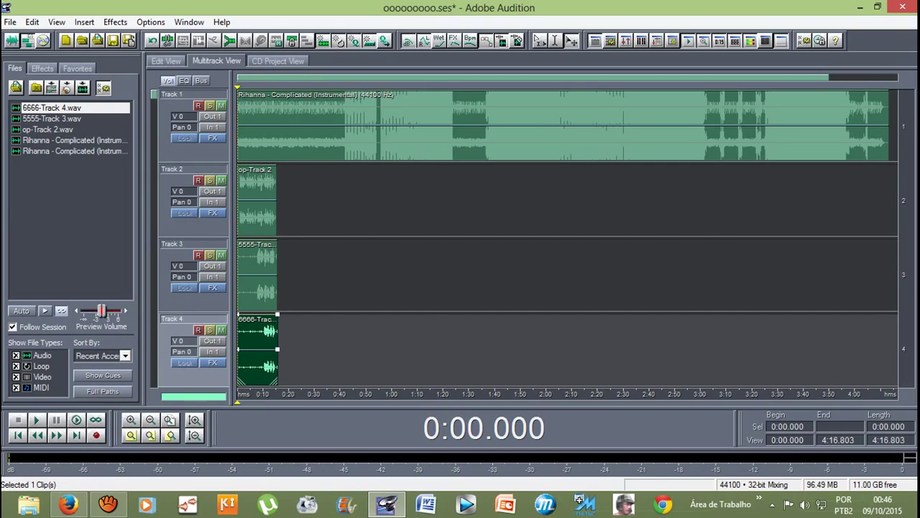
left_click(29, 505)
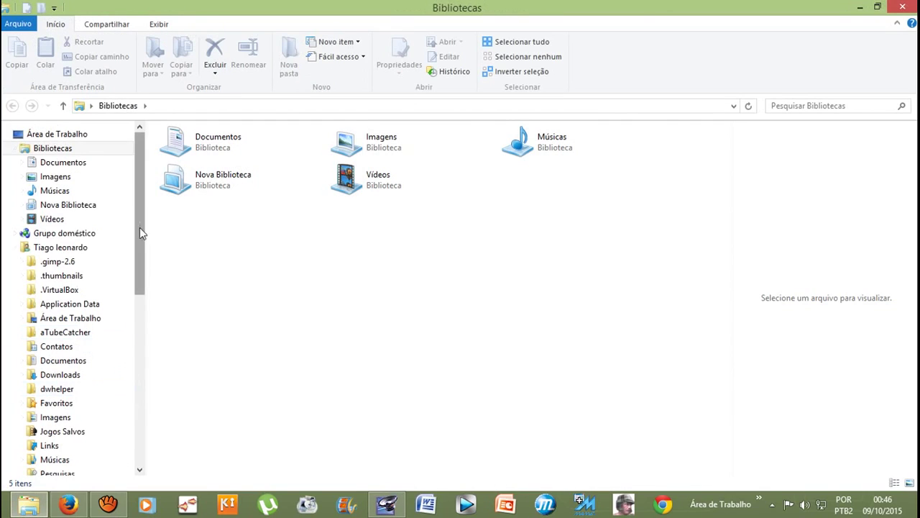
Step: Navigate to the Nelio › this love folder on the SAMSUNG drive
left_click_drag(139, 228, 136, 372)
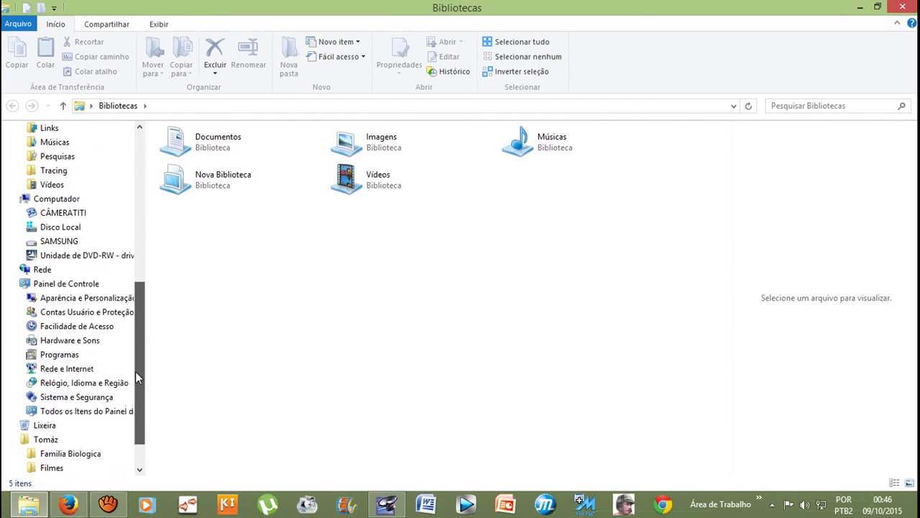
left_click(59, 244)
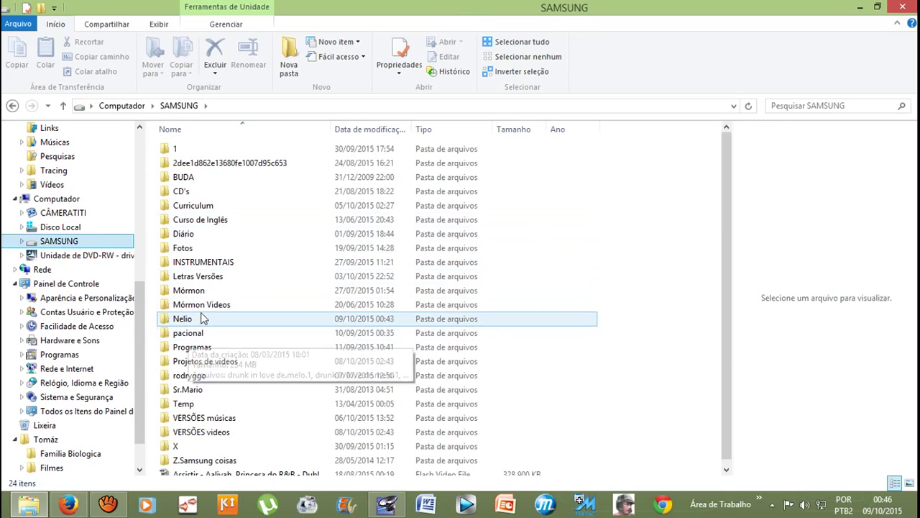
double_click(202, 318)
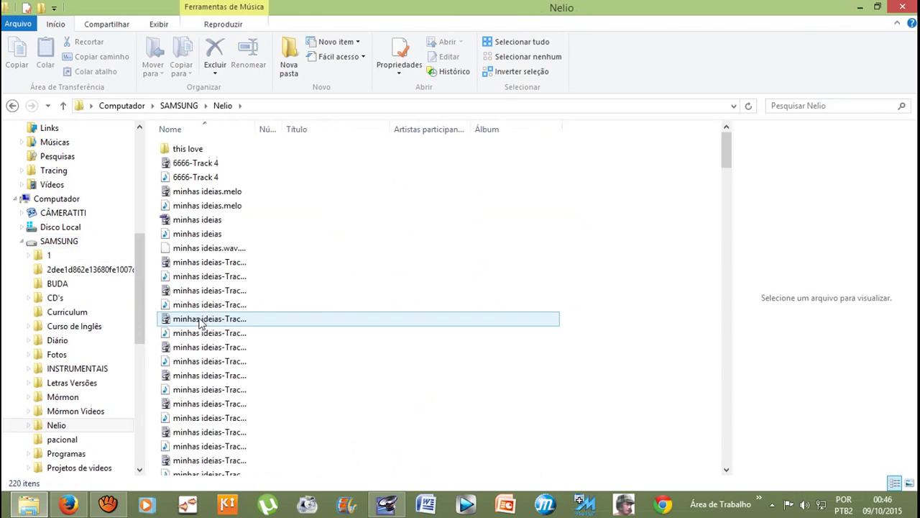
scroll(247, 325, "down", 4)
scroll(247, 325, "down", 20)
scroll(254, 399, "down", 8)
scroll(255, 409, "up", 20)
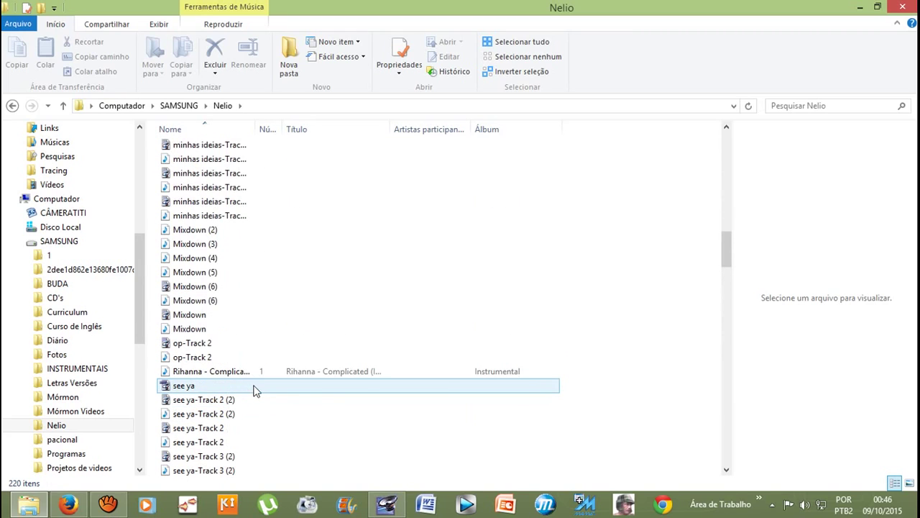
scroll(255, 391, "down", 20)
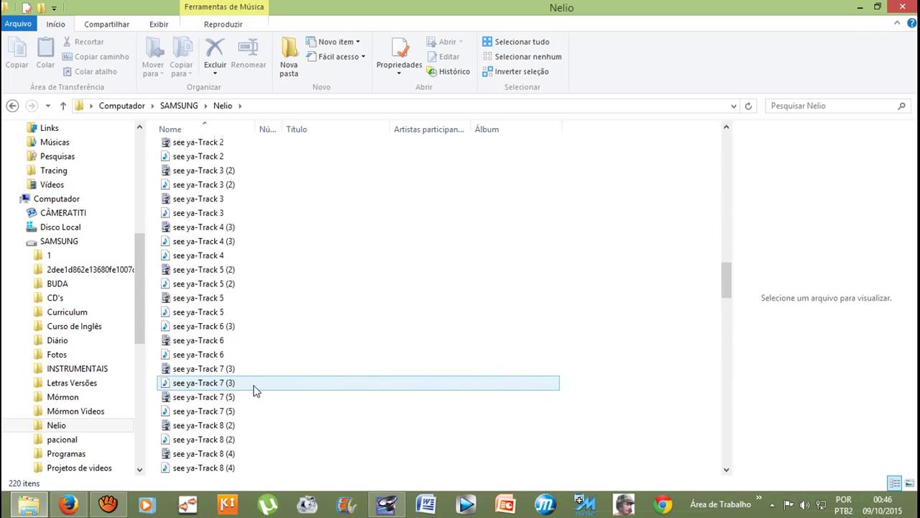
scroll(261, 390, "down", 15)
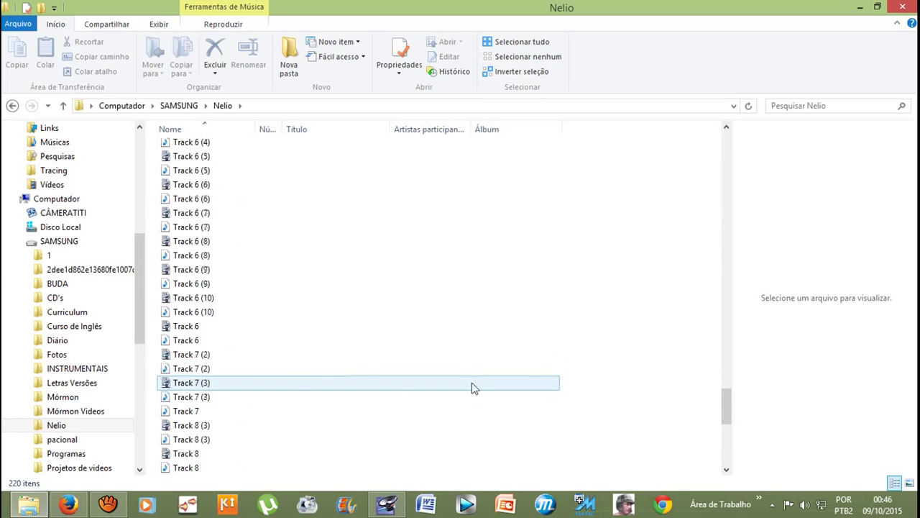
left_click_drag(730, 416, 731, 154)
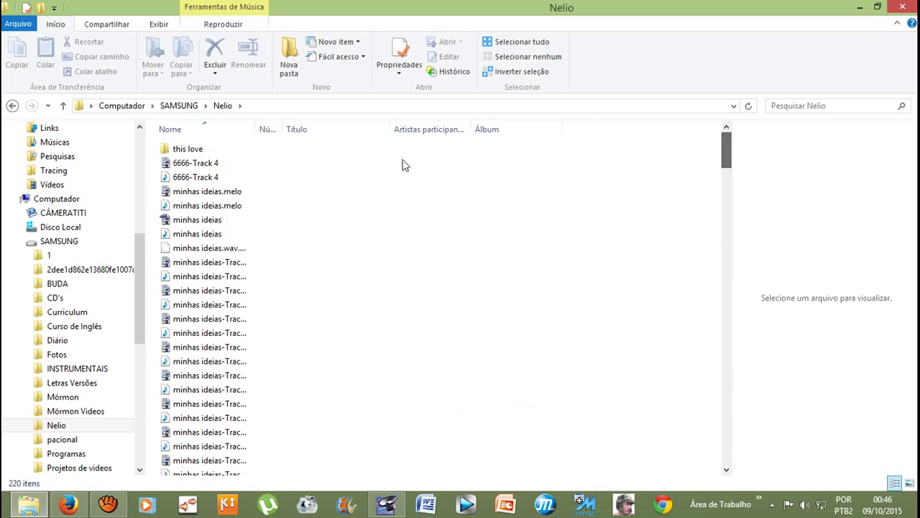
left_click(249, 153)
double_click(249, 153)
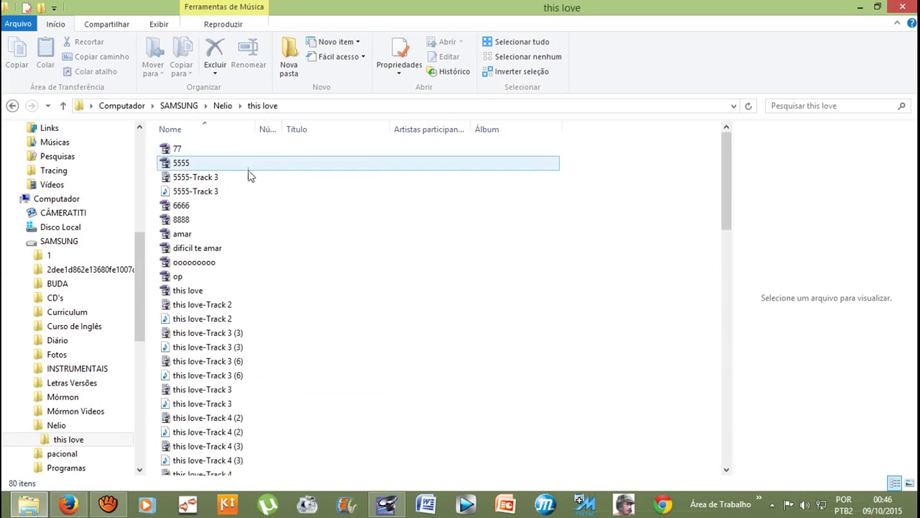
Step: Open ooooooooo.ses in Audition, allowing the User Account Control prompt
left_click(182, 264)
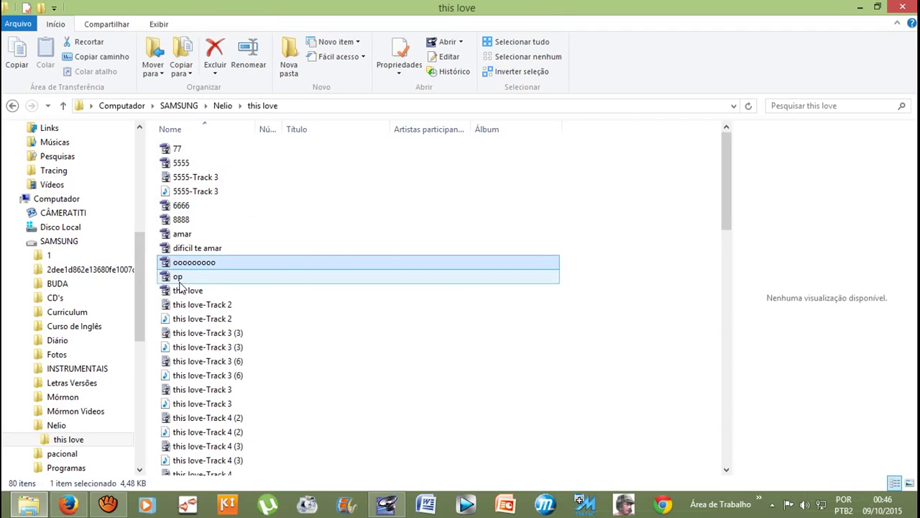
double_click(187, 263)
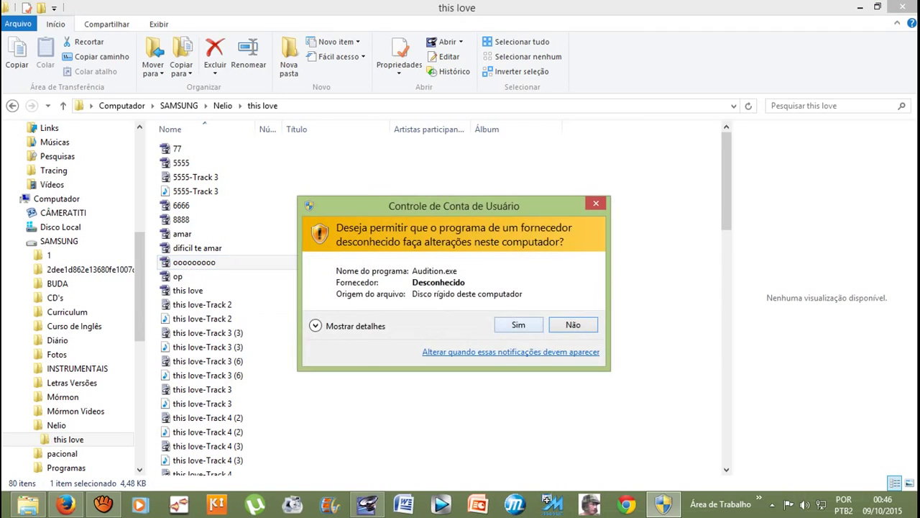
key("Return")
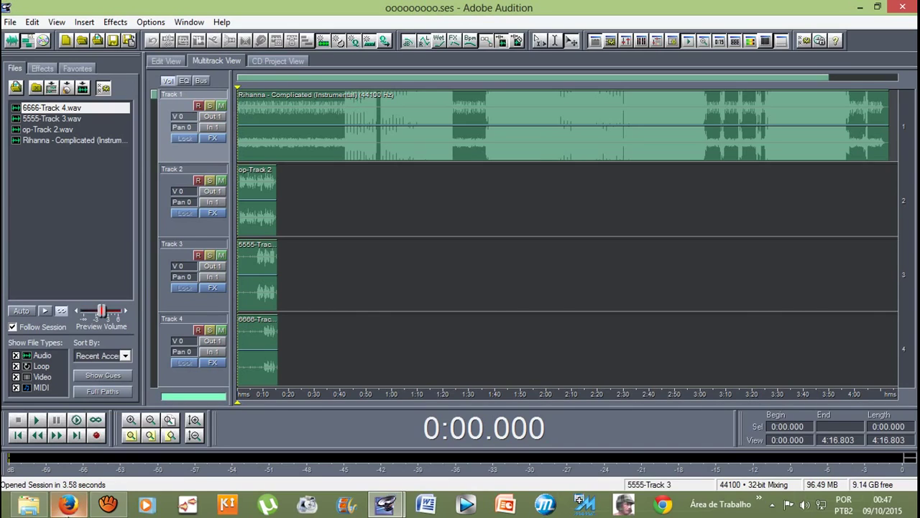
Step: Stop the aTube Catcher recording with Parar and minimize the recorder window
mouse_move(402, 510)
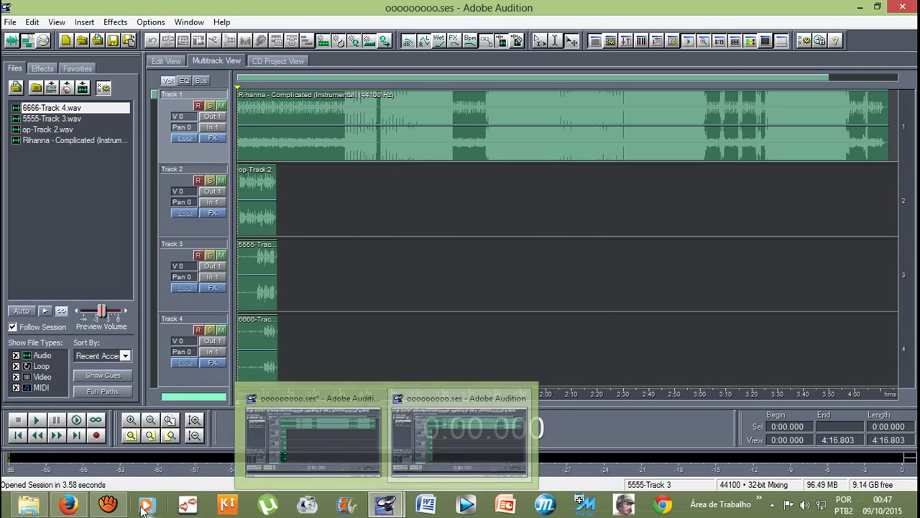
left_click(165, 460)
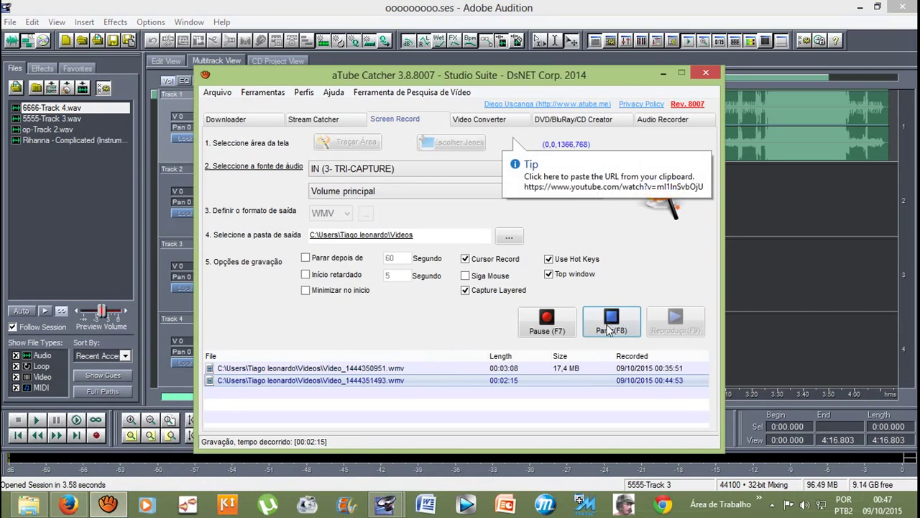
left_click(612, 323)
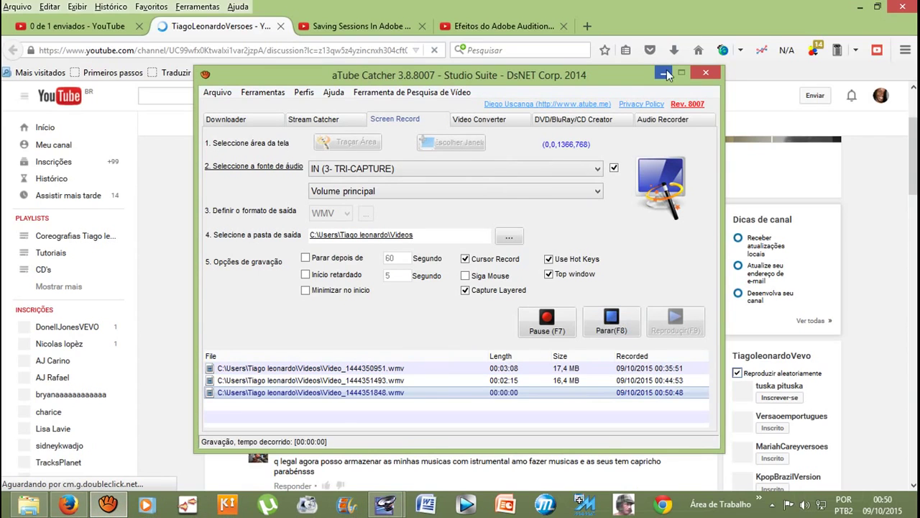
left_click(664, 72)
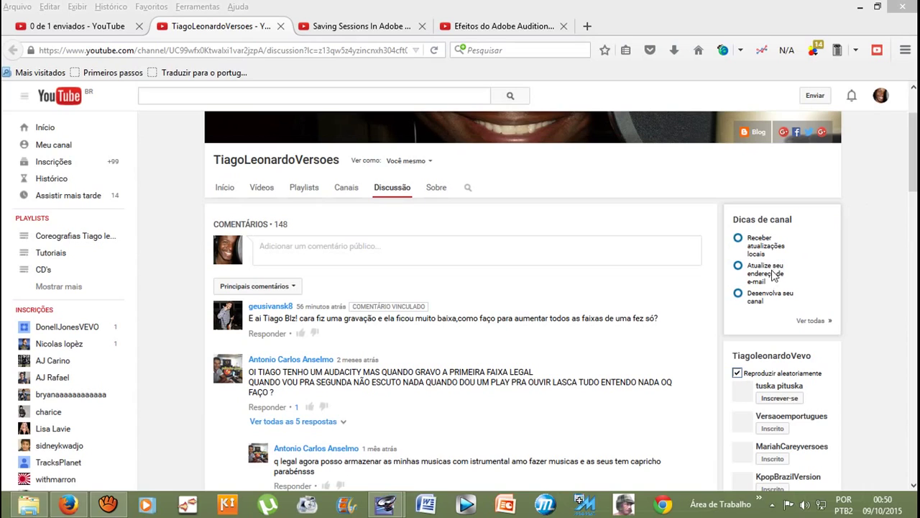
mouse_move(773, 276)
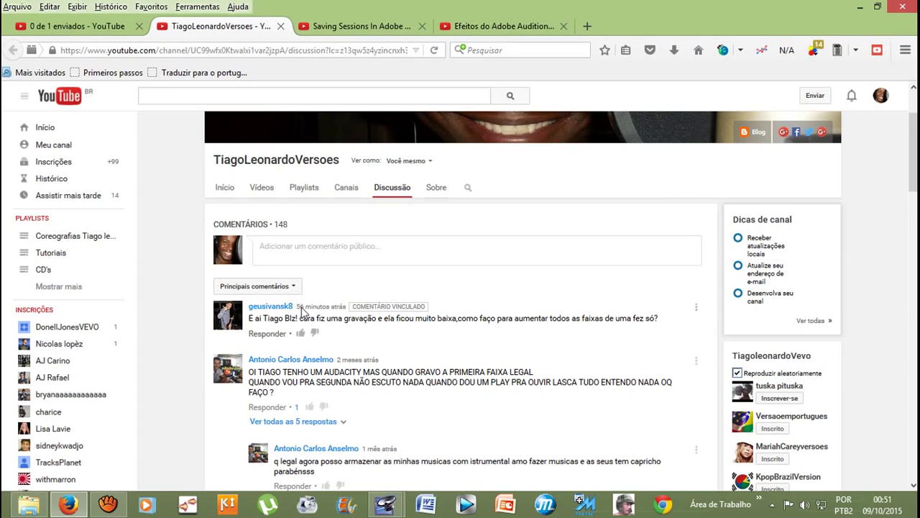
left_click_drag(295, 308, 247, 309)
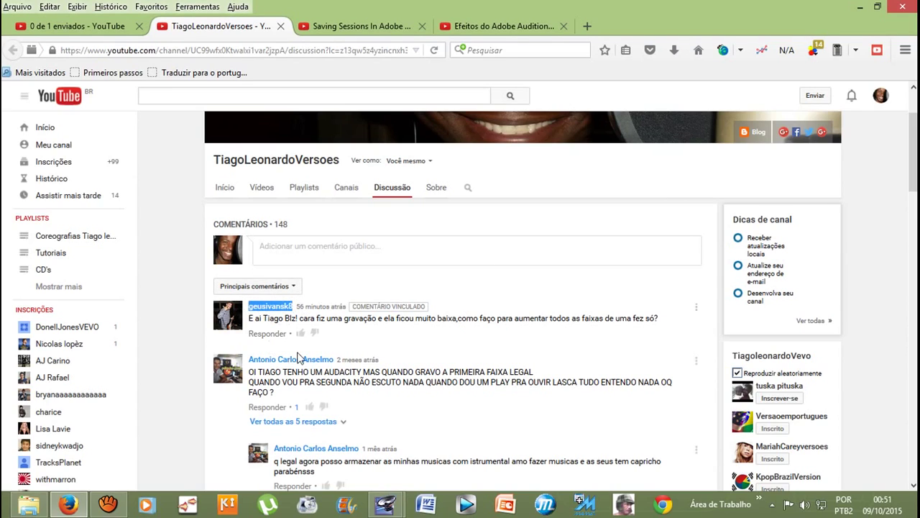
left_click_drag(251, 321, 664, 333)
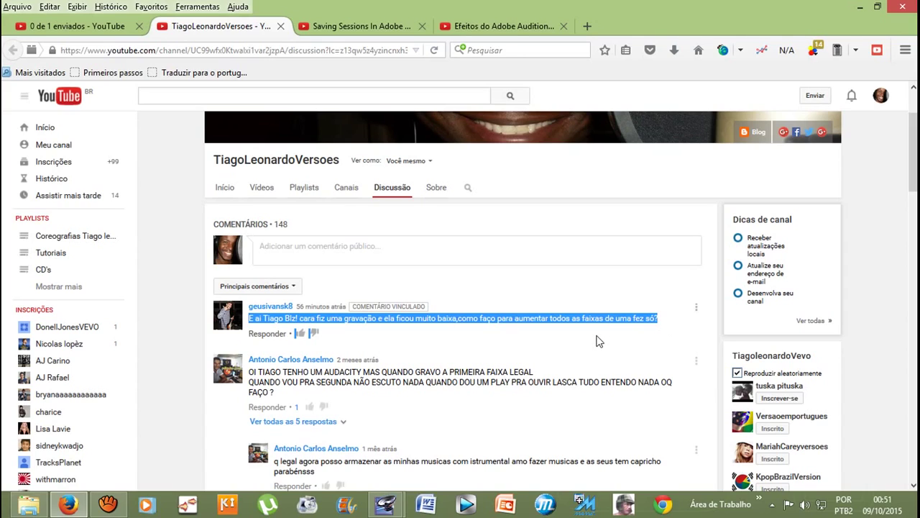
left_click(430, 322)
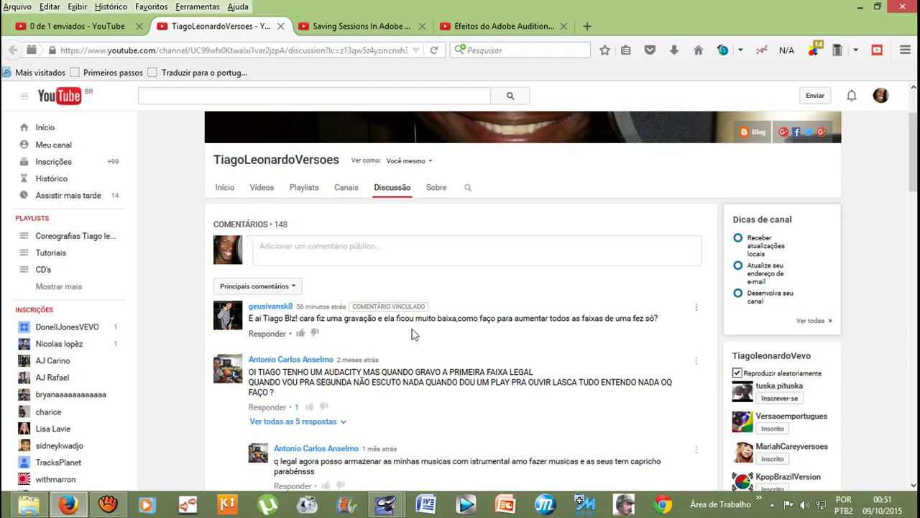
mouse_move(389, 515)
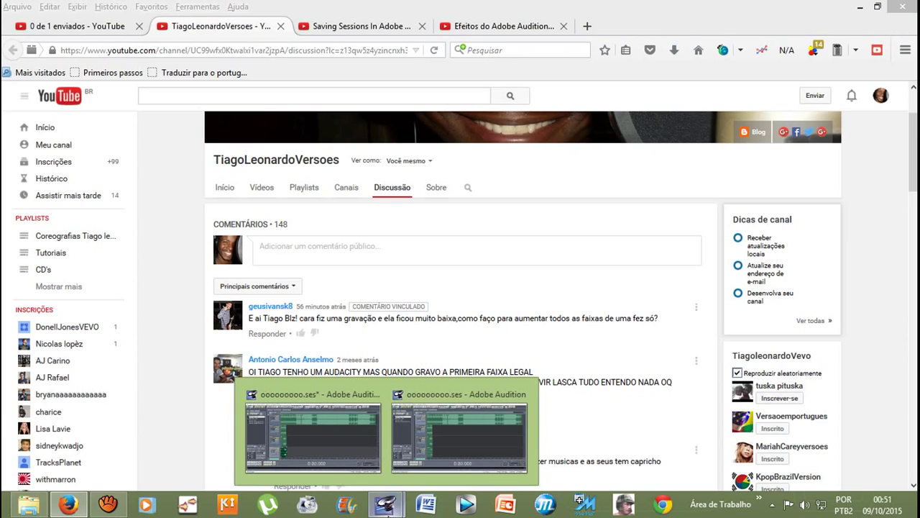
Step: Return to the Audition session and select the vocal clips on Tracks 2–4
left_click(450, 438)
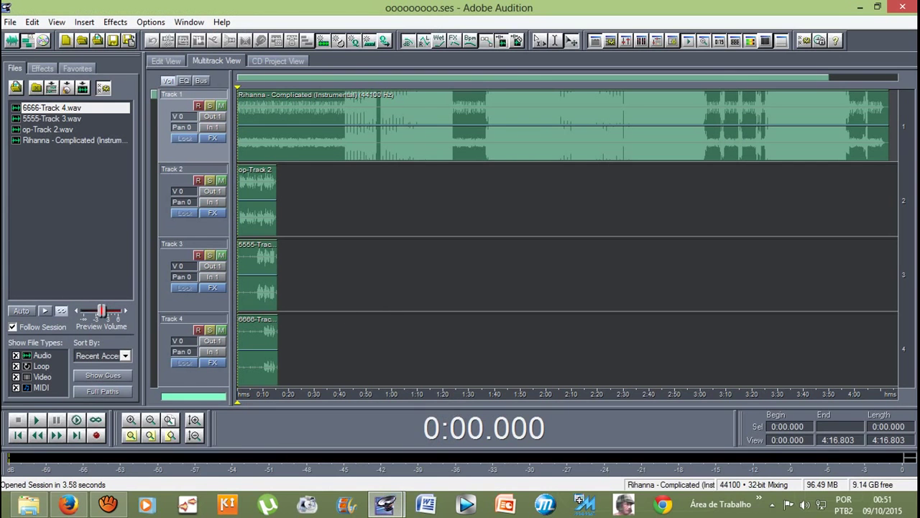
left_click(255, 202)
left_click(255, 274)
left_click(256, 349)
left_click(255, 274)
left_click(255, 201)
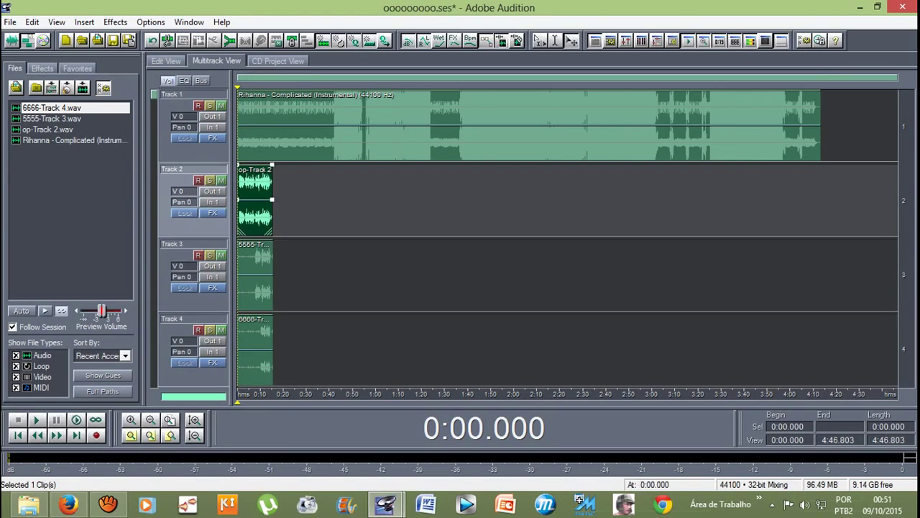
left_click(288, 126)
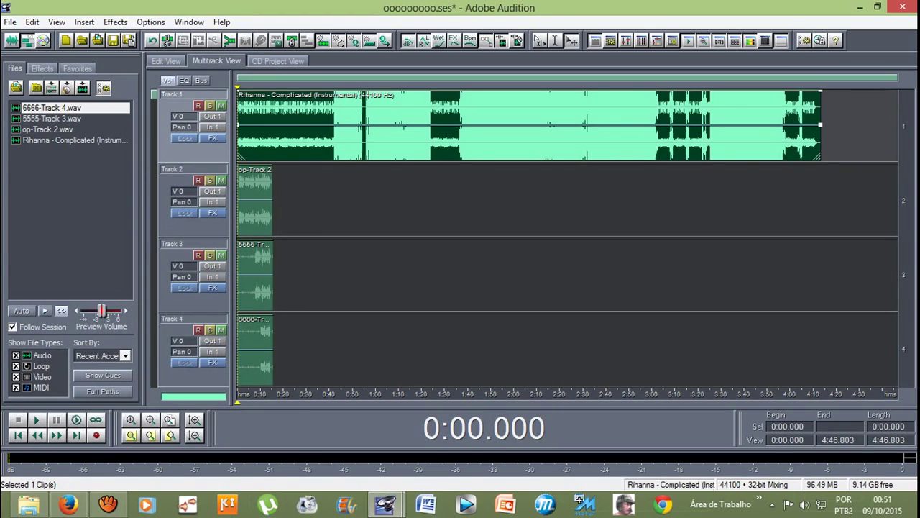
left_click(256, 201)
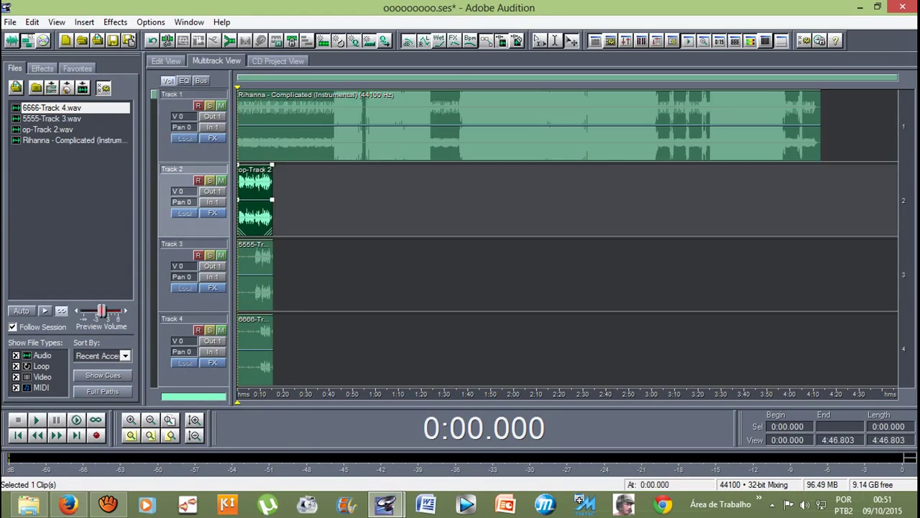
left_click(255, 274)
left_click(256, 349)
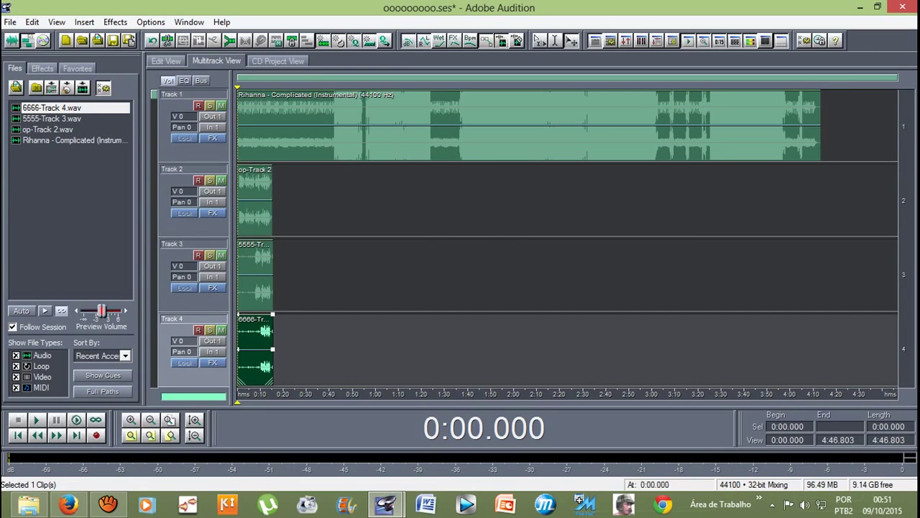
left_click(255, 274)
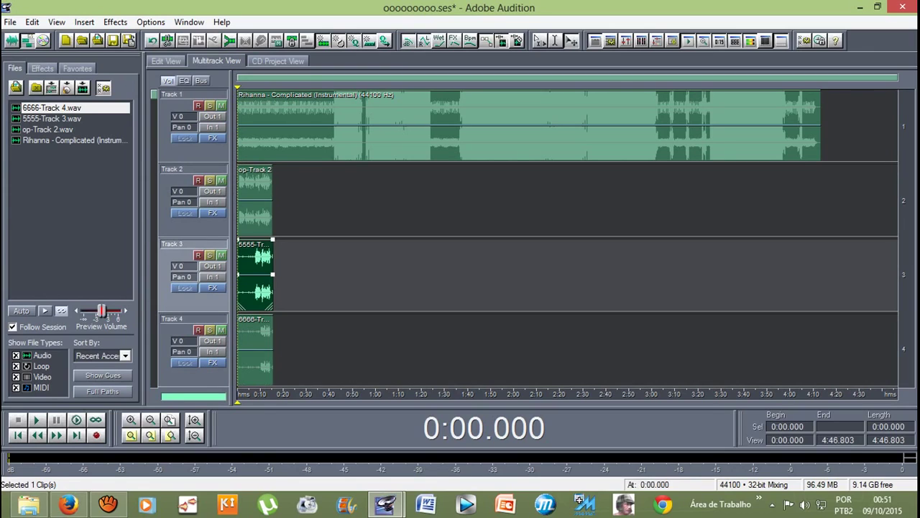
left_click(256, 201)
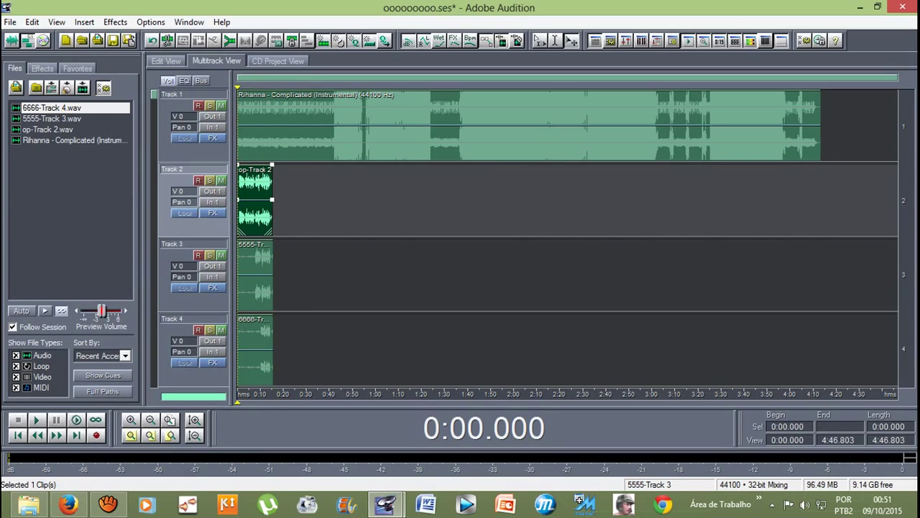
Step: Shift the Track 3 vocal clip slightly later and trim the start of the Track 4 clip
left_click_drag(256, 273, 269, 274)
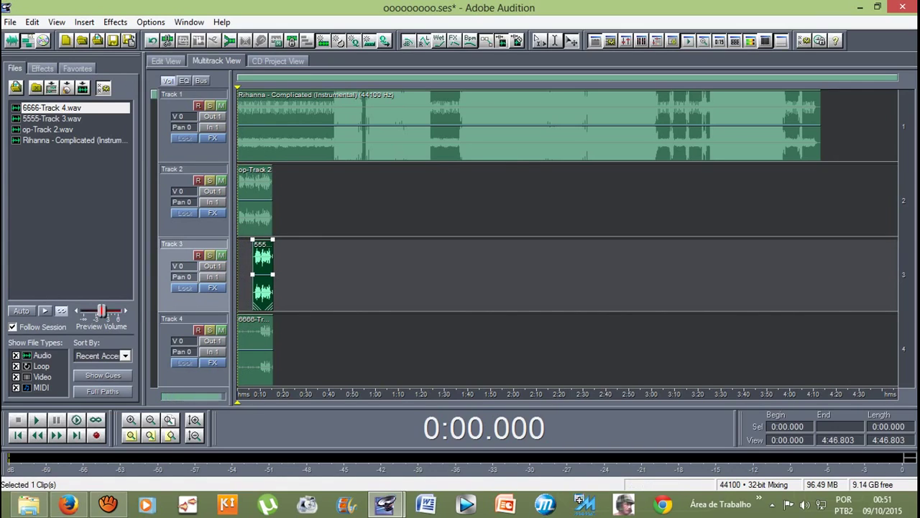
left_click(260, 332)
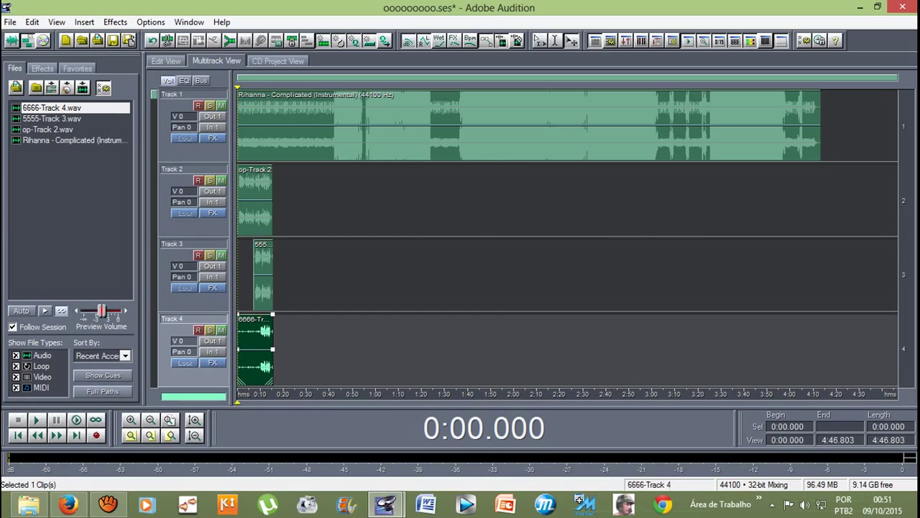
left_click_drag(238, 350, 260, 349)
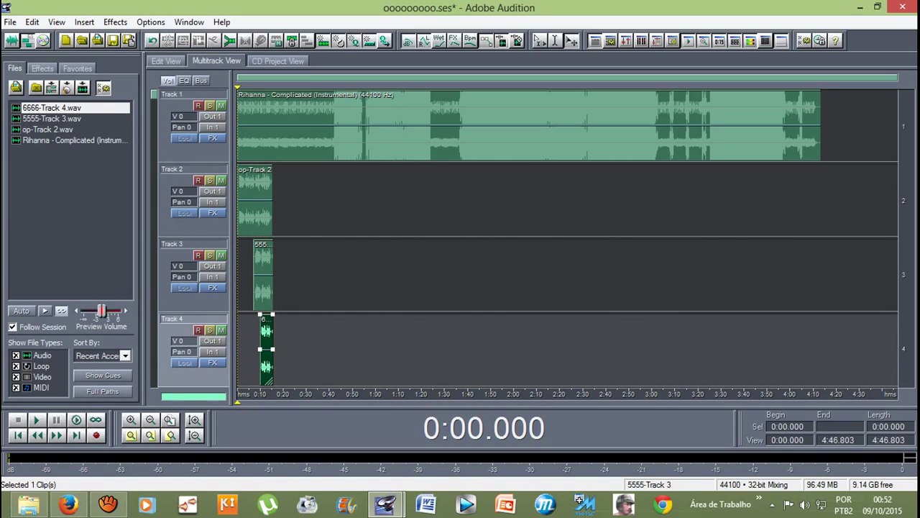
left_click(263, 273, "ctrl")
left_click(255, 201, "ctrl")
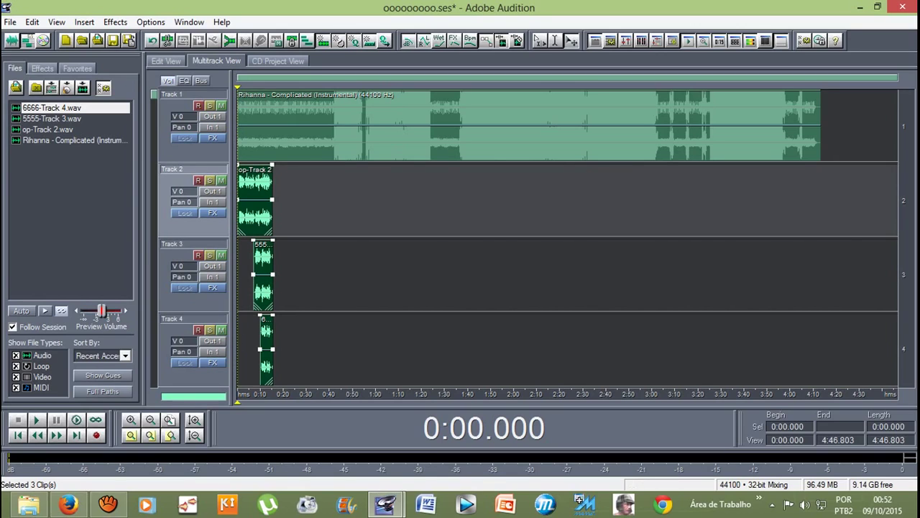
key("Escape")
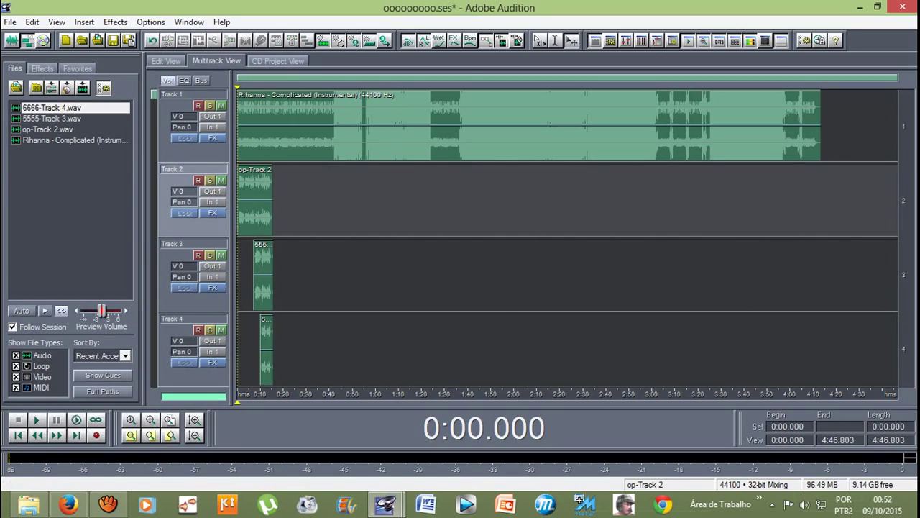
Step: Toggle Track 1 mute on and off, then trim the ends of the Track 2–4 vocal clips
left_click(221, 105)
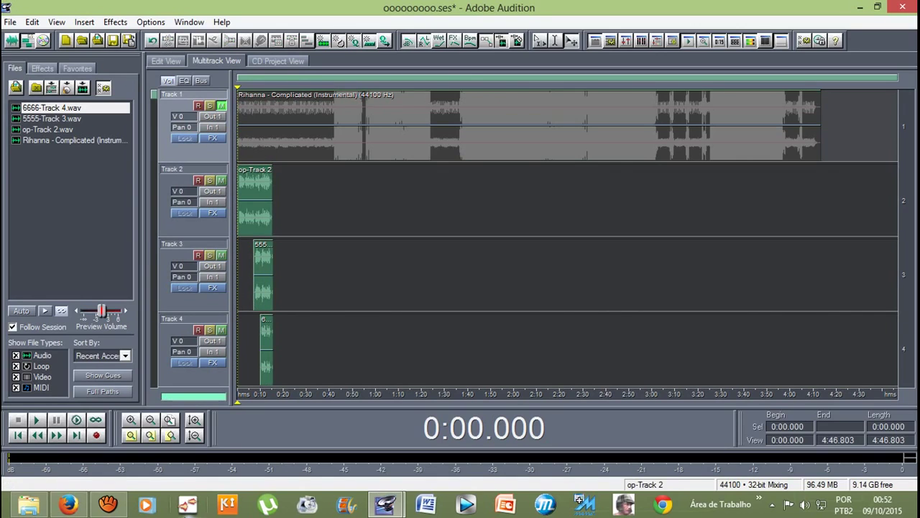
left_click(221, 106)
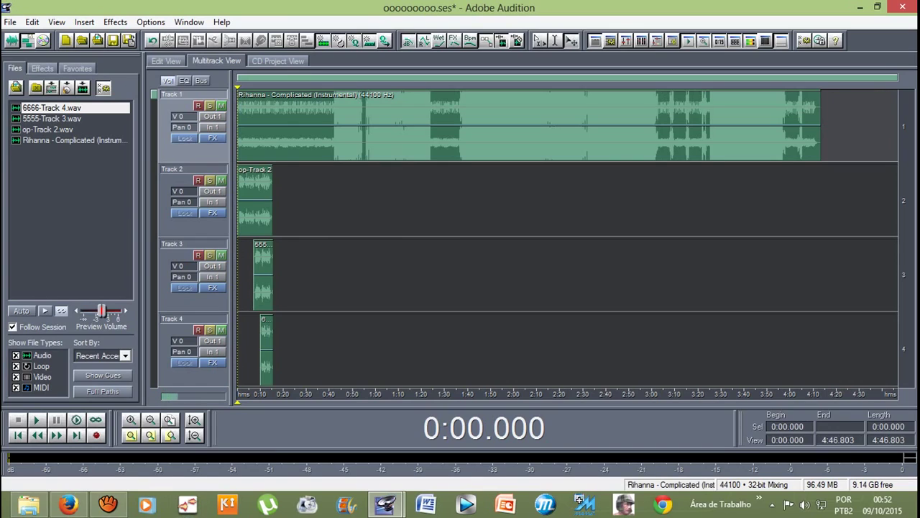
left_click(258, 216)
left_click(263, 273, "ctrl")
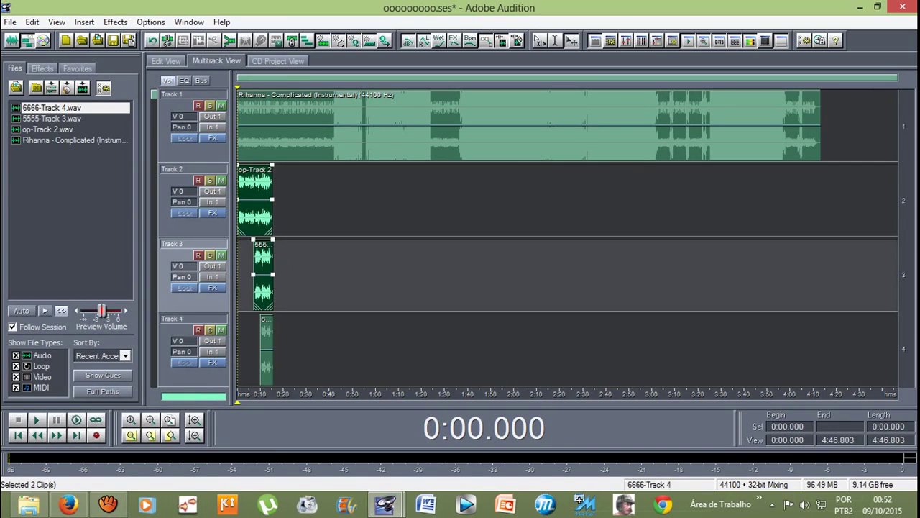
left_click(266, 348, "ctrl")
scroll(275, 128, "up", 5)
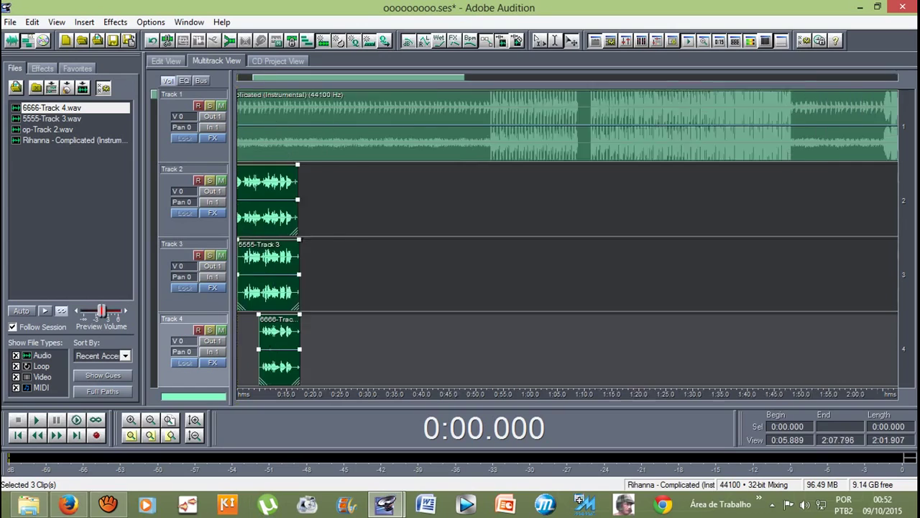
left_click_drag(349, 201, 338, 201)
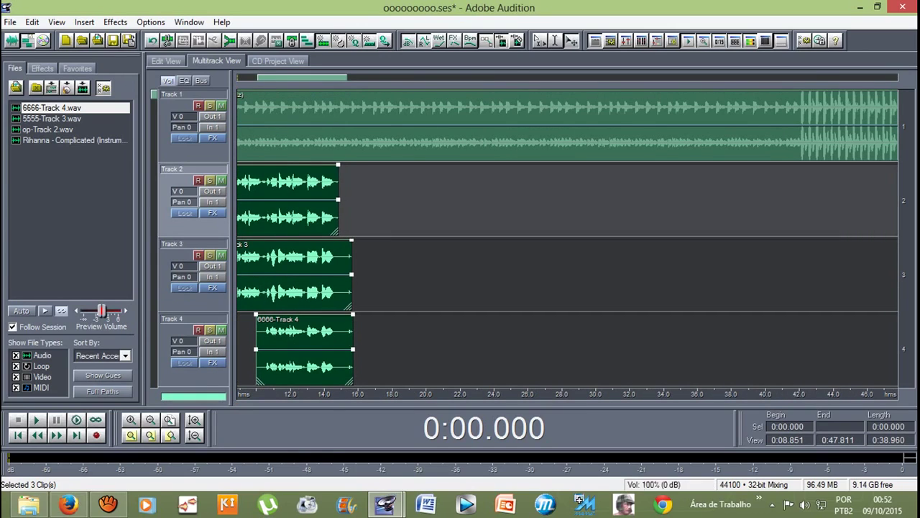
left_click_drag(352, 277, 335, 277)
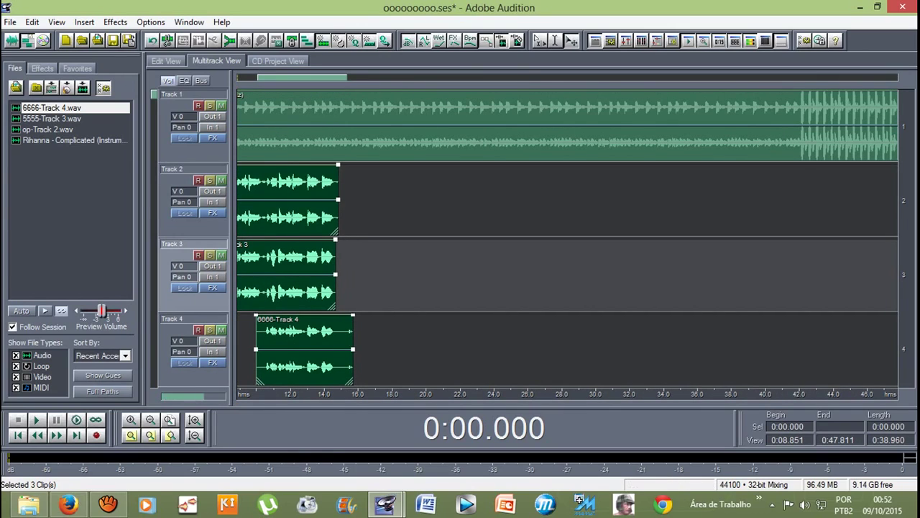
left_click_drag(353, 349, 340, 349)
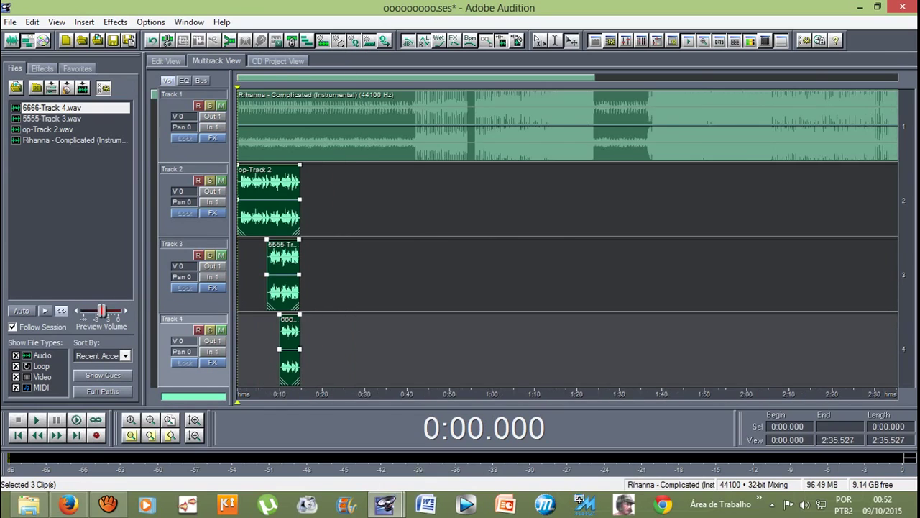
scroll(302, 128, "down", 6)
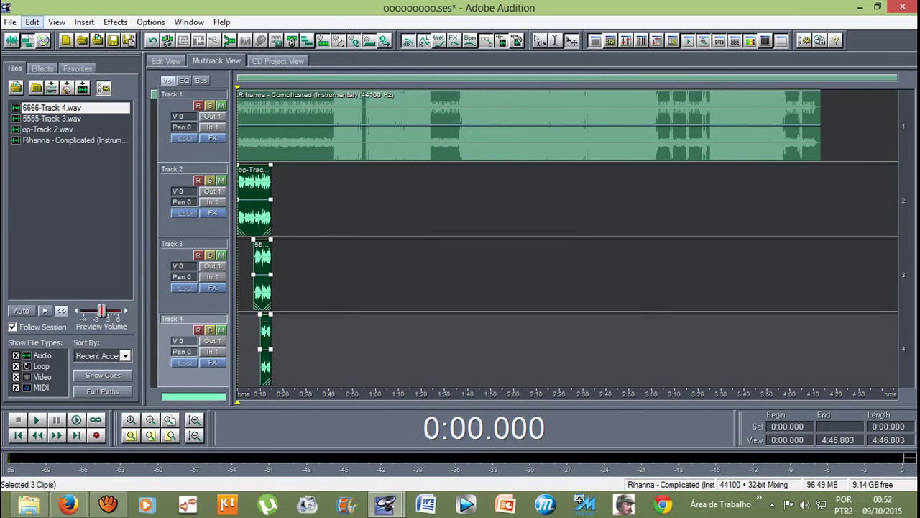
Step: Mix the selected vocal clips down into a new 0:14.848 Mixdown file with Mix Down to File
left_click(33, 22)
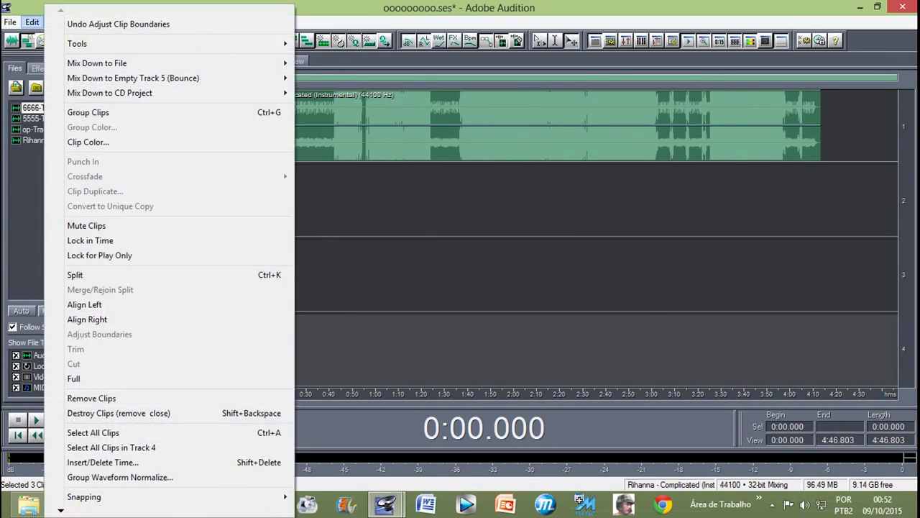
mouse_move(98, 64)
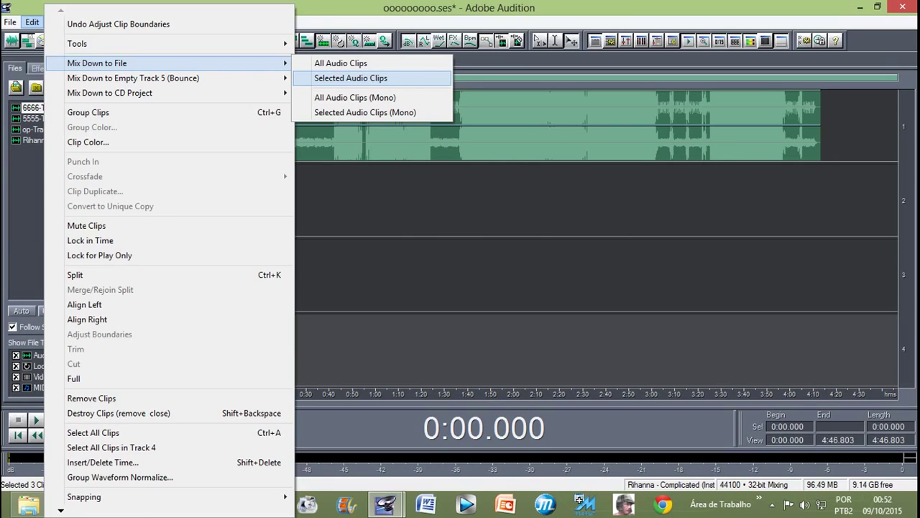
key("Return")
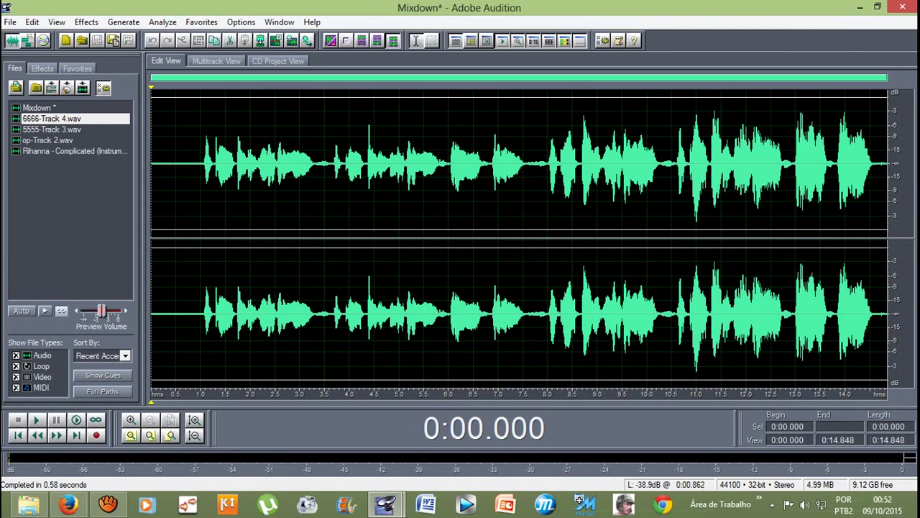
left_click_drag(196, 201, 820, 309)
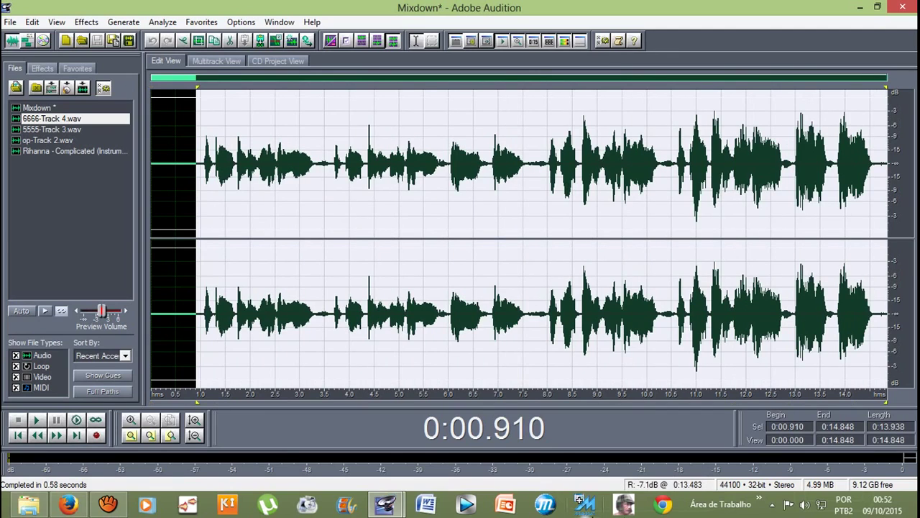
Step: Play the Mixdown and select the audio from 0.883 s to the end at 14.848 s
left_click(212, 144)
left_click_drag(200, 143, 883, 287)
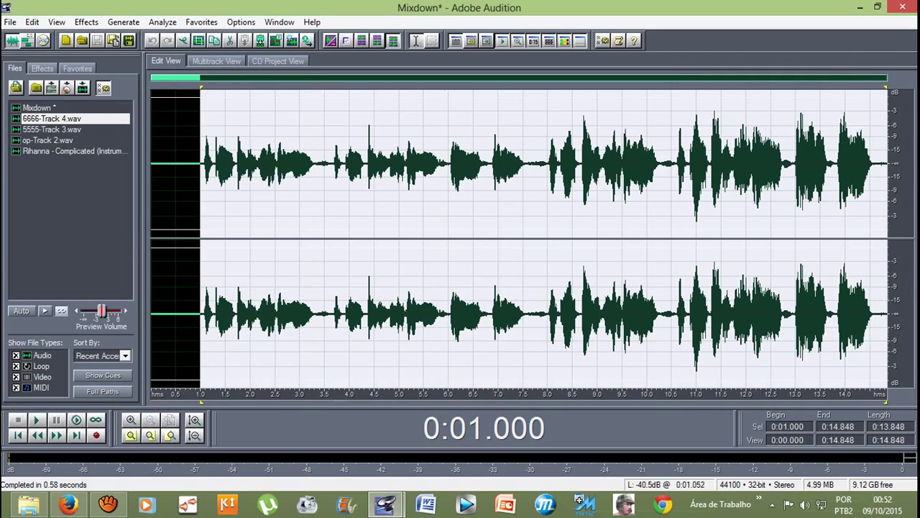
left_click(194, 165)
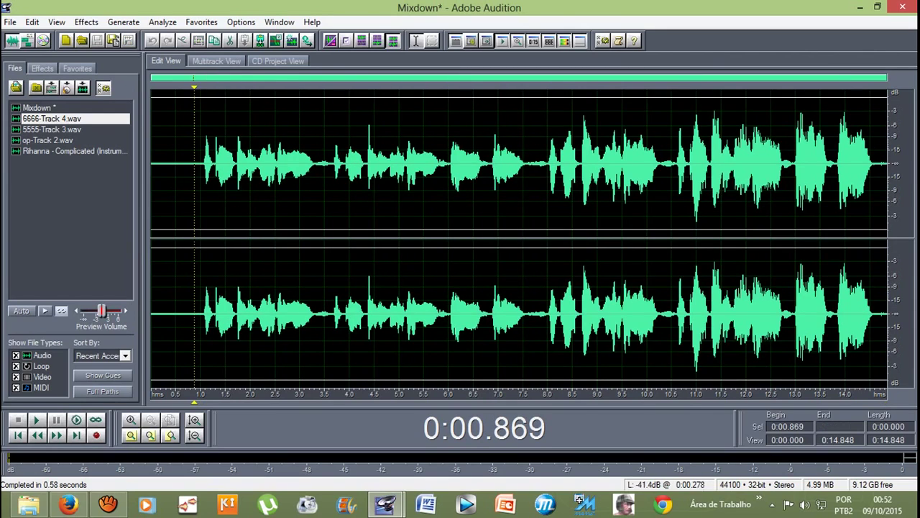
key("space")
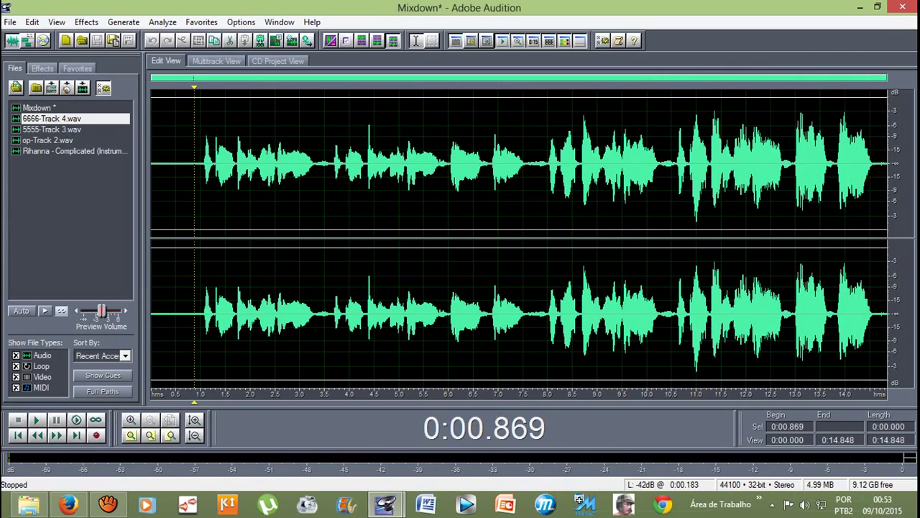
left_click_drag(195, 165, 888, 316)
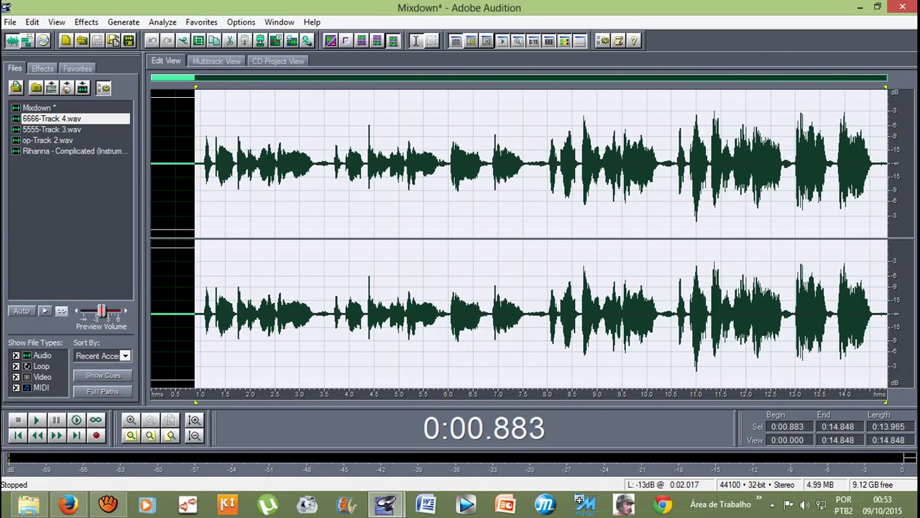
left_click(194, 164)
left_click_drag(195, 164, 889, 180)
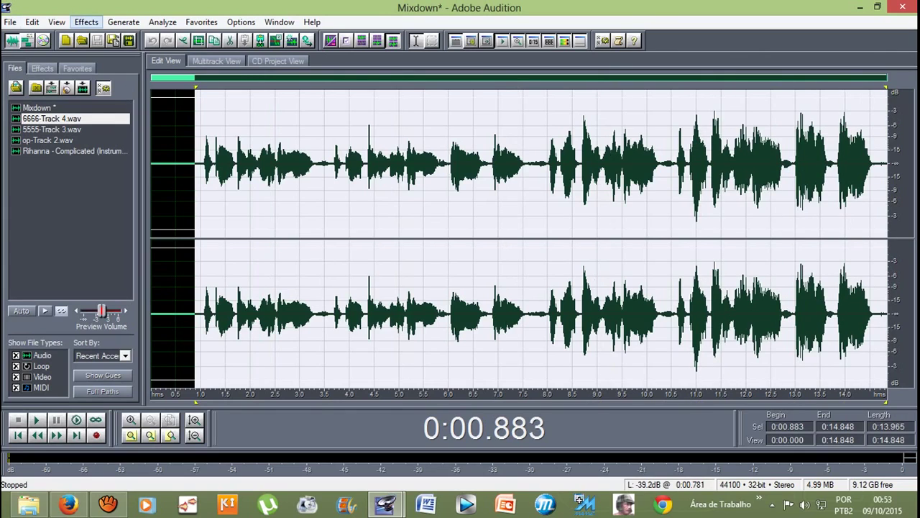
Step: Apply Amplify/Fade with 3.38 dB constant amplification to the marked audio
left_click(87, 21)
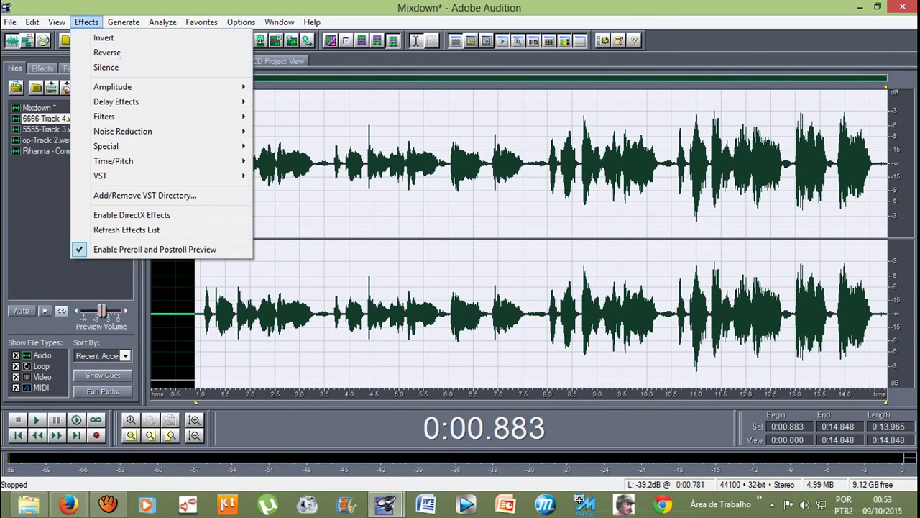
mouse_move(113, 86)
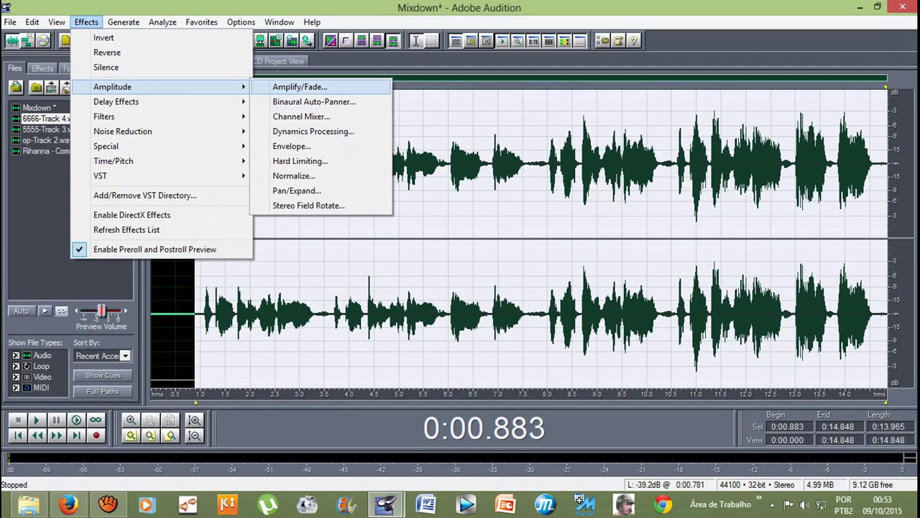
key("Return")
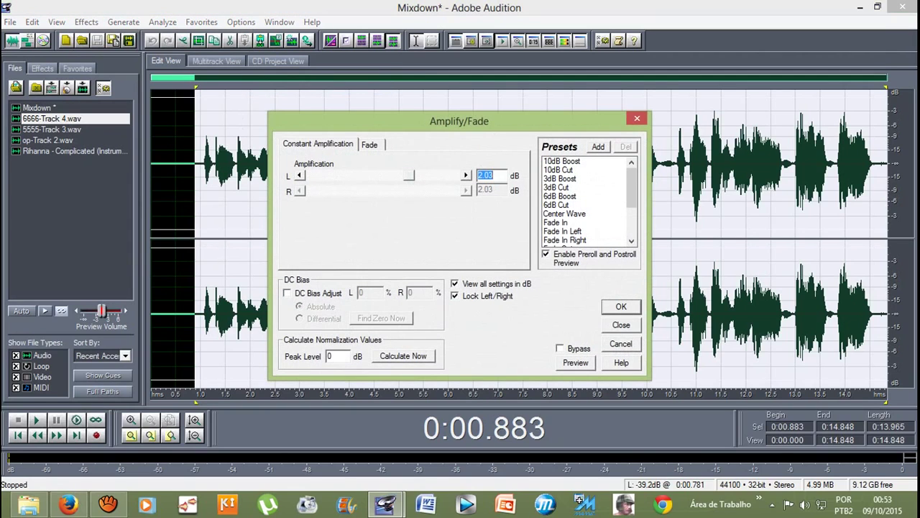
left_click_drag(409, 175, 398, 176)
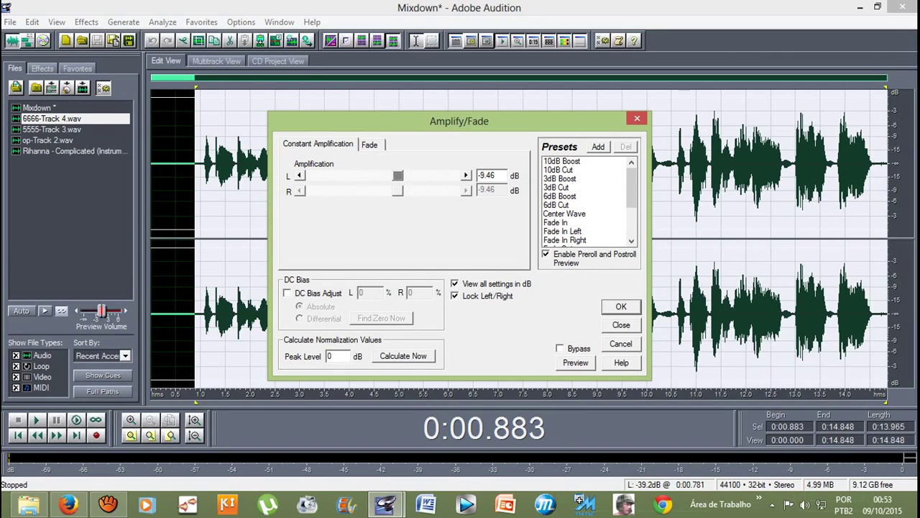
left_click_drag(397, 175, 410, 175)
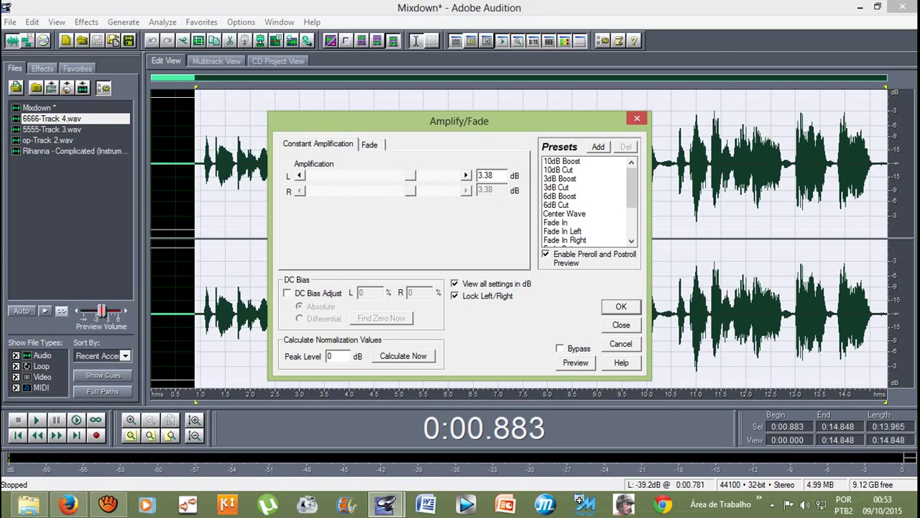
left_click_drag(410, 175, 411, 176)
left_click_drag(412, 175, 410, 175)
key("Return")
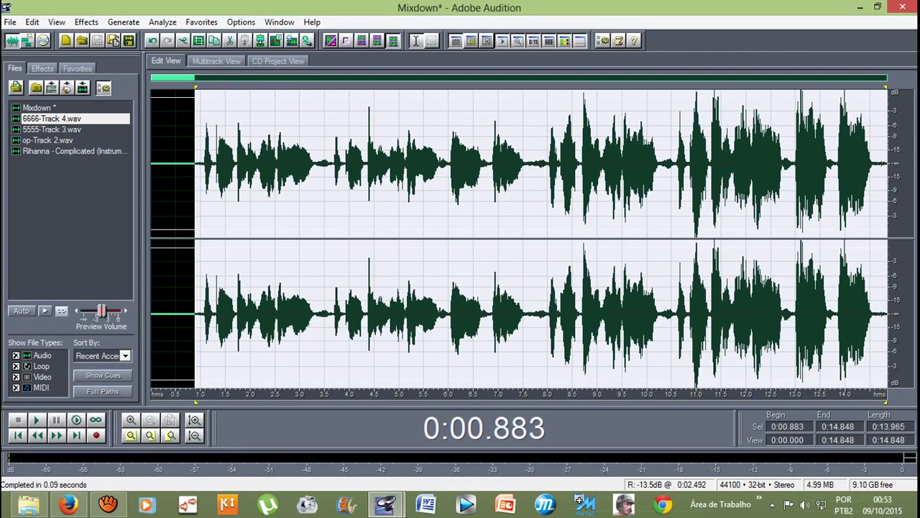
Step: Play back the amplified Mixdown, then return to Multitrack View
left_click(182, 162)
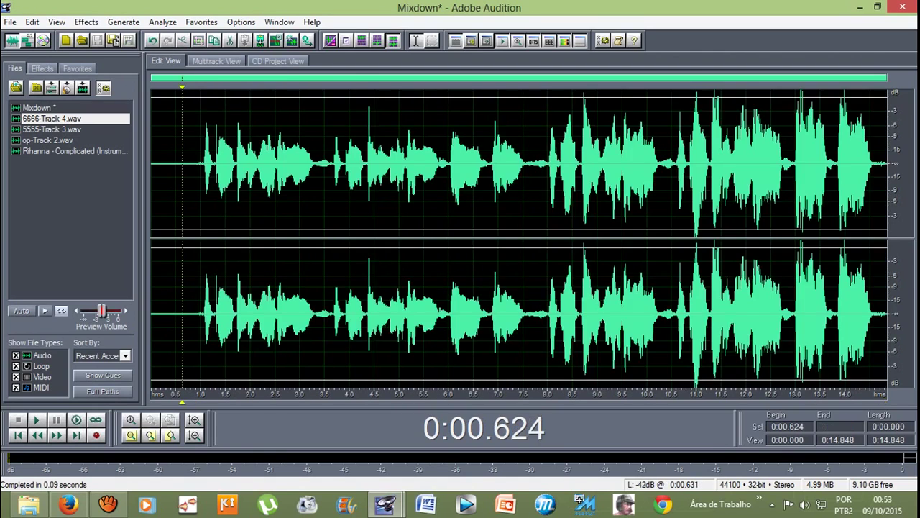
key("space")
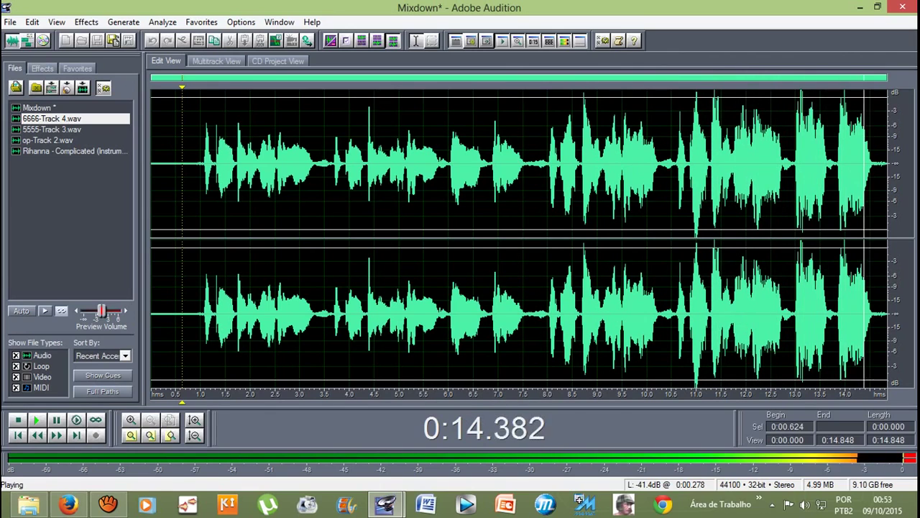
left_click(216, 61)
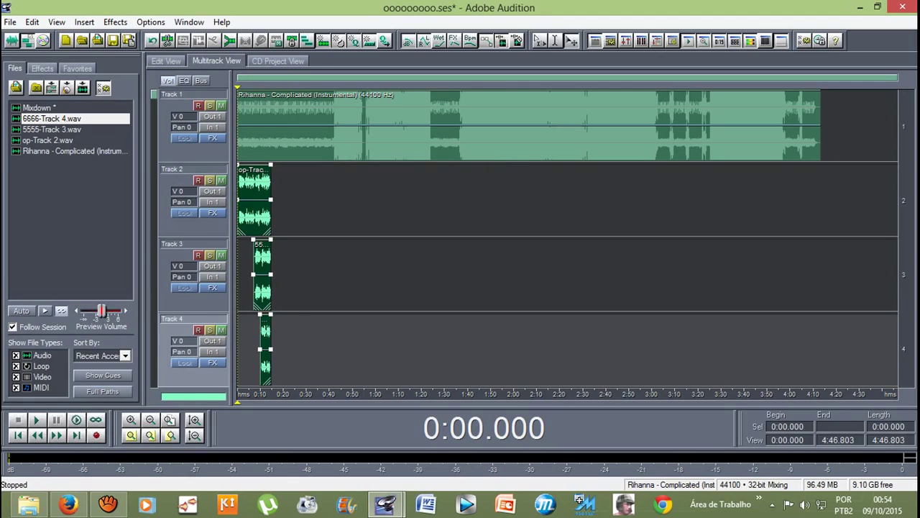
Step: Delete the original vocal clips from Tracks 2–4
left_click(37, 107)
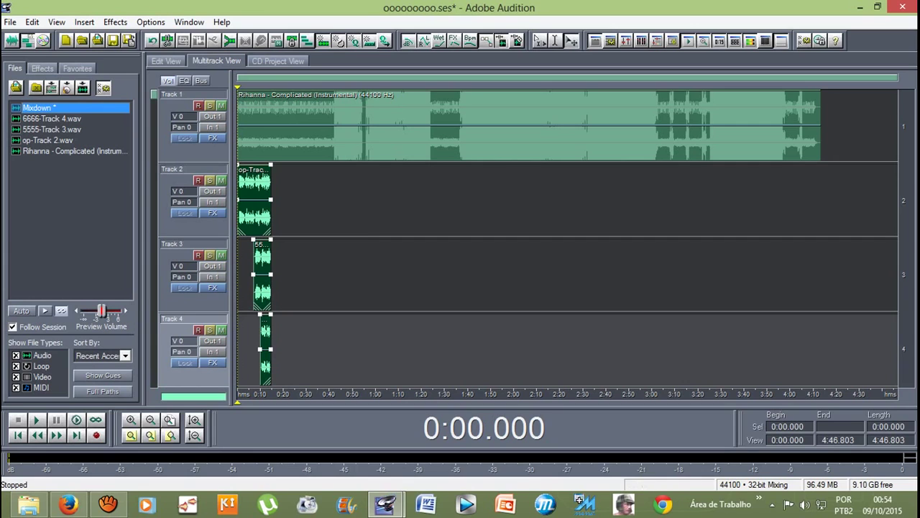
key("equal")
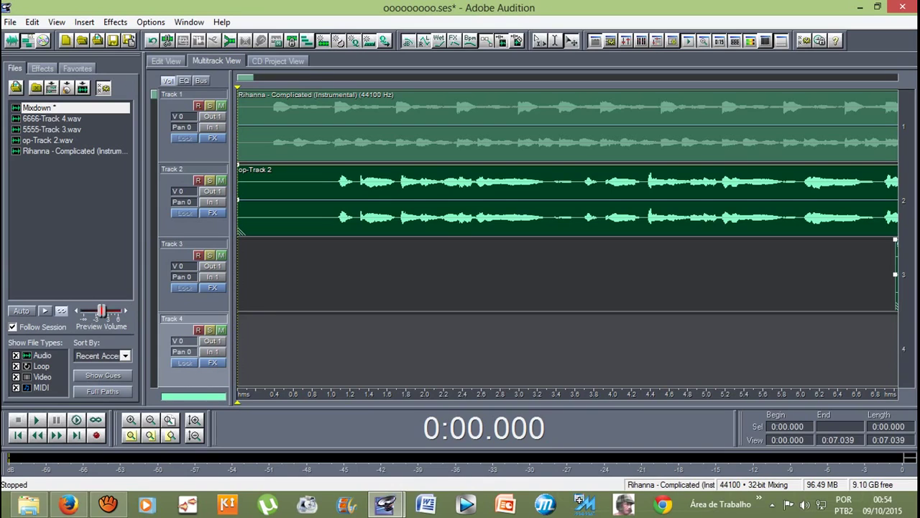
key("backslash")
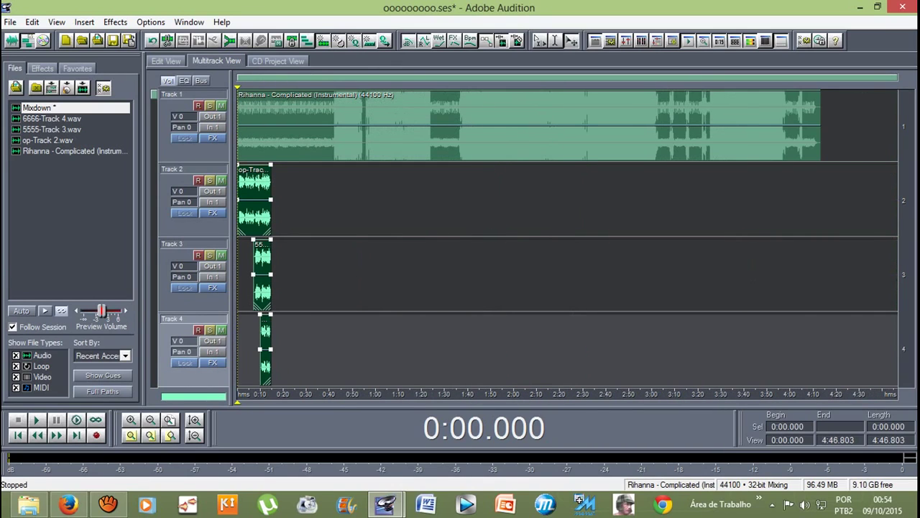
key("Delete")
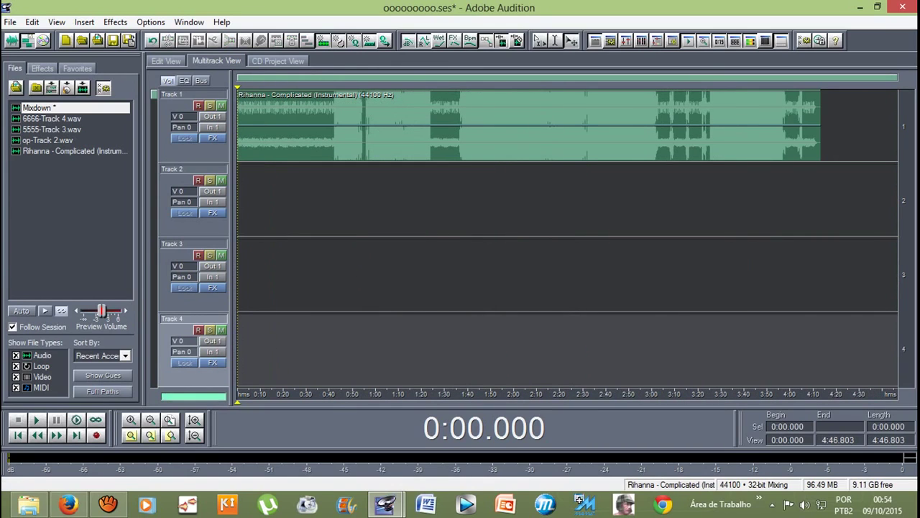
key("equal")
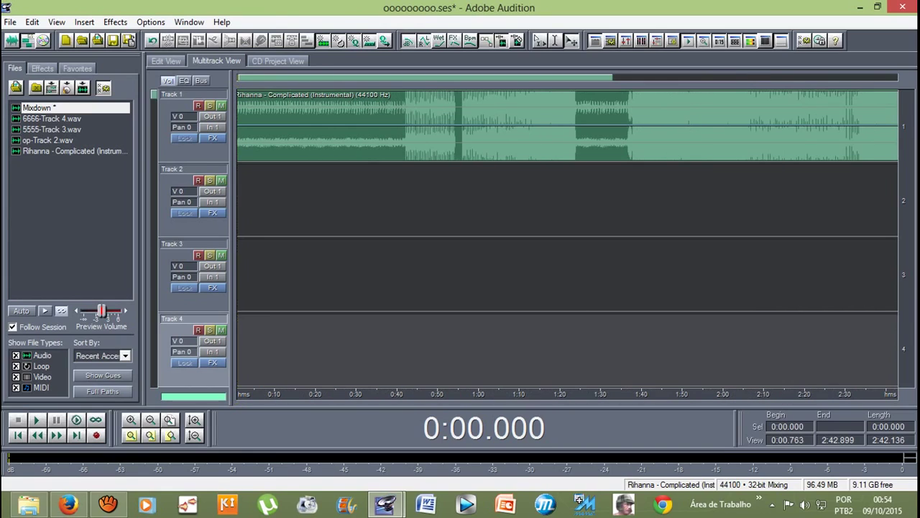
key("backslash")
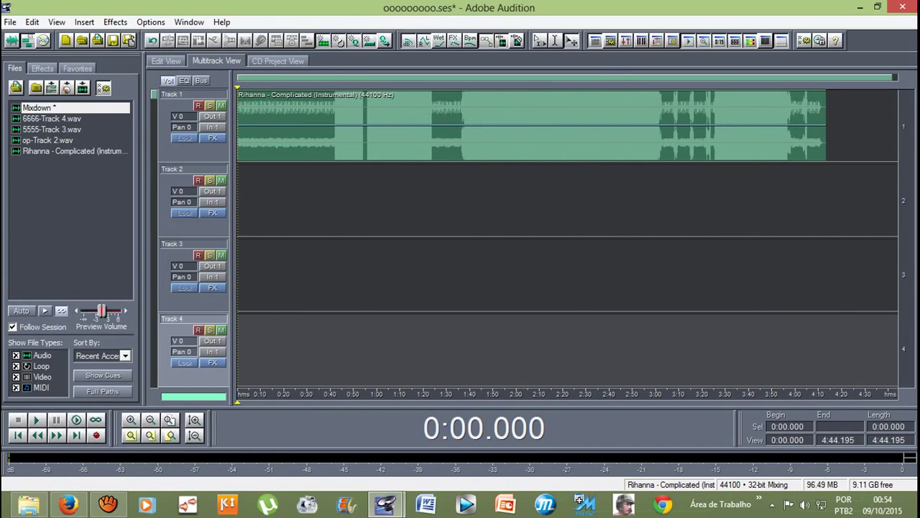
Step: Place the Mixdown clip on Track 2 starting at 0:00
left_click_drag(47, 118, 295, 180)
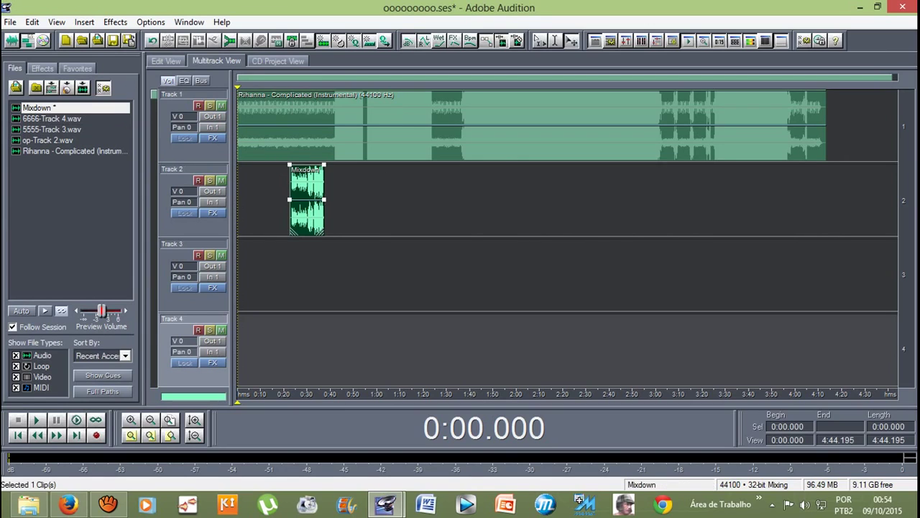
key("equal")
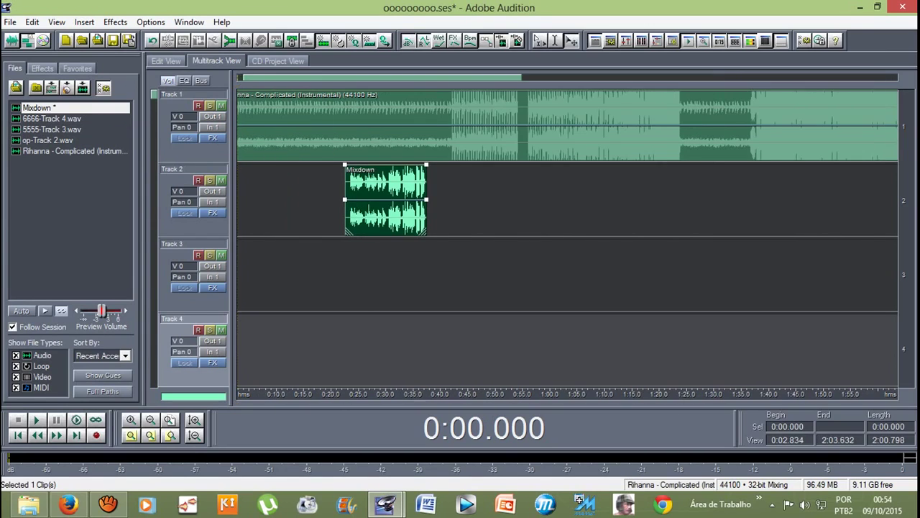
key("Home")
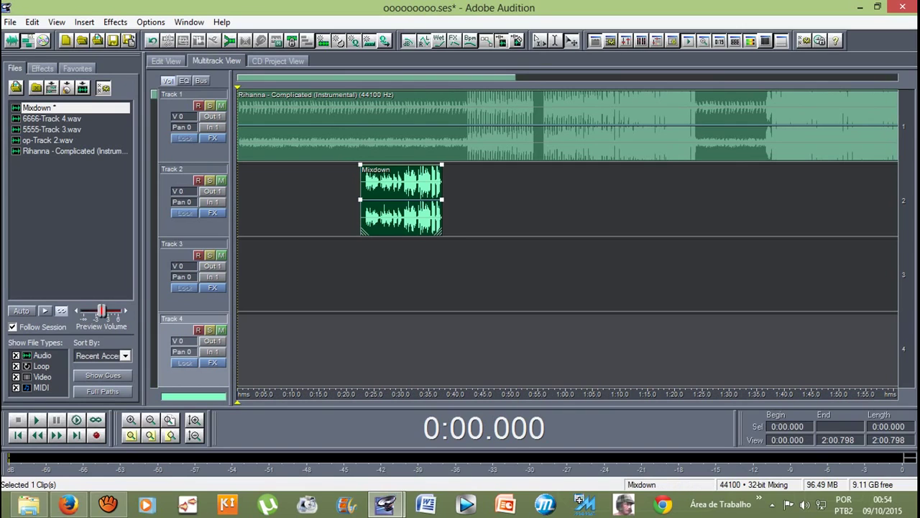
left_click_drag(401, 201, 278, 201)
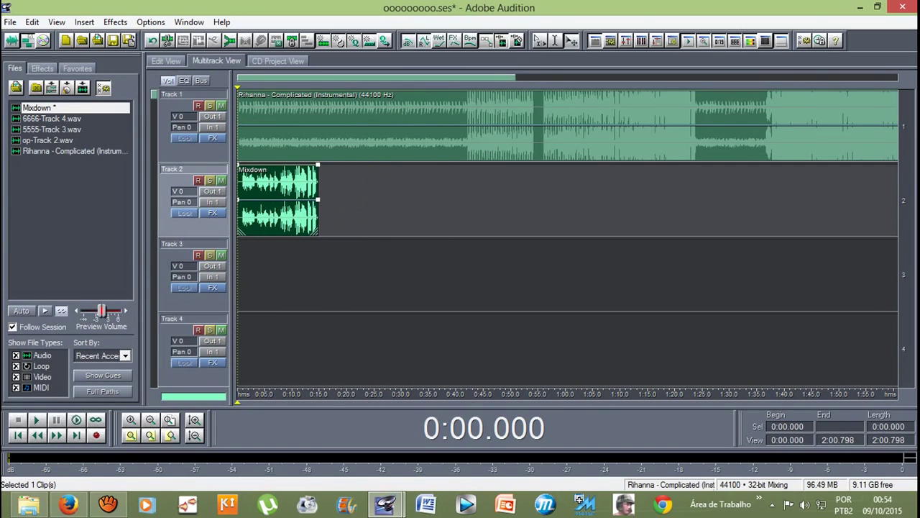
key("equal")
key("equal")
key("equal")
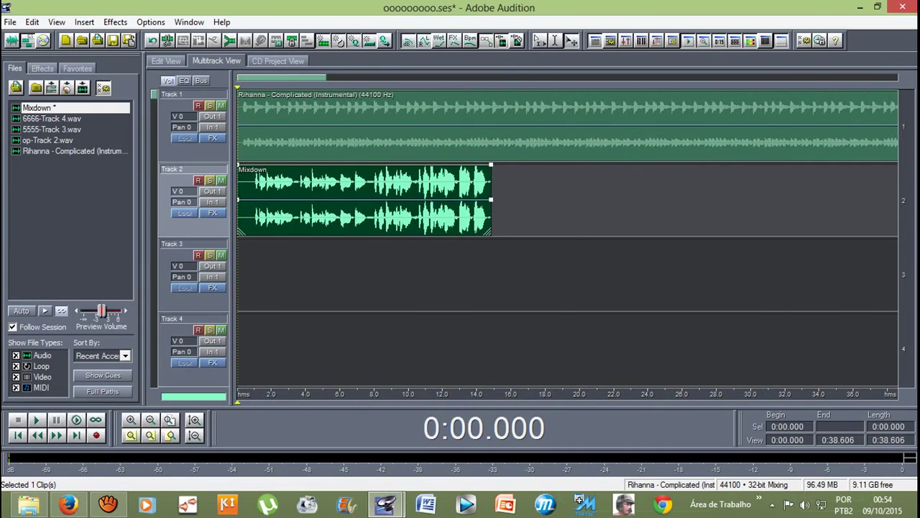
key("Home")
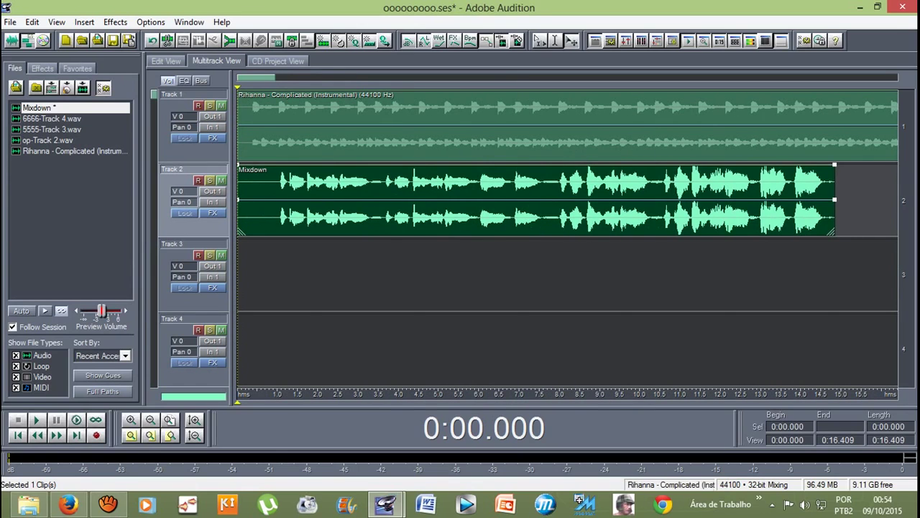
key("minus")
key("minus")
key("minus")
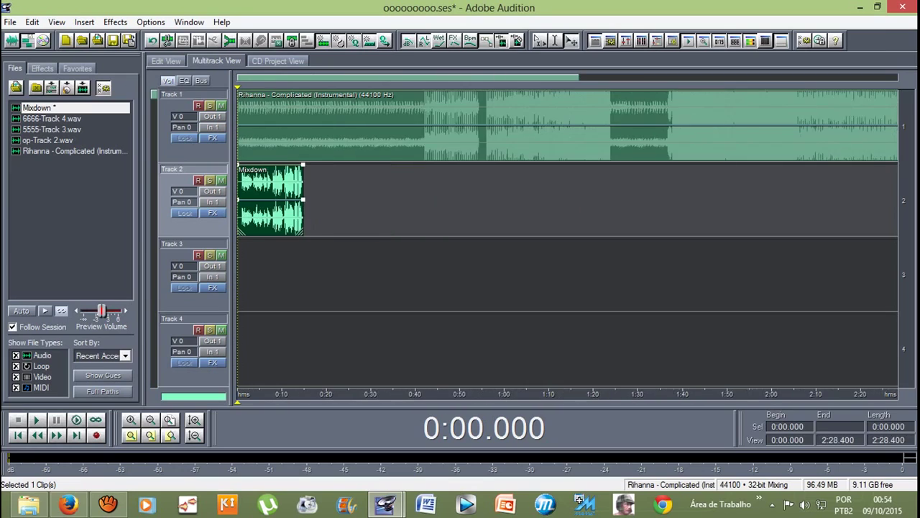
key("minus")
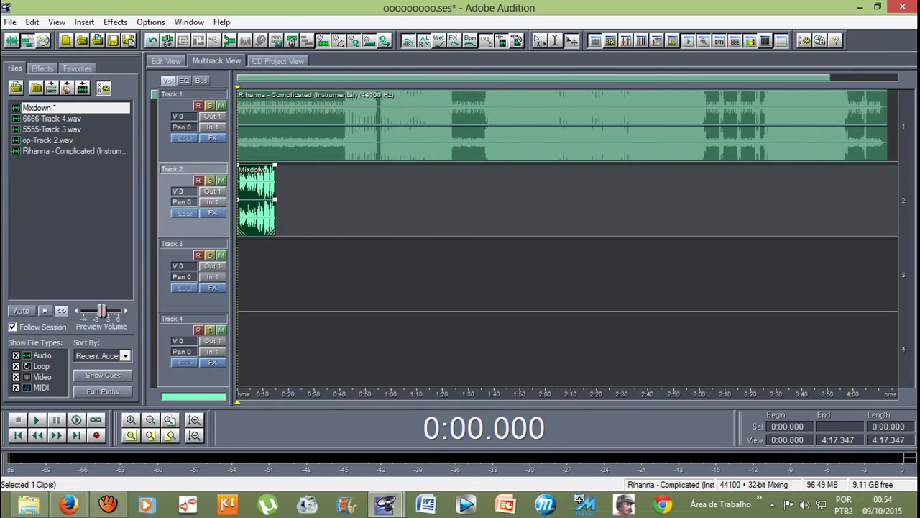
Step: Play the Mixdown with the instrumental, then open the Mixdown waveform for editing
key("space")
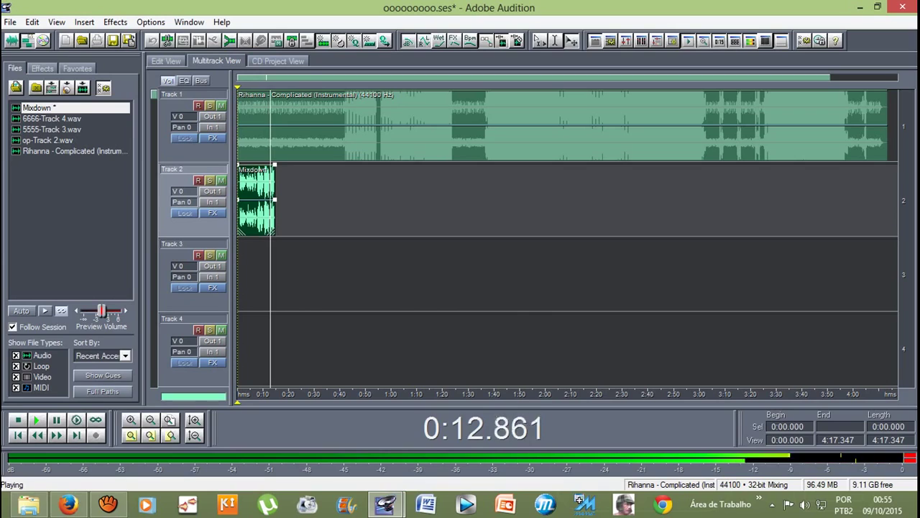
key("space")
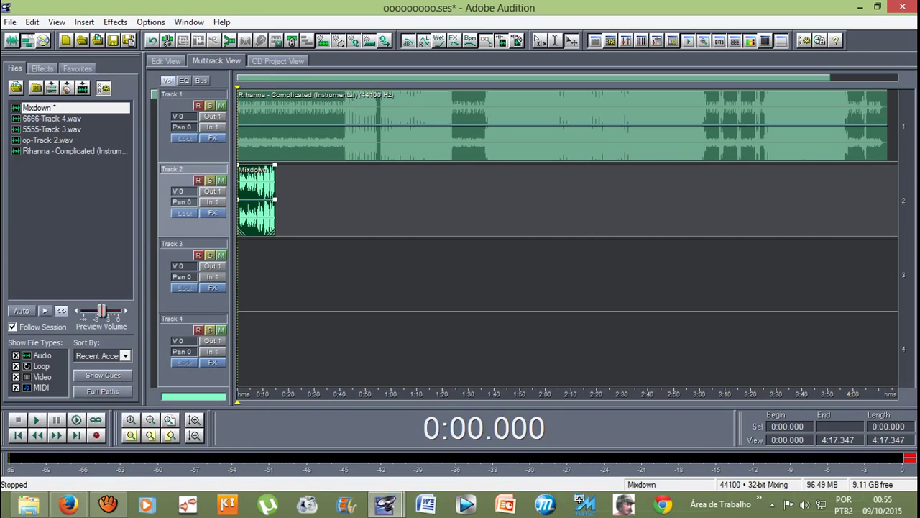
key("F12")
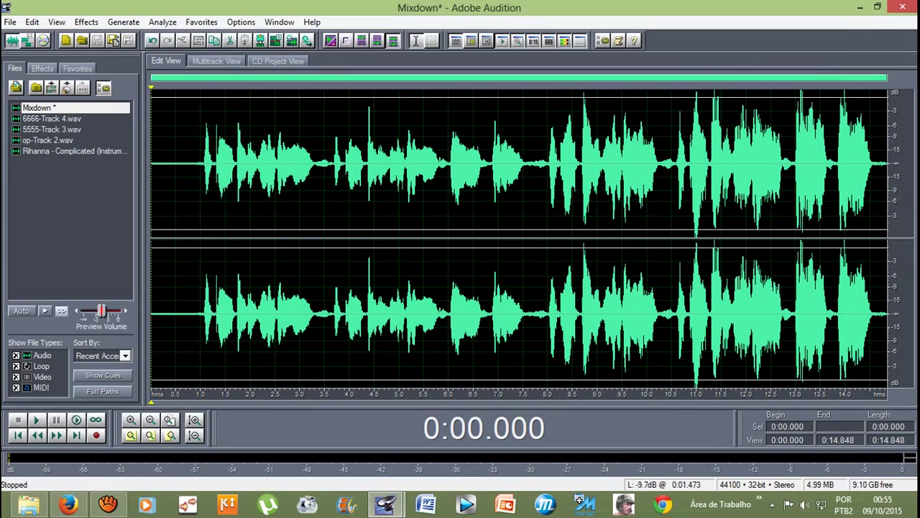
Step: Apply Amplify/Fade at -2.03 dB to the whole Mixdown
left_click(86, 22)
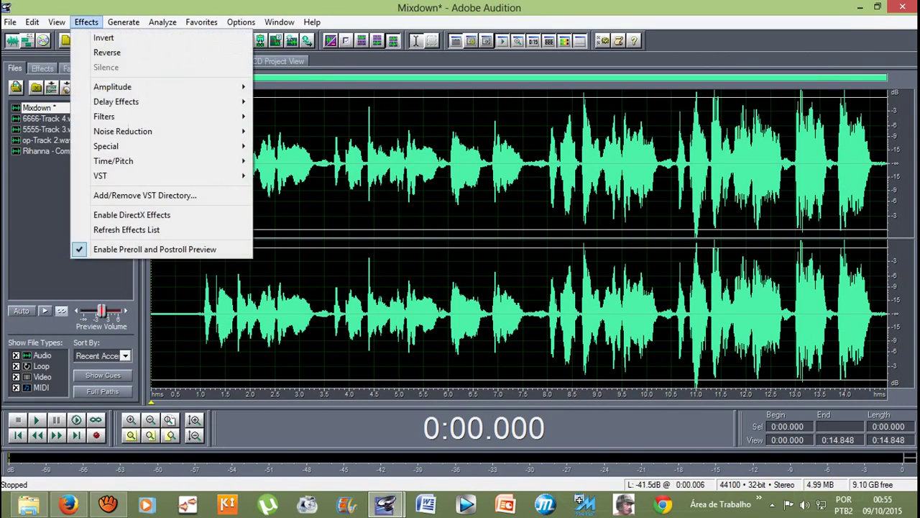
mouse_move(129, 88)
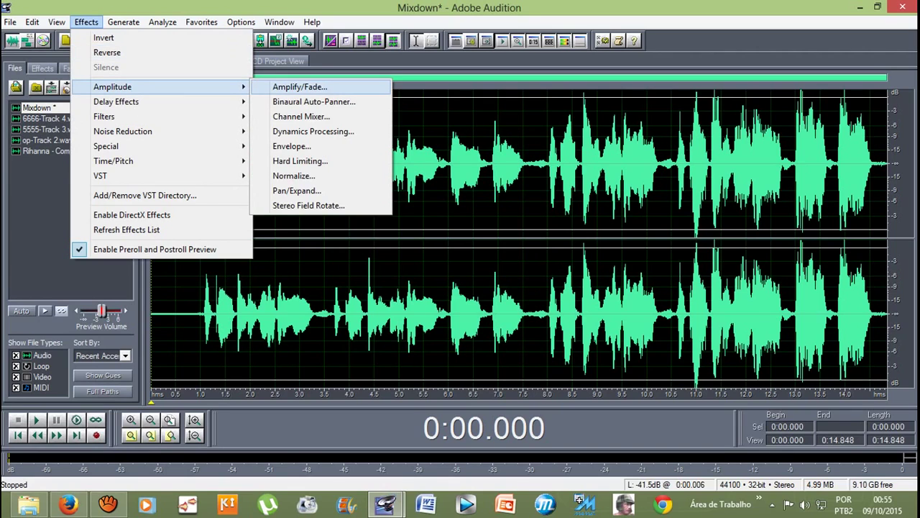
left_click(299, 87)
type("-3.38")
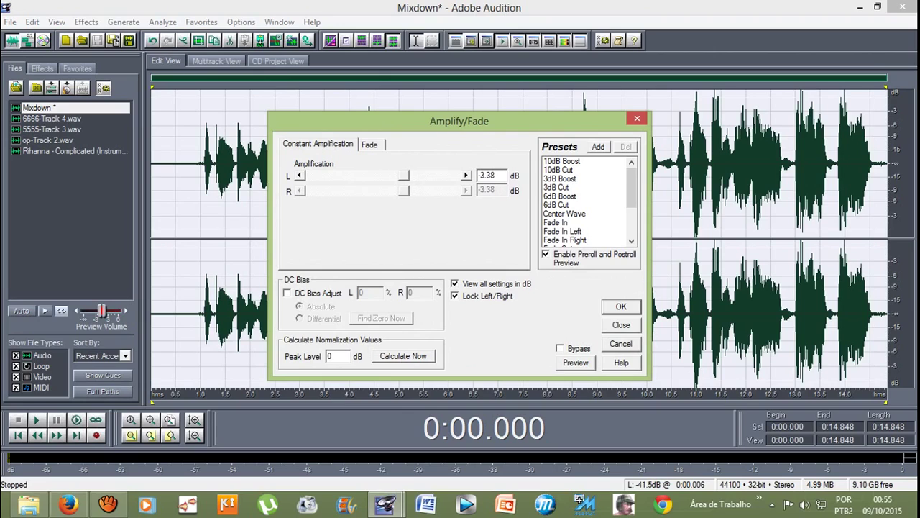
key("shift+Tab")
key("Right")
key("Right")
key("Right")
key("Return")
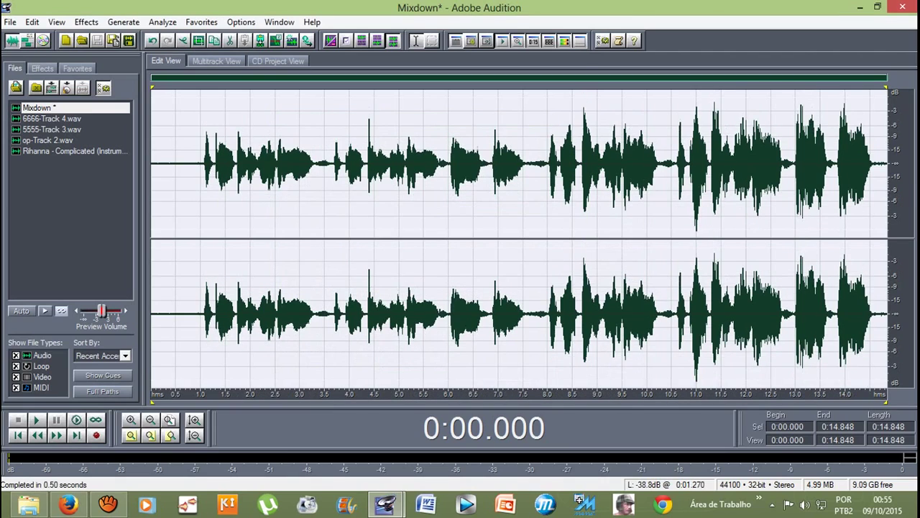
Step: Return to the multitrack session and play it to check the new vocal level
left_click(199, 216)
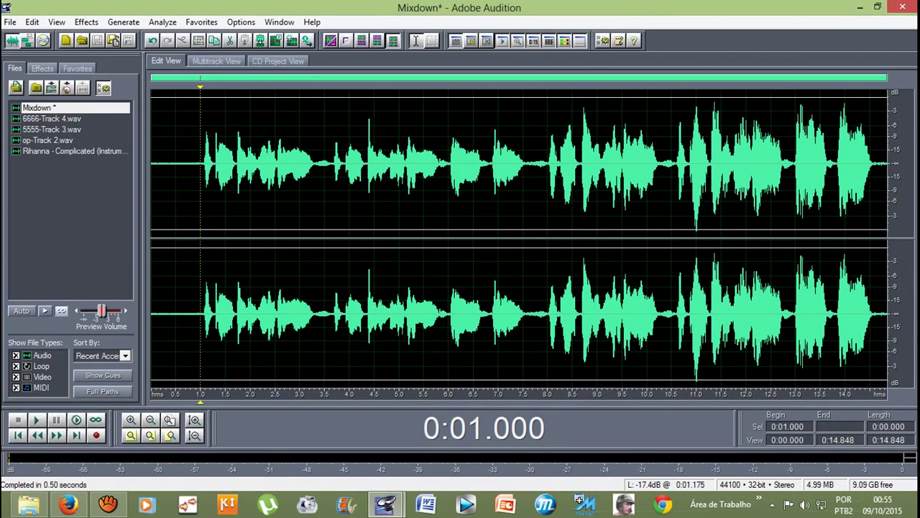
left_click(217, 61)
key("space")
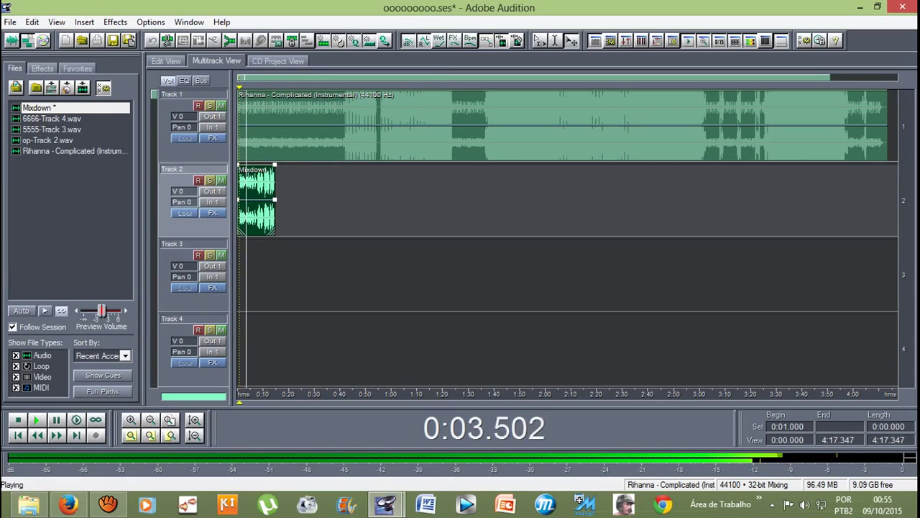
key("space")
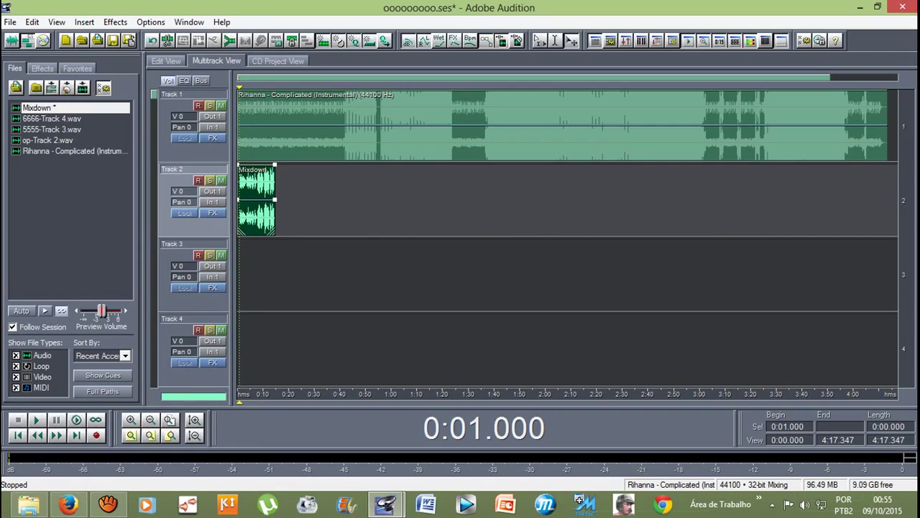
Step: Bring up the YouTube page in Firefox and stop the aTube Catcher recording with F6
left_click(68, 504)
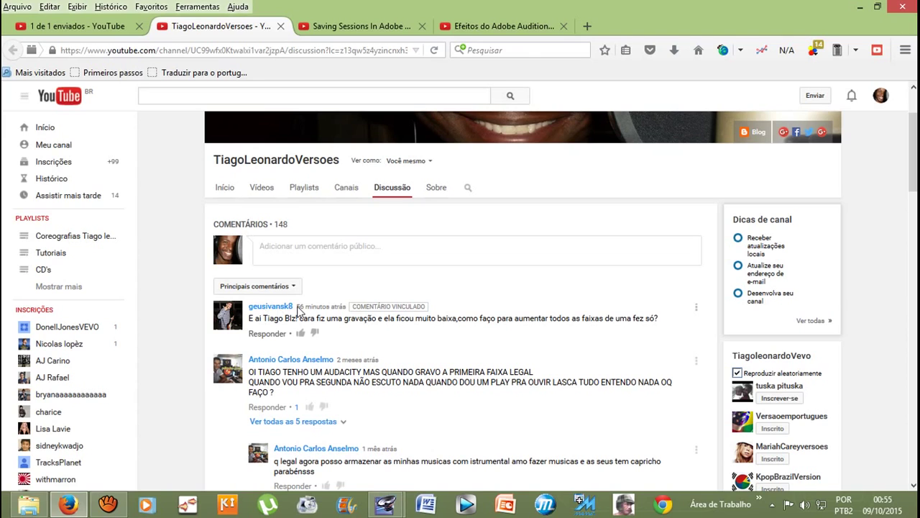
scroll(368, 320, "up", 3)
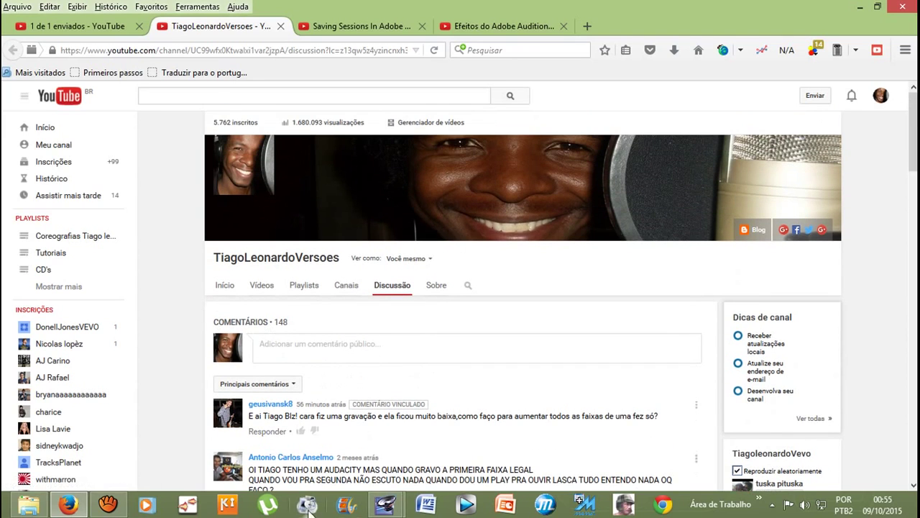
left_click(108, 504)
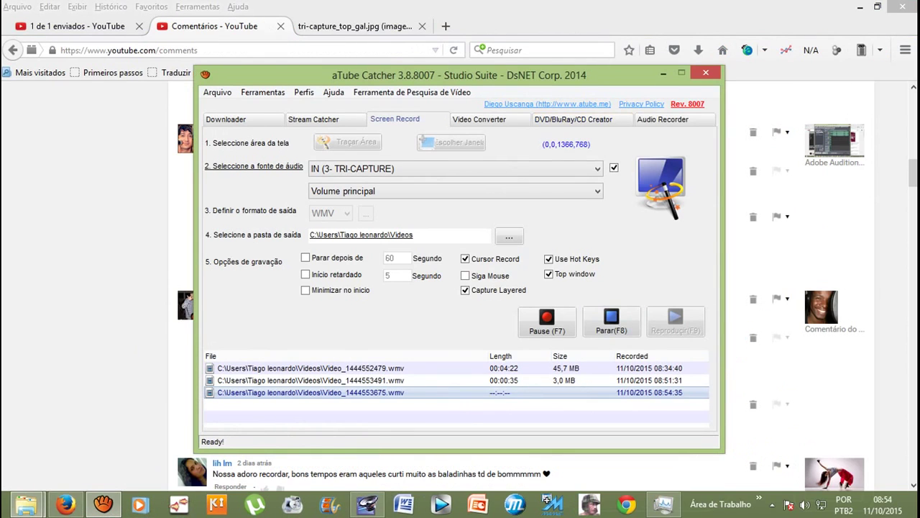
key("F6")
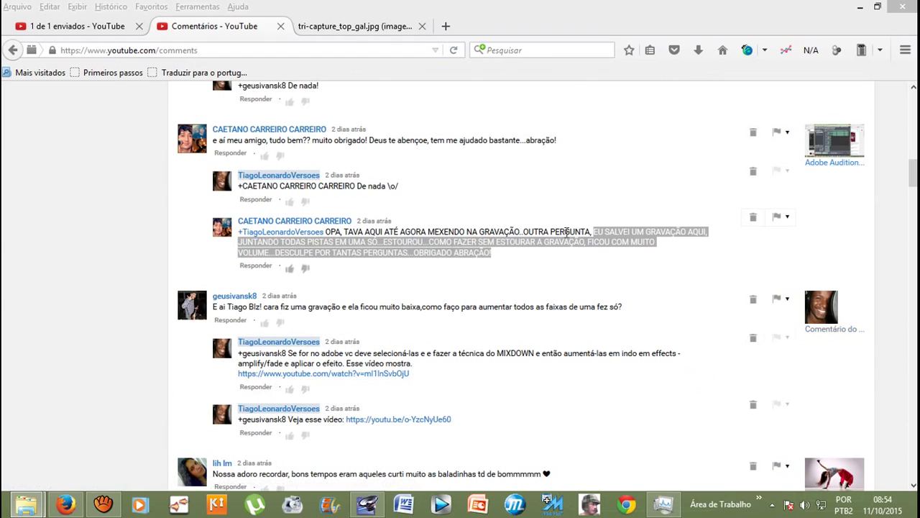
Step: Highlight the viewer's question about the all-tracks recording clipping, then return to Adobe Audition
double_click(608, 231)
left_click_drag(595, 232, 623, 256)
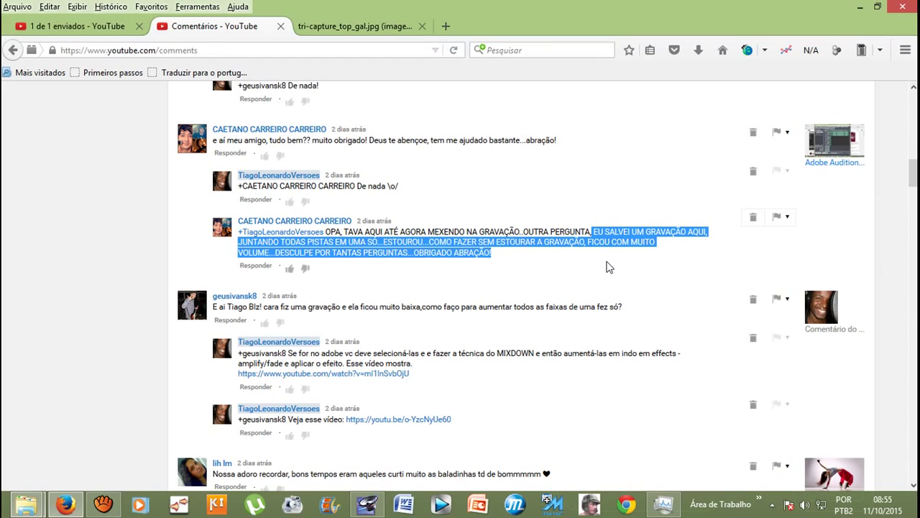
left_click(395, 257)
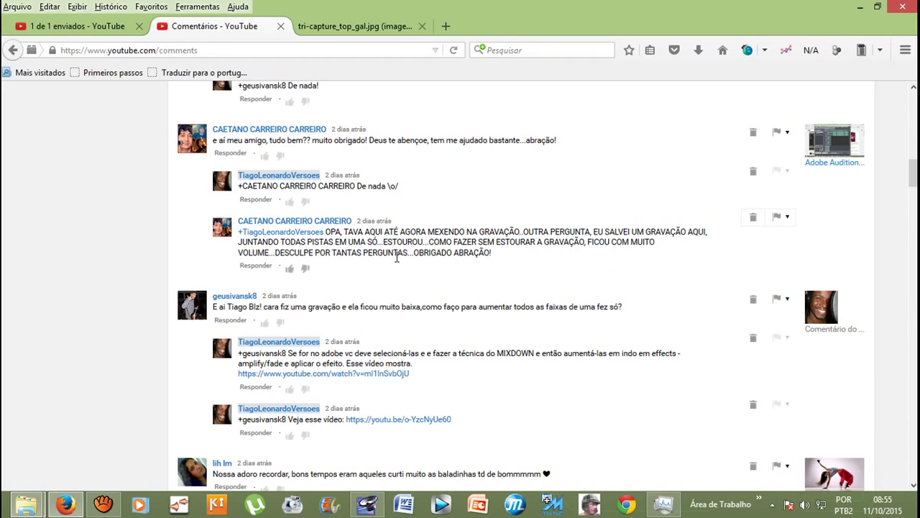
left_click(368, 504)
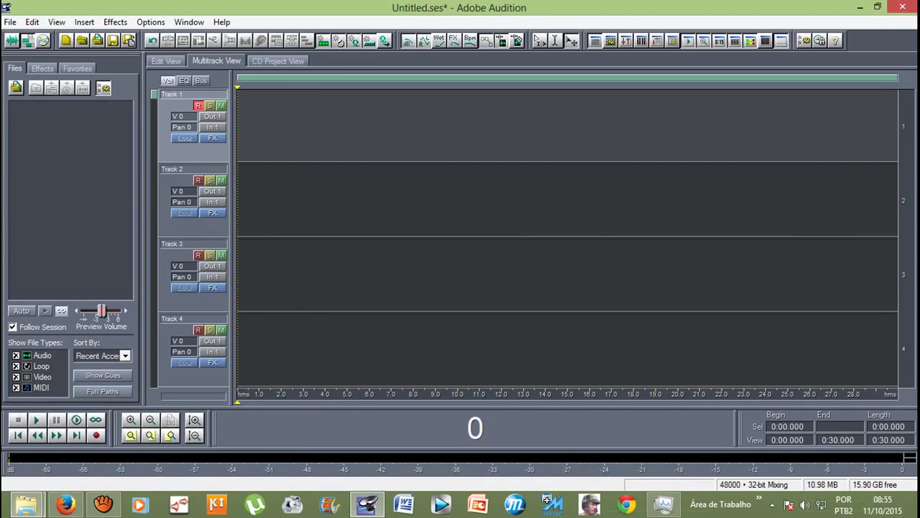
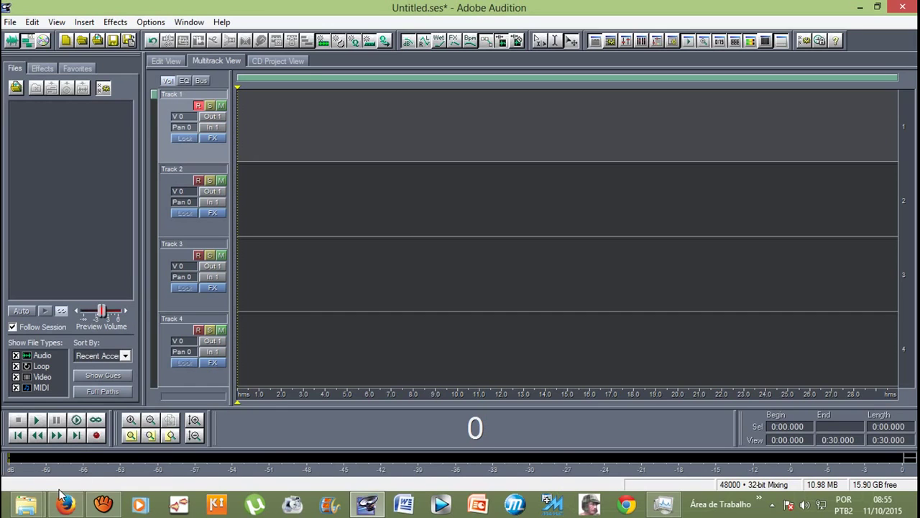
Step: Inspect the Roland TRI-CAPTURE interface image in the browser, zooming in on its control panel
left_click(72, 507)
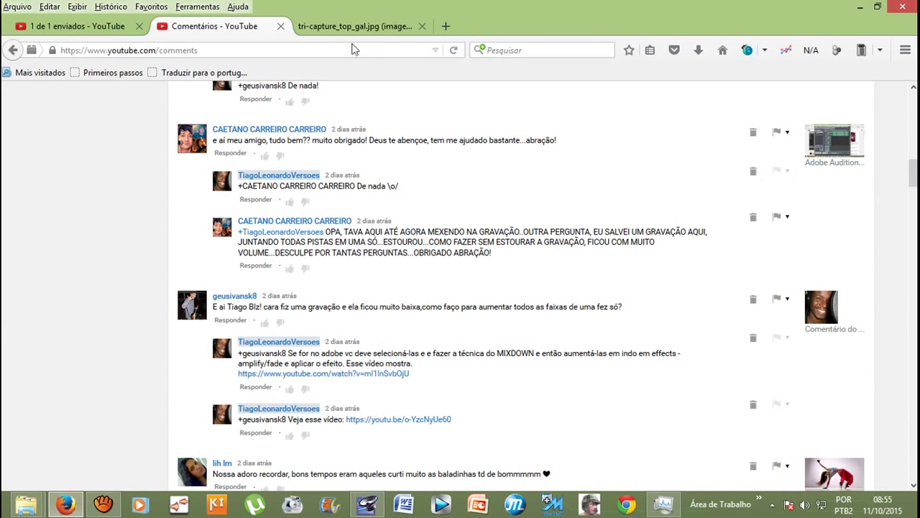
left_click(354, 27)
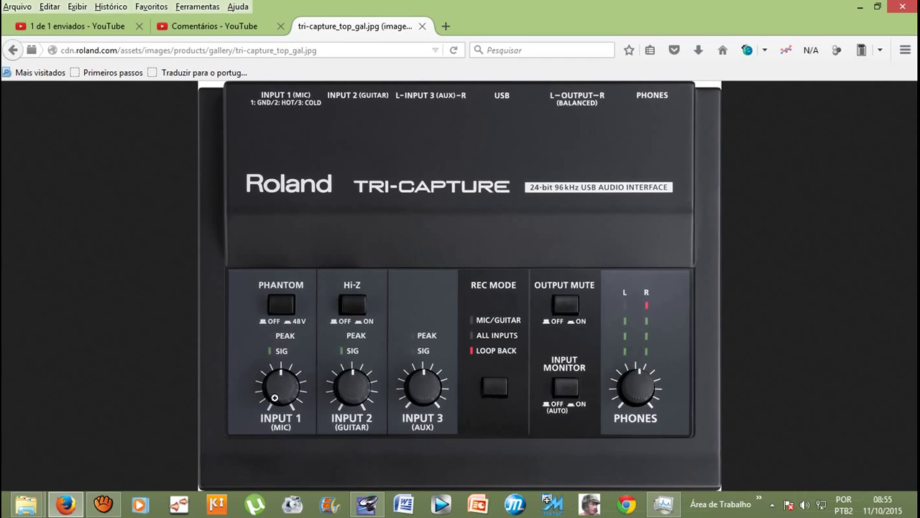
left_click(284, 387)
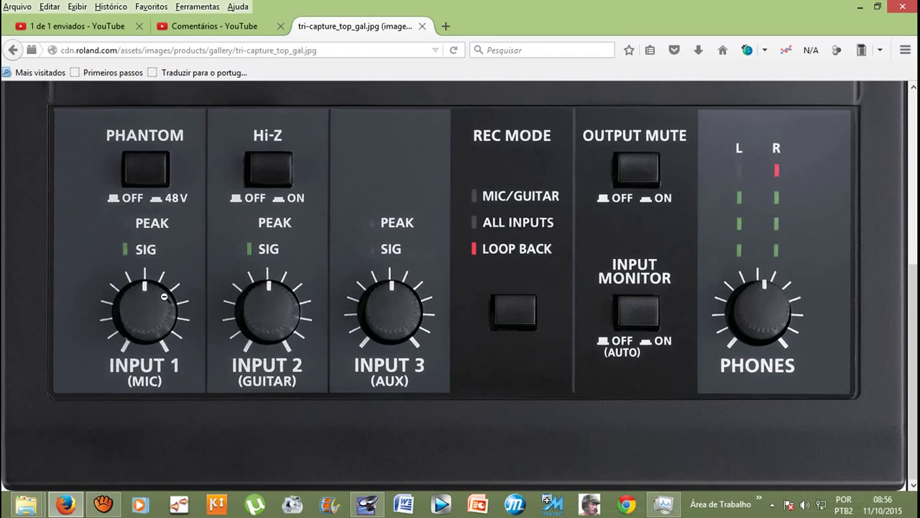
left_click(164, 350)
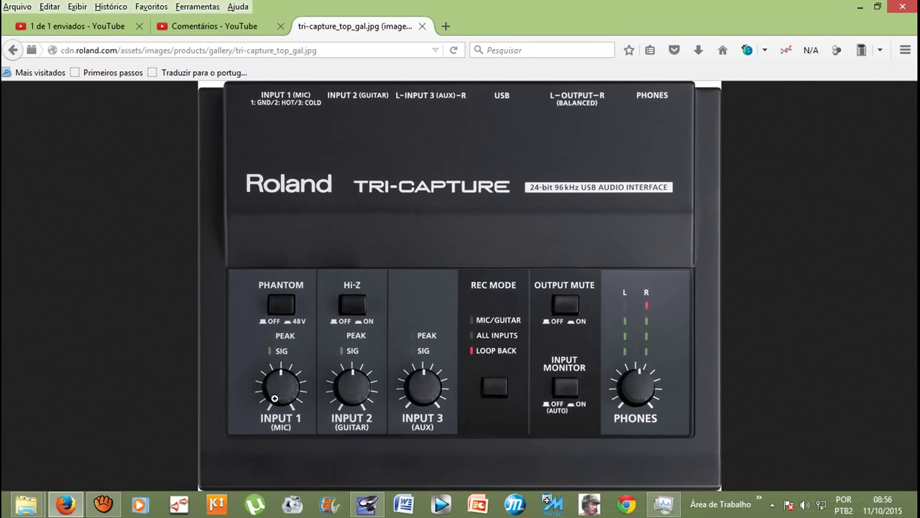
left_click(295, 408)
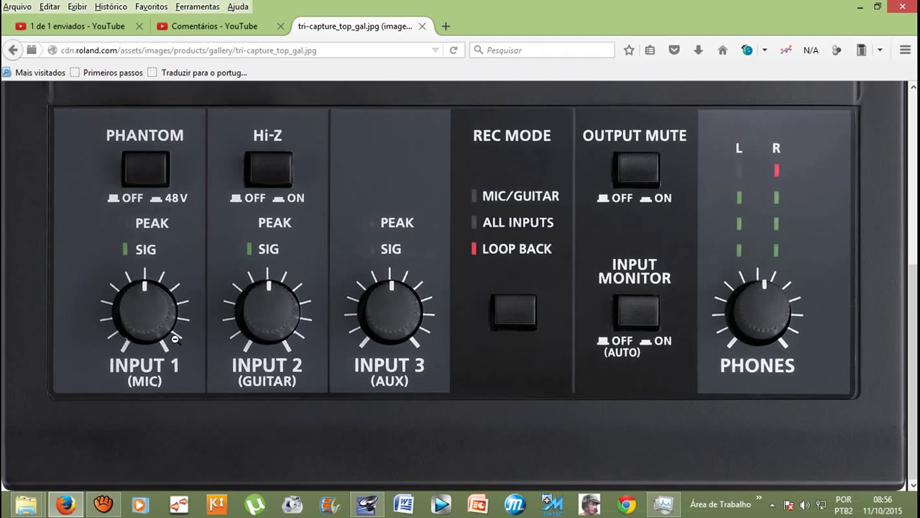
left_click(368, 504)
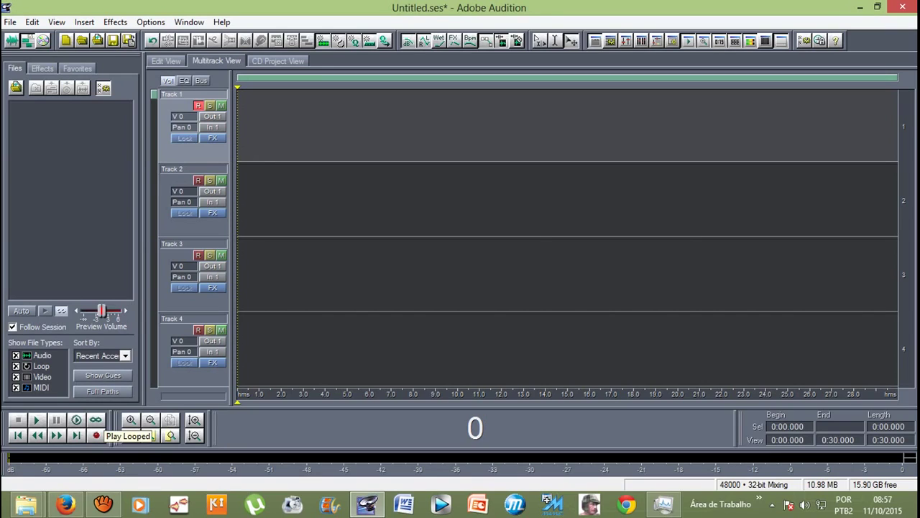
Step: Record a roughly 16-second vocal take on Track 1, then arm Track 2 for recording
left_click(97, 435)
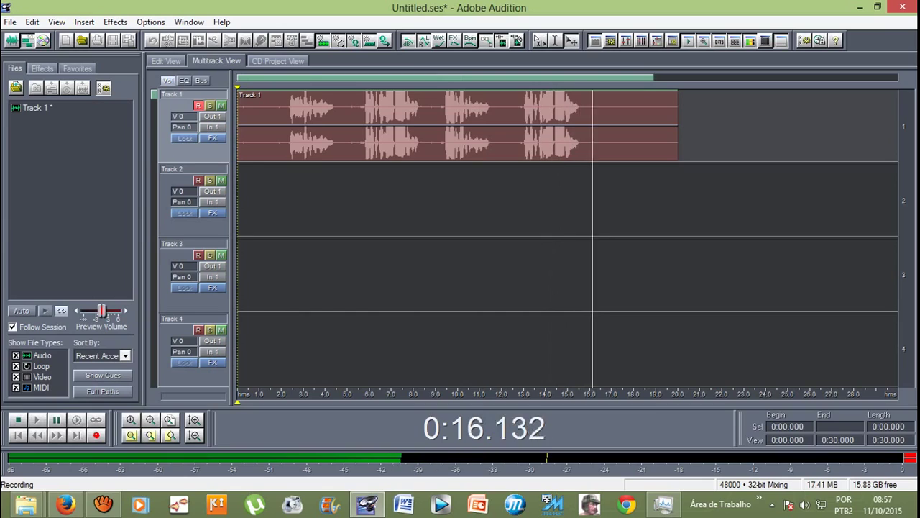
key("space")
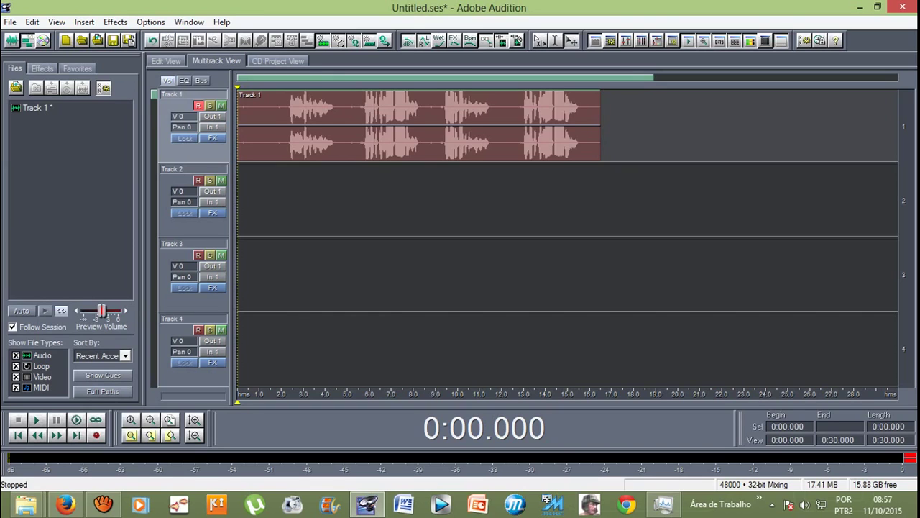
left_click(66, 504)
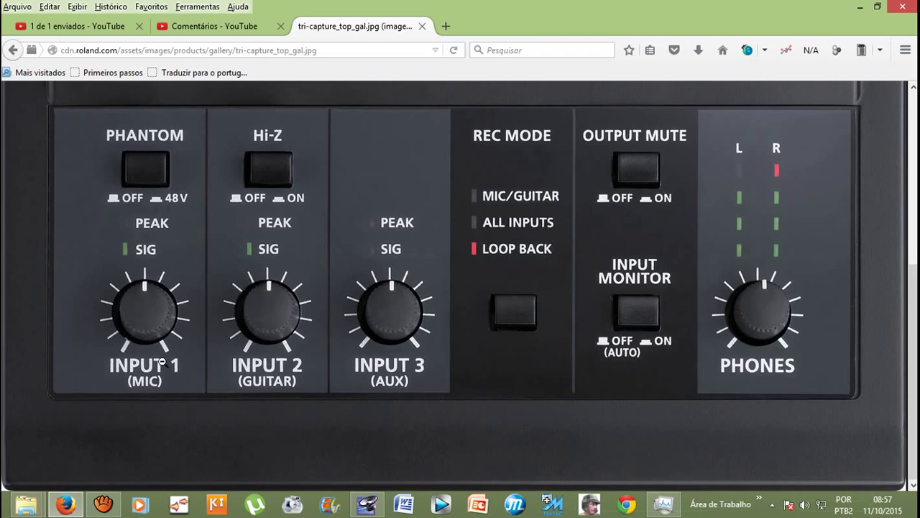
left_click(369, 509)
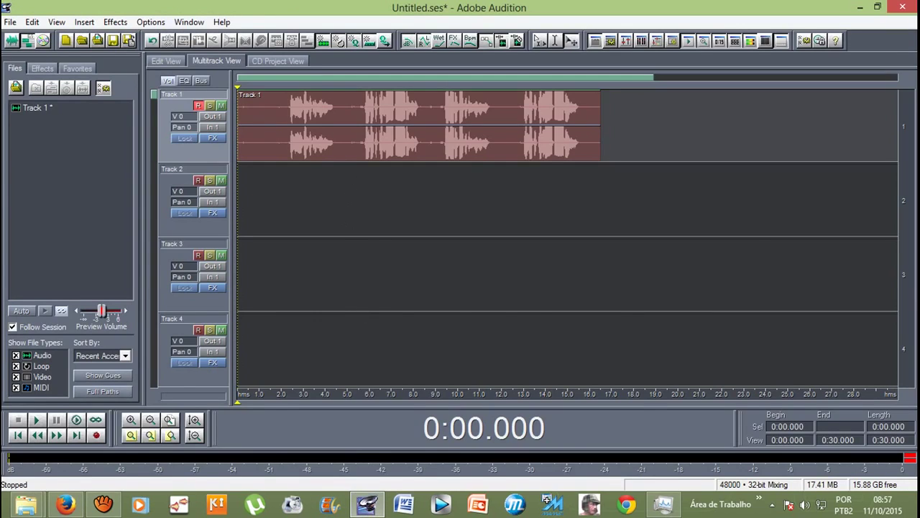
left_click(199, 180)
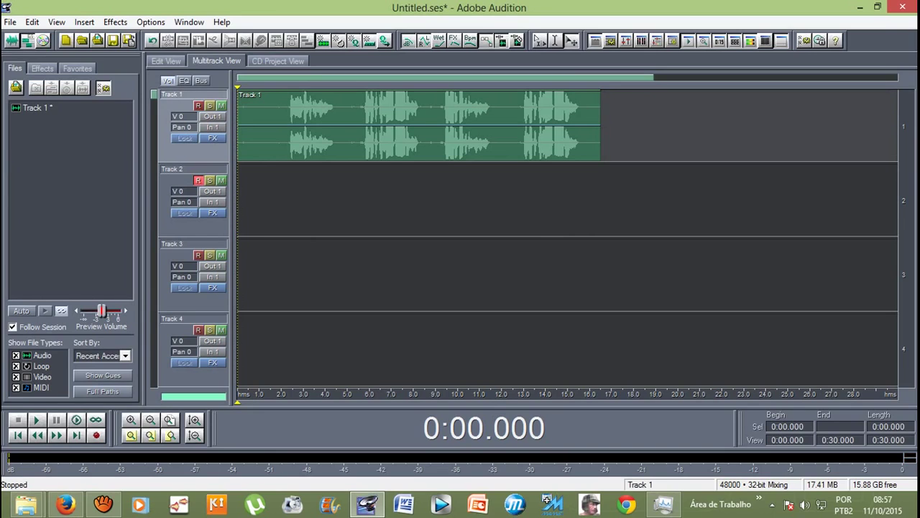
Step: Mute Track 1 and record a roughly 14-second vocal take on Track 2
left_click(221, 105)
key("ctrl+space")
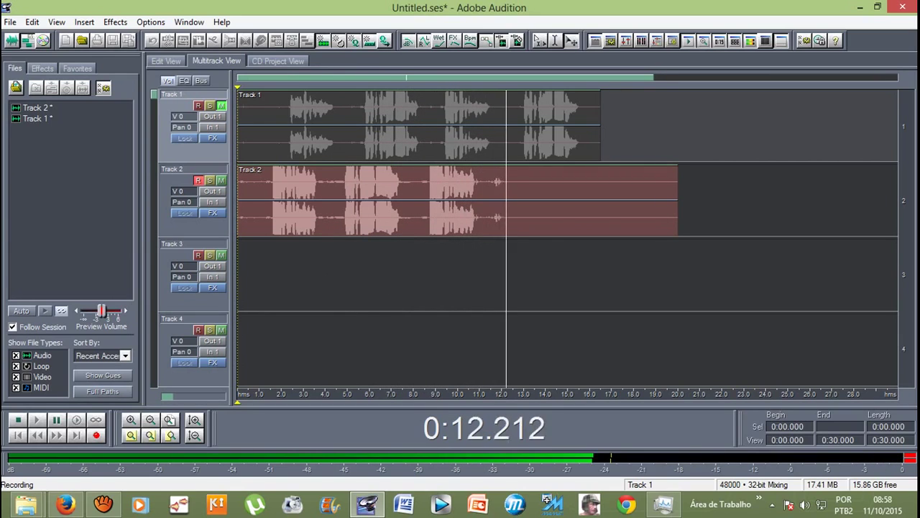
key("space")
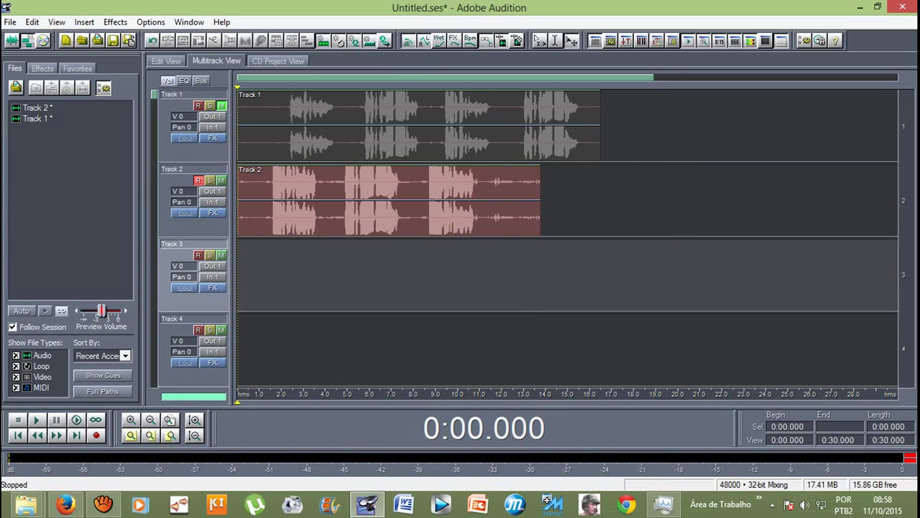
Step: Select the Track 2 clip and play the session back from 1.314 seconds
left_click(272, 274)
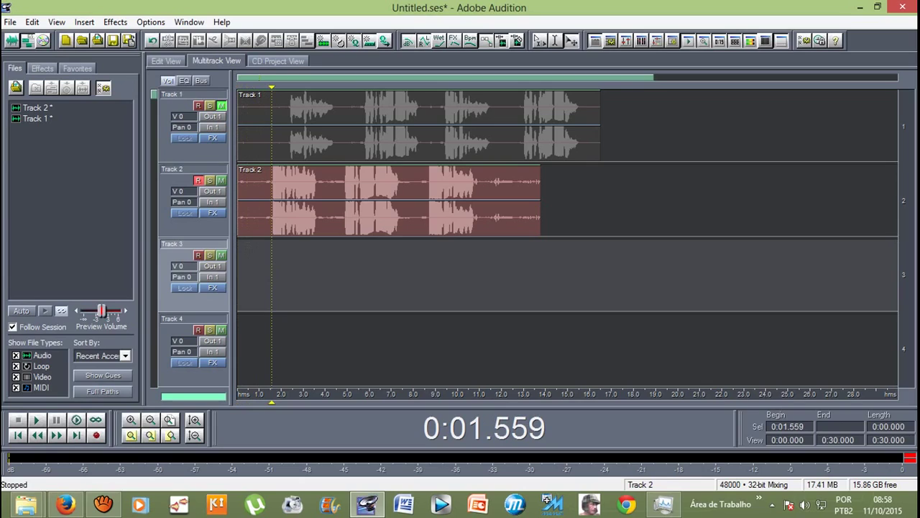
left_click(389, 201)
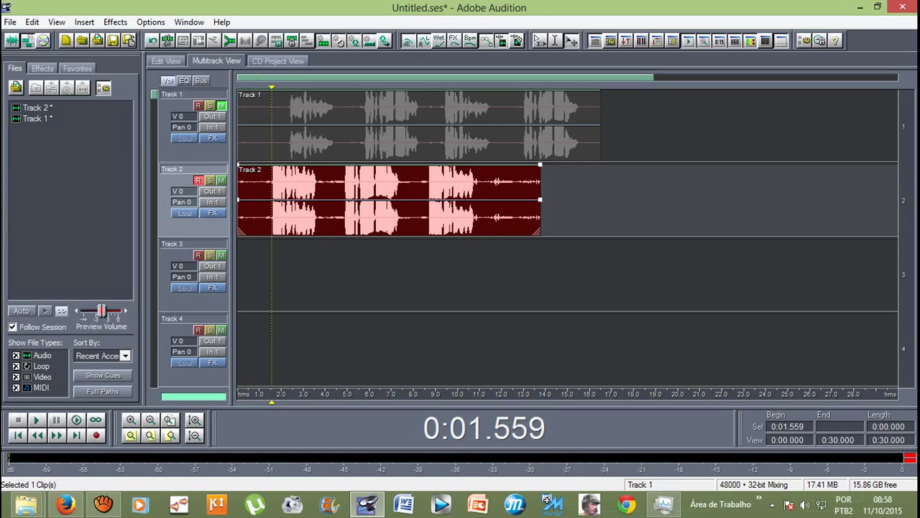
left_click(266, 130)
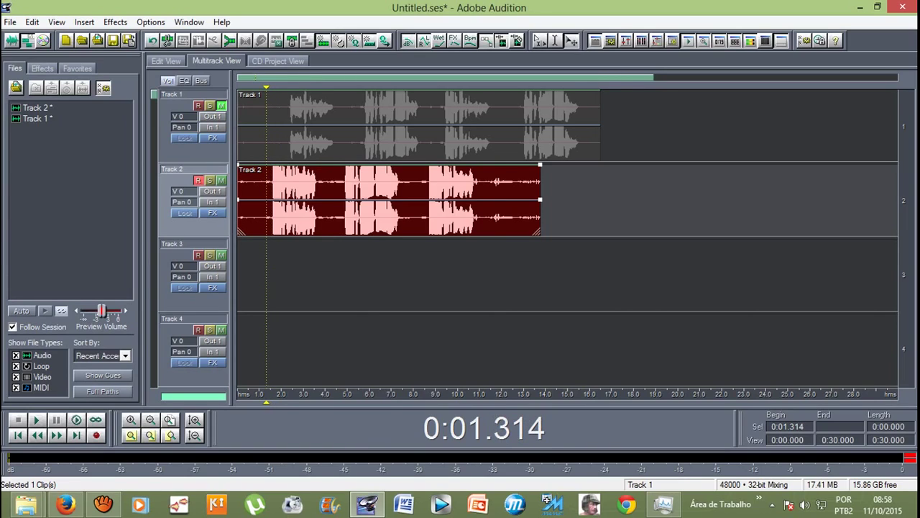
key("space")
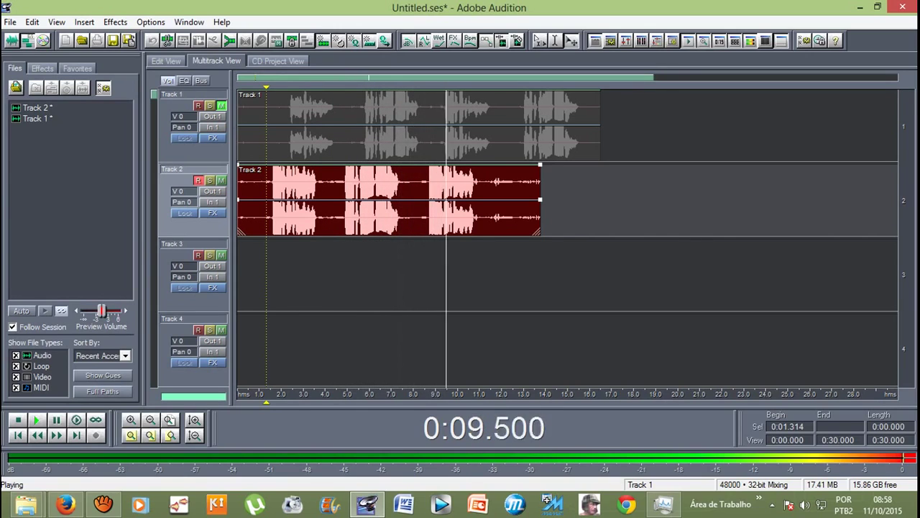
key("space")
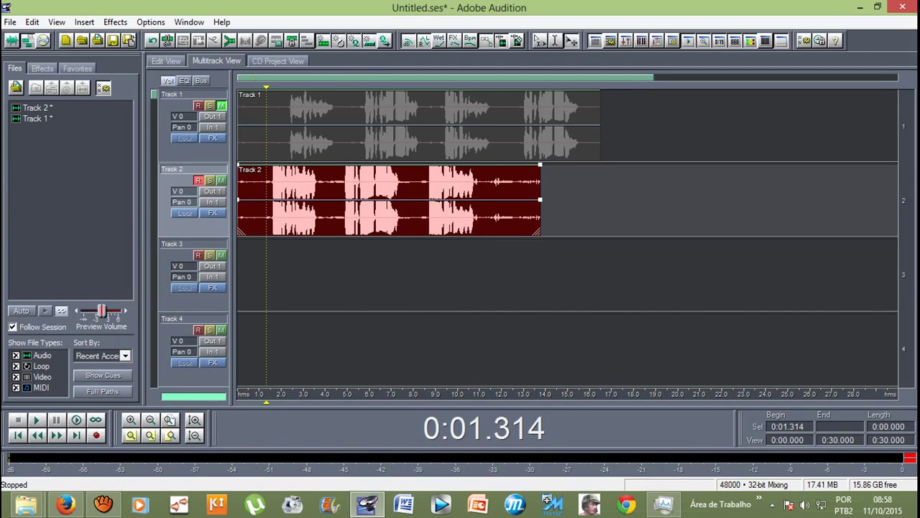
double_click(271, 177)
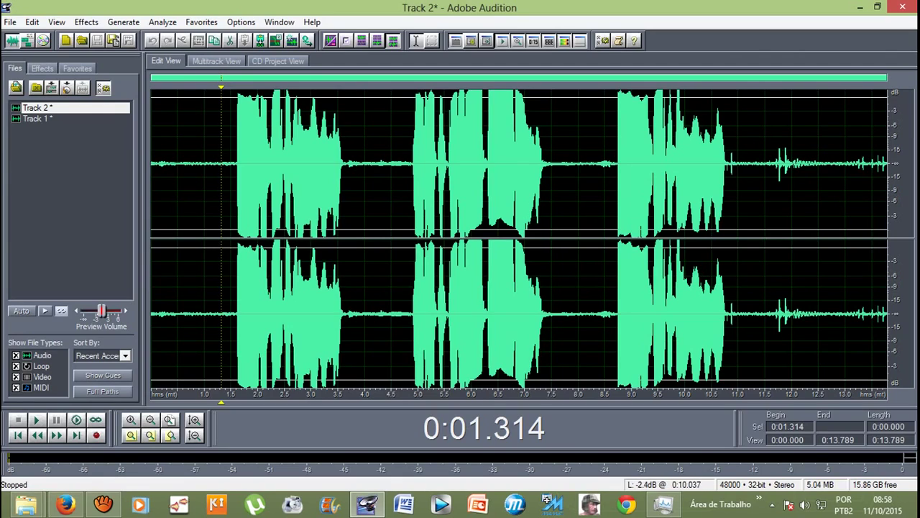
left_click(216, 61)
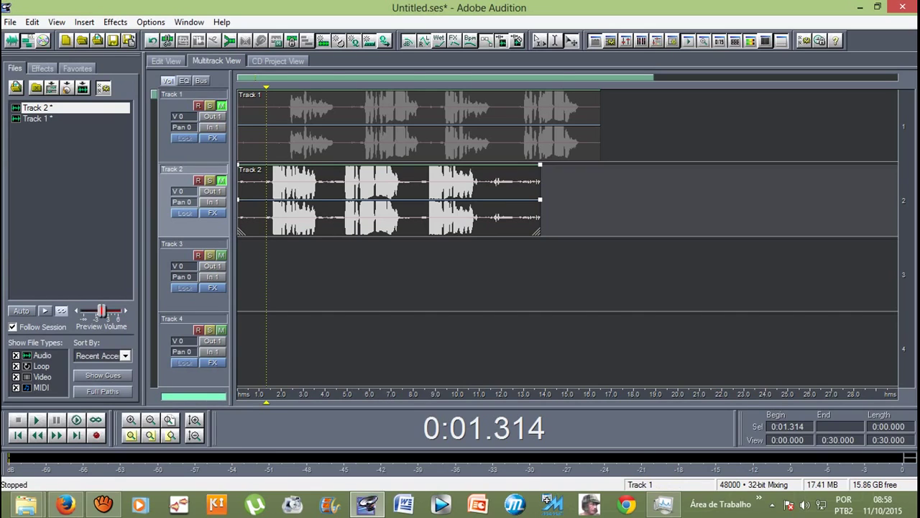
Step: Unmute Track 1 and play it back
left_click(241, 118)
key("space")
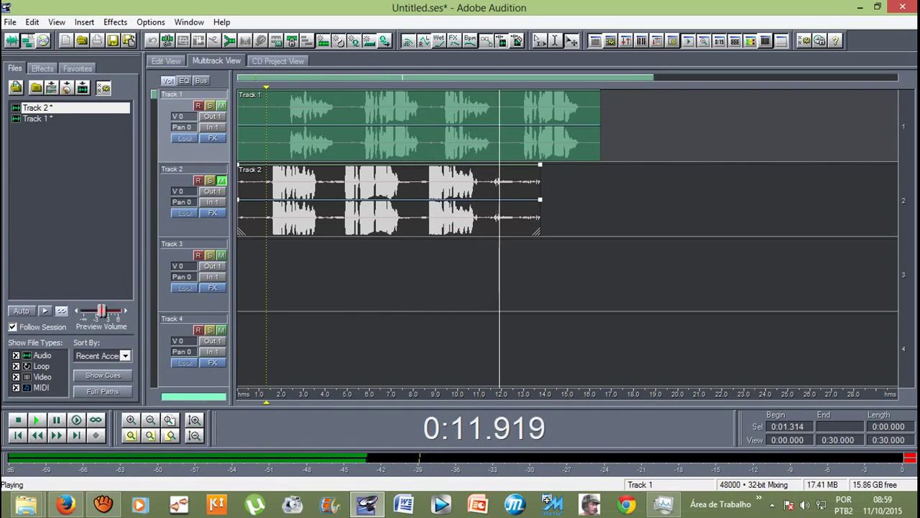
key("space")
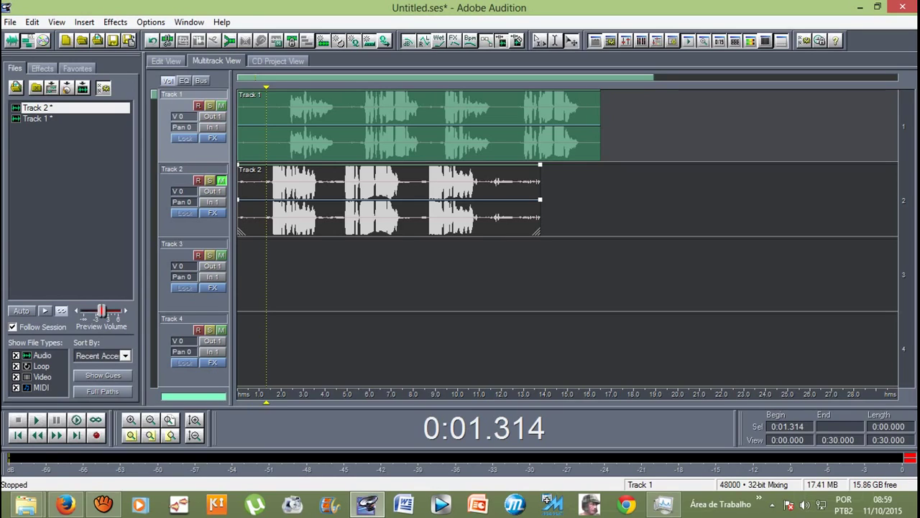
Step: Unmute Track 2 and select the Track 2 clip
left_click(396, 201)
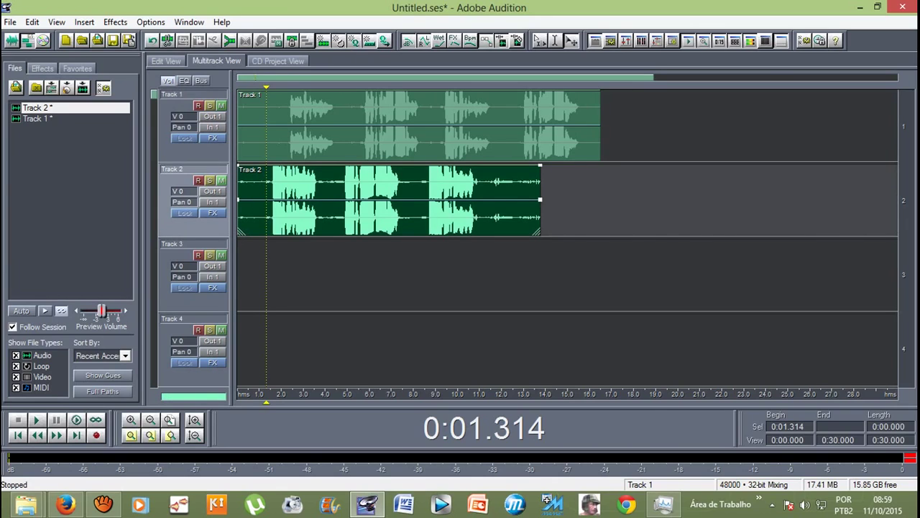
left_click(431, 126)
left_click(395, 201)
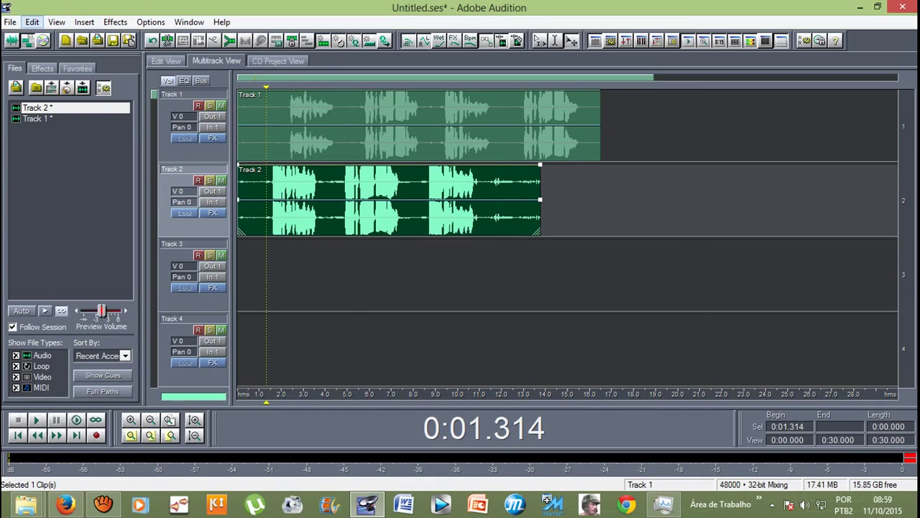
Step: Mix all audio clips down to a new Mixdown file
left_click(32, 21)
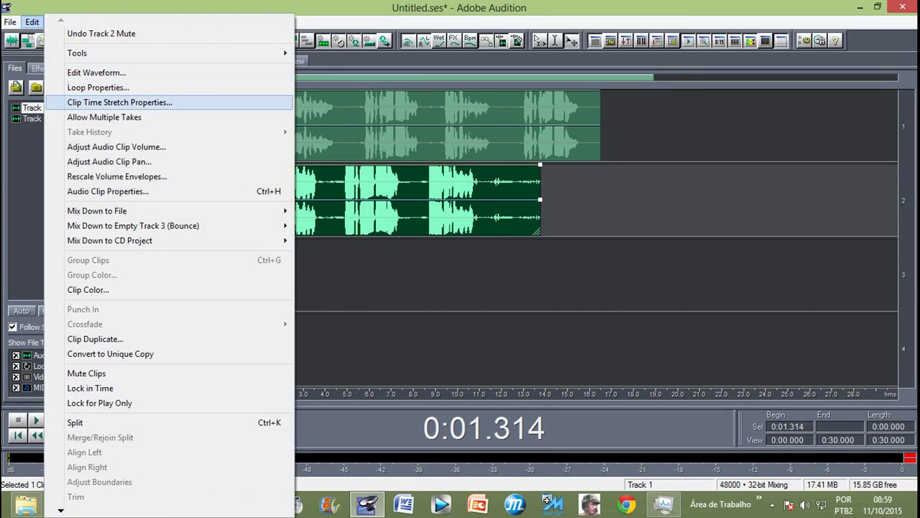
mouse_move(108, 211)
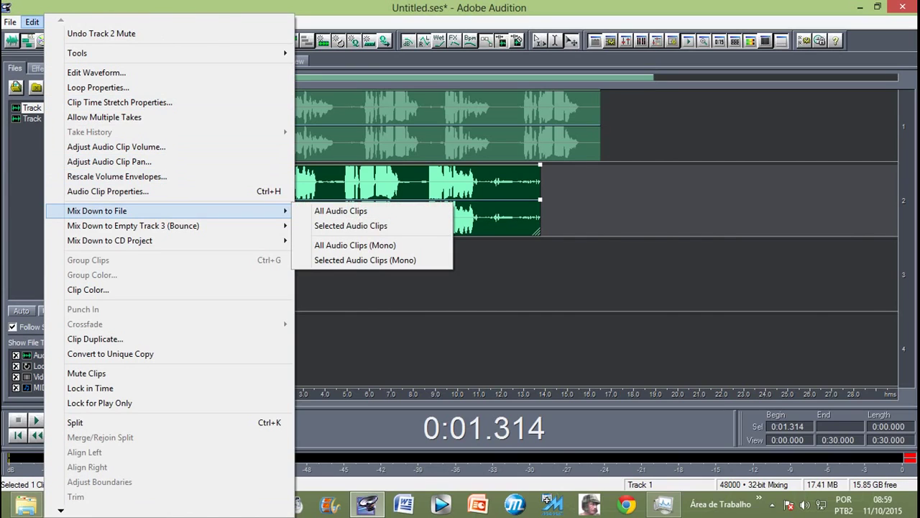
left_click(341, 211)
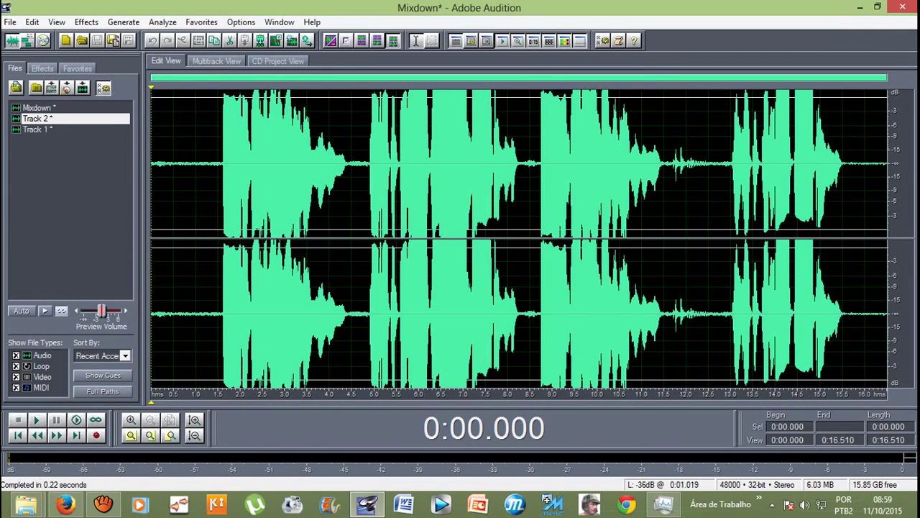
Step: Play the Mixdown from 0.5 s, then select 1.5 s to 15.845 s
left_click(173, 165)
key("space")
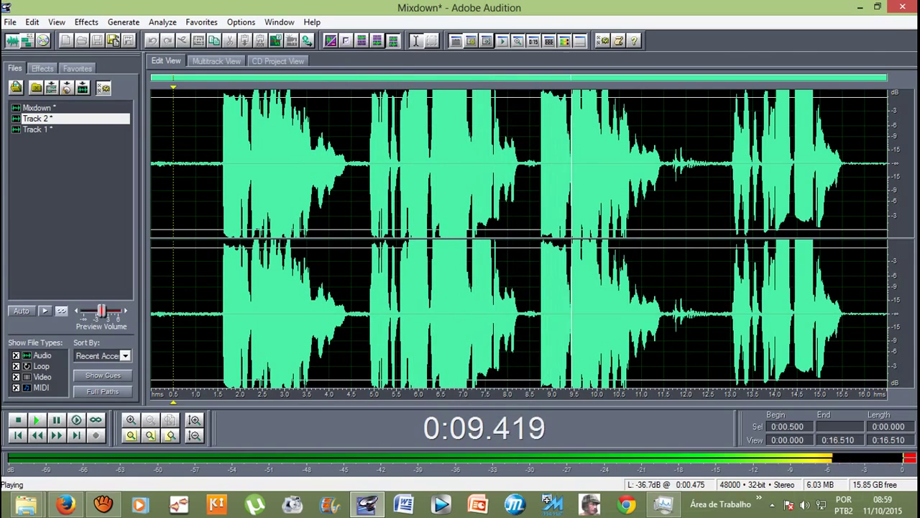
key("space")
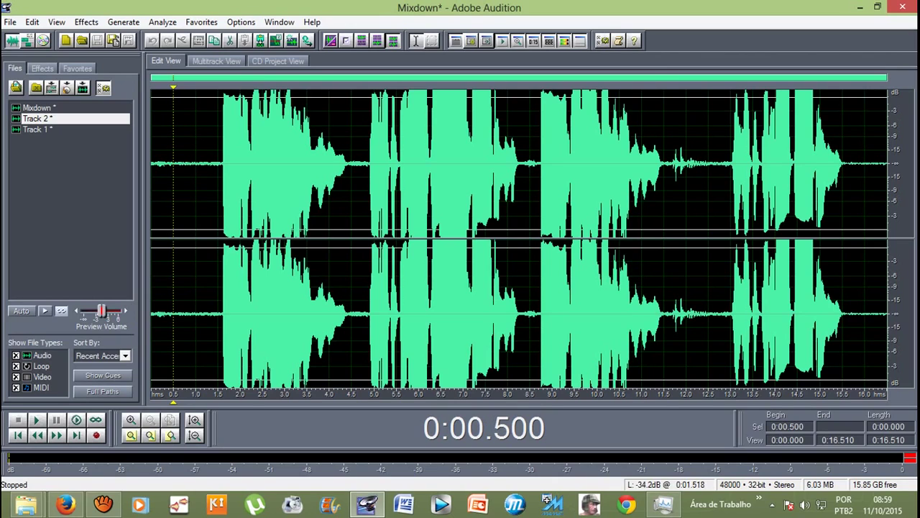
left_click_drag(218, 165, 857, 309)
left_click(86, 22)
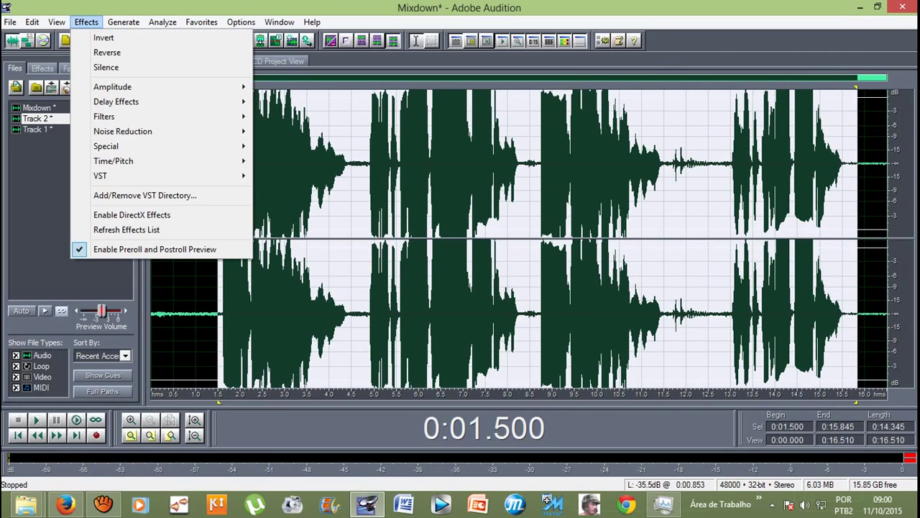
Step: Apply Amplify/Fade with -3.38 dB amplification to the selection
mouse_move(112, 86)
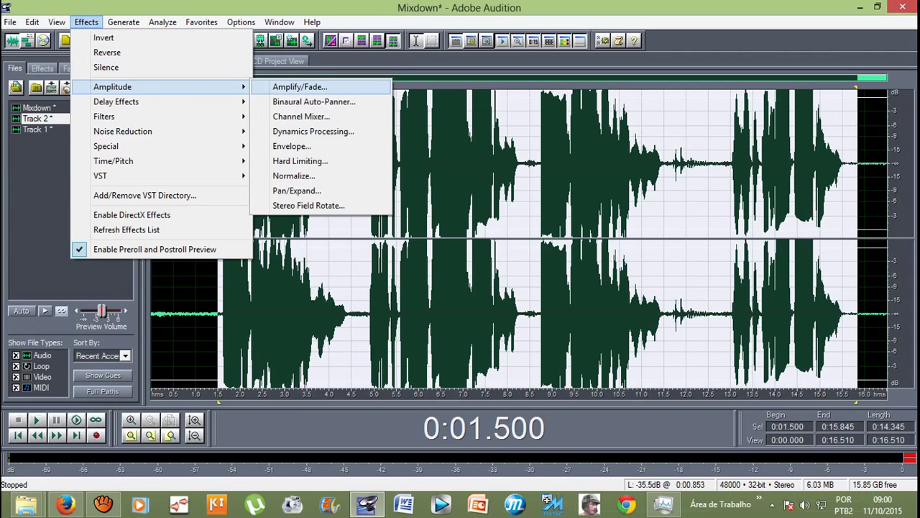
key("Return")
type("-3.38")
key("Tab")
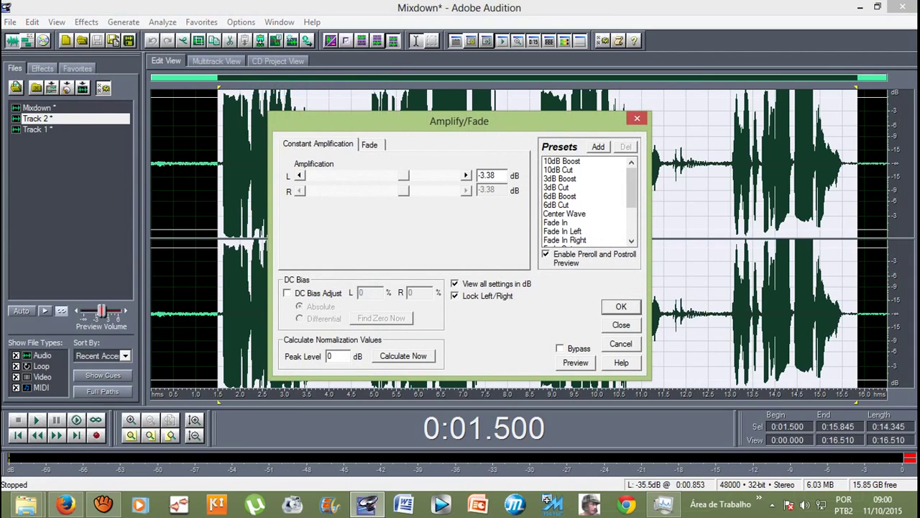
key("Return")
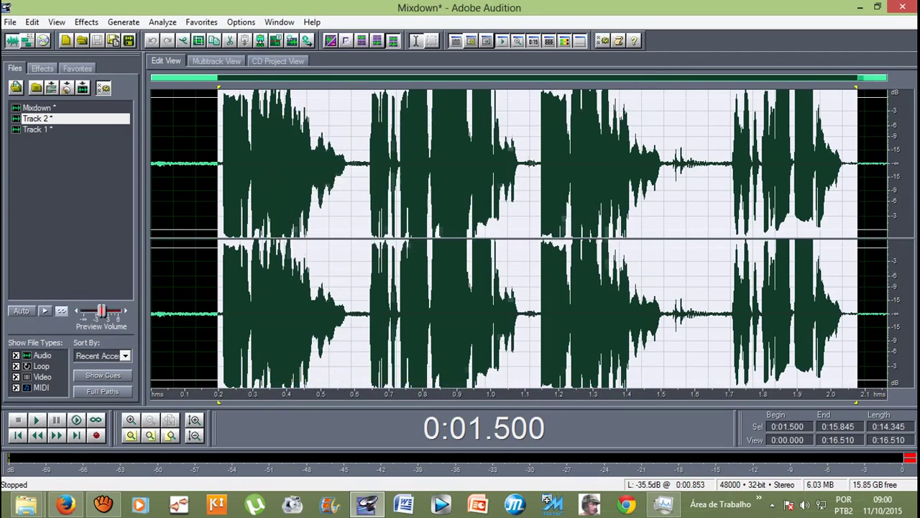
Step: Play the adjusted Mixdown back from 1 second
left_click(195, 215)
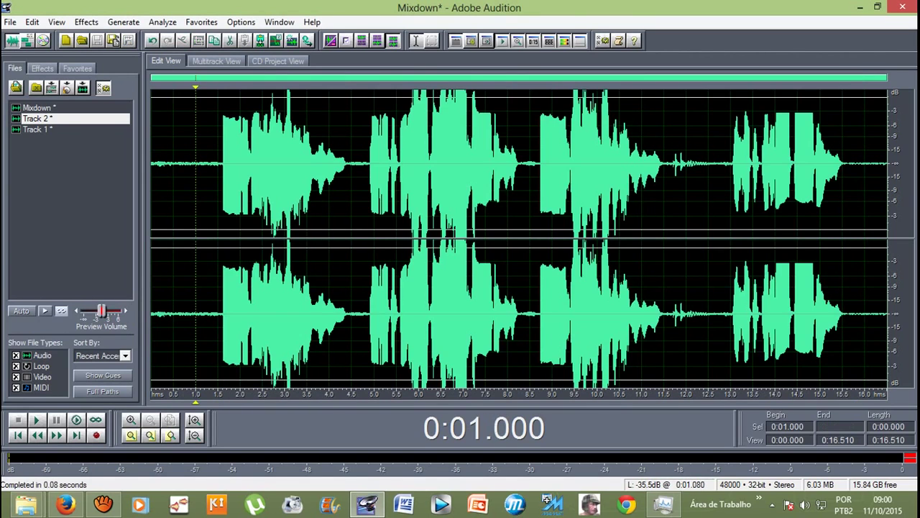
key("space")
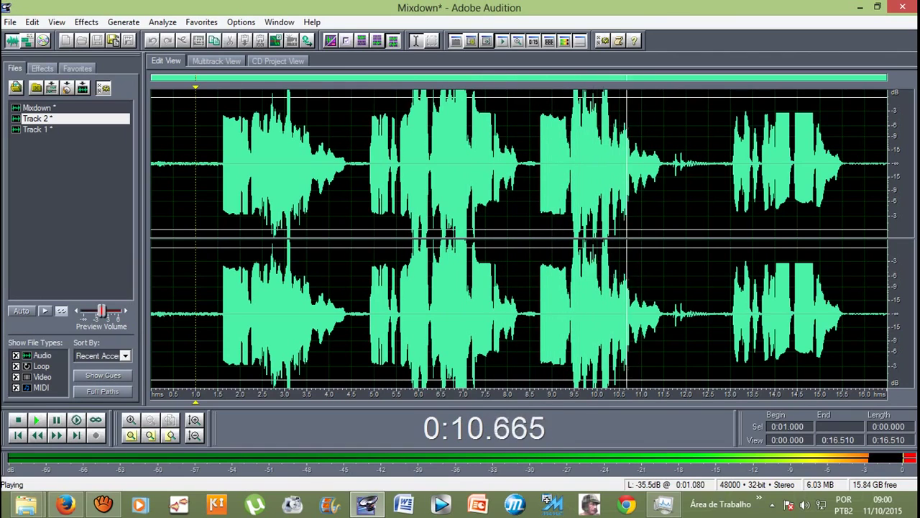
key("space")
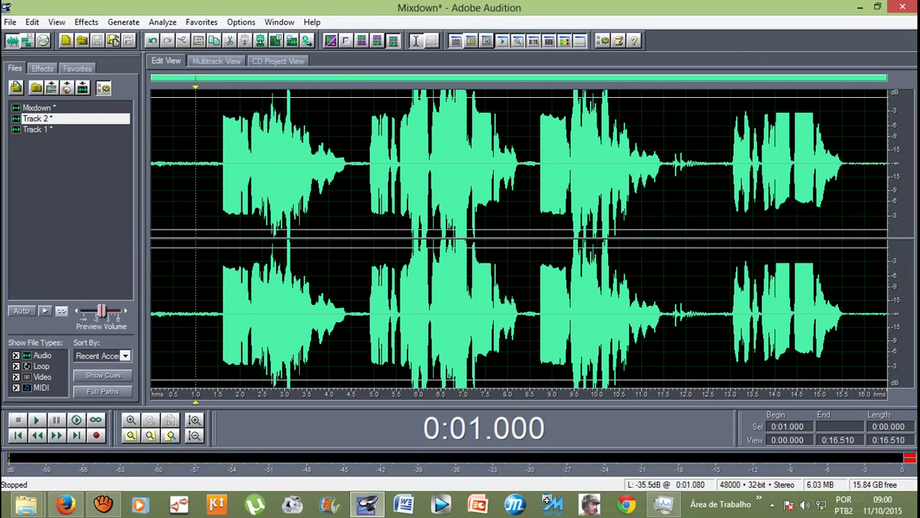
Step: Place the Mixdown on Track 3 in the multitrack session and mute Track 2
left_click(216, 62)
left_click_drag(38, 107, 245, 273)
left_click(222, 180)
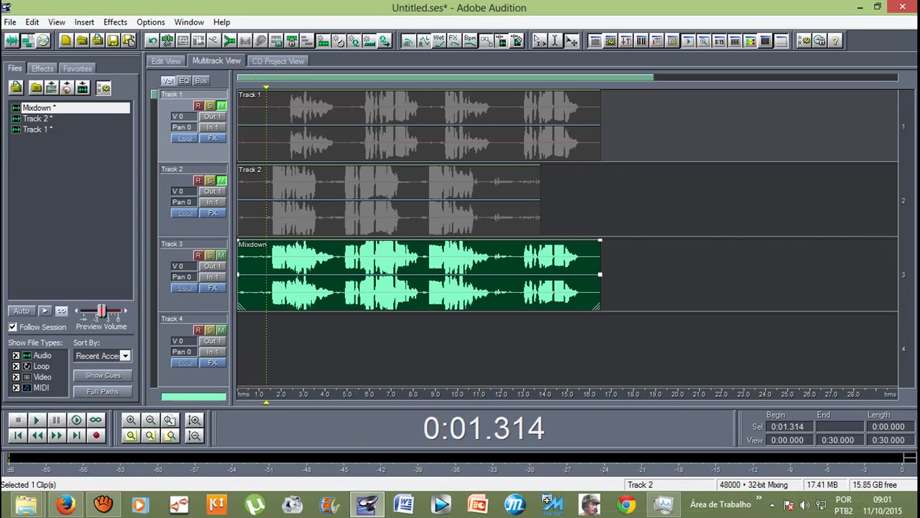
Step: Back in the Mixdown waveform, select the audio from 1.5 s onward
key("F12")
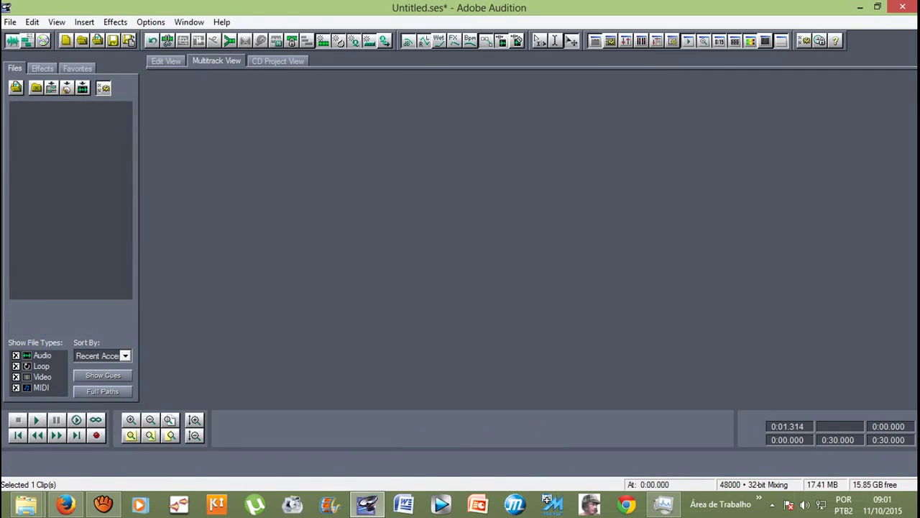
left_click_drag(218, 166, 868, 165)
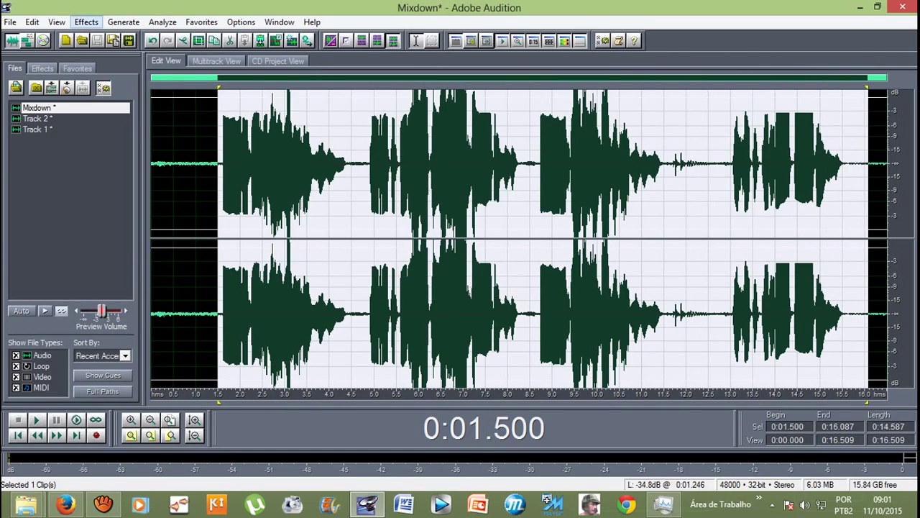
left_click(86, 22)
Step: Apply Amplify/Fade with -4.73 dB amplification to the selected passage
mouse_move(108, 86)
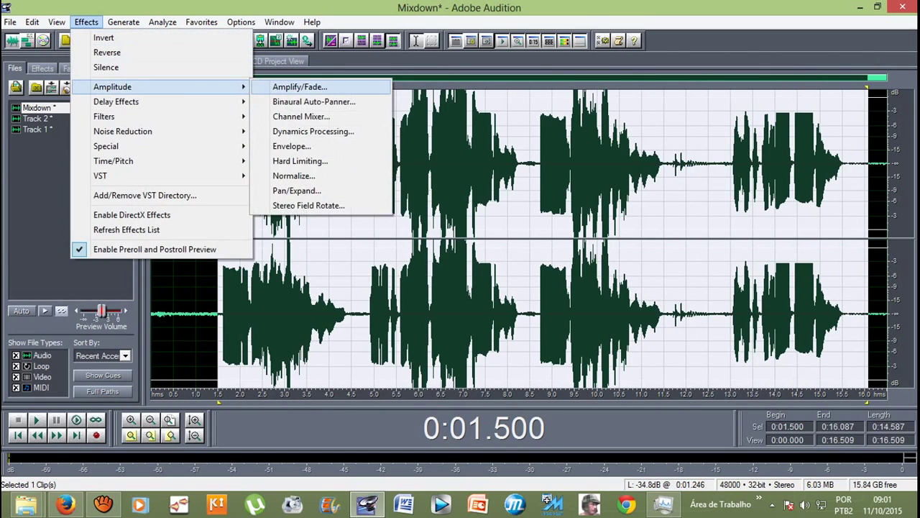
left_click(299, 86)
type("-4.73")
left_click(621, 307)
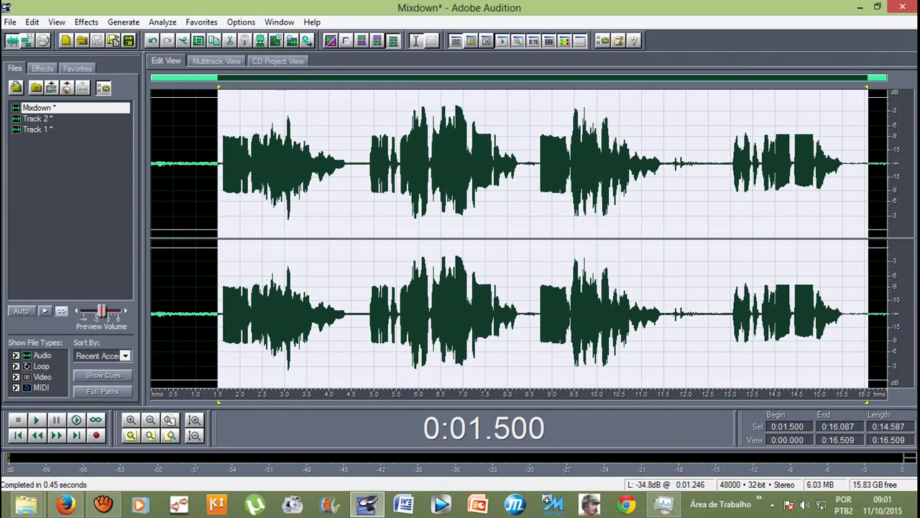
Step: Play the quieter Mixdown from about 1.2 s, then return to Multitrack View
left_click(206, 166)
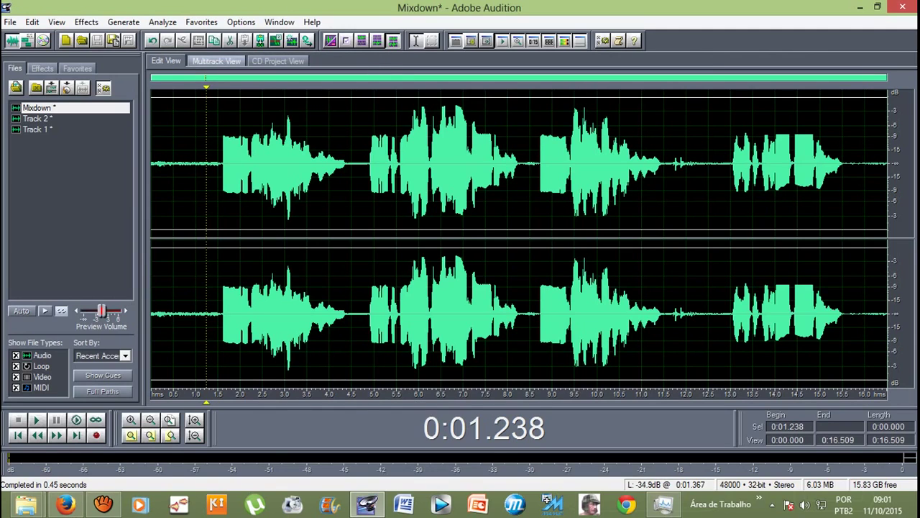
key("space")
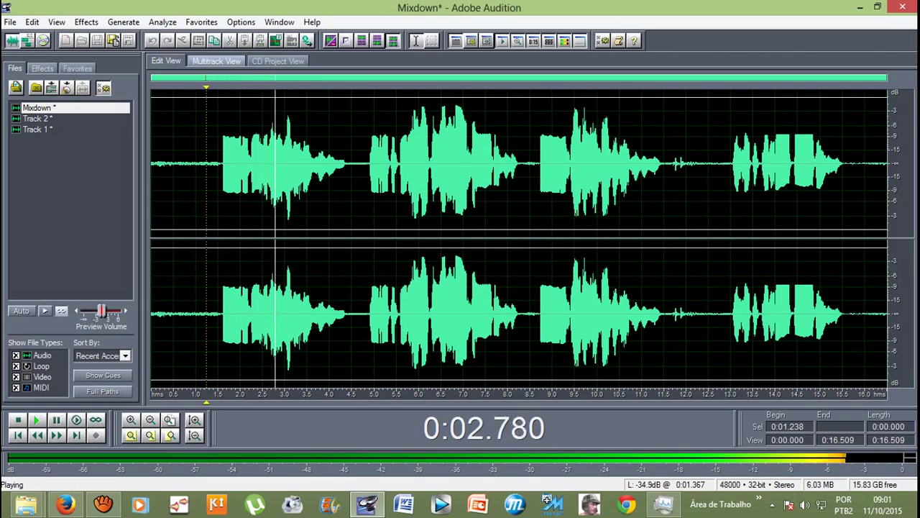
key("space")
left_click(216, 60)
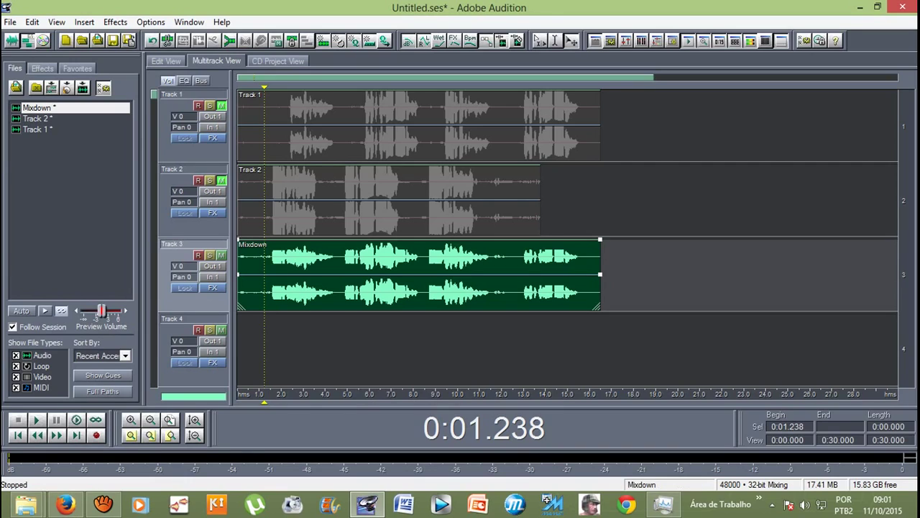
Step: Stop the aTube Catcher screen recording with Parar (F8)
left_click(103, 504)
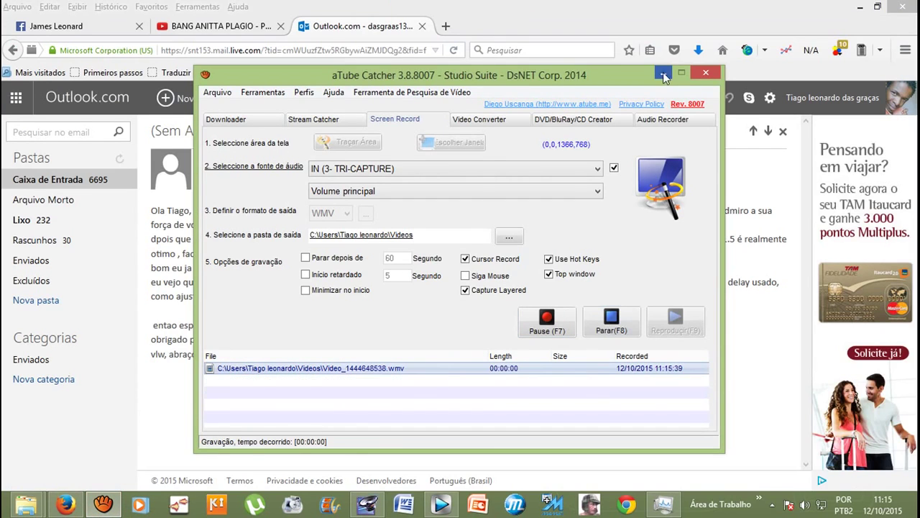
left_click(663, 75)
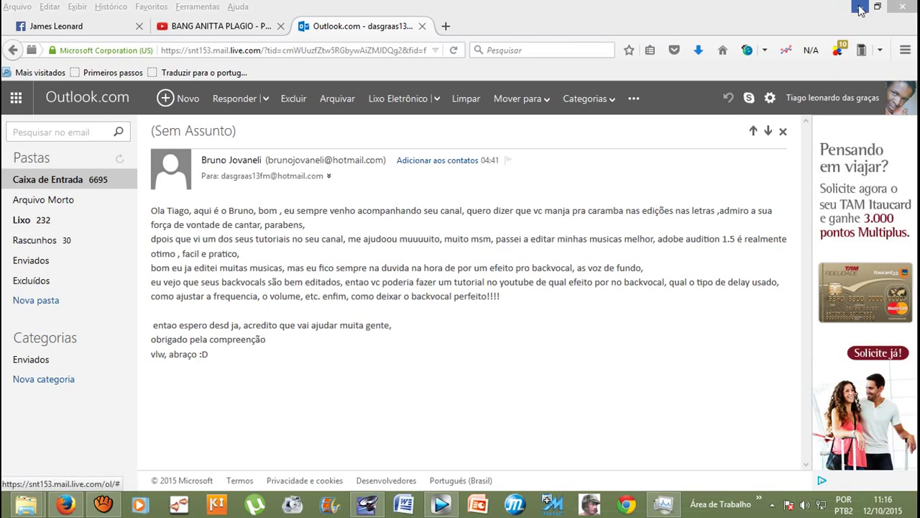
Step: Switch from the Outlook.com message back to Audition's multitrack session
key("alt+Tab")
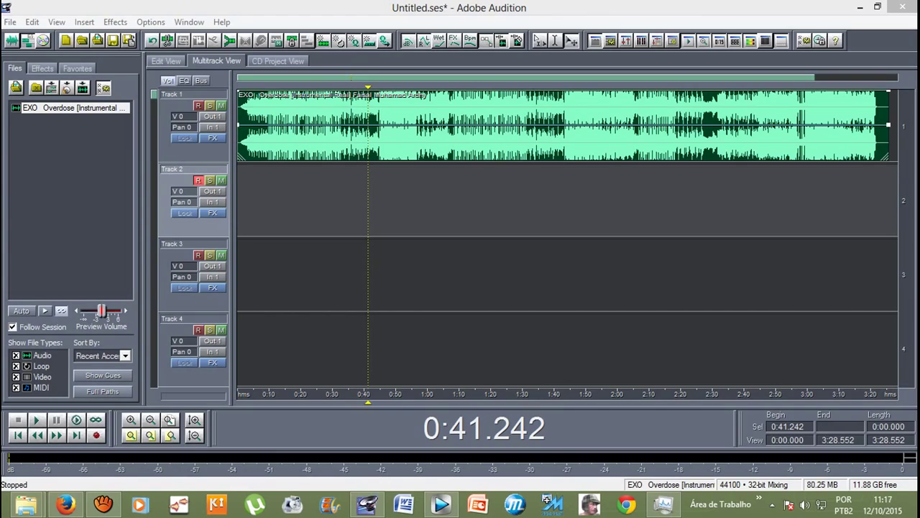
Step: After a short false start, record Track 2 from 0:41.242 to about 1:09, then mute it
key("ctrl+space")
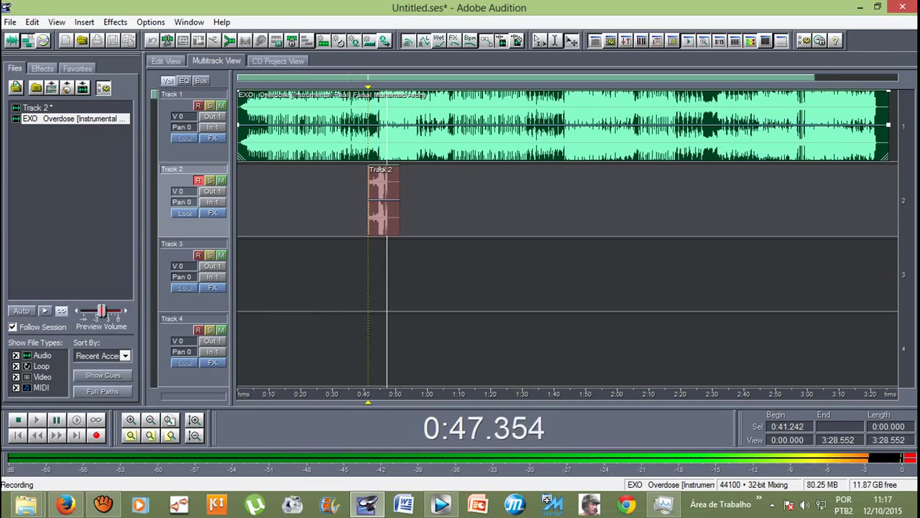
key("space")
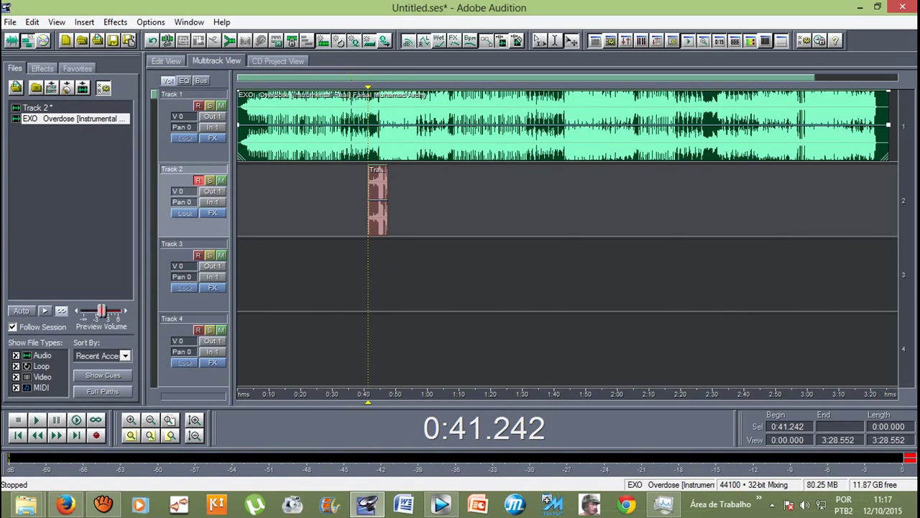
key("ctrl+space")
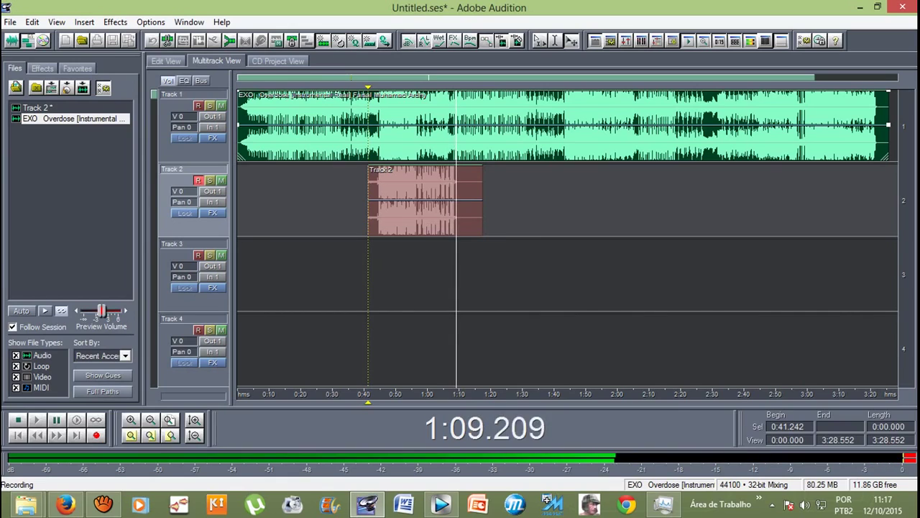
key("space")
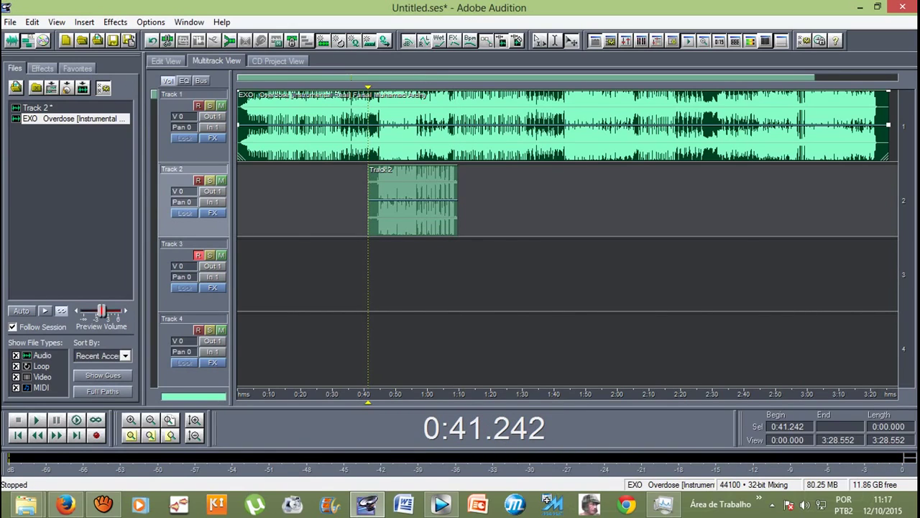
left_click(221, 180)
Step: Record a 0:41–1:09 vocal take on Track 3, then arm Track 4 and record a matching take
key("ctrl+space")
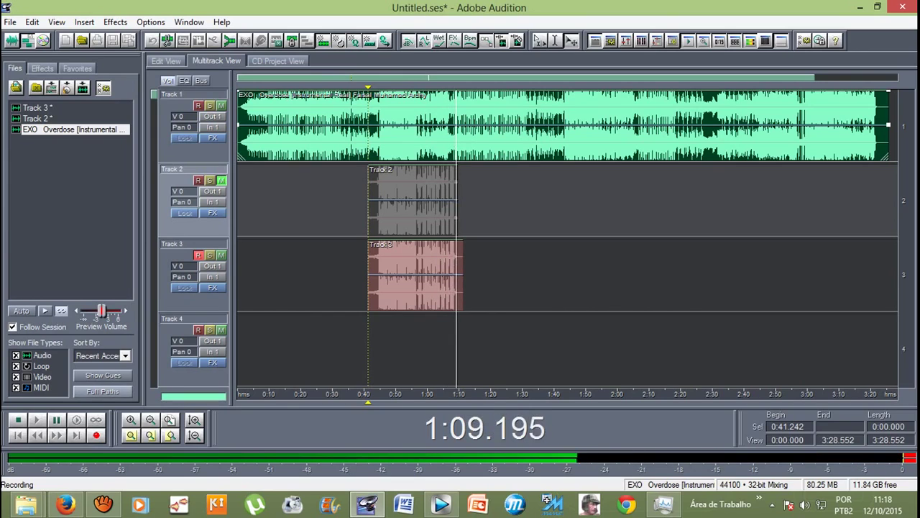
key("space")
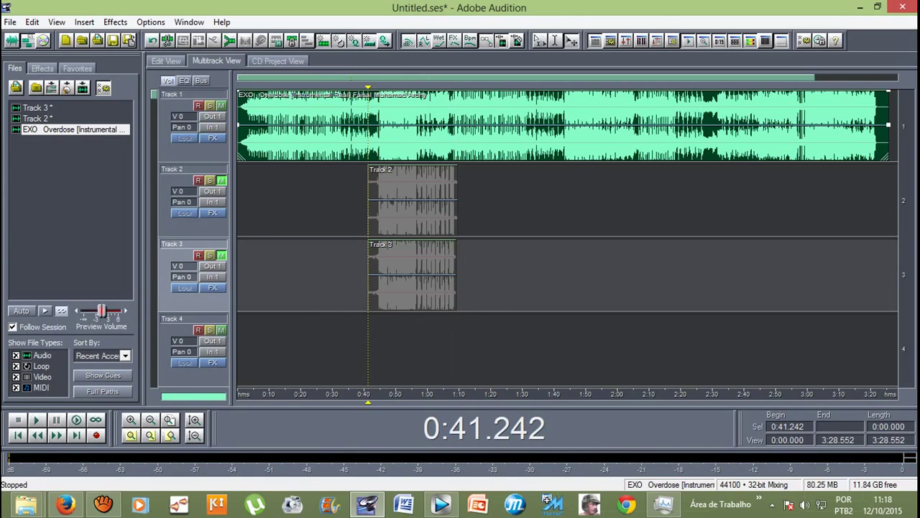
left_click(96, 435)
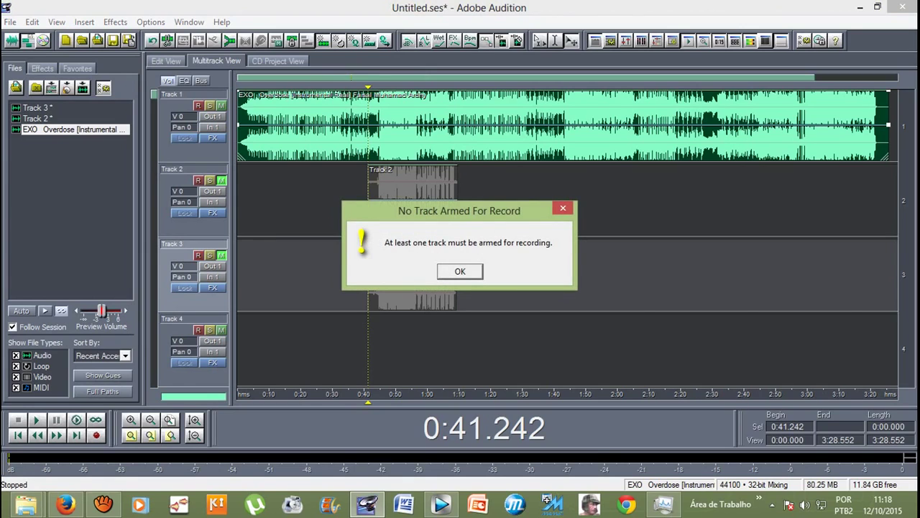
key("Return")
key("space")
key("space")
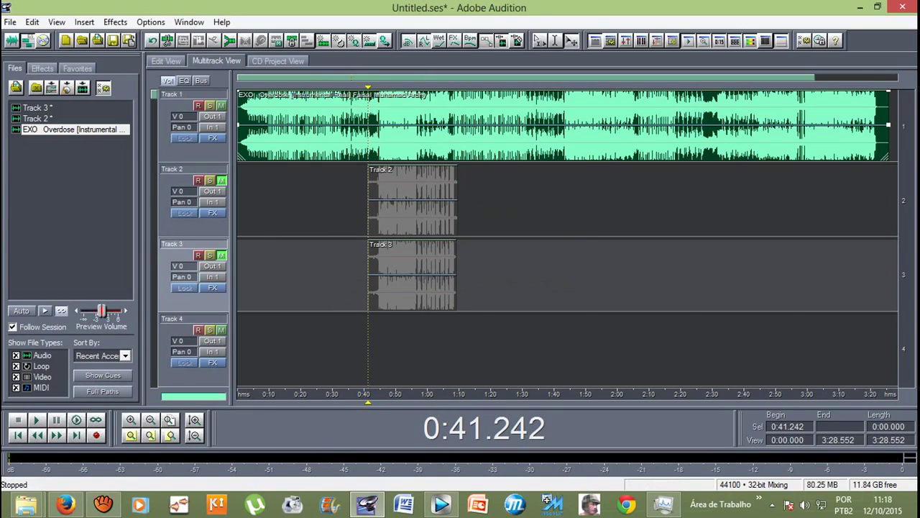
left_click(197, 329)
left_click(96, 435)
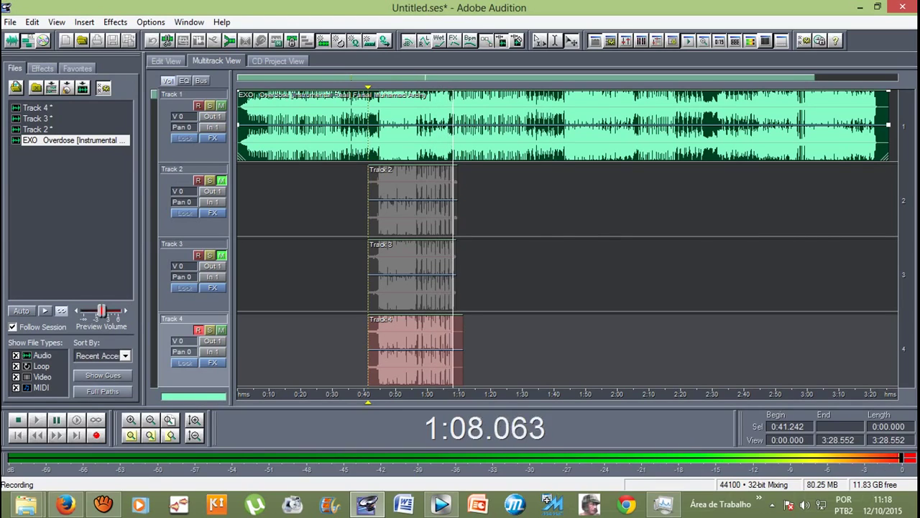
key("space")
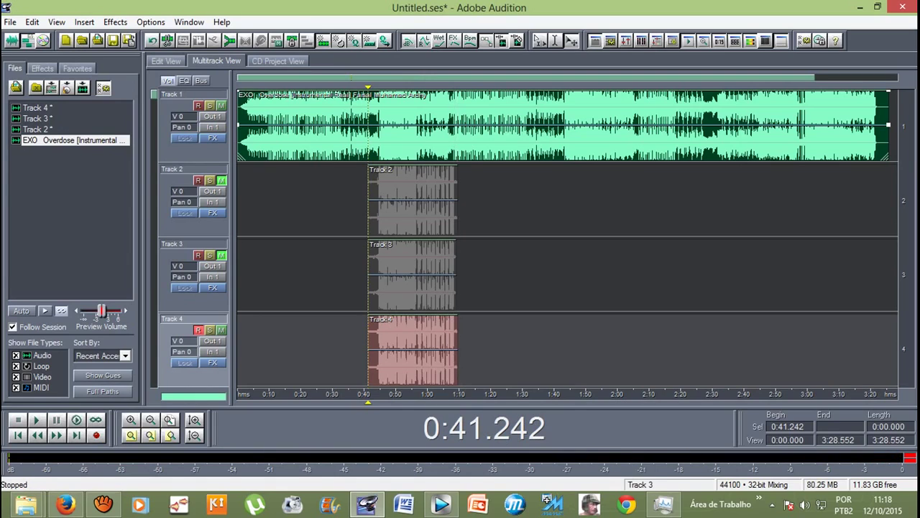
scroll(568, 237, "down", 1)
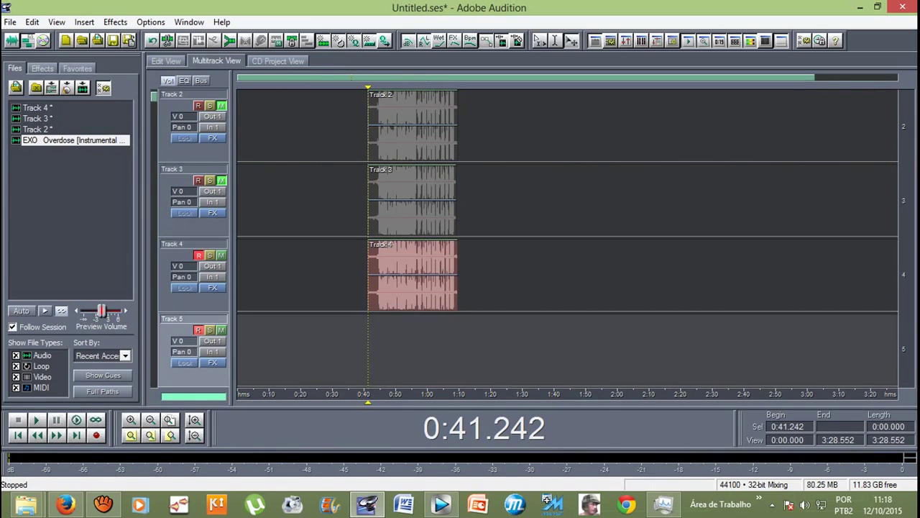
Step: Record another vocal take on Track 5 from 0:41 to about 1:09
left_click(568, 277)
key("ctrl+space")
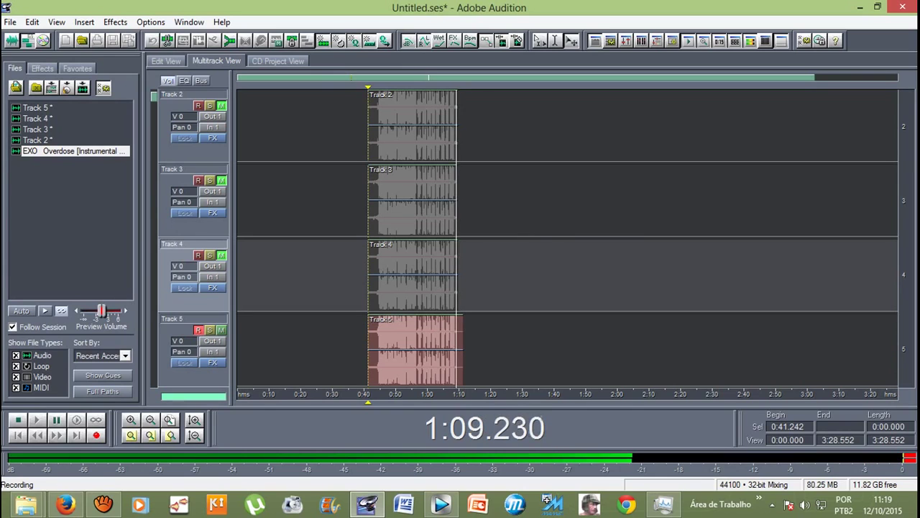
key("space")
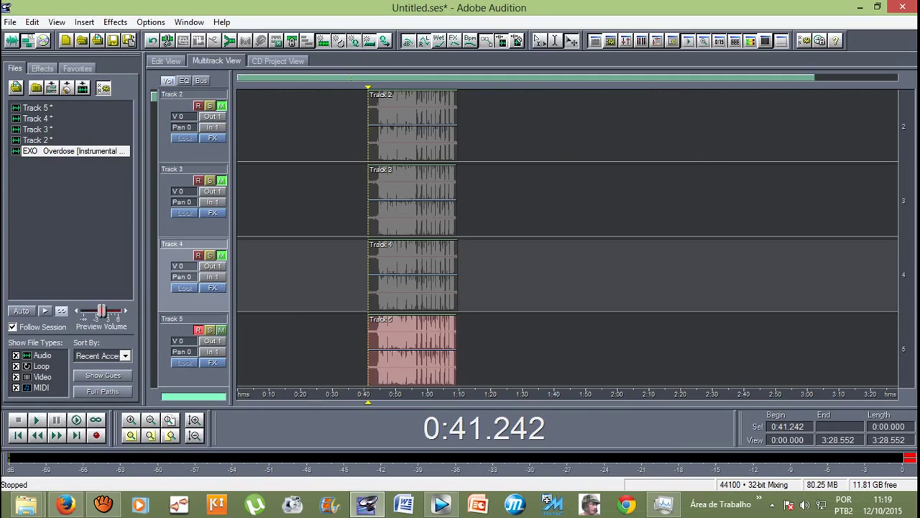
Step: Unmute Tracks 4, 3 and 2 and scroll the track list back up
left_click(221, 255)
left_click(220, 180)
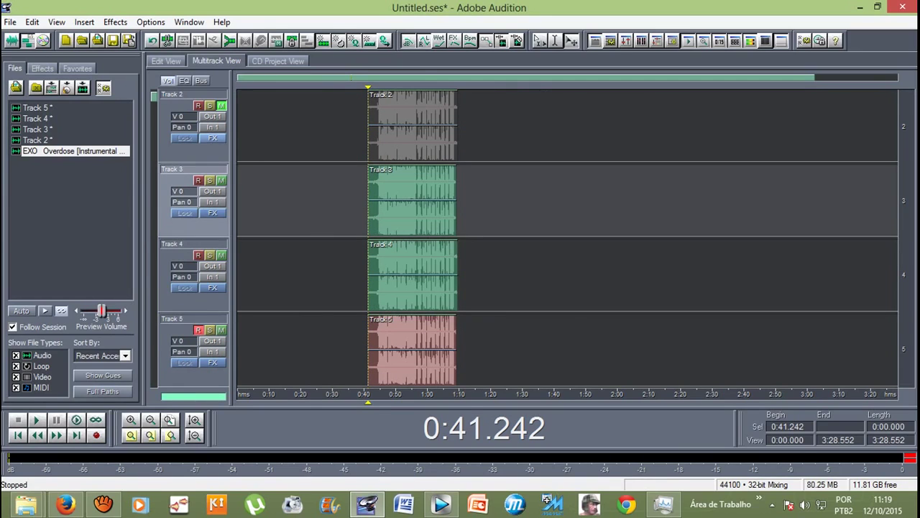
left_click(221, 105)
scroll(568, 238, "up", 1)
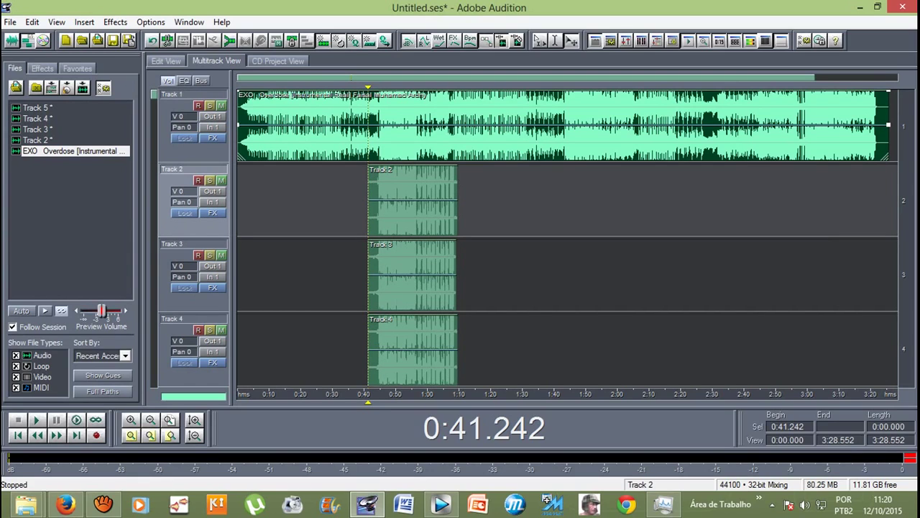
key("space")
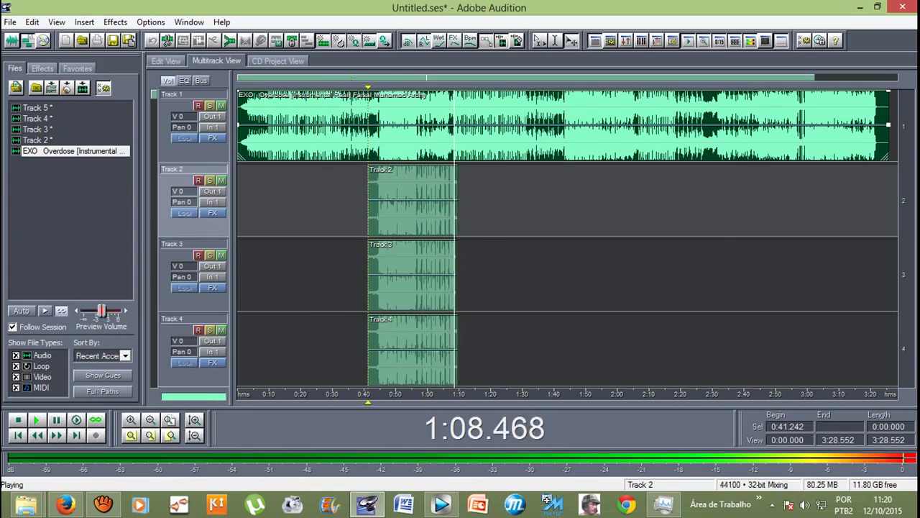
key("space")
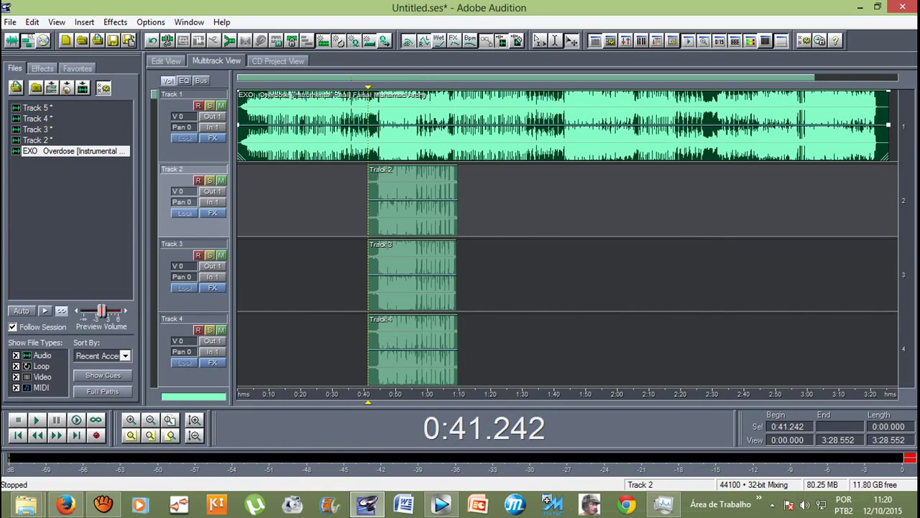
left_click_drag(367, 87, 375, 87)
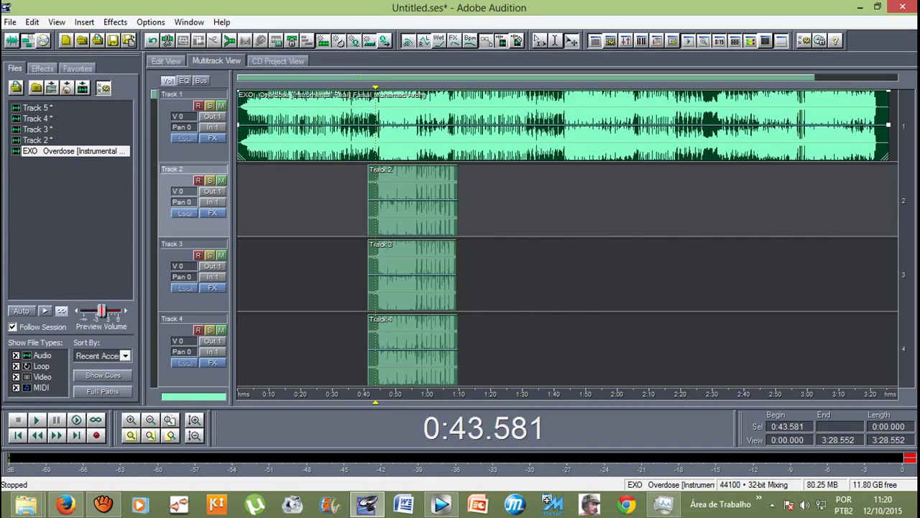
left_click(412, 200)
left_click(412, 275)
left_click(412, 199)
left_click(412, 275)
scroll(568, 237, "down", 1)
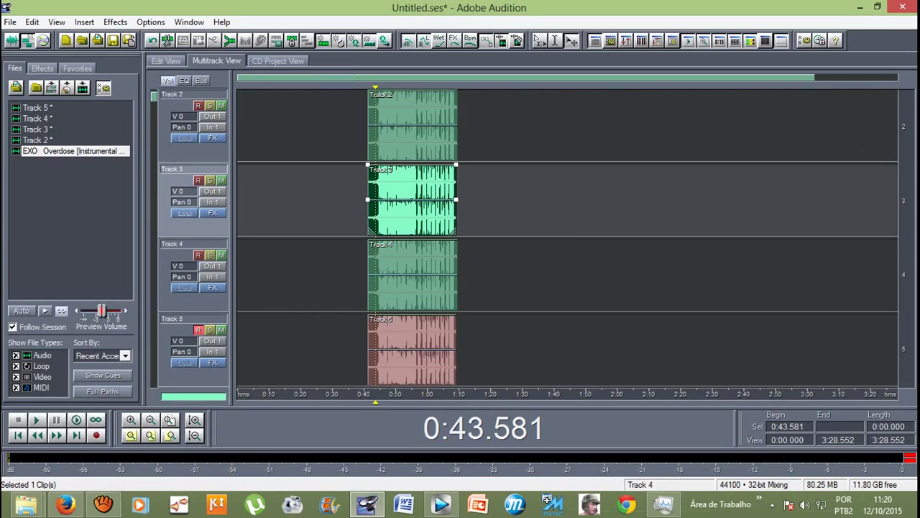
left_click(412, 275)
left_click(412, 349)
left_click(412, 275)
left_click(370, 349)
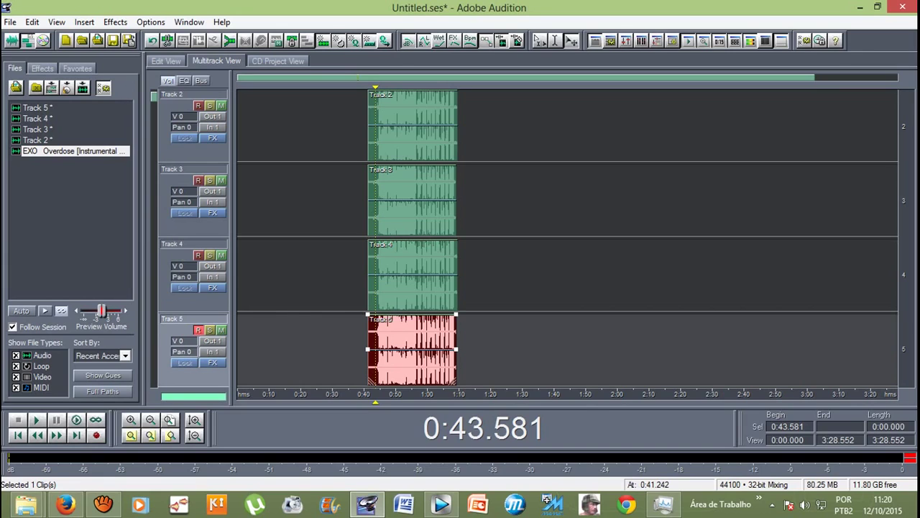
scroll(568, 238, "up", 1)
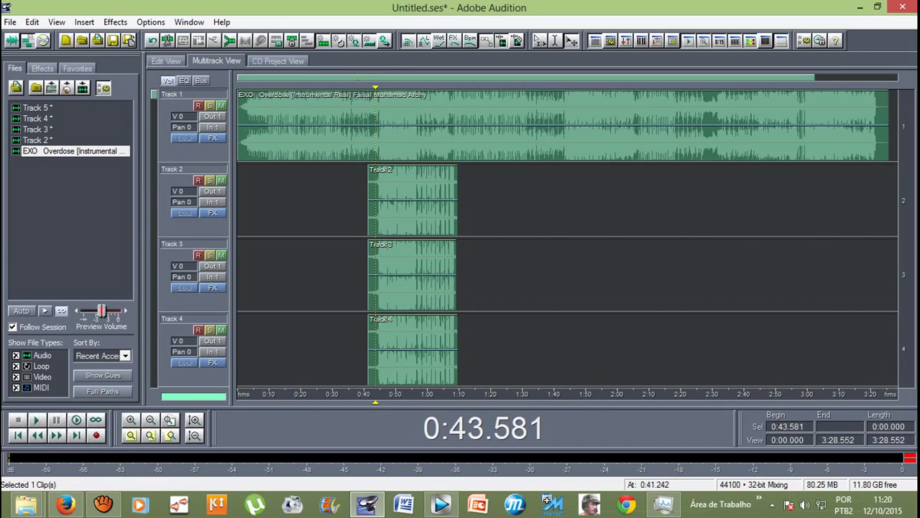
left_click(172, 205)
left_click(412, 273)
left_click(412, 200)
left_click(412, 274)
Step: Open the Track 2 clip in Edit View and select its right channel from 0:43.372 to 1:09.632
double_click(412, 200)
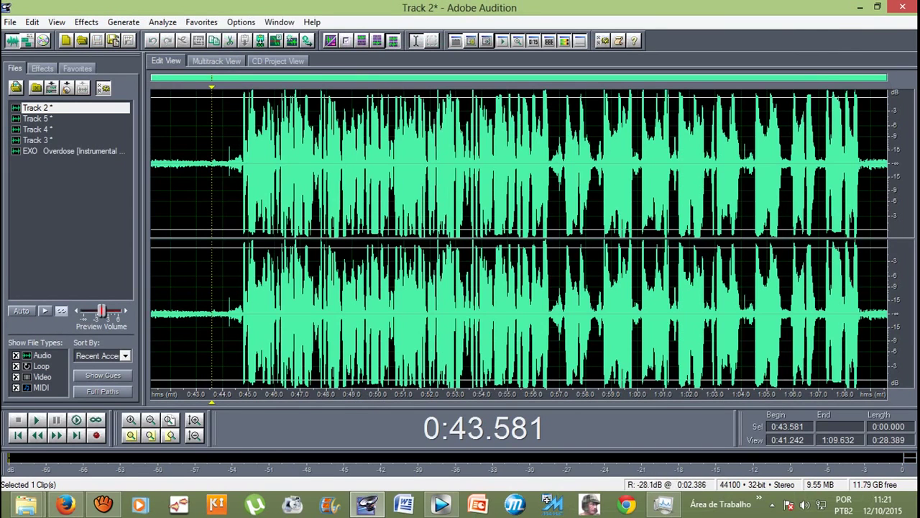
left_click_drag(211, 173, 887, 338)
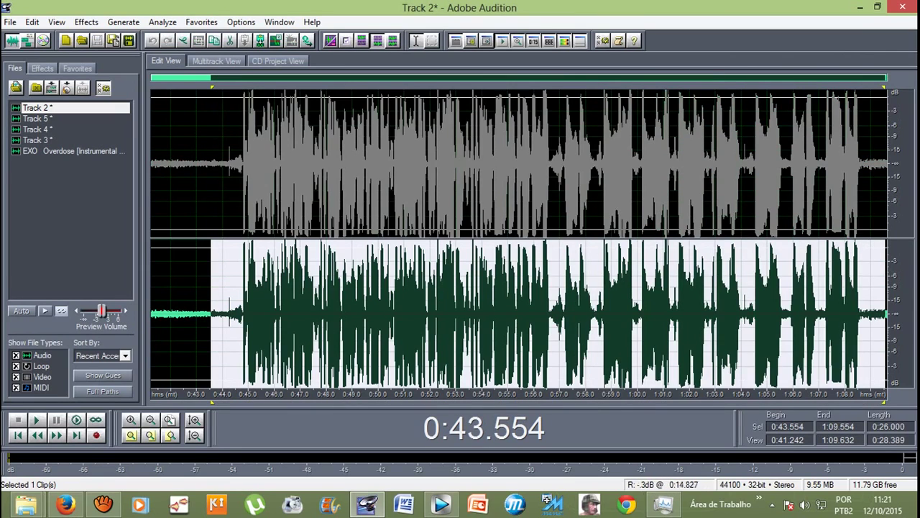
left_click_drag(207, 317, 888, 338)
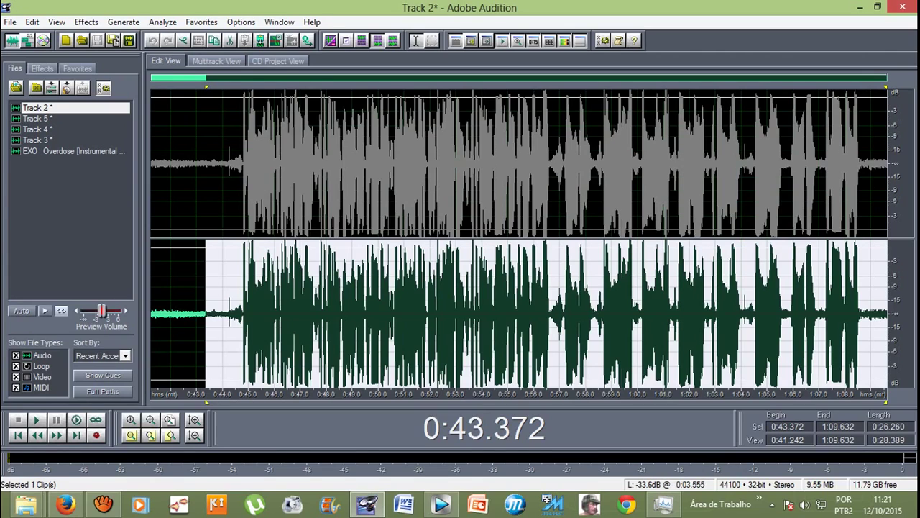
Step: Apply Effects > Silence to the selected right-channel section
left_click(87, 21)
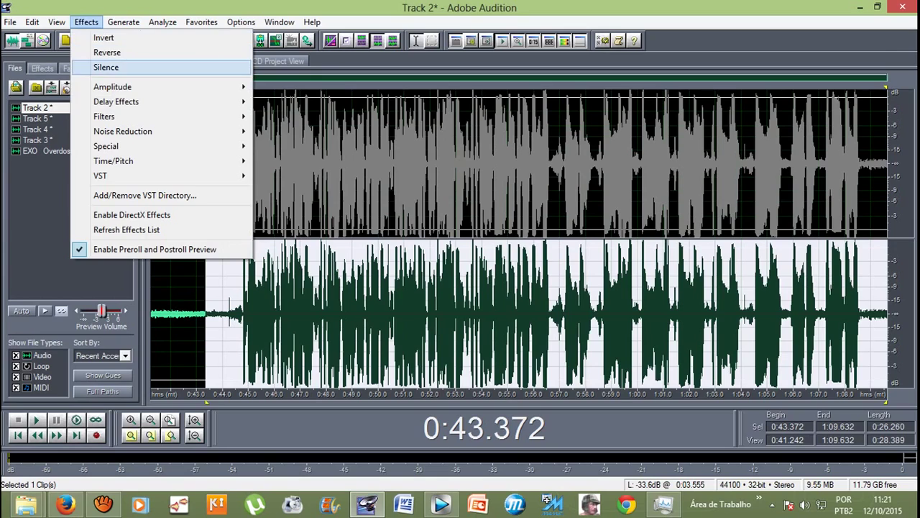
left_click(106, 67)
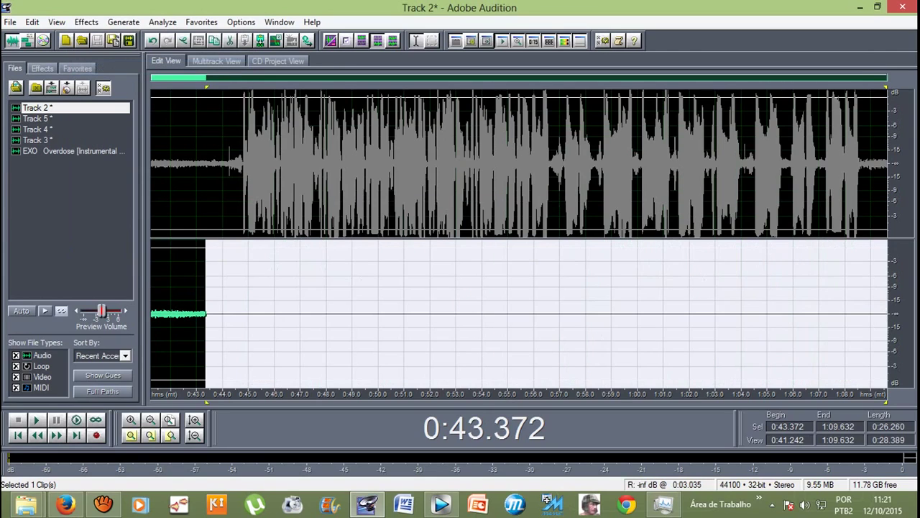
left_click(87, 22)
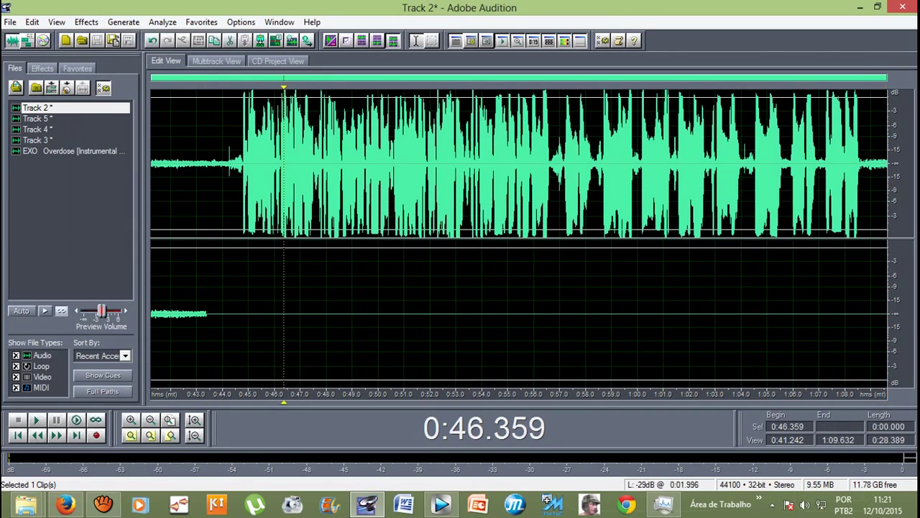
left_click(222, 166)
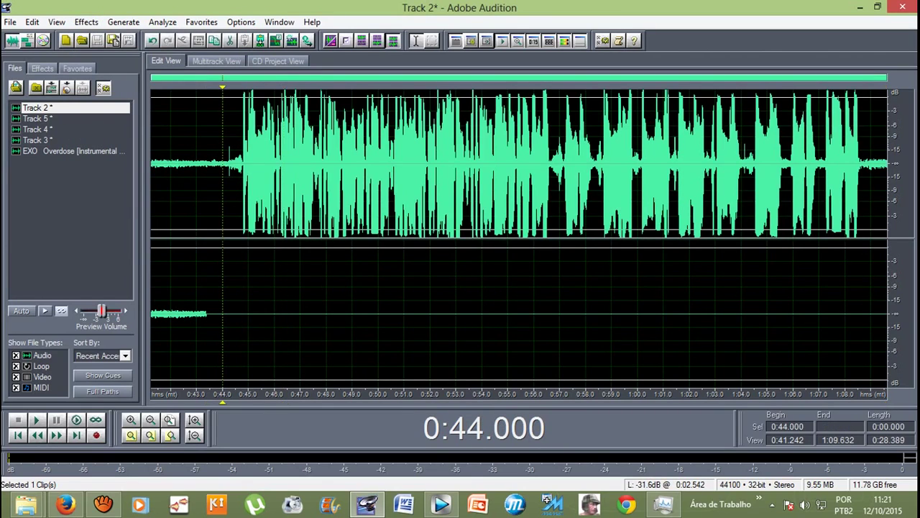
Step: Play the edited Track 2 from about 0:43.164 to hear the result
left_click(196, 166)
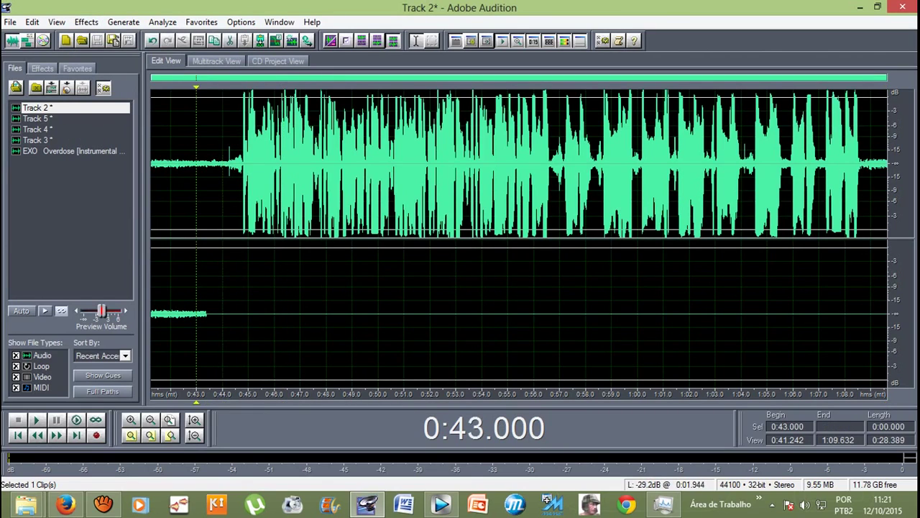
left_click(201, 166)
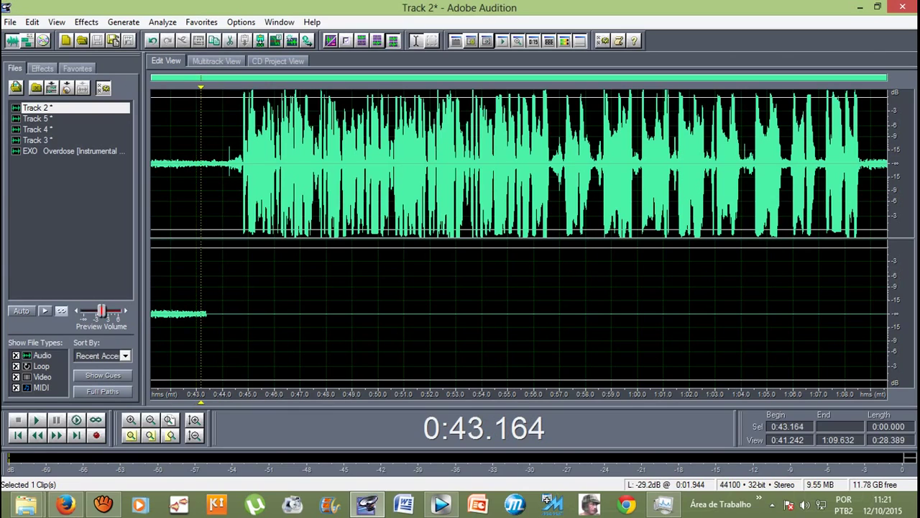
key("space")
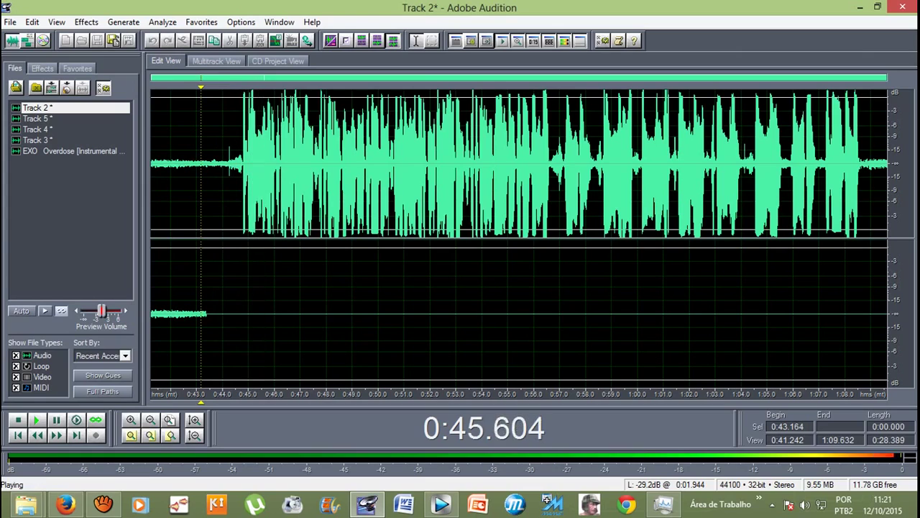
key("space")
key("space")
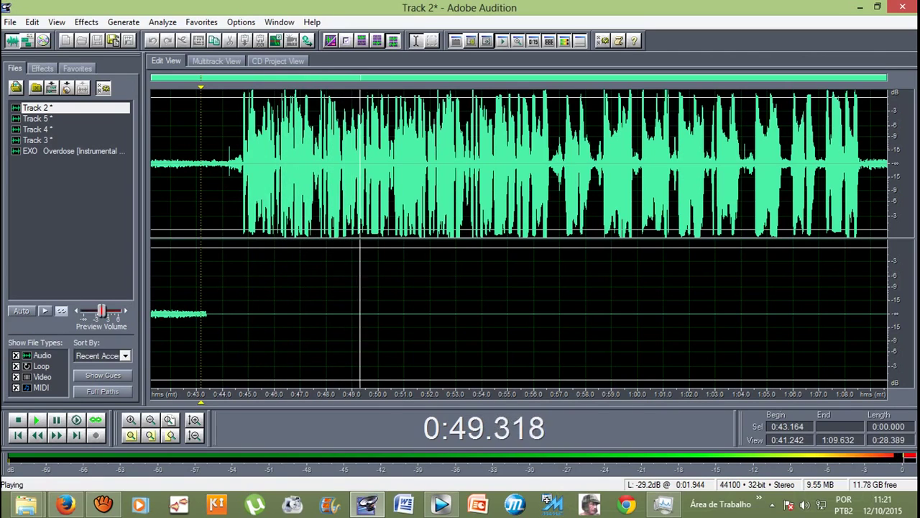
key("space")
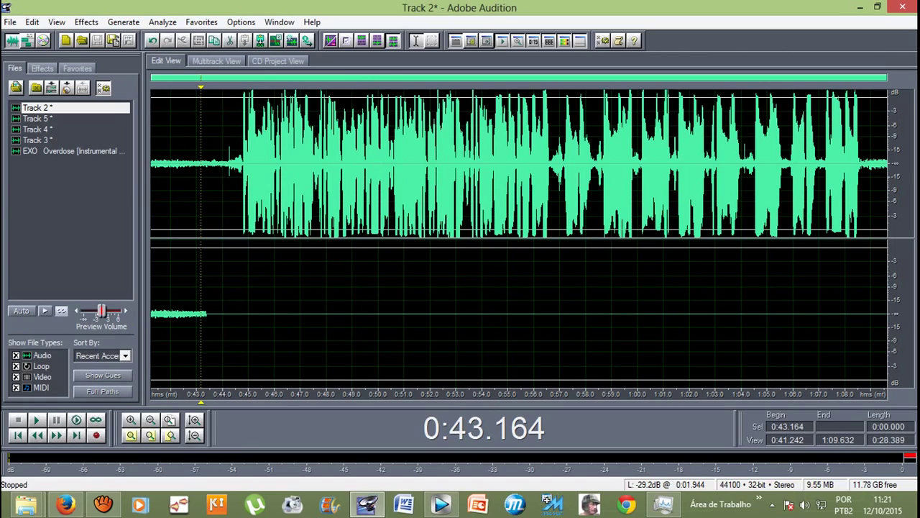
key("space")
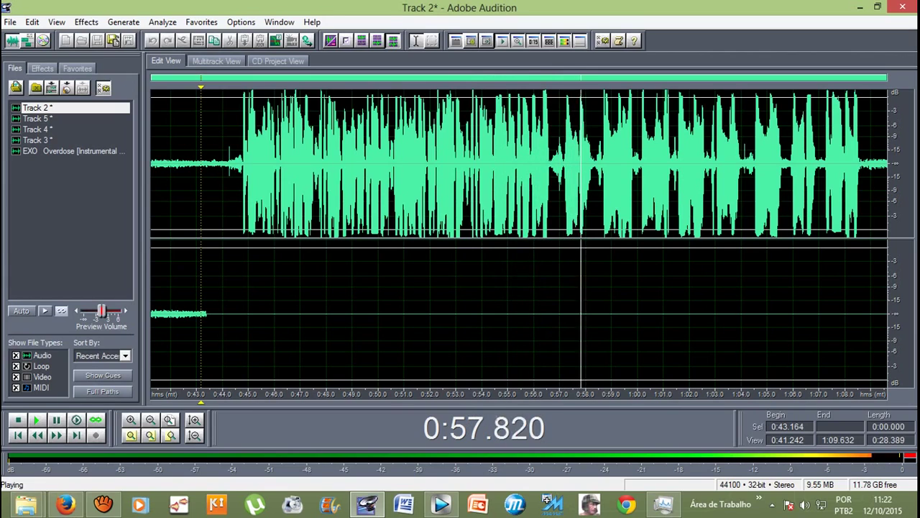
Step: Minimize the aTube Catcher screen recorder window
left_click(103, 505)
left_click(554, 324)
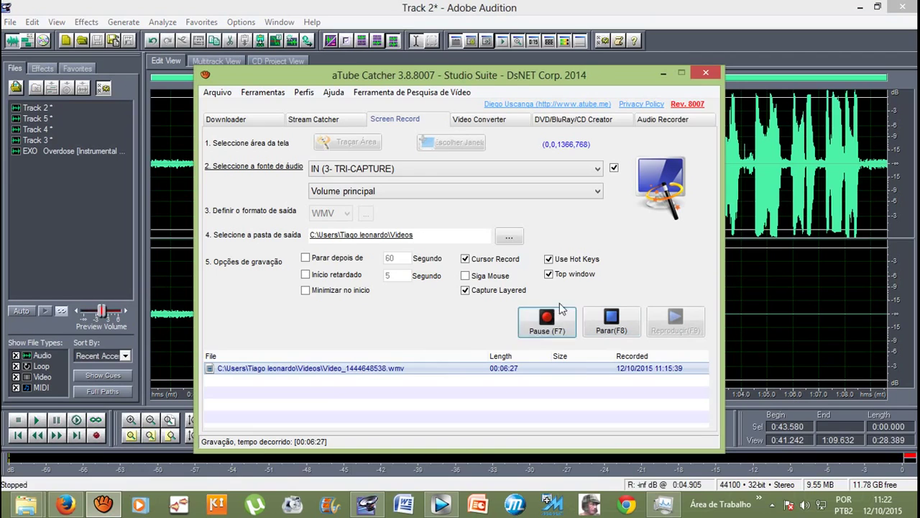
left_click(663, 74)
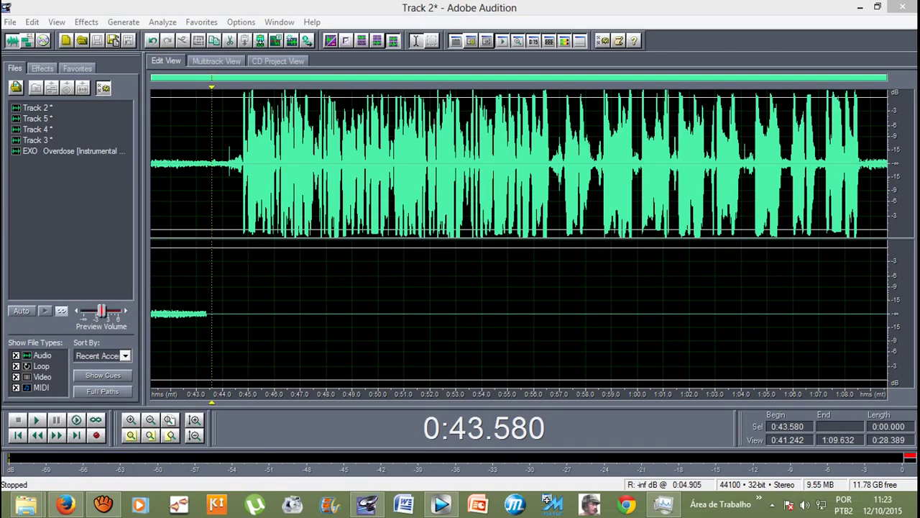
Step: Replay Track 2 from about 0:43.3, then return to Multitrack View
left_click(206, 166)
key("space")
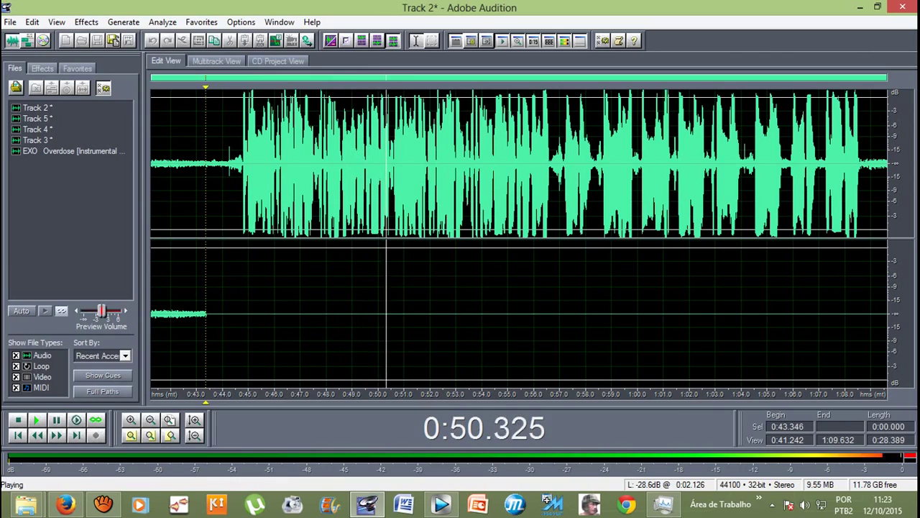
key("space")
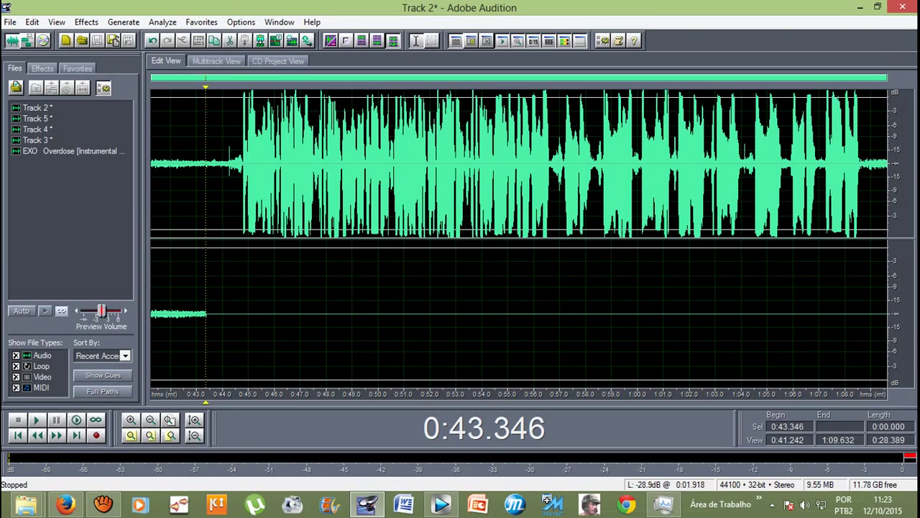
left_click(216, 61)
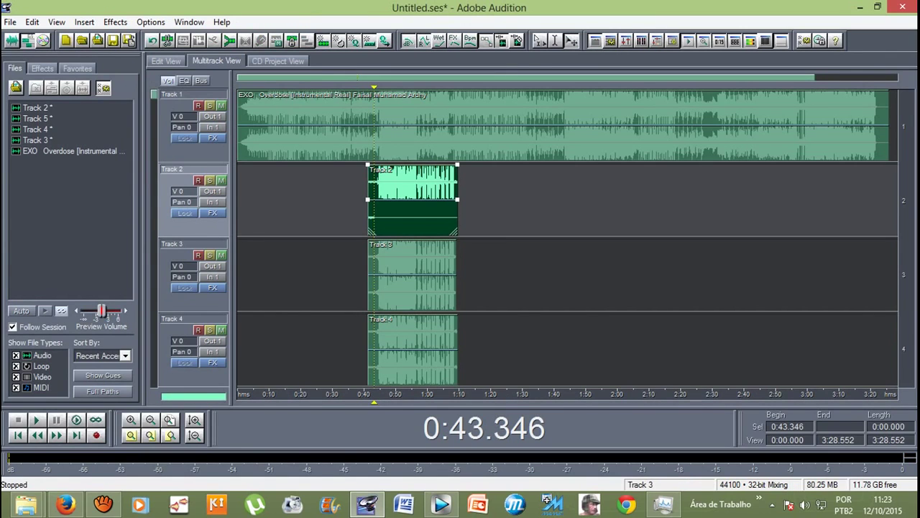
Step: Open the Track 3 clip in Edit View and select its left channel from 0:44.000 to 1:09.282
double_click(387, 260)
left_click_drag(223, 346, 889, 316)
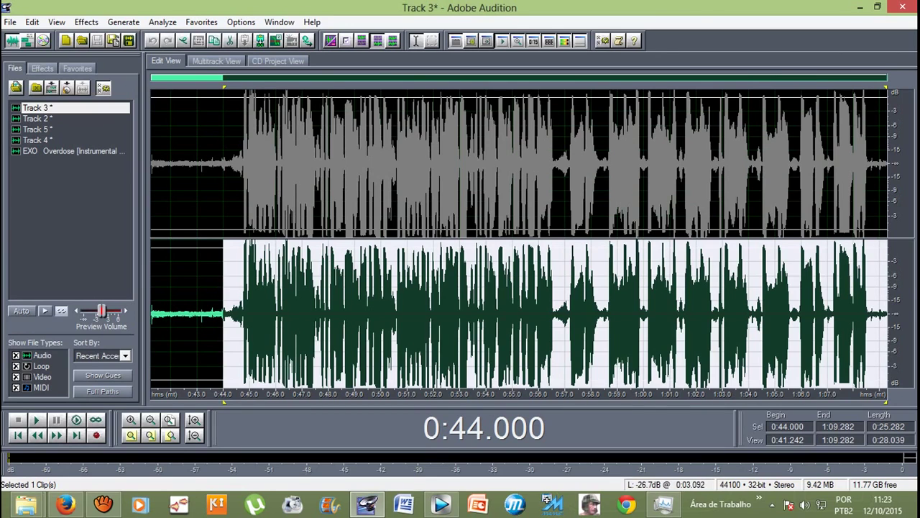
left_click_drag(223, 237, 602, 216)
left_click_drag(223, 108, 887, 108)
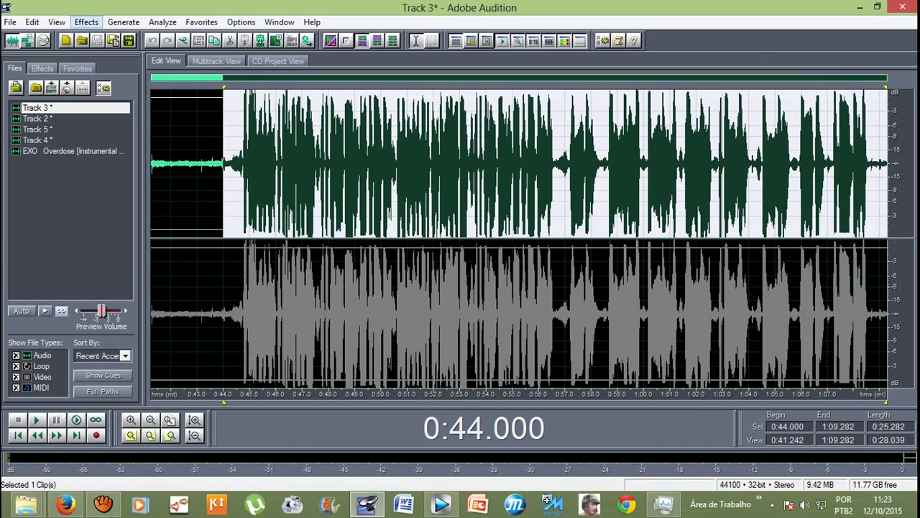
Step: Silence the selected left-channel section and switch back to Multitrack View
left_click(86, 21)
left_click(103, 65)
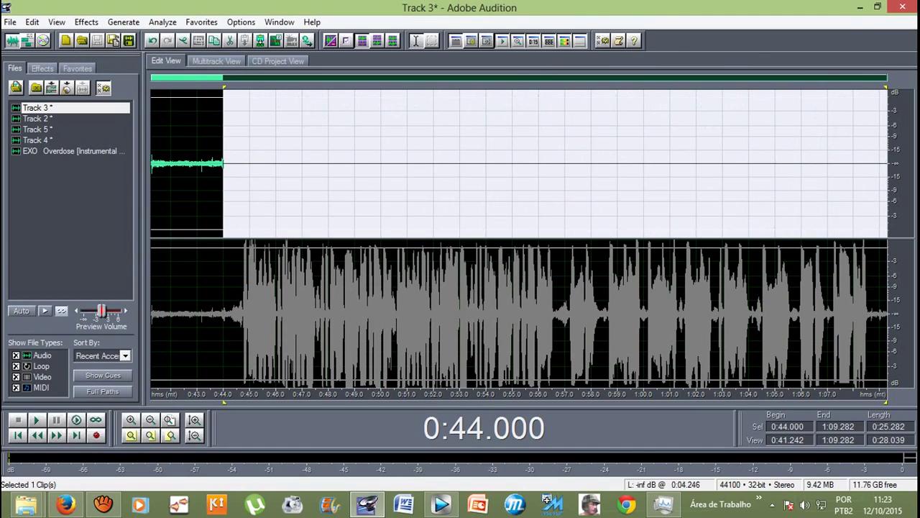
key("Escape")
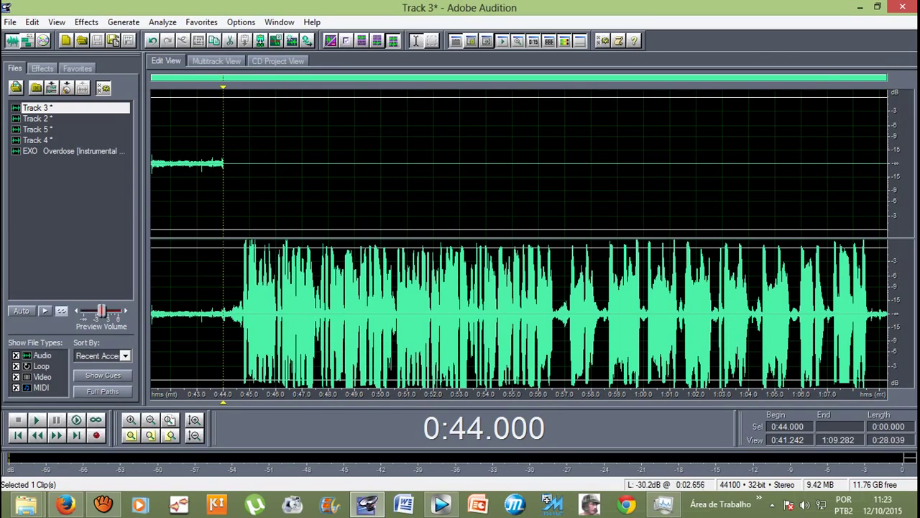
key("F12")
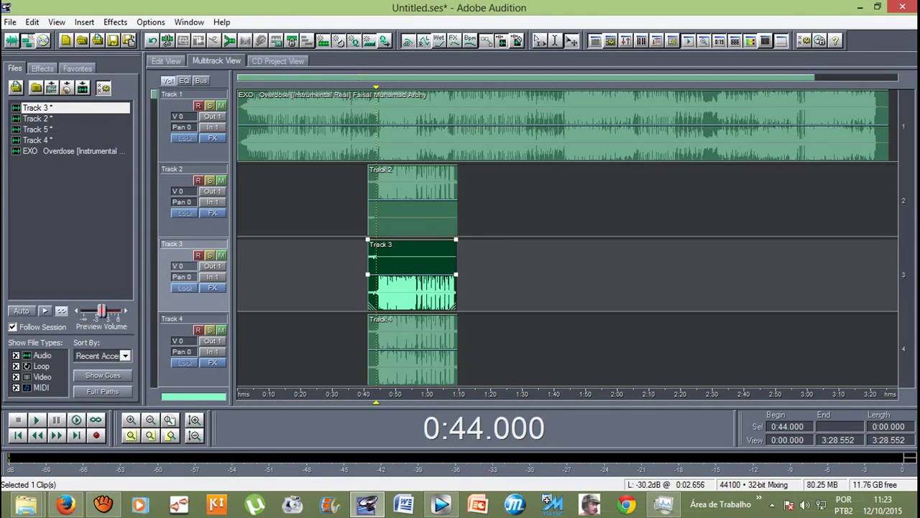
Step: Play the session from 0:44 to hear the layered vocals, scrolling down to Track 5
key("space")
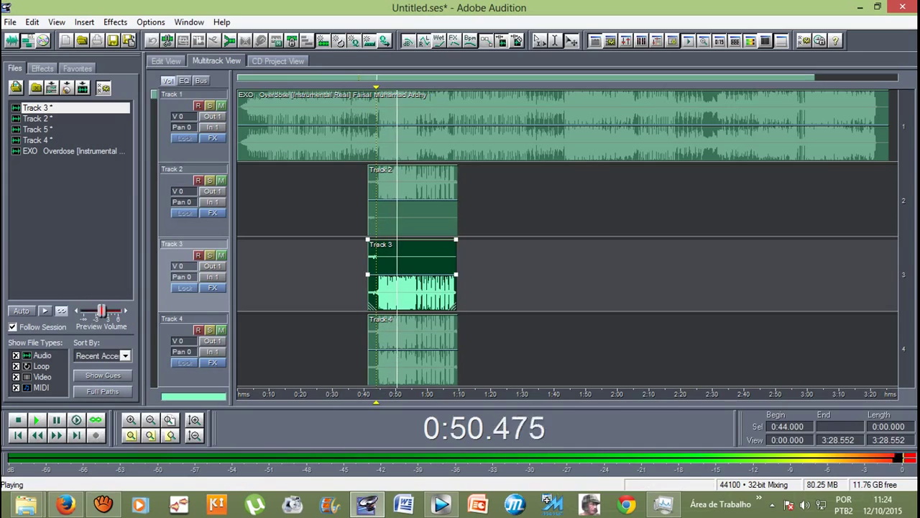
scroll(567, 238, "down", 1)
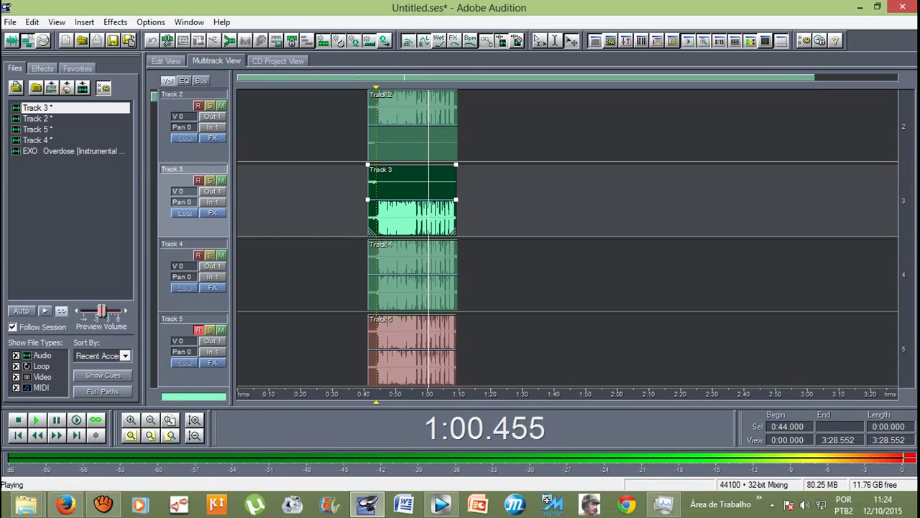
key("space")
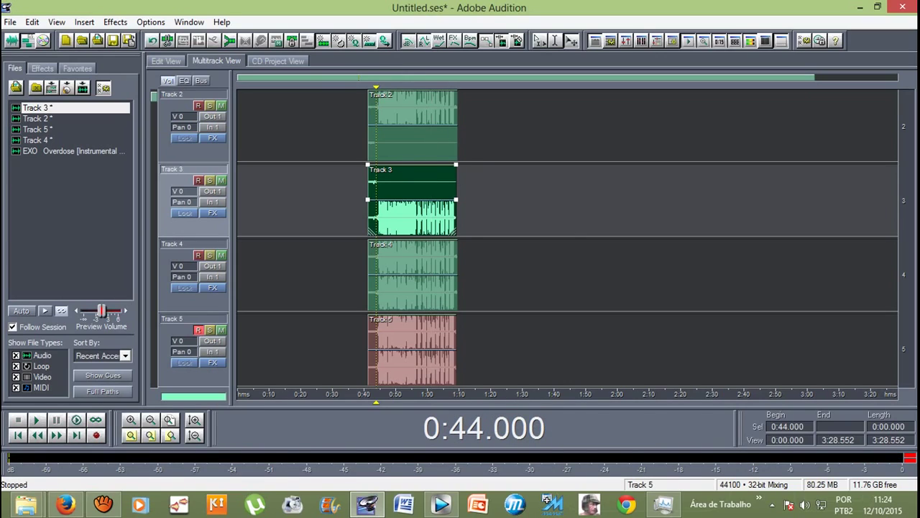
Step: Open Track 5 in Edit View, zoom in, and select 0:47.665 to 0:50.420
double_click(378, 353)
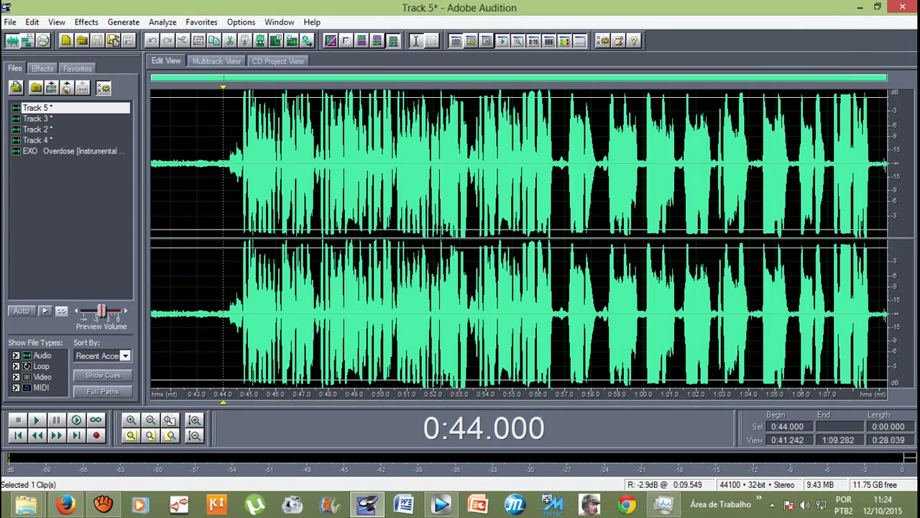
key("space")
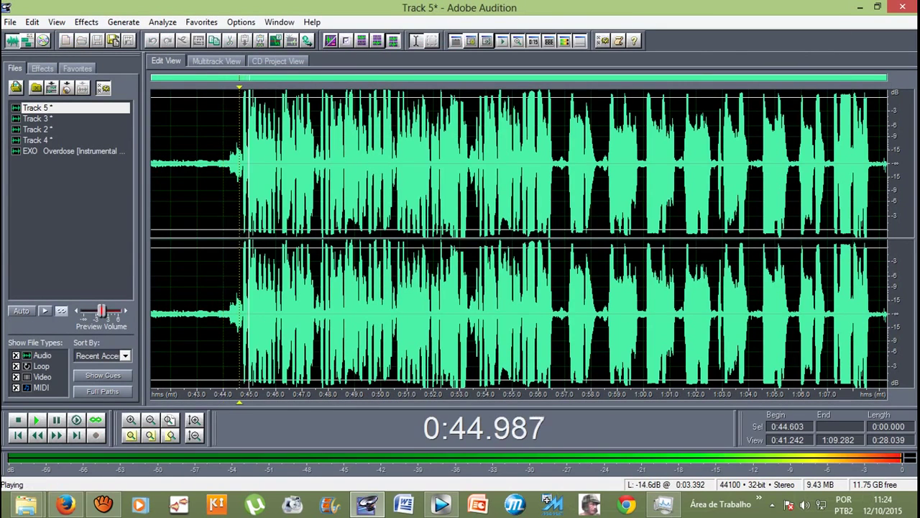
key("equal")
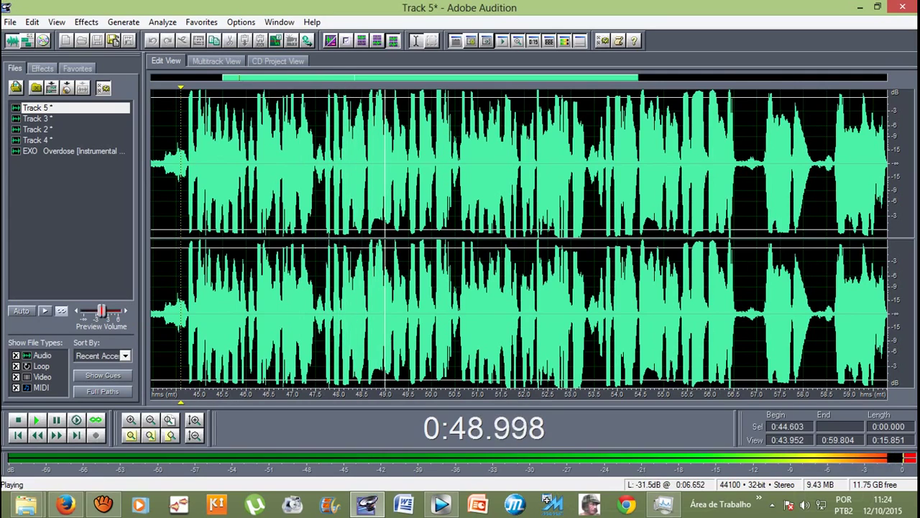
key("space")
left_click_drag(324, 216, 450, 216)
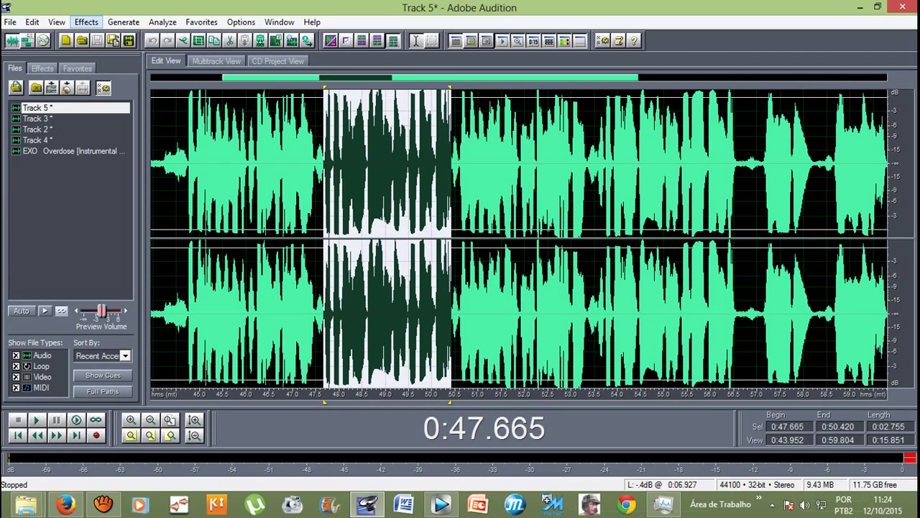
Step: Open the Chorus effect and preview the Wide & Thick preset on the selection
left_click(86, 21)
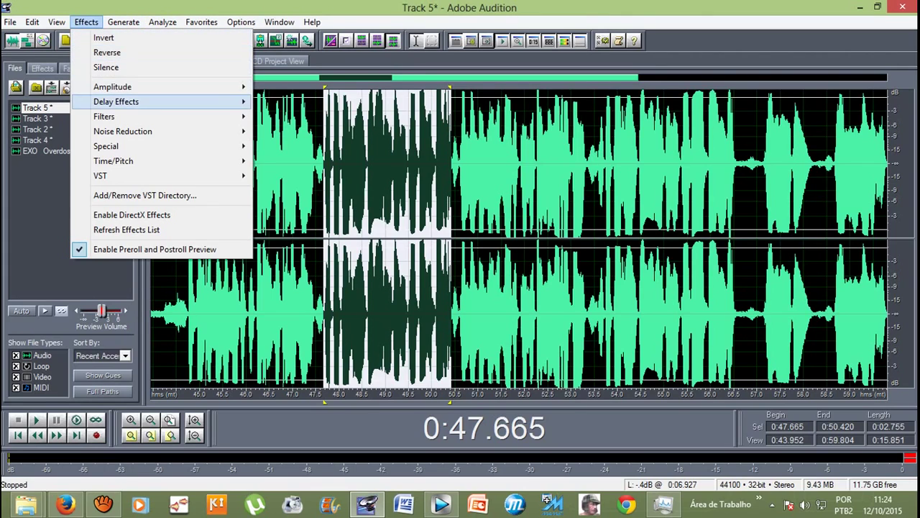
mouse_move(116, 101)
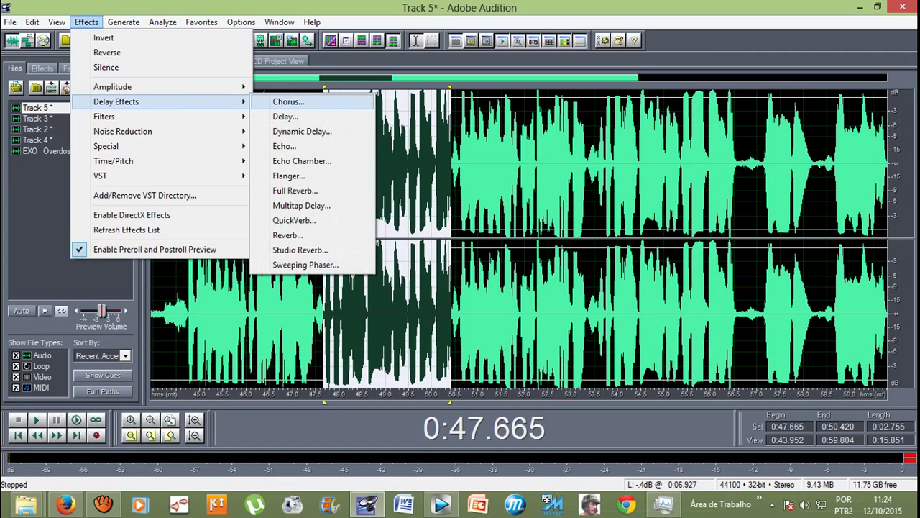
left_click(288, 101)
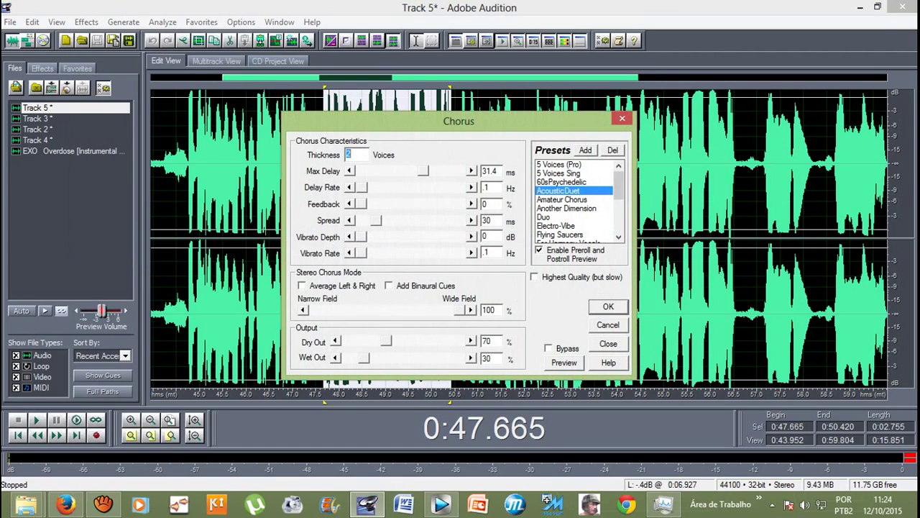
scroll(575, 200, "down", 3)
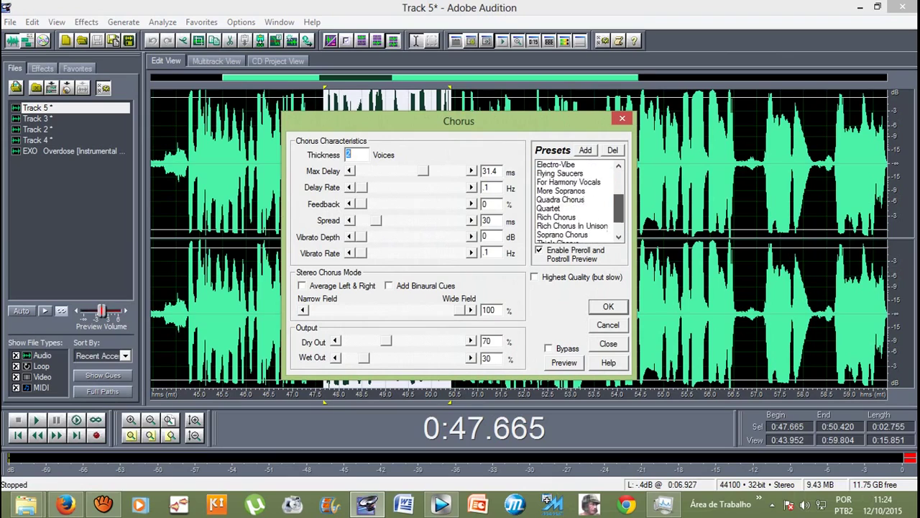
scroll(575, 200, "up", 1)
scroll(575, 200, "up", 3)
left_click(559, 191)
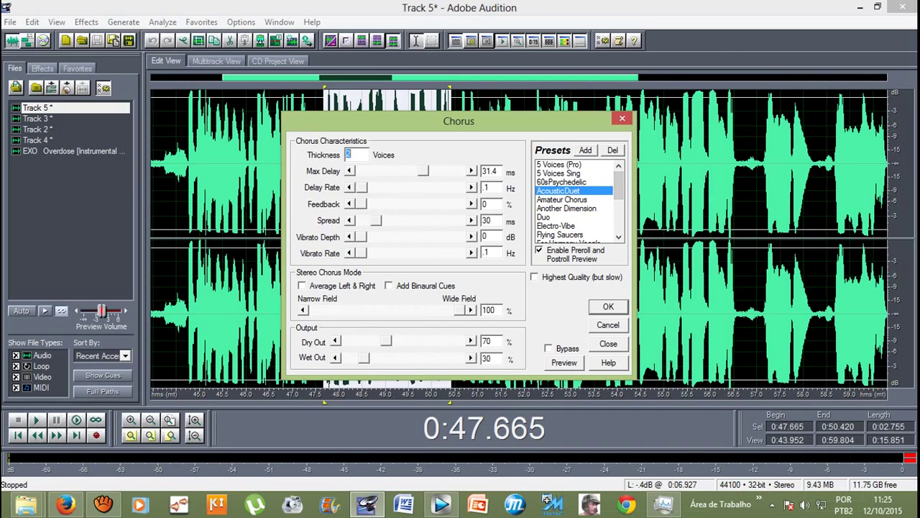
left_click_drag(618, 186, 618, 217)
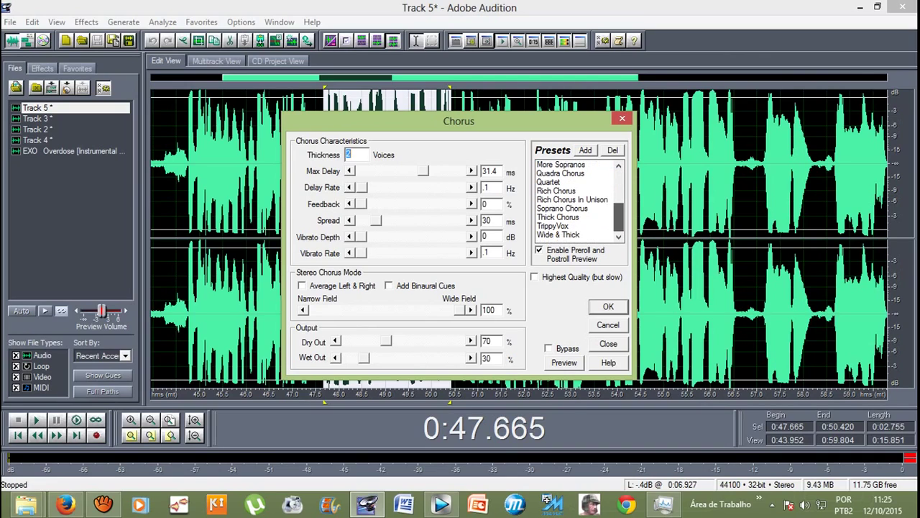
left_click(558, 234)
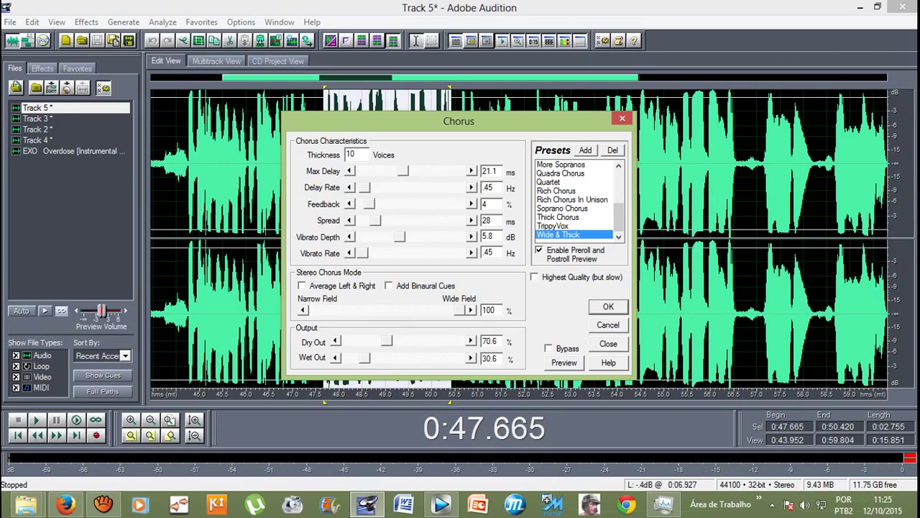
left_click_drag(619, 217, 618, 217)
key("space")
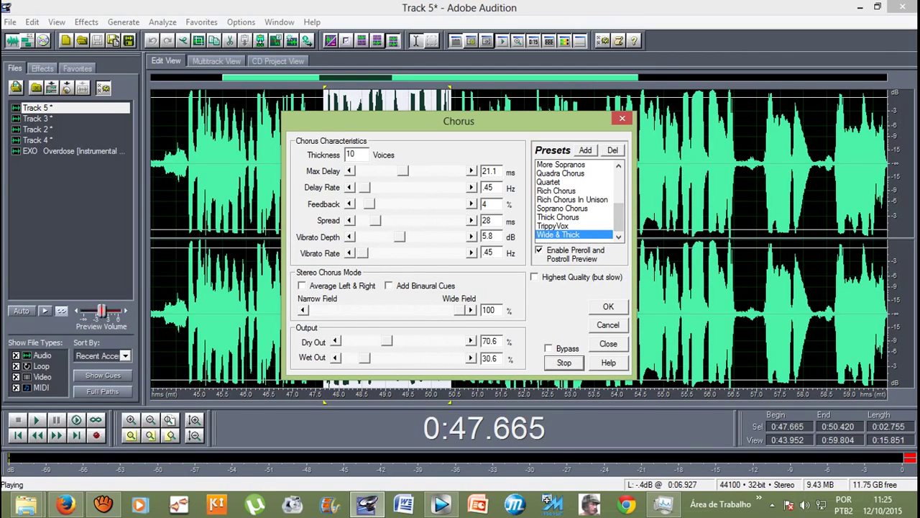
key("space")
Step: Switch back to the AcousticDuet preset, preview it and apply it
scroll(575, 199, "up", 10)
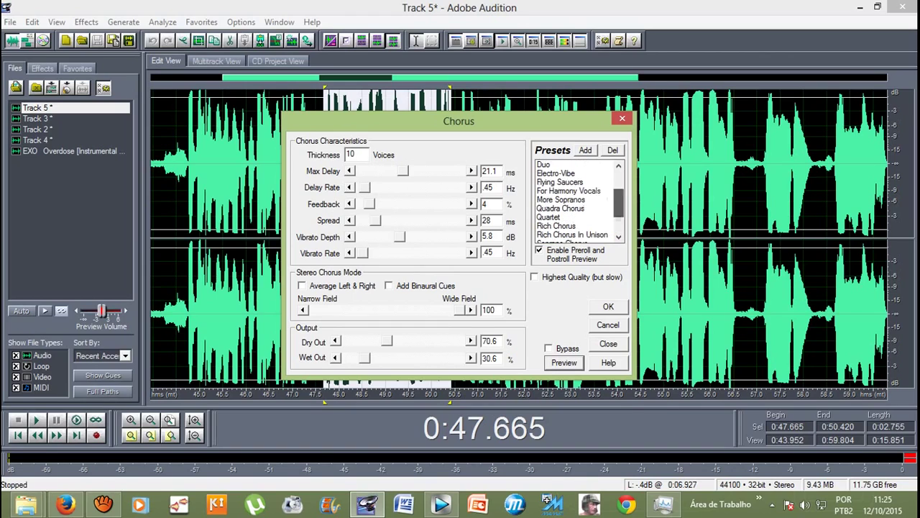
left_click(558, 191)
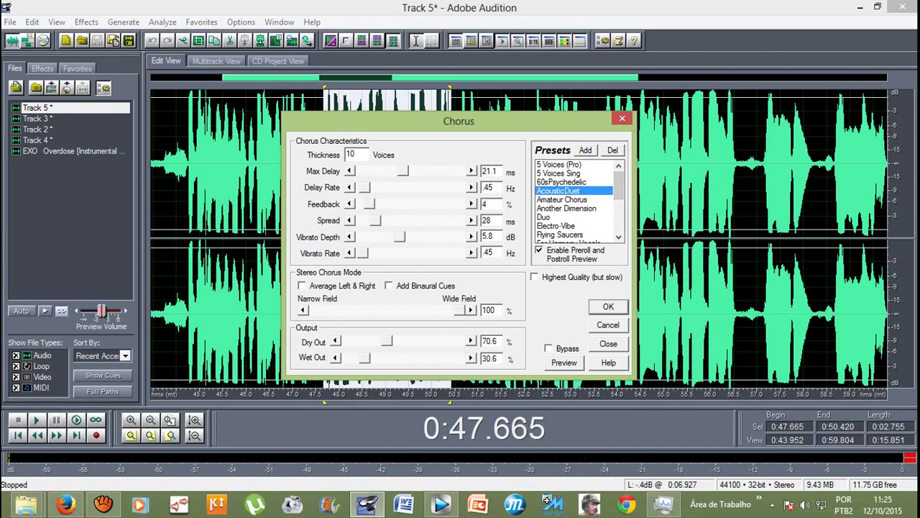
key("space")
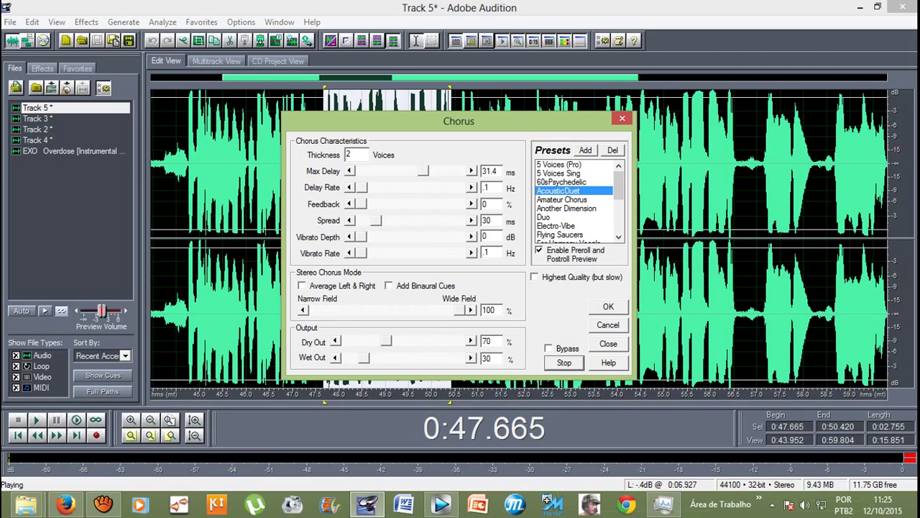
key("Return")
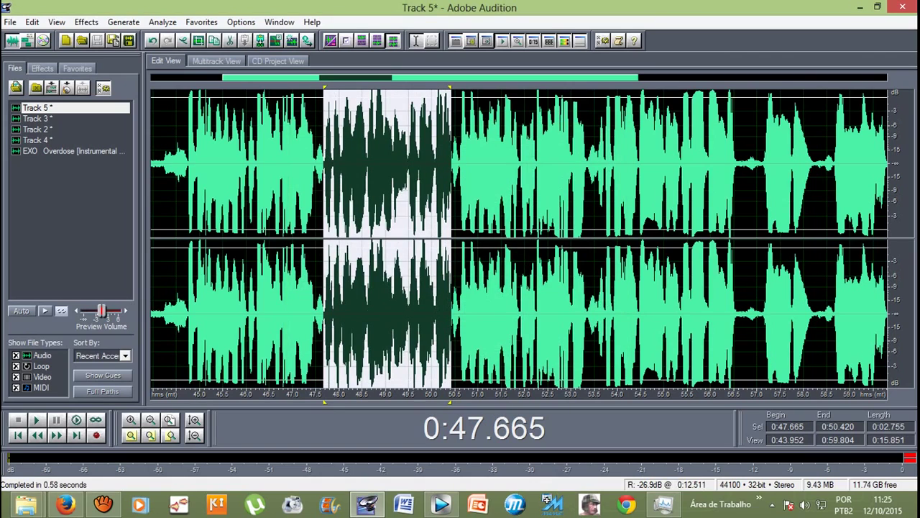
Step: Apply the same chorus to the 0:53.6–0:56.642 passage
left_click(222, 166)
key("space")
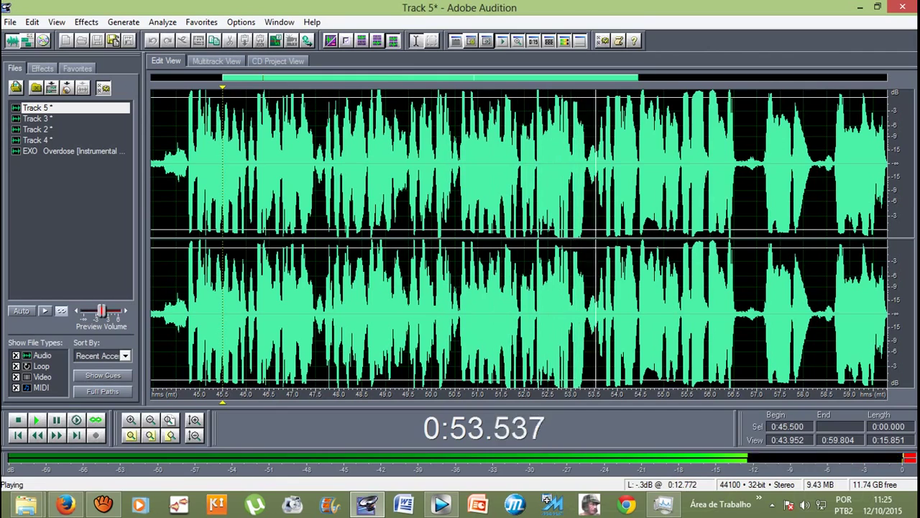
left_click_drag(740, 166, 598, 165)
key("space")
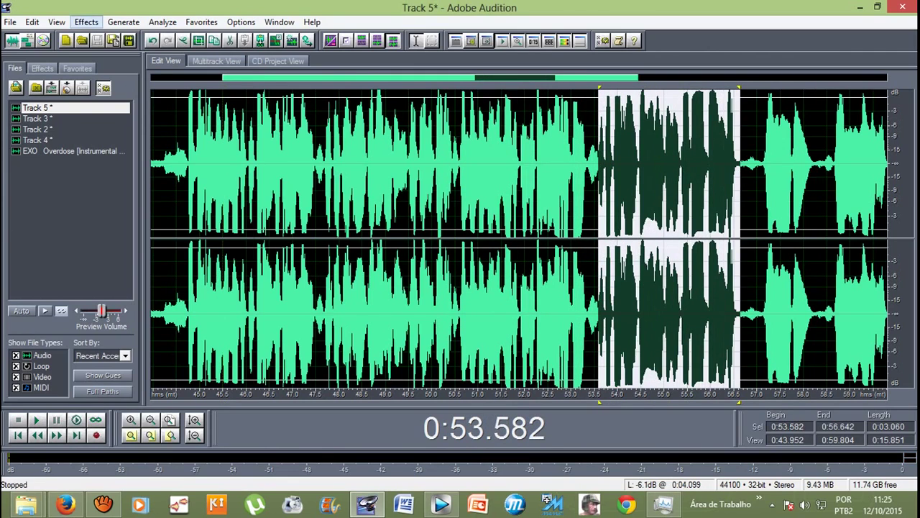
left_click(86, 22)
mouse_move(118, 102)
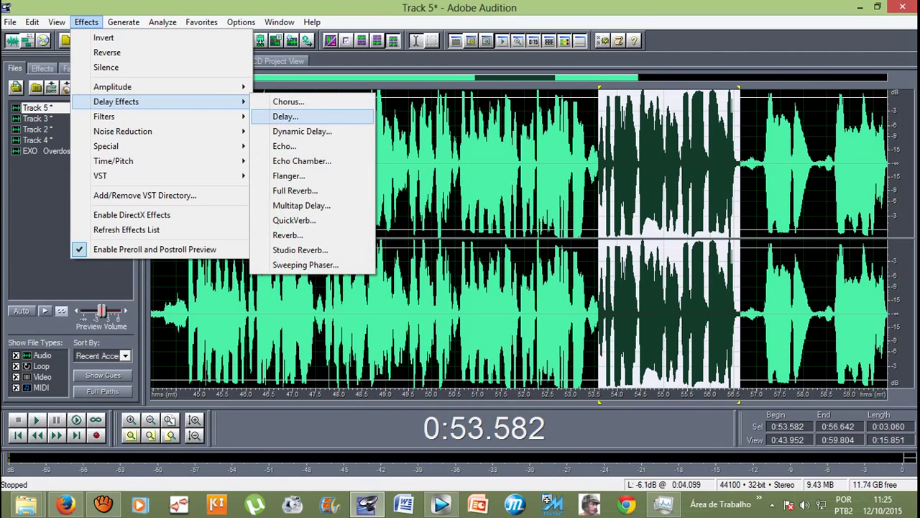
key("Return")
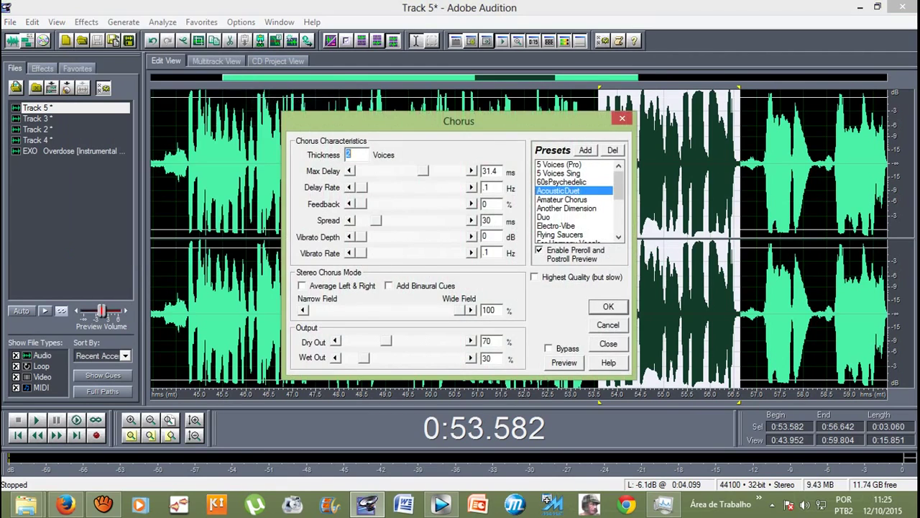
key("Return")
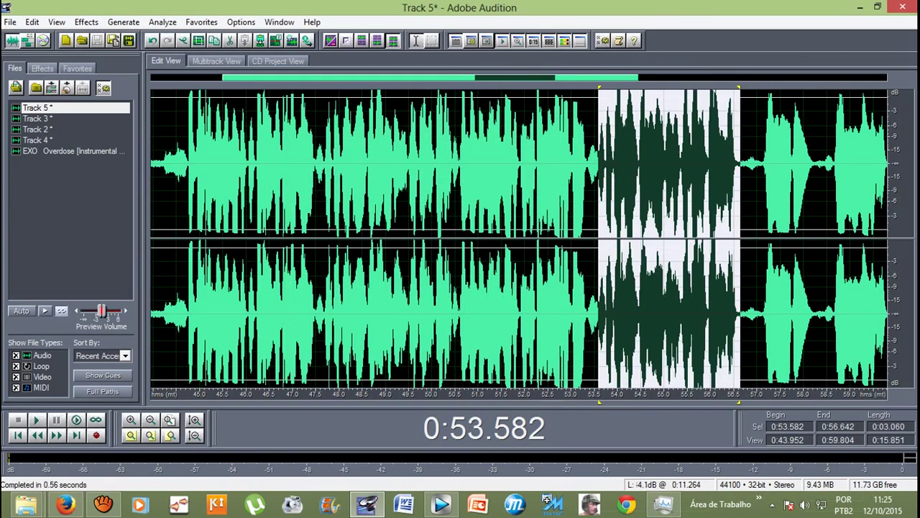
Step: Play from 0:52.000 to check the chorused passage
left_click(548, 165)
left_click(524, 165)
key("space")
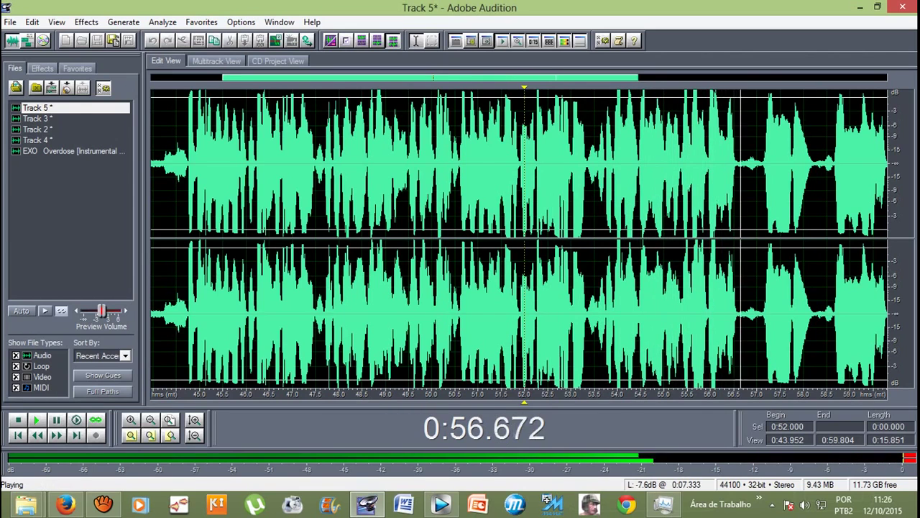
key("space")
Step: Reselect the passage starting at 0:47.692 and play it
key("minus")
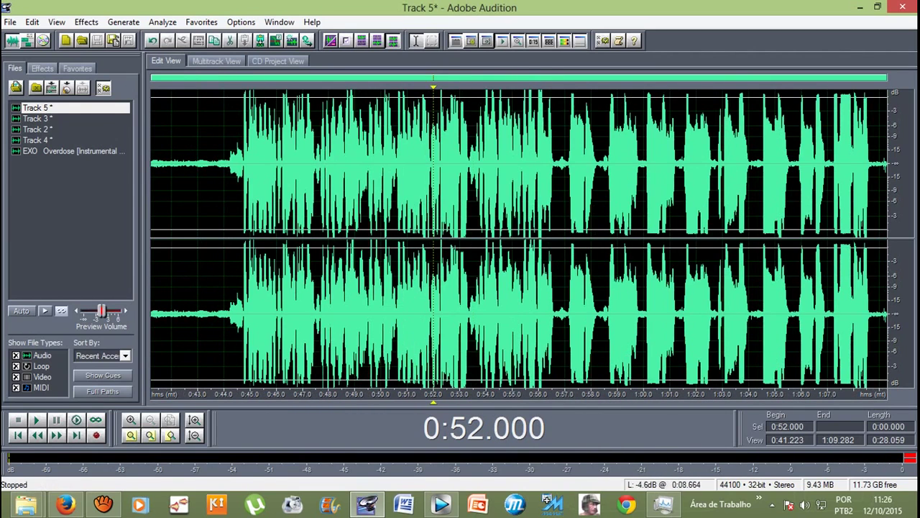
key("equal")
left_click_drag(297, 215, 467, 215)
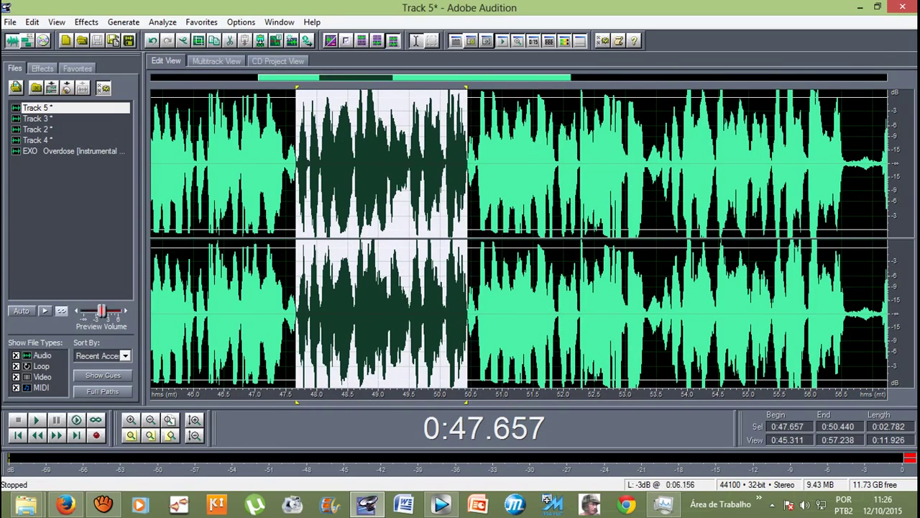
key("ctrl+e")
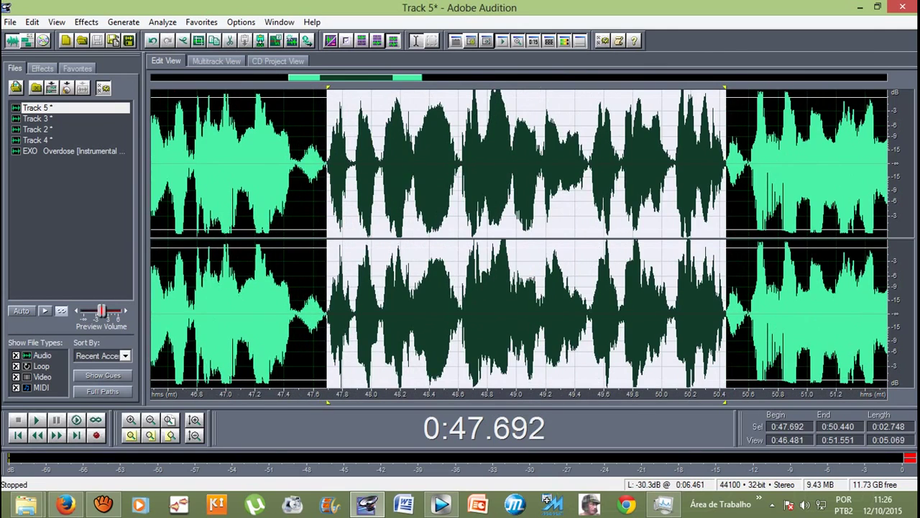
key("minus")
key("space")
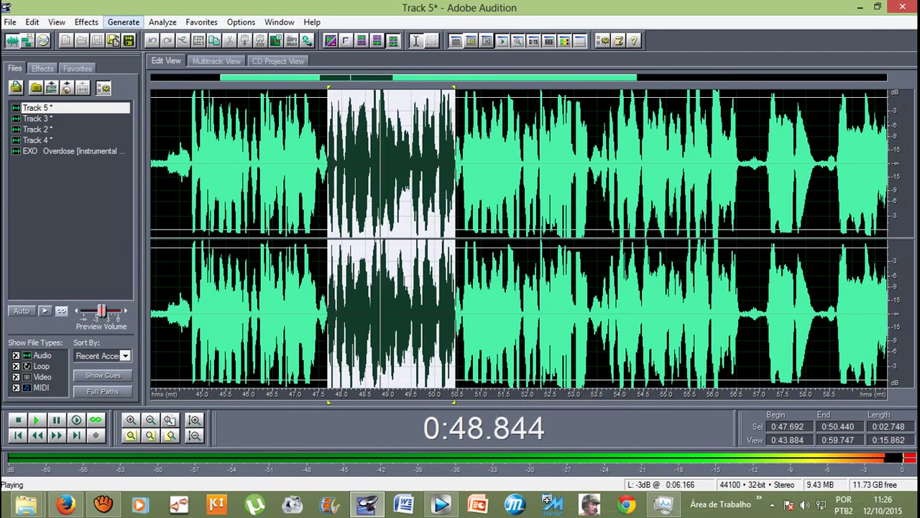
Step: Lower the selected 0:47.7–0:50.4 passage by 5.41 dB with Amplify/Fade
left_click(86, 22)
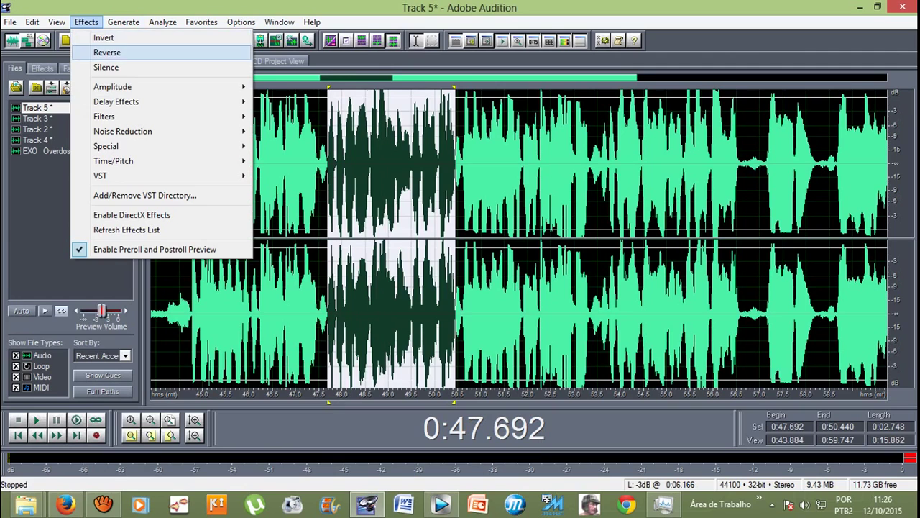
mouse_move(112, 86)
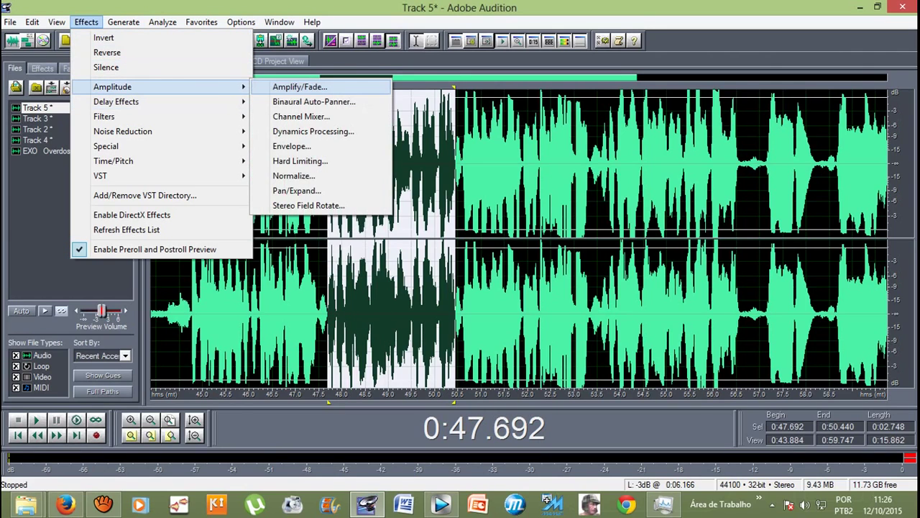
key("Return")
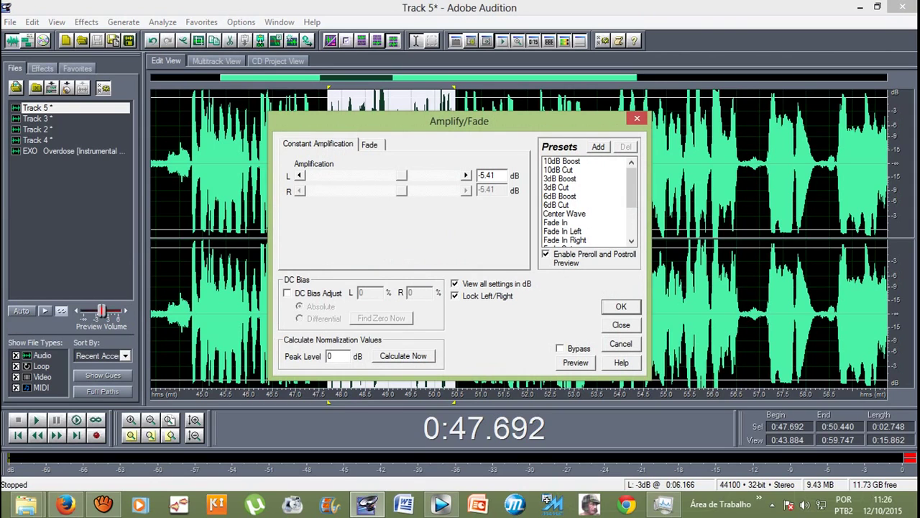
key("Return")
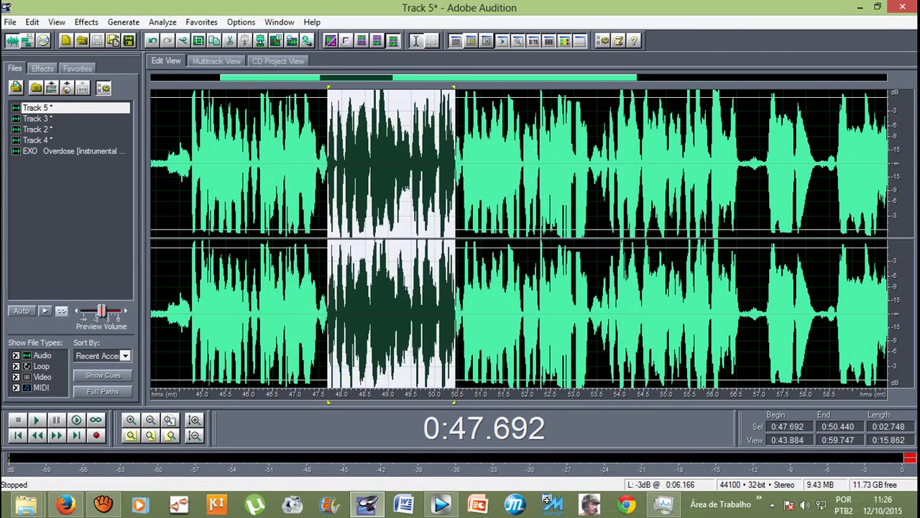
Step: Select 0:53.584–0:56.661 and apply the same volume cut
key("minus")
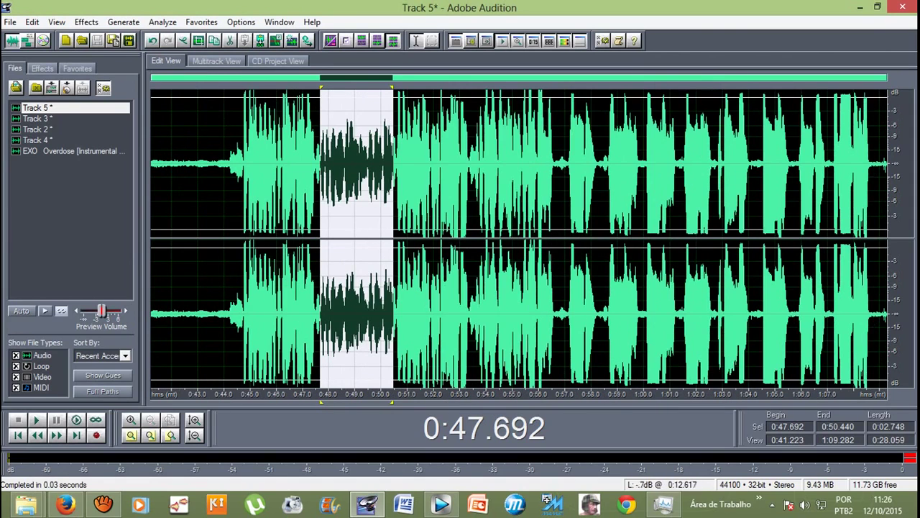
key("equal")
left_click_drag(596, 166, 404, 166)
left_click(86, 22)
mouse_move(267, 84)
left_click(299, 85)
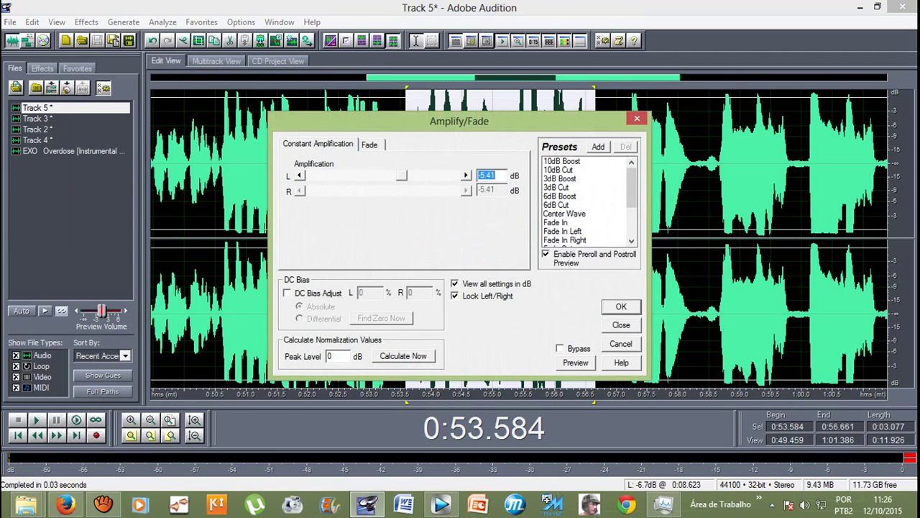
key("Return")
Step: Undo the last edit, clear the selection, and return to Multitrack View
key("minus")
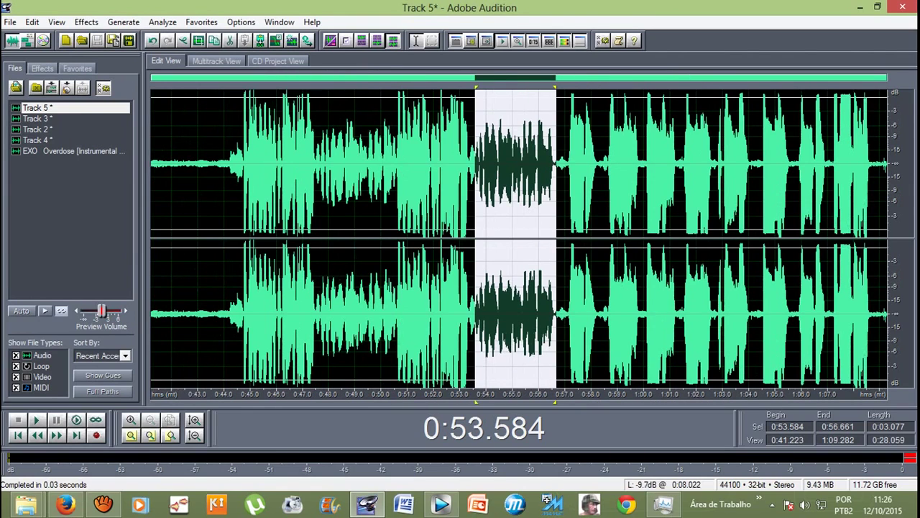
key("ctrl+z")
left_click(214, 166)
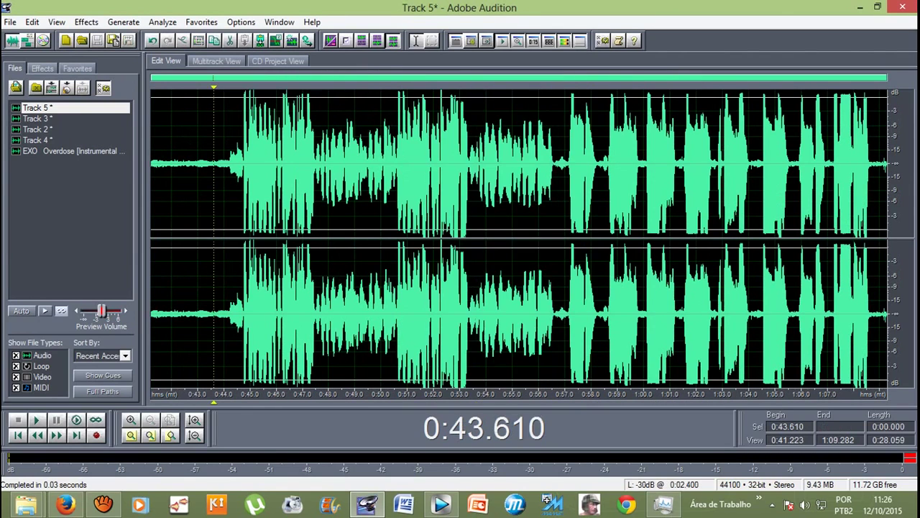
key("F12")
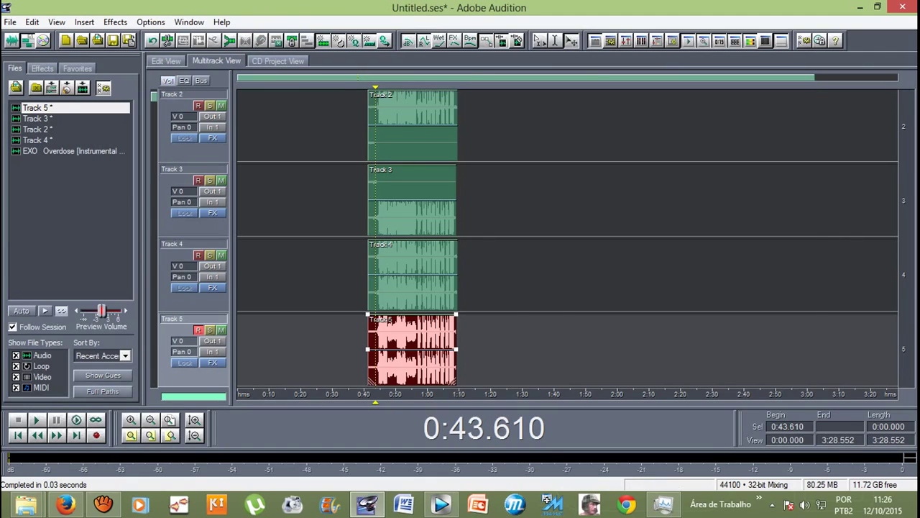
Step: Play the session, then set the playback start to 0:55.583
key("space")
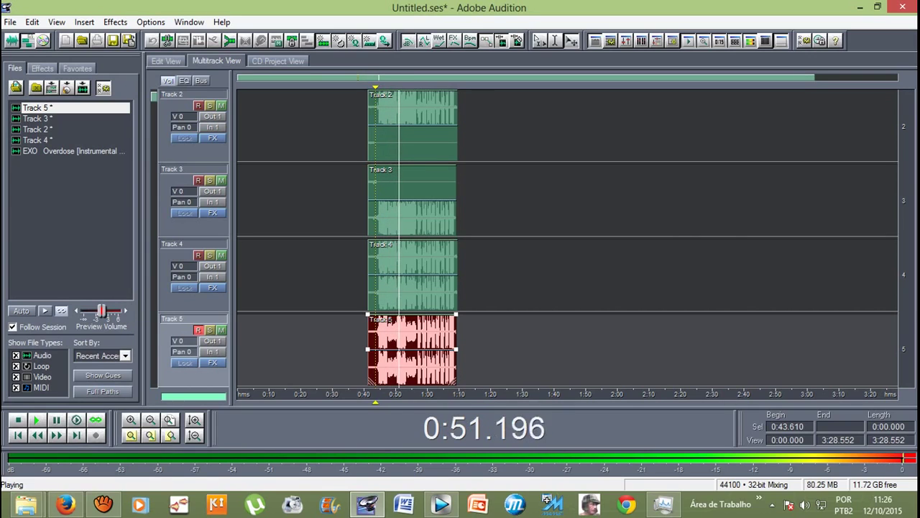
scroll(382, 126, "up", 2)
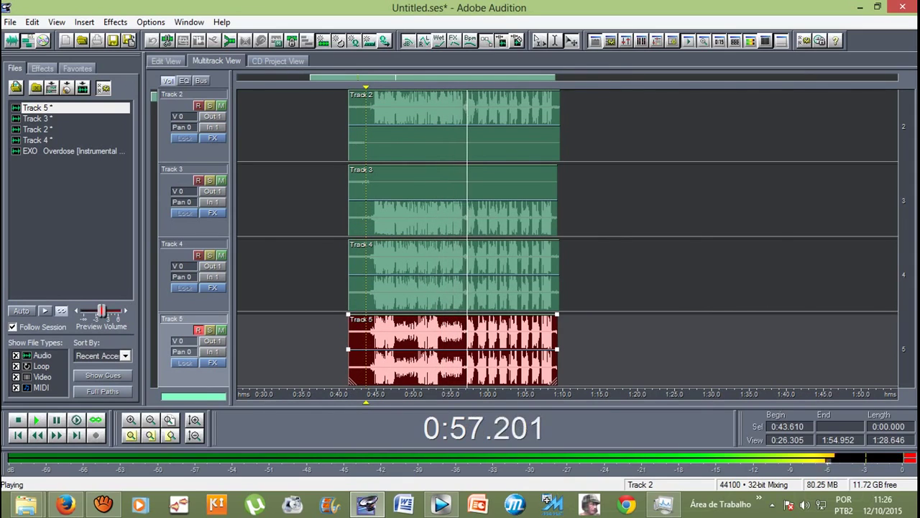
scroll(568, 238, "down", 1)
left_click(456, 345)
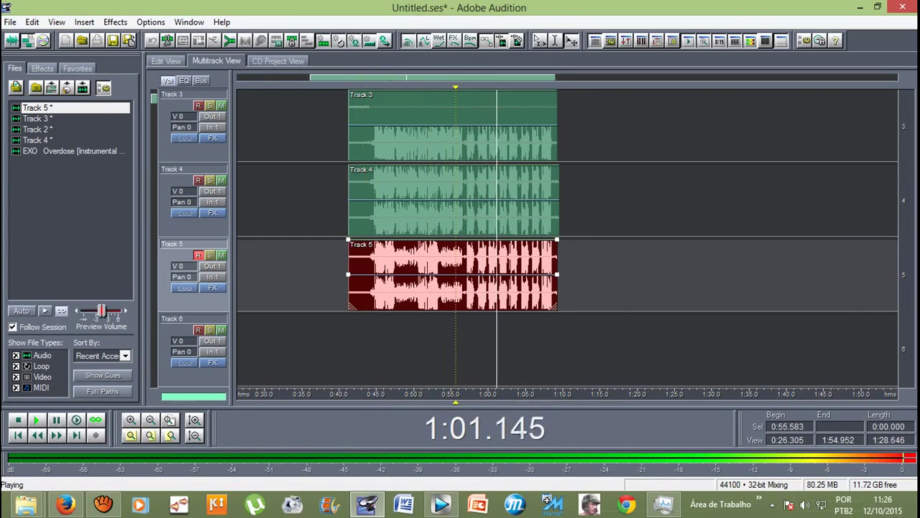
key("space")
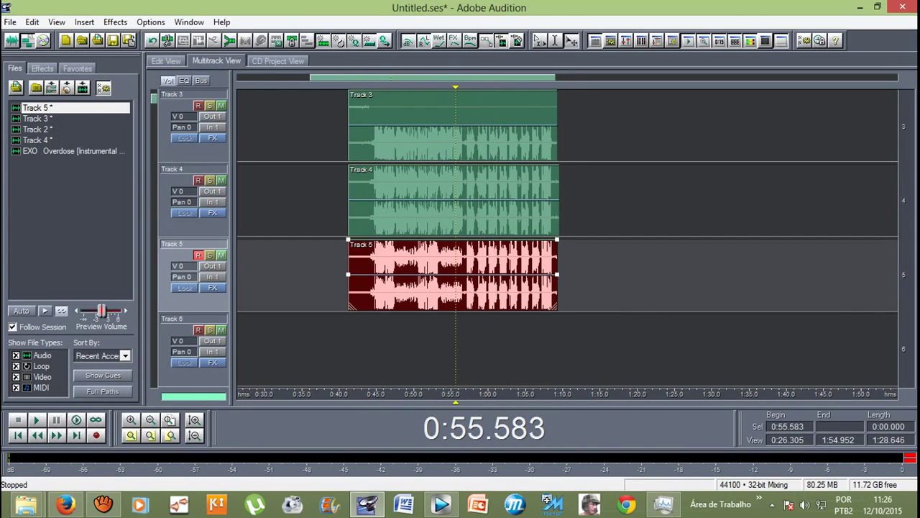
Step: Mute Track 5 and play the session from 0:55.583
left_click(221, 255)
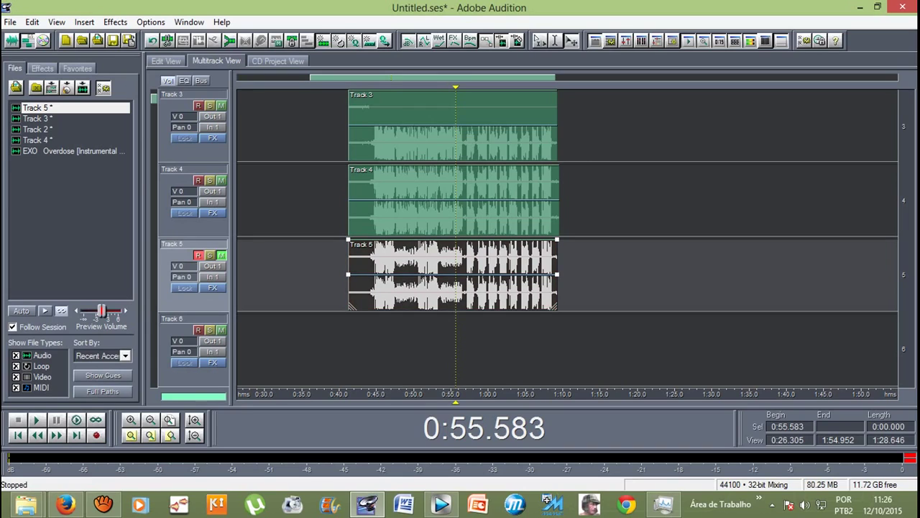
key("space")
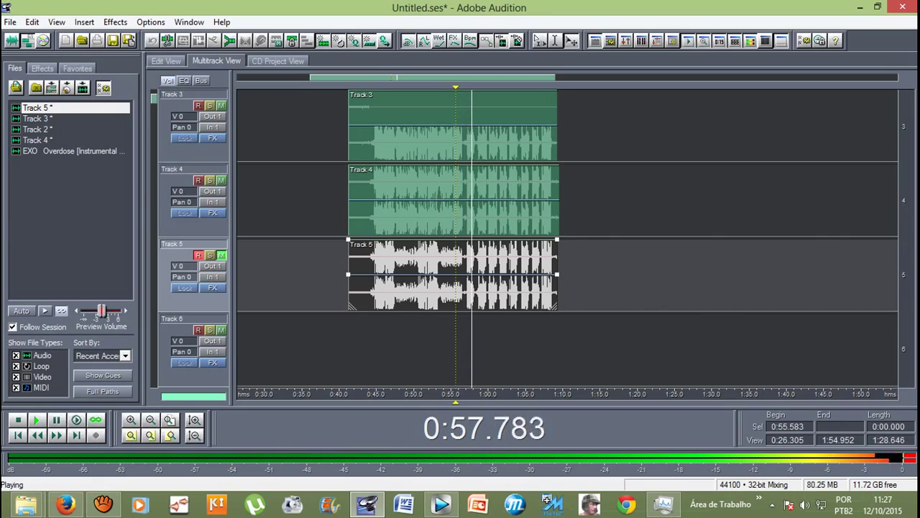
key("space")
Step: Mute Track 4, play the session, then open Track 4's waveform in Edit View
left_click(221, 180)
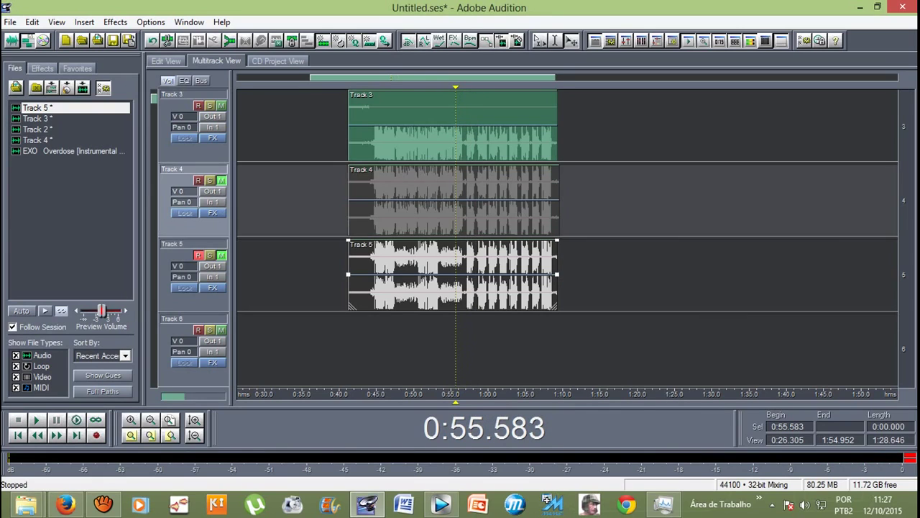
key("space")
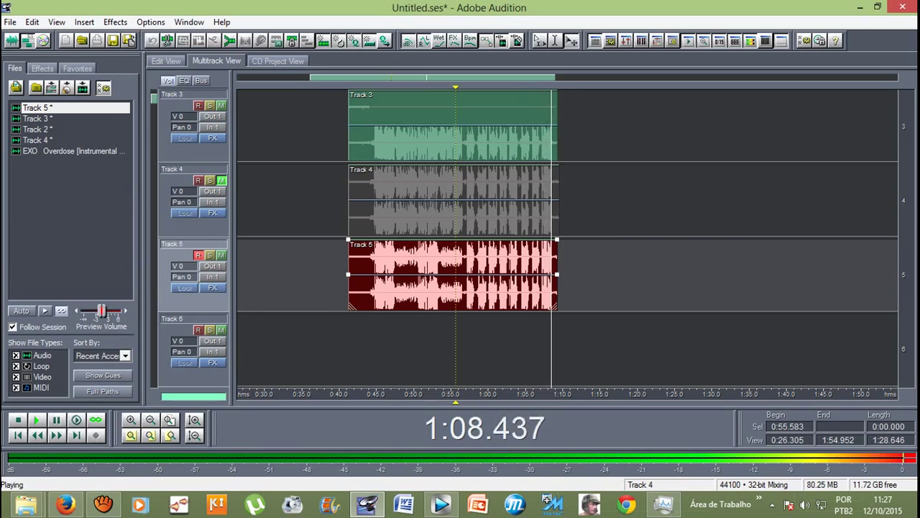
key("space")
key("F12")
Step: Lower Track 4 from 0:57 to 1:09 by -6.76 dB with Amplify/Fade
left_click_drag(872, 238, 566, 237)
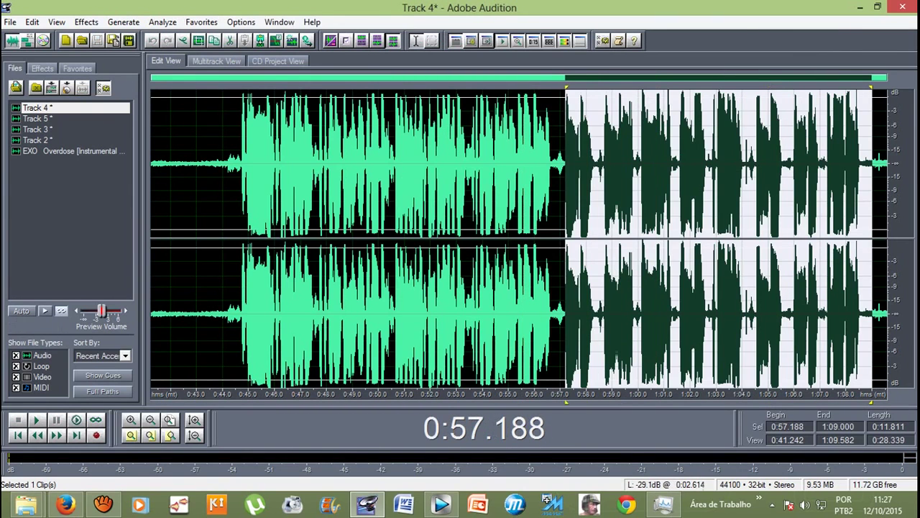
left_click(86, 21)
mouse_move(112, 86)
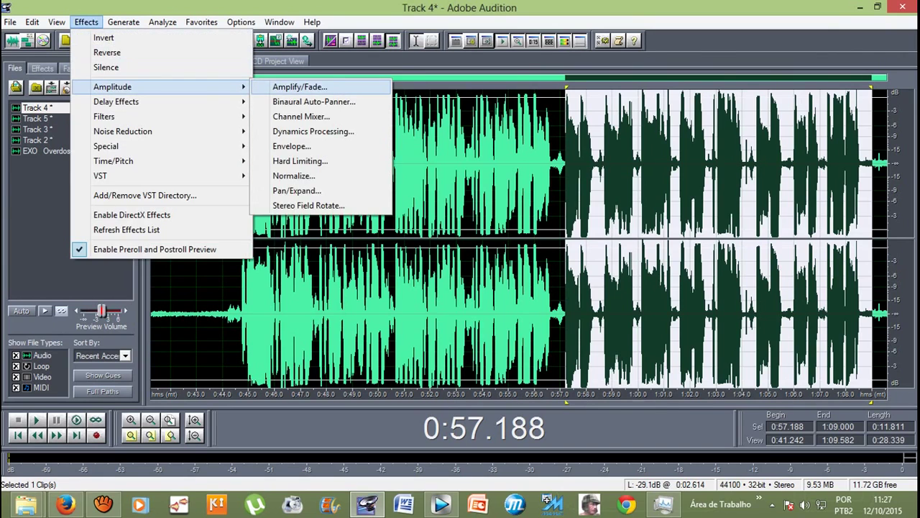
left_click(300, 86)
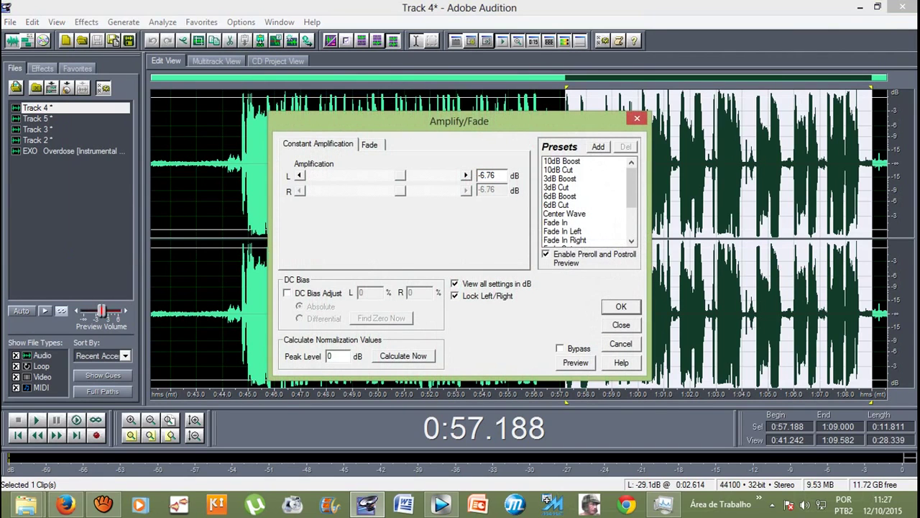
left_click(622, 306)
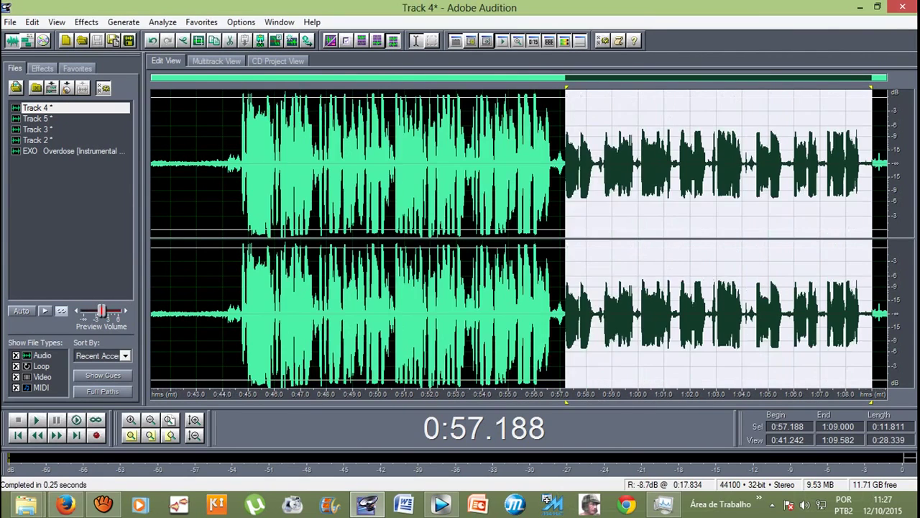
Step: Play the quieter passage in the multitrack session, then reselect 0:57.136–1:08.661 in Track 4's waveform
left_click(515, 216)
key("F12")
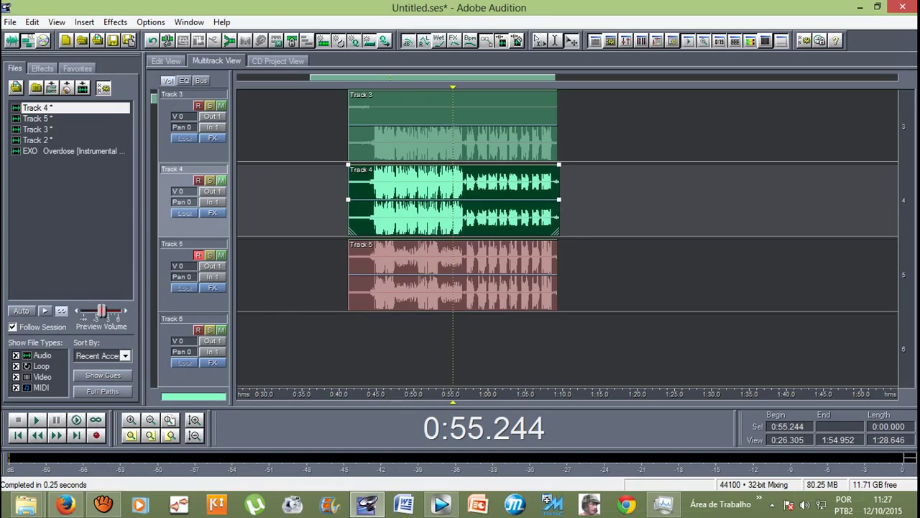
key("space")
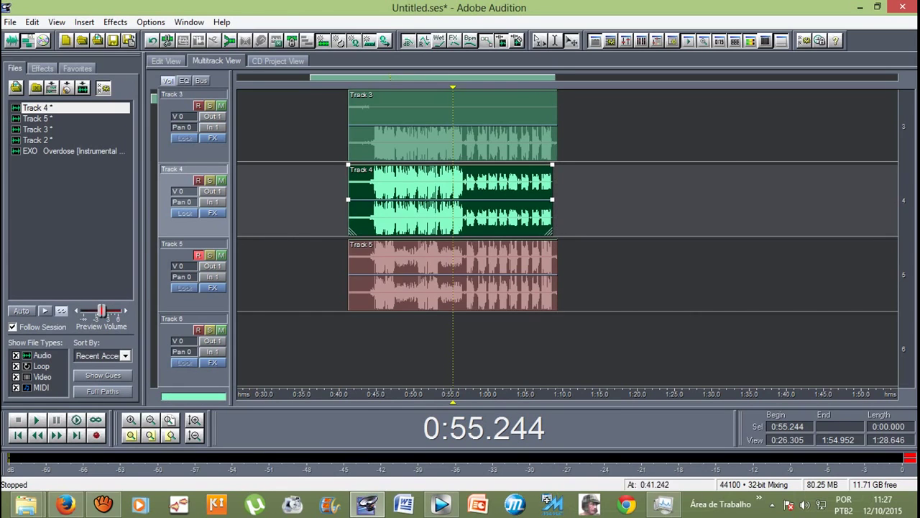
key("F12")
left_click_drag(578, 166, 886, 165)
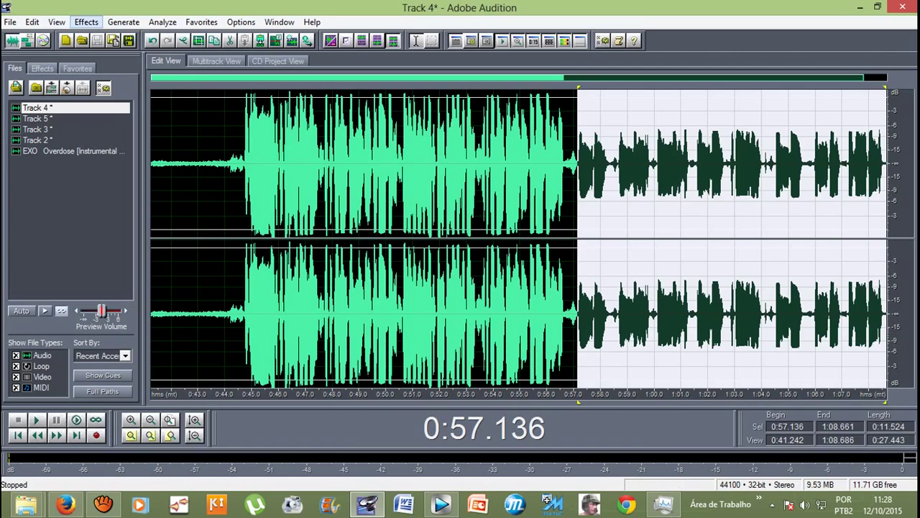
Step: Apply Delay Effects > Chorus to the 0:57.136–1:08.661 passage, deselect, and return to Multitrack View
left_click(86, 22)
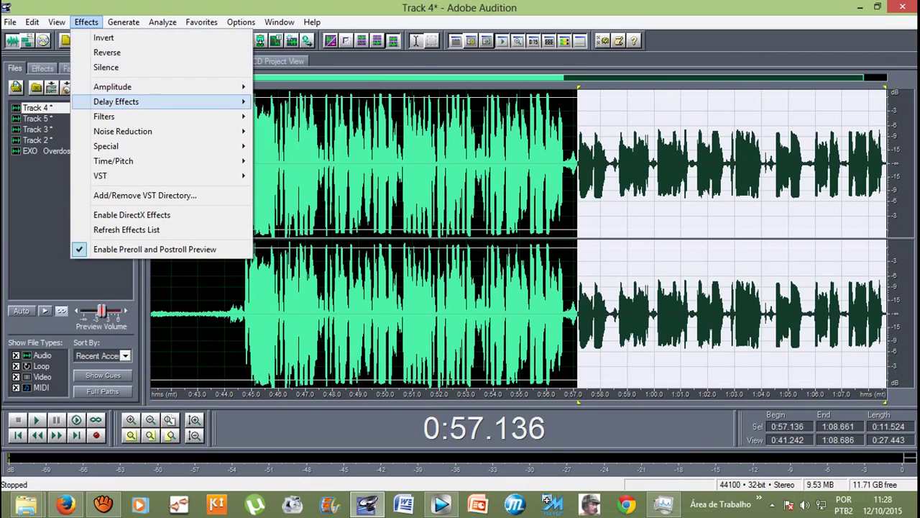
mouse_move(116, 102)
left_click(289, 102)
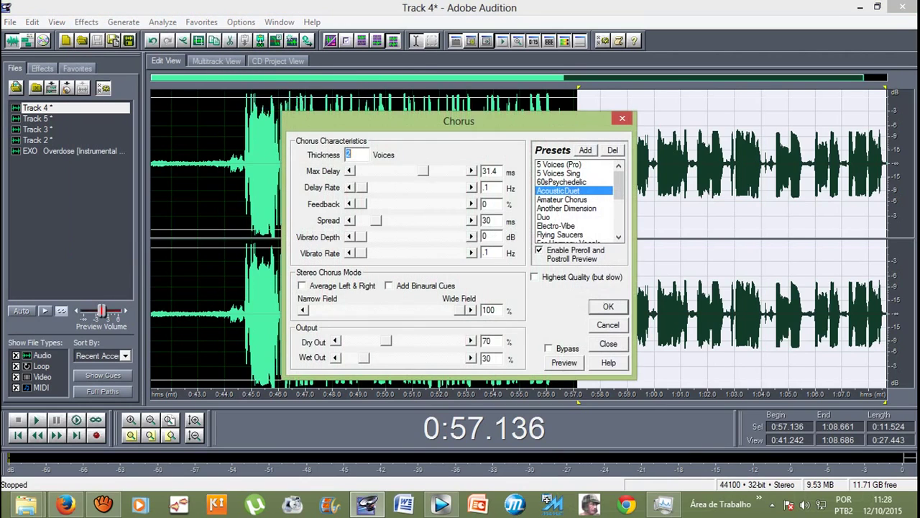
key("Return")
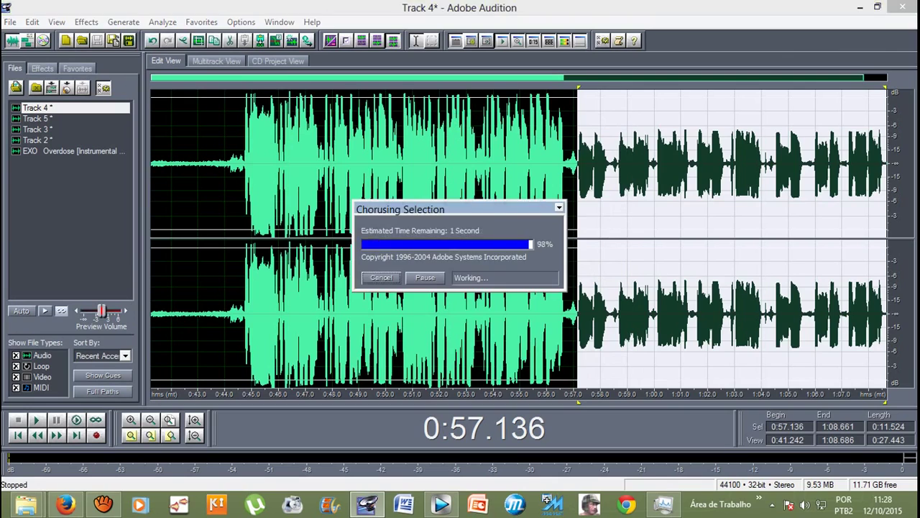
left_click(528, 165)
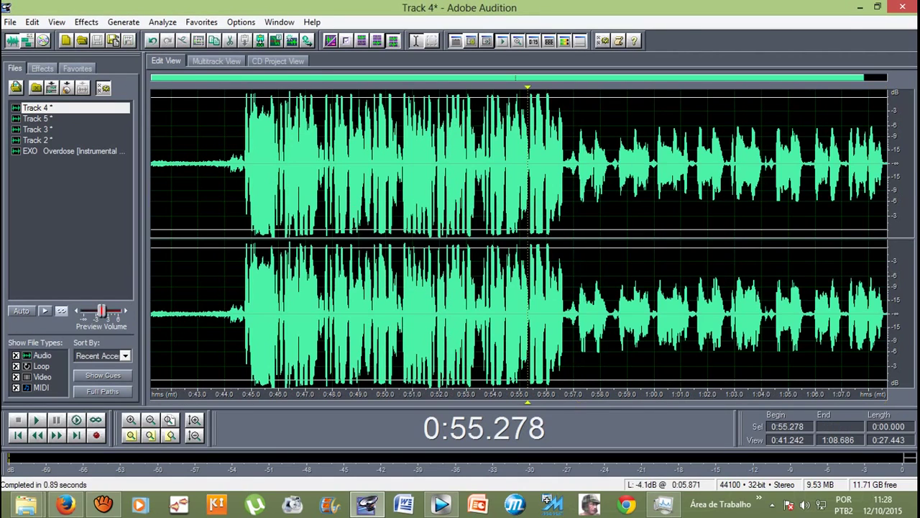
key("F12")
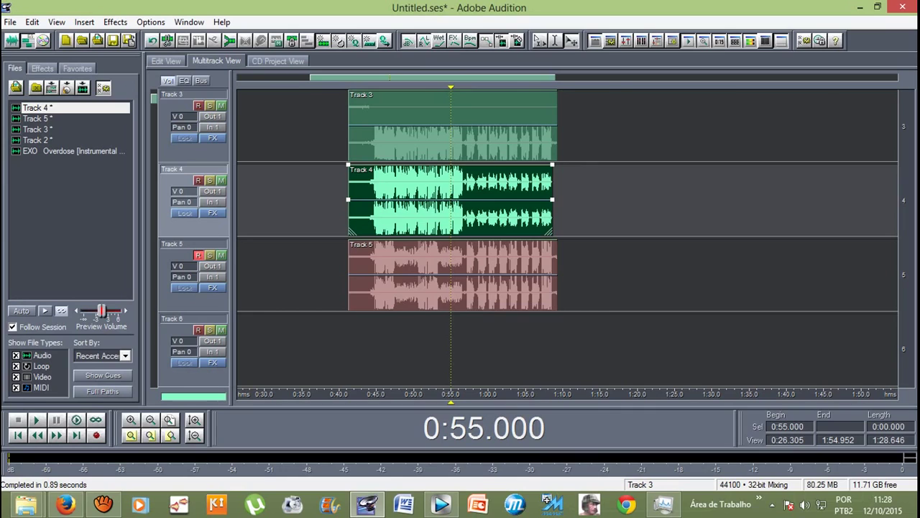
Step: Play the session from 0:55 to hear the chorus-treated Track 4, then stop
key("space")
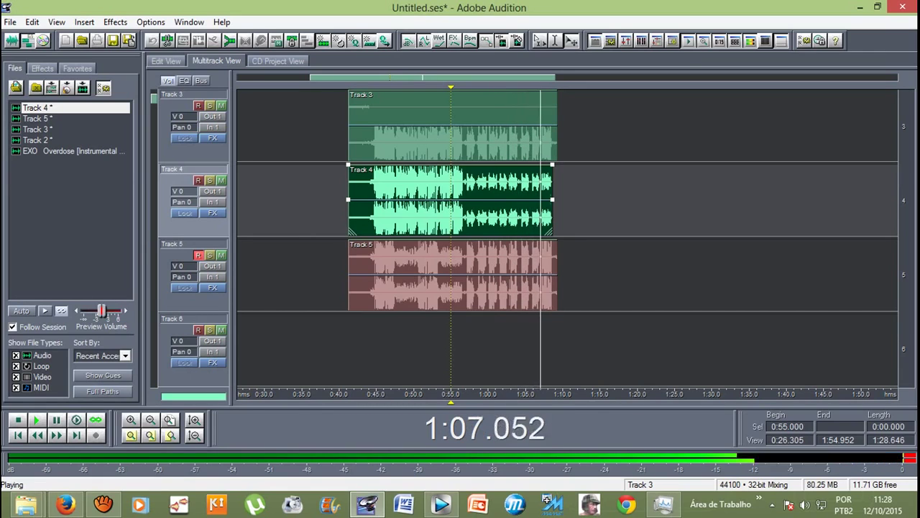
key("space")
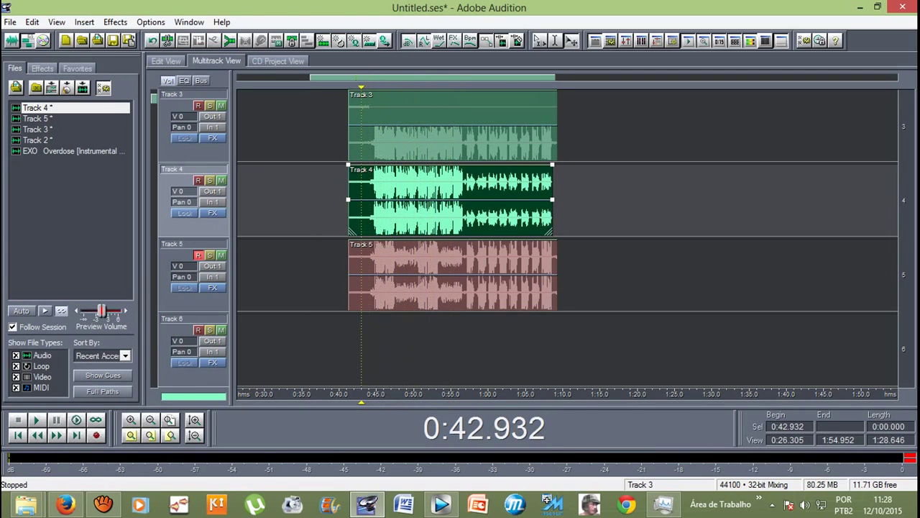
Step: Inspect Track 5's clip in the waveform editor, then return to the multitrack session
double_click(453, 277)
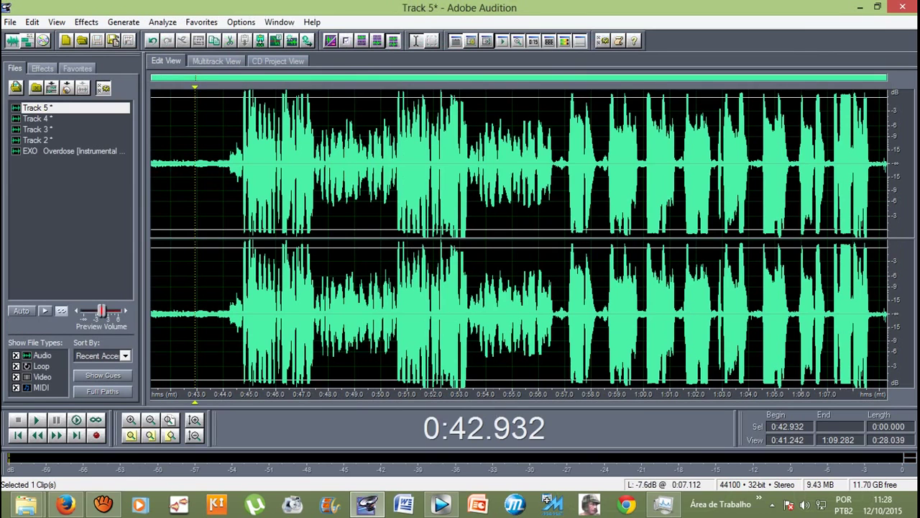
scroll(518, 237, "down", 5)
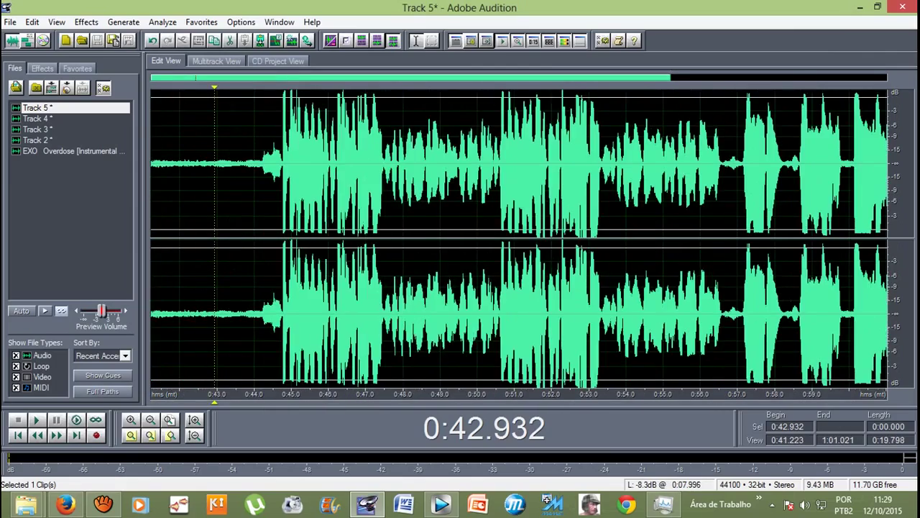
scroll(517, 237, "down", 3)
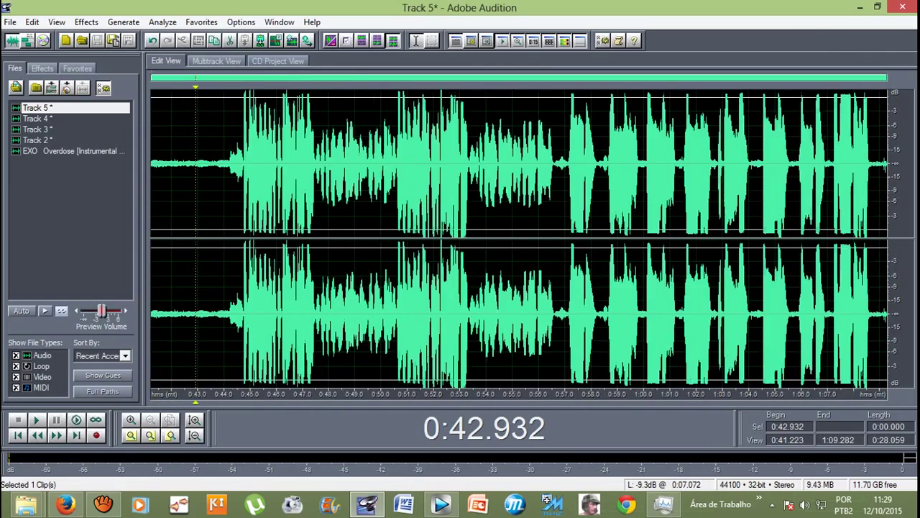
key("F12")
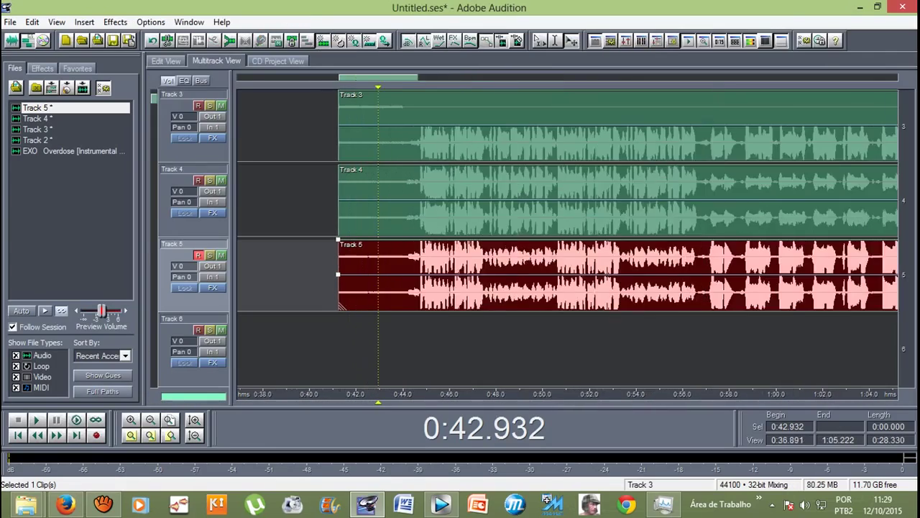
Step: Reposition the Track 5 clip and trim its start, playing back to check
left_click_drag(388, 274, 669, 273)
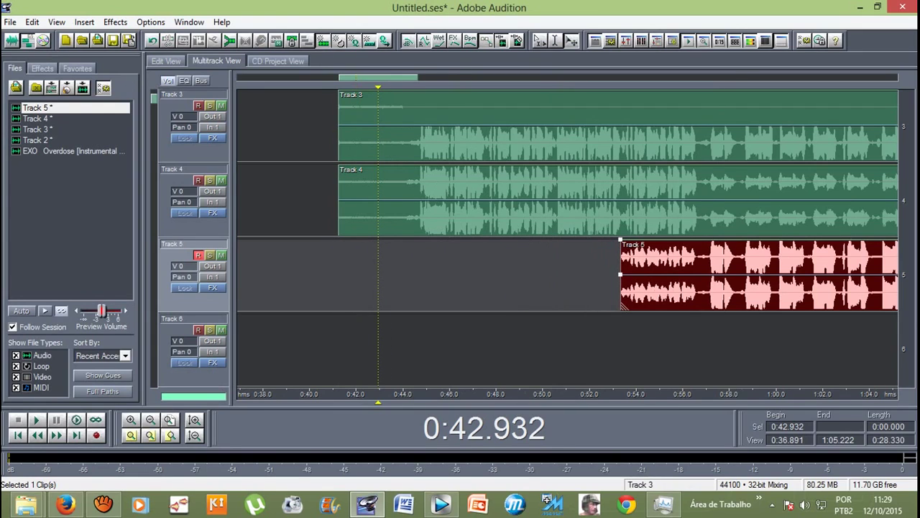
scroll(568, 237, "down", 3)
key("space")
scroll(568, 238, "up", 2)
scroll(568, 238, "down", 1)
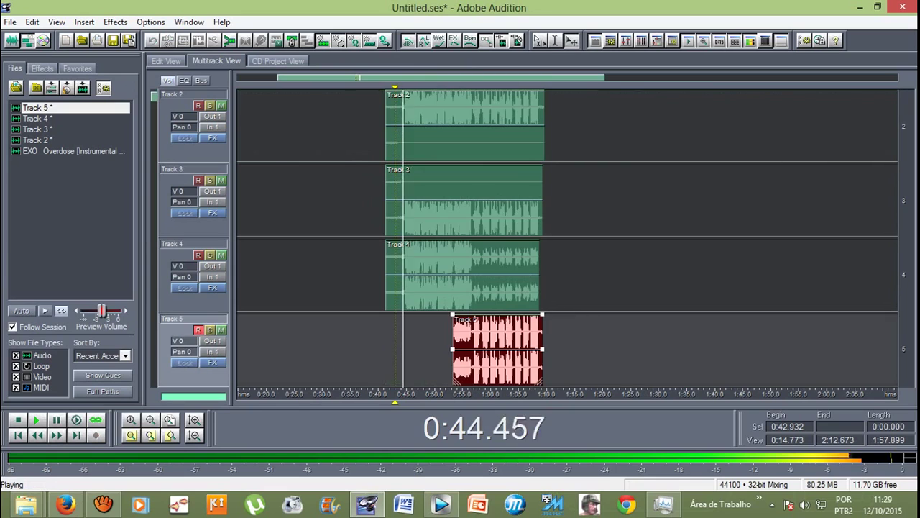
scroll(385, 126, "up", 2)
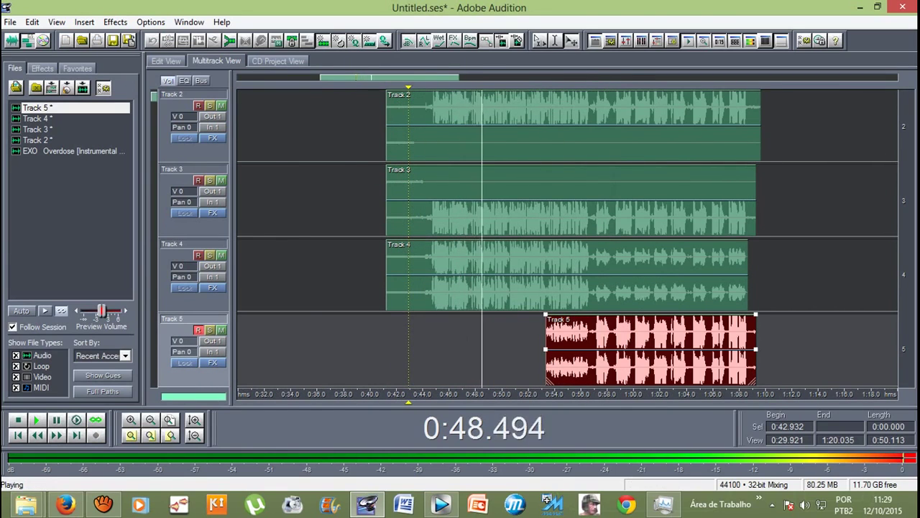
key("space")
left_click_drag(648, 349, 510, 349)
left_click_drag(409, 348, 430, 349)
key("space")
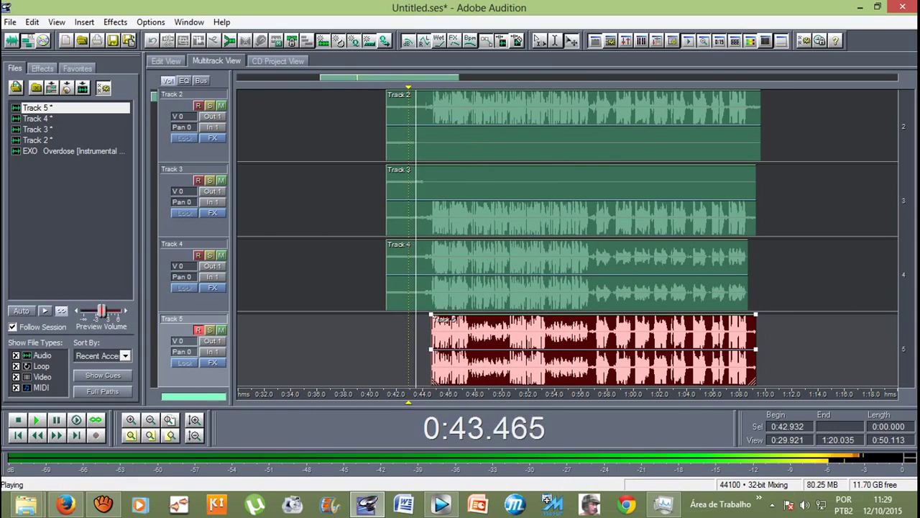
scroll(329, 126, "down", 3)
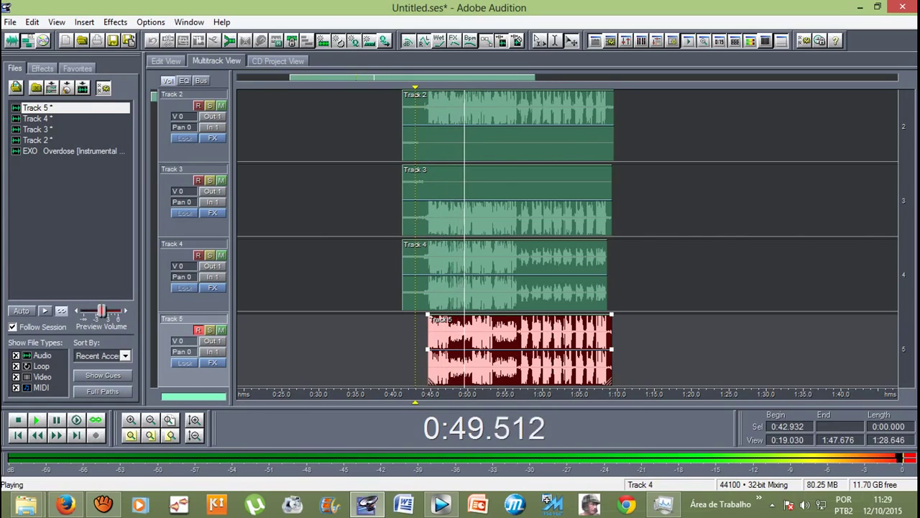
key("space")
Step: Trim the Track 4 clip start, match Track 5's start to it, and play the aligned vocals
left_click(405, 277)
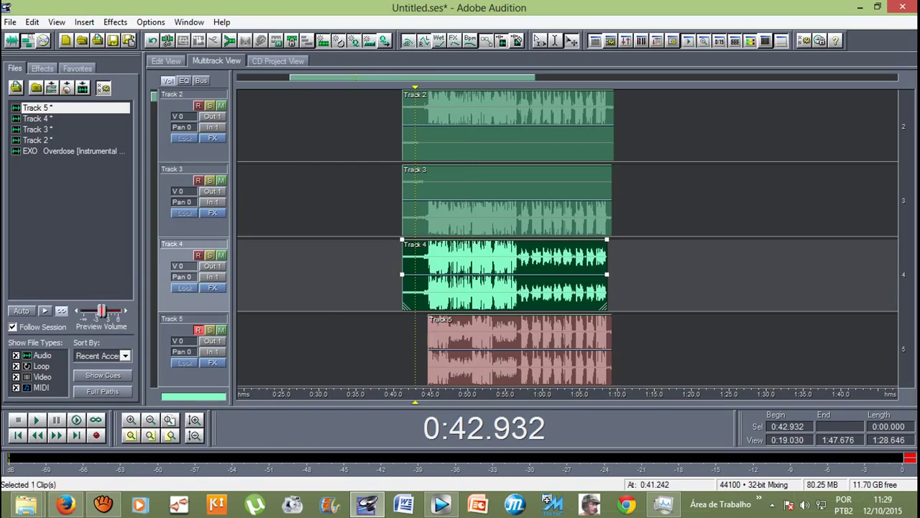
left_click_drag(402, 276, 517, 276)
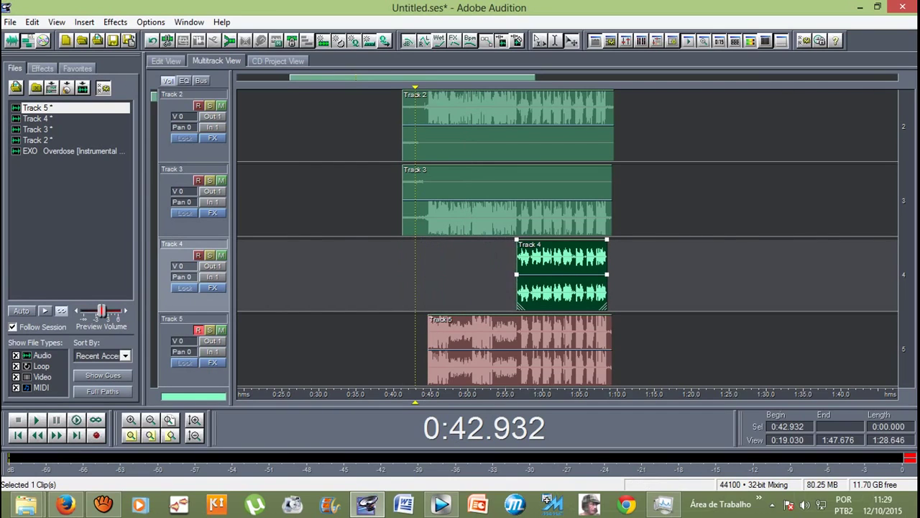
key("space")
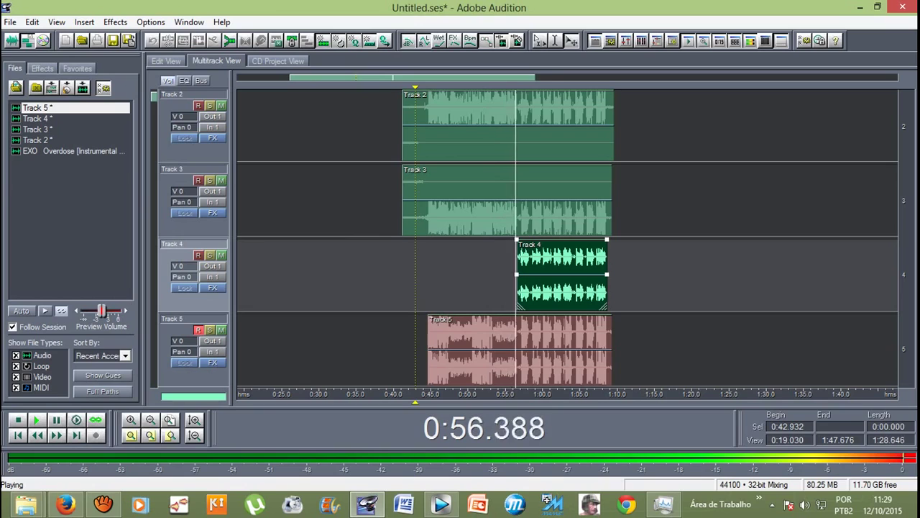
key("space")
left_click_drag(517, 288, 423, 287)
key("space")
key("space")
left_click_drag(427, 353, 423, 352)
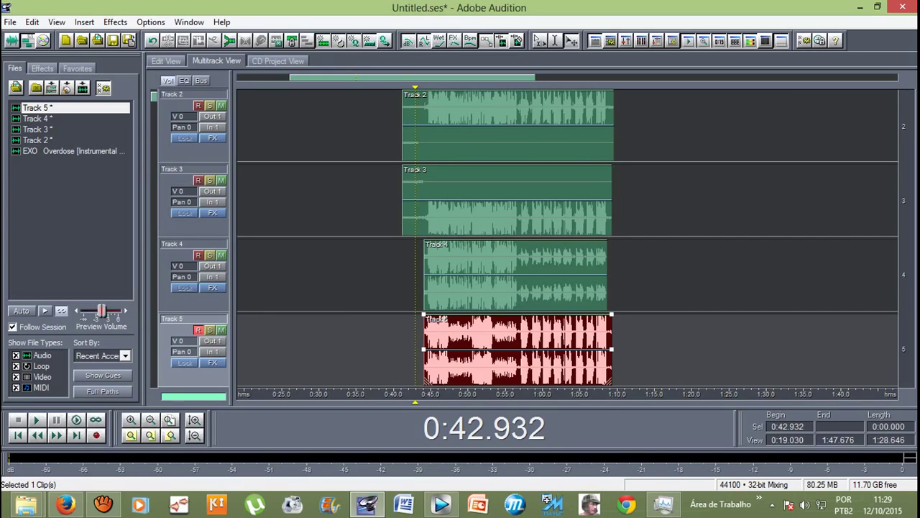
key("space")
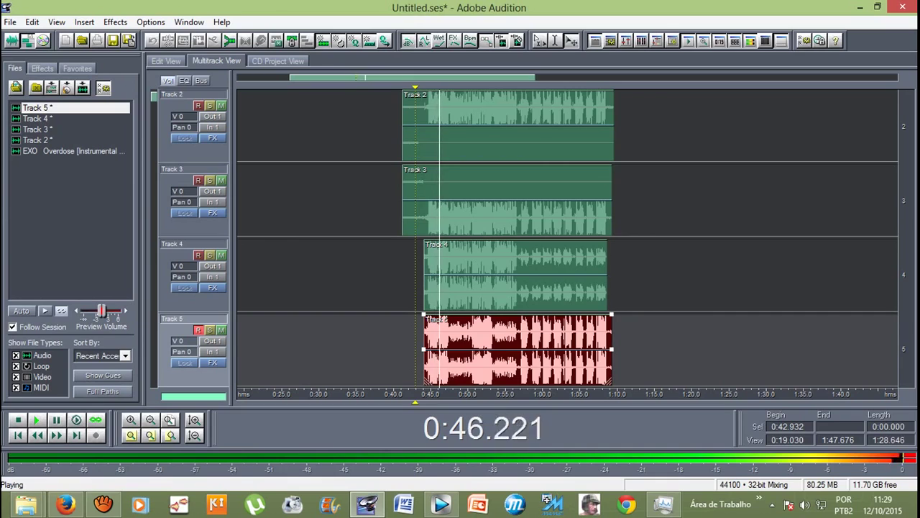
scroll(568, 273, "down", 1)
scroll(568, 238, "up", 1)
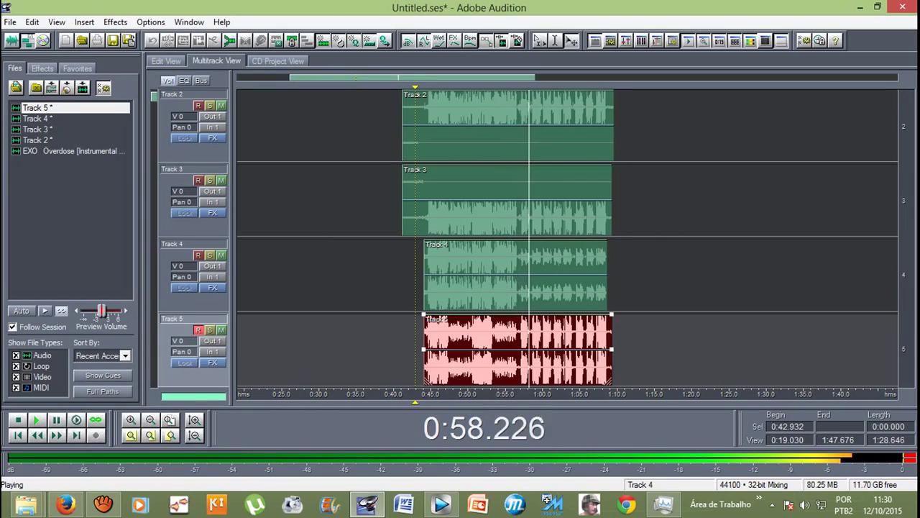
scroll(568, 239, "up", 1)
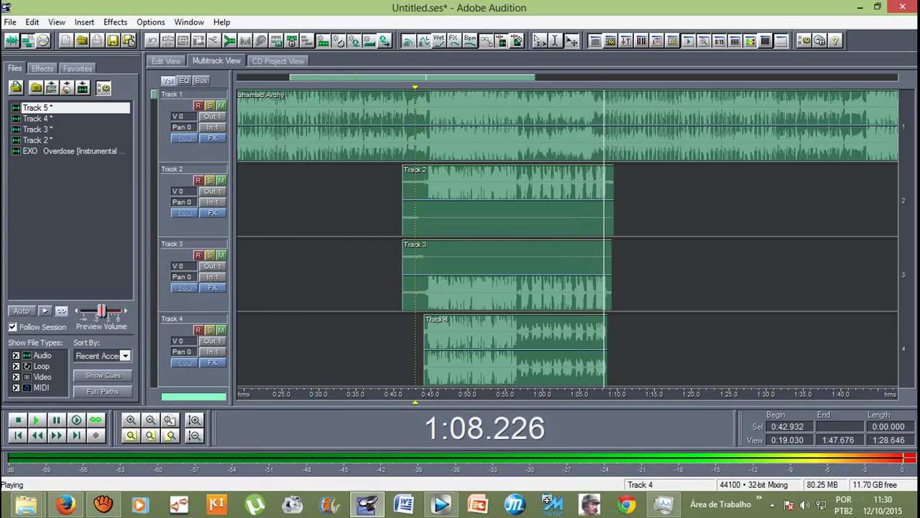
Step: Trim the Track 2 clip's end and start, and trim Track 3's start later
key("space")
left_click(503, 201)
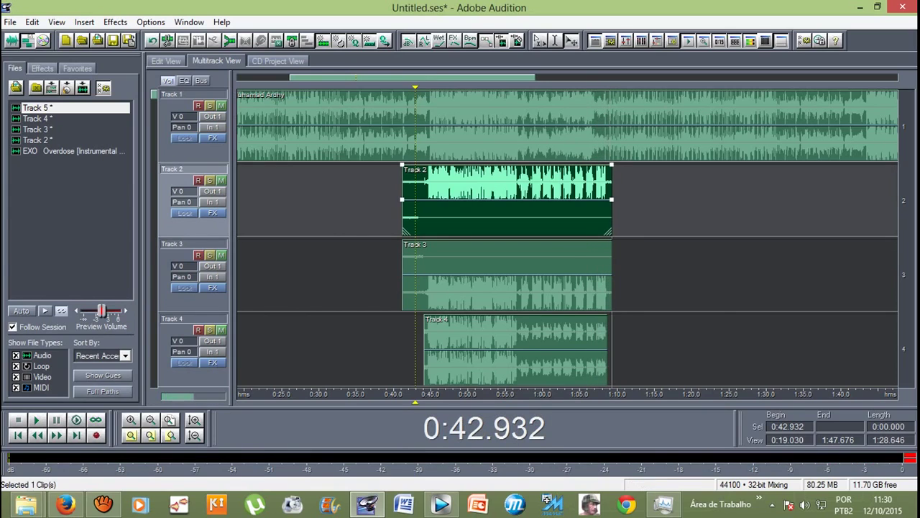
left_click_drag(612, 201, 608, 202)
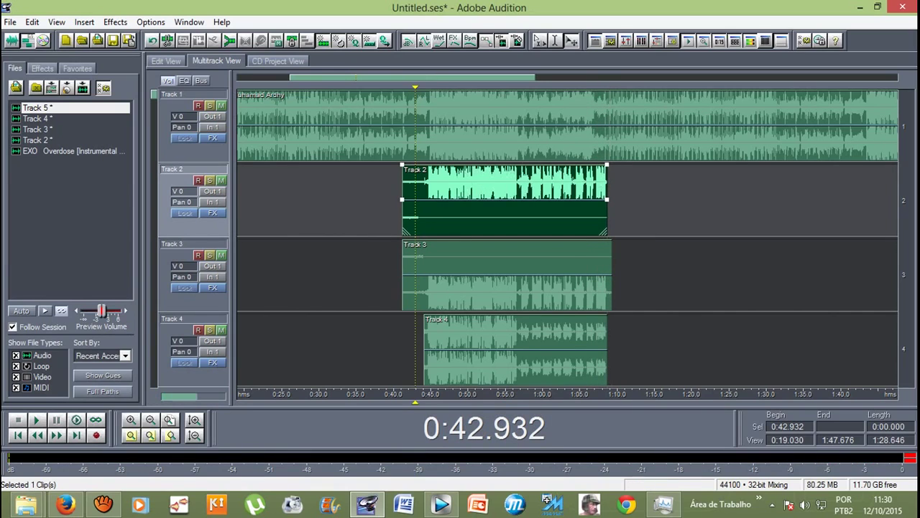
left_click_drag(403, 201, 425, 202)
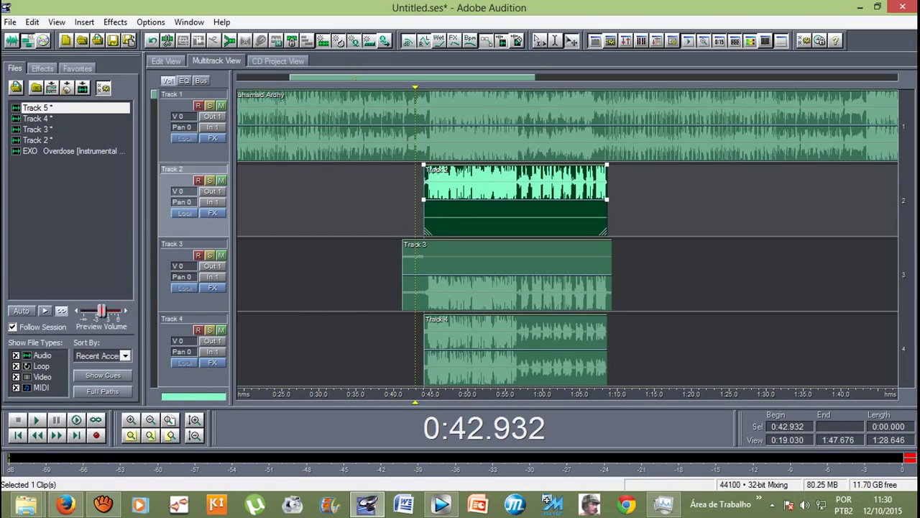
left_click(405, 287)
left_click_drag(404, 288, 424, 287)
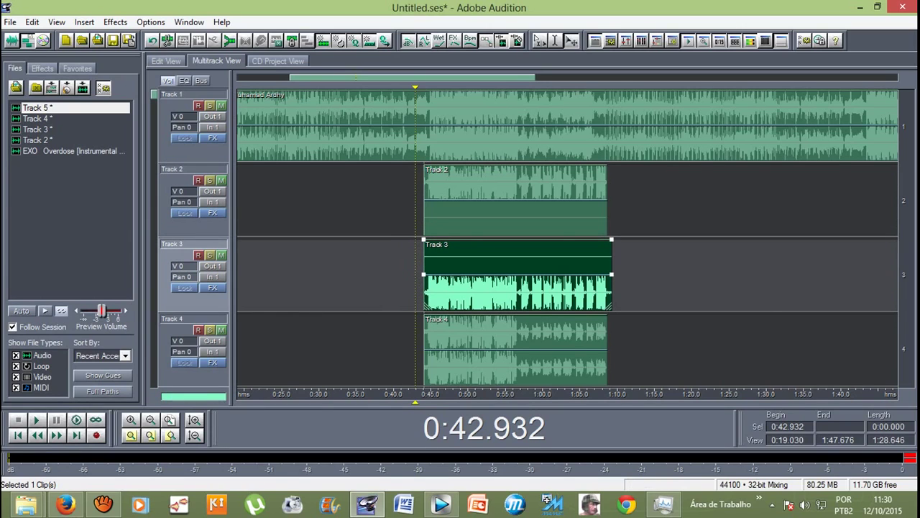
scroll(426, 143, "up", 3)
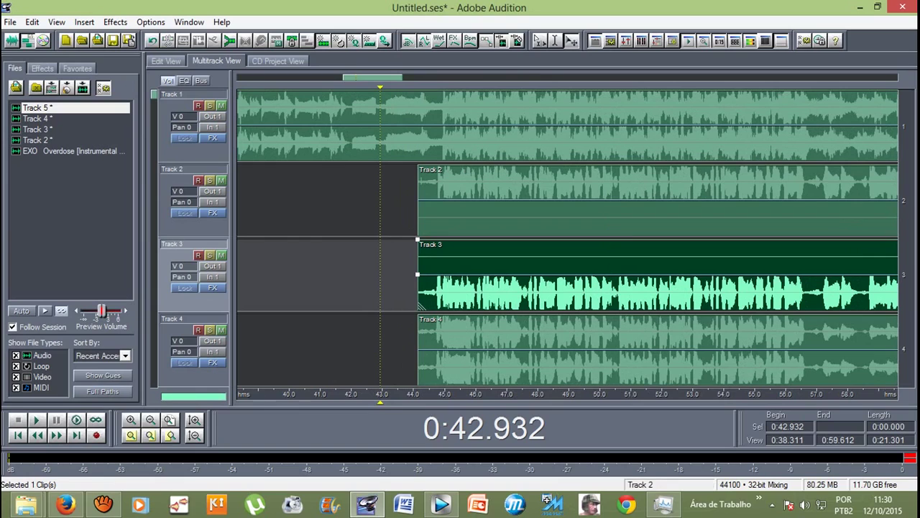
Step: Trim the Track 2 and Track 3 clip starts further so they match
left_click(431, 201)
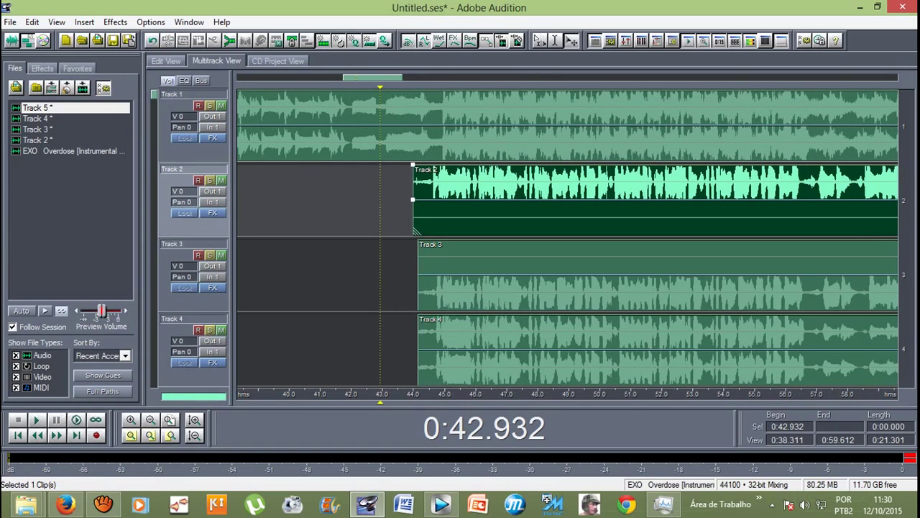
left_click_drag(418, 173, 439, 171)
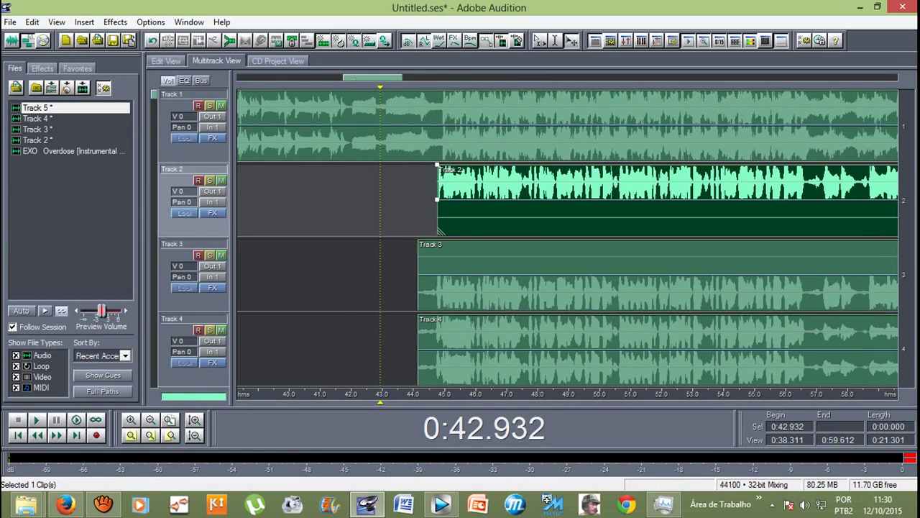
left_click(467, 259)
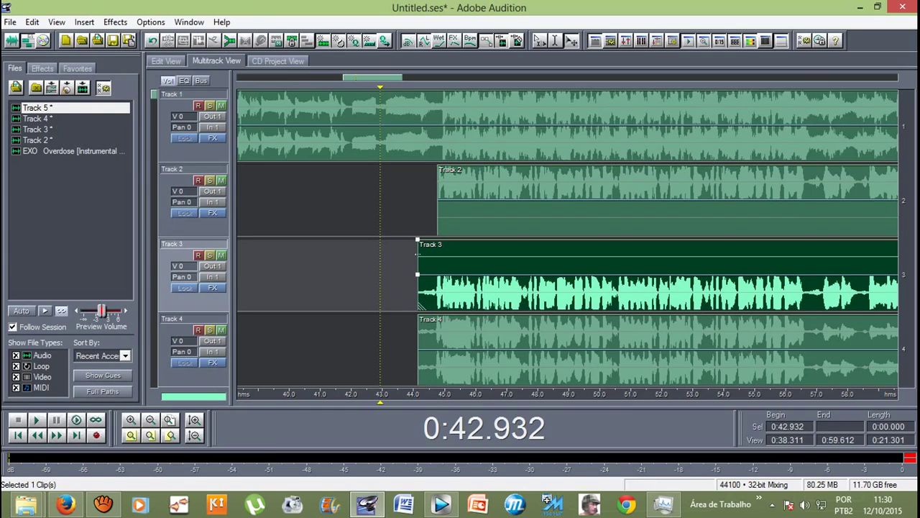
left_click_drag(418, 259, 438, 259)
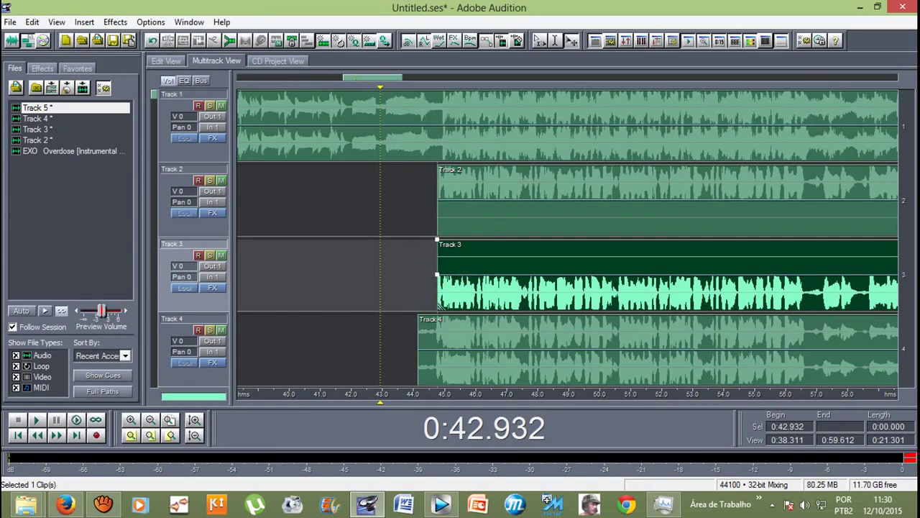
Step: Shift the Track 4 clip right to line up with Tracks 2 and 3
left_click(467, 349)
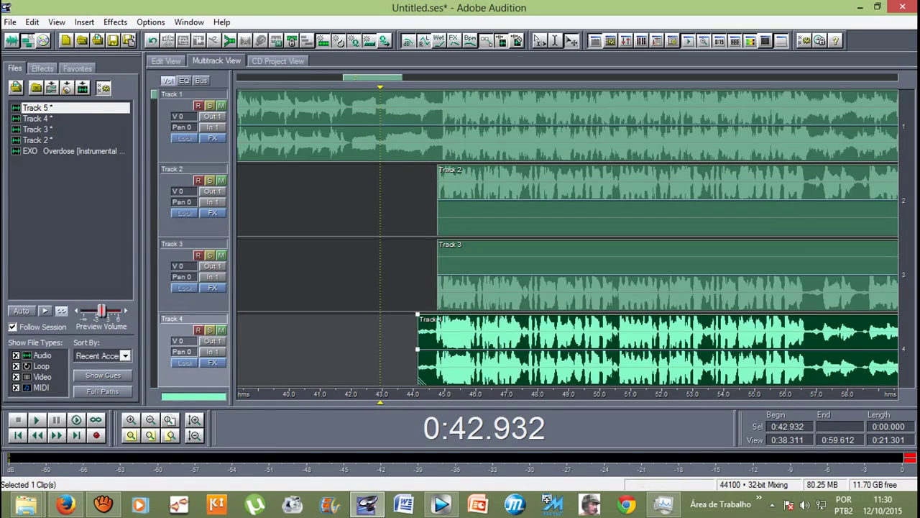
left_click(66, 505)
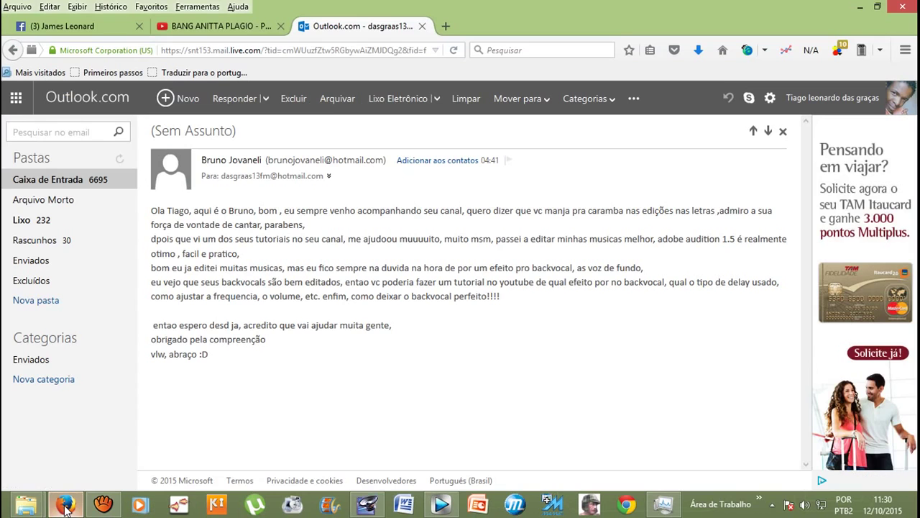
left_click(65, 505)
left_click_drag(468, 349, 482, 349)
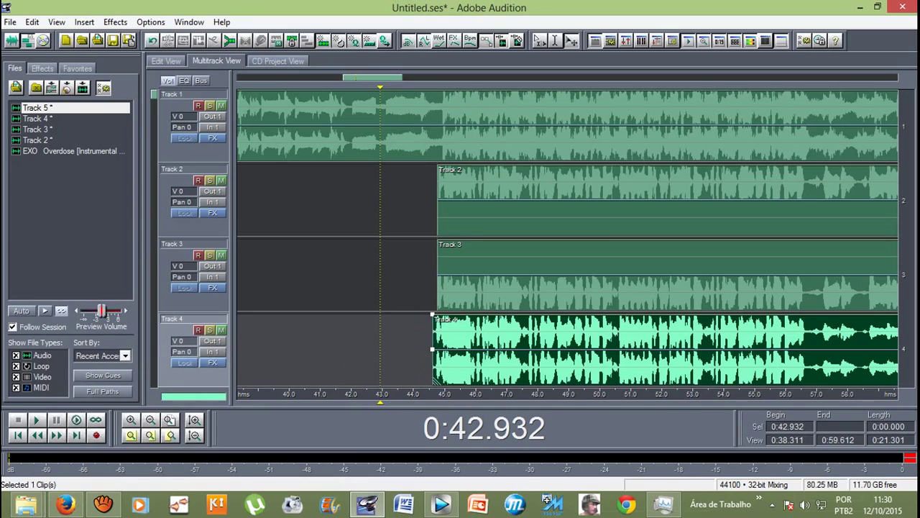
Step: Open Track 4 in the waveform editor and select its loud opening, 0:44.696–0:56.603
key("minus")
key("minus")
key("minus")
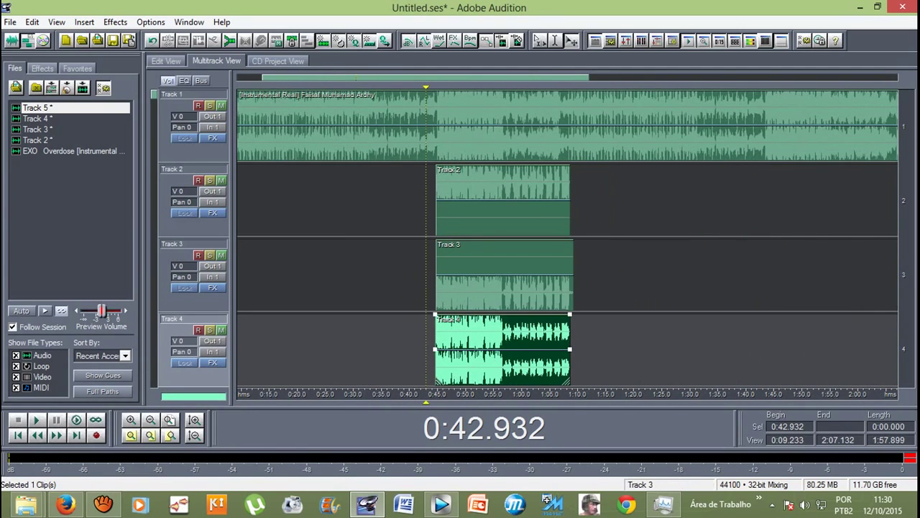
scroll(568, 238, "down", 2)
scroll(569, 238, "up", 1)
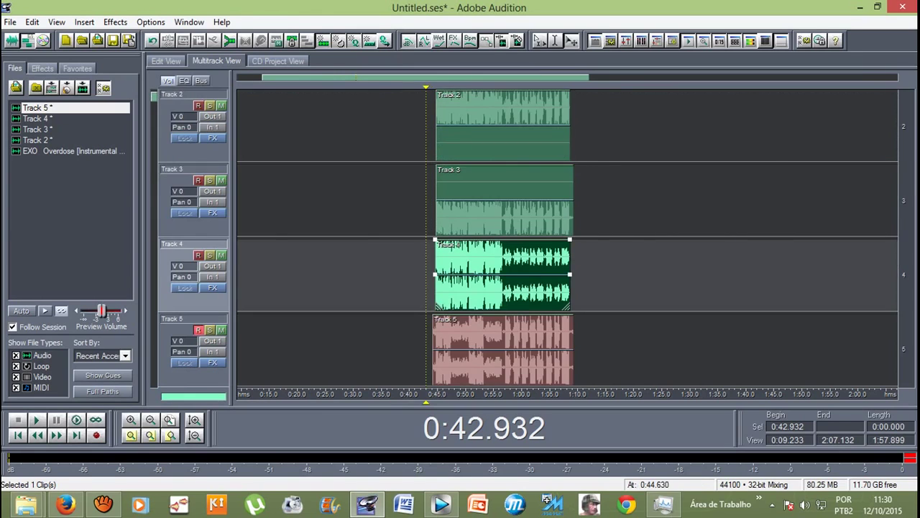
key("8")
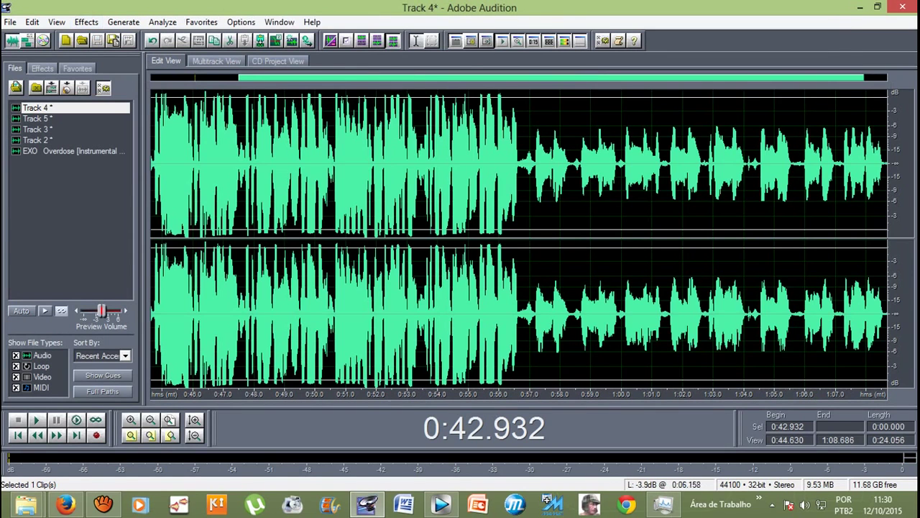
left_click_drag(153, 165, 520, 165)
Step: Try the Spatial Left 2 and Spatial Right 2 Delay presets, close unapplied, and return to multitrack
left_click(86, 21)
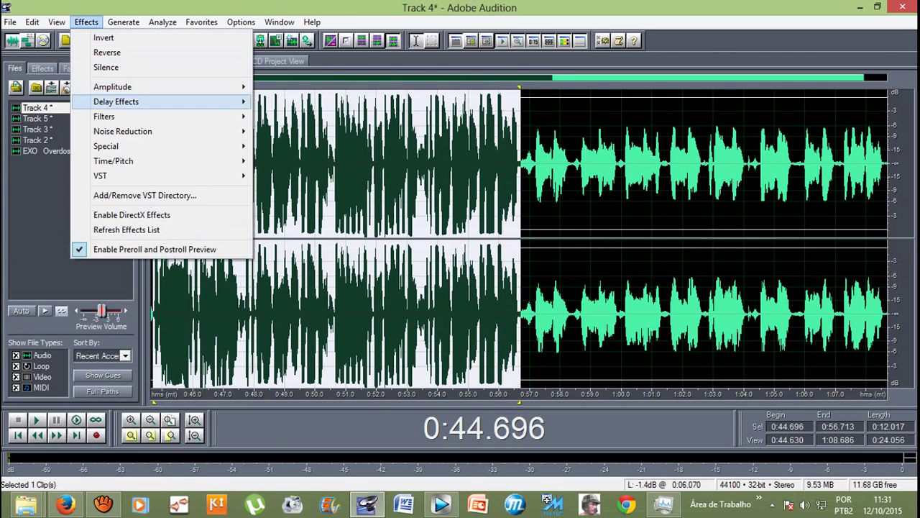
mouse_move(144, 101)
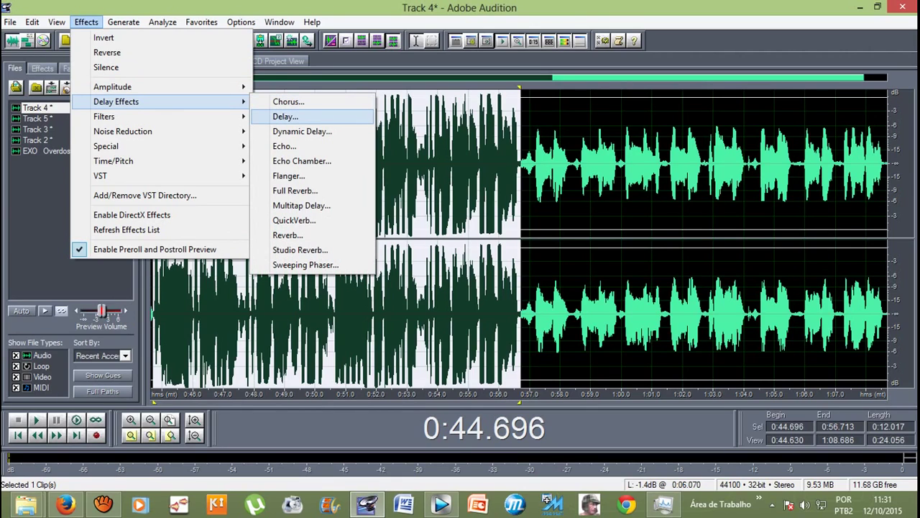
left_click(285, 117)
scroll(559, 252, "down", 6)
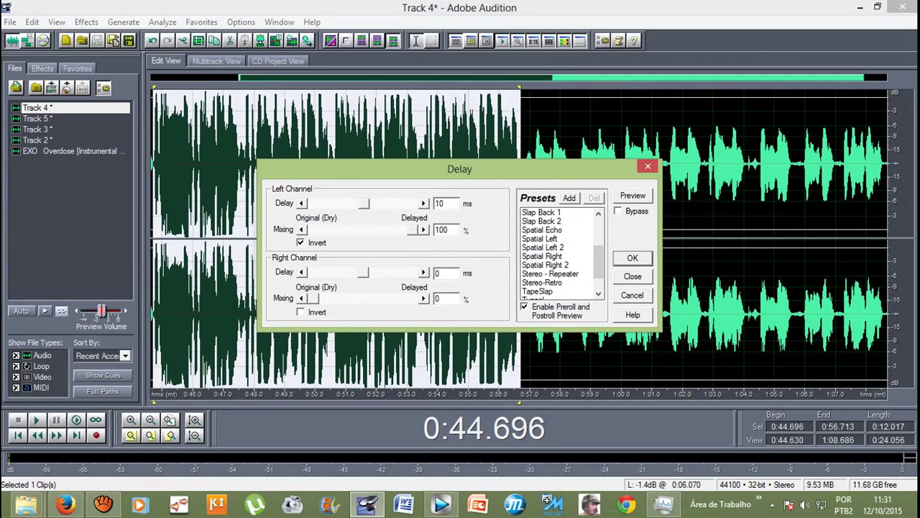
left_click(543, 247)
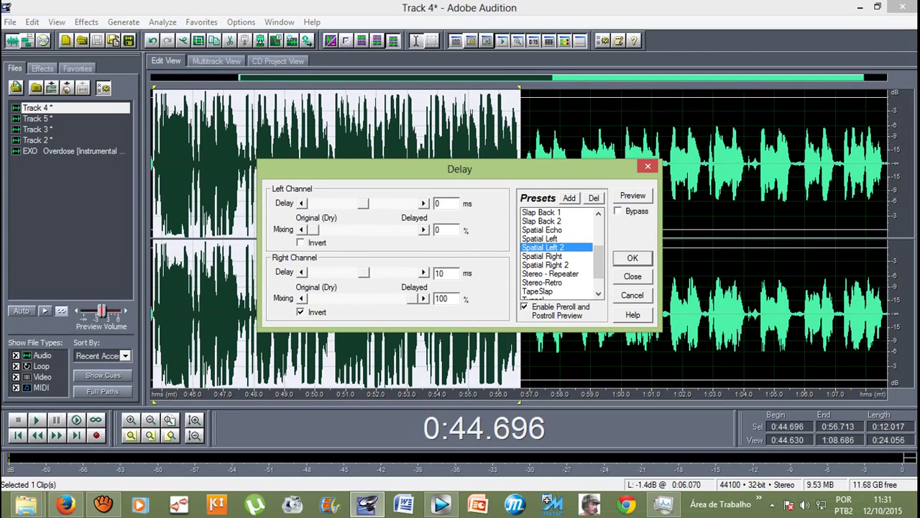
left_click(546, 264)
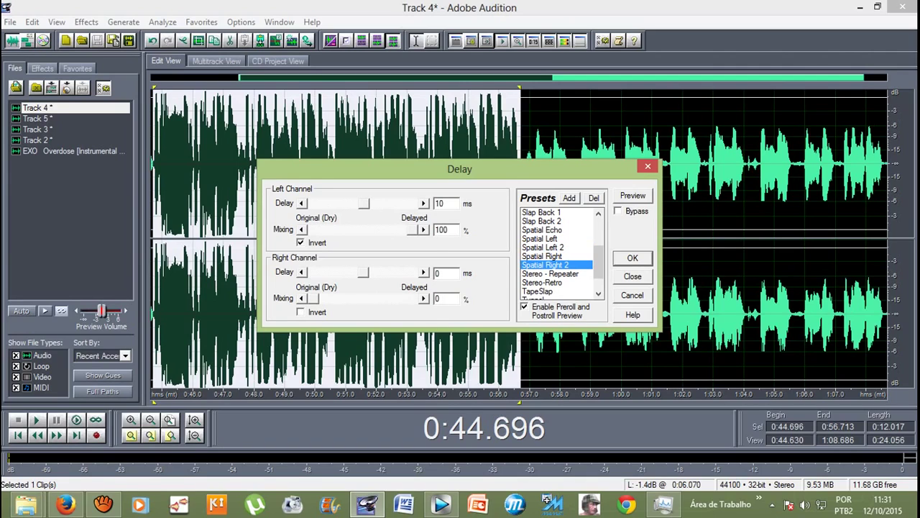
left_click(542, 246)
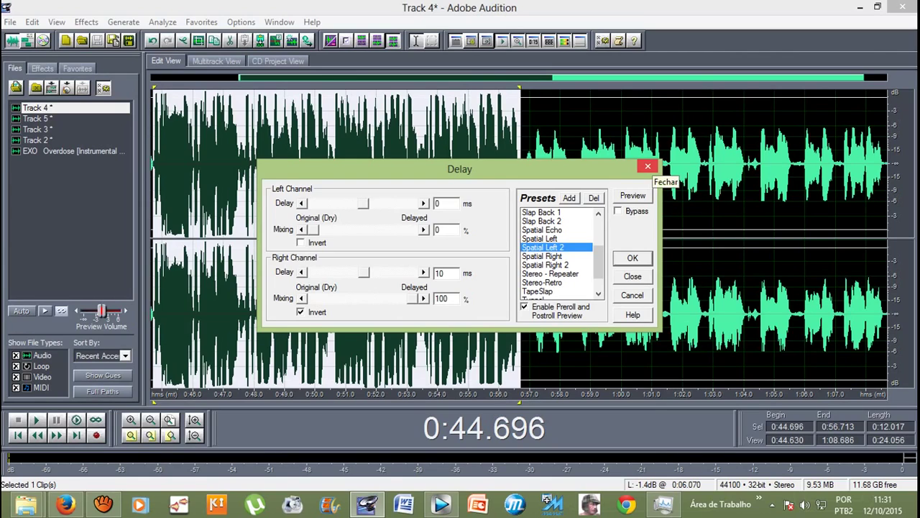
left_click(648, 166)
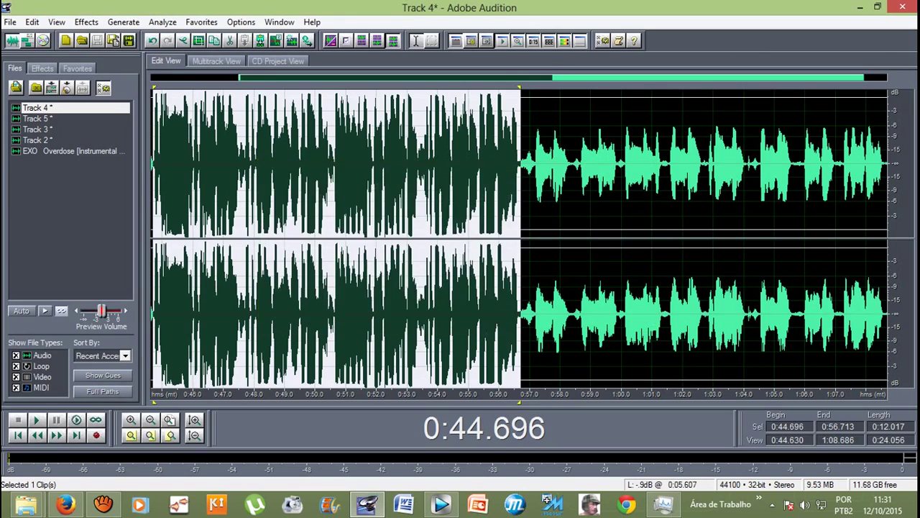
left_click(204, 165)
left_click(216, 60)
Step: Play the session from 0:42.644 to review where the vocal clips end
key("Left")
key("Left")
key("Left")
key("Left")
key("Left")
key("Left")
key("Left")
key("Left")
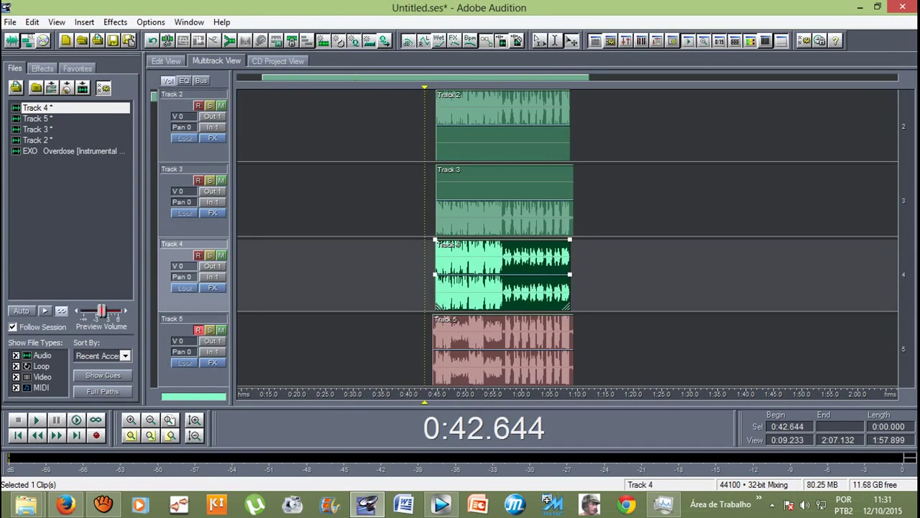
scroll(568, 238, "up", 1)
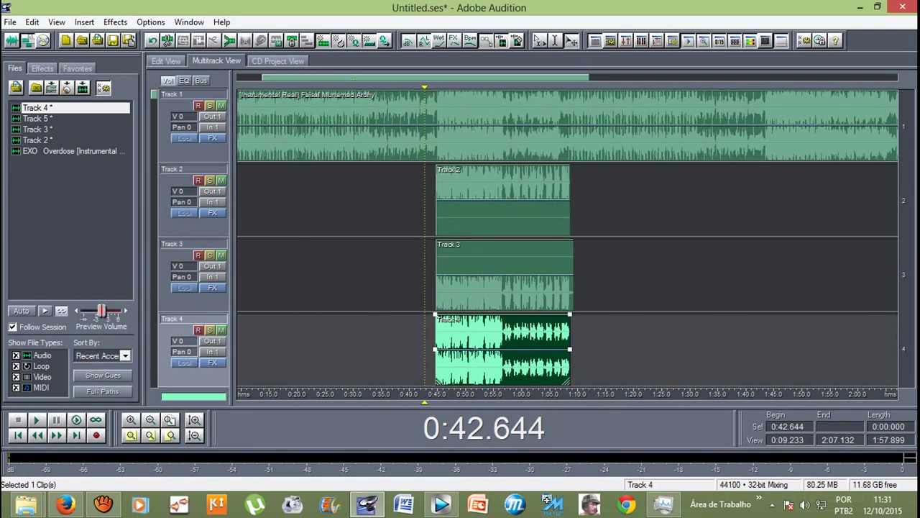
key("space")
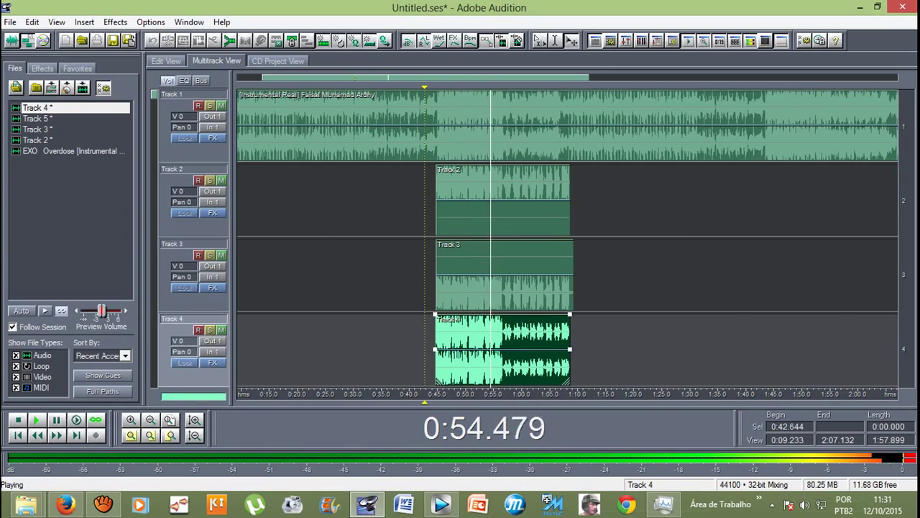
scroll(568, 237, "down", 2)
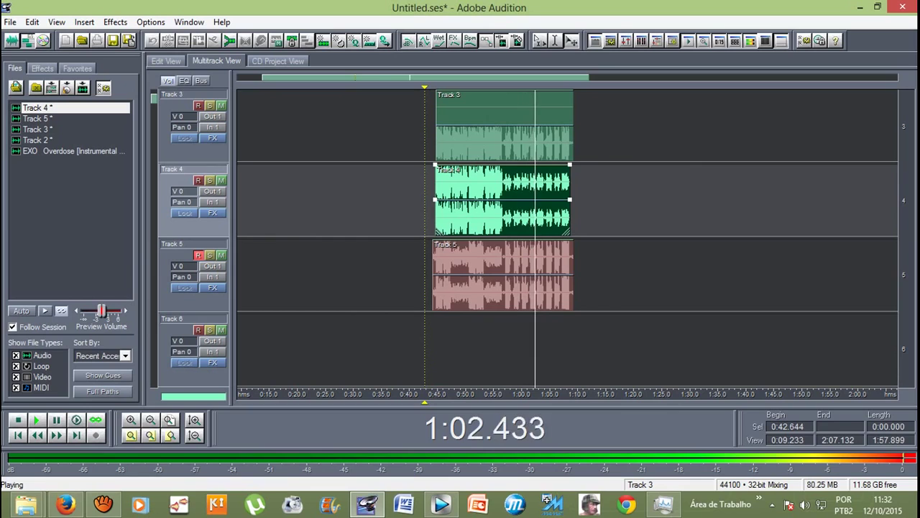
scroll(568, 239, "up", 2)
scroll(567, 238, "down", 1)
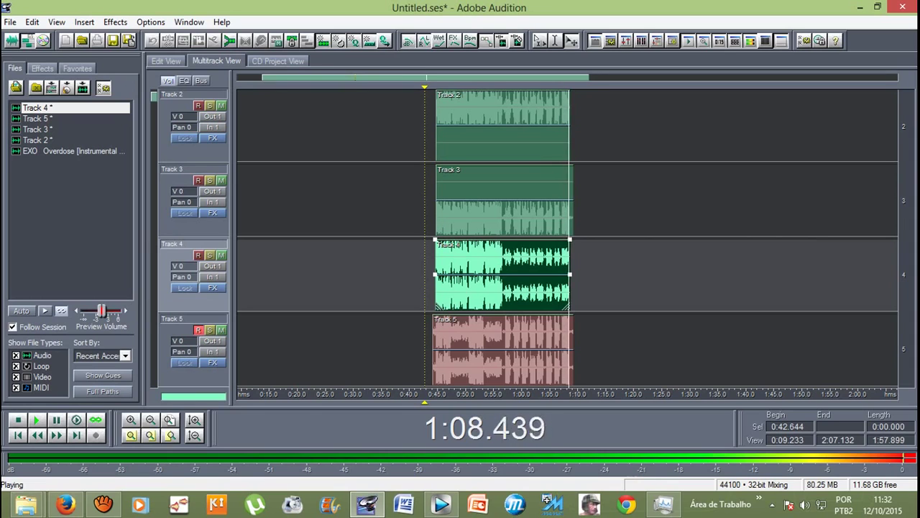
key("space")
Step: Trim the Track 5 and Track 3 clip ends to match the other vocals
key("equal")
key("equal")
left_click(564, 353)
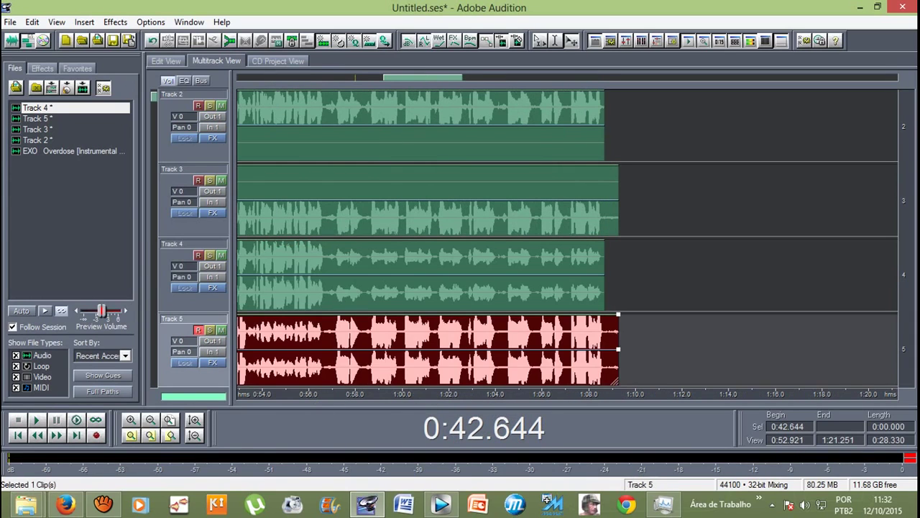
left_click_drag(618, 353, 604, 353)
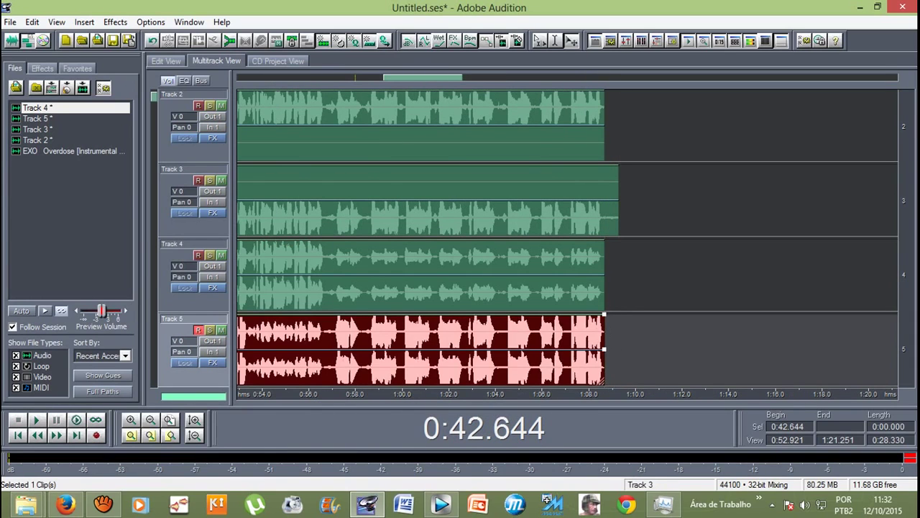
left_click(504, 201)
left_click_drag(617, 215, 604, 216)
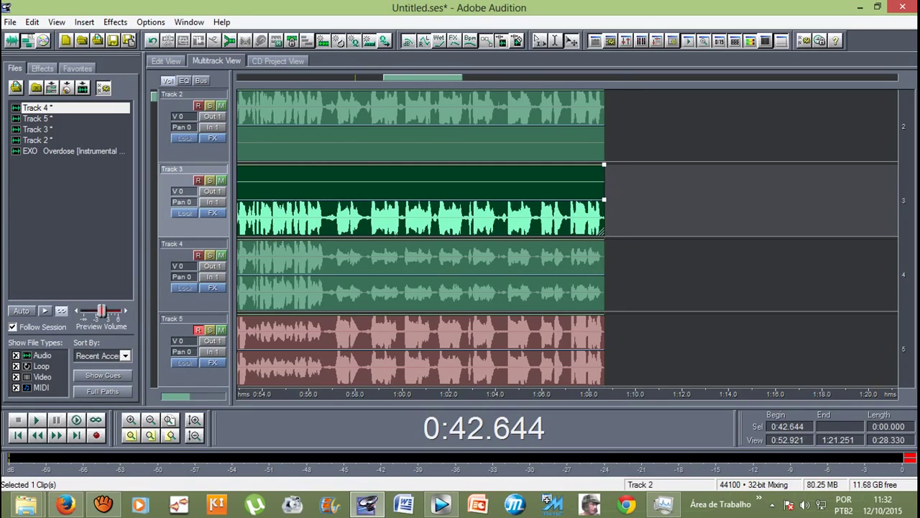
Step: Shift the Track 5 clip slightly later to align, then open Track 2's waveform
key("minus")
scroll(568, 238, "down", 2)
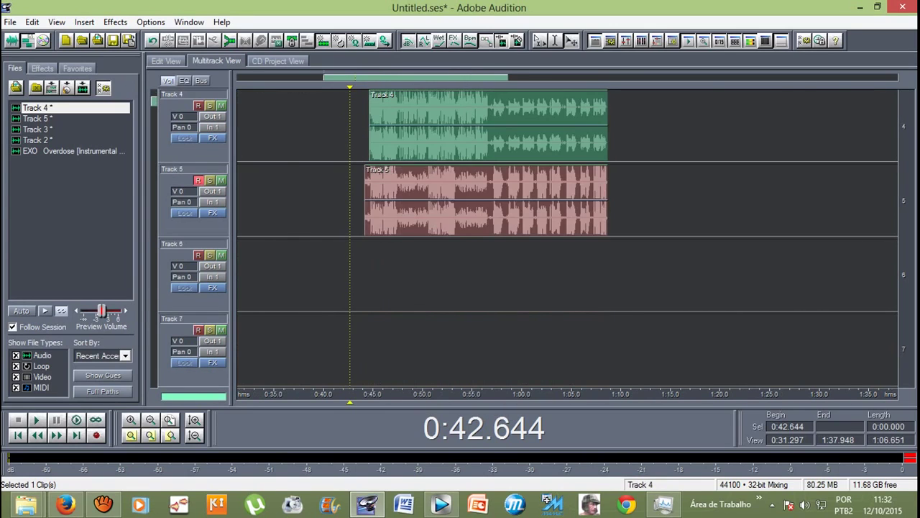
scroll(379, 201, "up", 3)
left_click_drag(303, 171, 332, 171)
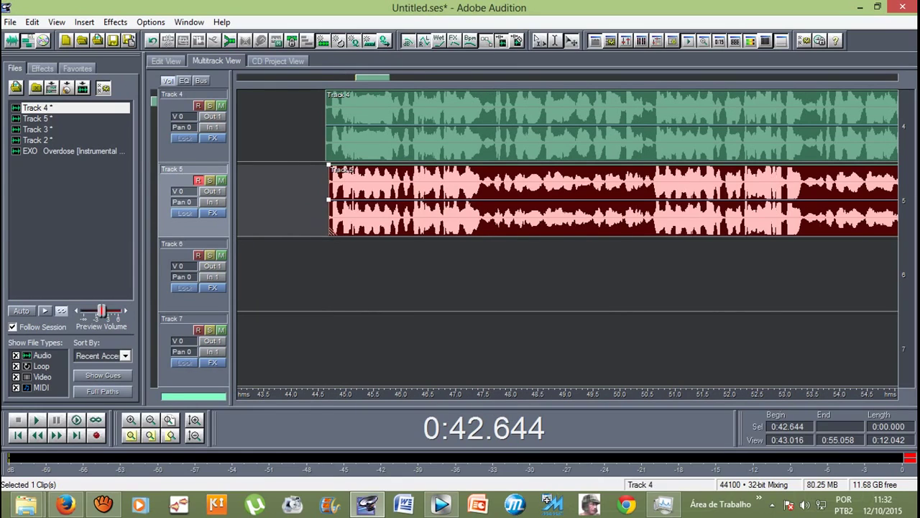
scroll(568, 237, "down", 3)
left_click_drag(316, 402, 339, 402)
scroll(568, 237, "up", 3)
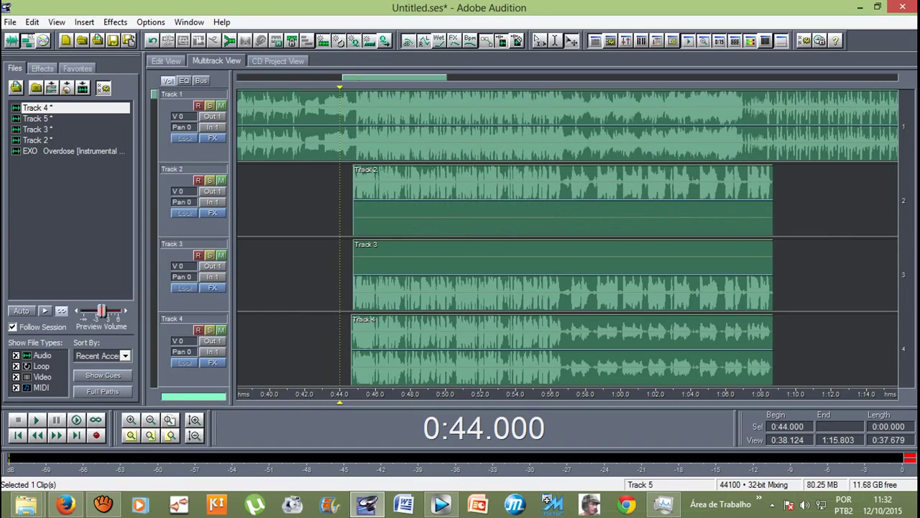
key("8")
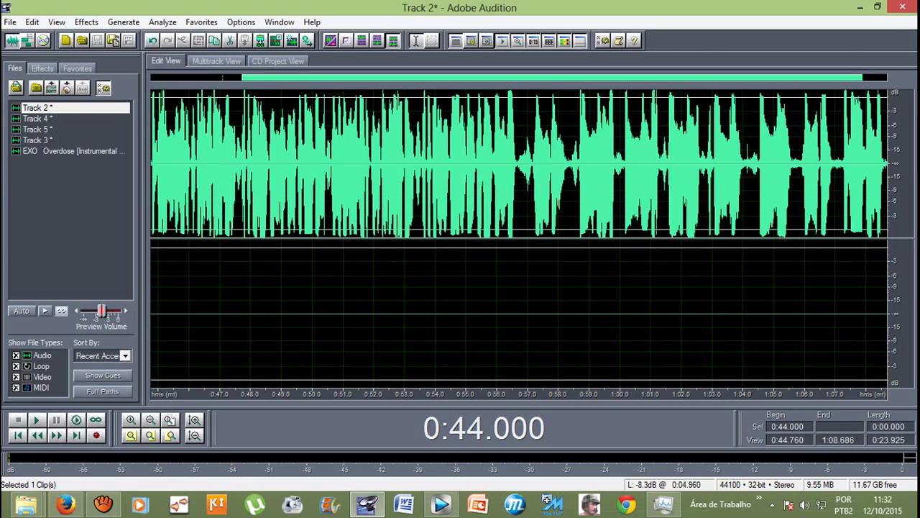
Step: Select Track 2 from 0:44.760 to the end and preview Auto-Tune Evo VST on it
left_click_drag(153, 165, 892, 165)
scroll(837, 165, "down", 1)
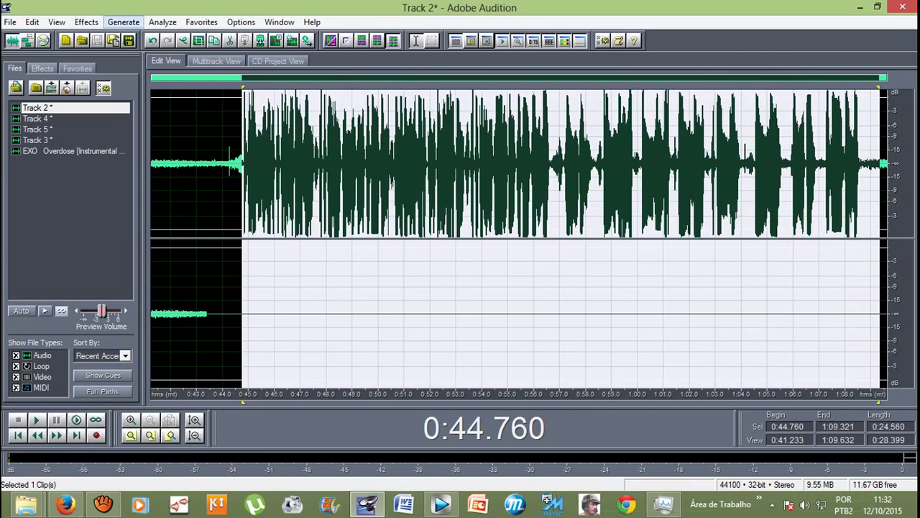
left_click(86, 21)
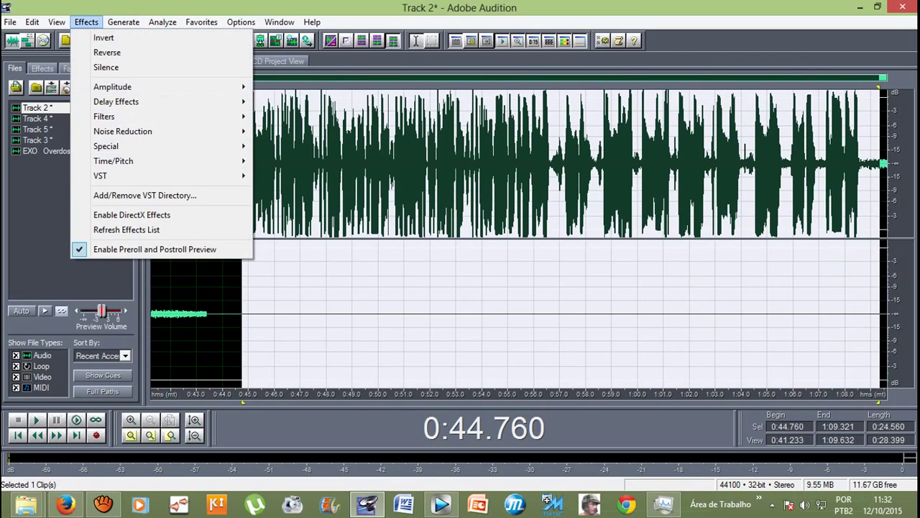
mouse_move(166, 176)
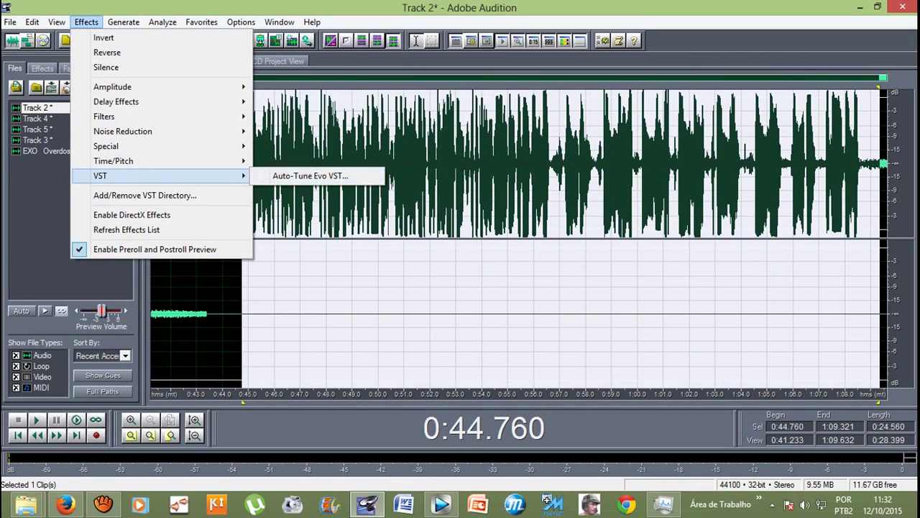
left_click(310, 176)
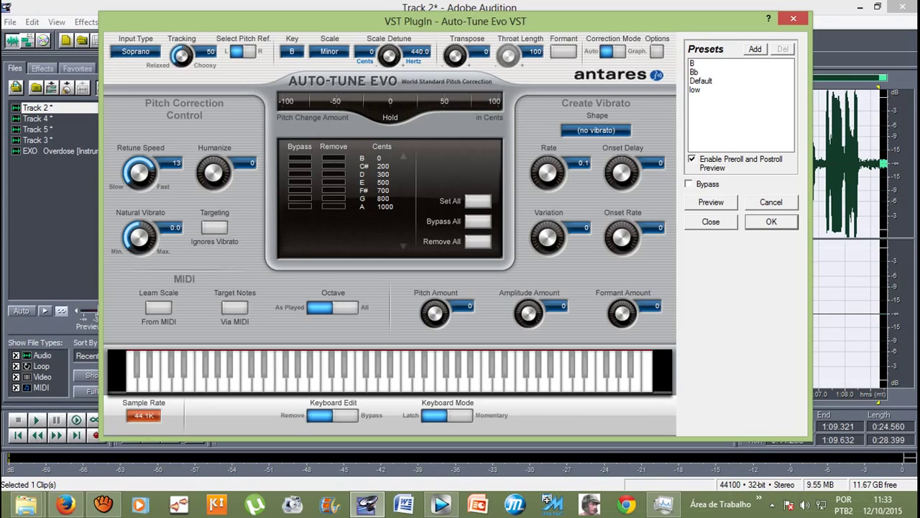
key("space")
Step: Set Auto-Tune Evo's key to Bb, preview, and apply it to Track 2's 0:44.760–1:09.321 selection
left_click(292, 51)
key("Down")
key("Down")
key("Down")
key("Down")
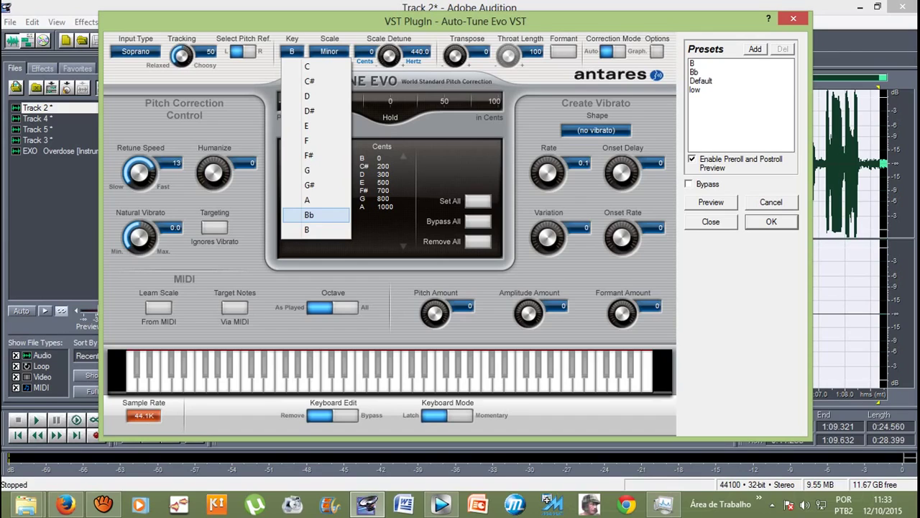
key("Return")
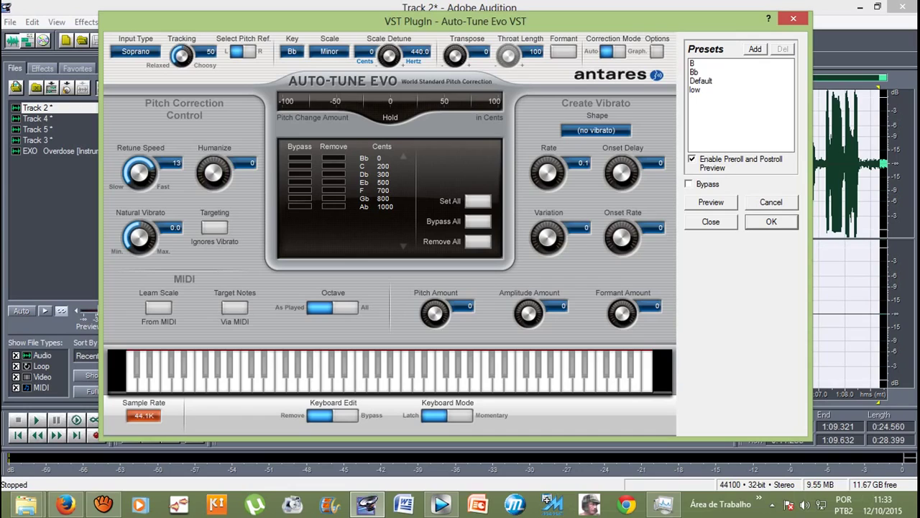
key("space")
key("Return")
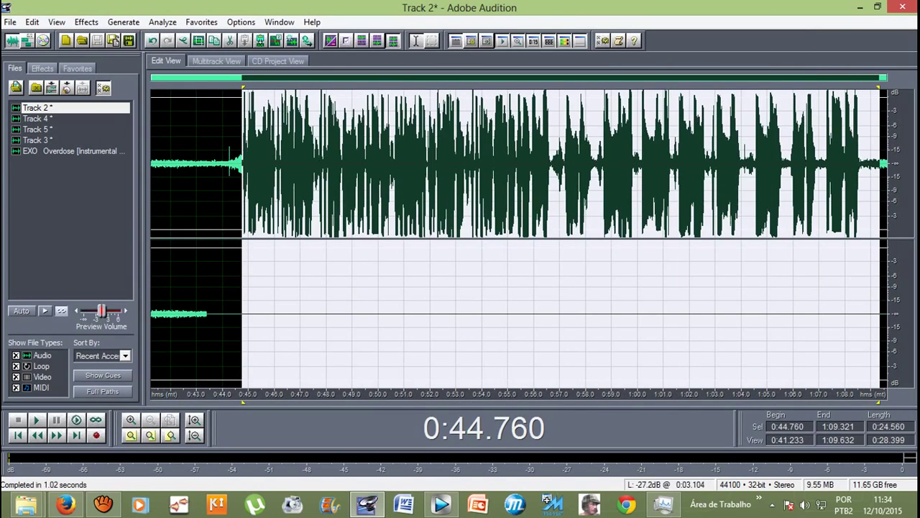
Step: Go back to the multitrack session and mute Track 5
left_click(231, 166)
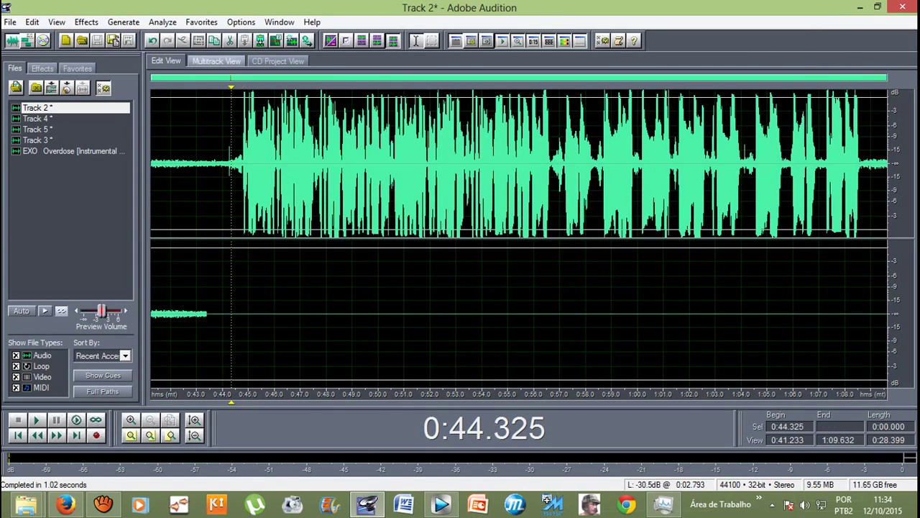
left_click(216, 60)
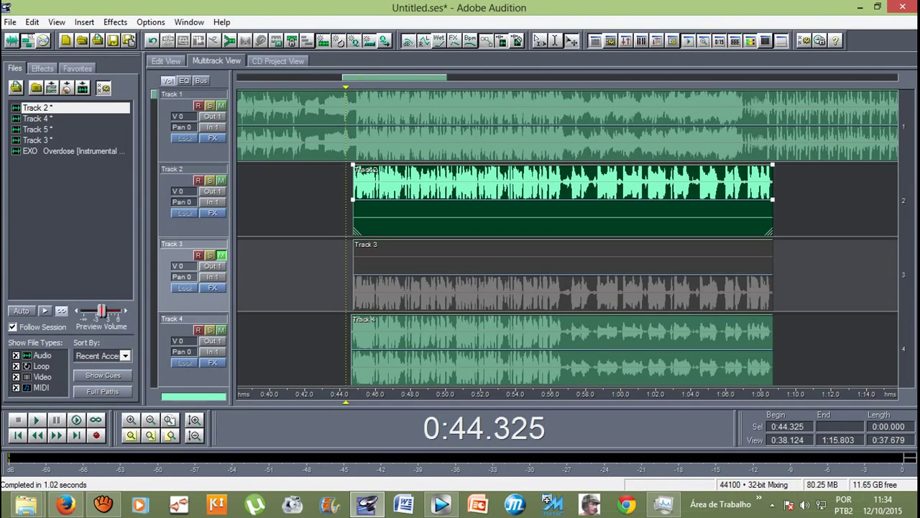
scroll(568, 238, "down", 2)
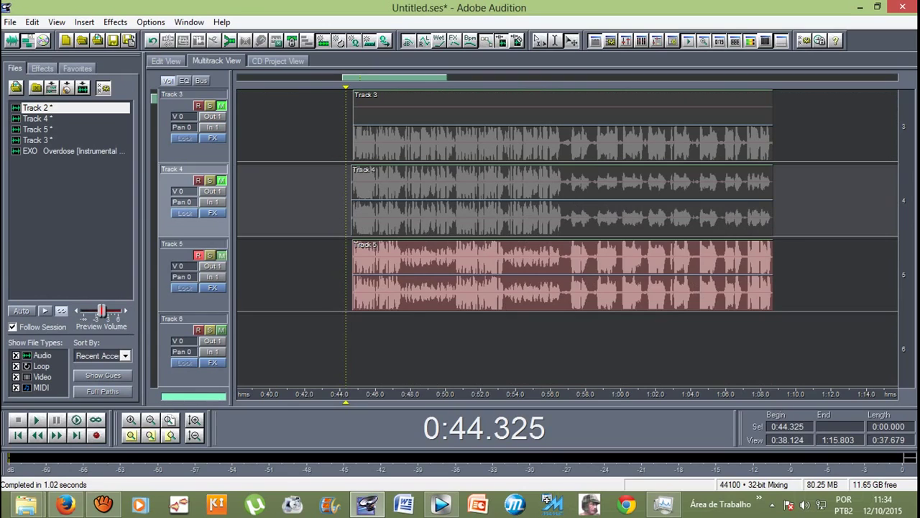
left_click(221, 255)
scroll(205, 255, "up", 2)
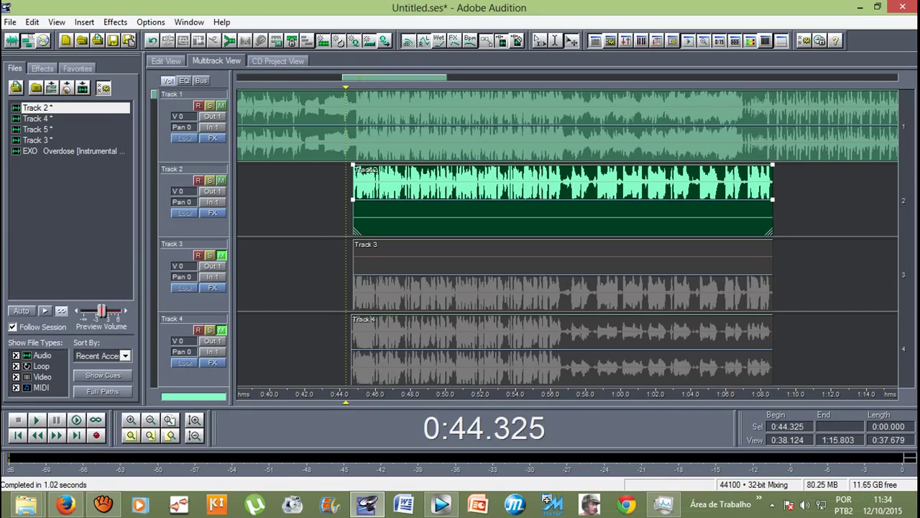
Step: Play Track 2 over the instrumental from 0:43.770, then stop
scroll(568, 237, "down", 2)
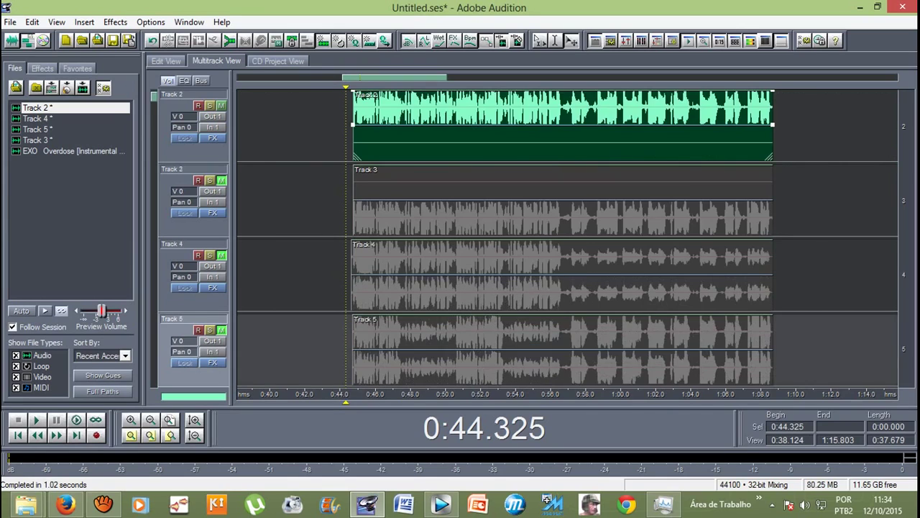
scroll(568, 238, "up", 2)
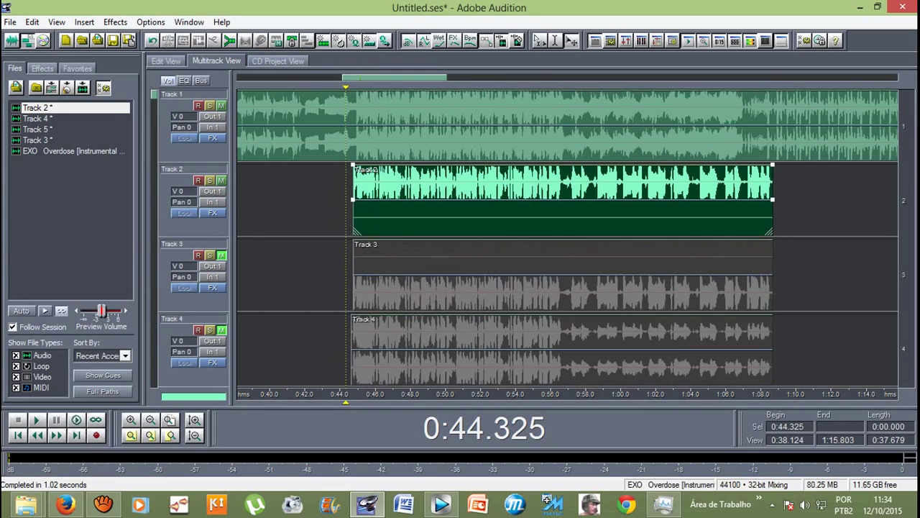
left_click(342, 274)
left_click(336, 273)
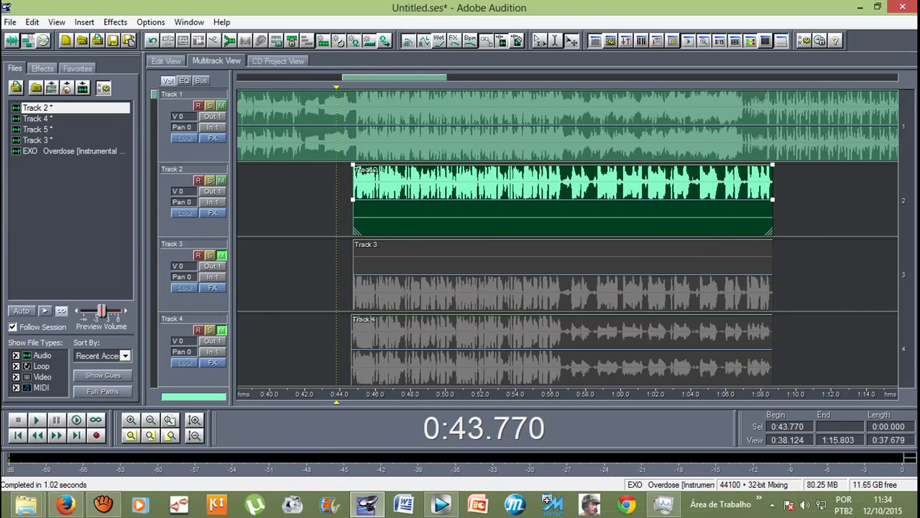
key("space")
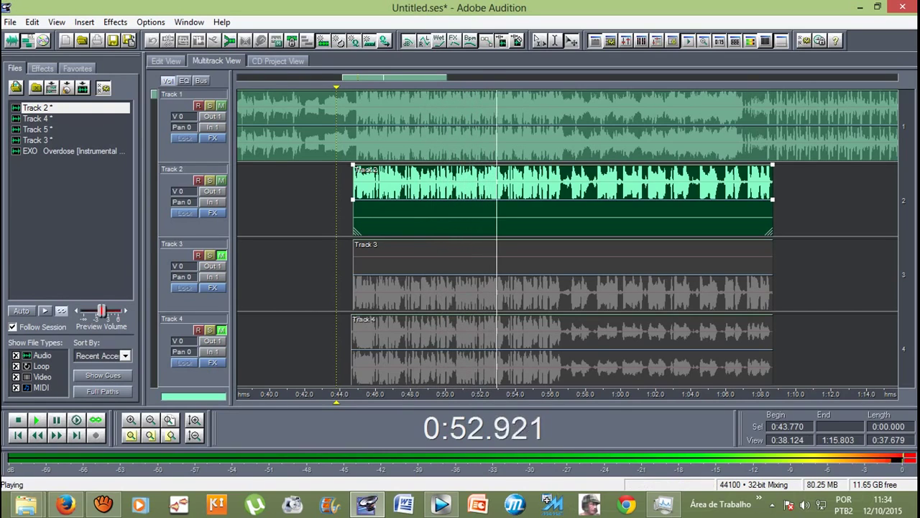
key("space")
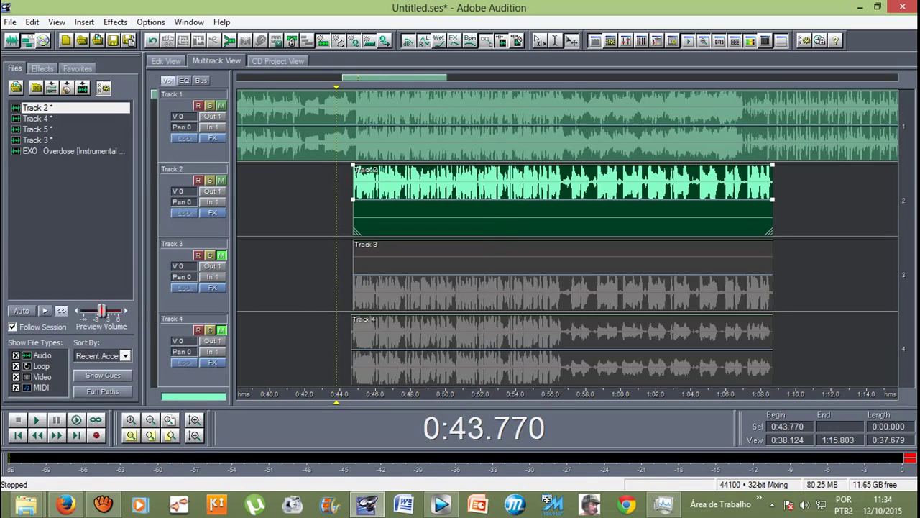
Step: Unmute Tracks 3, 4 and 5
left_click(220, 256)
left_click(221, 329)
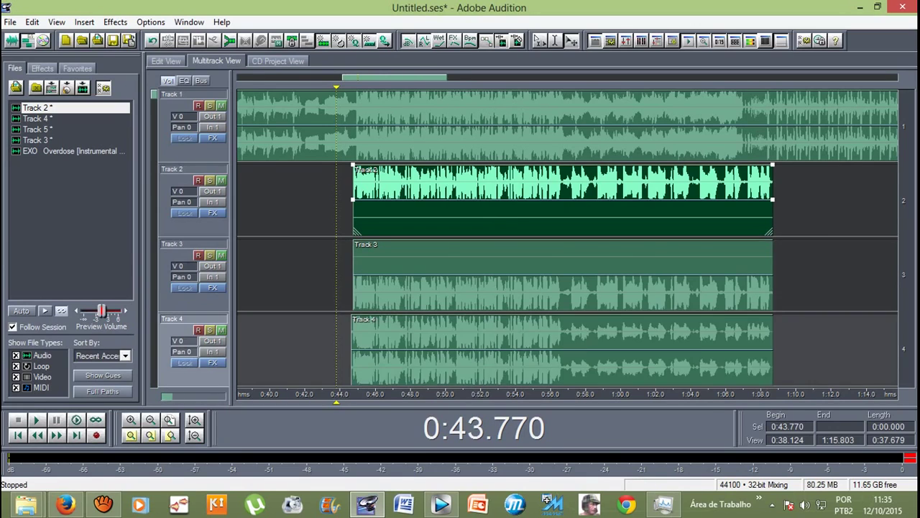
scroll(221, 331, "down", 1)
left_click(221, 329)
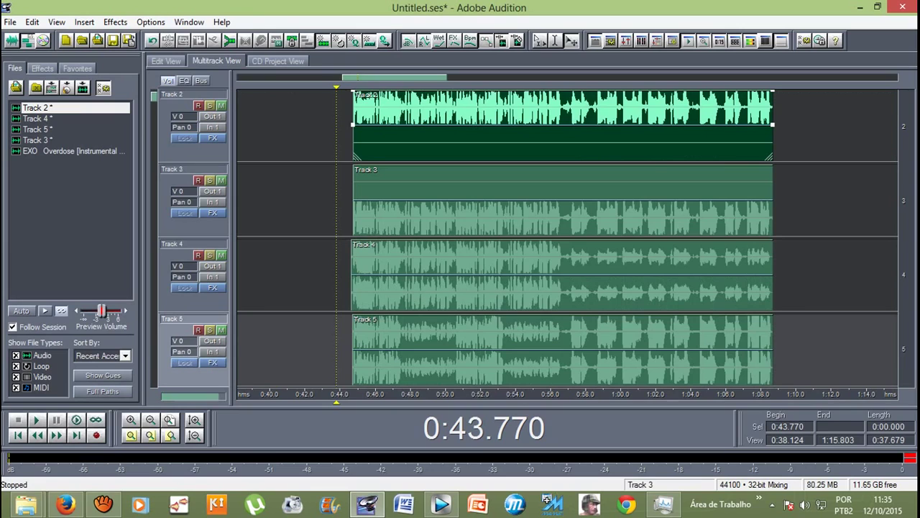
Step: Apply Auto-Tune Evo pitch correction to Track 3's clip and return to multitrack
double_click(561, 187)
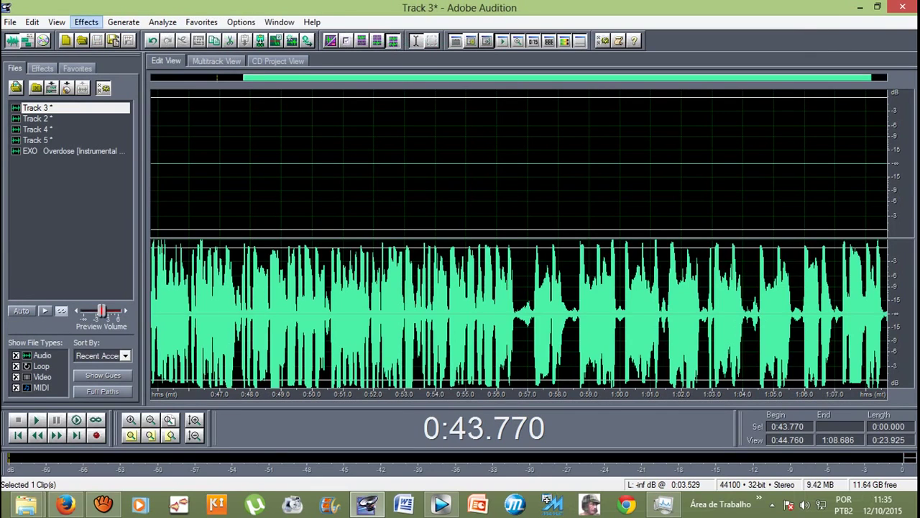
left_click(86, 22)
mouse_move(144, 175)
left_click(310, 176)
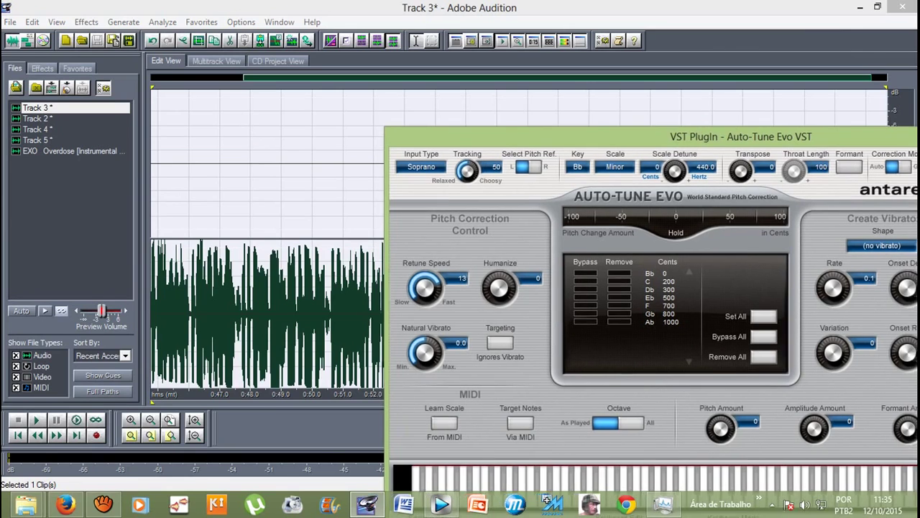
key("Return")
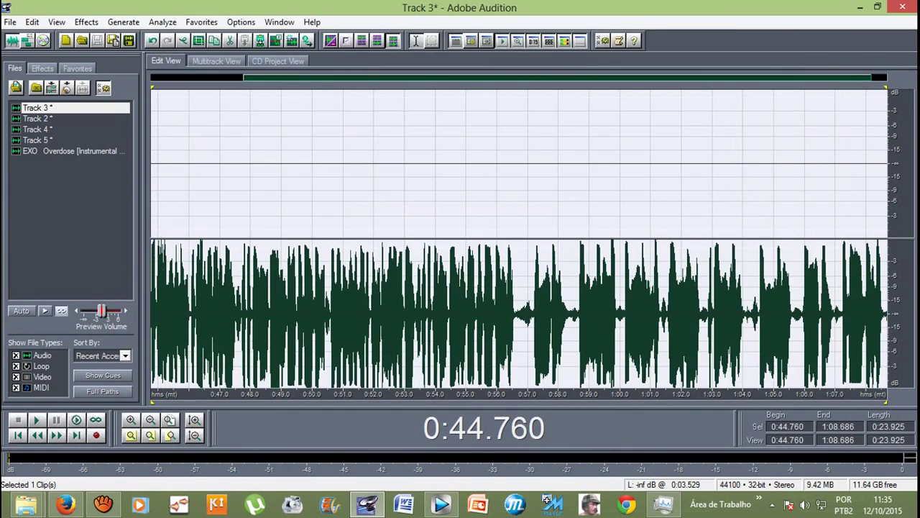
key("F12")
key("F12")
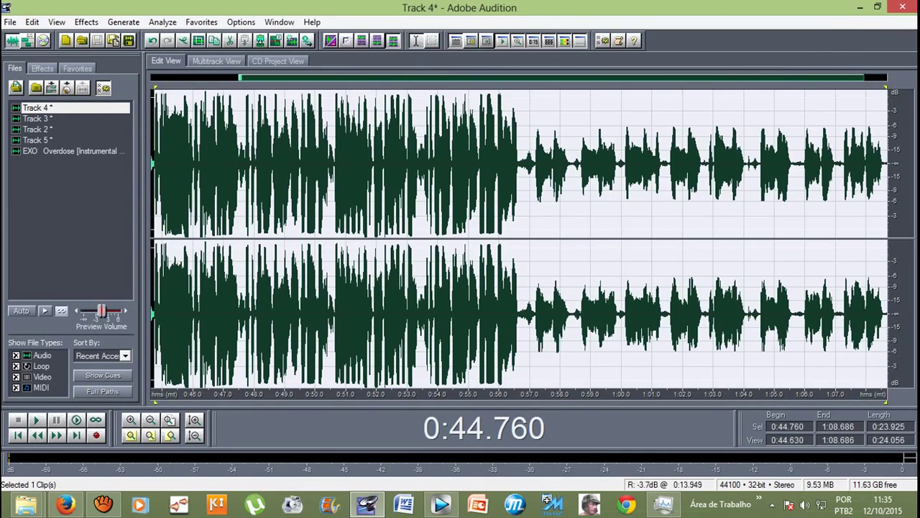
Step: Apply Auto-Tune Evo pitch correction to Track 4 and return to multitrack
left_click(86, 21)
mouse_move(172, 176)
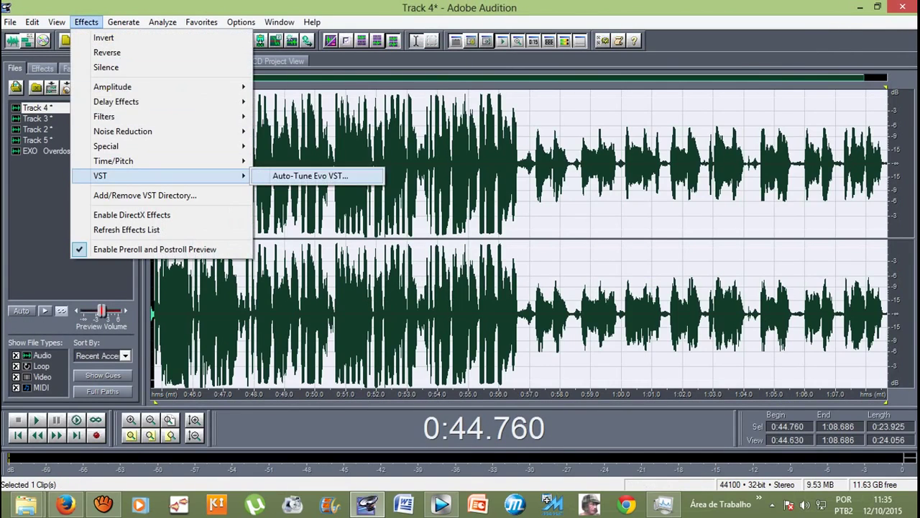
left_click(317, 177)
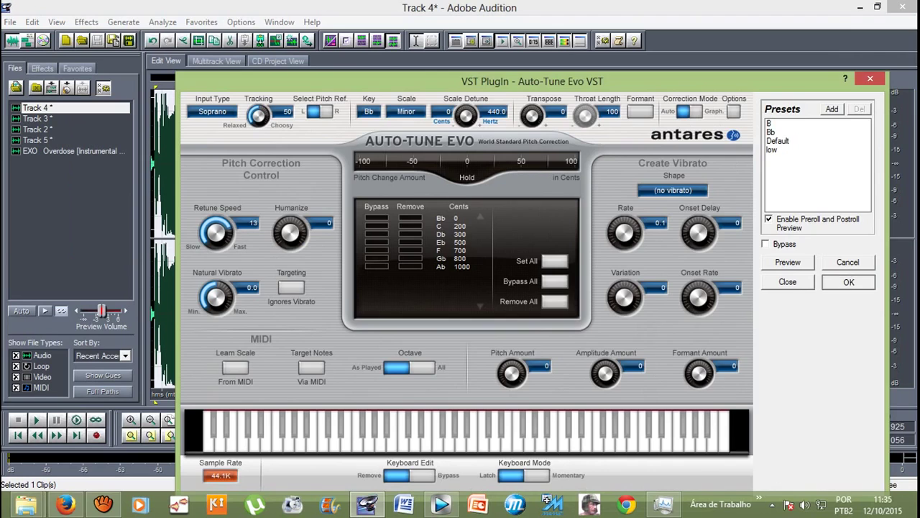
key("Return")
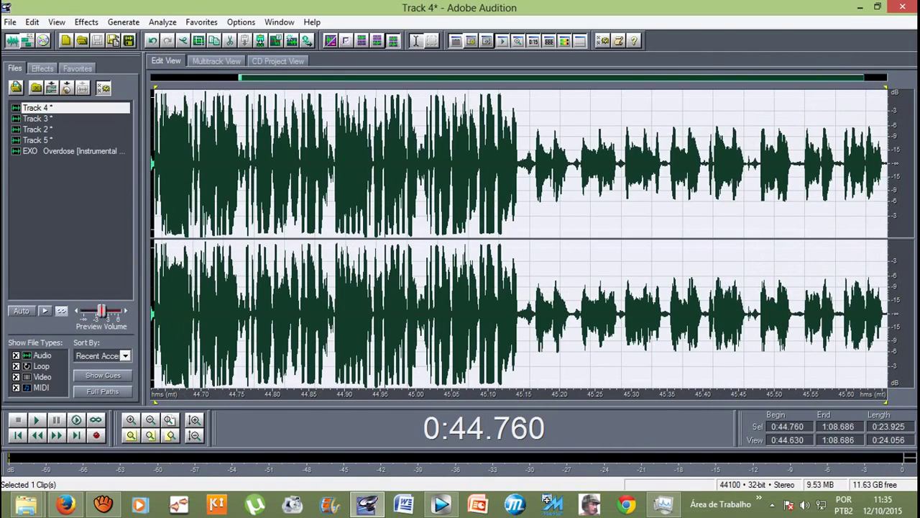
key("F12")
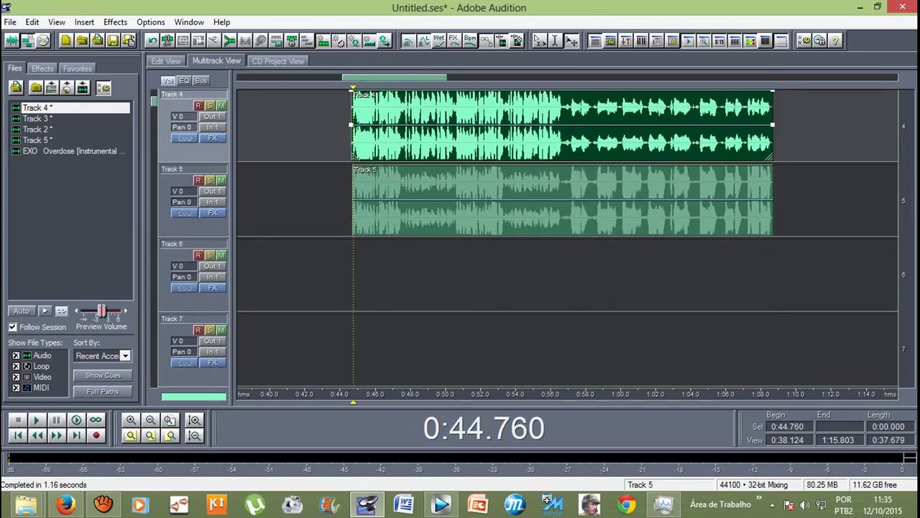
Step: Apply Auto-Tune Evo pitch correction to Track 5's clip and return to multitrack
double_click(560, 349)
left_click(86, 21)
mouse_move(144, 175)
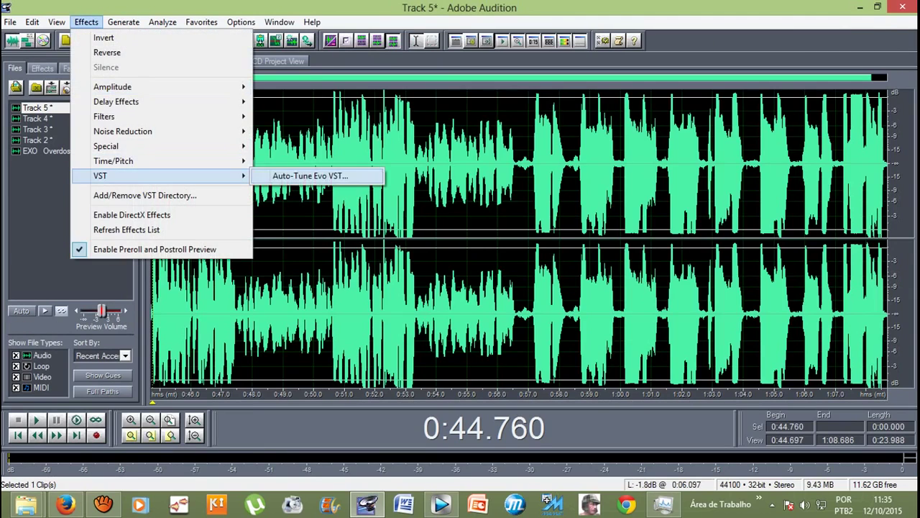
left_click(310, 176)
key("Return")
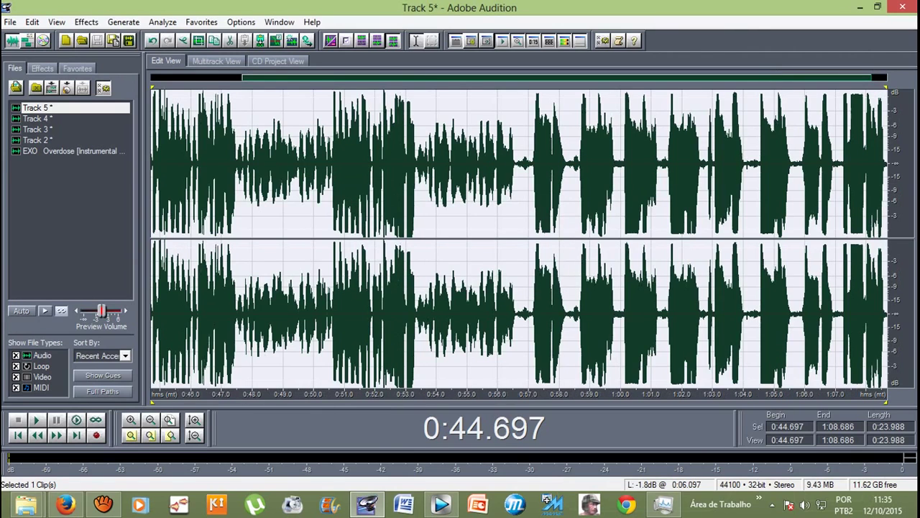
key("F12")
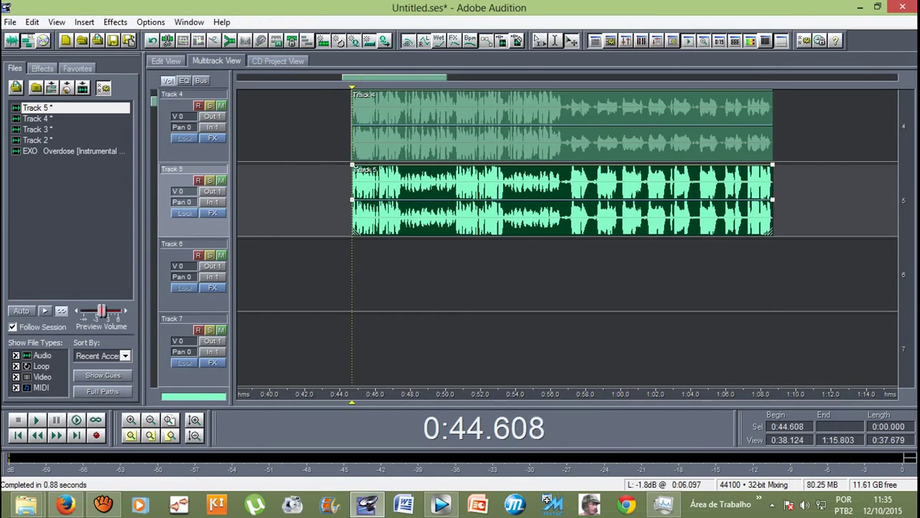
Step: Play the corrected vocals from 0:41.311, zooming out the timeline, then stop playback
left_click(326, 201)
scroll(568, 237, "up", 3)
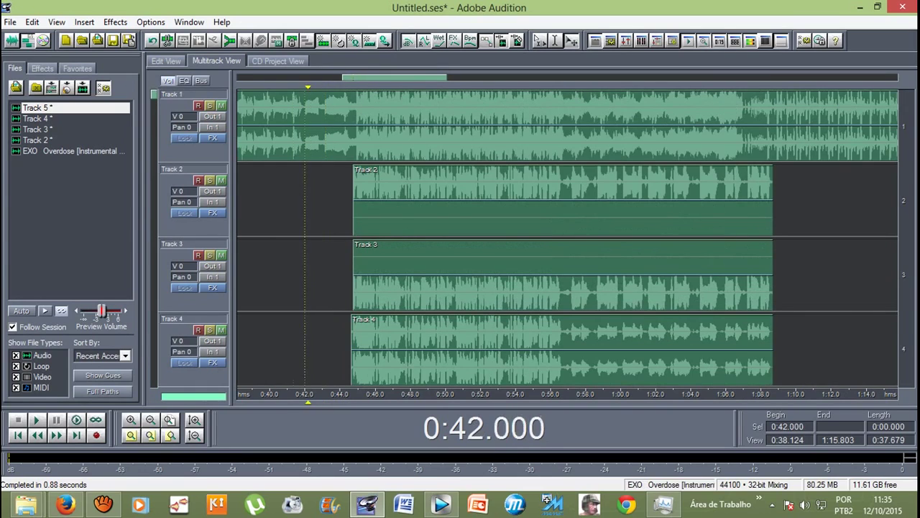
left_click(291, 201)
key("space")
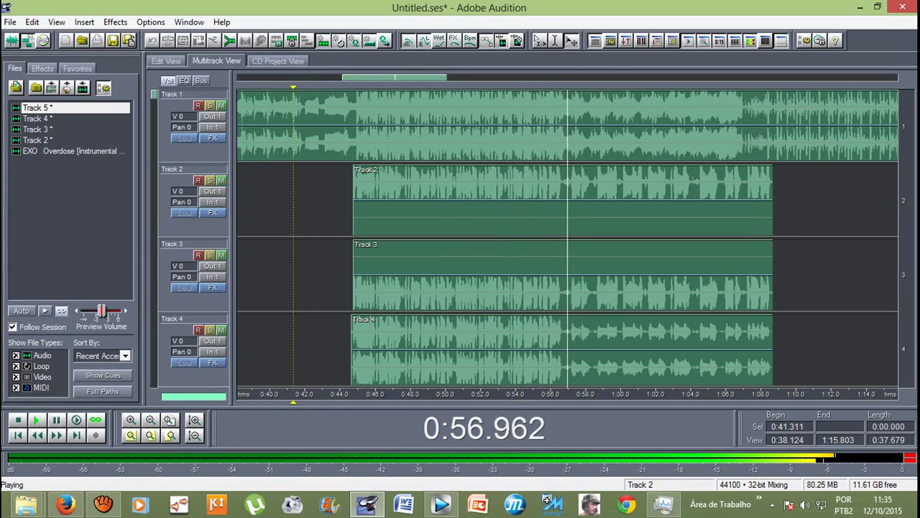
key("minus")
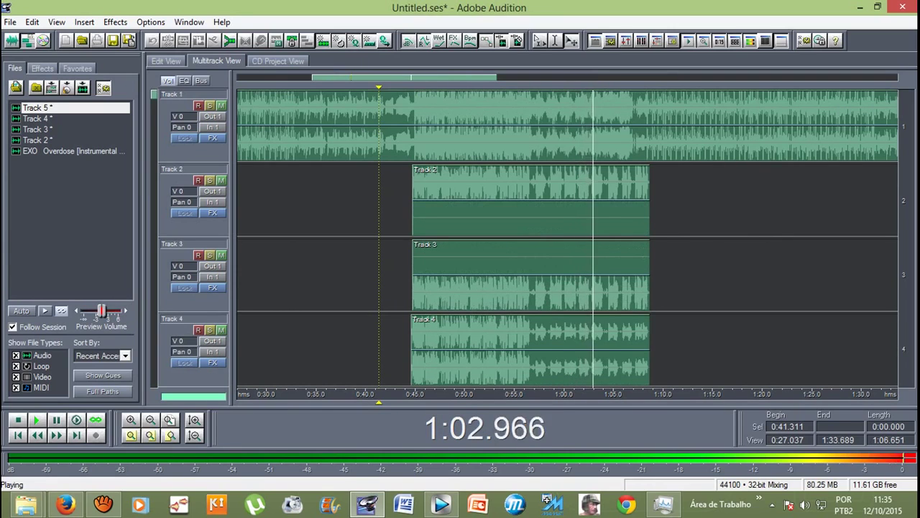
scroll(568, 238, "down", 1)
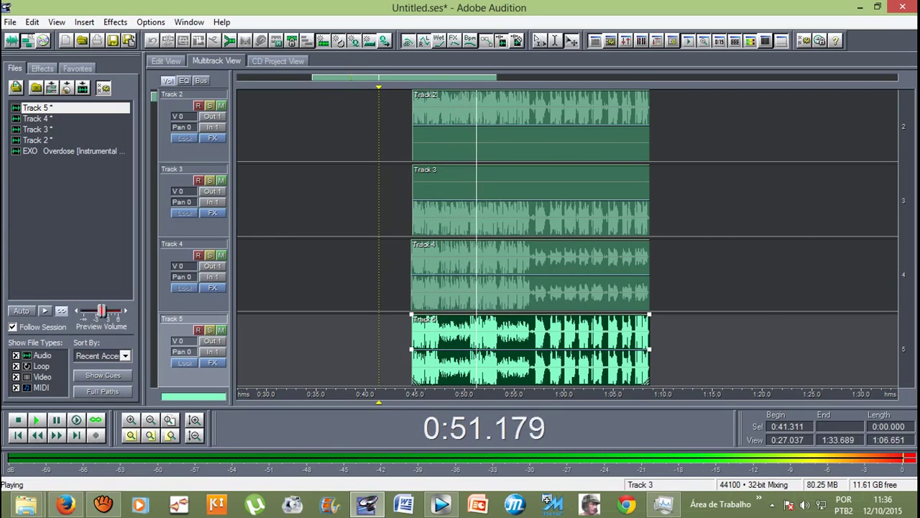
key("space")
Step: Silence Track 5's vocal between 0:47.487 and 0:50.600
key("8")
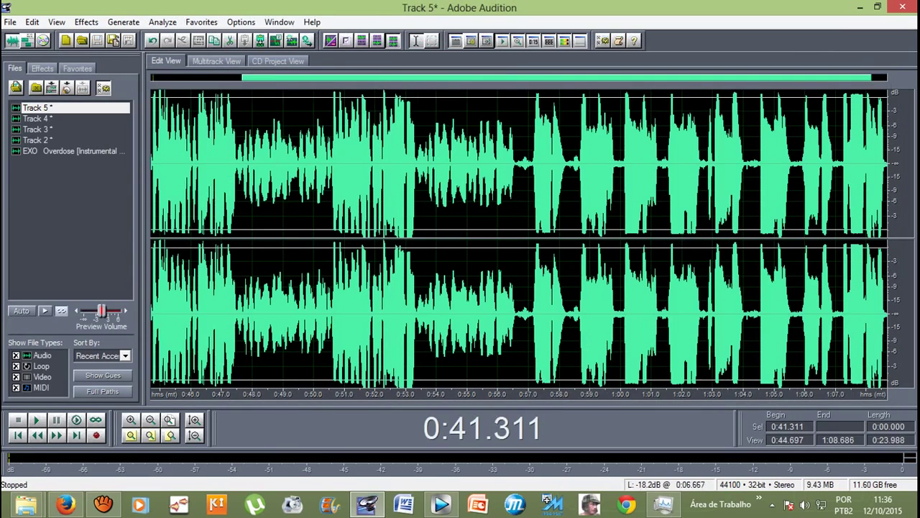
scroll(249, 165, "up", 2)
left_click_drag(436, 216, 509, 216)
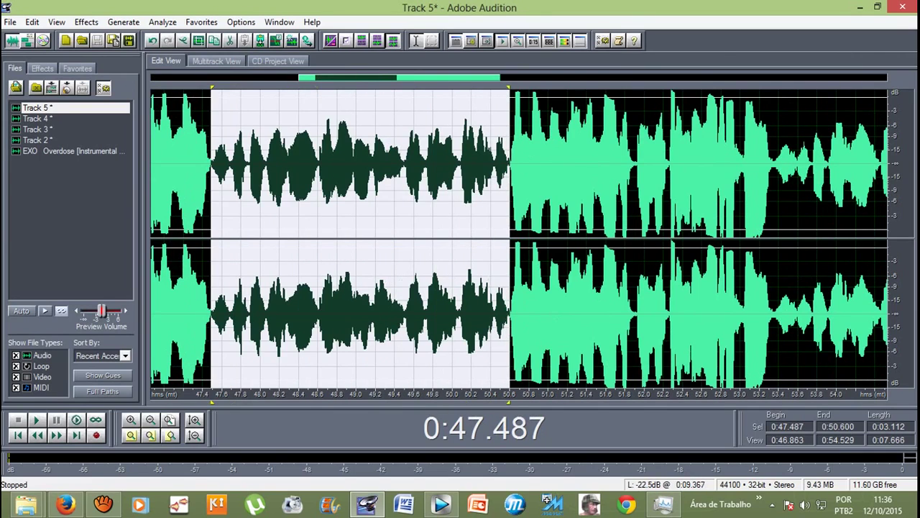
left_click(86, 22)
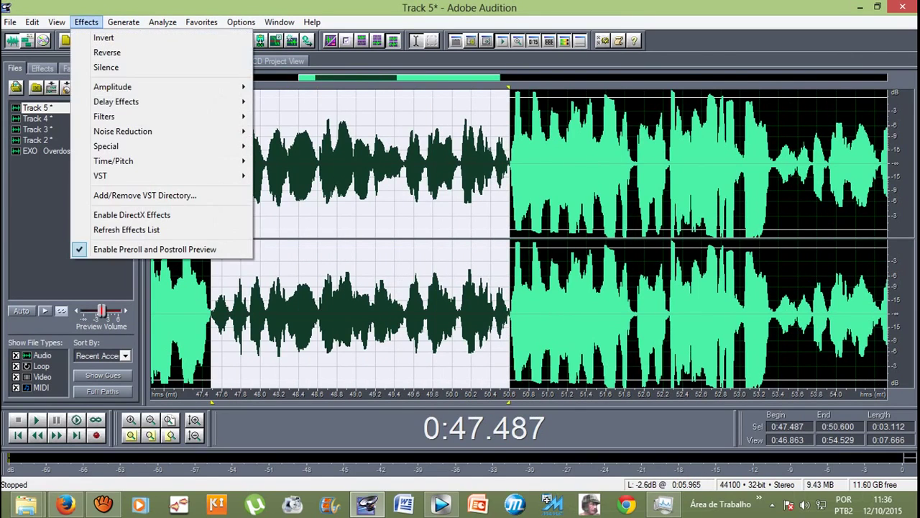
left_click(106, 67)
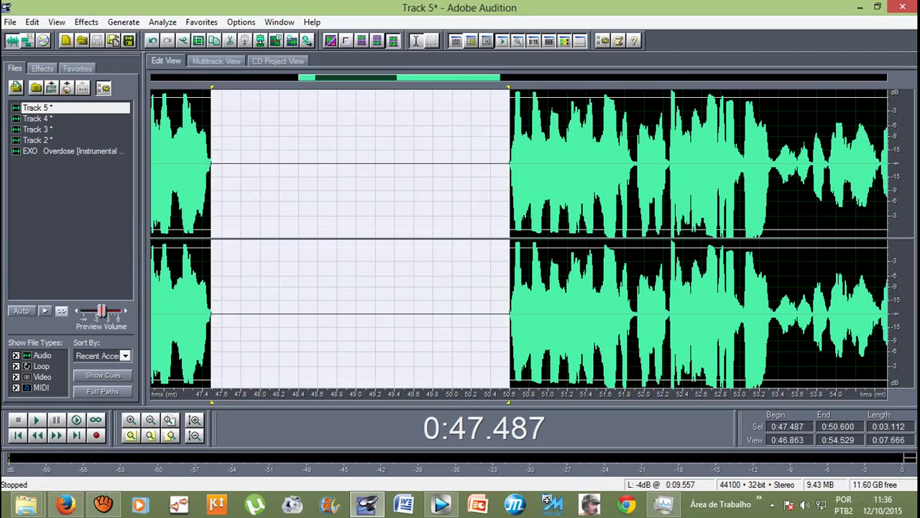
scroll(565, 178, "down", 3)
Step: Clear the selection and play the multitrack session to hear the silenced gap
left_click(204, 165)
key("F12")
key("space")
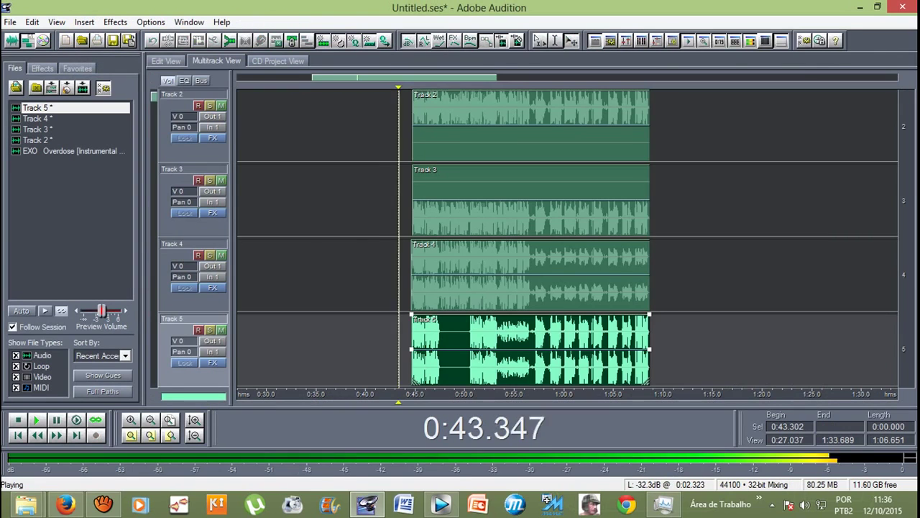
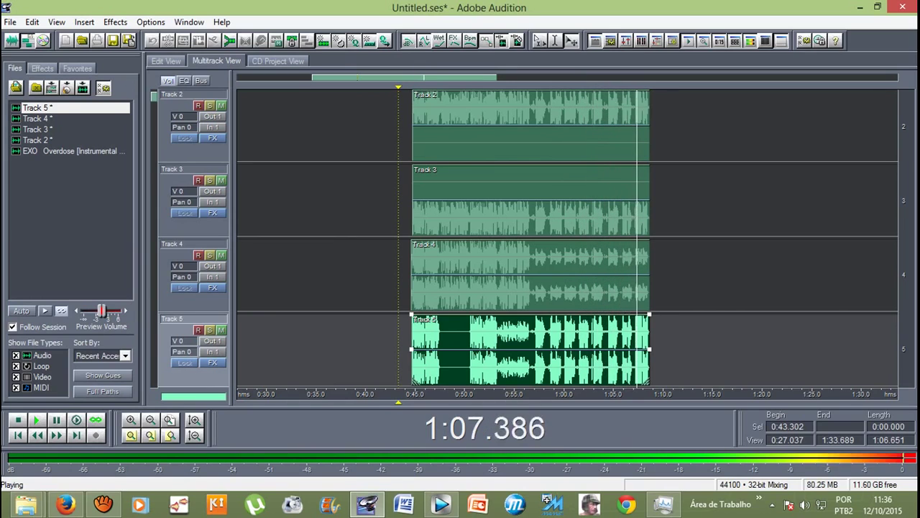
Step: Stop playback, open the Track 2 take, and undo its Auto-Tune Evo effect
key("space")
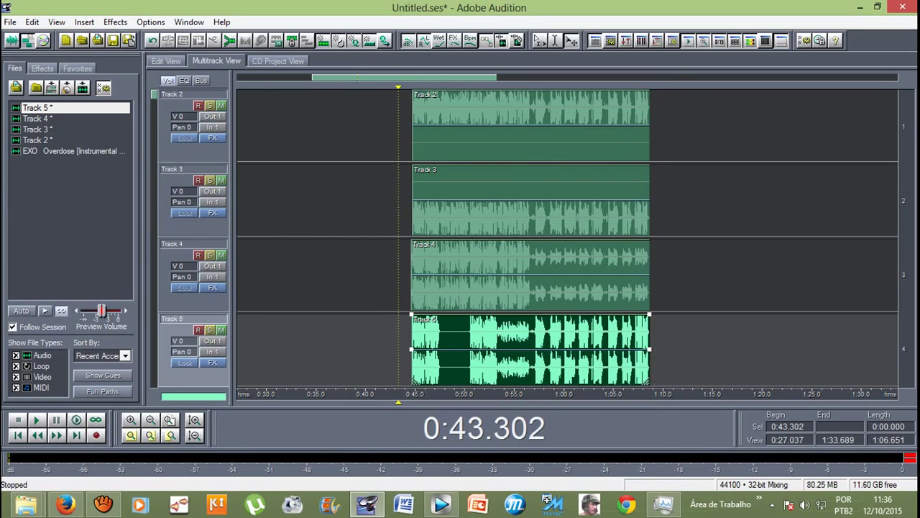
scroll(568, 238, "up", 1)
key("8")
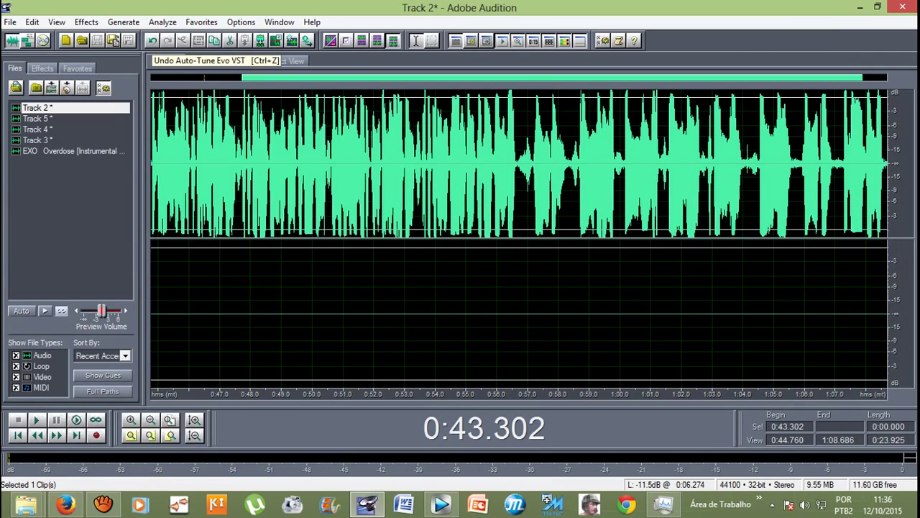
left_click(153, 41)
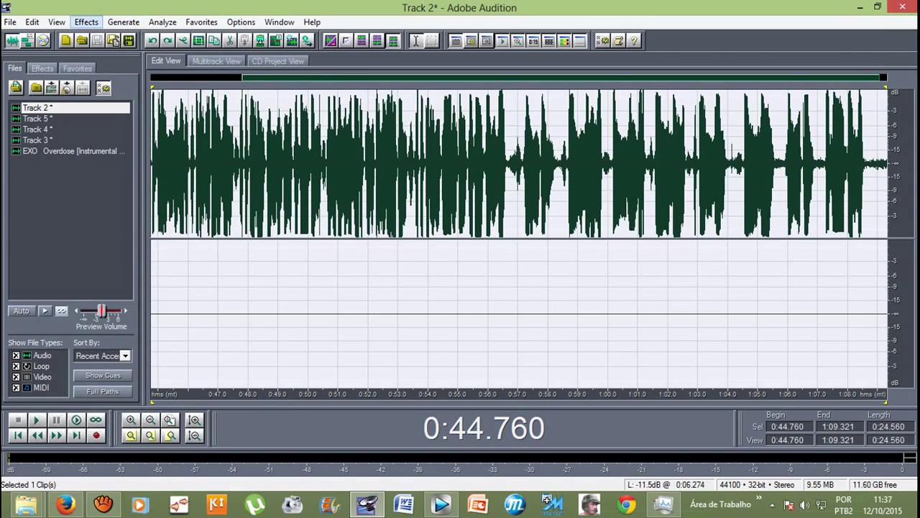
Step: Apply Time/Pitch > Pitch Correction to the Track 2 take
left_click(86, 22)
mouse_move(115, 161)
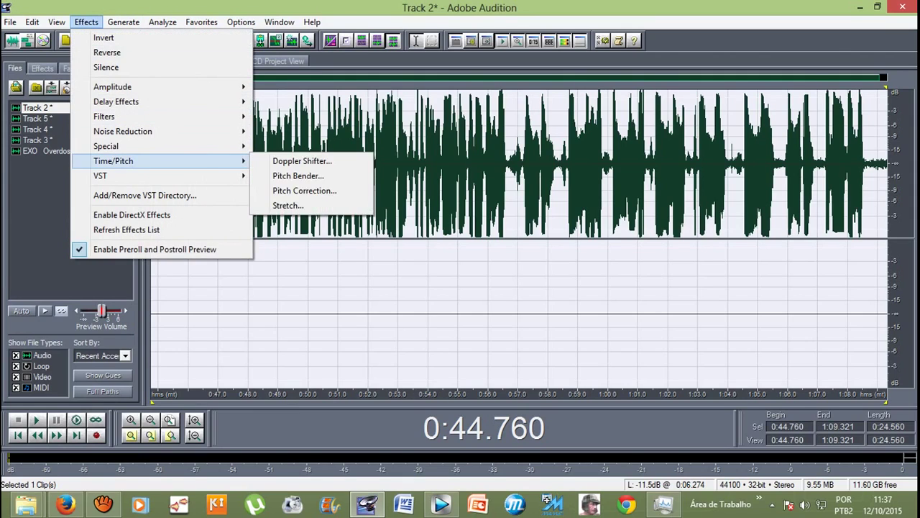
left_click(304, 191)
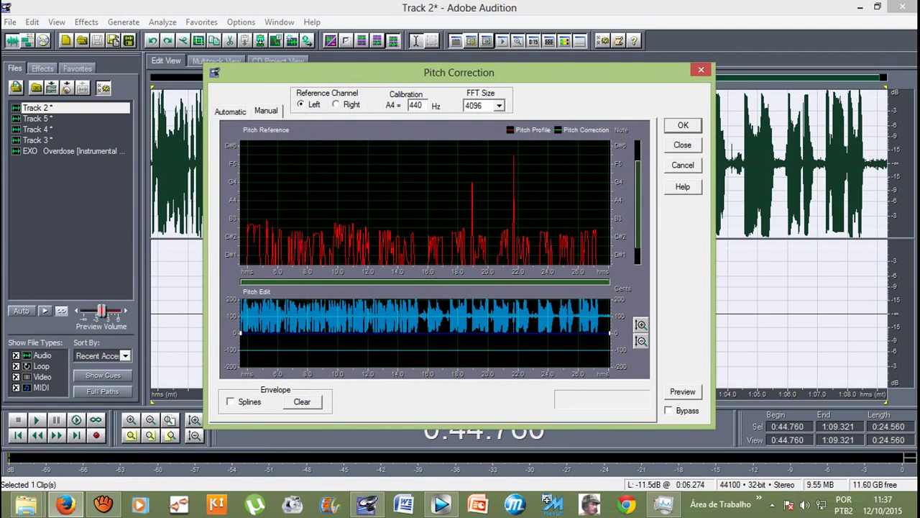
left_click(683, 125)
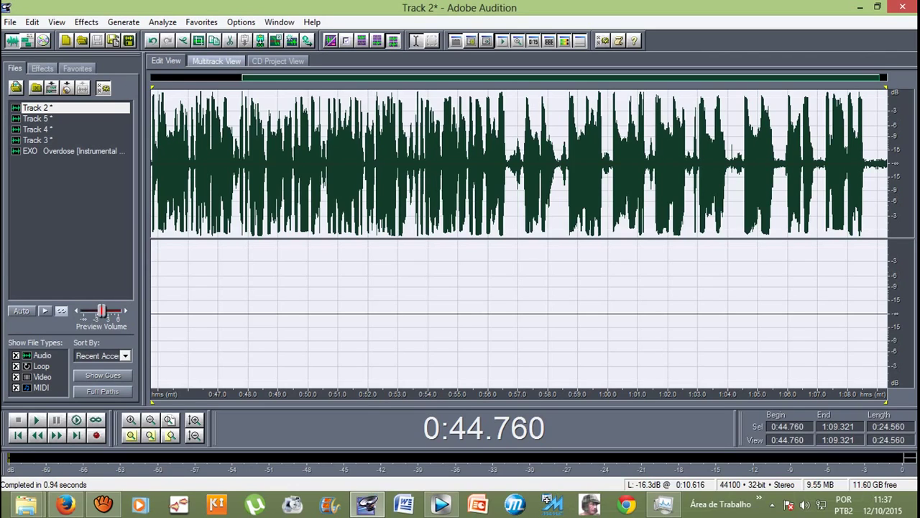
Step: Open the Track 3 take, undo its previous edit, and apply Pitch Correction
key("F12")
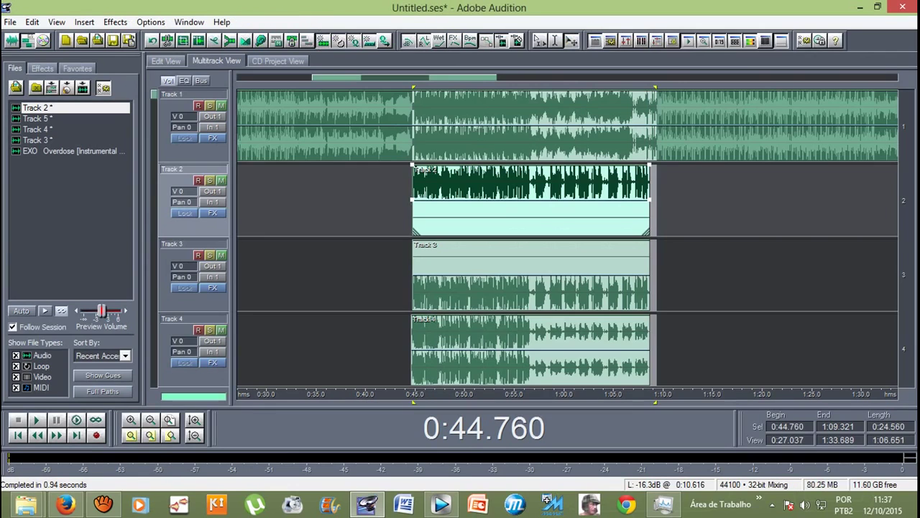
key("F12")
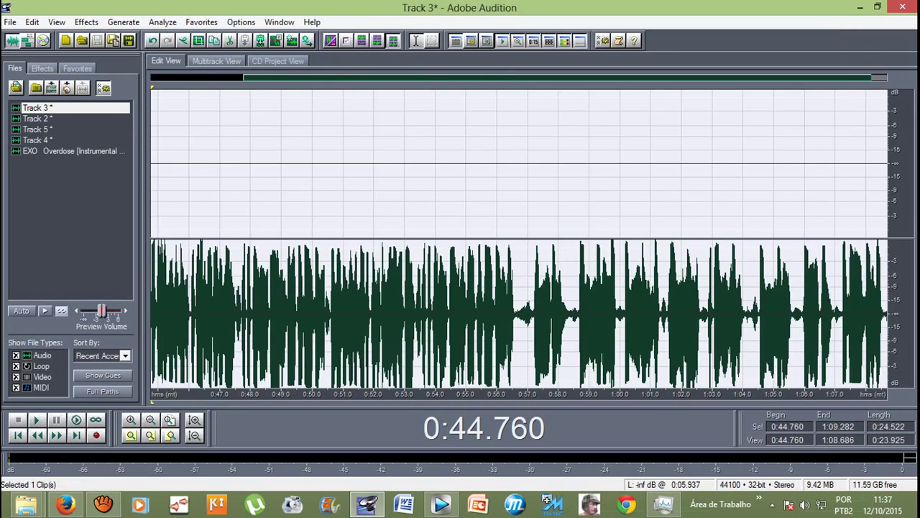
key("ctrl+z")
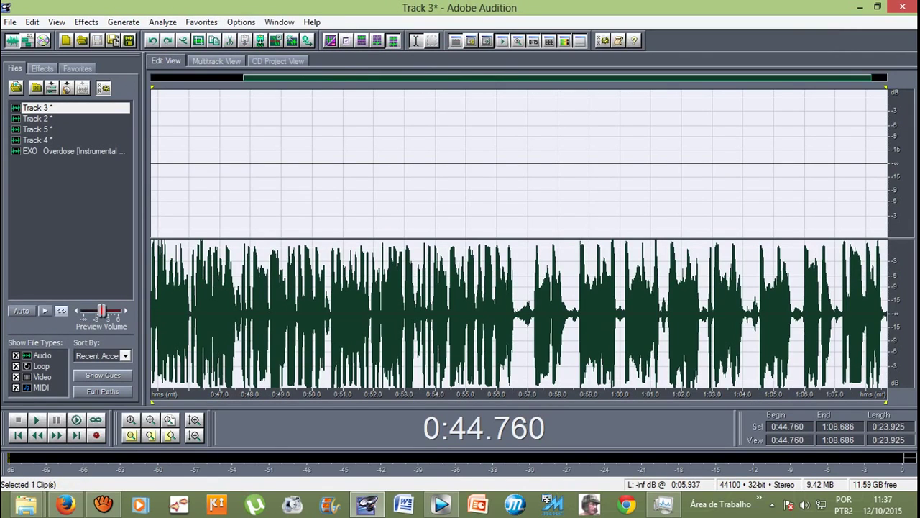
left_click(87, 22)
mouse_move(112, 160)
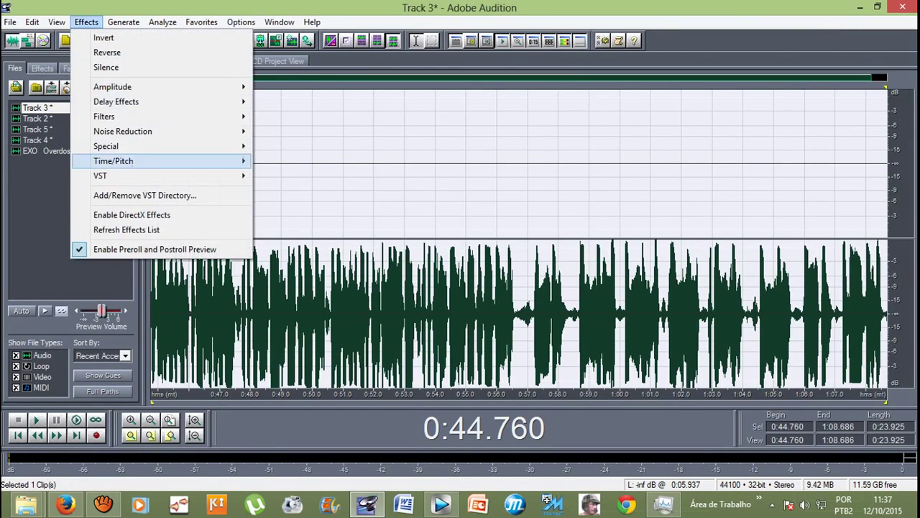
left_click(304, 190)
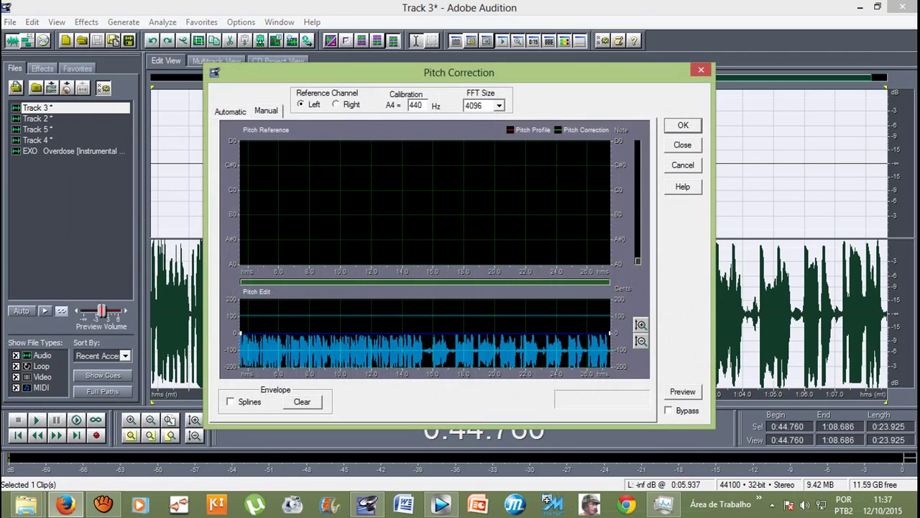
key("Return")
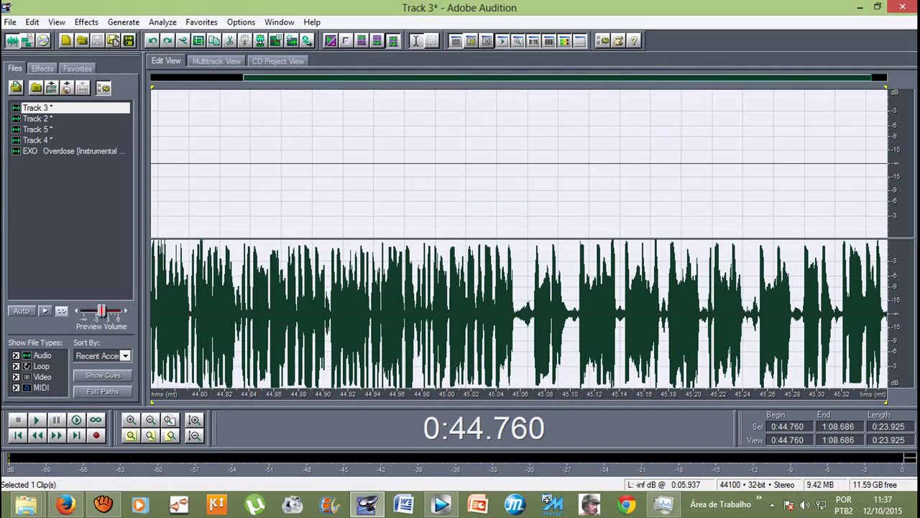
Step: Apply Pitch Correction to the Track 4 take and return to Multitrack View
key("F12")
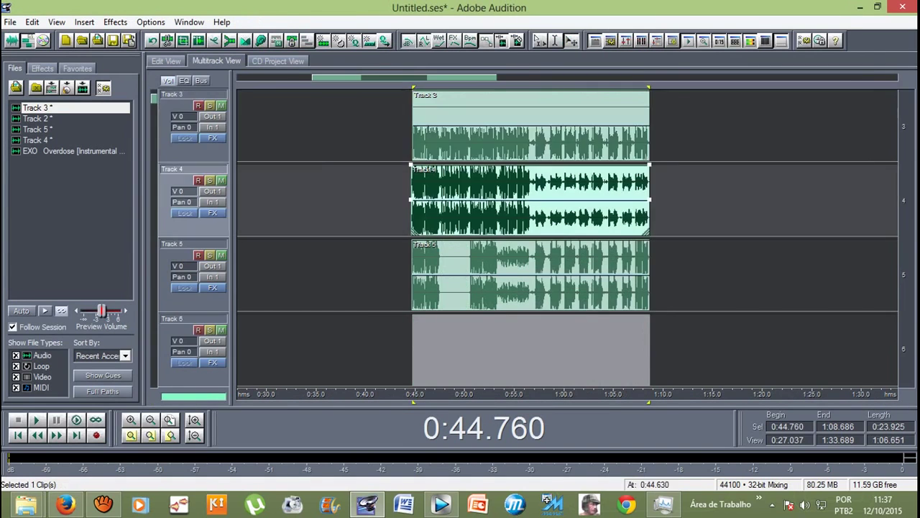
key("F12")
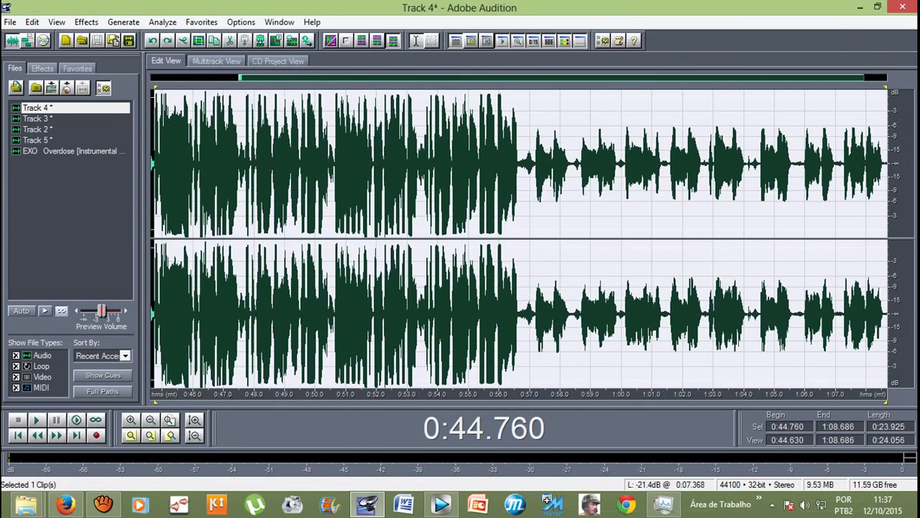
left_click(86, 22)
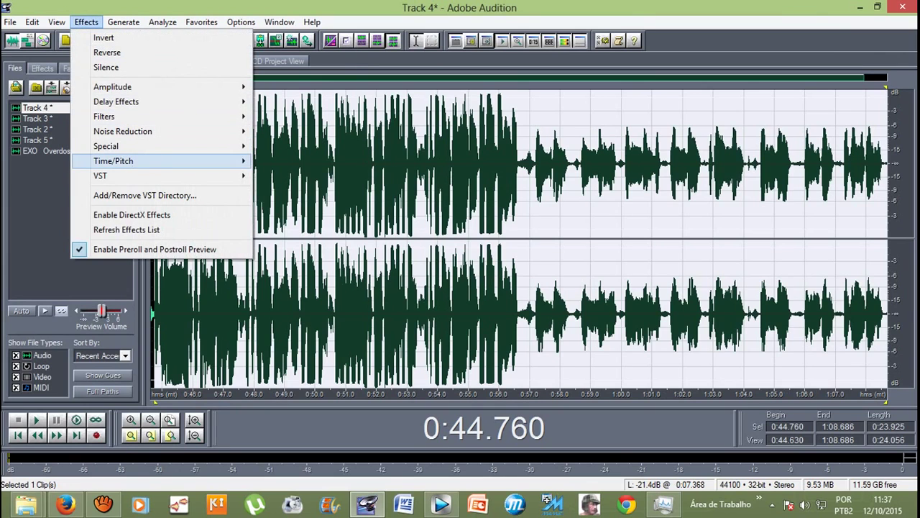
mouse_move(113, 160)
left_click(304, 191)
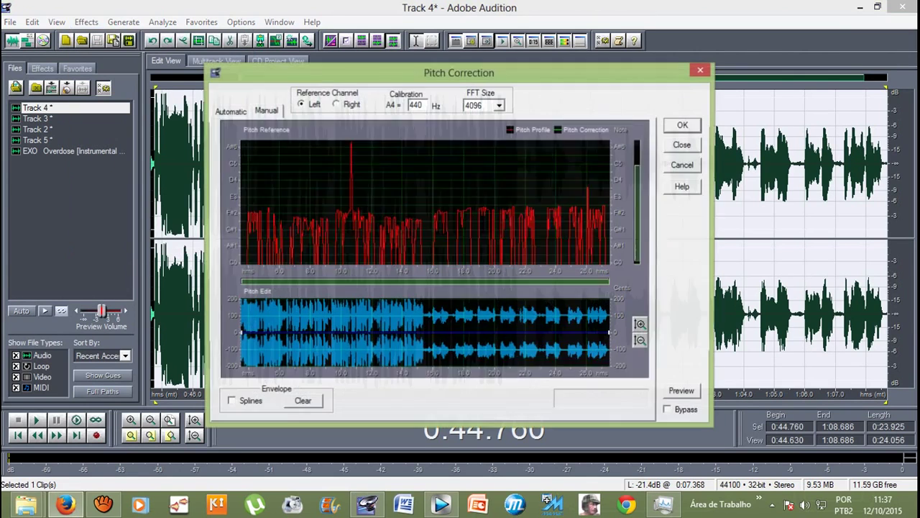
key("Return")
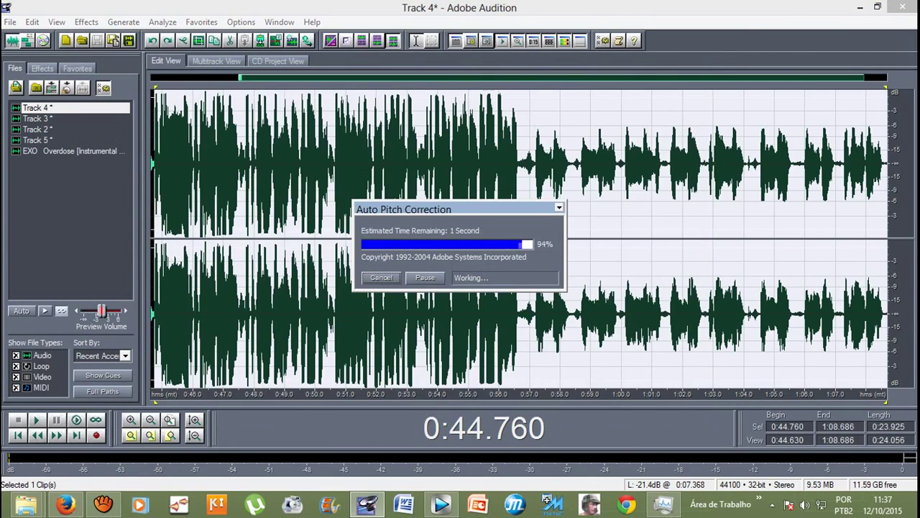
left_click(216, 60)
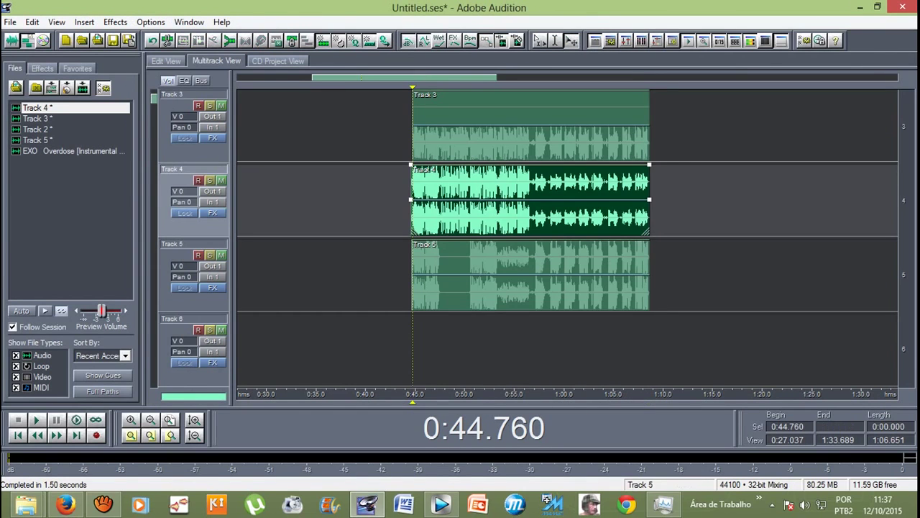
Step: Select the whole Track 5 take and apply Pitch Correction to it
double_click(486, 277)
left_click_drag(332, 166, 236, 165)
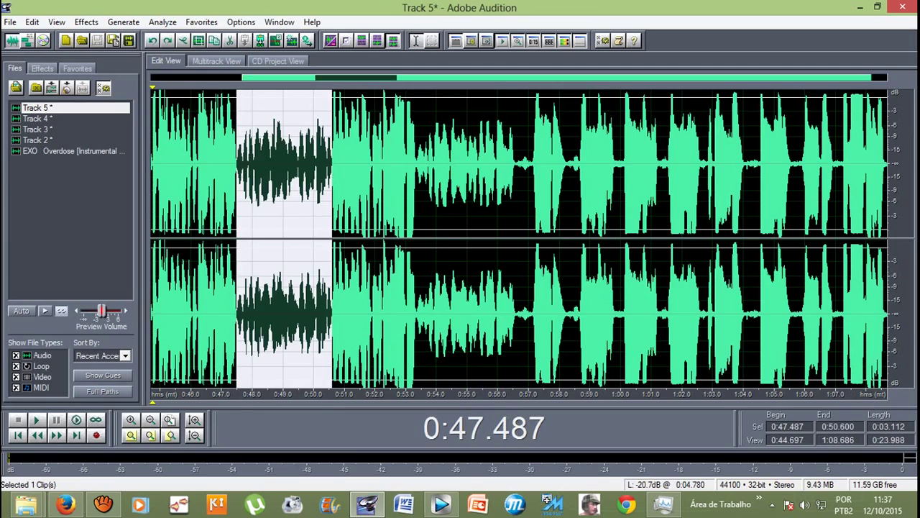
double_click(236, 166)
left_click(86, 21)
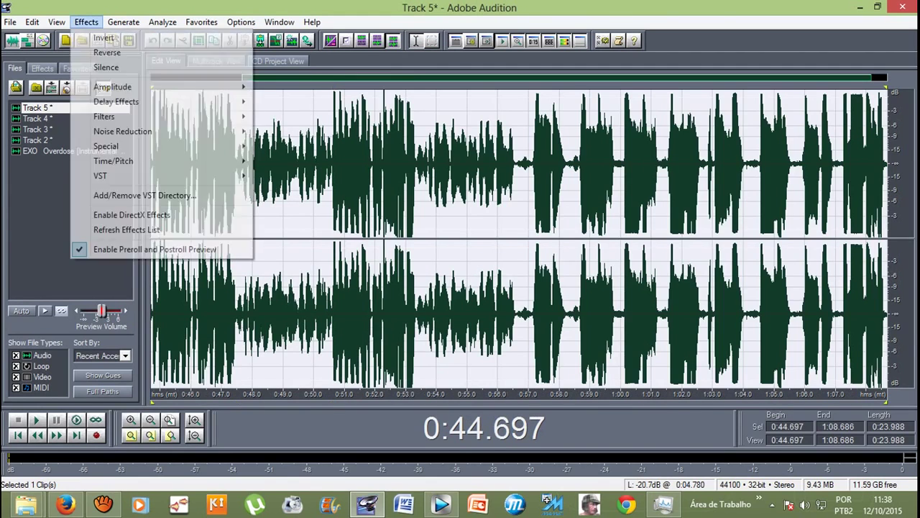
mouse_move(172, 161)
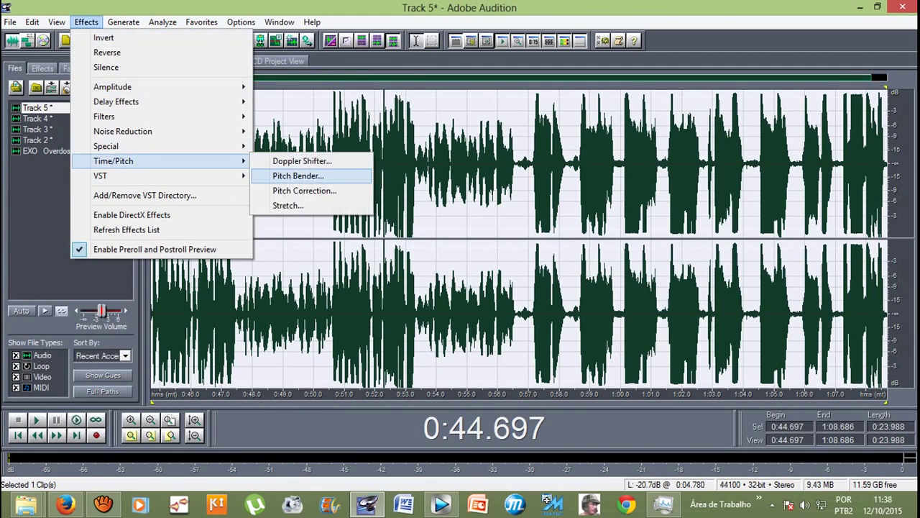
left_click(306, 190)
key("Return")
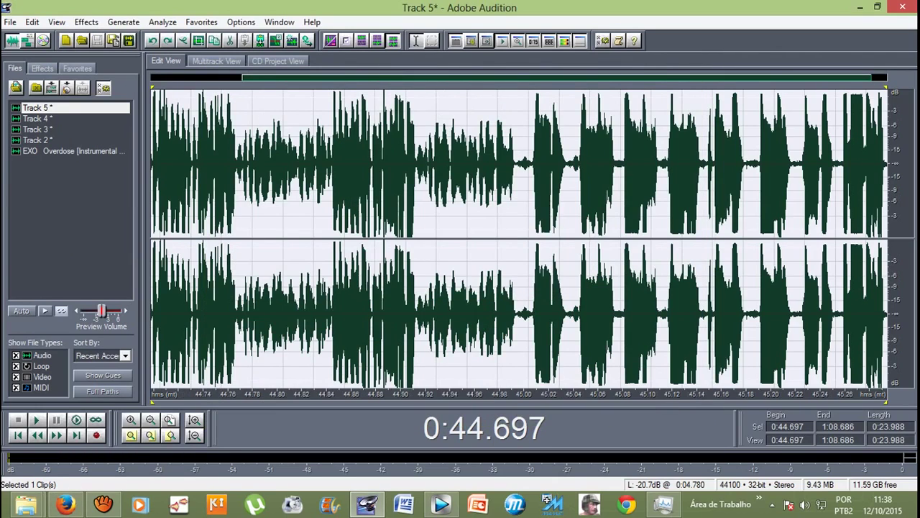
Step: Silence Track 5 from 47.5 to 50.576 s, then play the session from 0:42.712
left_click(235, 238)
left_click_drag(236, 237, 455, 237)
left_click(87, 22)
left_click(97, 66)
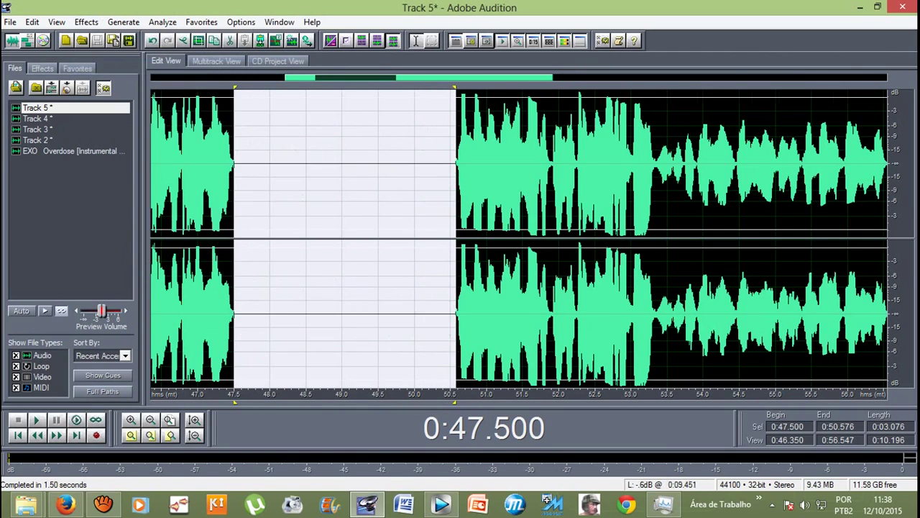
left_click(207, 237)
key("F12")
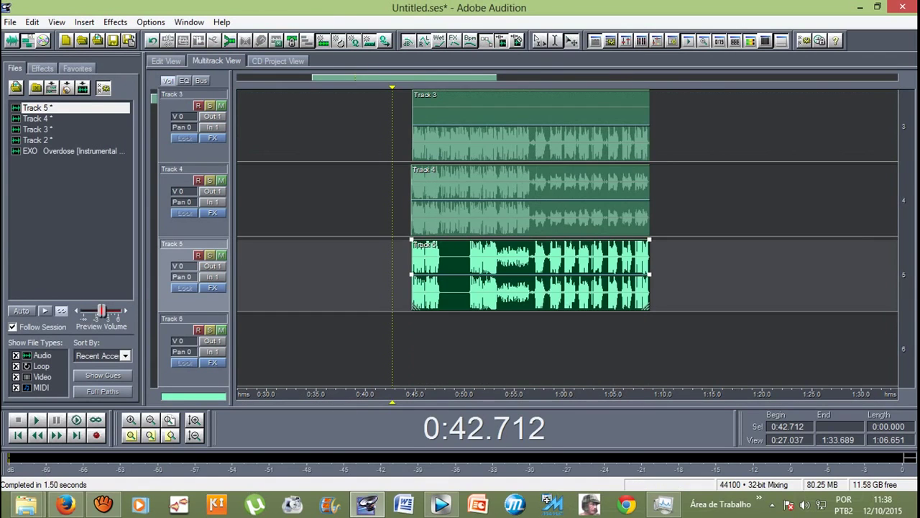
key("space")
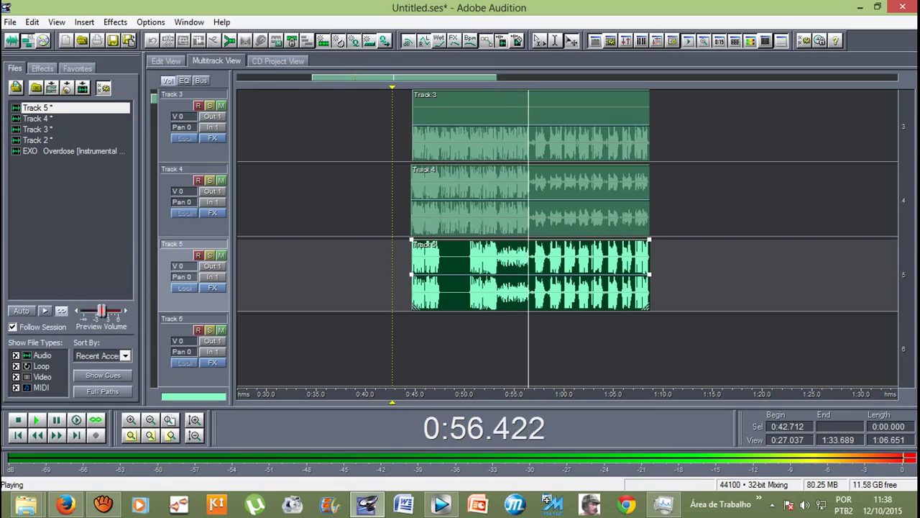
scroll(568, 238, "up", 1)
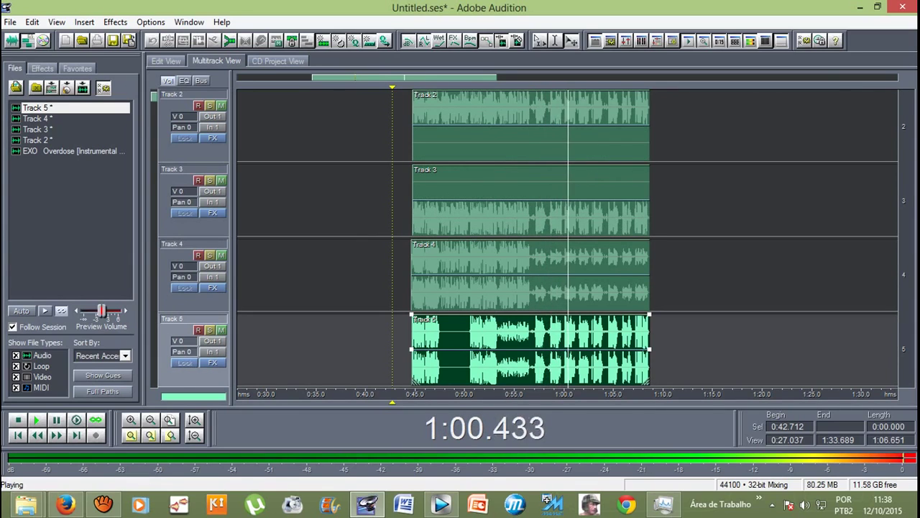
scroll(209, 212, "up", 2)
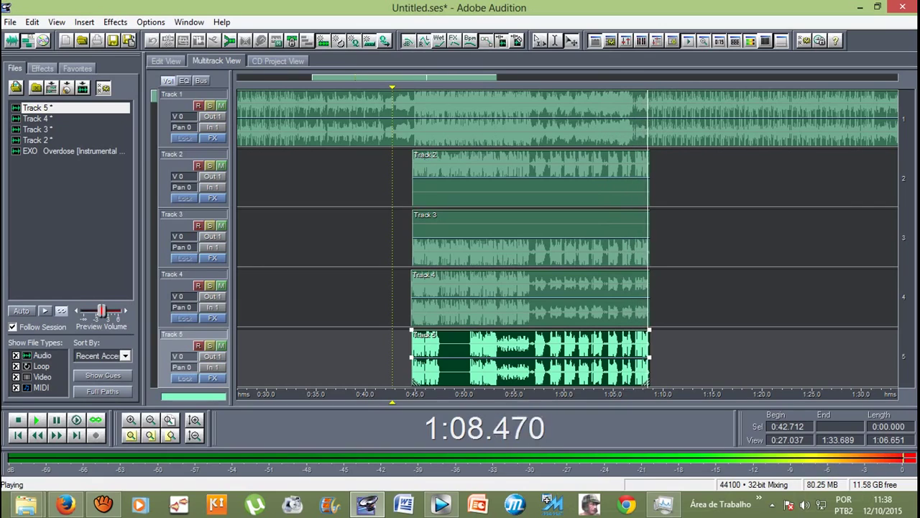
key("space")
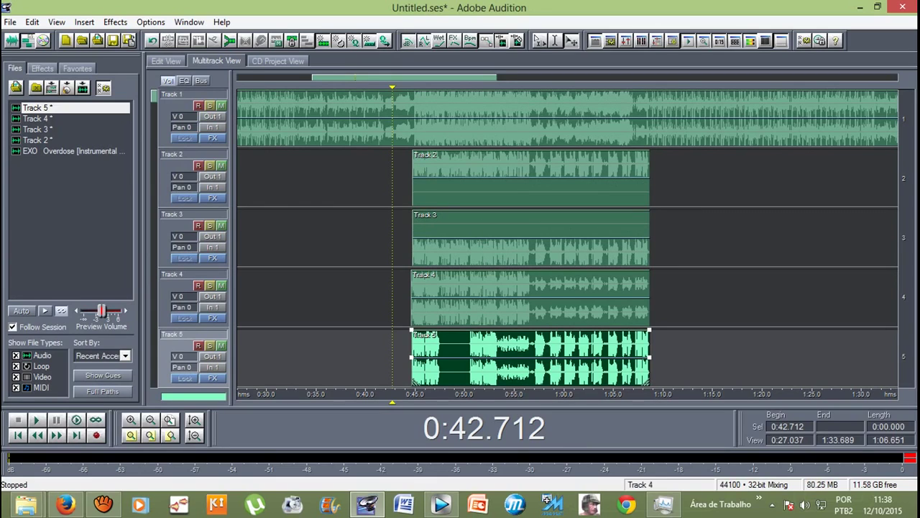
Step: Zoom in and drag the Track 4 and Track 5 clips to start with Tracks 2–3
left_click(532, 297, "ctrl")
left_click(533, 238, "ctrl")
left_click(532, 177, "ctrl")
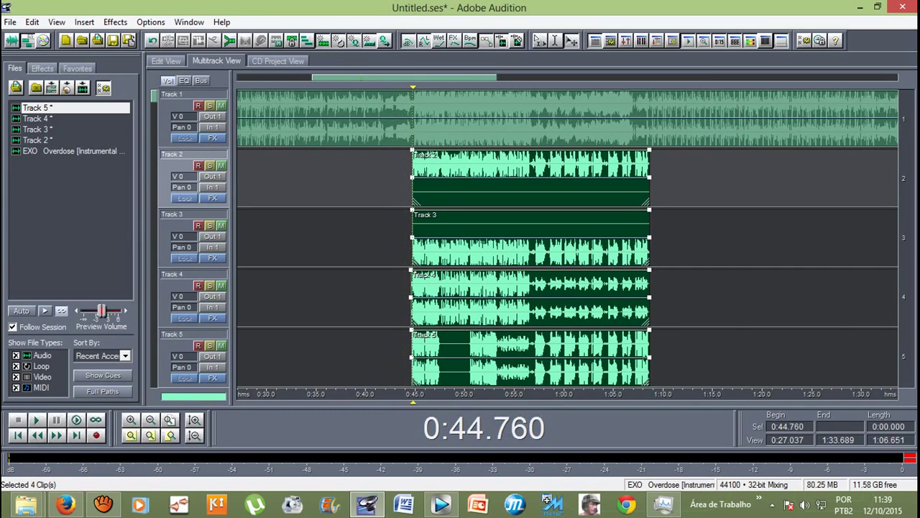
key("equal")
key("equal")
key("equal")
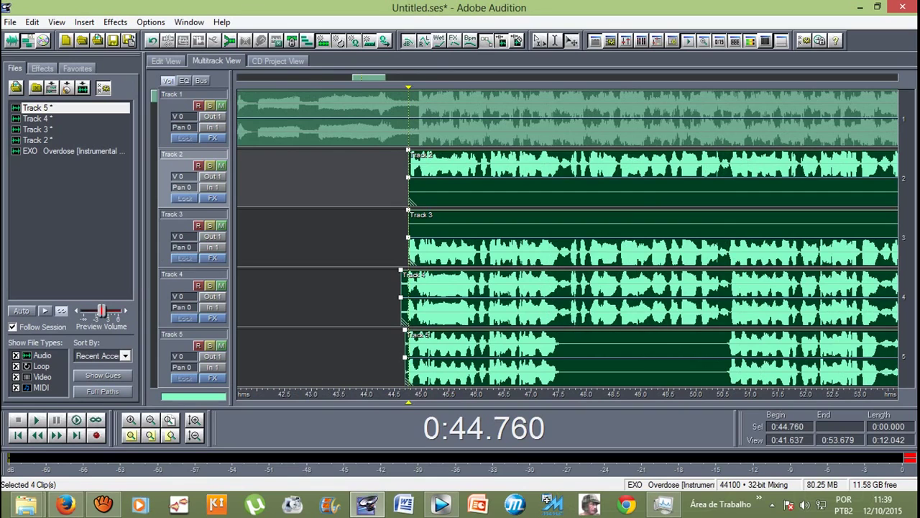
key("equal")
key("equal")
left_click_drag(413, 299, 440, 298)
left_click_drag(428, 359, 442, 360)
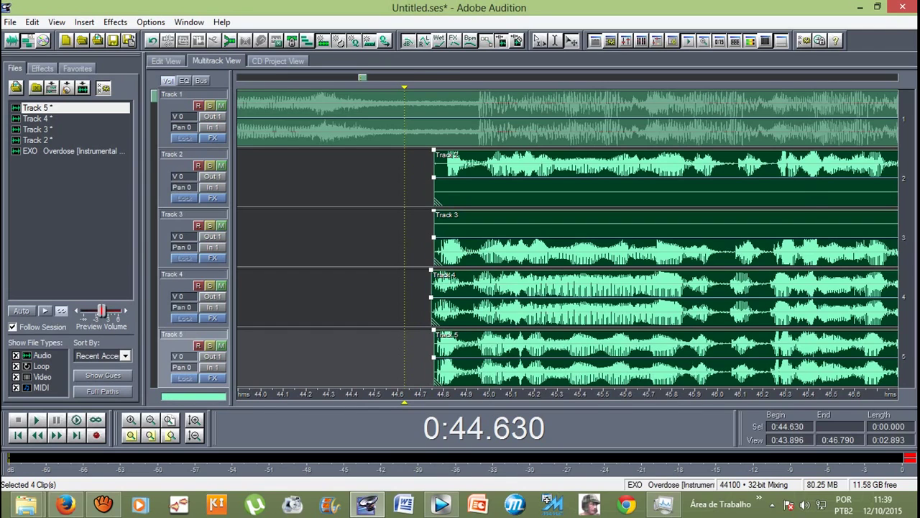
Step: Zoom out to review the aligned clips and return the playhead to the vocals' start
key("minus")
key("minus")
key("minus")
key("minus")
scroll(535, 154, "down", 1)
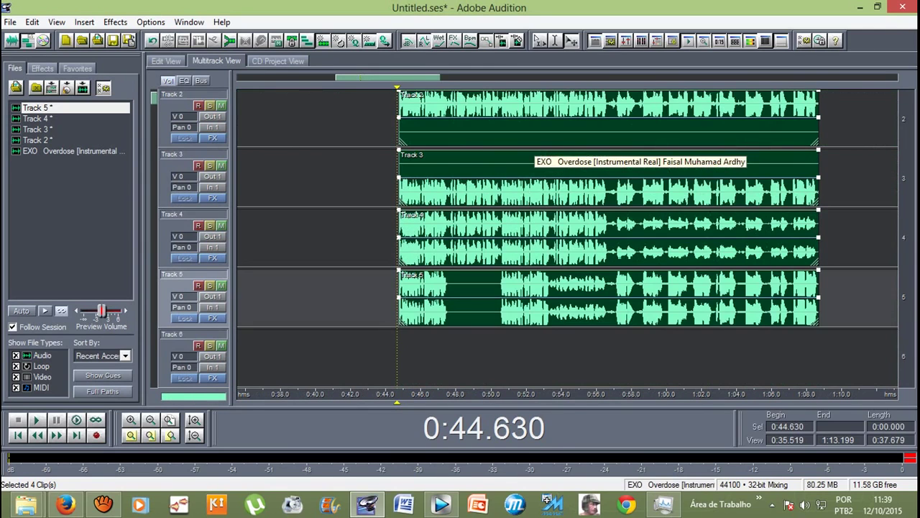
key("minus")
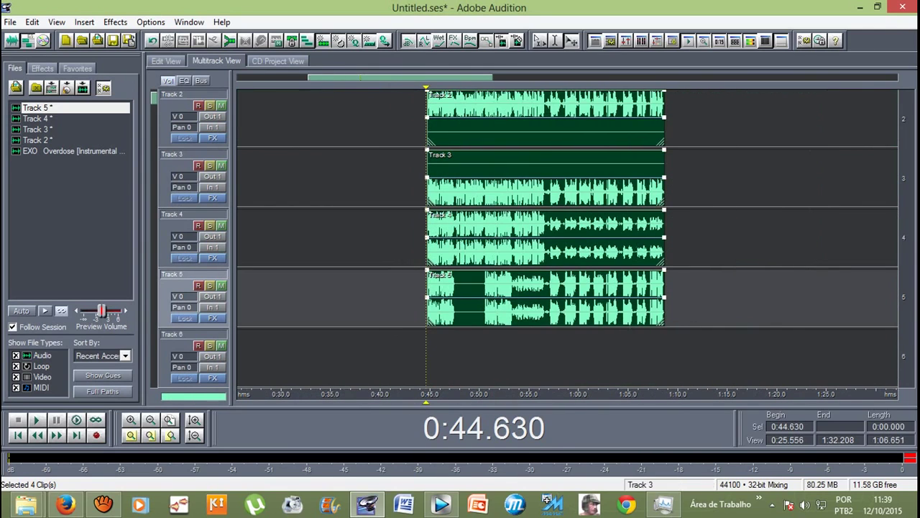
scroll(568, 237, "up", 1)
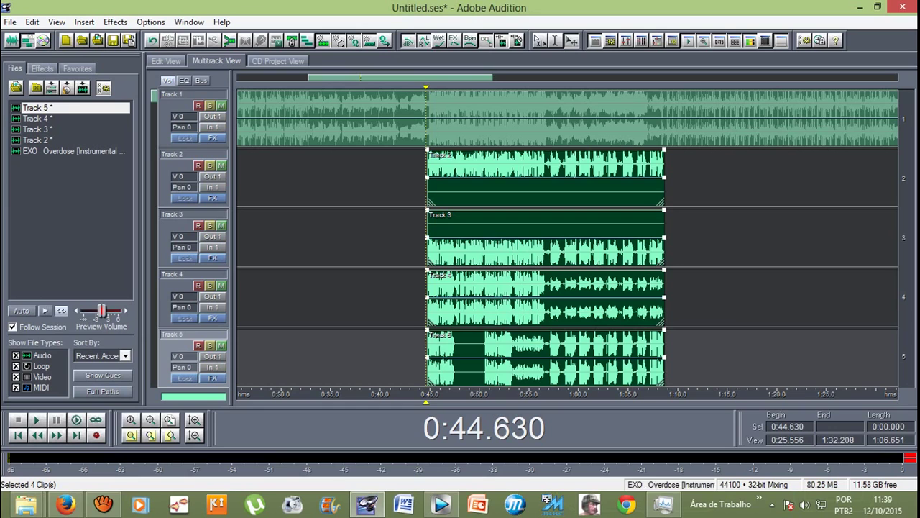
key("equal")
key("equal")
key("minus")
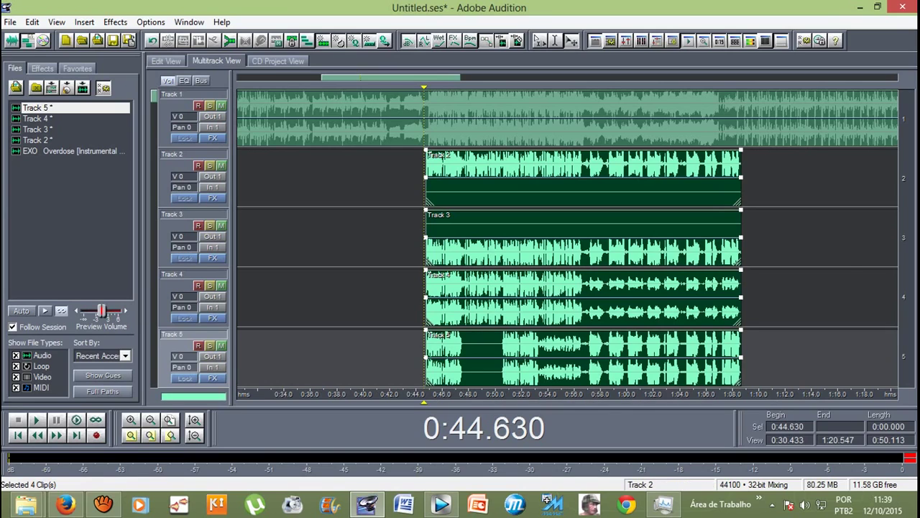
double_click(583, 173)
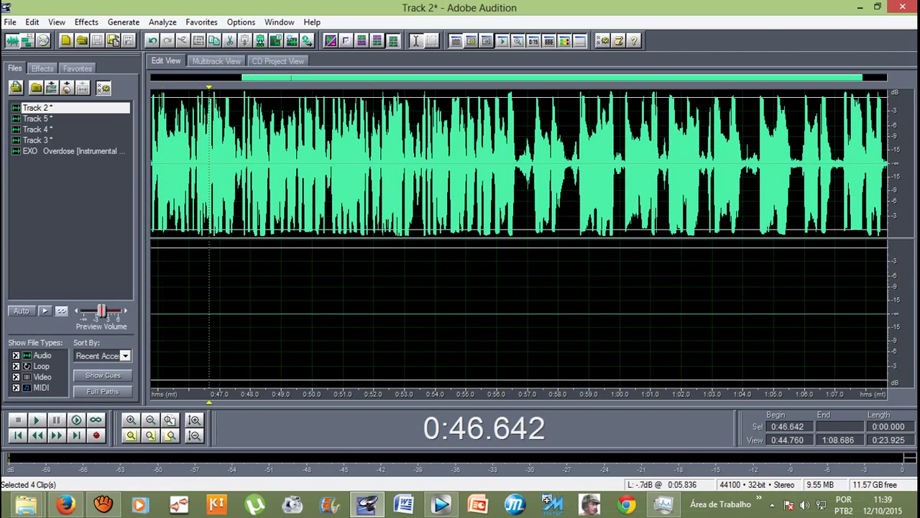
left_click(215, 60)
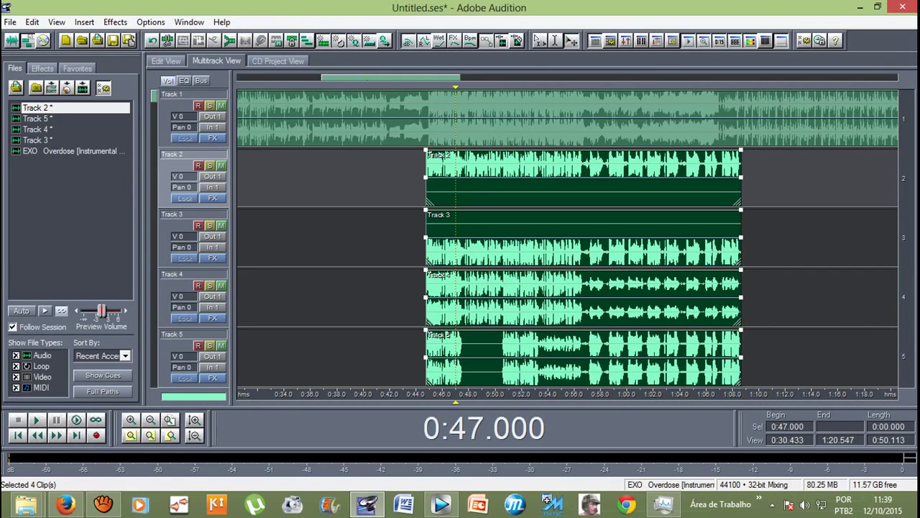
key("Left")
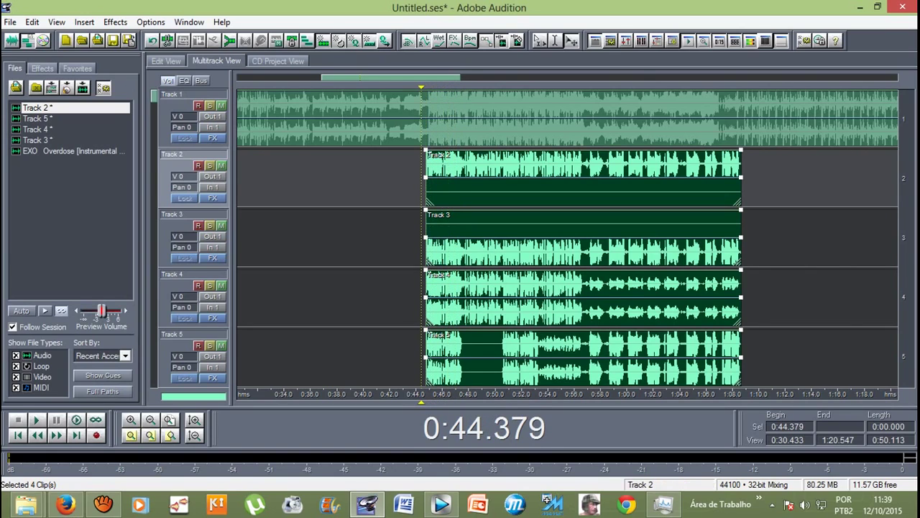
scroll(319, 237, "down", 2)
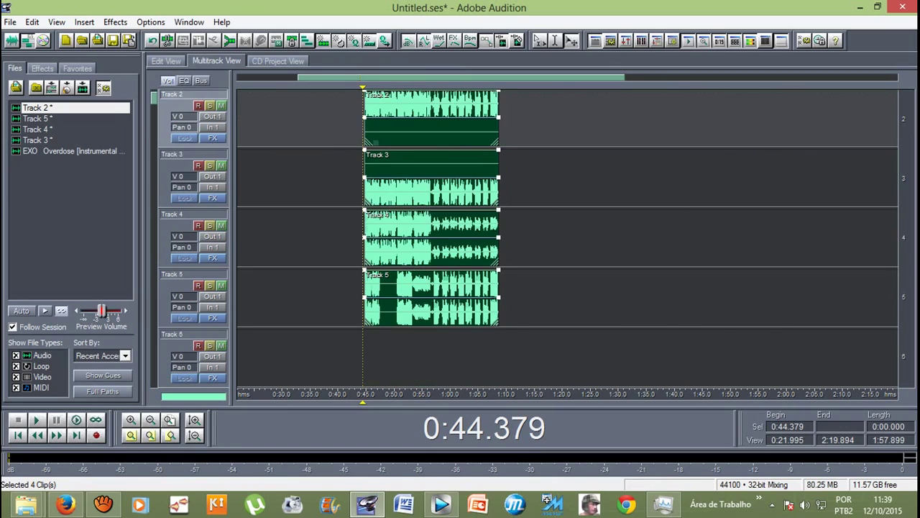
Step: Run Edit > Mix Down to File > Selected Audio Clips on the four vocal clips
left_click(32, 21)
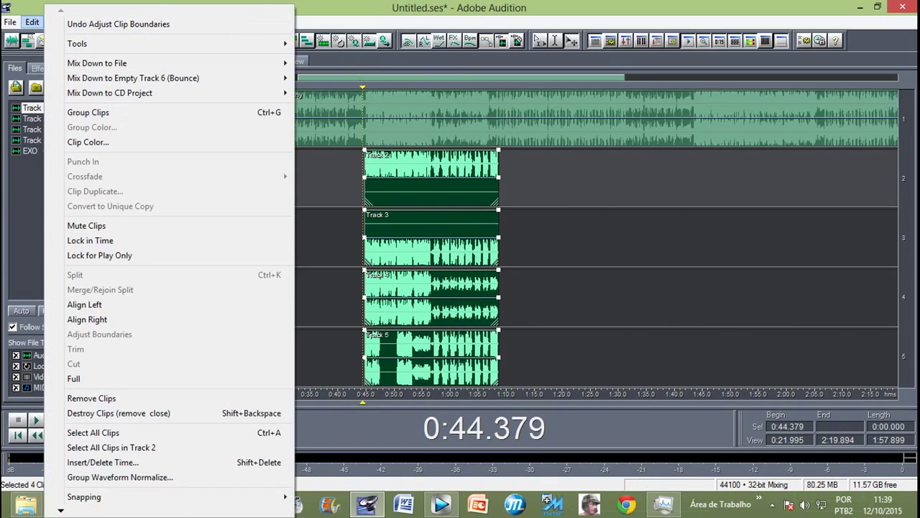
mouse_move(108, 63)
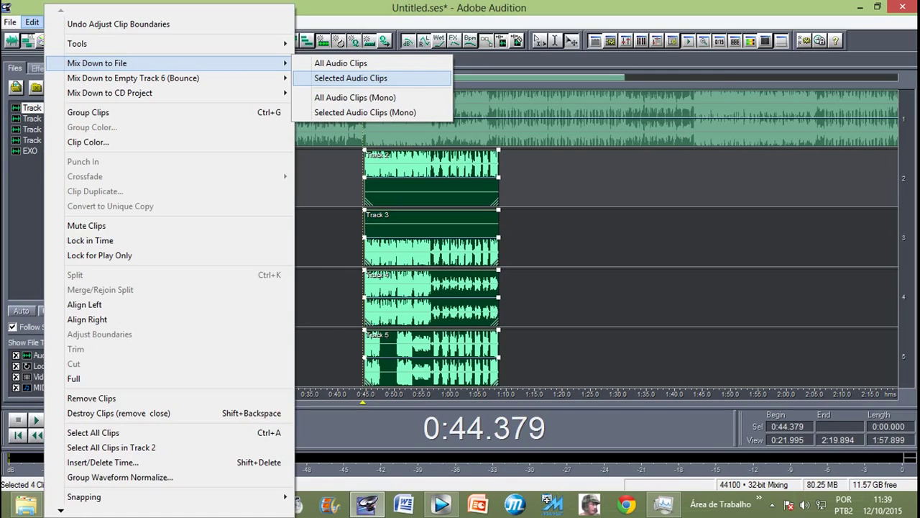
key("Return")
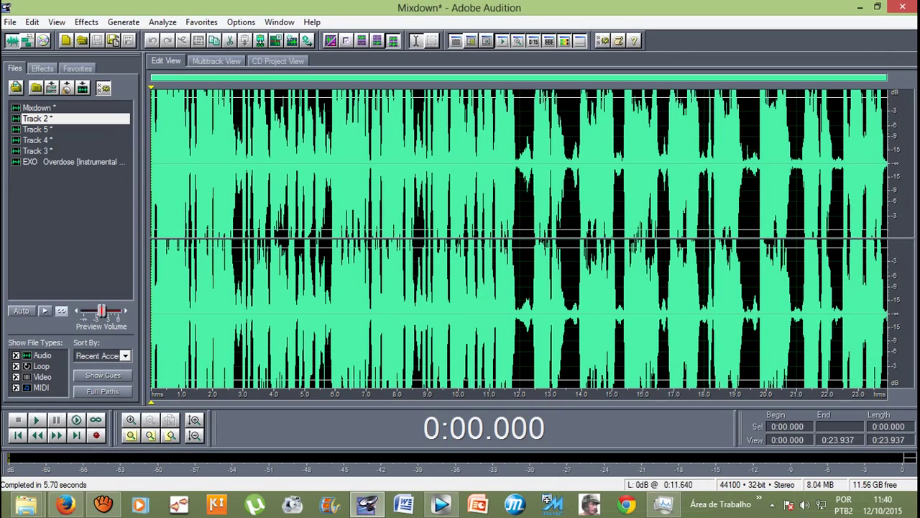
Step: Select the whole Mixdown and amplify it by -3.38 dB
left_click_drag(886, 237, 199, 237)
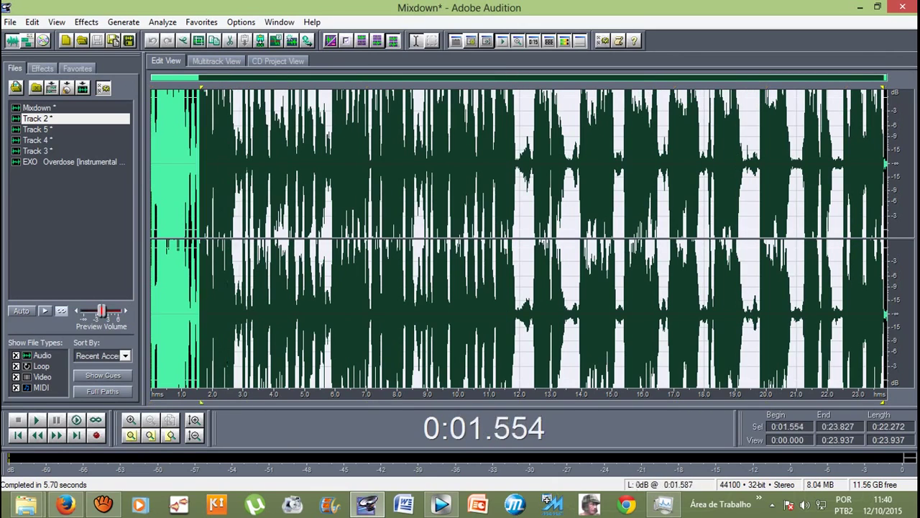
key("ctrl+a")
left_click(191, 144)
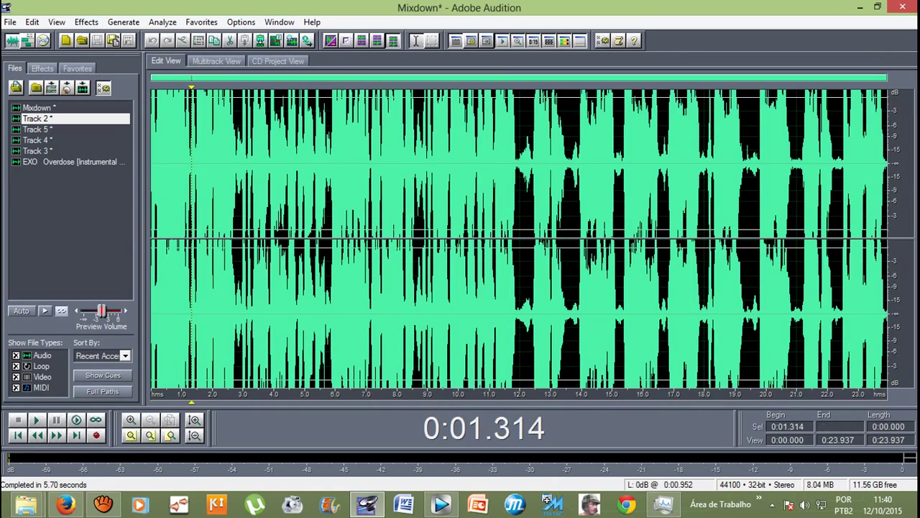
left_click(86, 22)
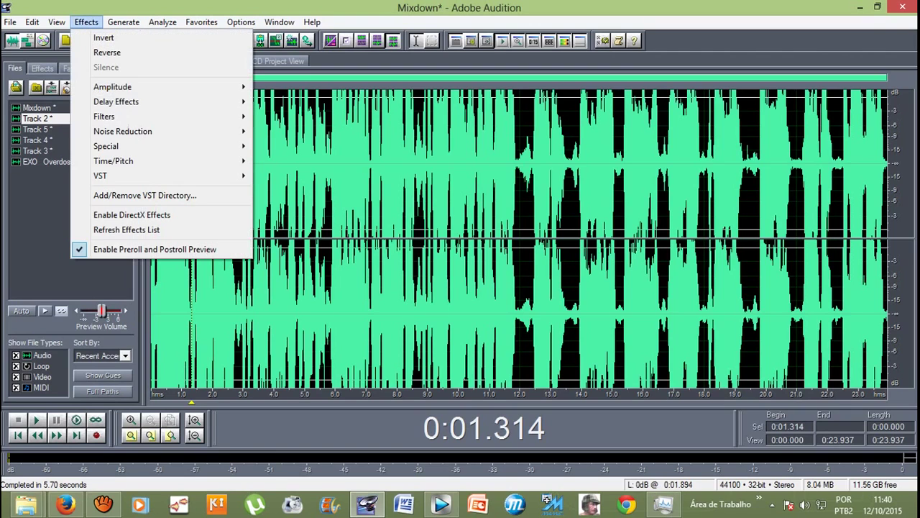
mouse_move(144, 87)
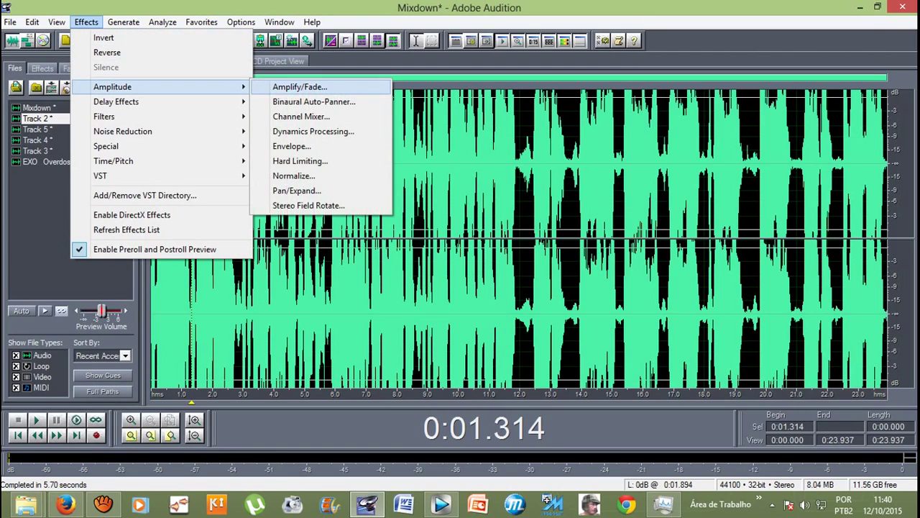
left_click(300, 86)
type("-3.38")
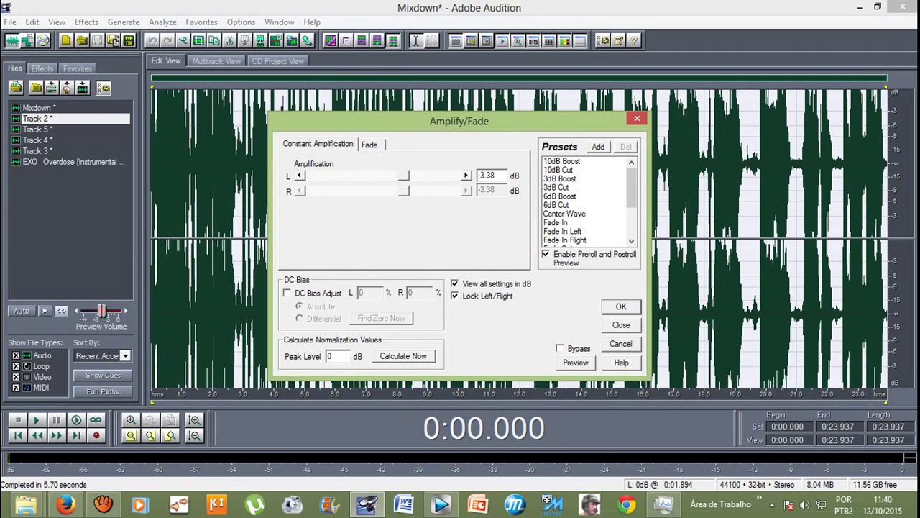
key("Return")
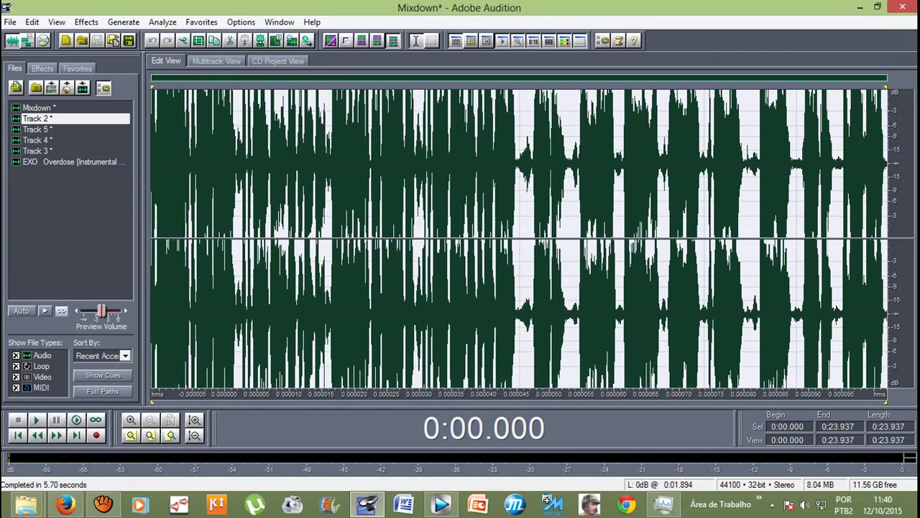
Step: Return to the multitrack session and select the Mixdown file in the file list
left_click(346, 215)
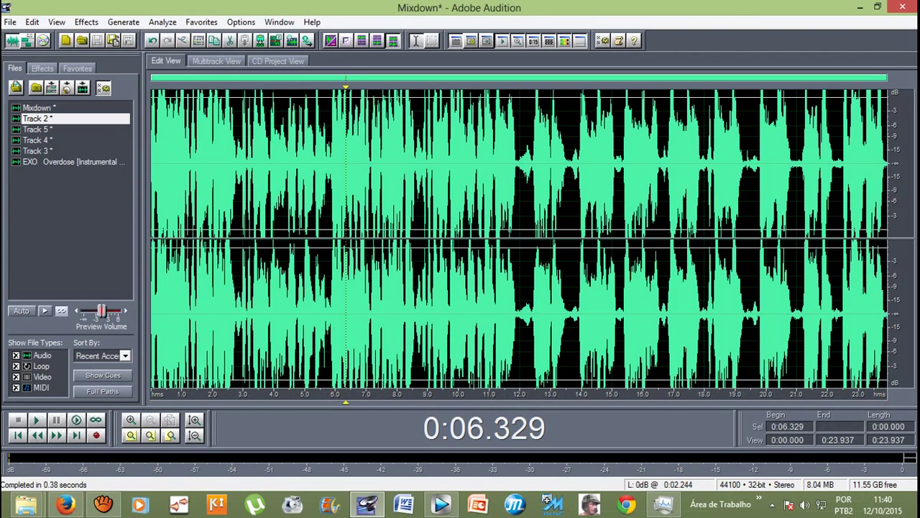
left_click(217, 60)
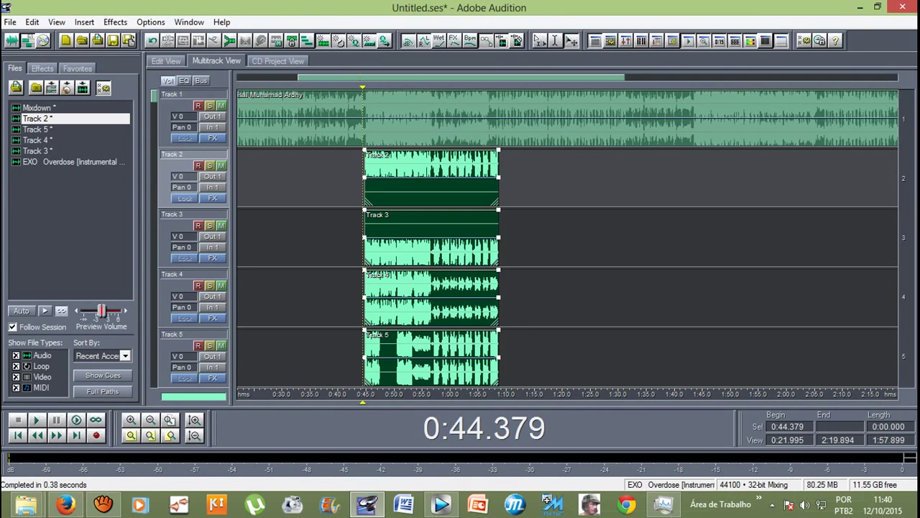
left_click(37, 107)
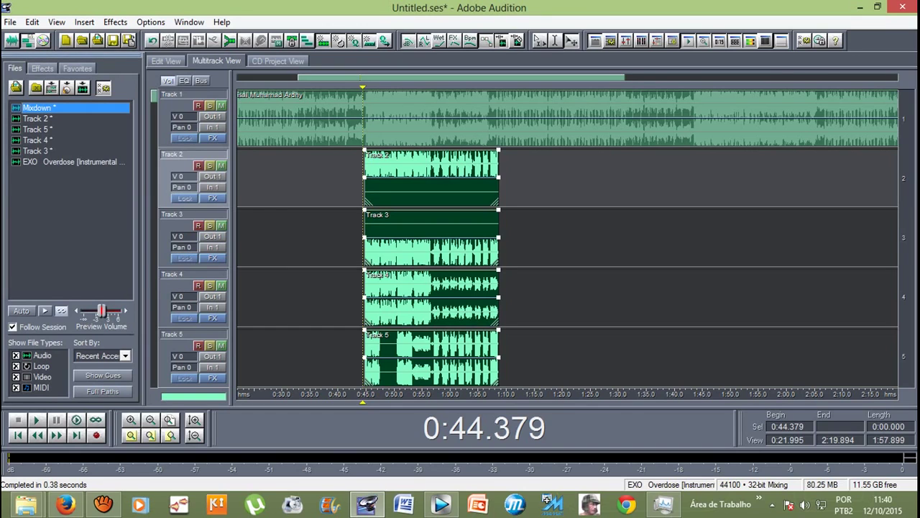
key("F12")
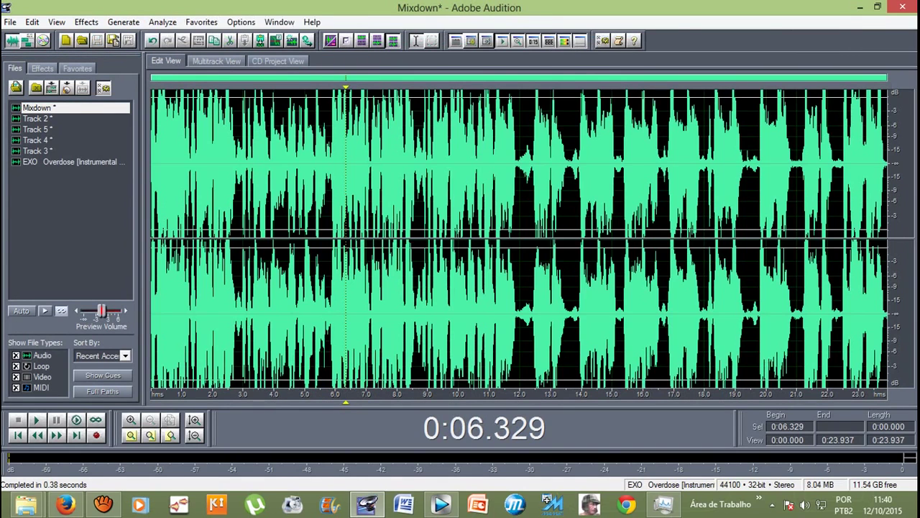
key("F12")
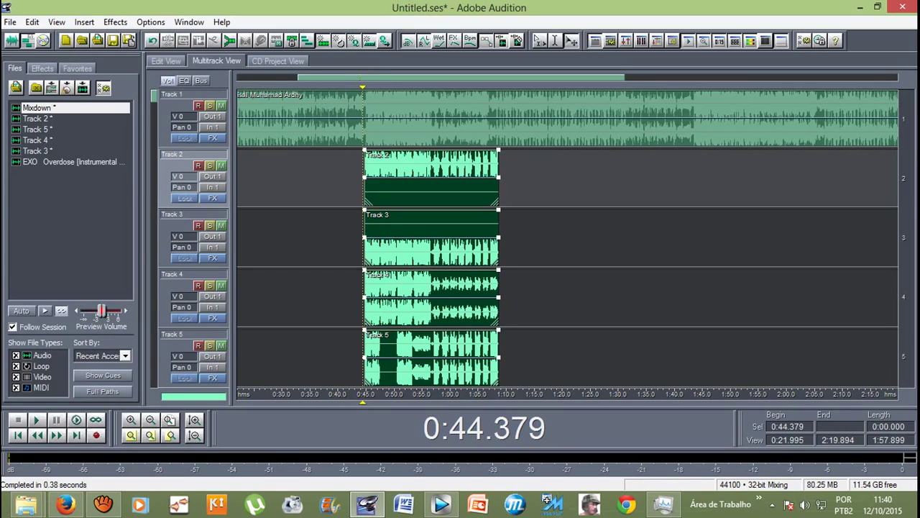
Step: Set Track 2 and Track 3 volumes to -2.6 dB
right_click(177, 176)
left_click_drag(207, 181, 206, 189)
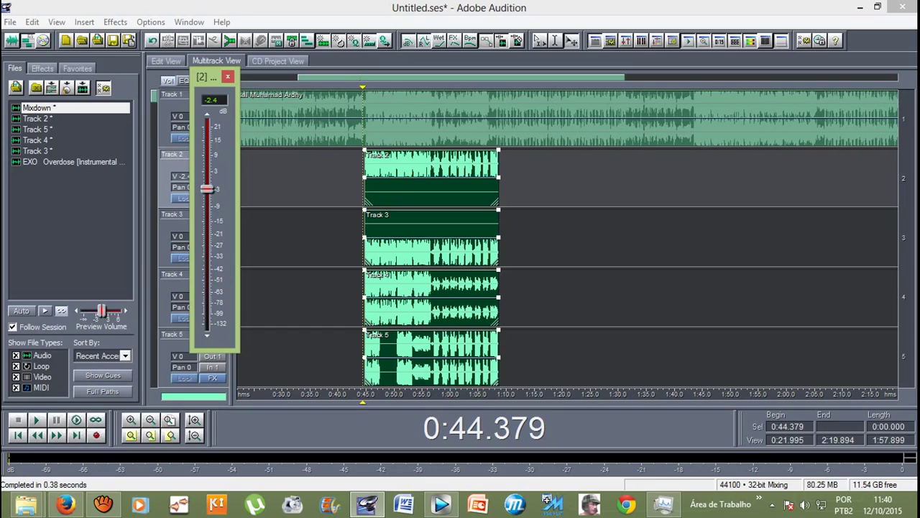
left_click_drag(206, 188, 206, 190)
left_click(227, 76)
right_click(177, 236)
left_click_drag(206, 239, 206, 249)
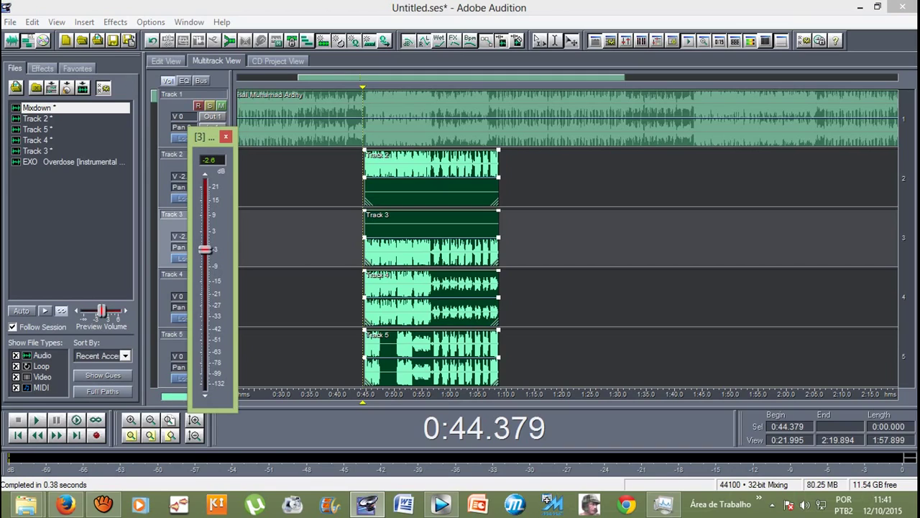
left_click(226, 136)
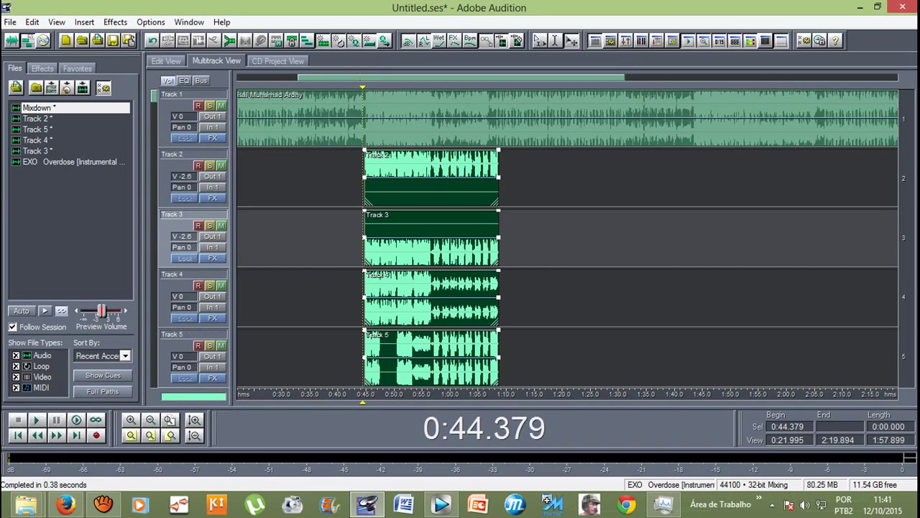
Step: Turn Track 4 down about 2 dB and settle Track 5 at -2.6 dB
right_click(177, 296)
left_click_drag(206, 298, 207, 308)
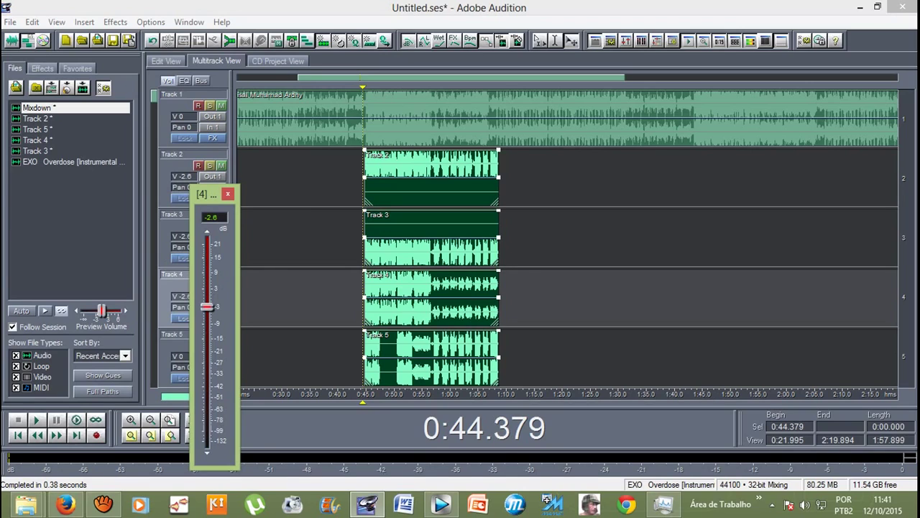
left_click(228, 193)
scroll(216, 237, "down", 1)
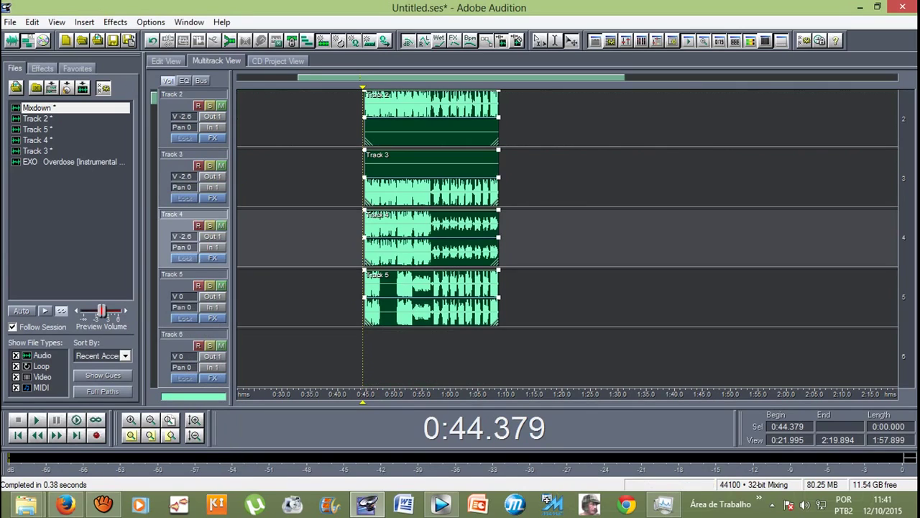
right_click(177, 296)
left_click_drag(208, 302, 208, 311)
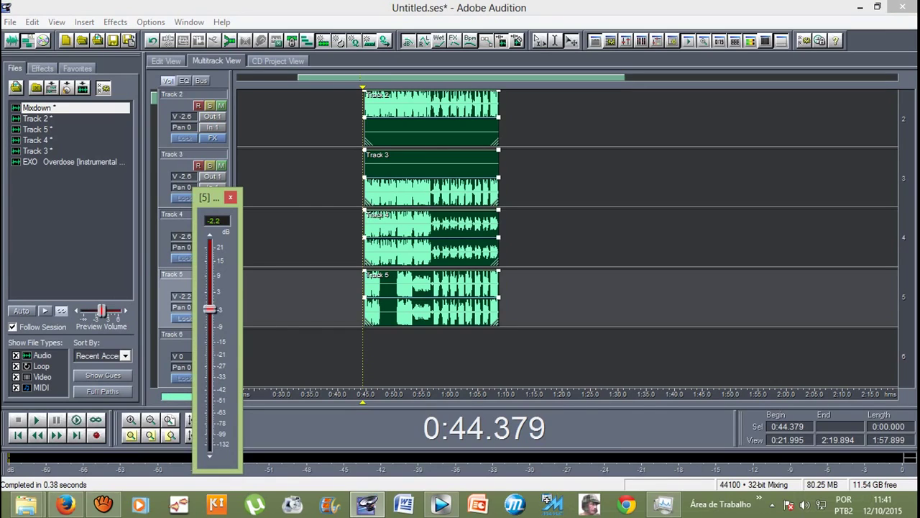
left_click_drag(208, 310, 208, 309)
left_click_drag(209, 309, 209, 310)
key("Escape")
scroll(568, 237, "up", 1)
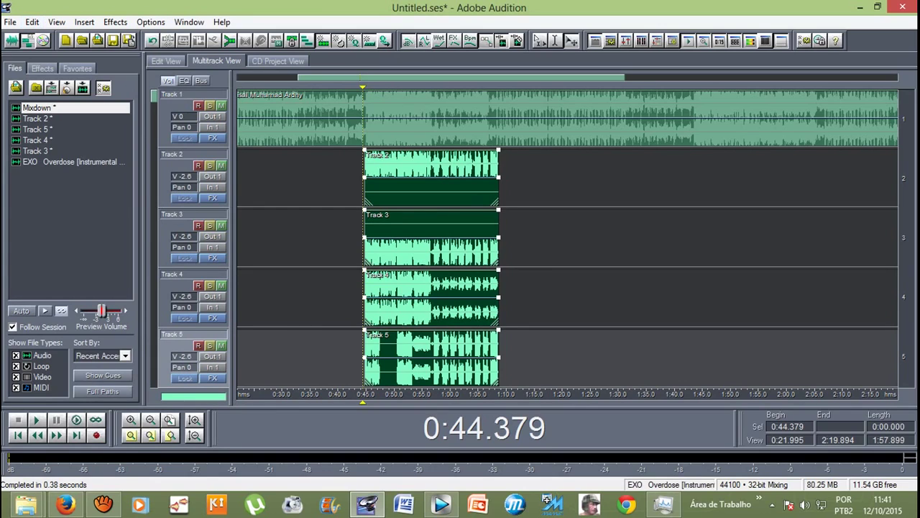
Step: Create Mixdown (2) via Mix Down to File > Selected Audio Clips, then return to Multitrack View
left_click(31, 22)
mouse_move(108, 62)
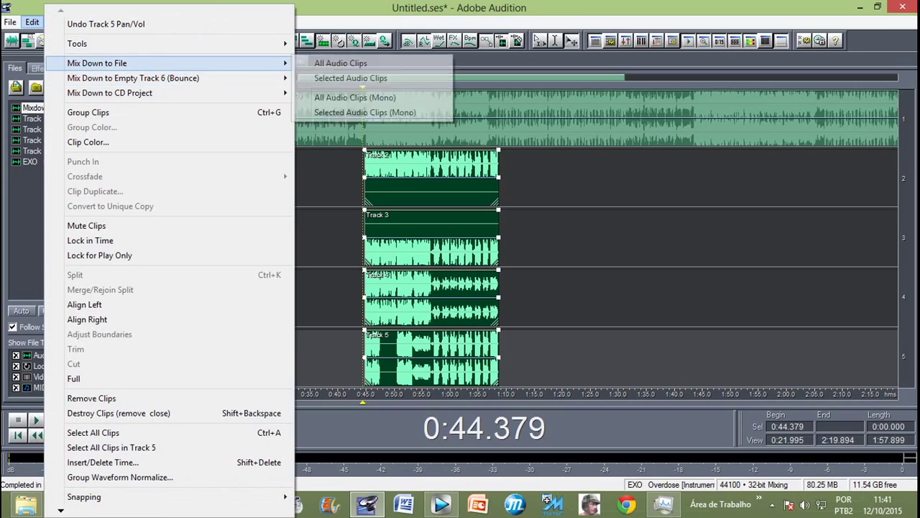
left_click(352, 78)
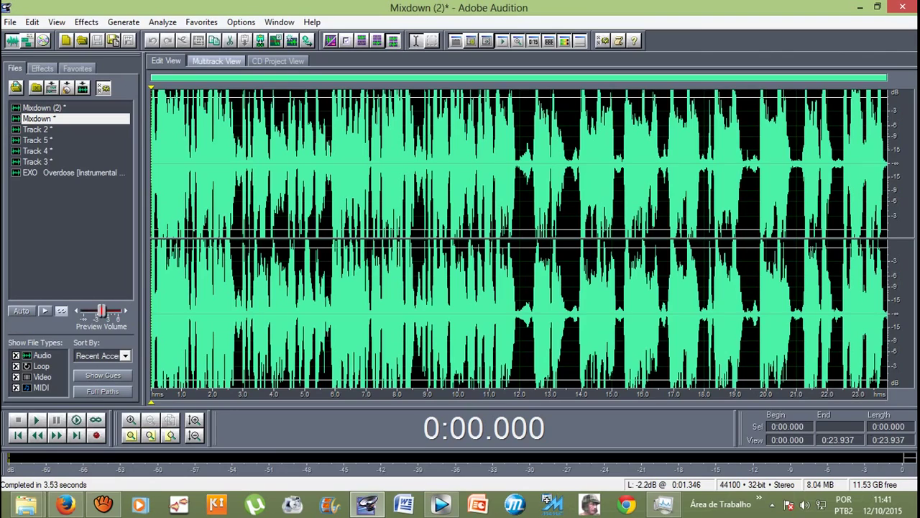
left_click(216, 61)
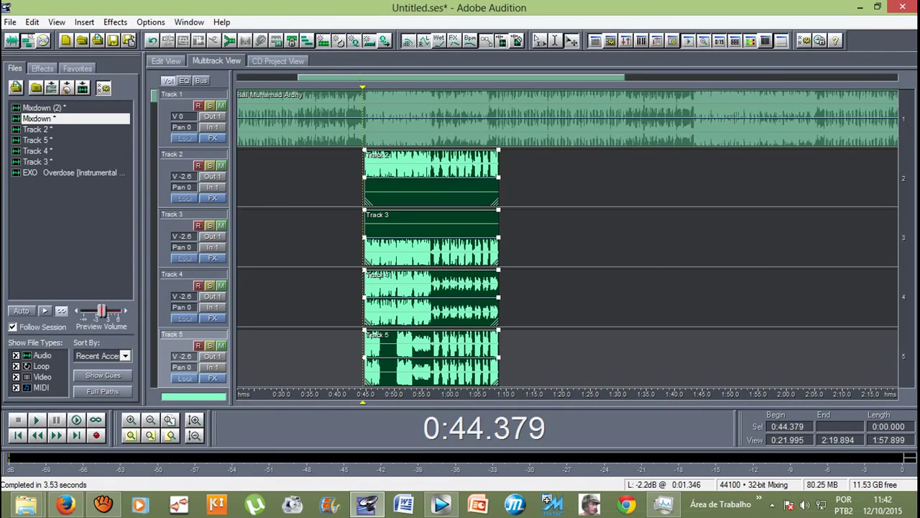
Step: Zoom in on the clip starts and delete the vocal clips from Tracks 2–5
key("equal")
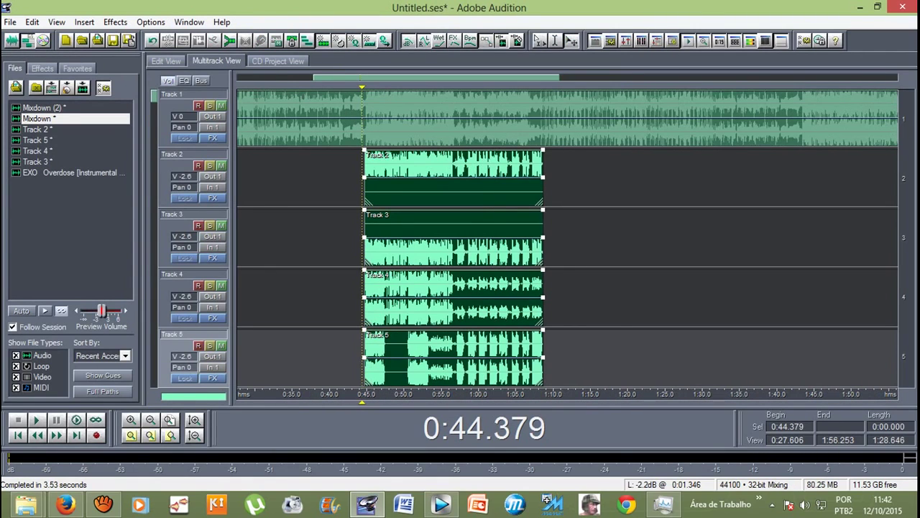
key("space")
key("space")
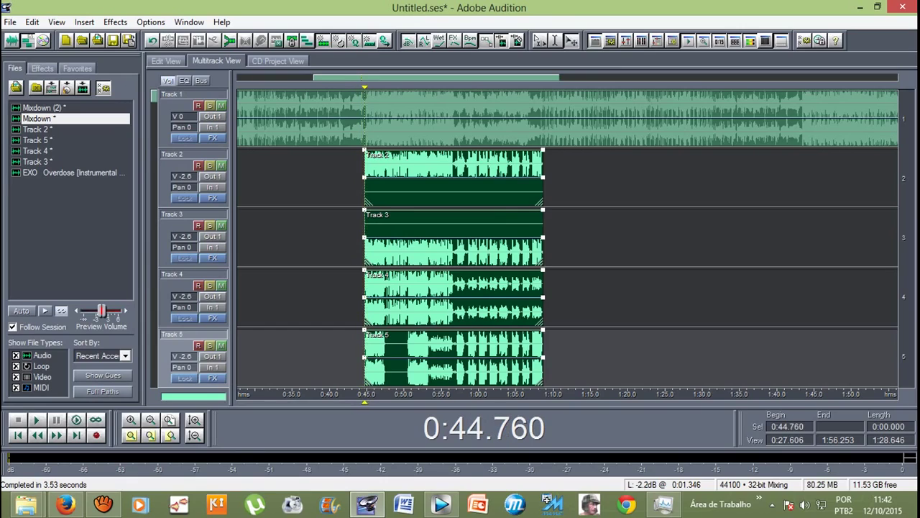
key("equal")
key("equal")
key("equal")
key("equal")
key("equal")
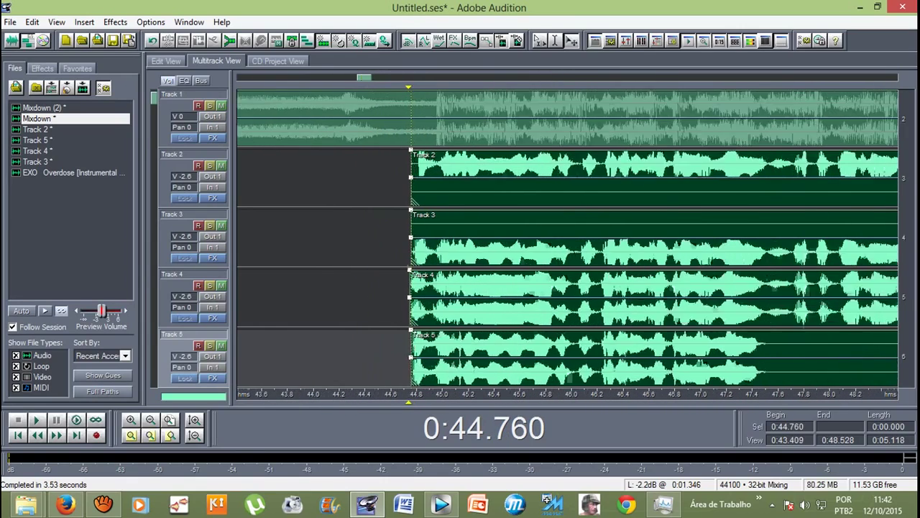
scroll(410, 108, "down", 2)
key("equal")
key("equal")
key("equal")
key("equal")
key("equal")
key("equal")
key("equal")
key("equal")
key("equal")
key("equal")
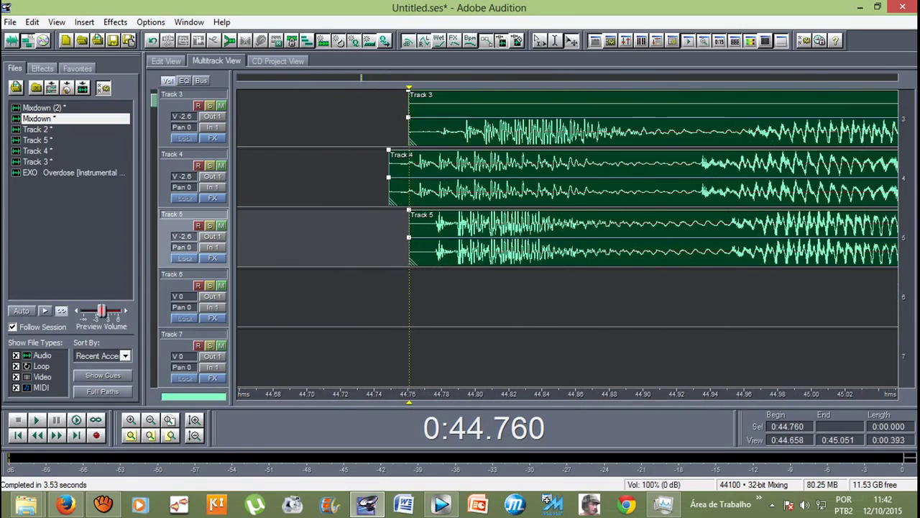
left_click(388, 108)
scroll(568, 238, "up", 2)
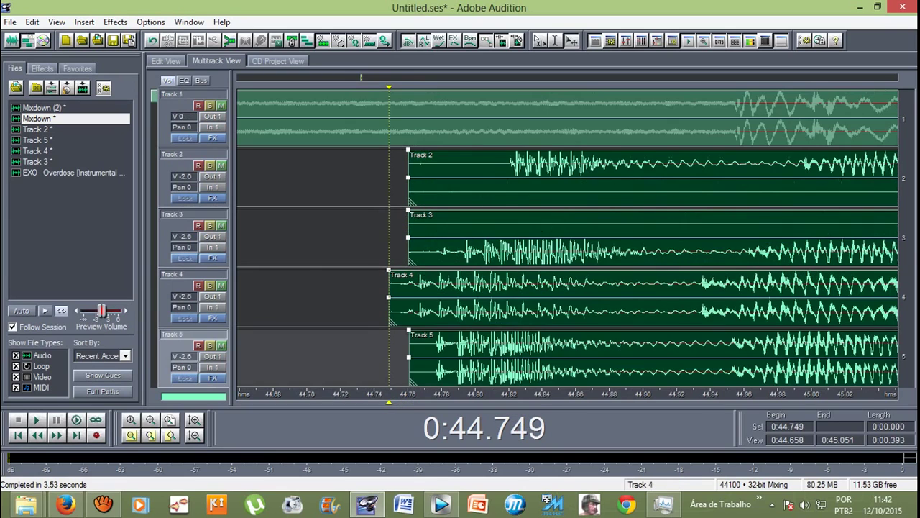
scroll(568, 238, "down", 1)
key("equal")
key("equal")
key("equal")
key("equal")
key("equal")
key("equal")
key("equal")
key("equal")
key("equal")
key("equal")
key("equal")
key("equal")
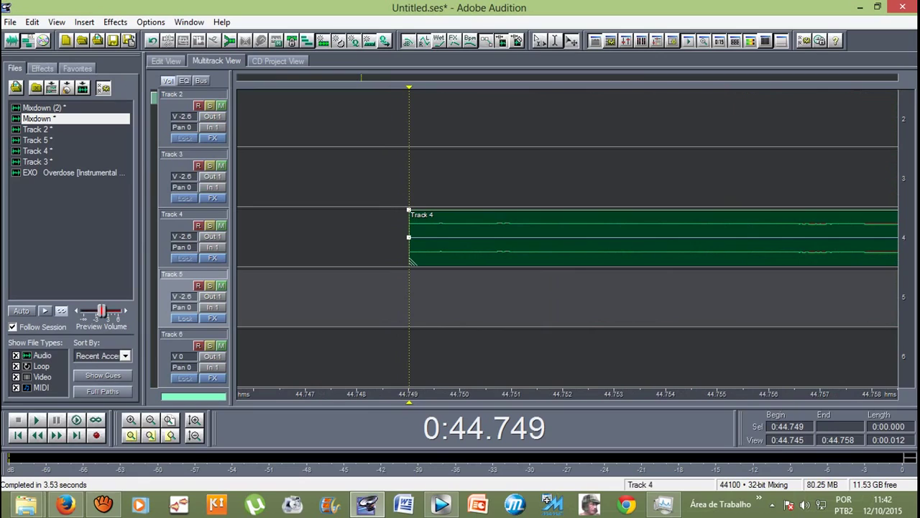
key("Delete")
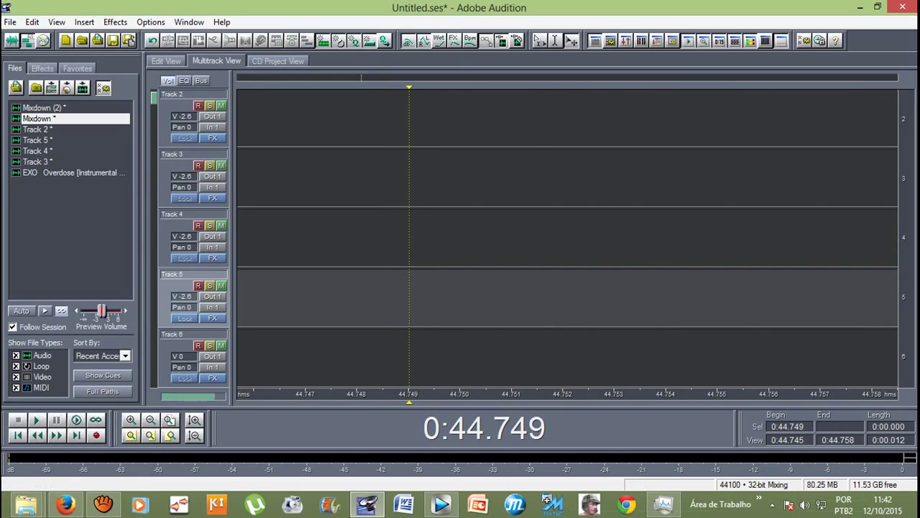
scroll(568, 237, "up", 1)
Step: Place the Mixdown file on Track 2 at 0:44.749 and move the playhead just before it
left_click(25, 108)
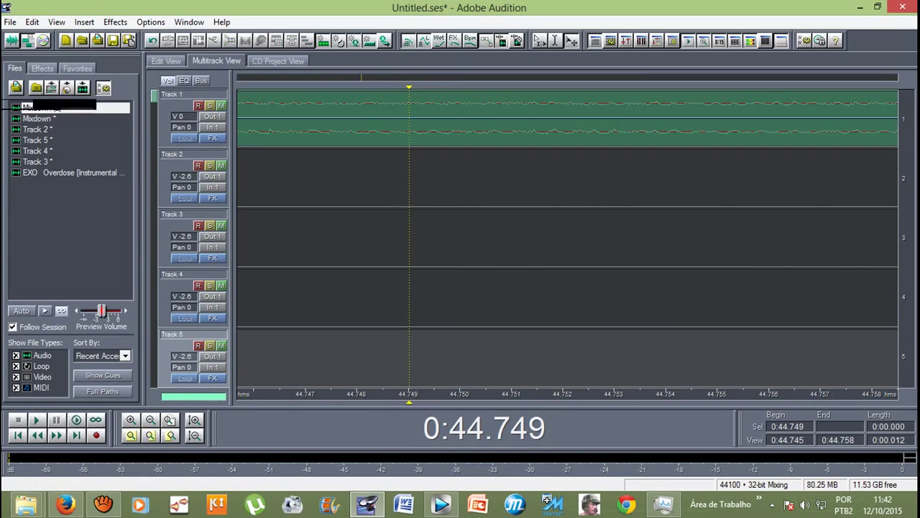
left_click_drag(25, 108, 33, 108)
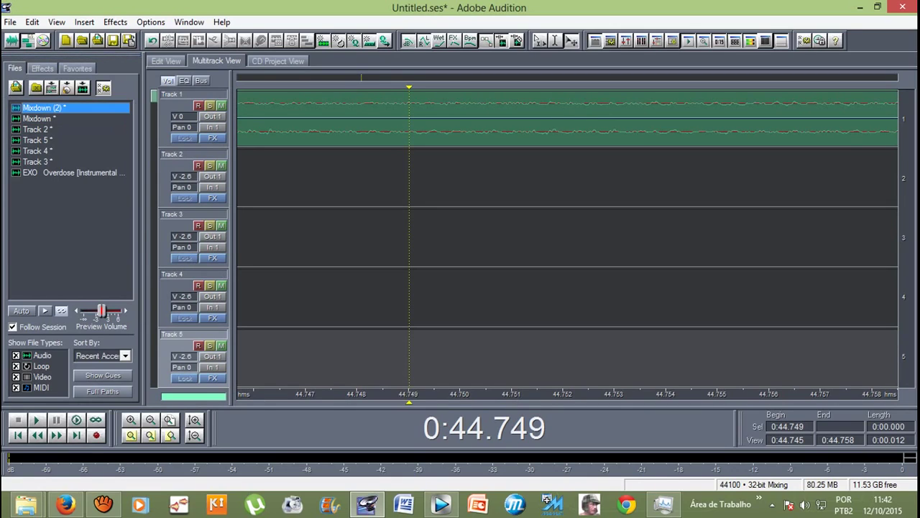
left_click(37, 118)
left_click_drag(38, 118, 412, 163)
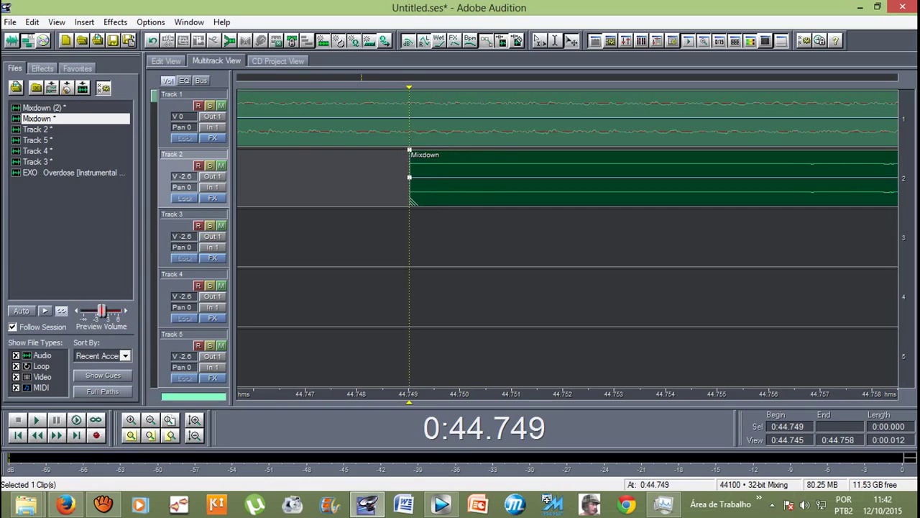
scroll(568, 122, "up", 5)
scroll(568, 144, "down", 15)
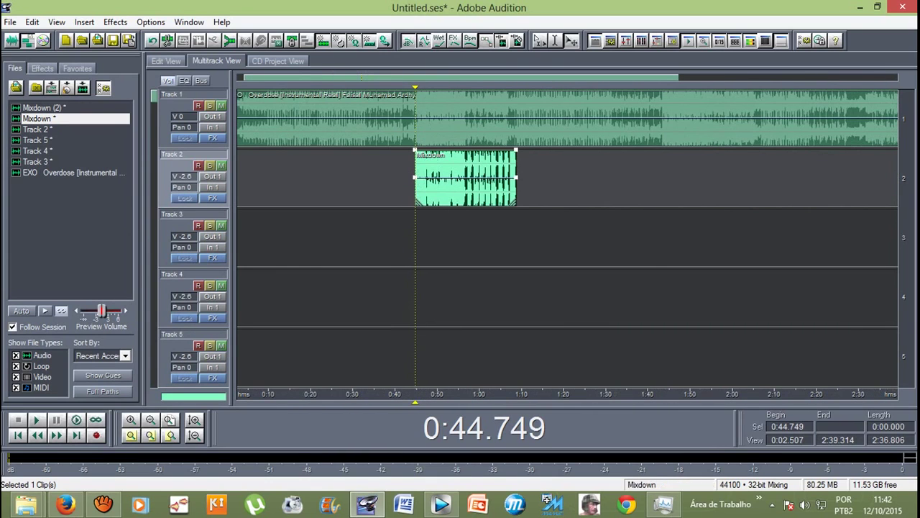
left_click(410, 394)
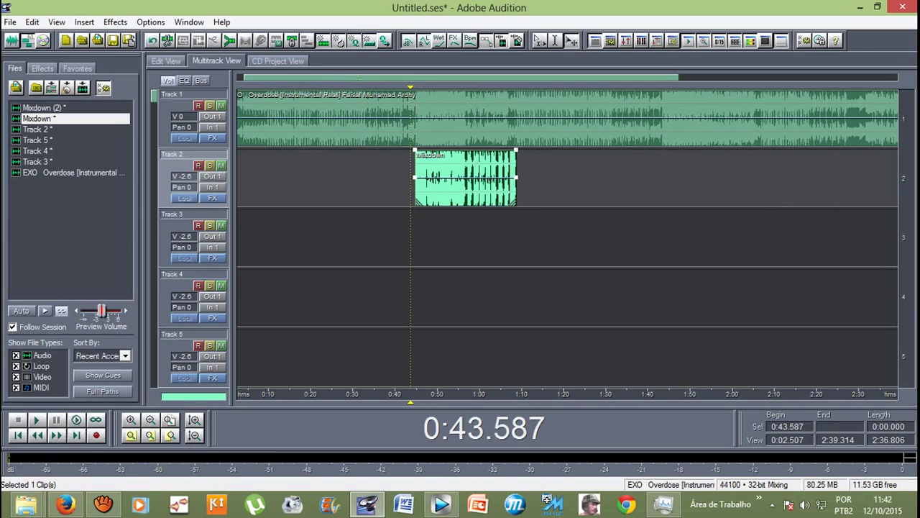
Step: Raise Track 2's volume fader to 0 dB
right_click(181, 177)
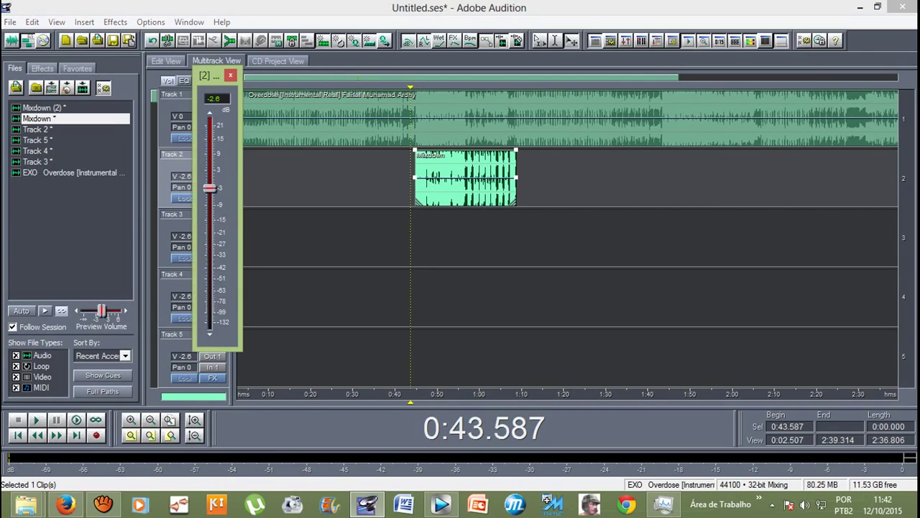
left_click_drag(209, 188, 208, 179)
left_click(231, 76)
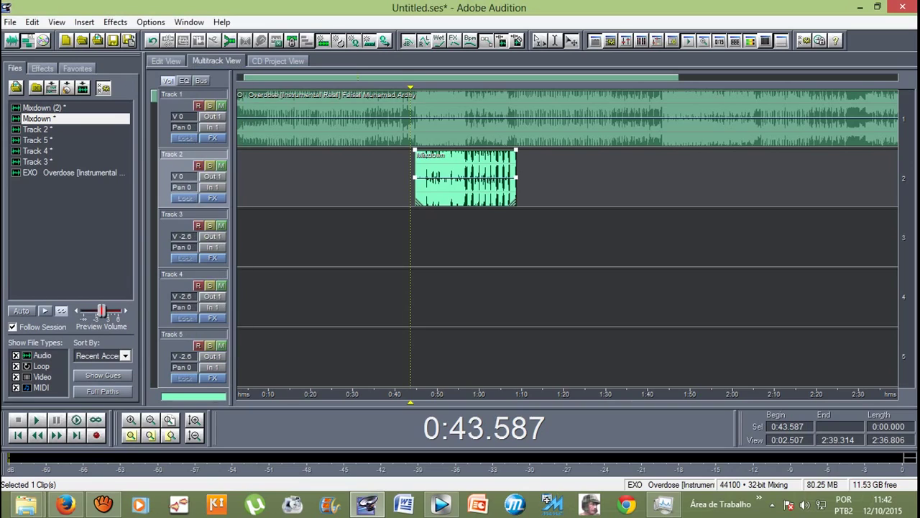
Step: Play the beat with the mixed vocals from just before 0:44.749, then stop
left_click(407, 394)
key("space")
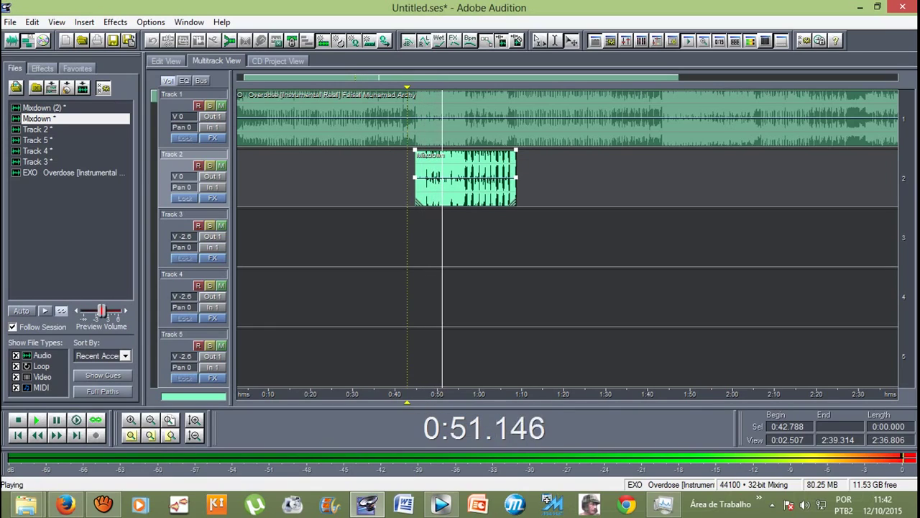
key("space")
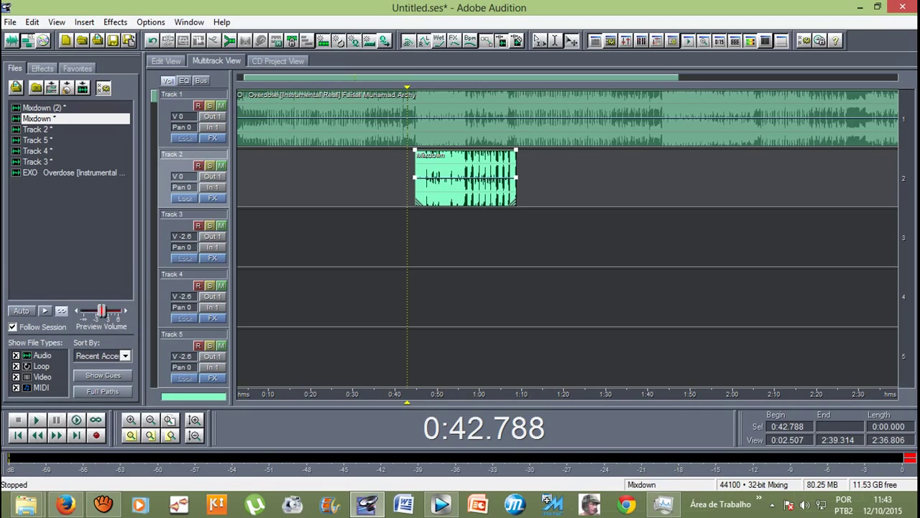
Step: Apply Studio Reverb with the Vocal Reverb (medium) preset to the Mixdown waveform
key("8")
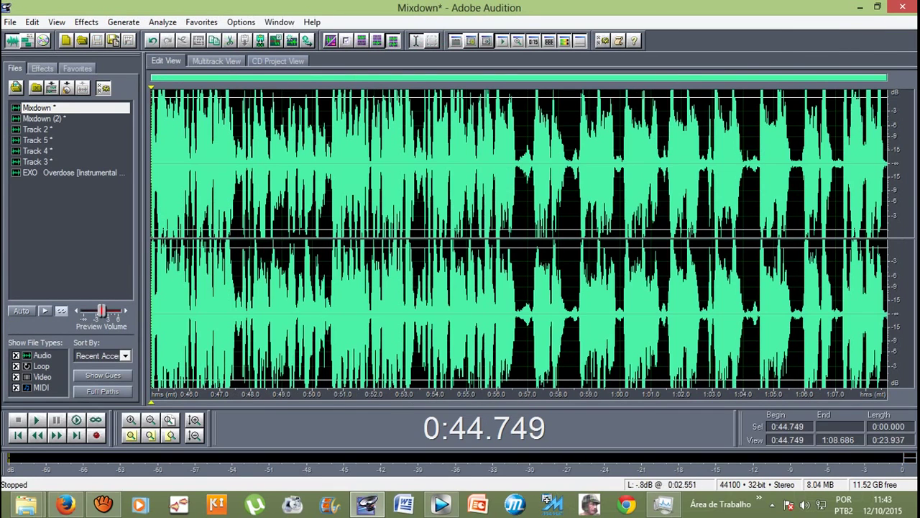
key("9")
key("8")
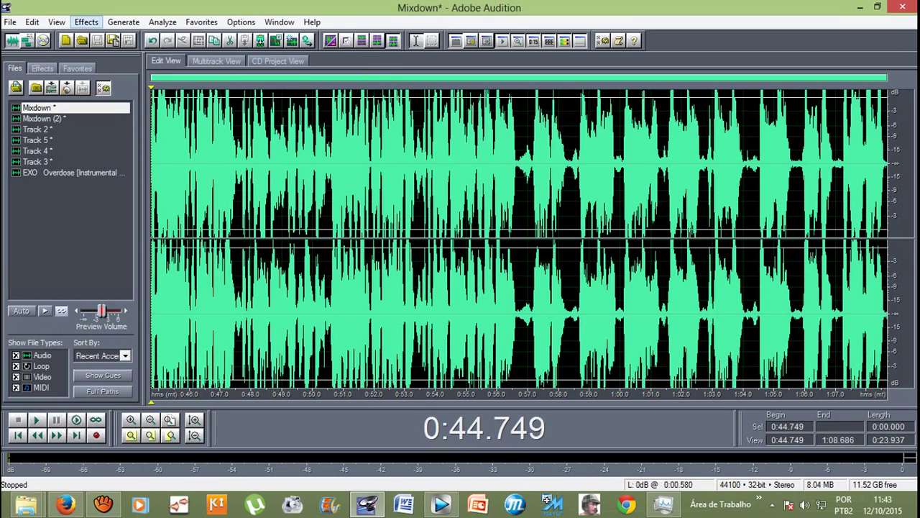
left_click(86, 21)
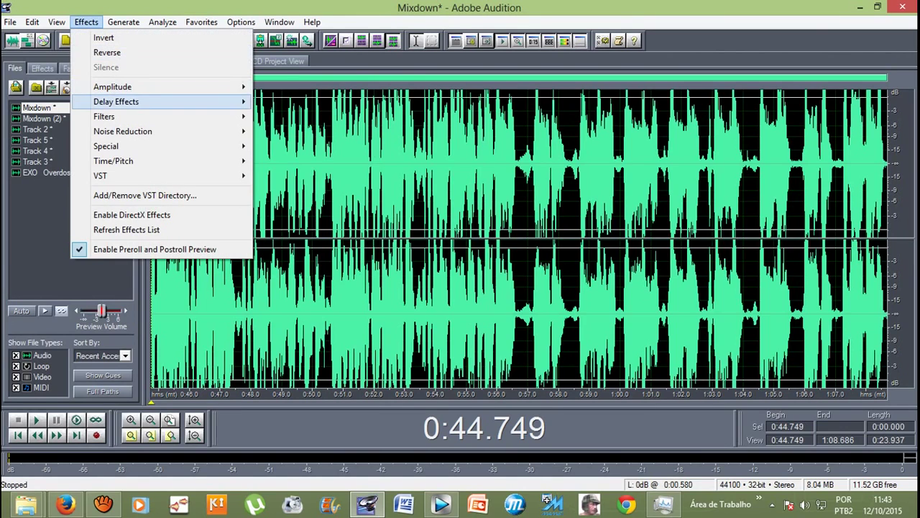
mouse_move(144, 102)
left_click(299, 250)
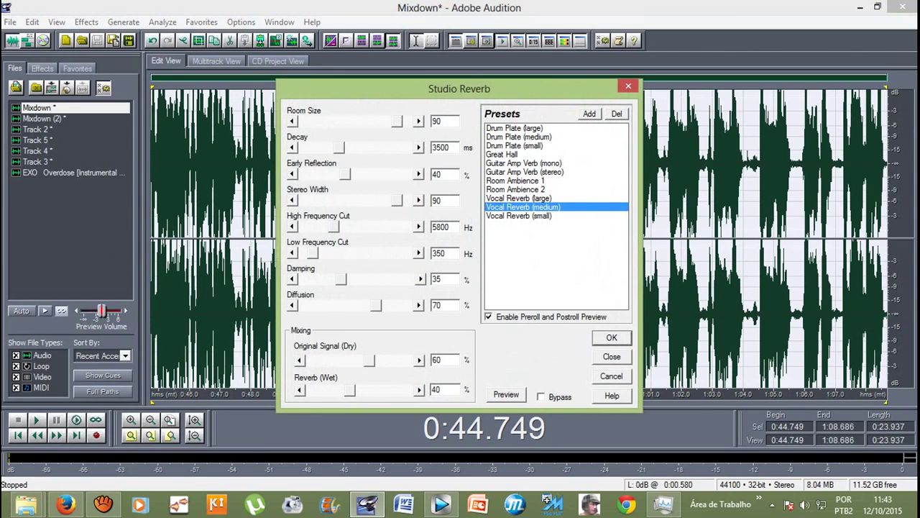
key("Return")
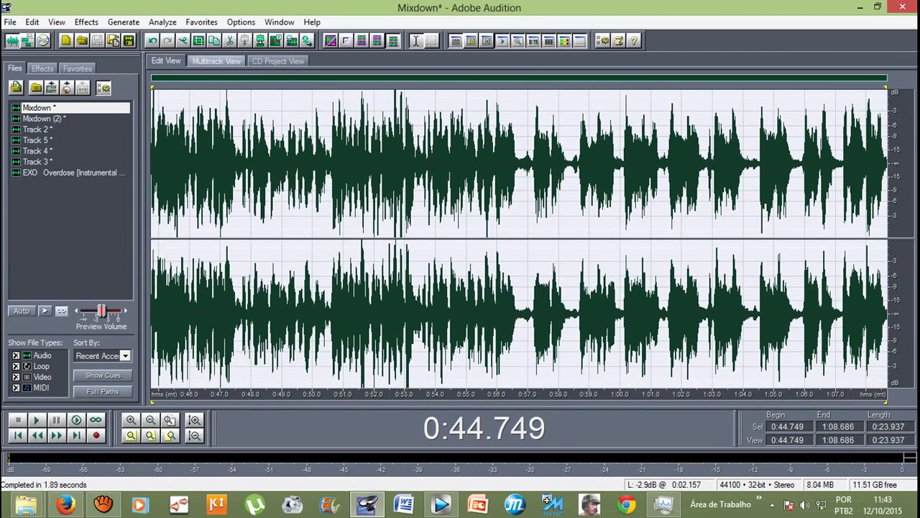
Step: Preview the reverberated vocals, then go back to the multitrack session and clear the selection
key("space")
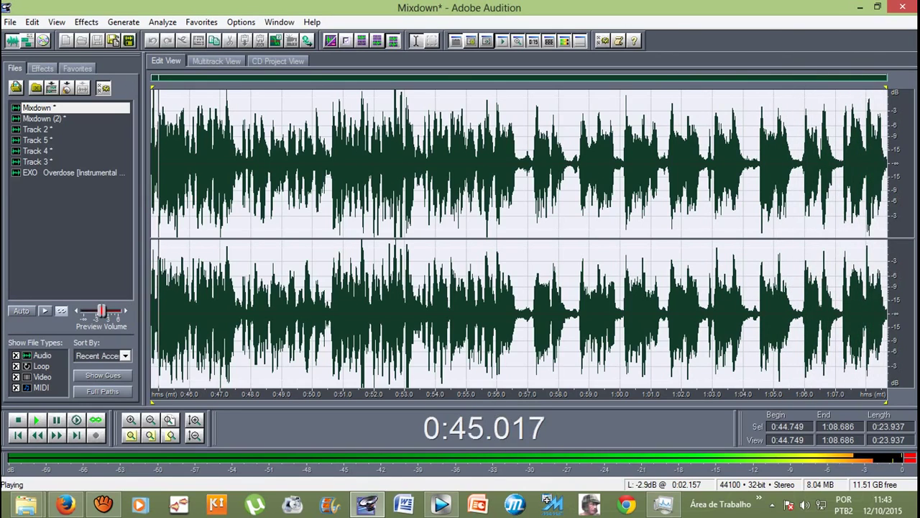
key("F12")
left_click_drag(416, 180, 410, 129)
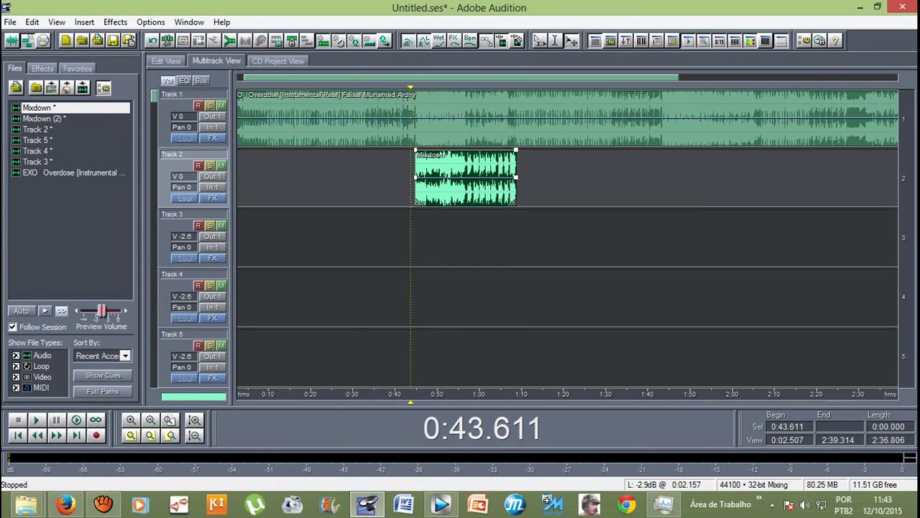
Step: Play the reverb-treated Mixdown vocals over the Track 1 beat, then stop
key("space")
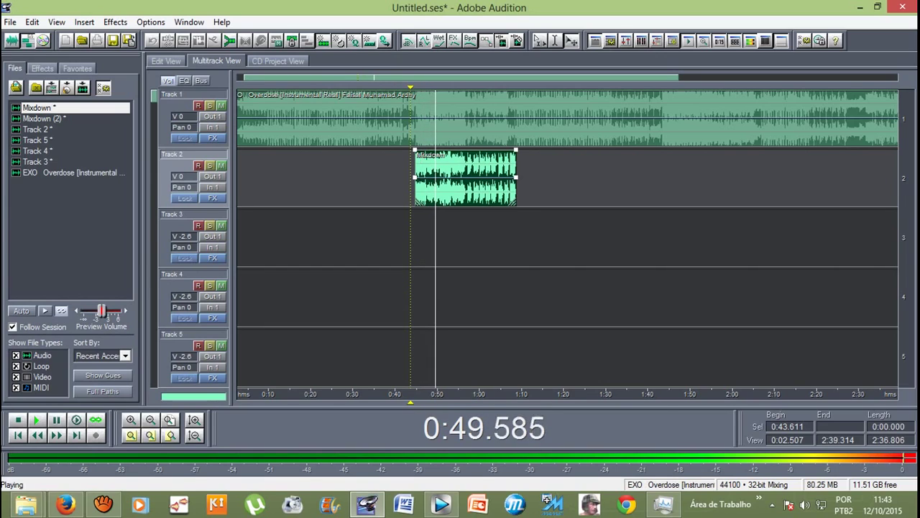
key("space")
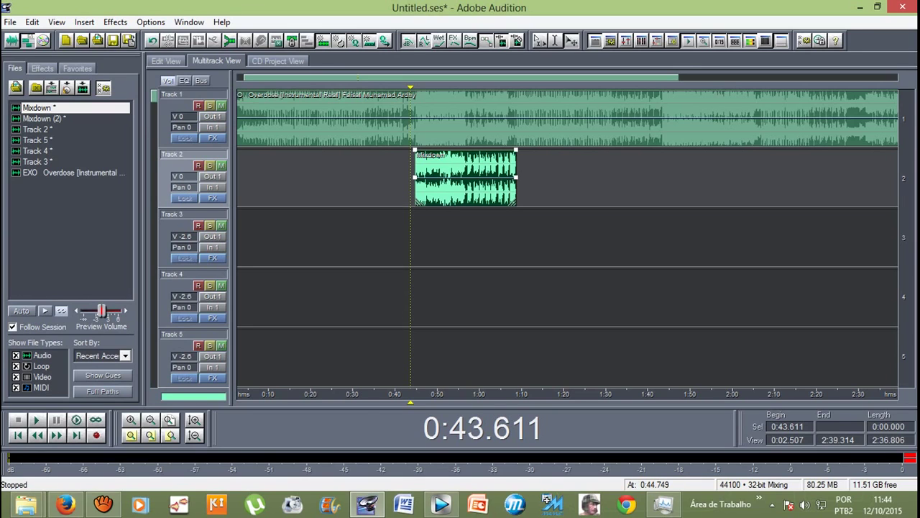
Step: Open the Mixdown clip in waveform view and launch the Amplify/Fade effect
double_click(416, 178)
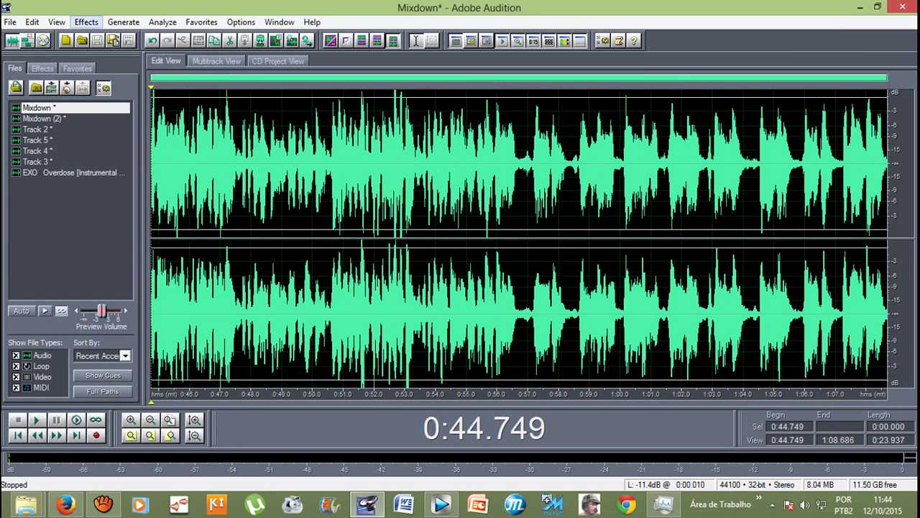
left_click(86, 23)
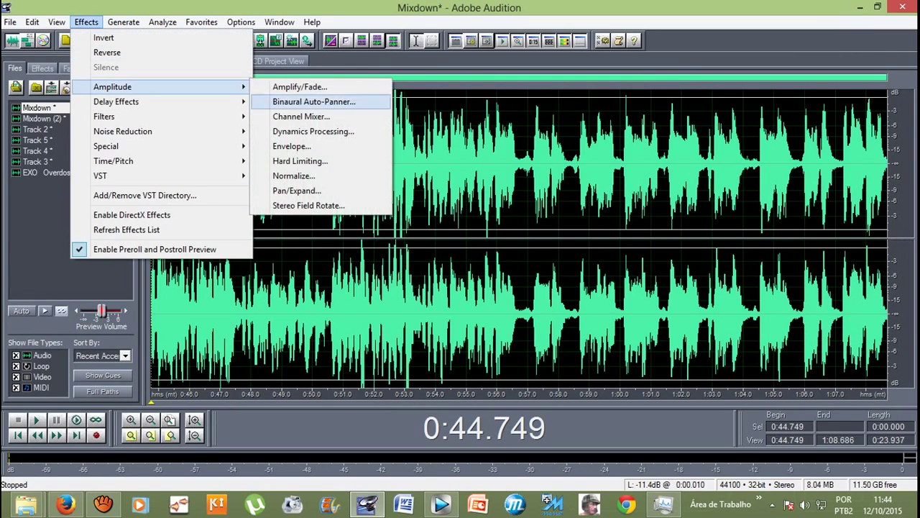
left_click(474, 216)
left_click(86, 23)
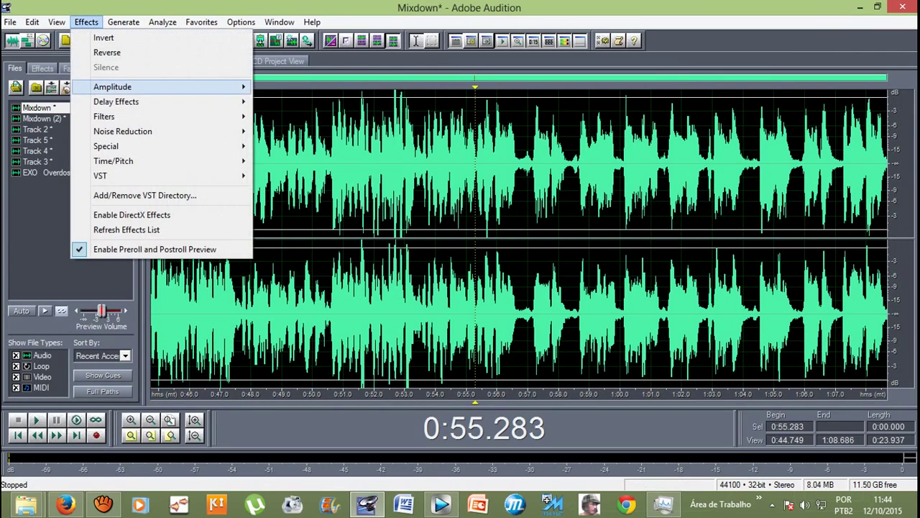
mouse_move(112, 87)
left_click(300, 86)
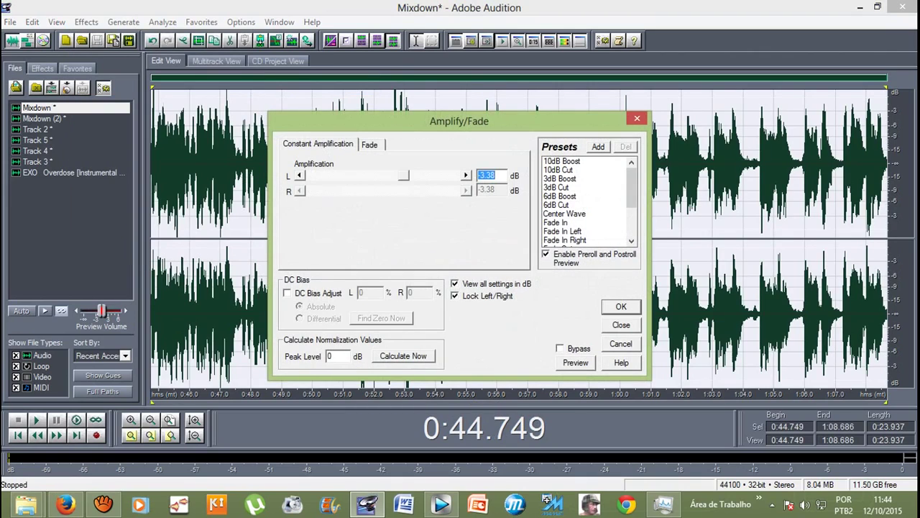
Step: Amplify the vocals by 2.03 dB, then return to the multitrack session before the clip
type("2.7")
key("BackSpace")
type("03")
key("BackSpace")
key("BackSpace")
key("BackSpace")
key("BackSpace")
type("3.38")
key("ctrl+z")
key("Return")
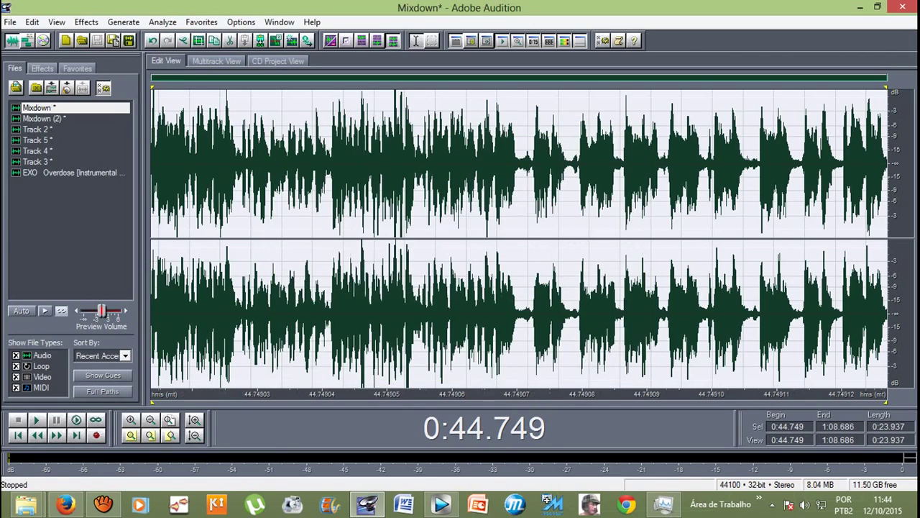
left_click(216, 60)
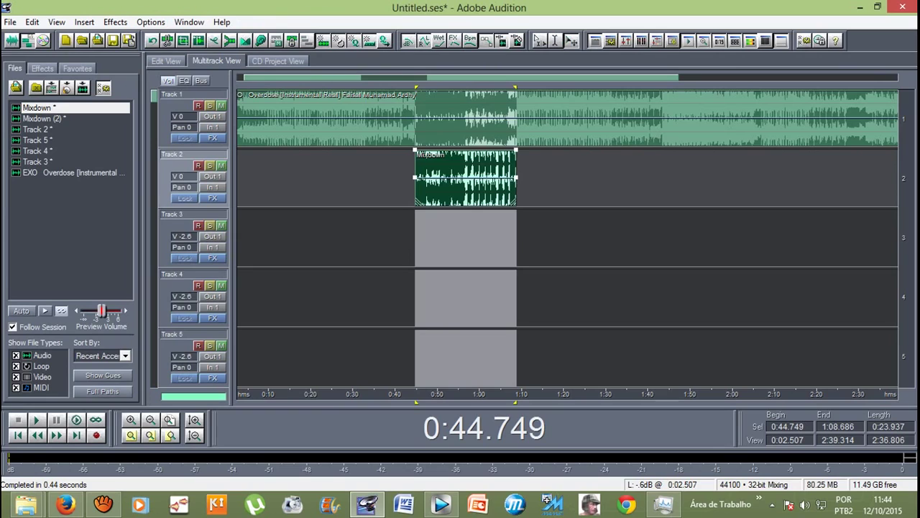
left_click(404, 237)
Step: Play the boosted vocals with the beat from 0:41.941, stop, and zoom out the timeline
key("space")
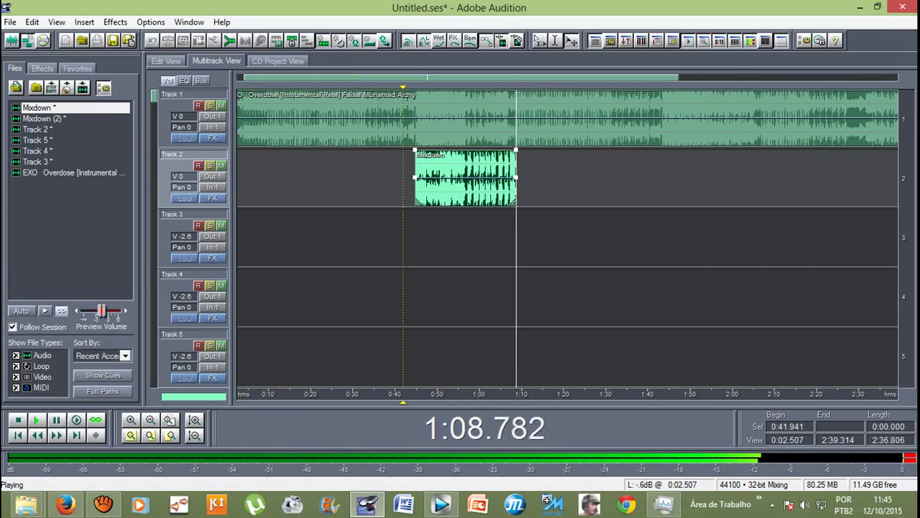
key("space")
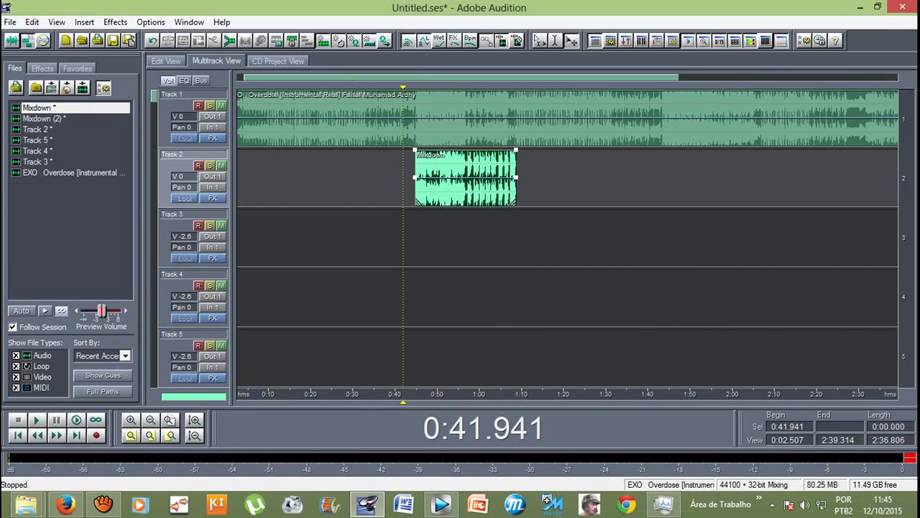
scroll(568, 118, "down", 1)
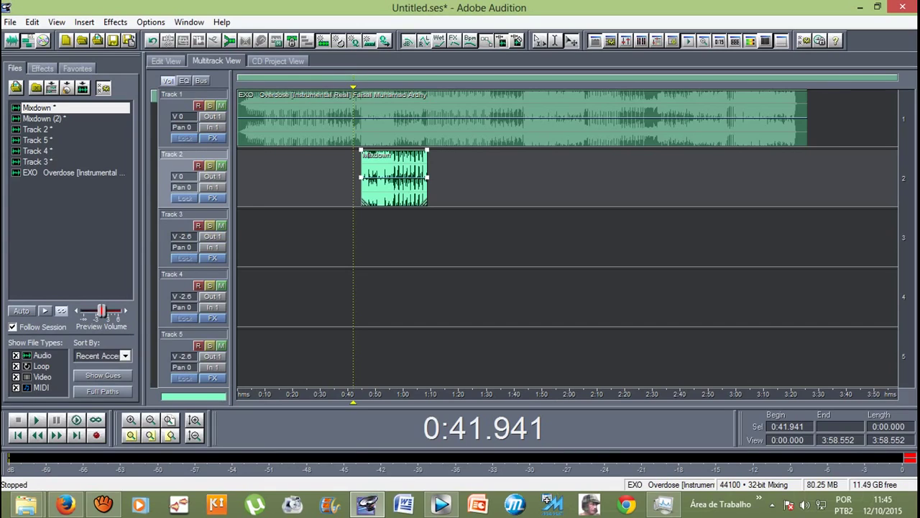
Step: Open the Track 1 beat in Auto-Tune Evo with key B and Low Male input type
double_click(404, 127)
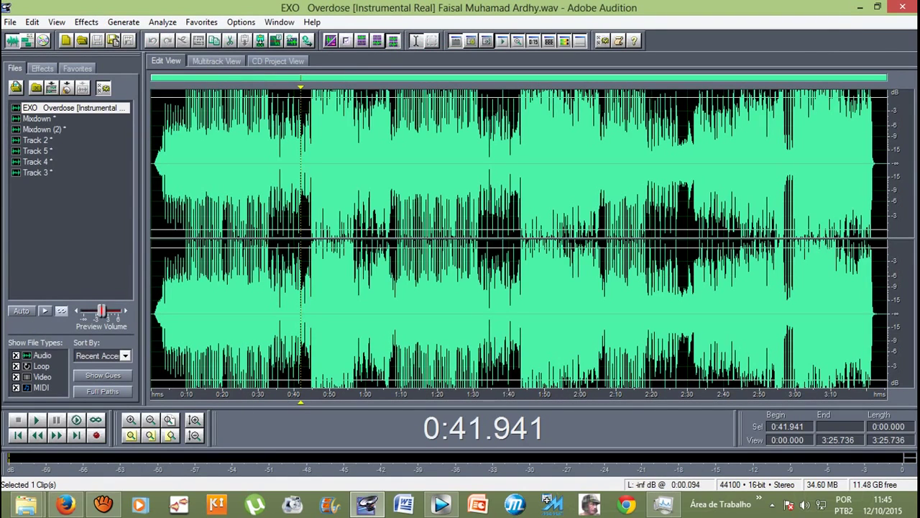
left_click(86, 21)
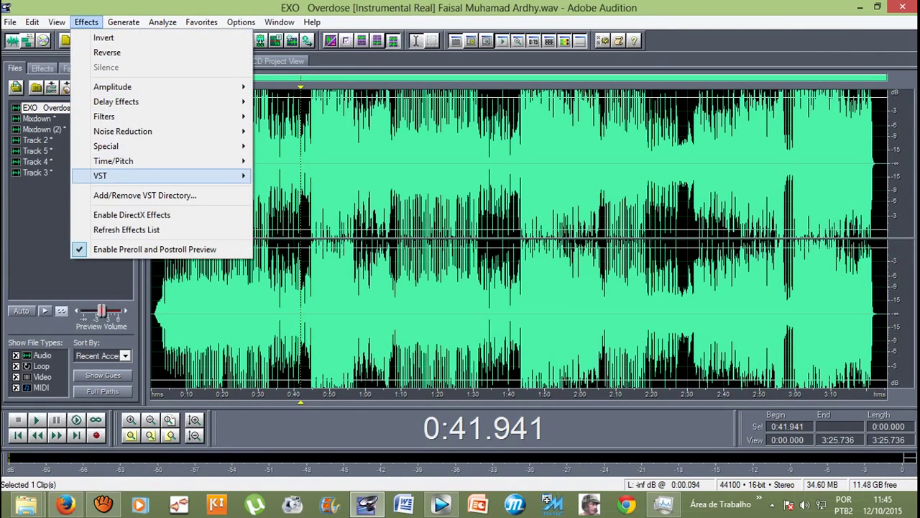
left_click(309, 175)
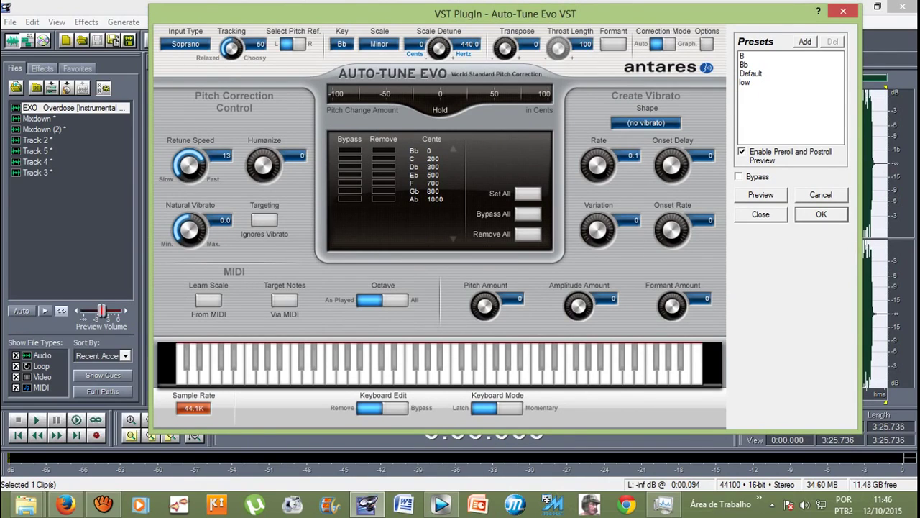
left_click(343, 44)
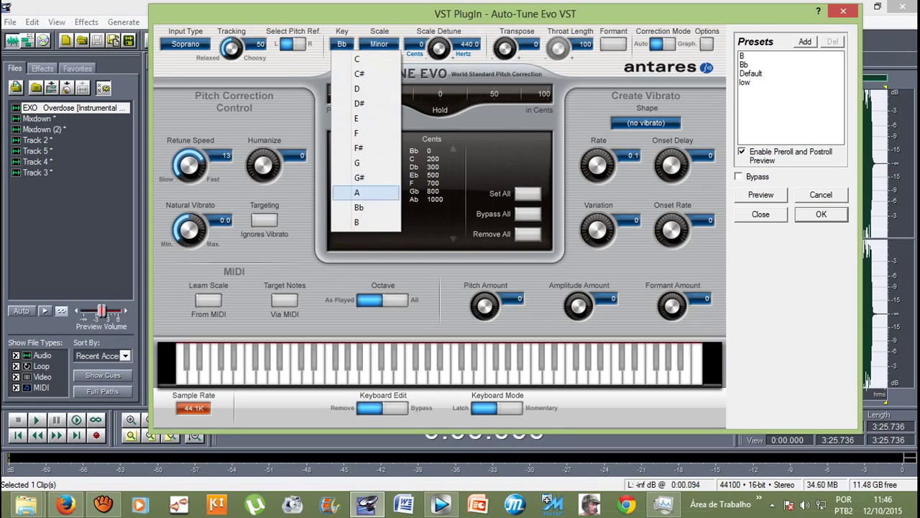
left_click(366, 223)
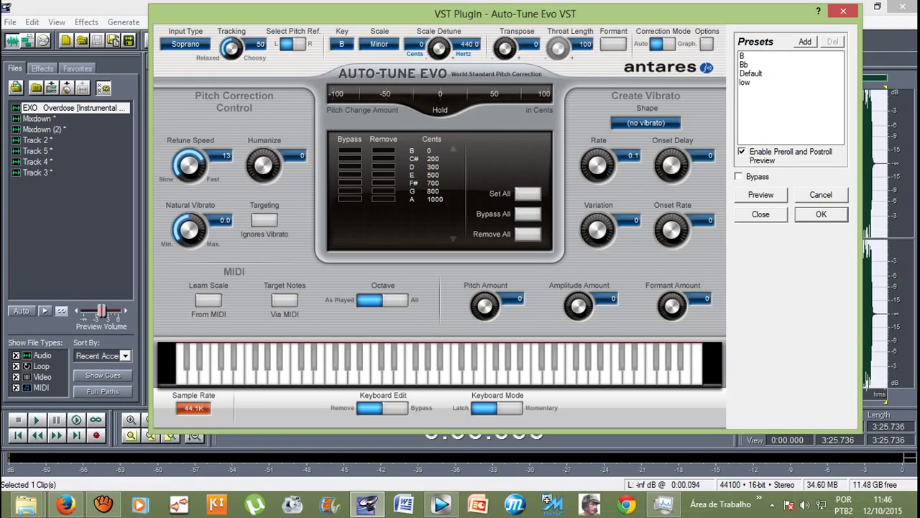
left_click(186, 44)
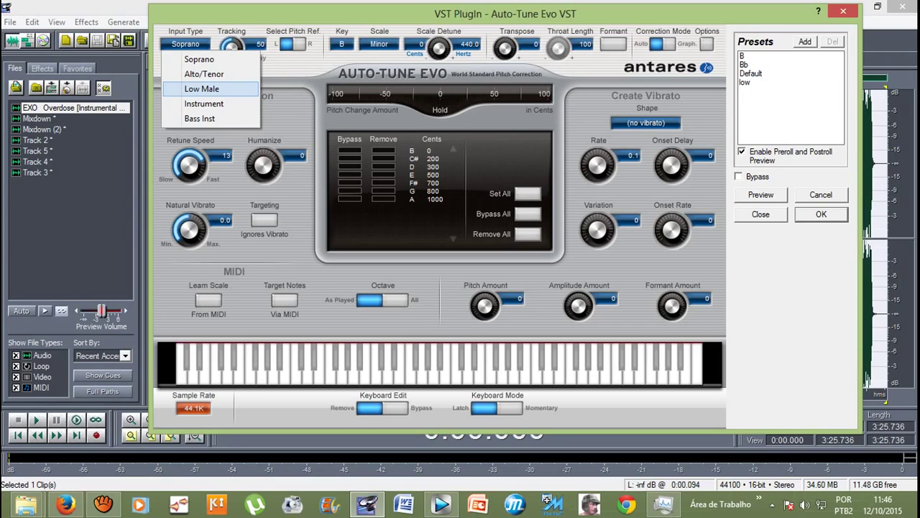
left_click(202, 89)
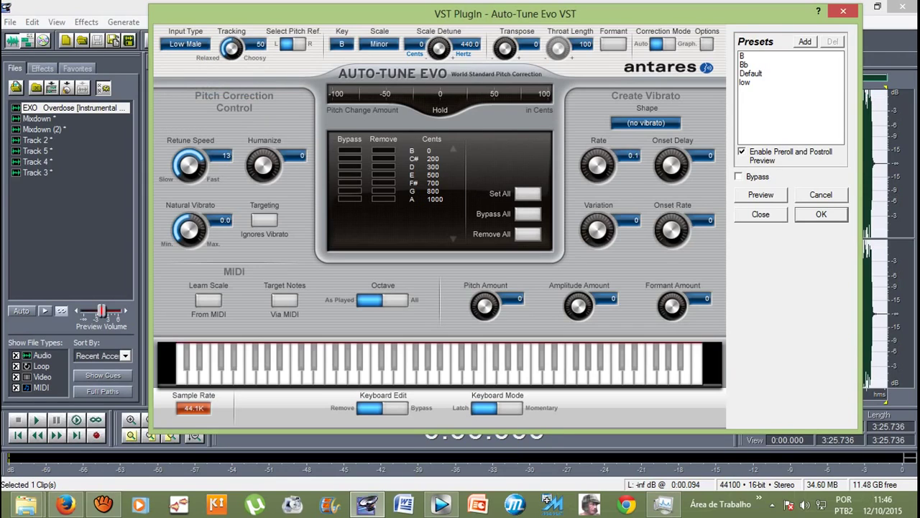
Step: Set retune speed to 0, bypass all scale notes, and apply Auto-Tune to the whole waveform
left_click(527, 214)
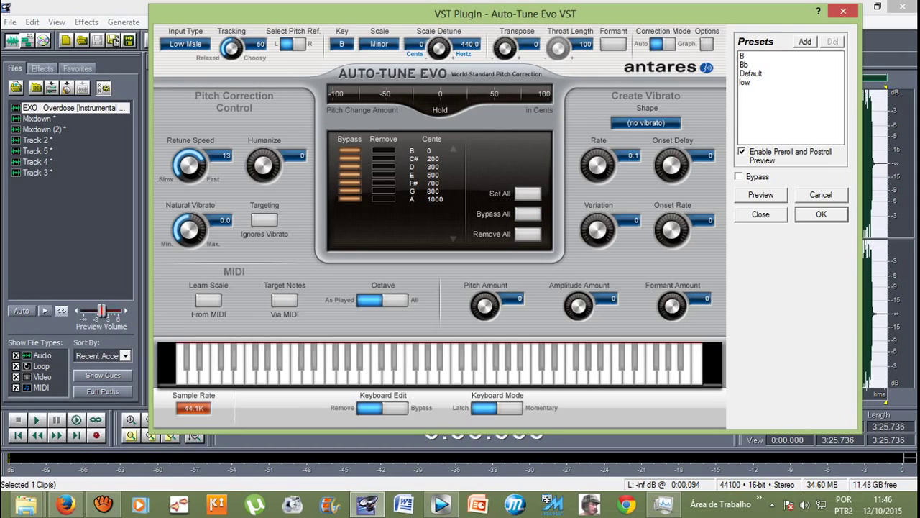
left_click_drag(189, 164, 189, 181)
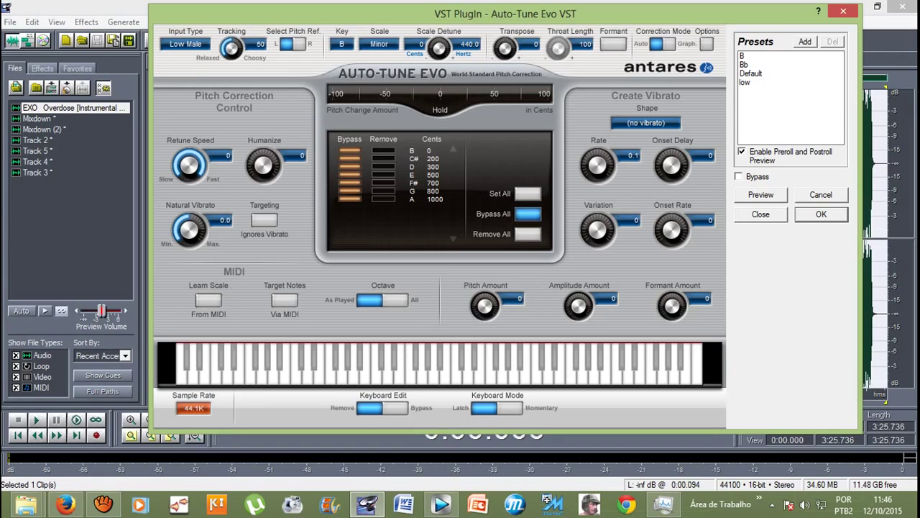
left_click(527, 213)
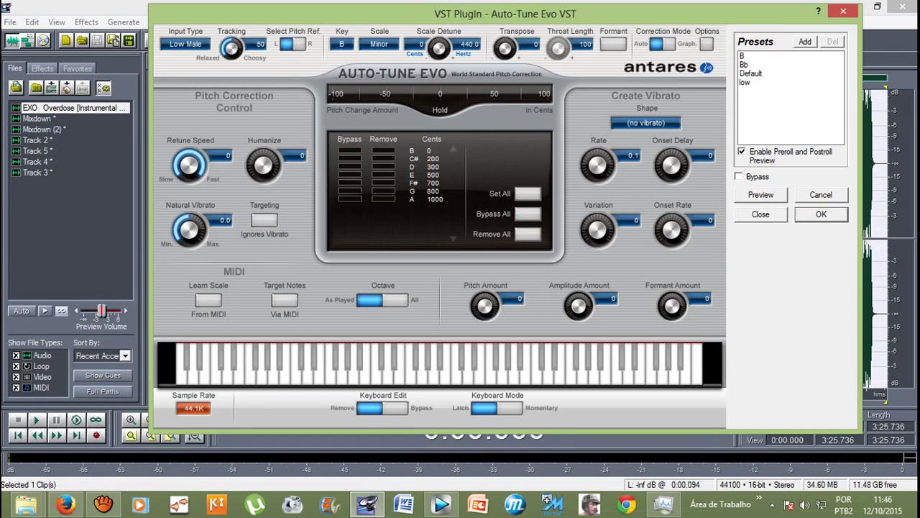
left_click(527, 214)
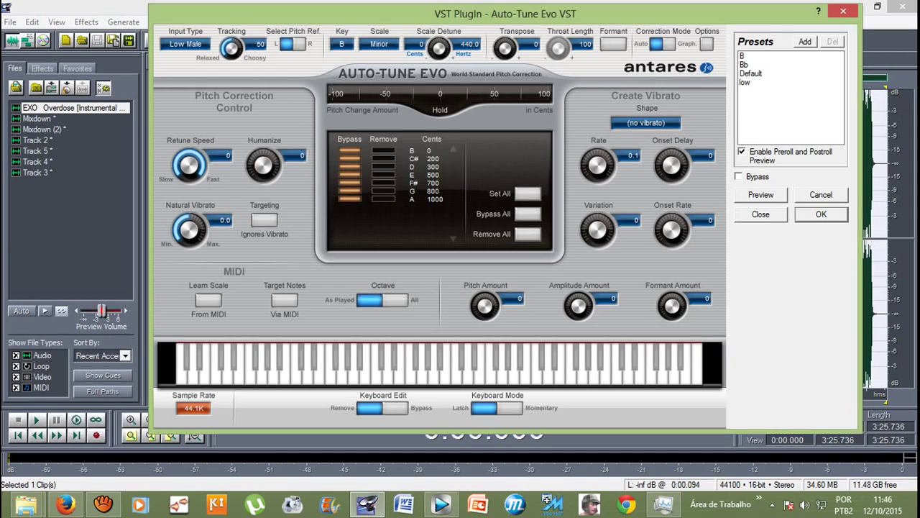
key("Return")
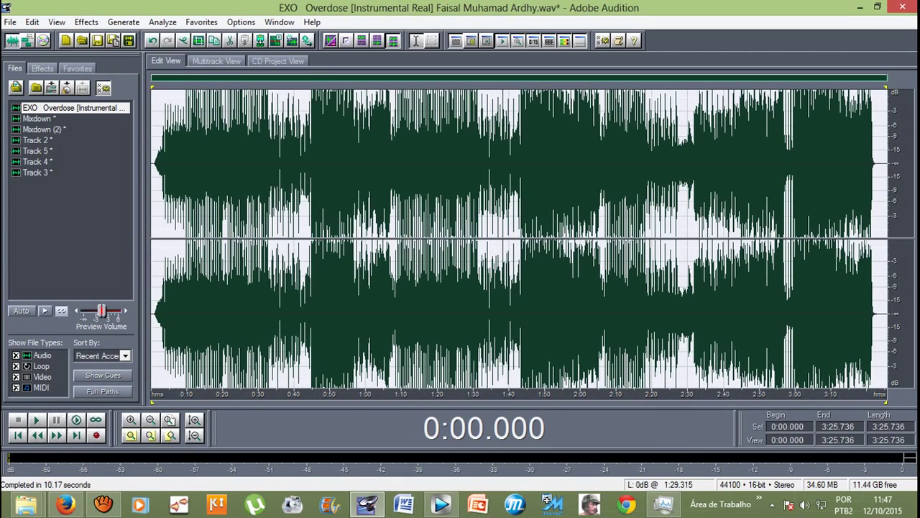
left_click(473, 165)
Step: Back in the multitrack session, play the Auto-Tuned beat and vocals from 0:41.339, then stop
left_click(216, 60)
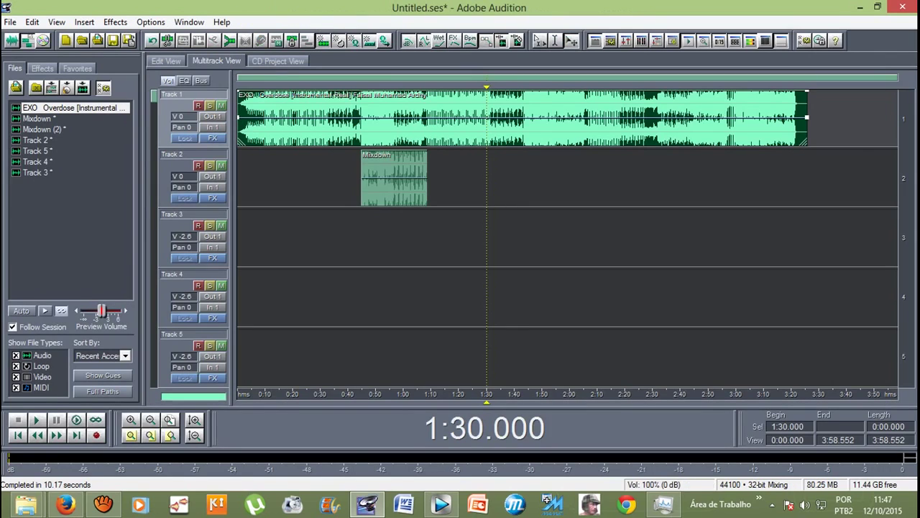
left_click(349, 393)
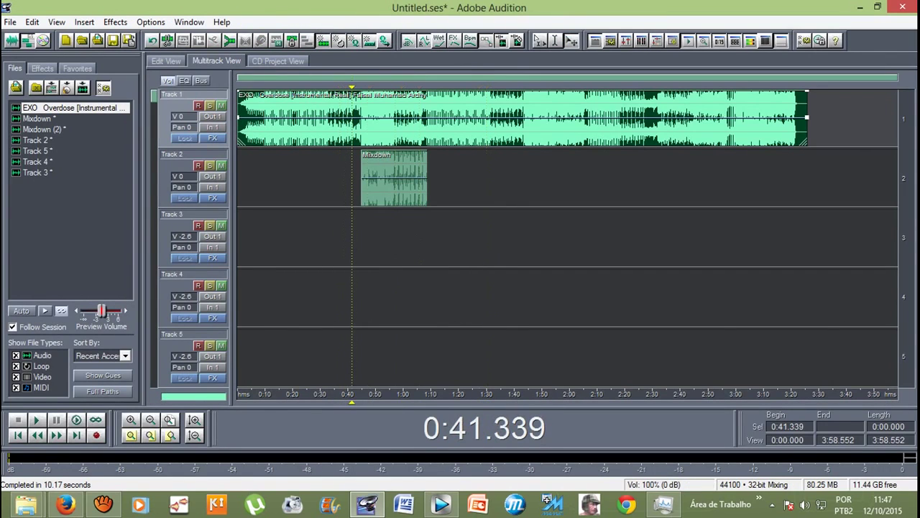
key("space")
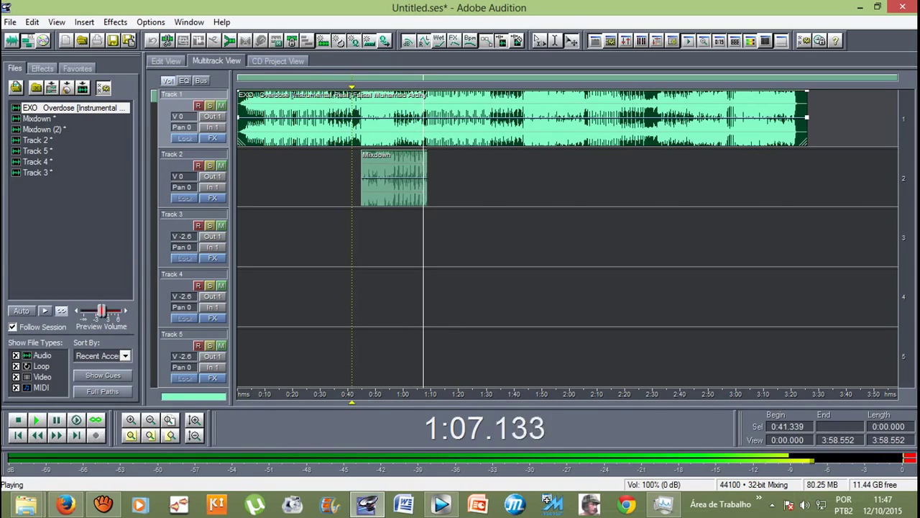
key("space")
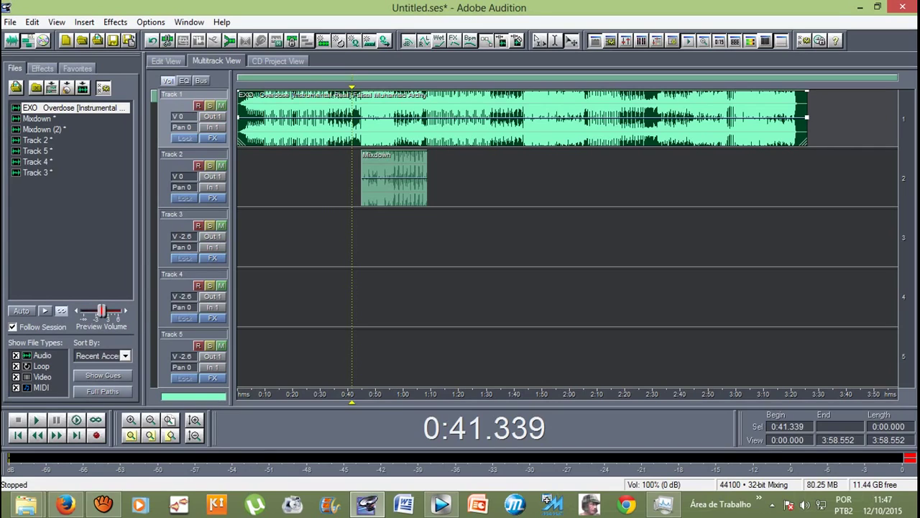
left_click(66, 504)
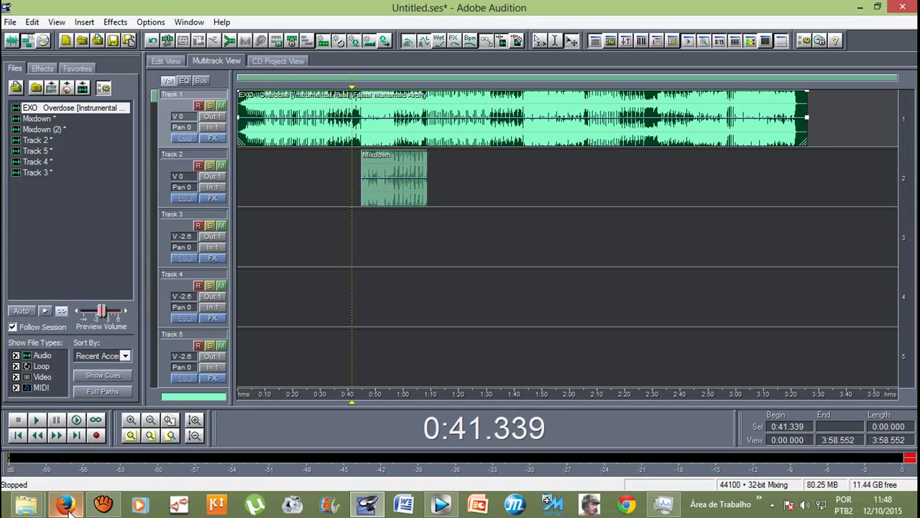
Step: Stop the aTube Catcher screen recording and minimize its window
left_click(102, 505)
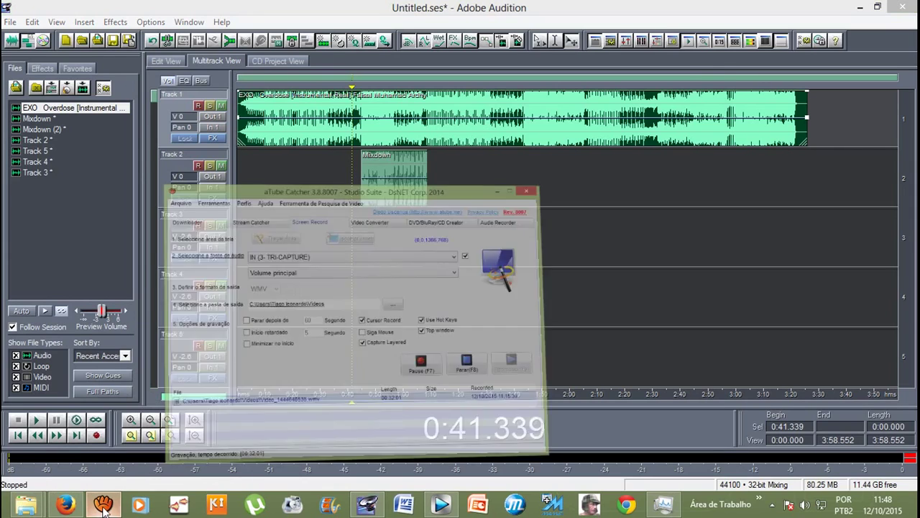
left_click(611, 322)
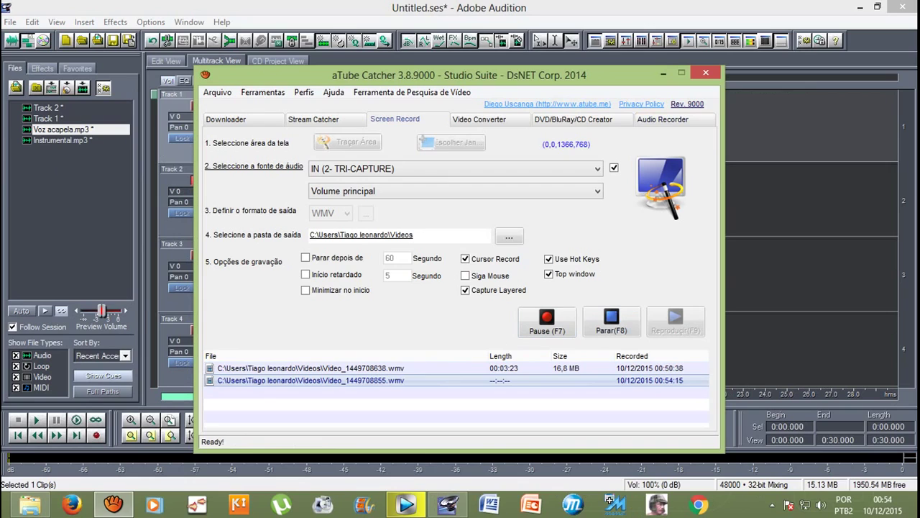
left_click(663, 73)
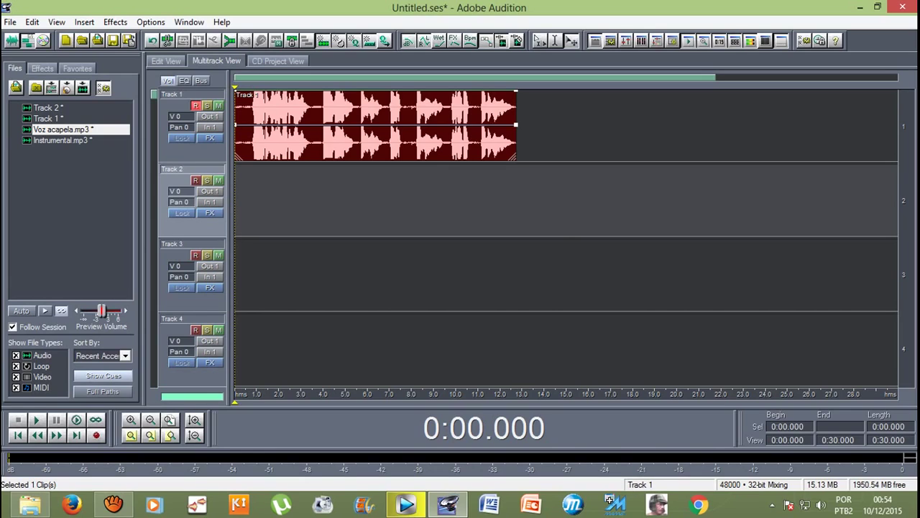
Step: Turn off record-arming on Track 1 after placing the playhead near 5.5 seconds
left_click(355, 126)
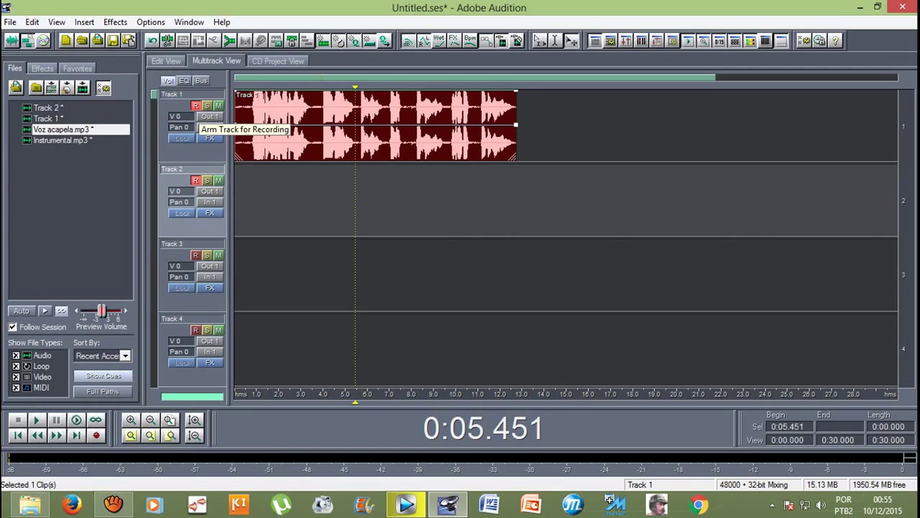
left_click(195, 106)
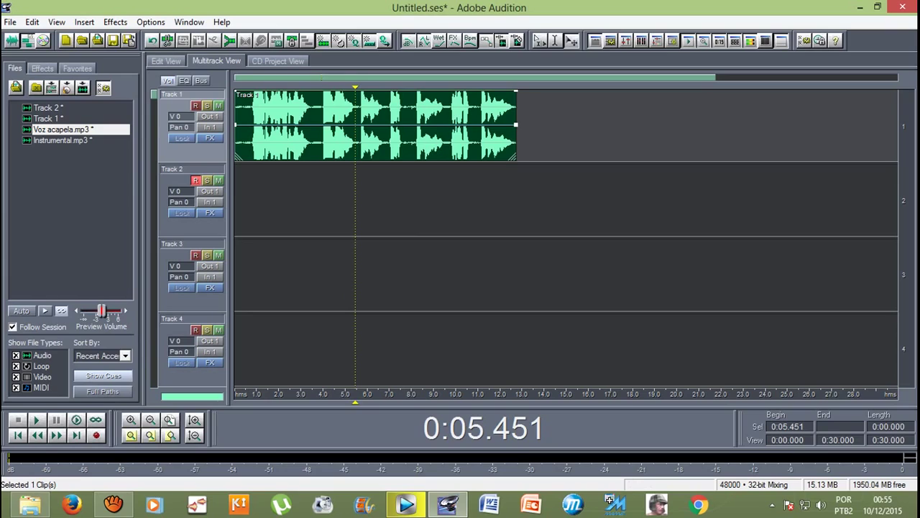
Step: Arm Track 2, play Track 1's clip from the start, and set the playhead near 5.3 seconds
left_click(195, 180)
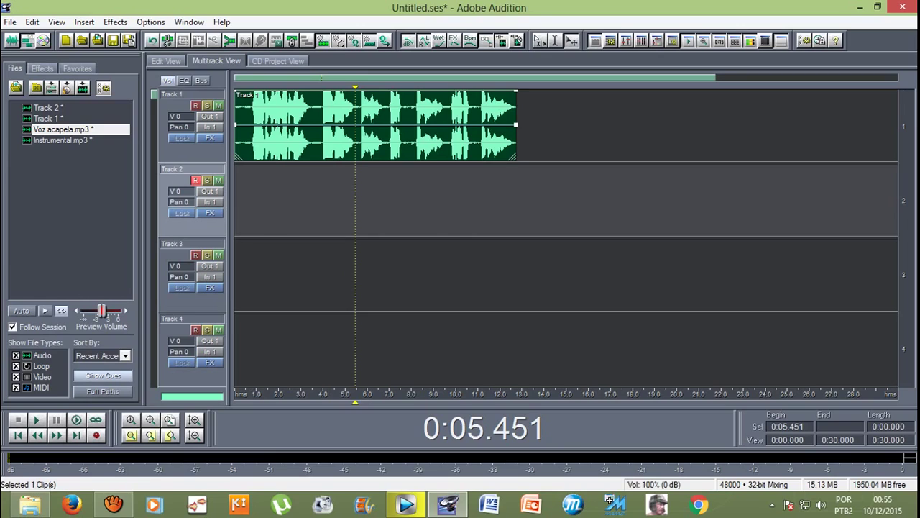
left_click(248, 202)
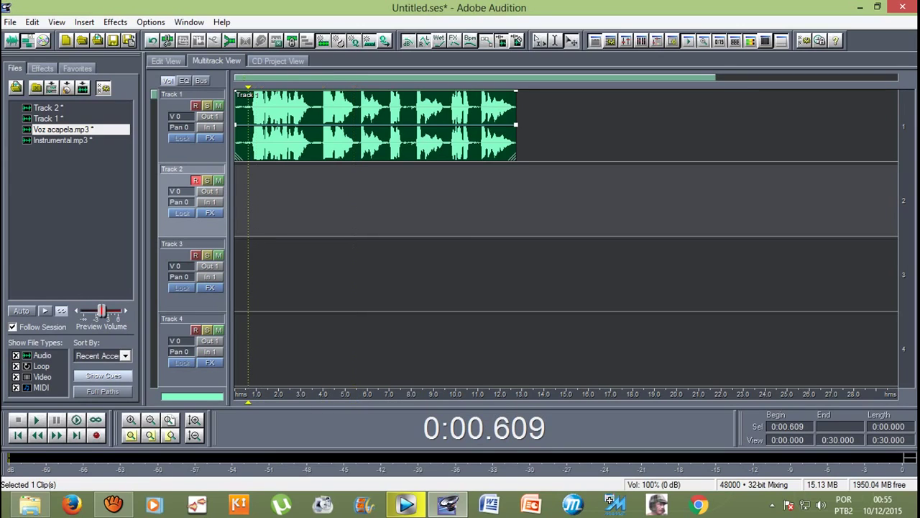
key("Home")
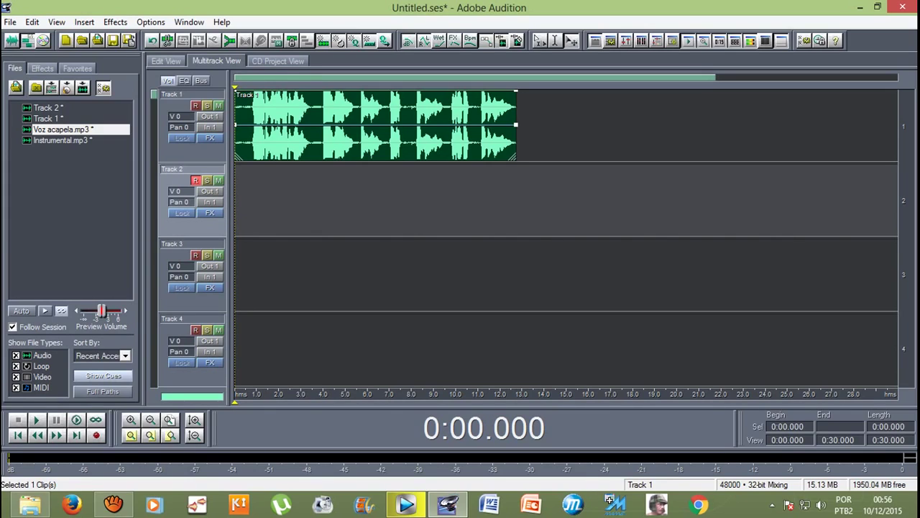
key("space")
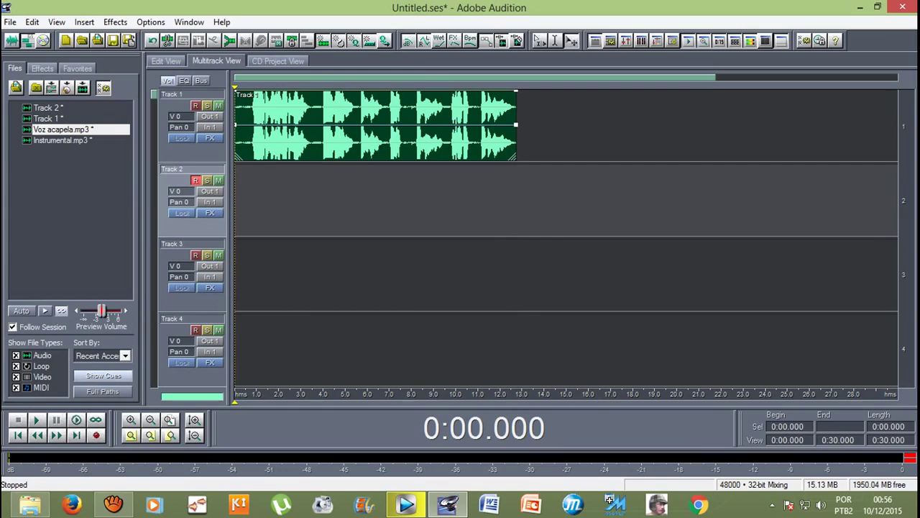
left_click(372, 126)
left_click(400, 126)
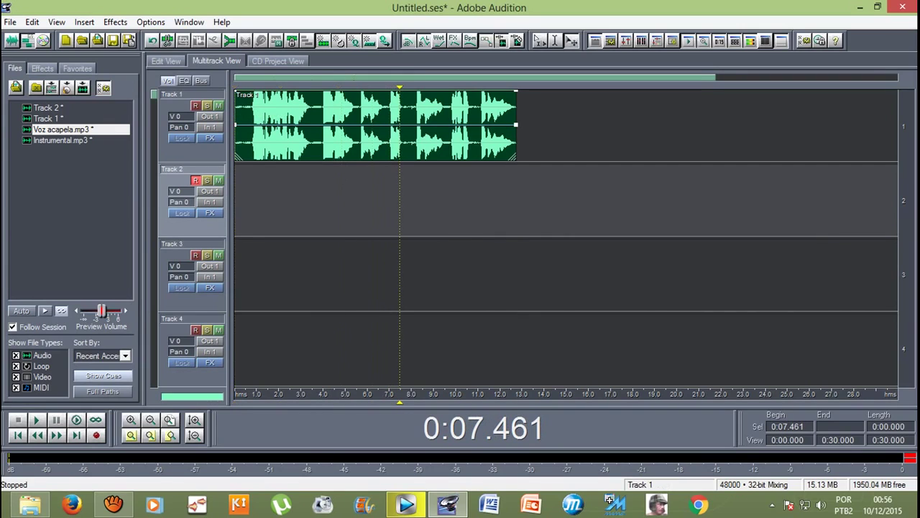
key("Left")
key("Left")
key("Left")
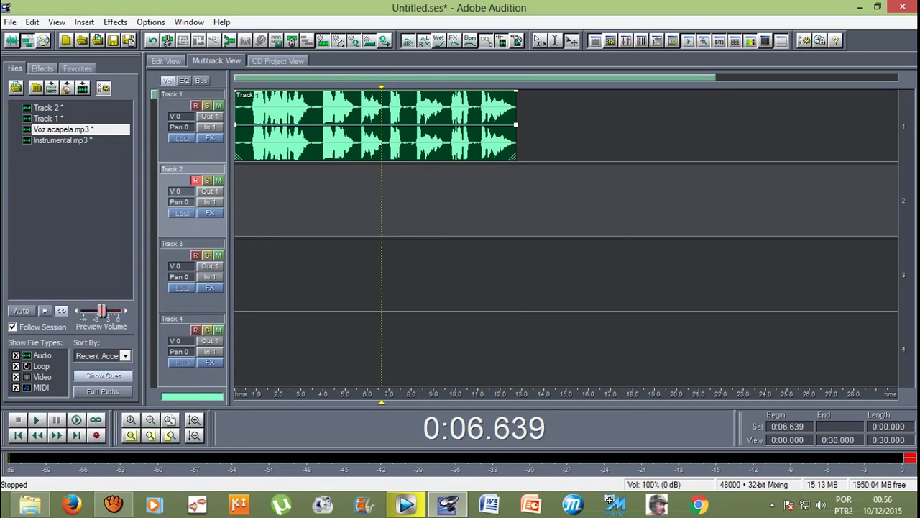
key("Left")
key("Left")
key("Left")
key("Left")
key("Left")
key("Left")
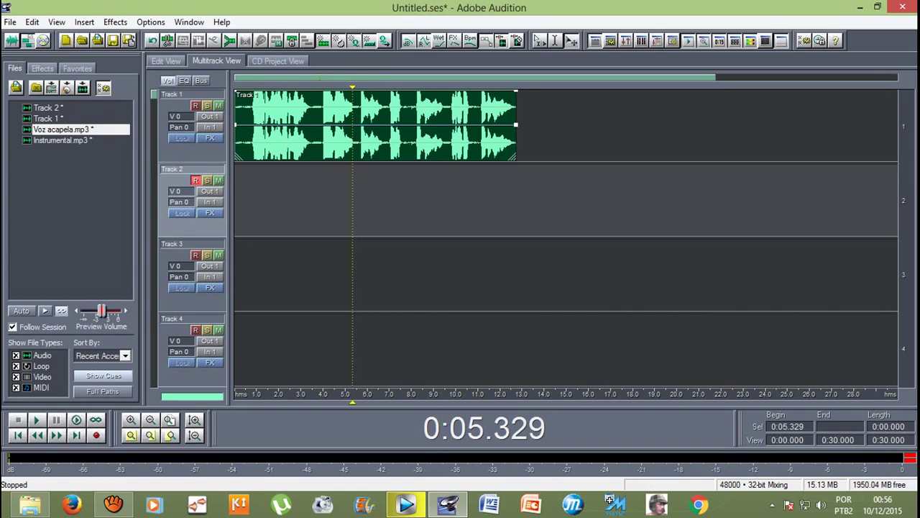
Step: Trim Track 1's clip to end near 7 seconds and record a Track 2 take from 0:03.167
left_click_drag(516, 124, 389, 124)
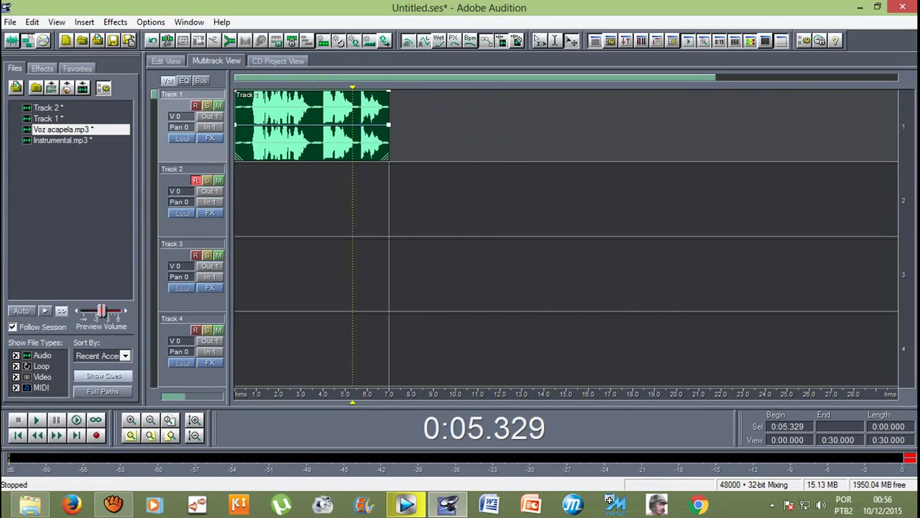
left_click_drag(351, 401, 305, 401)
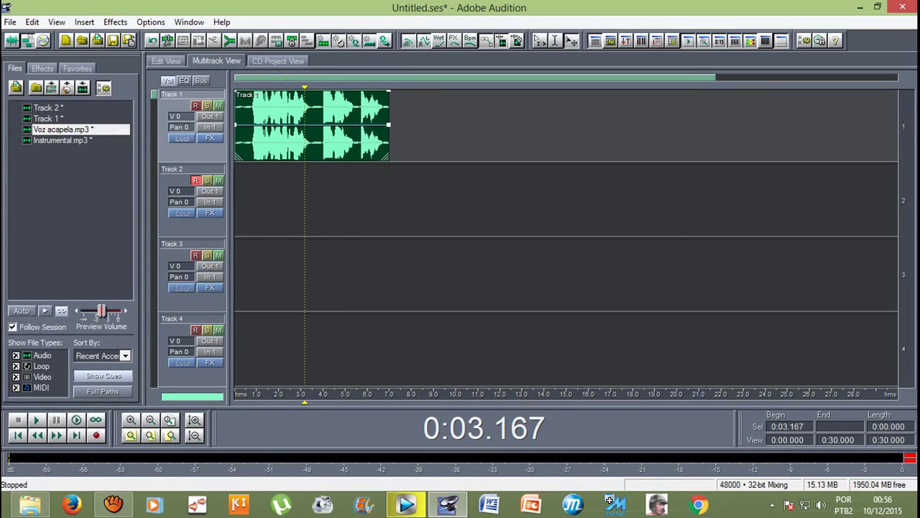
left_click(97, 435)
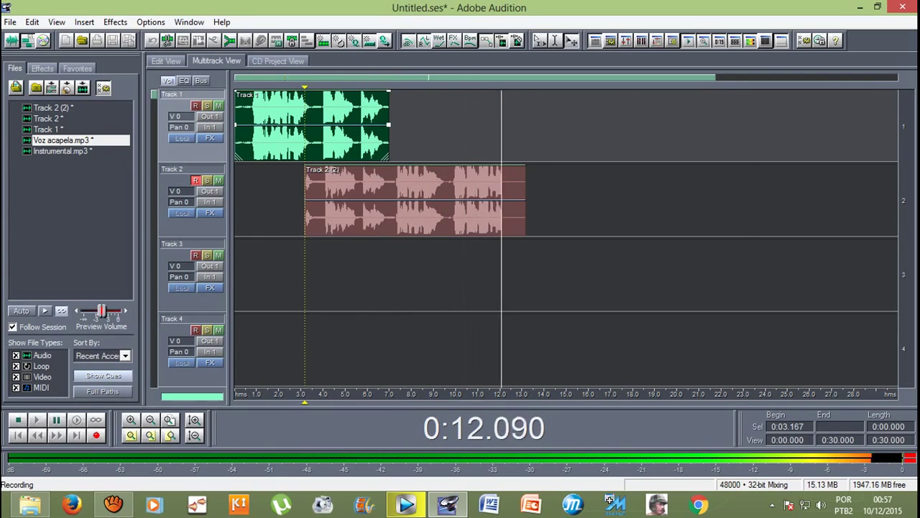
Step: Stop the Track 2 take, play it back with the beat, and trim its start to 7 seconds
key("space")
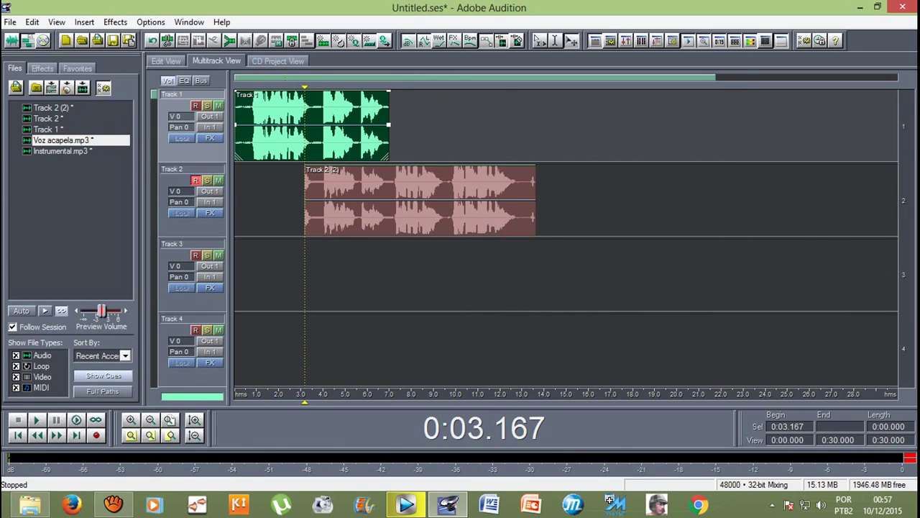
key("space")
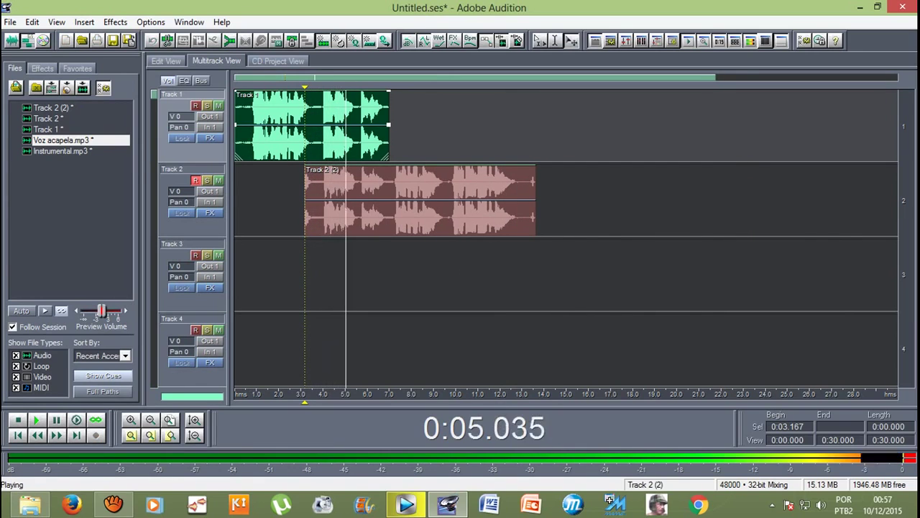
left_click(421, 201)
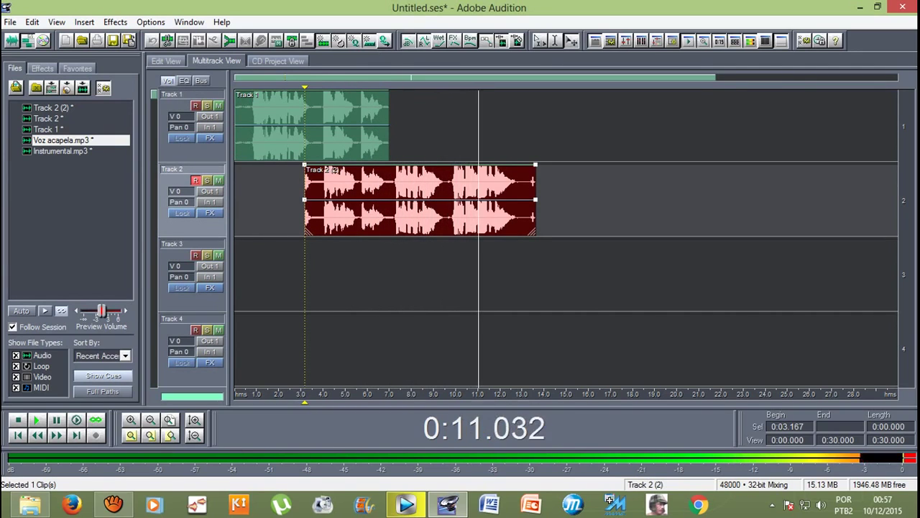
key("space")
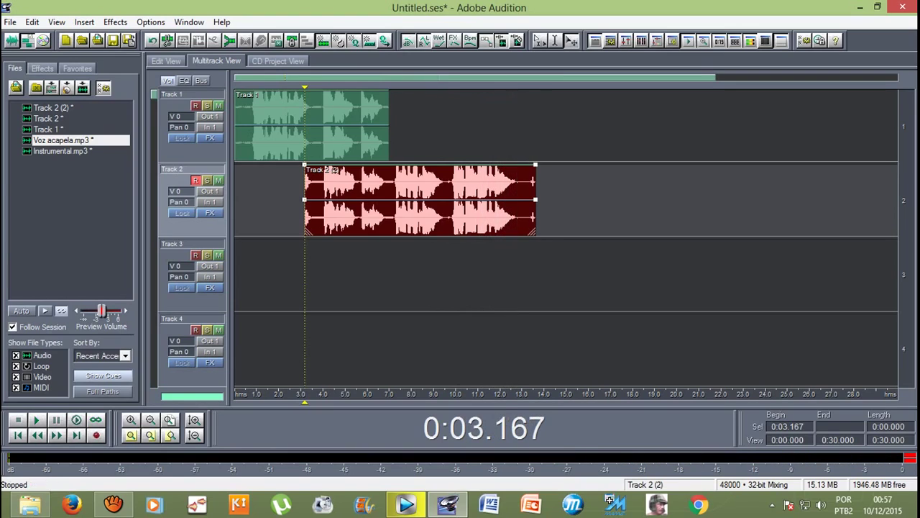
left_click_drag(305, 201, 393, 201)
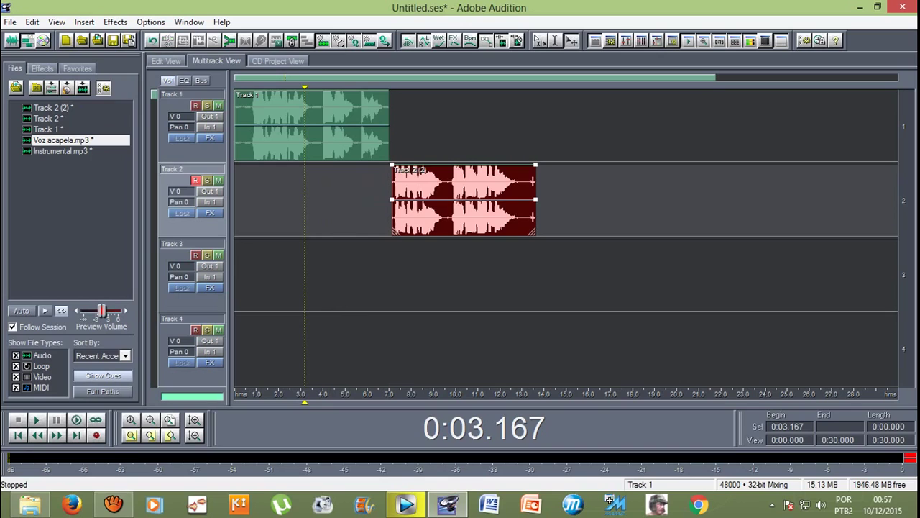
Step: Extend Track 1's clip to about 13 seconds, mute Track 2, and replay from 6 seconds
left_click_drag(305, 401, 368, 402)
left_click(311, 124)
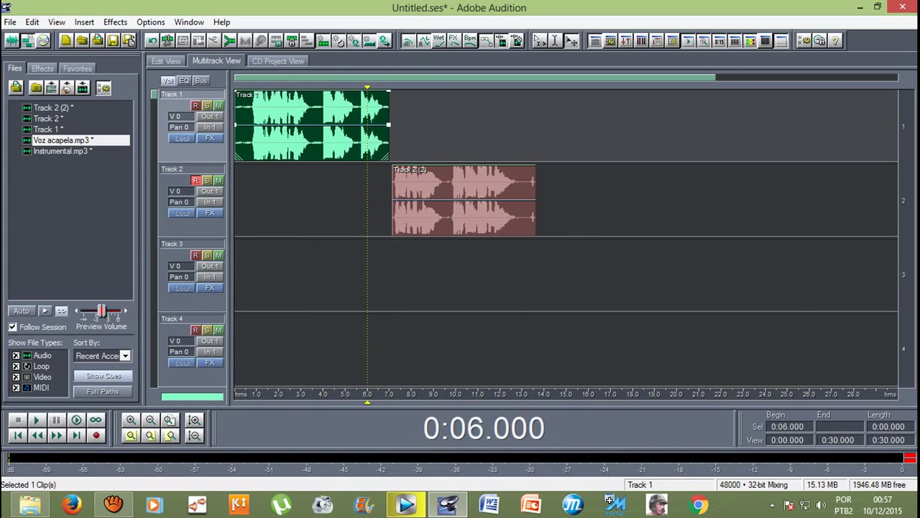
left_click_drag(389, 124, 527, 125)
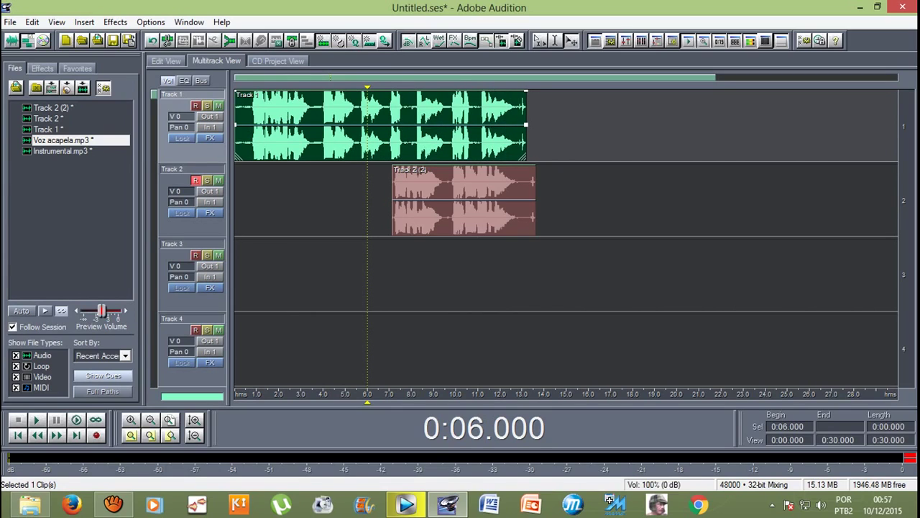
left_click(218, 180)
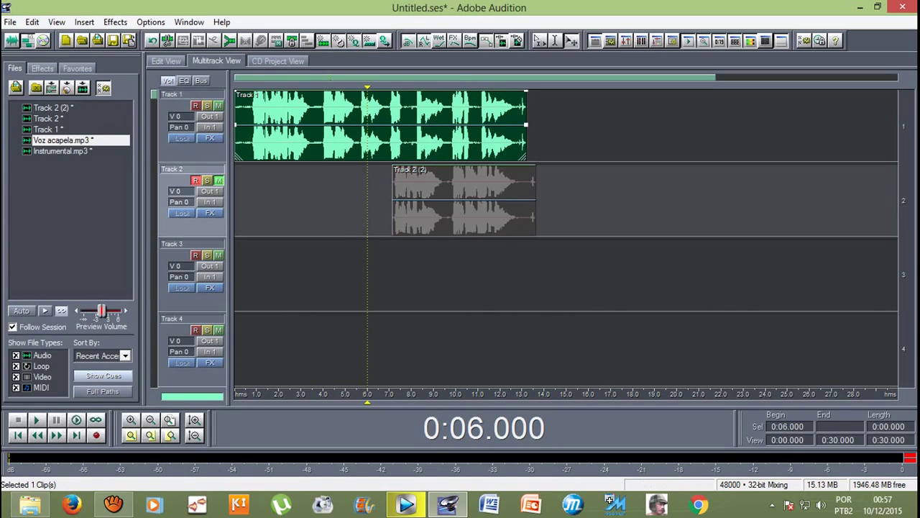
key("space")
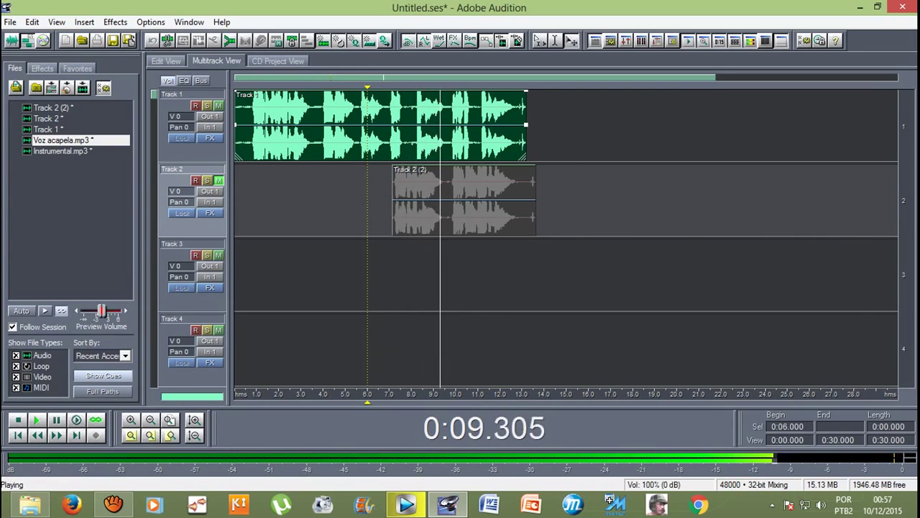
key("space")
key("equal")
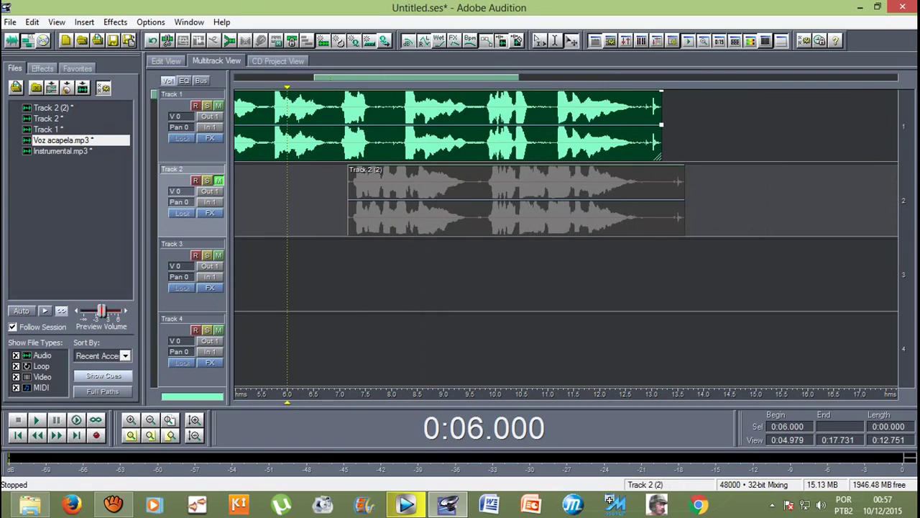
left_click(503, 202)
Step: Silence Track 1's audio between 7.0 and 9.5 seconds in the waveform editor
key("8")
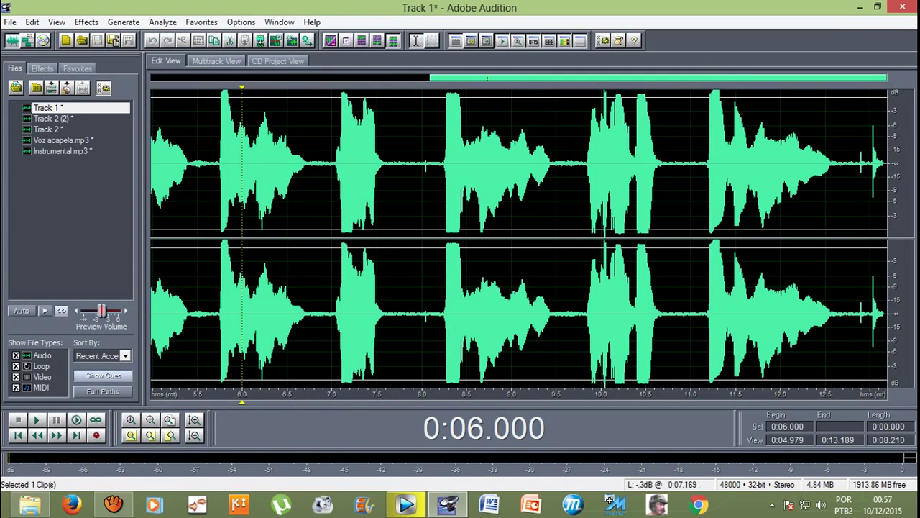
left_click_drag(333, 215, 555, 216)
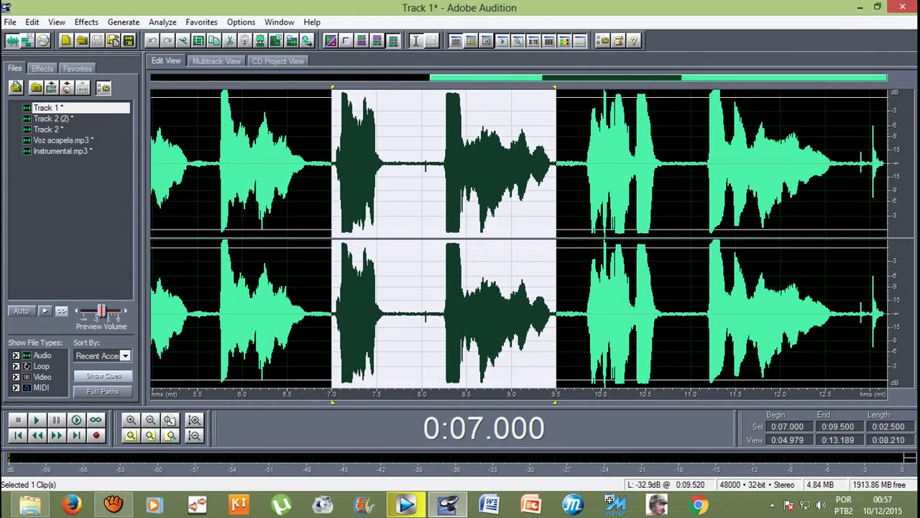
left_click(216, 60)
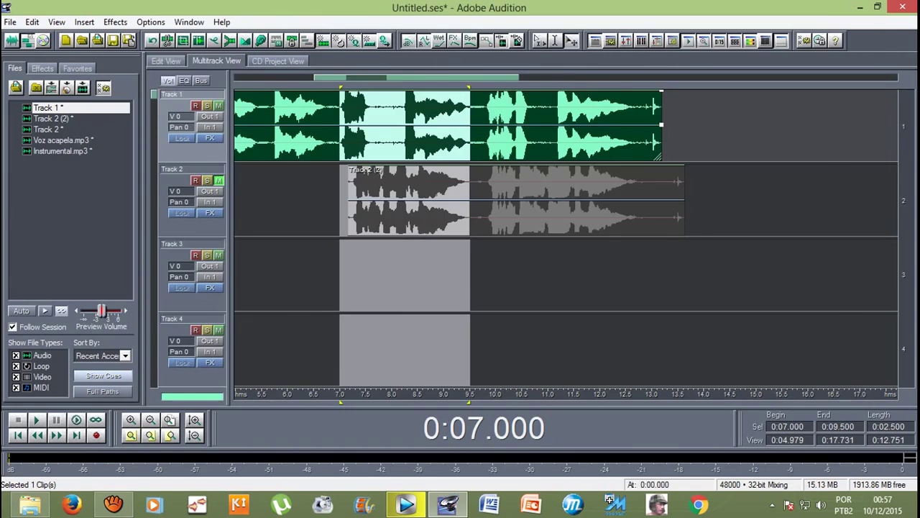
left_click(166, 60)
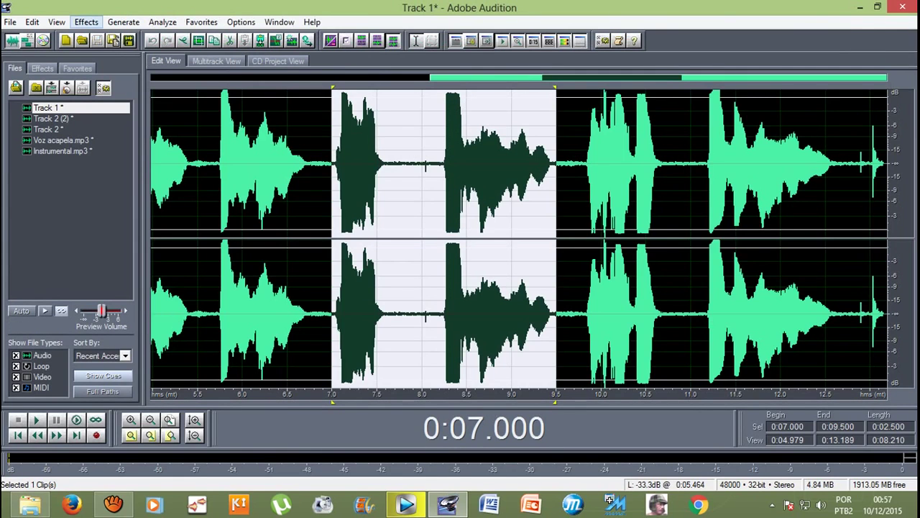
left_click(86, 22)
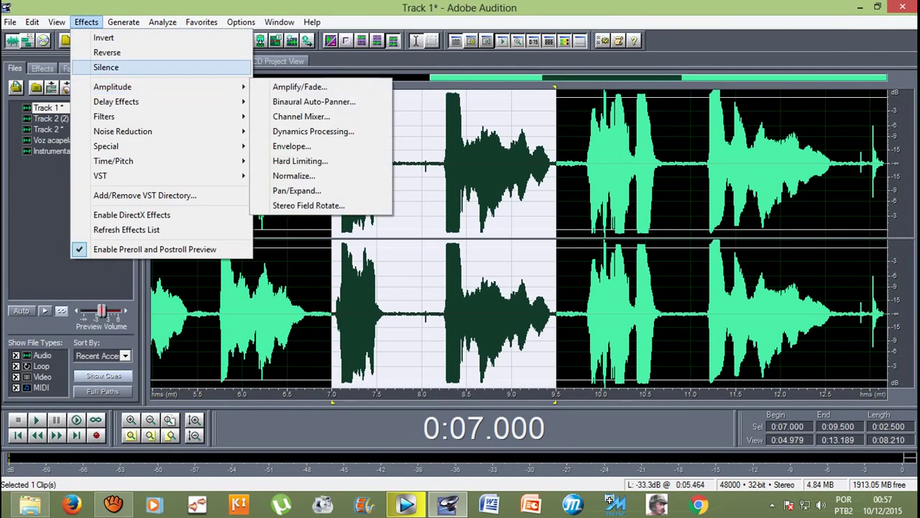
left_click(106, 67)
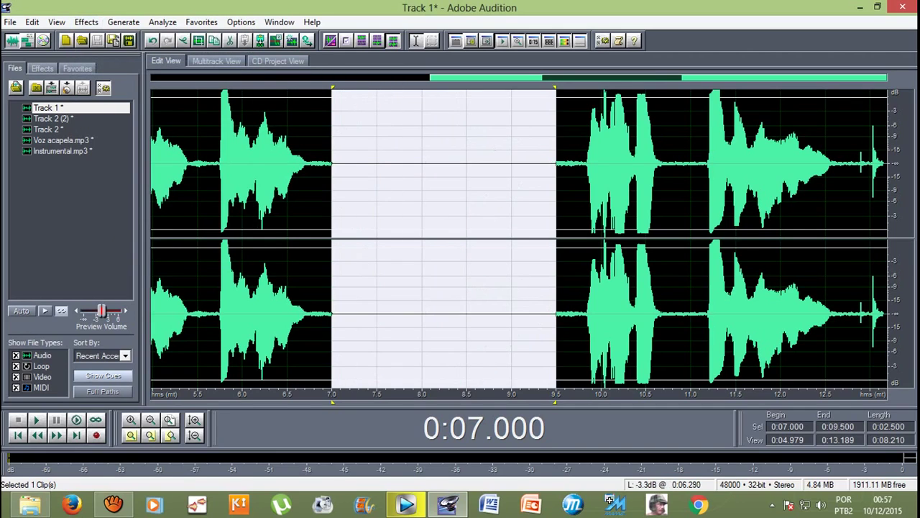
left_click(216, 166)
left_click(217, 60)
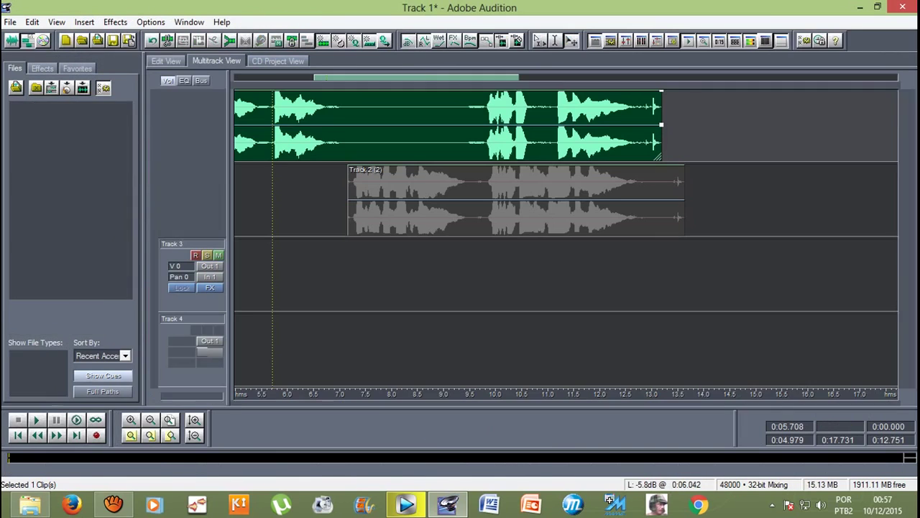
Step: Play the session back, then undo the 7–9.5 second silence on Track 1
key("ctrl+a")
key("space")
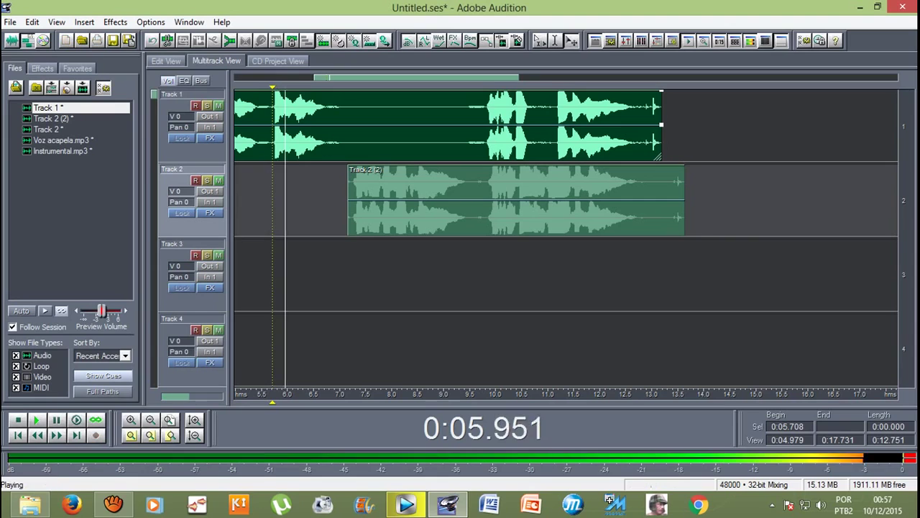
scroll(567, 238, "down", 1)
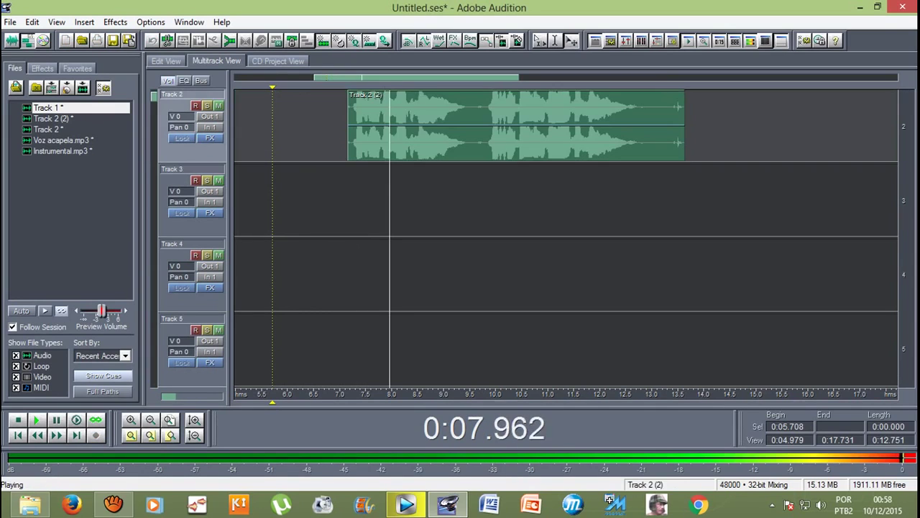
scroll(413, 134, "up", 1)
key("space")
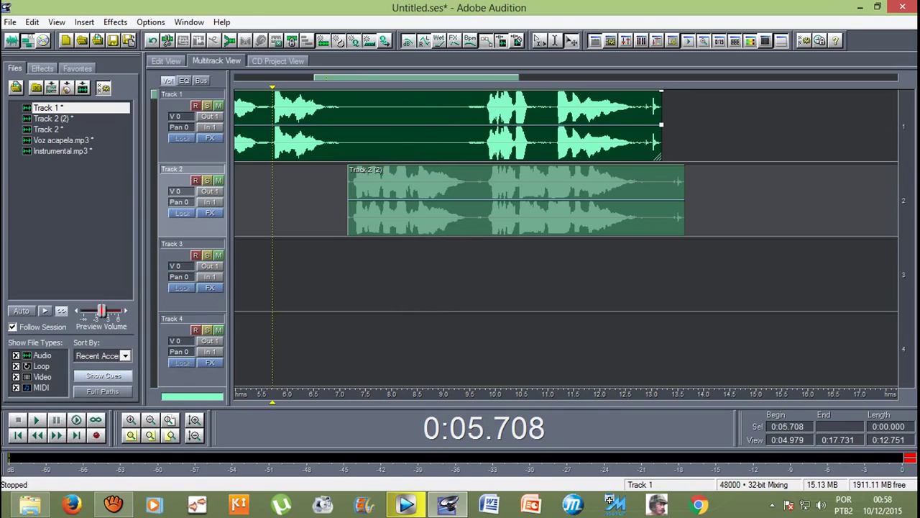
key("8")
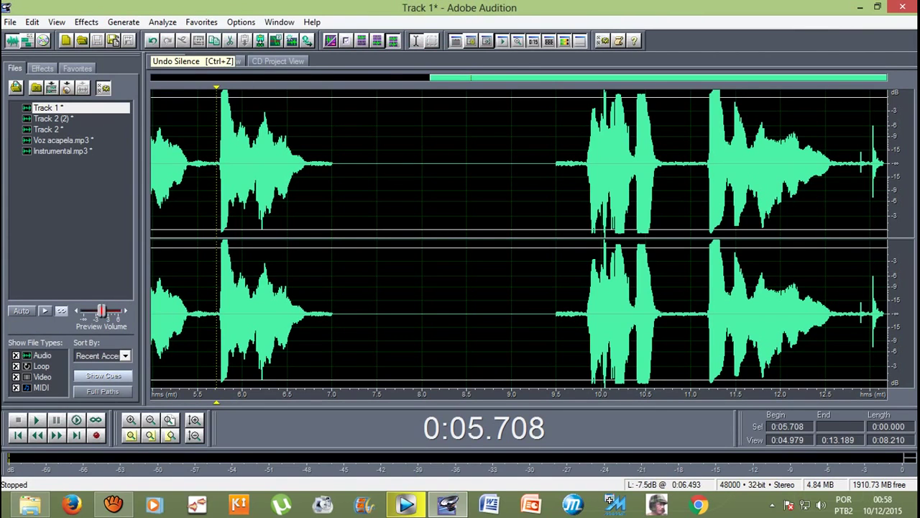
left_click(152, 41)
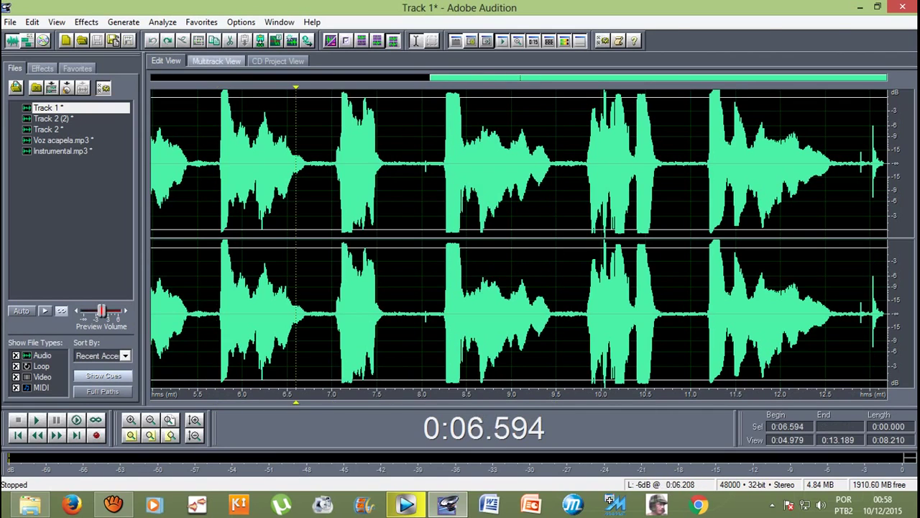
key("9")
key("equal")
key("equal")
key("equal")
key("equal")
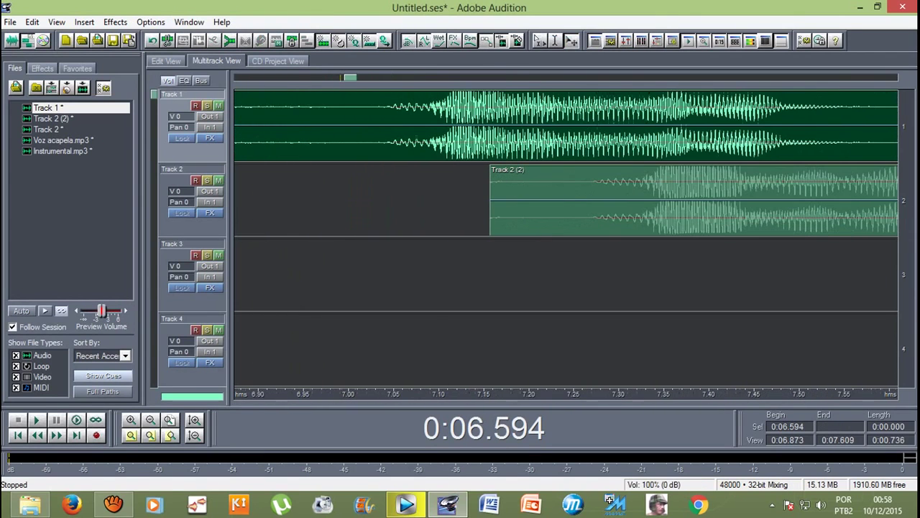
Step: Zoom in around 7 s and slide the Track 2 (2) clip earlier to align with Track 1's audio
key("minus")
key("minus")
key("minus")
key("minus")
key("minus")
key("minus")
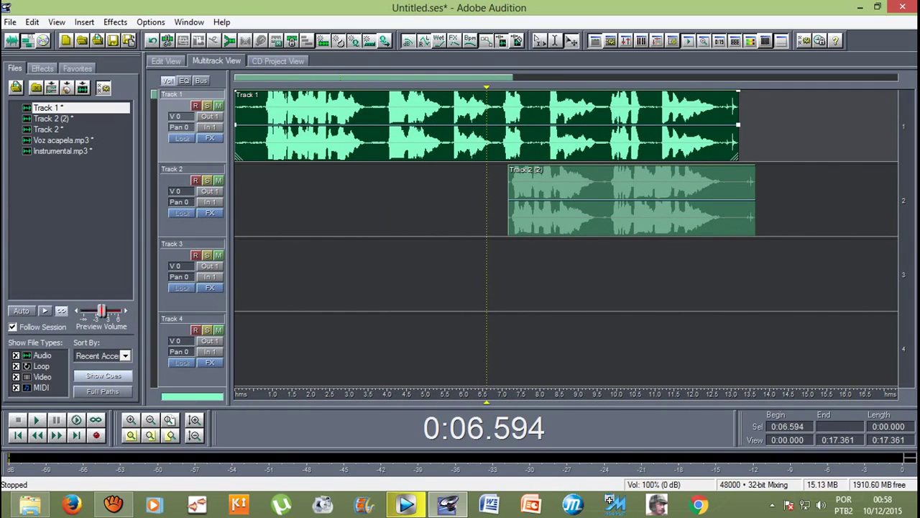
key("equal")
key("equal")
key("equal")
key("equal")
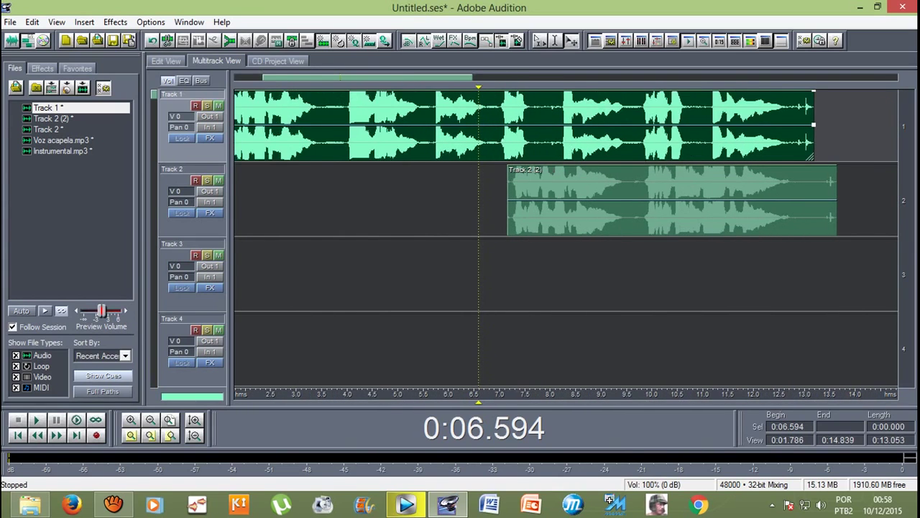
left_click_drag(647, 201, 252, 201)
key("equal")
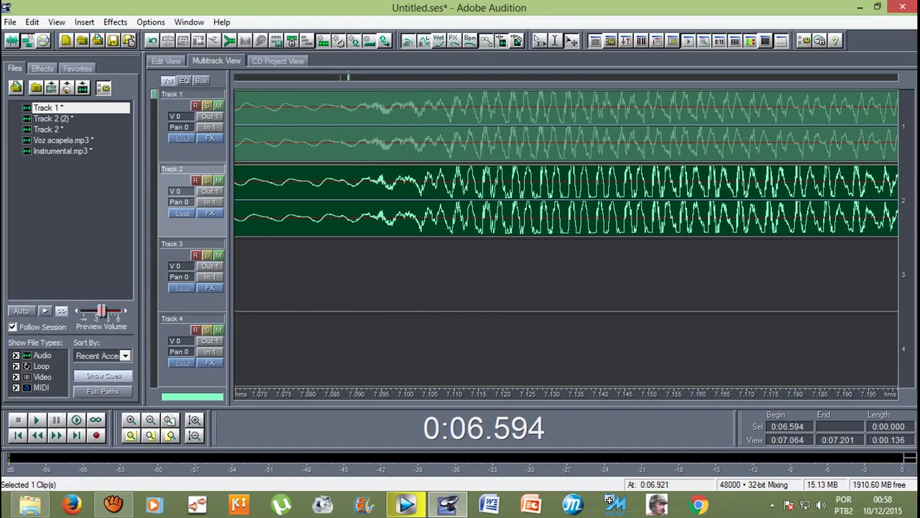
key("minus")
key("minus")
key("minus")
key("minus")
key("minus")
key("minus")
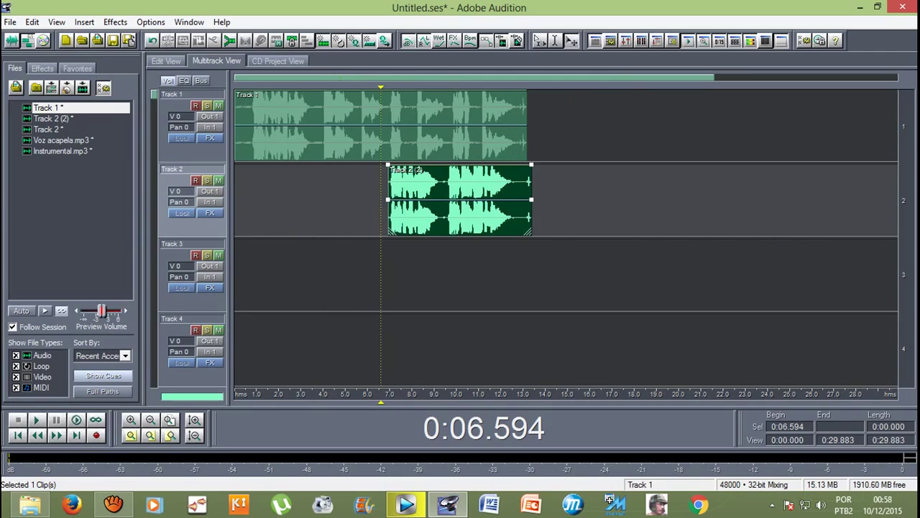
key("F12")
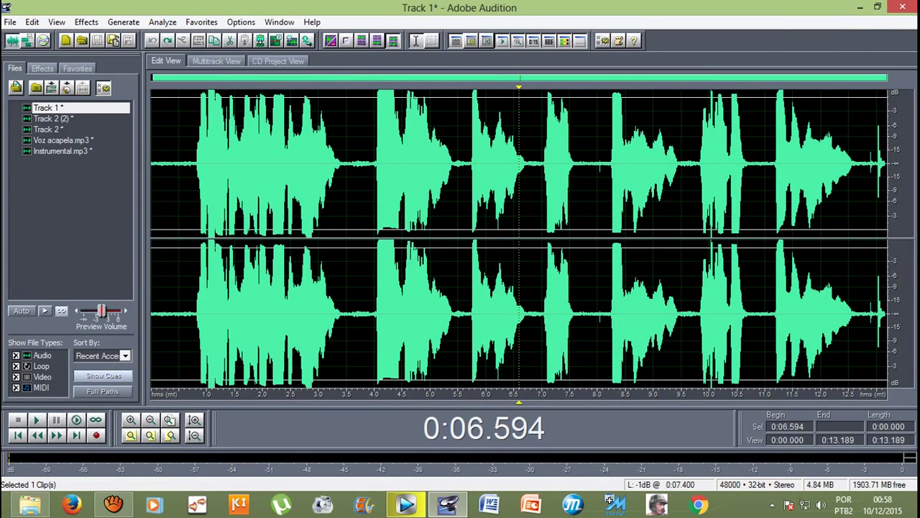
Step: Apply Silence to Track 1's waveform from 6.902 seconds to the end of the clip
left_click_drag(536, 166, 889, 165)
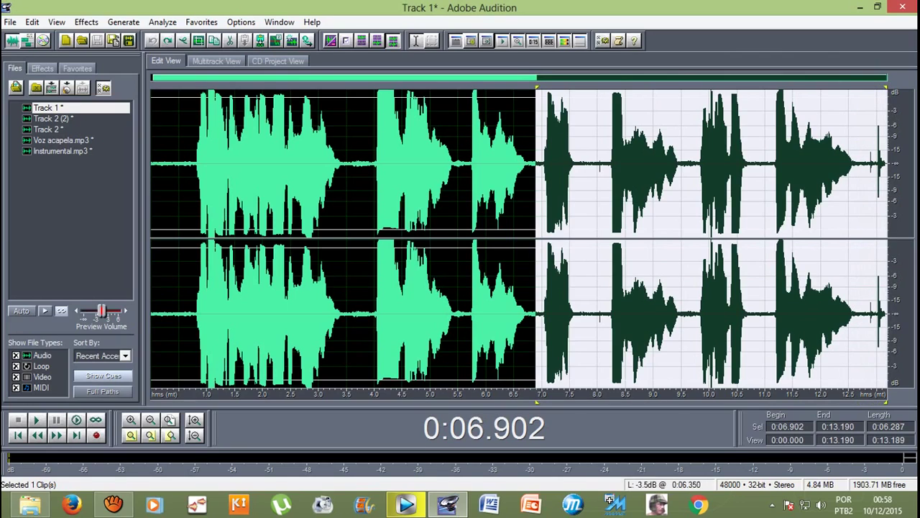
left_click(86, 22)
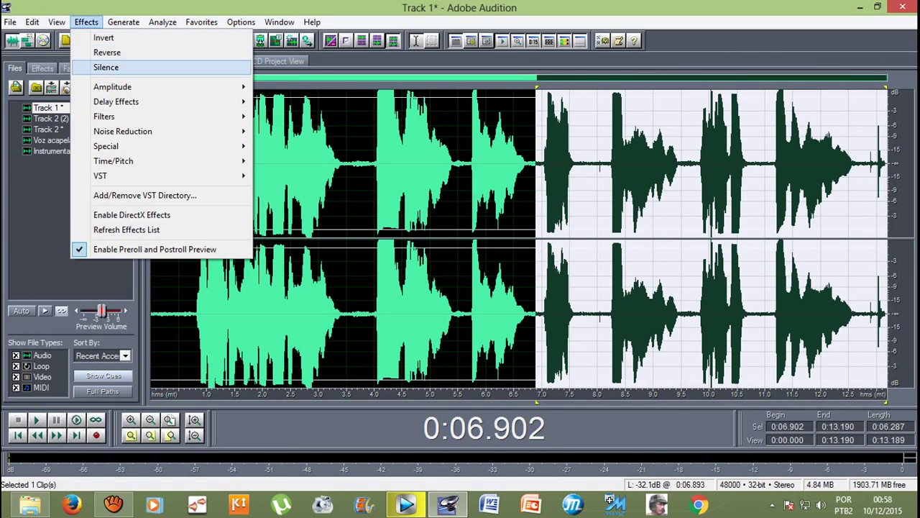
left_click(106, 67)
left_click(420, 216)
key("F12")
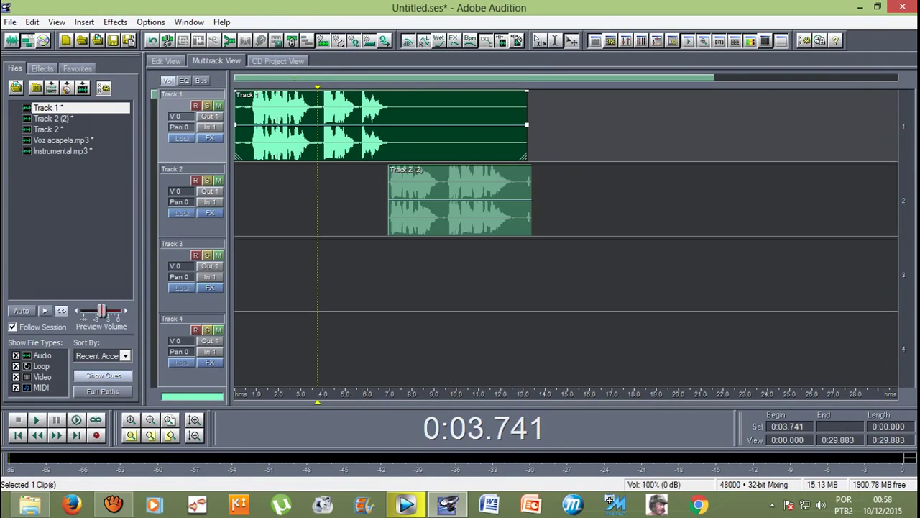
Step: Play from 0:00.728 and pull in the ends of the Track 2 (2) clip and Track 1 clip (to about 11 s)
left_click_drag(317, 401, 251, 401)
key("space")
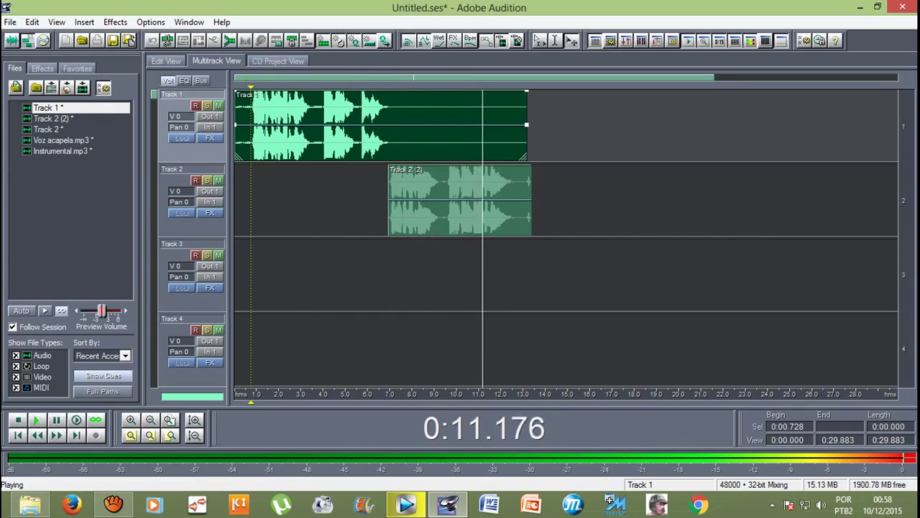
left_click(530, 197)
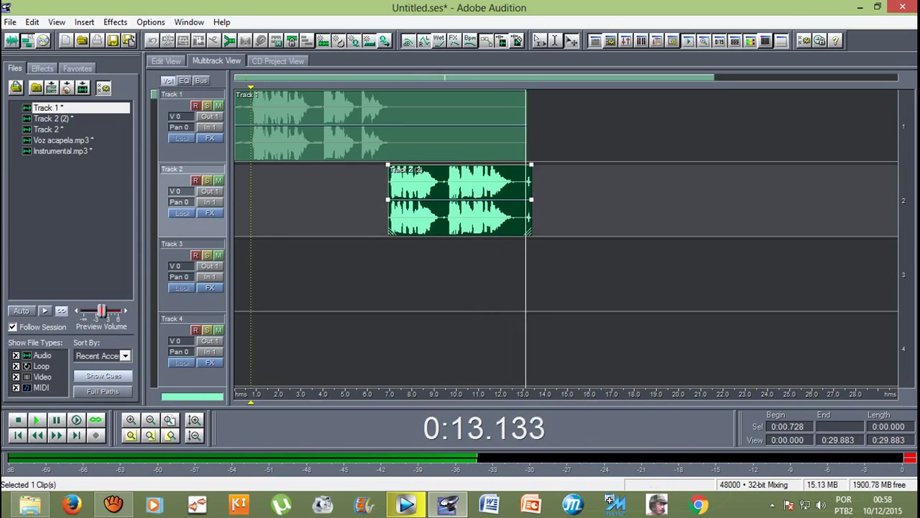
left_click_drag(530, 198, 513, 198)
key("space")
left_click(526, 126)
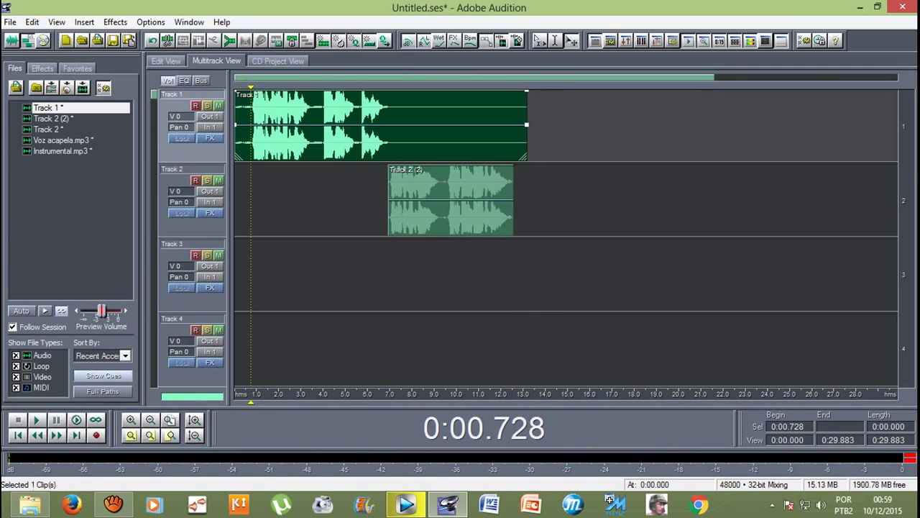
left_click_drag(526, 126, 478, 125)
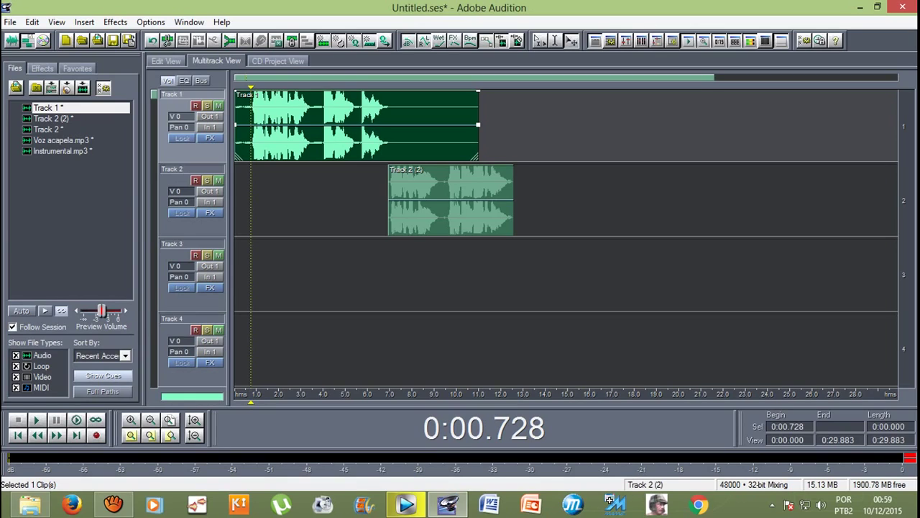
Step: Undo the silence at the end of Track 1's waveform
double_click(238, 109)
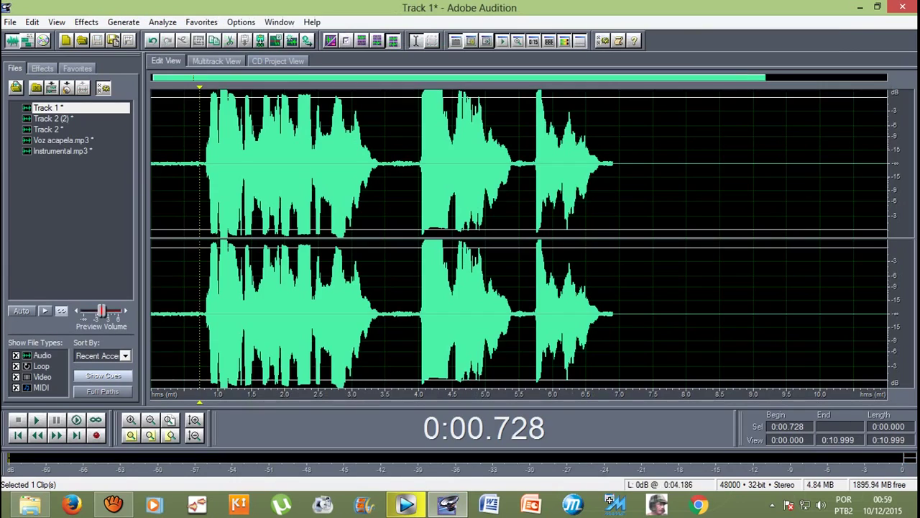
key("ctrl+v")
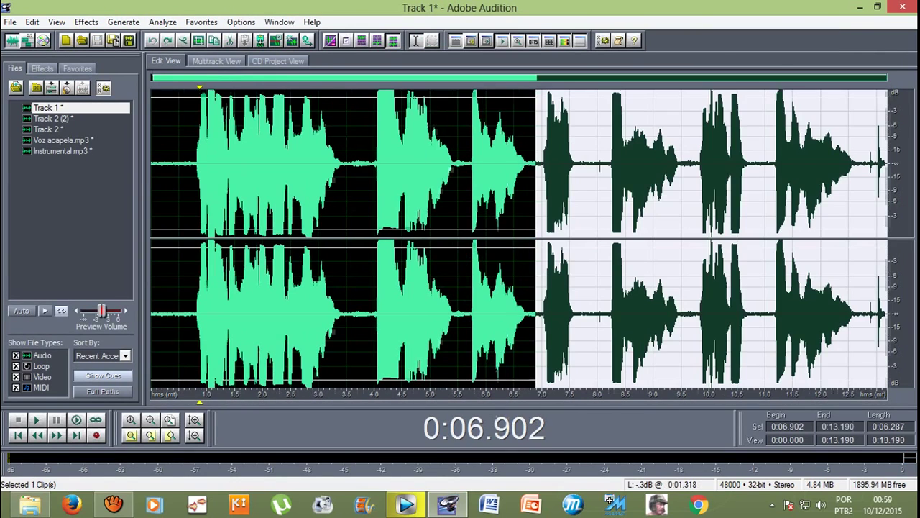
left_click(489, 237)
key("F12")
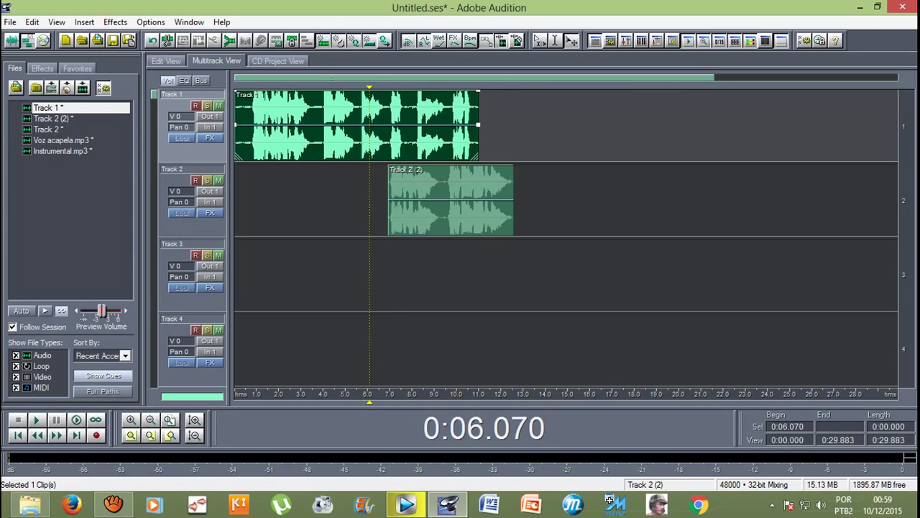
Step: Delete the Track 2 (2) clip and arm Track 1 for recording
left_click(389, 201)
key("Delete")
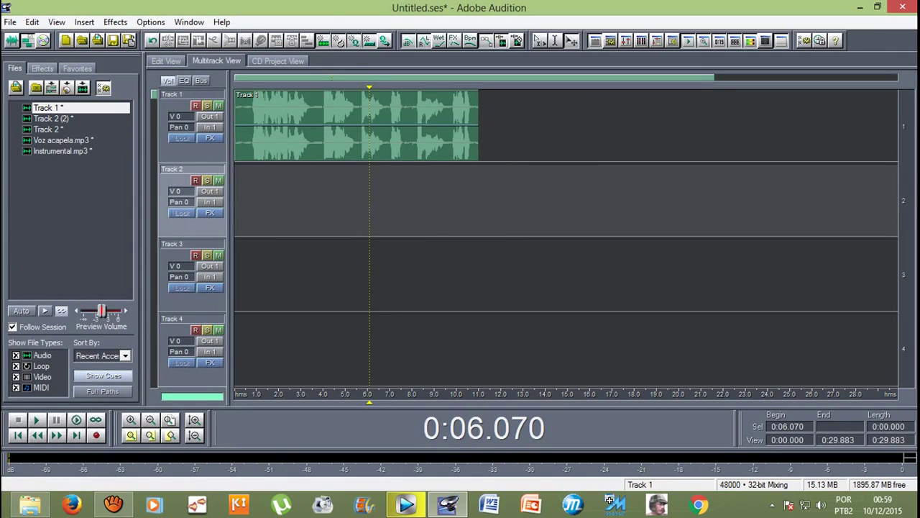
left_click(195, 105)
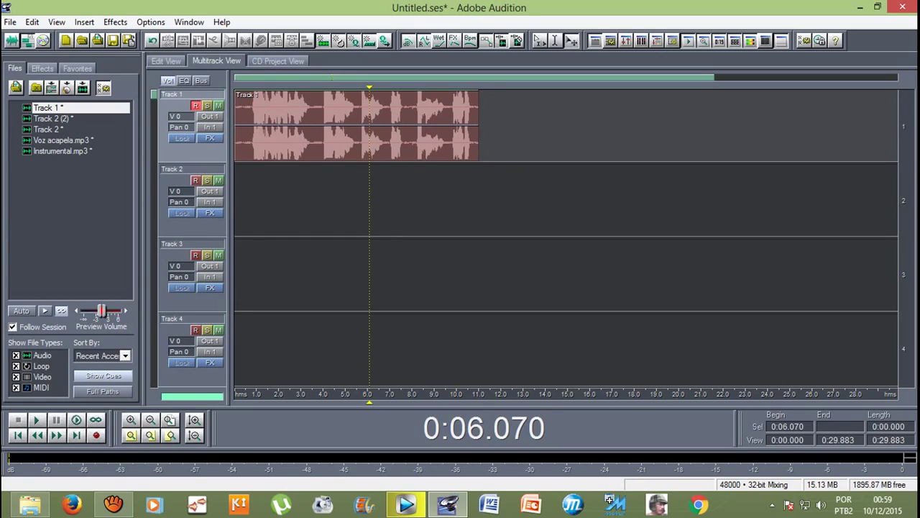
Step: Arm Track 2 as well and record new takes on both tracks from 4 seconds to about 13 seconds
left_click(191, 177)
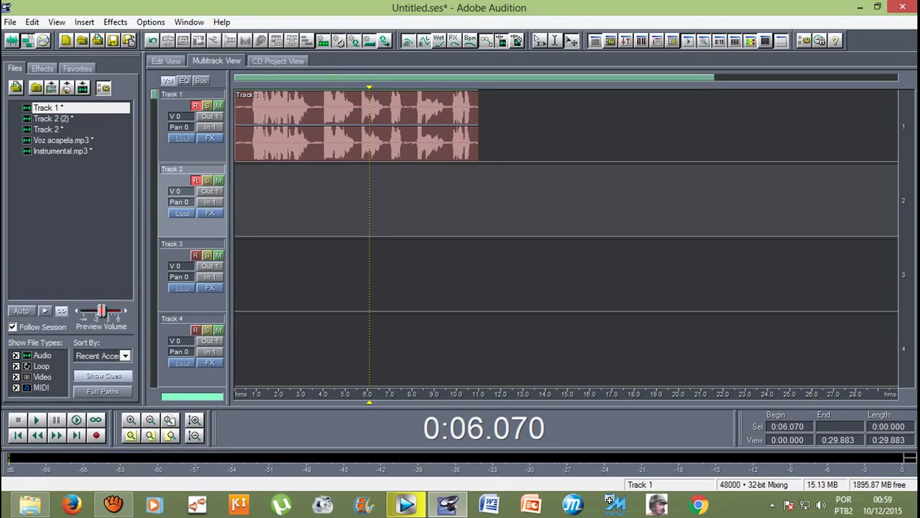
key("Left")
key("Right")
key("Right")
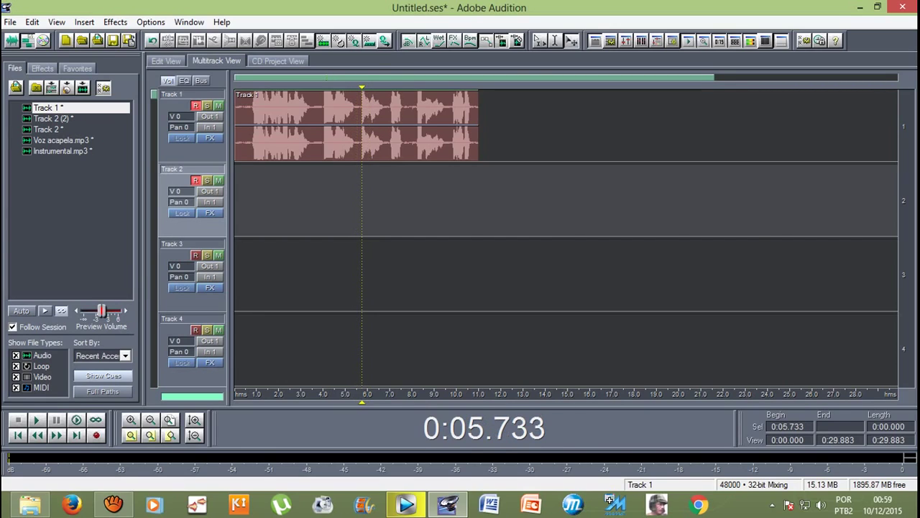
key("Left")
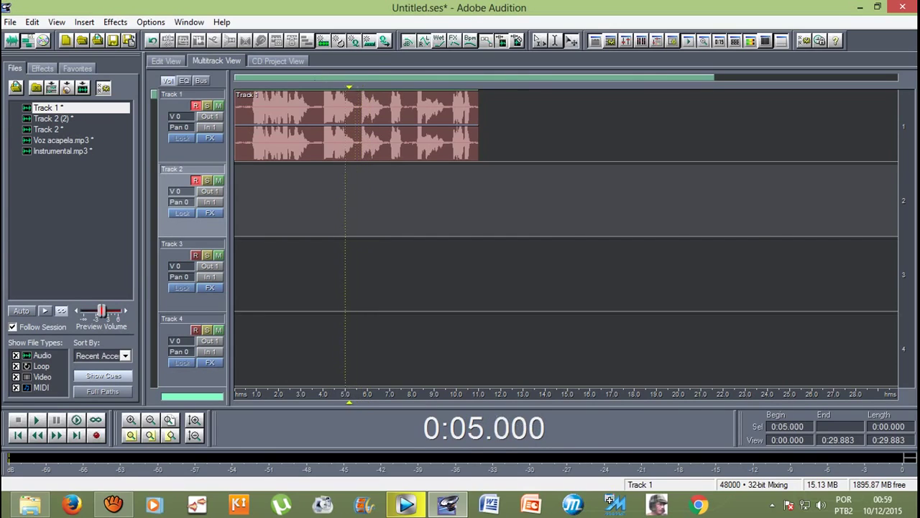
key("Right")
key("Left")
key("Left")
key("Right")
key("Right")
key("Left")
key("Left")
key("space")
key("space")
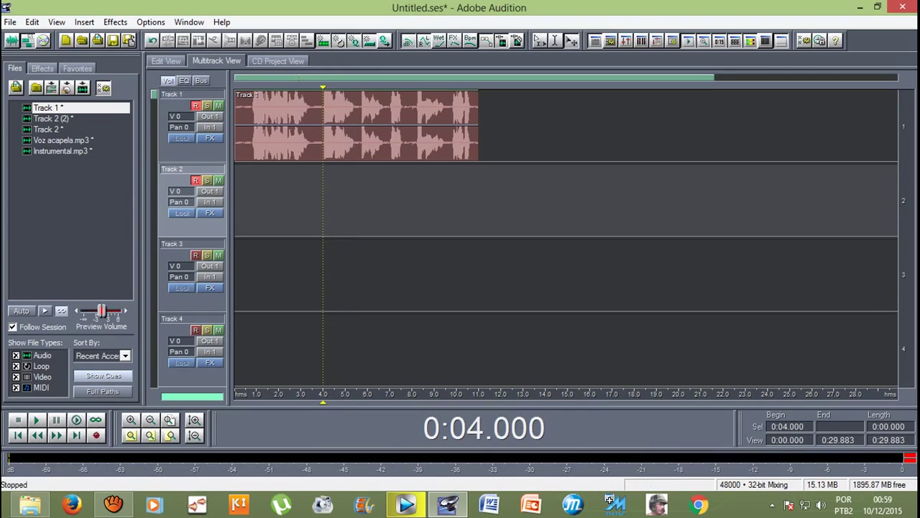
key("ctrl+space")
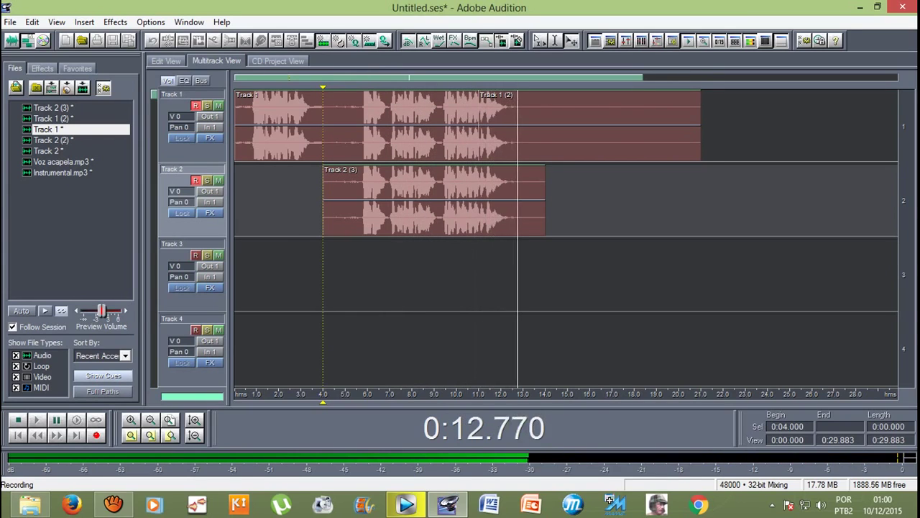
key("space")
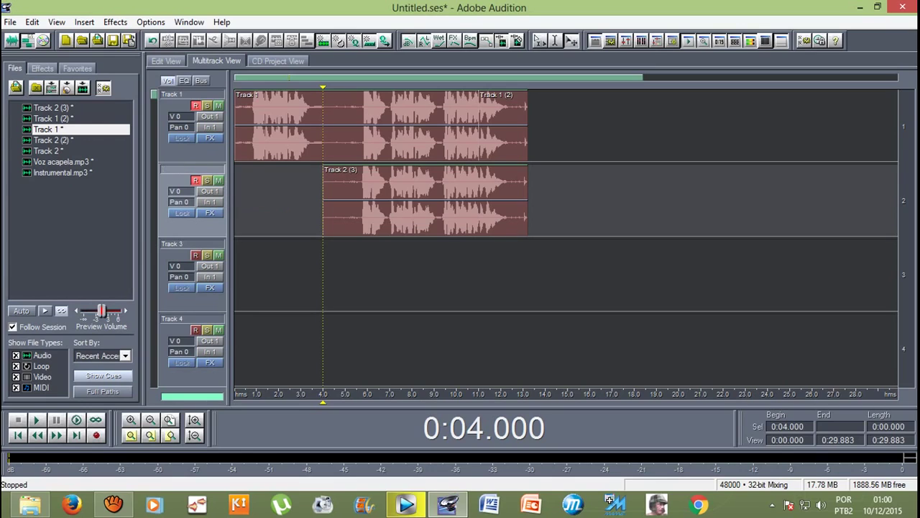
Step: Check Track 1's clips by muting and unmuting the track, then open its first clip in Edit View
left_click(186, 107)
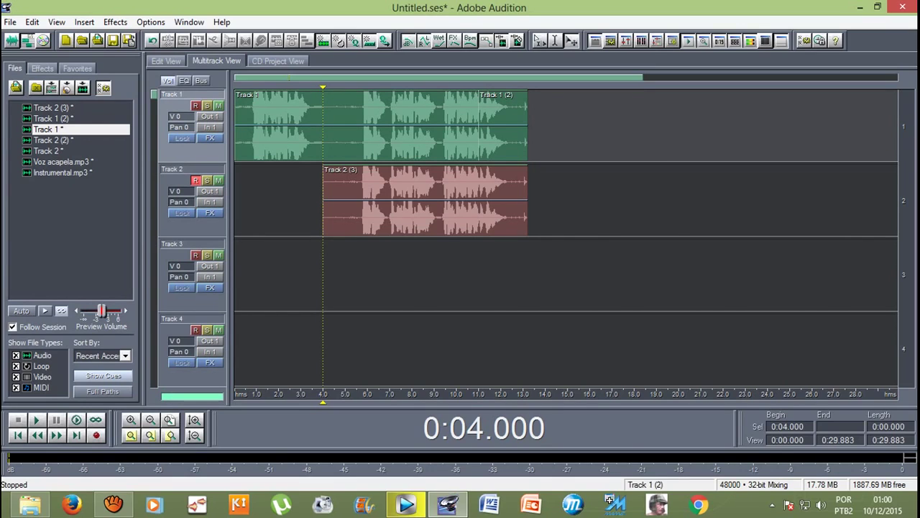
left_click(504, 126)
left_click(374, 126)
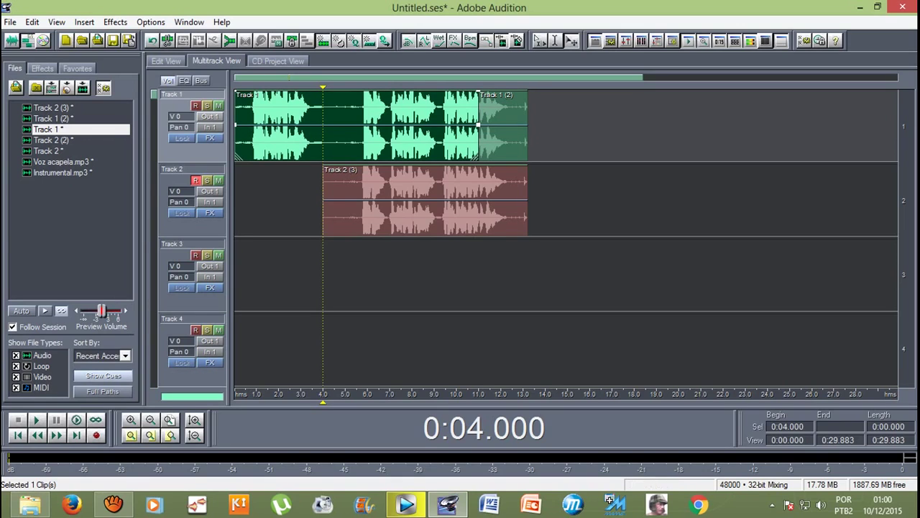
left_click(219, 106)
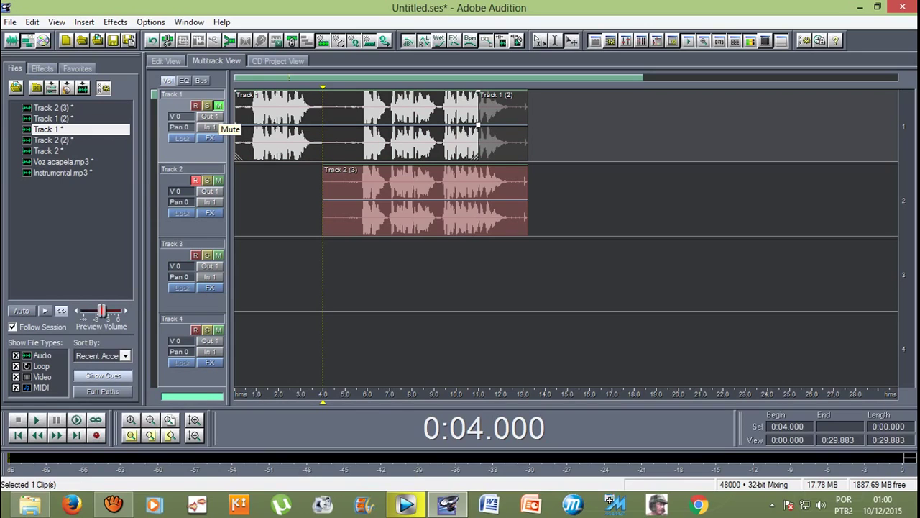
left_click(219, 106)
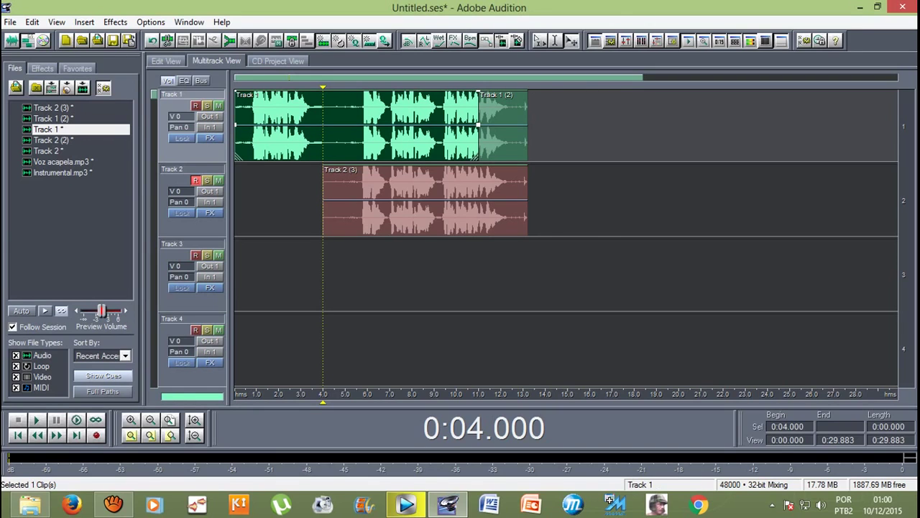
key("F12")
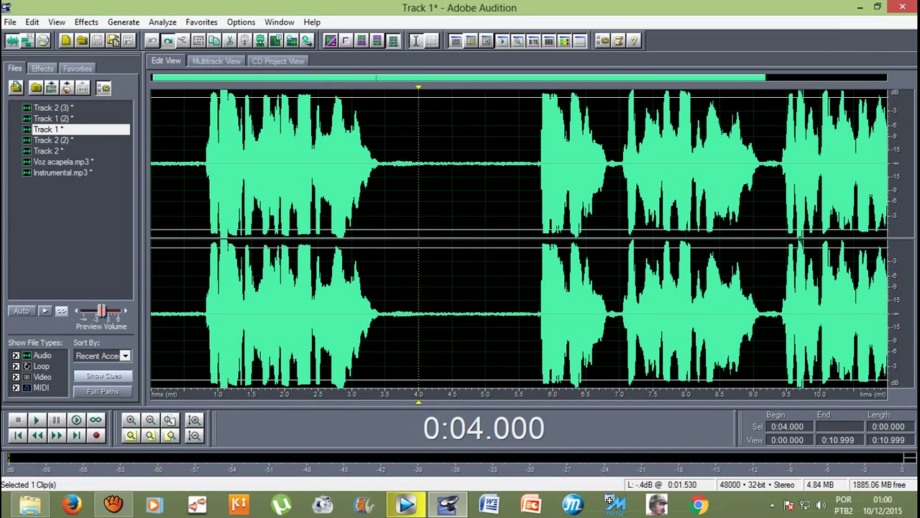
Step: Play the Track 1 take from about 6.8 seconds, jumping back to around 5 seconds before stopping
left_click_drag(611, 165, 889, 166)
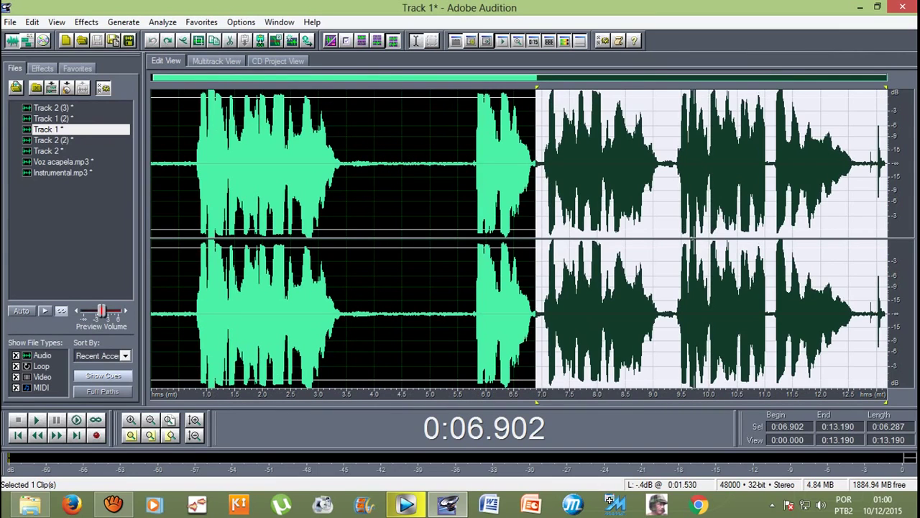
left_click(584, 166)
left_click(552, 166)
left_click(531, 165)
key("space")
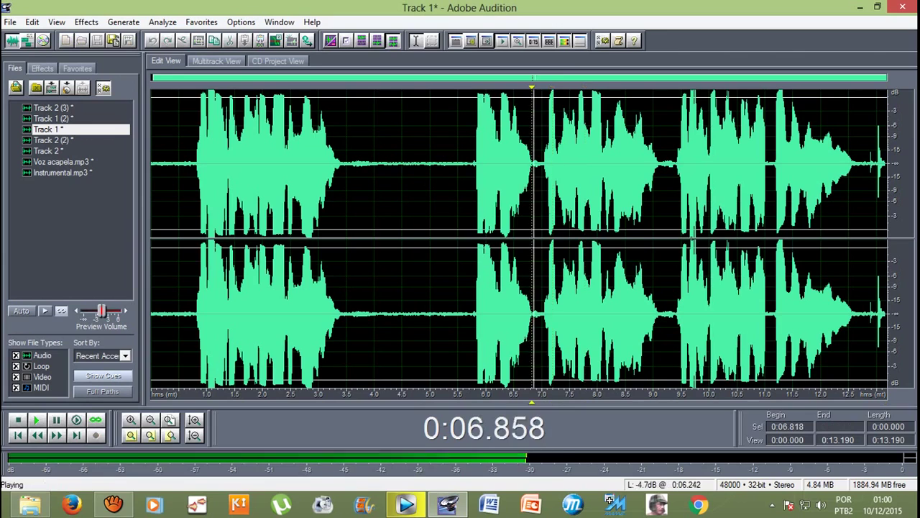
left_click(463, 165)
left_click(424, 165)
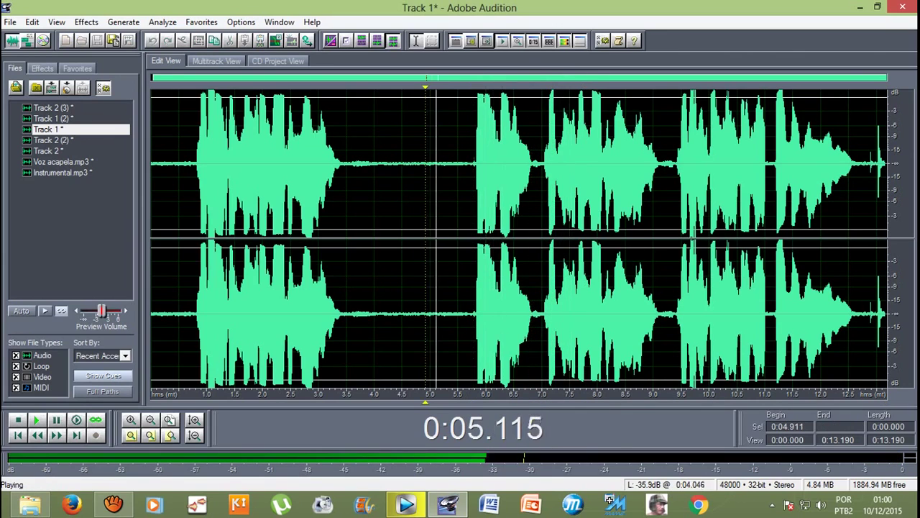
key("space")
key("F12")
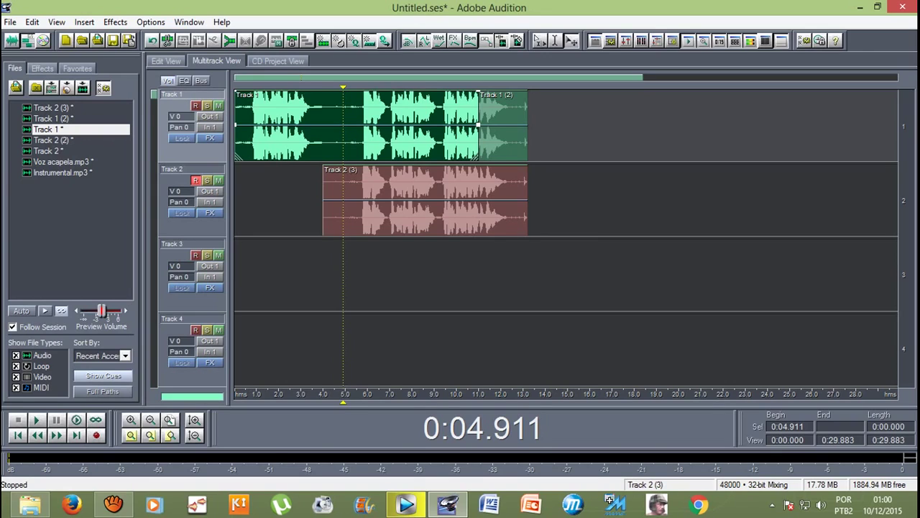
Step: Trim the first Track 1 clip to end near 4.9 seconds and delete the Track 1 (2) take
left_click_drag(478, 124, 343, 124)
left_click(503, 126)
key("Delete")
left_click(432, 201)
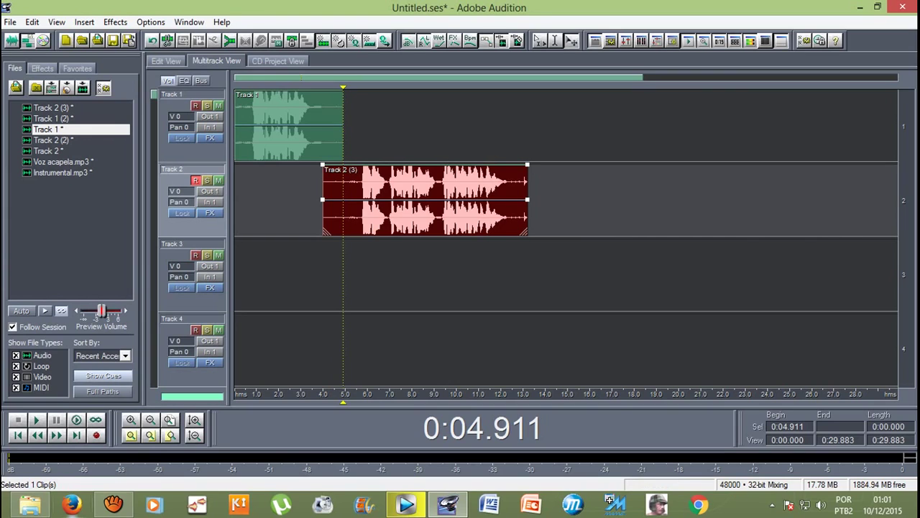
Step: Stop the aTube Catcher screen capture and minimize its window
left_click(104, 507)
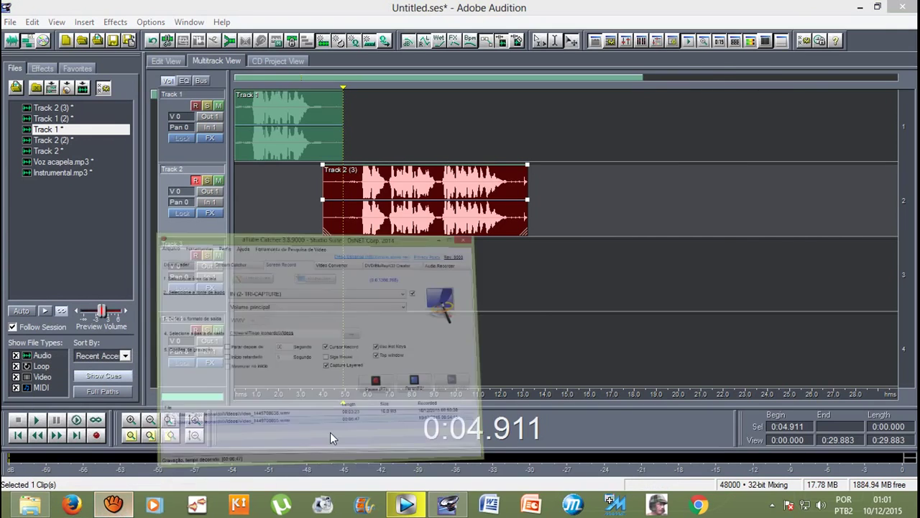
left_click(610, 320)
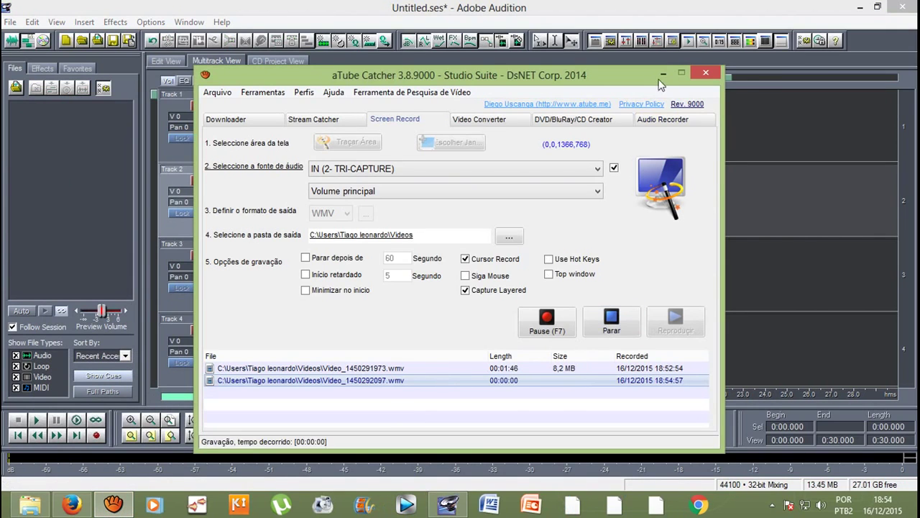
left_click(663, 74)
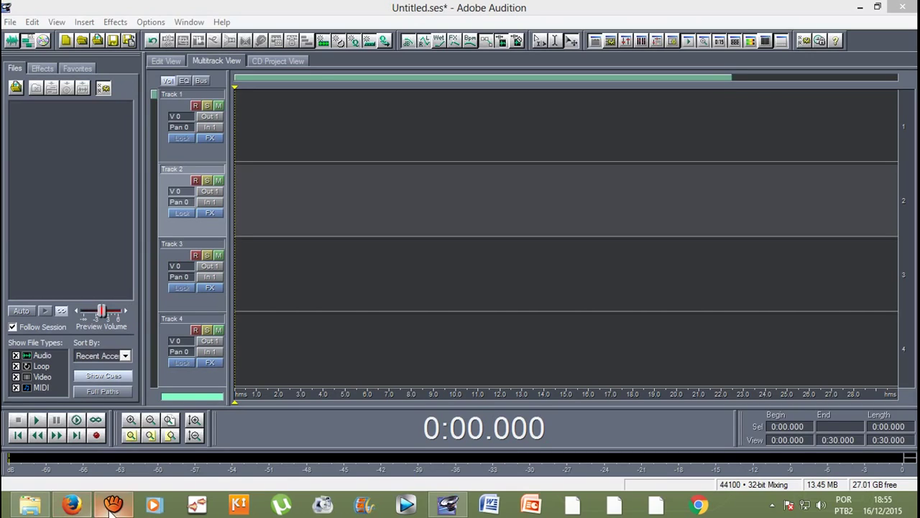
Step: Record a short vocal take on armed Track 1 from the session start
left_click(72, 505)
left_click(72, 506)
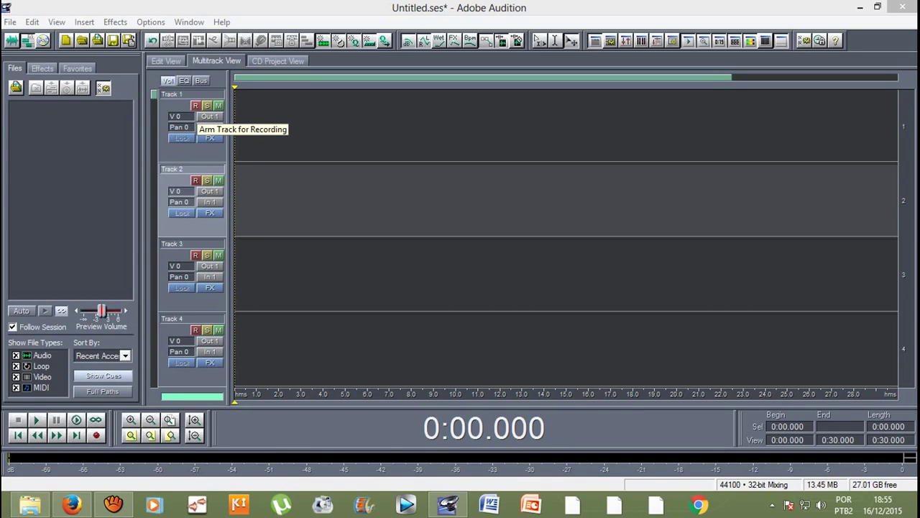
left_click(195, 106)
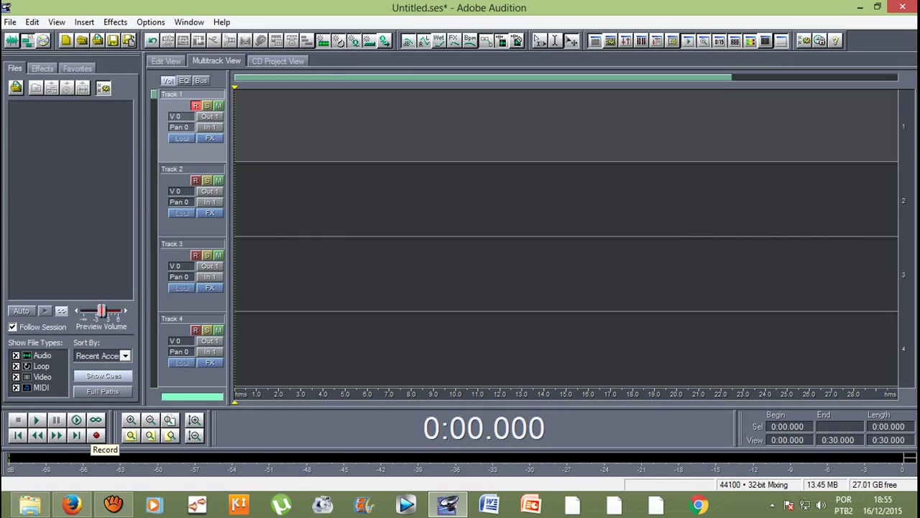
left_click(96, 435)
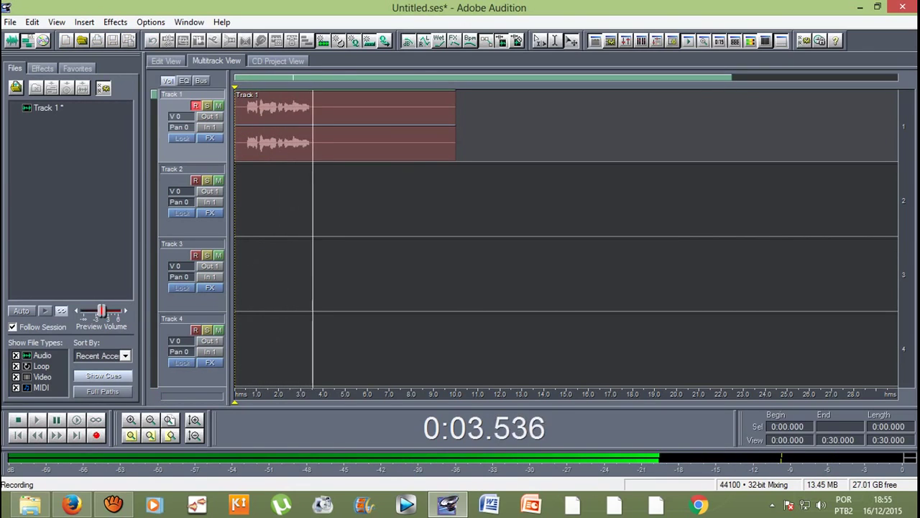
key("space")
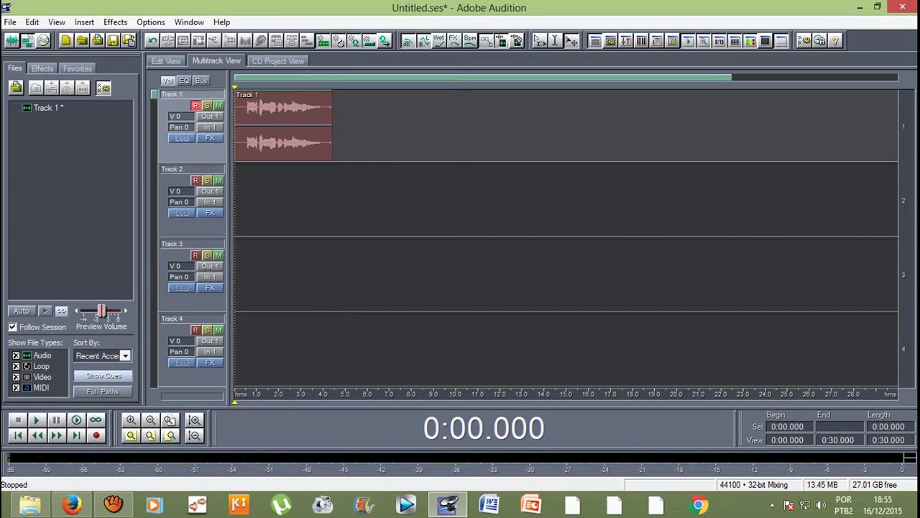
Step: Record a second take on Track 2 starting near 2.6 seconds
left_click(560, 200)
left_click(280, 126)
mouse_move(235, 401)
left_mouse_down()
mouse_move(300, 401)
mouse_move(293, 401)
left_mouse_up()
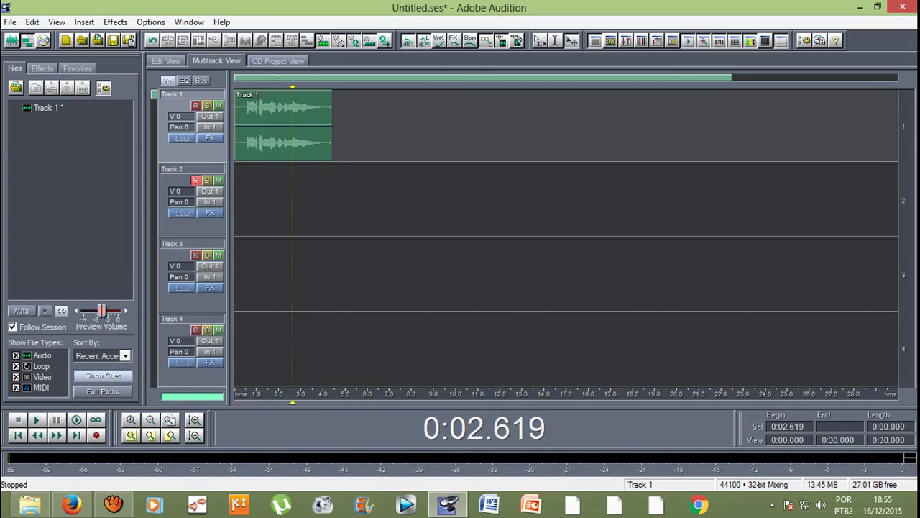
key("shift+space")
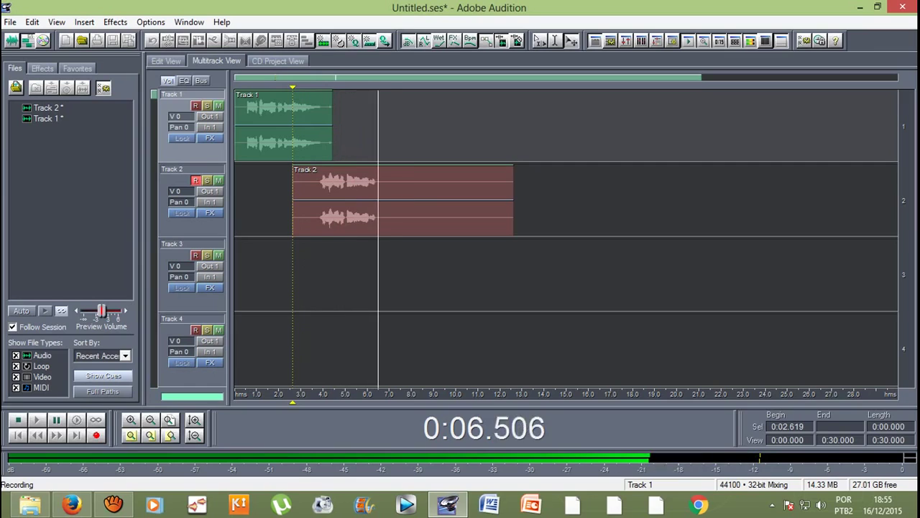
key("space")
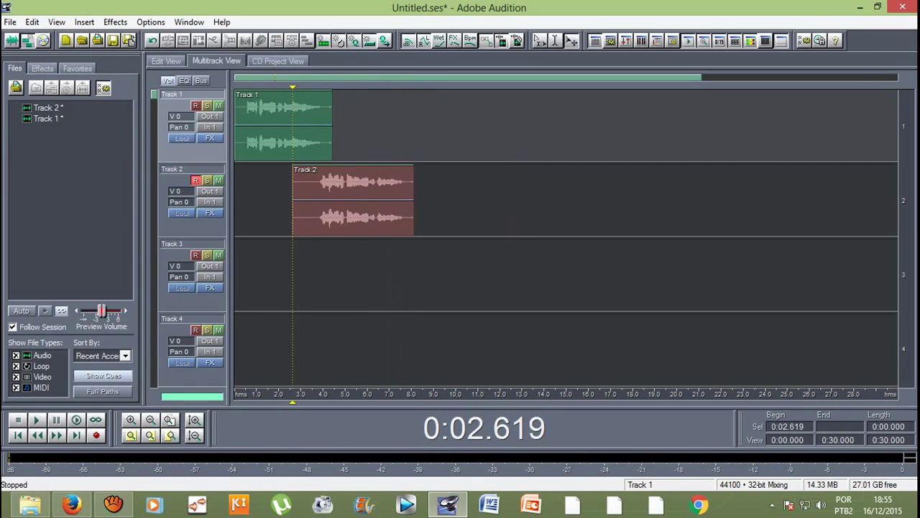
Step: Record a Track 3 take from 0:06.213 to about 13.2 seconds, then return to the start
left_click_drag(293, 87, 389, 87)
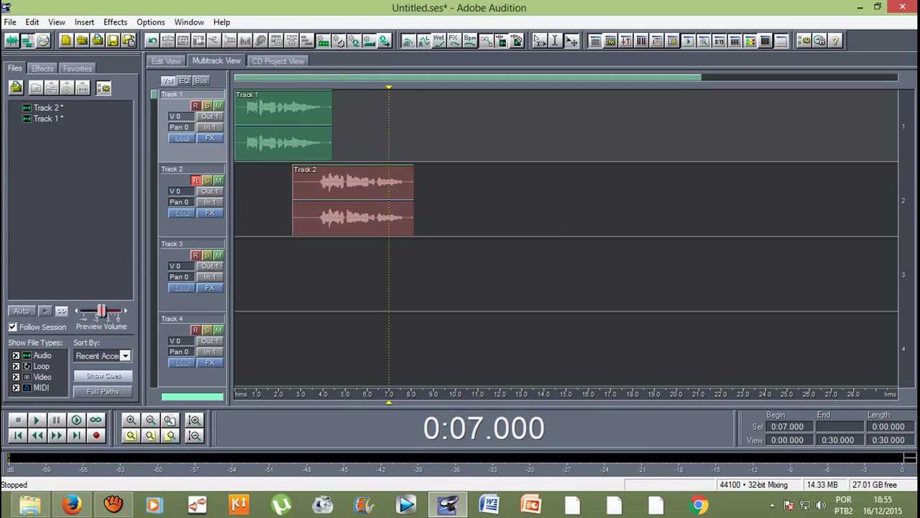
left_click(208, 302)
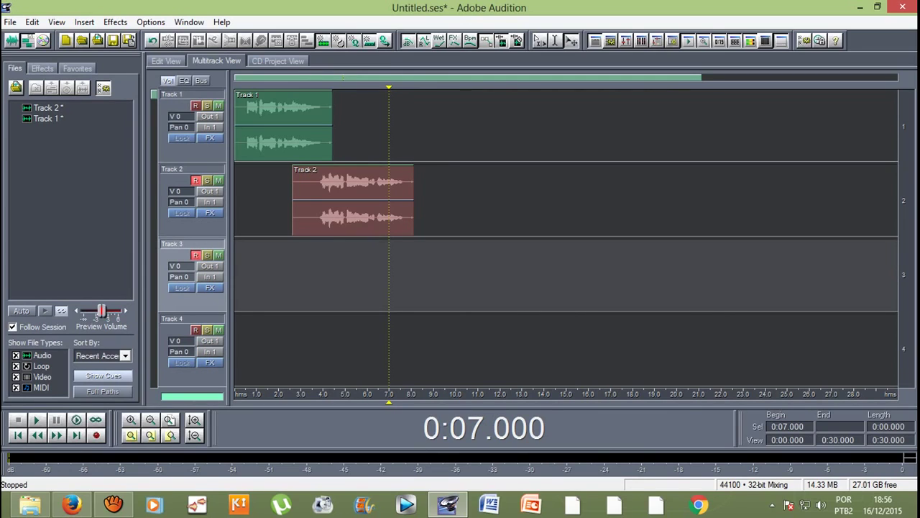
left_click(208, 228)
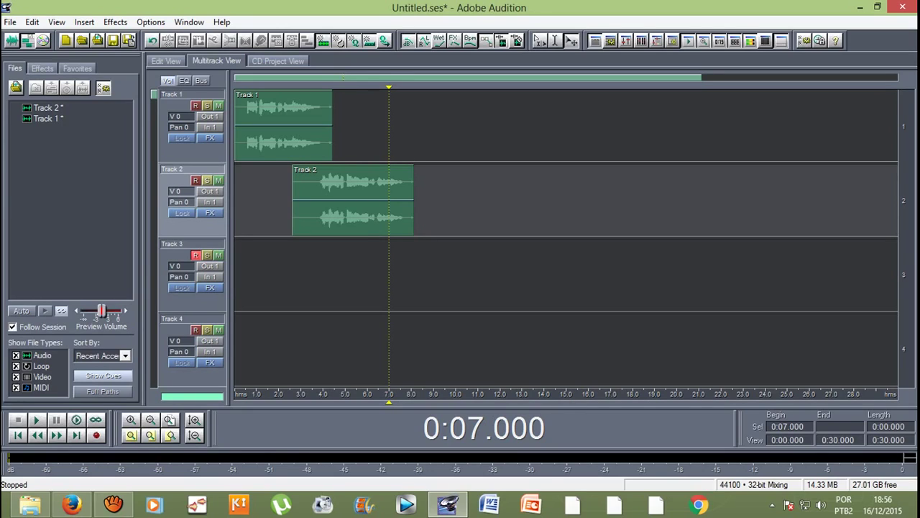
left_click(371, 274)
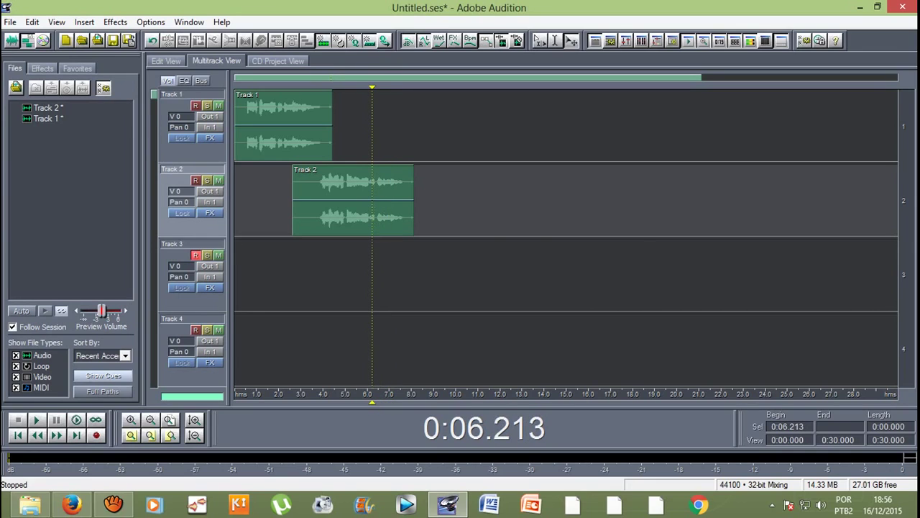
key("ctrl+space")
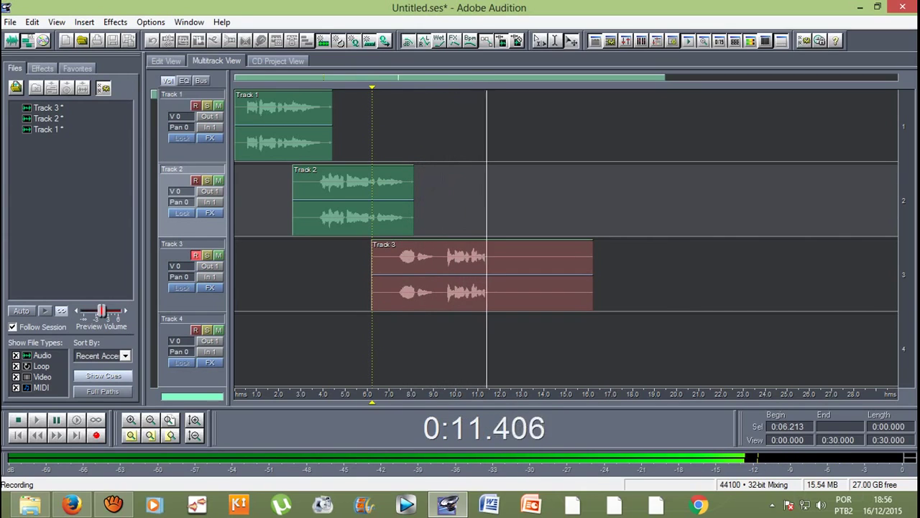
key("space")
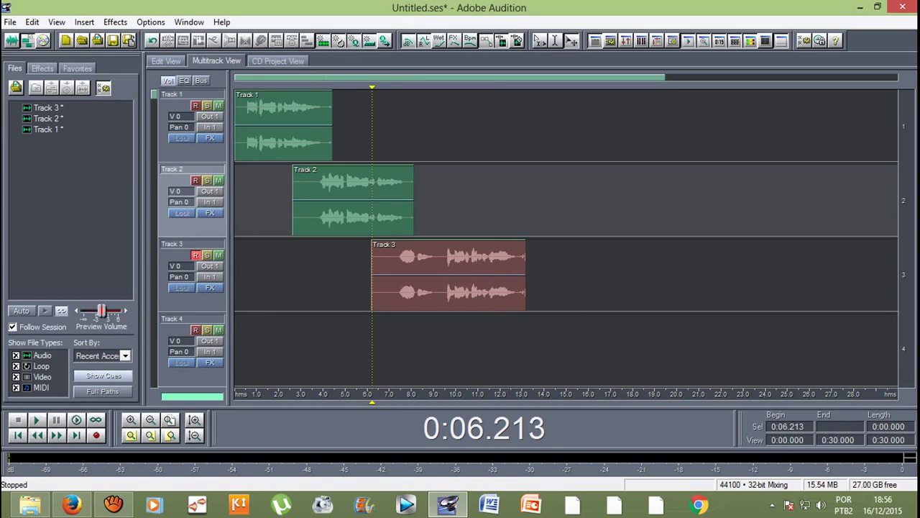
key("Home")
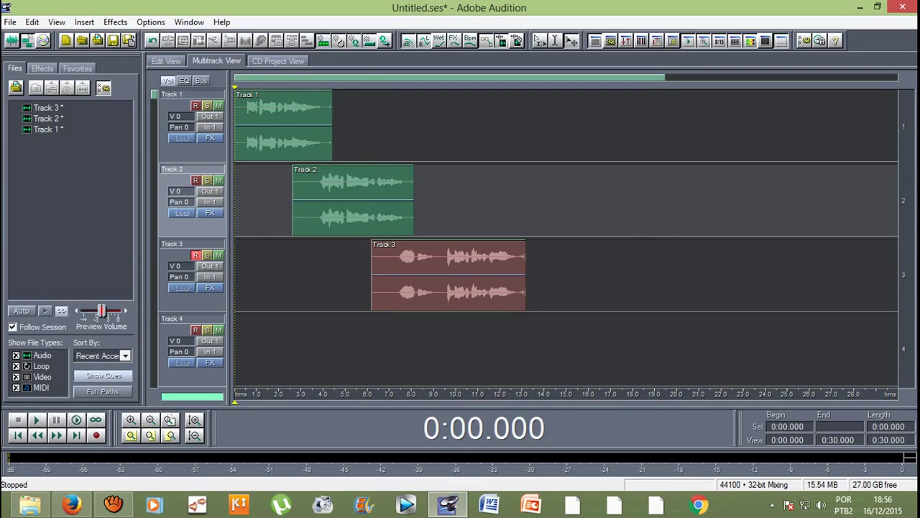
Step: Trim the end of the Track 3 clip slightly and mute Tracks 1 and 3
left_click_drag(525, 287, 516, 288)
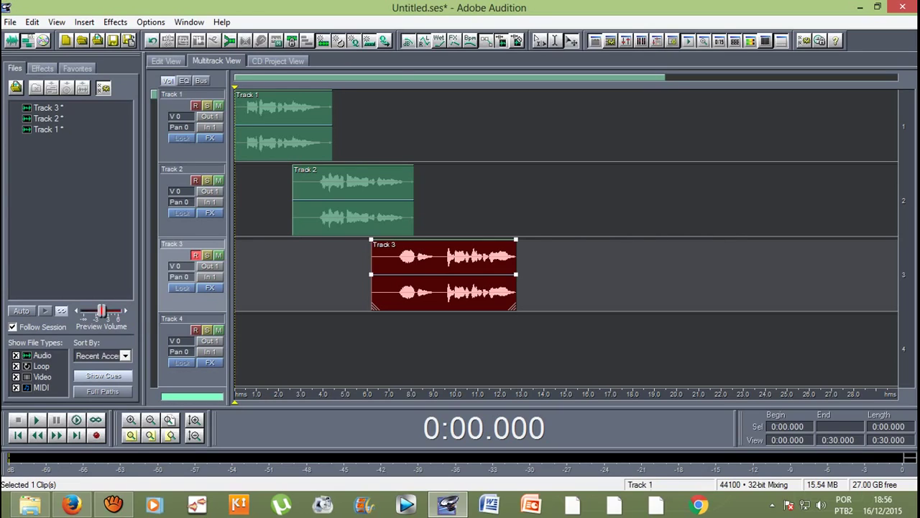
left_click(219, 106)
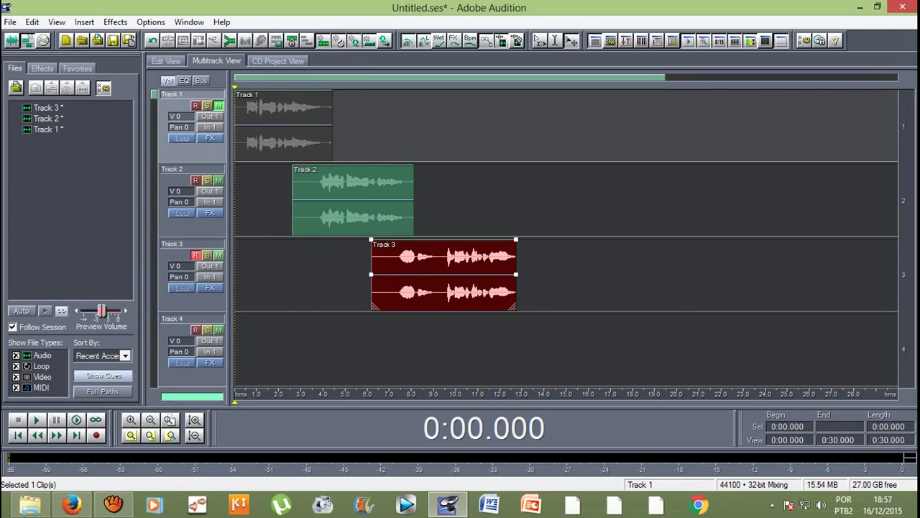
left_click(219, 255)
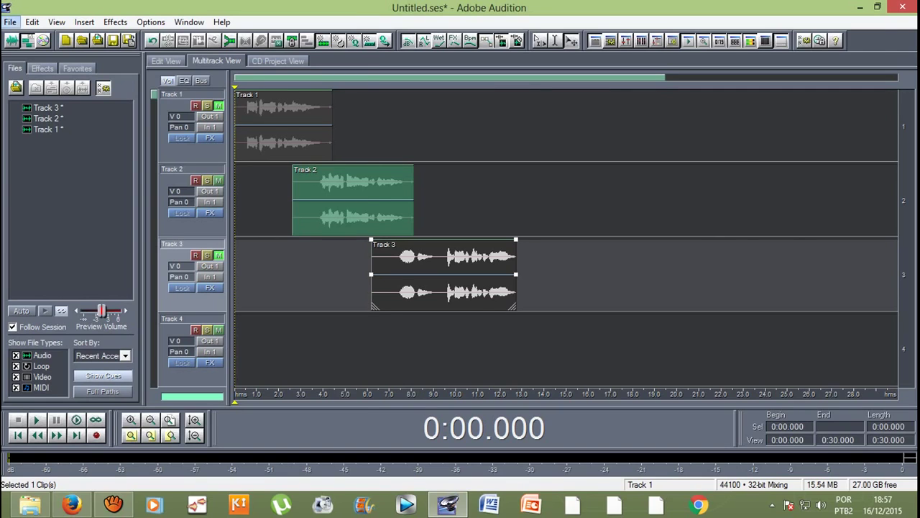
left_click(10, 22)
Step: Export the mix as an mp3PRO mp3 named 'a' into the FFOutput folder
mouse_move(43, 215)
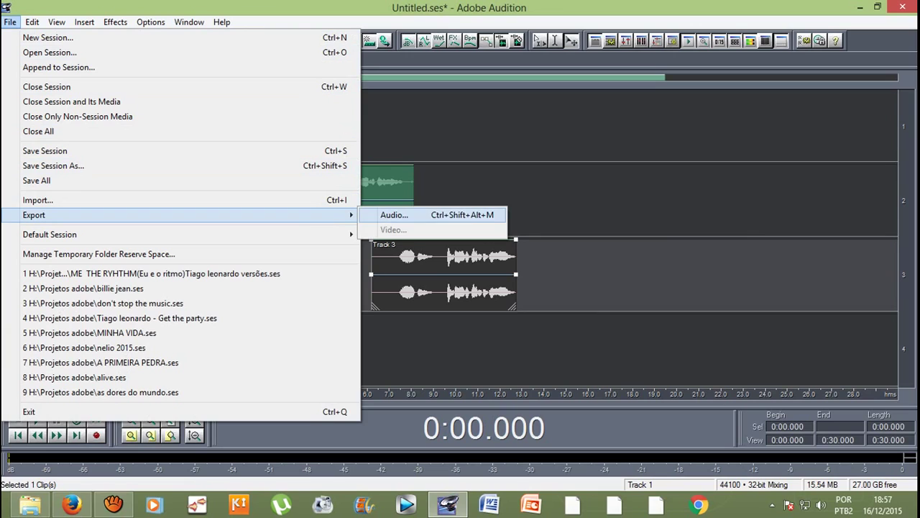
left_click(394, 214)
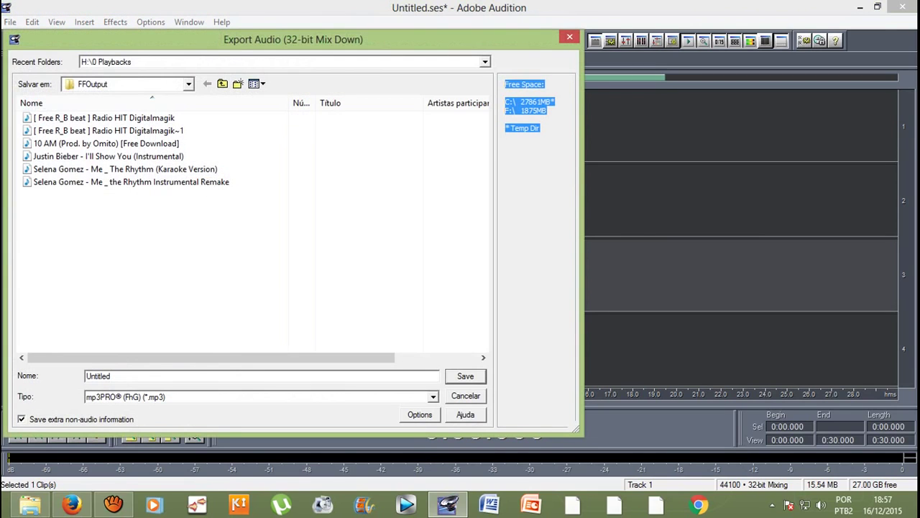
key("Tab")
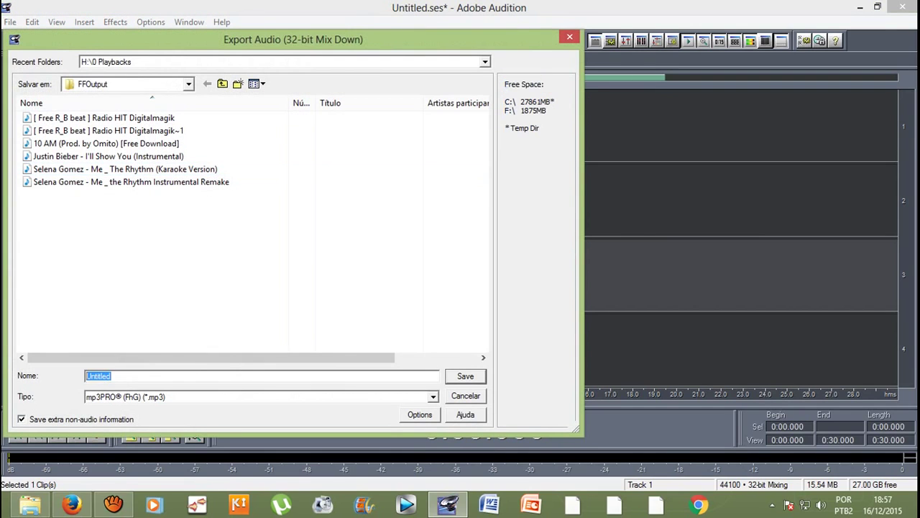
type("a")
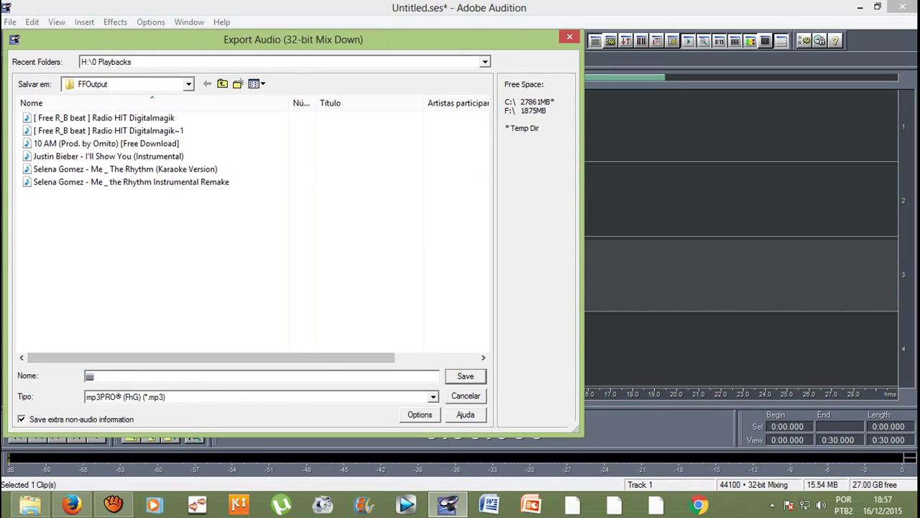
key("Return")
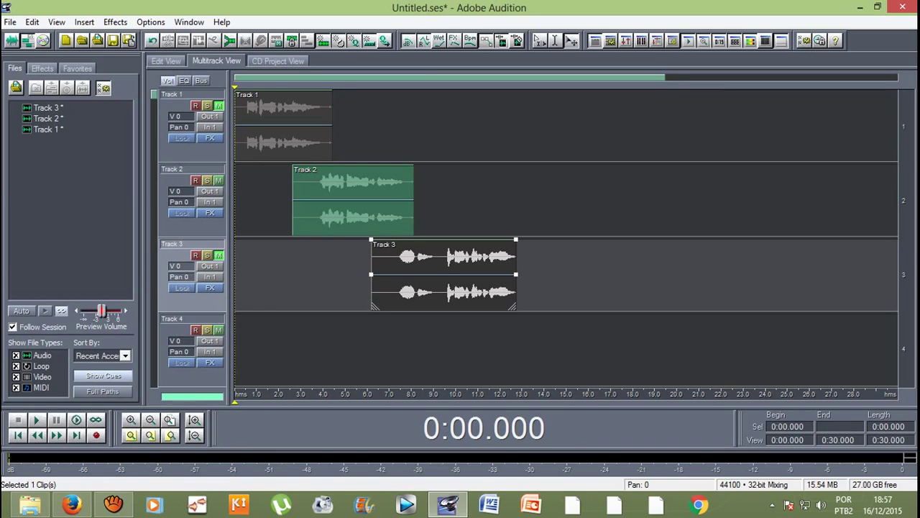
Step: Trim the ends of the Track 1 and Track 2 clips slightly, unmute Track 1 and play the mix
left_click(284, 126)
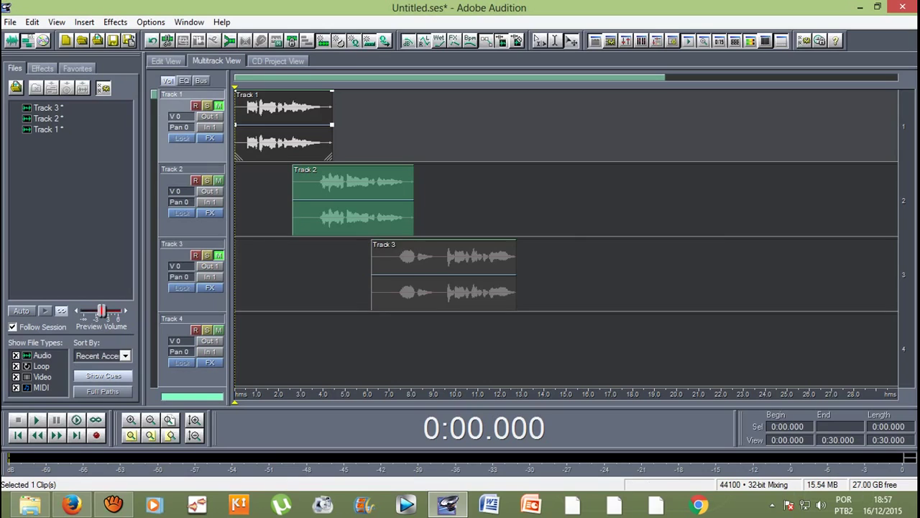
left_click_drag(332, 124, 327, 125)
left_click_drag(412, 199, 408, 199)
left_click(444, 273)
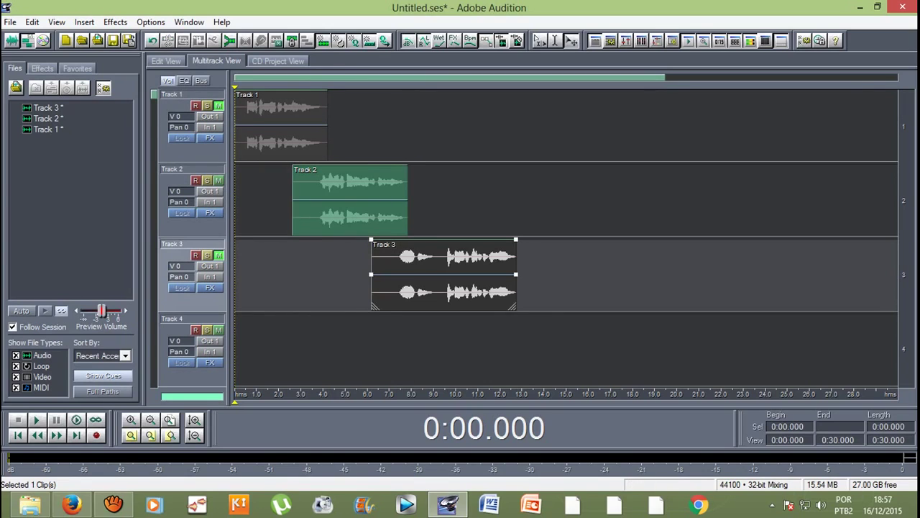
left_click(219, 106)
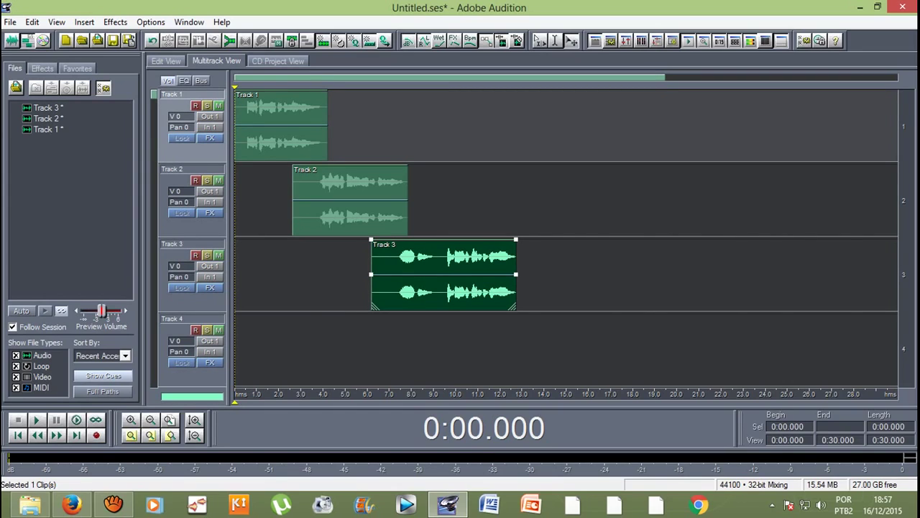
key("space")
Step: Restore aTube Catcher and stop the running screen recording
left_click(112, 504)
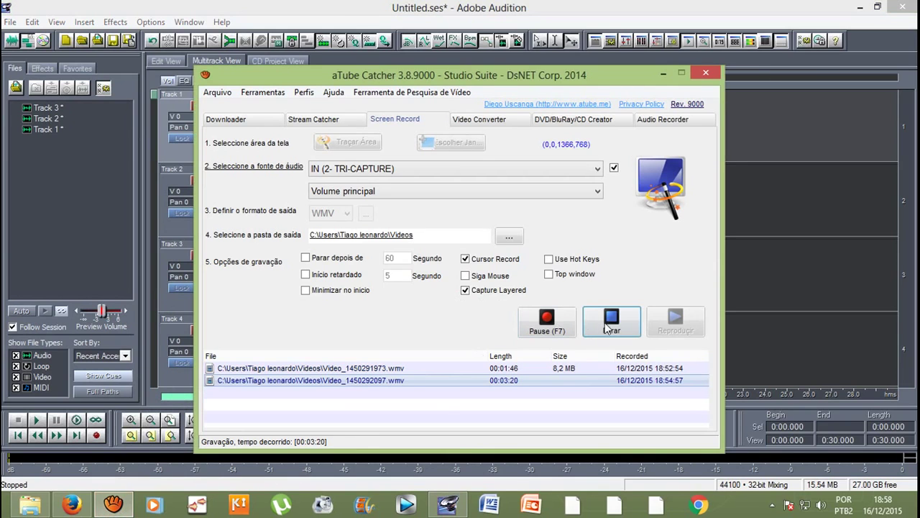
left_click(612, 319)
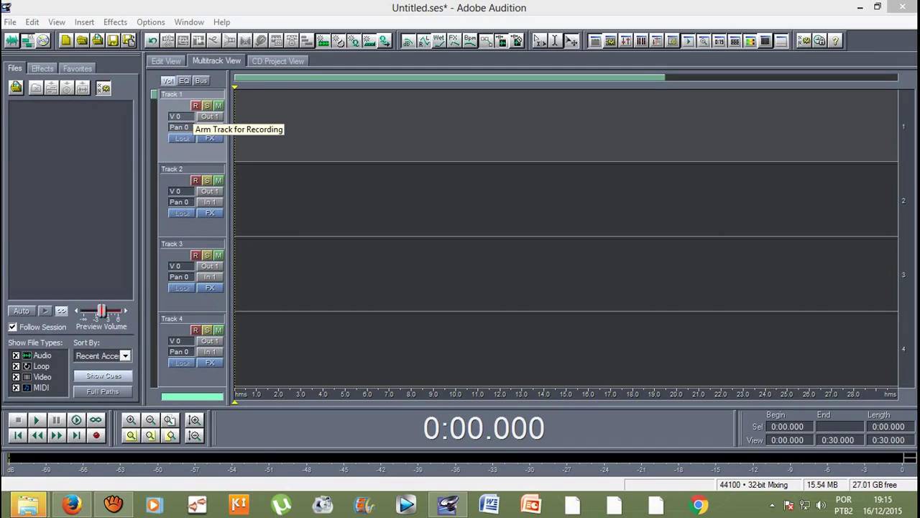
Step: Arm Track 1 and record a take of roughly 24 seconds onto it
left_click(195, 105)
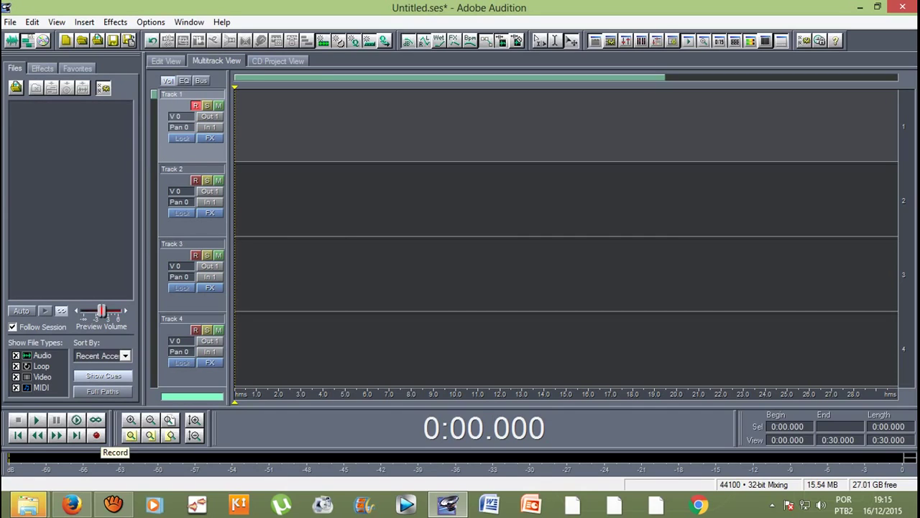
left_click(97, 435)
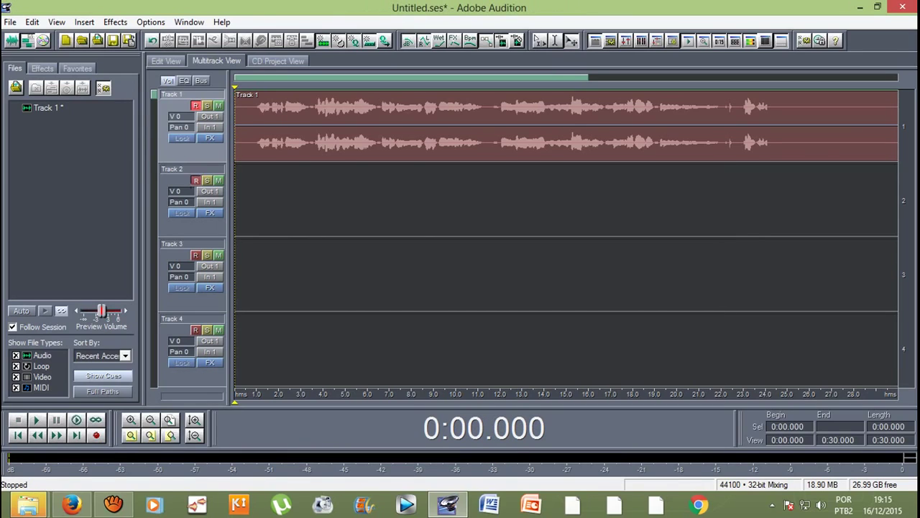
Step: Disarm Track 1 and record a take of about 22 seconds on Track 2
left_click(180, 174)
left_click(195, 106)
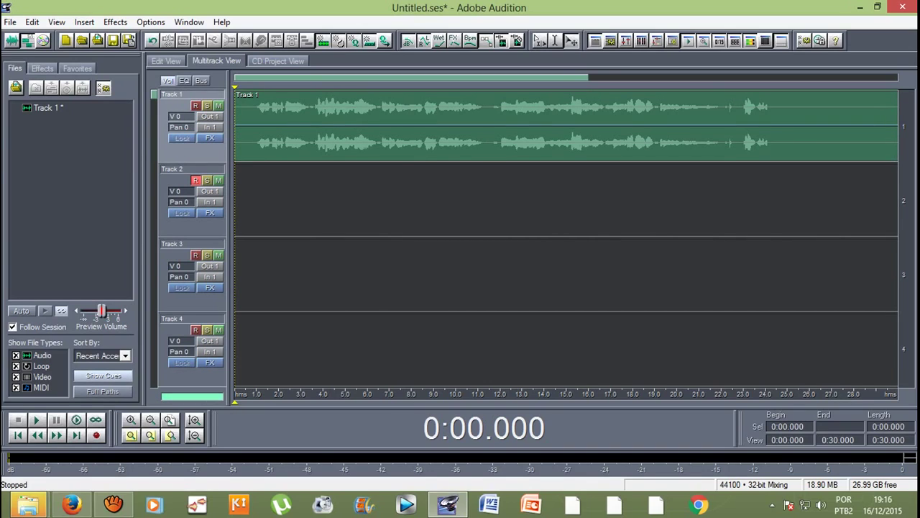
key("ctrl+space")
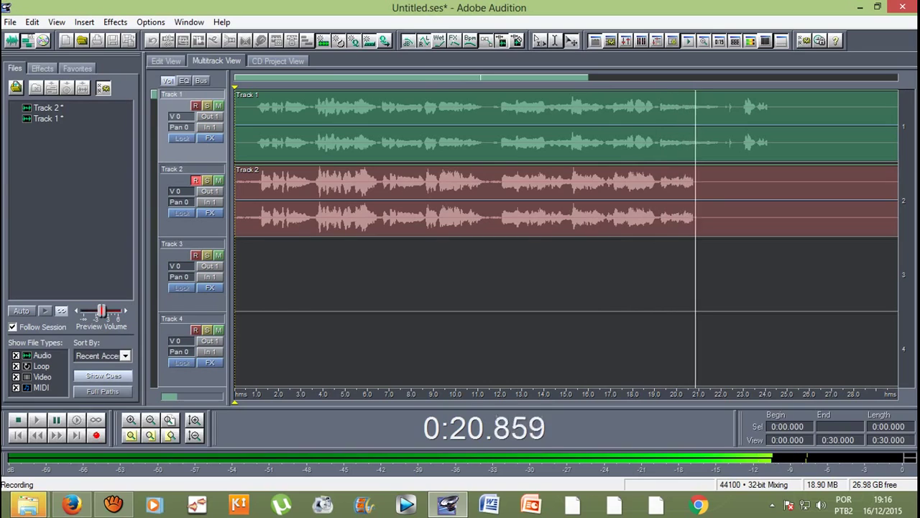
key("space")
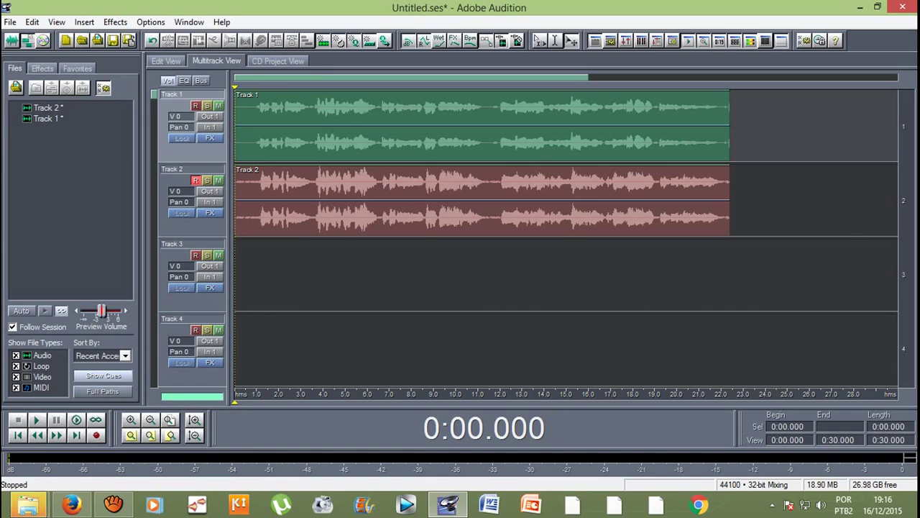
left_click(10, 22)
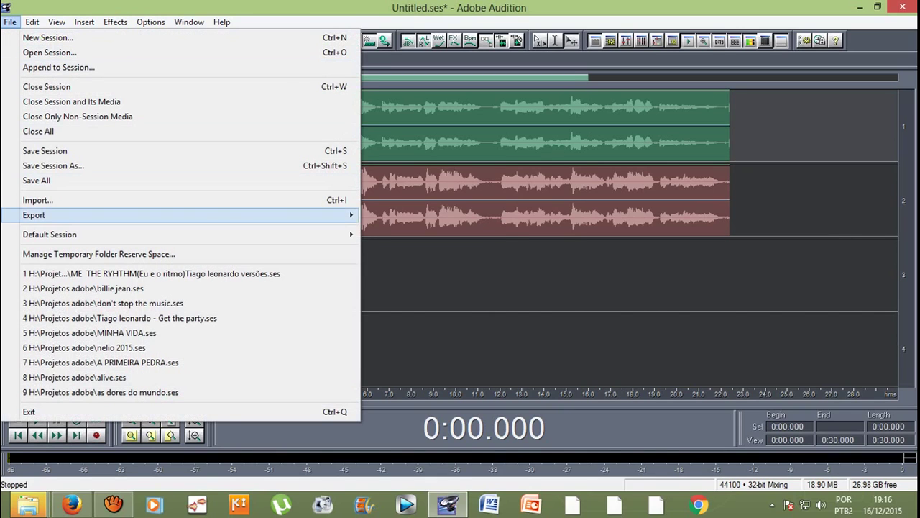
Step: Export the two-track mix as Untitled.mp3 in mp3PRO format
mouse_move(43, 215)
left_click(394, 214)
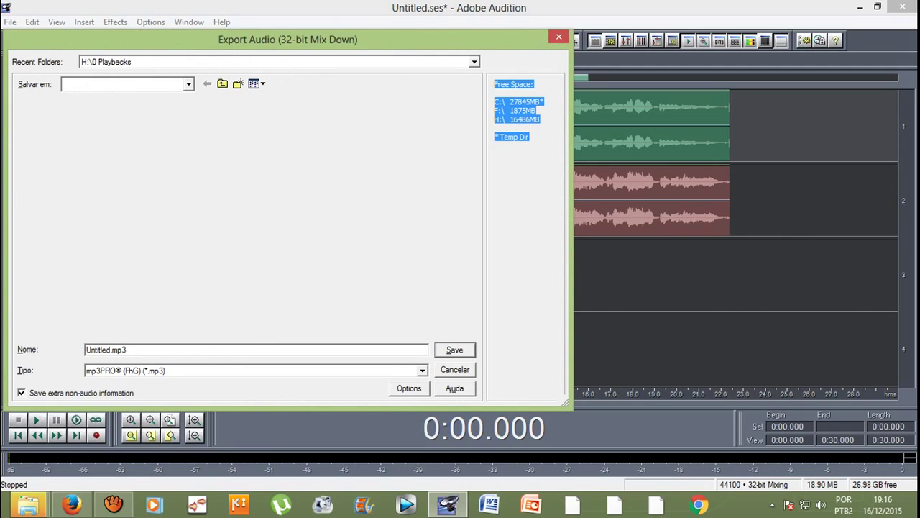
left_click(113, 504)
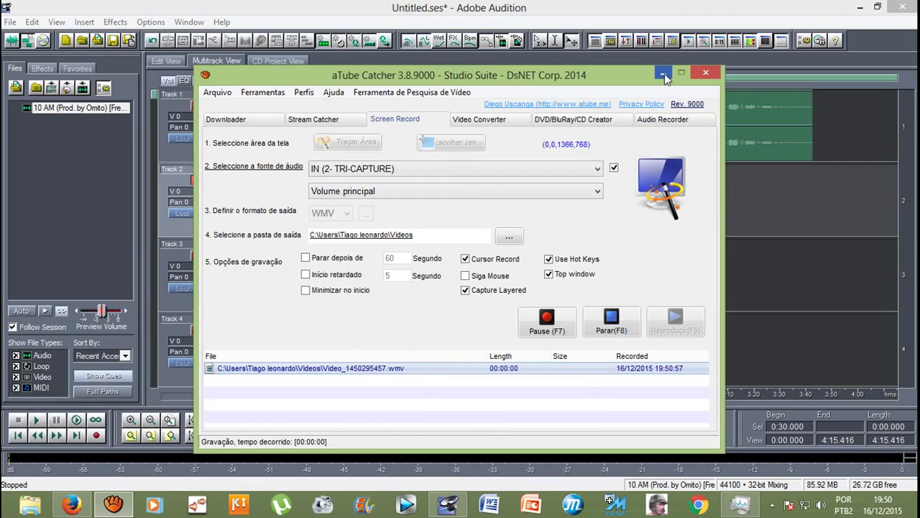
Step: Minimize aTube Catcher to reveal the Audition session with the 10 AM beat on Track 1
left_click(663, 73)
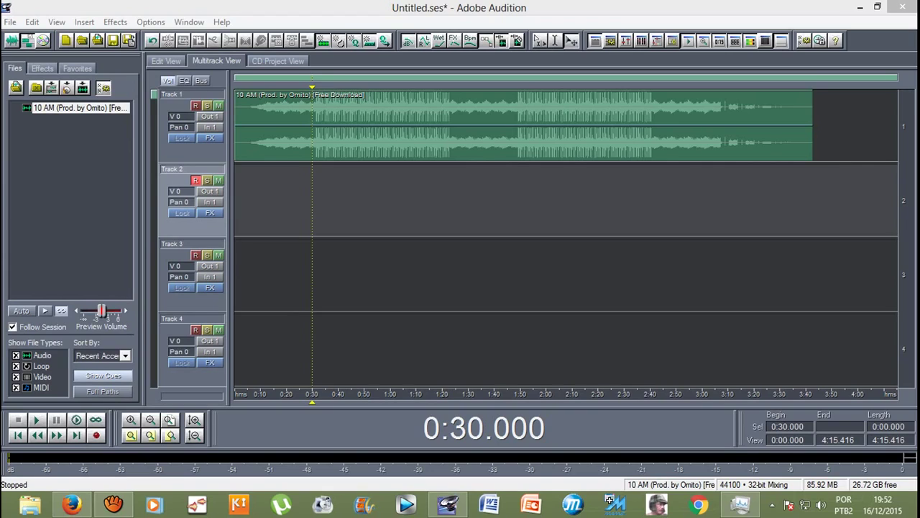
Step: Return to 0:00 and record a vocal take on Track 2 over the 10 AM beat
key("Home")
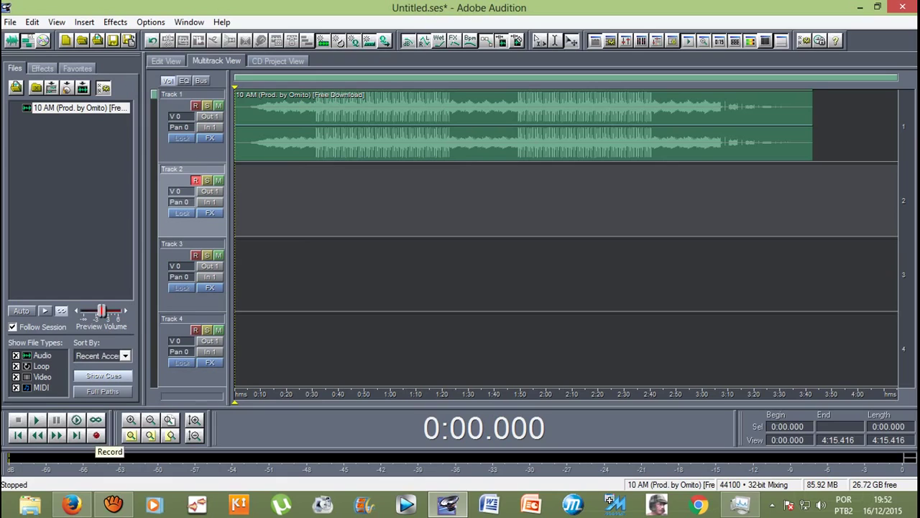
key("ctrl+space")
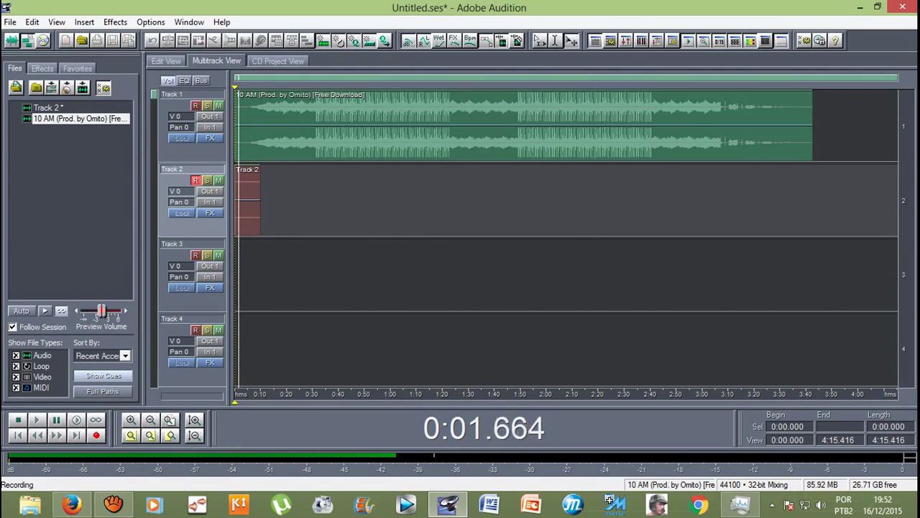
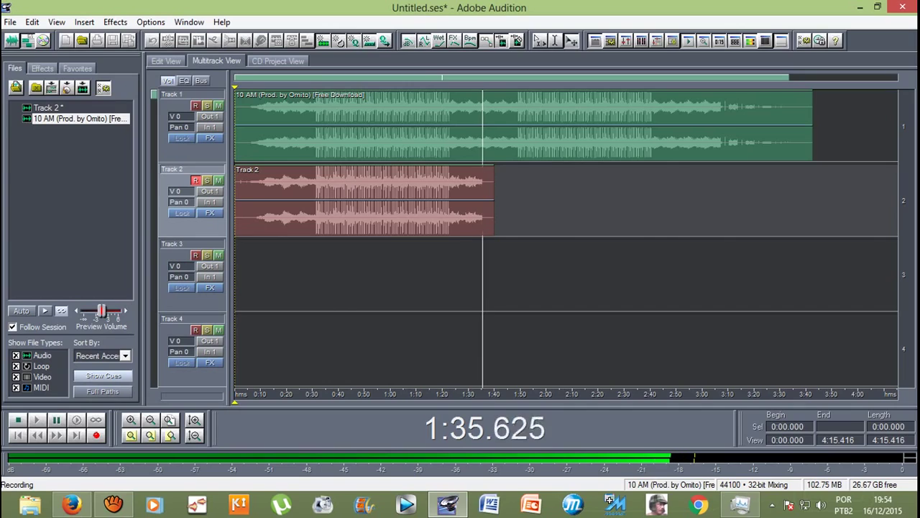
Step: Stop recording the Track 2 vocal take once the clip reaches about 1:35
key("space")
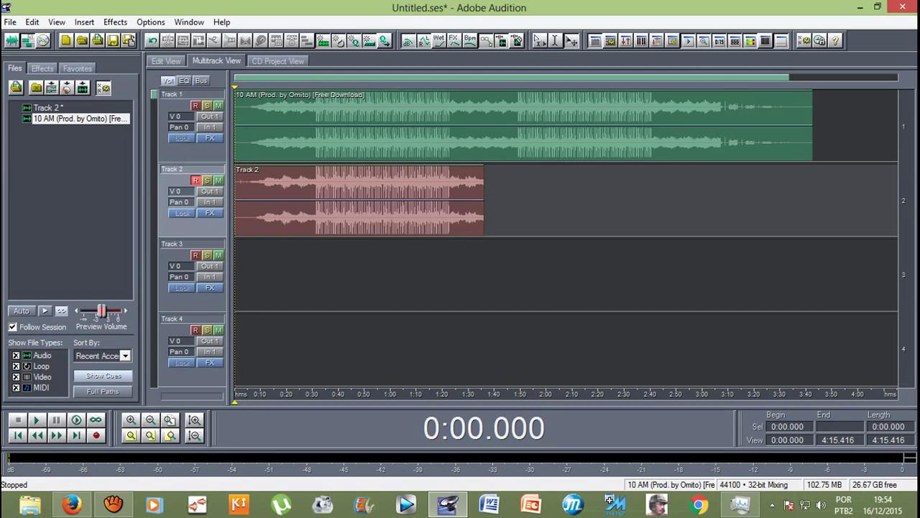
left_click(189, 448)
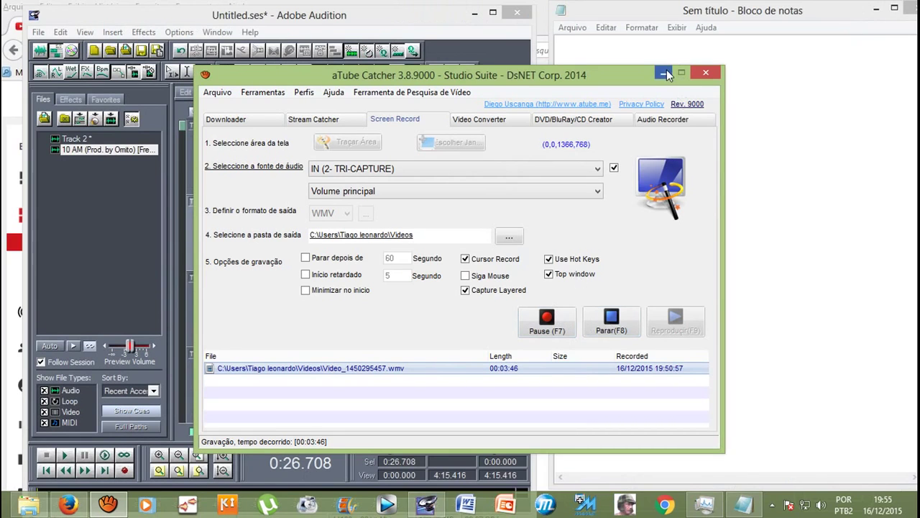
left_click(665, 73)
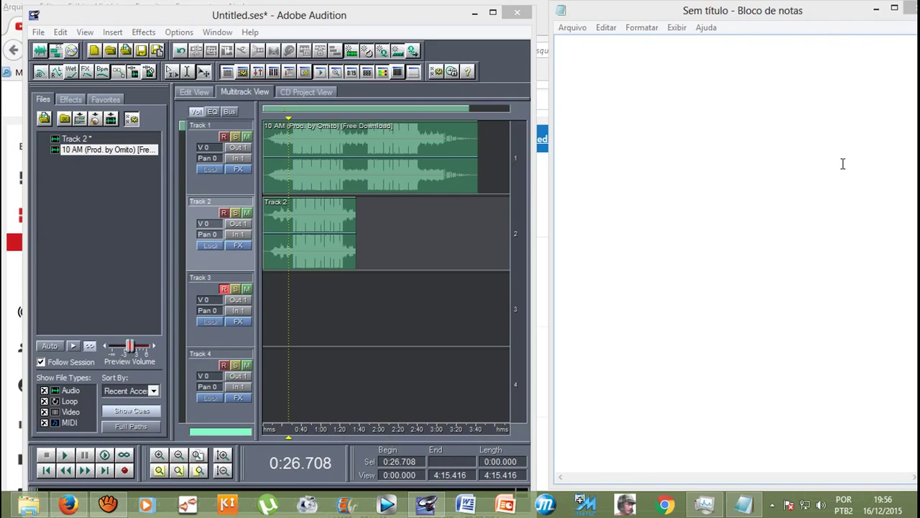
left_click(765, 155)
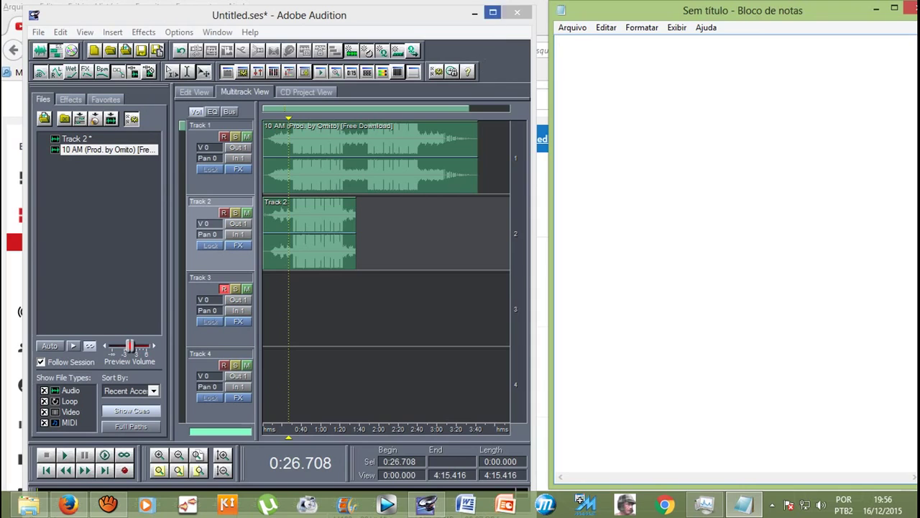
left_click(493, 12)
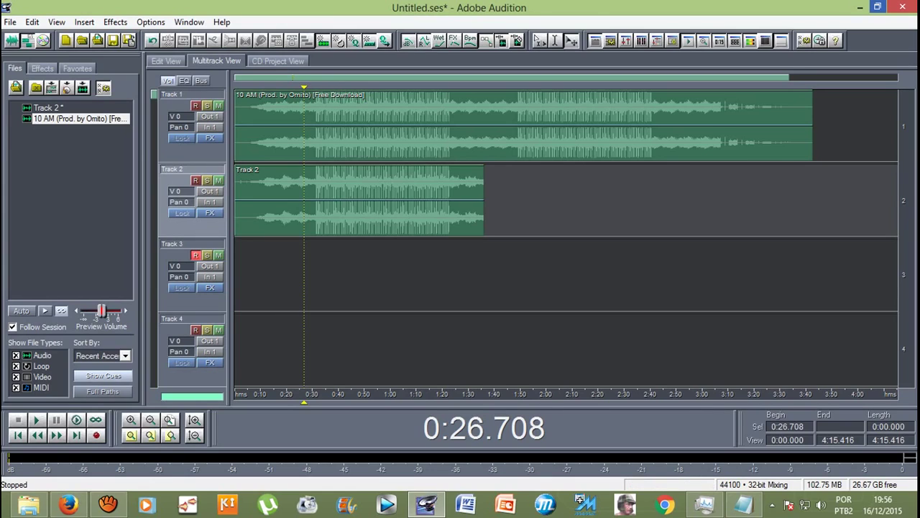
Step: Play the session from 0:27.227 on Track 2 to hear the vocal take
left_click(309, 201)
left_click(306, 201)
key("space")
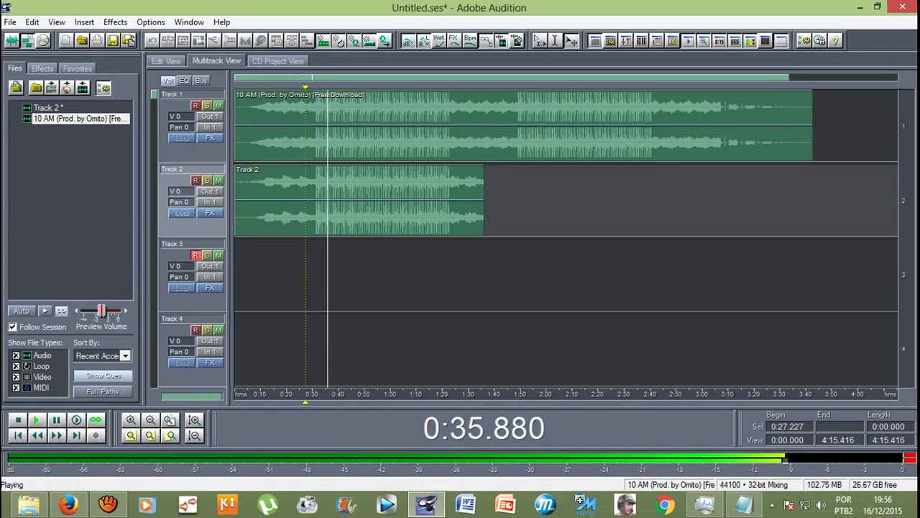
key("space")
Step: Mute the Track 1 beat and bring it back during playback, then mute Track 2
left_click(218, 105)
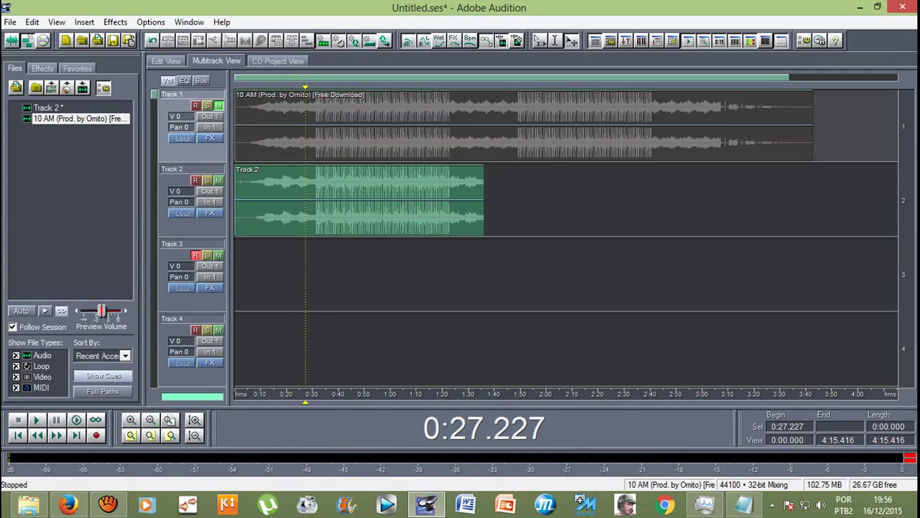
key("space")
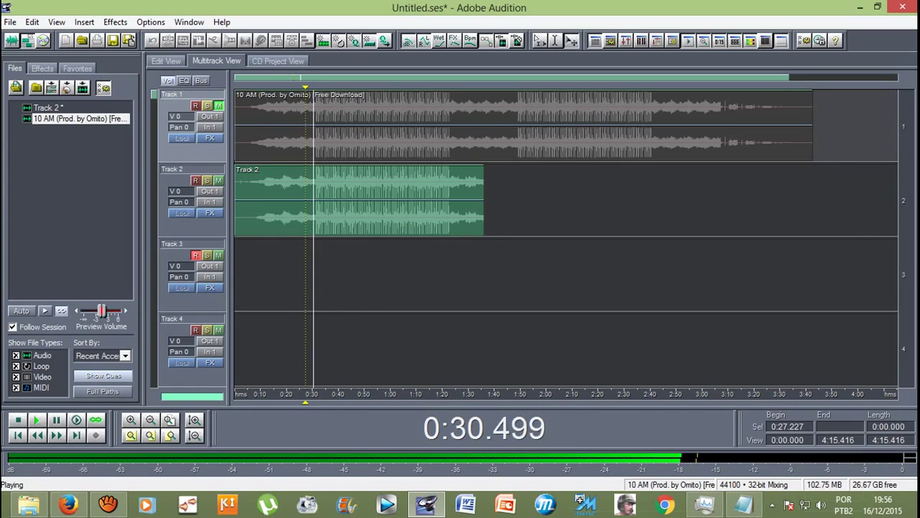
left_click(218, 106)
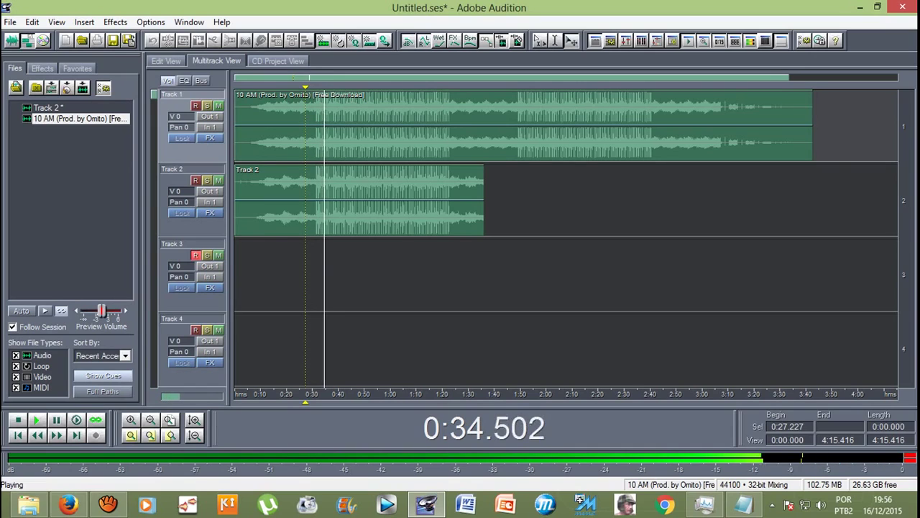
key("space")
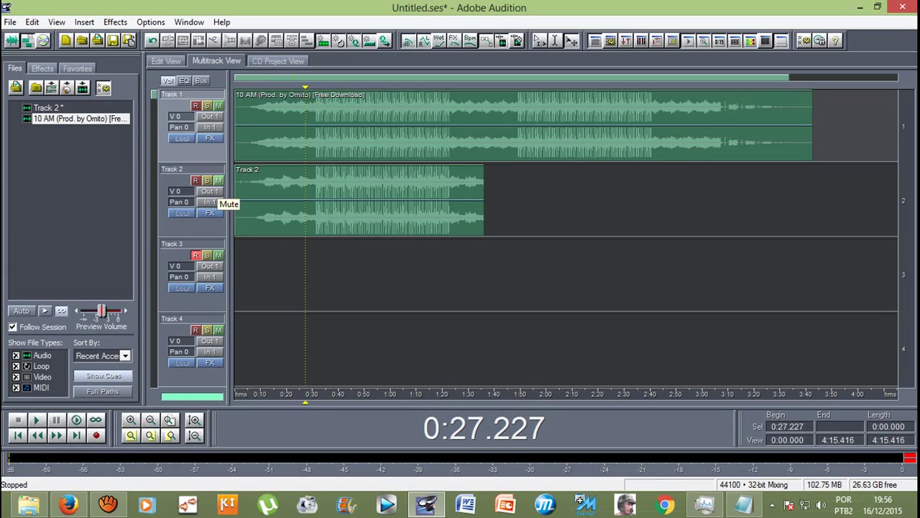
left_click(218, 180)
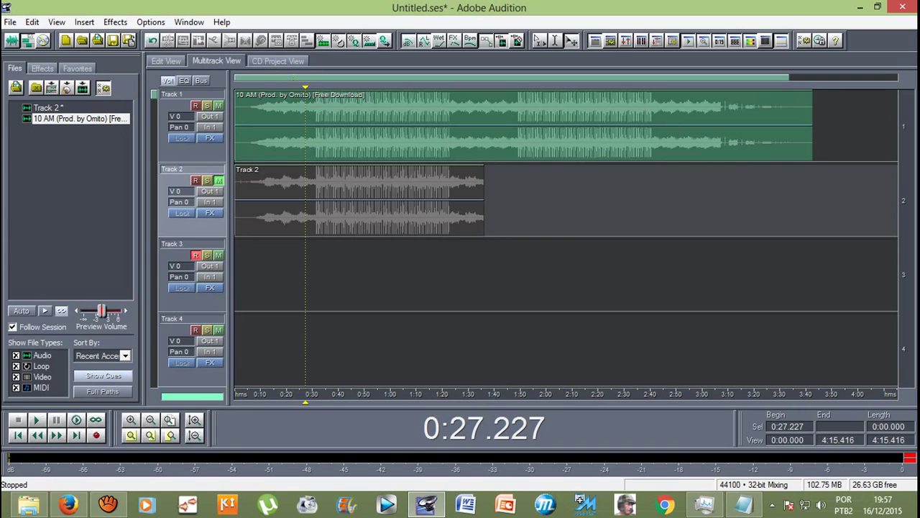
Step: Record a take on Track 3 from 0:27.227 to about 0:44, then play it back
left_click(96, 435)
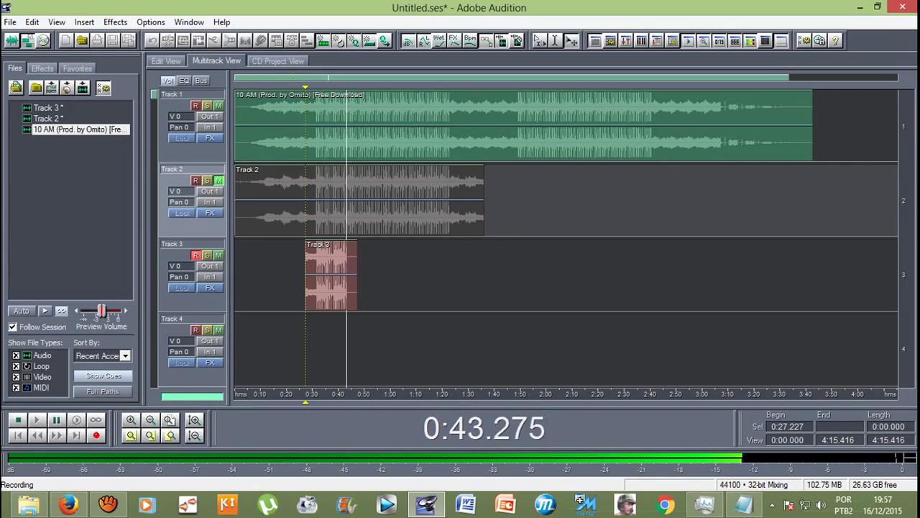
key("space")
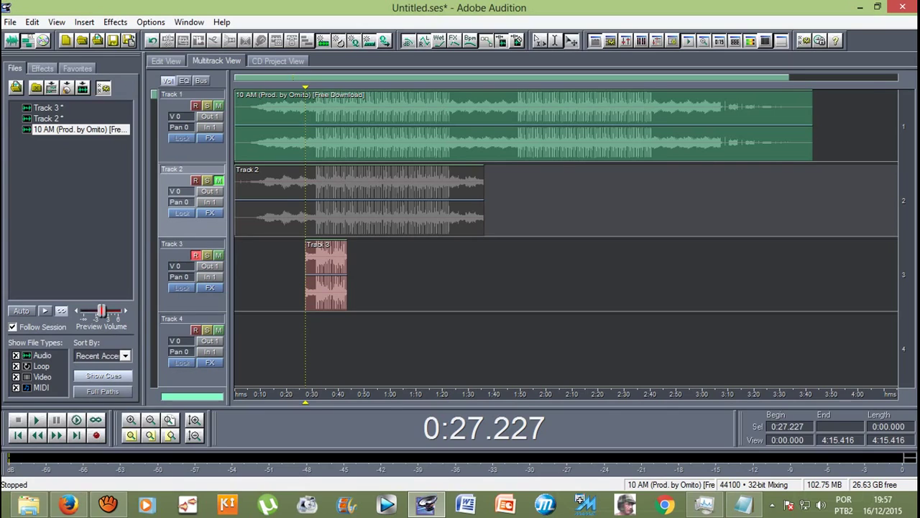
key("space")
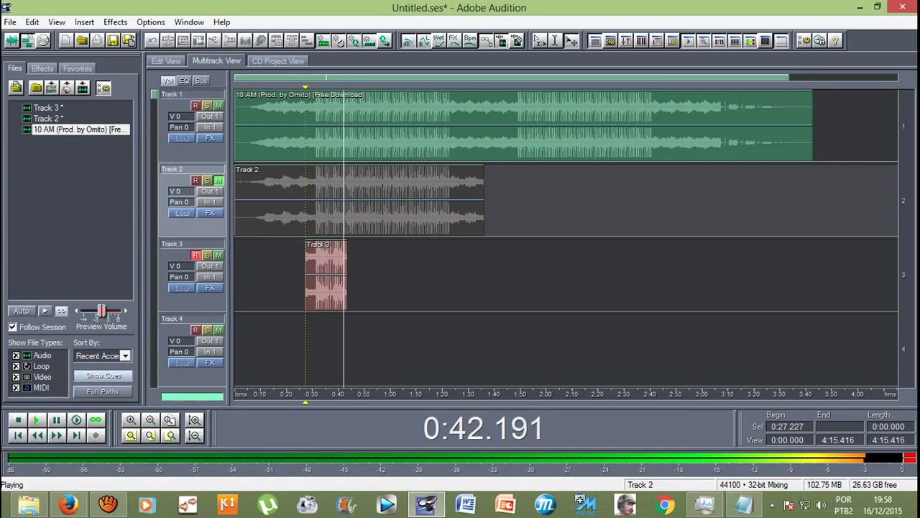
key("space")
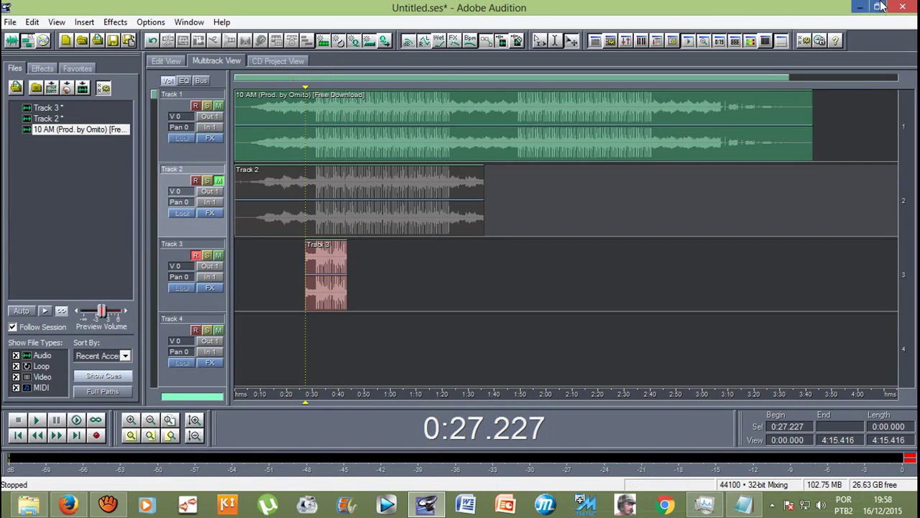
Step: In Notepad beside Audition, type 'ACREDITO QUE O AMOR' and 'NEM SEMPRE ME FAZ TÃO BEM'
left_click(877, 6)
left_click(647, 195)
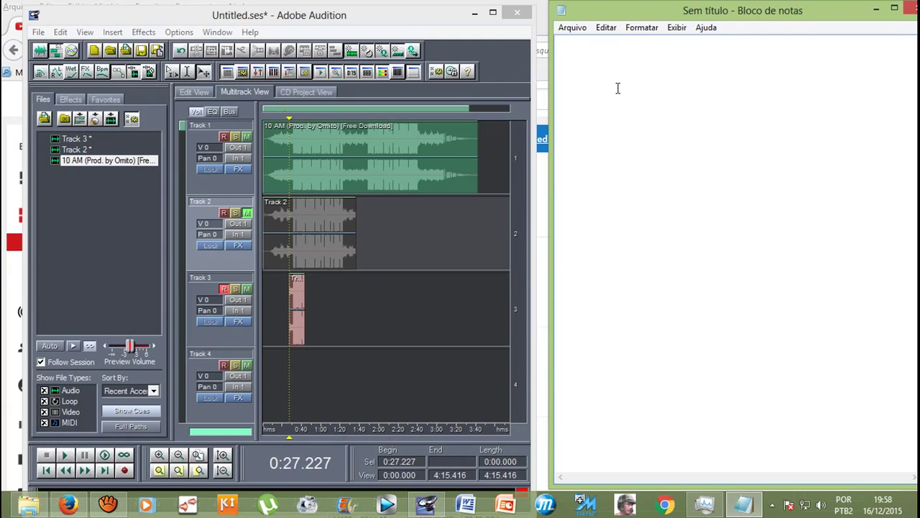
type("acredito")
key("BackSpace")
key("BackSpace")
key("BackSpace")
key("BackSpace")
key("BackSpace")
key("BackSpace")
key("BackSpace")
key("BackSpace")
type("ACREDITO")
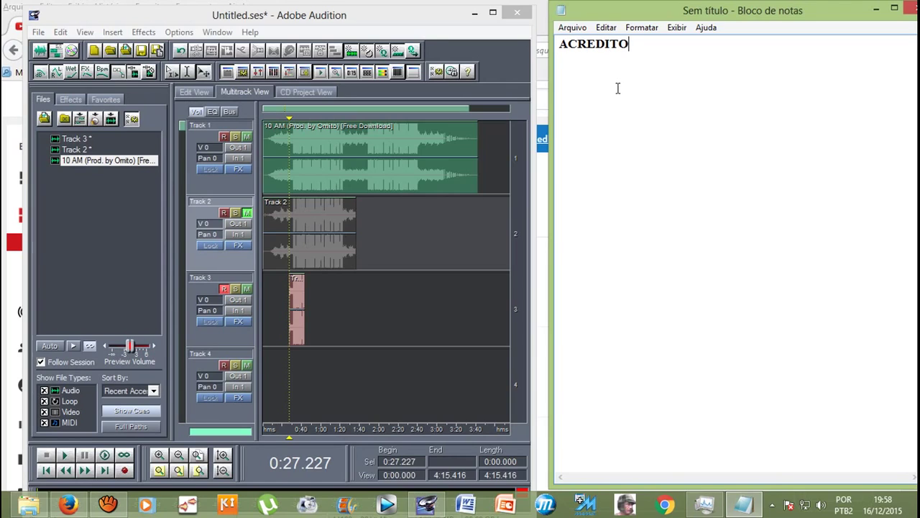
type(" QUE O AMOR")
key("Return")
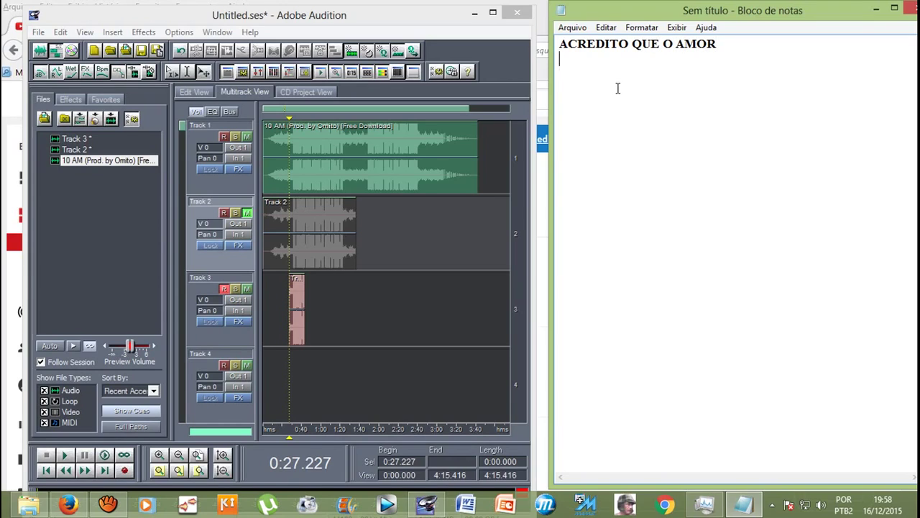
type("NEM SEMPRE ME FAZ ")
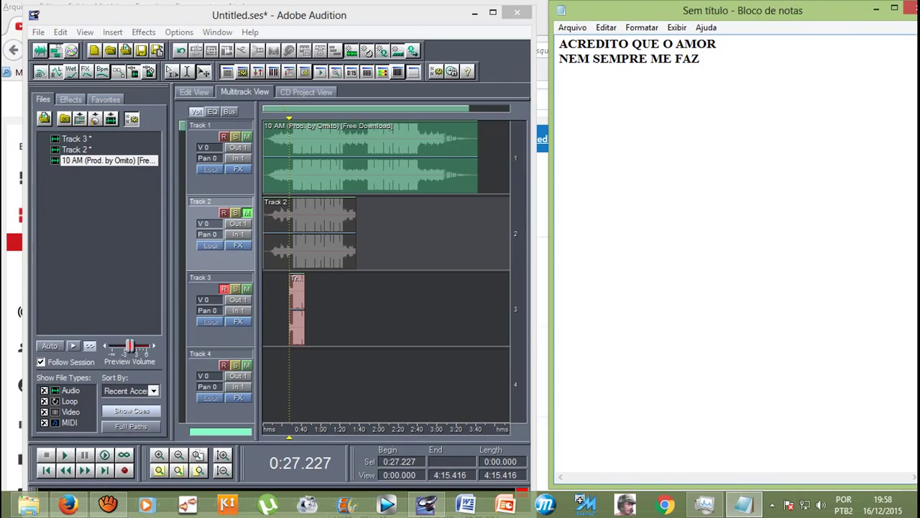
type("TÃO BEM")
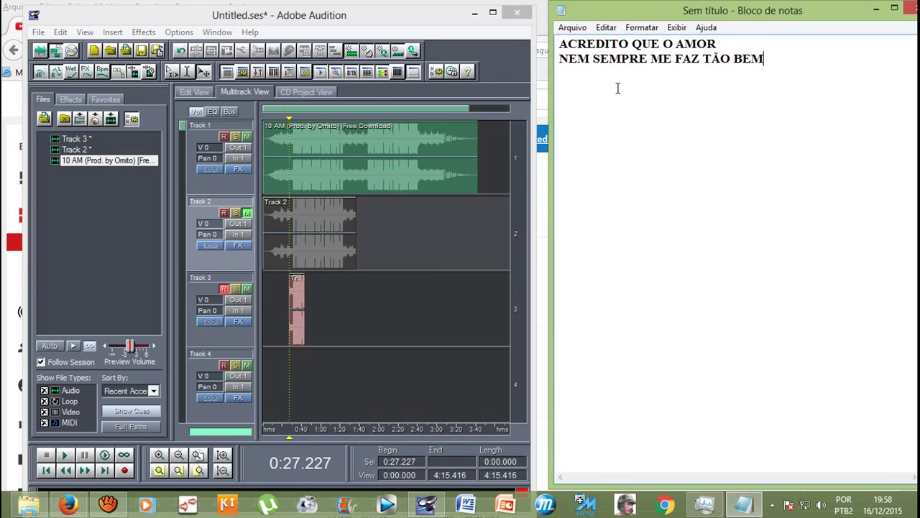
Step: On line two, replace 'ME FAZ TÃO' with 'PODE FAZER'
left_click(654, 62)
key("Delete")
key("Delete")
key("Delete")
key("Delete")
key("Delete")
key("Delete")
key("Delete")
key("Delete")
key("Delete")
key("Delete")
key("Delete")
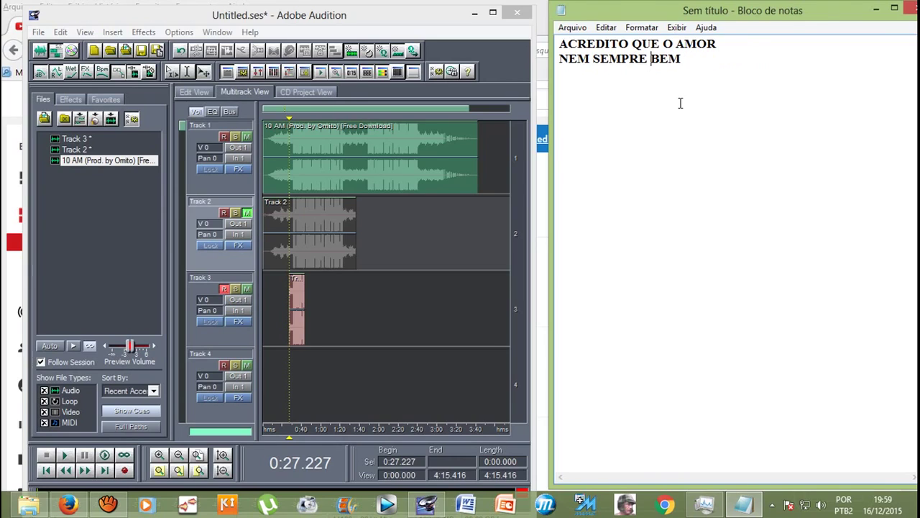
type("PODE")
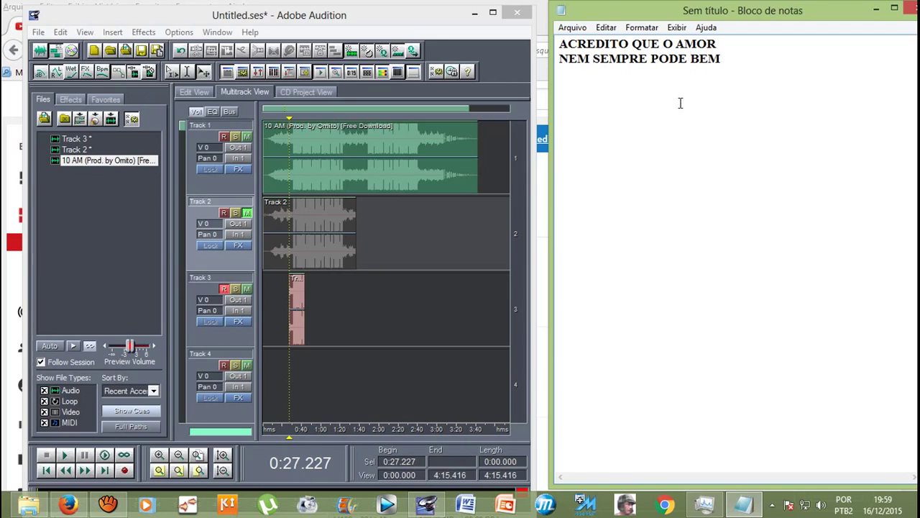
type("FAZER")
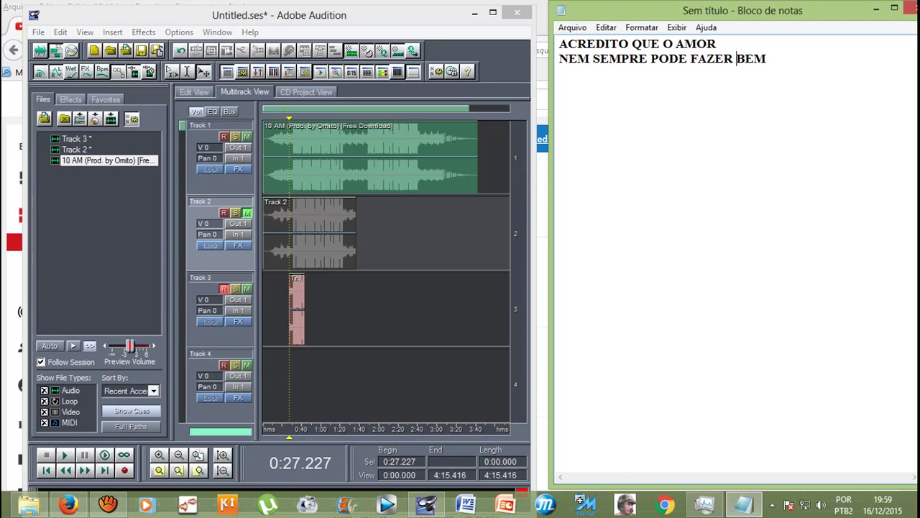
Step: Add 'QUANDO SE AMA DEMAIS' and 'UM OUTRO ALGUÉM' as the final two lyric lines
key("End")
key("Return")
type("QUANDO SE AMA")
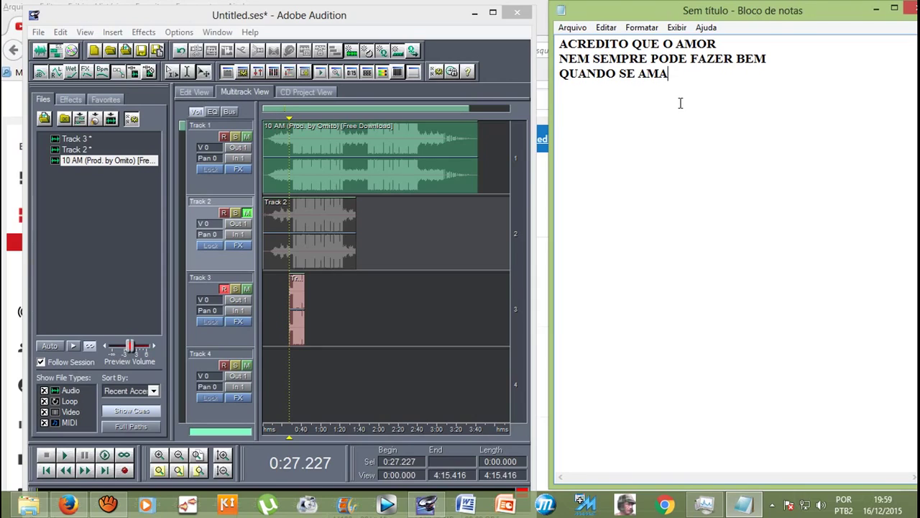
type("DEMAIS UM O")
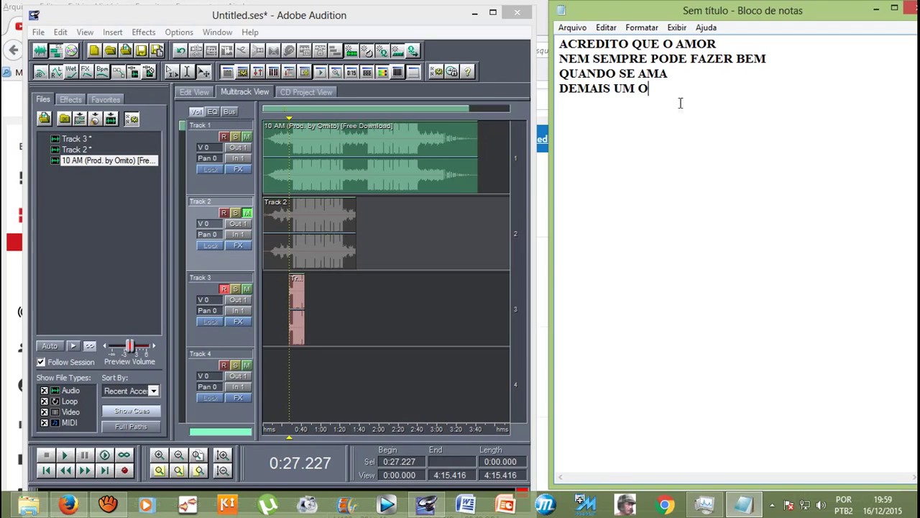
type("UTRO ALGUÉM")
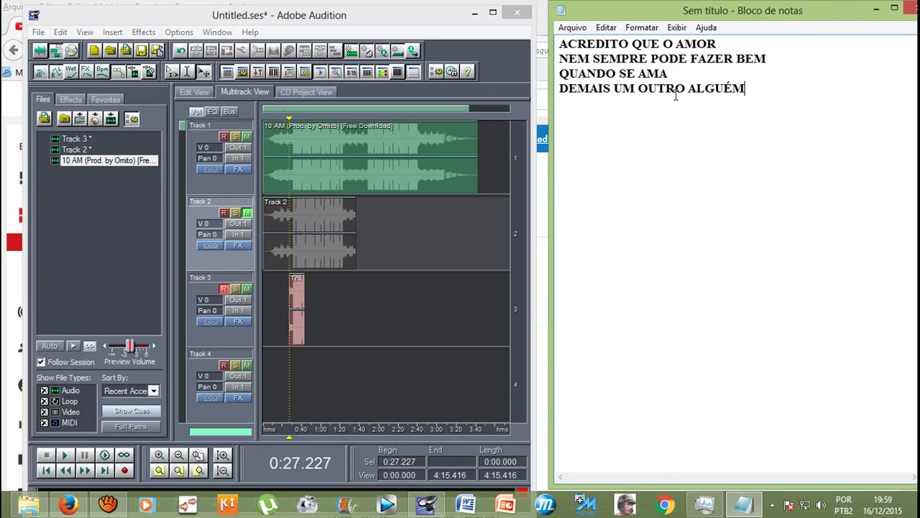
left_click(687, 79)
key("Delete")
left_click(727, 74)
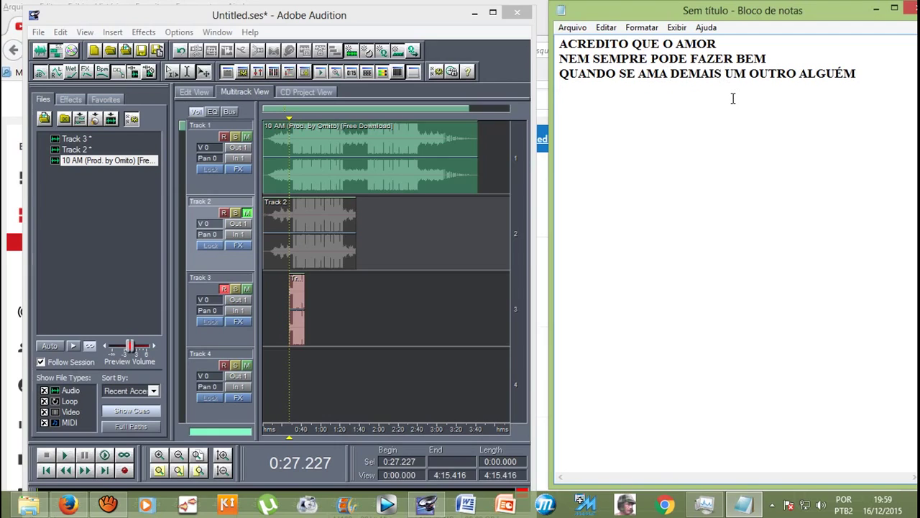
key("Return")
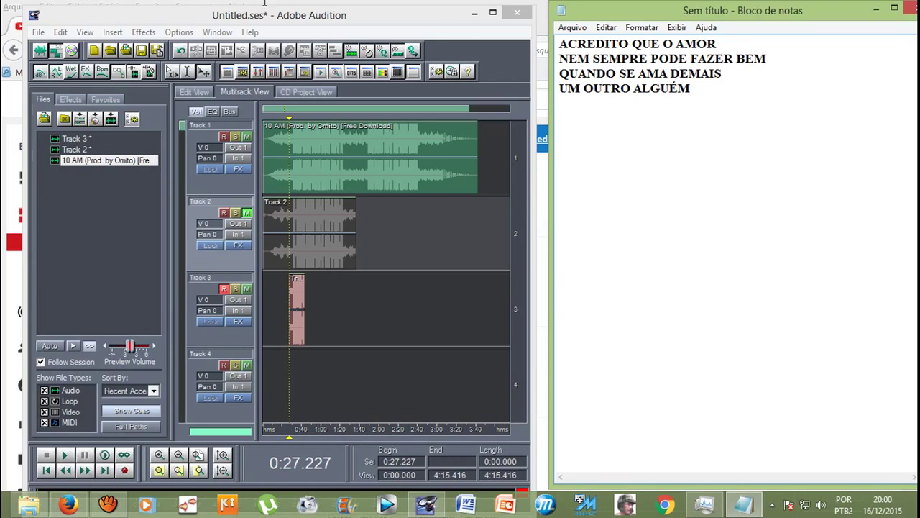
Step: Record a vocal take on the armed Track 4, from about 0:27 to 0:44
left_click(237, 313)
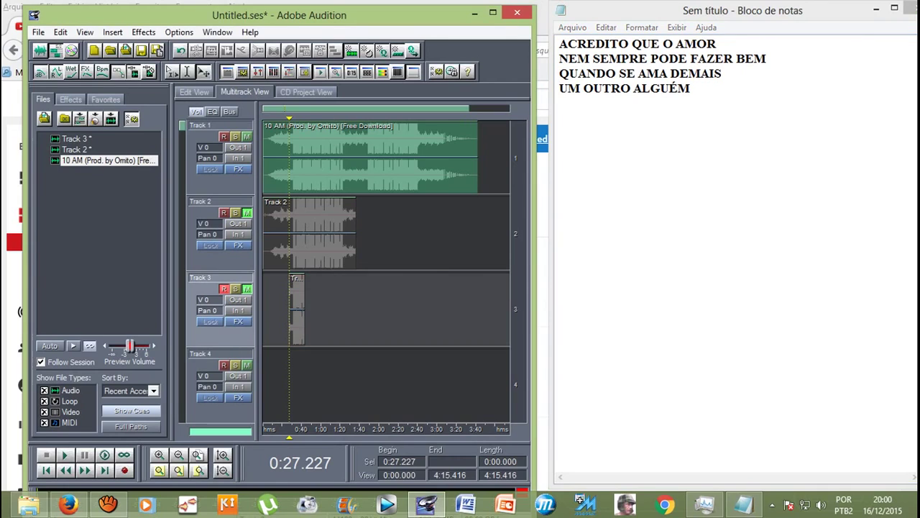
left_click(220, 360)
left_click(216, 309)
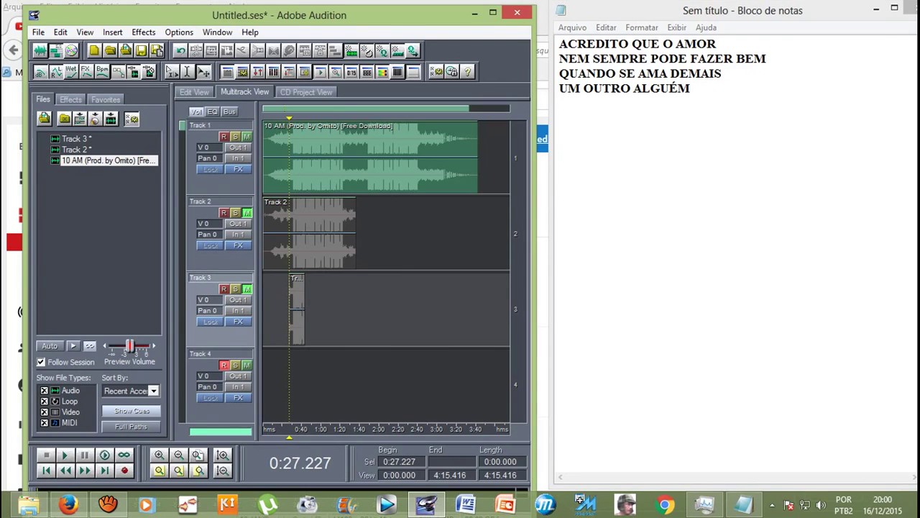
left_click(124, 470)
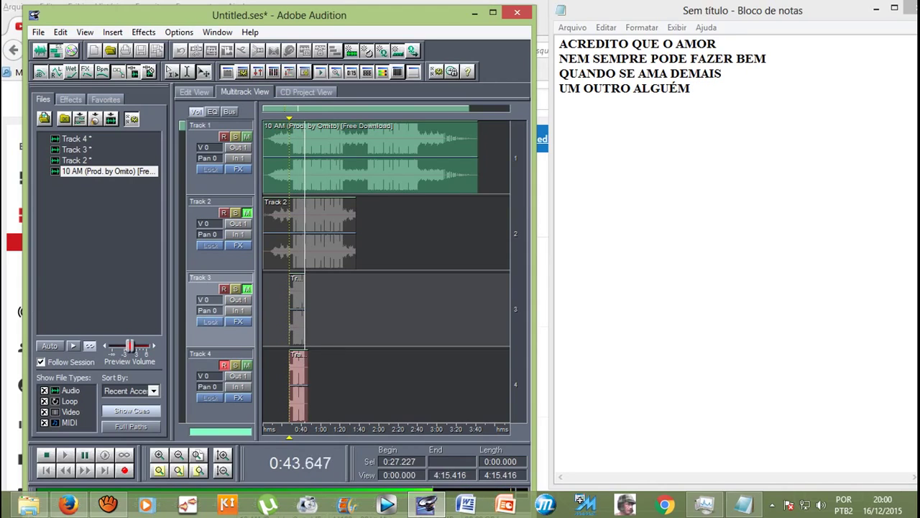
key("space")
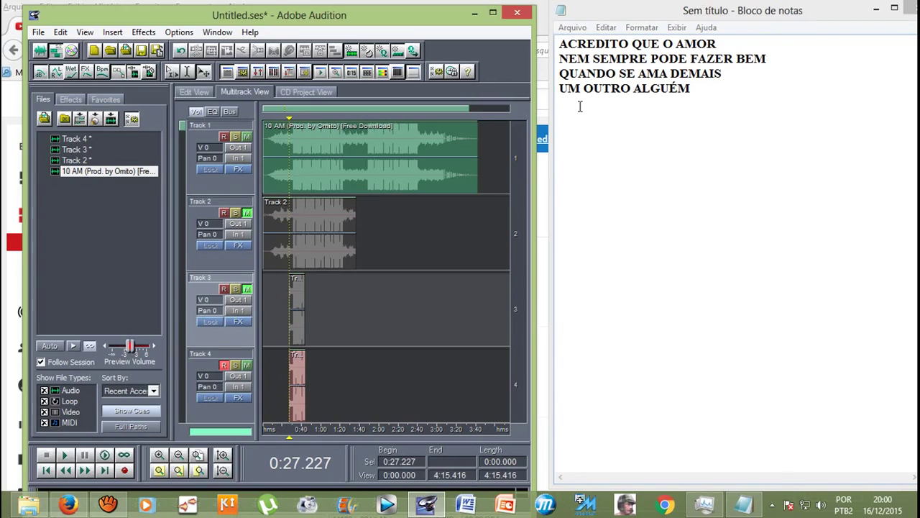
Step: Insert 'CERTO' between OUTRO and ALGUÉM on the fourth lyric line
left_click_drag(559, 75, 707, 90)
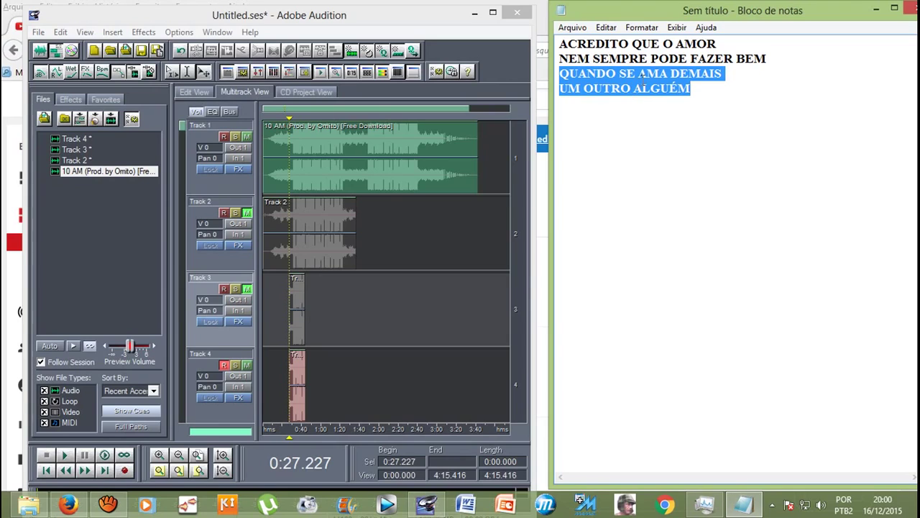
left_click(672, 74)
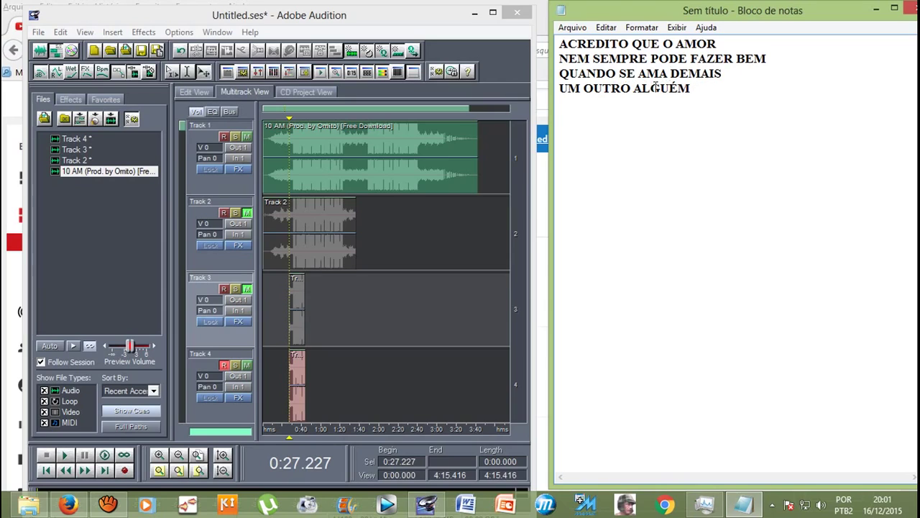
type("CERTO")
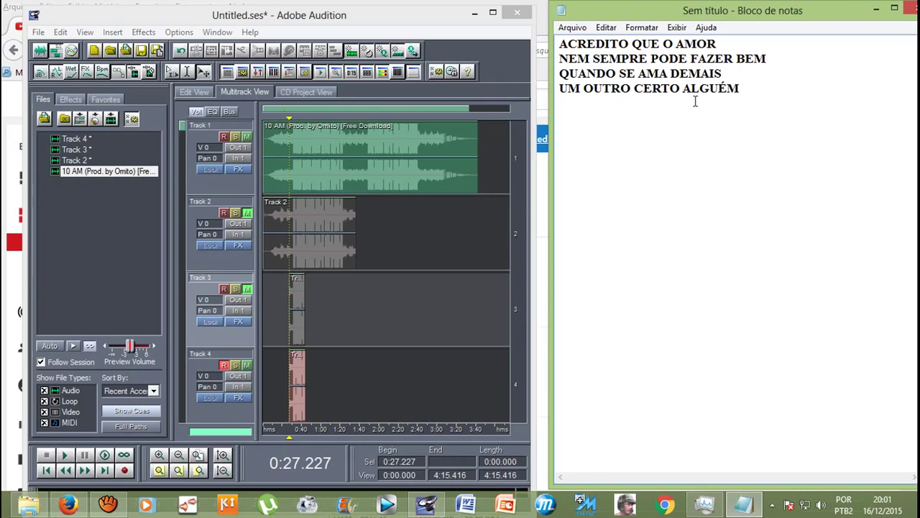
Step: Record a Track 5 vocal take from about 0:27 to 0:43, then start recording Track 6
key("alt+Tab")
scroll(386, 270, "down", 2)
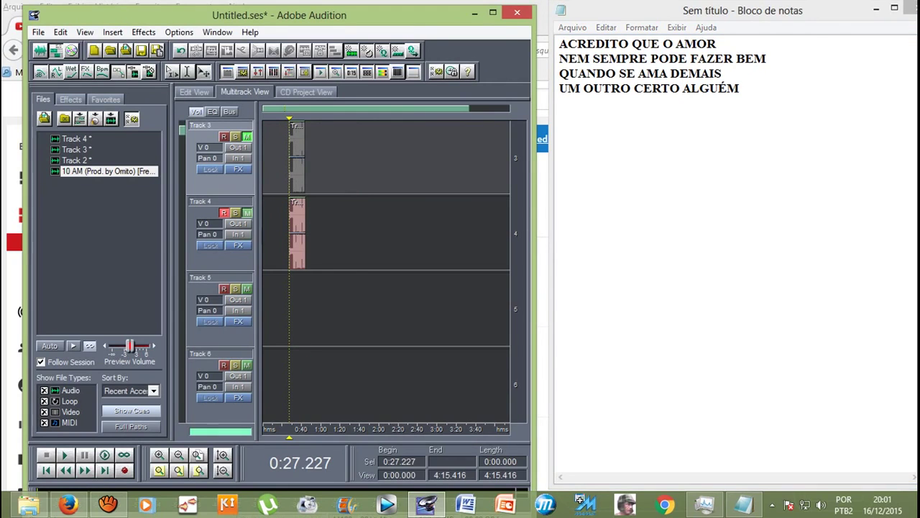
left_click(253, 234)
left_click(253, 311)
left_click(253, 234)
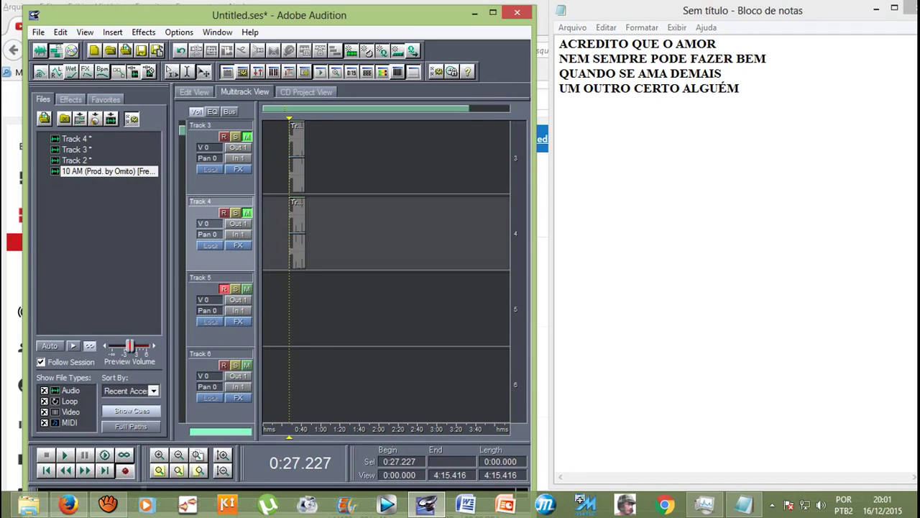
left_click(125, 471)
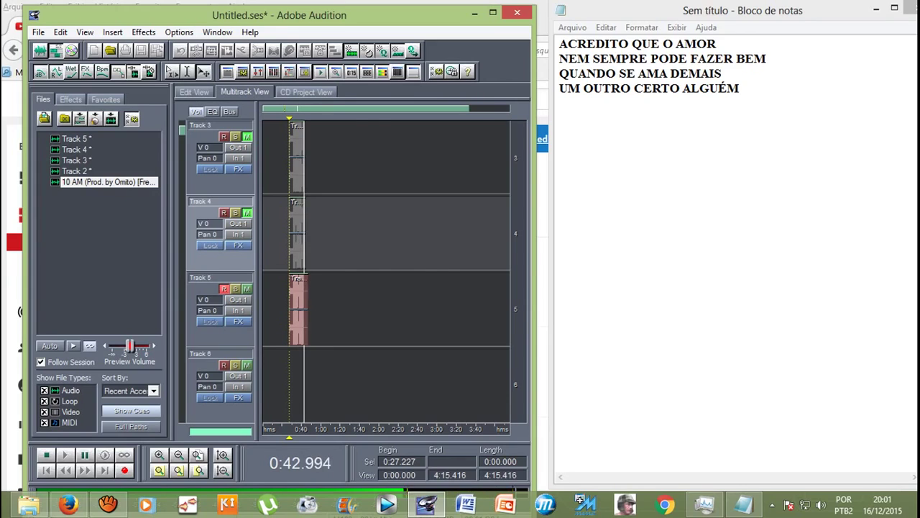
key("space")
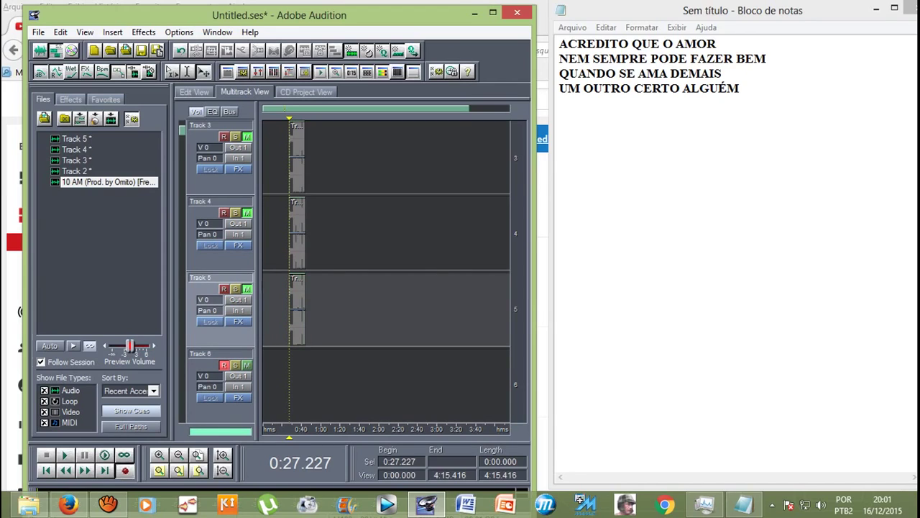
left_click(124, 470)
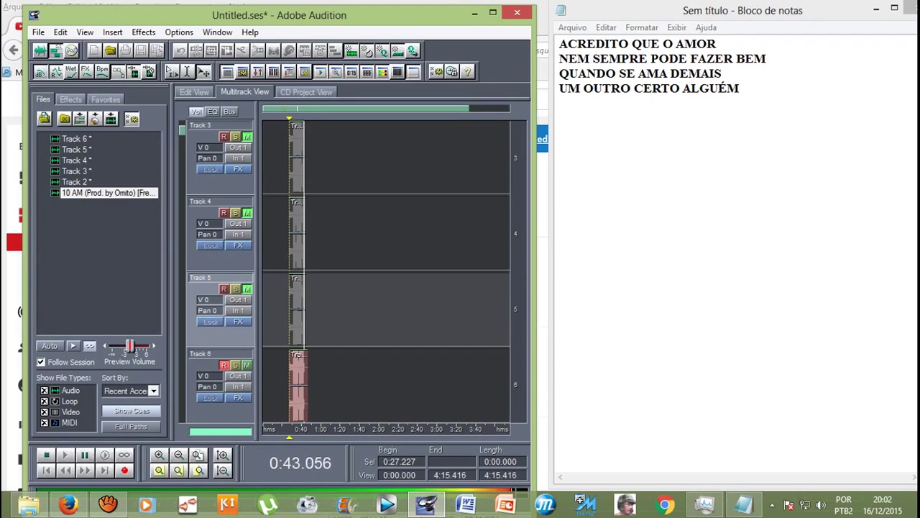
Step: Stop the Track 6 recording and review all the take lanes
key("space")
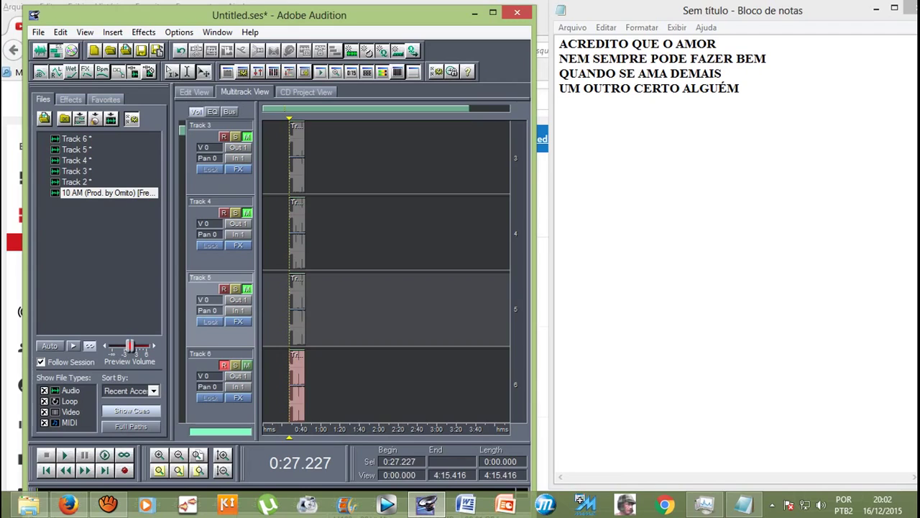
scroll(386, 270, "down", 2)
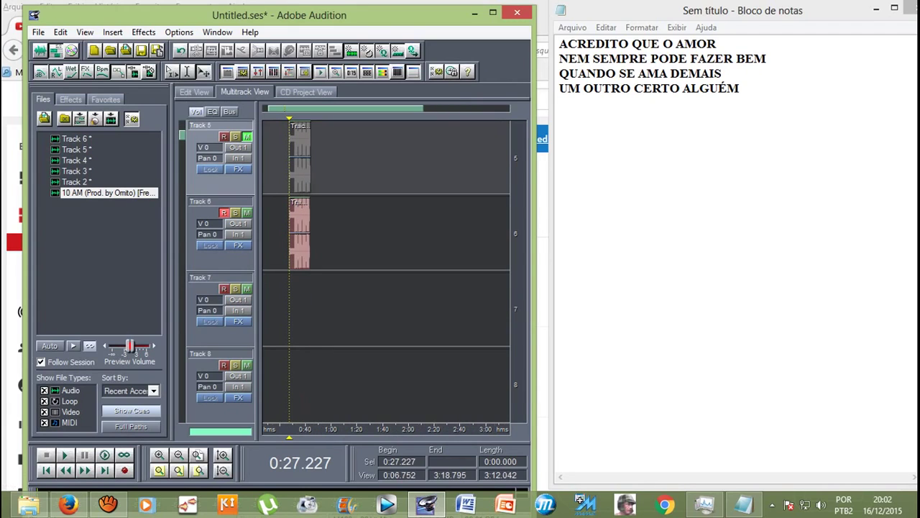
scroll(386, 270, "up", 3)
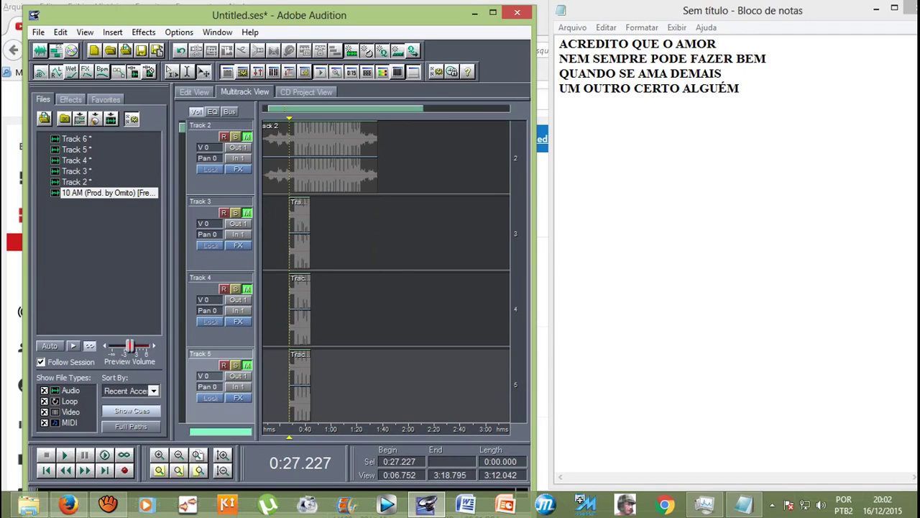
scroll(386, 270, "up", 1)
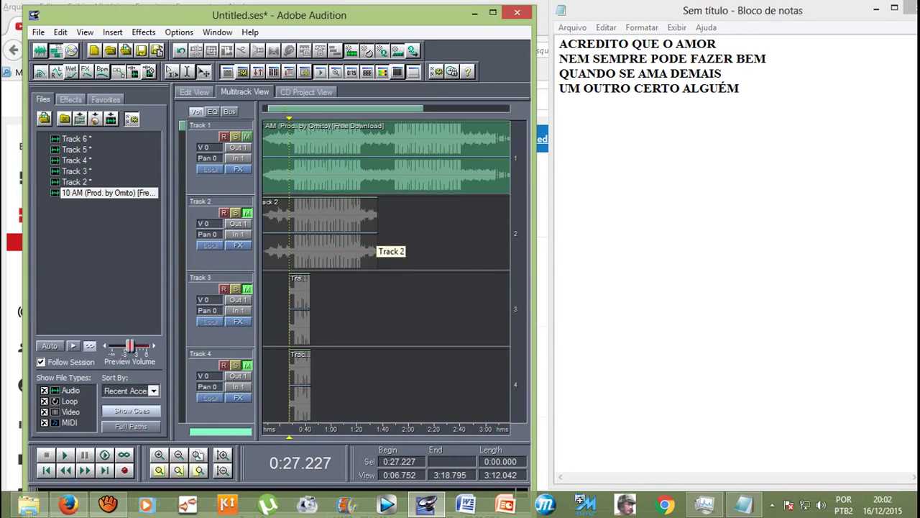
scroll(386, 269, "down", 4)
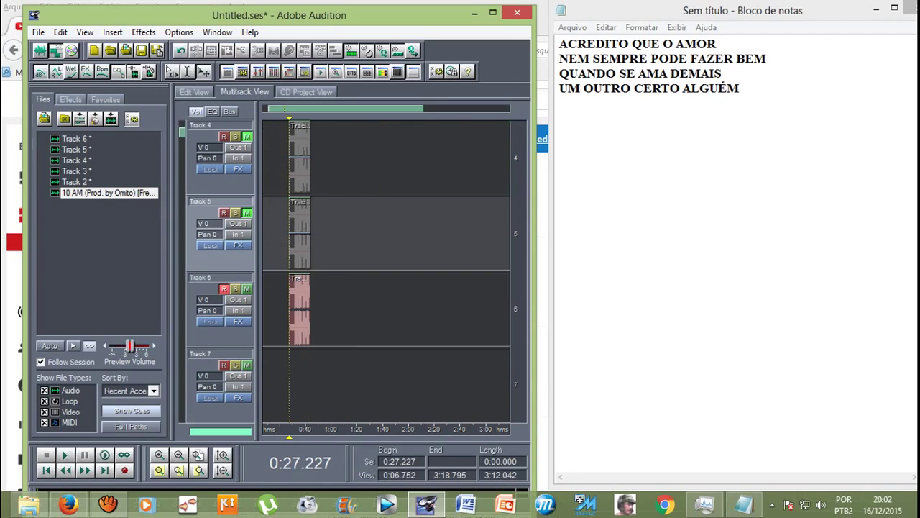
Step: Zoom in horizontally and place the playhead at 0:31.495
key("equal")
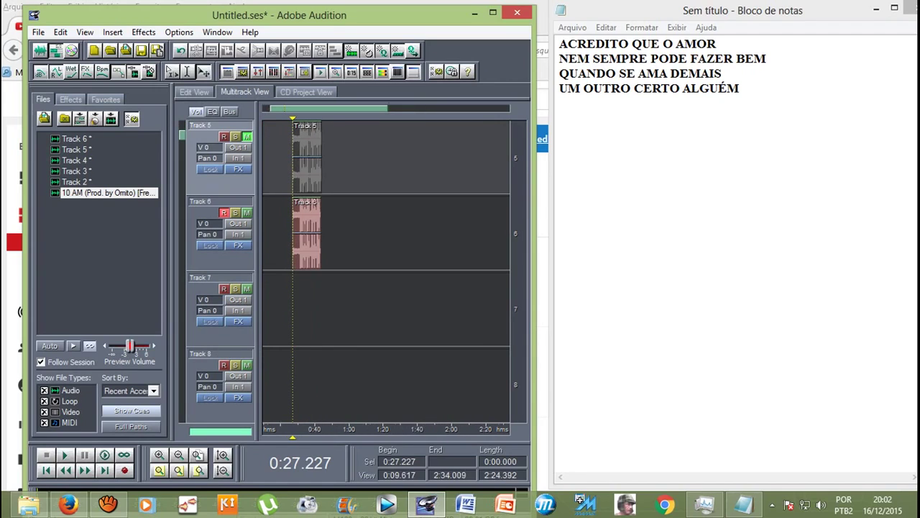
scroll(386, 270, "up", 1)
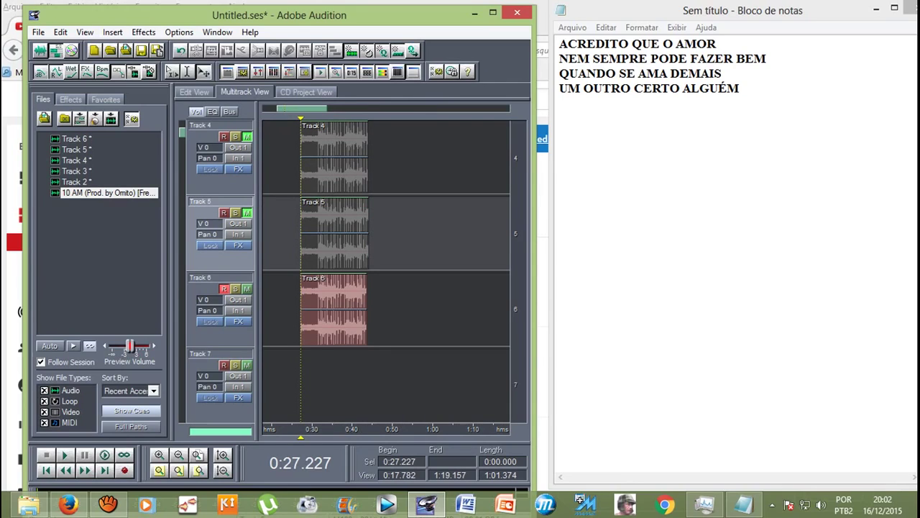
scroll(386, 270, "up", 2)
scroll(386, 270, "down", 2)
left_click(317, 309)
left_click(319, 309)
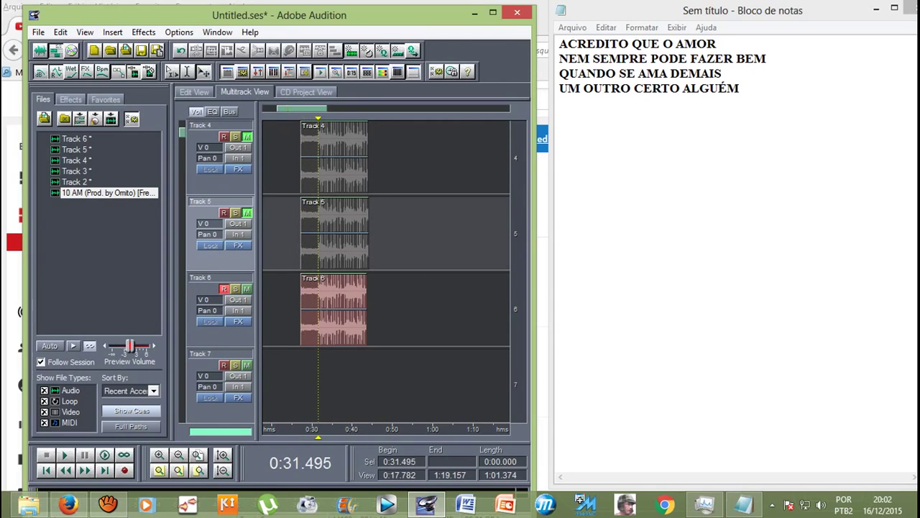
Step: Open the Track 6 clip in the waveform editor, play it, and select 0:31.645–0:43.177
double_click(319, 309)
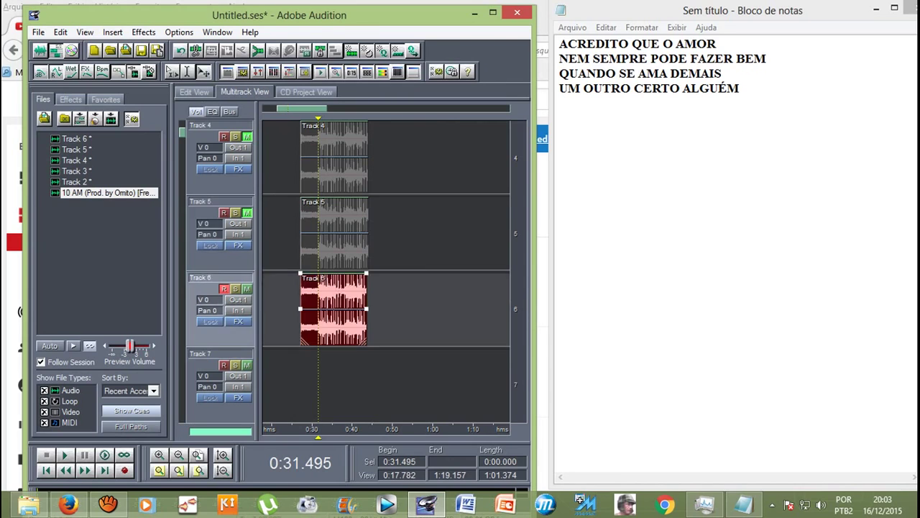
left_click(492, 12)
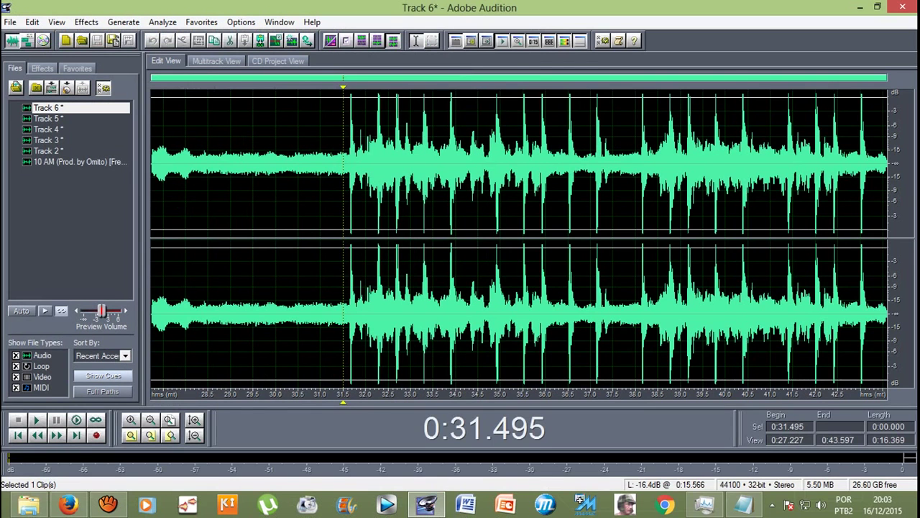
key("space")
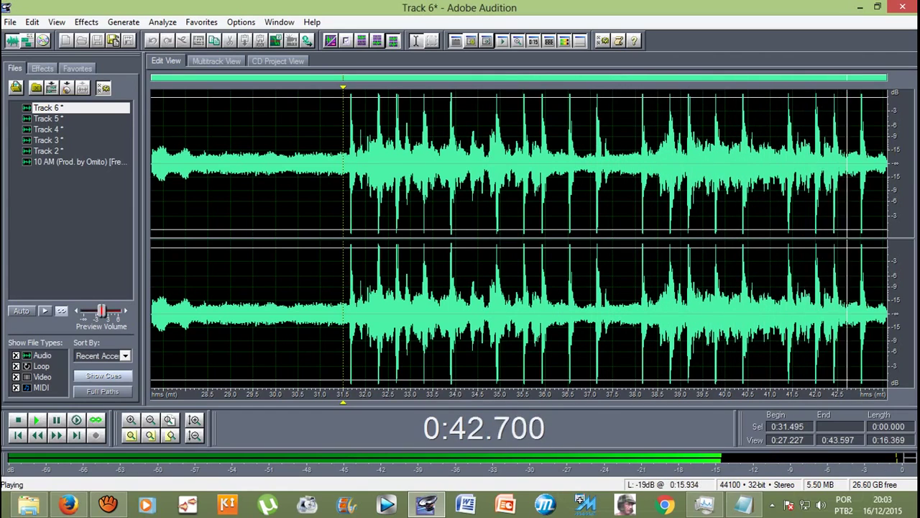
left_click_drag(867, 215, 350, 216)
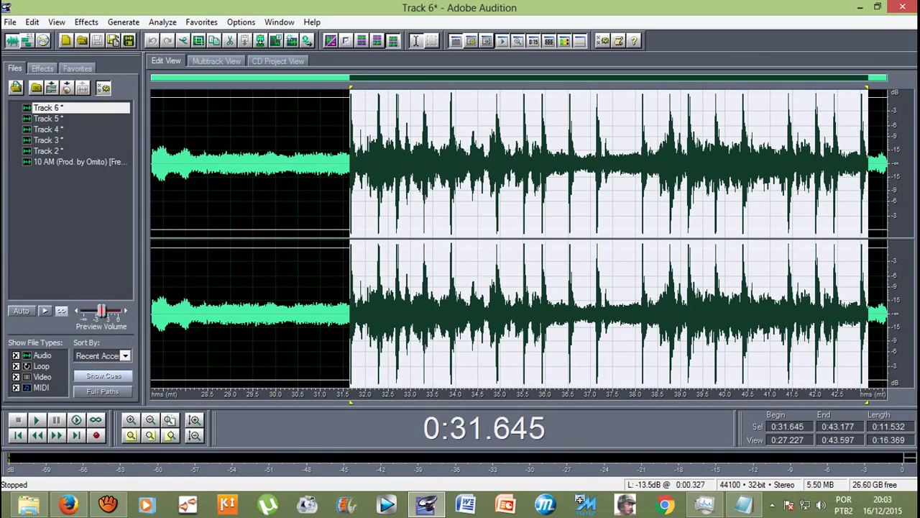
Step: Open Studio Reverb from the Effects menu, then close it without applying
key("alt+c")
key("Down")
key("Down")
key("Down")
mouse_move(115, 101)
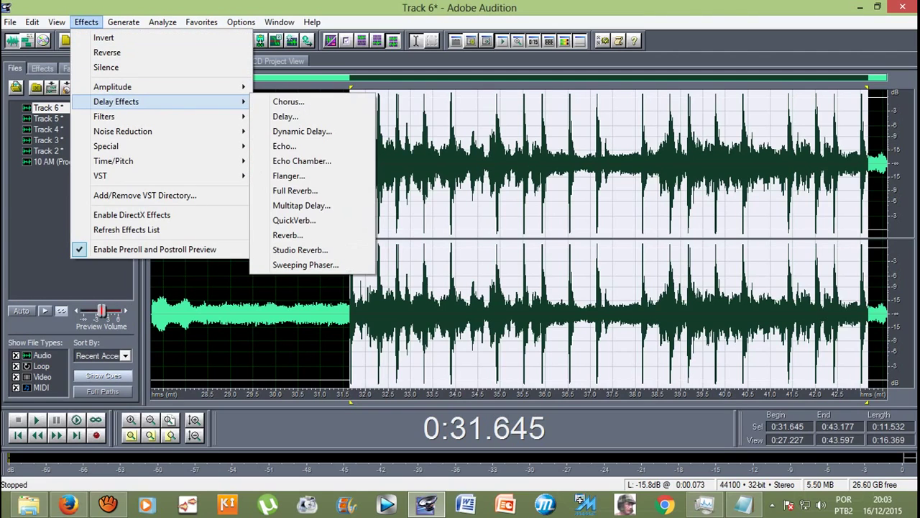
key("Return")
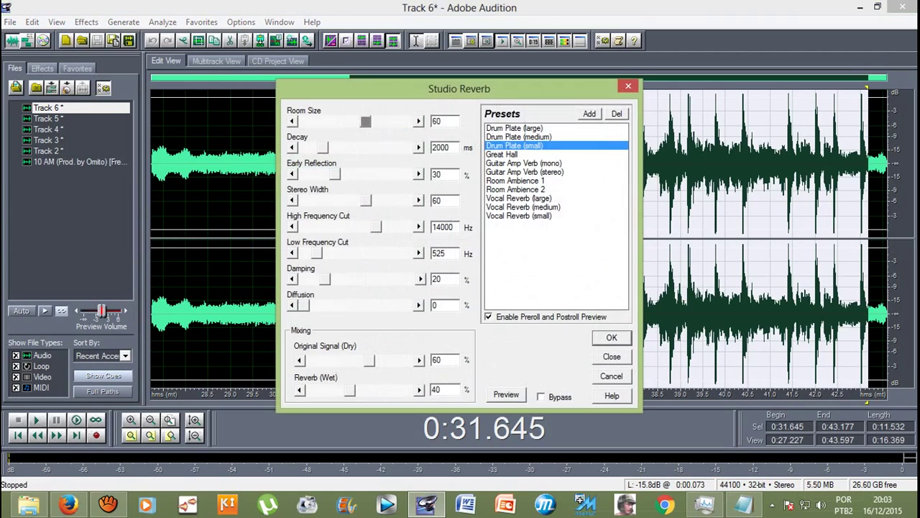
key("Escape")
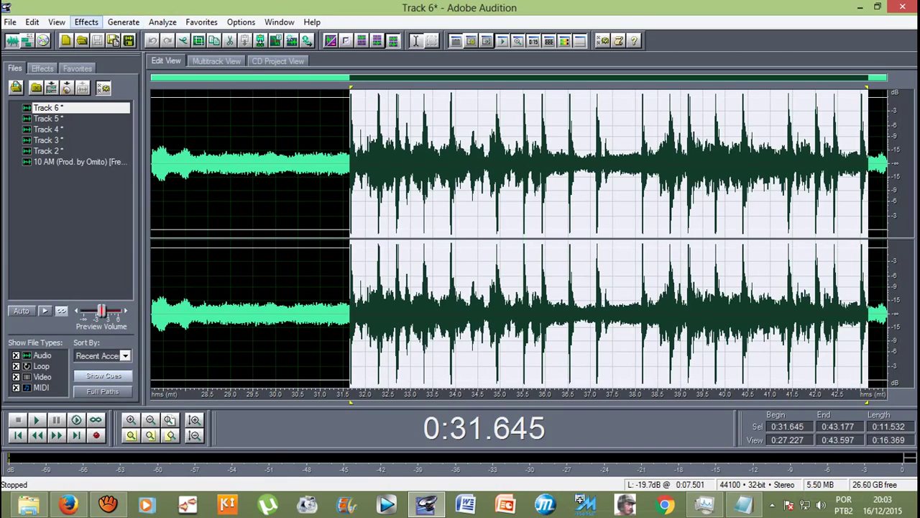
Step: Preview and apply Studio Reverb with the Vocal Reverb (medium) preset
left_click(86, 21)
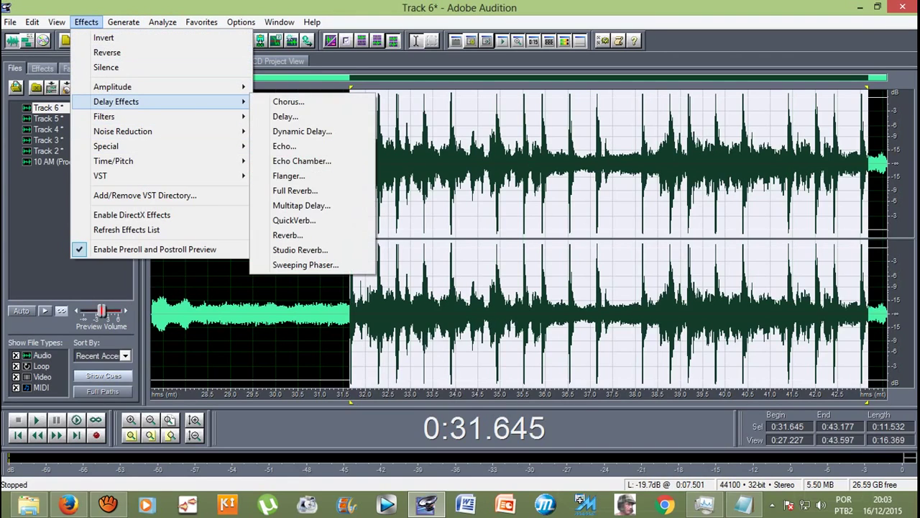
left_click(300, 249)
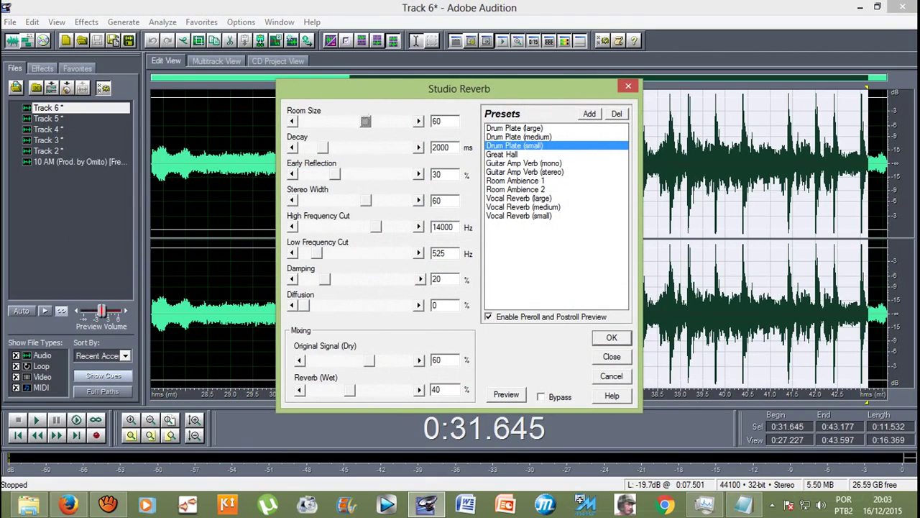
left_click(523, 207)
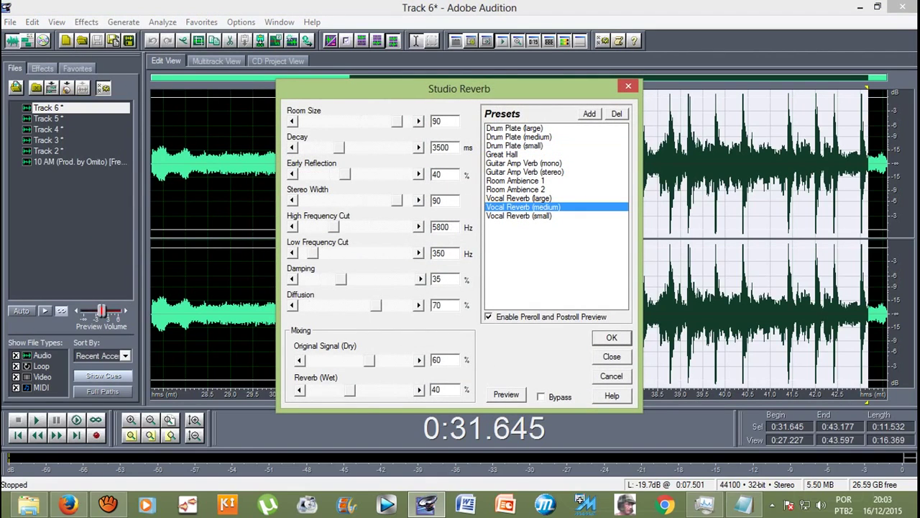
left_click(506, 394)
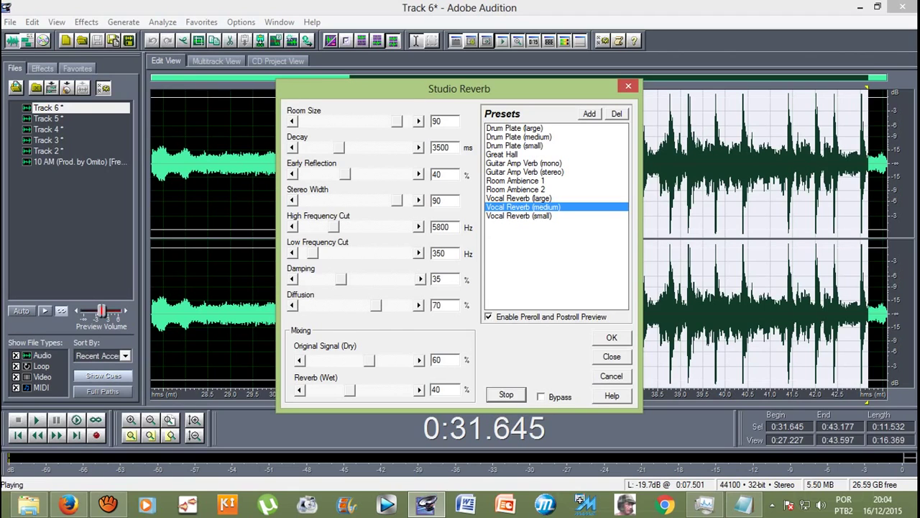
key("Return")
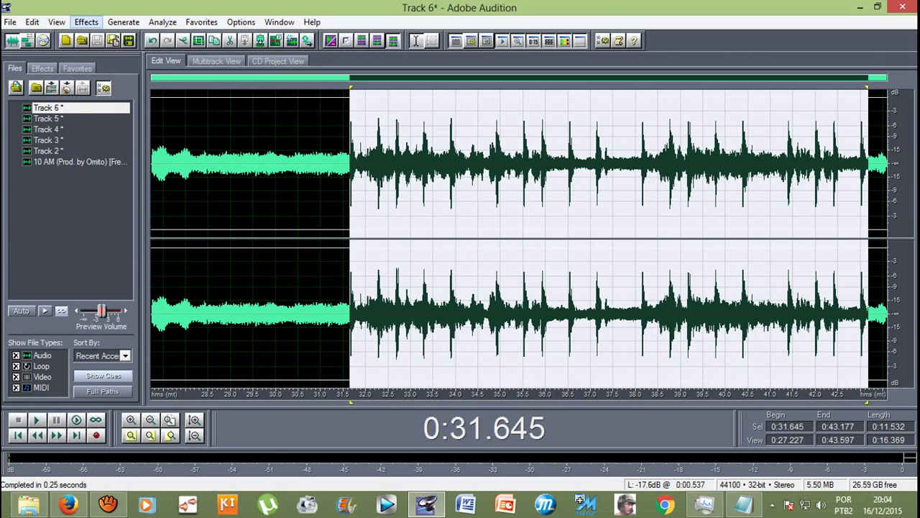
Step: Amplify the selected Track 6 section by about 4.73 dB with Amplify/Fade
left_click(87, 22)
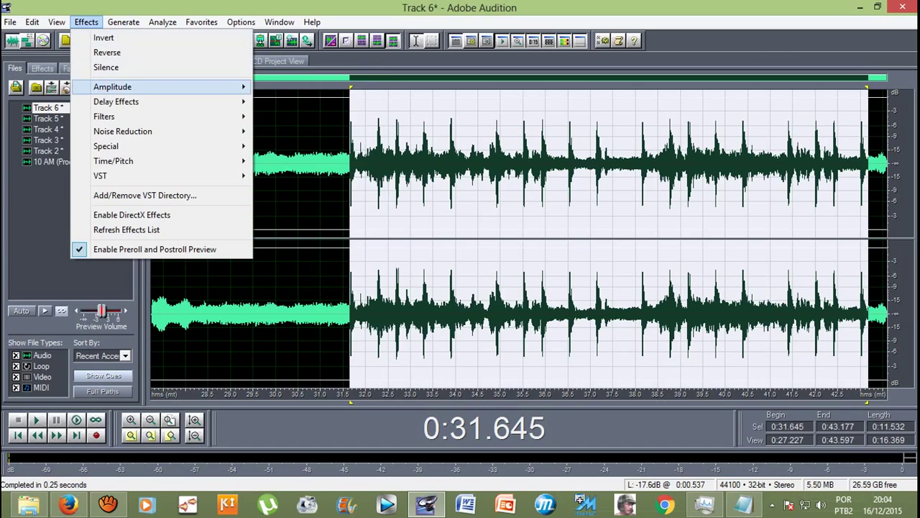
mouse_move(113, 86)
left_click(300, 86)
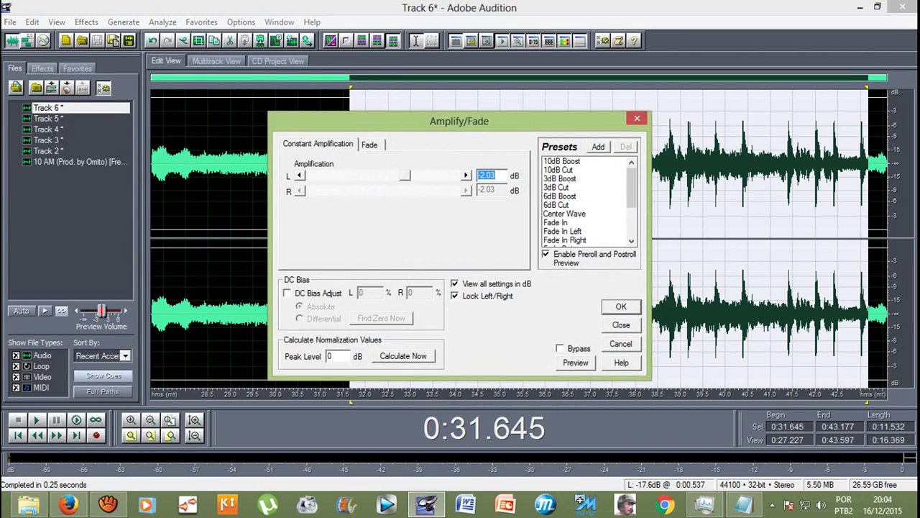
type("4.73")
key("Left")
key("Return")
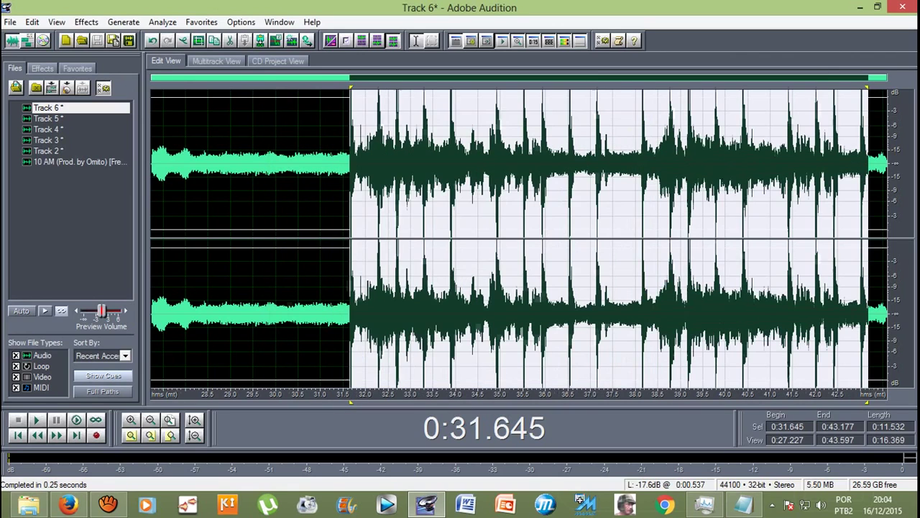
Step: Play back the amplified section and stop it
key("space")
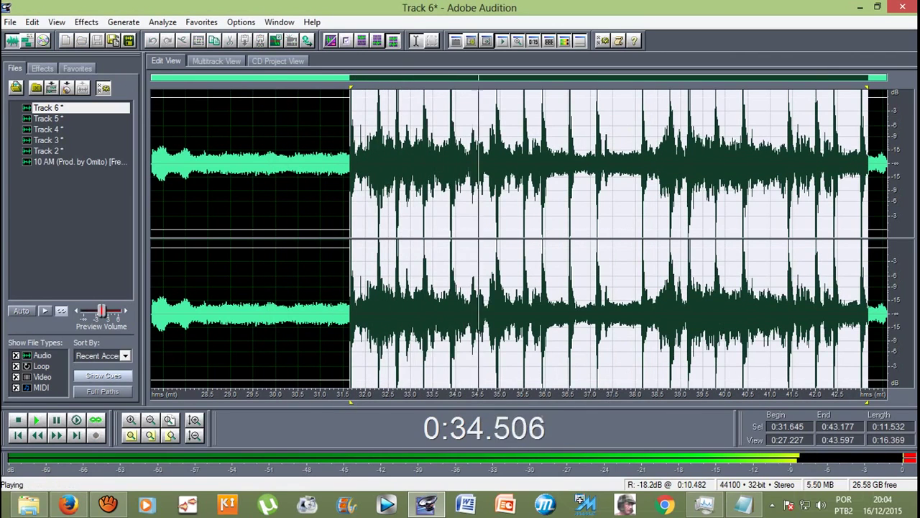
key("space")
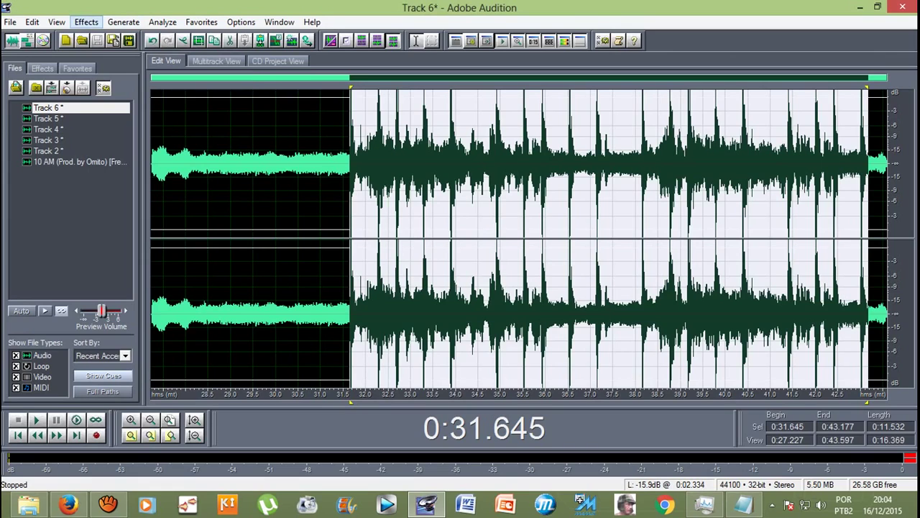
left_click(86, 22)
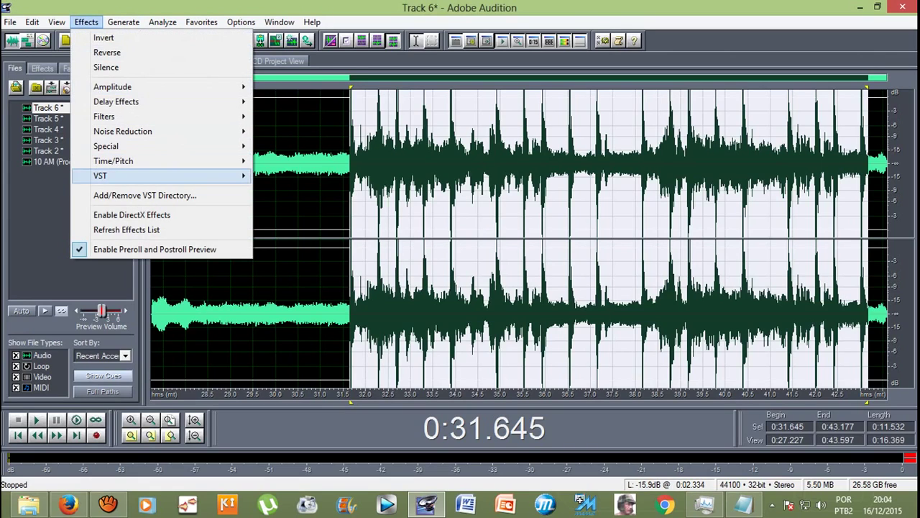
Step: Apply Pitch Correction to Track 6's 0:31.645–0:43.177 selection and play it back
mouse_move(144, 175)
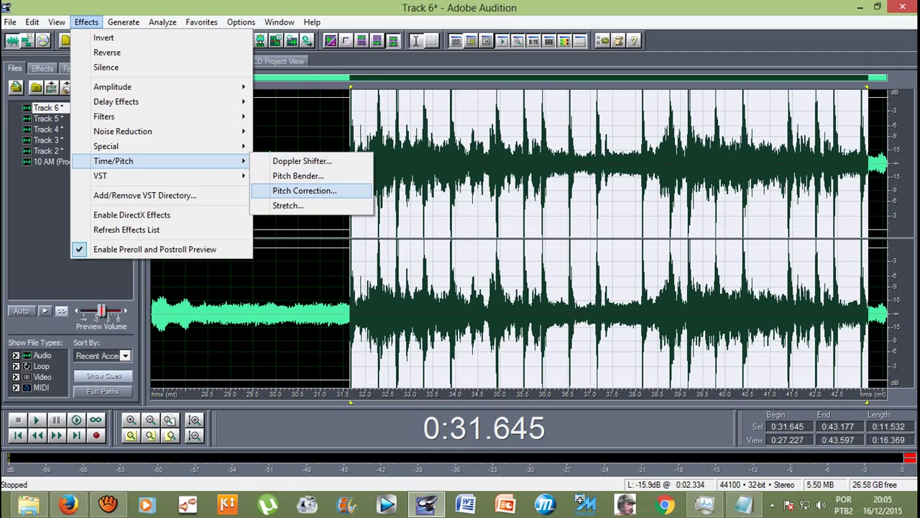
left_click(304, 191)
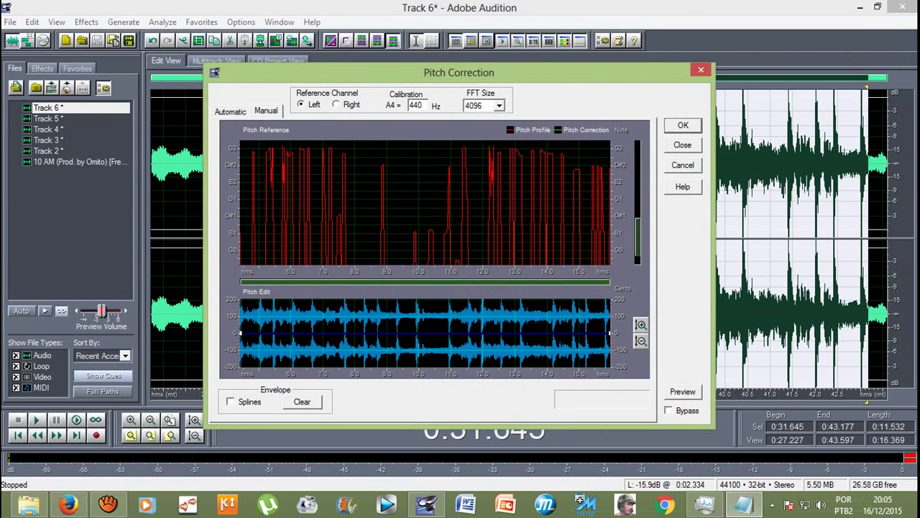
key("Return")
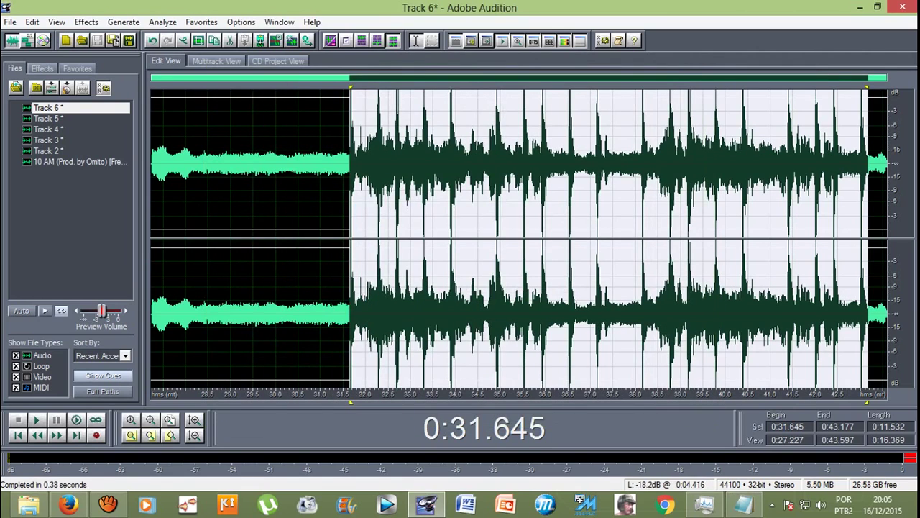
key("space")
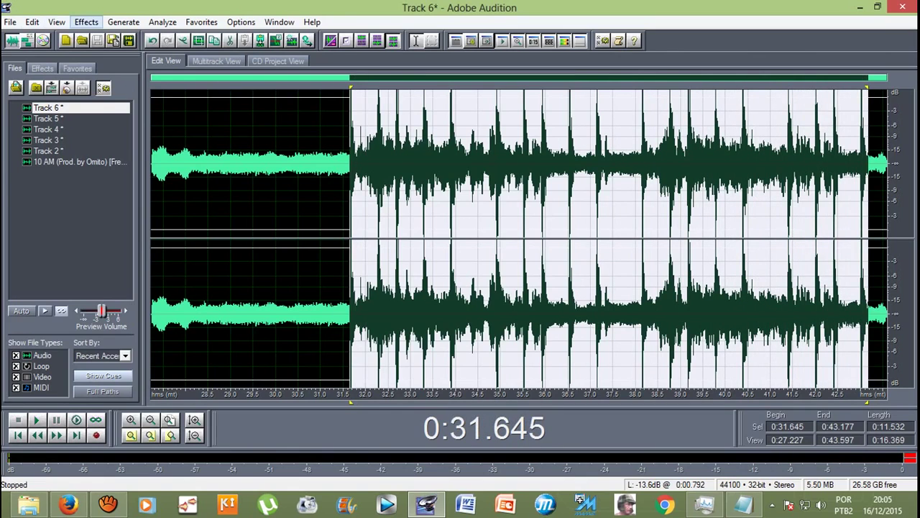
Step: Open Auto-Tune Evo on the selection, preview it, and raise the retune speed to 13
left_click(86, 21)
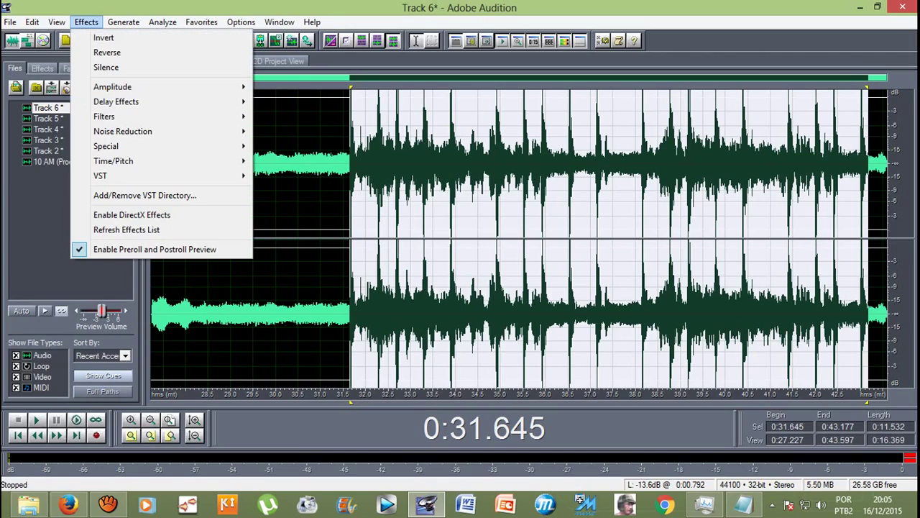
key("Escape")
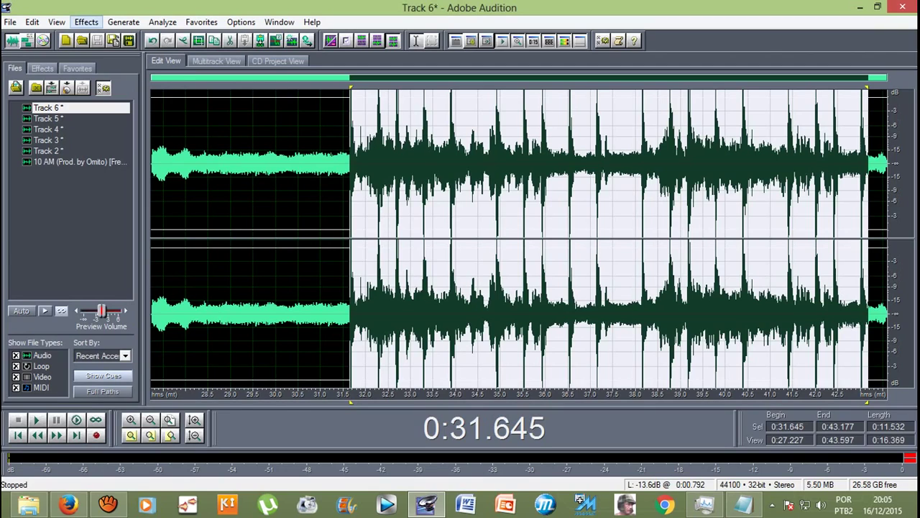
left_click(86, 22)
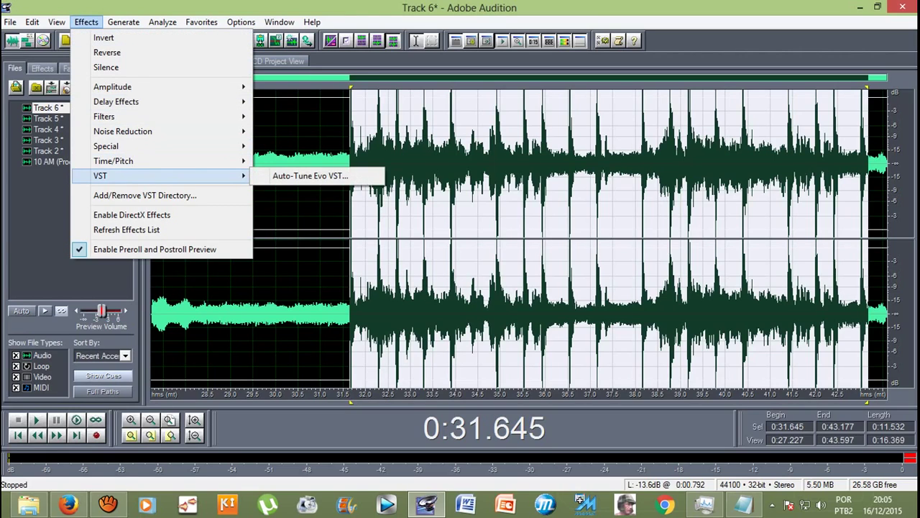
left_click(310, 176)
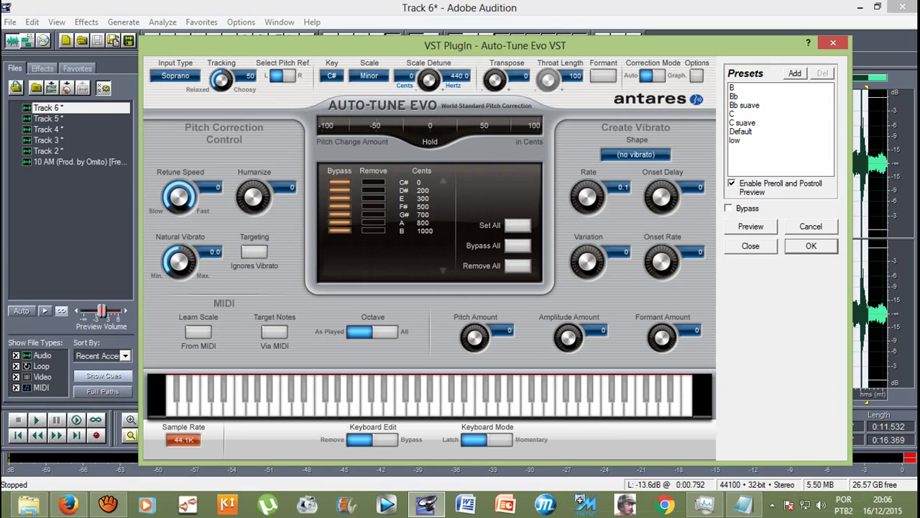
key("space")
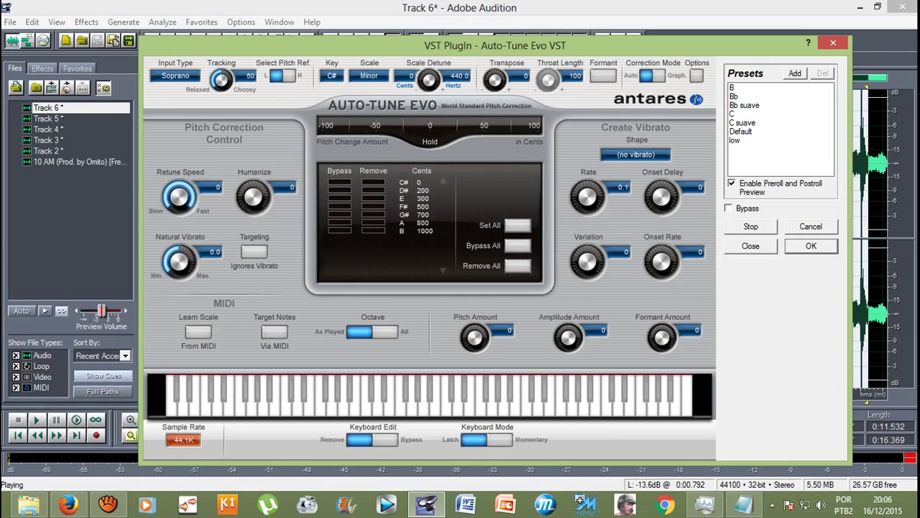
left_click_drag(179, 196, 179, 183)
Step: Set the Auto-Tune key to C and apply it to the selection
left_click(332, 75)
left_click(347, 91)
left_click(332, 76)
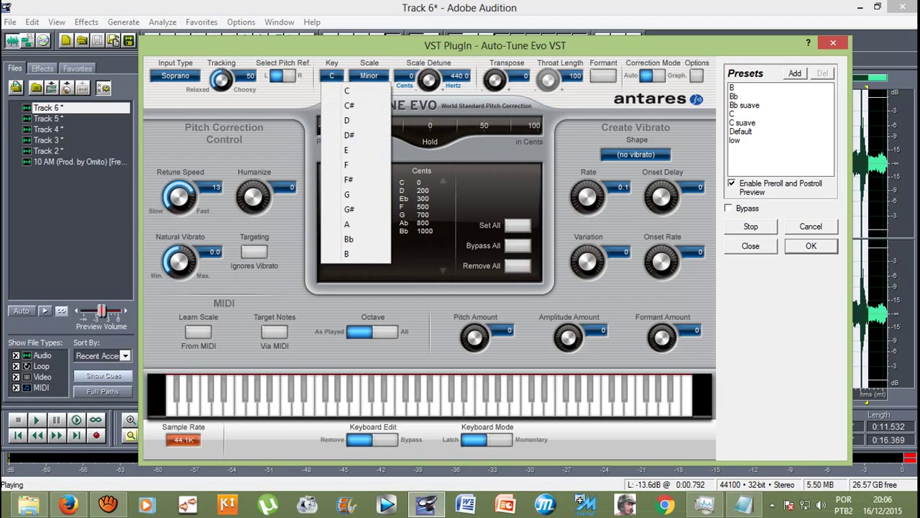
left_click(356, 254)
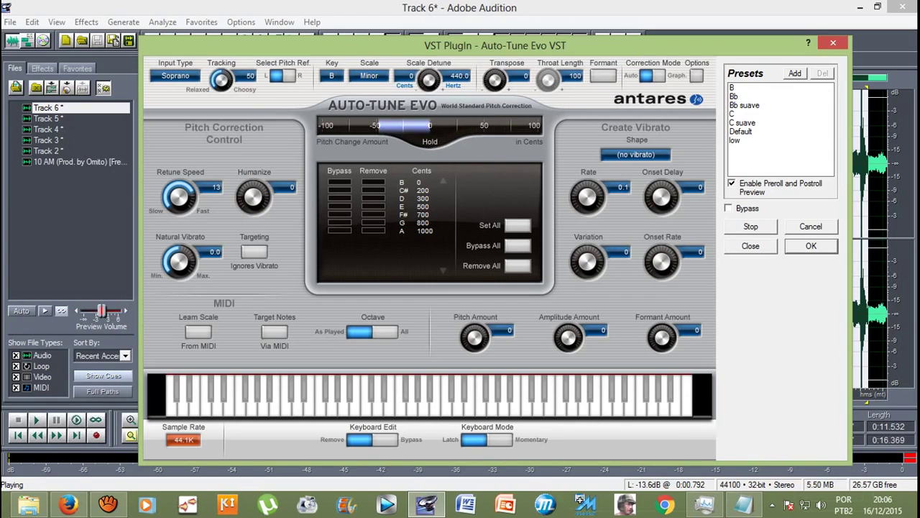
left_click(331, 76)
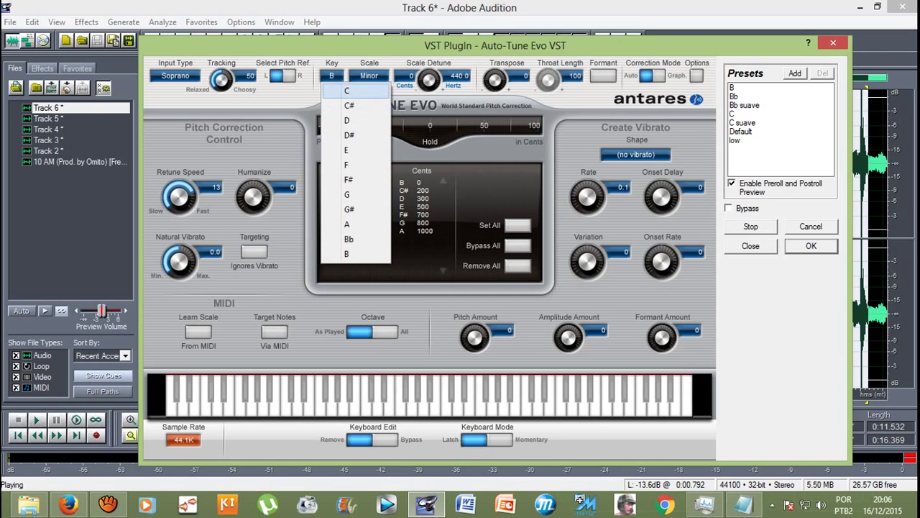
left_click(347, 90)
key("Return")
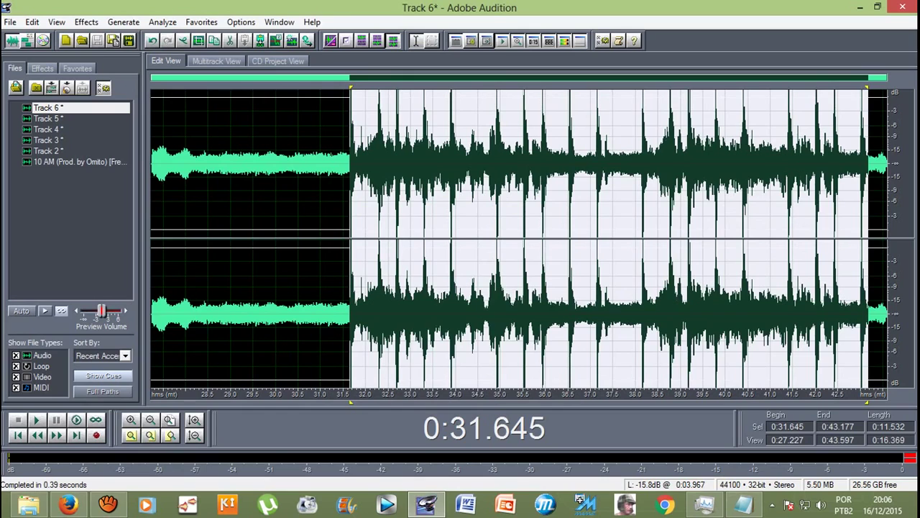
Step: Deselect, play the processed Track 6 from 0:31.615, stop, then switch to Multitrack View
left_click(348, 166)
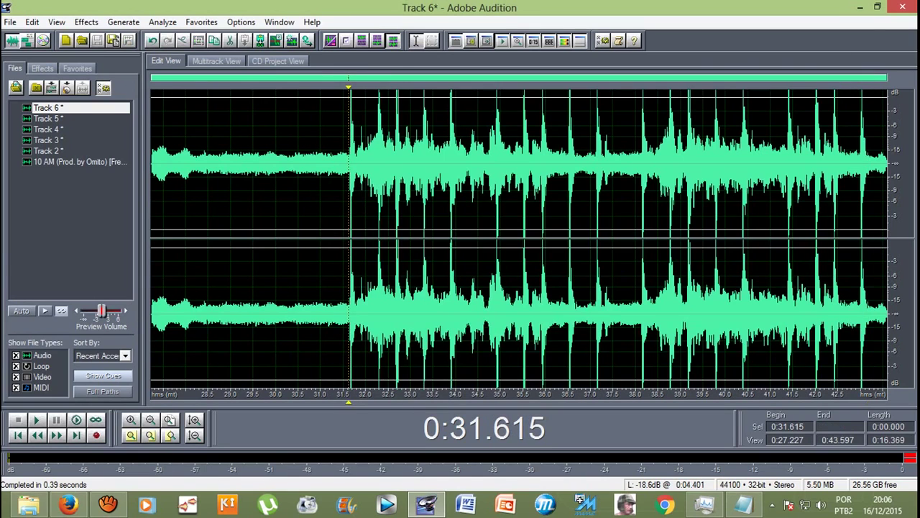
key("space")
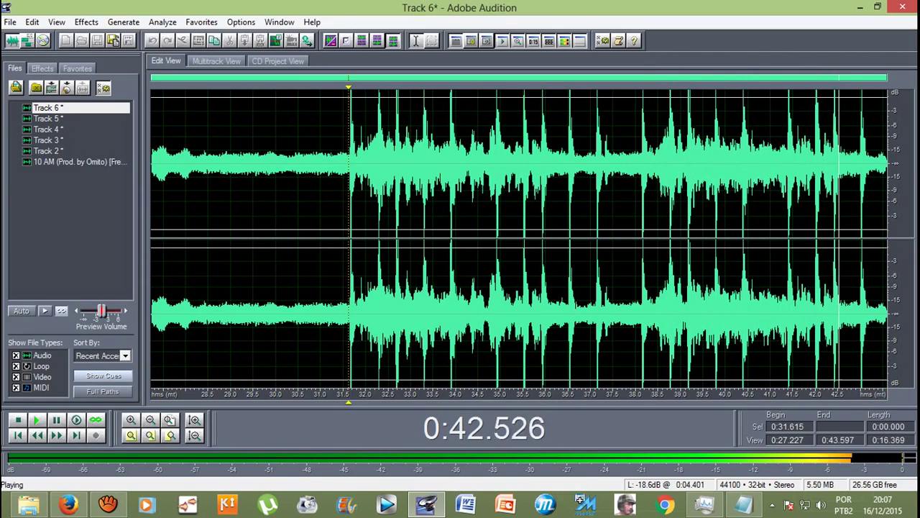
key("space")
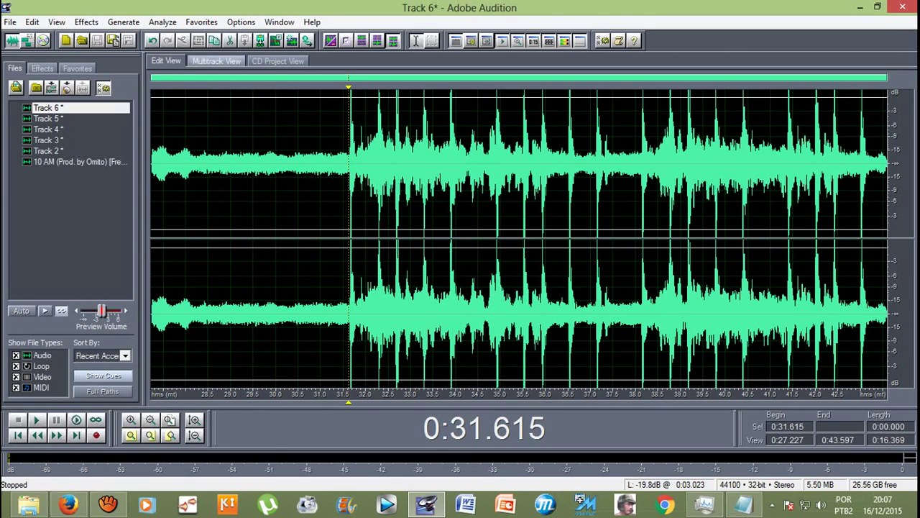
left_click(216, 61)
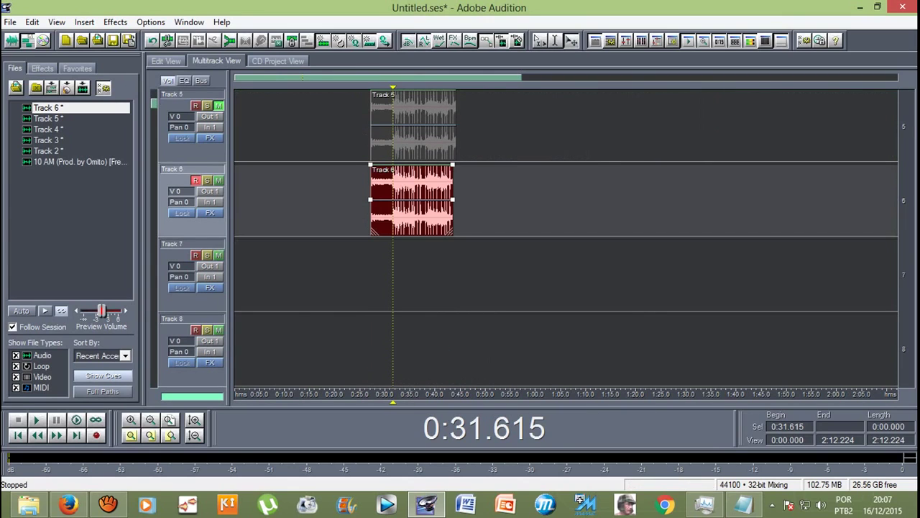
Step: Move the playhead to the clips' start and minimize the screen recorder window
scroll(566, 237, "up", 2)
scroll(566, 238, "down", 3)
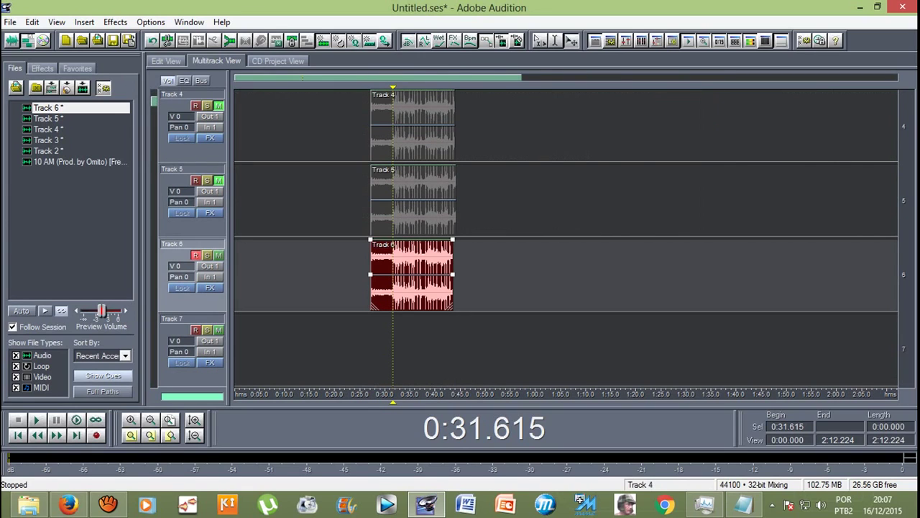
left_click(371, 349)
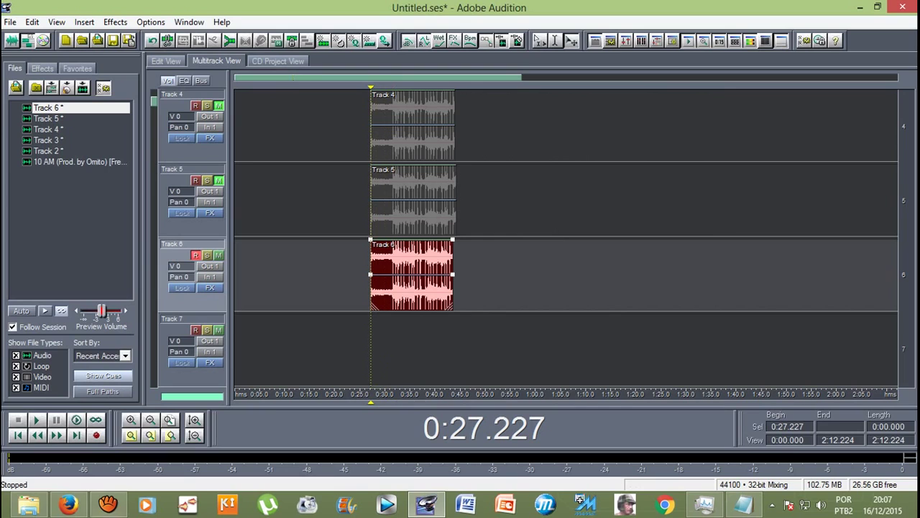
left_click(108, 504)
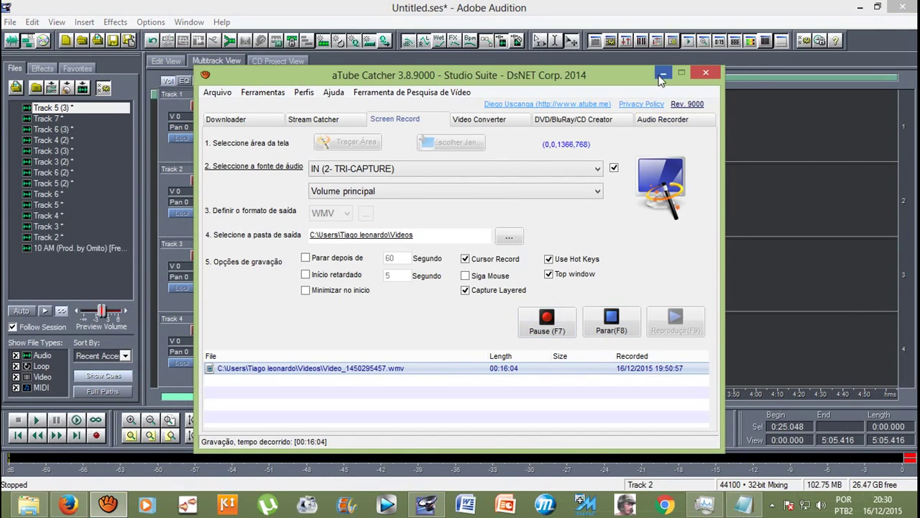
left_click(663, 75)
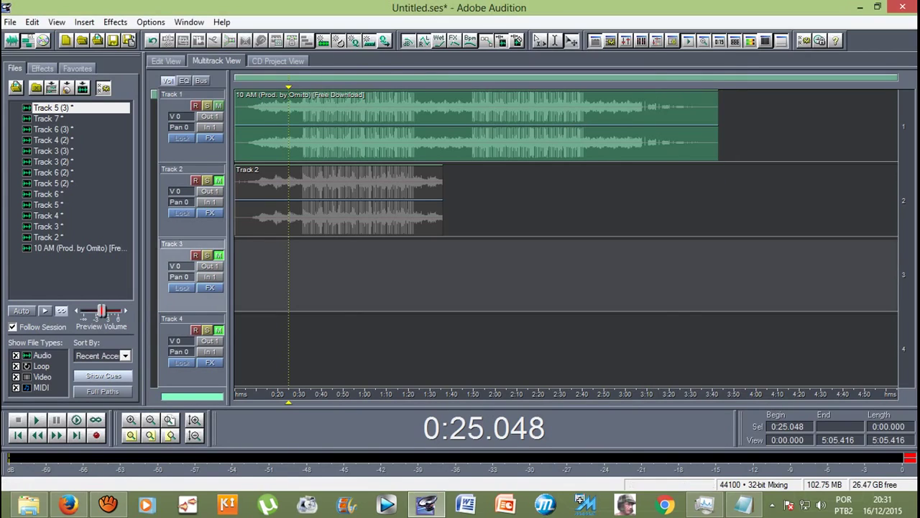
Step: Jump the playhead to 0:30.000 and restore down the Audition window
scroll(566, 237, "down", 4)
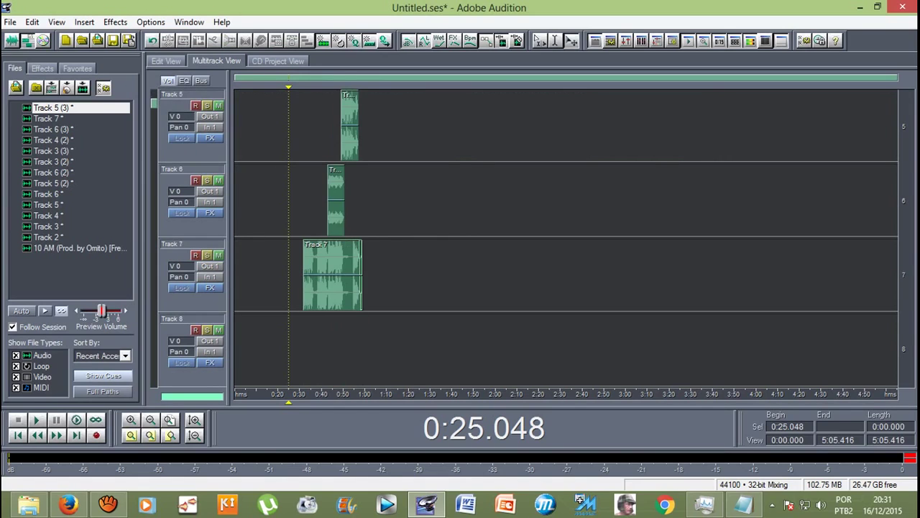
scroll(566, 237, "up", 4)
scroll(566, 238, "down", 4)
key("Right")
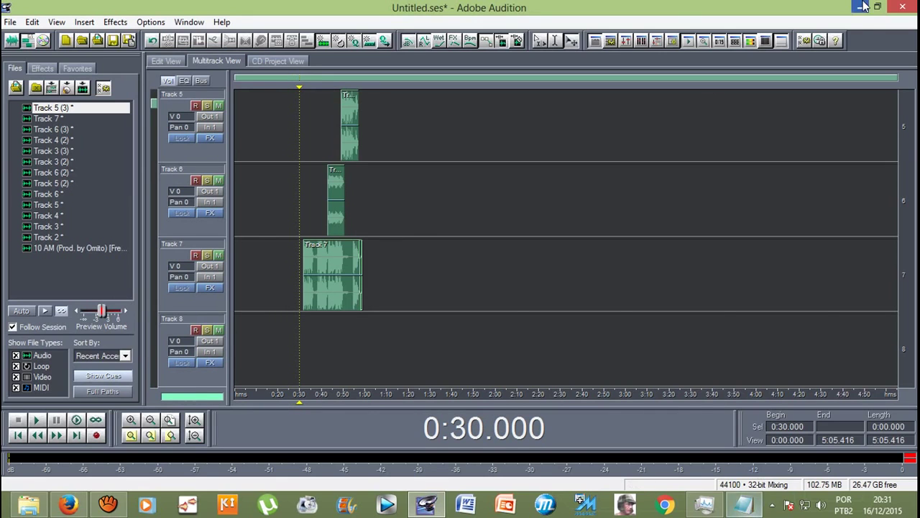
left_click(878, 6)
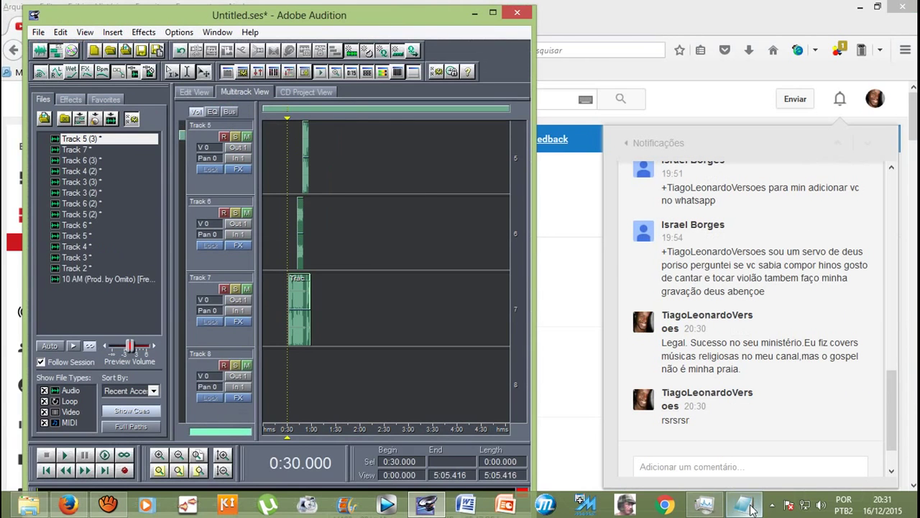
Step: Bring the Notepad lyrics forward and select the lyrics text
left_click(745, 505)
left_click(665, 206)
left_click_drag(722, 220, 560, 42)
left_click_drag(748, 239, 559, 44)
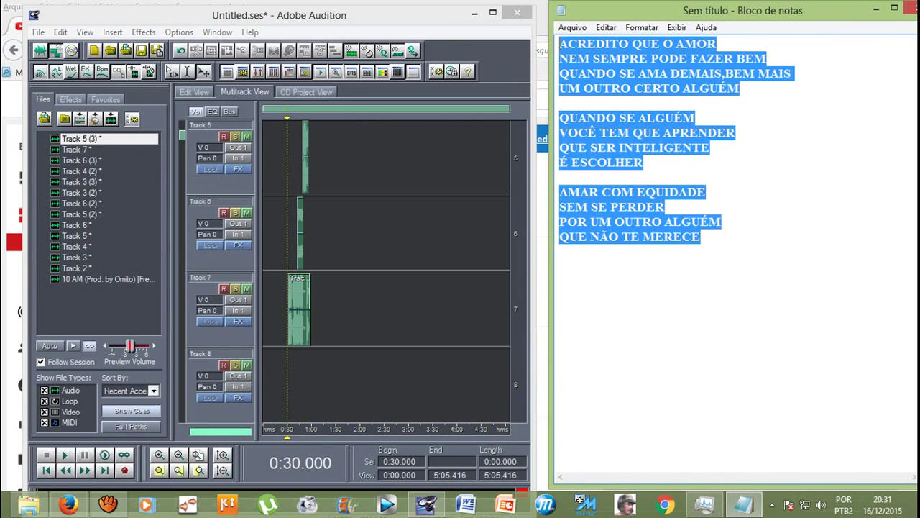
Step: Return to Audition and maximize the session window
left_click(216, 203)
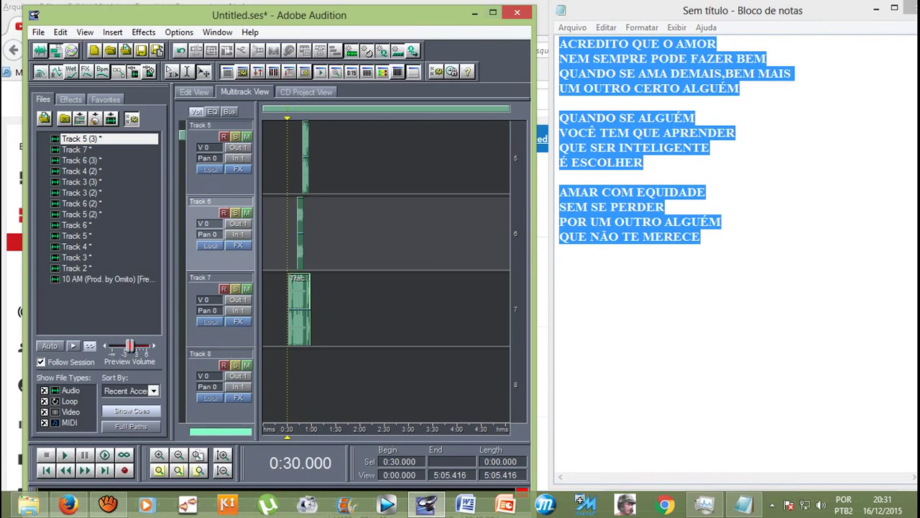
left_click(493, 12)
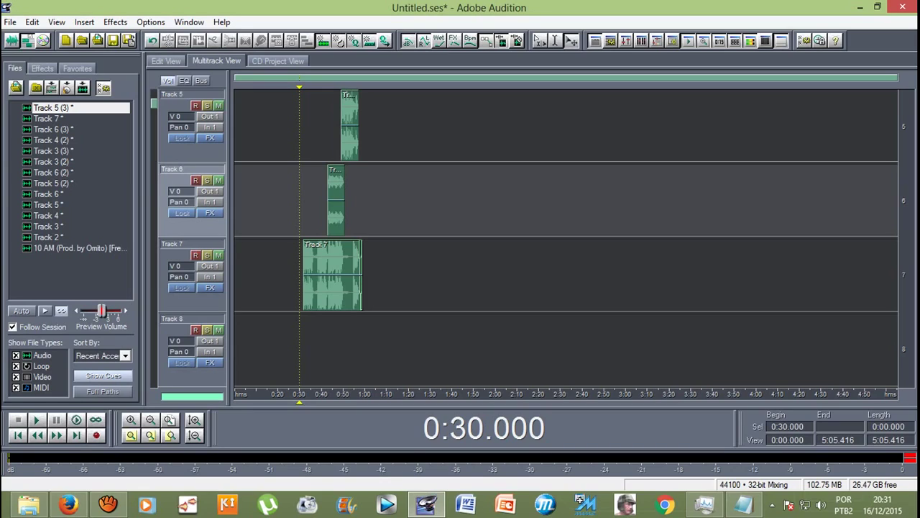
key("alt")
Step: Open Save Session As and replace 'Untitled' with the artist's name followed by a dash
key("Down")
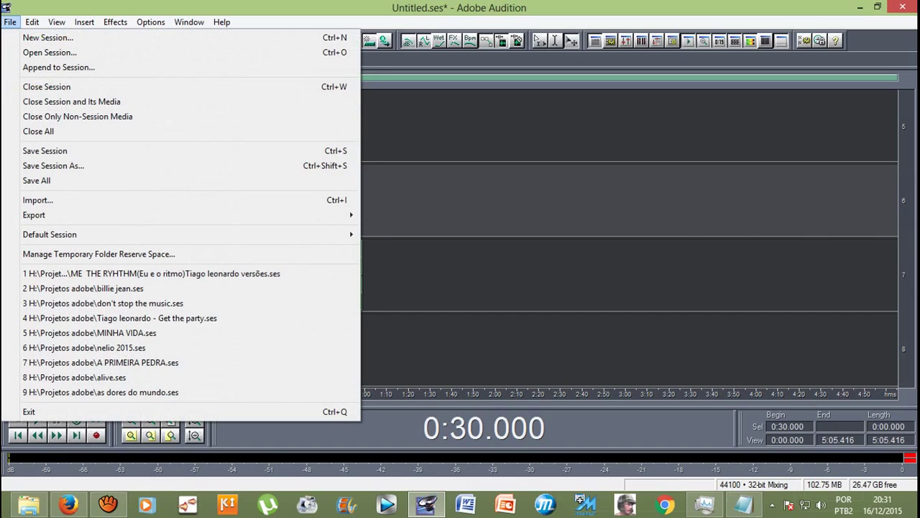
key("Up")
key("Down")
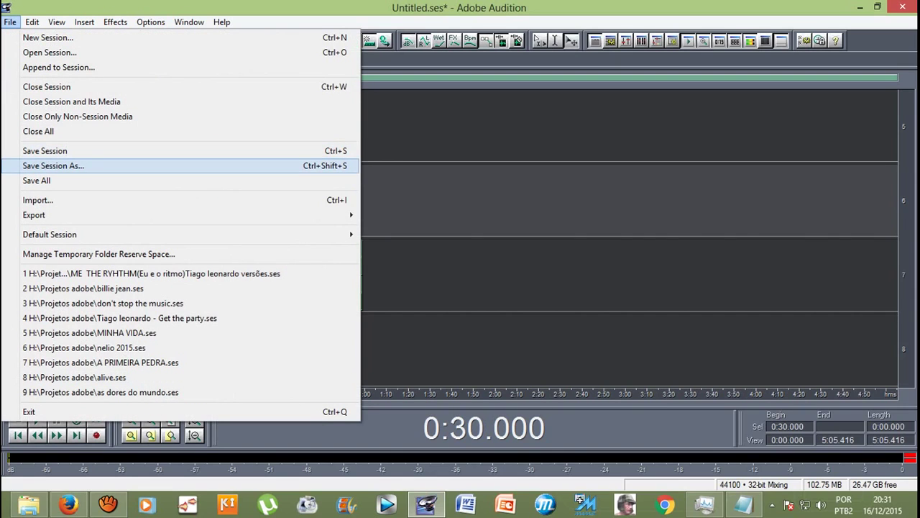
key("Return")
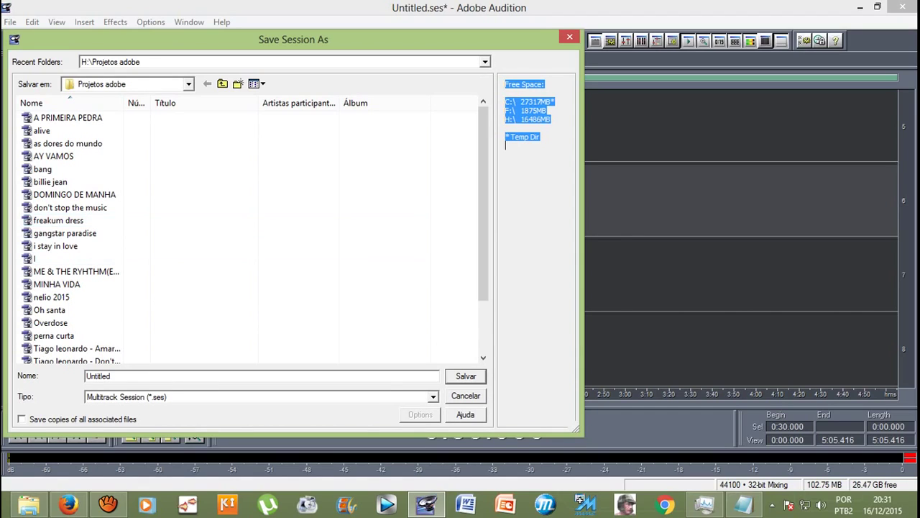
key("Tab")
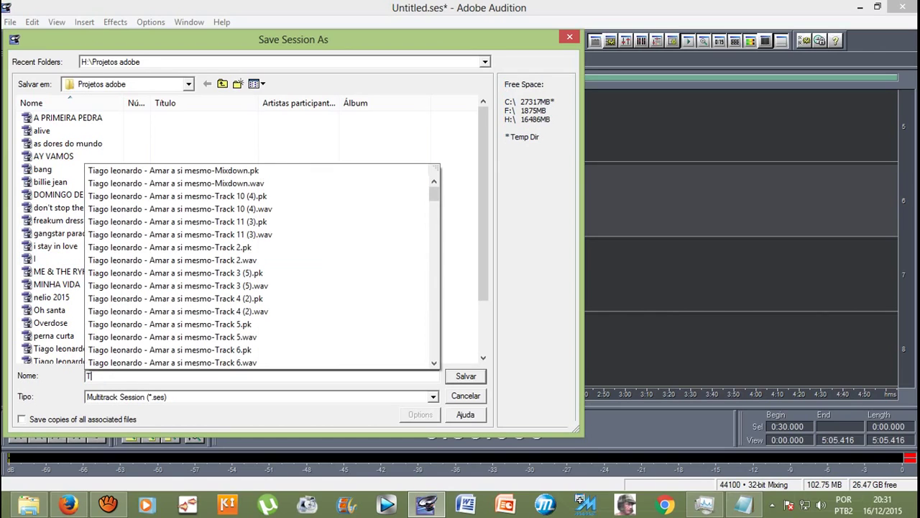
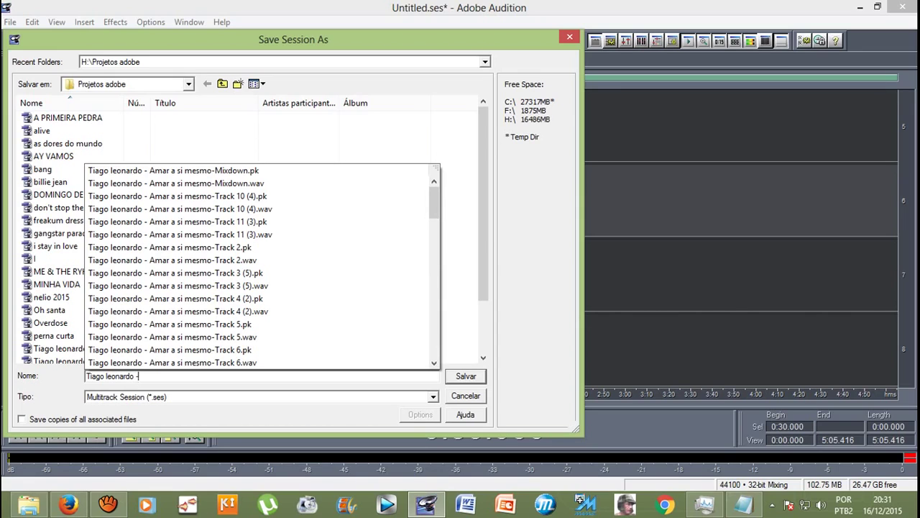
Step: Check the lyrics, append the song title 'Amar com moderação', and confirm the save
left_click(744, 504)
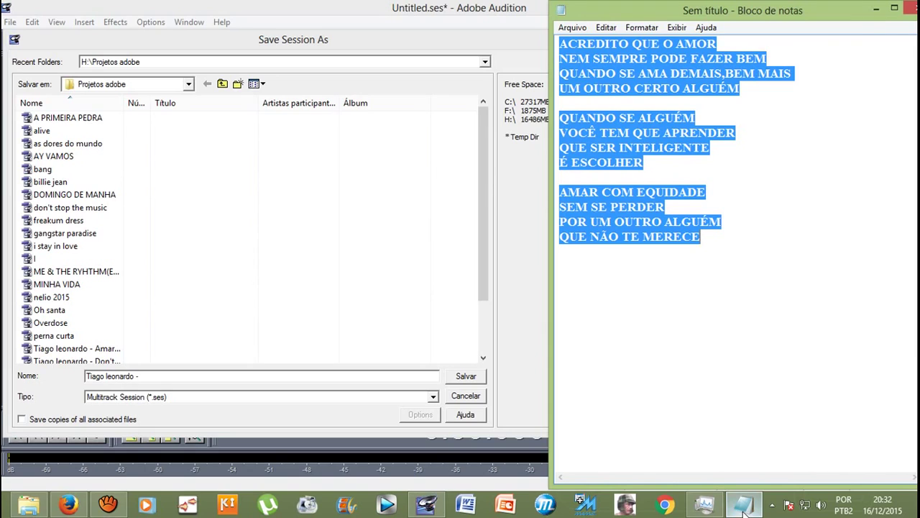
left_click(745, 504)
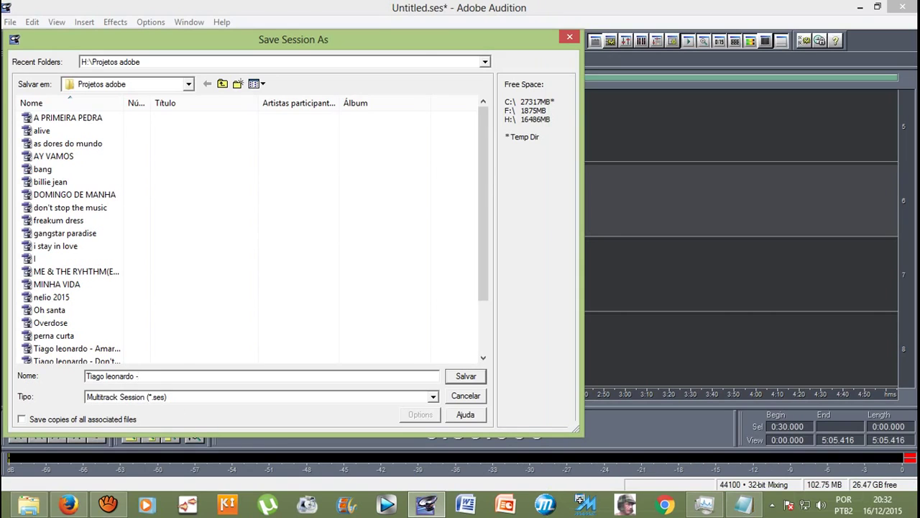
type("A")
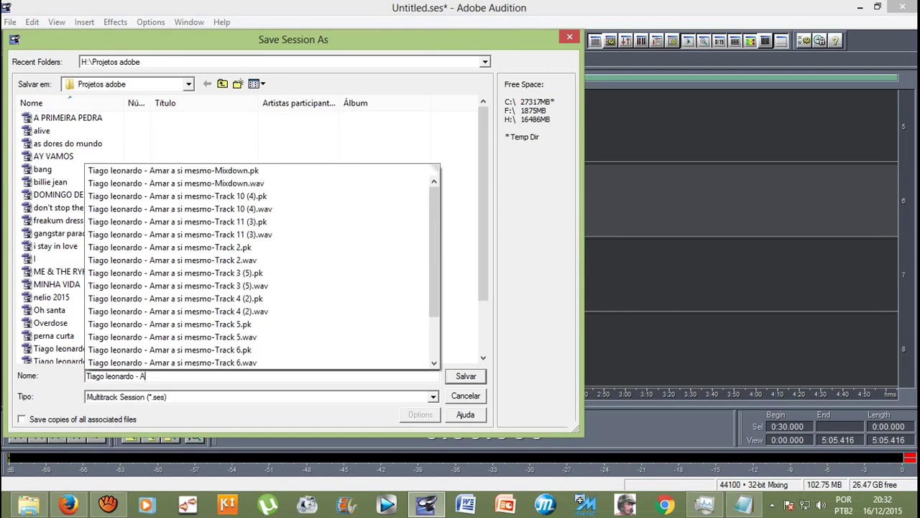
type("mar com")
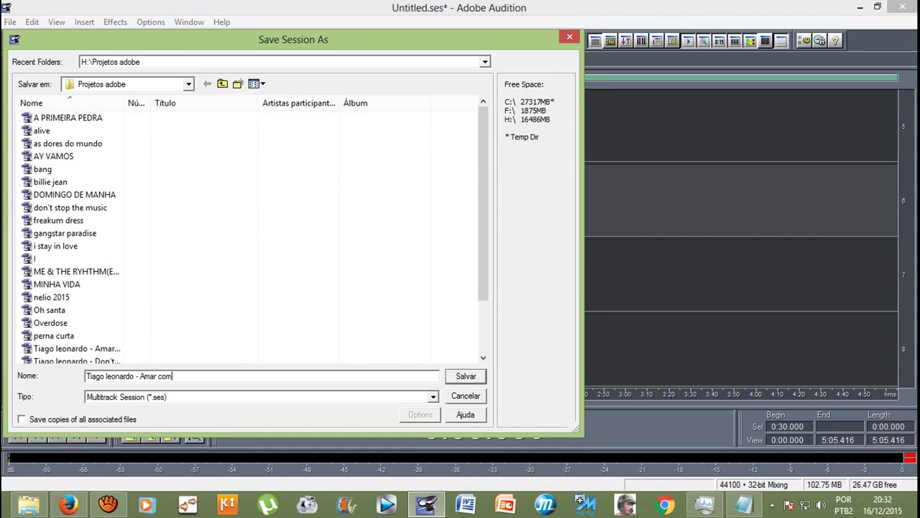
type(" moderação")
key("Return")
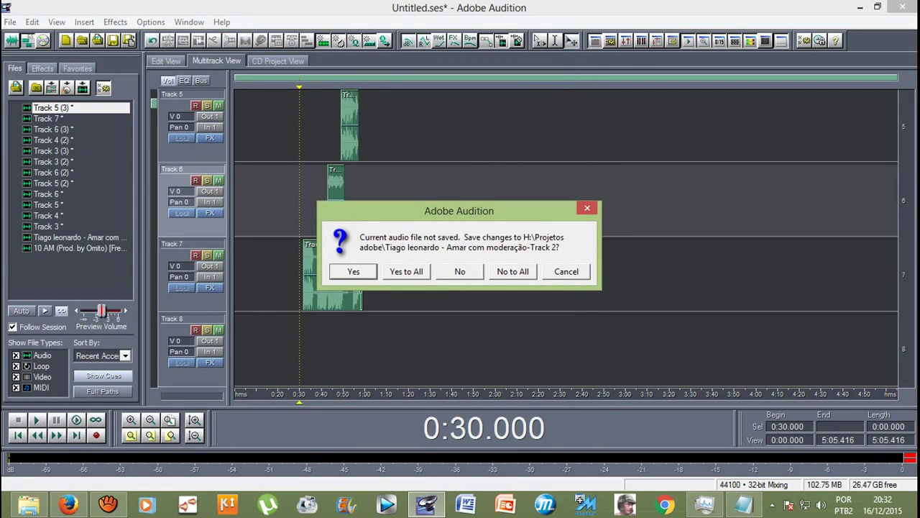
Step: Save the unsaved Track 2, Track 6 (3) and Track 7 audio as WAV files
key("Return")
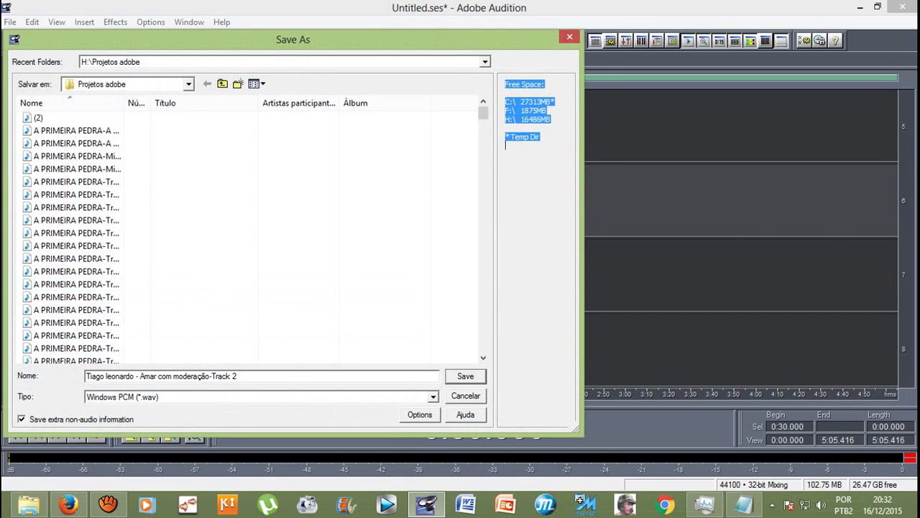
key("Return")
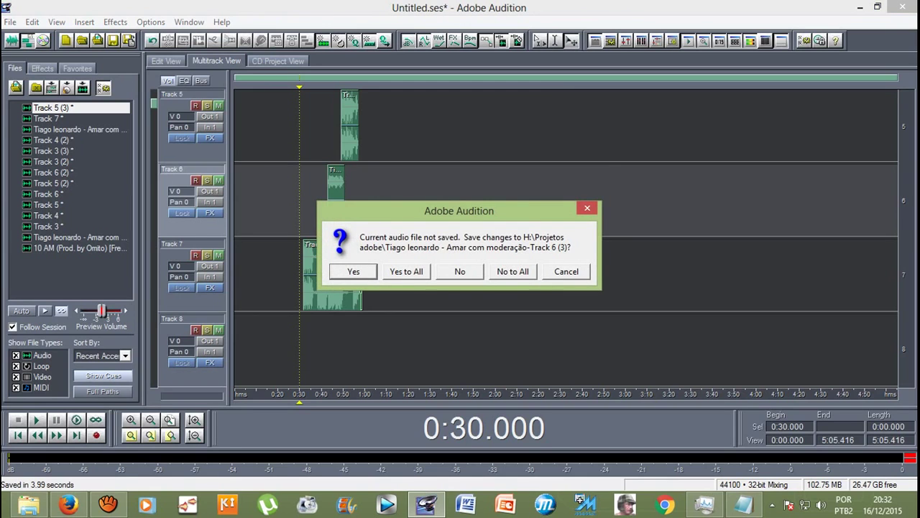
key("Return")
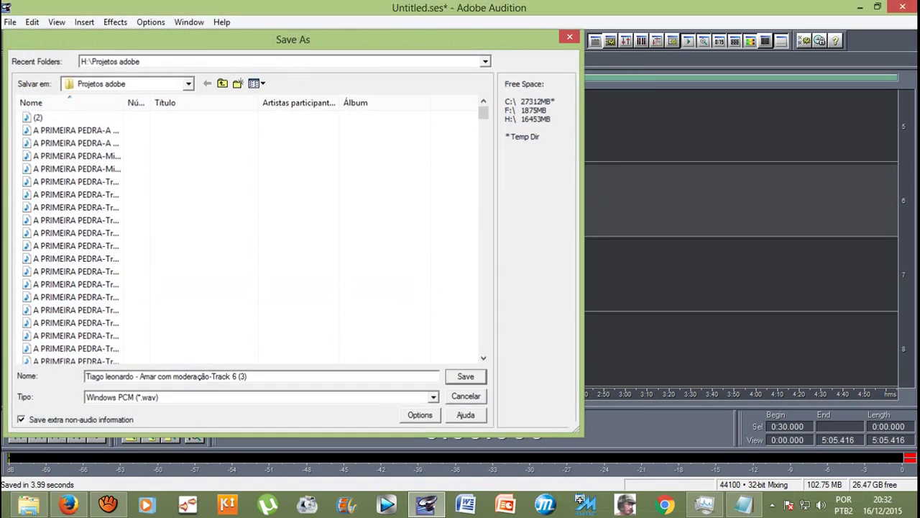
key("Return")
key("Return")
key("Return")
key("Return")
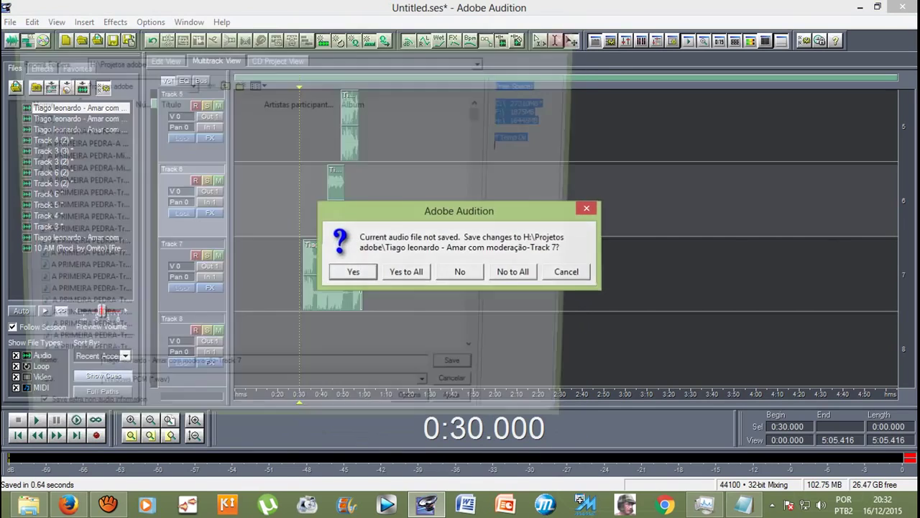
key("Return")
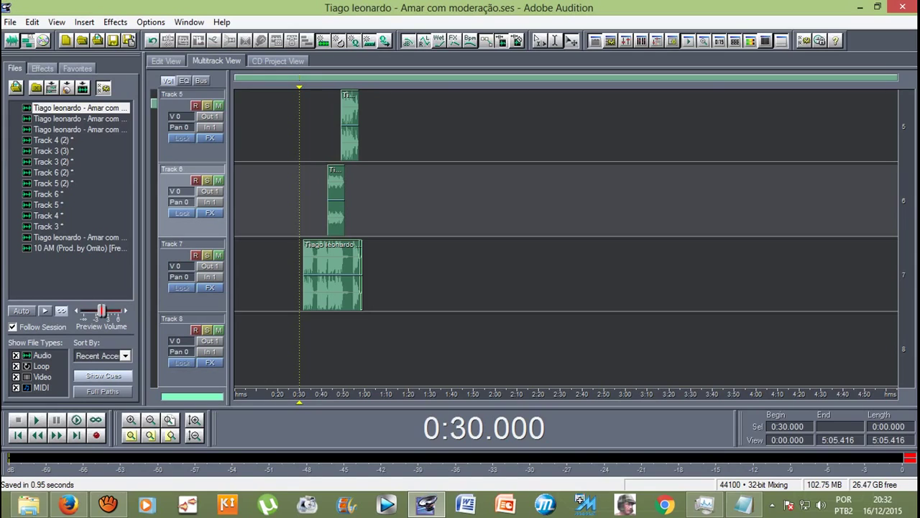
scroll(566, 237, "up", 5)
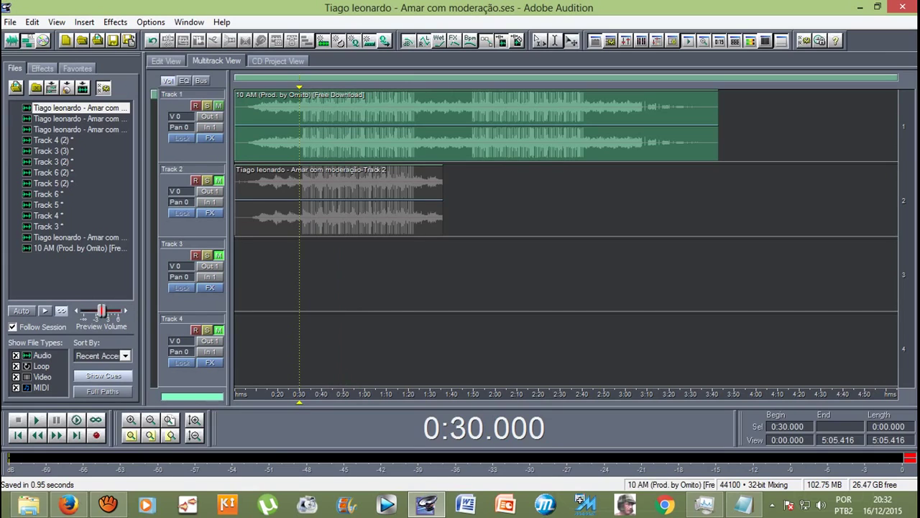
Step: Play the mix from 0:25.735 with the window restored beside the Notepad lyrics, then stop
key("Left")
key("Left")
key("Left")
key("Left")
key("Left")
key("Left")
key("Left")
key("Left")
key("Left")
key("Left")
key("Left")
key("Left")
key("Left")
key("space")
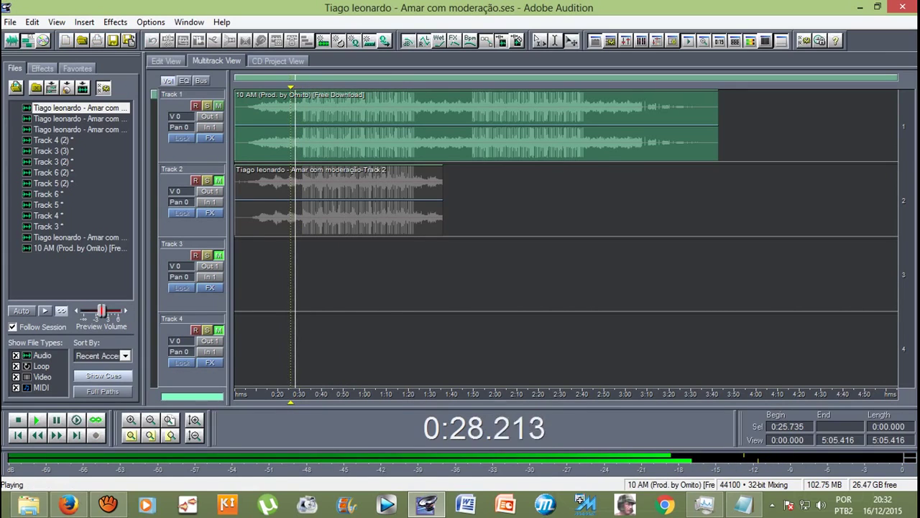
left_click(877, 6)
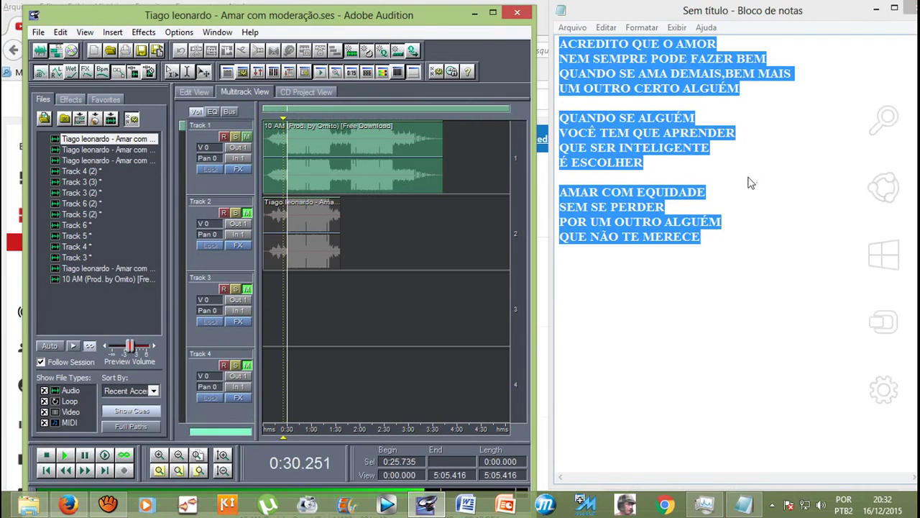
left_click(725, 172)
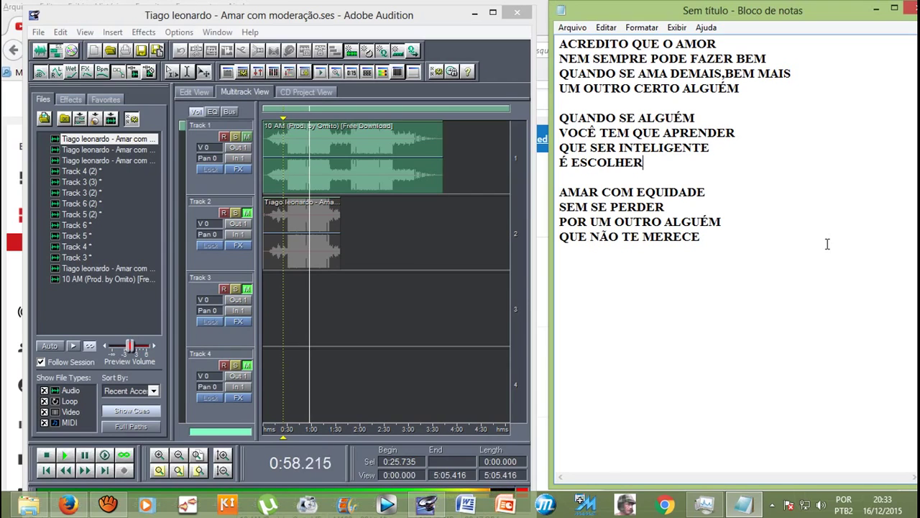
left_click(391, 233)
key("space")
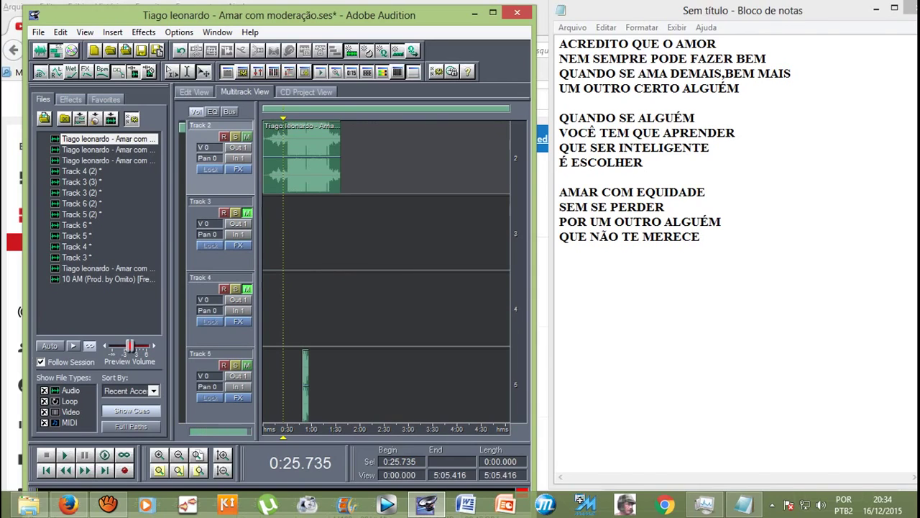
scroll(386, 270, "down", 3)
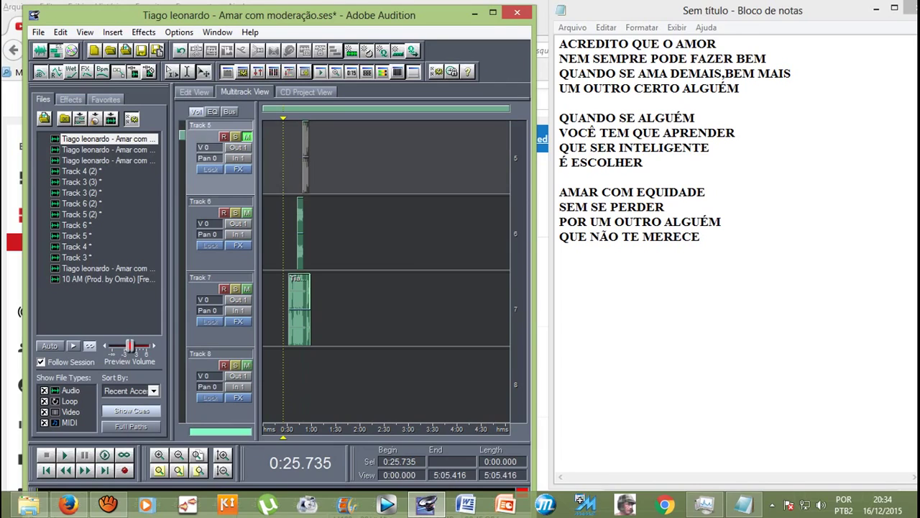
Step: Play the vocal takes from 0:28.317, stop, and start playback again
scroll(386, 270, "up", 3)
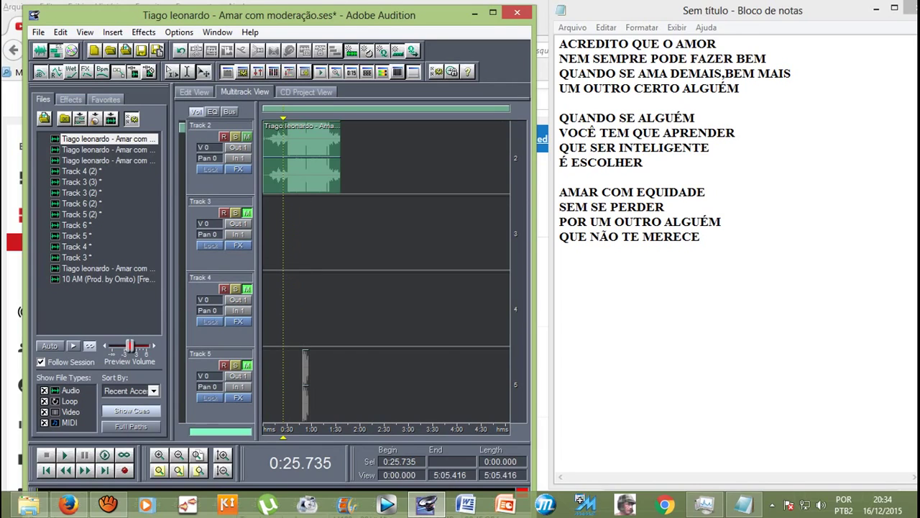
scroll(276, 270, "up", 2)
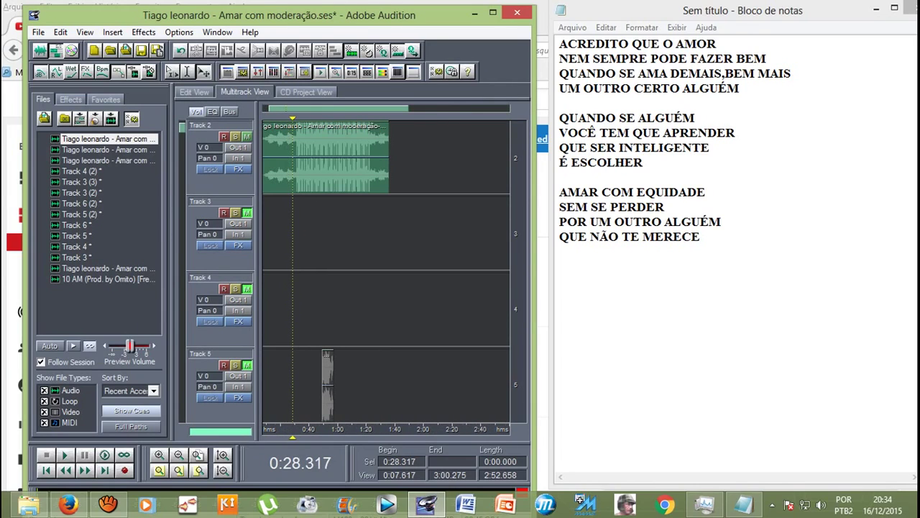
scroll(386, 269, "up", 1)
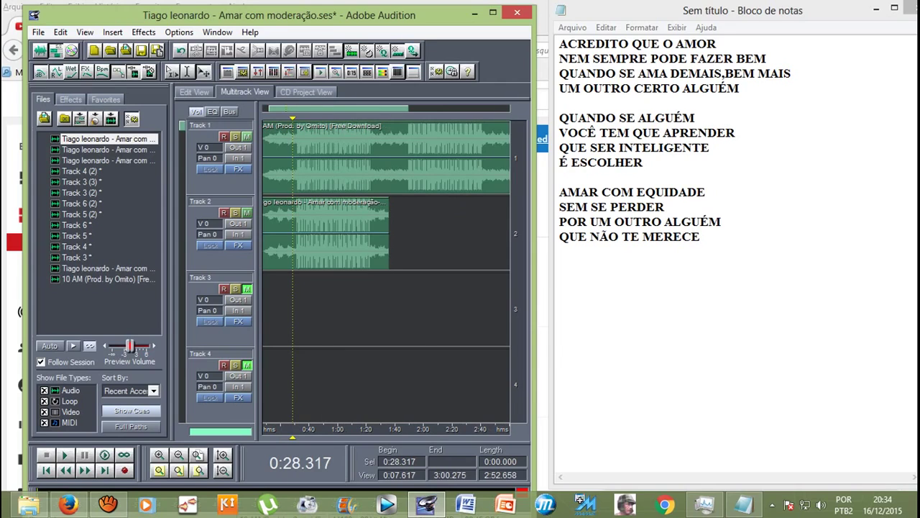
key("space")
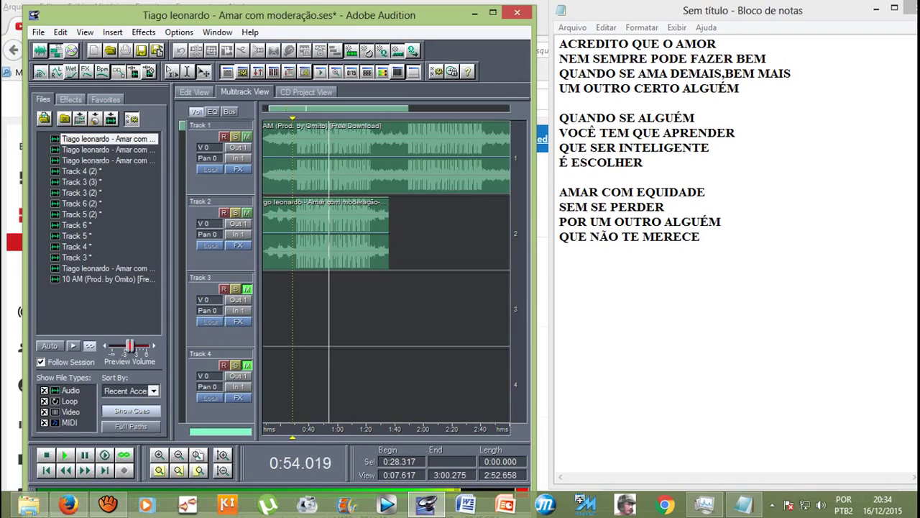
key("space")
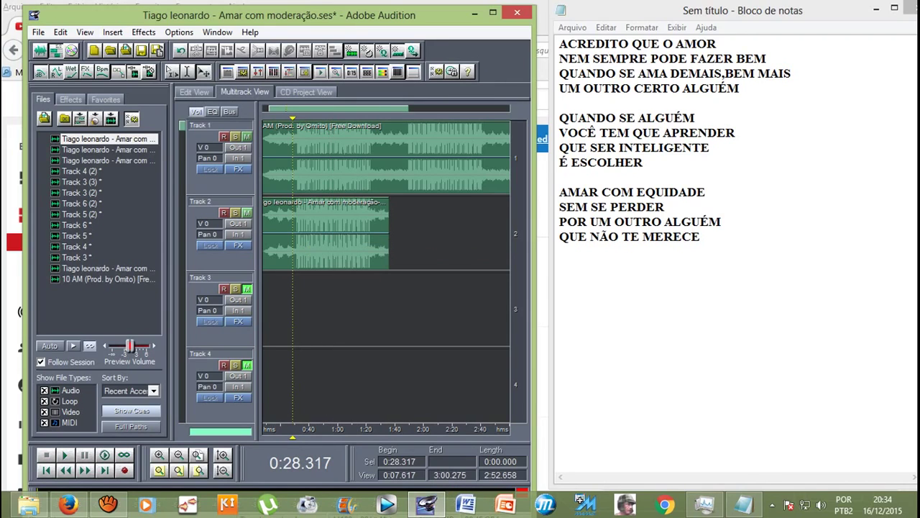
scroll(386, 270, "down", 4)
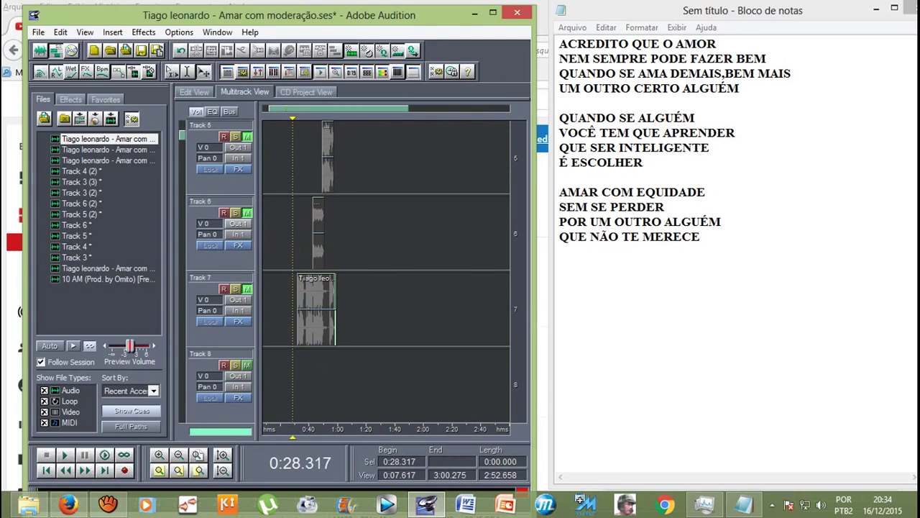
key("space")
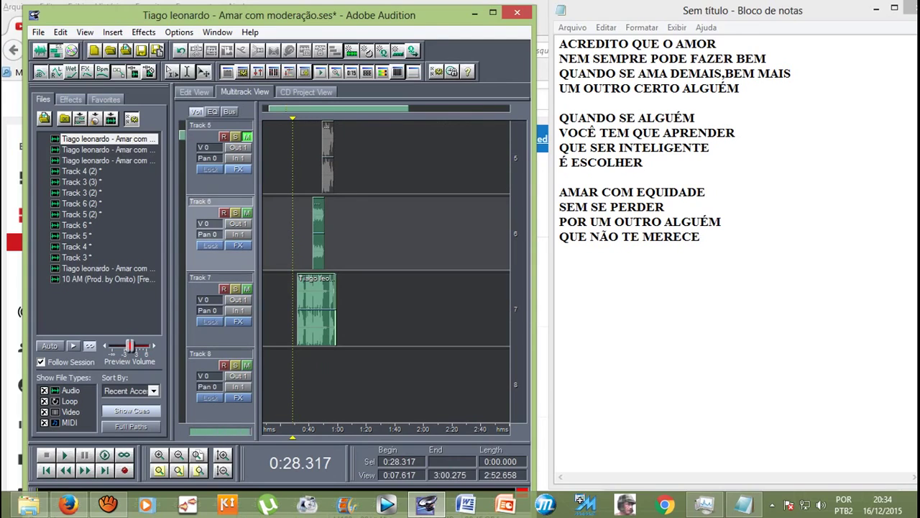
scroll(386, 271, "up", 3)
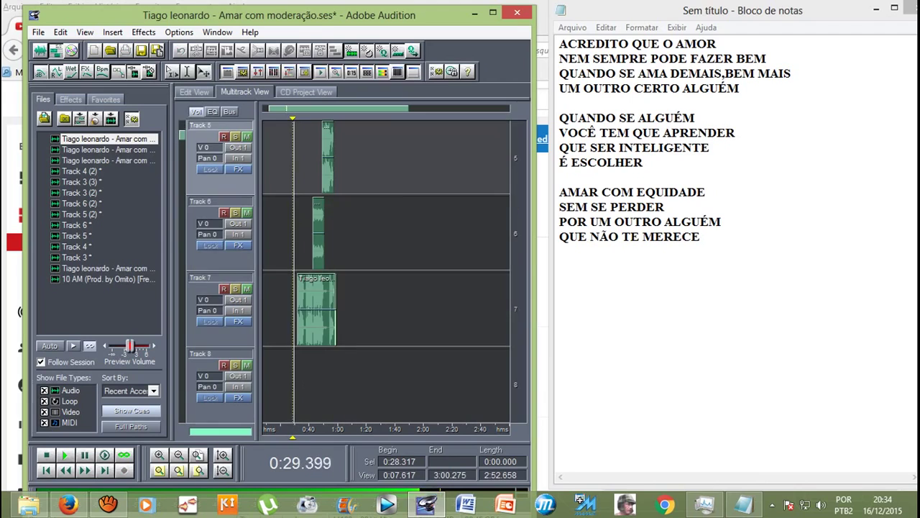
scroll(325, 202, "down", 2)
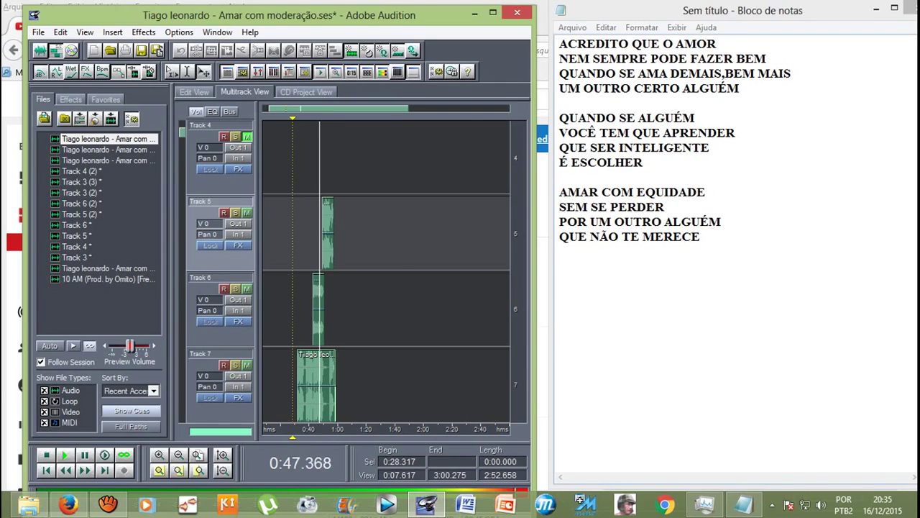
Step: Delete 'QUE' so the lyric line reads 'SER INTELIGENTE', then stop playback
left_click_drag(588, 148, 551, 152)
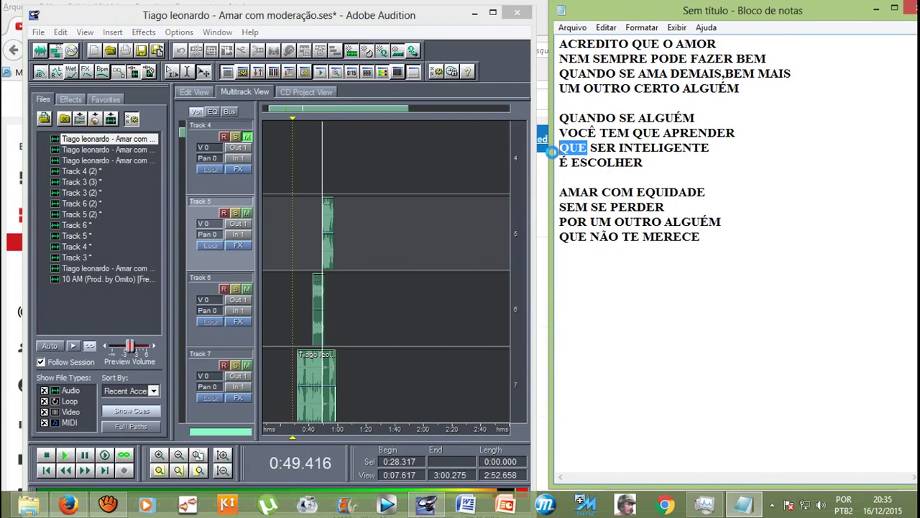
key("BackSpace")
key("Delete")
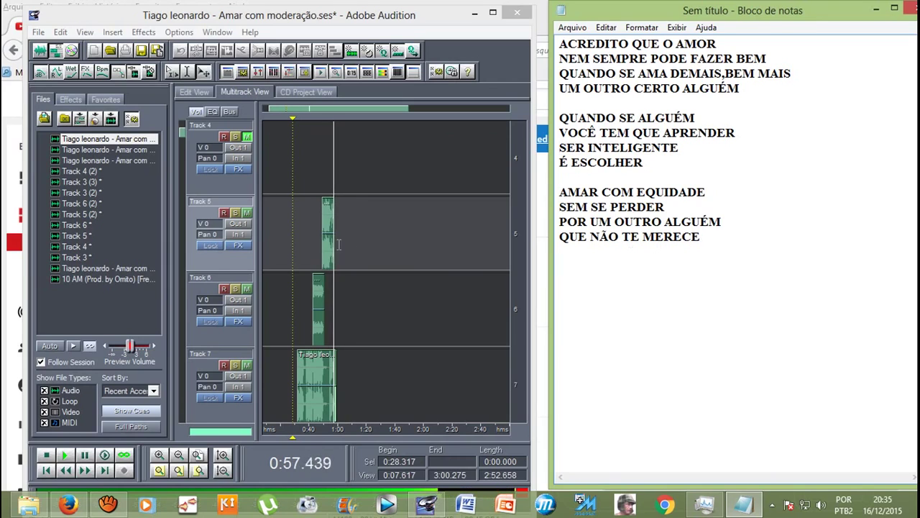
key("alt+Tab")
key("space")
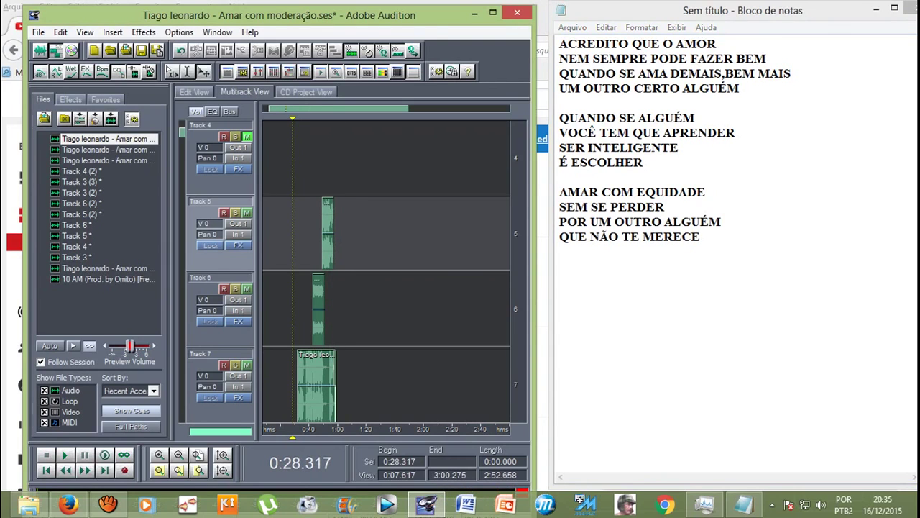
left_click(108, 503)
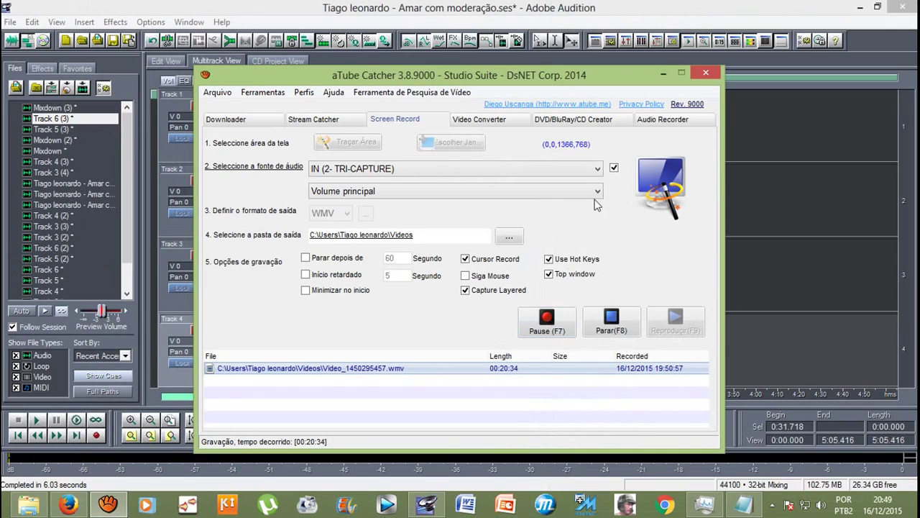
left_click(663, 74)
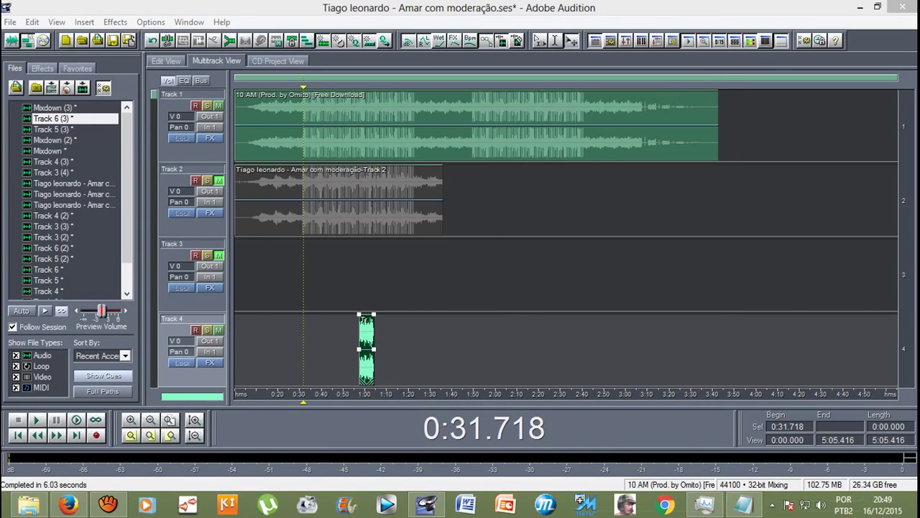
Step: Add the closing lyric line 'AME COM MODERAÇÃO!' to the Notepad lyrics
left_click(744, 505)
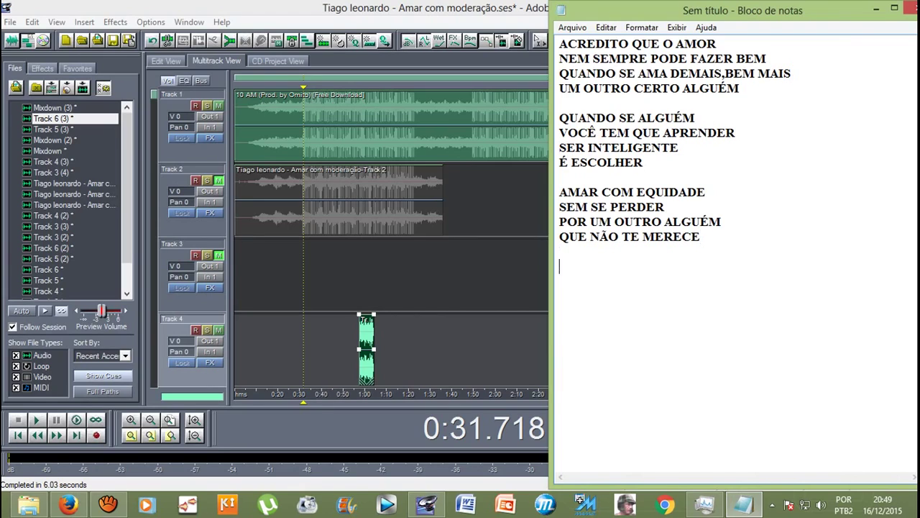
type("AME COM MOD")
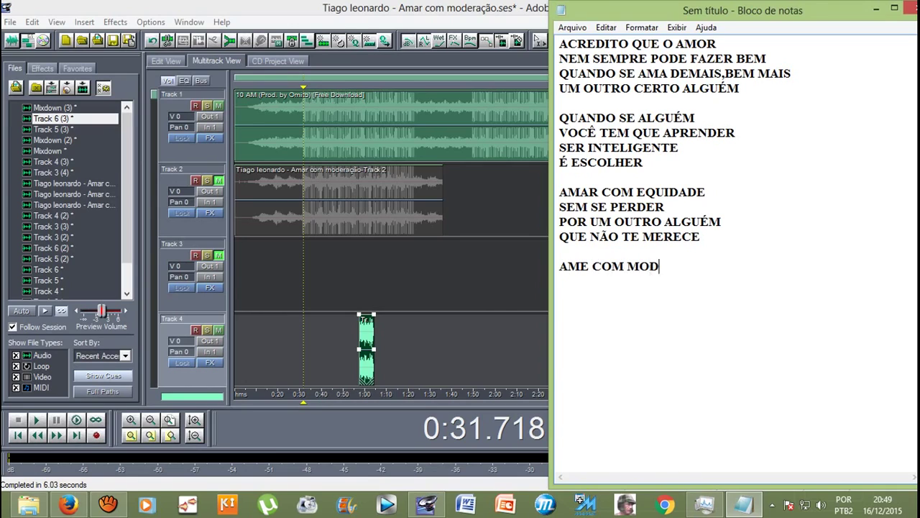
type("ERAÇÃO!")
Step: Back in Audition, play the session from 0:30 and restore the window down beside the lyrics
key("alt+Tab")
scroll(567, 237, "down", 3)
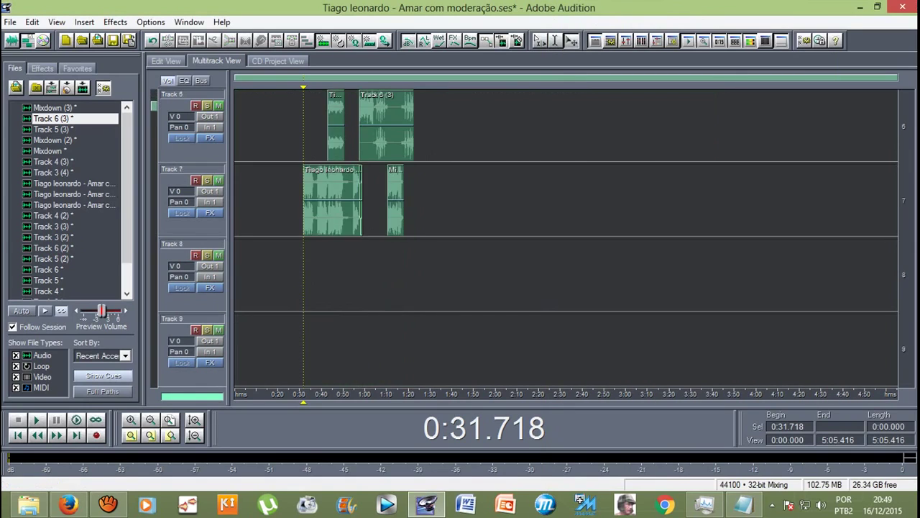
scroll(567, 237, "down", 1)
scroll(567, 237, "up", 4)
scroll(567, 237, "down", 3)
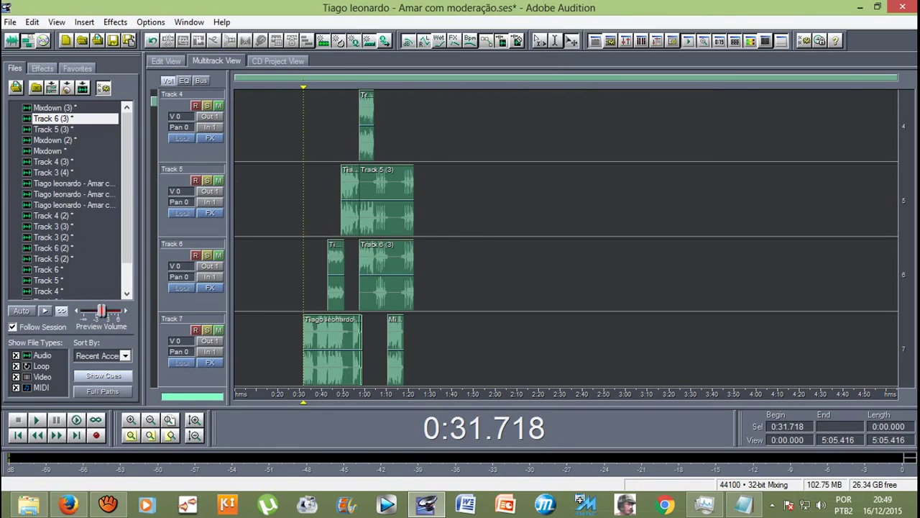
left_click(301, 129)
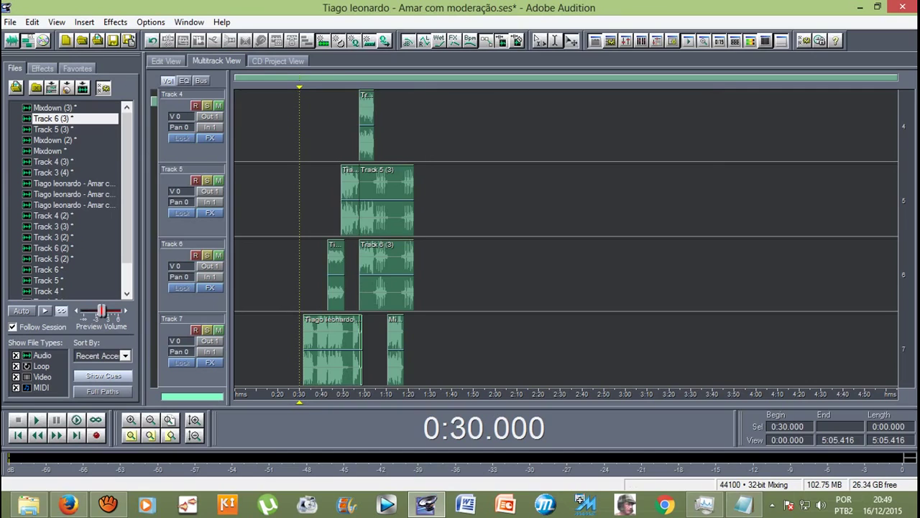
scroll(567, 238, "up", 3)
key("space")
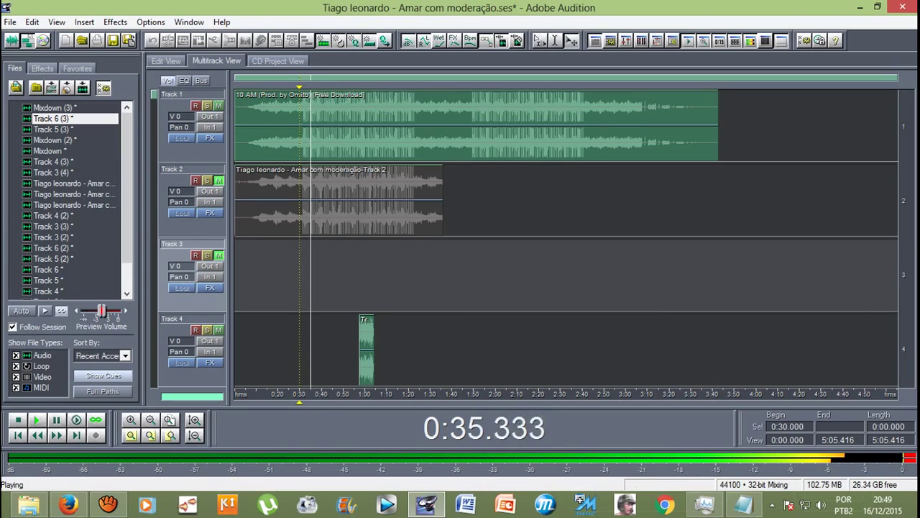
left_click(878, 6)
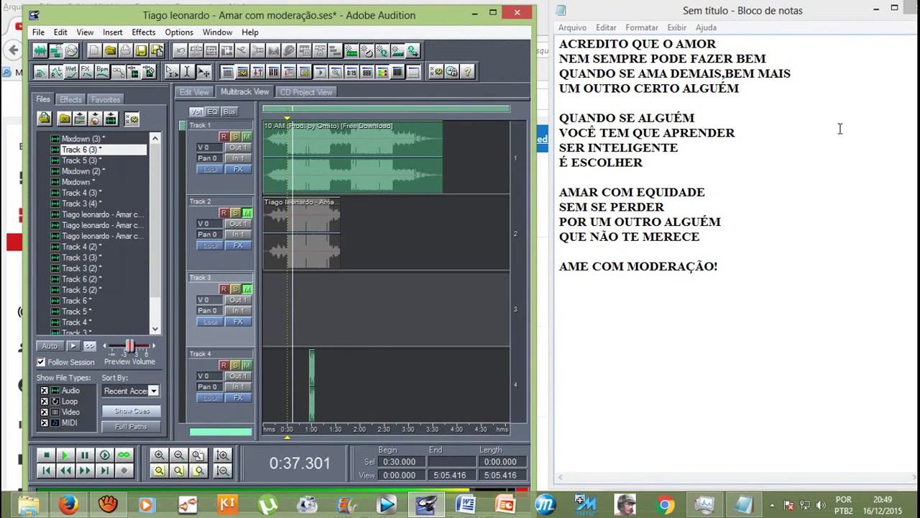
Step: Change the lyric 'É ESCOLHER' to 'E ESCOLHER', then maximize Audition and stop playback at 0:30
left_click_drag(731, 269, 560, 27)
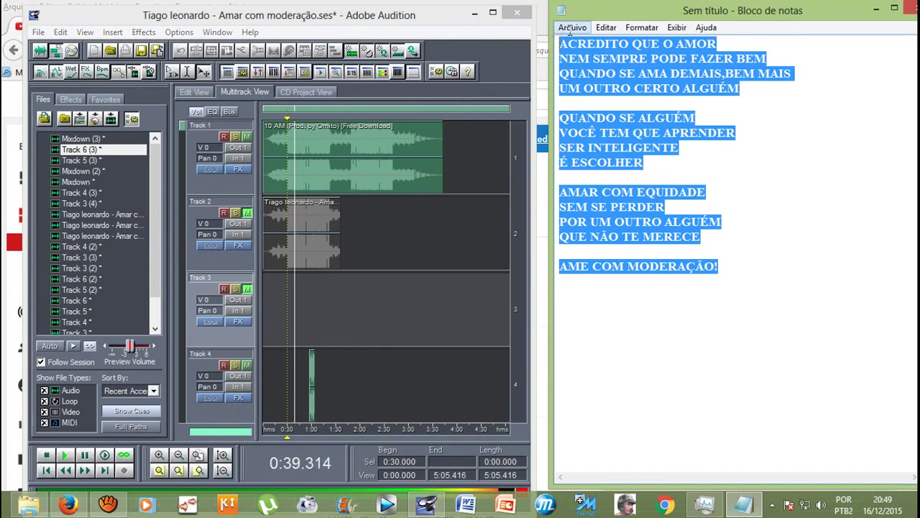
left_click(560, 28)
left_click(817, 200)
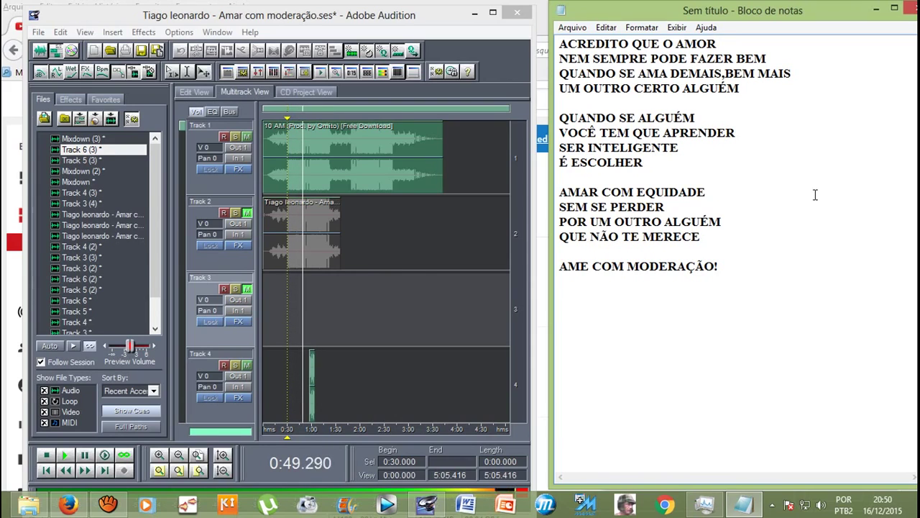
left_click_drag(570, 162, 556, 160)
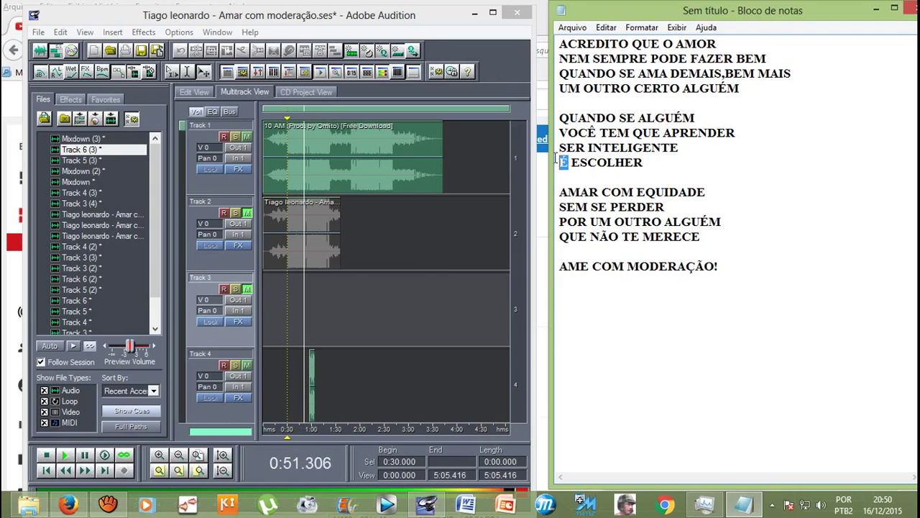
key("BackSpace")
type("E")
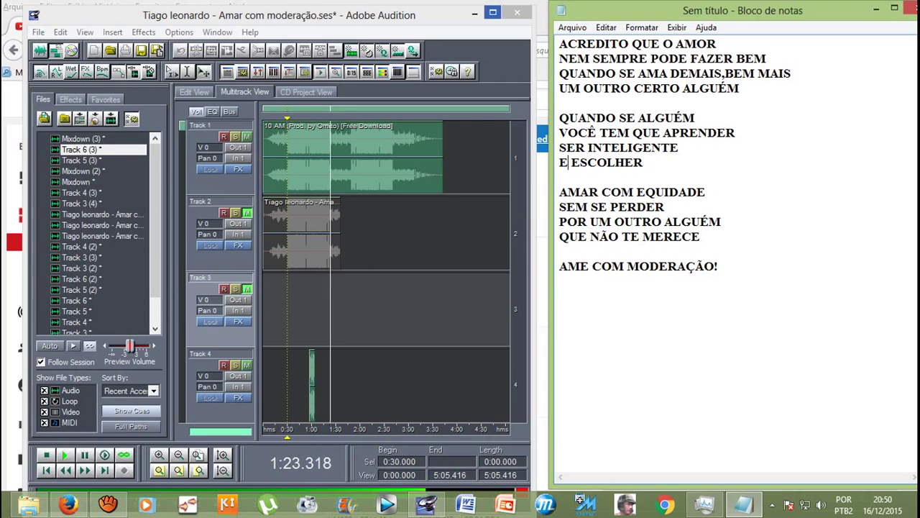
left_click(492, 13)
key("space")
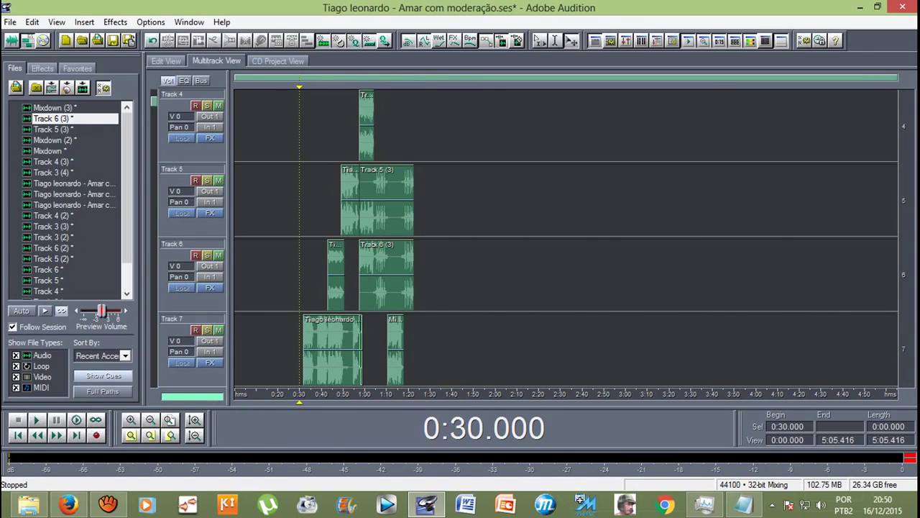
Step: Move the playhead to 1:50 and select the seven vocal clips across Tracks 4–7
scroll(566, 237, "up", 3)
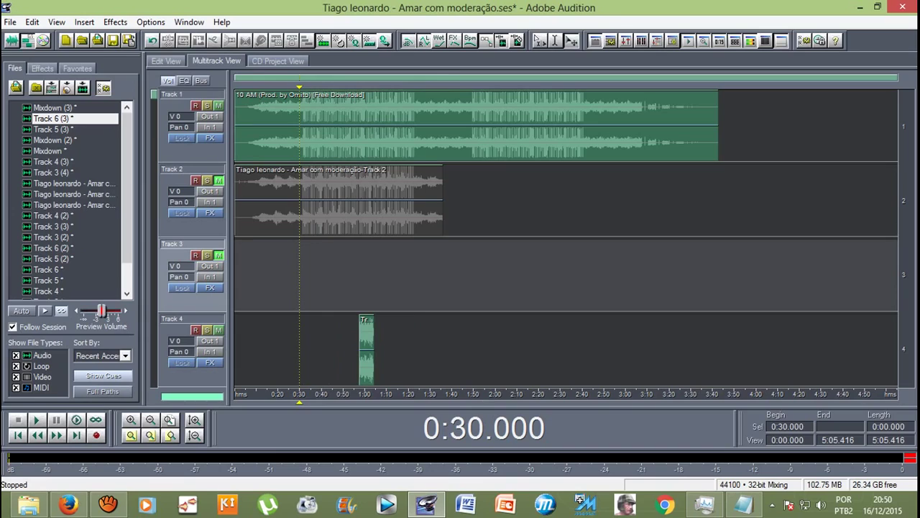
left_click_drag(299, 401, 473, 402)
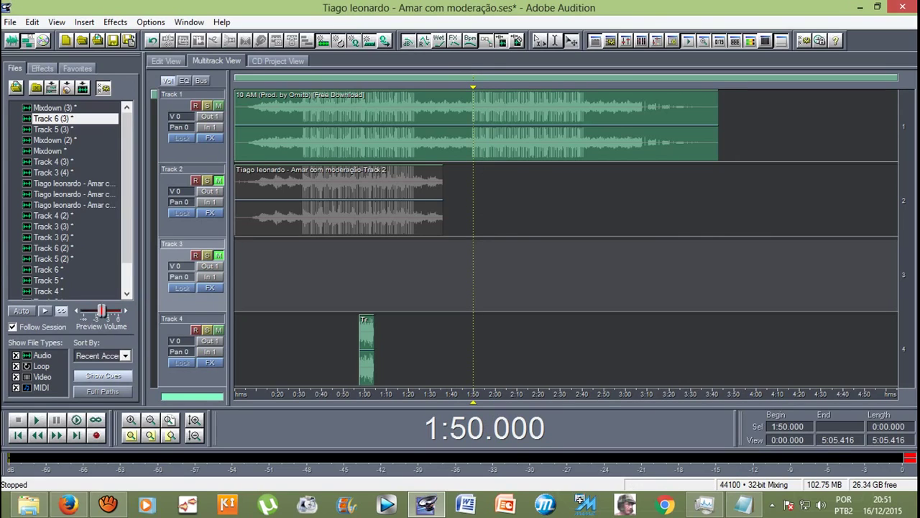
scroll(331, 273, "down", 4)
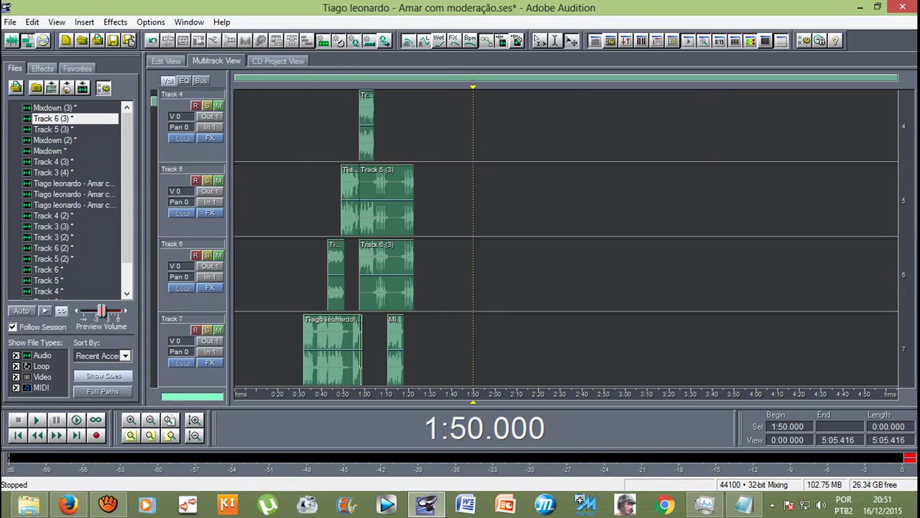
left_click(331, 277)
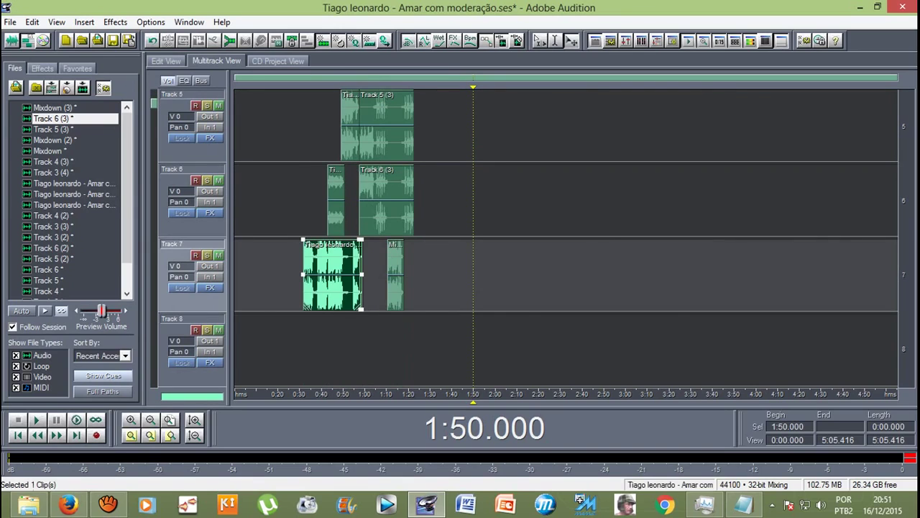
left_click(386, 209, "ctrl")
left_click(336, 208, "ctrl")
left_click(348, 126, "ctrl")
left_click(386, 126, "ctrl")
left_click(395, 277, "ctrl")
scroll(395, 277, "up", 3)
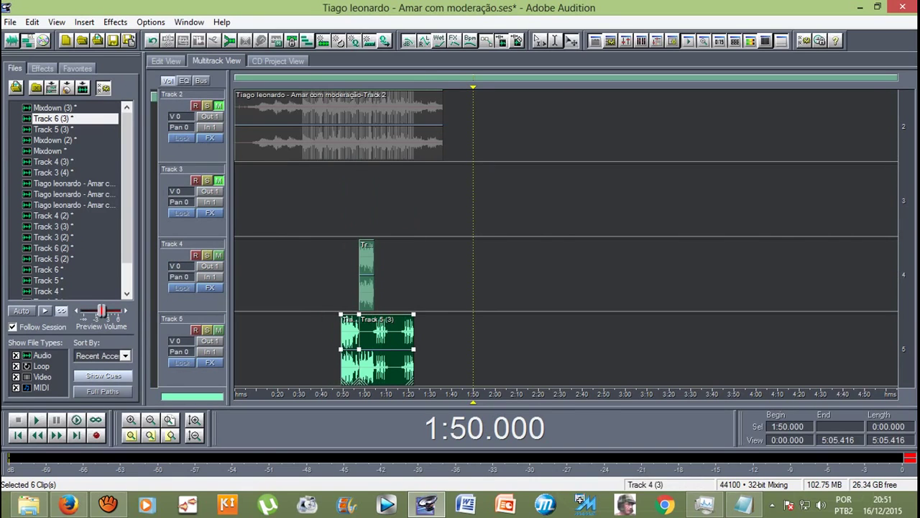
left_click(367, 277, "ctrl")
scroll(367, 277, "down", 4)
scroll(367, 277, "up", 2)
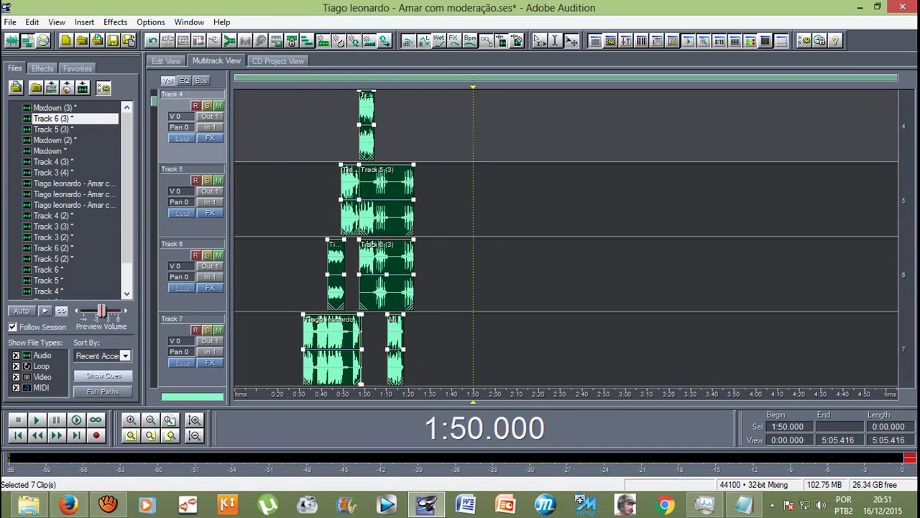
Step: Mix the selected clips into a new file with Edit > Mix Down to File > Selected Audio Clips
left_click(32, 21)
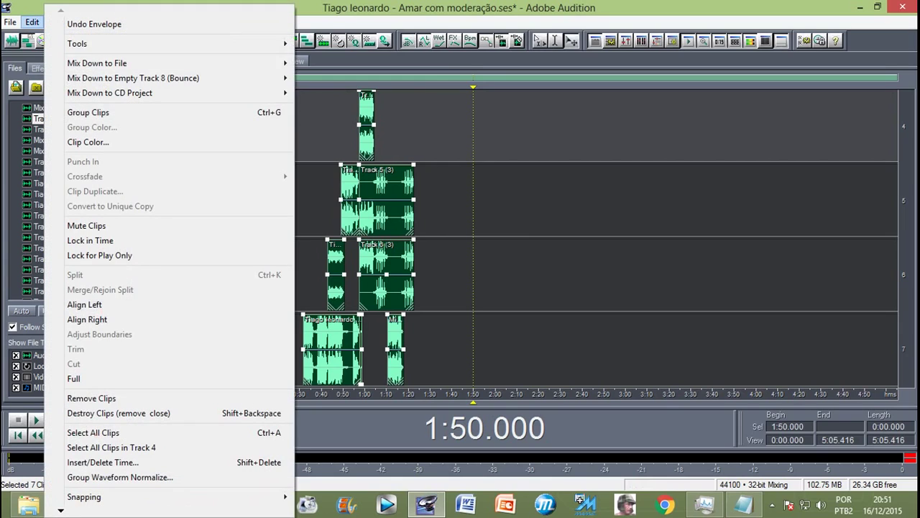
mouse_move(108, 63)
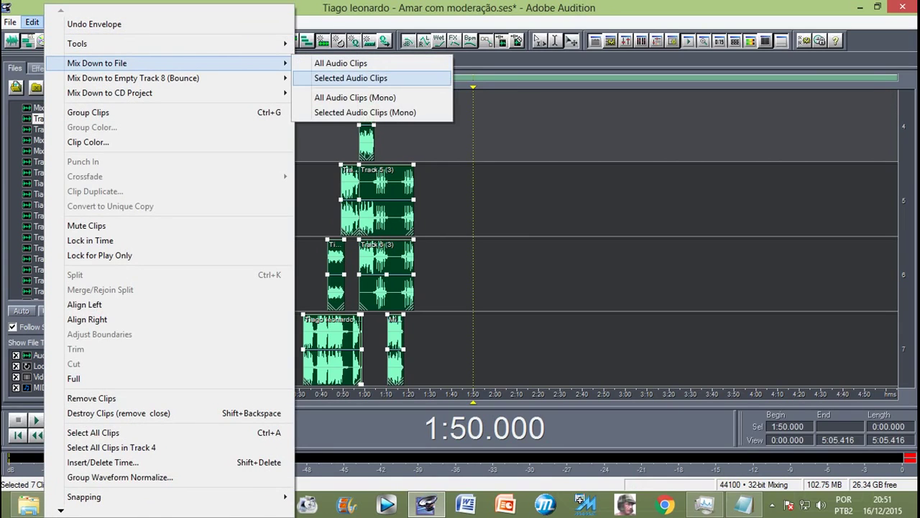
left_click(352, 78)
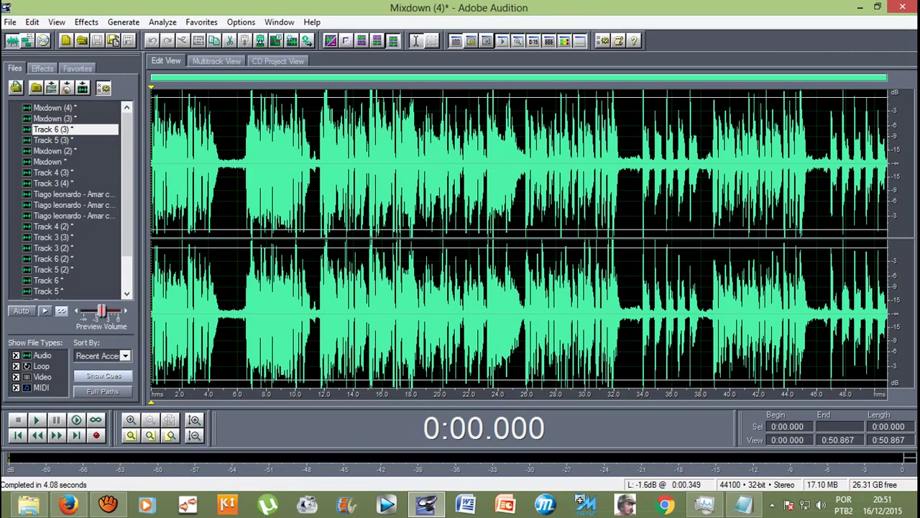
Step: Play Mixdown (4) from the start, from 0:34 and from about 0:27, then return to Multitrack view
left_click(53, 107)
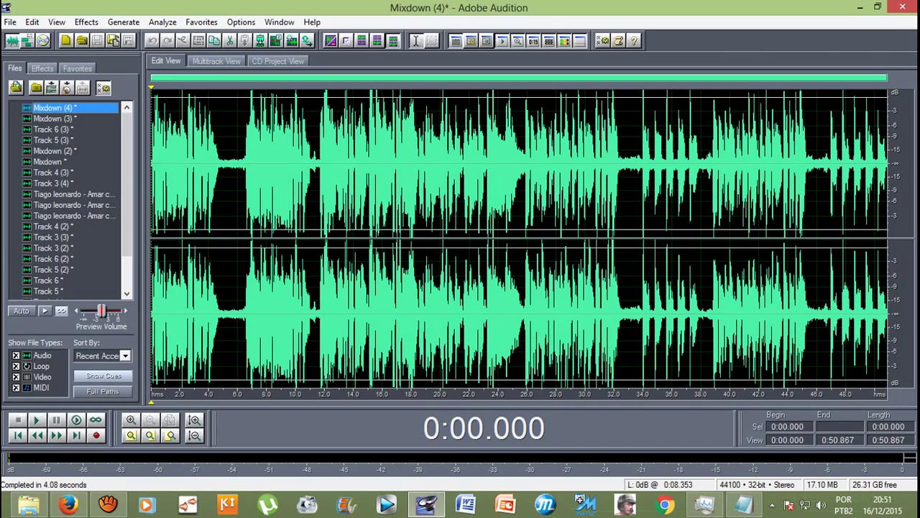
key("space")
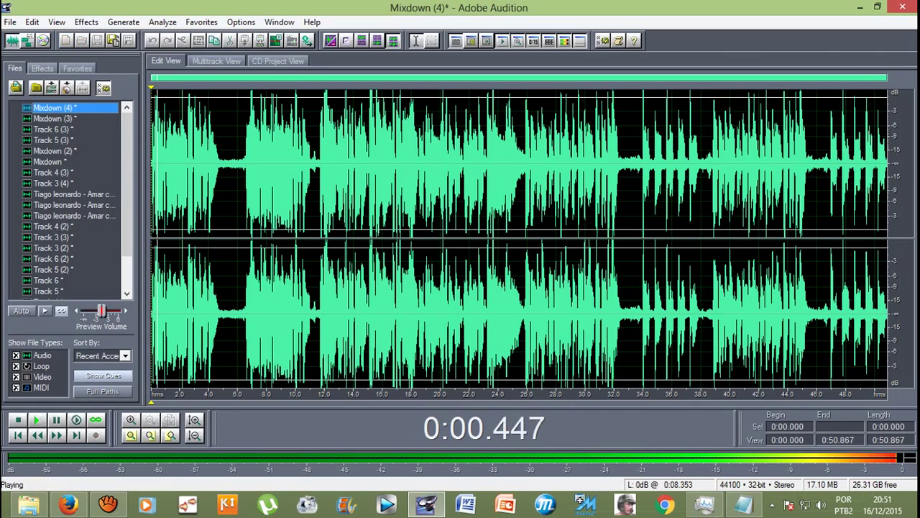
key("space")
left_click(643, 215)
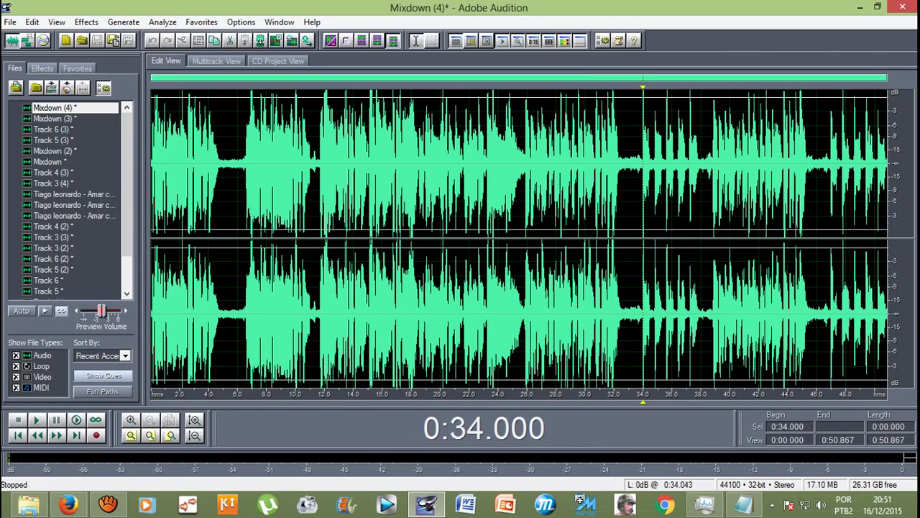
key("space")
key("space")
left_click(541, 216)
key("space")
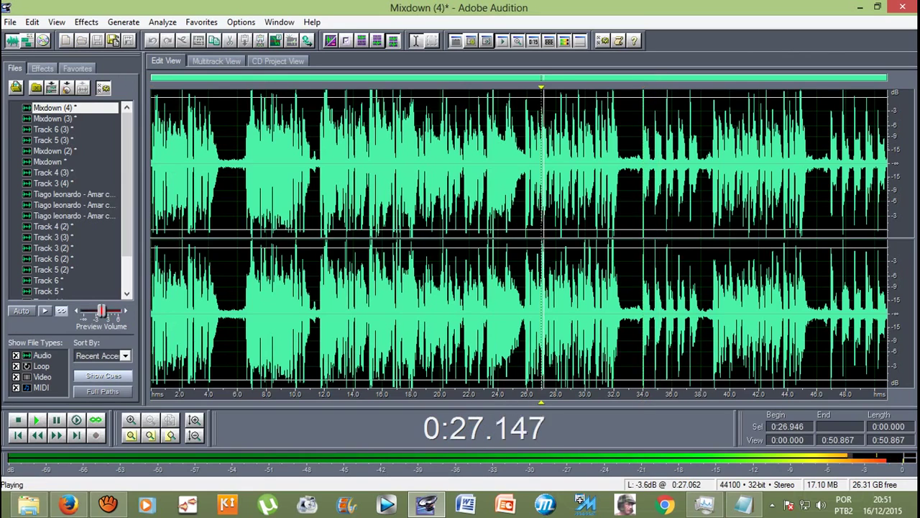
key("space")
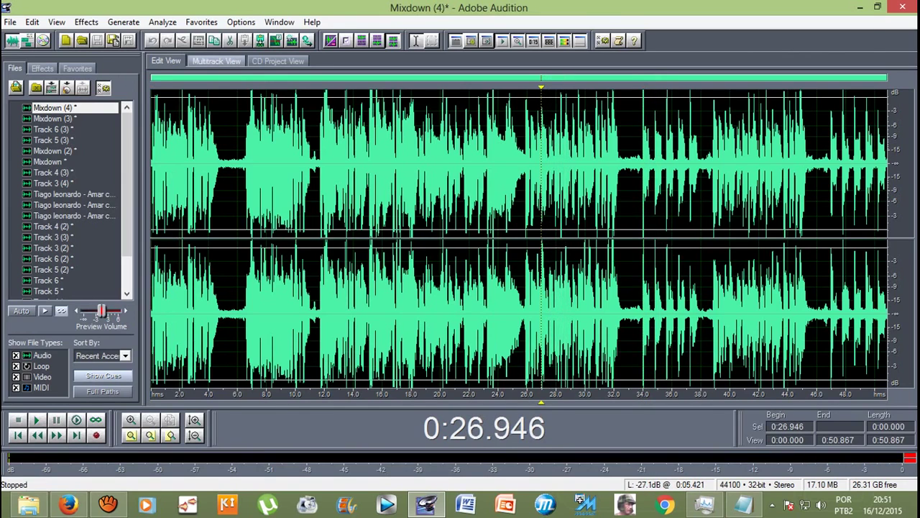
key("9")
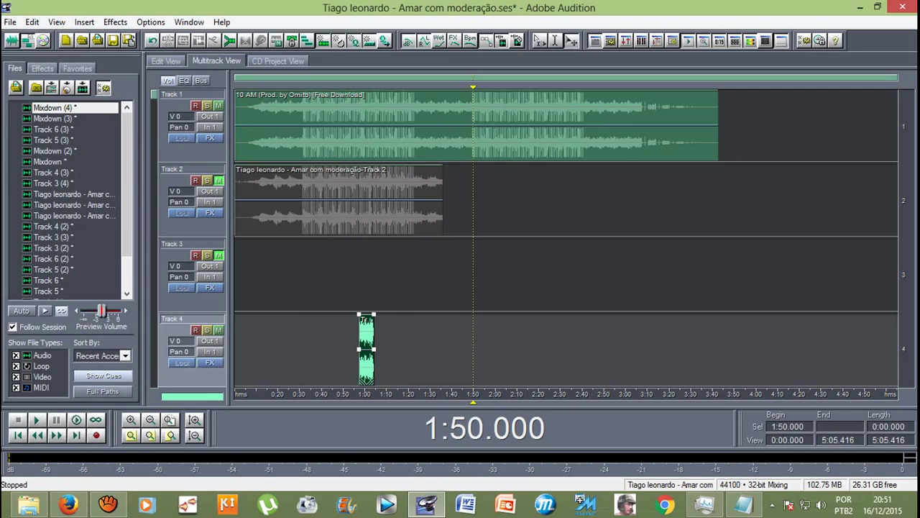
Step: Drop Mixdown (4) onto Track 2, zoom in, and slide the clip to start at 1:50
left_click_drag(200, 137, 536, 200)
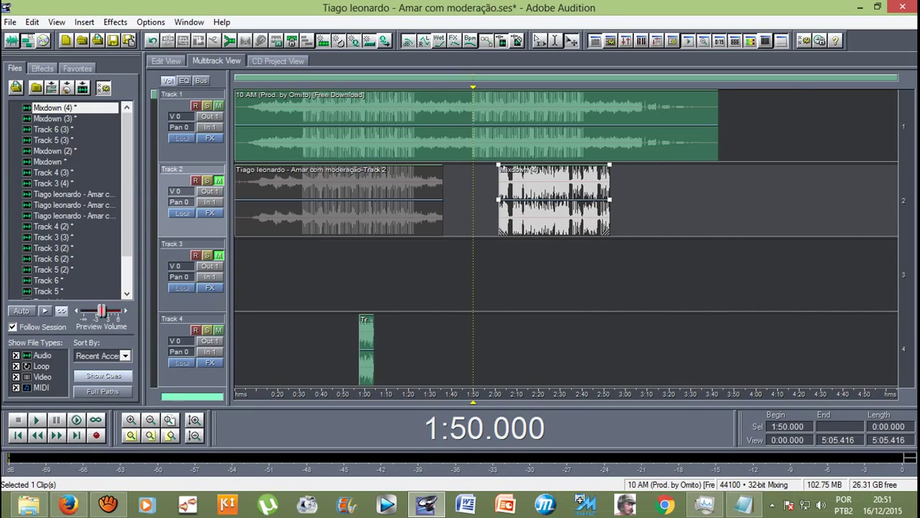
key("equal")
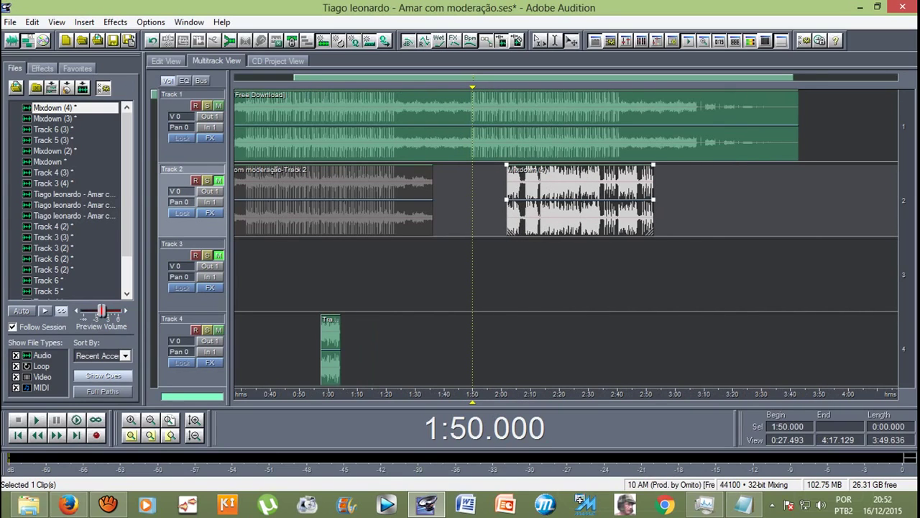
key("Left")
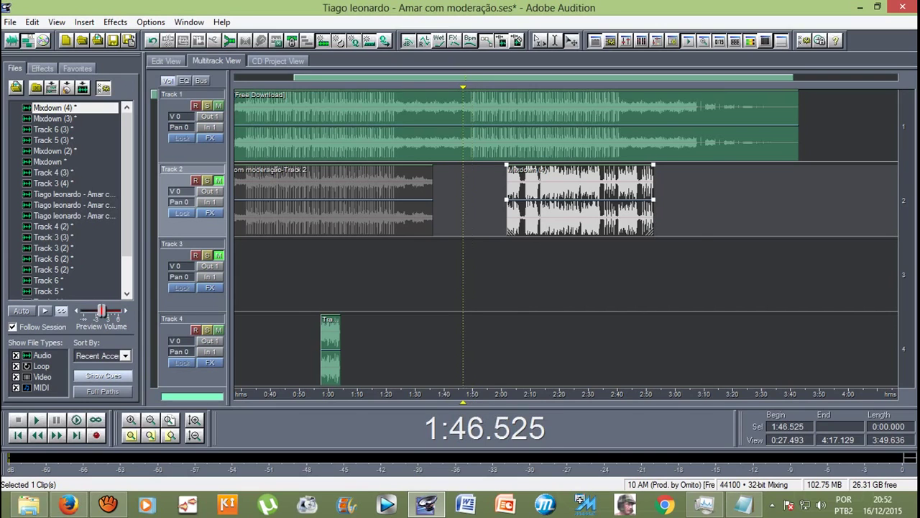
key("equal")
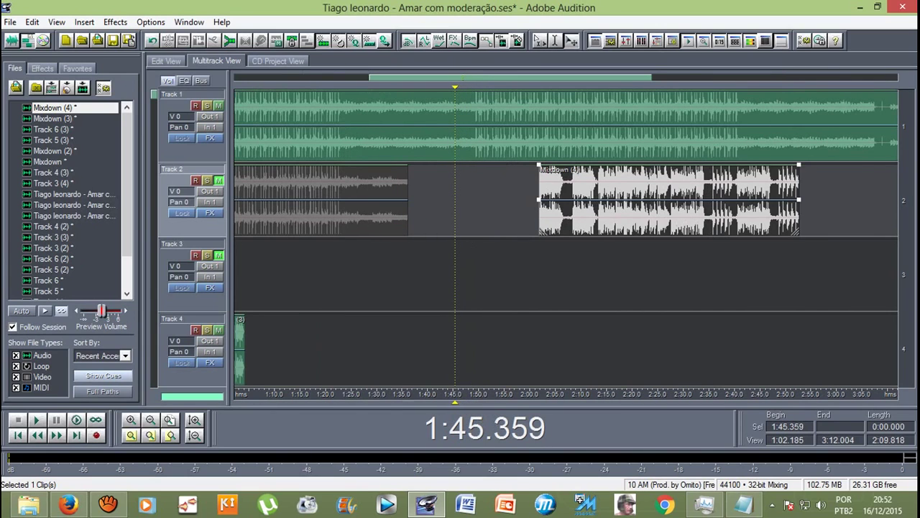
scroll(541, 180, "up", 2)
left_click_drag(541, 180, 434, 180)
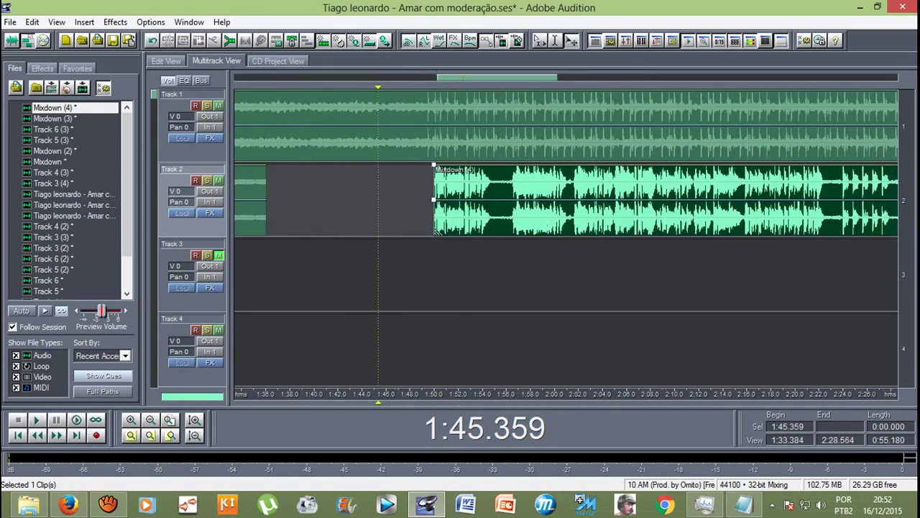
Step: Play from 1:45.359, zoom in, and nudge the Mixdown (4) clip slightly earlier
key("space")
key("equal")
key("equal")
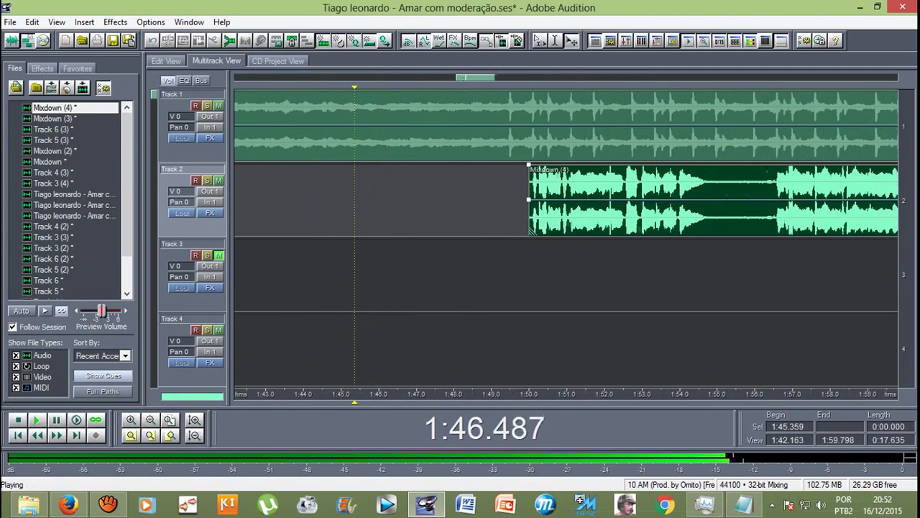
key("equal")
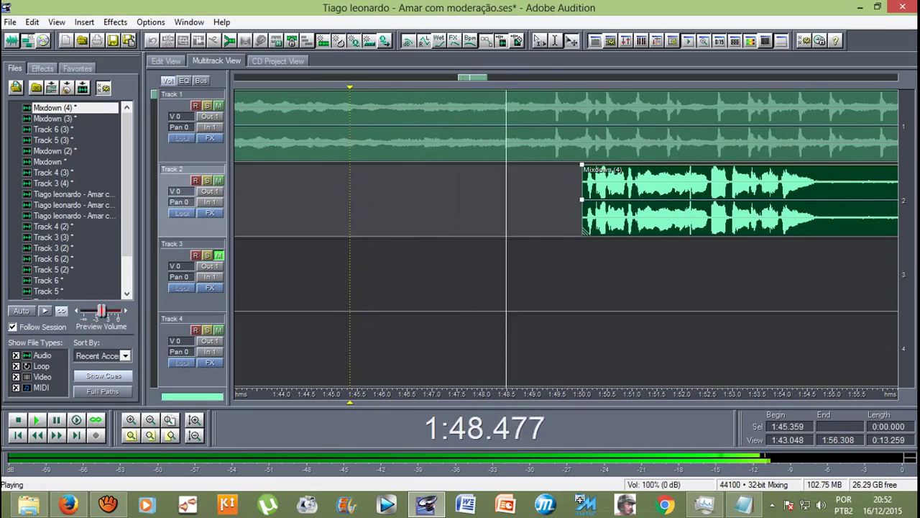
key("space")
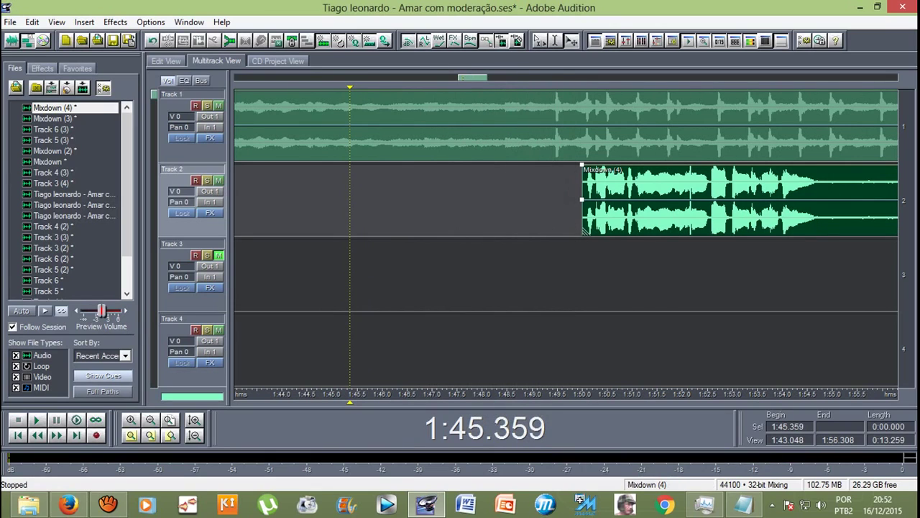
key("alt+comma")
key("alt+comma")
key("space")
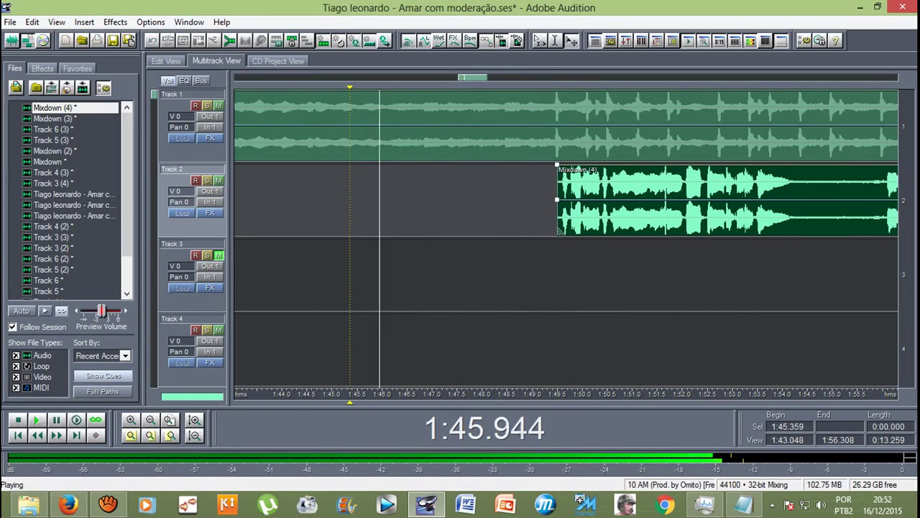
Step: Replay from 1:47.706, nudge the clip slightly later to check alignment, and zoom back out
key("space")
key("space")
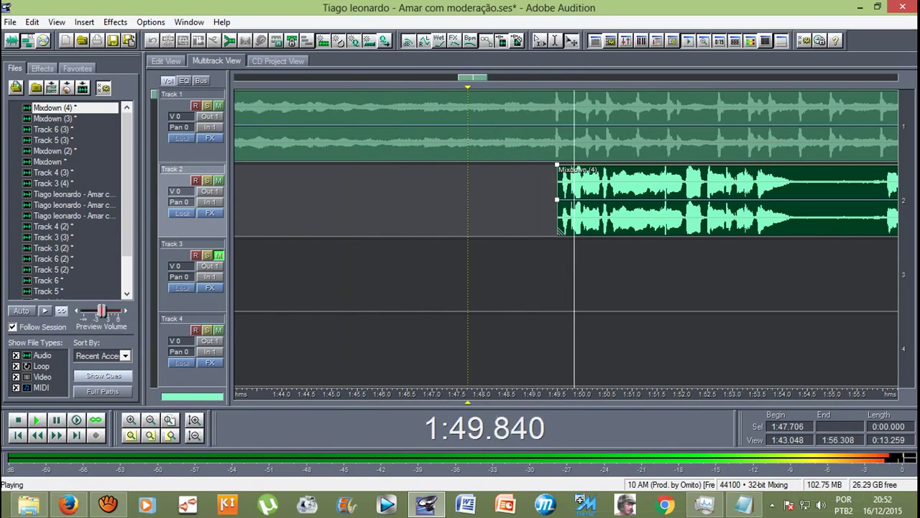
key("space")
key("equal")
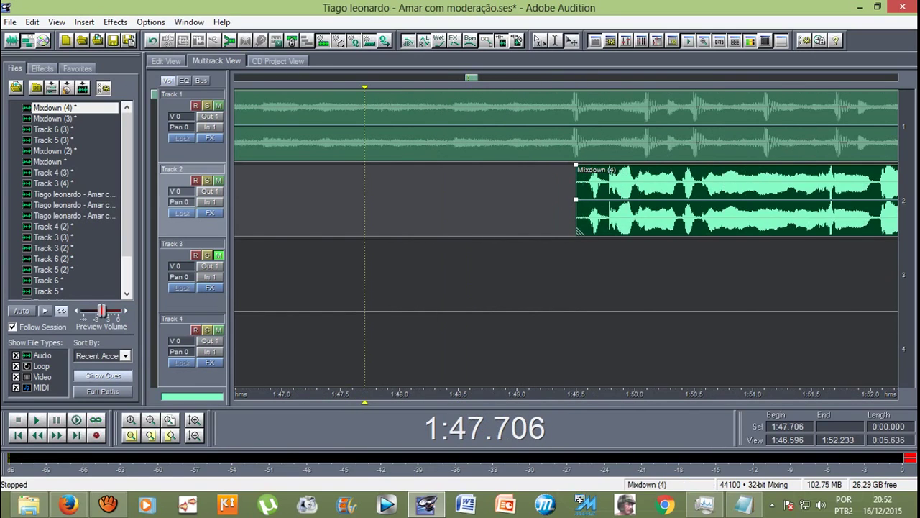
key("alt+period")
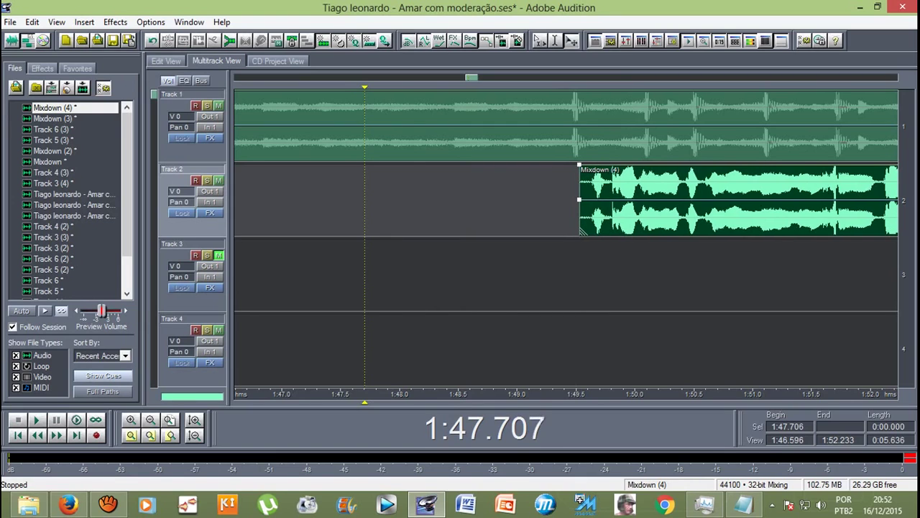
key("space")
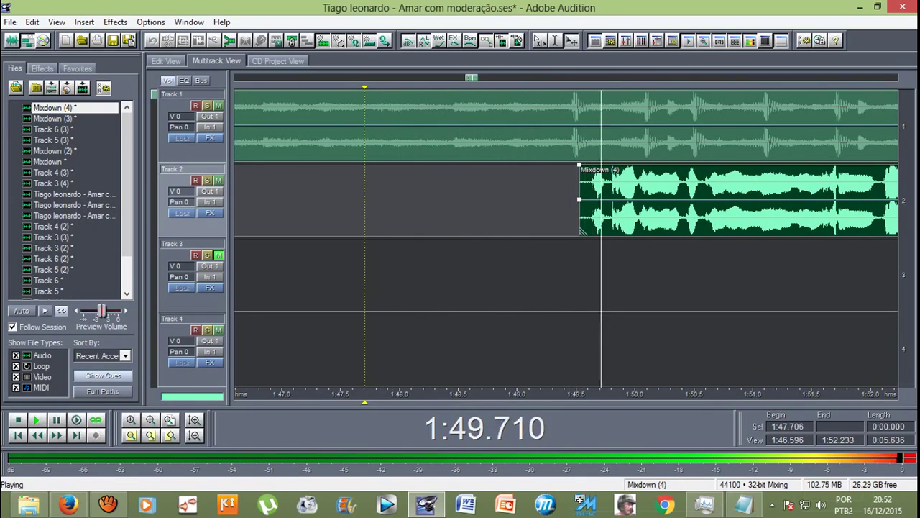
key("minus")
key("minus")
key("minus")
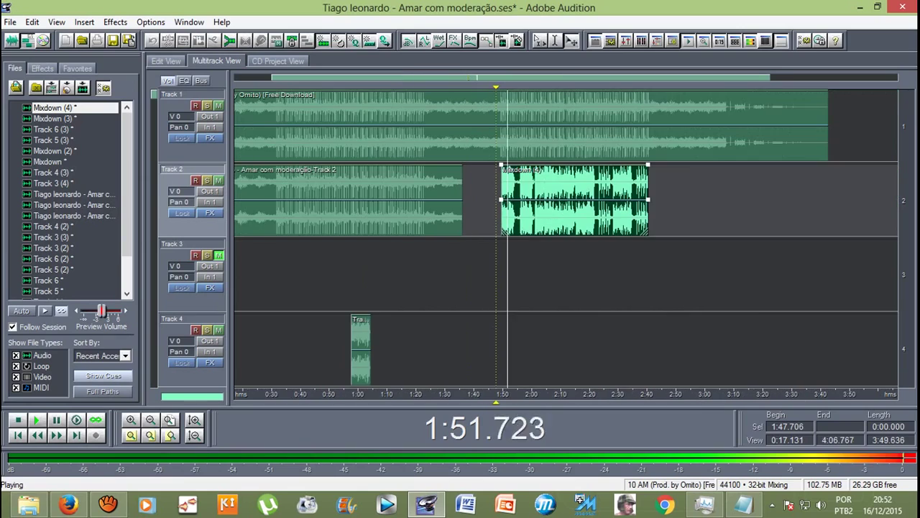
Step: Stop playback and zoom into the Track 2 waveform down to individual samples, then back out
key("space")
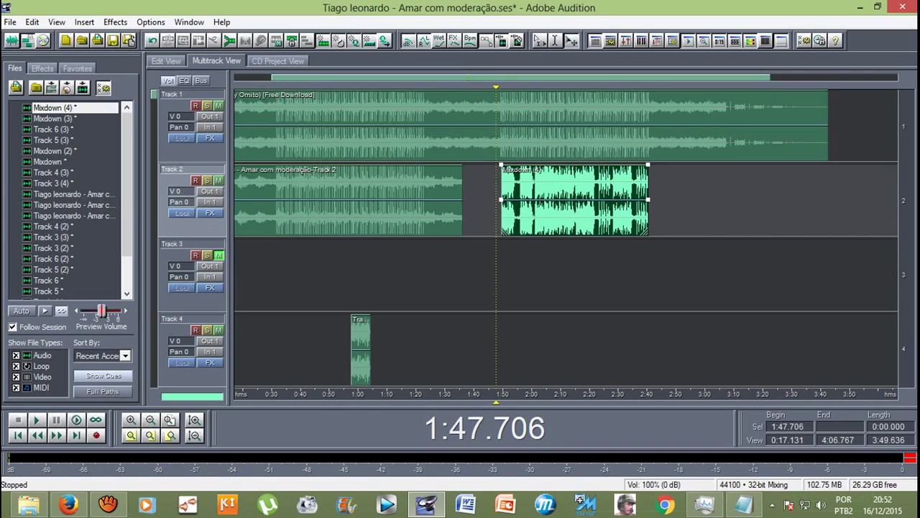
scroll(566, 237, "down", 1)
scroll(566, 237, "up", 1)
scroll(565, 237, "down", 1)
scroll(566, 237, "up", 1)
key("equal")
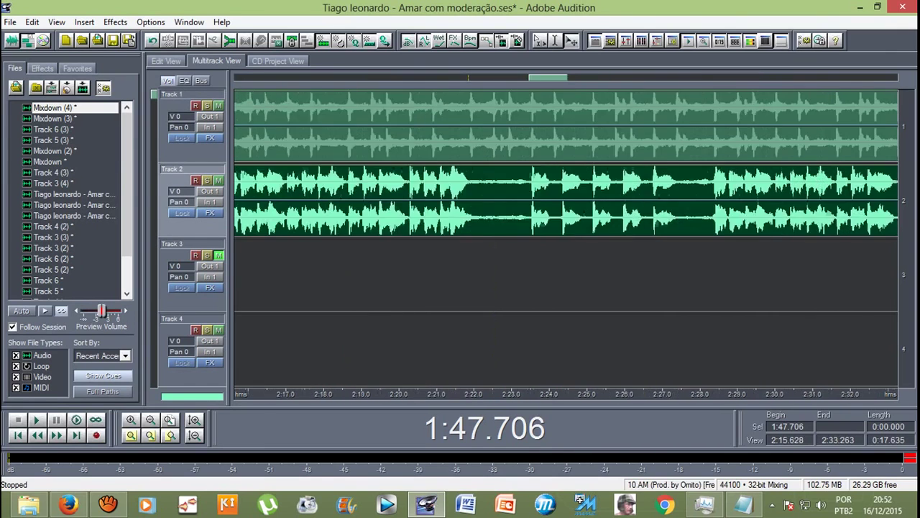
key("equal")
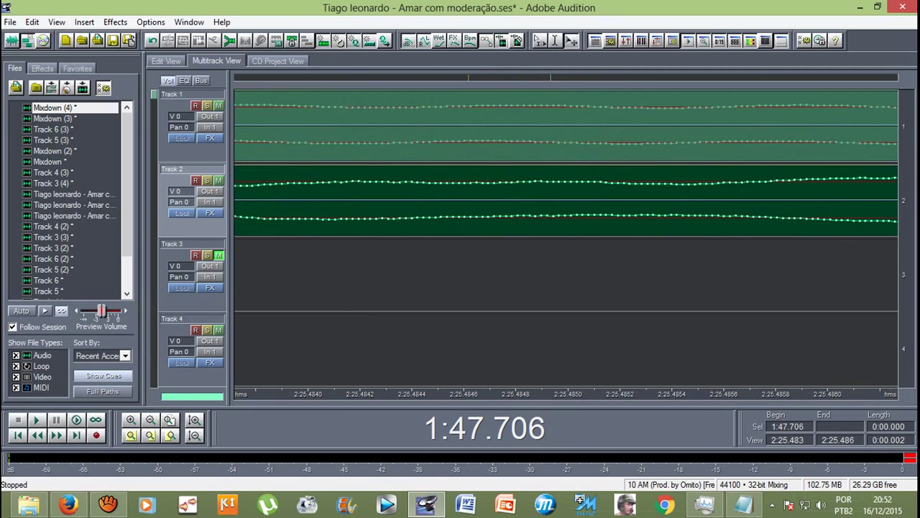
key("minus")
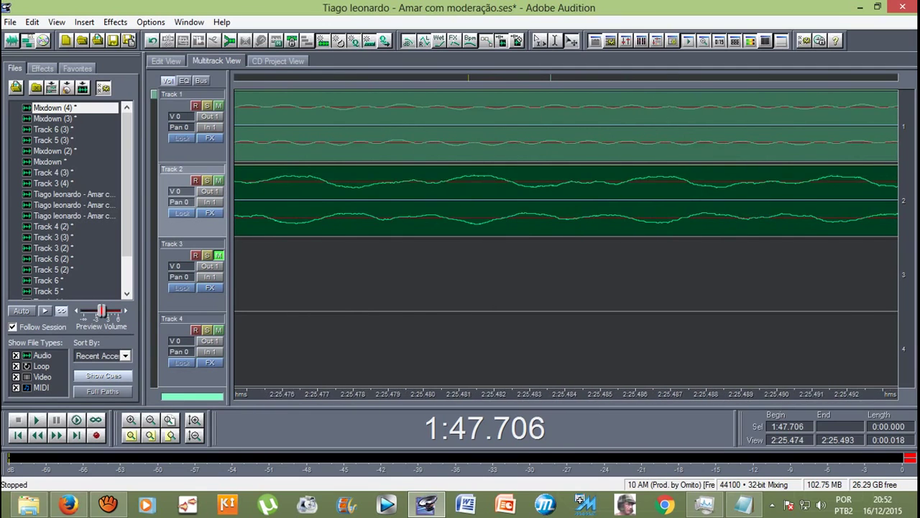
key("minus")
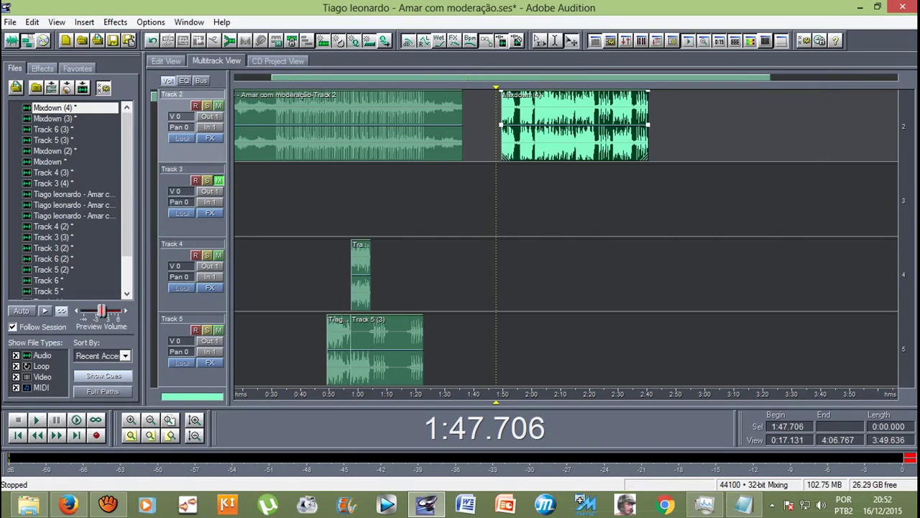
Step: Play from 1:47.706 while zooming in until the waveforms become smooth curves
key("space")
key("equal")
key("equal")
key("equal")
key("equal")
key("equal")
key("equal")
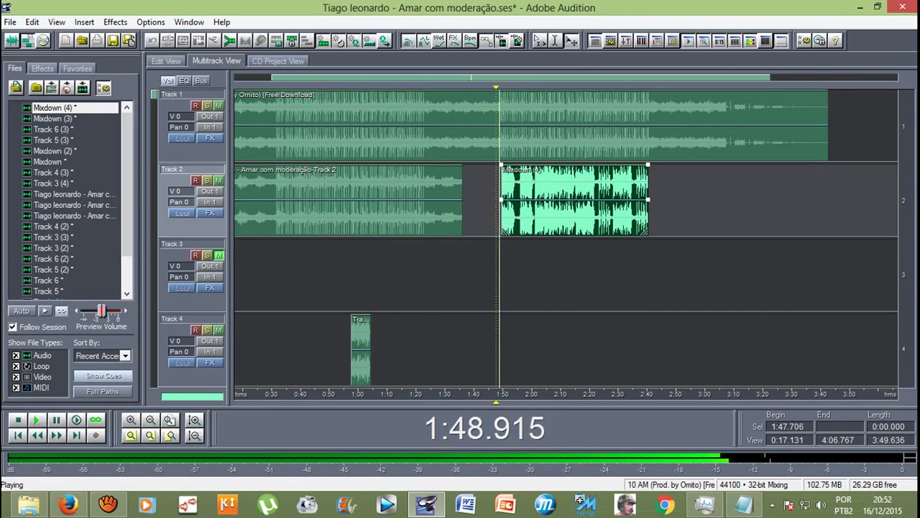
key("equal")
key("equal")
key("equal")
key("equal")
key("equal")
key("equal")
key("equal")
key("equal")
key("equal")
key("equal")
key("equal")
key("equal")
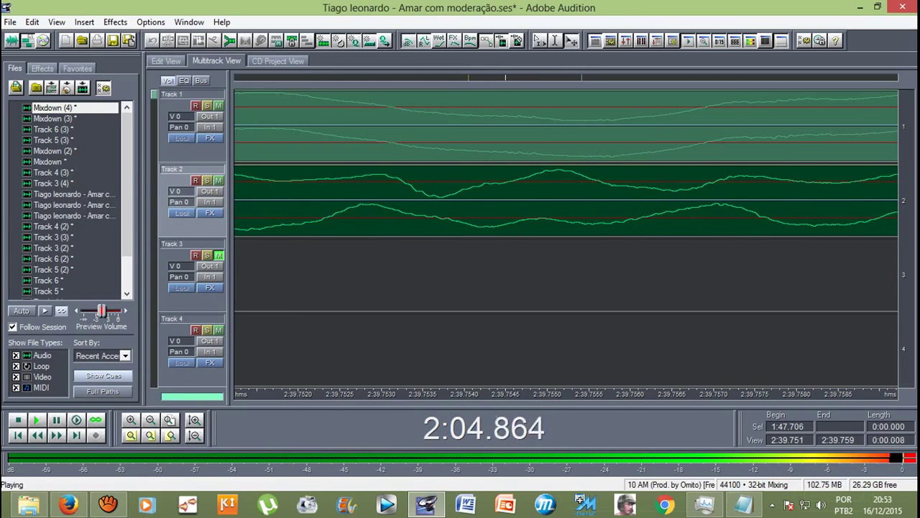
scroll(566, 164, "down", 6)
Step: Inspect the Mixdown (4) clip down to sample level, then play briefly from 1:47.706 and stop
scroll(566, 238, "down", 10)
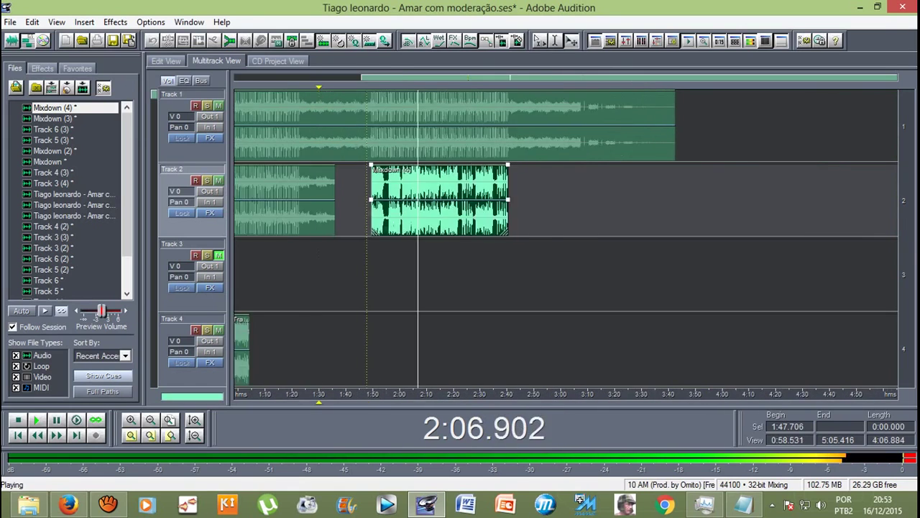
key("space")
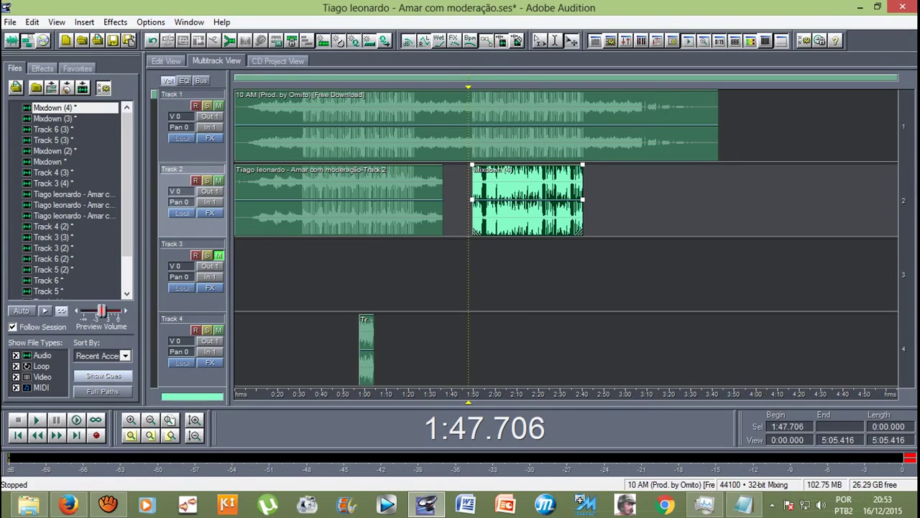
key("equal")
key("equal")
key("equal")
key("equal")
key("equal")
key("equal")
key("equal")
key("equal")
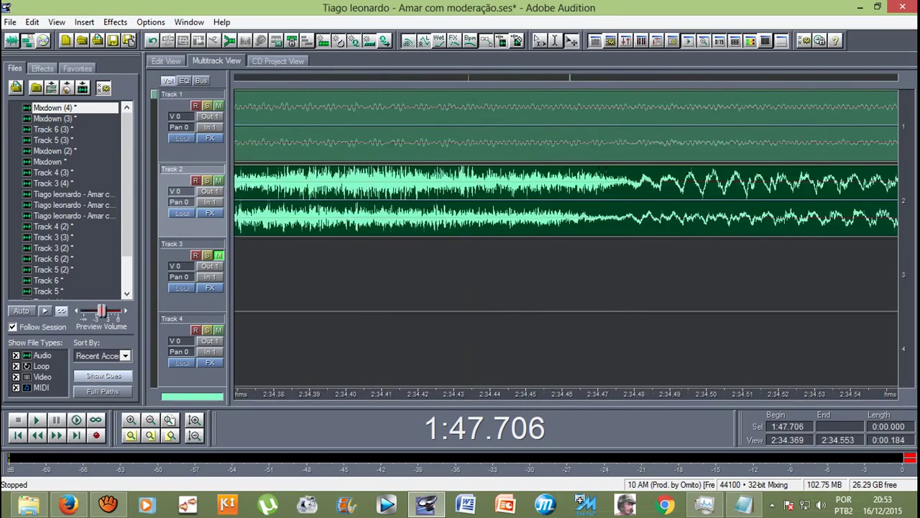
key("equal")
key("equal")
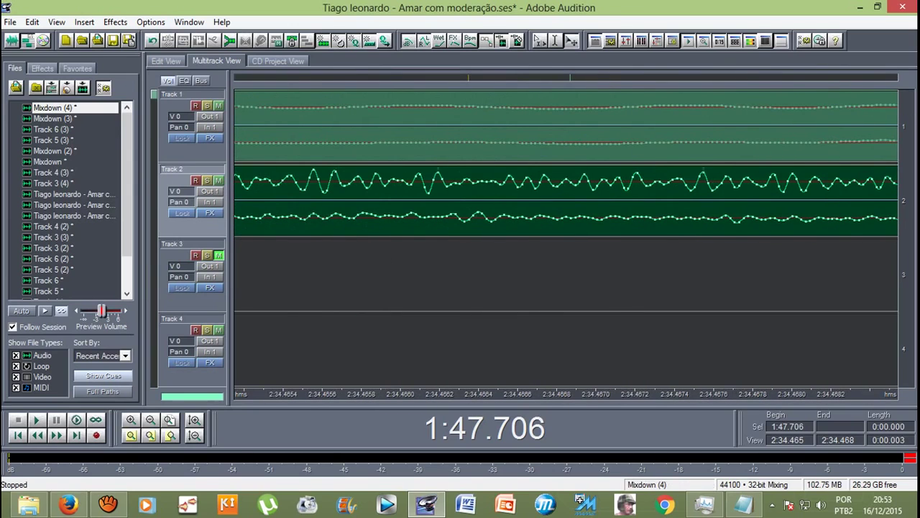
key("minus")
key("minus")
key("minus")
key("minus")
key("minus")
key("minus")
key("minus")
key("minus")
key("minus")
key("minus")
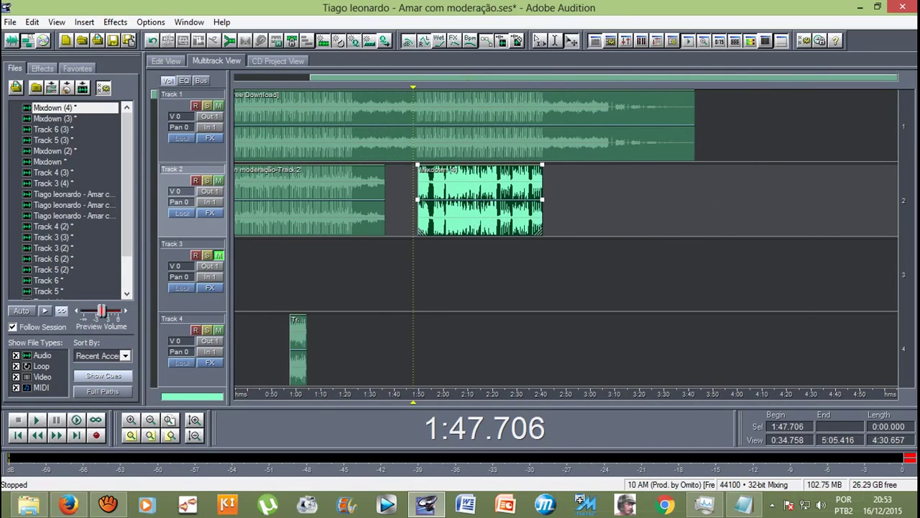
key("space")
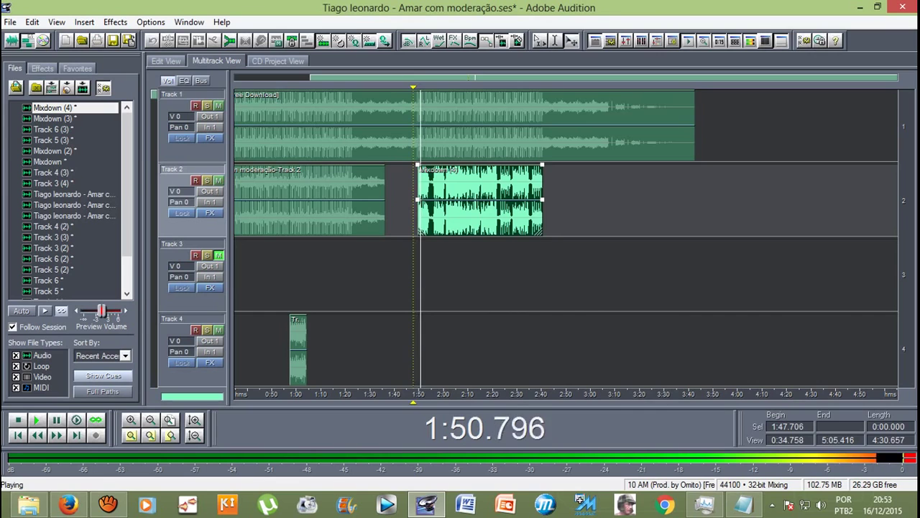
key("equal")
key("minus")
key("space")
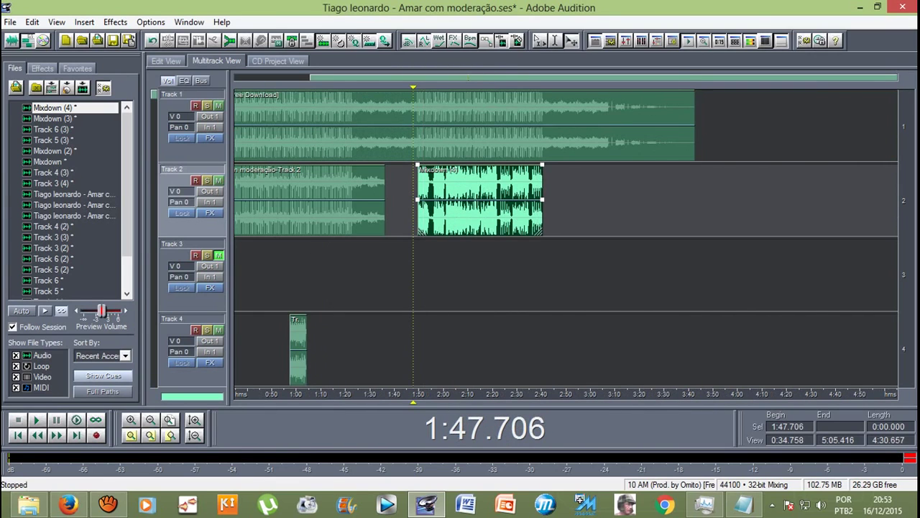
Step: Replay from 1:47.706 zooming into the Mixdown (4) waveform, then stop with the whole session shown
key("space")
key("equal")
key("equal")
key("equal")
key("equal")
key("equal")
key("equal")
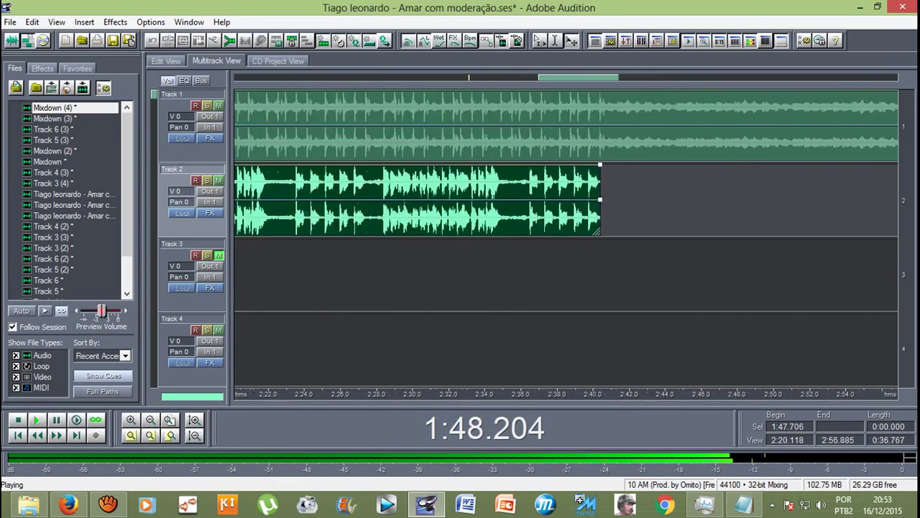
key("equal")
key("equal")
key("equal")
key("equal")
key("equal")
key("equal")
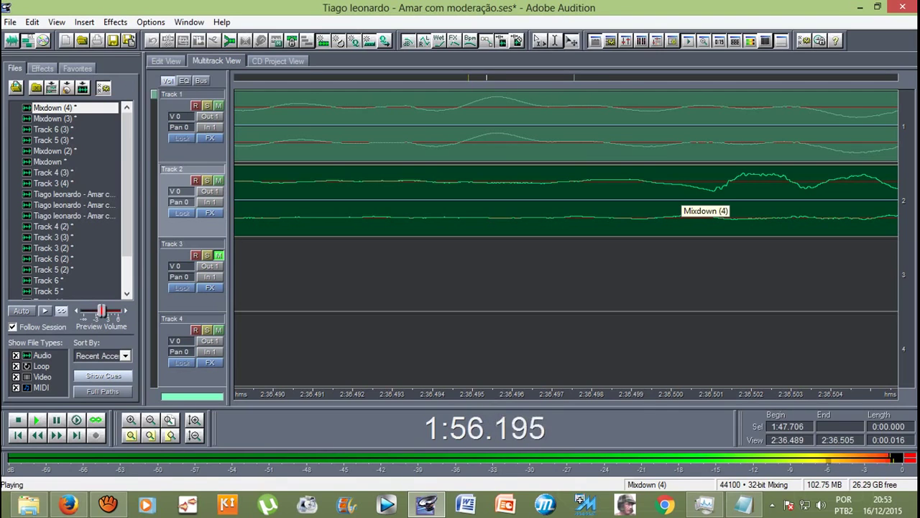
key("minus")
key("minus")
key("minus")
key("minus")
key("minus")
key("minus")
key("minus")
key("minus")
key("minus")
key("minus")
key("minus")
key("minus")
key("minus")
key("minus")
key("minus")
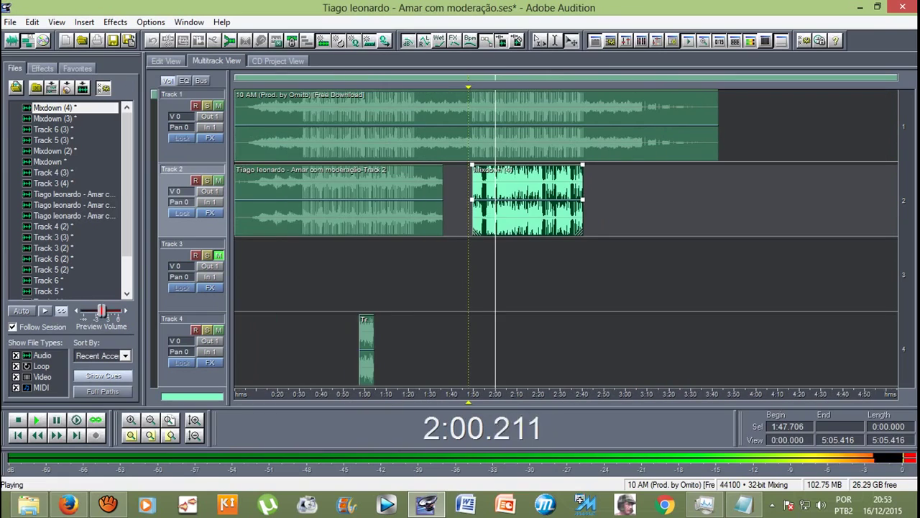
key("space")
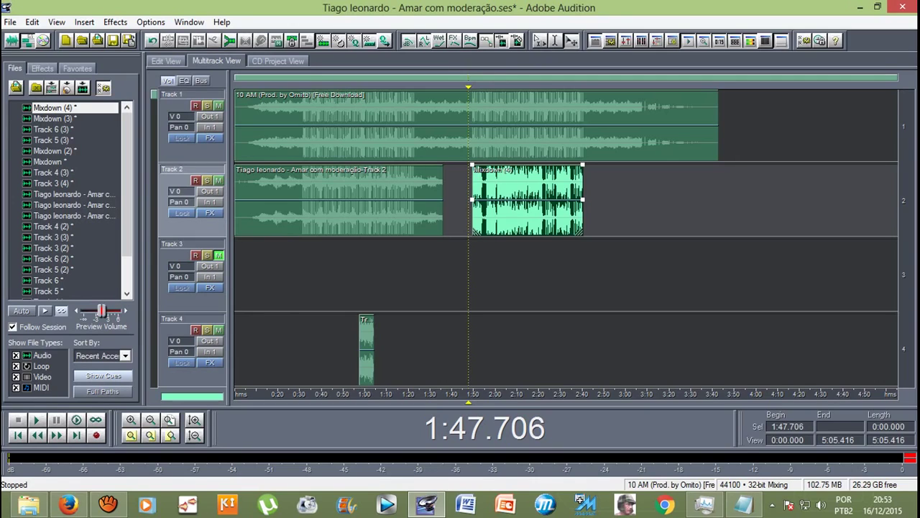
key("alt")
Step: Save All, writing Mixdown (4) as WAV and overwriting Track 6 (3), Track 5 (3), Mixdown (2) and Track 4 (3), then replay from 1:47.706
key("Down")
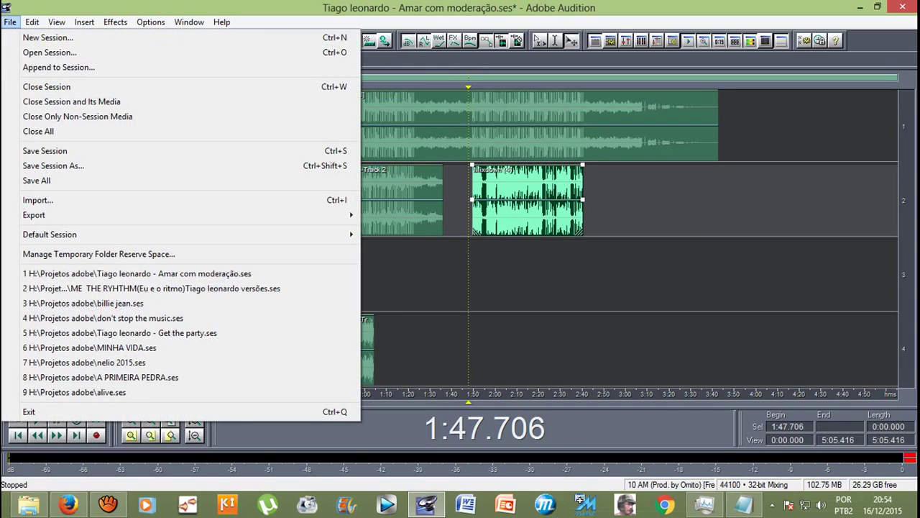
key("Down")
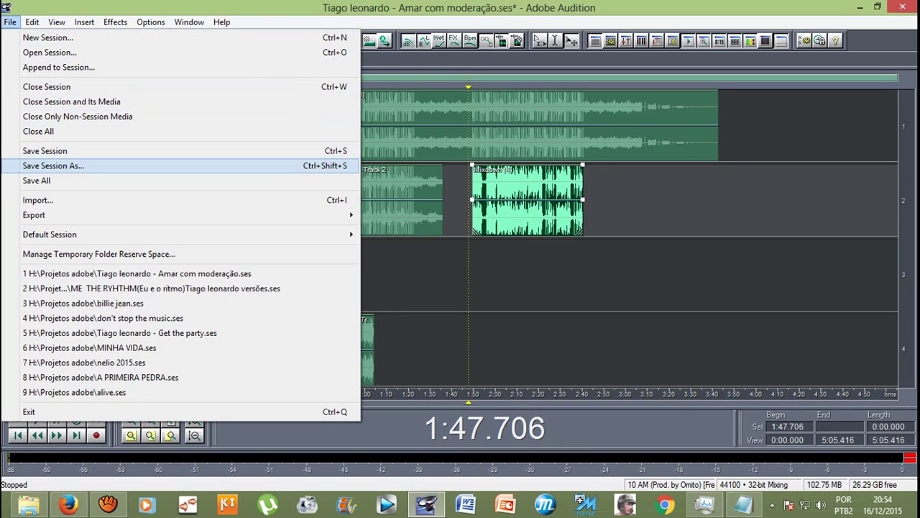
key("Down")
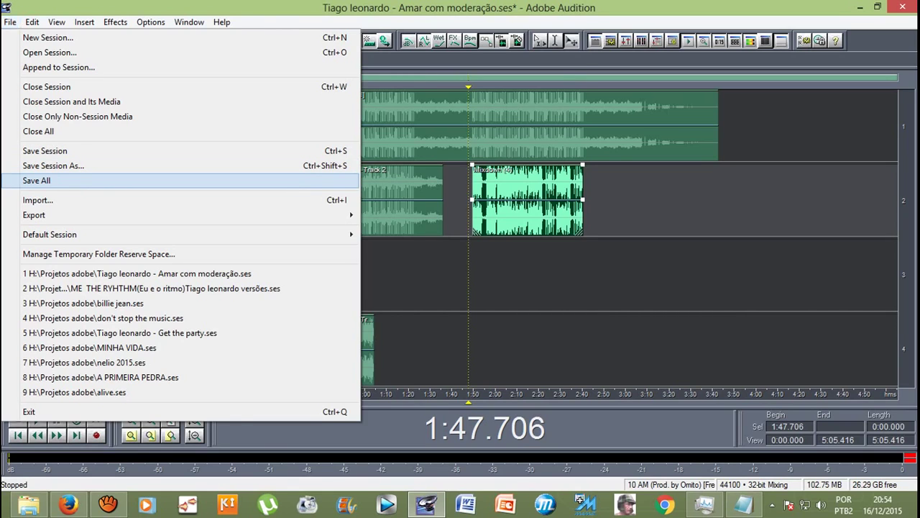
key("Return")
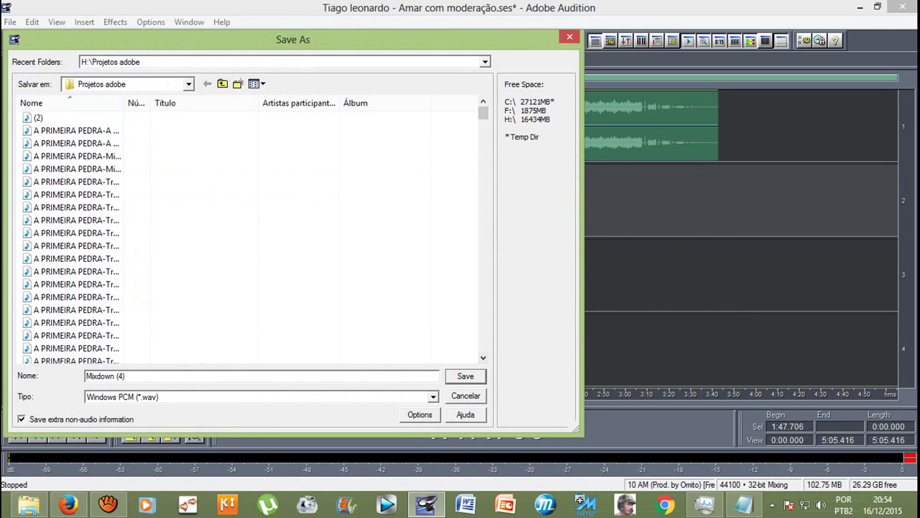
key("Return")
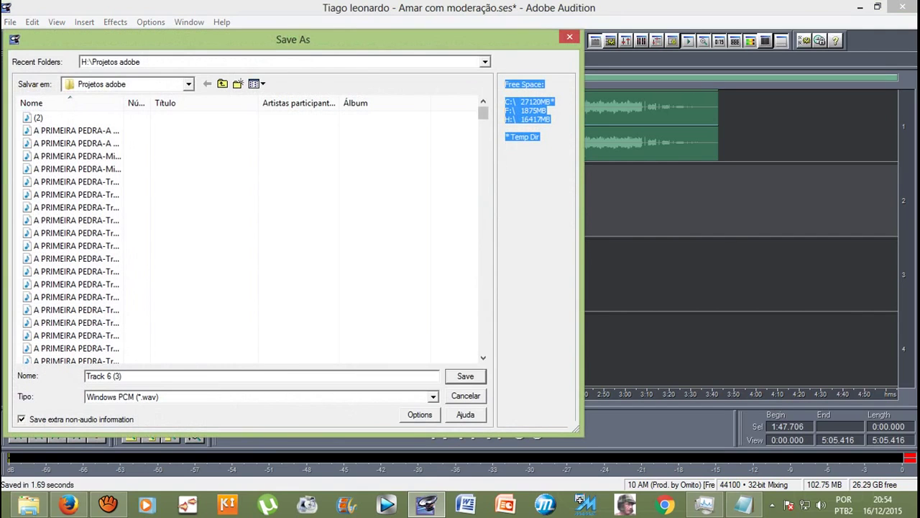
key("Return")
key("Return")
key("Return")
key("Return")
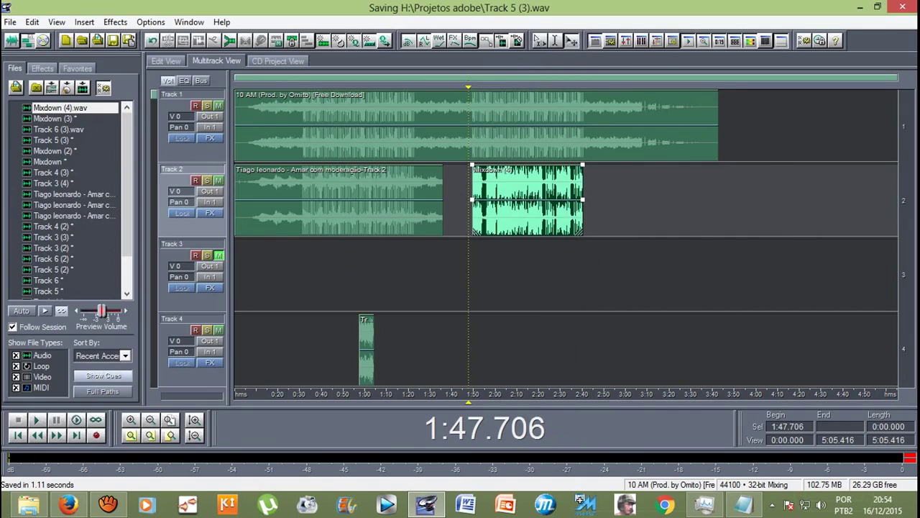
key("Return")
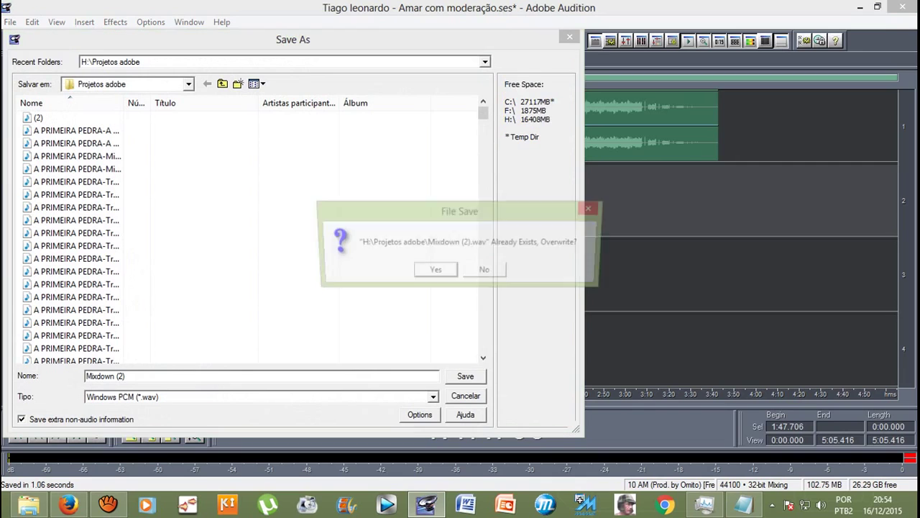
key("Return")
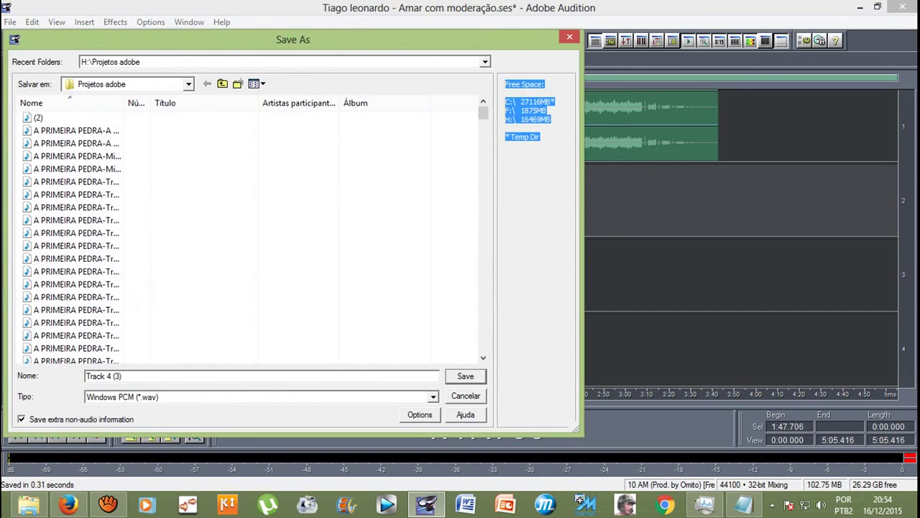
key("Return")
key("Return")
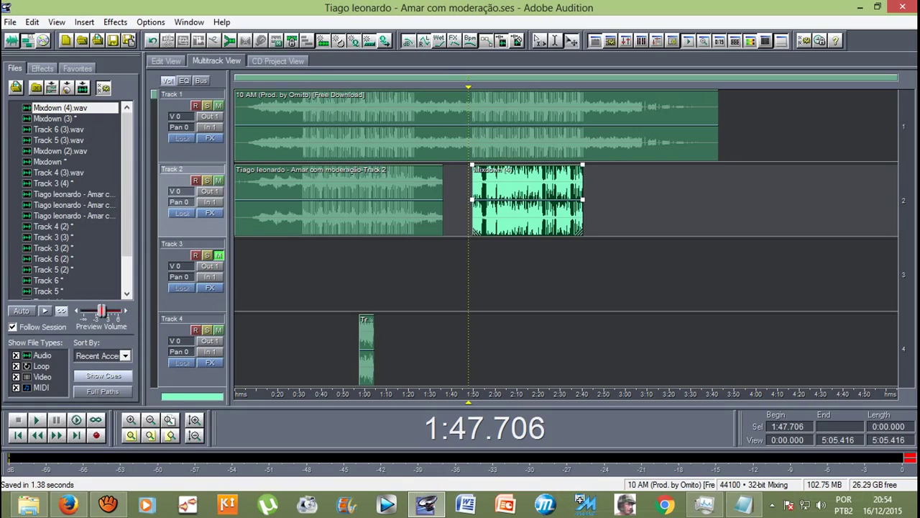
key("space")
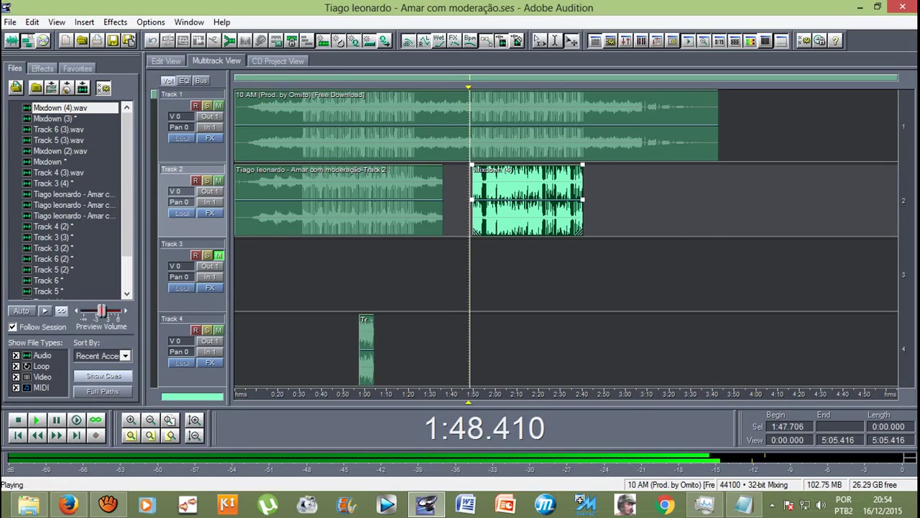
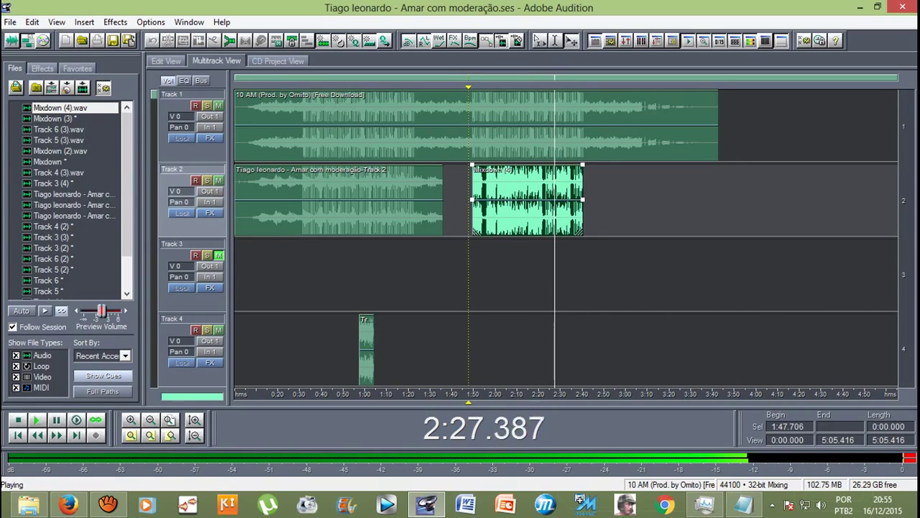
Step: Stop playback and select the clips on Tracks 5 and 6
key("space")
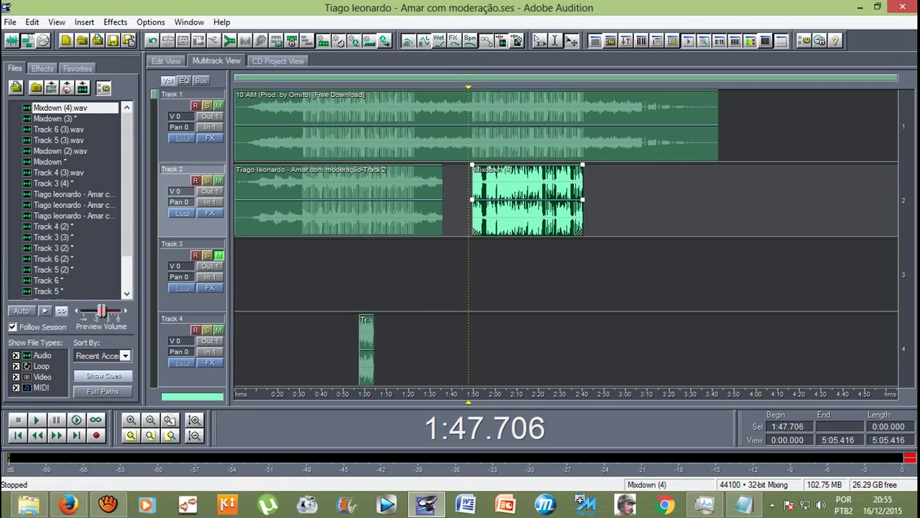
scroll(381, 201, "down", 3)
left_click(381, 202)
left_click(387, 277)
scroll(386, 277, "up", 3)
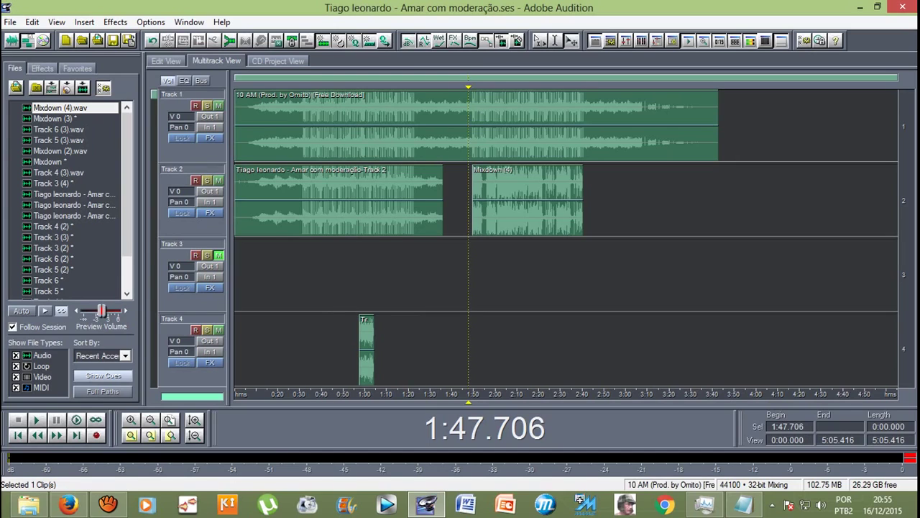
Step: Play from 2:17.669, rewind the playhead to about 1:47, and restore aTube Catcher
key("Right")
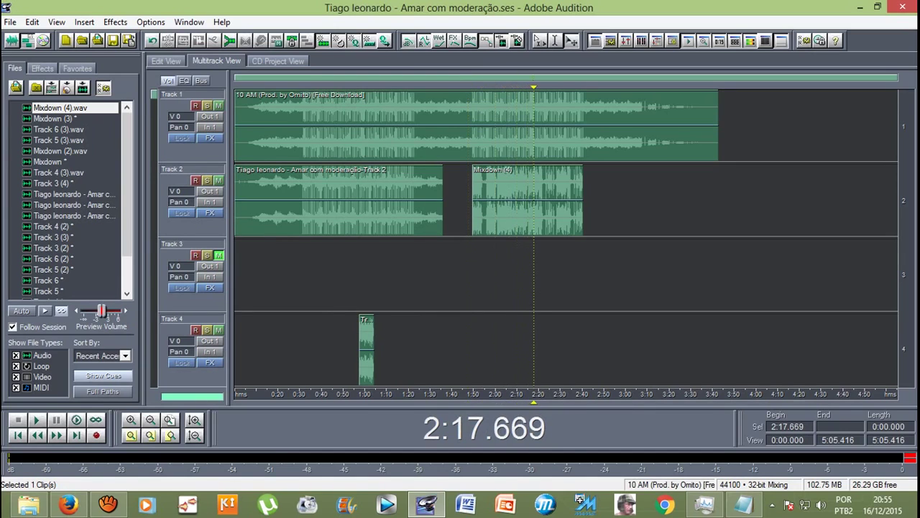
key("space")
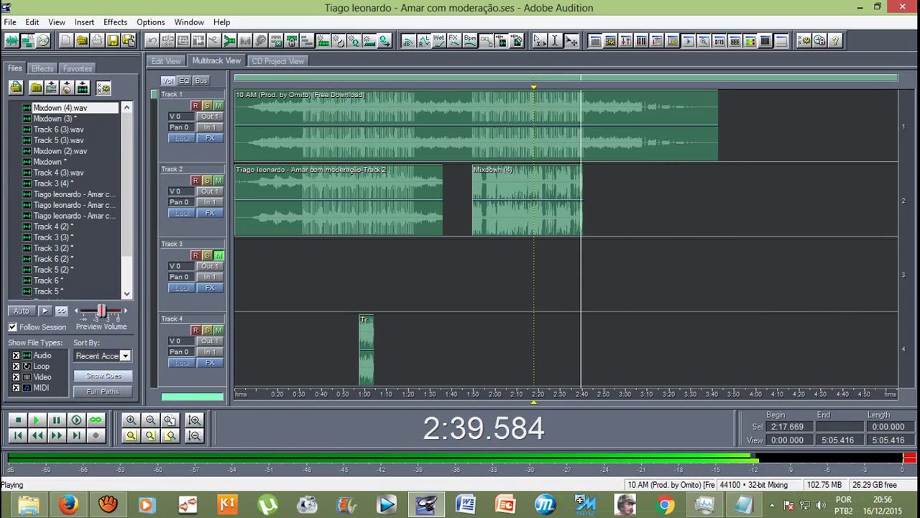
key("space")
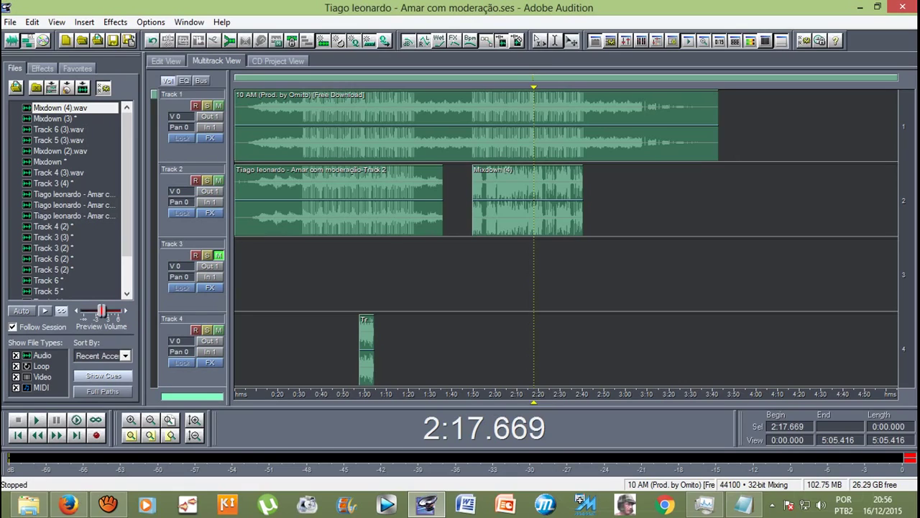
left_click_drag(533, 401, 467, 401)
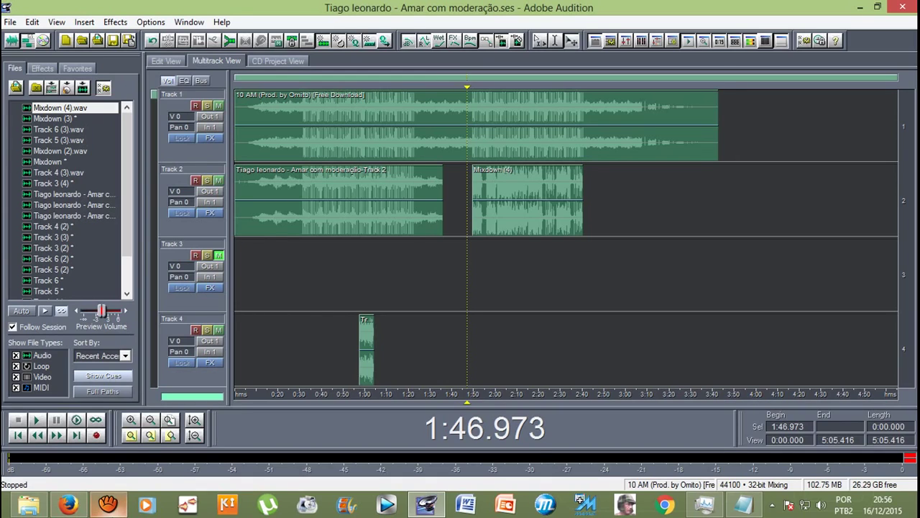
left_click(426, 506)
Step: Pause the aTube Catcher screen recording and minimize its window
left_click(572, 319)
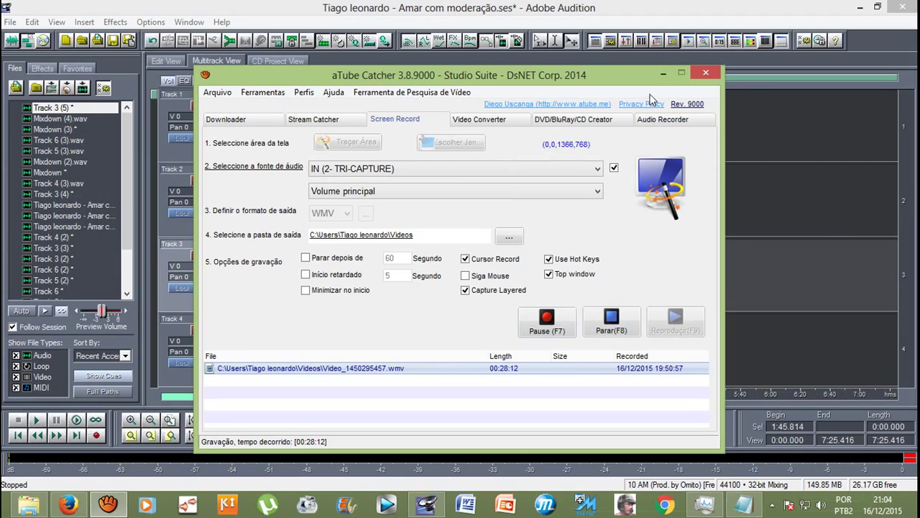
left_click(663, 73)
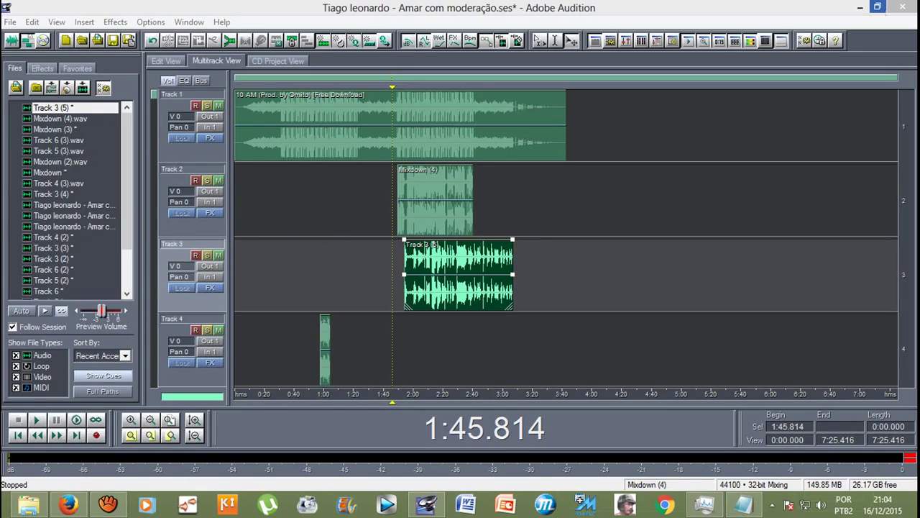
left_click(877, 7)
left_click(692, 183)
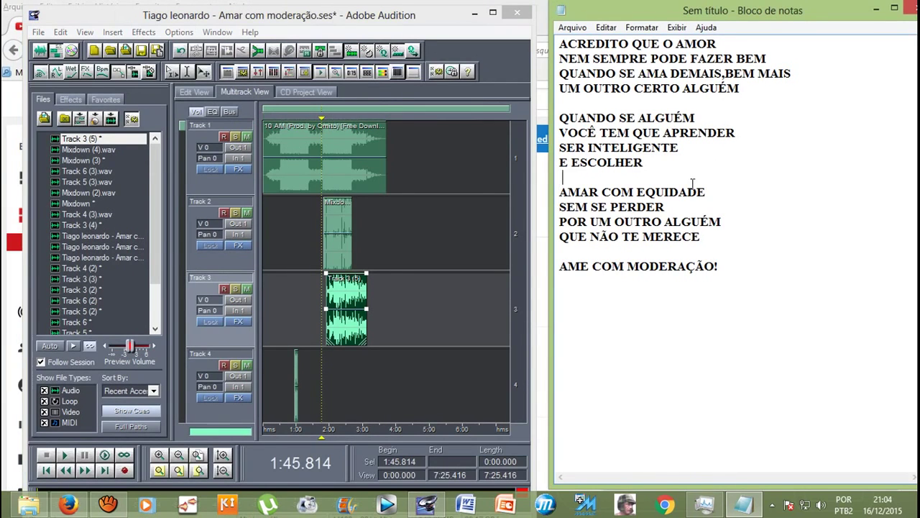
key("alt+Tab")
key("space")
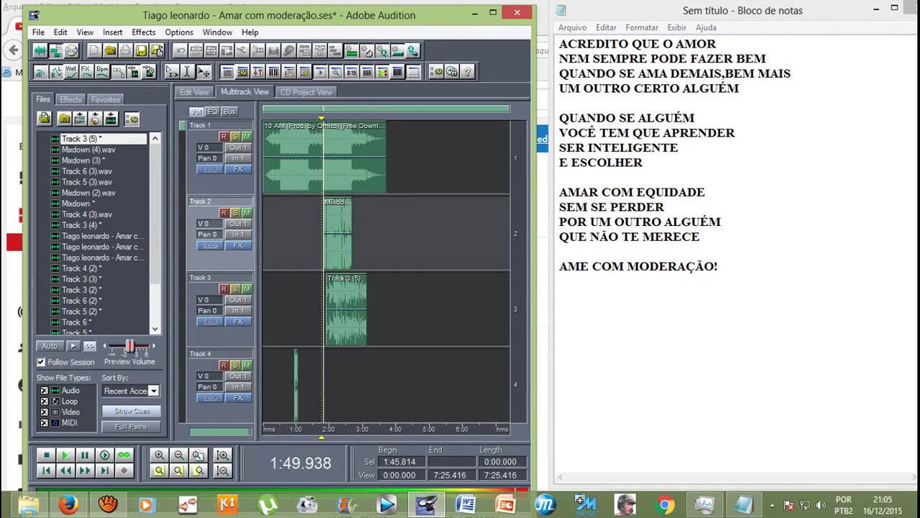
key("space")
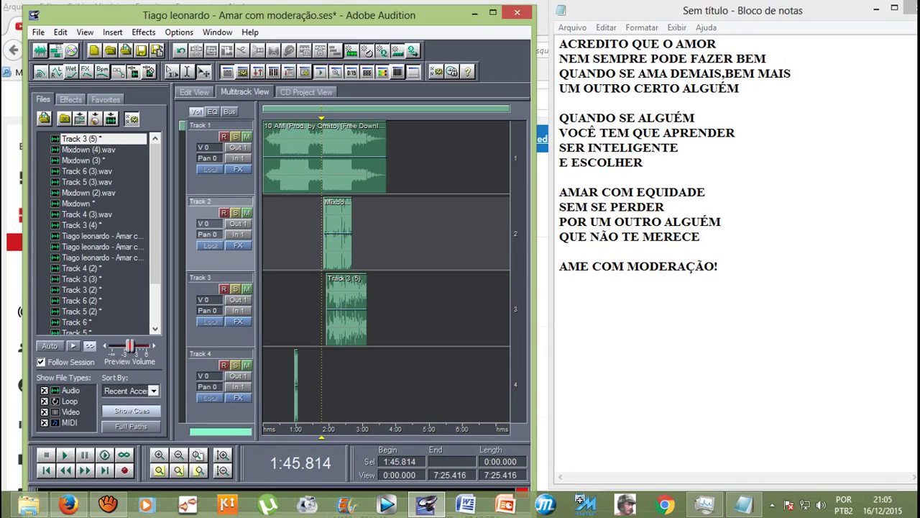
key("space")
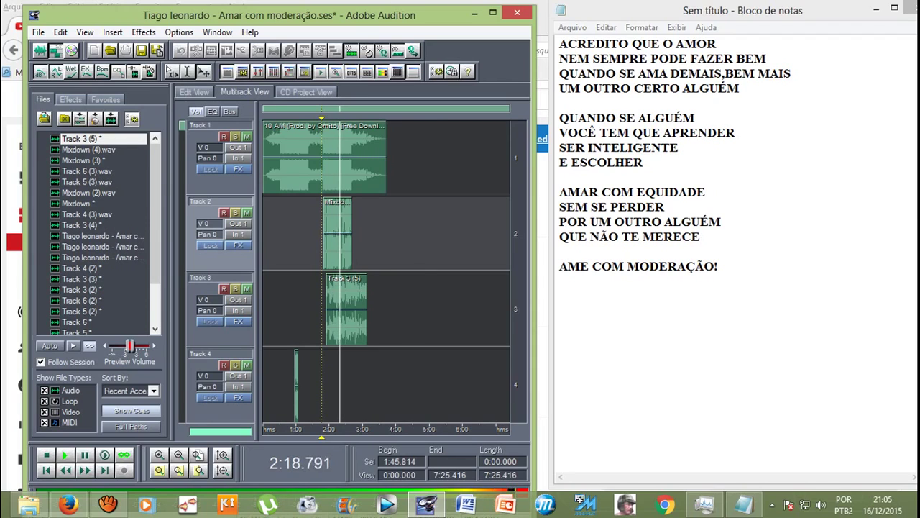
key("equal")
key("equal")
key("equal")
key("equal")
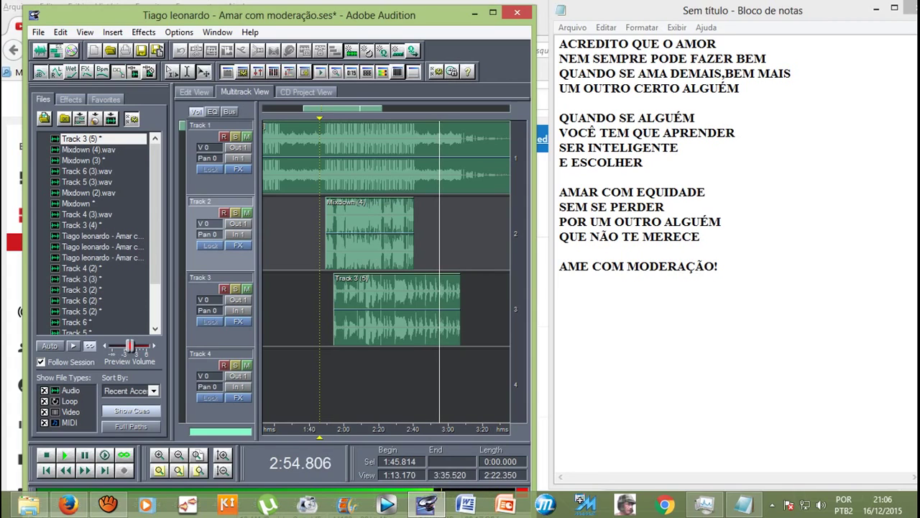
left_click(492, 11)
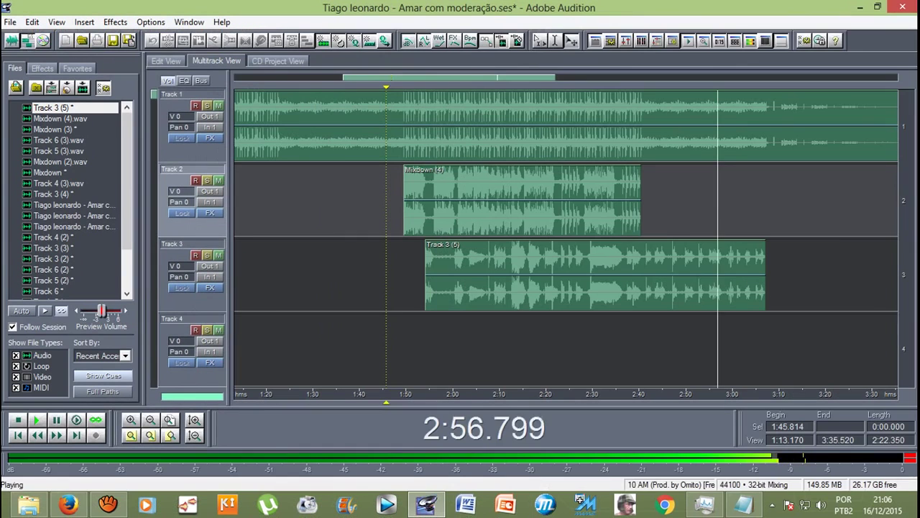
key("minus")
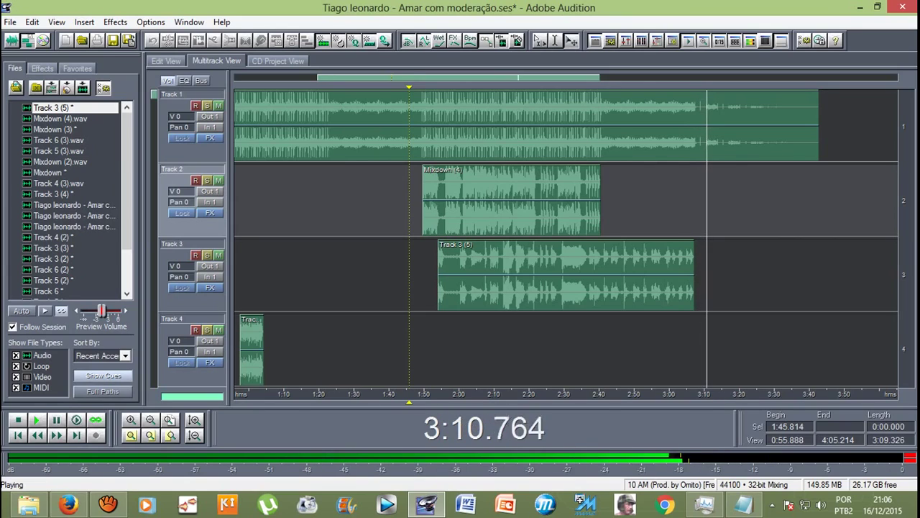
key("minus")
key("space")
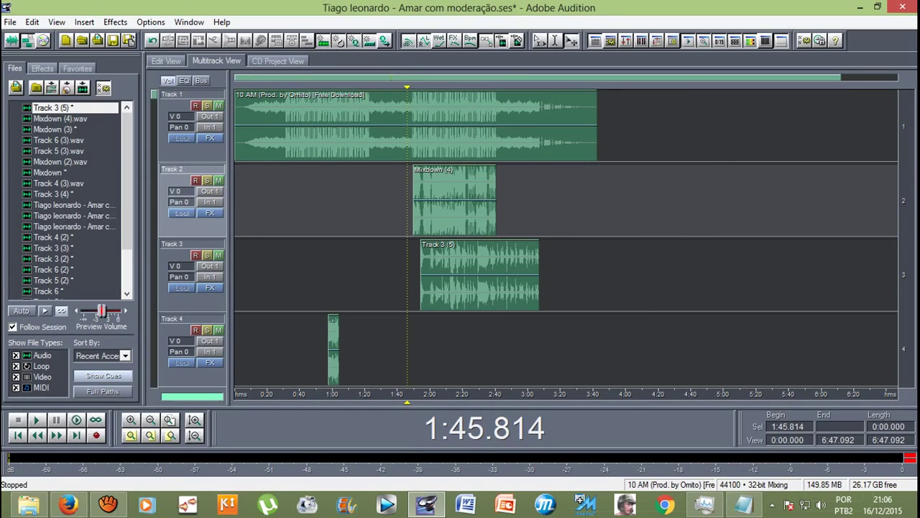
key("minus")
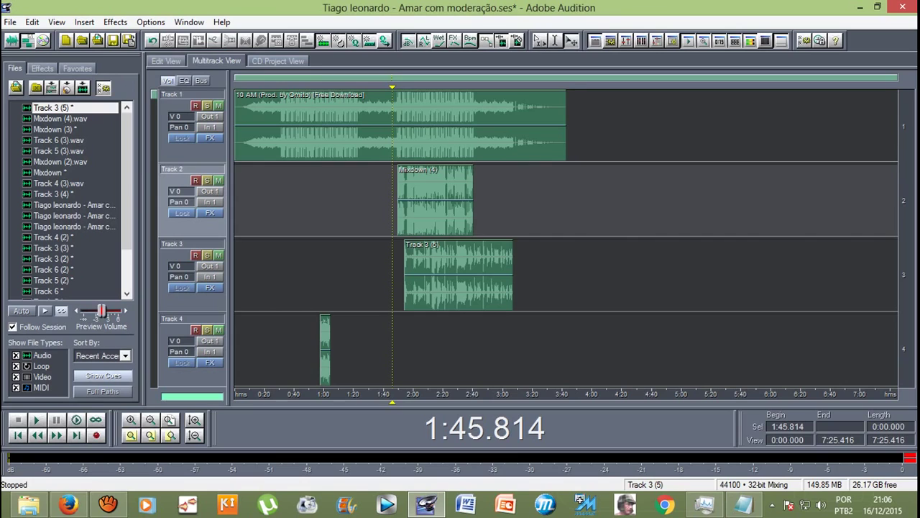
scroll(566, 238, "down", 2)
scroll(566, 237, "down", 5)
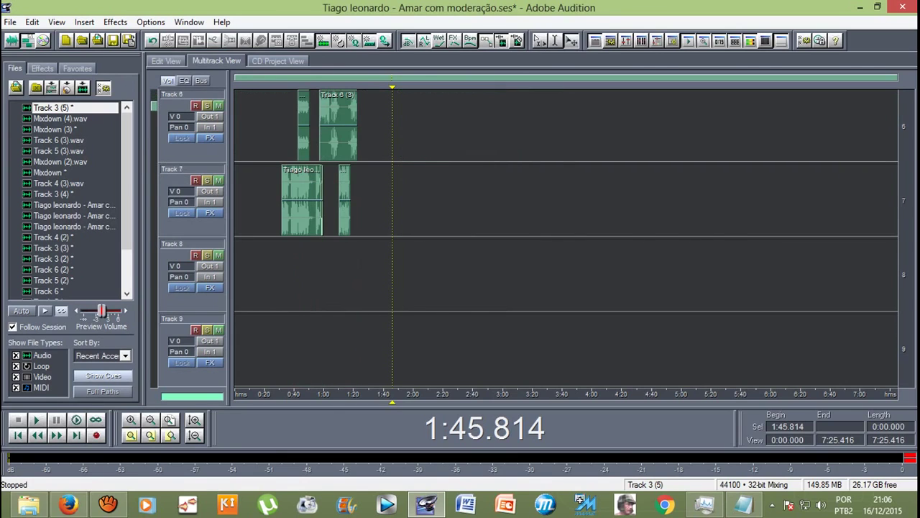
scroll(565, 237, "up", 6)
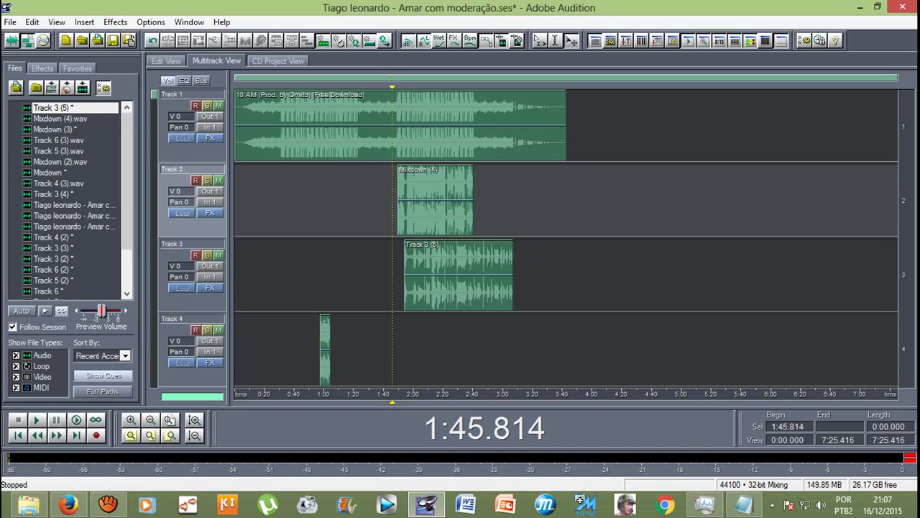
Step: Mute the Track 1 beat and mix all audio clips down to a new file
left_click(218, 106)
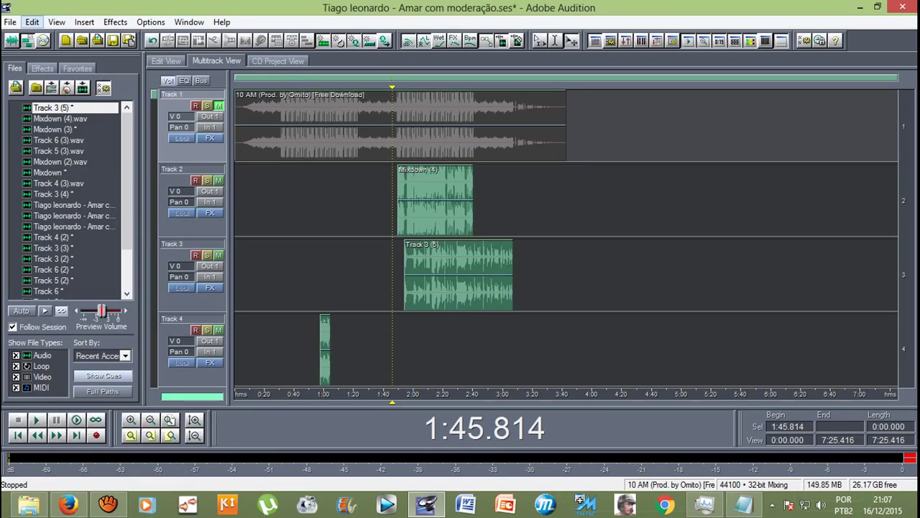
left_click(31, 22)
mouse_move(97, 63)
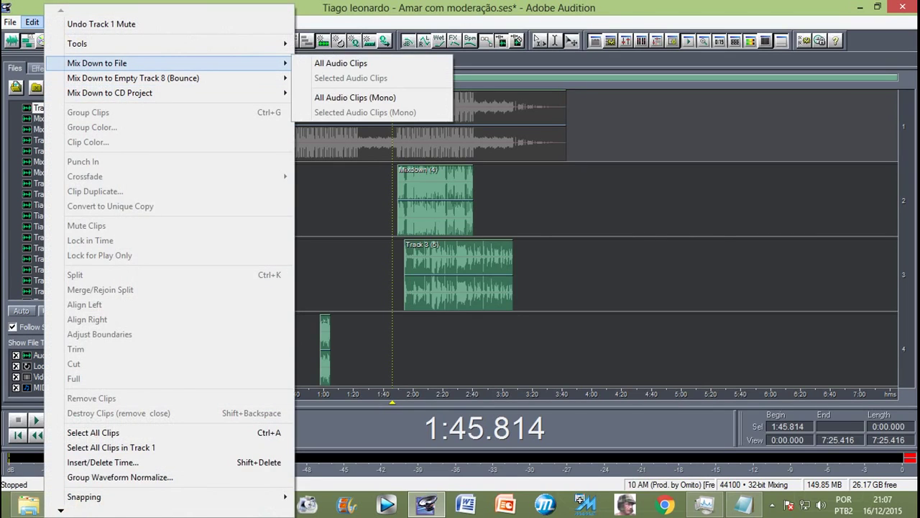
left_click(341, 63)
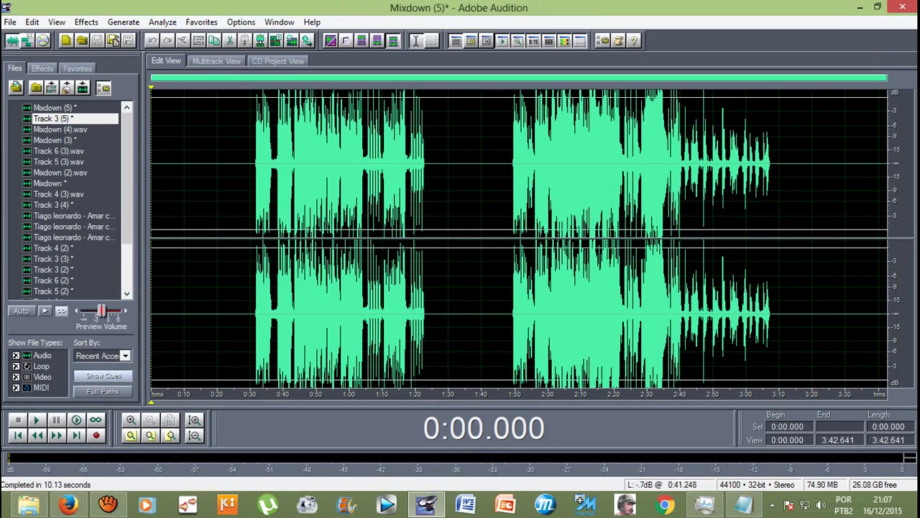
Step: Select the vocal portion of the Mixdown (5) waveform
left_click(283, 180)
left_click(315, 180)
left_click_drag(237, 179, 253, 180)
left_click(804, 179)
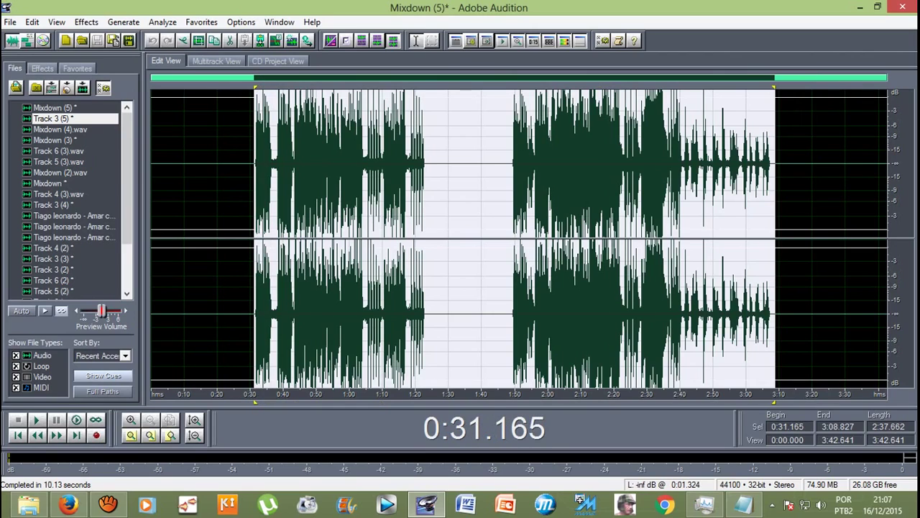
Step: Preview and apply Studio Reverb with the Vocal Reverb (medium) preset to Mixdown (5)
left_click(86, 22)
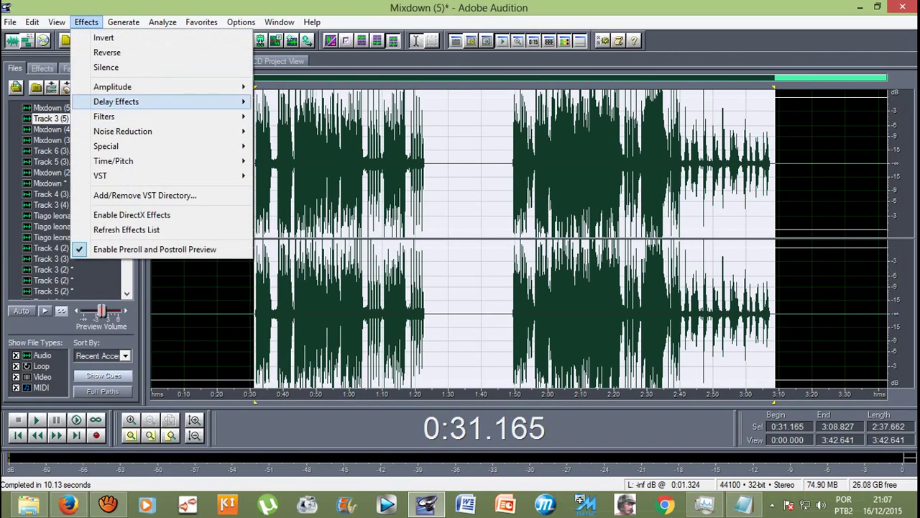
mouse_move(115, 101)
left_click(299, 250)
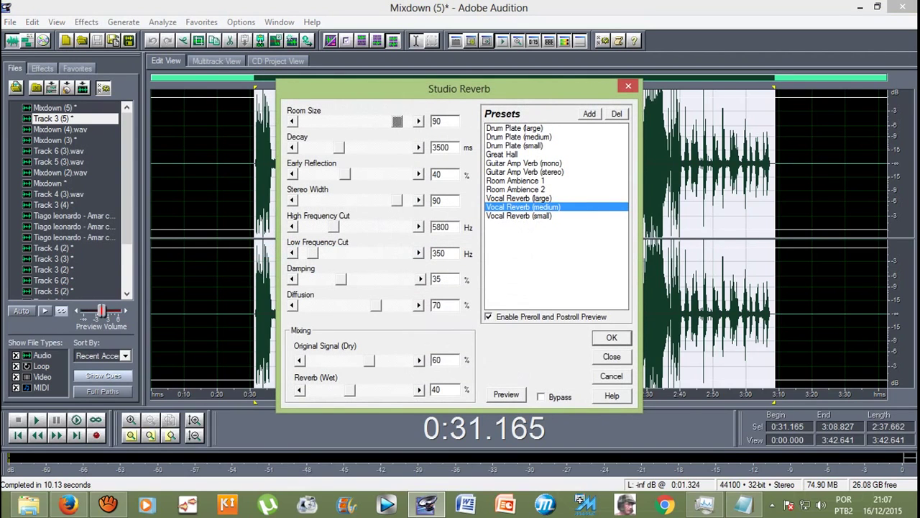
key("alt+p")
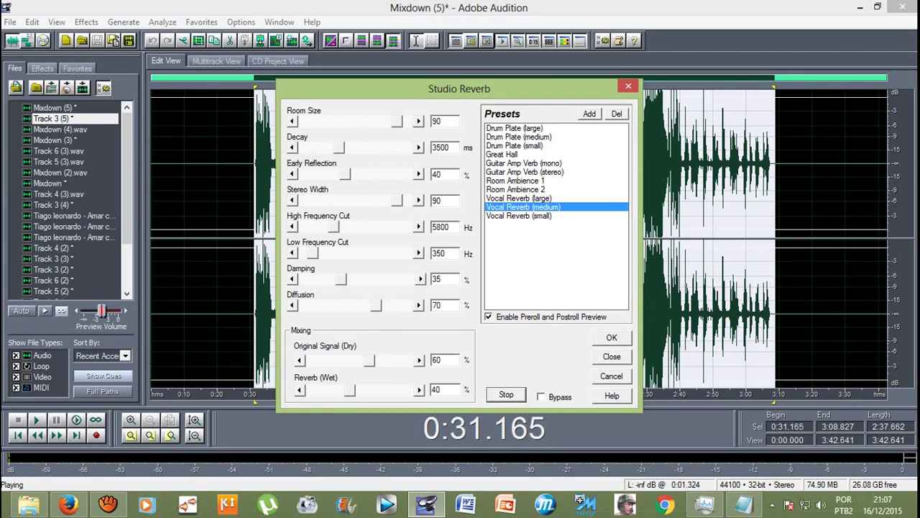
key("Return")
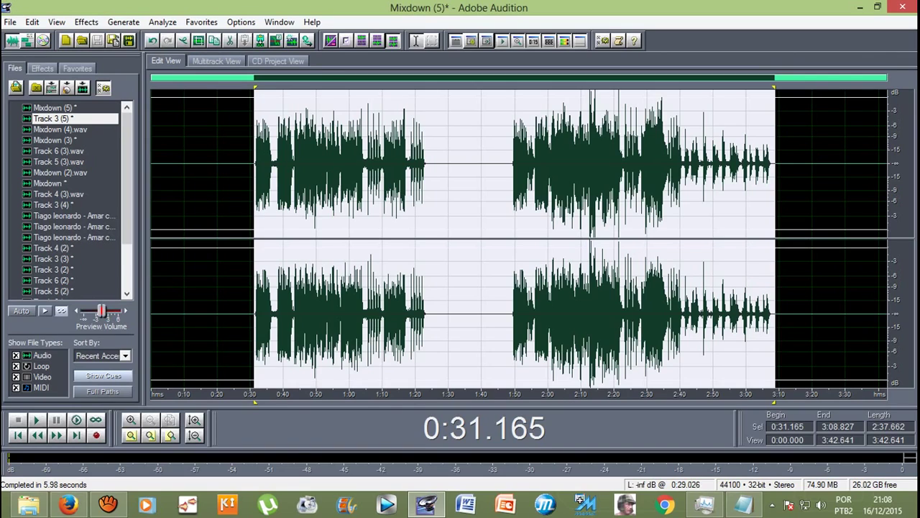
Step: Back in the multitrack session, play from 0:31.718 and zoom the timeline in
left_click(217, 61)
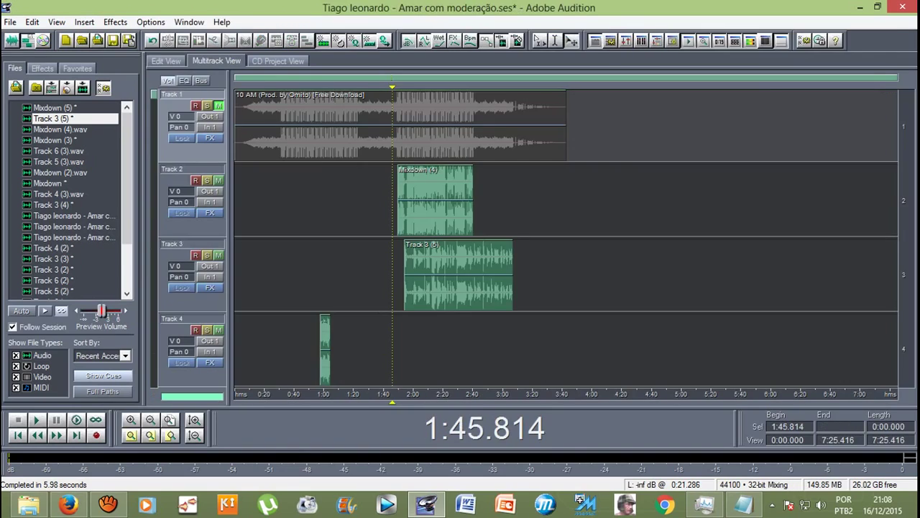
scroll(566, 237, "down", 3)
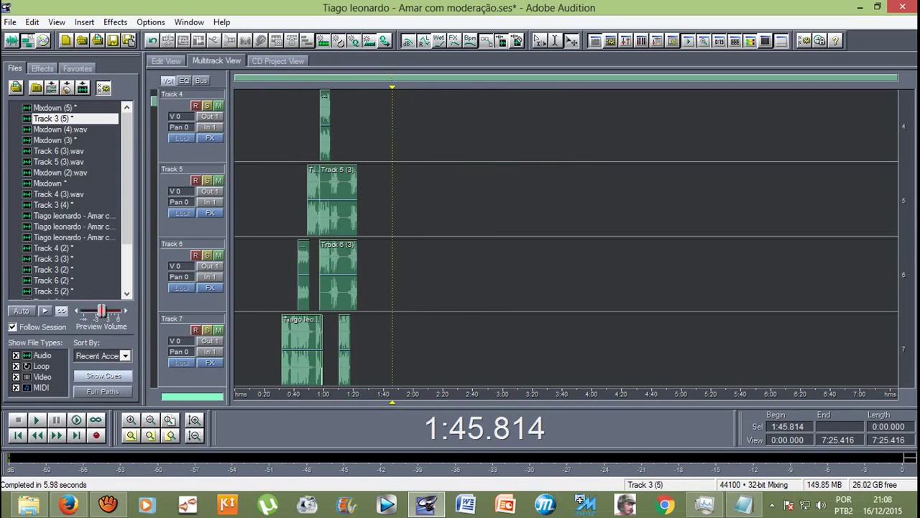
scroll(566, 238, "up", 3)
scroll(566, 237, "down", 1)
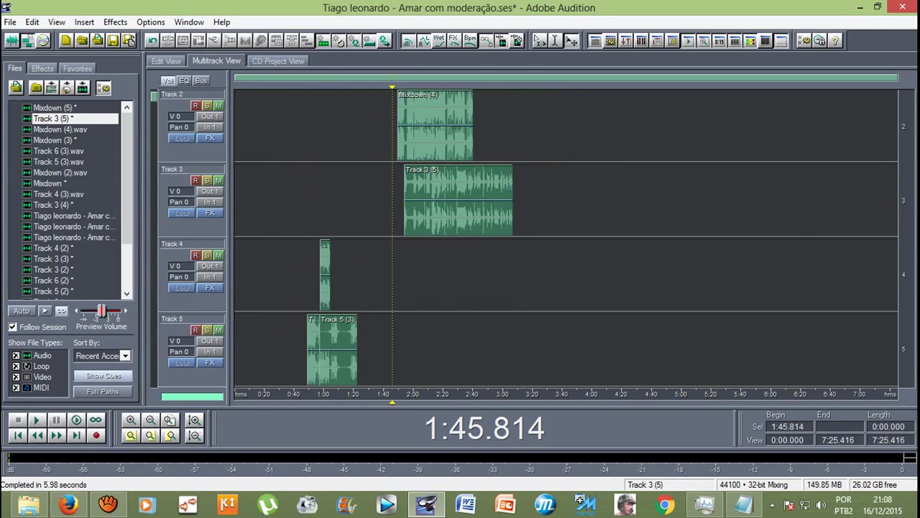
scroll(566, 237, "up", 1)
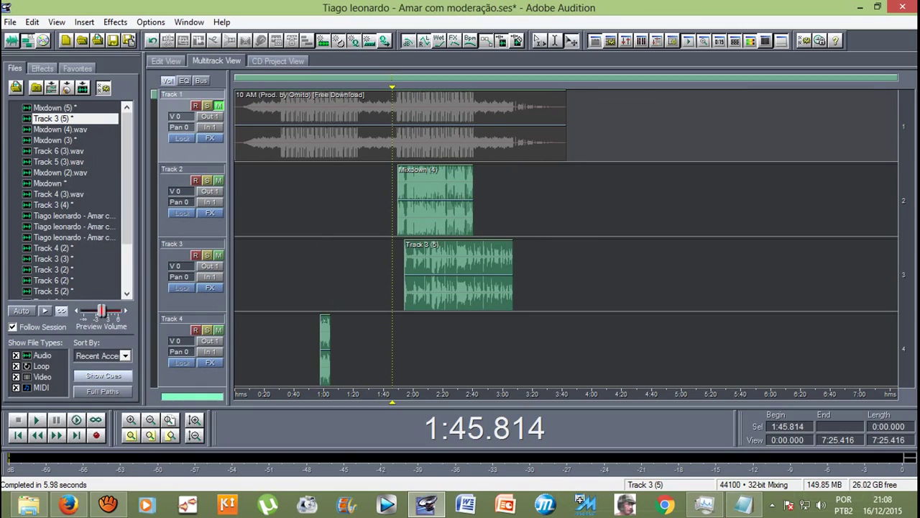
scroll(566, 238, "down", 1)
scroll(566, 237, "up", 1)
scroll(566, 237, "down", 3)
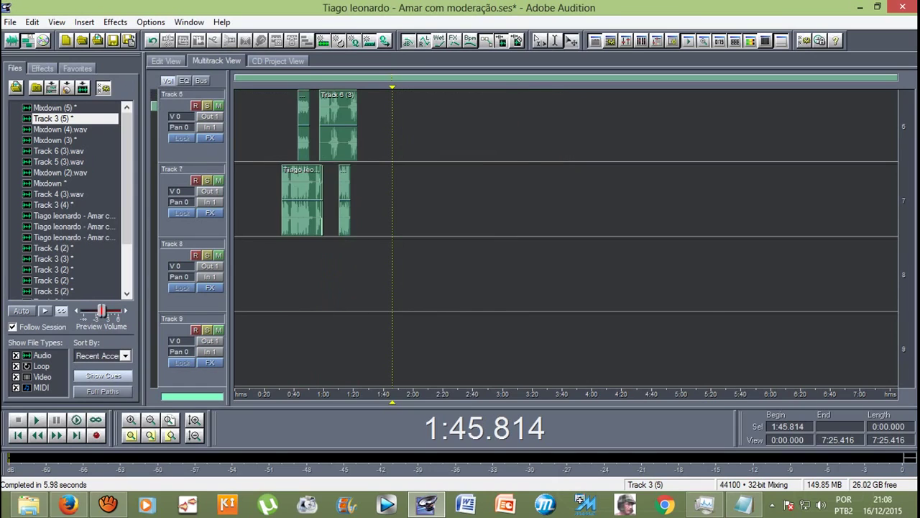
left_click_drag(392, 401, 281, 402)
key("space")
scroll(309, 119, "down", 1)
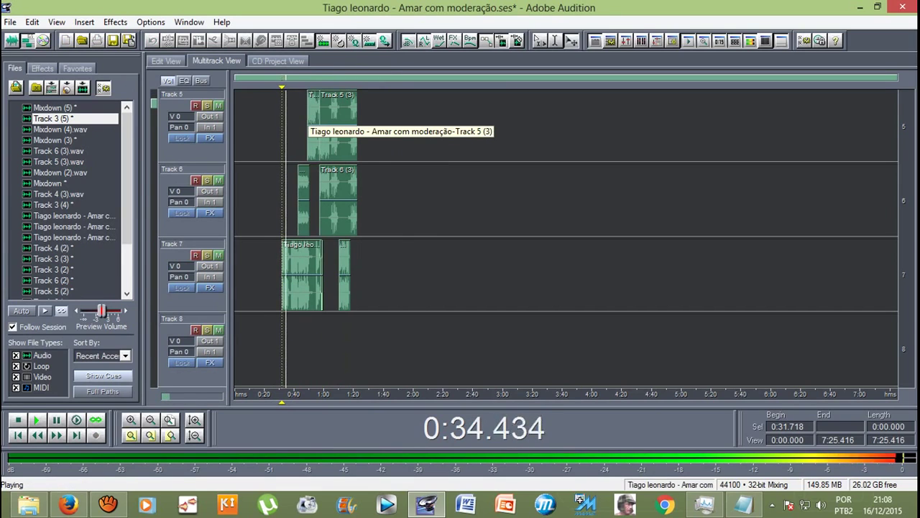
key("space")
key("equal")
key("equal")
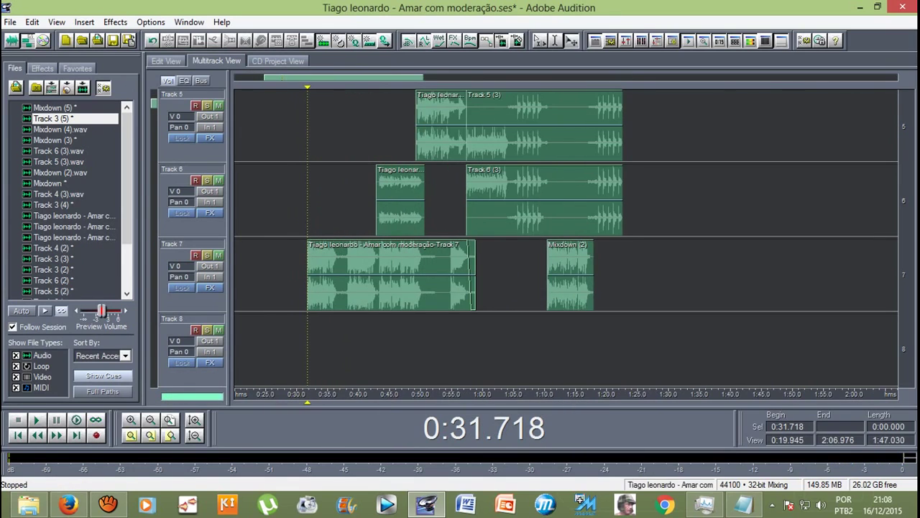
Step: Delete the long vocal clip on Track 7
left_click(388, 273)
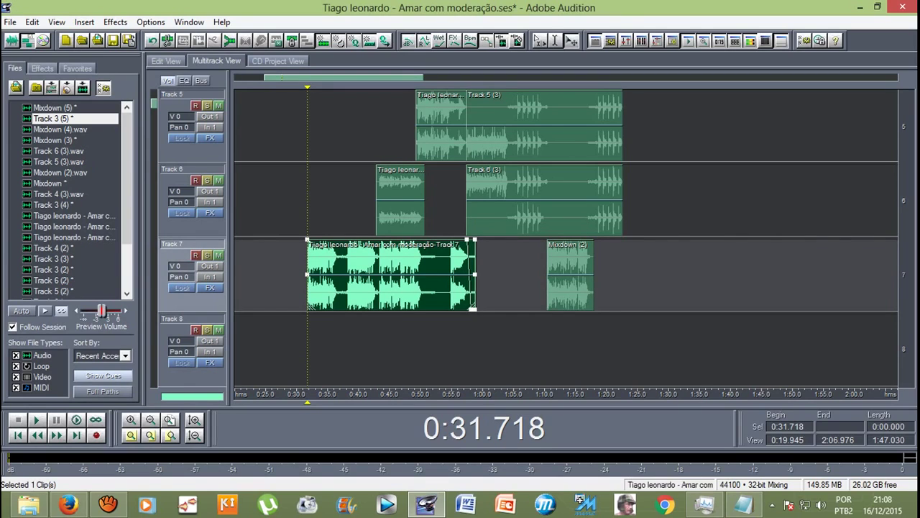
left_click_drag(308, 403, 452, 403)
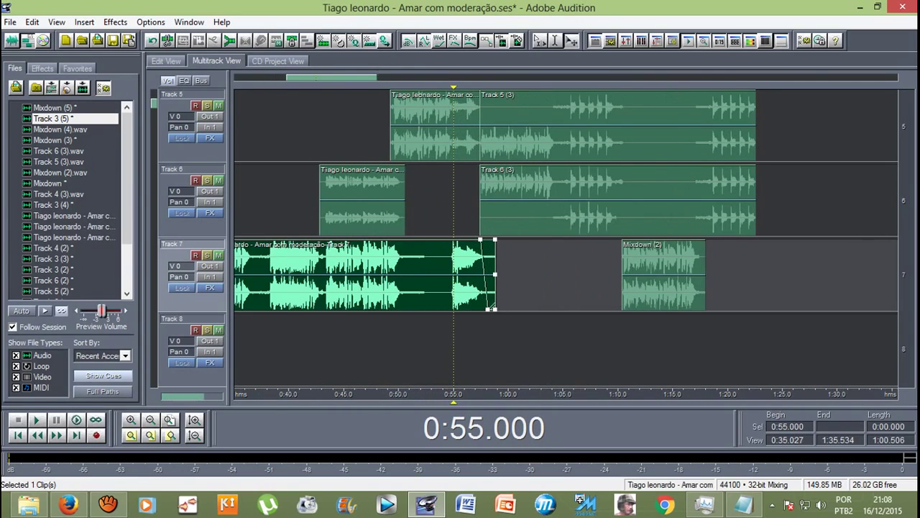
key("ctrl+Left")
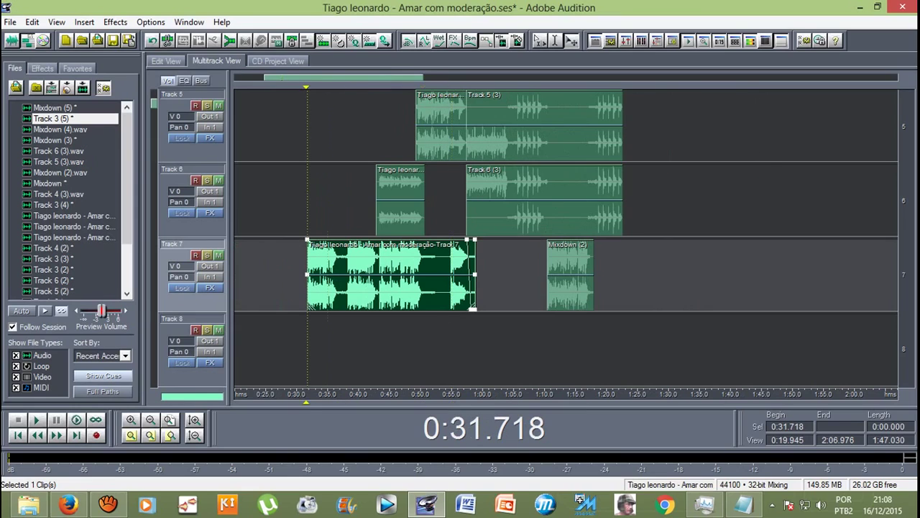
key("Delete")
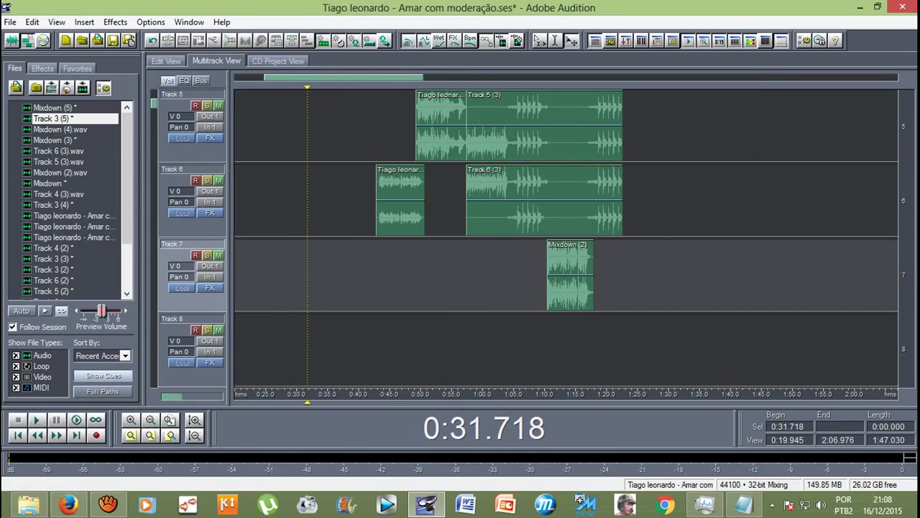
Step: Listen from 0:43.742, then delete the short vocal clip on Track 5
key("space")
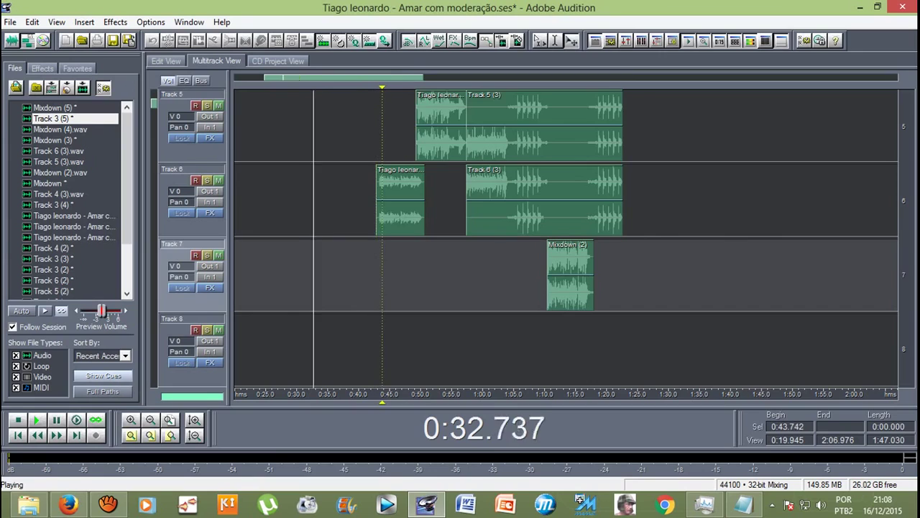
scroll(567, 237, "up", 1)
key("space")
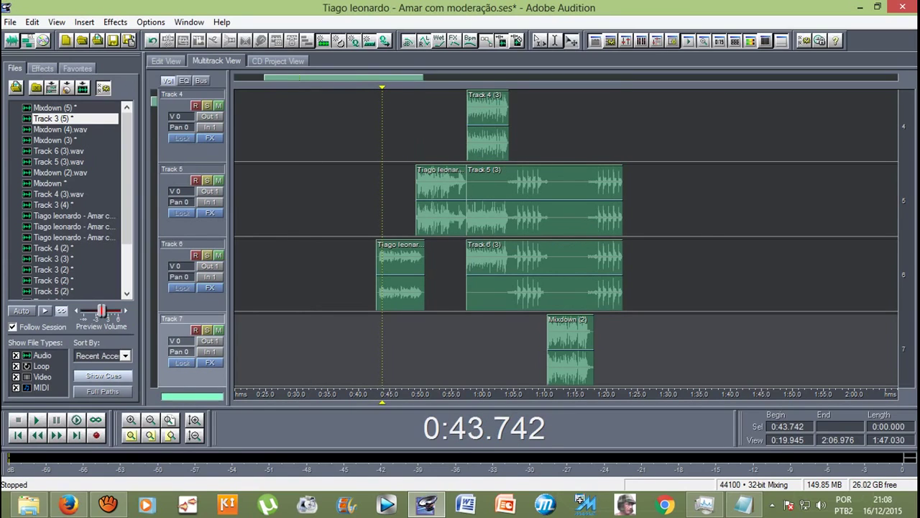
key("space")
scroll(567, 237, "up", 2)
scroll(567, 238, "down", 2)
key("space")
left_click(412, 346)
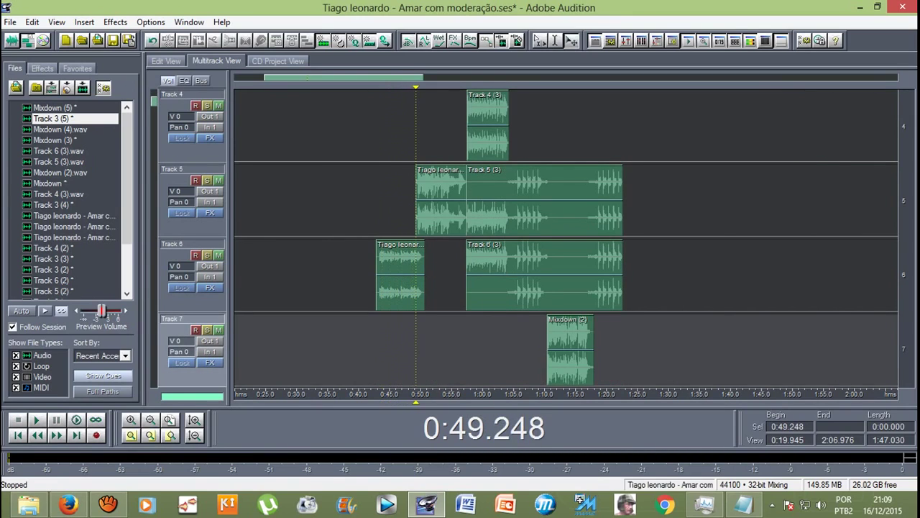
left_click(442, 188)
key("space")
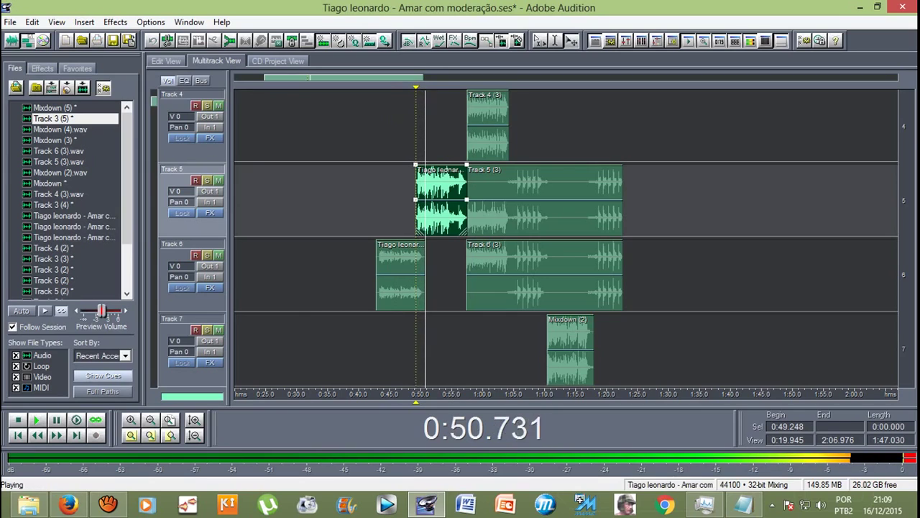
key("space")
key("Delete")
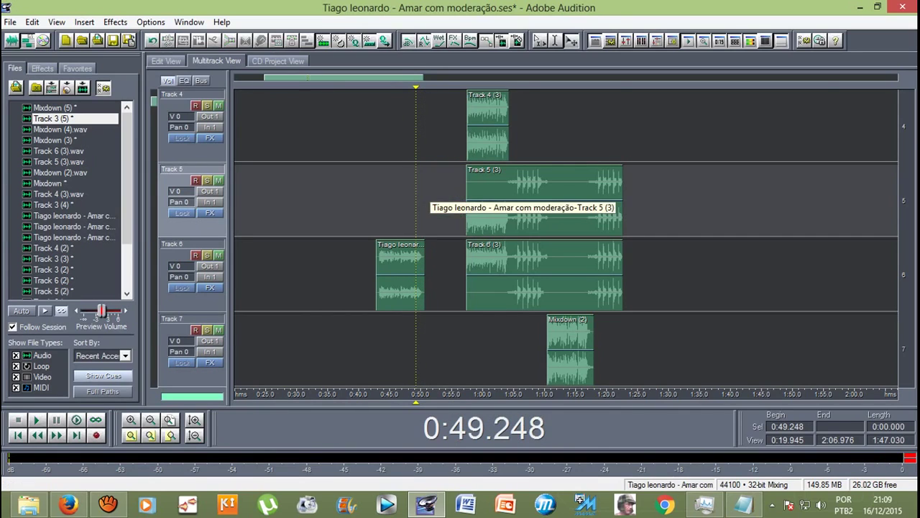
Step: Play back from 0:57.409 and zoom the timeline out
scroll(566, 237, "up", 1)
key("Right")
key("Right")
key("Right")
key("Right")
key("Right")
key("Right")
key("Right")
key("Right")
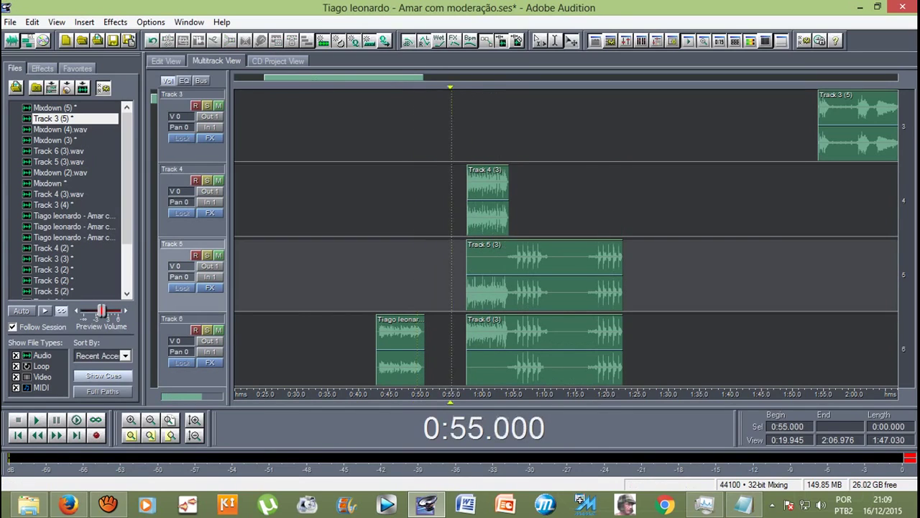
scroll(566, 237, "down", 1)
left_click(467, 126)
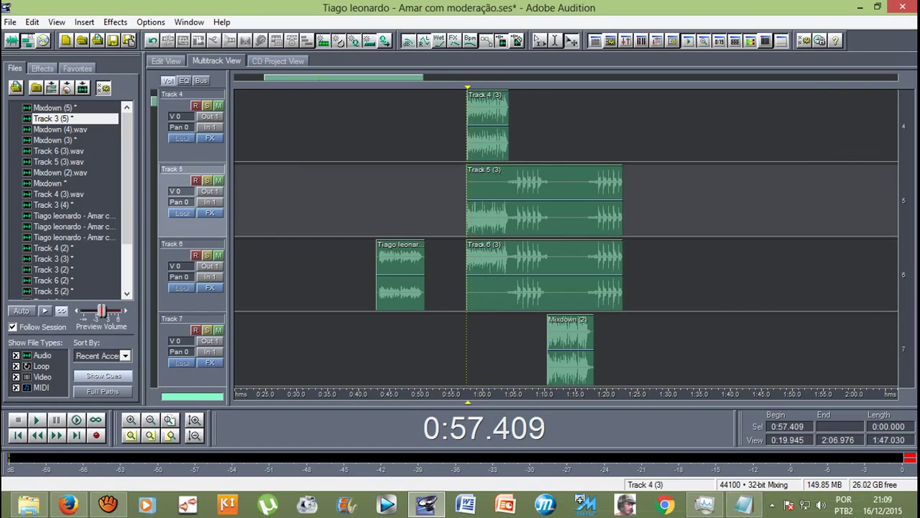
key("space")
scroll(566, 238, "down", 2)
scroll(566, 237, "up", 2)
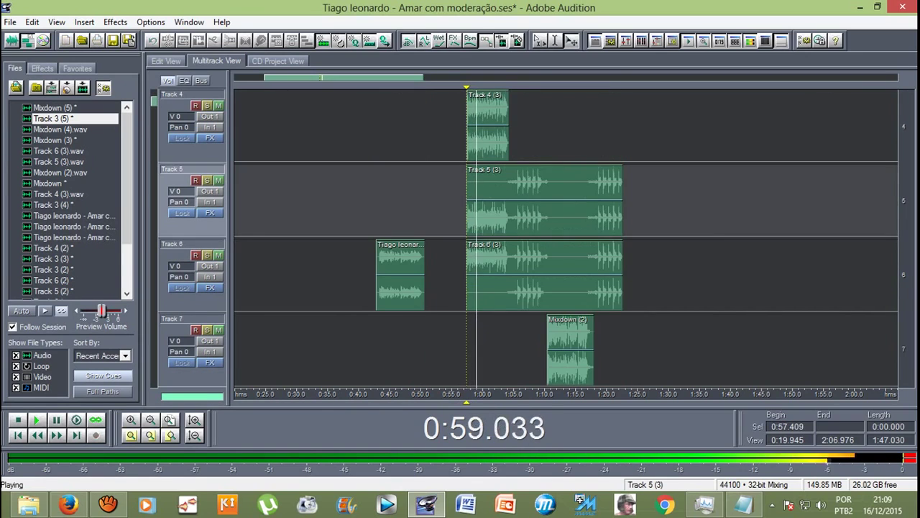
key("space")
scroll(566, 237, "up", 1)
key("minus")
scroll(566, 238, "down", 1)
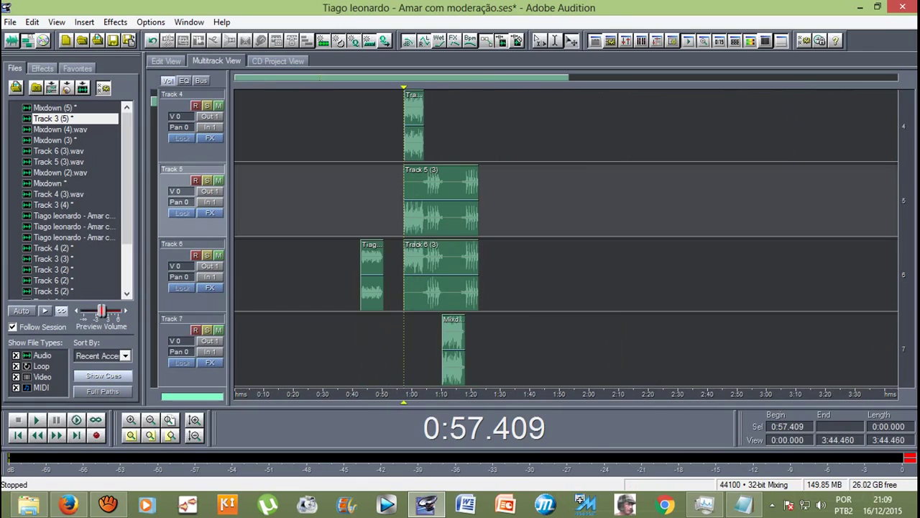
Step: Select the five remaining vocal clips across Tracks 4–7 together
left_click(372, 274)
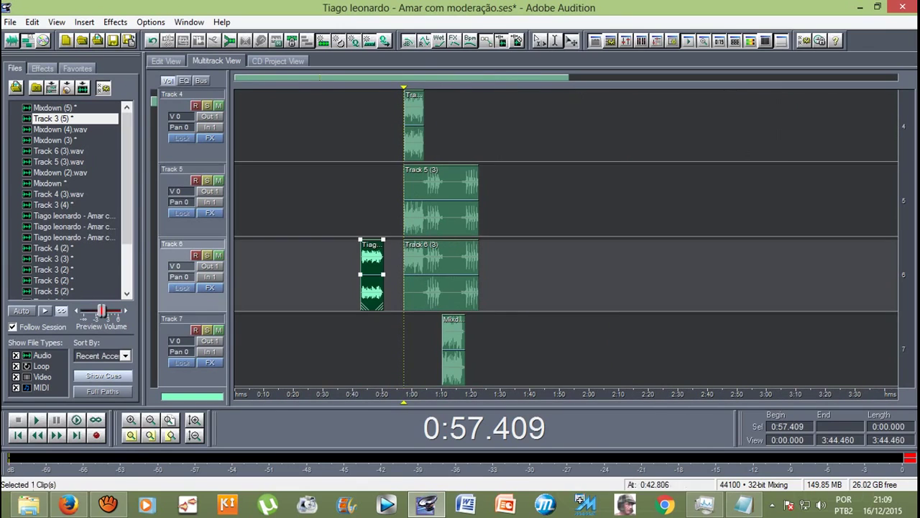
left_click(441, 273, "ctrl")
left_click(441, 202, "ctrl")
left_click(414, 125, "ctrl")
left_click(453, 349, "ctrl")
scroll(566, 237, "down", 2)
scroll(566, 237, "up", 2)
key("minus")
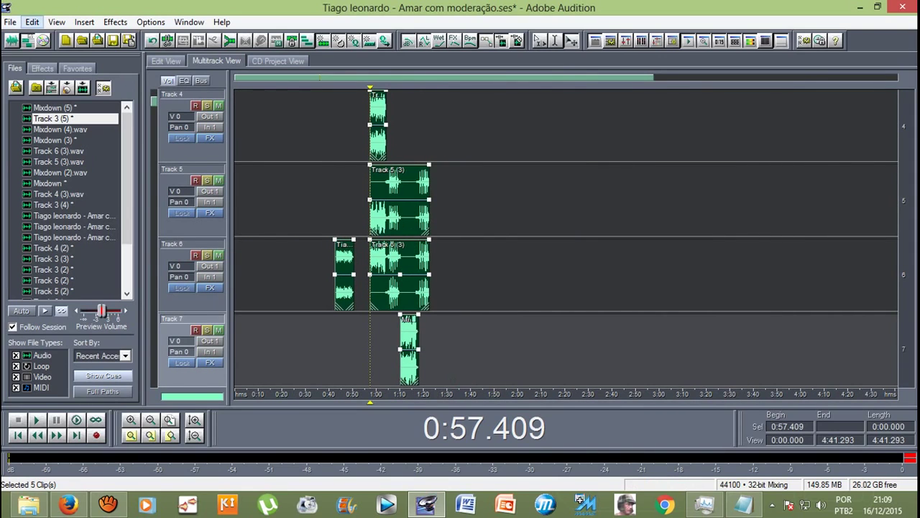
Step: Mix only the selected clips into Mixdown (6) and minimize the recorder window
left_click(32, 22)
mouse_move(108, 63)
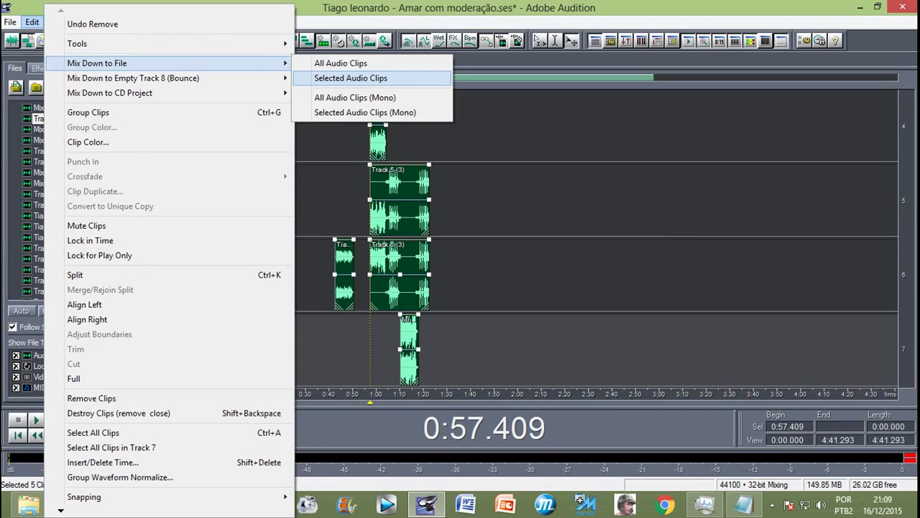
left_click(350, 77)
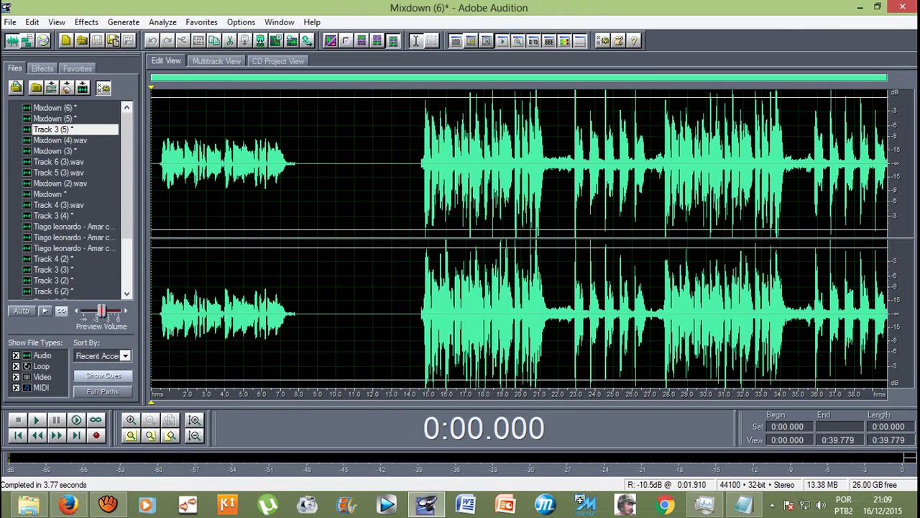
left_click(108, 505)
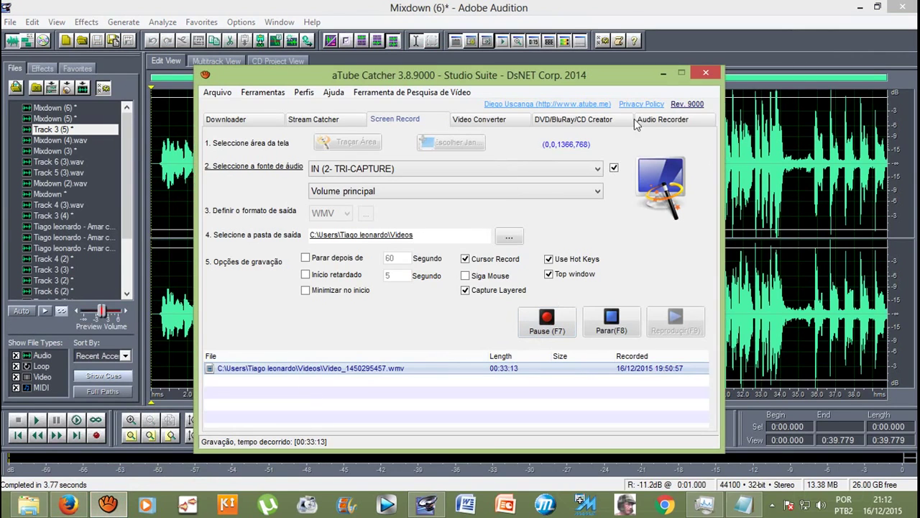
left_click(663, 75)
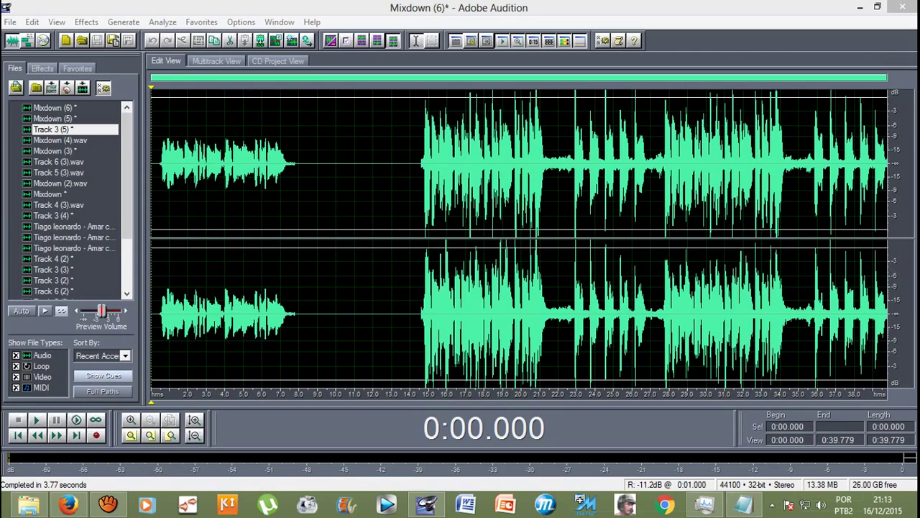
Step: Listen to Mixdown (6) from 15.467 s and from the start, then return to multitrack
left_click(437, 165)
key("space")
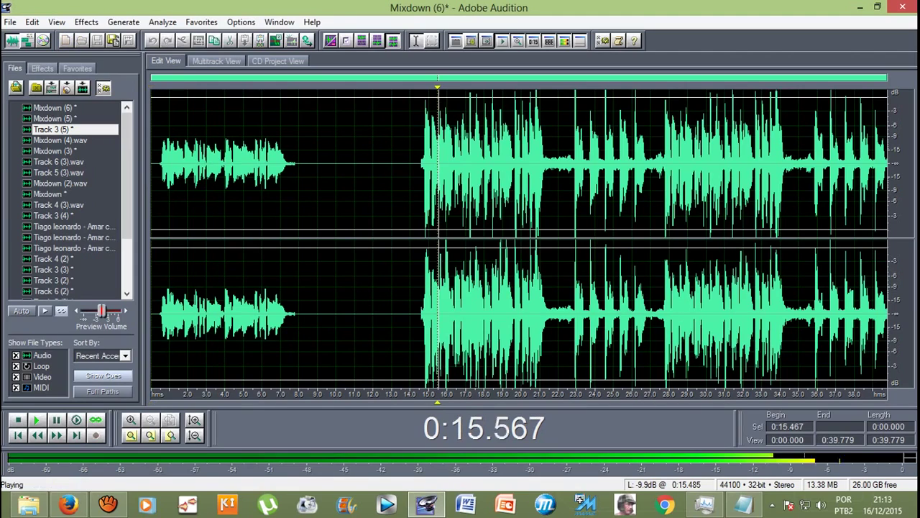
key("space")
left_click(169, 165)
key("space")
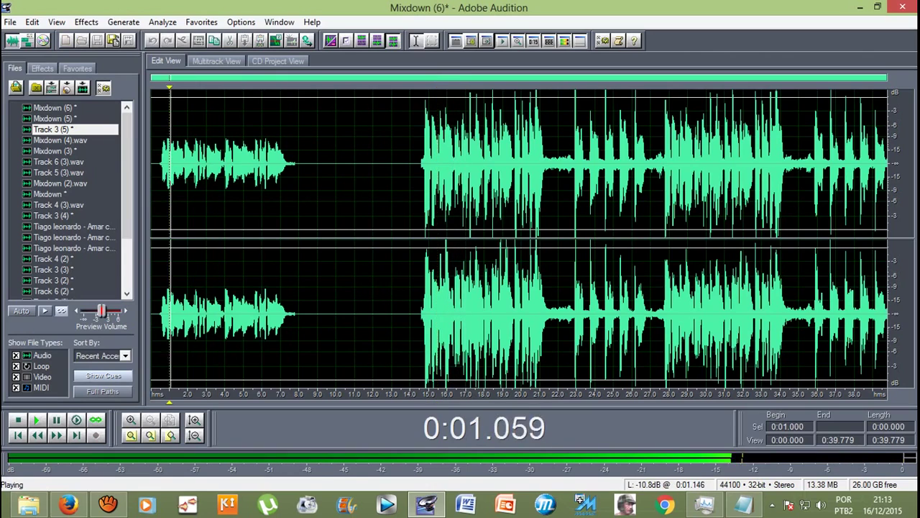
key("space")
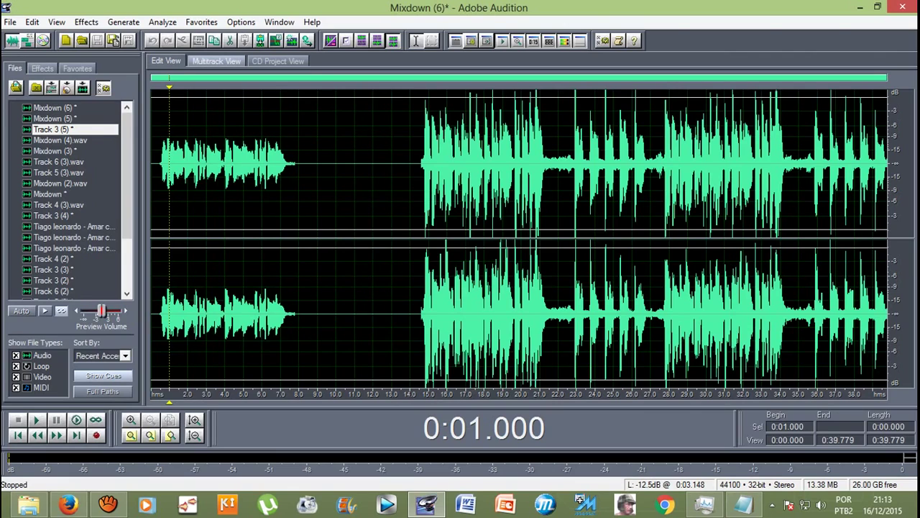
left_click(216, 60)
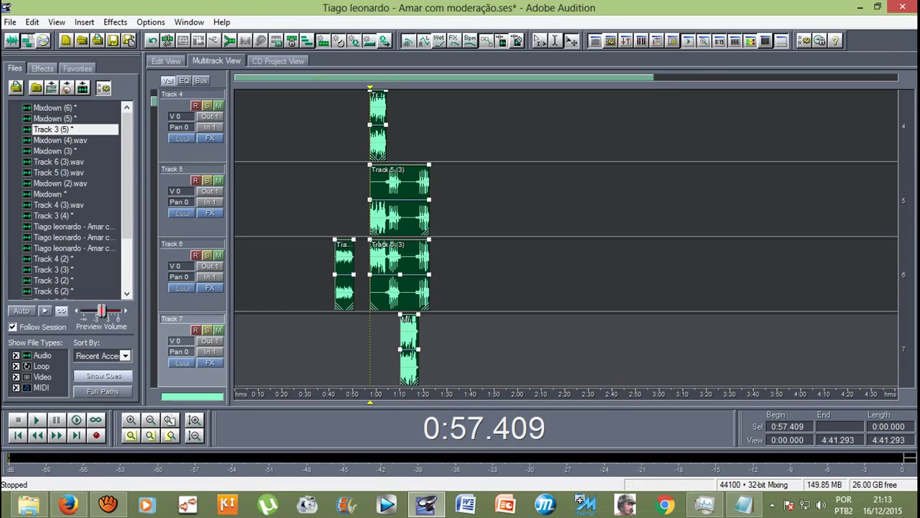
Step: Play from 1:54.096 and delete the Track 3 (5) clip
scroll(566, 237, "up", 3)
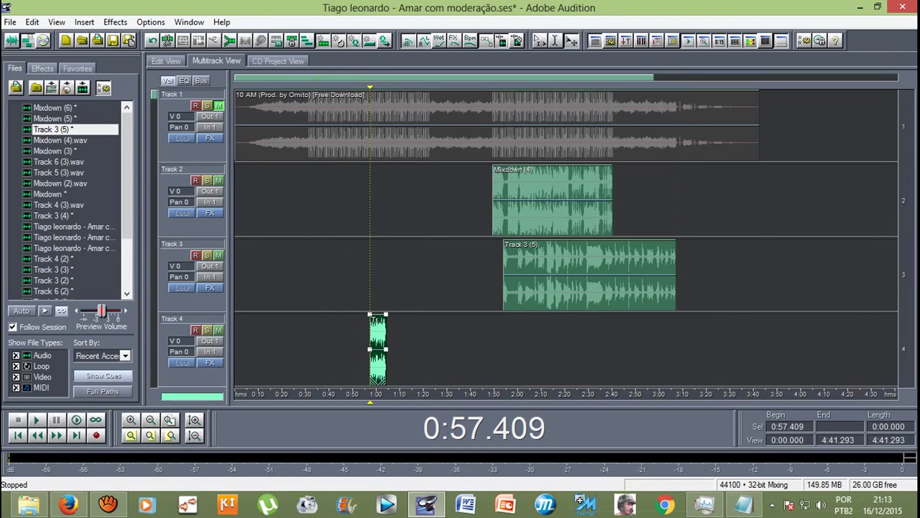
key("alt+Right")
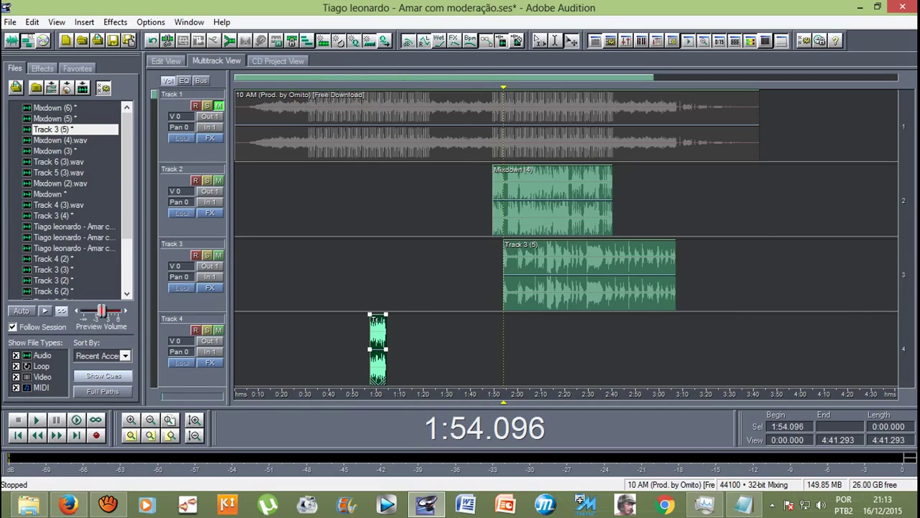
key("space")
key("space")
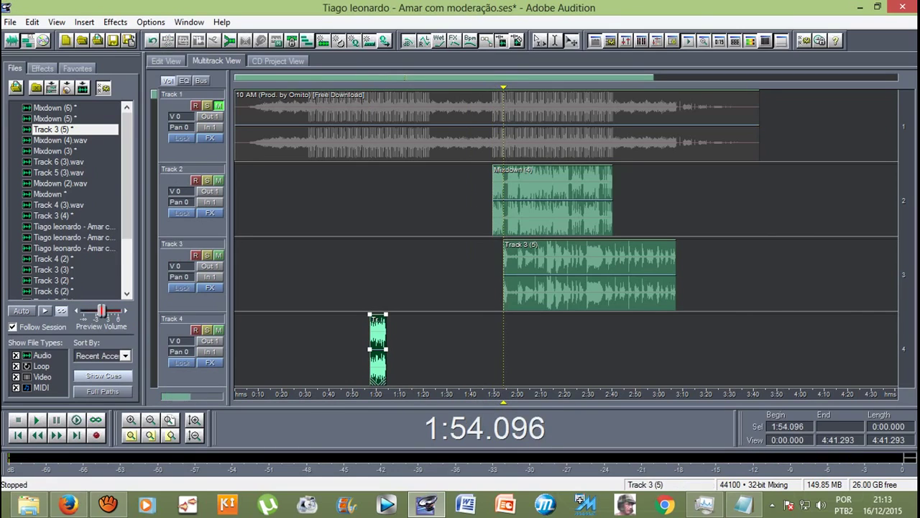
left_click(590, 273)
key("Delete")
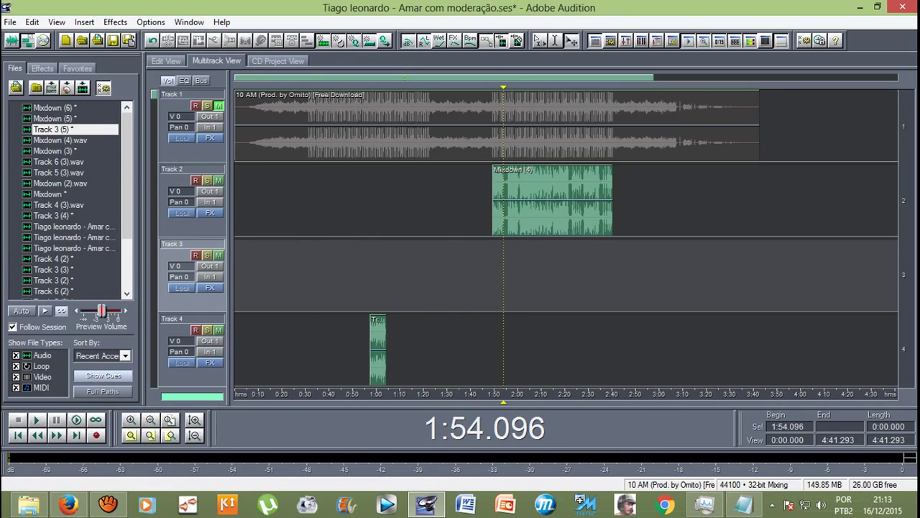
Step: Place Mixdown (6) on Track 3 near 1:54 and select Track 2's Mixdown (4) clip
left_click(51, 107)
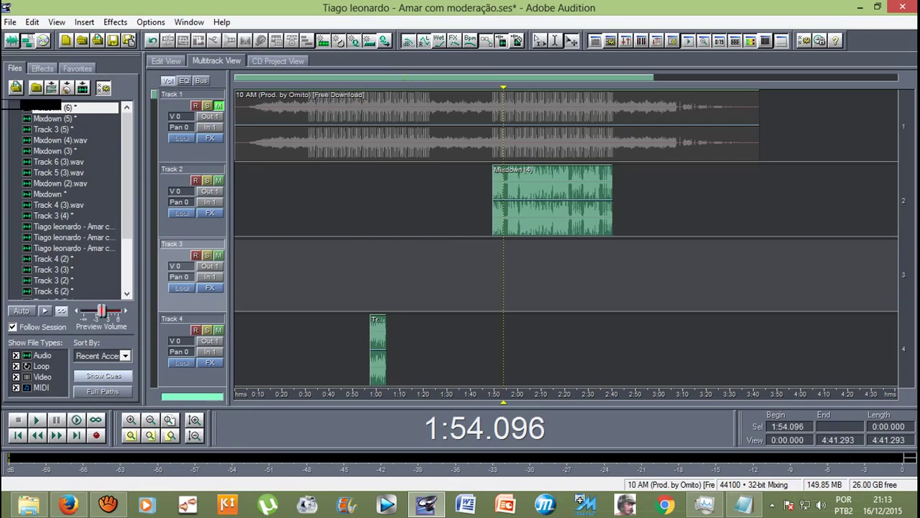
left_click_drag(51, 107, 528, 267)
scroll(566, 238, "down", 1)
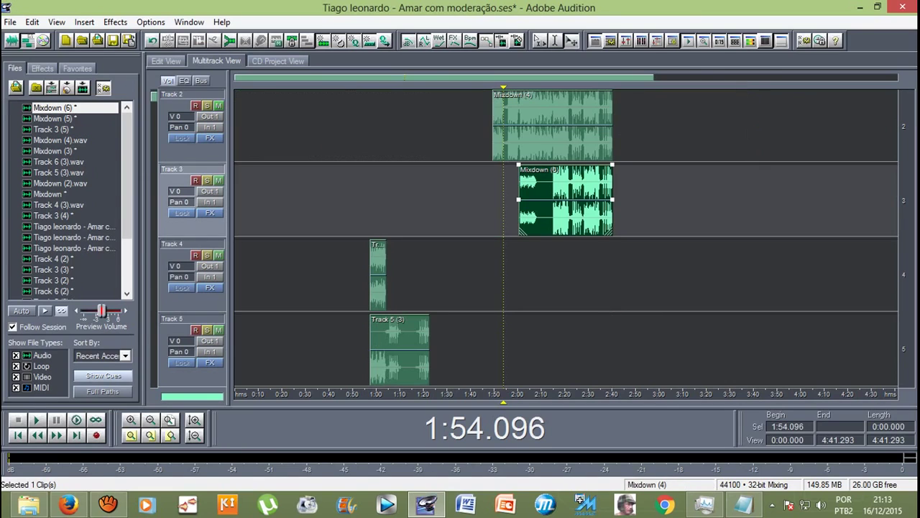
scroll(566, 237, "up", 5)
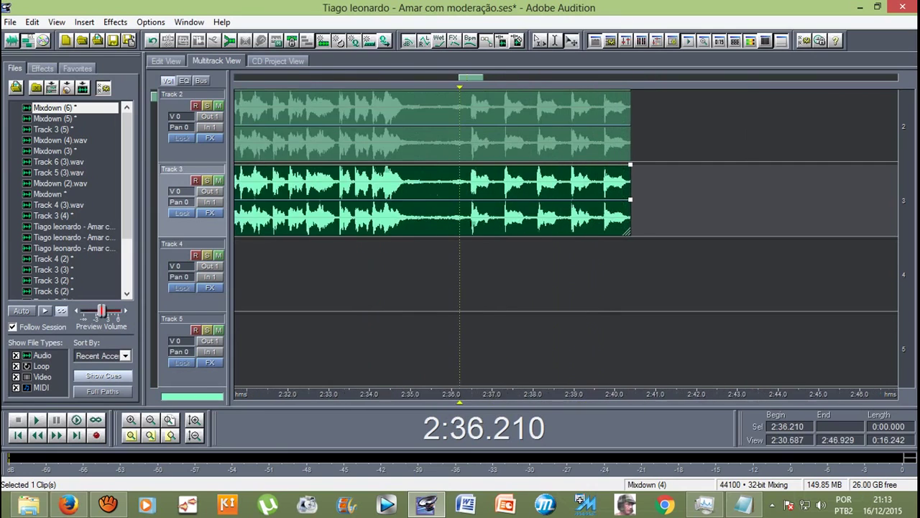
scroll(626, 202, "up", 3)
scroll(626, 201, "up", 10)
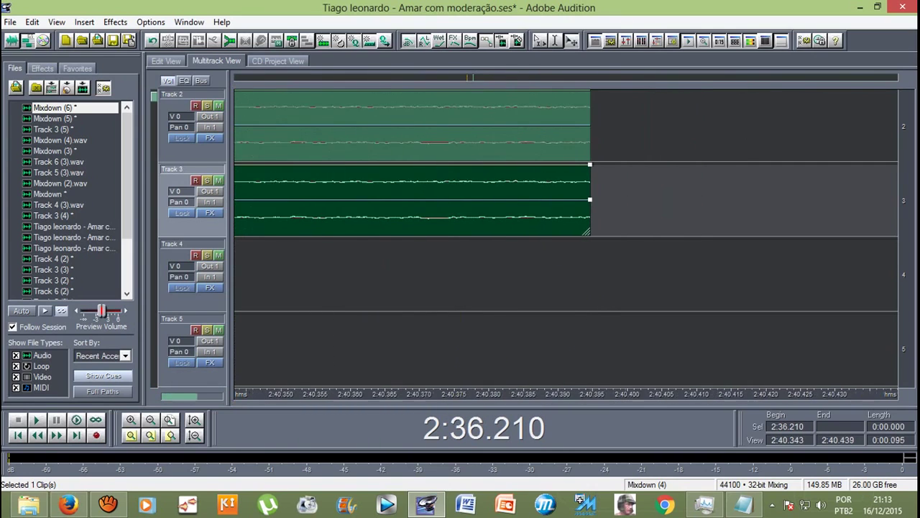
scroll(626, 202, "up", 8)
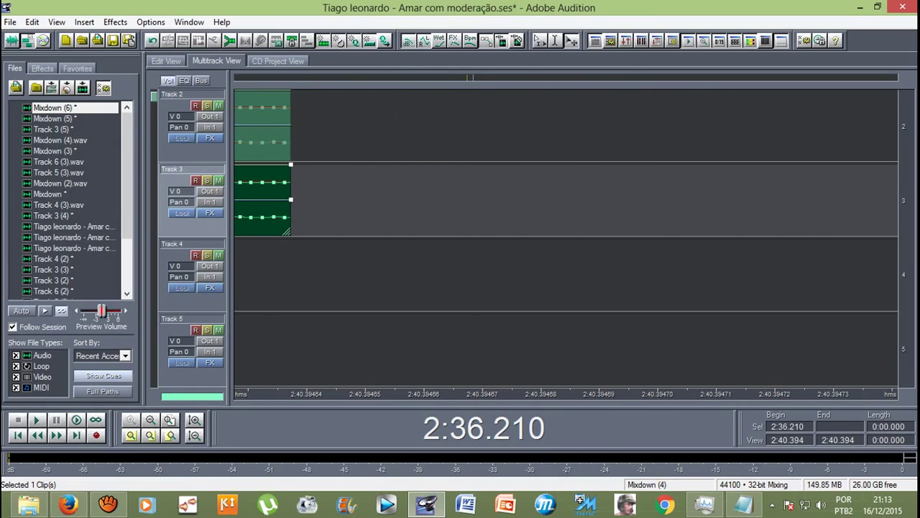
scroll(626, 201, "down", 12)
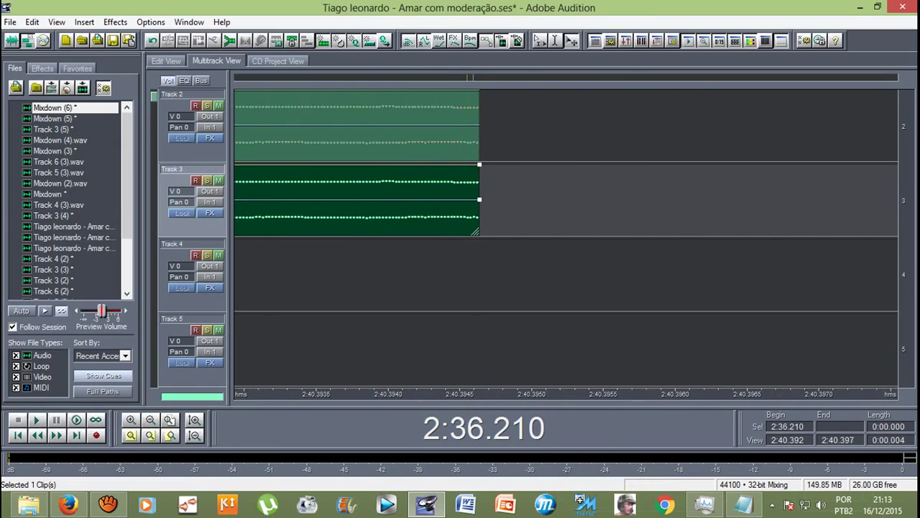
scroll(627, 201, "down", 12)
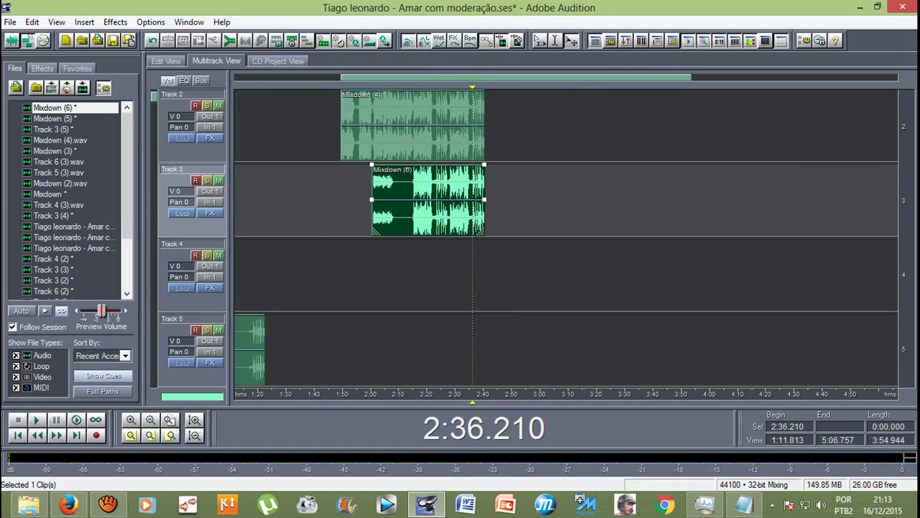
scroll(567, 199, "up", 2)
left_click_drag(473, 401, 359, 401)
left_click(360, 201)
Step: Delete Mixdown (4) from Track 2 and play the session with Track 1 unmuted
key("Delete")
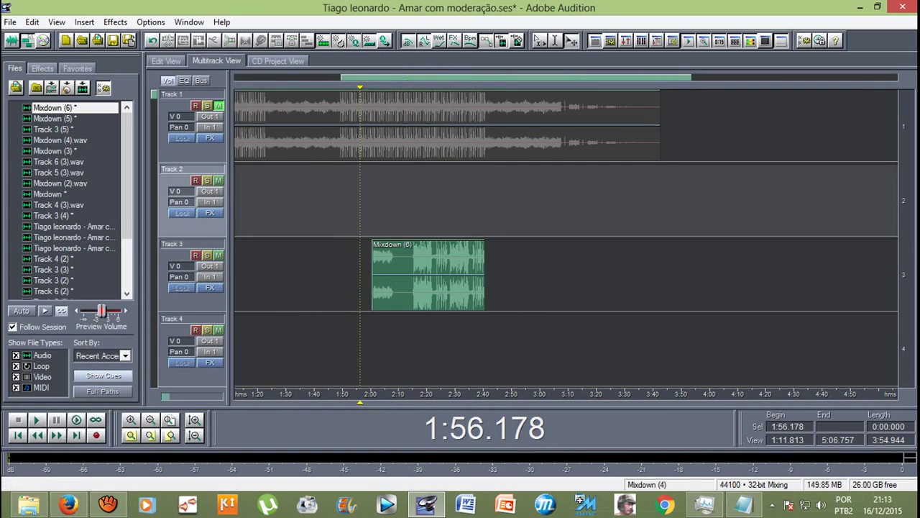
key("space")
left_click(219, 105)
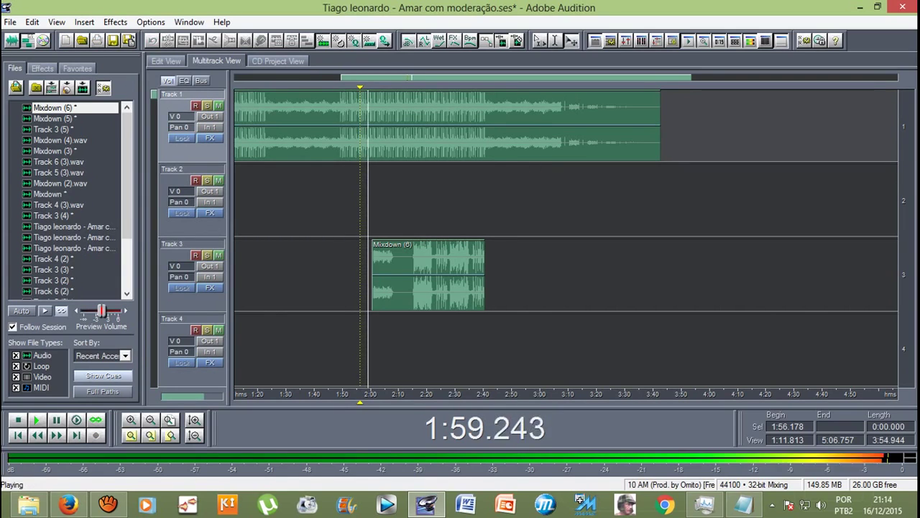
key("minus")
scroll(567, 238, "down", 1)
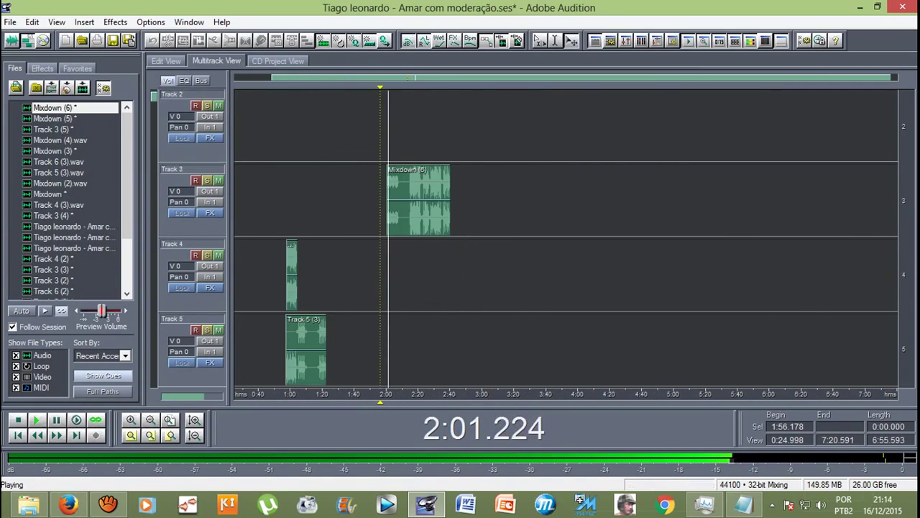
scroll(567, 238, "up", 1)
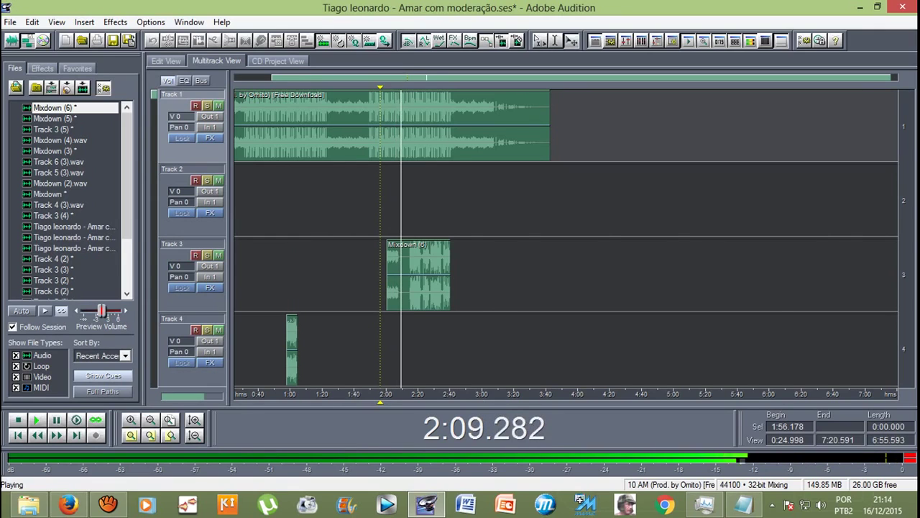
scroll(566, 238, "down", 1)
scroll(567, 238, "up", 1)
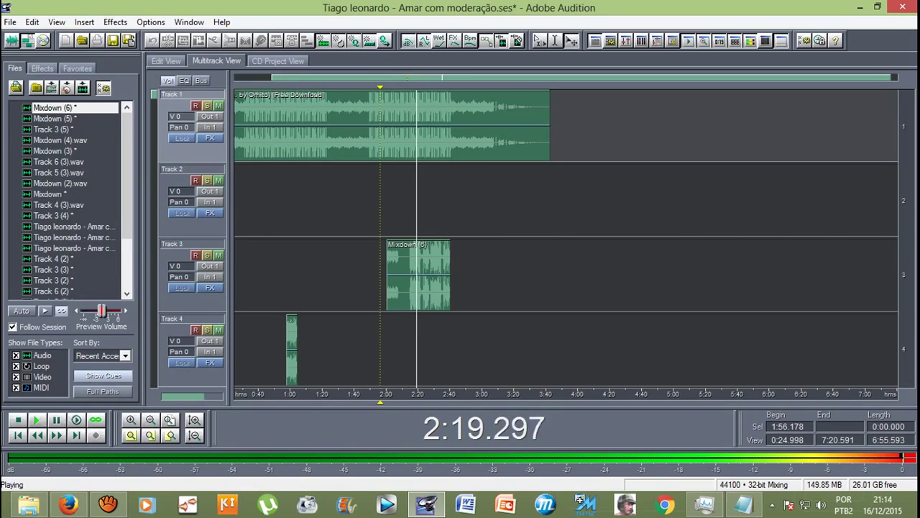
key("space")
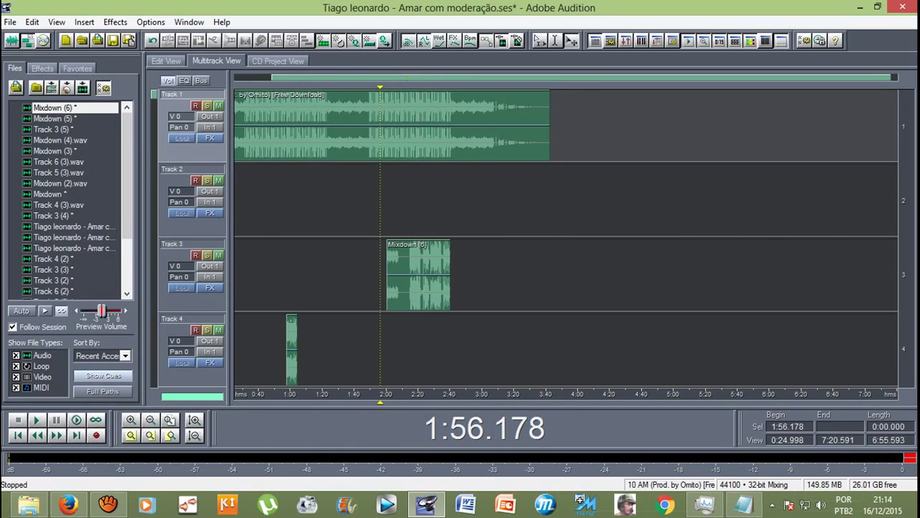
Step: Move the playhead to 0:40 and mute Track 1 again
scroll(403, 126, "up", 2)
left_click(294, 201)
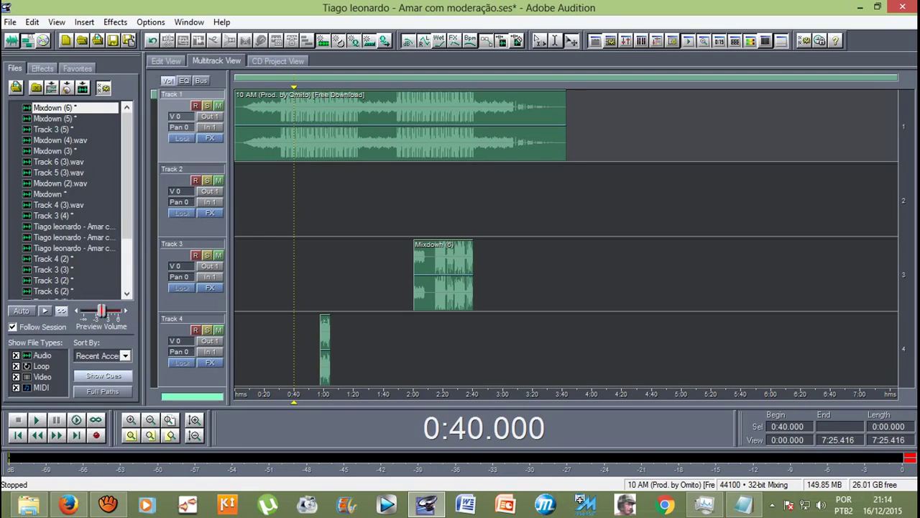
scroll(566, 238, "down", 5)
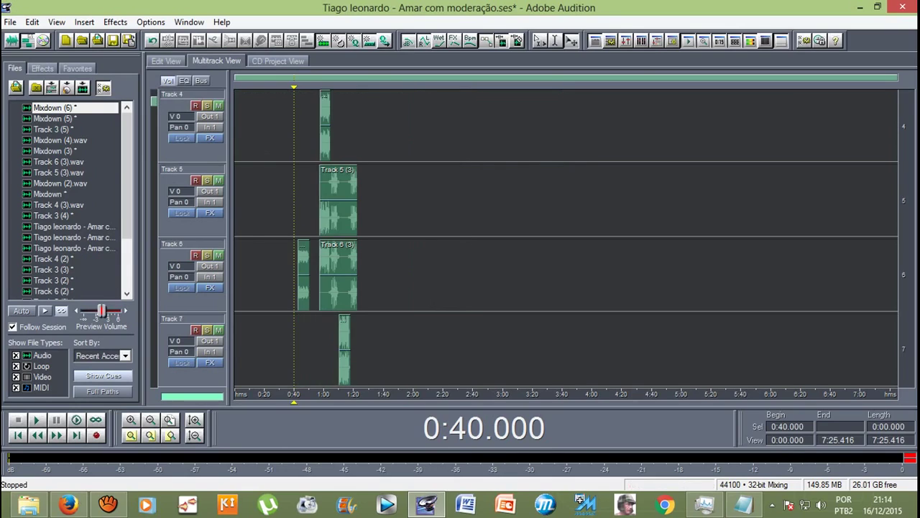
scroll(566, 237, "up", 4)
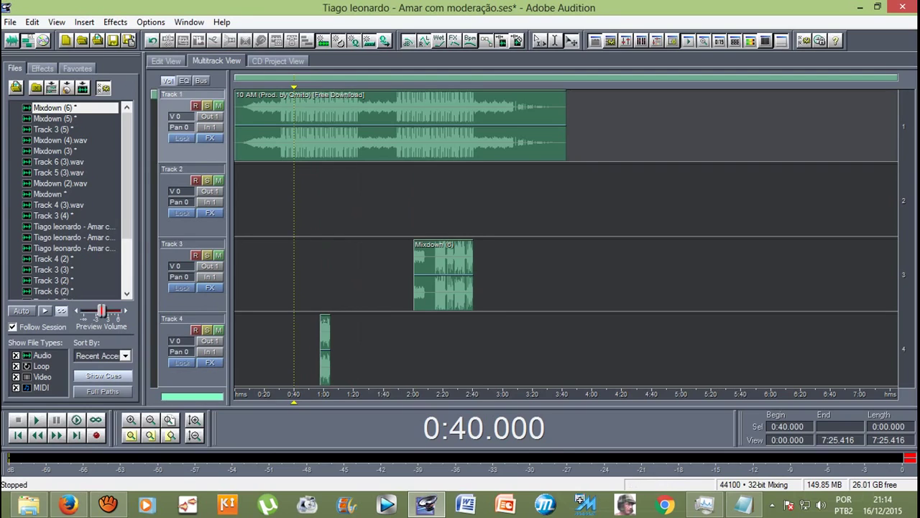
scroll(566, 237, "down", 2)
scroll(566, 237, "up", 3)
left_click(218, 106)
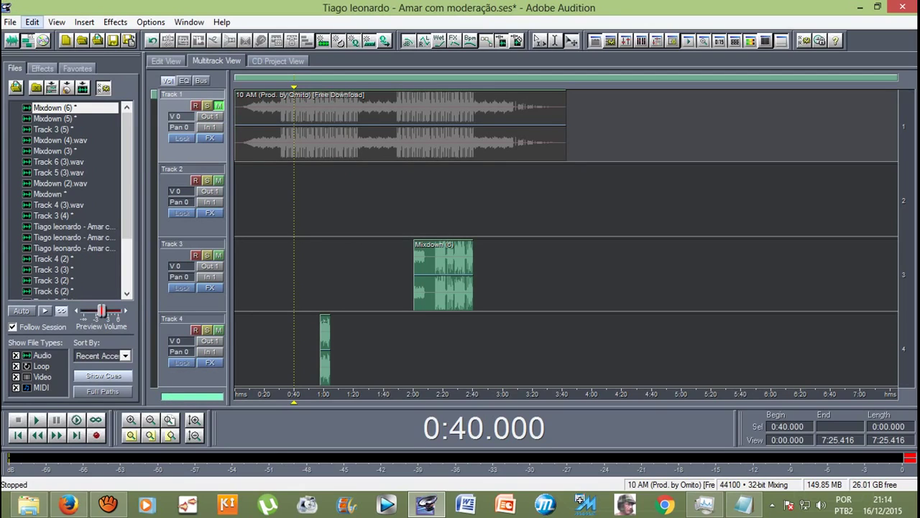
Step: Mix all audio clips into Mixdown (7) and play it from near 0:57
left_click(32, 22)
mouse_move(100, 63)
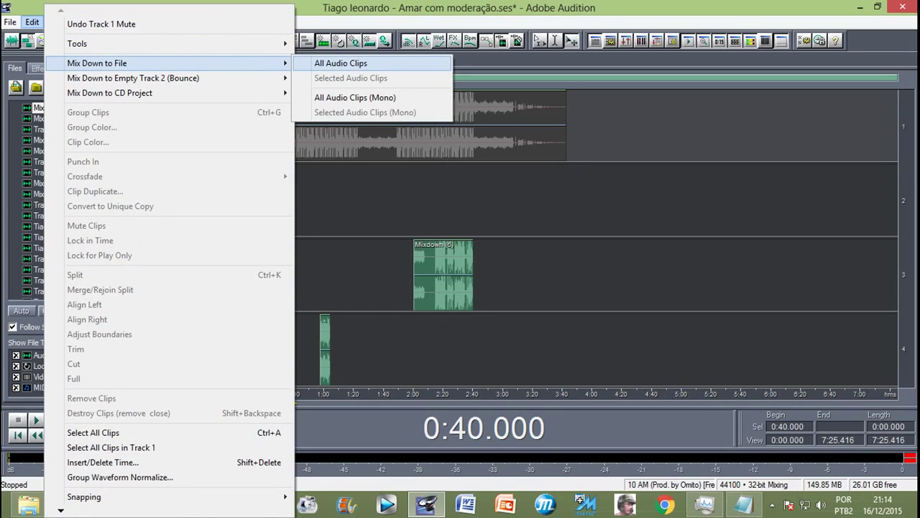
left_click(341, 63)
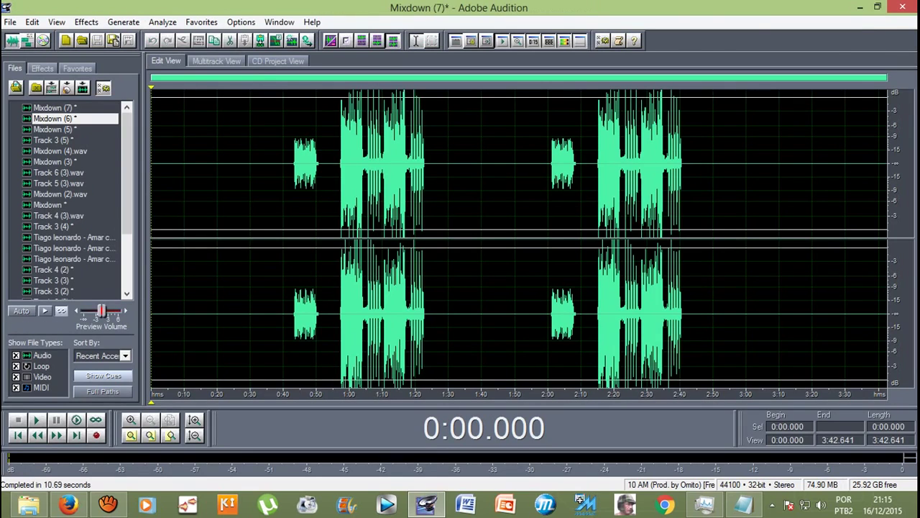
left_click(291, 165)
left_click(357, 165)
left_click(335, 166)
left_click(340, 165)
key("space")
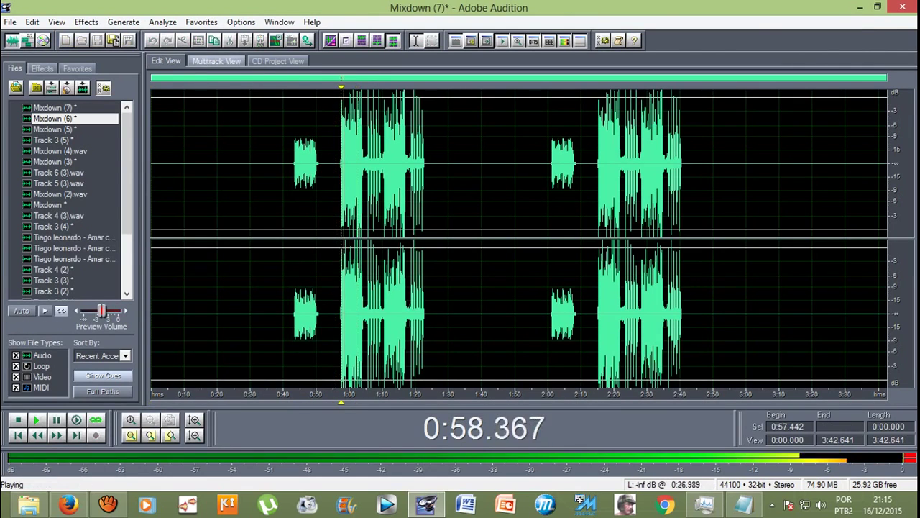
key("F12")
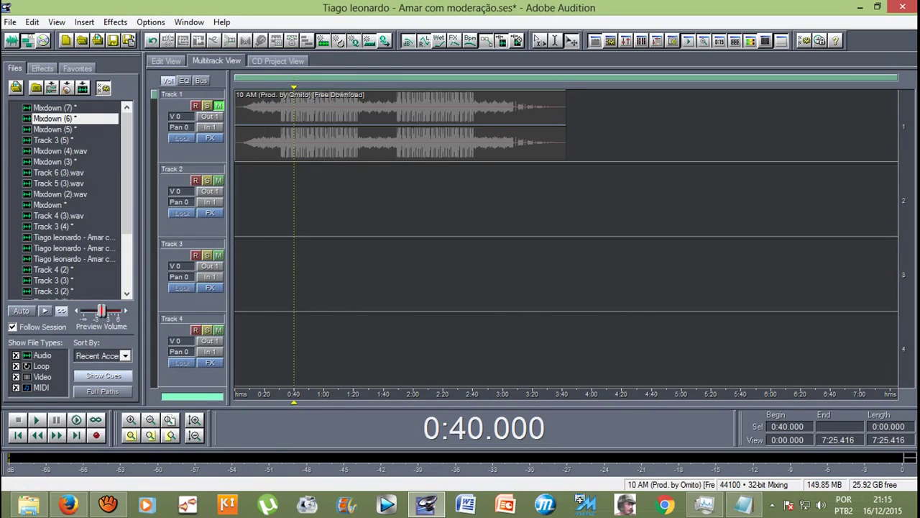
Step: Return to the session start, select Track 1's backing clip, and open Mixdown (7)
key("Home")
left_click(237, 136)
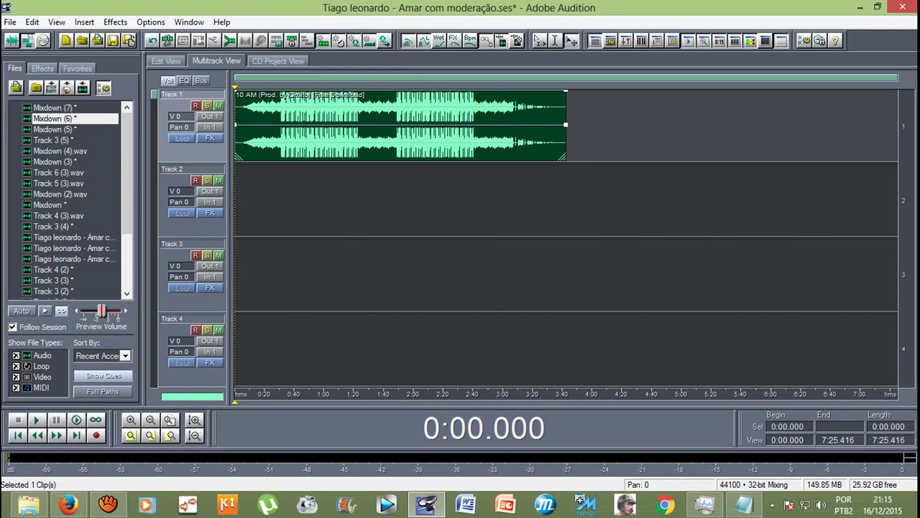
double_click(53, 108)
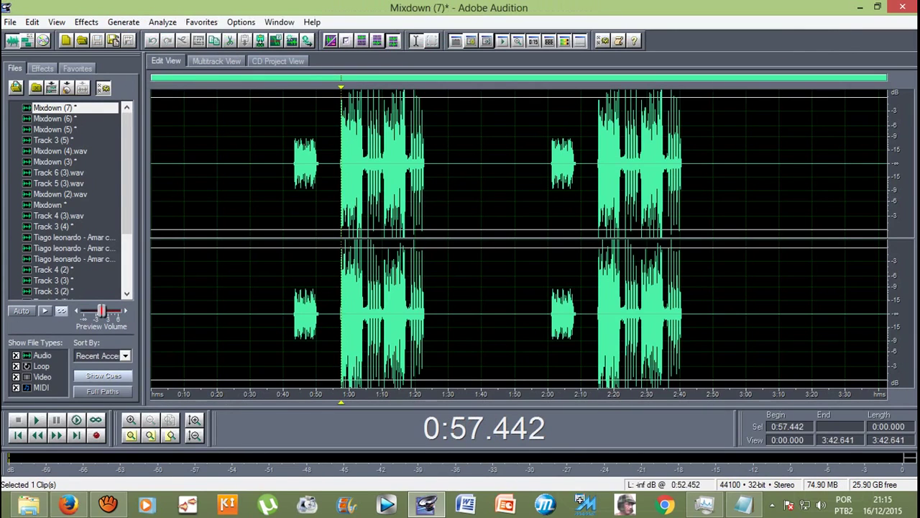
Step: Apply Studio Reverb to Mixdown (7) from 0:42.572 to 2:44.587
left_click_drag(292, 215, 695, 216)
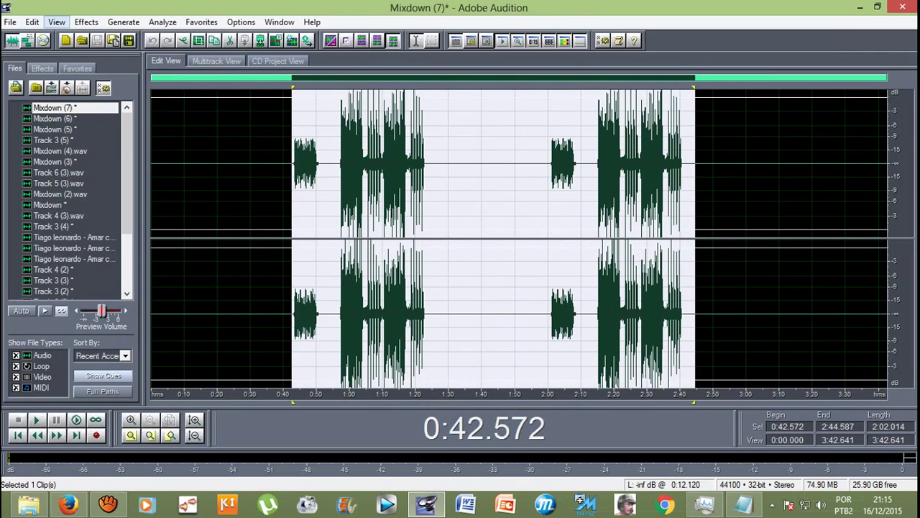
left_click(86, 22)
mouse_move(116, 101)
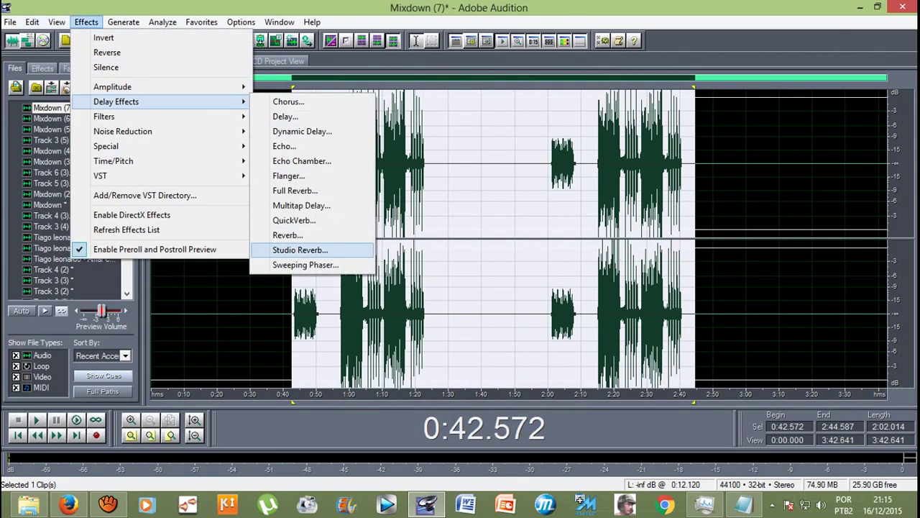
key("Return")
key("Return")
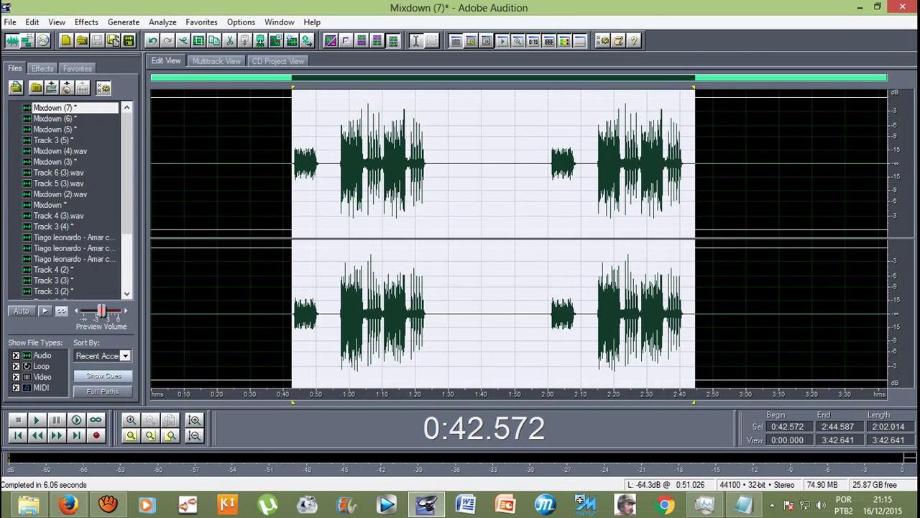
left_click(295, 164)
left_click(287, 164)
left_click(217, 61)
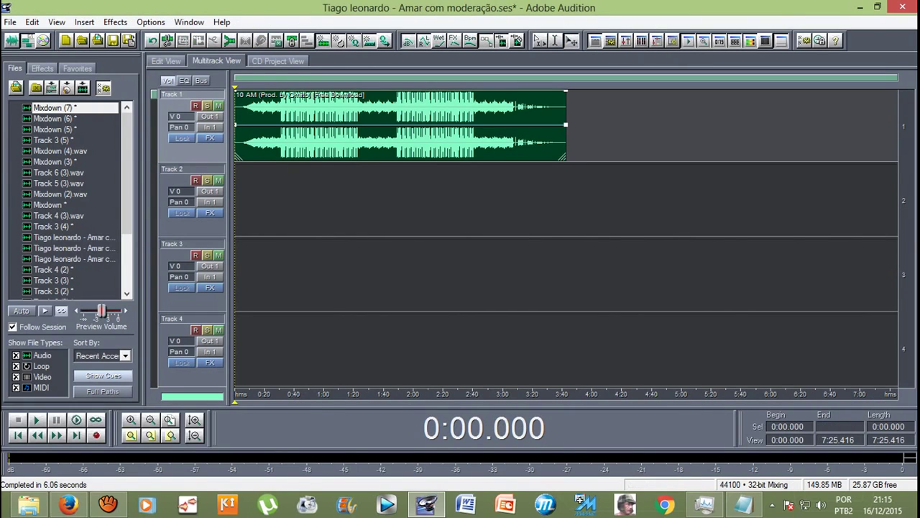
Step: Place the reverbed Mixdown (7) on Track 2 at 0:00 and play the mix from 0:40
left_click_drag(54, 108, 36, 101)
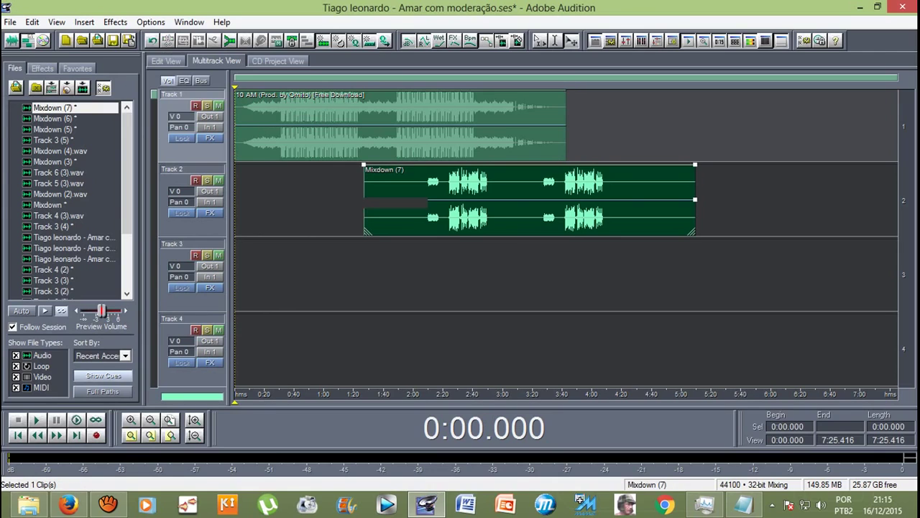
left_click_drag(530, 187, 400, 187)
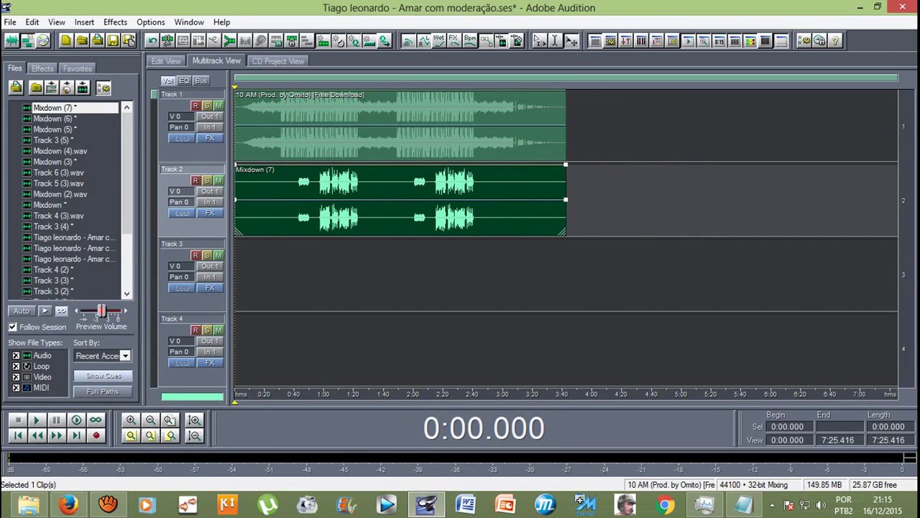
left_click_drag(235, 402, 293, 402)
key("space")
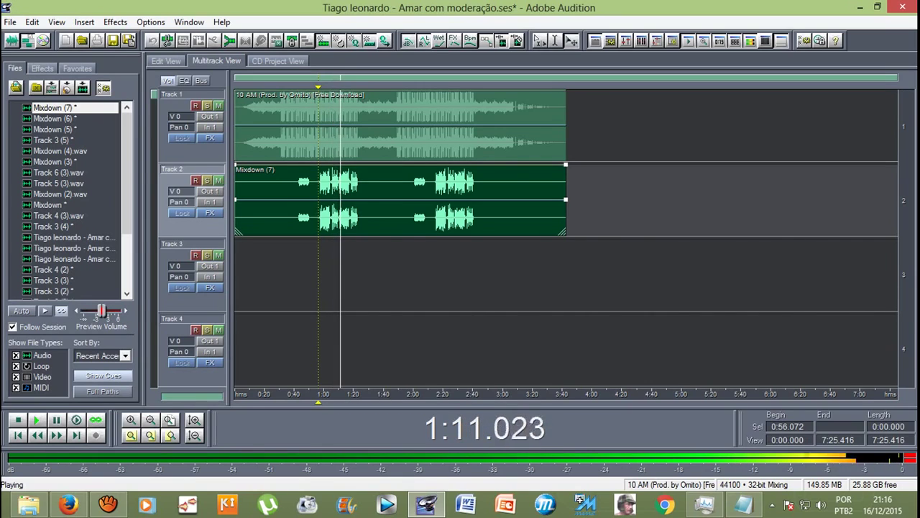
key("space")
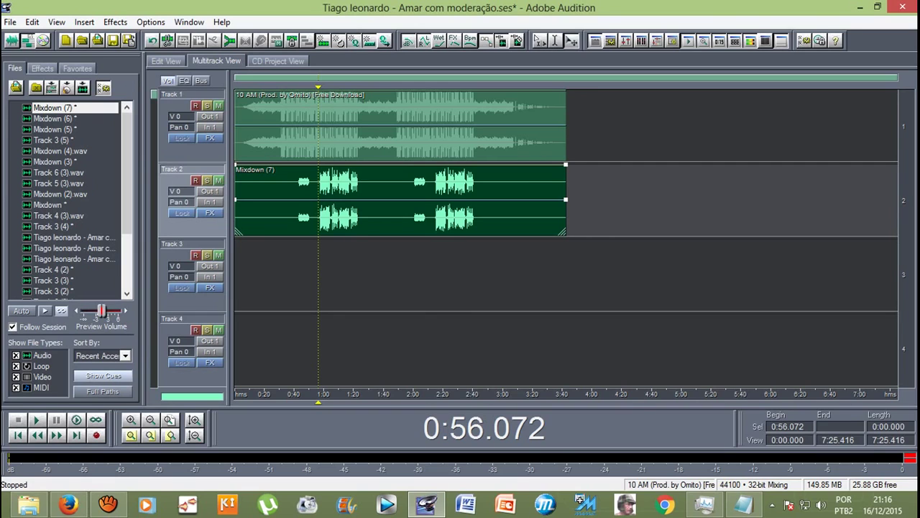
Step: Select Mixdown (7)'s sung part from 0:42 to 2:41 and load Auto-Tune Evo
double_click(475, 201)
left_click_drag(685, 166, 292, 165)
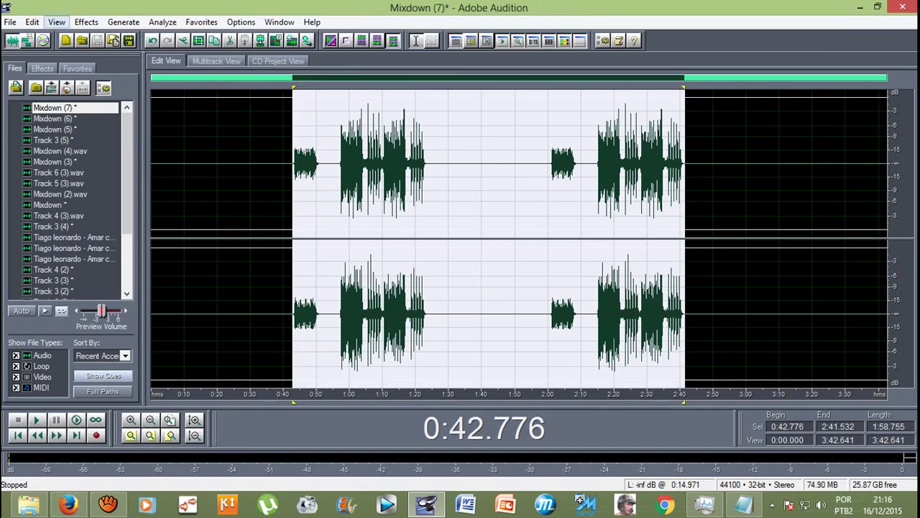
left_click(86, 21)
mouse_move(144, 176)
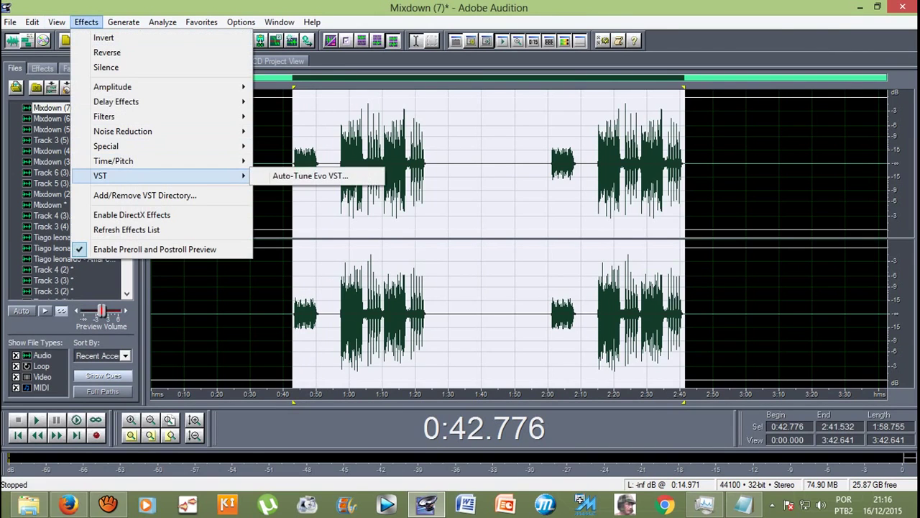
left_click(310, 176)
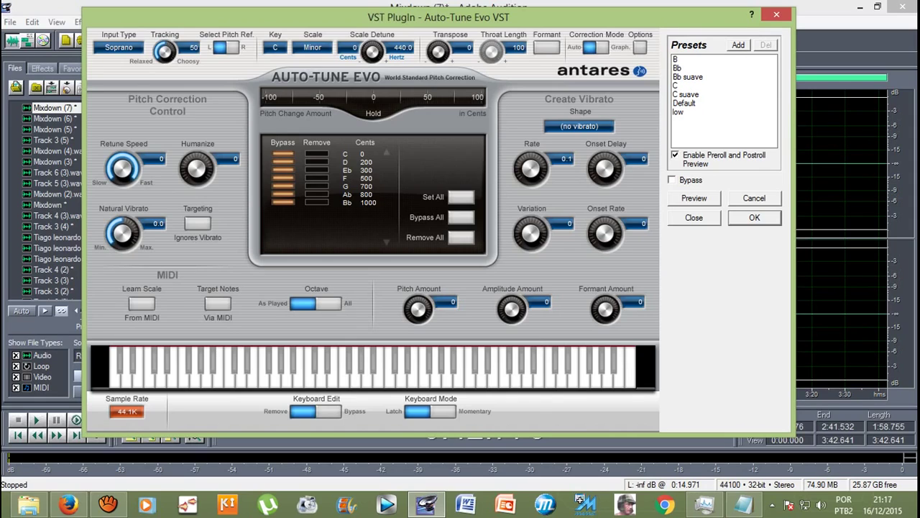
Step: Set Auto-Tune Evo to key C#, retune speed 10 and Bypass All, then apply it
key("space")
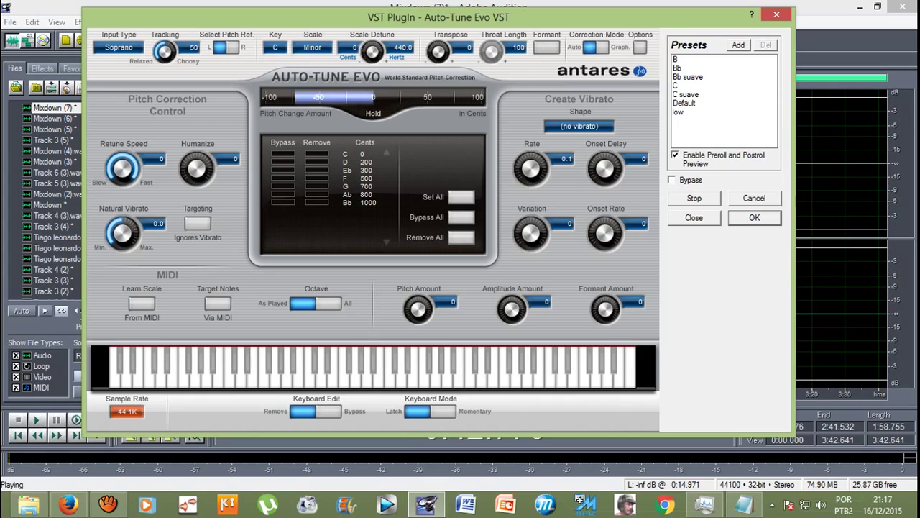
left_click(275, 47)
left_click(291, 77)
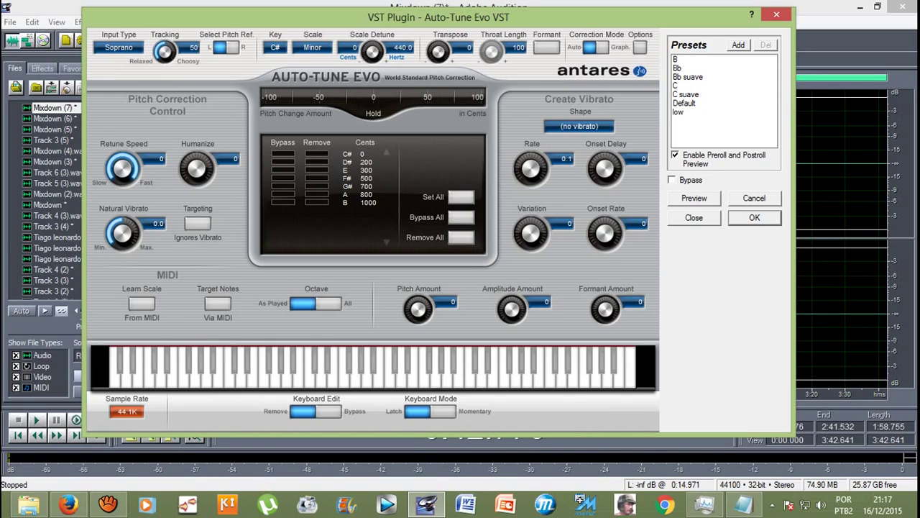
left_click_drag(123, 168, 122, 168)
left_click(461, 216)
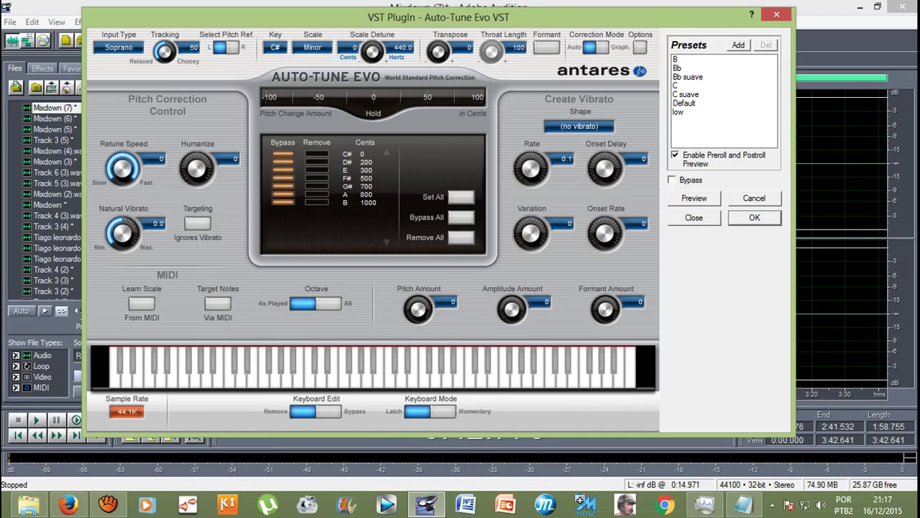
key("Return")
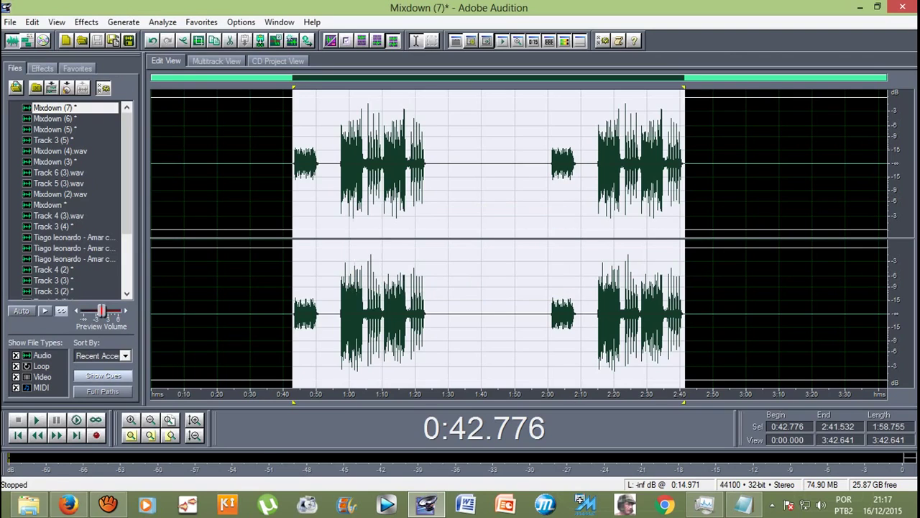
left_click(334, 166)
Step: Play the tuned vocal against the backing track in the multitrack session from about 0:57
left_click(339, 165)
left_click(339, 165)
key("9")
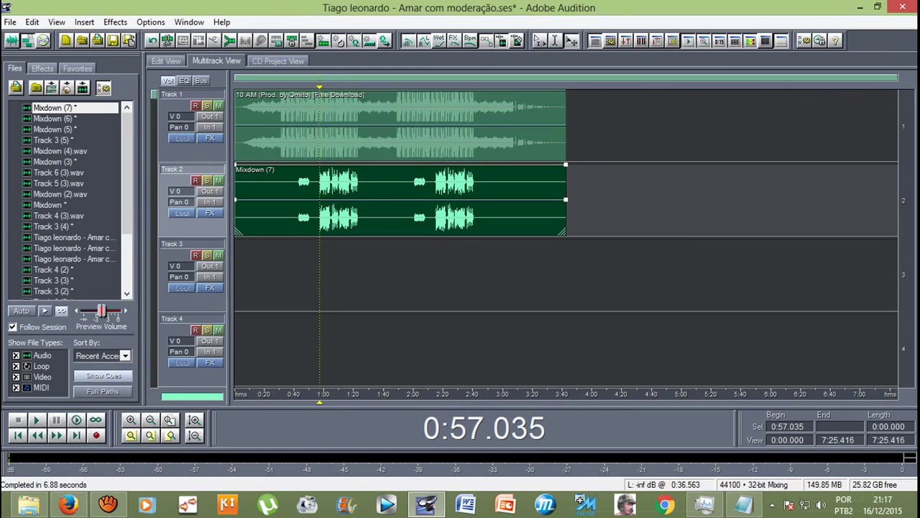
key("space")
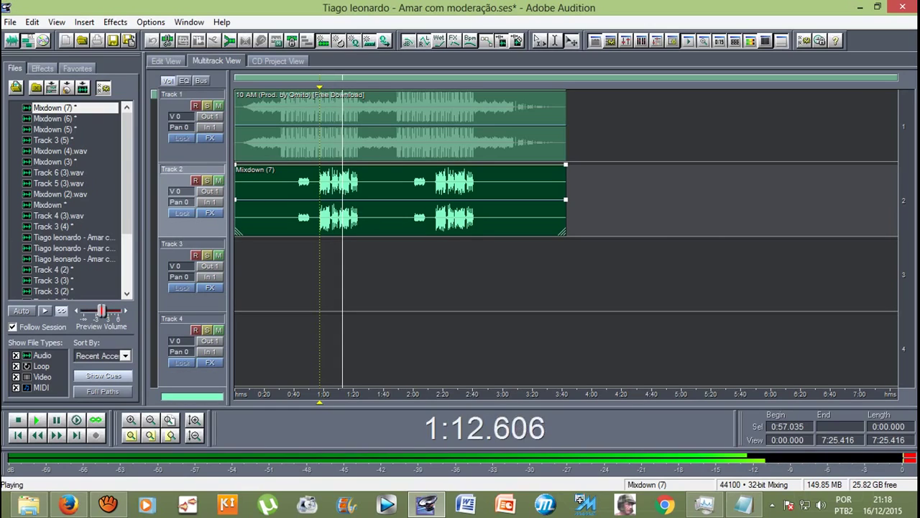
key("space")
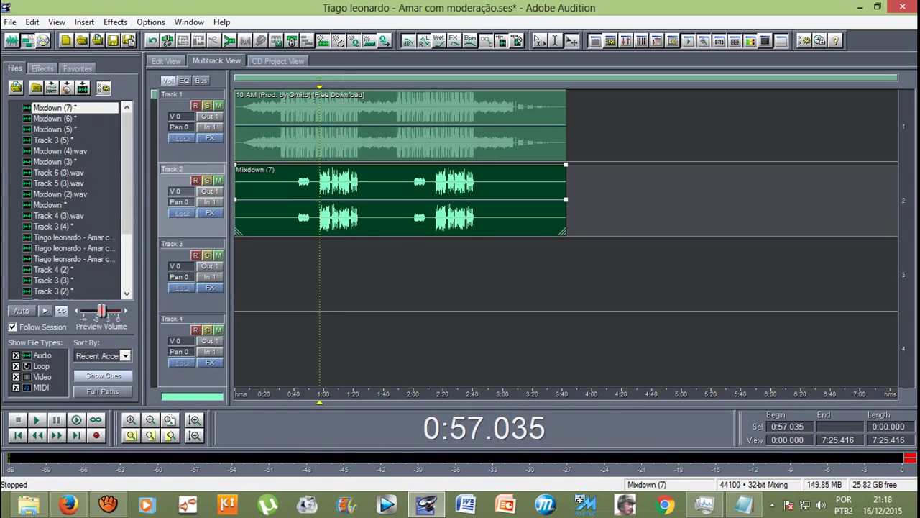
Step: Open the Export Audio dialog and browse to the artist's folder on the SAMSUNG drive
key("alt")
key("Down")
key("Down")
key("Down")
key("Down")
key("Down")
key("Down")
key("Down")
key("Down")
key("Down")
key("Down")
key("Down")
key("Down")
key("Right")
key("Return")
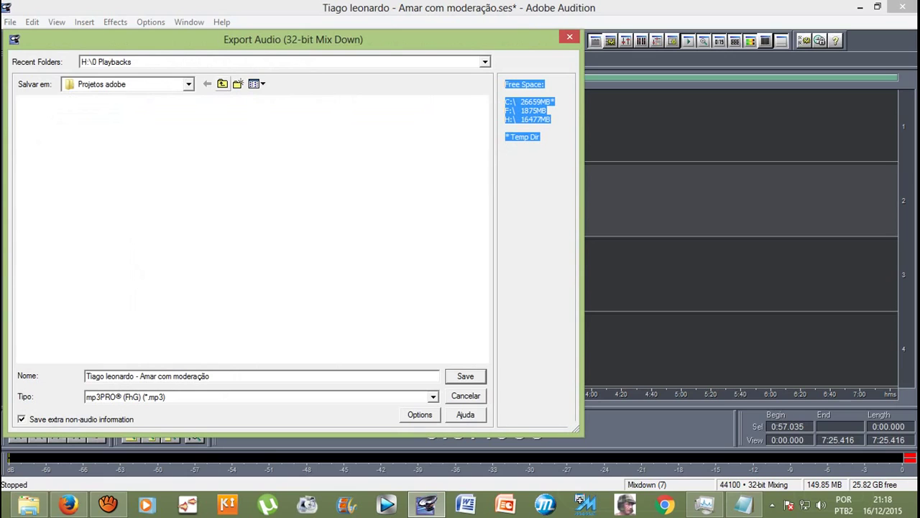
key("BackSpace")
key("BackSpace")
key("Right")
key("Return")
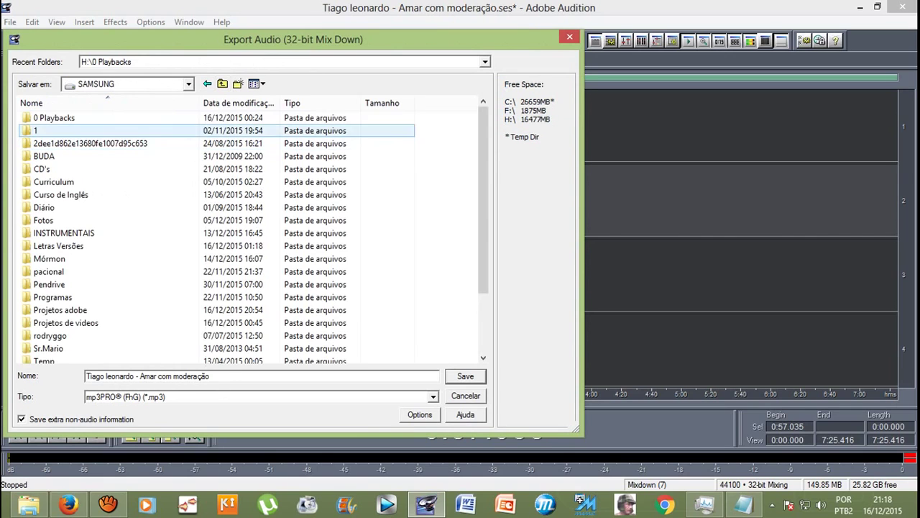
key("Return")
key("Down")
key("Down")
key("Down")
key("Down")
key("Down")
key("Down")
key("Down")
key("Down")
key("Down")
key("Down")
key("Up")
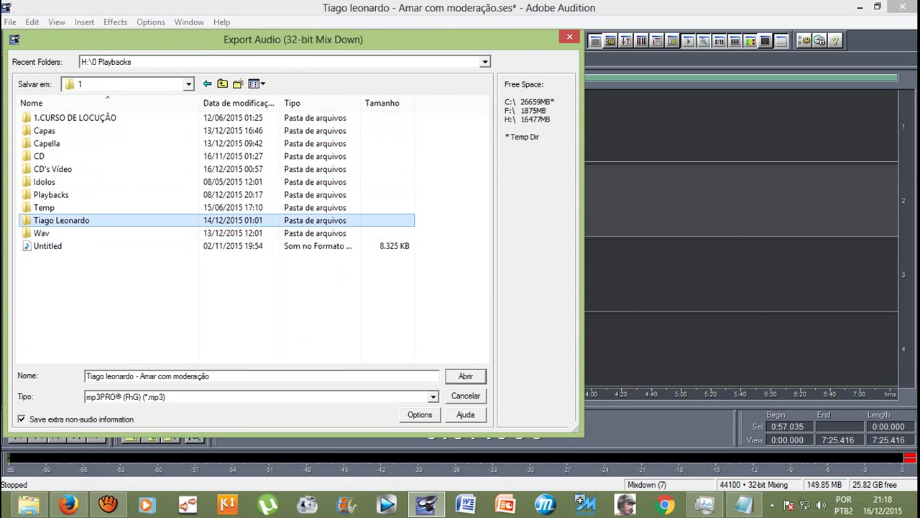
key("Return")
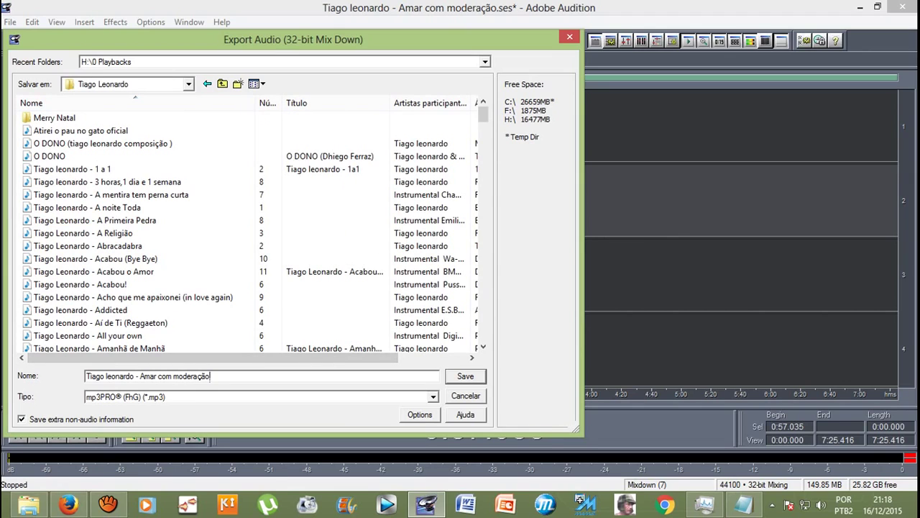
Step: Edit the file name to end in 'Ame com moderação playback', keeping the mp3PRO (*.mp3) type
key("ctrl+shift+Left")
key("ctrl+shift+Left")
key("ctrl+shift+Left")
key("ctrl+shift+Left")
key("ctrl+shift+Left")
key("ctrl+shift+Left")
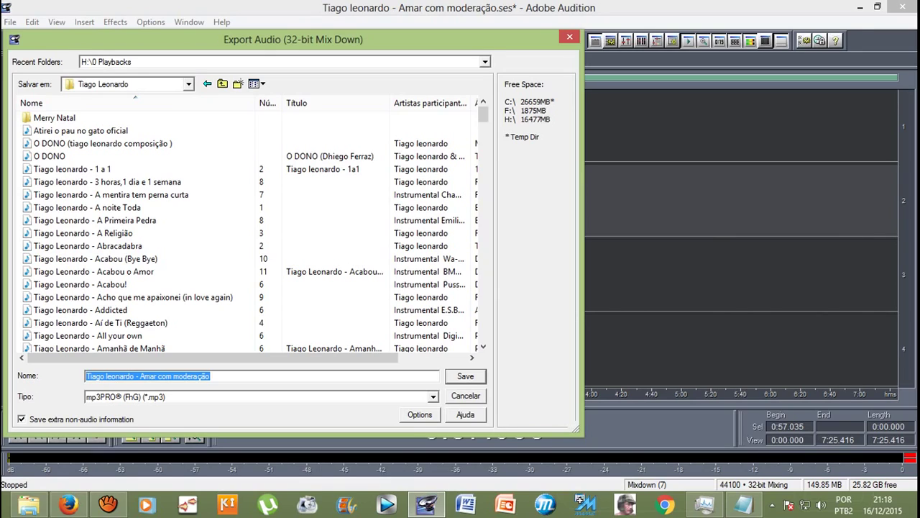
left_click(153, 376)
key("BackSpace")
key("BackSpace")
type("e")
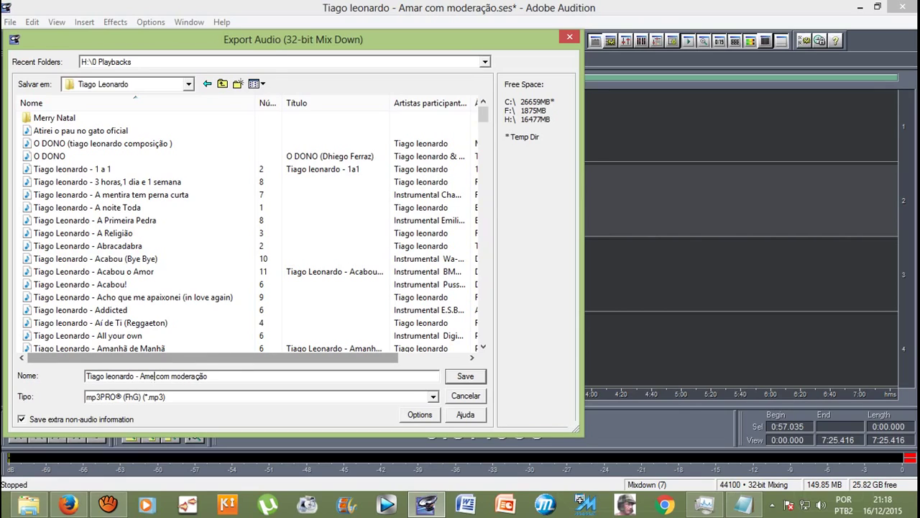
key("Tab")
key("alt+Down")
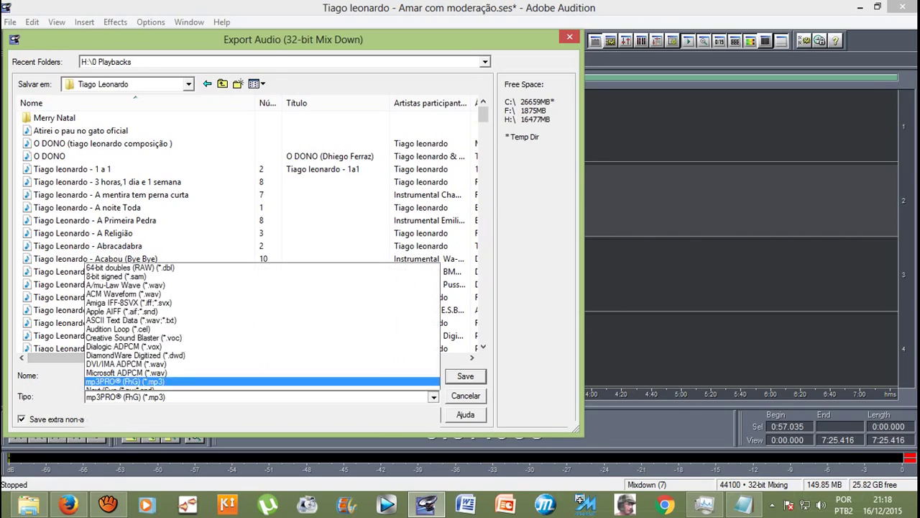
key("Down")
key("Up")
key("Return")
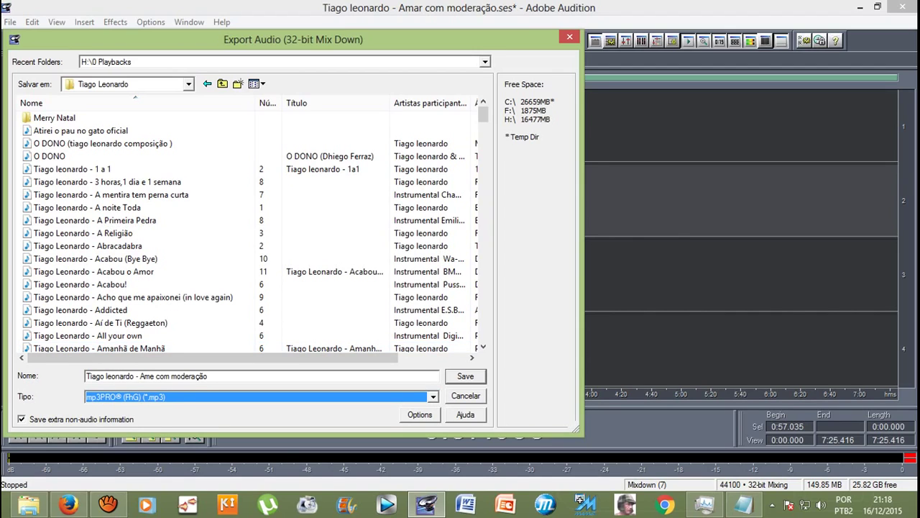
key("alt+Down")
key("Return")
left_click(209, 376)
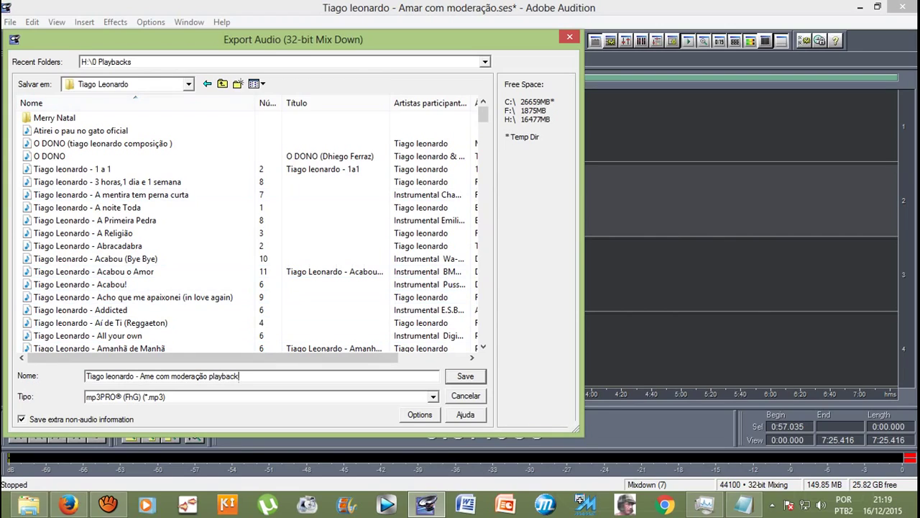
Step: Go up to folder 1 and open the Playbacks folder as the destination
left_click(222, 83)
left_click(51, 194)
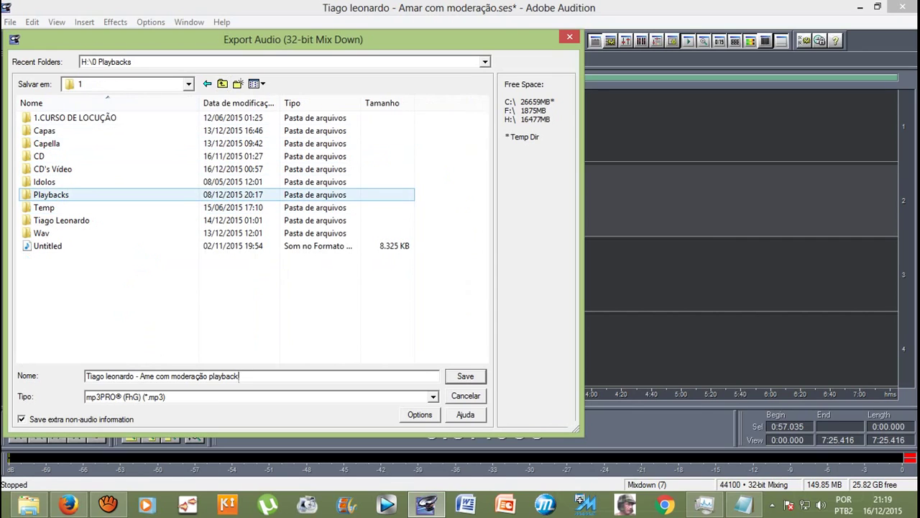
key("Return")
key("Return")
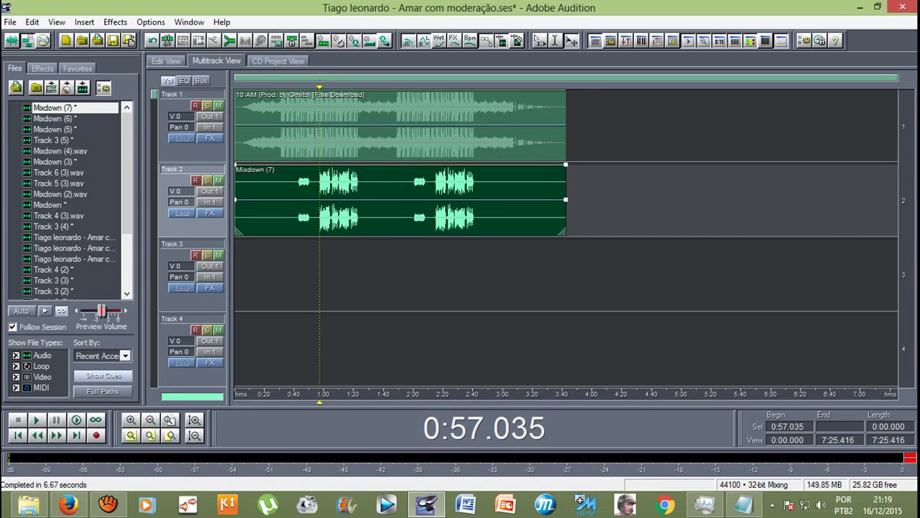
Step: Replace Mixdown (7) on Track 2 with Mixdown (5) starting at 0:00
key("Delete")
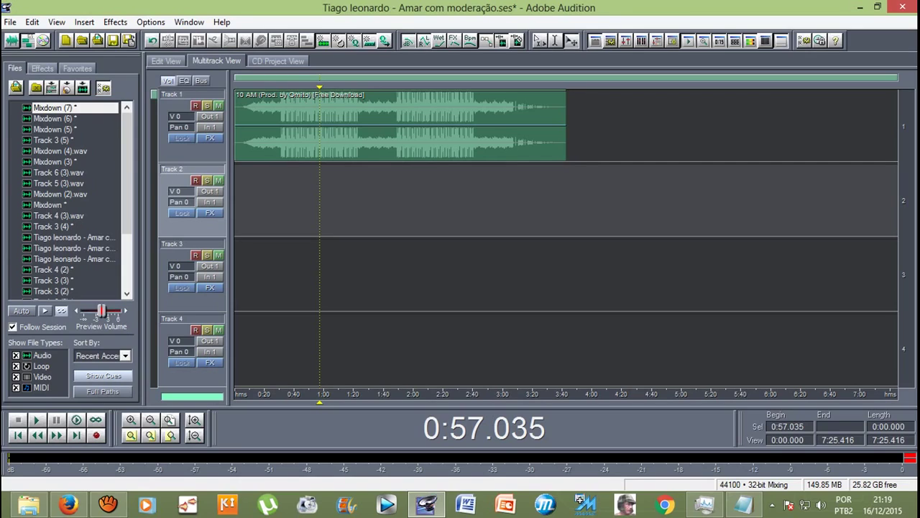
left_click(53, 119)
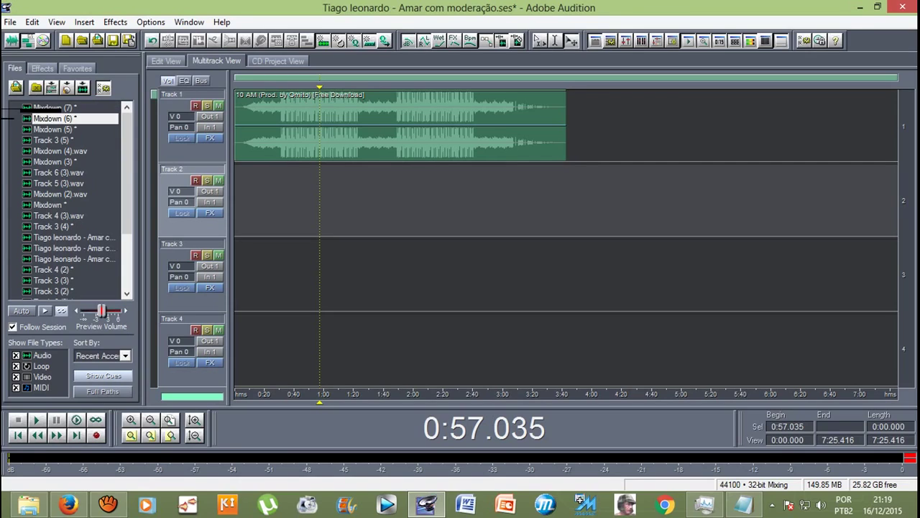
left_click(54, 129)
left_click_drag(54, 130, 363, 176)
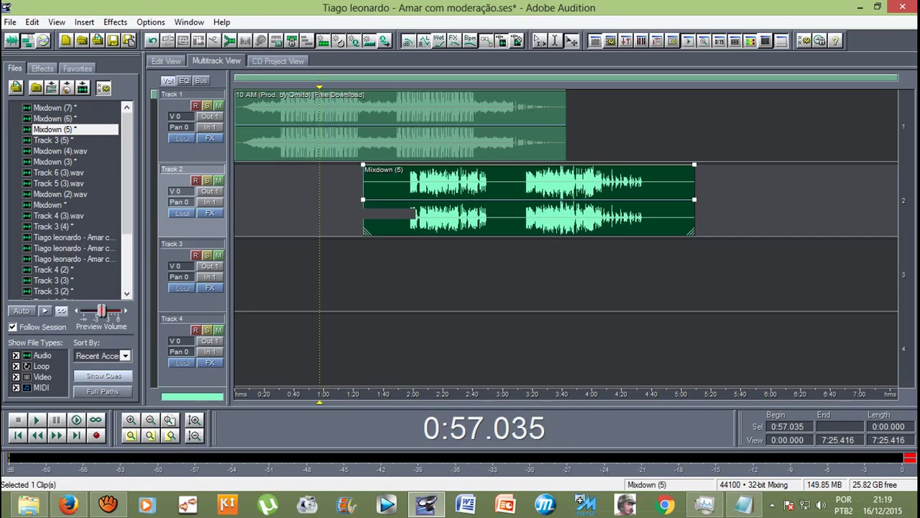
left_click_drag(431, 187, 305, 187)
left_click(276, 187)
left_click(280, 187)
Step: Apply Auto-Tune Evo to Mixdown (5) from 0:31.369 to 3:10.000
double_click(301, 187)
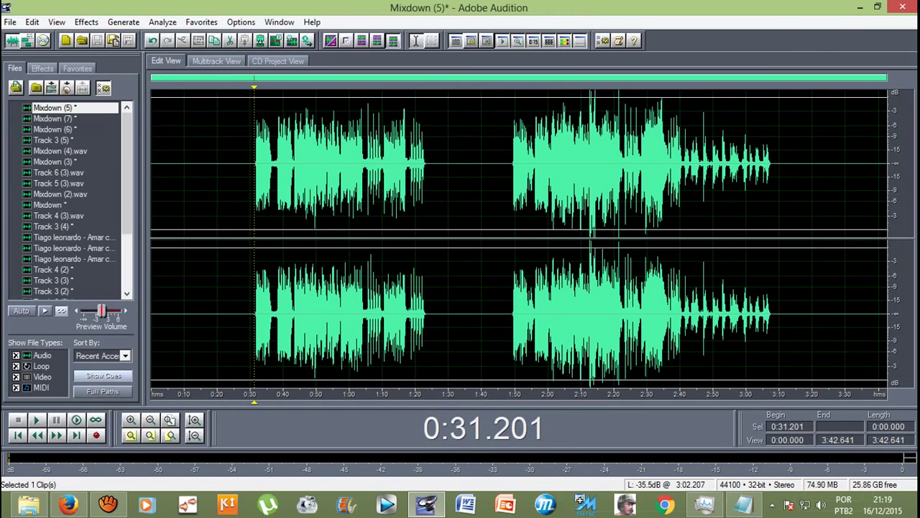
left_click_drag(778, 129, 254, 129)
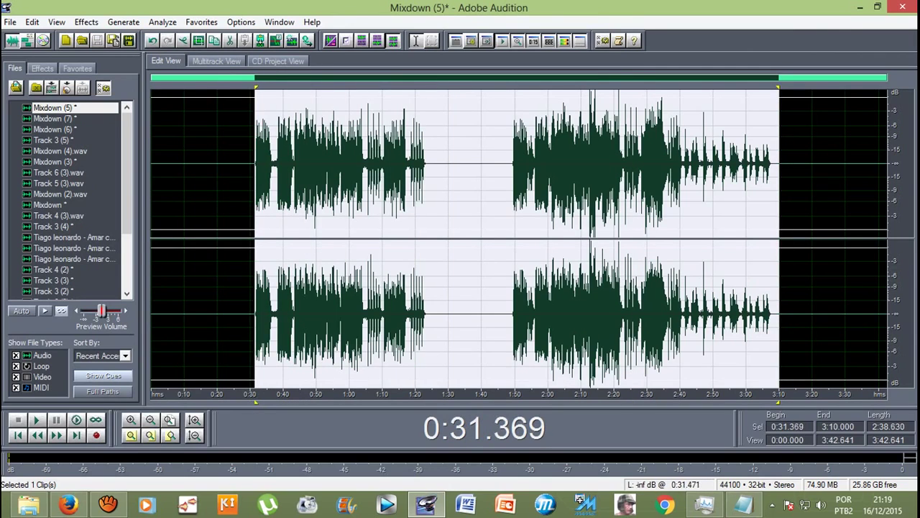
left_click(86, 21)
mouse_move(101, 175)
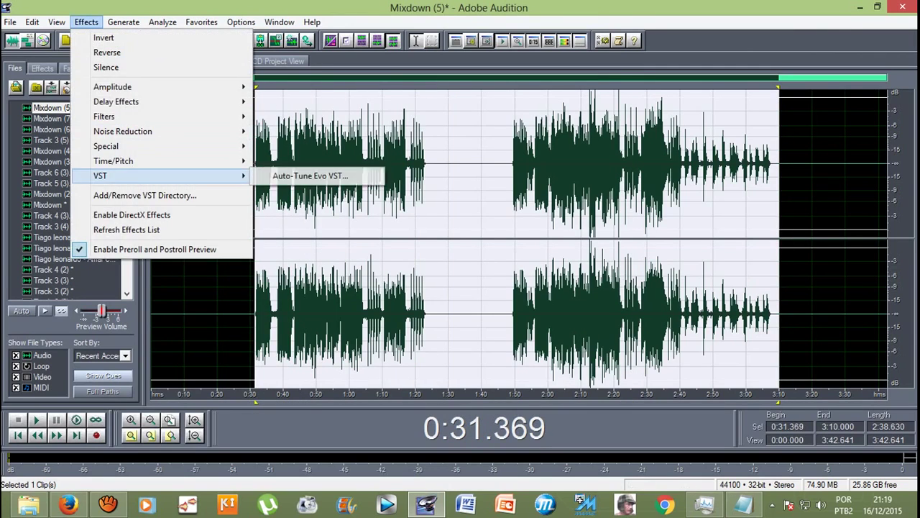
left_click(302, 176)
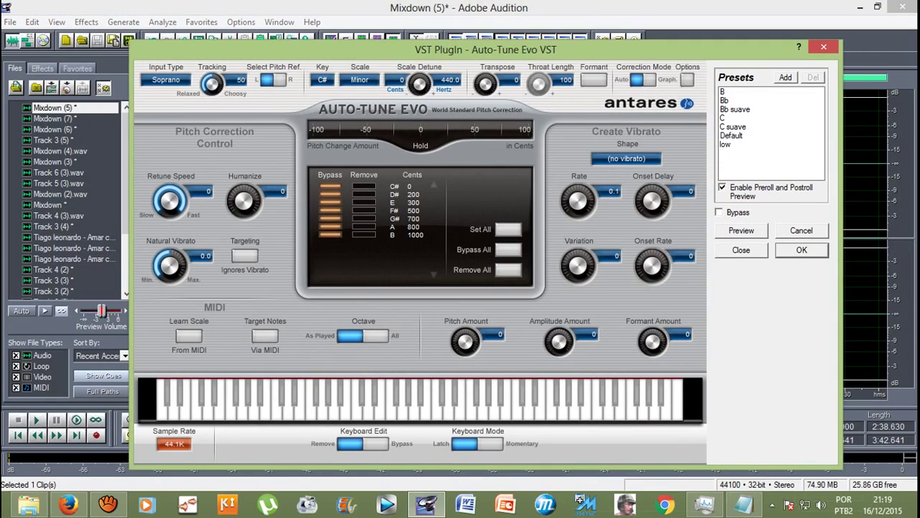
key("Return")
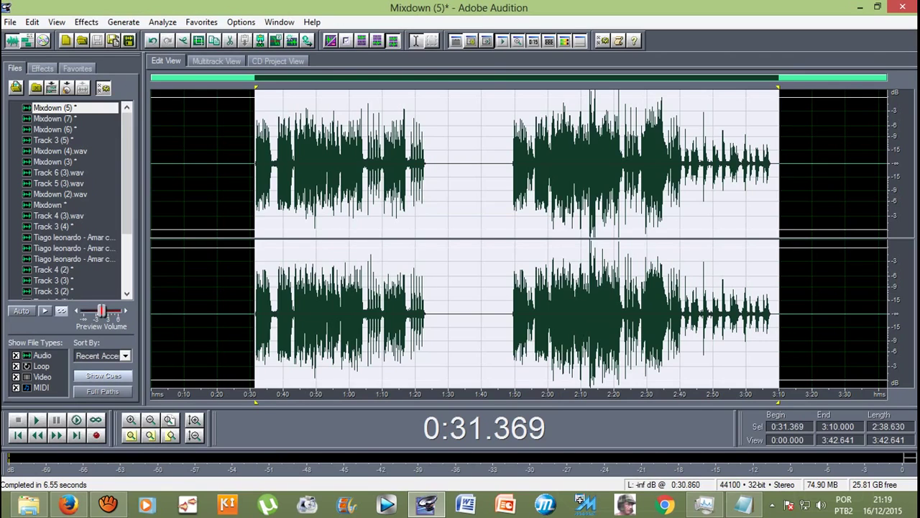
left_click(249, 238)
left_click(216, 61)
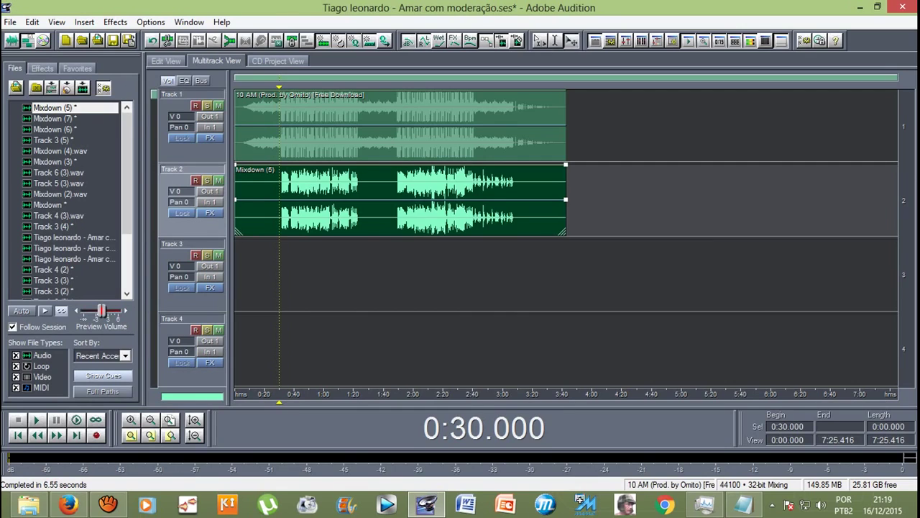
Step: Play the new mix from 0:30, then select Mixdown (5) from 0:31.369 to 3:10.000 in Edit View
key("space")
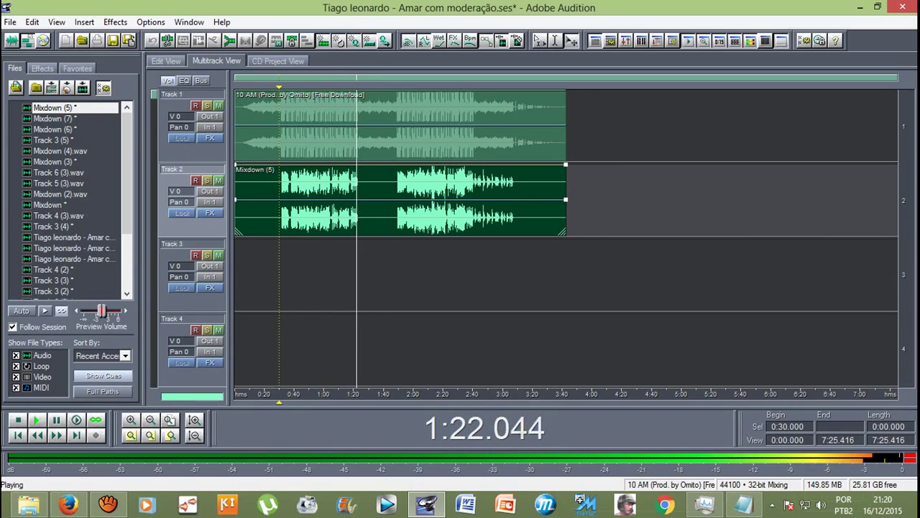
key("space")
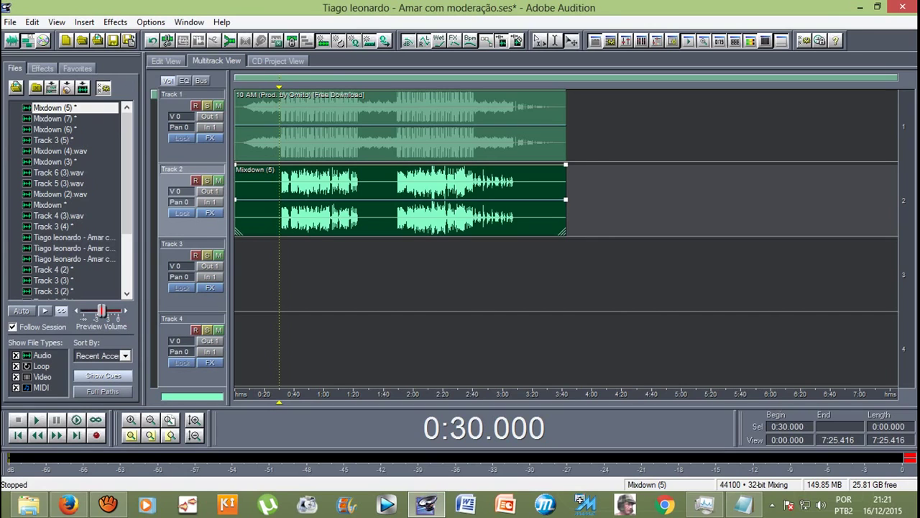
key("8")
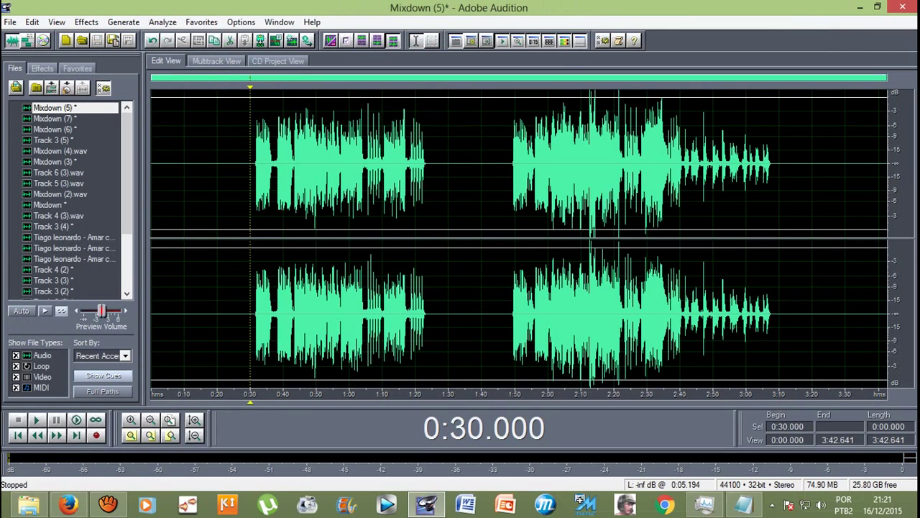
left_click_drag(255, 216, 778, 216)
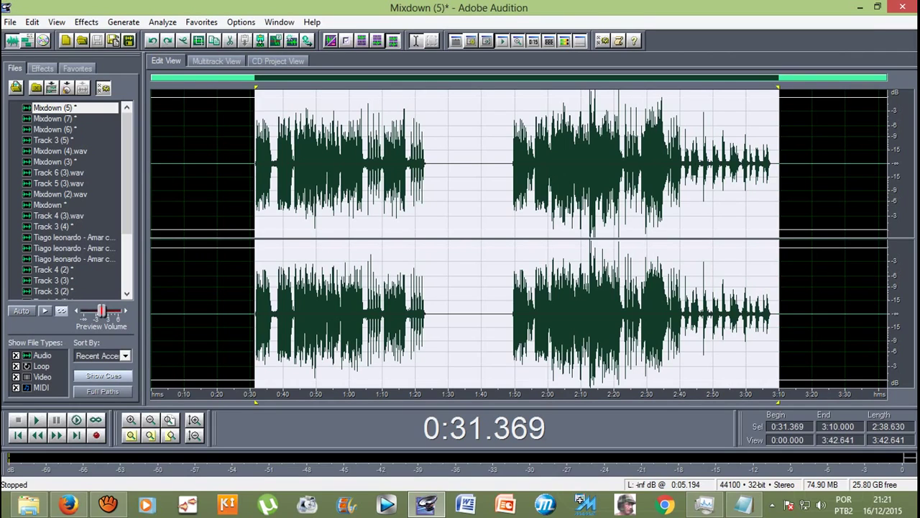
Step: Apply Auto-Tune Evo in the key of C to the selection and return to the multitrack session
left_click(86, 22)
mouse_move(172, 176)
left_click(310, 176)
left_click(582, 168)
left_click(582, 184)
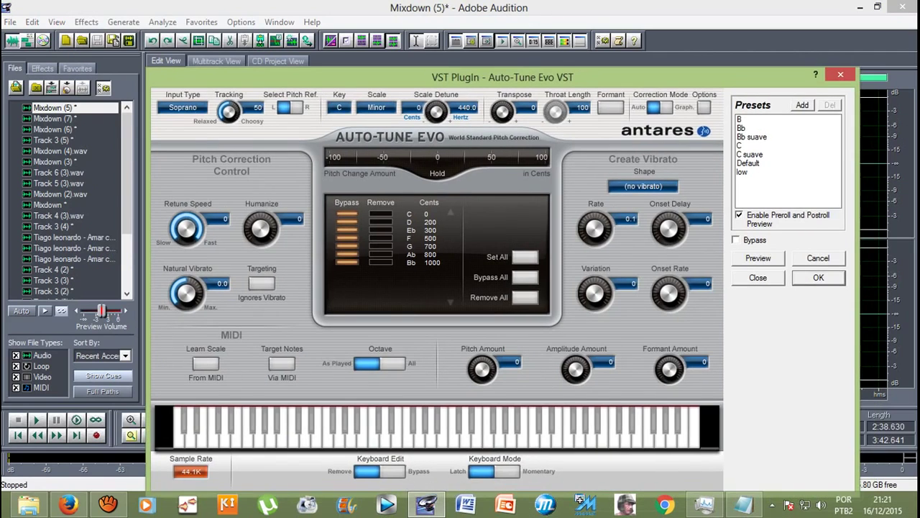
key("Return")
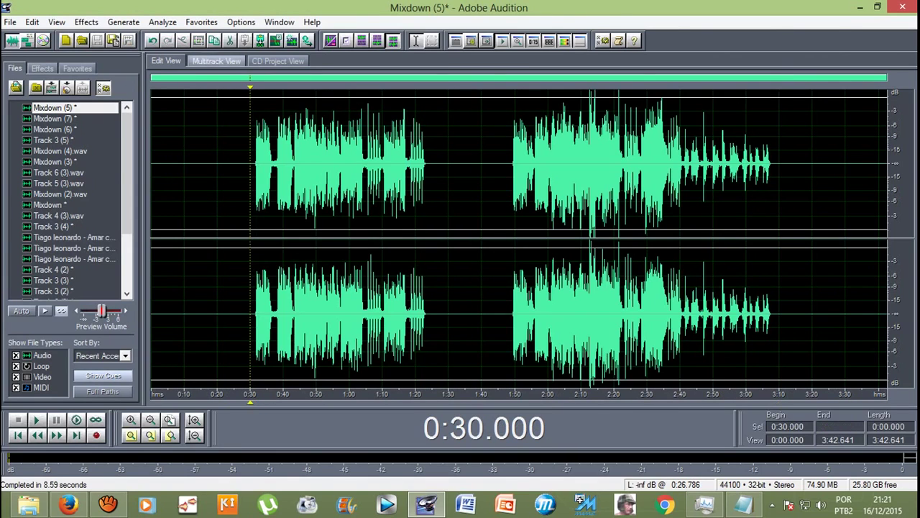
left_click(216, 60)
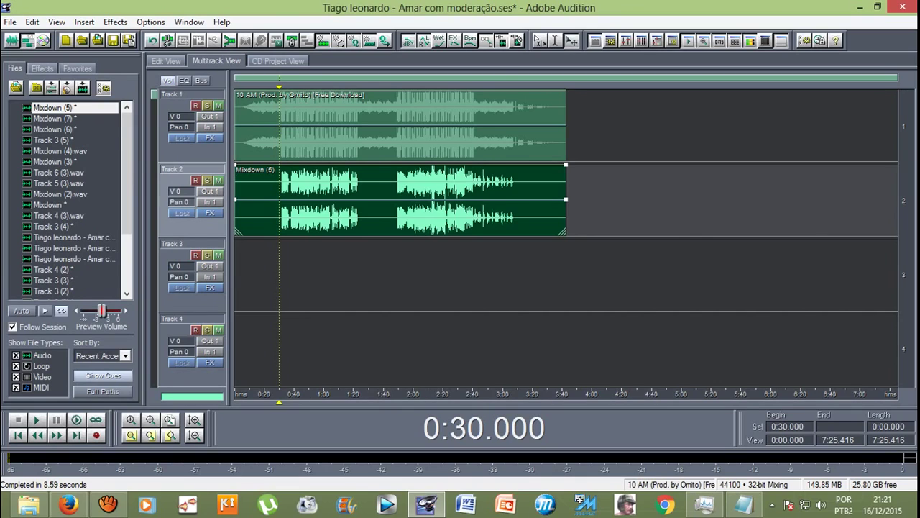
Step: Play the mix from 0:30, then move the play position to 0:51.550
key("space")
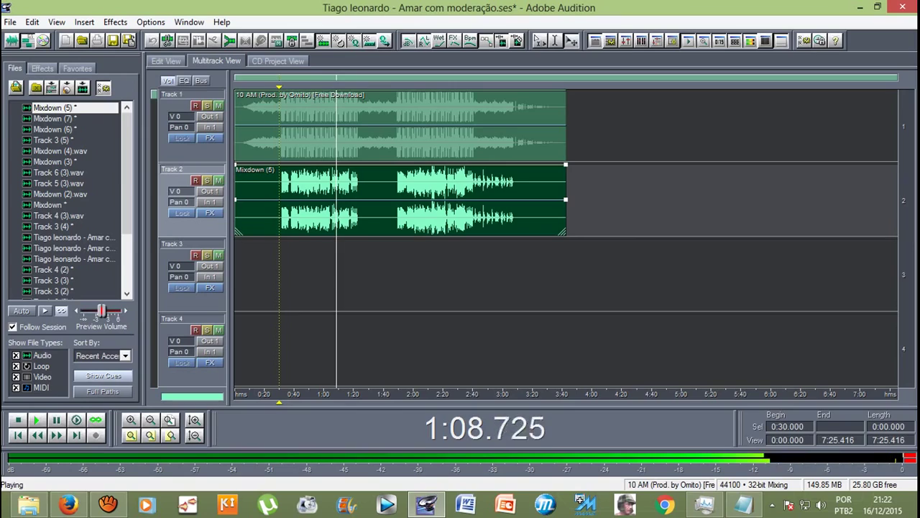
key("space")
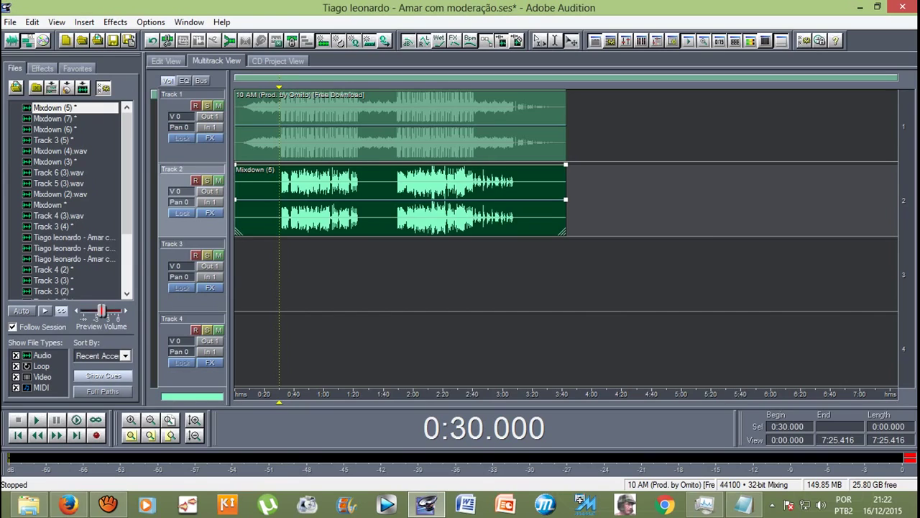
key("Right")
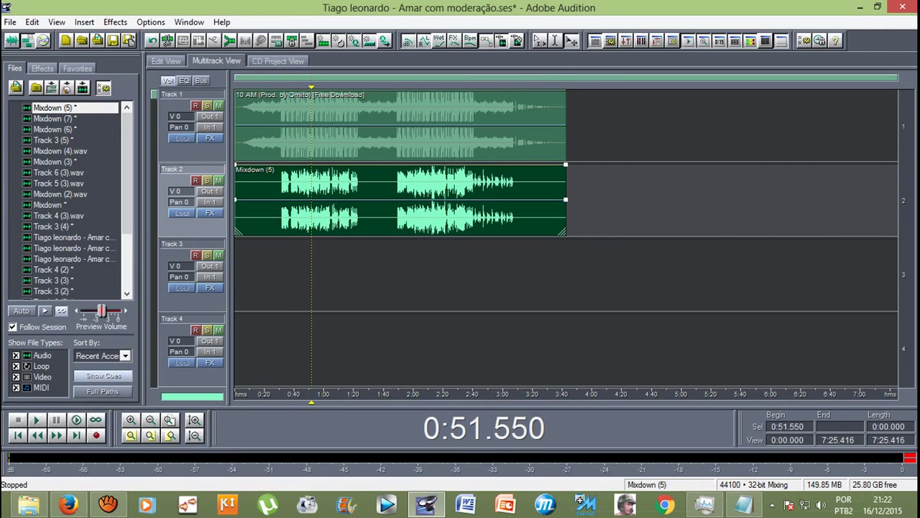
Step: Select the short dip from 0:56.562 to 0:57.588 in the Mixdown (5) waveform
key("8")
key("equal")
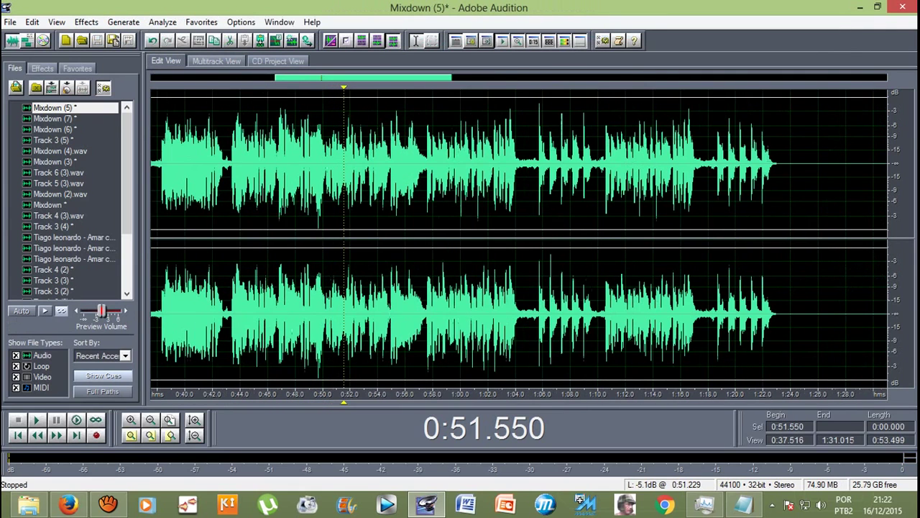
left_click(399, 165)
key("space")
key("equal")
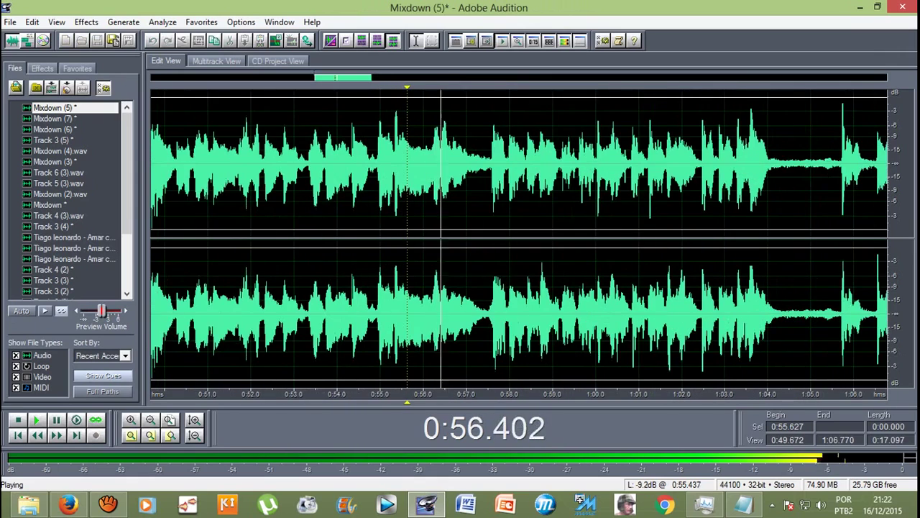
key("space")
left_click_drag(448, 166, 492, 165)
key("equal")
key("equal")
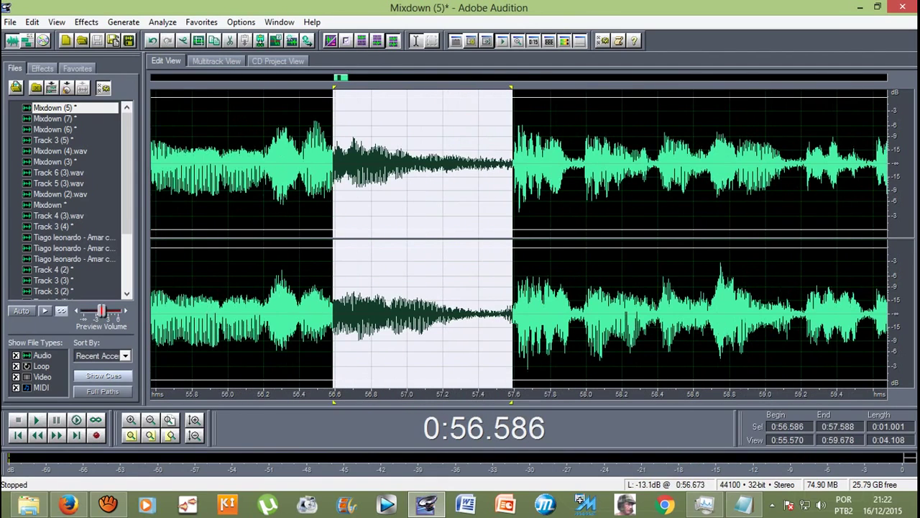
key("shift+Left")
key("minus")
key("minus")
key("equal")
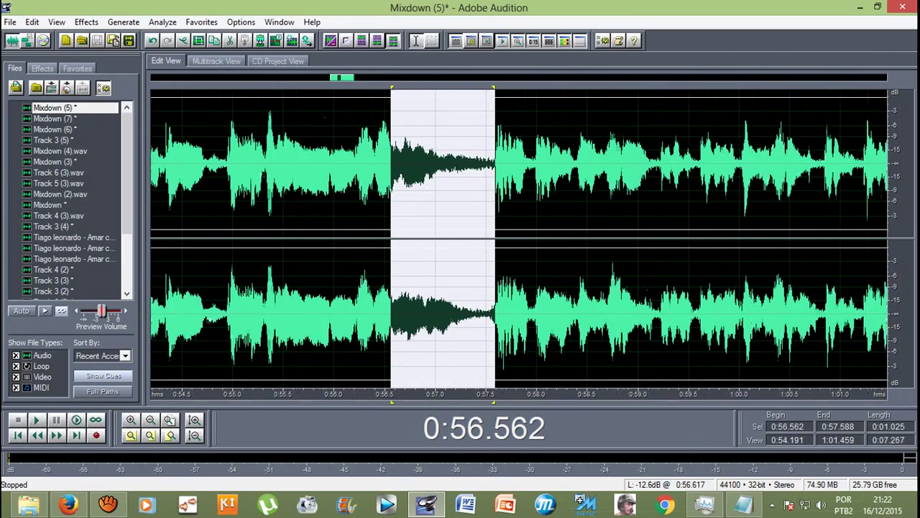
key("minus")
key("minus")
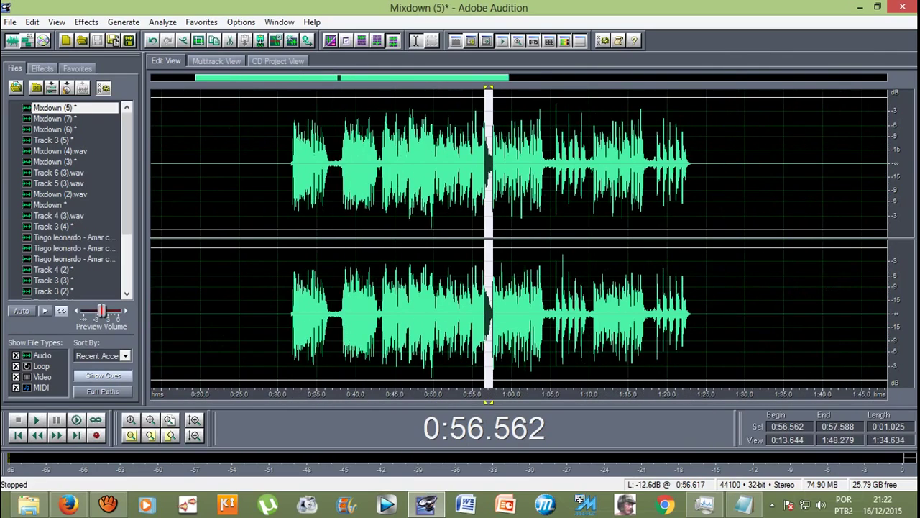
Step: Boost the selected passage by 2.03 dB with Amplify/Fade
key("Down")
key("Down")
key("Down")
key("Down")
key("Right")
key("Return")
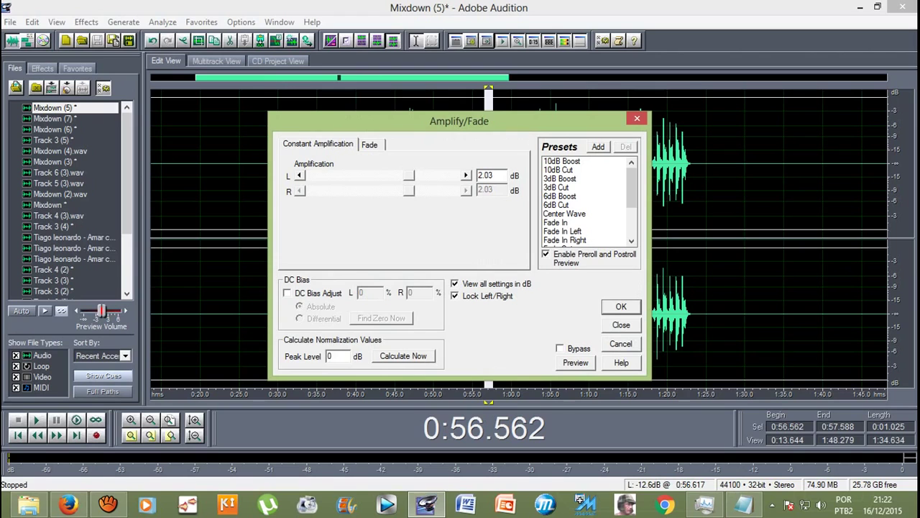
key("Return")
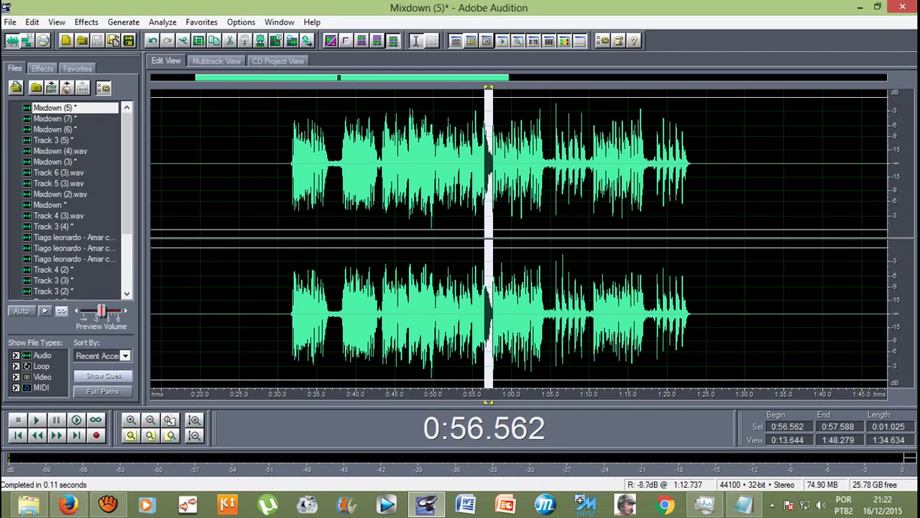
left_click(469, 165)
Step: Check the boosted passage in the multitrack mix, playing from 0:50.646
key("F12")
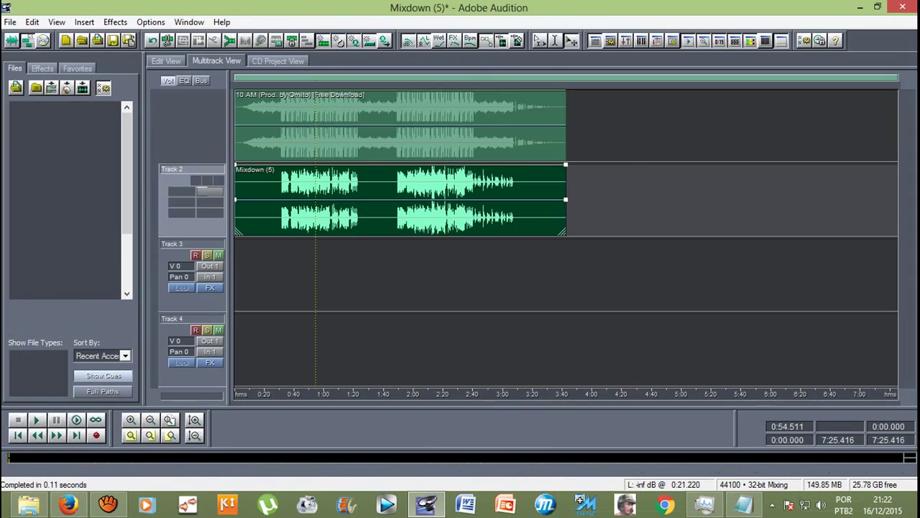
key("space")
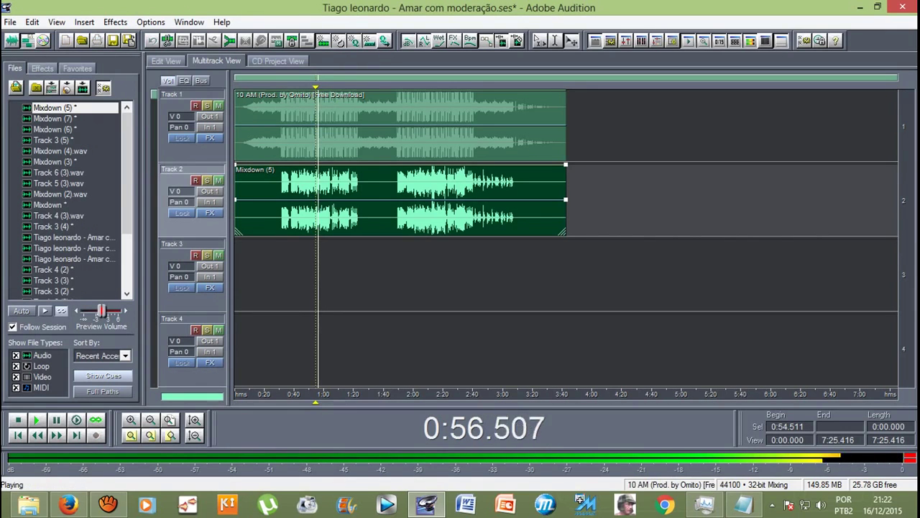
left_click(310, 273)
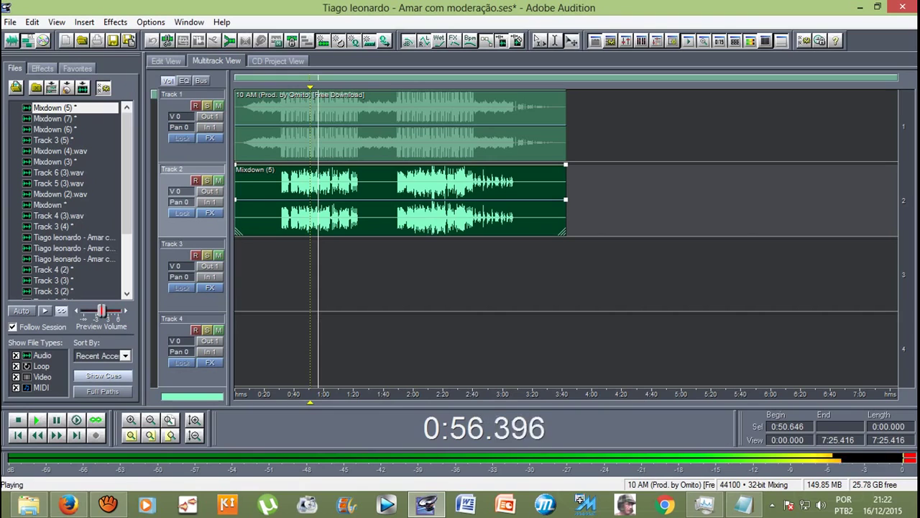
key("space")
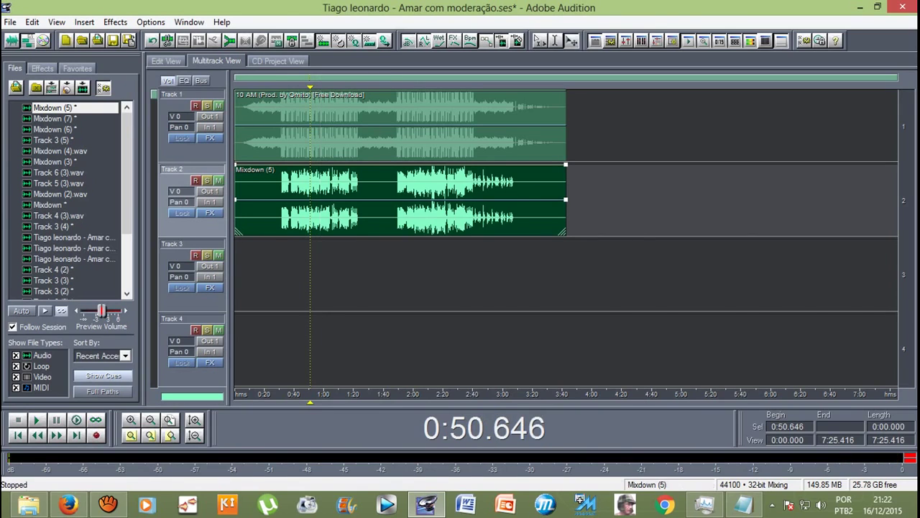
Step: Reselect 0:56.562–0:57.588 and apply the 2.03 dB Amplify/Fade boost again
key("8")
left_click_drag(338, 165, 341, 165)
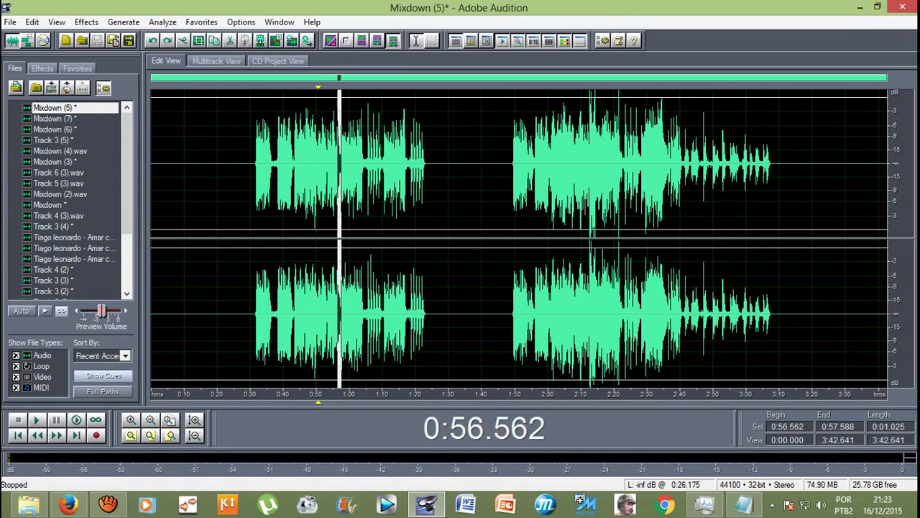
key("equal")
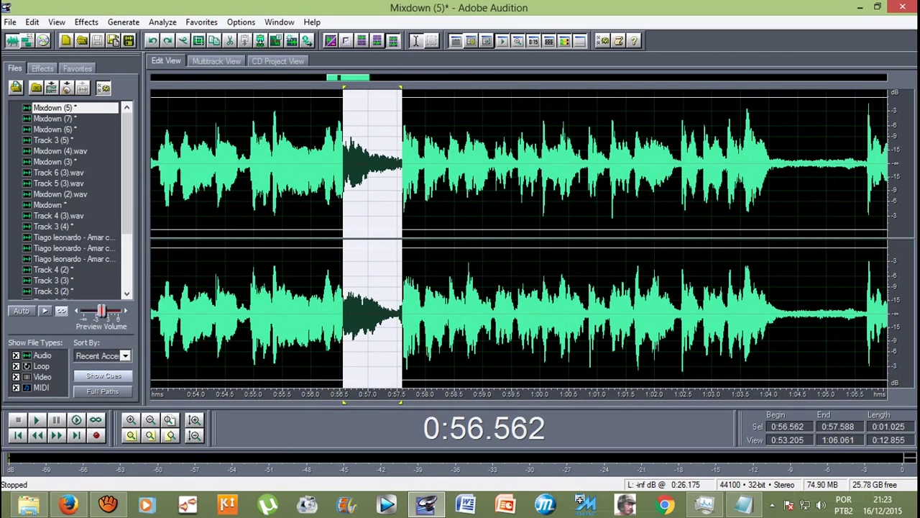
left_click(87, 21)
mouse_move(122, 86)
left_click(299, 87)
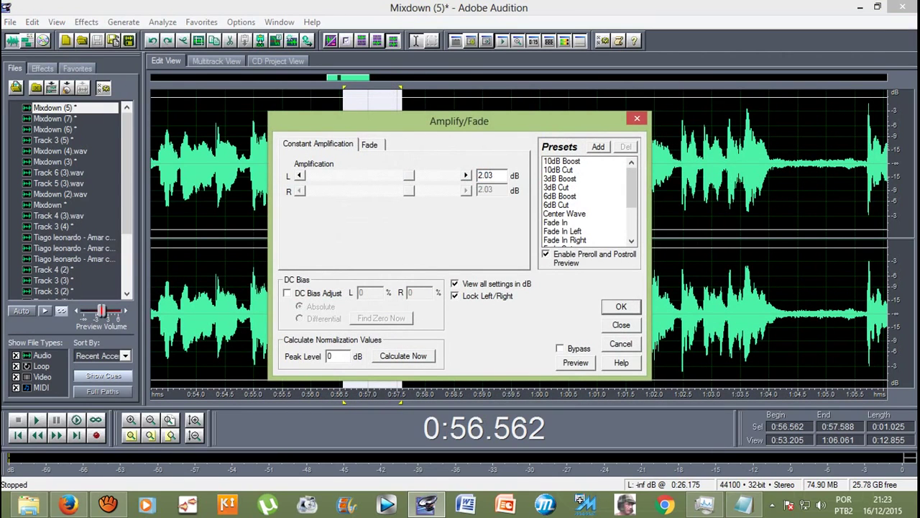
key("Return")
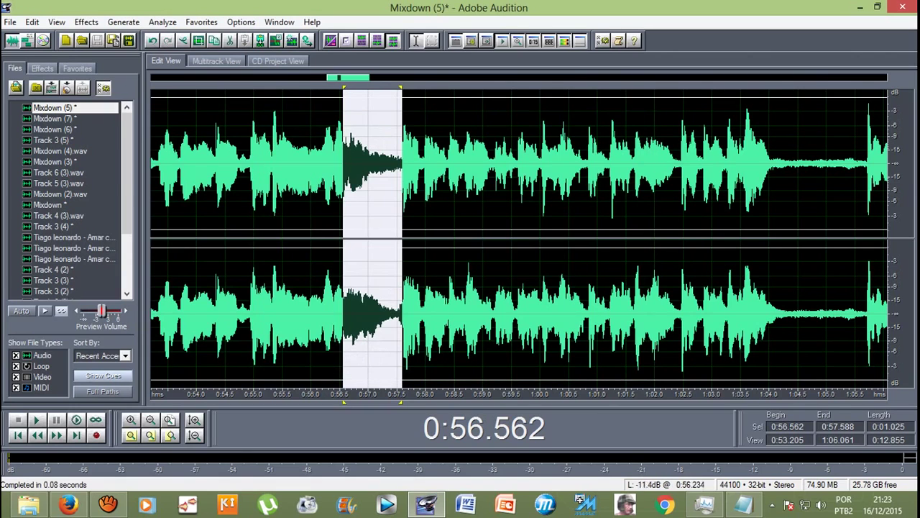
left_click(236, 183)
Step: Play the boosted passage in the mix from 0:50.646, then move the playhead to about 2:15
key("F12")
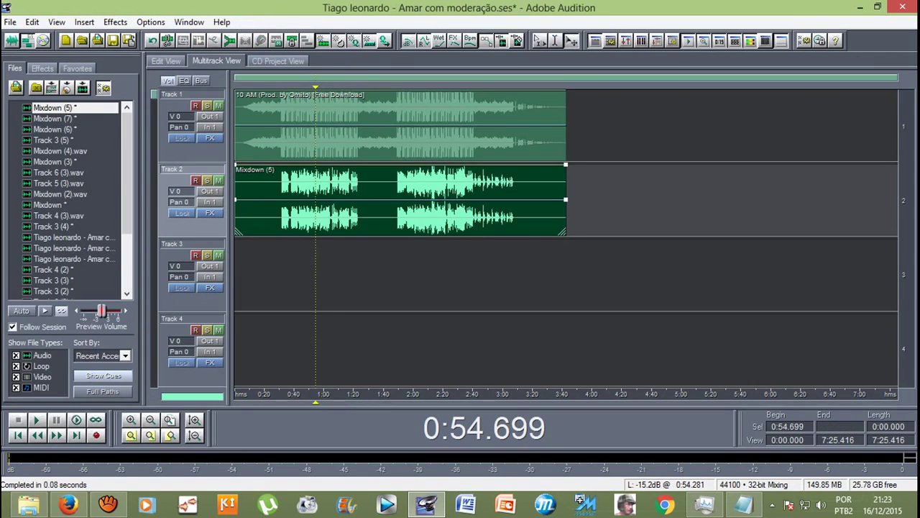
key("space")
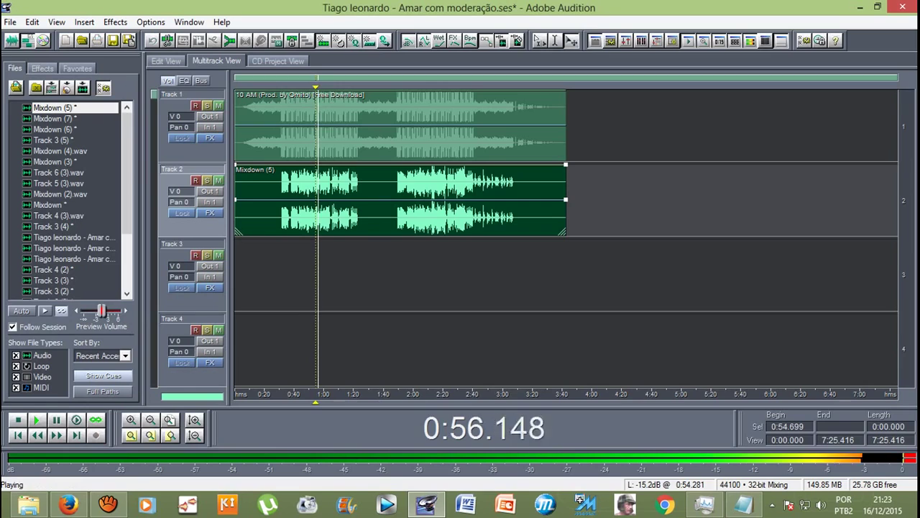
left_click(310, 183)
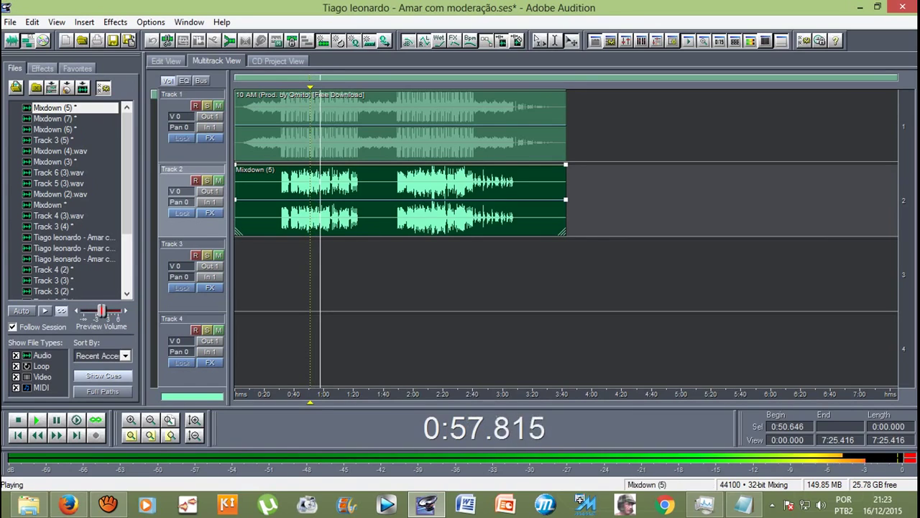
key("space")
left_click_drag(315, 394, 434, 394)
Step: Listen around 2:15 in the Mixdown (5) waveform and set the play position to 1:47.097
double_click(436, 201)
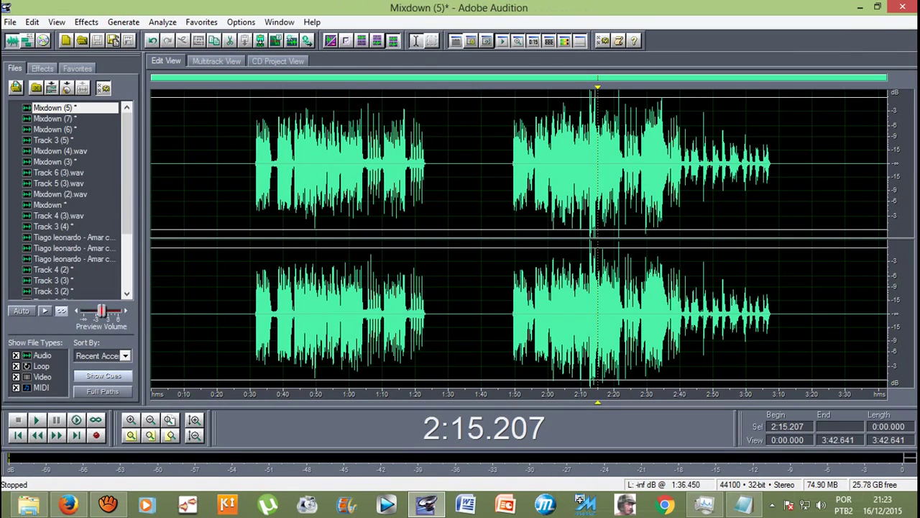
scroll(625, 134, "up", 2)
key("space")
key("space")
key("space")
scroll(569, 165, "up", 4)
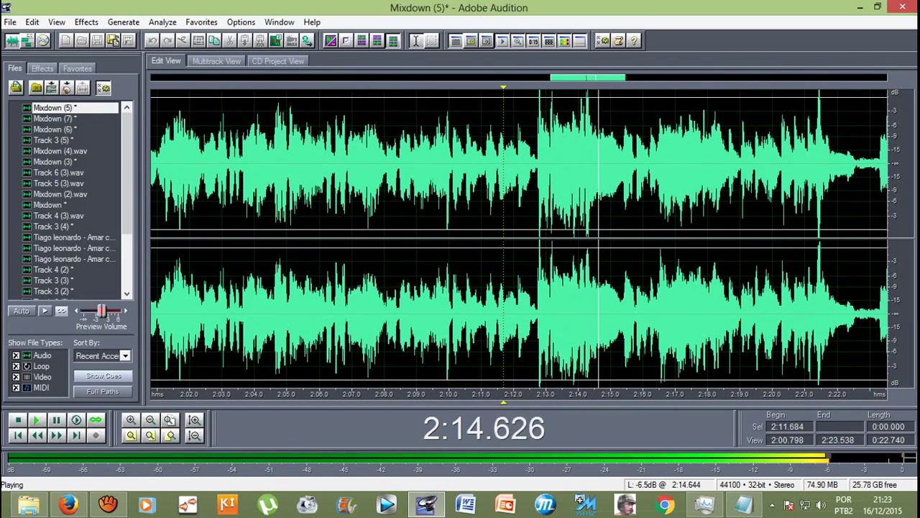
scroll(568, 165, "down", 5)
key("space")
left_click(507, 166)
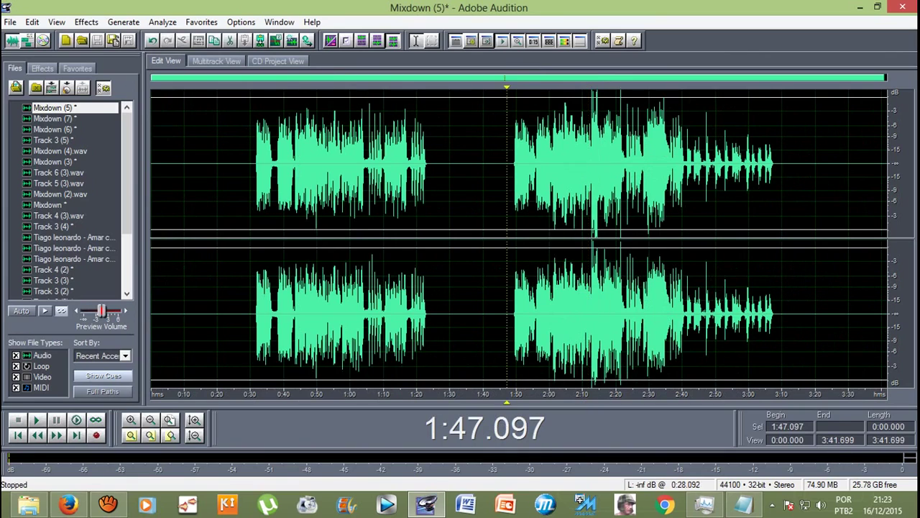
key("F12")
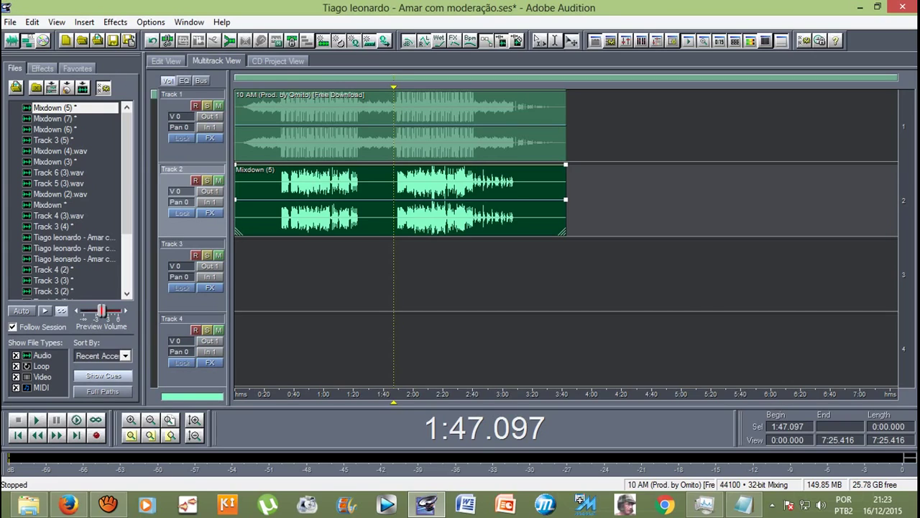
key("space")
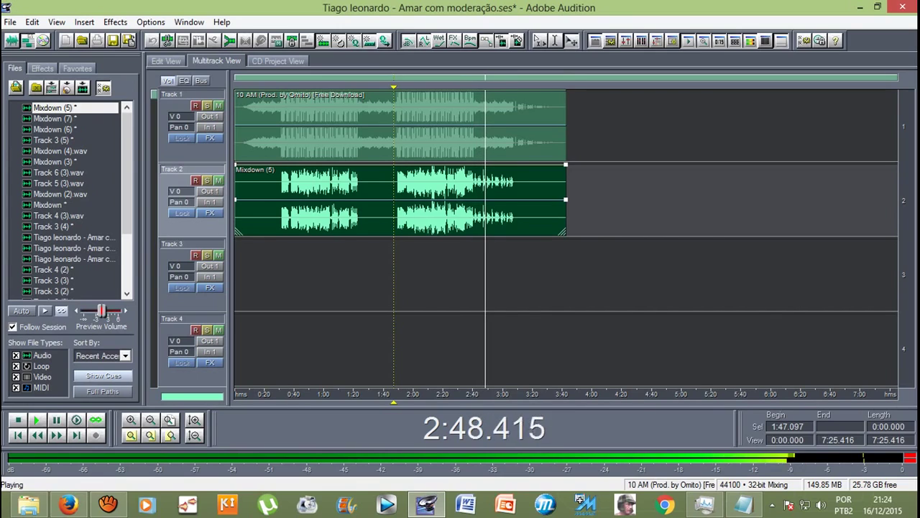
key("space")
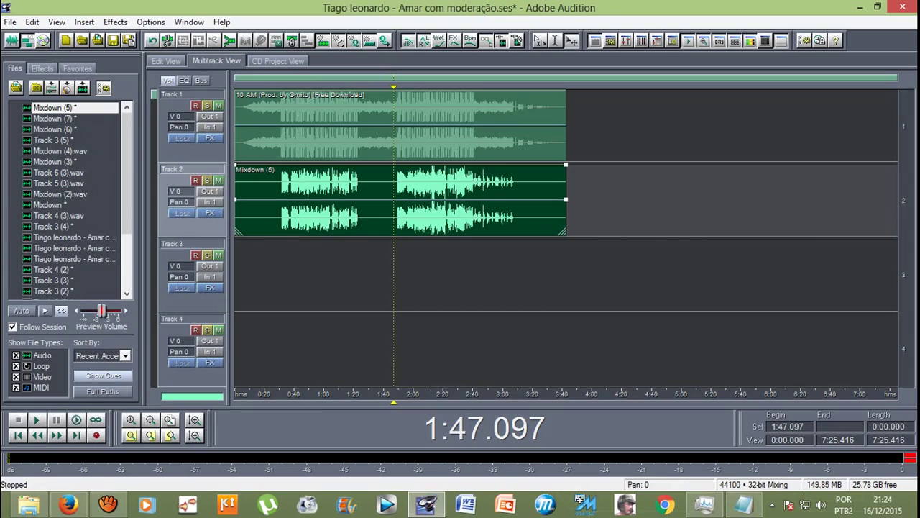
Step: Add a Mixdown (5) copy to Track 3, undo the extra Track 4 copy, and trim Track 3's clip to start at 1:47
left_click_drag(54, 107, 270, 273)
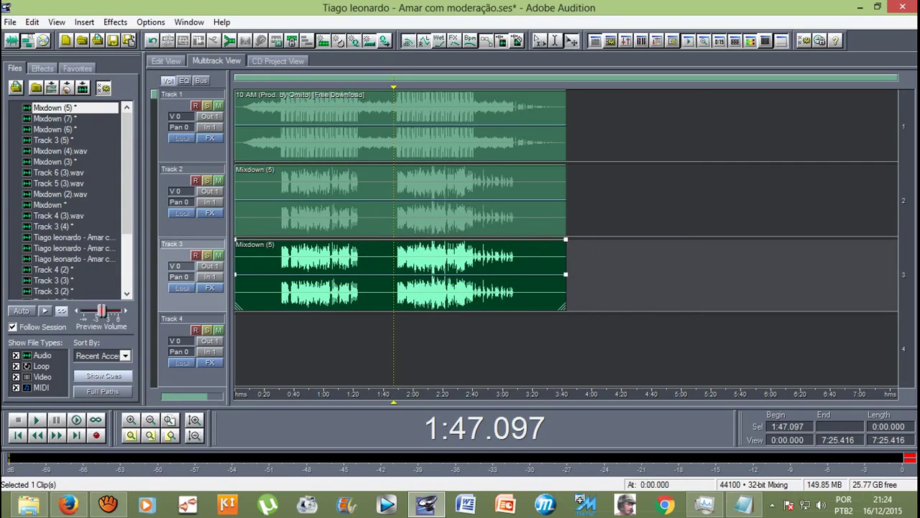
left_click_drag(54, 108, 270, 350)
key("ctrl+z")
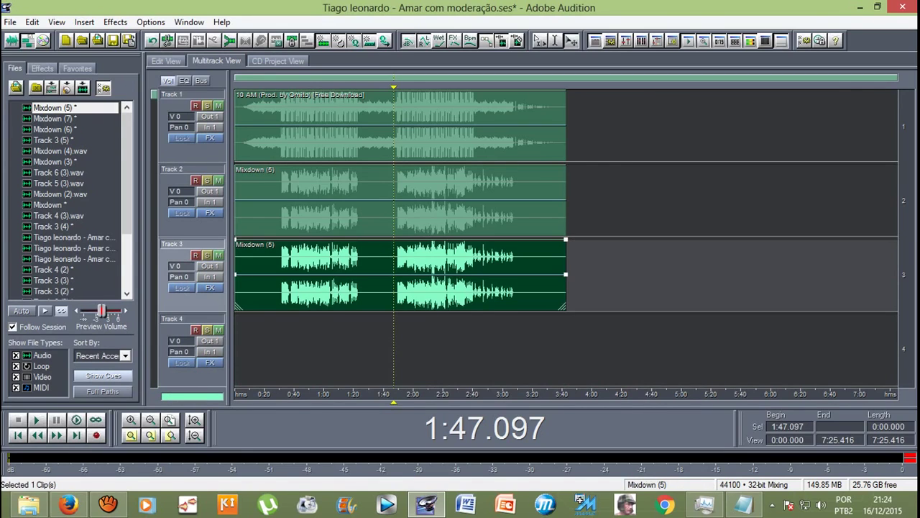
left_click_drag(237, 274, 394, 273)
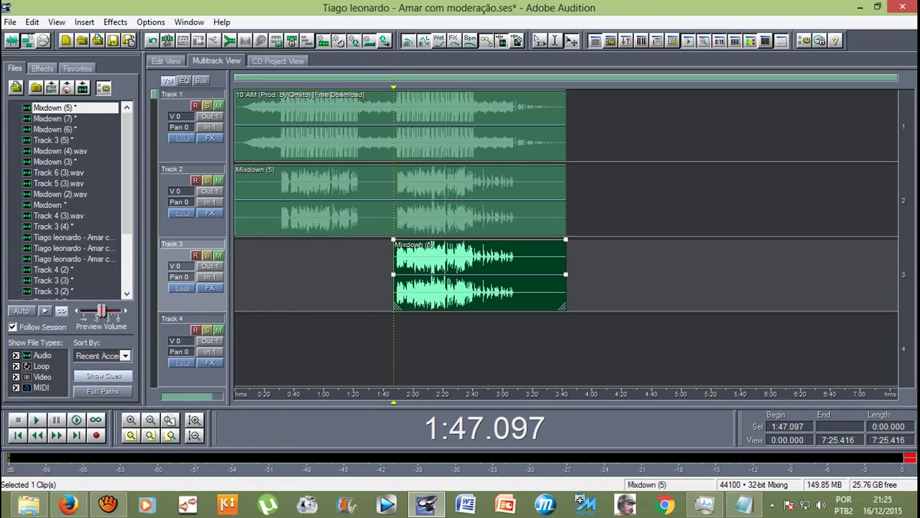
Step: Shorten the Track 2 Mixdown (5) clip so it ends where the Track 3 copy begins
left_click(461, 209)
left_click_drag(565, 200, 393, 199)
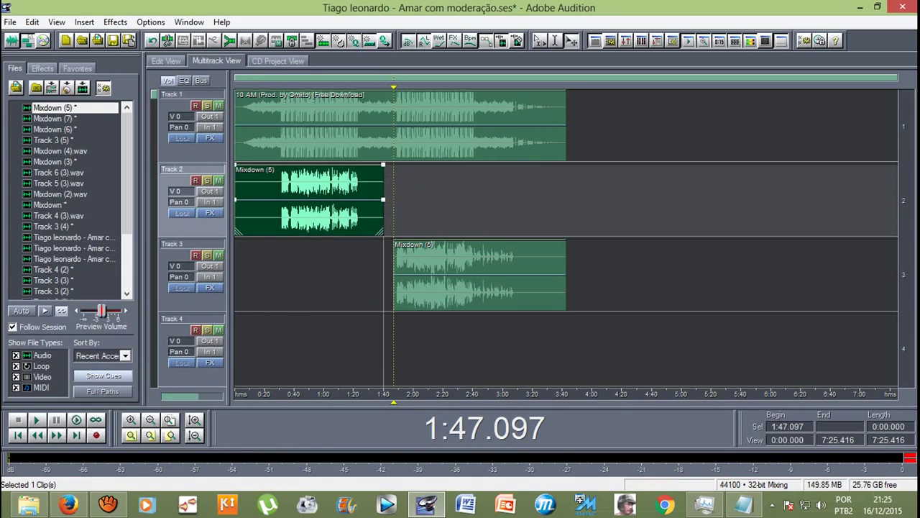
scroll(566, 237, "down", 2)
scroll(565, 237, "up", 2)
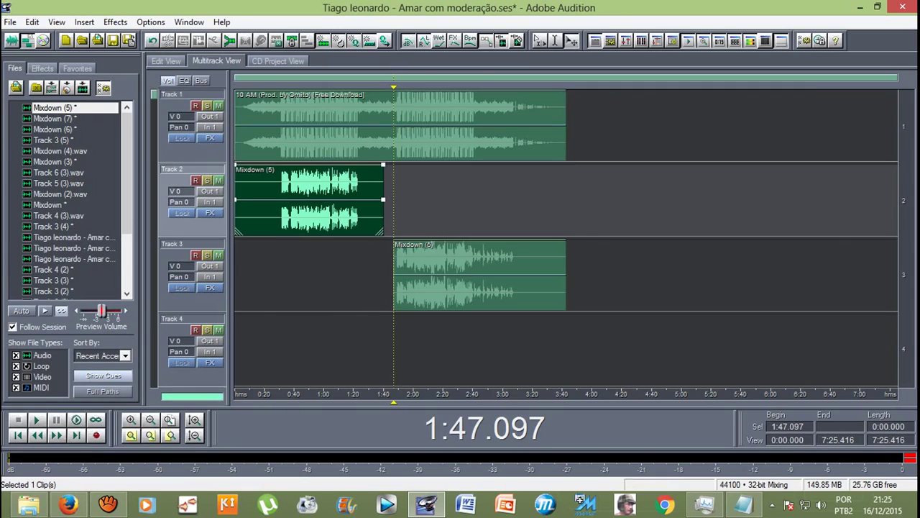
scroll(565, 238, "down", 2)
Step: Select the Track 3 clip and play the session, zooming in and out around the join
left_click(475, 126)
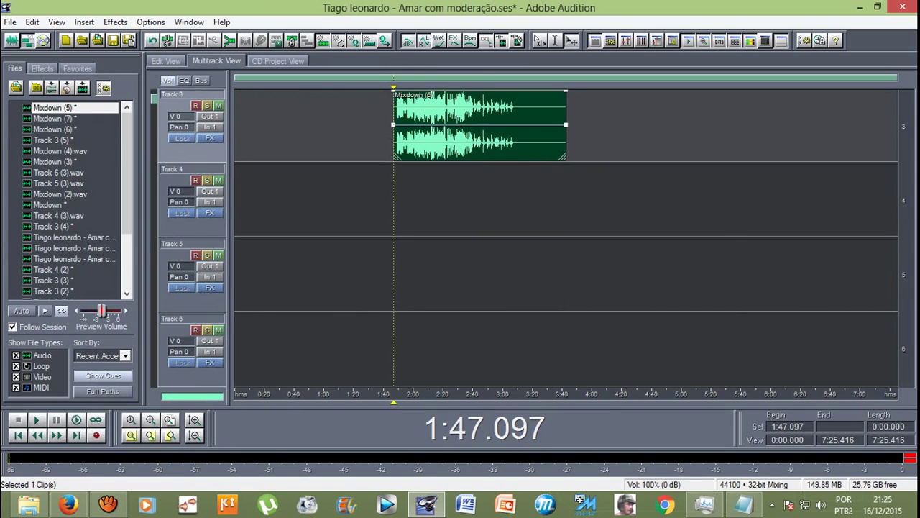
key("space")
key("equal")
key("equal")
key("equal")
key("equal")
key("equal")
key("equal")
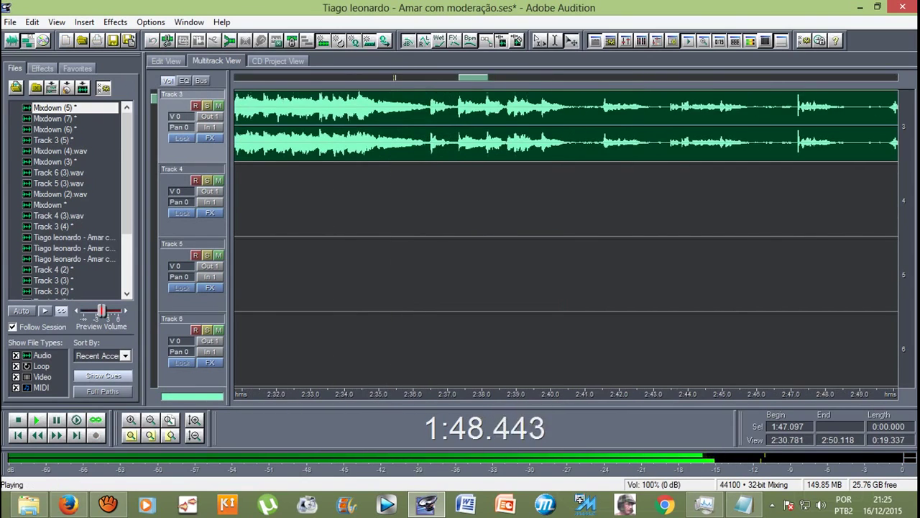
key("equal")
key("equal")
key("equal")
key("equal")
key("equal")
key("equal")
key("equal")
key("equal")
key("equal")
key("equal")
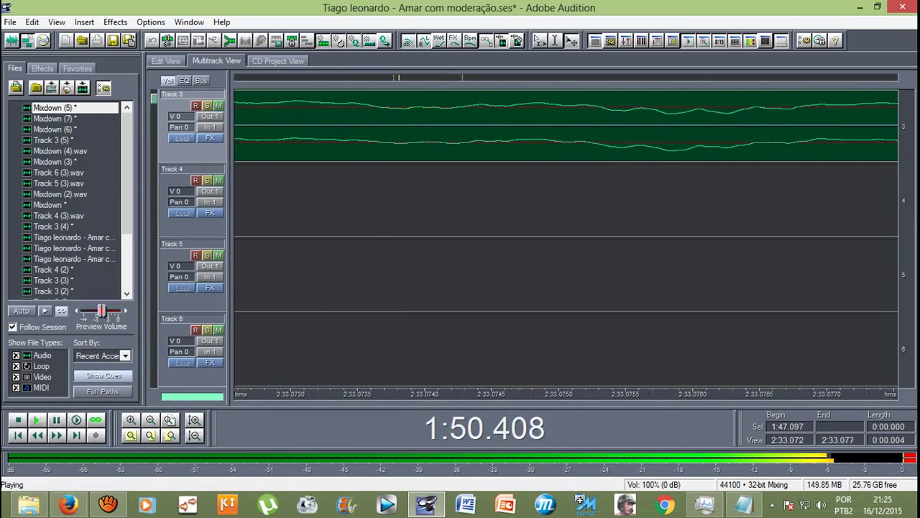
key("minus")
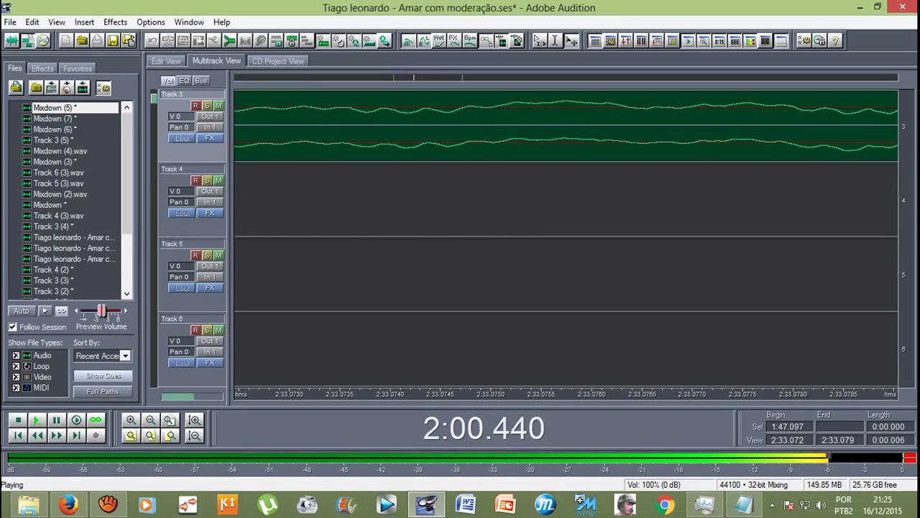
key("minus")
key("minus")
key("minus")
key("minus")
key("minus")
key("minus")
key("minus")
key("minus")
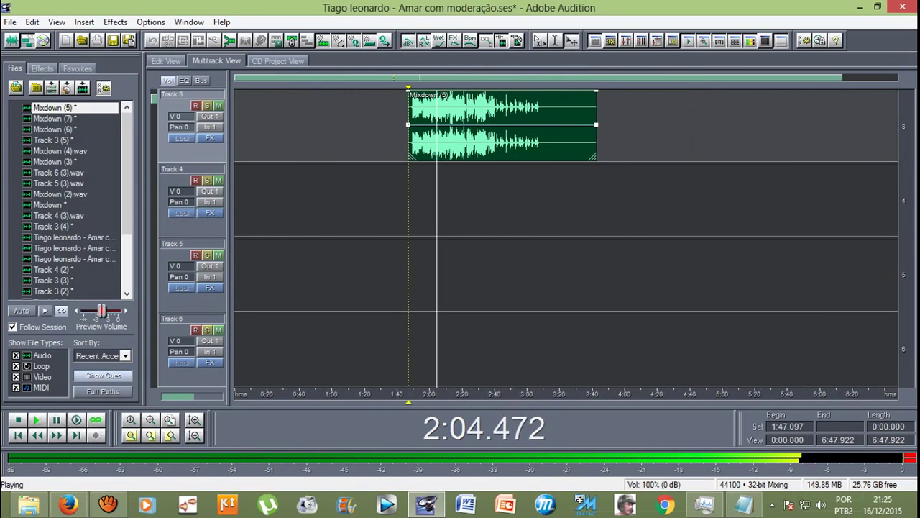
key("space")
Step: Replay the clip transition zoomed in, stop, and move the play position back to about 0:27
scroll(566, 238, "up", 1)
key("equal")
key("equal")
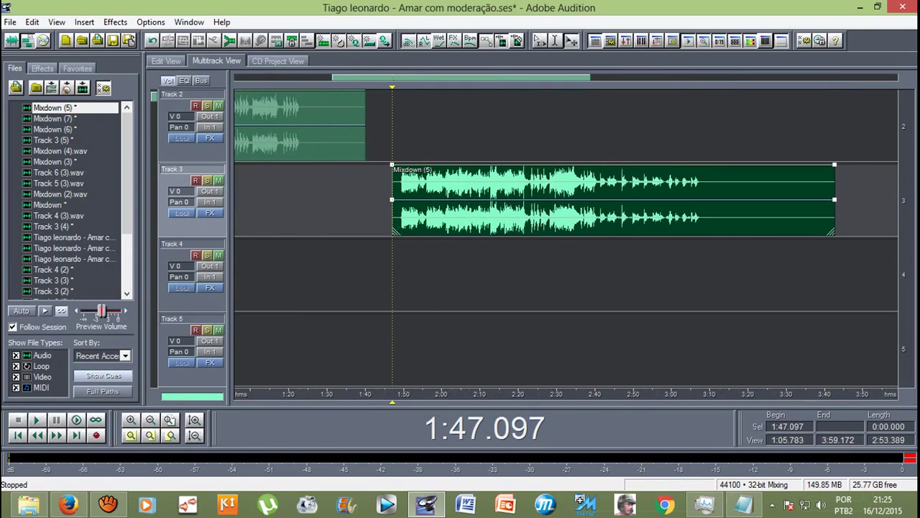
key("space")
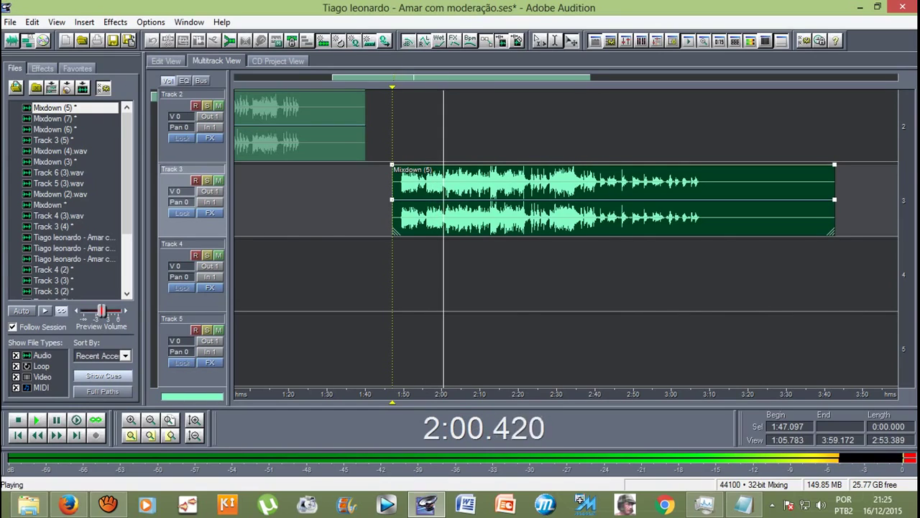
key("backslash")
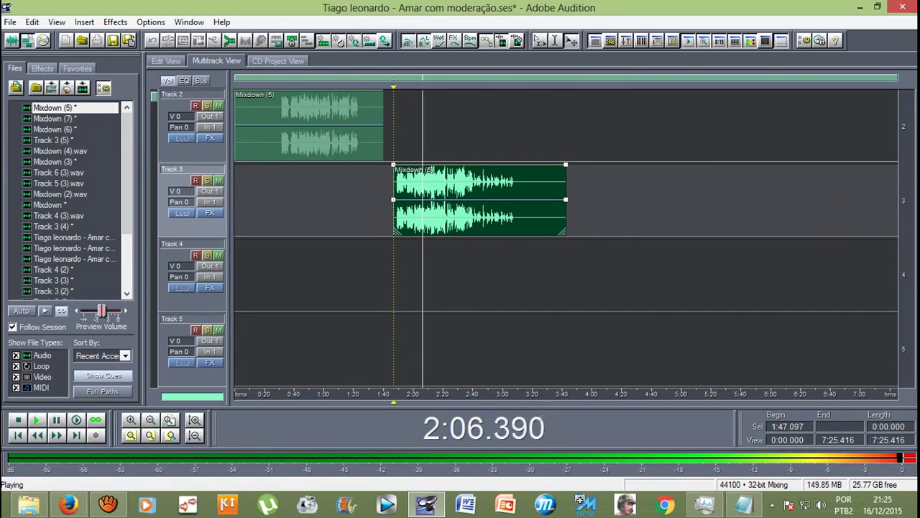
scroll(566, 237, "up", 1)
key("space")
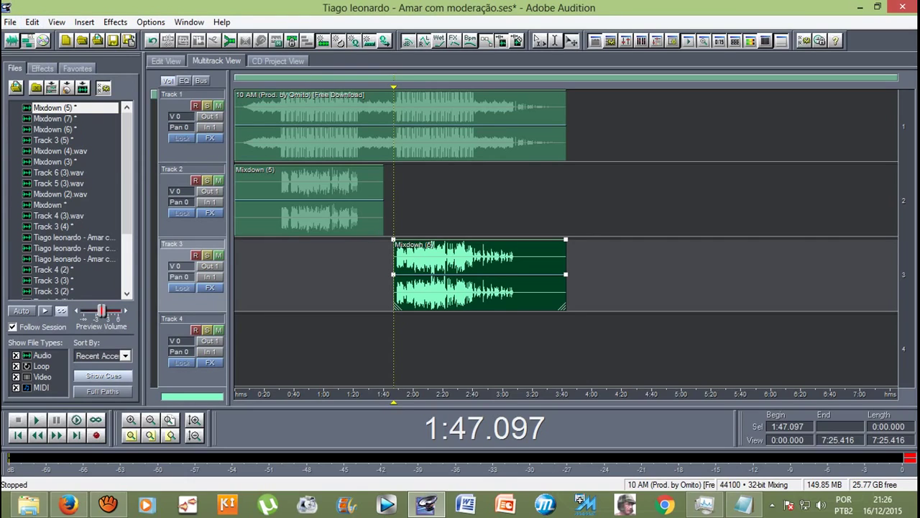
left_click_drag(394, 401, 274, 401)
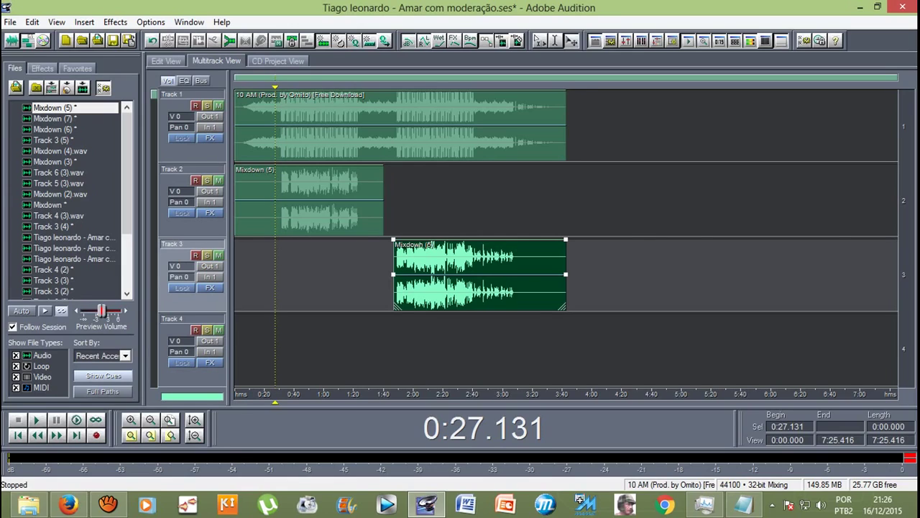
Step: Start an audio mixdown export with SAMSUNG\1\Wav as the destination folder
left_click(11, 21)
mouse_move(34, 215)
left_click(394, 214)
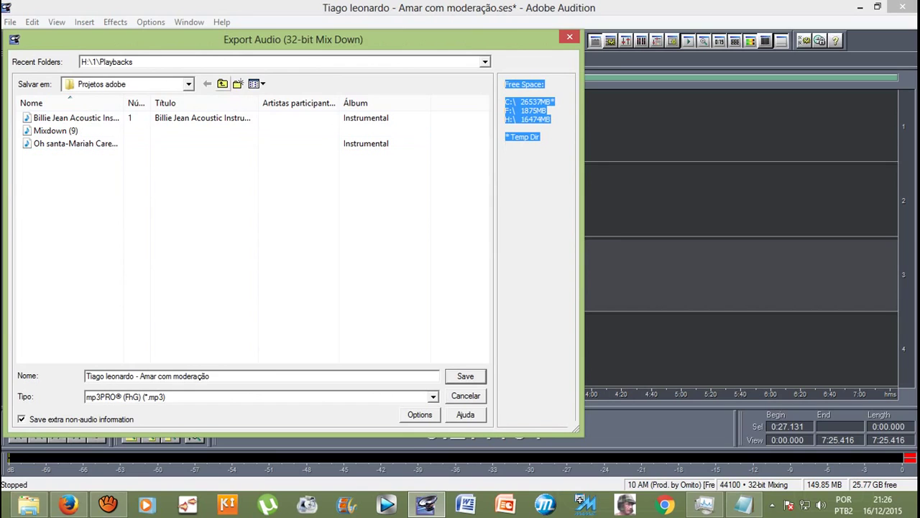
left_click(222, 83)
left_click(36, 130)
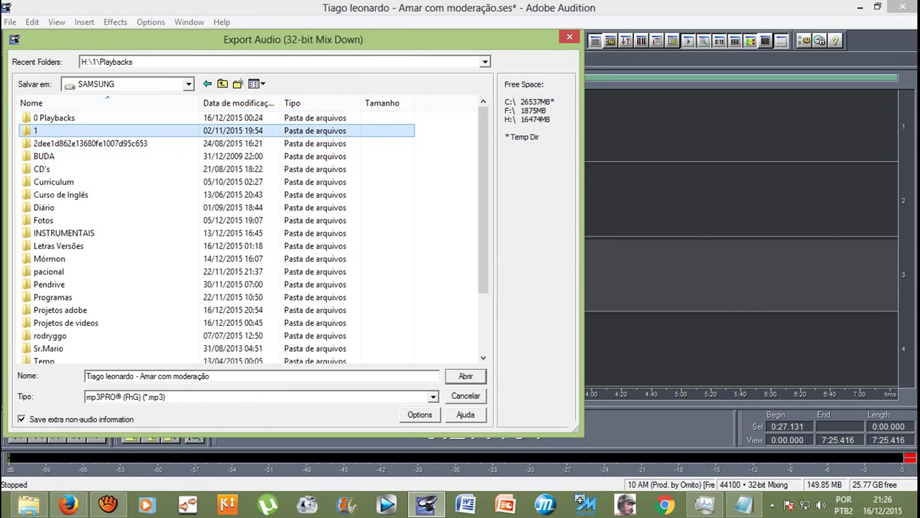
key("Return")
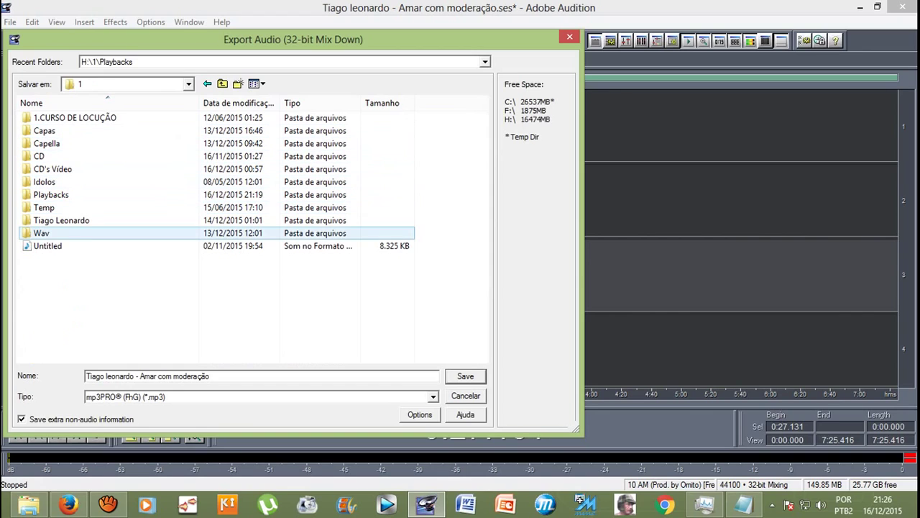
left_click(41, 233)
key("Return")
Step: Save the mixdown as Windows PCM (*.wav), changing 'Amar' to 'Ame' in the file name
left_click(433, 396)
key("End")
key("Return")
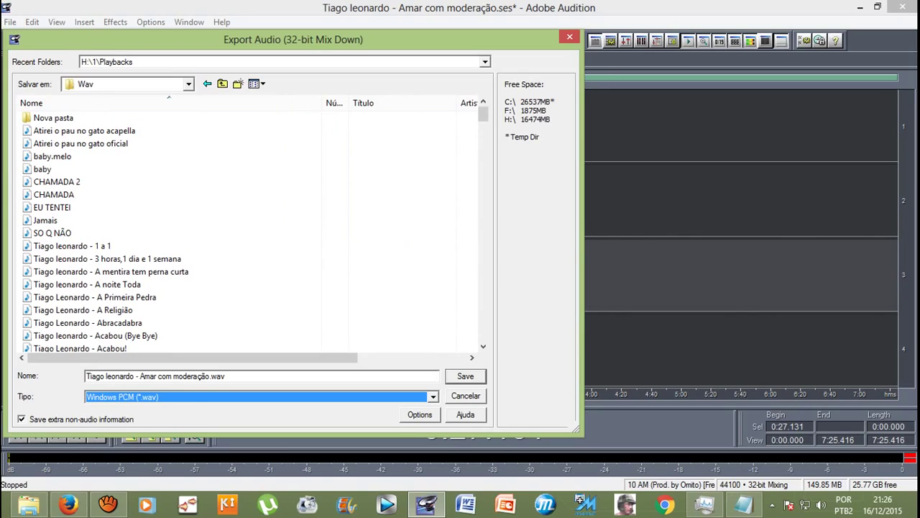
left_click(158, 376)
key("BackSpace")
key("BackSpace")
type("e")
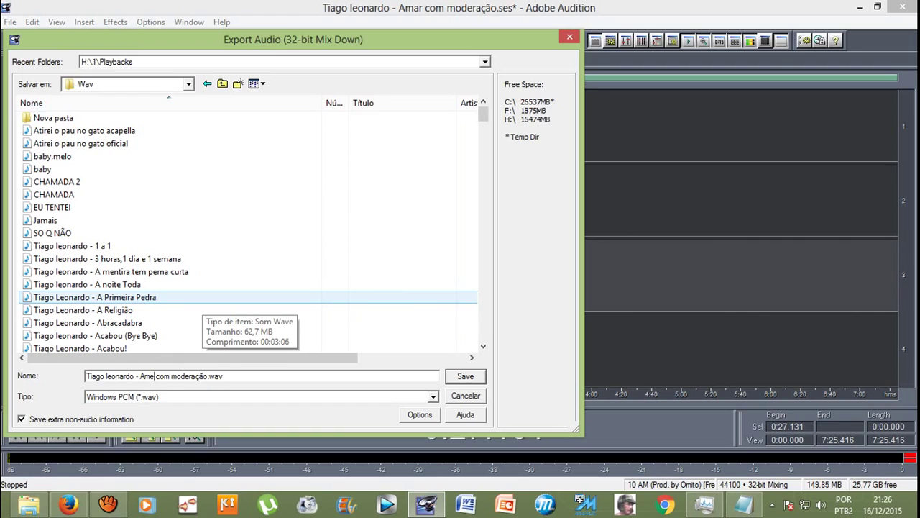
left_click(466, 376)
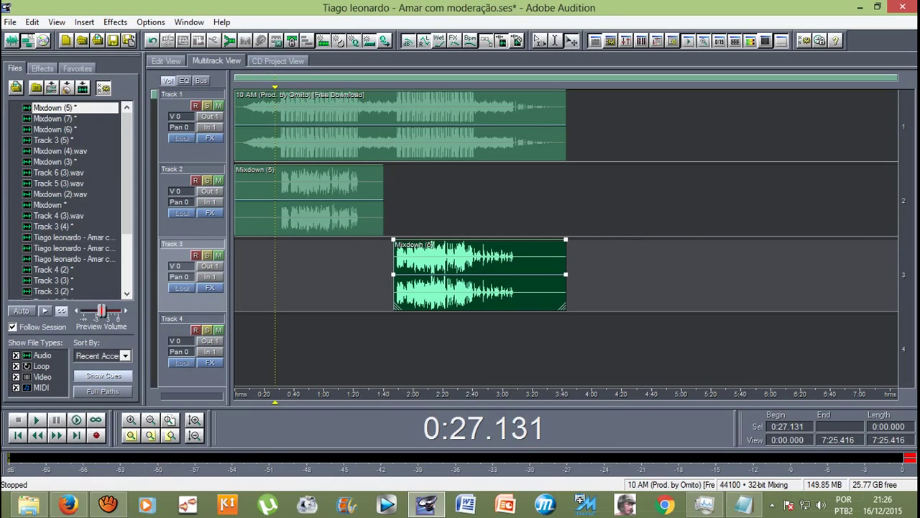
left_click(10, 22)
Step: Reopen the audio export dialog with the artist's folder inside folder 1 as the destination
mouse_move(43, 214)
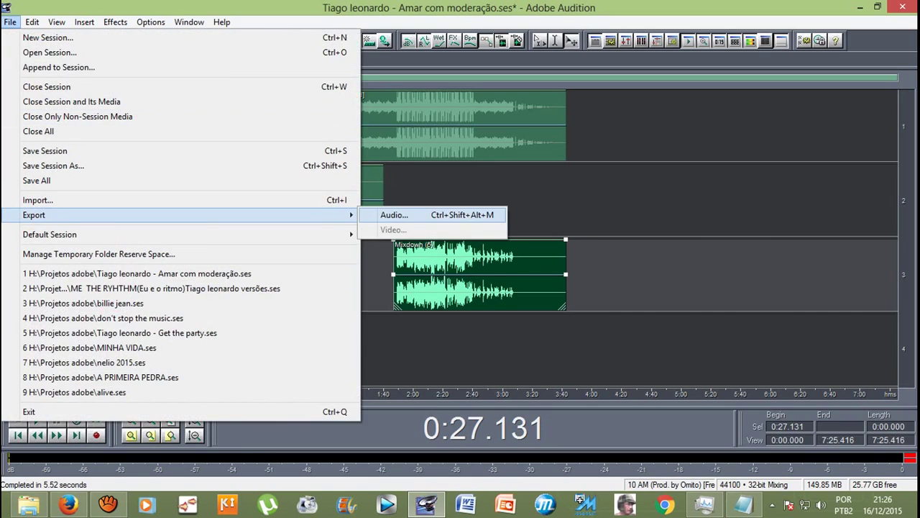
left_click(394, 214)
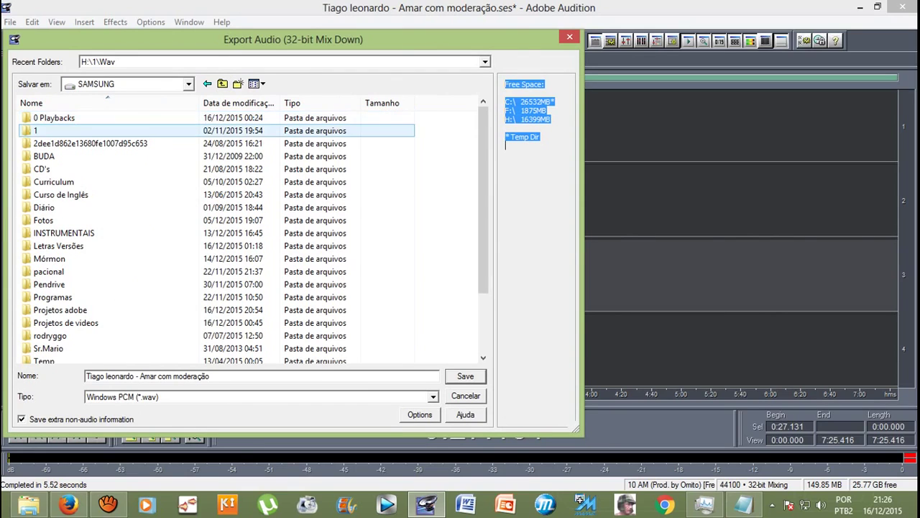
double_click(35, 130)
left_click(41, 233)
double_click(61, 220)
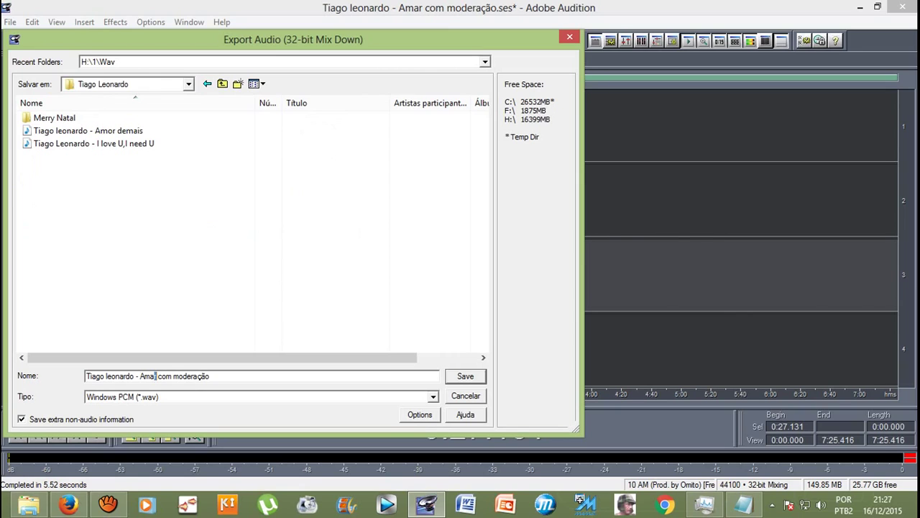
Step: Rename 'Amar' to 'Ame' in the file name and choose the mp3PRO (FhG) (*.mp3) format
left_click_drag(149, 375, 156, 375)
type("e")
key("Tab")
key("alt+Down")
key("Up")
key("Up")
key("Up")
key("Up")
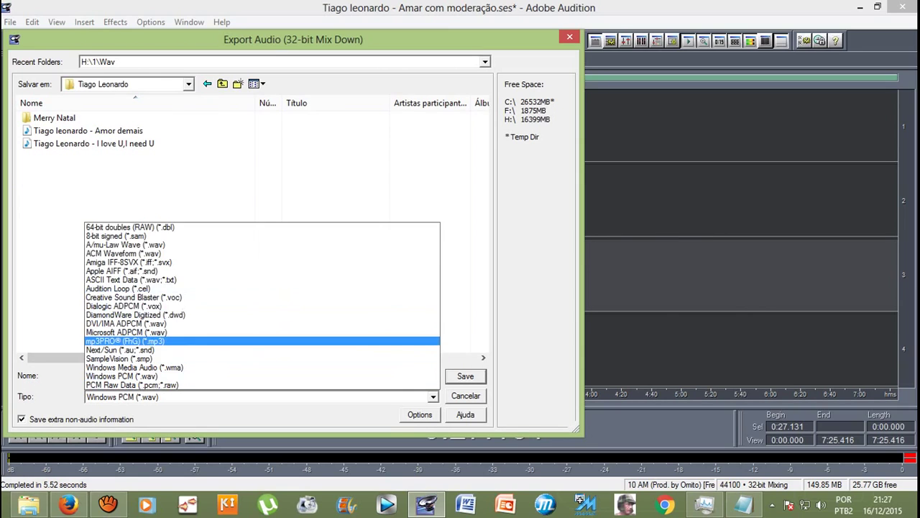
key("Return")
key("Return")
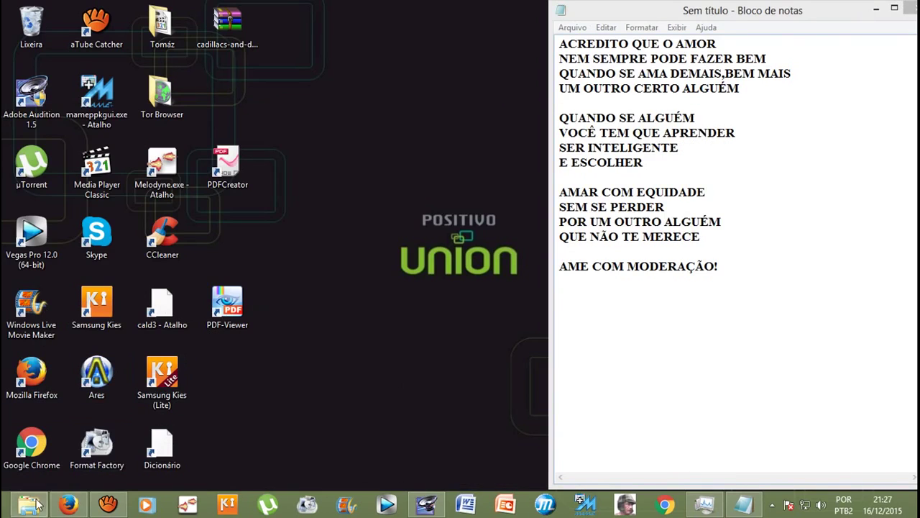
Step: In File Explorer, go to SAMSUNG > 1 > artist folder and play the new 'Ame com moderação' MP3
left_click(30, 507)
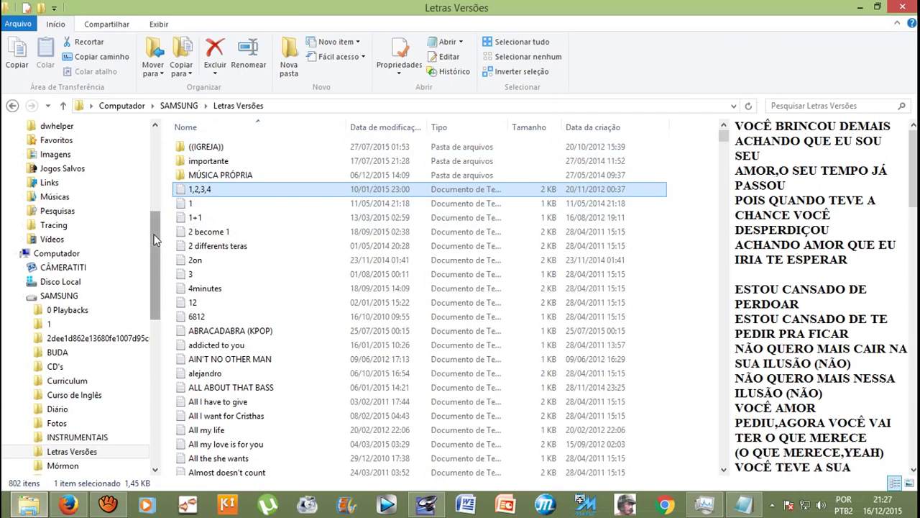
left_click_drag(156, 238, 158, 273)
left_click(45, 208)
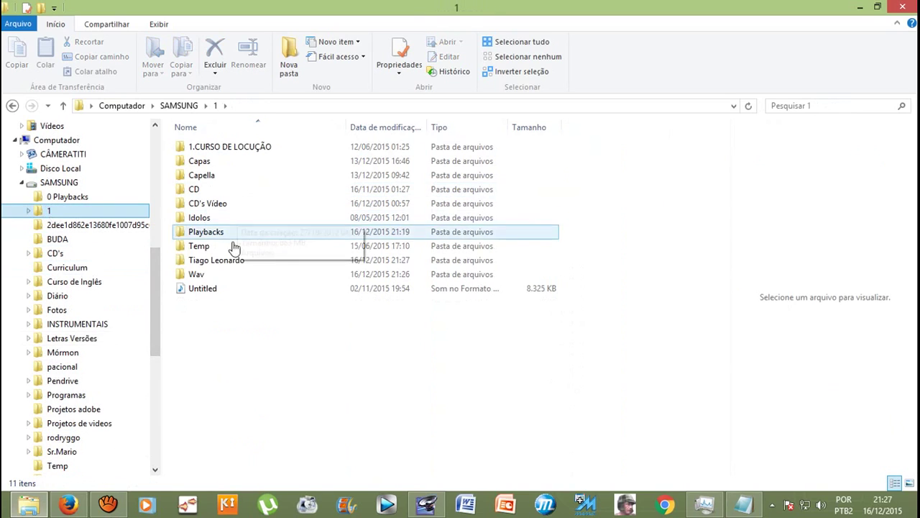
double_click(232, 263)
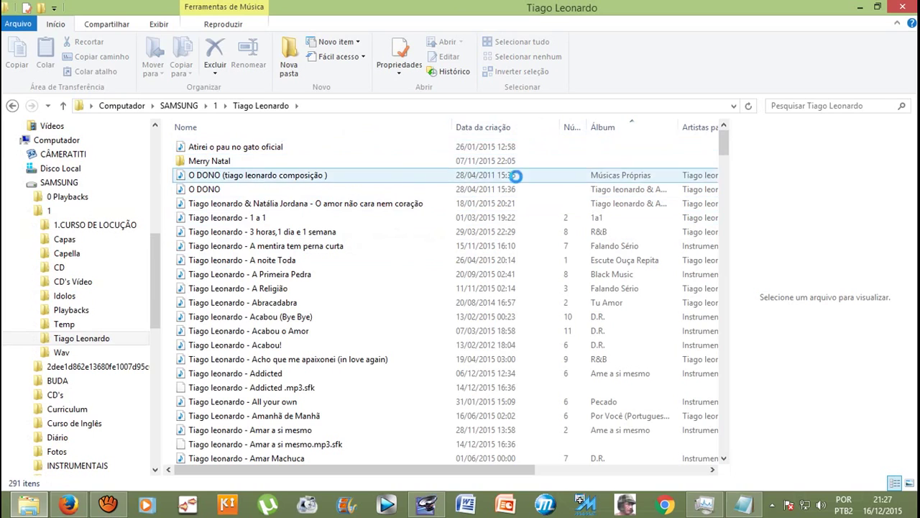
scroll(346, 359, "down", 3)
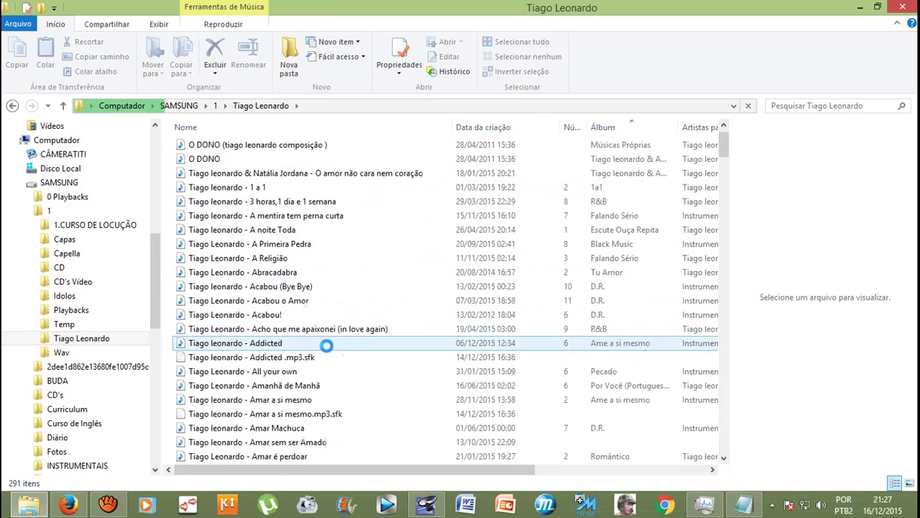
scroll(327, 345, "down", 1)
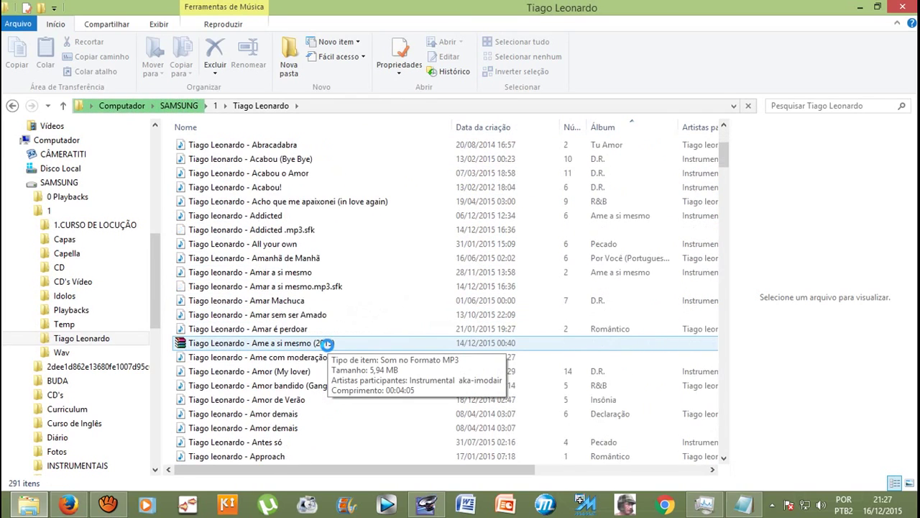
scroll(325, 344, "down", 1)
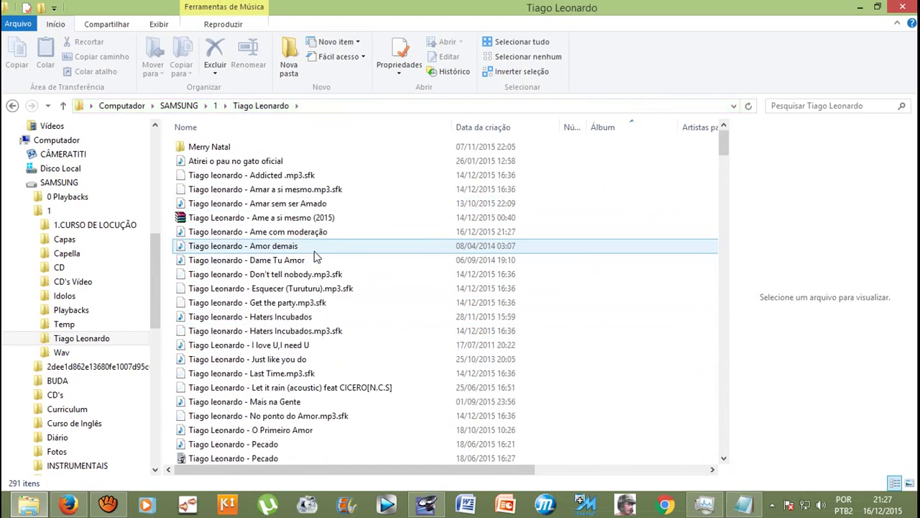
scroll(311, 298, "down", 3)
scroll(311, 294, "up", 3)
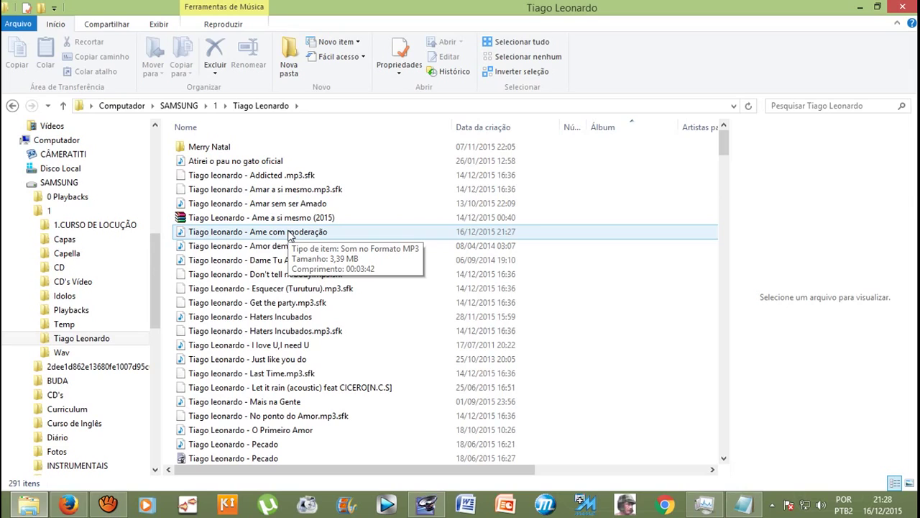
left_click(290, 236)
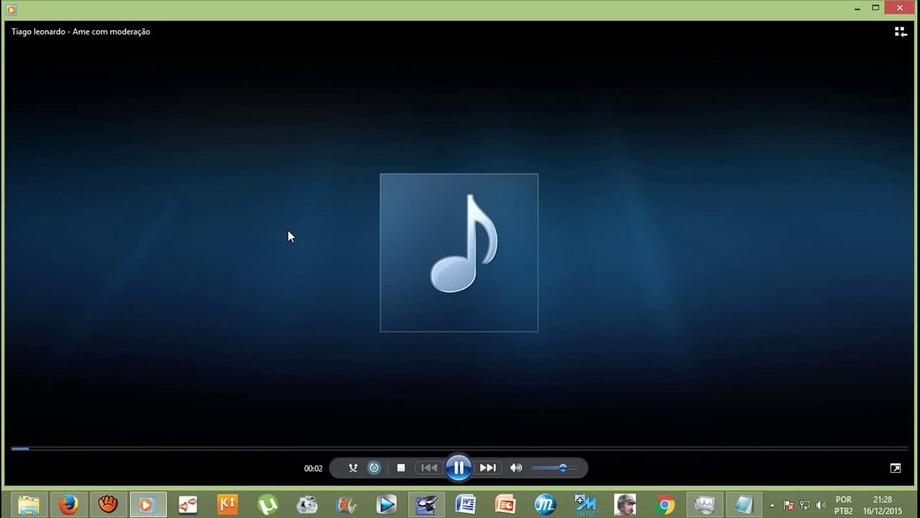
Step: Pause the song and reopen 'Ame com moderação' in Windows Media Player via Abrir com
left_click(459, 468)
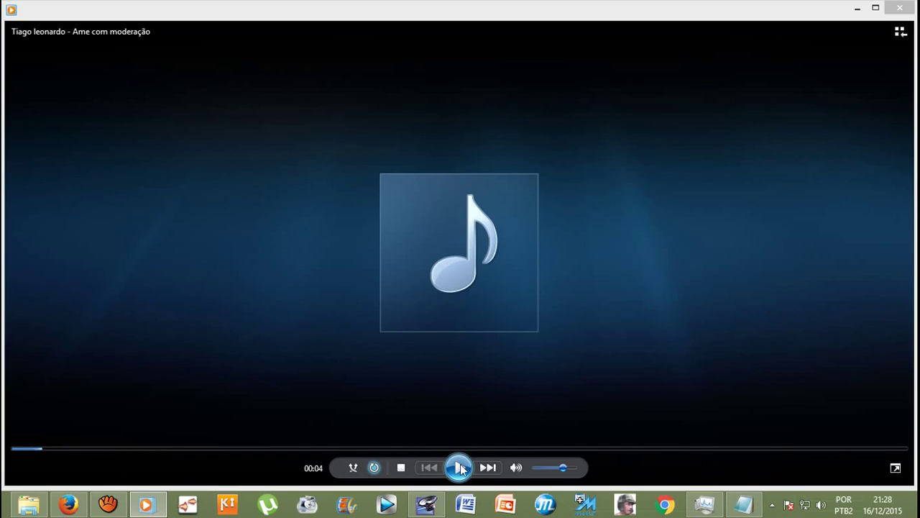
left_click(30, 506)
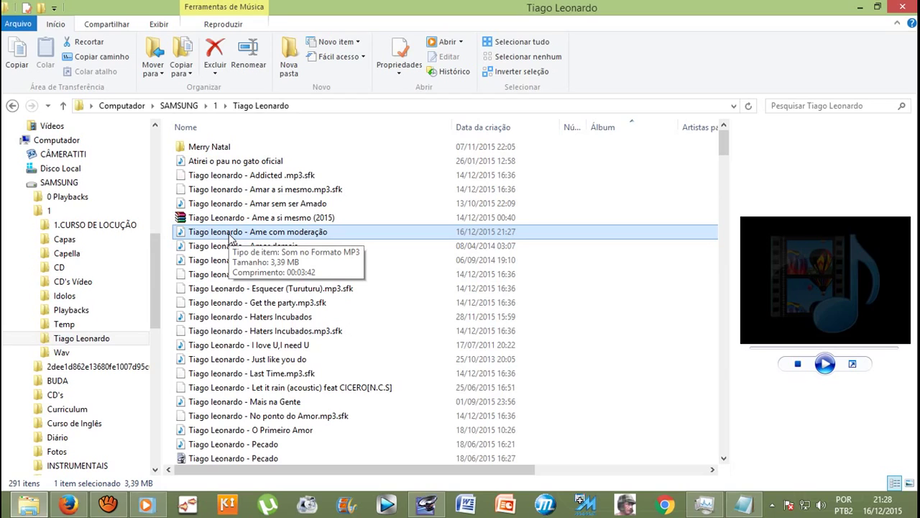
right_click(228, 234)
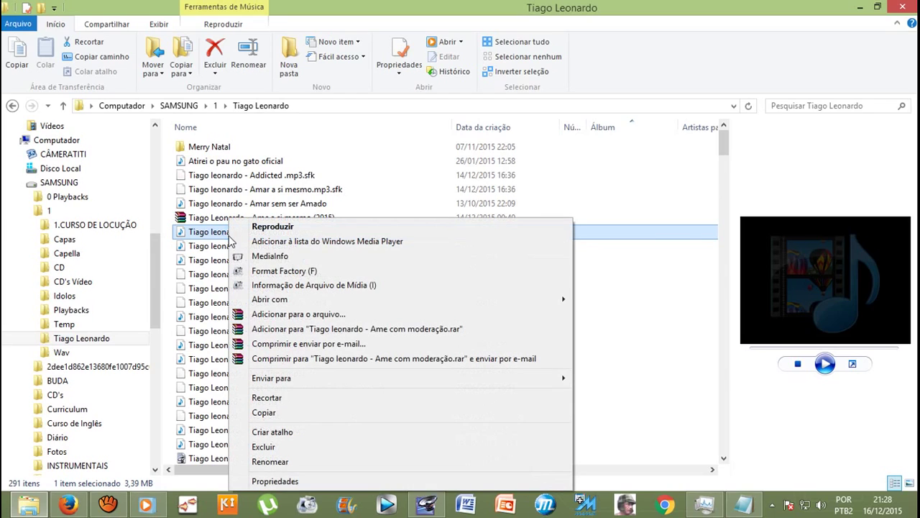
mouse_move(311, 298)
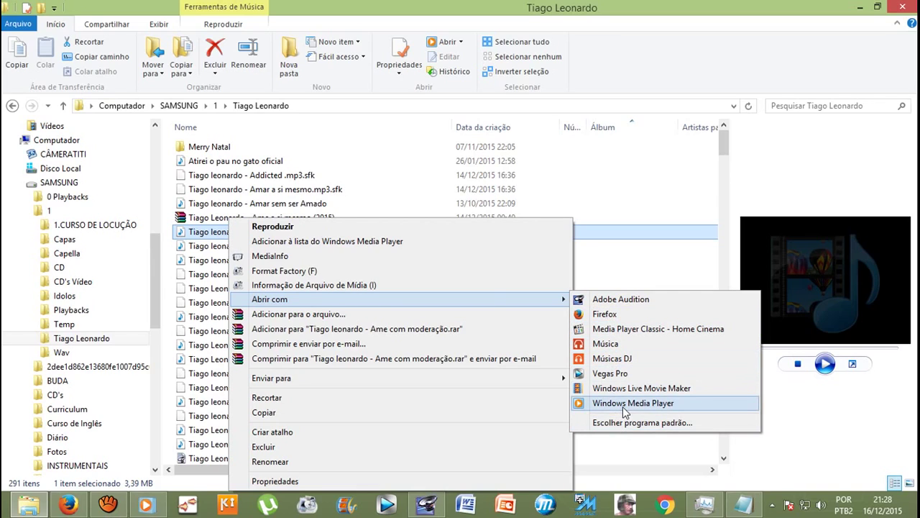
left_click(714, 85)
left_click(146, 506)
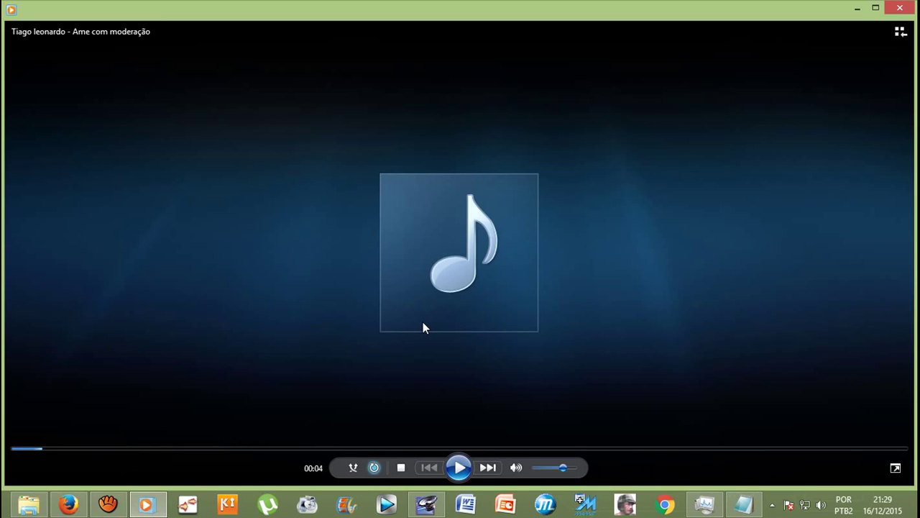
Step: Resume playback, open the maximized library at lower volume, and search it to show 'Ame com moderação'
left_click(460, 469)
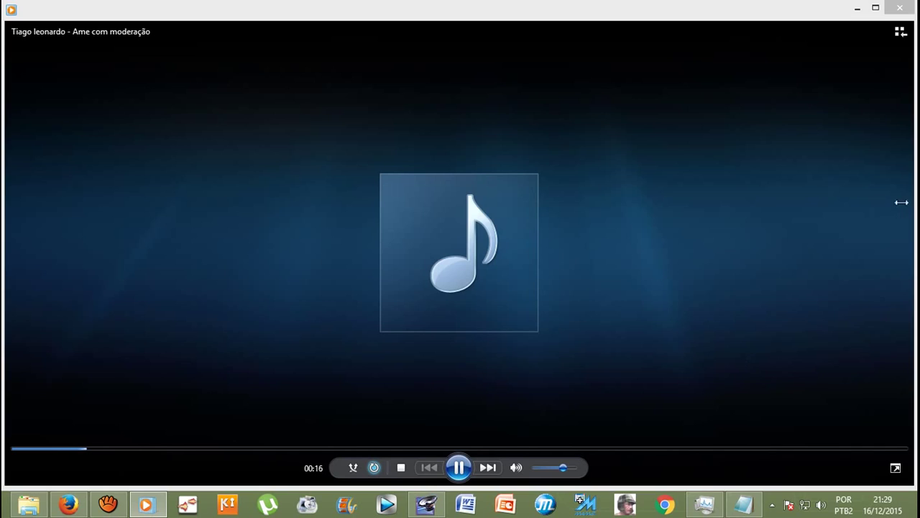
left_click(901, 33)
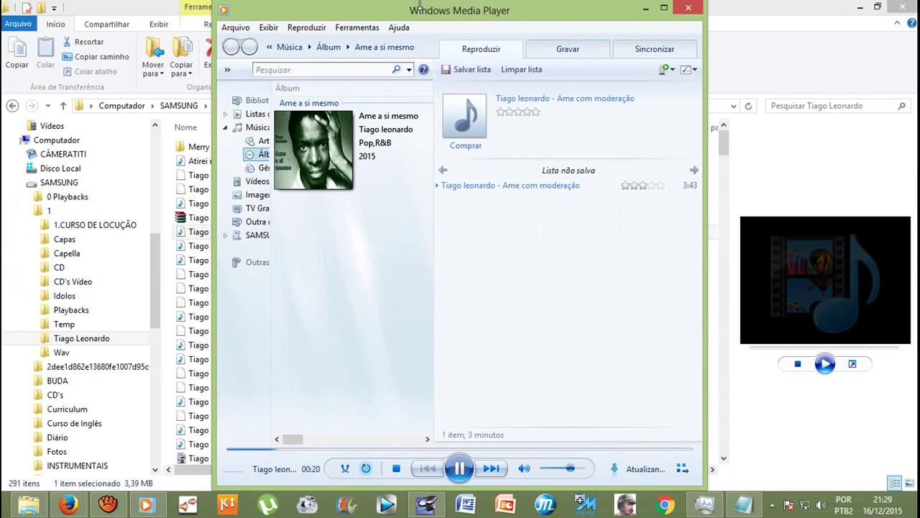
left_click(664, 8)
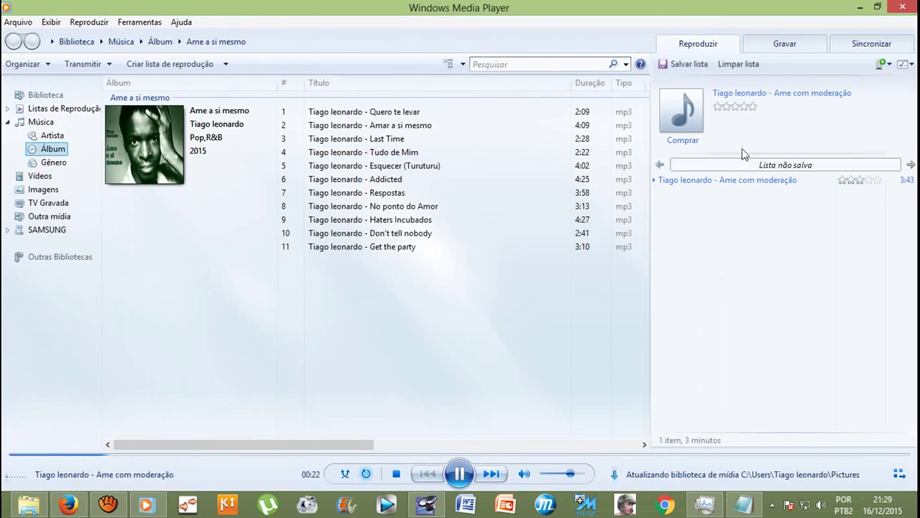
left_click(553, 474)
left_click(504, 64)
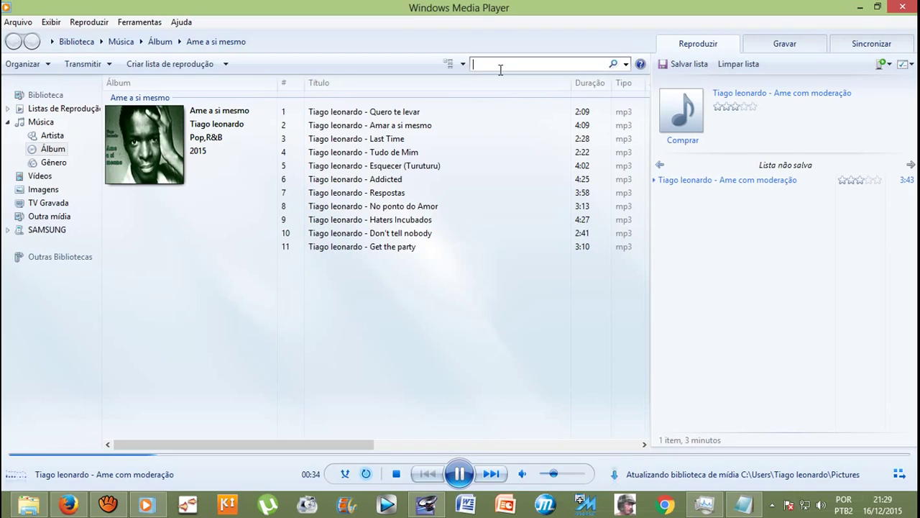
type("t")
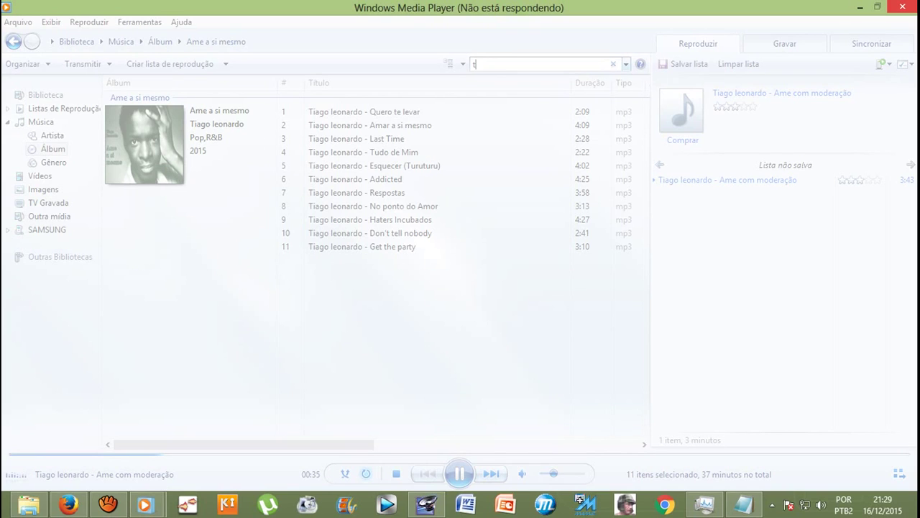
type("om")
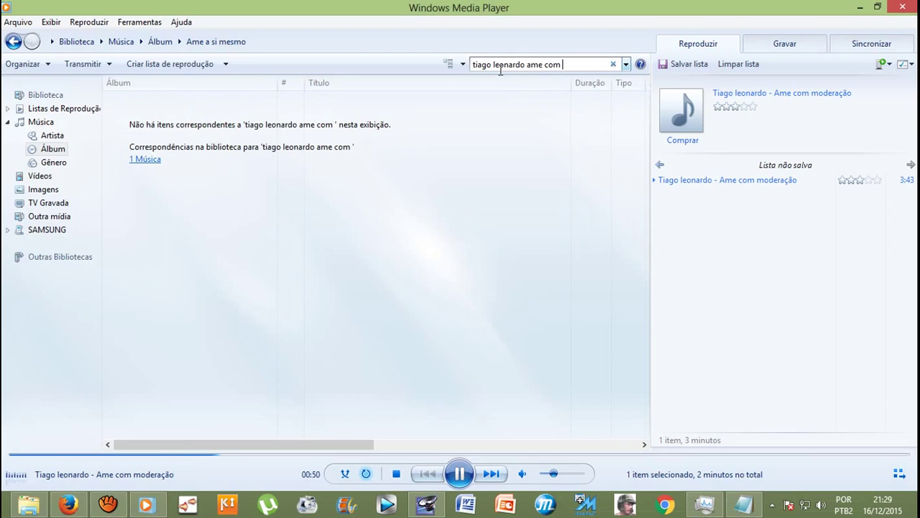
left_click(141, 161)
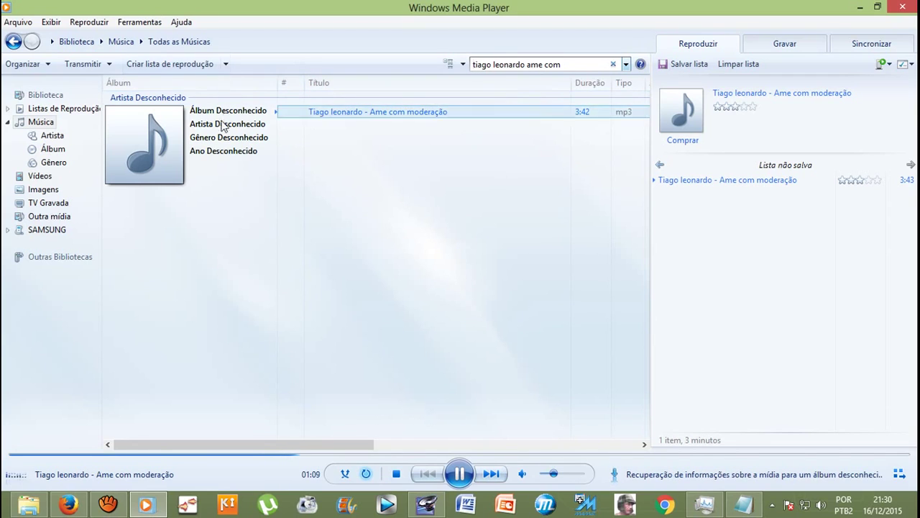
Step: Tag the song with year 2015 and genre Pop,R&B
right_click(226, 157)
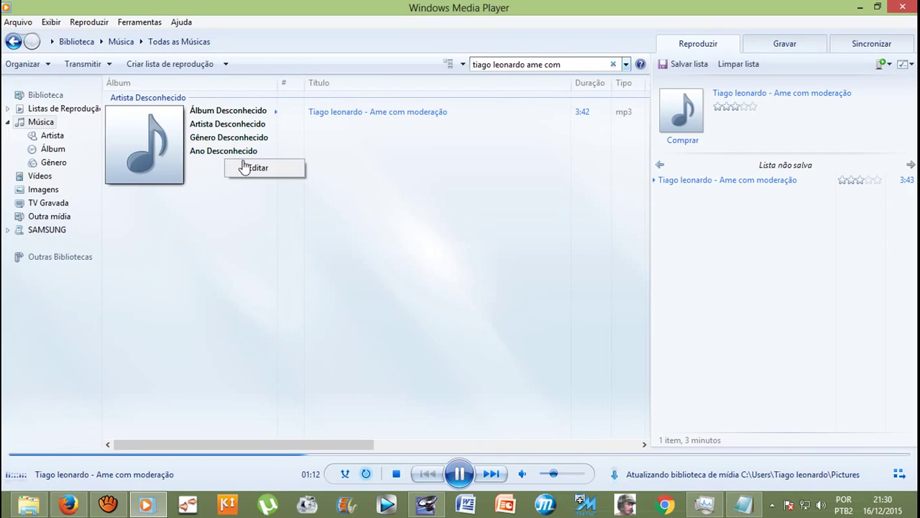
left_click(278, 168)
type("2015")
key("Return")
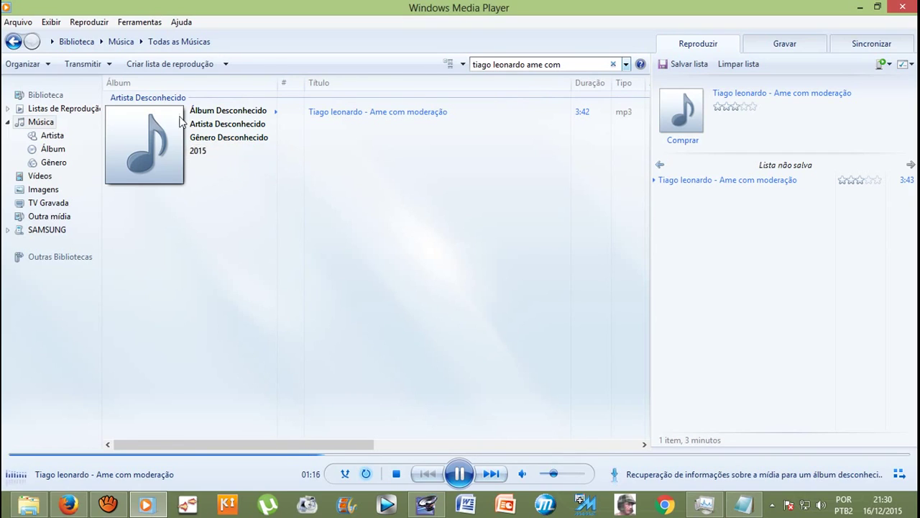
right_click(220, 148)
left_click(241, 154)
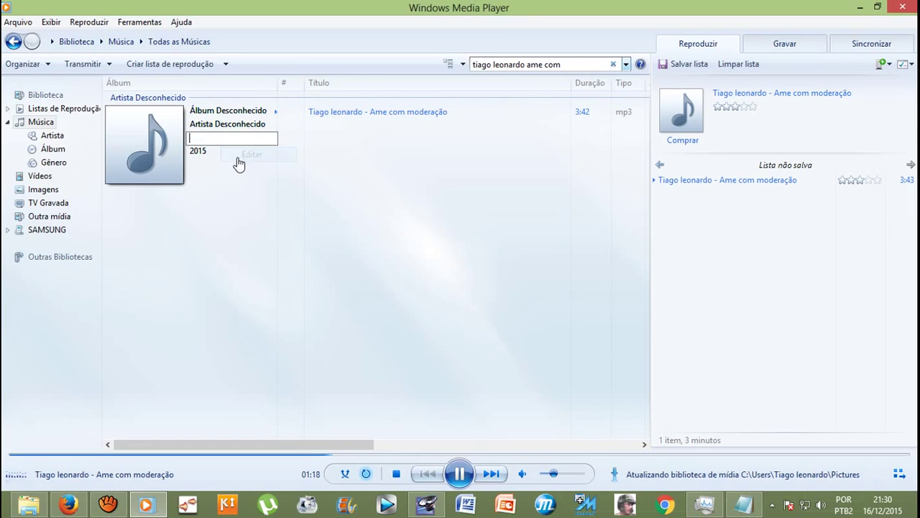
type("p")
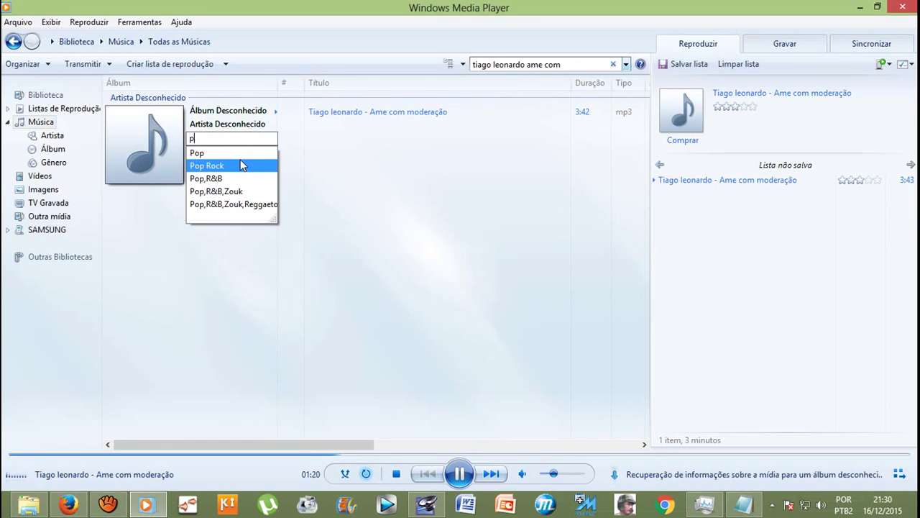
type(",")
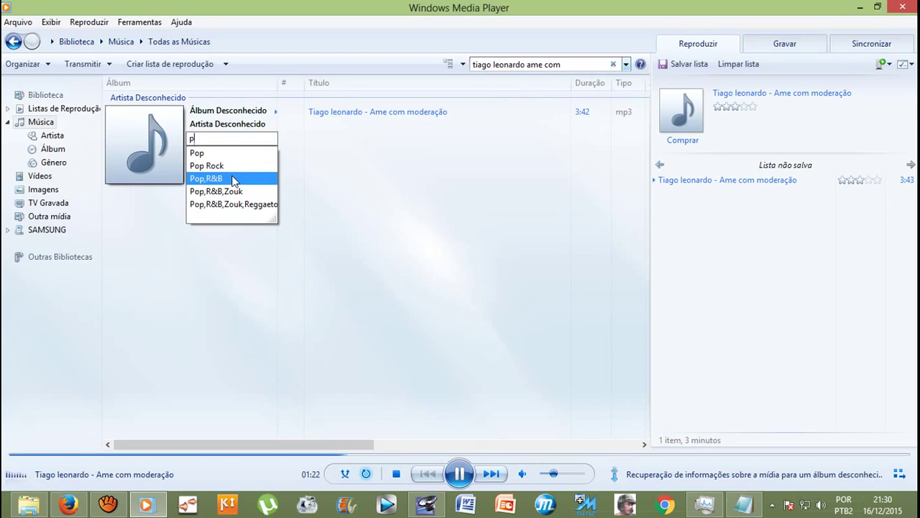
left_click(233, 179)
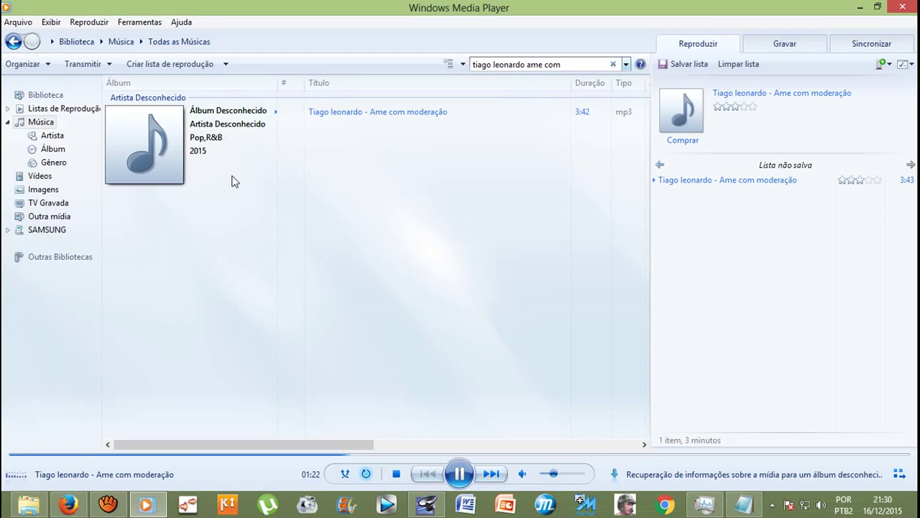
Step: Set the singer as the song's artist and the album name to 'Moderação'
right_click(248, 132)
left_click(265, 143)
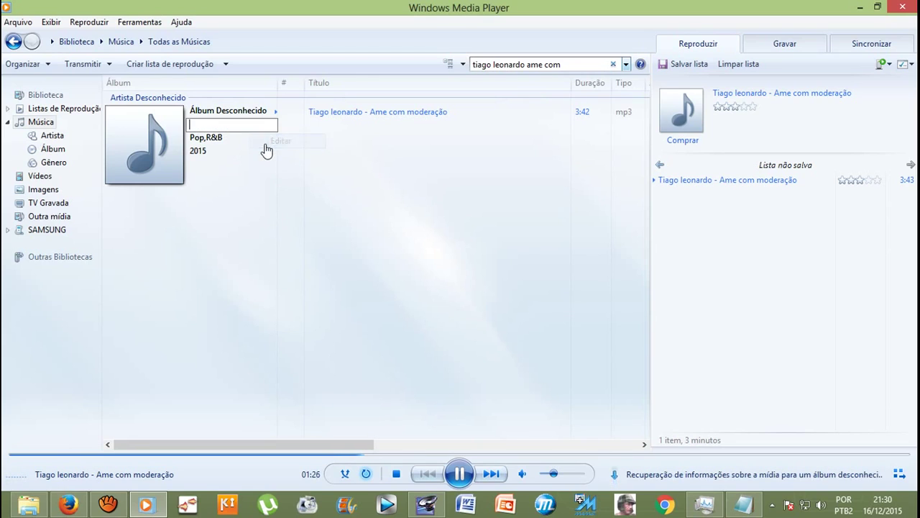
type("T")
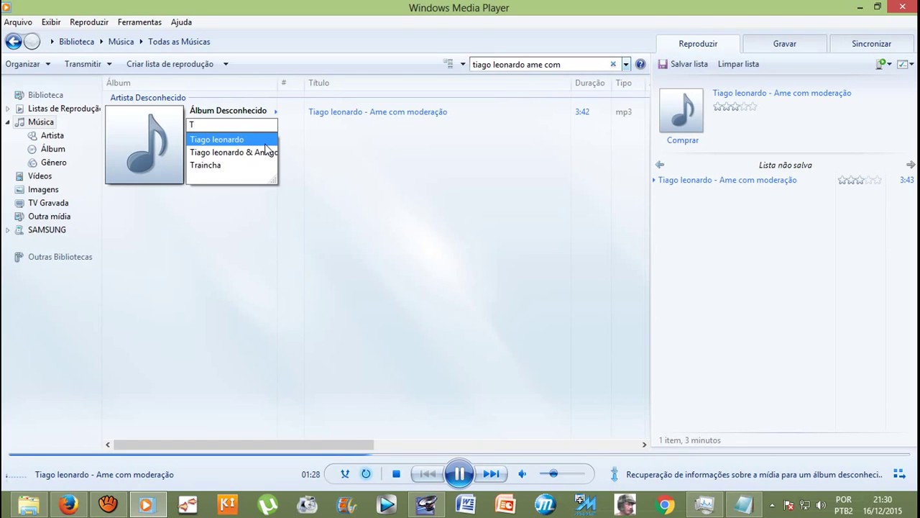
left_click(265, 143)
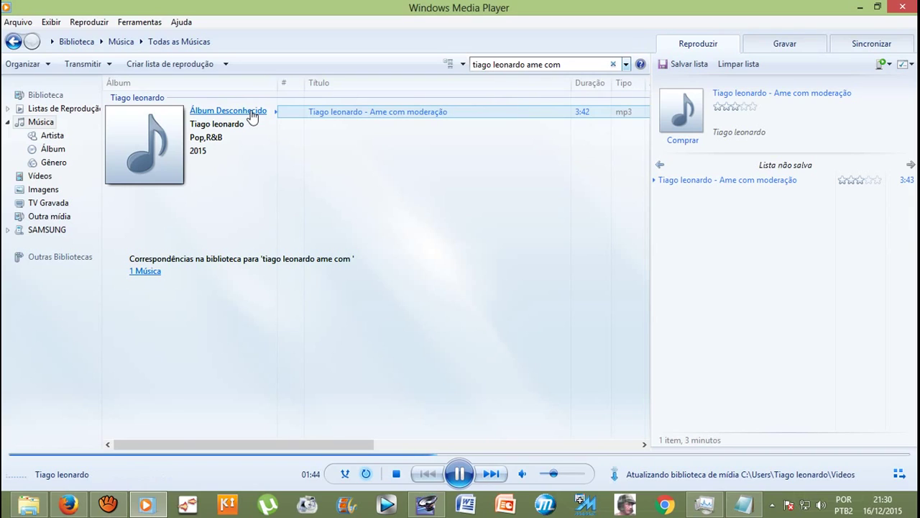
right_click(252, 117)
left_click(277, 128)
type("Moderaç")
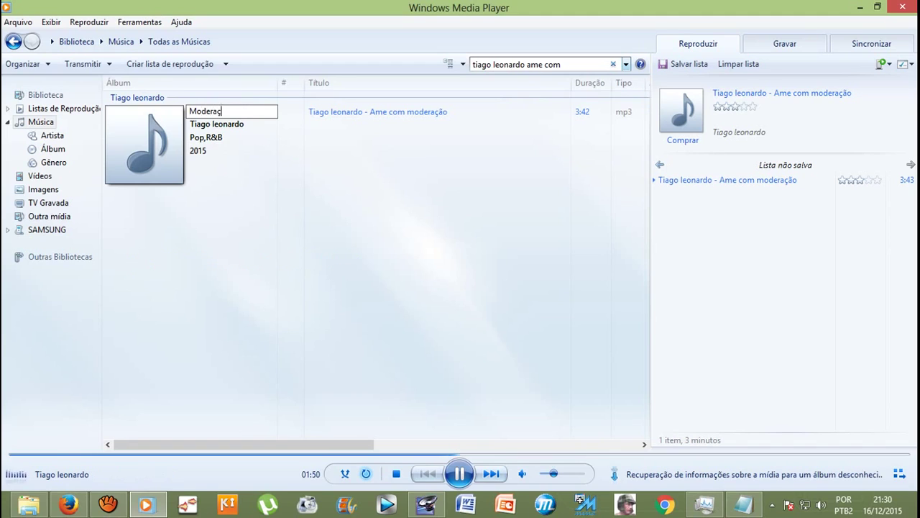
type("ão")
key("Return")
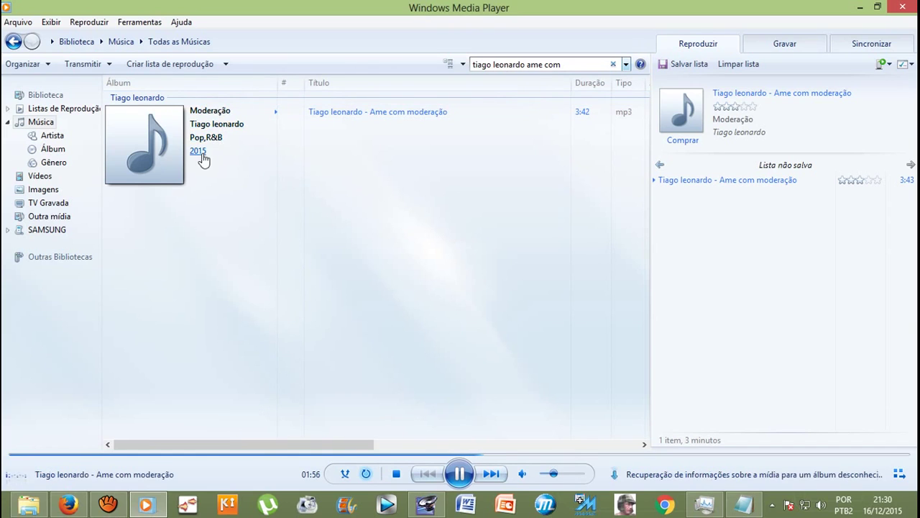
Step: Begin editing the contributing artist, briefly selecting the 10 AM beat clip on Audition's Track 1
left_click_drag(213, 443, 360, 452)
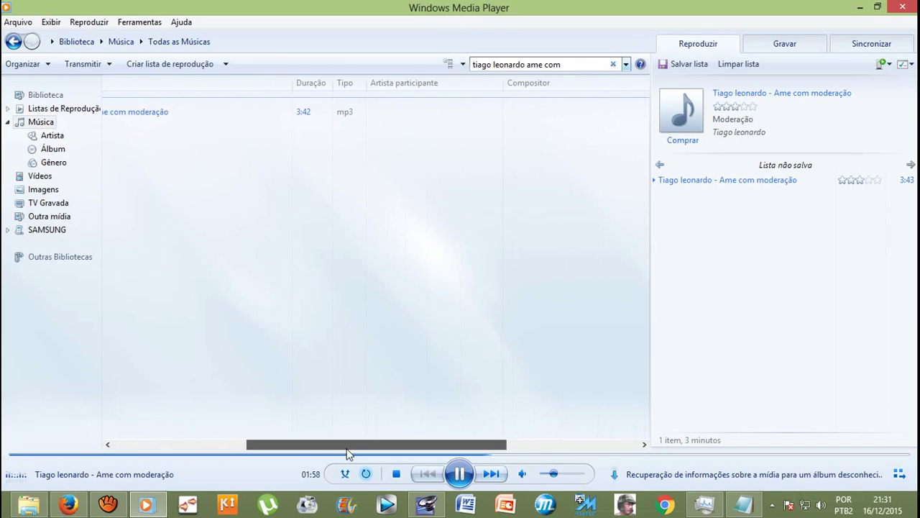
right_click(423, 120)
left_click(480, 193)
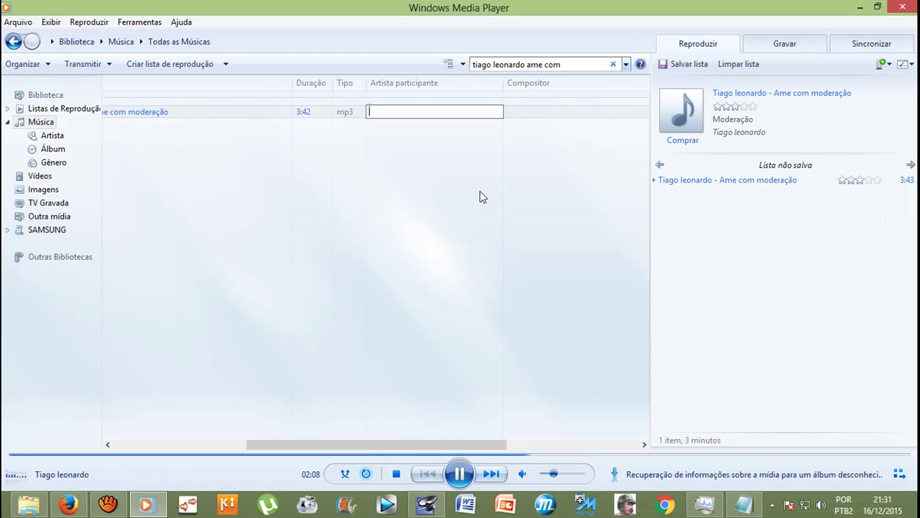
left_click(427, 504)
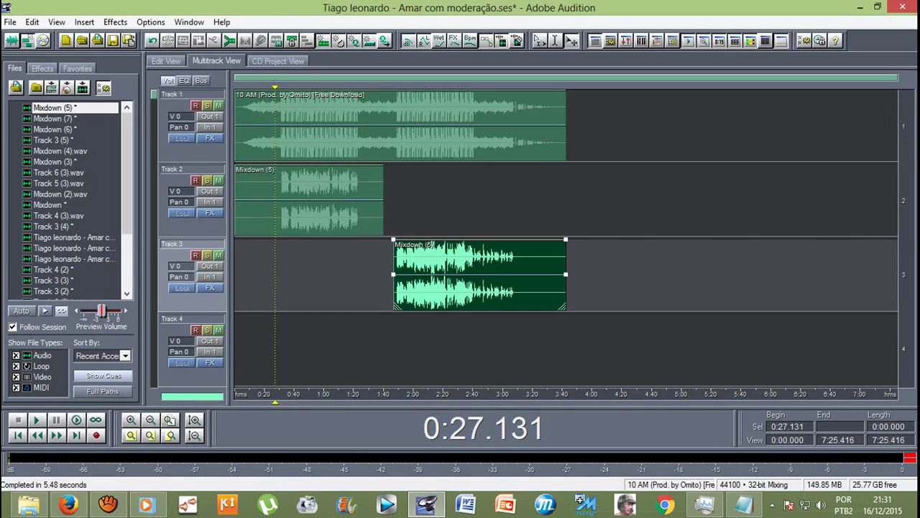
left_click(402, 126)
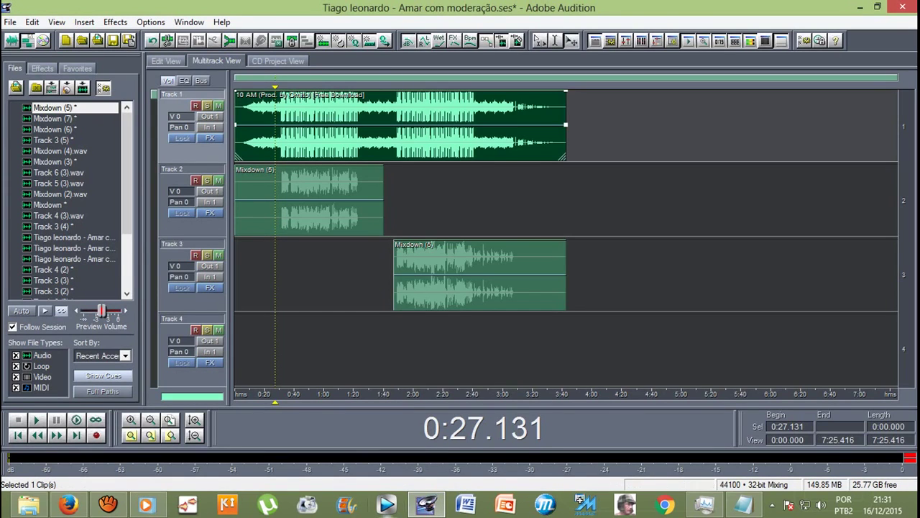
left_click(152, 507)
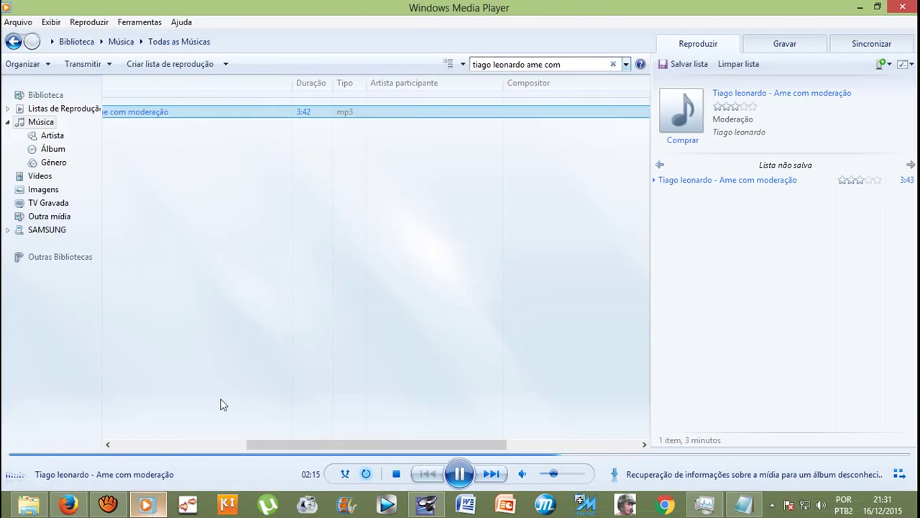
Step: Set the song's contributing artist, picking Instrumental from the suggestions
right_click(411, 118)
left_click(446, 191)
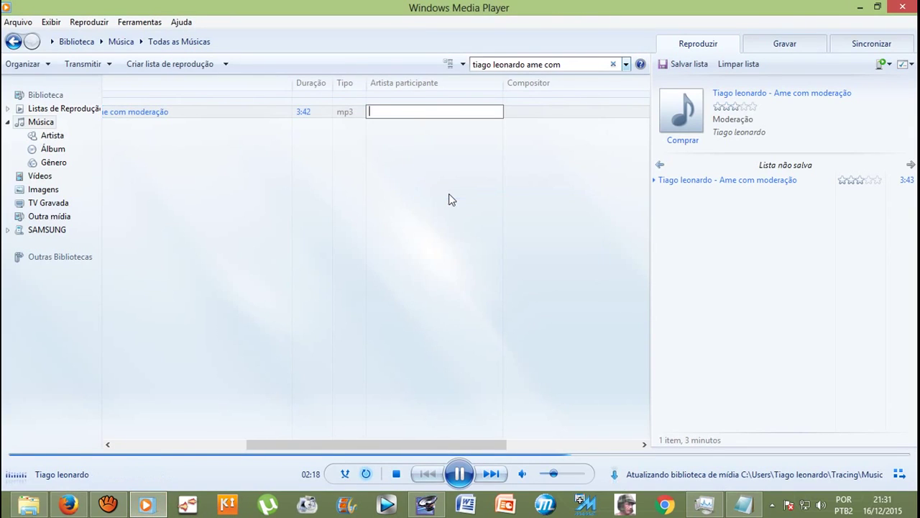
type("Omito")
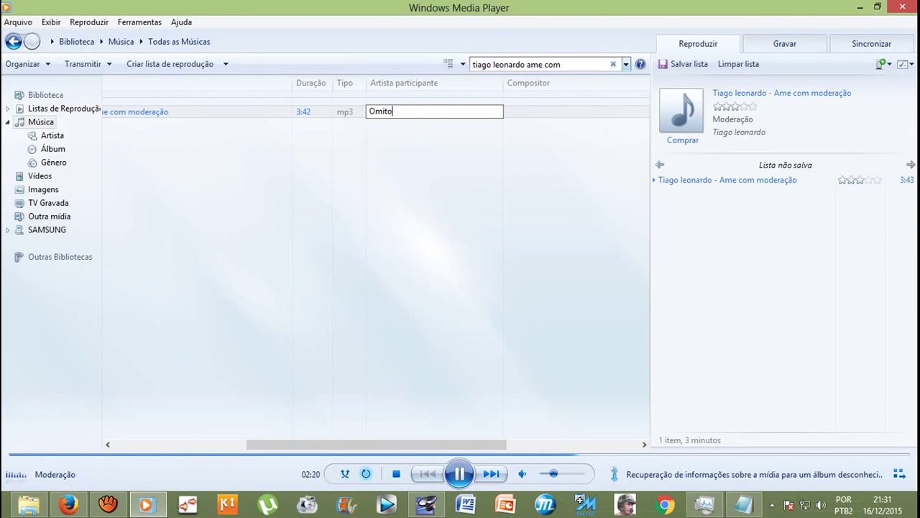
key("BackSpace")
key("BackSpace")
key("BackSpace")
key("BackSpace")
key("BackSpace")
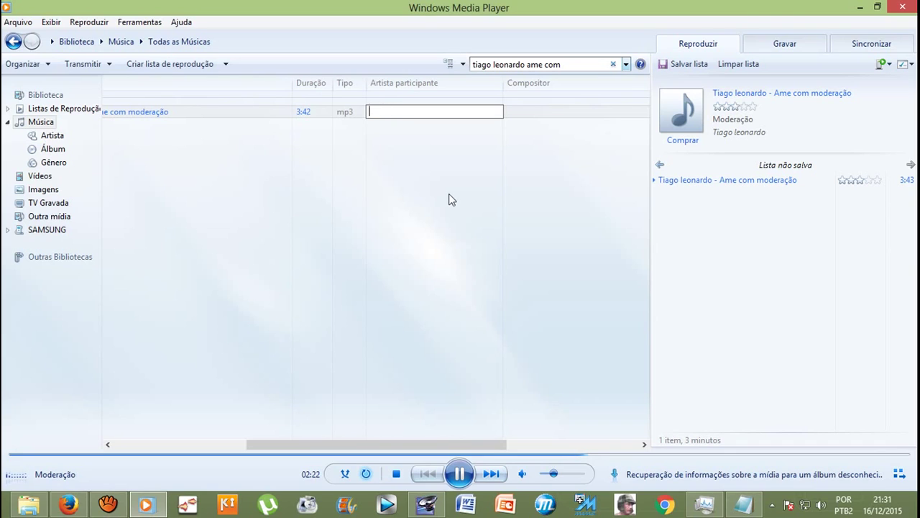
type("Ins")
key("Down")
key("Down")
key("Down")
key("Down")
key("Down")
key("Down")
key("Down")
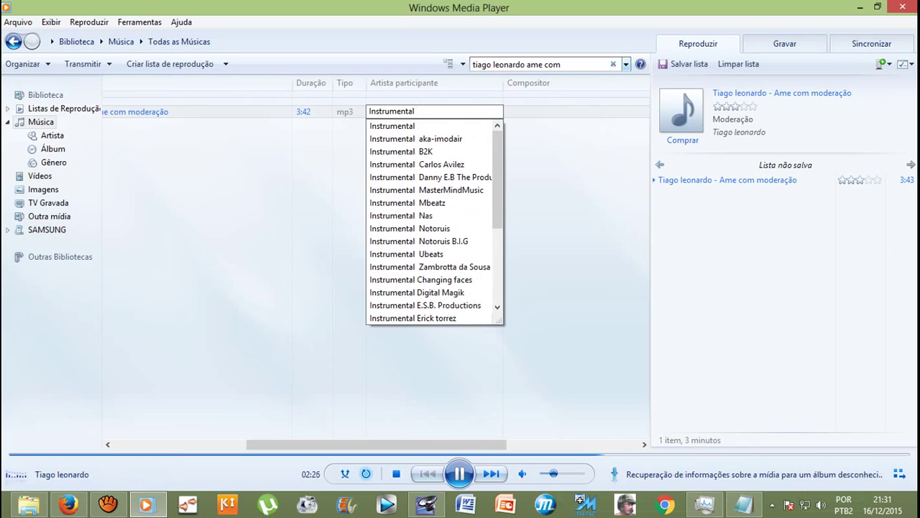
type("Omi")
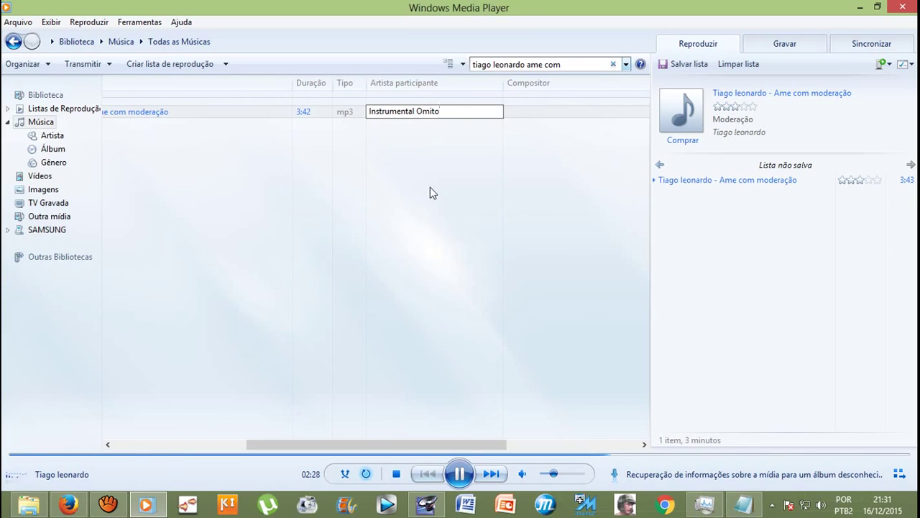
type("to")
key("Return")
Step: Set the song's composer to the suggested composer name, then return to File Explorer
right_click(518, 119)
left_click(552, 188)
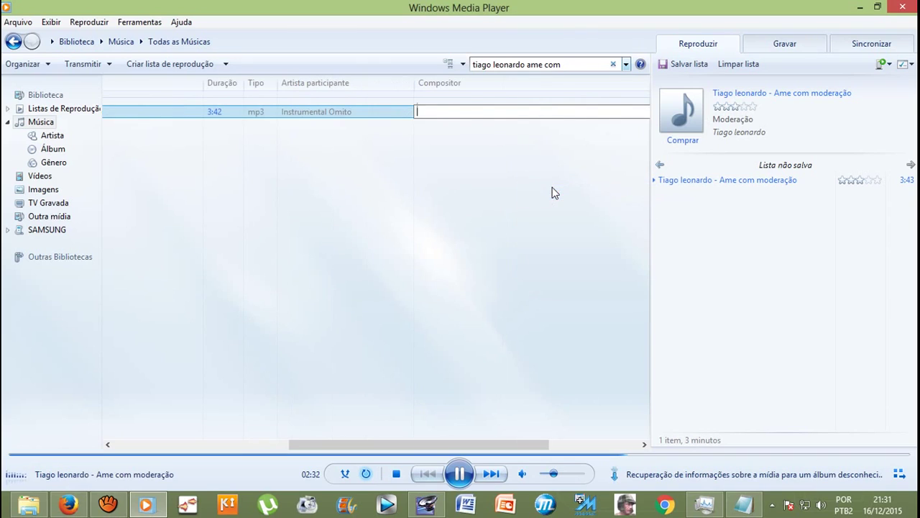
type("T")
left_click(463, 141)
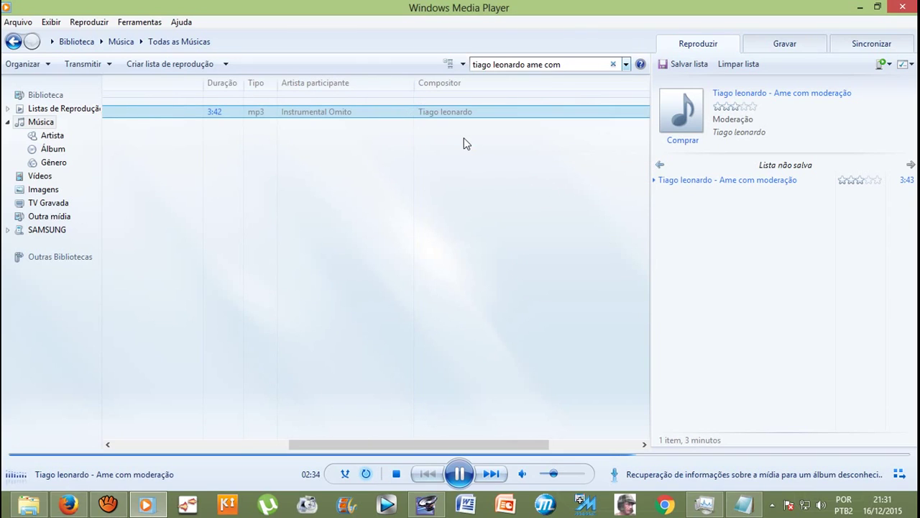
left_click_drag(432, 444, 251, 443)
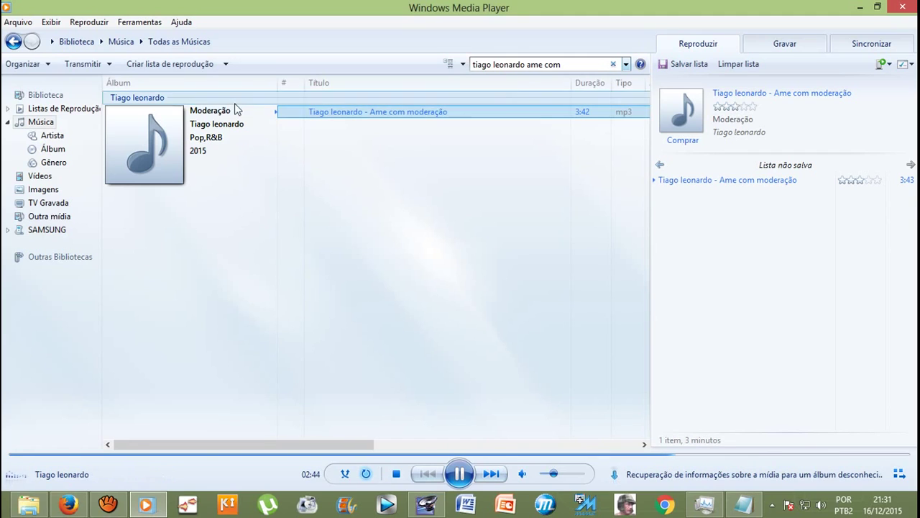
left_click_drag(278, 445, 549, 444)
left_click_drag(633, 443, 241, 425)
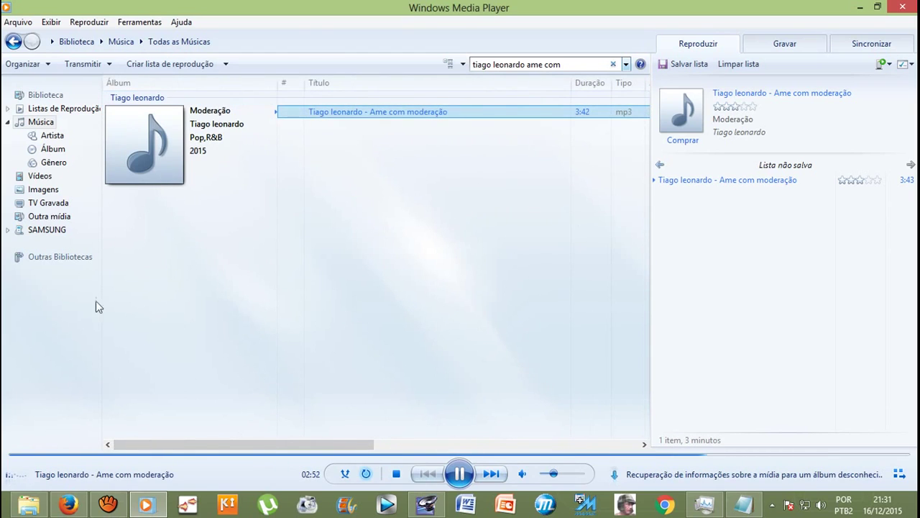
left_click(28, 504)
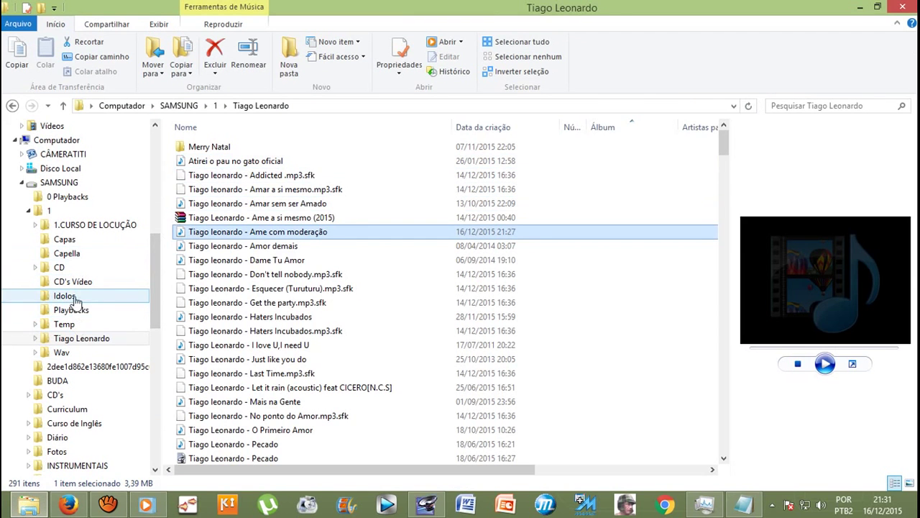
Step: Copy the portrait photo from the singer's videos folder in Imagens
mouse_move(154, 257)
left_mouse_down()
mouse_move(154, 277)
mouse_move(154, 199)
left_mouse_up()
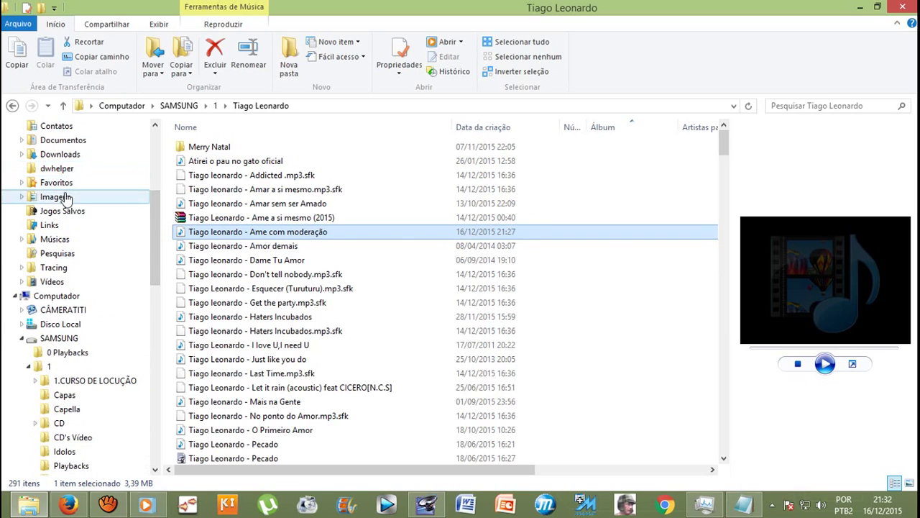
left_click(64, 197)
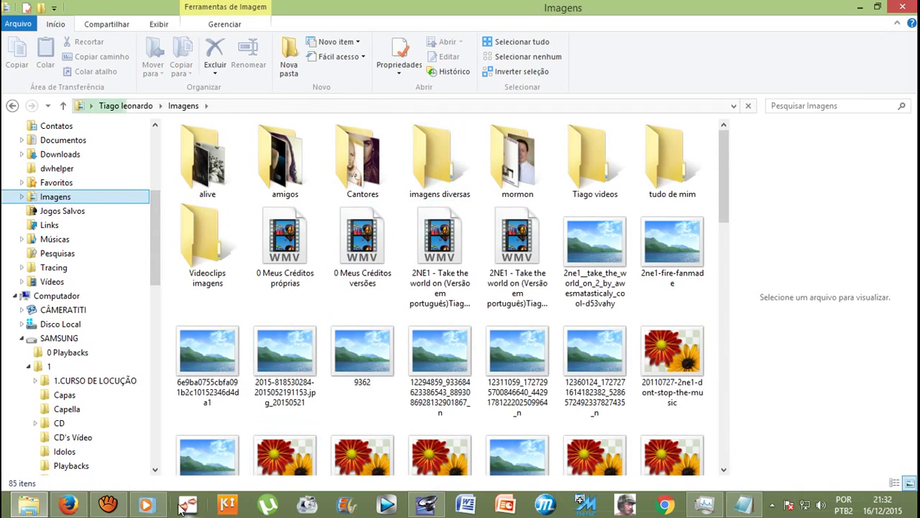
left_click(146, 506)
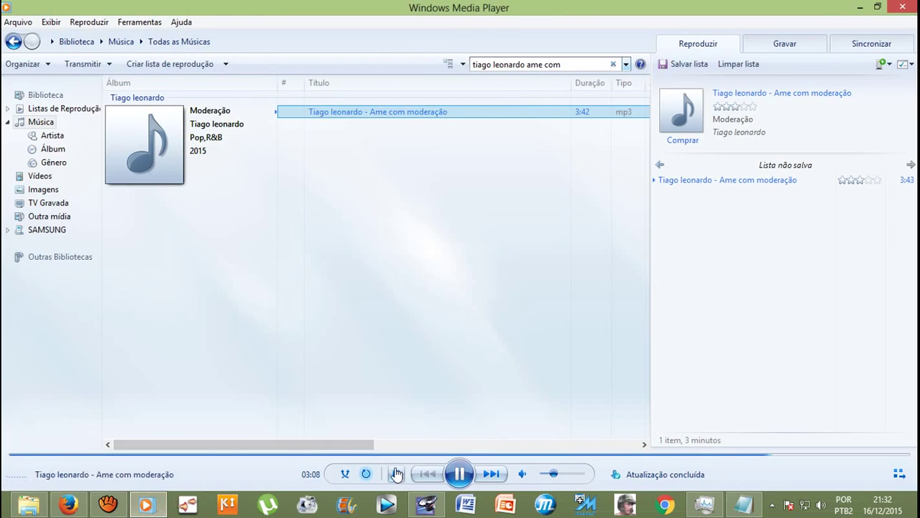
left_click(29, 505)
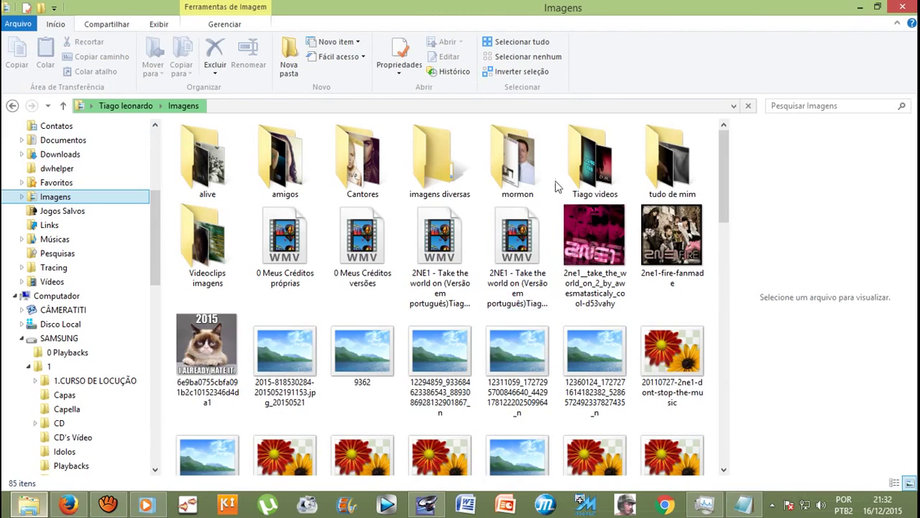
double_click(596, 171)
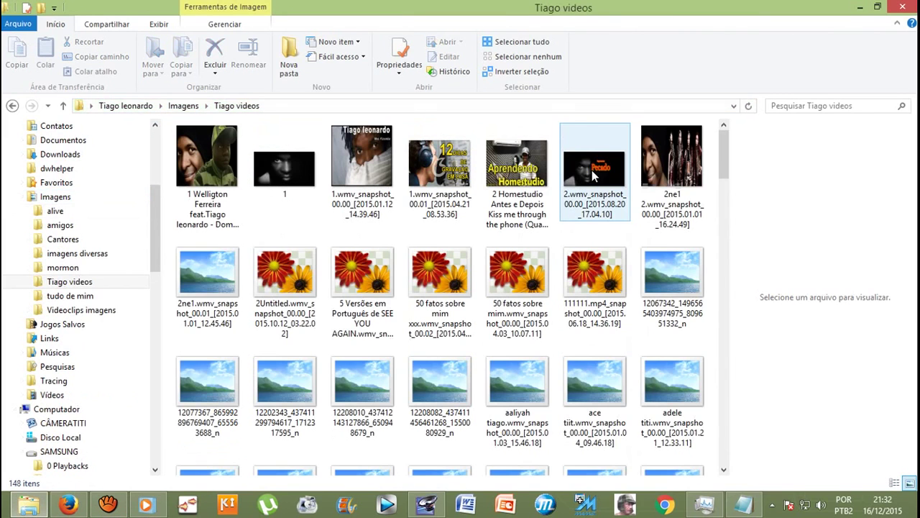
scroll(632, 215, "down", 3)
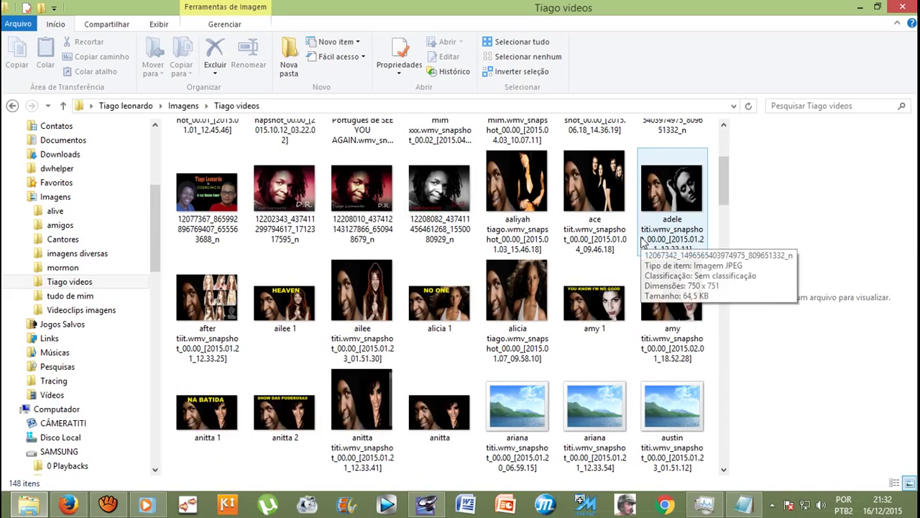
scroll(642, 244, "down", 6)
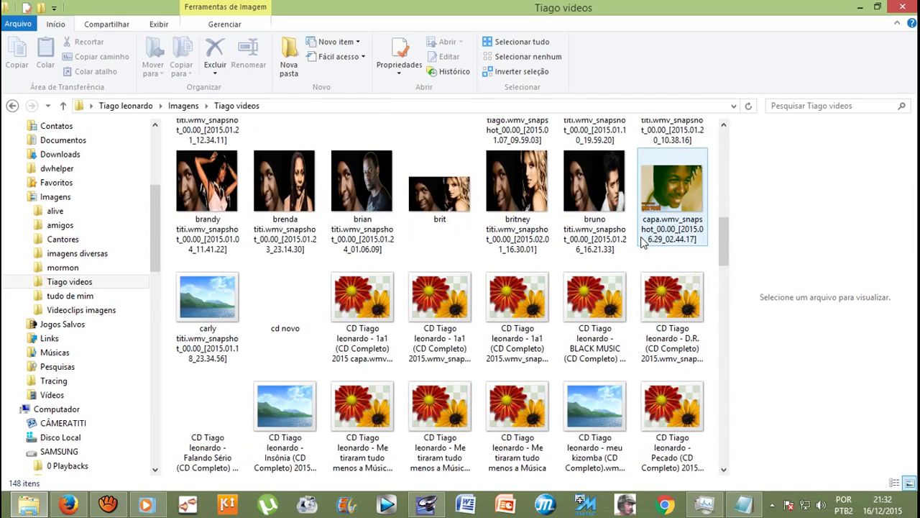
scroll(642, 243, "down", 15)
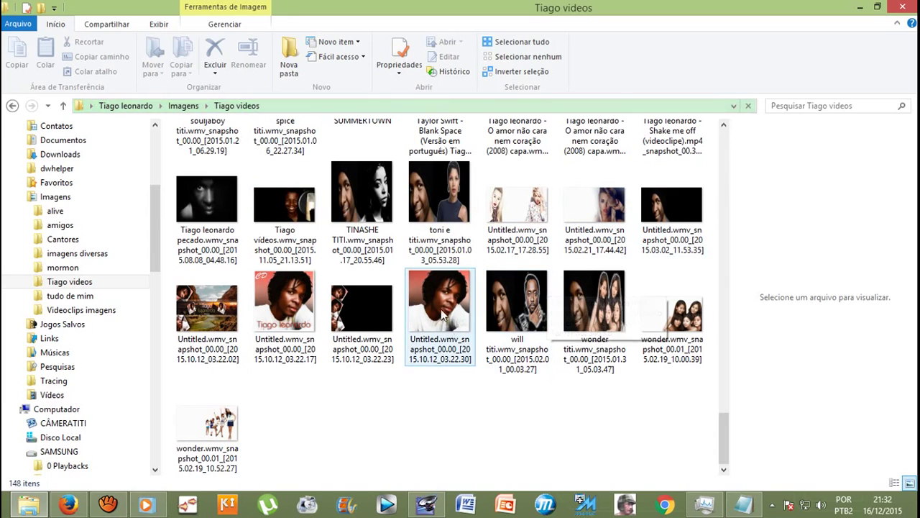
left_click(442, 312)
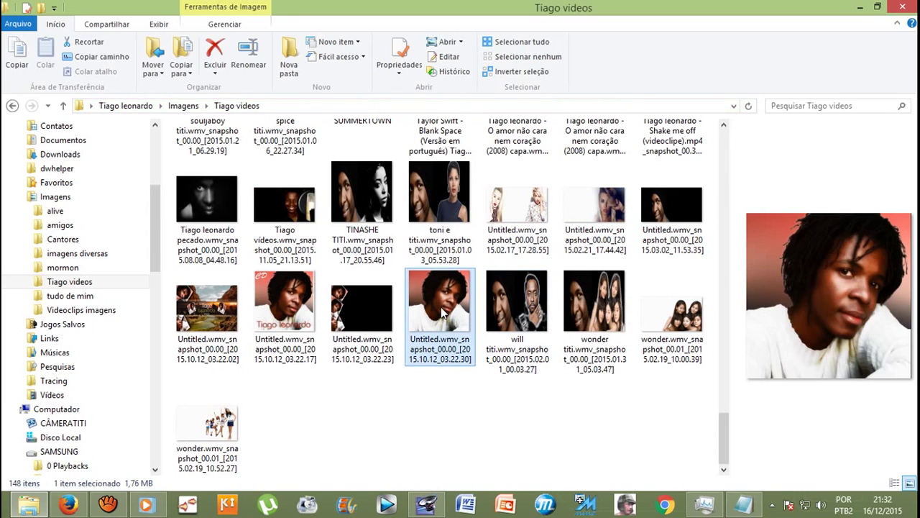
right_click(442, 313)
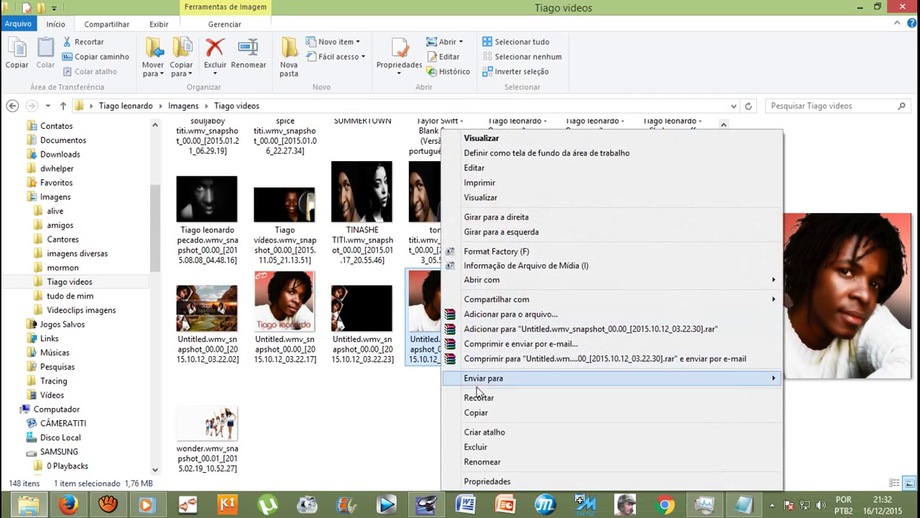
left_click(489, 413)
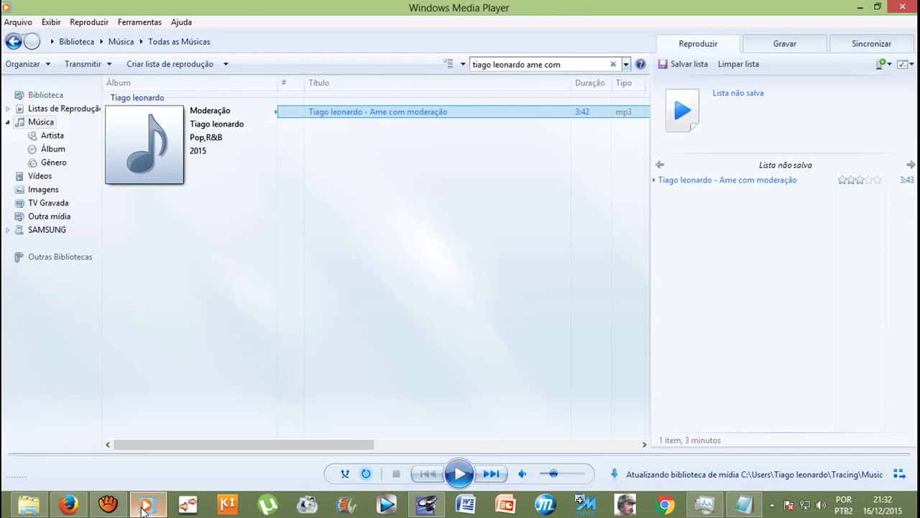
Step: Try pasting the photo as album art in Media Player and dismiss the album-in-use error
left_click(146, 505)
right_click(140, 160)
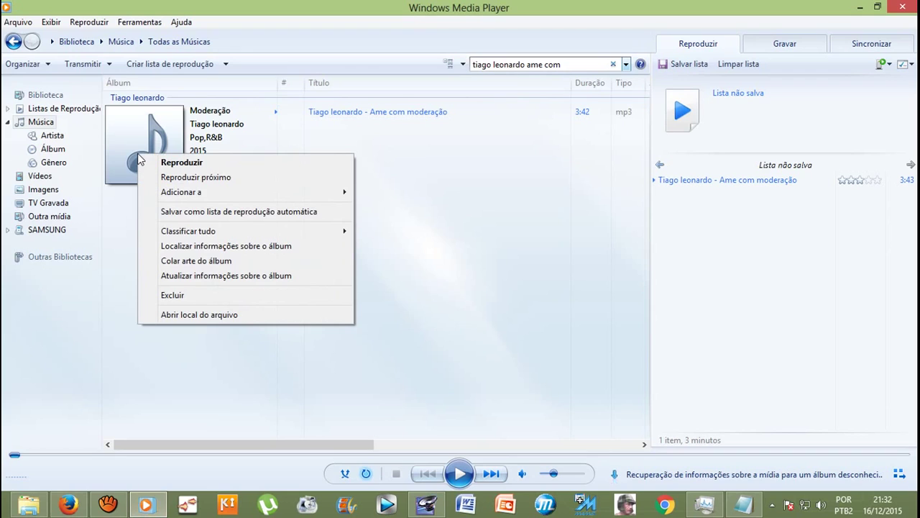
left_click(176, 261)
left_click(590, 302)
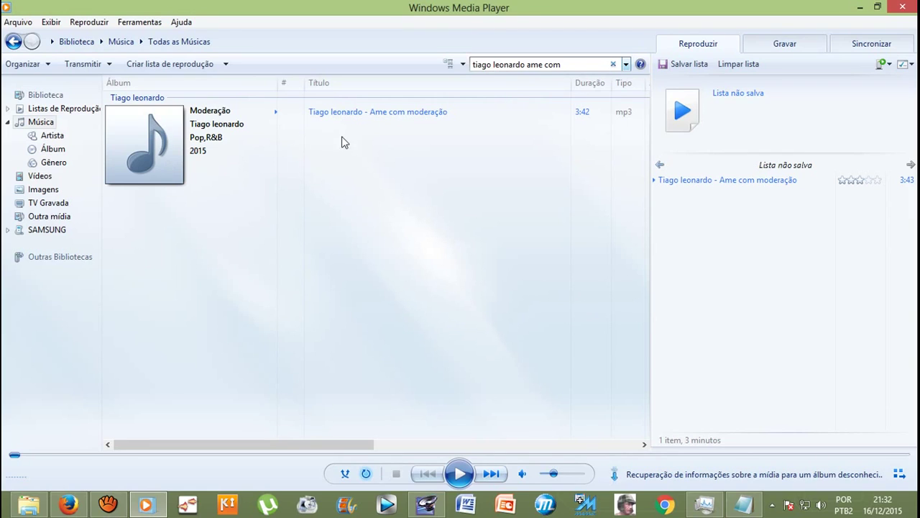
Step: Close Media Player and replay 'Ame com moderação' from the artist's folder
left_click(903, 6)
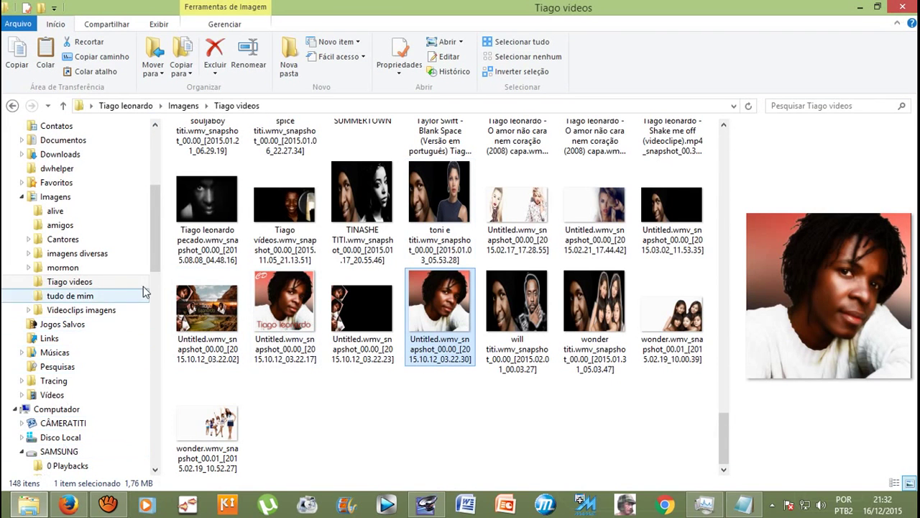
left_click(12, 106)
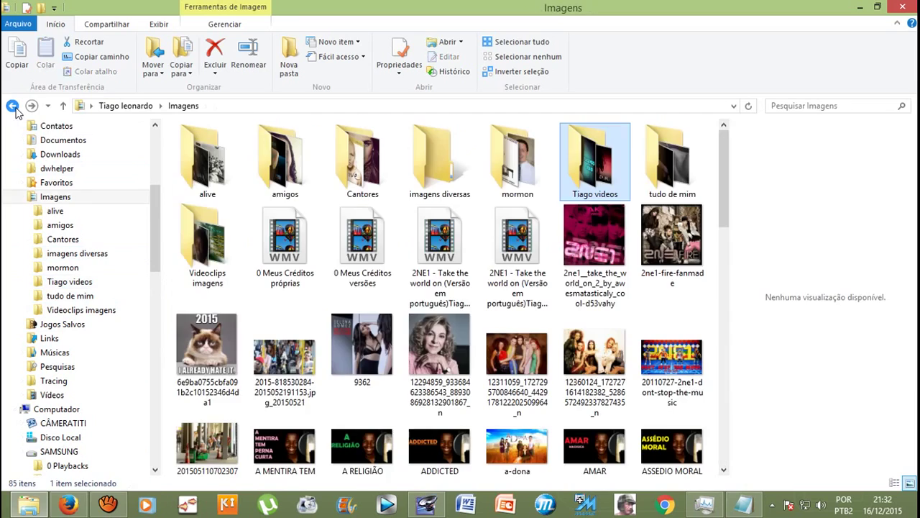
left_click(13, 107)
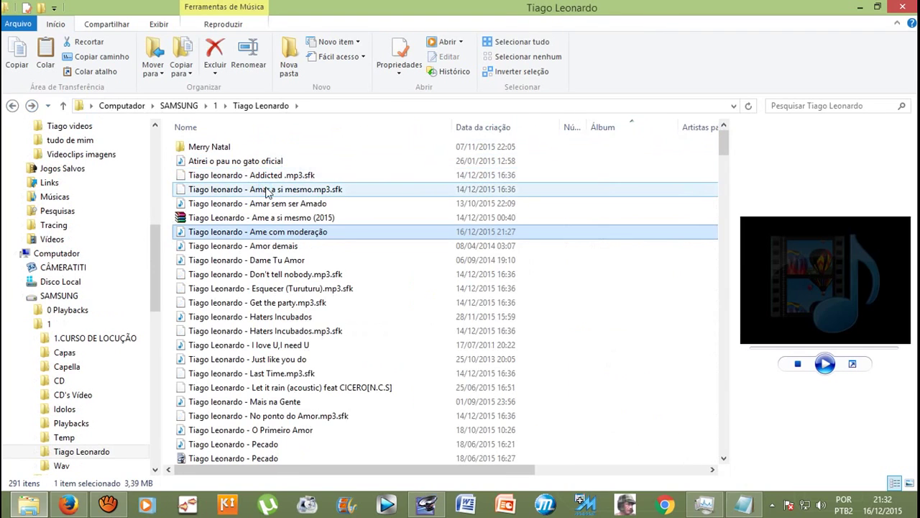
double_click(285, 237)
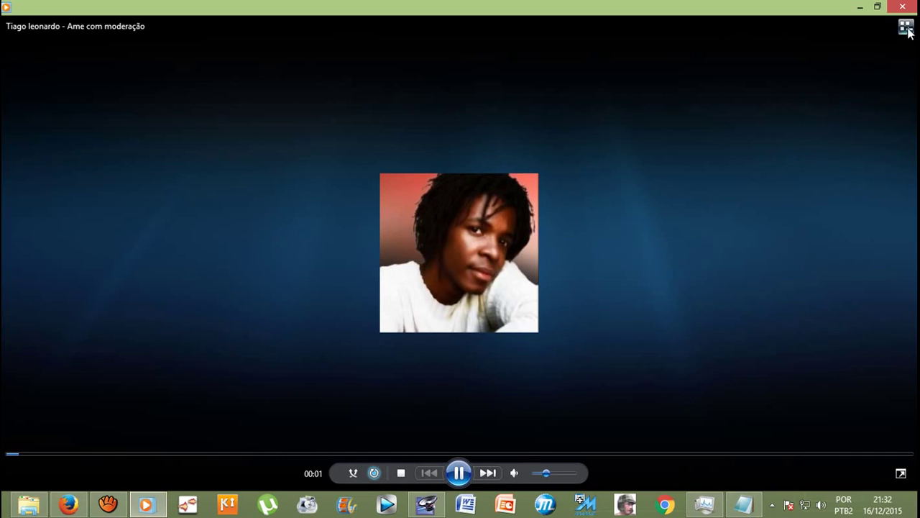
Step: Open the maximized library and search 'moderaçã' to show the Moderação album with its portrait cover
left_click(906, 27)
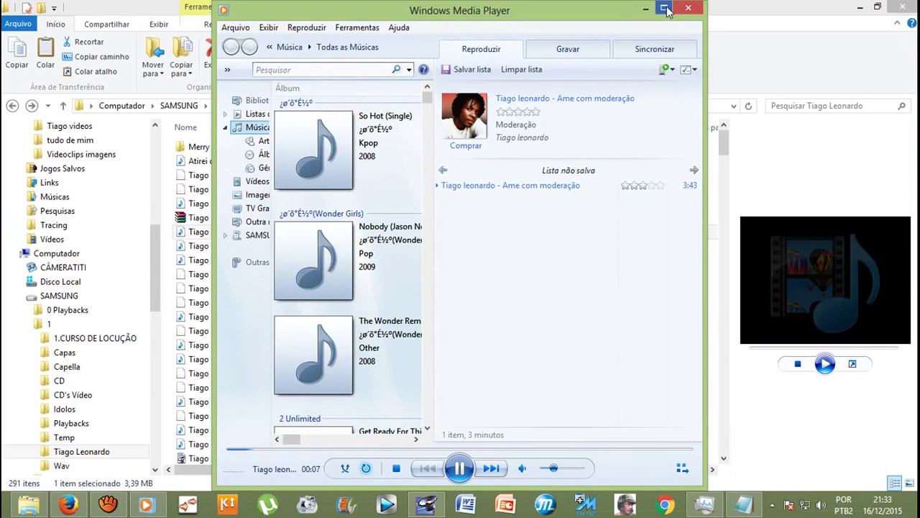
left_click(666, 9)
left_click(517, 62)
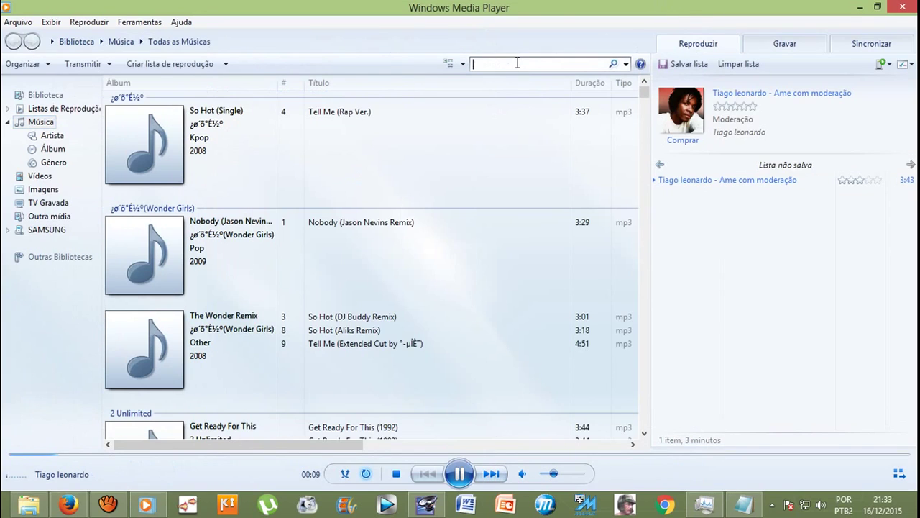
type("ti")
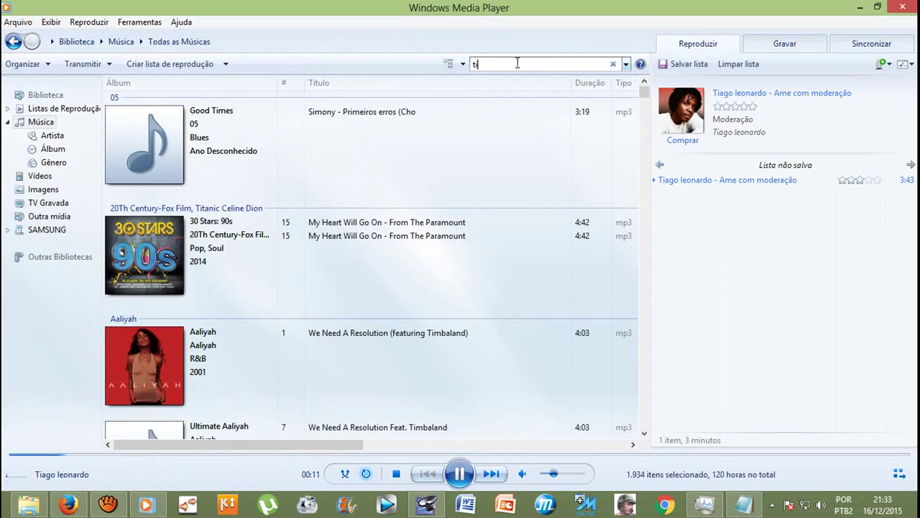
key("BackSpace")
key("BackSpace")
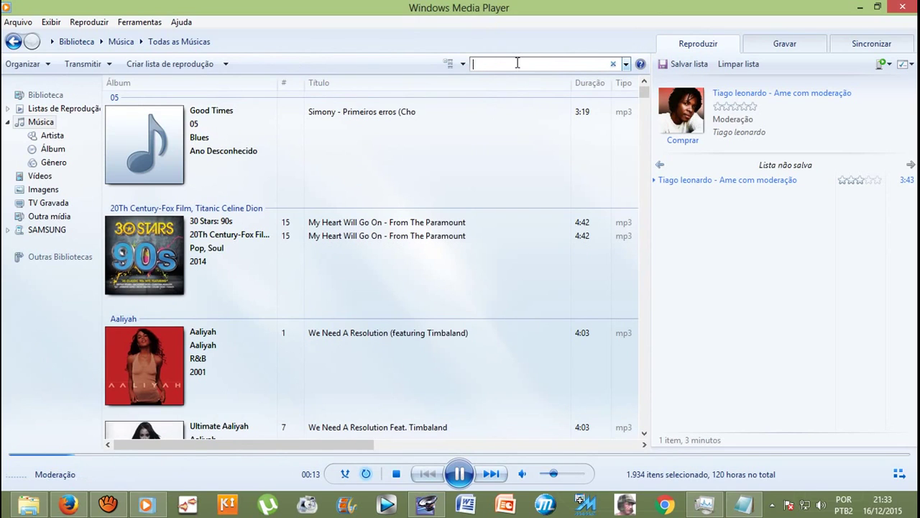
type("moderaçã")
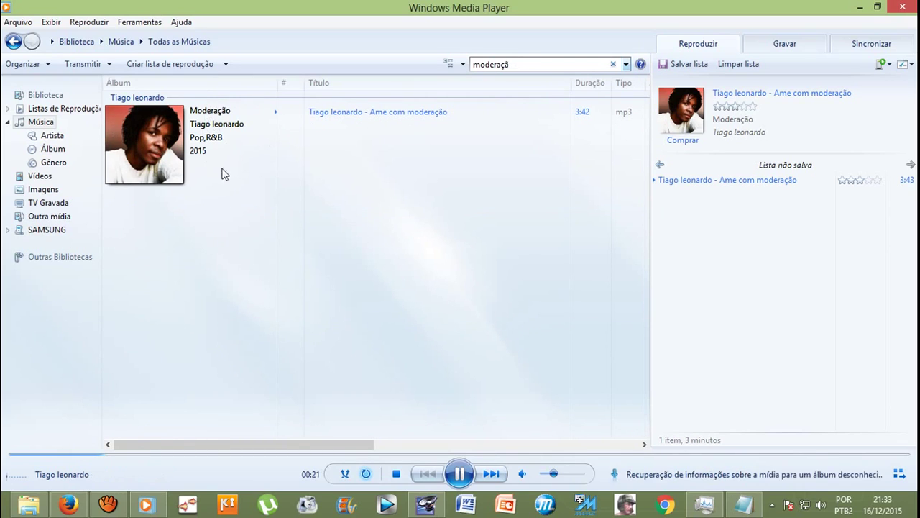
left_click_drag(248, 447, 6, 367)
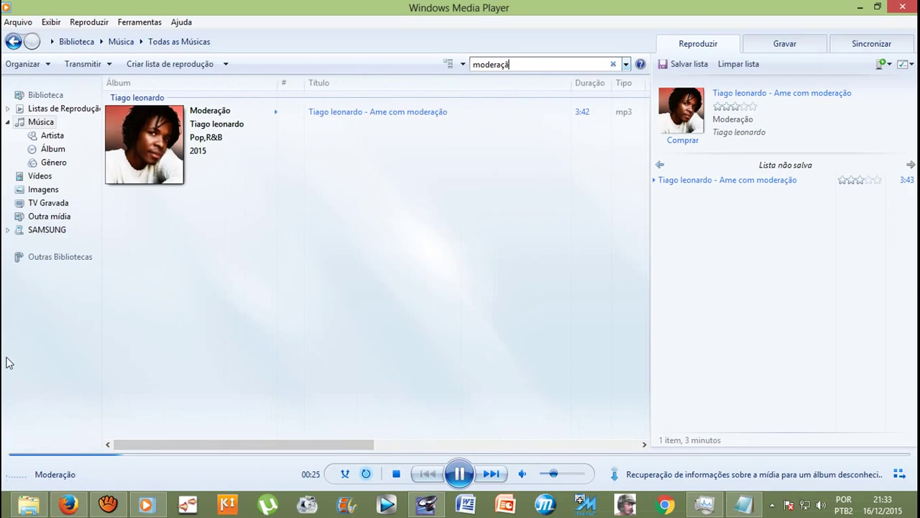
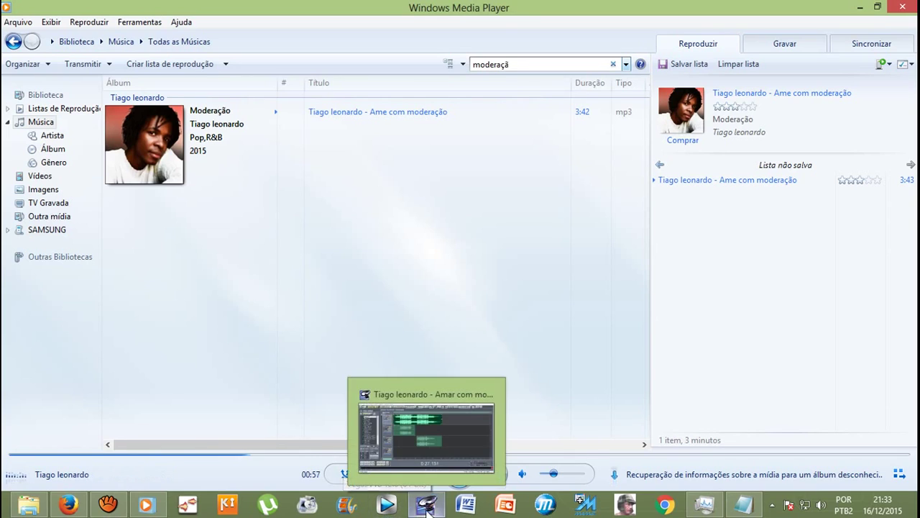
Step: Check the running aTube Catcher capture, then minimize it to reveal the empty Audition session
left_click(108, 507)
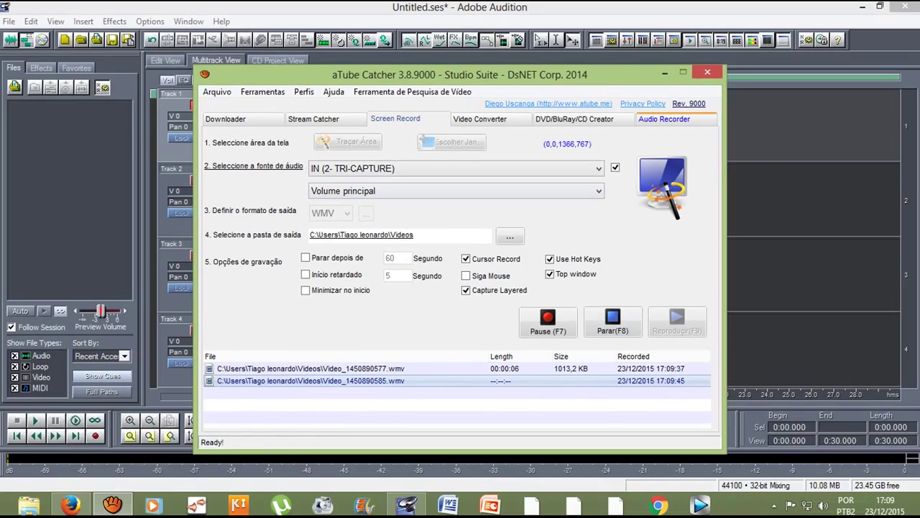
left_click(664, 73)
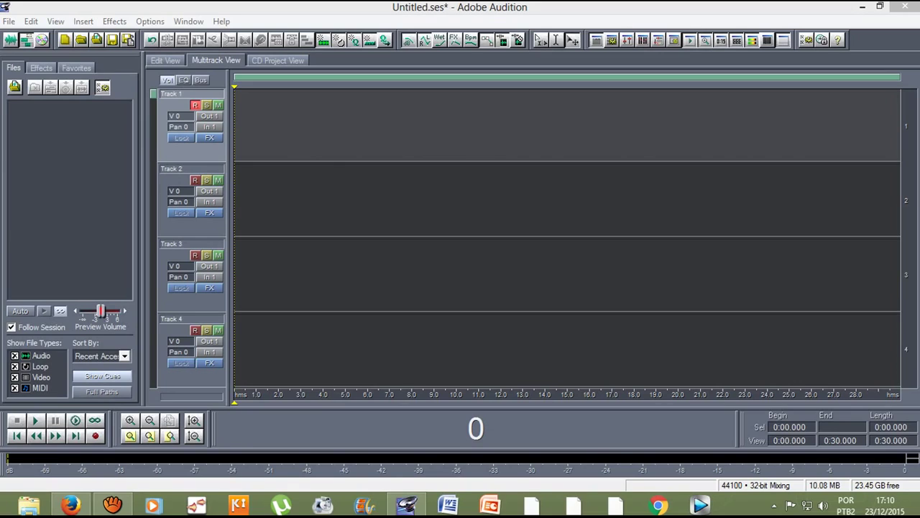
Step: Record a roughly 10-second take on Track 1, open it in the waveform editor, and select from 0.8 s to the end
key("ctrl+space")
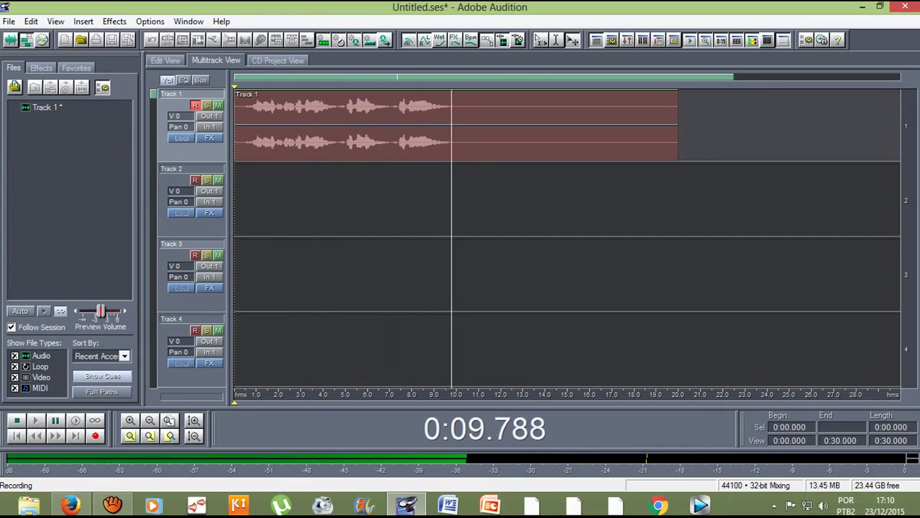
key("space")
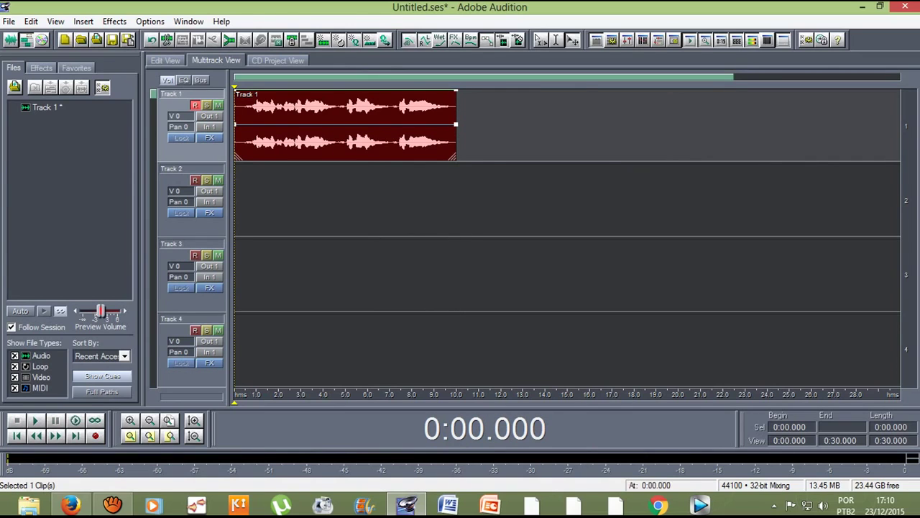
key("8")
left_click(209, 179)
left_click_drag(210, 180, 186, 173)
Step: Load the Stretch effect's Raise Pitch preset (Pitch Shift, ratio 79.37) and preview it on the take
left_click(85, 20)
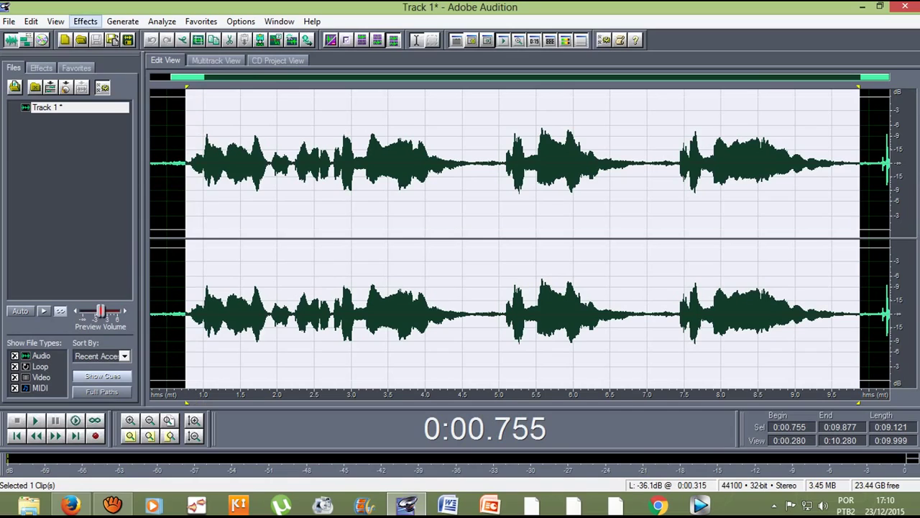
mouse_move(112, 161)
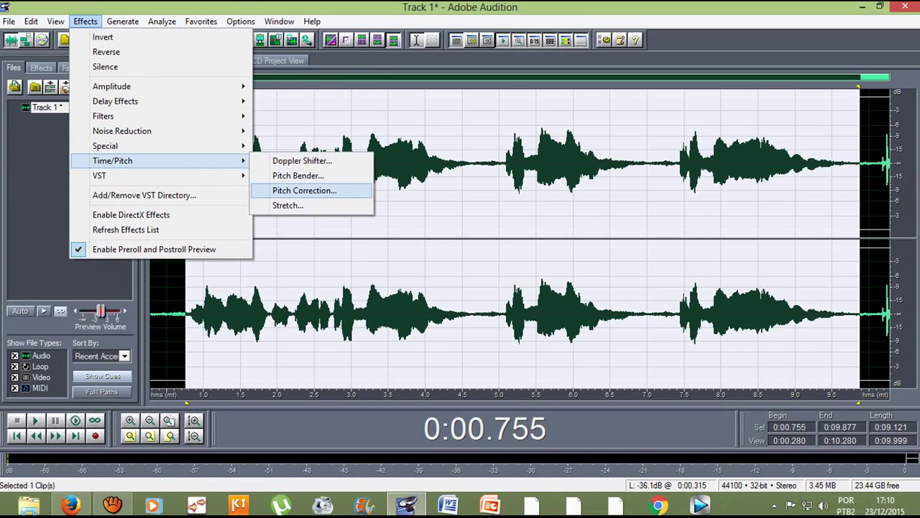
left_click(288, 205)
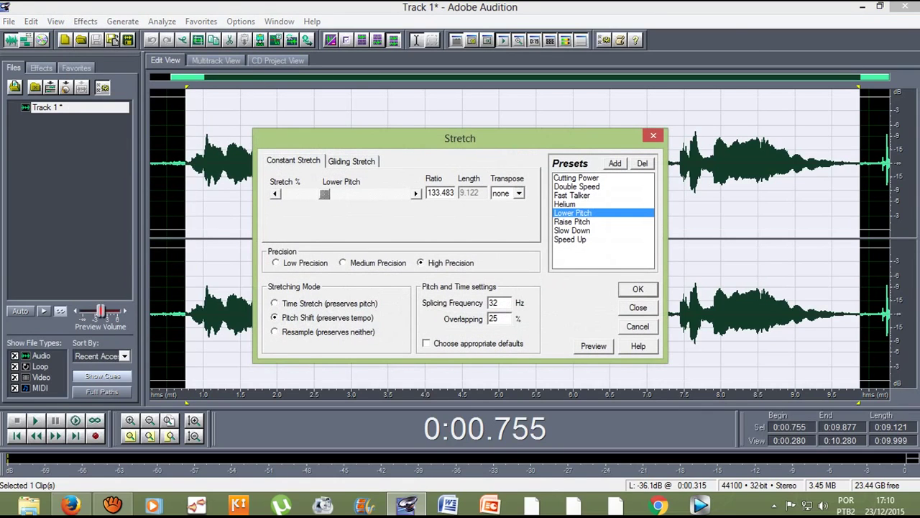
left_click(572, 222)
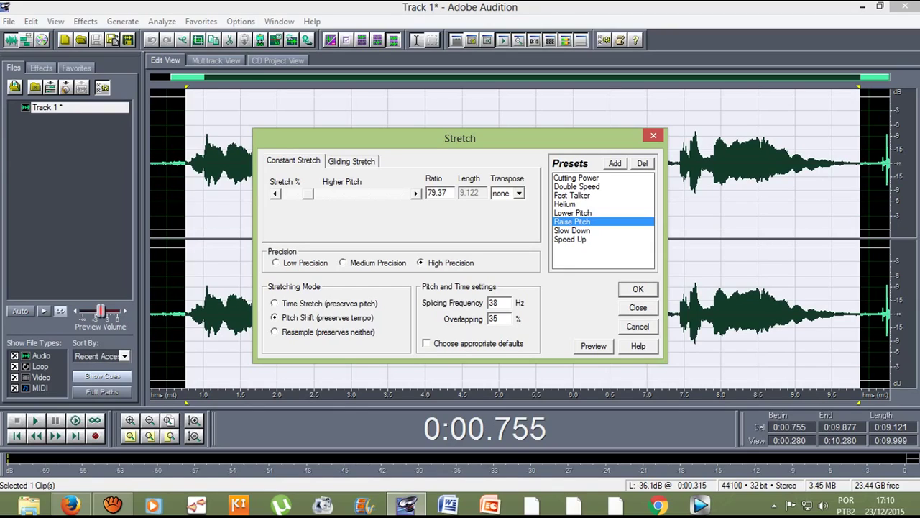
key("alt+p")
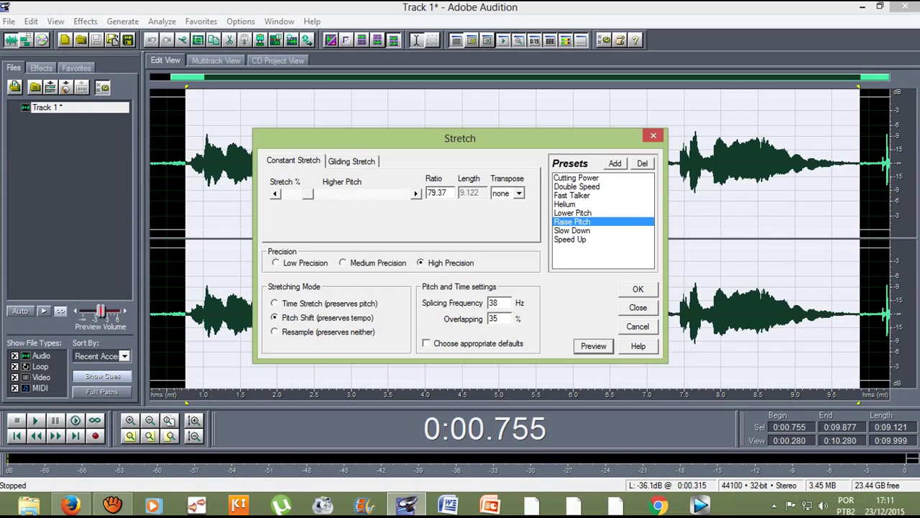
Step: Preview Stretch ratios ranging from 50 to 131, narrowing toward about 55
left_click_drag(308, 194, 286, 193)
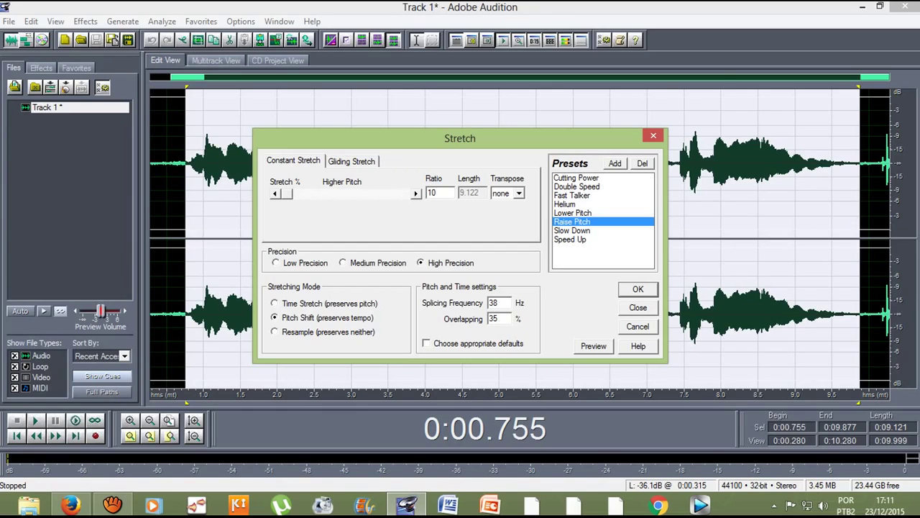
left_click_drag(286, 193, 326, 193)
left_click_drag(324, 193, 307, 194)
key("alt+p")
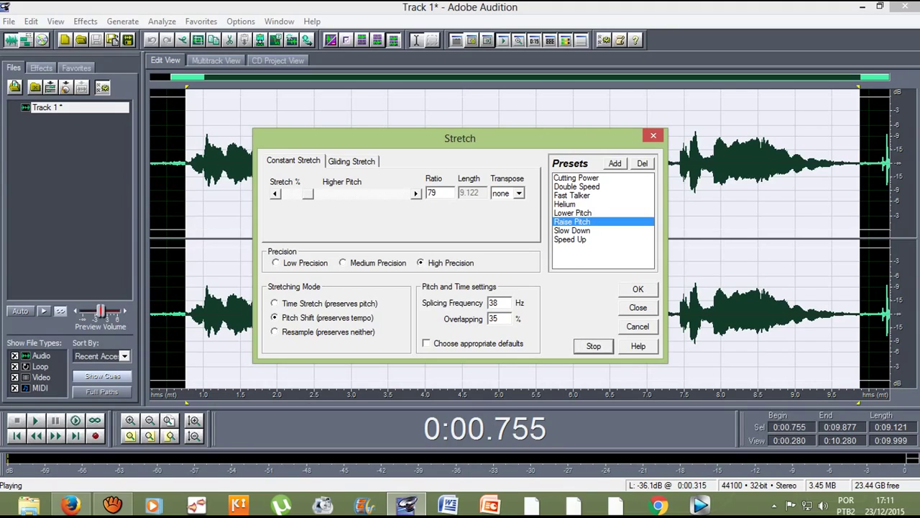
left_click_drag(308, 193, 305, 194)
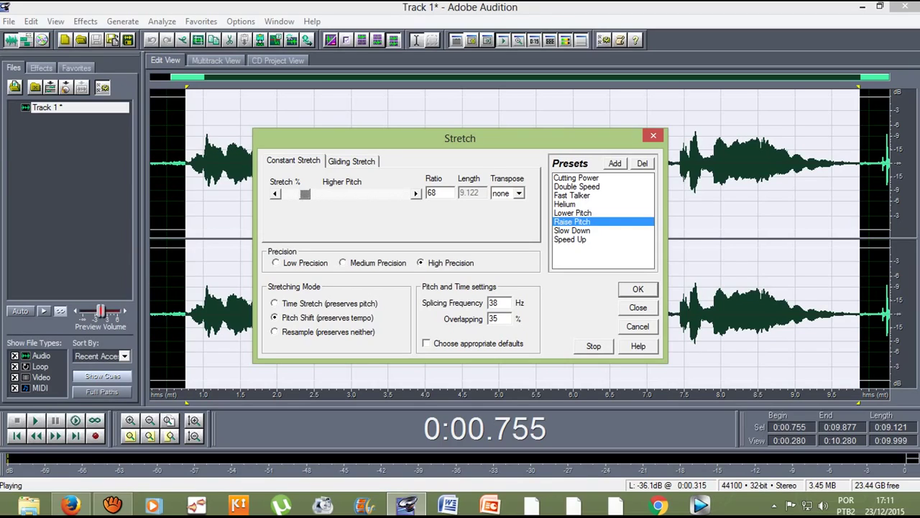
left_click_drag(305, 194, 301, 194)
Step: Fine-tune the stretch ratio to about 48, stop the preview, and apply the pitch shift
key("Left")
key("Left")
key("Home")
key("Right")
key("Right")
key("Right")
key("Right")
key("Right")
key("Right")
key("Right")
key("Right")
key("Right")
key("Right")
key("Right")
key("Right")
key("Right")
key("Right")
key("Right")
key("Right")
key("Right")
key("Right")
key("Right")
key("Right")
key("Right")
key("Right")
key("Right")
key("Right")
key("Tab")
key("space")
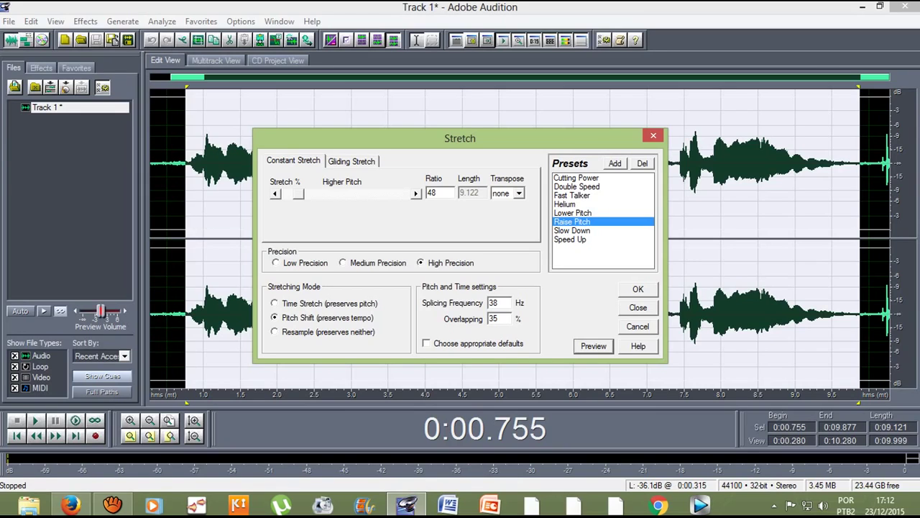
key("Return")
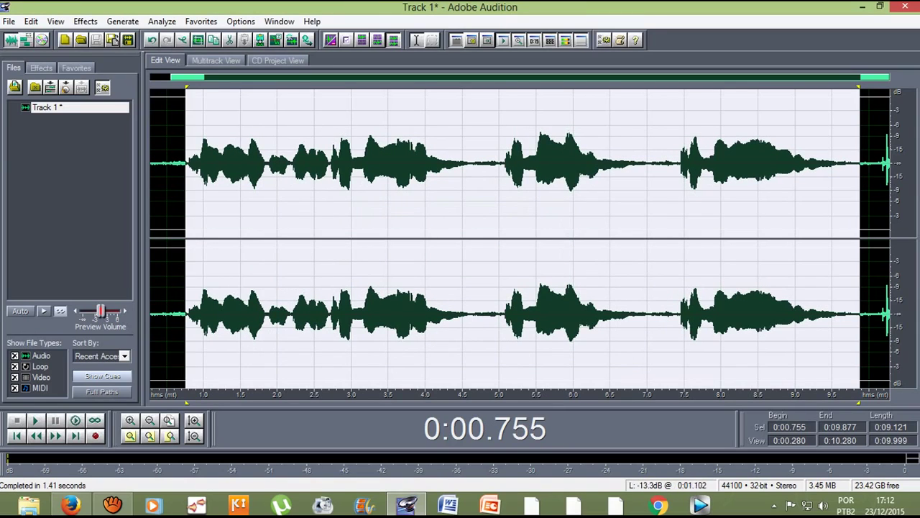
Step: Return to multitrack with the processed clip at 0 s on Track 1, then stop the aTube Catcher capture
left_click(188, 164)
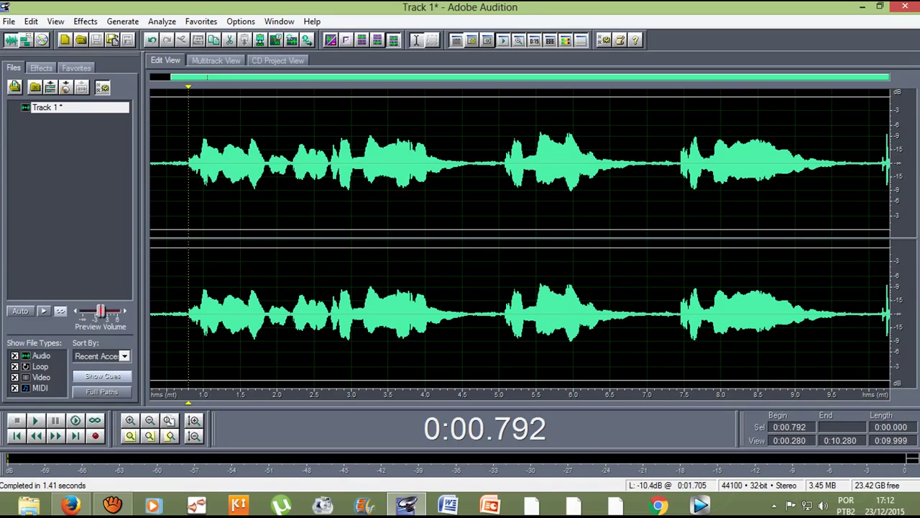
left_click(216, 60)
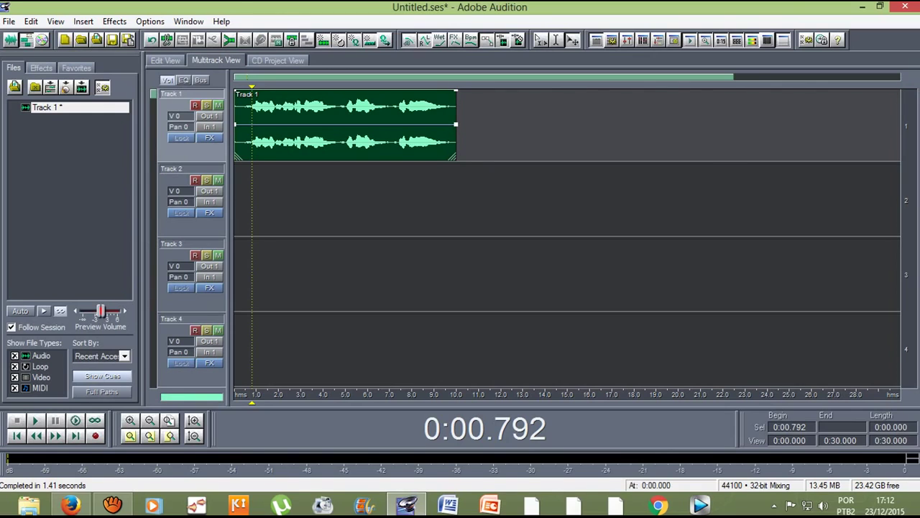
left_click_drag(235, 123, 240, 122)
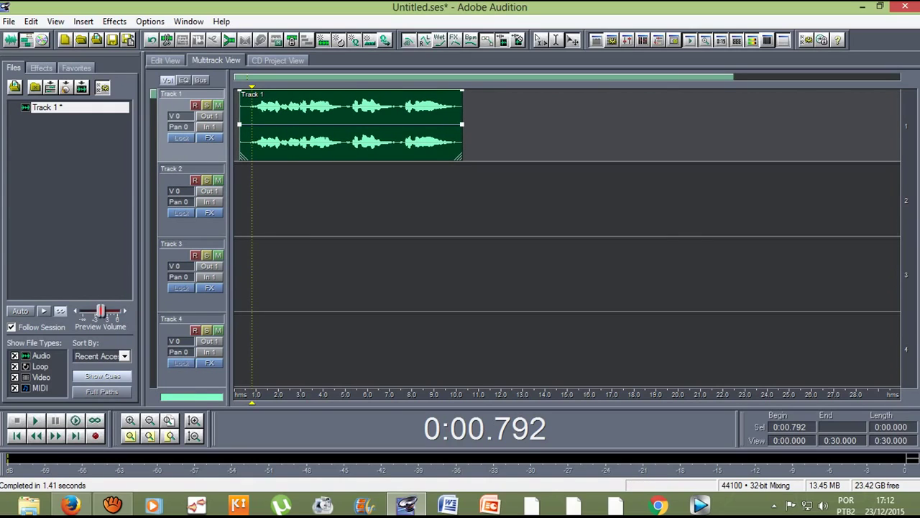
left_click_drag(239, 122, 234, 122)
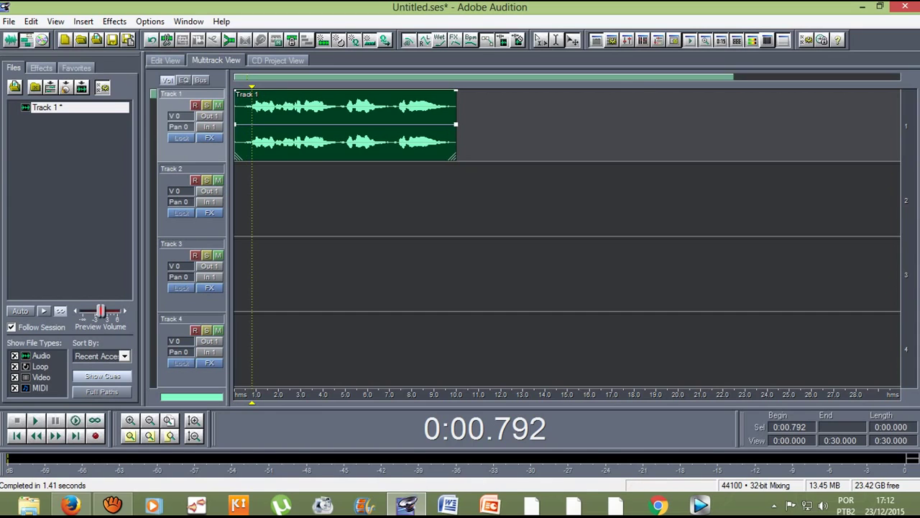
left_click(111, 505)
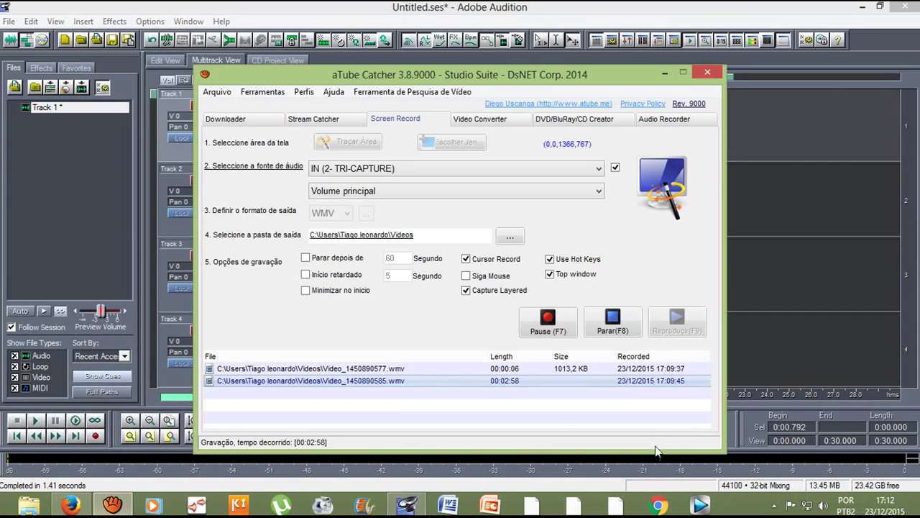
left_click(615, 323)
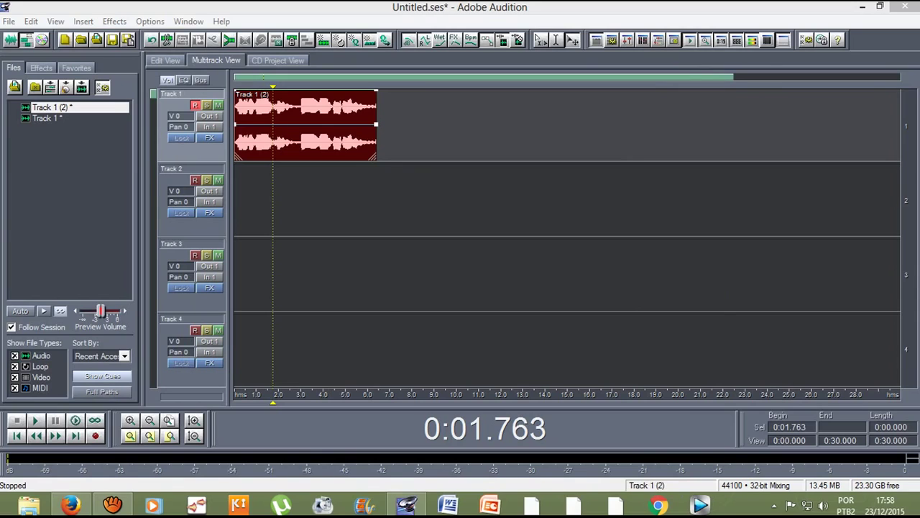
Step: Rewind to the start and play back the pitch-shifted Track 1 take
key("Home")
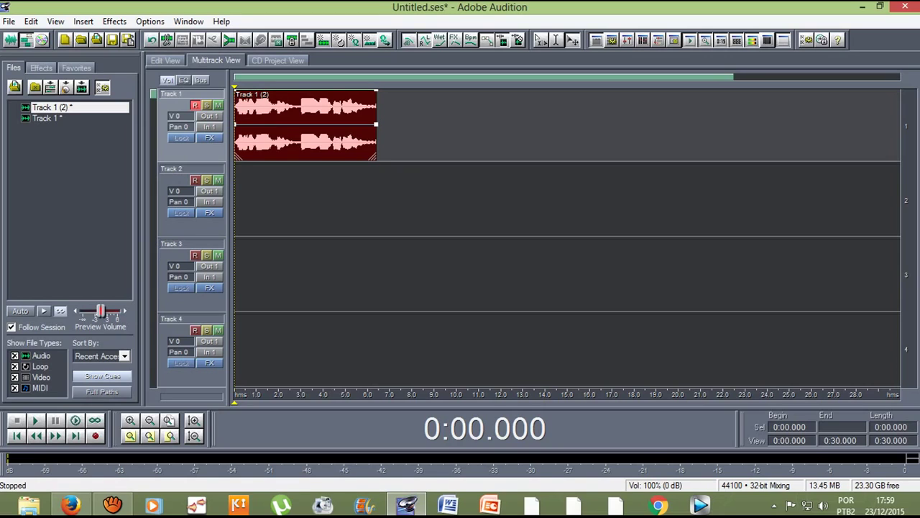
key("space")
Step: Open the Track 1 (2) take in Edit View and launch Effects > Filters > Scientific Filters
key("F12")
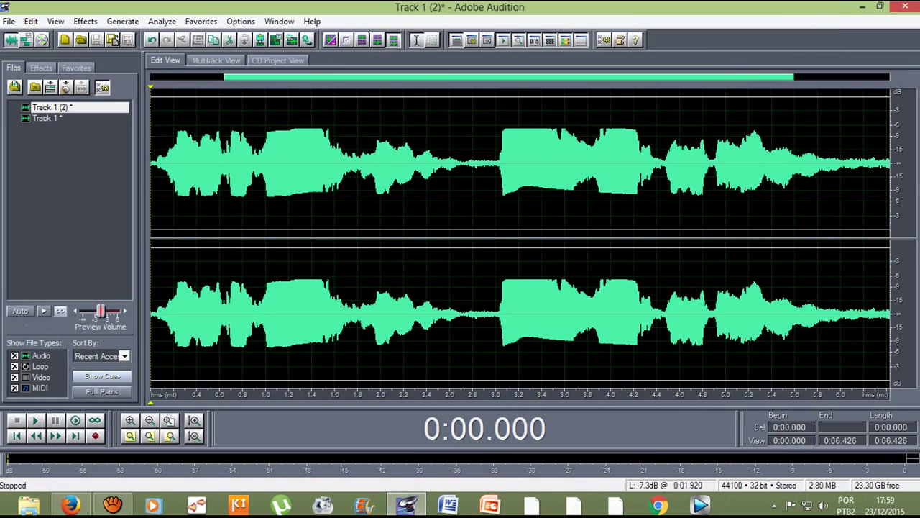
key("F12")
key("F12")
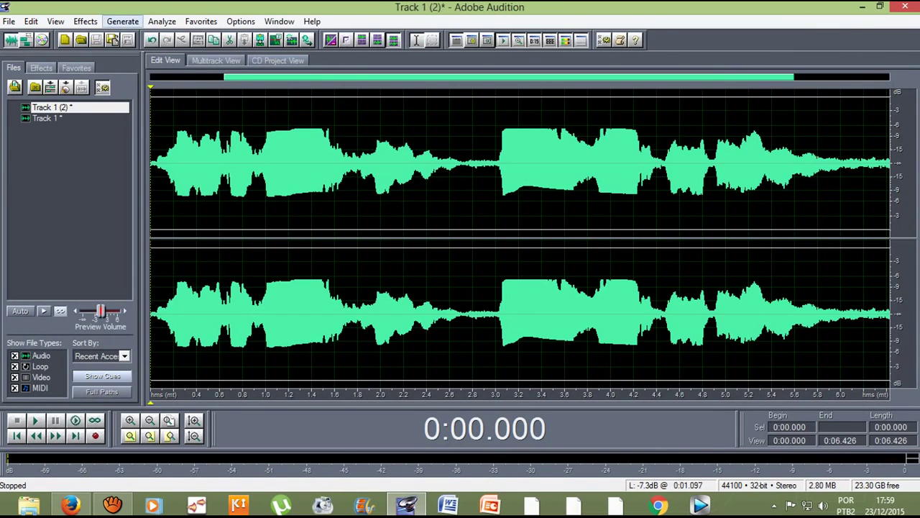
left_click(85, 21)
mouse_move(144, 116)
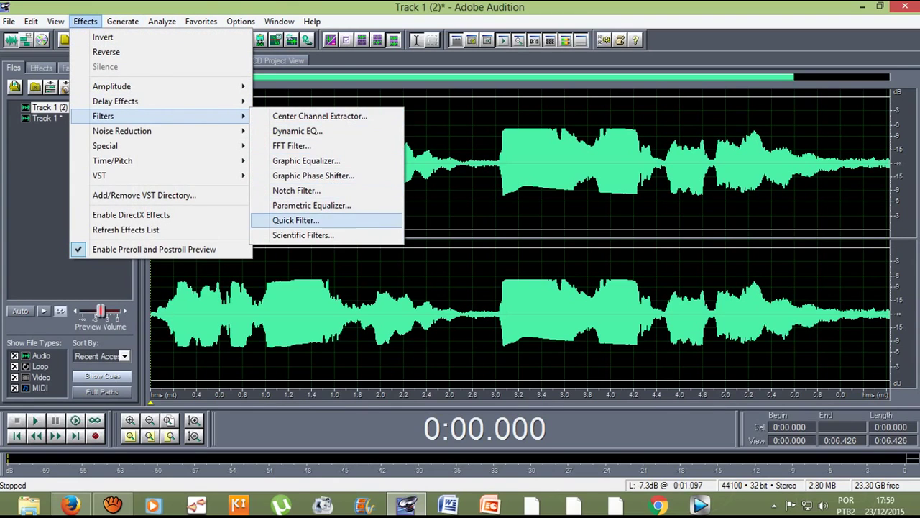
left_click(303, 235)
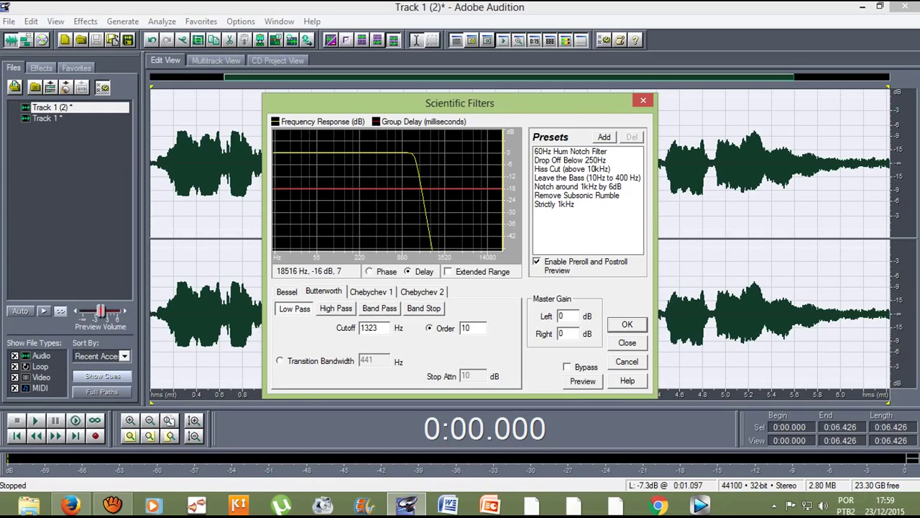
Step: Preview the Drop Off Below 250Hz preset, then switch to the Strictly 1kHz band-pass (500–1500 Hz, order 40)
left_click(570, 160)
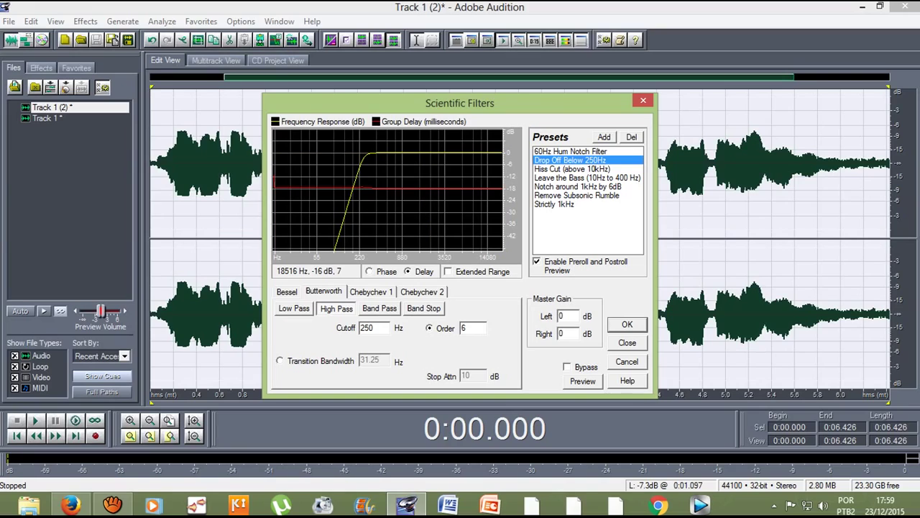
key("space")
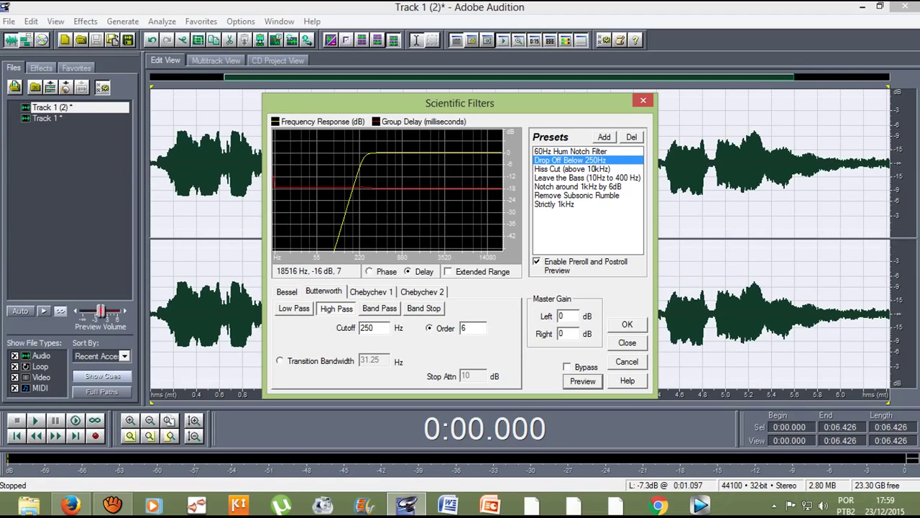
left_click(554, 204)
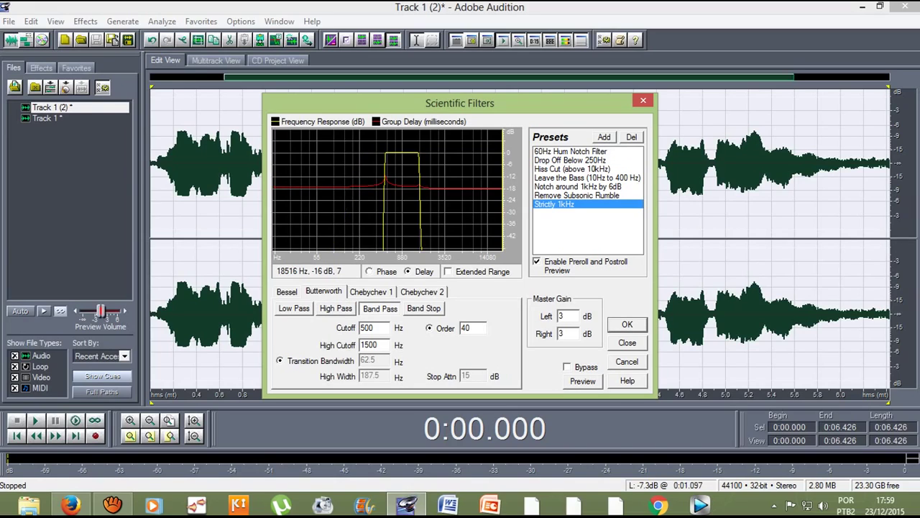
Step: Preview the 1kHz band-pass filter, then stop the aTube Catcher screen recording
left_click(582, 381)
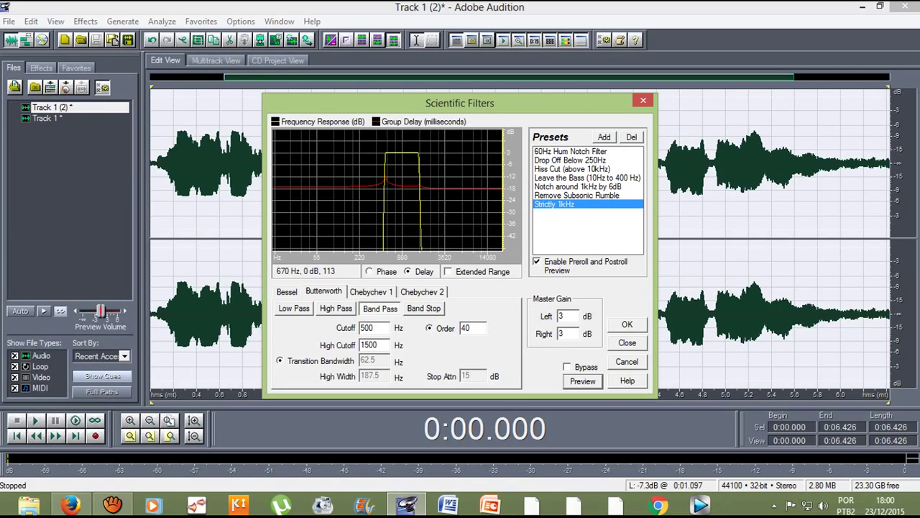
left_click(112, 505)
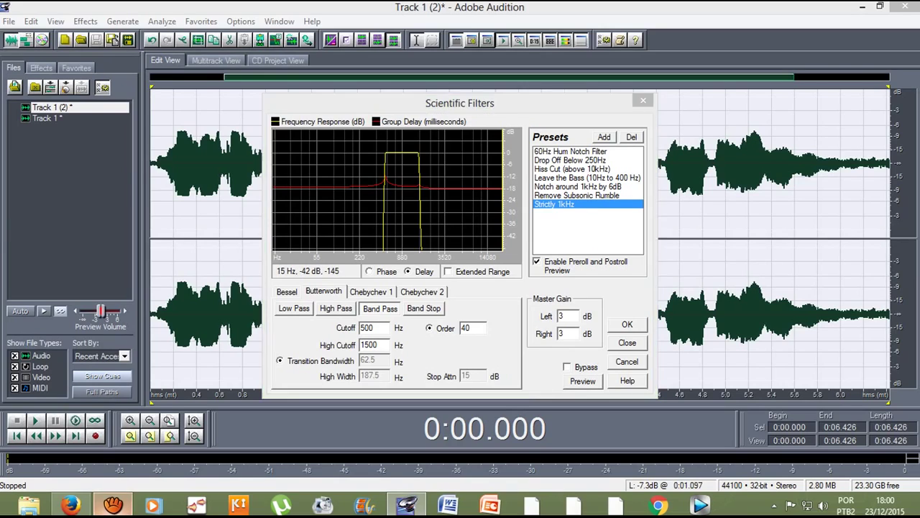
left_click(613, 322)
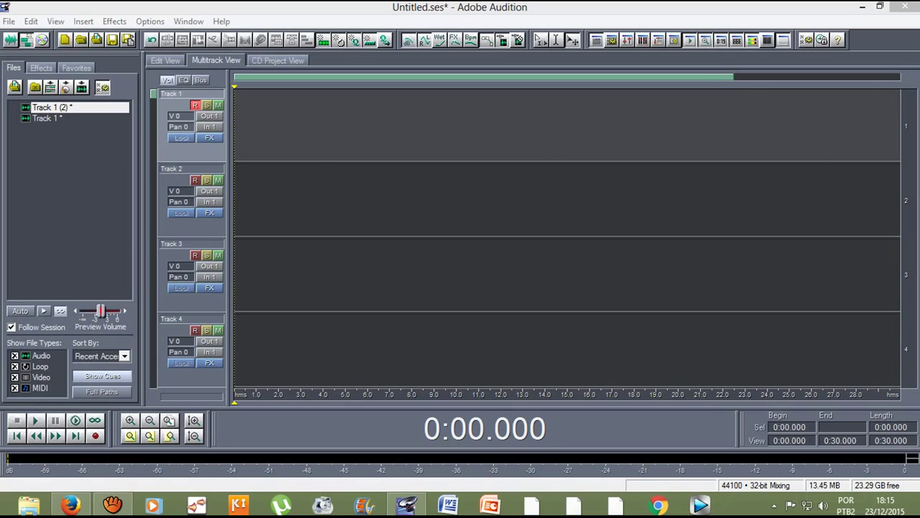
Step: Record a new take on Track 1, play it back, and trim the clip's end to about 13 s
key("ctrl+space")
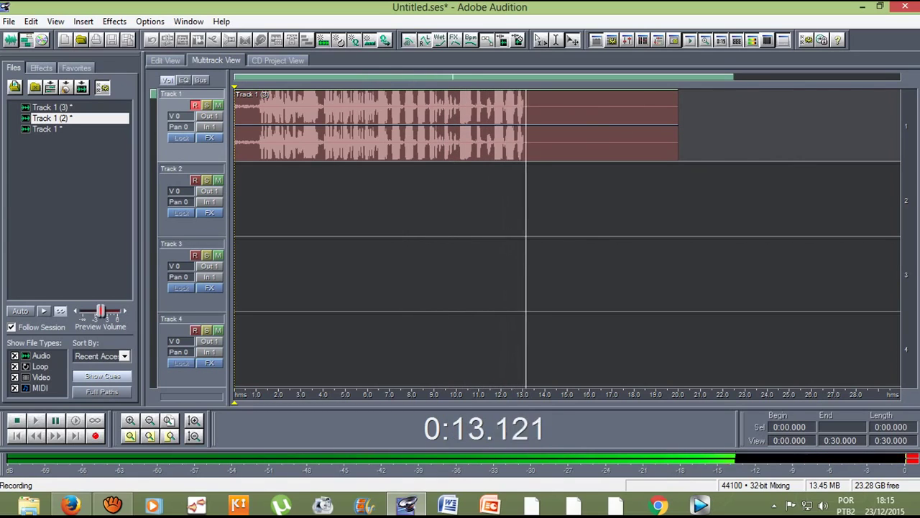
key("space")
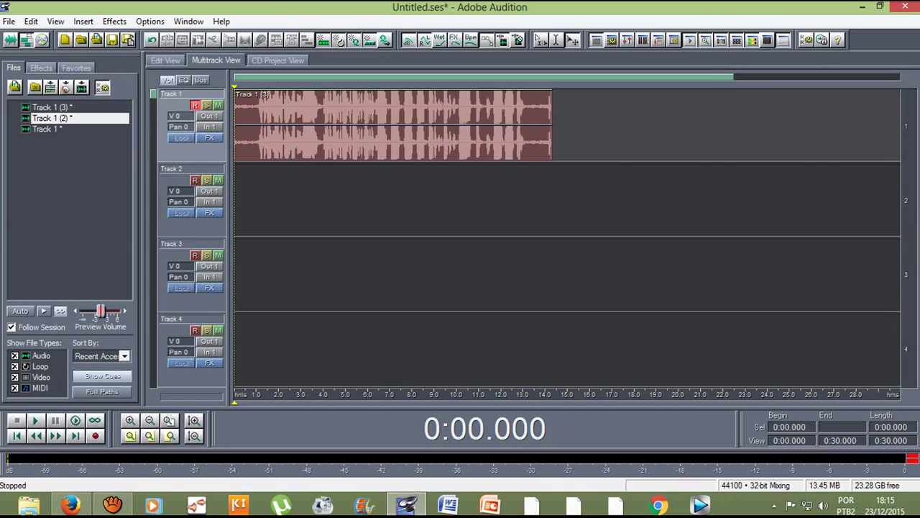
key("space")
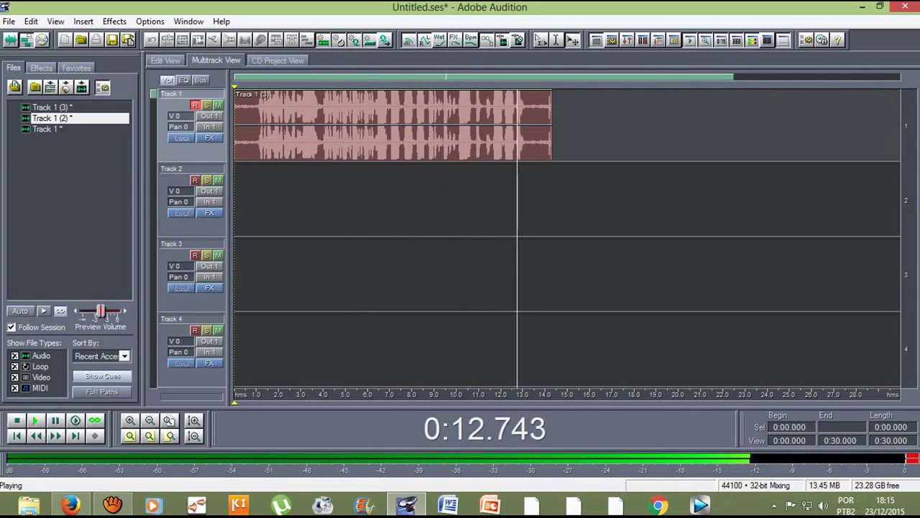
key("space")
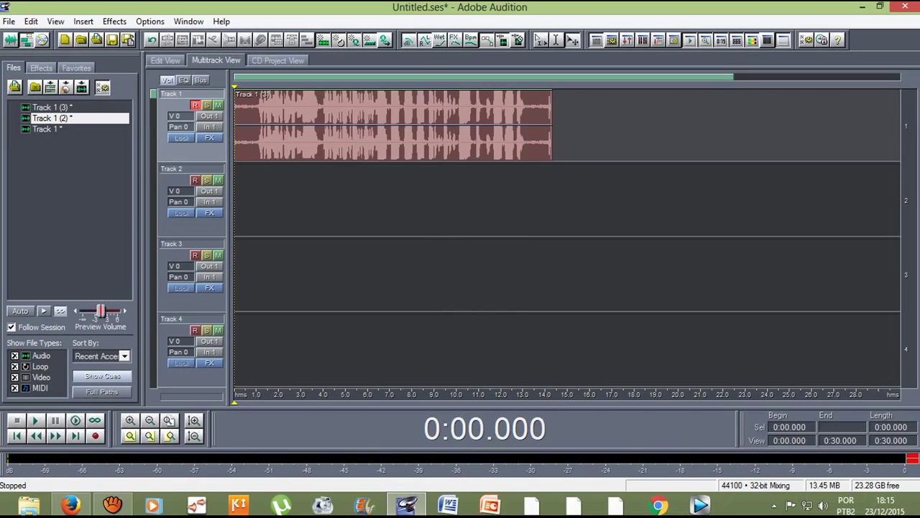
left_click_drag(551, 125, 522, 126)
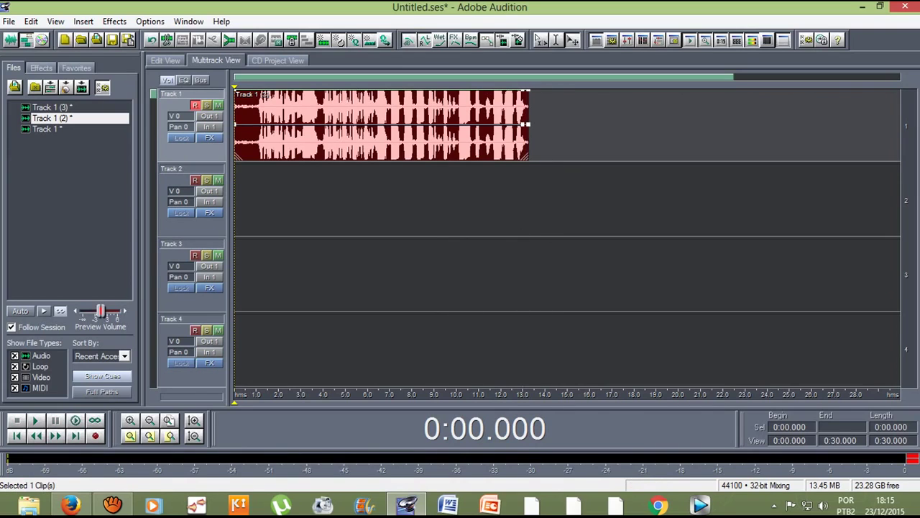
Step: Open Track 1 (3) in Edit View, select 6.4–13 s, and bring up the Notch Filter
double_click(519, 124)
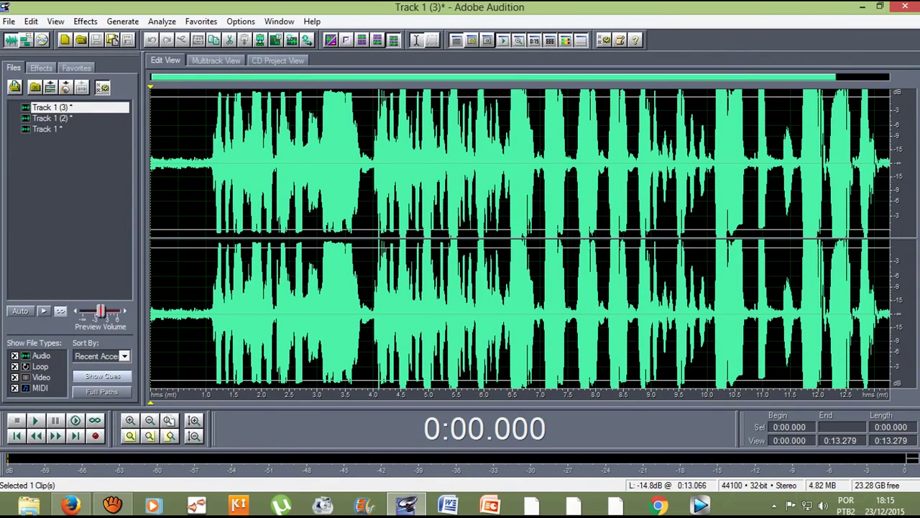
left_click_drag(879, 151, 505, 92)
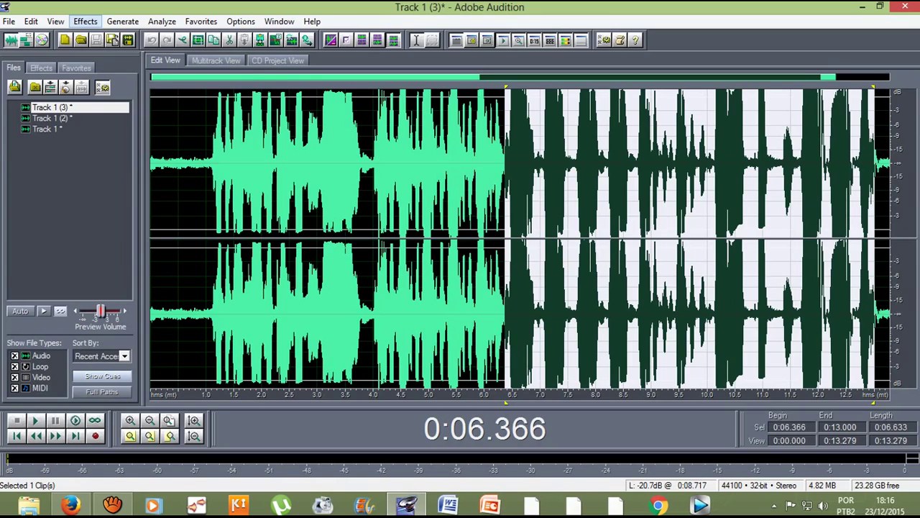
left_click(85, 21)
mouse_move(144, 146)
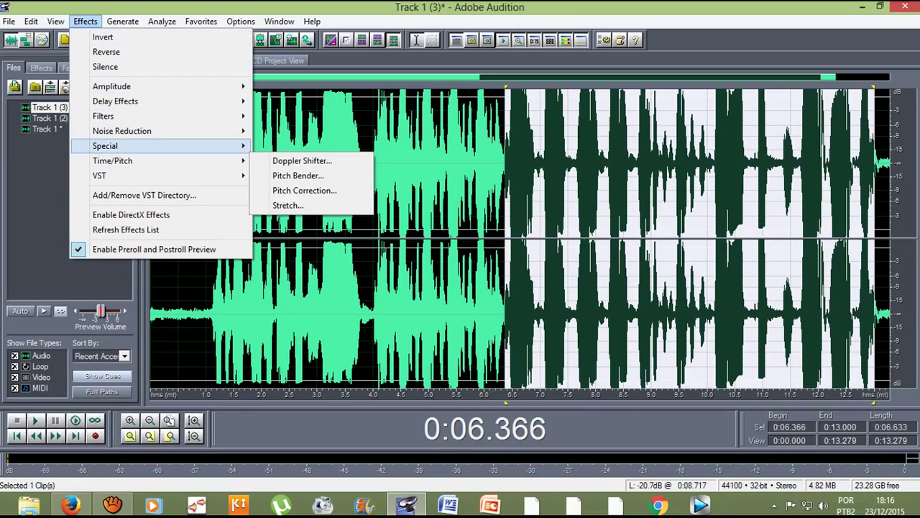
mouse_move(144, 115)
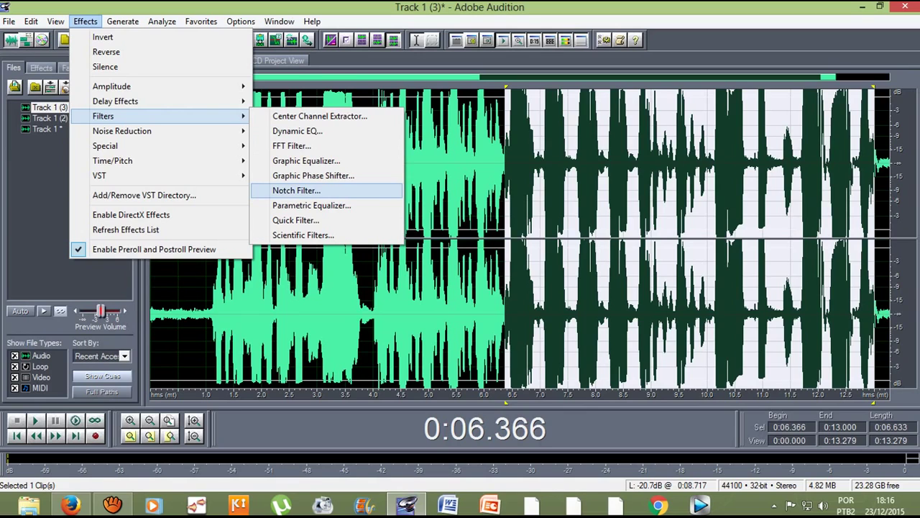
key("Return")
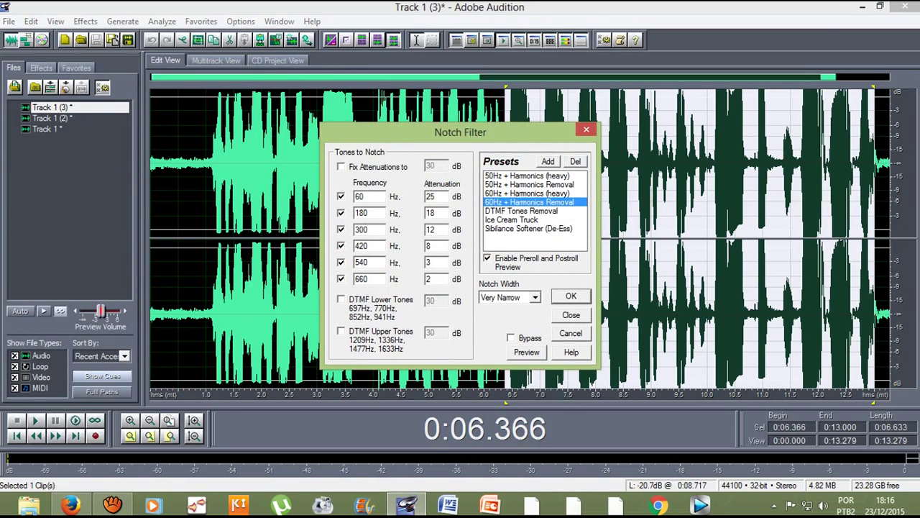
Step: Preview the Sibilance Softener (De-Ess) notch preset, close it unapplied, and play the selection
left_click(529, 228)
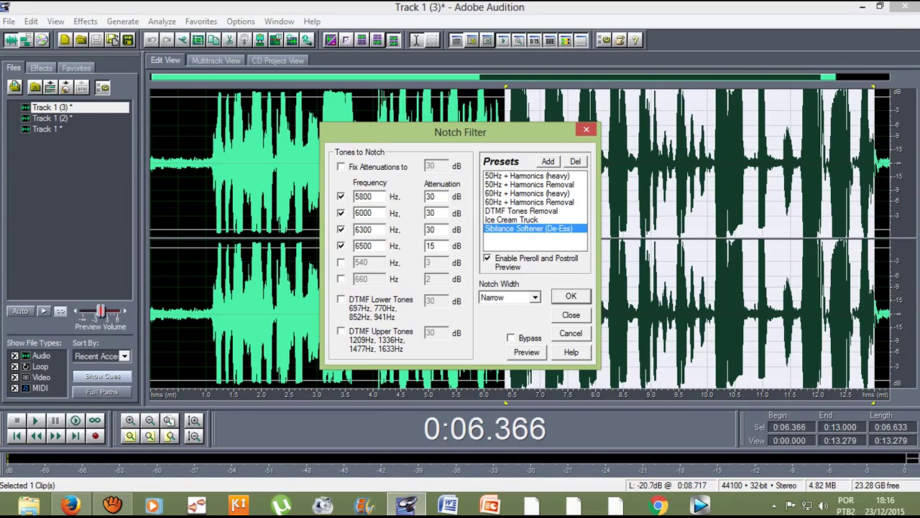
key("alt+p")
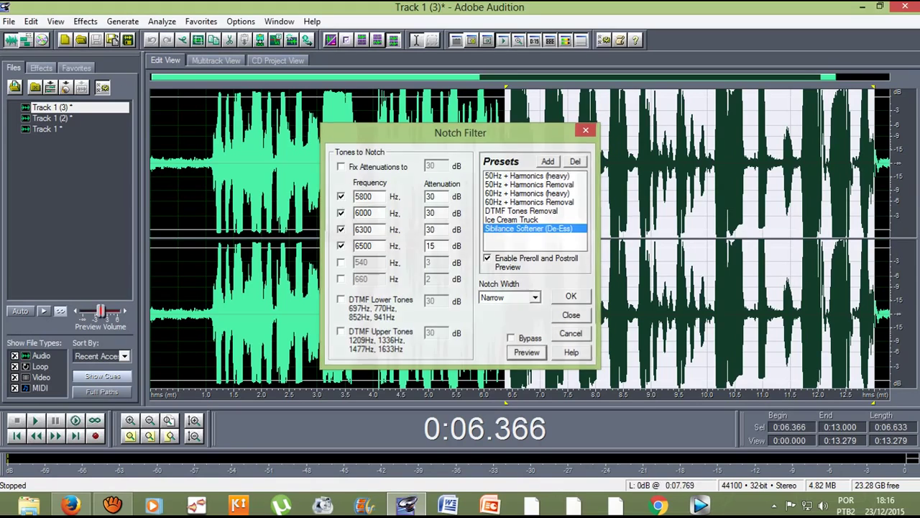
left_click(587, 129)
key("space")
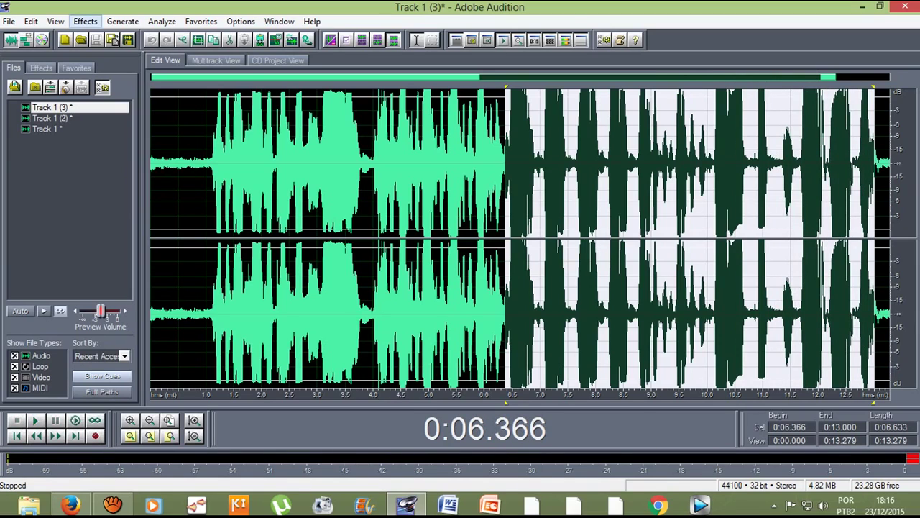
Step: Preview and apply the Sibilance Softener (De-Ess) Notch Filter preset to the 6.4–13 s selection
left_click(86, 21)
mouse_move(115, 116)
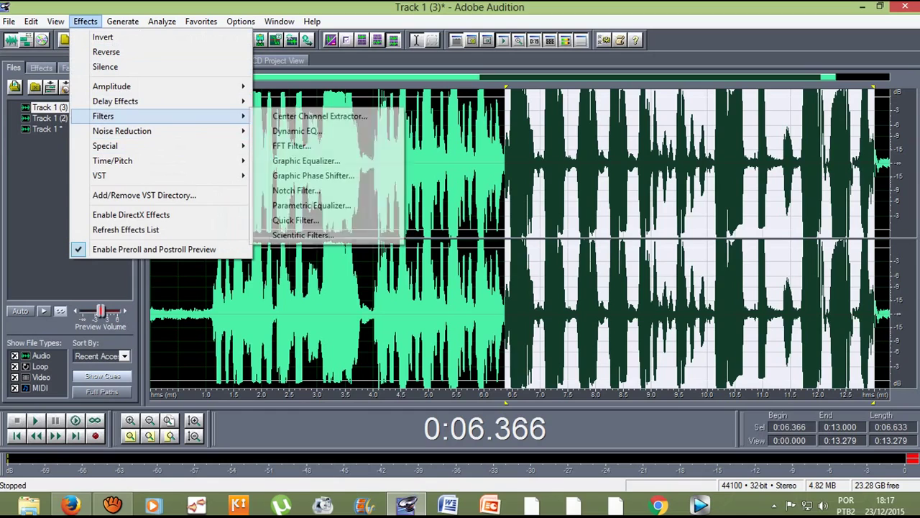
left_click(296, 190)
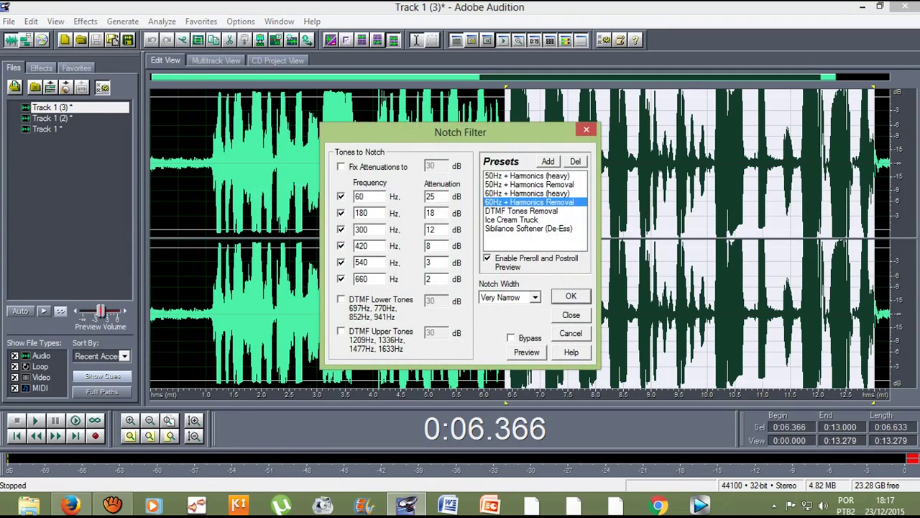
left_click(528, 228)
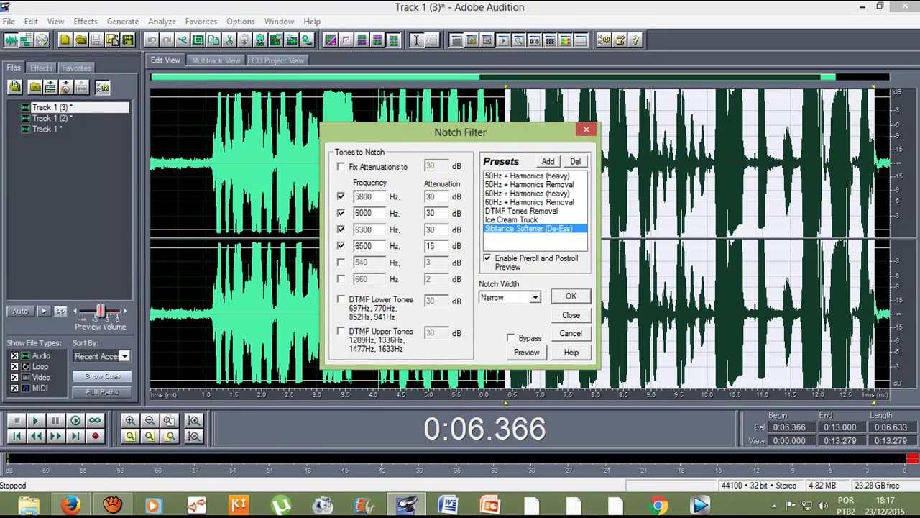
key("alt+p")
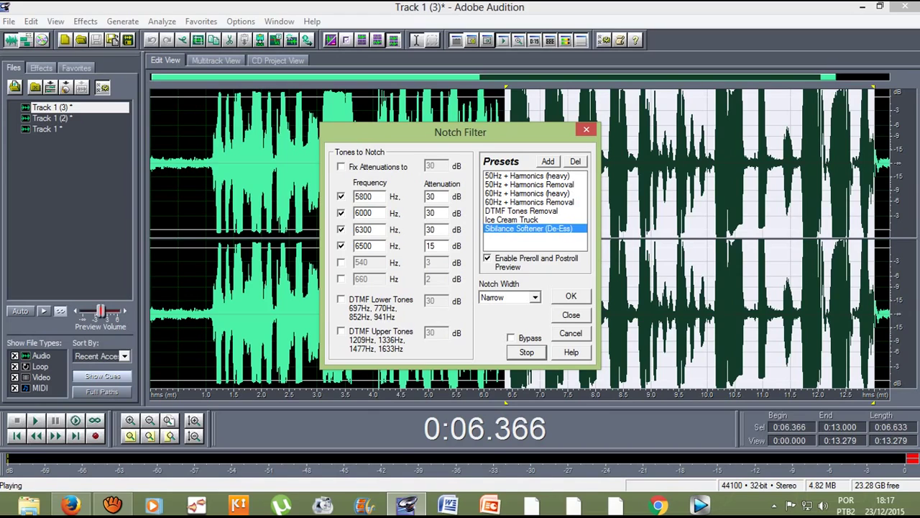
left_click(571, 296)
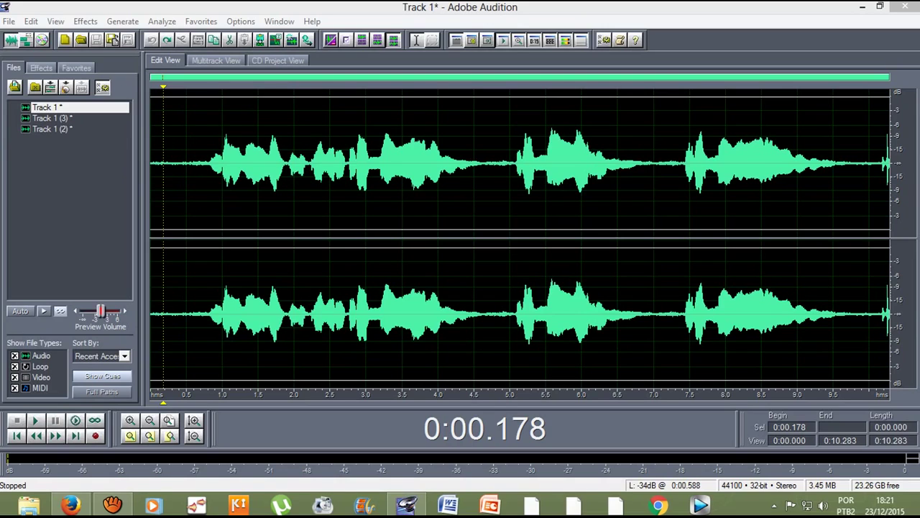
Step: Trim the Track 1 clip's end in Multitrack View, then select 0.795–9.624 s in Edit View
left_click(216, 60)
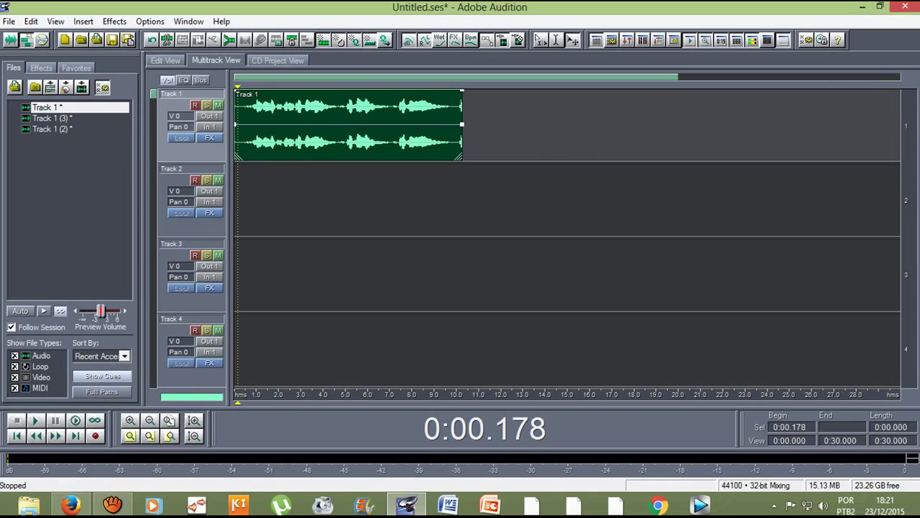
left_click_drag(461, 144, 456, 144)
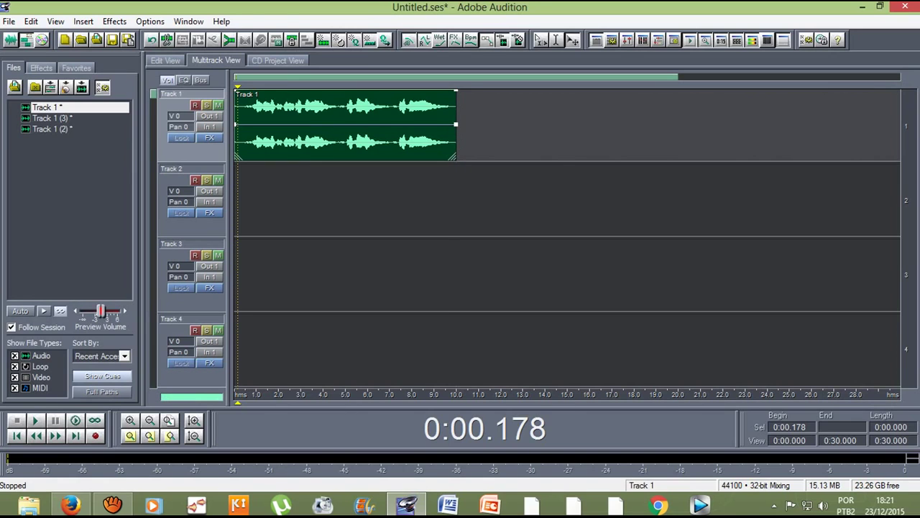
key("F12")
left_click_drag(210, 216, 861, 215)
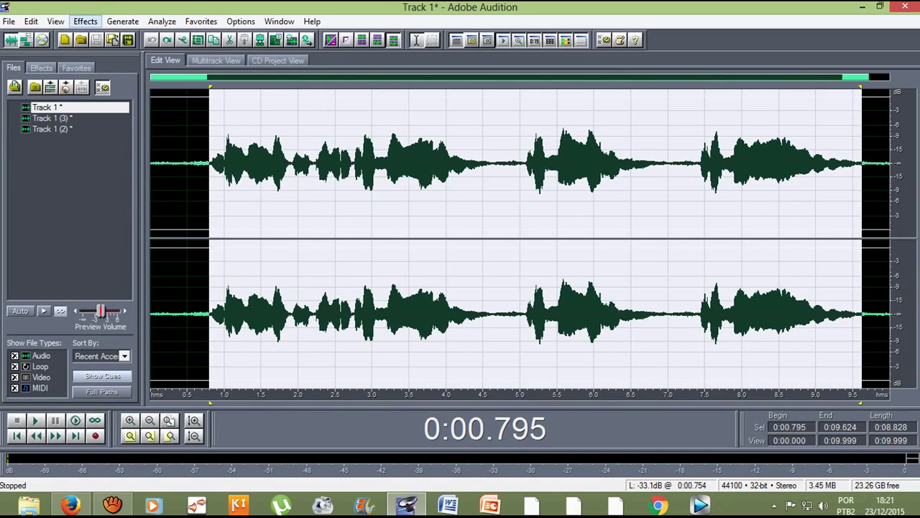
left_click(85, 21)
mouse_move(108, 116)
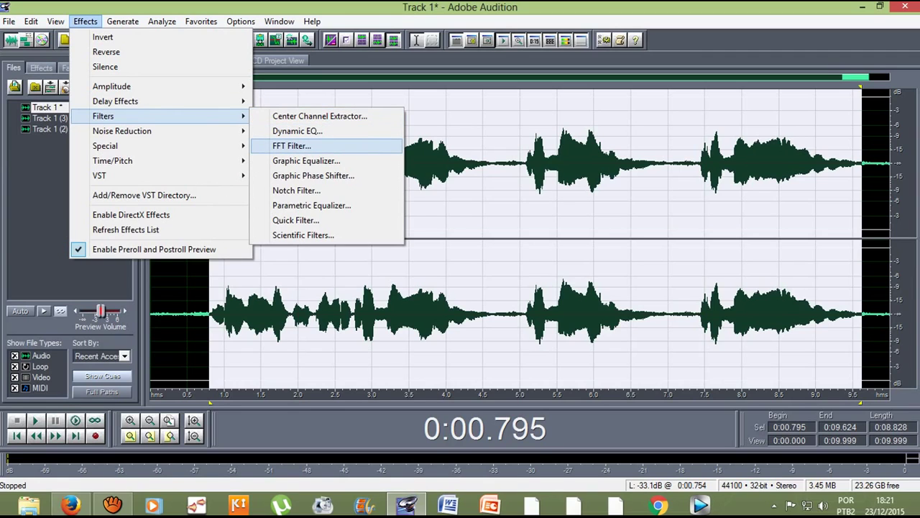
Step: Try the FFT Filter on the 0.795–9.624 s selection, dismiss it, and play the audio
left_click(291, 145)
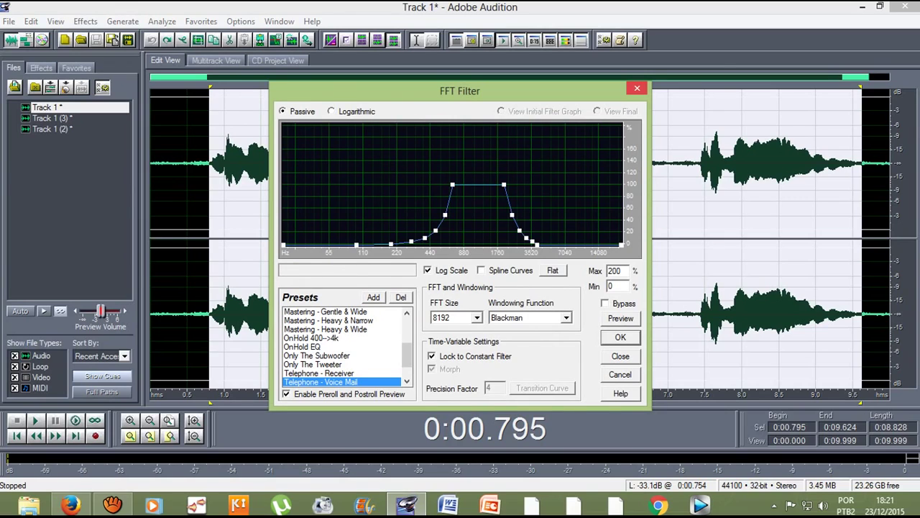
key("Return")
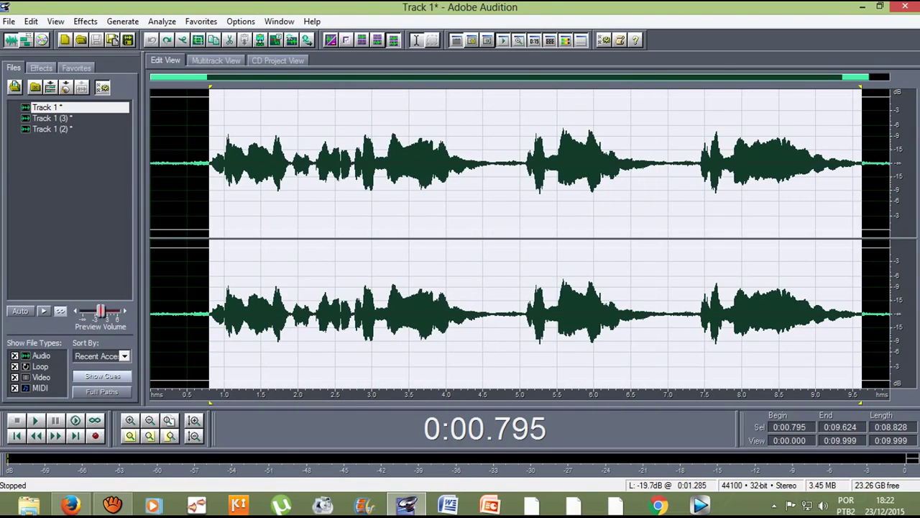
key("space")
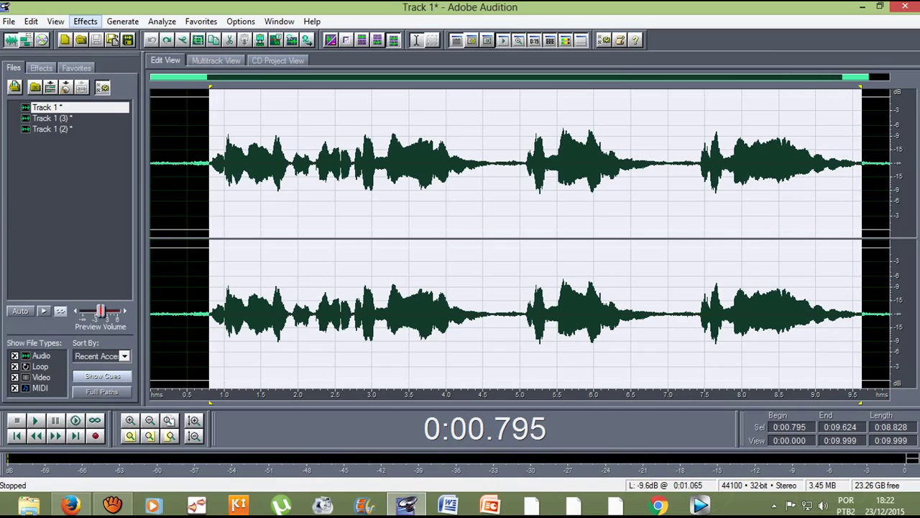
Step: Reopen the FFT Filter and preview the Telephone - Voice Mail preset on the selection
left_click(85, 21)
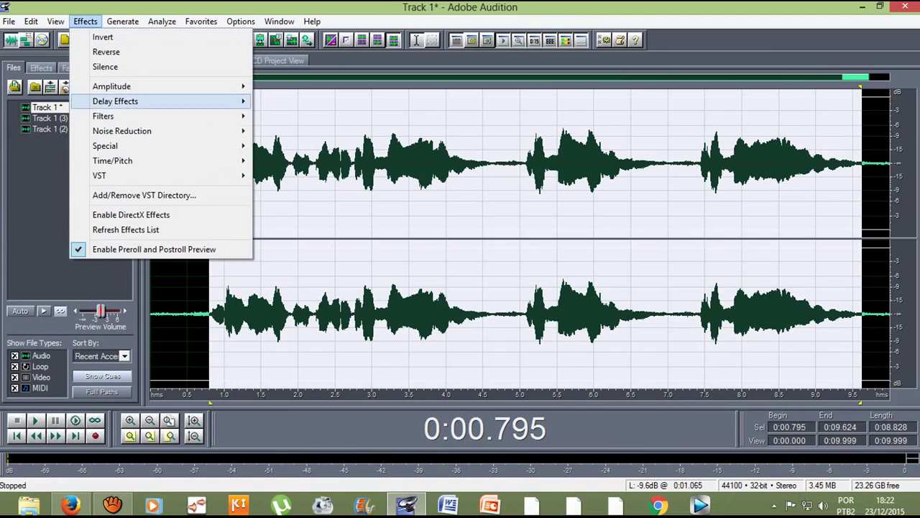
mouse_move(144, 116)
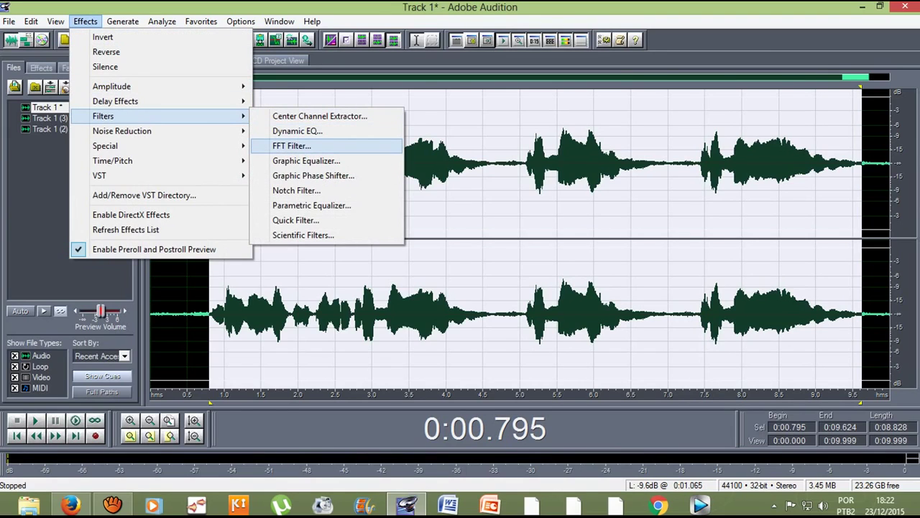
left_click(291, 145)
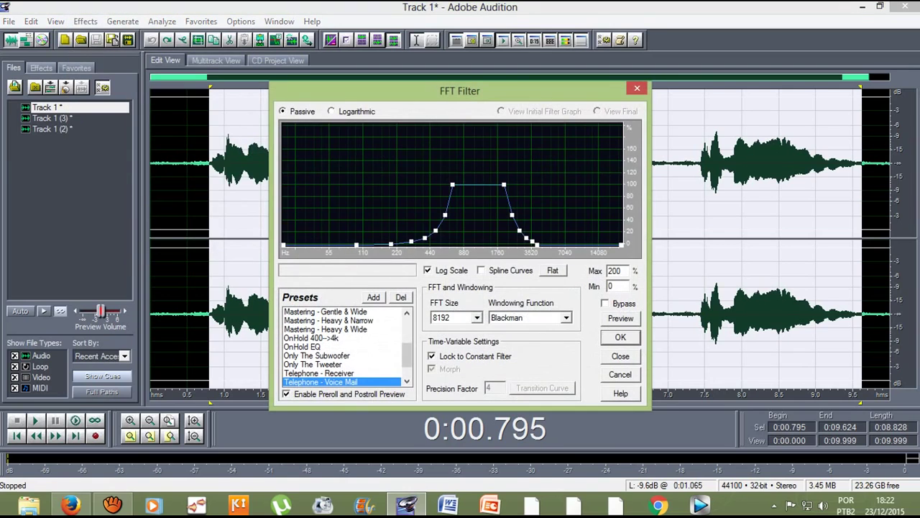
scroll(341, 346, "down", 1)
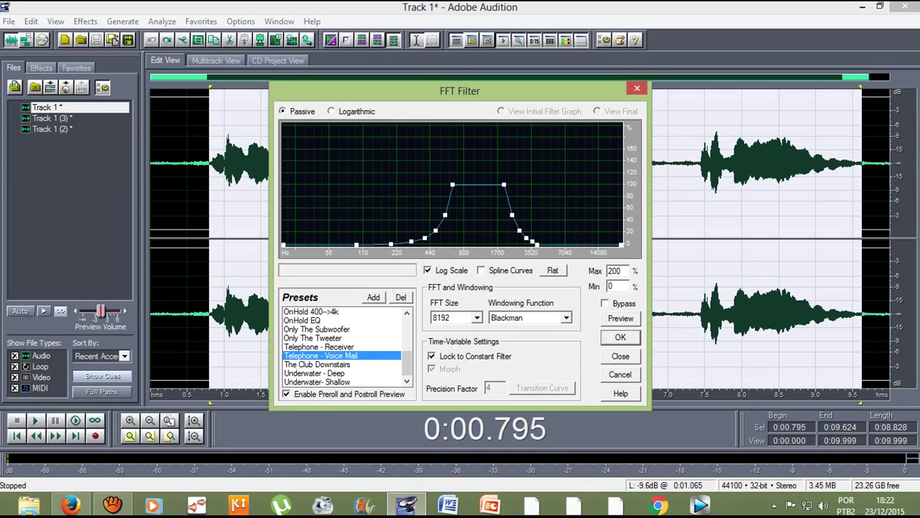
key("alt+p")
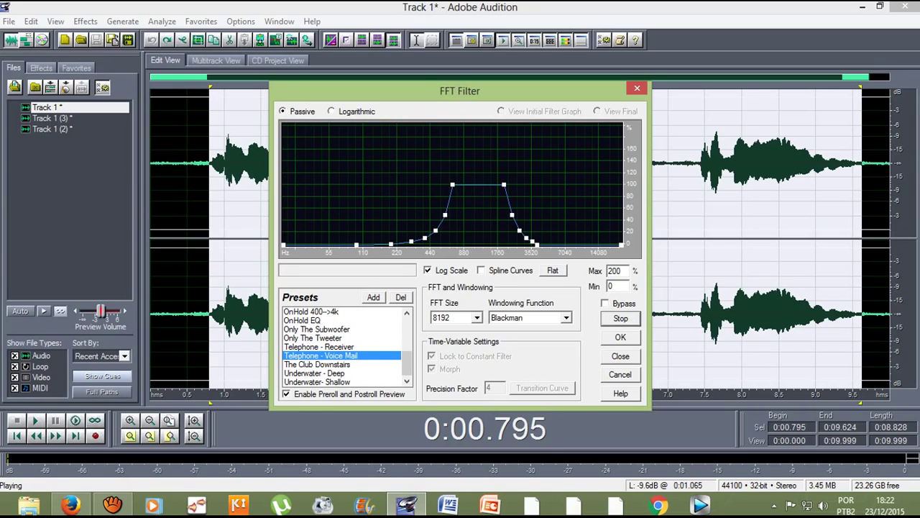